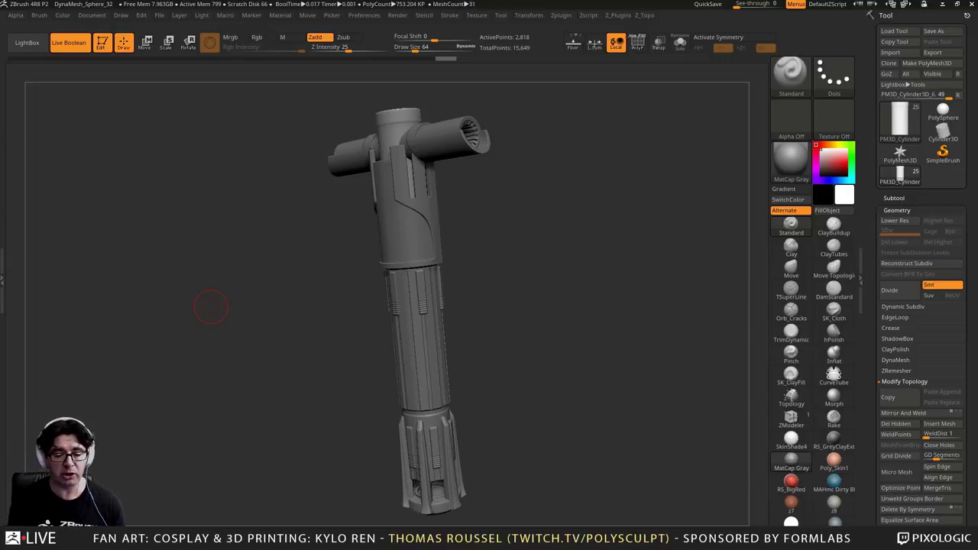
left_click_drag(704, 331, 723, 323, "shift")
left_click_drag(629, 326, 664, 299, "alt")
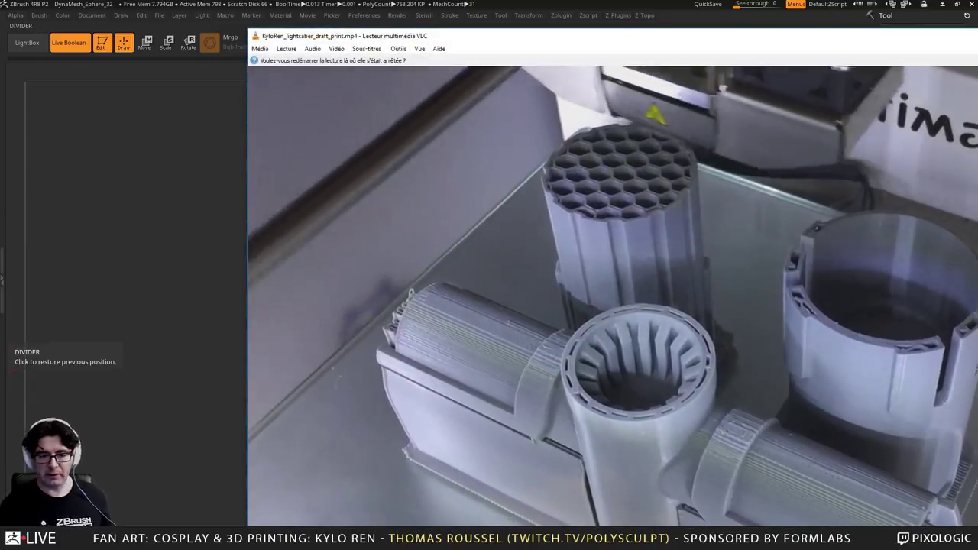
Watch the KyloRen_lightsaber_draft_print.mp4 video of the draft print in VLC with its whole window in view, and close the player
left_click_drag(249, 30, 427, 156)
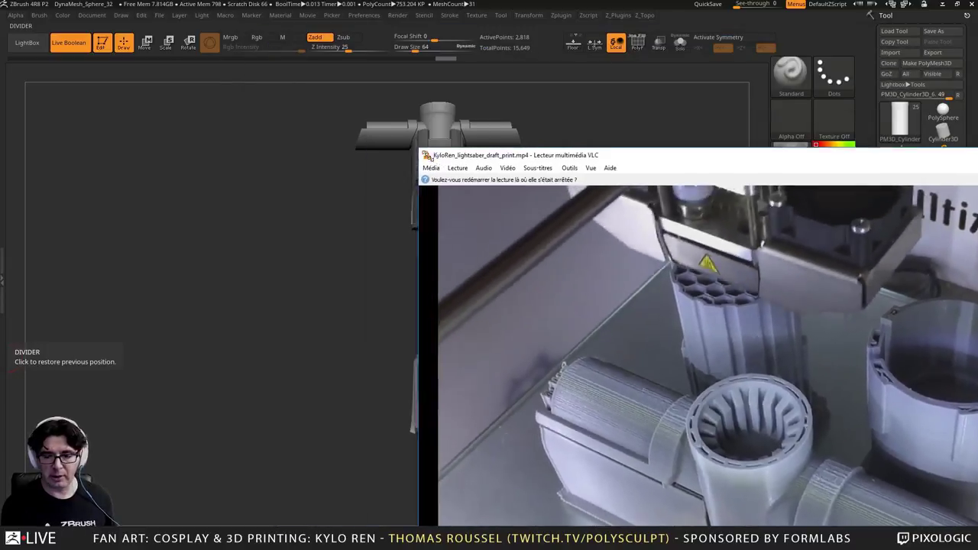
left_click_drag(508, 155, 608, 227)
left_click_drag(737, 231, 447, 73)
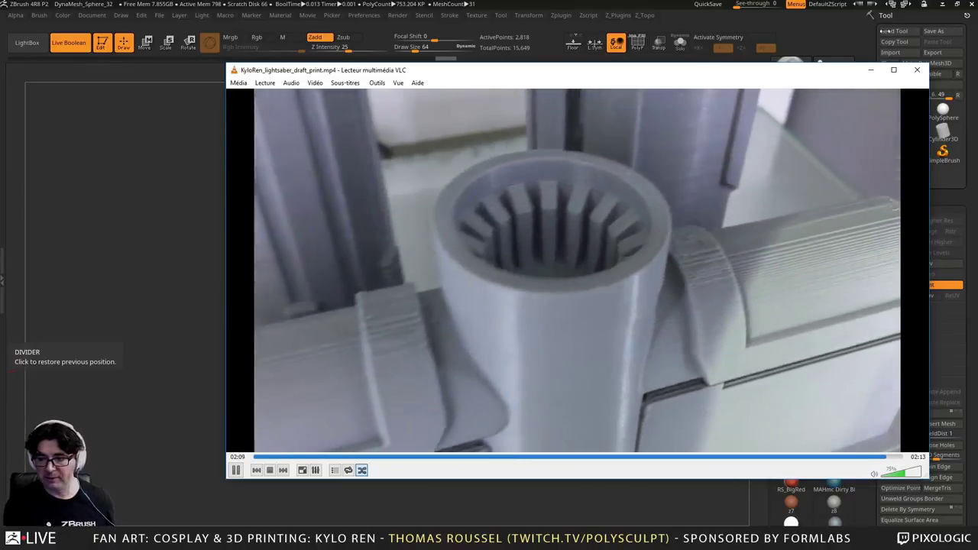
left_click(918, 70)
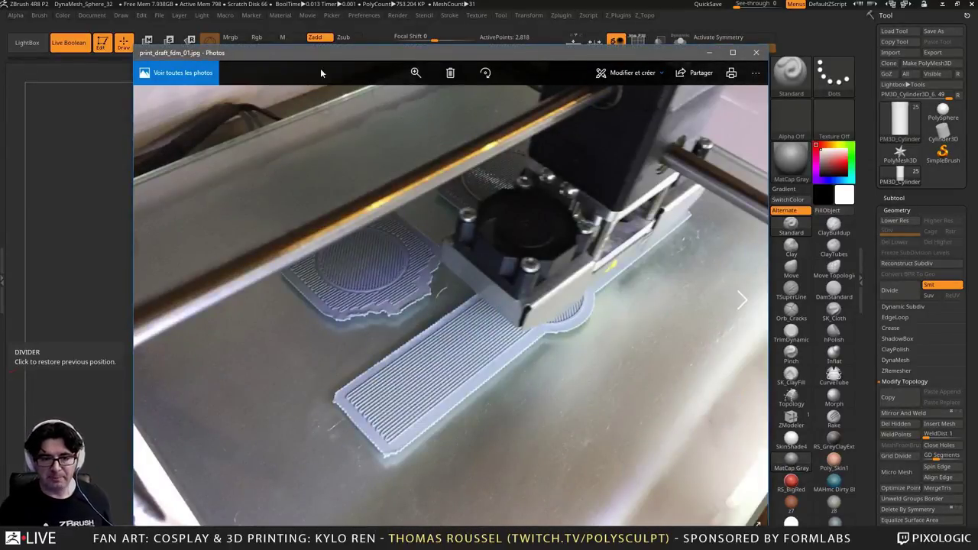
Review the draft print pictures from print_draft_fdm_01.jpg through print_draft_fdm_05.jpg in the Photos viewer
left_click_drag(364, 52, 422, 29)
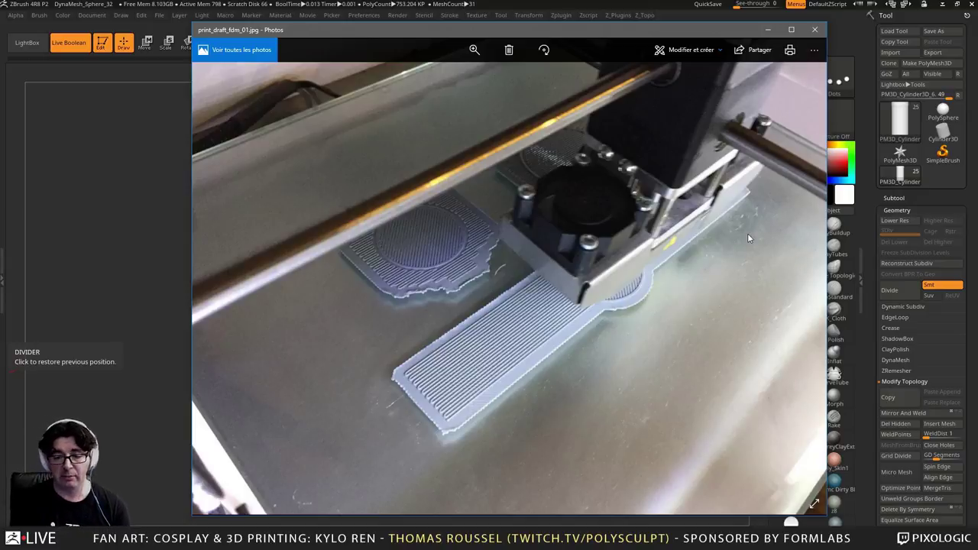
key("Right")
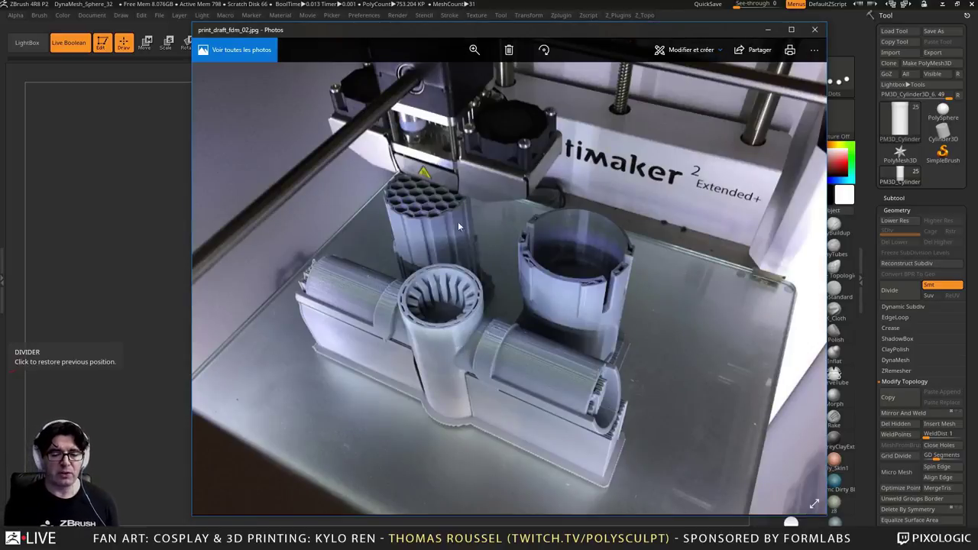
key("Right")
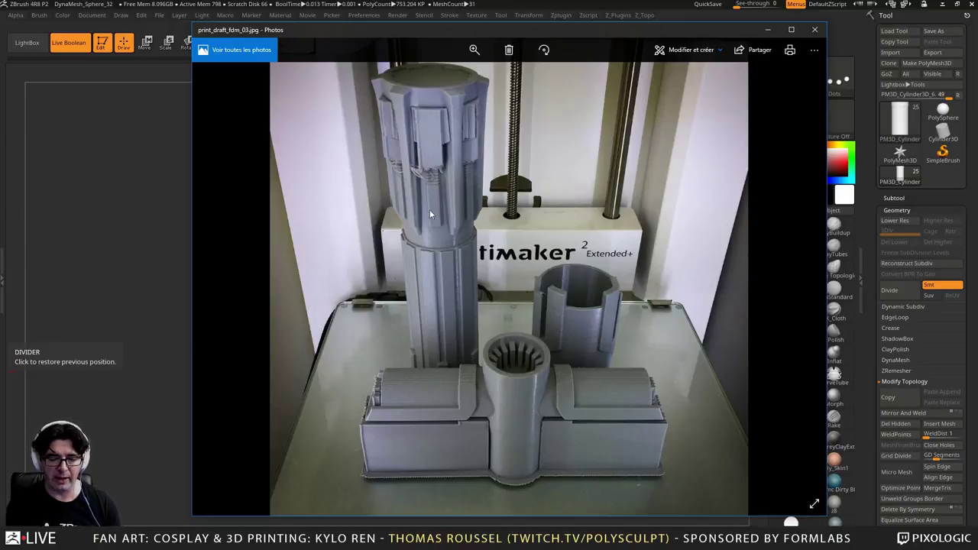
key("Right")
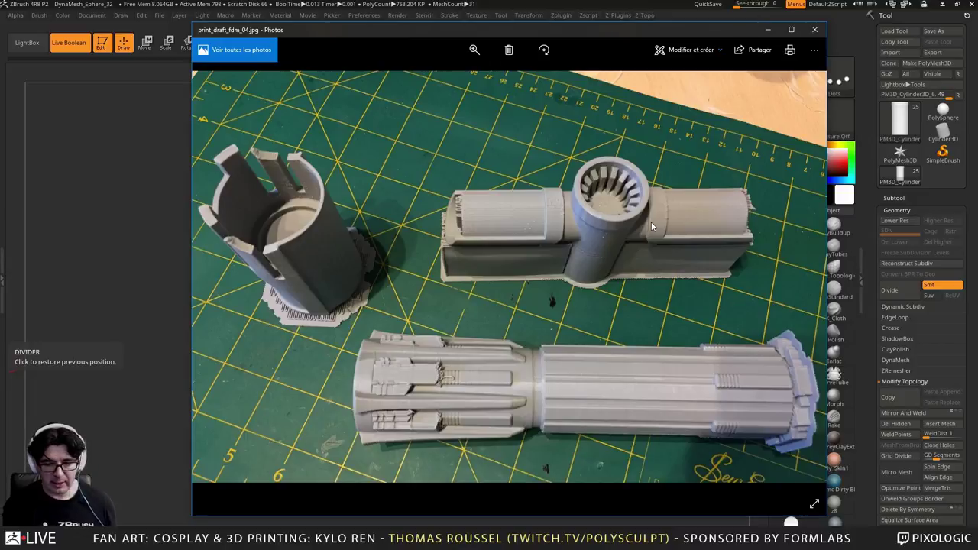
key("Right")
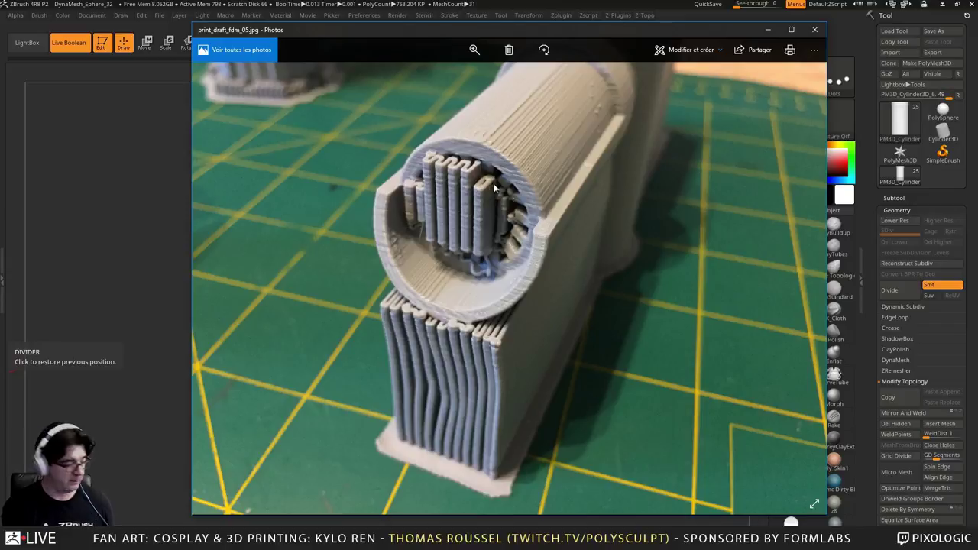
Switch to ZBrush and examine the finned interior of the lightsaber's crossguard vent up close
left_click(170, 273)
left_click_drag(540, 251, 538, 306)
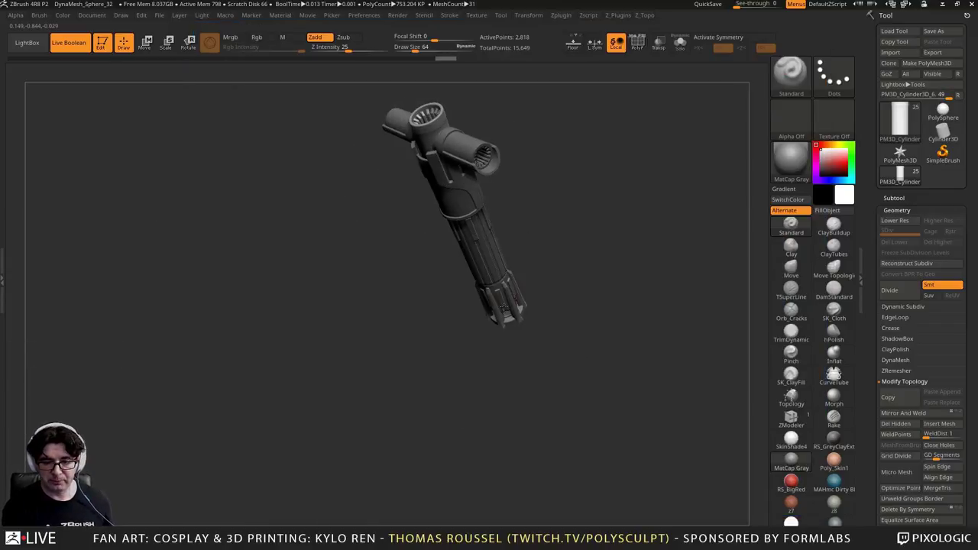
left_click_drag(538, 140, 611, 352, "alt")
left_click_drag(649, 305, 601, 240)
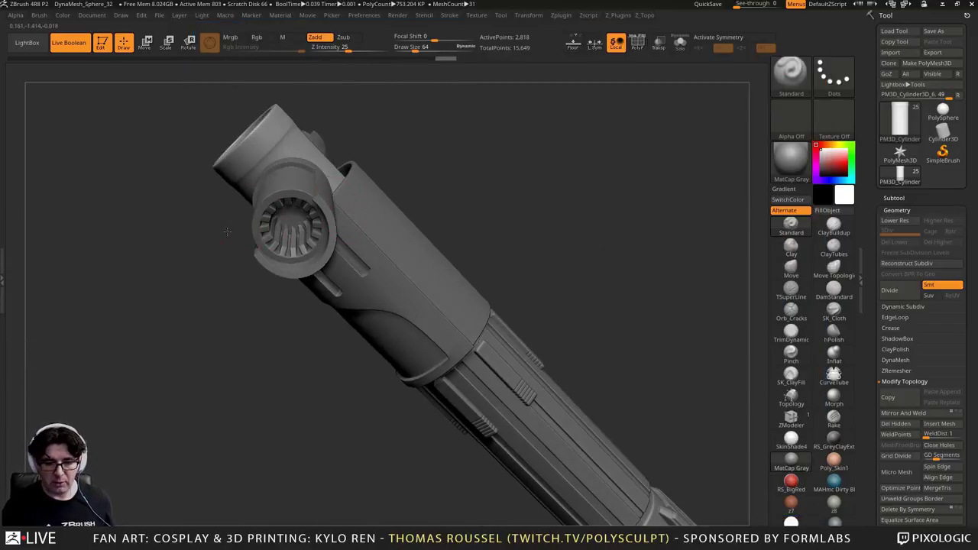
left_click_drag(226, 232, 217, 309, "alt")
left_click_drag(180, 275, 314, 237)
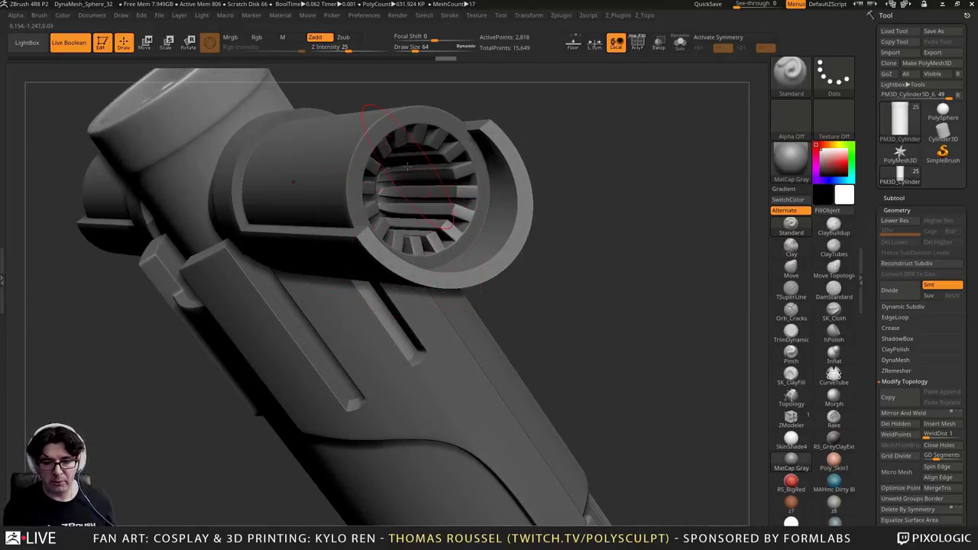
left_click_drag(380, 156, 383, 155)
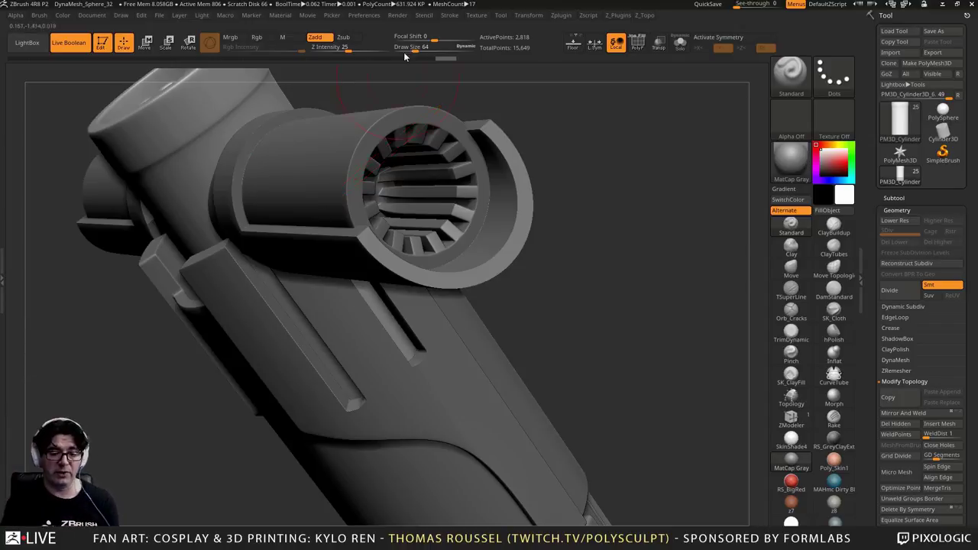
Switch back to Photos and review the support removal pictures from print_draft_fdm_05.jpg through print_draft_fdm_10.jpg
key("alt+Tab")
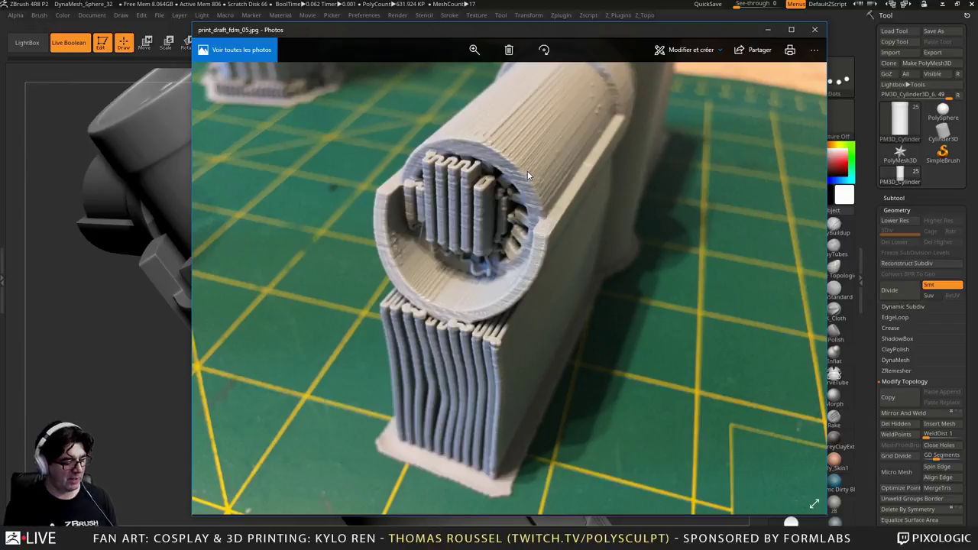
key("Right")
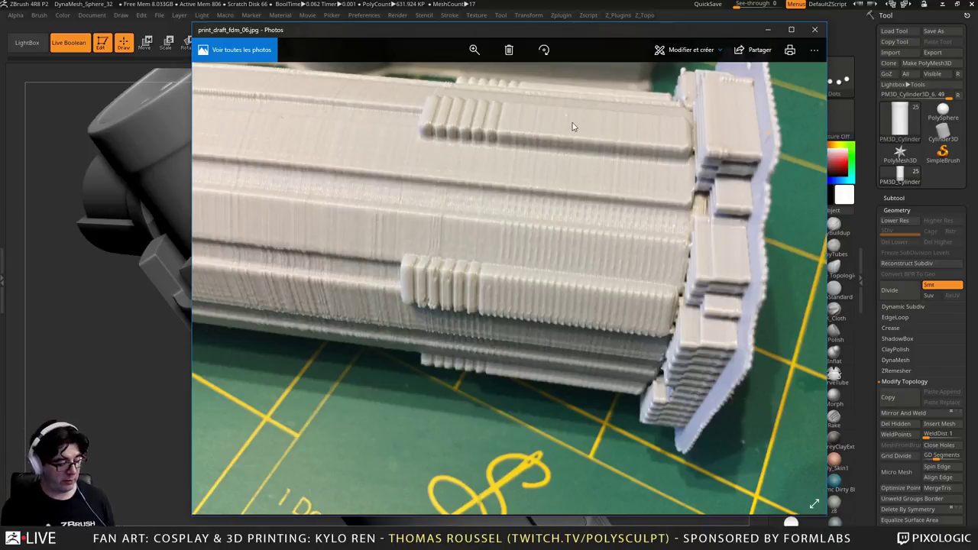
key("Right")
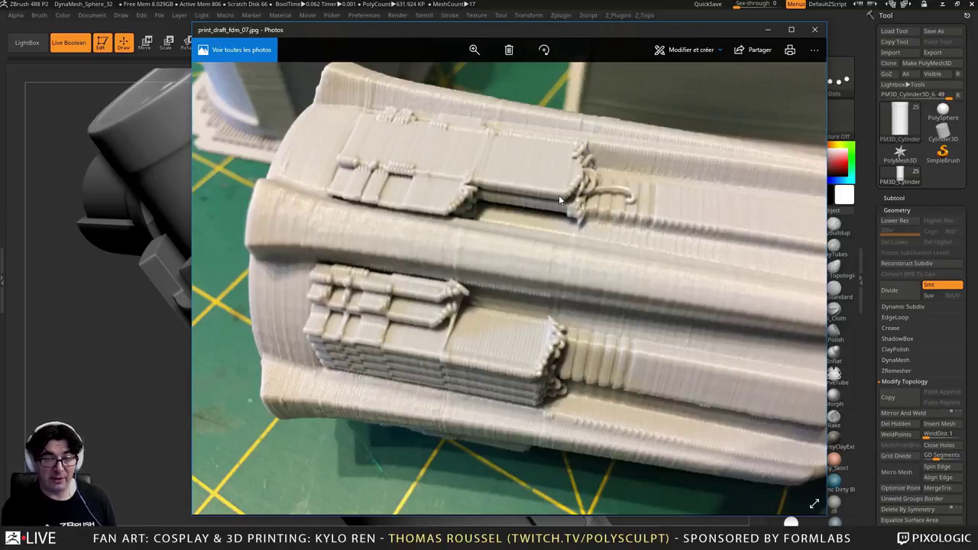
key("Right")
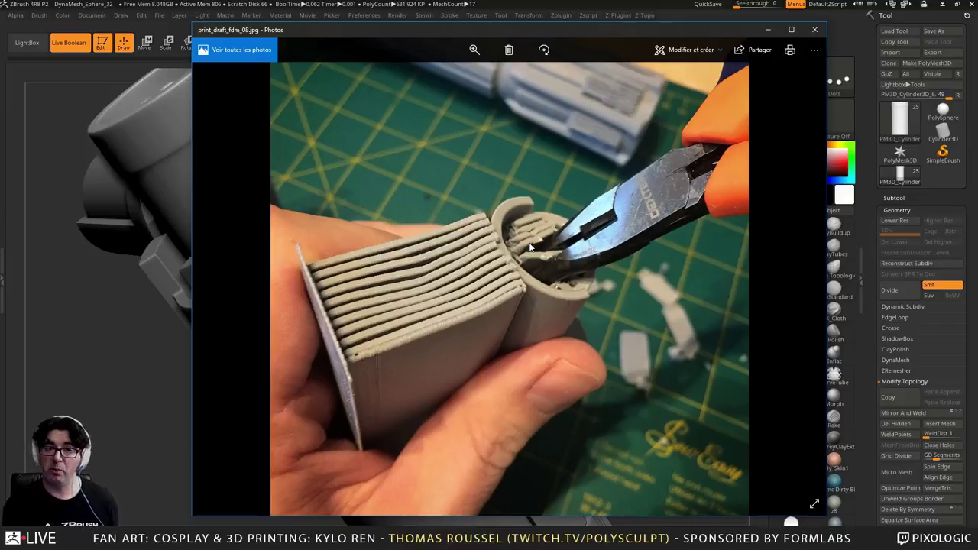
key("Right")
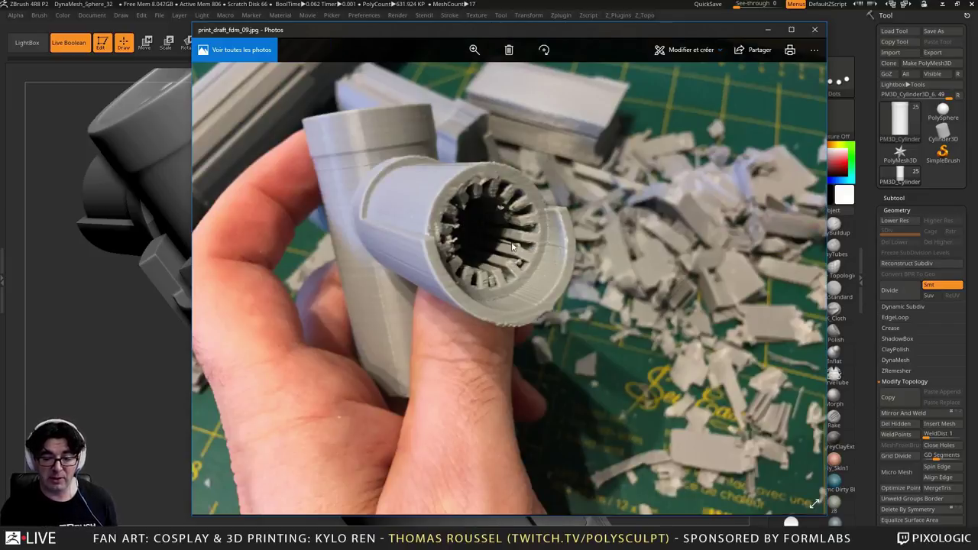
key("Right")
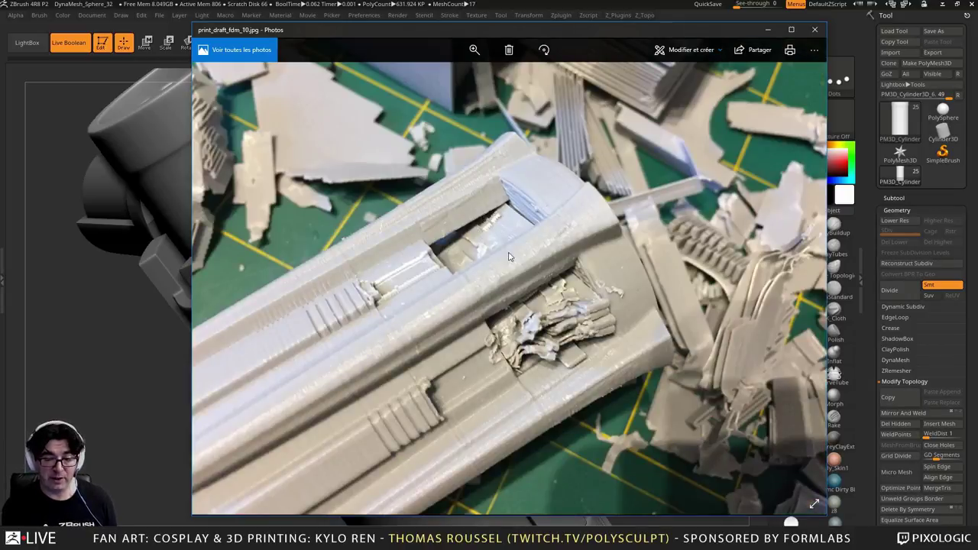
Switch to ZBrush and examine the rectangular openings between the ribs at the pommel end of the hilt
left_click(62, 299)
left_click_drag(497, 352, 526, 371)
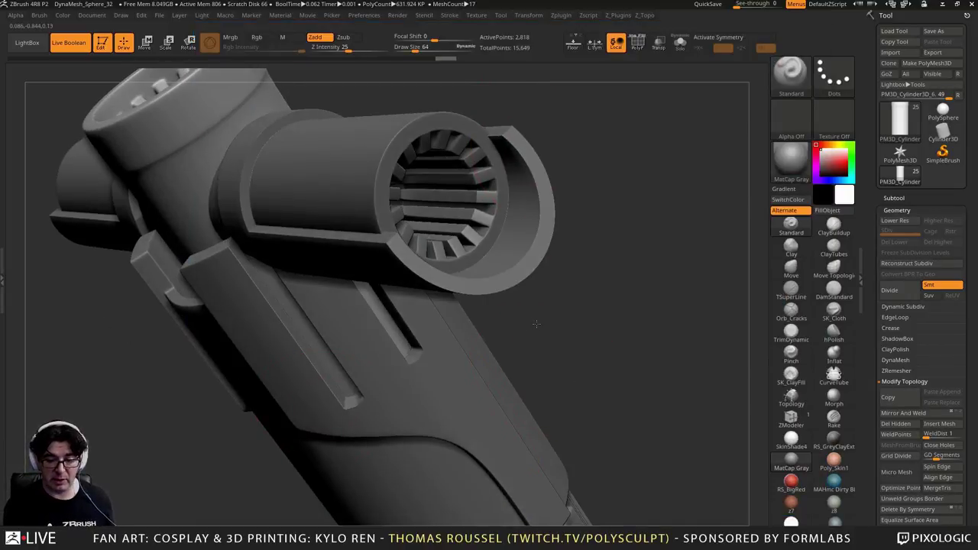
left_click_drag(536, 324, 544, 46, "alt")
left_click_drag(657, 362, 552, 311, "alt")
left_click_drag(283, 482, 415, 350, "alt")
left_click_drag(484, 373, 579, 31, "alt")
left_click_drag(578, 130, 579, 125)
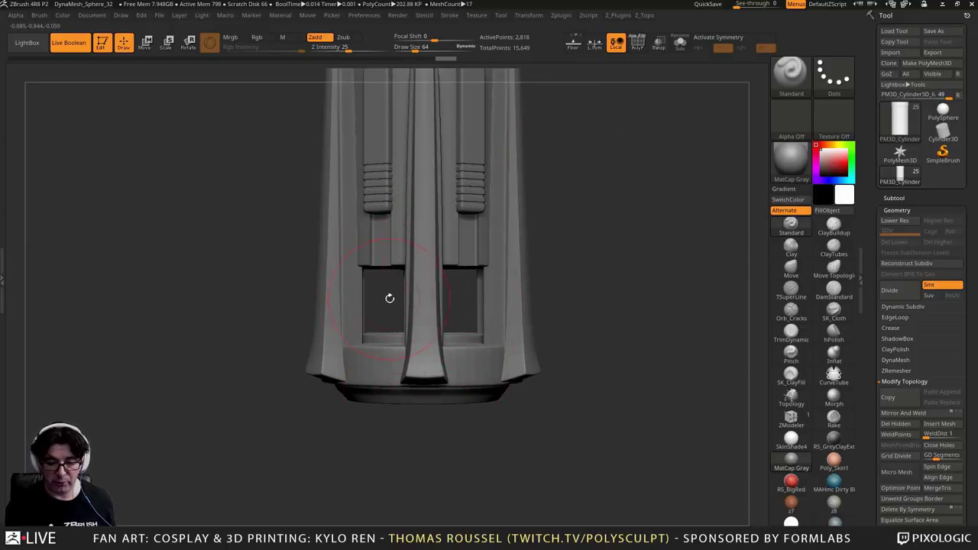
mouse_move(388, 297)
right_mouse_down()
mouse_move(401, 298)
mouse_move(413, 256)
right_mouse_up()
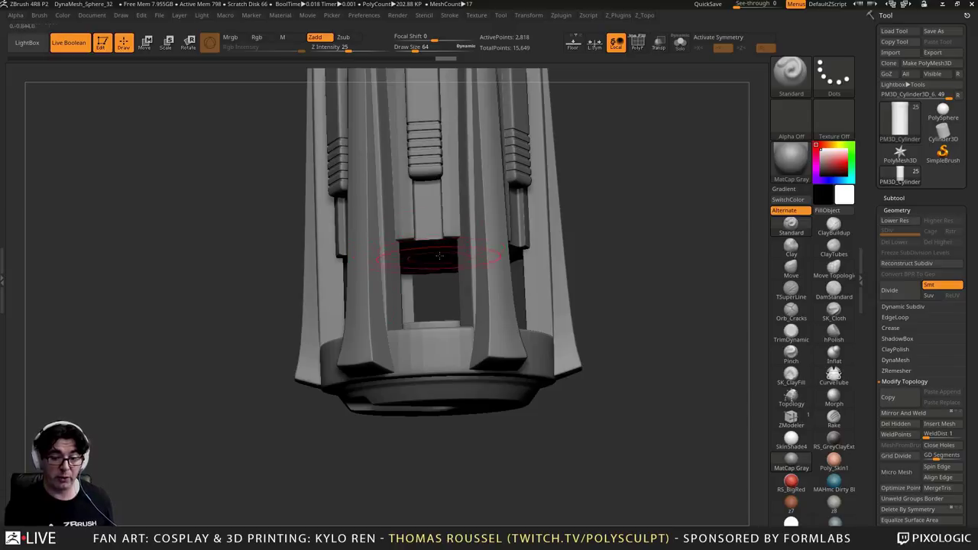
Switch back to Photos, review the pictures from print_draft_fdm_10.jpg through print_draft_fdm_15.jpg, and close the viewer
key("alt+Tab")
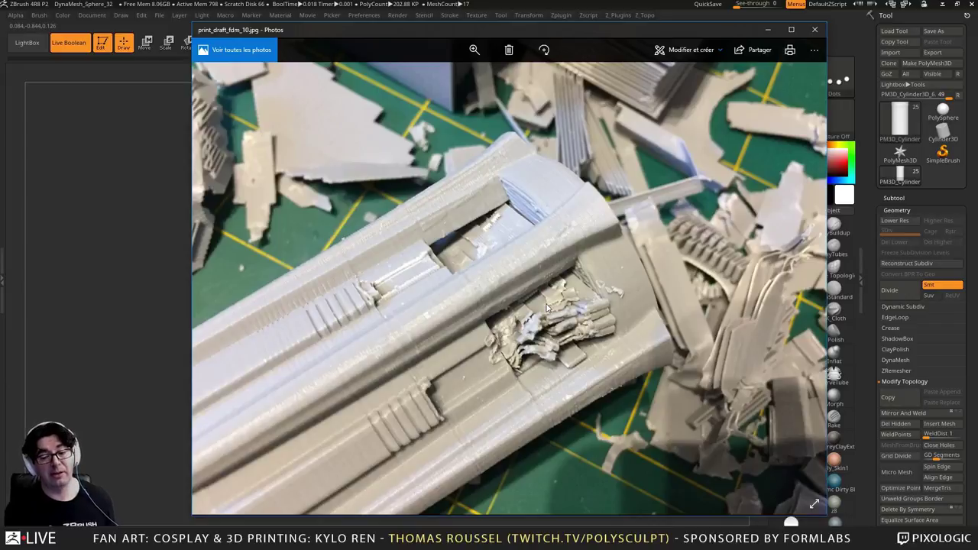
key("Right")
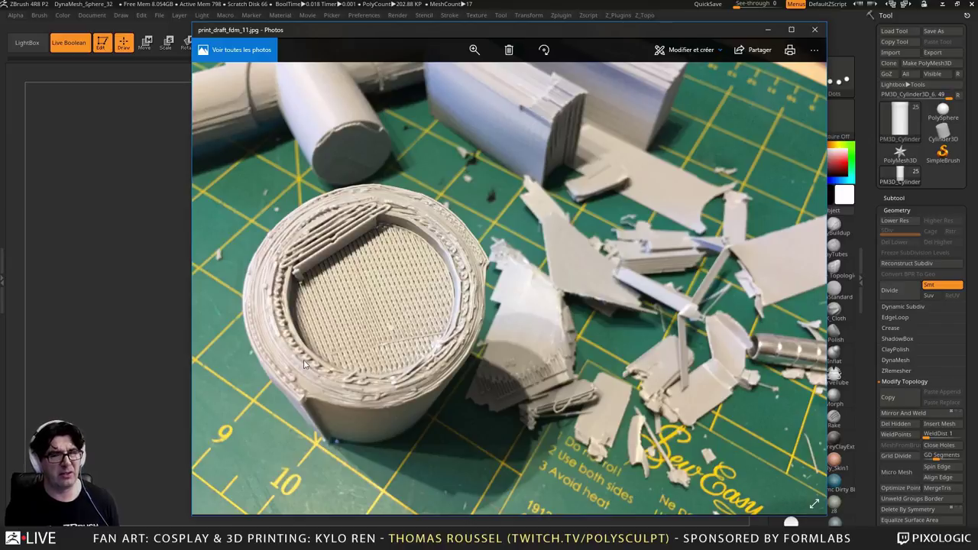
key("Right")
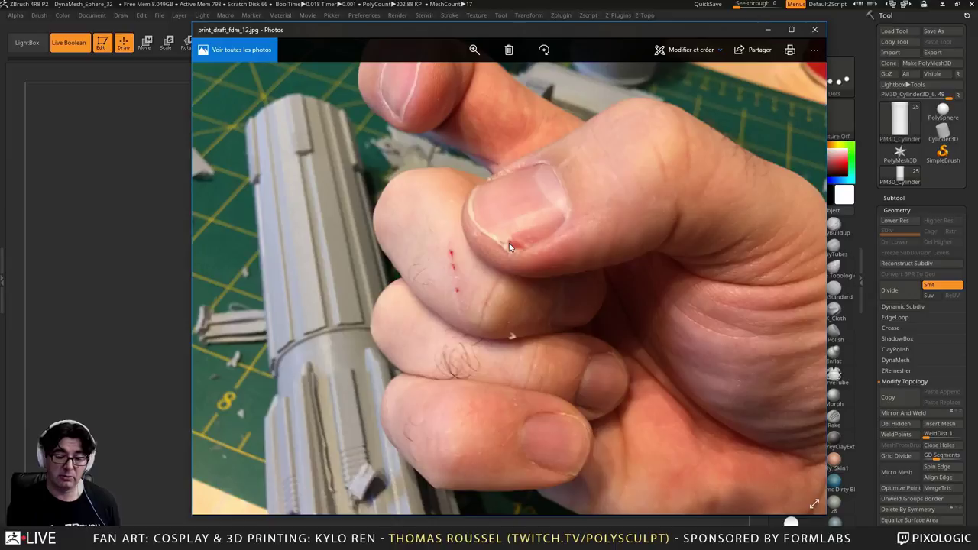
key("Right")
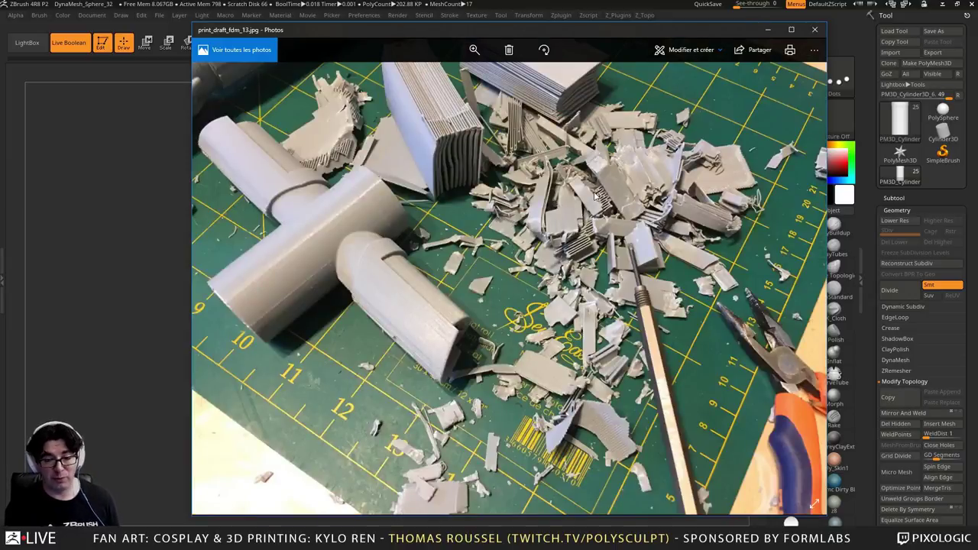
key("Right")
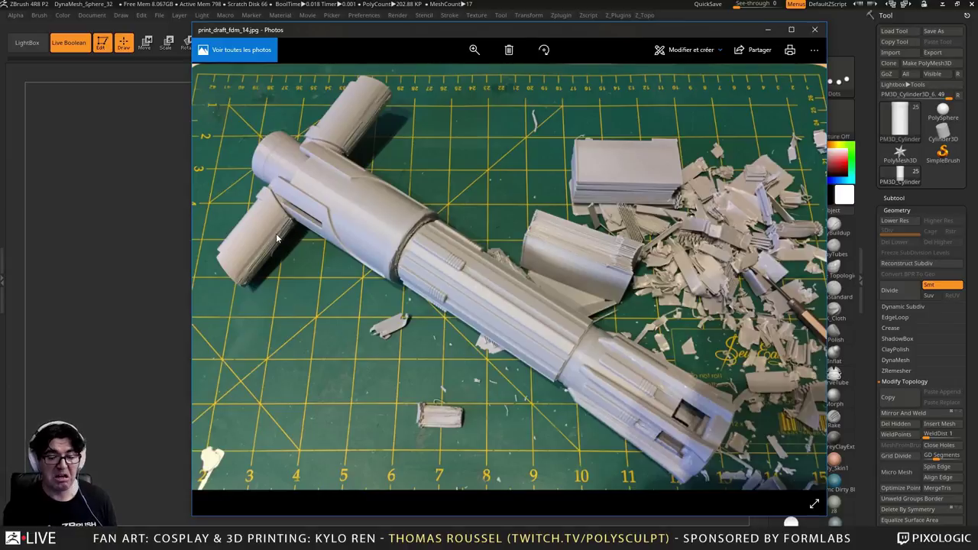
key("Right")
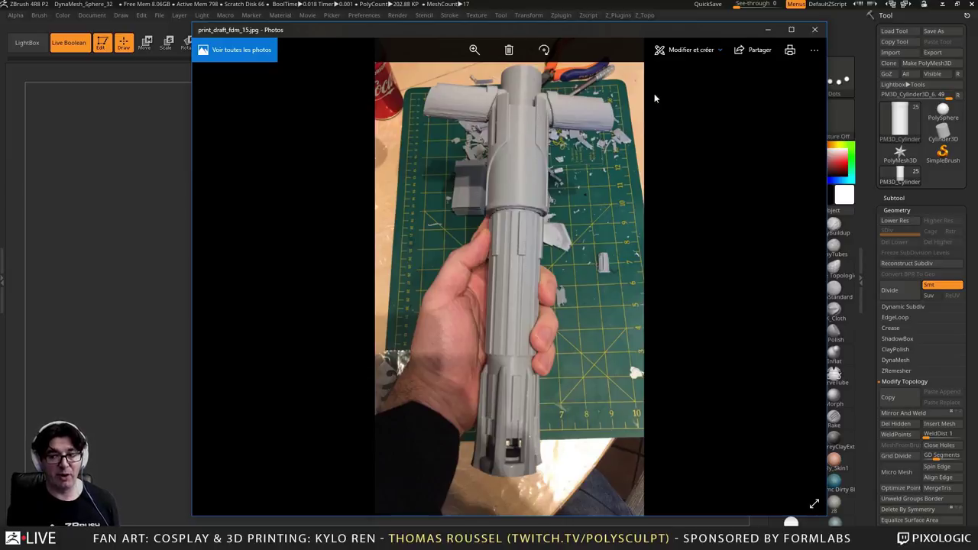
left_click(816, 32)
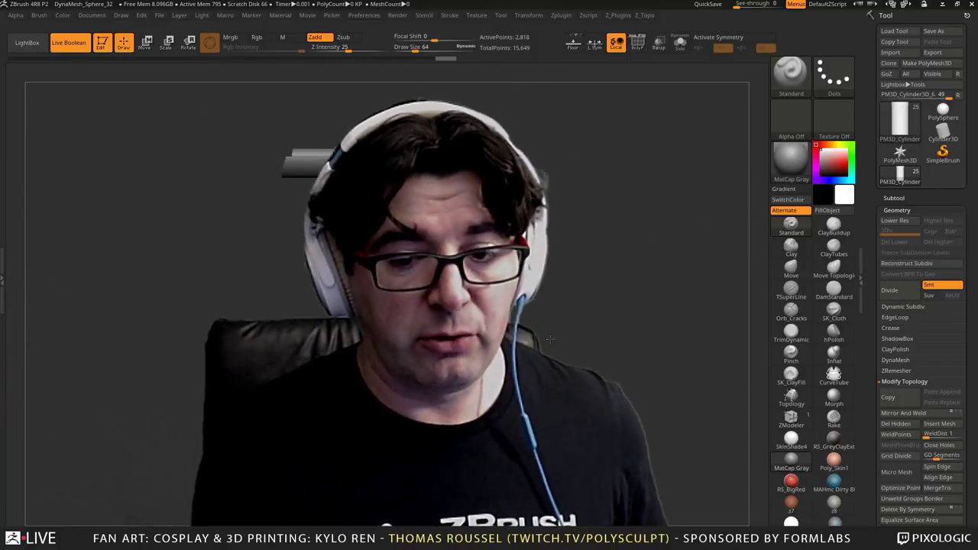
left_click_drag(550, 340, 542, 298)
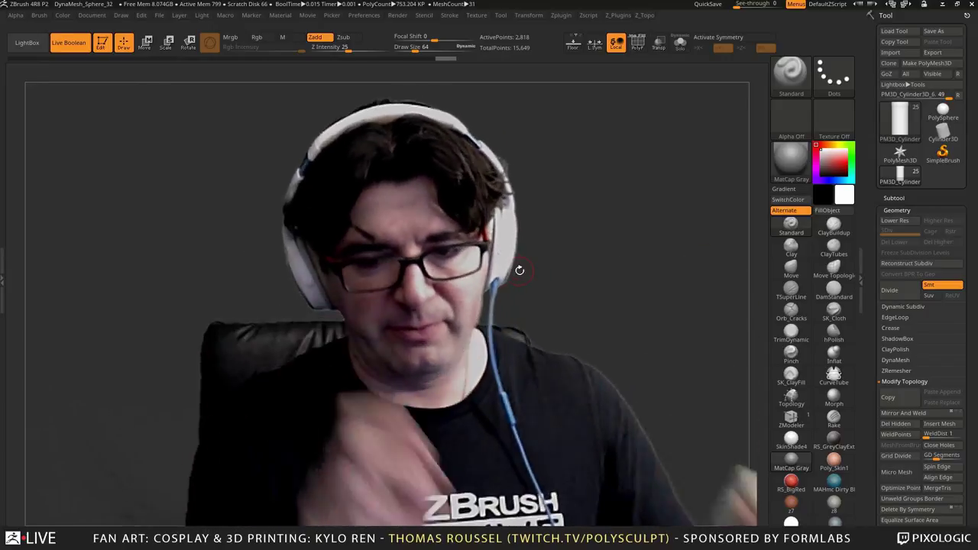
left_click_drag(504, 245, 603, 227)
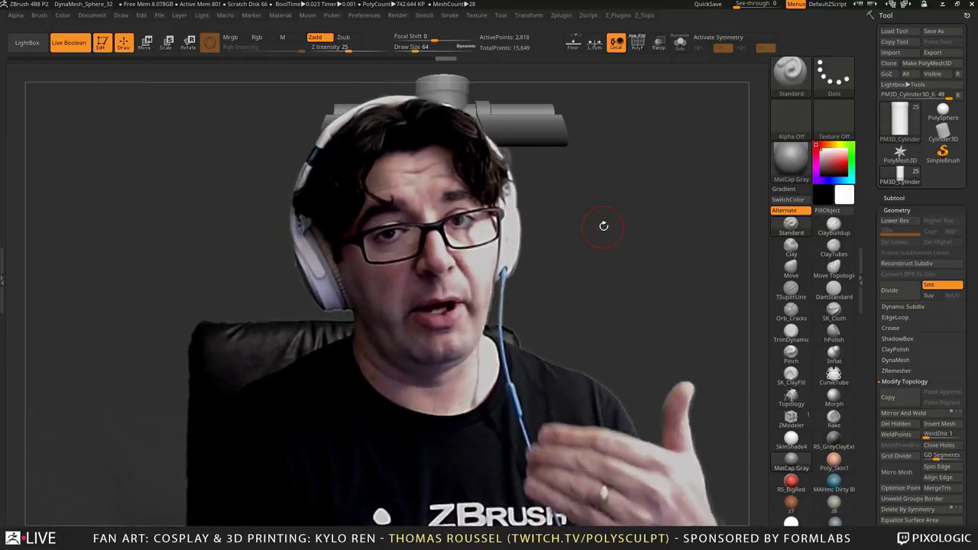
left_click_drag(572, 198, 603, 236)
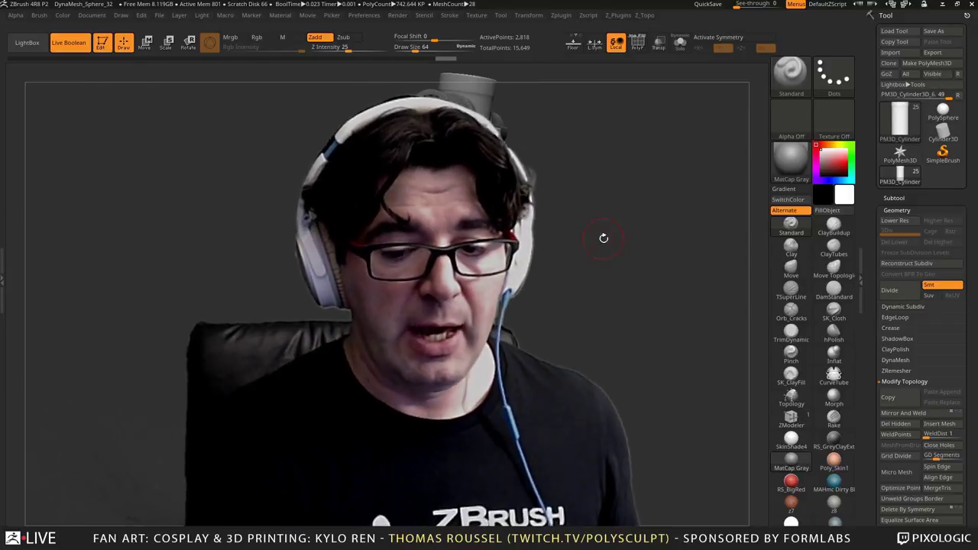
key("shift")
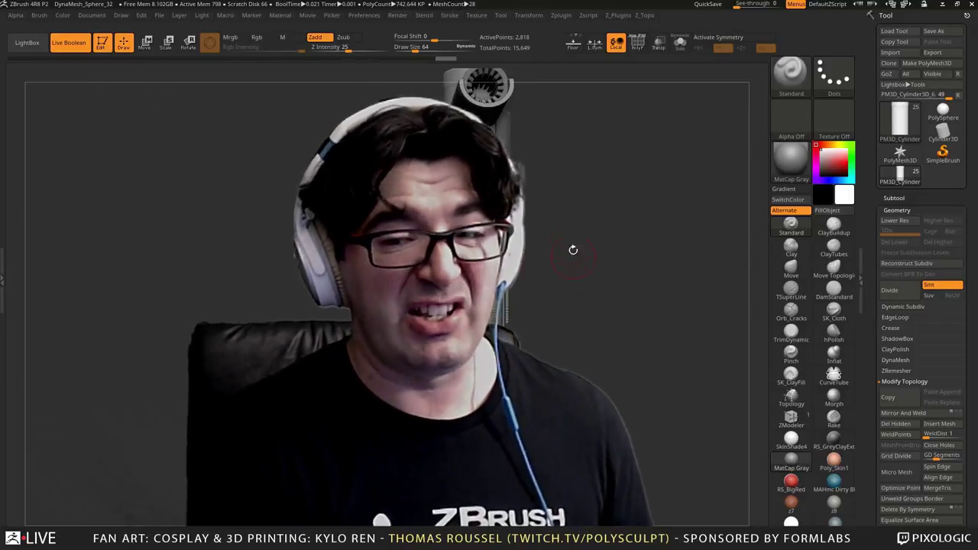
mouse_move(578, 197)
left_mouse_down()
mouse_move(568, 204)
mouse_move(556, 191)
left_mouse_up()
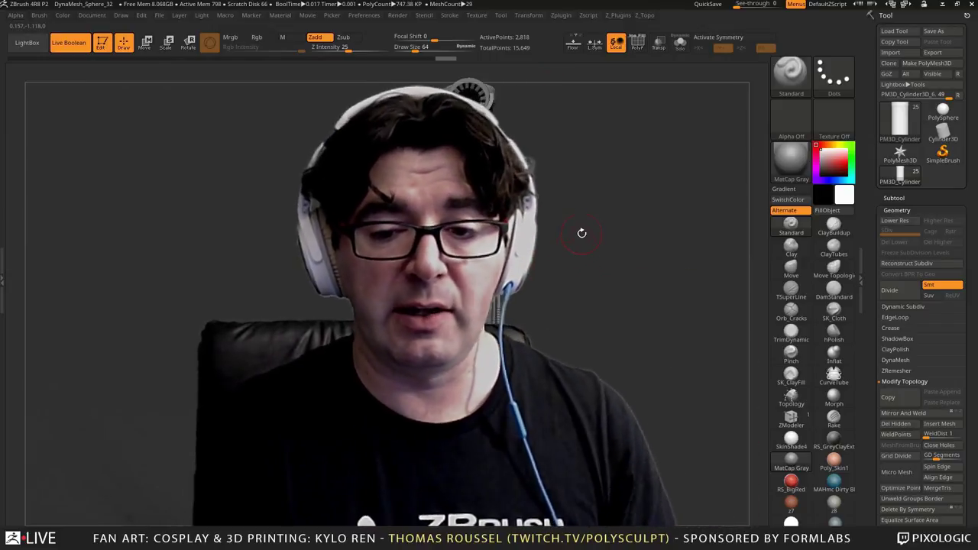
left_click(625, 248)
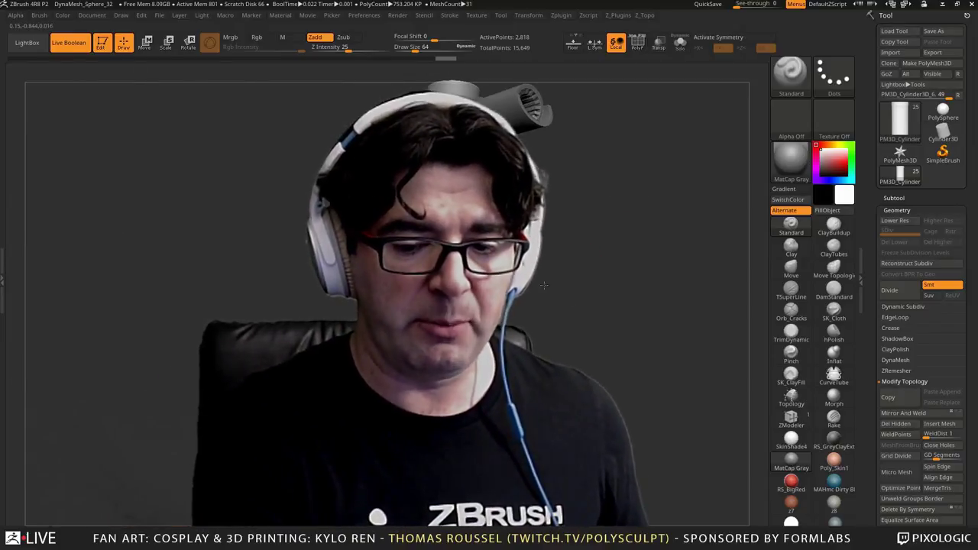
Examine the crossguard and upper hilt from several angles and look through the list of subtools
left_click_drag(544, 285, 594, 268)
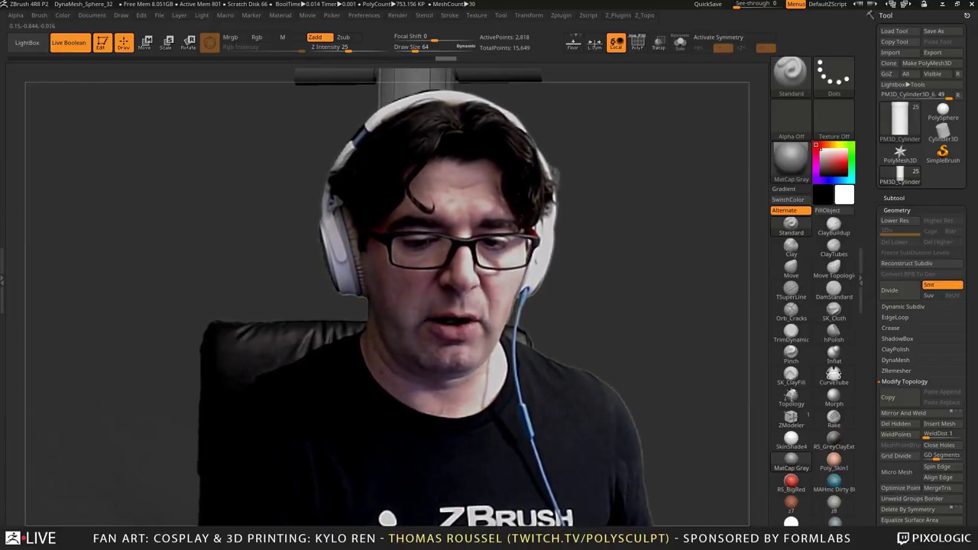
left_click_drag(593, 267, 595, 313)
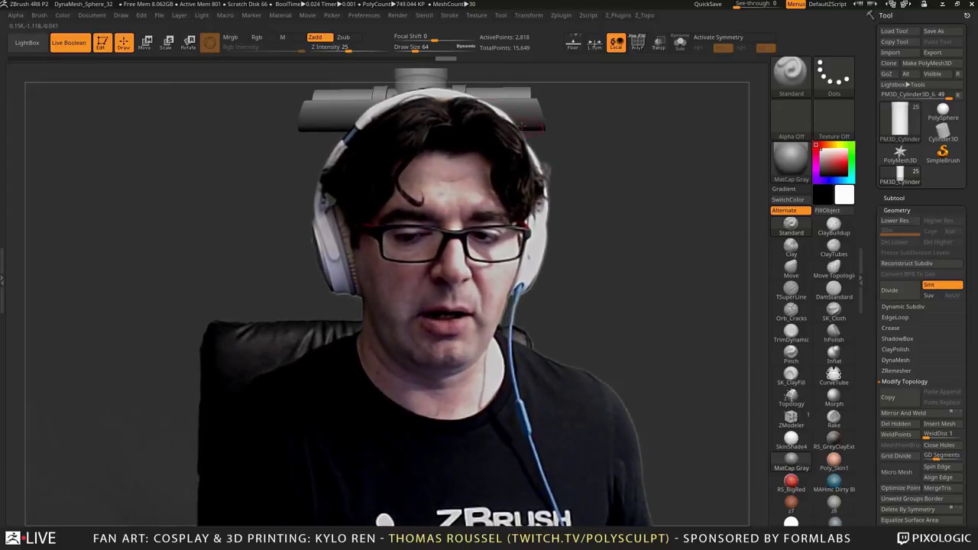
left_click_drag(558, 271, 564, 200, "alt")
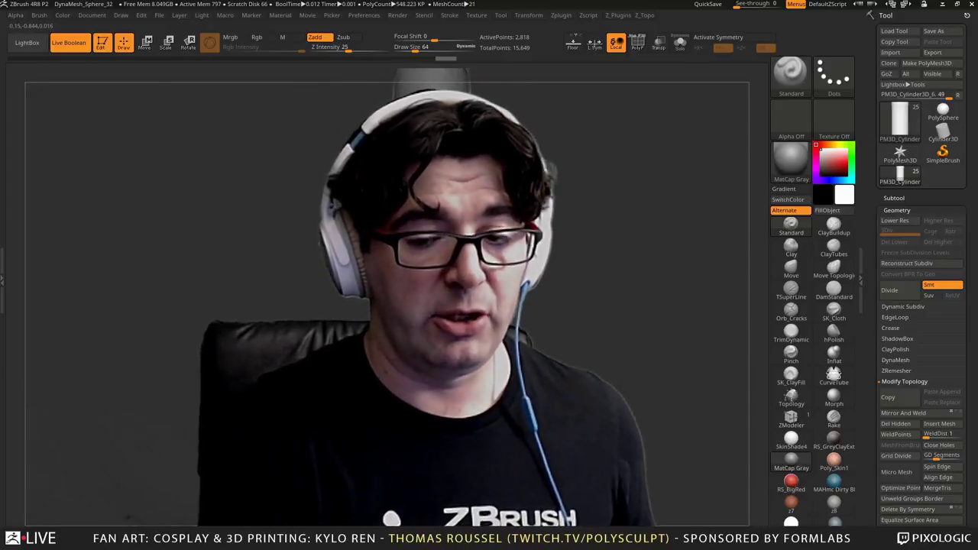
left_click_drag(547, 237, 543, 313, "alt")
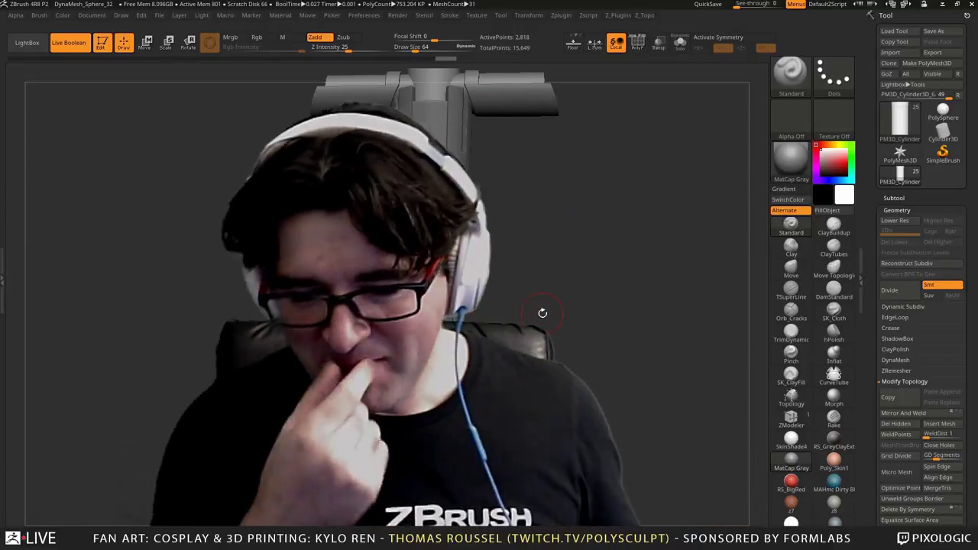
left_click_drag(579, 257, 579, 281)
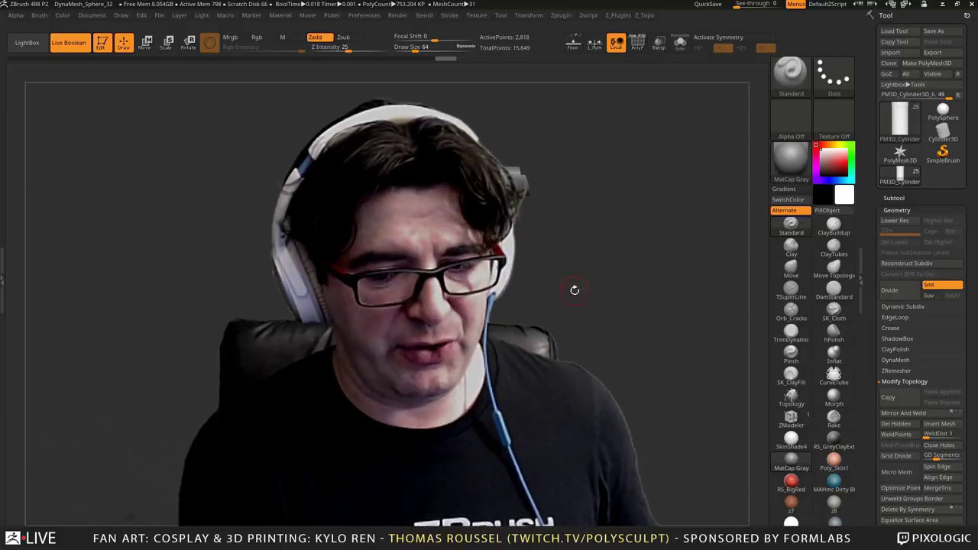
left_click(894, 198)
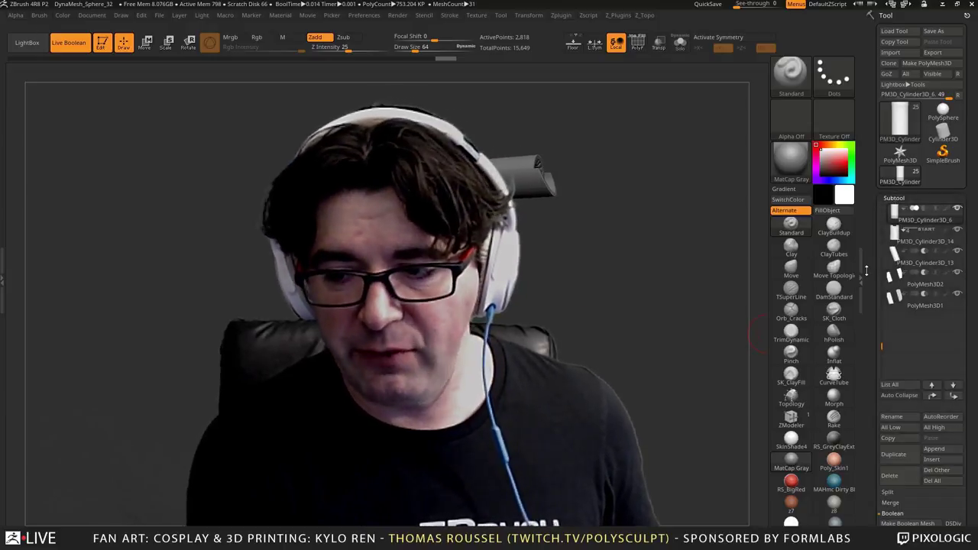
left_click_drag(883, 293, 885, 206)
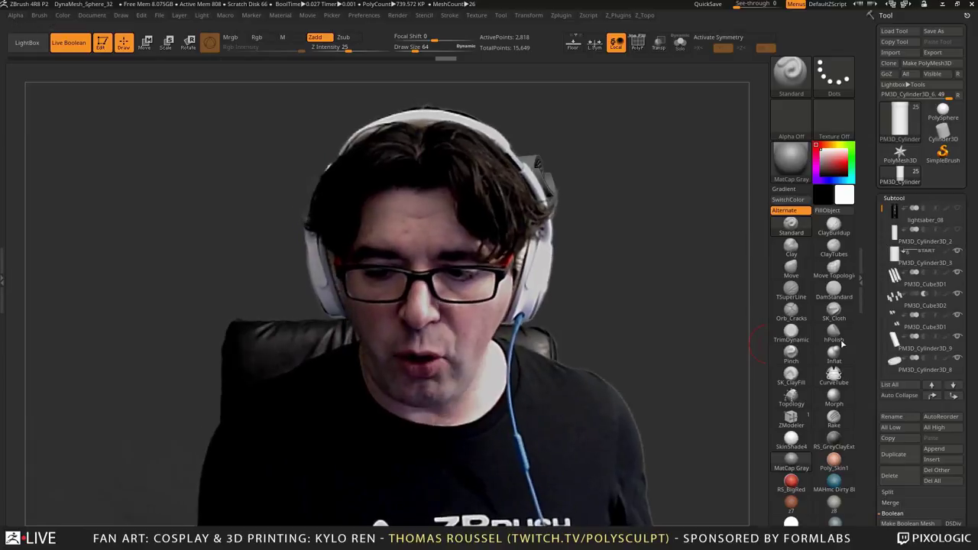
Select the cylindrical sleeve below the crossguard and display its polygroups and wireframe with PolyFrame
left_click_drag(633, 315, 745, 325)
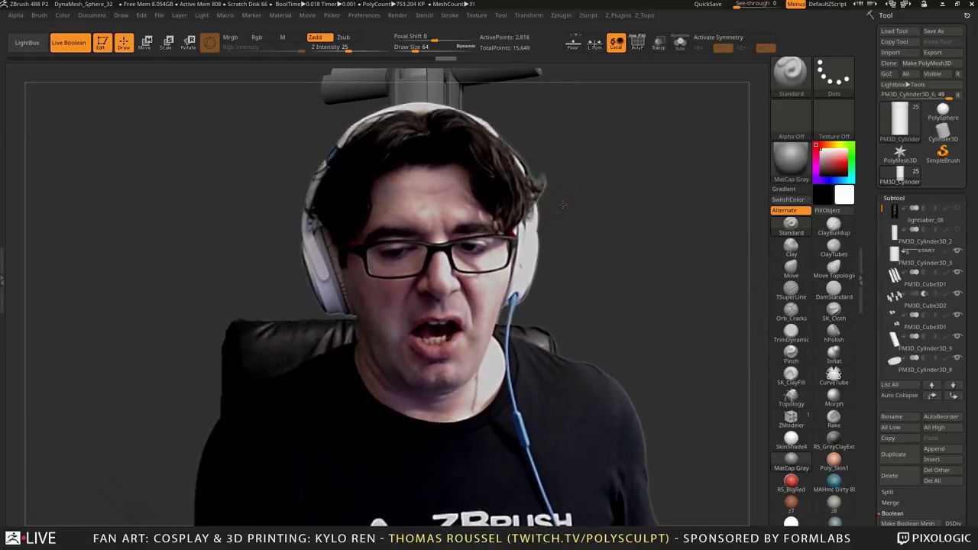
left_click_drag(562, 205, 639, 263, "shift")
left_click(506, 309, "alt")
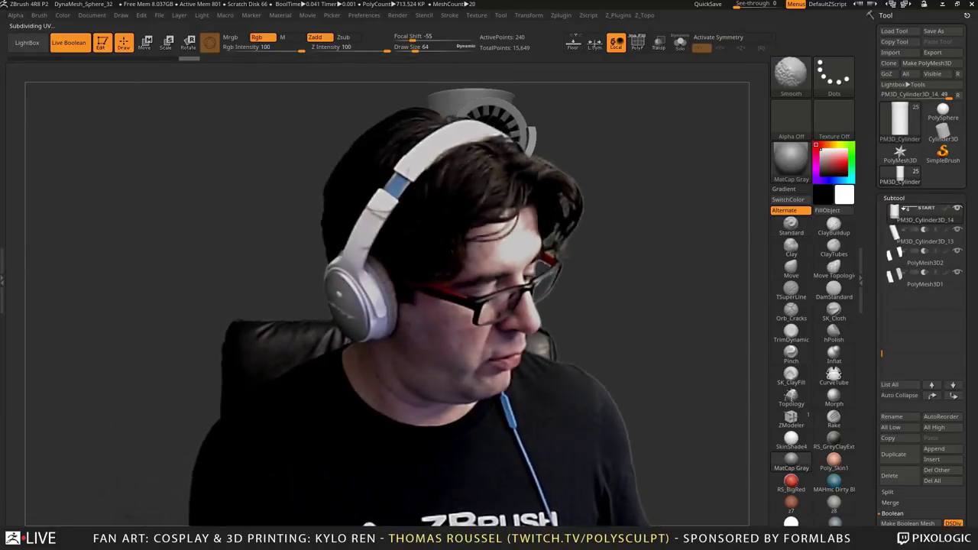
key("shift+f")
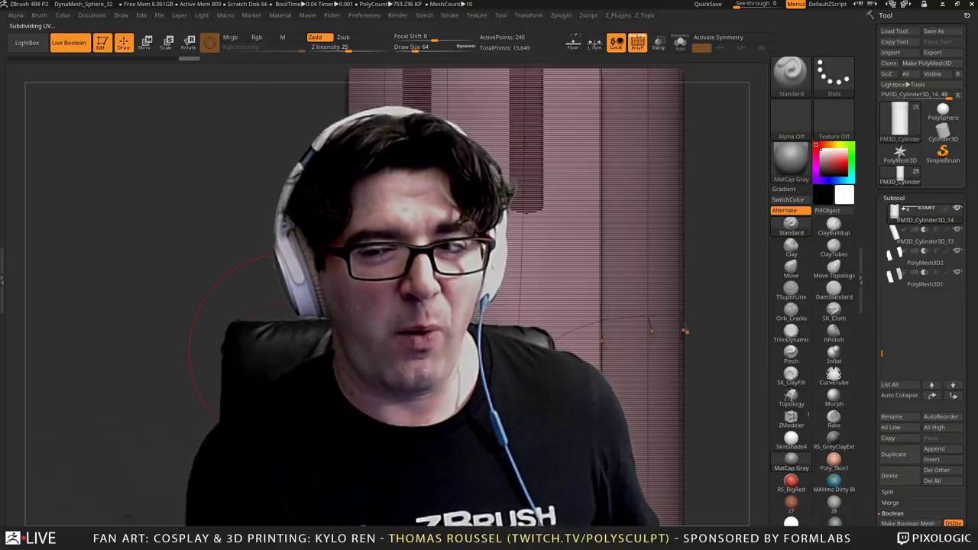
left_click_drag(284, 350, 588, 405)
mouse_move(81, 384)
left_mouse_down()
mouse_move(596, 341)
mouse_move(603, 367)
mouse_move(582, 344)
mouse_move(608, 319)
left_mouse_up()
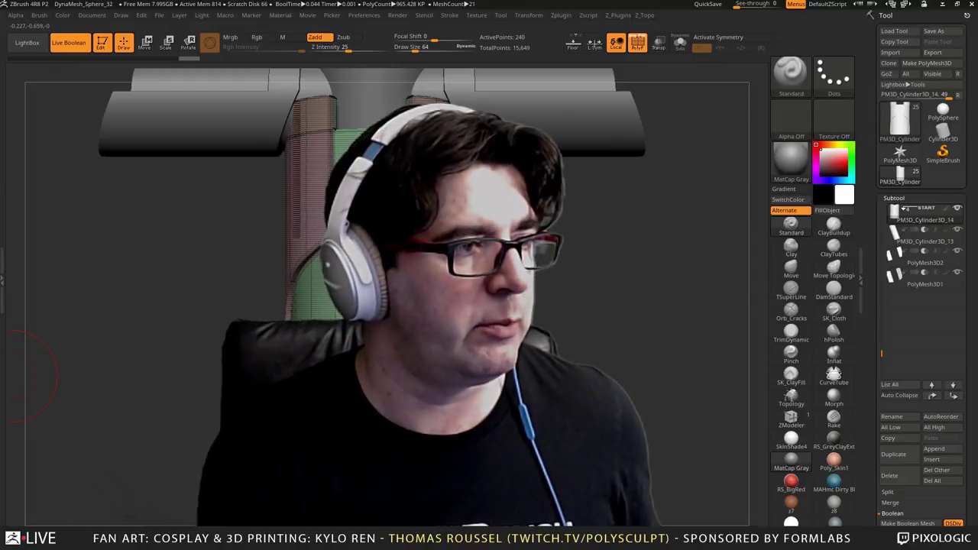
Bring up the reference board and examine the copper-toned hilt photo from the crossguard down to the pommel
right_click_drag(1, 259, 124, 158)
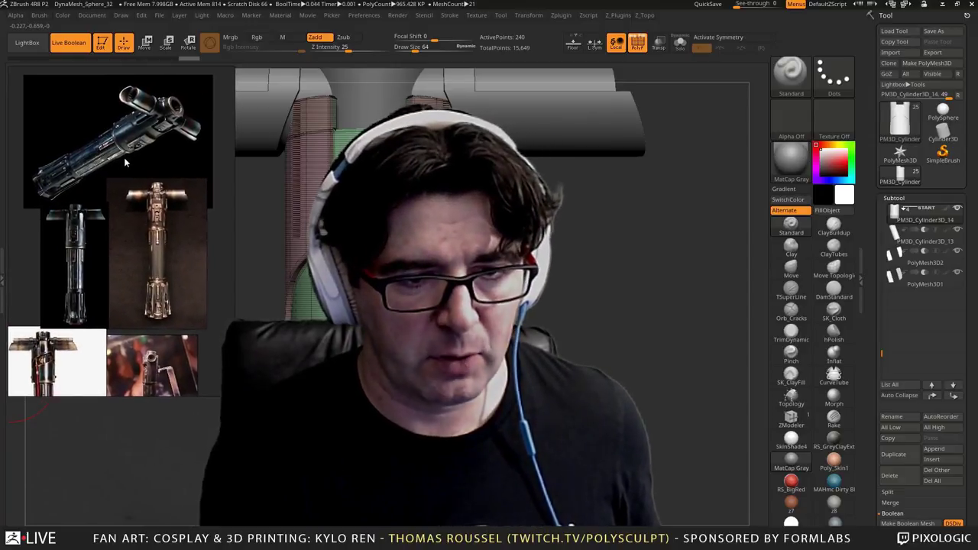
scroll(136, 235, "down", 3)
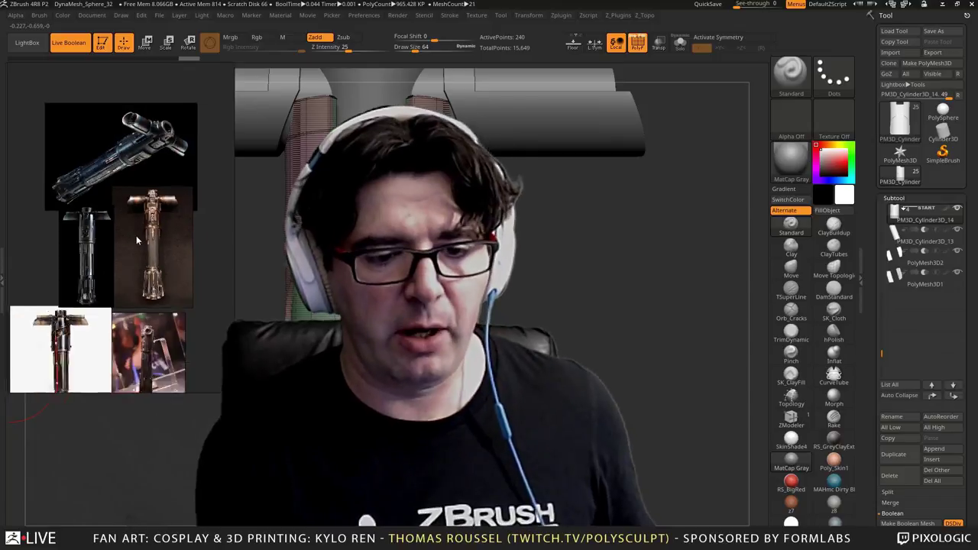
scroll(146, 283, "up", 5)
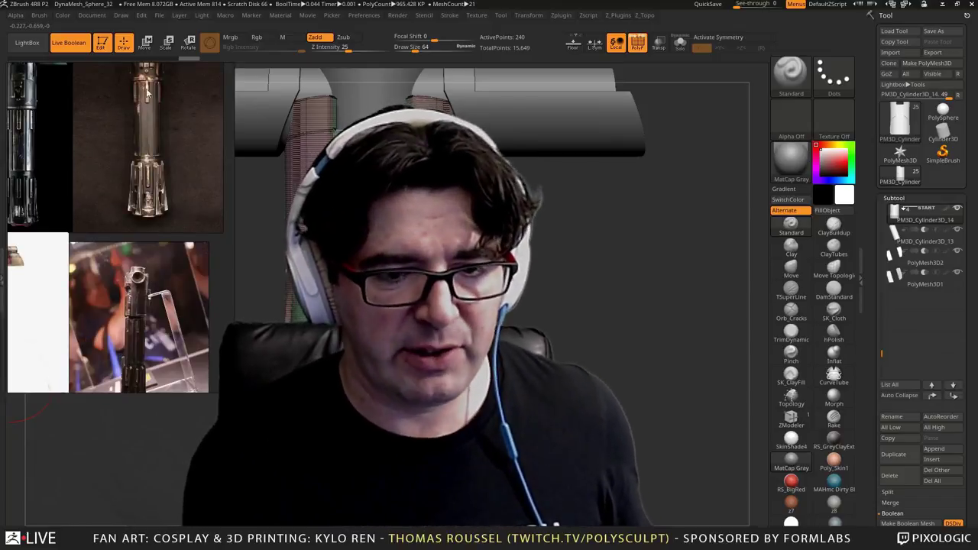
scroll(151, 127, "up", 5)
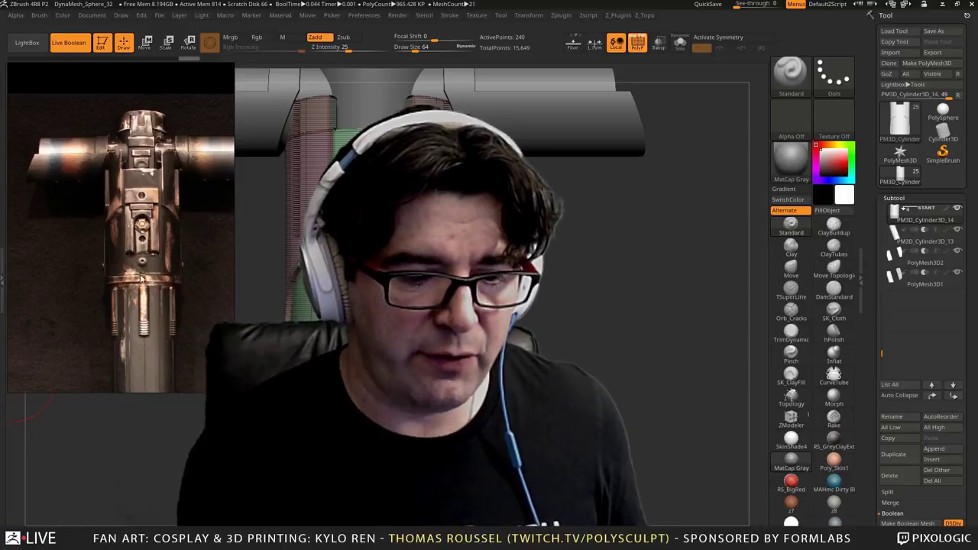
scroll(138, 325, "down", 10)
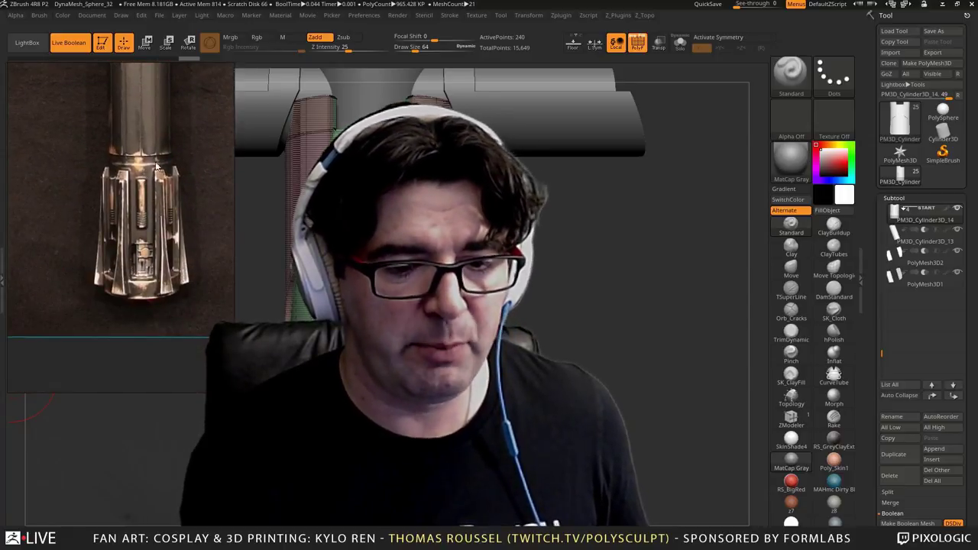
scroll(157, 166, "up", 10)
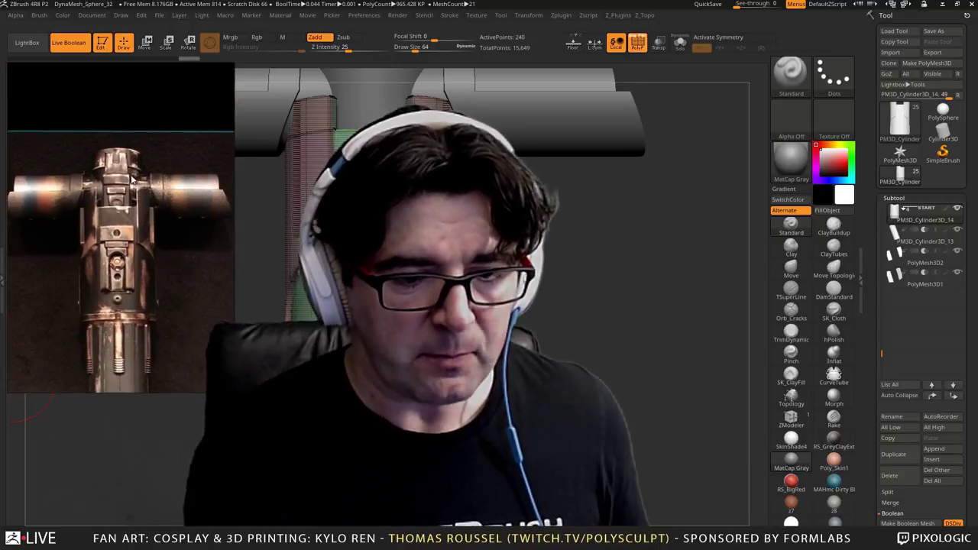
scroll(128, 231, "down", 6)
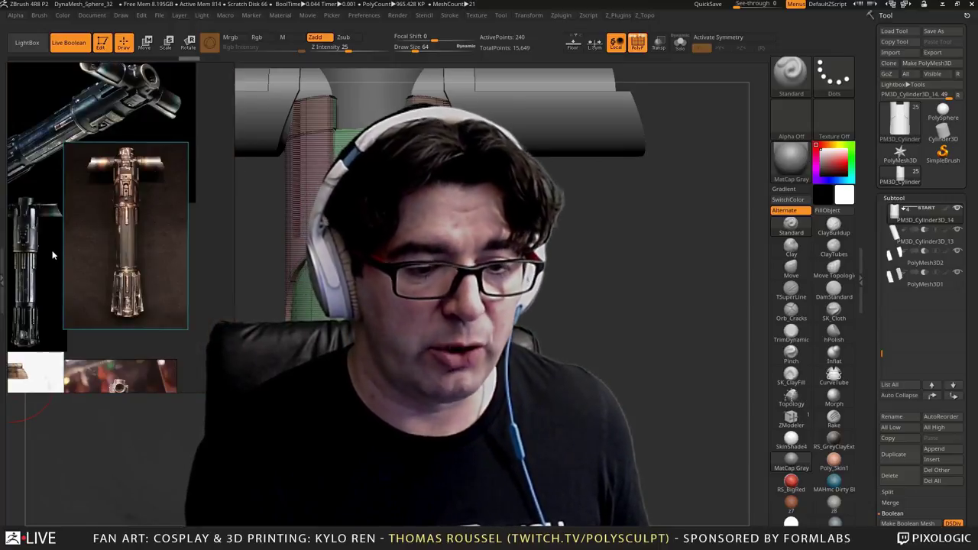
Shift the narrow black-background hilt photo slightly within the reference board
mouse_move(63, 234)
left_mouse_down()
mouse_move(98, 228)
mouse_move(67, 227)
left_mouse_up()
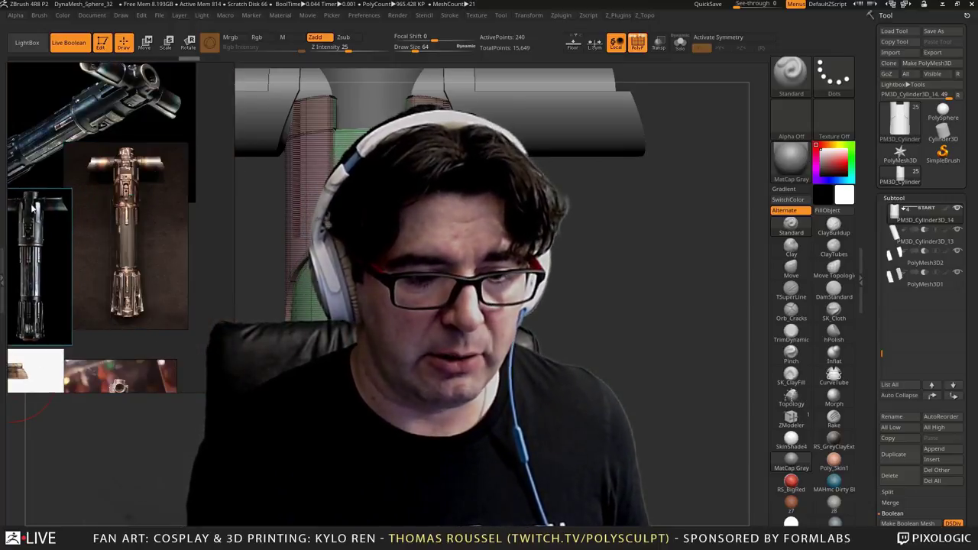
right_click_drag(70, 225, 117, 90)
right_click_drag(150, 128, 107, 262)
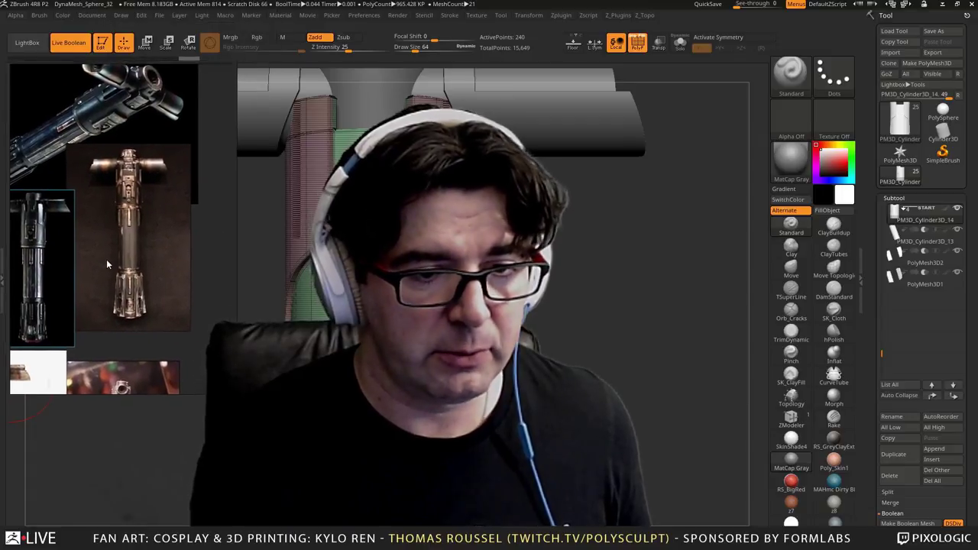
Examine the white-background reference photo along the hilt, from the exposed crossguard wiring to the pommel, following the red cable
scroll(111, 260, "up", 6)
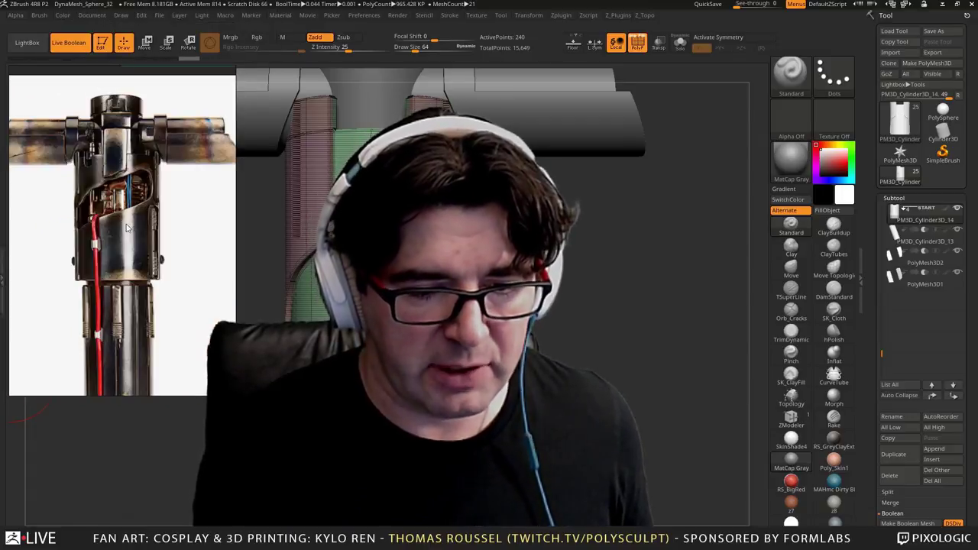
left_click_drag(139, 163, 132, 199)
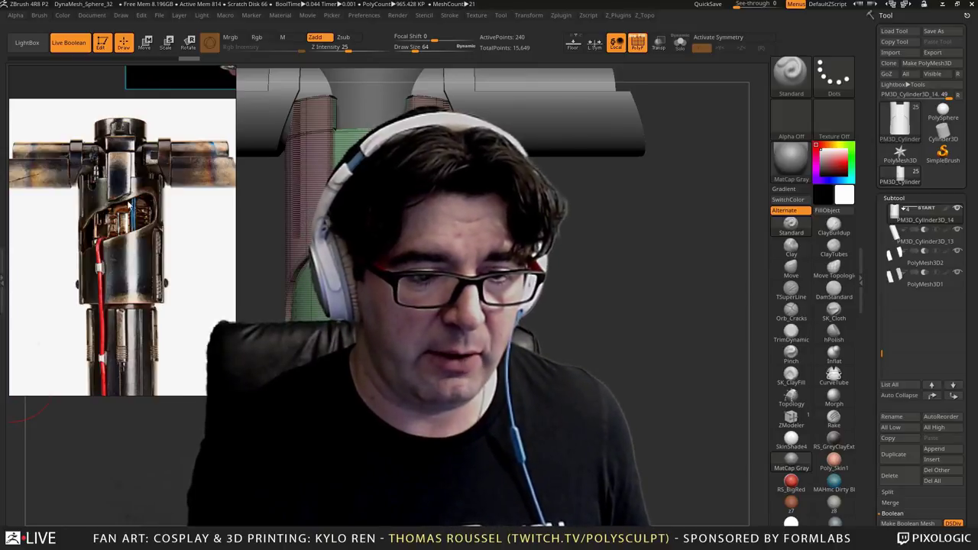
middle_click_drag(110, 303, 112, 292)
scroll(113, 293, "down", 2)
middle_click_drag(121, 338, 130, 182)
scroll(128, 293, "up", 1)
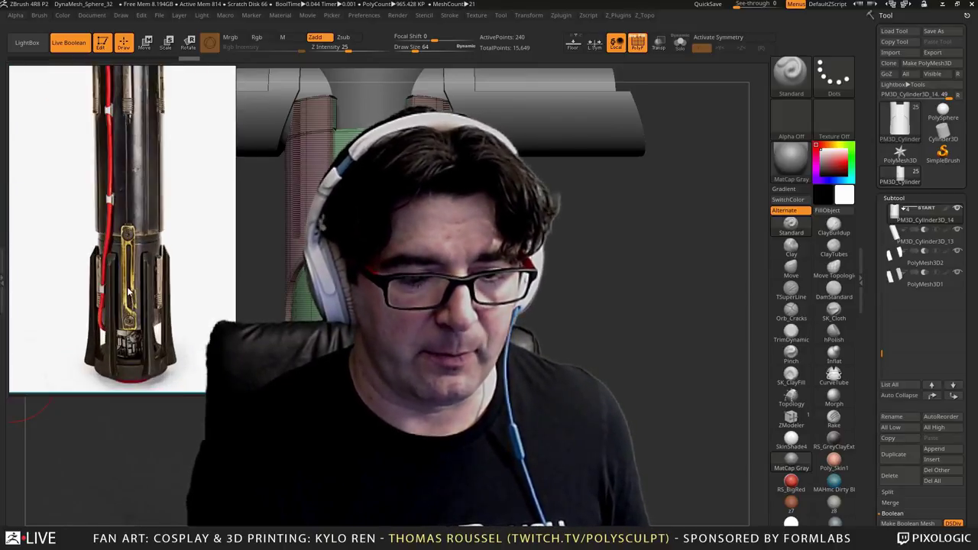
middle_click_drag(129, 139, 126, 227)
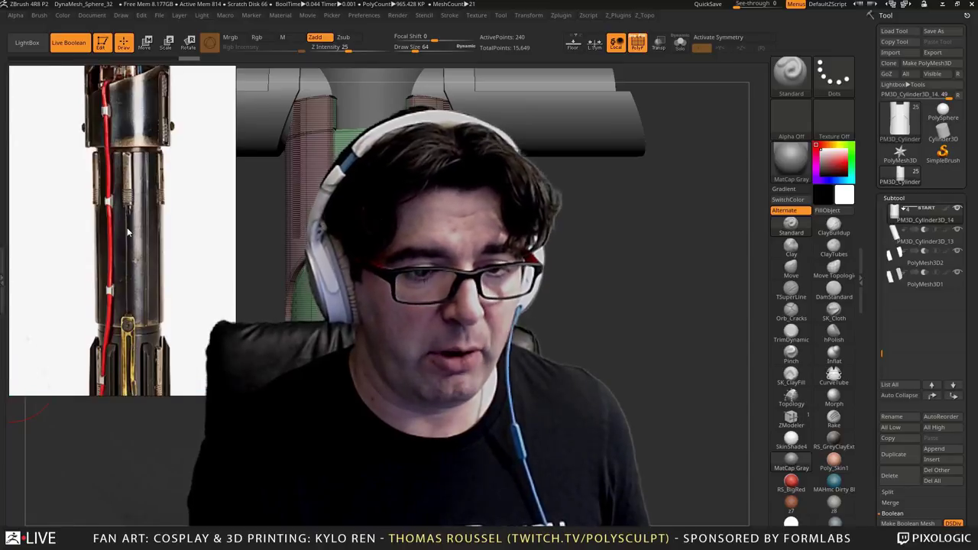
scroll(136, 203, "down", 1)
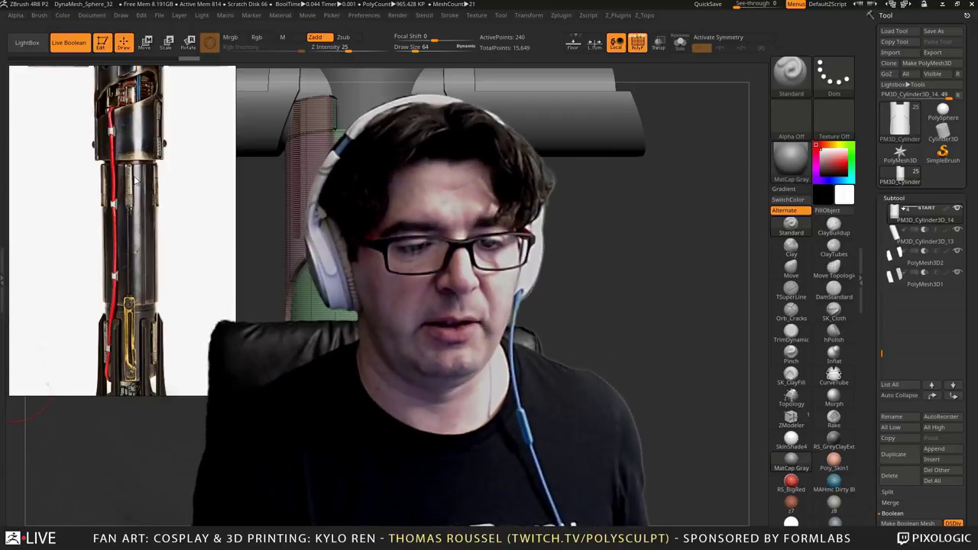
scroll(137, 192, "down", 4)
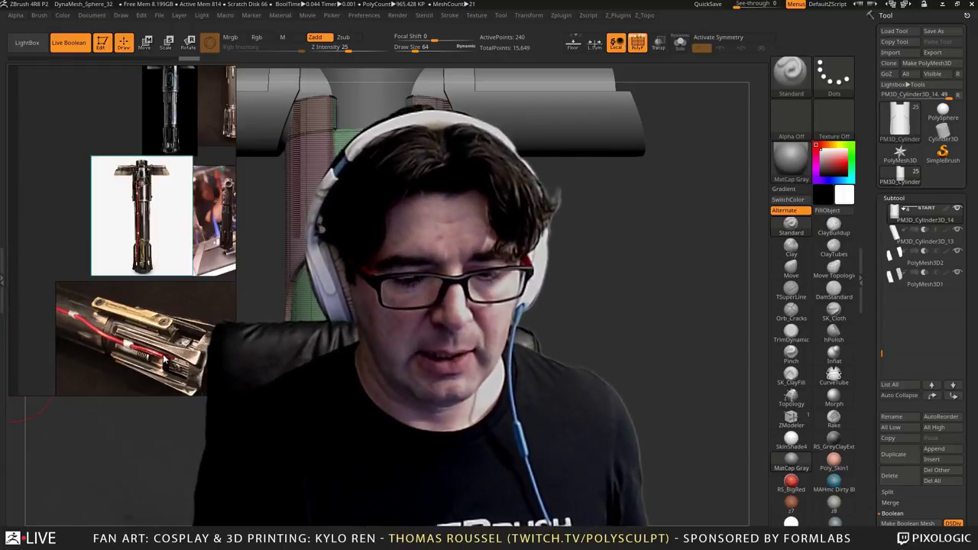
Return to the copper-toned reference photo and compare its upper hilt with the sleeve's curved cutout and side slots
scroll(180, 142, "up", 5)
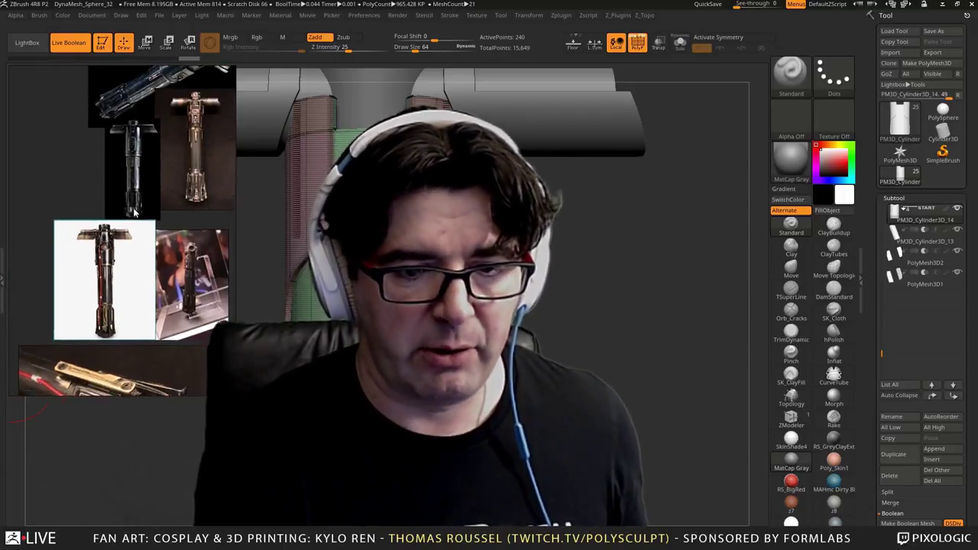
scroll(136, 204, "up", 1)
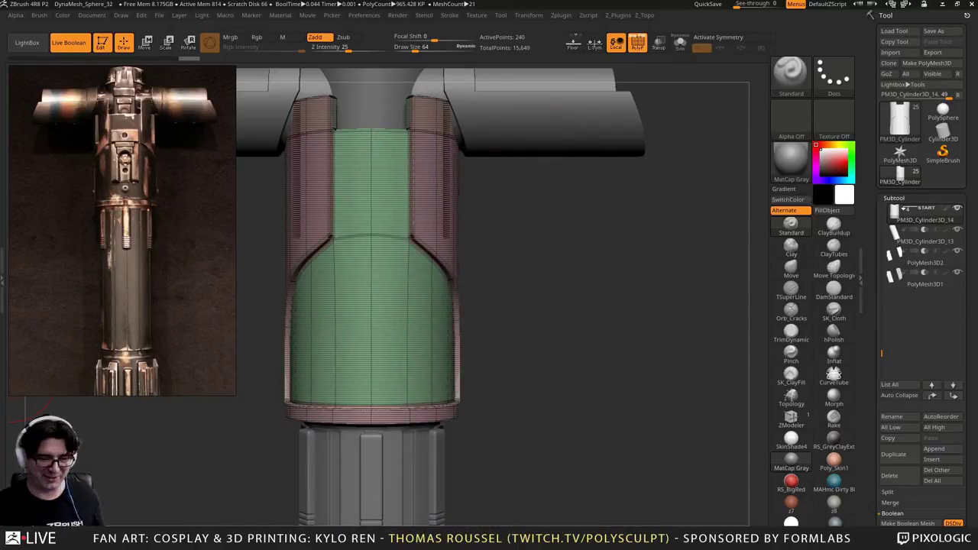
left_click_drag(662, 327, 603, 330)
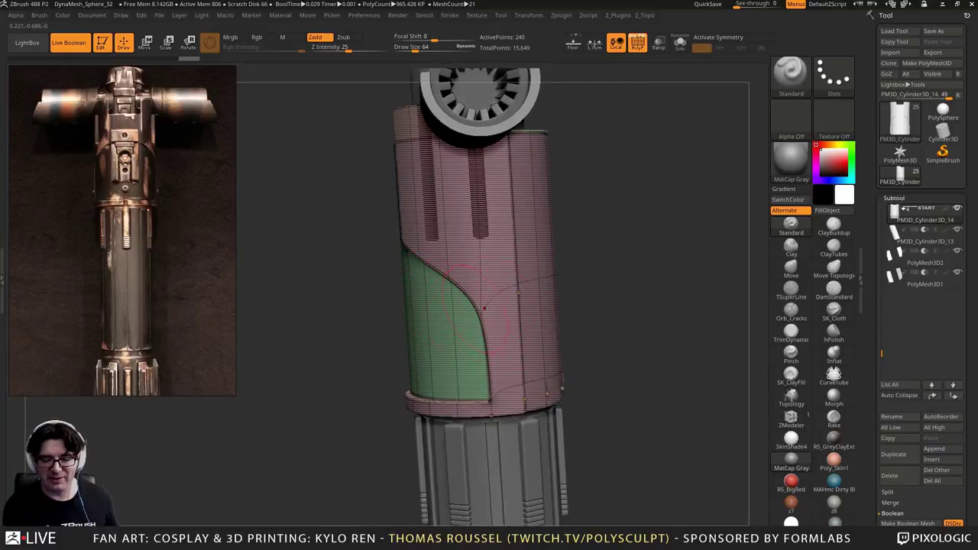
left_click_drag(306, 285, 653, 282)
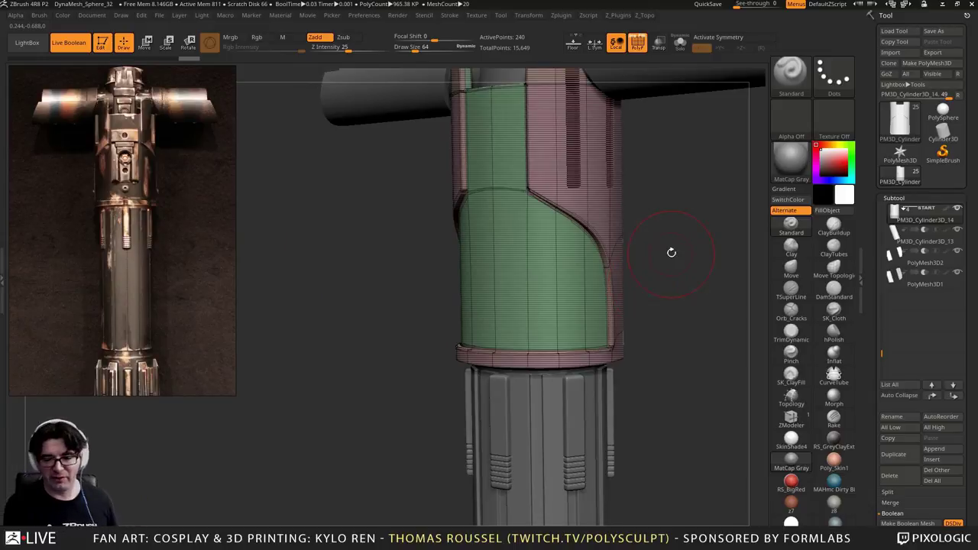
left_click_drag(678, 246, 619, 277)
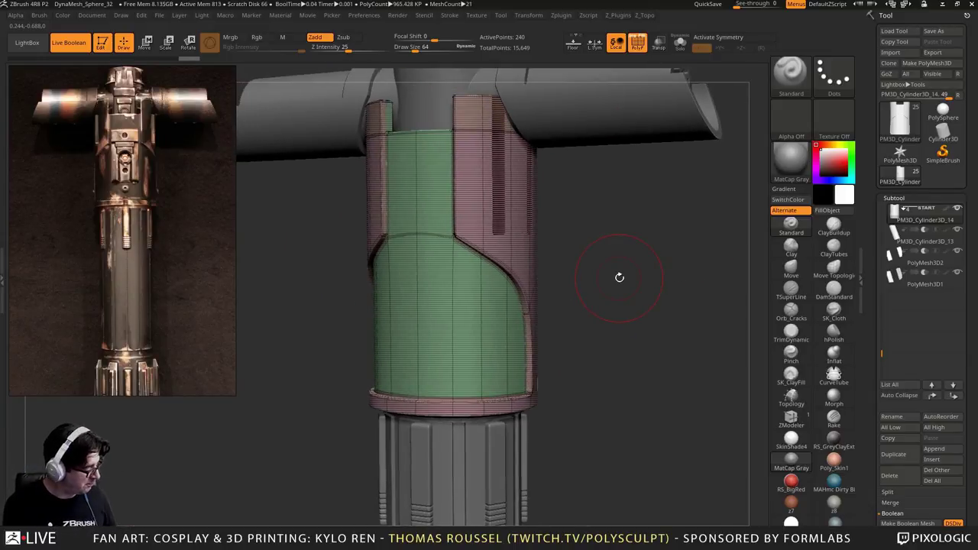
Hide the PolyFrame display and compare the sleeve's front with the close-up of the bolted plate in the copper-toned photo
key("shift+f")
left_click_drag(629, 284, 662, 259, "alt")
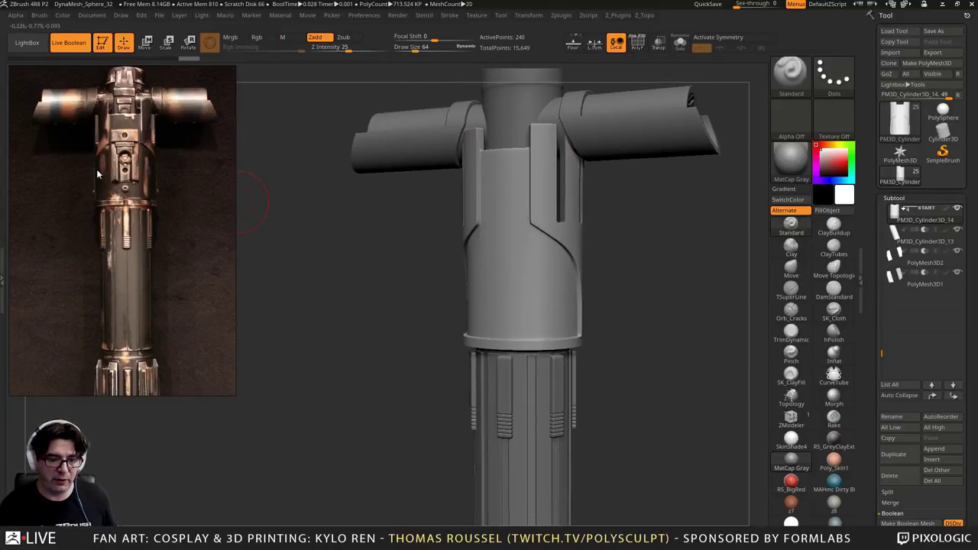
scroll(133, 178, "up", 4)
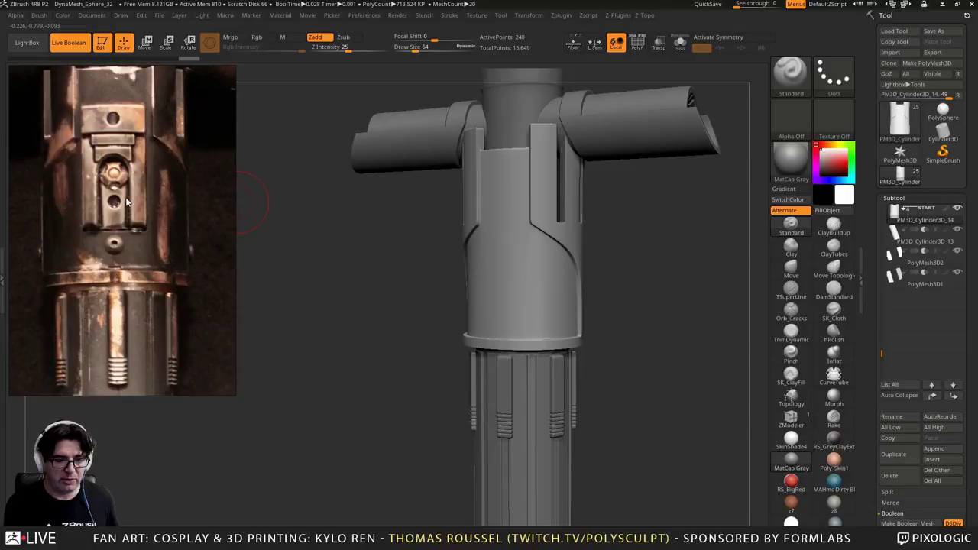
middle_click_drag(125, 179, 127, 242)
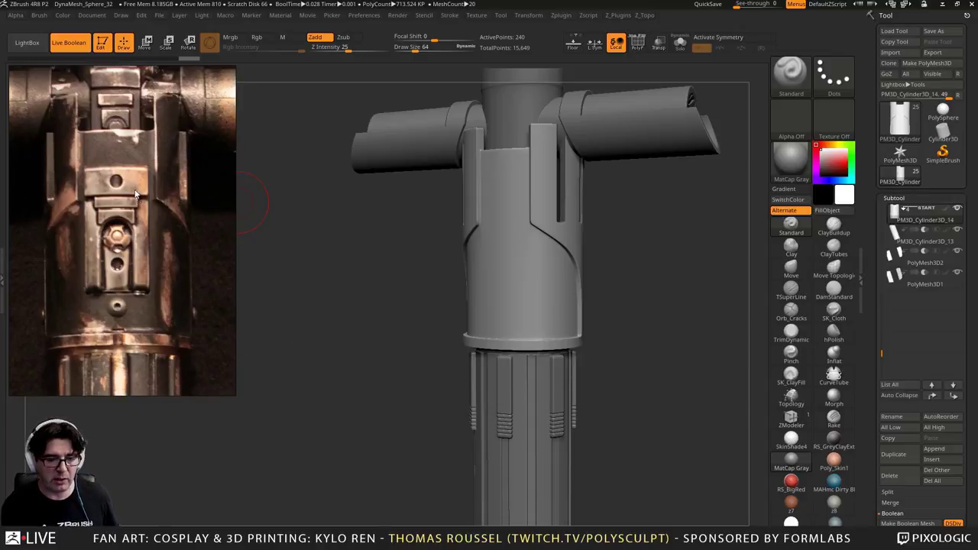
mouse_move(638, 301)
left_mouse_down("shift")
mouse_move(655, 299)
mouse_move(666, 323)
mouse_move(625, 342)
left_mouse_up("shift")
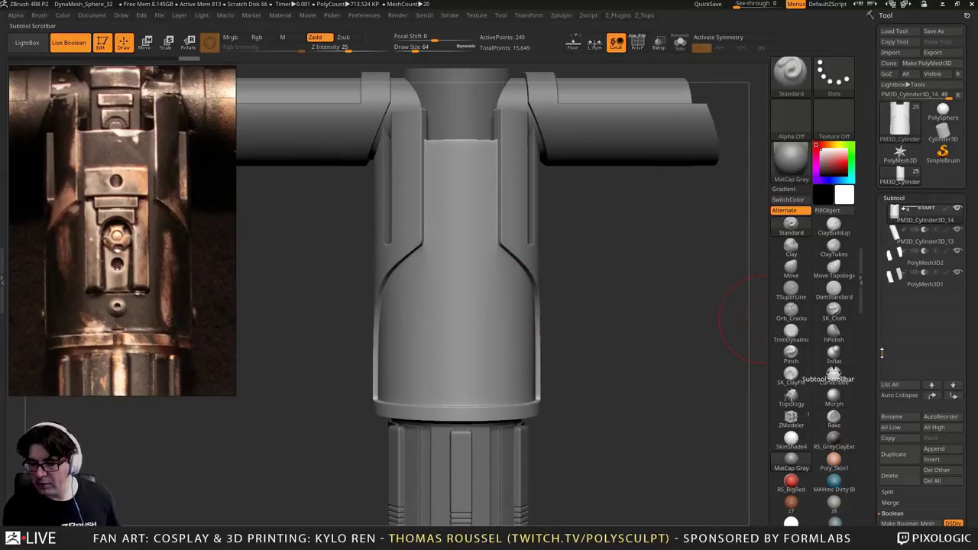
Select the sleeve below the crossguard and briefly inspect its PolyFrame polygroups around the curved cutout
left_click_drag(881, 353, 889, 209)
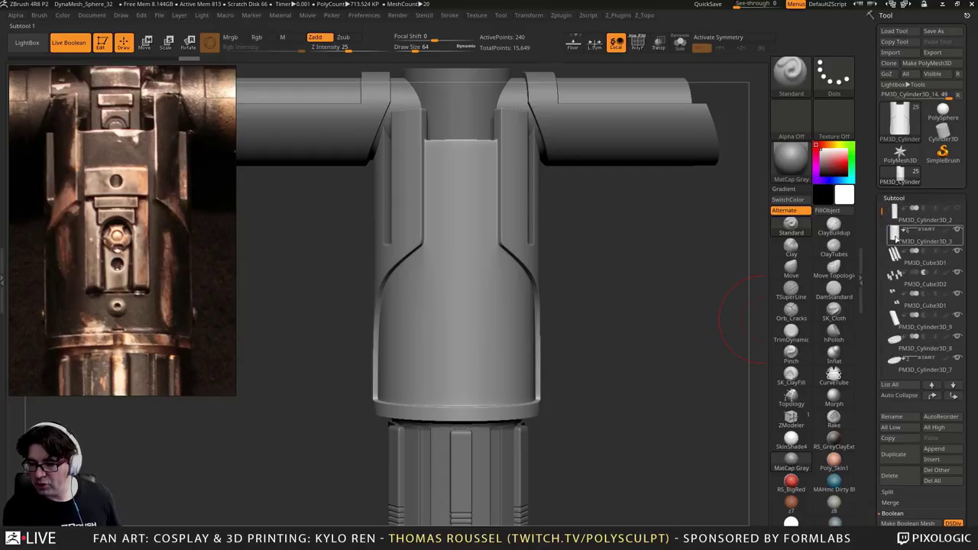
left_click(916, 236)
left_click(516, 280, "alt")
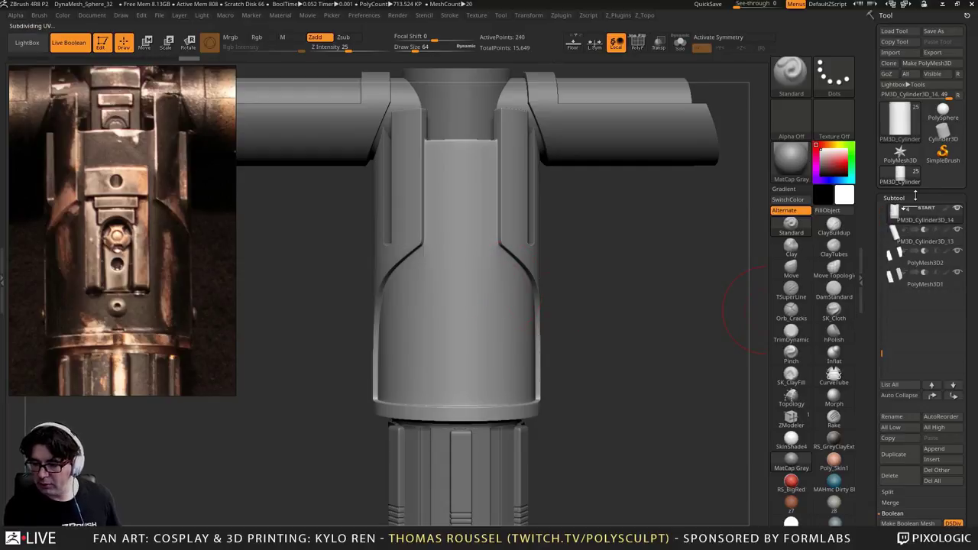
key("shift+f")
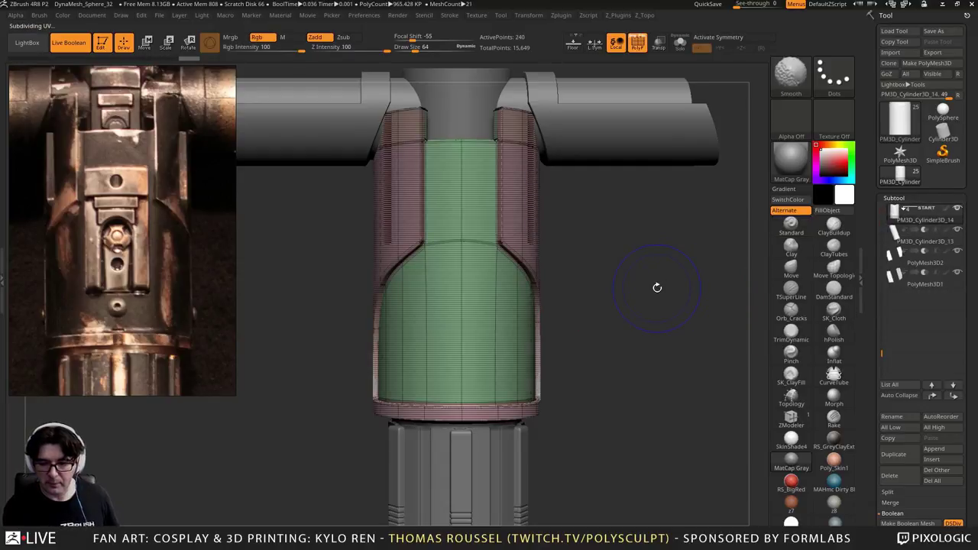
key("shift+f")
mouse_move(644, 287)
left_mouse_down("alt")
mouse_move(659, 306)
mouse_move(638, 388)
mouse_move(645, 436)
left_mouse_up("alt")
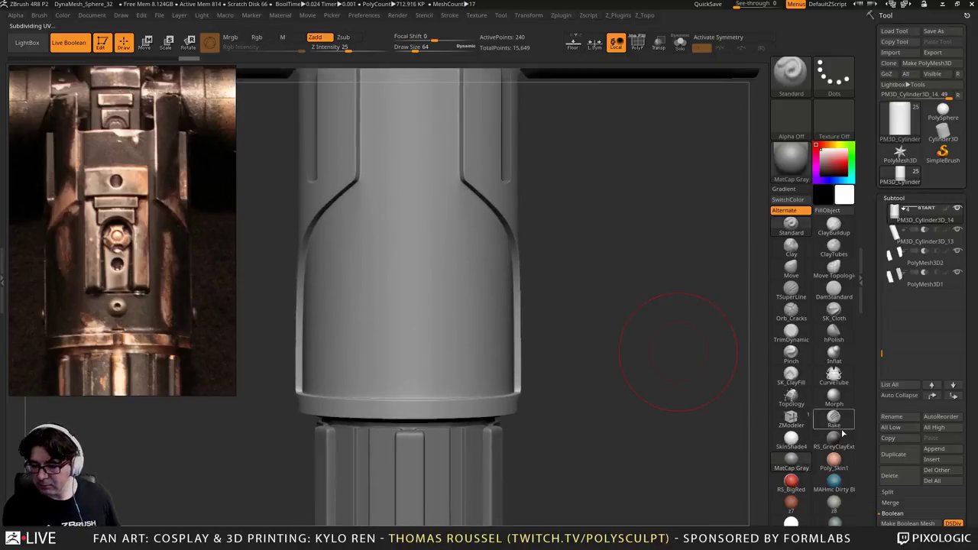
Append a PolyMesh3D star as a new subtool, select it and convert it into a cube with QCube
left_click(934, 449)
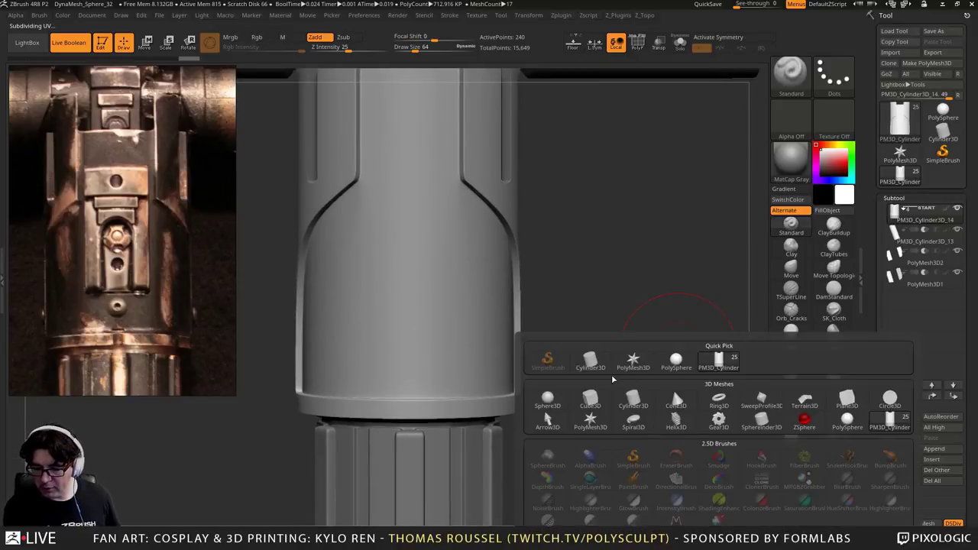
left_click(634, 365)
left_click(909, 300)
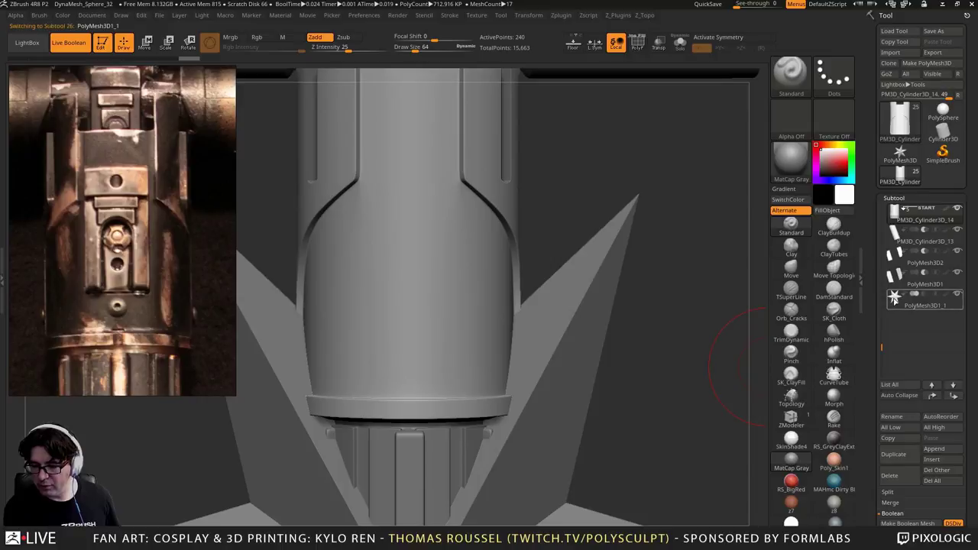
scroll(962, 337, "down", 5)
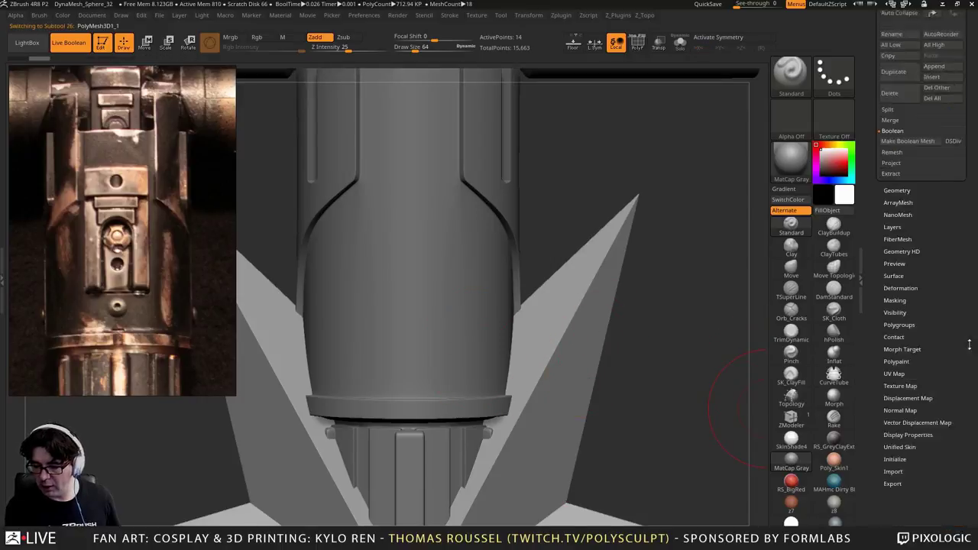
left_click(894, 387)
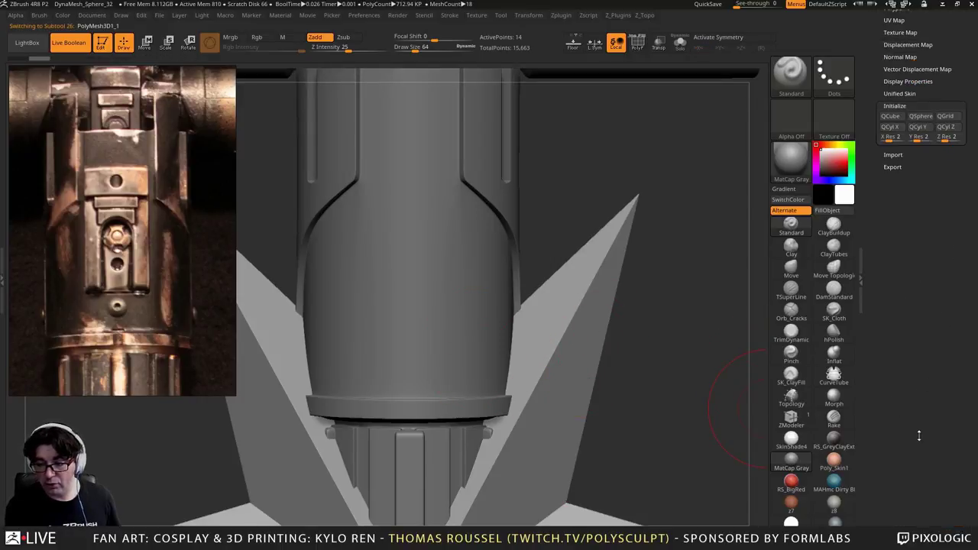
left_click(890, 124)
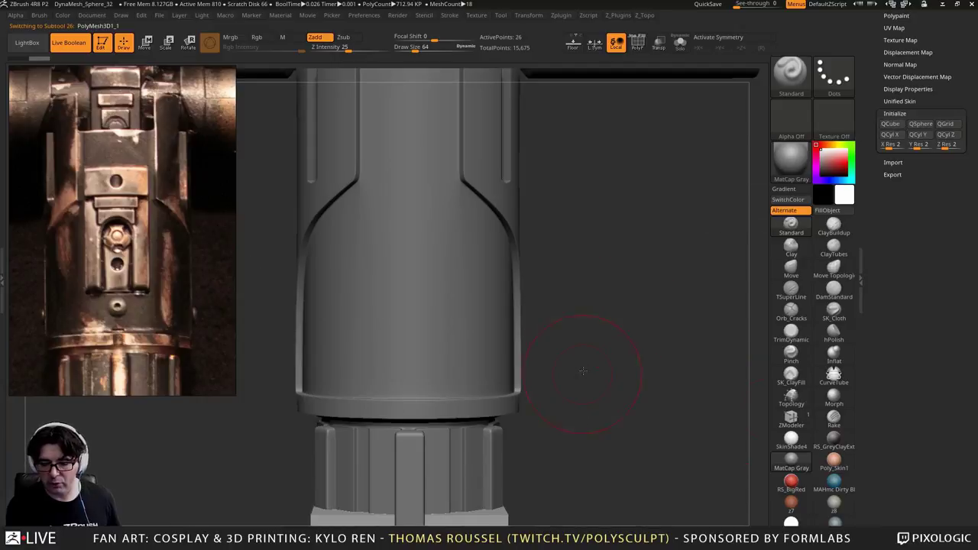
Show PolyFrame on the new cube and turn off Live Boolean to see the raw meshes
left_click_drag(589, 340, 614, 280)
key("shift+f")
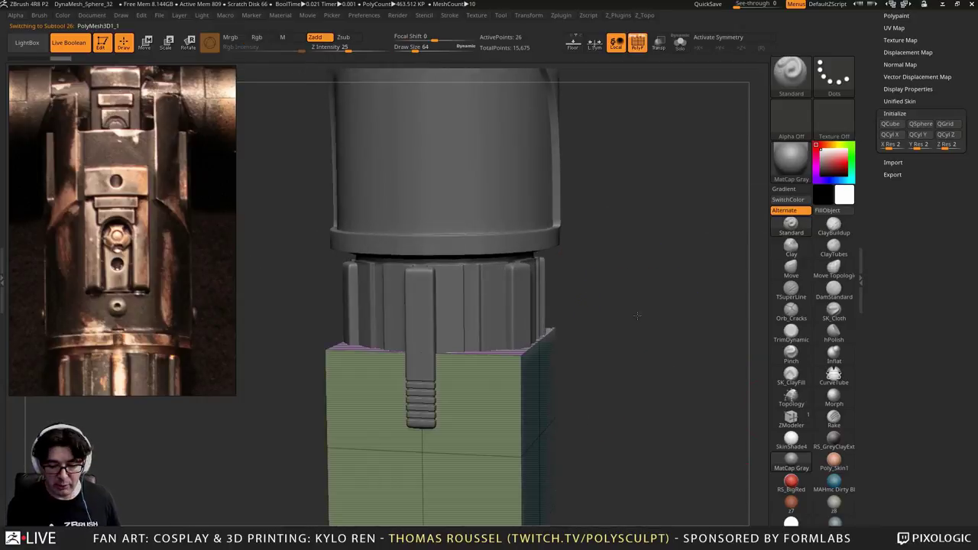
left_click_drag(638, 313, 612, 210, "alt")
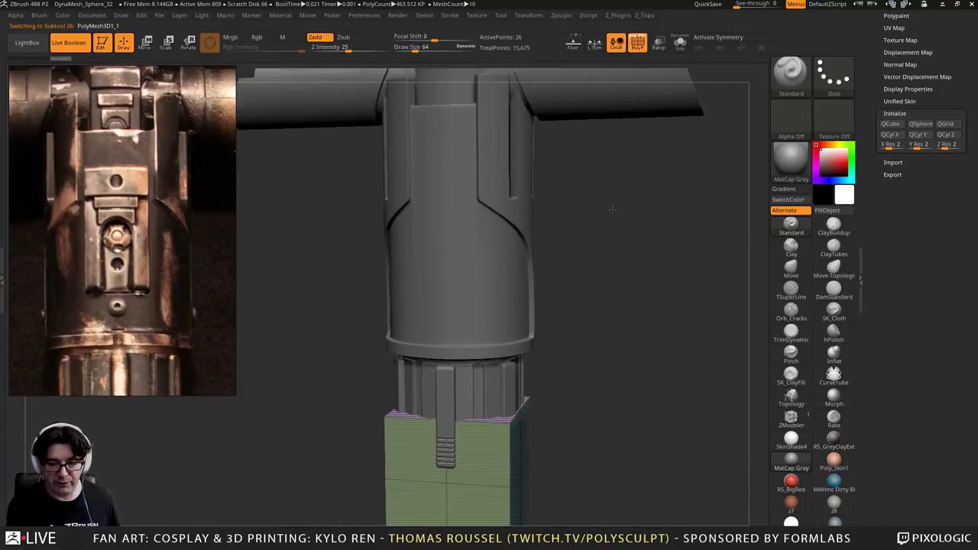
left_click(70, 43)
left_click_drag(647, 306, 592, 308, "alt")
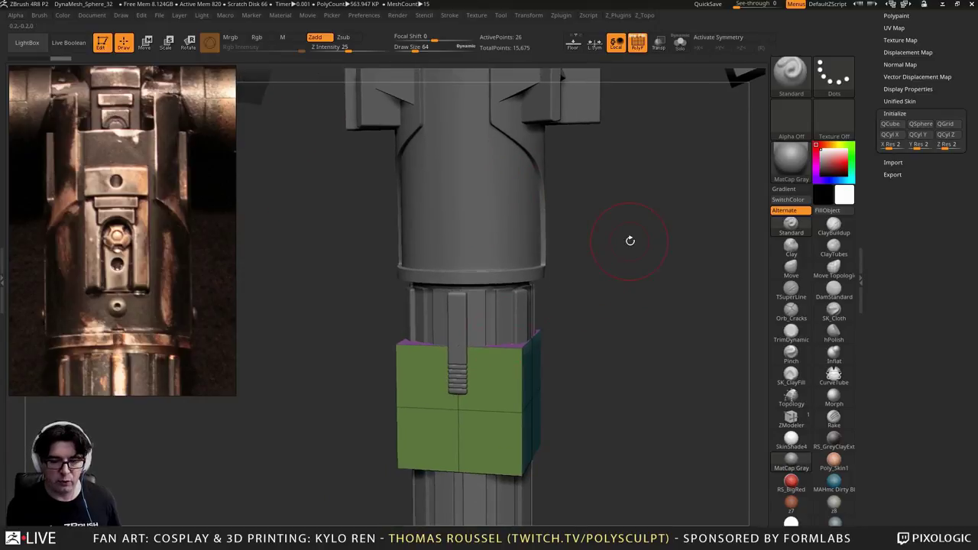
left_click_drag(629, 241, 602, 244)
Move the cube up the hilt and forward so it stands out from the sleeve's front below the crossguard
key("w")
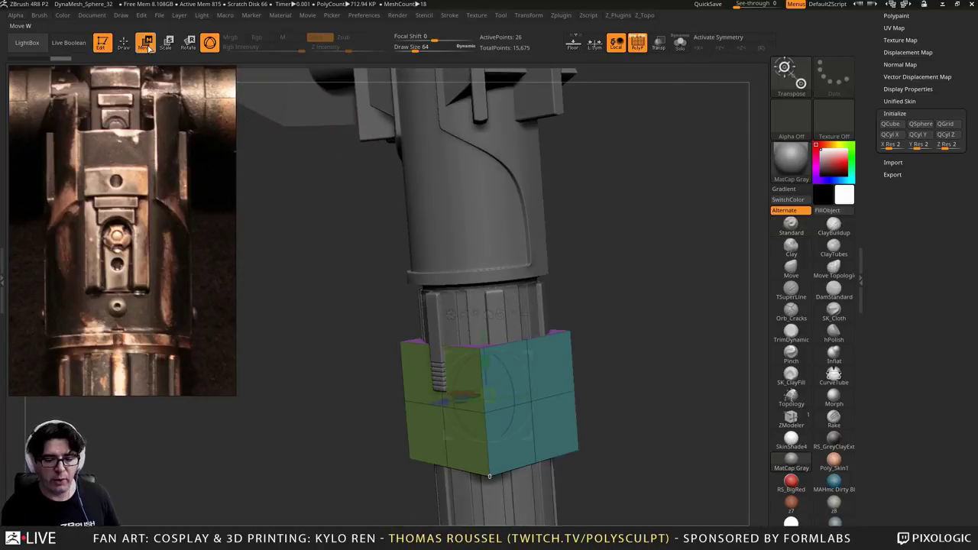
left_click_drag(482, 344, 466, 142)
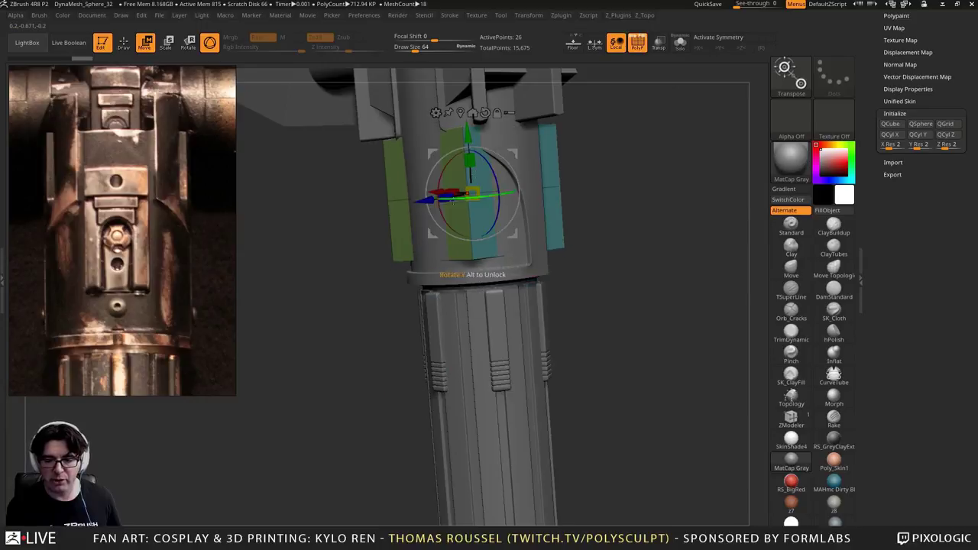
mouse_move(425, 201)
left_mouse_down()
mouse_move(354, 207)
mouse_move(436, 195)
left_mouse_up()
right_click_drag(483, 76, 474, 267, "alt")
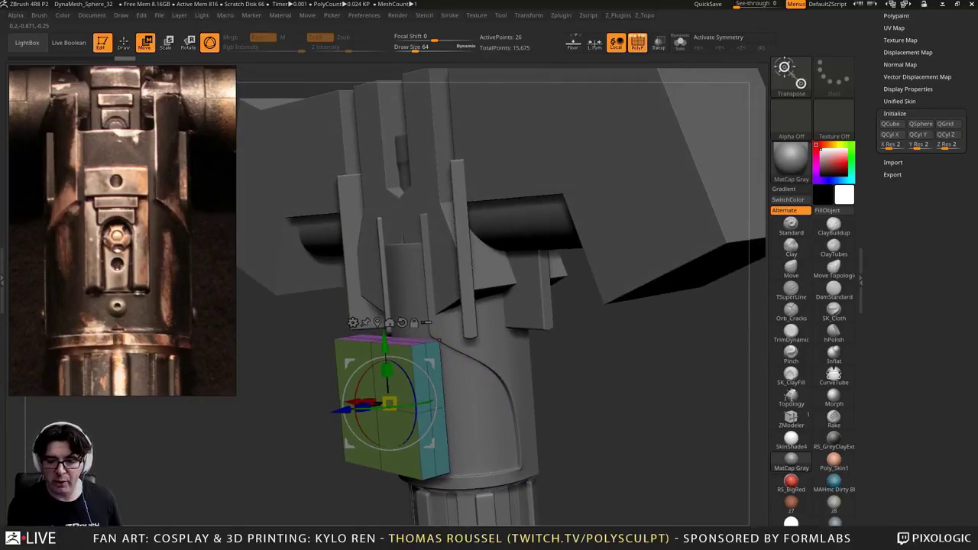
right_click_drag(571, 342, 617, 354, "shift")
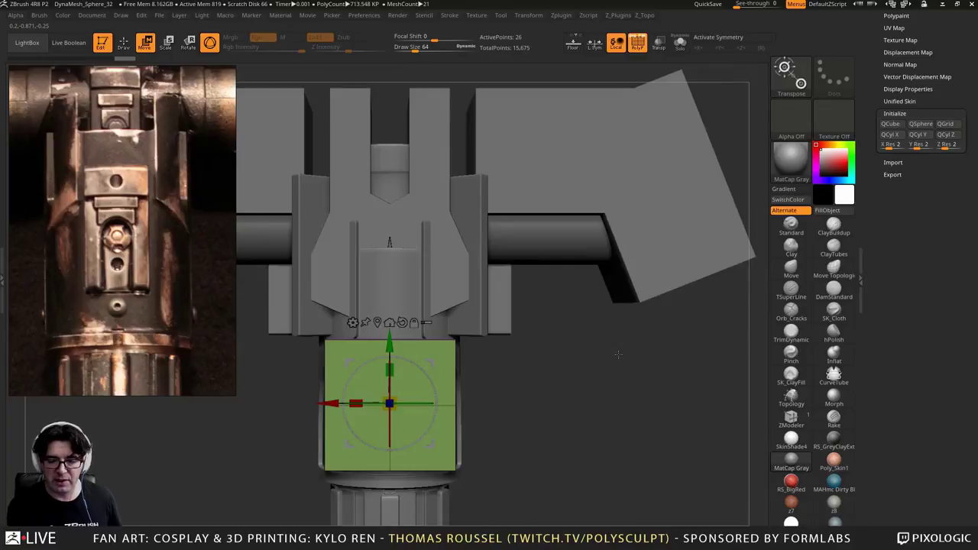
Narrow and position the cube to fit the sleeve's front recess, matching the bolted plate in the reference photo
right_click_drag(530, 354, 653, 365, "alt")
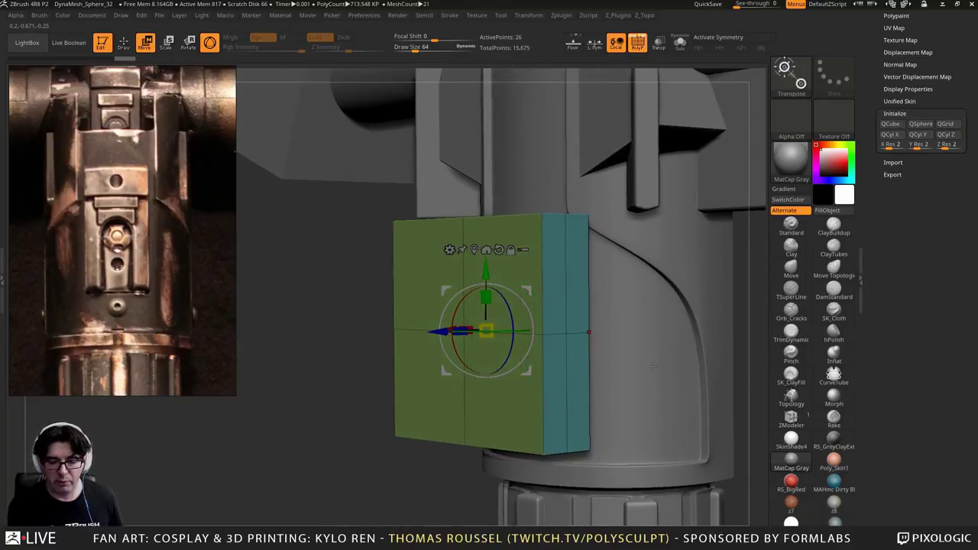
right_click_drag(346, 326, 397, 327, "shift")
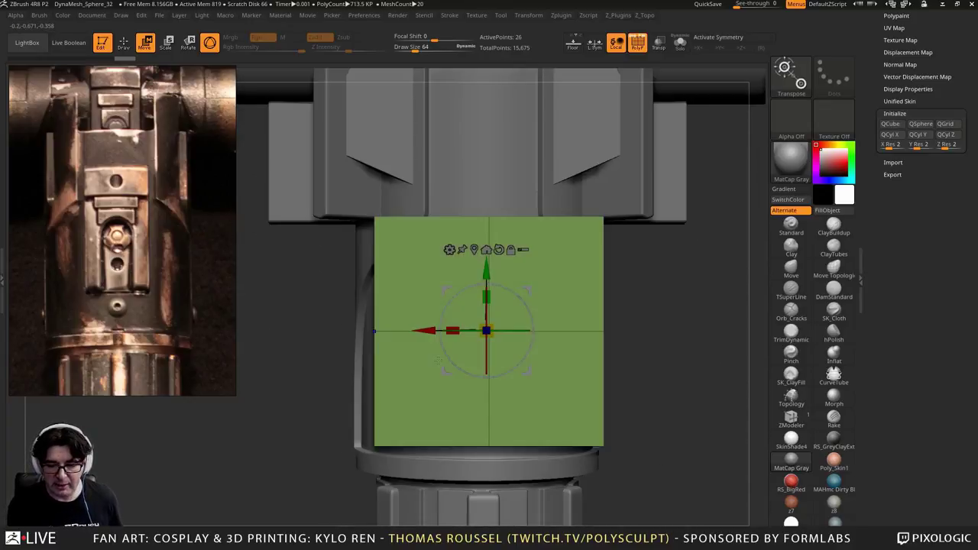
left_click_drag(453, 330, 508, 327)
left_click_drag(488, 267, 486, 193)
key("p")
left_click_drag(684, 295, 667, 365, "alt")
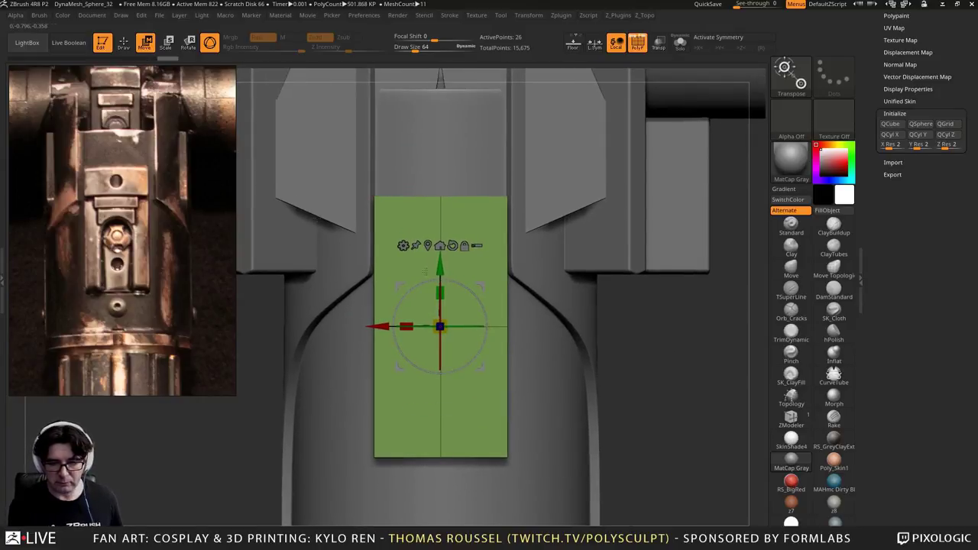
left_click_drag(439, 326, 439, 311)
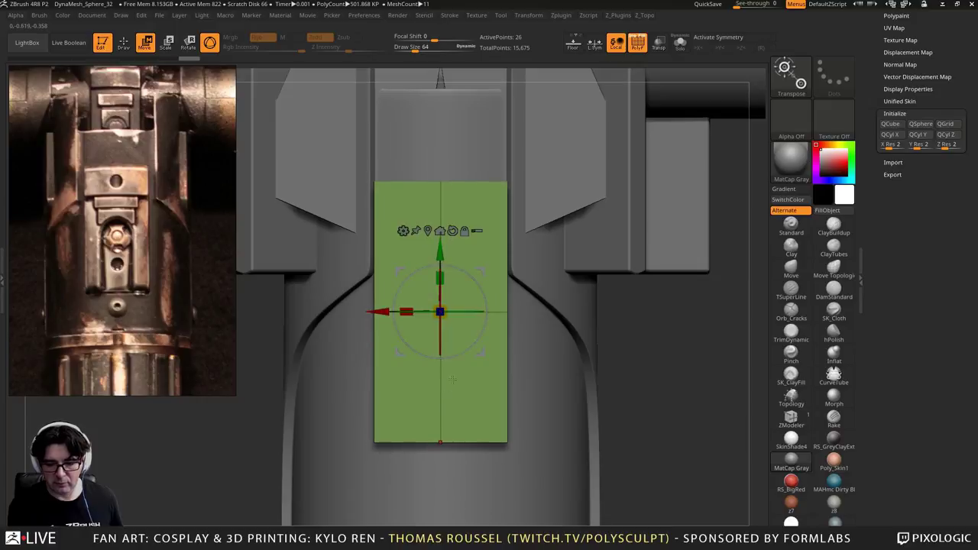
left_click_drag(634, 389, 602, 355, "alt")
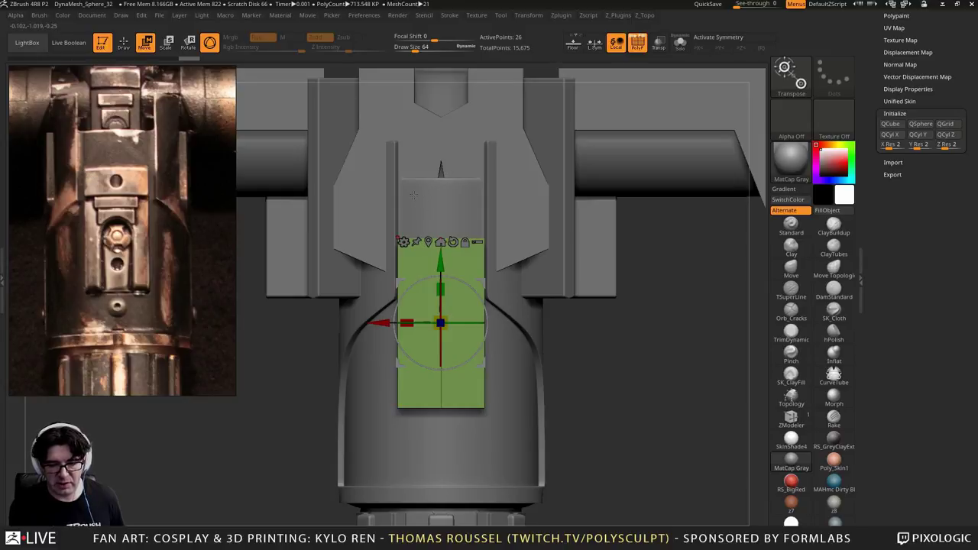
left_click_drag(440, 265, 441, 255)
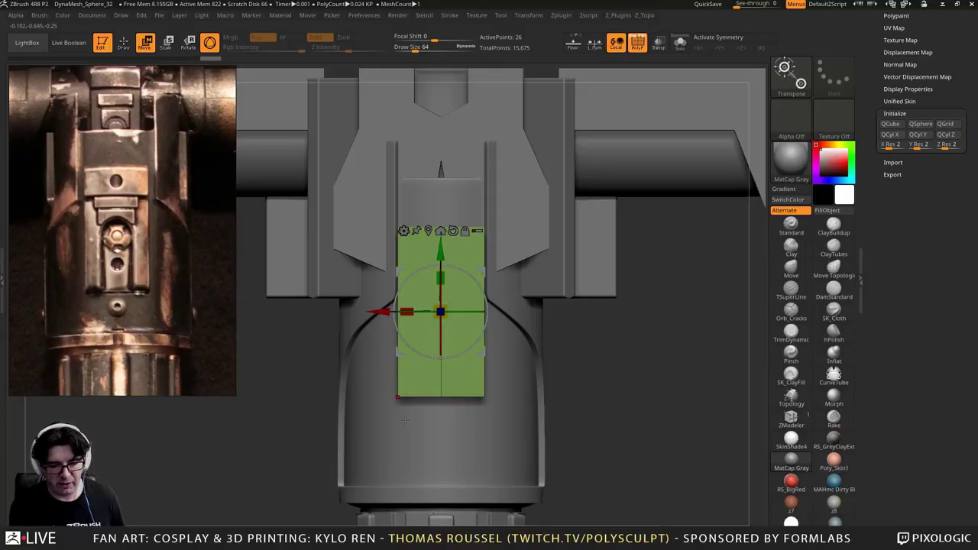
Isolate the sleeve with Solo and turn on X symmetry for editing it
left_click(538, 385, "alt")
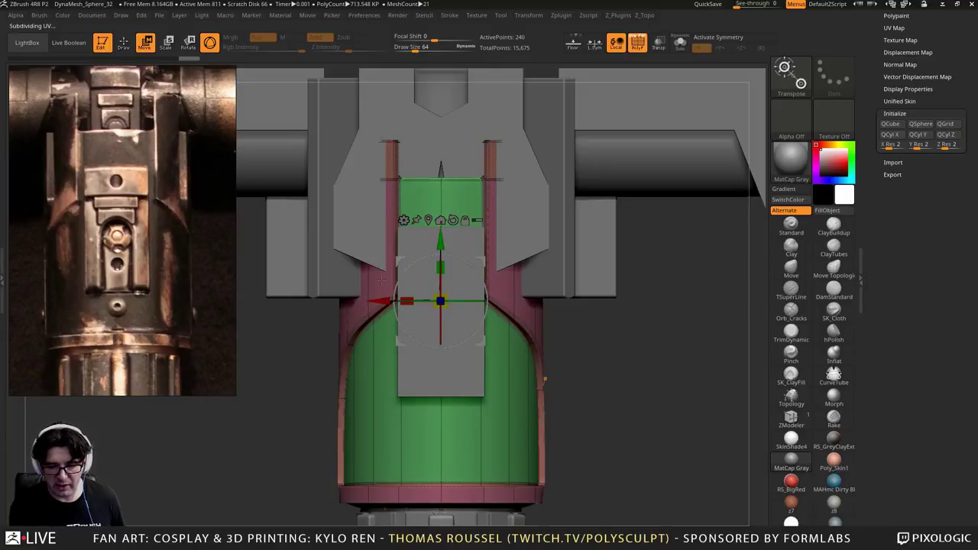
left_click_drag(626, 335, 619, 352)
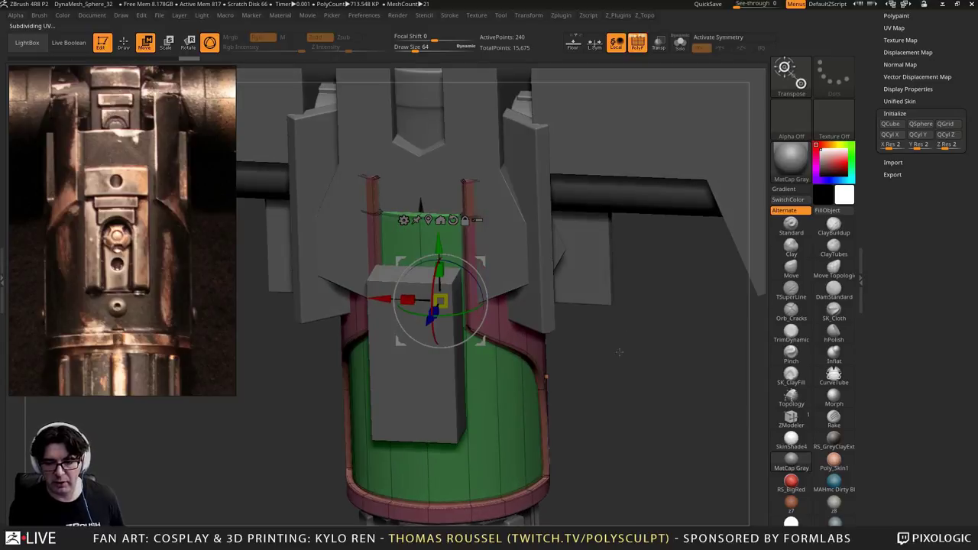
left_click(679, 43)
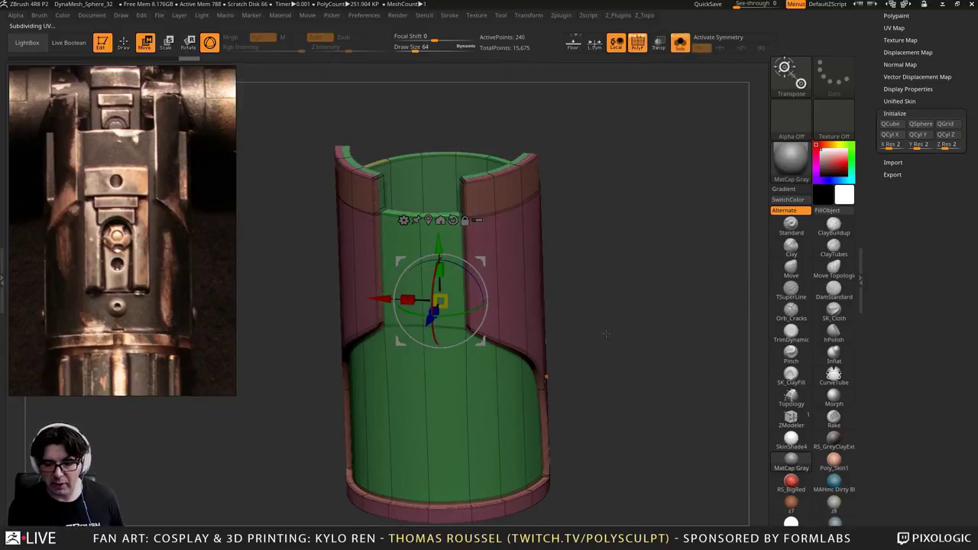
mouse_move(623, 386)
left_mouse_down()
mouse_move(619, 409)
mouse_move(589, 419)
mouse_move(520, 478)
mouse_move(498, 419)
mouse_move(538, 407)
mouse_move(619, 407)
mouse_move(612, 380)
left_mouse_up()
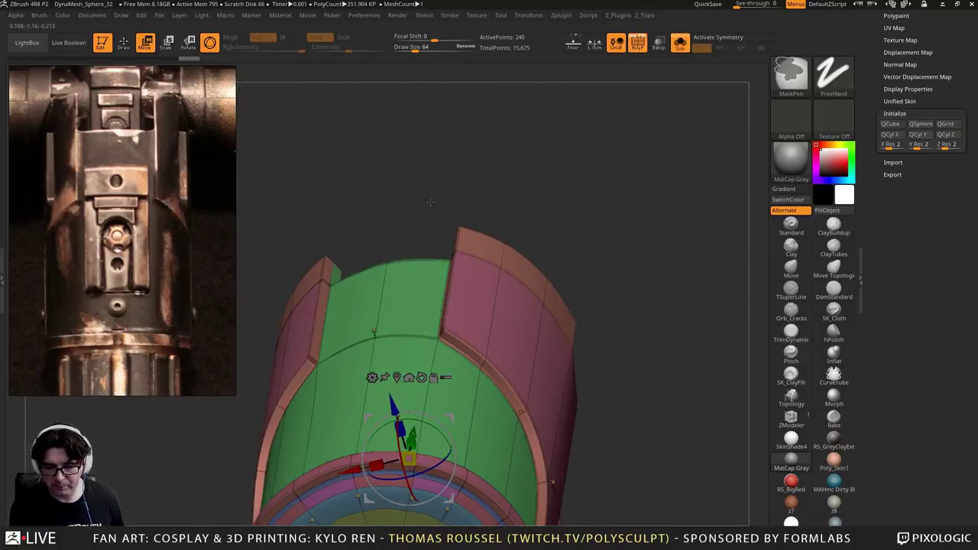
left_click_drag(430, 202, 492, 261, "ctrl")
left_click_drag(631, 339, 569, 229)
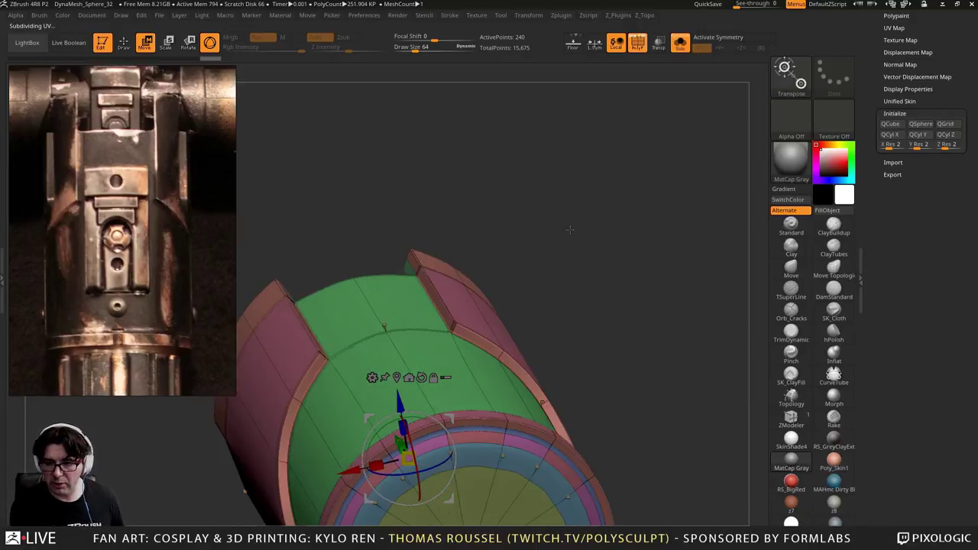
key("x")
left_click_drag(627, 239, 586, 246, "shift")
Isolate the side corner points of the sleeve's front recess with a mask and nudge them outward to widen it
left_click_drag(436, 269, 488, 345, "ctrl")
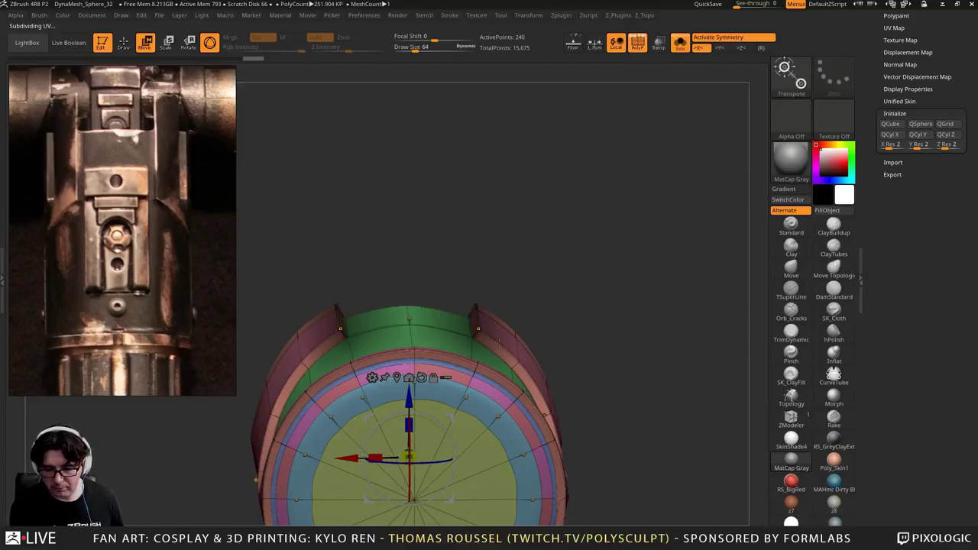
left_click_drag(539, 245, 466, 265)
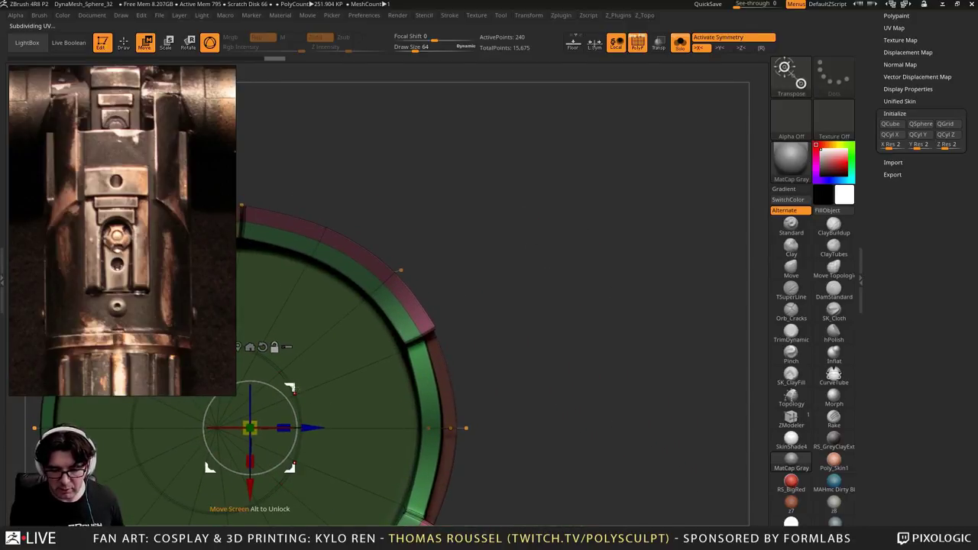
left_click_drag(250, 428, 433, 328, "alt")
left_click_drag(473, 288, 468, 278)
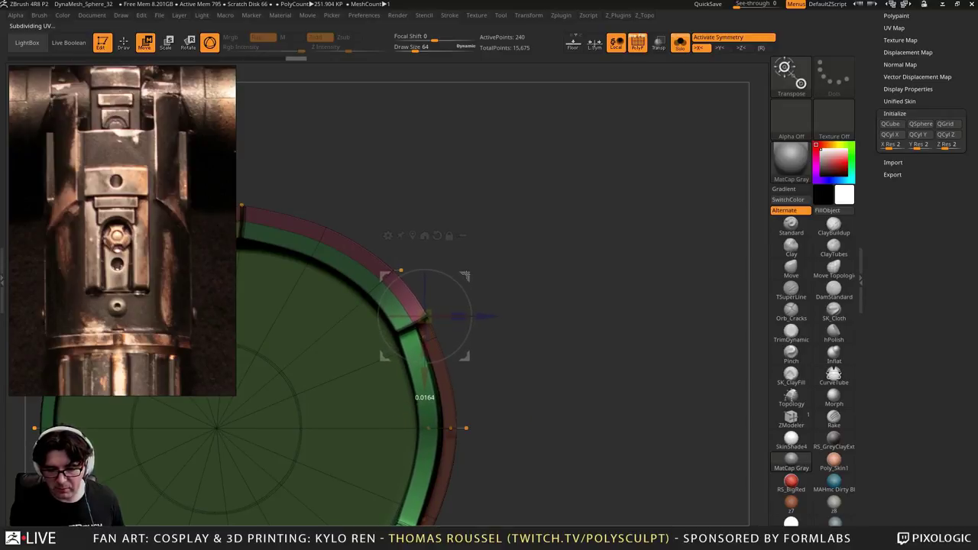
Isolate the lower corner points of the front recess with an inverted mask and nudge them symmetrically along the sleeve's curve
left_click_drag(533, 334, 585, 327, "alt")
left_click_drag(498, 291, 424, 414, "ctrl")
left_click(554, 341, "ctrl")
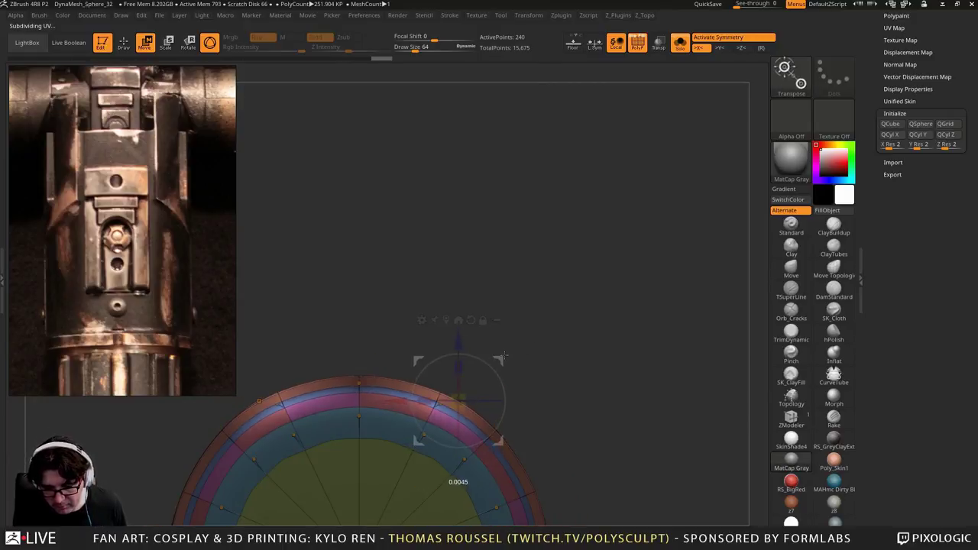
mouse_move(505, 355)
left_mouse_down()
mouse_move(557, 303)
mouse_move(459, 388)
mouse_move(446, 424)
mouse_move(535, 329)
left_mouse_up()
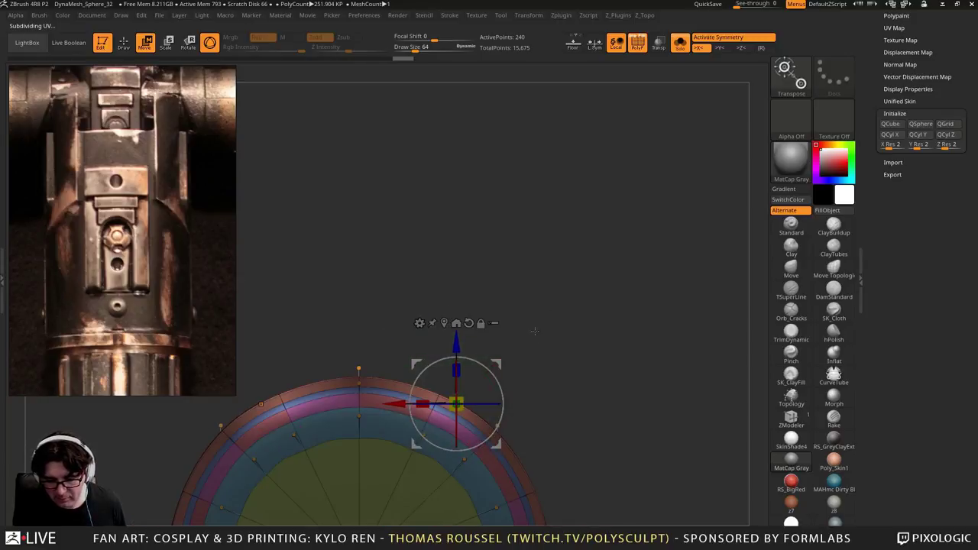
left_click_drag(499, 357, 498, 357)
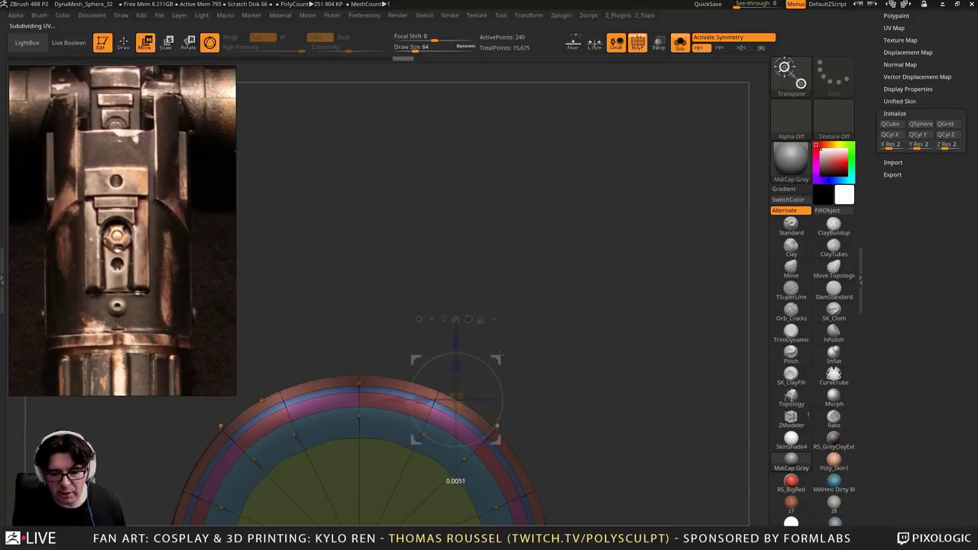
left_click_drag(500, 357, 554, 233)
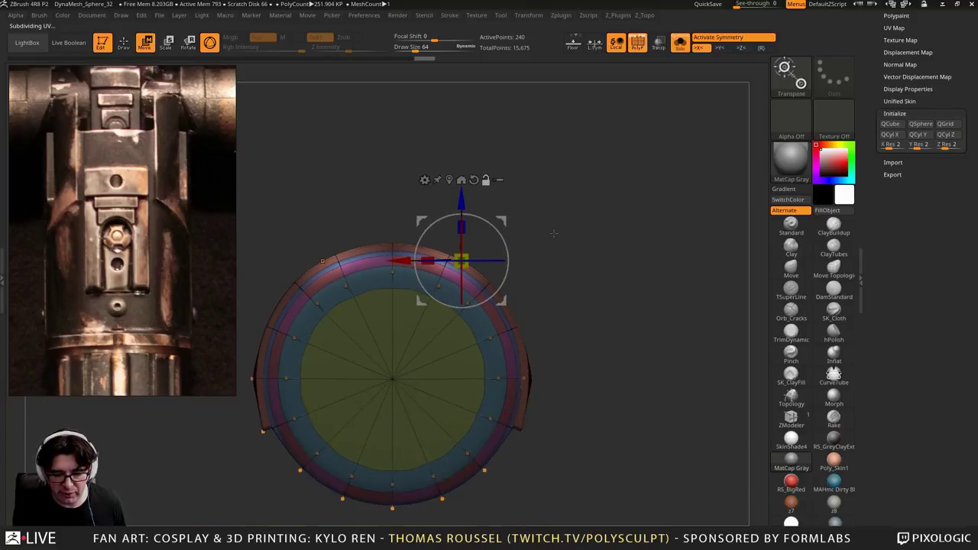
left_click_drag(591, 365, 577, 354, "alt")
mouse_move(577, 353)
left_mouse_down()
mouse_move(563, 348)
mouse_move(563, 371)
left_mouse_up()
left_click_drag(573, 318, 639, 388)
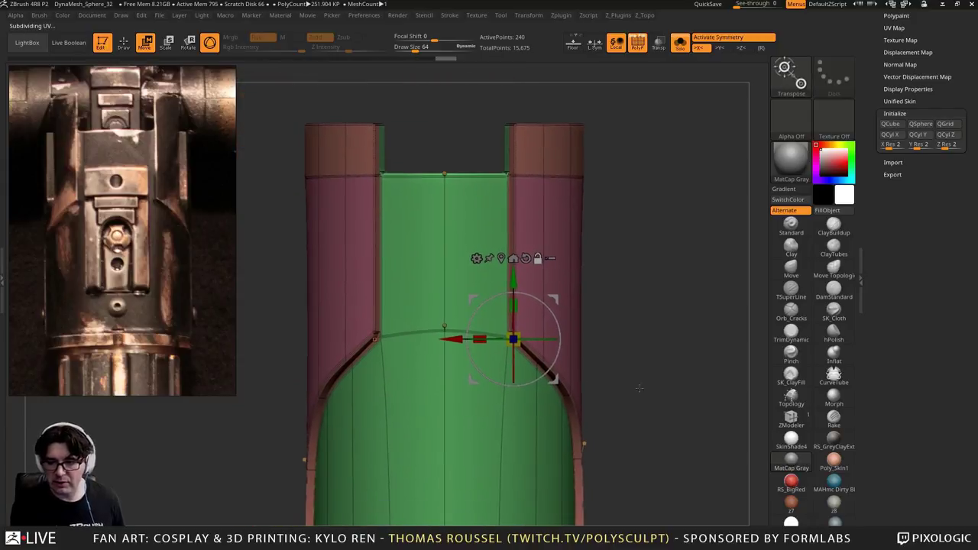
Turn off Solo, select the plate block over the front recess, and push it about 0.1 back into the sleeve
left_click(679, 43)
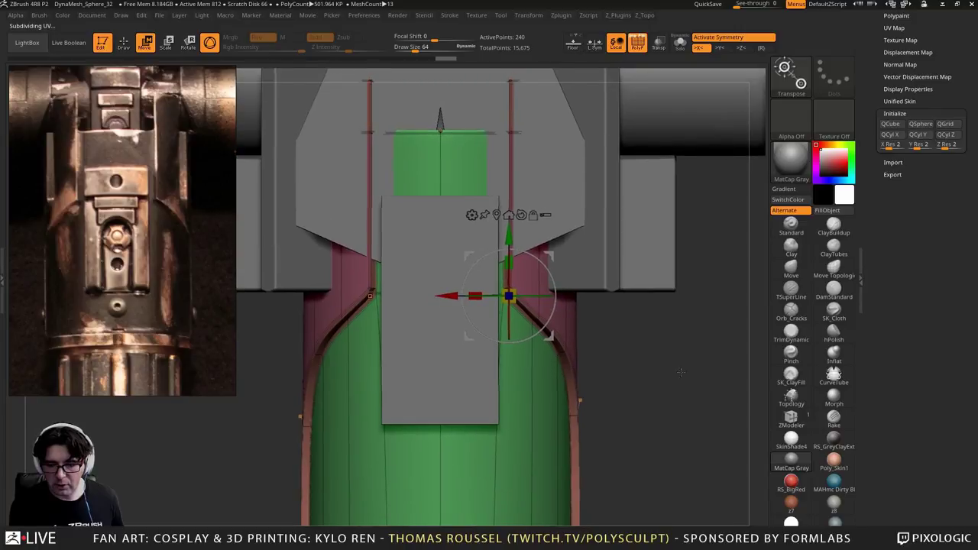
left_click_drag(680, 372, 473, 346)
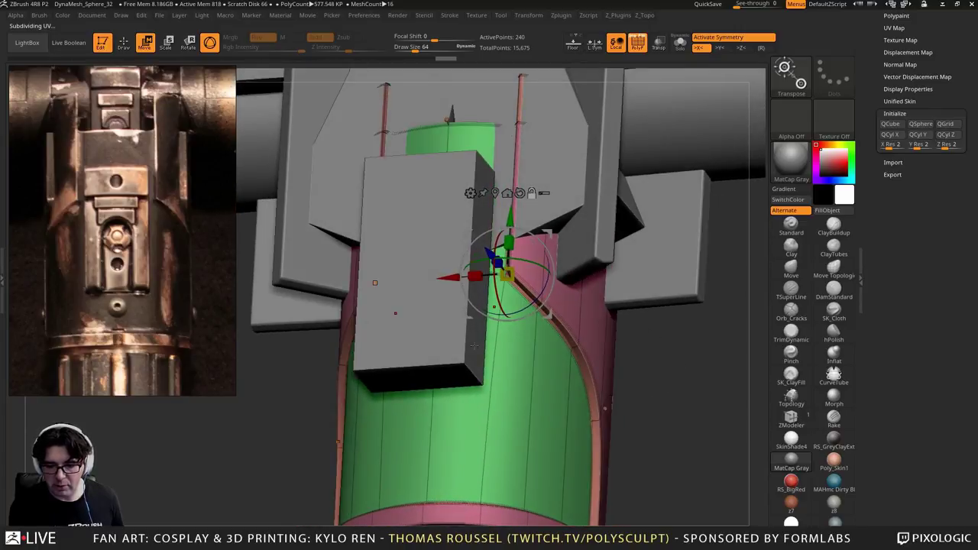
left_click(474, 346, "alt")
left_click_drag(639, 360, 704, 367, "shift")
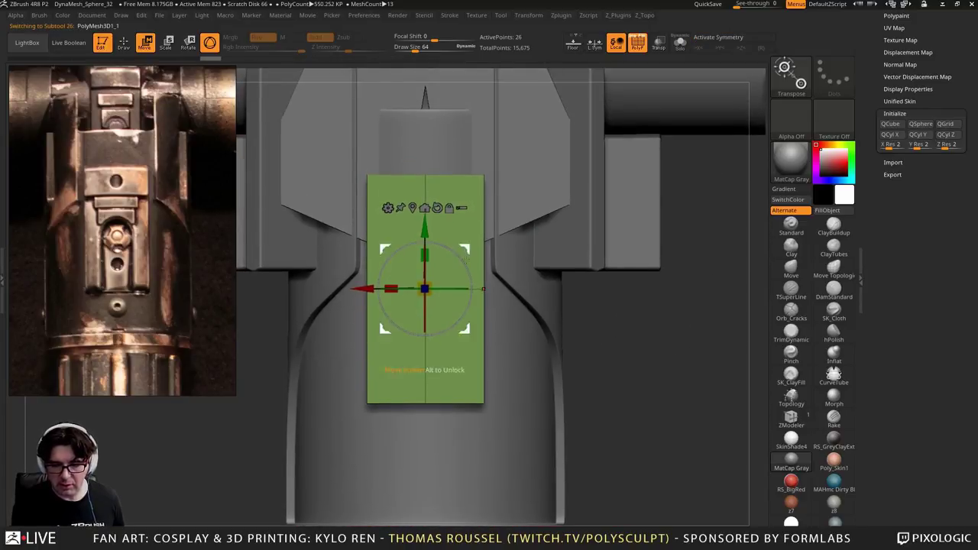
left_click_drag(571, 335, 630, 321, "shift")
left_click_drag(458, 288, 435, 288)
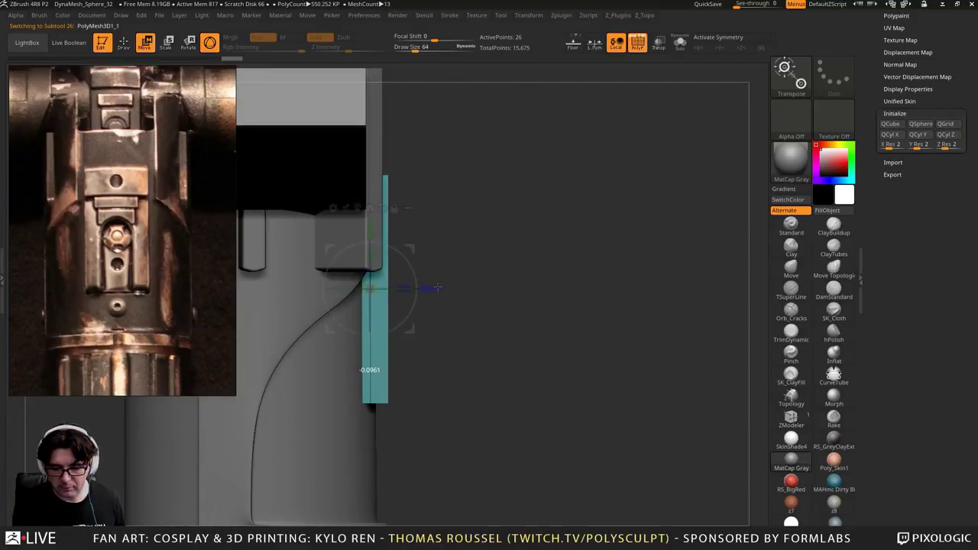
left_click_drag(604, 318, 590, 337, "shift")
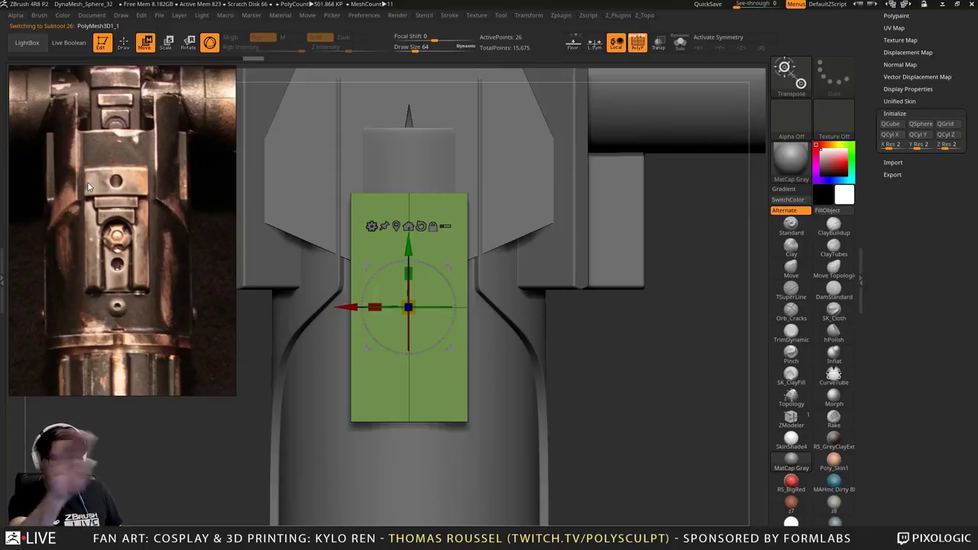
Raise the plate's centre line outward into a shallow ridge using a mask, clear the mask, and stretch the plate vertically
left_click_drag(747, 419, 720, 329, "shift")
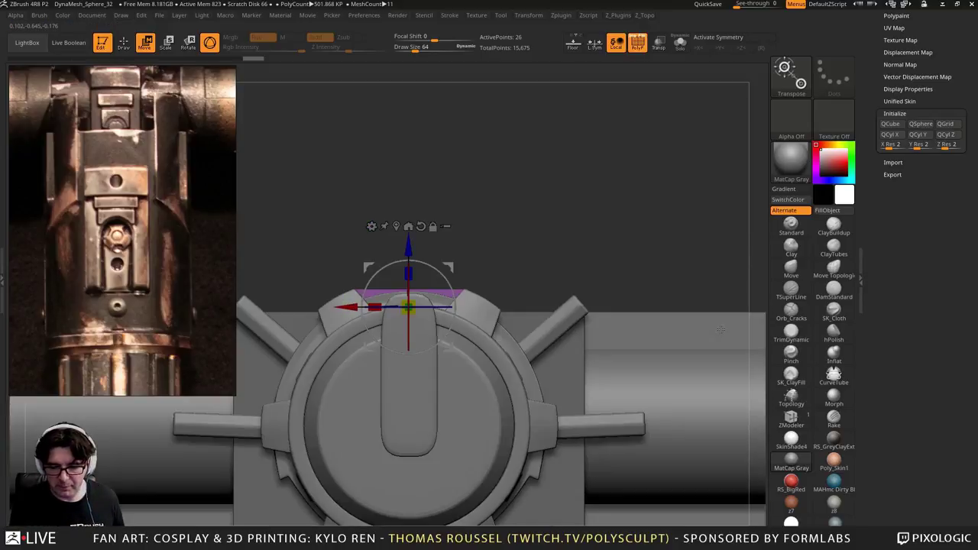
mouse_move(371, 207)
left_mouse_down("ctrl")
mouse_move(421, 364)
mouse_move(435, 375)
left_mouse_up("ctrl")
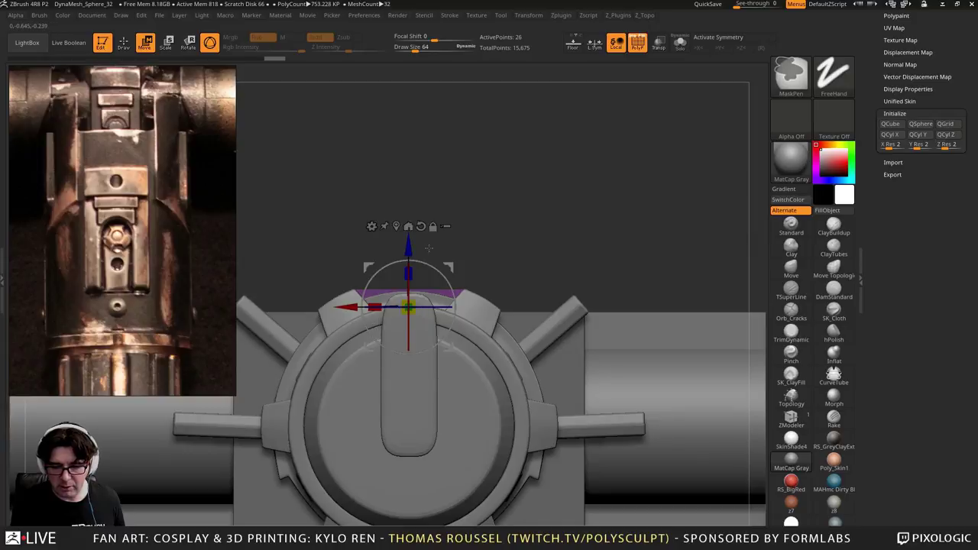
left_click_drag(409, 245, 409, 237)
left_click_drag(462, 213, 489, 234, "ctrl")
left_click_drag(604, 237, 644, 340)
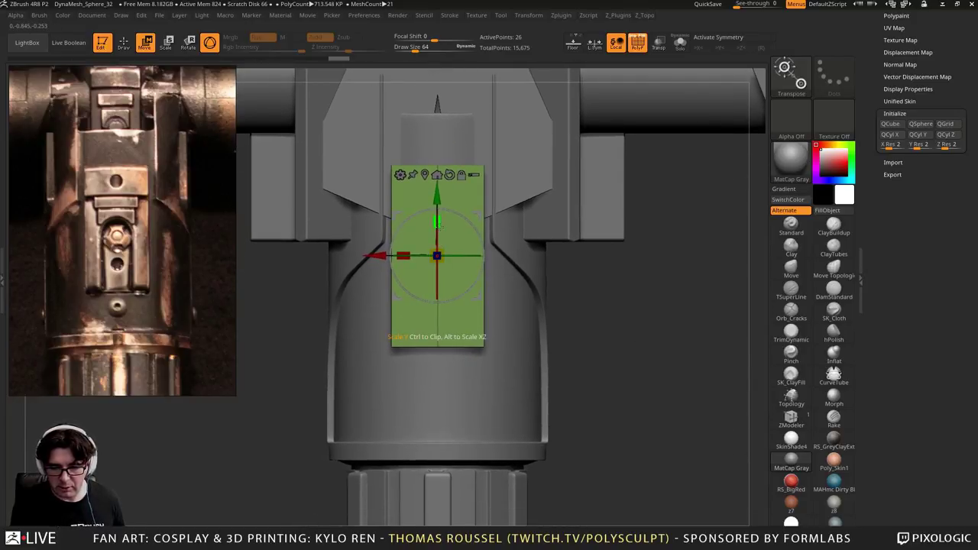
left_click_drag(437, 222, 435, 202)
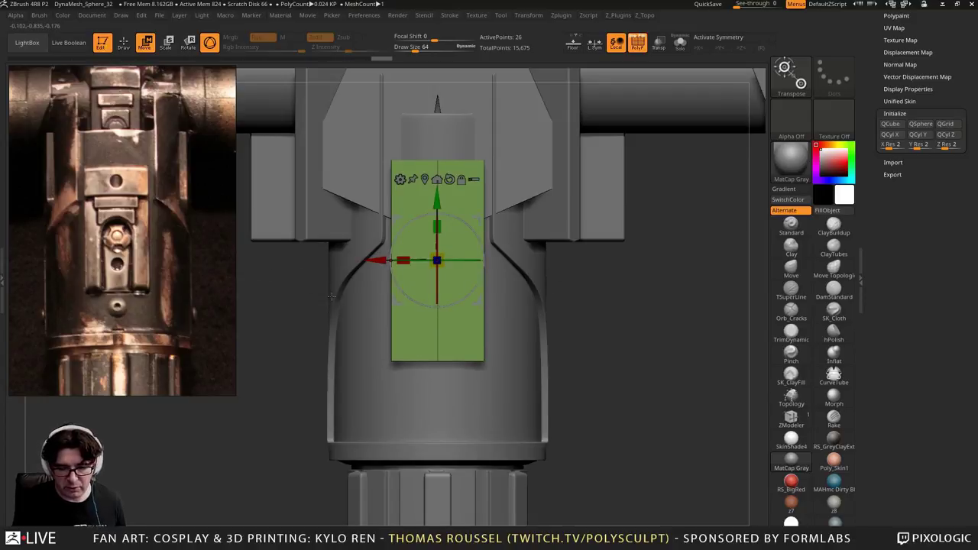
Isolate the lower corner points of the sleeve's front recess with a mask, raise them symmetrically by about 0.02, and clear the mask
key("x")
left_click(611, 328, "ctrl")
left_click_drag(598, 360, 255, 225, "ctrl")
left_click(663, 356, "ctrl")
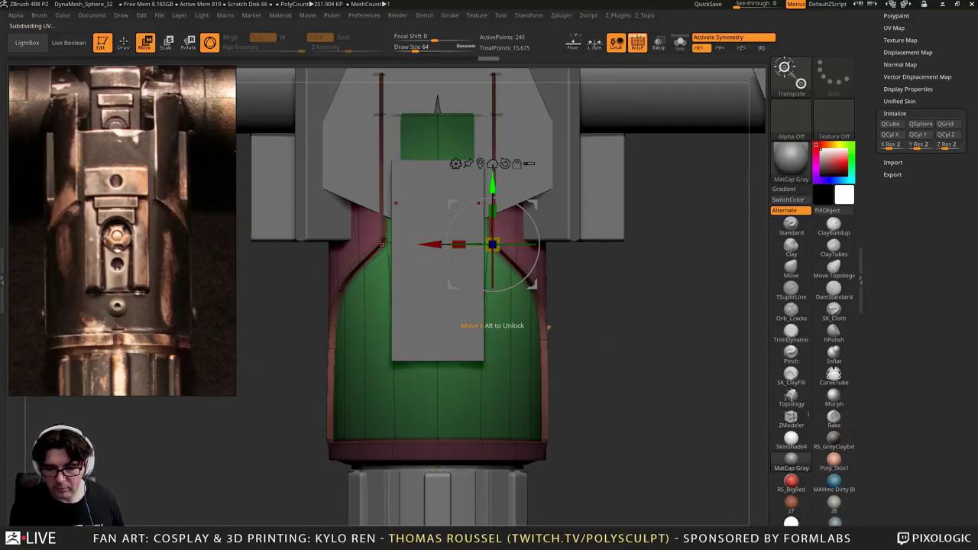
left_click_drag(492, 182, 496, 170)
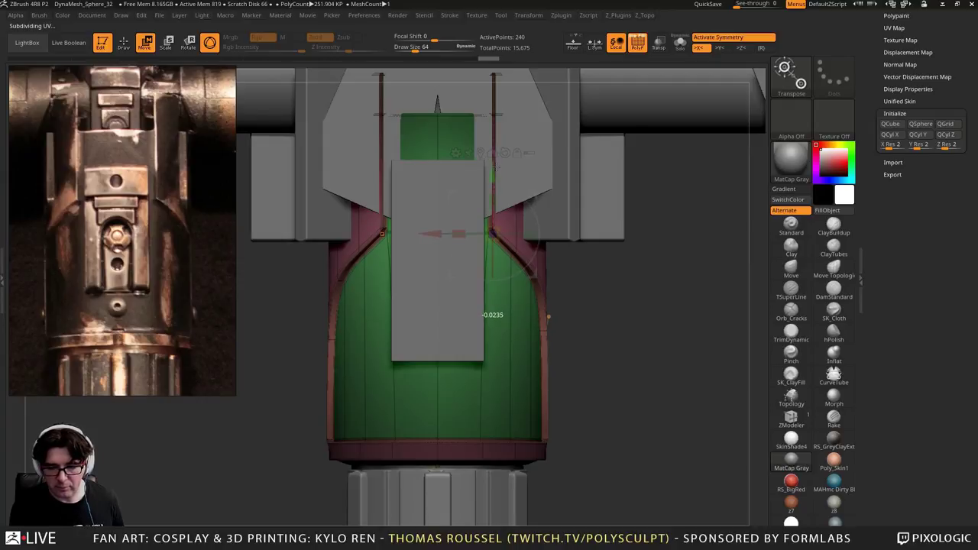
left_click_drag(677, 296, 728, 388, "ctrl")
Select the plate and sink it about 0.02 deeper into the sleeve along its local Z axis
left_click(440, 380, "alt")
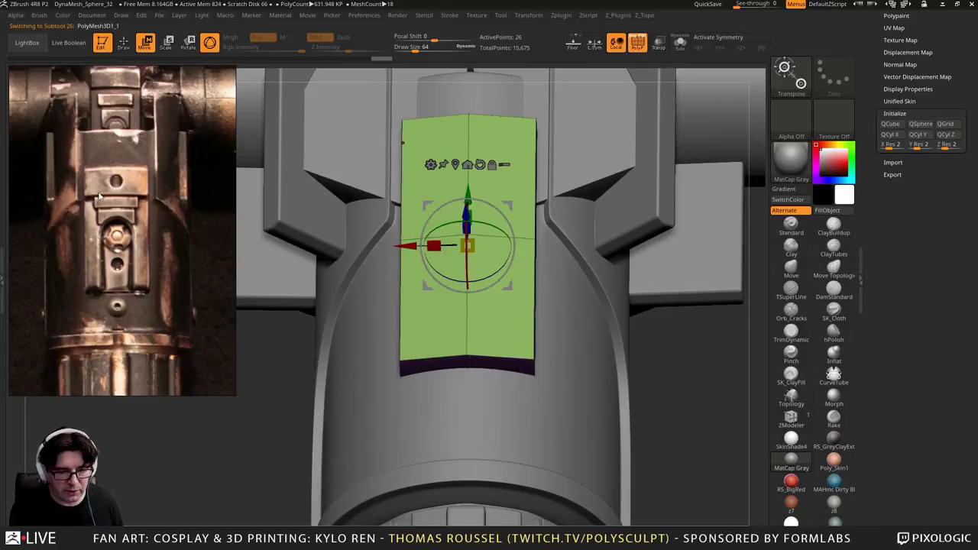
left_click_drag(714, 372, 643, 405, "alt")
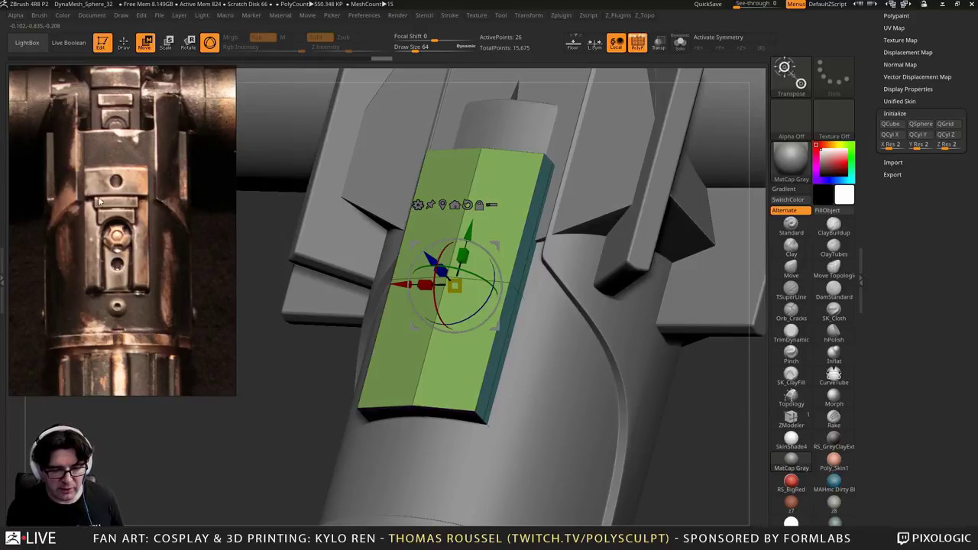
left_click_drag(278, 362, 228, 364)
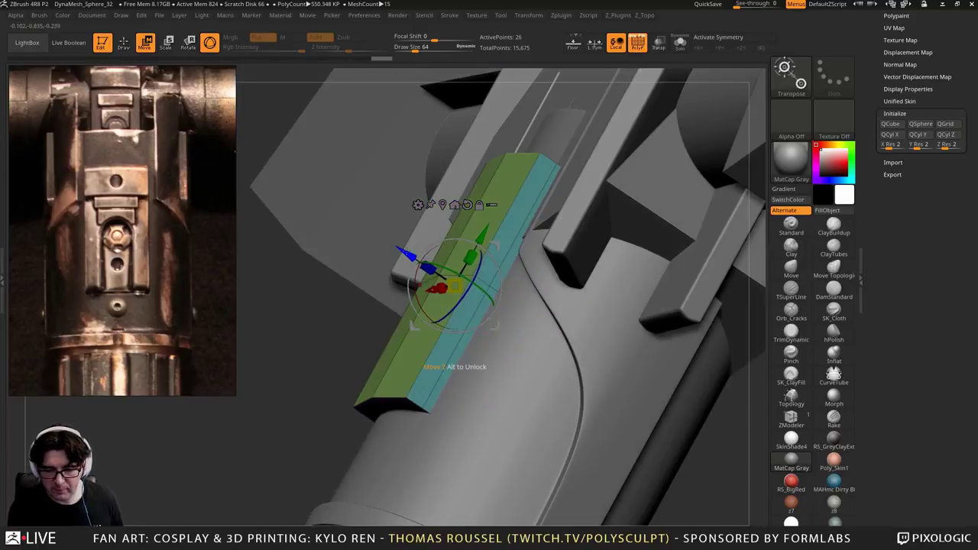
left_click_drag(406, 248, 419, 254)
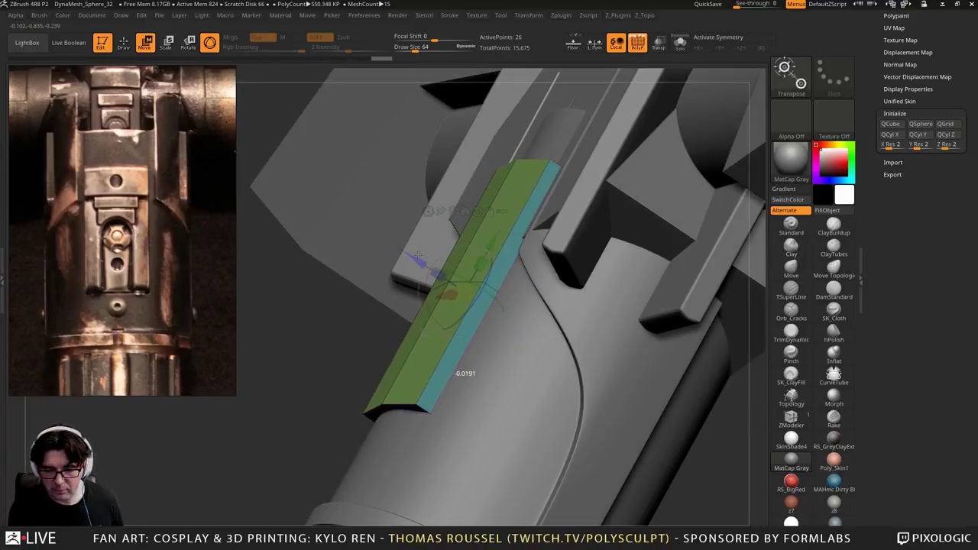
left_click_drag(267, 336, 319, 334)
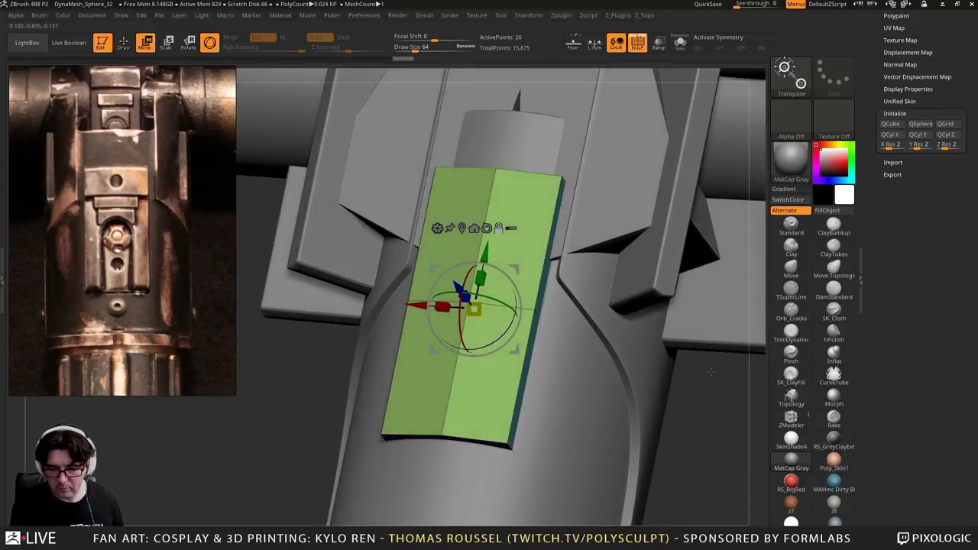
Insert a crosswise edge loop near the plate's upper end with ZModeler and extrude the section above it outward with QMesh
left_click_drag(691, 384, 623, 330, "alt")
left_click_drag(638, 341, 671, 351)
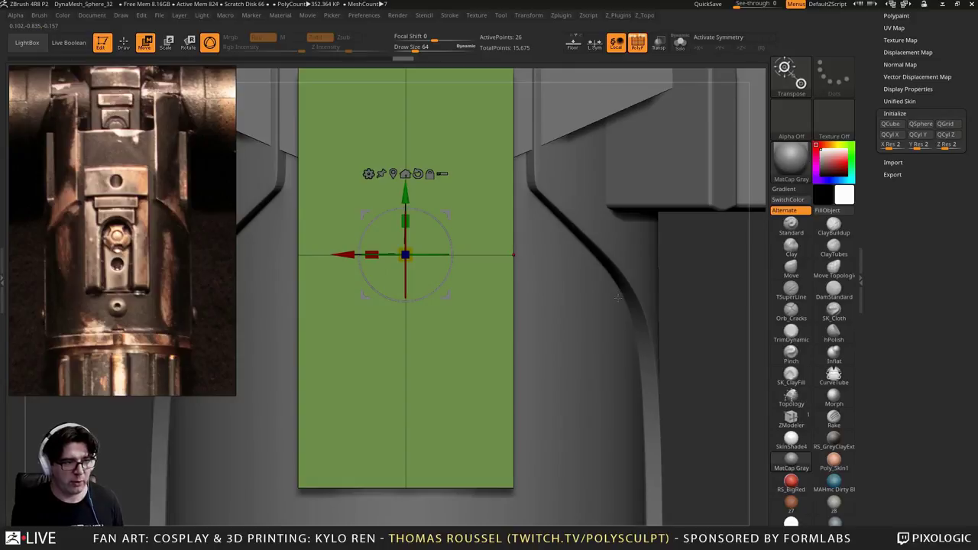
left_click_drag(711, 321, 717, 419, "alt")
left_click_drag(716, 419, 667, 417)
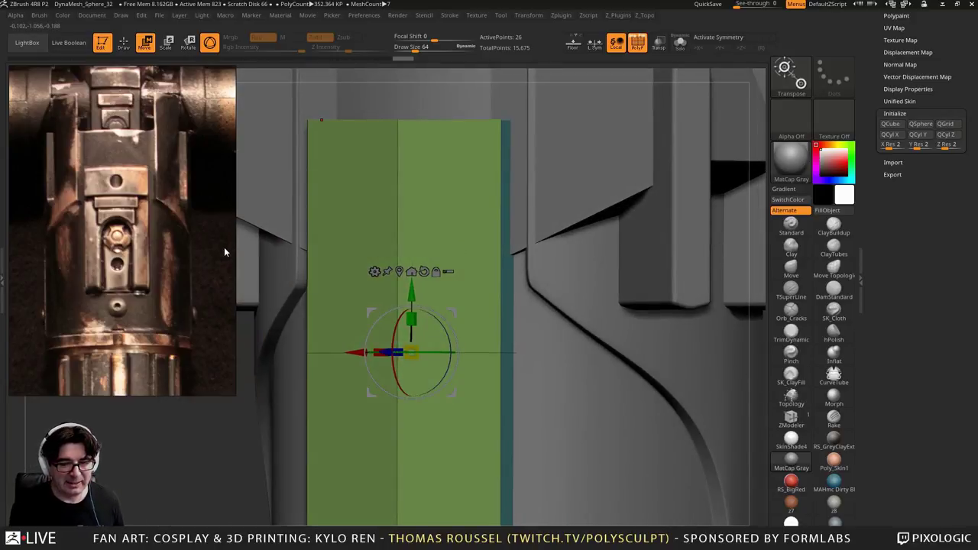
left_click_drag(646, 264, 644, 261, "alt")
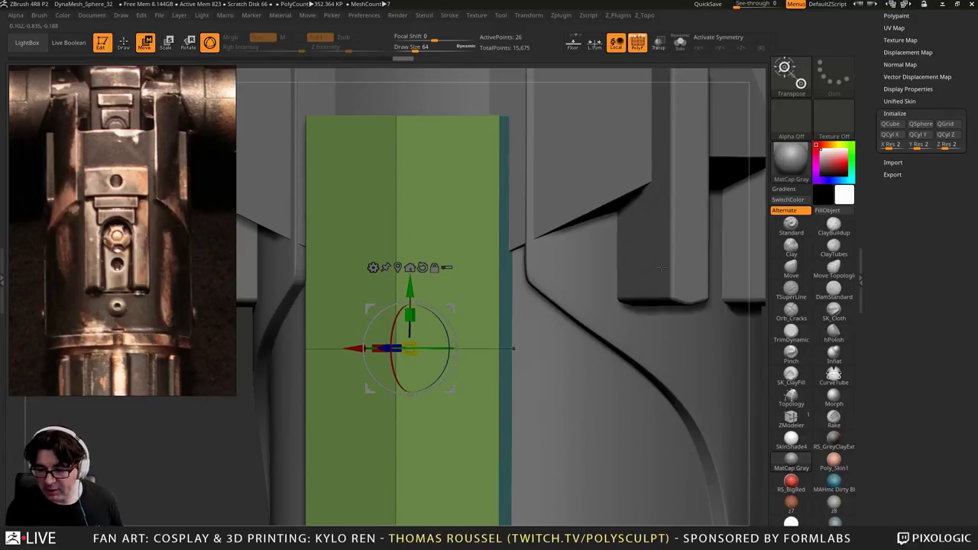
left_click(793, 417)
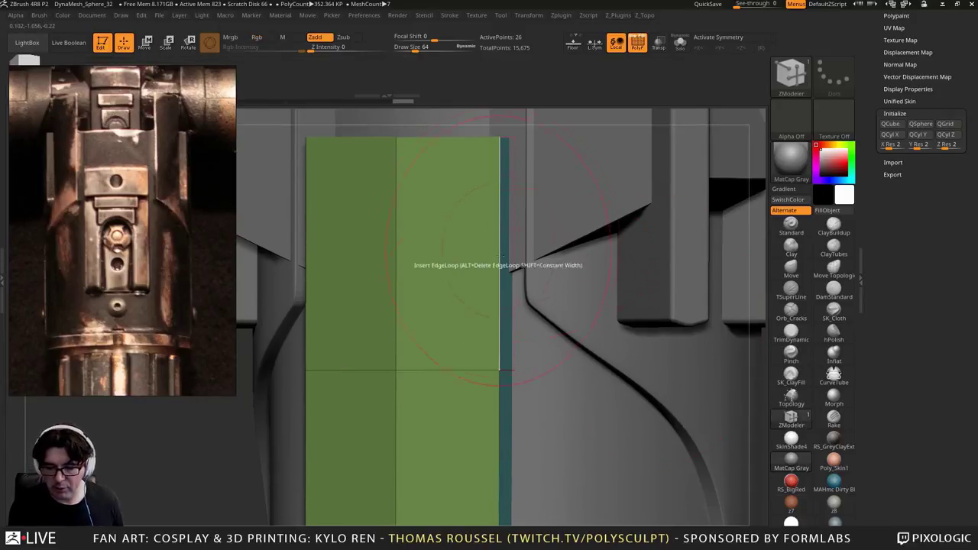
left_click(497, 208)
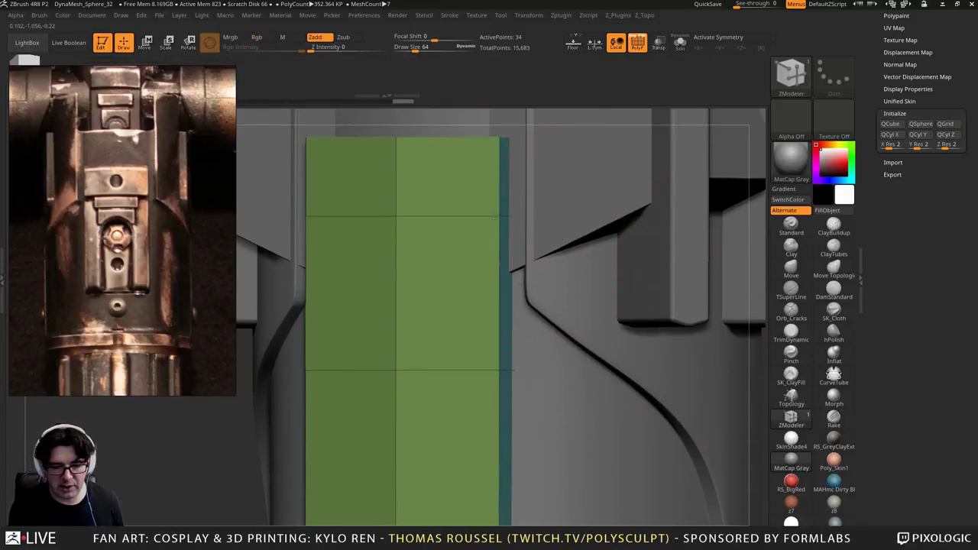
mouse_move(481, 208)
right_mouse_down()
mouse_move(448, 212)
mouse_move(491, 211)
right_mouse_up()
left_click_drag(487, 178, 404, 182)
Turn on X symmetry for the plate and insert a mirrored pair of lengthwise edge loops between its centre line and sides
right_click_drag(472, 318, 501, 235, "alt")
left_click(507, 276)
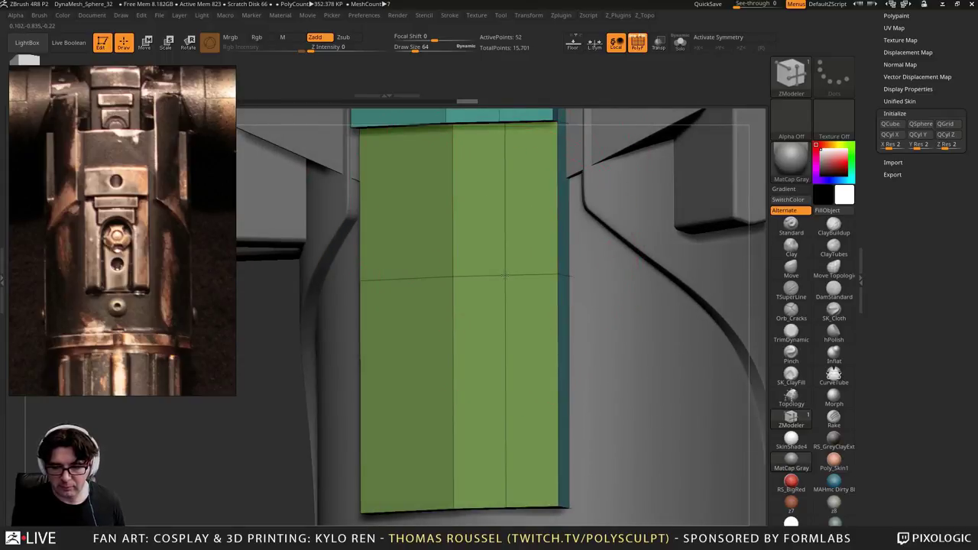
key("ctrl+z")
key("x")
left_click(504, 275)
left_click_drag(505, 273, 518, 275)
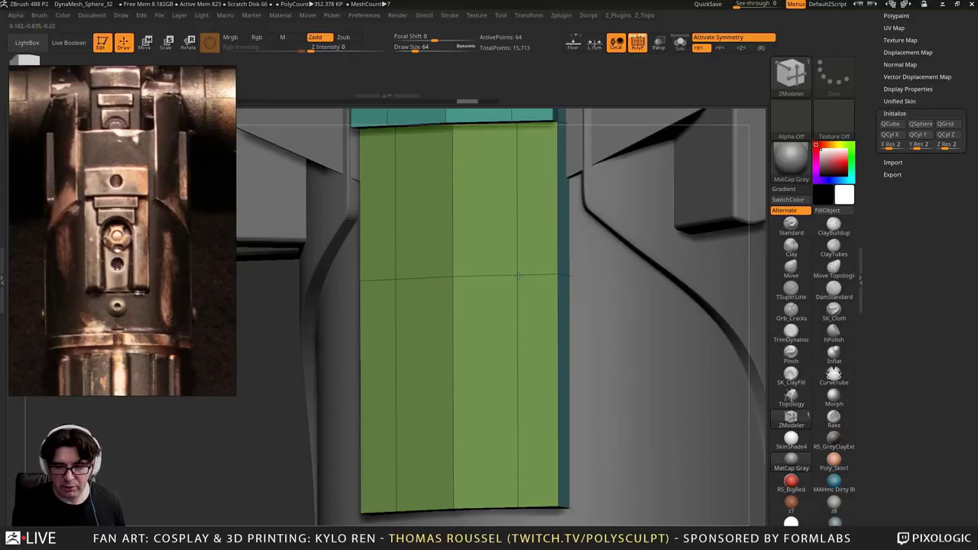
Insert a crosswise edge loop just below the plate's raised section and mark the central polygons between them
left_click(511, 157)
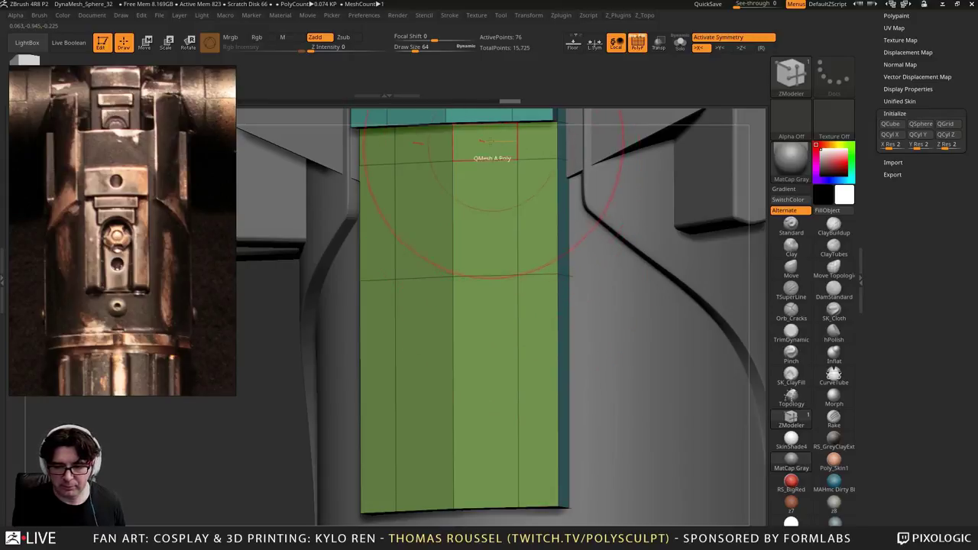
left_click(491, 142, "alt")
right_click_drag(468, 195, 441, 192)
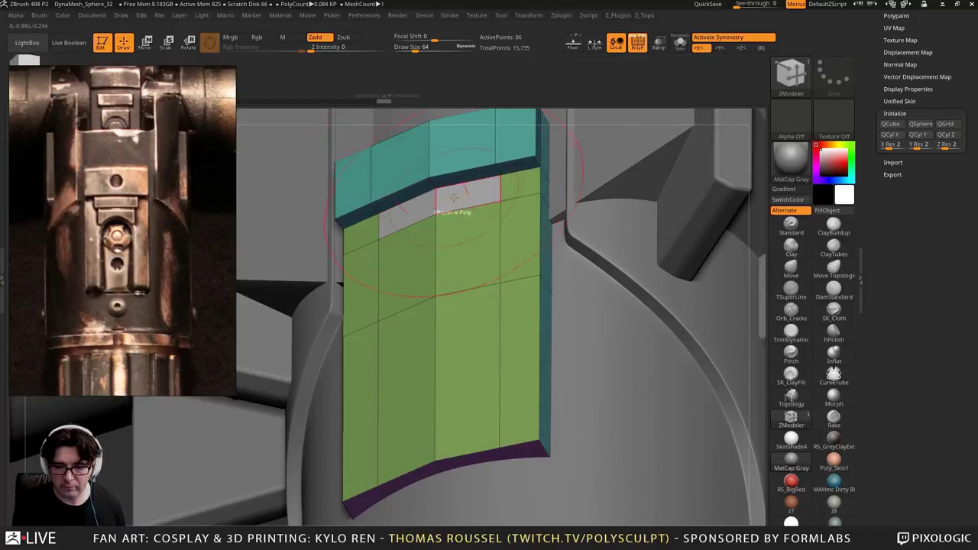
left_click_drag(454, 198, 446, 176)
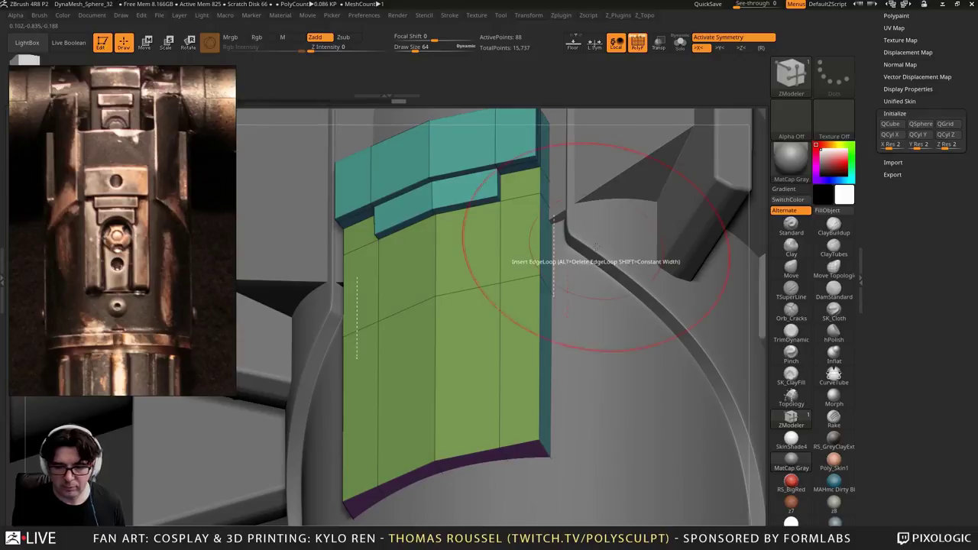
right_click_drag(489, 234, 496, 292, "alt")
key("ctrl+z")
key("ctrl+z")
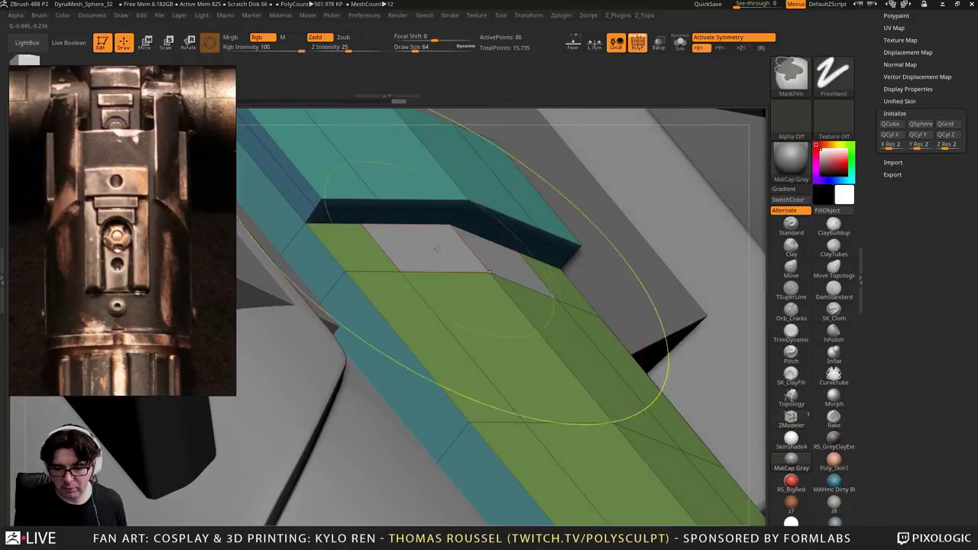
Set Draw Size to 12 and extrude the marked central polygons outward into a tab lower than the raised section
key("s")
mouse_move(431, 253)
left_mouse_down()
mouse_move(415, 253)
mouse_move(444, 207)
mouse_move(451, 222)
left_mouse_up()
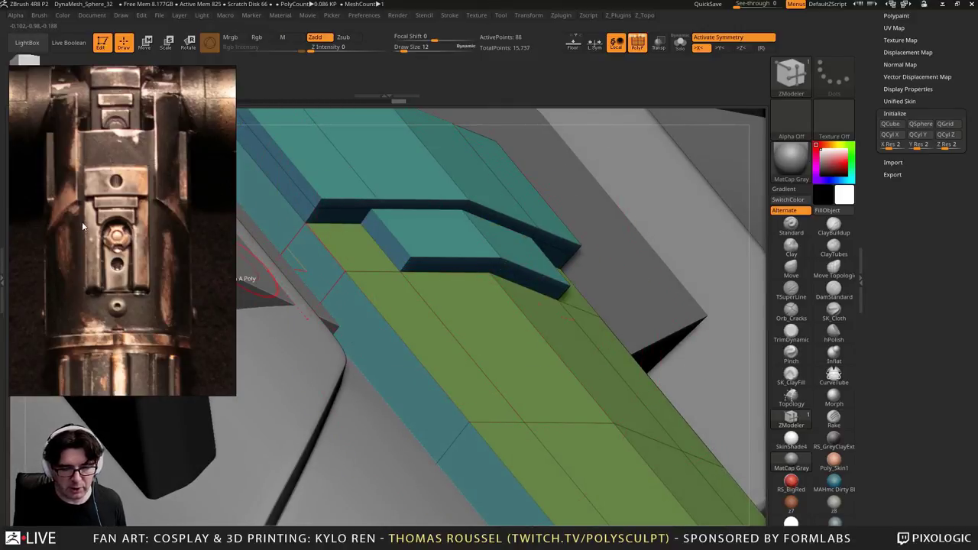
Insert mirrored lengthwise edge loops just inside the tab's side edges and a crosswise edge loop slightly below the tab
mouse_move(432, 269)
right_mouse_down()
mouse_move(461, 367)
mouse_move(466, 284)
right_mouse_up()
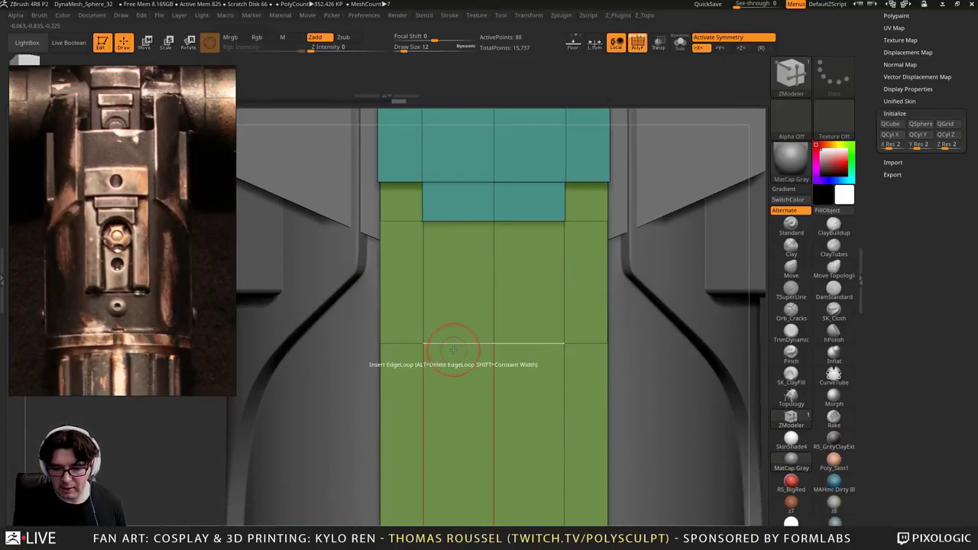
mouse_move(454, 343)
left_mouse_down()
mouse_move(466, 344)
mouse_move(437, 345)
left_mouse_up()
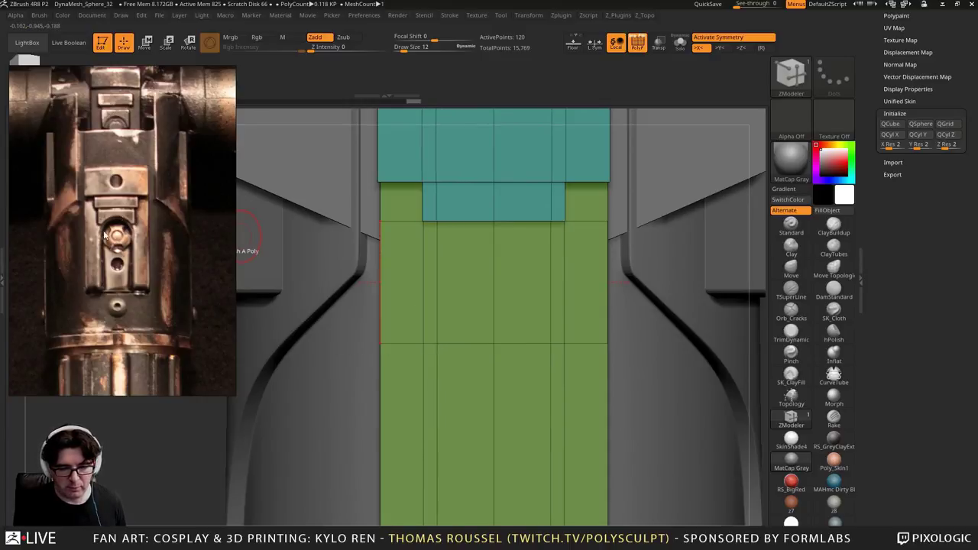
left_click(434, 250)
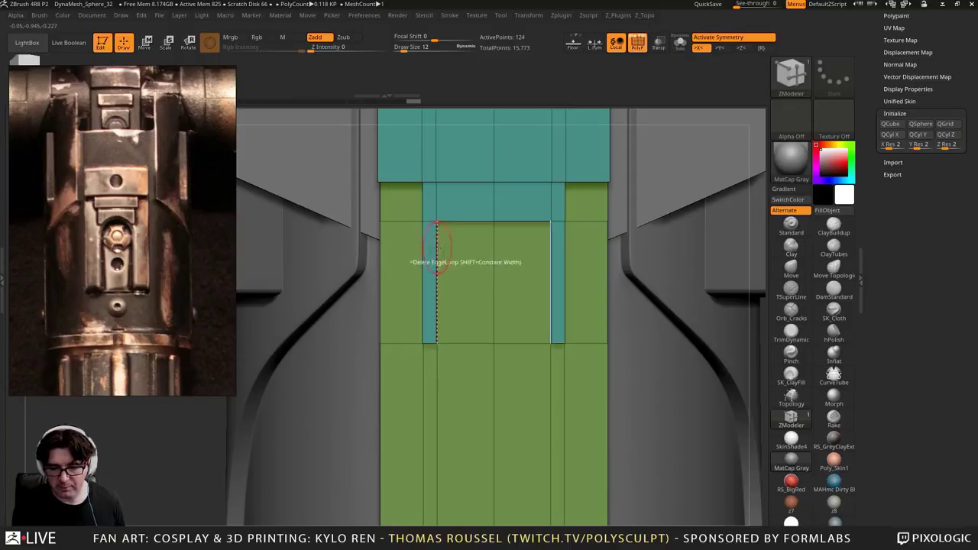
key("ctrl+z")
left_click_drag(438, 252, 438, 241)
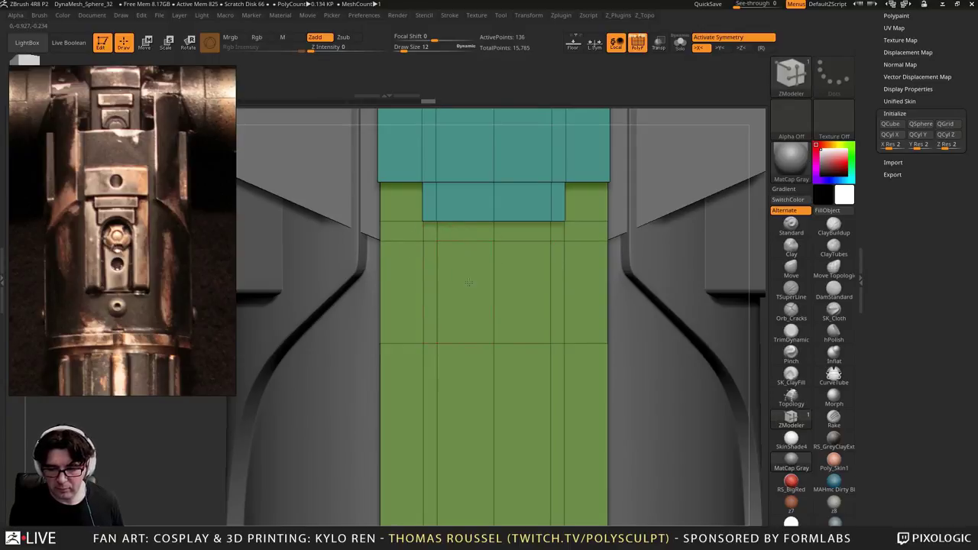
Mark the plate's central polygons below the tab and try to sink them into a lengthwise channel with QMesh
right_click_drag(469, 283, 460, 261, "alt")
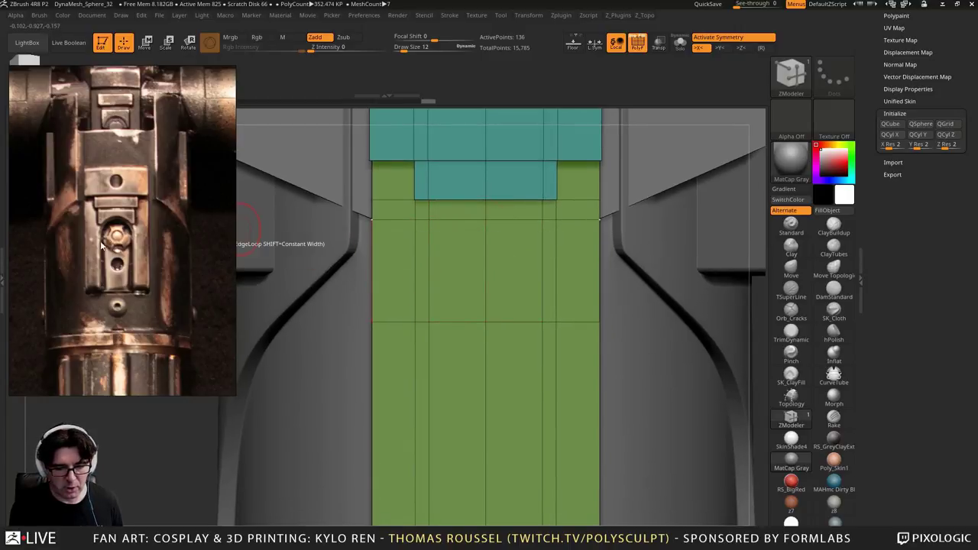
left_click(466, 381)
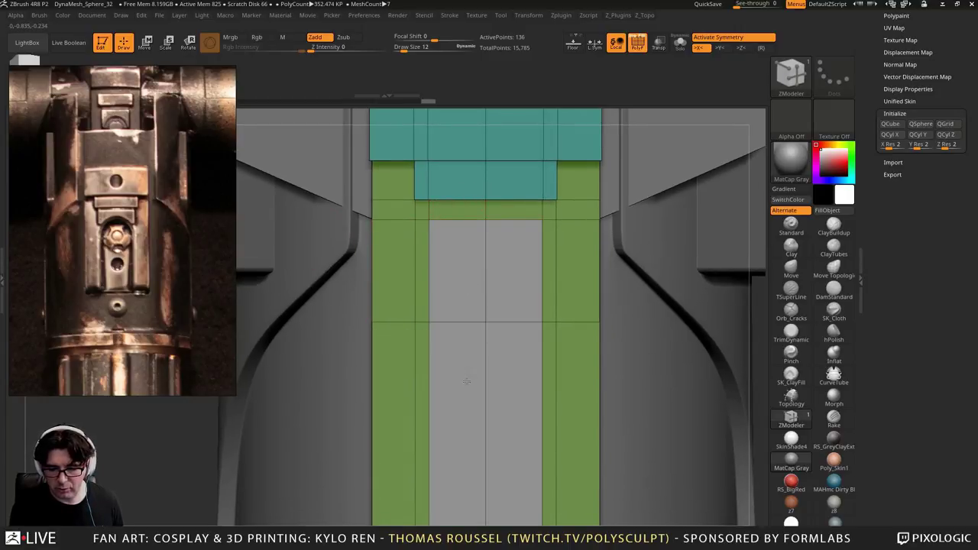
right_click_drag(525, 364, 509, 227, "alt")
right_click_drag(502, 317, 486, 237)
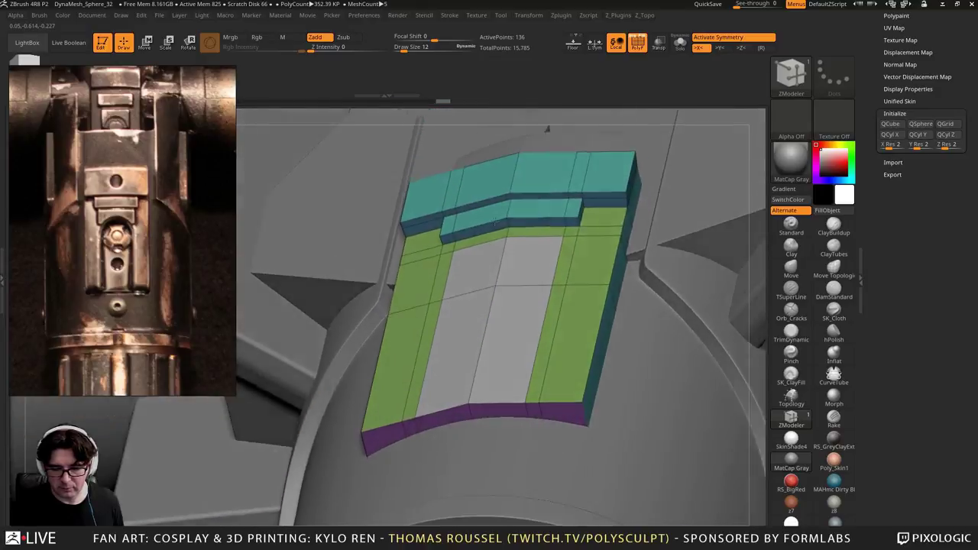
right_click_drag(492, 299, 435, 353, "alt")
right_click_drag(545, 373, 506, 359)
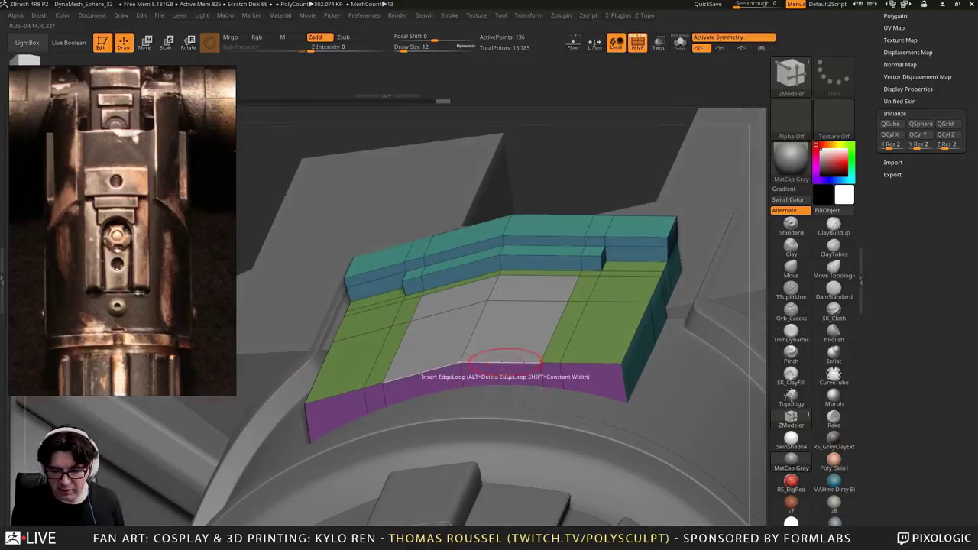
mouse_move(498, 347)
left_mouse_down()
mouse_move(521, 334)
mouse_move(513, 340)
left_mouse_up()
key("s")
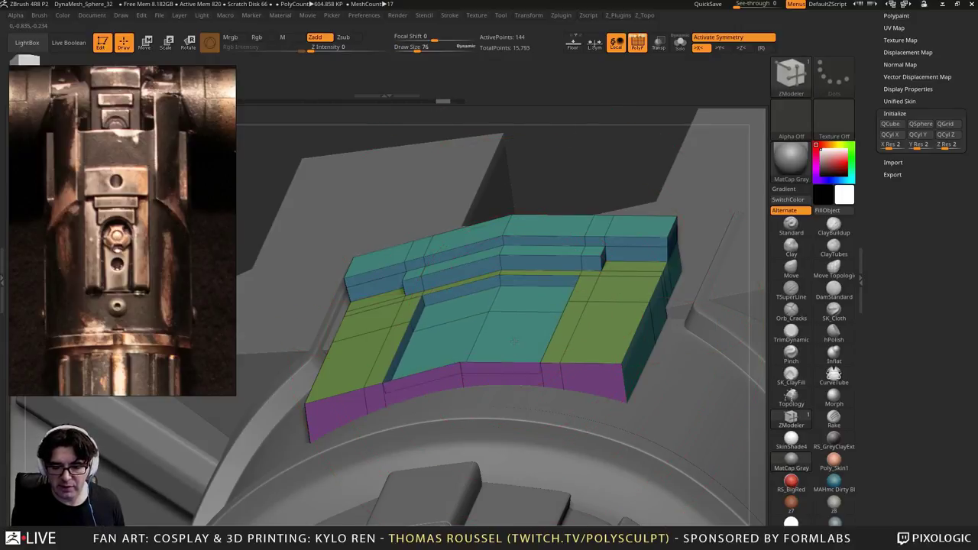
key("ctrl+z")
right_click_drag(513, 328, 523, 363)
mouse_move(516, 327)
left_mouse_down()
mouse_move(518, 348)
mouse_move(517, 340)
left_mouse_up()
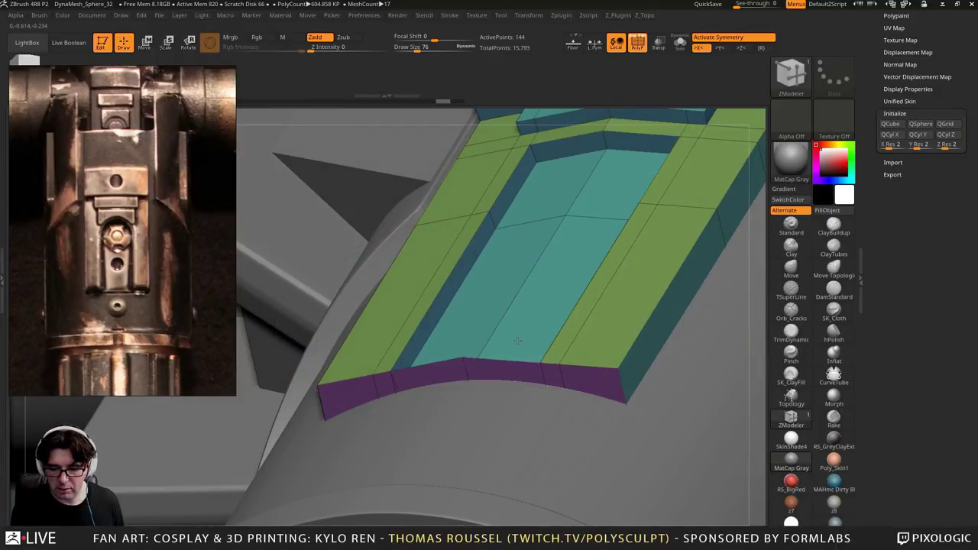
key("ctrl+z")
Isolate the plate with Solo, insert an edge loop through its thickness, and sink the central polygons into an open-ended channel with QMesh
right_click_drag(520, 326, 570, 333)
left_click(680, 46)
left_click(521, 326)
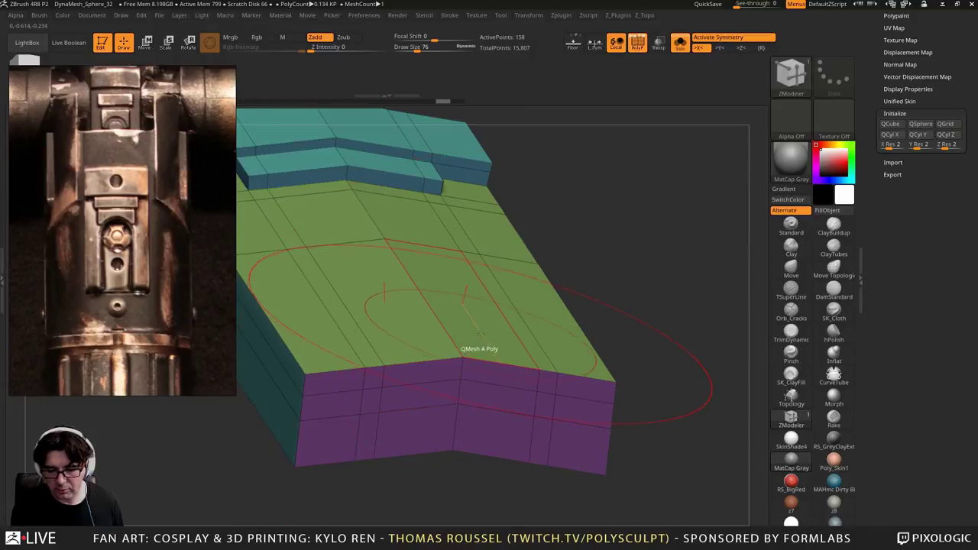
left_click_drag(479, 334, 404, 266)
Mask all but the channel's upper corner points and move those points down to give the channel a pointed end
right_click_drag(405, 266, 400, 373, "alt")
left_click_drag(643, 253, 685, 320, "ctrl")
left_click_drag(508, 288, 498, 280, "ctrl")
left_click(628, 276, "ctrl")
left_click(147, 43)
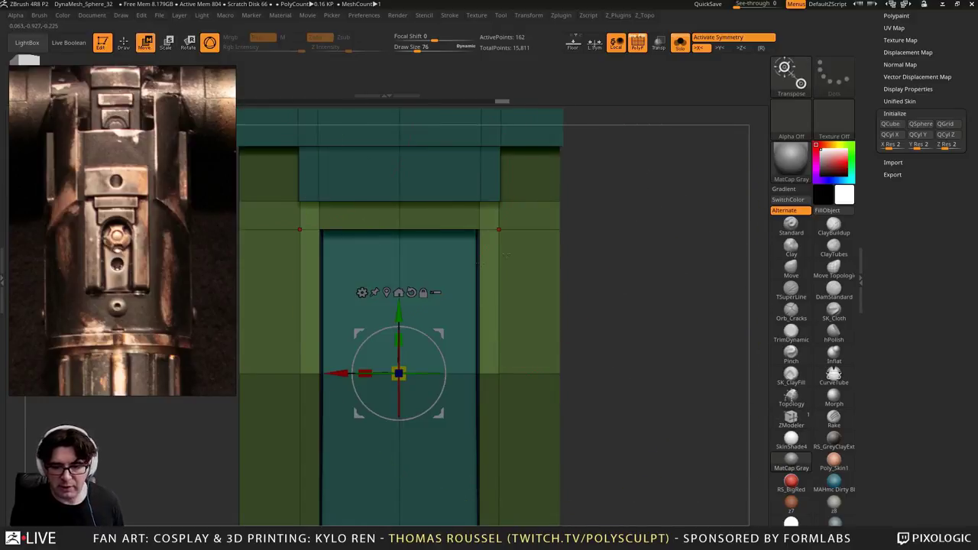
left_click_drag(398, 310, 401, 328)
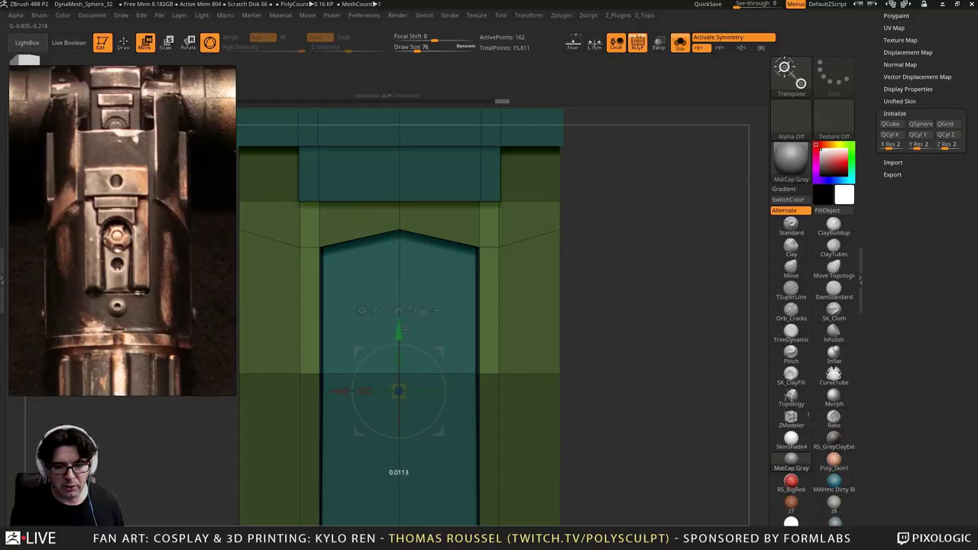
left_click_drag(404, 329, 402, 340)
left_click(657, 326, "ctrl")
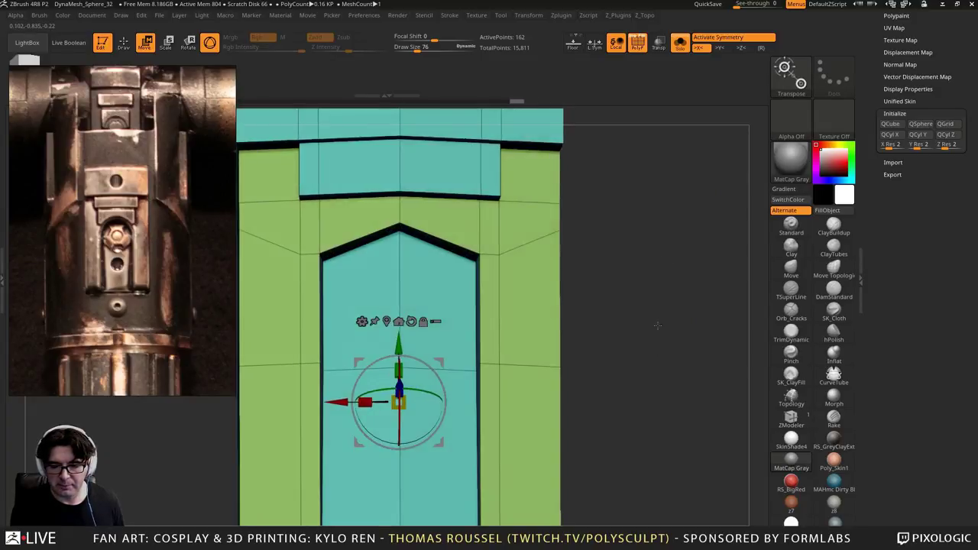
Try to raise the floor polygons at the channel's pointed end to the plate's surface with QMesh
left_click_drag(645, 322, 489, 259)
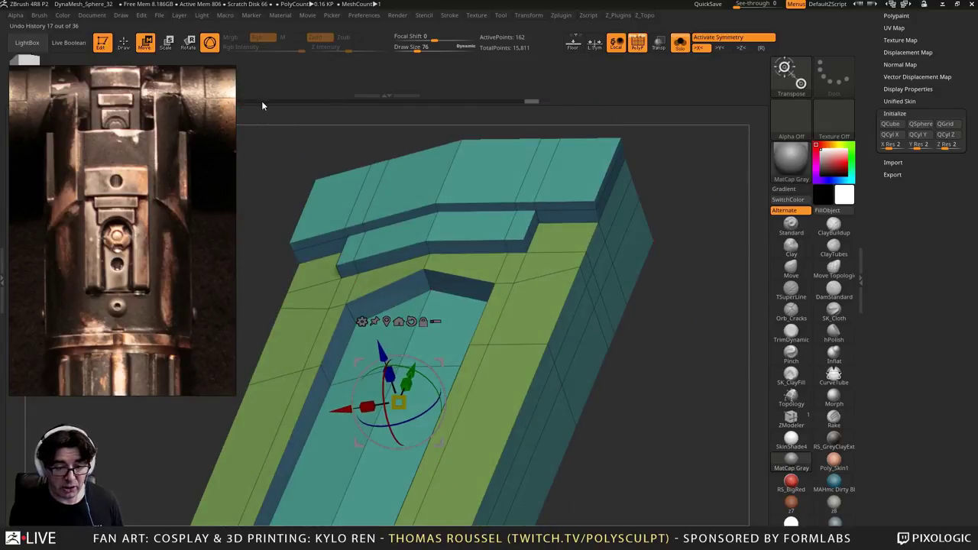
left_click(123, 42)
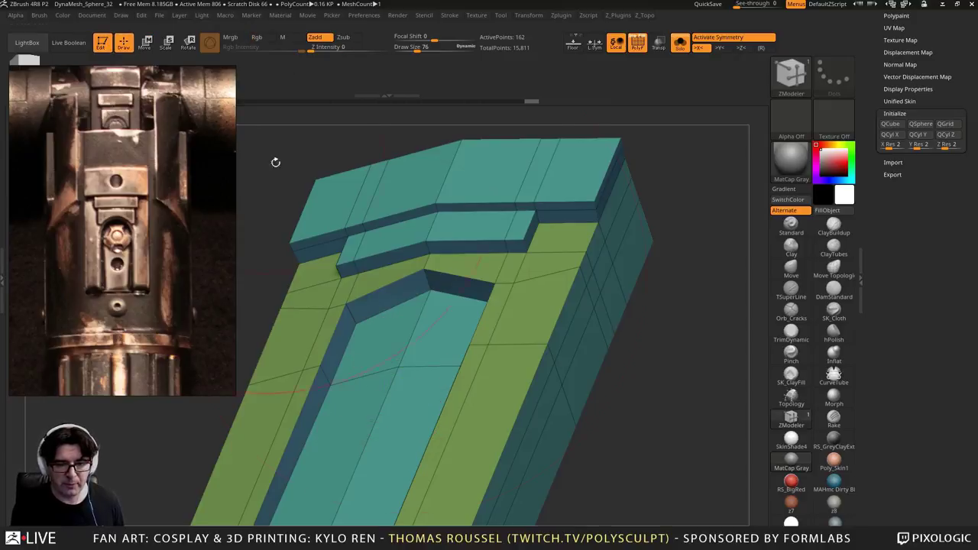
left_click_drag(446, 337, 448, 359)
key("ctrl+shift+z")
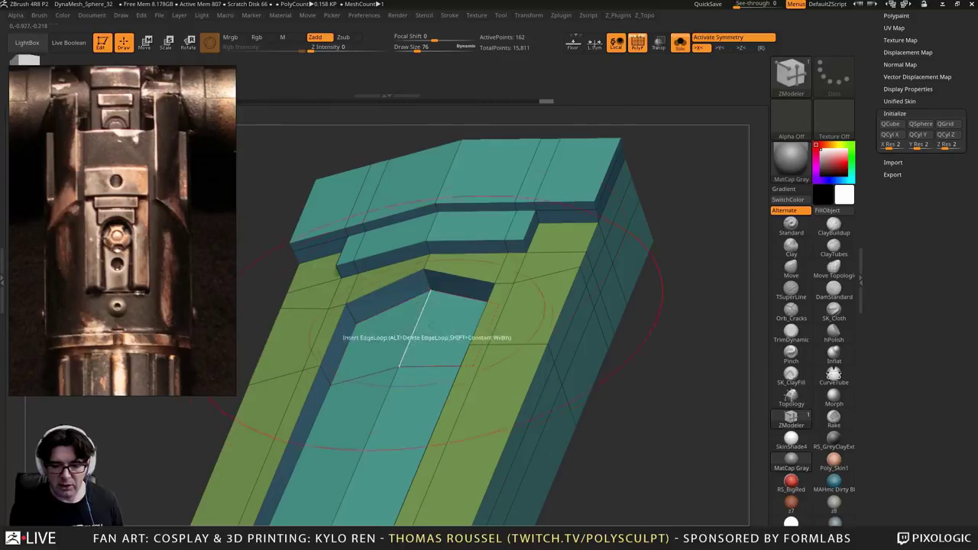
key("s")
left_click_drag(452, 324, 436, 325)
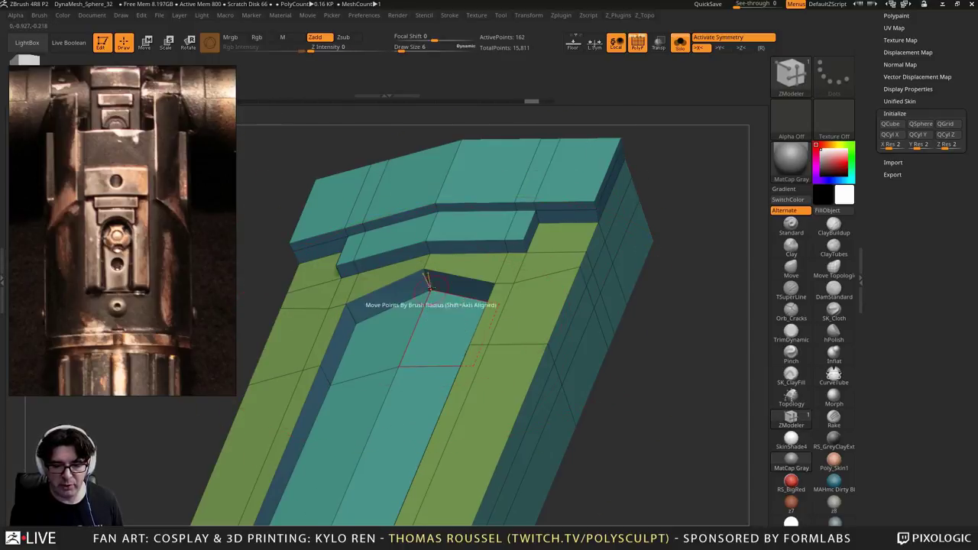
key("ctrl+z")
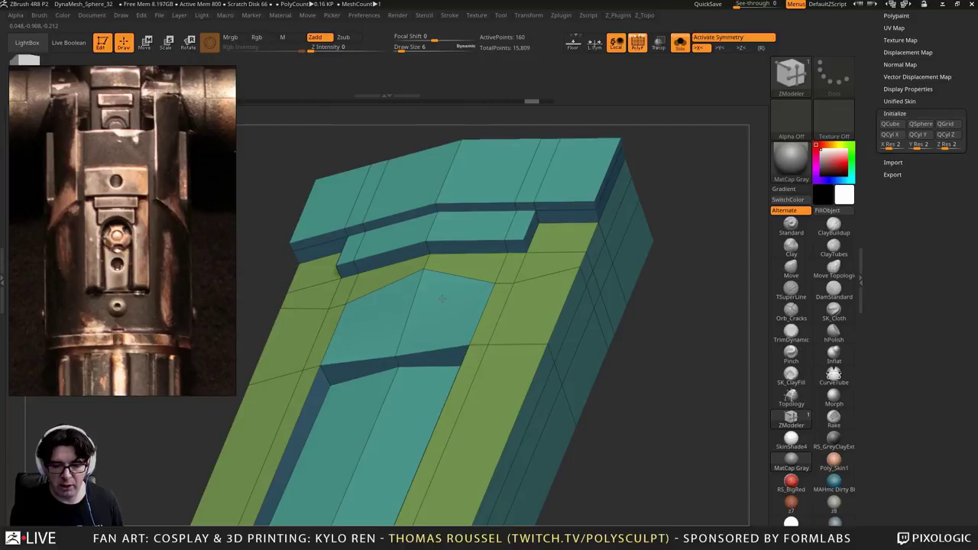
key("ctrl+shift+z")
key("ctrl+z")
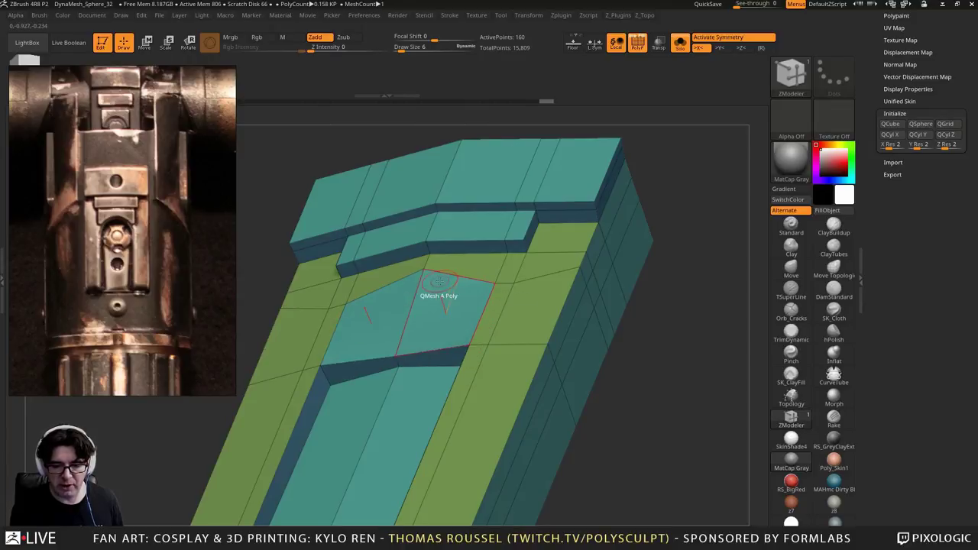
key("ctrl+shift+z")
left_click_drag(456, 318, 446, 283)
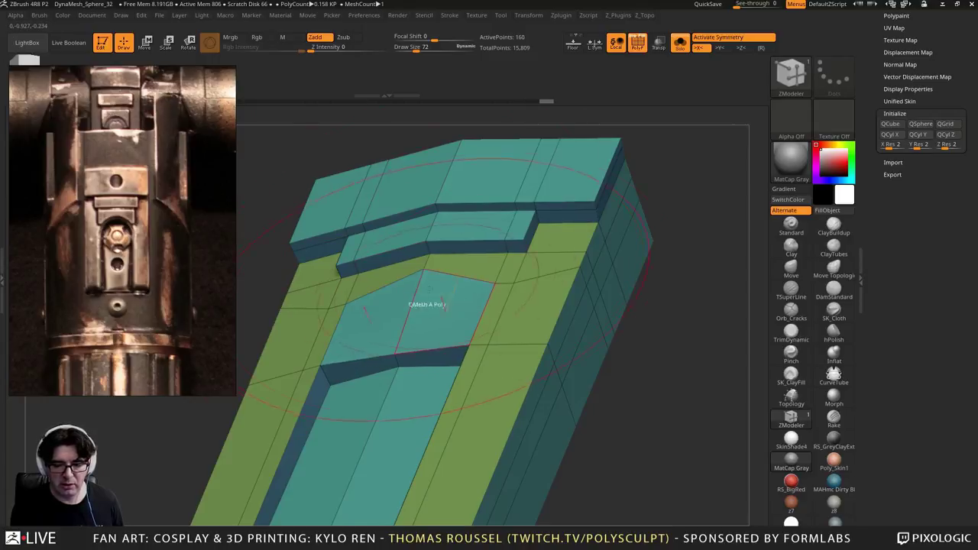
key("ctrl+shift+z")
Set Draw Size to 6 and insert crosswise edge loops just below the tab and just below the channel's pointed end
key("s")
mouse_move(455, 316)
left_mouse_down()
mouse_move(451, 336)
mouse_move(460, 336)
mouse_move(449, 329)
left_mouse_up()
key("s")
right_click_drag(450, 330, 456, 362, "shift")
mouse_move(679, 299)
left_mouse_down("alt")
mouse_move(658, 315)
mouse_move(676, 309)
left_mouse_up("alt")
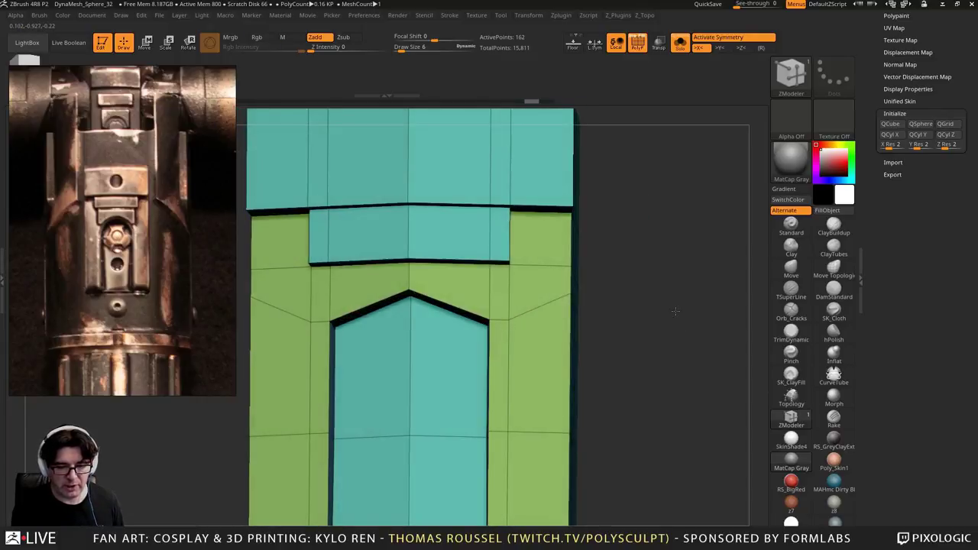
left_click(491, 269)
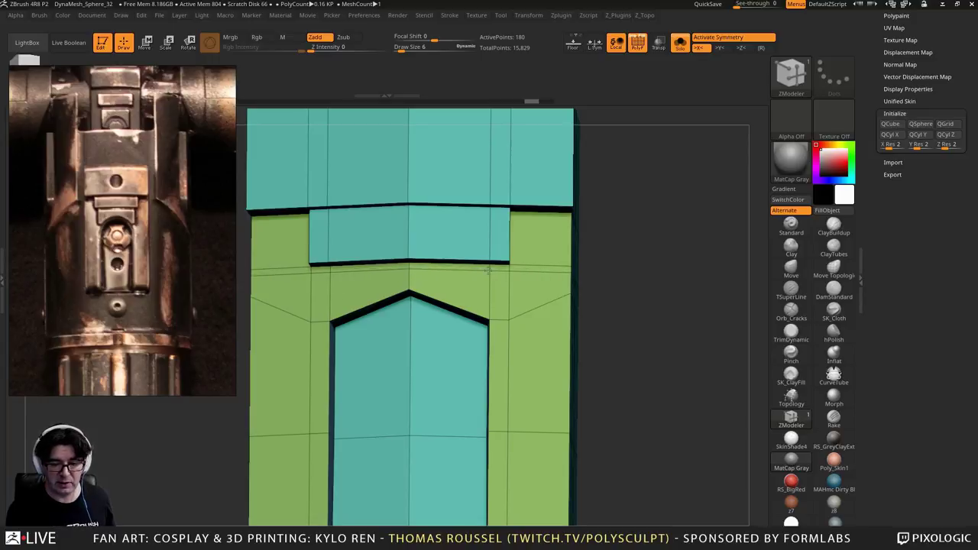
left_click(488, 270)
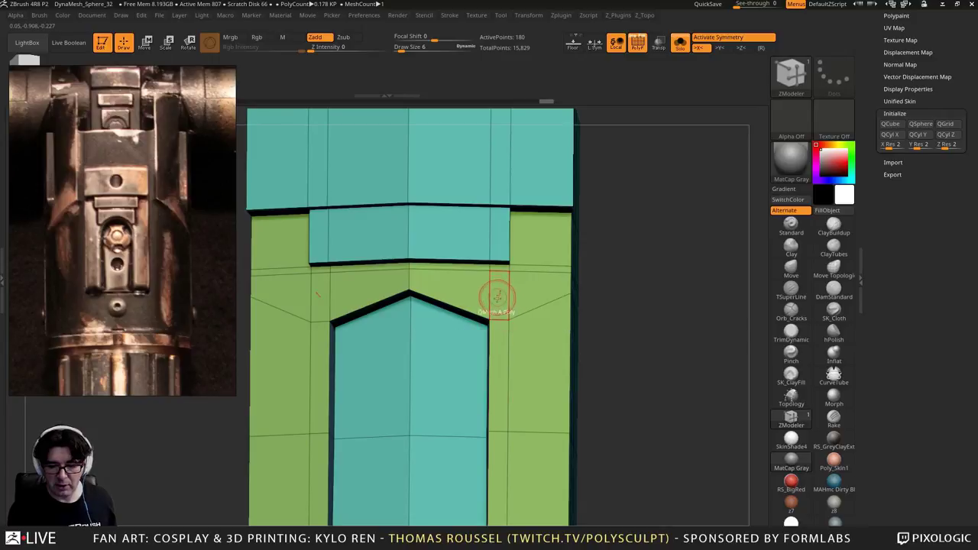
left_click(509, 338)
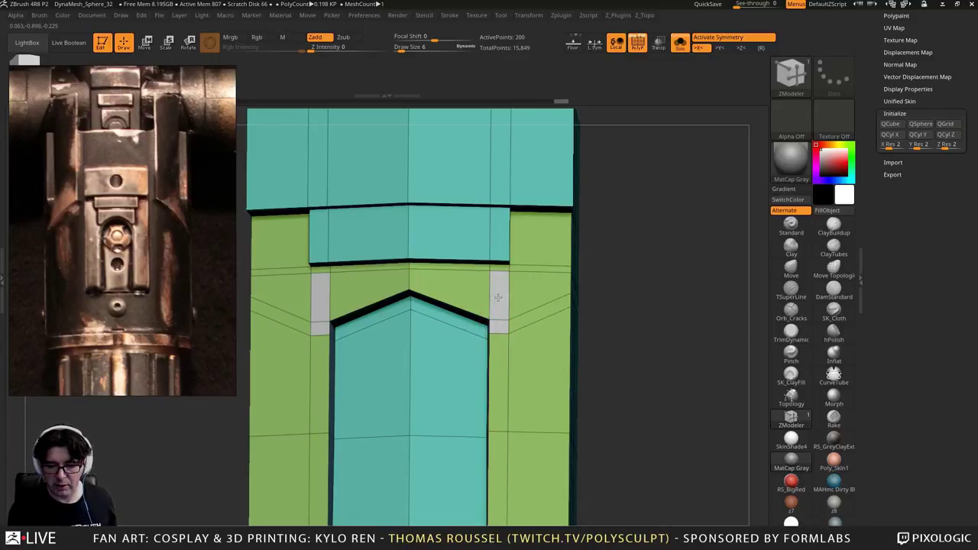
Try to extrude the marked polygons framing the channel's pointed end outward across nearly the full tab width
right_click_drag(388, 285, 472, 294)
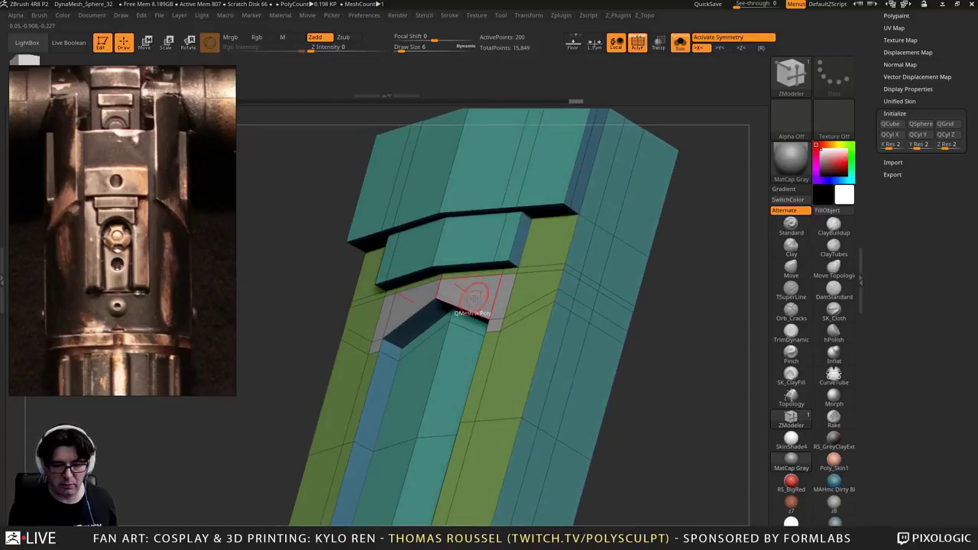
left_click_drag(474, 297, 465, 281)
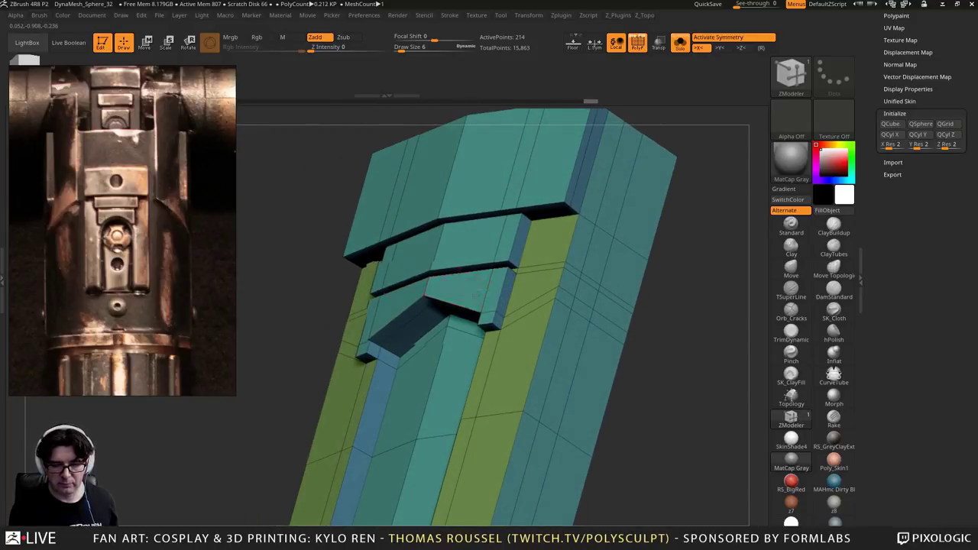
right_click_drag(465, 282, 435, 285, "shift")
right_click_drag(499, 301, 510, 332, "ctrl")
key("ctrl+z")
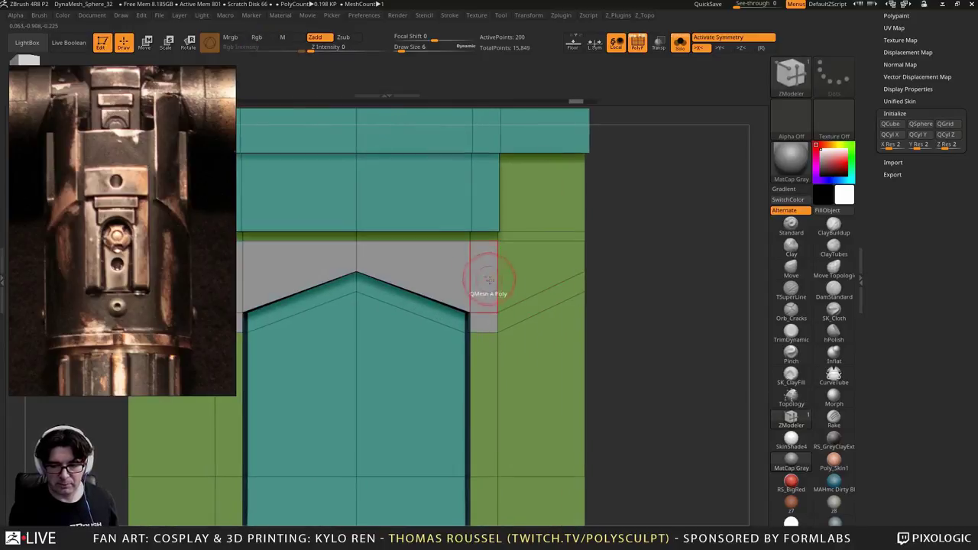
key("ctrl+z")
Insert mirrored lengthwise edge loops just outside the channel's sides and mark the narrower band of polygons framing its pointed end
right_click_drag(447, 284, 448, 235, "alt")
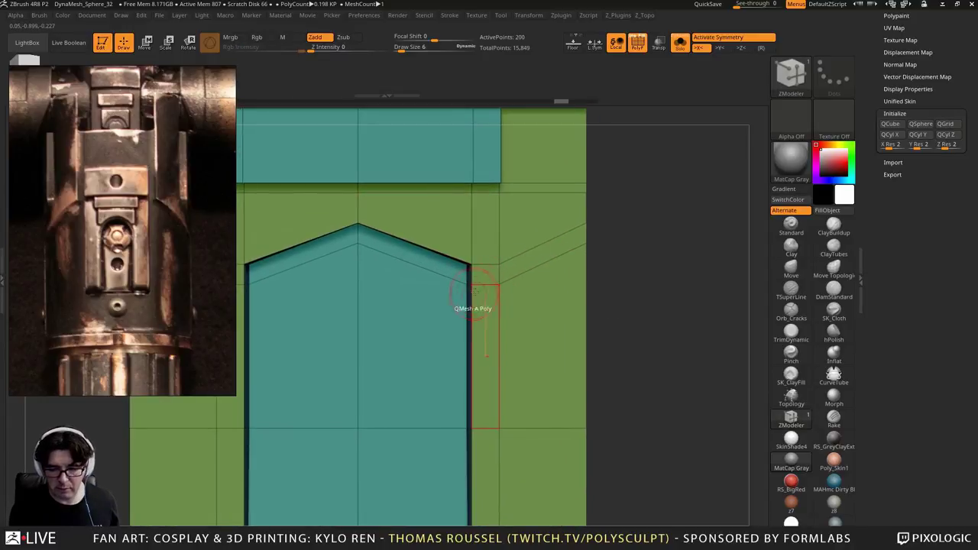
left_click_drag(485, 265, 480, 267)
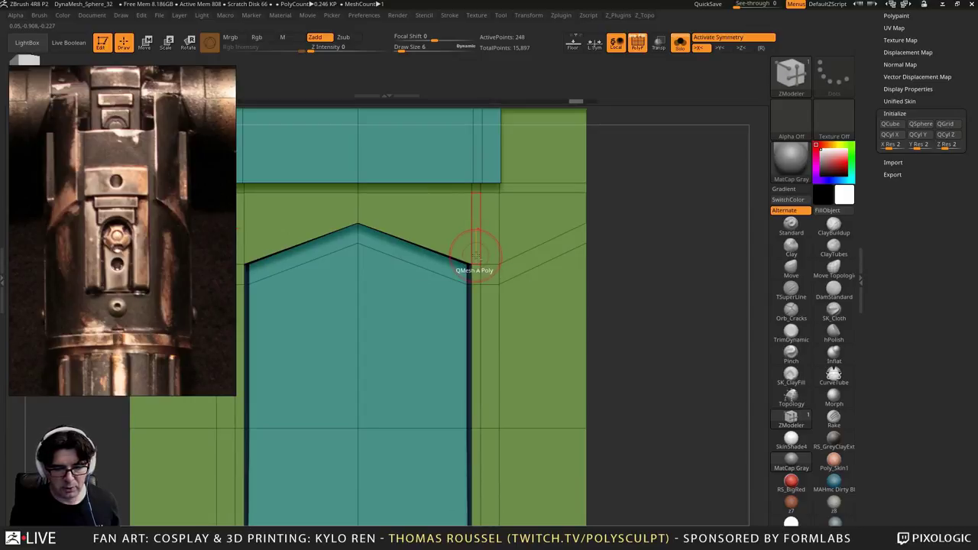
left_click_drag(475, 256, 446, 236, "alt")
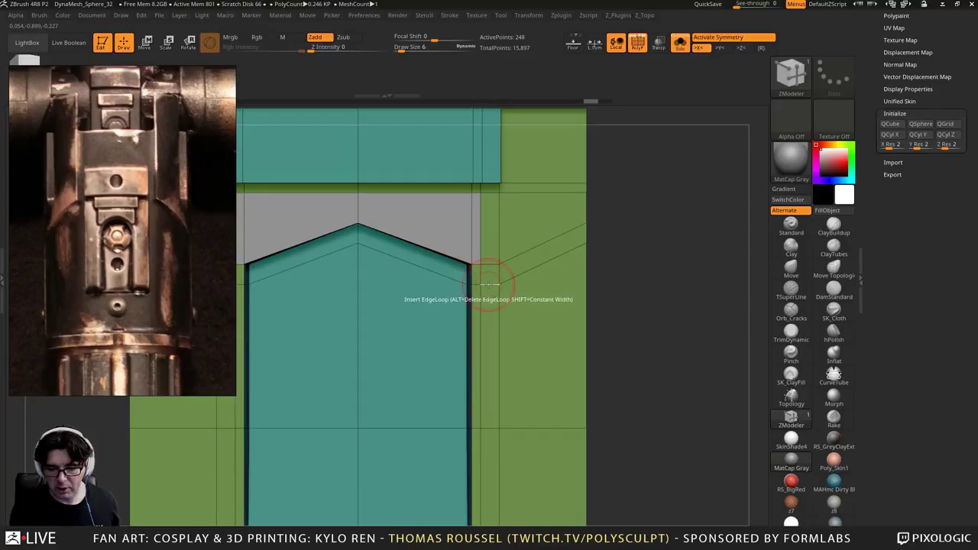
Set the edge action to Slide with EdgeLoop Complete and slide the lower crosswise loop up close to the channel's corners
key("space")
left_click(534, 294)
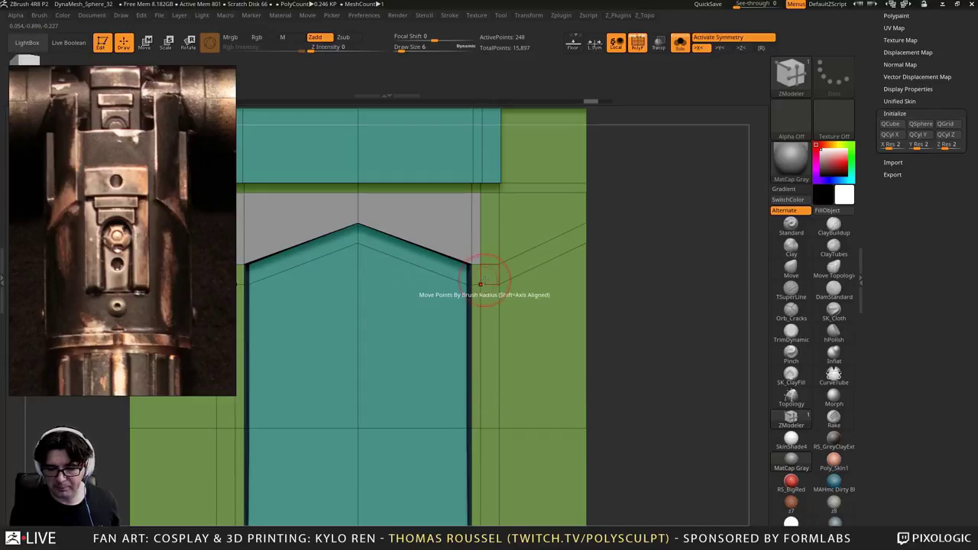
key("space")
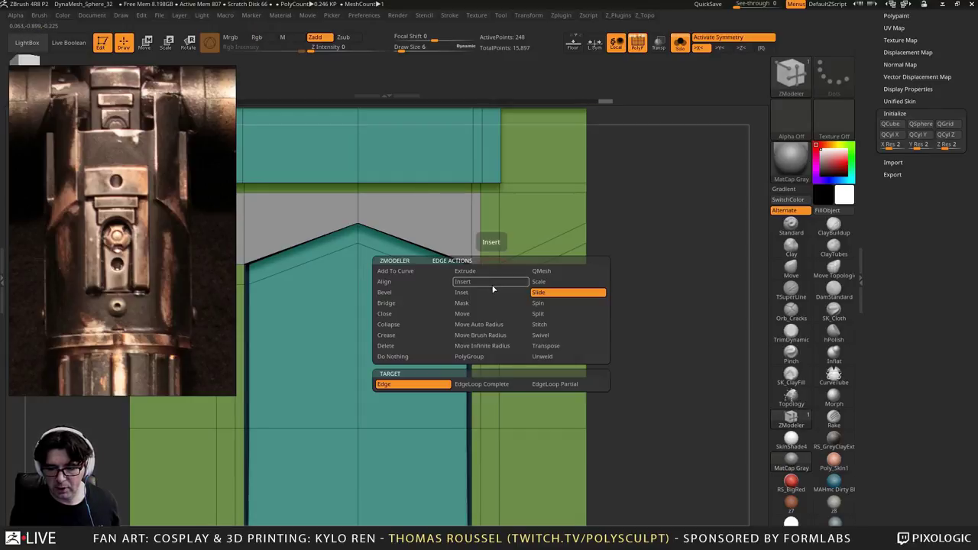
left_click(480, 384)
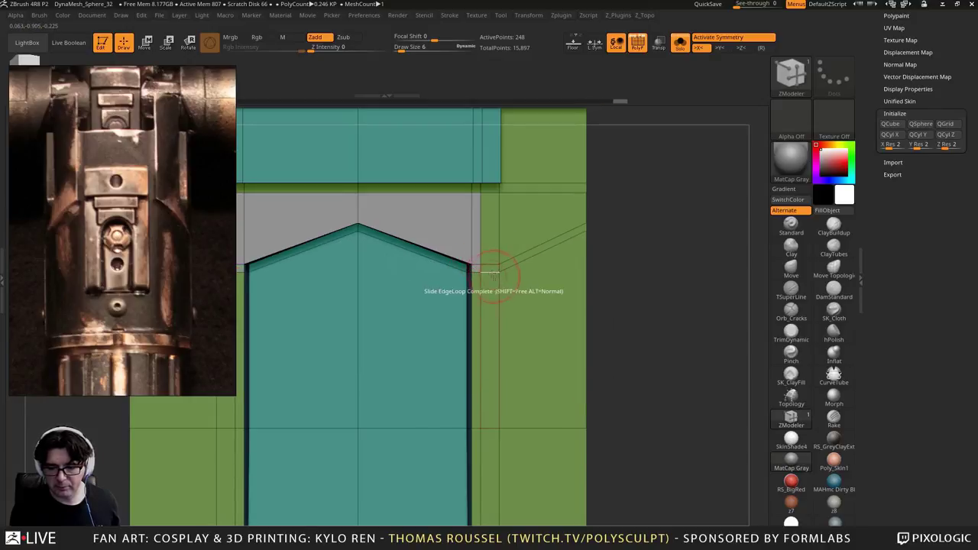
Extrude the marked polygons framing the channel's pointed end outward into a third raised step below the tab
right_click_drag(494, 276, 512, 305, "alt")
right_click_drag(728, 299, 710, 267, "ctrl")
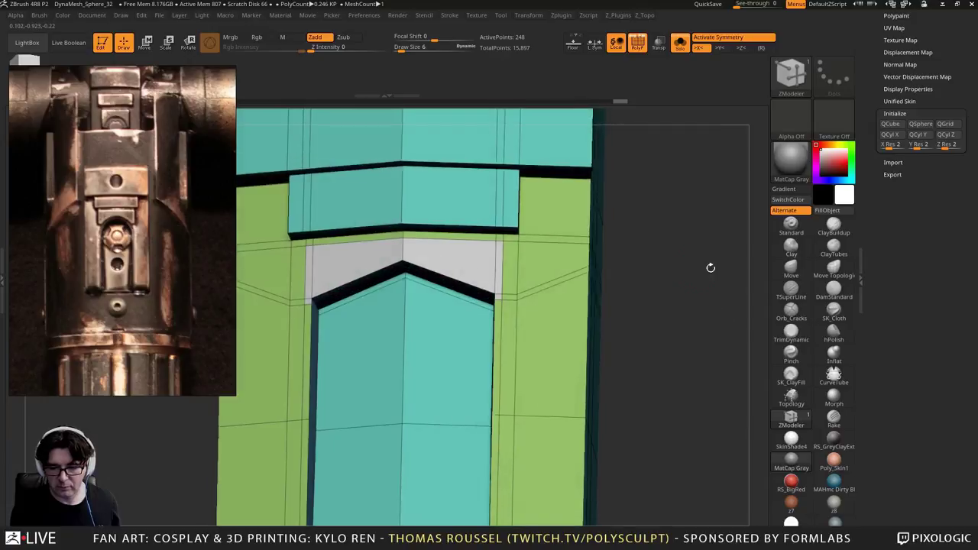
left_click(480, 256)
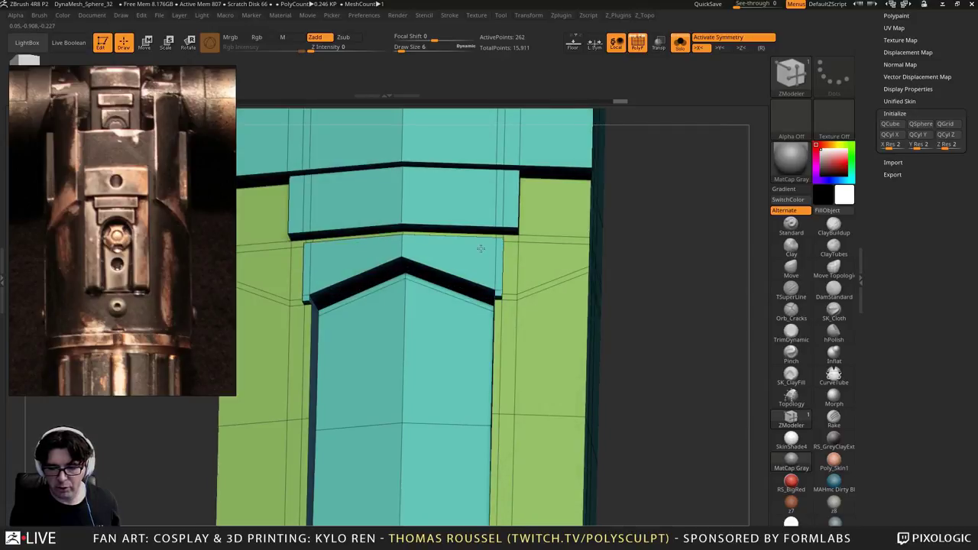
right_click_drag(483, 255, 497, 208)
key("ctrl+z")
left_click(373, 256)
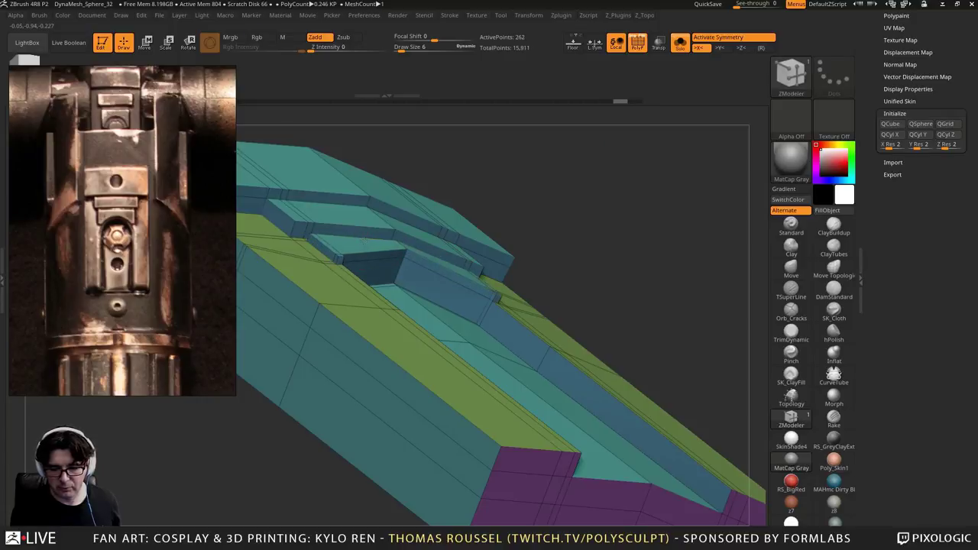
Preview the plate with Dynamic Subdivision smoothing, inspect its stepped end and channel, and turn the smoothing off
left_click_drag(629, 248, 688, 286, "shift")
key("d")
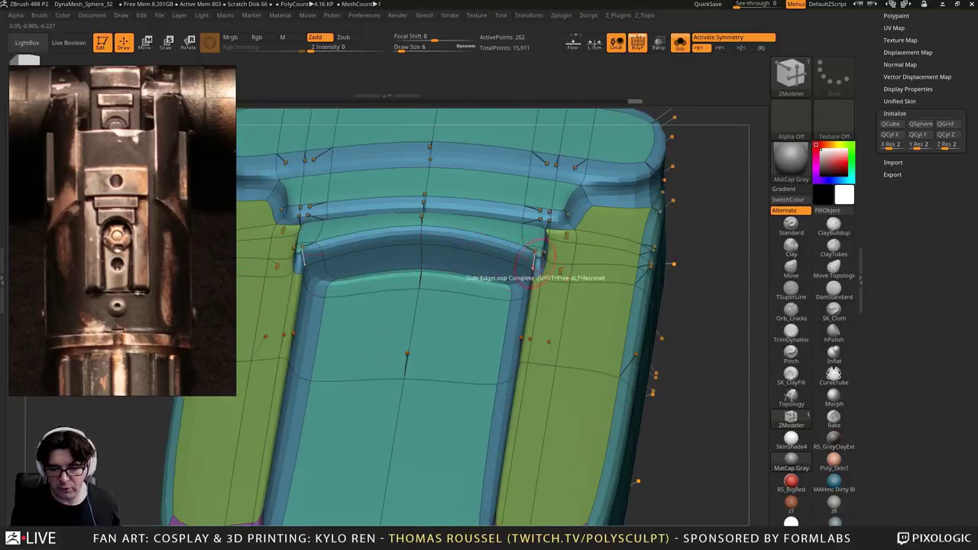
key("f")
left_click_drag(655, 267, 608, 315)
key("shift+d")
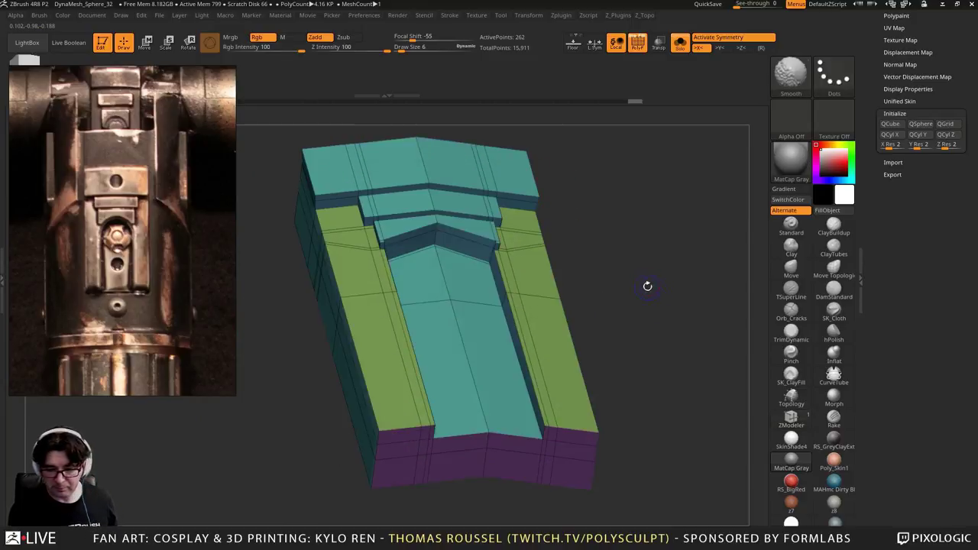
Set the edge action to Insert and add mirrored lengthwise edge loops on the channel floor close to its side walls
left_click_drag(648, 286, 702, 265, "alt")
right_click_drag(498, 316, 453, 300, "alt")
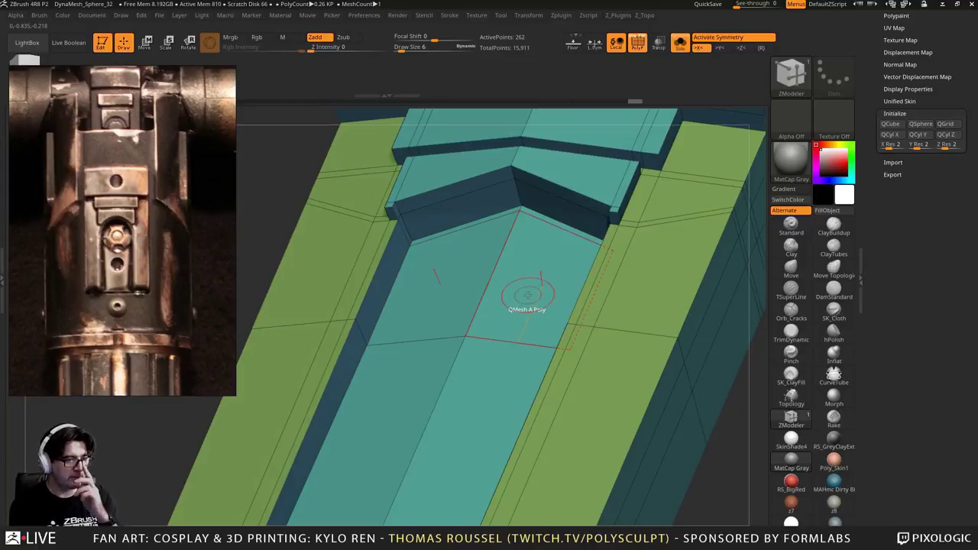
right_click_drag(487, 273, 534, 207, "ctrl")
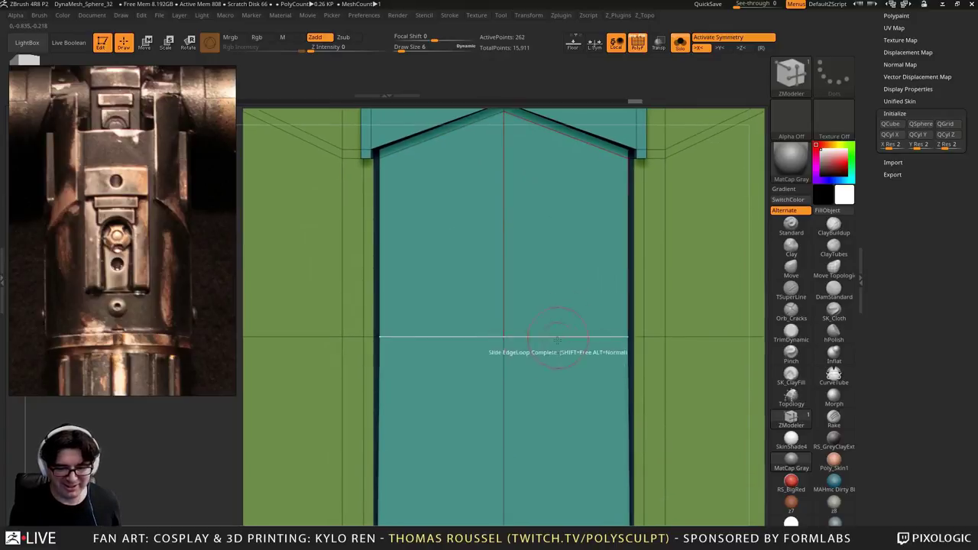
right_click_drag(557, 340, 352, 422, "alt")
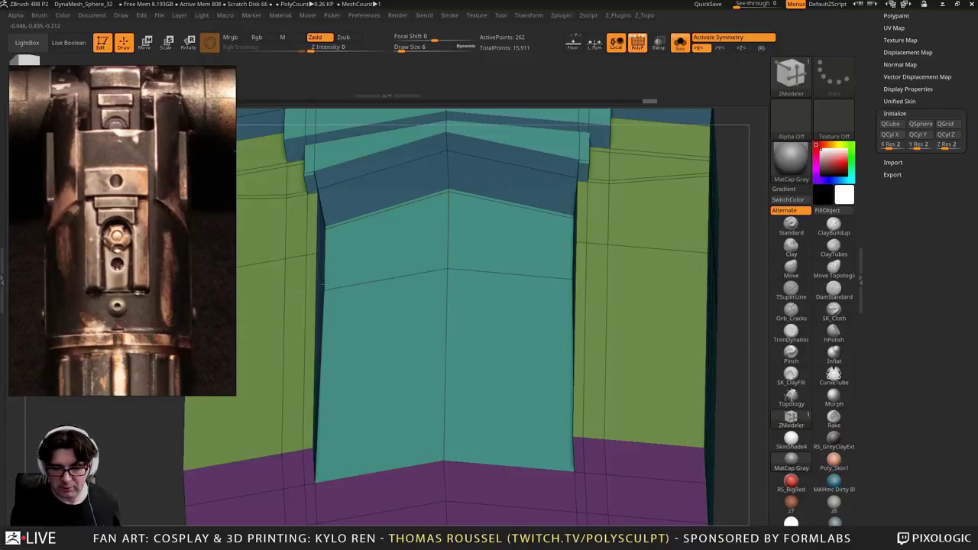
key("space")
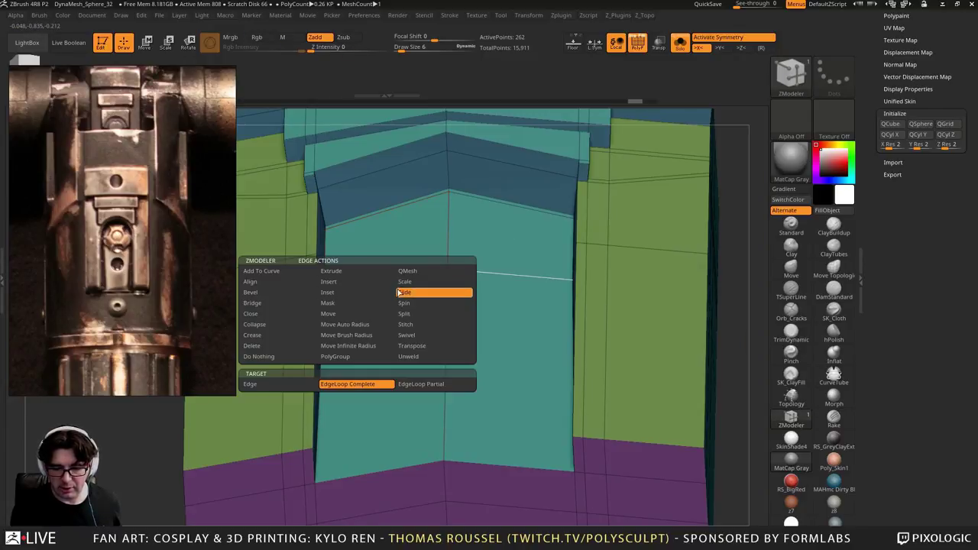
left_click(356, 282)
left_click_drag(360, 277, 332, 283)
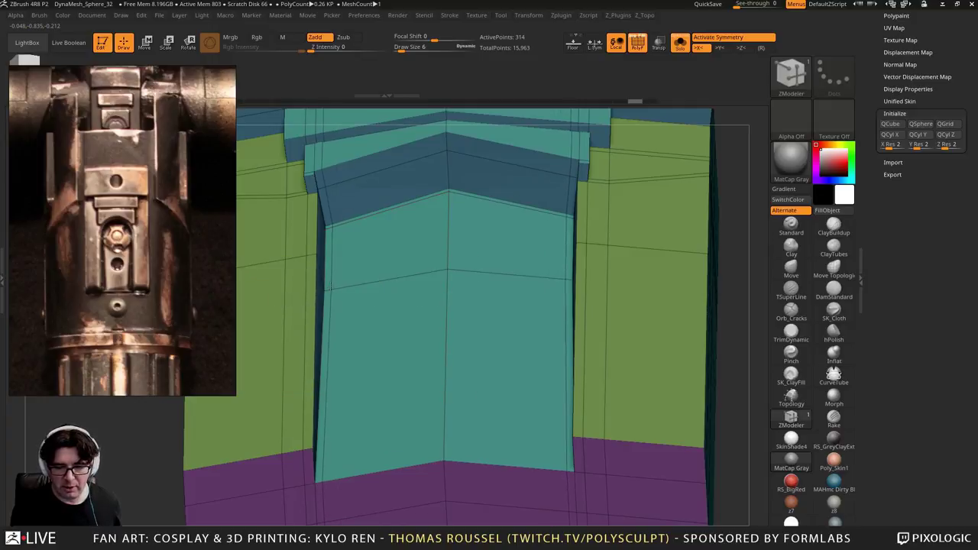
Mark the narrow border polygons along the channel floor's sides and pointed end
right_click_drag(391, 238, 402, 292)
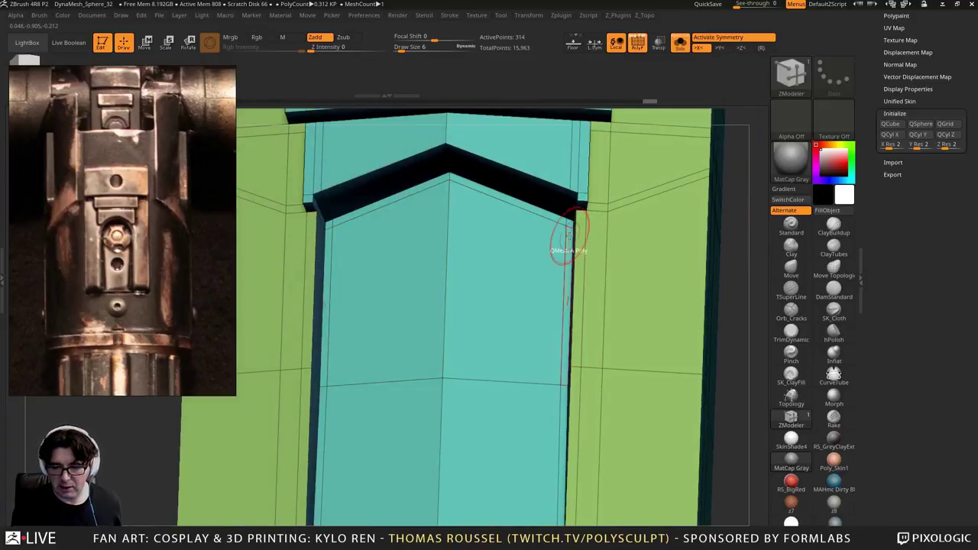
left_click(569, 231, "alt")
left_click(536, 211, "alt")
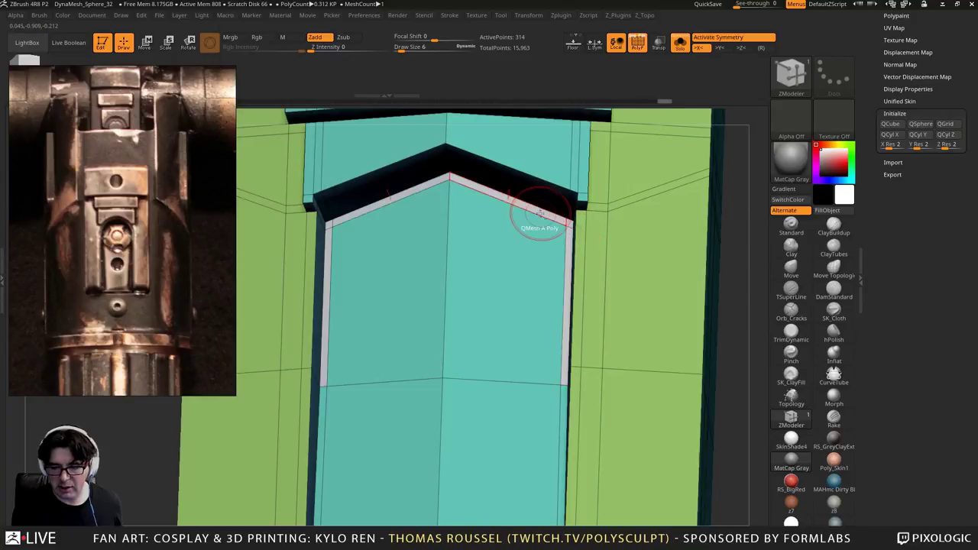
right_click_drag(524, 376, 530, 282)
left_click(568, 288, "alt")
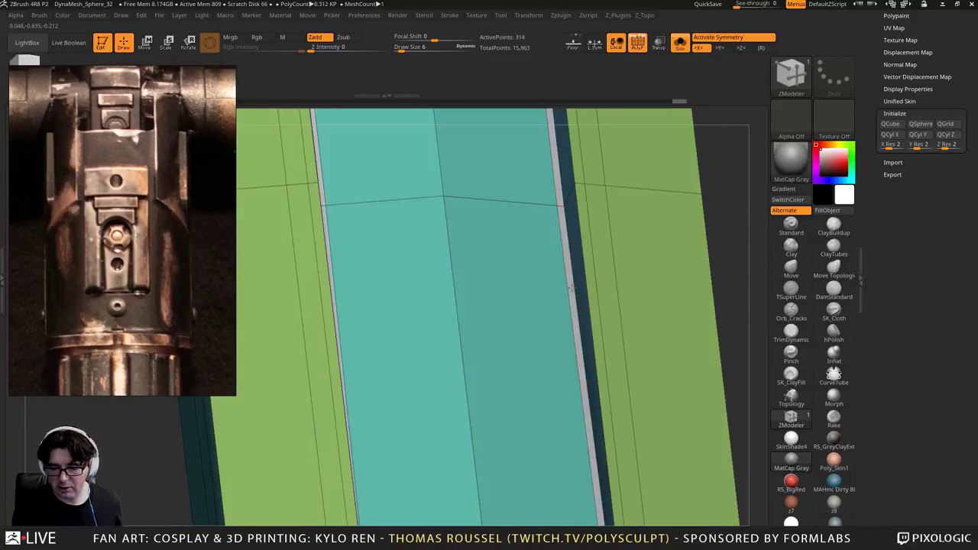
Try to sink the marked border strips of the channel floor into a groove with QMesh, and undo the attempt
right_click_drag(523, 349, 498, 223, "alt")
right_click_drag(550, 404, 451, 376)
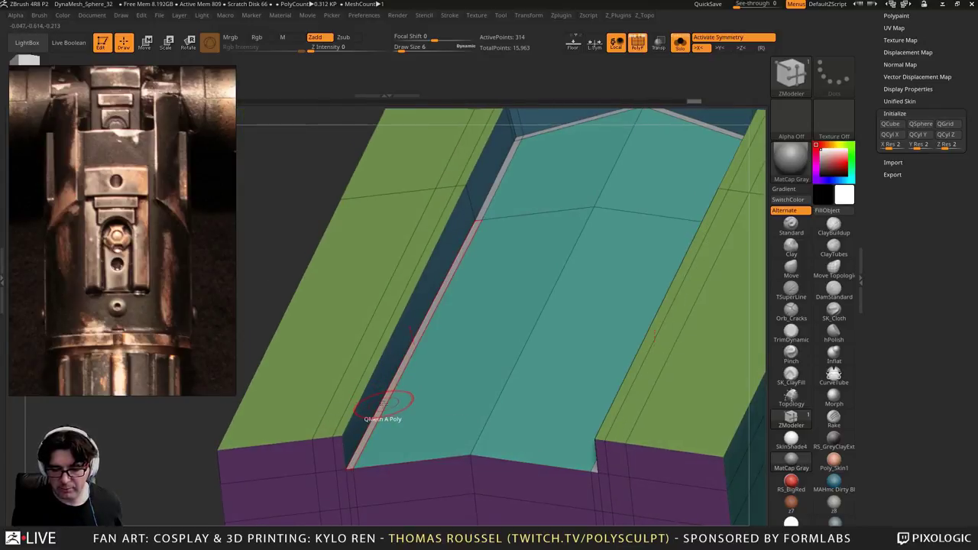
left_click(382, 405)
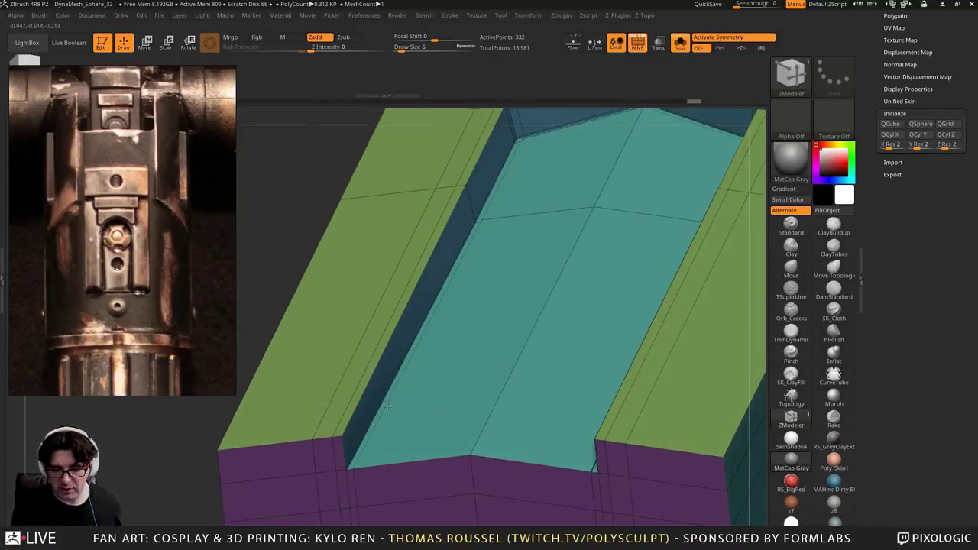
left_click(387, 407)
key("ctrl+z")
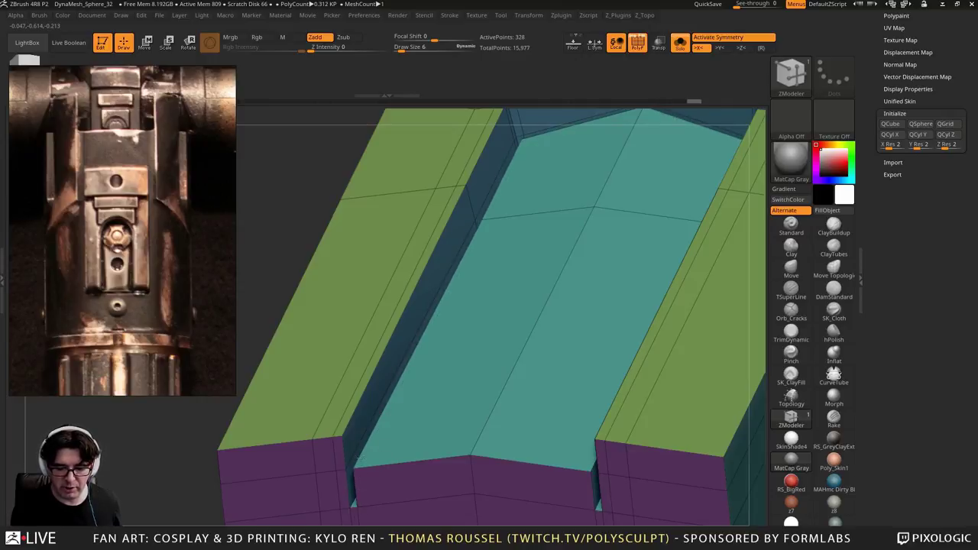
key("ctrl+z")
Raise the Draw Size to 41, retry lowering the marked border strips with QMesh, and undo it
key("s")
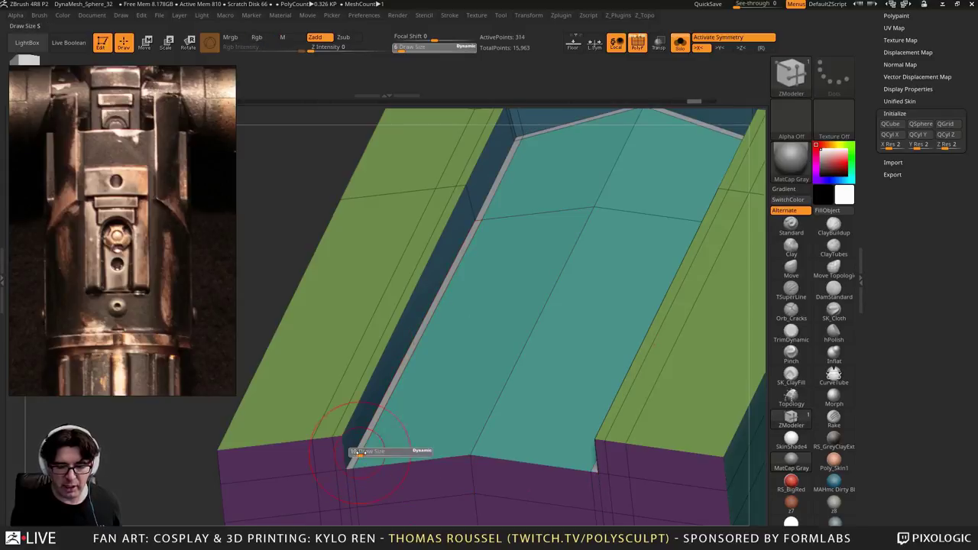
left_click_drag(358, 453, 369, 454)
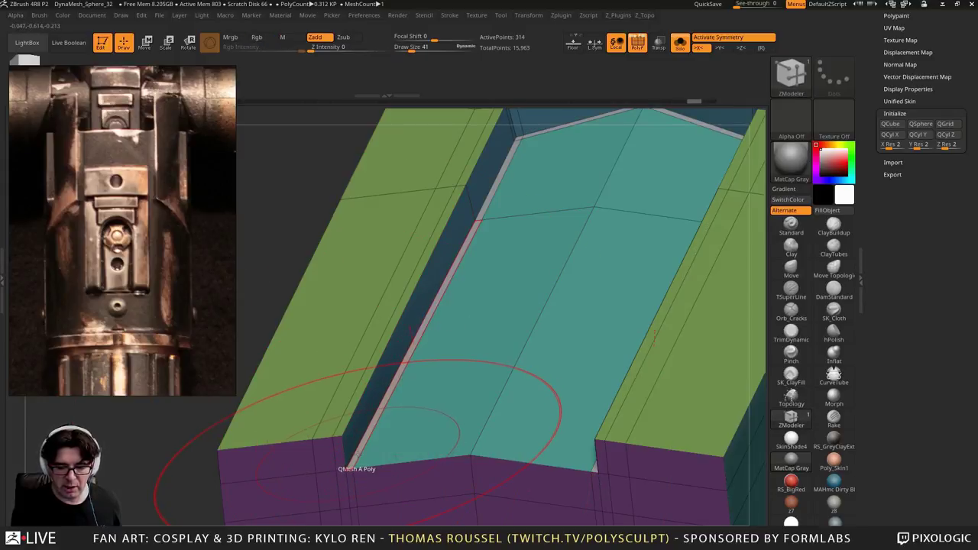
left_click(353, 463)
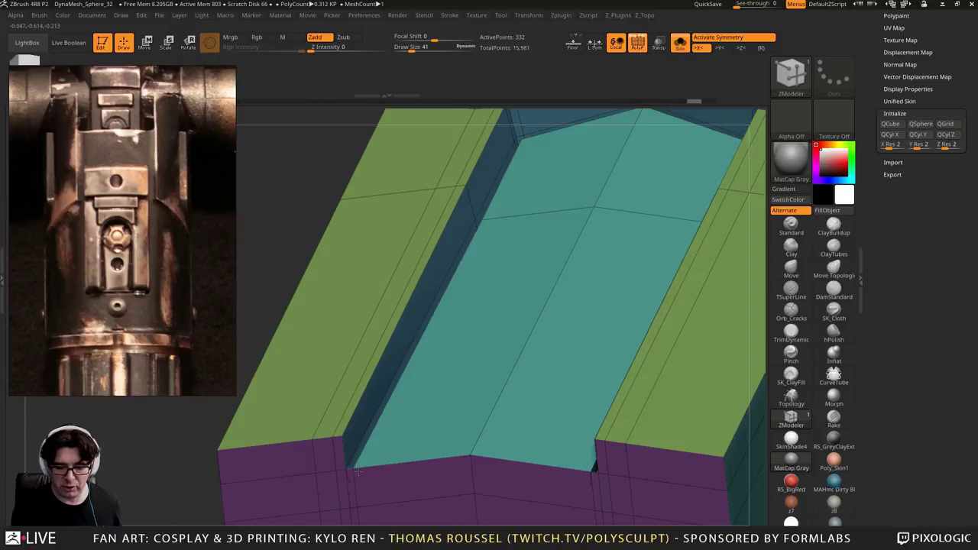
key("ctrl+z")
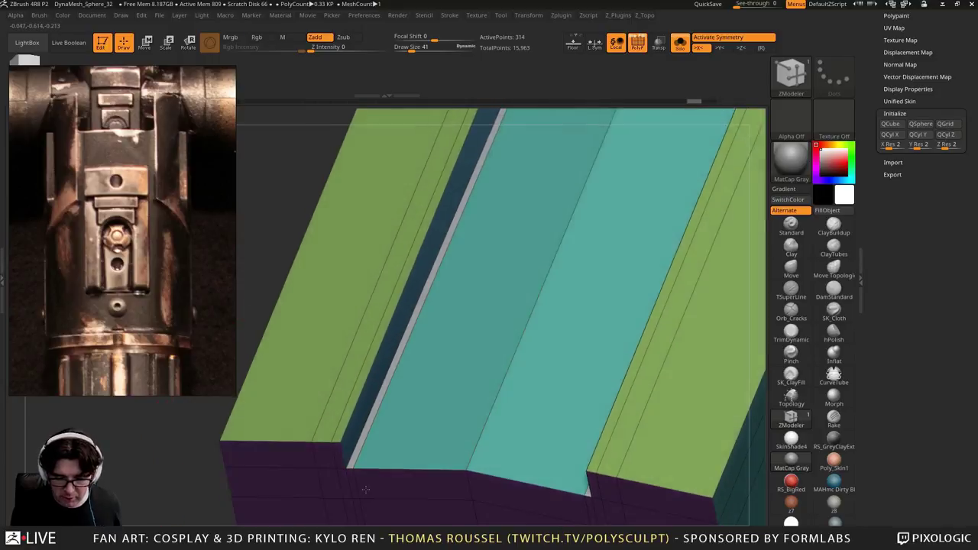
Insert an edge loop just below the channel floor and QMesh the marked border strips down to it as a shallow groove
right_click_drag(365, 490, 358, 475)
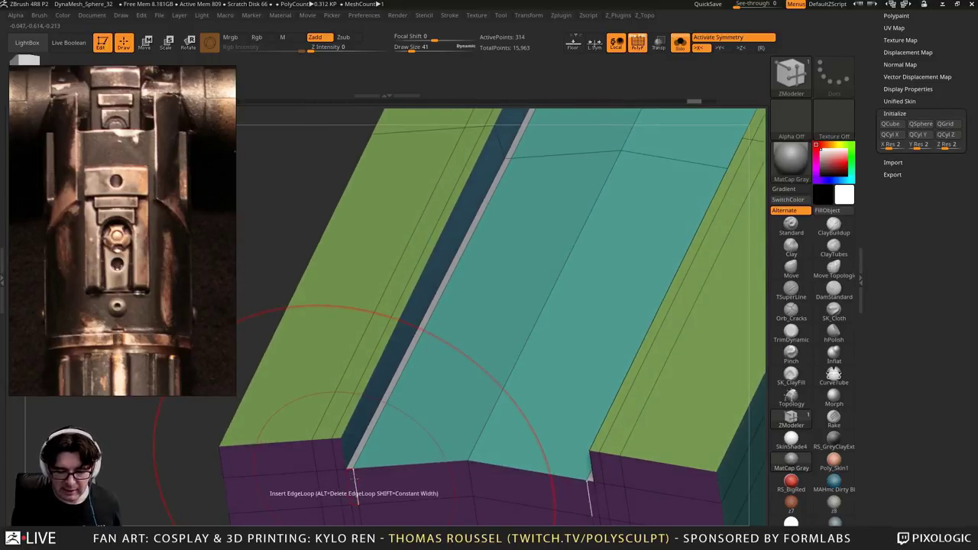
left_click(354, 477)
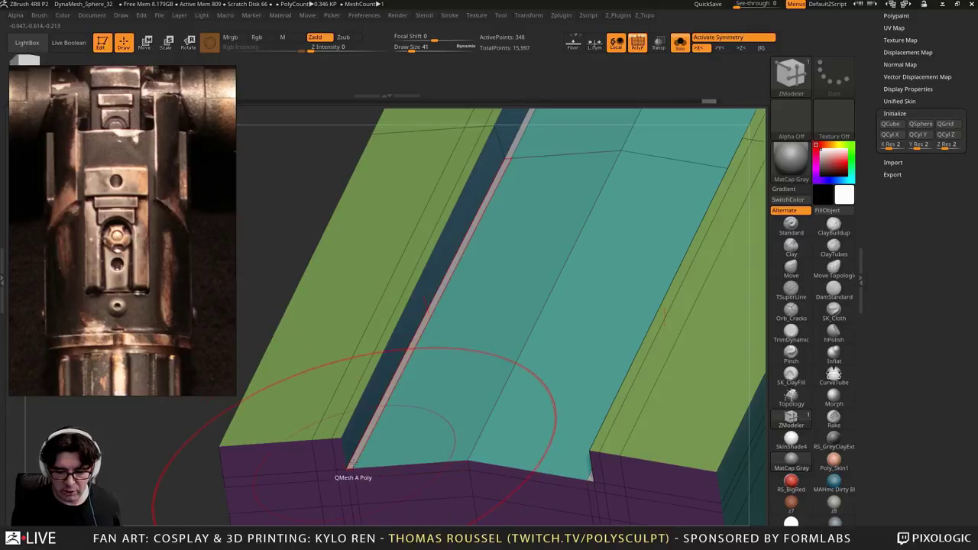
left_click(355, 478)
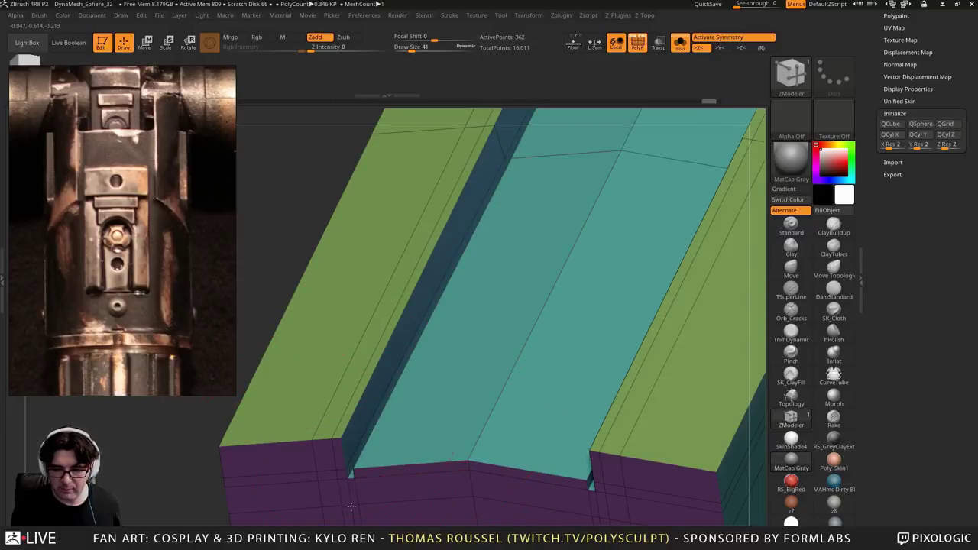
mouse_move(351, 510)
right_mouse_down()
mouse_move(437, 389)
mouse_move(436, 368)
mouse_move(665, 331)
right_mouse_up()
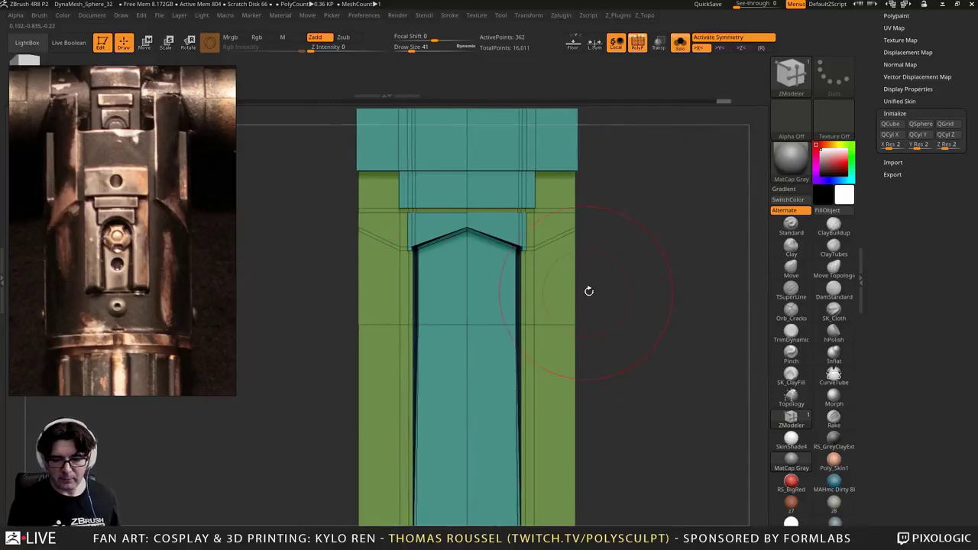
Set the Draw Size to 19 and the edge action to Slide with EdgeLoop Partial
right_click_drag(589, 291, 597, 333, "alt")
type("s")
type("19")
key("Return")
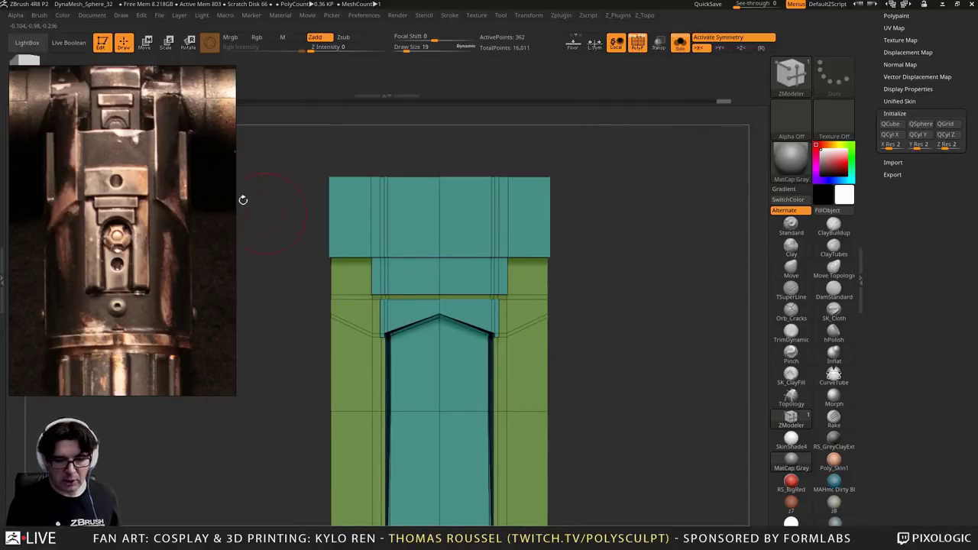
right_click_drag(658, 283, 640, 350)
key("space")
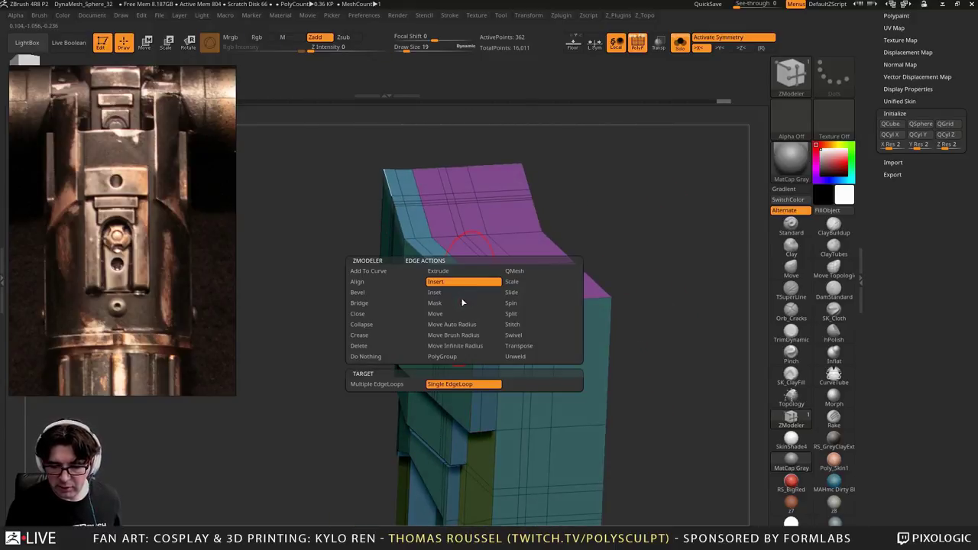
left_click(449, 294)
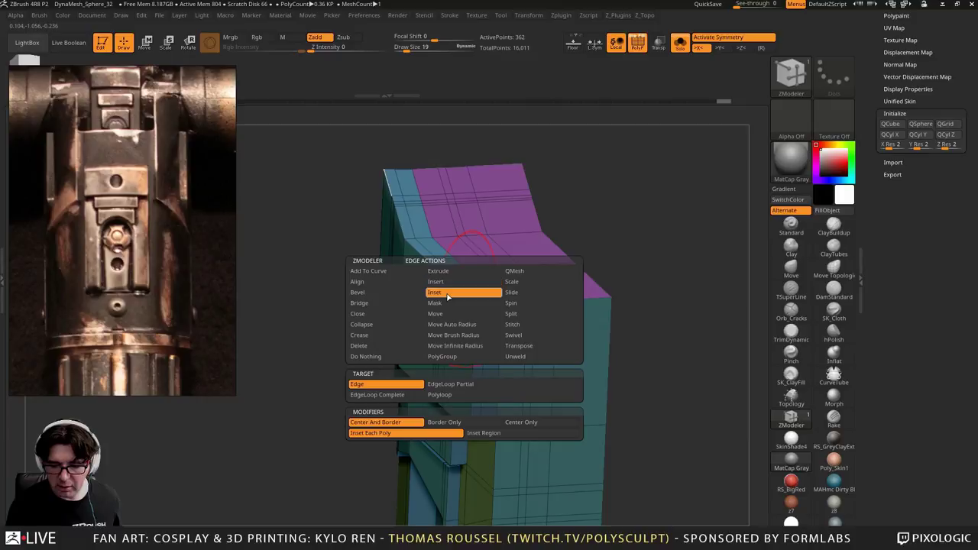
left_click(513, 294)
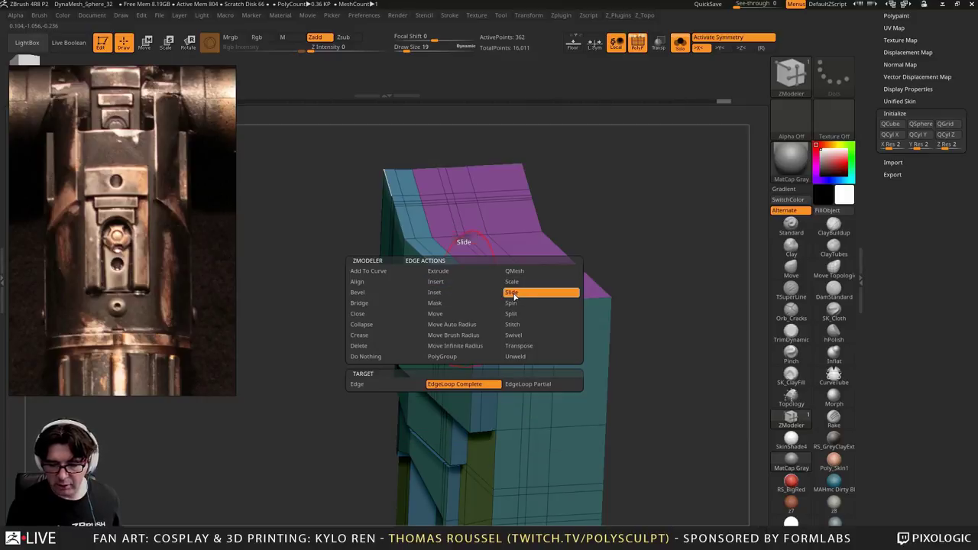
left_click(527, 384)
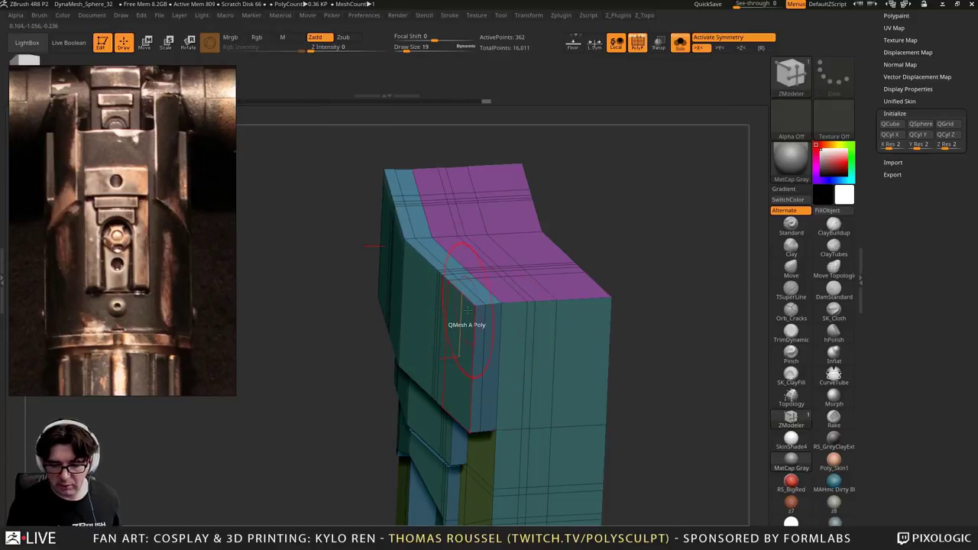
In side profile, isolate the front edge of the raised block's upper end and move it slightly down to form a chamfer
right_click_drag(535, 348, 591, 309, "shift")
mouse_move(444, 273)
left_mouse_down()
mouse_move(453, 270)
mouse_move(463, 296)
mouse_move(648, 243)
left_mouse_up()
left_click(648, 241, "ctrl")
mouse_move(569, 222)
left_mouse_down()
mouse_move(502, 207)
mouse_move(509, 217)
left_mouse_up()
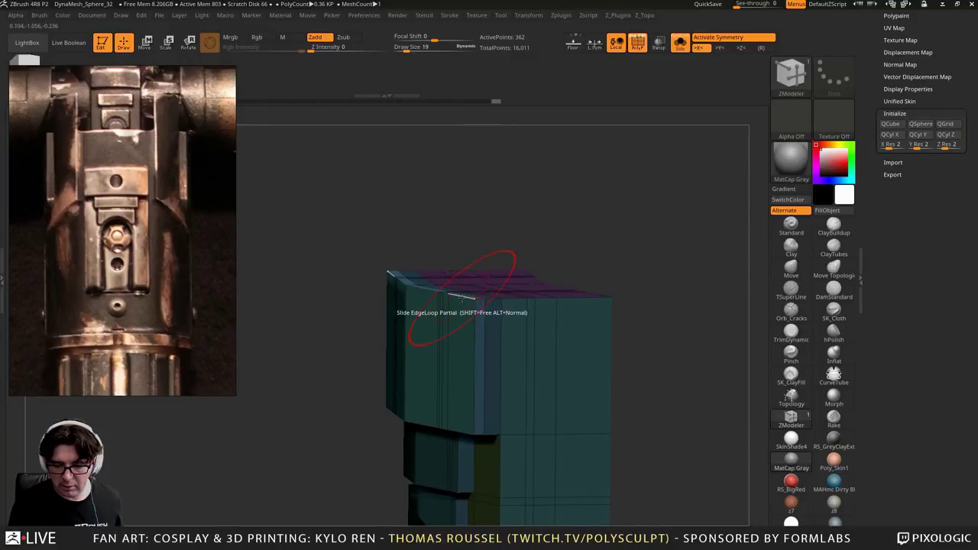
key("ctrl")
left_click_drag(530, 254, 518, 234, "shift")
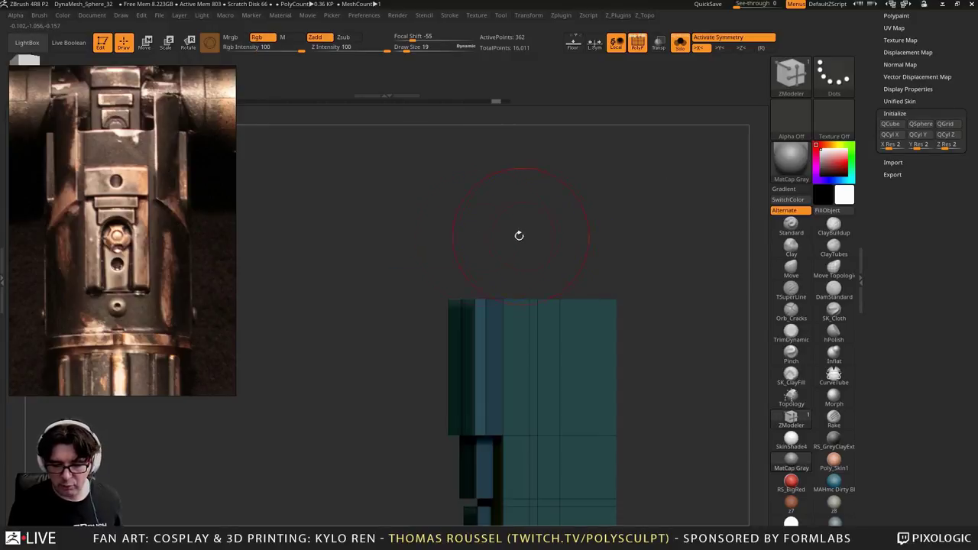
left_click(145, 42)
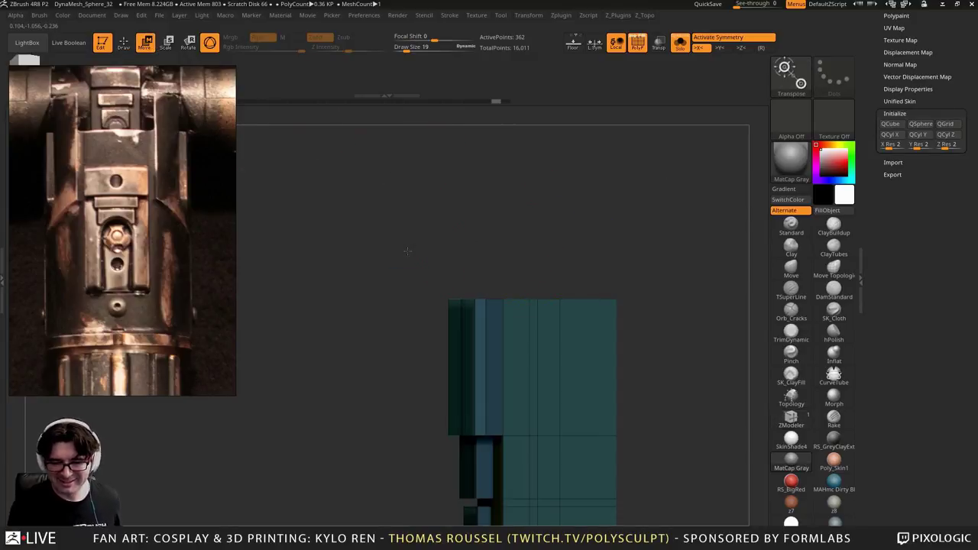
left_click(465, 298)
left_click_drag(464, 239, 472, 248)
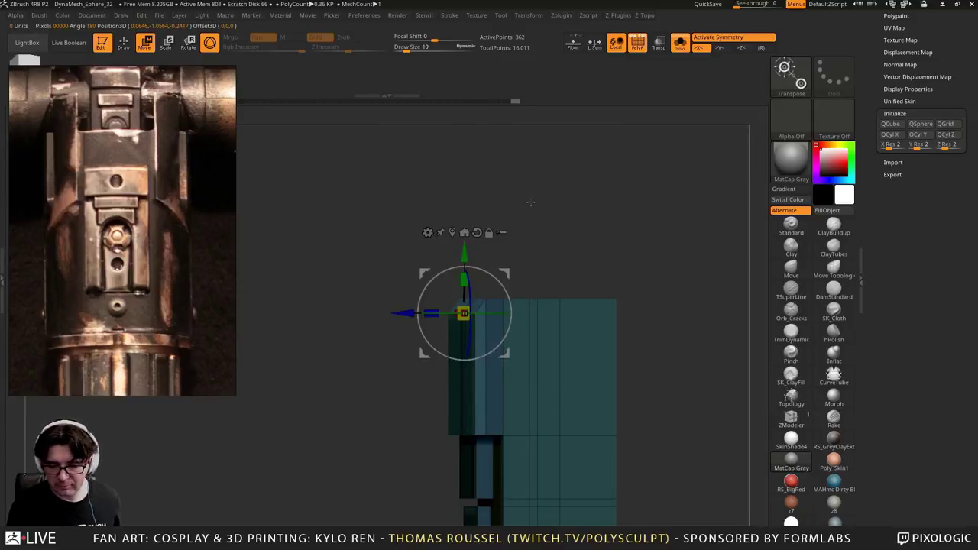
Check the chamfered plate and its grooved channel, and turn off Solo to show the surrounding hilt parts
left_click_drag(530, 204, 572, 277, "shift")
left_click_drag(573, 321, 586, 292)
left_click_drag(600, 240, 573, 367, "alt")
left_click_drag(561, 451, 542, 334, "alt")
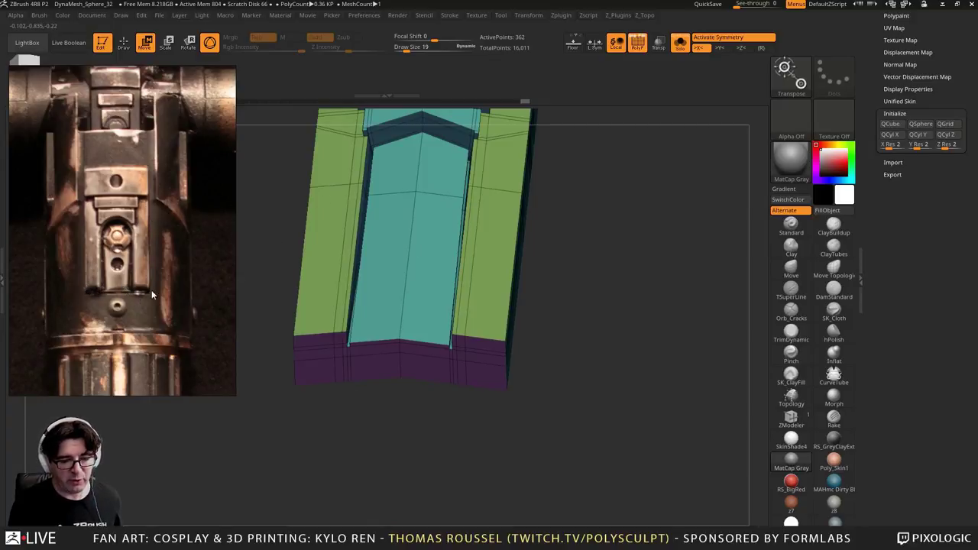
left_click_drag(573, 264, 546, 390, "shift")
left_click(679, 43)
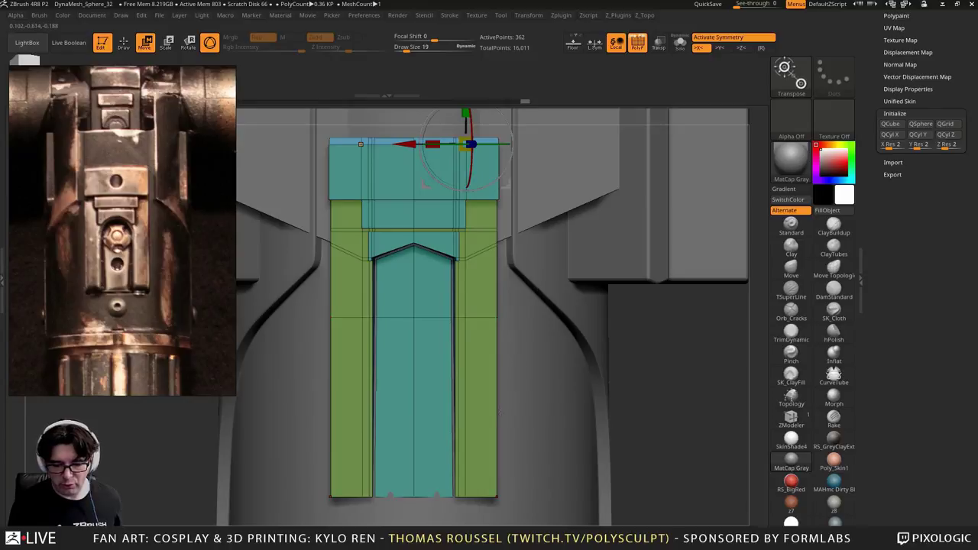
left_click_drag(500, 413, 499, 371, "alt")
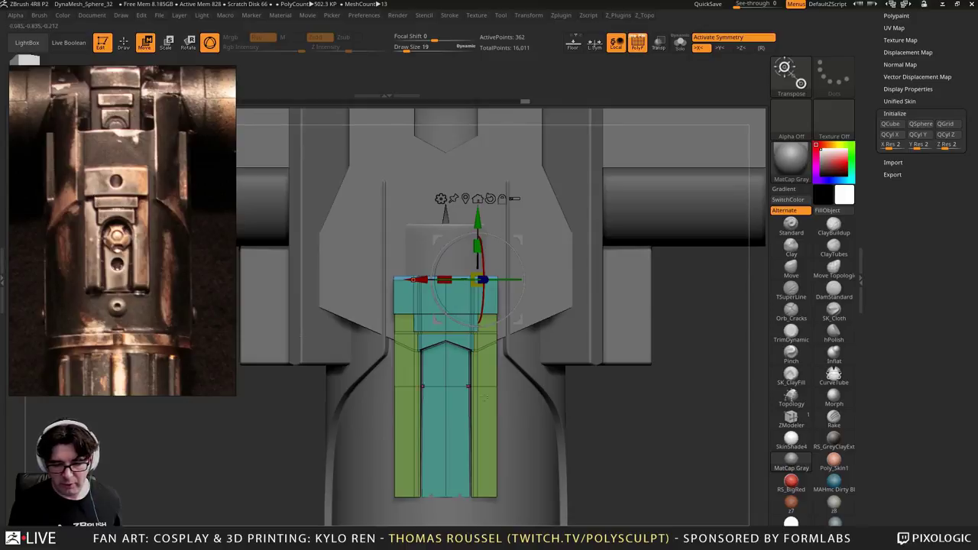
Mask the plate's upper and lower ends and move the unmasked stepped middle section with the channel's point slightly down
mouse_move(635, 409)
left_mouse_down("ctrl")
mouse_move(419, 363)
mouse_move(352, 316)
left_mouse_up("ctrl")
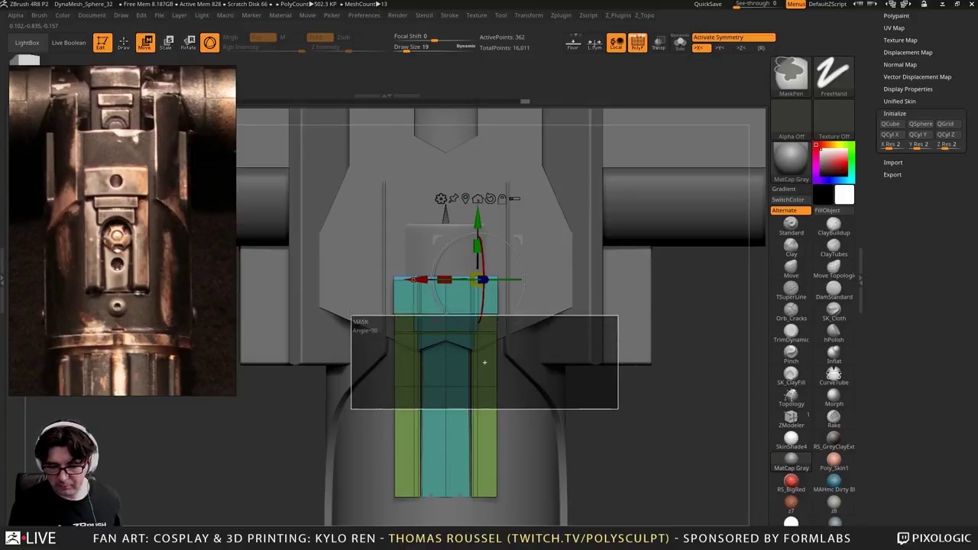
left_click_drag(484, 362, 483, 363, "ctrl")
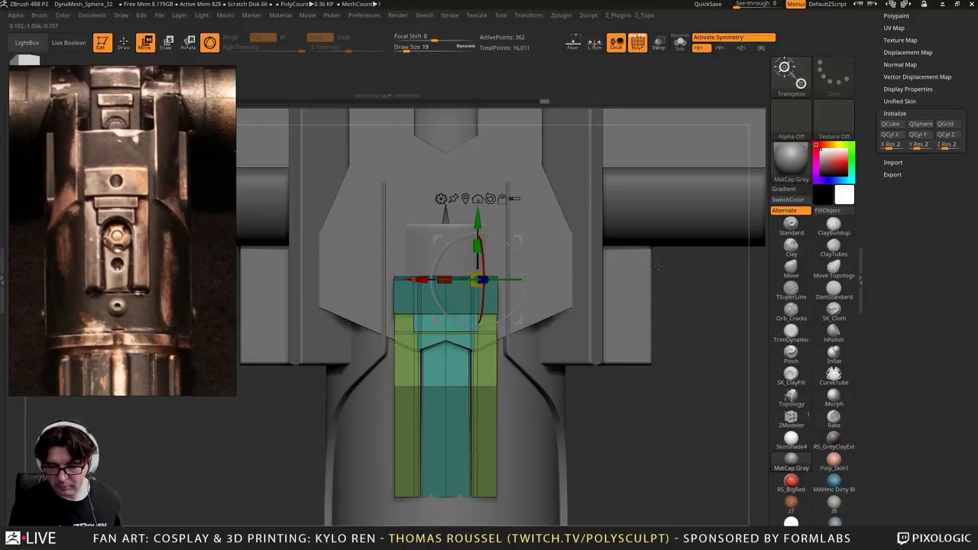
left_click_drag(661, 259, 371, 308, "ctrl")
left_click_drag(699, 289, 373, 398, "ctrl")
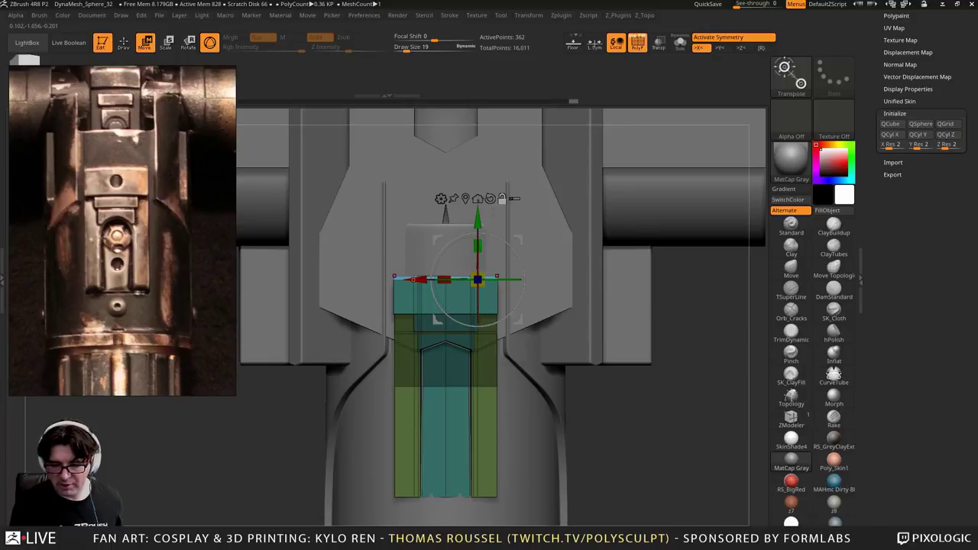
left_click_drag(480, 219, 478, 226)
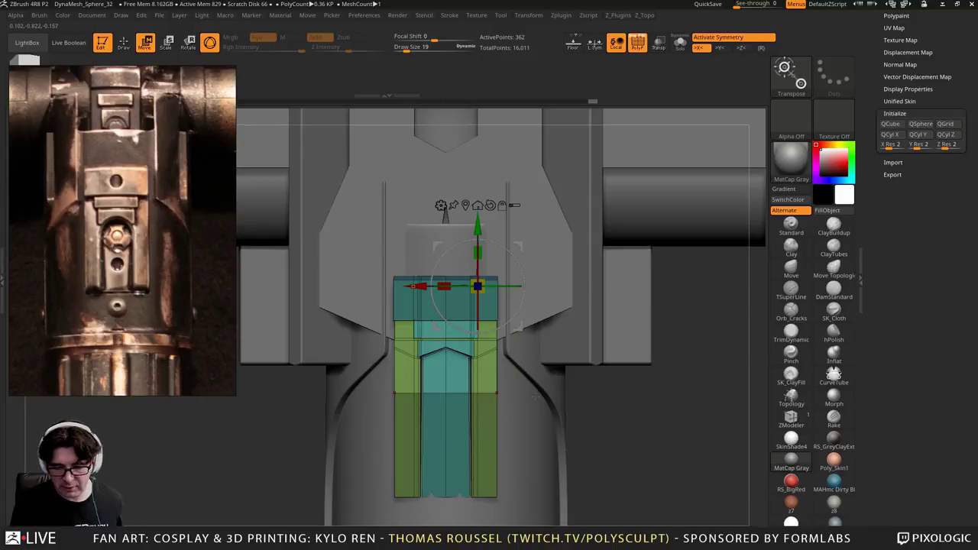
Move the plate's unmasked middle section further down, lowering the raised block's lower edge, narrow step and channel point to match the reference
left_click_drag(478, 225, 478, 235)
left_click_drag(478, 295, 477, 304)
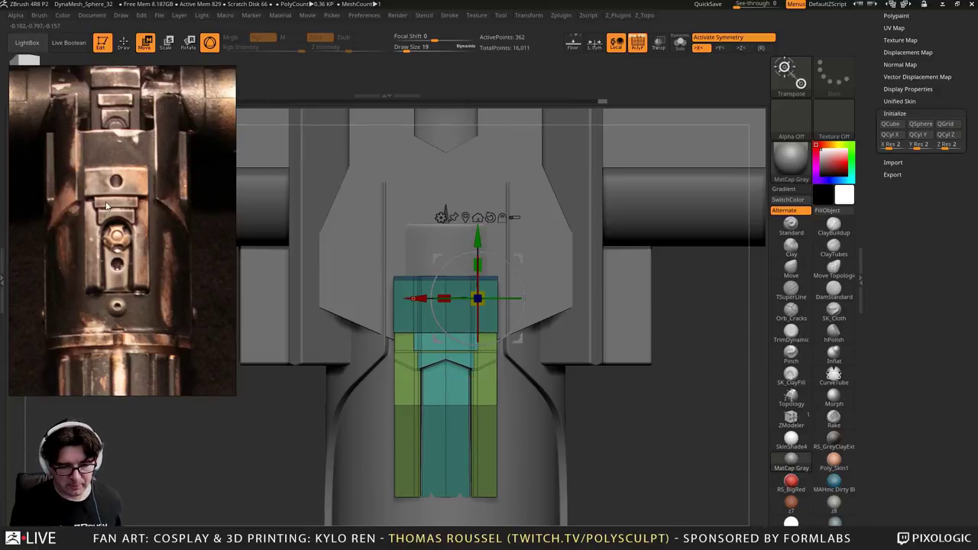
left_click_drag(723, 486, 684, 444)
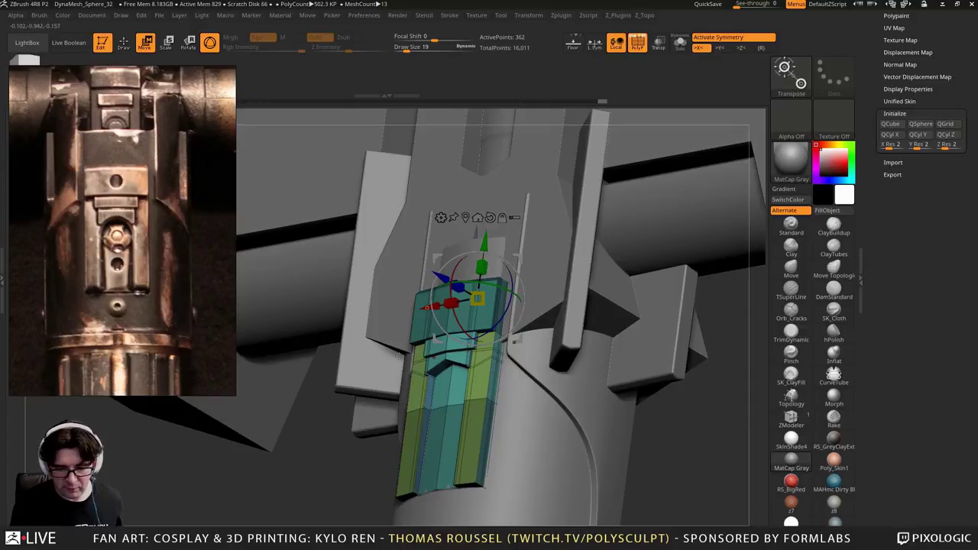
left_click_drag(715, 474, 723, 477, "shift")
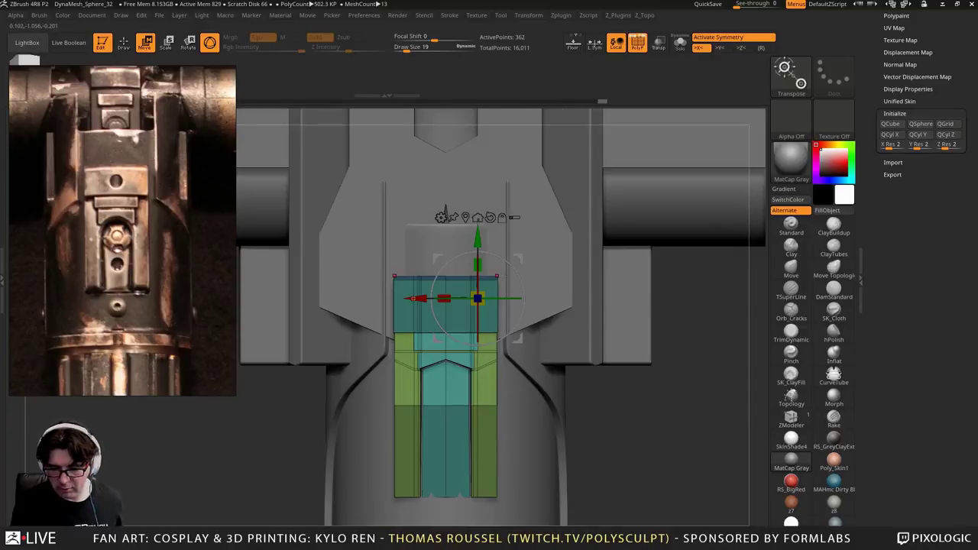
left_click_drag(478, 243, 483, 257)
left_click_drag(732, 273, 326, 308, "ctrl")
left_click_drag(477, 252, 478, 261)
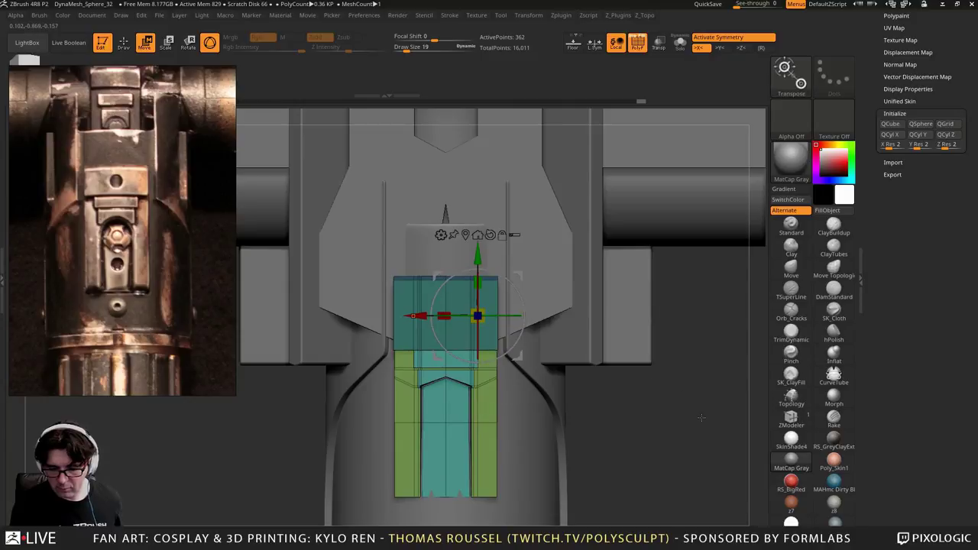
Mask the plate below the raised block and move the block's upper end slightly down to shorten it
left_click_drag(695, 433, 702, 468, "alt")
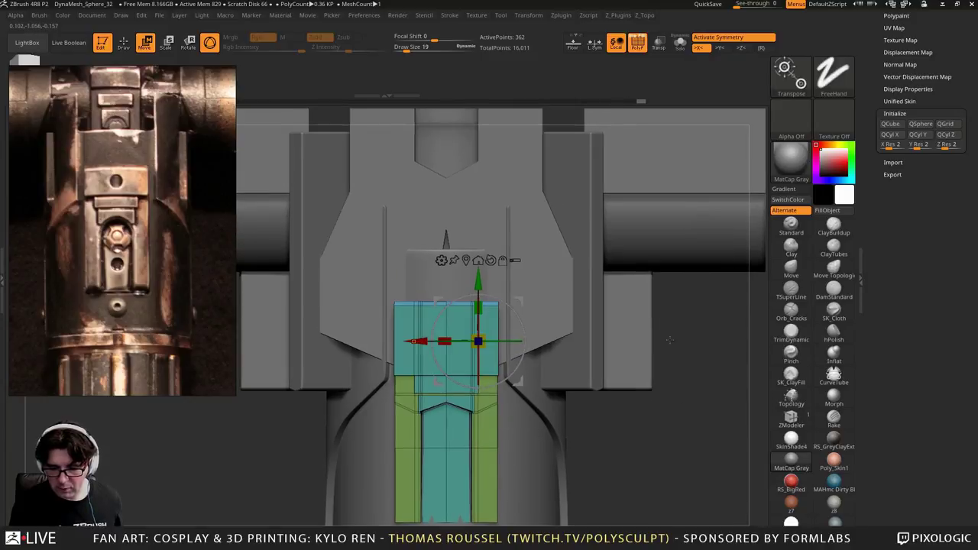
left_click_drag(732, 299, 419, 334, "ctrl")
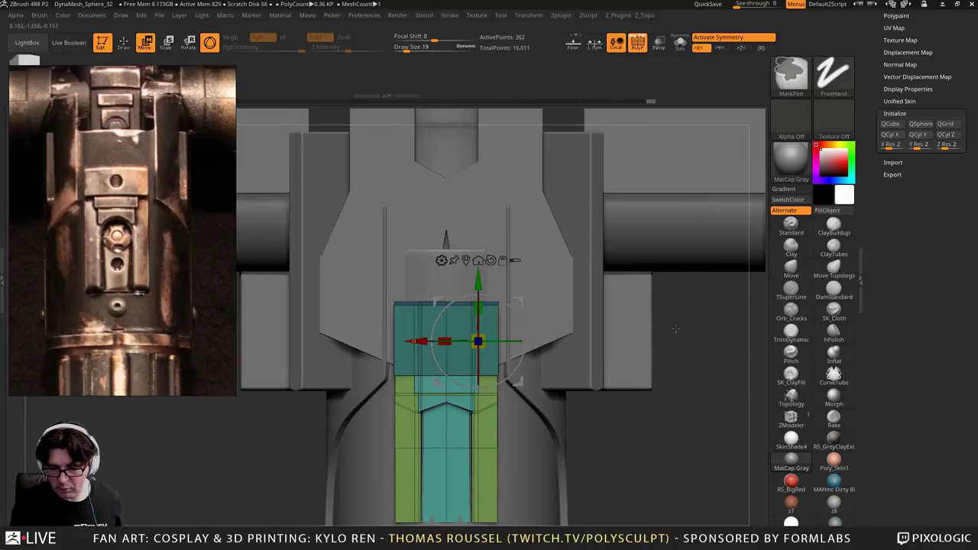
left_click_drag(478, 342, 478, 351)
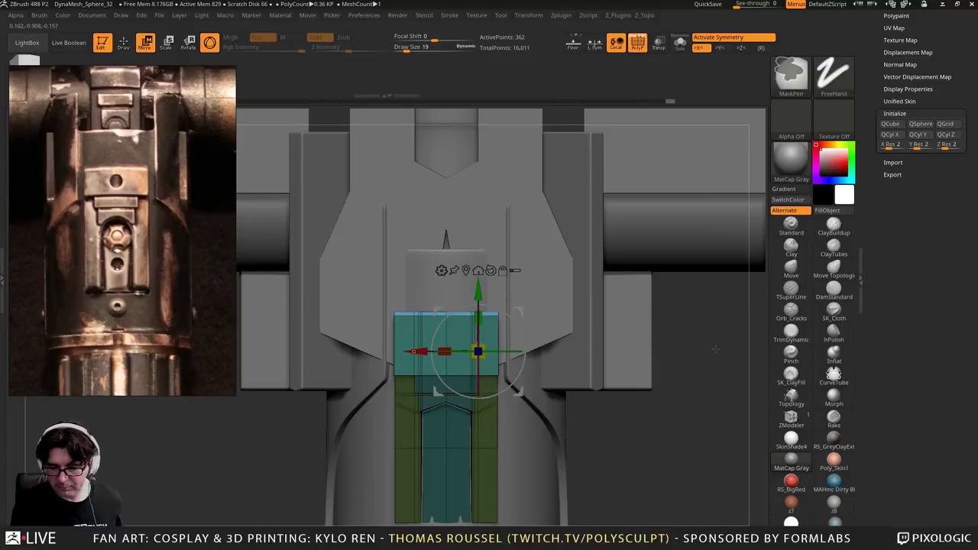
With X symmetry off, center the gizmo on the plate, scale it slightly wider and shift it slightly outward from the sleeve
left_click_drag(704, 406, 699, 307, "alt")
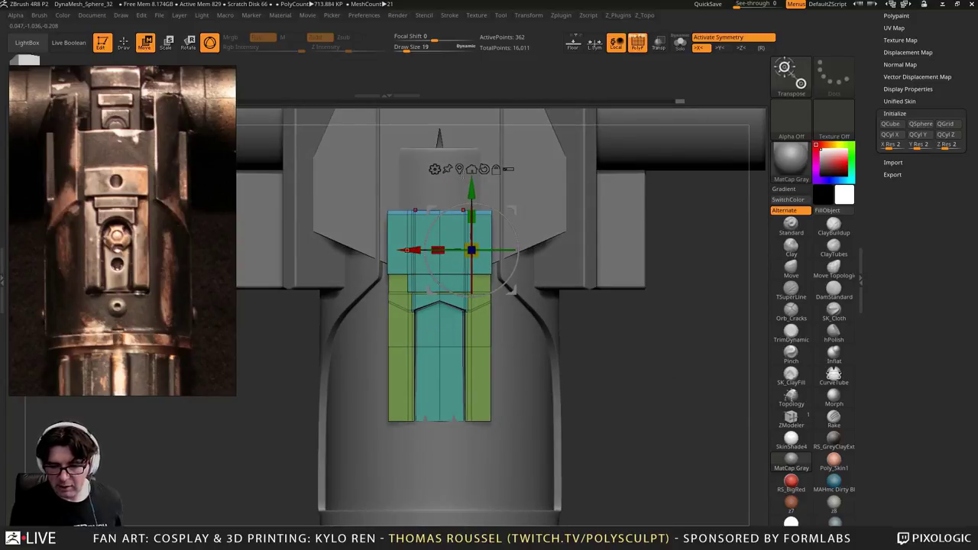
left_click(449, 179, "alt")
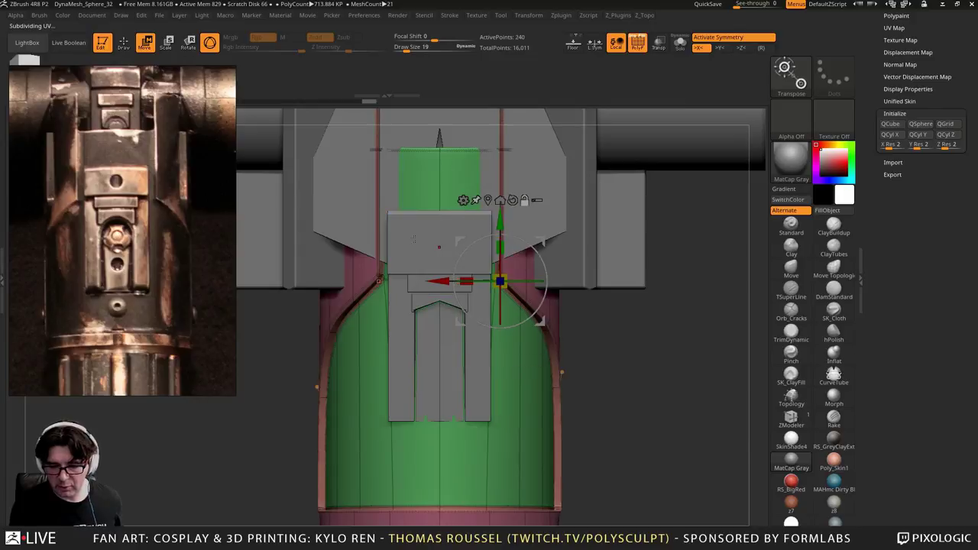
left_click(433, 237, "alt")
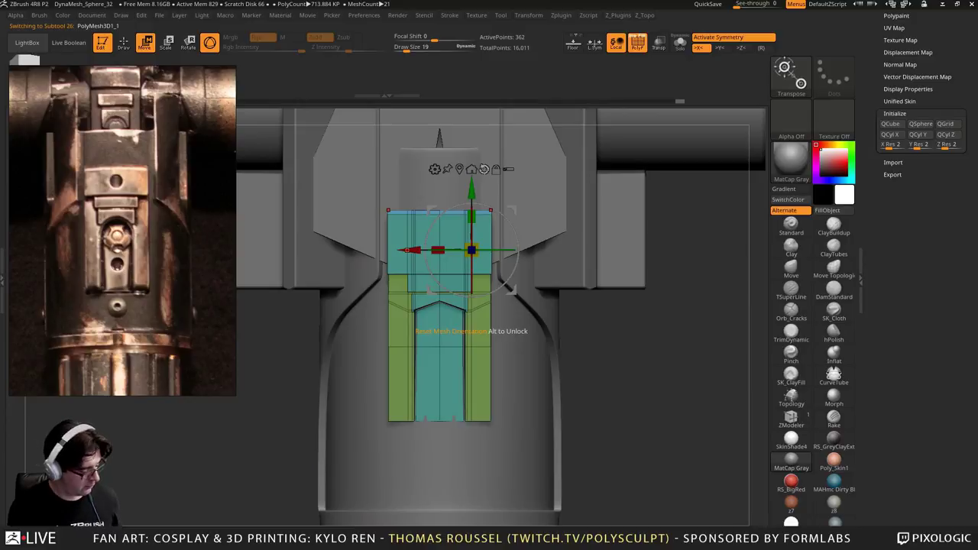
key("x")
left_click(460, 169)
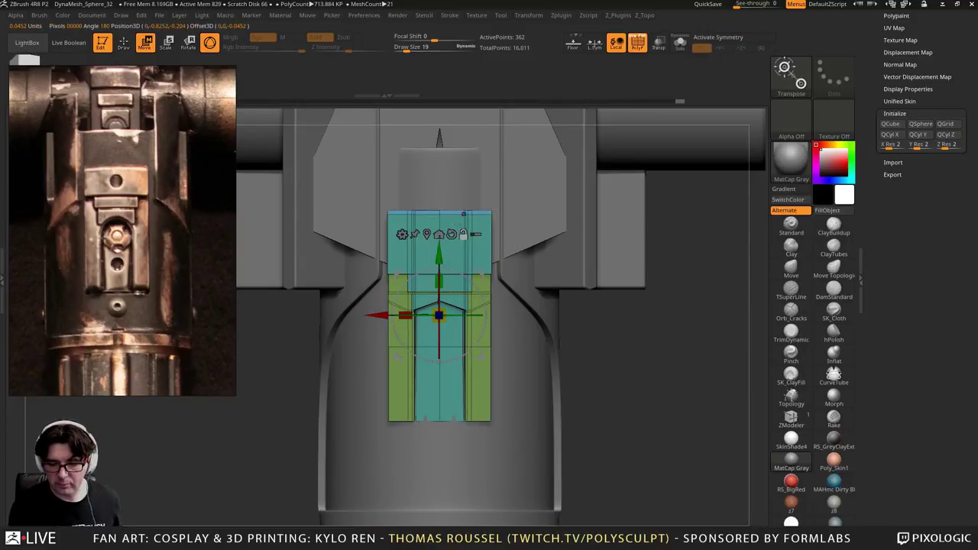
left_click_drag(407, 313, 404, 314)
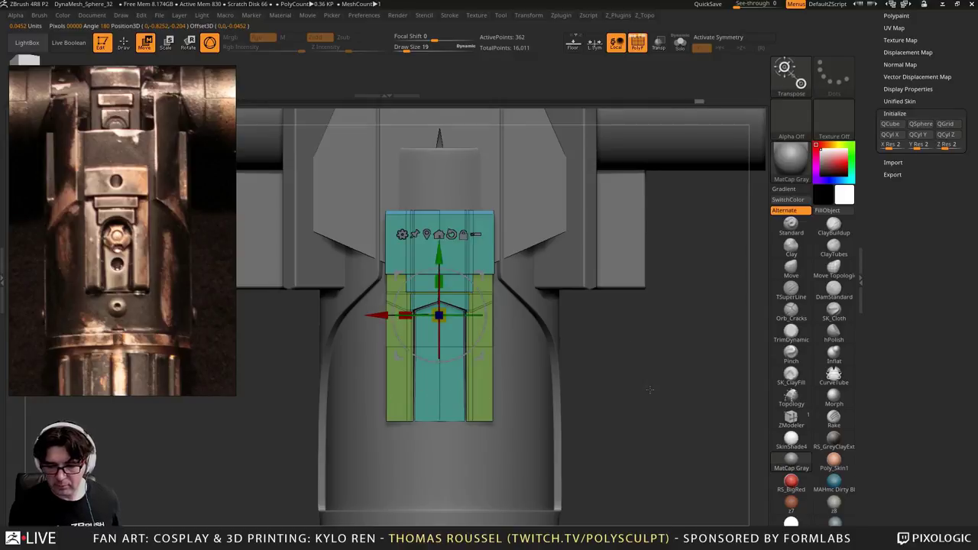
left_click_drag(648, 389, 401, 402)
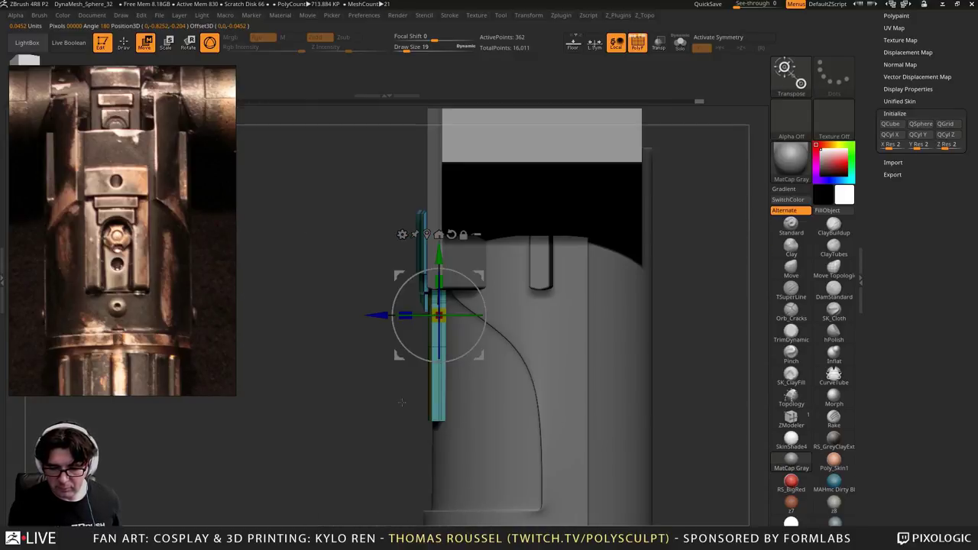
left_click_drag(377, 315, 373, 316)
left_click_drag(299, 404, 670, 336)
left_click(448, 205)
left_click_drag(575, 209, 519, 263, "alt")
left_click(493, 248, "alt")
left_click(488, 301, "alt")
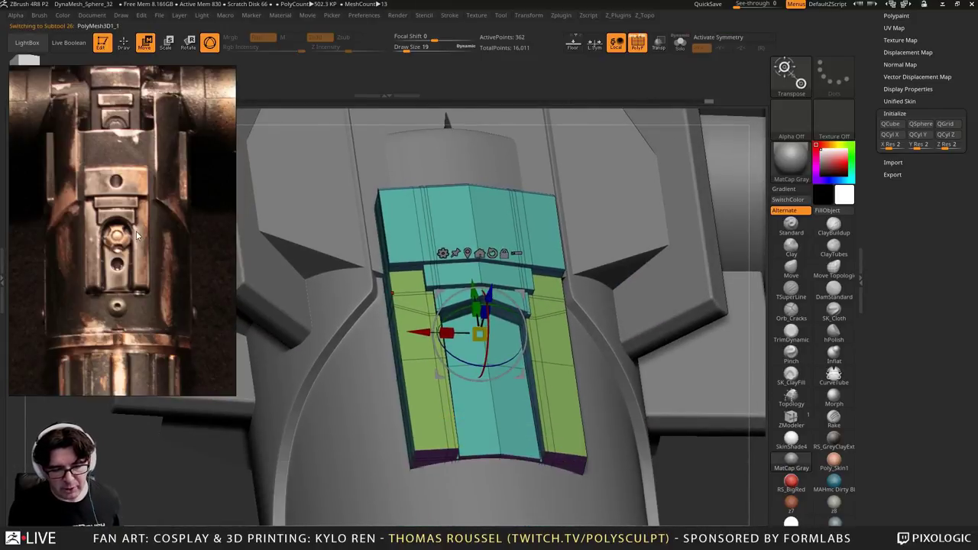
left_click_drag(381, 276, 392, 336)
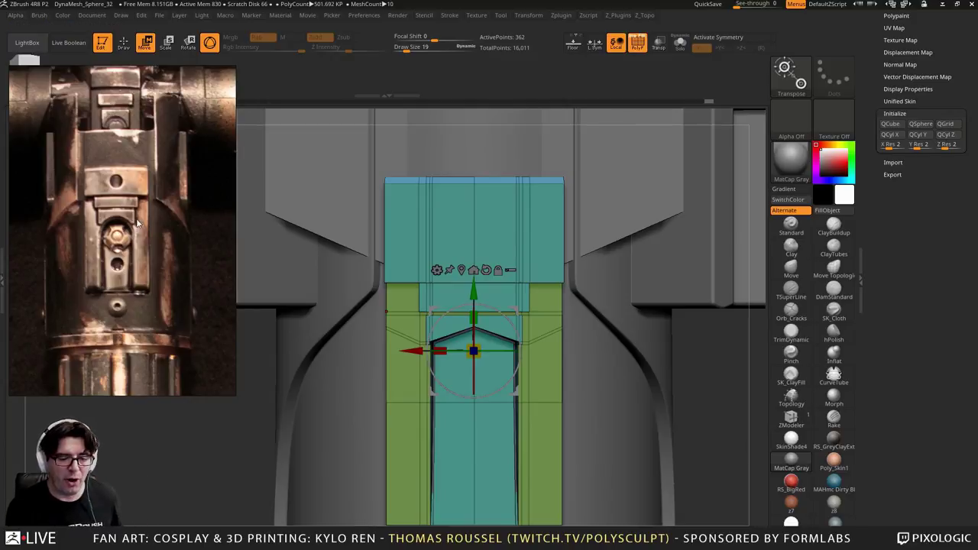
With ZModeler's edge action set to Insert, add an edge loop across the narrow step close to the raised block
left_click_drag(365, 302, 346, 13, "alt")
left_click(123, 43)
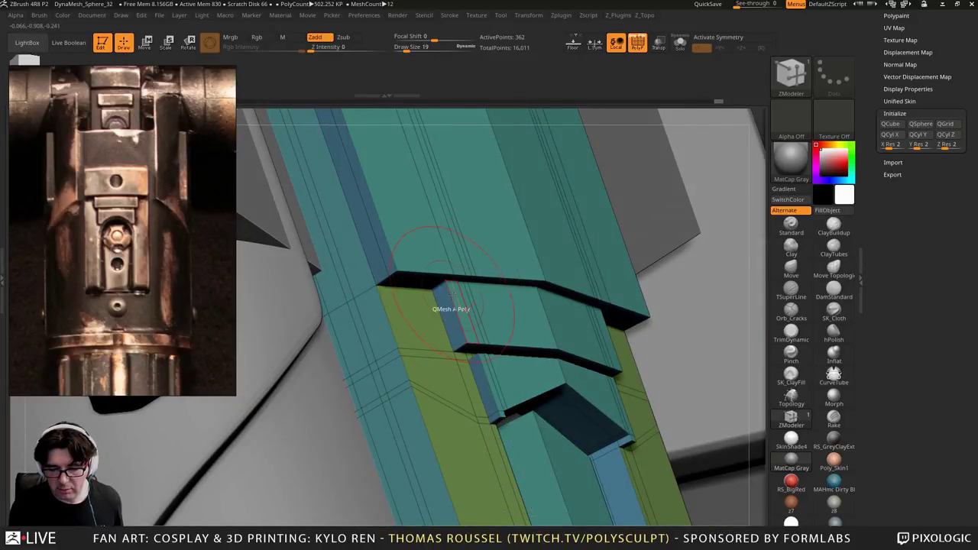
key("space")
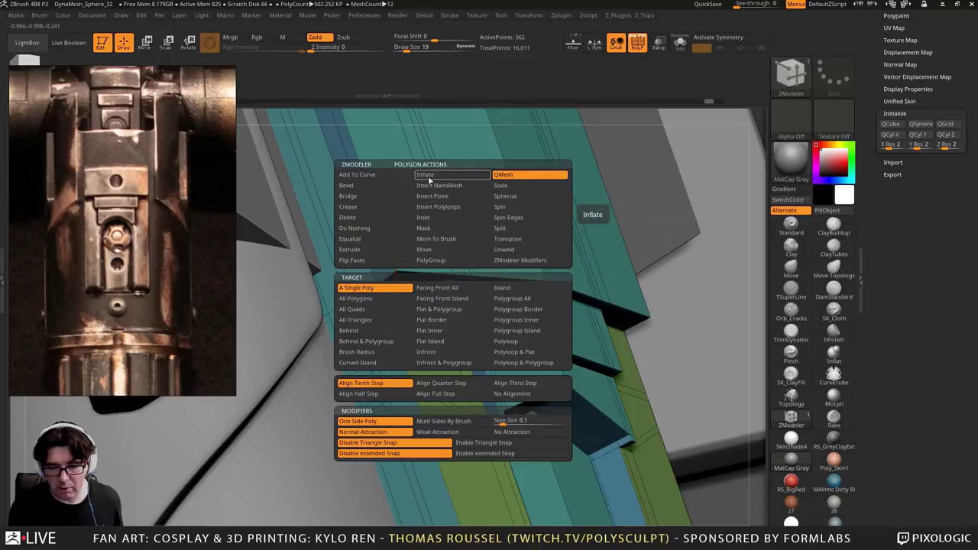
left_click(432, 220)
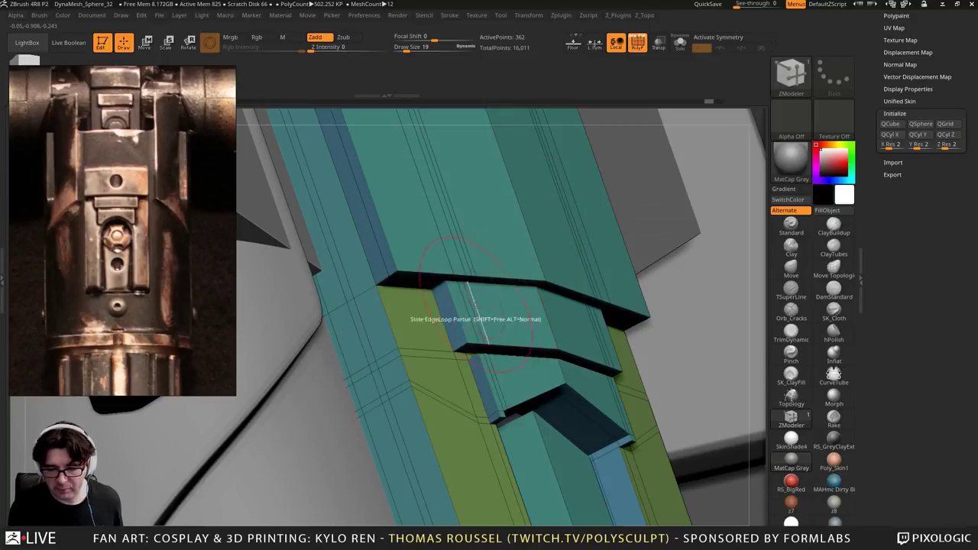
key("space")
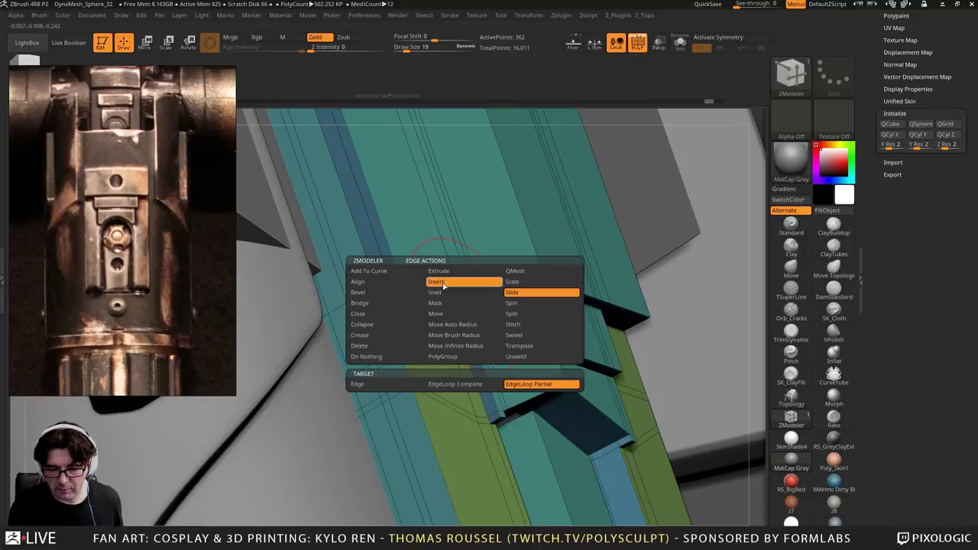
left_click(465, 280)
left_click(464, 306)
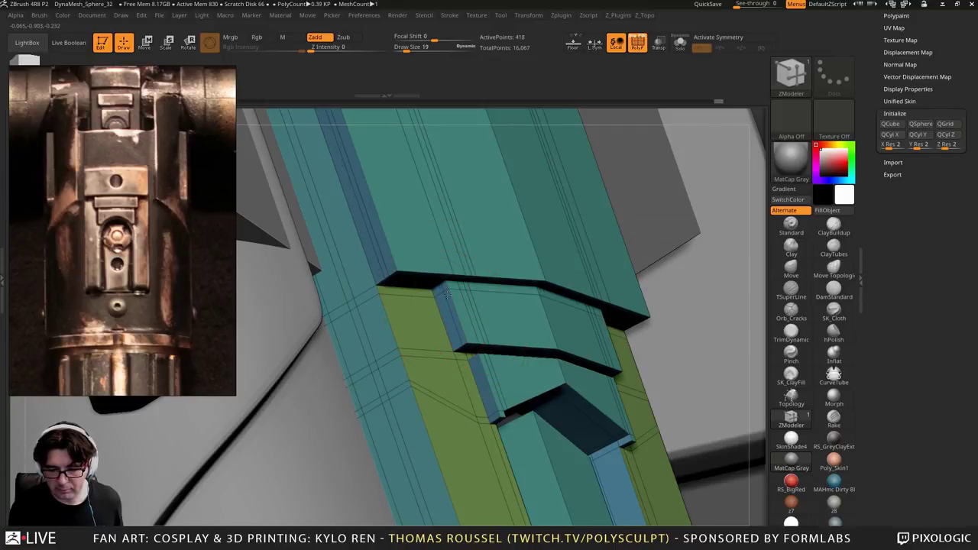
Turn on X symmetry and QMesh the thin strip of polygons between the raised block and the narrow step
right_click_drag(510, 294, 438, 295)
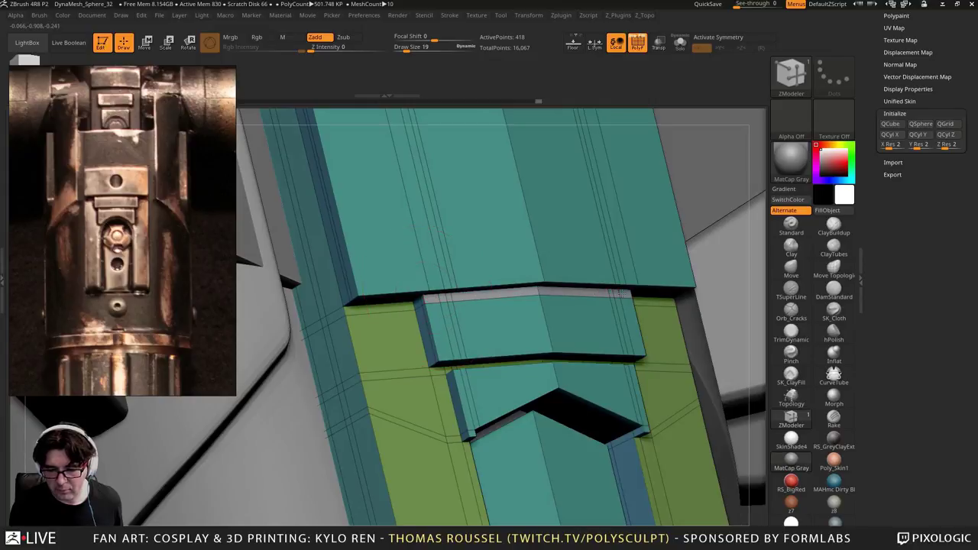
key("x")
right_click_drag(435, 296, 480, 299)
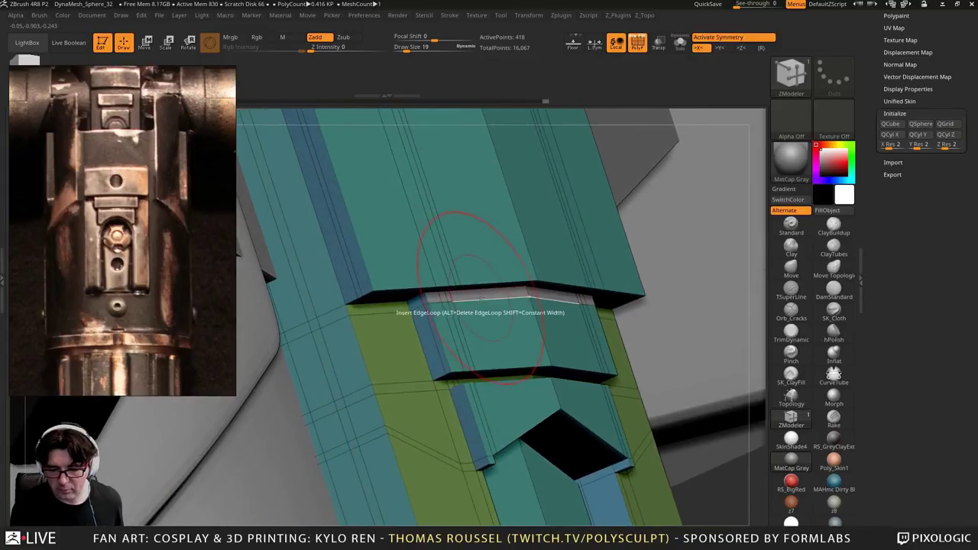
key("space")
left_click(545, 176)
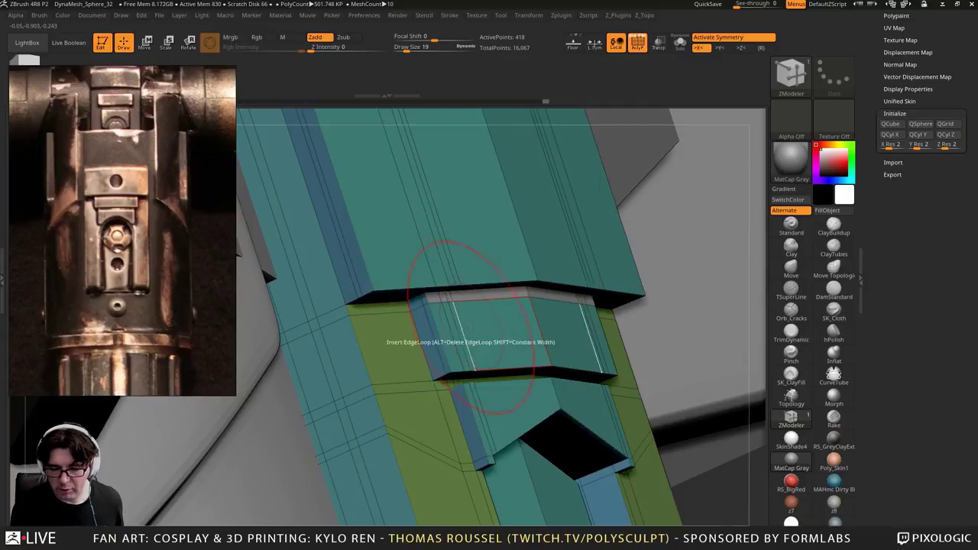
left_click_drag(470, 296, 444, 300)
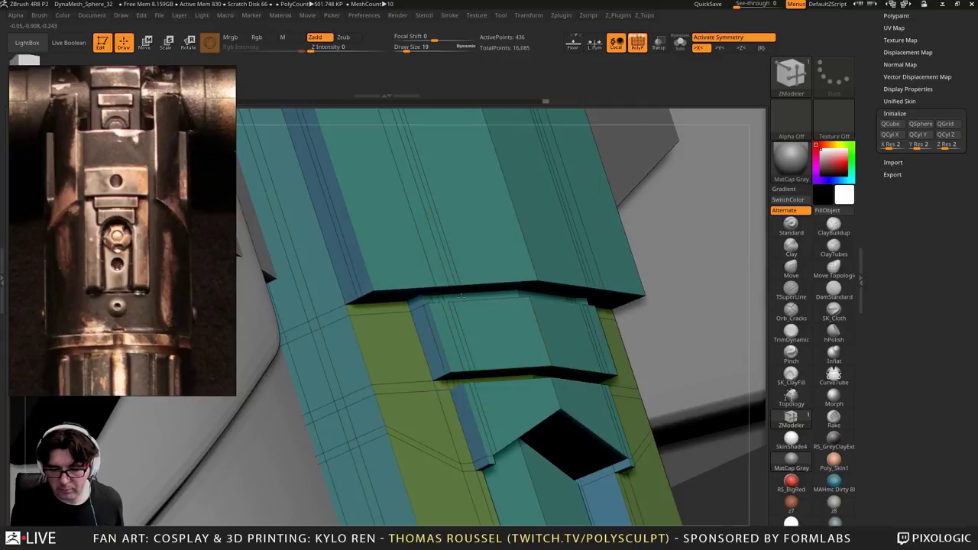
Undo the last ZModeler edit and set the Draw Size to 6
key("ctrl+z")
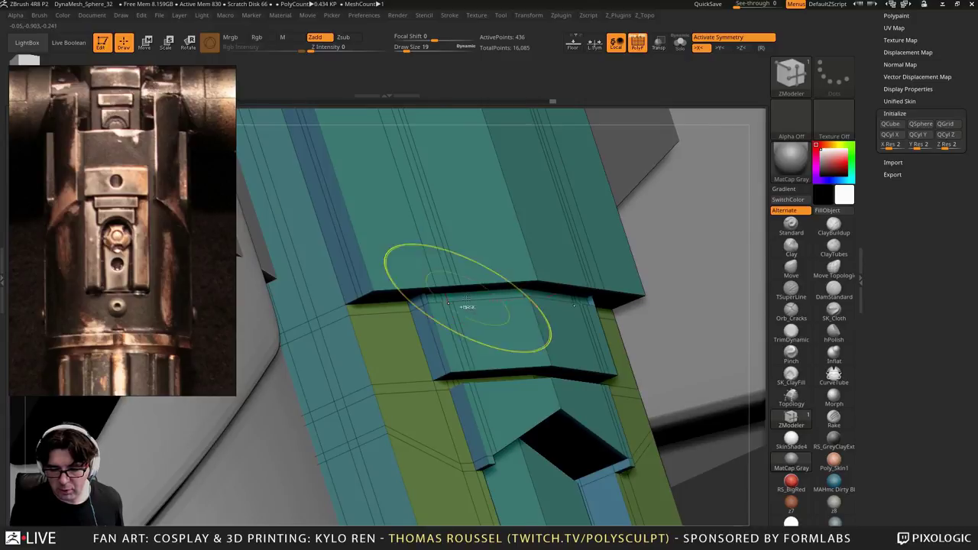
type("s6")
key("Return")
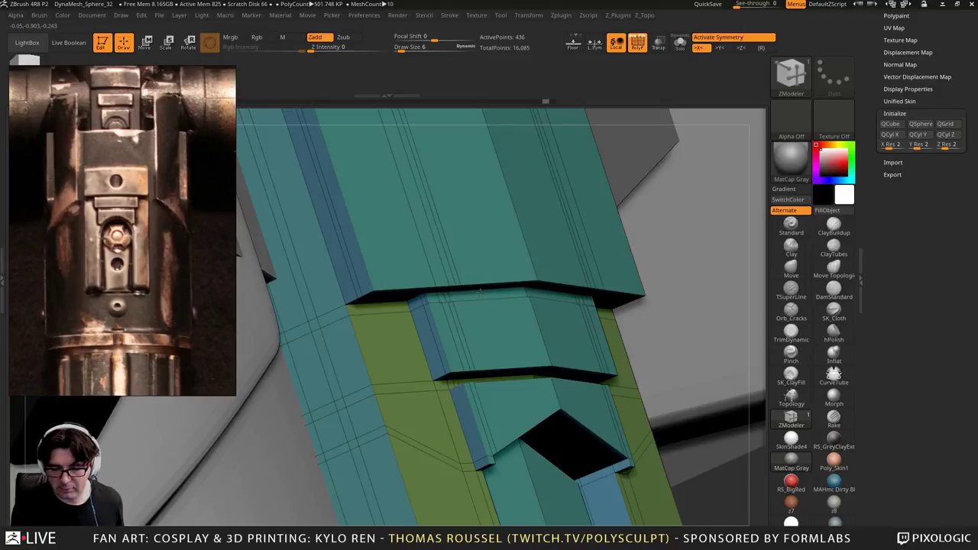
Look at the plate end-on and try masking one side of its raised block
right_click_drag(515, 328, 372, 415, "ctrl")
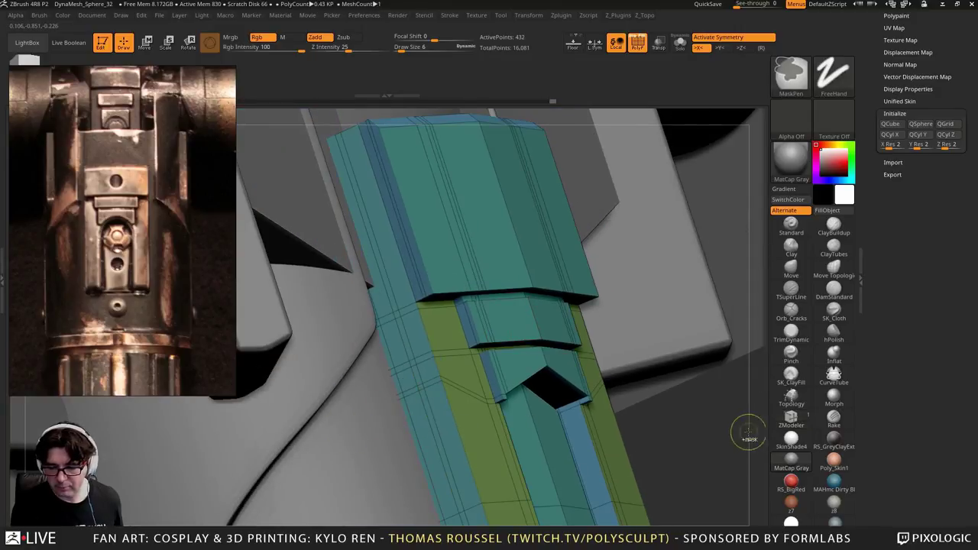
right_click_drag(700, 455, 545, 321, "shift")
right_click_drag(467, 347, 485, 279)
right_click_drag(496, 360, 238, 292, "ctrl")
right_click_drag(475, 295, 490, 301)
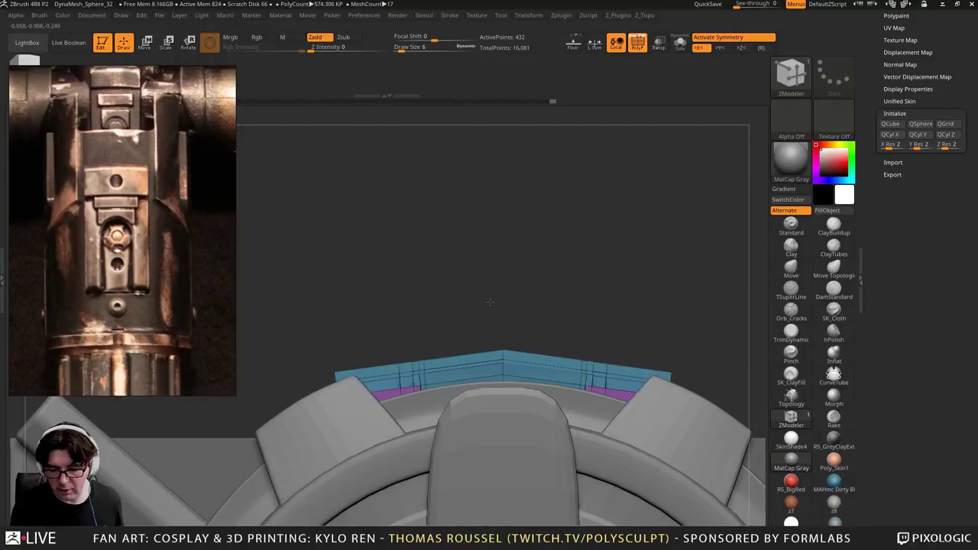
right_click_drag(603, 261, 600, 308)
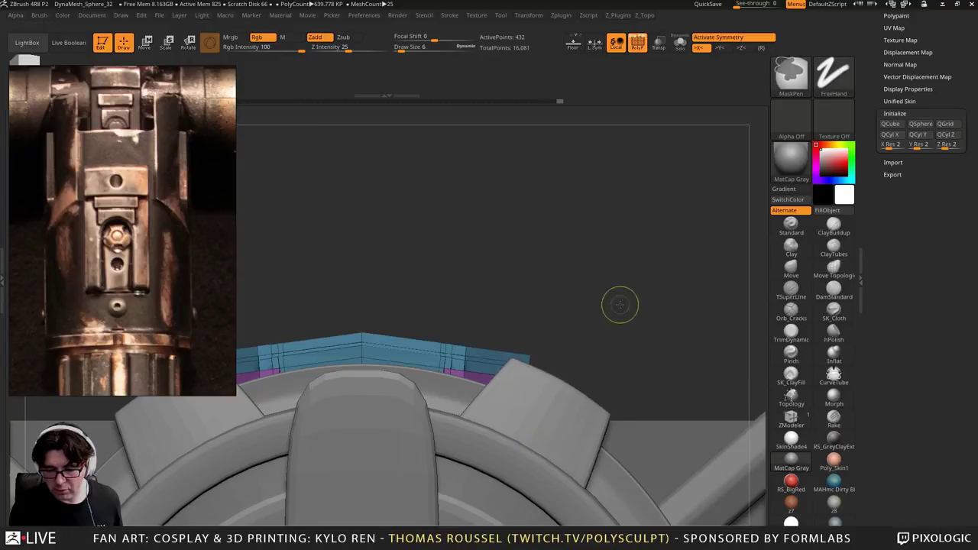
key("ctrl")
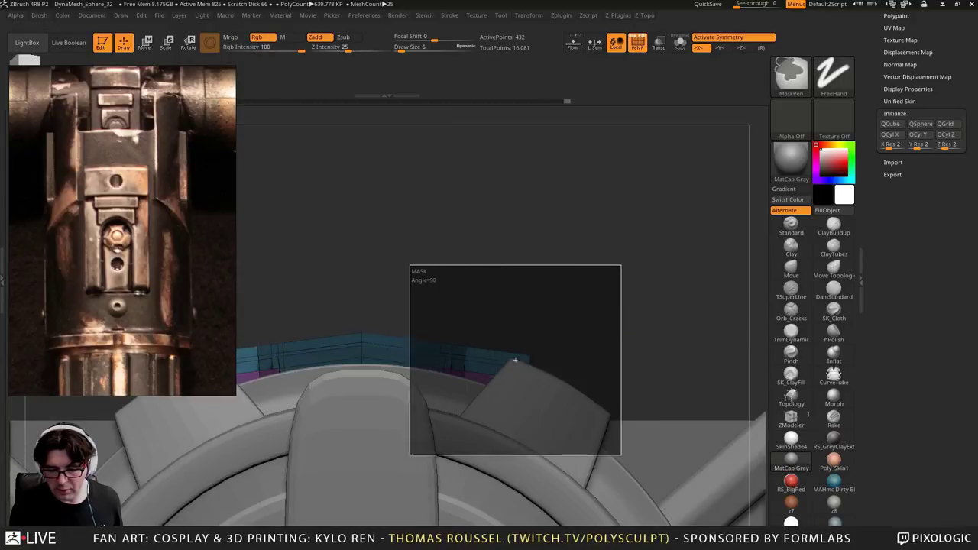
left_click_drag(622, 249, 366, 497, "ctrl")
mouse_move(639, 242)
left_mouse_down("ctrl")
mouse_move(465, 451)
mouse_move(378, 487)
left_mouse_up("ctrl")
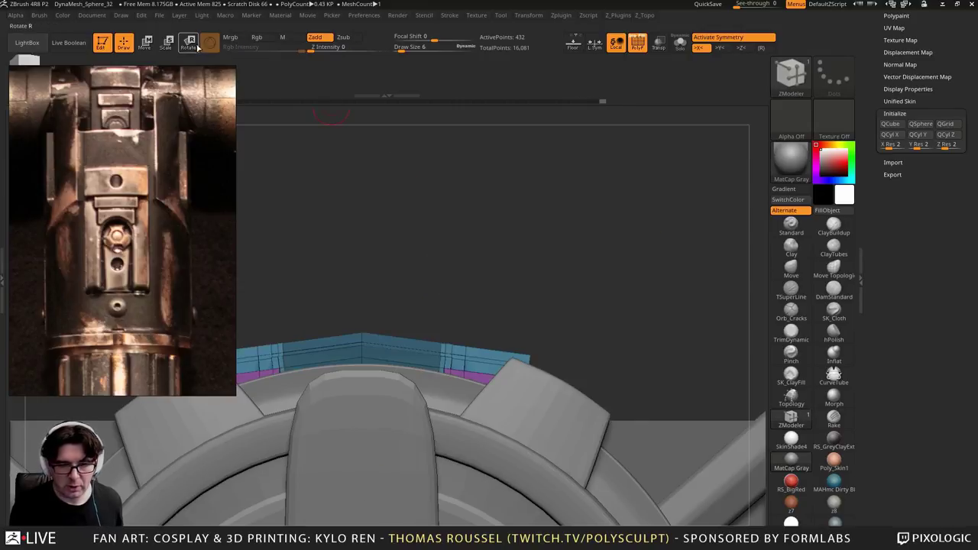
Try repositioning the gizmo to transform the raised block's side, undo the attempts and clear the mask
left_click(191, 44)
mouse_move(361, 337)
left_mouse_down("alt")
mouse_move(361, 267)
mouse_move(391, 294)
mouse_move(410, 294)
mouse_move(403, 298)
left_mouse_up("alt")
key("ctrl+z")
key("x")
key("ctrl+z")
key("x")
mouse_move(506, 229)
left_mouse_down("ctrl")
mouse_move(531, 225)
mouse_move(513, 264)
mouse_move(535, 229)
left_mouse_up("ctrl")
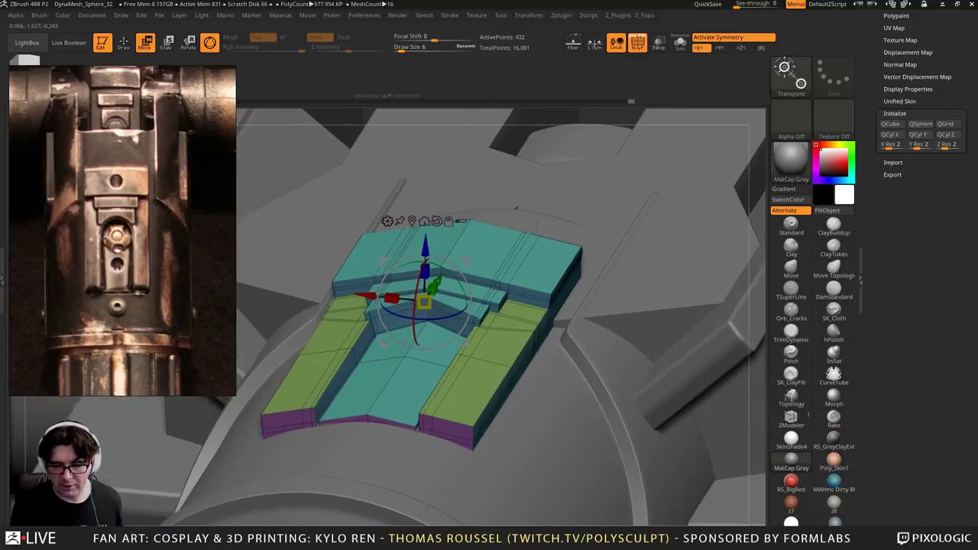
Isolate the bolted plate with Solo and mask everything except the outer end of its raised block
left_click_drag(734, 277, 754, 260)
mouse_move(525, 251)
left_mouse_down()
mouse_move(500, 206)
mouse_move(565, 237)
mouse_move(575, 291)
mouse_move(571, 252)
mouse_move(597, 200)
mouse_move(524, 243)
left_mouse_up()
left_click(679, 43)
left_click(466, 167, "ctrl")
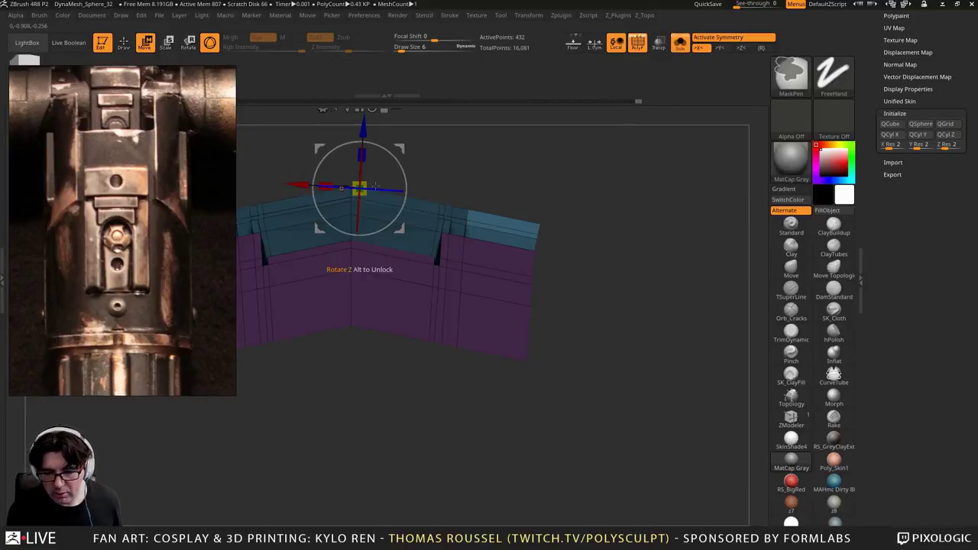
Reposition the gizmo over the raised block's unmasked end, rotate that end slightly in the end-on view and clear the mask
left_click_drag(341, 187, 344, 188)
left_click_drag(295, 184, 299, 184)
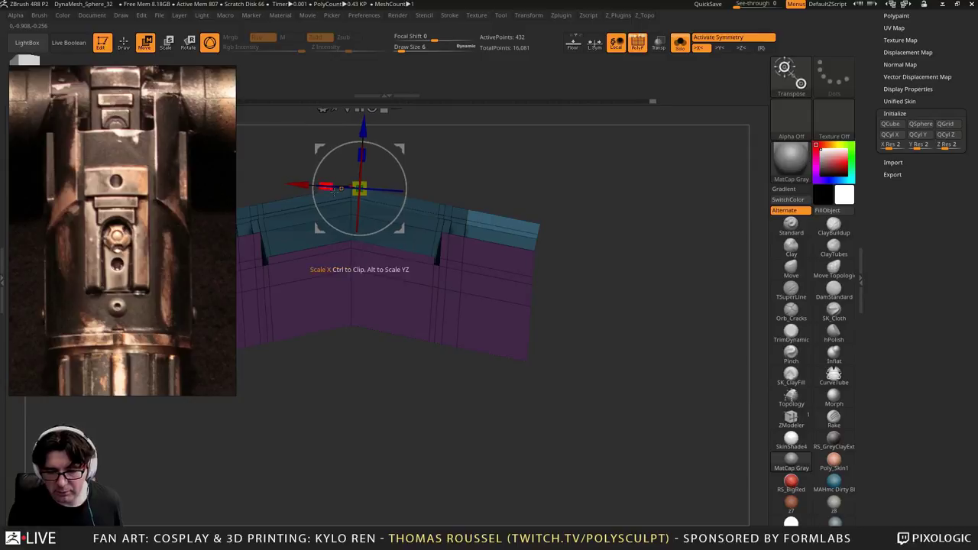
left_click_drag(405, 150, 538, 167, "alt")
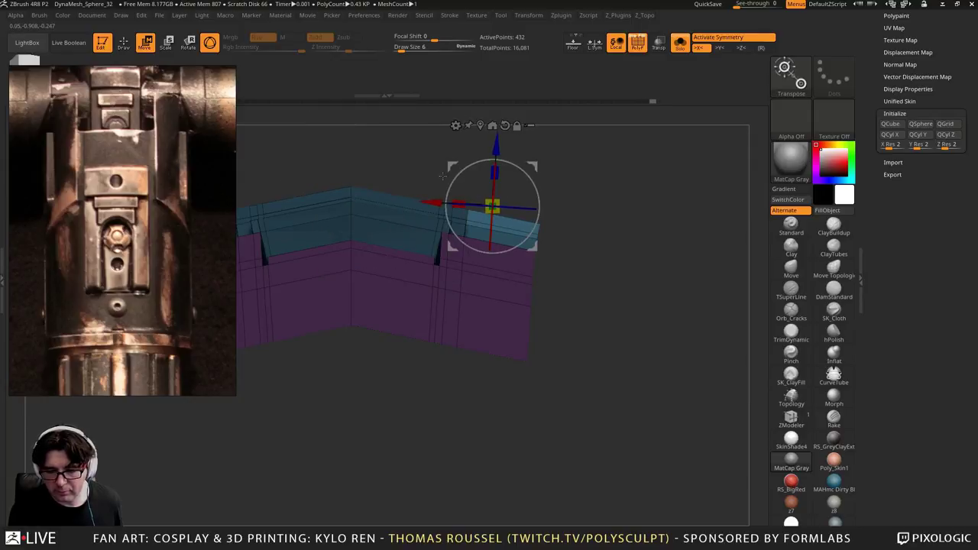
left_click_drag(450, 179, 454, 188)
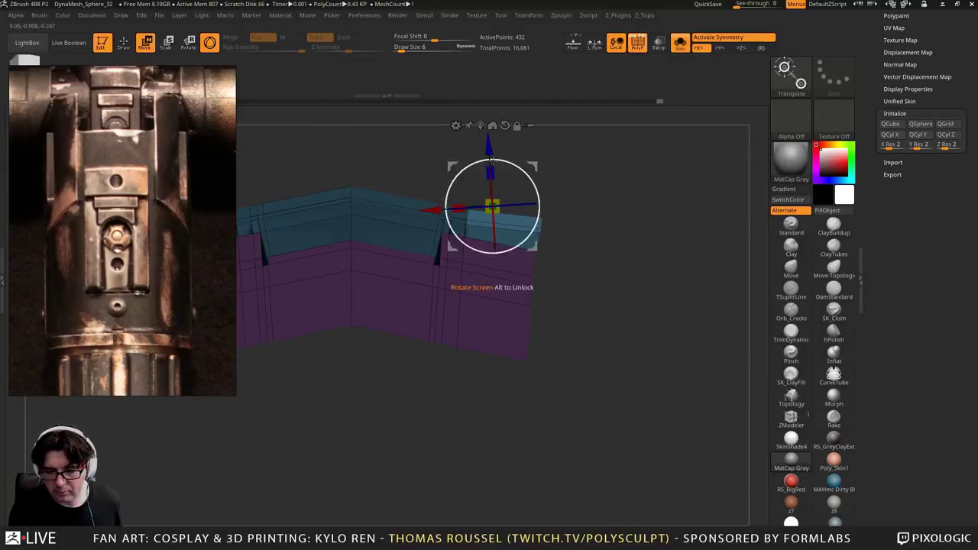
left_click_drag(532, 167, 524, 175)
left_click_drag(589, 185, 597, 205, "ctrl")
left_click_drag(598, 210, 697, 300, "alt")
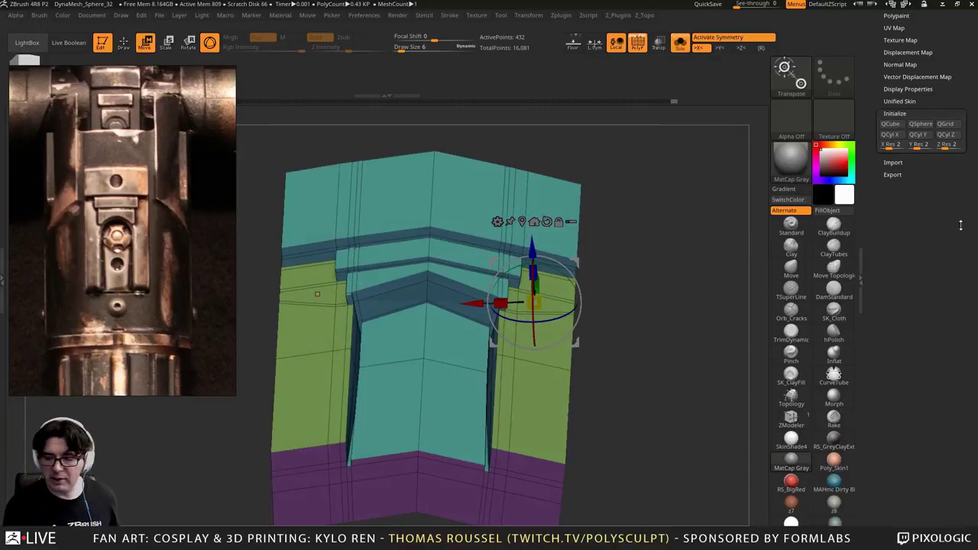
Check the plate's Dynamic Subdiv preview, set the Crease Level to 2 and choose Crease as the ZModeler edge action
key("d")
left_click_drag(672, 258, 640, 208, "alt")
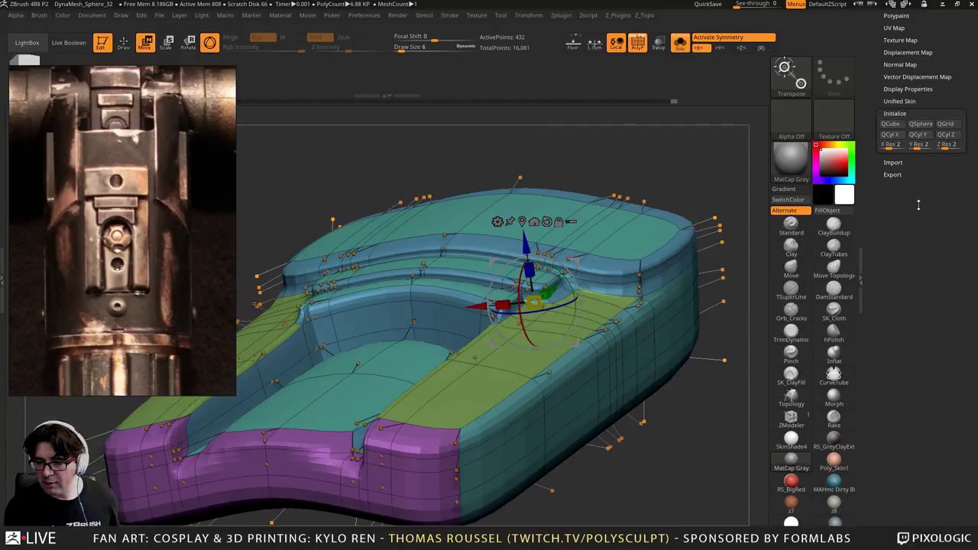
scroll(921, 222, "up", 5)
key("shift+d")
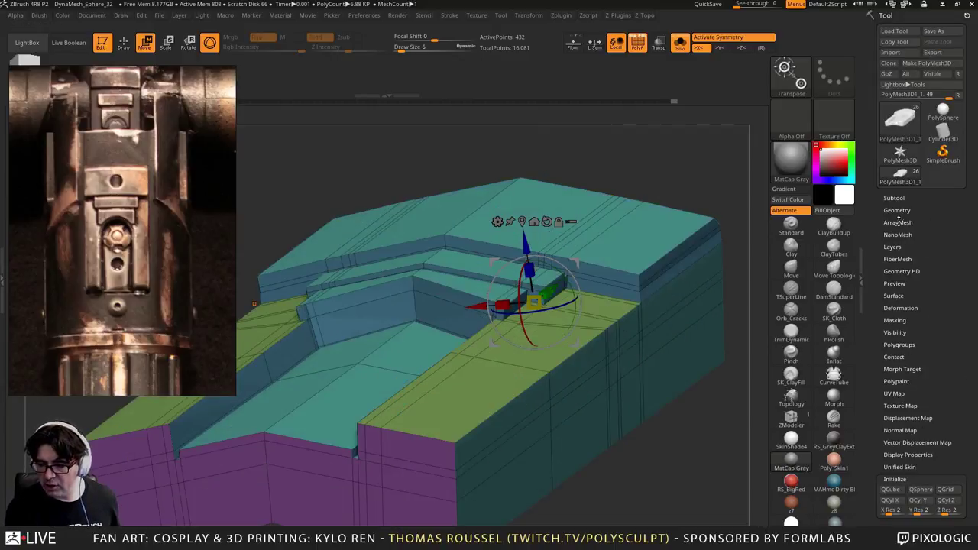
left_click(898, 210)
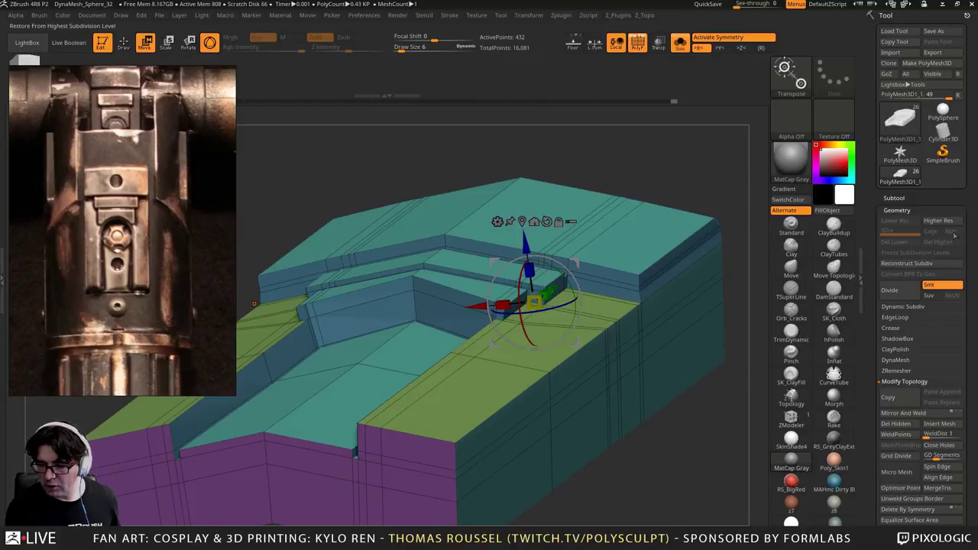
left_click(896, 328)
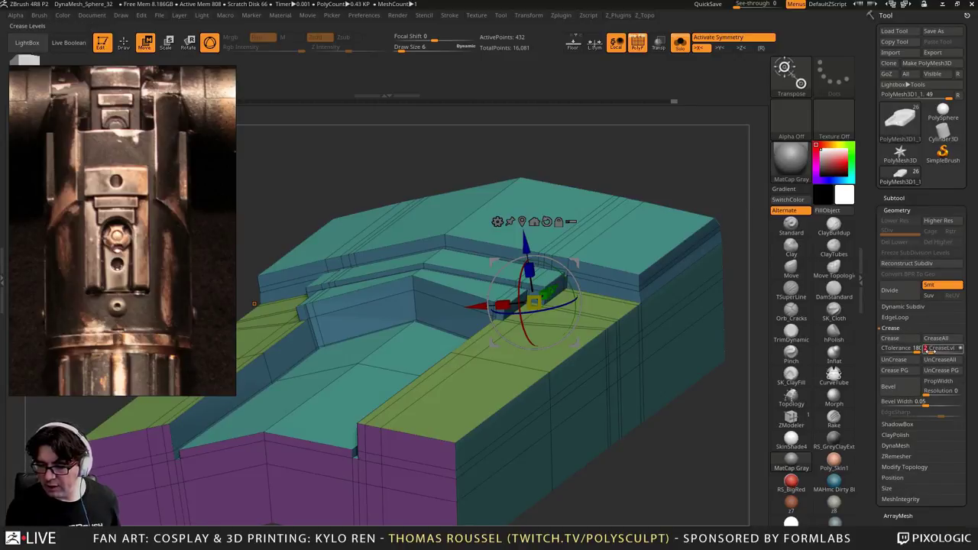
left_click_drag(666, 457, 699, 341, "alt")
mouse_move(638, 366)
left_mouse_down()
mouse_move(726, 327)
mouse_move(697, 344)
left_mouse_up()
left_click(123, 43)
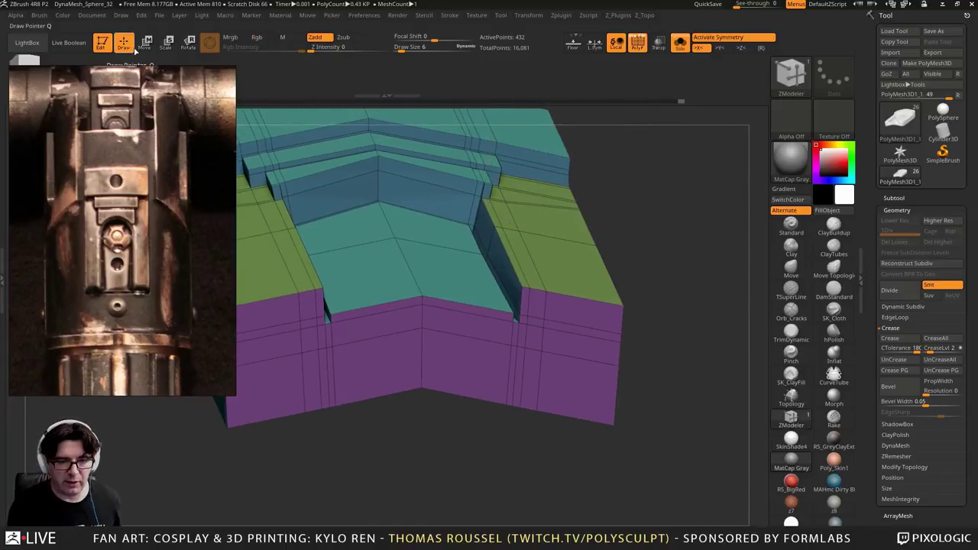
key("space")
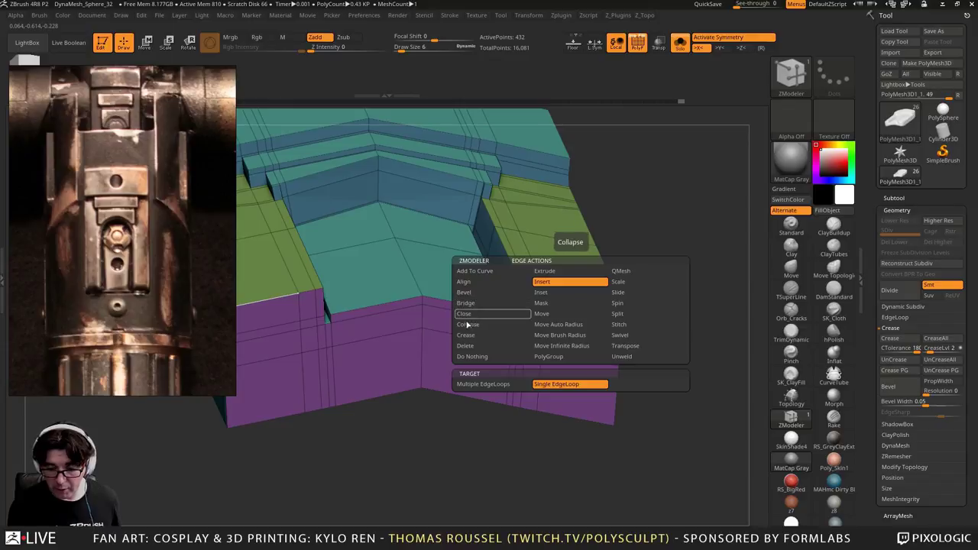
left_click(489, 335)
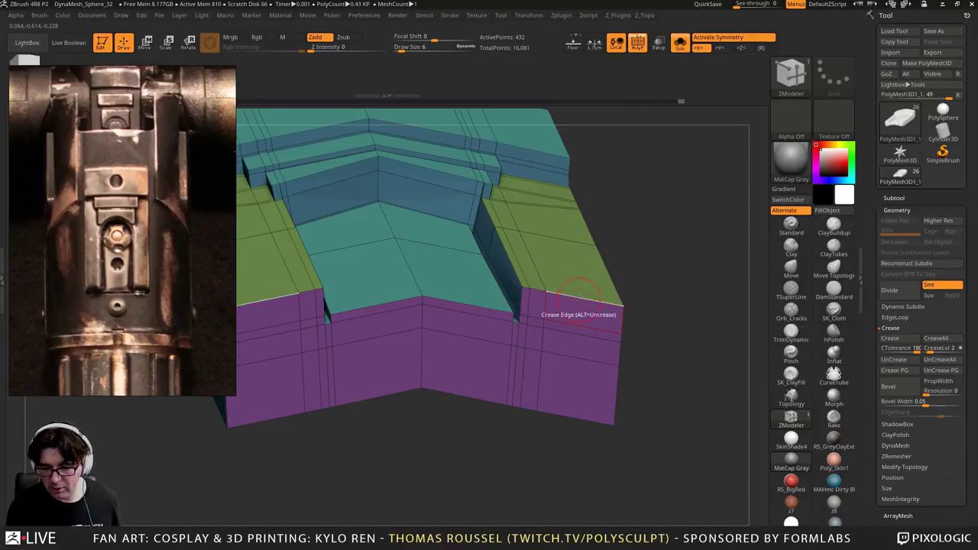
Crease the border edges of the plate's open end face and check the result in the Dynamic Subdiv preview
left_click_drag(652, 321, 589, 344)
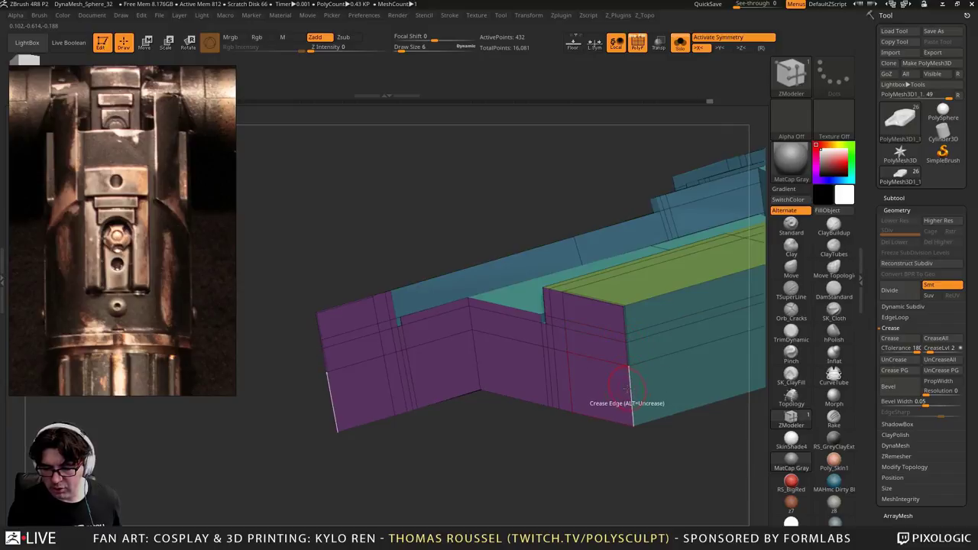
left_click_drag(502, 441, 603, 417)
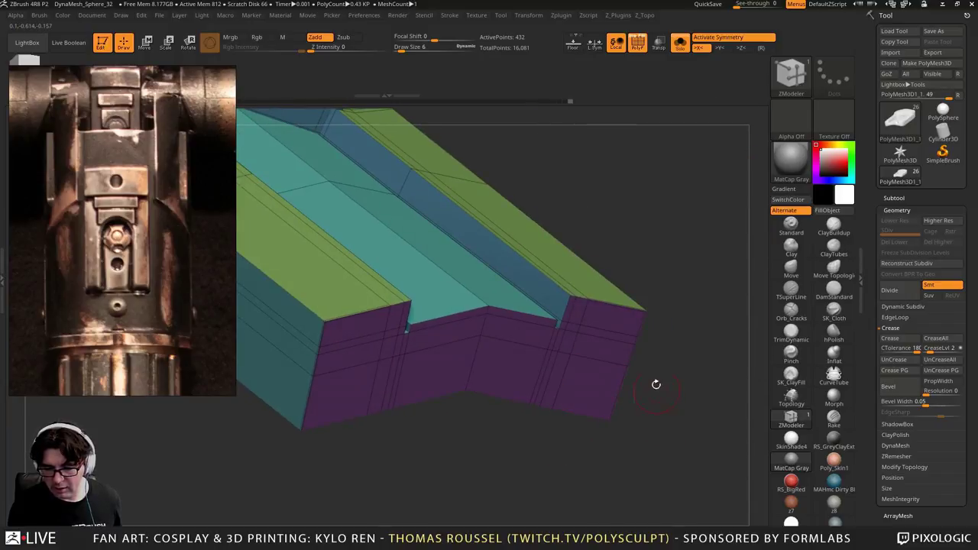
right_click_drag(586, 296, 610, 334)
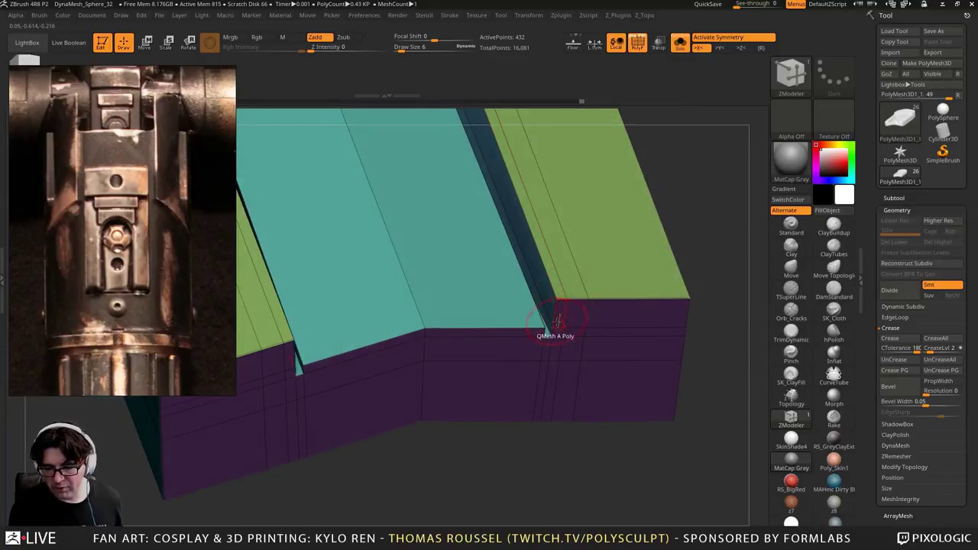
right_click_drag(550, 331, 546, 332)
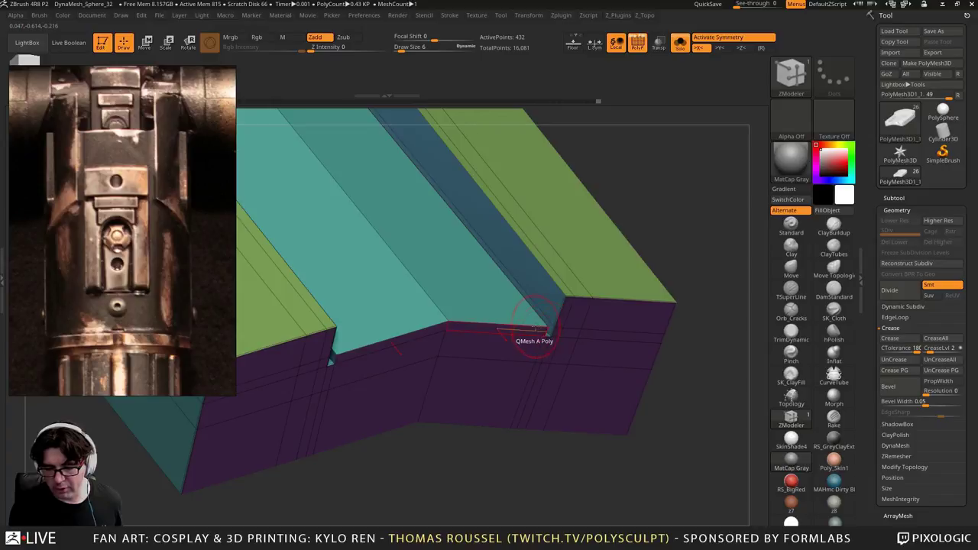
key("d")
left_click_drag(698, 238, 671, 254)
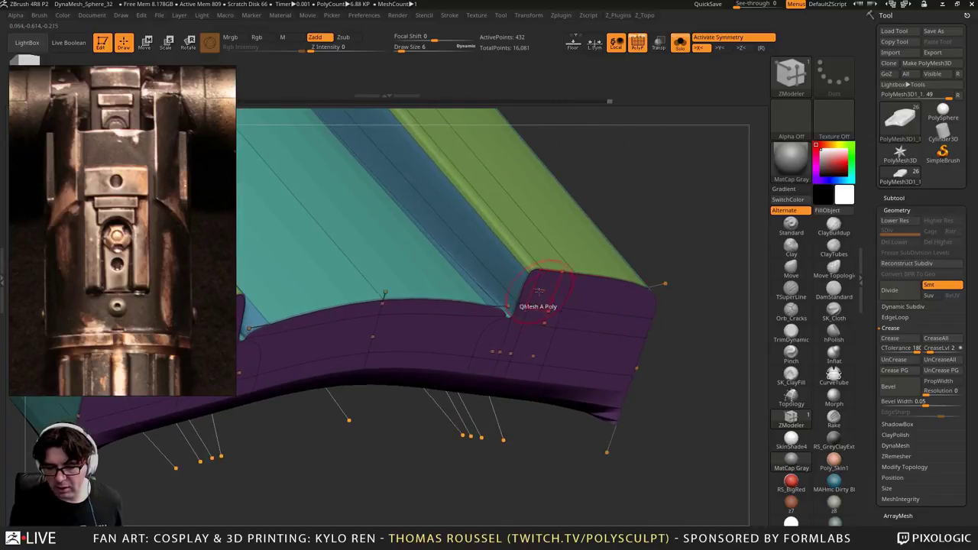
right_click_drag(486, 309, 522, 306)
key("shift+d")
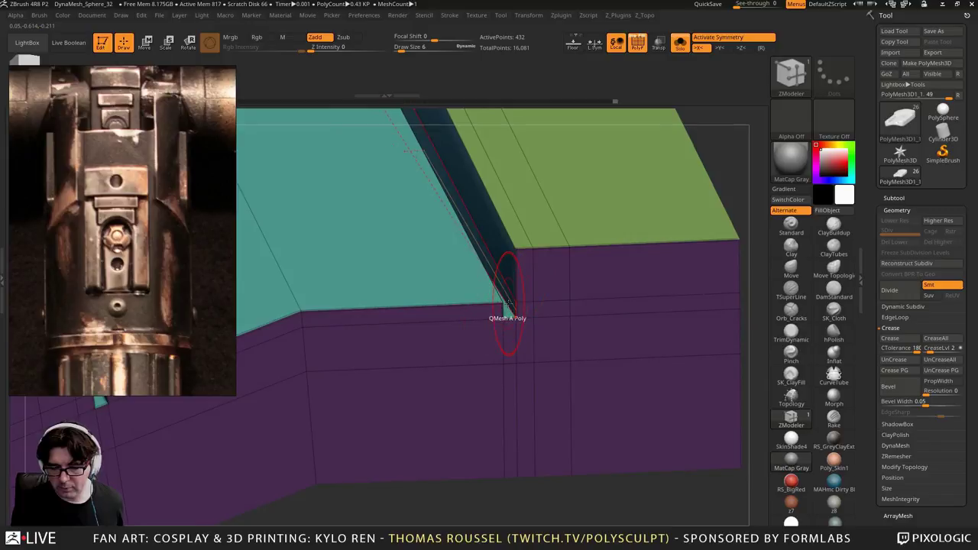
Crease the edges of the small notch between the channel floor and the side rails, checking them in the smoothed preview
key("ctrl+d")
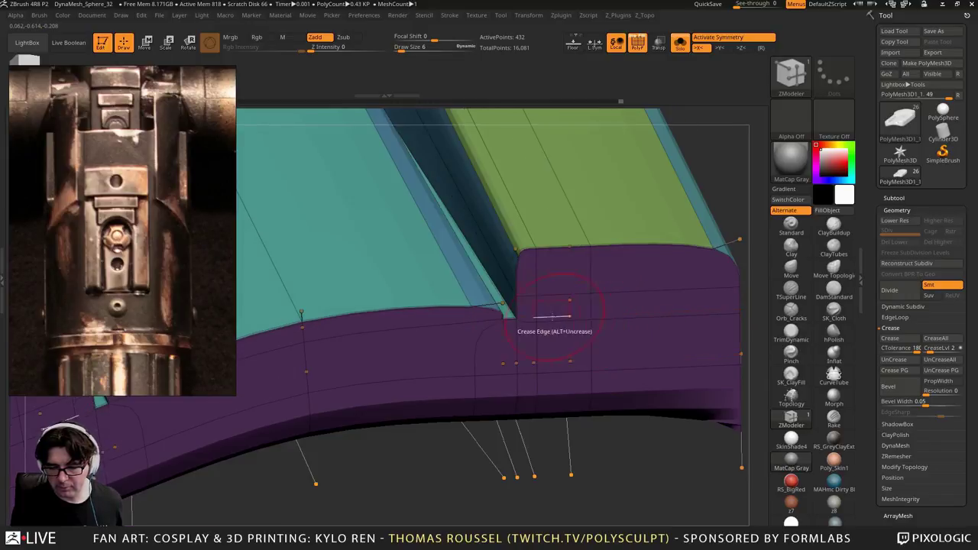
right_click_drag(566, 355, 513, 271)
key("shift+d")
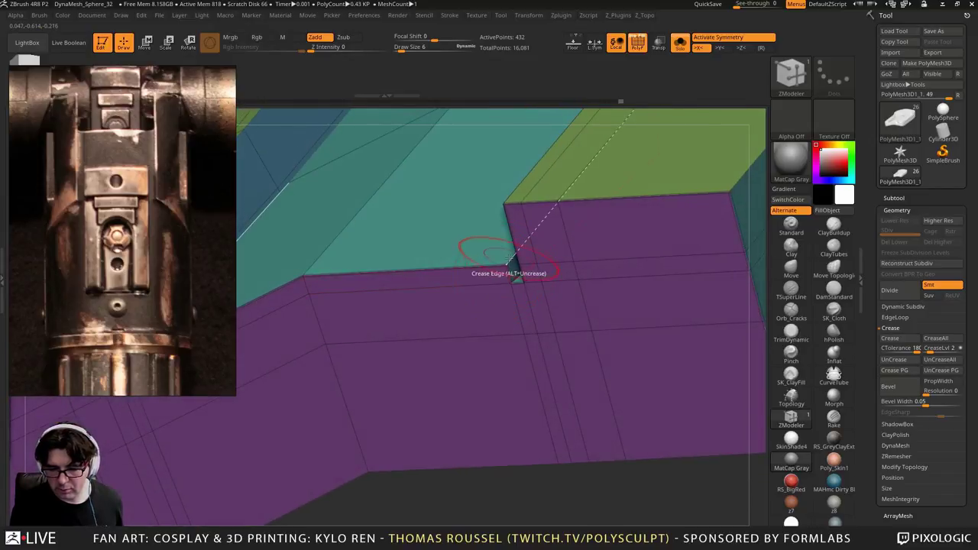
key("d")
right_click_drag(549, 320, 738, 336)
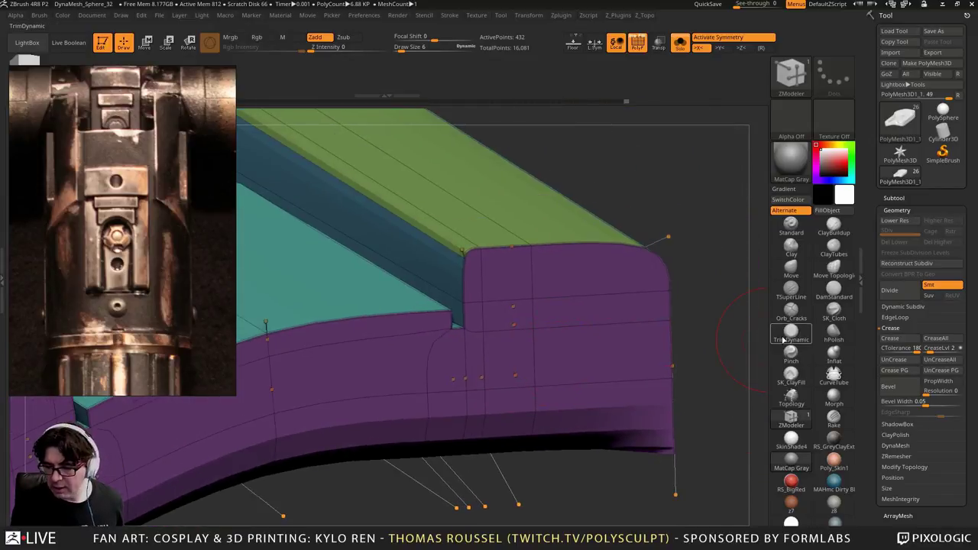
Try a Crease Level of 1 on the smoothed plate and set it back to 2
left_click(927, 349)
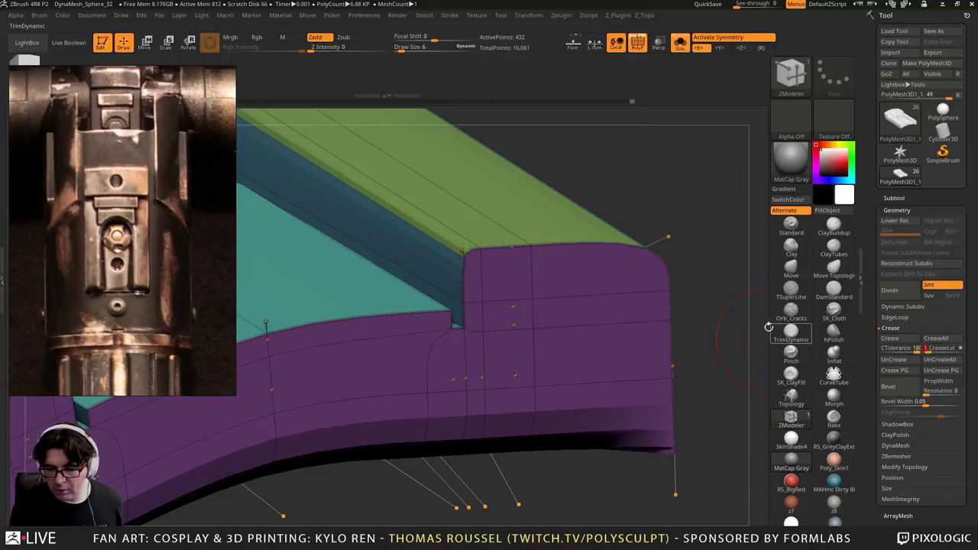
right_click_drag(710, 315, 687, 316)
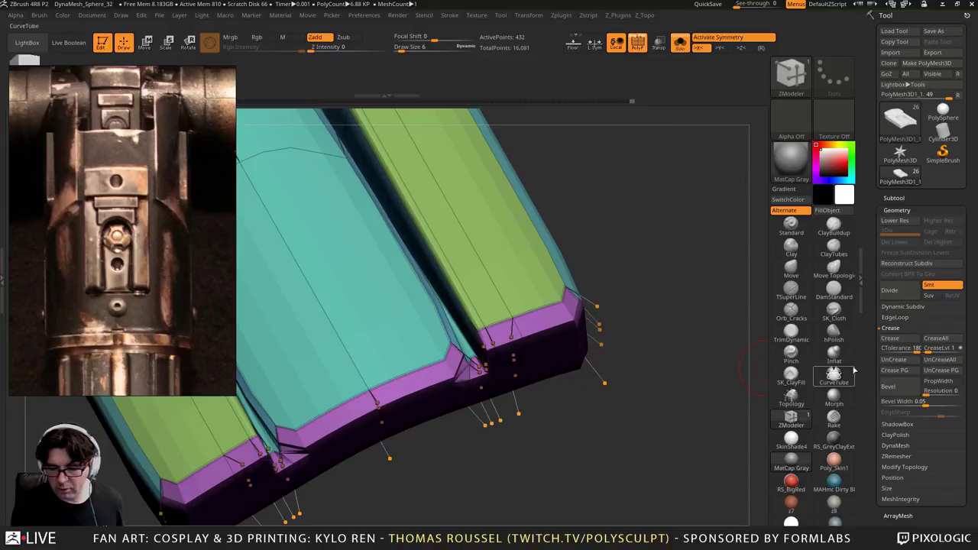
key("shift+d")
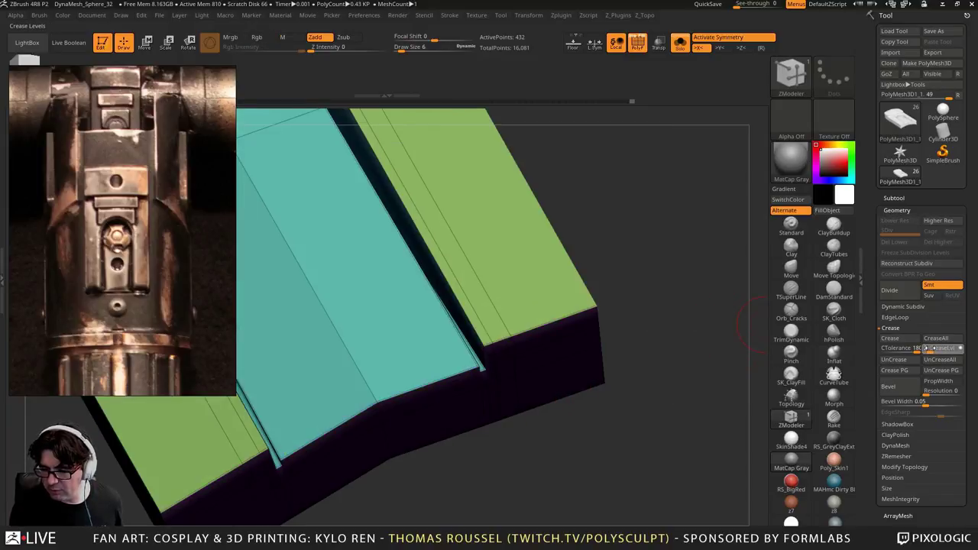
Turn on Dynamic Subdiv for the plate and set SmoothSubdiv to 3
left_click(894, 198)
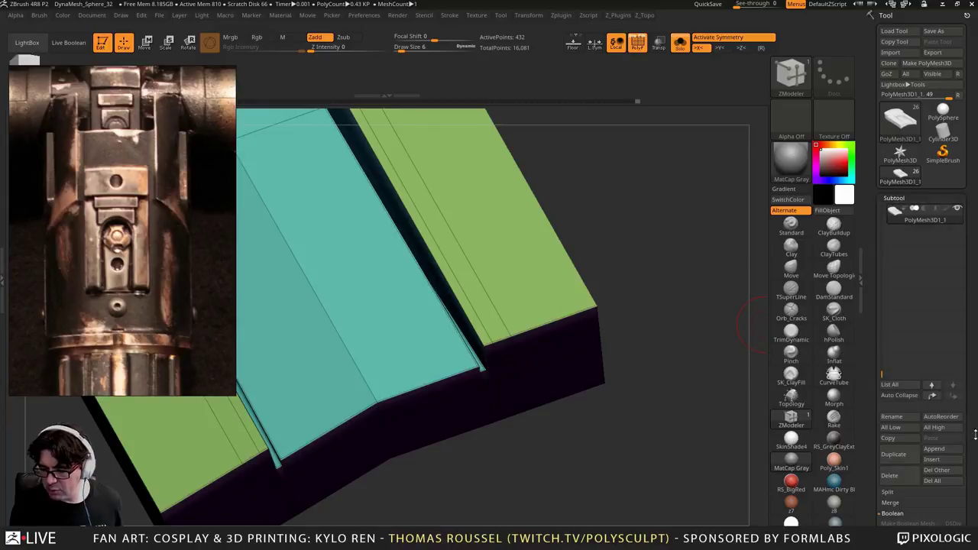
left_click_drag(972, 434, 974, 306)
left_click(896, 53)
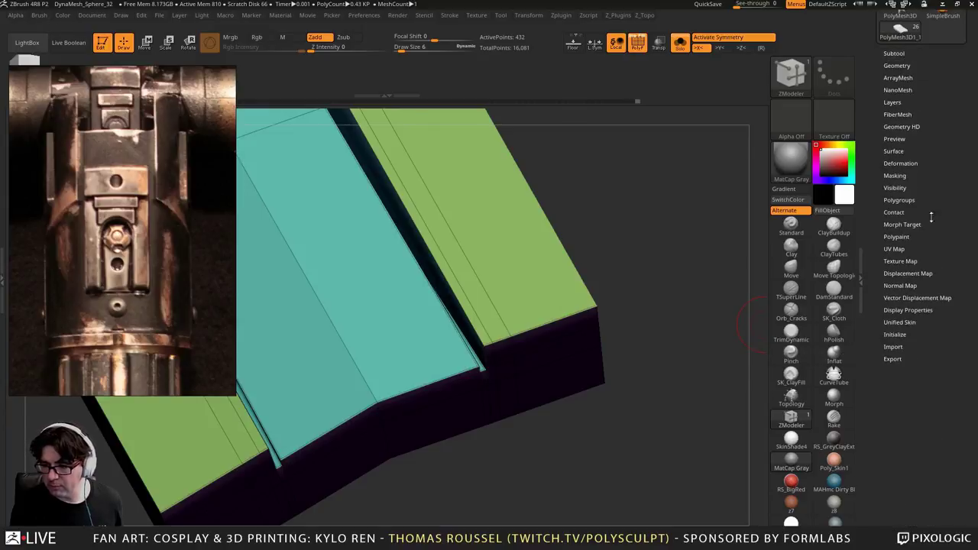
left_click(897, 65)
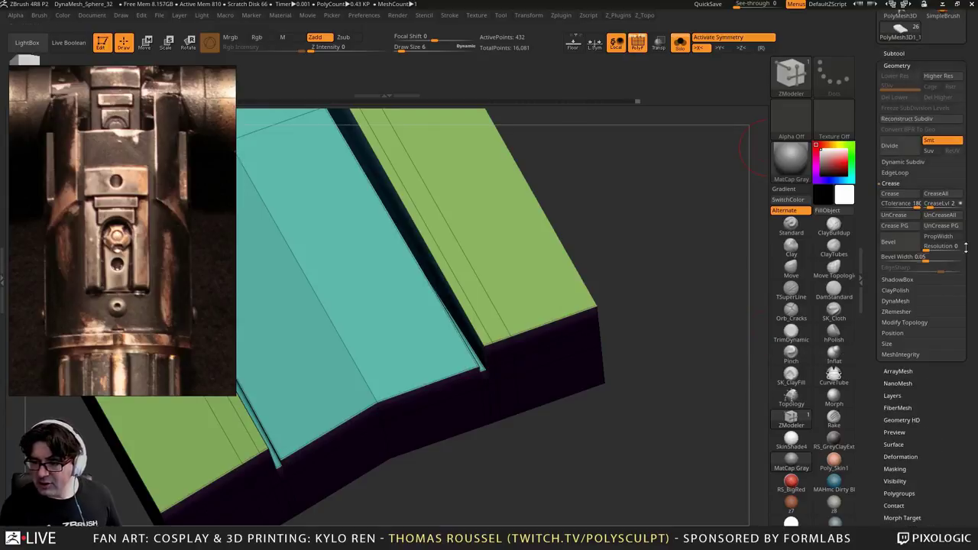
left_click(903, 162)
left_click(915, 171)
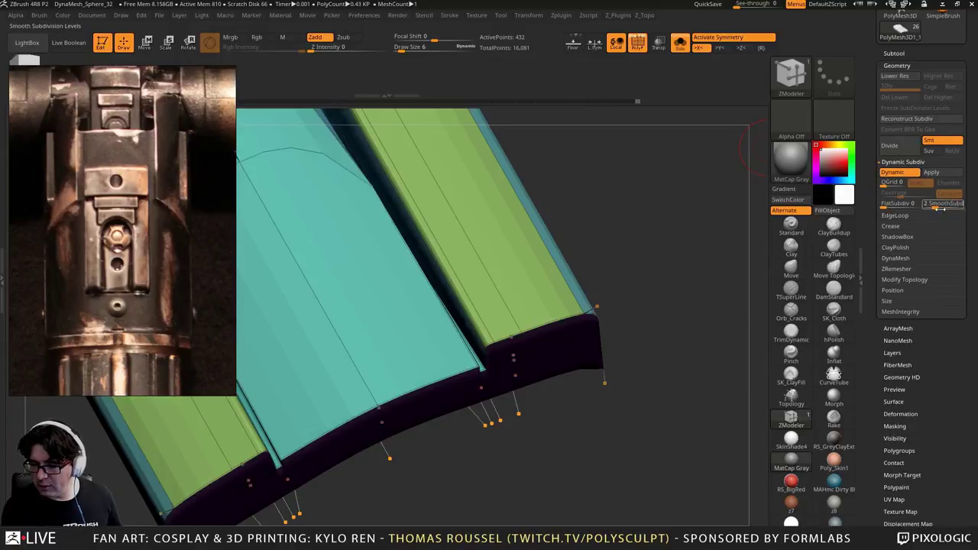
left_click(939, 207)
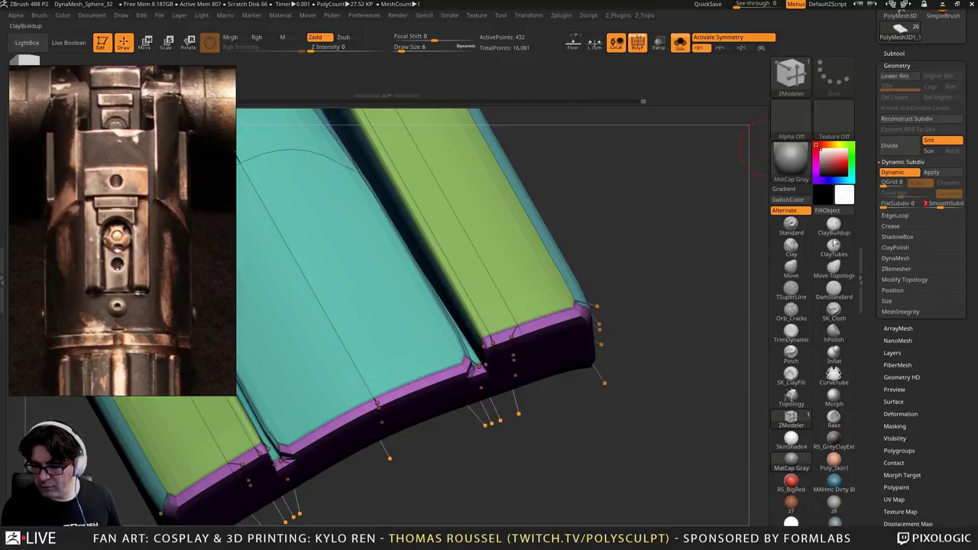
Return the plate from the smoothed preview to its low-poly mesh and crease the edges around the channel's closed end
left_click_drag(661, 268, 640, 194)
right_click_drag(388, 175, 535, 251, "alt")
left_click(445, 249)
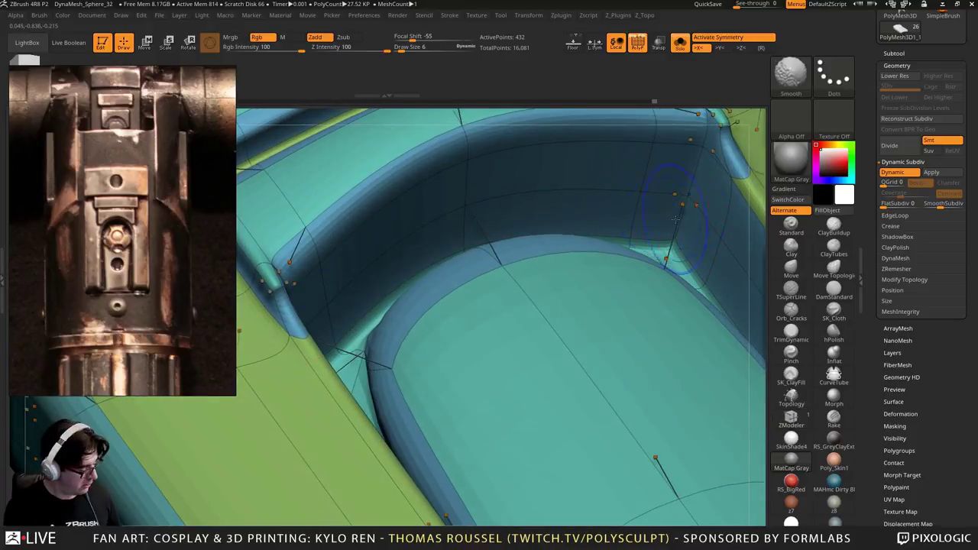
key("shift+d")
mouse_move(562, 226)
right_mouse_down("ctrl")
mouse_move(530, 241)
mouse_move(530, 260)
mouse_move(518, 257)
right_mouse_up("ctrl")
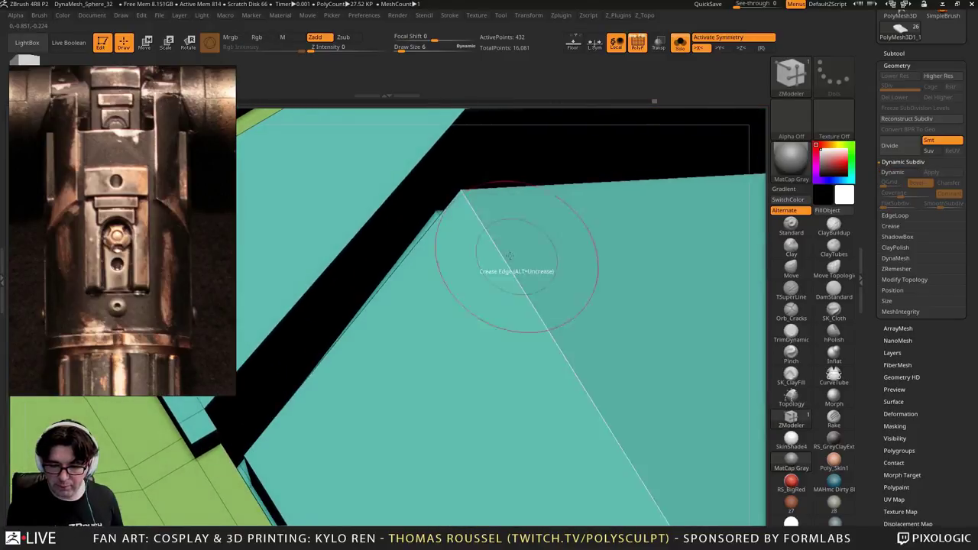
right_click_drag(404, 251, 540, 217)
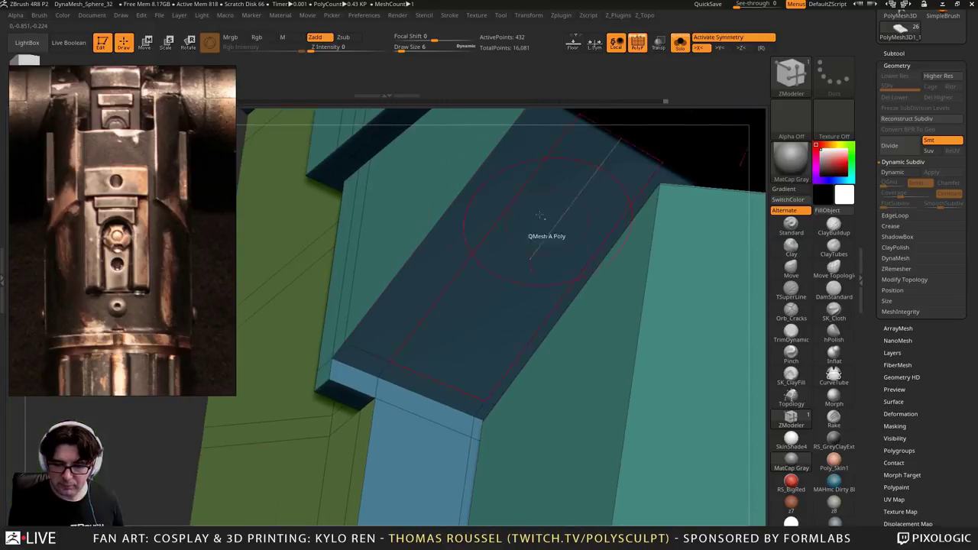
right_click_drag(440, 273, 423, 289)
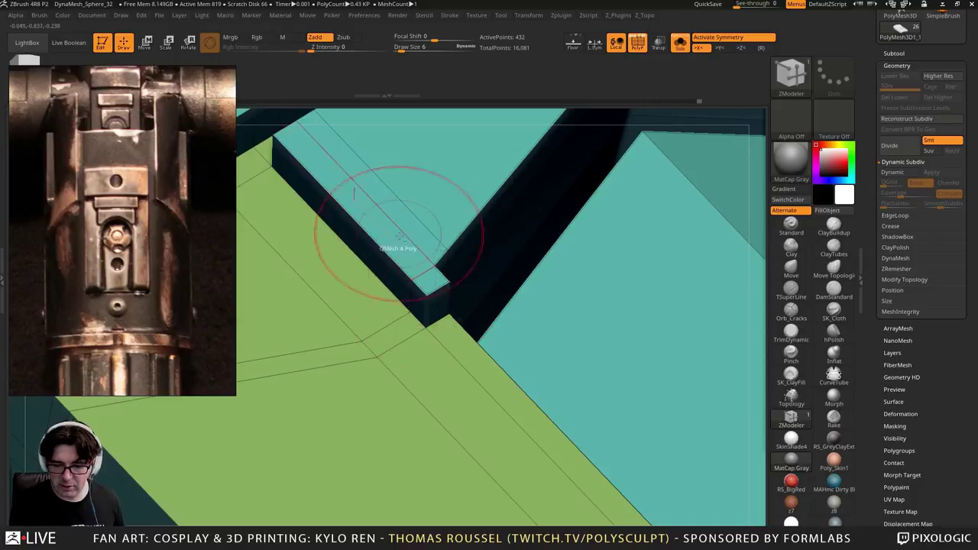
Crease the edges of the raised blocks beside the channel's closed end, undoing the accidental geometry change
right_click_drag(380, 245, 406, 266)
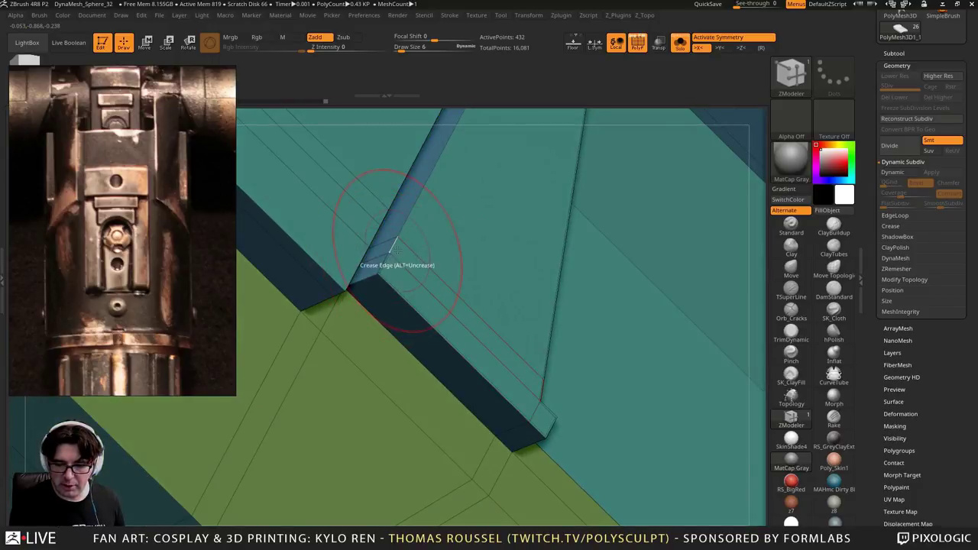
mouse_move(411, 220)
right_mouse_down()
mouse_move(494, 181)
mouse_move(372, 342)
right_mouse_up()
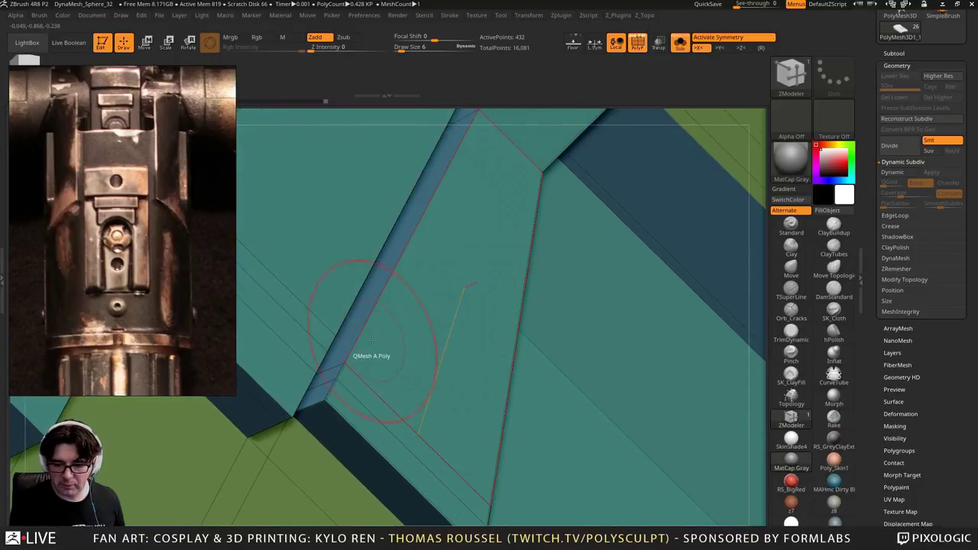
right_click_drag(473, 253, 418, 352)
mouse_move(458, 269)
right_mouse_down()
mouse_move(415, 237)
mouse_move(454, 298)
right_mouse_up()
left_click(464, 306)
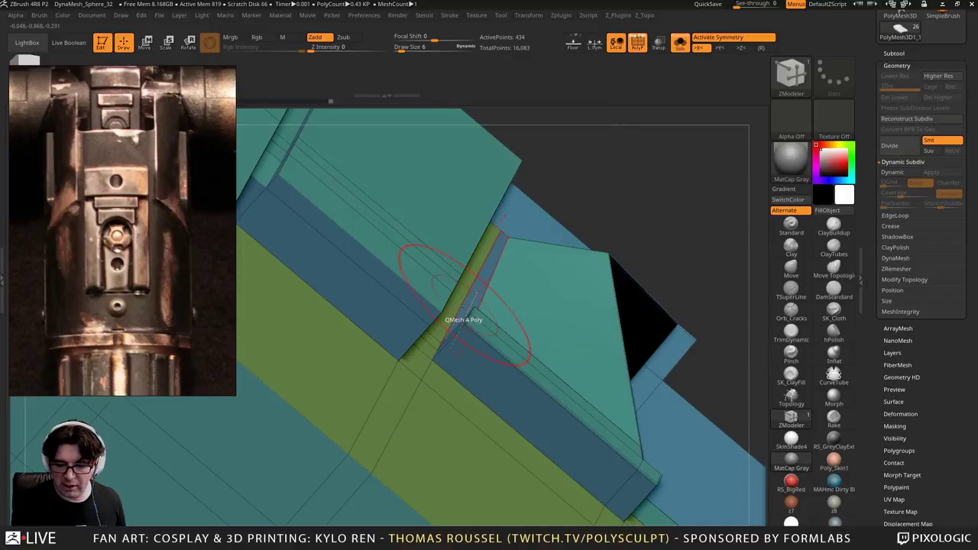
key("ctrl+z")
Crease the side edges of the stepped blocks and the long outer border of the adjoining side rail
right_click_drag(464, 305, 445, 350)
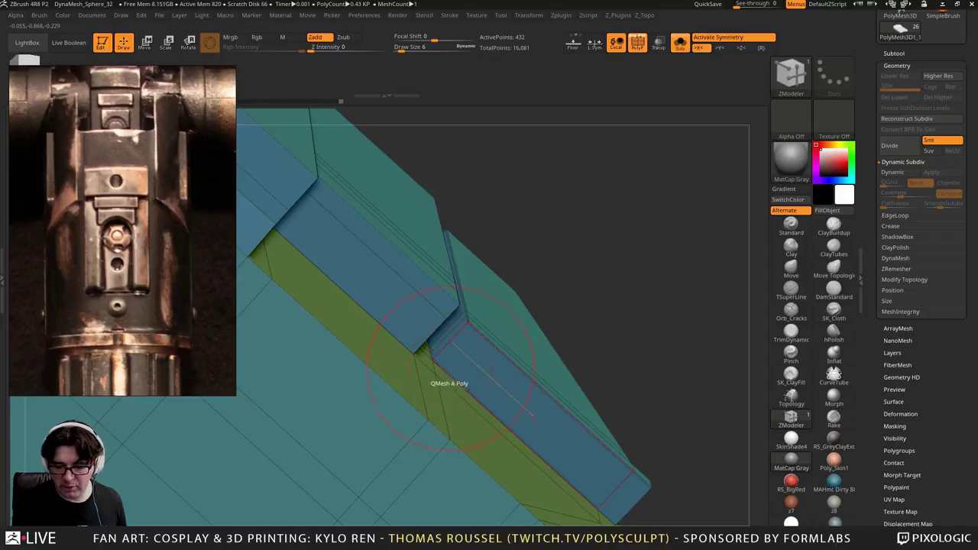
right_click_drag(344, 294, 412, 309)
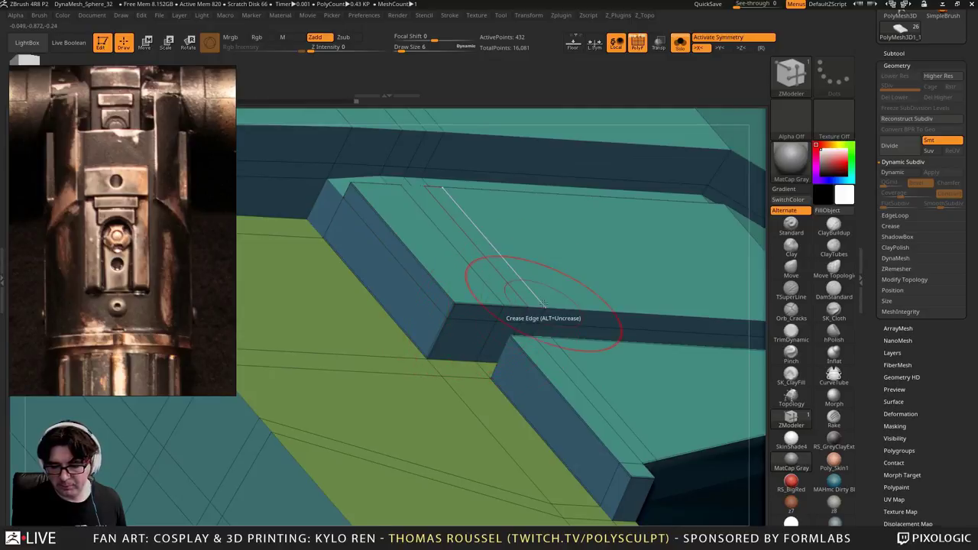
right_click_drag(583, 307, 474, 229)
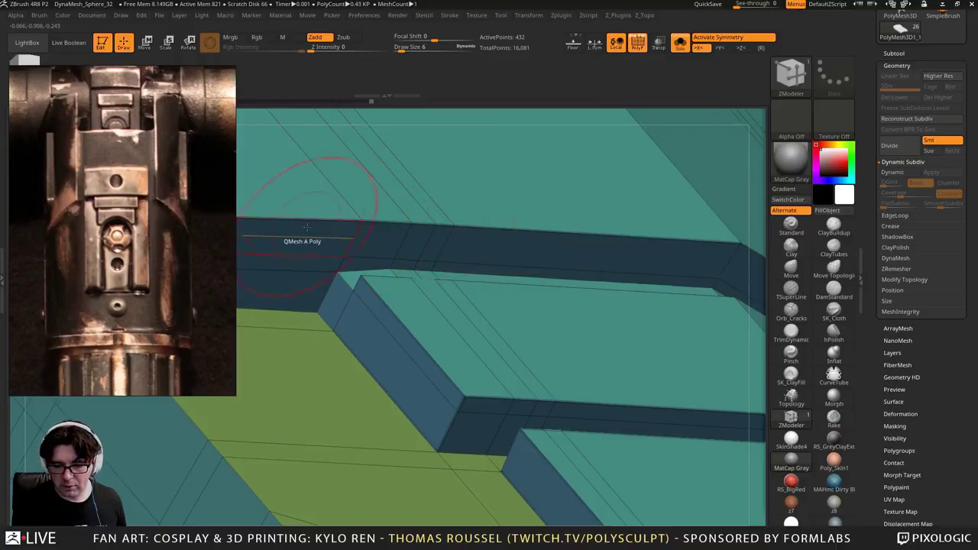
mouse_move(301, 243)
right_mouse_down()
mouse_move(474, 242)
mouse_move(463, 238)
right_mouse_up()
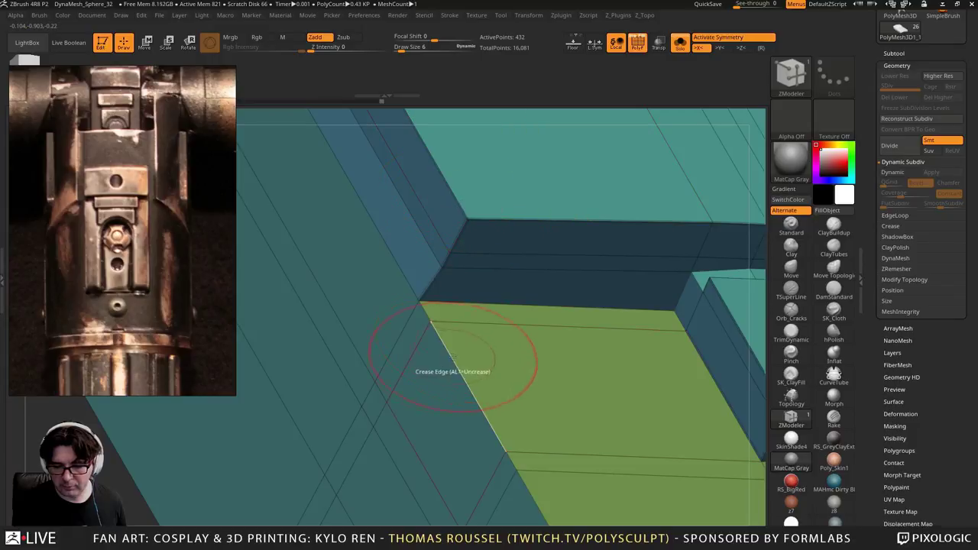
right_click_drag(476, 371, 489, 288)
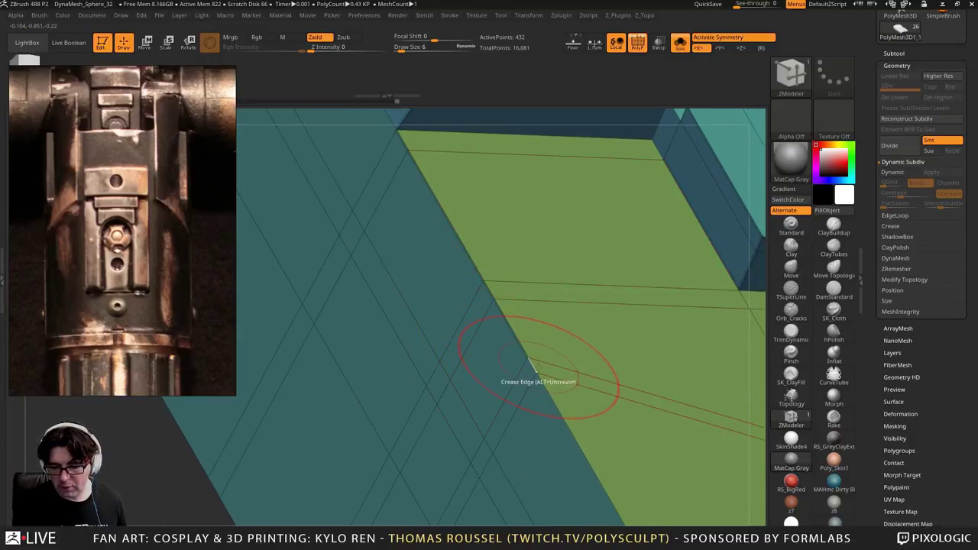
mouse_move(563, 393)
right_mouse_down()
mouse_move(535, 222)
mouse_move(589, 336)
mouse_move(531, 321)
mouse_move(551, 262)
mouse_move(544, 229)
mouse_move(563, 323)
mouse_move(618, 368)
right_mouse_up()
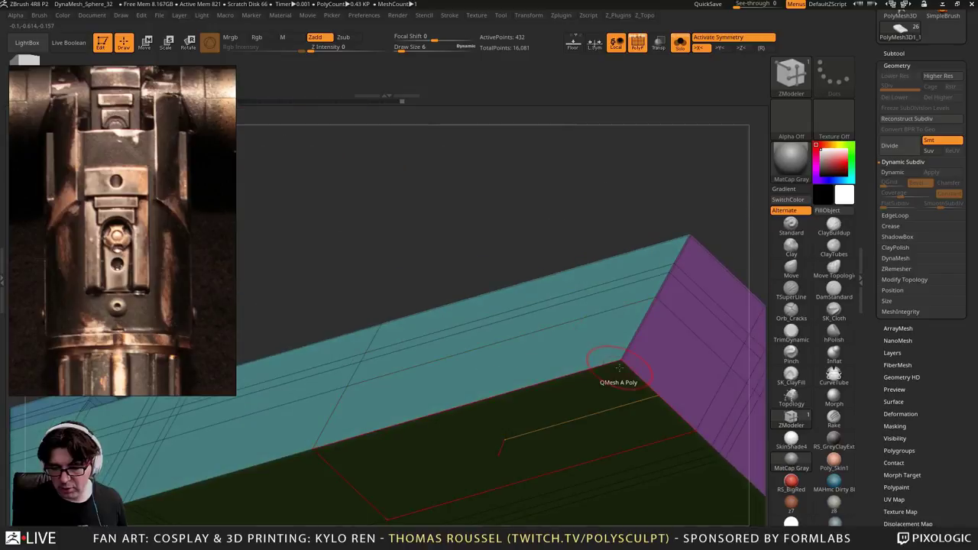
Set the ZModeler polygon action to Crease with the Polygroup Border target and undo the last change
mouse_move(589, 327)
right_mouse_down()
mouse_move(561, 264)
mouse_move(589, 227)
right_mouse_up()
key("space")
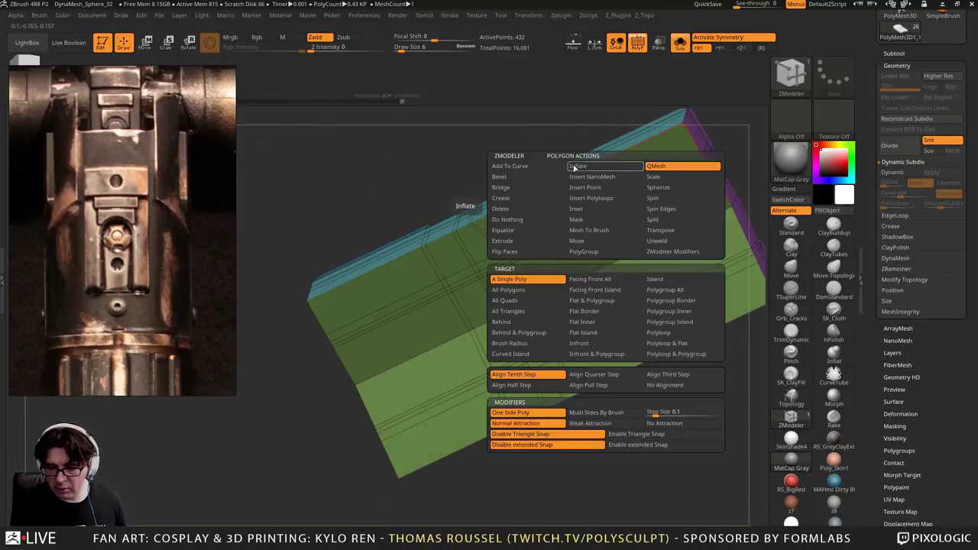
left_click(504, 198)
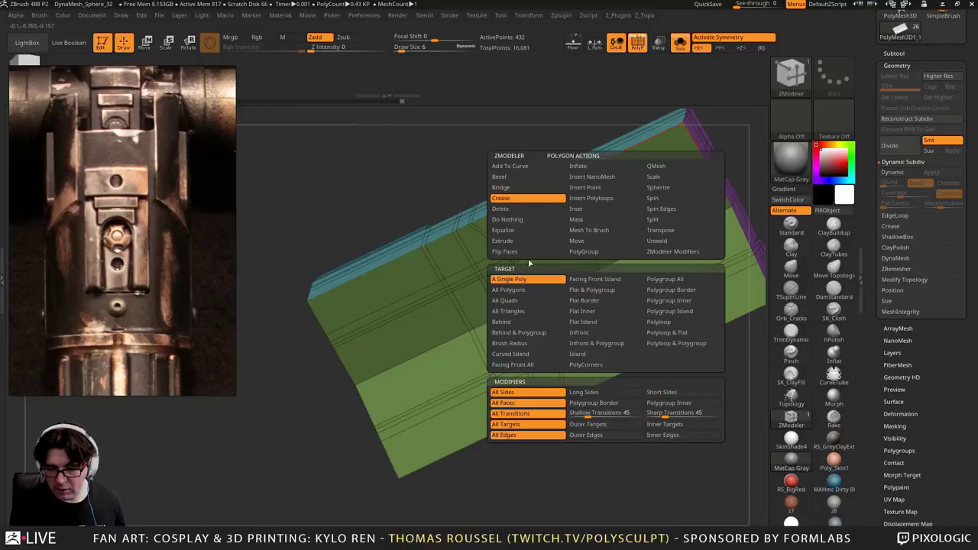
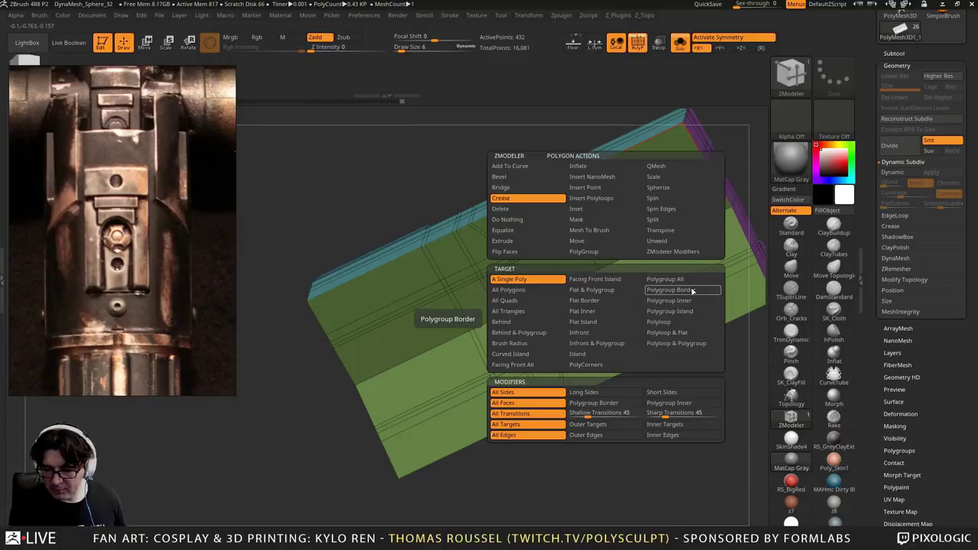
left_click(693, 291)
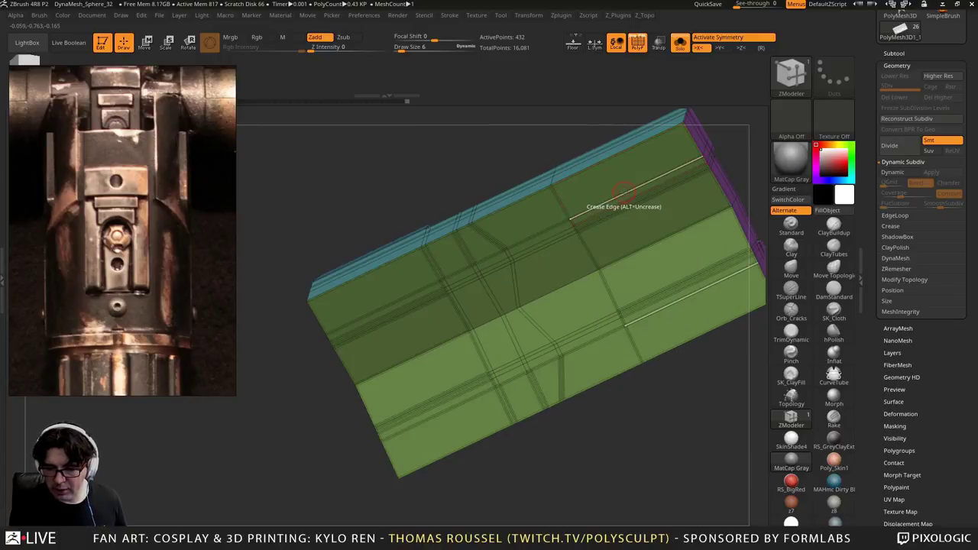
key("ctrl+z")
Crease the border edges along the plate's underside and check the top in the Dynamic Subdiv preview
mouse_move(587, 189)
right_mouse_down()
mouse_move(506, 251)
mouse_move(538, 214)
right_mouse_up()
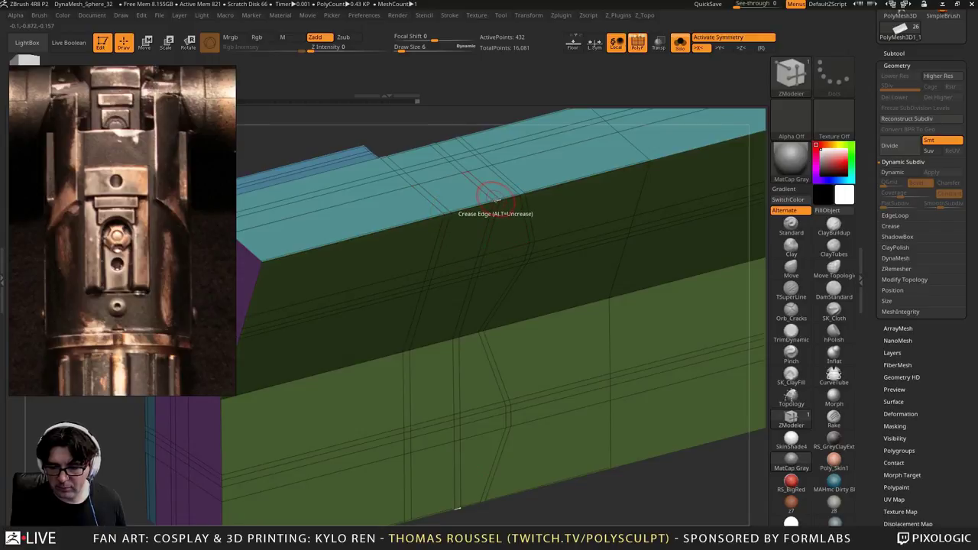
right_click_drag(716, 150, 629, 206, "alt")
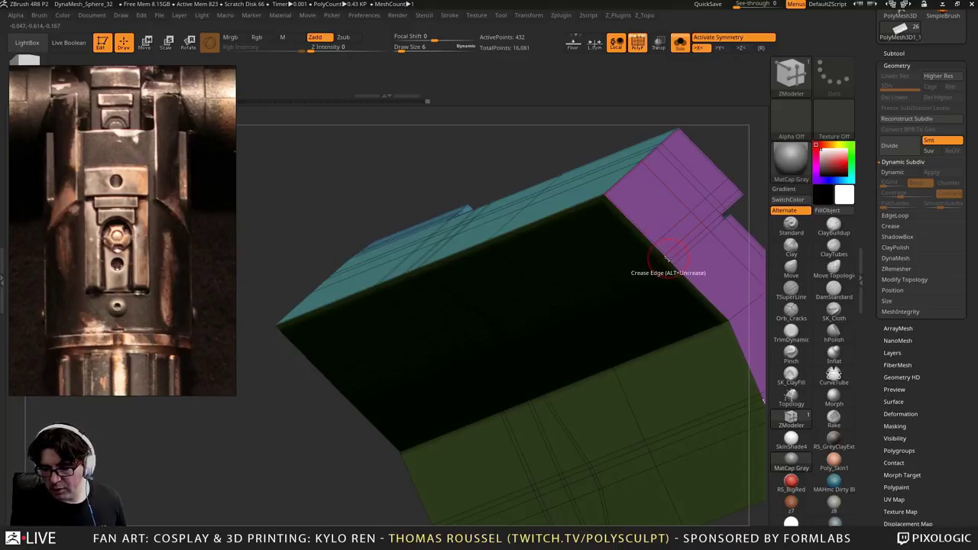
right_click_drag(625, 271, 524, 283)
right_click_drag(596, 313, 350, 334, "alt")
key("d")
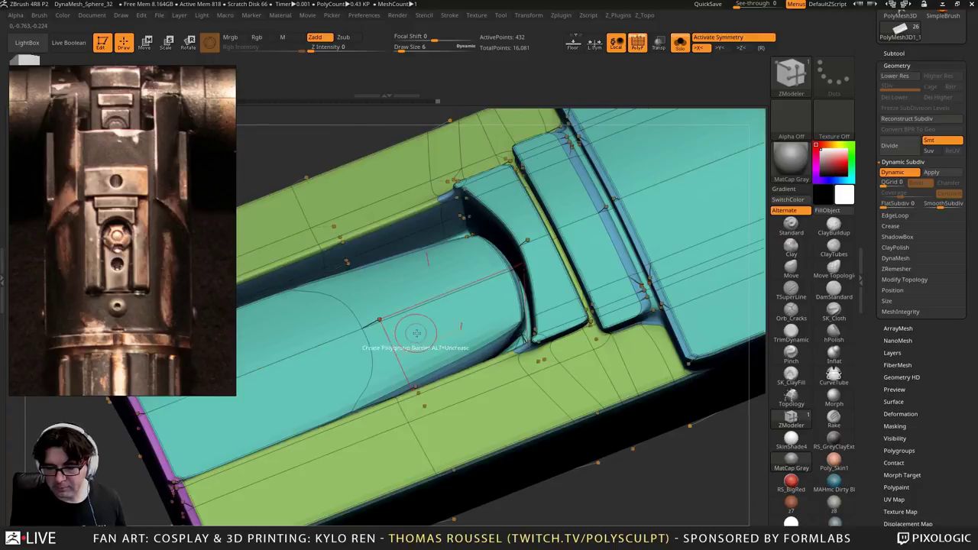
right_click_drag(417, 333, 500, 375)
Crease the edges of the stepped blocks and the gaps between them on the plate's opposite side in the low-poly mesh
key("shift+d")
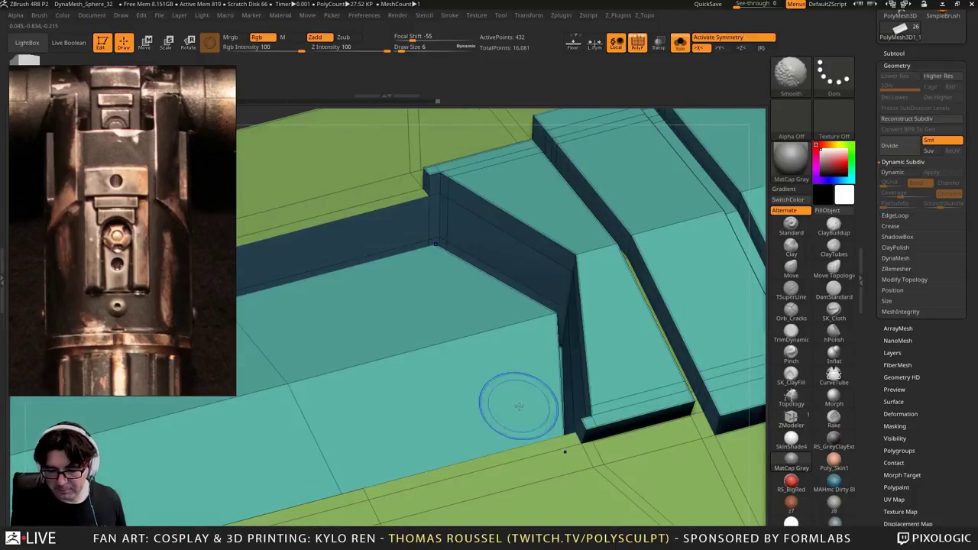
mouse_move(544, 433)
right_mouse_down("alt")
mouse_move(535, 324)
mouse_move(539, 377)
right_mouse_up("alt")
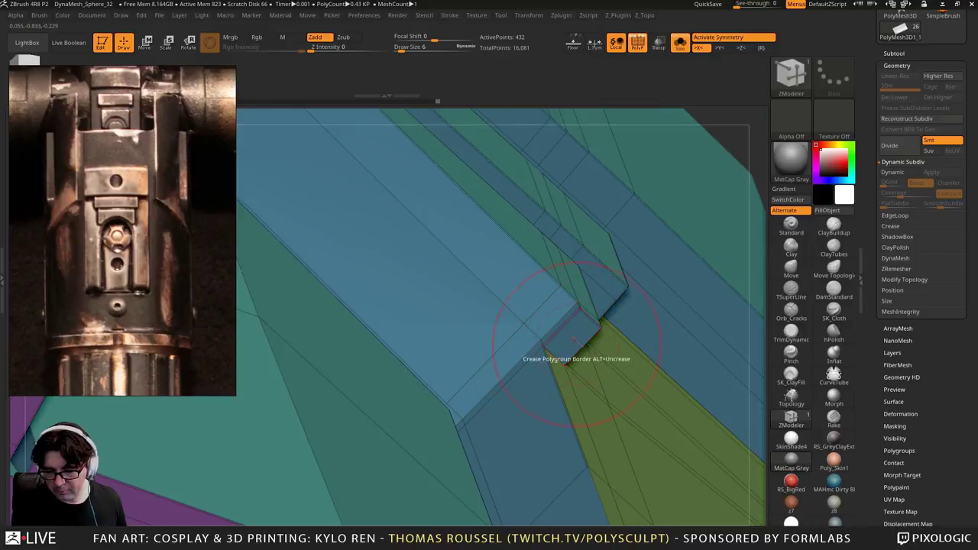
right_click_drag(573, 340, 564, 339)
right_click_drag(555, 367, 564, 375)
right_click_drag(574, 330, 681, 370)
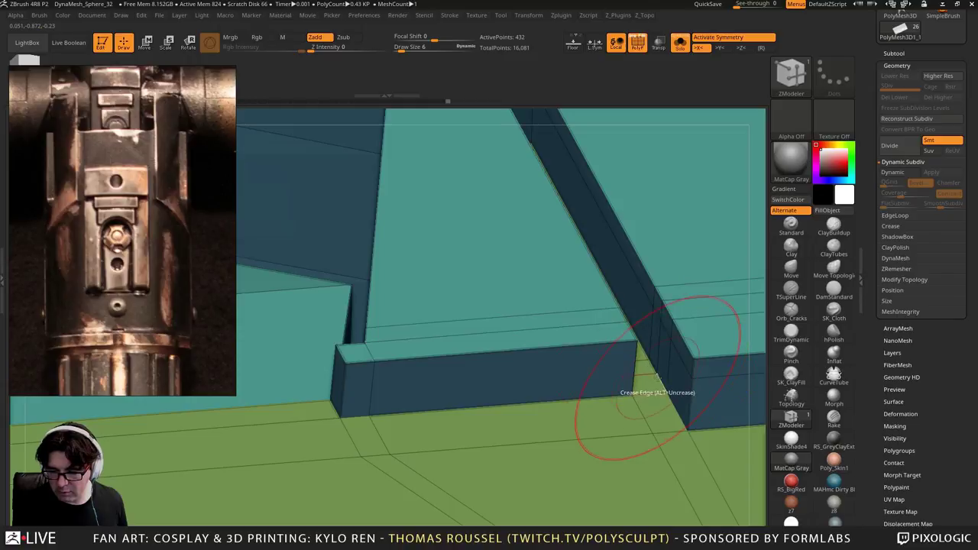
mouse_move(707, 434)
right_mouse_down()
mouse_move(586, 415)
mouse_move(646, 407)
mouse_move(634, 365)
mouse_move(646, 371)
right_mouse_up()
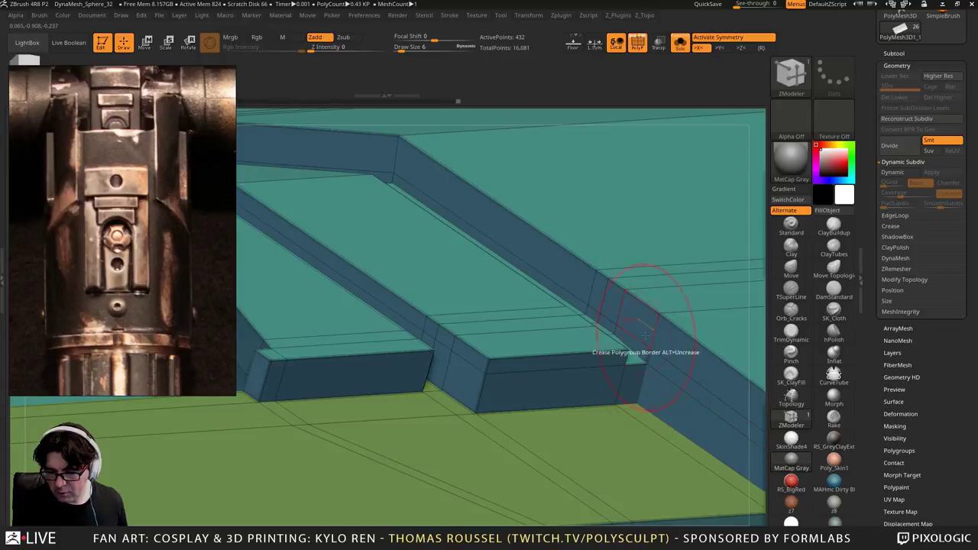
Crease the rail border next to the last block's notch, checking the corner in the Dynamic Subdiv preview
key("d")
left_click(617, 382)
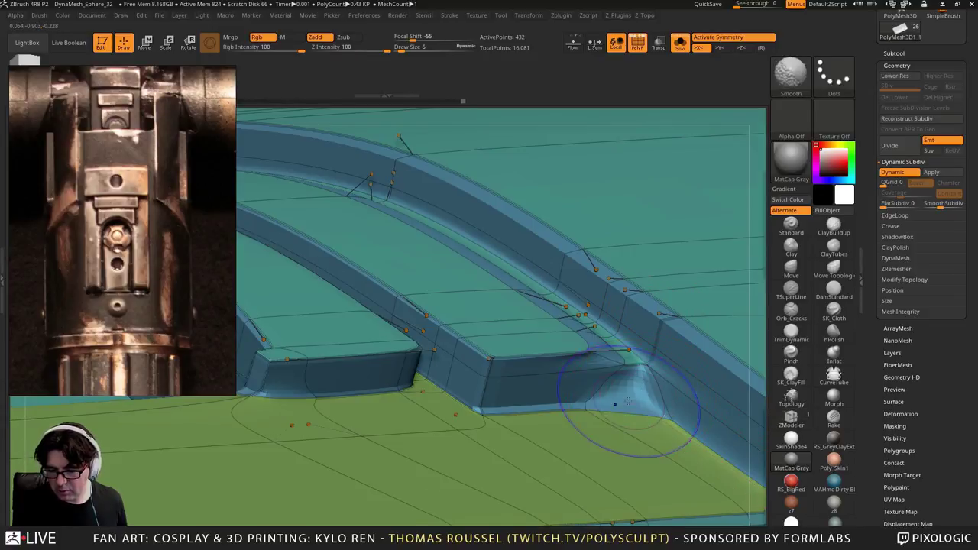
key("shift+d")
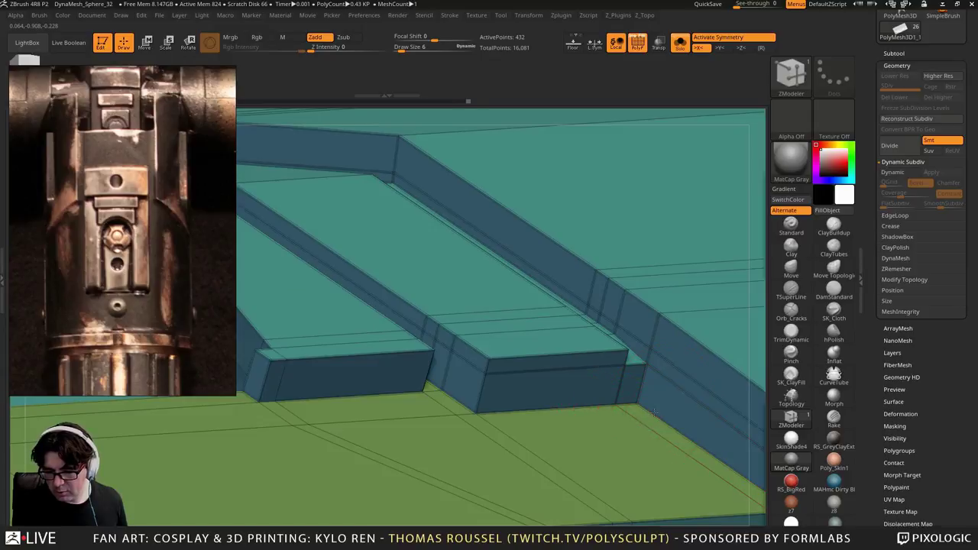
right_click_drag(660, 420, 432, 305, "alt")
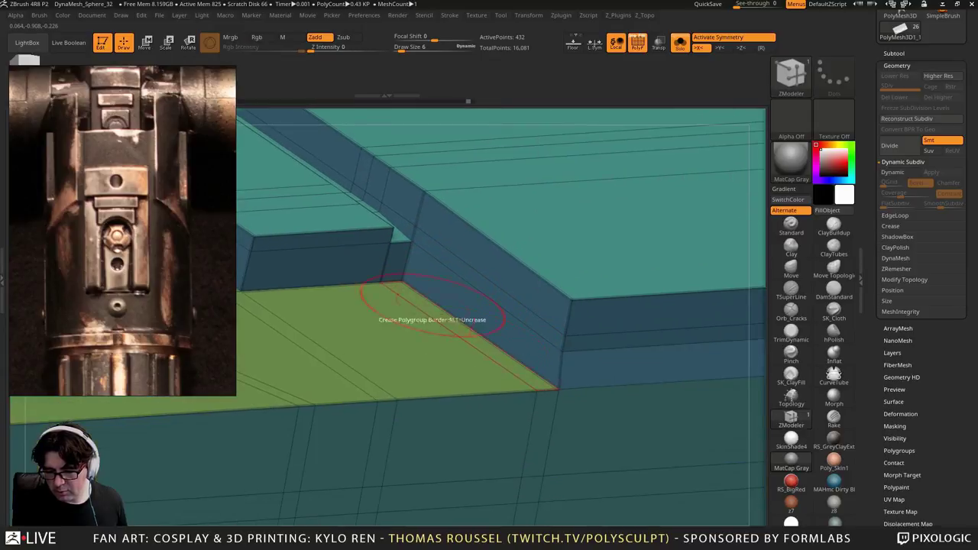
key("d")
Compare the low-poly and smoothed shapes of the channel floor's rounded end and the neighbouring block corner
mouse_move(590, 396)
right_mouse_down()
mouse_move(514, 292)
mouse_move(467, 321)
mouse_move(451, 142)
mouse_move(420, 178)
mouse_move(430, 387)
mouse_move(445, 409)
mouse_move(412, 383)
mouse_move(430, 381)
right_mouse_up()
key("shift+d")
key("d")
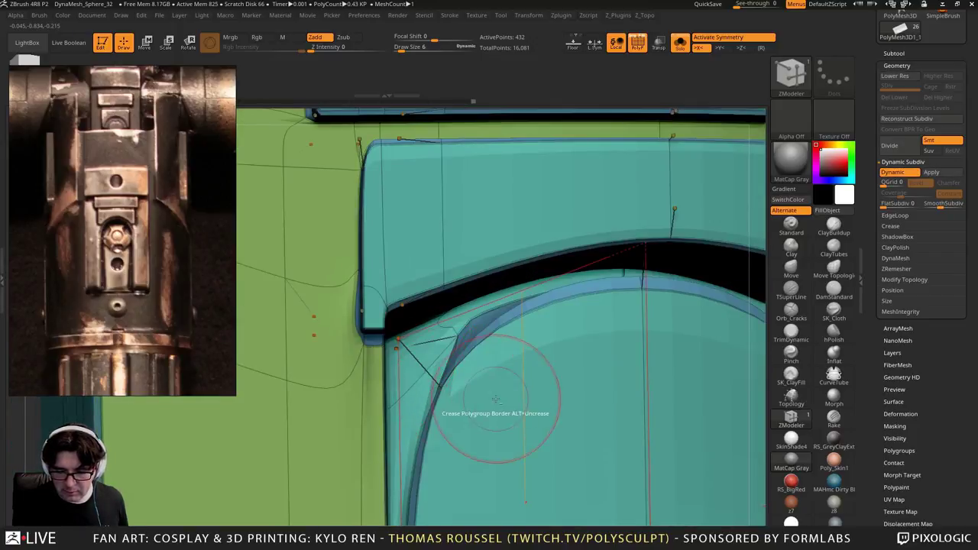
right_click_drag(498, 398, 414, 406)
key("shift+d")
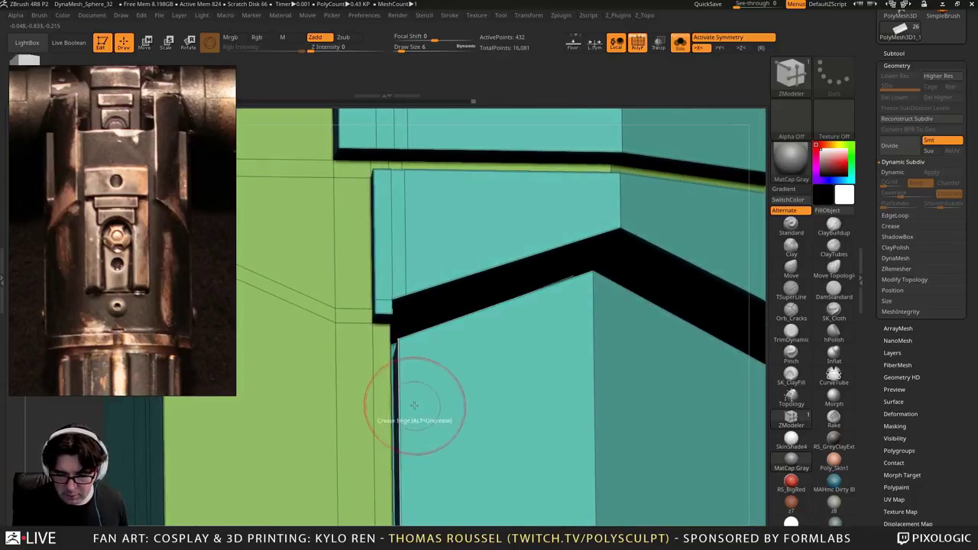
key("d")
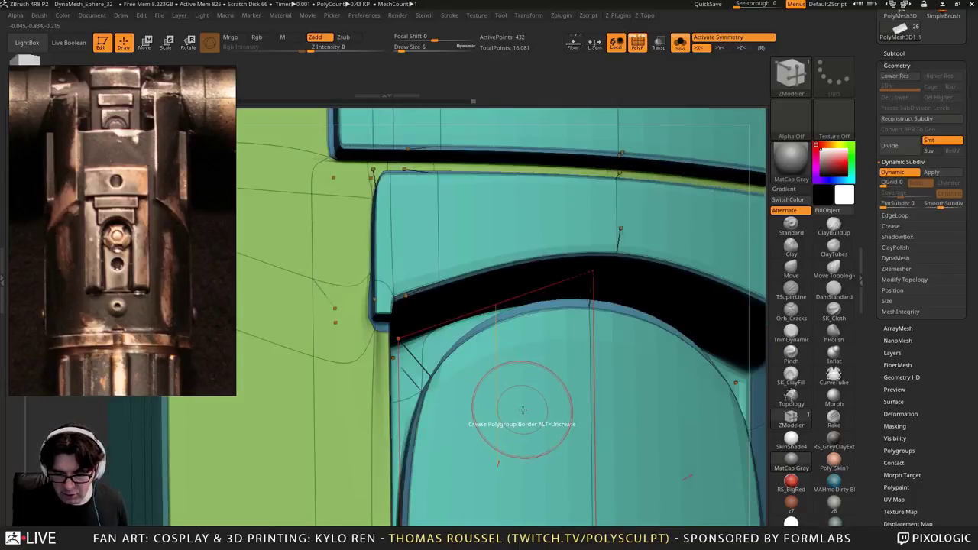
right_click_drag(497, 393, 498, 276)
right_click_drag(412, 145, 446, 306, "alt")
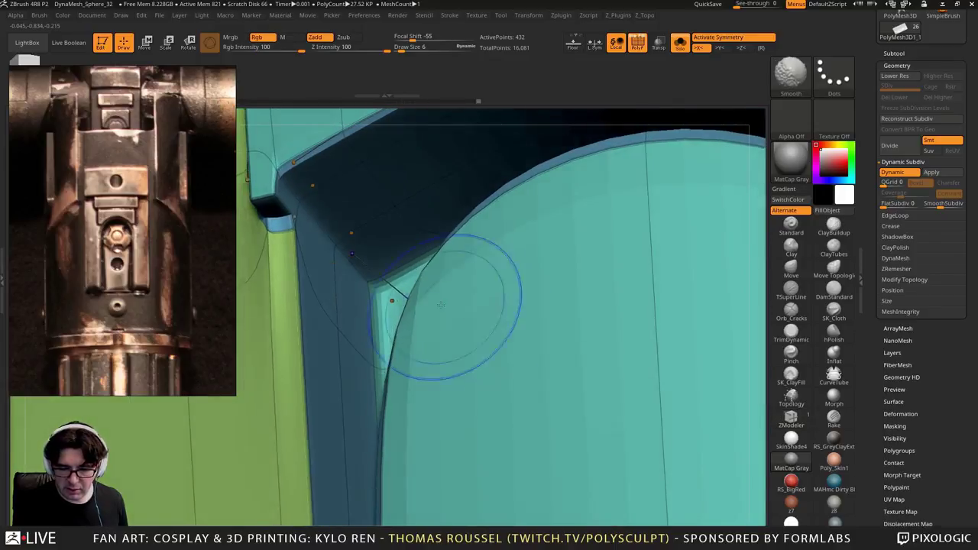
key("shift+d")
right_click_drag(354, 256, 310, 274)
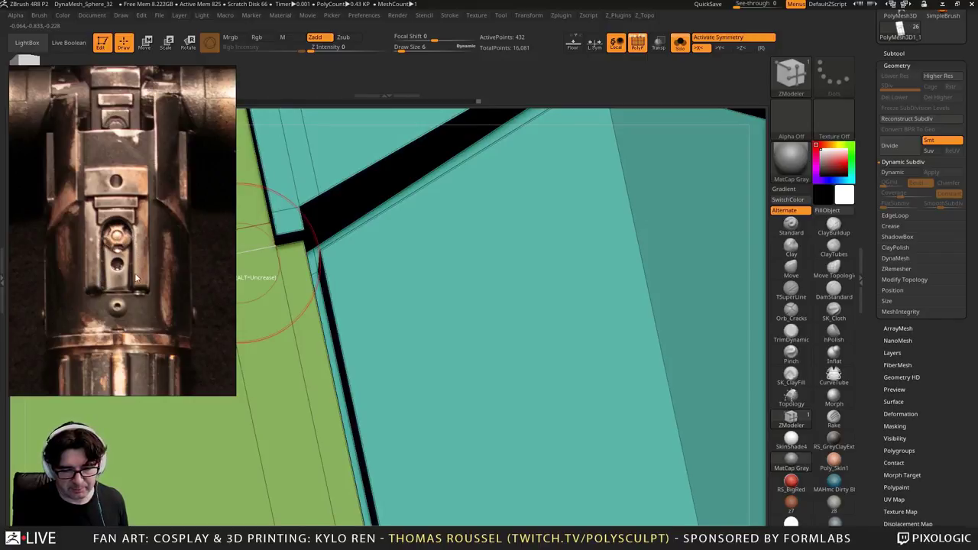
mouse_move(382, 279)
right_mouse_down()
mouse_move(382, 296)
mouse_move(375, 280)
mouse_move(305, 237)
mouse_move(461, 299)
mouse_move(431, 241)
right_mouse_up()
key("d")
left_click(382, 295)
key("shift+d")
key("d")
key("shift+d")
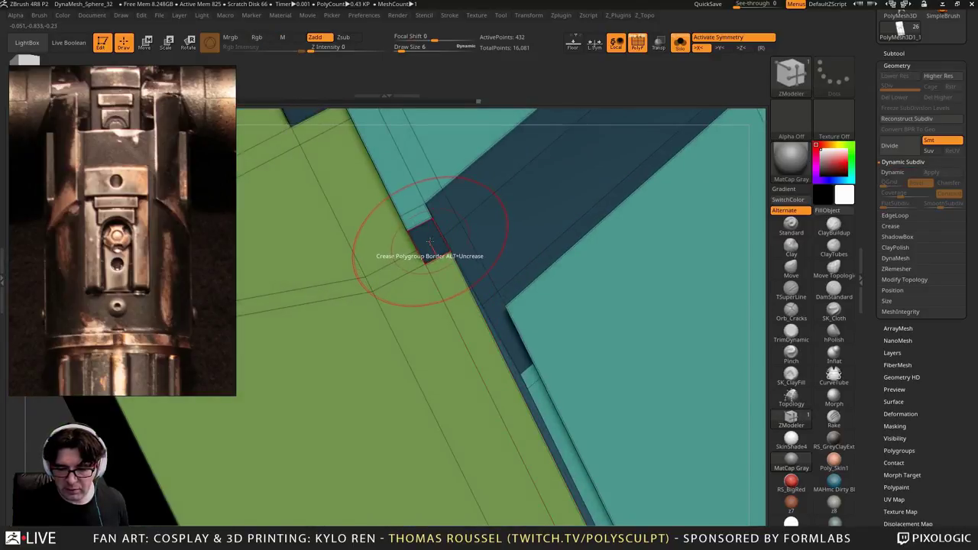
Switch the ZModeler polygon action to QMesh on a single poly and push in the small face at the block's corner
key("space")
left_click(493, 175)
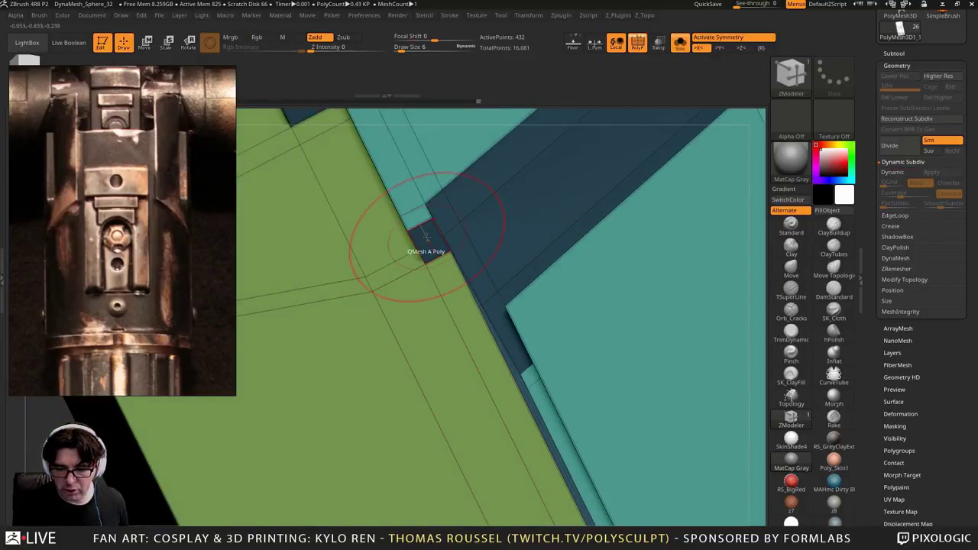
right_click_drag(495, 252, 474, 296)
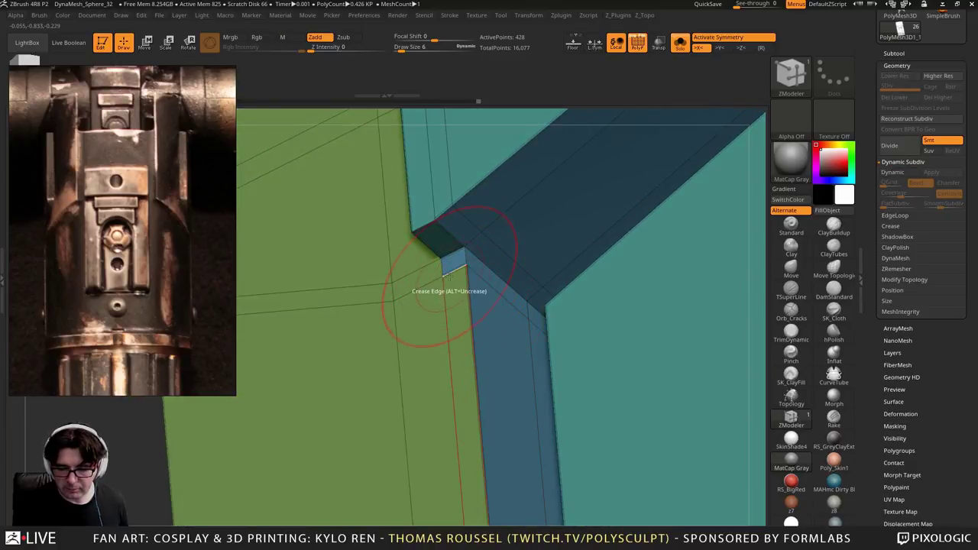
Inspect the notch corner beside the channel on both sides of the plate in low-poly and Dynamic Subdiv display
right_click_drag(442, 275, 439, 244)
key("d")
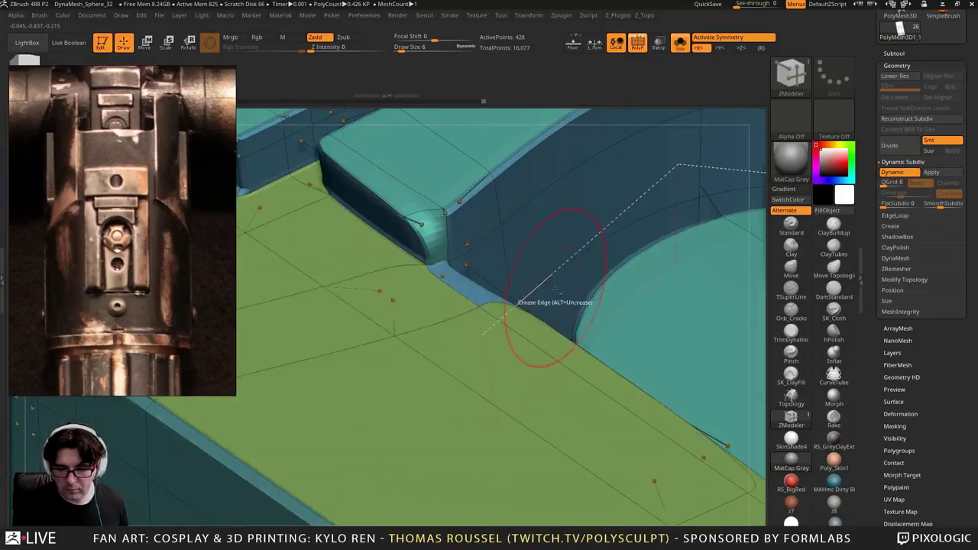
right_click_drag(556, 287, 445, 234, "alt")
key("shift+d")
key("d")
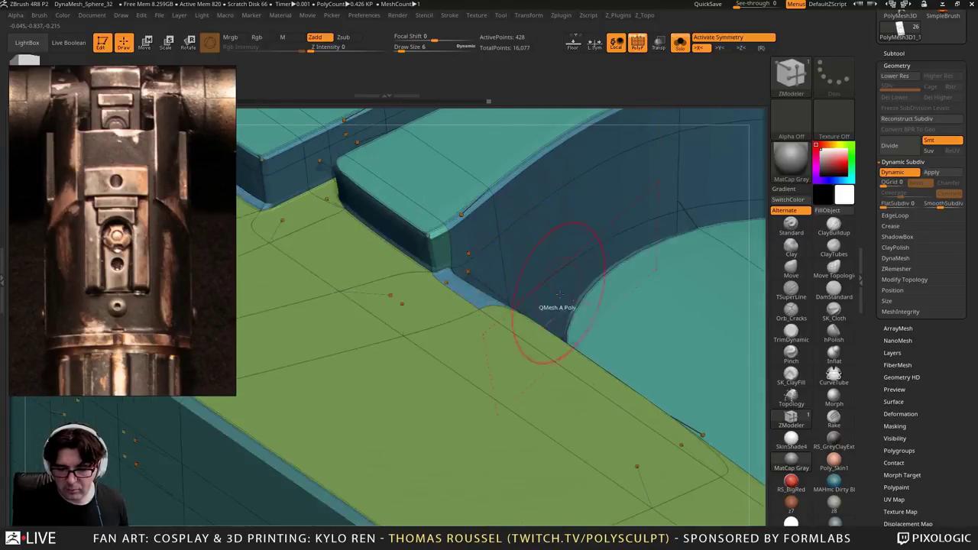
mouse_move(559, 304)
right_mouse_down()
mouse_move(596, 306)
mouse_move(586, 362)
mouse_move(561, 319)
mouse_move(553, 360)
mouse_move(570, 367)
mouse_move(577, 393)
mouse_move(392, 70)
mouse_move(450, 61)
mouse_move(565, 152)
right_mouse_up()
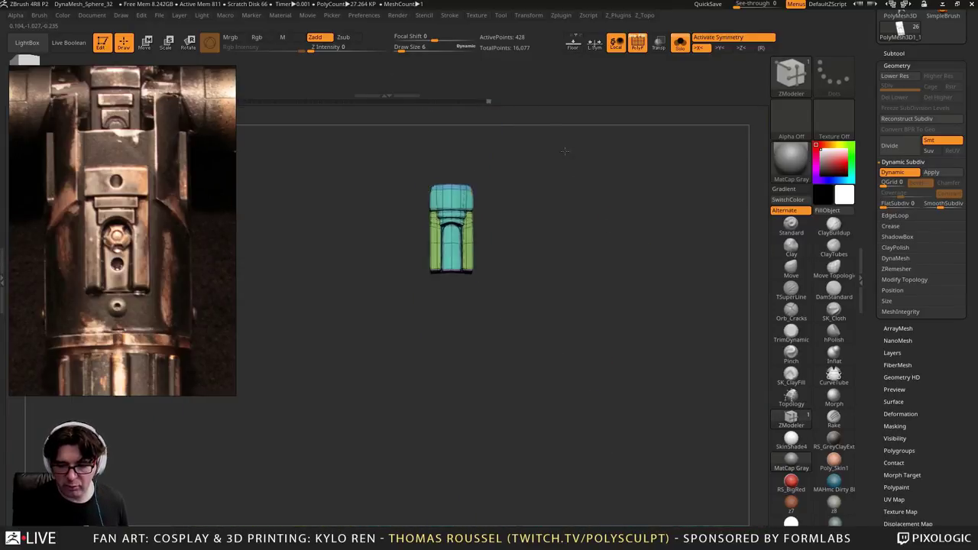
right_click_drag(504, 273, 714, 501, "alt")
right_click_drag(527, 142, 522, 304, "alt")
key("shift+d")
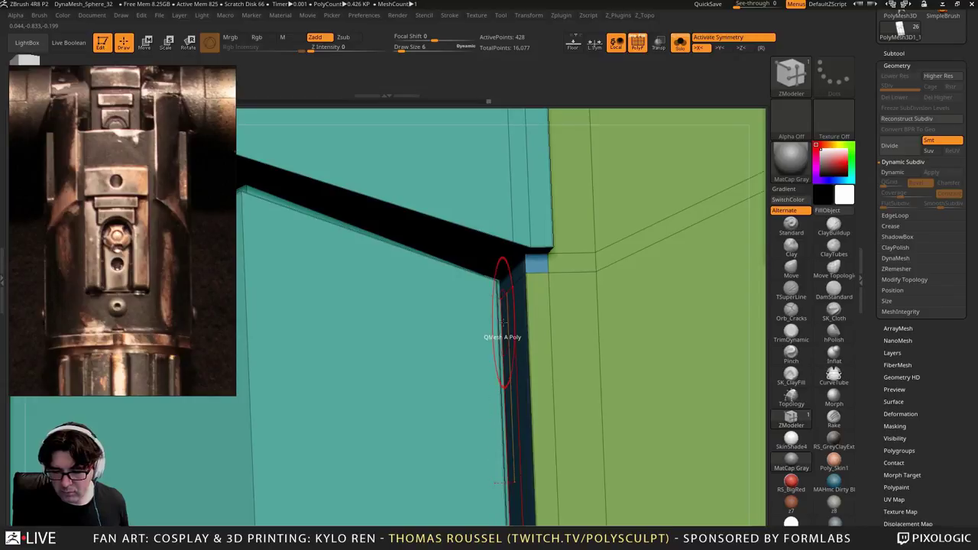
key("d")
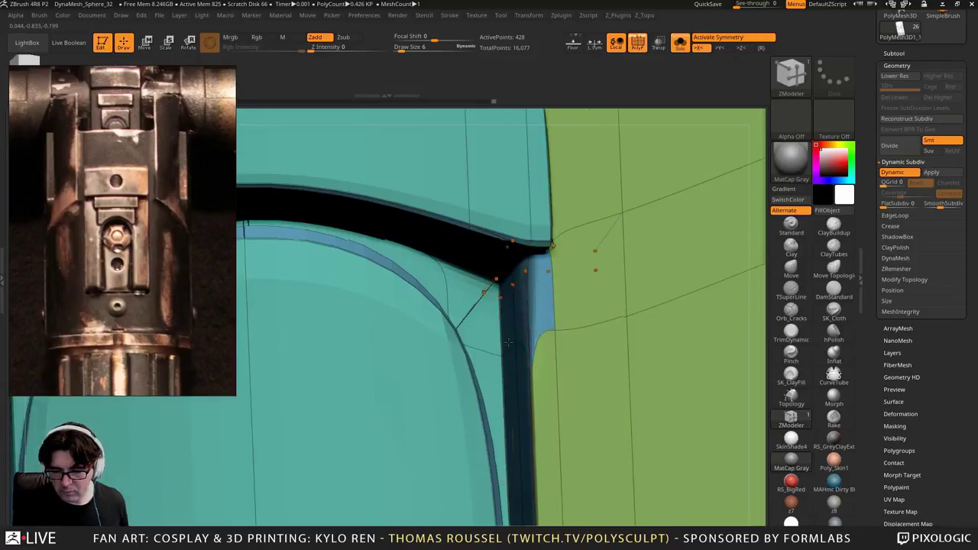
right_click_drag(547, 308, 504, 292, "ctrl")
key("shift+d")
right_click_drag(470, 211, 599, 373, "ctrl")
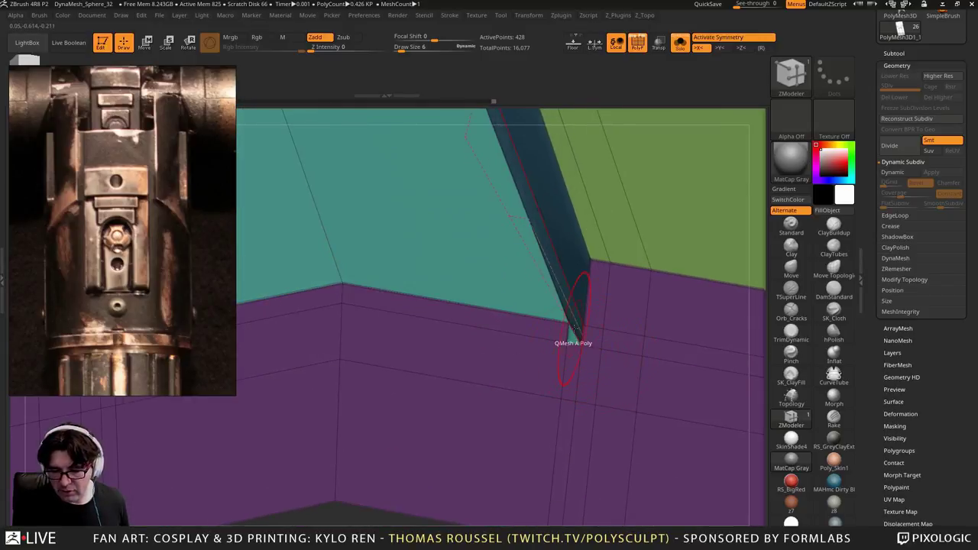
Clean up the corners where the channel floor meets the end face and the last block, merging the surplus polys with QMesh
right_click_drag(574, 329, 571, 331)
key("space")
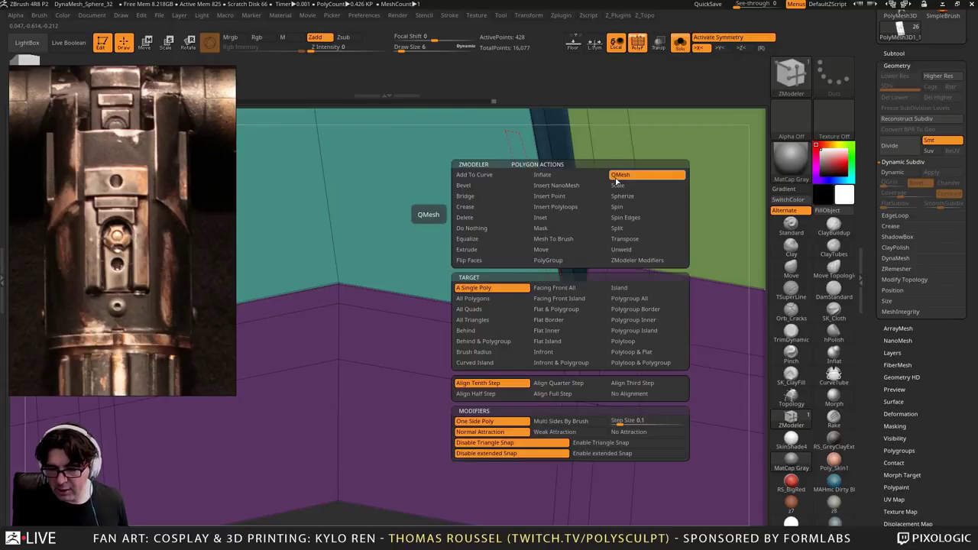
mouse_move(673, 324)
right_mouse_down()
mouse_move(711, 324)
mouse_move(686, 325)
right_mouse_up()
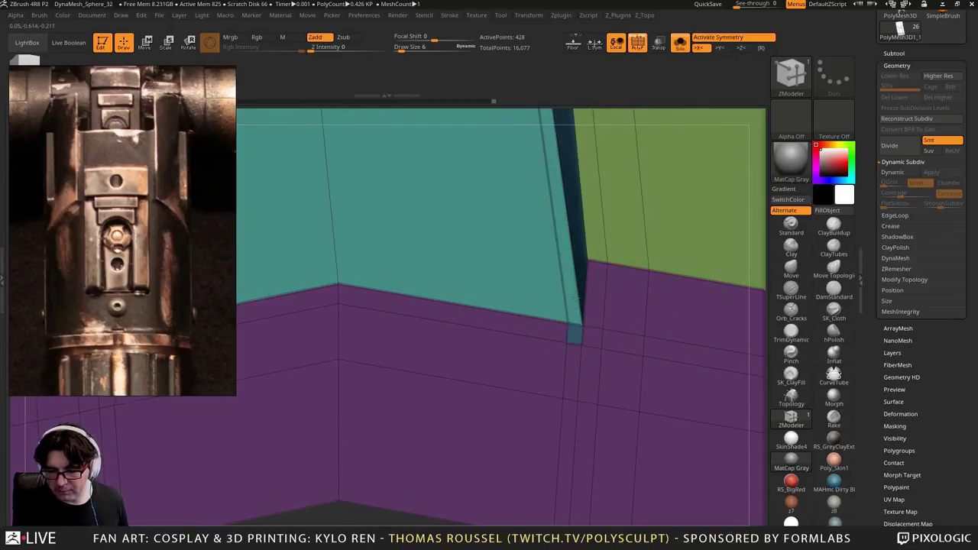
right_click_drag(579, 236, 482, 402)
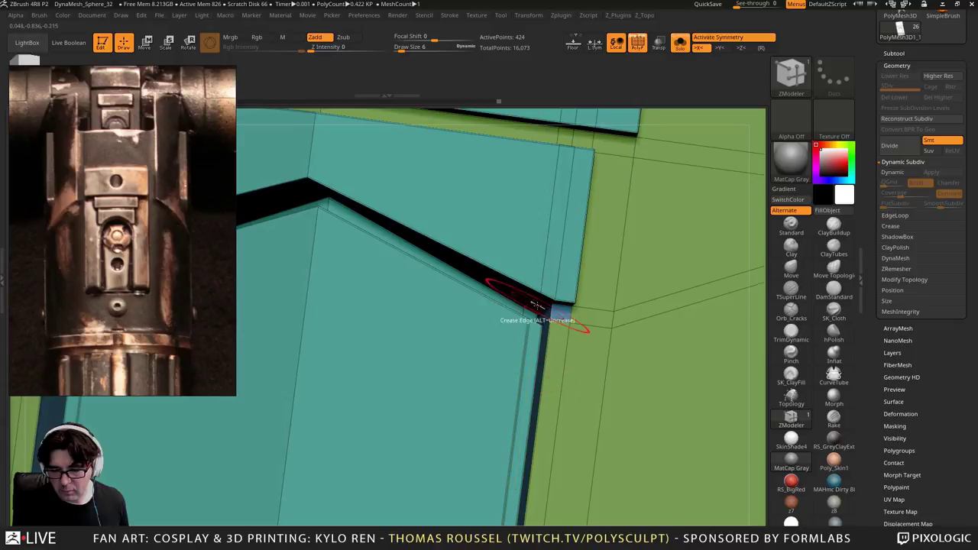
left_click_drag(505, 300, 478, 298)
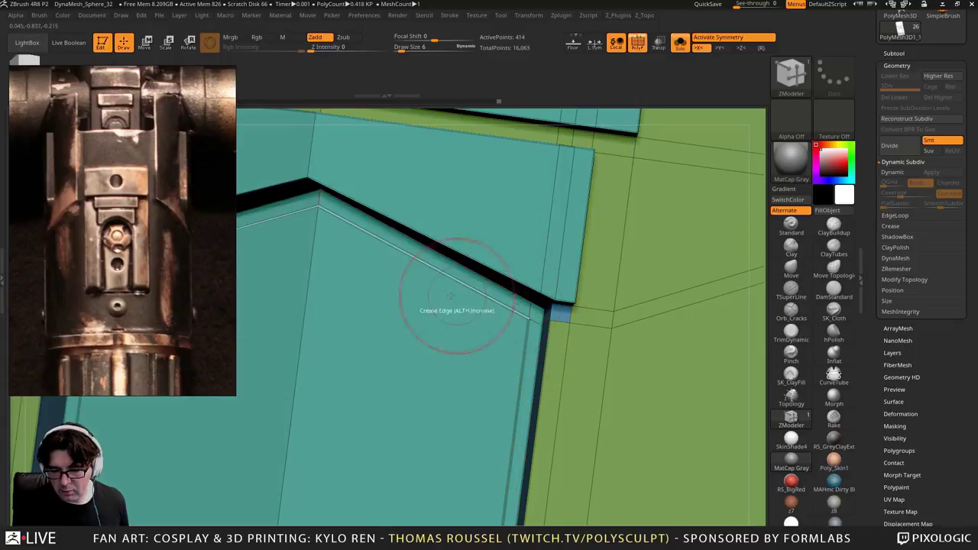
Check the opposite channel corner, the channel walls and the overall plate in low-poly and smoothed display
right_click_drag(375, 305, 662, 350, "alt")
right_click_drag(551, 397, 561, 219, "alt")
key("d")
key("shift+d")
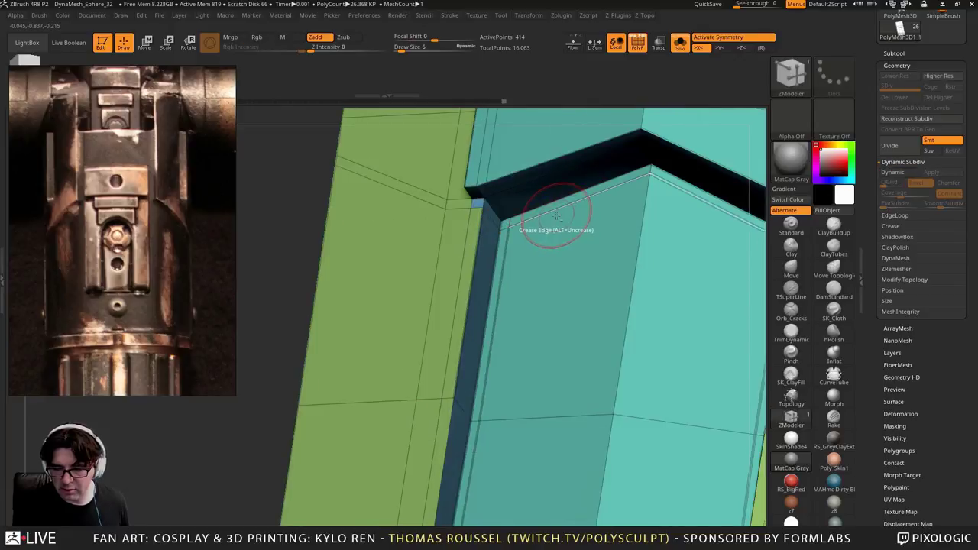
right_click_drag(509, 268, 479, 330)
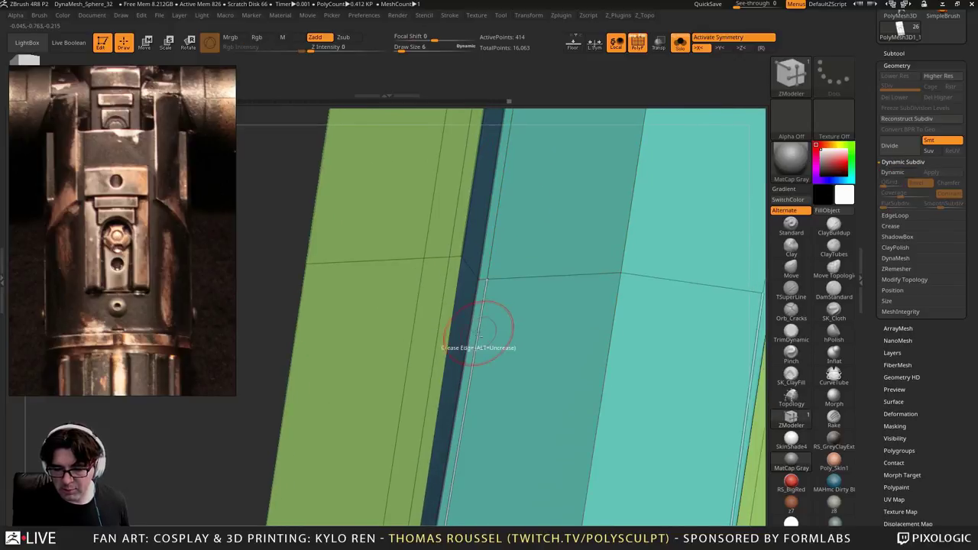
right_click_drag(537, 375, 535, 290)
key("d")
key("f")
mouse_move(644, 247)
right_mouse_down()
mouse_move(634, 293)
mouse_move(526, 397)
right_mouse_up()
mouse_move(658, 375)
right_mouse_down()
mouse_move(584, 343)
mouse_move(520, 402)
right_mouse_up()
mouse_move(680, 325)
right_mouse_down()
mouse_move(622, 338)
mouse_move(561, 378)
right_mouse_up()
Try to pull out a poly on the large block's end border with QMesh, and undo it
key("shift+d")
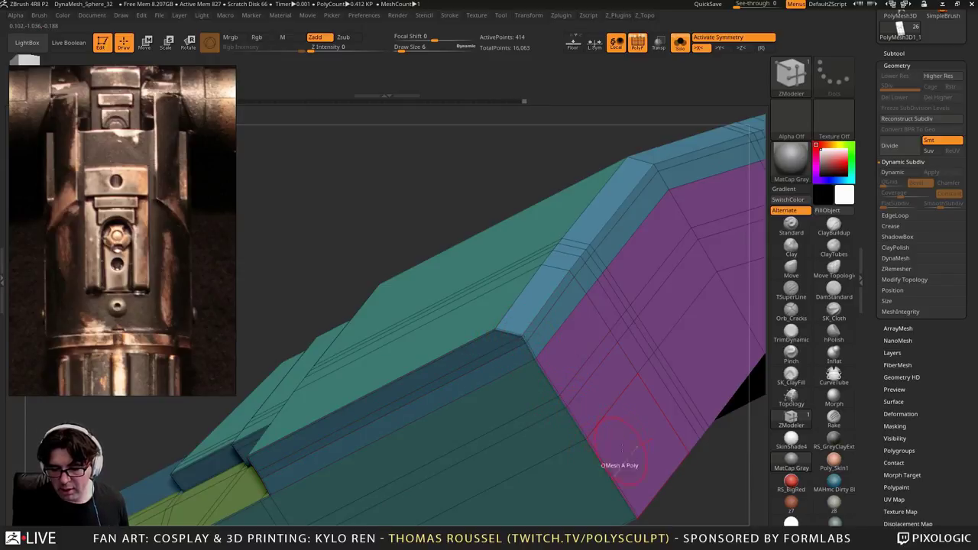
right_click_drag(621, 447, 559, 373)
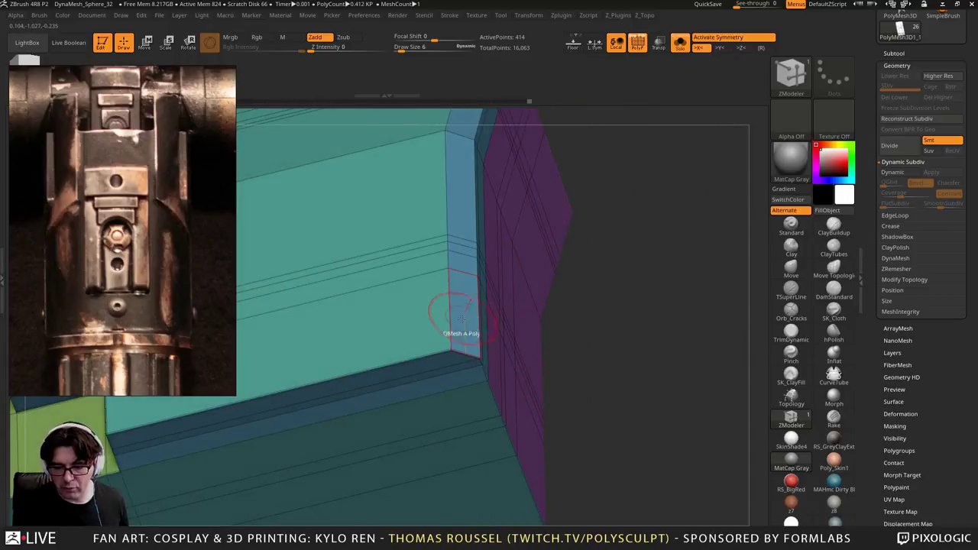
mouse_move(462, 320)
right_mouse_down()
mouse_move(453, 327)
mouse_move(444, 315)
right_mouse_up()
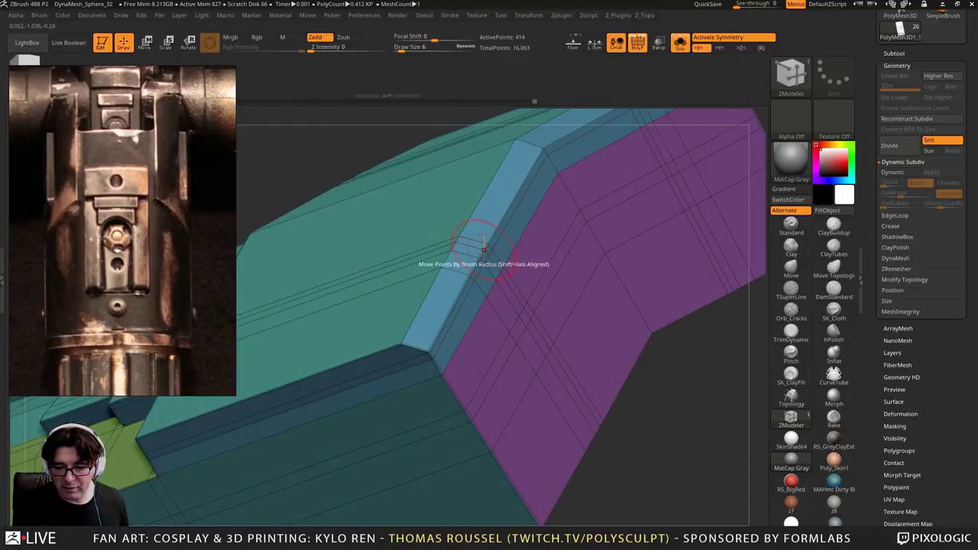
left_click_drag(483, 246, 491, 229)
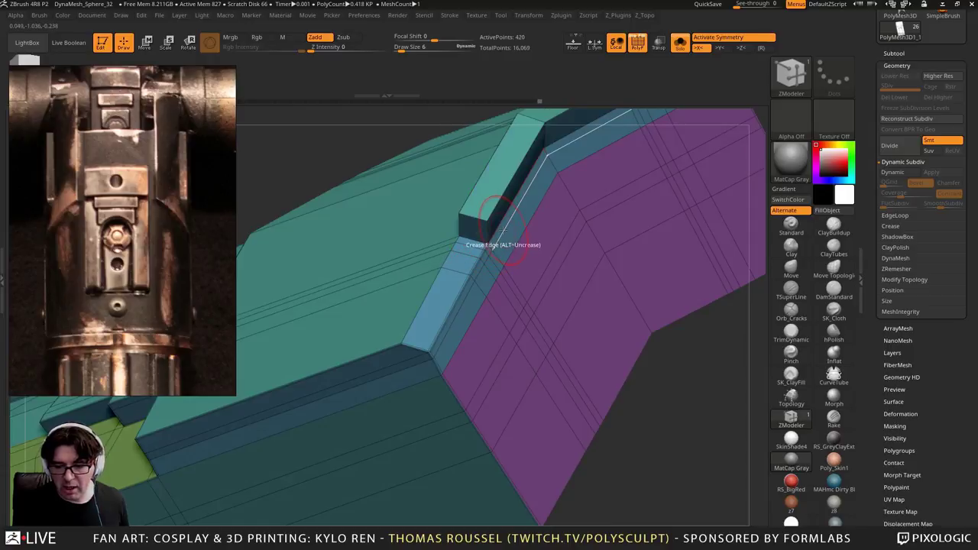
key("ctrl+z")
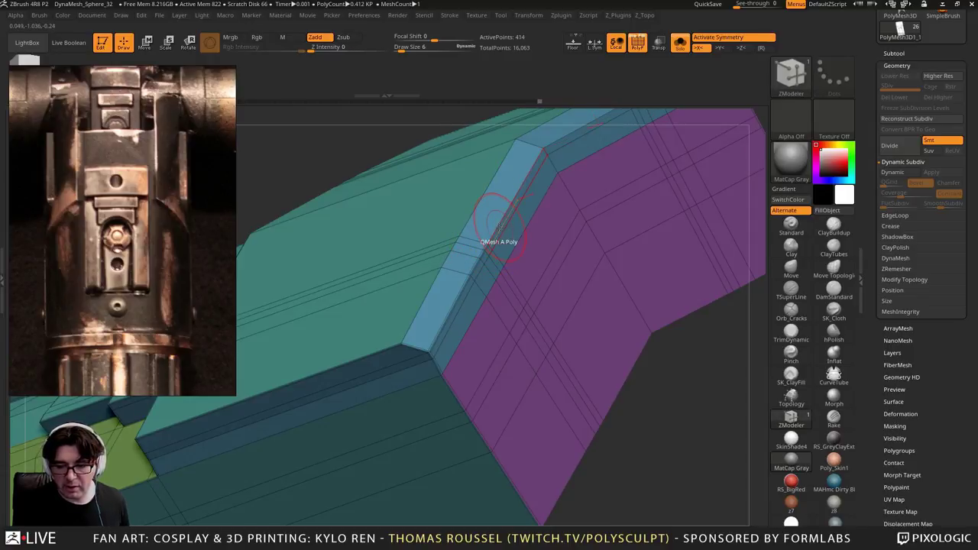
Crease the edge between the plate's end face and its underside, and preview the plate with Dynamic Subdiv
right_click_drag(551, 235, 642, 290, "ctrl")
key("d")
key("shift+d")
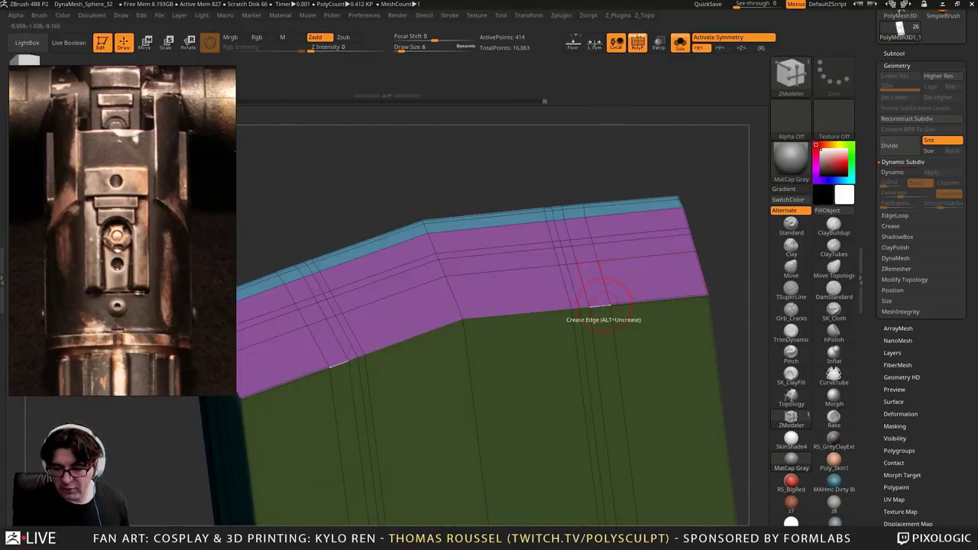
left_click(561, 310)
key("d")
right_click_drag(457, 289, 578, 246)
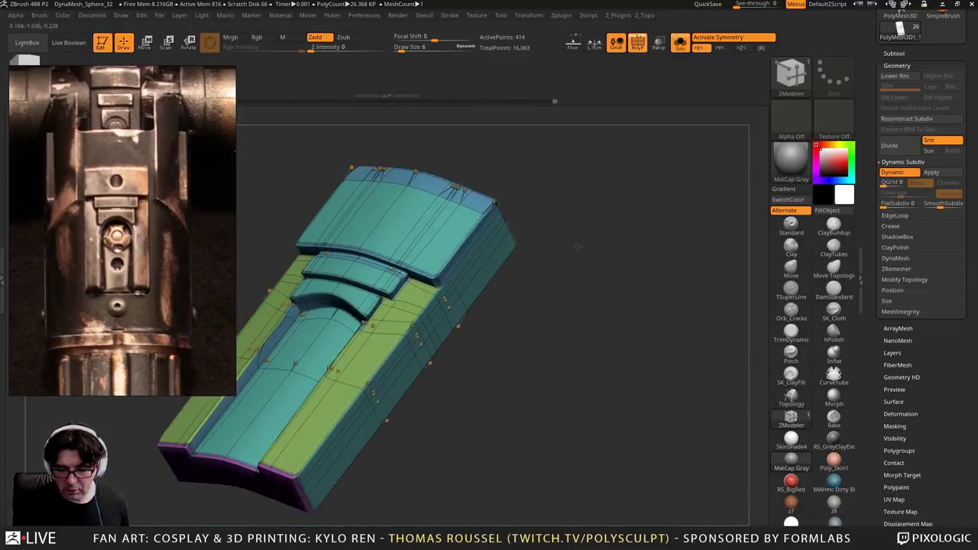
Examine the smoothed plate from the front without polyframe, and the stepped blocks' corners in low-poly and smoothed display
left_click_drag(577, 247, 596, 351)
key("shift+f")
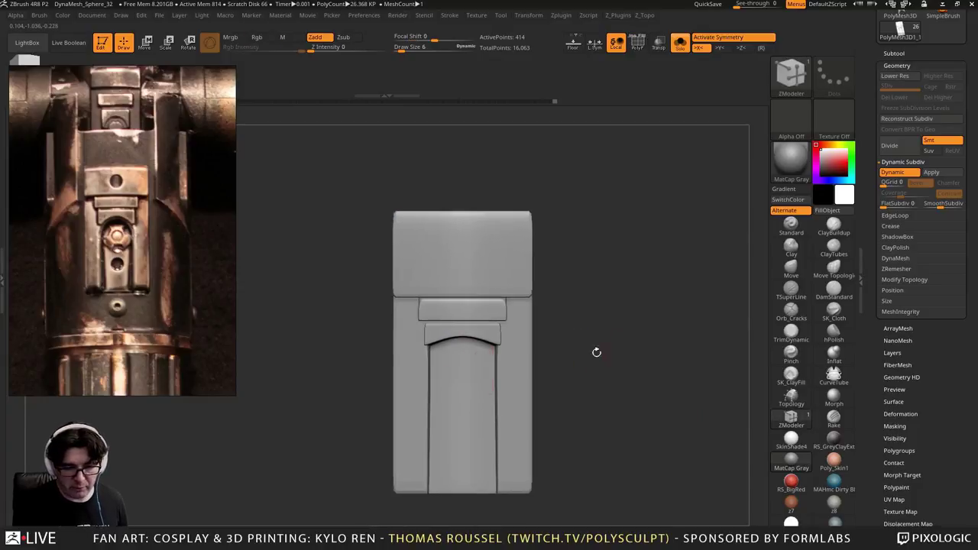
mouse_move(404, 310)
right_mouse_down("ctrl")
mouse_move(417, 382)
mouse_move(454, 336)
mouse_move(473, 348)
mouse_move(458, 332)
mouse_move(490, 344)
right_mouse_up("ctrl")
key("shift+d")
key("shift+f")
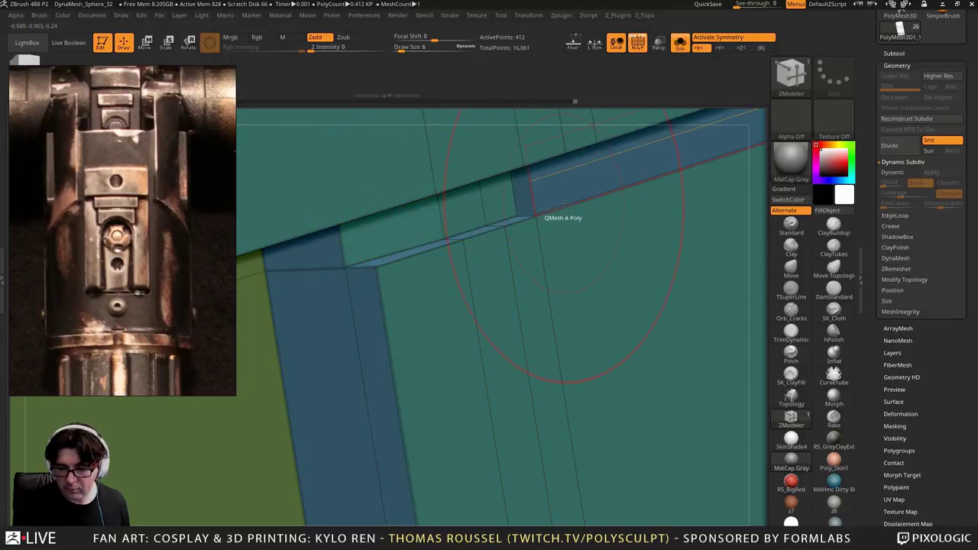
right_click_drag(563, 204, 581, 199)
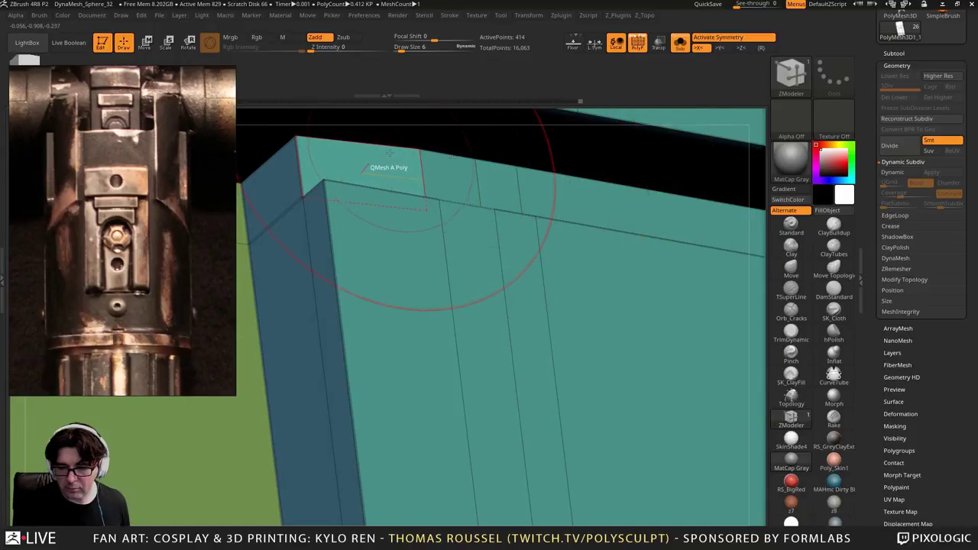
right_click_drag(409, 154, 504, 252)
key("d")
right_click_drag(482, 313, 538, 306, "ctrl")
key("shift+d")
left_click_drag(476, 446, 415, 504, "alt")
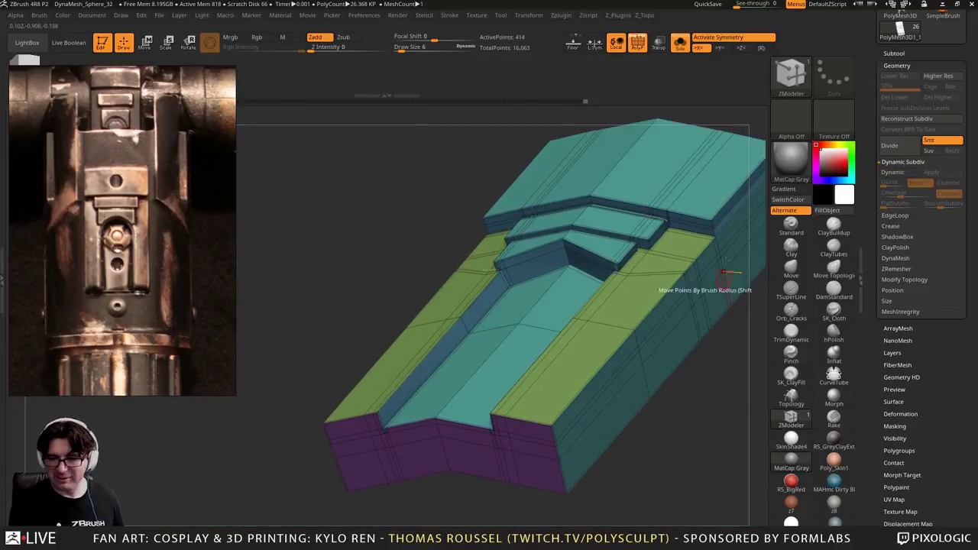
Show the rest of the hilt around the plate and reposition the reference photo to compare the bolt and hole placement
left_click(680, 44)
mouse_move(406, 265)
right_mouse_down("ctrl")
mouse_move(400, 230)
mouse_move(471, 315)
mouse_move(483, 281)
mouse_move(445, 203)
right_mouse_up("ctrl")
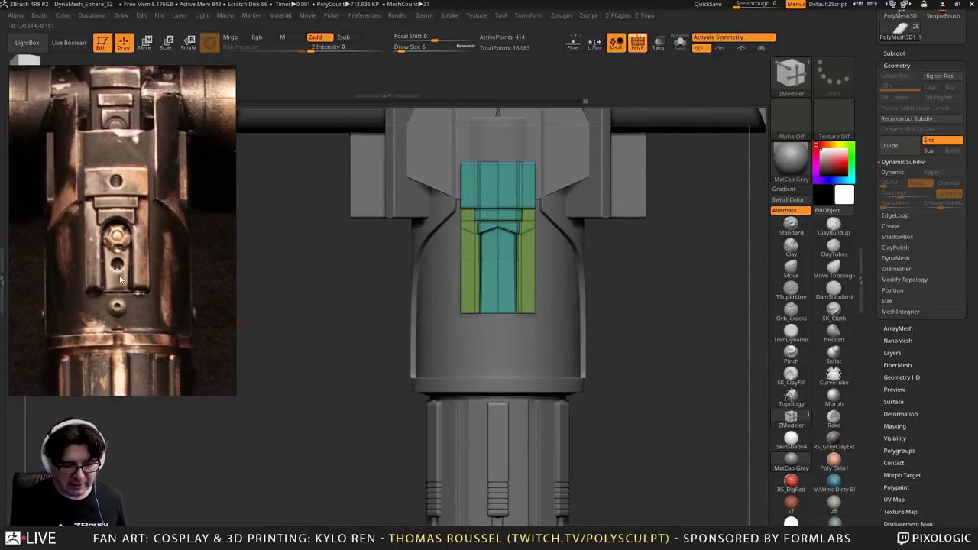
left_click_drag(120, 281, 144, 324)
left_click_drag(139, 281, 134, 243)
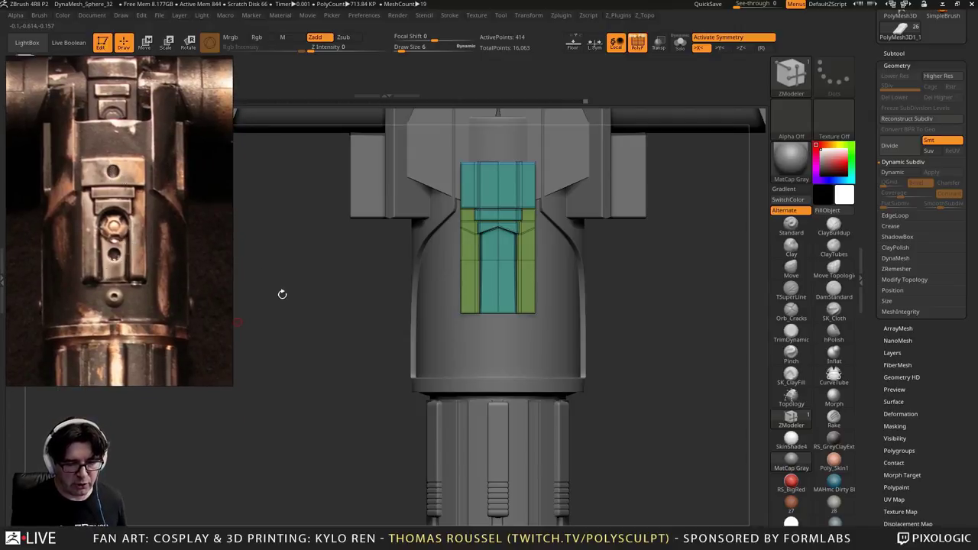
left_click_drag(680, 273, 676, 373)
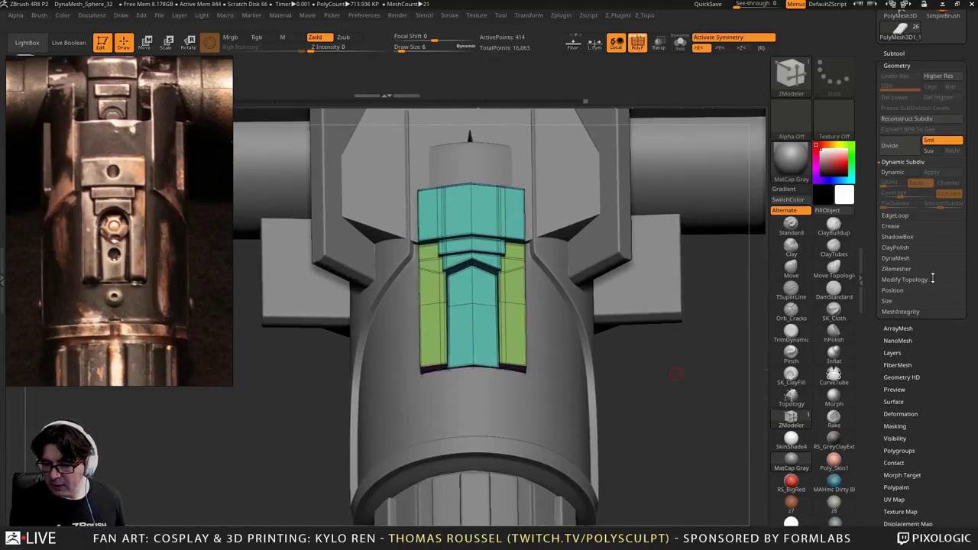
Append a cylinder to the plate's tool as a new subtool and make it active
left_click(893, 53)
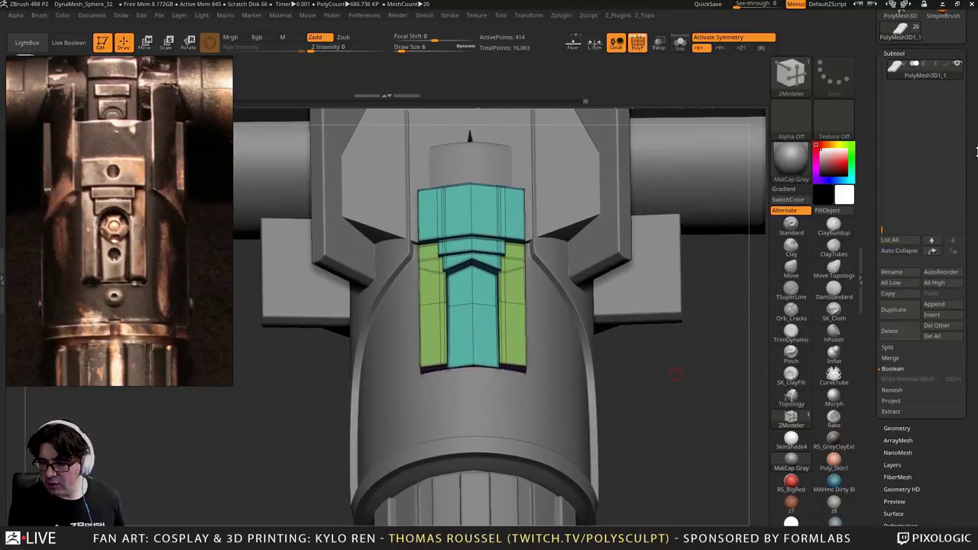
left_click(934, 304)
left_click(654, 316)
right_click_drag(655, 315, 593, 208, "ctrl")
left_click(911, 91)
right_click_drag(688, 150, 347, 69, "shift")
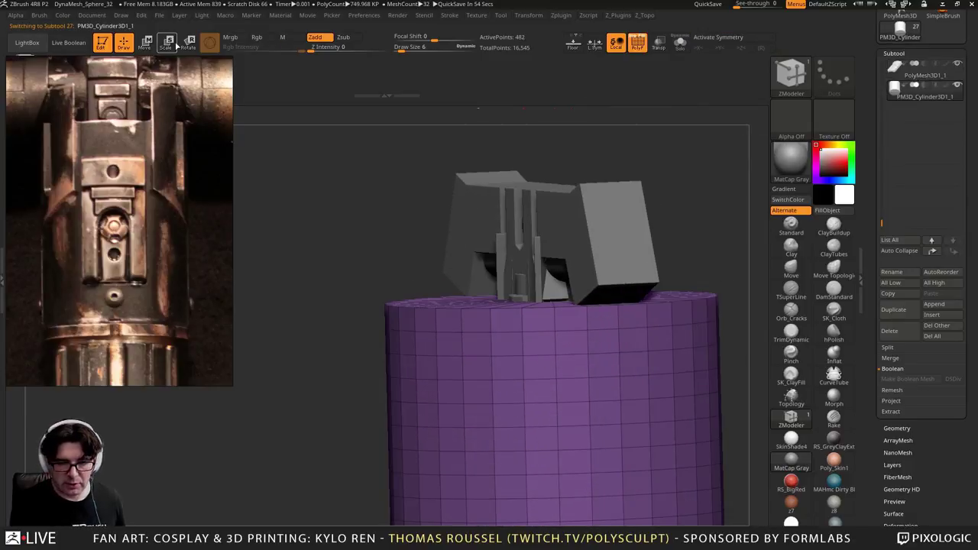
Scale the cylinder down to about the hilt's width, turn it perpendicular to the hilt and move it out in front
left_click(188, 42)
right_click_drag(323, 286, 349, 155, "shift")
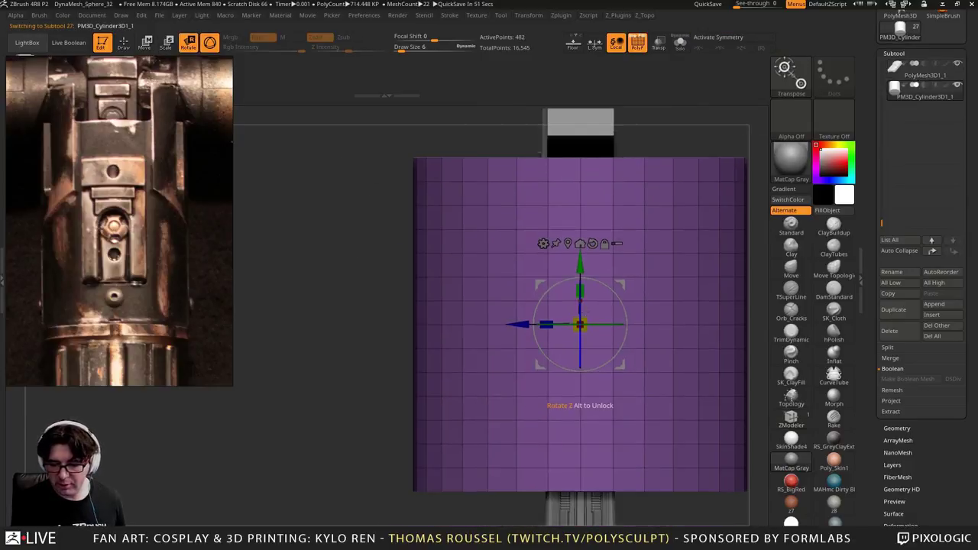
left_click_drag(582, 323, 471, 415)
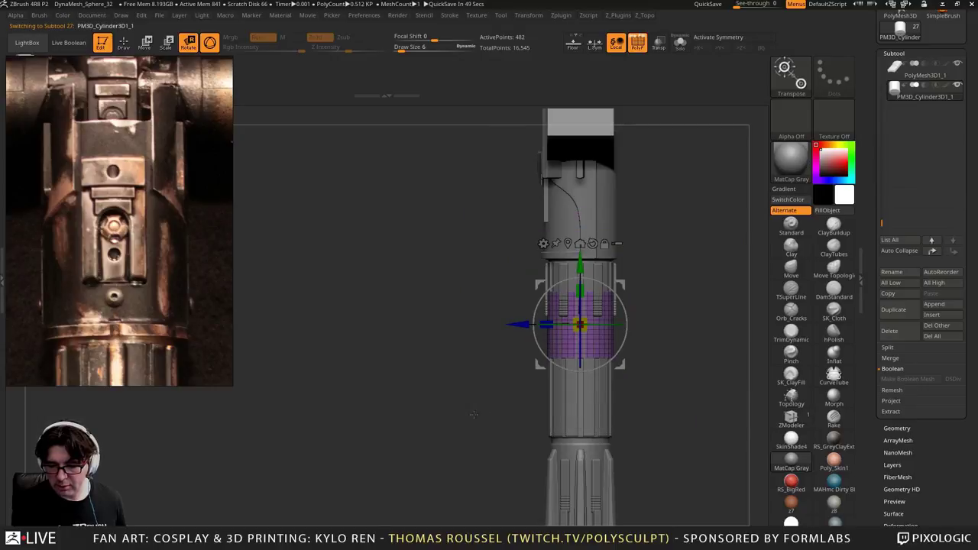
left_click_drag(562, 292, 470, 323, "shift")
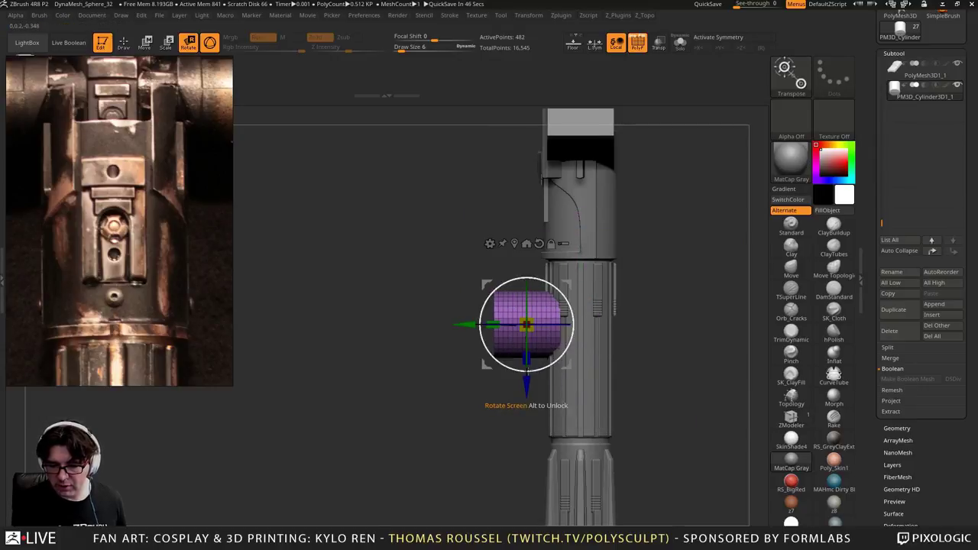
Shrink the cylinder to hole size, centre it on the plate's large block, and place a copy near the channel's lower end
left_click_drag(527, 385, 527, 236)
left_click_drag(463, 227, 452, 478, "alt")
left_click_drag(564, 365, 601, 369, "shift")
left_click_drag(652, 352, 632, 450, "alt")
left_click_drag(445, 394, 438, 284)
left_click_drag(449, 329, 448, 449)
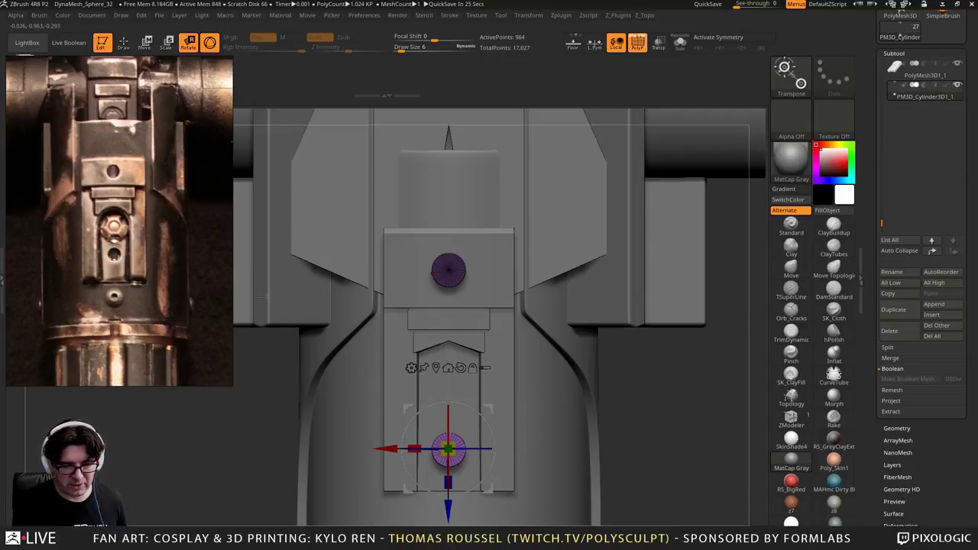
Clear the mask and move both cylinders inward along their axis from the side view so the upper one sinks into the plate
left_click_drag(677, 426, 542, 420)
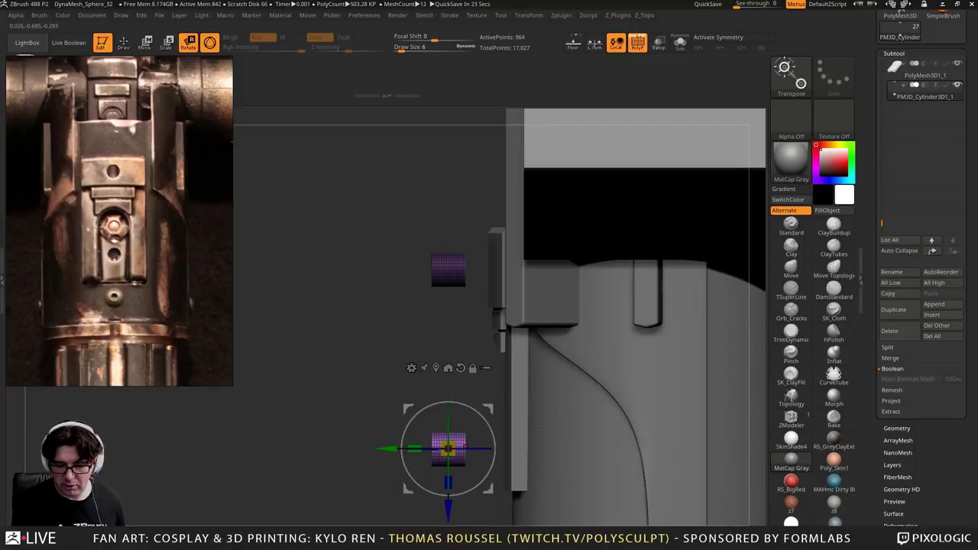
left_click_drag(344, 394, 363, 413, "ctrl")
left_click_drag(390, 449, 443, 450)
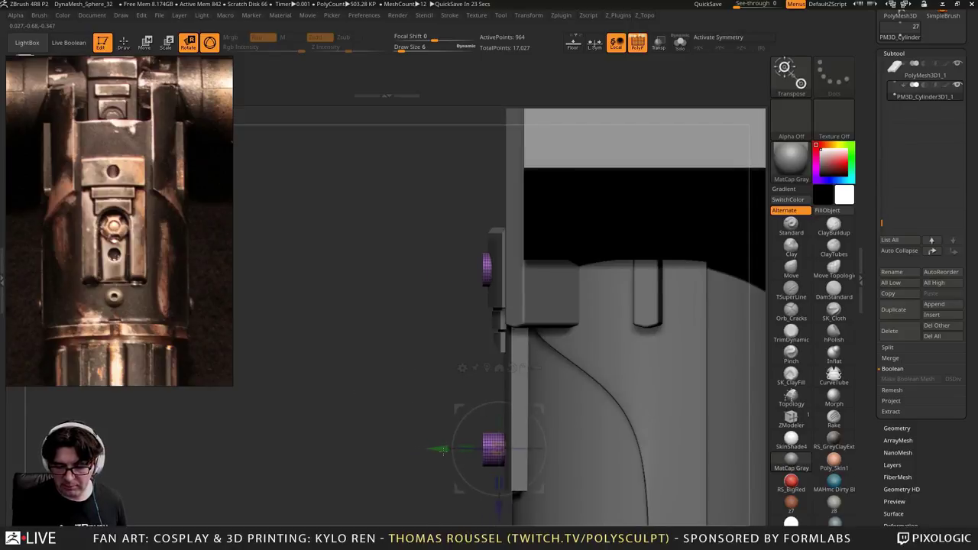
left_click_drag(306, 416, 368, 399)
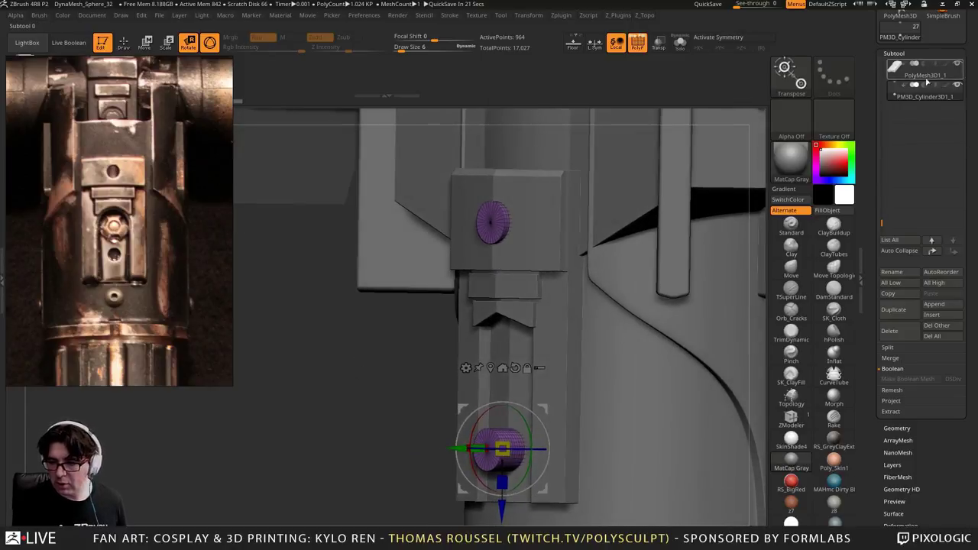
Set the cylinder subtool to subtraction, turn on Live Boolean to preview the two plate holes, and hide the polygroup wireframe
left_click(925, 85)
left_click(68, 42)
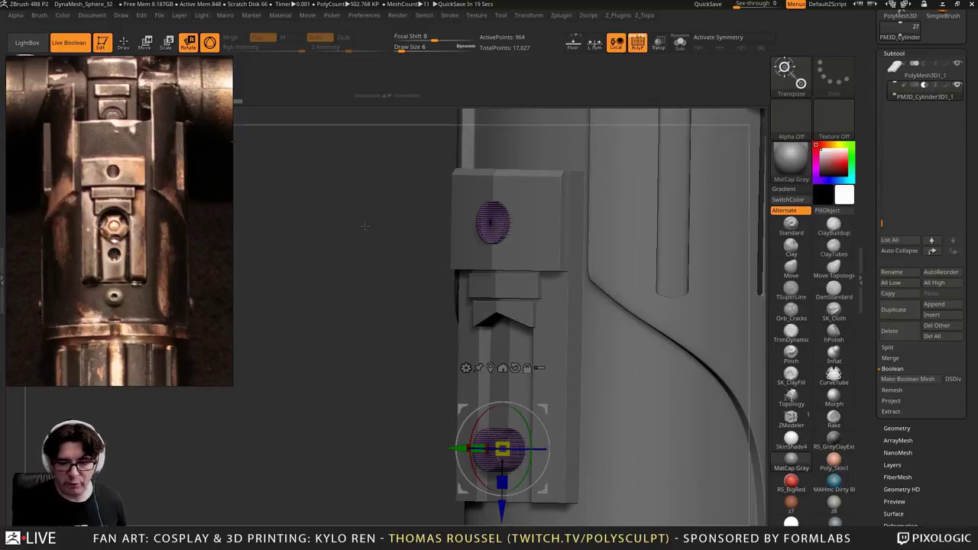
right_click_drag(390, 280, 397, 303, "alt")
key("shift+f")
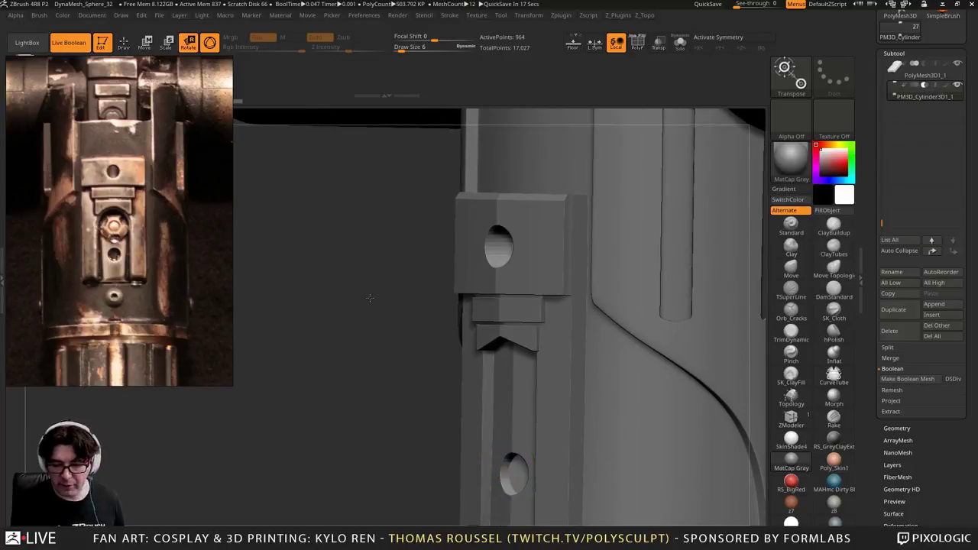
left_click_drag(370, 298, 345, 258, "shift")
right_click_drag(343, 257, 381, 315)
Make the bolted plate active, duplicate it as a new subtool, and isolate the copy with Solo
left_click(469, 280, "alt")
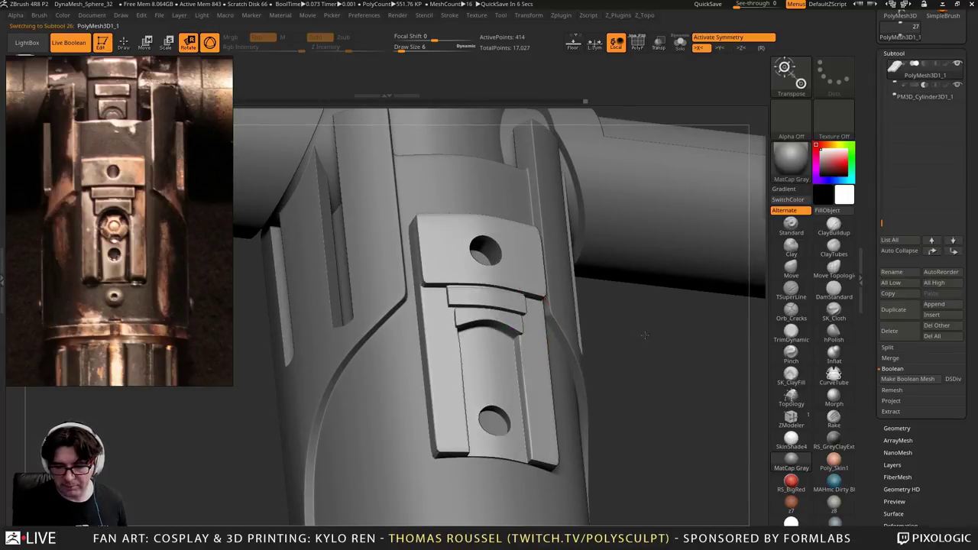
right_click_drag(468, 279, 489, 387, "ctrl")
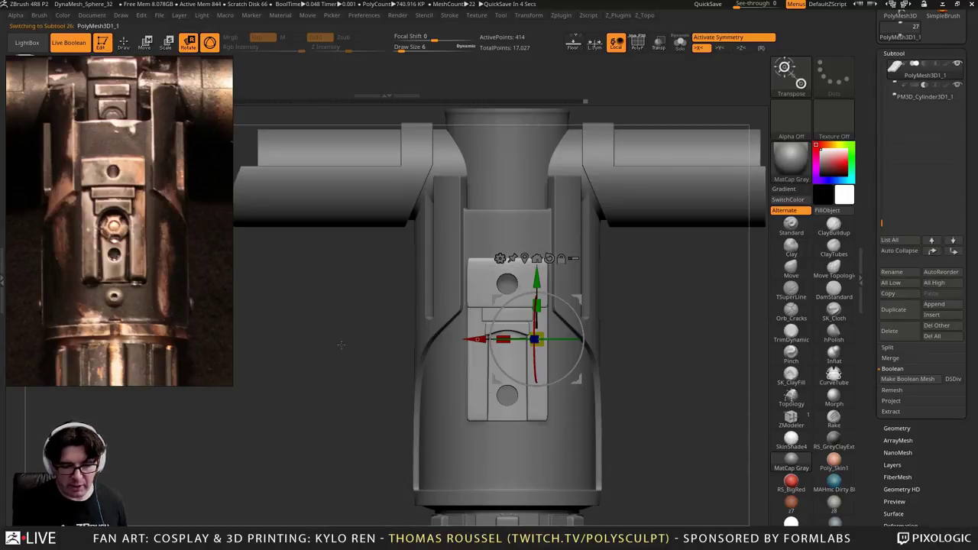
right_click_drag(393, 407, 390, 427, "ctrl")
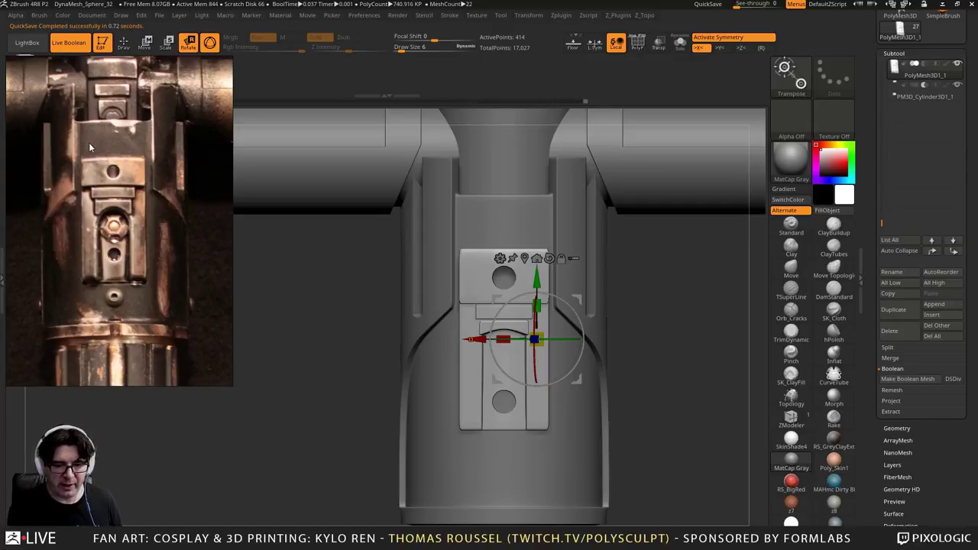
right_click_drag(406, 340, 480, 337)
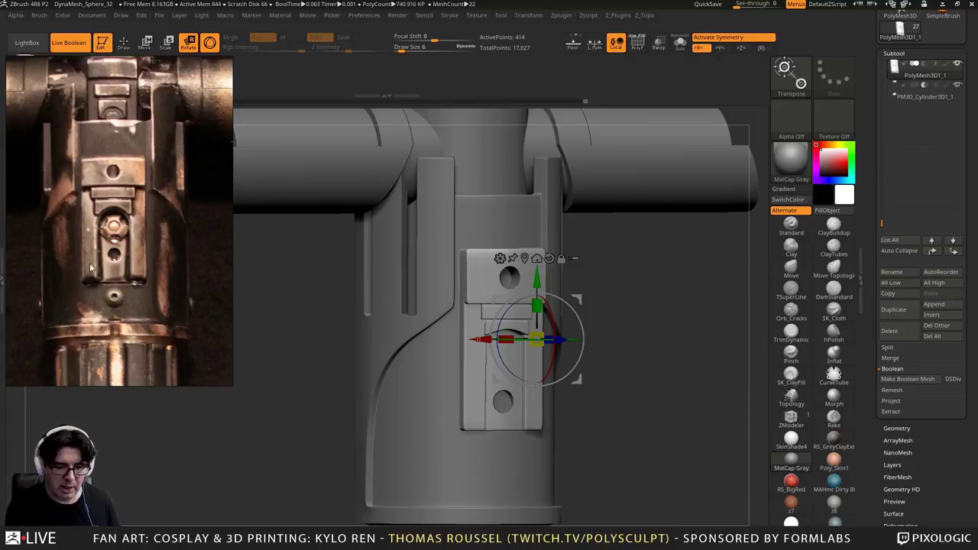
mouse_move(661, 367)
left_mouse_down("shift")
mouse_move(663, 339)
mouse_move(673, 345)
mouse_move(655, 291)
mouse_move(661, 310)
mouse_move(707, 312)
mouse_move(691, 402)
mouse_move(696, 372)
mouse_move(650, 359)
left_mouse_up("shift")
right_click_drag(517, 350, 511, 393, "ctrl")
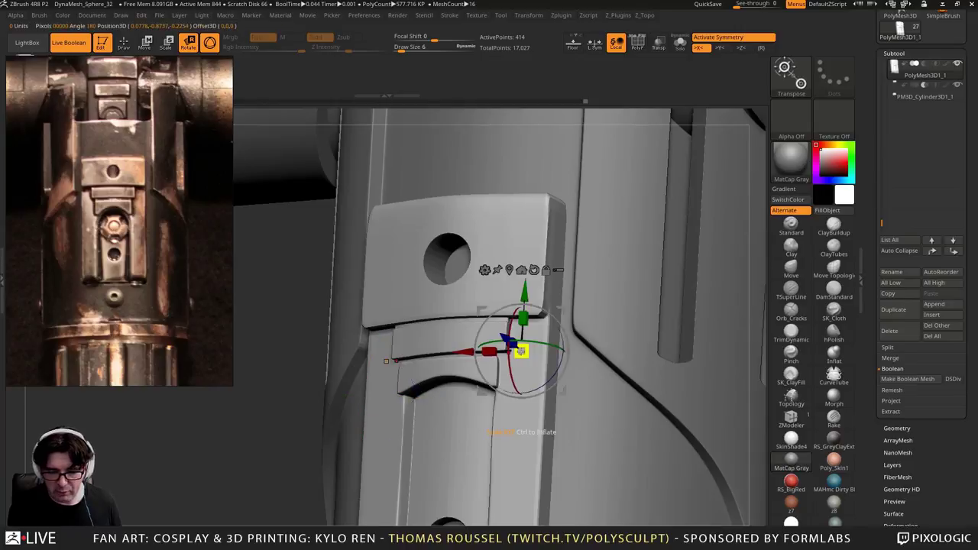
right_click_drag(286, 258, 286, 240, "ctrl")
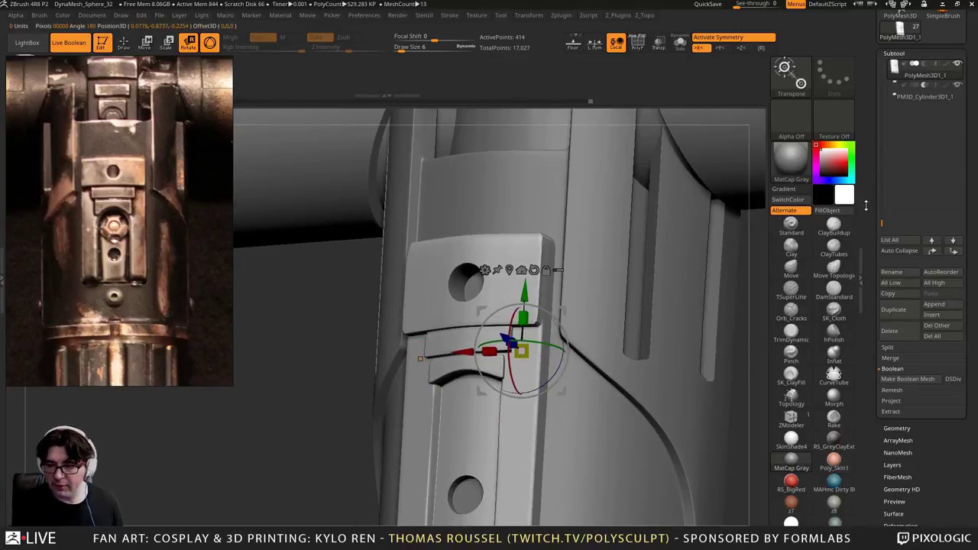
mouse_move(896, 75)
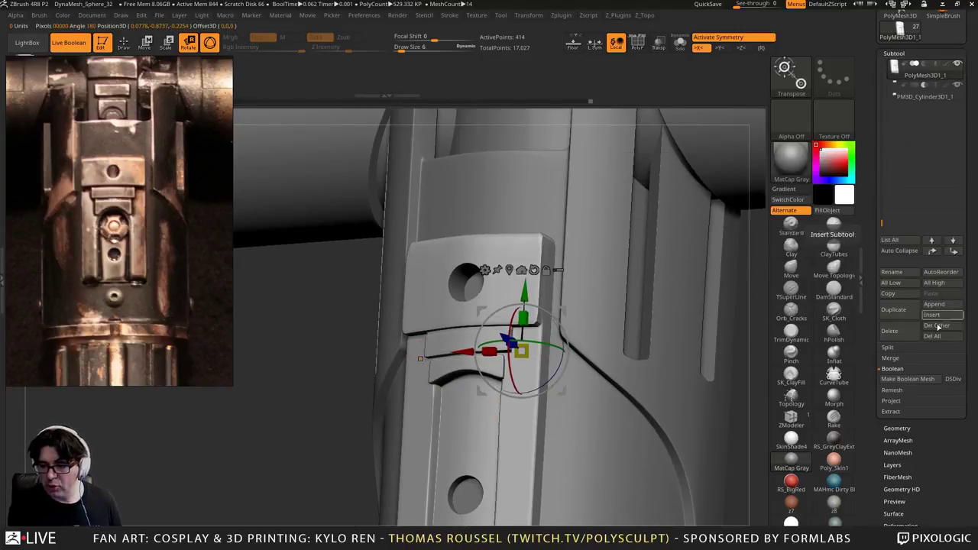
left_click(893, 310)
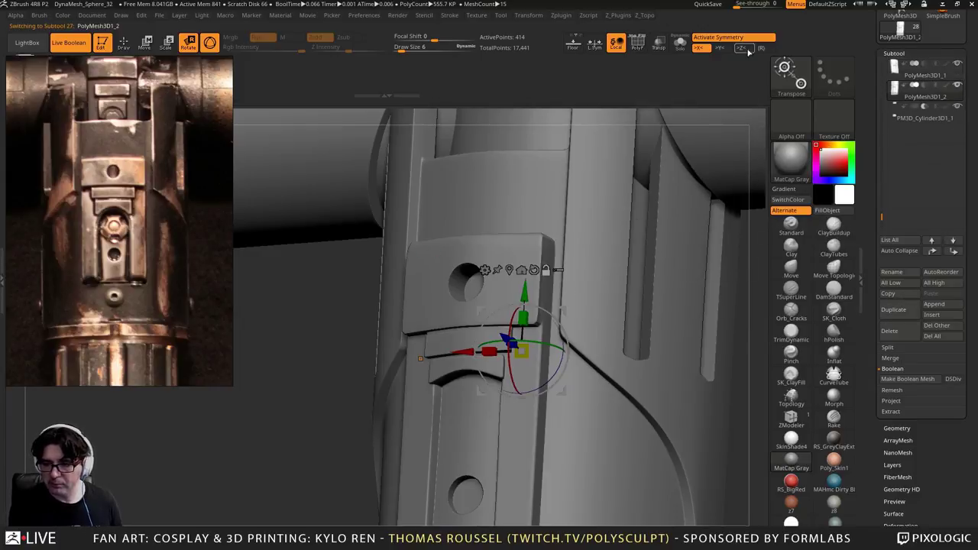
left_click(679, 43)
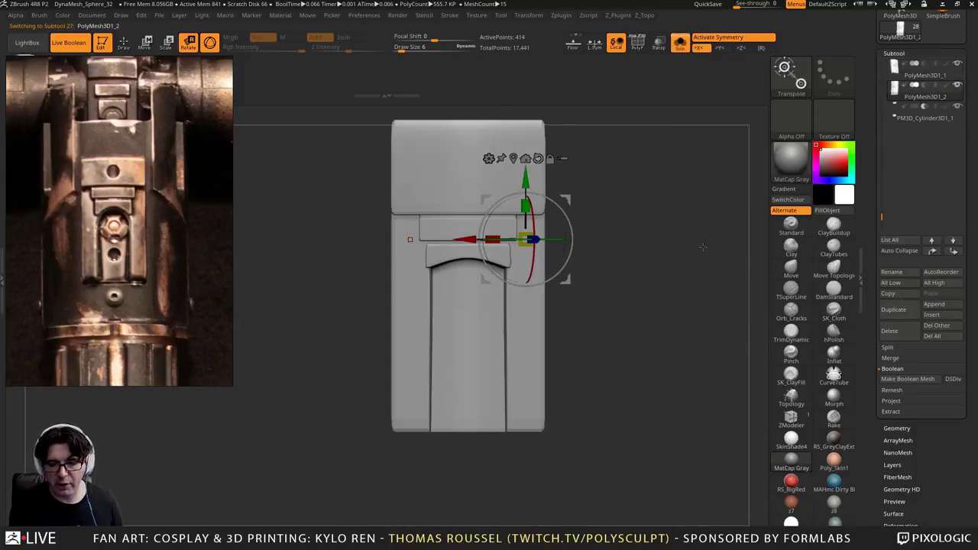
Apply the plate copy's dynamic subdivision to the mesh and divide it up to subdivision level 6
left_click(897, 428)
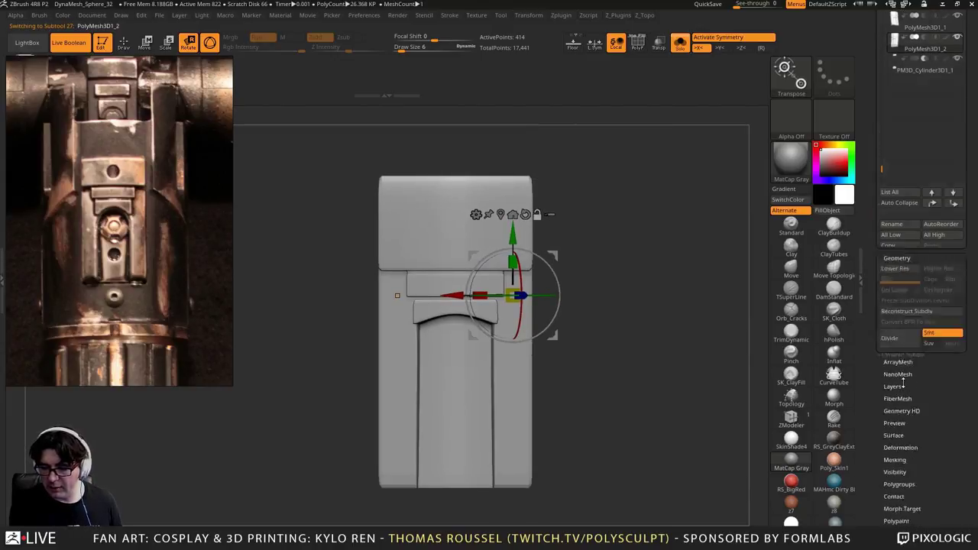
left_click_drag(950, 410, 950, 516)
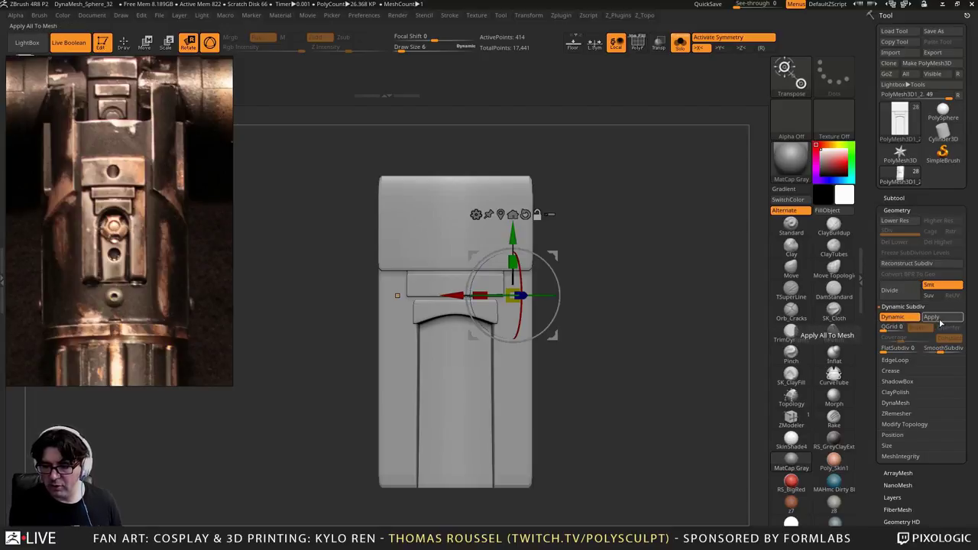
left_click(940, 321)
left_click(897, 292)
left_click(896, 293)
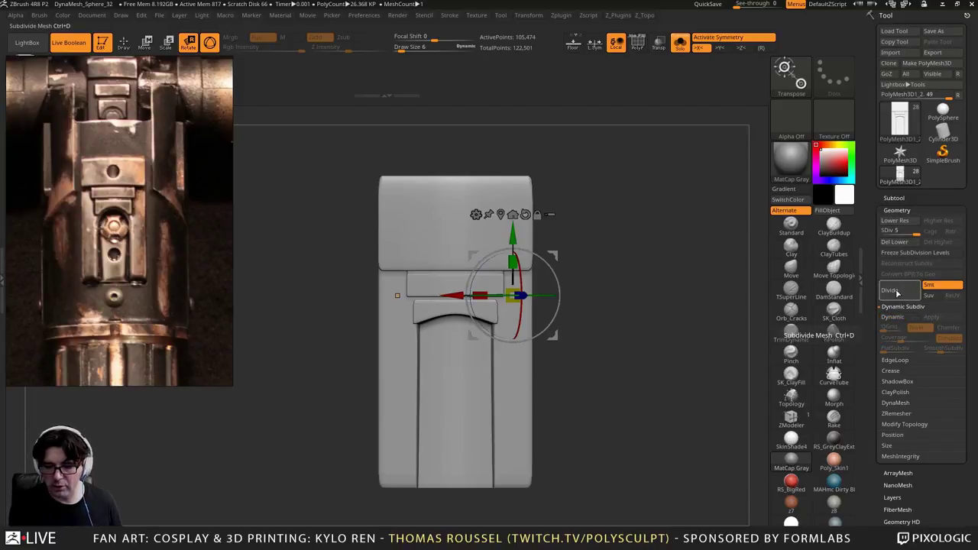
Switch to the Move brush for sculpting the subdivided plate copy around its stepped details
left_click_drag(697, 329, 654, 310)
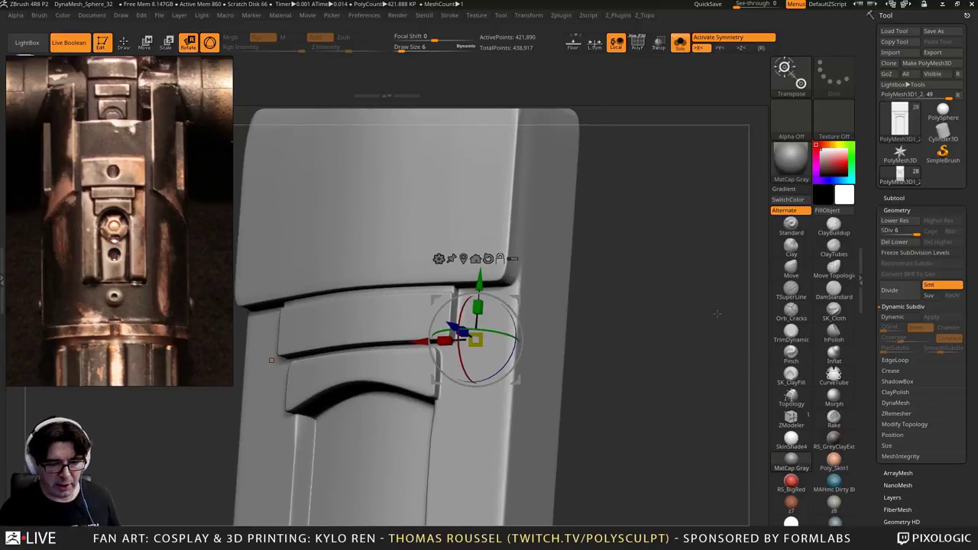
left_click(791, 269)
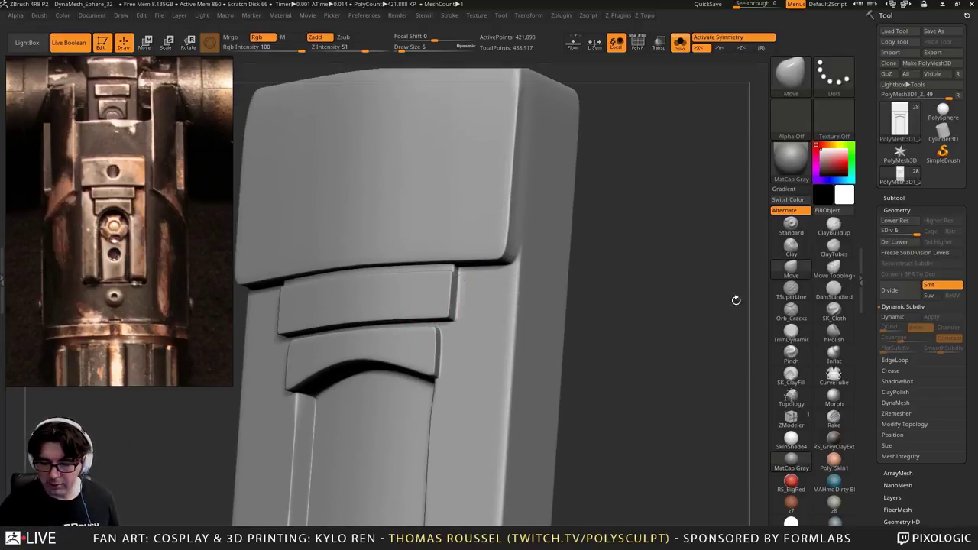
Face the panel from the front, lower its mesh to subdivision level 4 and show the polyframe
mouse_move(736, 299)
left_mouse_down()
mouse_move(647, 280)
mouse_move(642, 311)
mouse_move(655, 312)
mouse_move(646, 313)
left_mouse_up()
key("s")
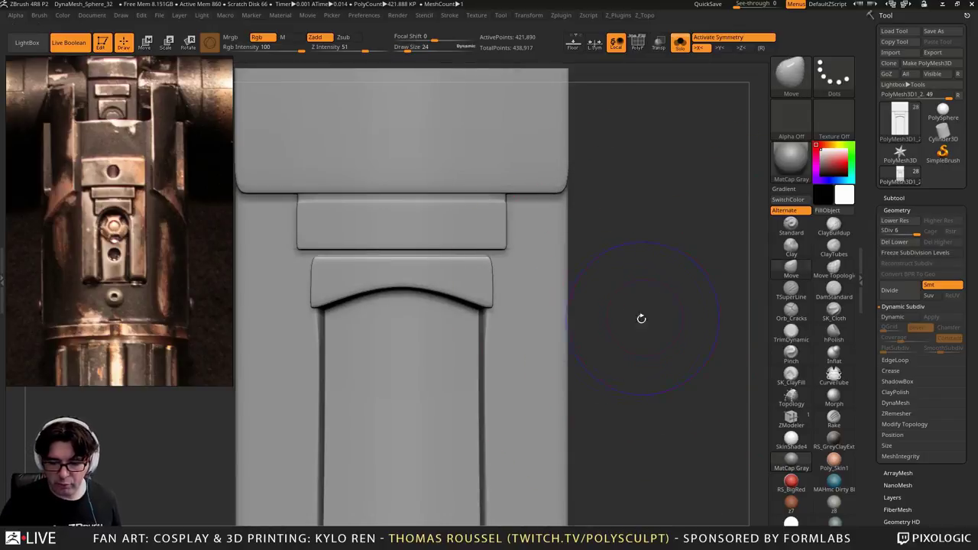
key("shift+d")
key("shift+d")
key("shift+f")
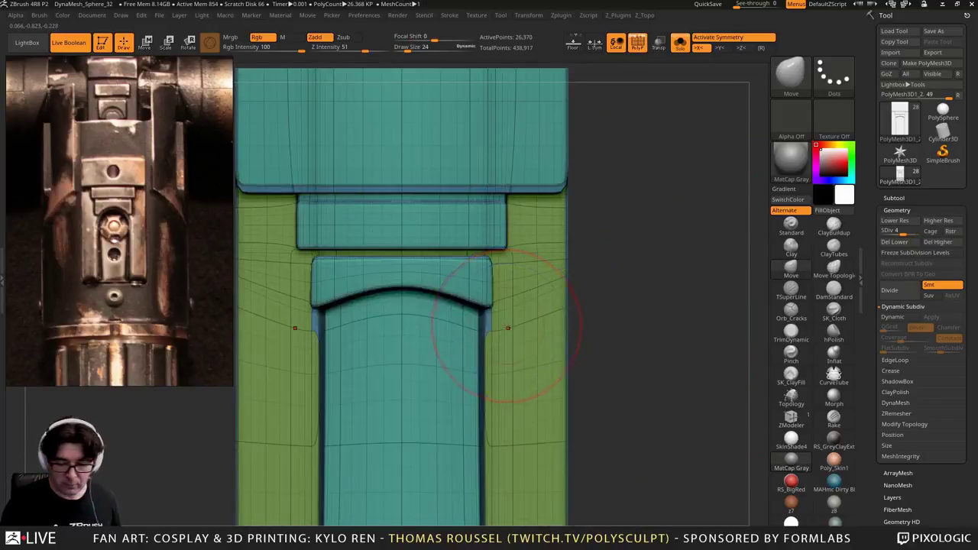
Reshape the arched cutout's lower ends and crown with the Move brush at draw size 17, undoing the unwanted strokes
key("s")
mouse_move(501, 319)
left_mouse_down("shift")
mouse_move(490, 308)
mouse_move(490, 317)
mouse_move(491, 289)
mouse_move(486, 336)
left_mouse_up("shift")
left_click(793, 266)
key("ctrl+z")
key("s")
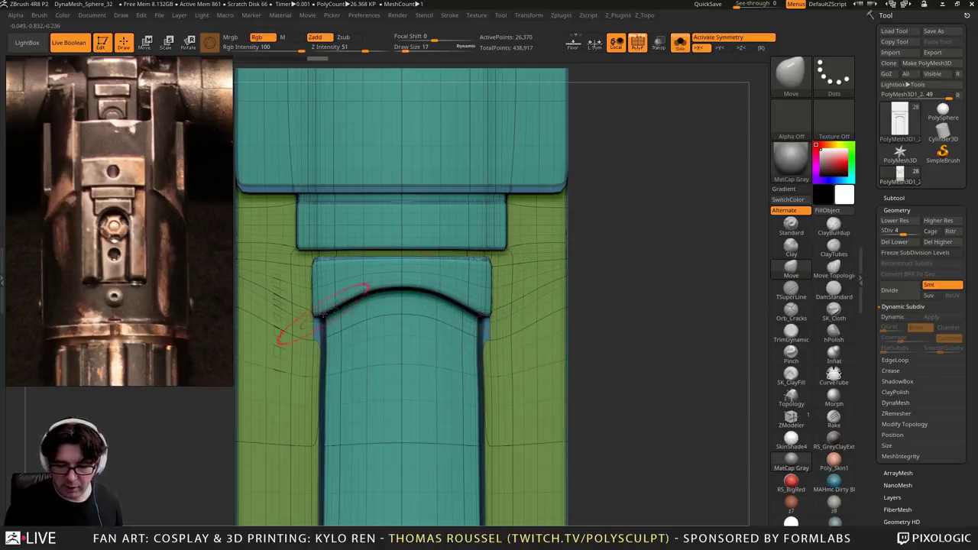
left_click_drag(323, 315, 321, 321)
left_click_drag(386, 290, 402, 286)
left_click_drag(397, 288, 374, 290)
left_click_drag(365, 296, 348, 296)
key("ctrl+z")
key("ctrl+z")
key("ctrl+z")
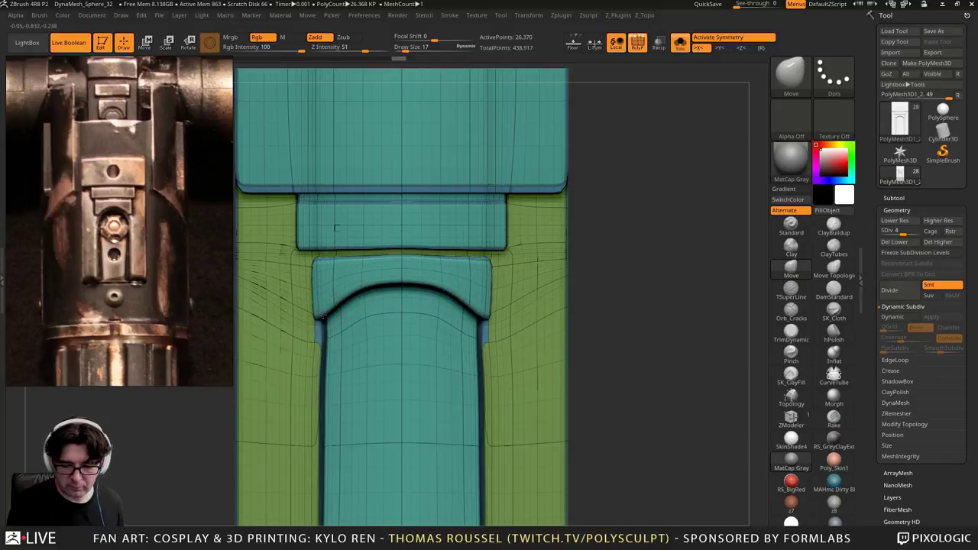
Refine the arch's curve and the upper ends of the side grooves with further Move brush strokes
left_click_drag(321, 352, 324, 346)
left_click_drag(324, 298, 325, 303)
right_click_drag(454, 385, 434, 307)
left_click_drag(402, 269, 402, 262)
left_click_drag(469, 273, 481, 306)
right_click_drag(500, 325, 493, 330)
left_click_drag(498, 345, 493, 346)
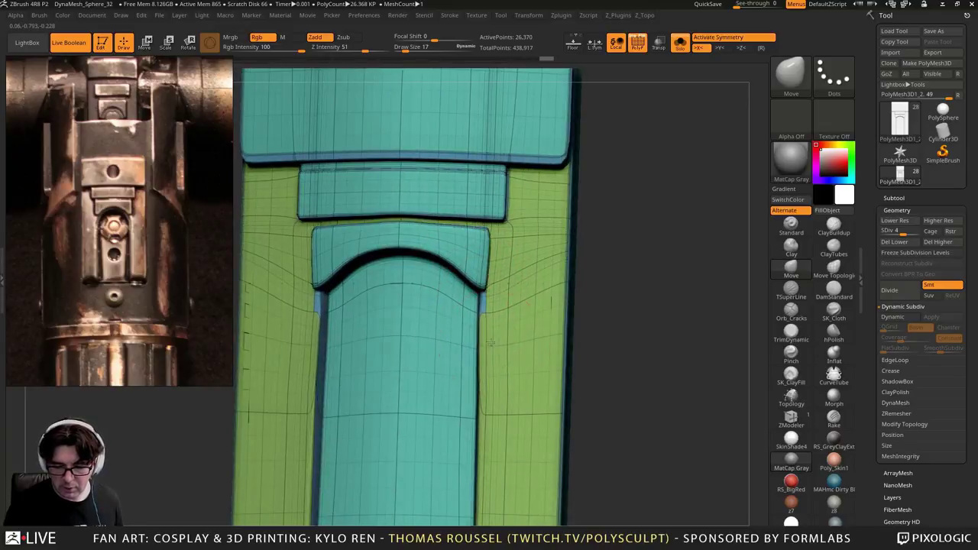
Reduce the draw size to 3, return the mesh to subdivision level 6 and hide the polyframe
mouse_move(506, 356)
right_mouse_down("shift")
mouse_move(563, 447)
mouse_move(592, 294)
right_mouse_up("shift")
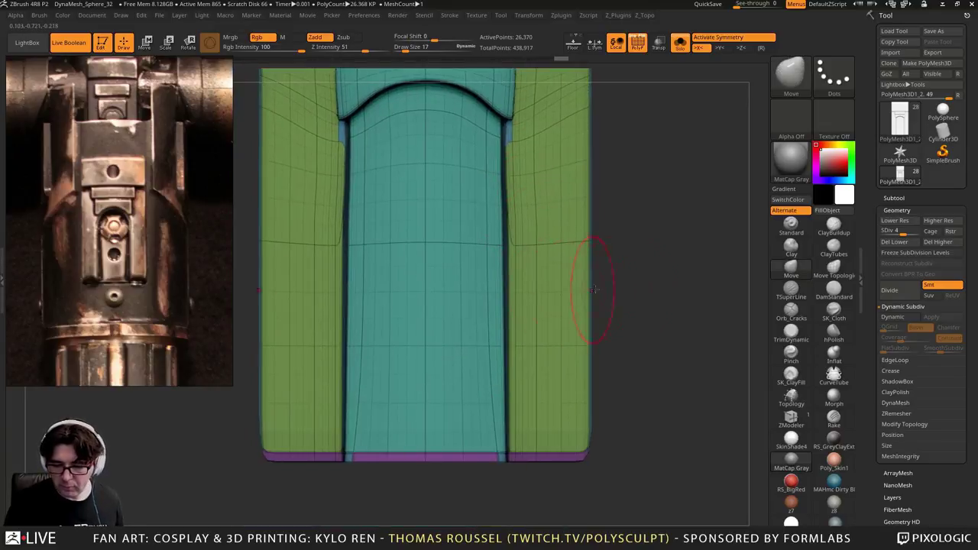
key("s")
left_click_drag(649, 292, 644, 292)
type("3")
key("Return")
right_click_drag(642, 297, 640, 316)
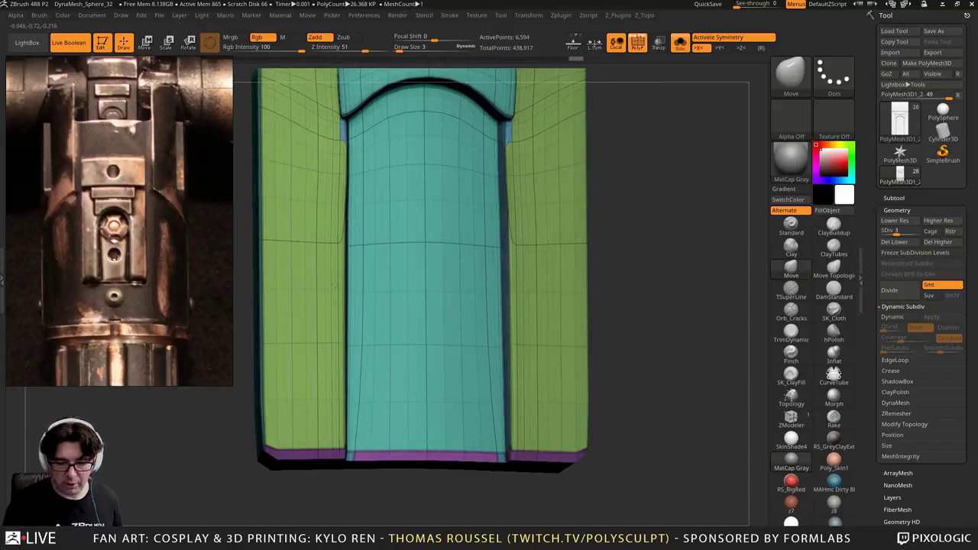
key("d")
key("d")
key("d")
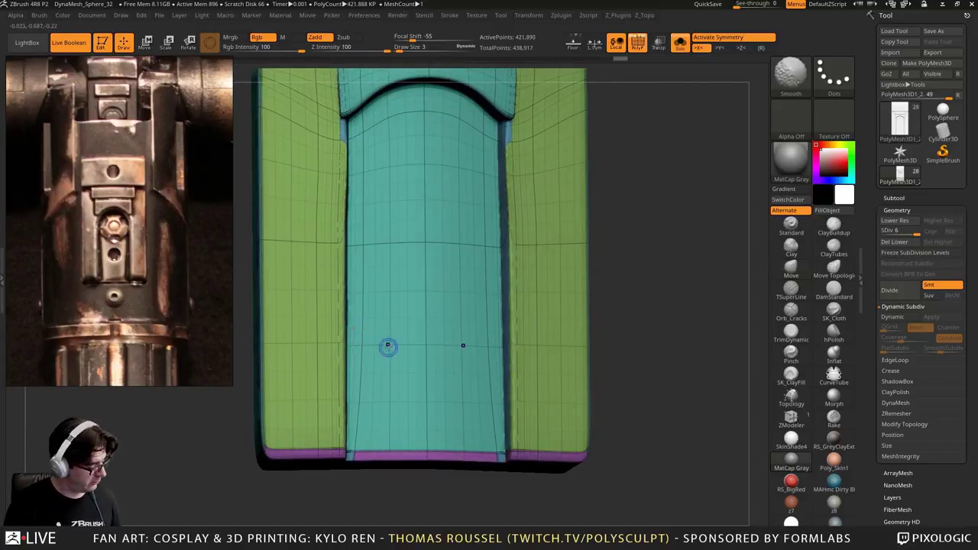
key("shift+f")
right_click_drag(489, 328, 547, 370)
Carve along the long side edges of the central strip below the arch with the DamStandard brush at draw size 4
left_click(833, 309)
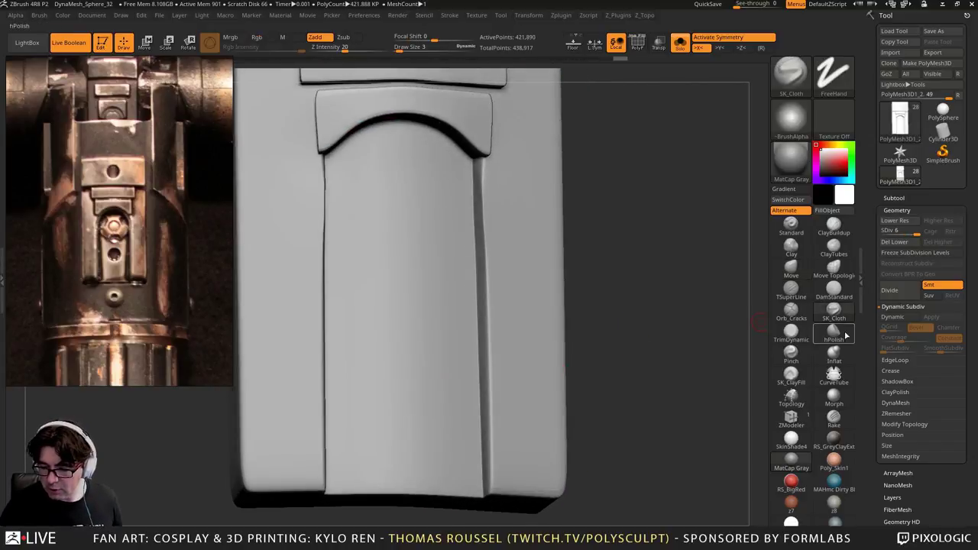
left_click(833, 294)
right_click_drag(594, 235, 563, 216)
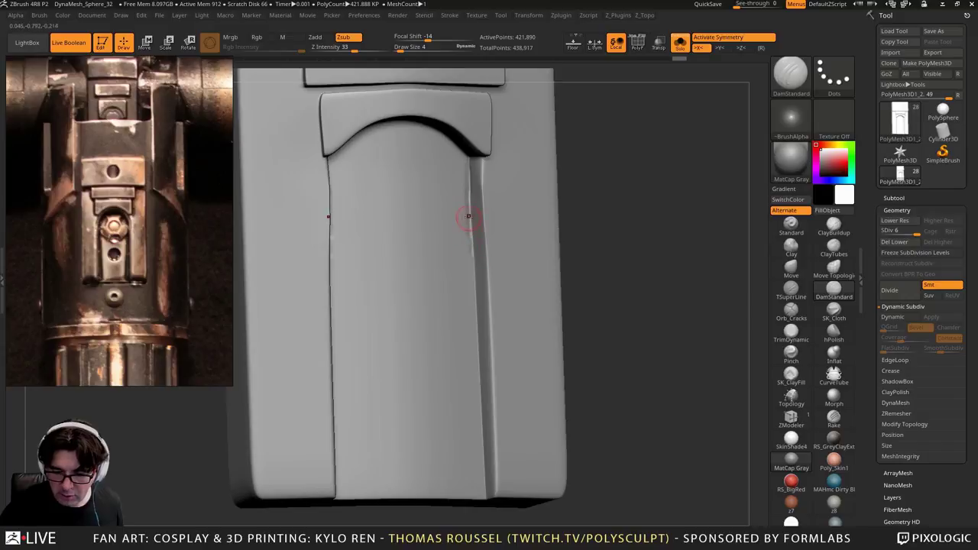
left_click_drag(468, 216, 473, 314)
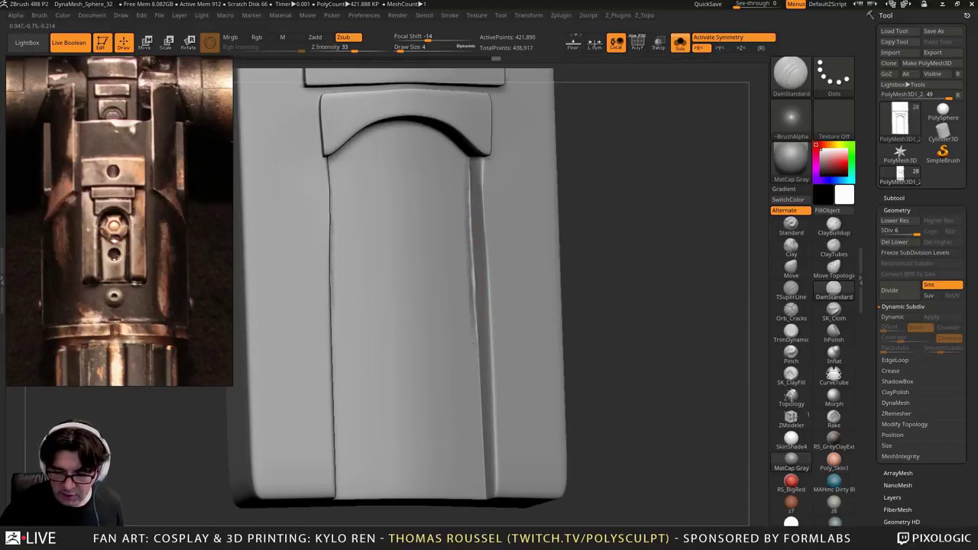
left_click_drag(473, 365, 477, 428)
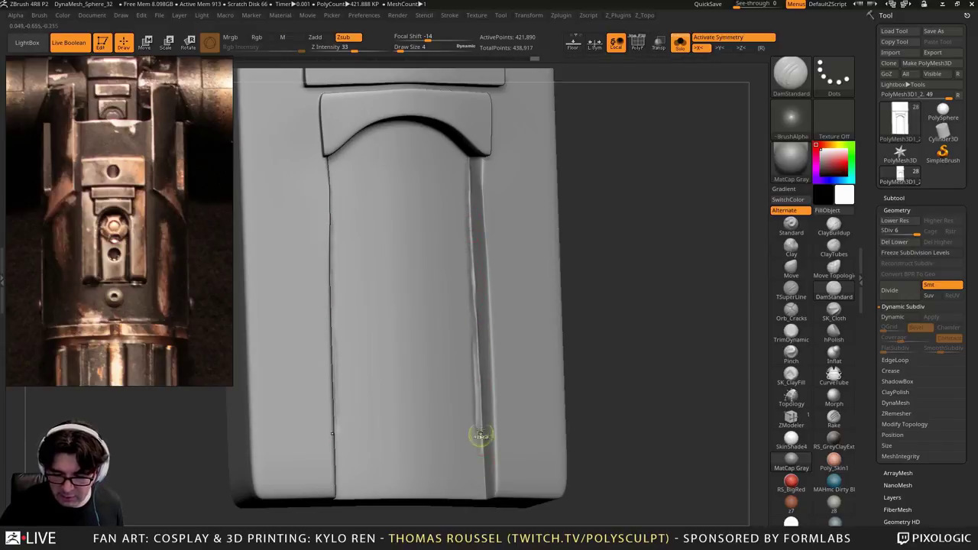
left_click_drag(480, 486, 479, 405)
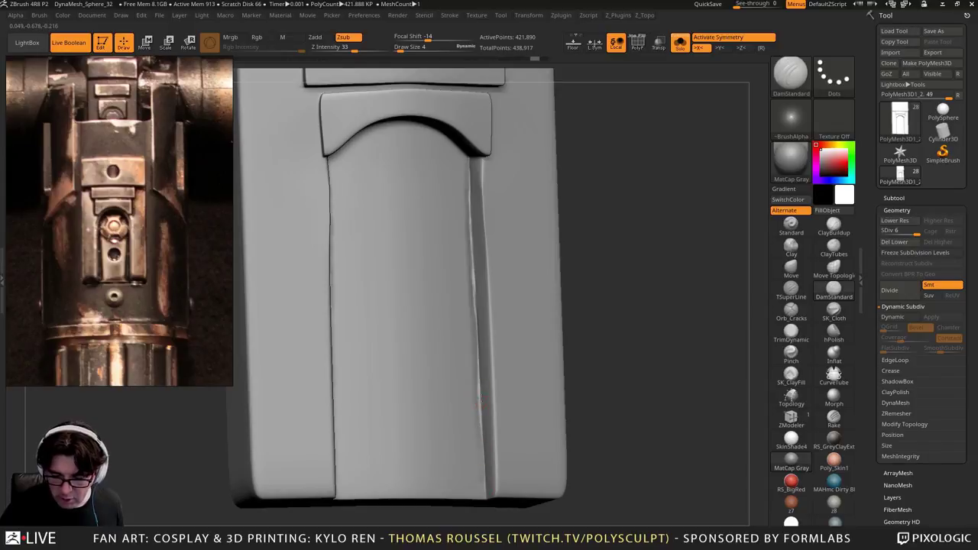
mouse_move(482, 480)
left_mouse_down()
mouse_move(484, 498)
mouse_move(479, 429)
left_mouse_up()
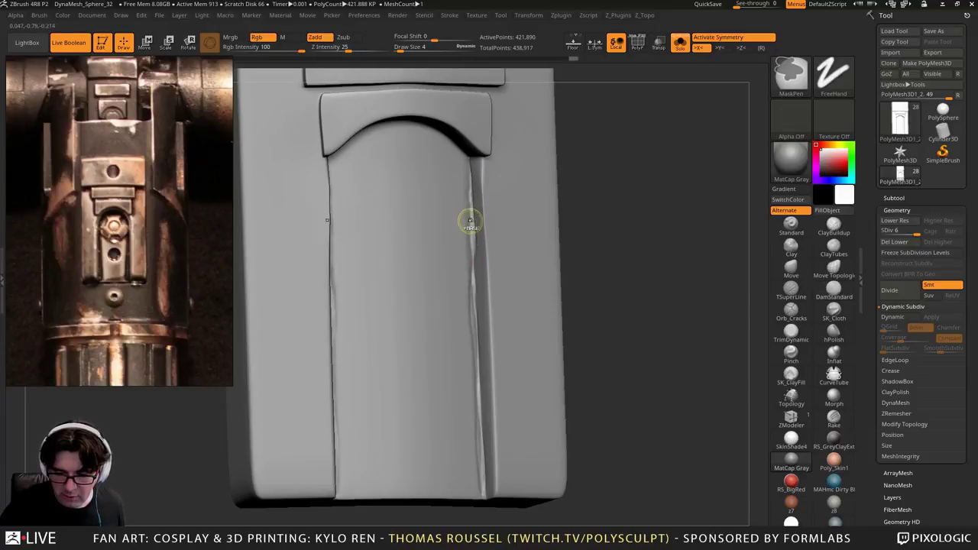
Smooth the upper part of the carved strip edge and check the mesh with the polyframe
left_click_drag(469, 221, 476, 216, "shift")
mouse_move(476, 216)
right_mouse_down()
mouse_move(467, 214)
mouse_move(480, 215)
right_mouse_up()
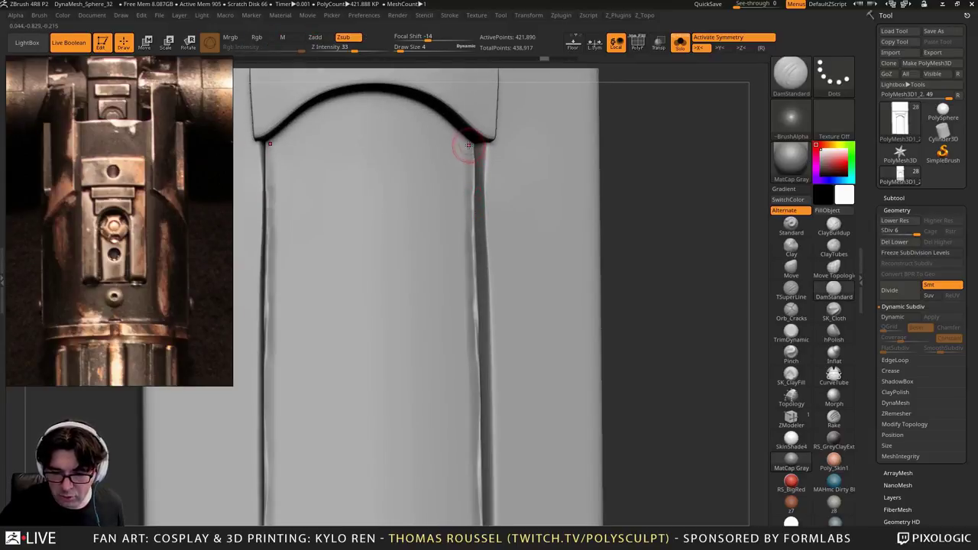
key("shift")
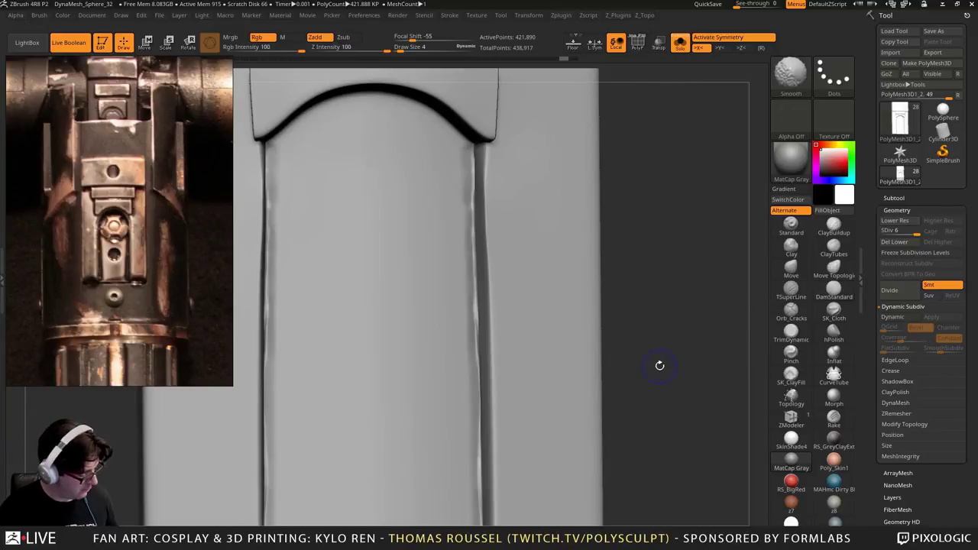
key("shift+f")
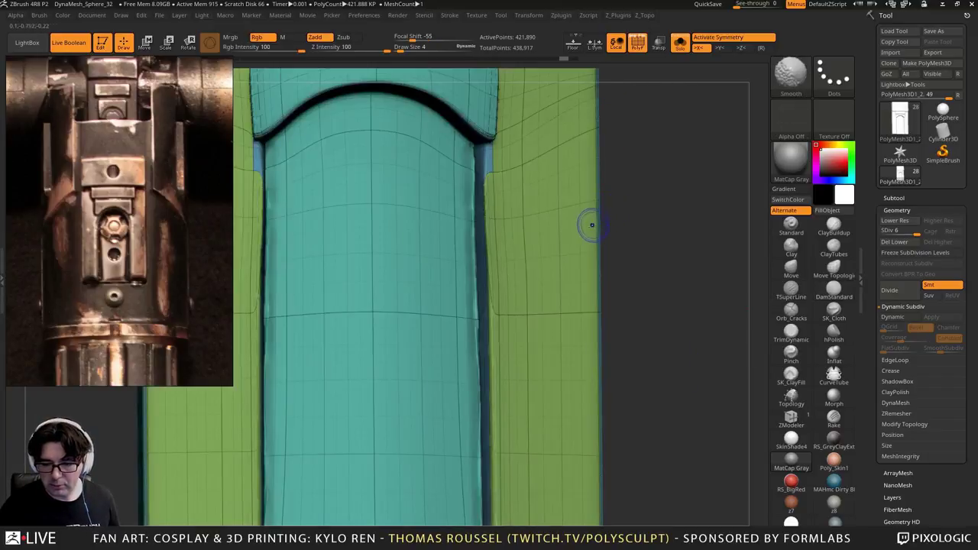
key("shift+f")
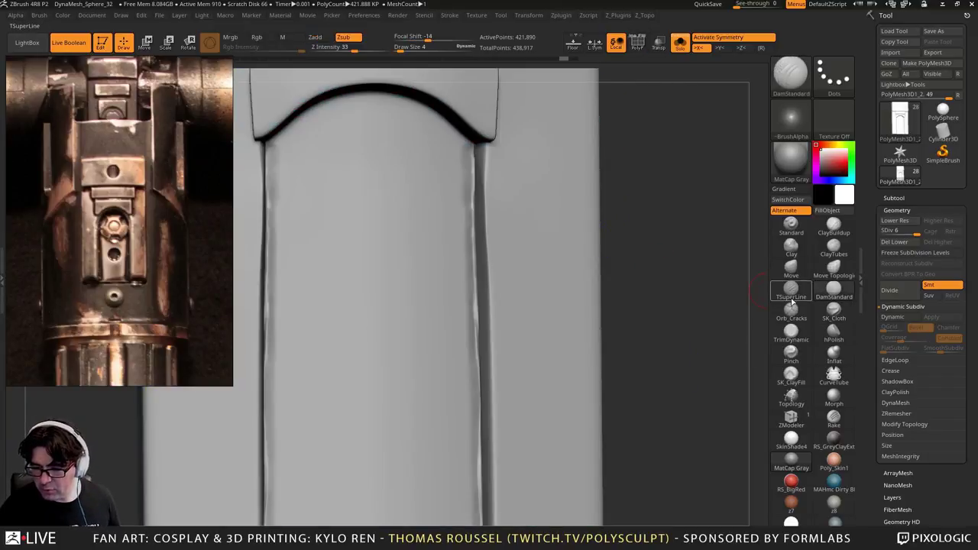
Sharpen the central strip's side edges from the arch down to the base with the Orb_Cracks brush at draw size 4
left_click(791, 310)
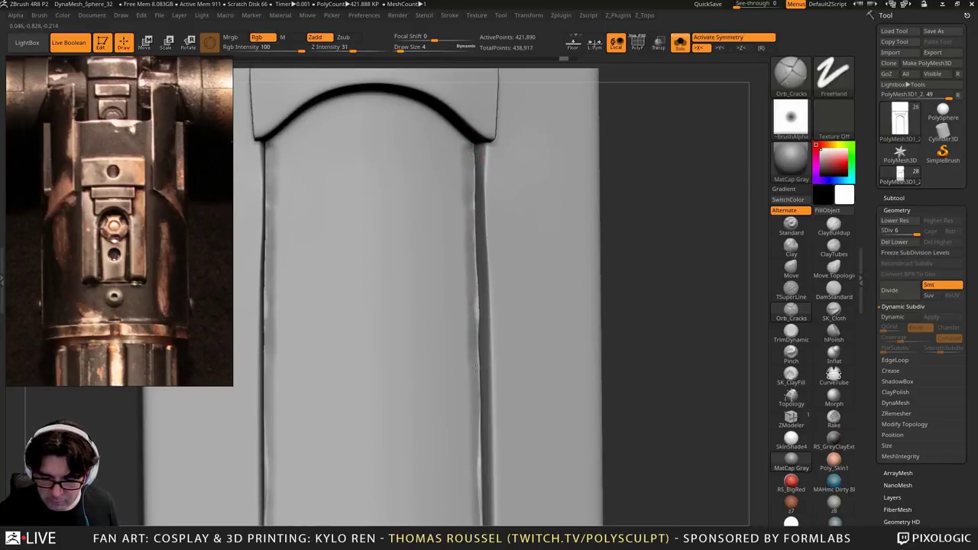
left_click_drag(480, 475, 481, 498)
right_click_drag(479, 420, 483, 283, "alt")
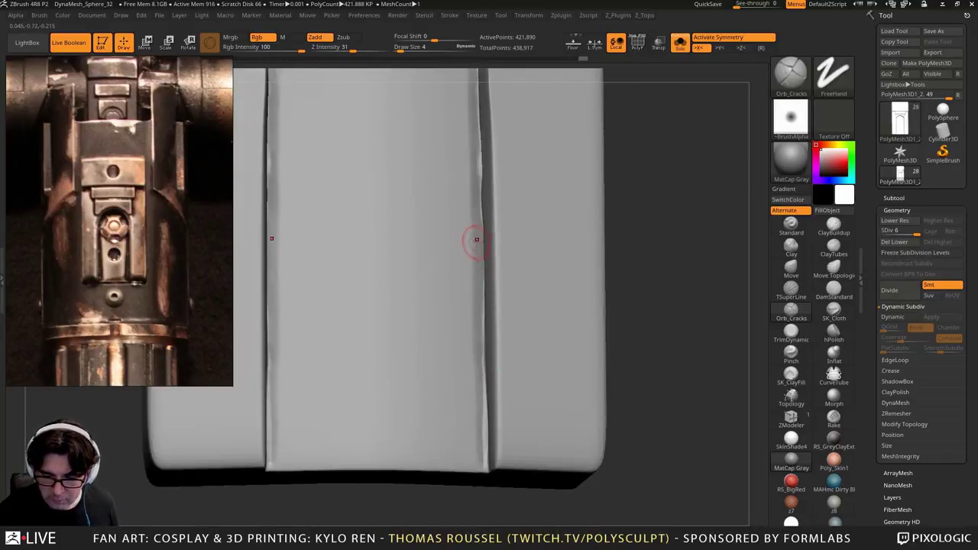
left_click_drag(481, 396, 483, 476)
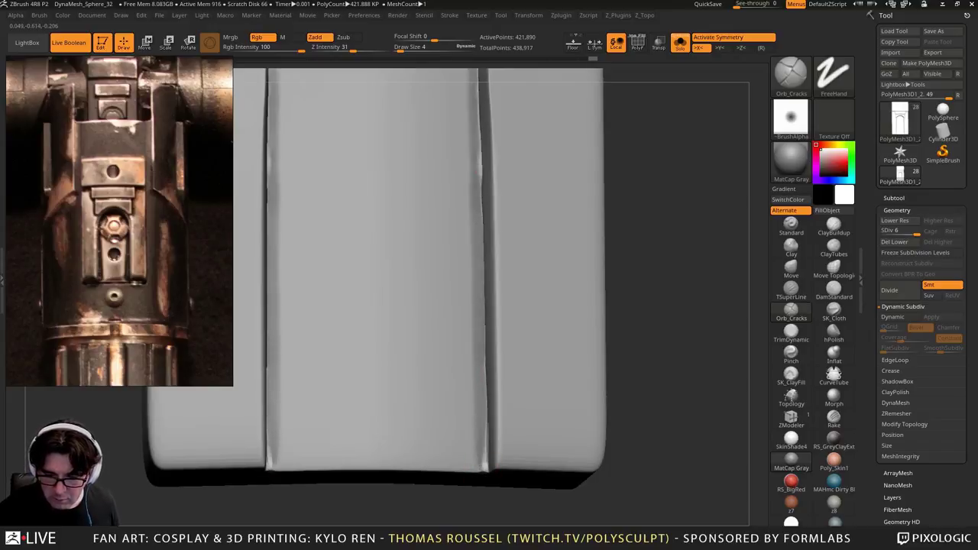
left_click_drag(472, 180, 476, 98)
right_click_drag(479, 95, 475, 226, "alt")
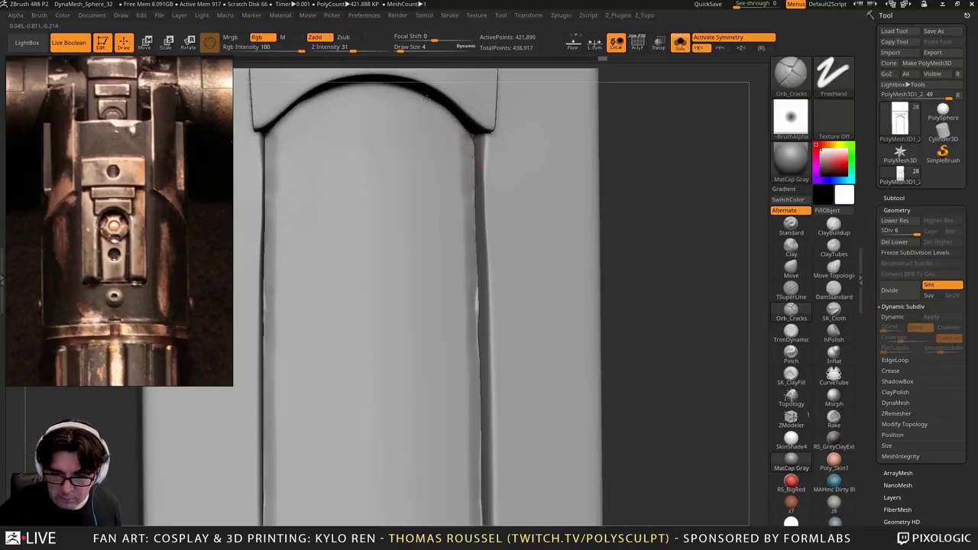
right_click_drag(382, 124, 378, 169, "alt")
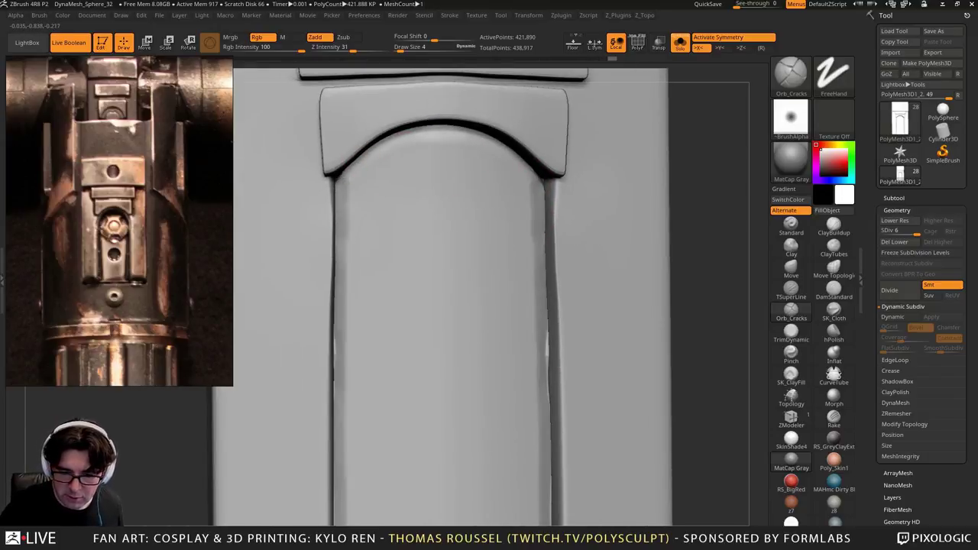
right_click_drag(443, 142, 431, 244, "alt")
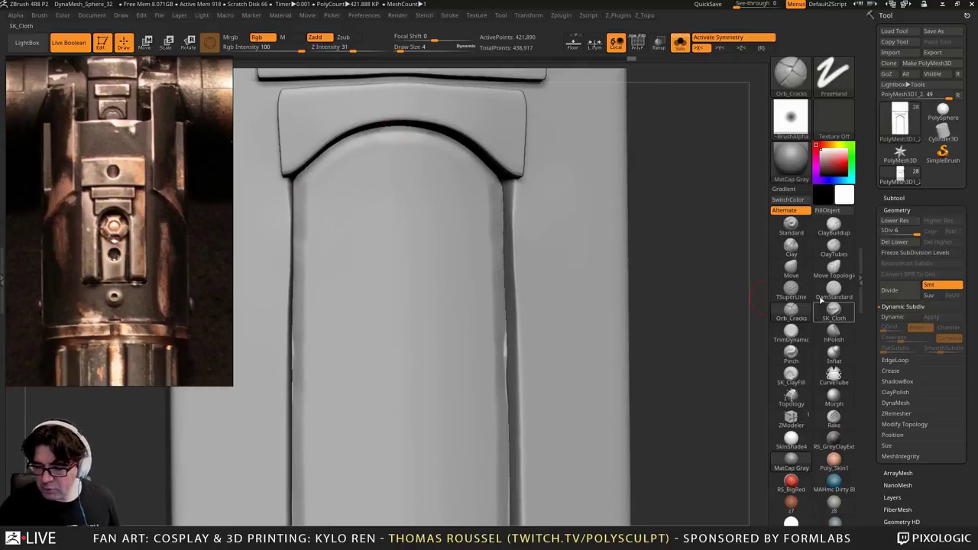
Flatten the central strip's side edges and bevel the grooves' outer edges with the TrimDynamic brush at draw size 4
left_click(792, 332)
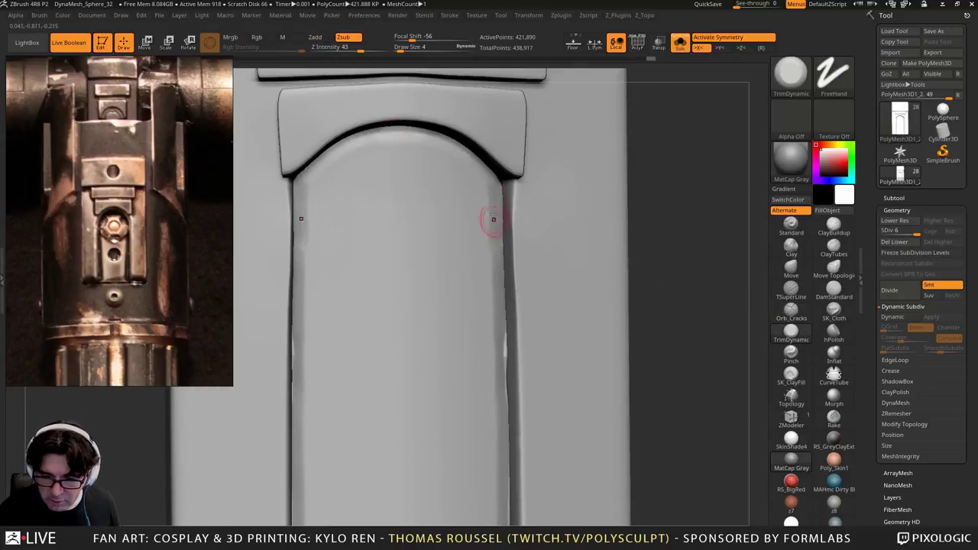
left_click_drag(495, 211, 507, 408)
mouse_move(508, 408)
right_mouse_down("alt")
mouse_move(517, 374)
mouse_move(561, 367)
right_mouse_up("alt")
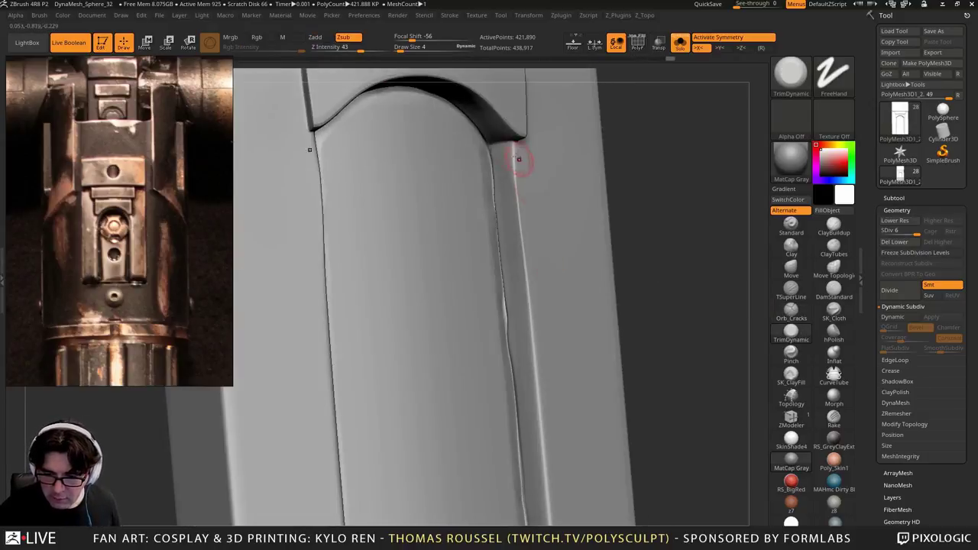
left_click_drag(517, 146, 544, 453)
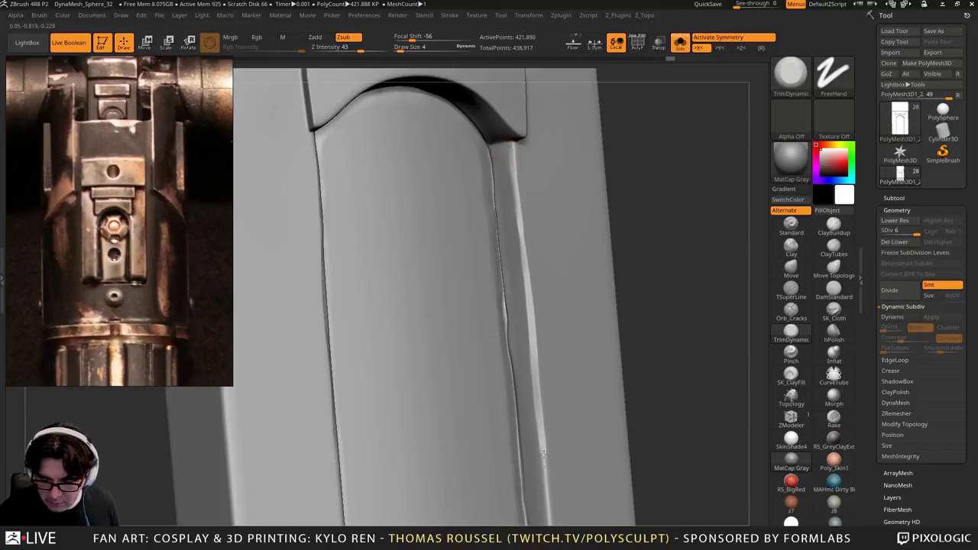
right_click_drag(545, 374, 542, 225, "alt")
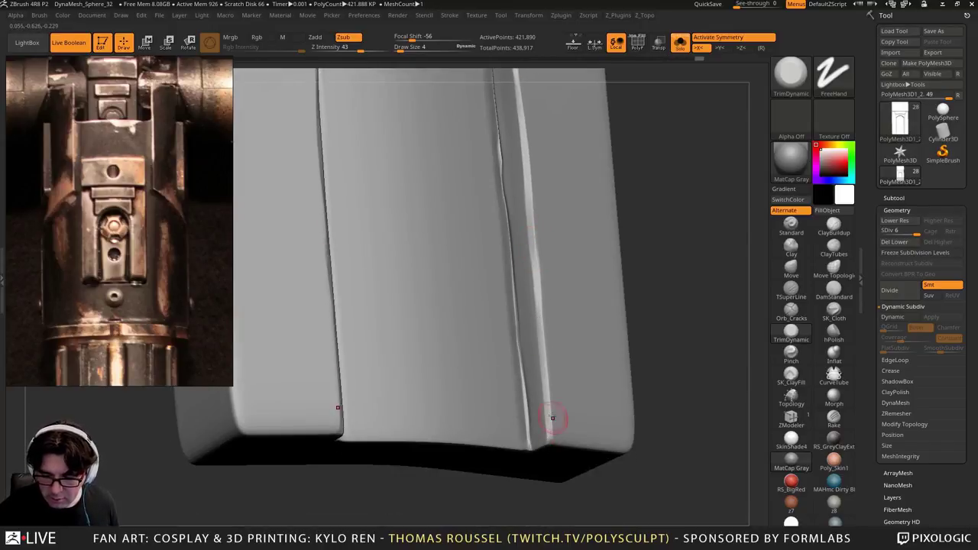
mouse_move(552, 418)
right_mouse_down()
mouse_move(603, 339)
mouse_move(658, 328)
right_mouse_up()
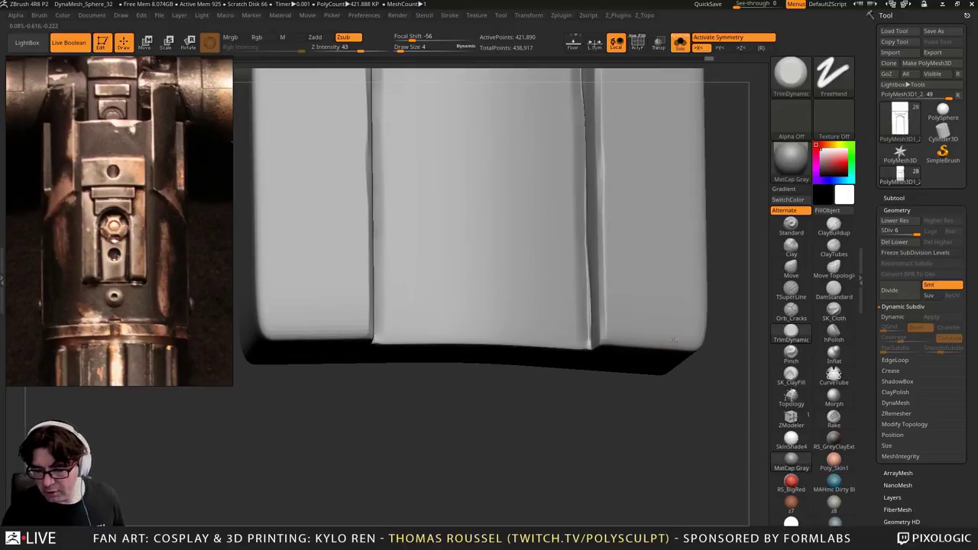
Bevel the bottom edges of the two side panels with the TrimDynamic brush at draw size 11
key("s")
left_click_drag(674, 344, 677, 343)
right_click_drag(677, 344, 664, 339)
mouse_move(611, 340)
left_mouse_down()
mouse_move(701, 349)
mouse_move(633, 337)
left_mouse_up()
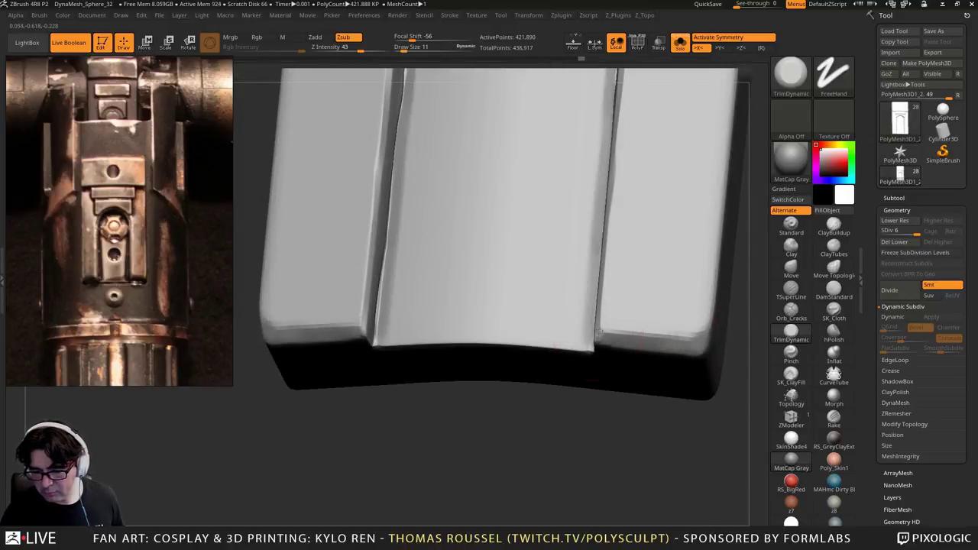
right_click_drag(630, 339, 657, 339)
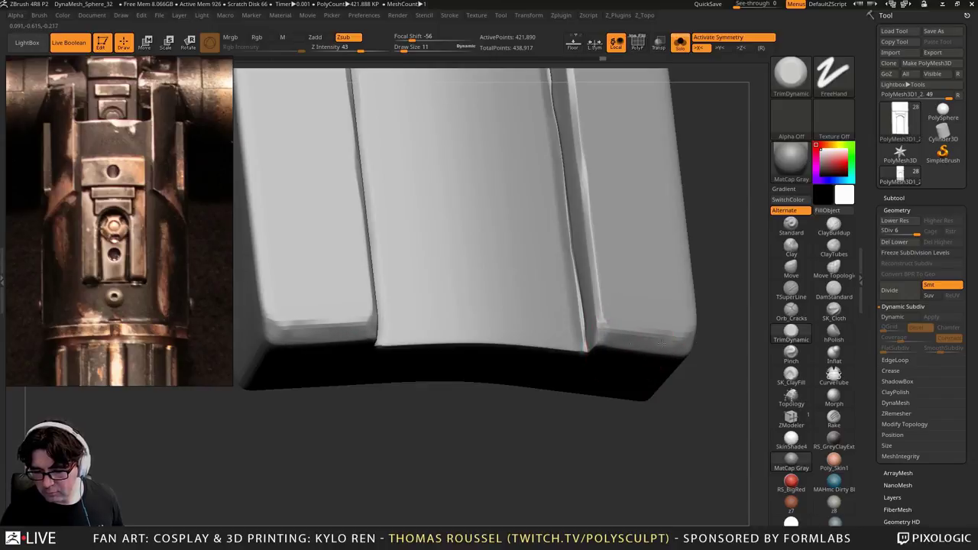
right_click_drag(699, 336, 644, 349)
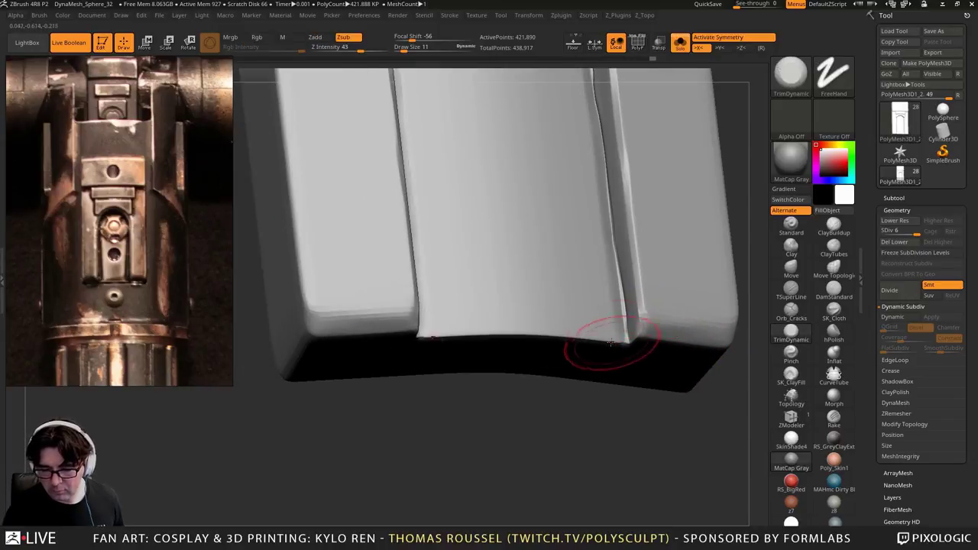
Bevel the lower edge of the rectangular plate above the arch with the TrimDynamic brush at draw size 5
right_click_drag(535, 336, 538, 417)
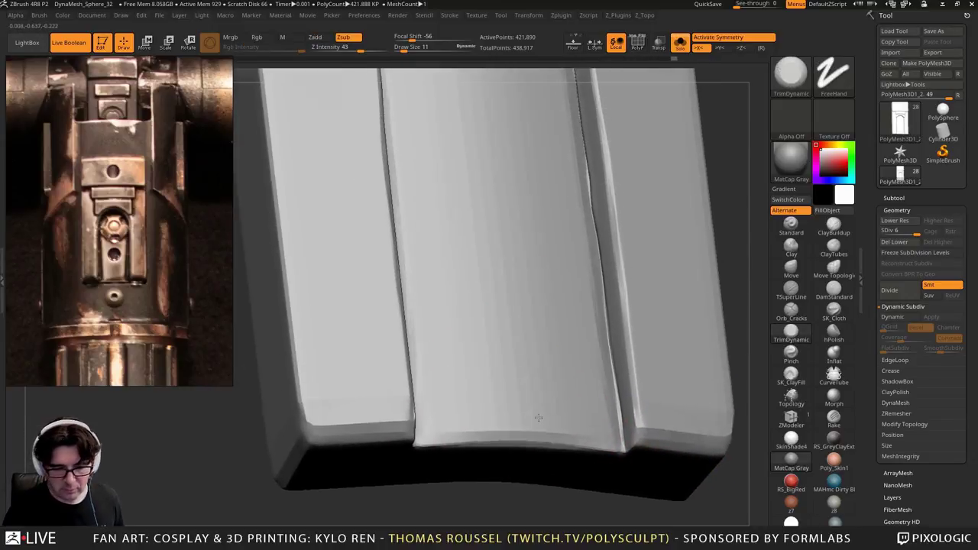
right_click_drag(528, 306, 529, 450, "alt")
right_click_drag(516, 233, 559, 402, "alt")
key("bracketleft")
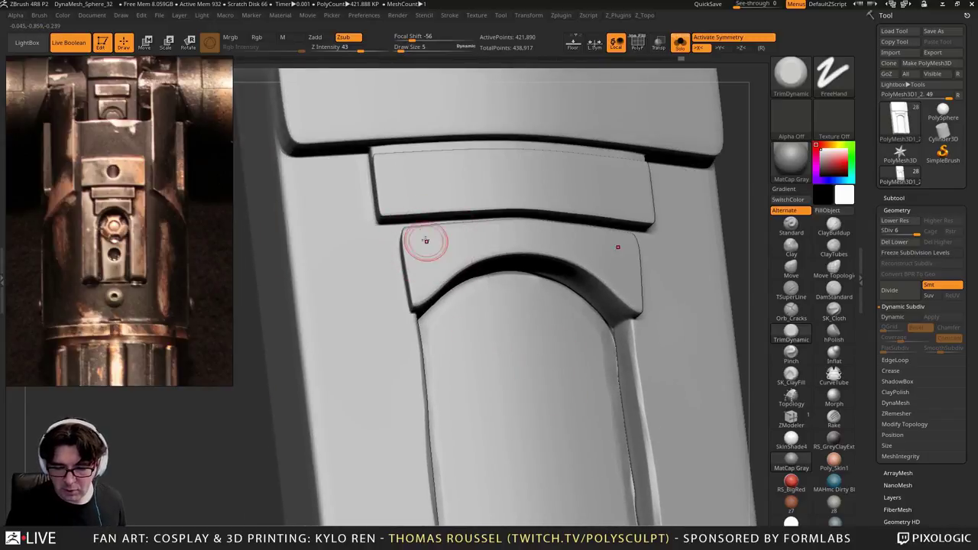
mouse_move(426, 240)
right_mouse_down()
mouse_move(399, 236)
mouse_move(382, 192)
right_mouse_up()
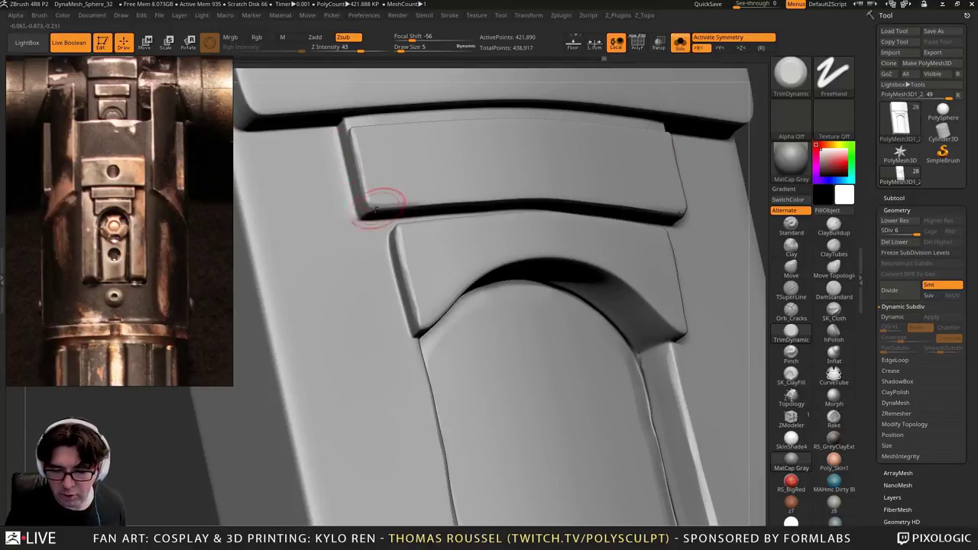
left_click_drag(473, 200, 637, 207)
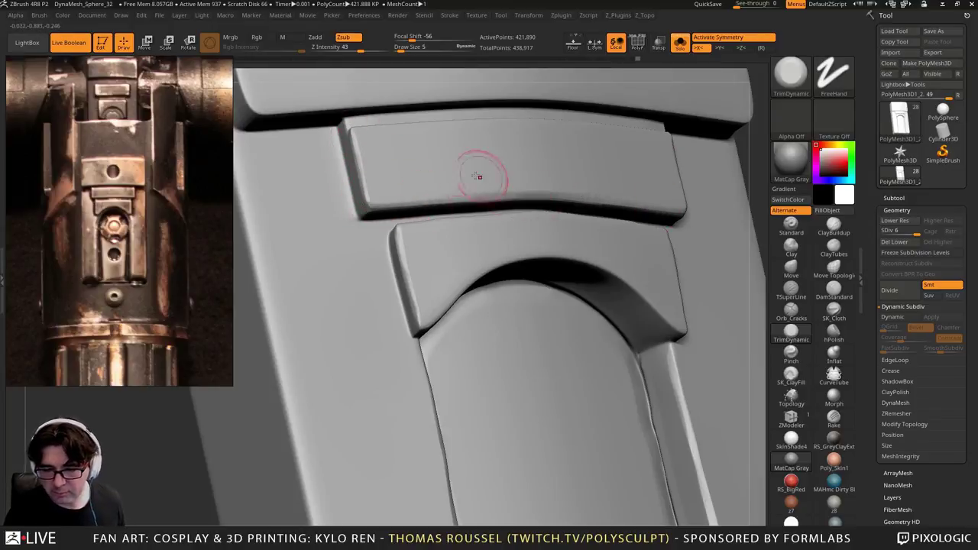
Bevel the large top block's lower edge and its vertical side edges with the TrimDynamic brush
right_click_drag(477, 177, 548, 241, "alt")
left_click_drag(581, 161, 351, 172)
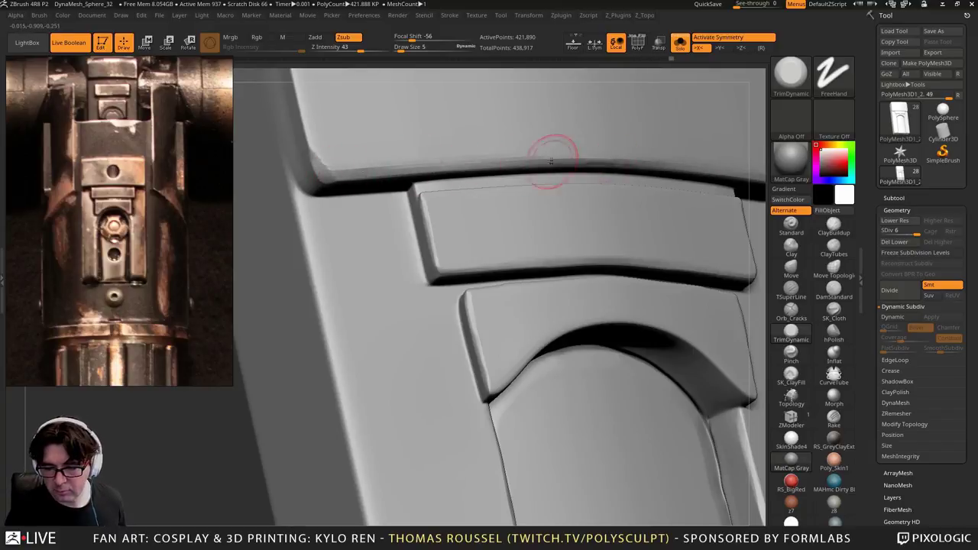
mouse_move(395, 165)
right_mouse_down()
mouse_move(373, 205)
mouse_move(380, 230)
right_mouse_up()
left_click_drag(323, 102, 344, 230)
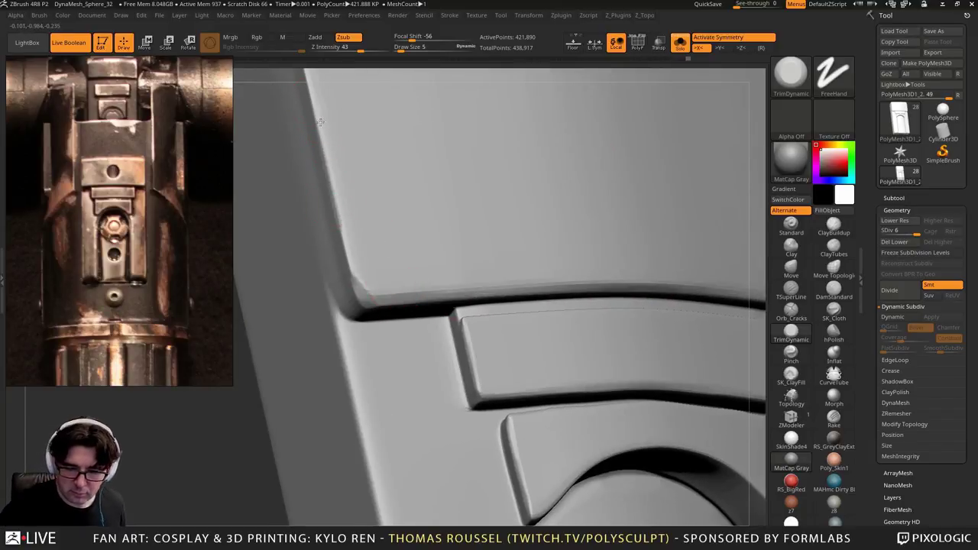
left_click_drag(325, 122, 353, 269)
mouse_move(360, 152)
right_mouse_down("alt")
mouse_move(408, 257)
mouse_move(395, 265)
right_mouse_up("alt")
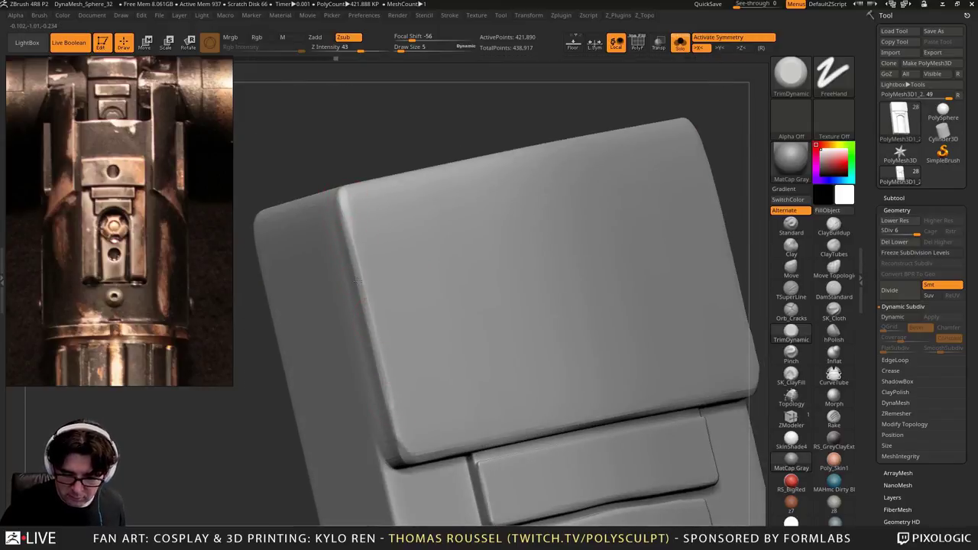
Flatten the long outer edges of the grooves beside the central strip, from below the arch toward the base
right_click_drag(406, 449, 428, 269, "ctrl")
right_click_drag(457, 413, 462, 254, "alt")
right_click_drag(462, 254, 468, 318, "ctrl")
mouse_move(467, 318)
right_mouse_down("alt")
mouse_move(500, 253)
mouse_move(466, 243)
right_mouse_up("alt")
right_click_drag(467, 243, 482, 306, "ctrl")
left_click_drag(464, 212, 462, 458)
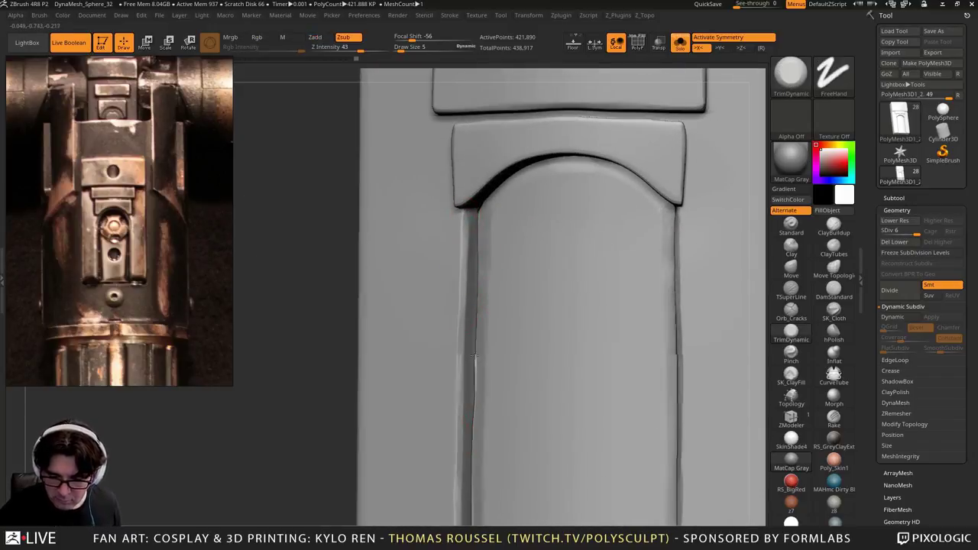
right_click_drag(459, 382, 474, 234, "alt")
left_click_drag(474, 234, 482, 366)
right_click_drag(486, 381, 500, 296, "alt")
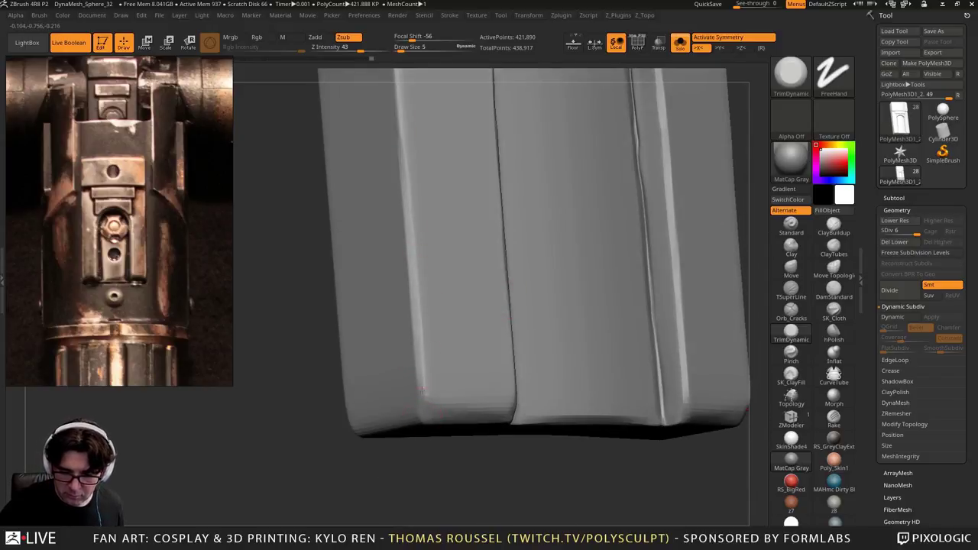
Bevel the central strip's bottom edge at a larger draw size and polish the side panels' outer edges with the hPolish brush
right_click_drag(450, 403, 571, 324)
mouse_move(483, 329)
right_mouse_down()
mouse_move(478, 345)
mouse_move(496, 367)
mouse_move(497, 401)
mouse_move(554, 374)
mouse_move(579, 411)
right_mouse_up()
key("s")
mouse_move(578, 407)
left_mouse_down()
mouse_move(599, 402)
mouse_move(538, 386)
left_mouse_up()
left_click(826, 341)
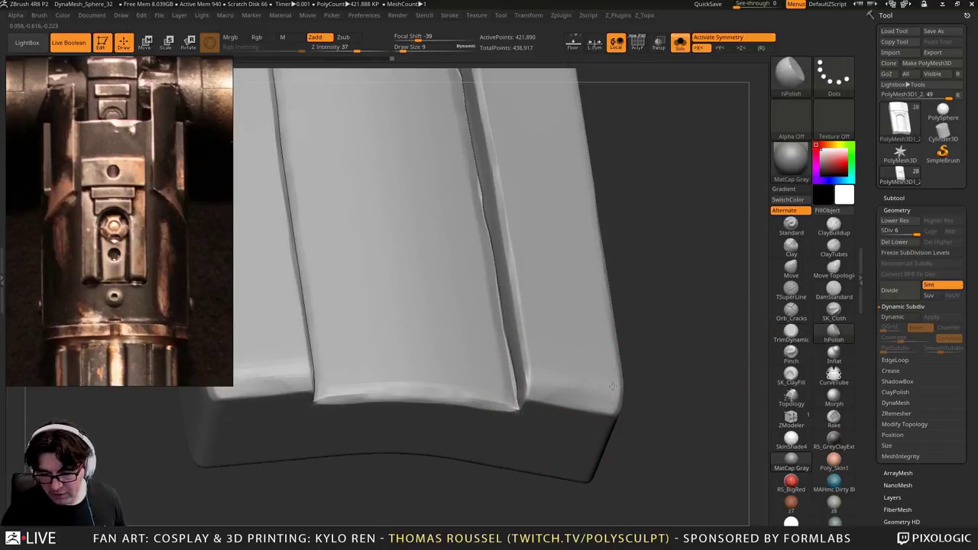
right_click_drag(580, 380, 572, 332)
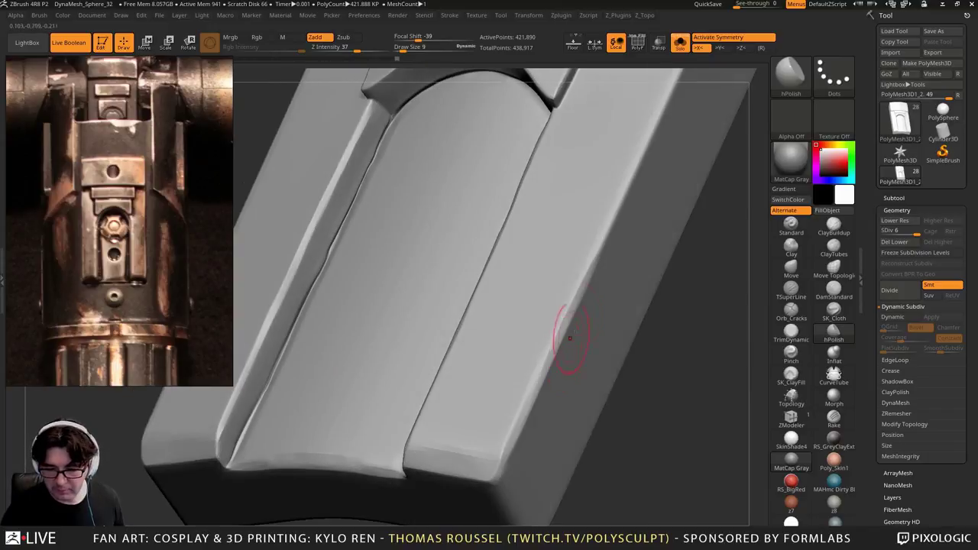
right_click_drag(527, 408, 530, 389)
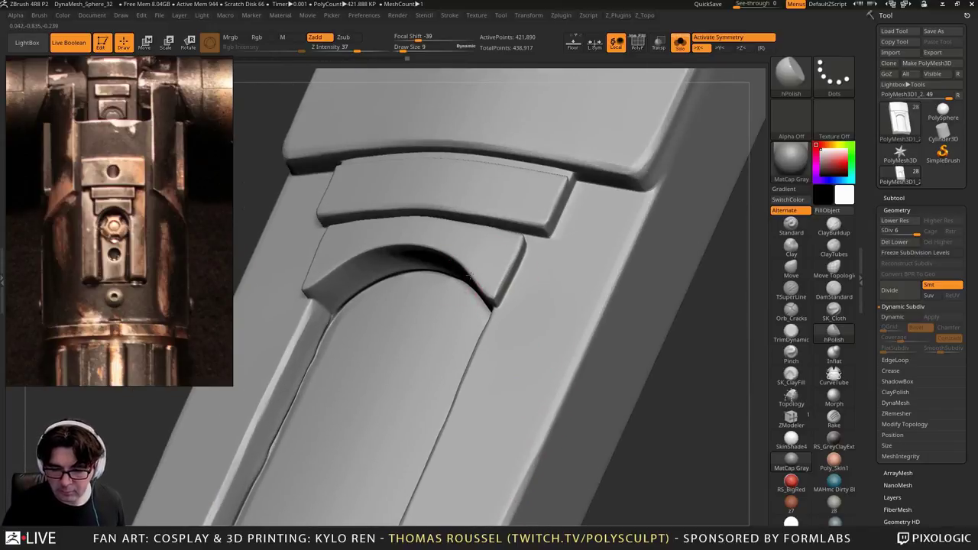
Bevel the arch block's curved edge and the top block's lower edge with the TrimDynamic brush at draw size 9
left_click(791, 334)
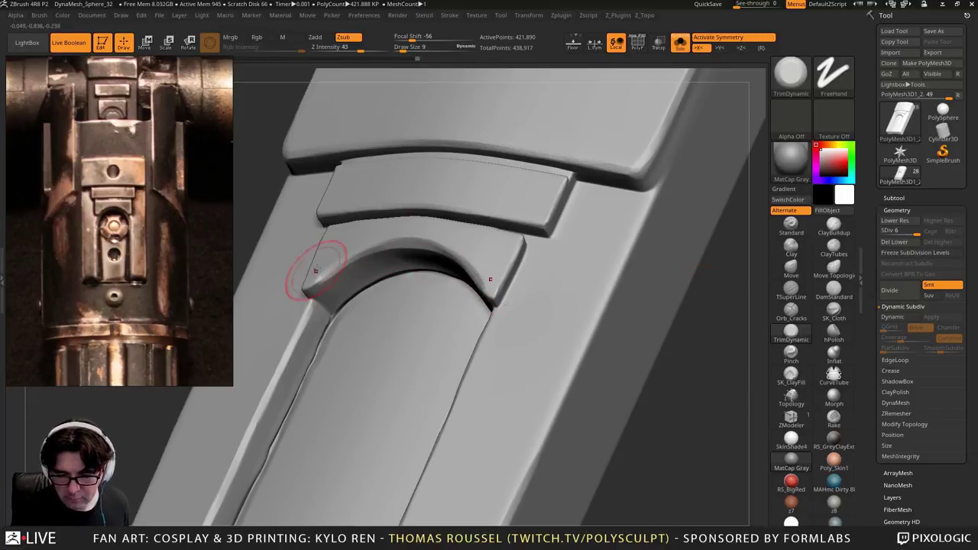
left_click_drag(624, 166, 533, 159)
right_click_drag(533, 159, 524, 142, "ctrl")
mouse_move(574, 225)
right_mouse_down()
mouse_move(561, 260)
mouse_move(515, 267)
mouse_move(548, 286)
mouse_move(535, 367)
mouse_move(536, 327)
mouse_move(552, 309)
mouse_move(564, 317)
right_mouse_up()
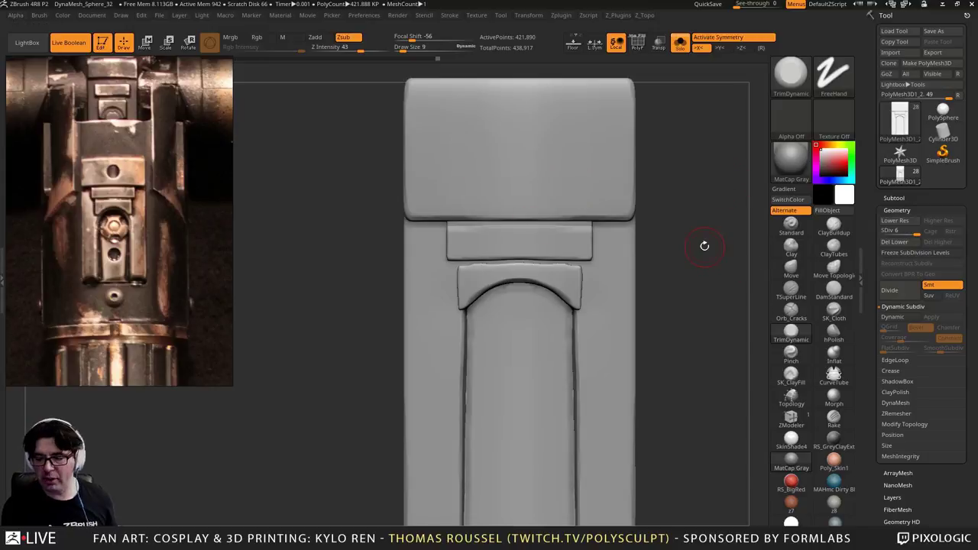
Convert a Cylinder3D to a PolyMesh3D and initialize it as a QCube with X, Y and Z resolution 4, displayed with polyframe
left_click(943, 129)
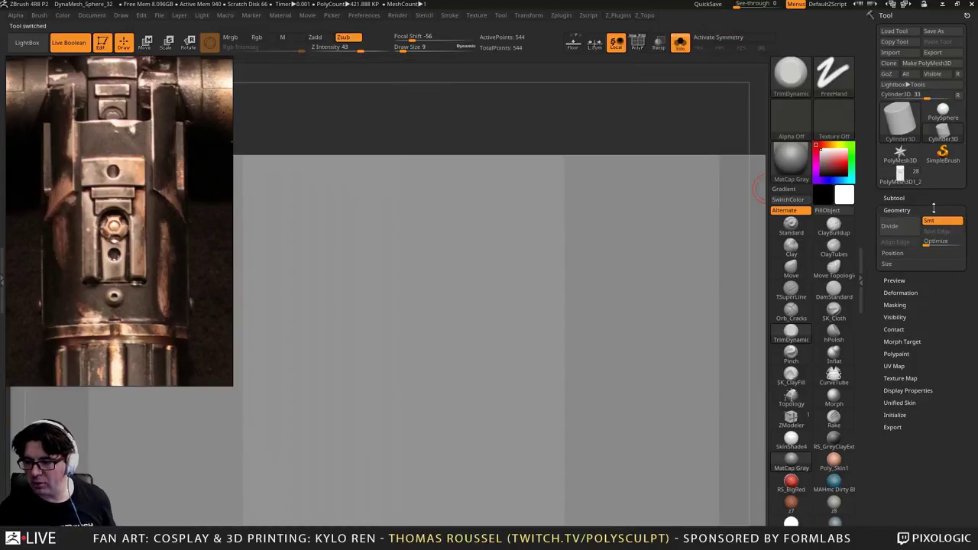
left_click(927, 64)
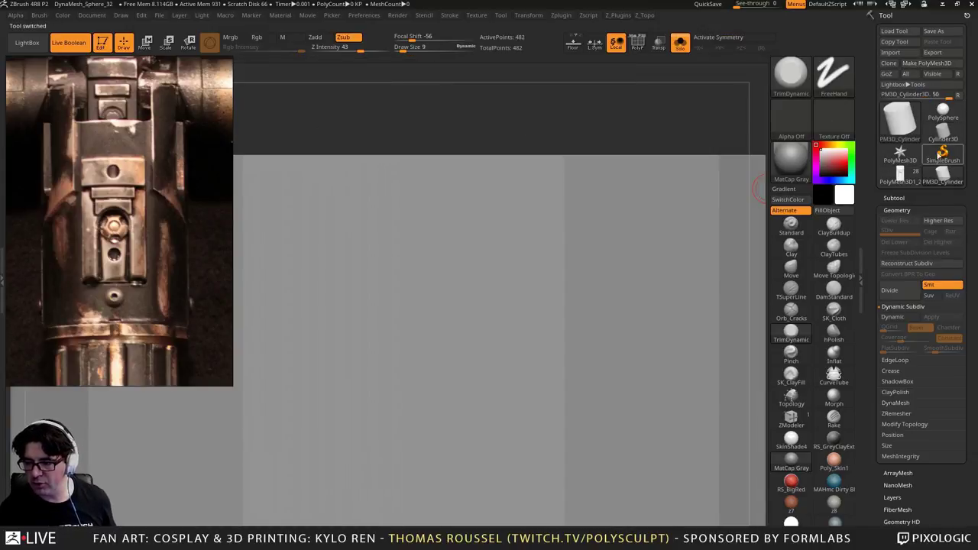
scroll(911, 245, "down", 6)
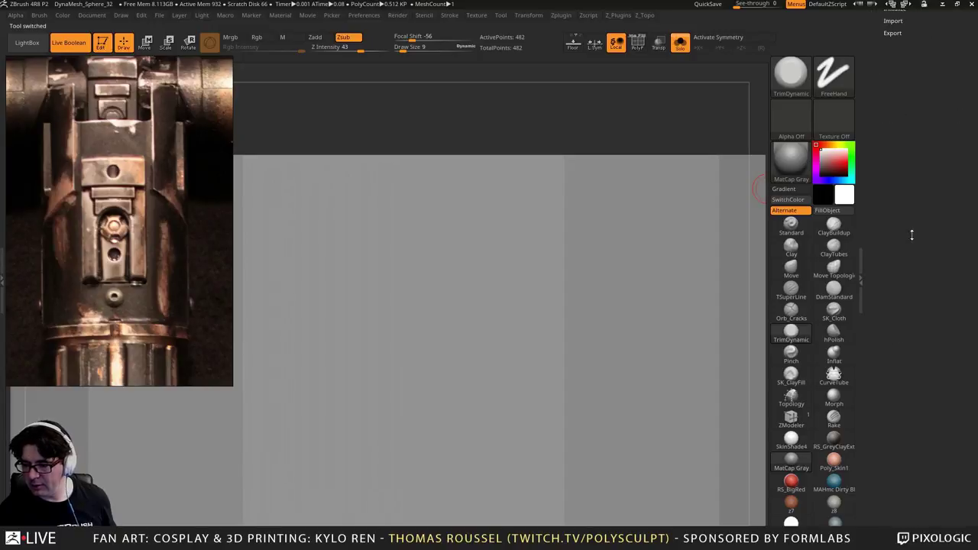
left_click(895, 315)
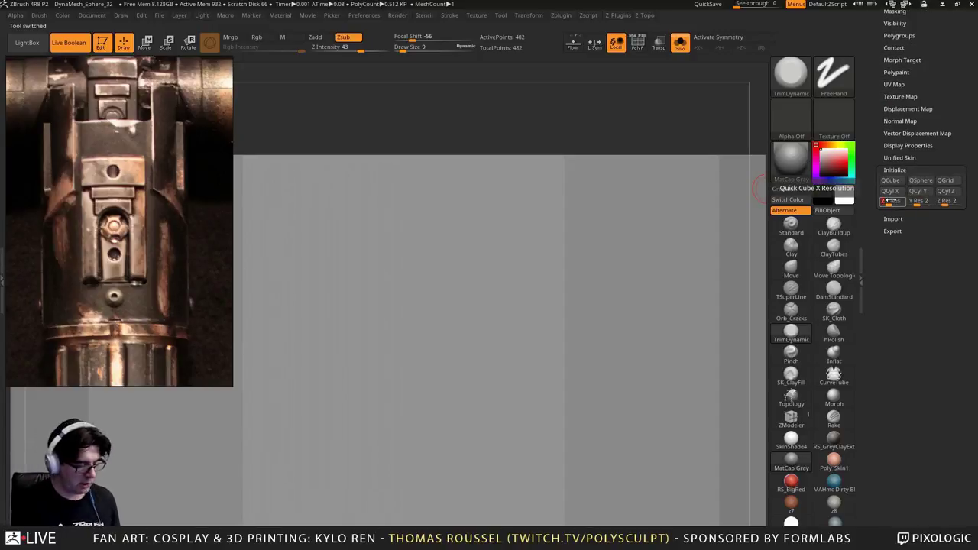
left_click_drag(889, 200, 892, 200)
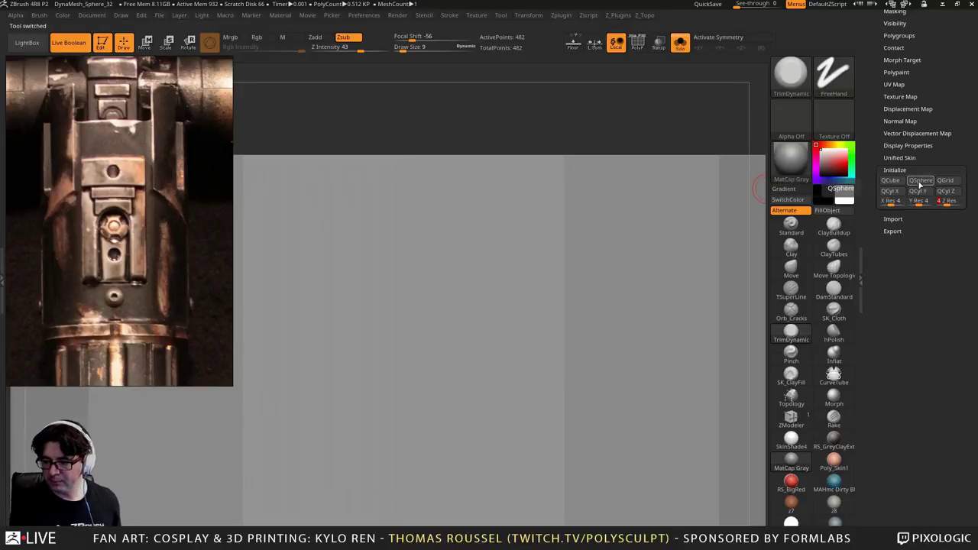
left_click(896, 182)
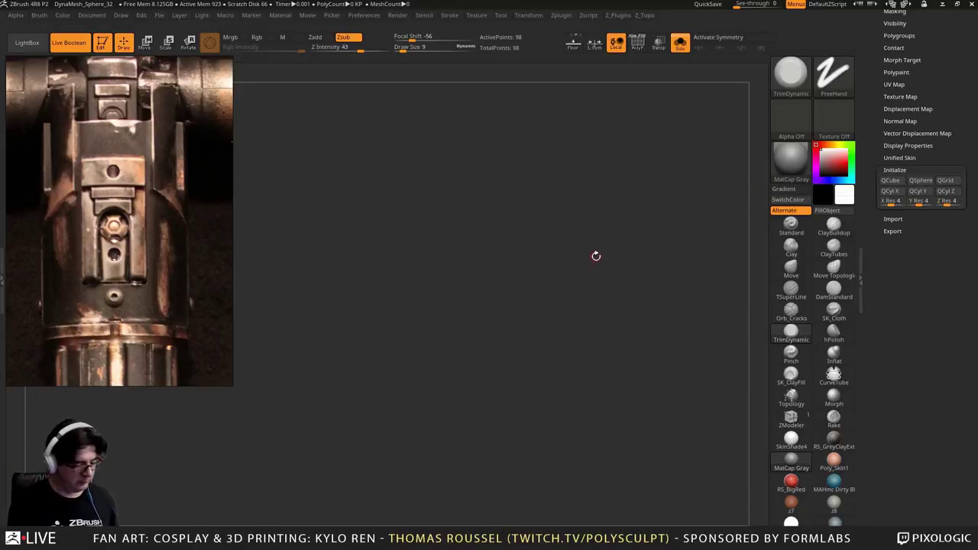
key("f")
mouse_move(655, 269)
left_mouse_down()
mouse_move(619, 310)
mouse_move(667, 247)
mouse_move(728, 244)
mouse_move(704, 291)
left_mouse_up()
key("shift+f")
Raise a corner polygon of the cube's top face into a block with ZModeler's QMesh action on a single poly
left_click(788, 426)
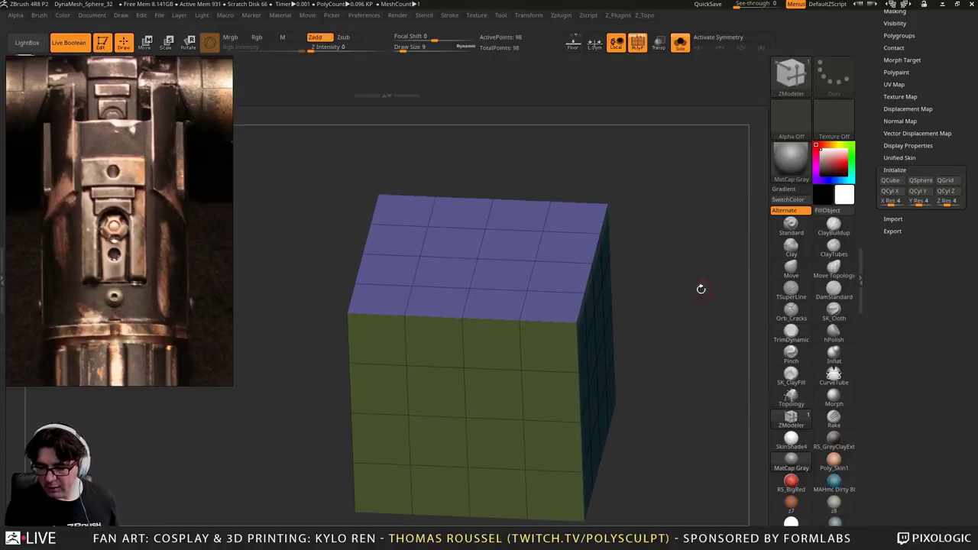
mouse_move(650, 337)
left_mouse_down("alt")
mouse_move(623, 338)
mouse_move(554, 382)
mouse_move(569, 375)
left_mouse_up("alt")
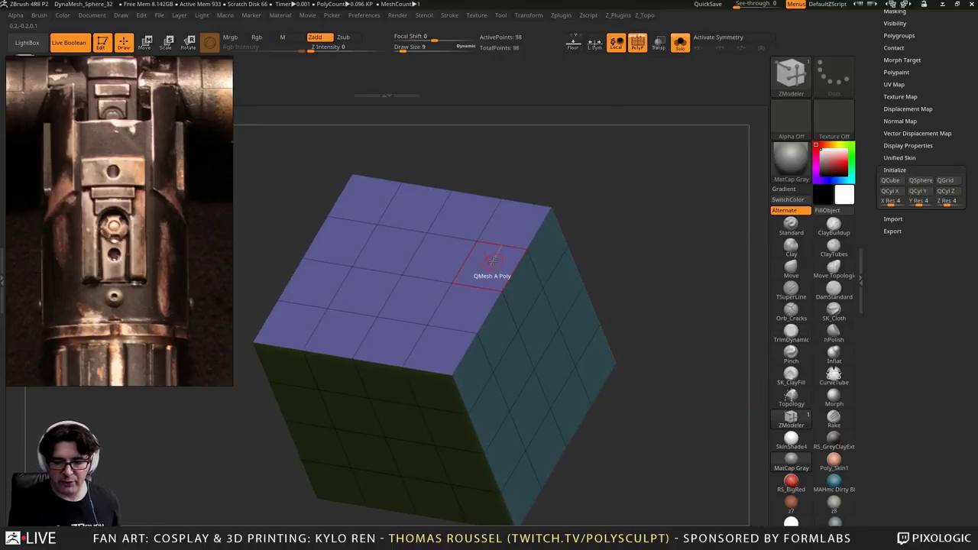
key("space")
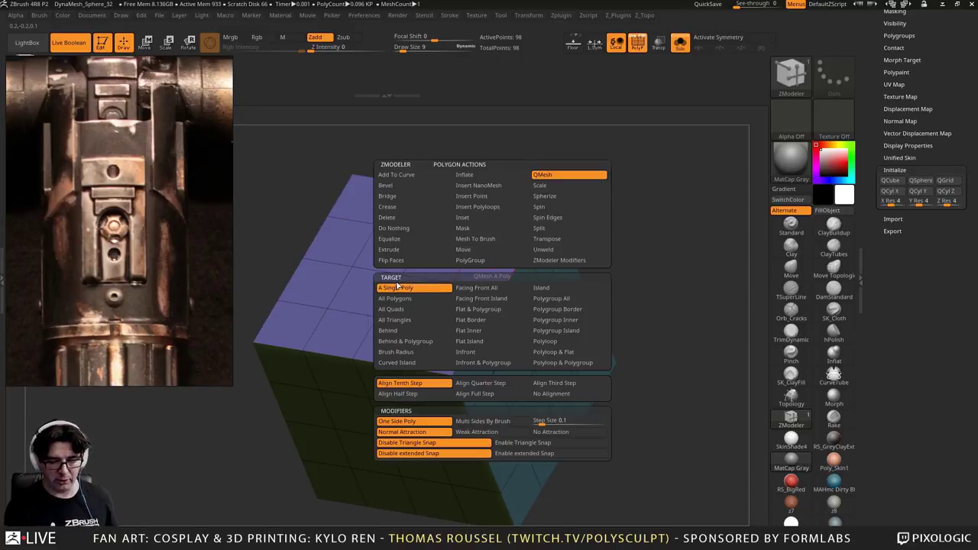
left_click(397, 250)
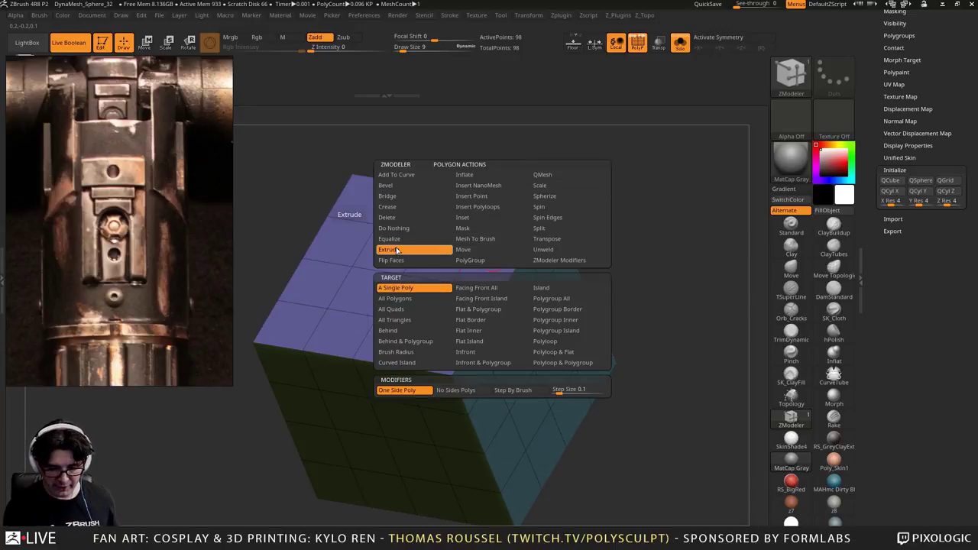
left_click(570, 177)
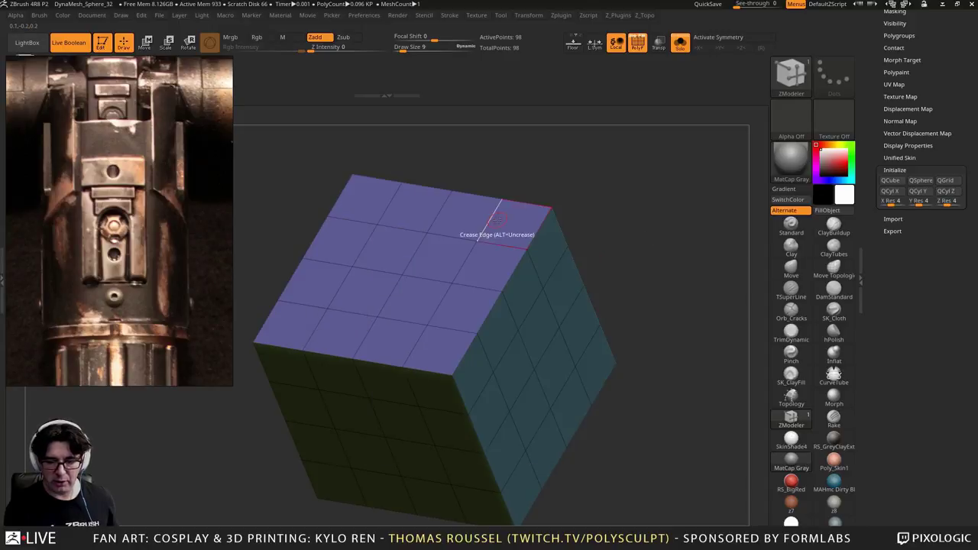
left_click_drag(496, 217, 541, 194)
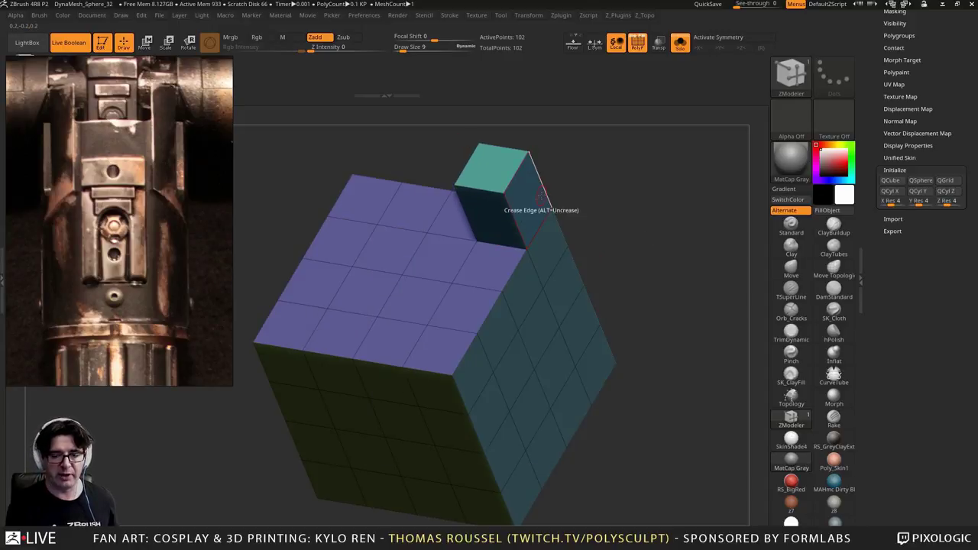
Extrude a single polygon on the opposite part of the cube's top face into a block and try Extrude on its neighbour
key("space")
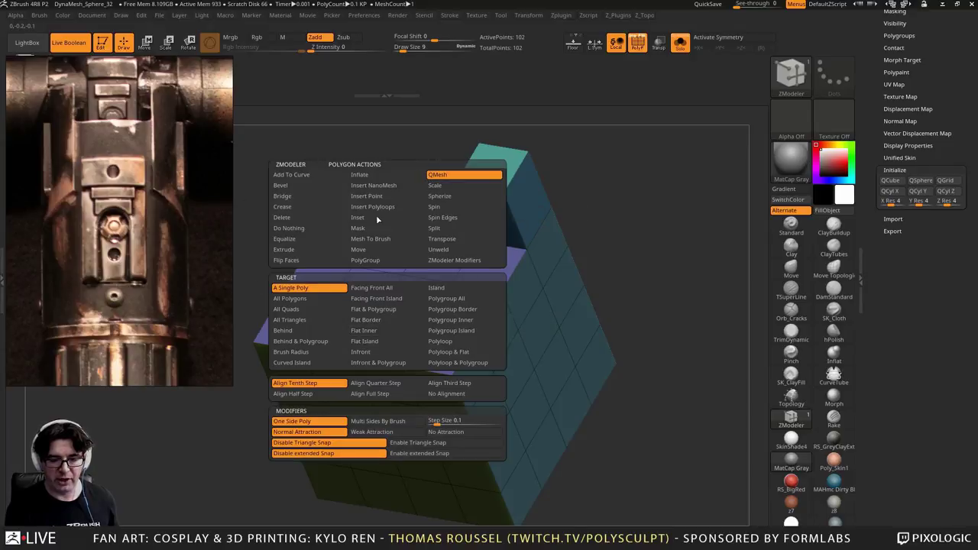
left_click(287, 250)
left_click_drag(346, 205, 333, 175)
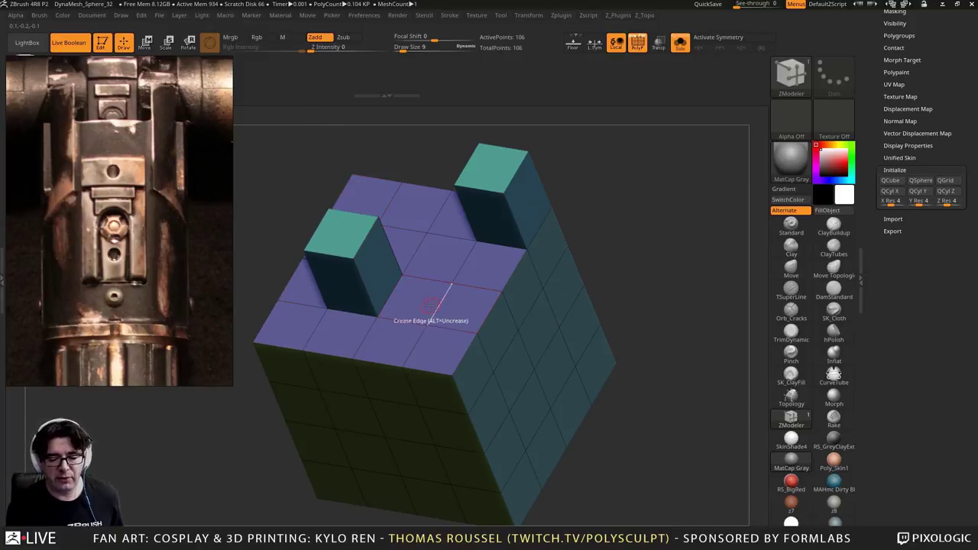
left_click_drag(419, 304, 386, 256)
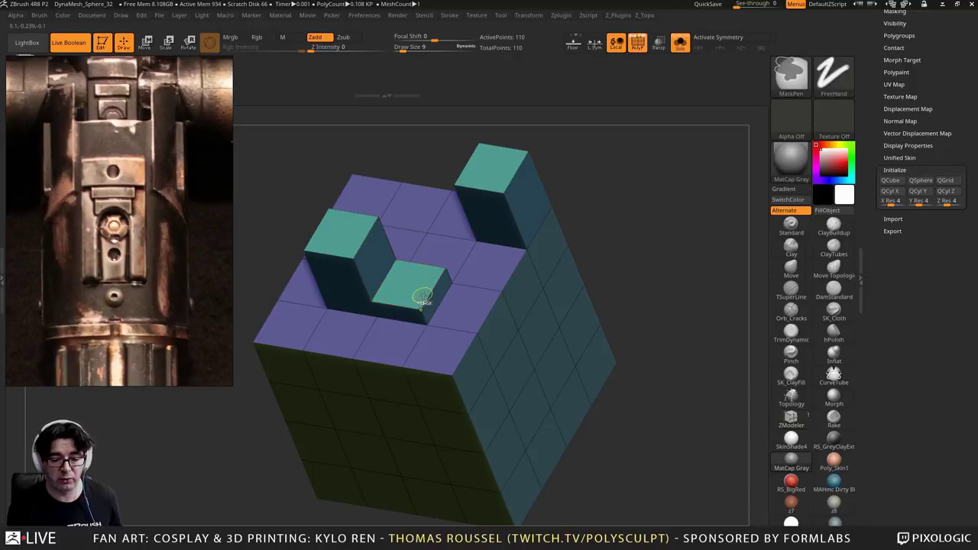
left_click_drag(423, 283, 432, 313)
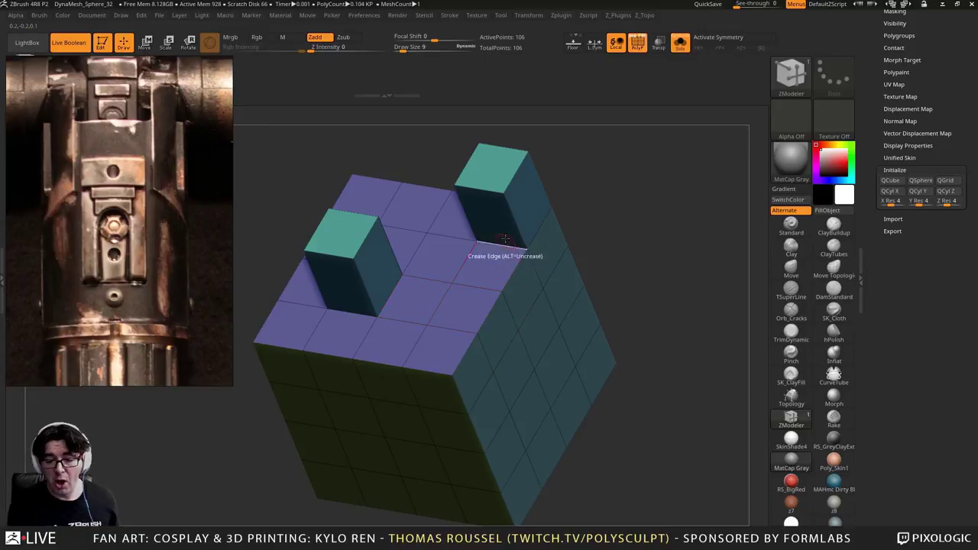
Set ZModeler's edge and polygon actions to QMesh and raise single top-face polygons near the corner block
key("space")
left_click(564, 263)
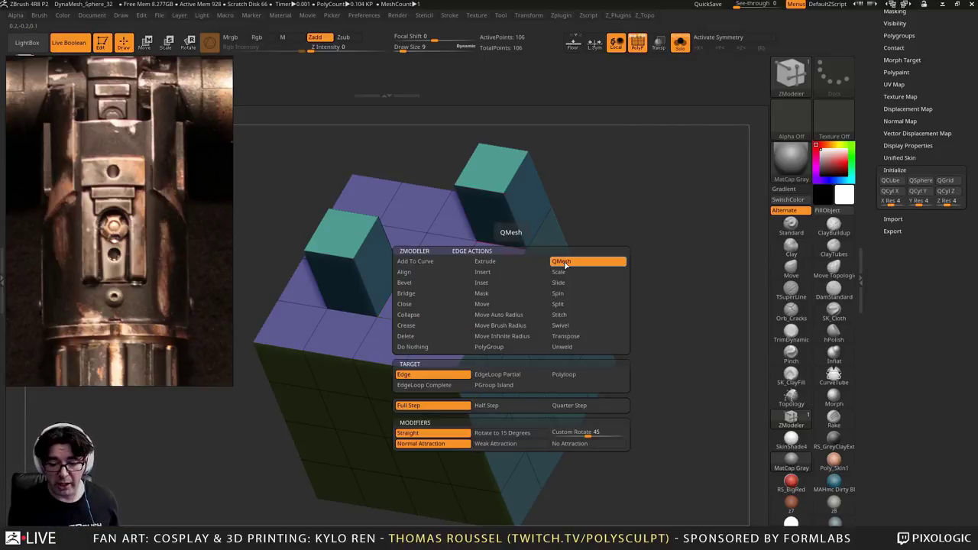
key("space")
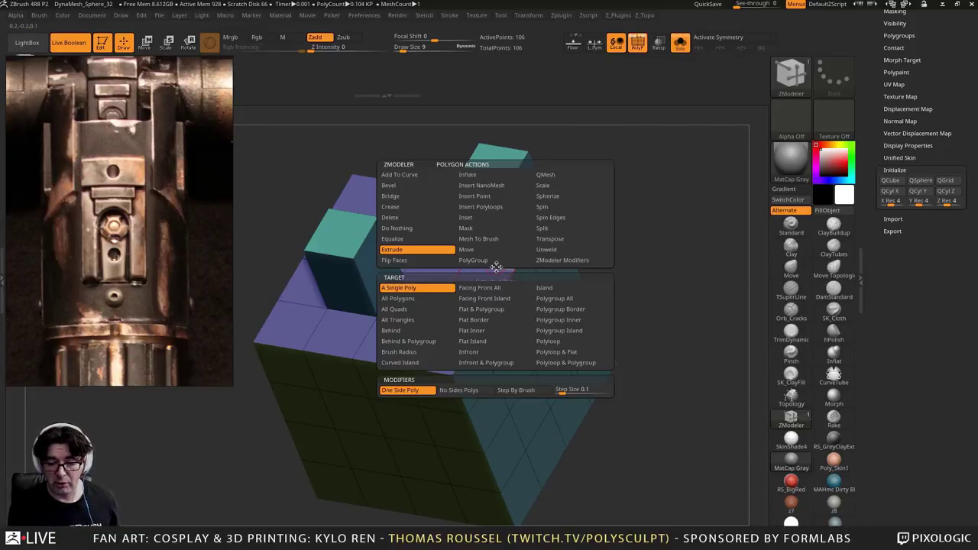
left_click(545, 174)
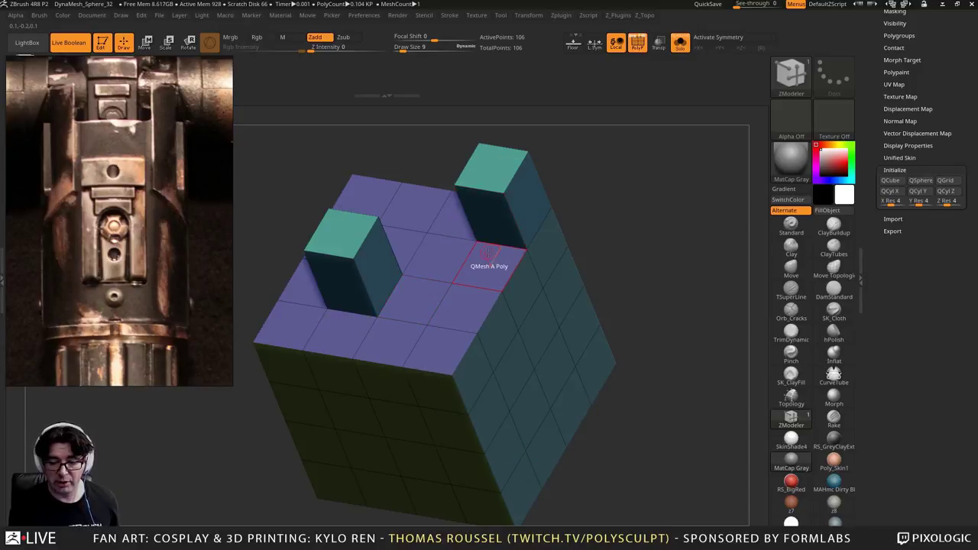
left_click_drag(477, 274, 476, 234)
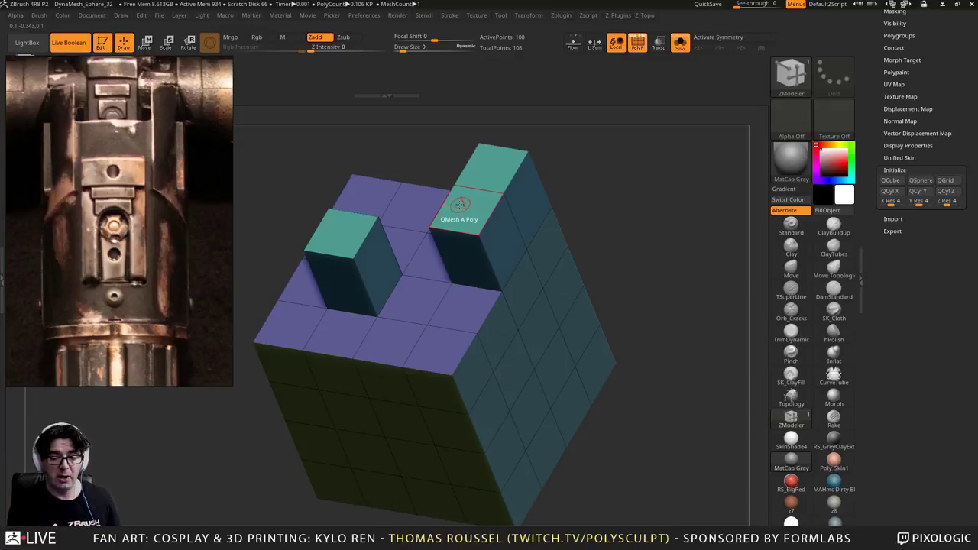
left_click_drag(465, 208, 409, 182)
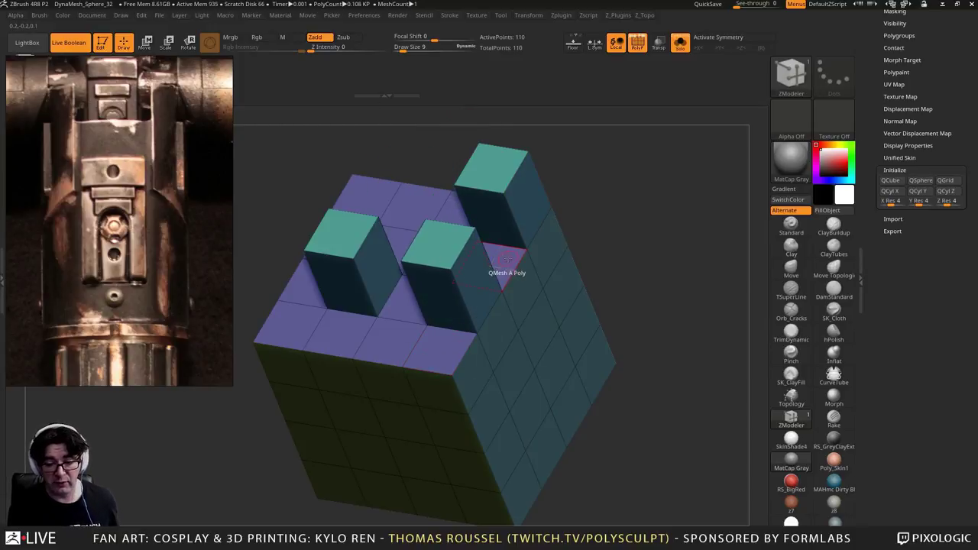
Try pushing the top-face edge polygon between the raised blocks down into the cube with QMesh, and restore it
left_click_drag(659, 290, 619, 304)
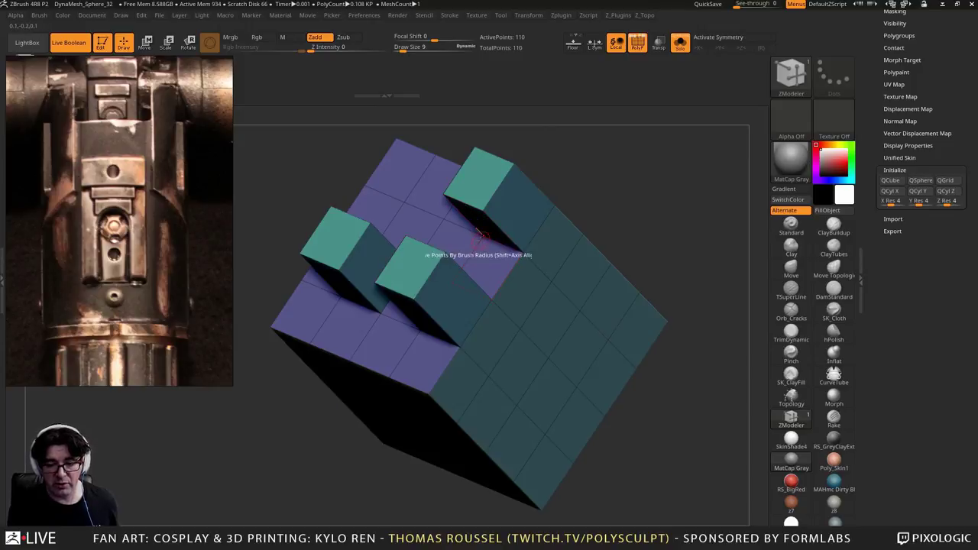
left_click_drag(489, 260, 456, 218)
left_click_drag(492, 252, 565, 321)
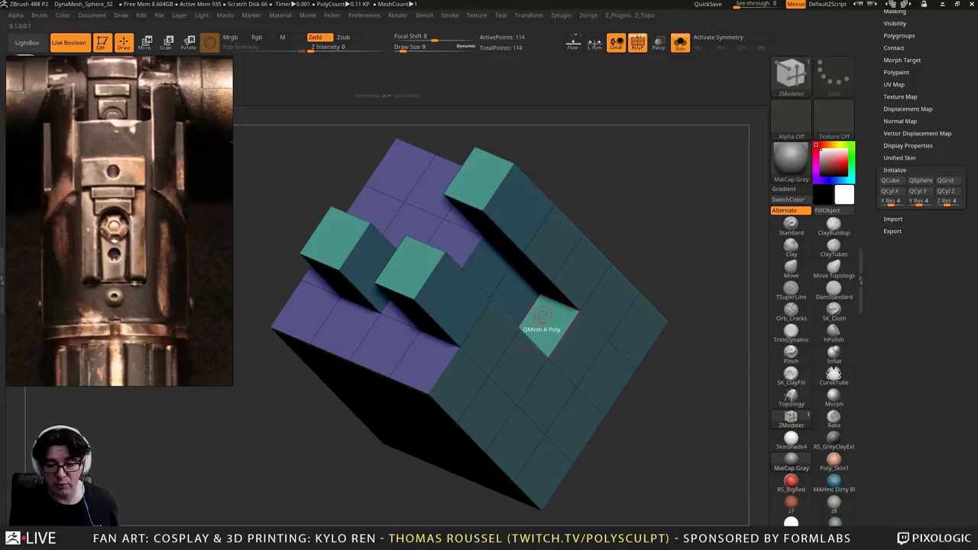
key("ctrl+z")
key("ctrl+z")
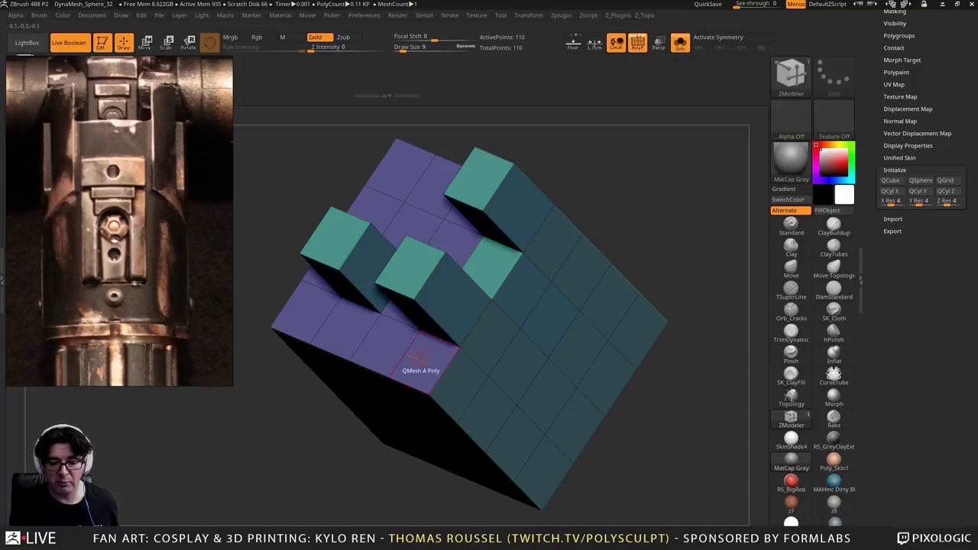
Pull the cube's near corner polygon out into a long block with QMesh and lengthen the neighbouring middle block
left_click_drag(420, 358, 269, 245)
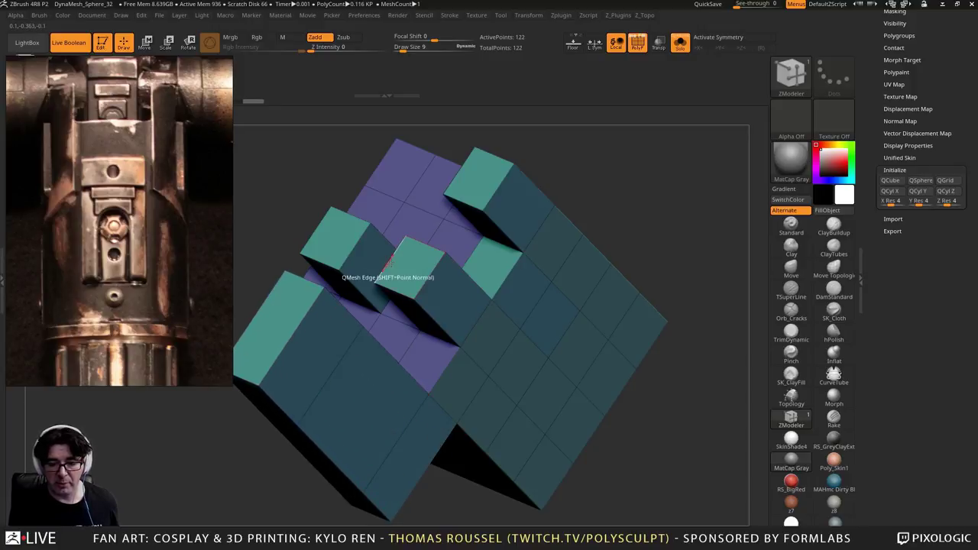
left_click_drag(389, 264, 340, 229)
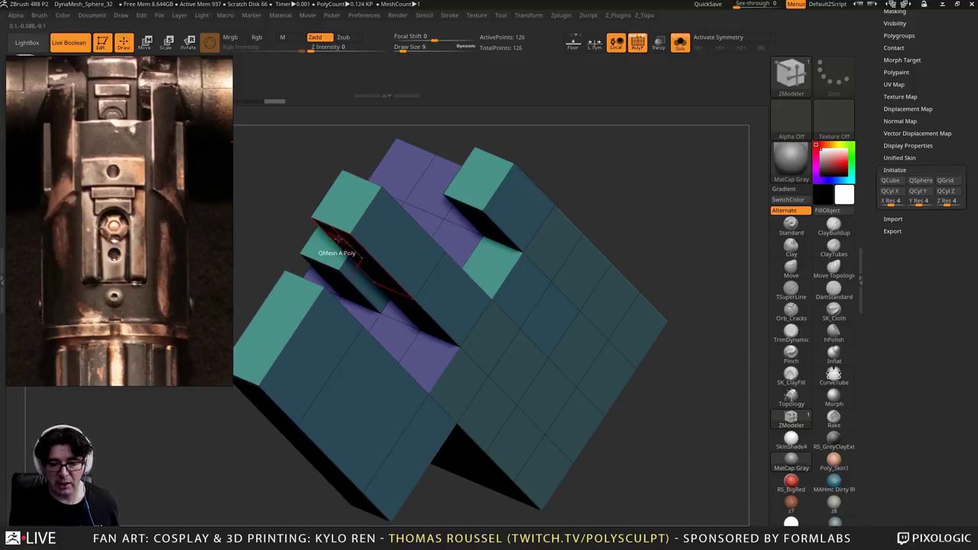
Bridge the gap between the two long blocks by pulling the middle block's upper facing polygon across with QMesh
right_click_drag(330, 309, 441, 286)
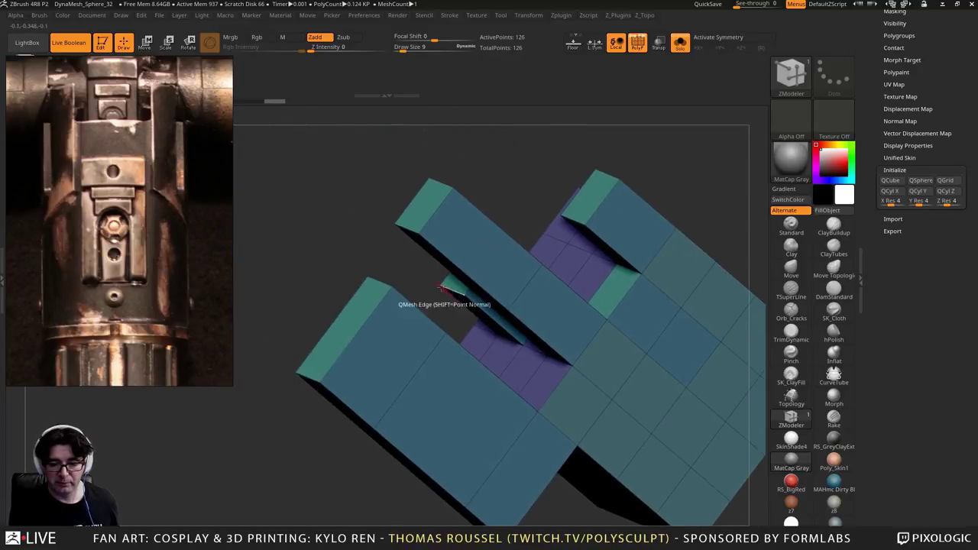
left_click_drag(442, 288, 428, 254)
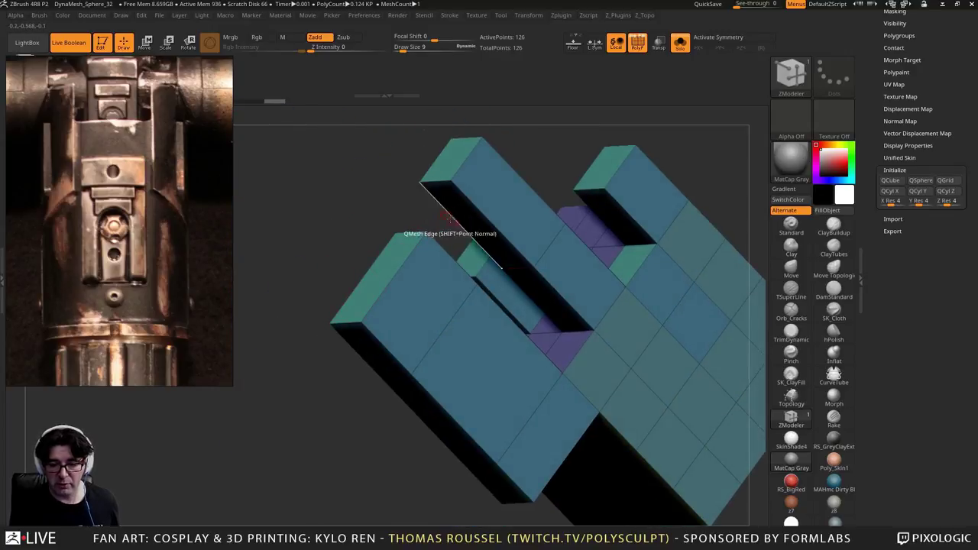
key("ctrl+z")
key("ctrl+shift+z")
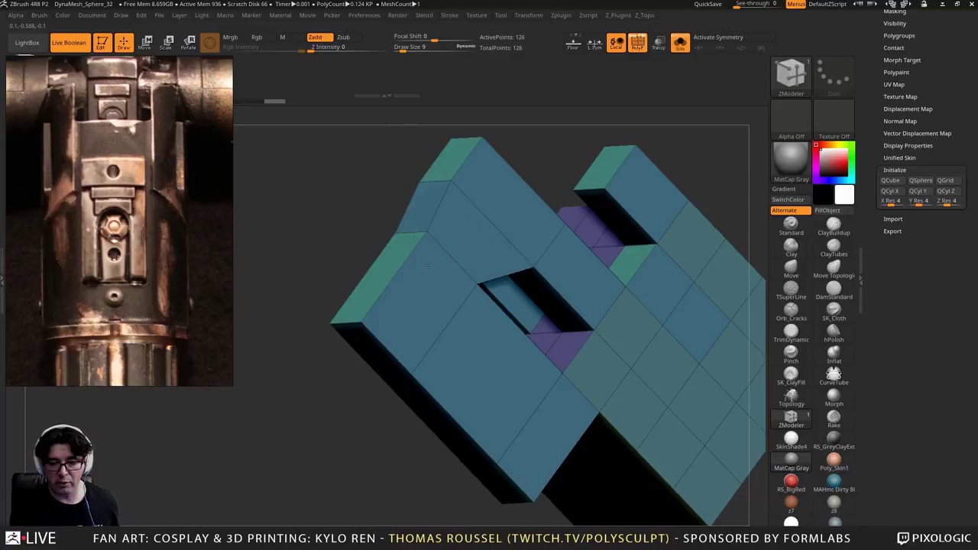
key("ctrl+z")
key("ctrl+z")
left_click_drag(451, 233, 462, 256)
key("ctrl+z")
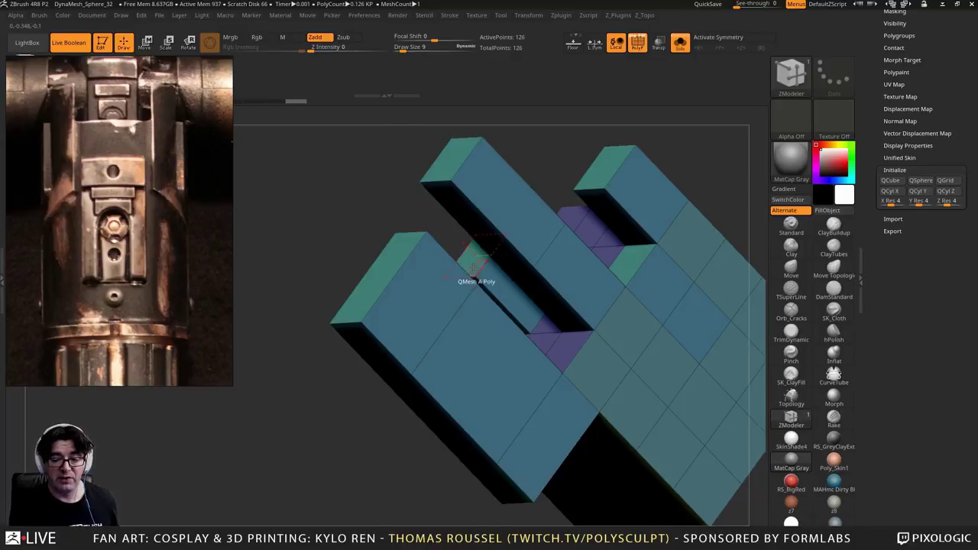
left_click_drag(459, 219, 424, 289)
Pull the middle block's outer upper polygon sideways with QMesh into an arm reaching over the cube
left_click_drag(364, 248, 448, 254, "alt")
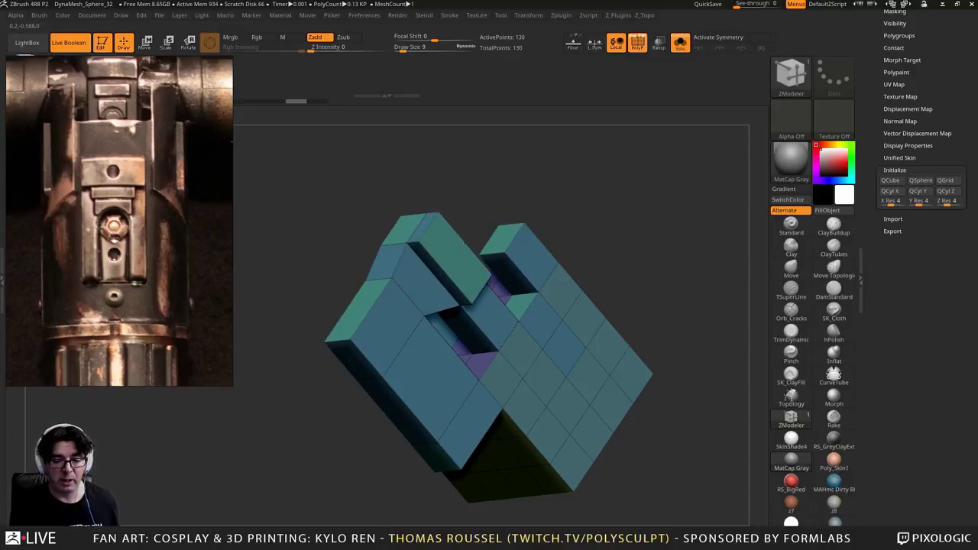
left_click(470, 247)
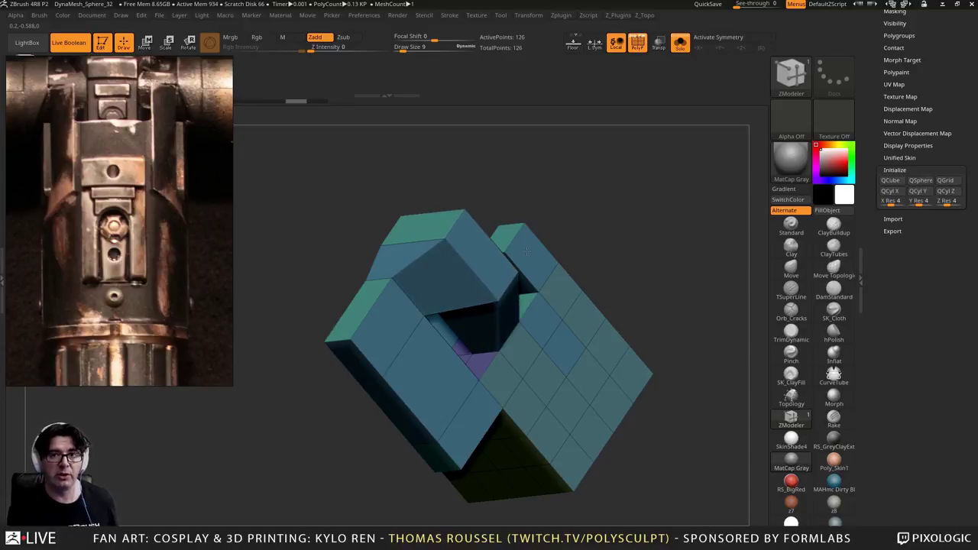
left_click_drag(526, 251, 526, 251)
key("ctrl+z")
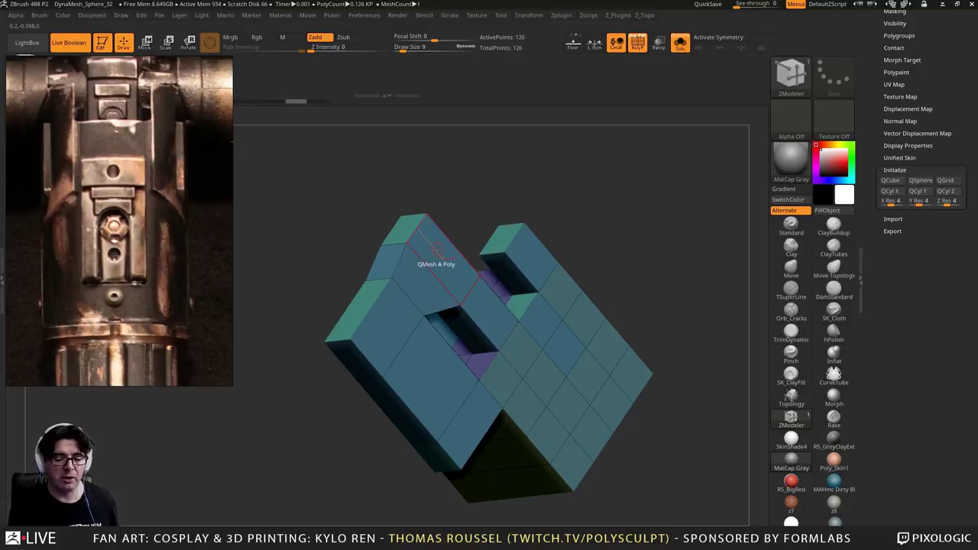
left_click(437, 250)
left_click_drag(444, 250, 457, 248)
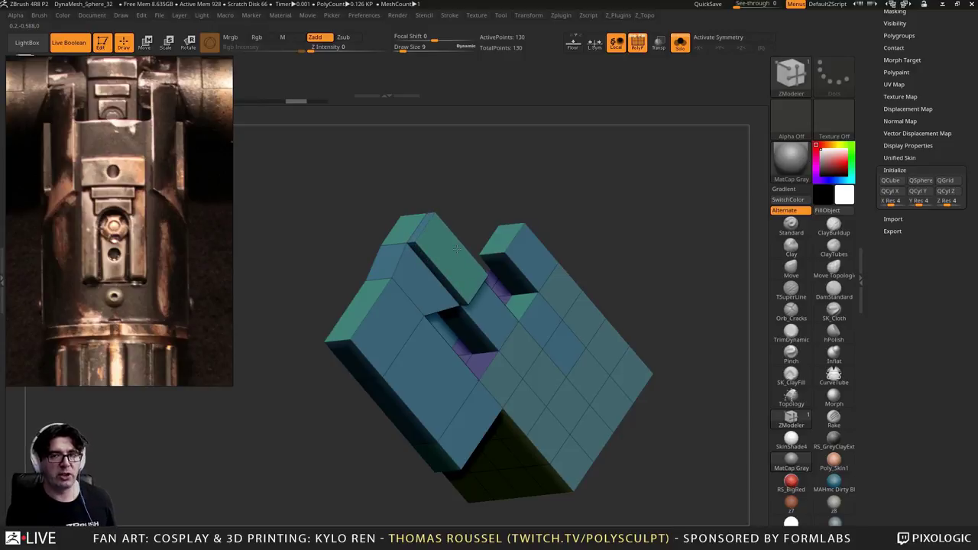
left_click_drag(458, 248, 546, 127)
Raise columns from the sideways arm and the bridged block with QMesh, and bridge the two column tops
left_click_drag(458, 219, 451, 168)
left_click_drag(344, 227, 337, 142)
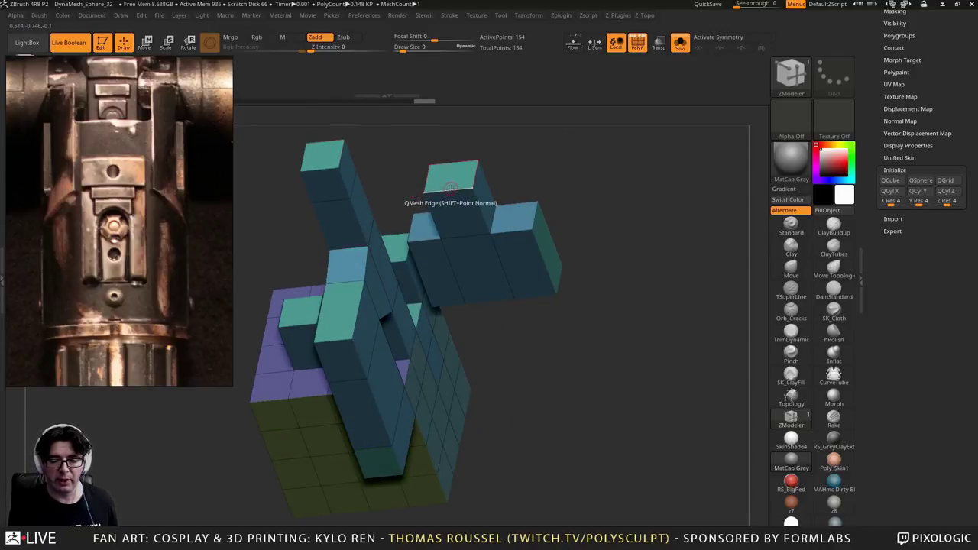
left_click_drag(457, 188, 441, 118)
left_click_drag(347, 159, 426, 170)
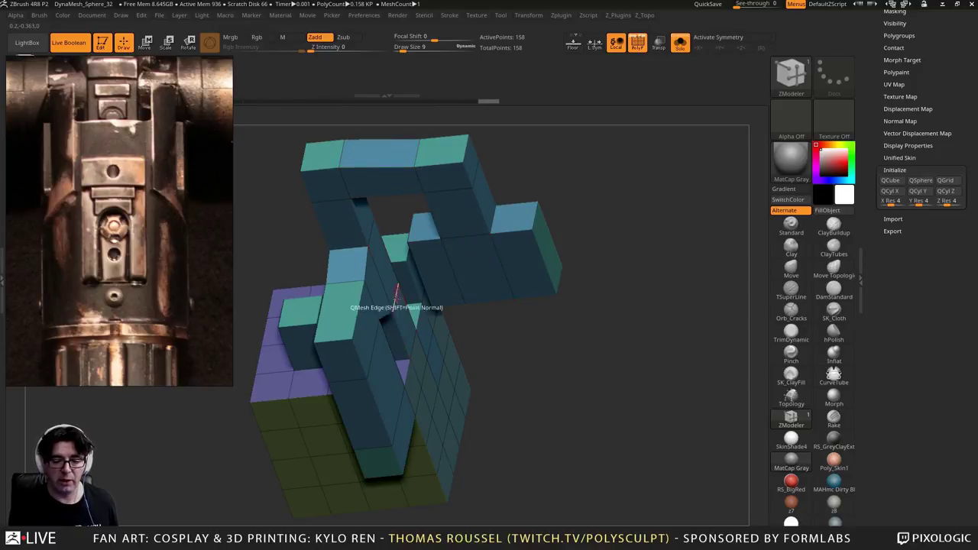
Try raising the upper polygon at the arm's outer end beside the bridged column, and undo it
right_click_drag(397, 233, 443, 266)
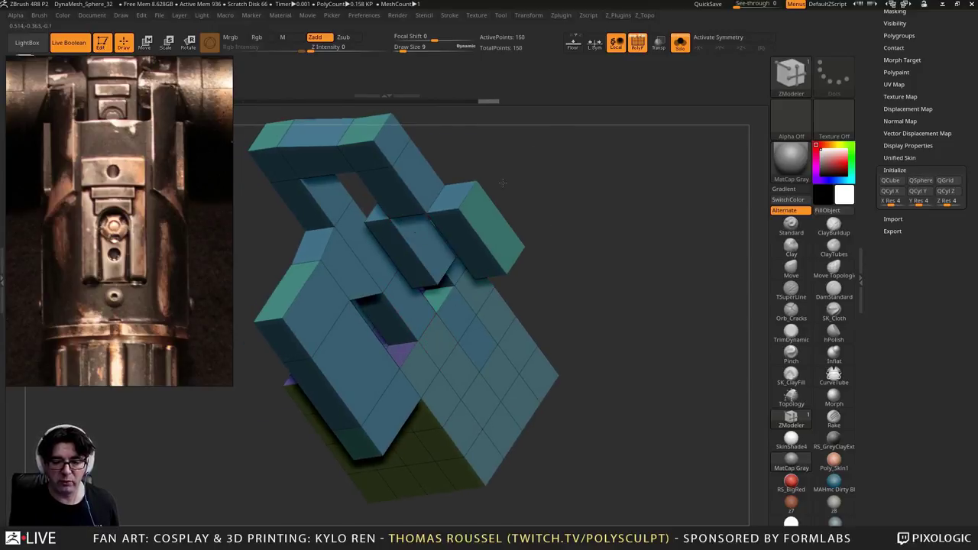
mouse_move(549, 220)
right_mouse_down()
mouse_move(536, 186)
mouse_move(538, 211)
right_mouse_up()
left_click_drag(463, 203, 415, 135)
key("ctrl+z")
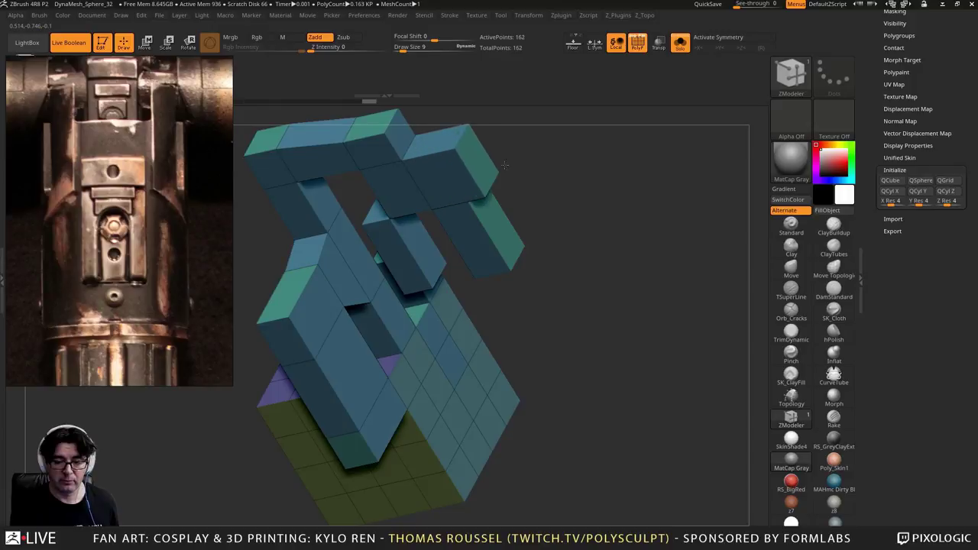
Raise the arm's outer top polygon with QMesh to fuse with the adjacent column, stepping through the undo history
right_click_drag(549, 218, 448, 207)
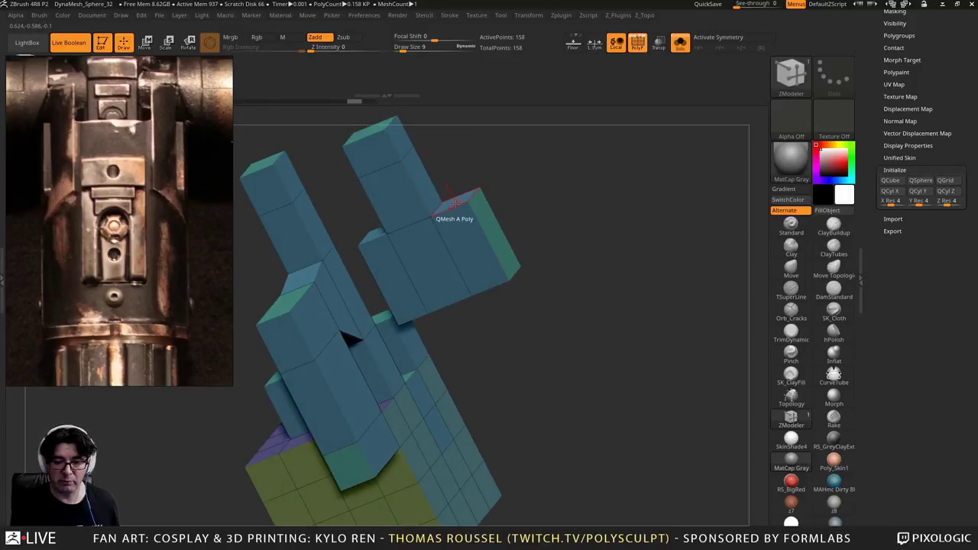
left_click_drag(448, 200, 452, 195)
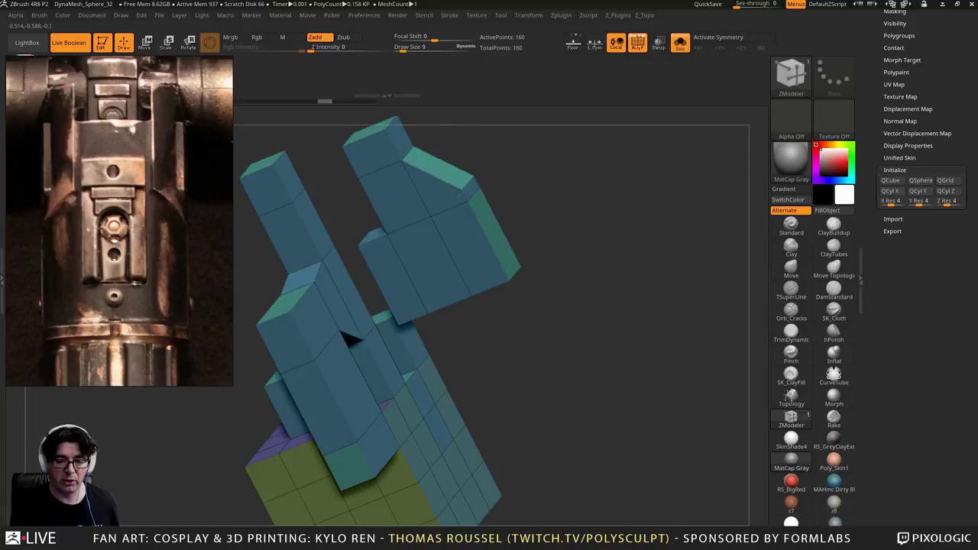
key("ctrl+z")
key("ctrl+z")
key("ctrl+z")
key("ctrl+z")
key("ctrl+z")
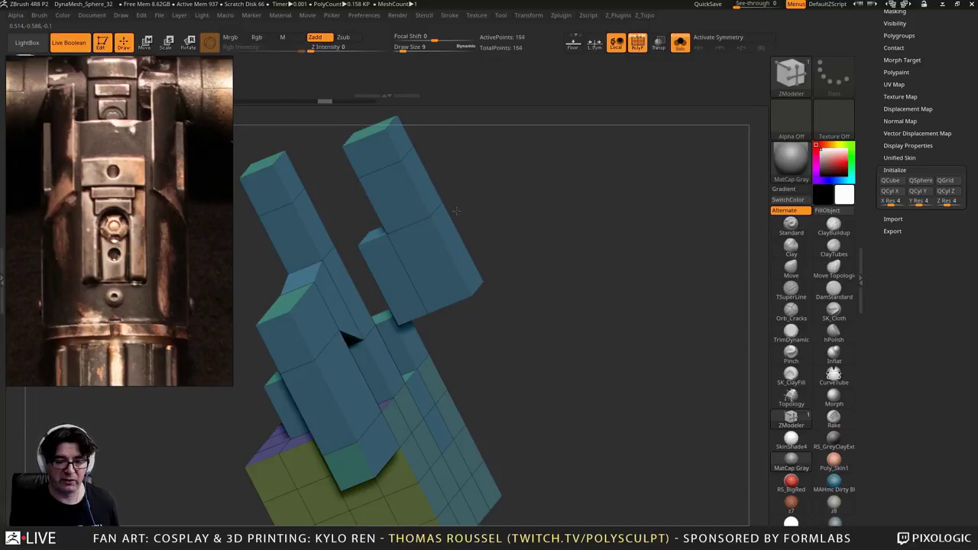
key("ctrl+shift+z")
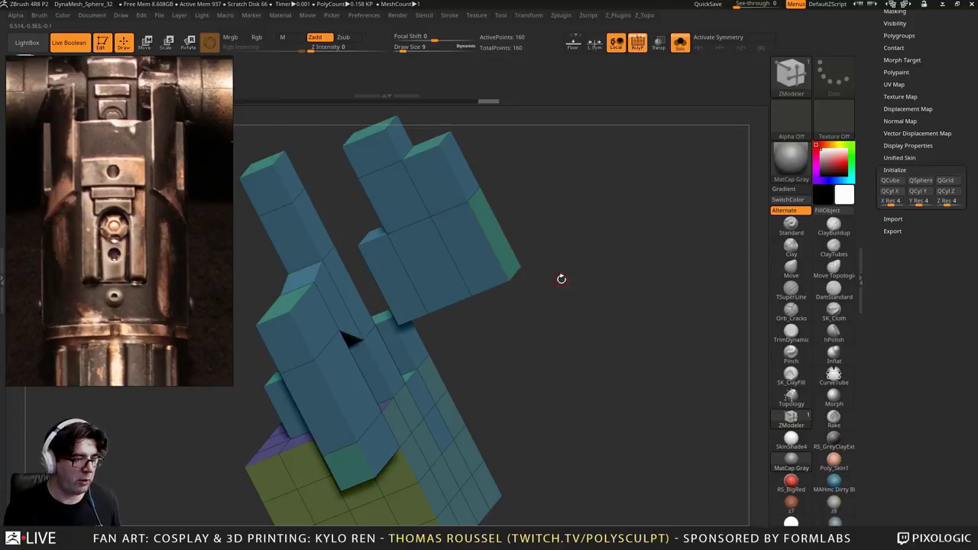
Switch from the practice cube back to the hilt tool PolyMesh3D1_2, framed without polyframe
left_click_drag(622, 222, 613, 202)
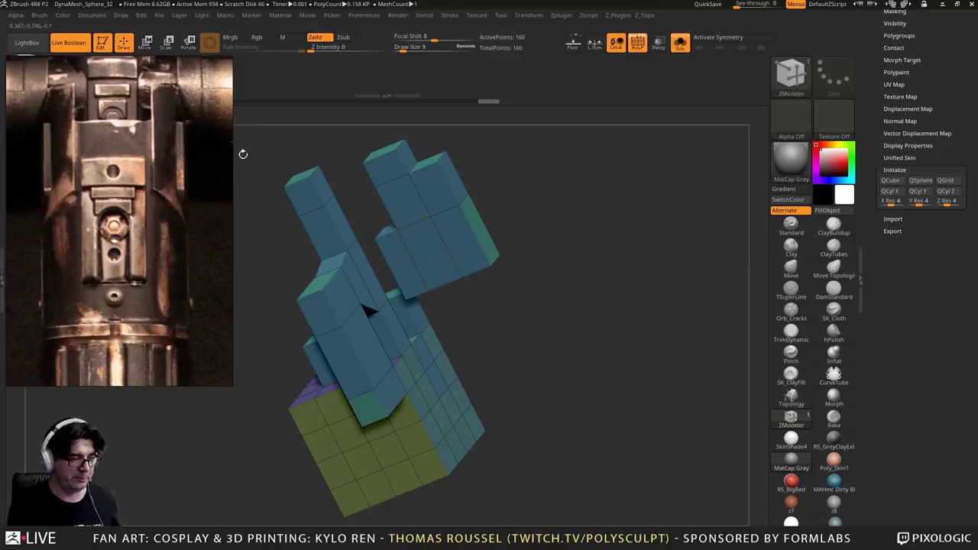
scroll(959, 119, "up", 5)
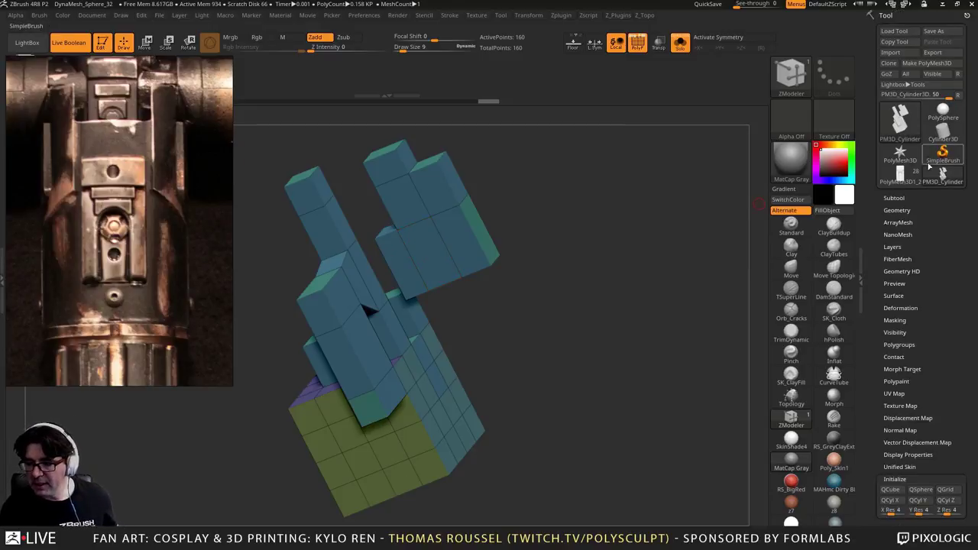
left_click(906, 179)
mouse_move(543, 300)
left_mouse_down()
mouse_move(541, 247)
mouse_move(491, 237)
mouse_move(632, 276)
mouse_move(627, 354)
mouse_move(637, 308)
mouse_move(555, 262)
left_mouse_up()
key("f")
key("shift+f")
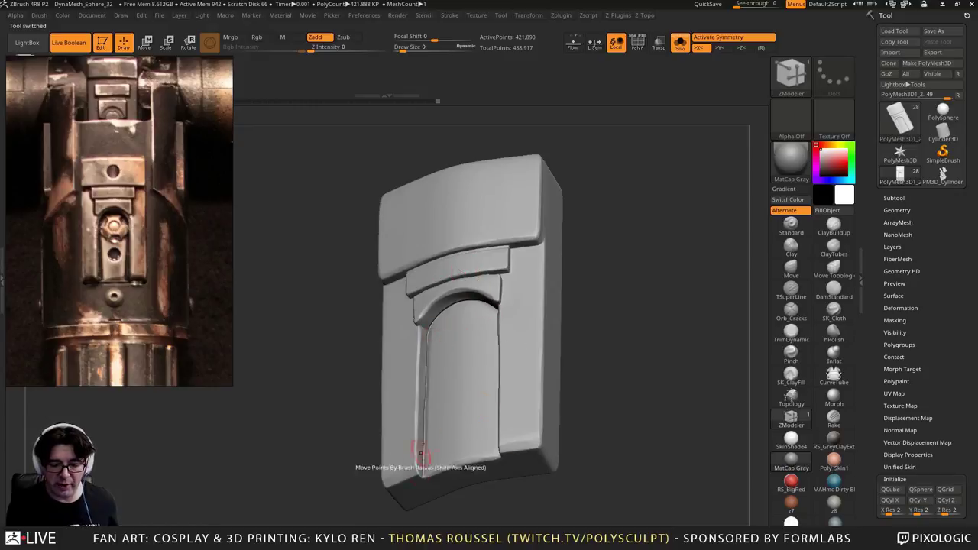
Permanently delete the dense PolyMesh3D1_2 panel subtool from the hilt
left_click(902, 199)
left_click(911, 477)
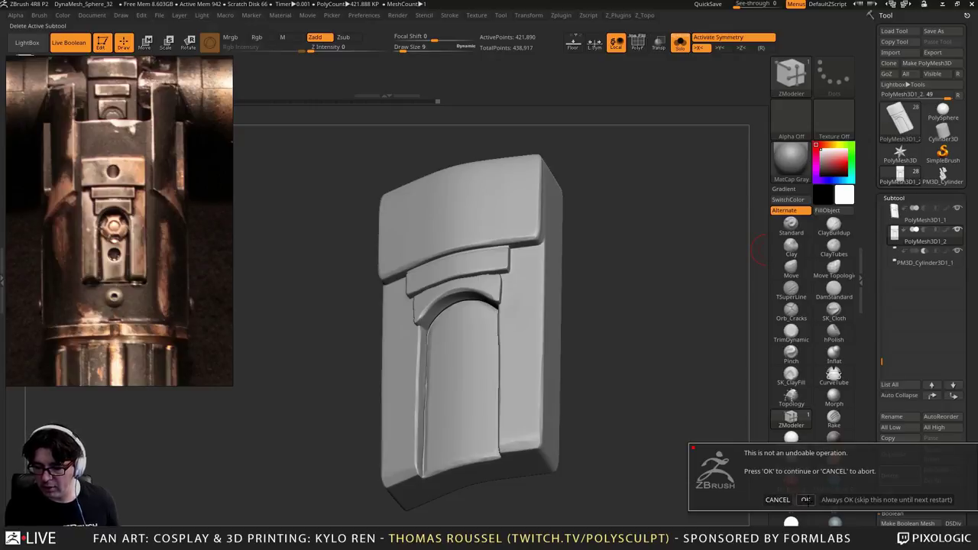
left_click(806, 500)
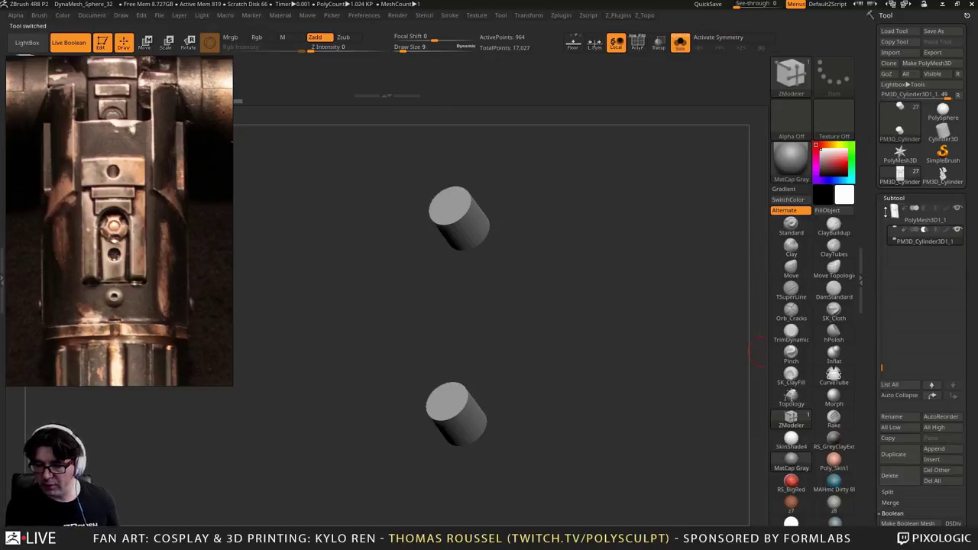
Select the PolyMesh3D1_1 panel subtool and turn off Solo to show the whole hilt from the front
left_click(924, 220)
left_click(680, 43)
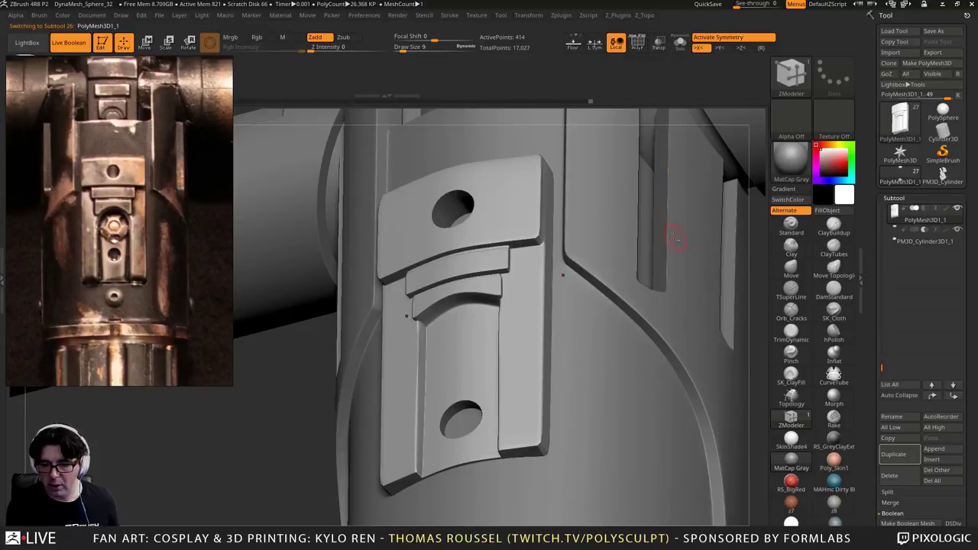
right_click_drag(511, 181, 480, 236, "ctrl")
left_click_drag(332, 353, 349, 234, "shift")
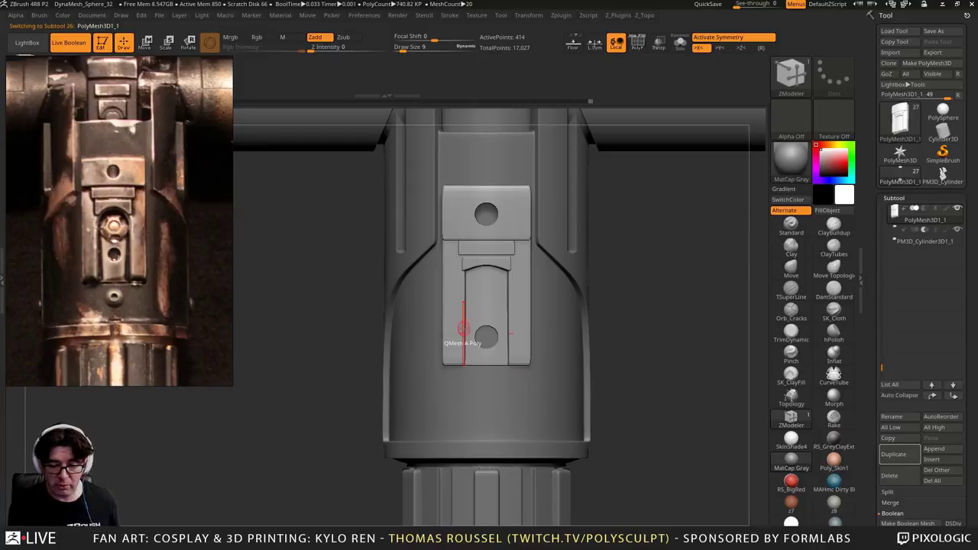
right_click_drag(710, 354, 675, 372, "alt")
Switch to the PolySphere tool and frame the whole sphere in the canvas
left_click(943, 112)
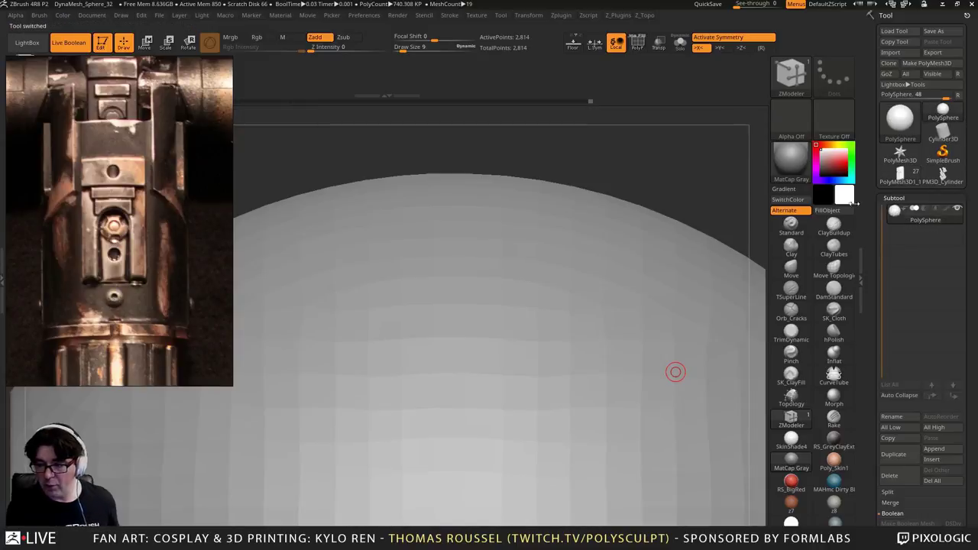
right_click_drag(713, 180, 688, 164, "alt")
right_click_drag(689, 165, 586, 150, "ctrl")
key("f")
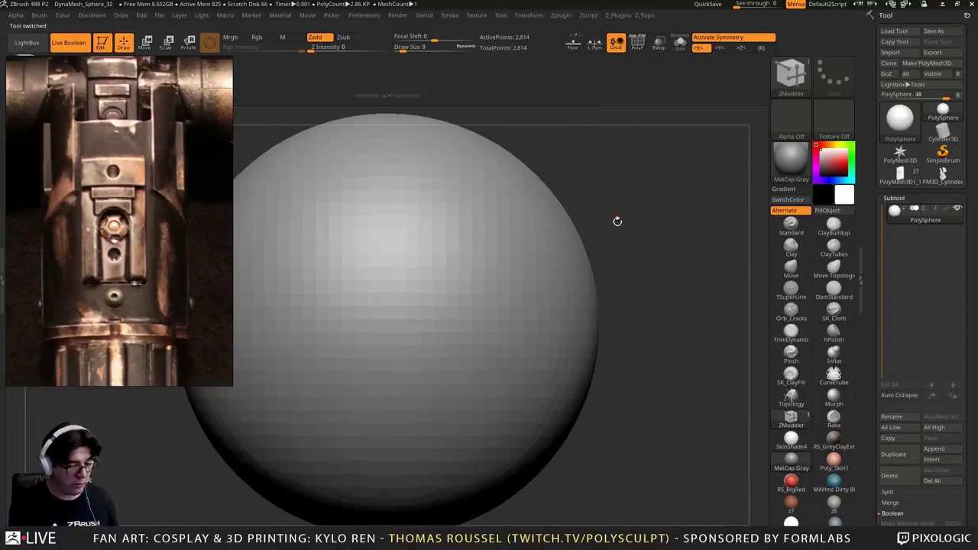
key("f")
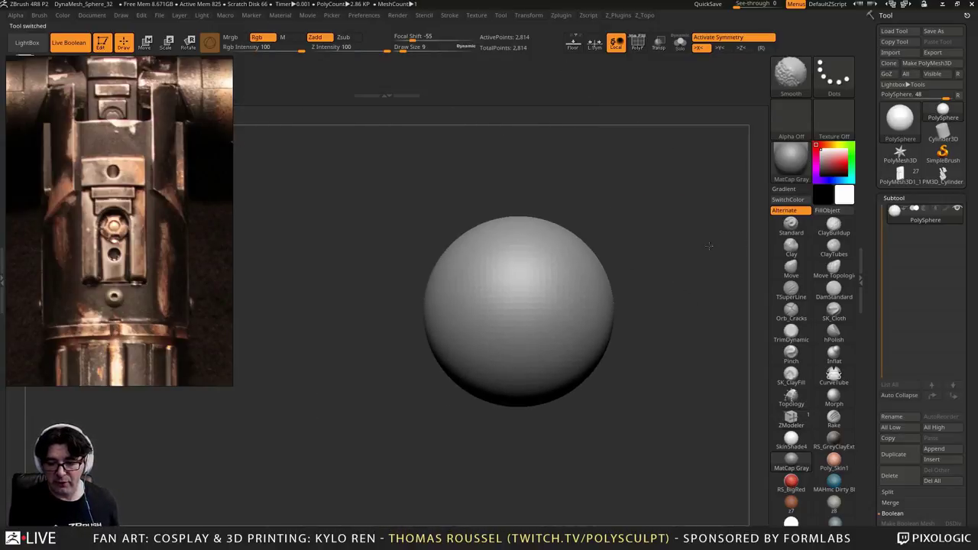
left_click_drag(674, 263, 624, 221)
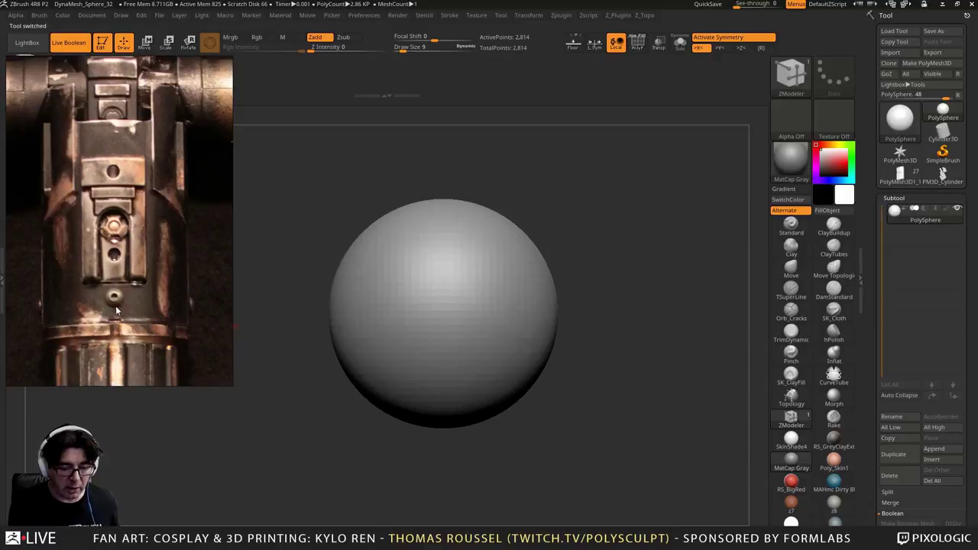
right_click_drag(606, 258, 656, 272, "ctrl")
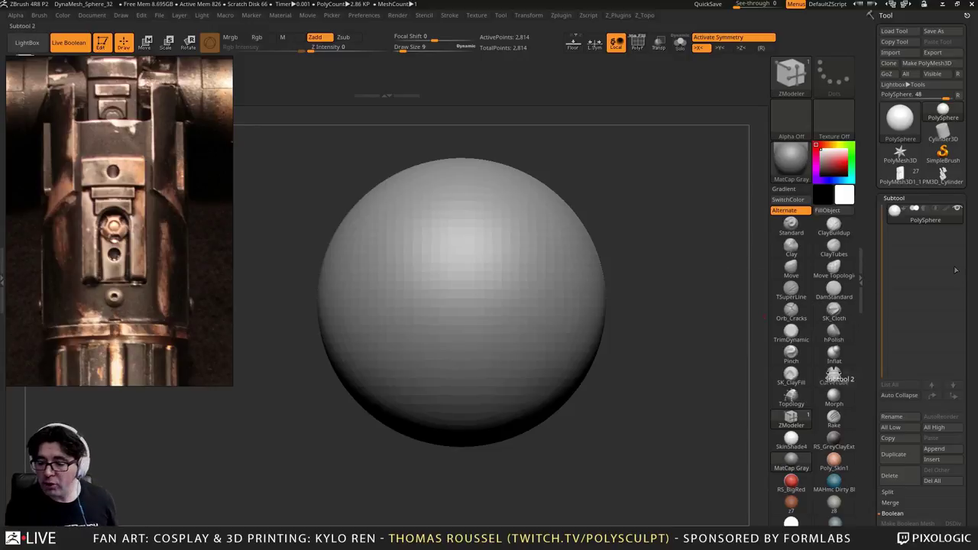
left_click_drag(976, 287, 970, 177)
left_click_drag(943, 354, 940, 323)
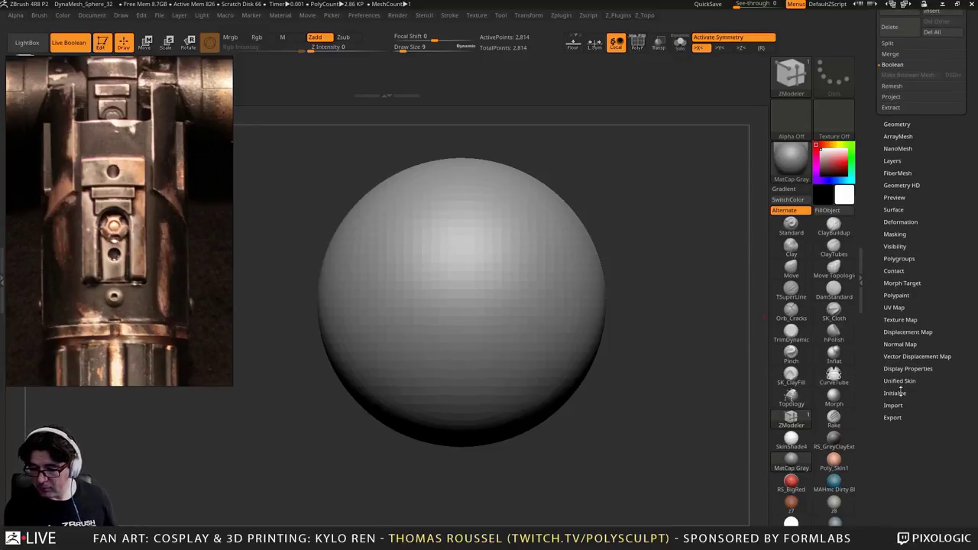
scroll(975, 174, "up", 7)
left_click(893, 277)
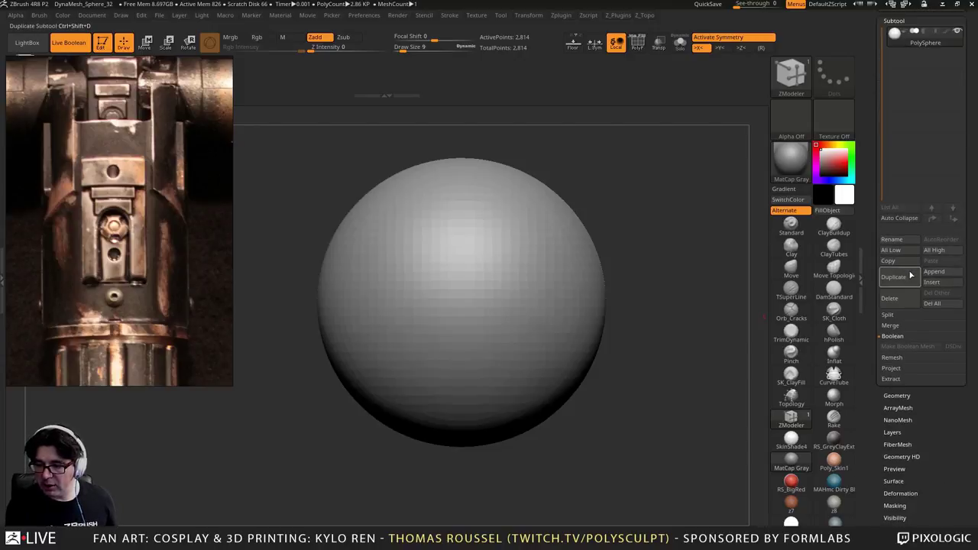
Duplicate the sphere subtool and initialize the copy as a QCube
scroll(939, 328, "down", 10)
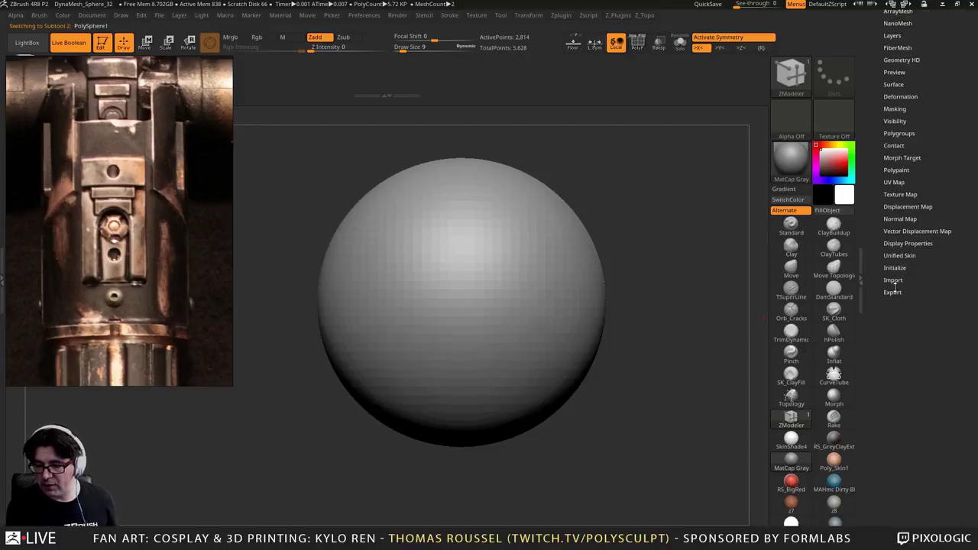
left_click(894, 267)
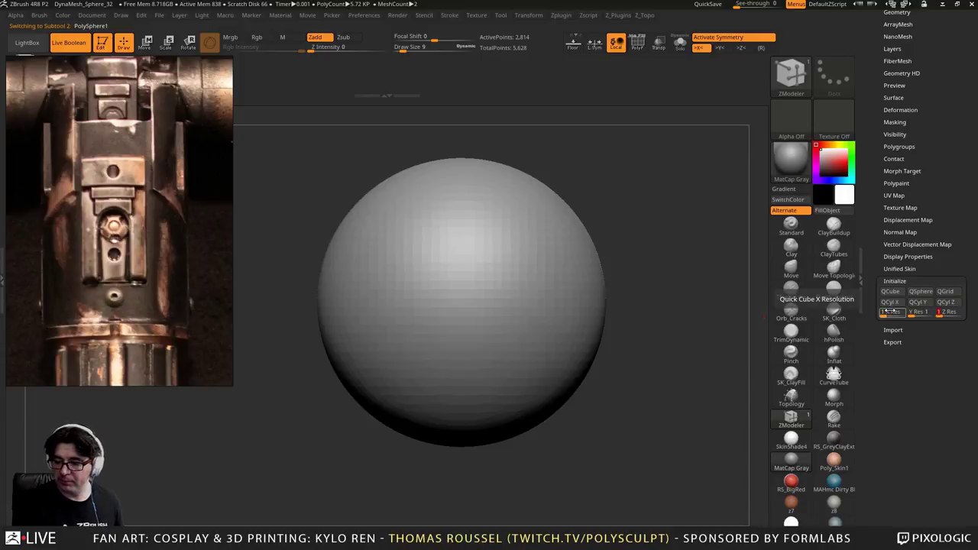
left_click(890, 291)
left_click_drag(671, 304, 657, 278, "alt")
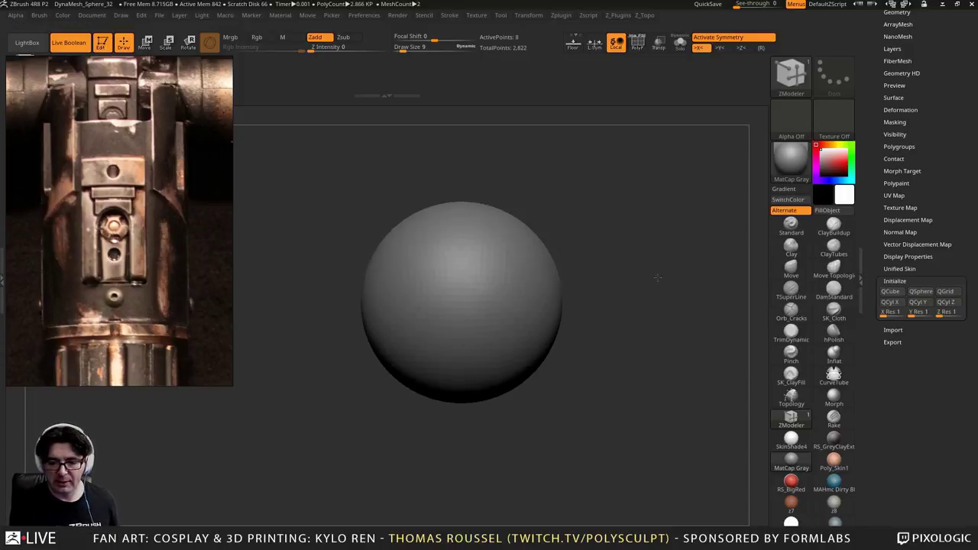
Move the cube along its Z axis until it protrudes from the sphere's surface
left_click(145, 42)
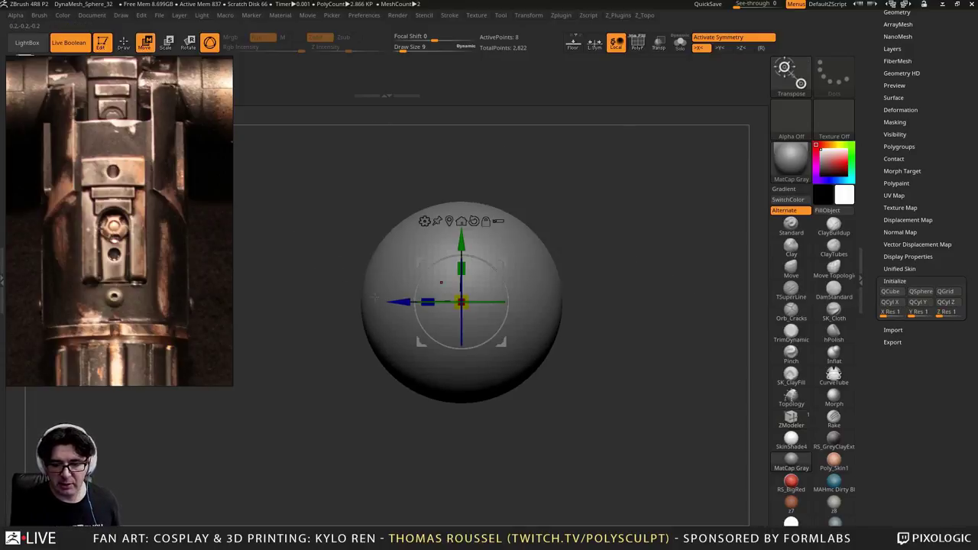
left_click_drag(400, 303, 296, 303)
left_click_drag(265, 380, 367, 375, "shift")
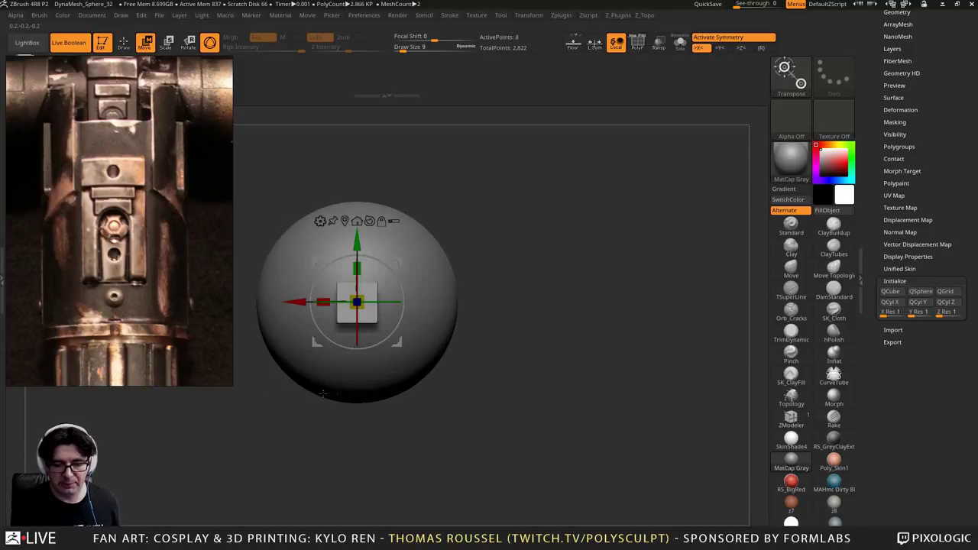
left_click_drag(511, 248, 515, 292, "alt")
left_click_drag(588, 212, 683, 232, "alt")
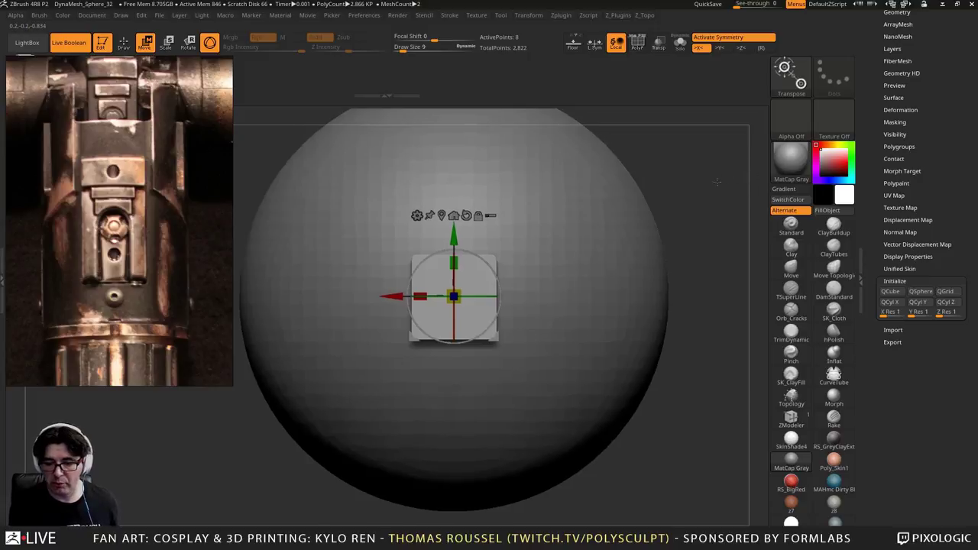
left_click_drag(753, 178, 727, 200, "alt")
left_click_drag(728, 200, 525, 222)
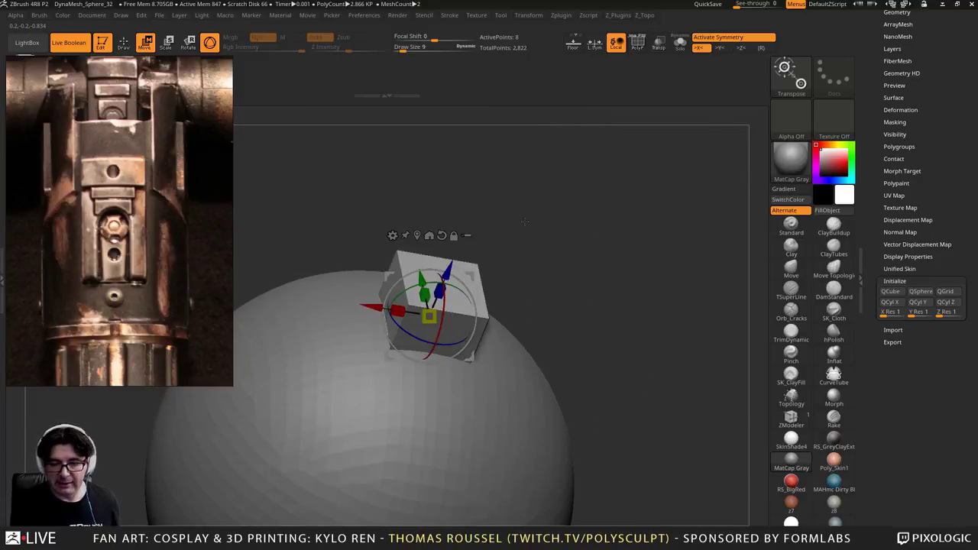
Extrude the cube's four side faces with ZModeler QMesh to form a plus-shaped cross, with polyframe shown
left_click(123, 42)
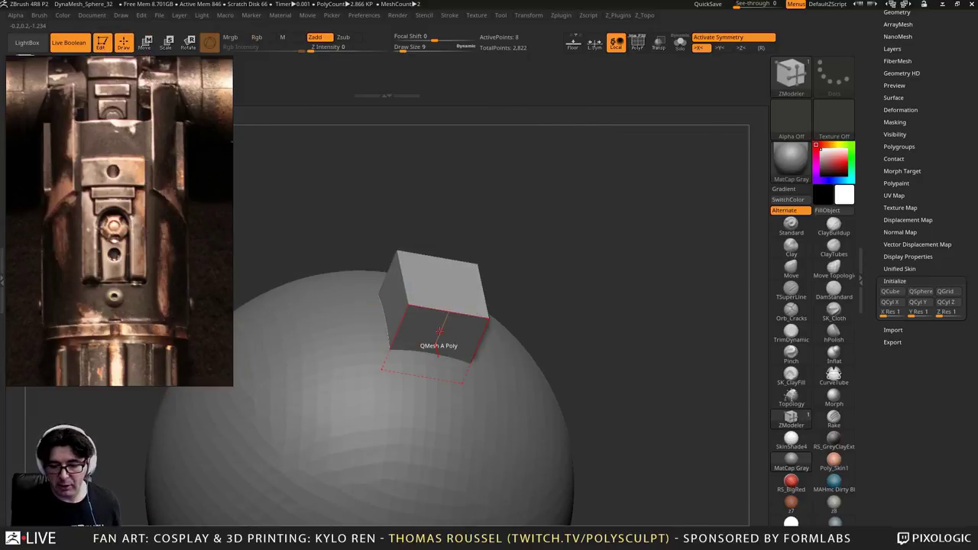
left_click_drag(453, 366, 592, 297)
key("shift+f")
left_click_drag(351, 285, 281, 280)
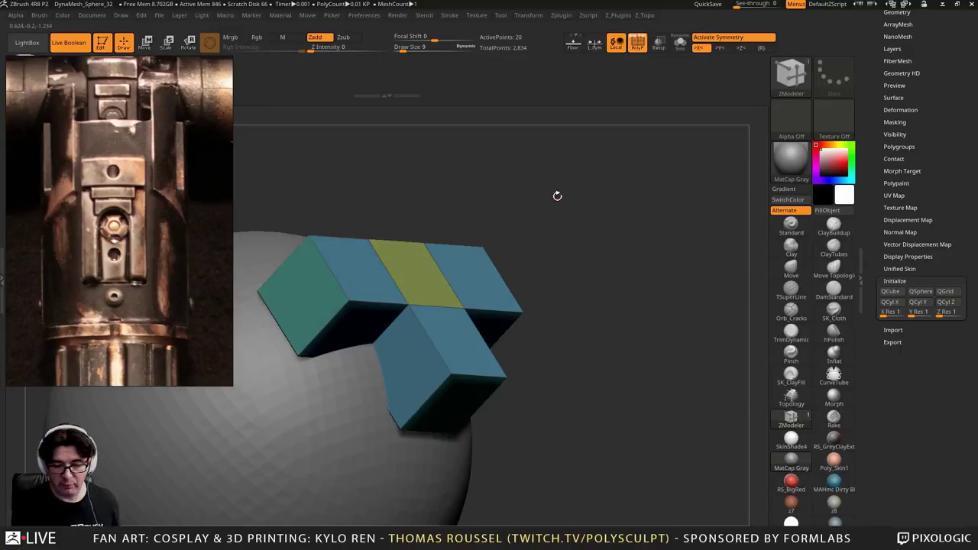
left_click_drag(590, 191, 603, 288)
left_click_drag(349, 194, 310, 141)
left_click_drag(596, 250, 663, 263, "shift")
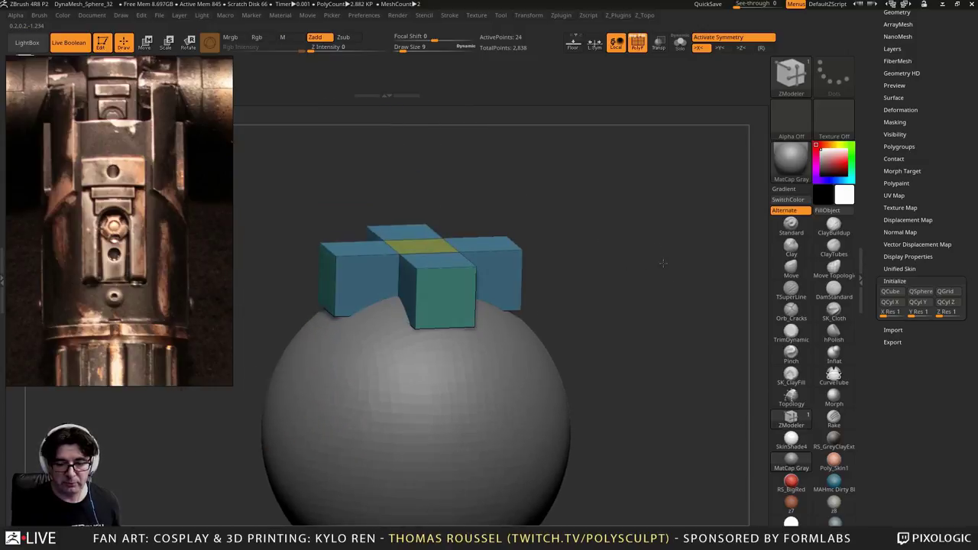
Raise the cross above the sphere and pull its underside centre face down with ZModeler QMesh to taper the arms
left_click(144, 42)
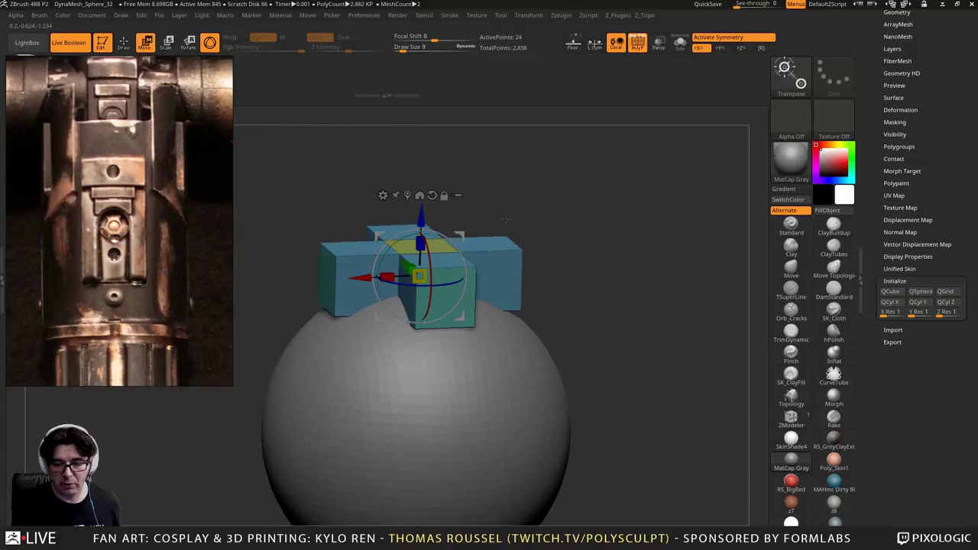
left_click_drag(421, 217, 421, 131)
left_click_drag(542, 256, 546, 195)
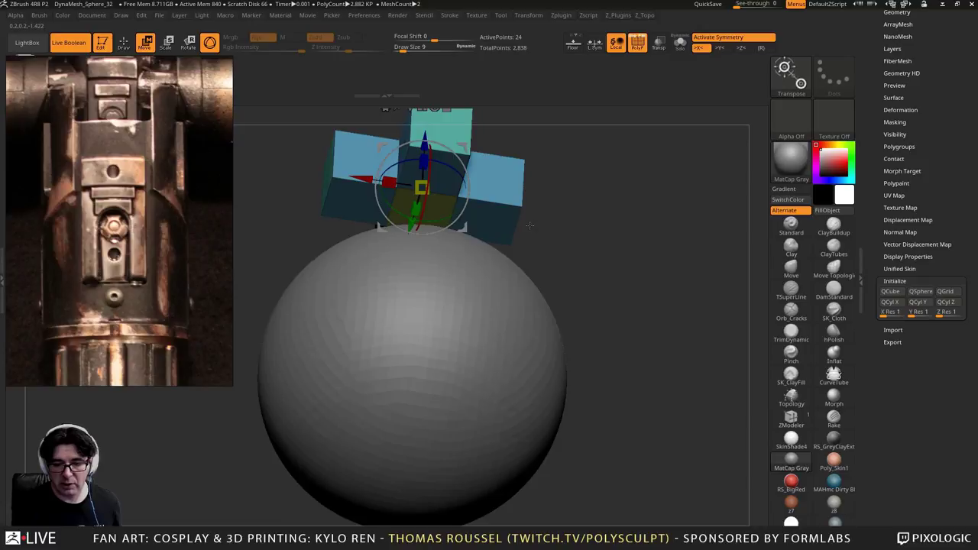
key("q")
key("b")
key("z")
key("m")
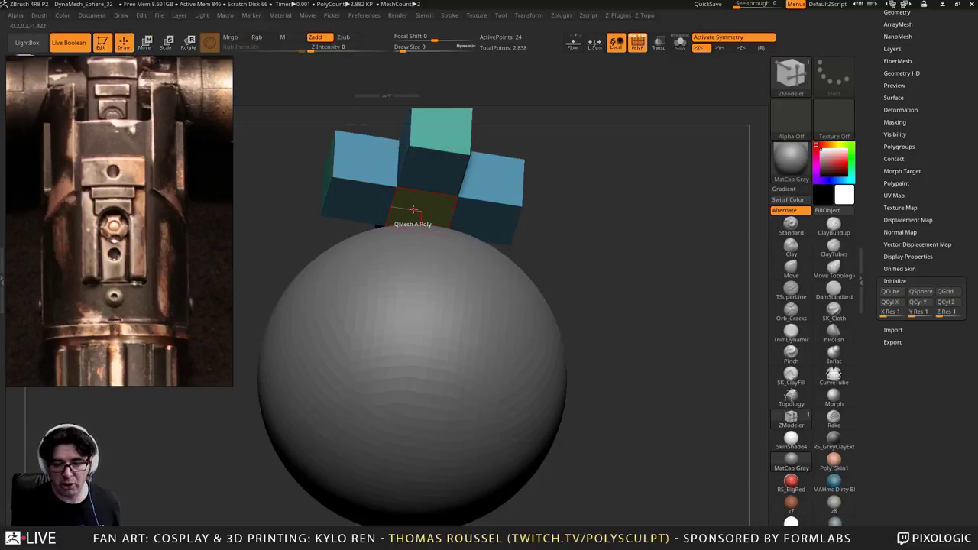
left_click_drag(414, 219, 420, 295)
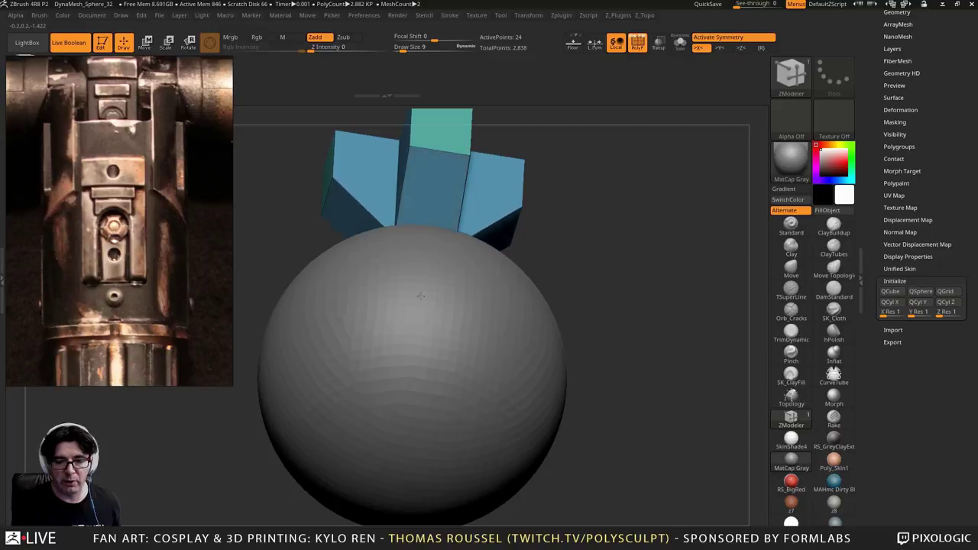
left_click_drag(583, 219, 608, 269, "shift")
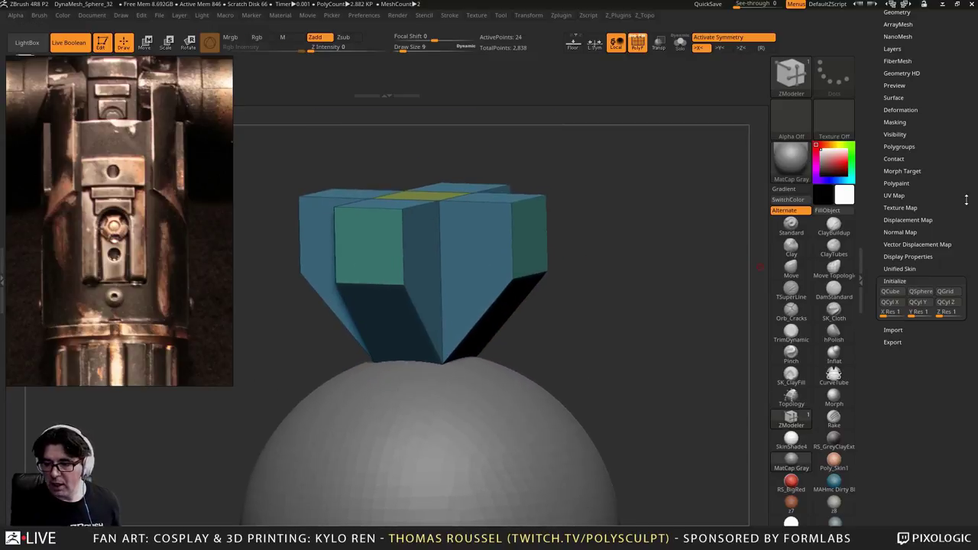
Enable Dynamic Subdiv on the cross with QGrid 2, Bevel and Coverage 0.1976 to bevel its edges
scroll(966, 199, "up", 5)
left_click(894, 198)
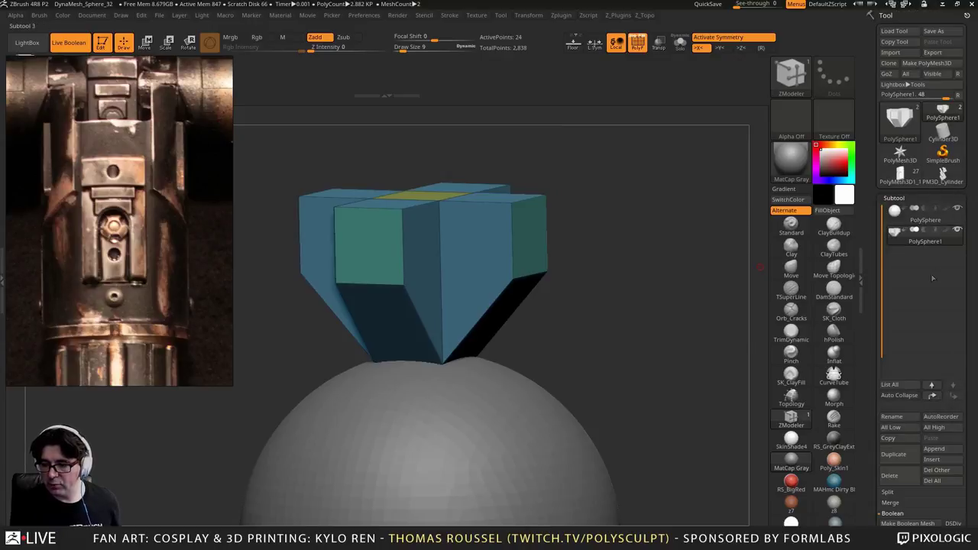
left_click(894, 197)
left_click(900, 211)
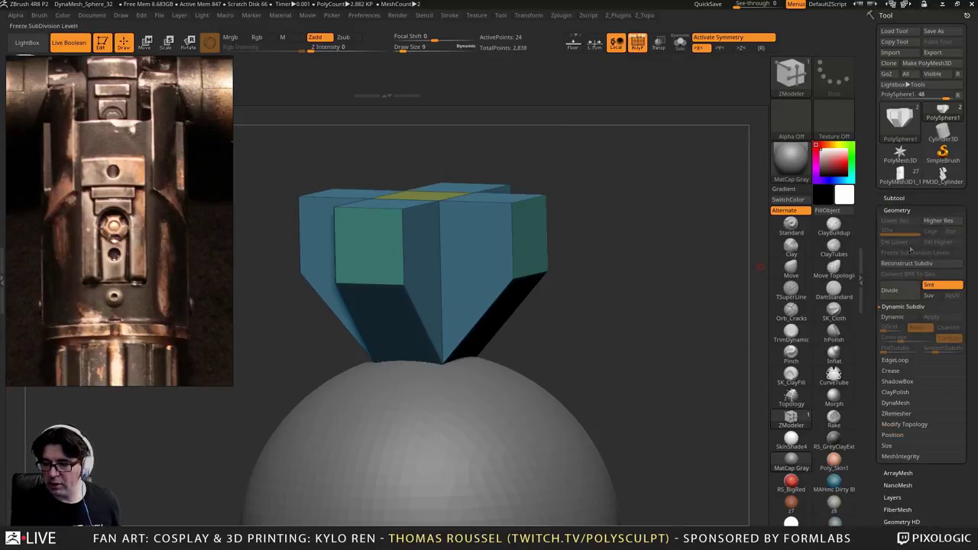
left_click(892, 316)
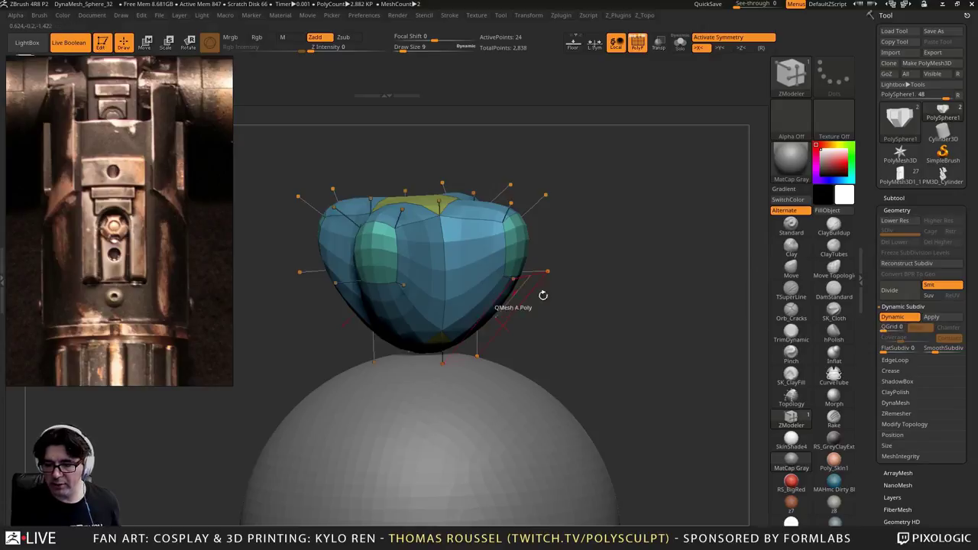
left_click_drag(931, 351, 885, 327)
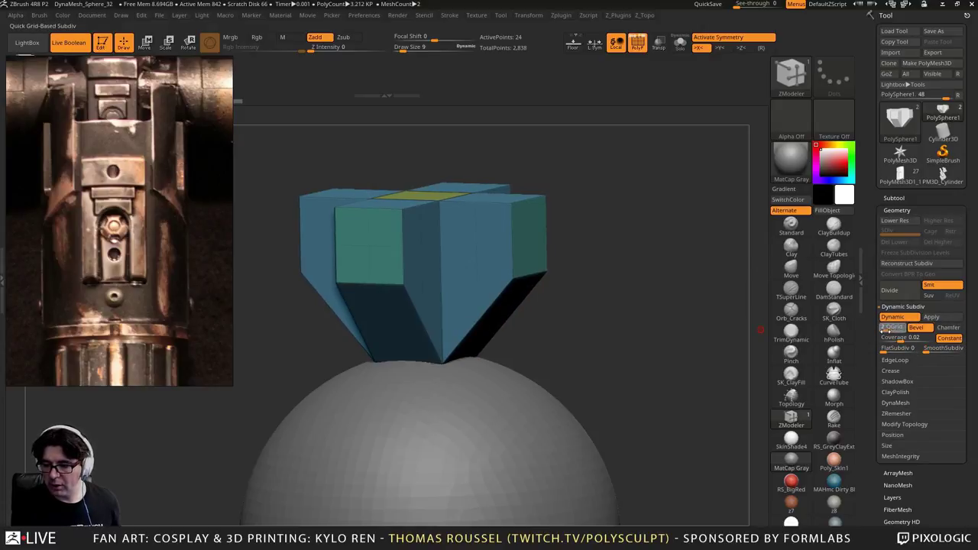
left_click_drag(902, 338, 916, 337)
left_click_drag(683, 320, 662, 289, "shift")
Sink the bevelled cross into the top of the sphere and stretch its upper part upward while the rest is masked
key("w")
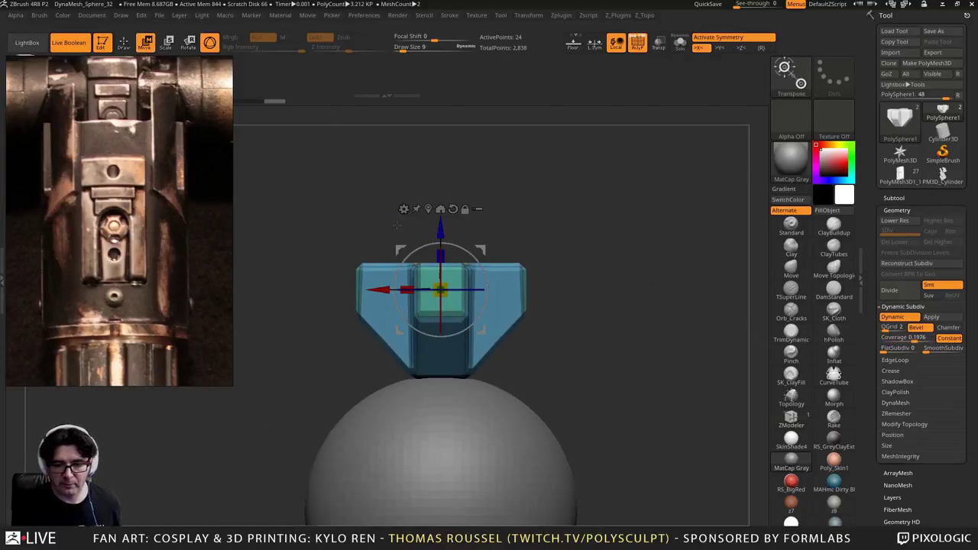
left_click_drag(443, 263, 442, 335)
left_click_drag(510, 312, 262, 324, "alt")
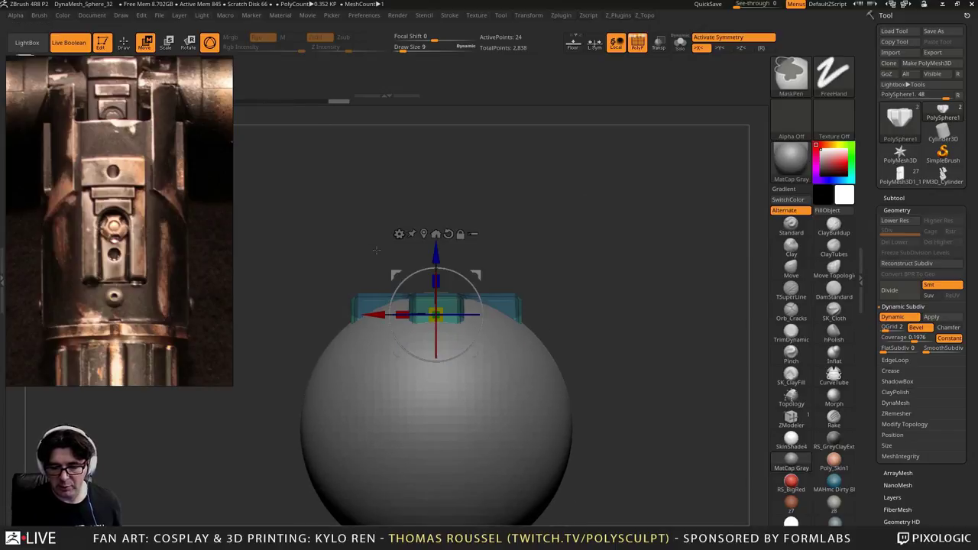
left_click(377, 250, "ctrl")
left_click_drag(438, 254, 438, 228)
left_click_drag(559, 234, 571, 250, "ctrl")
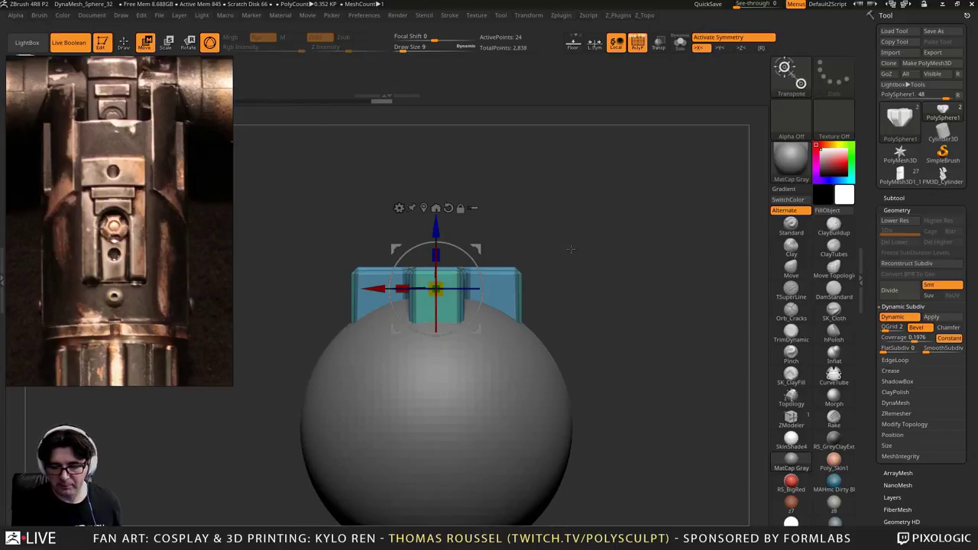
Flatten the sphere vertically and set the PolySphere1 cross to subtract from it in Live Boolean, previewed without polyframe
left_click(564, 382, "alt")
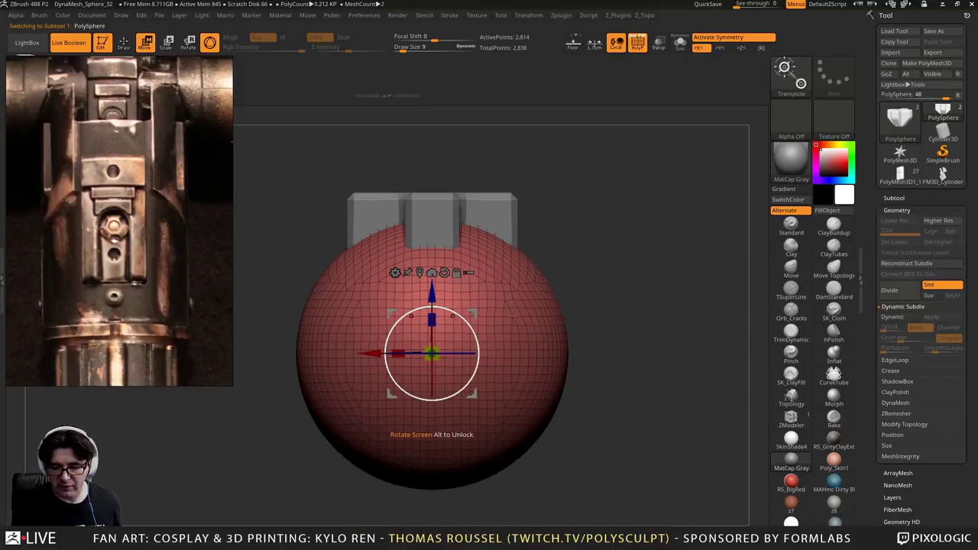
mouse_move(432, 320)
left_mouse_down()
mouse_move(444, 386)
mouse_move(444, 347)
left_mouse_up()
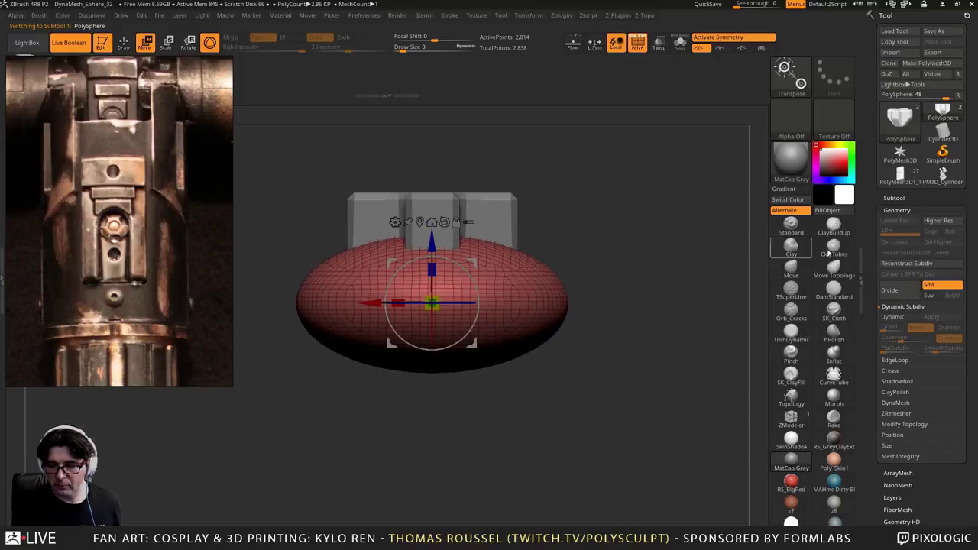
left_click(893, 197)
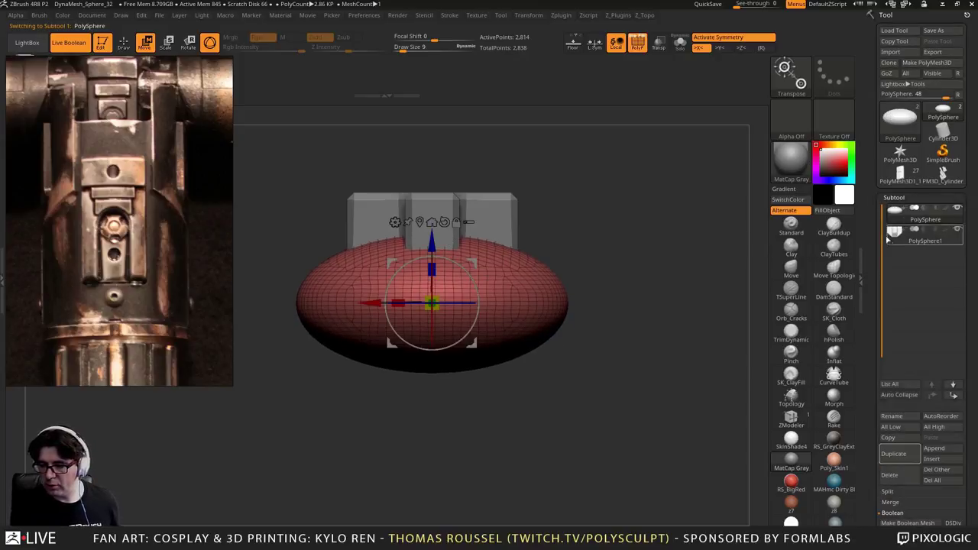
left_click(898, 233)
left_click(924, 229)
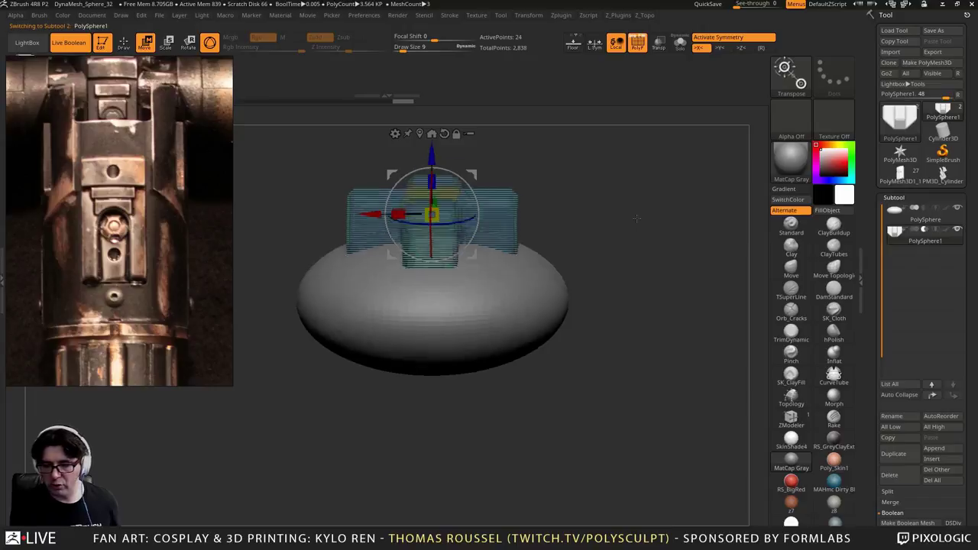
key("shift+f")
mouse_move(668, 237)
left_mouse_down()
mouse_move(639, 275)
mouse_move(667, 257)
mouse_move(688, 268)
left_mouse_up()
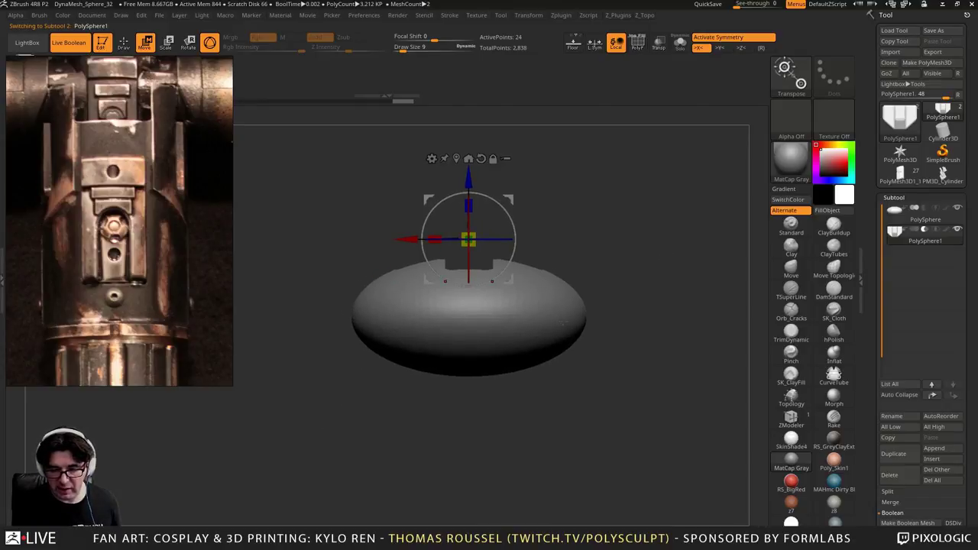
Duplicate the cross subtool and initialize the copy as a QCube
scroll(976, 269, "down", 3)
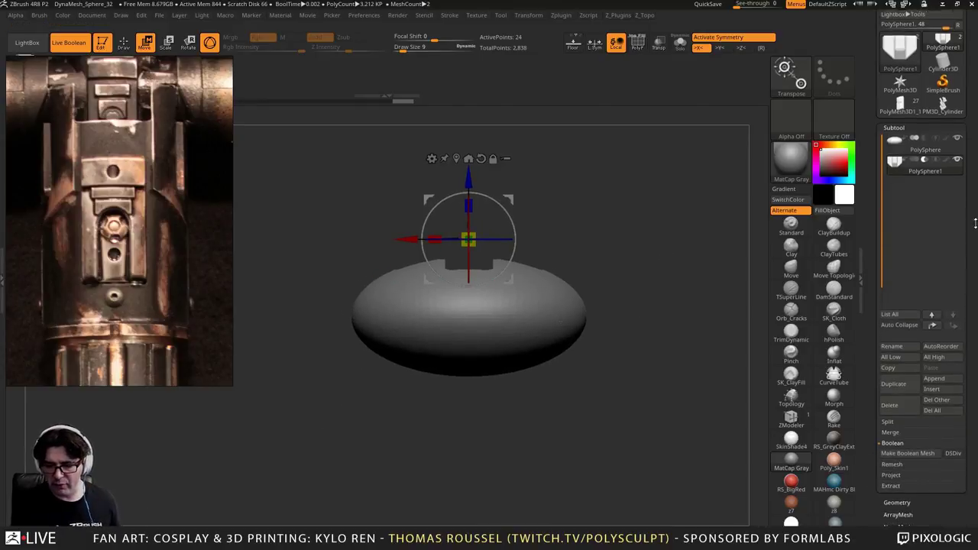
left_click(929, 348)
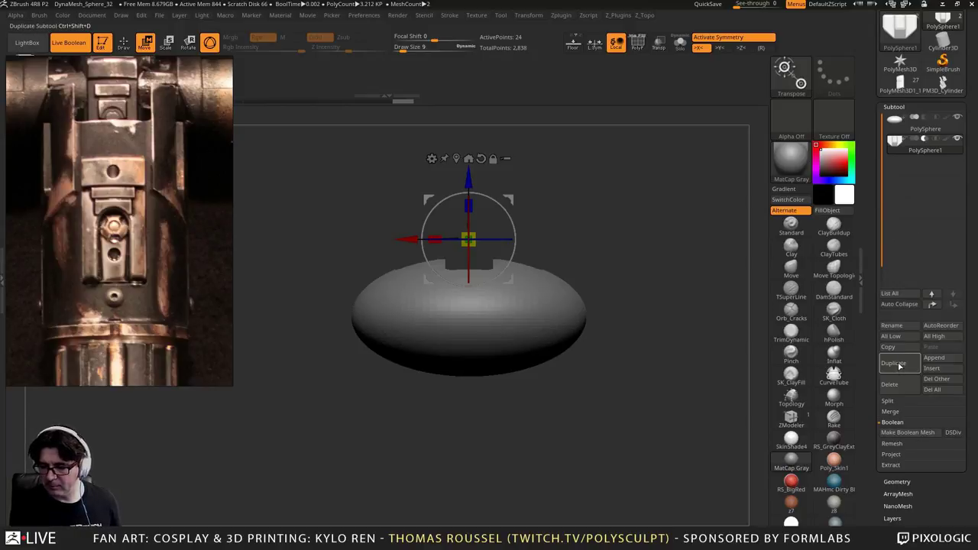
scroll(954, 177, "down", 10)
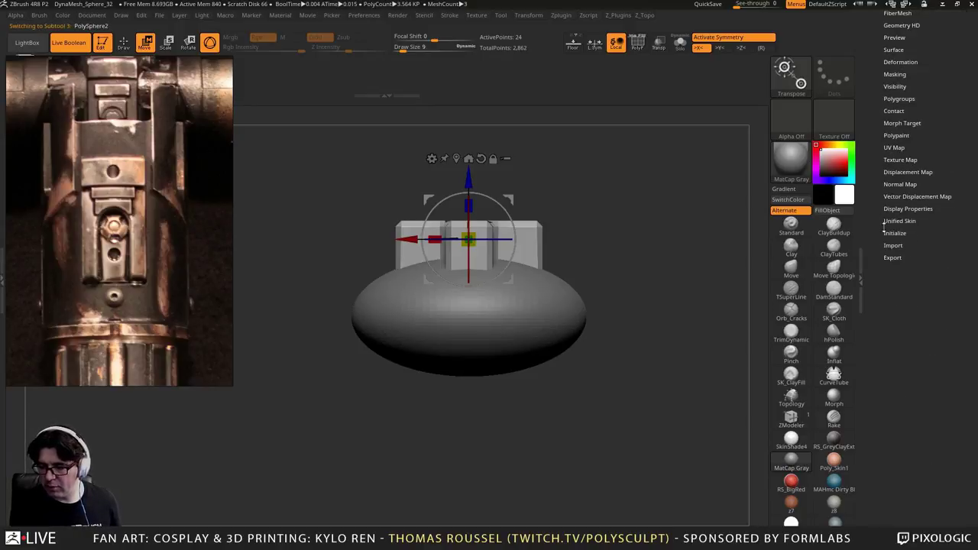
scroll(927, 409, "up", 10)
scroll(909, 425, "down", 2)
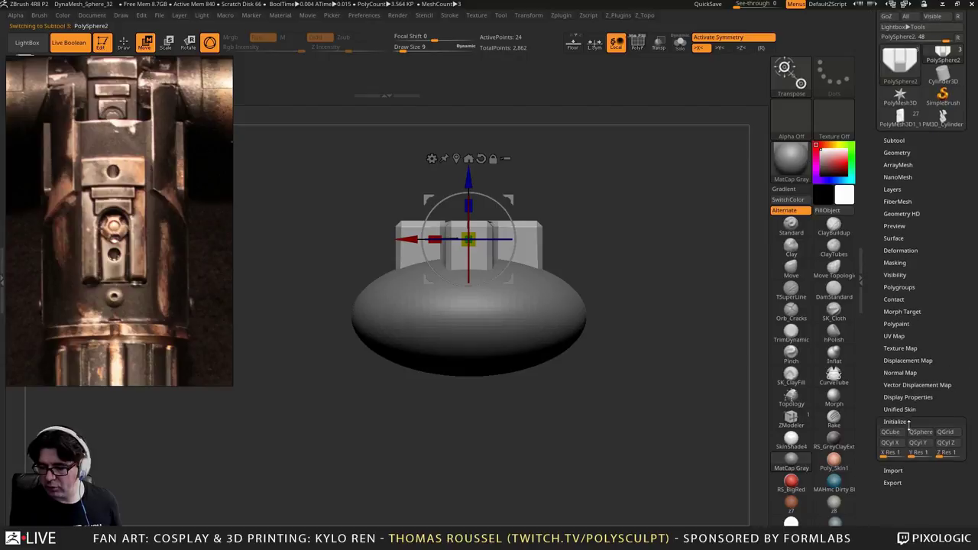
left_click(894, 433)
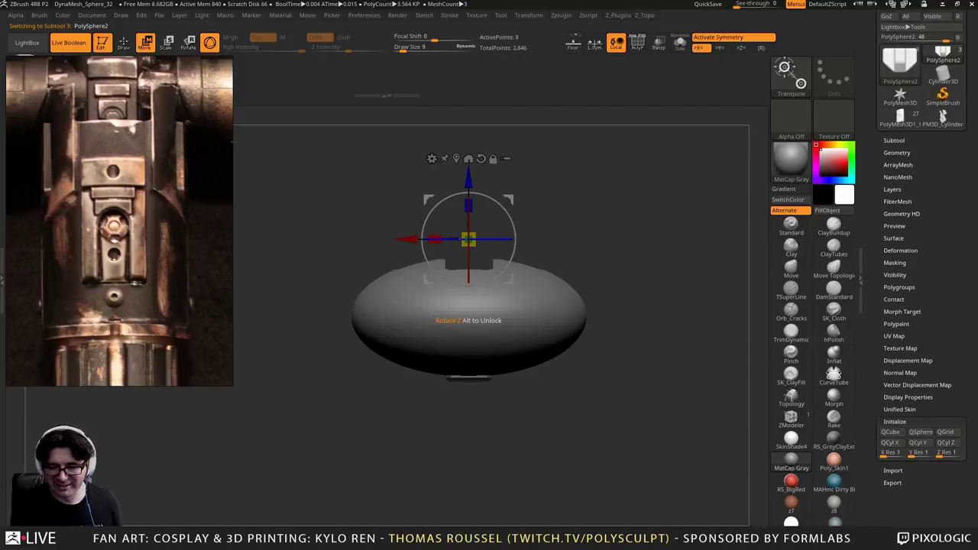
Move the QCube below the flattened sphere, enlarge it, and raise it until it meets the sphere's underside
left_click_drag(468, 239, 551, 207)
key("ctrl+z")
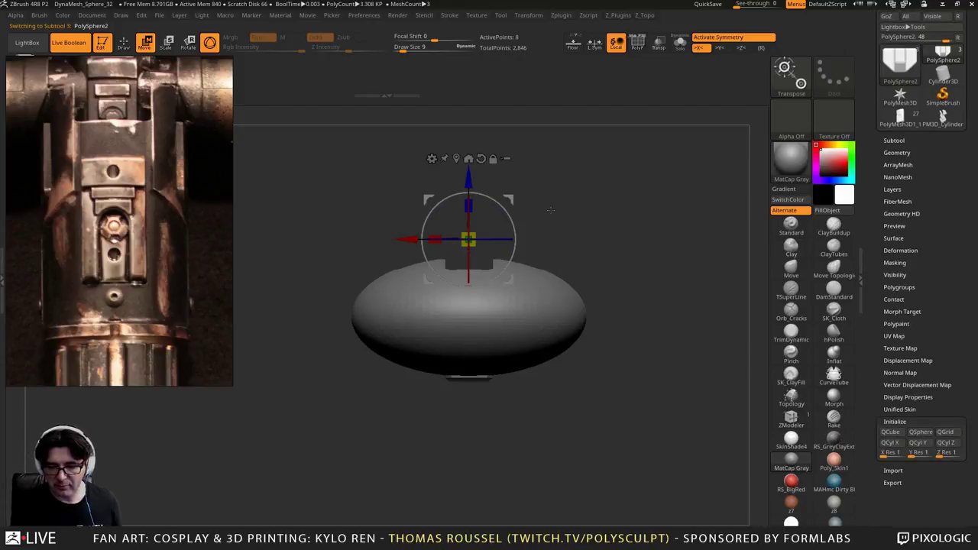
left_click_drag(470, 182, 470, 234)
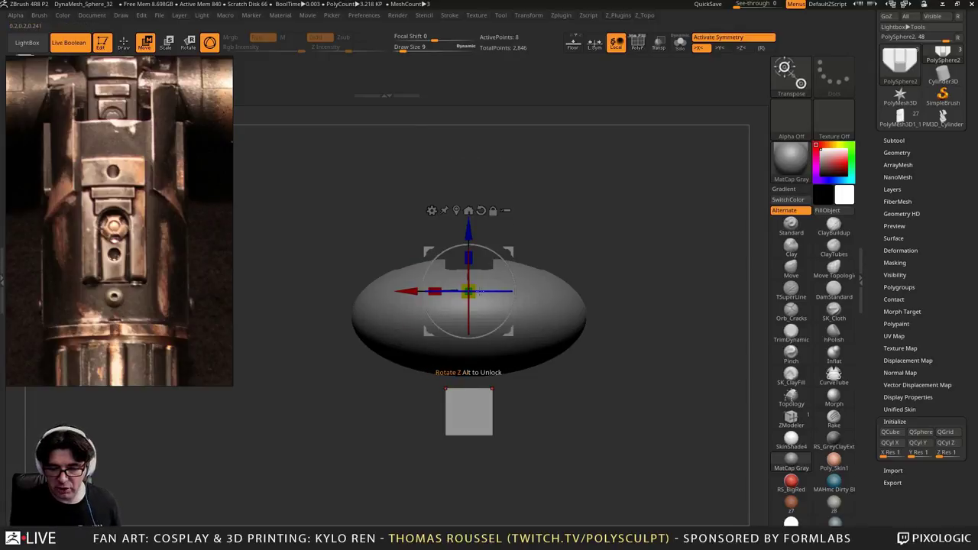
left_click_drag(468, 291, 598, 260)
left_click_drag(587, 304, 587, 305)
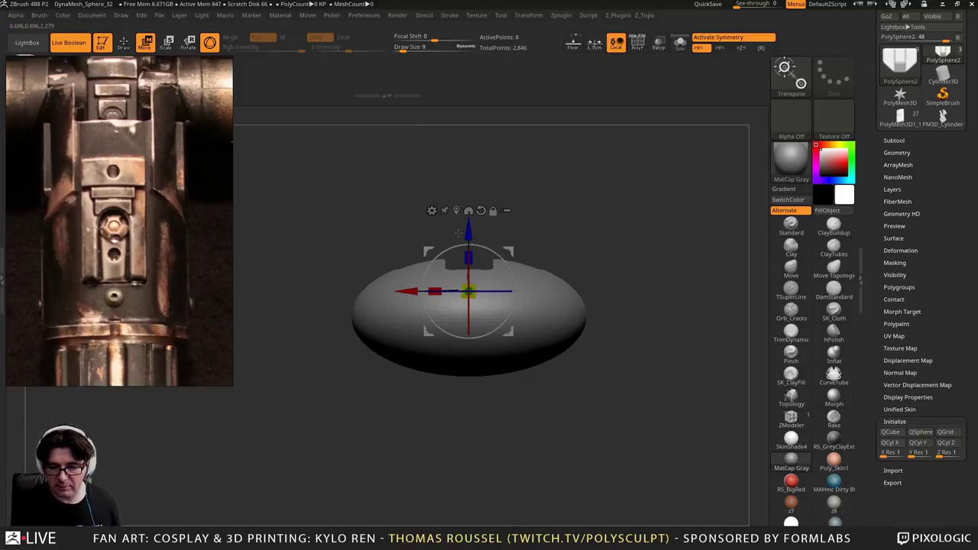
left_click_drag(469, 232, 469, 75)
left_click_drag(614, 208, 619, 273, "alt")
left_click(457, 119)
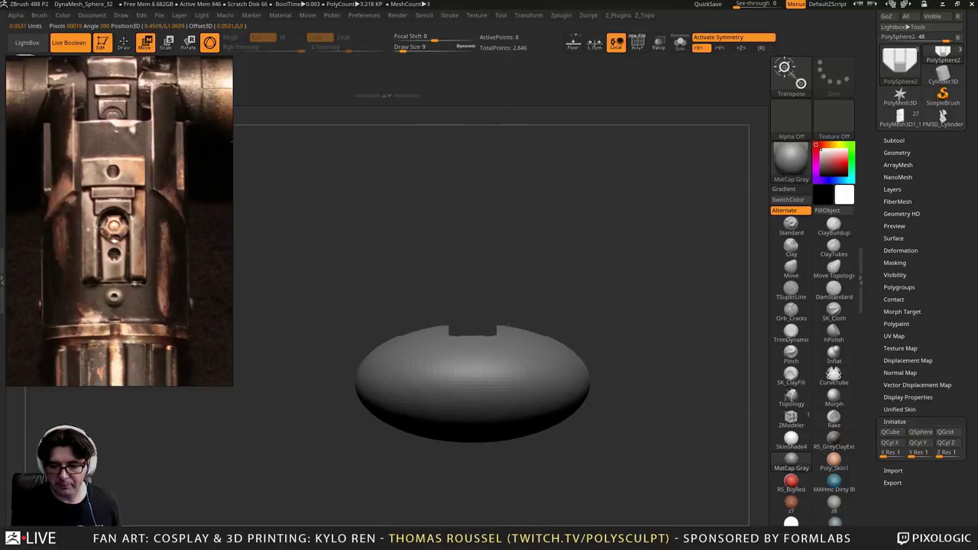
left_click_drag(625, 360, 619, 268, "alt")
left_click_drag(536, 505, 536, 375)
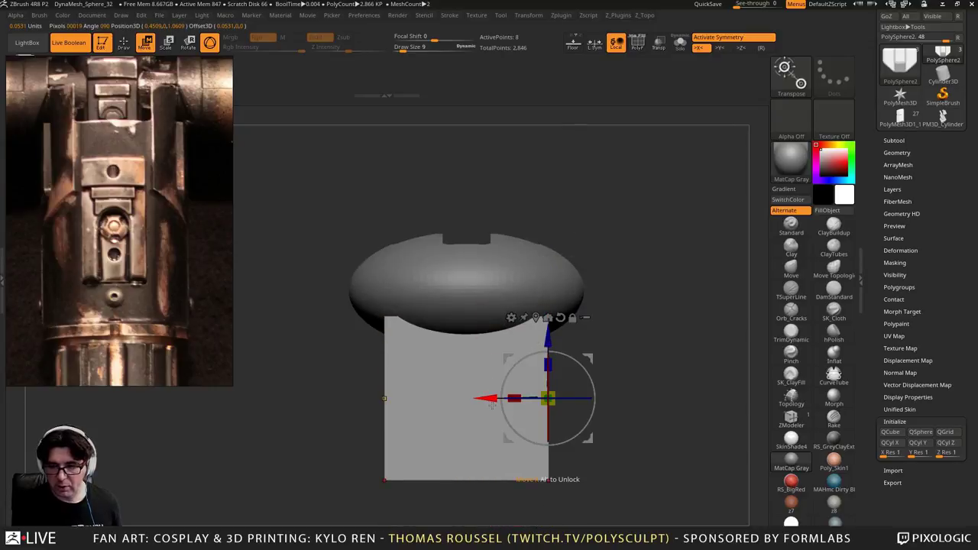
Disable symmetry, center the gizmo on the cube, and resize it into a wide, flattened block covering the sphere's lower half
key("x")
left_click(548, 317)
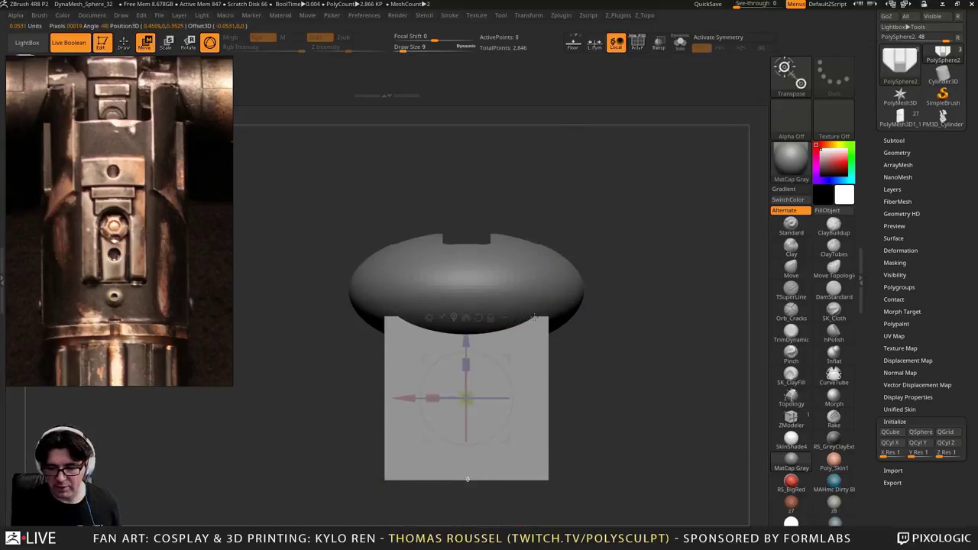
left_click_drag(476, 392, 532, 298)
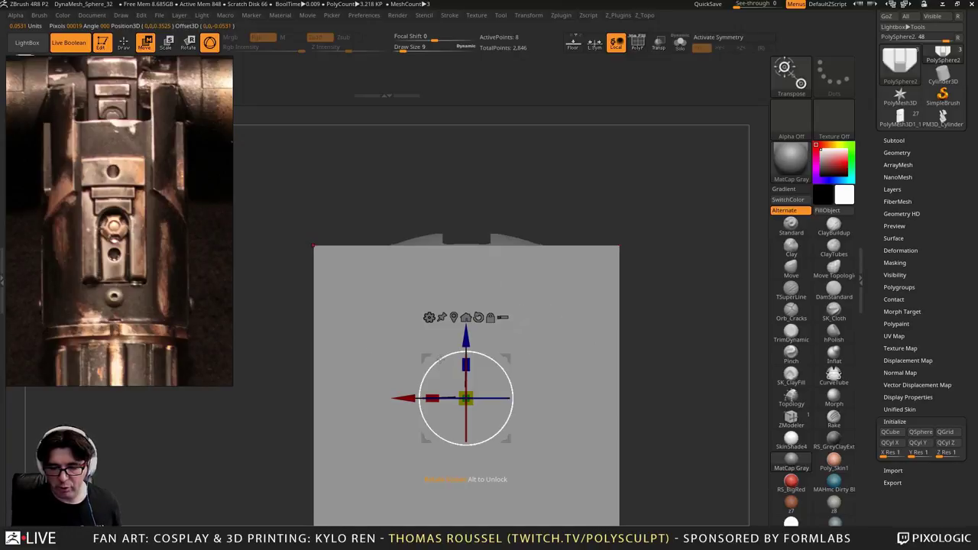
left_click_drag(465, 364, 466, 487)
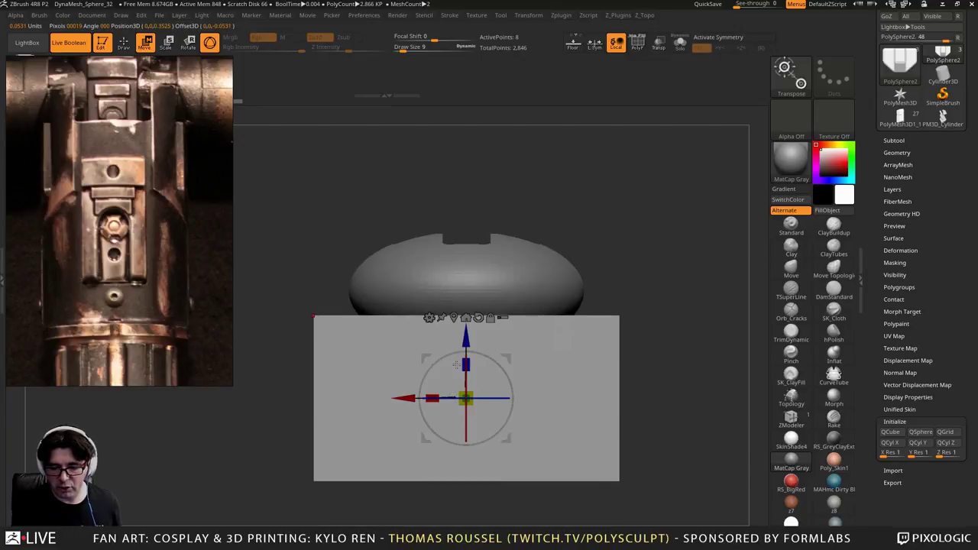
left_click_drag(467, 335, 467, 304)
Set the PolySphere2 block to subtract so it cuts off the sphere's lower half, and inspect the resulting dome
left_click(902, 142)
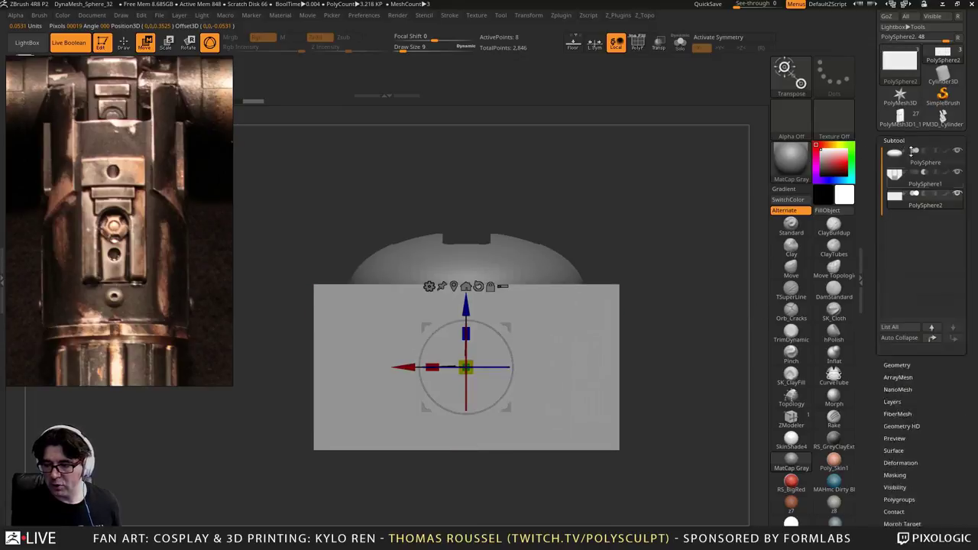
left_click(923, 195)
left_click_drag(655, 186, 666, 236)
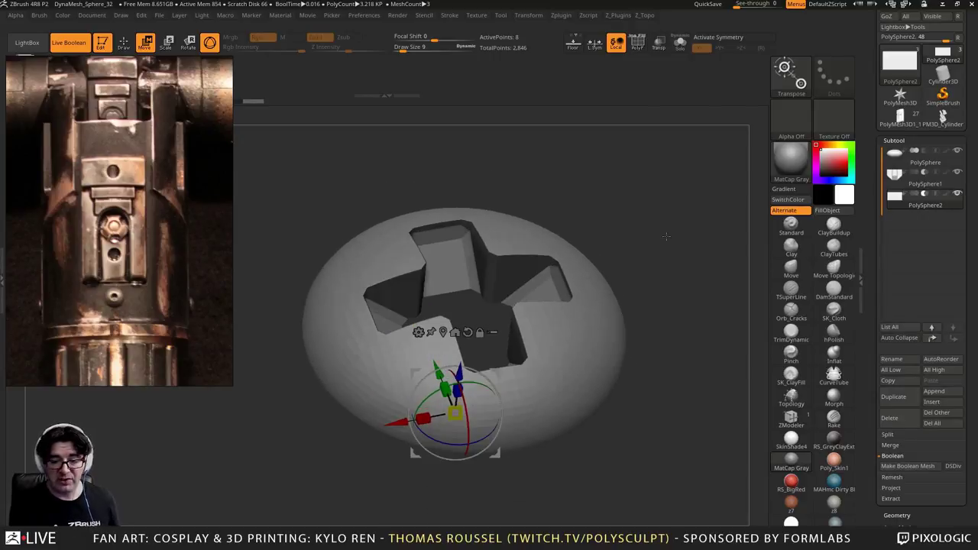
left_click_drag(649, 283, 670, 212)
left_click_drag(658, 300, 659, 381)
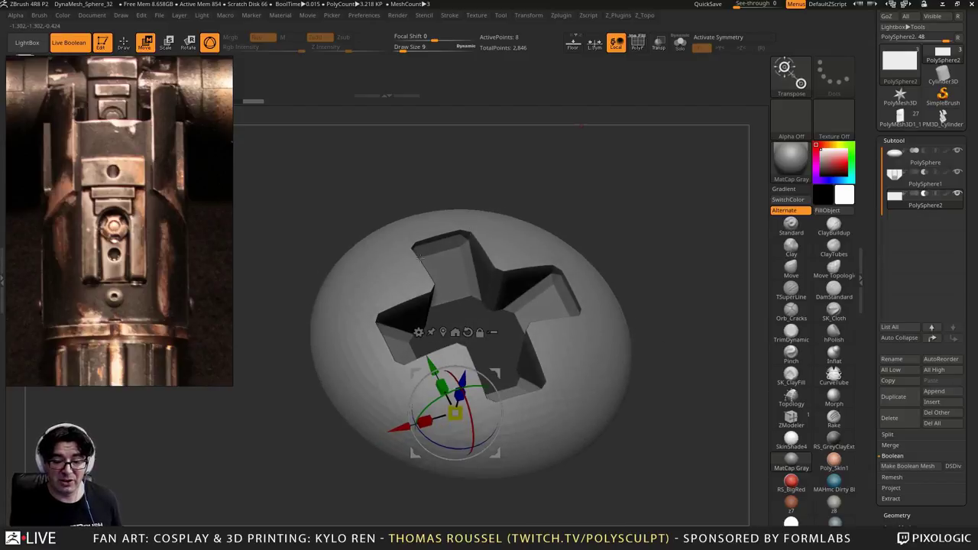
Compress the PolySphere1 cross vertically, then lift it above the dome as an additive subtool
left_click(895, 179)
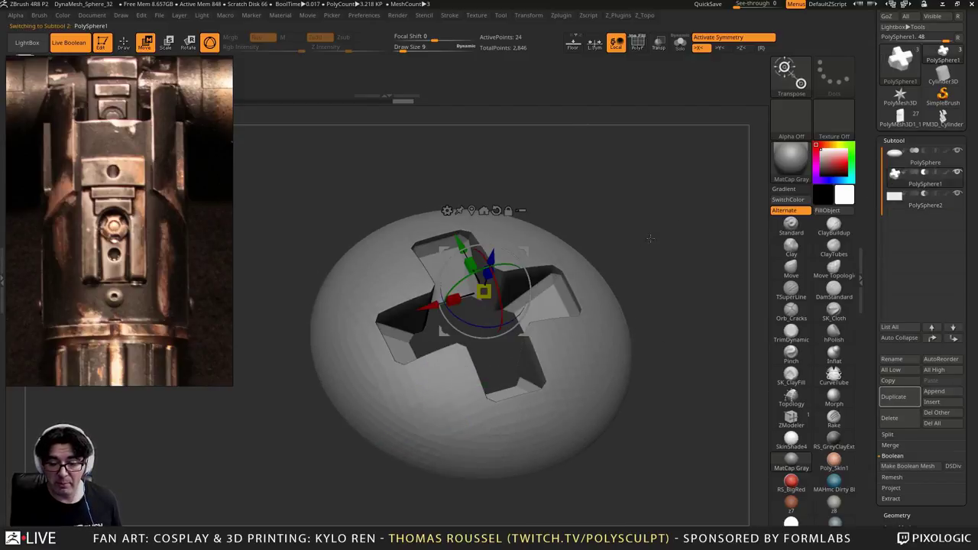
left_click_drag(651, 239, 647, 211)
left_click_drag(484, 248, 490, 283)
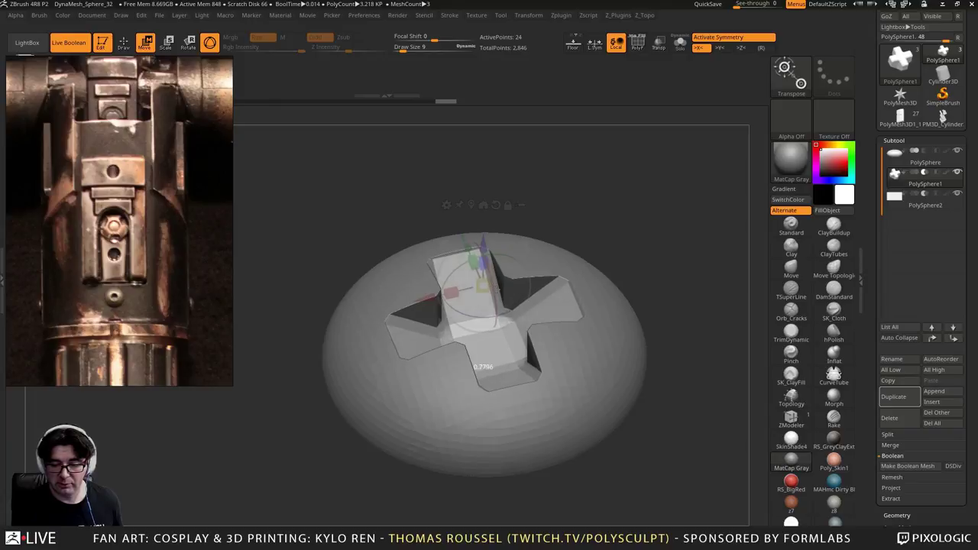
left_click_drag(485, 235, 485, 152)
left_click(915, 173)
Lower the cross back into the top of the dome, set it to subtract again, and fine-tune the recess
left_click_drag(673, 197, 269, 266, "shift")
left_click(273, 269, "ctrl")
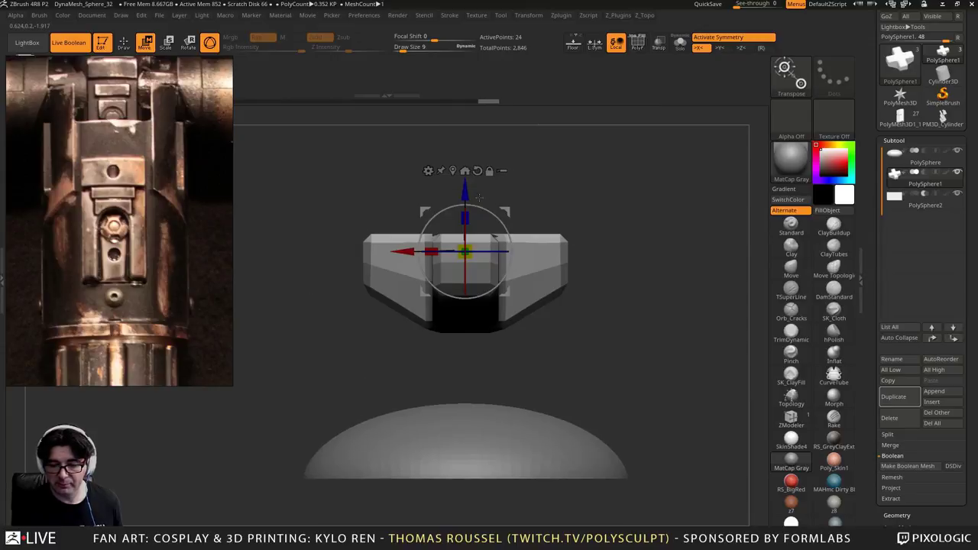
mouse_move(465, 191)
left_mouse_down()
mouse_move(465, 152)
mouse_move(465, 295)
left_mouse_up()
left_click(619, 201, "ctrl")
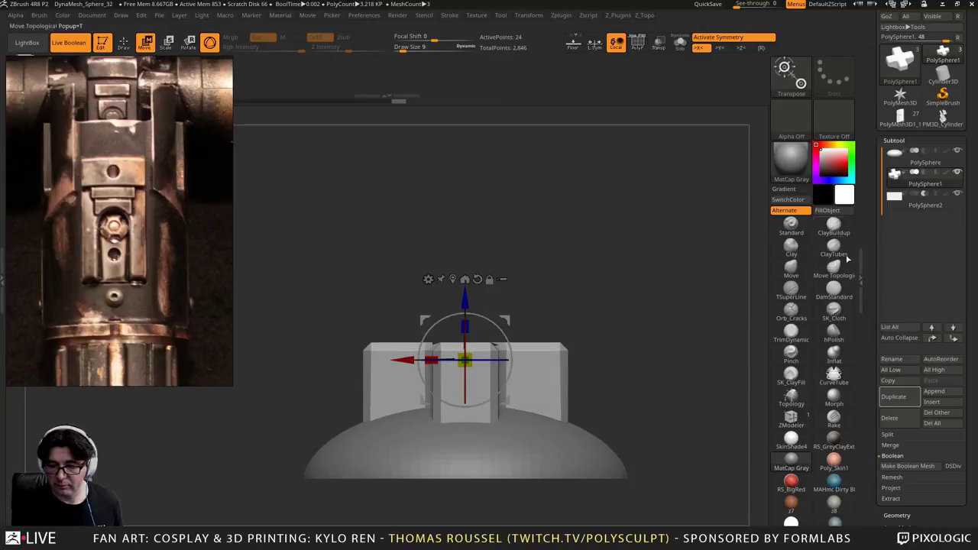
left_click(924, 173)
left_click_drag(583, 232, 604, 314)
left_click_drag(644, 270, 607, 243)
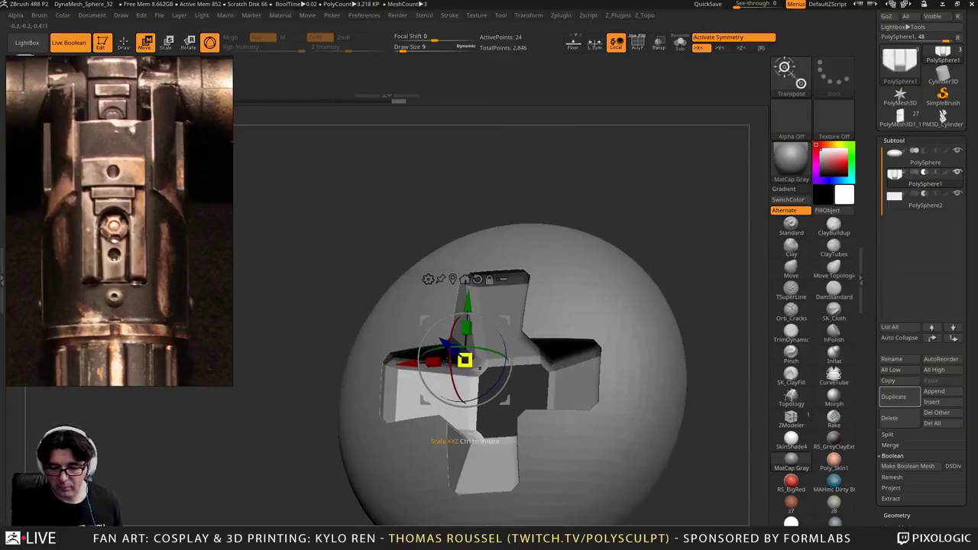
left_click_drag(446, 345, 441, 338)
Lower the PolySphere2 cutting block slightly in front view so it trims less of the dome's base
left_click_drag(706, 322, 703, 142, "shift")
left_click(901, 203)
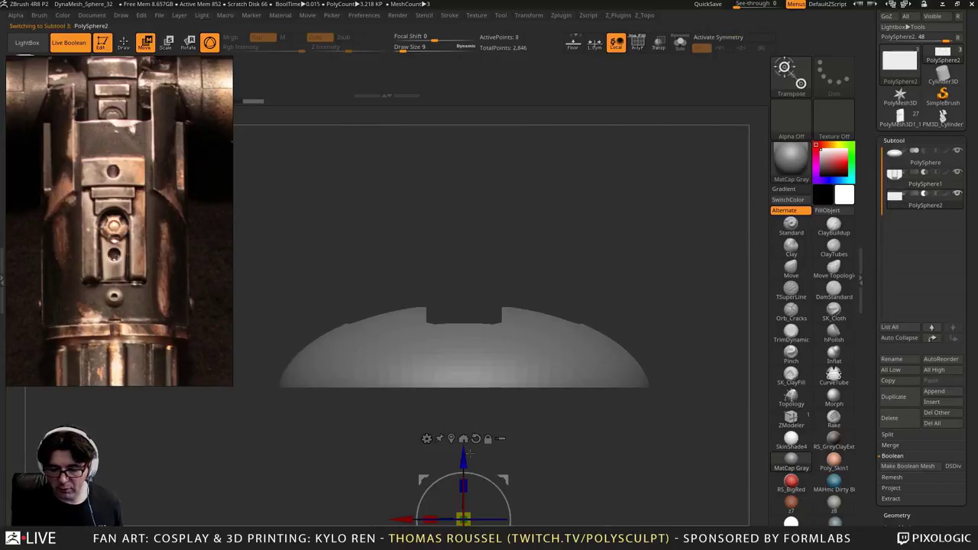
left_click_drag(468, 451, 468, 464)
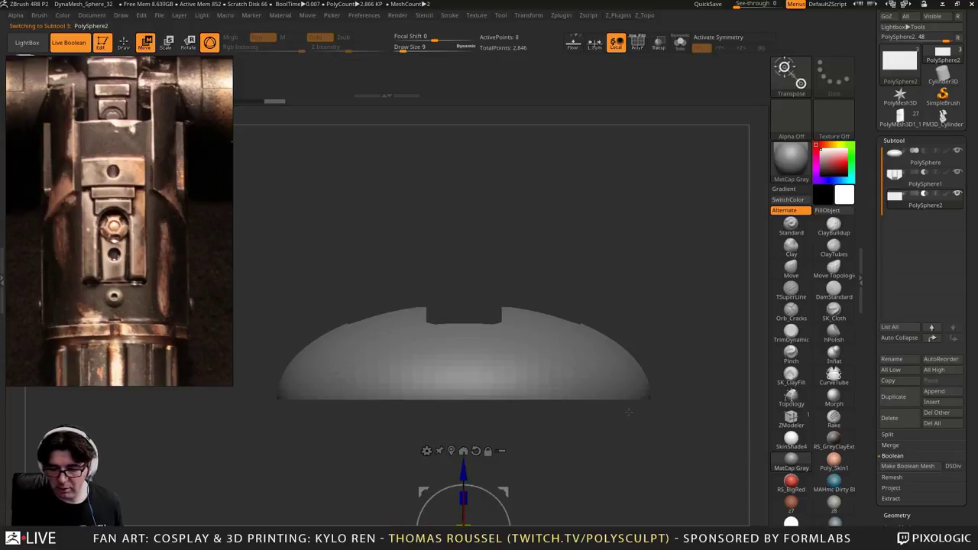
left_click_drag(705, 415, 448, 439, "ctrl")
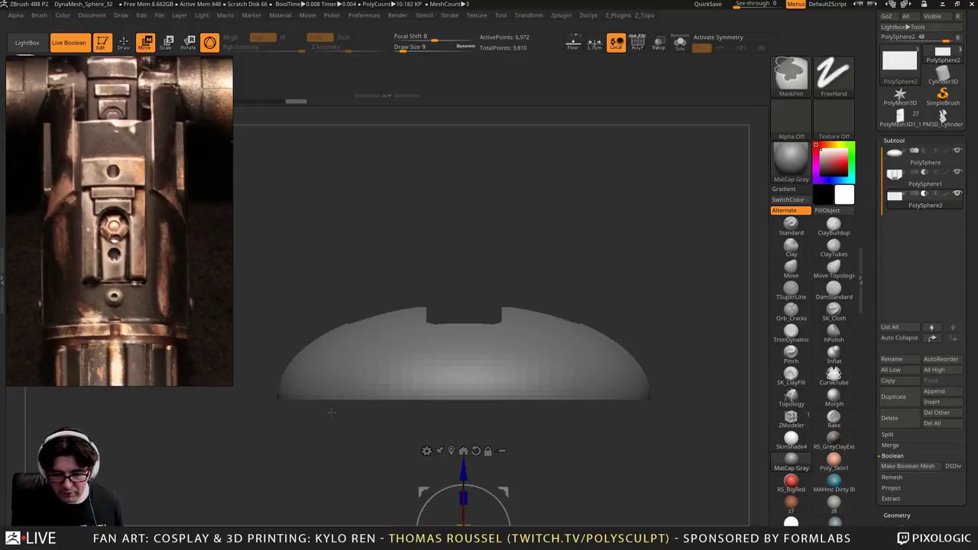
Mask the upper part of PolySphere, then flatten its unmasked lower part and shift it downward
left_click(640, 388, "alt")
left_click_drag(690, 415, 228, 393, "ctrl")
left_click_drag(459, 402, 461, 402, "ctrl")
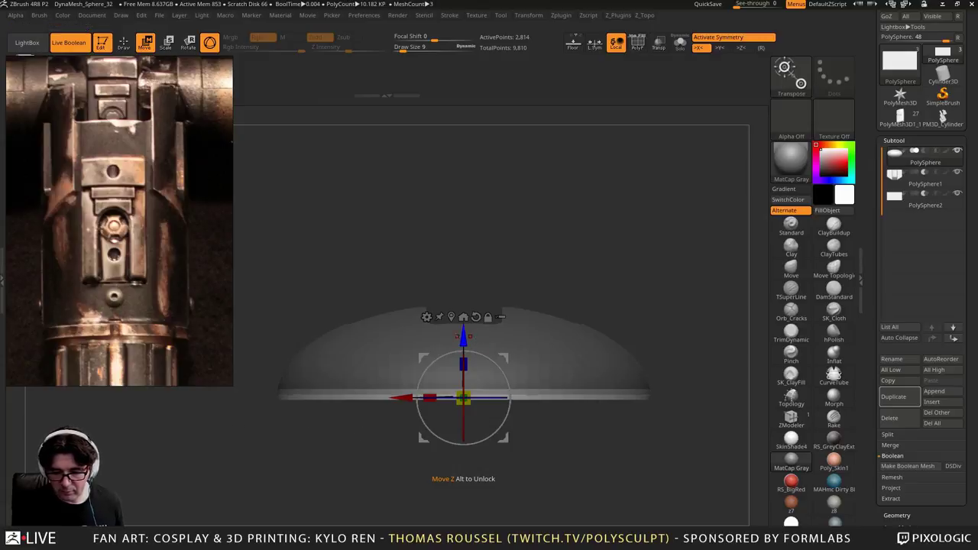
left_click_drag(464, 366, 466, 363)
left_click_drag(471, 402, 471, 414)
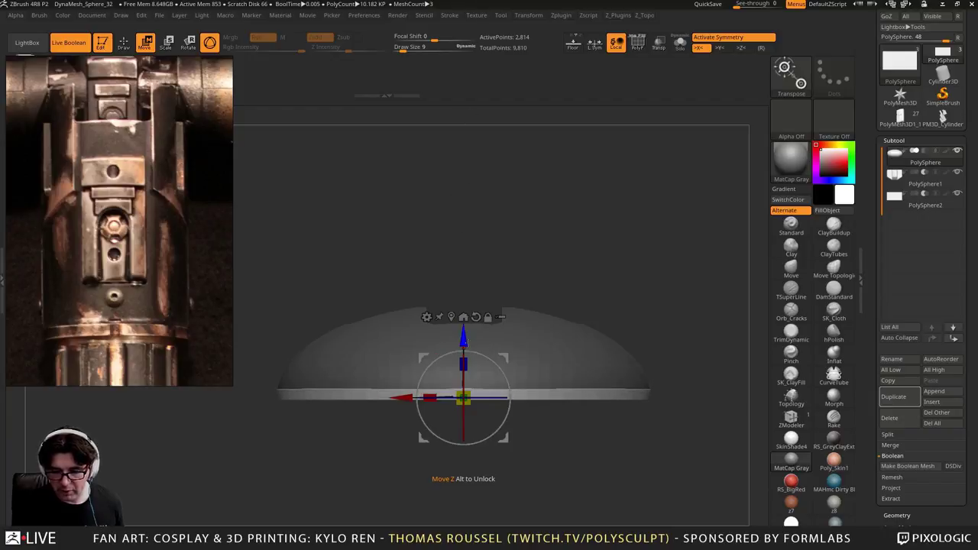
left_click_drag(463, 336, 462, 356)
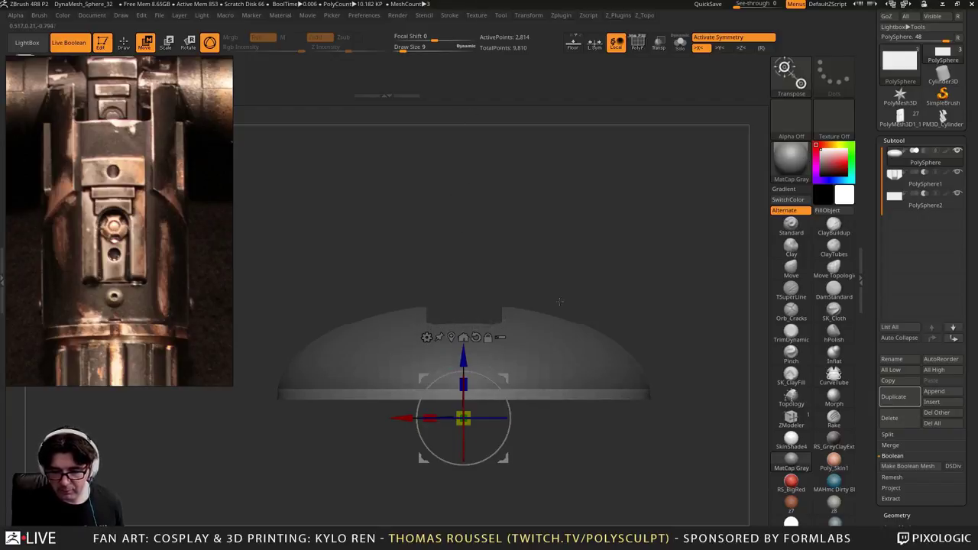
Show PolySphere2 as additive to judge its height, then lower it a little further and restore its subtraction
left_click(912, 195)
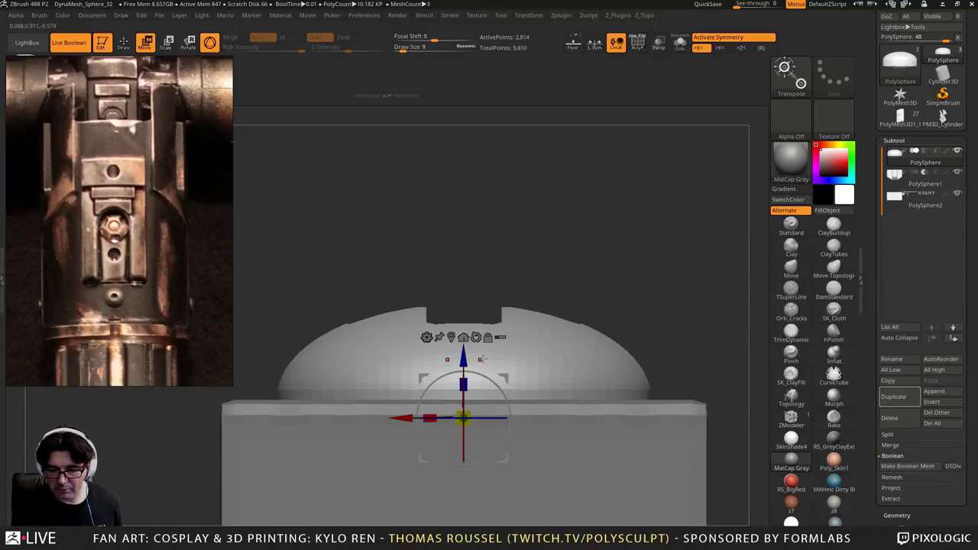
left_click_drag(465, 354, 464, 362)
key("ctrl+z")
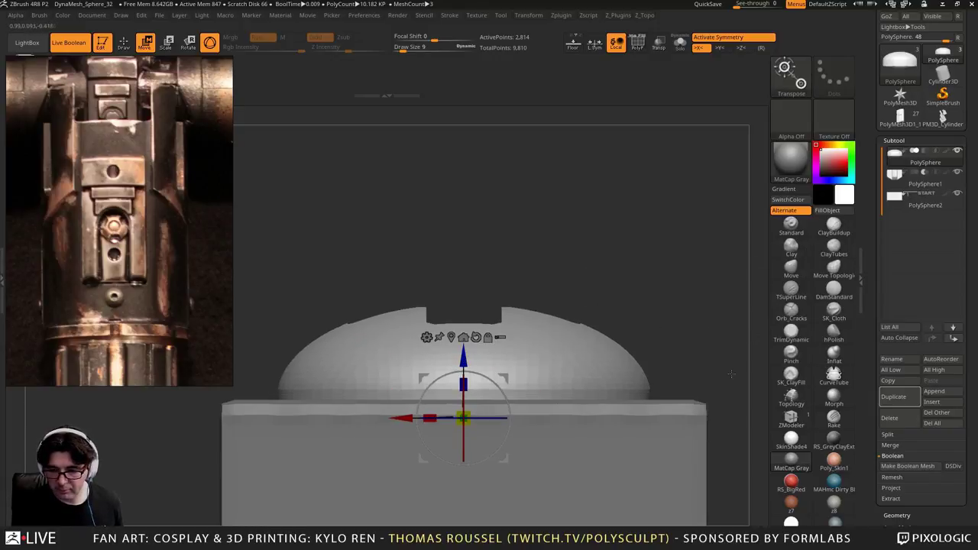
left_click(913, 198)
left_click(915, 195)
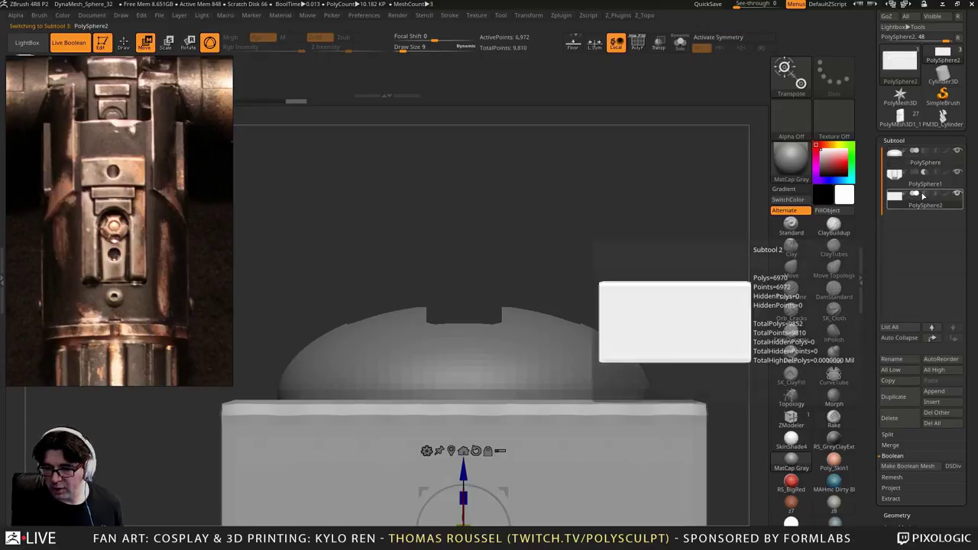
left_click_drag(465, 460, 463, 479)
left_click_drag(616, 250, 635, 267)
left_click_drag(635, 267, 688, 319, "alt")
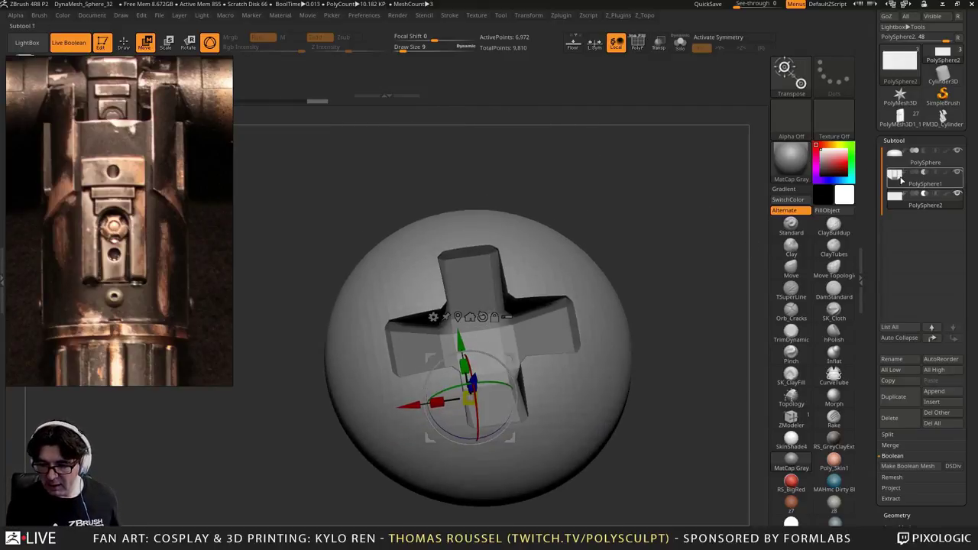
Insert a cylinder as a new subtool directly after the PolySphere1 cross
left_click(901, 180)
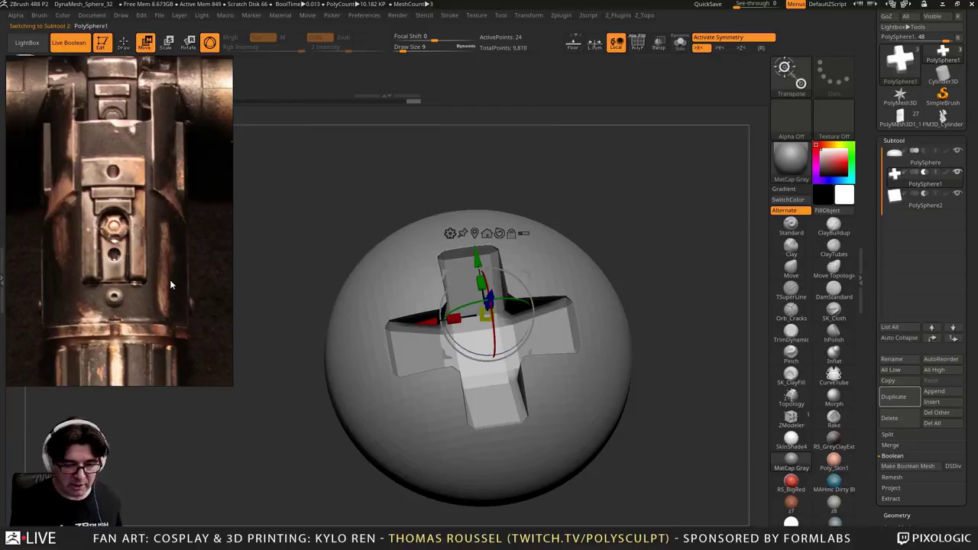
left_click_drag(563, 222, 598, 255, "alt")
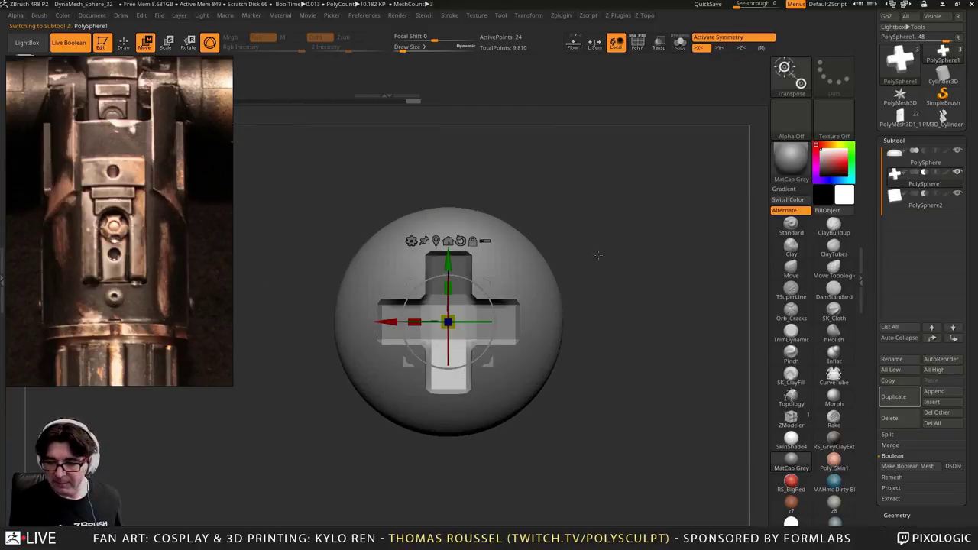
left_click(943, 403)
left_click(601, 344)
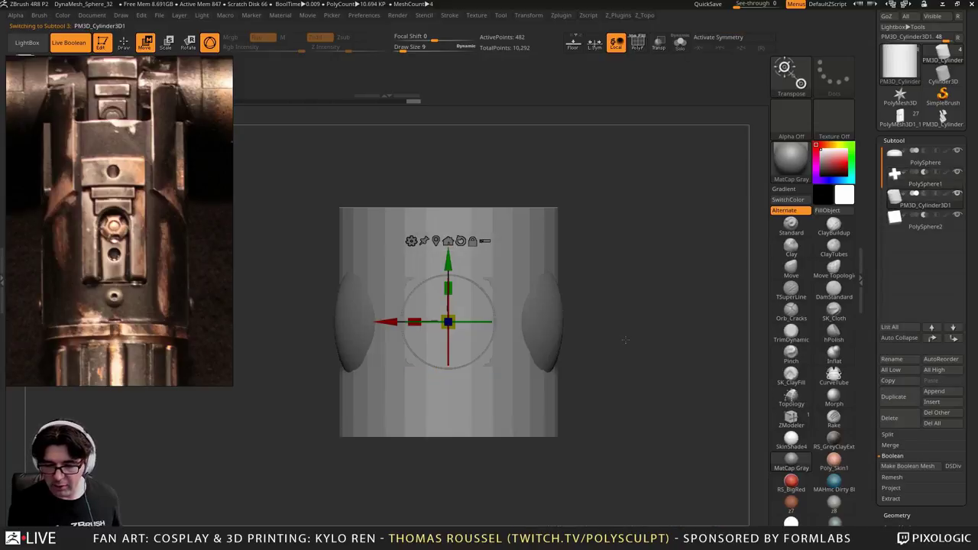
Rotate the cylinder 90° so its axis aligns with the dome's vertical axis, and set it to subtract
mouse_move(898, 210)
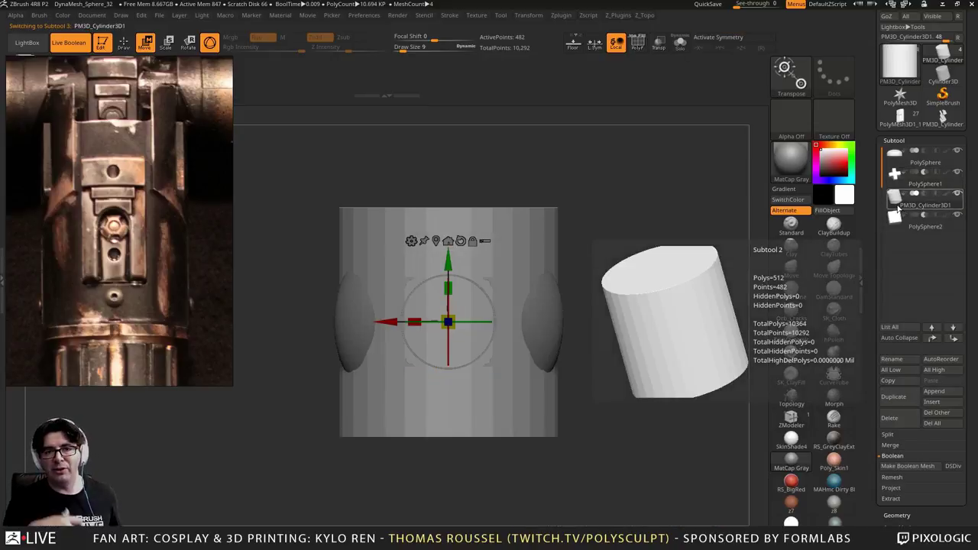
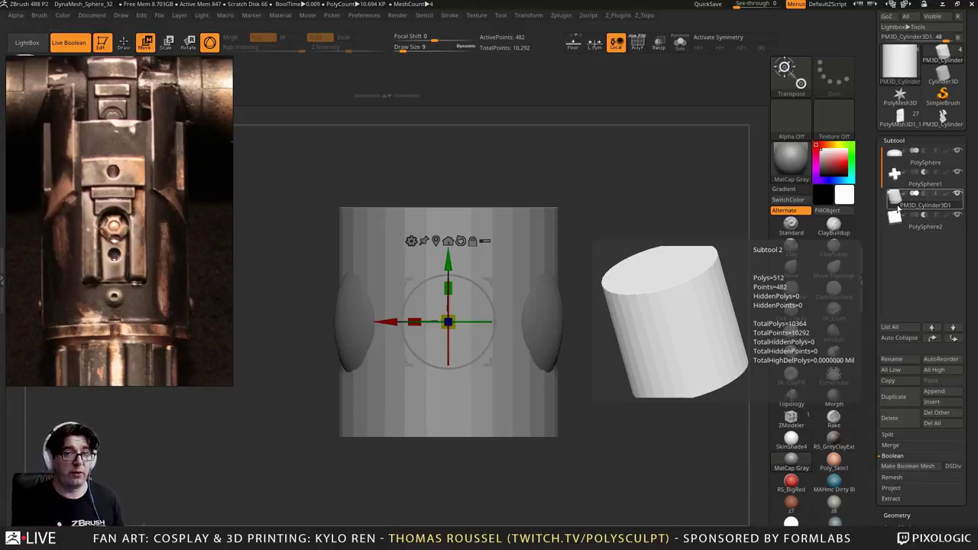
left_click_drag(642, 248, 596, 255)
left_click_drag(431, 278, 145, 322, "shift")
left_click_drag(534, 241, 849, 258, "shift")
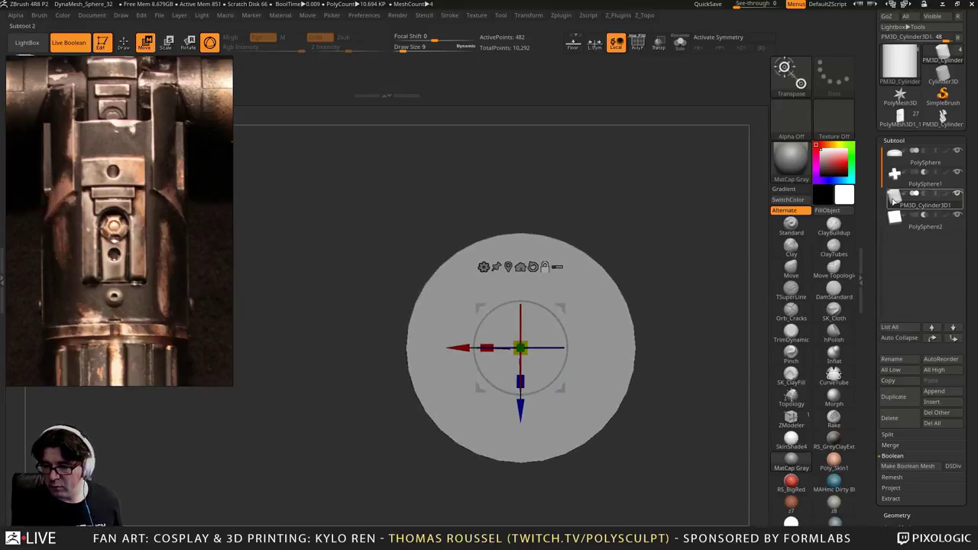
left_click(892, 198)
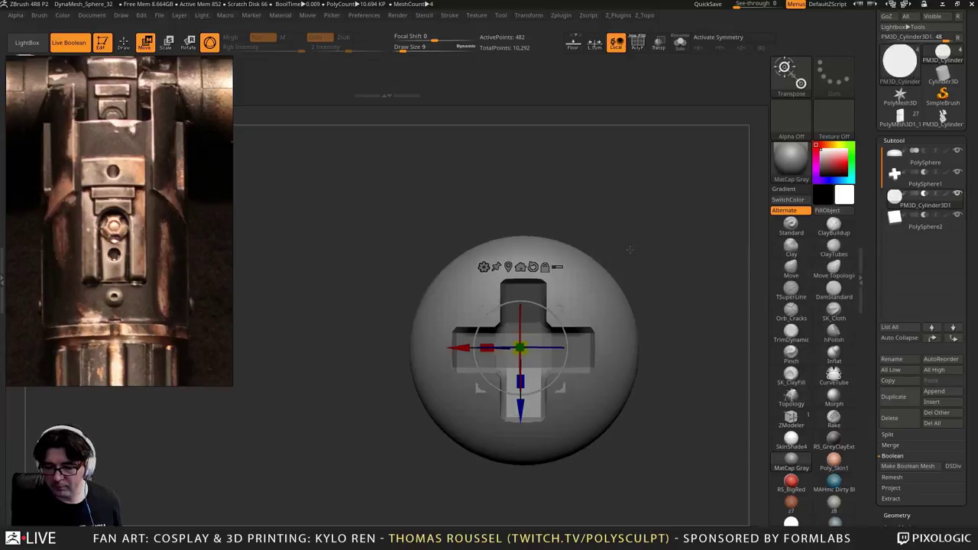
Position the subtractive cylinder above the dome, enlarge it slightly, and lower it to cut a flat area around the cross
left_click_drag(630, 250, 620, 95)
left_click_drag(517, 217, 525, 272)
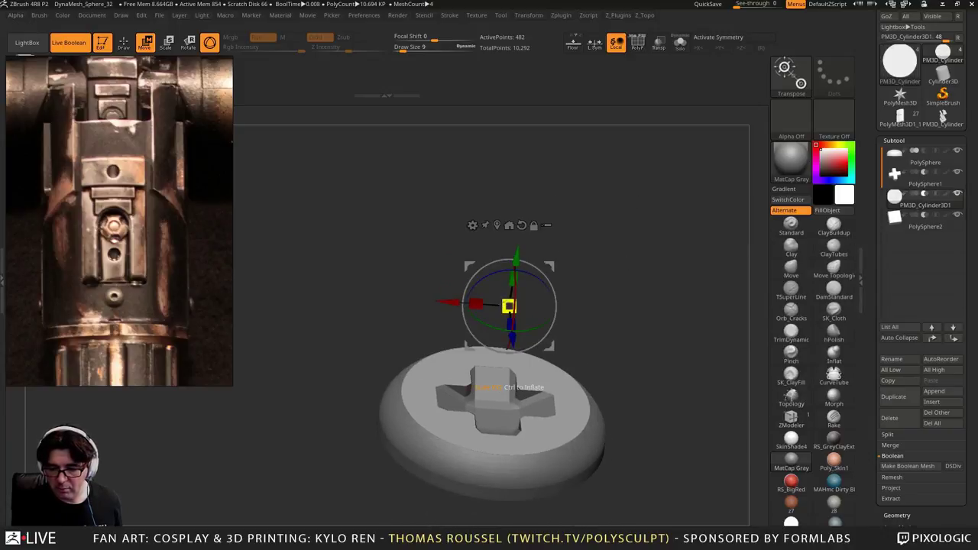
left_click_drag(508, 306, 513, 307)
left_click_drag(517, 257, 515, 269)
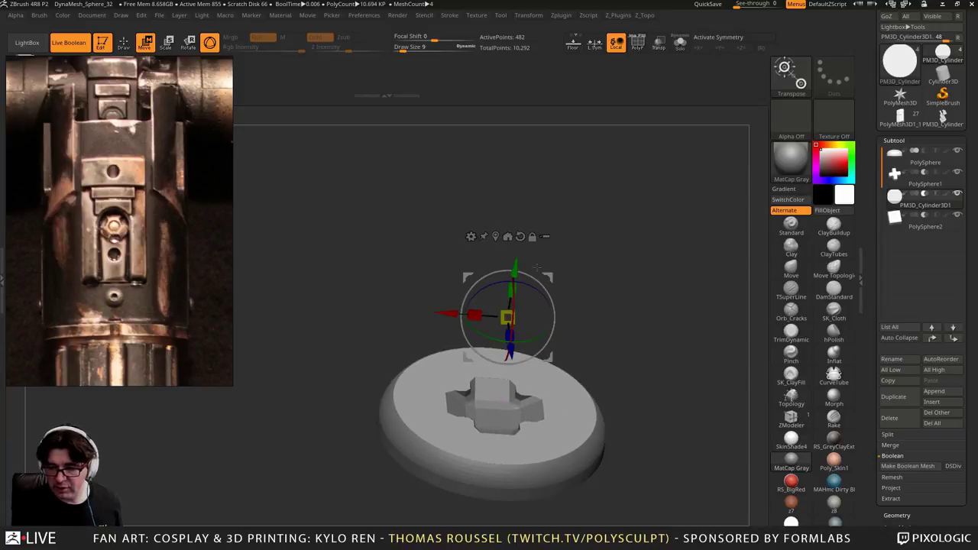
Move the PolySphere1 cross below the cylinder in the subtool order and lower the cross slightly into the dome
left_click(894, 175)
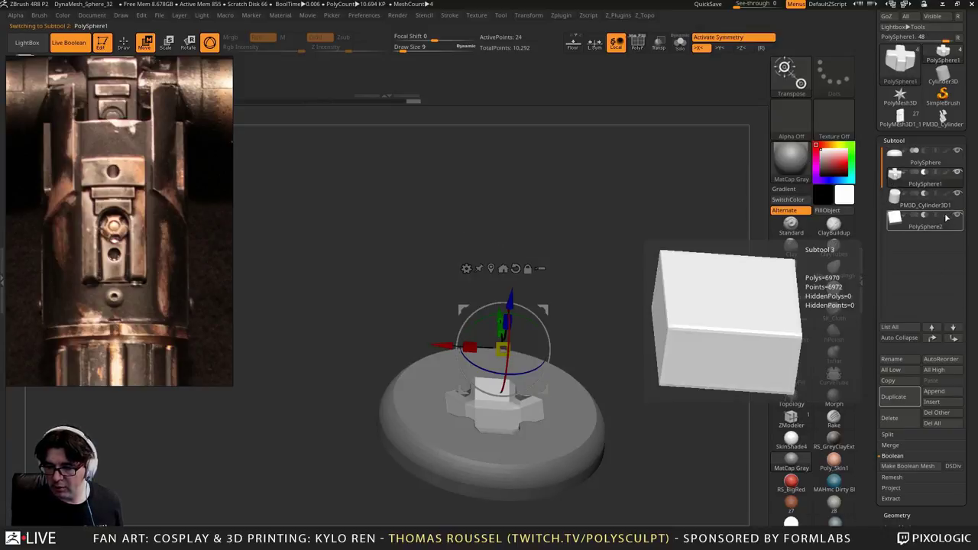
left_click(953, 341)
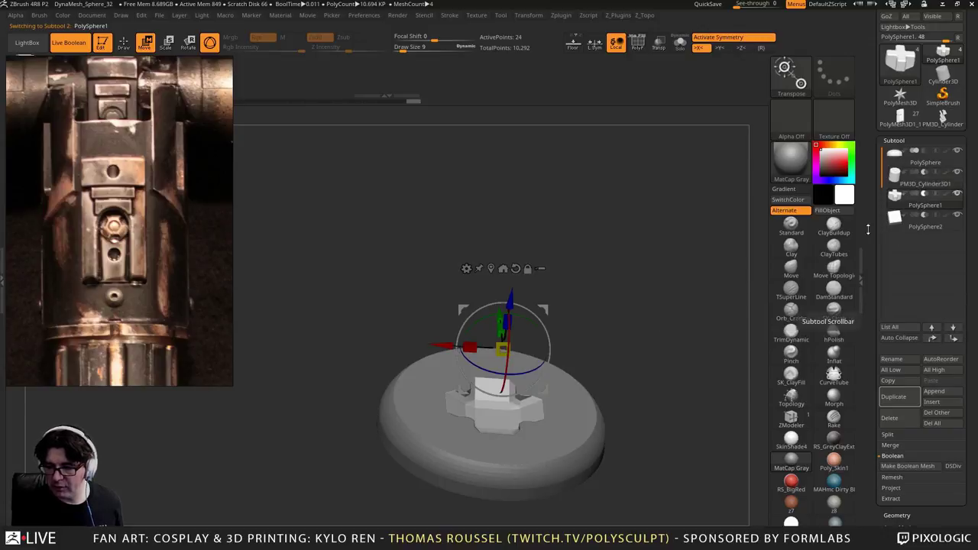
left_click_drag(691, 300, 705, 276, "alt")
left_click_drag(505, 273, 501, 285)
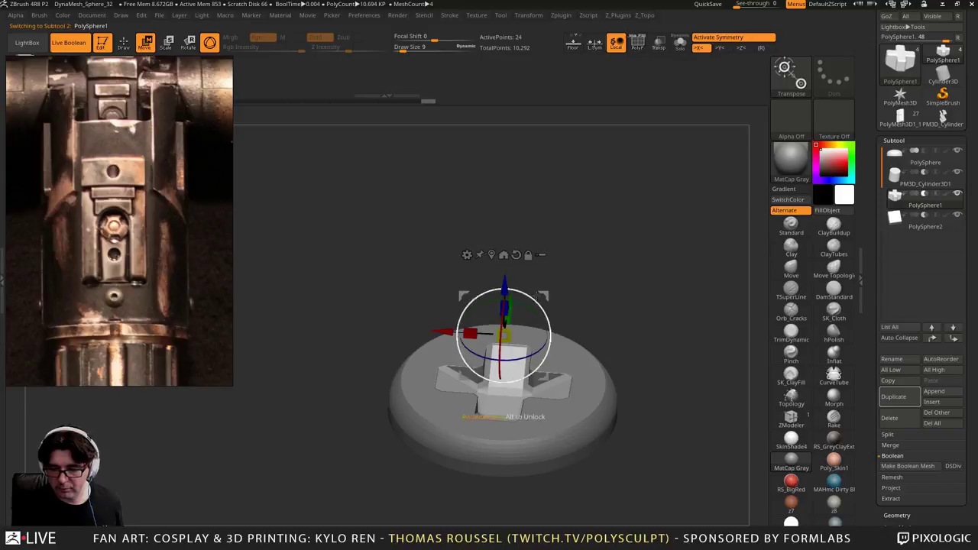
left_click_drag(665, 290, 650, 264, "alt")
Scale the subtractive cylinder down uniformly to about 0.75 of its size so the cross arms extend past its edge
left_click(894, 178)
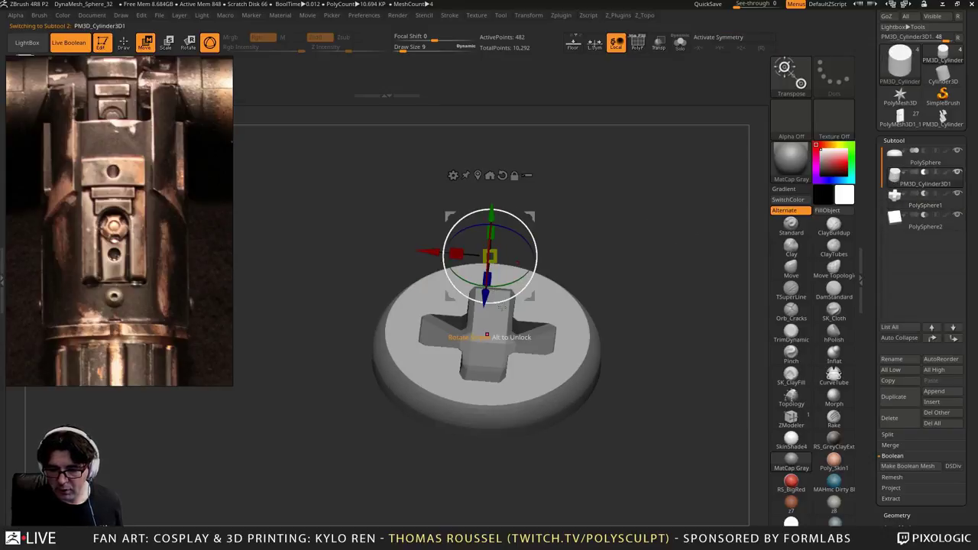
left_click_drag(604, 233, 608, 258, "alt")
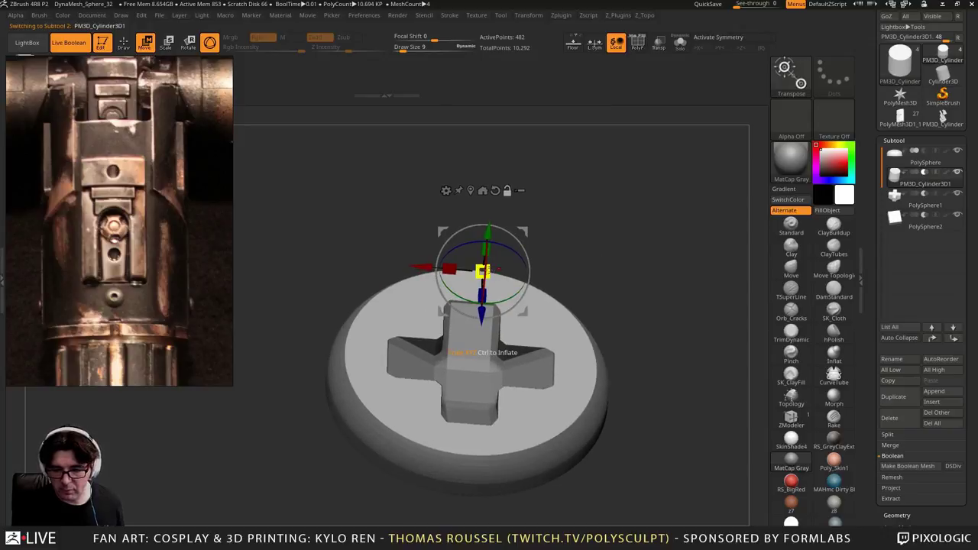
mouse_move(483, 272)
left_mouse_down()
mouse_move(537, 294)
mouse_move(490, 285)
left_mouse_up()
left_click_drag(587, 240, 617, 247)
mouse_move(484, 272)
left_mouse_down()
mouse_move(496, 273)
mouse_move(488, 287)
left_mouse_up()
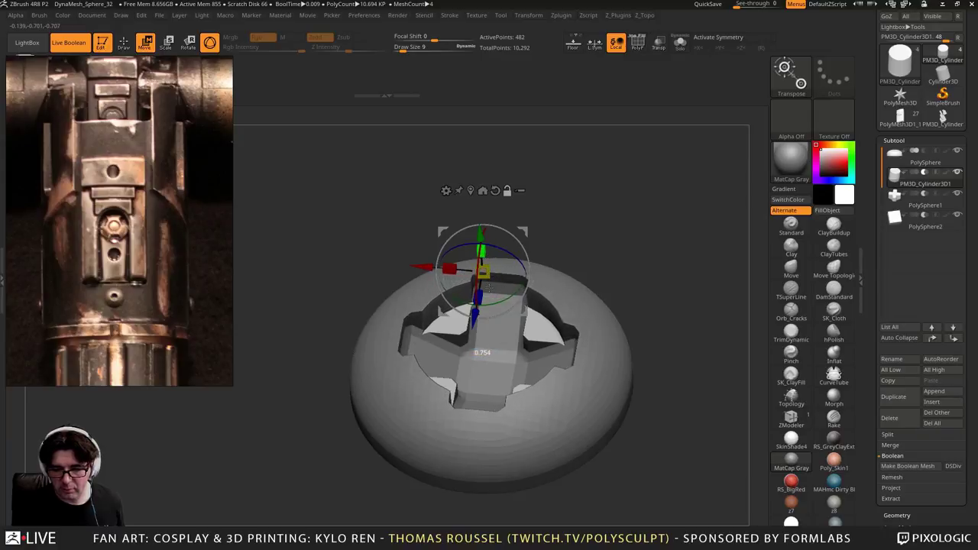
left_click_drag(549, 295, 655, 194)
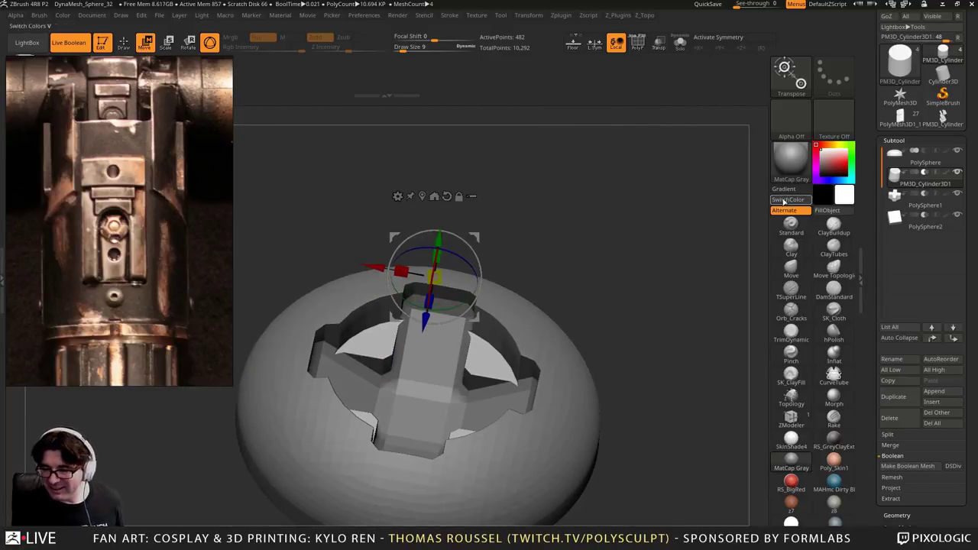
Set PolySphere1's Dynamic Subdiv QGrid to 3 and scale the cross up slightly
left_click(898, 203)
scroll(936, 373, "down", 3)
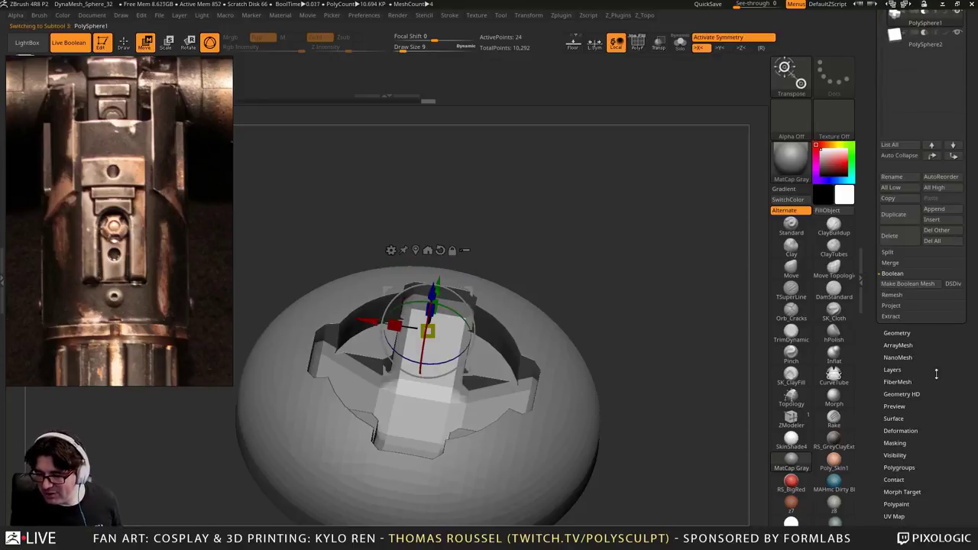
left_click(897, 333)
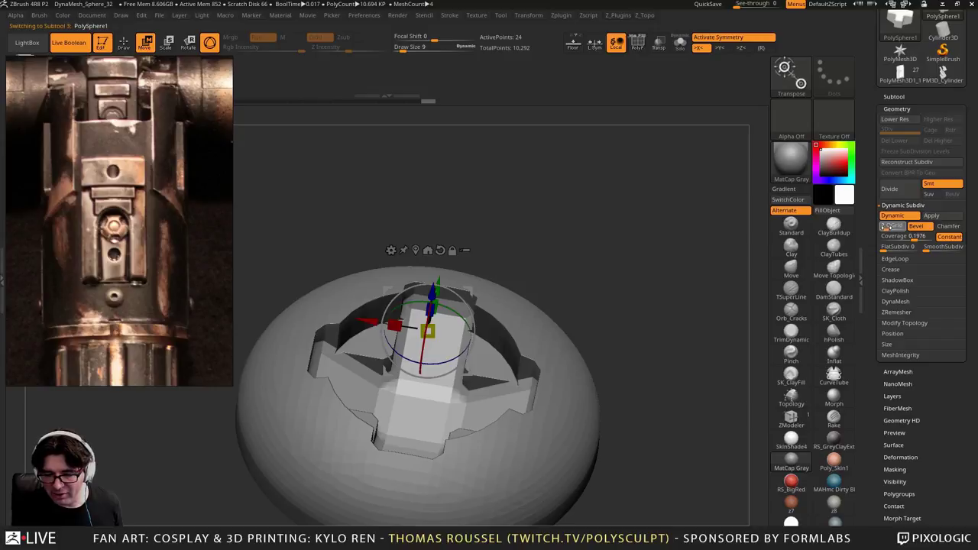
left_click_drag(887, 227, 889, 227)
left_click_drag(652, 263, 606, 288)
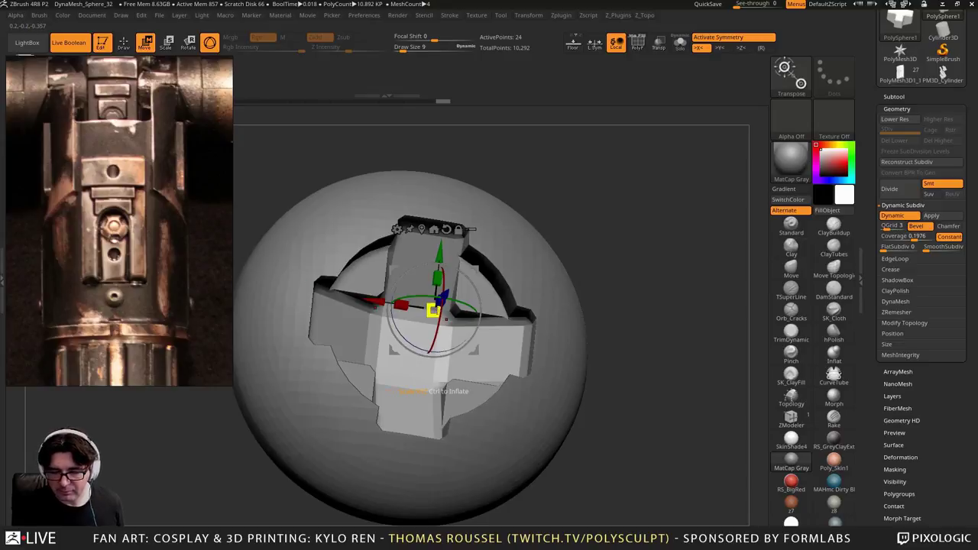
left_click_drag(433, 309, 451, 316)
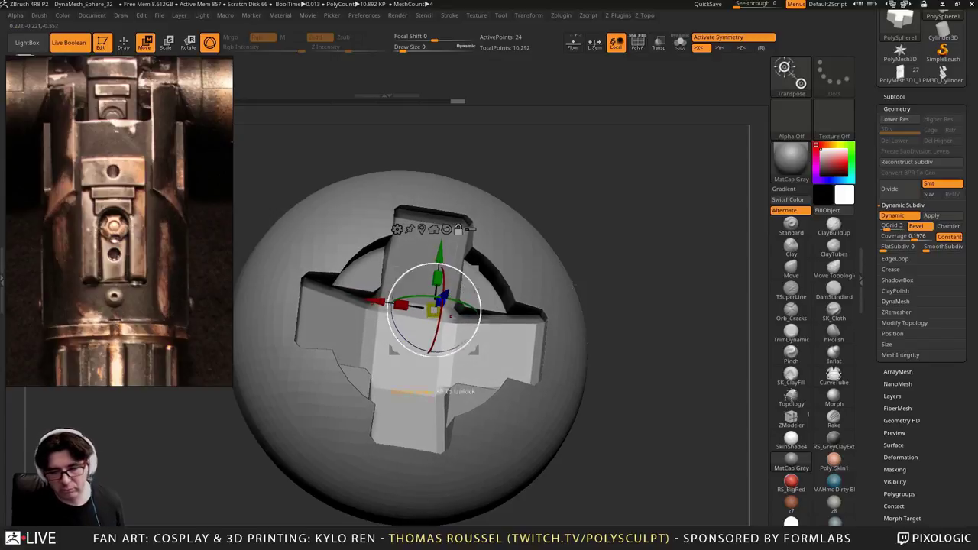
left_click_drag(659, 202, 642, 270)
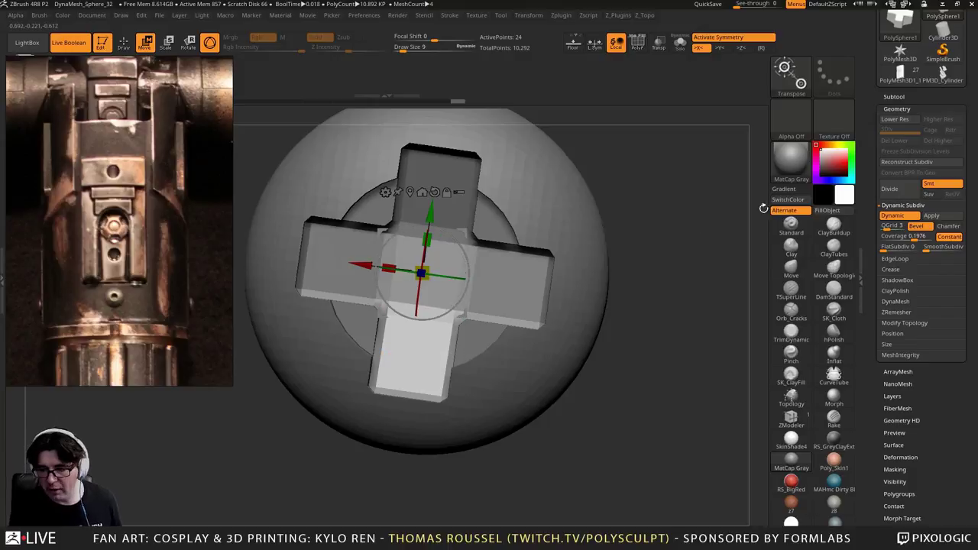
Enlarge the subtractive cylinder to about 1.33 times its size around the cross and raise it slightly
left_click(913, 98)
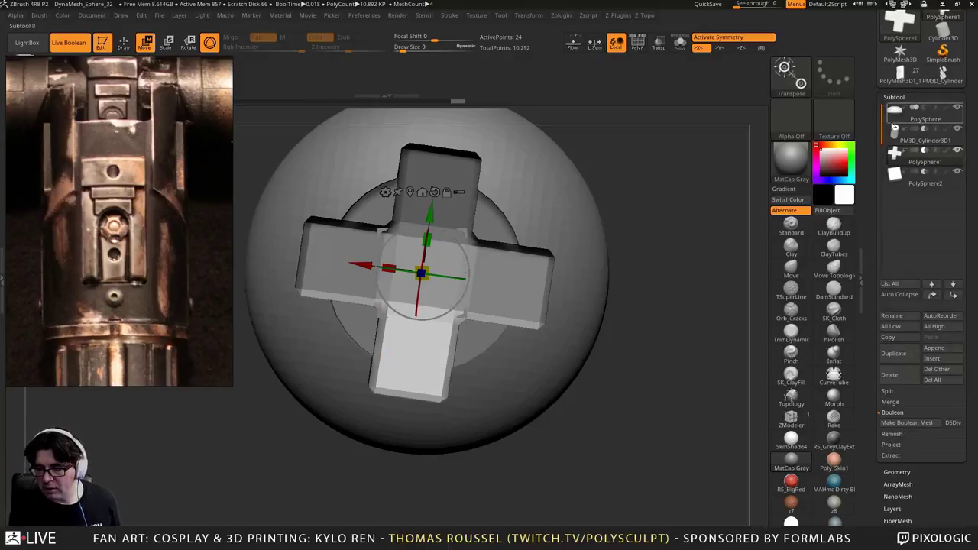
left_click(896, 130)
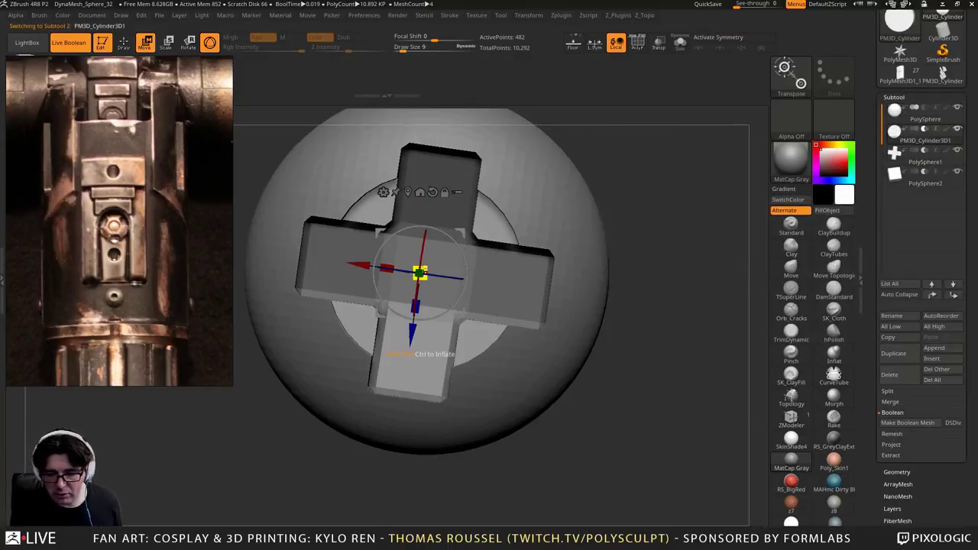
right_click_drag(385, 239, 381, 309)
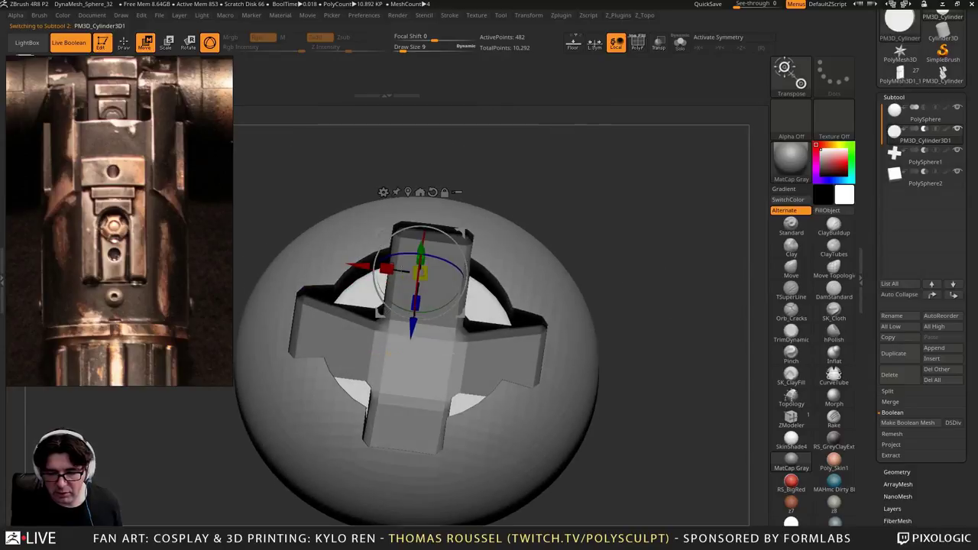
left_click_drag(420, 272, 475, 219)
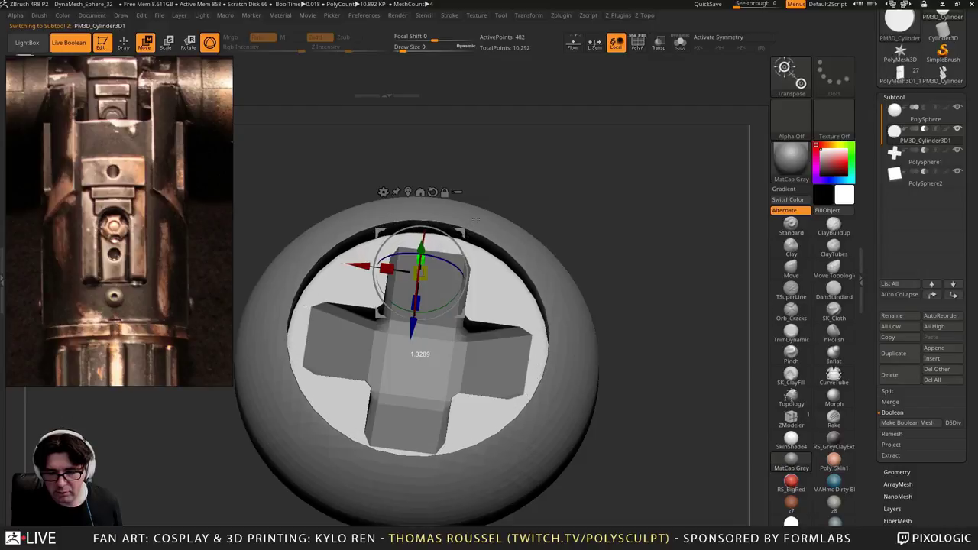
left_click_drag(490, 267, 647, 198)
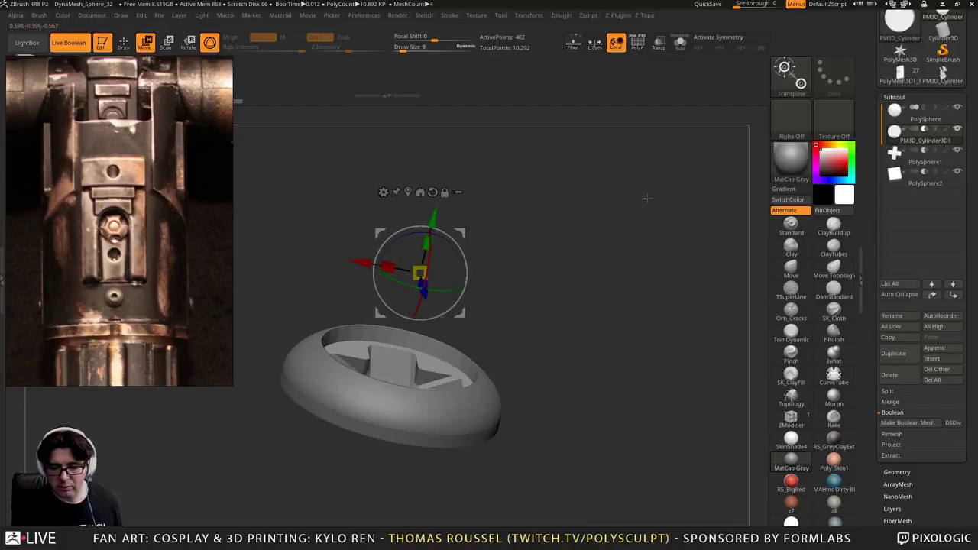
mouse_move(437, 223)
left_mouse_down()
mouse_move(447, 210)
mouse_move(444, 218)
left_mouse_up()
left_click_drag(632, 216, 604, 333)
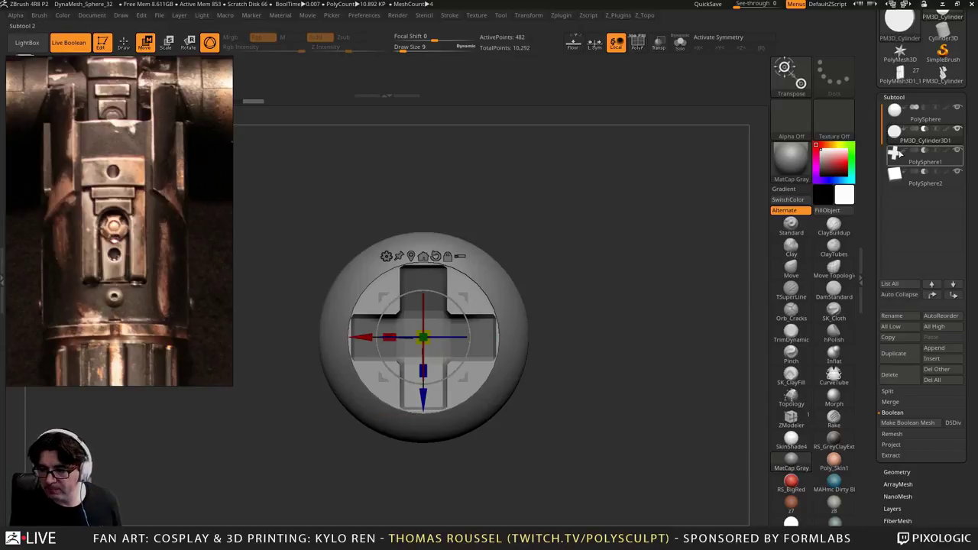
Move the cylinder below PolySphere1 in the subtool order and fine-tune its size around the cross
mouse_move(912, 153)
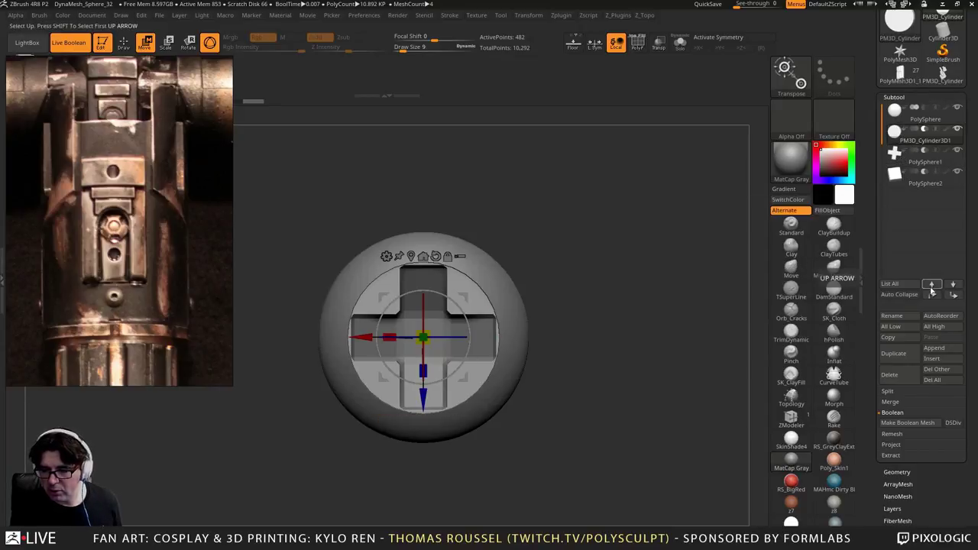
left_click(952, 295)
left_click_drag(576, 334, 568, 301)
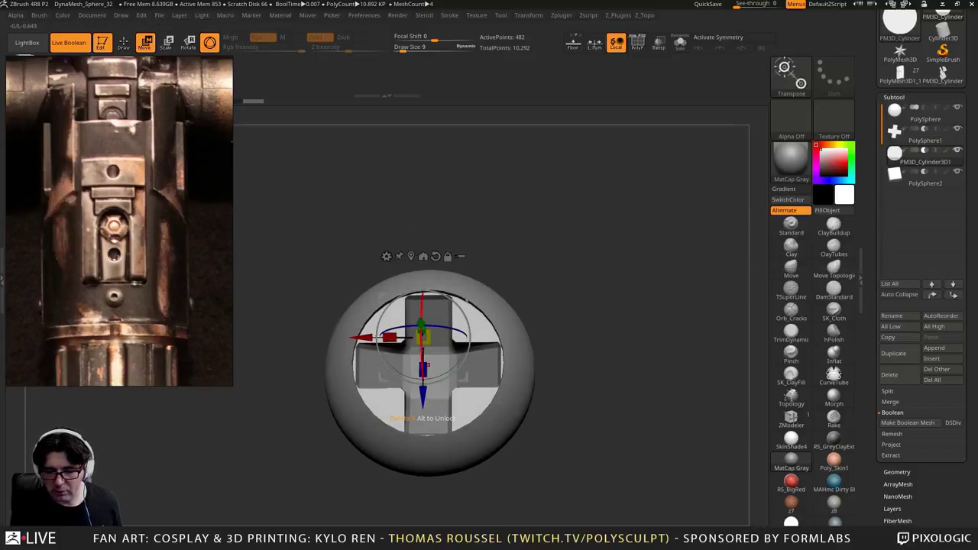
left_click_drag(423, 337, 428, 321)
left_click_drag(608, 315, 629, 278)
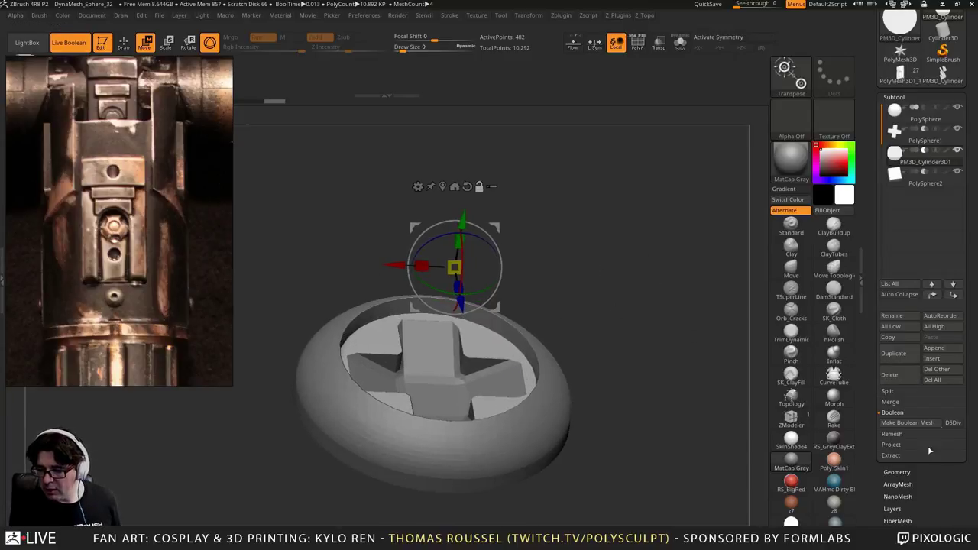
Make a boolean mesh of the screw head with DSDiv enabled, open the generated tool and show its polyframe
left_click(945, 425)
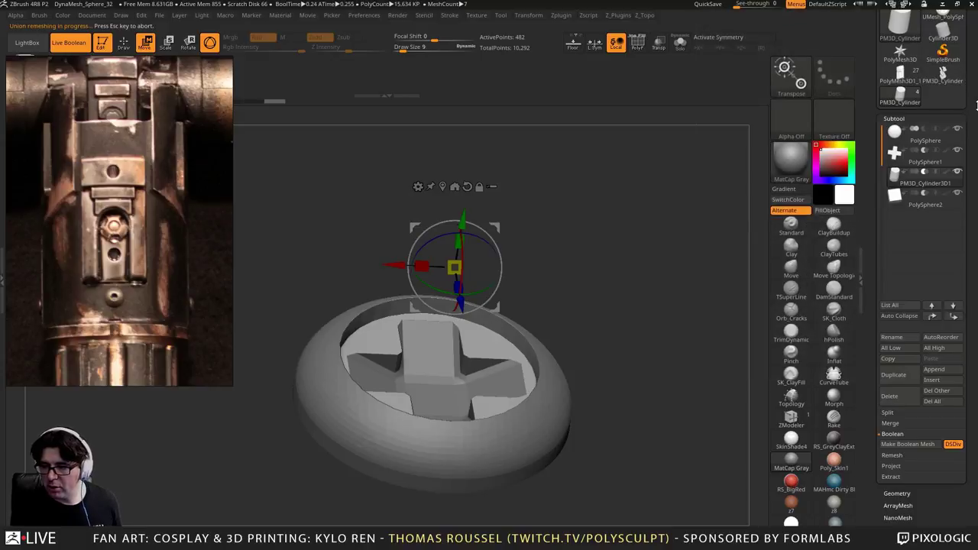
left_click_drag(975, 106, 971, 161)
left_click(943, 113)
key("q")
mouse_move(656, 314)
left_mouse_down()
mouse_move(652, 289)
mouse_move(648, 338)
mouse_move(658, 285)
mouse_move(697, 273)
left_mouse_up()
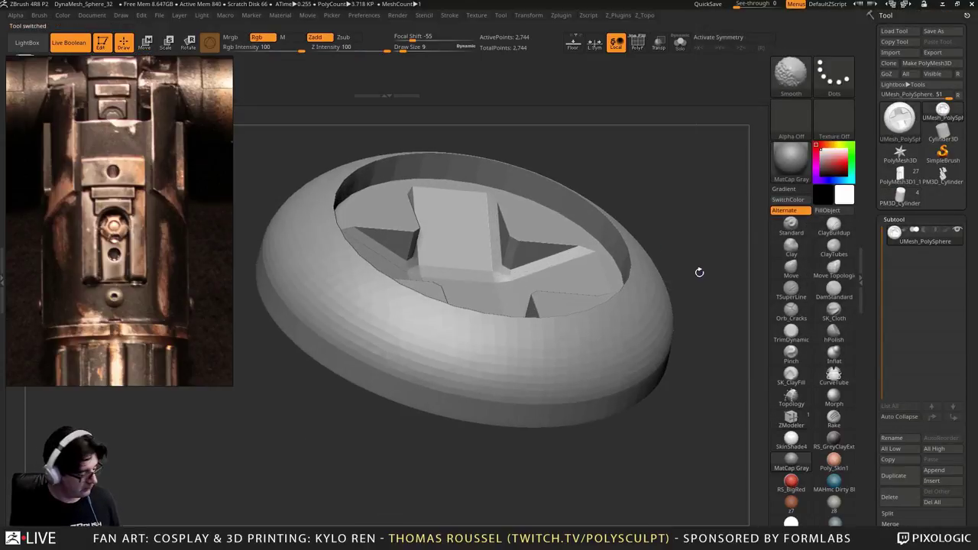
key("shift+f")
left_click_drag(707, 193, 697, 241)
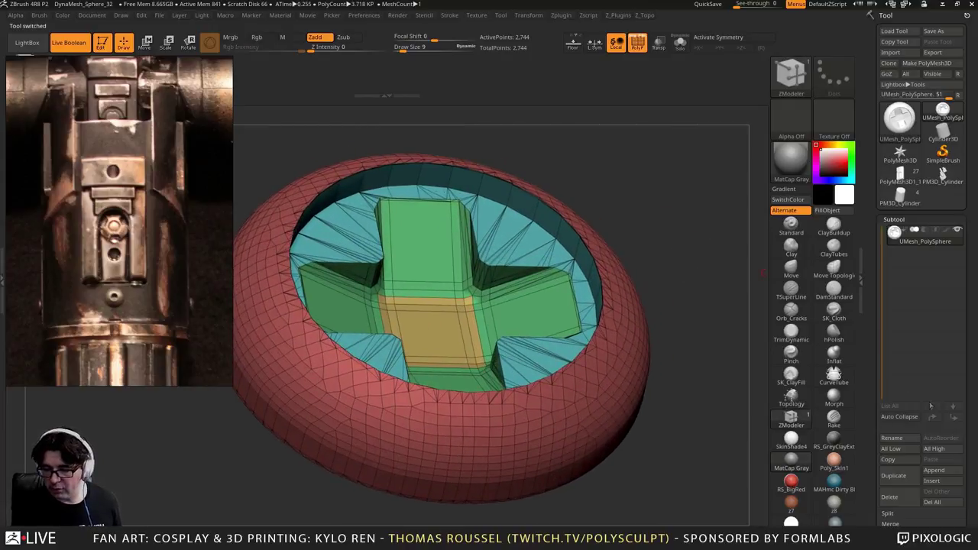
Try DynaMesh on the merged screw head at resolution 128, undo it, and apply it again at resolution 200
scroll(889, 410, "down", 5)
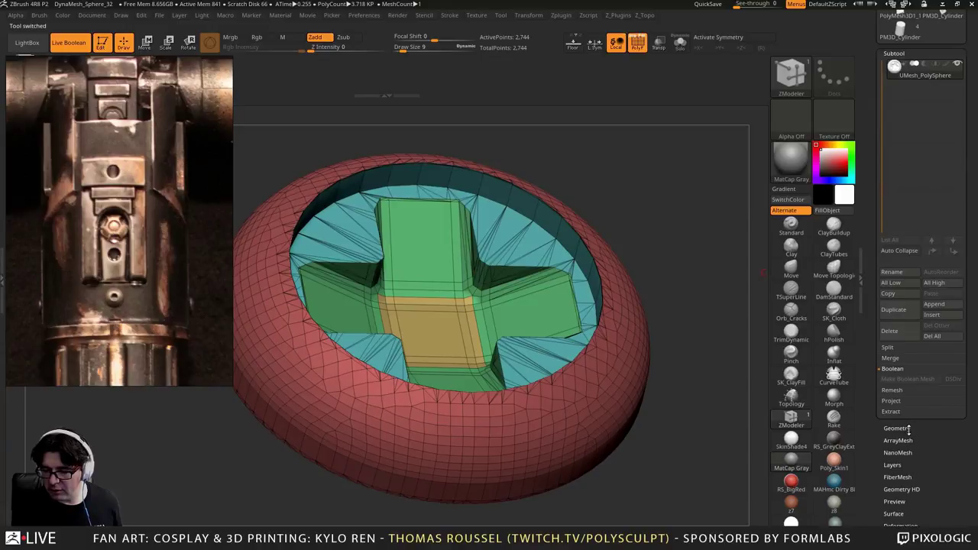
left_click(898, 429)
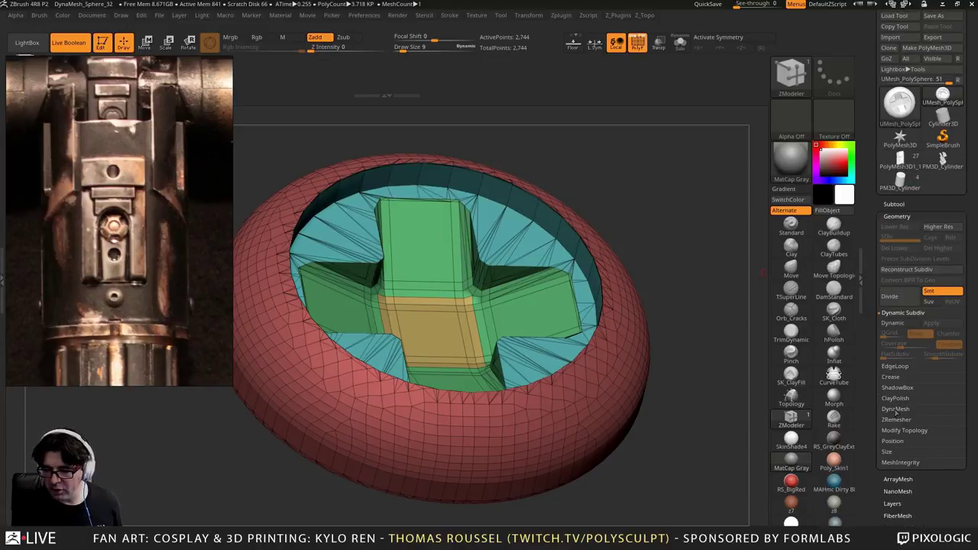
left_click(896, 409)
left_click(897, 382)
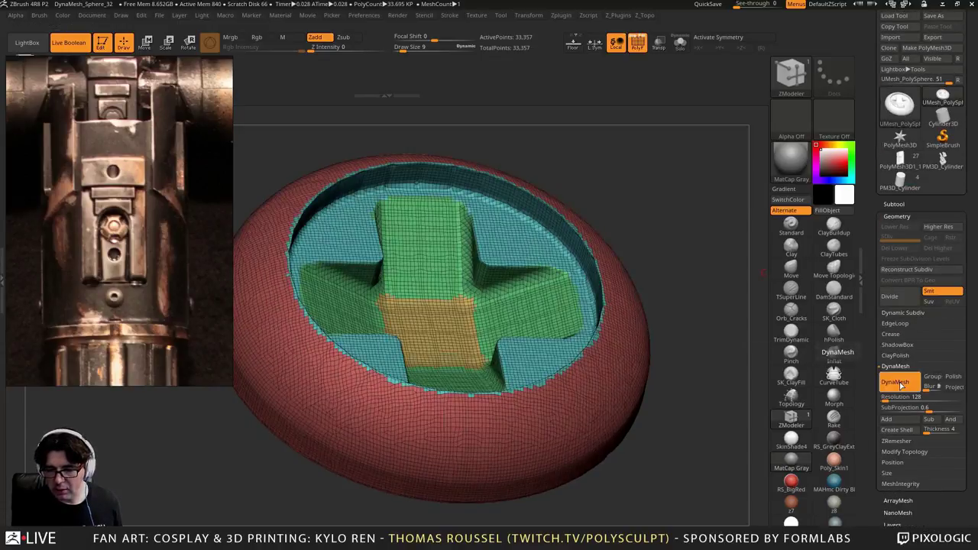
key("ctrl+z")
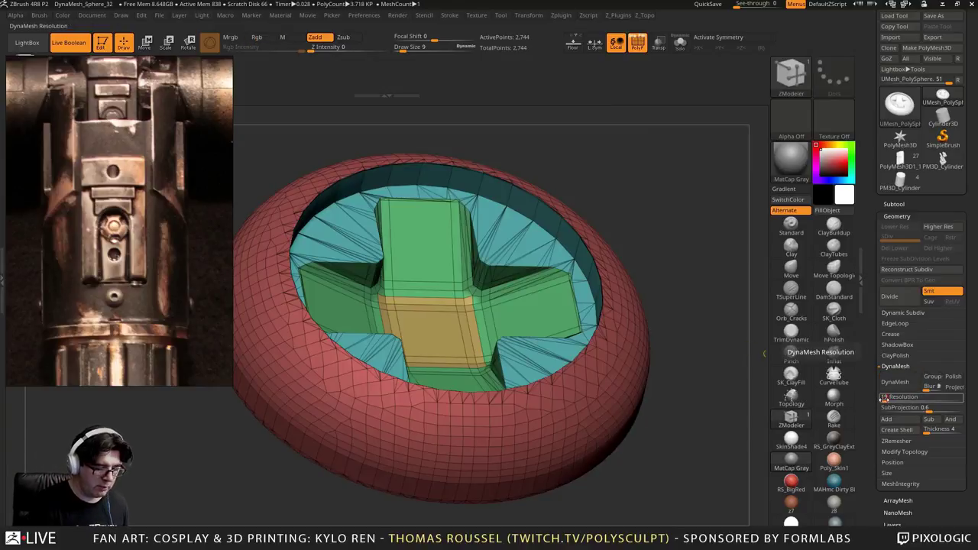
left_click(901, 389)
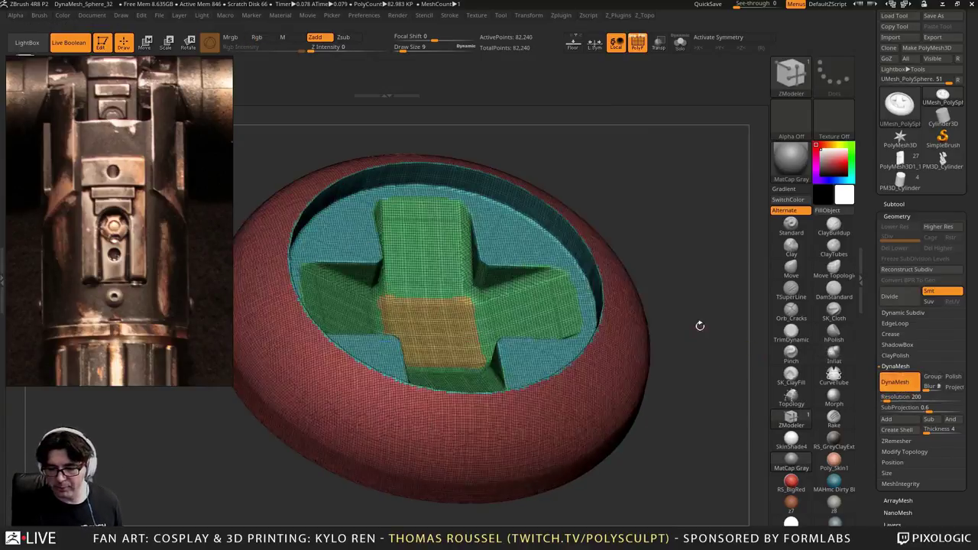
left_click_drag(698, 328, 727, 264)
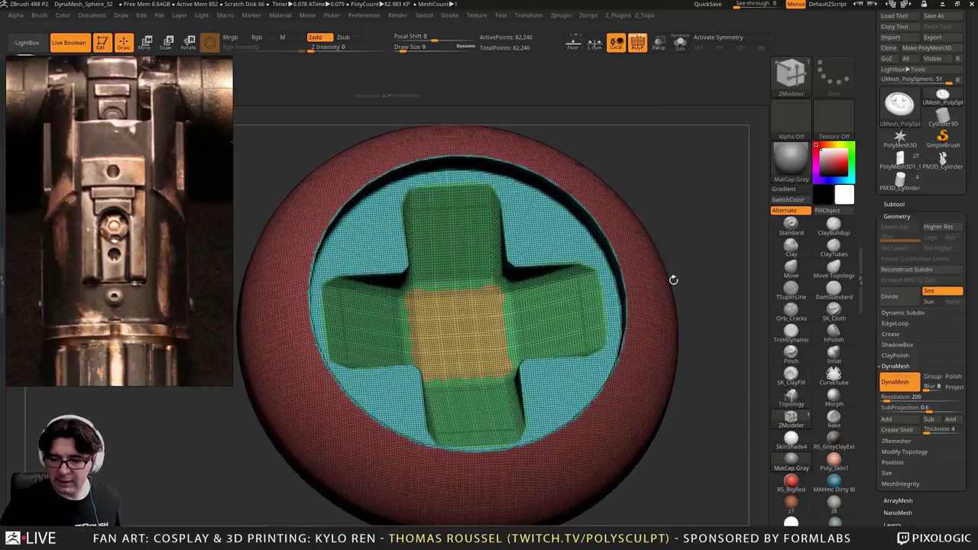
Turn off the polyframe display and activate radial symmetry around the screw head's Z axis
key("s")
left_click_drag(693, 232, 675, 229)
key("shift+f")
left_click(719, 37)
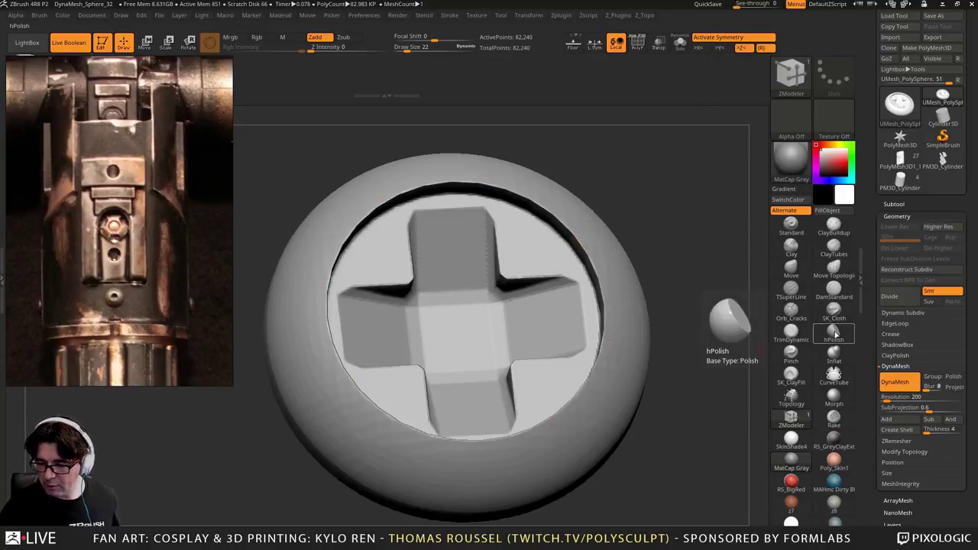
Bevel the circular rim edge around the recess using the TrimDynamic brush at draw size 46, undoing a stray stroke
left_click(790, 332)
key("s")
left_click_drag(678, 222, 694, 254)
key("s")
mouse_move(587, 222)
left_mouse_down()
mouse_move(621, 293)
mouse_move(626, 370)
mouse_move(625, 307)
mouse_move(585, 227)
mouse_move(593, 235)
mouse_move(564, 202)
mouse_move(489, 157)
mouse_move(397, 150)
mouse_move(331, 176)
left_mouse_up()
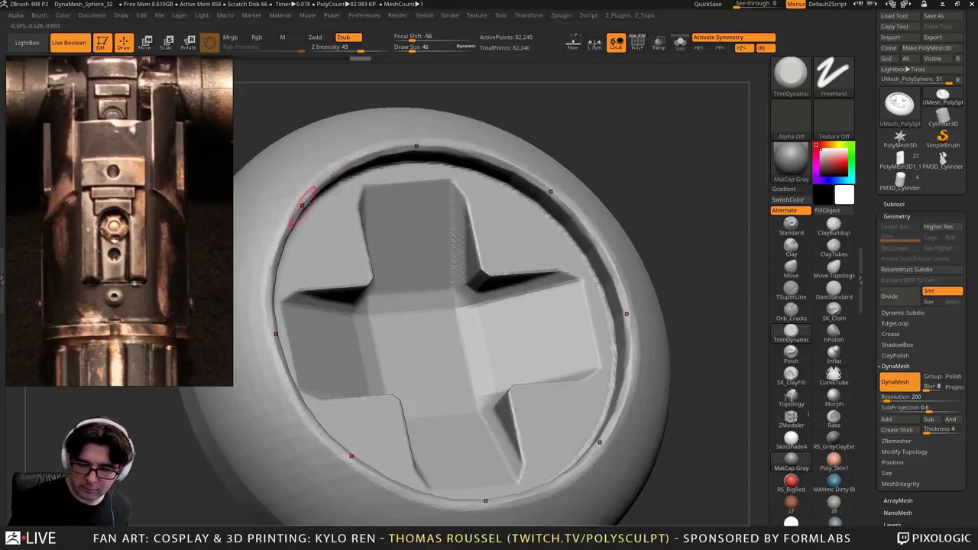
mouse_move(301, 207)
left_mouse_down()
mouse_move(269, 267)
mouse_move(320, 293)
left_mouse_up()
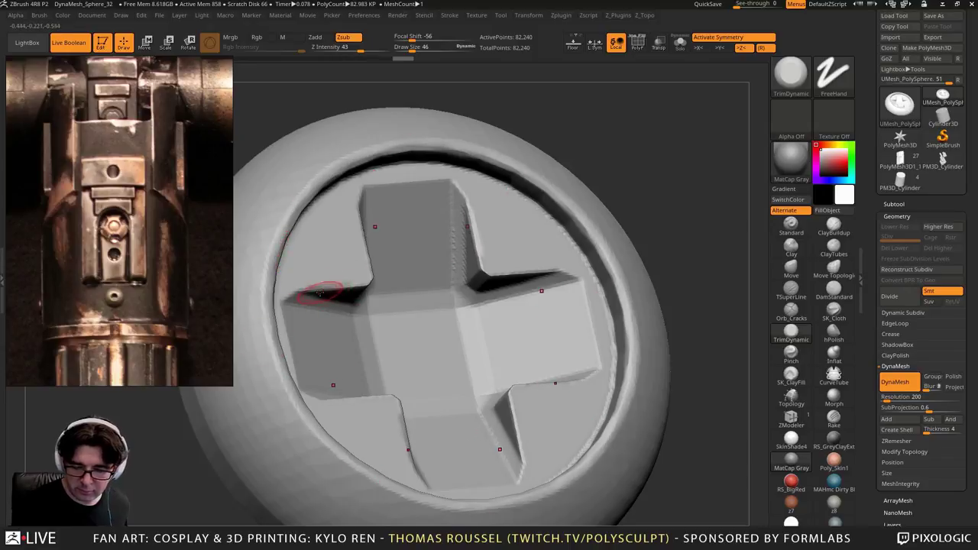
key("ctrl+z")
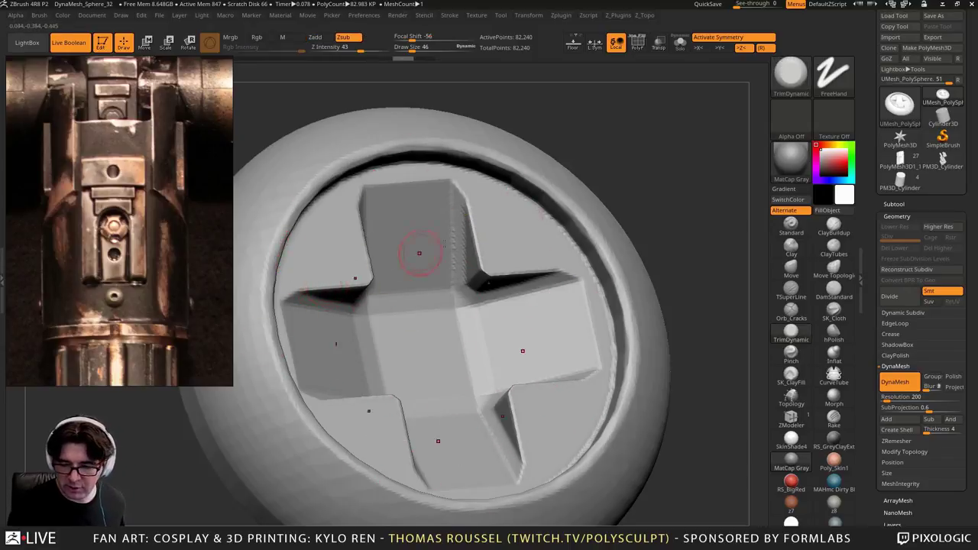
mouse_move(564, 206)
left_mouse_down()
mouse_move(470, 149)
mouse_move(371, 135)
mouse_move(284, 219)
mouse_move(274, 328)
mouse_move(289, 371)
mouse_move(282, 350)
left_mouse_up()
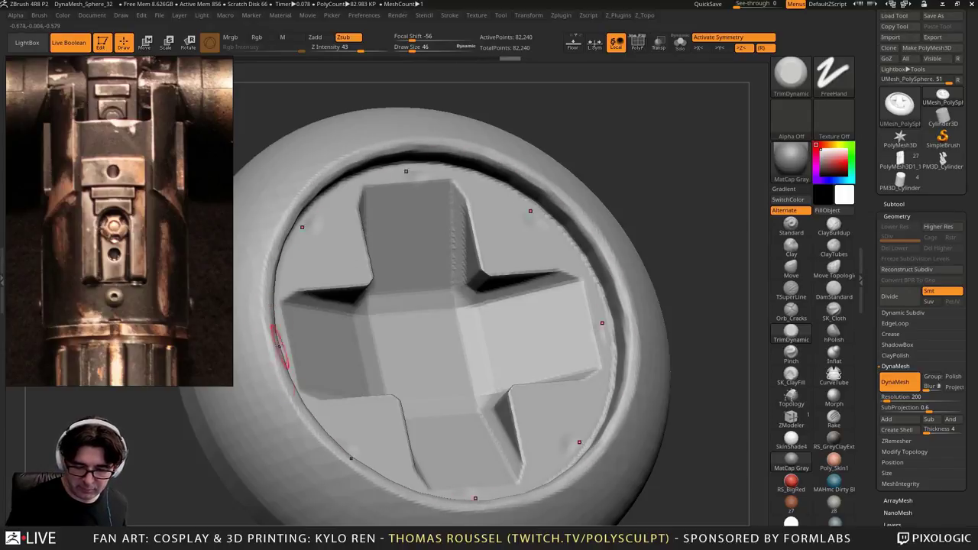
Polish the screw head's raised rim with the hPolish brush at draw size 46 and smooth the domed outer surface
mouse_move(619, 401)
right_mouse_down()
mouse_move(633, 420)
mouse_move(623, 425)
mouse_move(613, 411)
right_mouse_up()
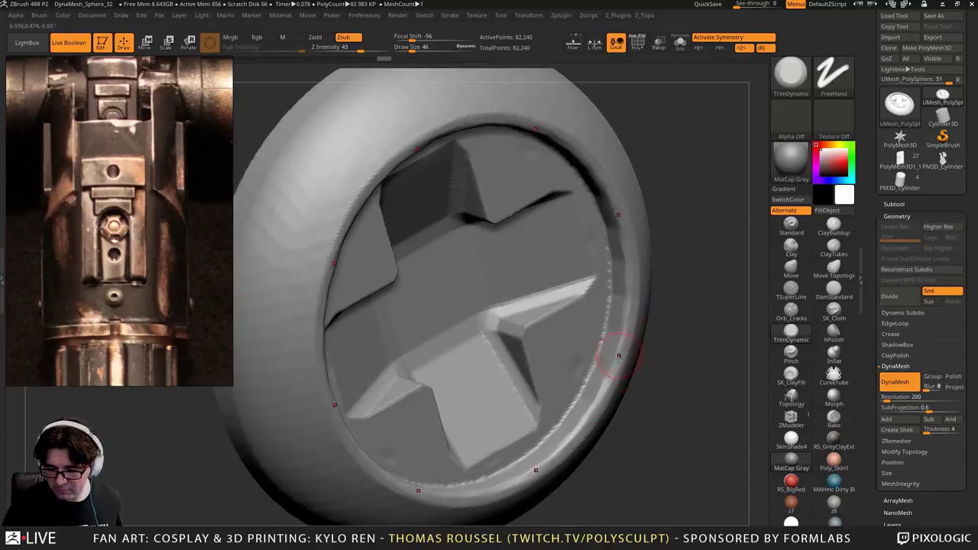
left_click(832, 338)
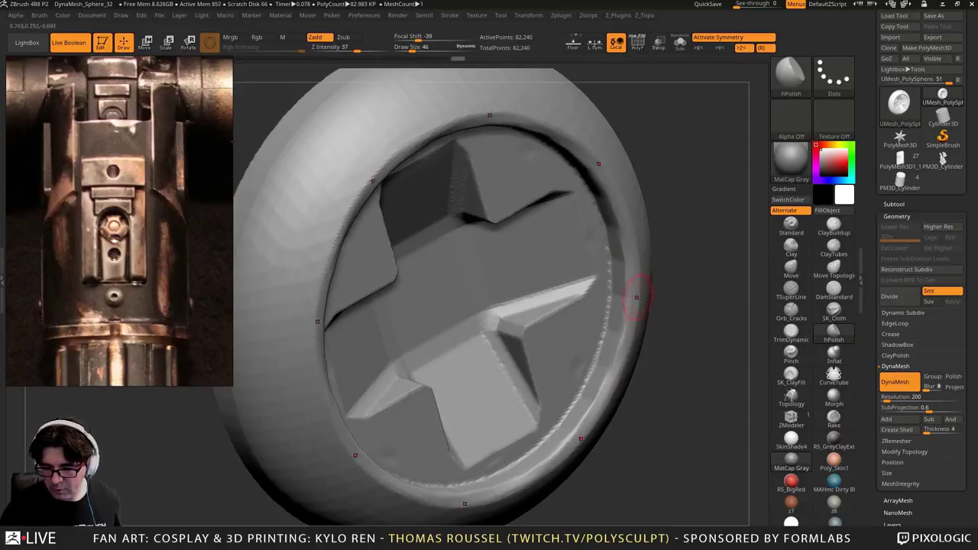
mouse_move(528, 187)
right_mouse_down()
mouse_move(564, 190)
mouse_move(609, 307)
mouse_move(620, 366)
mouse_move(606, 374)
mouse_move(625, 360)
right_mouse_up()
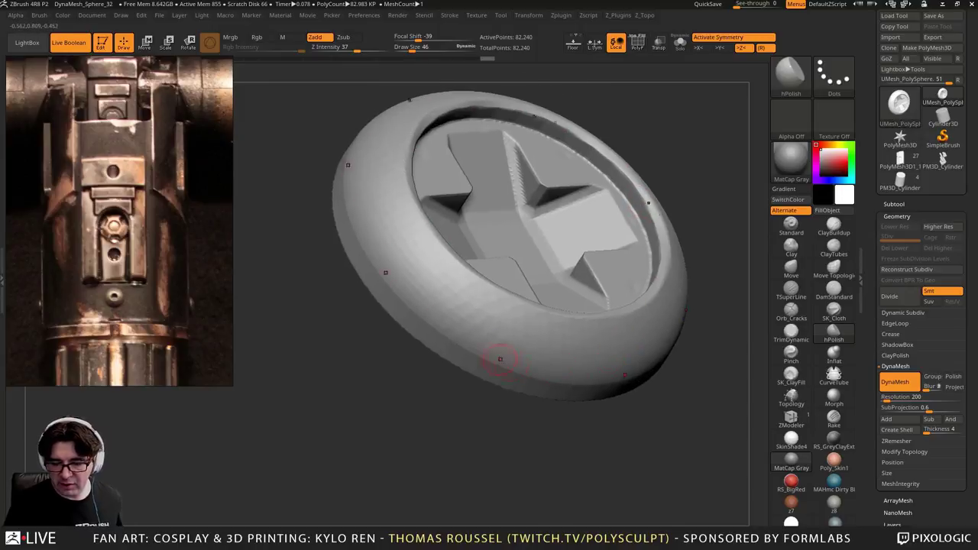
left_click_drag(448, 289, 449, 316, "shift")
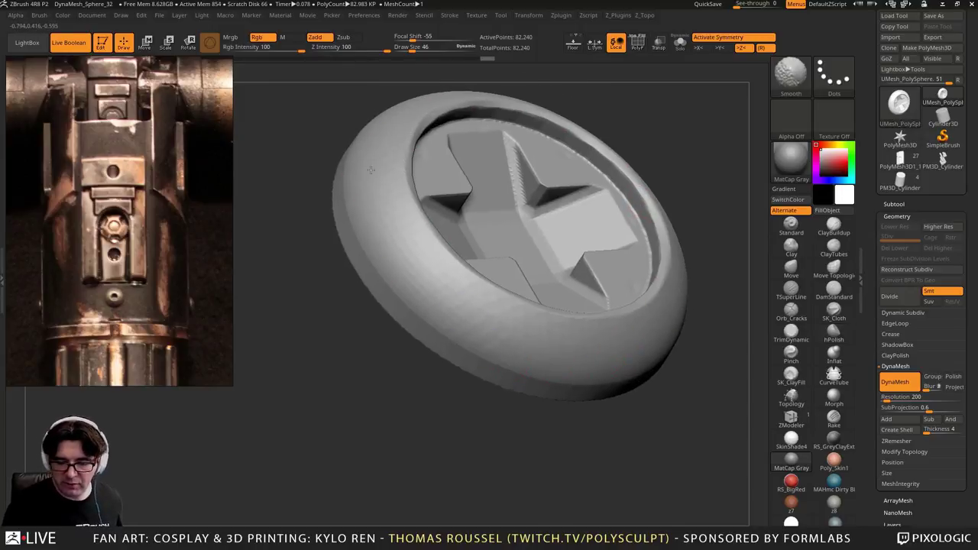
right_click_drag(458, 179, 419, 153)
left_click_drag(420, 153, 423, 119, "shift")
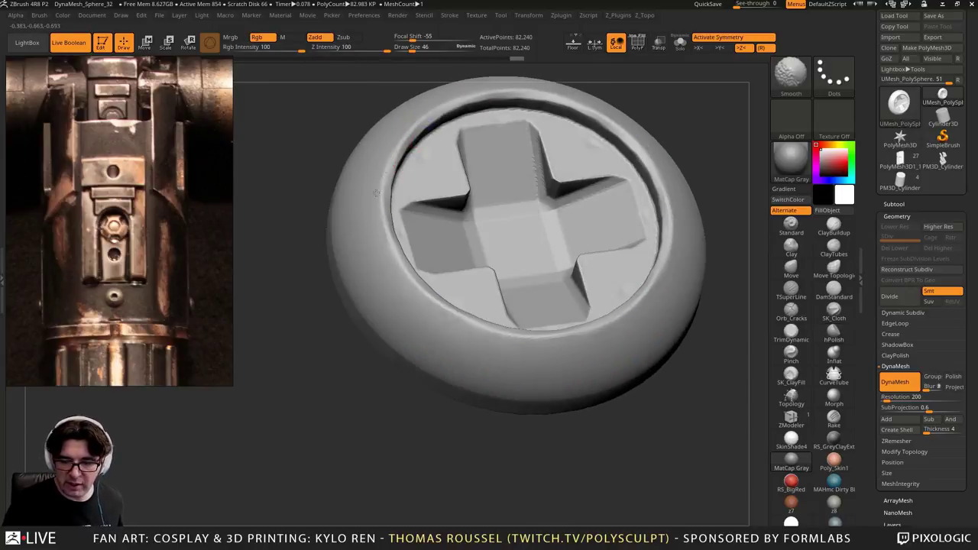
mouse_move(425, 176)
right_mouse_down("ctrl")
mouse_move(421, 130)
mouse_move(432, 114)
right_mouse_up("ctrl")
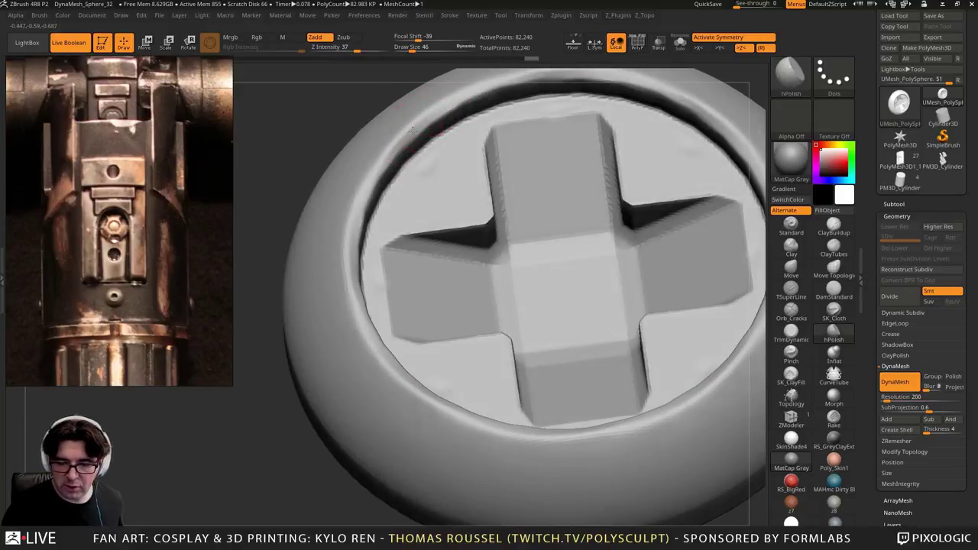
right_click_drag(469, 84, 436, 156)
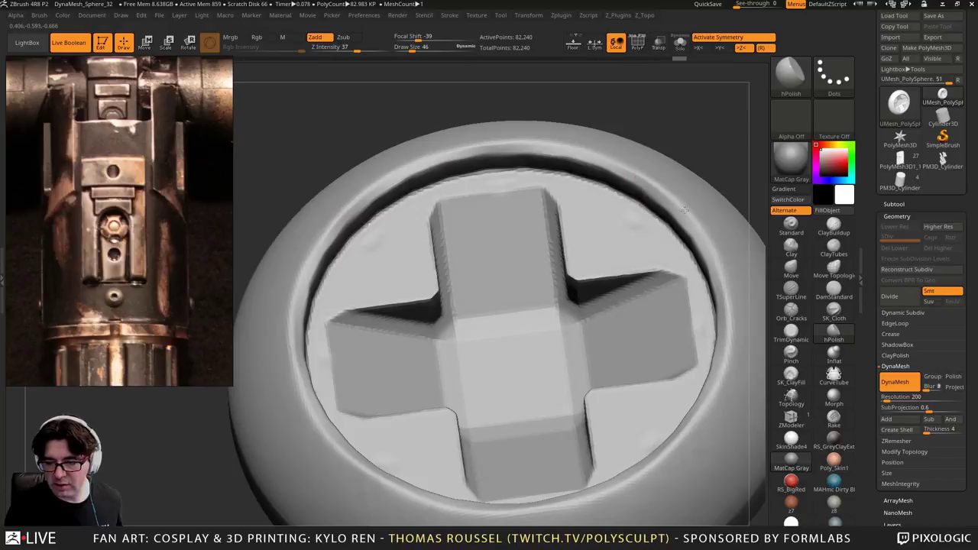
right_click_drag(638, 205, 524, 231, "alt")
right_click_drag(543, 267, 754, 327, "alt")
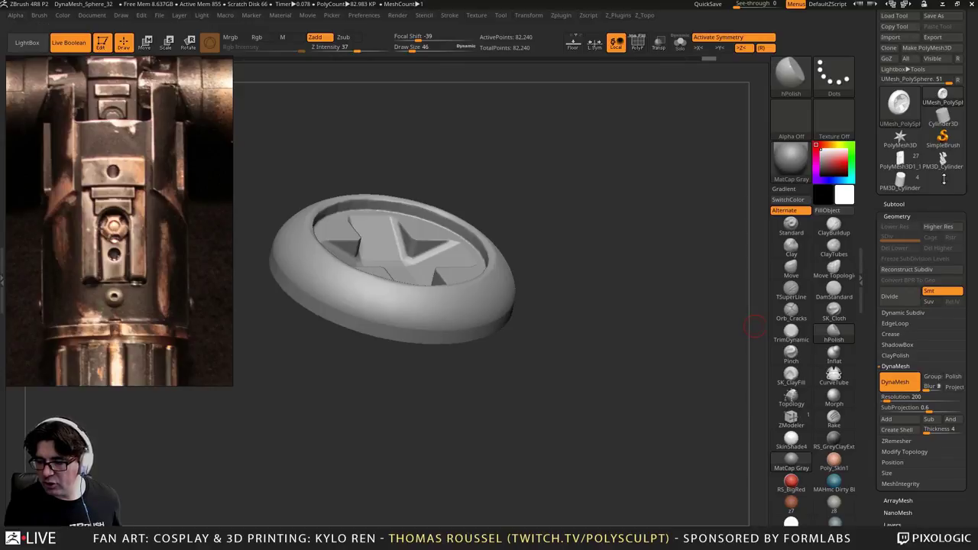
Rename the screw head's subtool as Screw_head
left_click(909, 204)
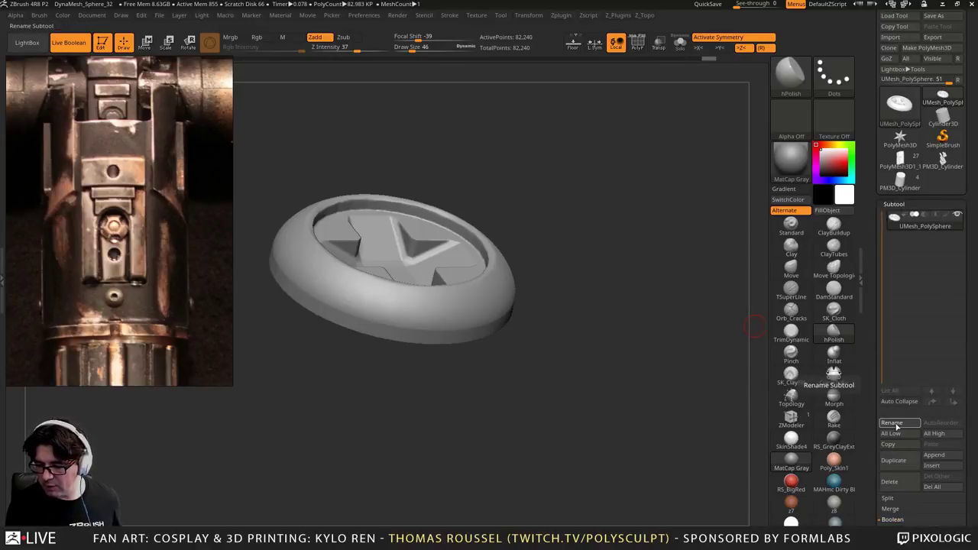
left_click(897, 427)
type("S")
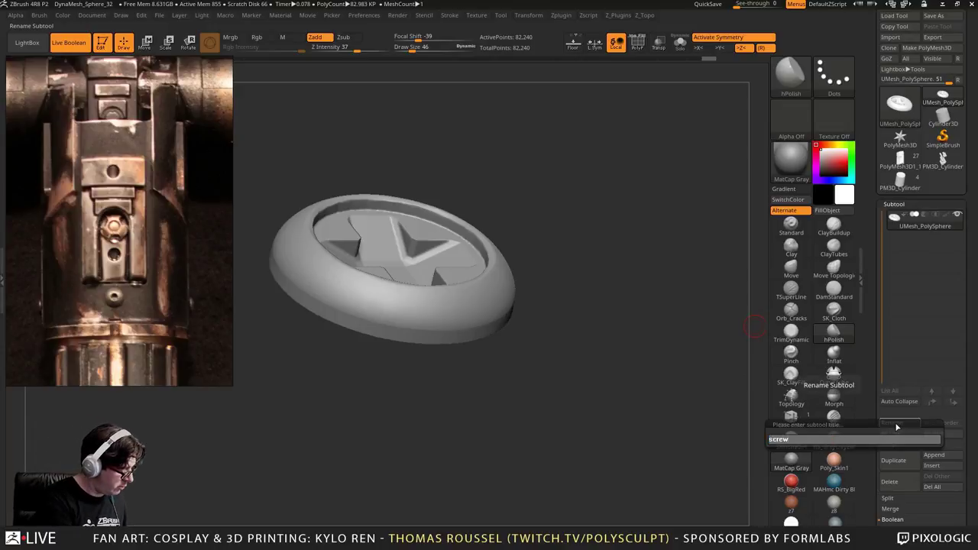
type("crew_head")
key("Return")
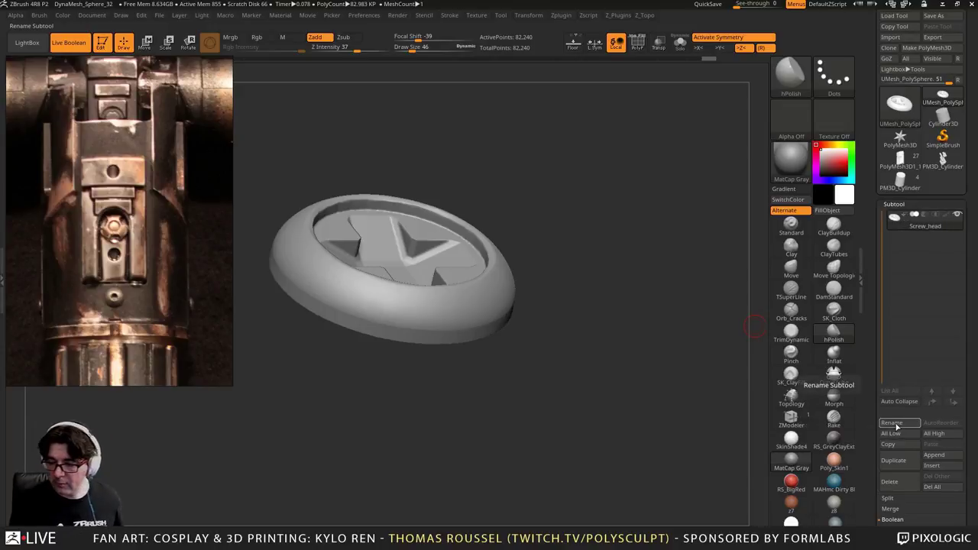
Copy the Screw_head subtool and paste it into the hilt tool below the PM3D_Cylinder3D1_1 subtool
left_click(888, 444)
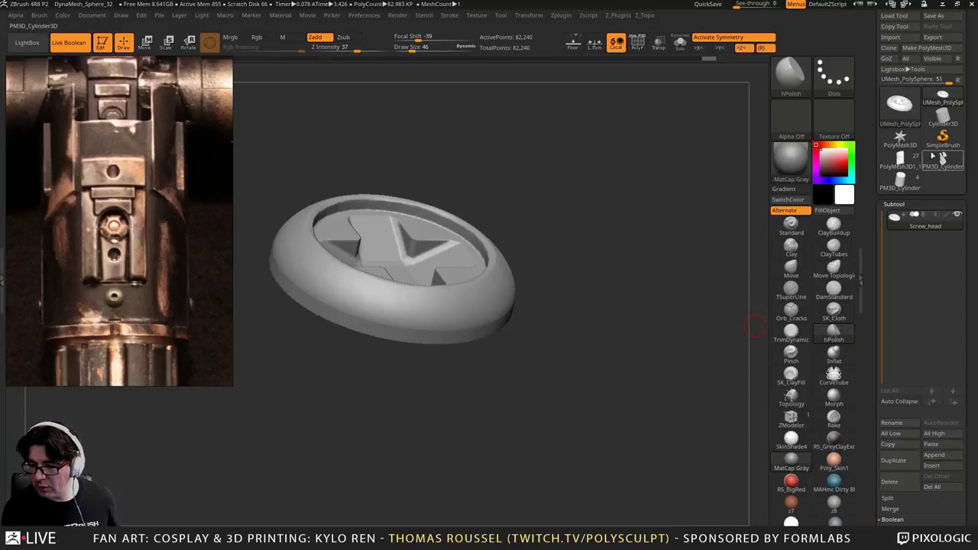
left_click(902, 162)
left_click_drag(589, 323, 675, 287)
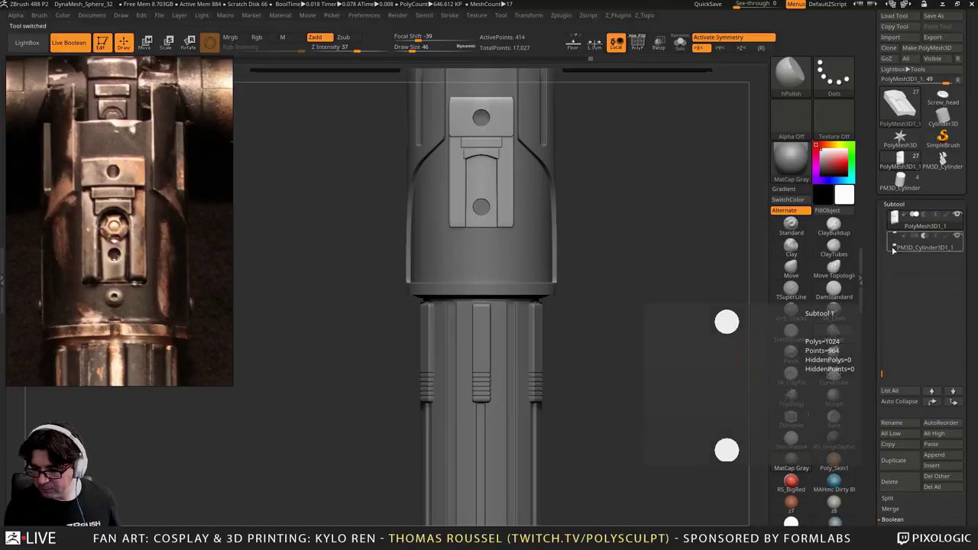
left_click(895, 246)
left_click_drag(630, 350, 646, 377, "alt")
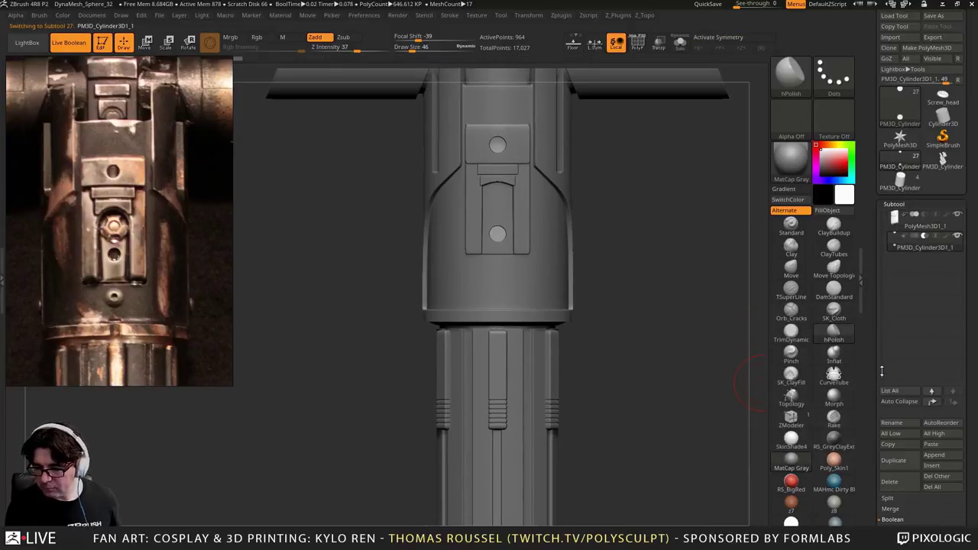
left_click_drag(881, 372, 883, 345)
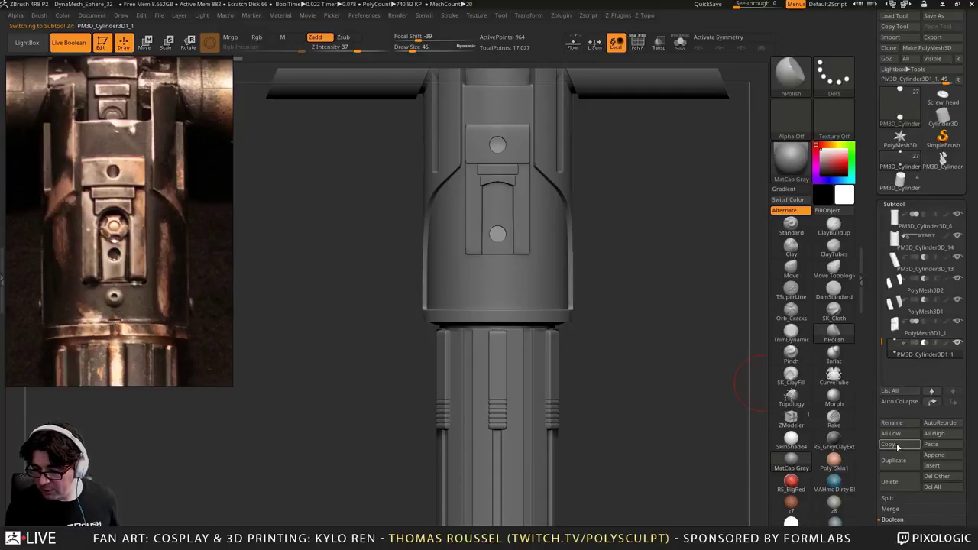
left_click(933, 444)
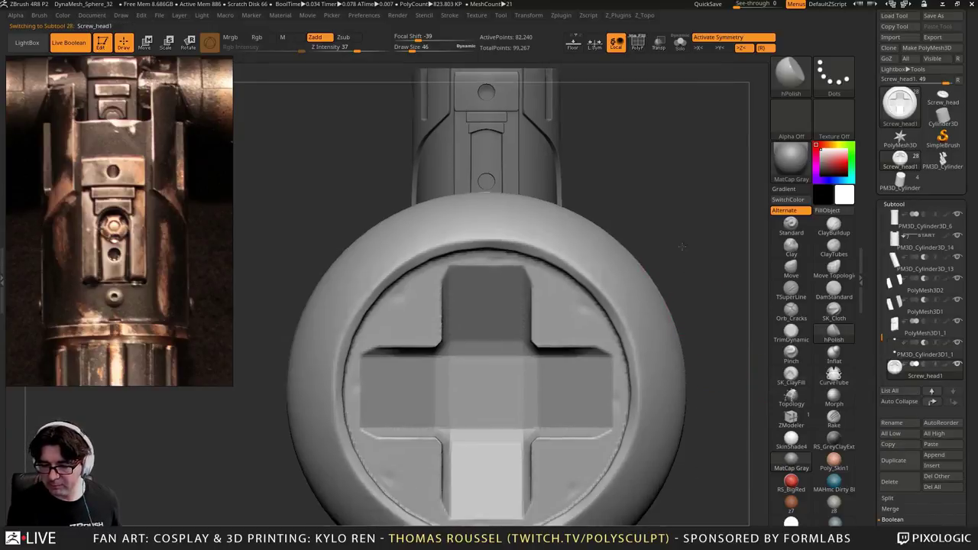
Reposition the pivot at the front of the hilt, scale the pasted screw head down uniformly, and raise it below the front plate
left_click_drag(633, 236, 664, 305)
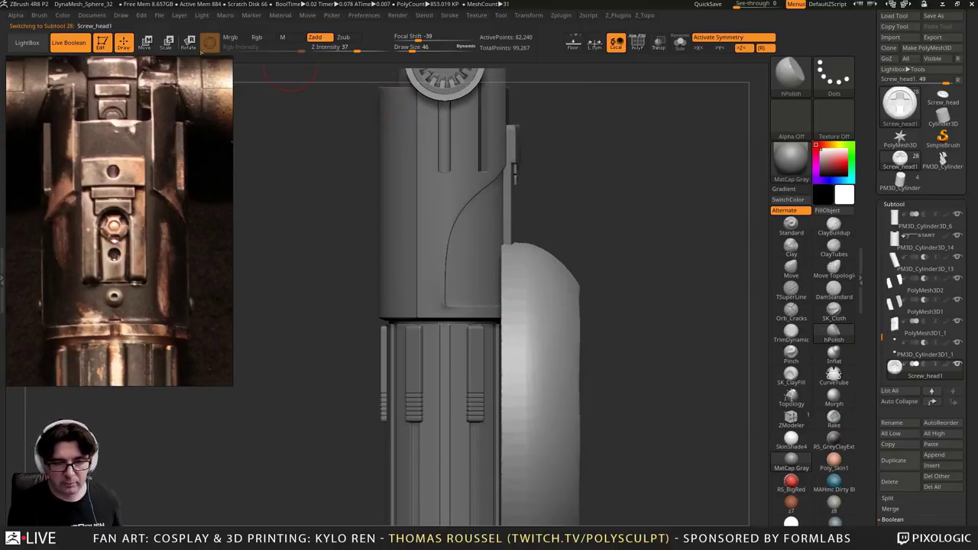
left_click(167, 44)
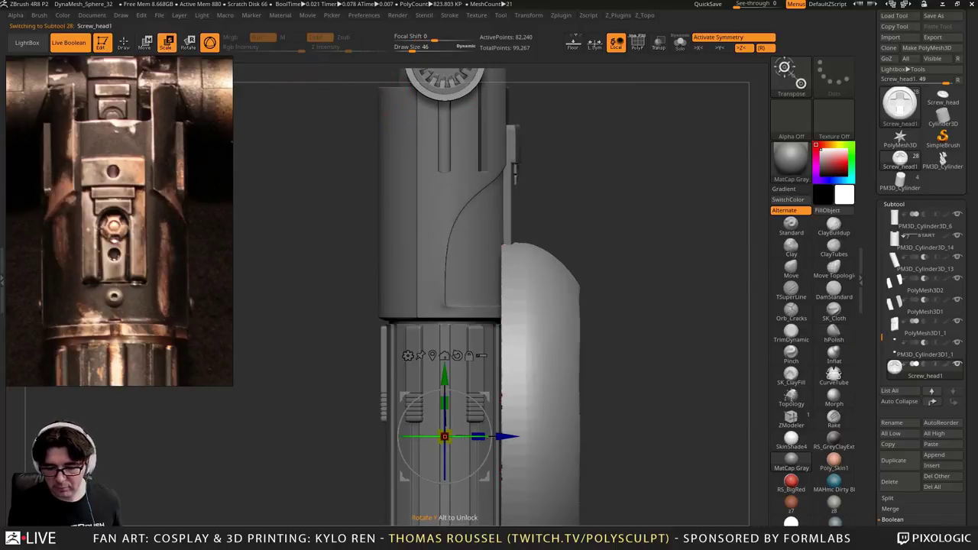
left_click_drag(506, 436, 579, 436)
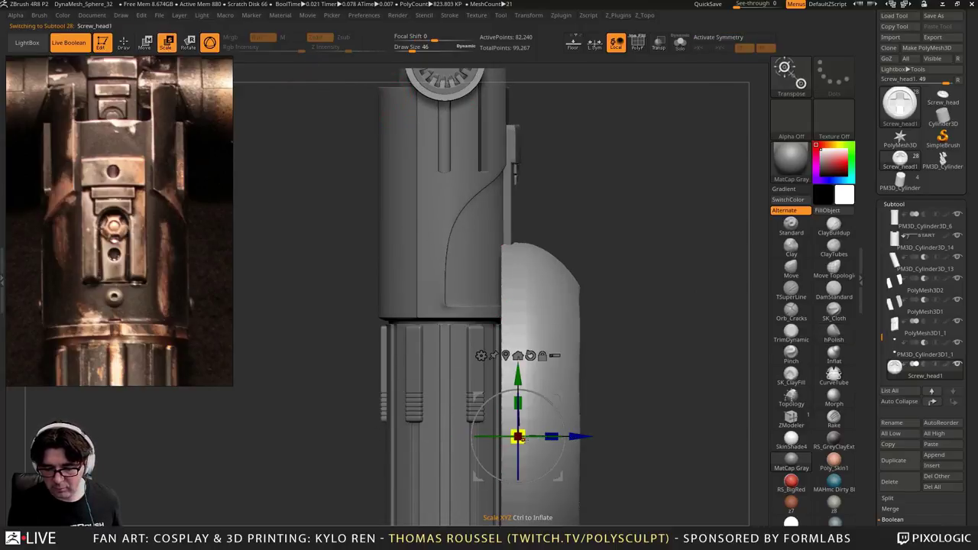
left_click_drag(518, 437, 434, 346)
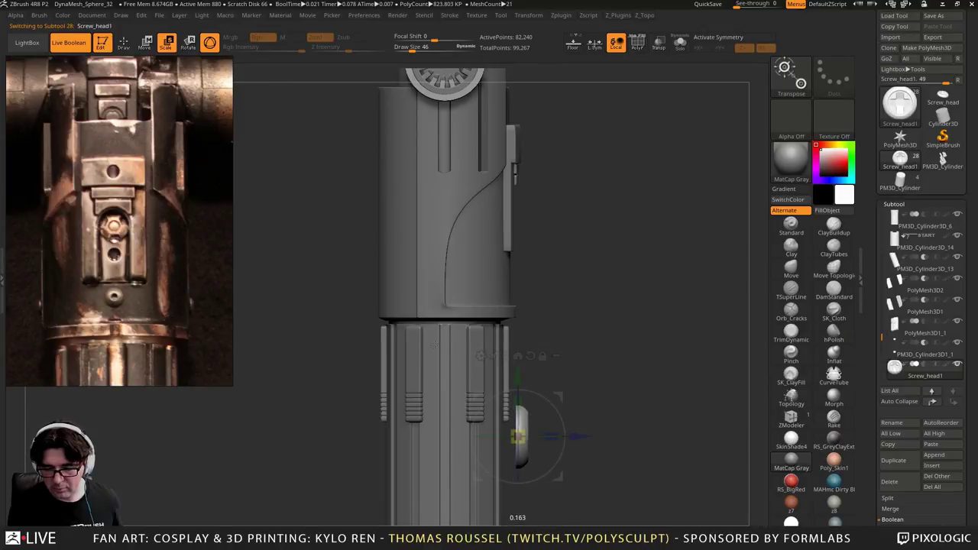
left_click_drag(519, 375, 531, 221)
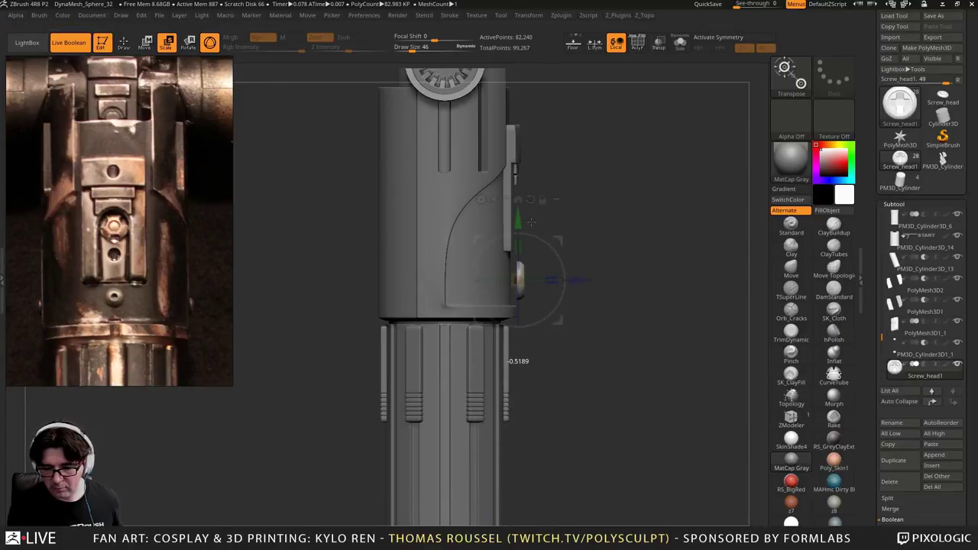
left_click_drag(649, 279, 569, 284)
left_click_drag(596, 252, 527, 334, "alt")
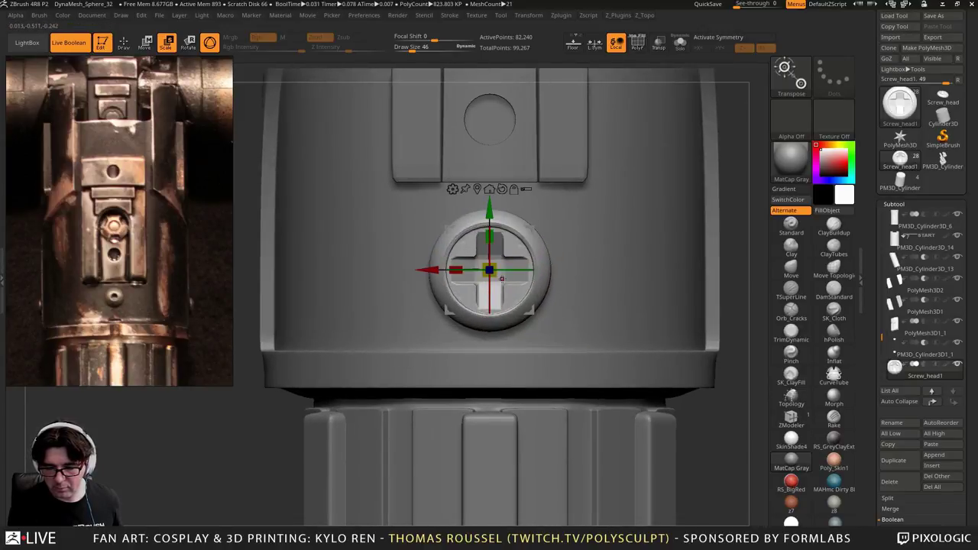
Scale the screw head down to about half its size and push it inward along Z to seat against the hilt
left_click_drag(495, 273, 484, 250)
right_click_drag(489, 256, 561, 263)
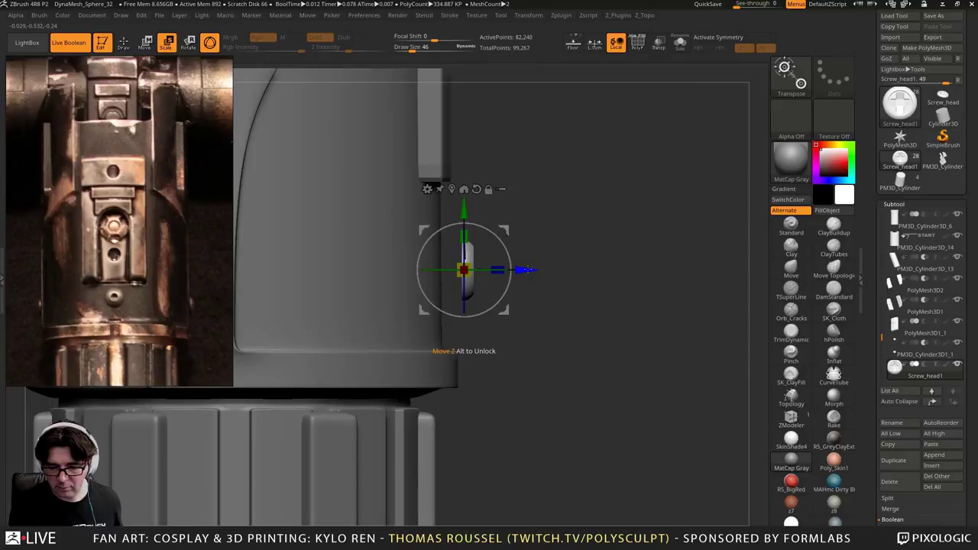
left_click_drag(528, 269, 505, 269)
right_click_drag(596, 271, 467, 286)
right_click_drag(468, 287, 499, 254, "alt")
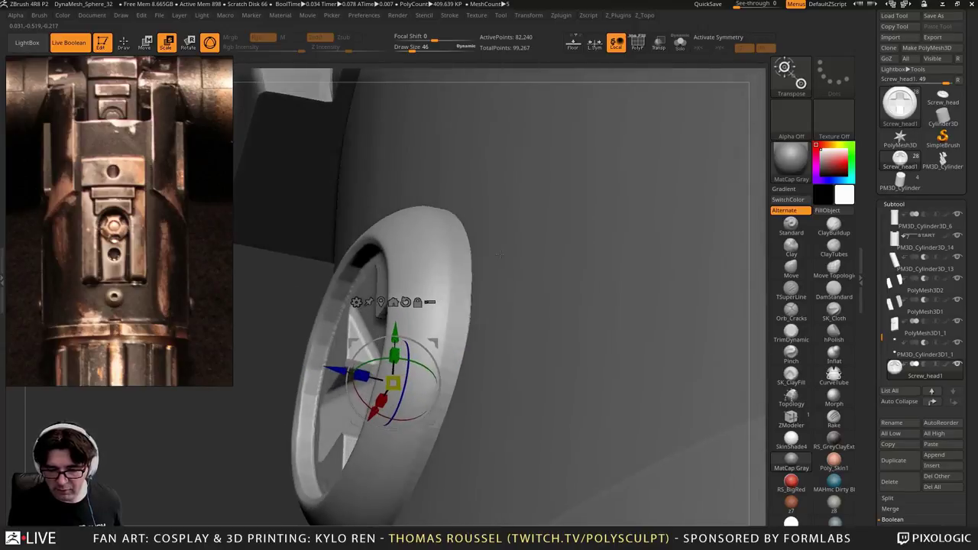
left_click_drag(499, 254, 470, 315)
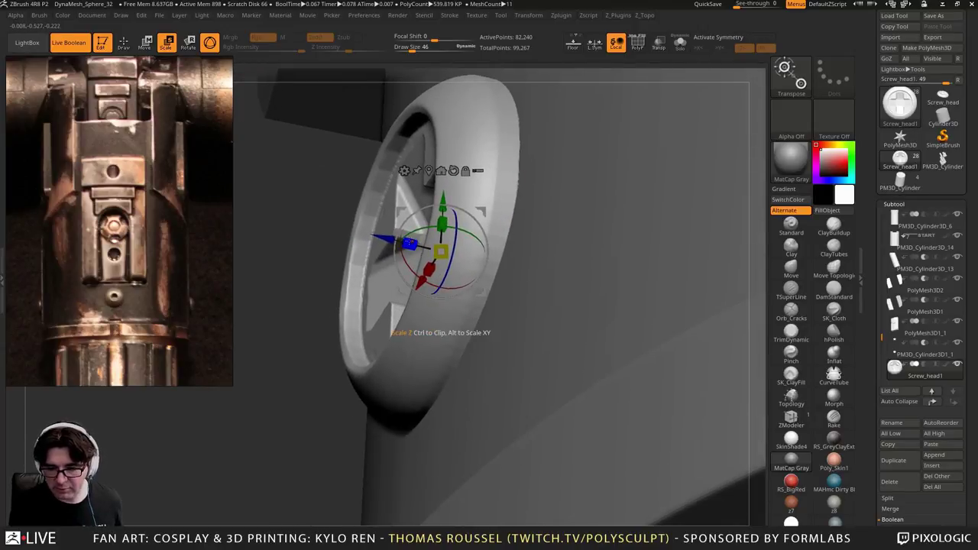
left_click_drag(392, 239, 393, 235)
right_click_drag(394, 236, 566, 235)
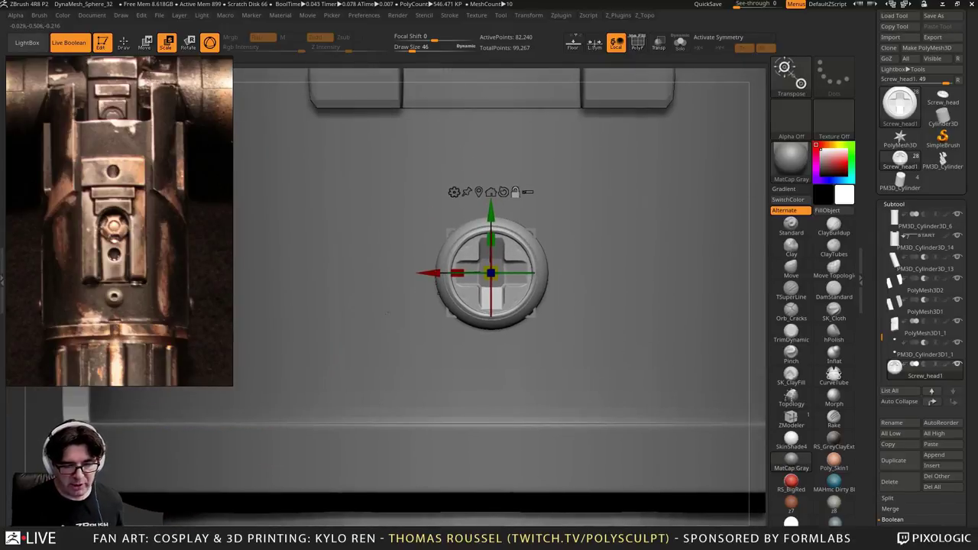
Examine the reference photos of the whole lightsaber to compare where screws sit on the hilt
right_click_drag(387, 312, 370, 241, "ctrl")
scroll(140, 274, "down", 8)
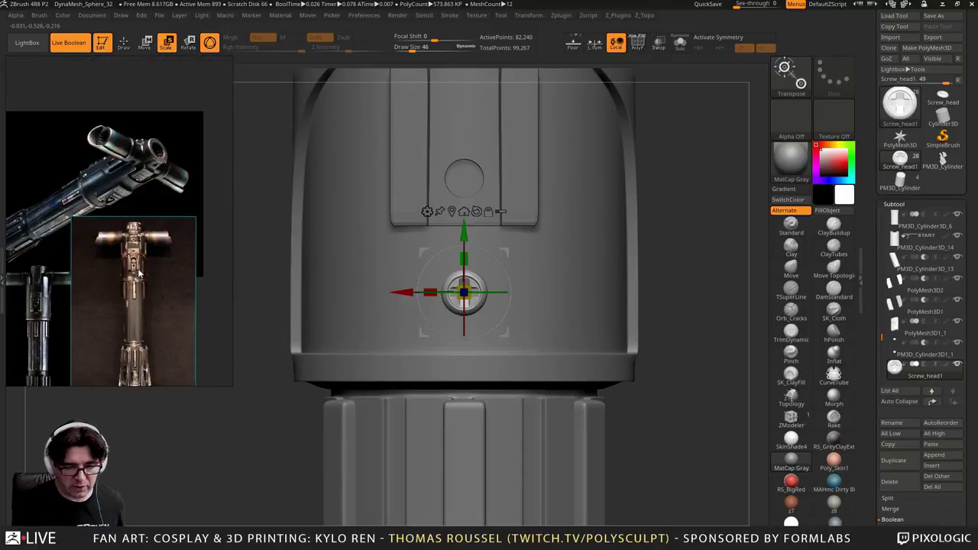
middle_click_drag(63, 293, 101, 145)
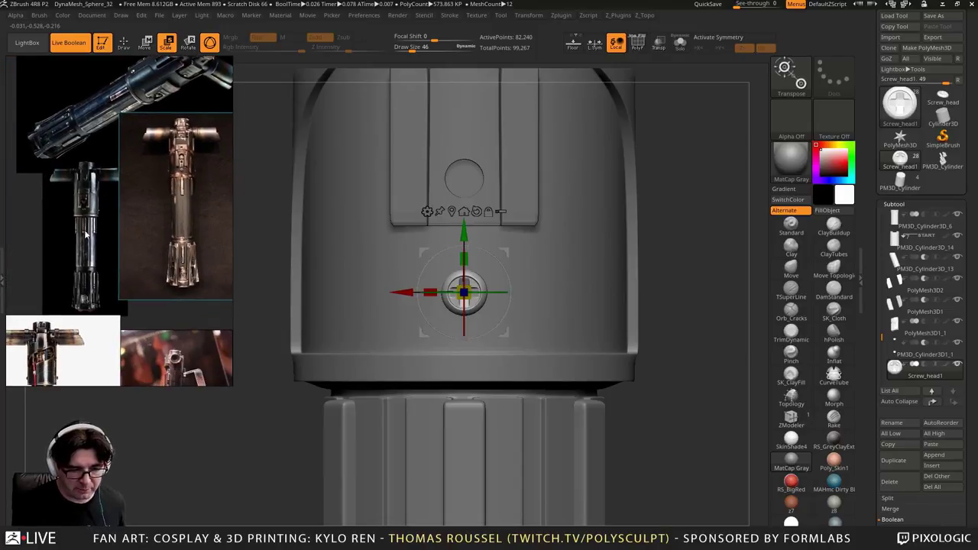
scroll(122, 215, "up", 5)
scroll(110, 157, "down", 4)
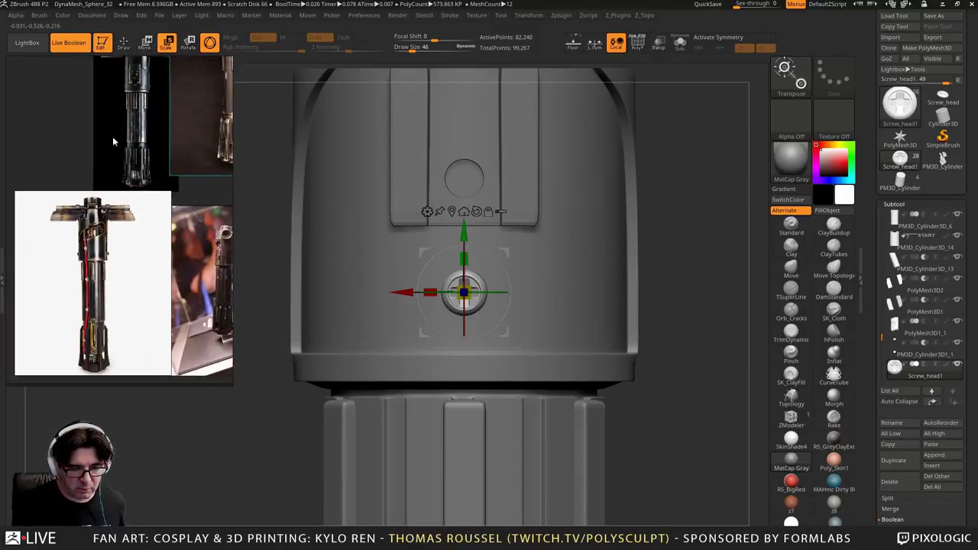
scroll(119, 204, "up", 4)
scroll(115, 222, "down", 3)
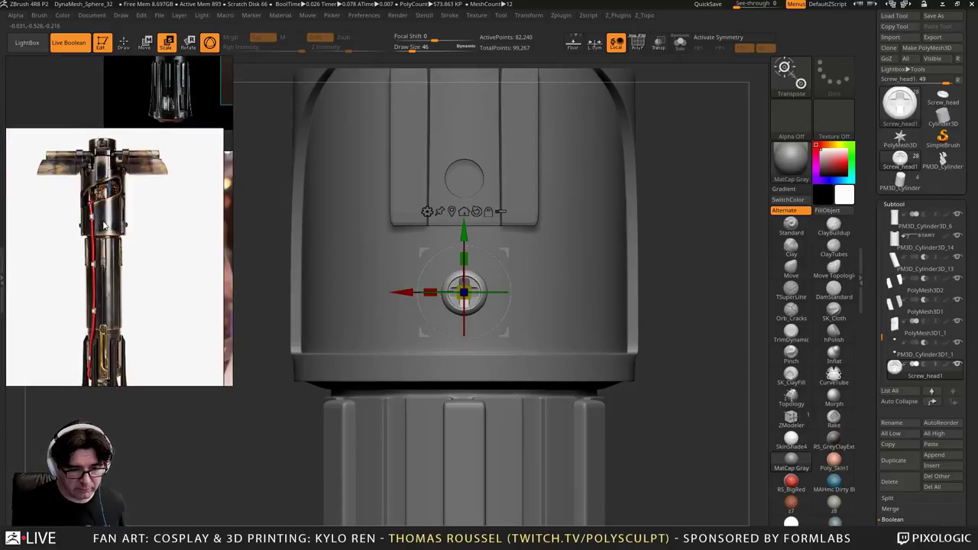
middle_click_drag(121, 163, 79, 256)
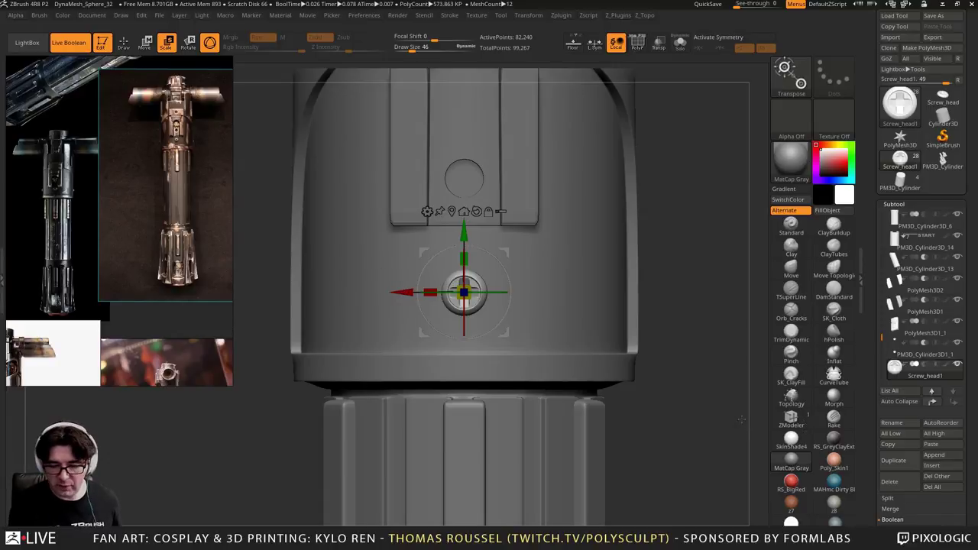
Undo a trial sideways move of the screw head and duplicate its subtool in place
left_click_drag(404, 292, 228, 293)
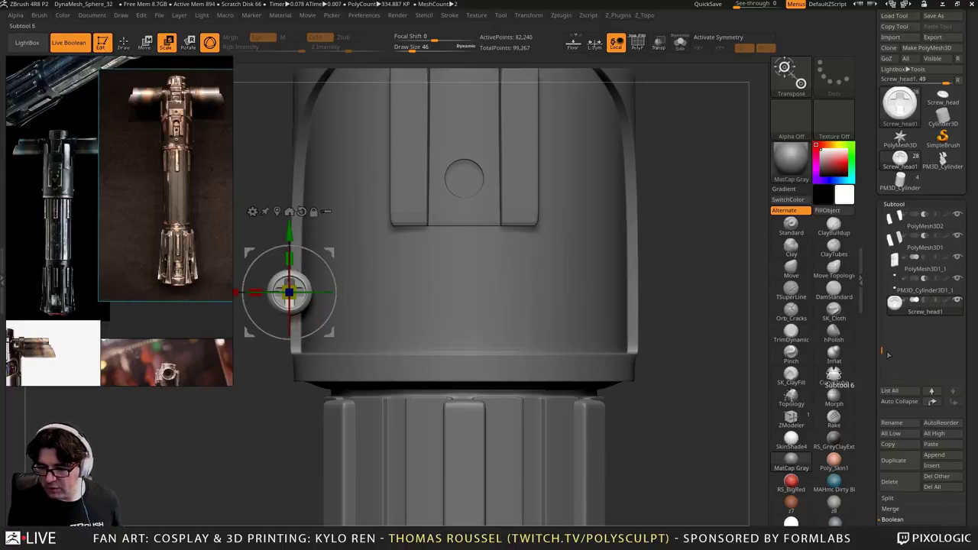
key("ctrl+z")
key("ctrl+shift+d")
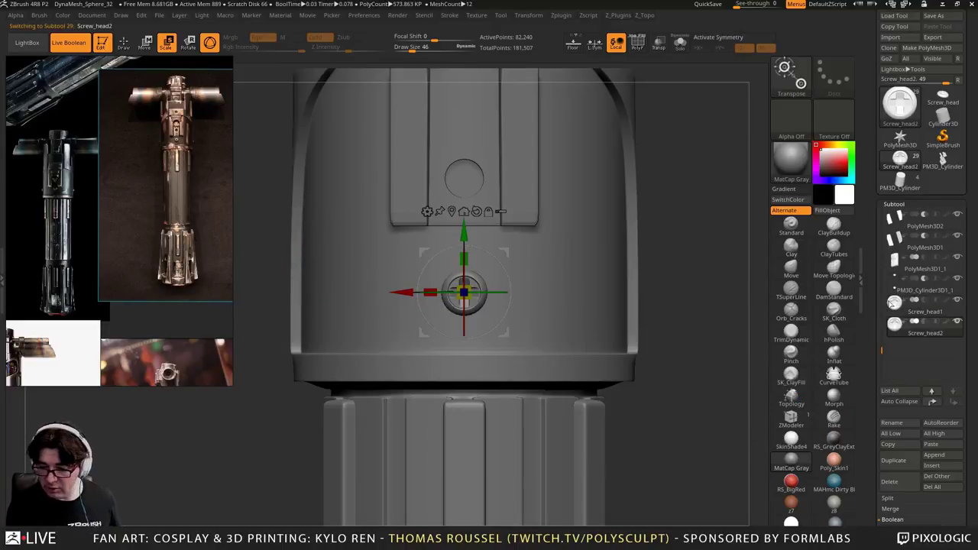
right_click_drag(367, 325, 489, 332)
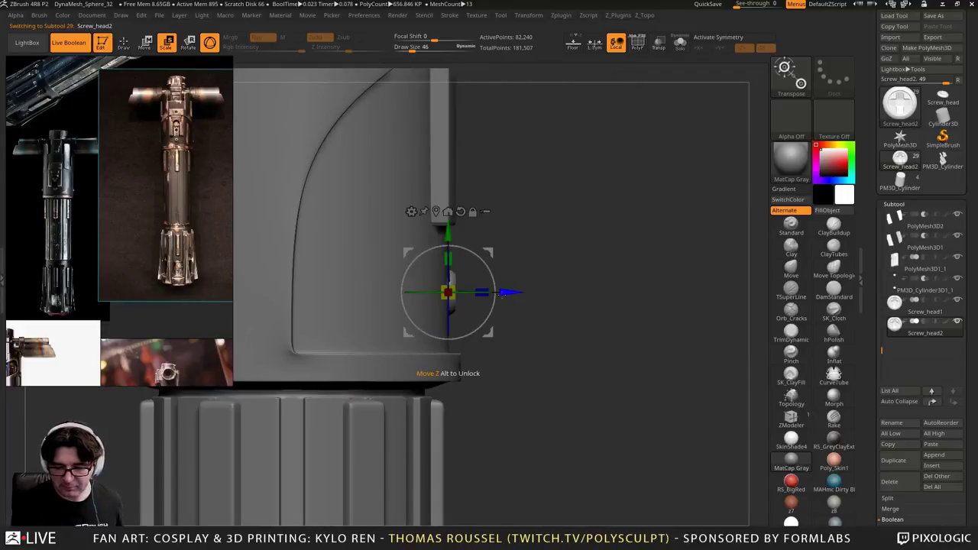
right_click_drag(475, 284, 474, 308)
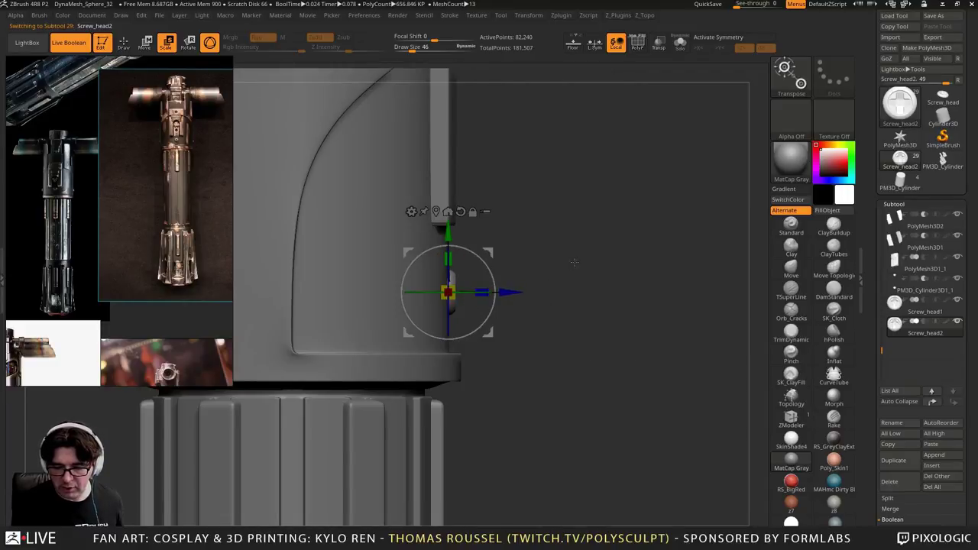
Rotate the duplicated screw head to face outward from the side of the hilt and slide it sideways along X
right_click_drag(578, 264, 574, 306)
left_click_drag(476, 310, 385, 300)
right_click_drag(585, 328, 527, 361)
left_click_drag(441, 348, 421, 497)
right_click_drag(579, 368, 606, 280)
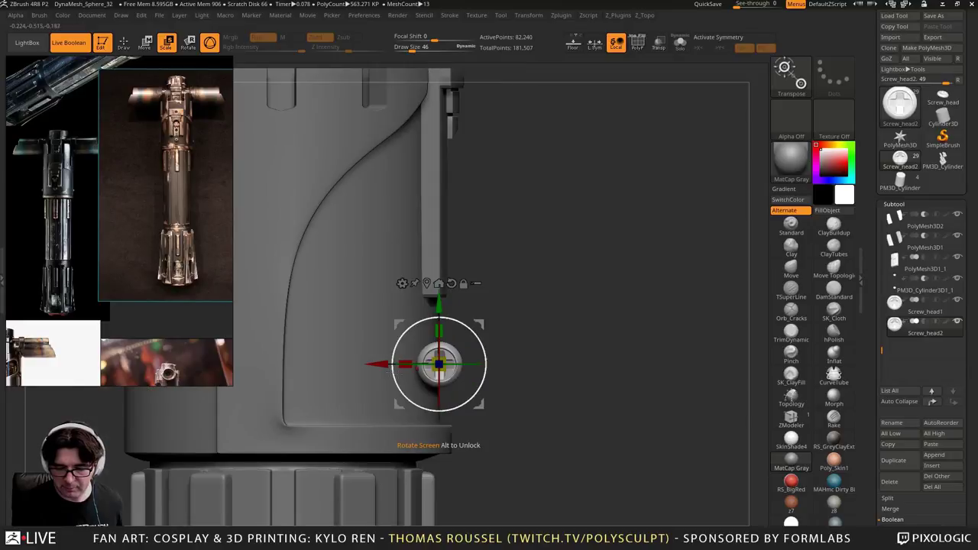
left_click_drag(386, 364, 203, 373)
Move the duplicate out onto the side surface beside the curved cutout, nudge it along X, and adjust its depth along Z
right_click_drag(587, 361, 705, 278)
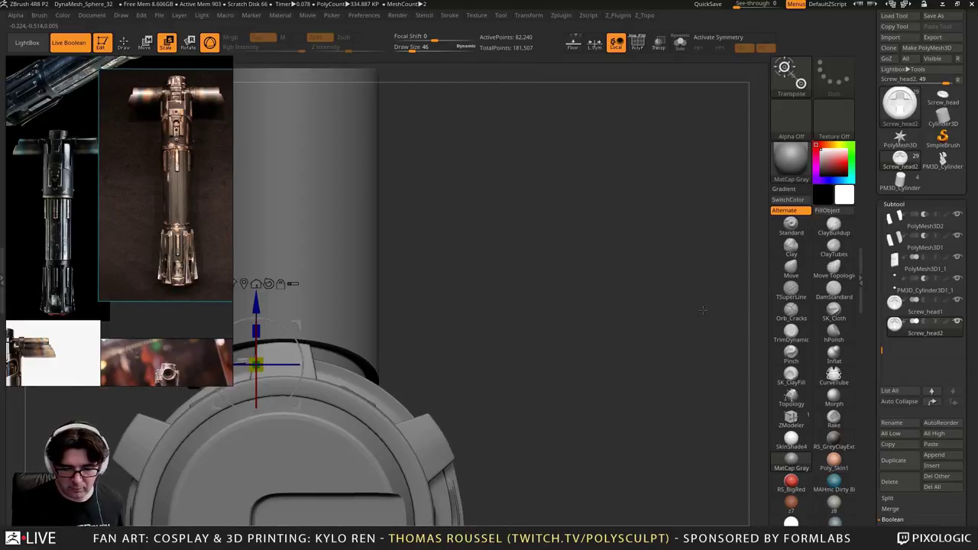
right_click_drag(541, 279, 673, 373, "alt")
left_click_drag(361, 330, 360, 273)
right_click_drag(564, 328, 534, 420)
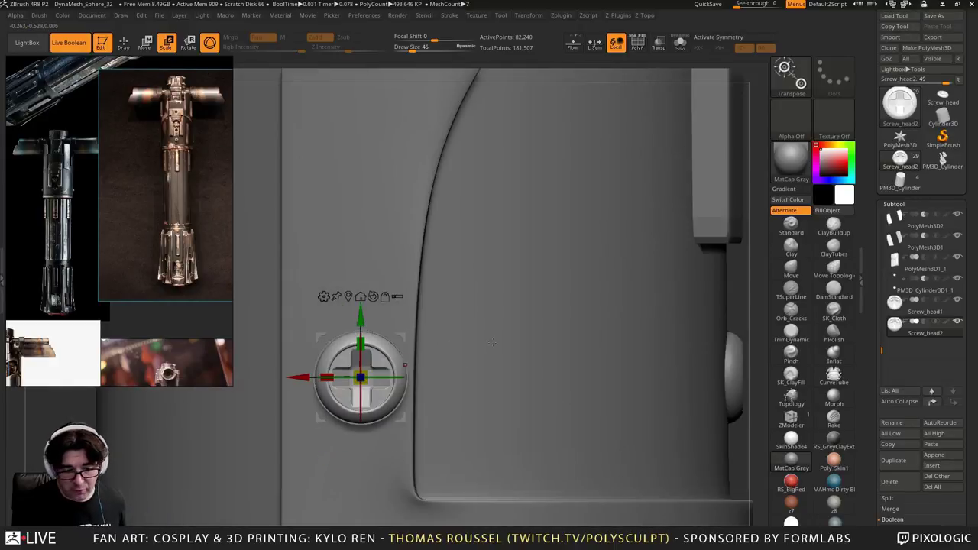
scroll(180, 173, "up", 5)
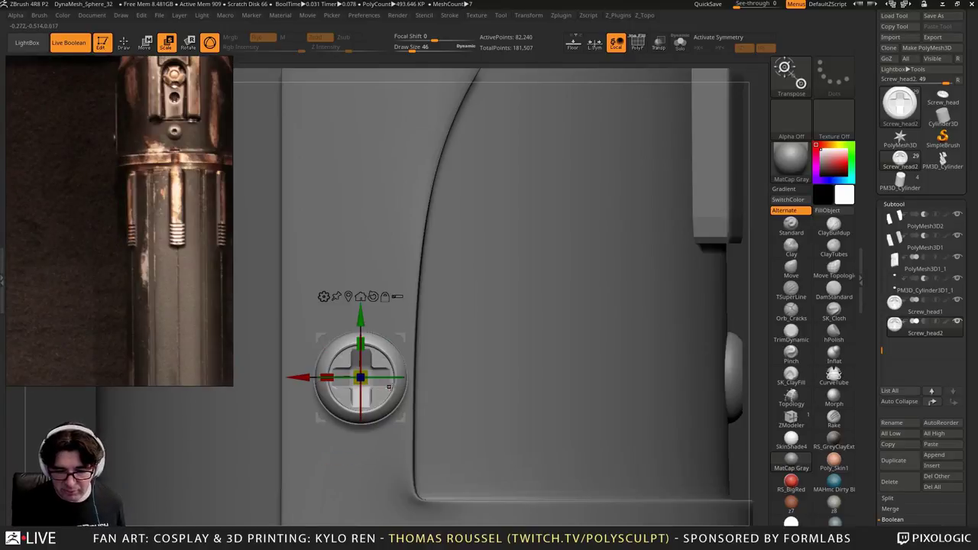
left_click_drag(301, 377, 307, 377)
right_click_drag(307, 380, 237, 383)
left_click_drag(341, 383, 377, 380)
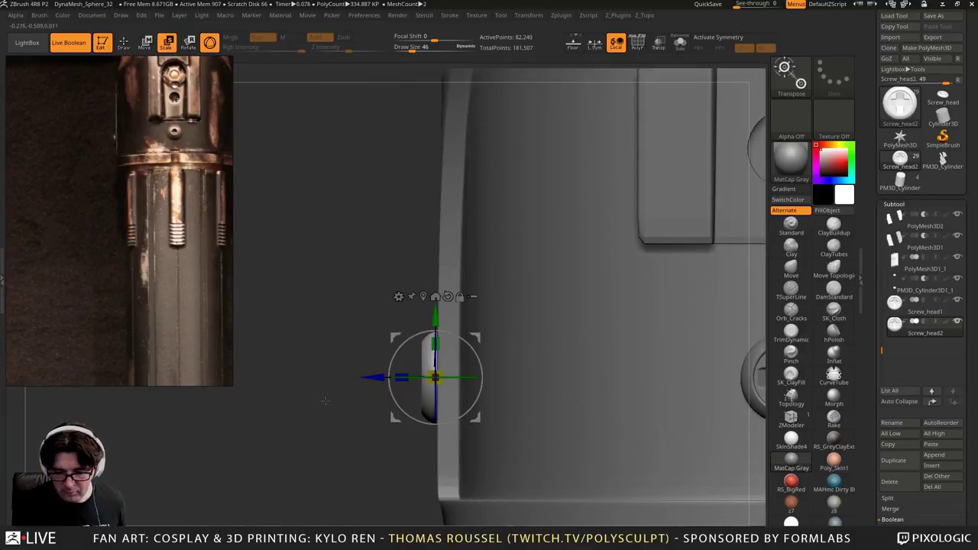
Tilt the side screw head to follow the hilt's curved surface and seat it flush
right_click_drag(325, 400, 400, 386)
mouse_move(457, 362)
right_mouse_down("ctrl")
mouse_move(456, 336)
mouse_move(452, 376)
right_mouse_up("ctrl")
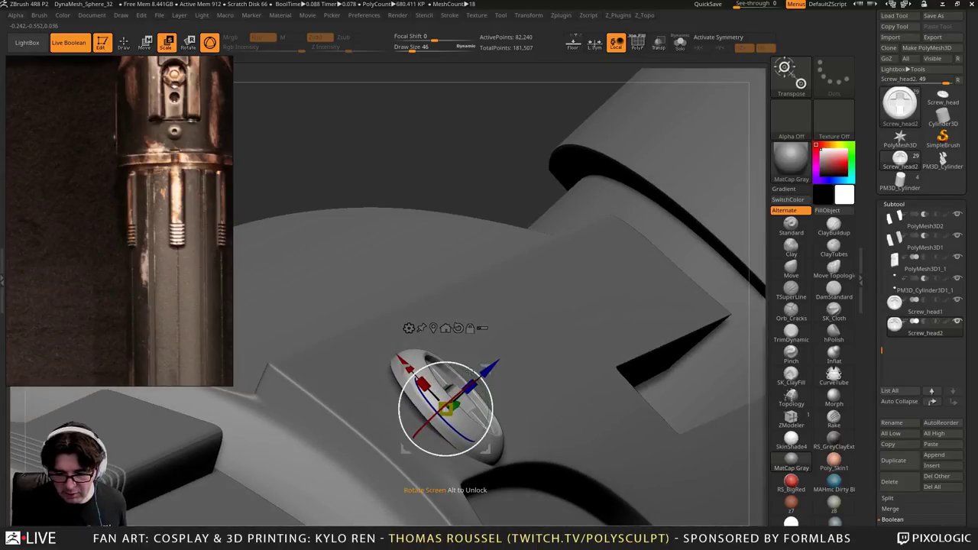
mouse_move(480, 375)
left_mouse_down()
mouse_move(464, 368)
mouse_move(483, 358)
left_mouse_up()
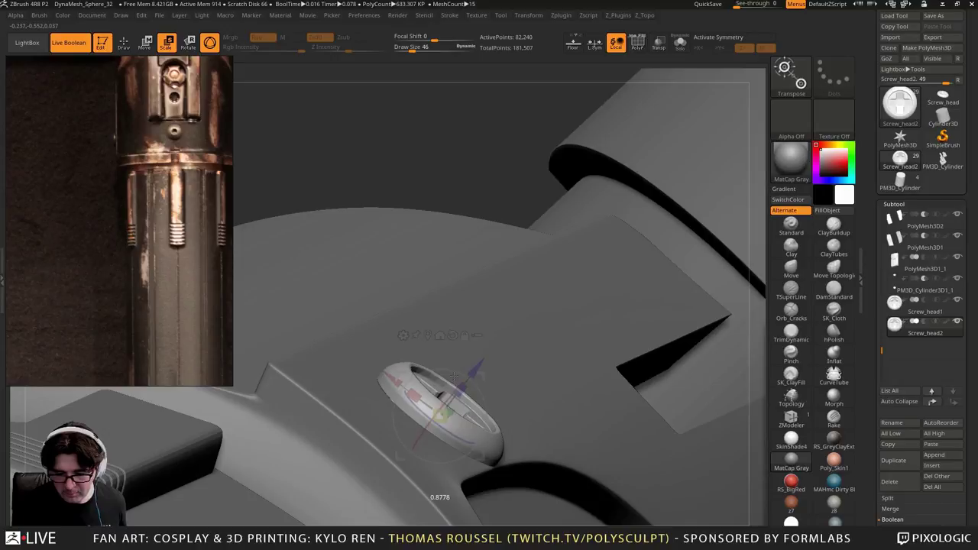
left_click_drag(454, 376, 470, 375)
right_click_drag(489, 382, 521, 404)
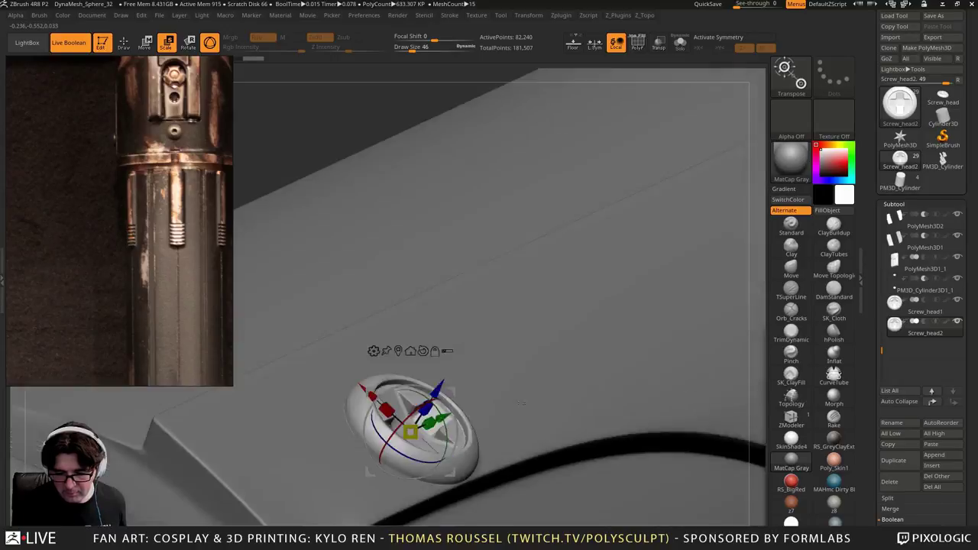
left_click_drag(522, 403, 445, 377)
right_click_drag(489, 443, 501, 337)
right_click_drag(497, 383, 497, 501, "ctrl")
left_click_drag(496, 501, 445, 476)
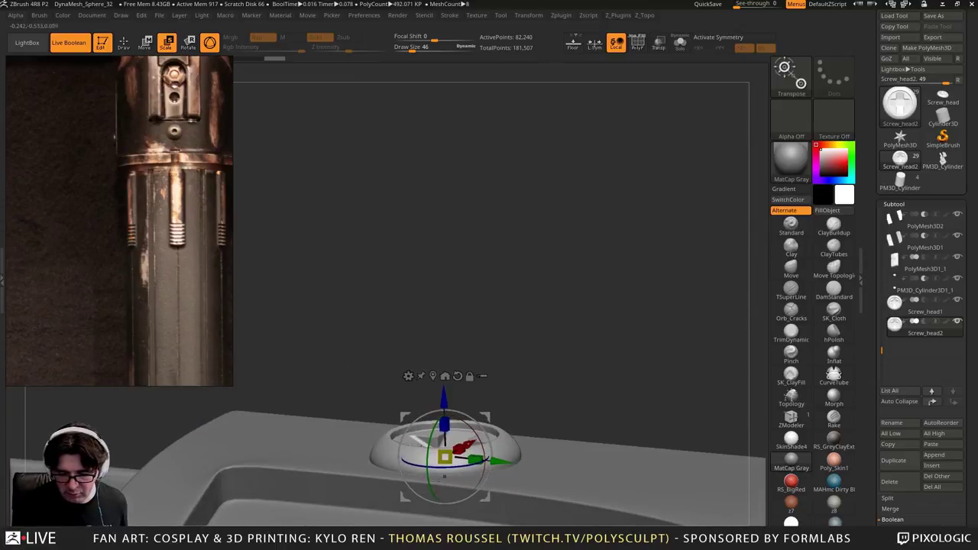
Copy the side screw head to the opposite side of the hilt with Mirror And Weld
right_click_drag(439, 481, 264, 300, "ctrl")
right_click_drag(680, 388, 628, 372)
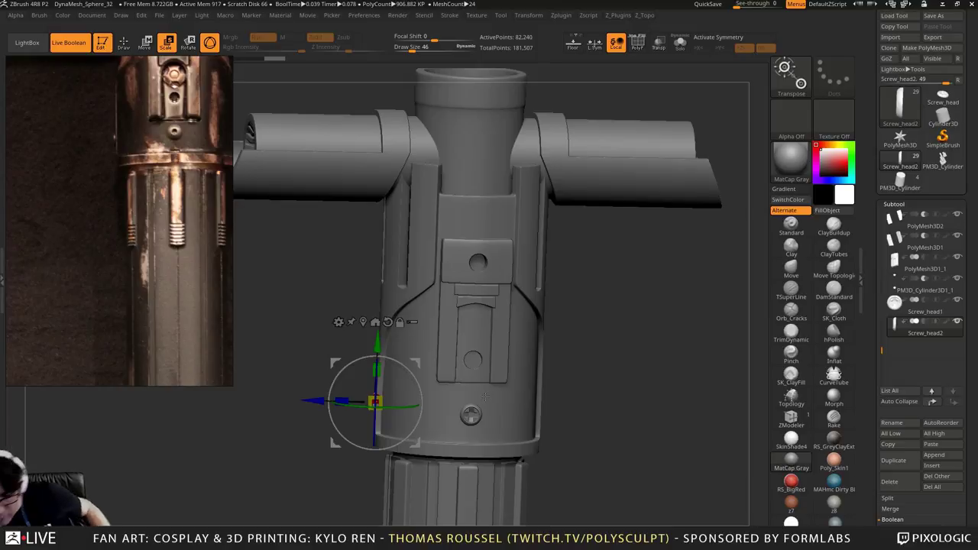
left_click_drag(553, 398, 650, 432)
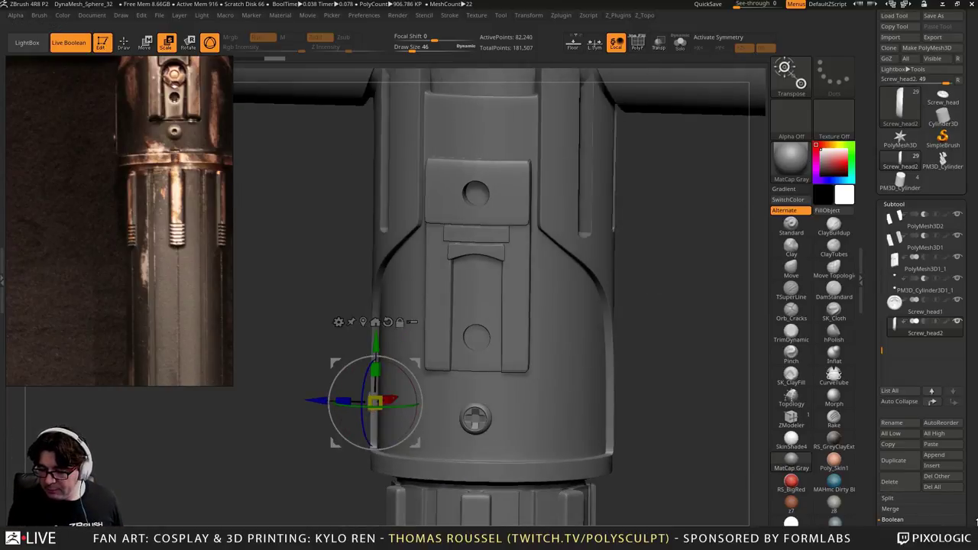
left_click_drag(973, 520, 968, 433)
left_click(910, 336)
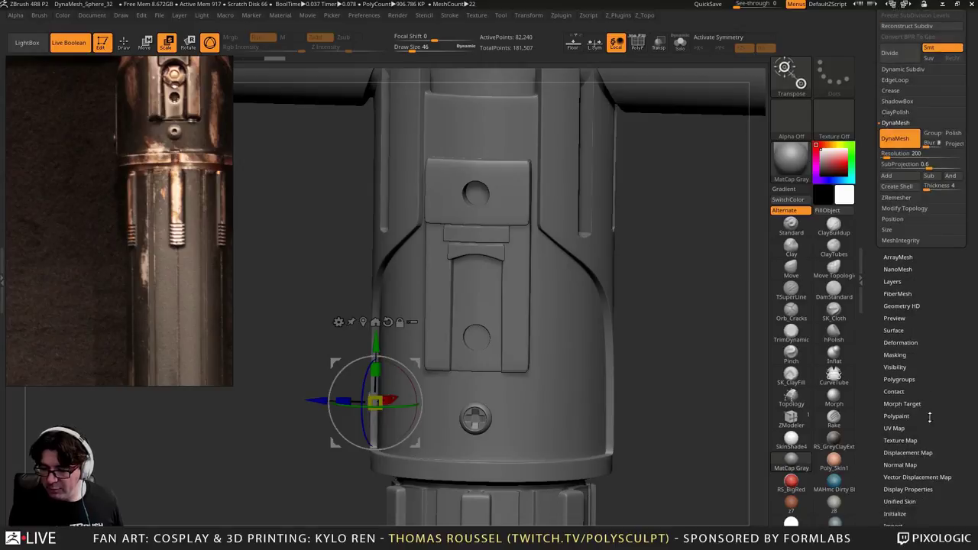
left_click(896, 208)
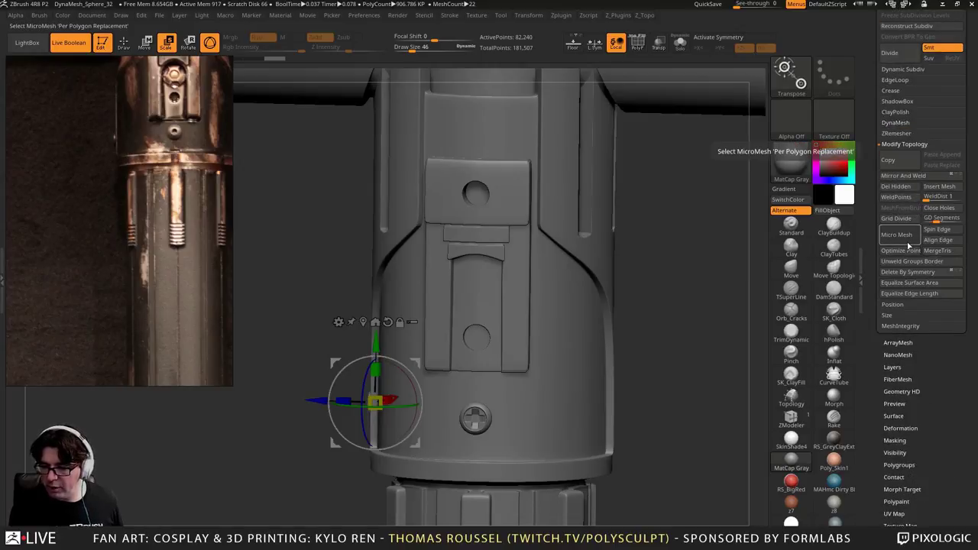
left_click(915, 176)
mouse_move(743, 309)
left_mouse_down()
mouse_move(686, 308)
mouse_move(740, 300)
left_mouse_up()
left_click_drag(972, 138, 971, 260)
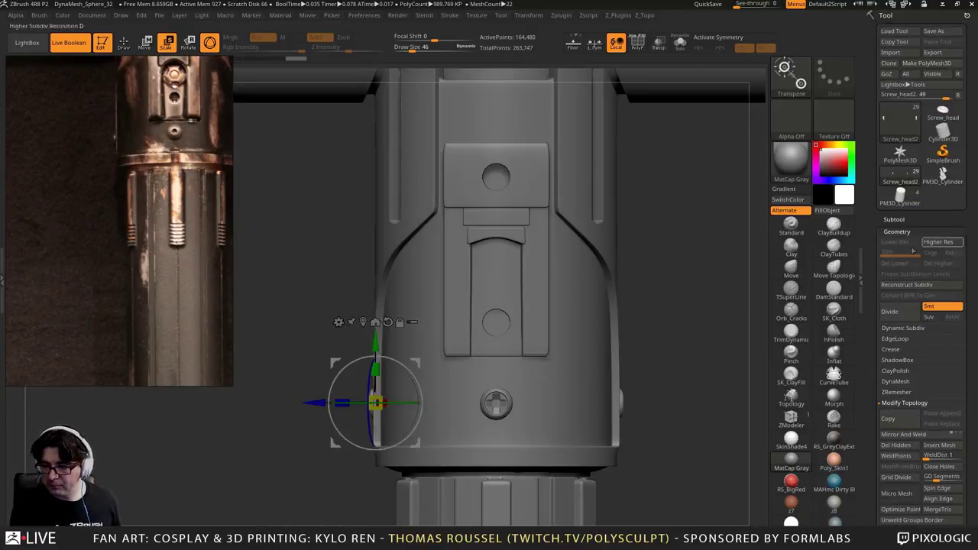
Save the tool as a new file named lightsaber_09
left_click_drag(685, 253, 675, 210, "alt")
left_click_drag(676, 210, 673, 172)
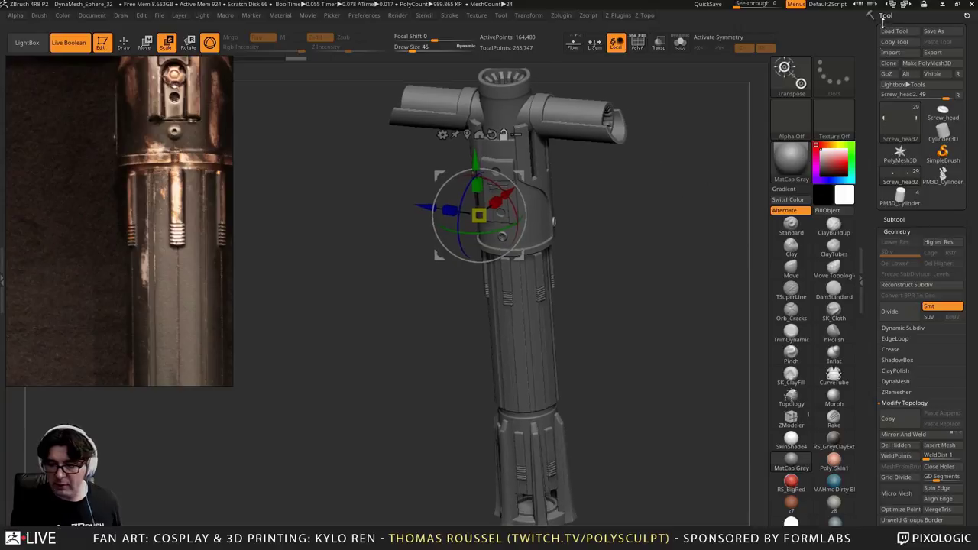
left_click(933, 31)
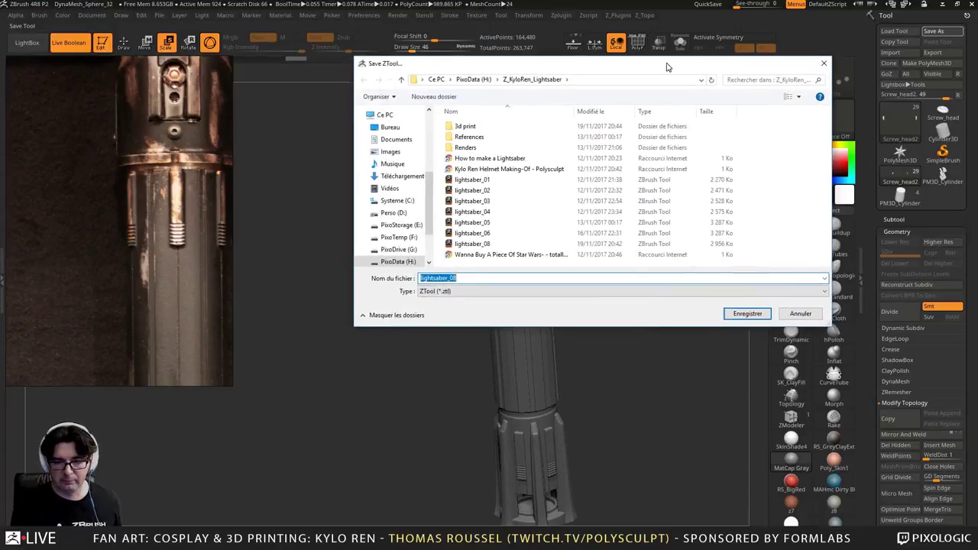
left_click(472, 243)
left_click(463, 279)
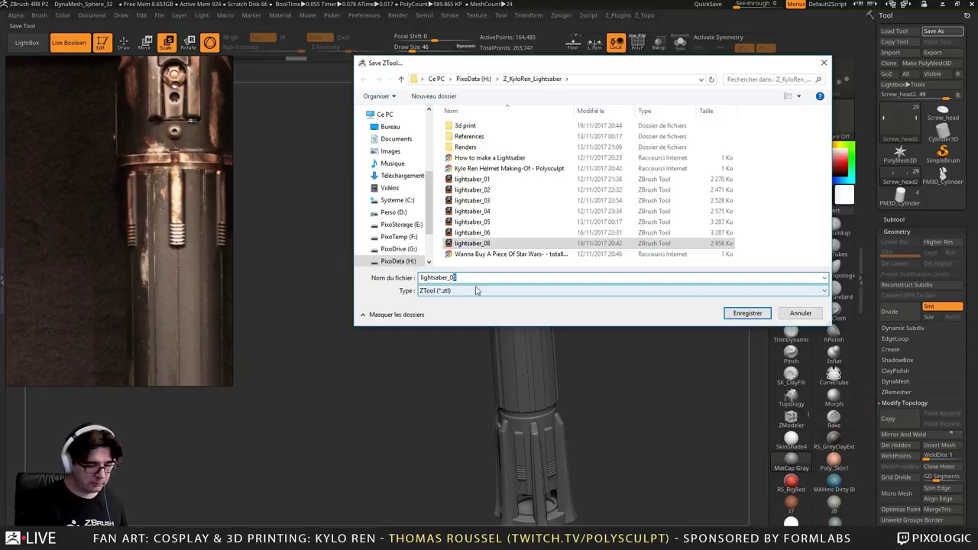
type("9")
key("Return")
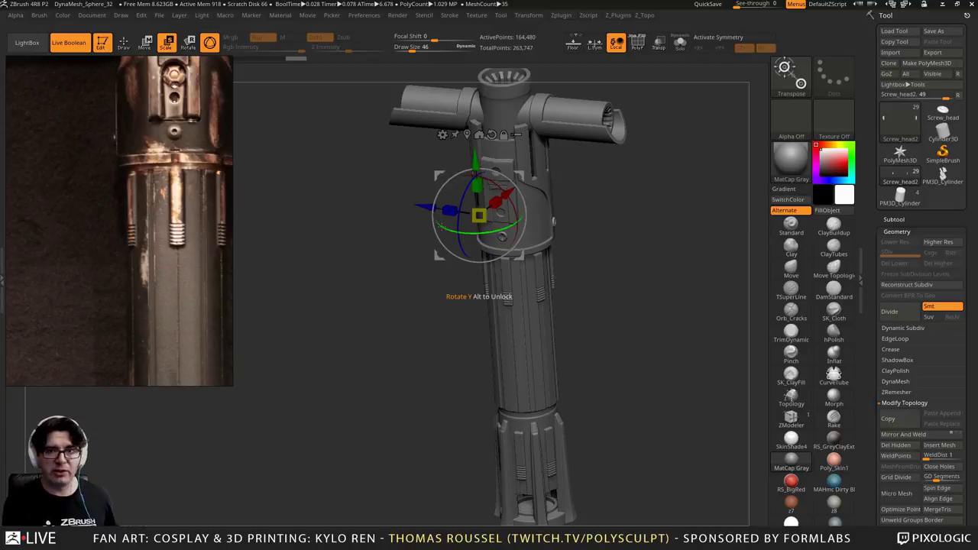
Raise the pair of side screw heads slightly along Y, and raise the front screw head to match
left_click_drag(374, 349, 356, 432)
left_click_drag(414, 197, 414, 186)
left_click(516, 257, "alt")
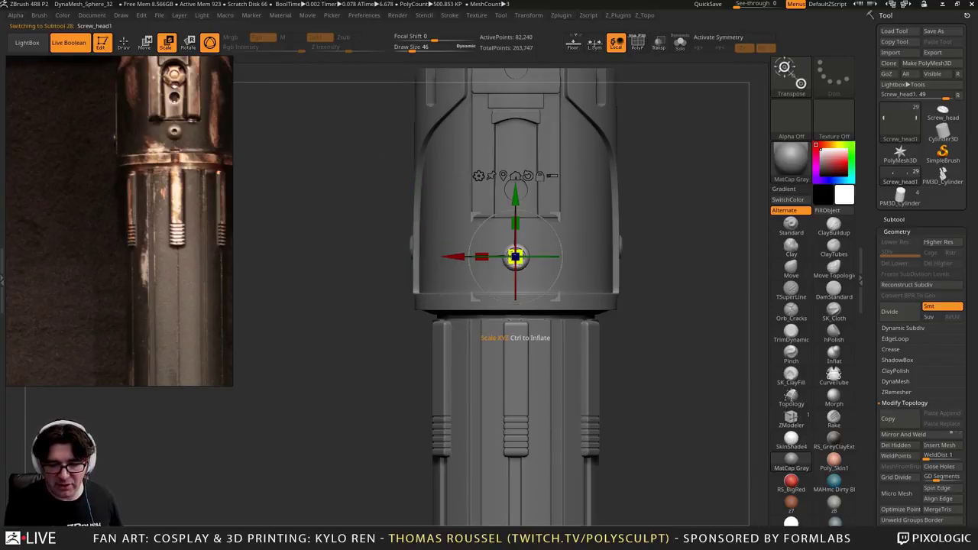
left_click_drag(515, 196, 515, 185)
left_click_drag(374, 234, 344, 197, "alt")
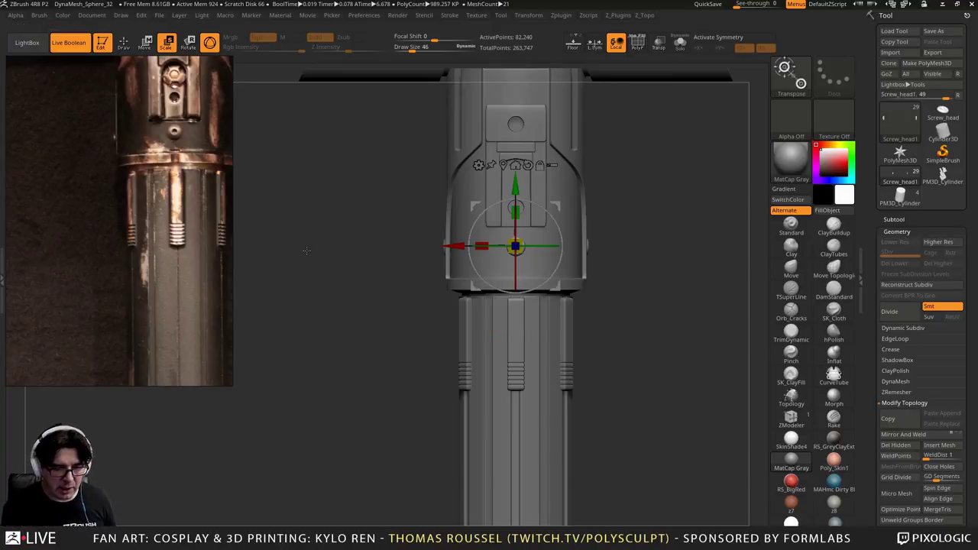
Compare the screw placement and upper hilt details with the reference photo from the front and side
middle_click_drag(182, 166, 171, 182)
left_click_drag(170, 182, 155, 205)
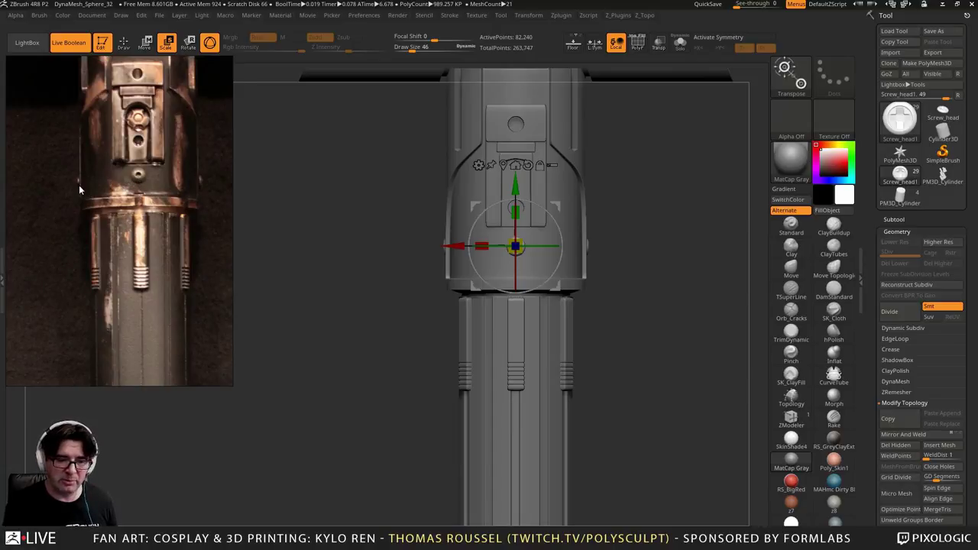
scroll(103, 176, "down", 5)
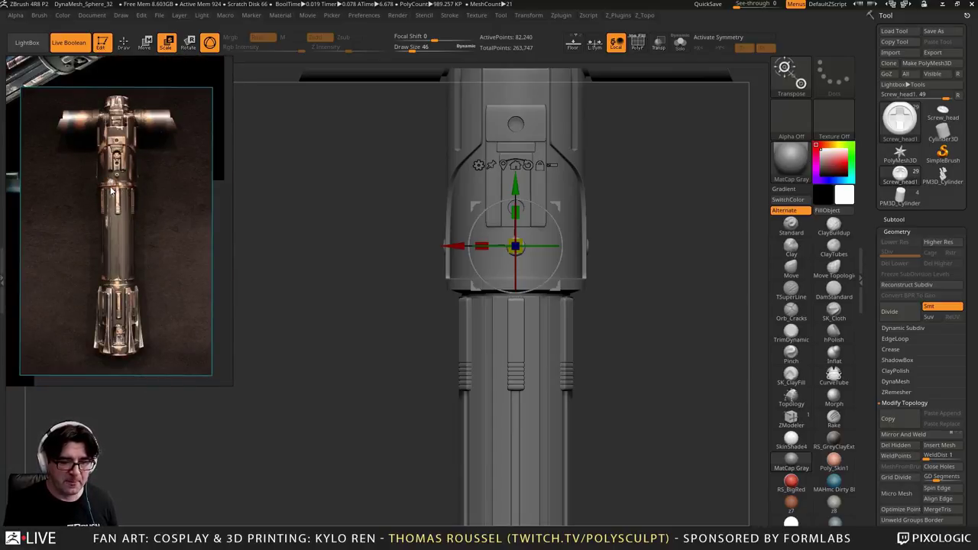
scroll(110, 192, "up", 5)
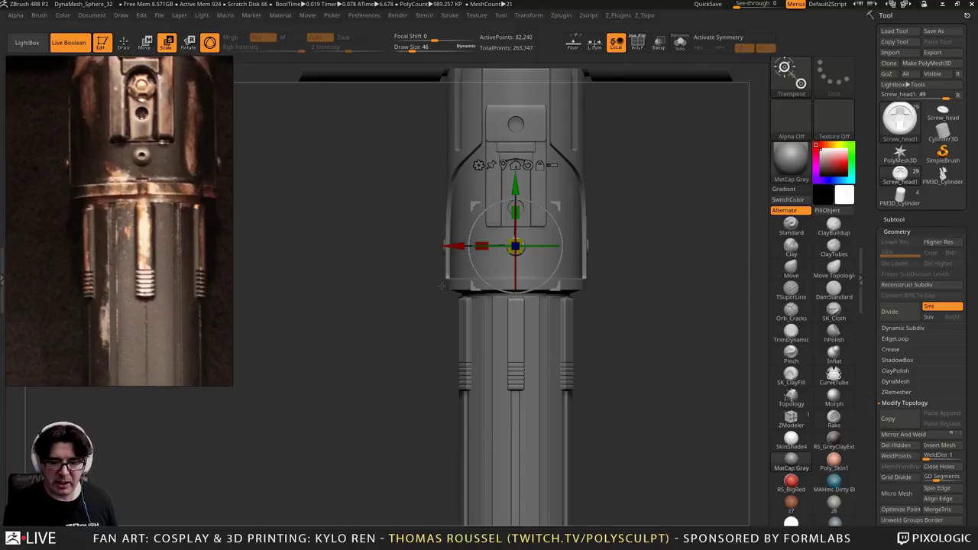
left_click_drag(520, 245, 521, 252)
left_click_drag(366, 289, 425, 291)
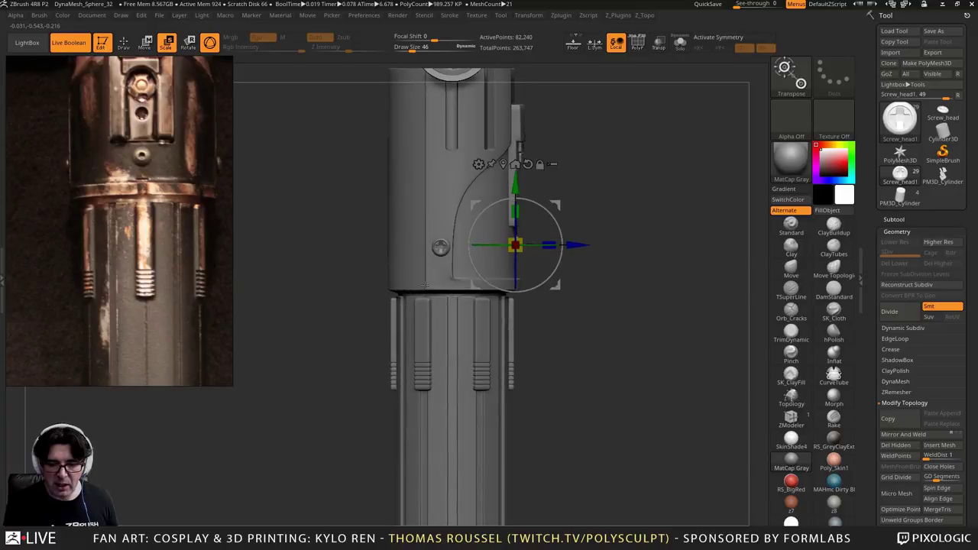
left_click_drag(376, 252, 453, 261, "alt")
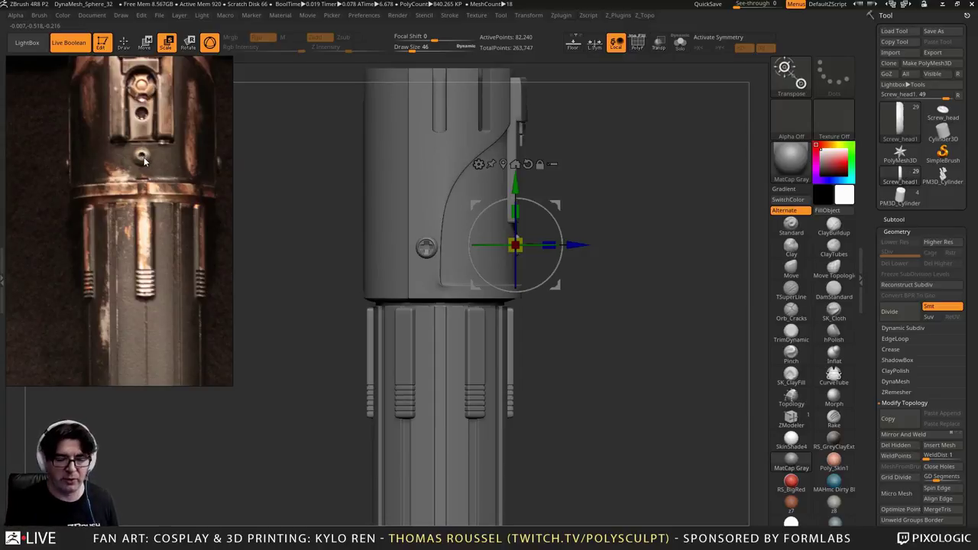
left_click_drag(271, 214, 269, 270, "alt")
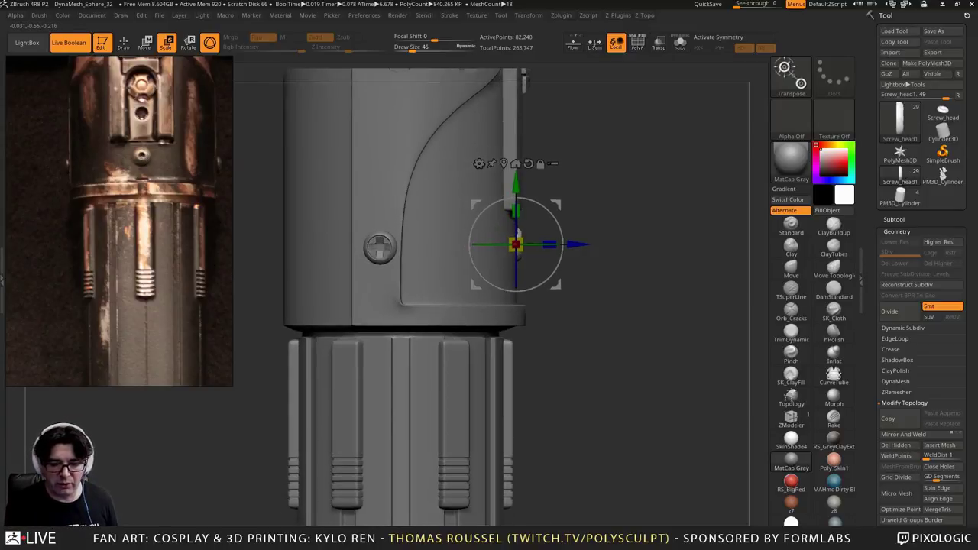
mouse_move(269, 269)
right_mouse_down()
mouse_move(688, 308)
mouse_move(647, 320)
right_mouse_up()
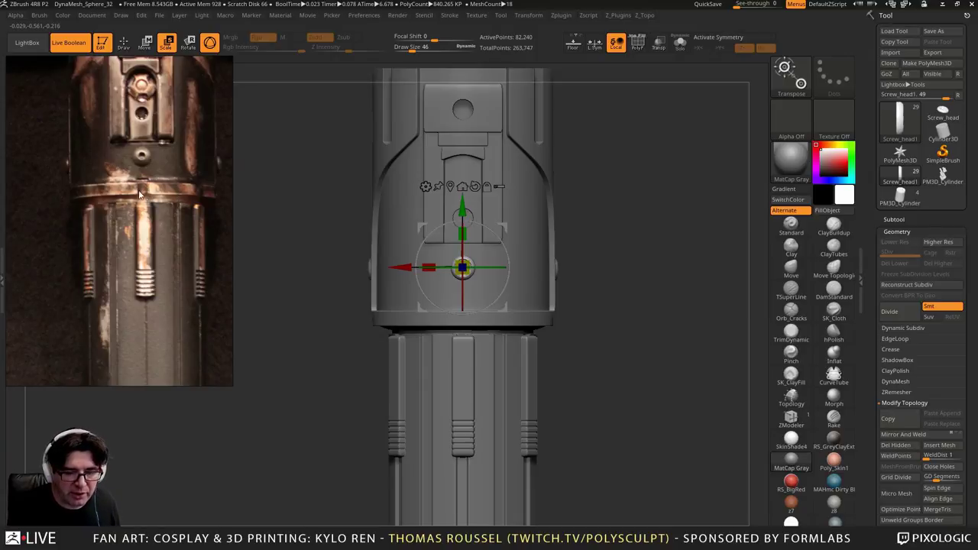
middle_click_drag(146, 180, 130, 290)
middle_click_drag(128, 136, 134, 252)
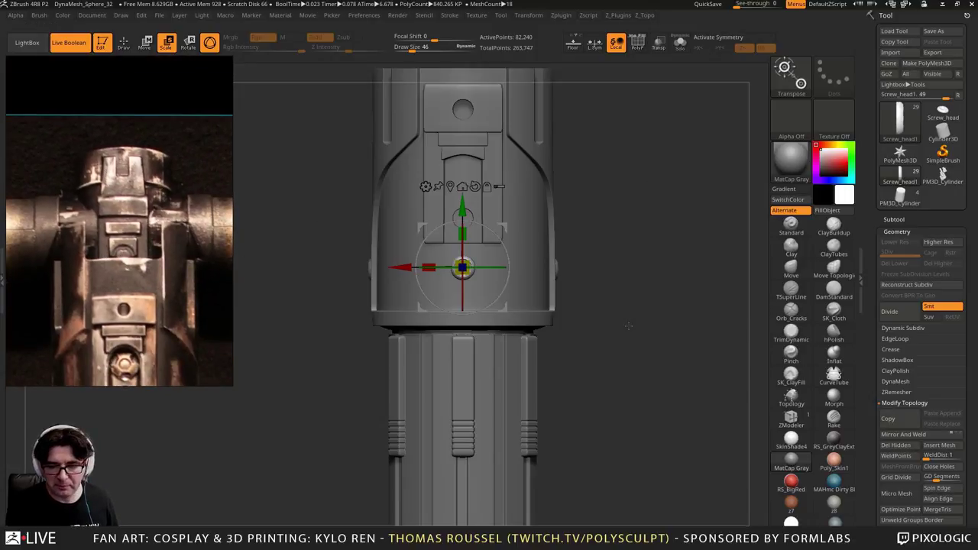
left_click_drag(618, 228, 598, 408, "alt")
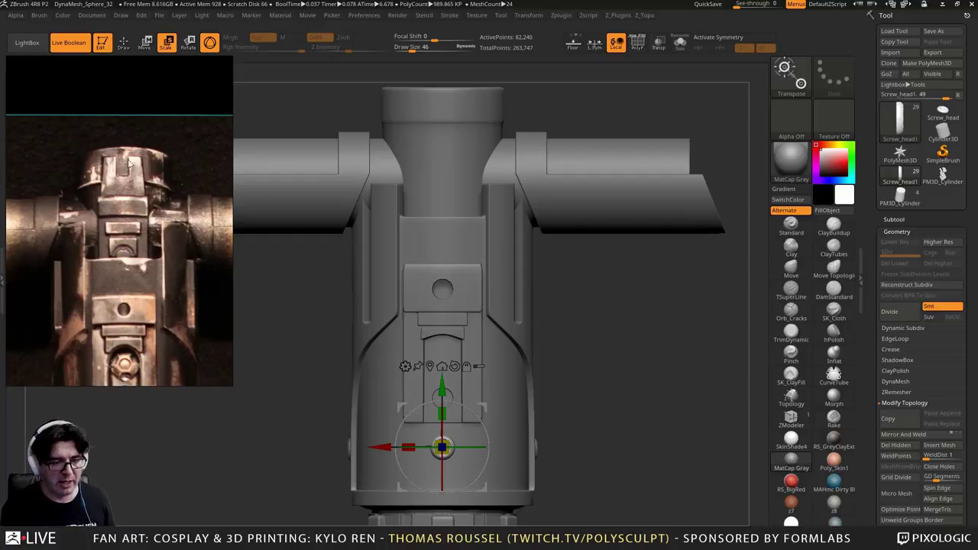
Select the flared cylinder at the top of the hilt and delete its lower subdivision levels
scroll(153, 175, "up", 10)
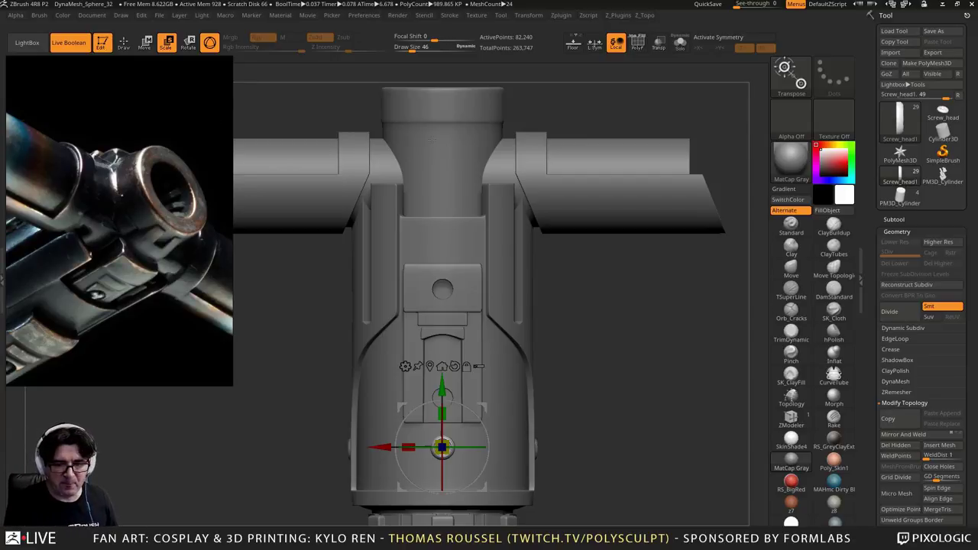
left_click(489, 112, "alt")
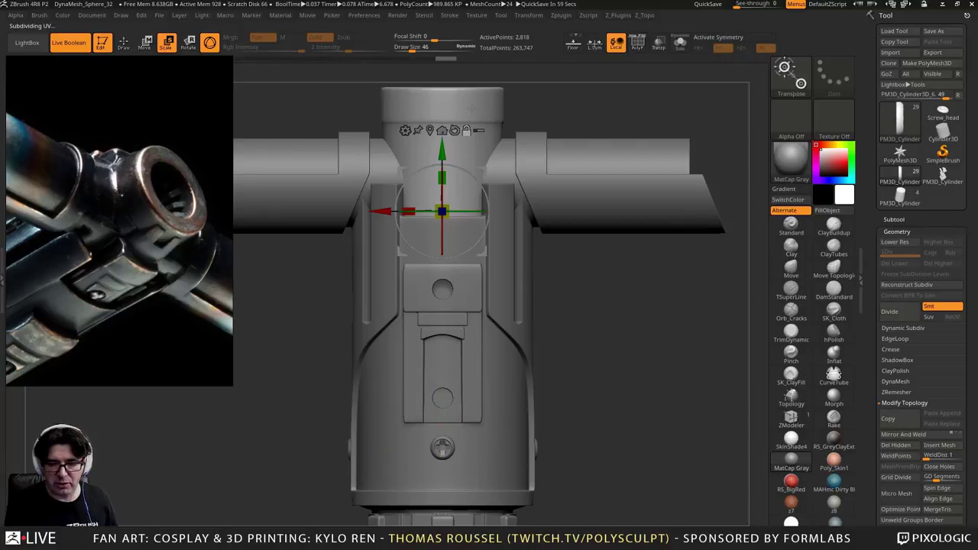
right_click_drag(473, 109, 443, 232, "alt")
right_click_drag(526, 194, 593, 167, "alt")
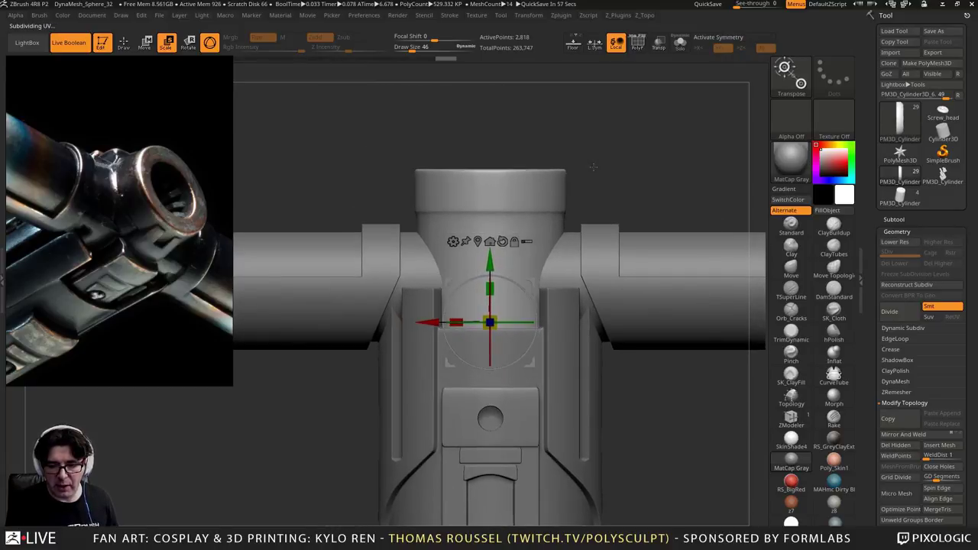
left_click(894, 220)
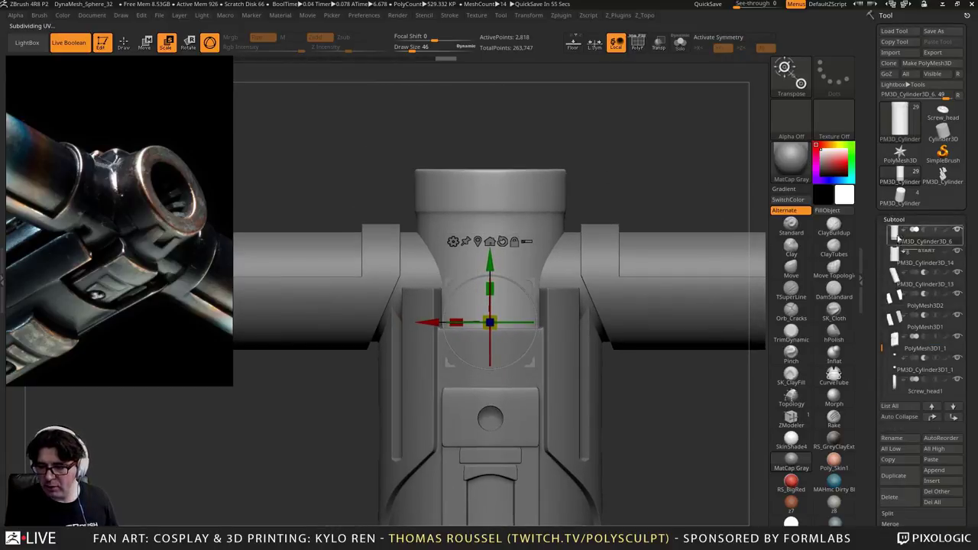
scroll(948, 428, "down", 5)
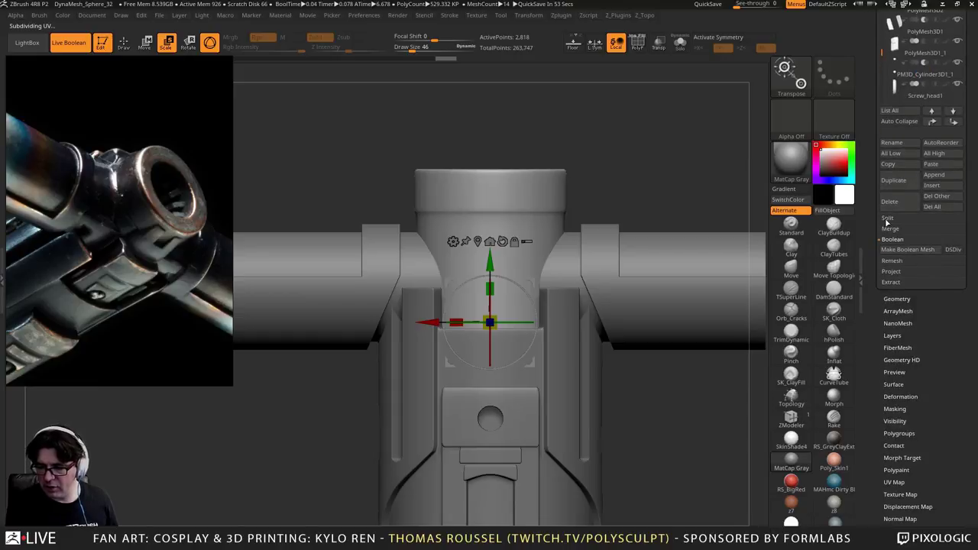
left_click(897, 300)
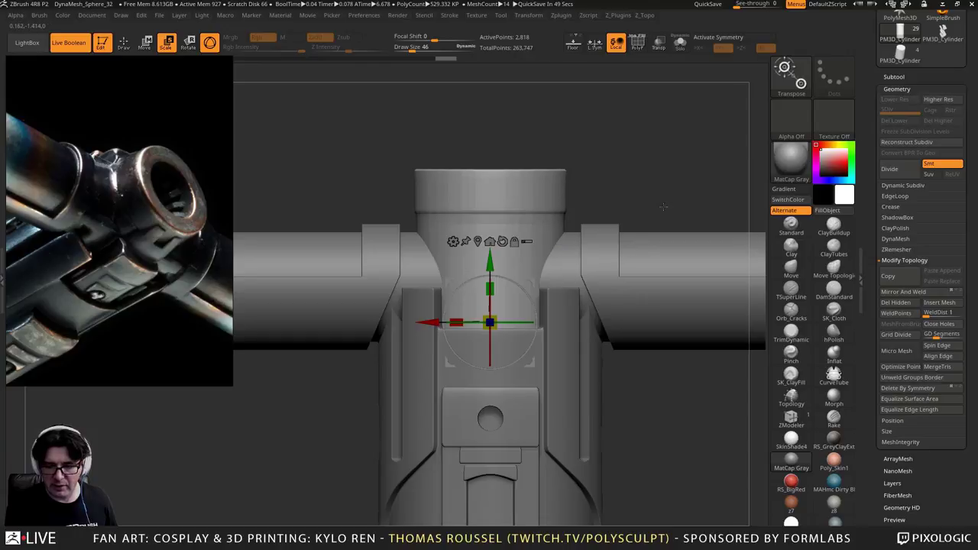
Apply the Deformer to the flared cylinder with its polyframe shown, and add more control-point divisions along its height
key("shift+d")
left_click_drag(674, 207, 584, 221, "alt")
key("shift+f")
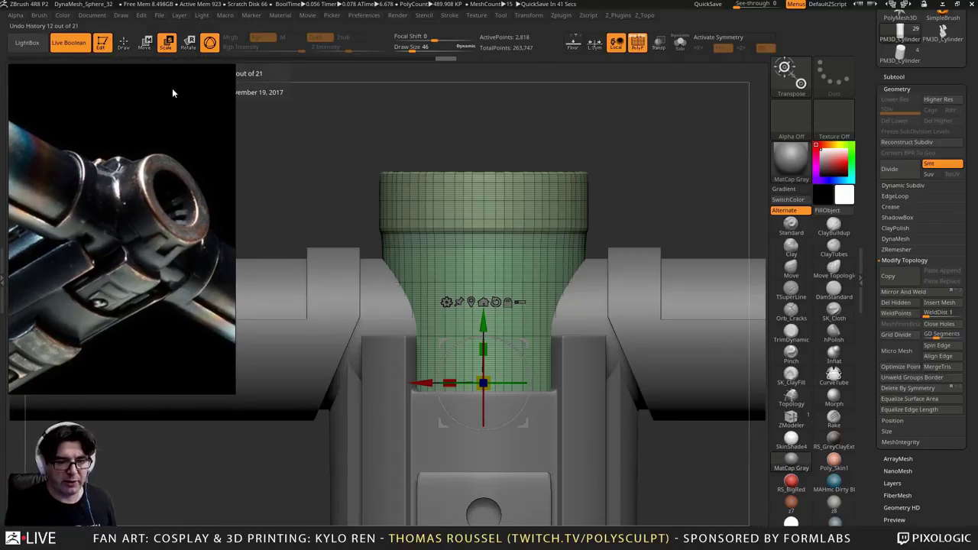
left_click(145, 42)
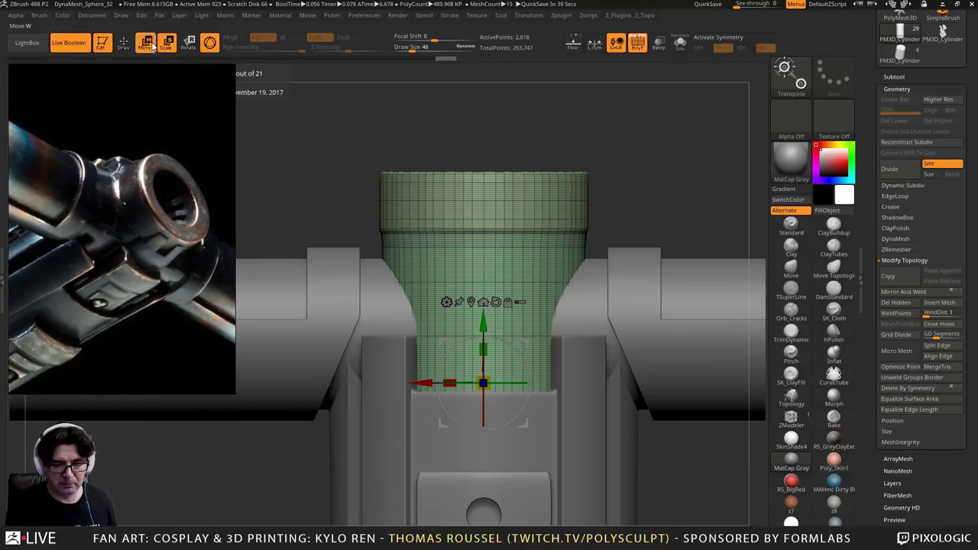
left_click(446, 302)
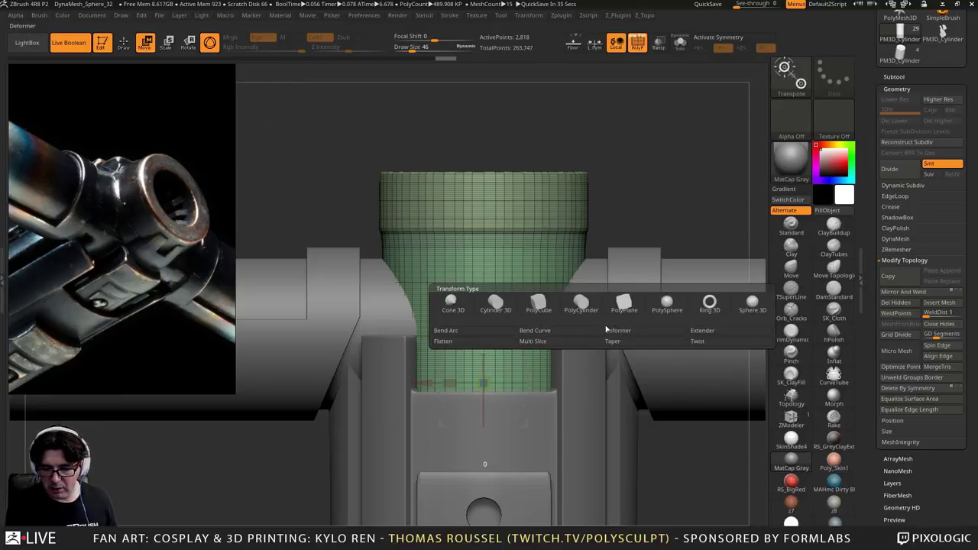
left_click(629, 333)
left_click_drag(685, 206, 662, 170, "alt")
left_click_drag(662, 170, 647, 184)
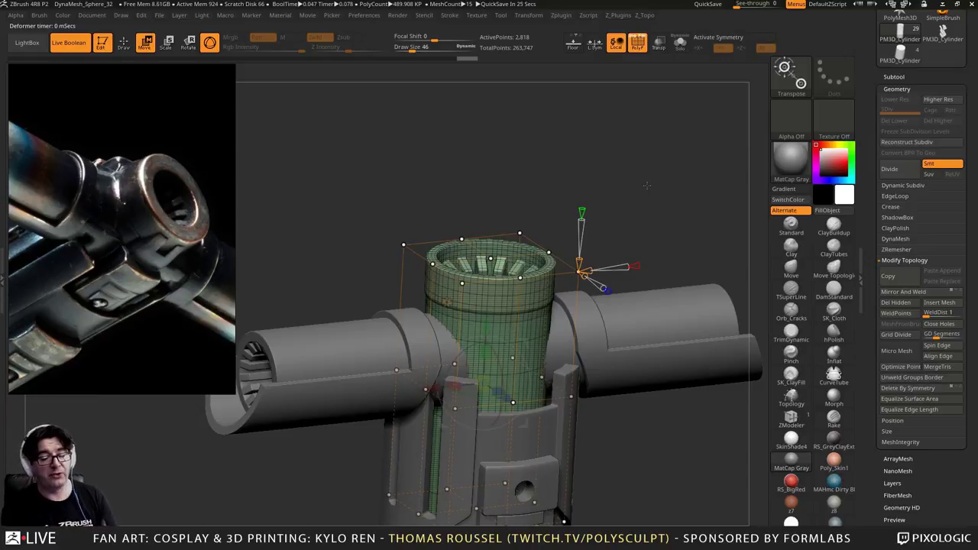
left_click_drag(642, 178, 612, 182, "shift")
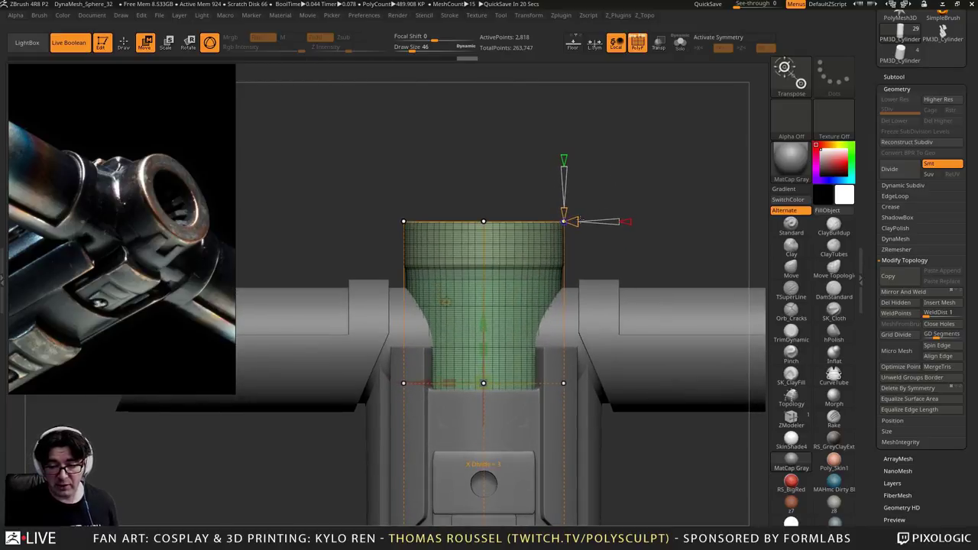
left_click_drag(564, 213, 565, 203)
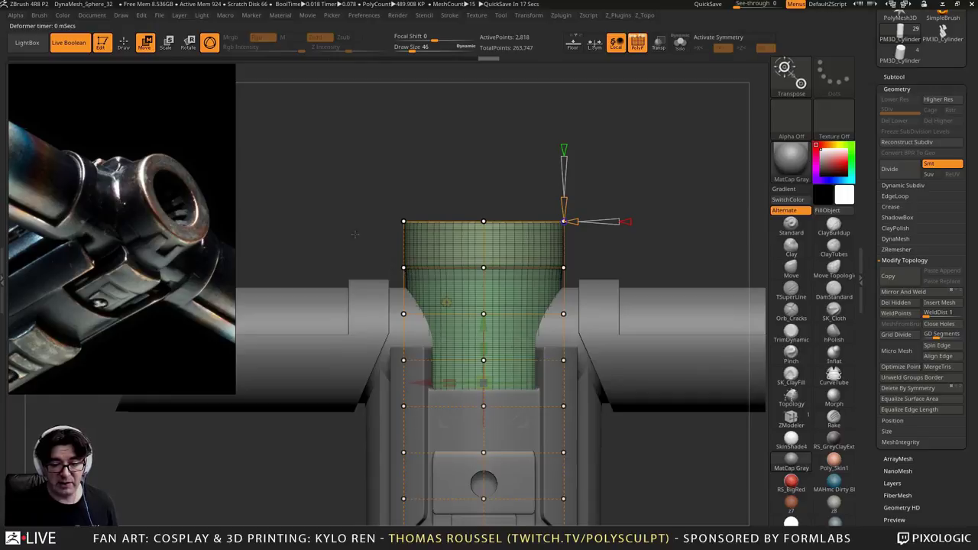
Select the uppermost ring of deformer control points and scale it slightly inward to taper the emitter's rim
left_click_drag(355, 234, 381, 236)
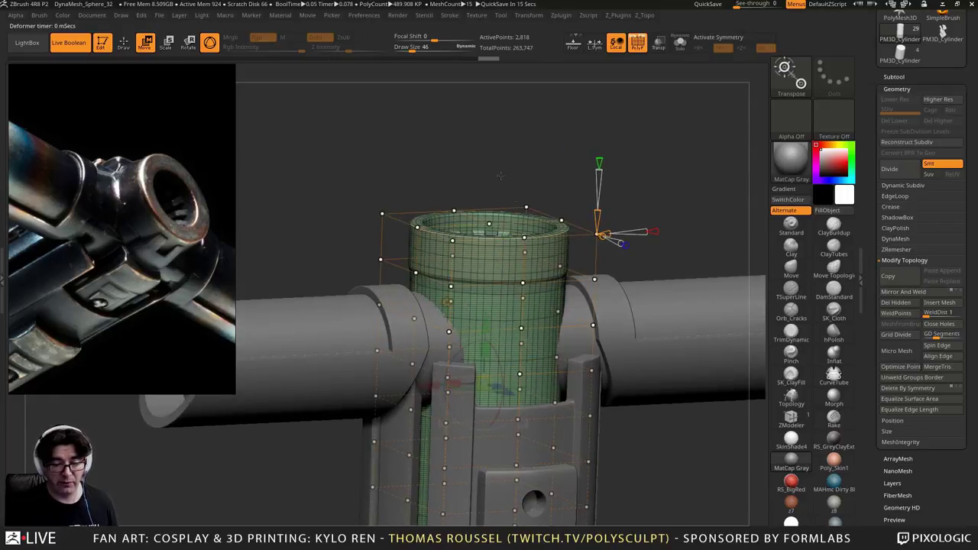
left_click_drag(373, 154, 622, 256, "shift")
left_click_drag(446, 125, 446, 146)
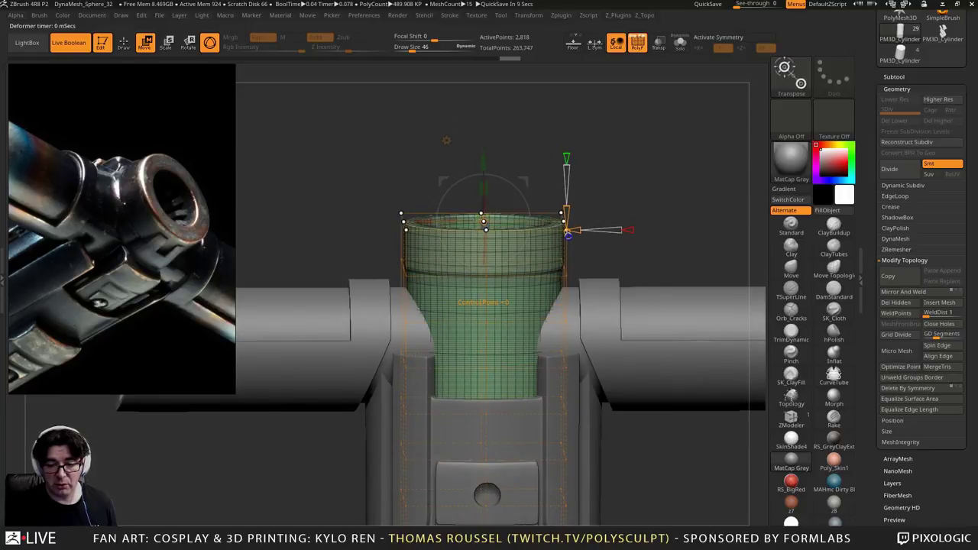
left_click_drag(483, 220, 485, 225)
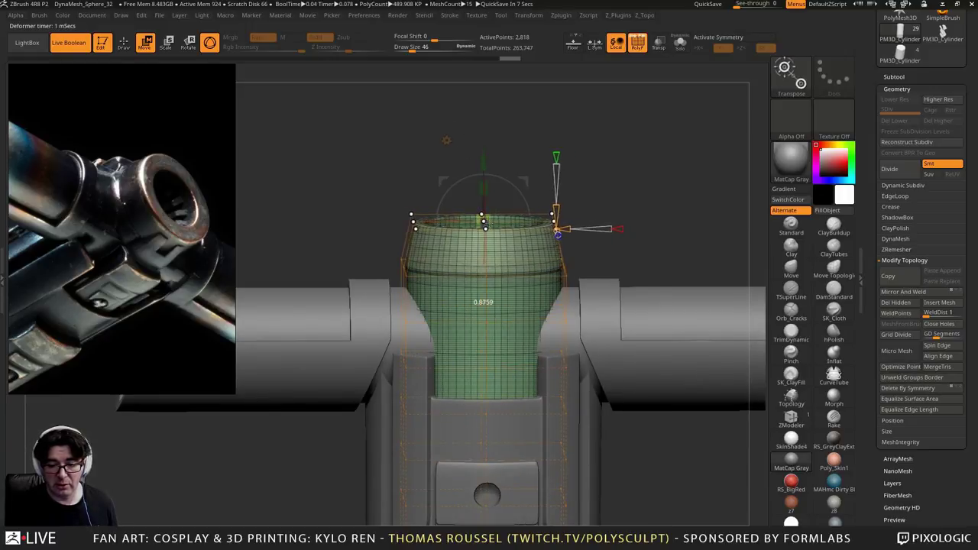
left_click_drag(557, 229, 564, 235)
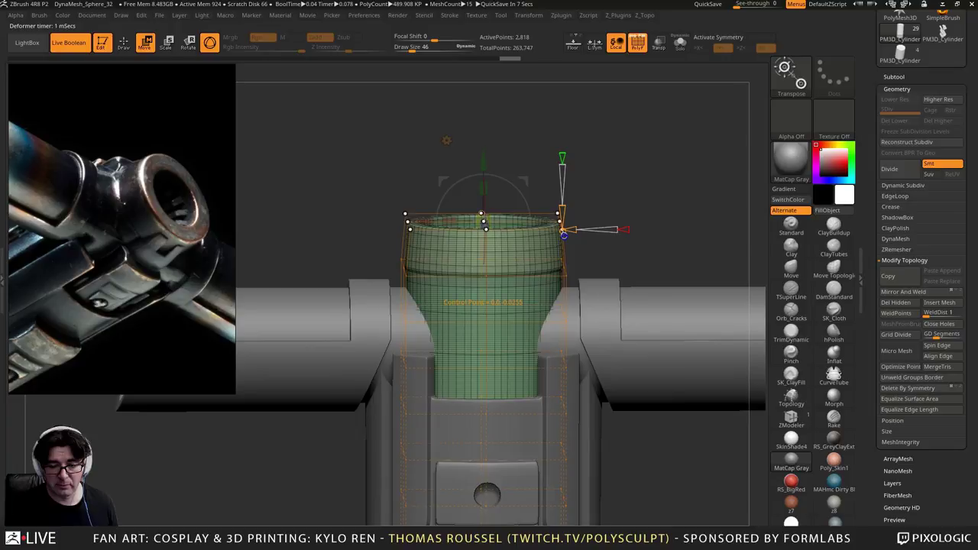
left_click_drag(371, 165, 344, 190)
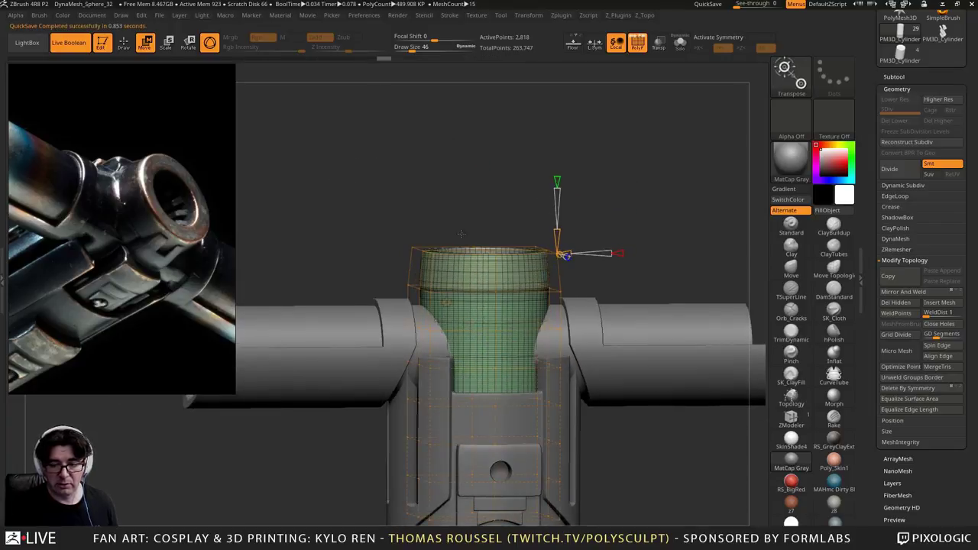
Accept the Deformer changes on the emitter and turn off the polyframe display
left_click(447, 303)
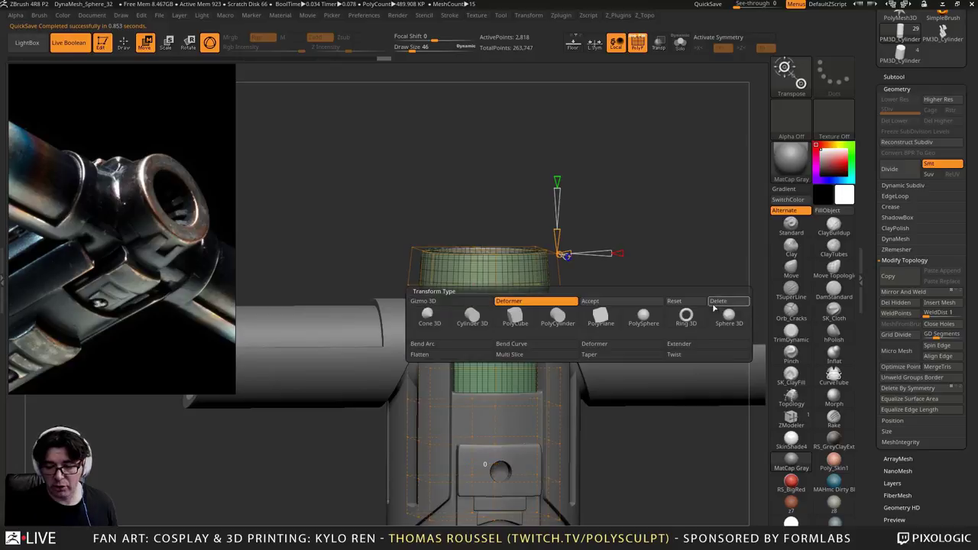
left_click(592, 301)
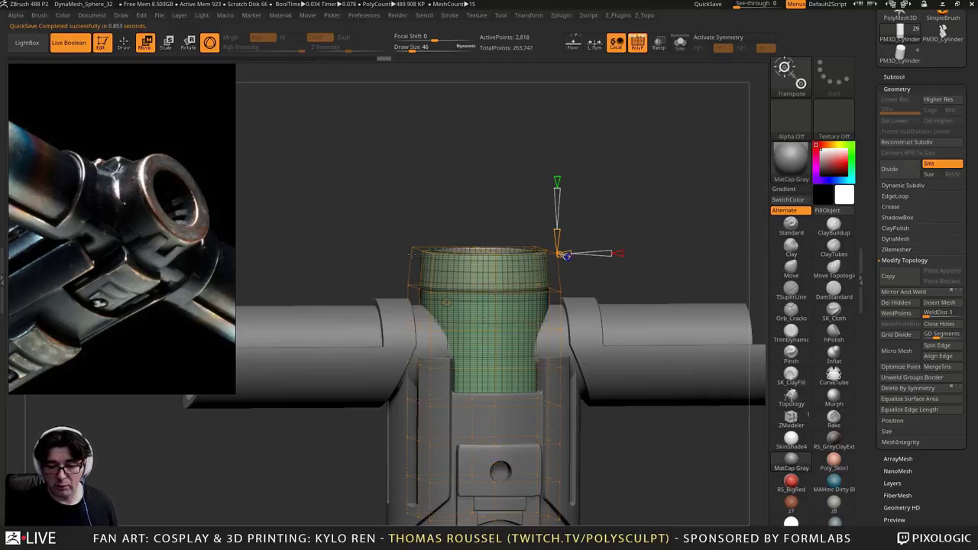
left_click(564, 253)
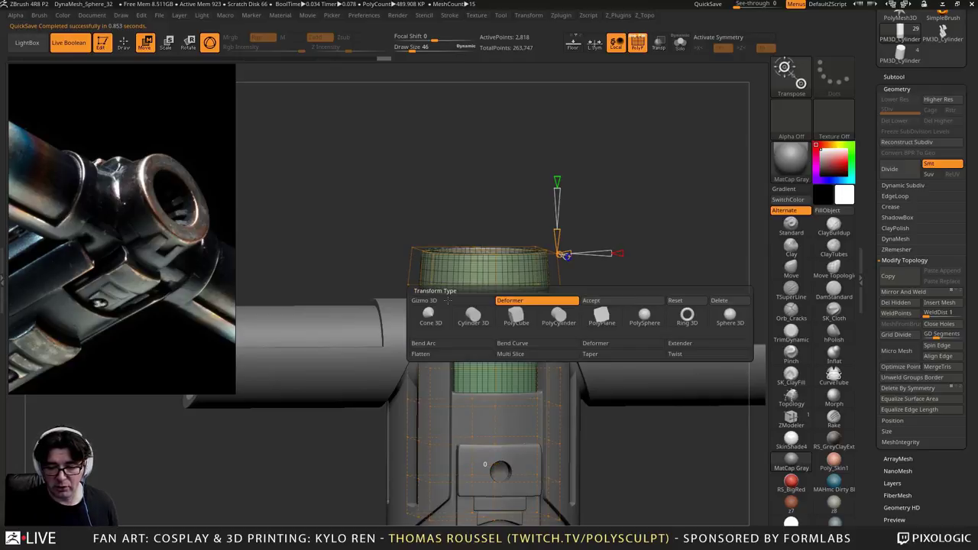
left_click(619, 301)
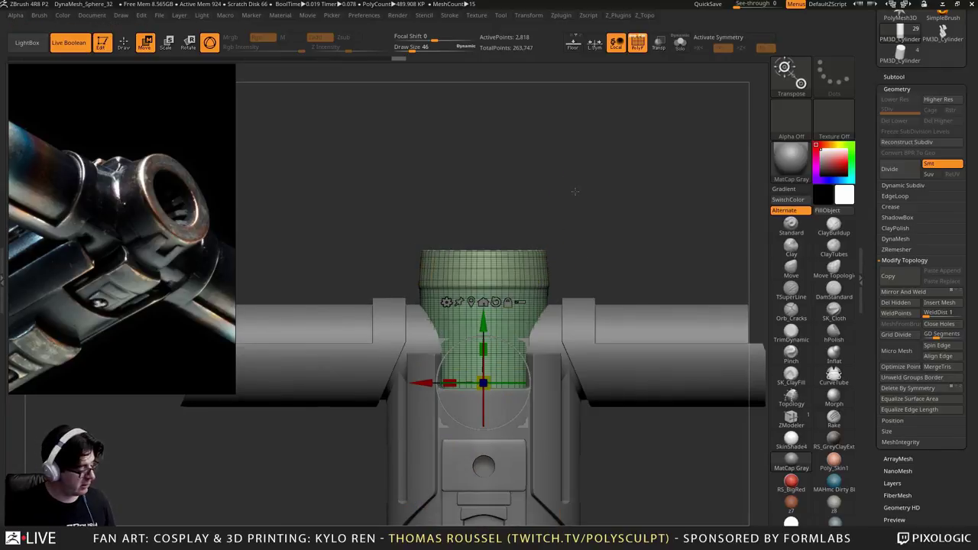
key("shift+f")
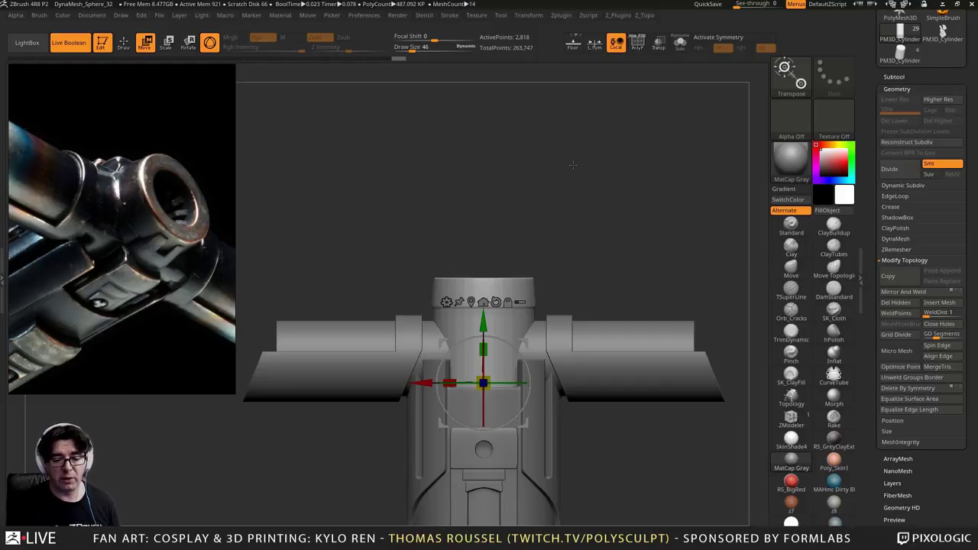
Inspect the tapered emitter and the whole crossguard from above, at an angle and from the front
left_click_drag(573, 165, 556, 263)
left_click_drag(620, 148, 622, 212, "alt")
left_click_drag(430, 203, 409, 175)
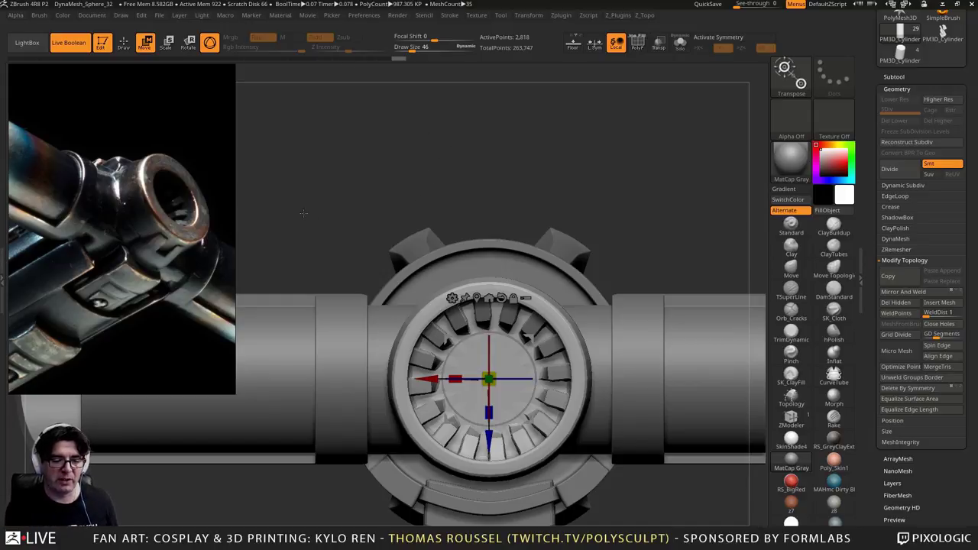
key("f")
left_click_drag(362, 164, 489, 175)
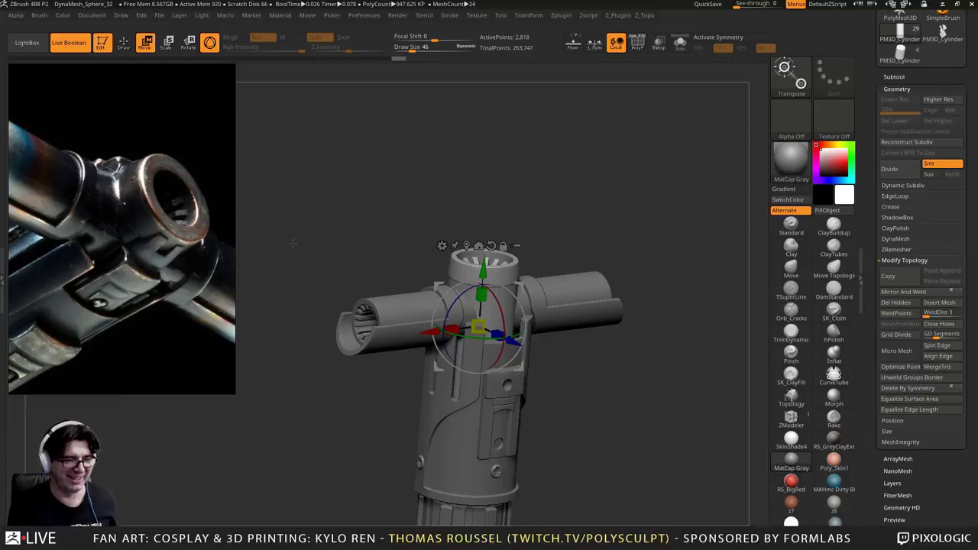
left_click_drag(258, 258, 397, 287)
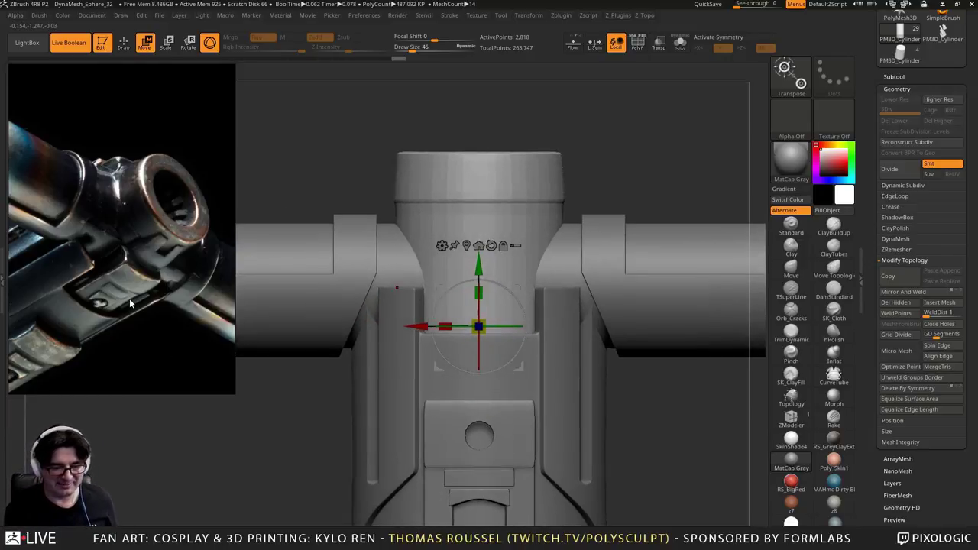
Examine the angled reference photo up close for the emitter collar, the hilt's screws and the recessed front plate details
scroll(127, 298, "down", 2)
scroll(127, 298, "up", 2)
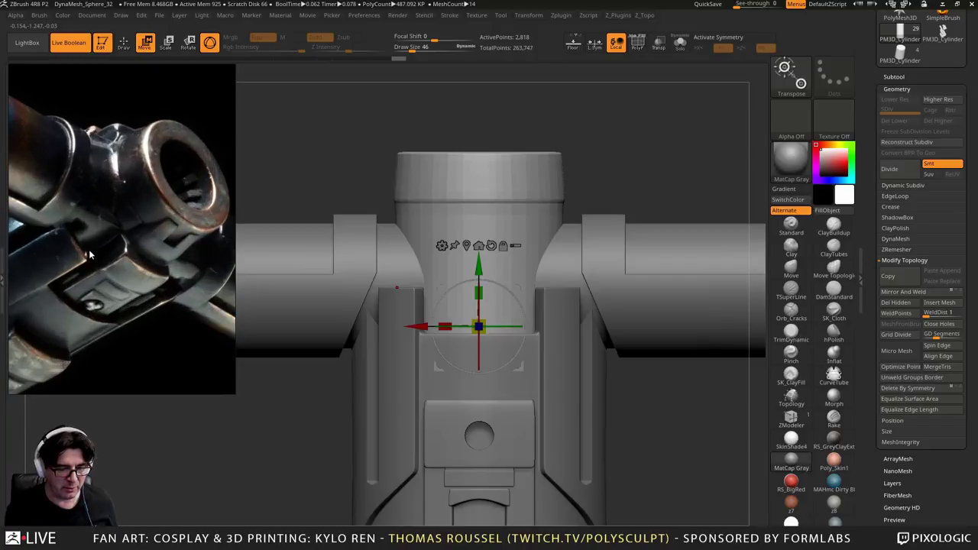
mouse_move(340, 152)
left_mouse_down()
mouse_move(379, 390)
mouse_move(348, 137)
left_mouse_up()
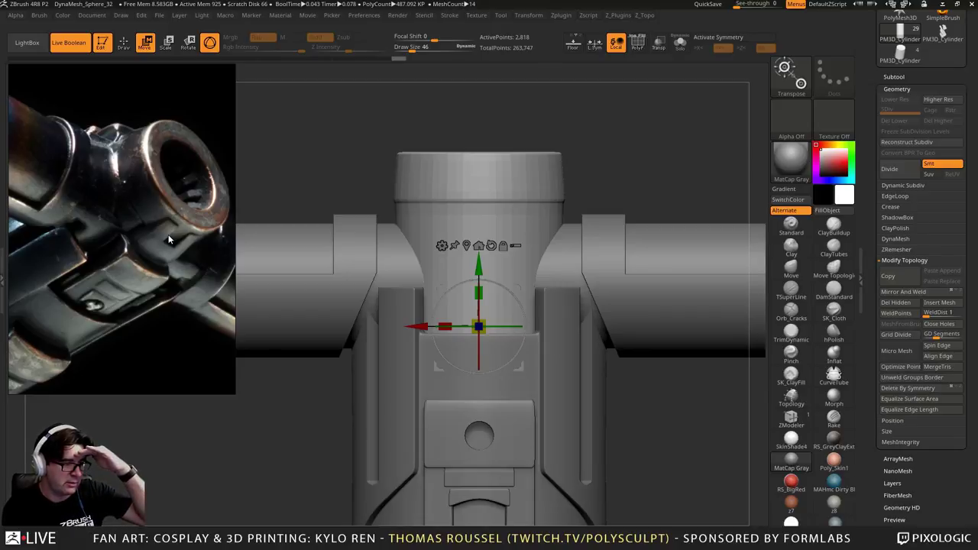
scroll(181, 256, "down", 4)
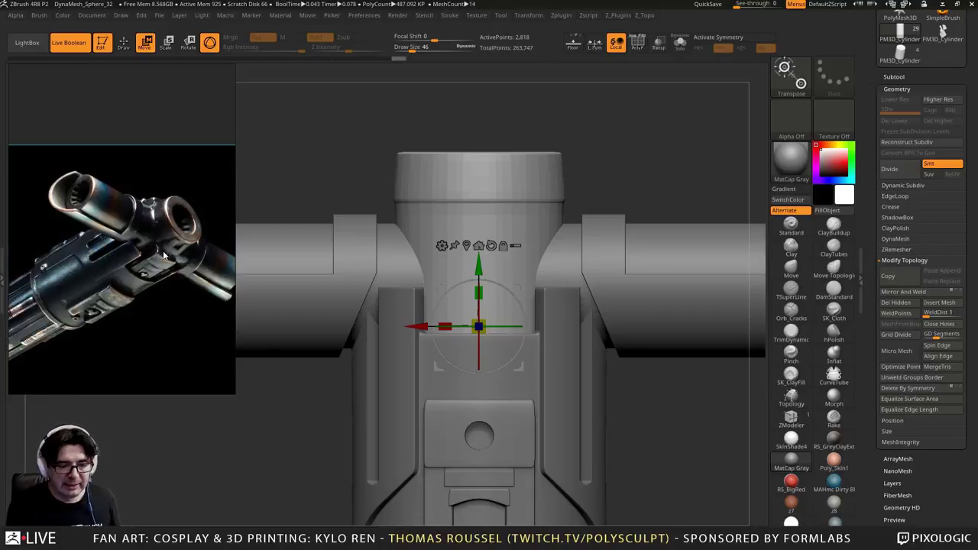
middle_click_drag(122, 277, 135, 223)
scroll(134, 223, "down", 2)
scroll(80, 218, "up", 6)
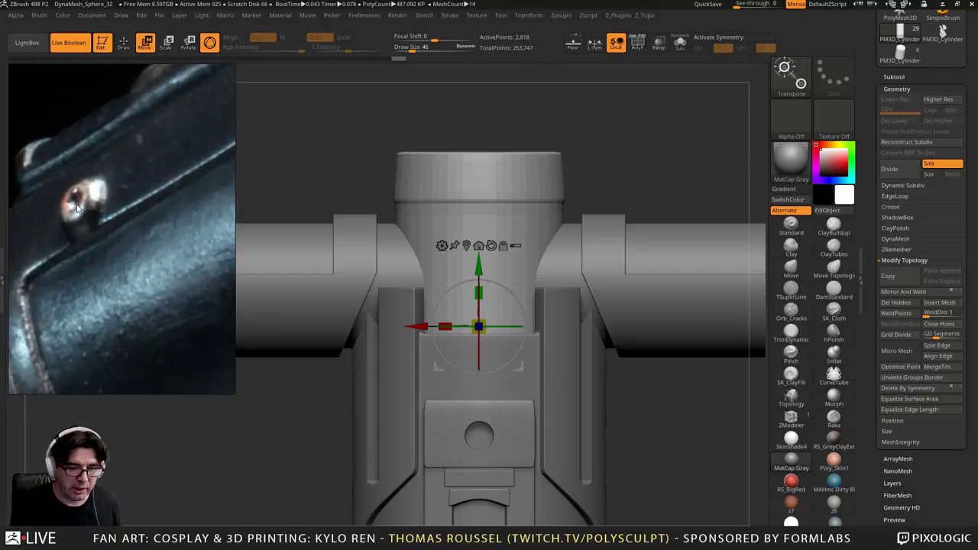
scroll(78, 209, "down", 5)
scroll(156, 344, "up", 3)
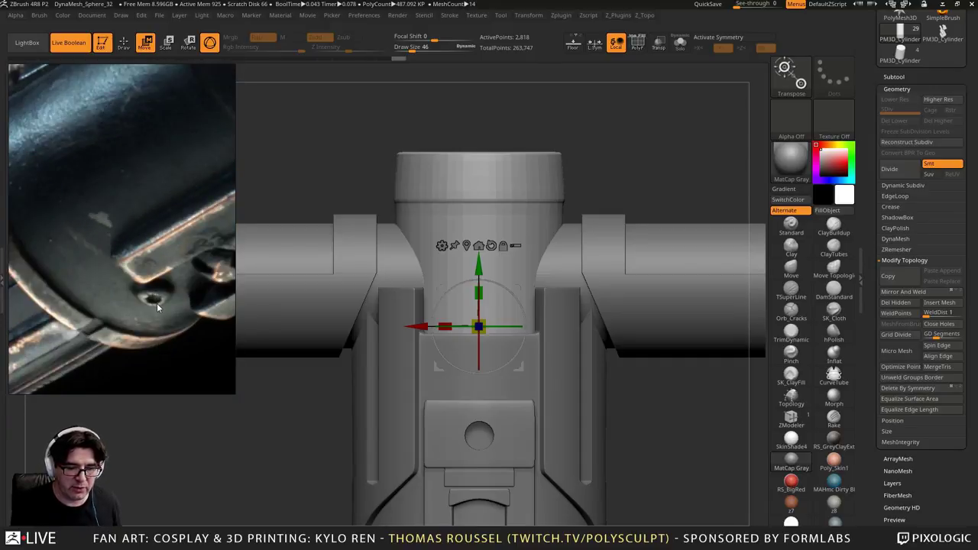
scroll(154, 303, "down", 1)
scroll(168, 291, "down", 2)
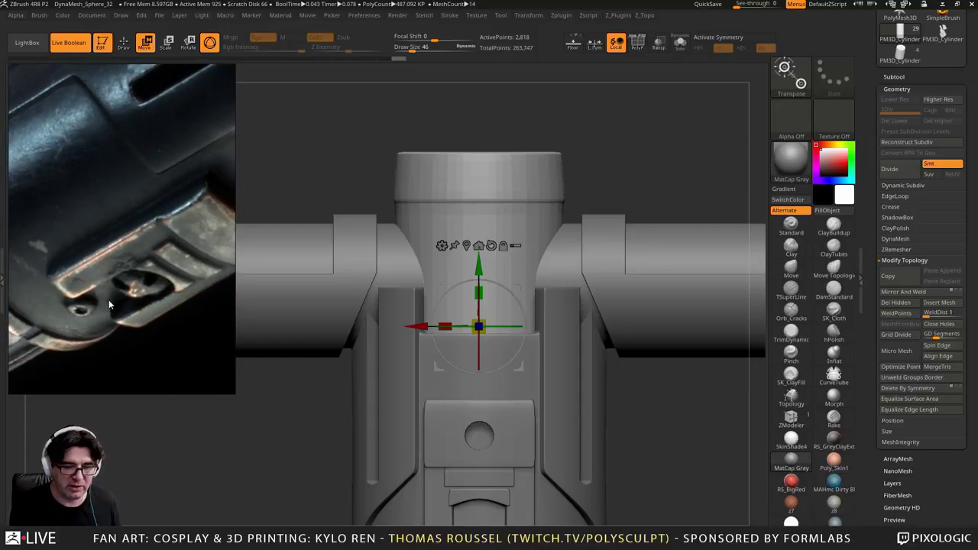
scroll(157, 261, "up", 2)
scroll(164, 264, "down", 2)
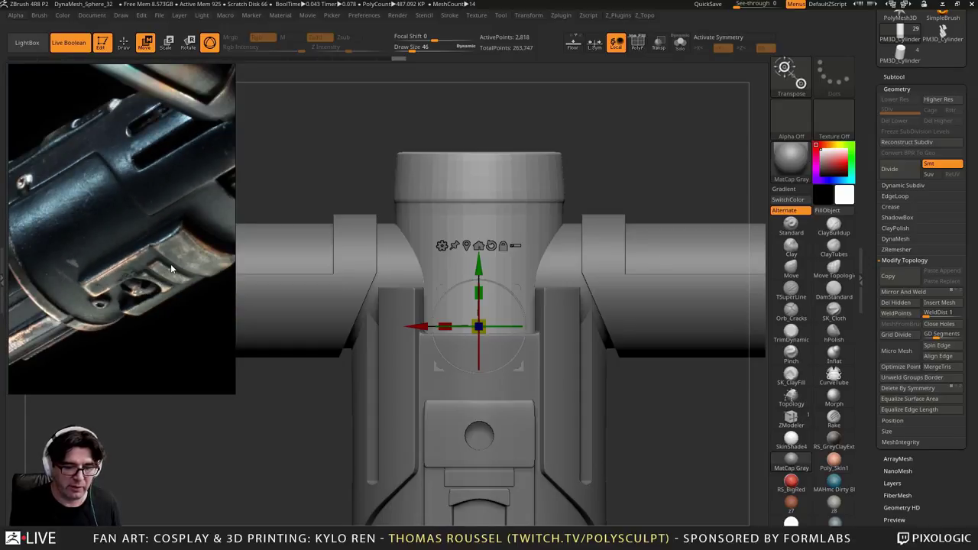
middle_click_drag(170, 267, 123, 301)
scroll(139, 285, "down", 1)
scroll(171, 272, "up", 2)
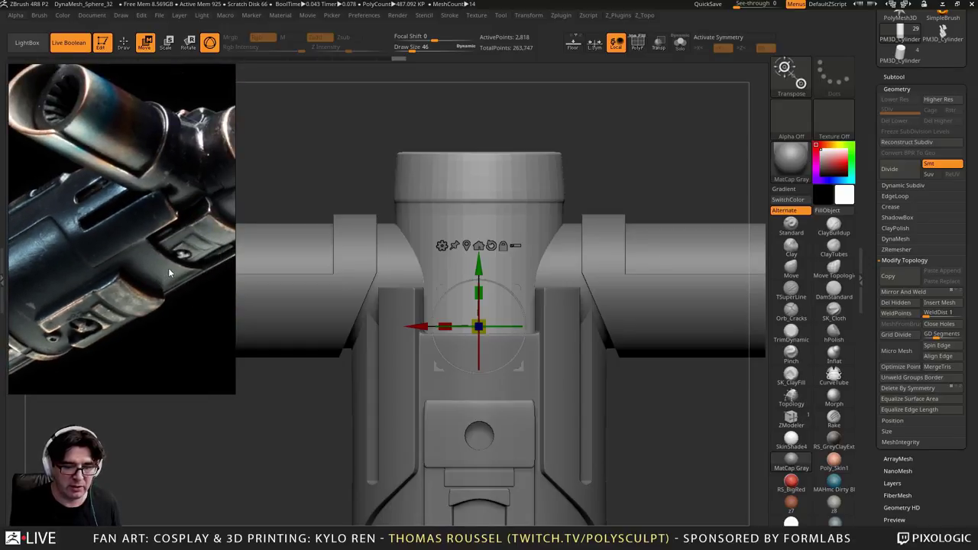
scroll(188, 252, "down", 2)
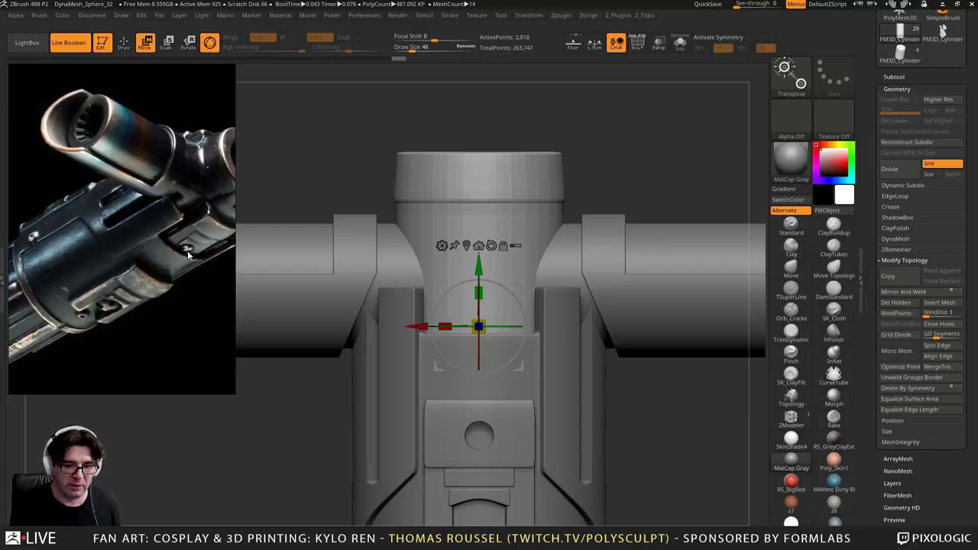
Examine the front-view reference photo for the emitter's front plates, and frame it together with the angled photo
scroll(188, 255, "down", 4)
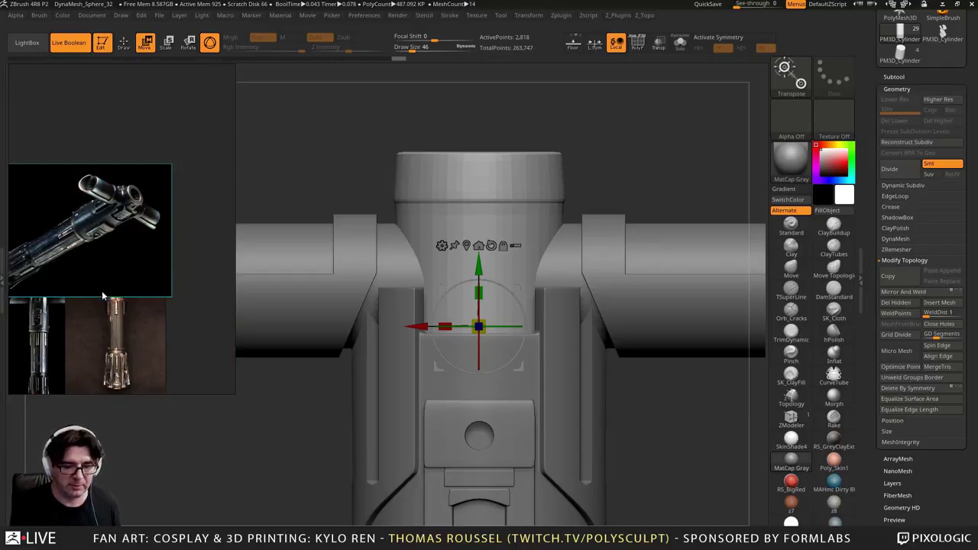
scroll(166, 227, "up", 6)
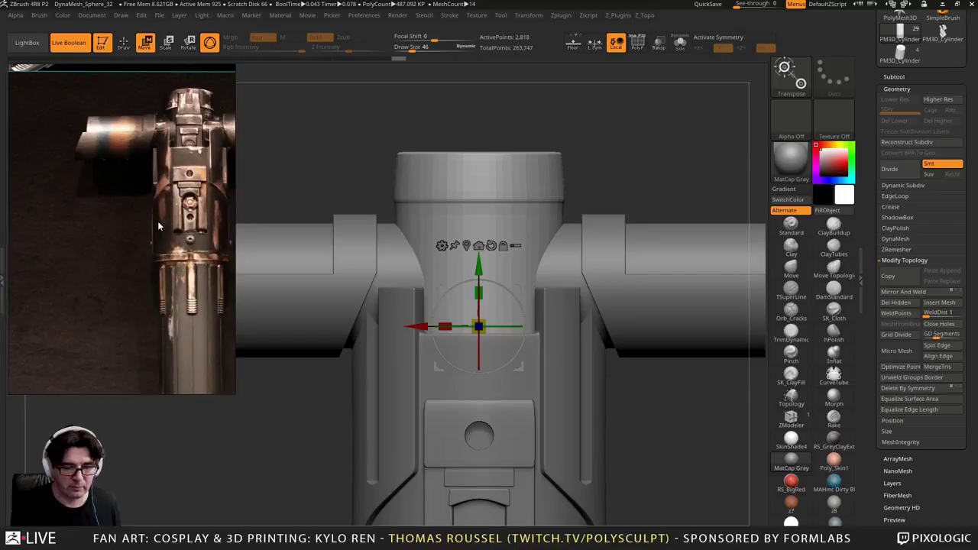
left_click_drag(162, 156, 115, 285)
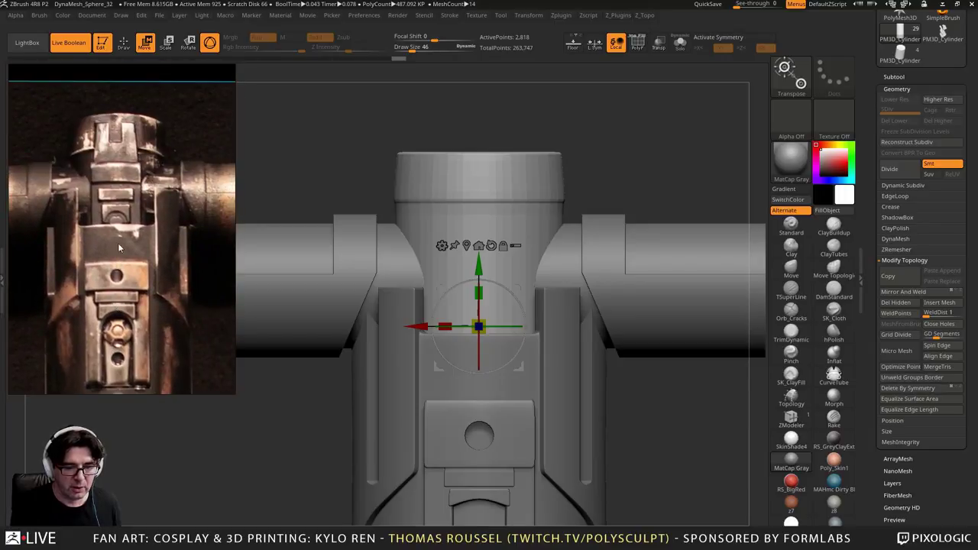
scroll(118, 224, "down", 3)
middle_click_drag(108, 205, 109, 226)
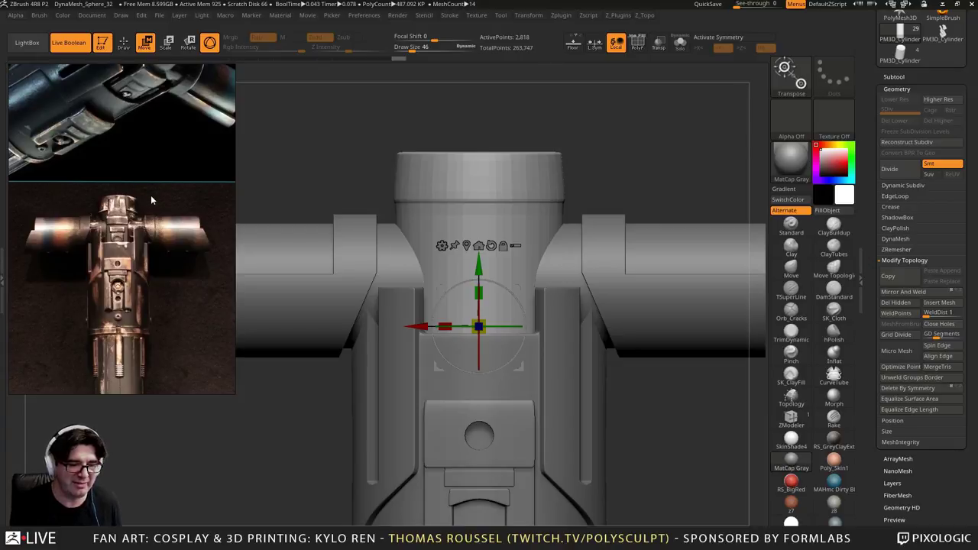
middle_click_drag(143, 193, 123, 274)
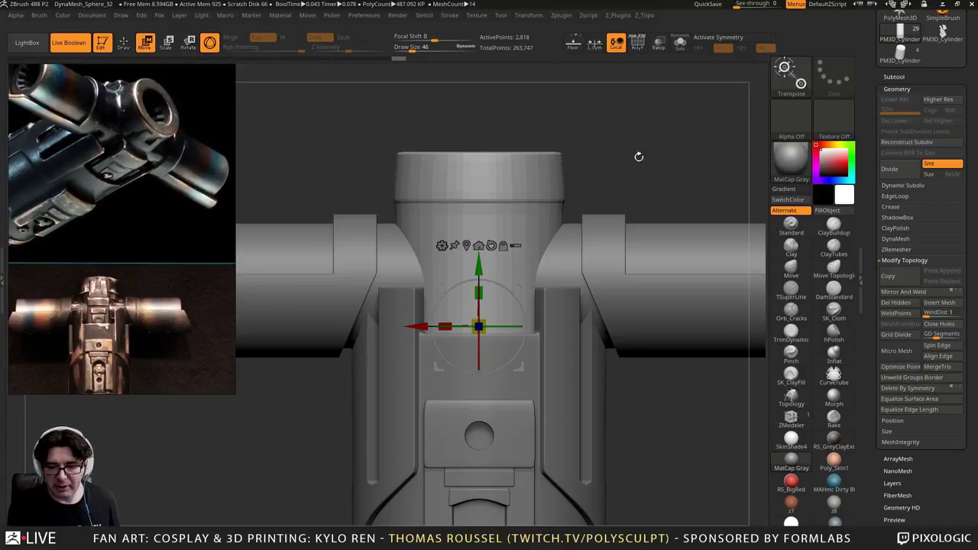
Duplicate the emitter subtool, using the polyframe display to identify it
left_click_drag(639, 157, 596, 130)
left_click(925, 78)
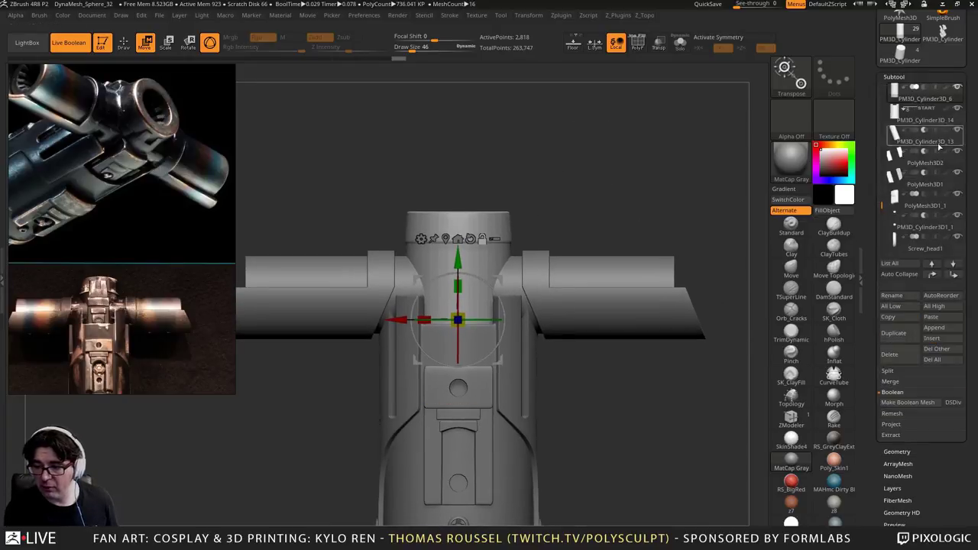
left_click(483, 226)
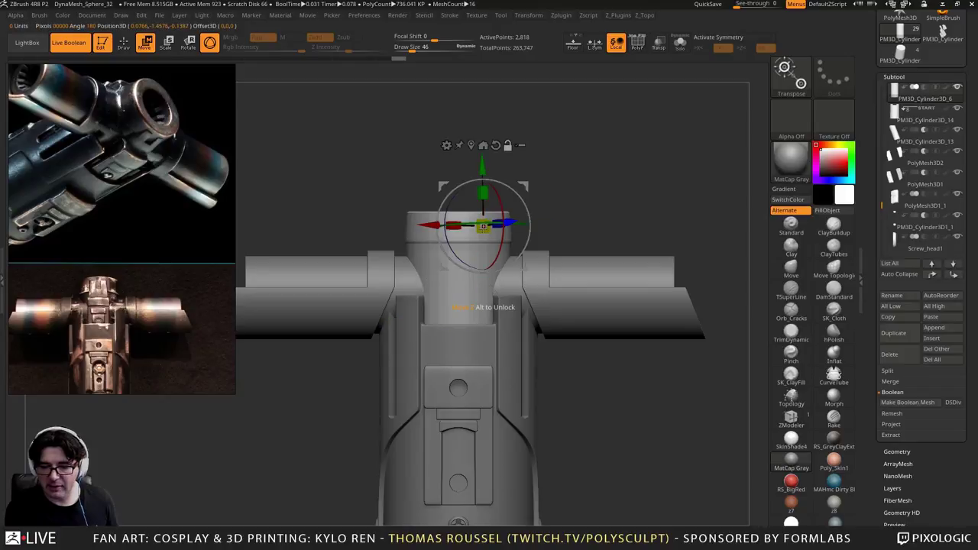
key("shift+f")
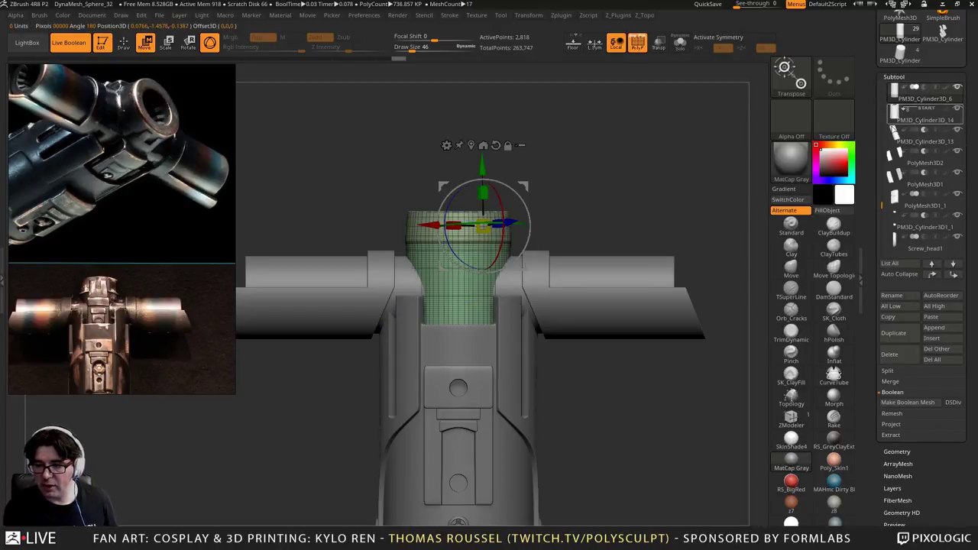
left_click_drag(882, 200, 882, 180)
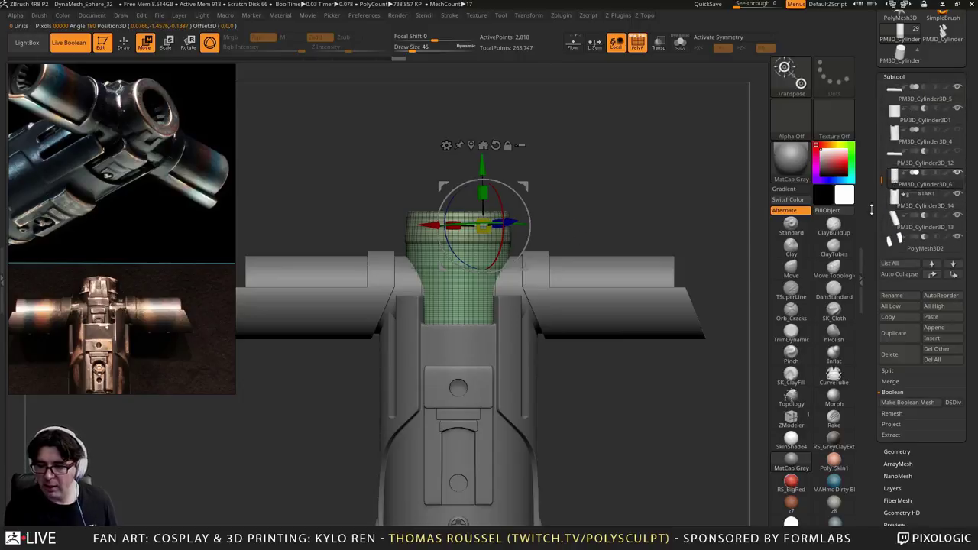
left_click(894, 332)
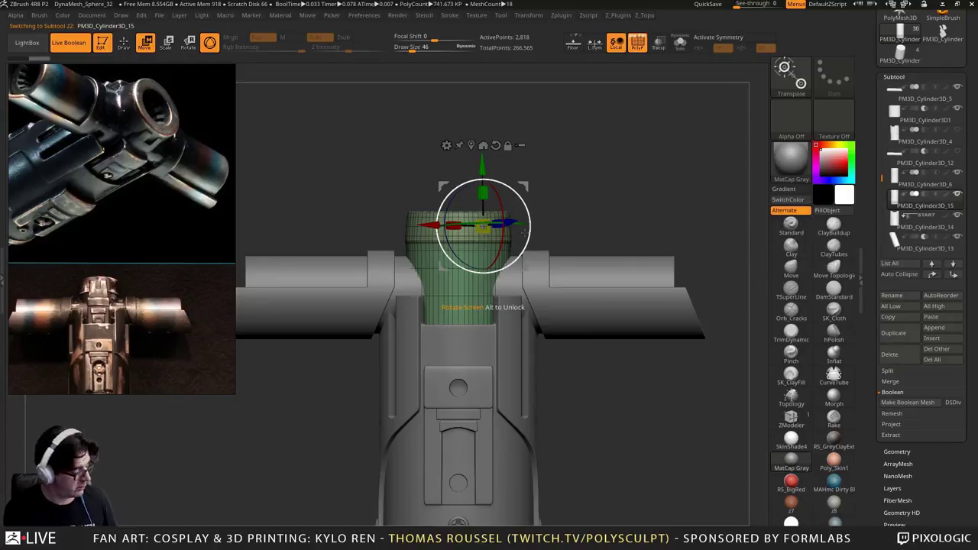
key("shift+f")
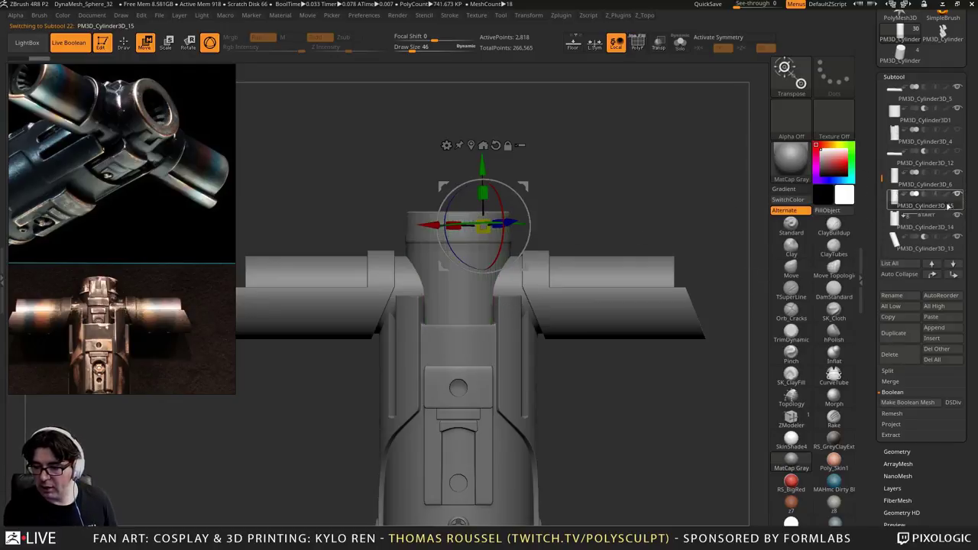
Initialize the emitter duplicate as a QCube and show it in the subtool list
scroll(893, 387, "down", 5)
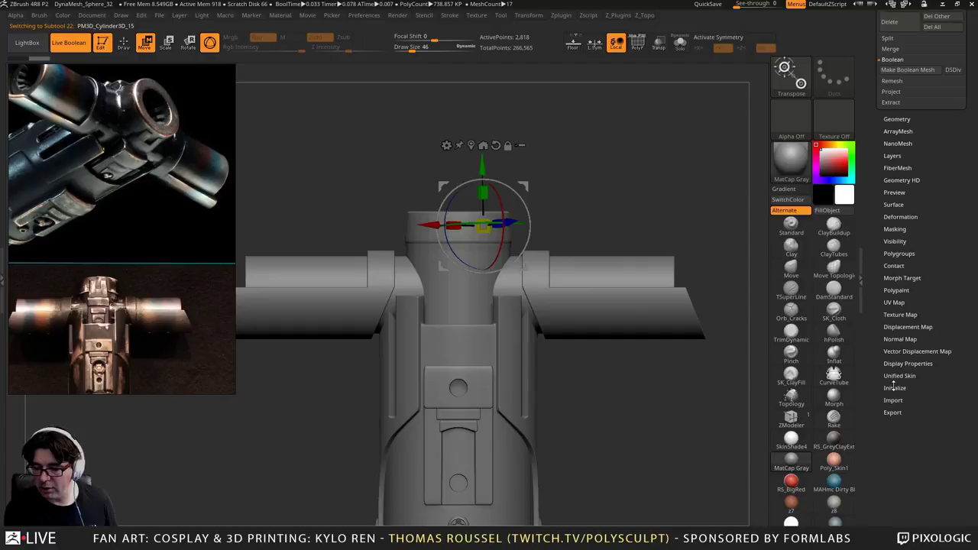
scroll(895, 387, "down", 3)
left_click(895, 194)
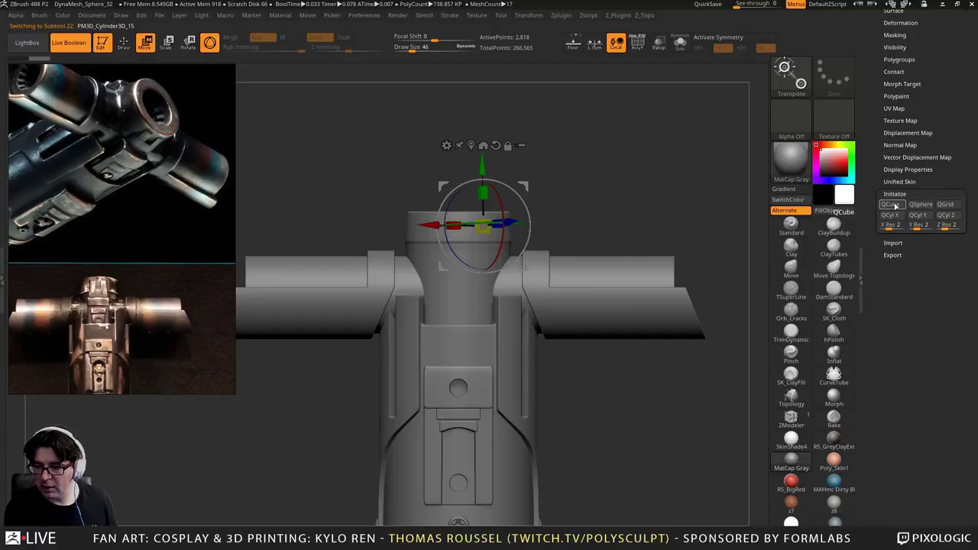
left_click(891, 205)
scroll(953, 265, "up", 5)
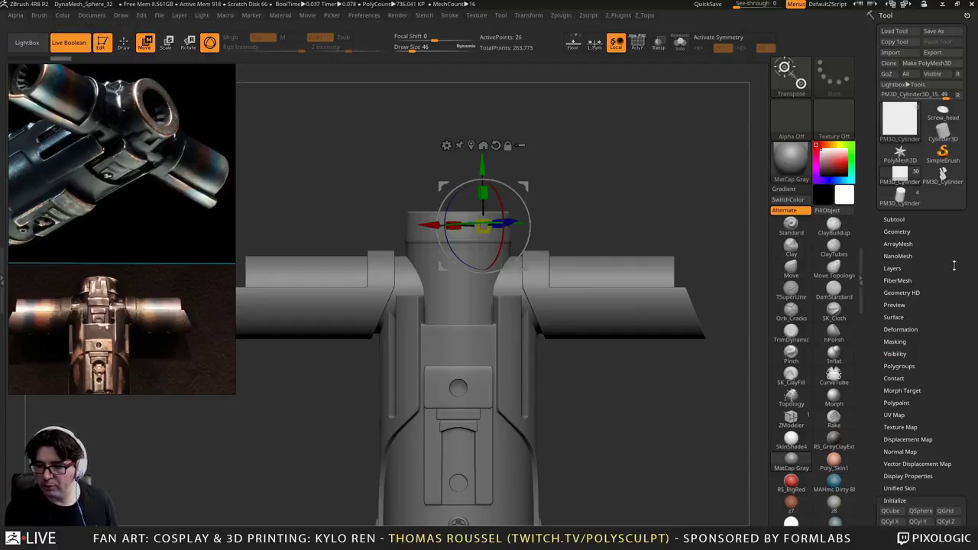
left_click(894, 220)
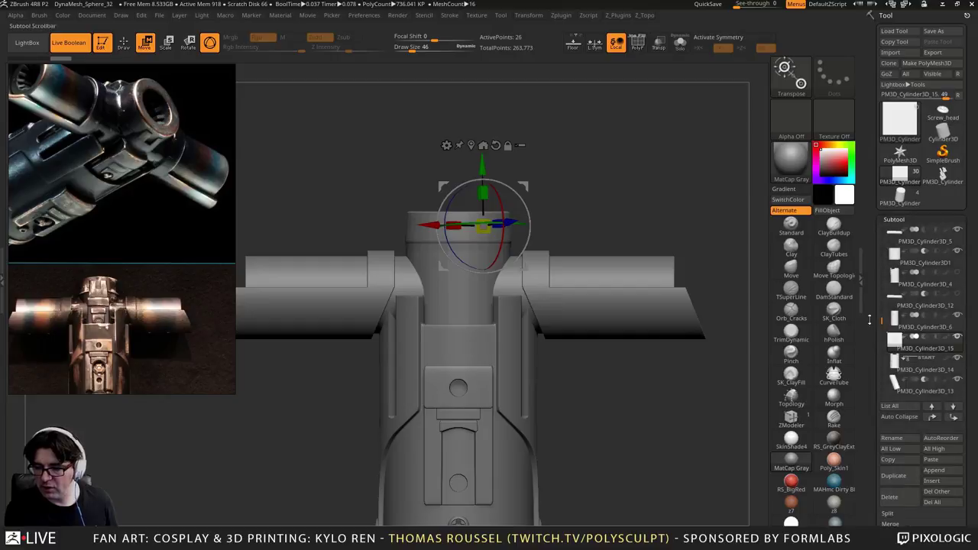
Shift the cube toward the hilt's front, centre the gizmo on it, and raise it to the emitter's height
left_click_drag(594, 150, 548, 169)
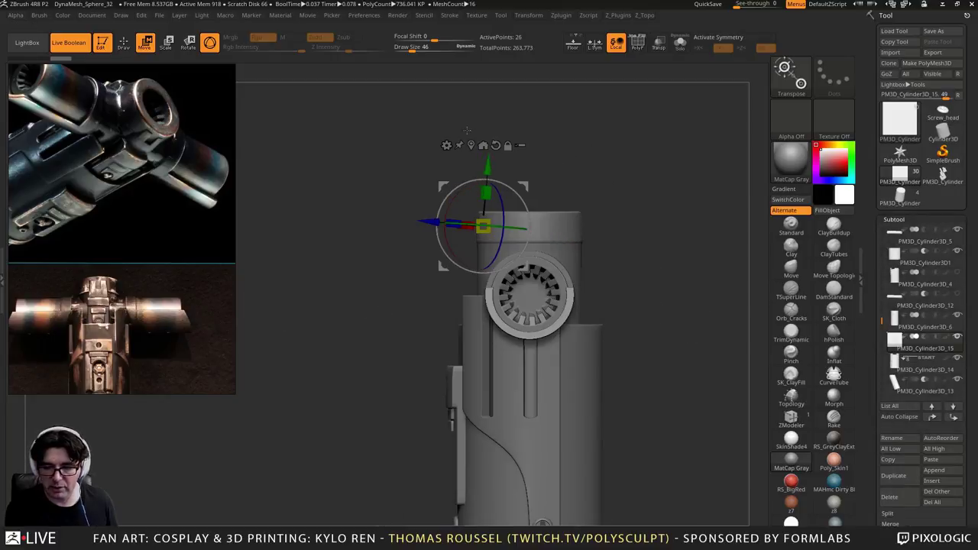
left_click_drag(411, 224, 366, 216)
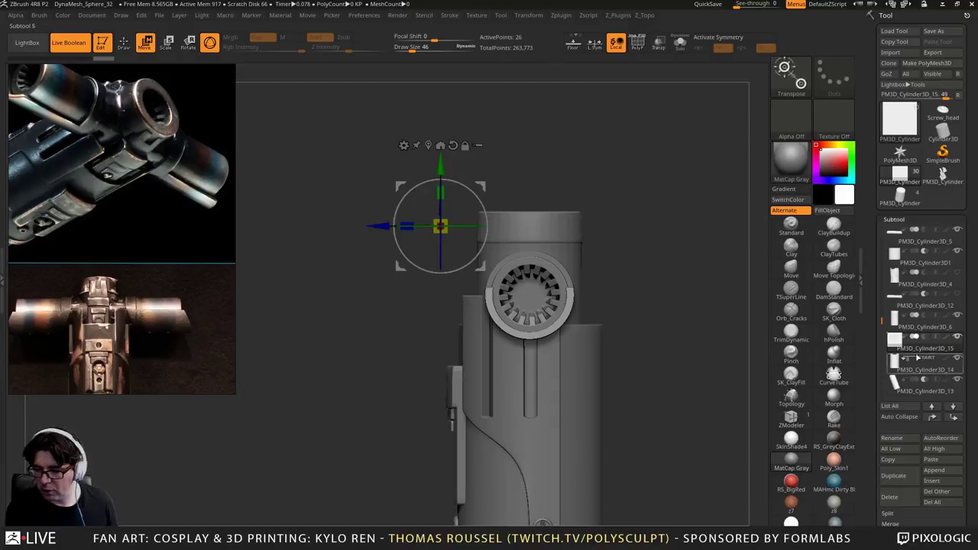
mouse_move(914, 337)
left_click_drag(641, 205, 607, 225, "alt")
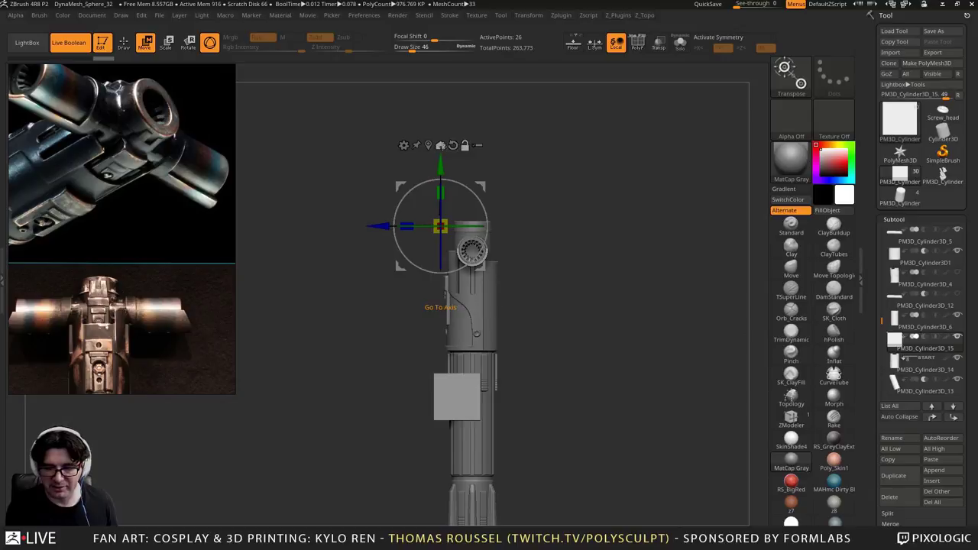
left_click(427, 146)
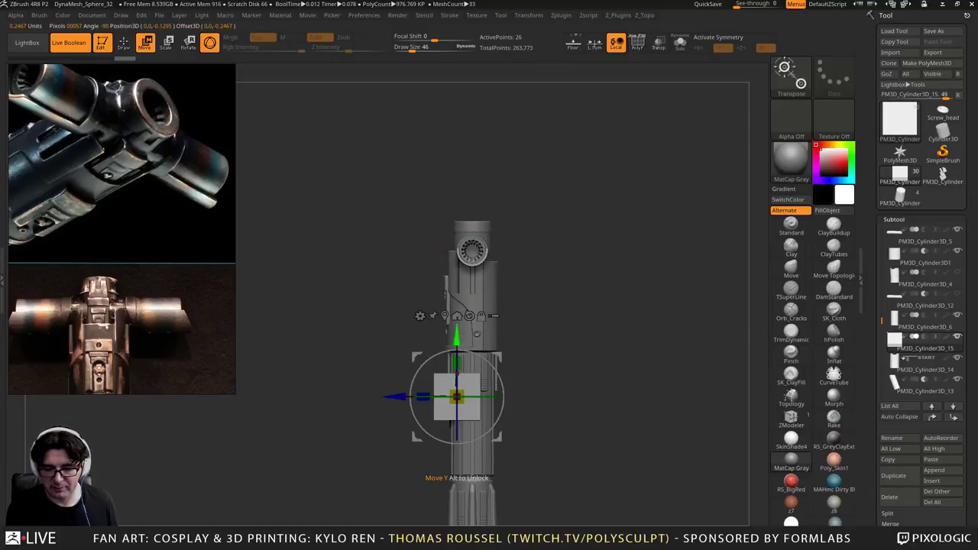
left_click_drag(457, 337, 457, 167)
left_click_drag(533, 184, 596, 195)
Reselect the cube subtool and scale it uniformly down to a small block on the front of the emitter's collar
left_click(893, 337)
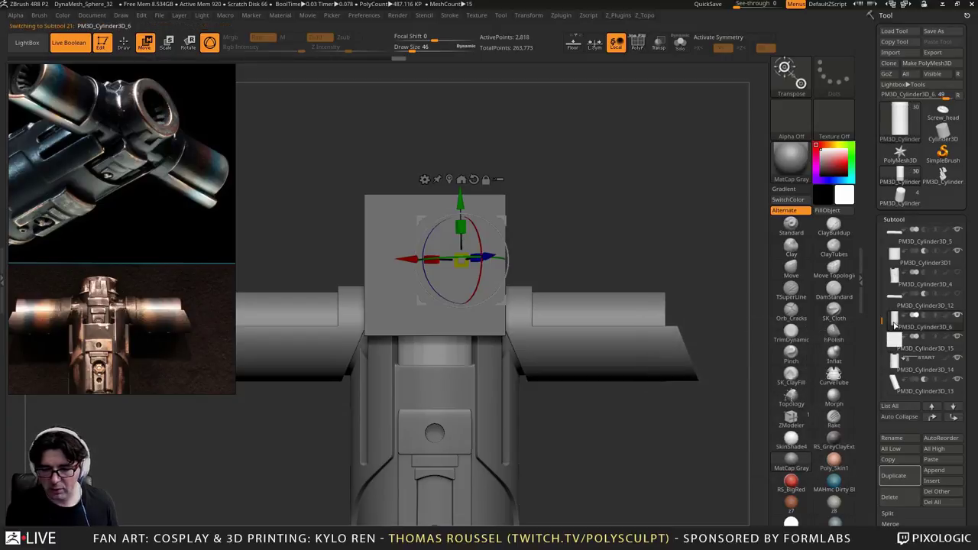
left_click(895, 346)
scroll(369, 258, "up", 3)
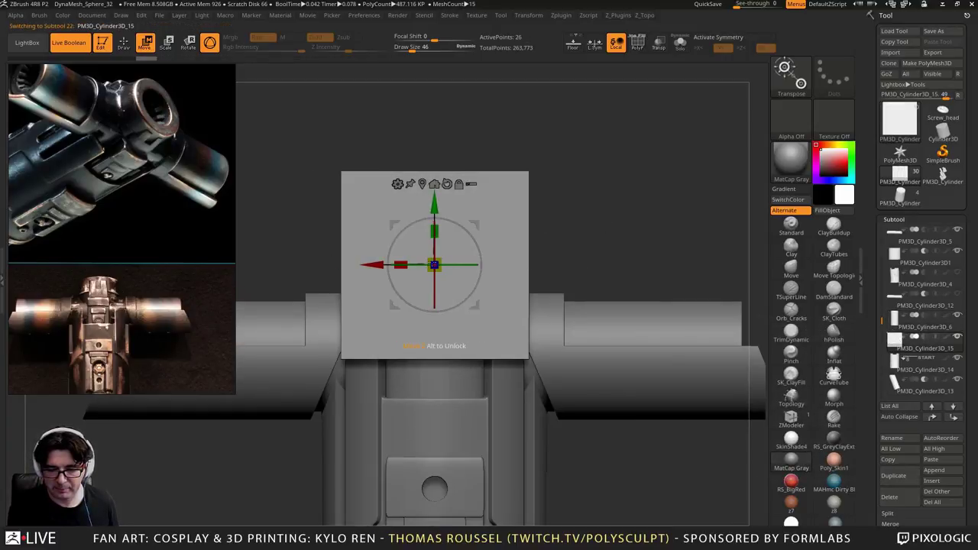
left_click_drag(435, 265, 454, 373)
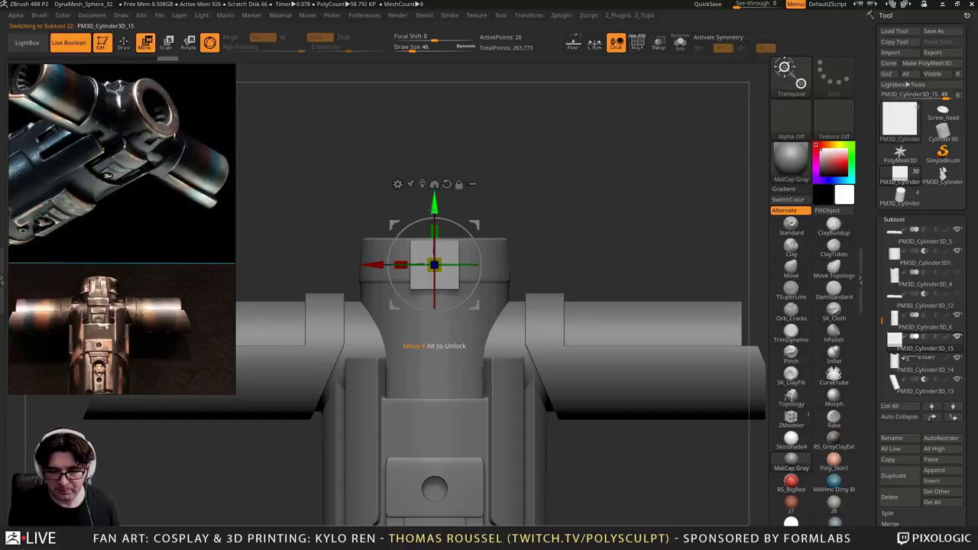
Stretch the block into a tall plate from the emitter's collar to the hilt's front housing, widen it slightly, and sink it into the emitter
left_click_drag(433, 205, 446, 251)
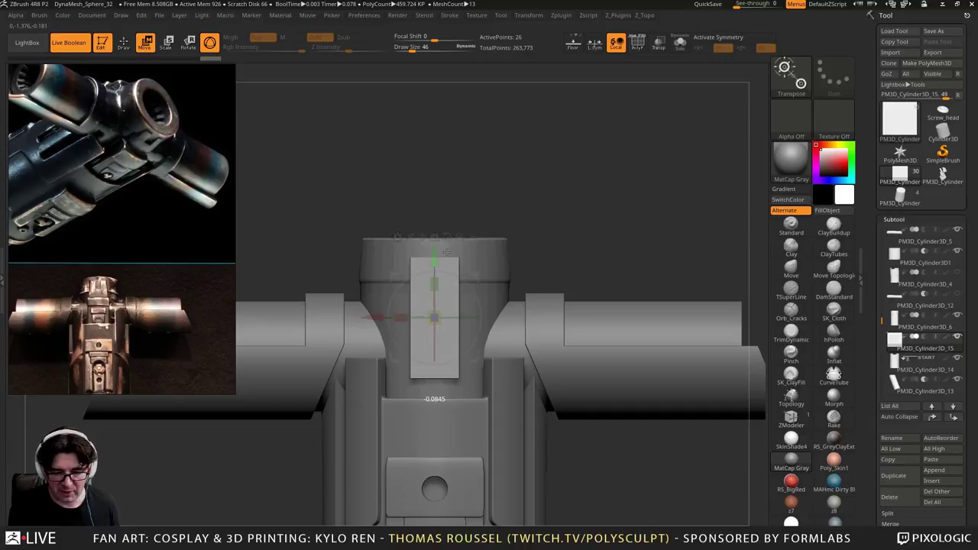
mouse_move(434, 284)
left_mouse_down()
mouse_move(434, 262)
mouse_move(434, 273)
left_mouse_up()
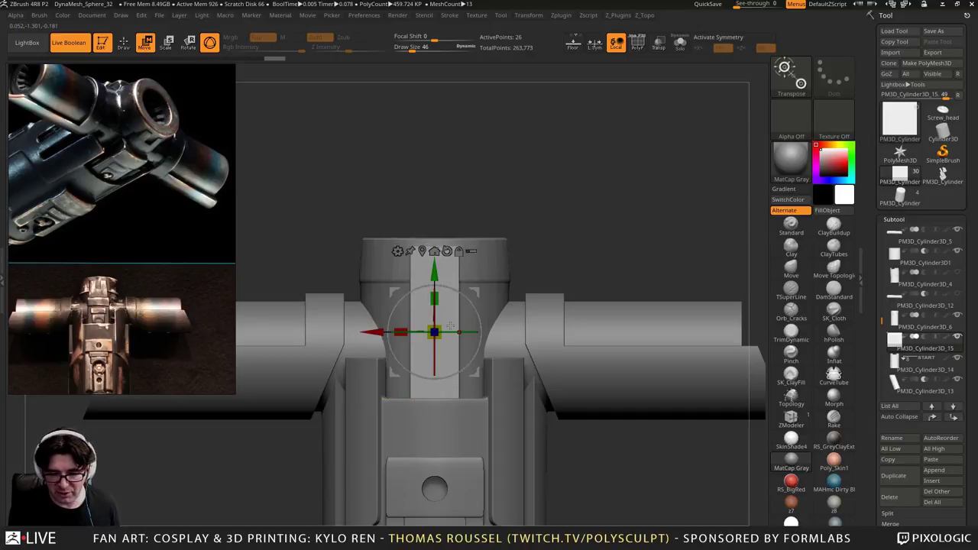
left_click_drag(401, 332, 394, 332)
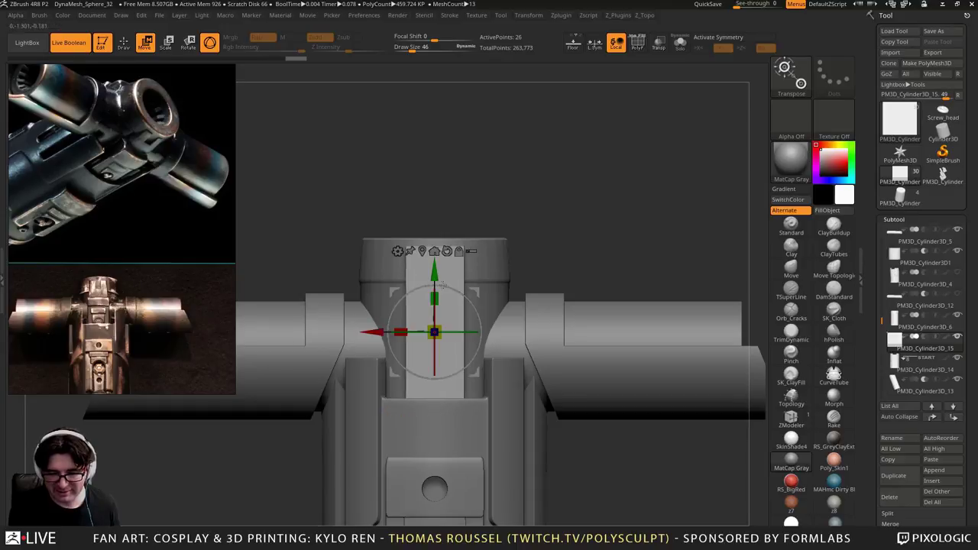
left_click_drag(436, 269, 438, 272)
left_click_drag(642, 222, 580, 222, "shift")
left_click_drag(593, 190, 600, 237, "alt")
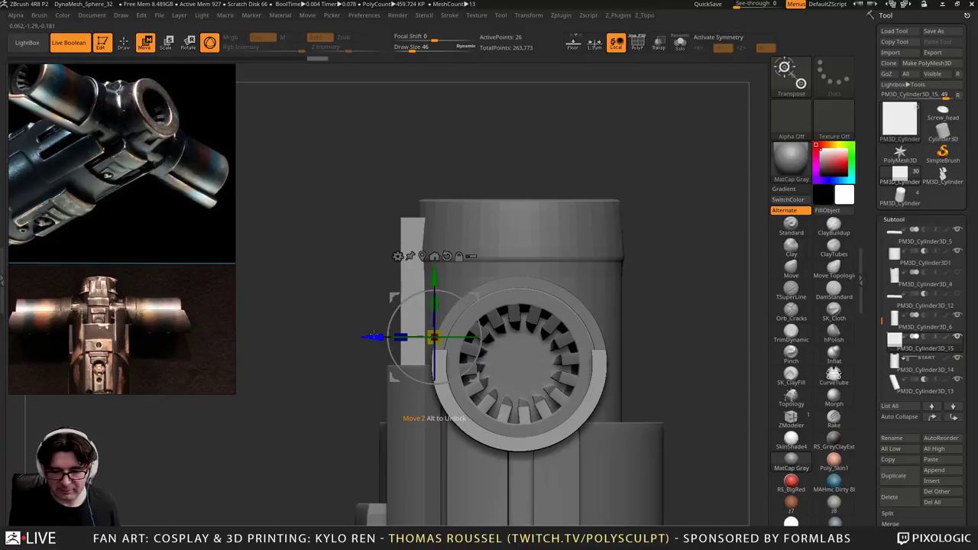
left_click_drag(373, 337, 380, 336)
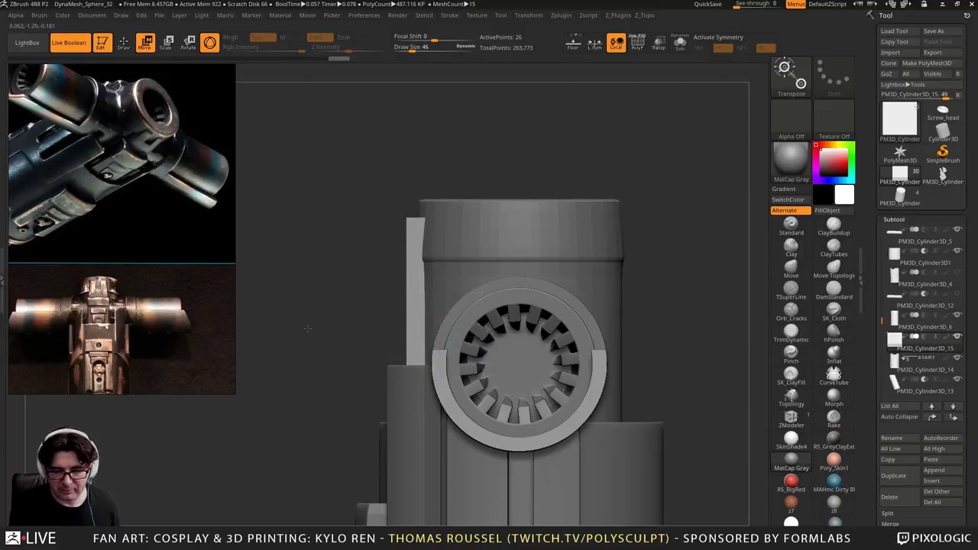
Thin the plate's depth, give it a shallow V-shaped profile pointing forward, and position it against the emitter's front
left_click_drag(360, 222, 538, 222)
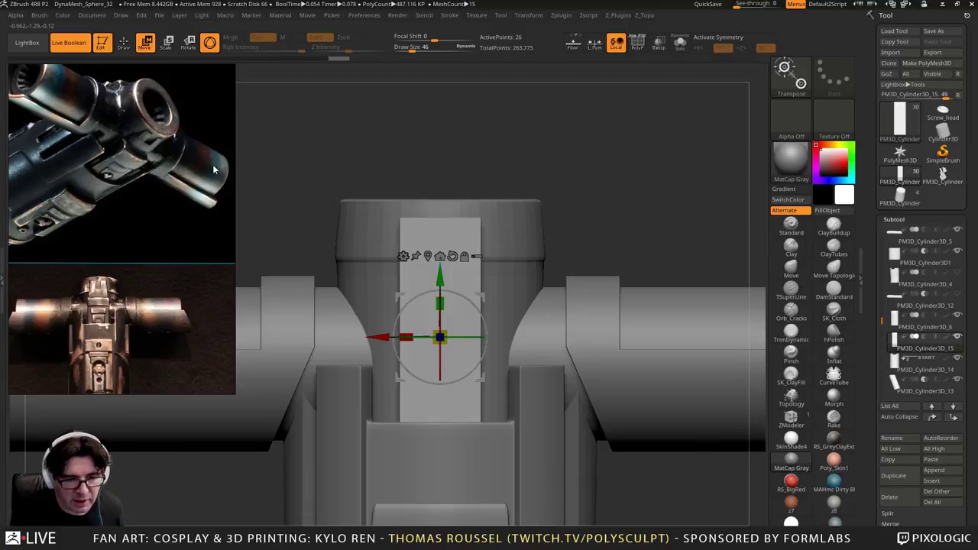
left_click_drag(306, 153, 314, 268)
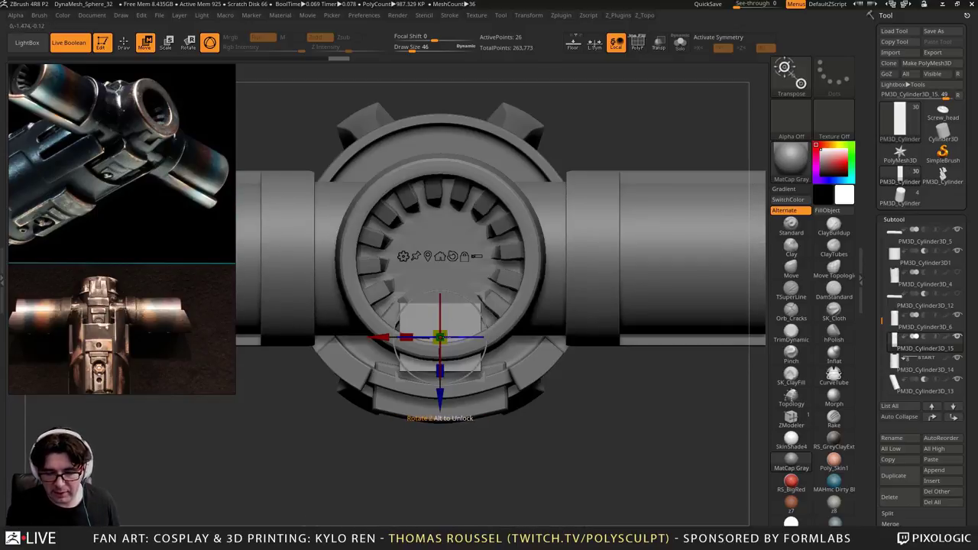
left_click_drag(441, 370, 440, 347)
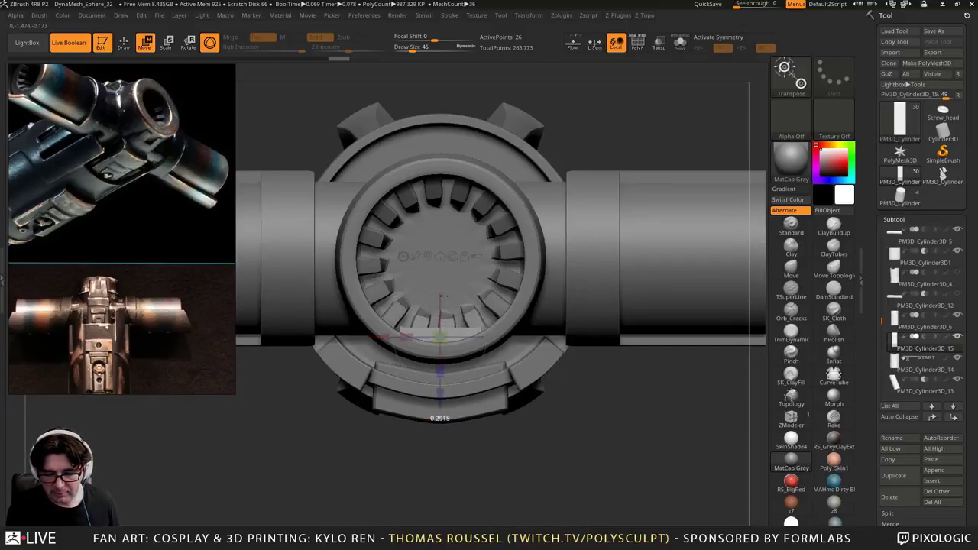
left_click_drag(439, 397, 447, 511)
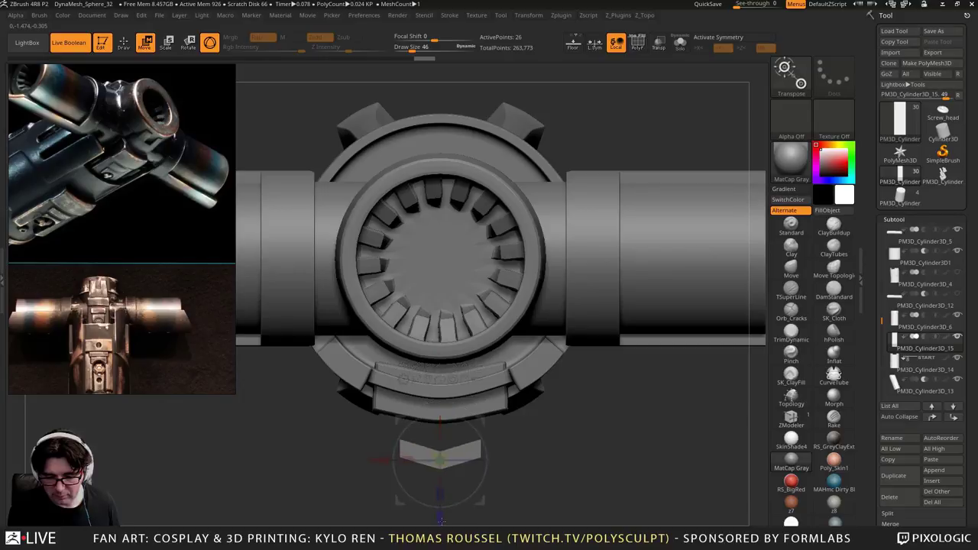
left_click_drag(441, 511, 447, 426)
Turn on the polyframe display and inspect the V-shaped plate's edges against the emitter from the front and at an angle
left_click_drag(577, 359, 575, 313)
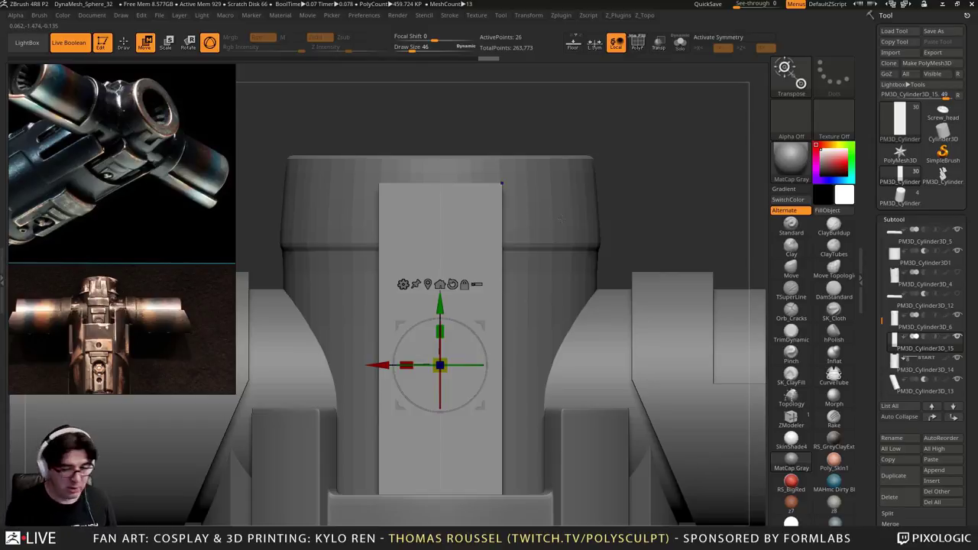
key("shift+f")
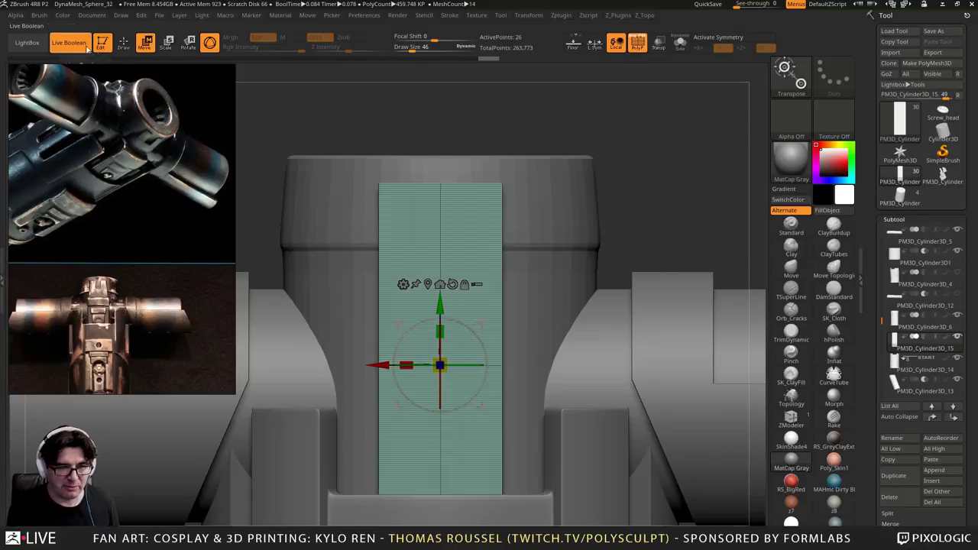
left_click(76, 42)
left_click(68, 43)
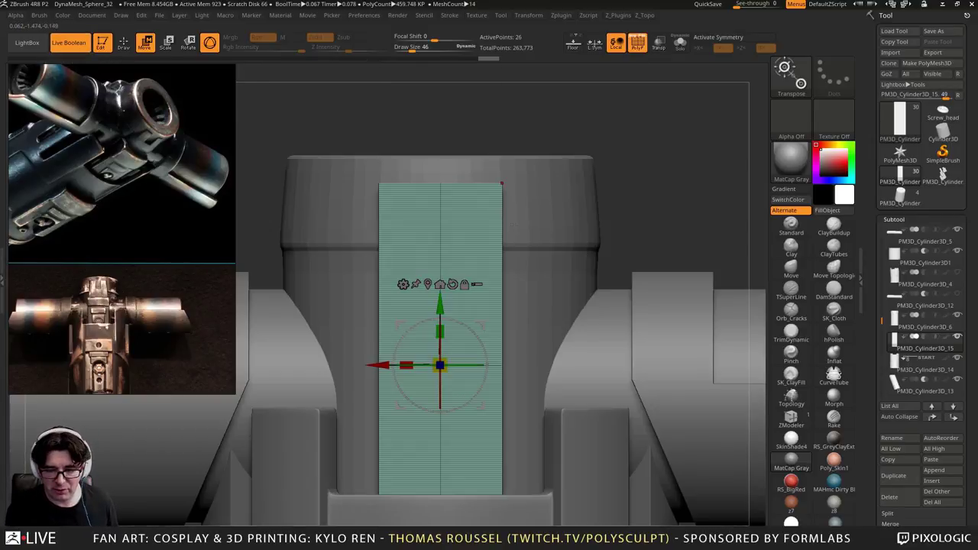
left_click_drag(573, 176, 465, 232)
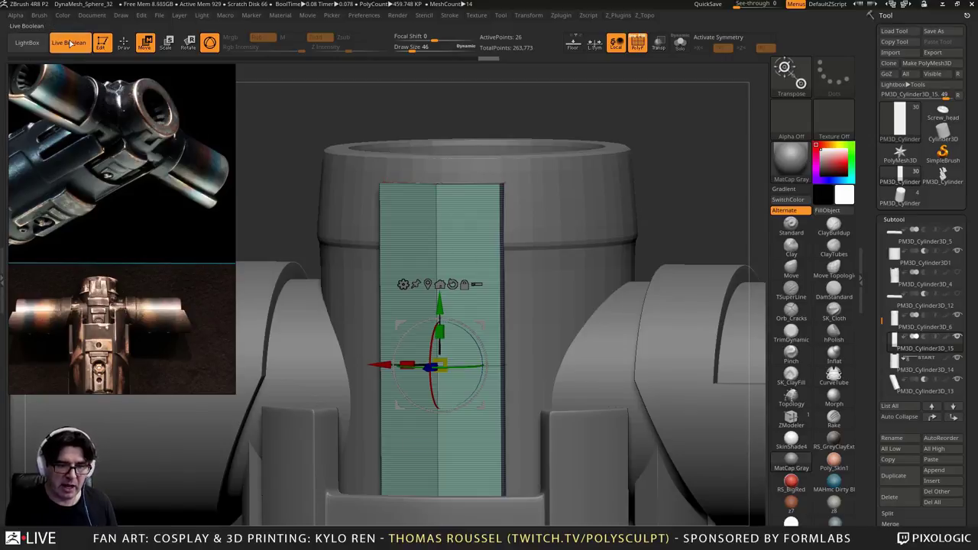
left_click_drag(642, 165, 659, 178)
left_click_drag(661, 125, 655, 132)
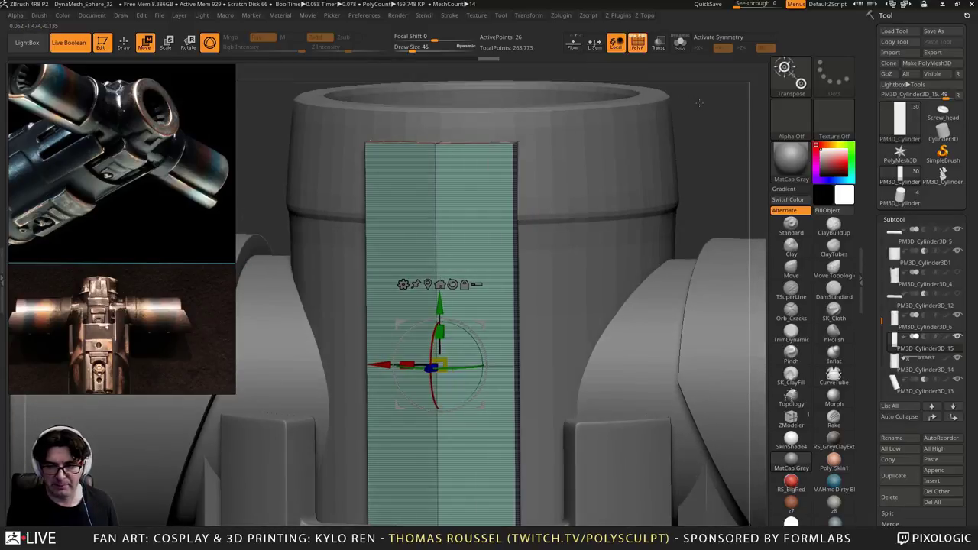
left_click_drag(700, 102, 690, 143, "alt")
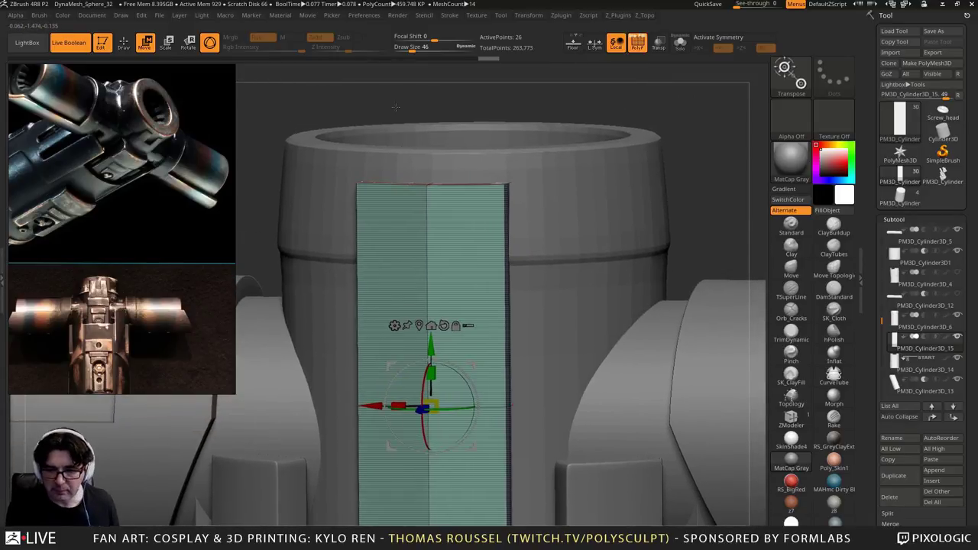
Use ZModeler's Insert EdgeLoop action to add two horizontal edge loops across the plate's upper section, one above the other
left_click(779, 418)
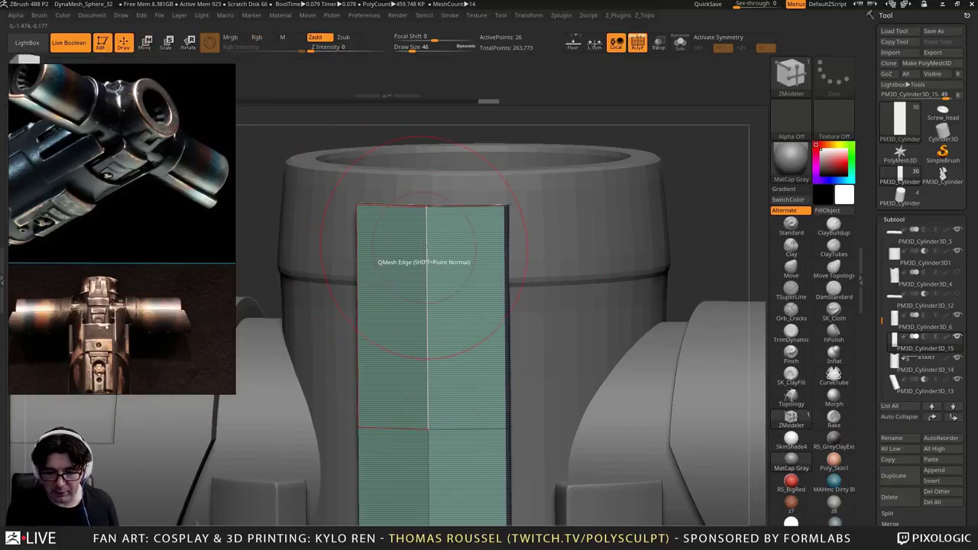
left_click(426, 249)
key("ctrl+z")
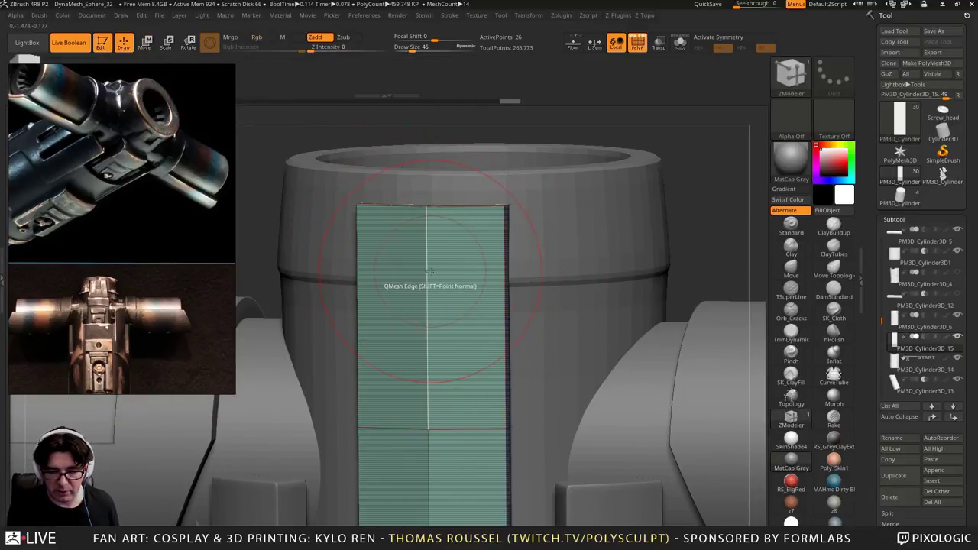
key("space")
left_click(400, 281)
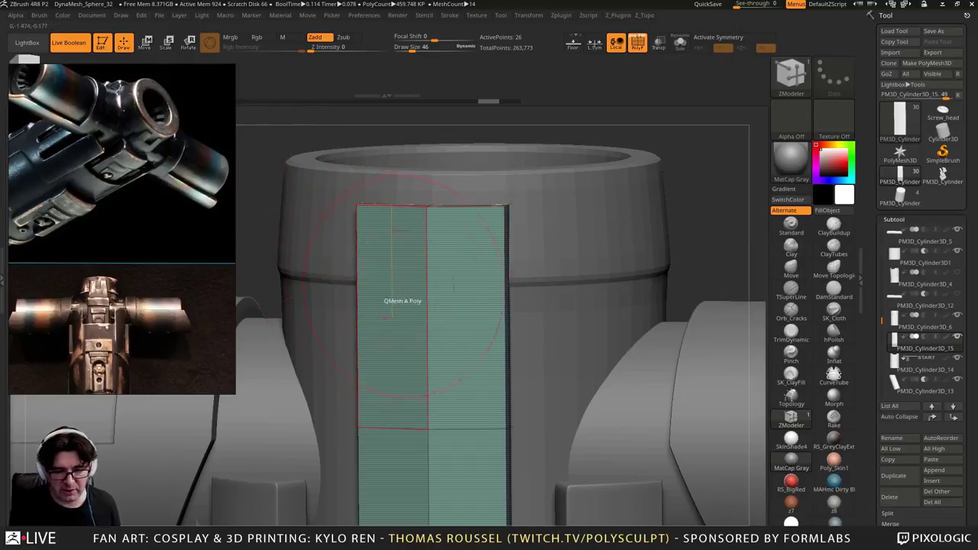
left_click_drag(714, 222, 704, 228, "shift")
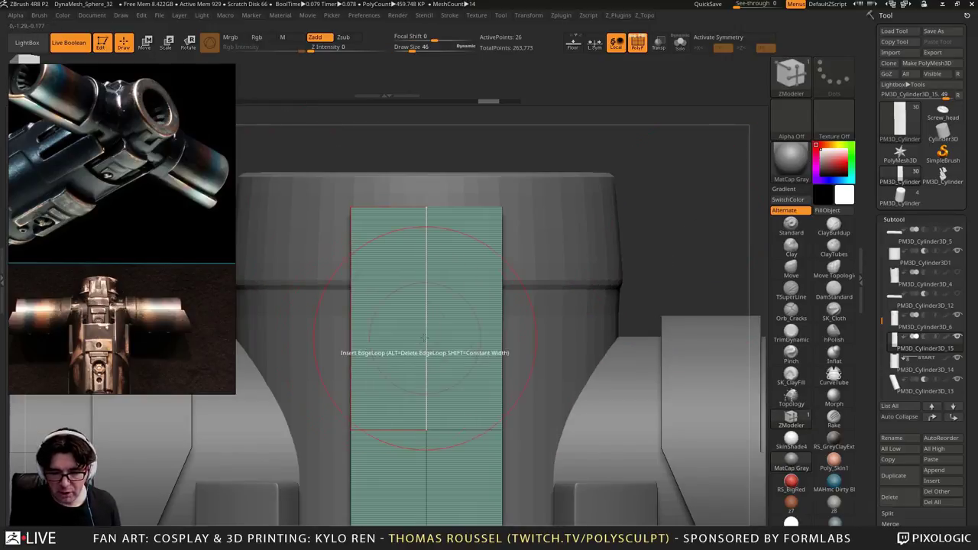
left_click_drag(425, 338, 423, 322)
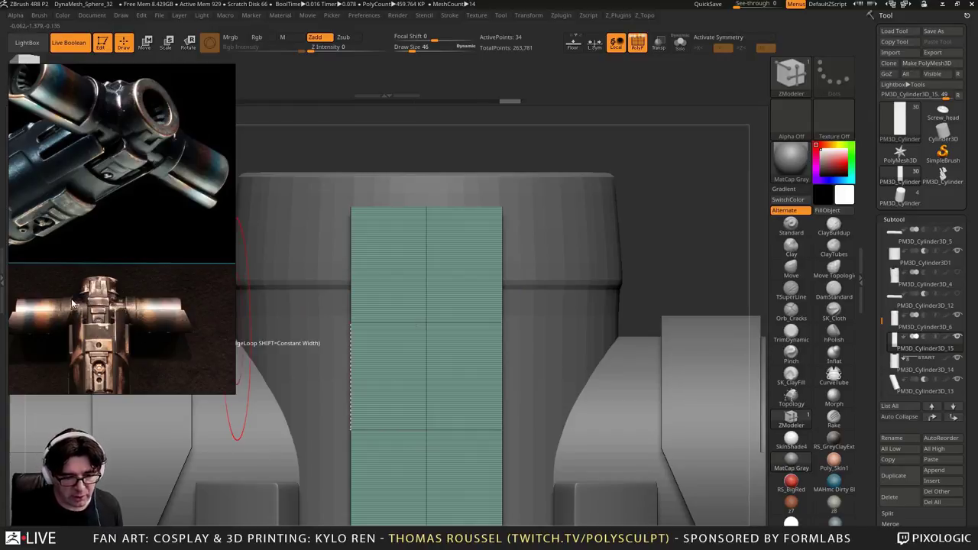
left_click(425, 324, "alt")
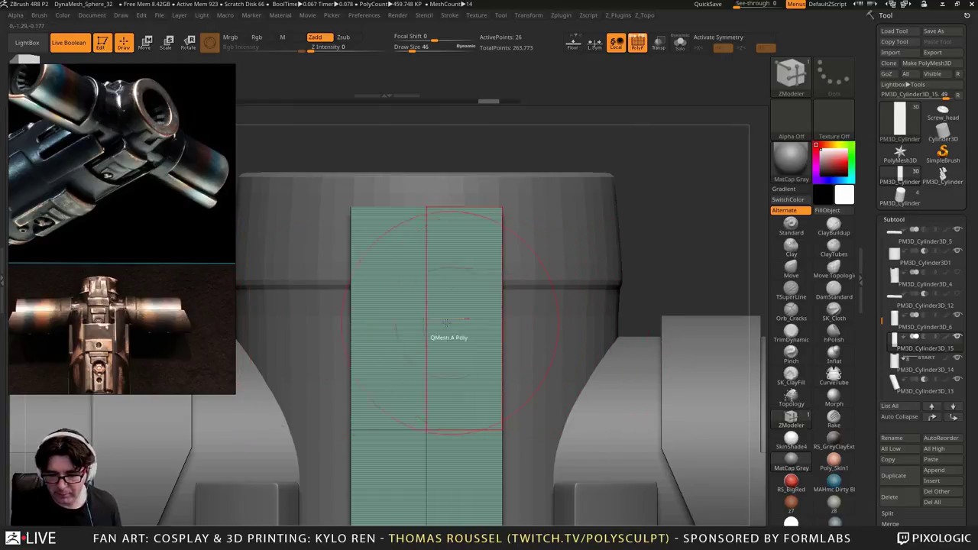
left_click(426, 333)
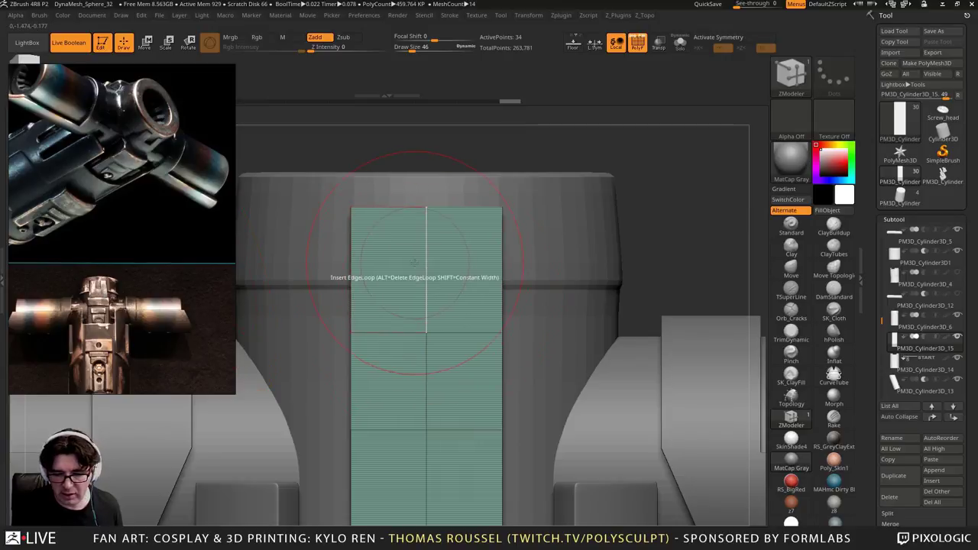
left_click(430, 273)
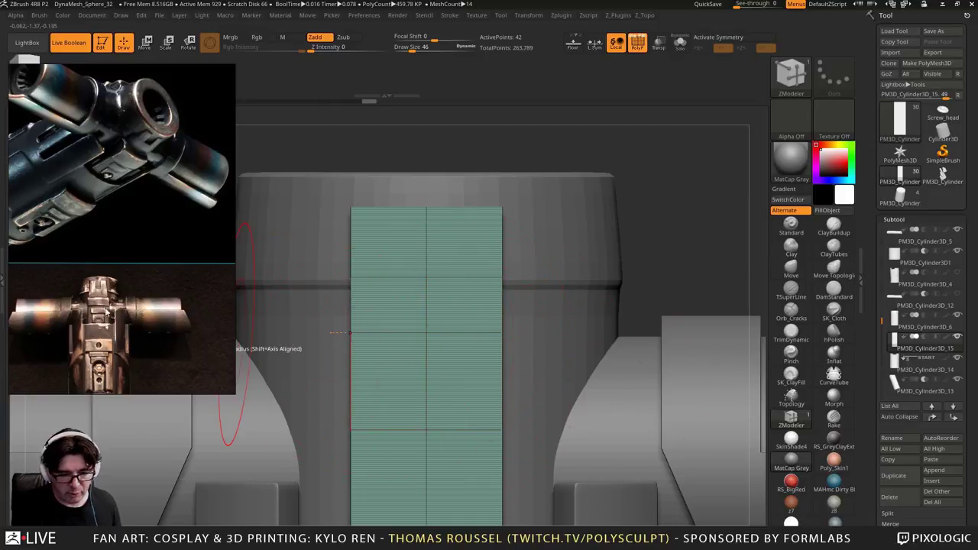
Isolate the plate, QMesh its side faces below the lower new edge loop slightly outward on both sides, and show the full hilt again
left_click_drag(253, 342, 342, 355)
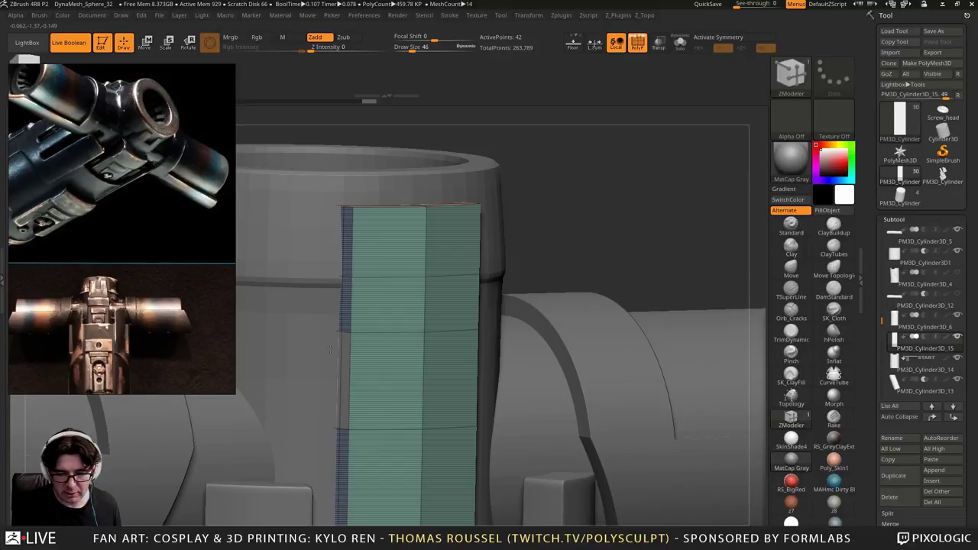
left_click(342, 456)
left_click_drag(588, 344, 617, 226, "alt")
left_click(681, 43)
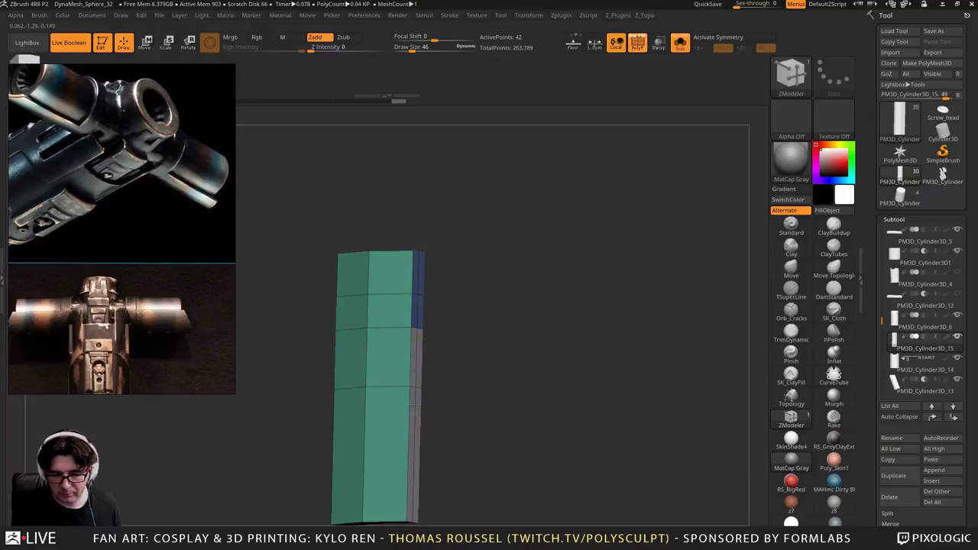
left_click_drag(419, 372, 434, 370)
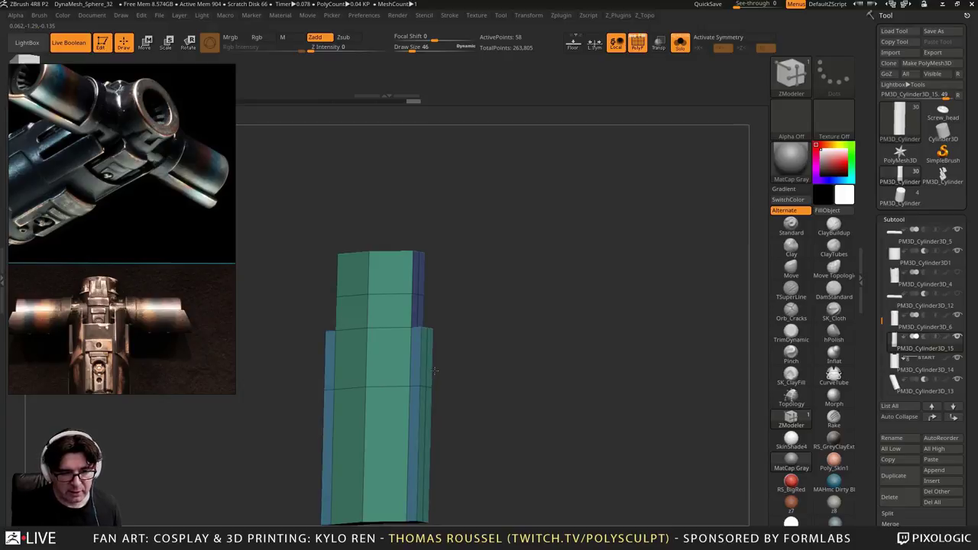
left_click_drag(434, 372, 431, 372)
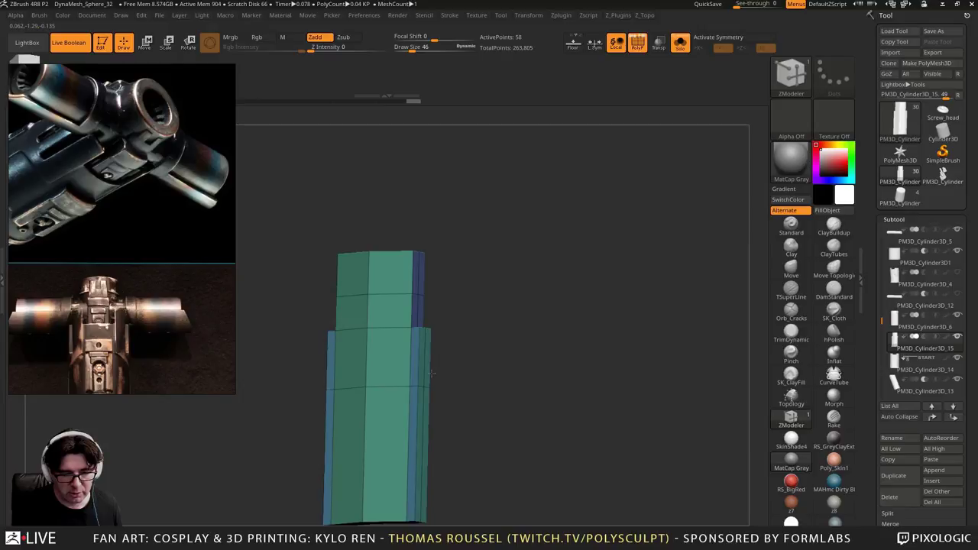
left_click_drag(487, 372, 552, 346, "shift")
left_click_drag(566, 308, 597, 343, "alt")
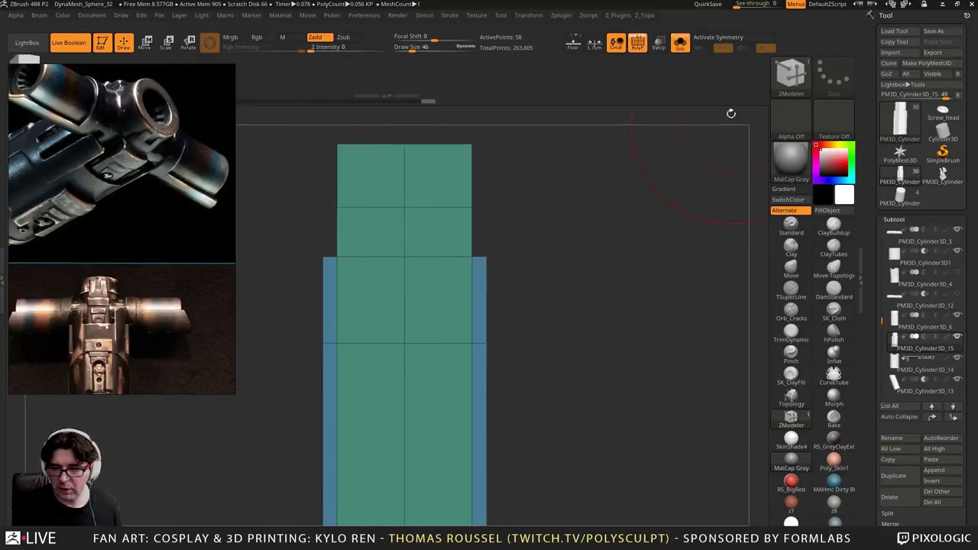
left_click(680, 45)
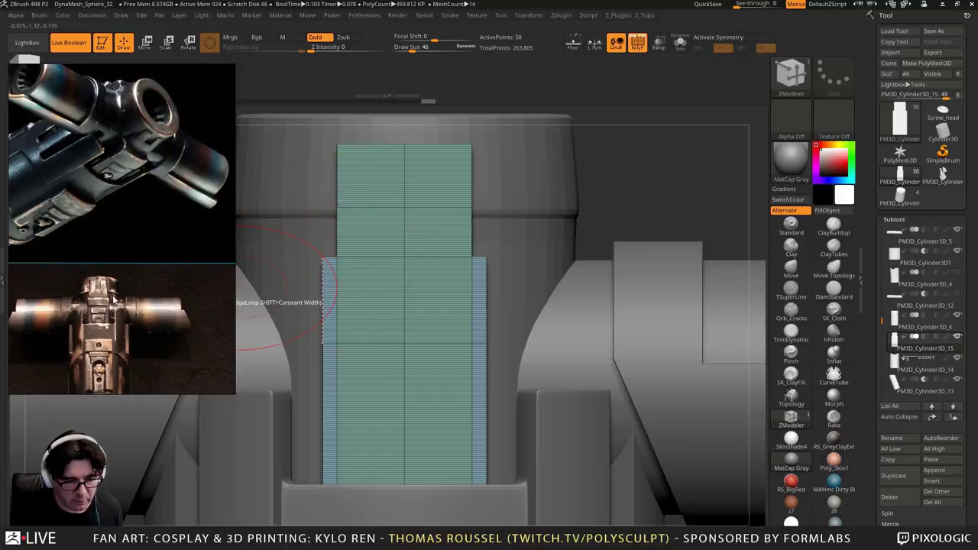
Isolate the stepped plate subtool in Solo mode
left_click_drag(651, 171, 620, 173)
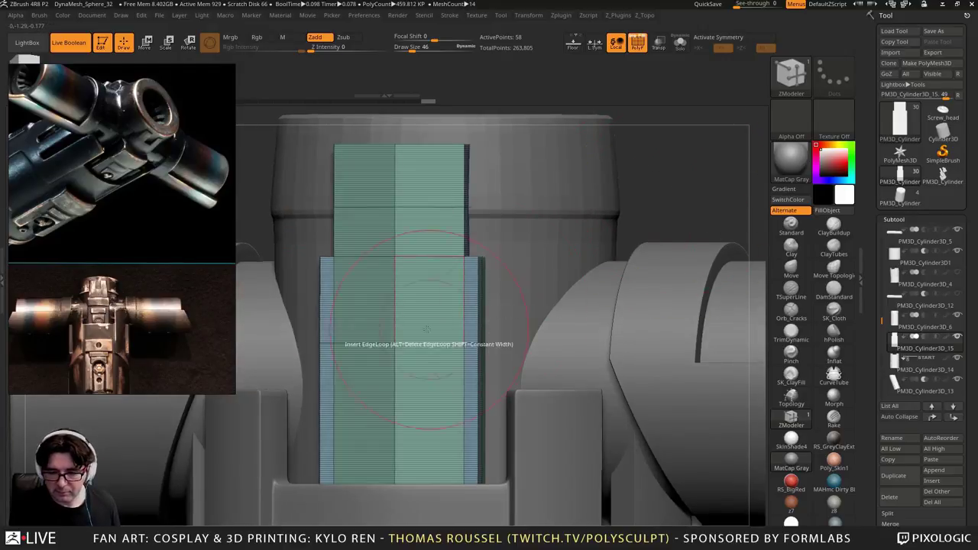
right_click_drag(469, 323, 549, 209)
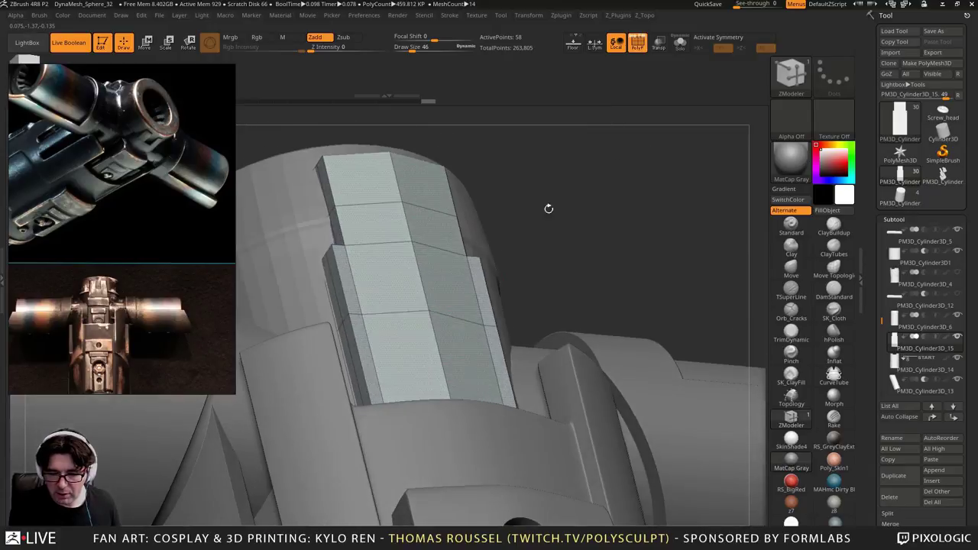
left_click(680, 44)
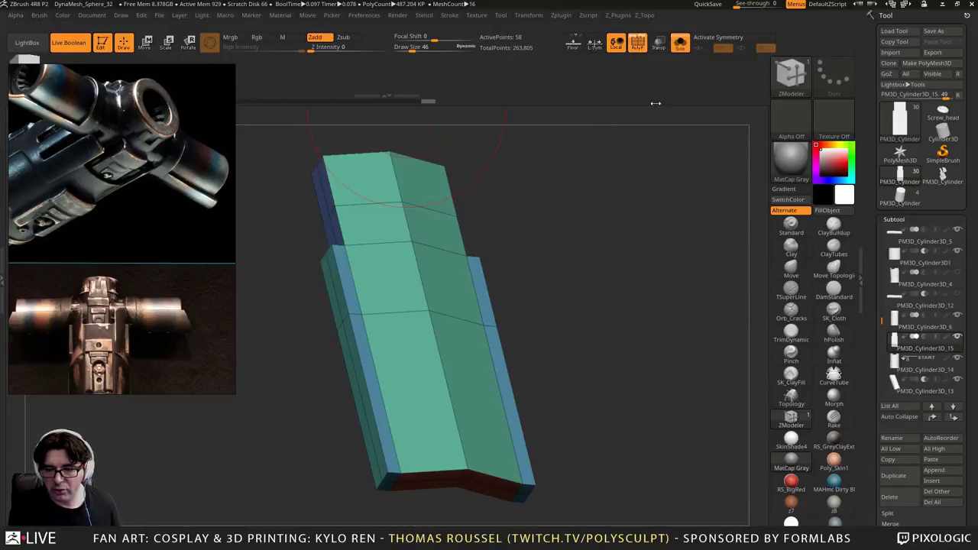
Mask everything except the plate's two outer side edges and move those edges slightly inward along Z, seen end-on
left_click_drag(655, 103, 628, 143, "shift")
left_click_drag(507, 288, 474, 380, "ctrl")
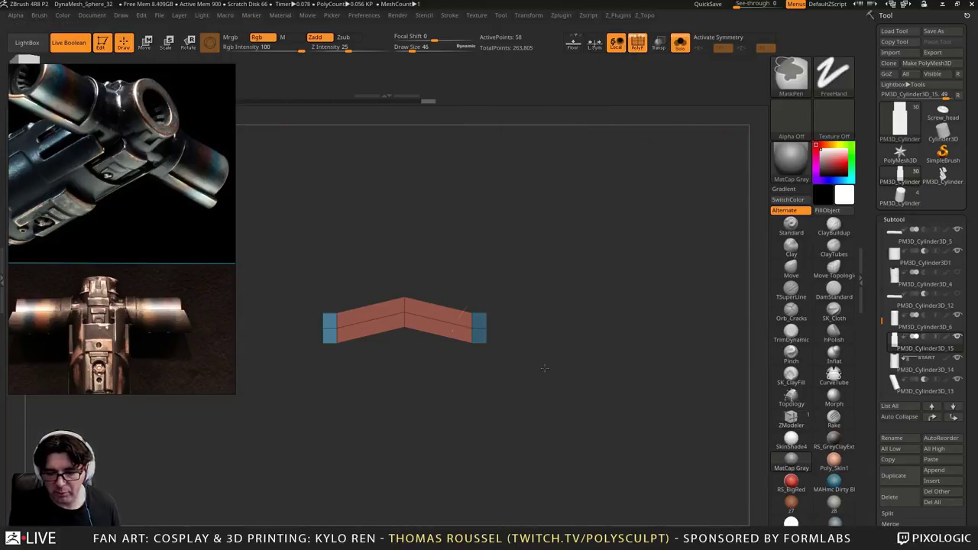
left_click(545, 369, "ctrl")
left_click_drag(294, 263, 331, 374, "ctrl")
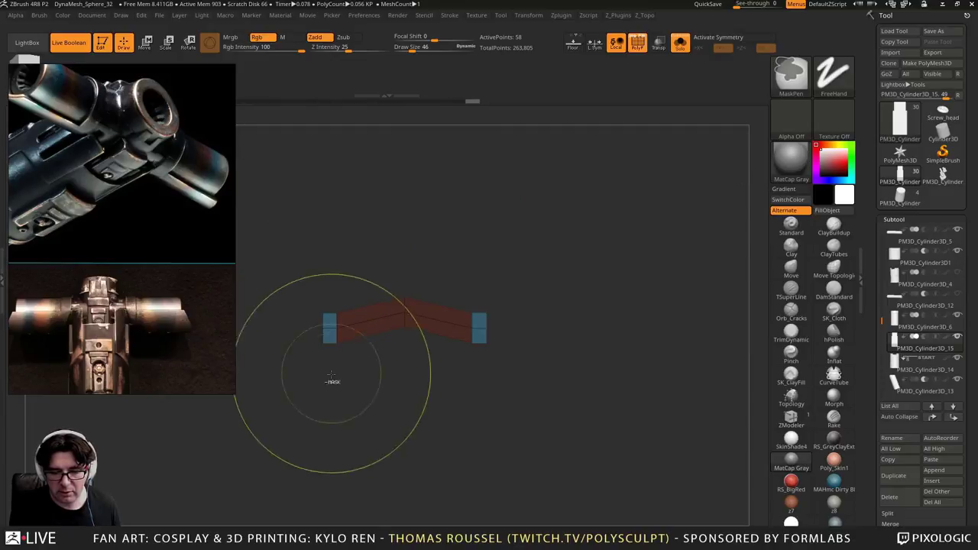
left_click(145, 42)
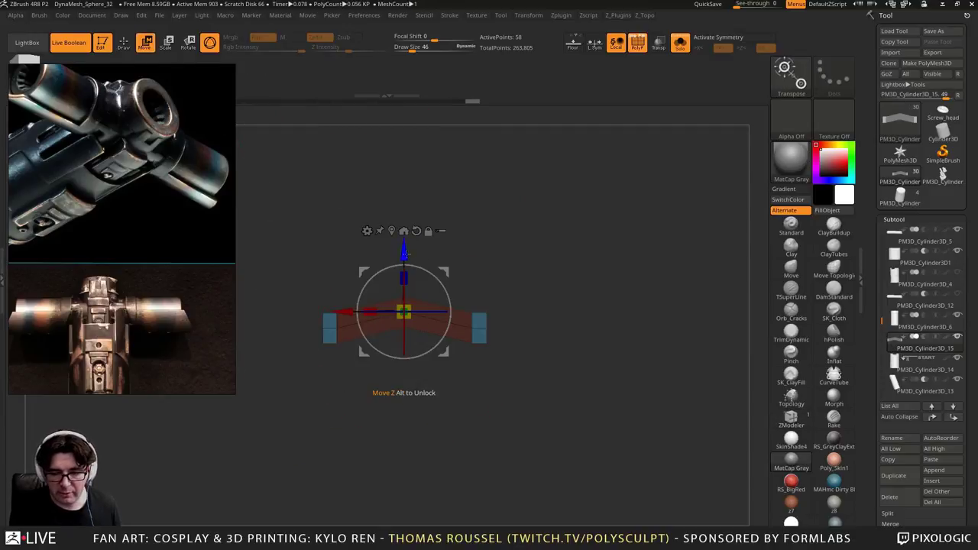
left_click_drag(404, 252, 405, 252)
left_click_drag(458, 282, 481, 370, "ctrl")
left_click_drag(361, 283, 351, 347, "ctrl")
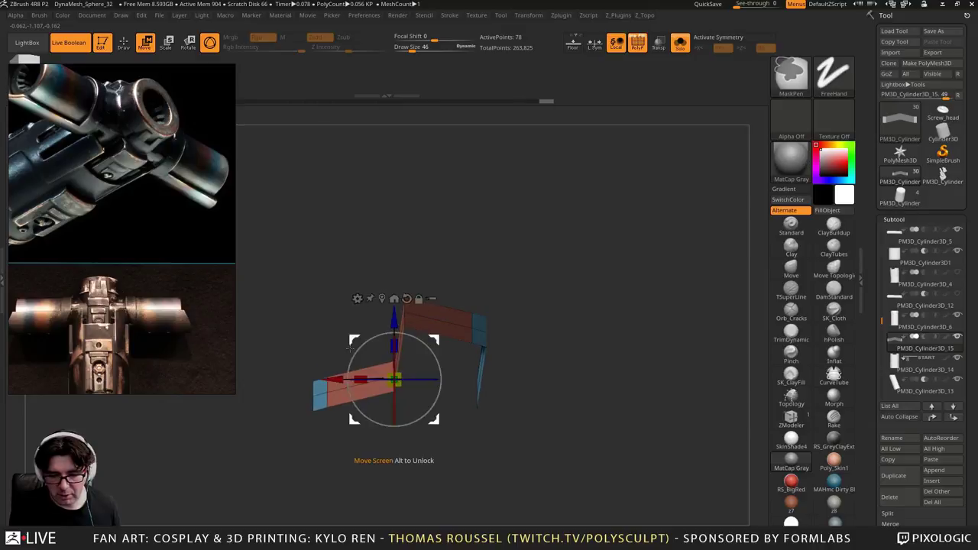
key("ctrl+z")
Adjust the mask around both side strips of the plate and fine-tune their position along Z
left_click_drag(327, 251, 365, 369, "ctrl")
mouse_move(460, 291)
left_mouse_down("ctrl")
mouse_move(473, 357)
mouse_move(493, 377)
left_mouse_up("ctrl")
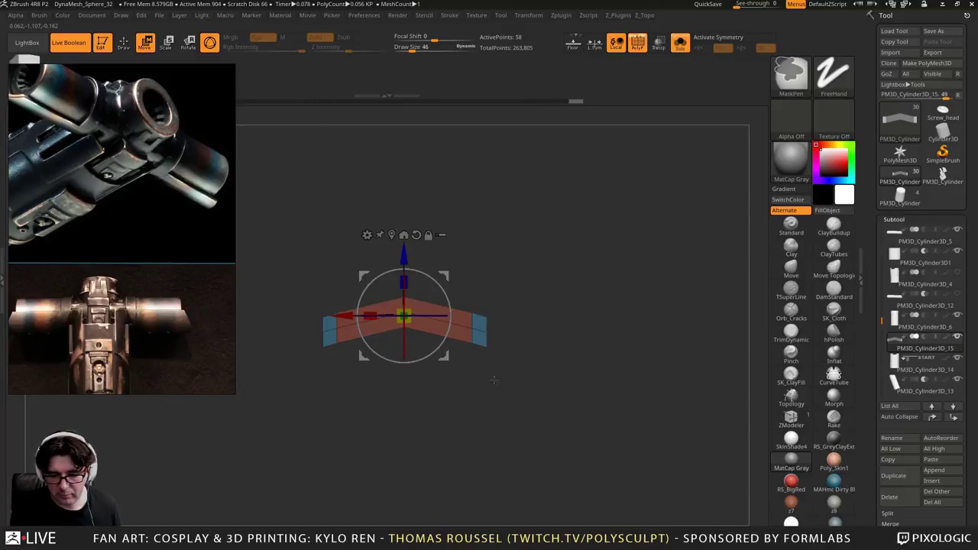
left_click_drag(404, 254, 405, 253)
left_click_drag(569, 269, 438, 264)
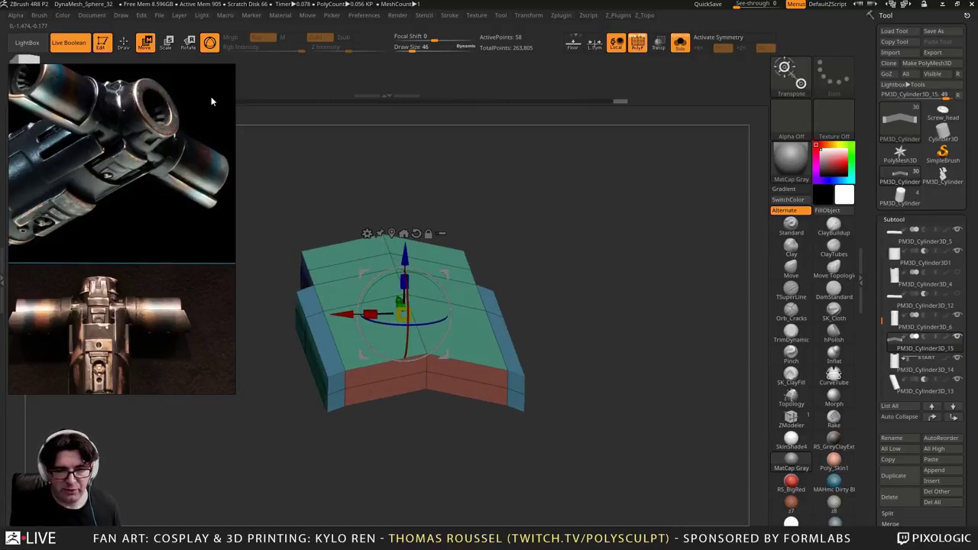
left_click(123, 42)
key("space")
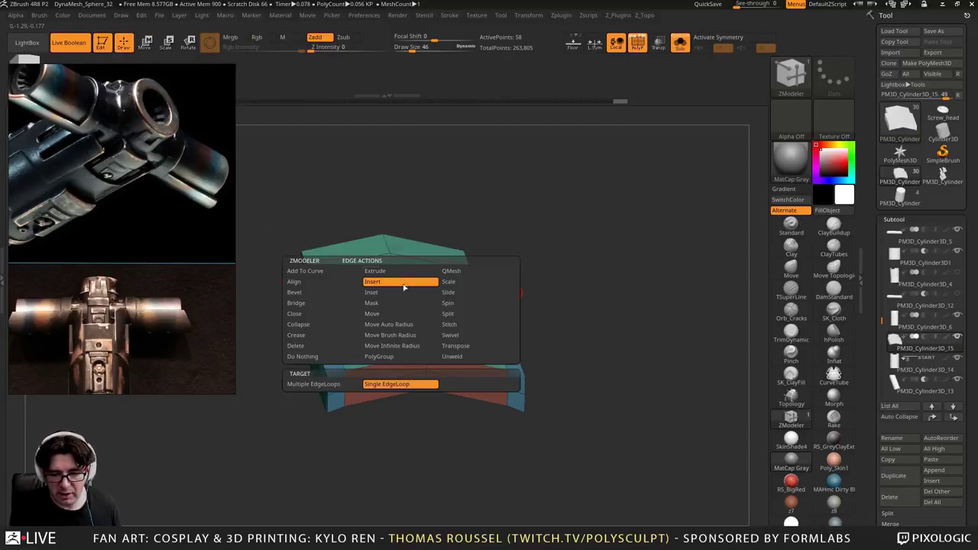
left_click(372, 293)
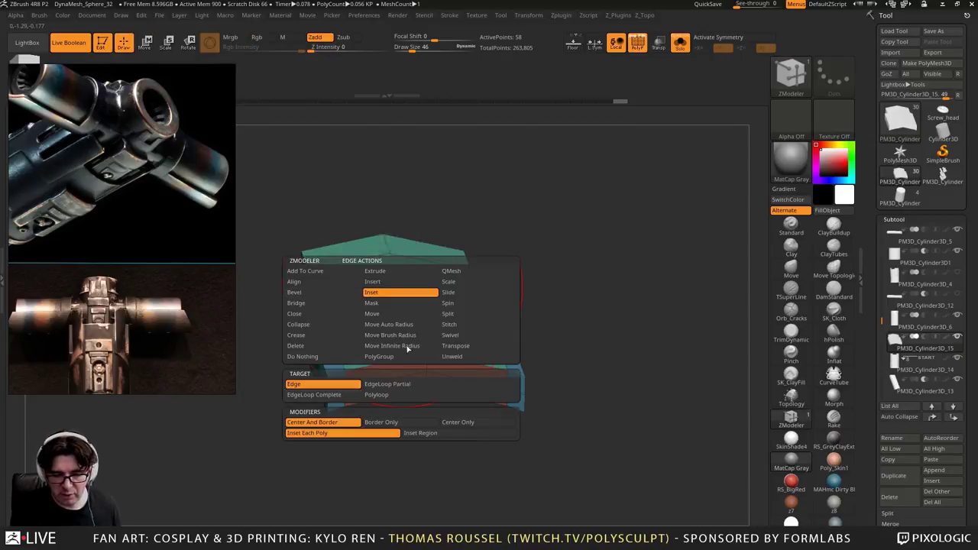
left_click(405, 274)
key("ctrl+z")
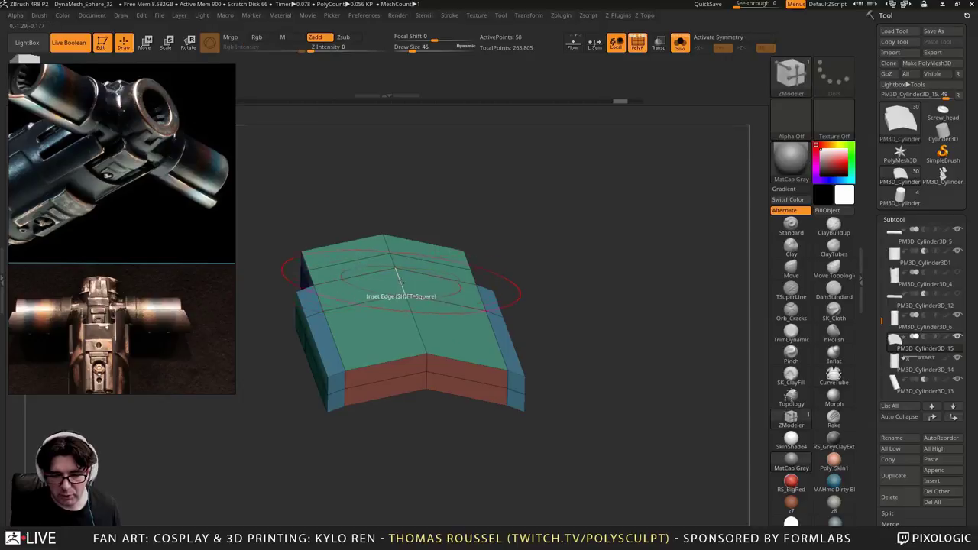
Bevel the complete edge loop along the plate's central ridge into a flat centre strip using ZModeler
key("space")
left_click(294, 292)
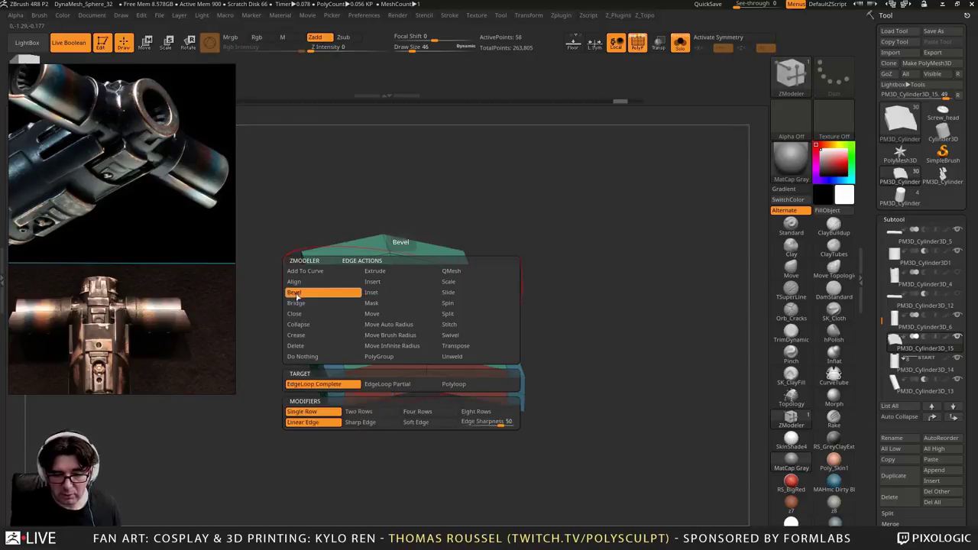
left_click_drag(397, 270, 426, 283)
Try to push the end segment of the centre strip inward to form a notch
left_click_drag(441, 226, 454, 247, "shift")
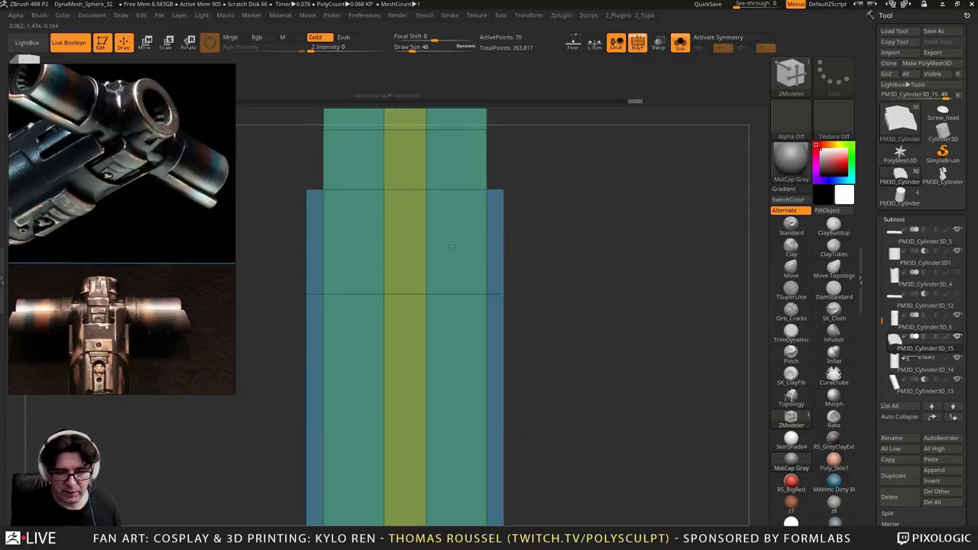
left_click_drag(579, 214, 579, 362, "alt")
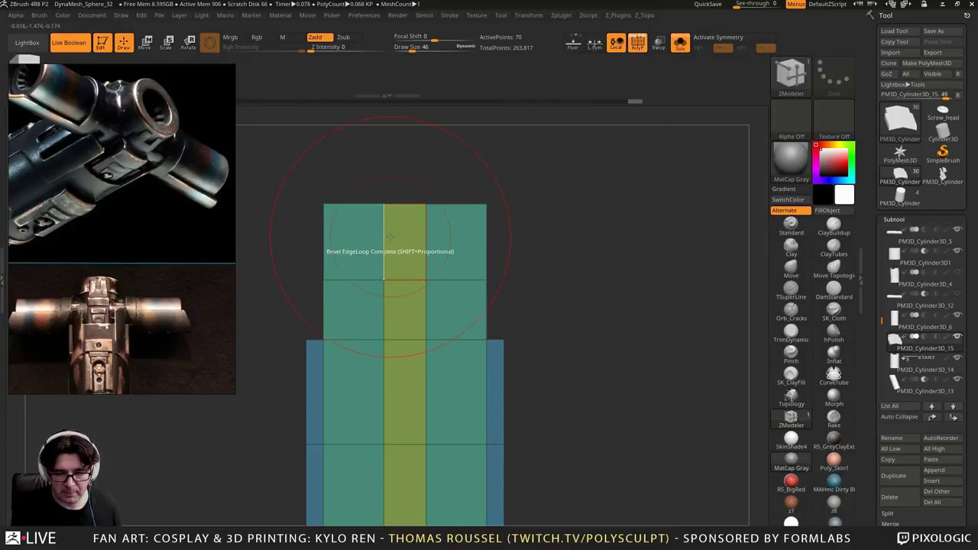
key("ctrl+z")
left_click_drag(405, 231, 380, 232)
left_click_drag(552, 230, 568, 144)
left_click_drag(563, 200, 563, 276, "alt")
left_click_drag(563, 277, 560, 308)
left_click_drag(570, 285, 517, 338)
left_click_drag(393, 304, 424, 291)
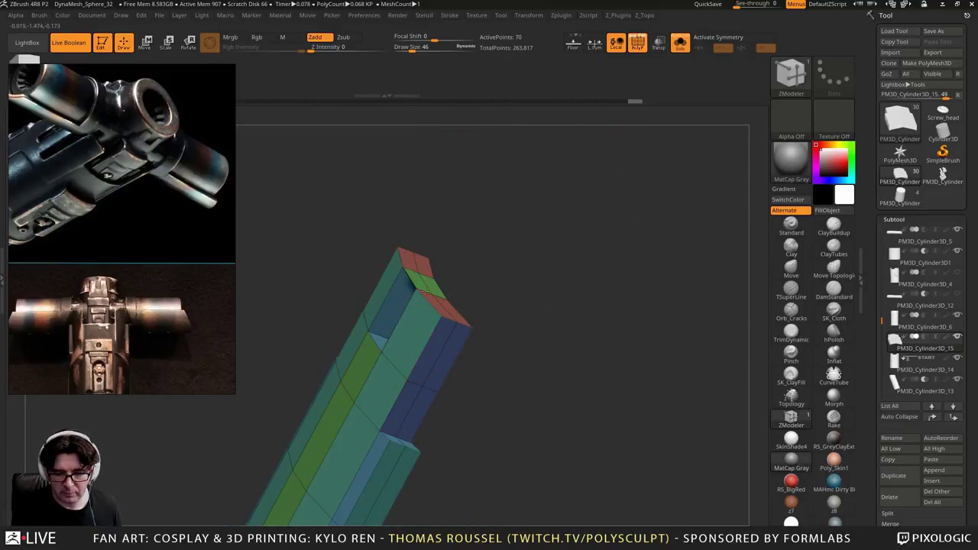
key("ctrl+z")
Cut the centre strip's end segment through the plate's thickness, leaving a notch between two prongs
left_click_drag(495, 260, 478, 310)
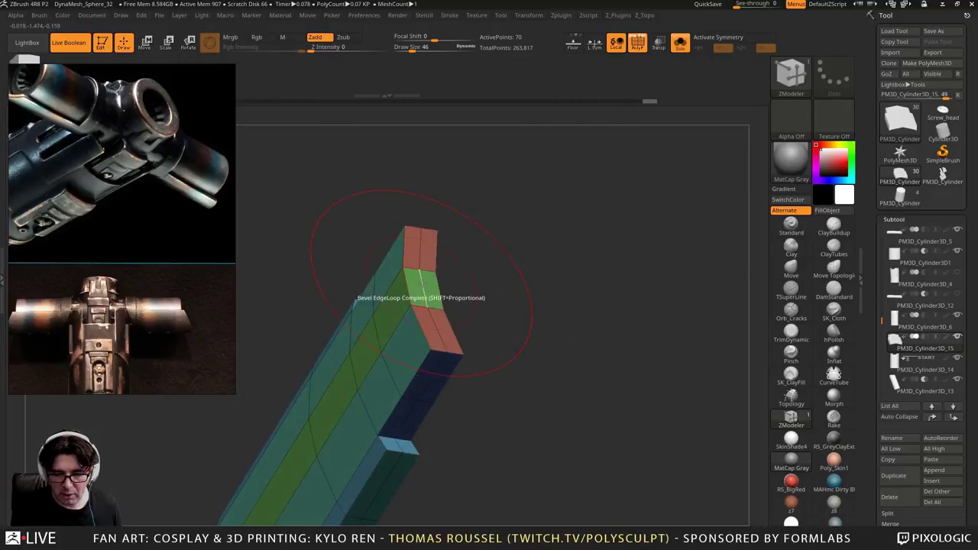
left_click_drag(527, 287, 450, 301)
key("ctrl+z")
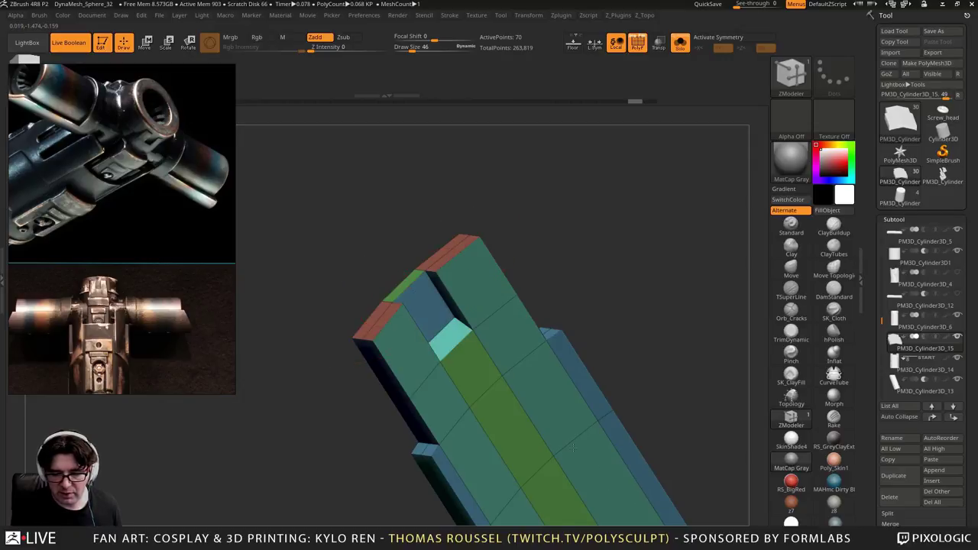
left_click_drag(428, 333, 518, 276)
Mask the whole plate except its two end prongs
left_click_drag(541, 214, 393, 317, "ctrl")
left_click(568, 301, "ctrl")
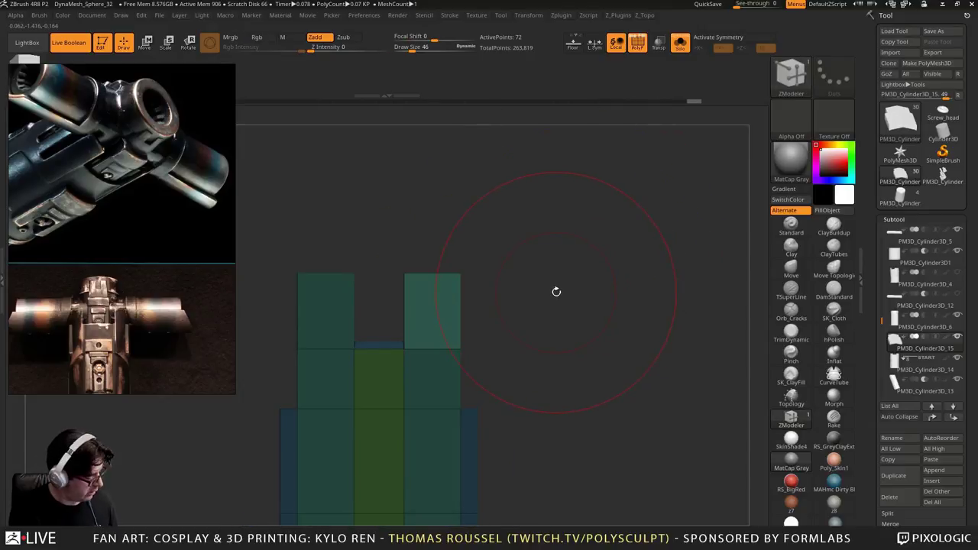
key("x")
left_click_drag(550, 262, 534, 220, "ctrl")
left_click_drag(525, 230, 453, 312, "ctrl")
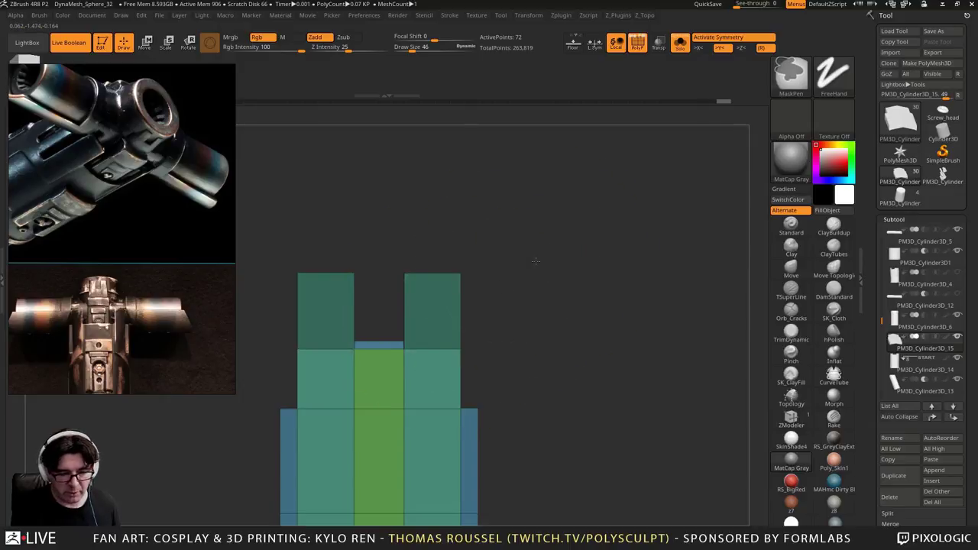
left_click_drag(529, 193, 451, 380, "ctrl")
left_click(530, 337, "ctrl")
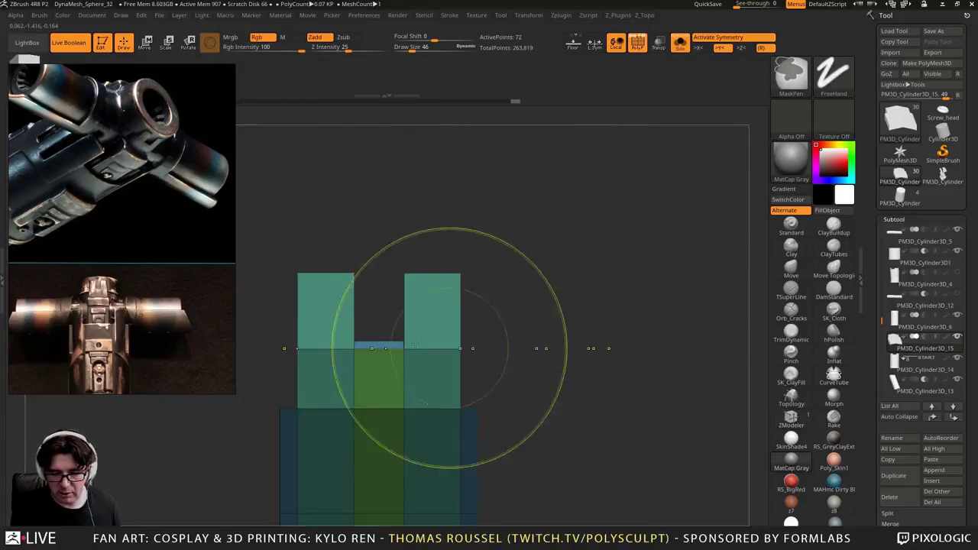
Place the Move gizmo on the outer corner where the narrow section meets the wide section and reset its orientation
key("b")
key("z")
key("m")
left_click(155, 47)
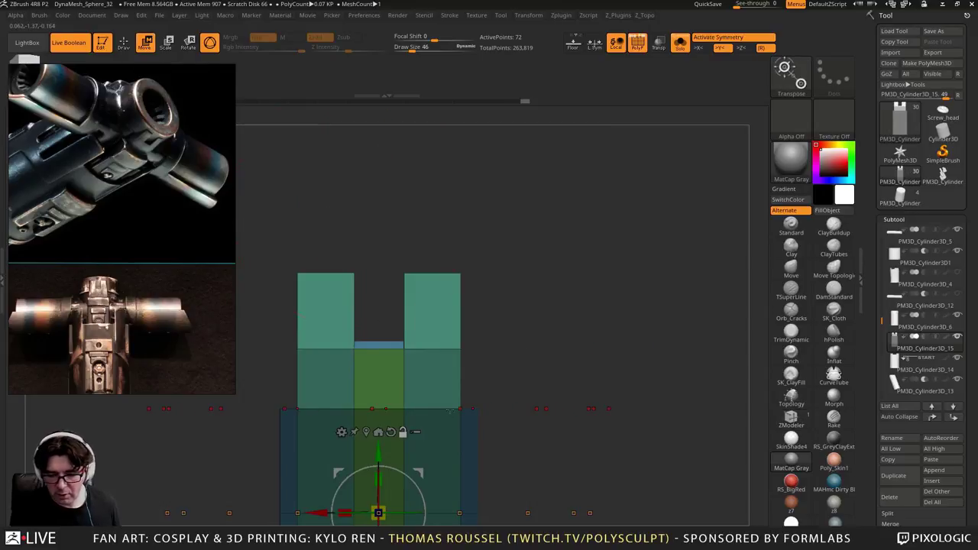
key("x")
left_click(461, 409, "alt")
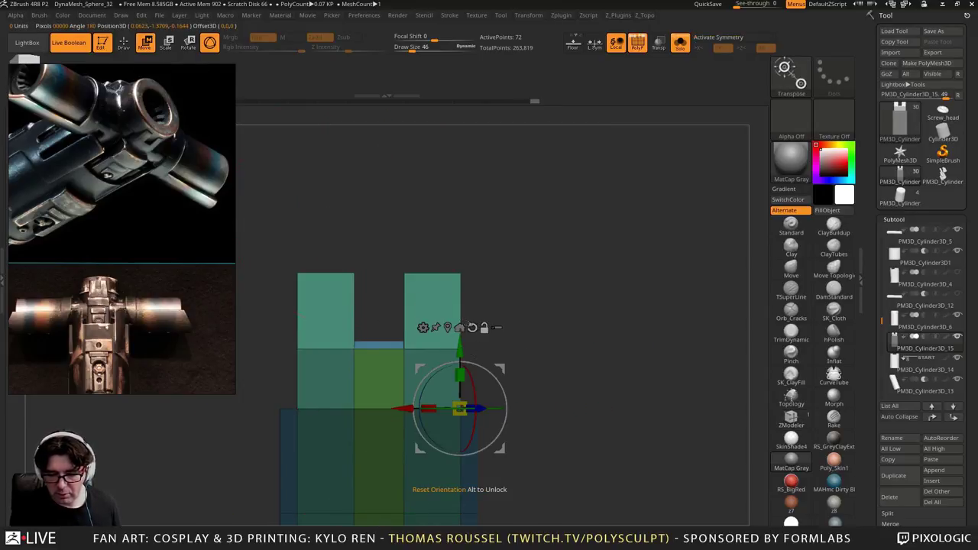
left_click(472, 328, "alt")
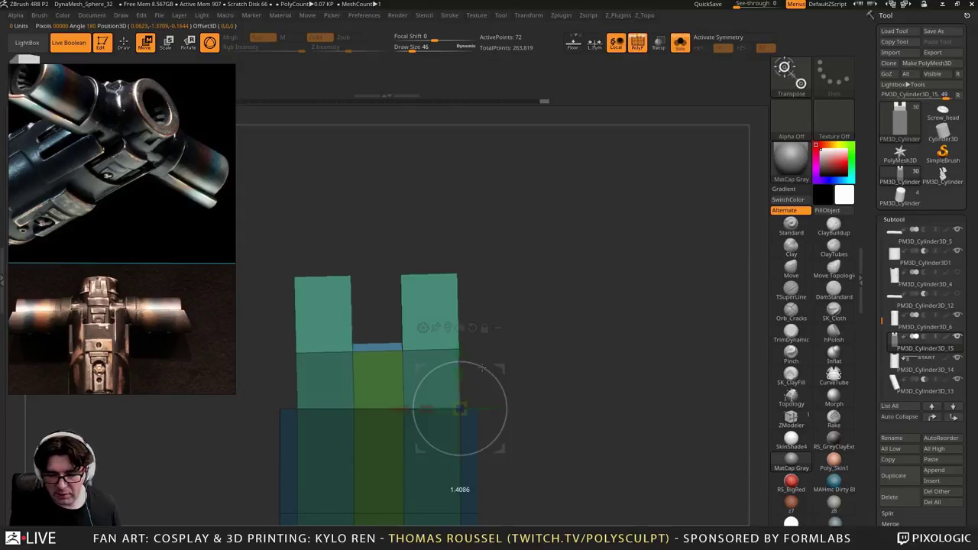
With X symmetry on and the prongs' inner edges masked, rotate the outer edges inward about 3° to taper the prongs, and clear the mask
key("x")
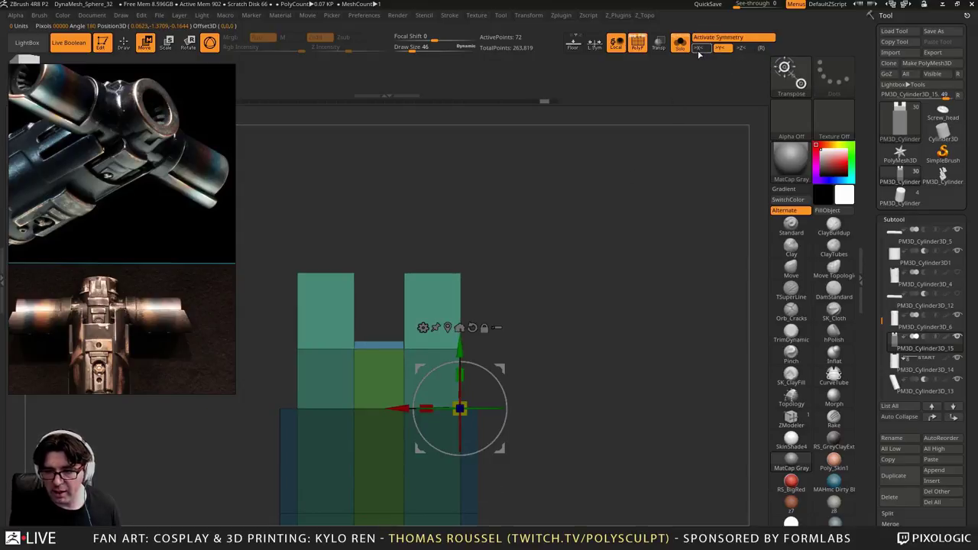
left_click_drag(461, 362, 458, 362)
key("ctrl+z")
left_click_drag(398, 251, 418, 373, "ctrl")
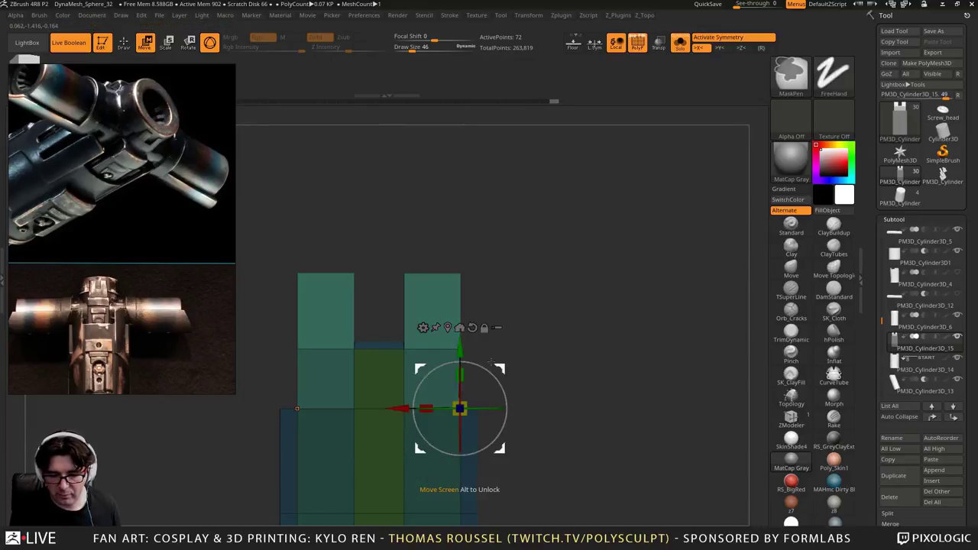
left_click_drag(493, 371, 492, 369)
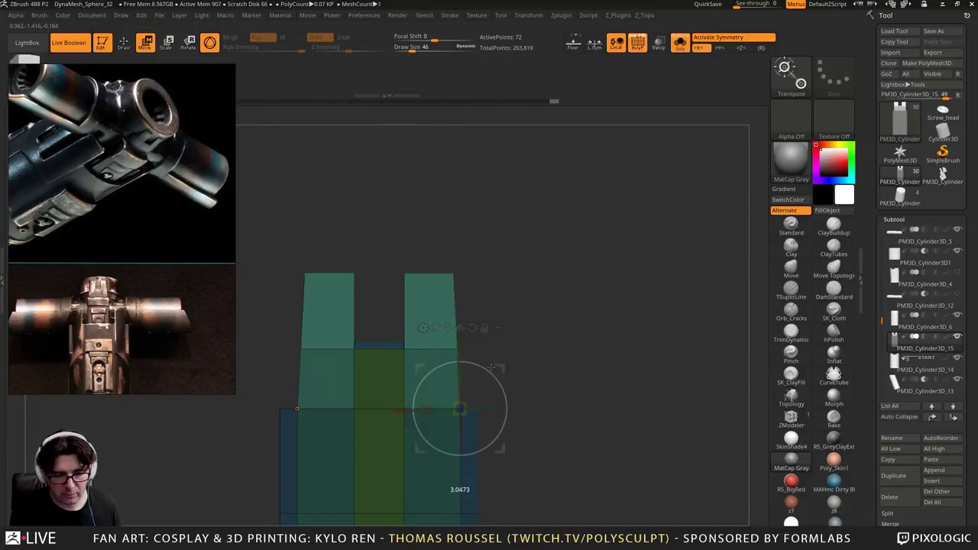
left_click_drag(491, 366, 491, 366)
mouse_move(544, 341)
left_mouse_down("ctrl")
mouse_move(561, 356)
mouse_move(568, 257)
mouse_move(561, 337)
left_mouse_up("ctrl")
Select the front faces of the plate's wide section with ZModeler and extrude them outward as a raised layer
left_click_drag(561, 337, 628, 311, "alt")
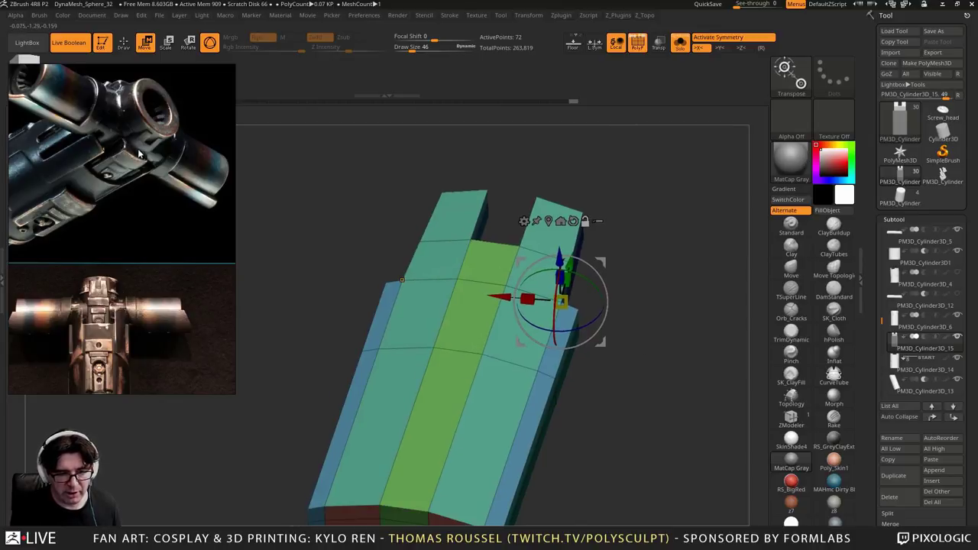
left_click_drag(586, 384, 592, 377)
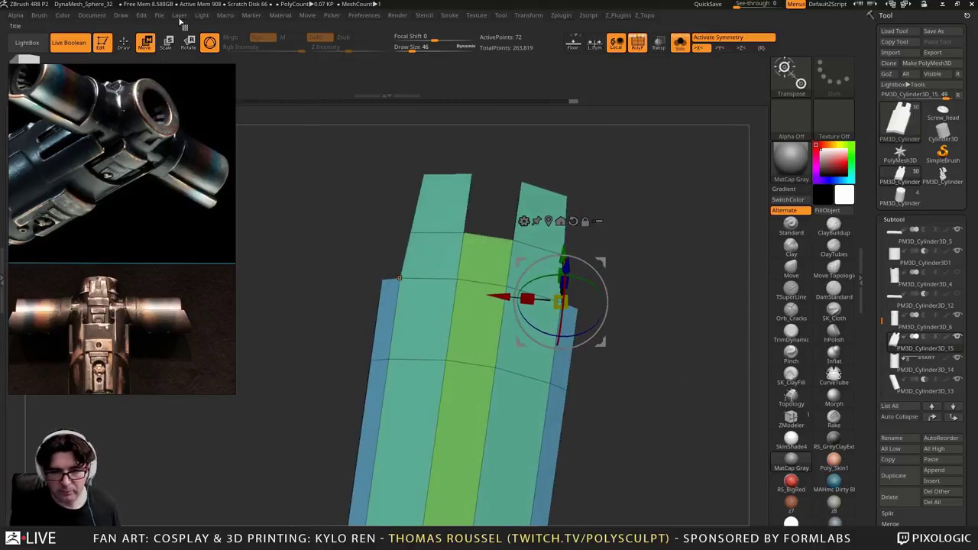
left_click(123, 42)
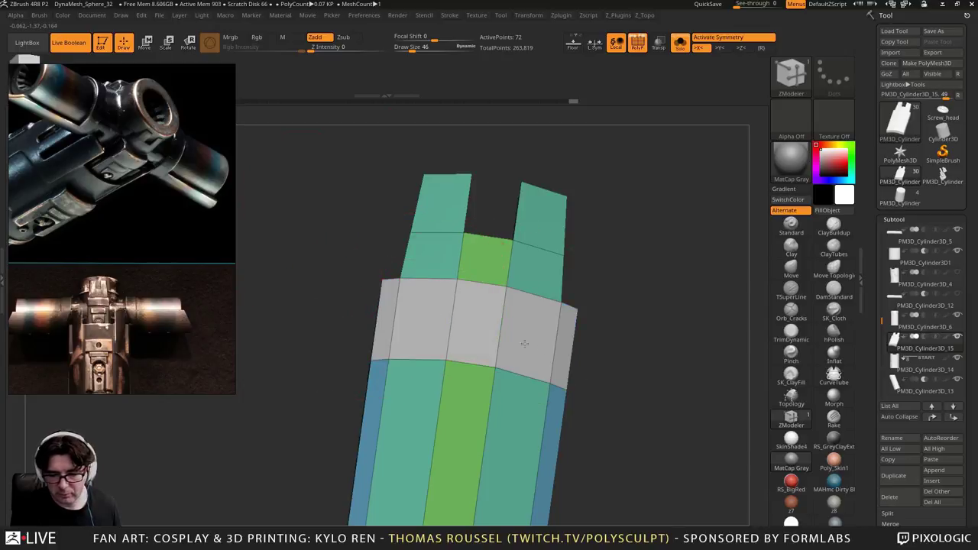
left_click_drag(550, 414, 475, 412, "alt")
left_click_drag(656, 451, 663, 363)
left_click_drag(509, 395, 511, 374)
key("ctrl+z")
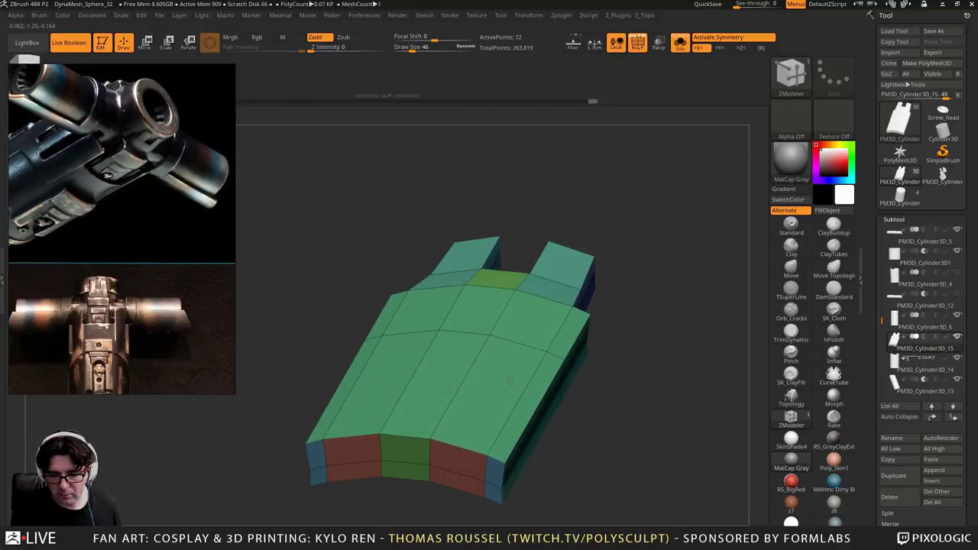
key("ctrl+shift+z")
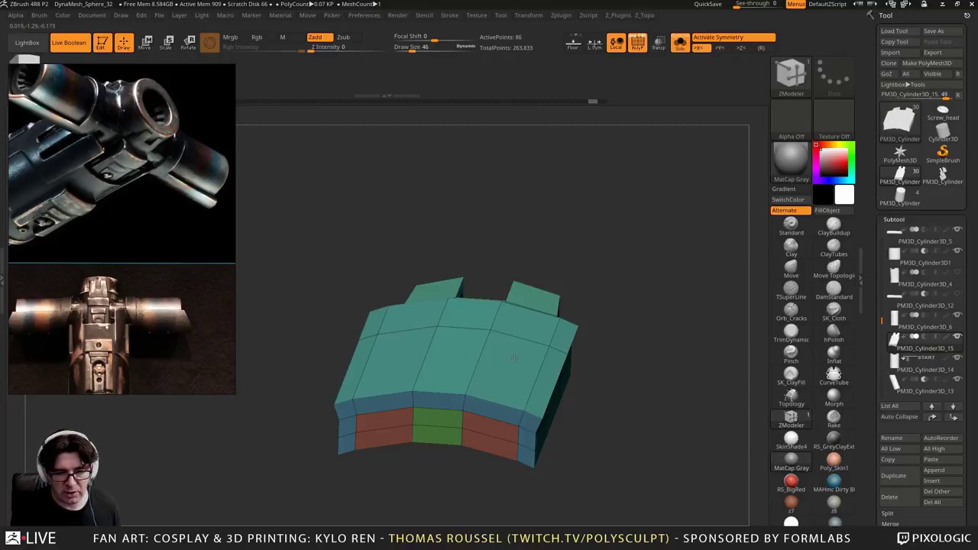
Mask all but the raised layer's outer corner edges, rotate them slightly with X symmetry to adjust the side angle, and clear the mask
mouse_move(707, 389)
left_mouse_down()
mouse_move(616, 409)
mouse_move(674, 386)
mouse_move(676, 400)
left_mouse_up()
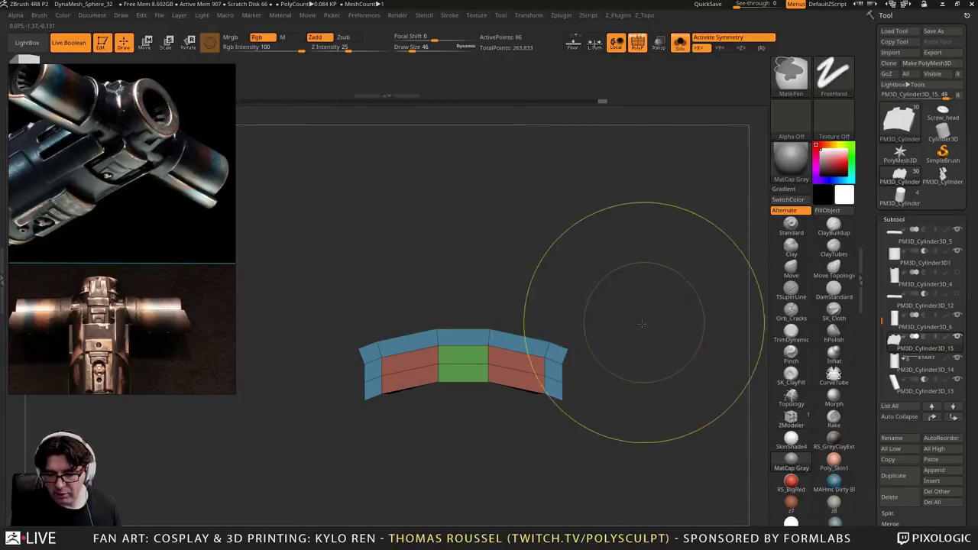
left_click_drag(644, 323, 561, 358, "ctrl")
left_click(644, 358, "ctrl")
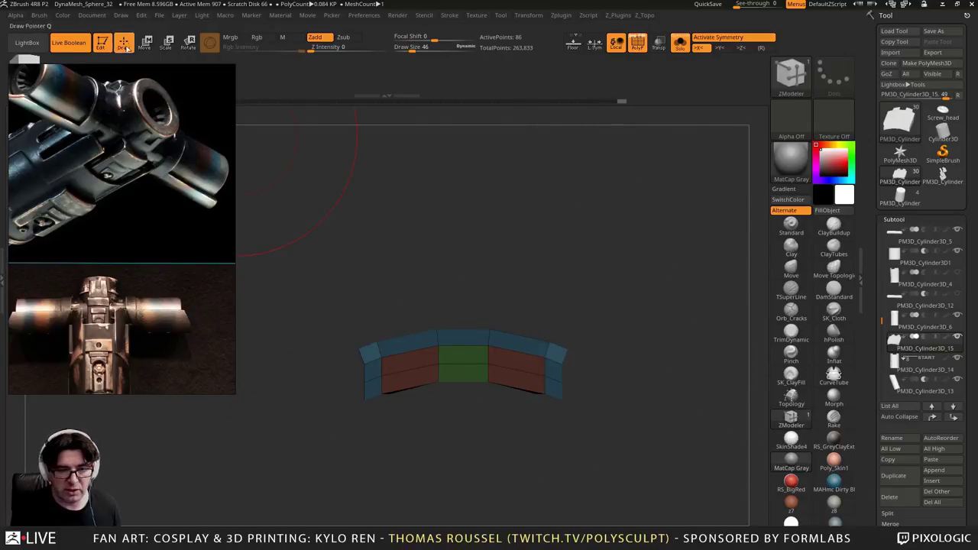
key("w")
left_click_drag(606, 277, 604, 280, "shift")
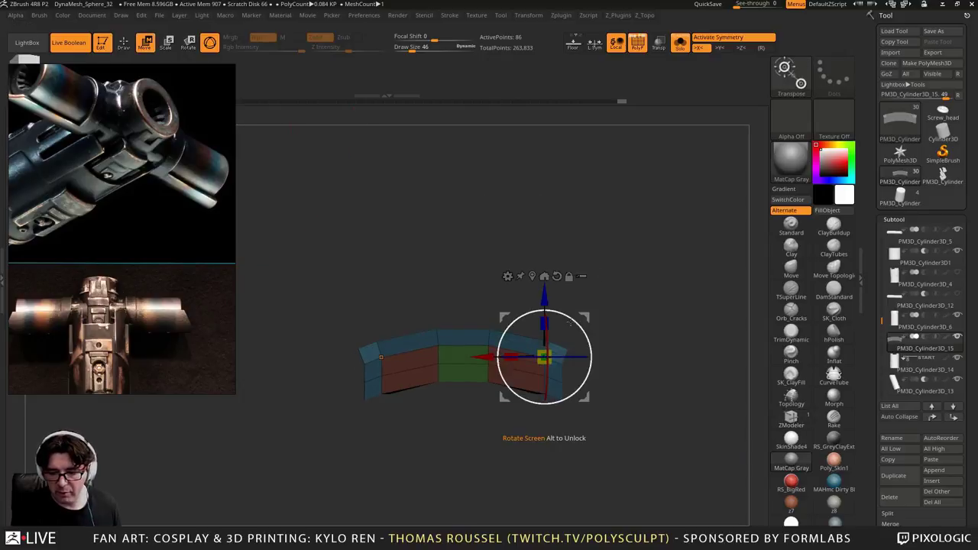
mouse_move(575, 321)
left_mouse_down()
mouse_move(555, 324)
mouse_move(577, 313)
left_mouse_up()
left_click_drag(598, 266, 527, 298, "ctrl")
left_click_drag(450, 336, 301, 251)
left_click_drag(692, 308, 733, 281, "alt")
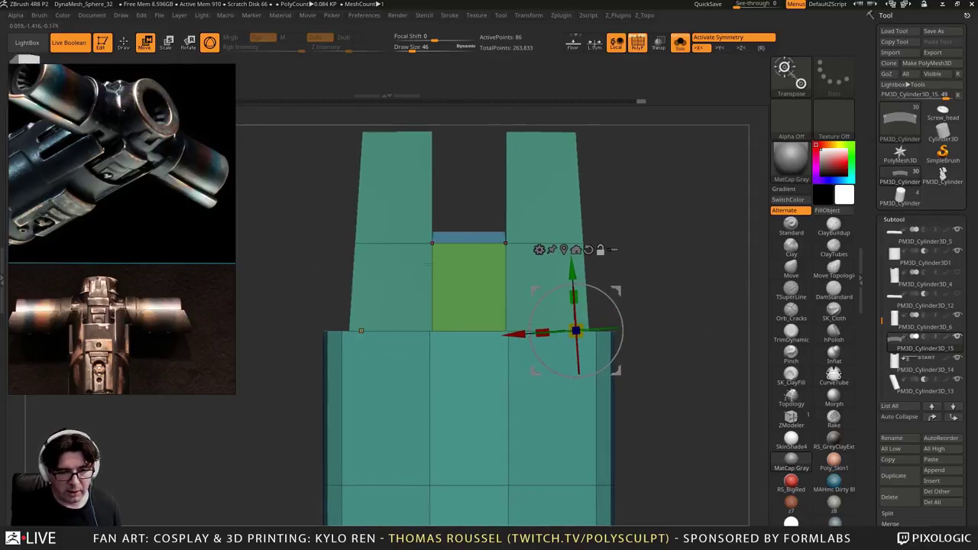
Compare the plate with the reference photo, turn off Solo to show the surrounding hilt parts, and set Draw Size to 27
scroll(92, 304, "up", 3)
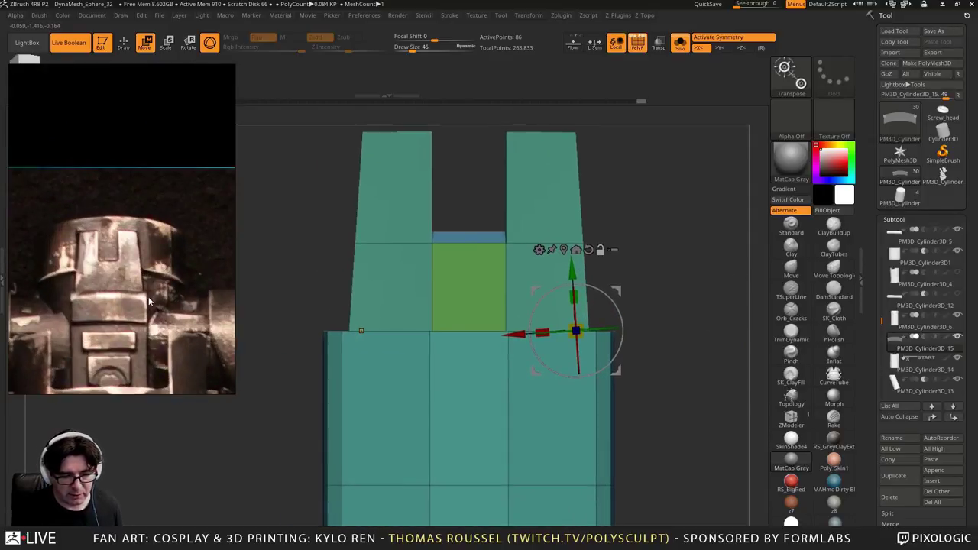
left_click_drag(647, 397, 628, 275, "alt")
left_click_drag(670, 203, 670, 156, "alt")
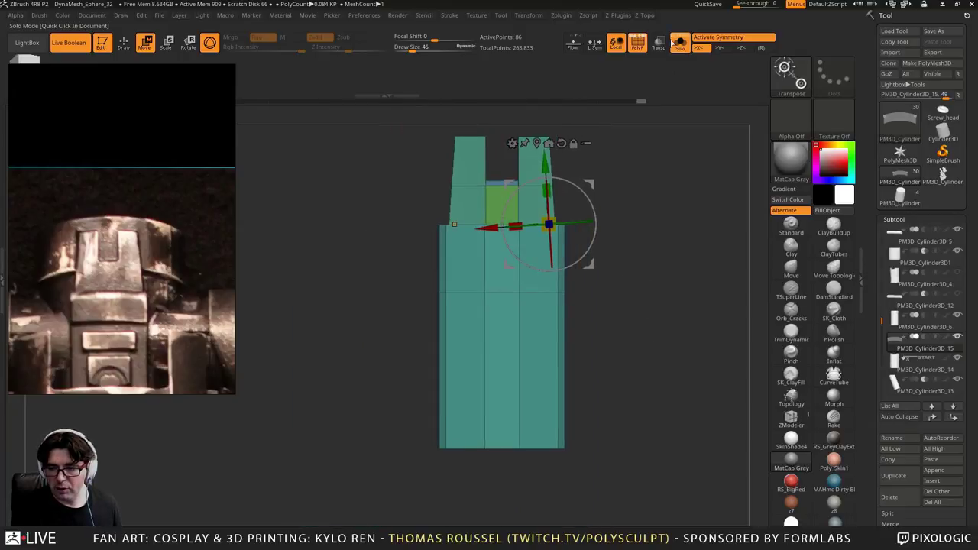
left_click(674, 44)
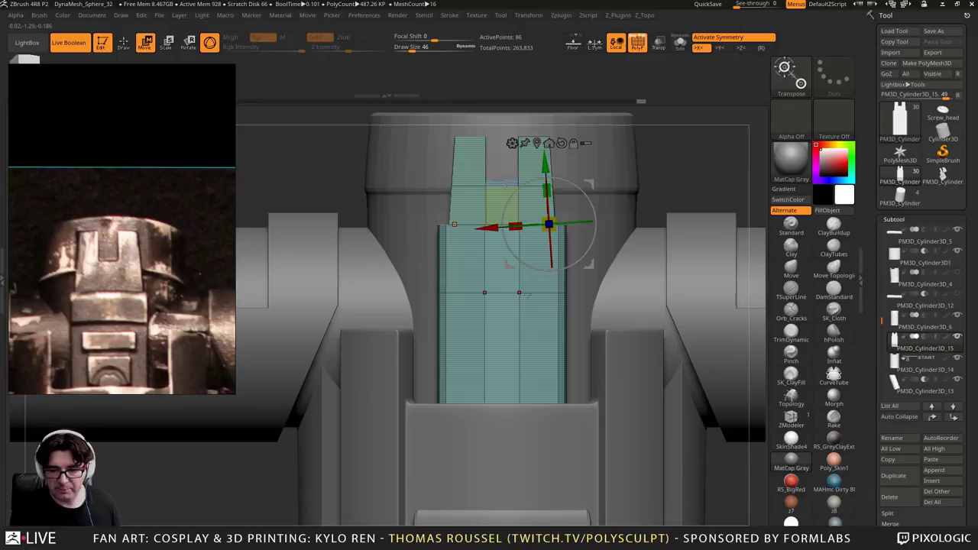
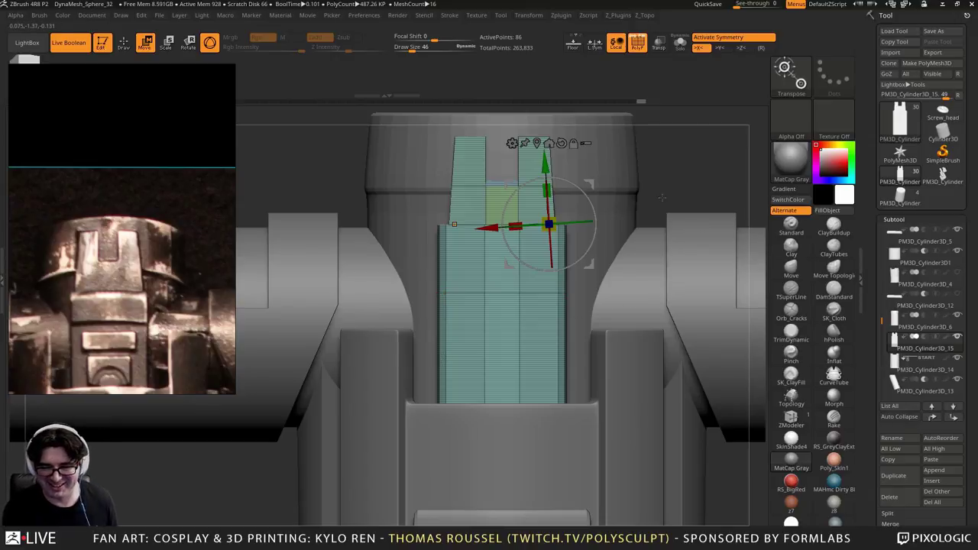
left_click_drag(720, 162, 704, 193, "alt")
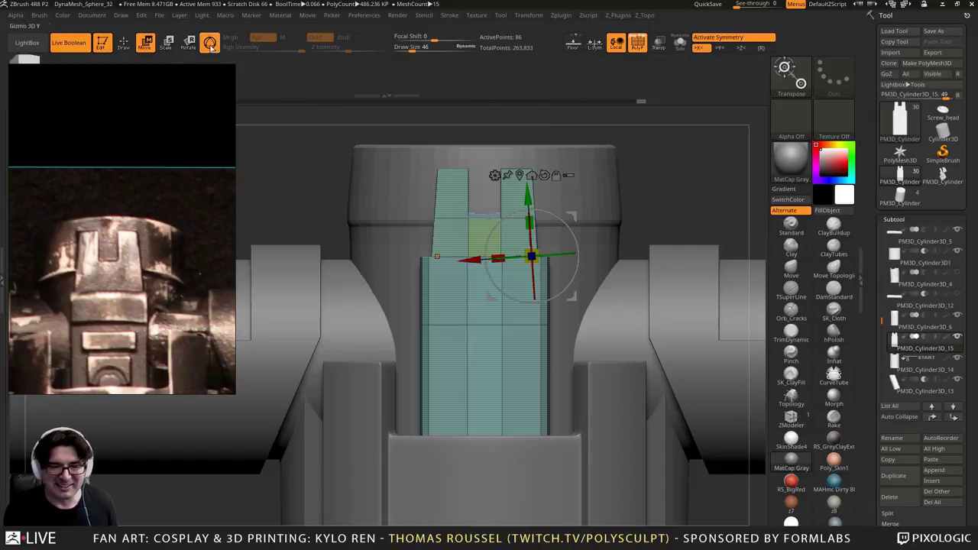
left_click(127, 41)
mouse_move(541, 291)
right_mouse_down("ctrl")
mouse_move(537, 316)
mouse_move(524, 280)
mouse_move(533, 334)
mouse_move(543, 331)
right_mouse_up("ctrl")
key("s")
left_click_drag(543, 331, 539, 331)
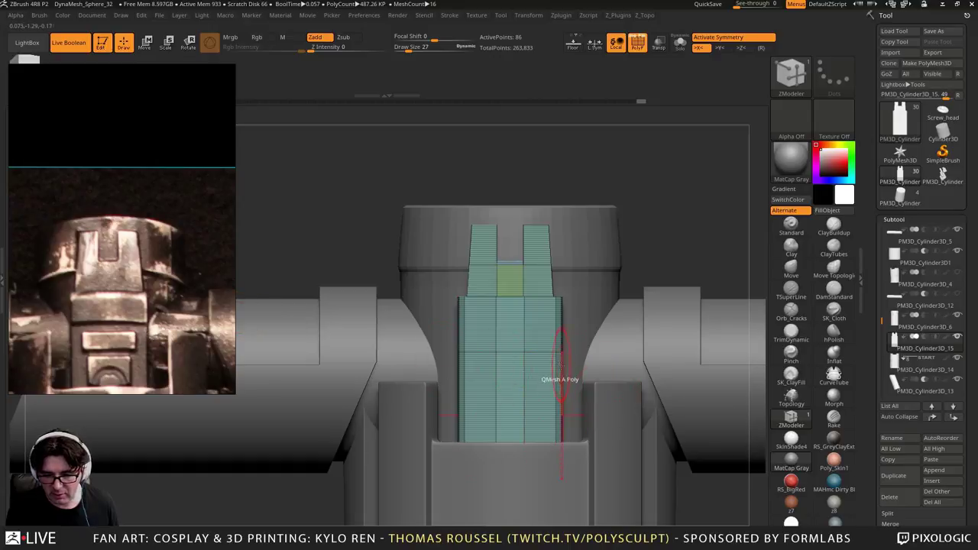
Insert a single crosswise edge loop with ZModeler just above the existing loop on the plate's wide section
right_click_drag(457, 316, 482, 353)
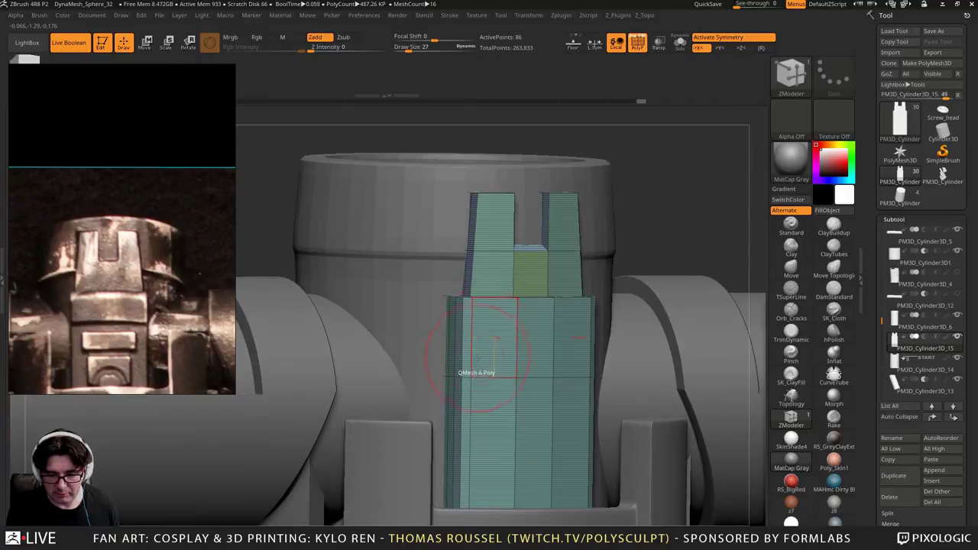
key("space")
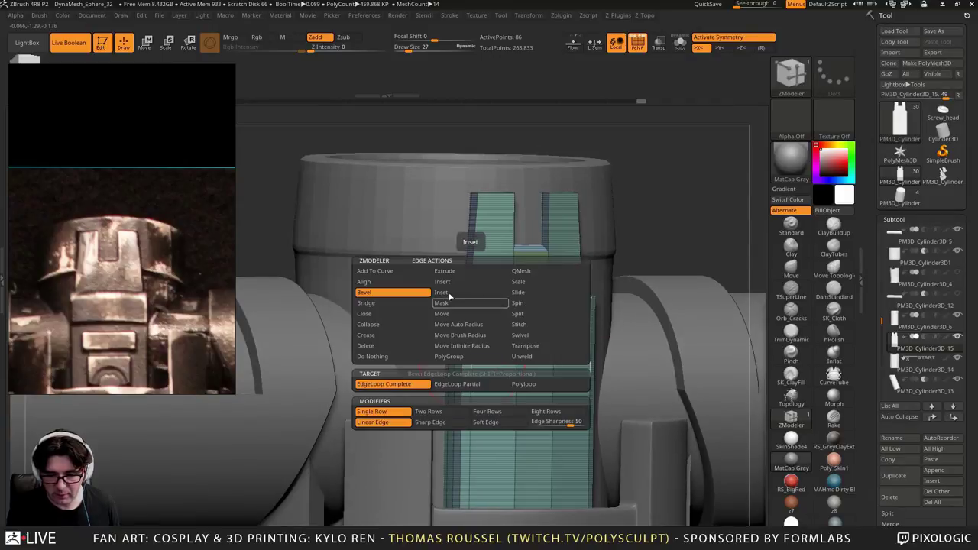
left_click(455, 283)
left_click(474, 360)
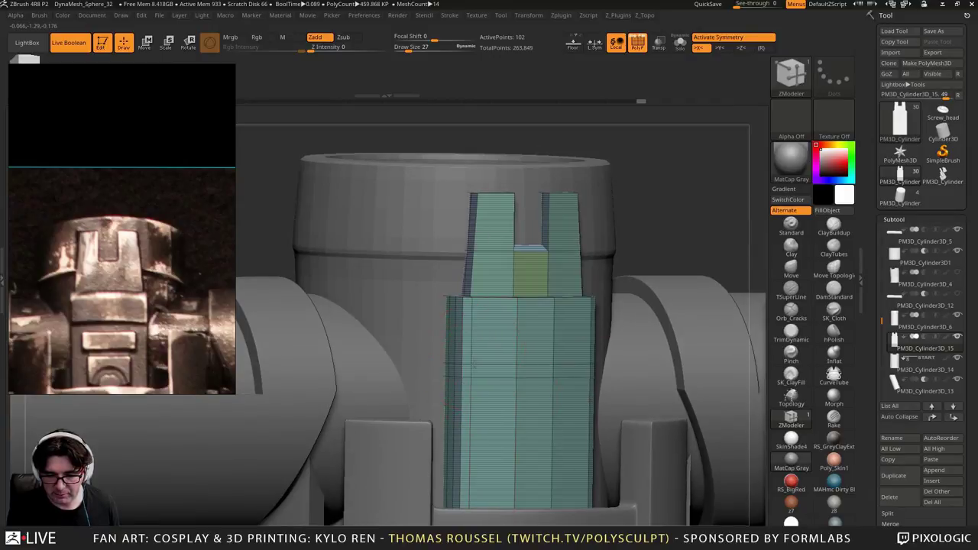
Extrude the wide section's front faces above the inserted edge loop outward with QMesh to form a raised block
right_click_drag(505, 344, 520, 354)
left_click_drag(468, 346, 521, 354, "alt")
right_click_drag(518, 354, 535, 337)
left_click_drag(536, 337, 553, 326)
mouse_move(672, 229)
left_mouse_down()
mouse_move(688, 263)
mouse_move(648, 209)
mouse_move(665, 237)
left_mouse_up()
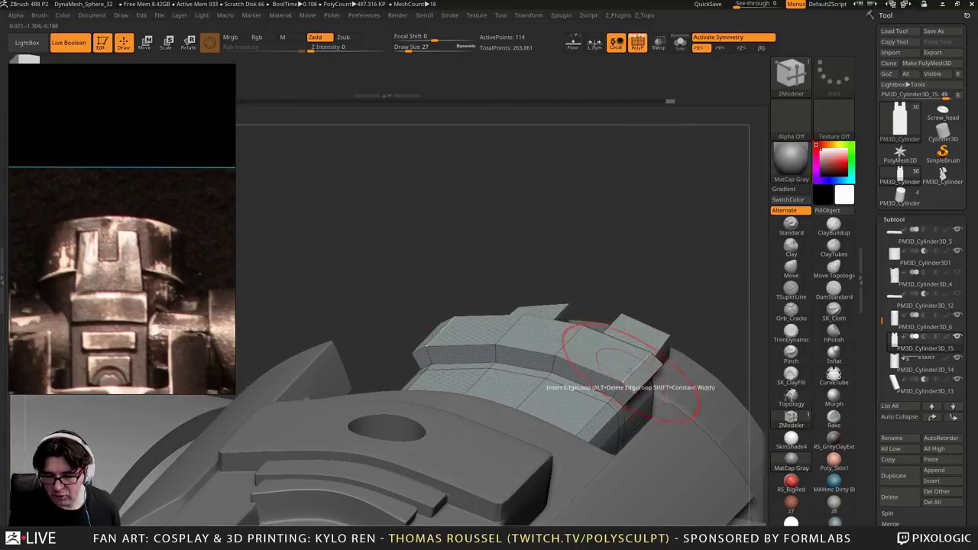
Set the ZModeler edge action to Slide and slide the raised block's overhanging outer edges in line with its sides
key("space")
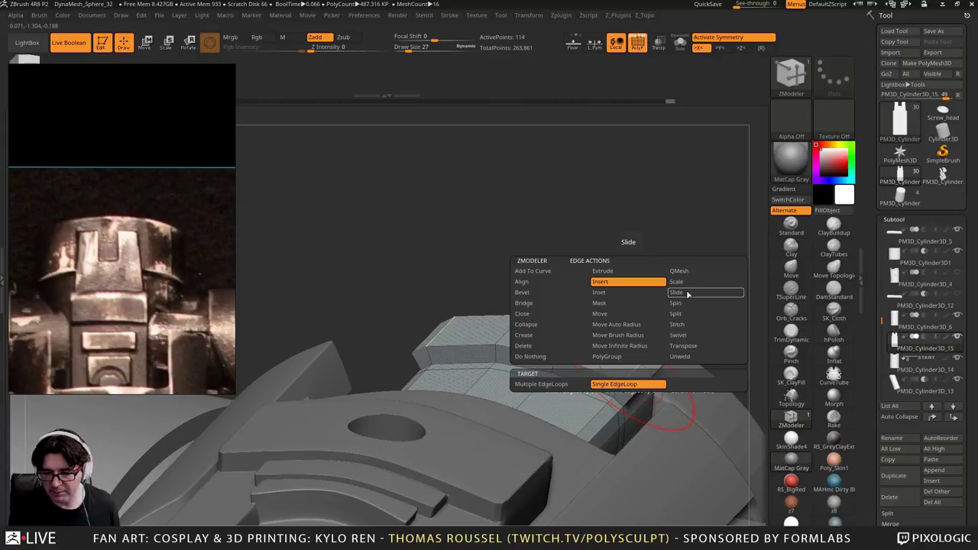
left_click(686, 291)
left_click(521, 384)
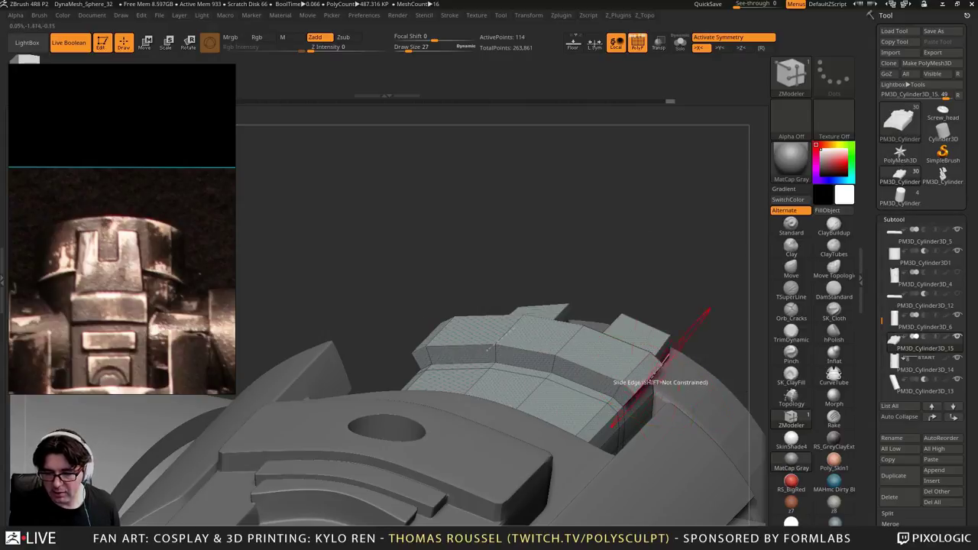
mouse_move(635, 370)
left_mouse_down()
mouse_move(627, 363)
mouse_move(642, 382)
mouse_move(632, 375)
left_mouse_up()
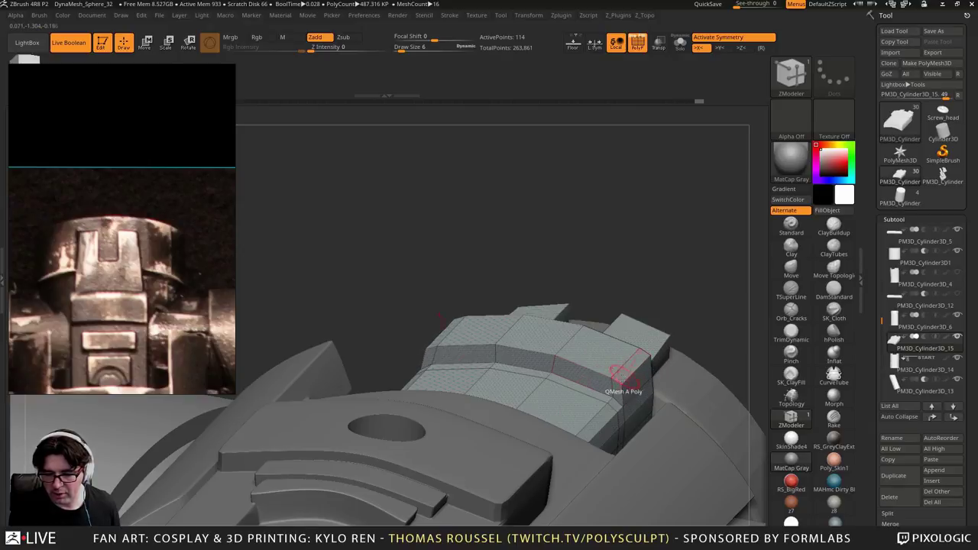
Examine the plate from several angles and compare its wide section with the hilt details in the reference photos
right_click_drag(620, 375, 557, 359)
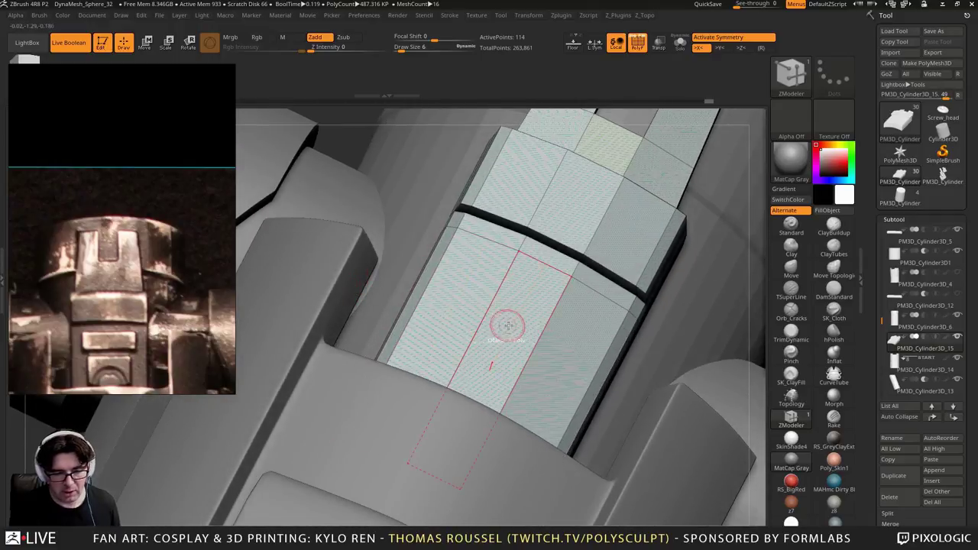
right_click_drag(507, 326, 484, 354)
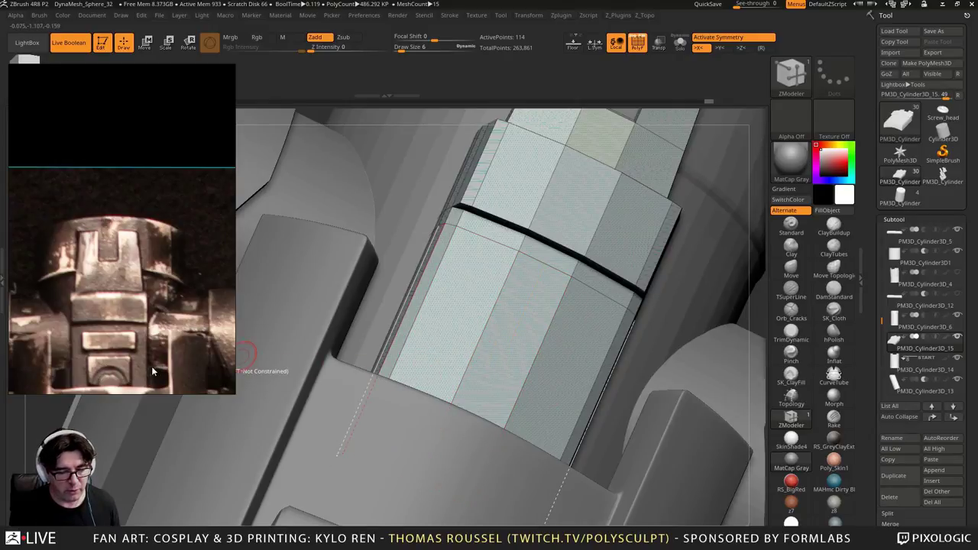
scroll(151, 366, "down", 5)
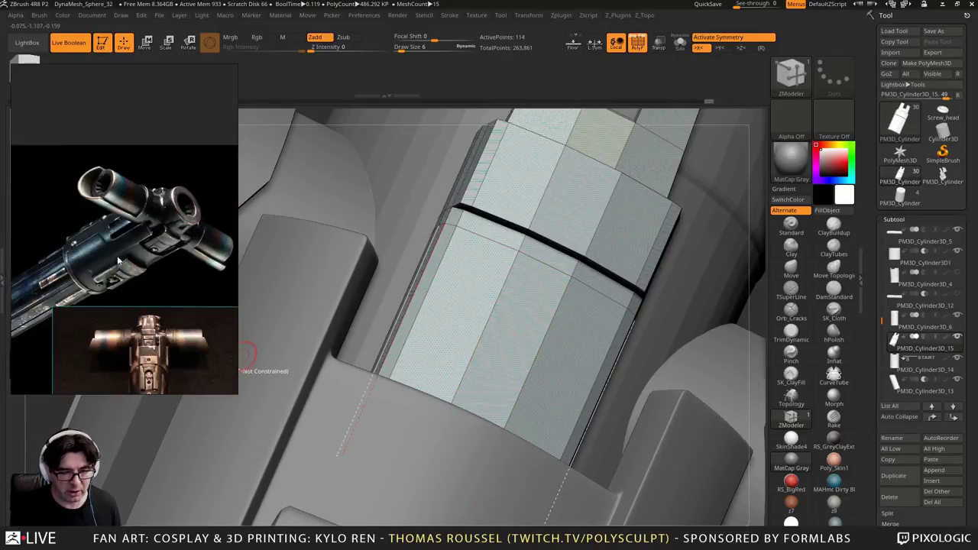
scroll(197, 235, "up", 5)
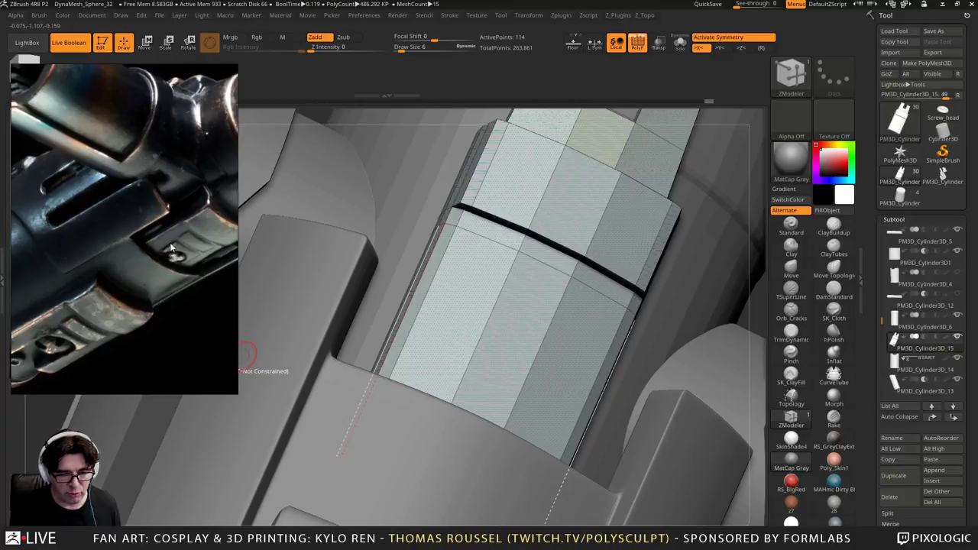
scroll(178, 216, "down", 5)
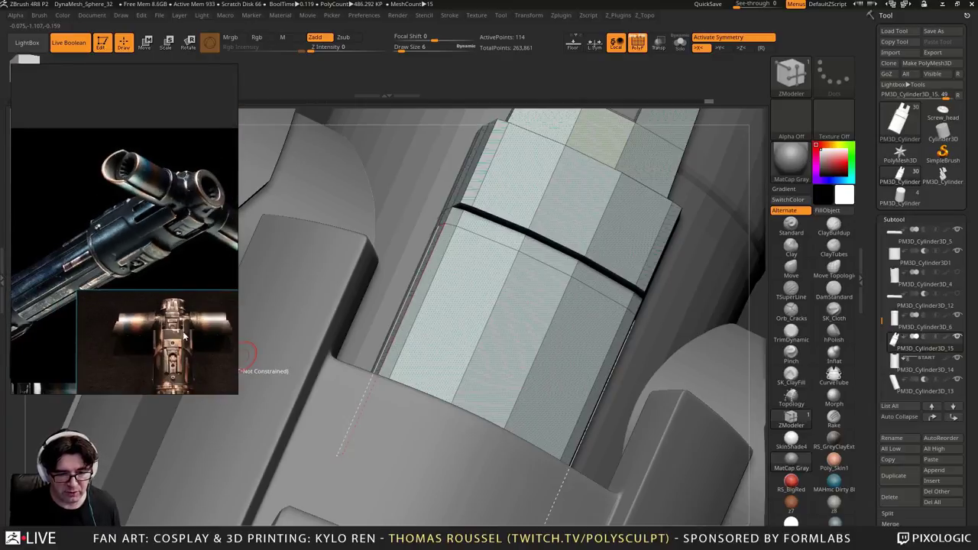
mouse_move(562, 360)
right_mouse_down()
mouse_move(513, 407)
mouse_move(524, 435)
mouse_move(574, 385)
mouse_move(556, 349)
right_mouse_up()
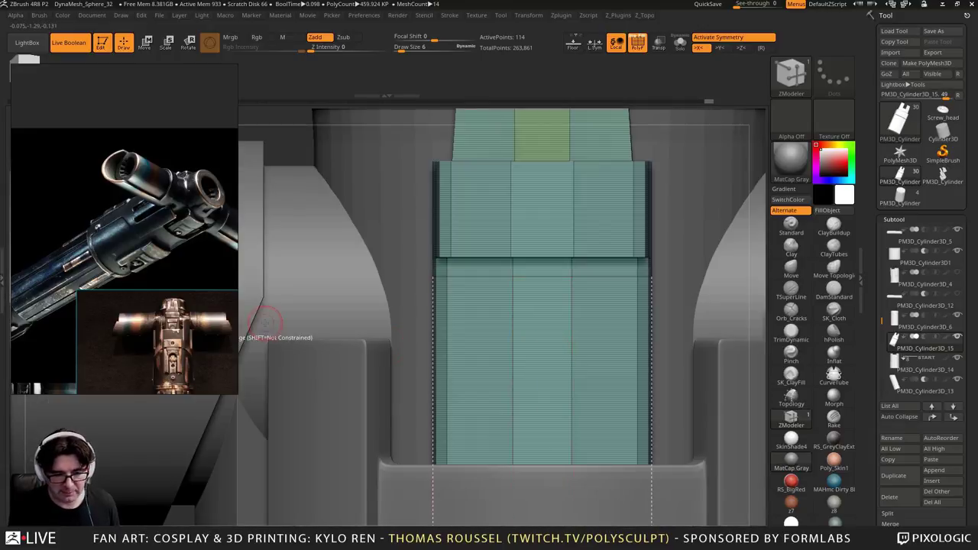
scroll(142, 325, "up", 4)
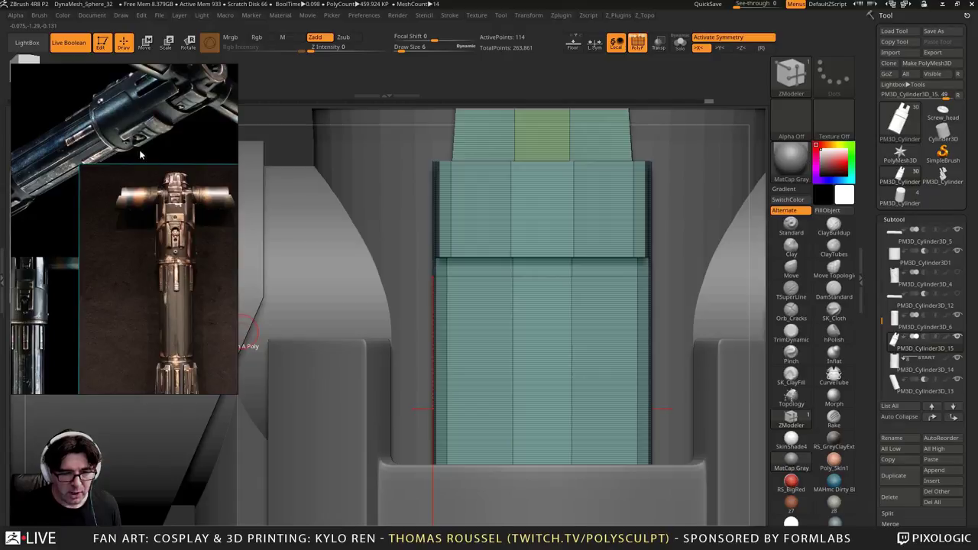
left_click(124, 121)
left_click(147, 320)
left_click_drag(149, 271, 148, 281)
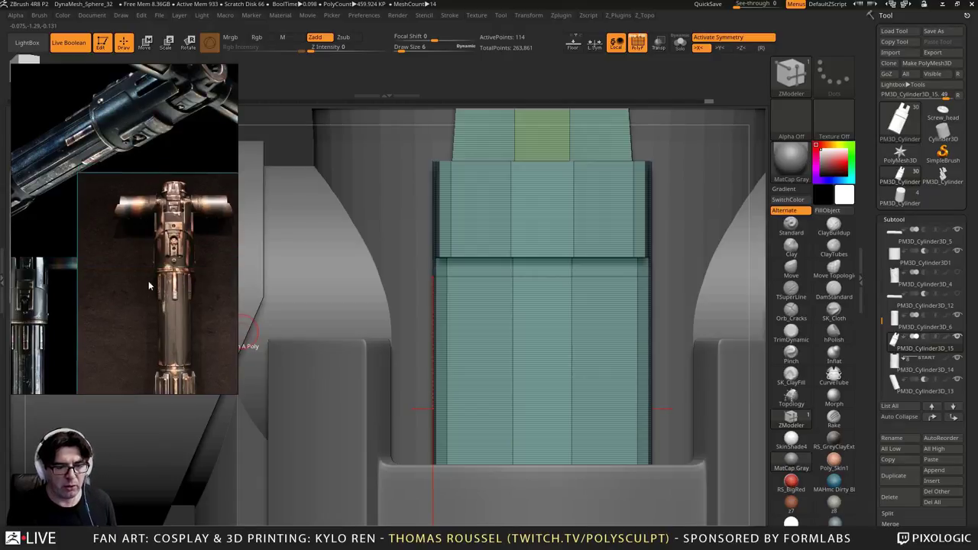
scroll(150, 283, "down", 1)
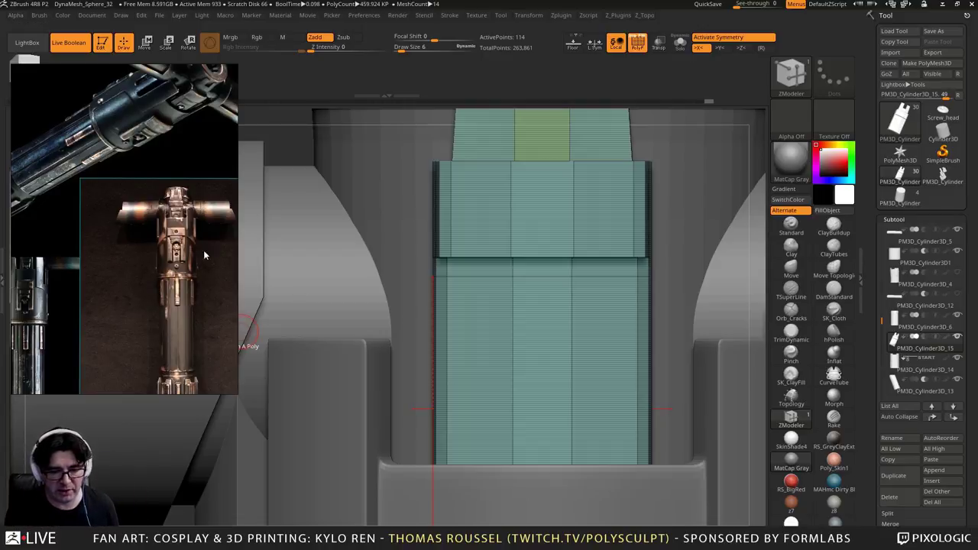
scroll(204, 256, "up", 5)
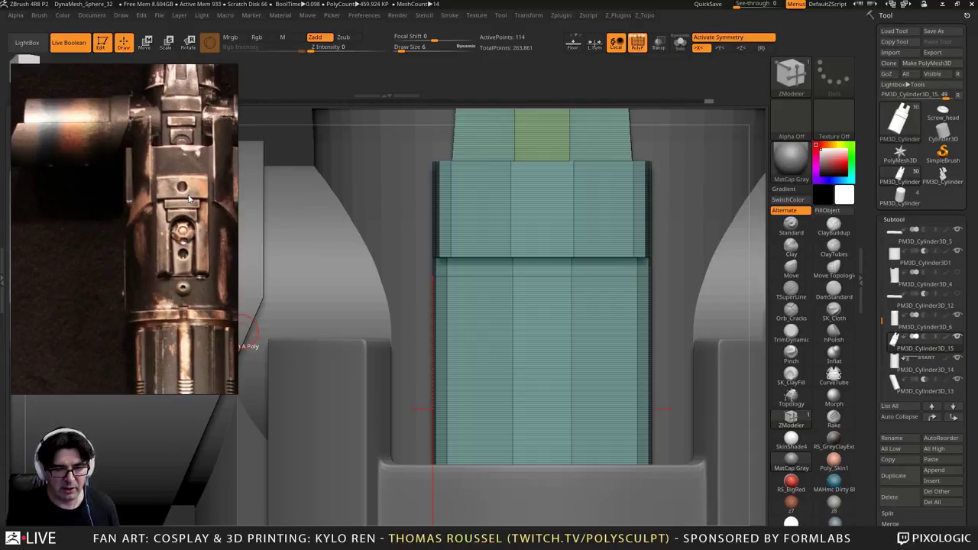
middle_click_drag(189, 199, 178, 208)
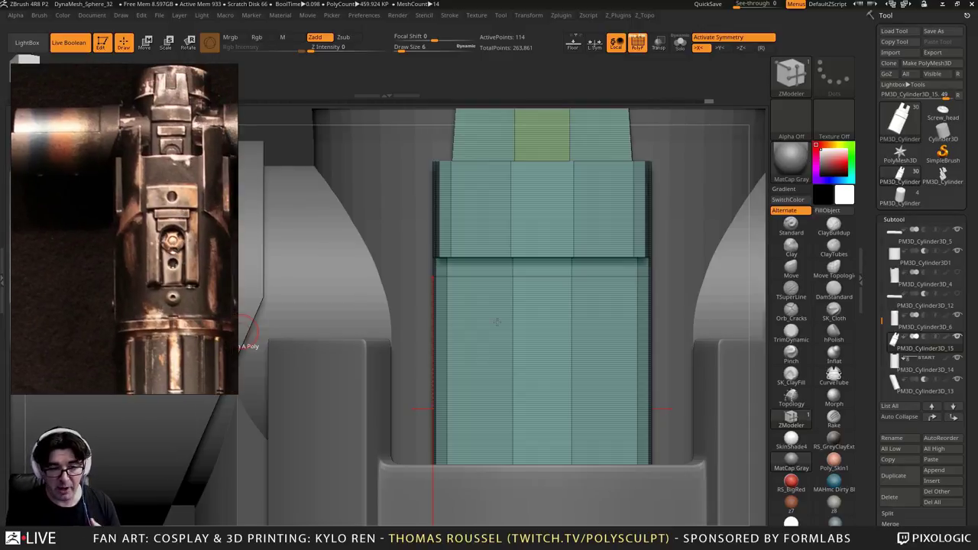
Insert a mirrored pair of lengthwise edge loops midway across the outer panels of the plate's lower section
left_click(146, 43)
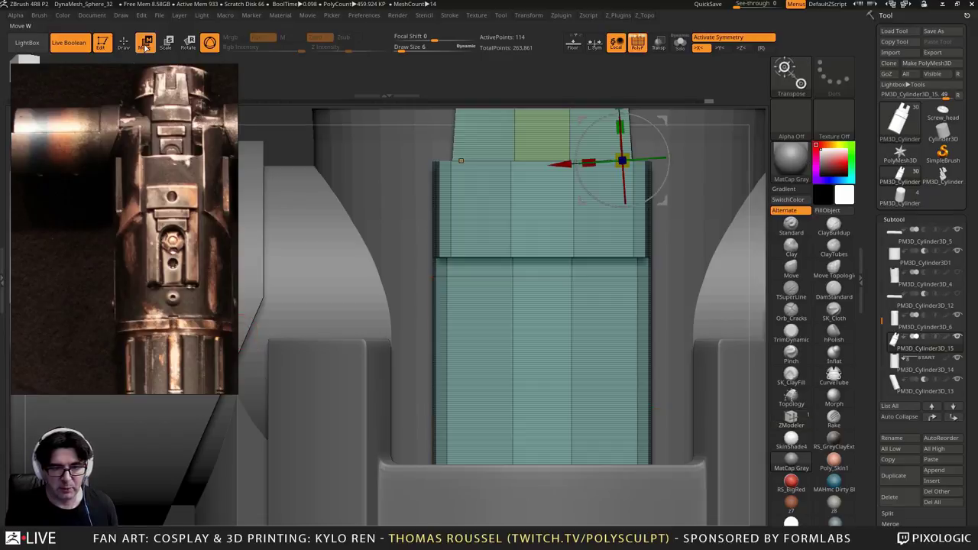
left_click(125, 43)
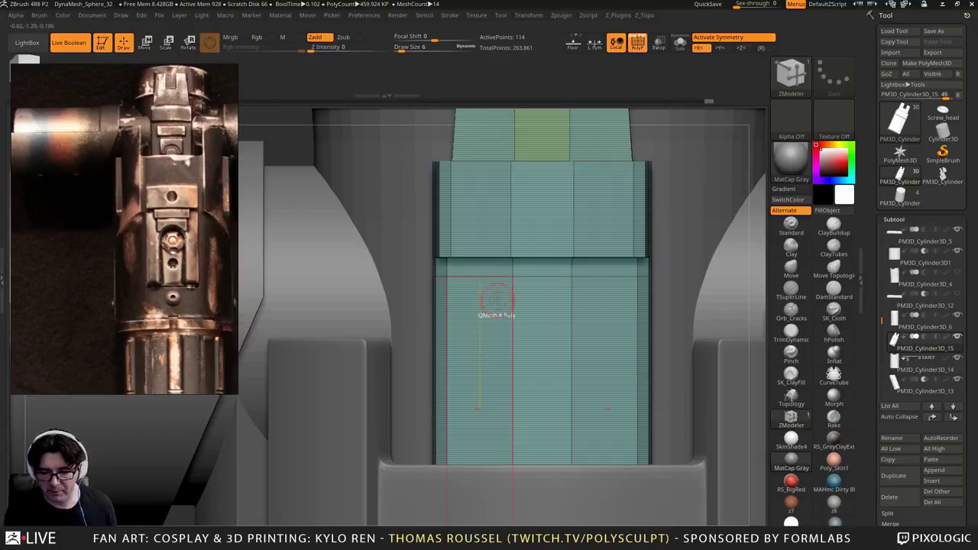
key("space")
left_click(457, 281)
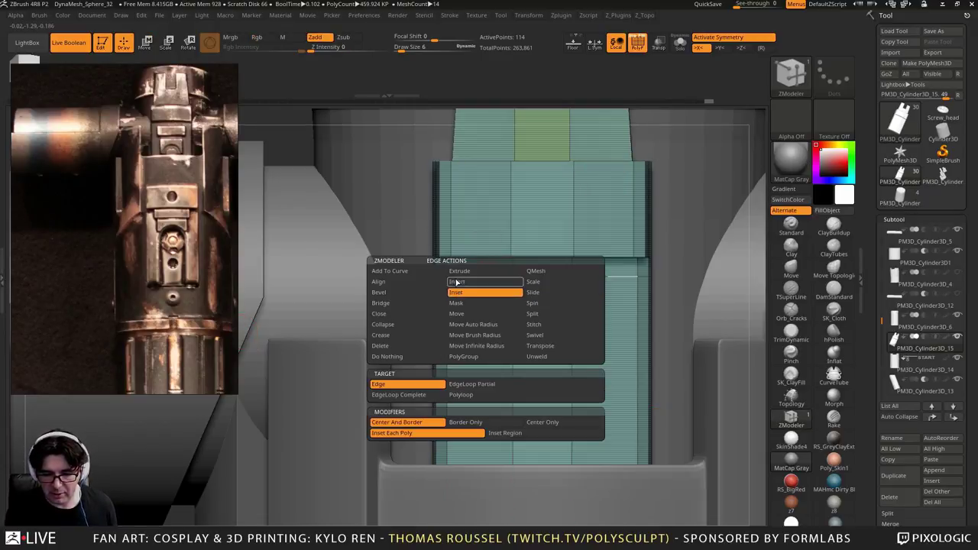
left_click_drag(476, 280, 477, 282)
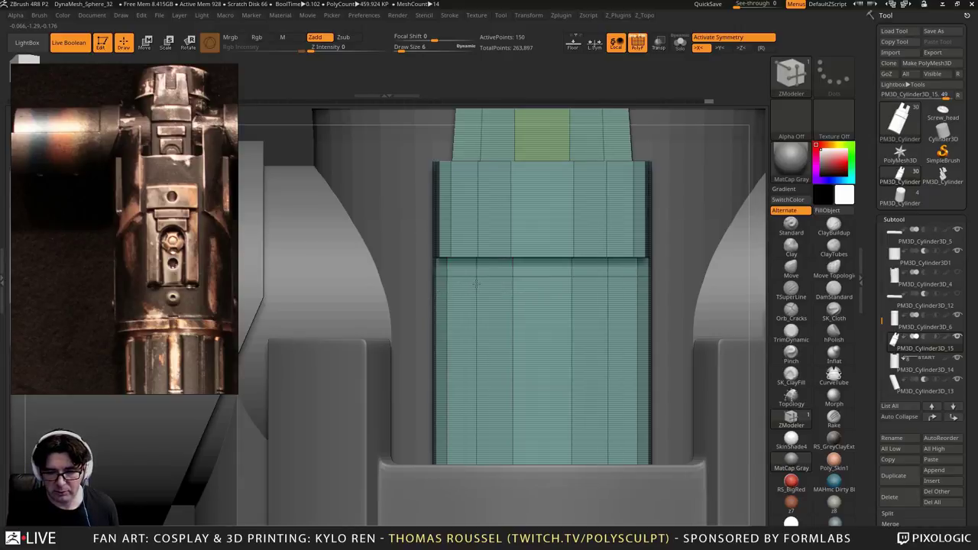
Insert a crosswise edge loop through the lower section, about a third of the way down its visible length
right_click_drag(505, 294, 509, 293, "ctrl")
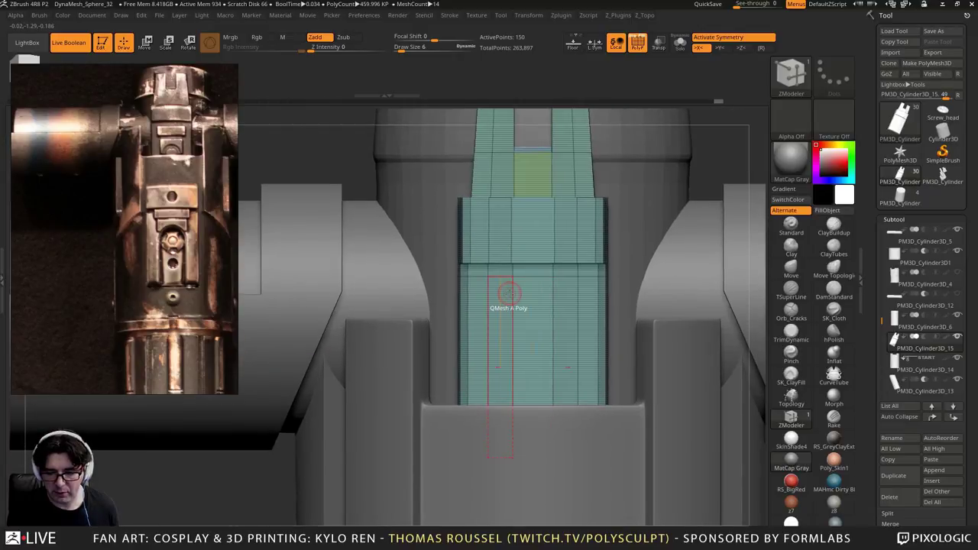
key("space")
left_click(506, 283)
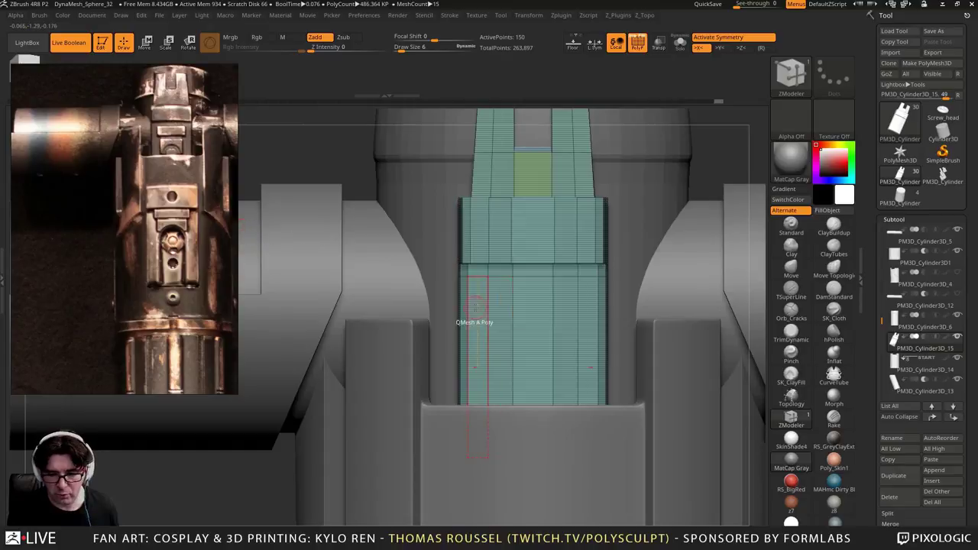
left_click_drag(489, 308, 493, 311)
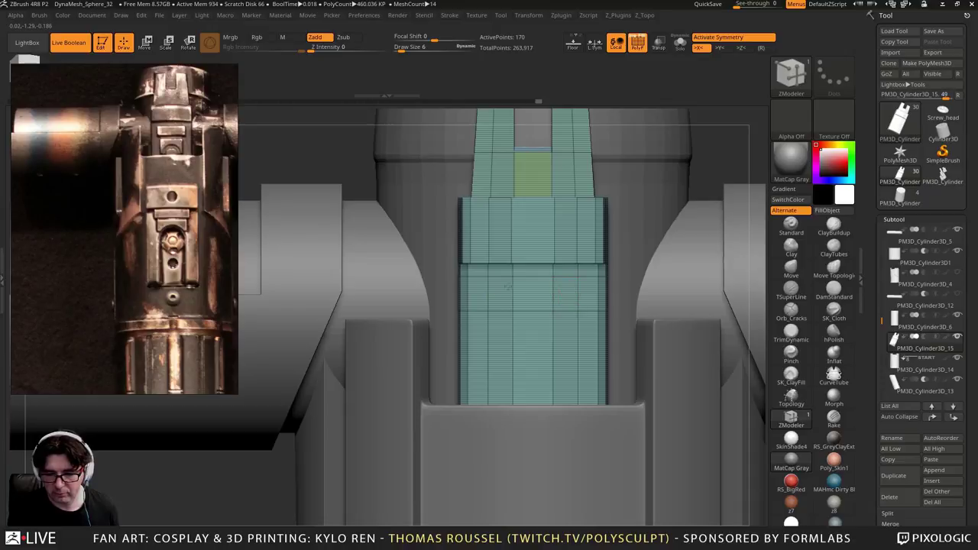
Extrude the central polygons just below the plate's wide raised band outward with QMesh to form a small raised block
right_click_drag(543, 301, 565, 331)
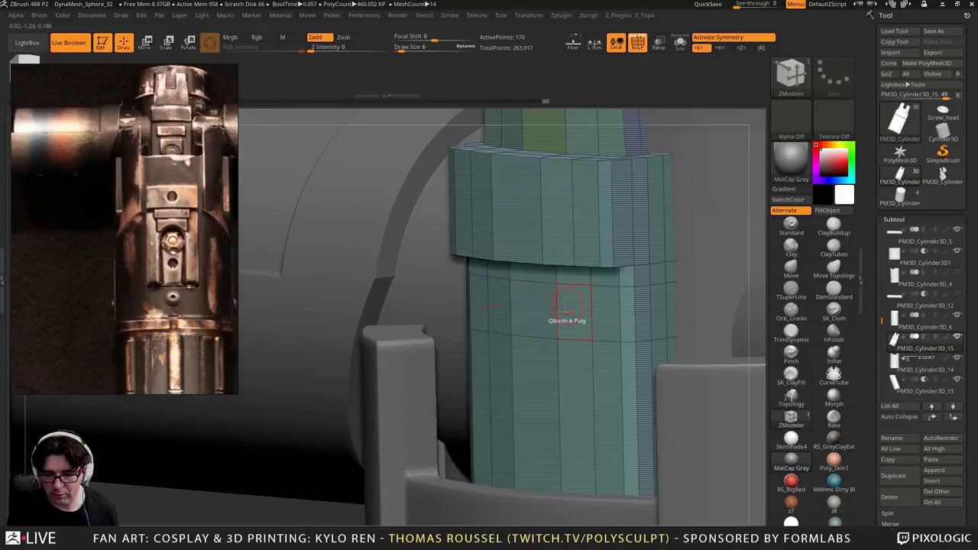
left_click(567, 305)
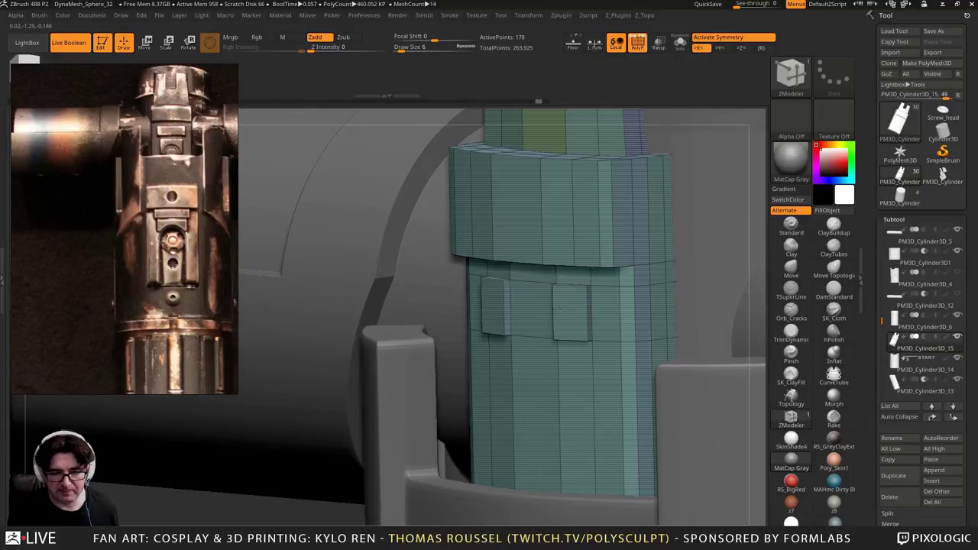
left_click_drag(555, 309, 523, 313)
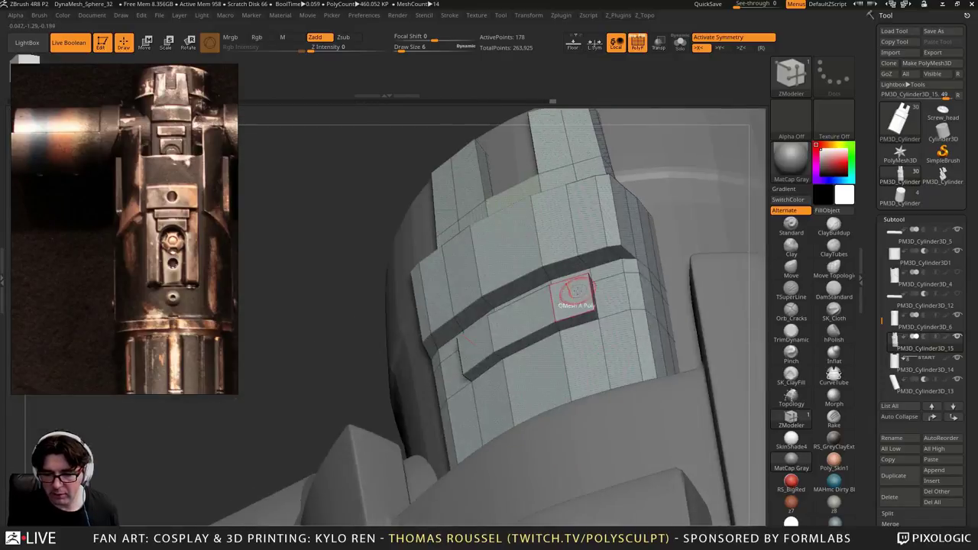
Set the ZModeler edge action to Slide and slide the small block's outer side edges slightly inward
key("space")
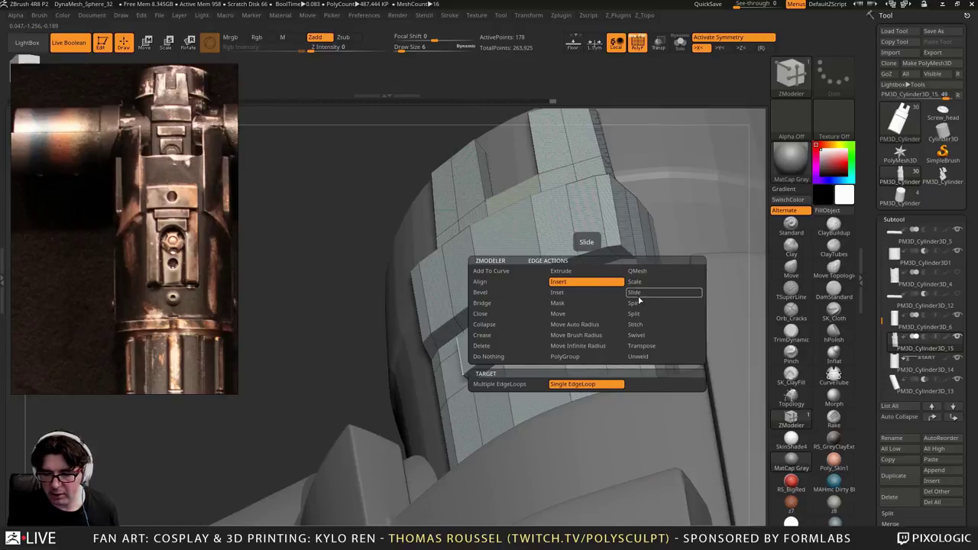
left_click(637, 293)
left_click_drag(587, 293, 584, 294)
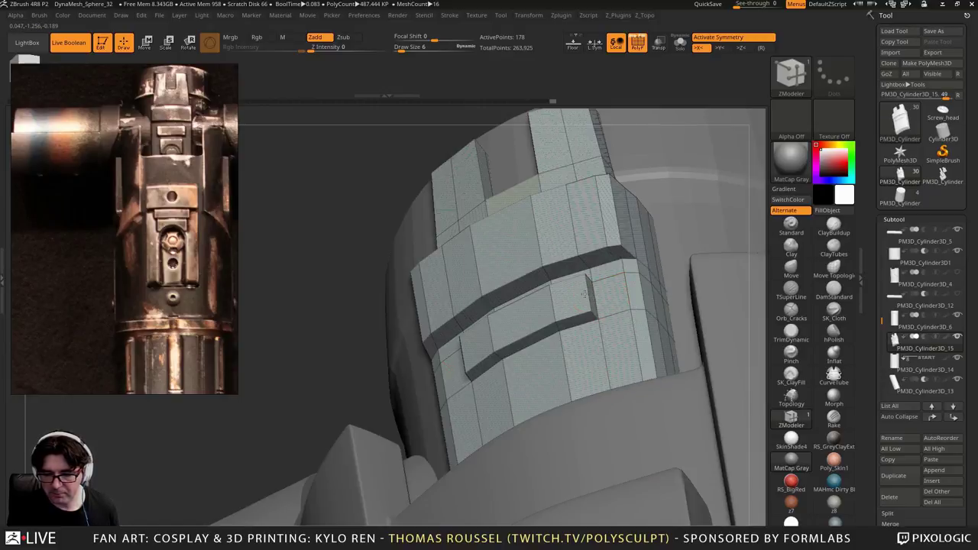
Set the ZModeler edge action to Insert with Single EdgeLoop and add a crosswise loop just below the small block
left_click_drag(305, 230, 239, 142, "alt")
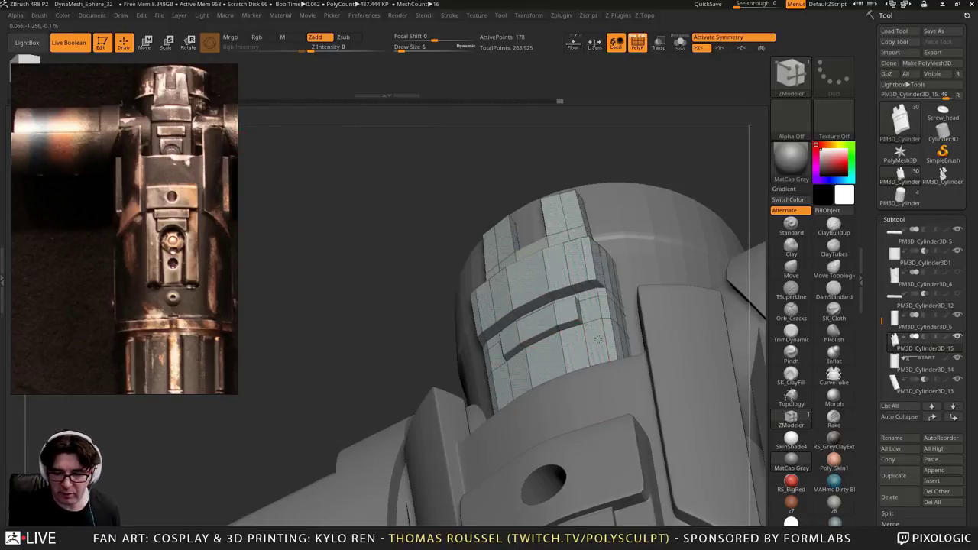
left_click_drag(438, 261, 535, 340)
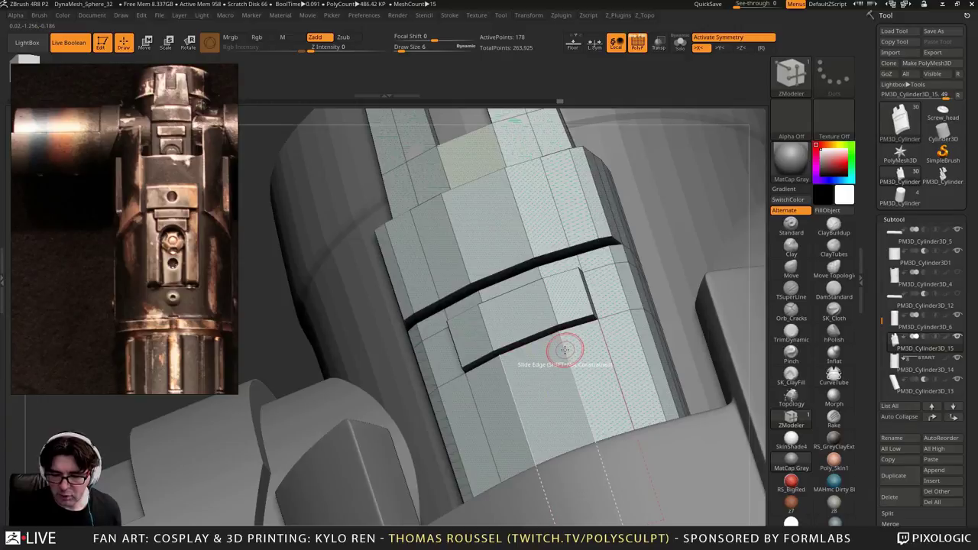
key("space")
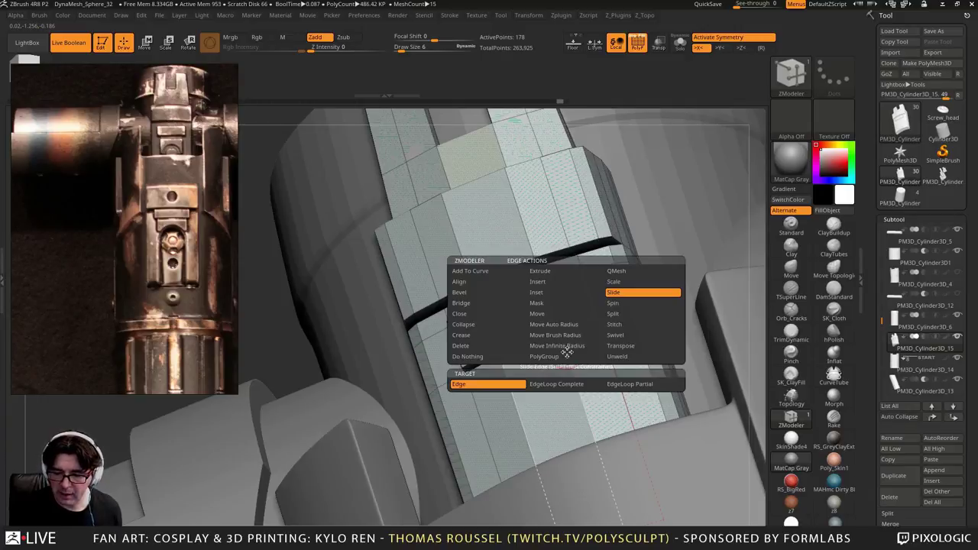
left_click(552, 283)
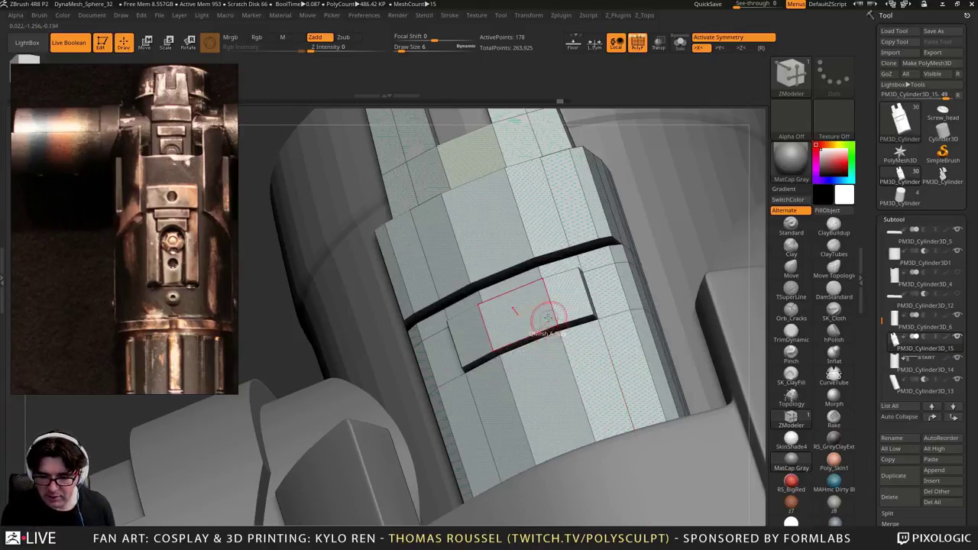
left_click(565, 354)
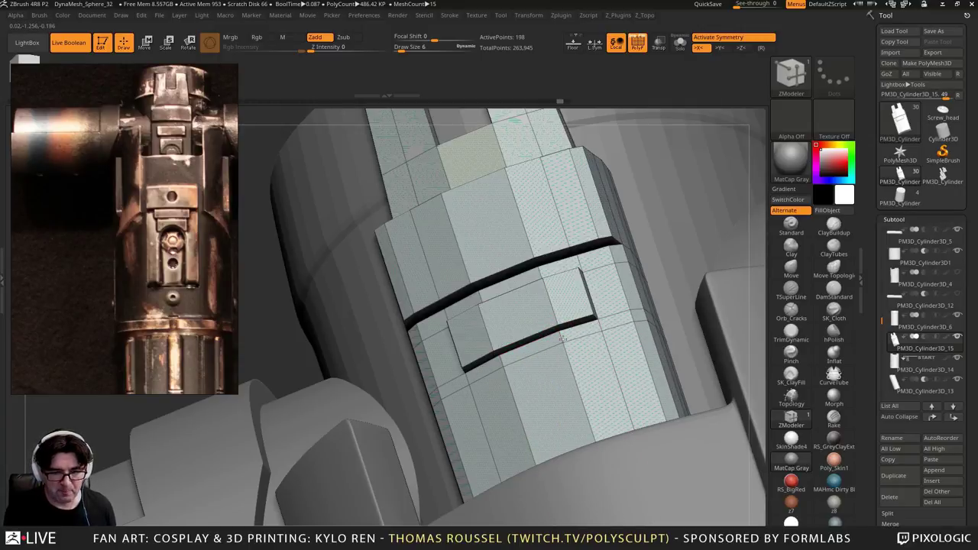
left_click_drag(564, 337, 567, 339)
Try widening the central panel below the small block by sliding its mirrored lengthwise edges outward with the Slide edge action
mouse_move(569, 364)
right_mouse_down()
mouse_move(577, 374)
mouse_move(567, 367)
right_mouse_up()
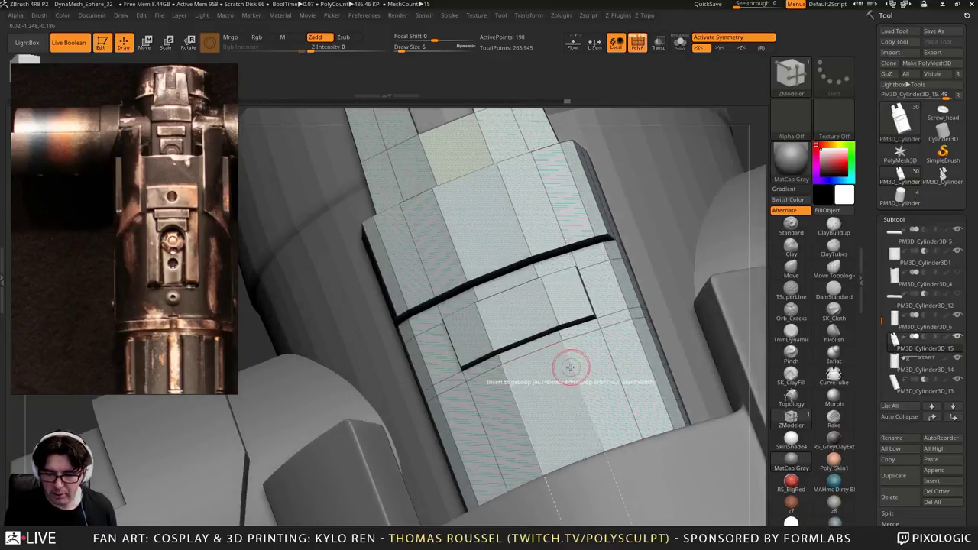
key("space")
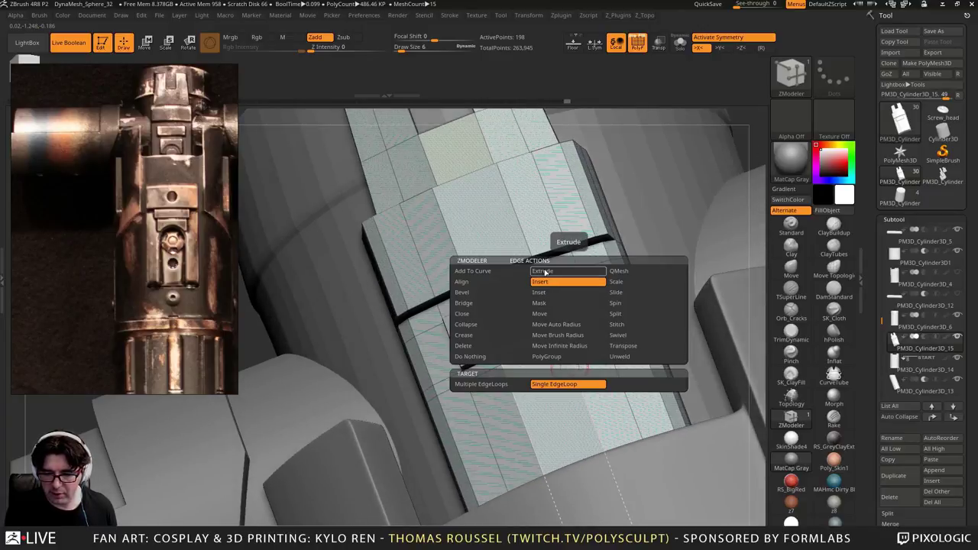
left_click(630, 293)
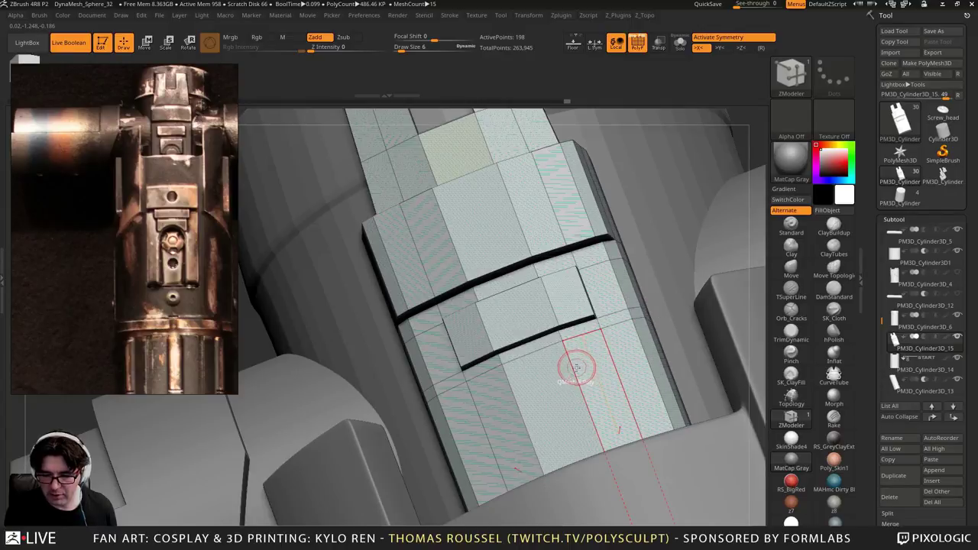
left_click_drag(576, 368, 589, 363)
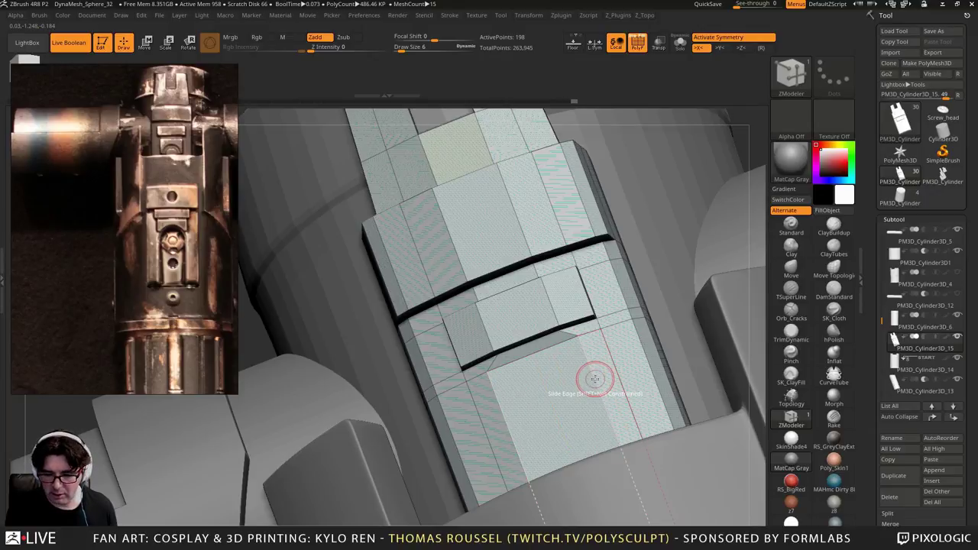
Try inserting a crosswise edge loop lower on the plate and extruding the central panel above it with QMesh
key("space")
left_click(577, 293)
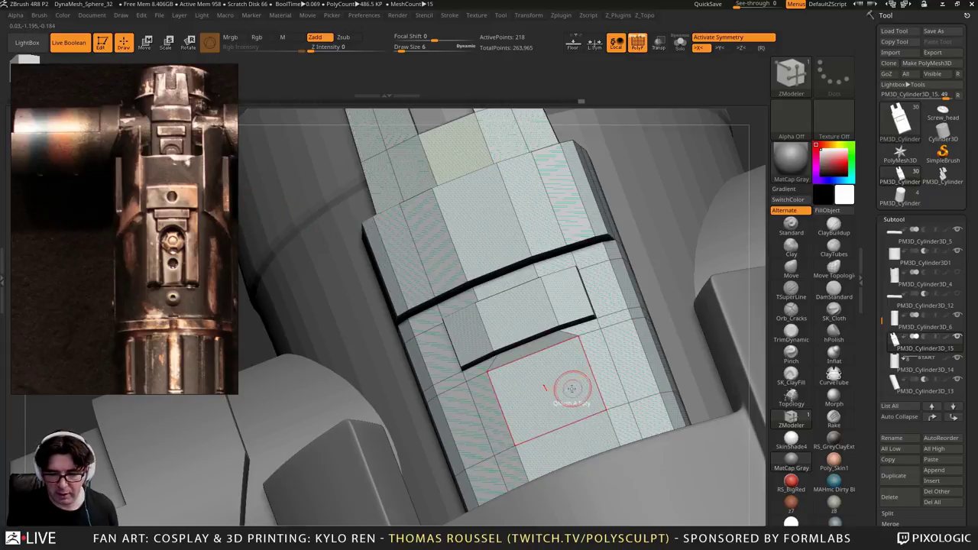
left_click_drag(569, 392, 563, 374)
Try adding a lengthwise edge loop near the block's corner, then undo back to the state before the edge slide
right_click_drag(568, 383, 469, 387)
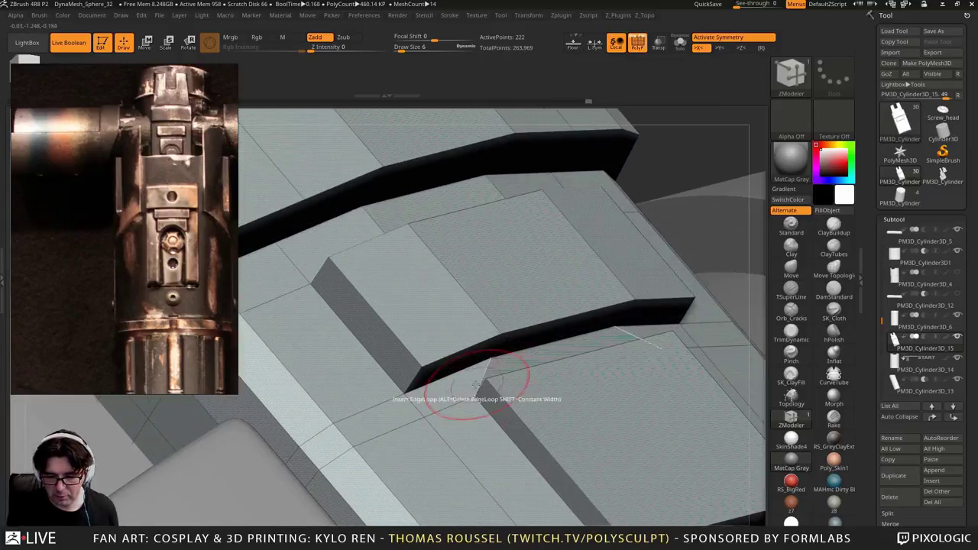
left_click(458, 349)
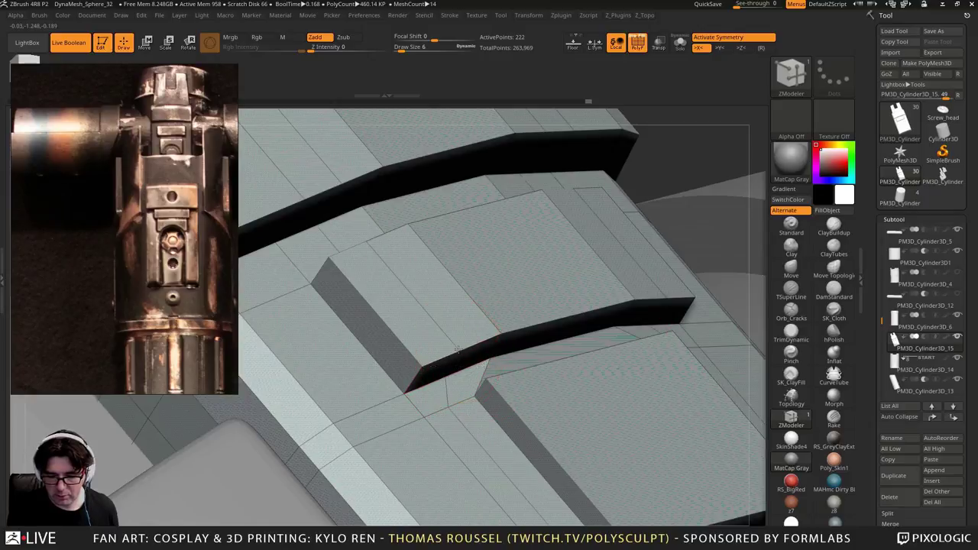
right_click_drag(466, 347, 505, 370)
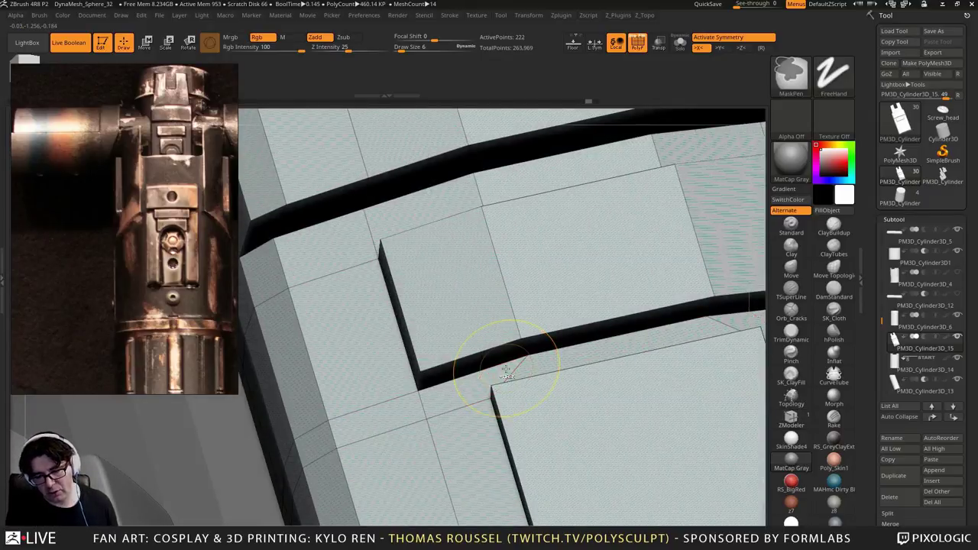
key("ctrl+z")
key("ctrl+z")
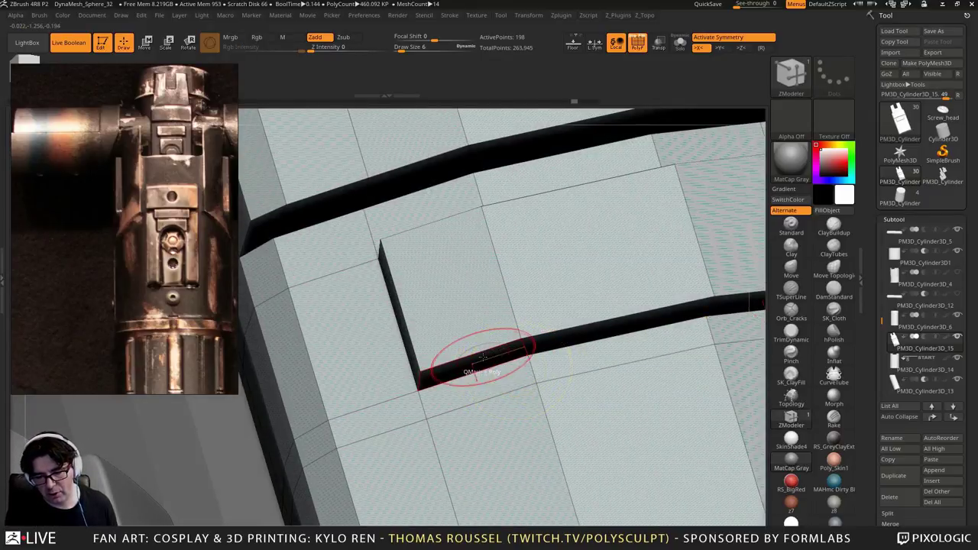
Insert a mirrored pair of lengthwise edge loops flanking the central panels and a crosswise loop lower on the plate
left_click(487, 352)
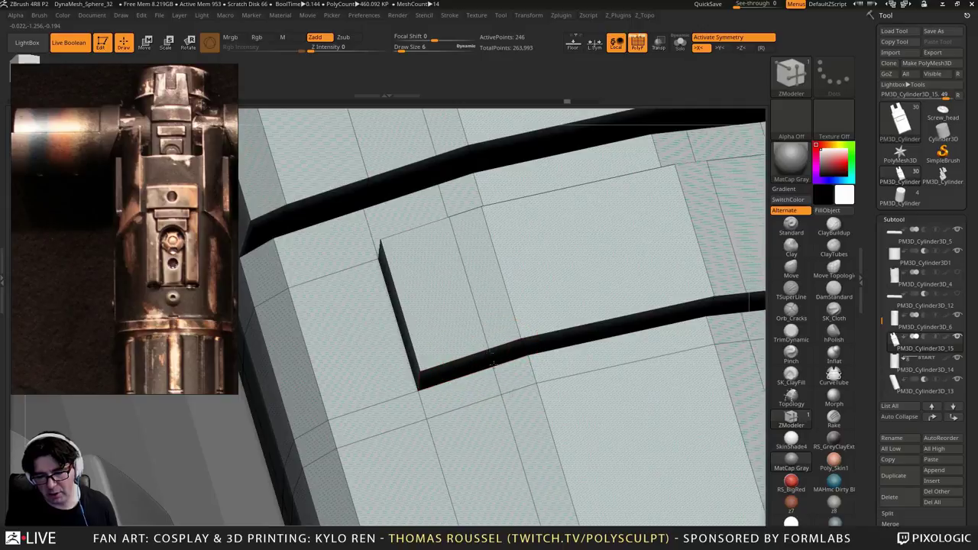
left_click(528, 448)
right_click_drag(554, 378, 571, 462, "ctrl")
left_click(546, 487)
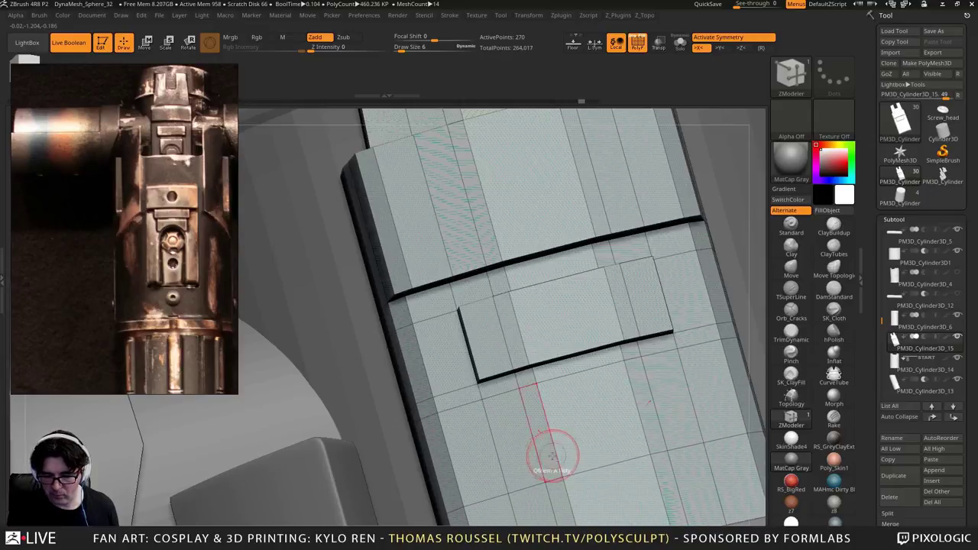
Extrude the central panel below the small block with QMesh and extend its side faces outward to widen it
left_click(586, 398)
right_click_drag(588, 378, 601, 418)
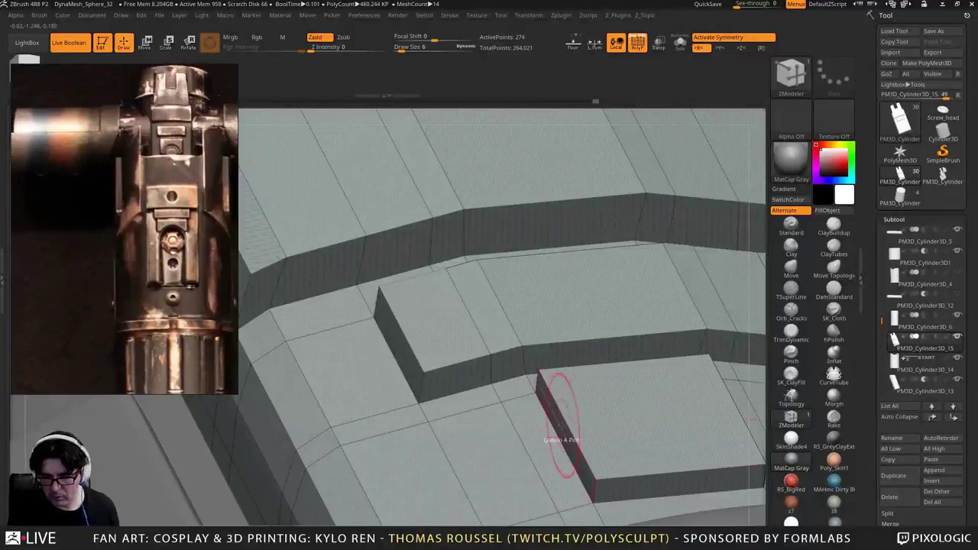
left_click_drag(538, 440, 570, 335)
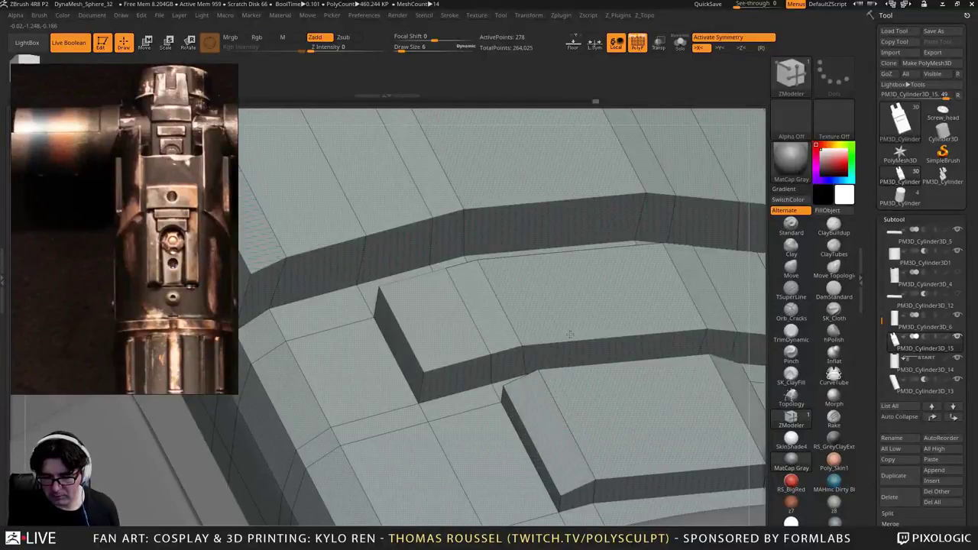
right_click_drag(571, 382, 621, 411)
Insert an edge loop along the blocks' side faces and raise the narrow strip between the blocks with QMesh to join them
left_click(487, 371)
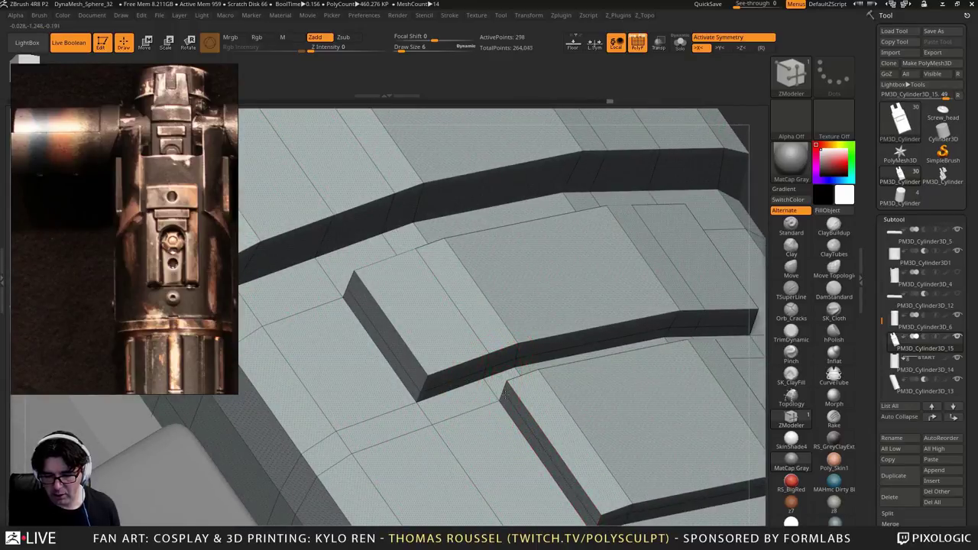
right_click_drag(563, 391, 564, 368)
left_click(564, 367)
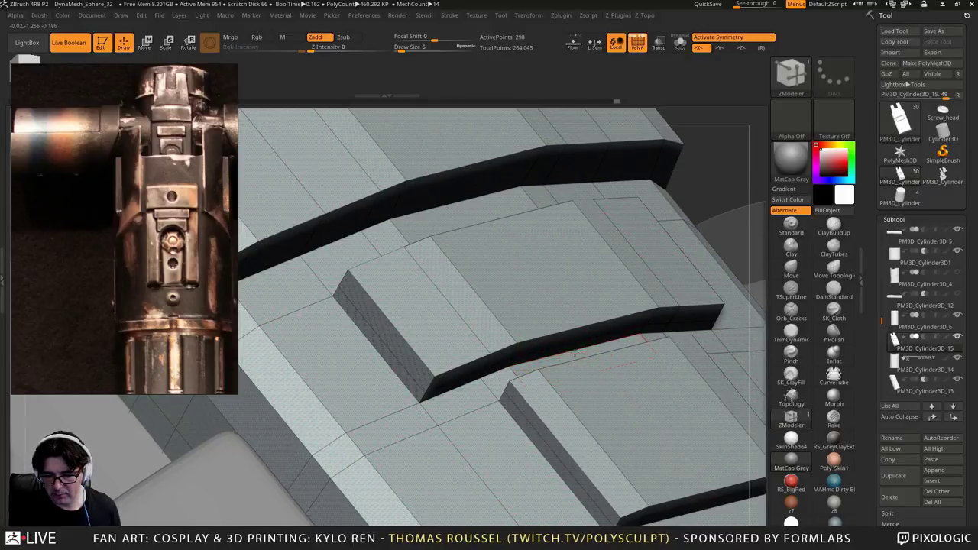
left_click_drag(575, 352, 594, 327)
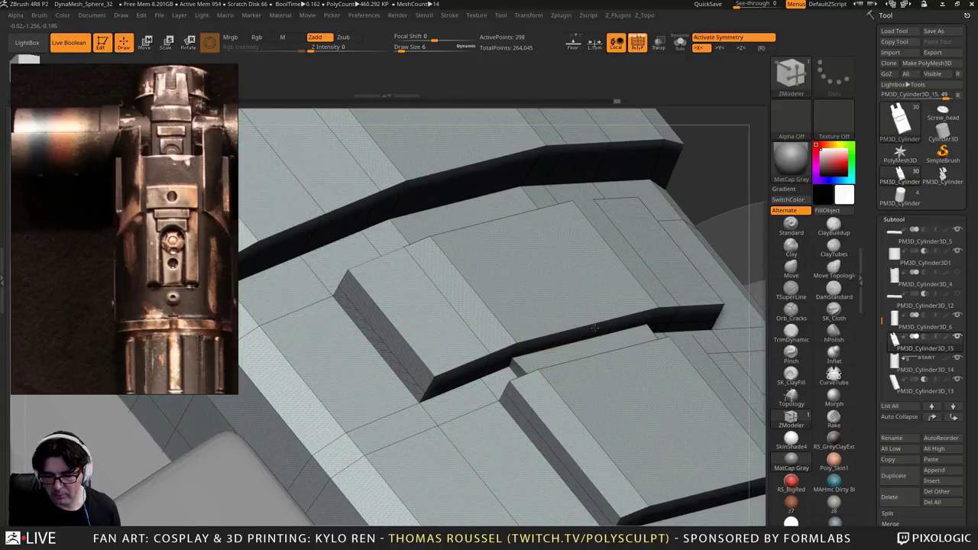
left_click(503, 392)
right_click_drag(570, 443, 539, 405, "ctrl")
left_click_drag(541, 406, 539, 376)
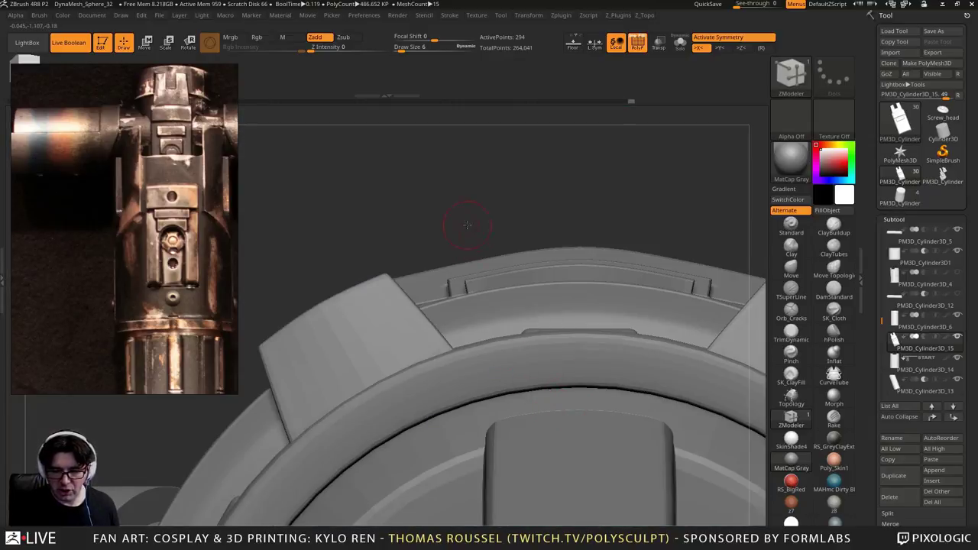
View the plate straight from the front and append a cylinder as a new subtool
left_click_drag(467, 225, 469, 349)
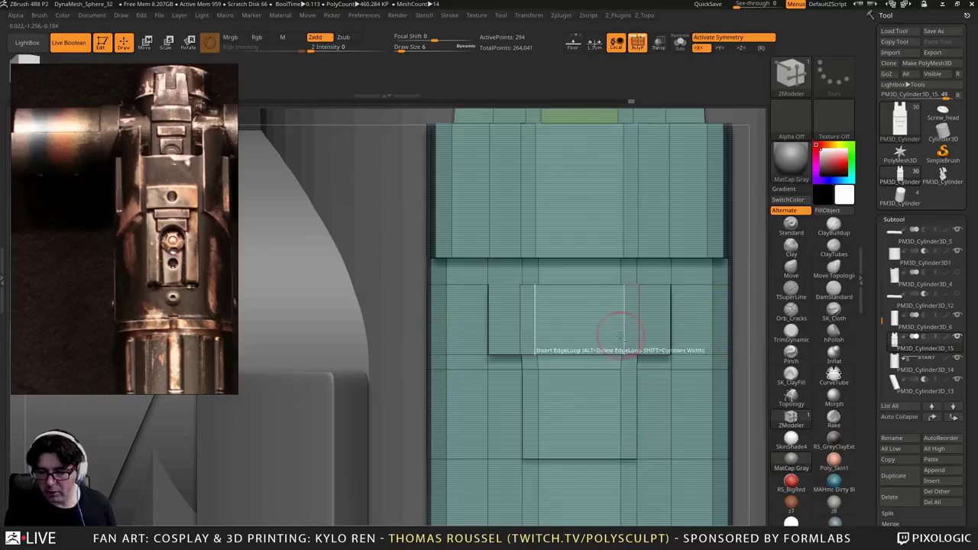
left_click_drag(739, 363, 640, 339, "alt")
mouse_move(910, 341)
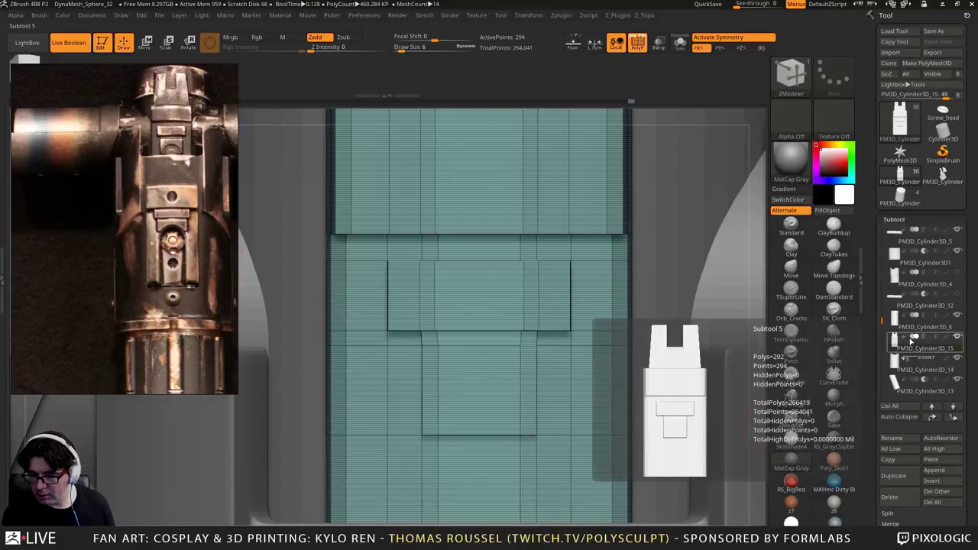
left_click(936, 471)
left_click(602, 343)
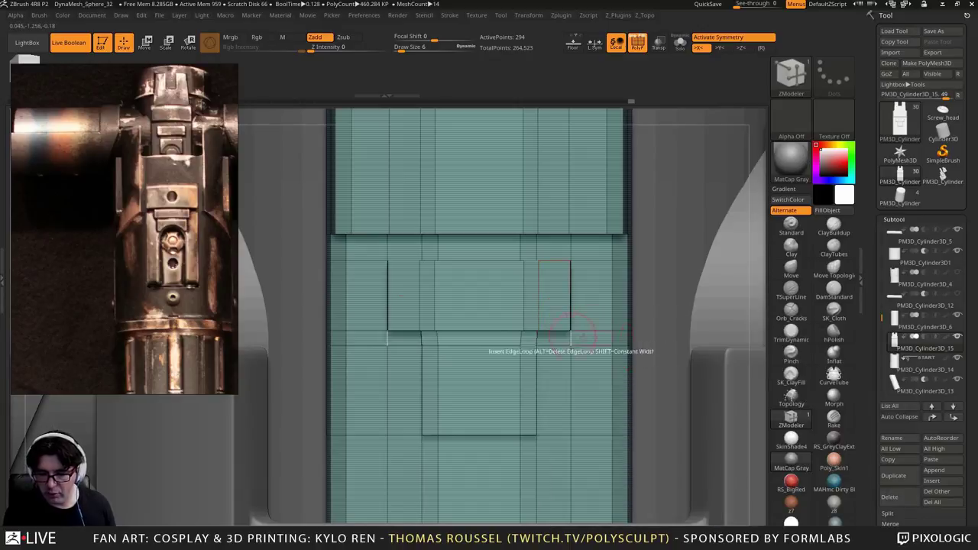
Select the appended cylinder and move it up the subtool order to directly below the detail plate, PM3D_Cylinder3D_15
mouse_move(894, 346)
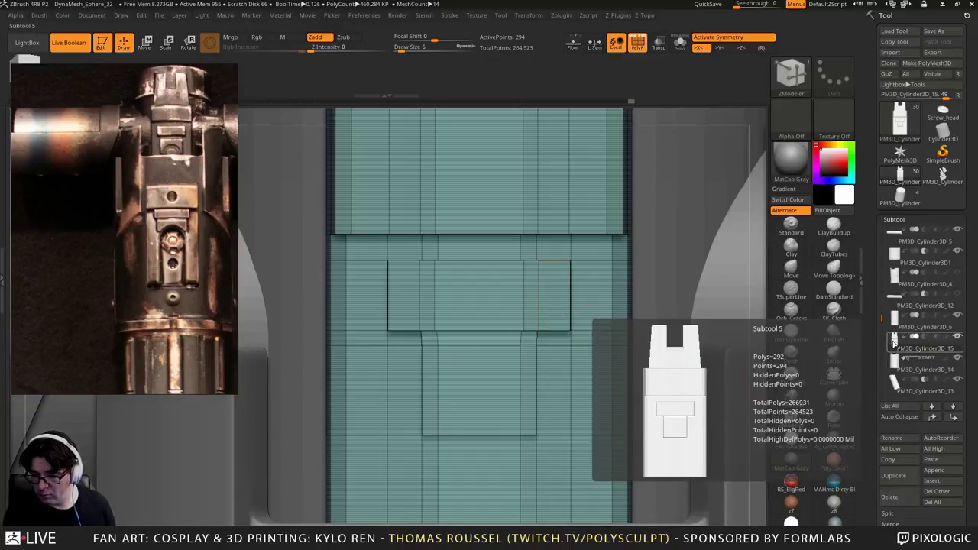
mouse_move(881, 318)
left_mouse_down()
mouse_move(881, 378)
mouse_move(888, 326)
left_mouse_up()
left_click(897, 299)
left_click(958, 337)
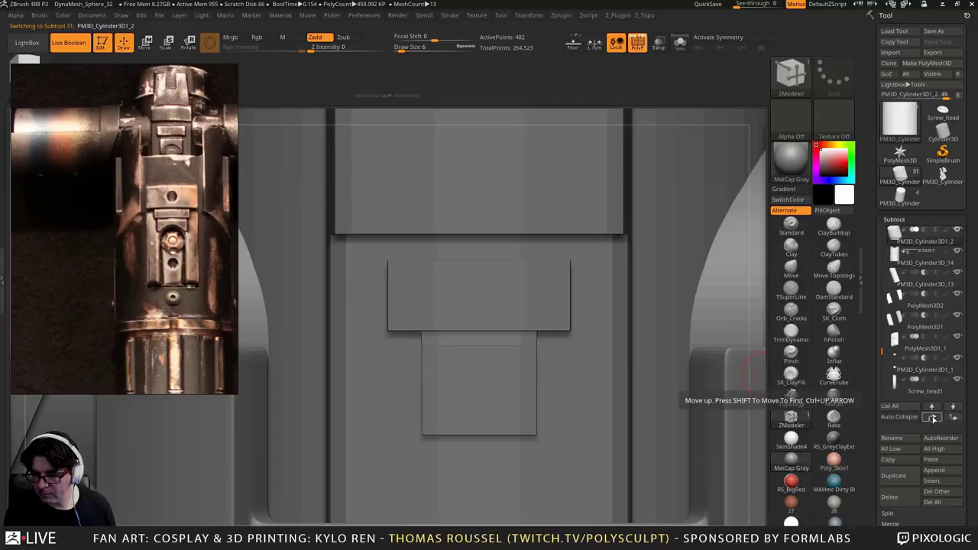
key("f")
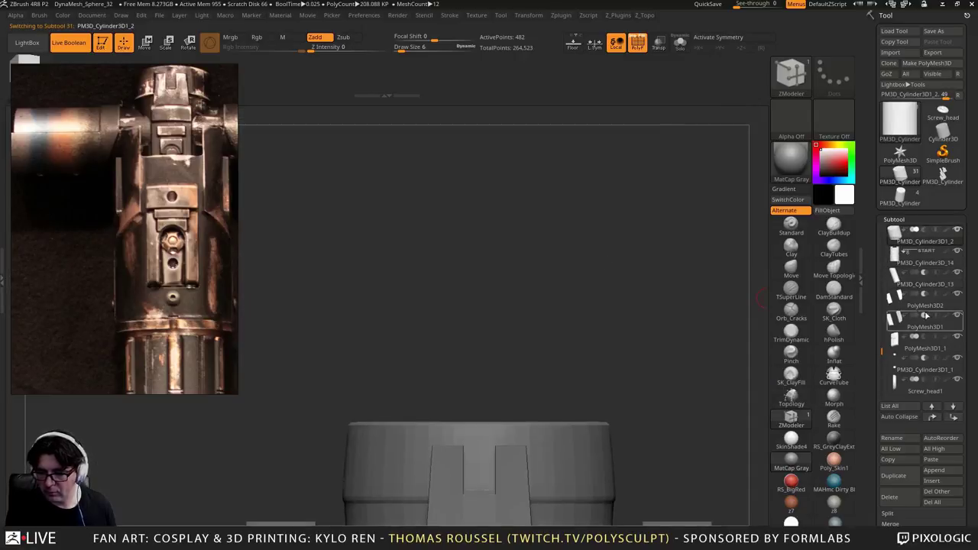
left_click_drag(885, 344, 885, 321)
mouse_move(895, 298)
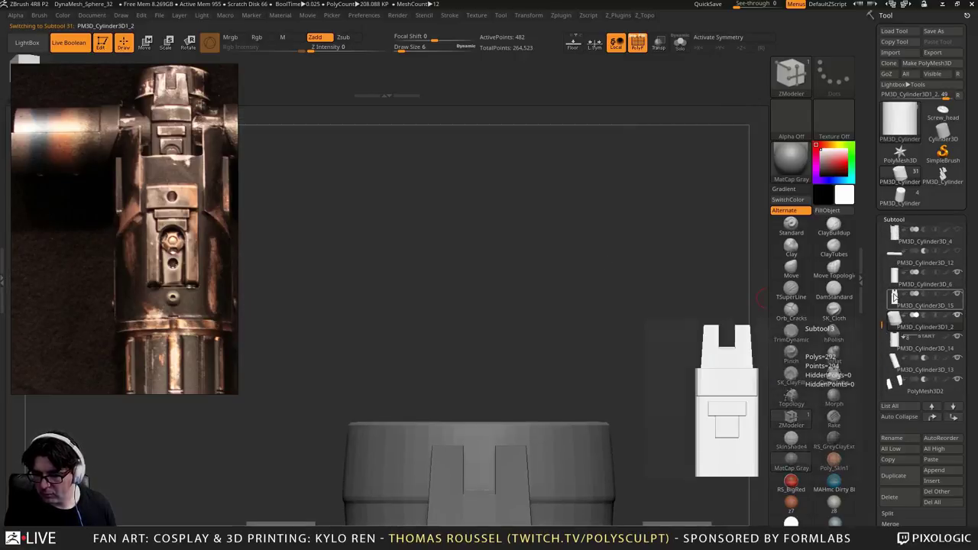
left_click_drag(531, 299, 495, 207, "alt")
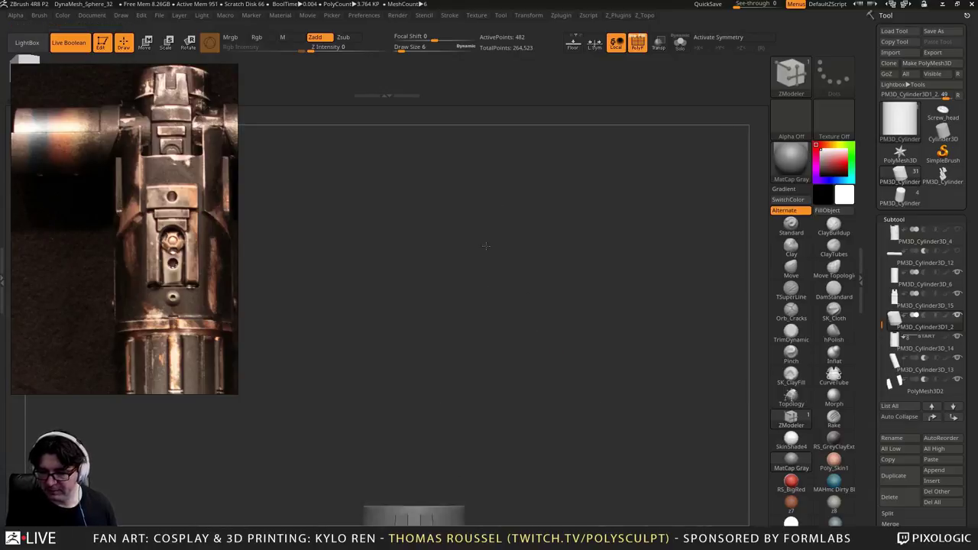
Rotate the appended cylinder 90 degrees so its axis points at the plate, and scale it down to detail size
left_click_drag(527, 396, 514, 234, "alt")
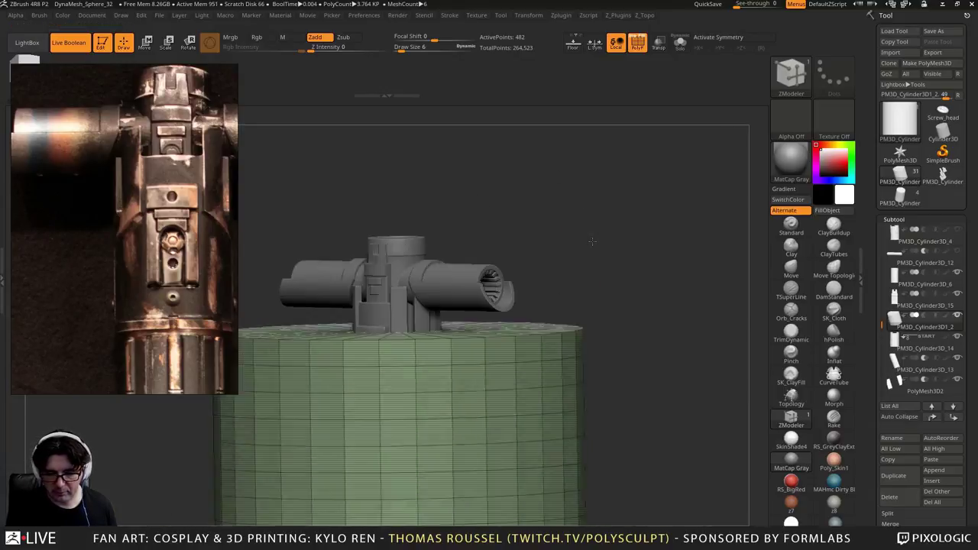
left_click_drag(603, 251, 671, 201, "alt")
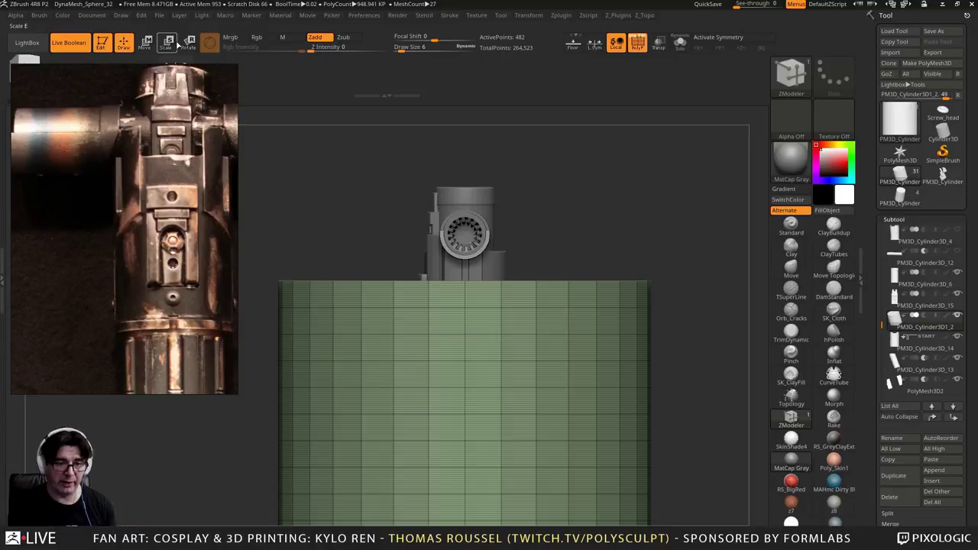
left_click(188, 42)
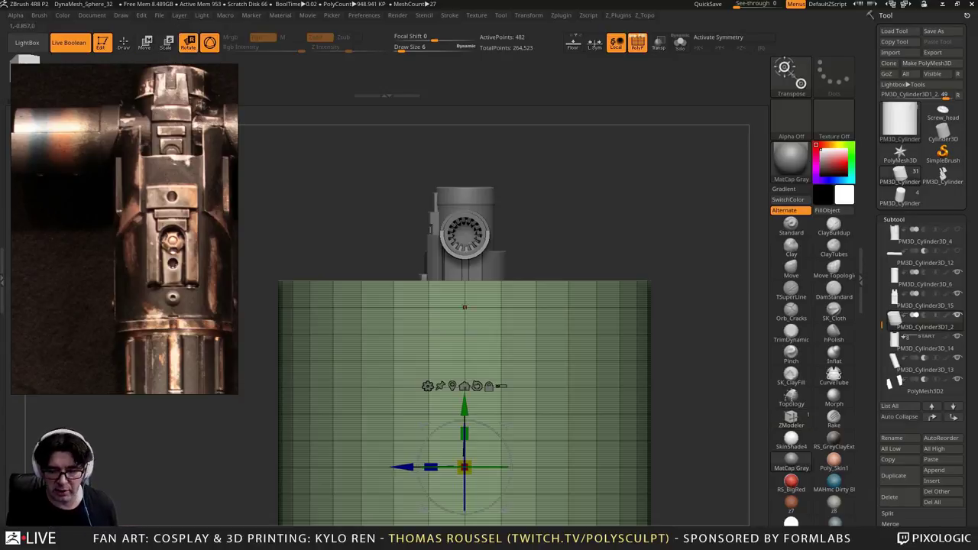
left_click_drag(500, 439, 437, 431)
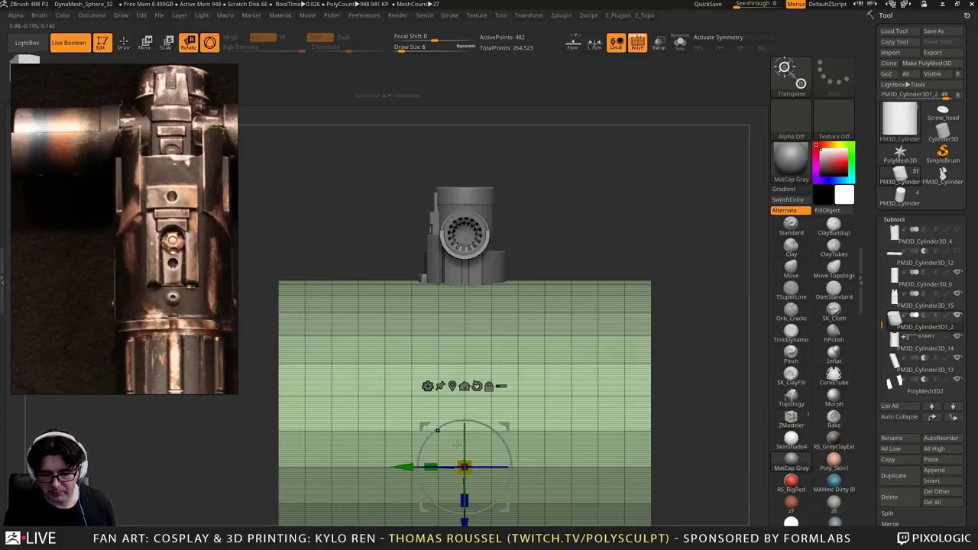
left_click_drag(466, 466, 365, 264)
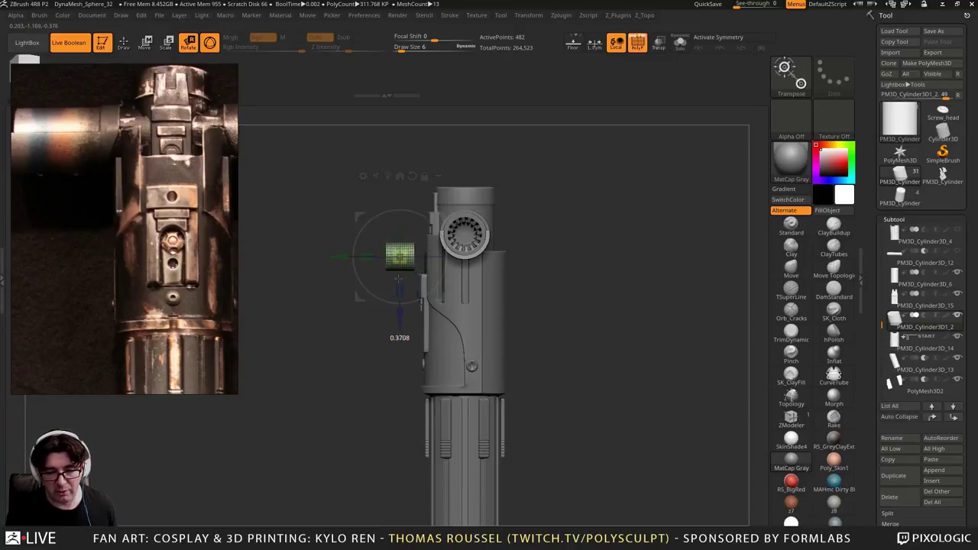
Centre the cylinder over the lower end of the narrow raised strip and slide it along its axis into the plate
left_click_drag(336, 301, 701, 497)
left_click_drag(426, 342, 407, 350)
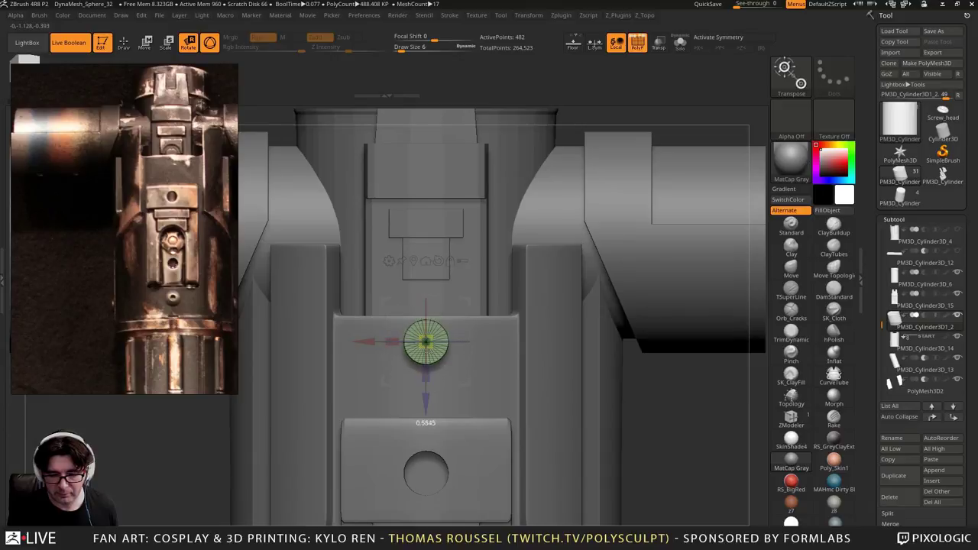
left_click_drag(425, 398, 426, 332)
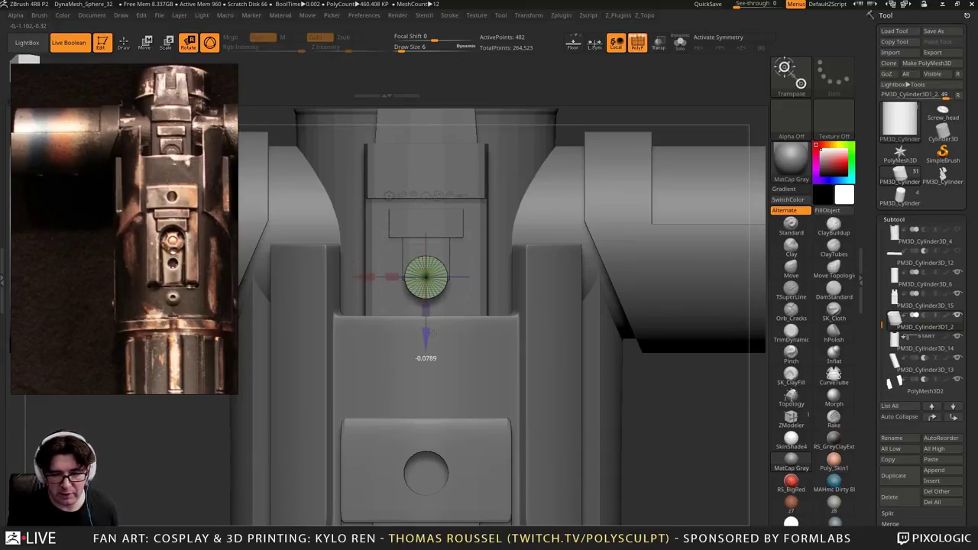
right_click_drag(434, 333, 436, 419, "alt")
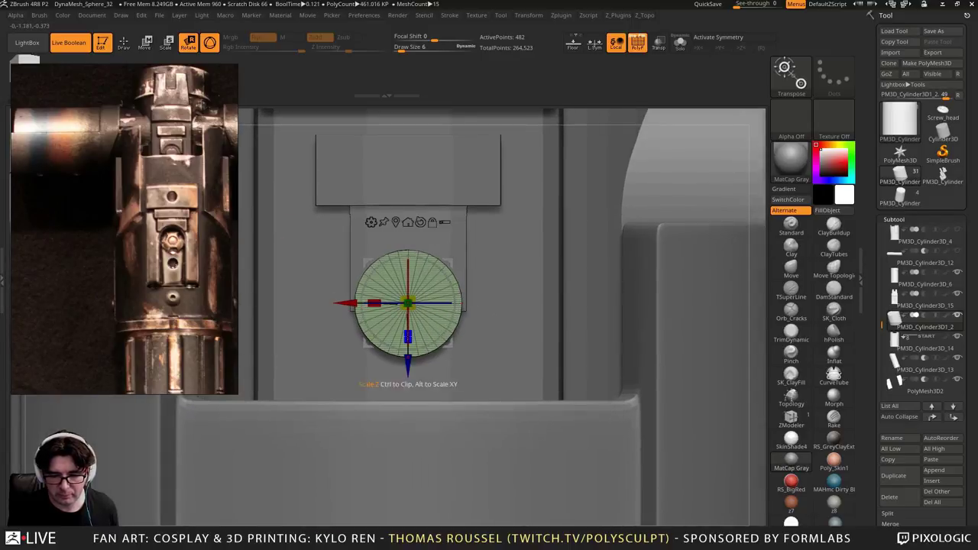
left_click_drag(407, 359, 408, 367)
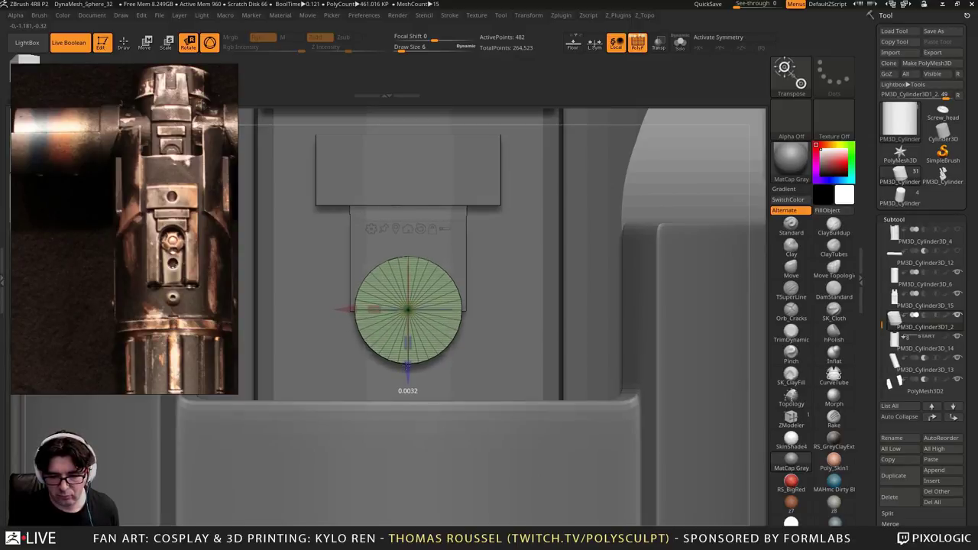
right_click_drag(513, 296, 732, 223)
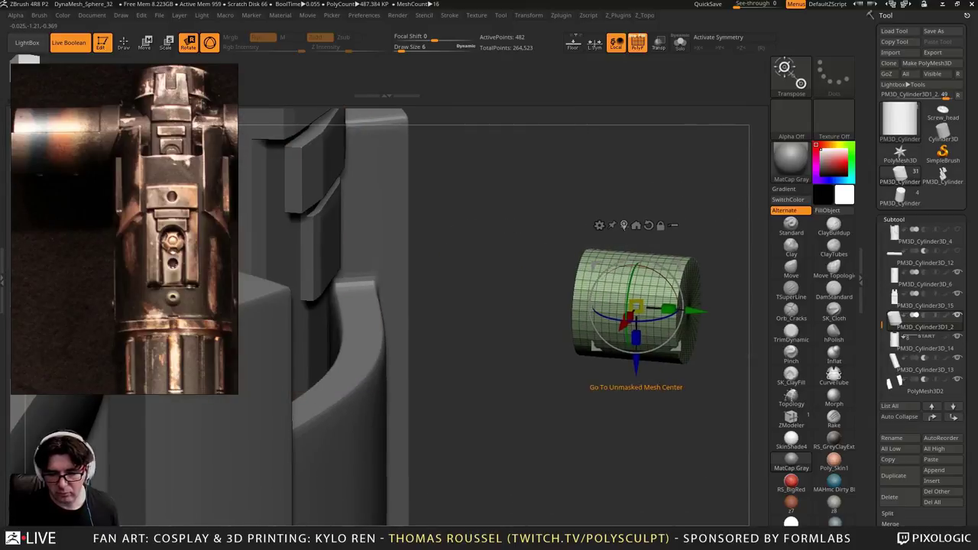
left_click_drag(700, 329, 431, 288)
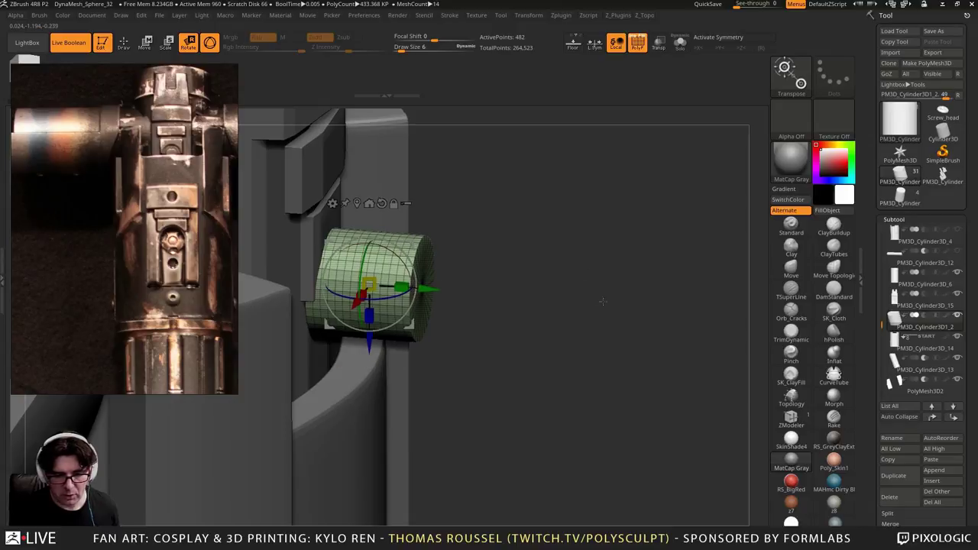
right_click_drag(603, 301, 655, 288, "ctrl")
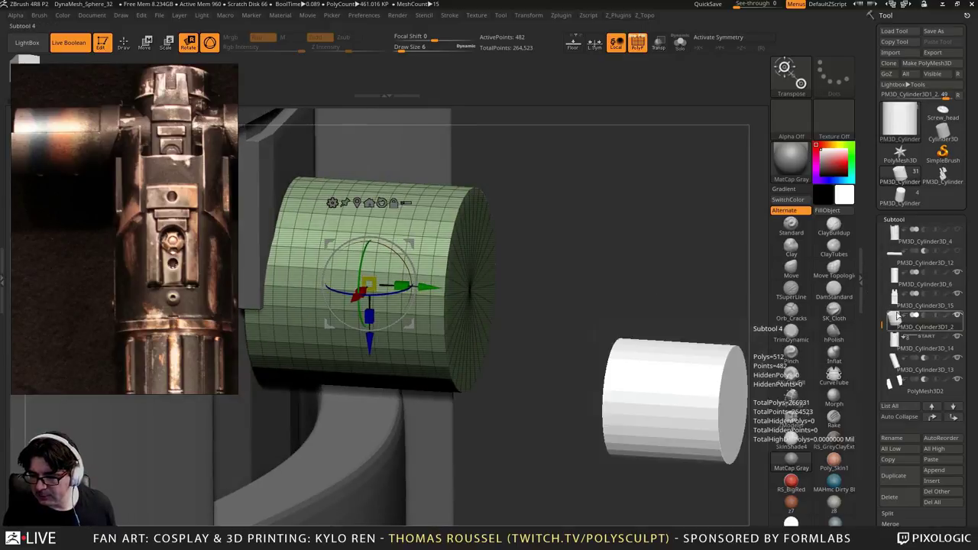
Set the cylinder subtool to Boolean subtraction and adjust its depth to cut a shallow round recess in the plate
left_click(925, 315)
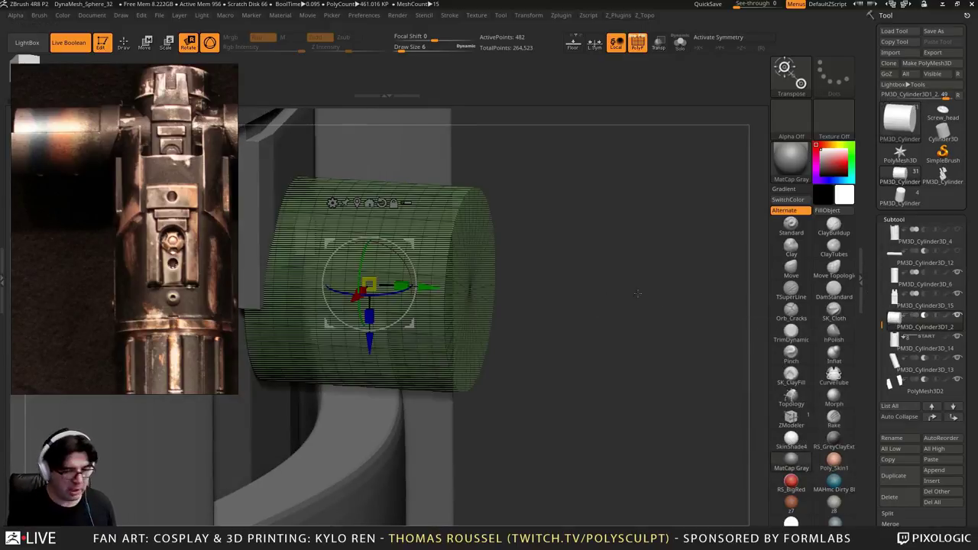
key("shift+f")
right_click_drag(637, 294, 665, 306, "alt")
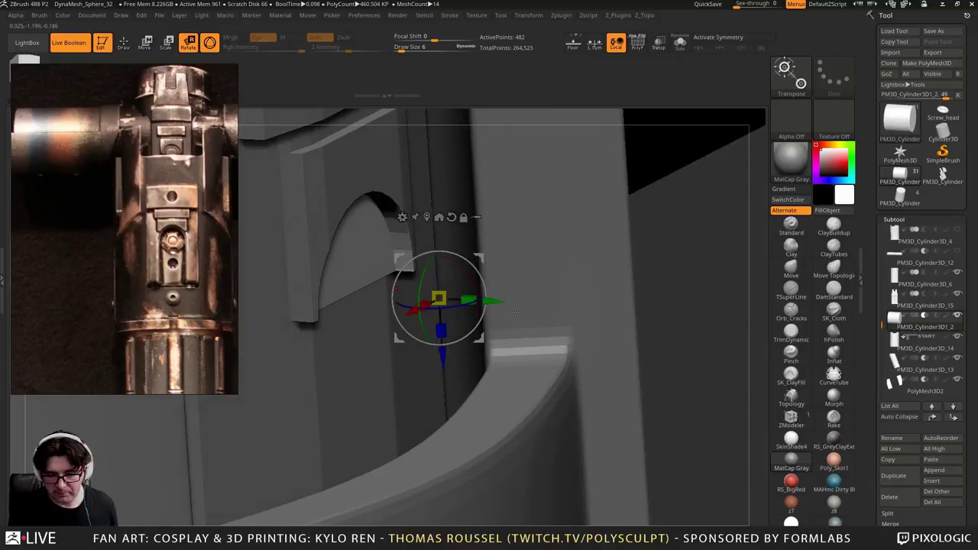
left_click_drag(493, 302, 487, 301)
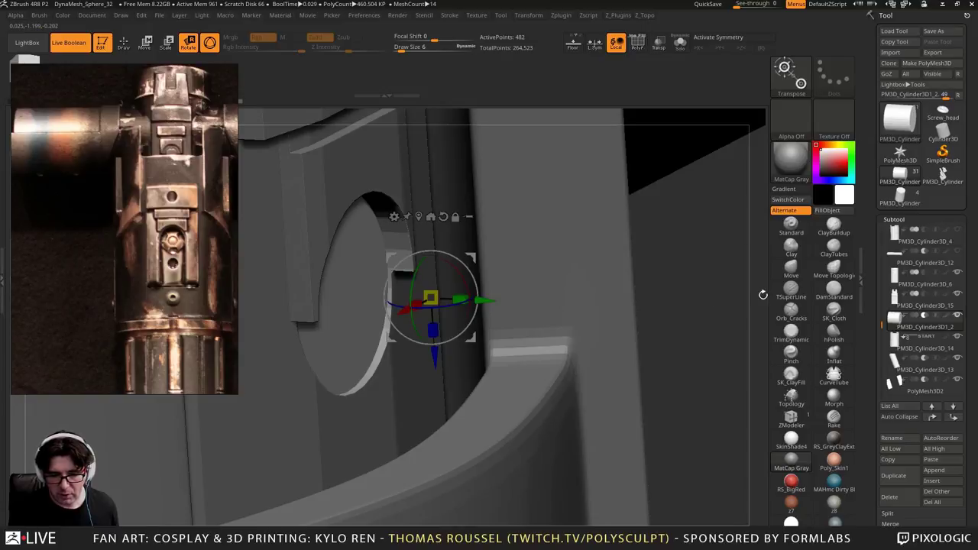
left_click_drag(763, 294, 665, 264)
right_click_drag(457, 301, 415, 271, "ctrl")
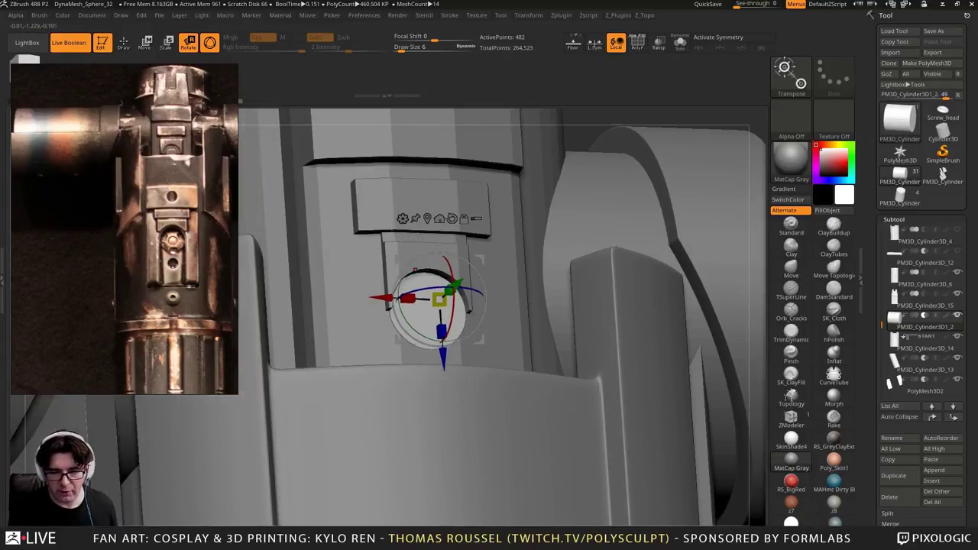
Give the detail plate fine bevels with Dynamic Subdiv, using QGrid 2, Bevel, Coverage 0.0053 and SmoothSubdiv 0
left_click(896, 305)
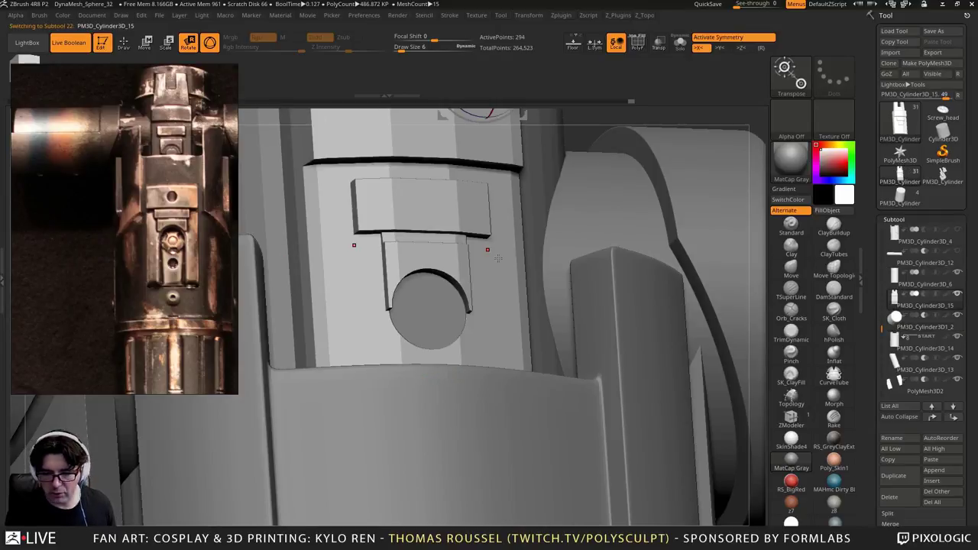
right_click_drag(526, 351, 559, 454, "alt")
key("d")
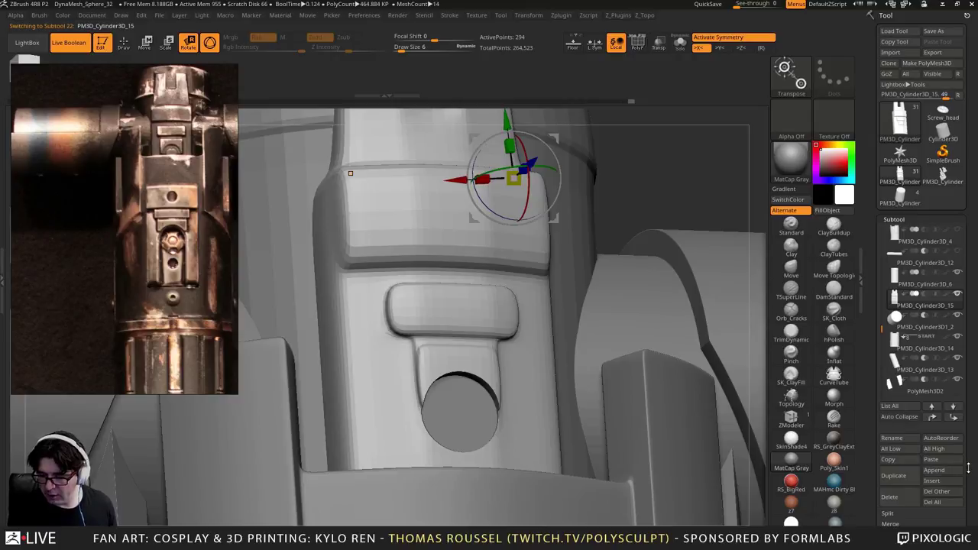
left_click_drag(968, 468, 927, 426)
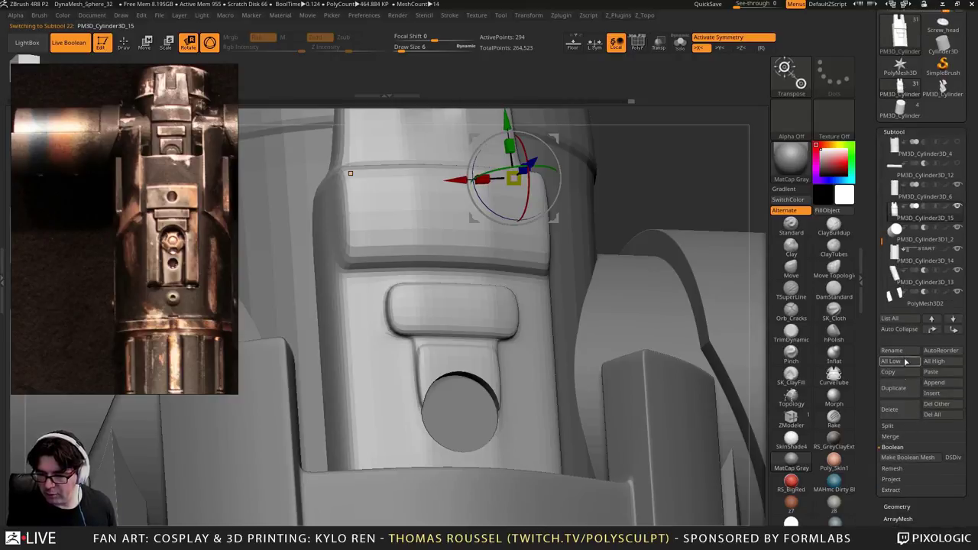
left_click(897, 507)
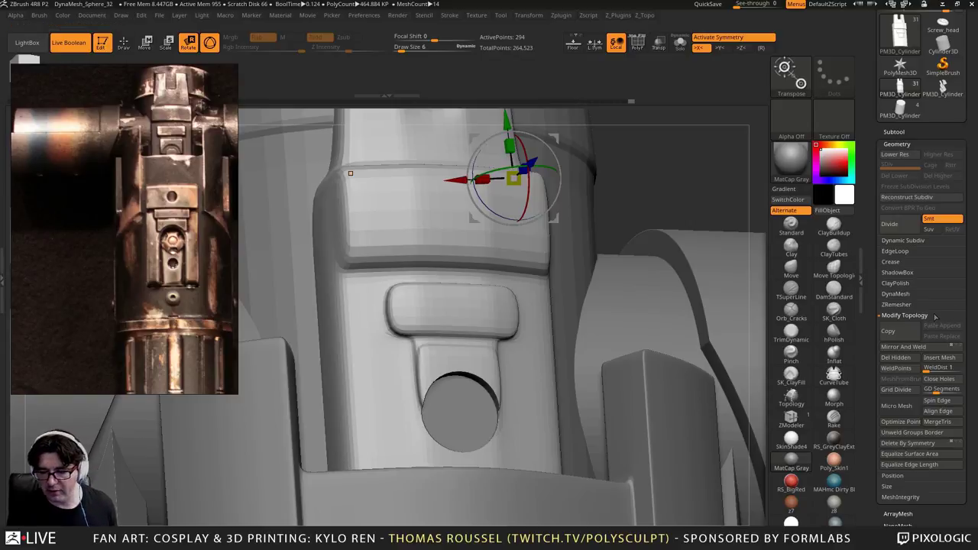
left_click(905, 241)
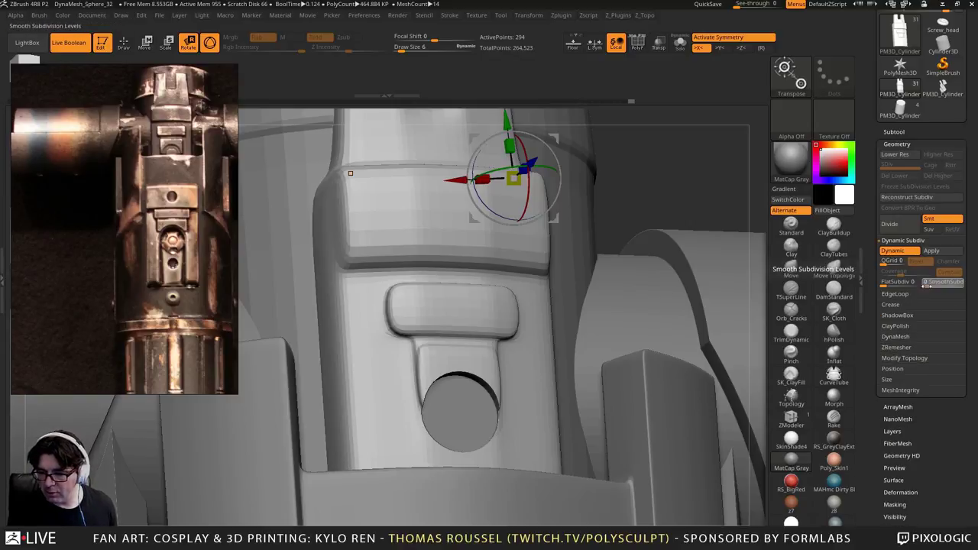
left_click(889, 261)
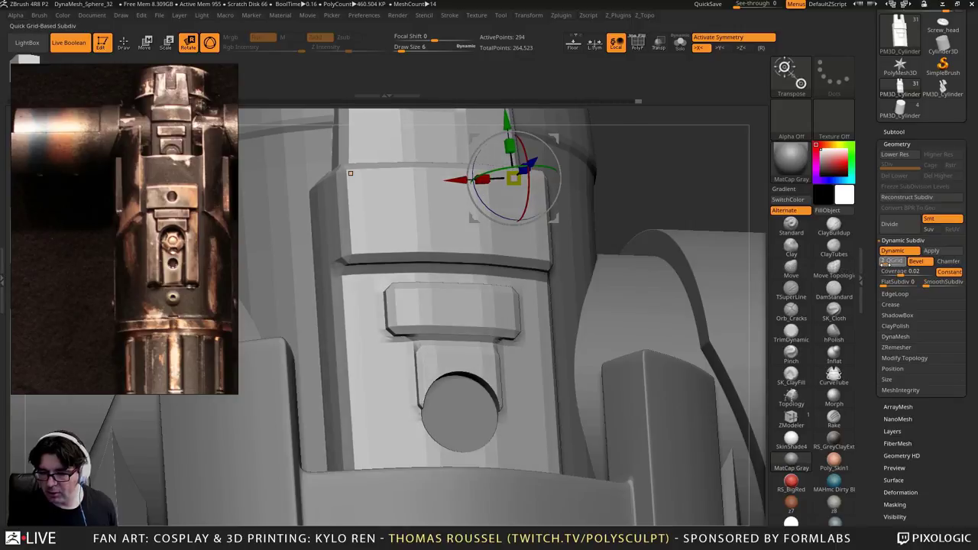
left_click_drag(900, 274, 898, 273)
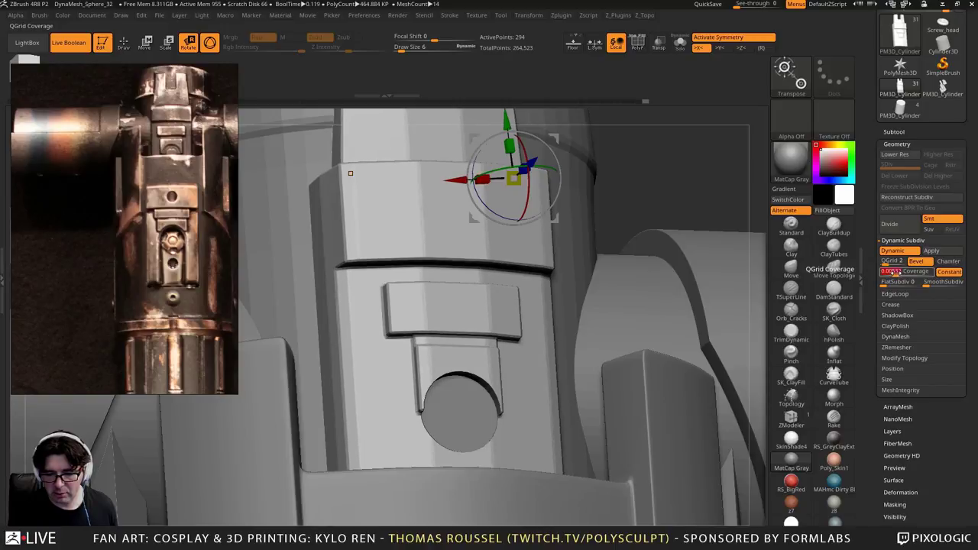
right_click_drag(557, 230, 515, 242)
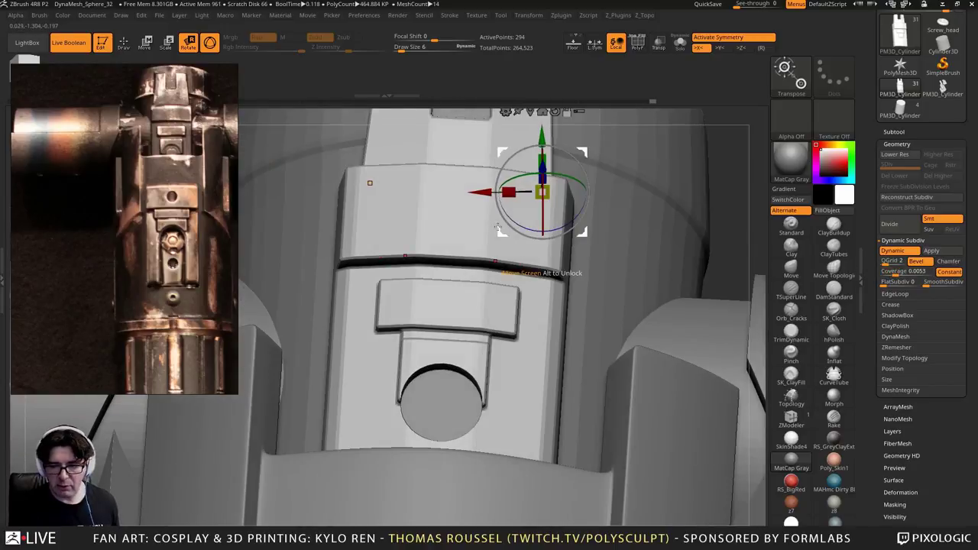
right_click_drag(543, 273, 425, 286, "ctrl")
right_click_drag(610, 156, 612, 189)
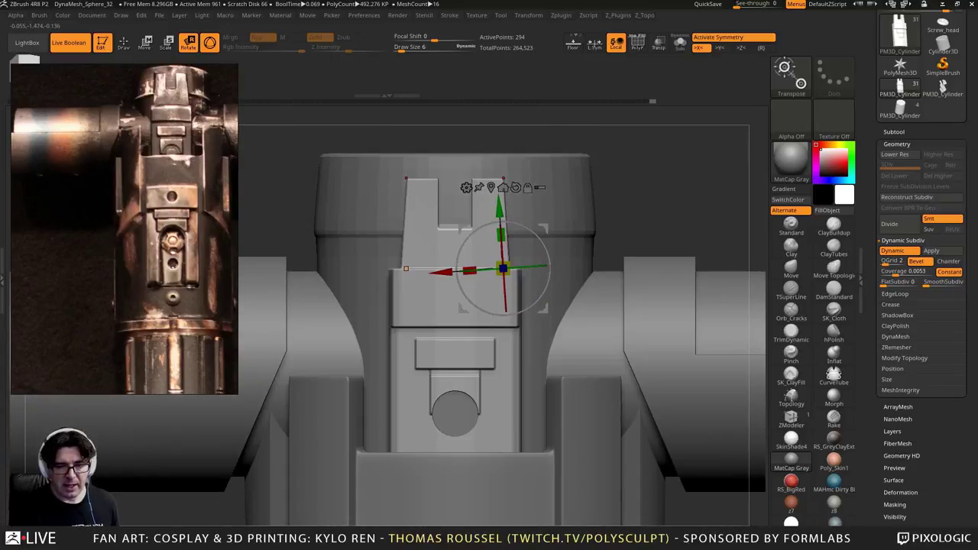
right_click_drag(448, 319, 446, 290)
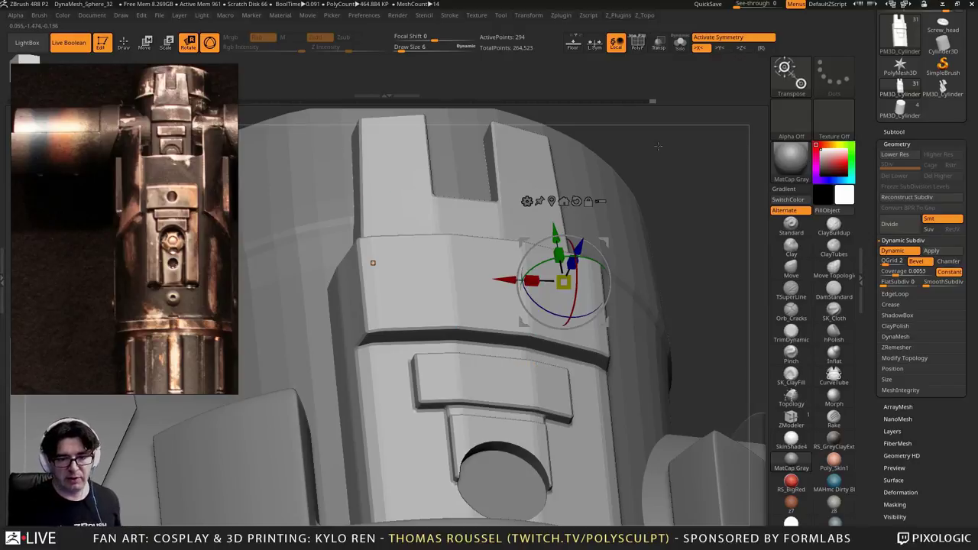
Mask the plate below its two upper prongs in side view, rotate the unmasked prongs slightly, and clear the mask
left_click_drag(658, 146, 590, 148)
left_click_drag(470, 168, 415, 311, "alt")
key("shift+f")
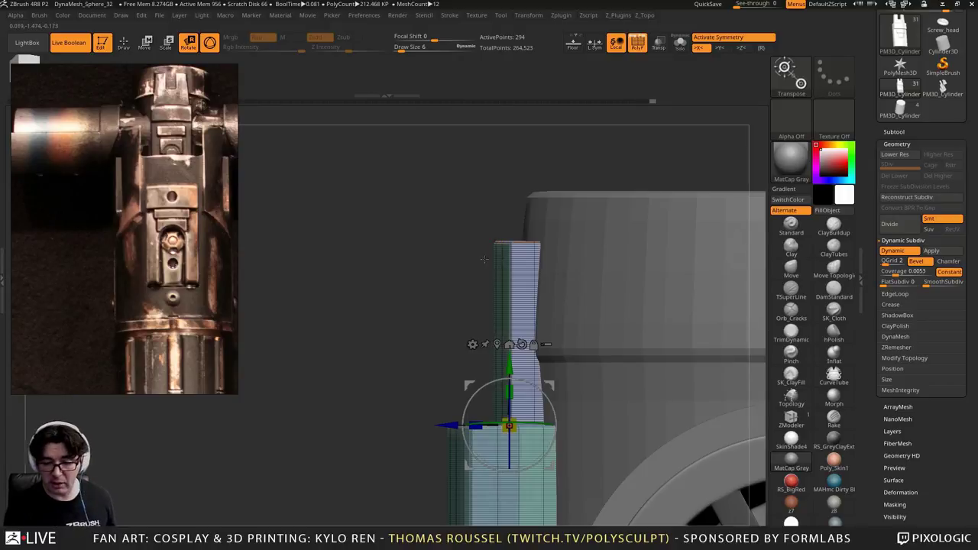
left_click_drag(466, 221, 579, 282, "ctrl")
left_click(423, 242, "ctrl")
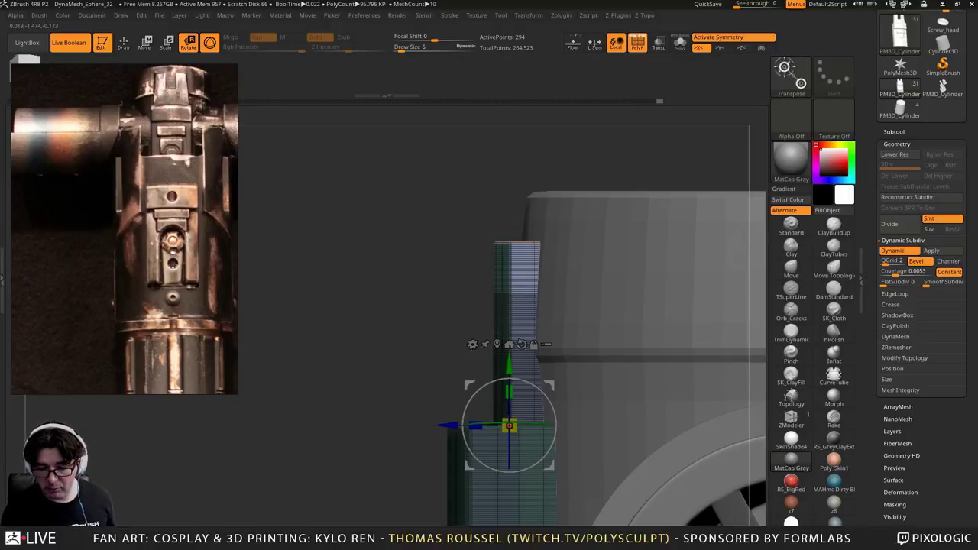
left_click_drag(433, 202, 589, 403, "ctrl")
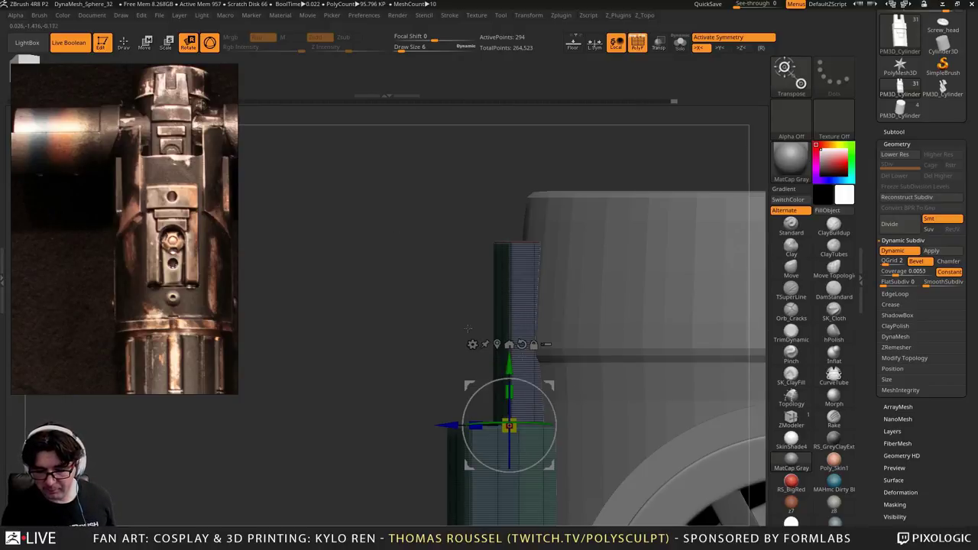
left_click_drag(424, 208, 437, 223, "ctrl")
left_click_drag(397, 188, 557, 352, "ctrl")
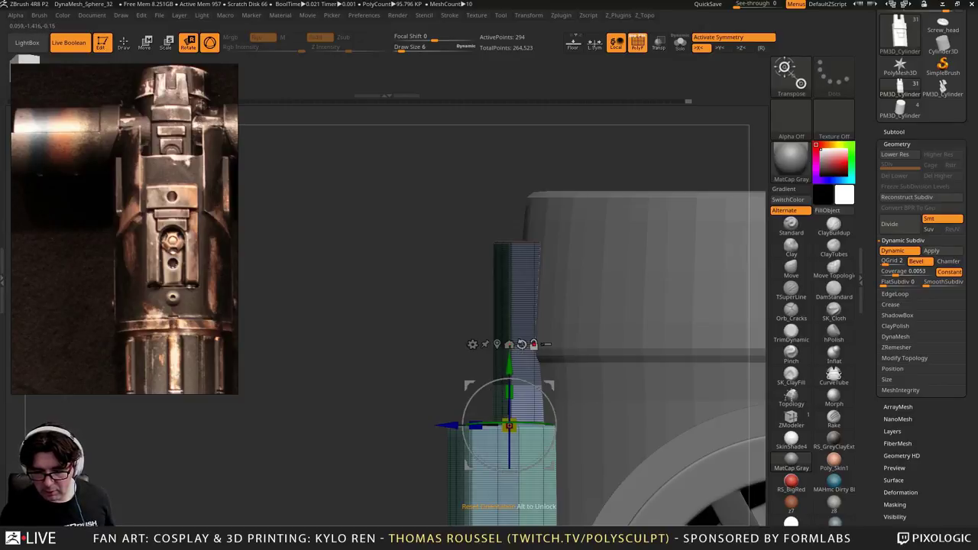
key("ctrl+i")
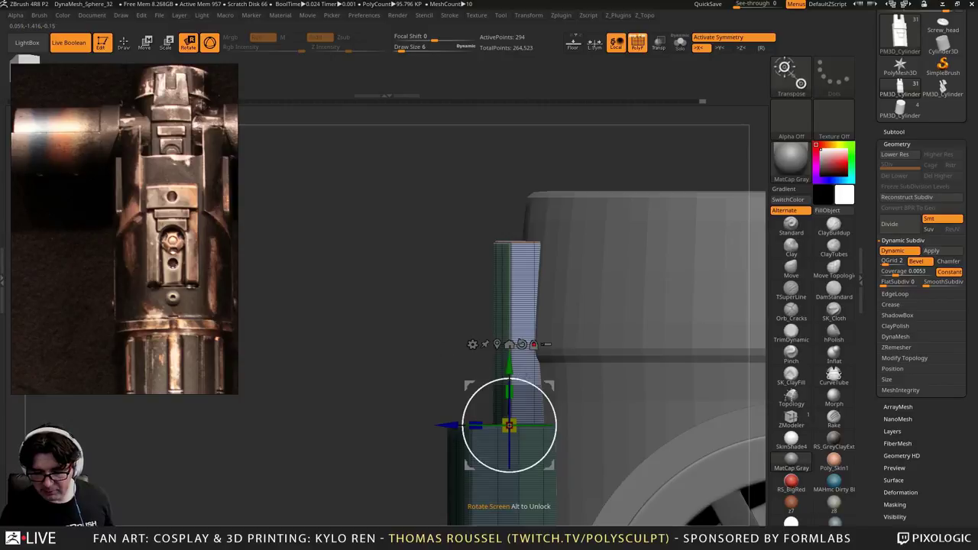
left_click_drag(524, 382, 528, 383)
left_click_drag(383, 313, 578, 282)
Duplicate the detail plate subtool, PM3D_Cylinder3D_15
left_click_drag(732, 244, 646, 145, "alt")
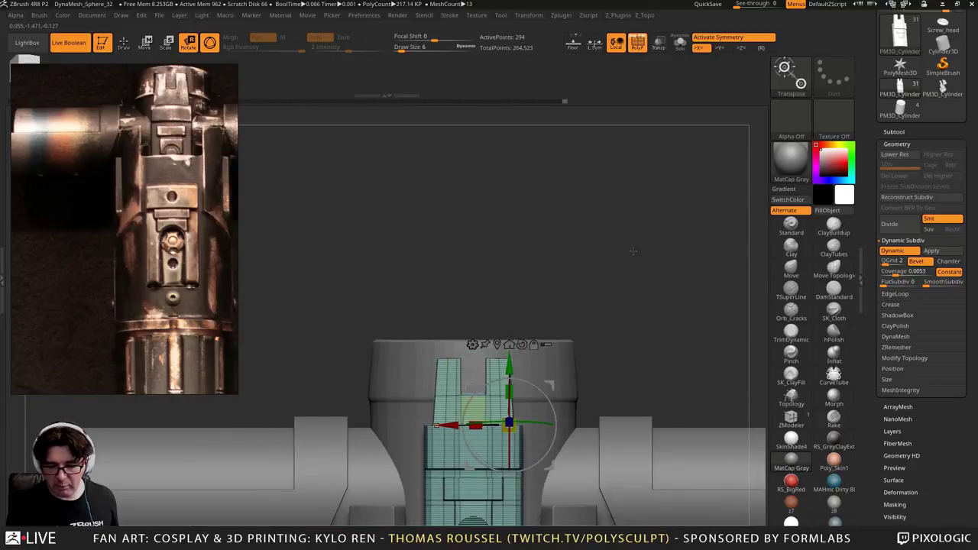
left_click_drag(634, 249, 590, 82, "alt")
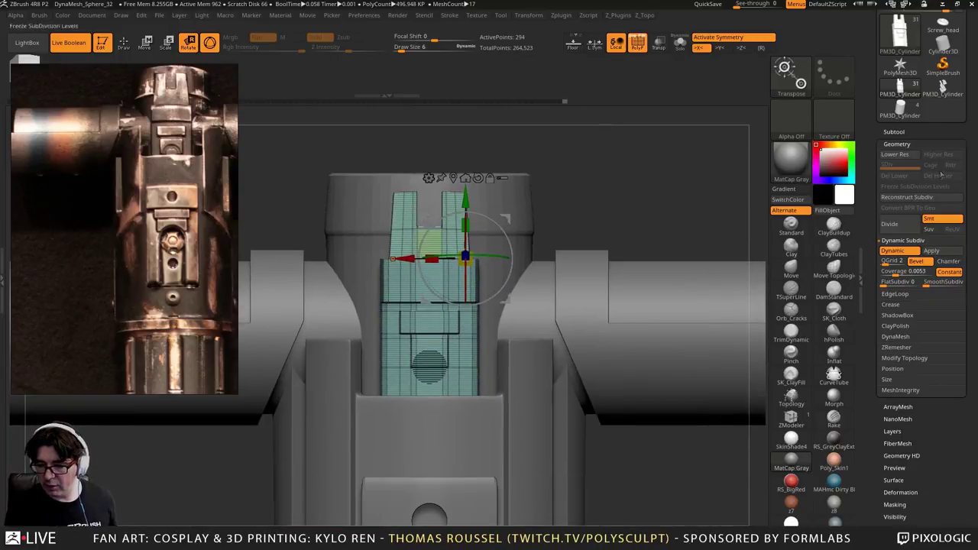
left_click(898, 132)
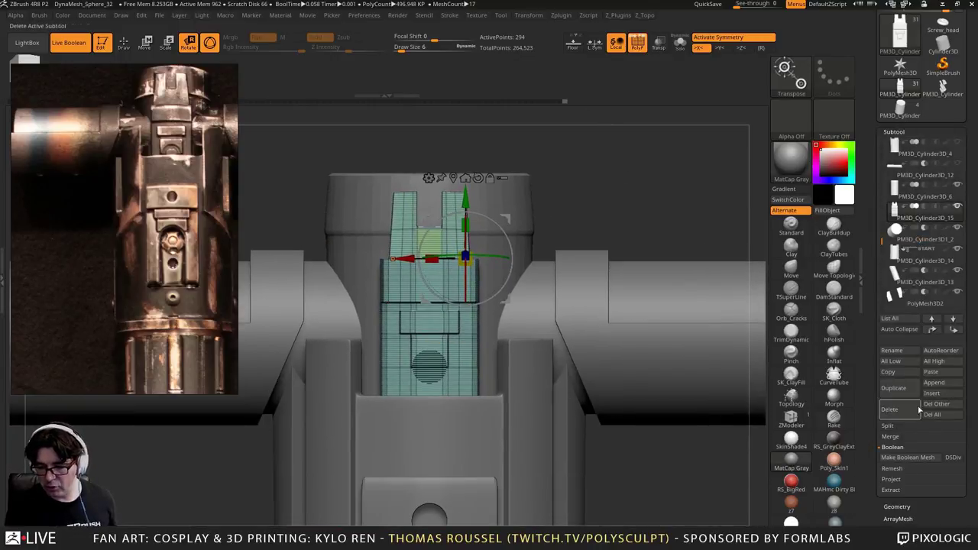
left_click(896, 389)
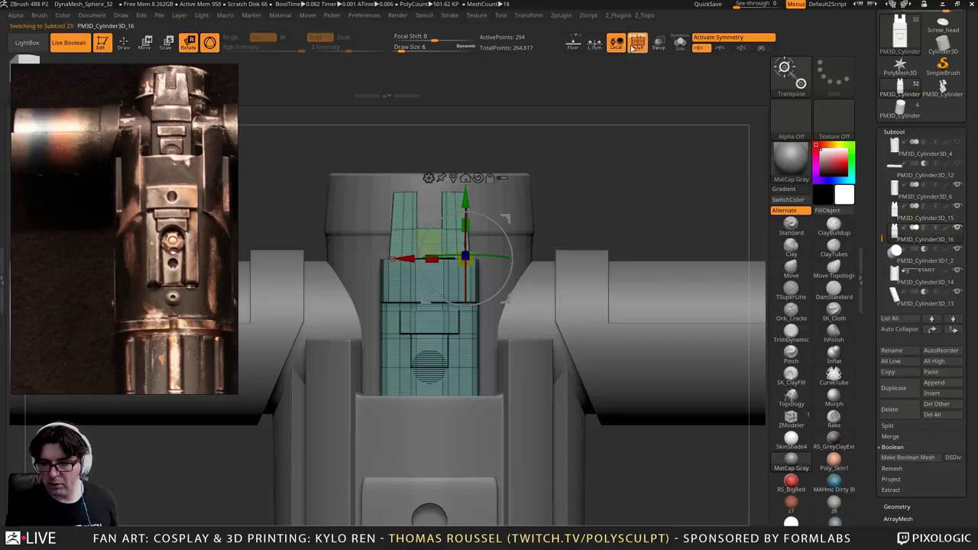
Isolate the duplicated detail plate and apply its Dynamic Subdiv bevels as real geometry
left_click(680, 45)
left_click_drag(677, 143, 723, 208, "alt")
mouse_move(723, 222)
left_mouse_down()
mouse_move(687, 224)
mouse_move(696, 215)
left_mouse_up()
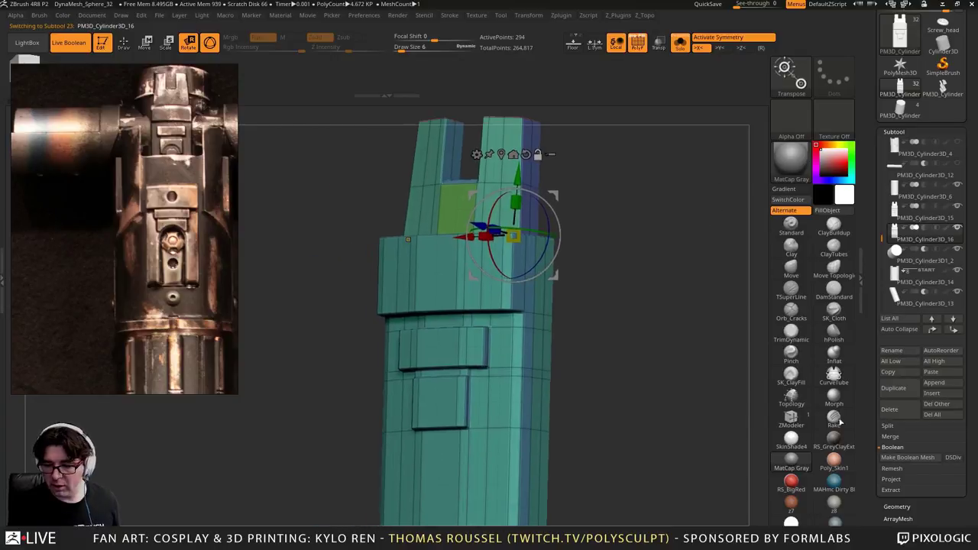
left_click(898, 507)
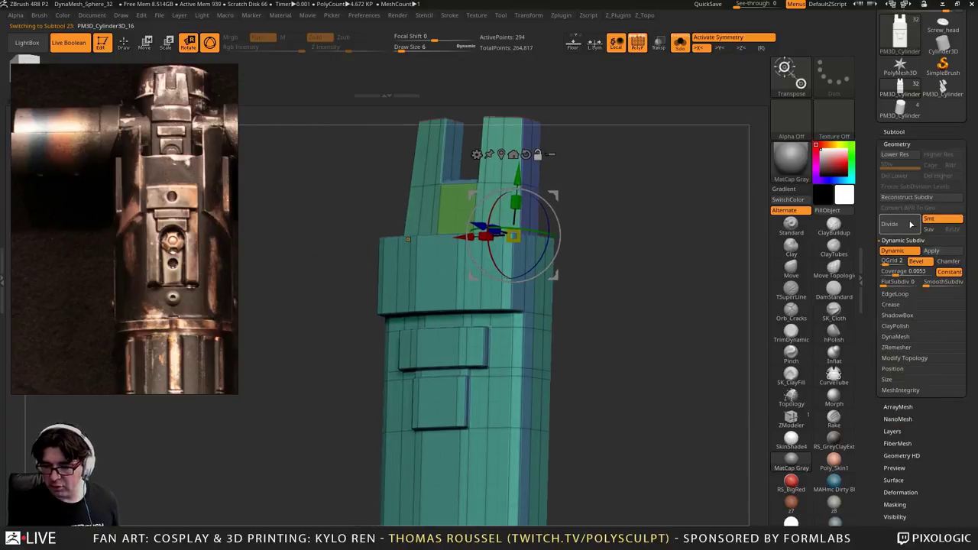
left_click(948, 255)
left_click_drag(620, 276, 661, 294, "alt")
key("shift+f")
left_click_drag(685, 295, 767, 346)
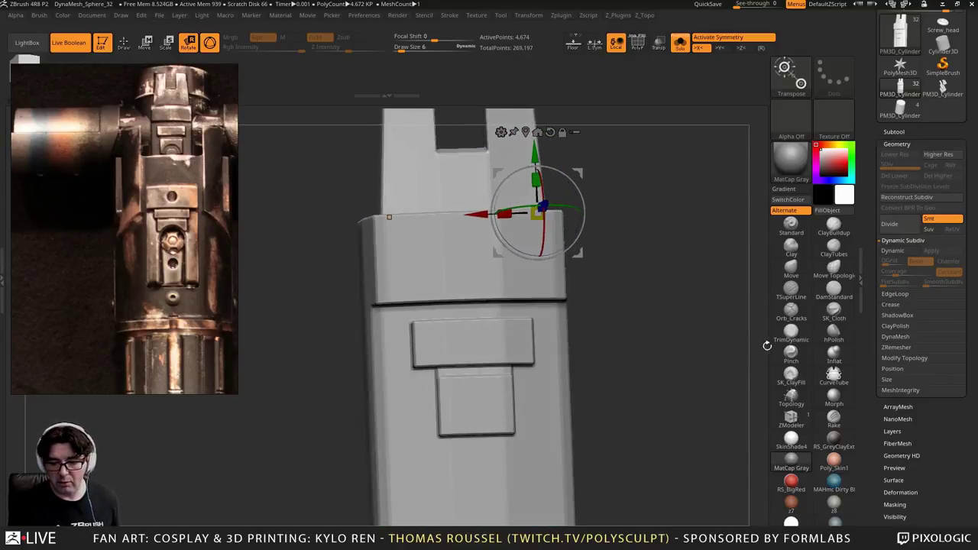
left_click_drag(659, 288, 663, 293, "alt")
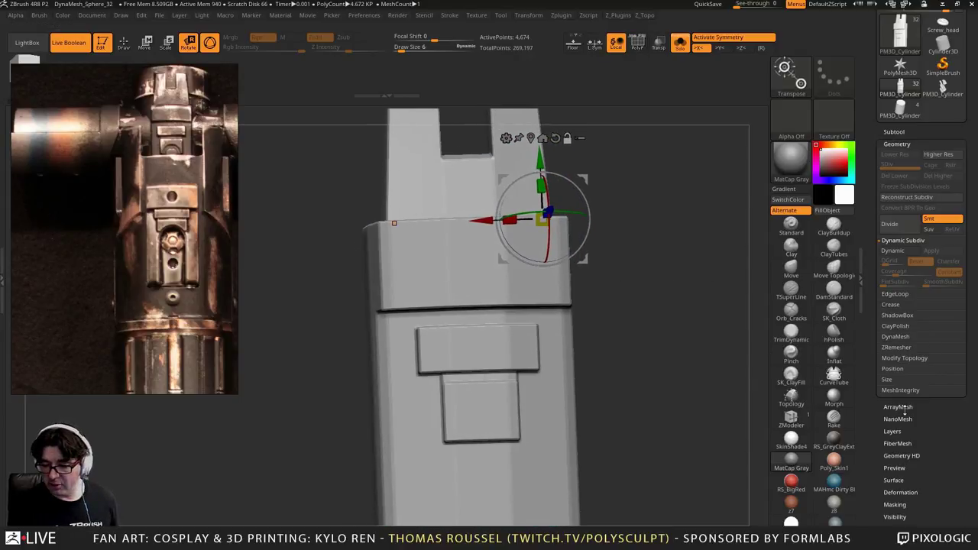
Try DynaMesh on the duplicated plate at resolution 200 and at a higher resolution, undoing each attempt
left_click(906, 337)
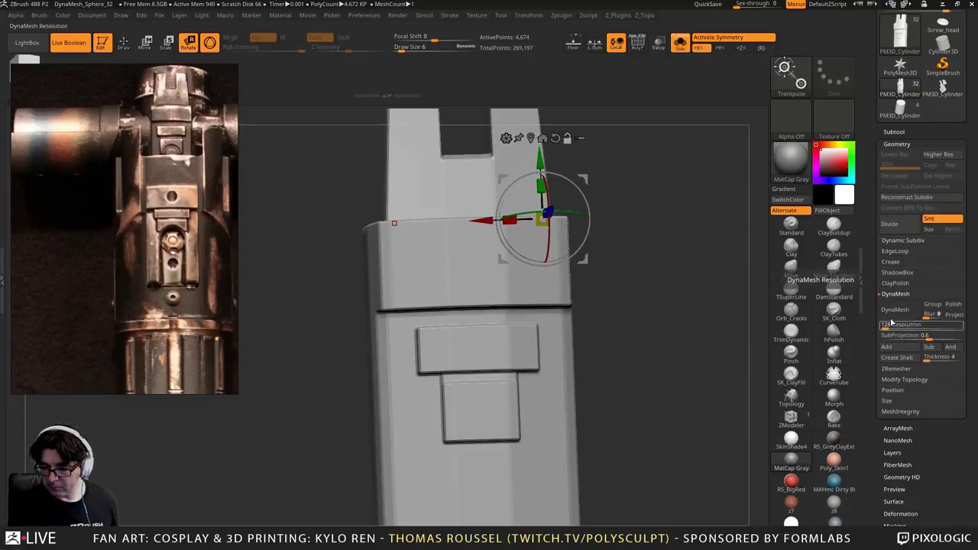
left_click(895, 310)
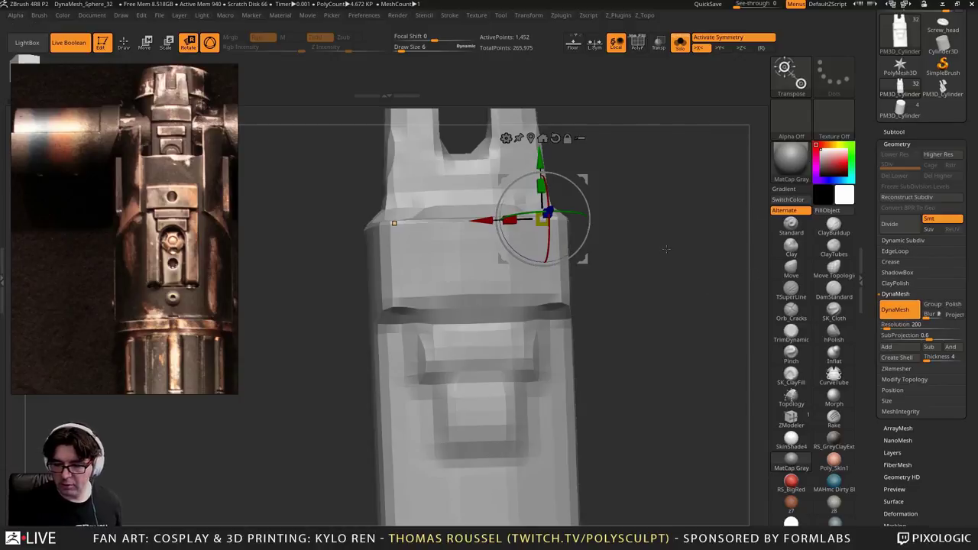
key("ctrl+z")
left_click_drag(887, 329, 890, 329)
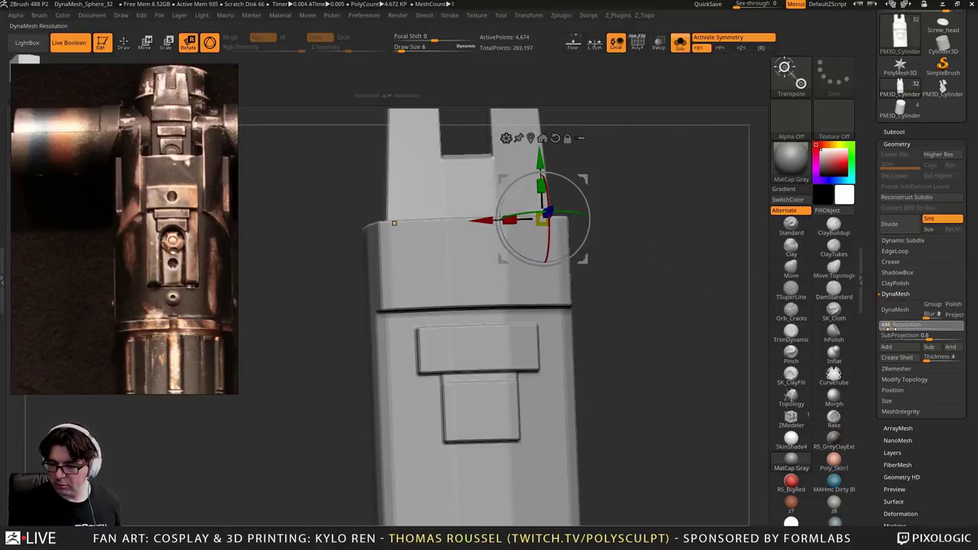
left_click(904, 309)
key("ctrl+z")
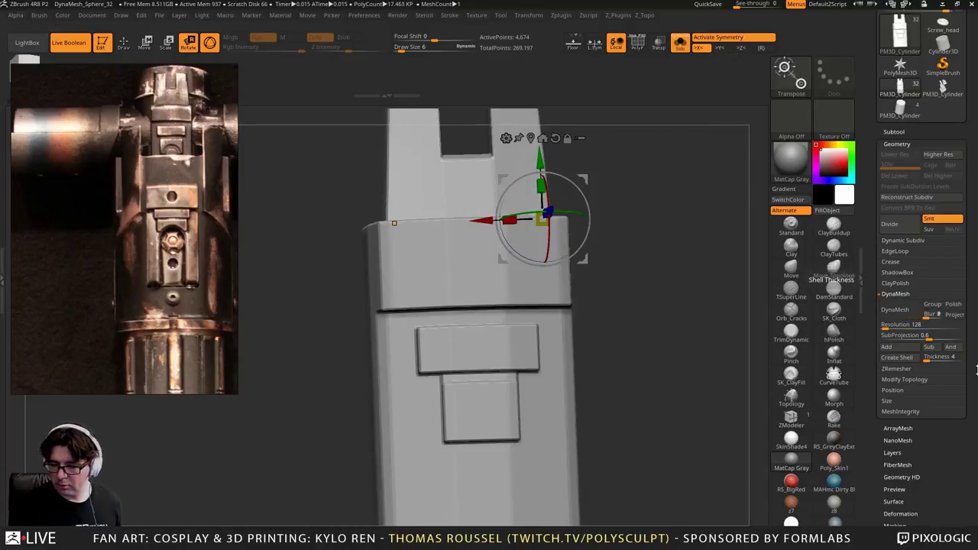
Try DynaMesh on the duplicated plate at resolution 688, check its wireframe density, and undo the remesh
left_click_drag(956, 443, 955, 298)
scroll(955, 298, "down", 1)
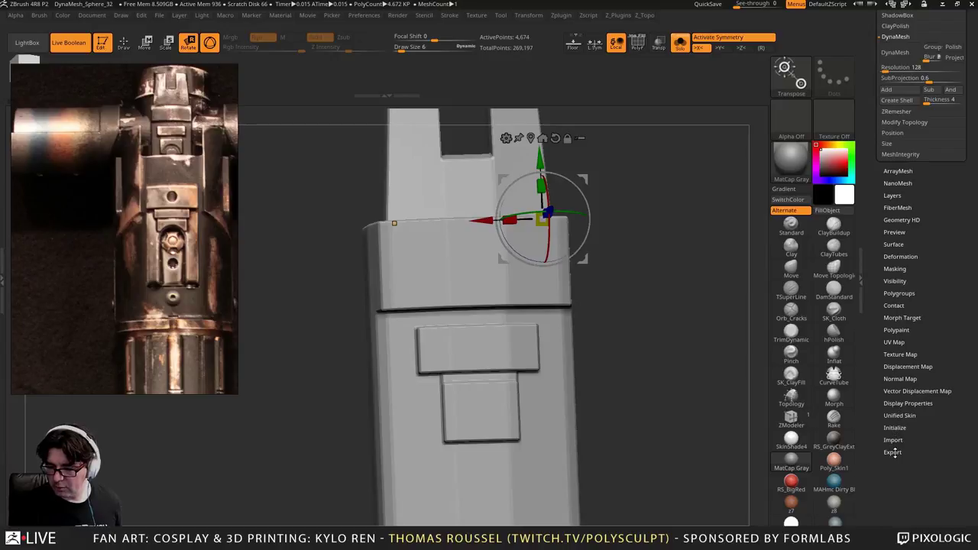
left_click(892, 453)
scroll(903, 396, "up", 7)
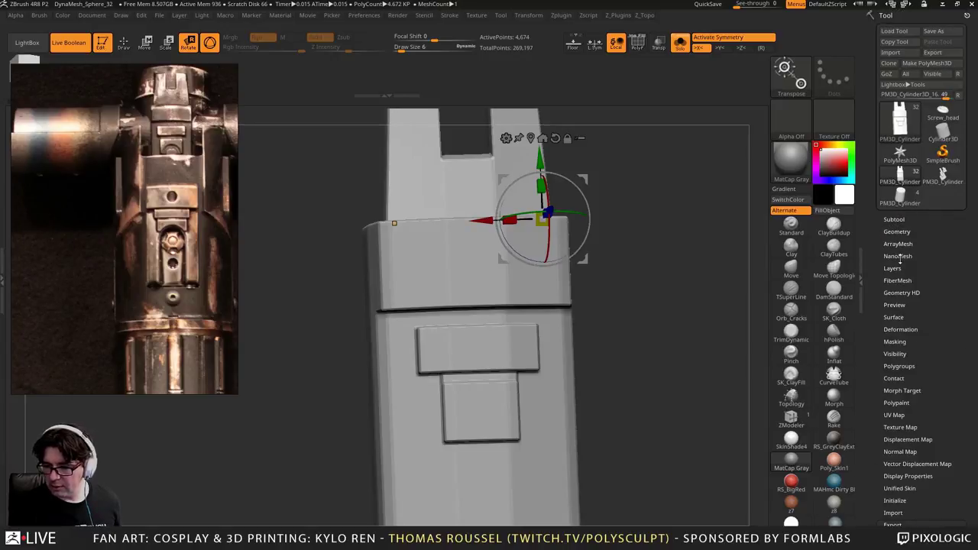
left_click(898, 232)
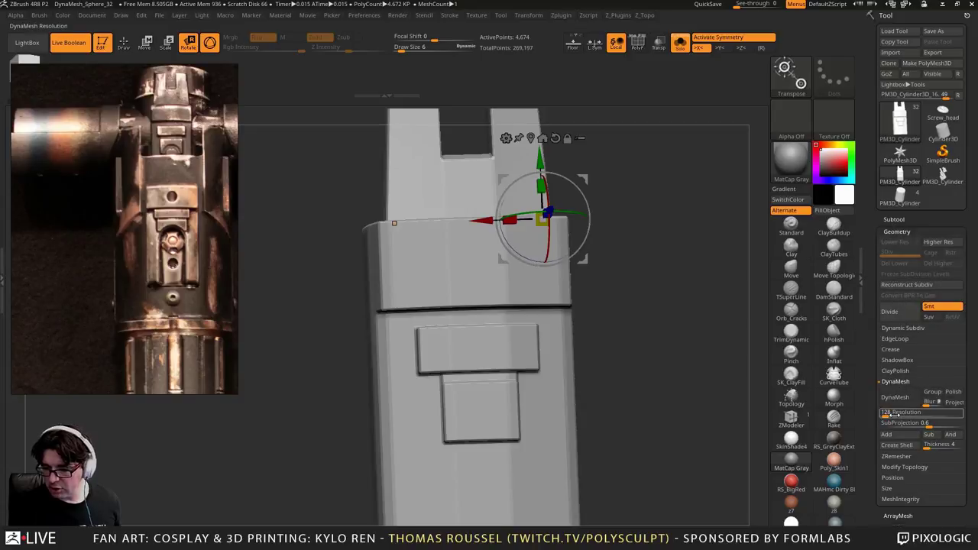
left_click(895, 397)
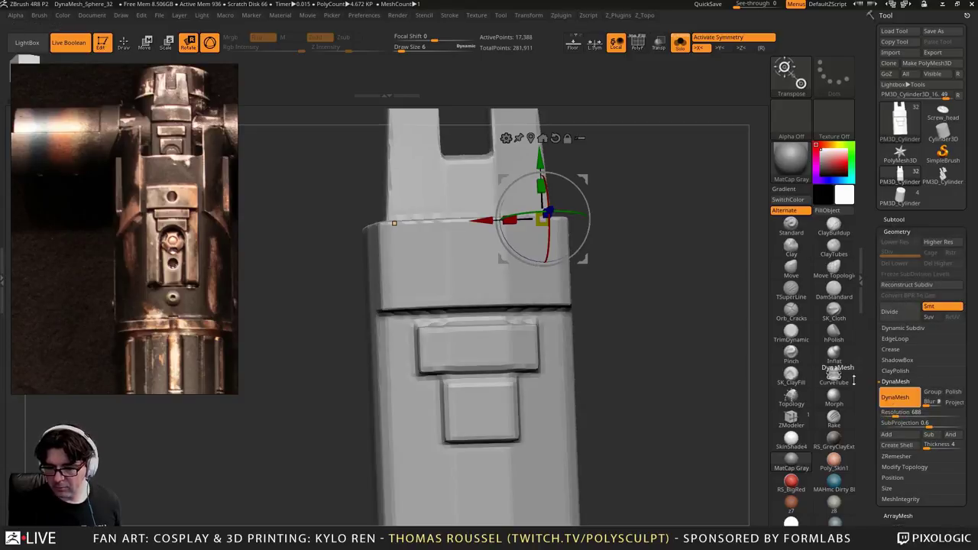
key("shift+f")
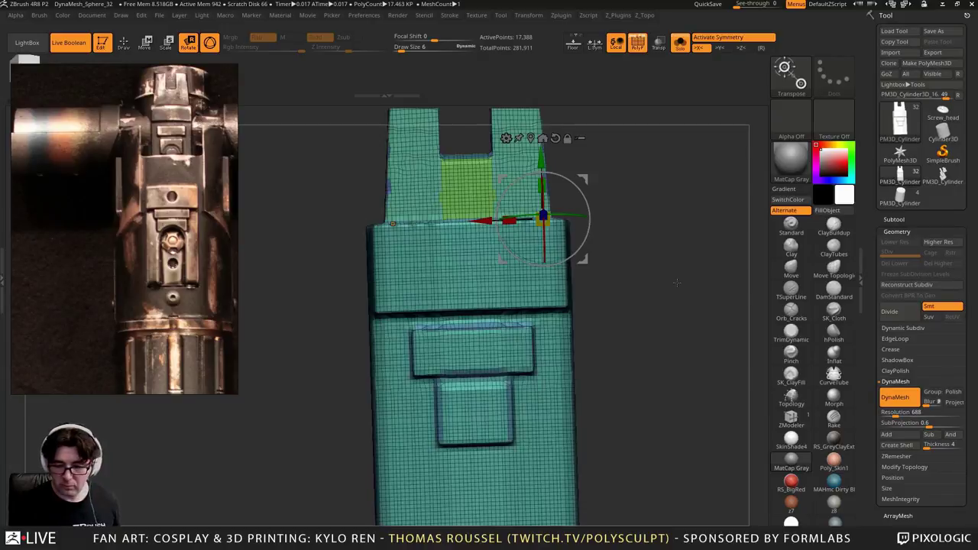
key("ctrl+z")
Convert the duplicated plate to DynaMesh at resolution 1944 and hide the wireframe
left_click_drag(877, 412, 917, 413)
left_click(895, 398)
left_click_drag(709, 316, 735, 341, "shift")
key("shift+f")
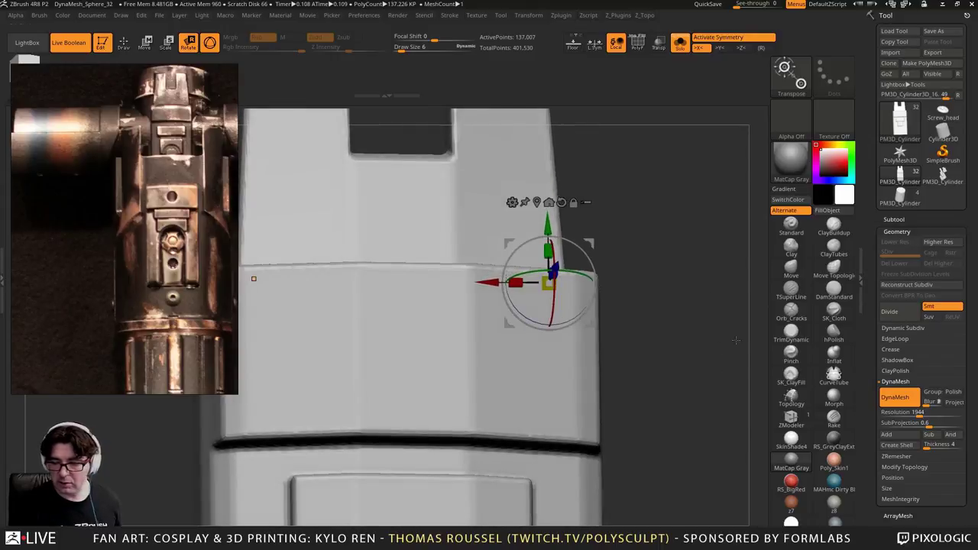
Smooth the faceted front of the plate's wide band with the hPolish brush at draw size 36
left_click(833, 333)
key("s")
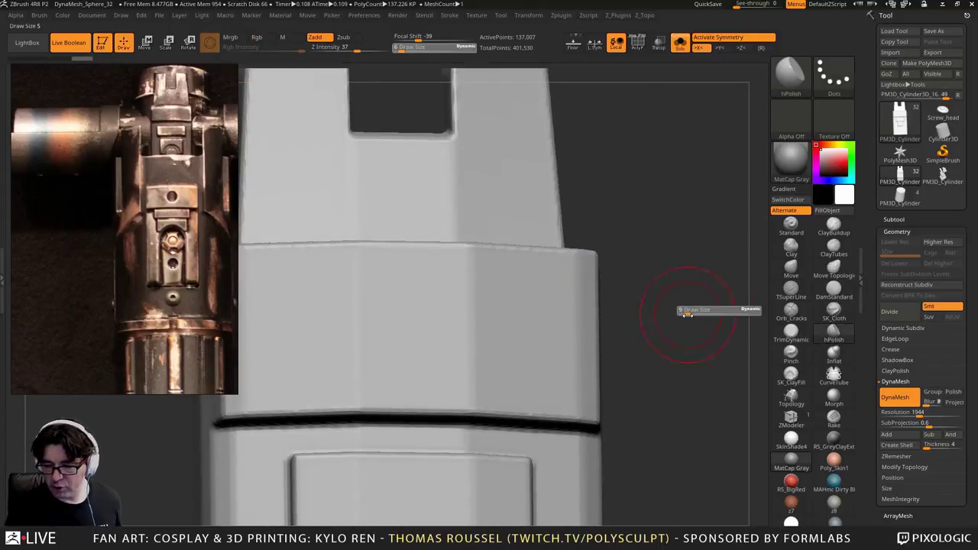
left_click_drag(679, 312, 693, 321)
left_click_drag(547, 327, 430, 331)
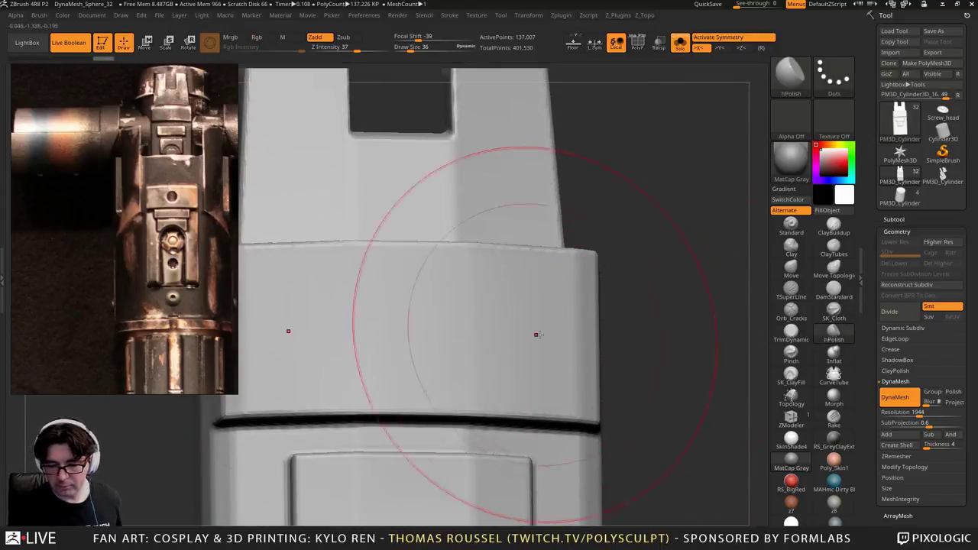
Polish the faces of the two small raised blocks and the lower plate surface with hPolish at draw size 19
right_click_drag(503, 351, 474, 448, "alt")
key("s")
left_click_drag(458, 285, 455, 288)
mouse_move(451, 285)
left_mouse_down()
mouse_move(351, 280)
mouse_move(459, 272)
left_mouse_up()
right_click_drag(501, 318, 588, 105, "alt")
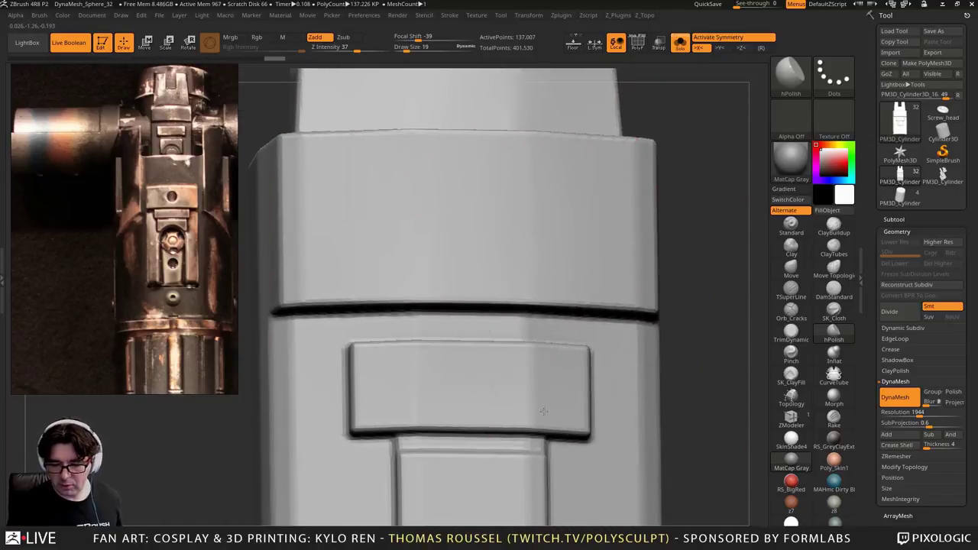
right_click_drag(421, 384, 421, 341, "alt")
right_click_drag(511, 446, 529, 380, "alt")
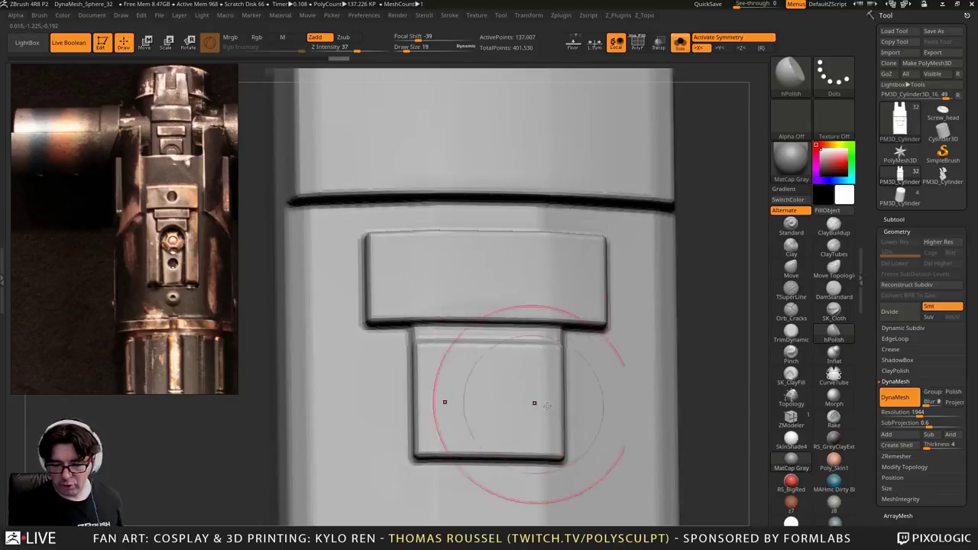
left_click_drag(533, 404, 558, 270, "alt")
right_click_drag(454, 456, 462, 291, "alt")
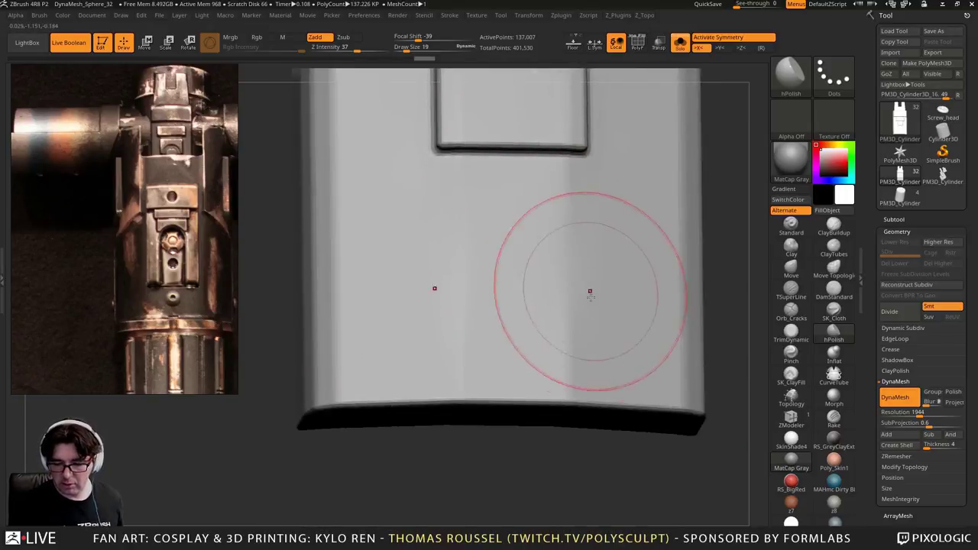
mouse_move(507, 334)
right_mouse_down("alt")
mouse_move(482, 347)
mouse_move(483, 520)
right_mouse_up("alt")
Polish the narrow areas around the raised block and the plate's side facets with hPolish at draw size 9
right_click_drag(505, 367, 482, 362)
key("bracketleft")
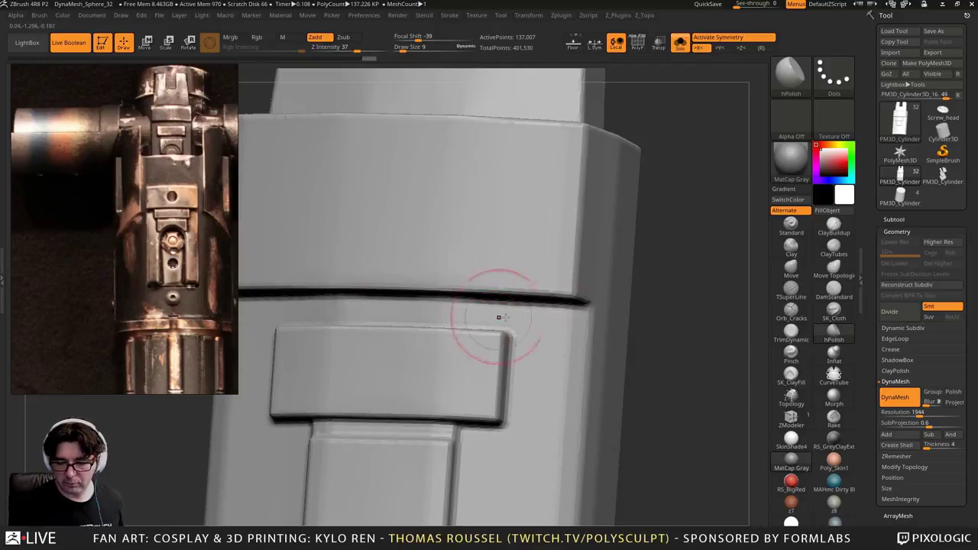
mouse_move(607, 346)
right_mouse_down("alt")
mouse_move(558, 398)
mouse_move(523, 391)
right_mouse_up("alt")
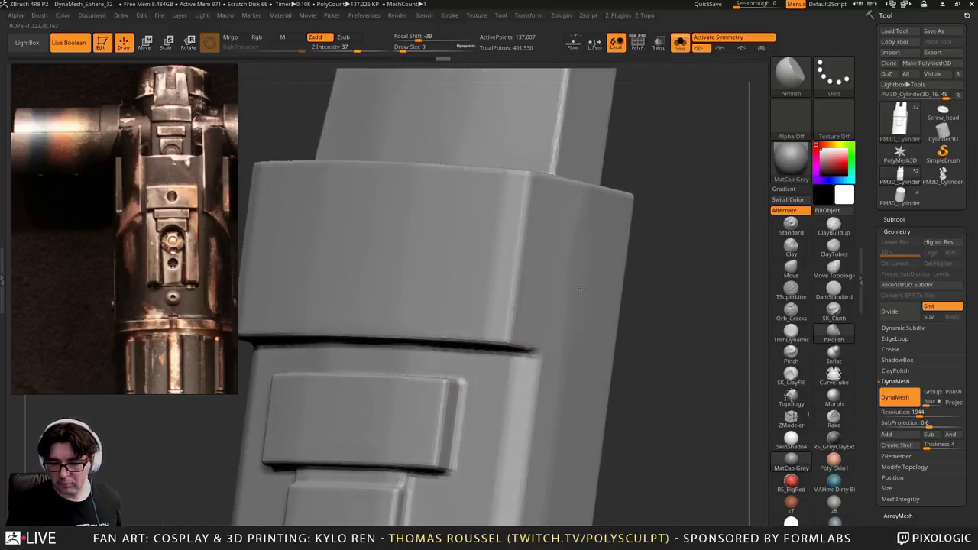
left_click_drag(596, 227, 561, 408, "alt")
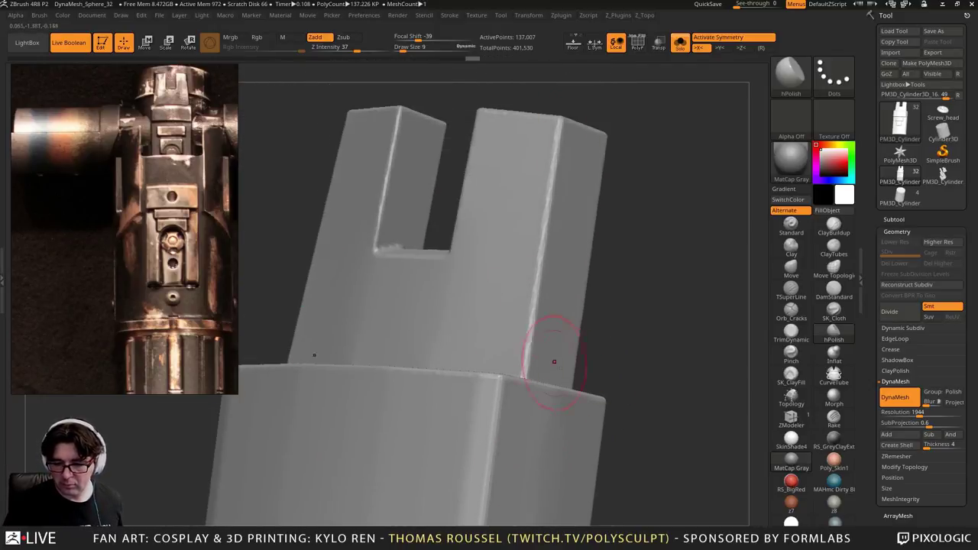
Soften the outer and inner edges of the two prongs and the notch between them with the TrimDynamic brush
left_click(791, 331)
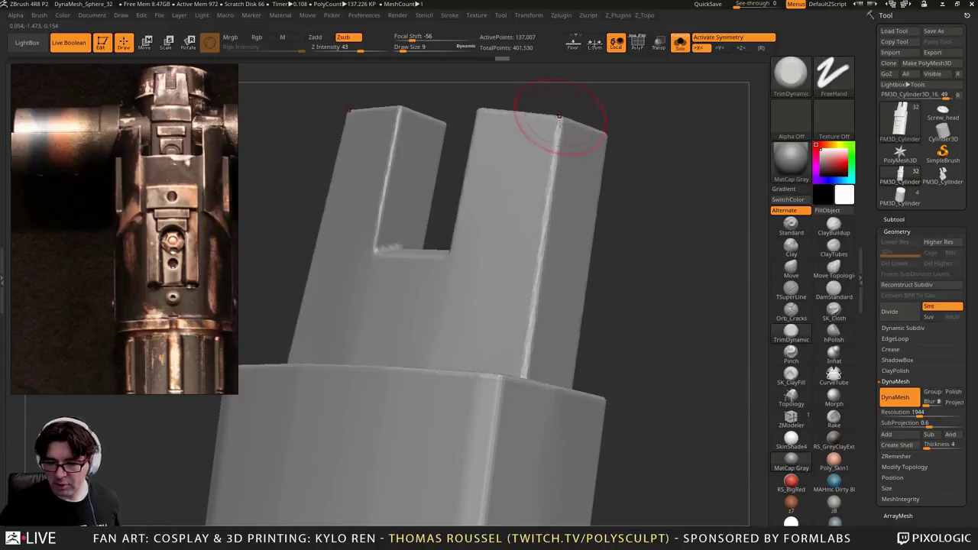
left_click_drag(563, 131, 563, 252)
right_click_drag(564, 252, 595, 287)
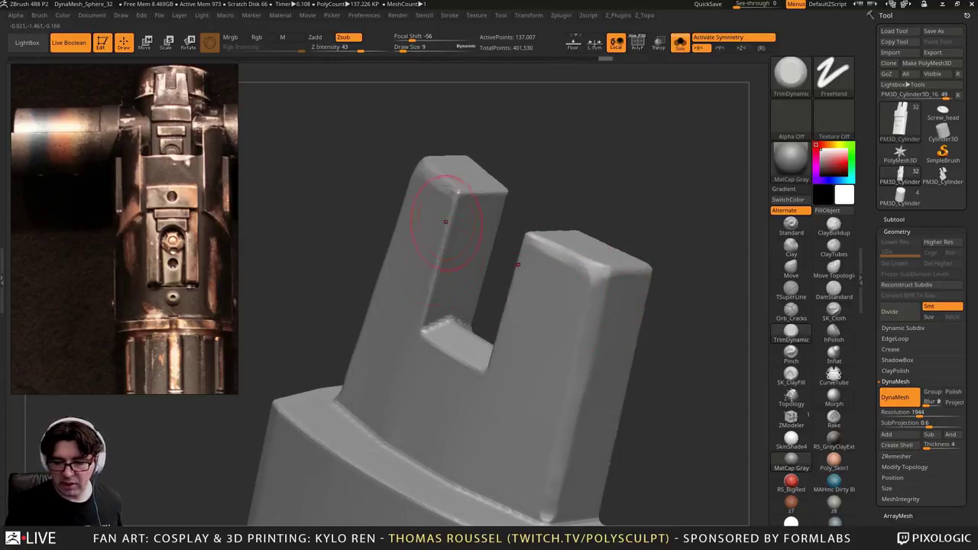
mouse_move(448, 217)
left_mouse_down()
mouse_move(437, 303)
mouse_move(418, 332)
left_mouse_up()
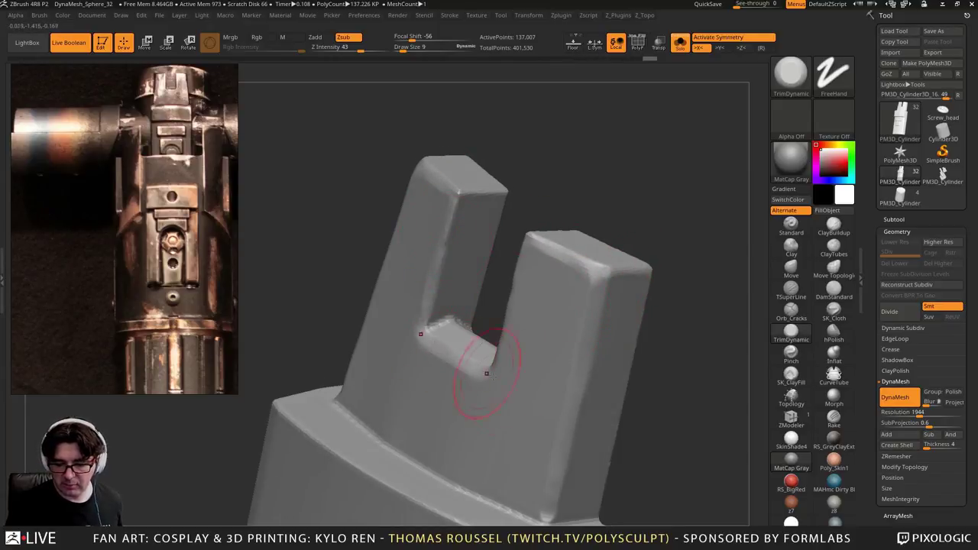
Trim the upper and lower edges of the wide band below the prongs into soft bevels with TrimDynamic
right_click_drag(487, 373, 610, 363)
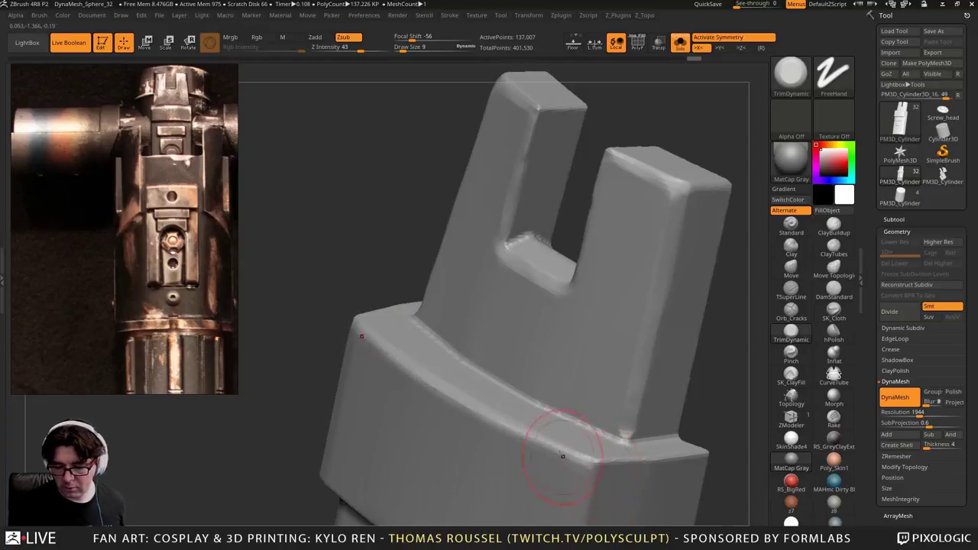
right_click_drag(709, 461, 624, 250)
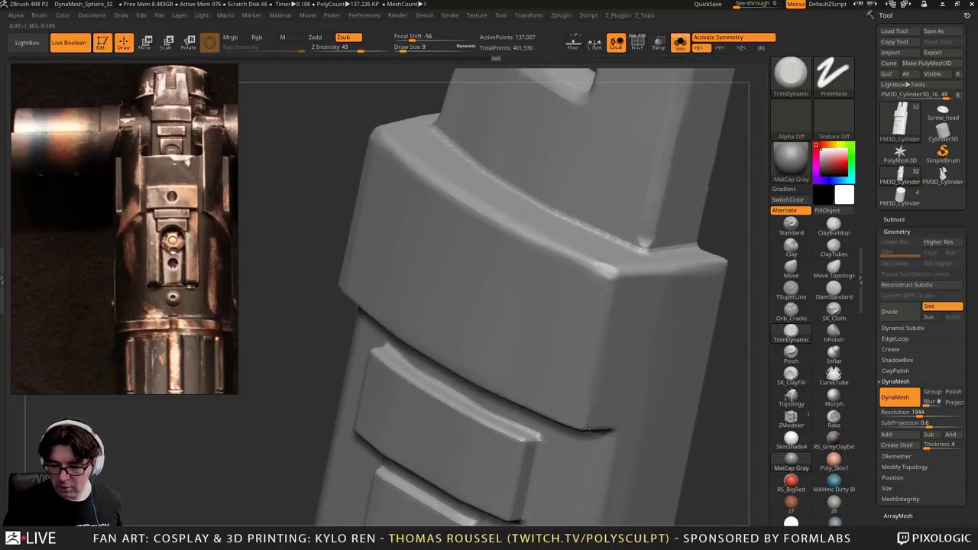
right_click_drag(588, 428, 666, 328)
left_click_drag(665, 327, 318, 291)
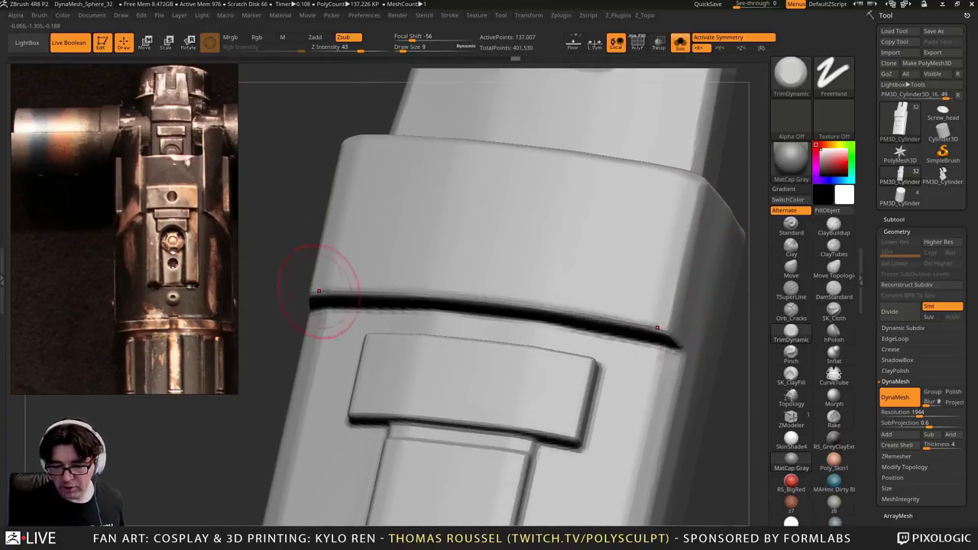
Reduce TrimDynamic to draw size 3 and soften the edges of the two small raised blocks
right_click_drag(576, 372, 612, 376)
left_click_drag(589, 387, 587, 370)
key("s")
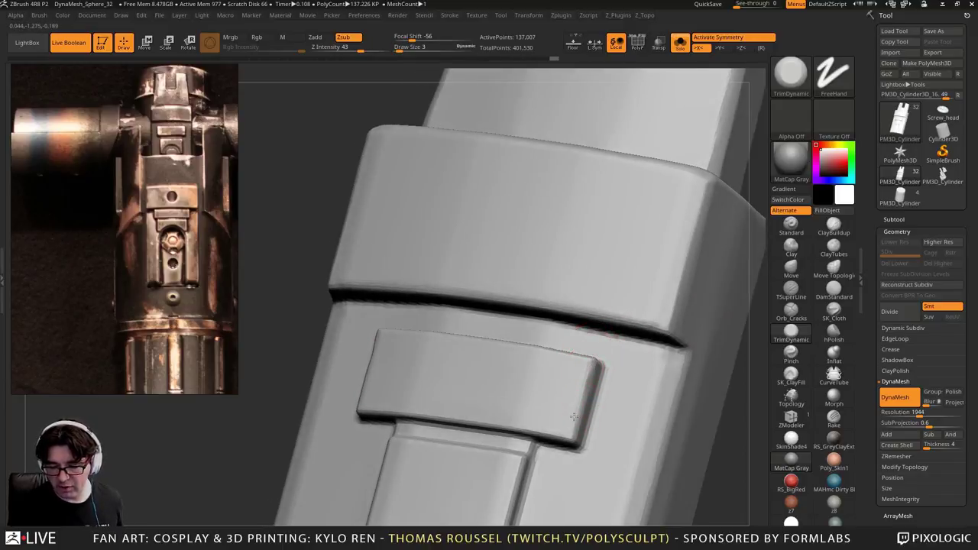
right_click_drag(516, 428, 613, 375)
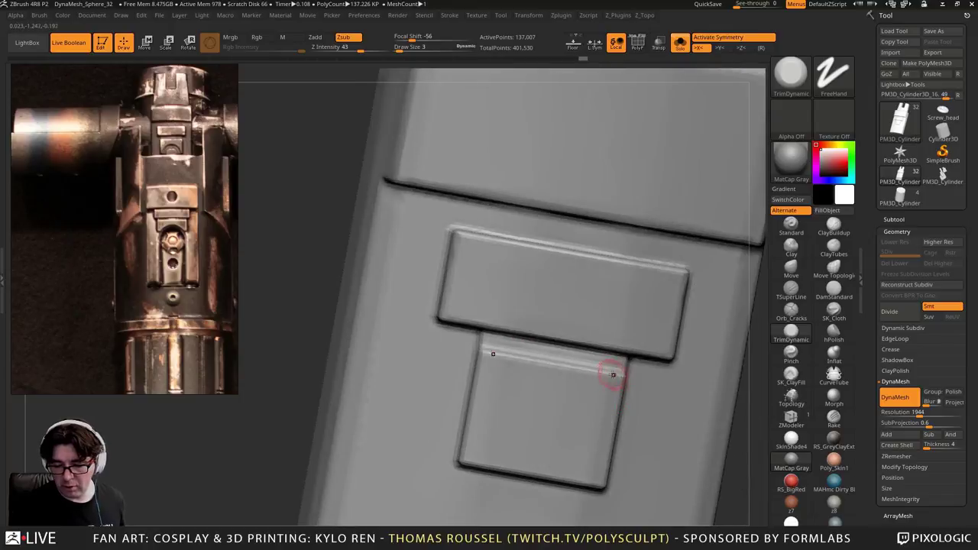
right_click_drag(515, 359, 542, 344)
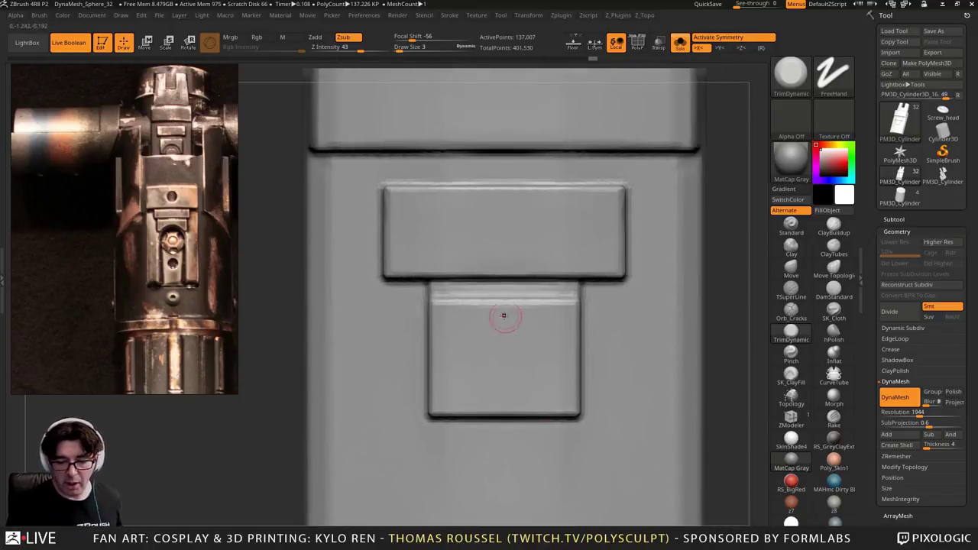
right_click_drag(459, 384, 550, 402, "alt")
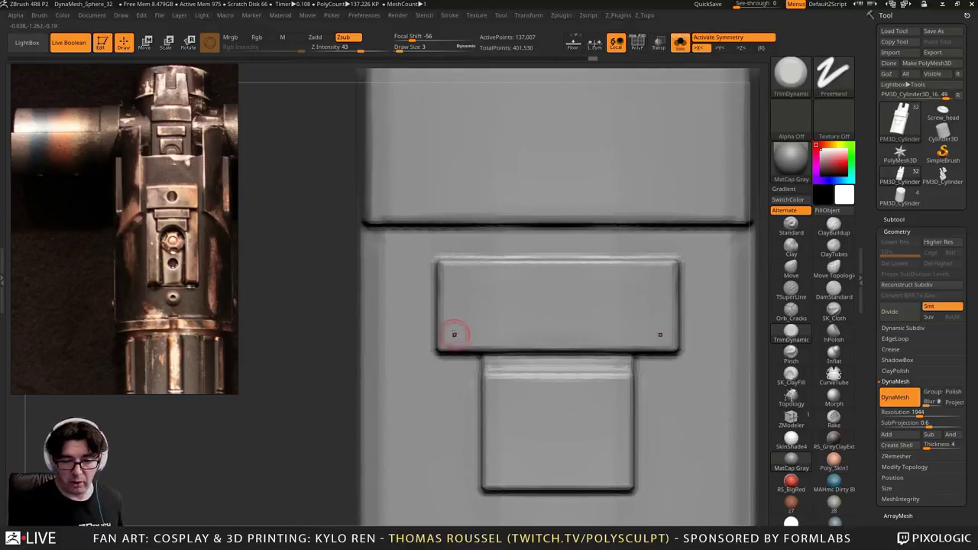
Enlarge TrimDynamic to draw size 5 and soften the prongs' tips and inner edges around the notch
right_click_drag(493, 346, 497, 226, "alt")
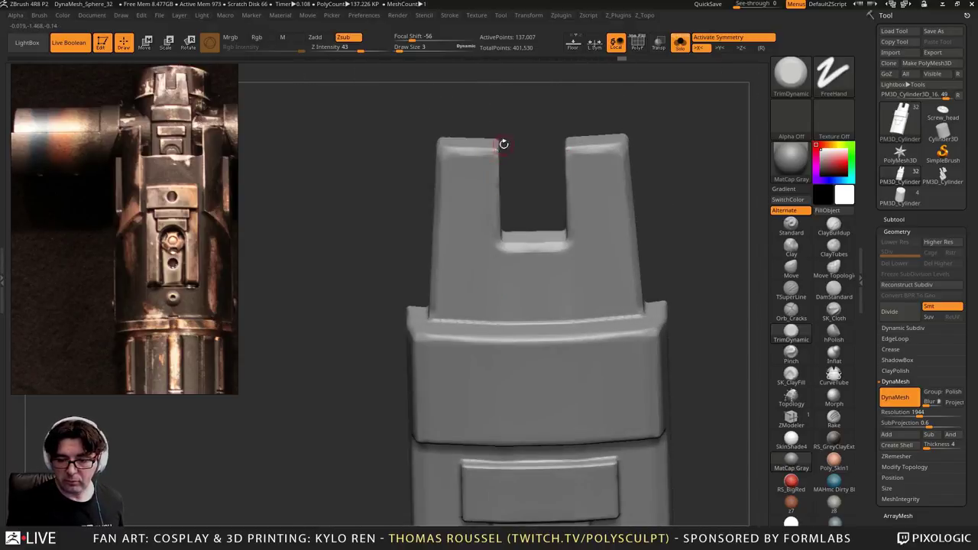
right_click_drag(504, 144, 476, 152)
key("bracketright")
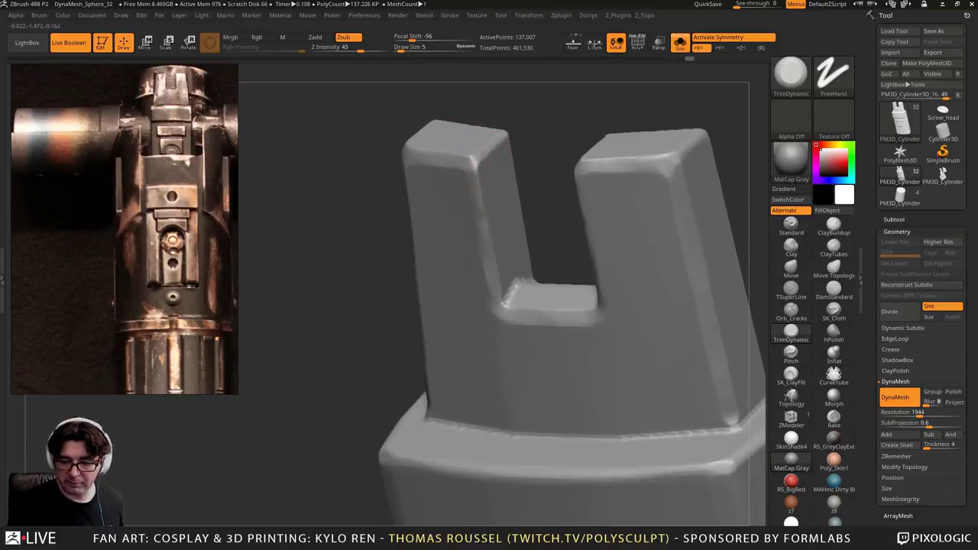
right_click_drag(507, 318, 609, 308, "ctrl")
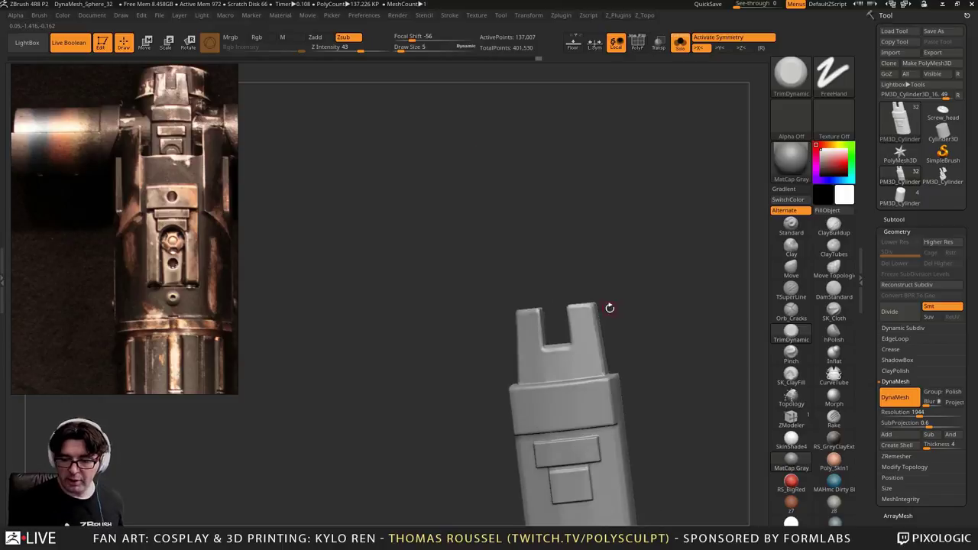
Delete the DynaMeshed PM3D_Cylinder3D_16 copy of the stepped detail plate, leaving the original plate
right_click_drag(639, 425, 644, 398, "alt")
right_click_drag(550, 301, 596, 363, "ctrl")
right_click_drag(584, 351, 571, 382)
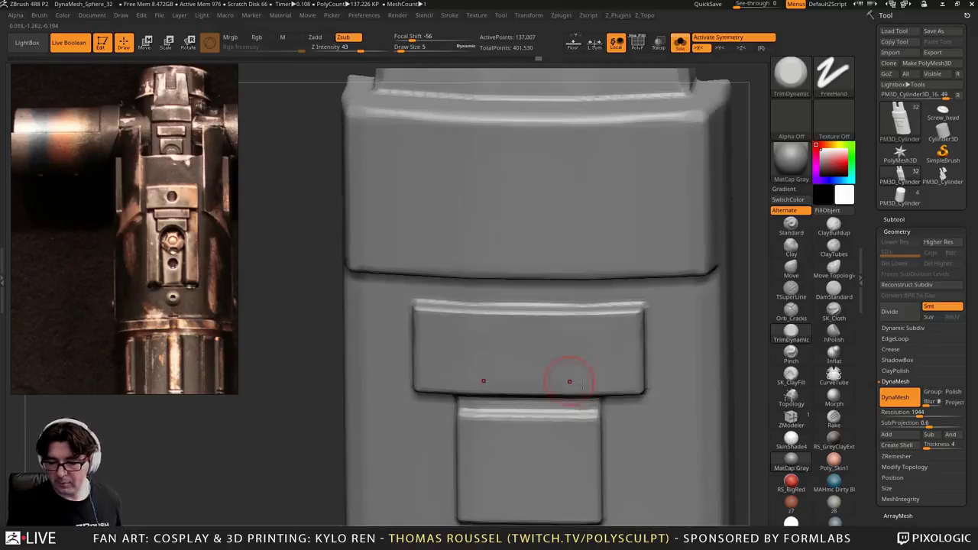
left_click(894, 219)
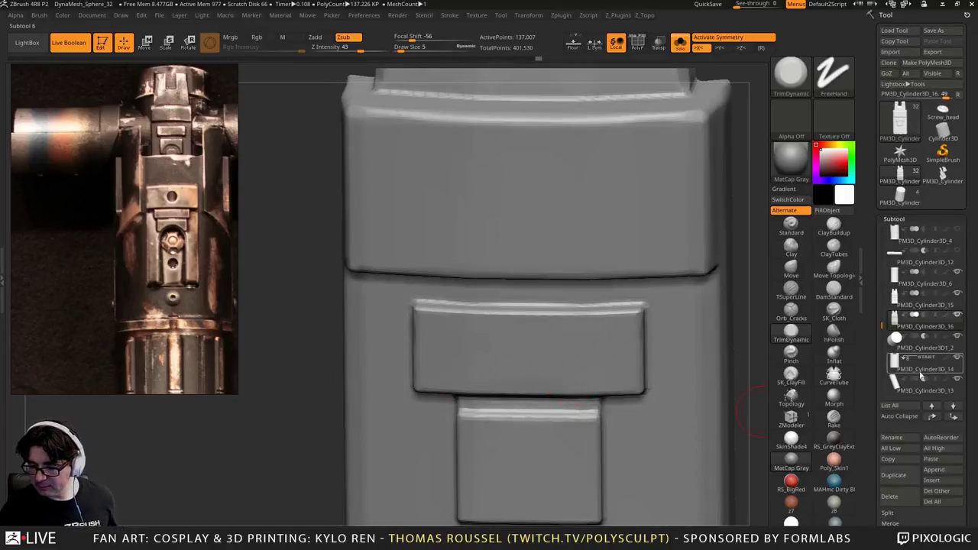
left_click(897, 498)
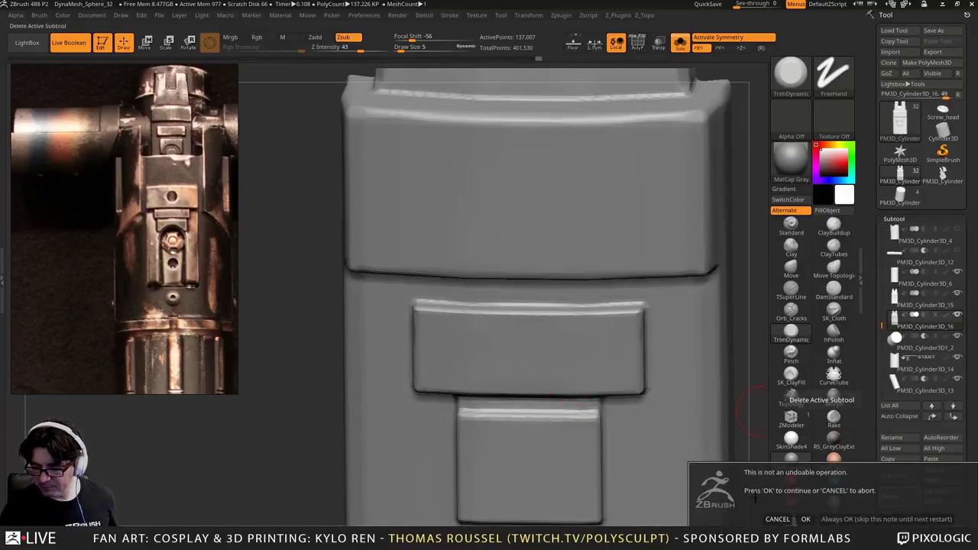
left_click(805, 519)
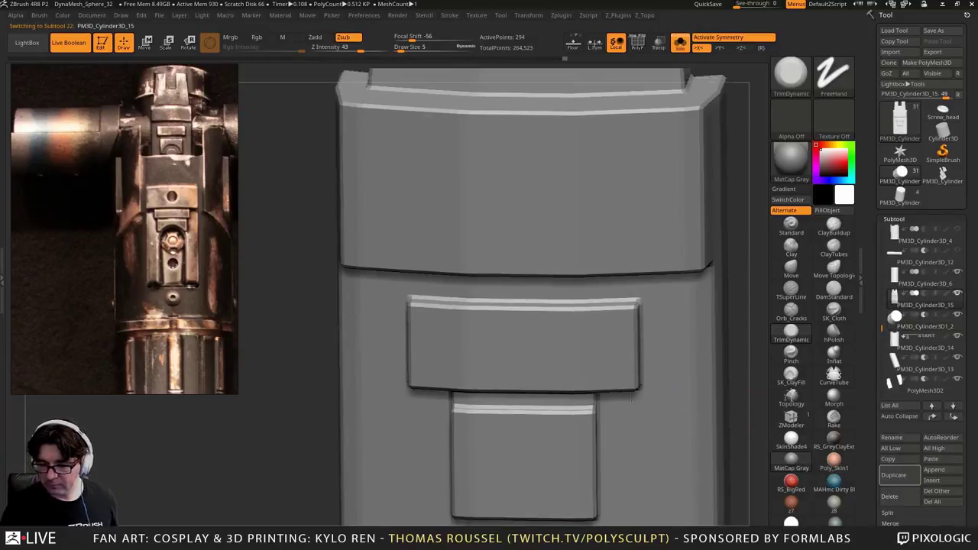
Select the Screw_head1 subtool and duplicate it
right_click_drag(625, 382, 621, 356)
right_click_drag(621, 355, 589, 273, "alt")
right_click_drag(653, 347, 581, 420, "alt")
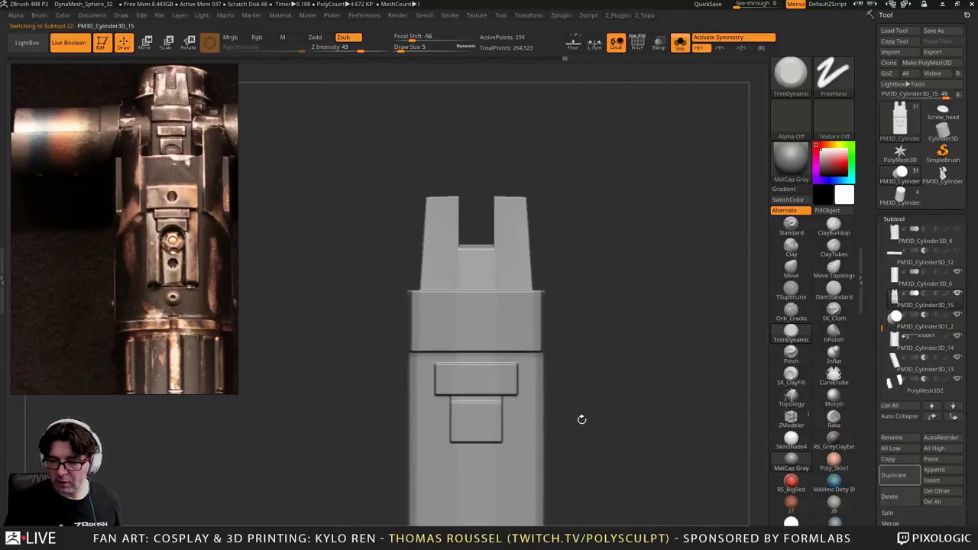
left_click_drag(883, 334, 888, 365)
left_click(901, 391)
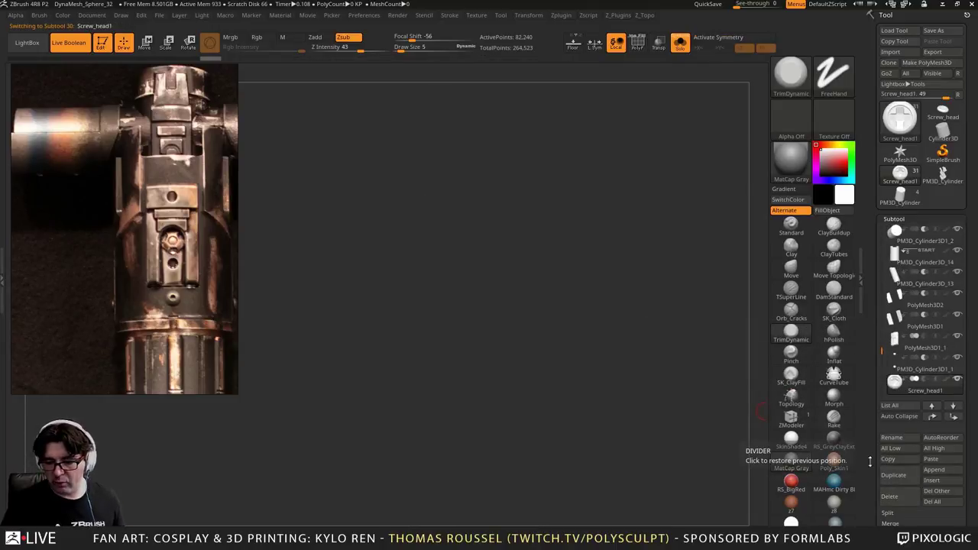
left_click(895, 476)
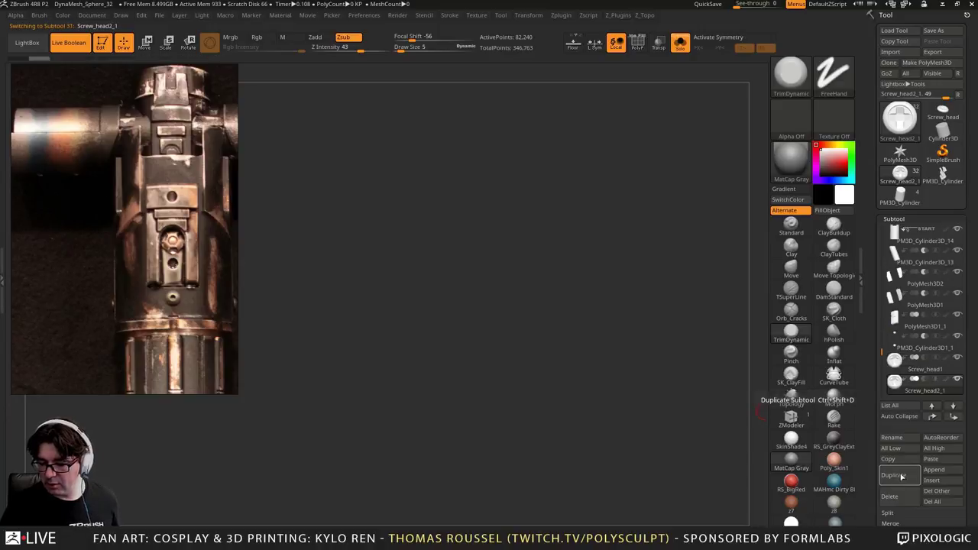
Reorder the duplicated screw head to sit above PM3D_Cylinder3D1_2 and turn off Solo, ready to move it on the full hilt
left_click(933, 419)
left_click(932, 418)
left_click(933, 418)
left_click(932, 419)
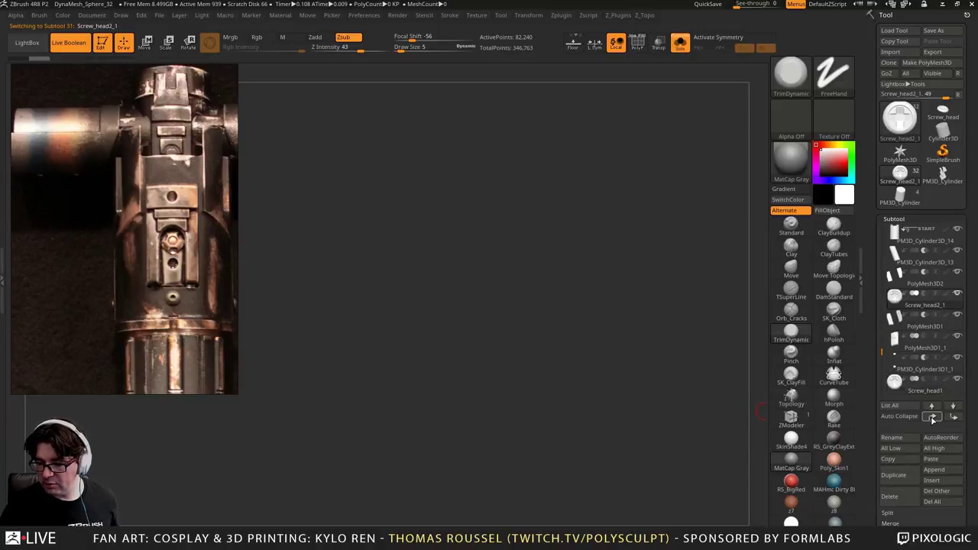
left_click(932, 418)
left_click(932, 419)
left_click(932, 419)
left_click(933, 419)
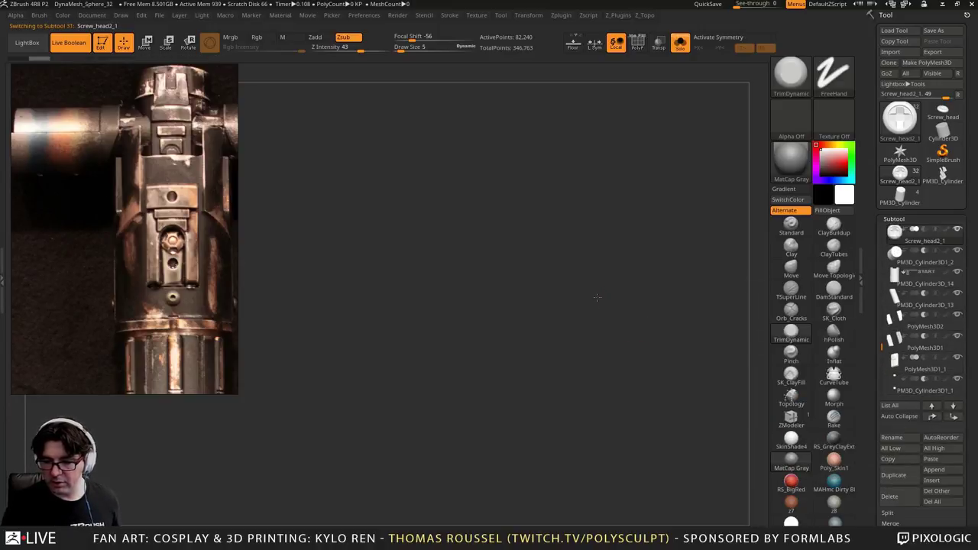
left_click(680, 44)
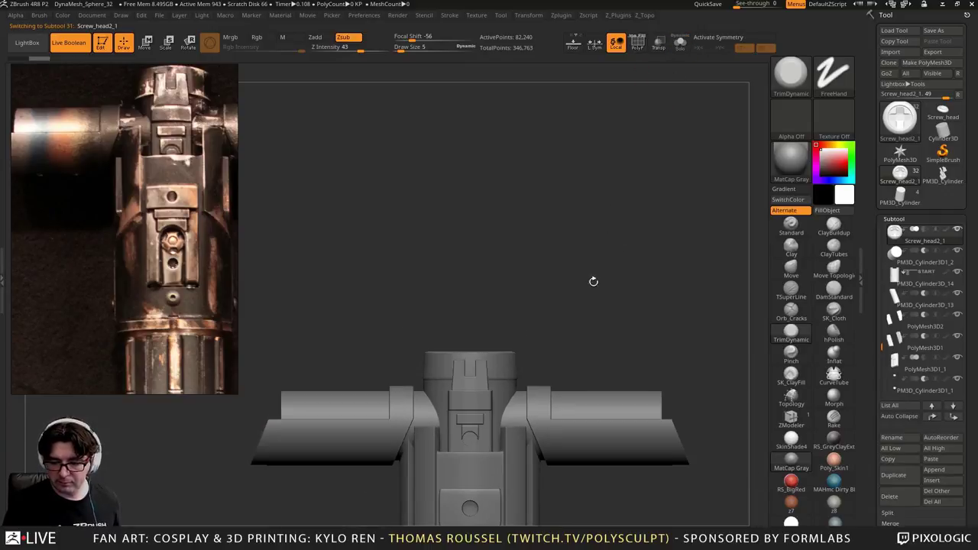
left_click(146, 44)
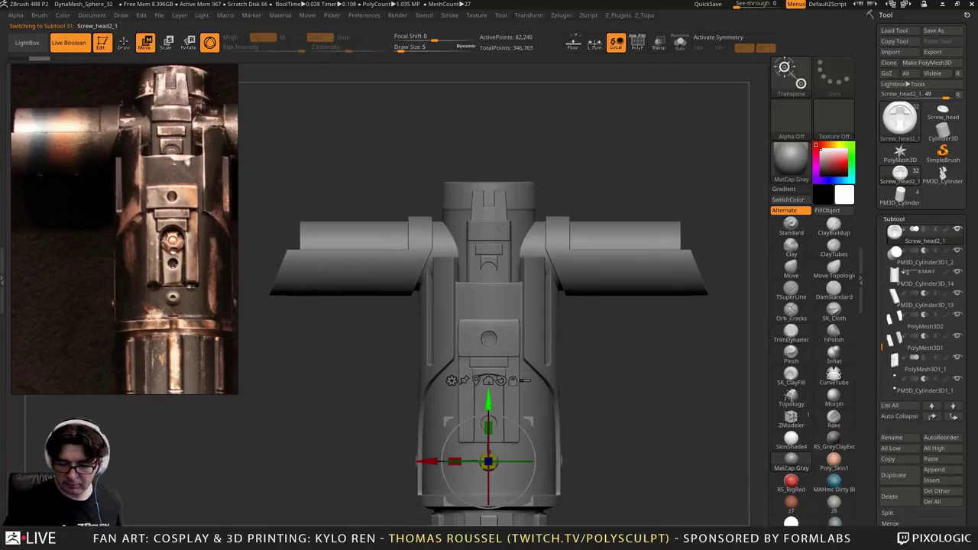
Try to move the duplicated screw head up onto the small square block of the stepped detail plate
left_click_drag(489, 401, 489, 209, "ctrl")
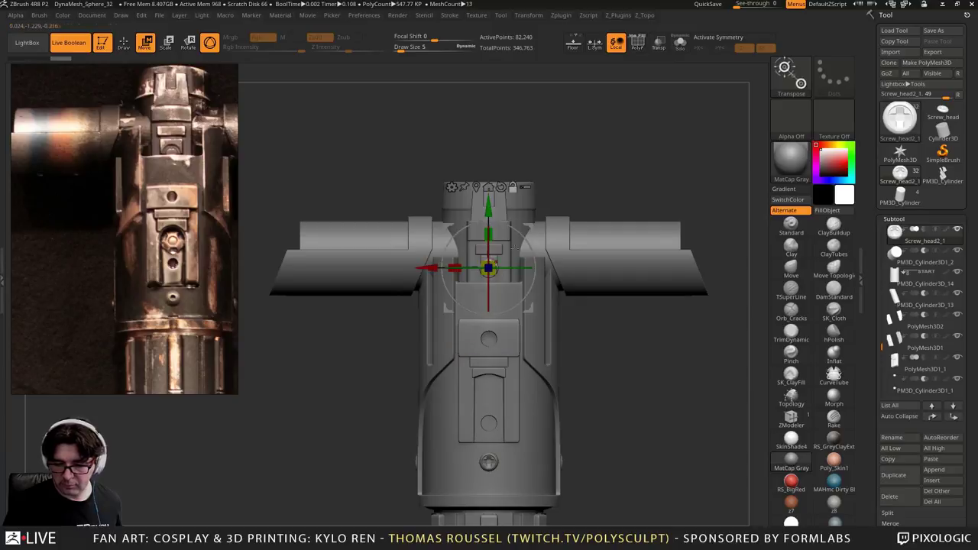
right_click_drag(496, 263, 486, 333, "ctrl")
left_click_drag(457, 290, 457, 295)
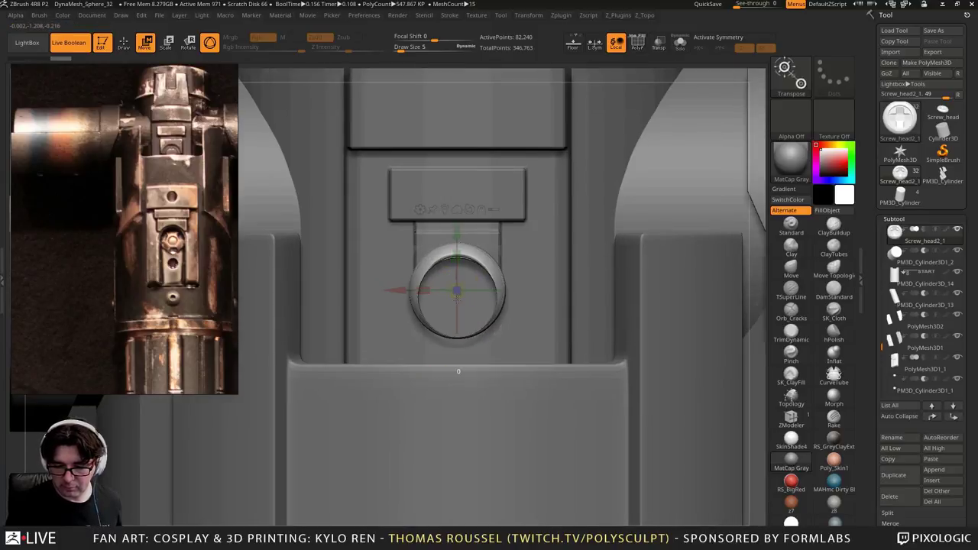
key("ctrl+z")
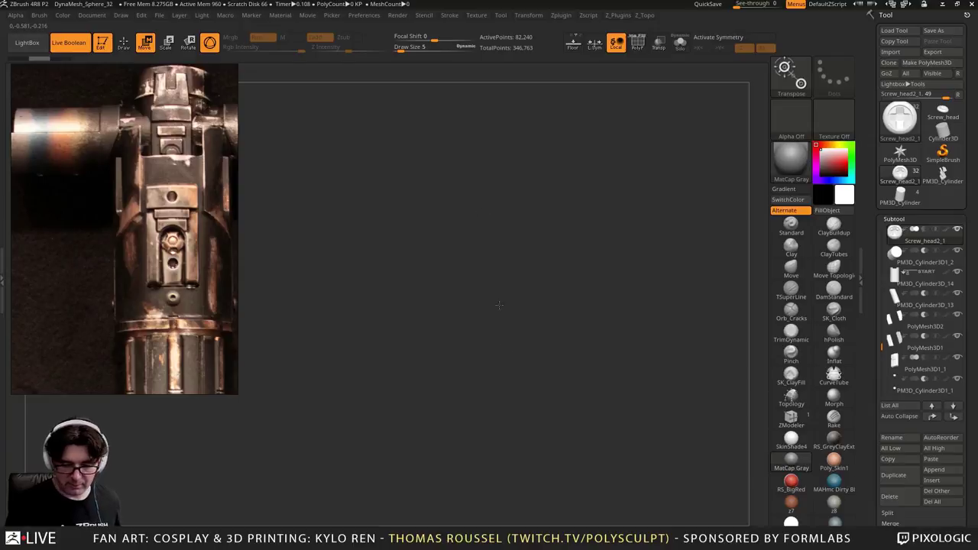
Move the duplicated screw head straight up the hilt onto the small square block of the stepped plate
key("f")
right_click_drag(517, 360, 527, 175, "alt")
right_click_drag(548, 302, 493, 466, "alt")
left_click_drag(493, 413, 511, 197, "ctrl")
right_click_drag(513, 200, 517, 316, "ctrl")
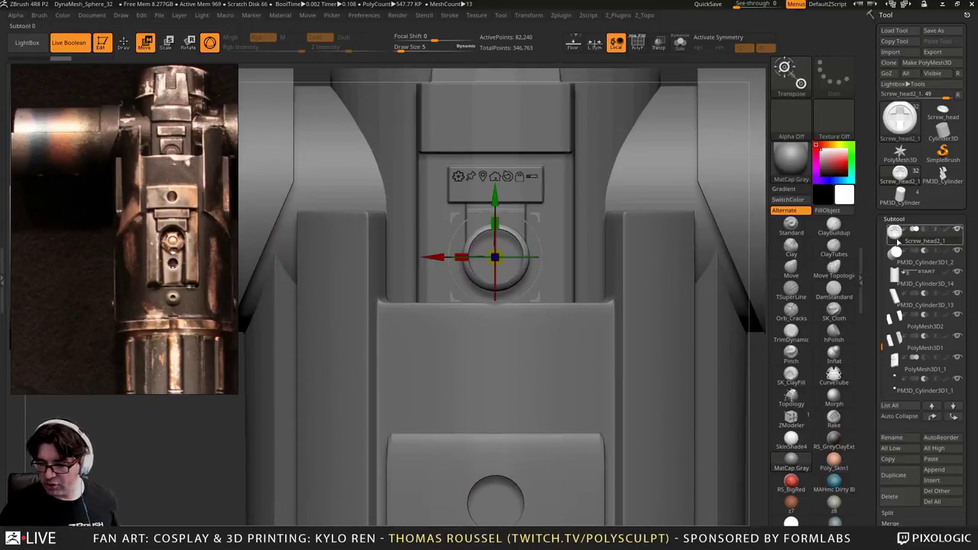
Reorder the screw head below PM3D_Cylinder3D1_2, then adjust its depth, height and scale to seat it in the small block's round recess
left_click(953, 416)
right_click_drag(731, 359, 579, 356)
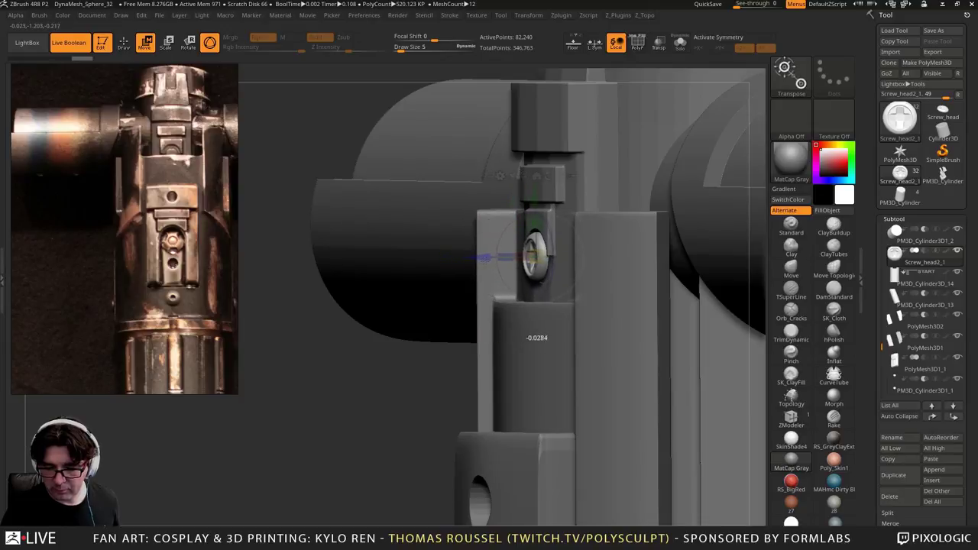
right_click_drag(490, 258, 574, 336)
left_click_drag(509, 199, 510, 191)
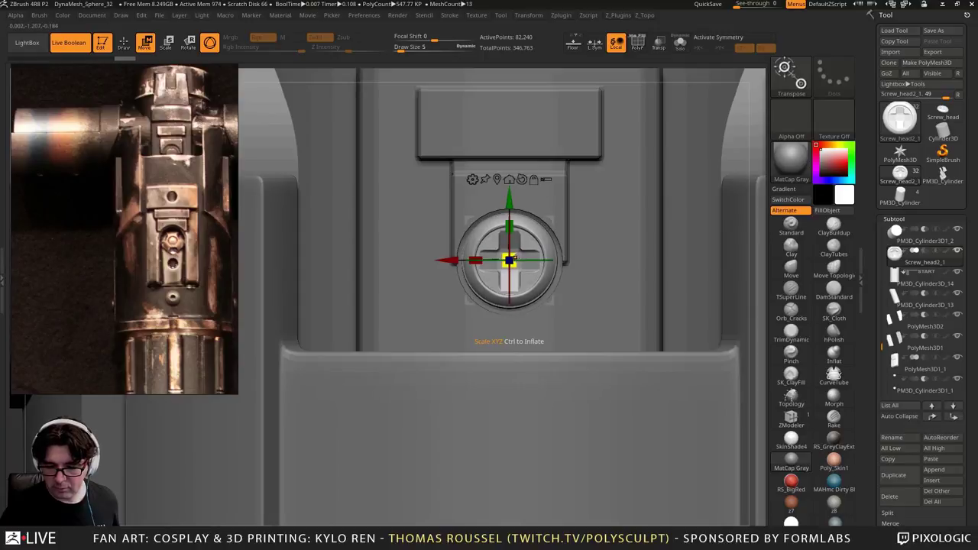
left_click_drag(514, 258, 518, 258)
right_click_drag(510, 79, 520, 46)
right_click_drag(579, 297, 569, 260, "ctrl")
right_click_drag(527, 269, 582, 293)
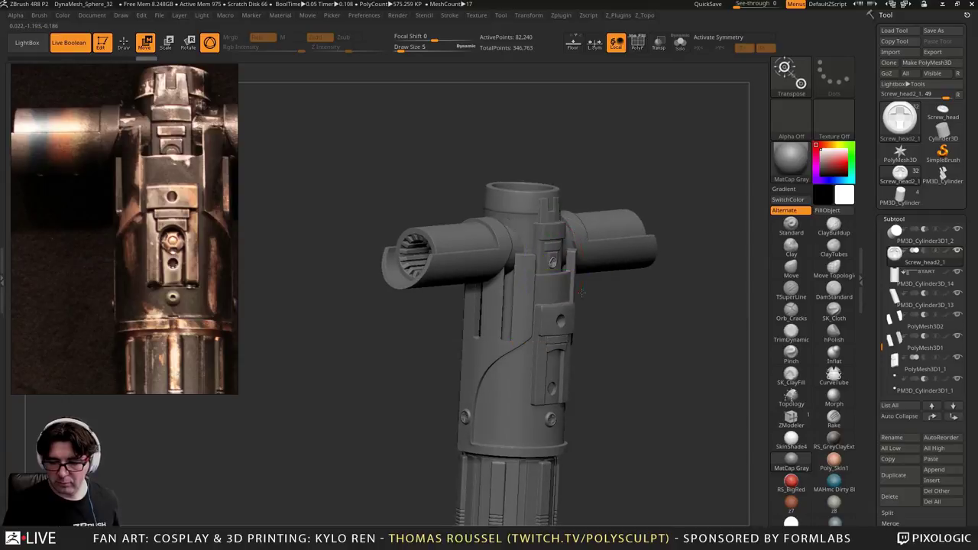
Select the crossguard's inner cylinder PM3D_Cylinder3D_5 and duplicate it
left_click_drag(581, 292, 344, 374)
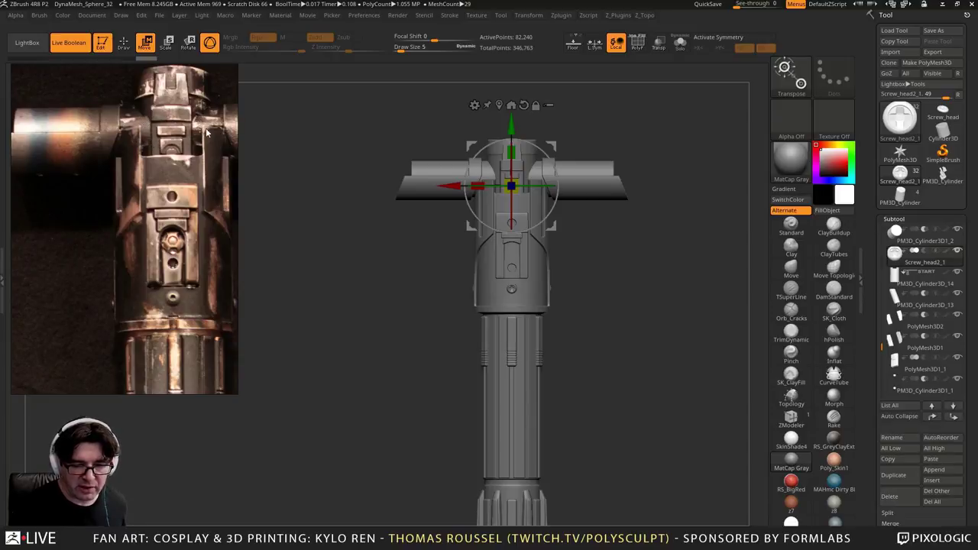
left_click_drag(368, 159, 380, 229)
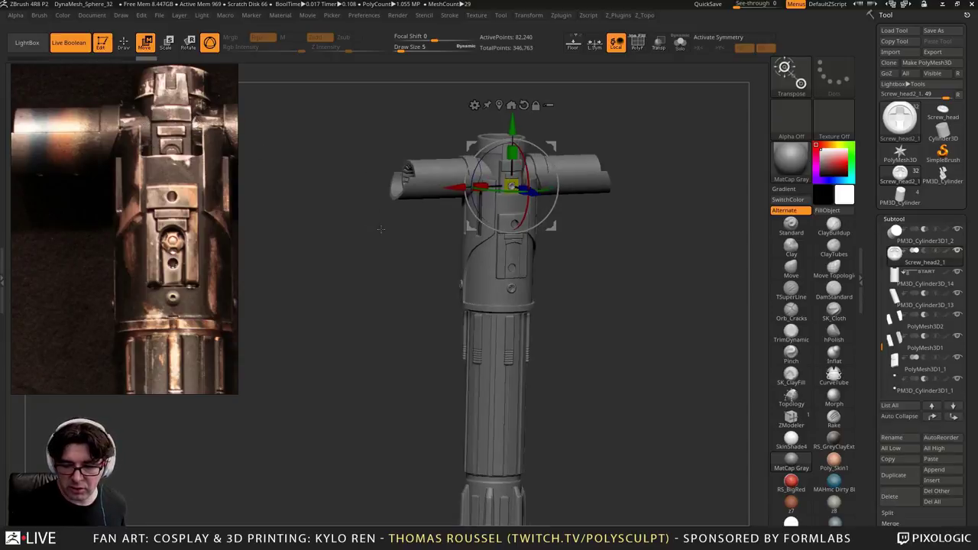
left_click_drag(317, 194, 298, 295, "alt")
left_click_drag(668, 326, 656, 347, "alt")
left_click(646, 208, "alt")
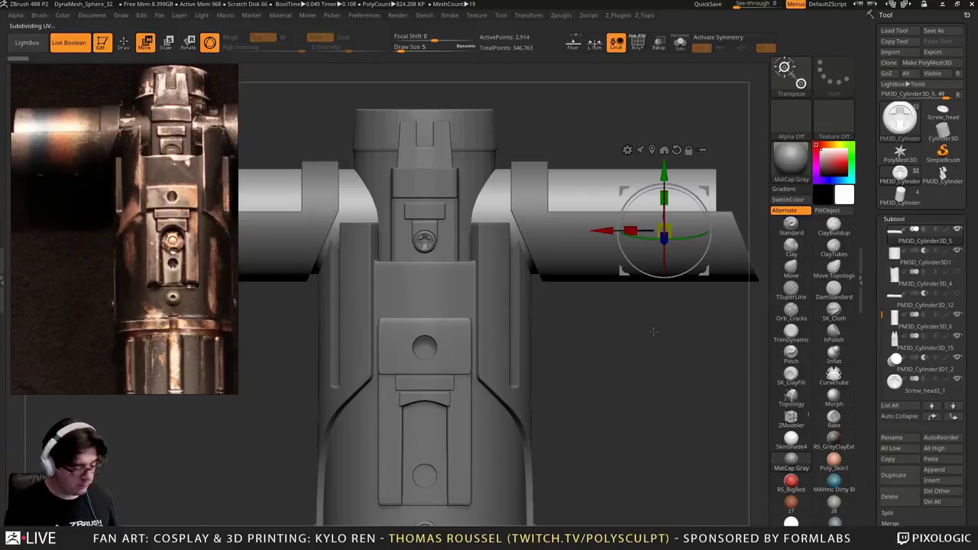
key("shift+f")
key("shift+f")
left_click_drag(632, 357, 656, 343, "alt")
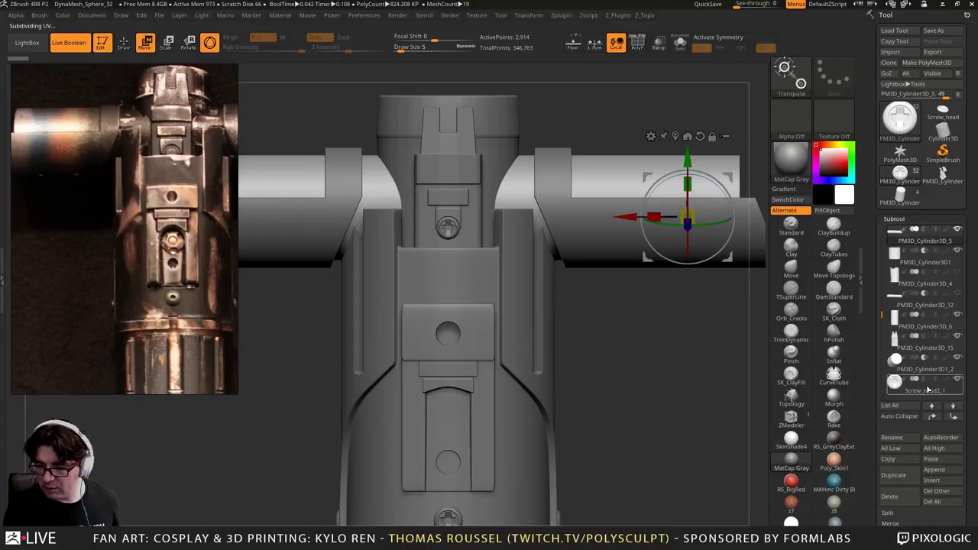
left_click(902, 242)
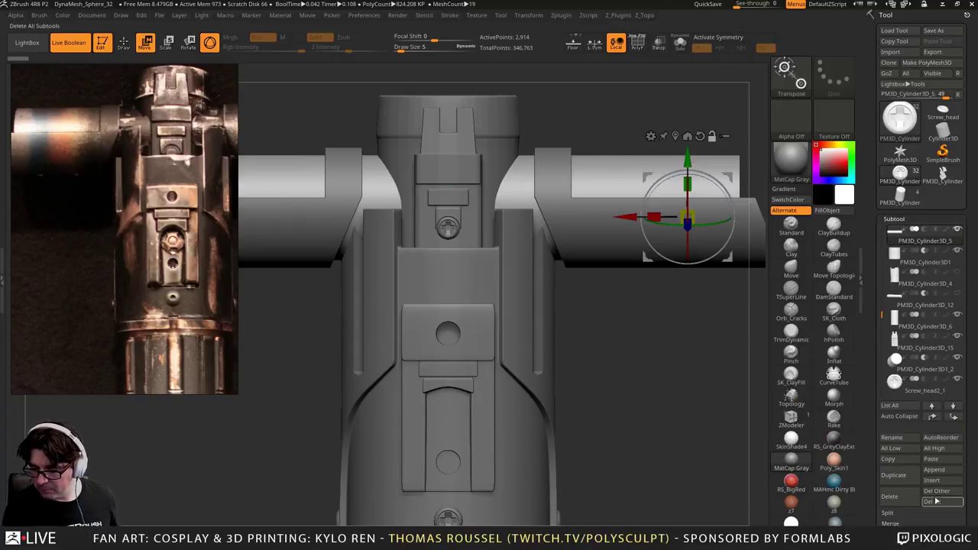
left_click(895, 475)
Center the Scale gizmo of the duplicated crossguard cylinder on the hilt's central axis
left_click_drag(678, 394, 351, 328)
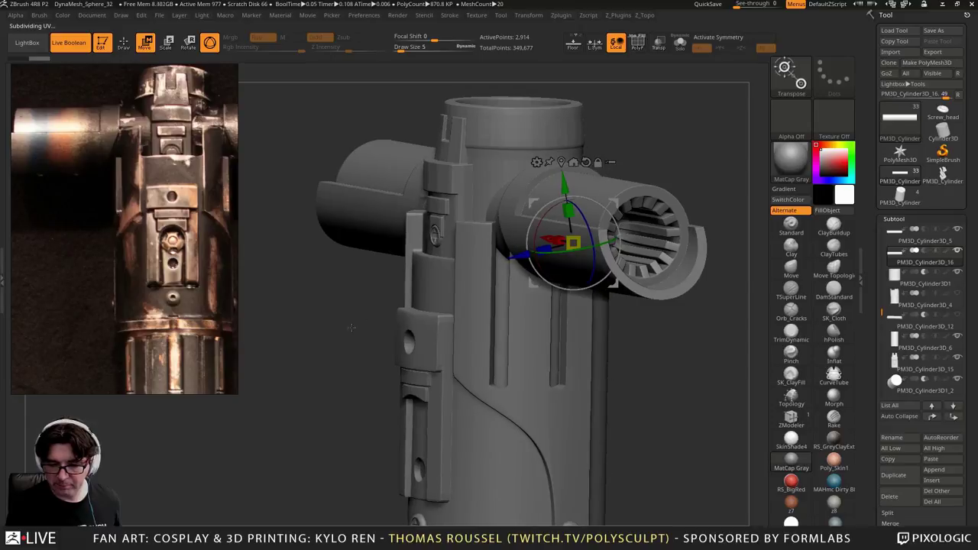
left_click_drag(341, 206, 560, 342)
mouse_move(924, 266)
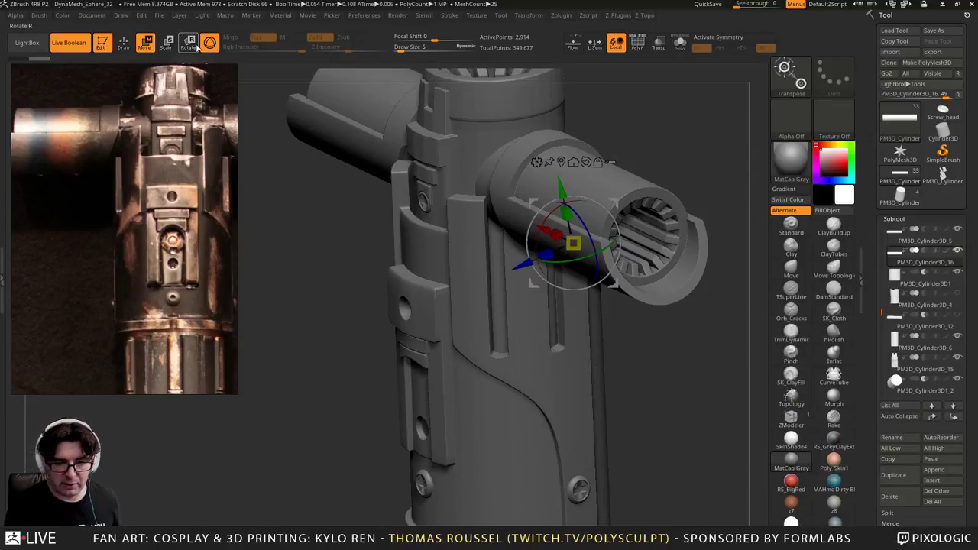
left_click(166, 42)
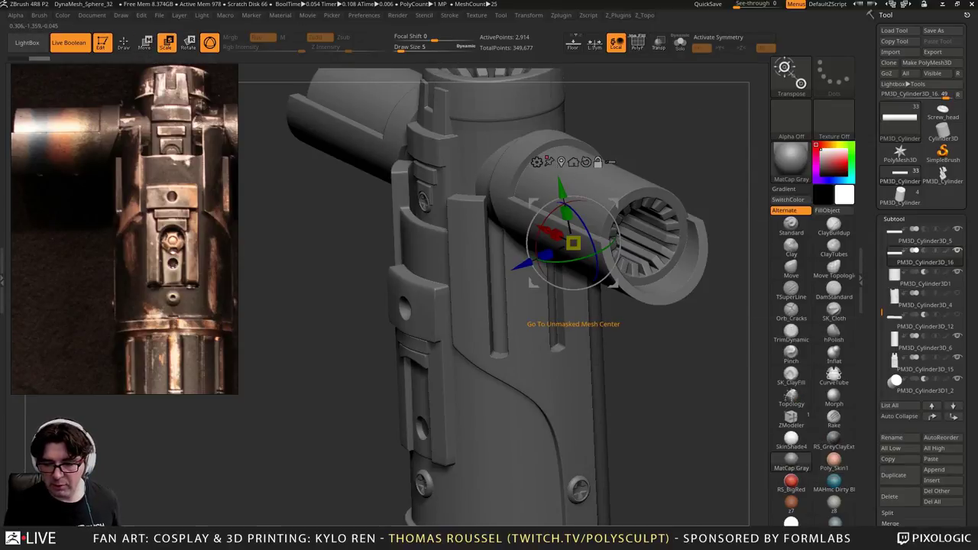
left_click(563, 163, "alt")
left_click(522, 137)
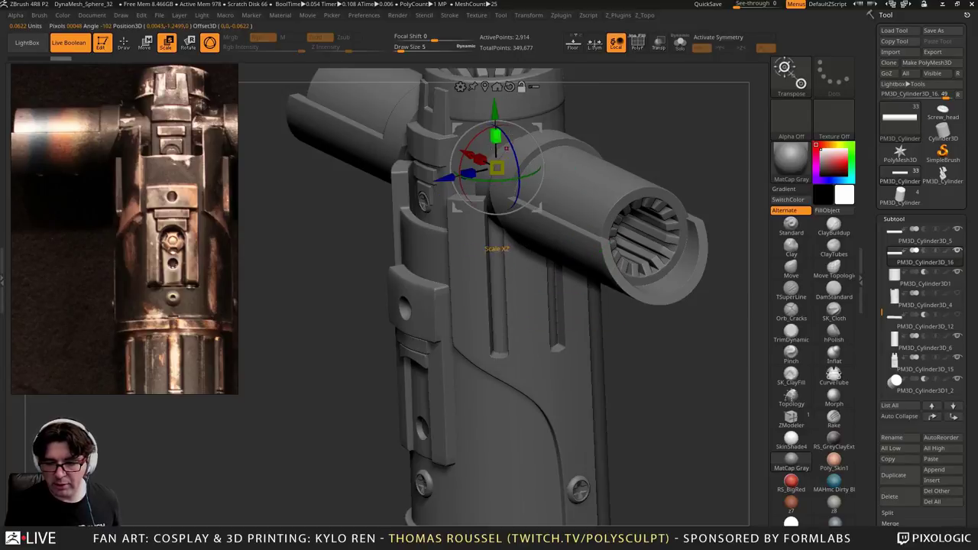
Enlarge the duplicated cylinder's diameter slightly around the crossguard axis, without changing its length
left_click_drag(478, 158, 482, 157)
left_click_drag(481, 159, 484, 159)
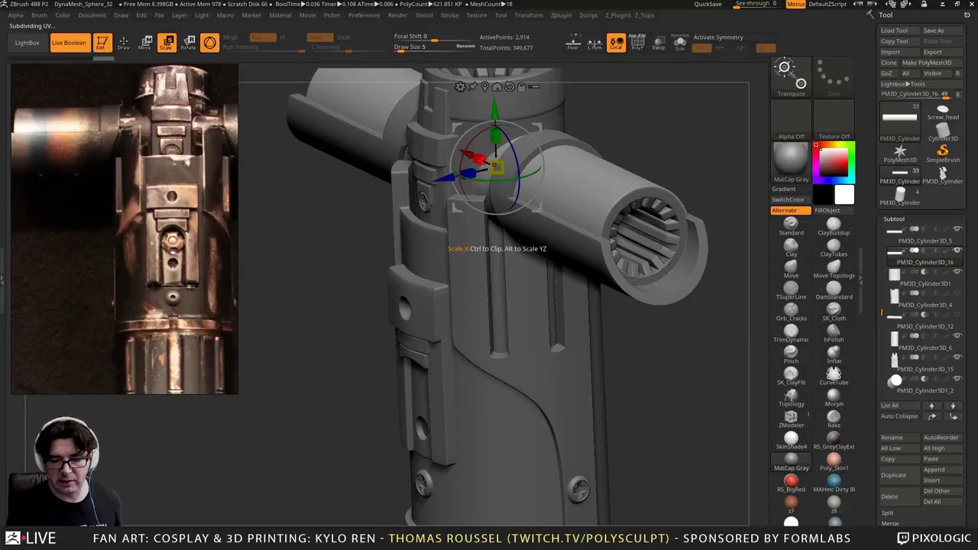
left_click_drag(663, 130, 719, 132)
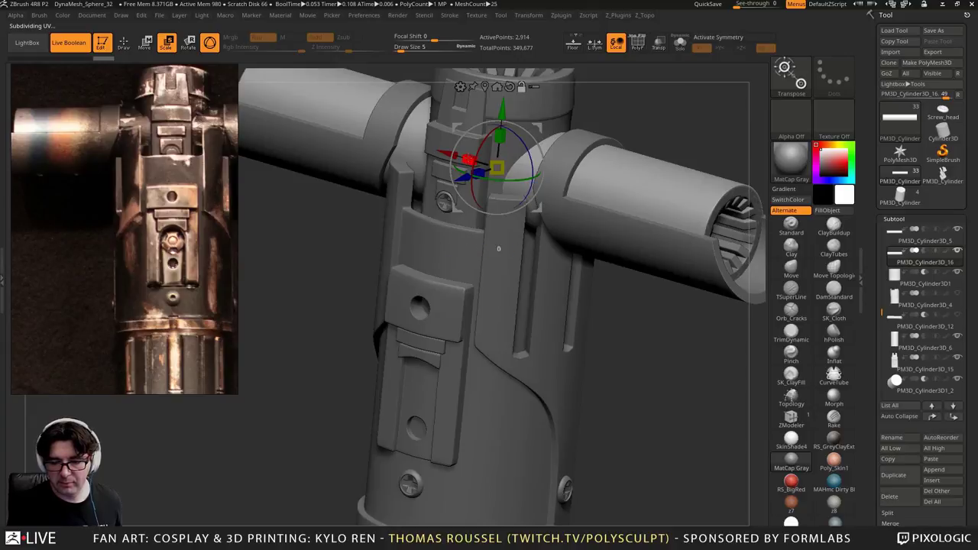
left_click_drag(467, 160, 462, 145)
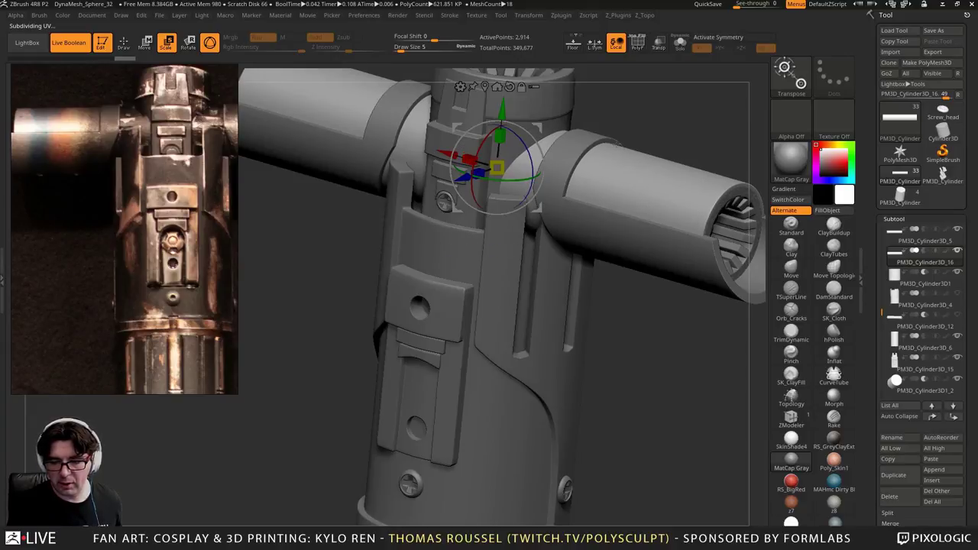
Display the enlarged cylinder's PolyFrame, try masking its inner section beside the hilt, and turn on X symmetry
left_click_drag(631, 100, 639, 180, "alt")
left_click_drag(639, 179, 668, 179)
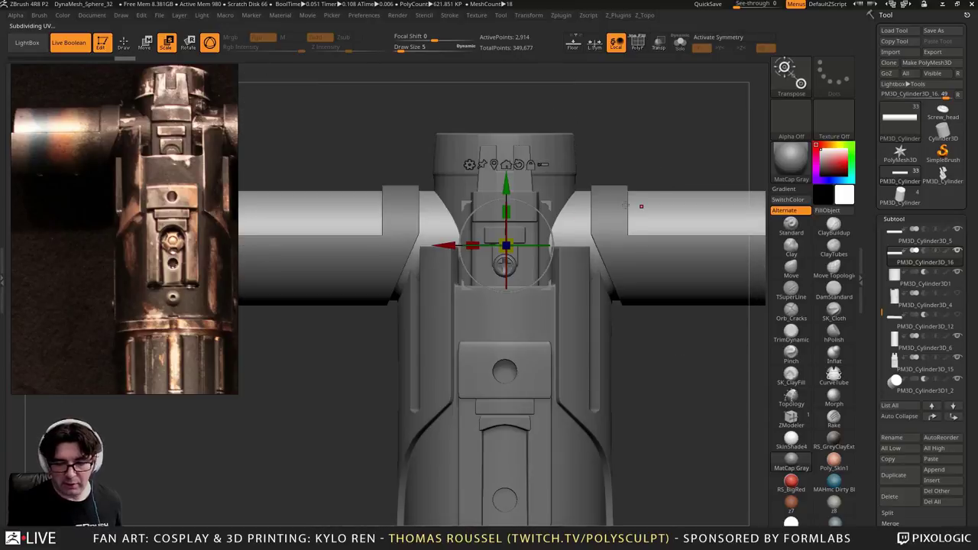
key("shift+f")
left_click_drag(642, 223, 650, 279, "alt")
left_click_drag(650, 130, 626, 151, "alt")
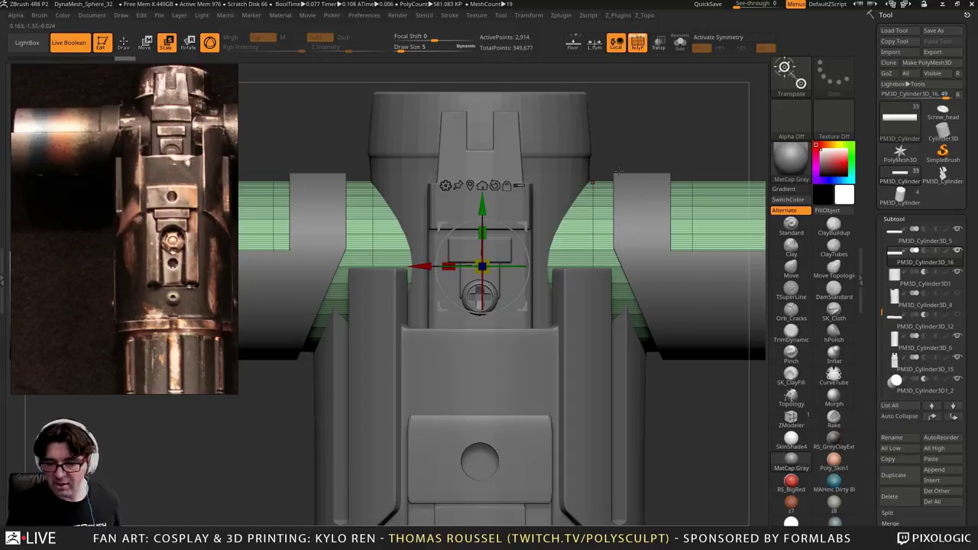
left_click_drag(614, 155, 550, 426, "ctrl")
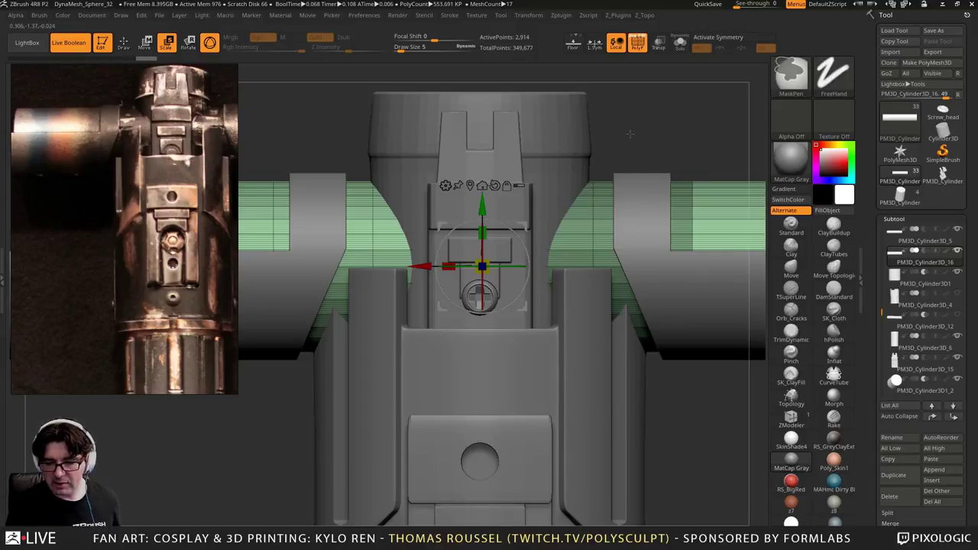
key("x")
left_click_drag(630, 134, 633, 137, "ctrl")
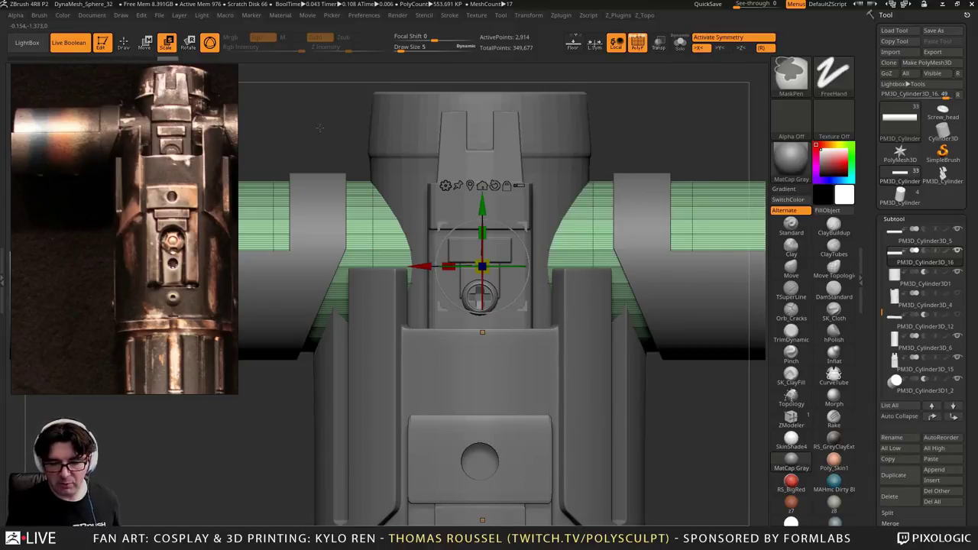
Hide all of the duplicated crossguard cylinder except its short section on one side of the hilt
mouse_move(721, 417)
left_mouse_down("alt")
mouse_move(743, 176)
mouse_move(686, 153)
mouse_move(469, 284)
mouse_move(441, 359)
left_mouse_up("alt")
left_click_drag(483, 142, 803, 138, "alt")
left_click_drag(375, 153, 345, 121, "alt")
left_click_drag(320, 158, 601, 369, "alt")
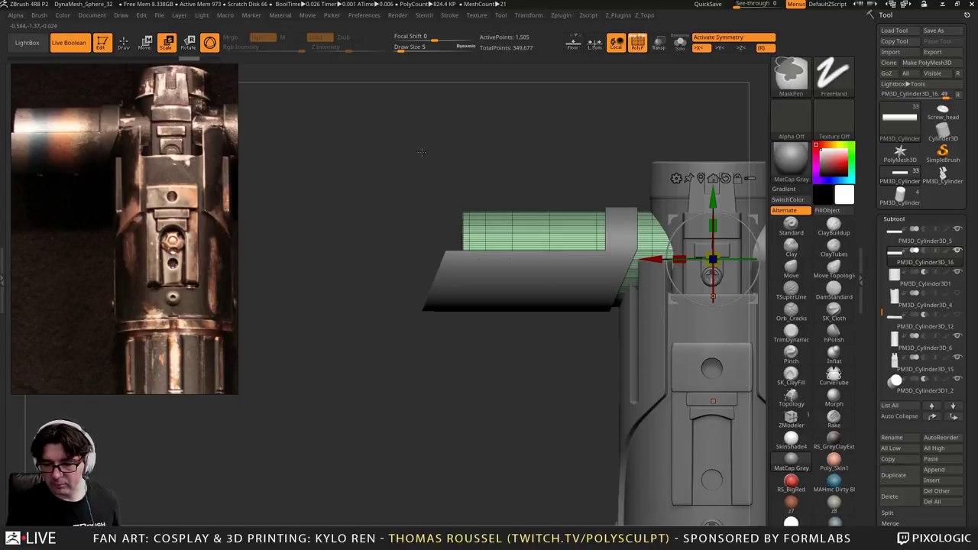
left_click_drag(368, 121, 570, 375, "ctrl")
left_click_drag(501, 374, 360, 376, "alt")
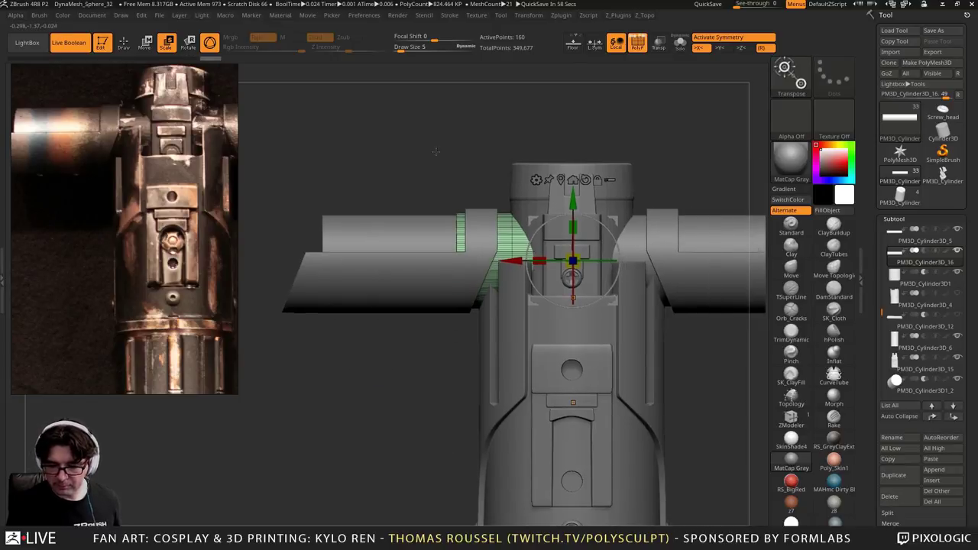
right_click_drag(436, 151, 440, 123, "alt")
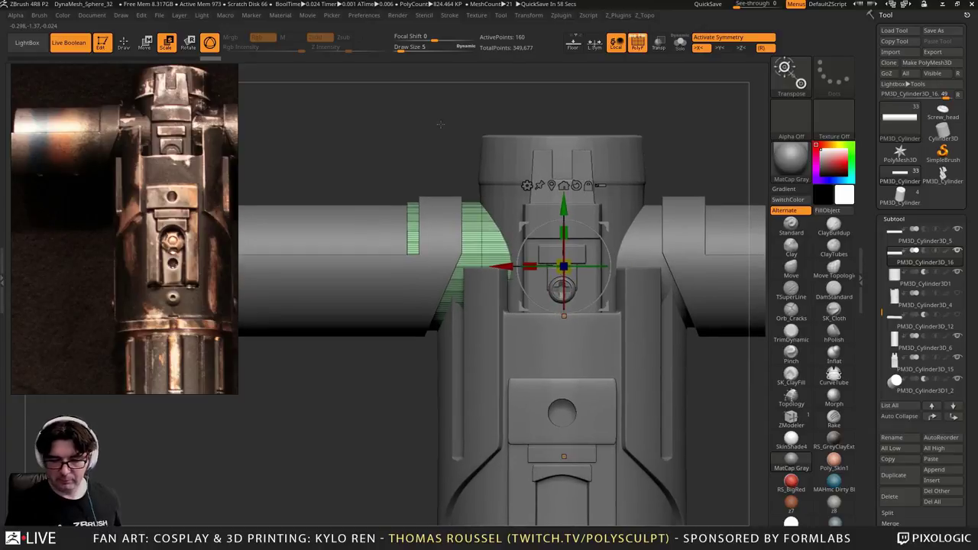
Display the other subtools as transparent and delete the duplicated cylinder's hidden geometry with Del Hidden
left_click(656, 45)
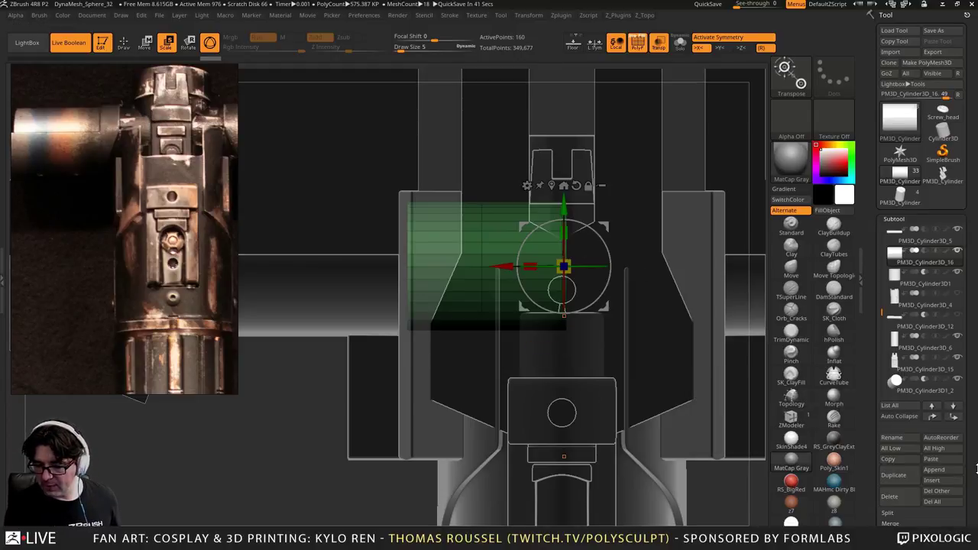
scroll(927, 356, "down", 5)
left_click(898, 387)
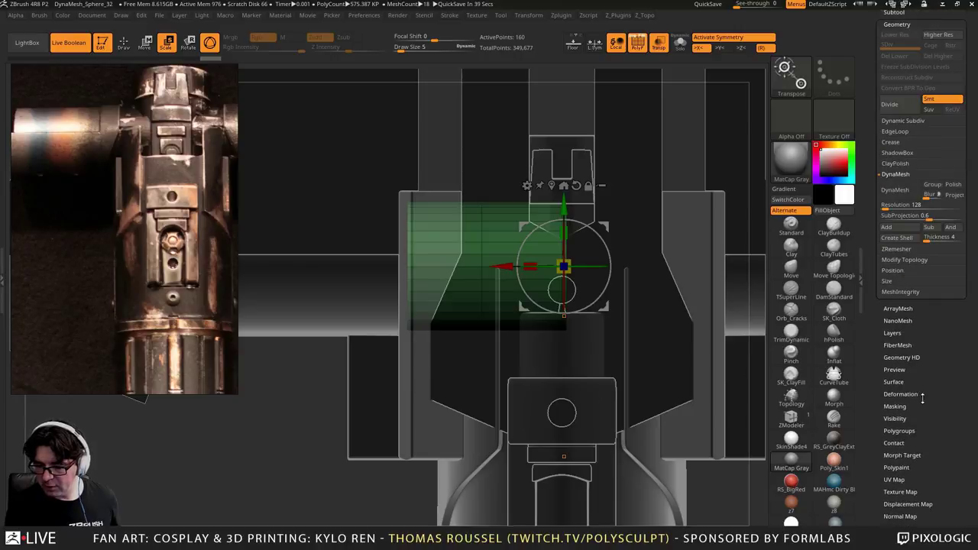
left_click(905, 271)
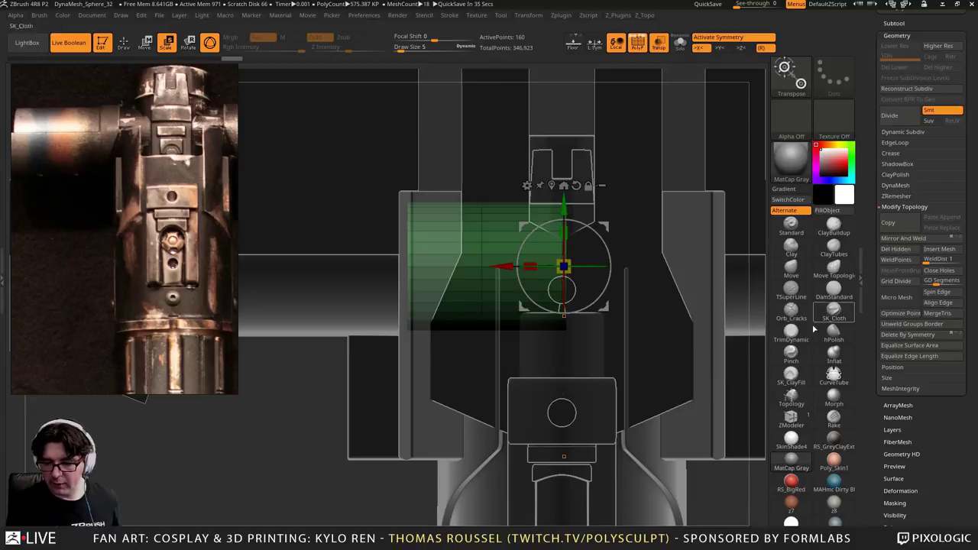
Turn off symmetry and delete the ring edge loops between the tube section's two ends with ZModeler
left_click(791, 417)
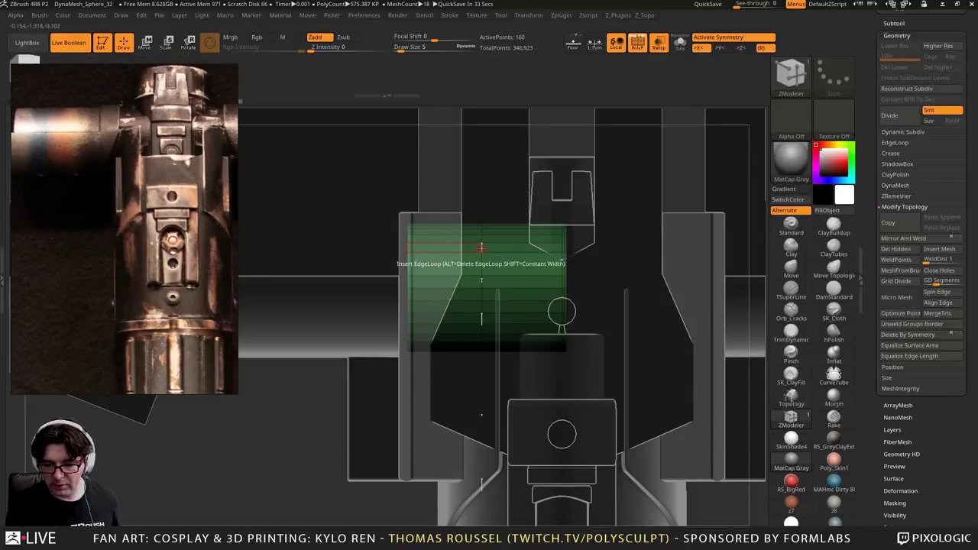
left_click(714, 38)
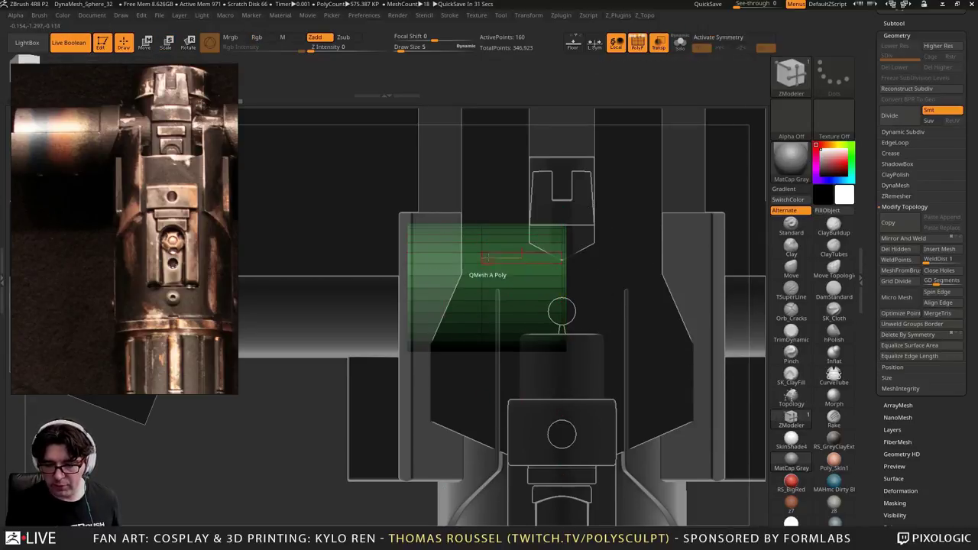
left_click(480, 258, "alt")
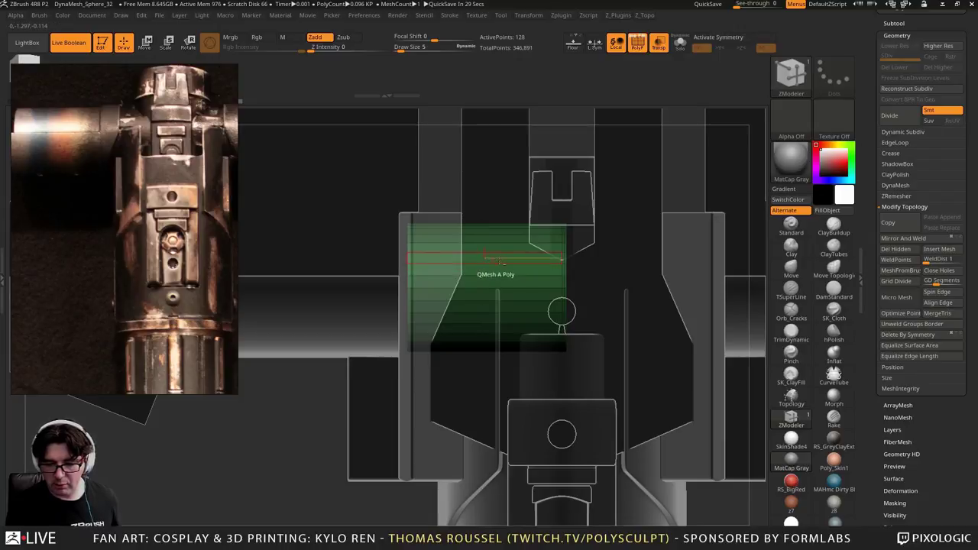
right_click_drag(587, 268, 611, 319, "ctrl")
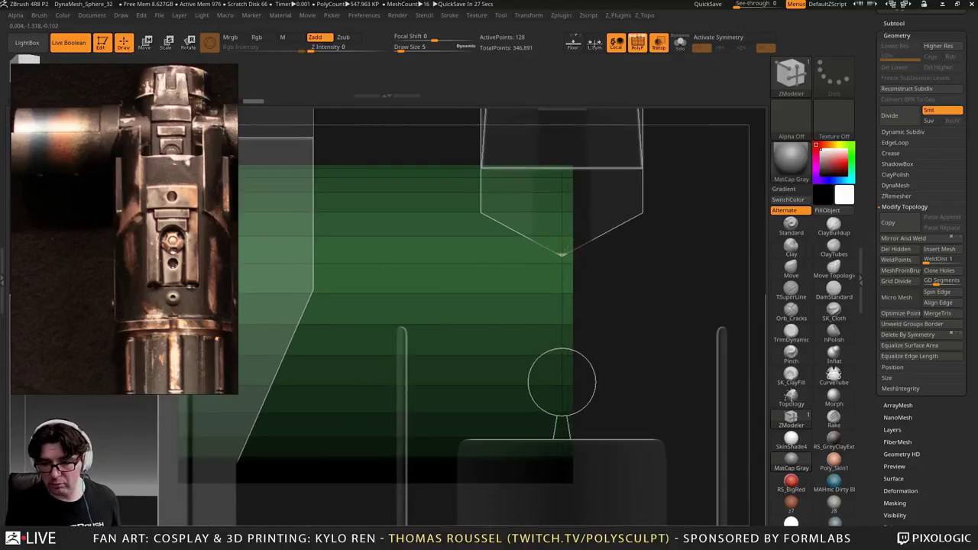
left_click(572, 253, "alt")
right_click_drag(245, 269, 612, 246, "alt")
right_click_drag(612, 247, 173, 259, "alt")
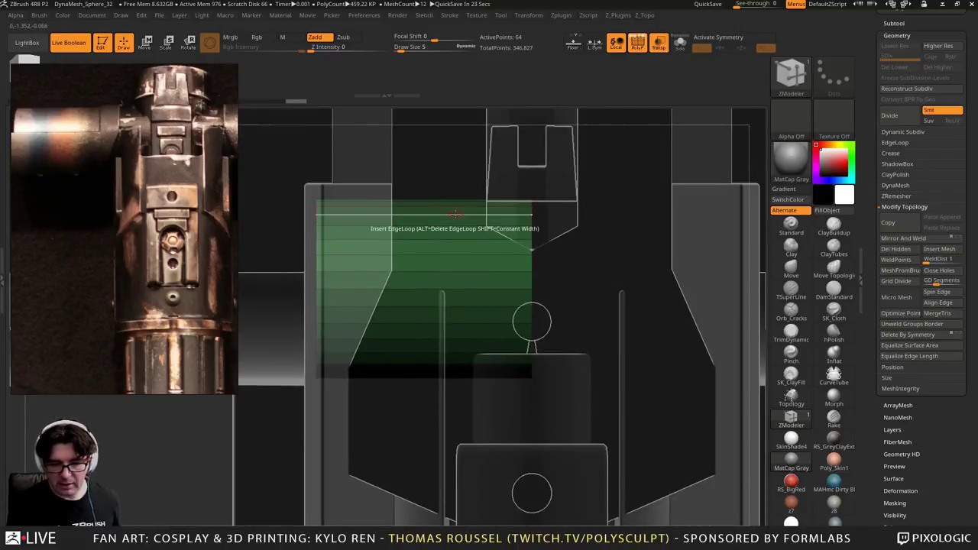
Remove the rear half of the tube section, keeping only the half-round shell at the front
right_click_drag(452, 217, 445, 183, "alt")
left_click_drag(446, 181, 308, 188)
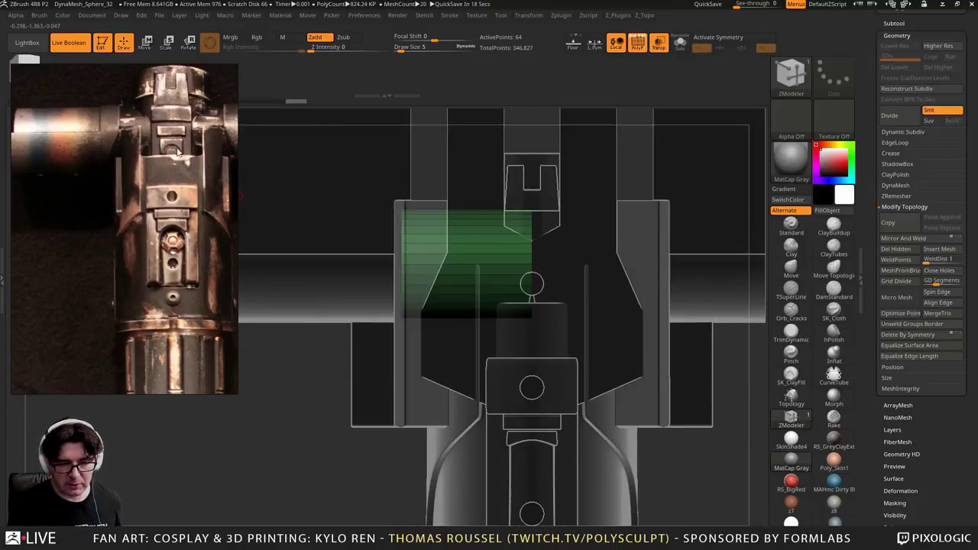
left_click_drag(366, 231, 398, 241)
mouse_move(331, 154)
left_mouse_down("ctrl")
mouse_move(477, 339)
mouse_move(492, 374)
mouse_move(727, 327)
left_mouse_up("ctrl")
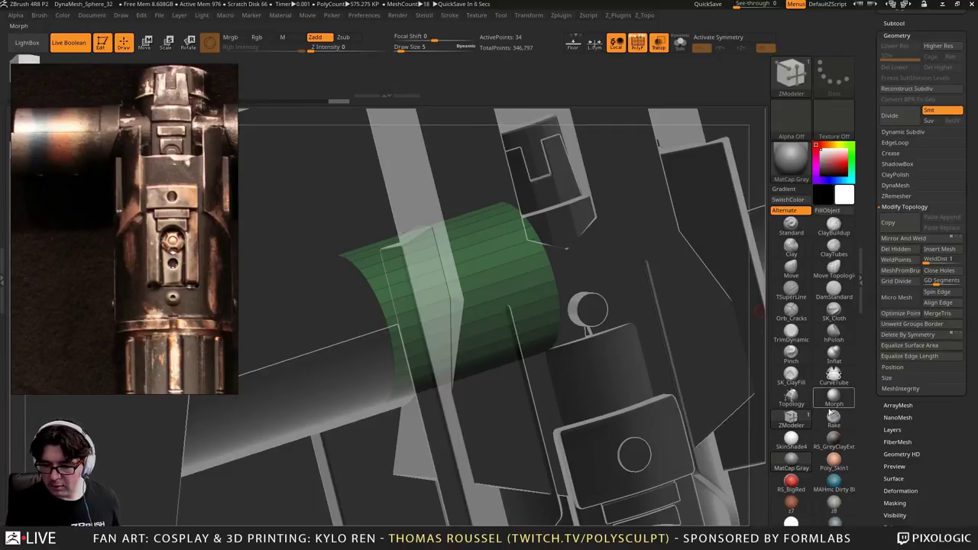
Set ZModeler's polygon action to Delete on a single poly and remove strips from the shell's upper and lower edges
key("space")
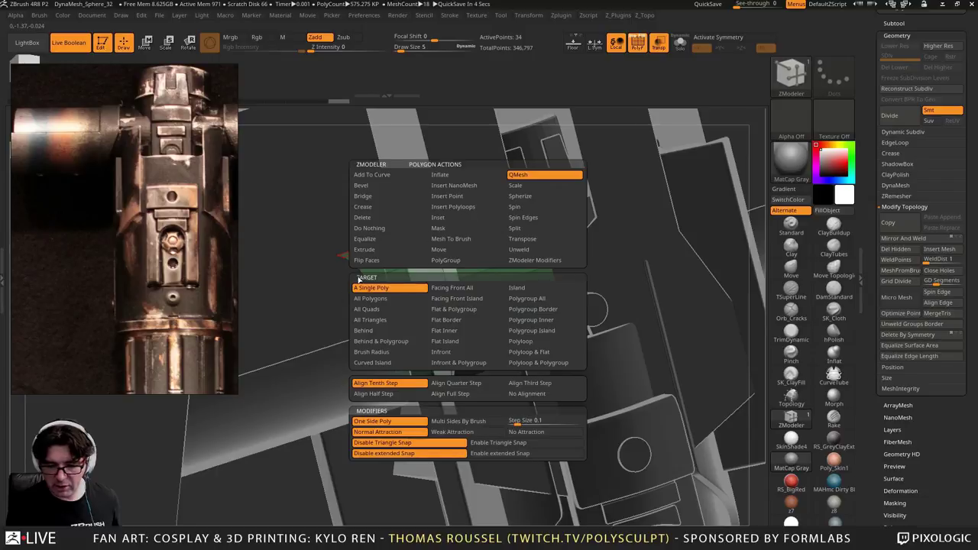
left_click(363, 217)
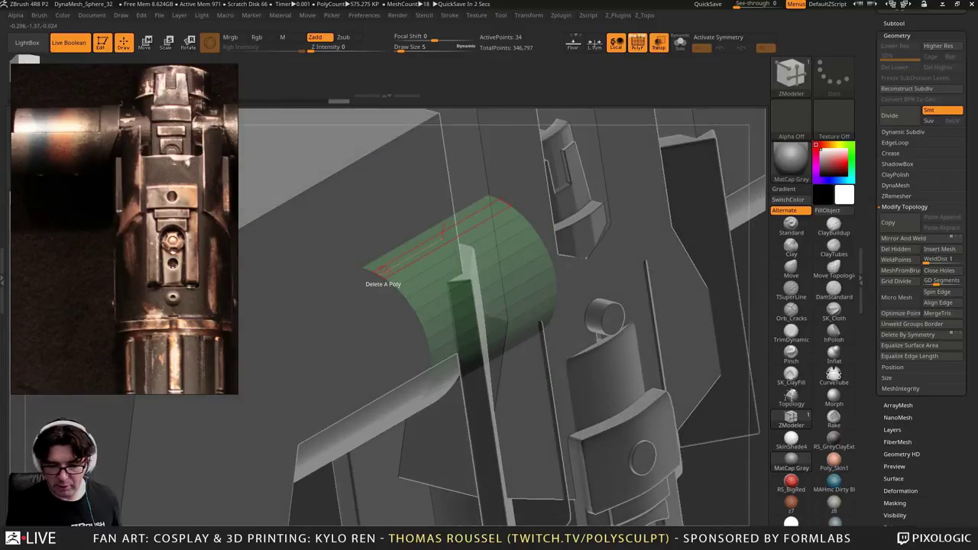
left_click(428, 231)
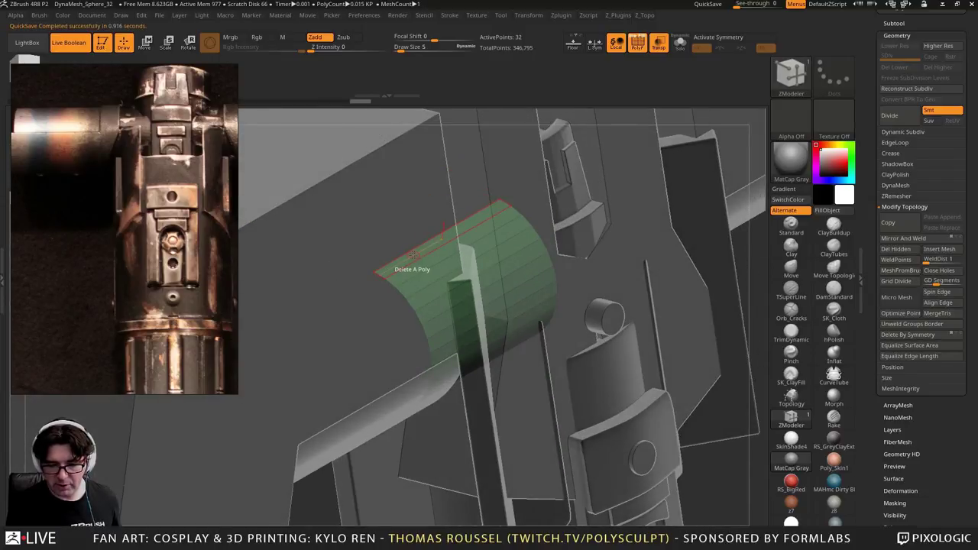
left_click(413, 257)
left_click(420, 264)
left_click_drag(424, 266, 462, 462)
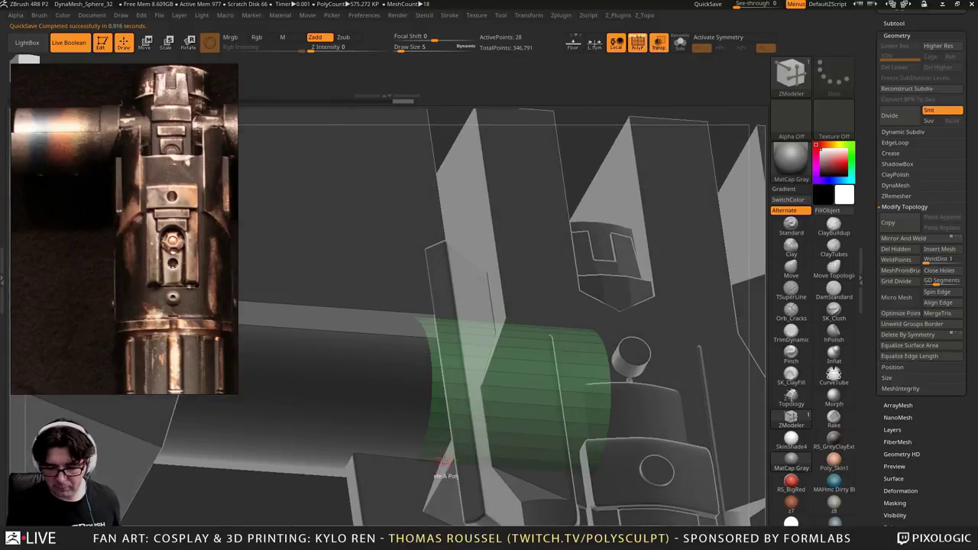
left_click(445, 439)
right_click_drag(460, 409, 470, 409)
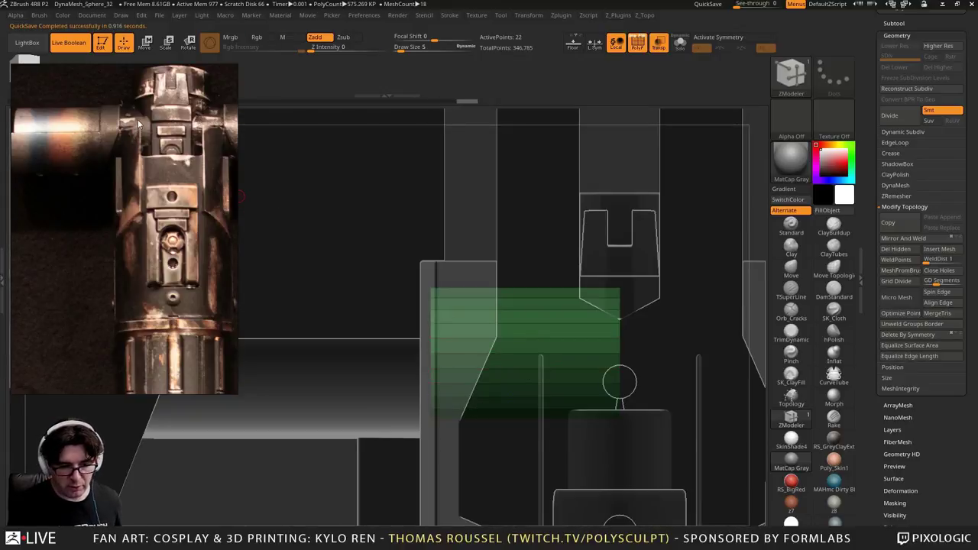
Trim further edge strips off the shell, undoing wrong deletions, until only a narrow curved band of six strips remains
left_click(497, 287)
left_click(498, 299)
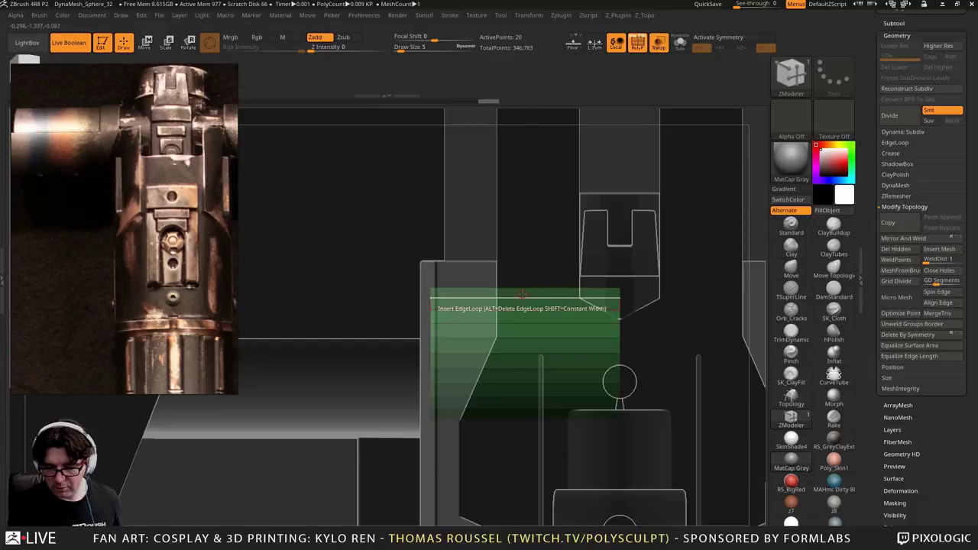
left_click_drag(494, 273, 507, 276)
key("ctrl+z")
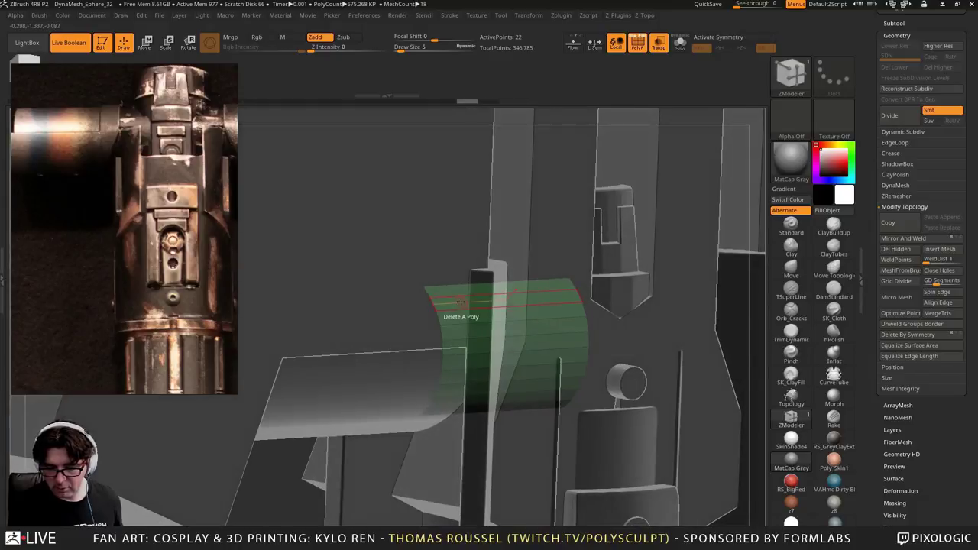
left_click(447, 289)
left_click(457, 301)
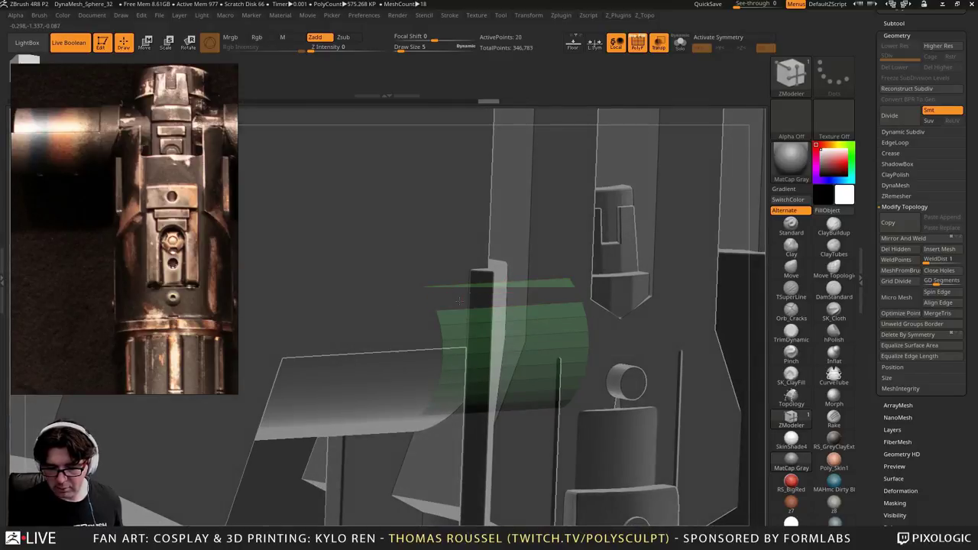
left_click(557, 279)
mouse_move(557, 280)
left_mouse_down()
mouse_move(548, 266)
mouse_move(557, 275)
mouse_move(547, 287)
mouse_move(561, 279)
mouse_move(551, 287)
left_mouse_up()
key("ctrl+z")
left_click(481, 378)
left_click(489, 364)
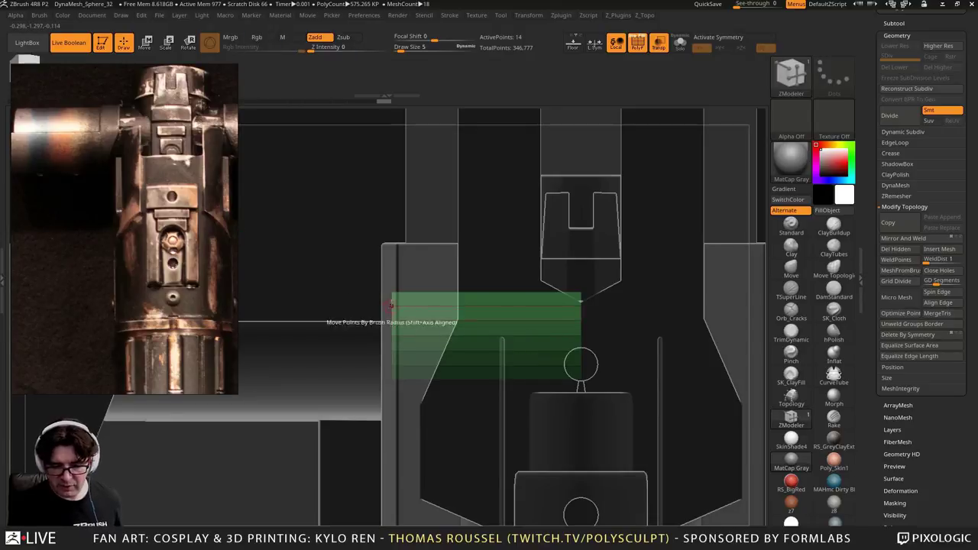
Mask everything but the band's outer end and scale that end slightly smaller in height around the crossguard axis
left_click_drag(345, 261, 400, 398, "ctrl")
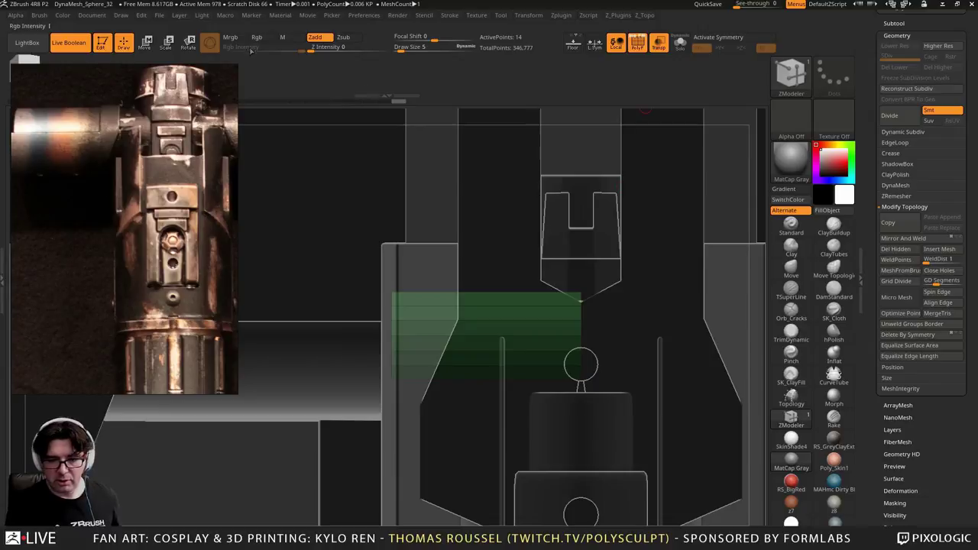
left_click(295, 219, "ctrl")
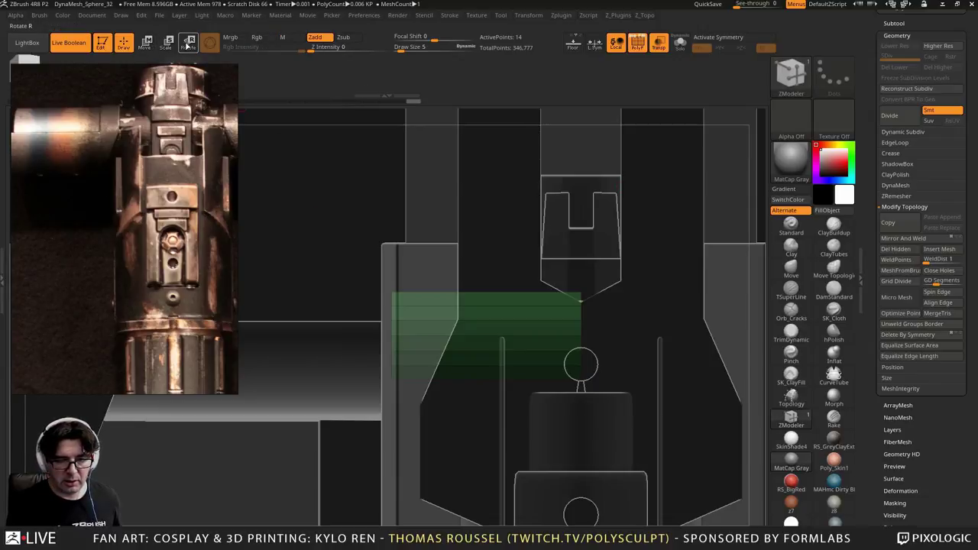
left_click(168, 44)
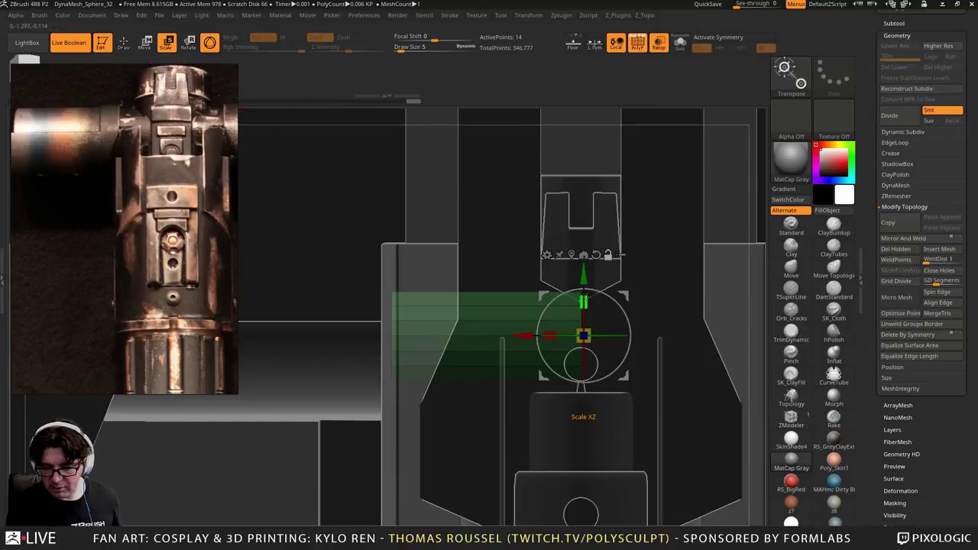
left_click_drag(586, 300, 588, 307)
key("ctrl+z")
left_click_drag(525, 333, 335, 326, "alt")
left_click_drag(393, 303, 394, 304)
right_click_drag(562, 344, 564, 324)
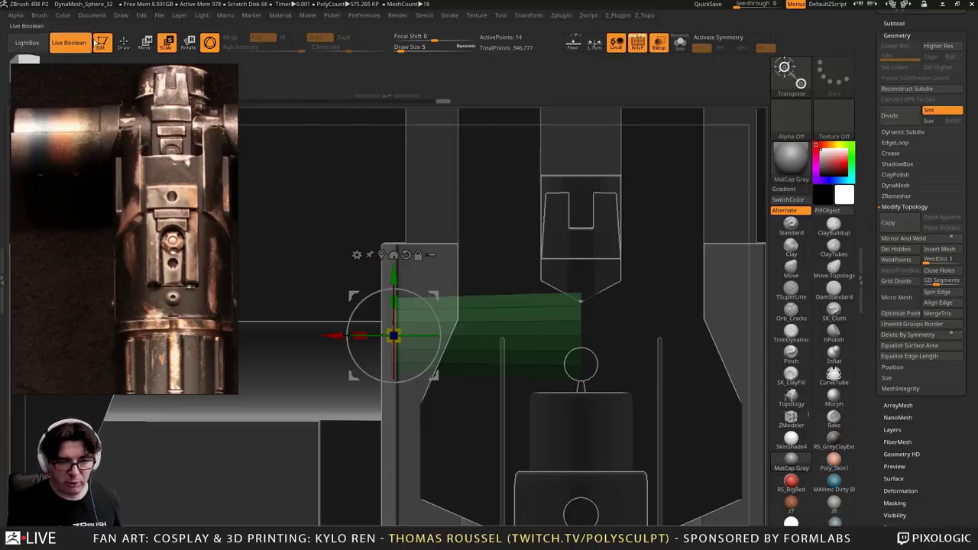
Turn off transparency, clear the mask and shift the curved band slightly along the crossguard toward the hilt
left_click(658, 42)
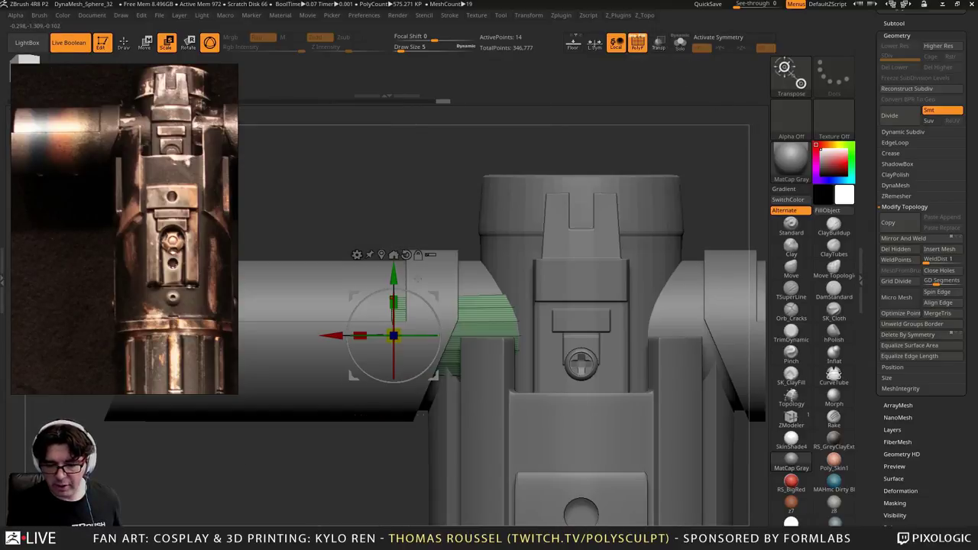
mouse_move(376, 177)
left_mouse_down()
mouse_move(373, 193)
mouse_move(359, 172)
left_mouse_up()
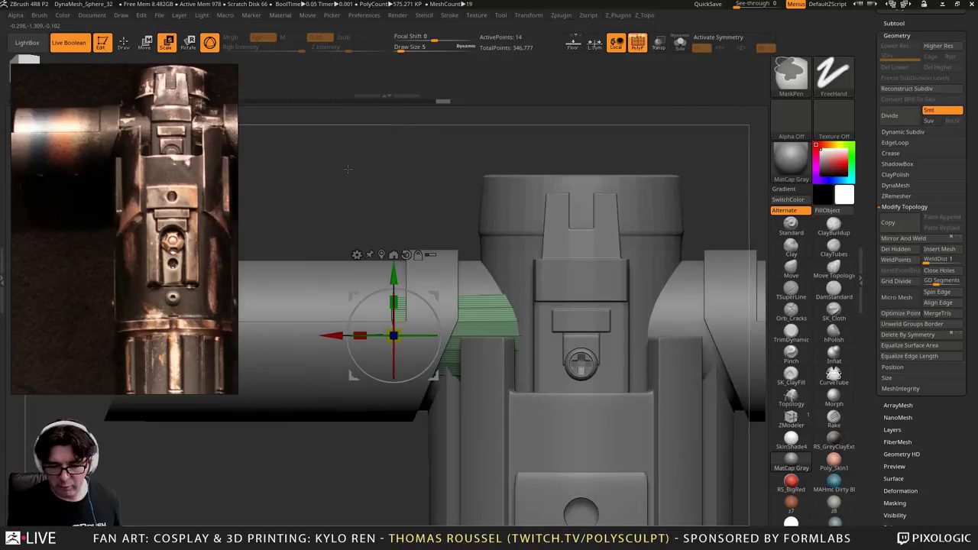
left_click_drag(332, 335, 358, 335)
left_click_drag(461, 169, 516, 333)
left_click_drag(731, 330, 676, 115)
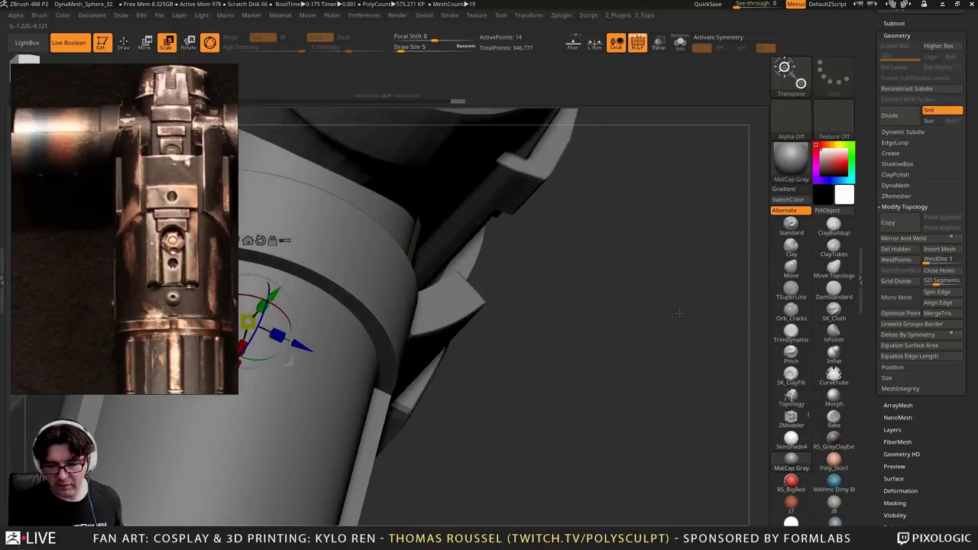
Isolate the curved band in Solo mode and give all its polygons thickness with ZModeler's QMesh action
left_click(678, 50)
mouse_move(663, 183)
left_mouse_down()
mouse_move(649, 213)
mouse_move(624, 179)
mouse_move(642, 238)
mouse_move(651, 172)
left_mouse_up()
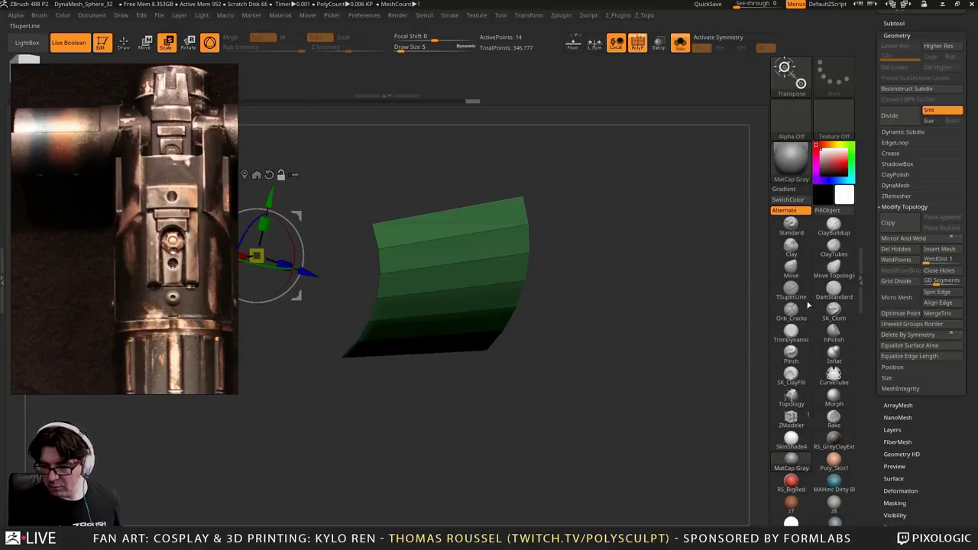
left_click_drag(748, 269, 721, 341, "alt")
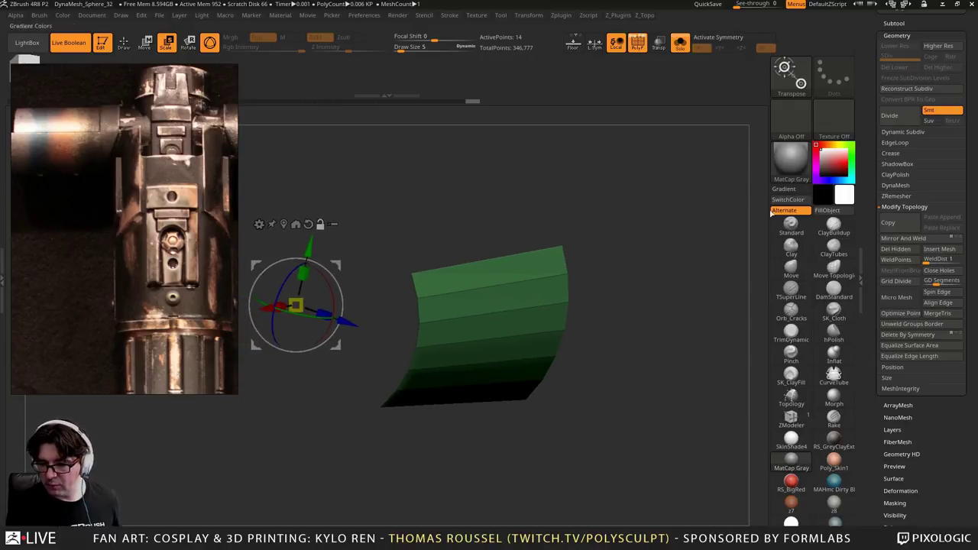
left_click_drag(707, 287, 743, 344)
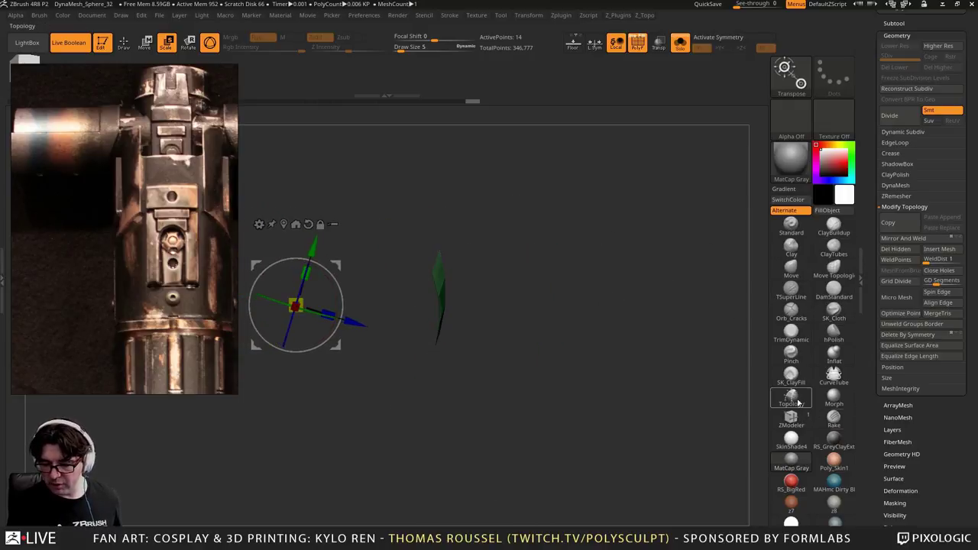
left_click(792, 418)
left_click_drag(688, 374, 607, 358)
left_click_drag(474, 278, 451, 393, "alt")
key("space")
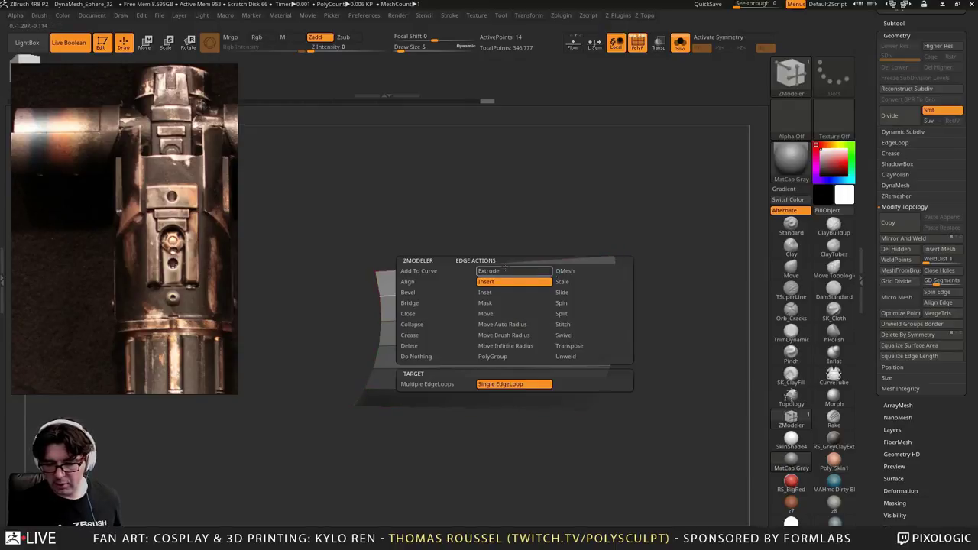
key("space")
left_click(534, 174)
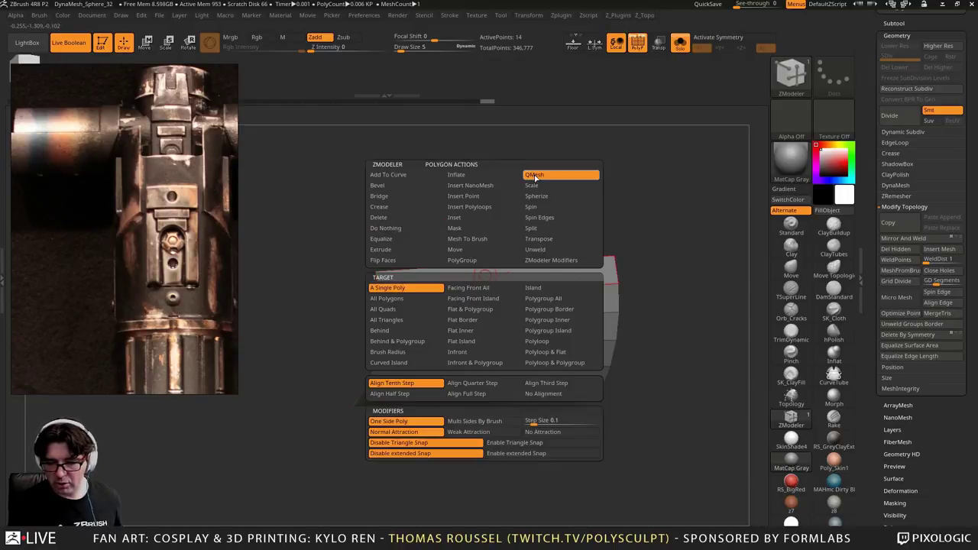
left_click_drag(548, 284, 512, 292)
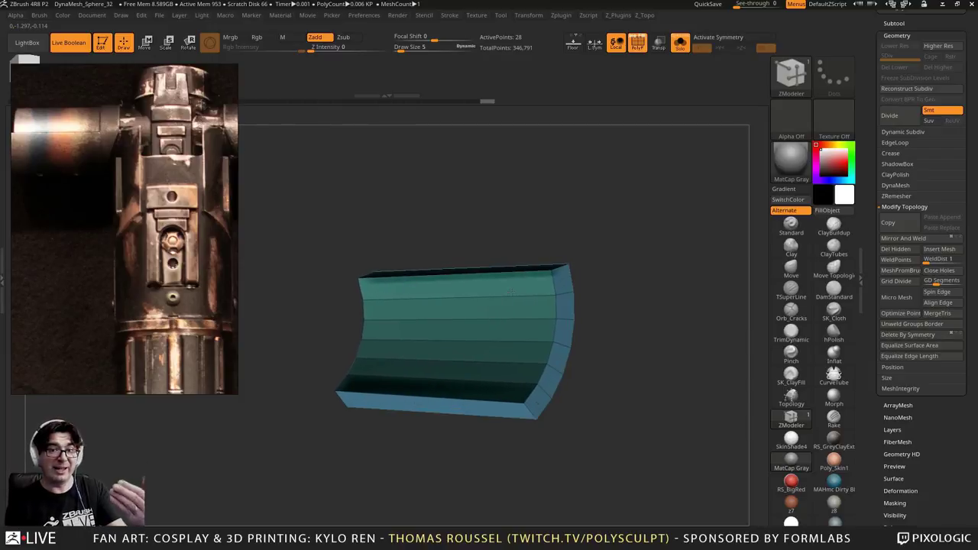
Undo the QMesh thickness on the curved band so it is a single-sided surface again
right_click_drag(510, 291, 584, 293)
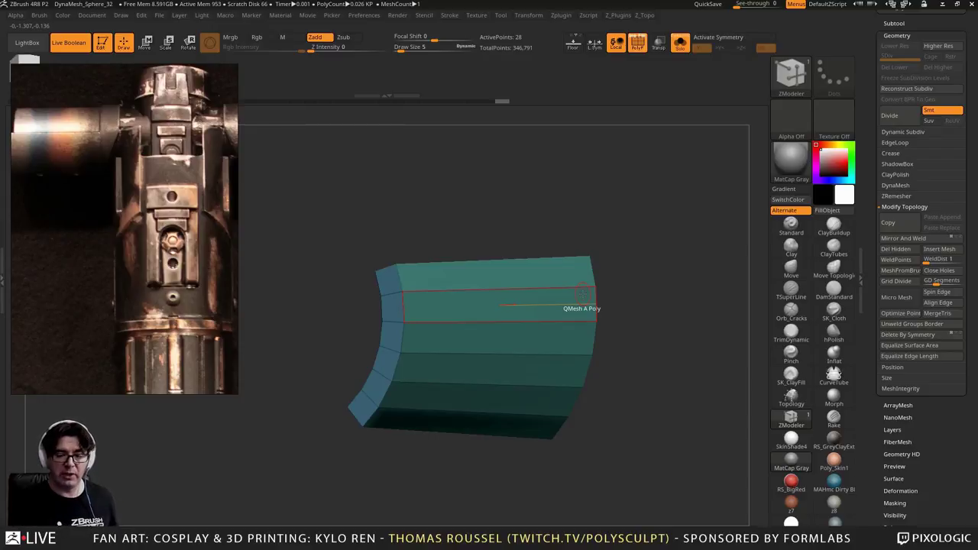
key("ctrl+z")
key("ctrl+z")
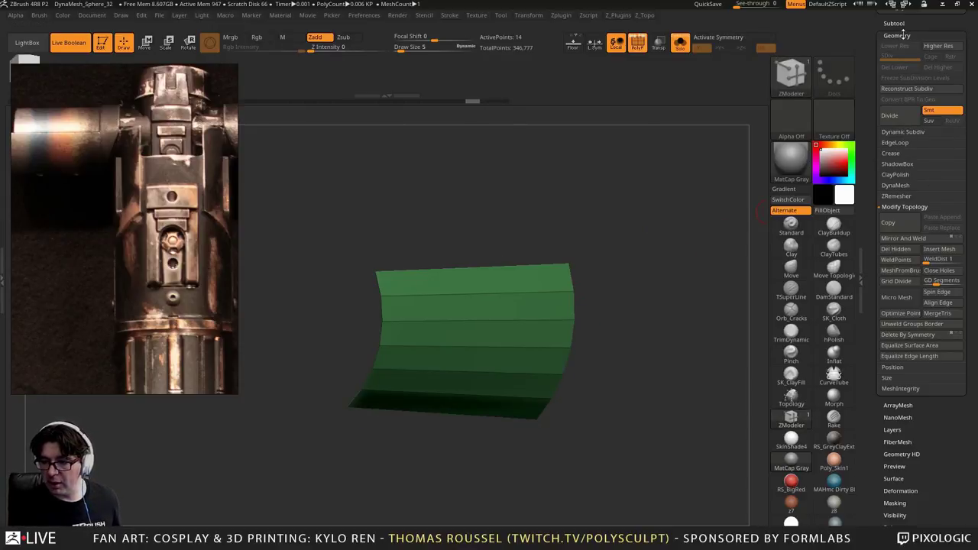
Set Panel Loops to 1 loop with Polish 0 and Bevel 0, try it on the curved band, and undo the result
left_click(895, 143)
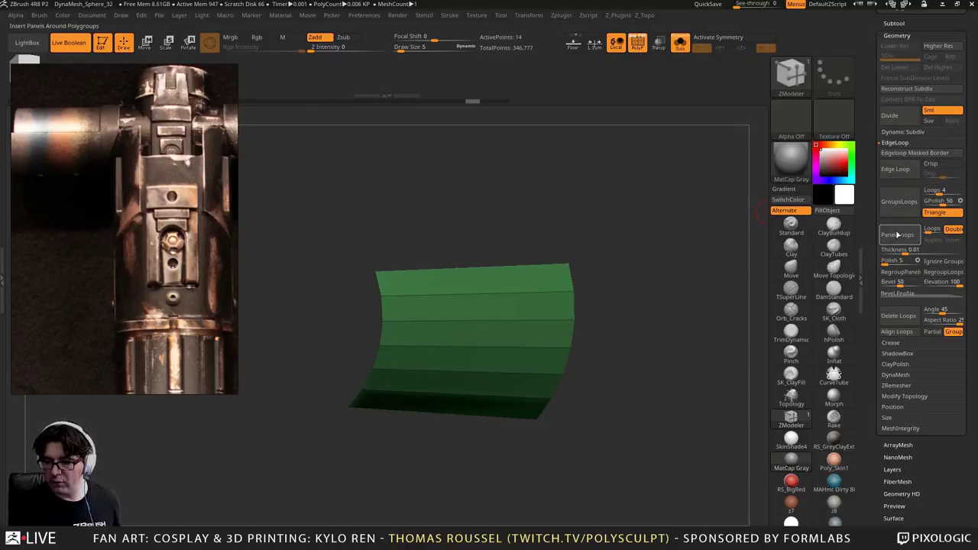
left_click_drag(885, 265, 879, 265)
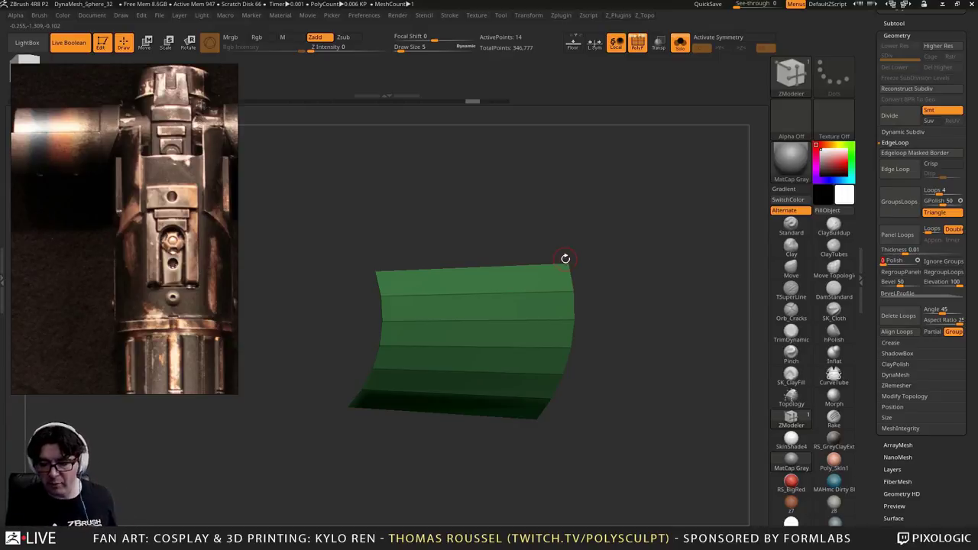
left_click(900, 282)
left_click_drag(862, 286, 858, 286)
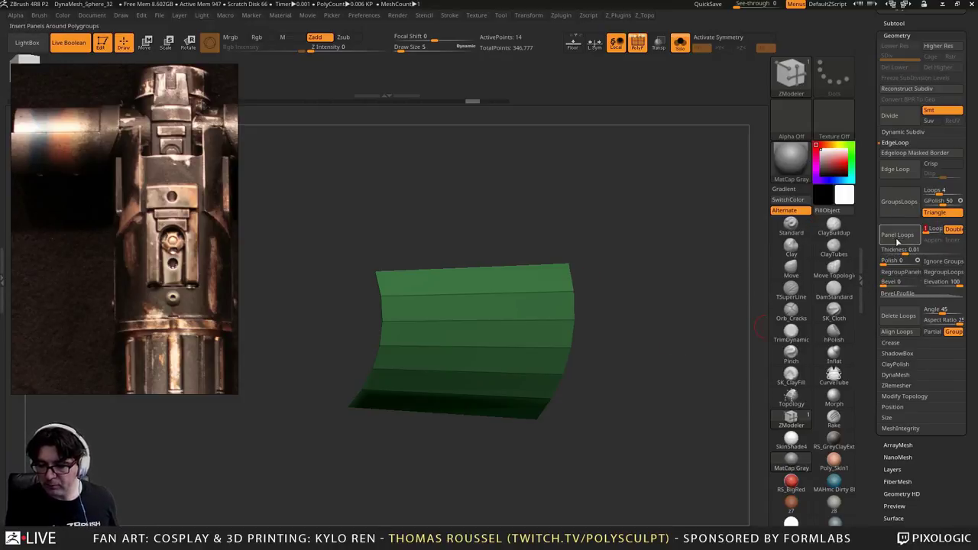
left_click(898, 240)
left_click_drag(713, 266, 661, 226)
key("ctrl+z")
Thicken the curved band using Panel Loops with Elevation -100 and Thickness 0.01859, undoing the thinner first attempt
left_click(952, 282)
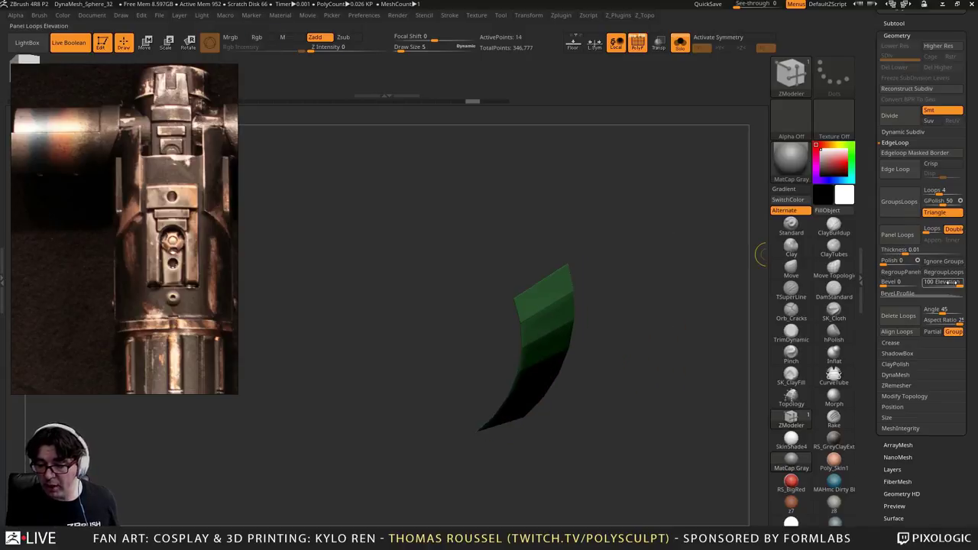
left_click(889, 241)
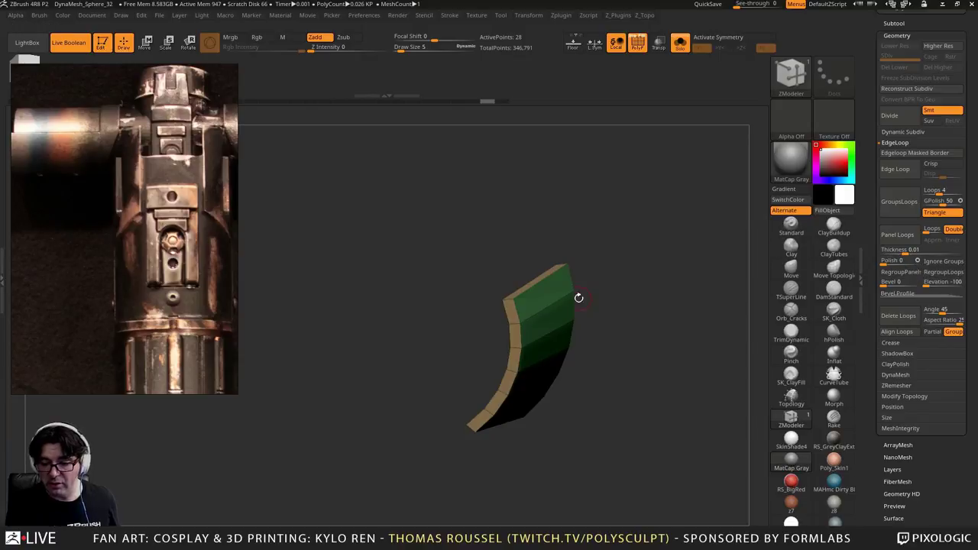
key("ctrl+z")
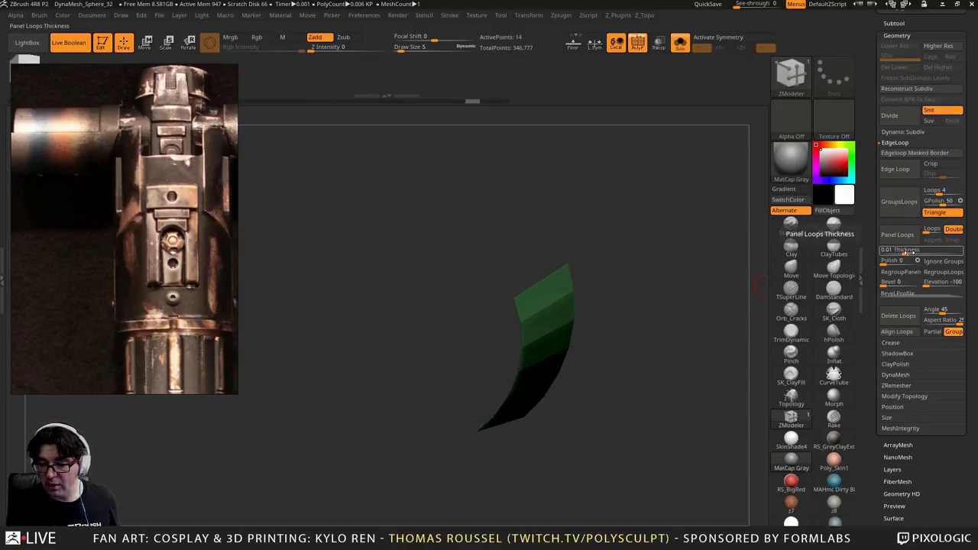
left_click(904, 250)
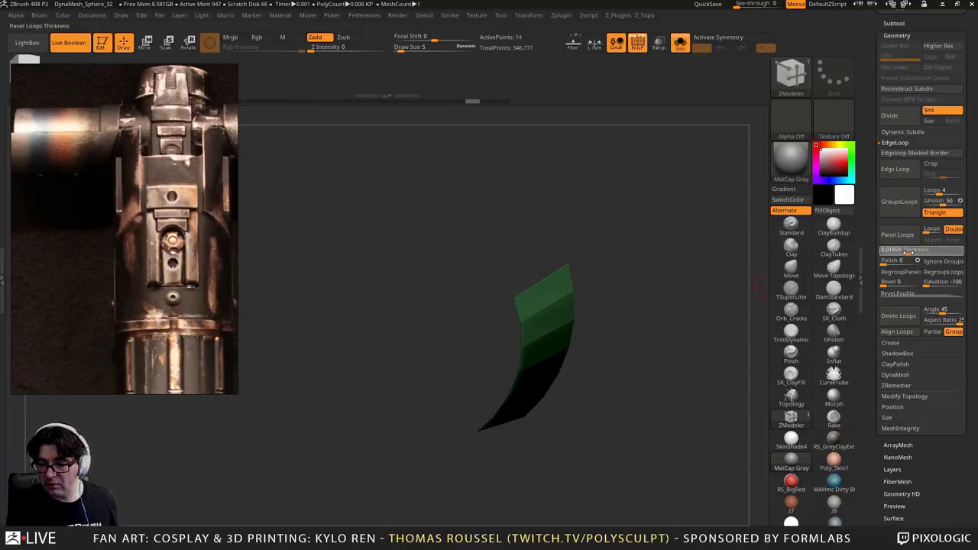
key("Return")
key("f")
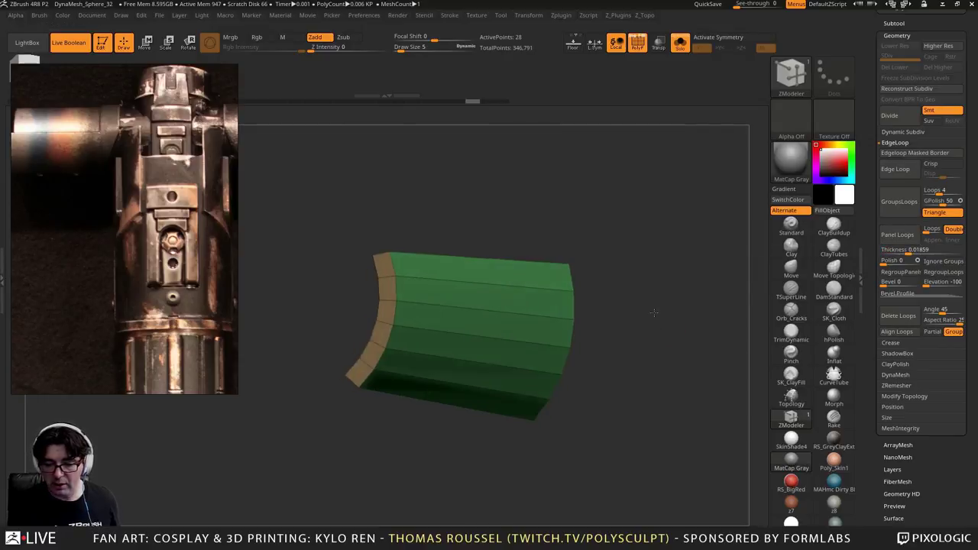
Leave Solo mode, center the Move gizmo on the thickened curved plate and shift the plate slightly along its Z axis
left_click(679, 42)
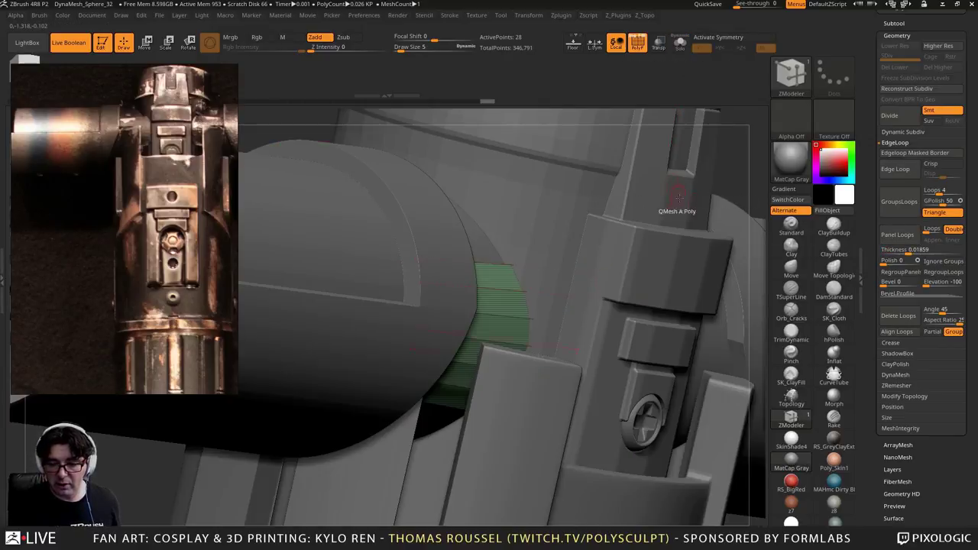
right_click_drag(541, 258, 557, 309, "ctrl")
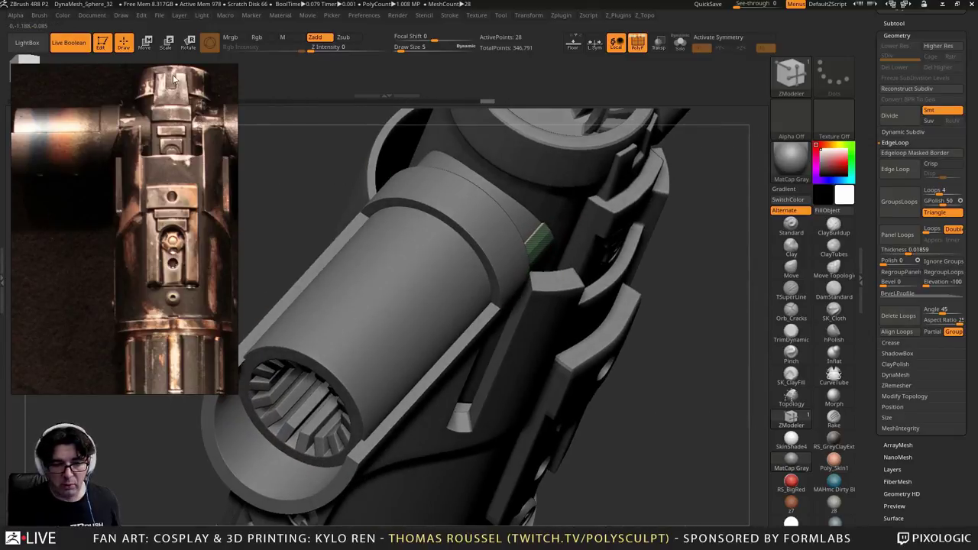
left_click(146, 42)
left_click_drag(483, 294, 490, 298)
right_click_drag(581, 291, 562, 321)
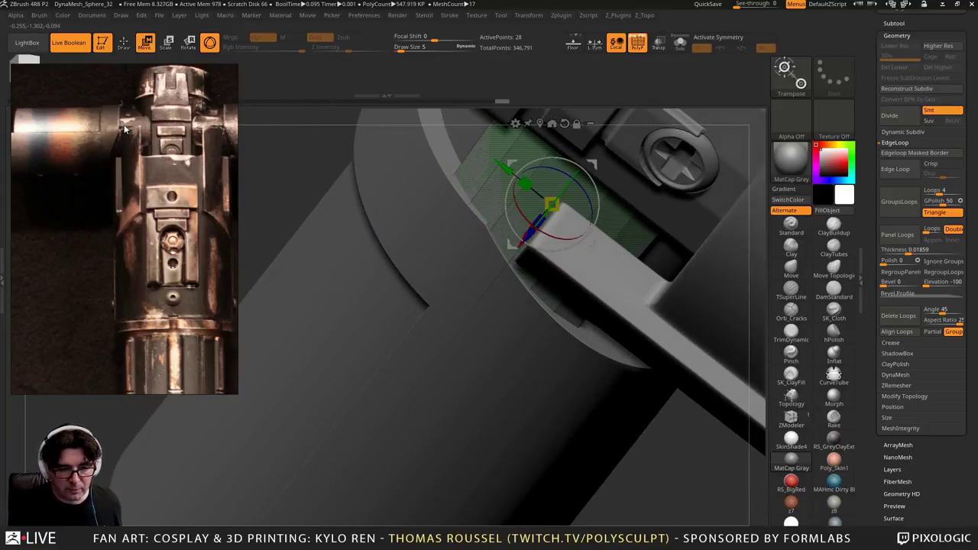
right_click_drag(282, 162, 213, 318)
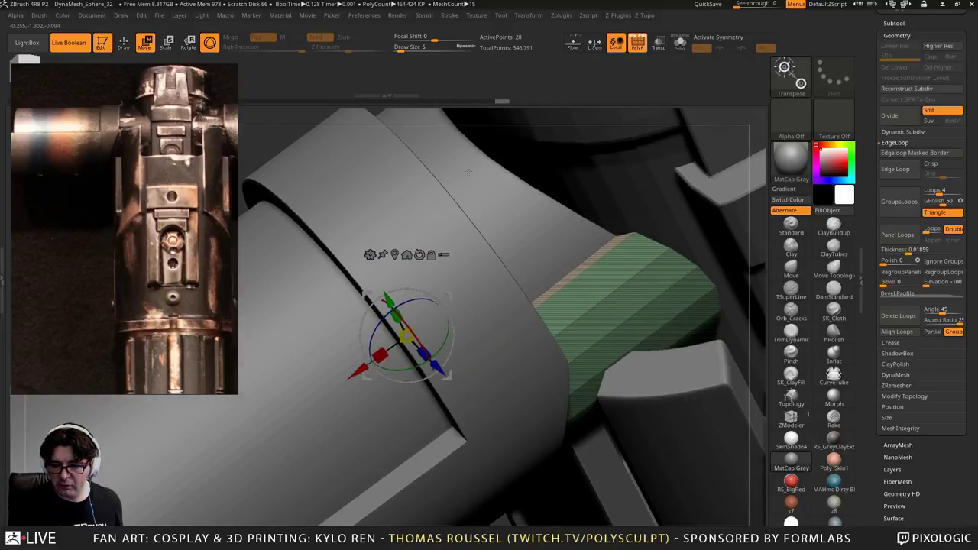
right_click_drag(469, 173, 506, 214)
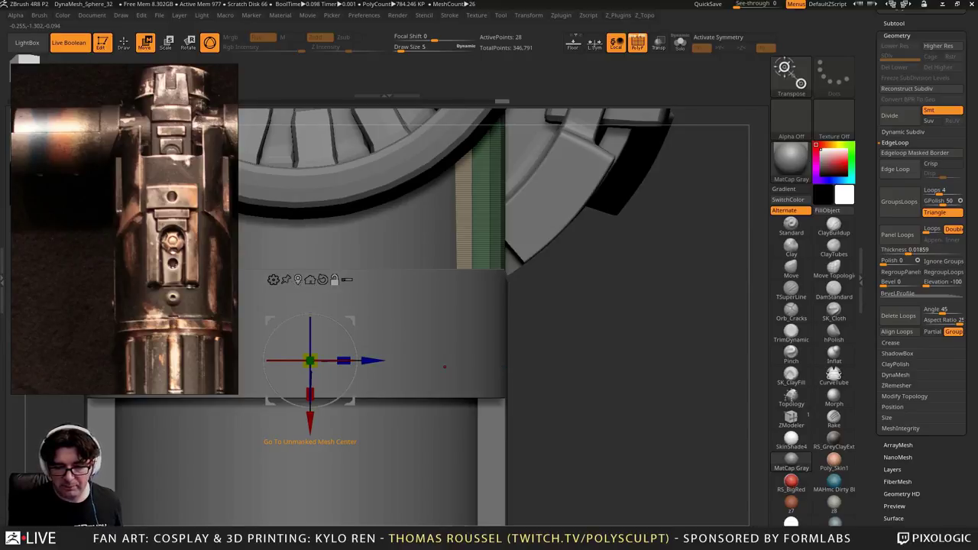
left_click(298, 280)
left_click_drag(516, 185, 518, 188)
right_click_drag(589, 367, 680, 354, "ctrl")
right_click_drag(647, 321, 535, 306, "ctrl")
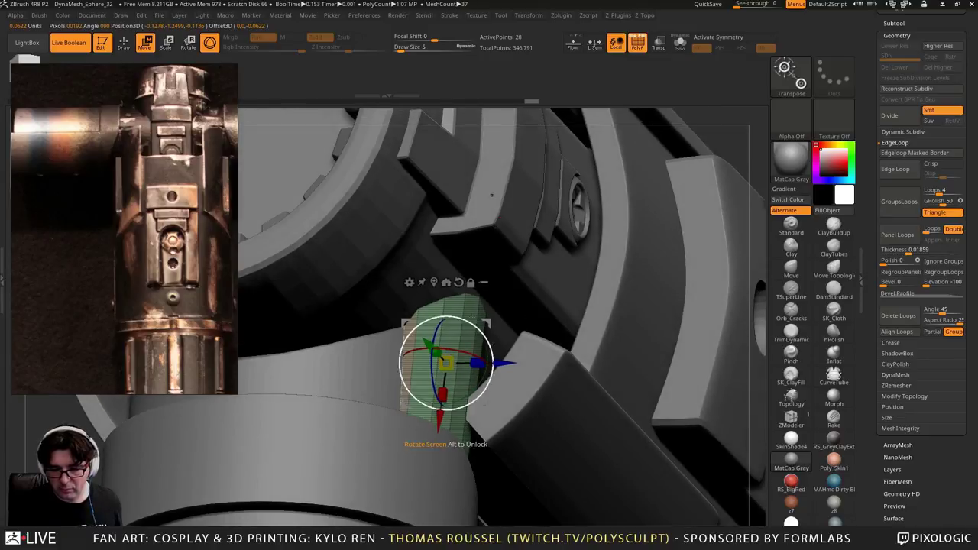
Scale the curved plate slightly wider along the hilt's length
left_click_drag(492, 194, 510, 338)
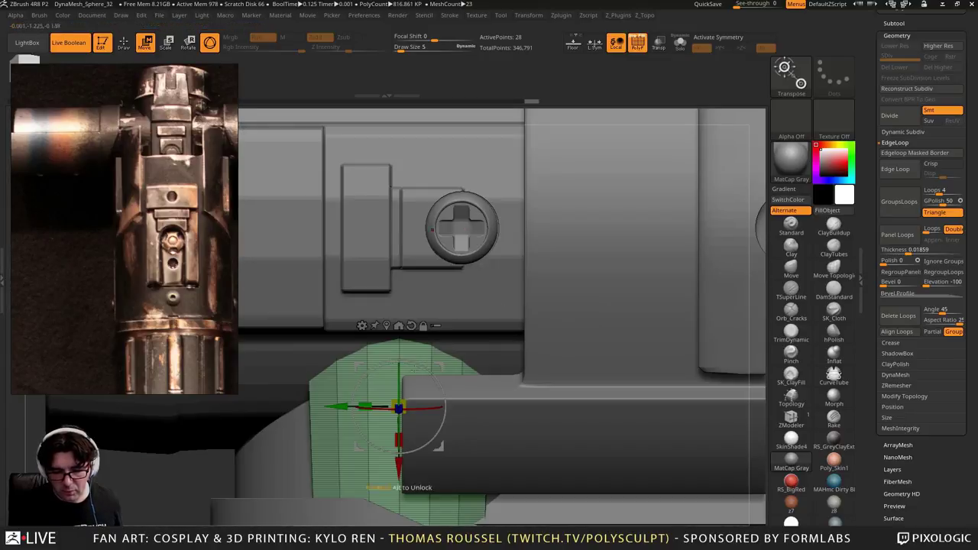
left_click_drag(365, 406, 361, 403)
right_click_drag(369, 485, 382, 367, "alt")
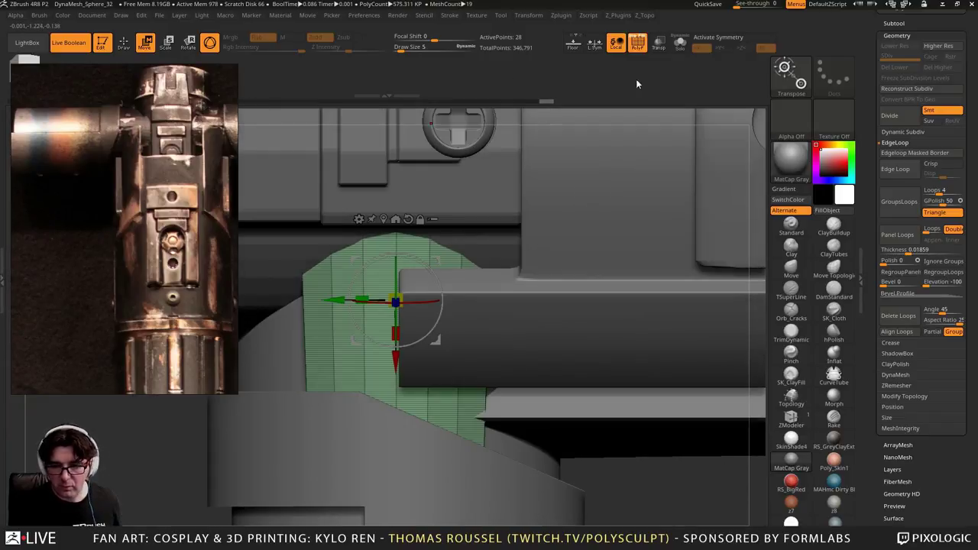
right_click_drag(420, 220, 421, 264, "alt")
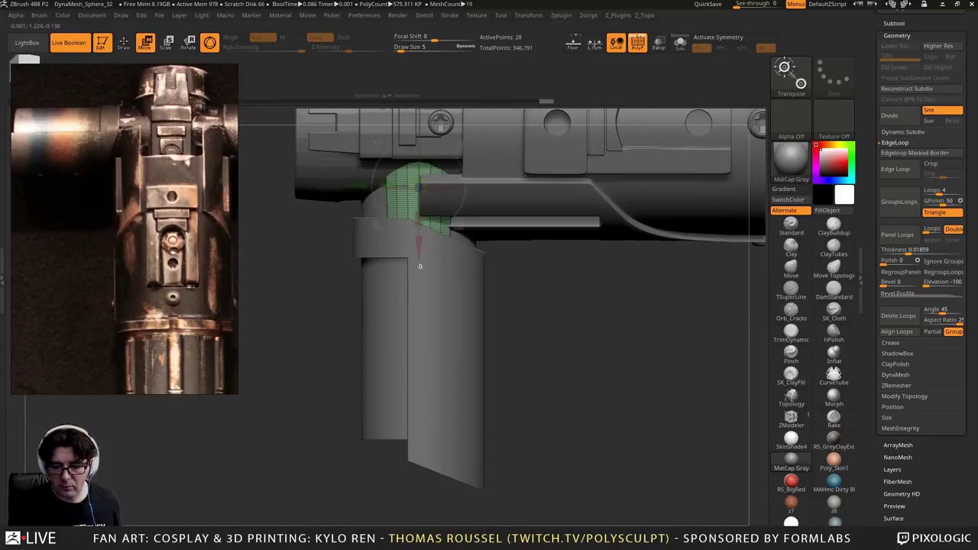
right_click_drag(504, 298, 538, 235)
right_click_drag(542, 323, 500, 269, "ctrl")
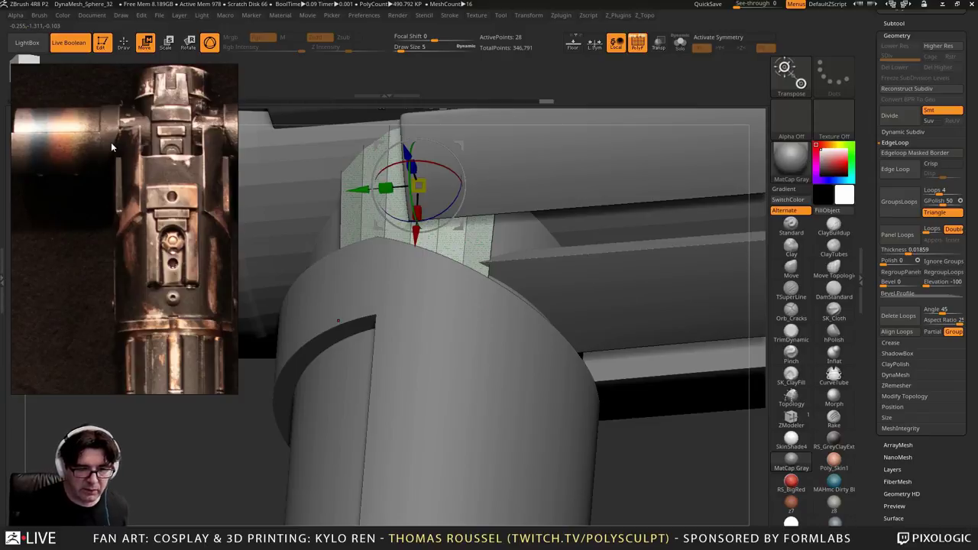
Examine the reference photos for how the crossguard joins the hilt and how wide the connecting piece is
middle_click_drag(197, 169, 120, 180)
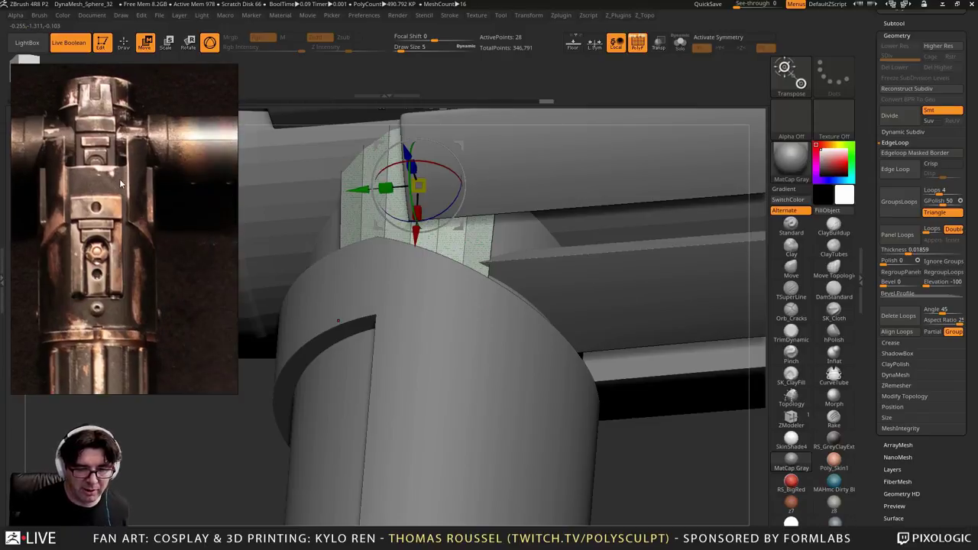
scroll(119, 179, "down", 4)
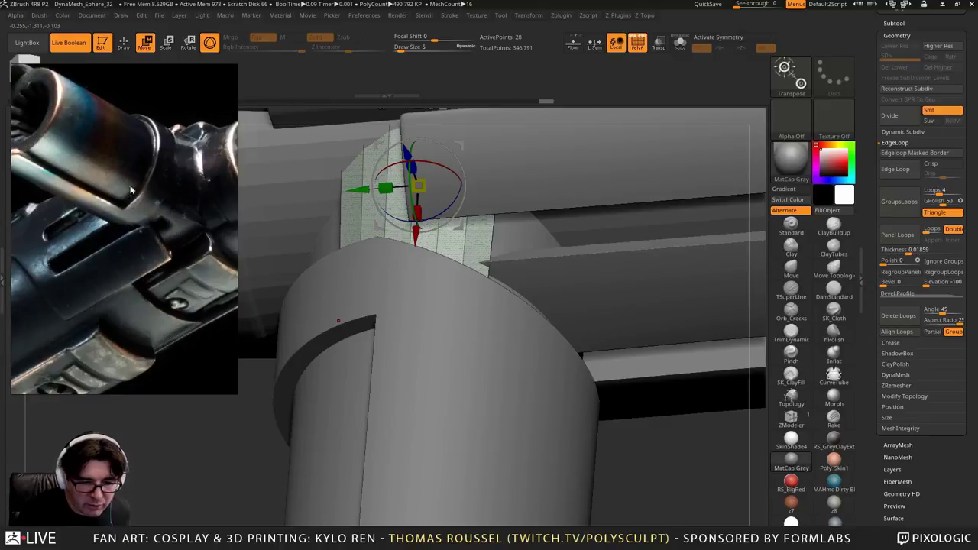
scroll(153, 222, "down", 1)
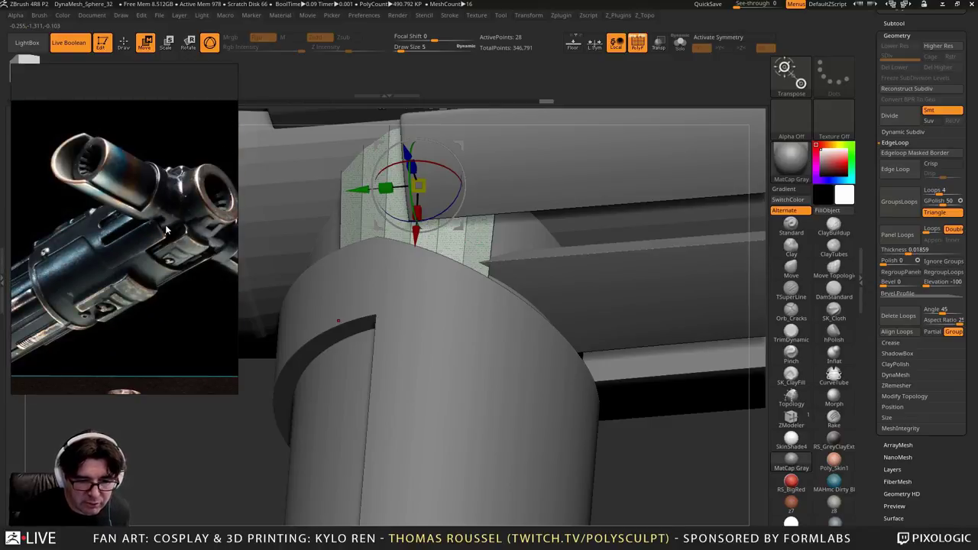
scroll(175, 223, "down", 1)
scroll(190, 208, "down", 3)
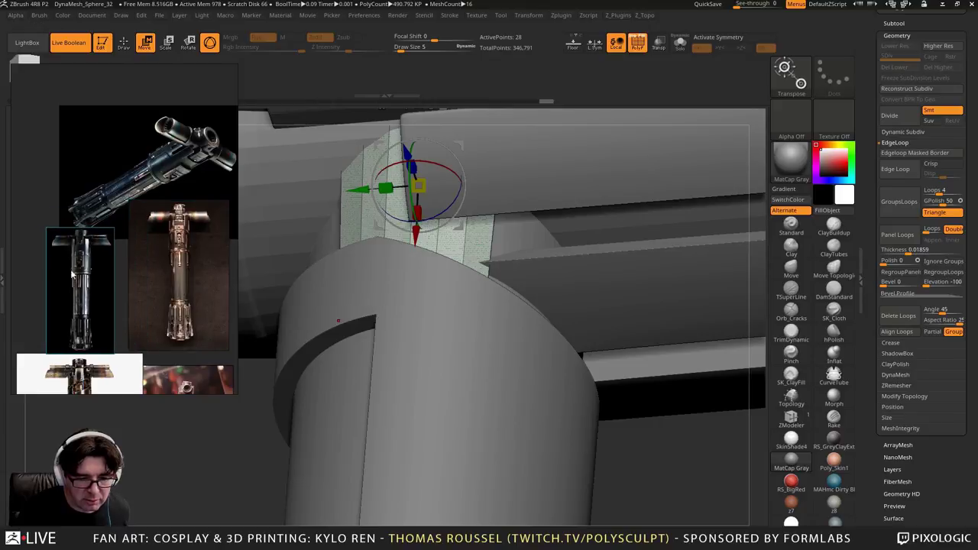
scroll(78, 235, "up", 3)
scroll(75, 240, "up", 2)
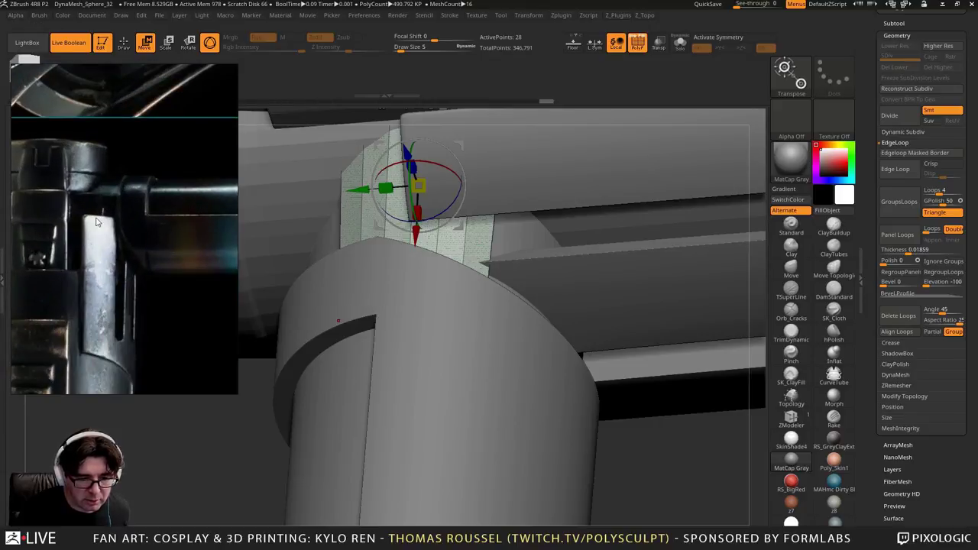
scroll(94, 204, "down", 1)
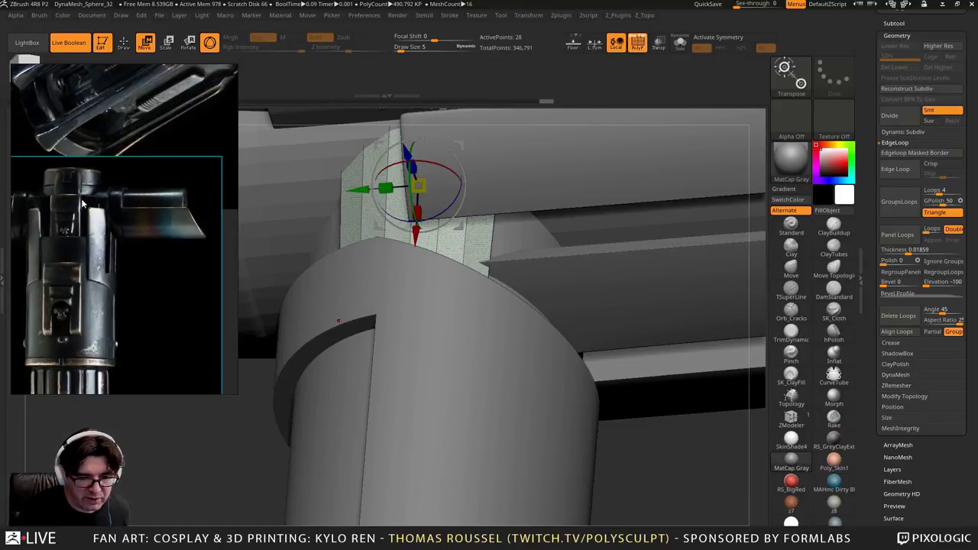
scroll(84, 202, "up", 1)
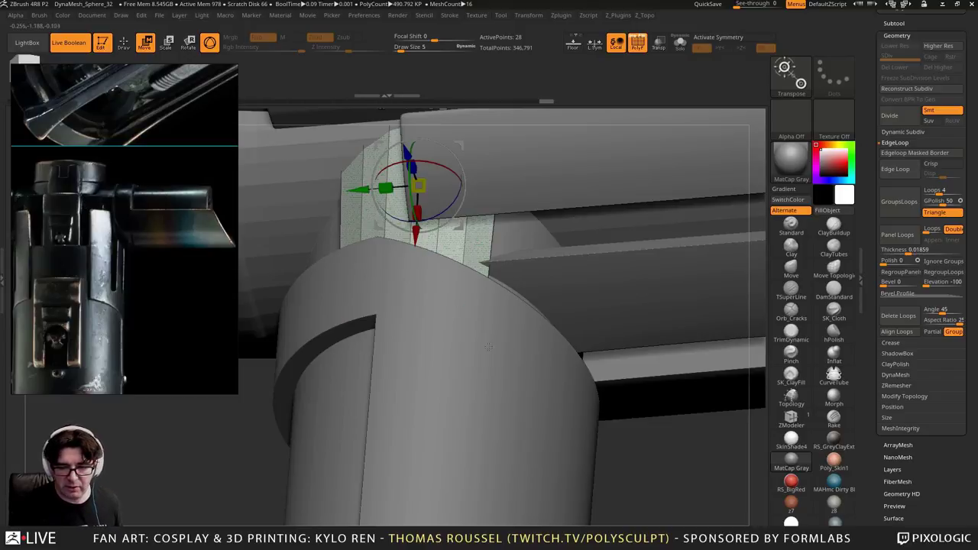
Scale the curved plate narrower along the hilt's length, undoing the accidental widening first
mouse_move(647, 457)
left_mouse_down("alt")
mouse_move(624, 428)
mouse_move(638, 464)
left_mouse_up("alt")
left_click_drag(622, 378, 578, 357, "alt")
left_click_drag(666, 372, 276, 244, "ctrl")
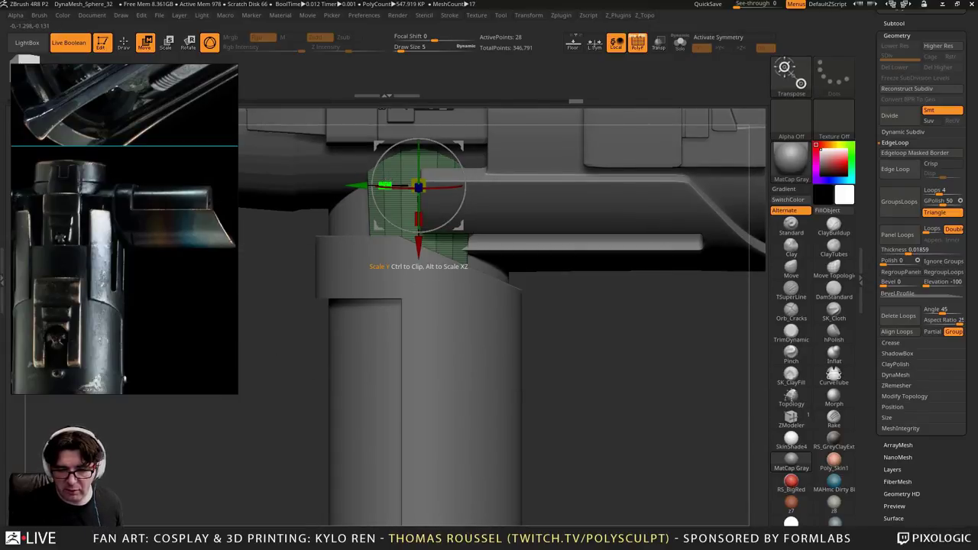
left_click_drag(388, 185, 386, 184)
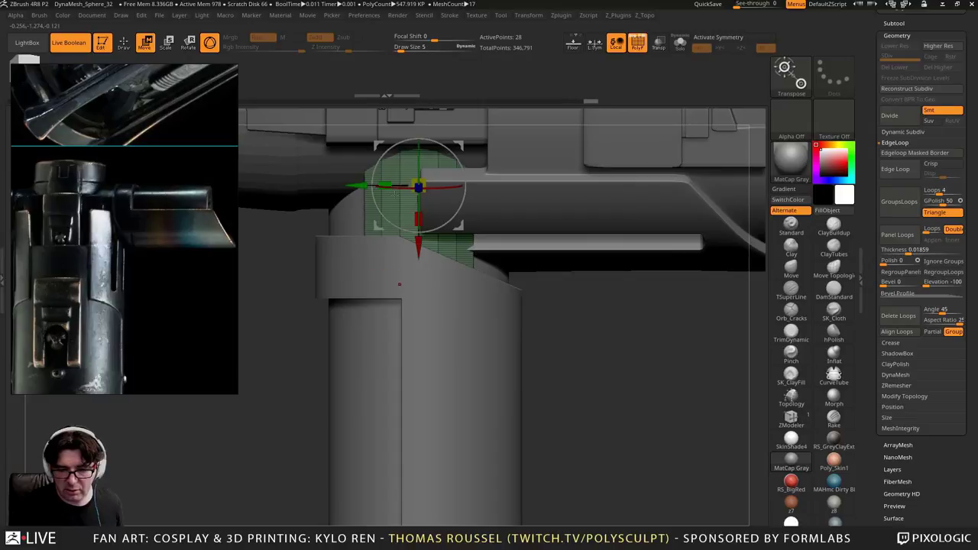
left_click_drag(565, 328, 585, 343, "ctrl")
mouse_move(626, 372)
left_mouse_down("ctrl")
mouse_move(305, 261)
mouse_move(626, 371)
left_mouse_up("ctrl")
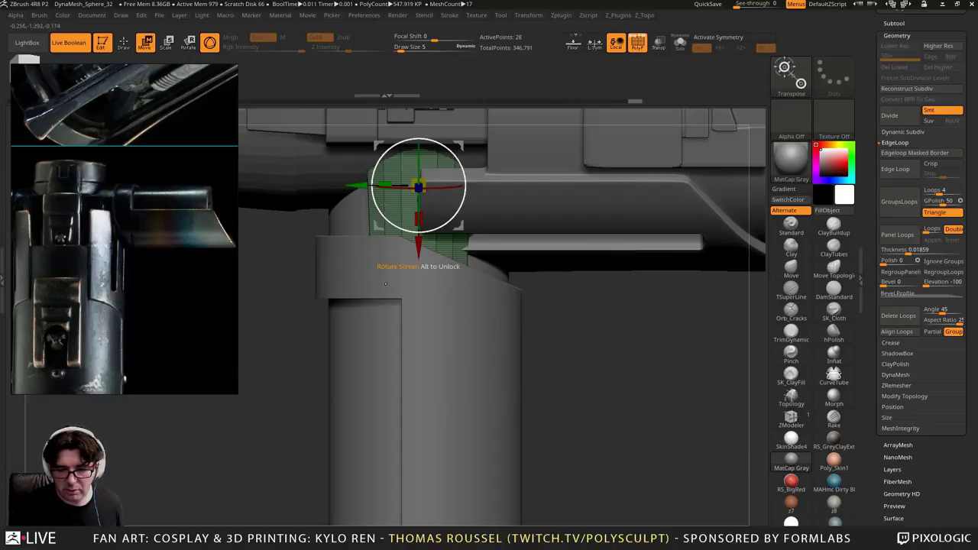
left_click_drag(382, 184, 385, 183)
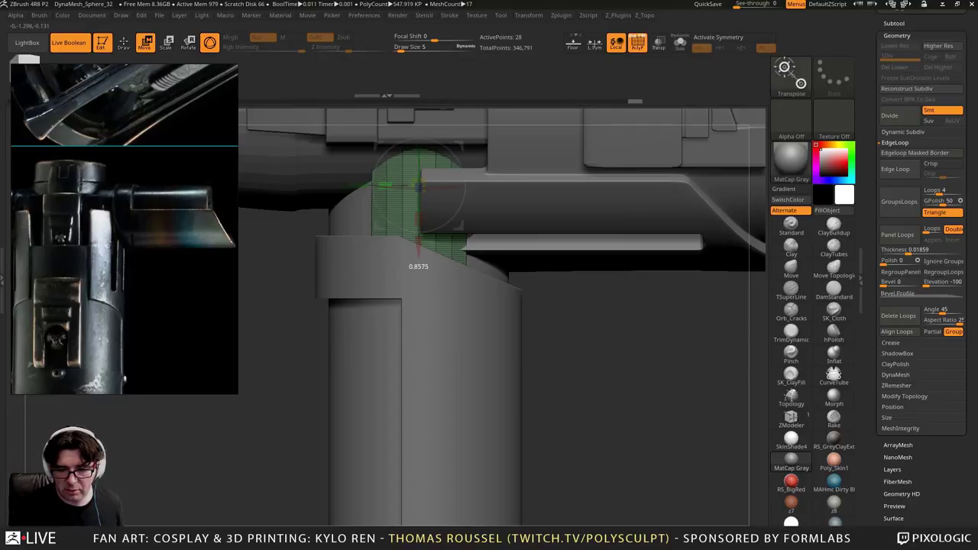
left_click_drag(418, 260, 418, 261)
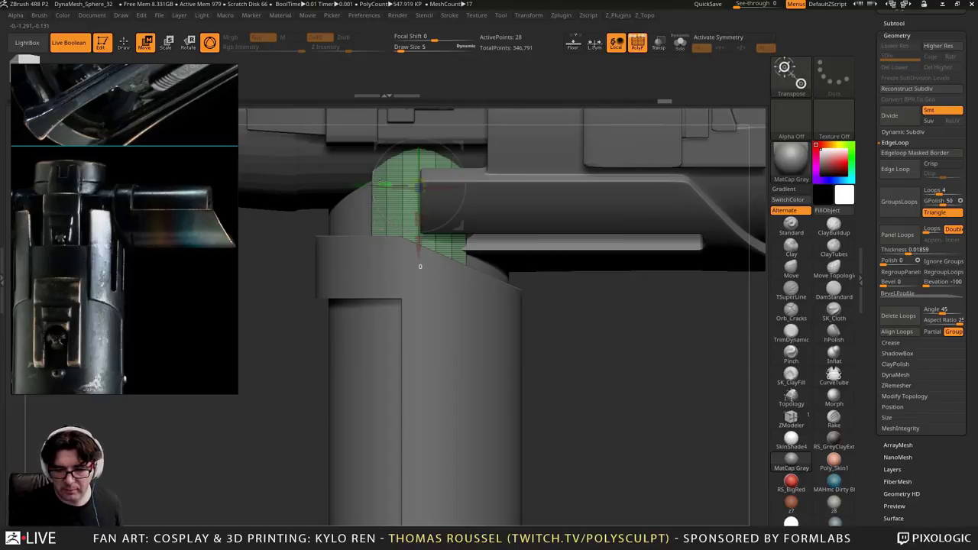
left_click_drag(386, 184, 385, 184)
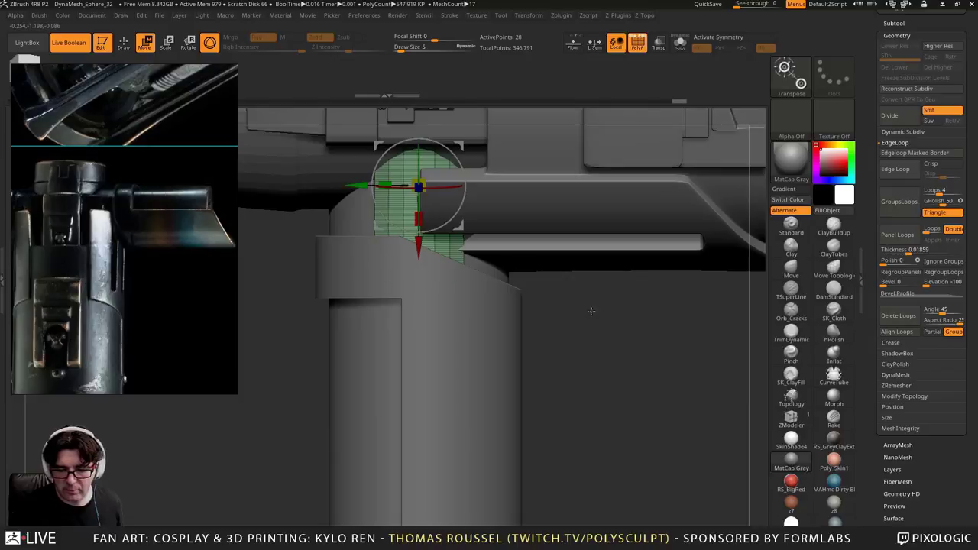
Shift the curved plate slightly along its Z axis and fine-tune its fit against the crossguard tube
left_click_drag(591, 308, 546, 271)
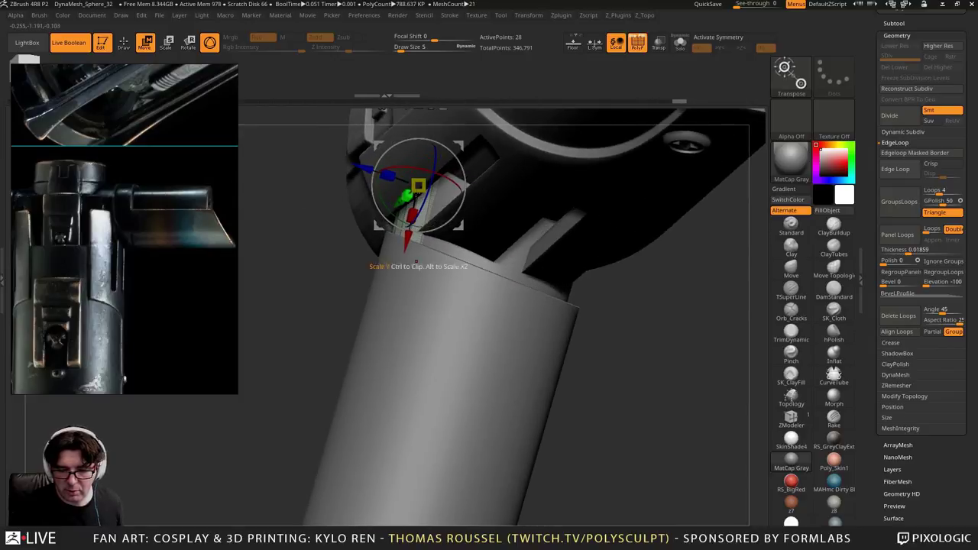
left_click_drag(413, 262, 413, 260)
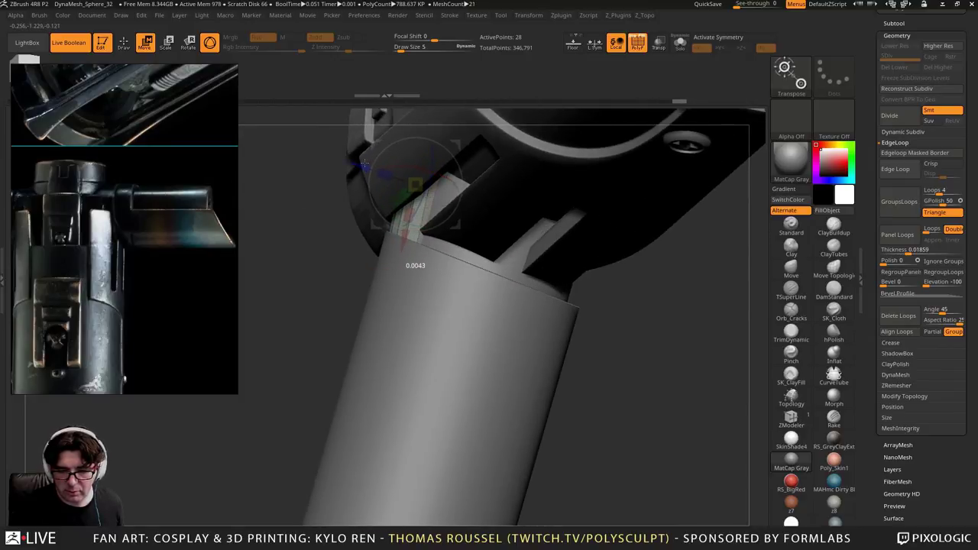
left_click_drag(364, 162, 363, 163)
left_click_drag(303, 220, 422, 283)
left_click_drag(458, 199, 459, 202)
left_click_drag(566, 305, 455, 210)
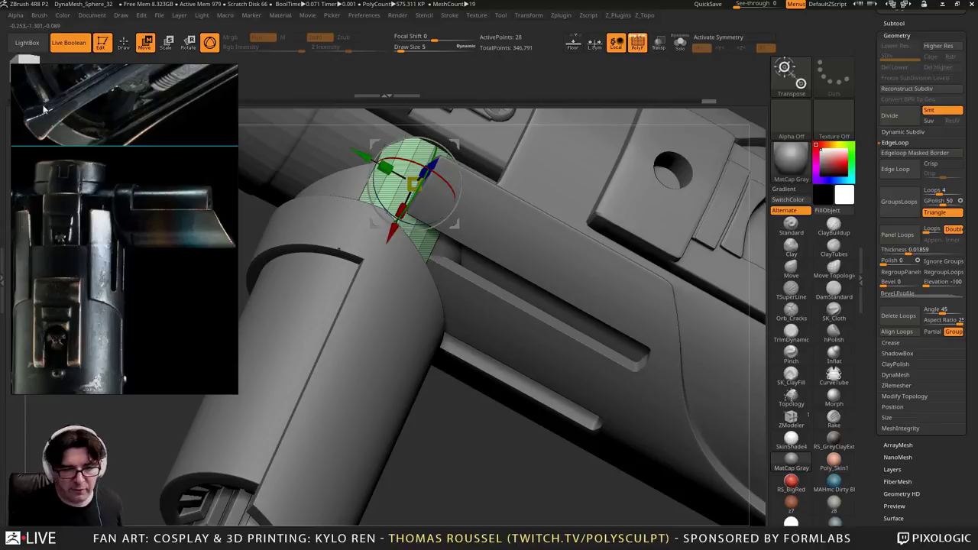
Bring the copper-toned close-up reference photo of the hilt and crossguard joint into view
scroll(135, 215, "down", 8)
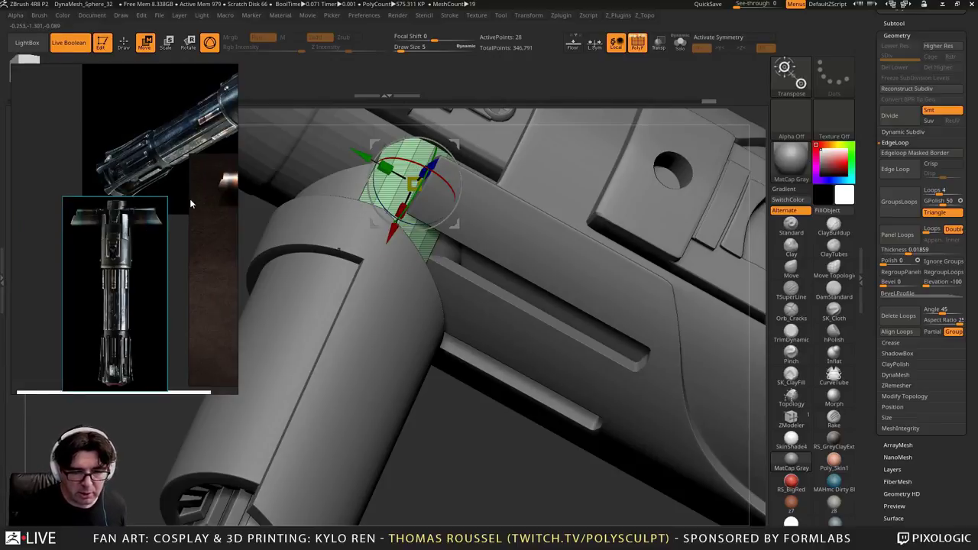
middle_click_drag(191, 202, 102, 184)
scroll(107, 182, "up", 6)
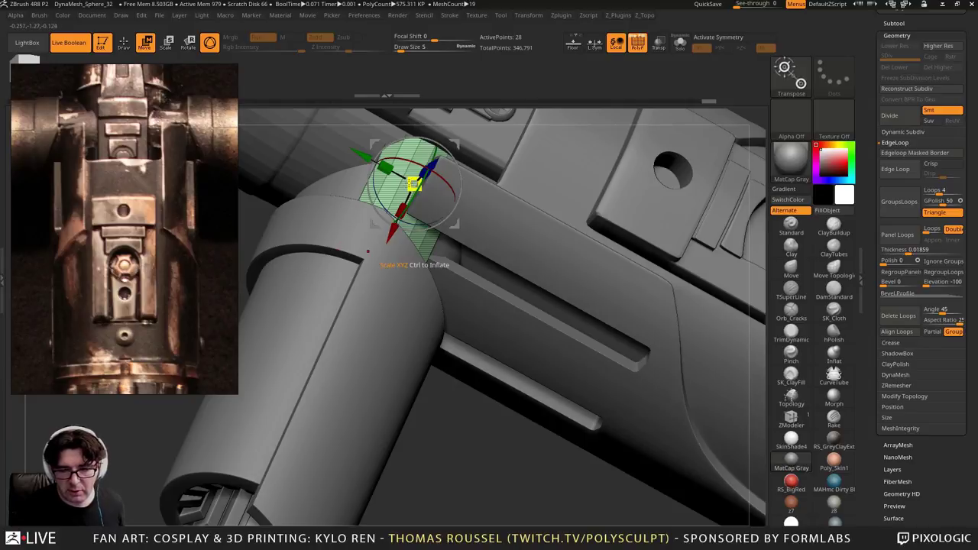
Rotate the curved plate about 4 degrees around its X axis and nudge it slightly along Z
left_click_drag(489, 459, 459, 481)
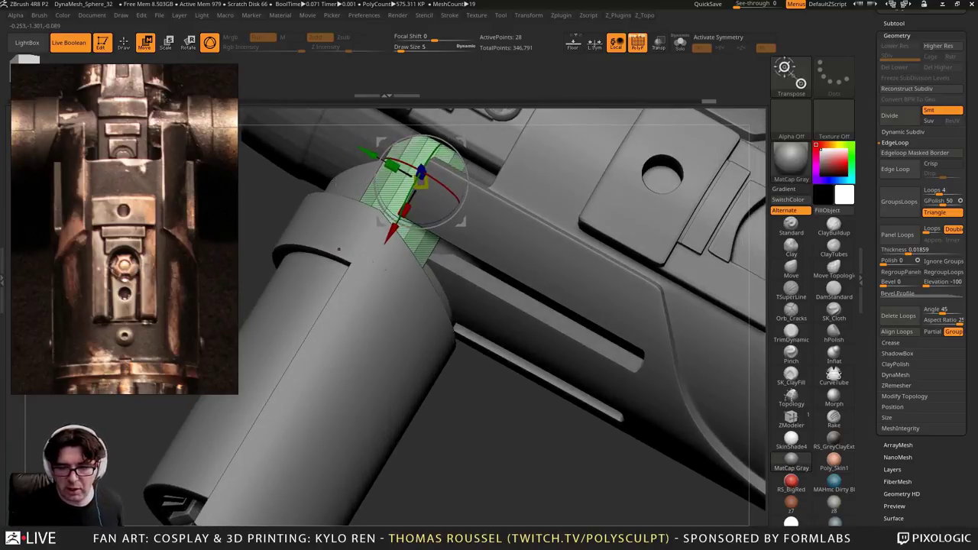
right_click_drag(386, 263, 368, 276)
left_click_drag(368, 276, 359, 252)
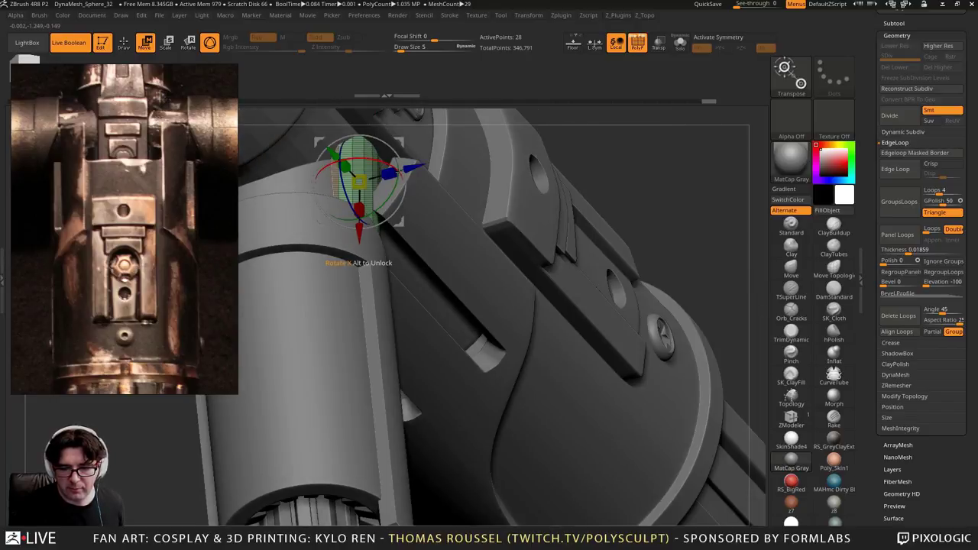
left_click_drag(400, 174, 399, 177)
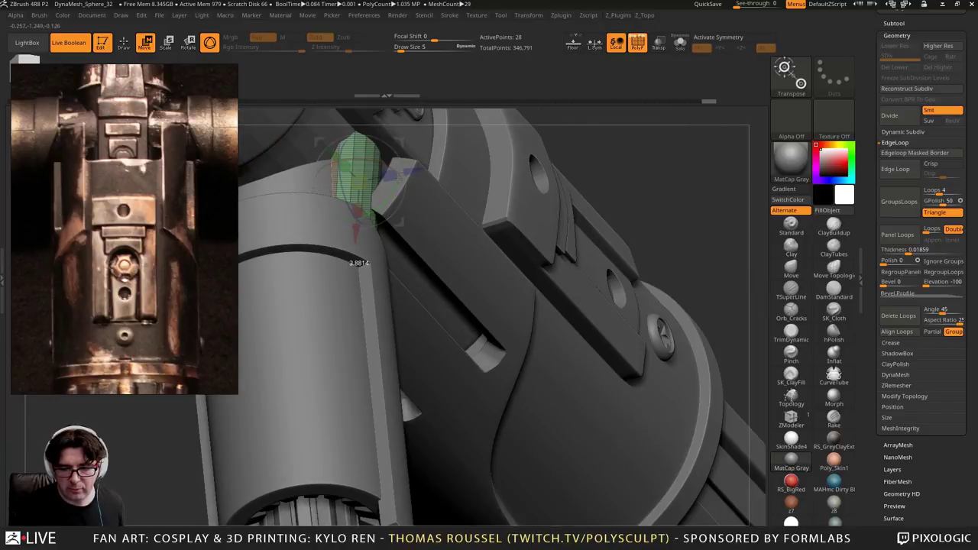
left_click_drag(360, 259, 359, 260)
left_click_drag(412, 171, 409, 172)
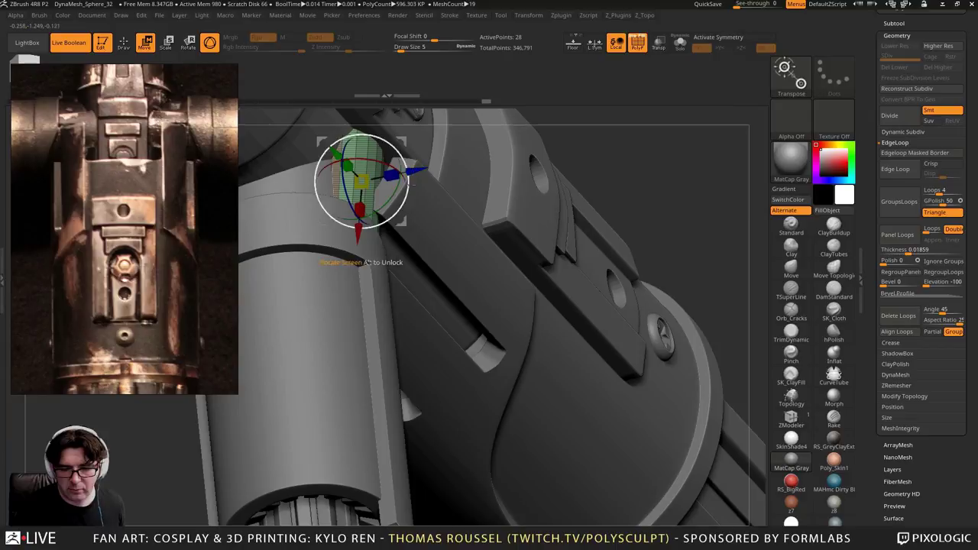
Examine the plate's fit and select the hilt cylinder, PolyMesh3D2 and PolyMesh3D1 subtools in turn to identify the slot cutters
left_click_drag(451, 252, 370, 277)
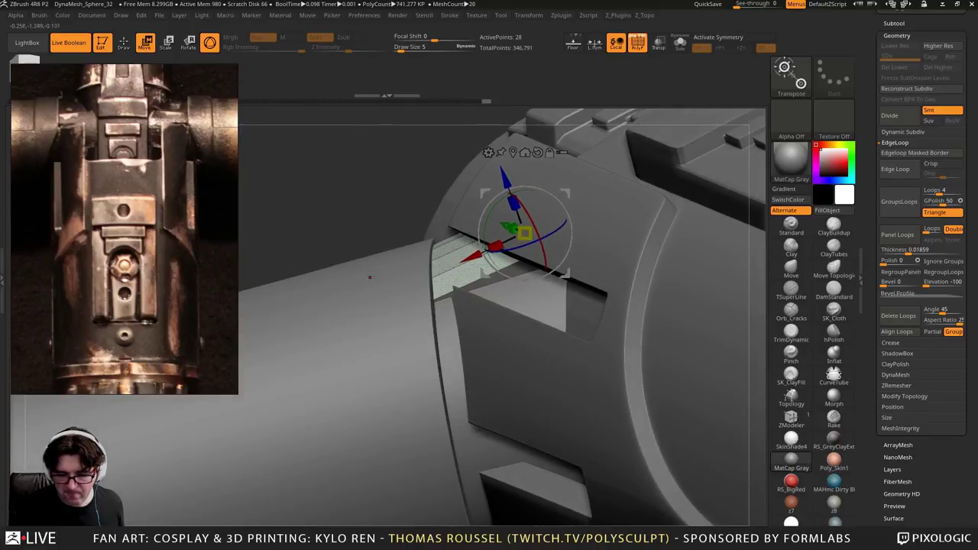
left_click_drag(454, 242, 450, 239)
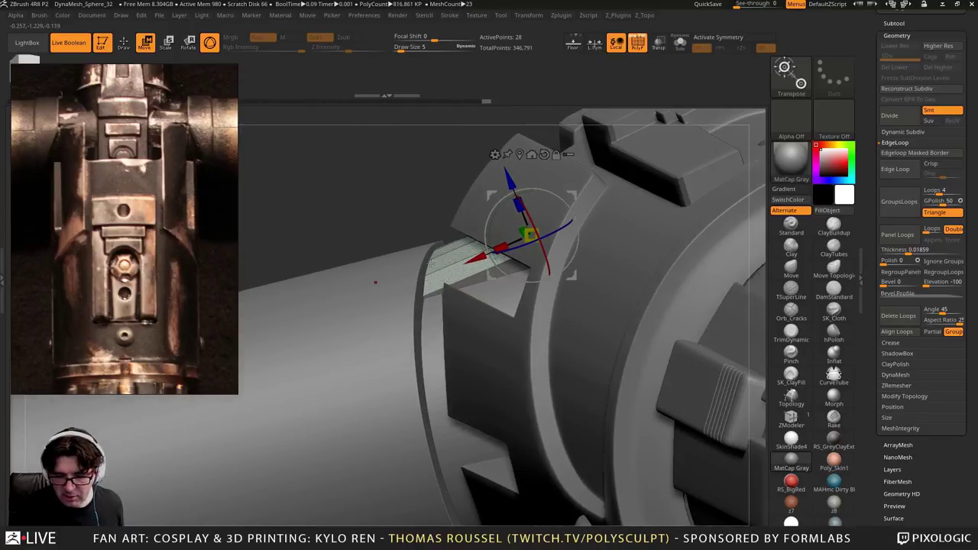
left_click_drag(432, 276, 468, 362)
left_click_drag(585, 367, 526, 283, "alt")
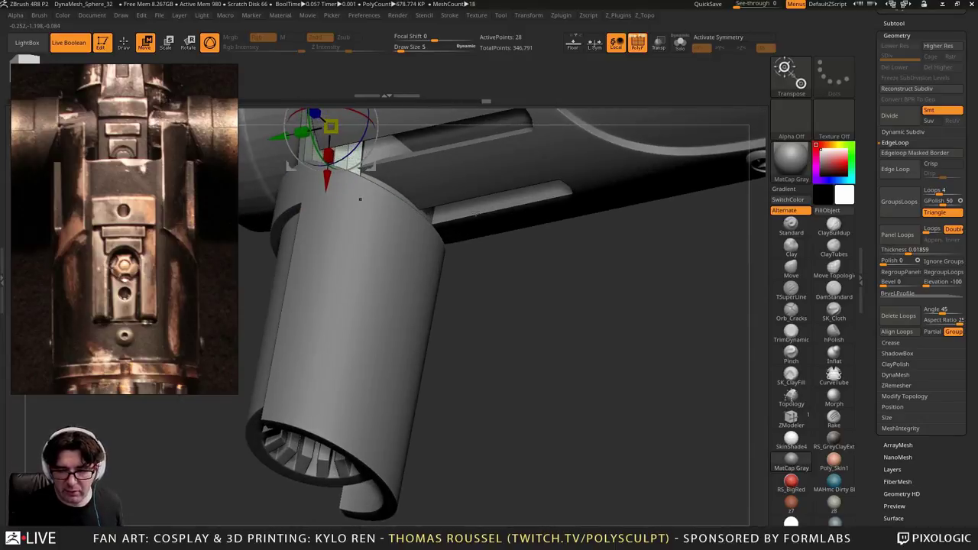
mouse_move(507, 340)
left_mouse_down("alt")
mouse_move(500, 372)
mouse_move(520, 360)
mouse_move(512, 331)
left_mouse_up("alt")
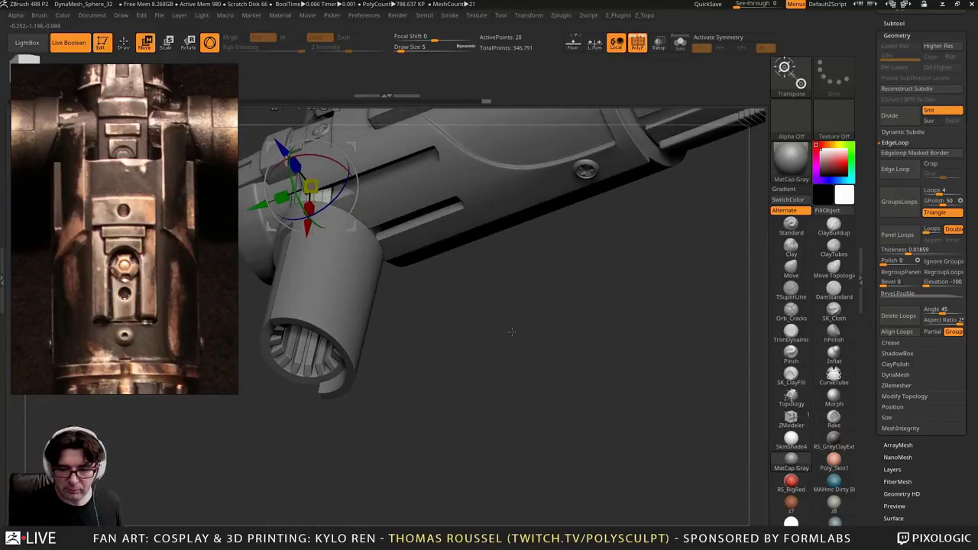
left_click(420, 167, "alt")
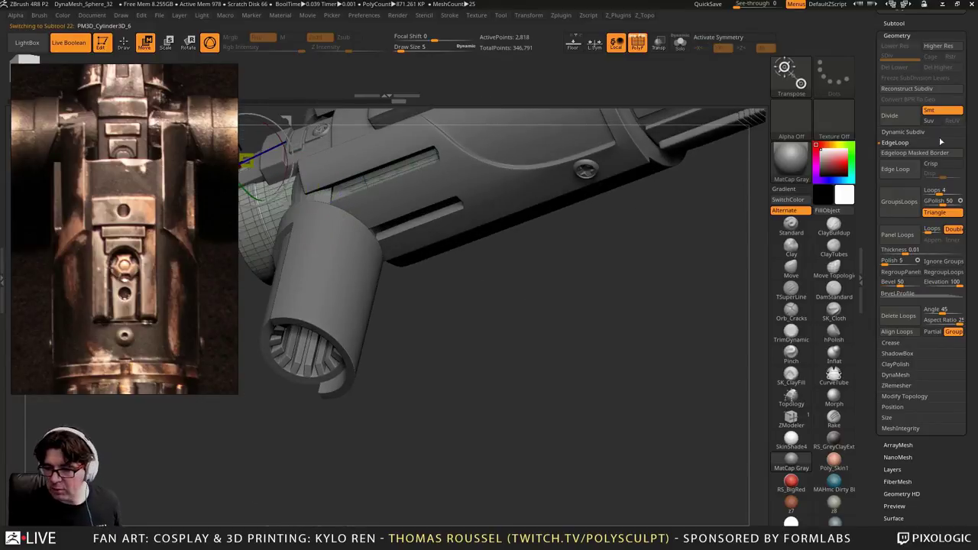
left_click_drag(573, 370, 565, 437, "alt")
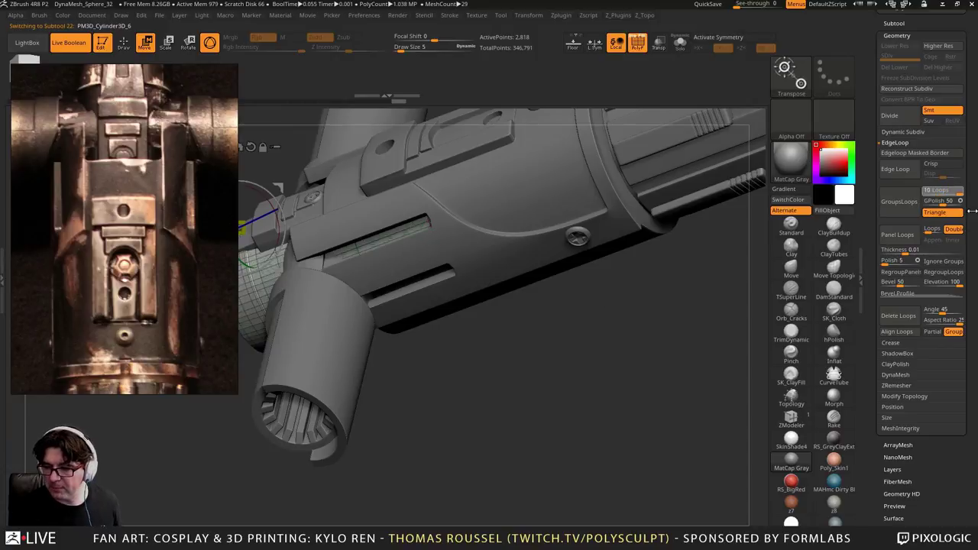
scroll(956, 252, "up", 3)
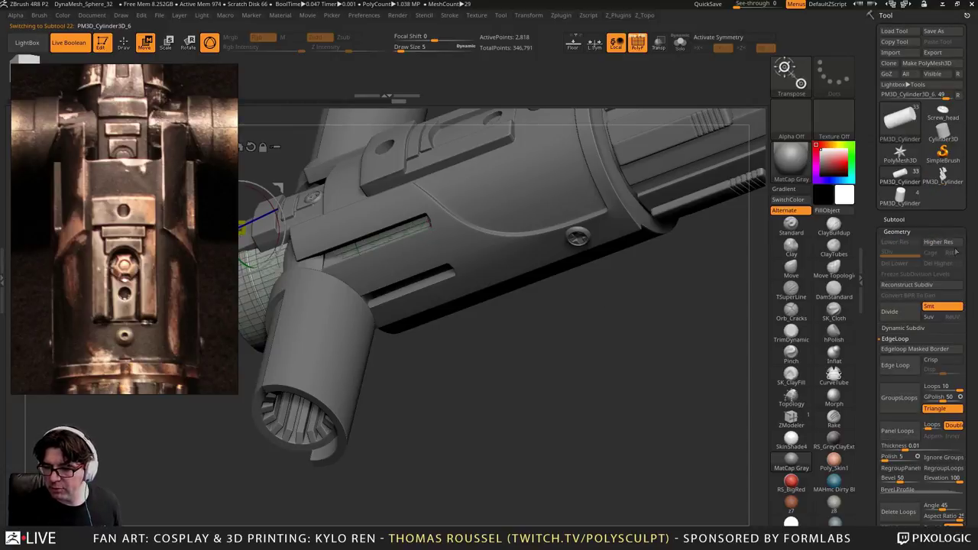
left_click(896, 219)
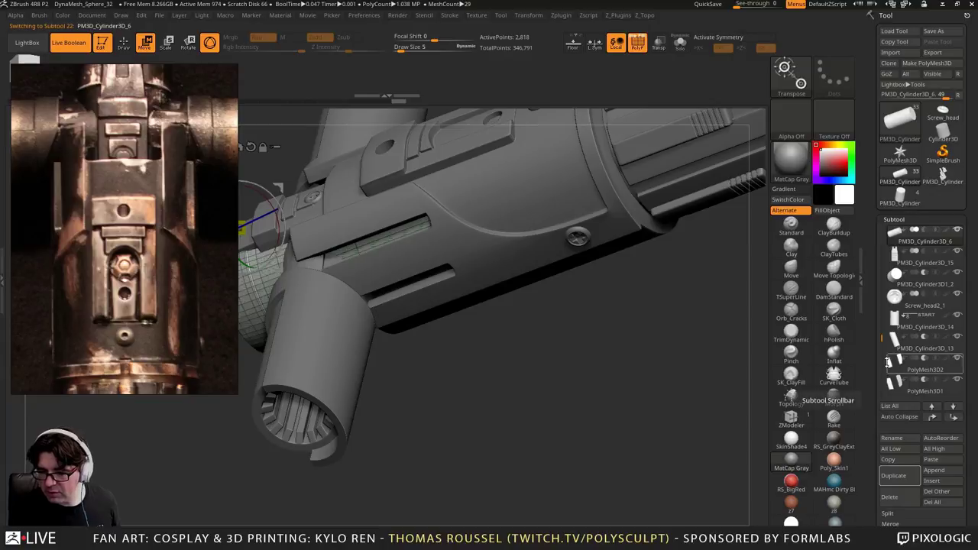
left_click(895, 363)
left_click(895, 388)
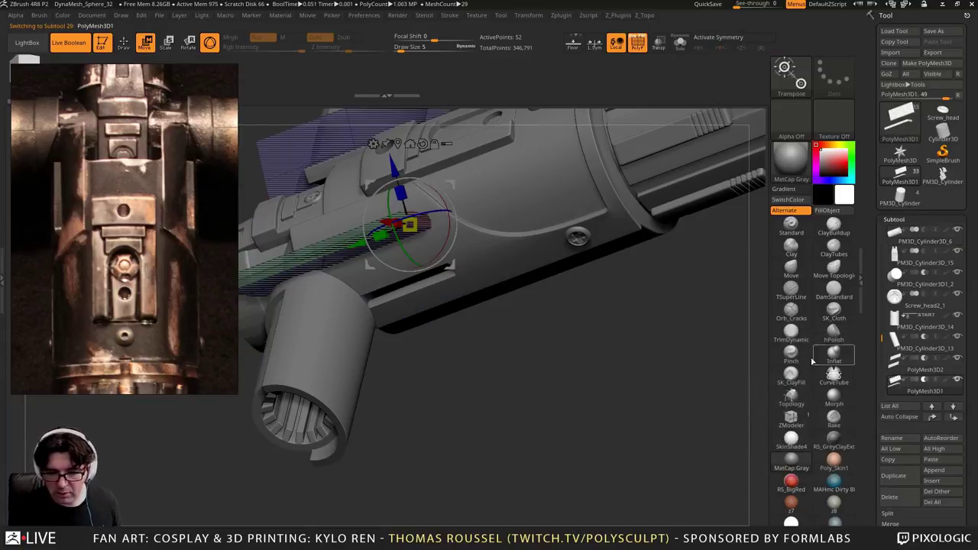
Hide the polyframe, reselect the curved plate and rotate it slightly to line it up between the crossguard tube and the hilt
left_click_drag(674, 373, 697, 327)
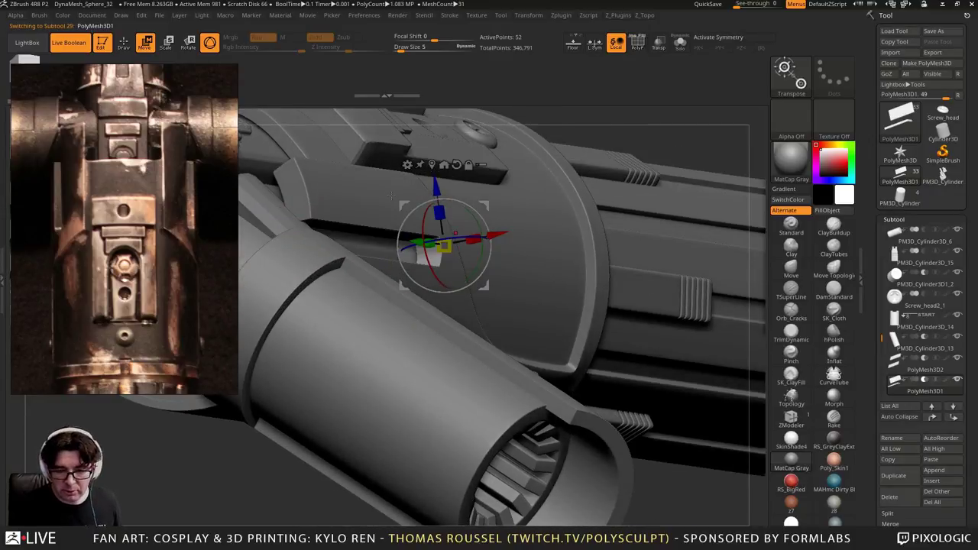
right_click_drag(391, 197, 274, 210)
left_click_drag(504, 183, 504, 190)
right_click_drag(432, 201, 379, 189)
right_click_drag(379, 223, 522, 311)
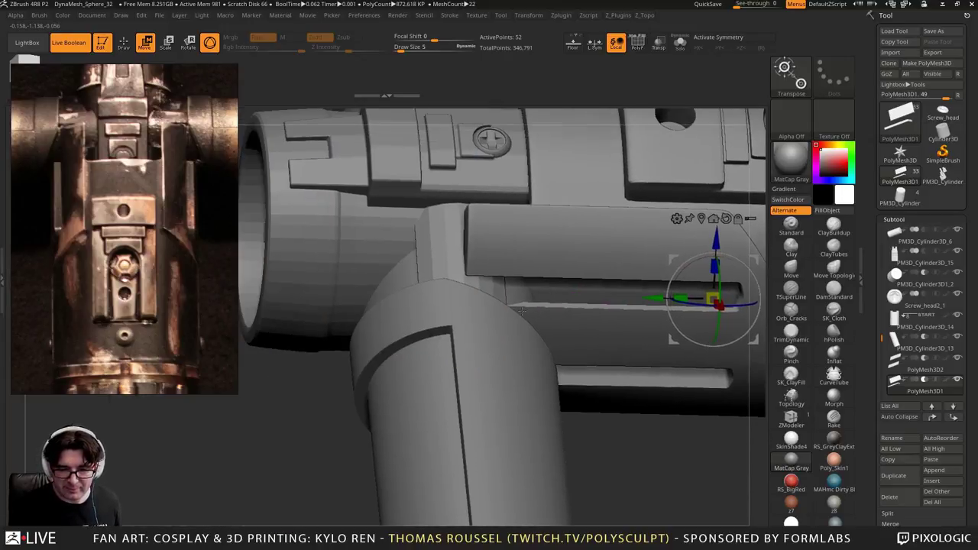
left_click(439, 240, "alt")
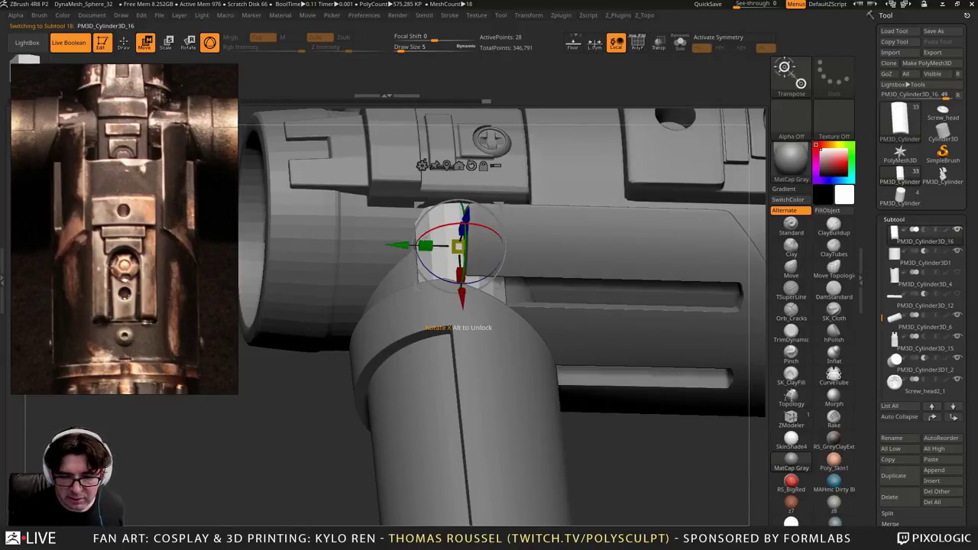
right_click_drag(428, 329, 480, 335)
left_click_drag(415, 263, 461, 241)
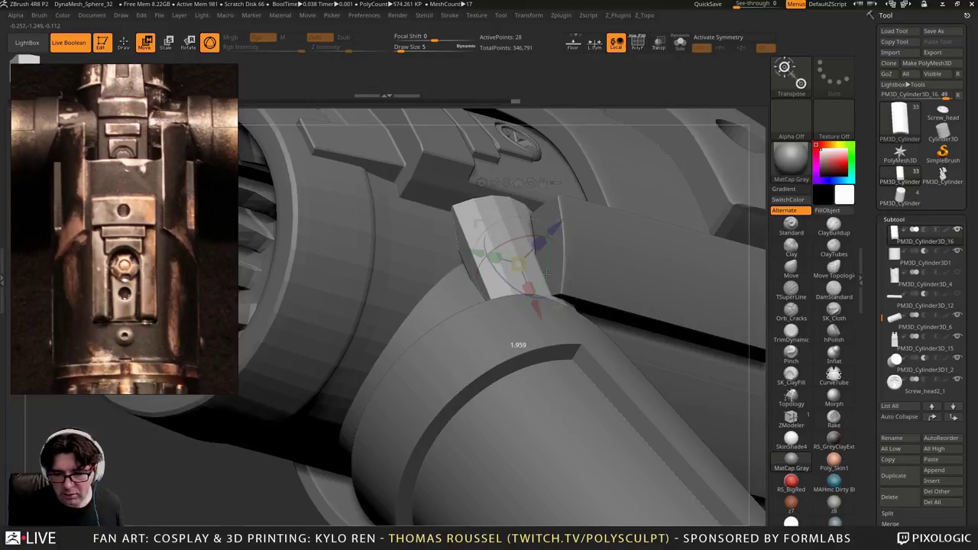
right_click_drag(535, 336, 630, 287)
left_click_drag(630, 287, 650, 289)
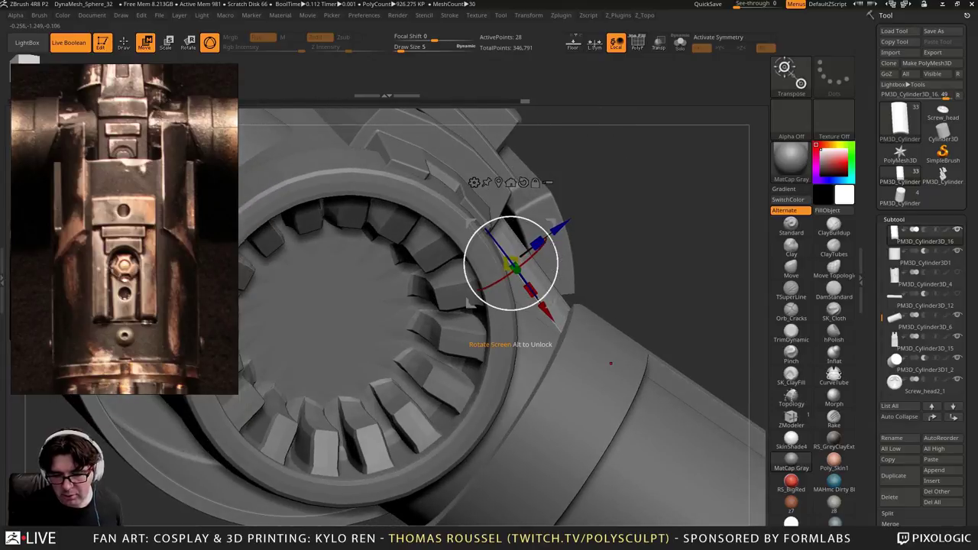
left_click_drag(655, 254, 585, 253)
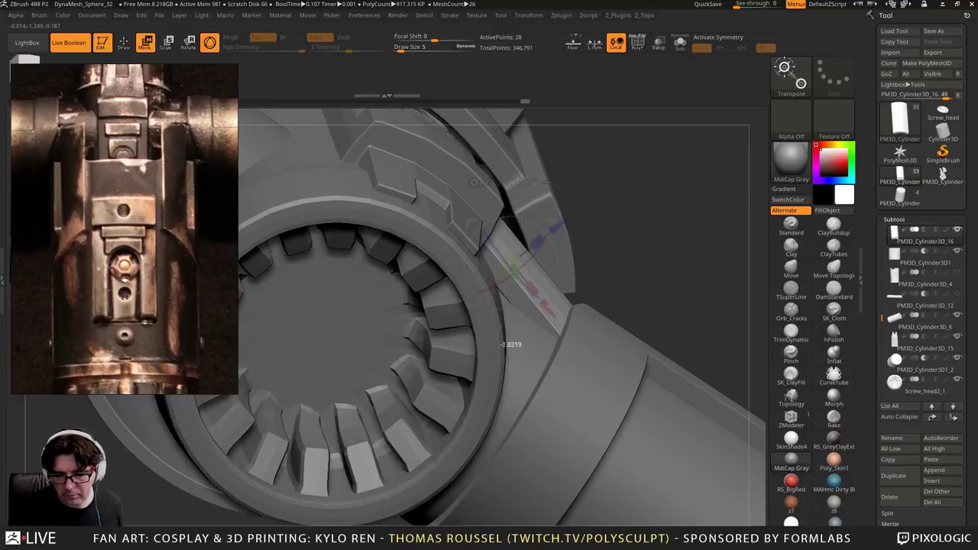
left_click_drag(521, 220, 523, 220)
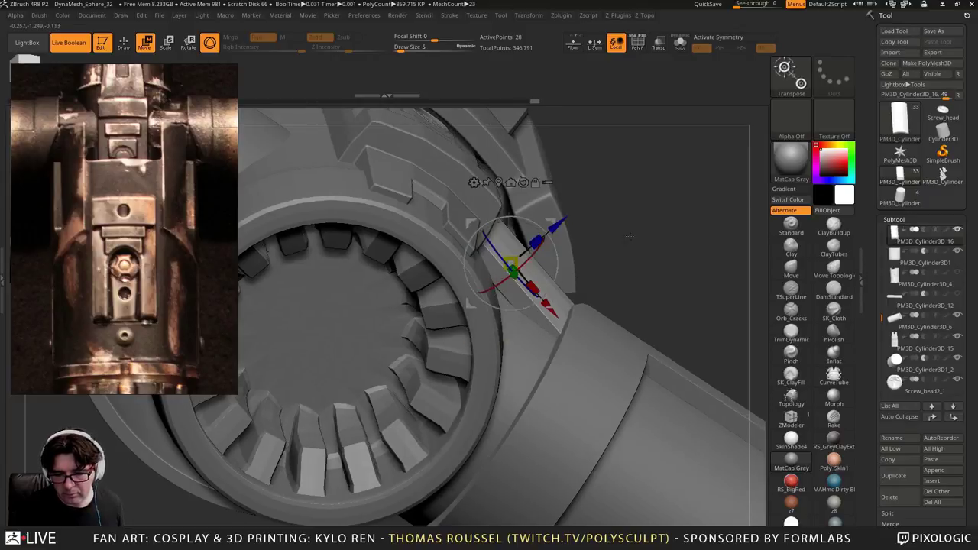
Preview the curved plate with dynamic subdivision, show its polyframe and isolate it in Solo mode
left_click_drag(658, 243, 571, 217)
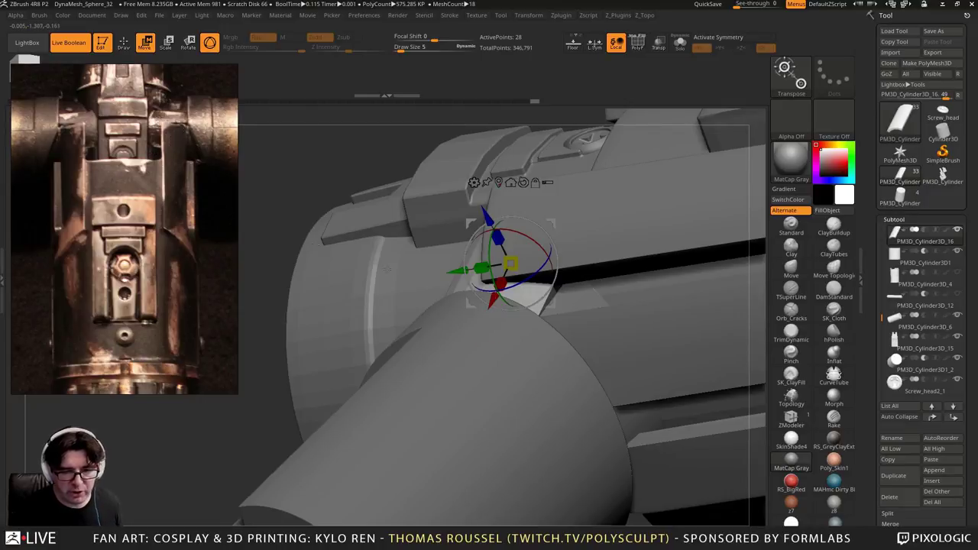
left_click_drag(627, 317, 428, 283)
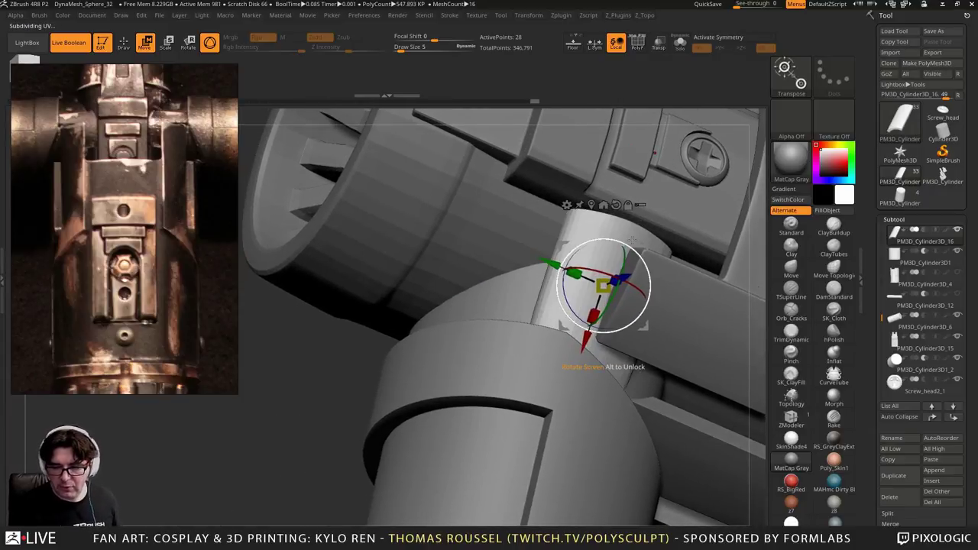
key("shift+f")
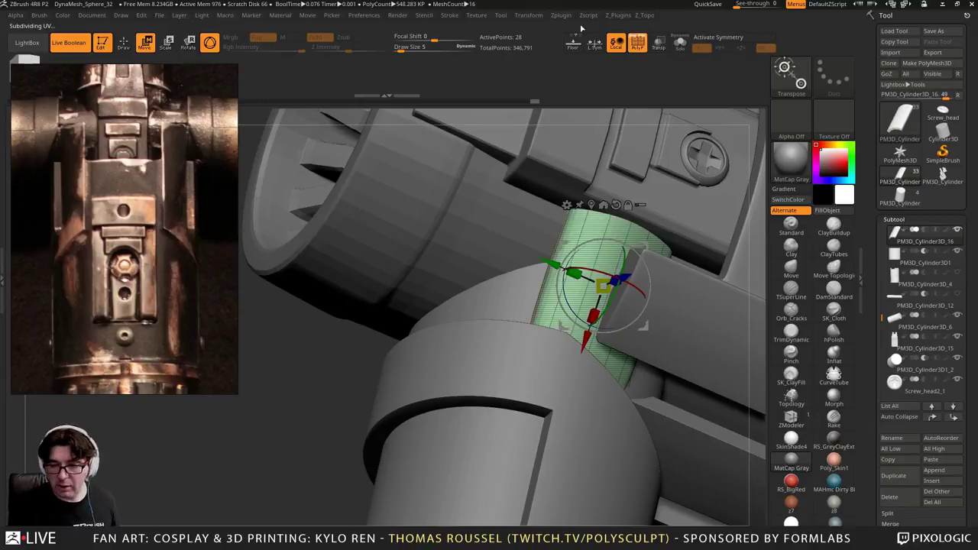
left_click(679, 42)
left_click_drag(535, 321, 845, 349)
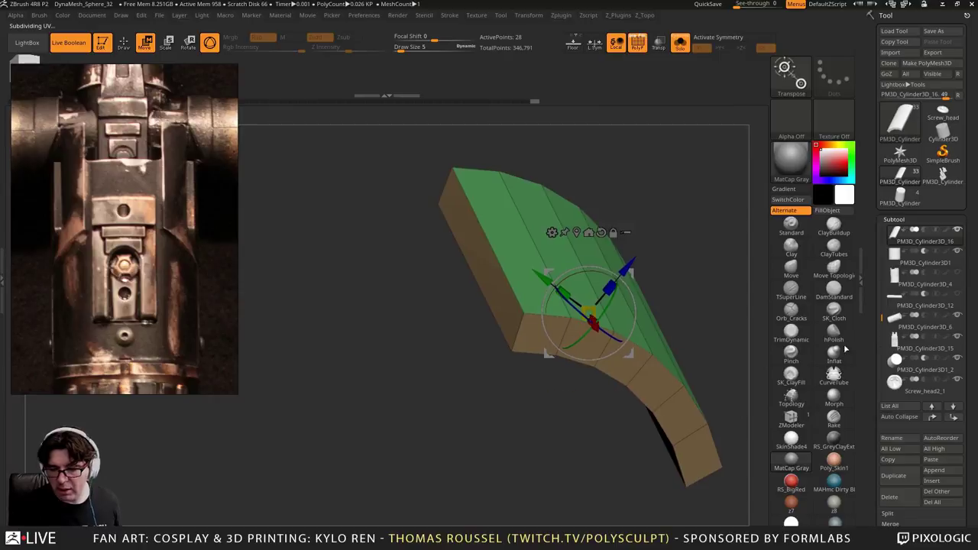
With ZModeler's Insert Single EdgeLoop, add four edge loops: one near each broad face and one near each long side of the plate
left_click(123, 43)
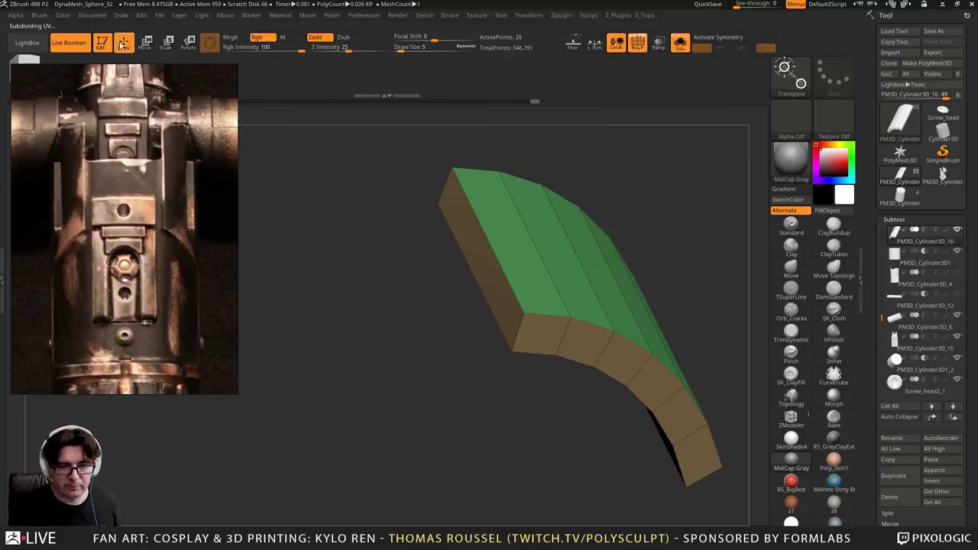
key("space")
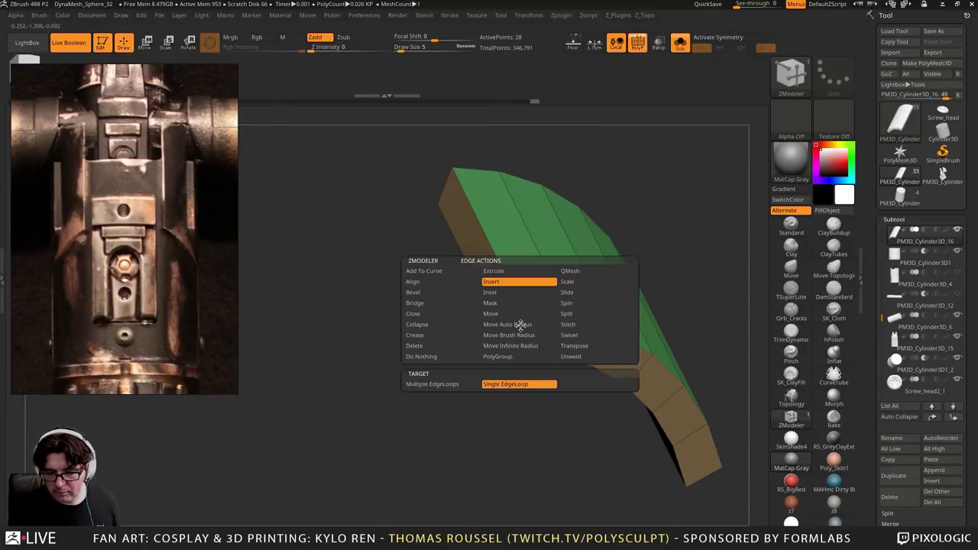
left_click(520, 324)
left_click(522, 327)
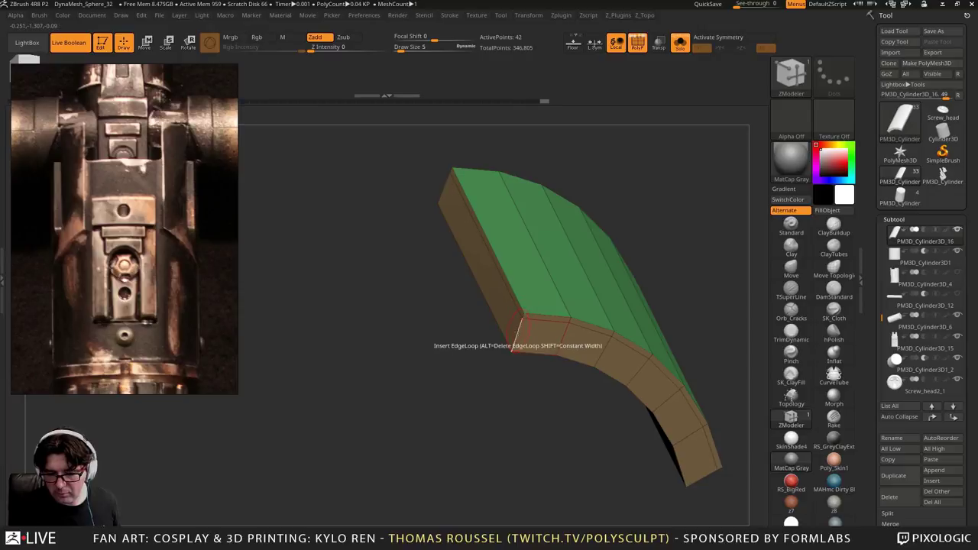
left_click(517, 348)
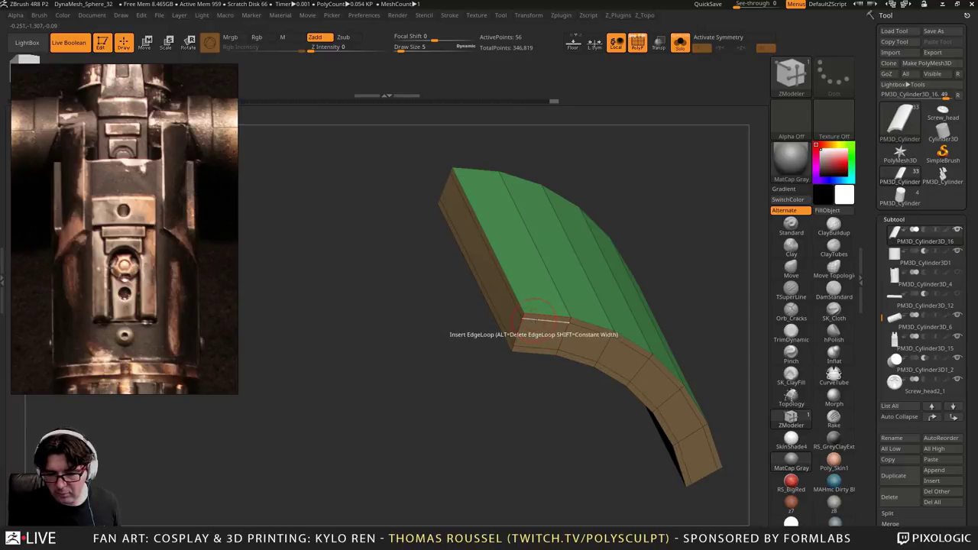
left_click(525, 340)
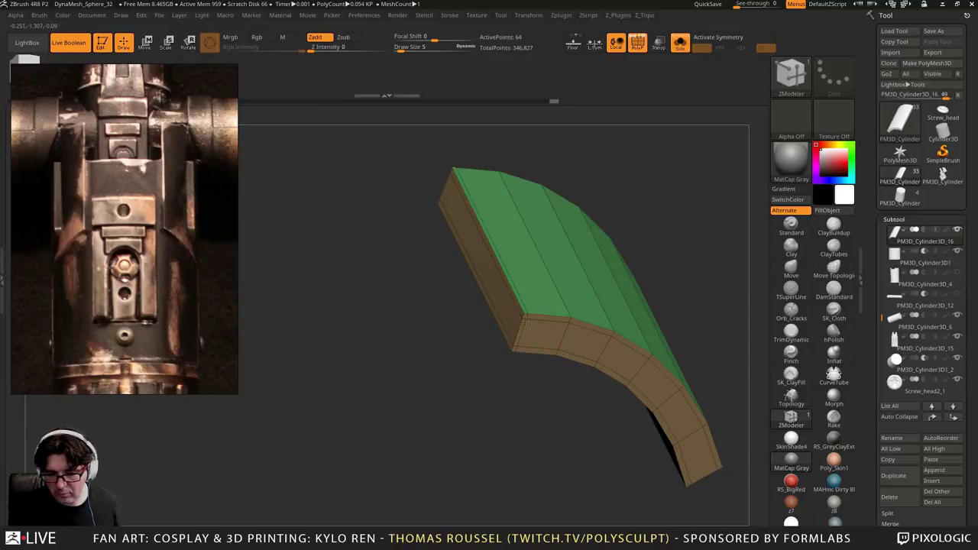
left_click(717, 462)
Preview the edge-looped plate with dynamic subdivision on, check its other end, and turn the smoothing off again
key("d")
left_click_drag(736, 405, 712, 420)
key("shift+d")
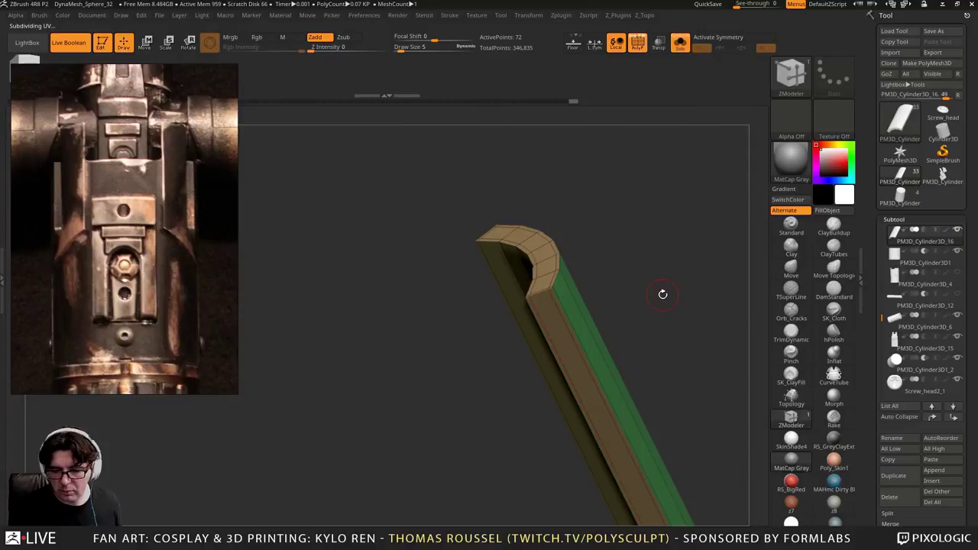
Toggle the plate's dynamic subdivision preview on and off, exit Solo mode to show the full hilt, and hide the polyframe
key("d")
key("shift+d")
left_click_drag(674, 310, 537, 115)
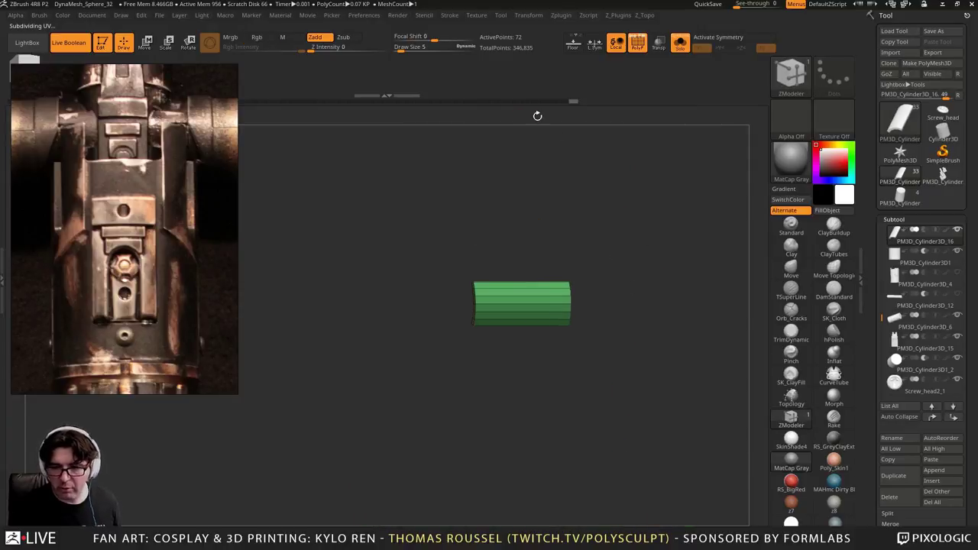
left_click(678, 43)
left_click_drag(683, 214, 618, 168, "shift")
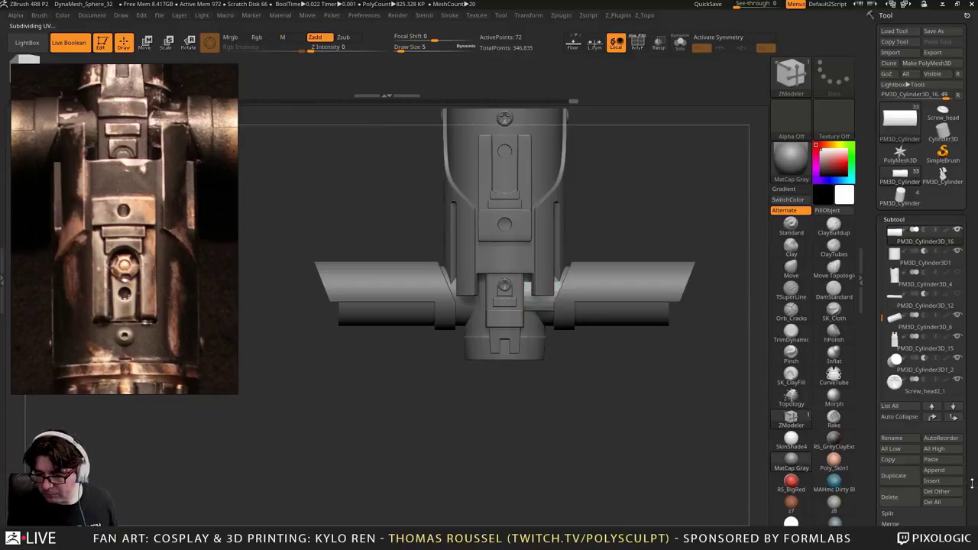
Mirror and weld the curved plate so a matching copy sits on the opposite side of the crossguard
scroll(925, 492, "down", 4)
left_click(897, 464)
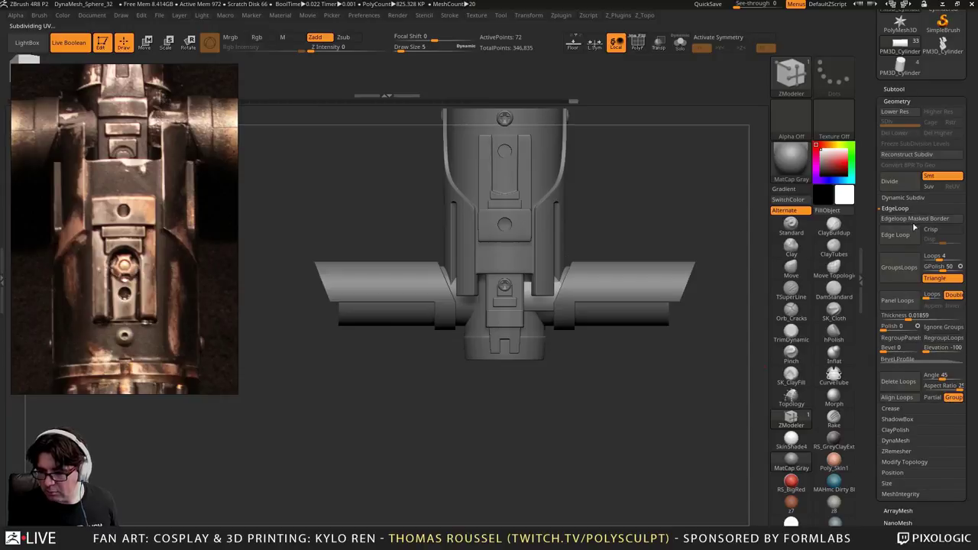
left_click(903, 463)
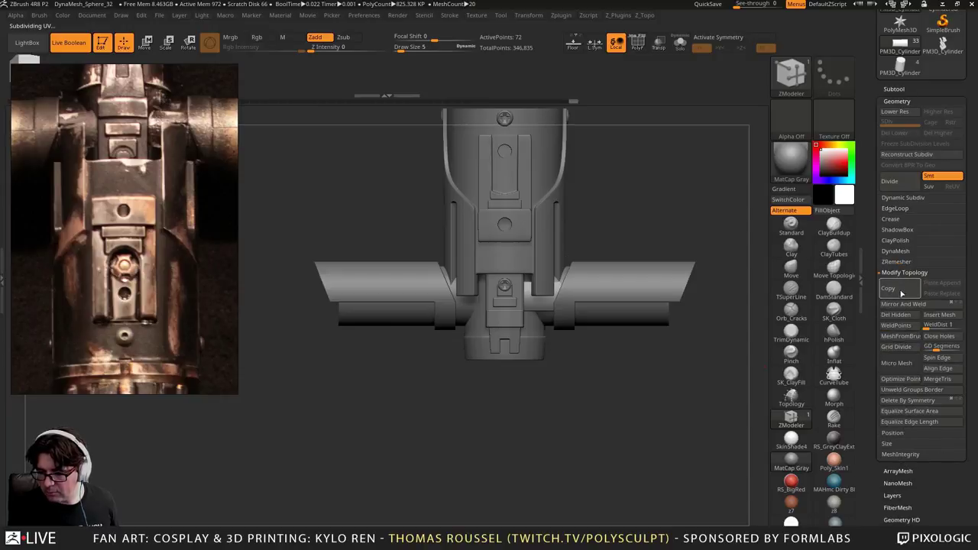
left_click_drag(606, 459, 588, 321)
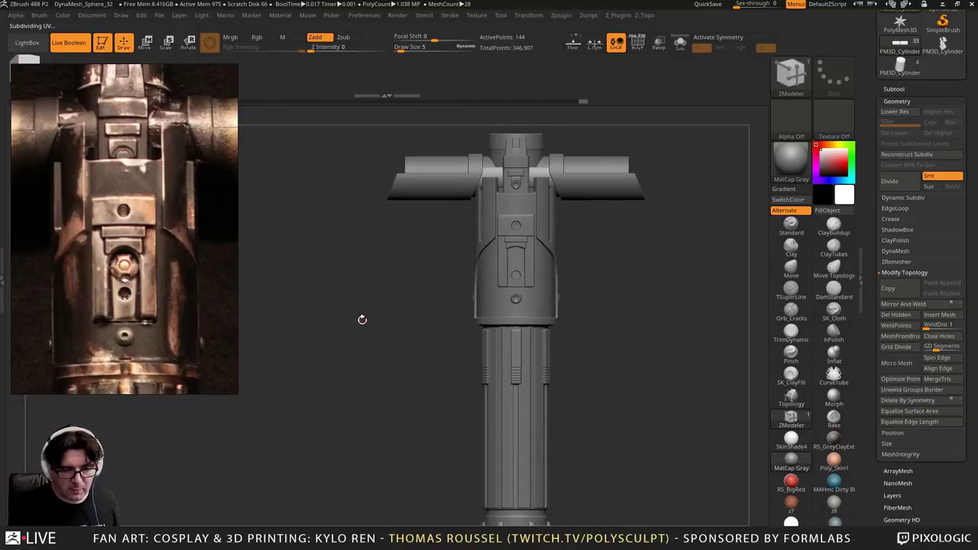
Compare the crossguard joint and upper hilt of the model with the close-up reference photo
scroll(157, 287, "down", 5)
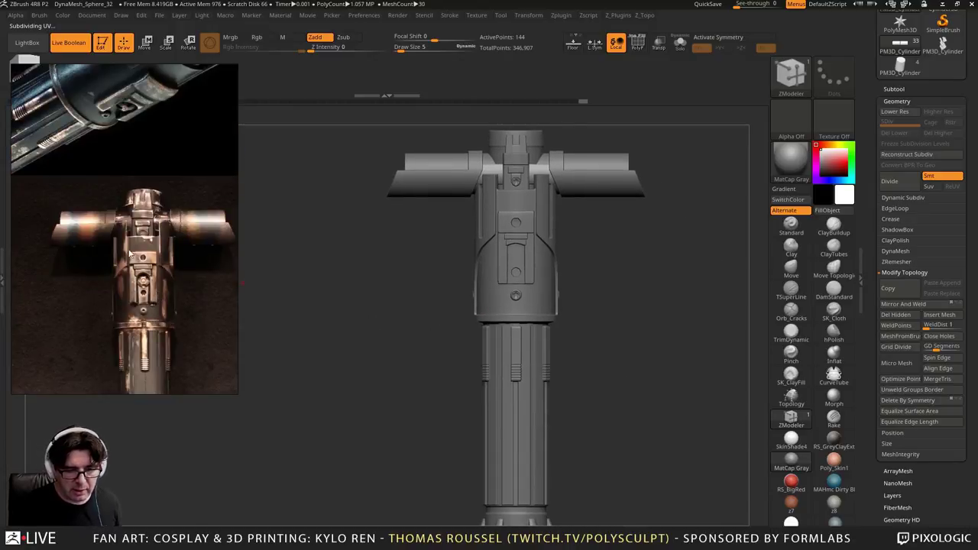
scroll(133, 230, "up", 3)
scroll(182, 221, "up", 1)
scroll(168, 221, "down", 1)
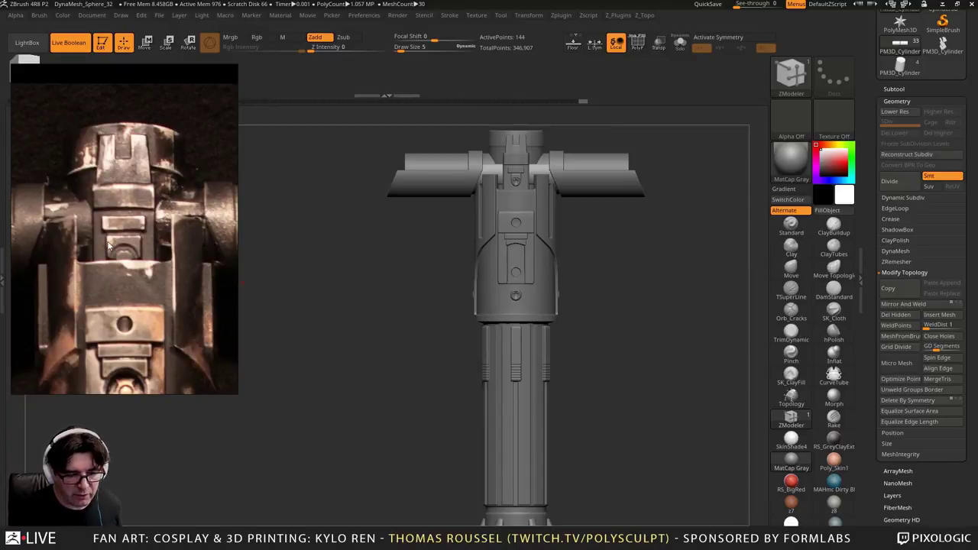
scroll(110, 245, "down", 4)
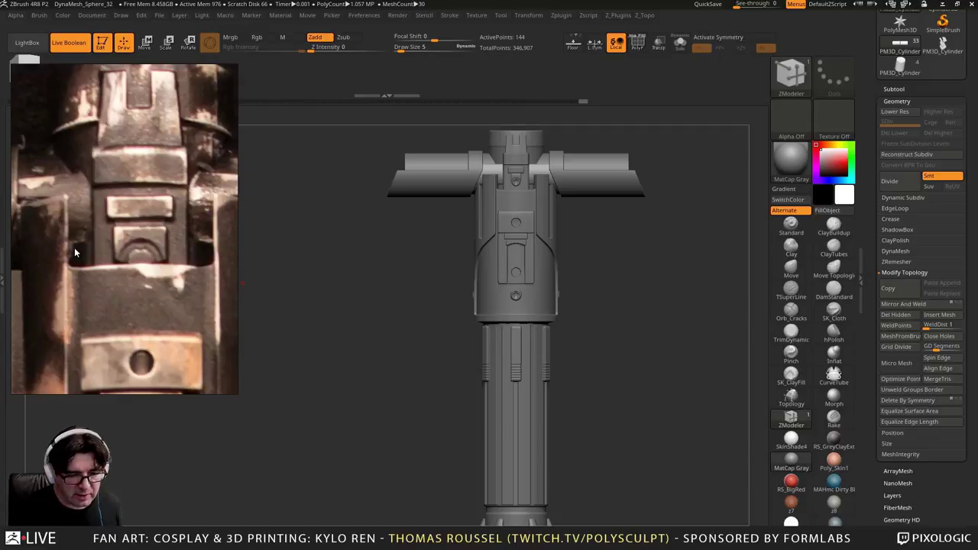
scroll(92, 256, "down", 1)
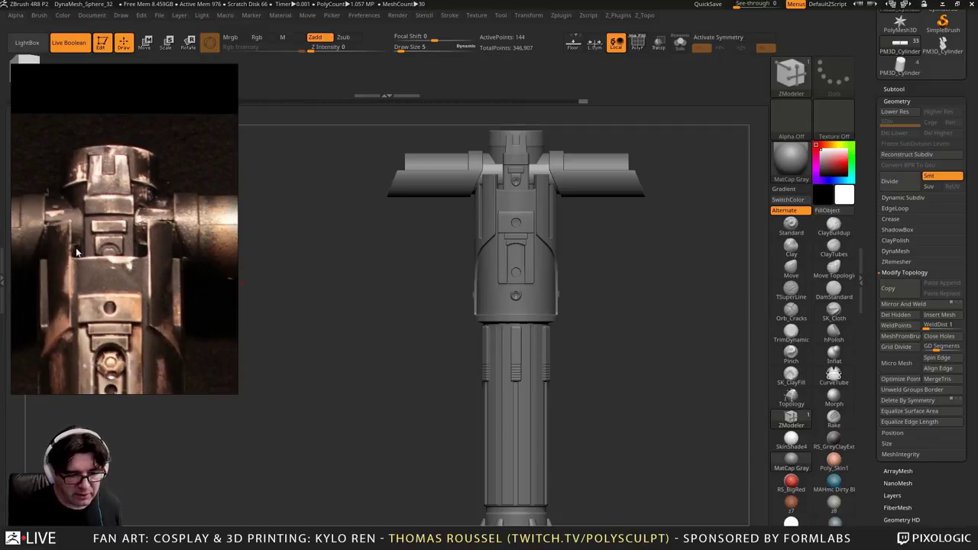
left_click_drag(386, 300, 416, 397)
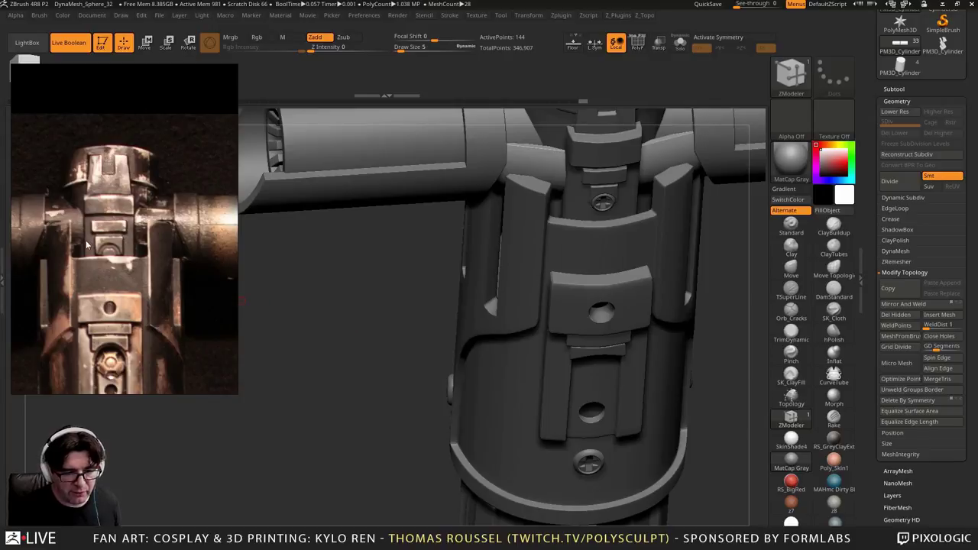
left_click_drag(370, 290, 394, 243)
left_click_drag(394, 288, 384, 368, "alt")
Examine the finned pommel section in the reference photo, especially the small detailed panel between the fins, and compare it with the model
scroll(159, 299, "down", 7)
scroll(153, 298, "up", 2)
middle_click_drag(153, 298, 170, 221)
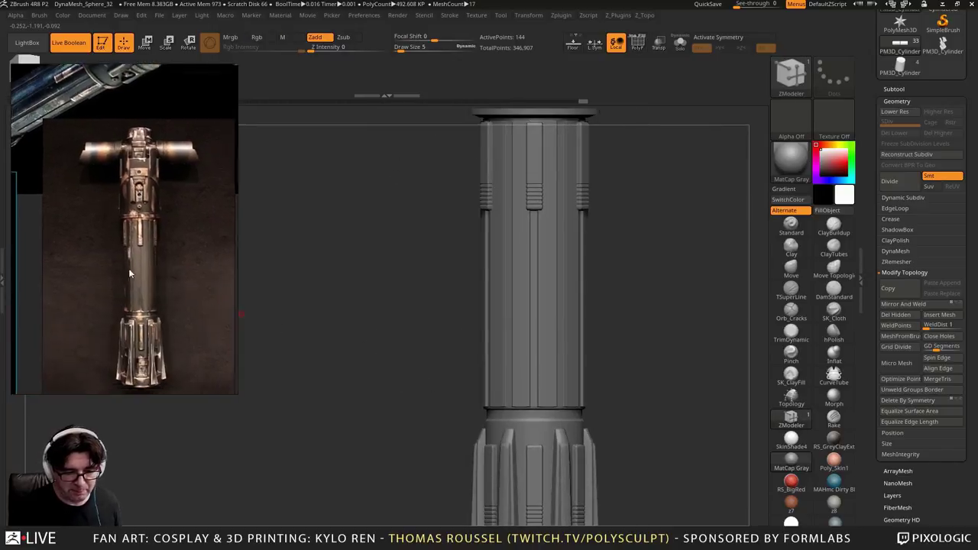
scroll(127, 359, "up", 4)
middle_click_drag(127, 359, 156, 269)
scroll(157, 271, "down", 3)
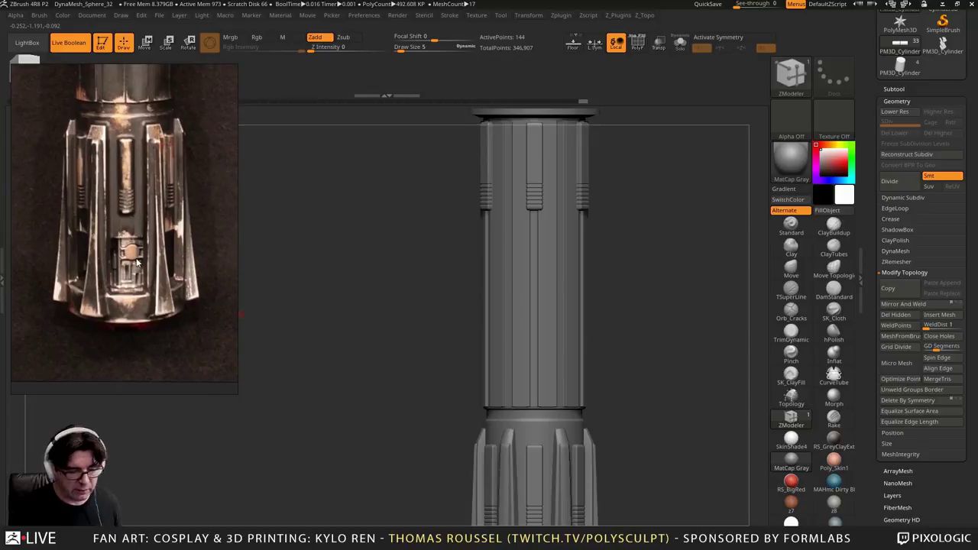
scroll(192, 294, "down", 2)
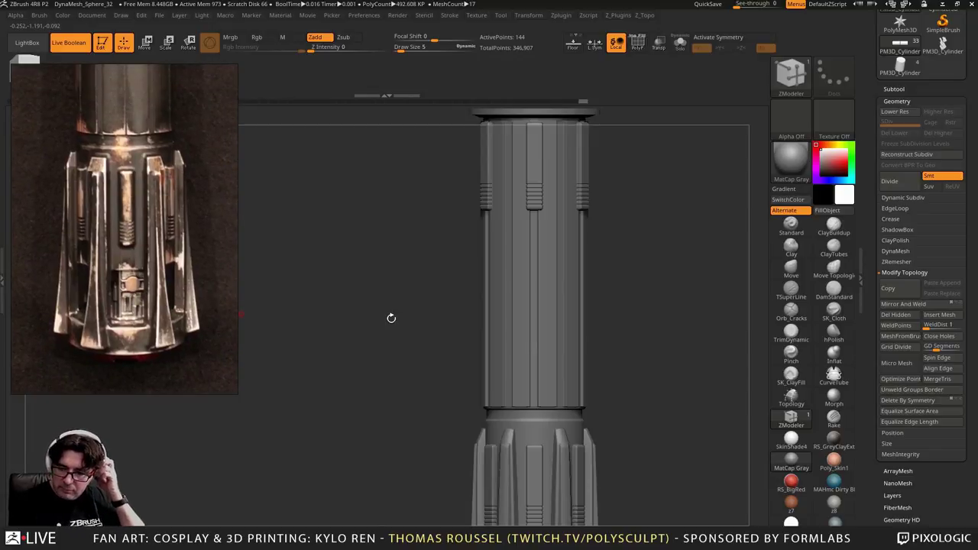
scroll(95, 334, "down", 1)
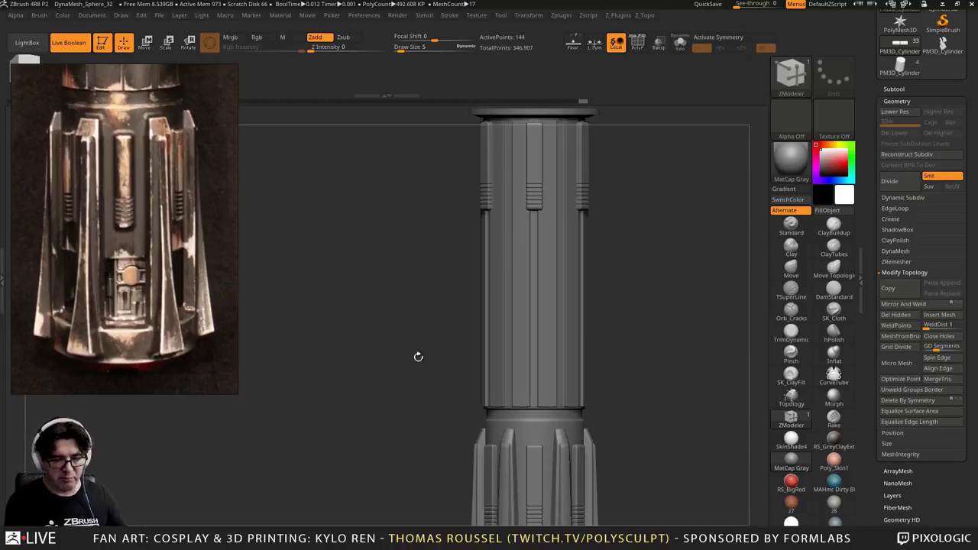
left_click_drag(688, 421, 645, 348, "alt")
left_click_drag(706, 368, 634, 152, "alt")
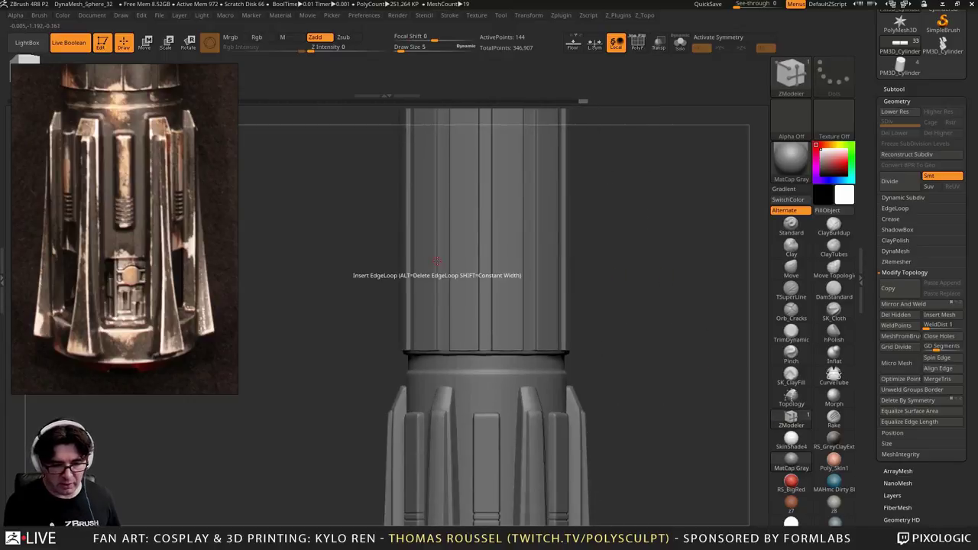
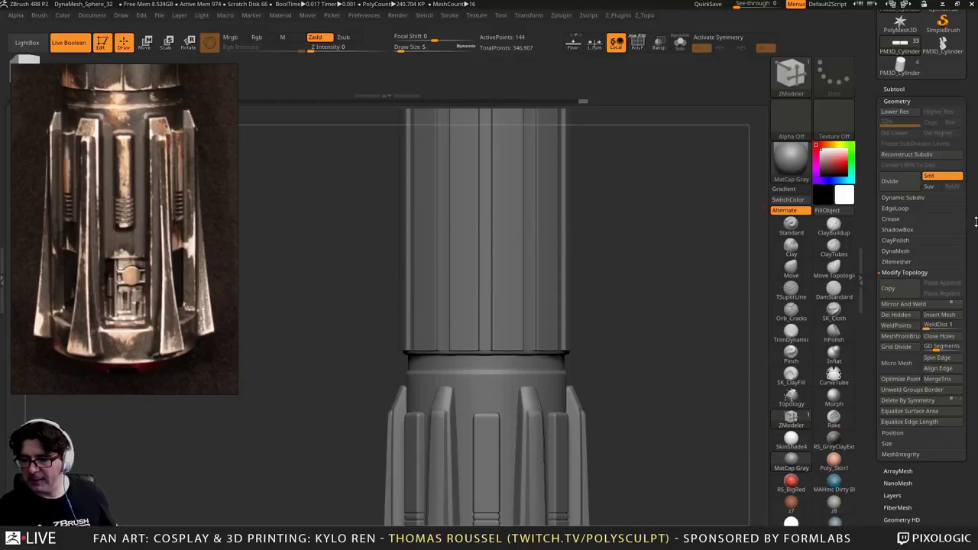
Switch to the Cylinder3D primitive and open its Initialize settings
left_click(894, 89)
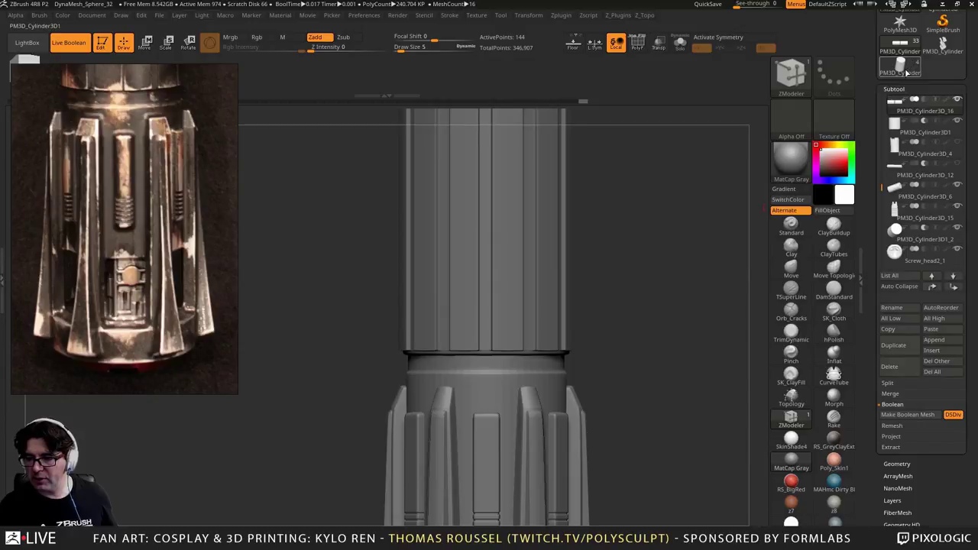
left_click_drag(972, 72, 971, 125)
left_click(945, 55)
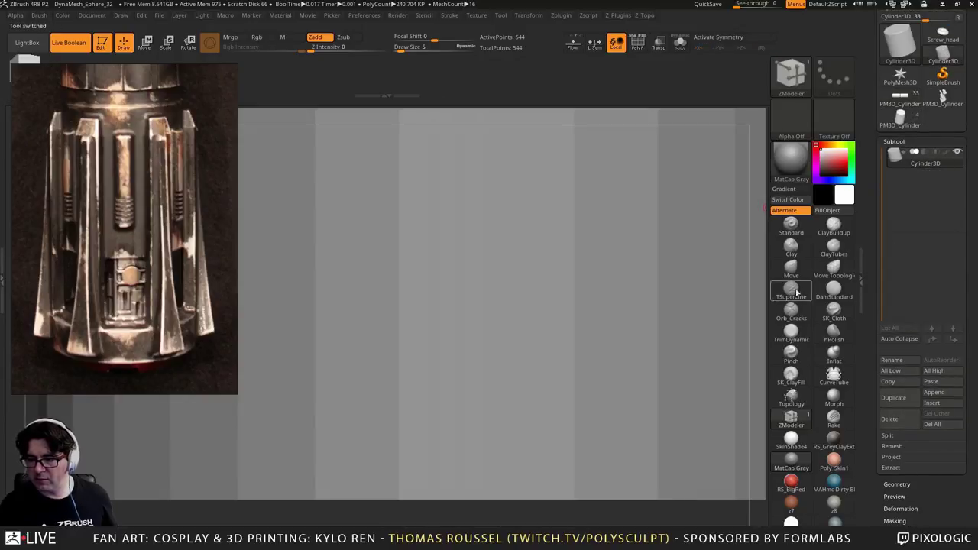
right_click_drag(679, 318, 428, 262, "ctrl")
left_click_drag(967, 515, 905, 415)
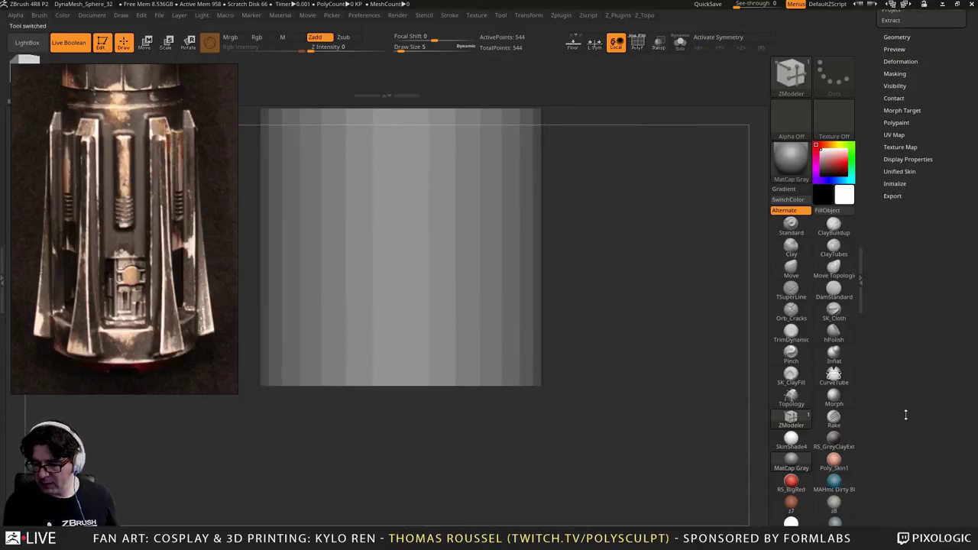
left_click(893, 185)
right_click_drag(612, 183, 593, 235)
right_click_drag(592, 236, 619, 390, "alt")
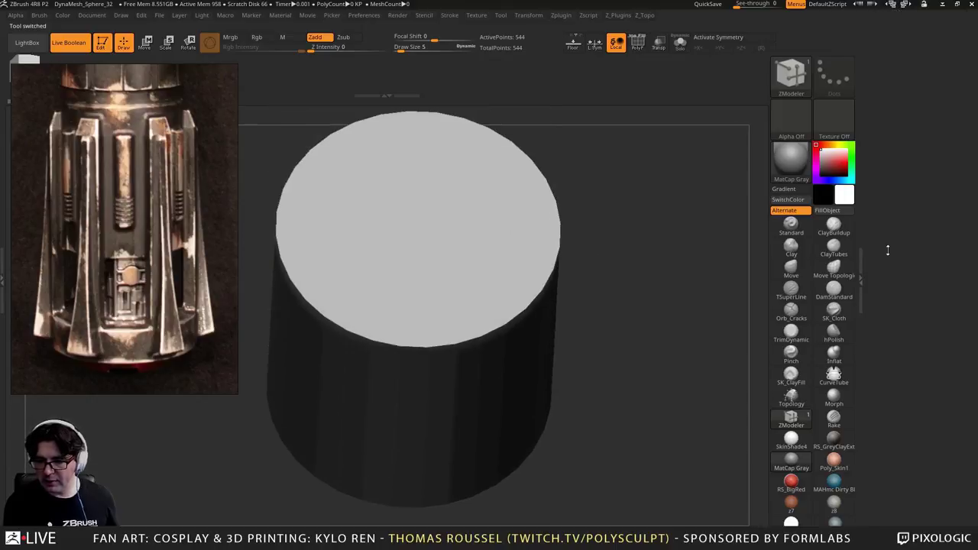
left_click_drag(948, 144, 977, 296)
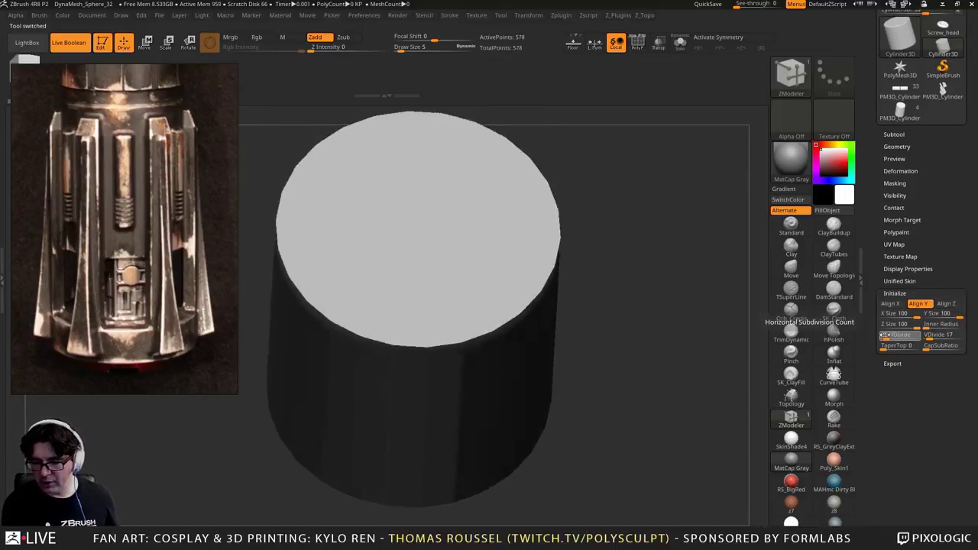
Make the cylinder a hexagonal prism with HDivide 6 and VDivide 4, with its polyframe shown
left_click_drag(893, 334, 882, 325)
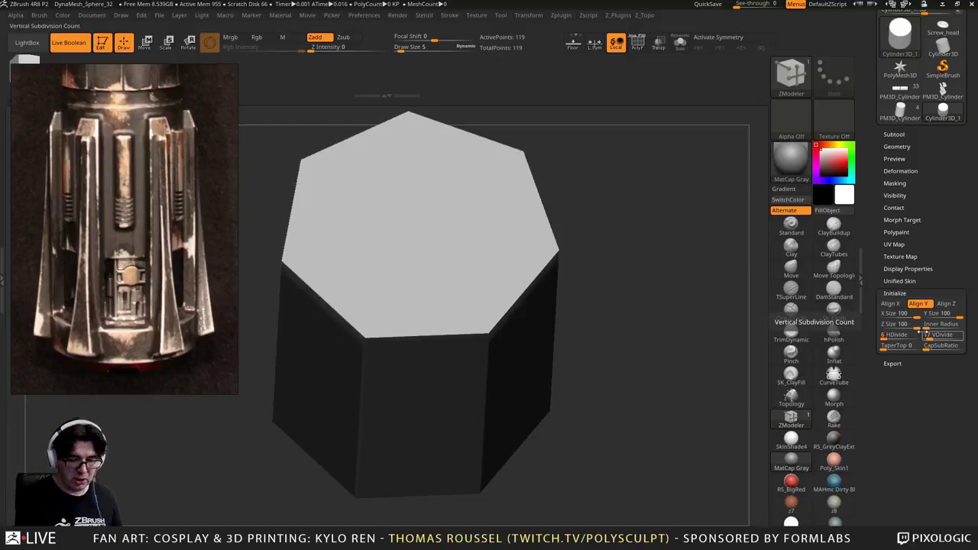
key("Return")
mouse_move(688, 327)
left_mouse_down()
mouse_move(683, 295)
mouse_move(697, 252)
left_mouse_up()
key("shift+f")
left_click_drag(676, 260, 672, 291)
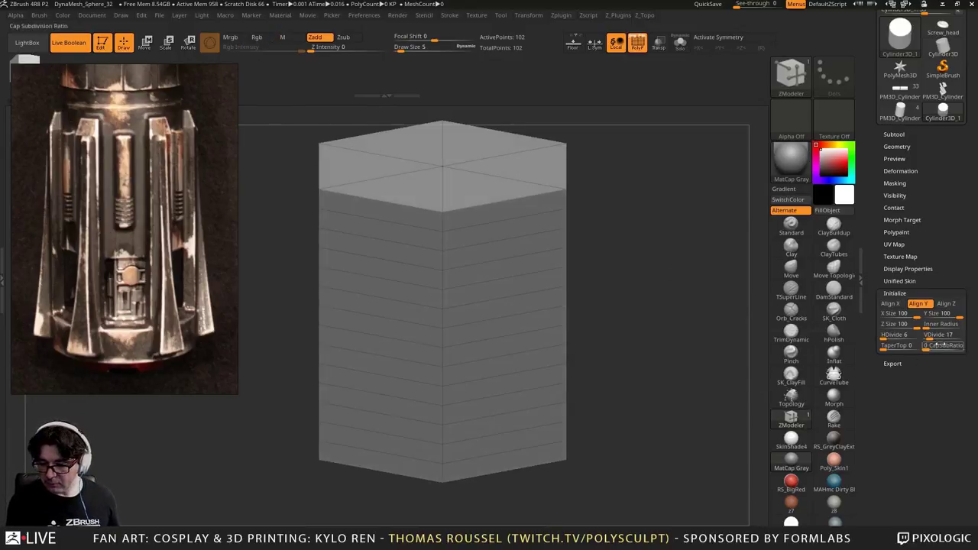
left_click_drag(941, 335, 921, 336)
scroll(958, 294, "up", 3)
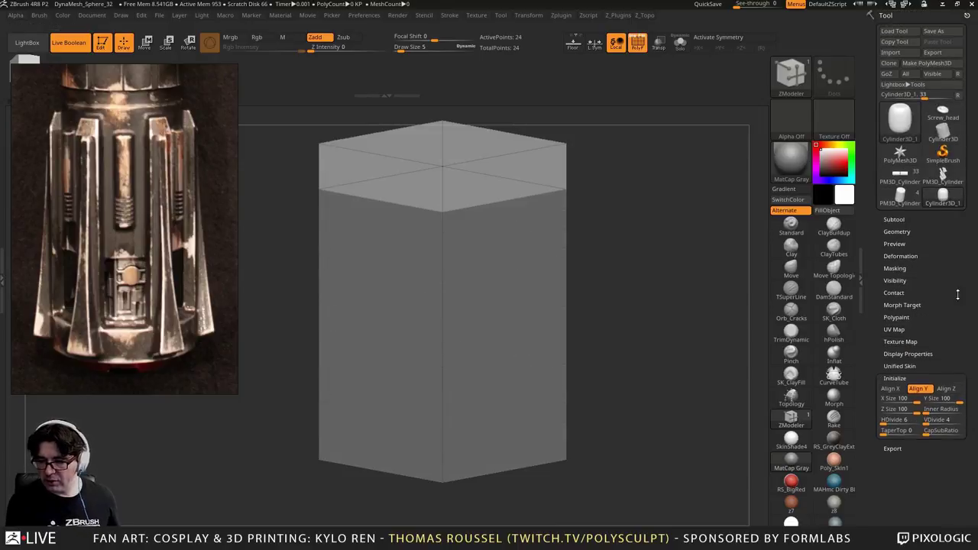
mouse_move(654, 287)
left_mouse_down("shift")
mouse_move(645, 273)
mouse_move(661, 289)
left_mouse_up("shift")
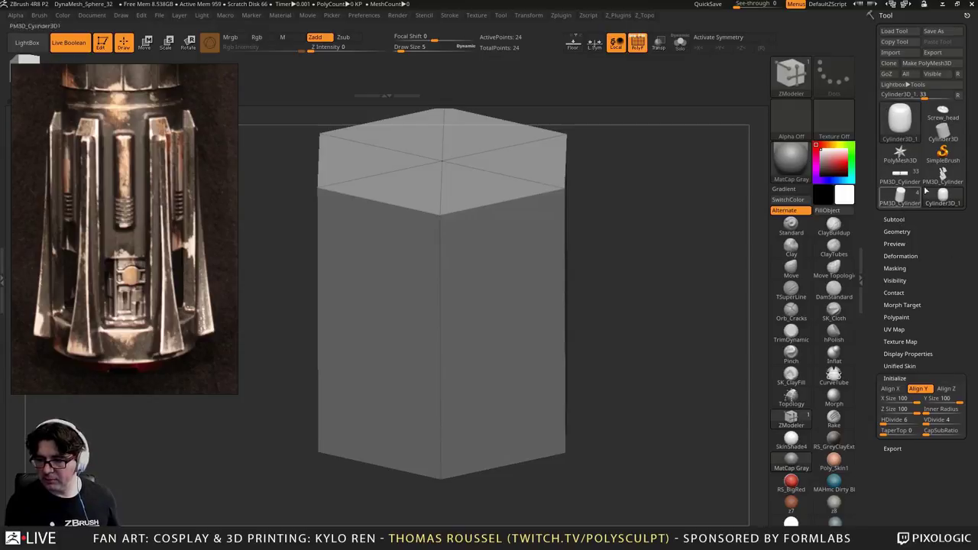
Convert the hexagonal cylinder to a PolyMesh3D, copy it as a subtool, and return to the lightsaber hilt
left_click(927, 63)
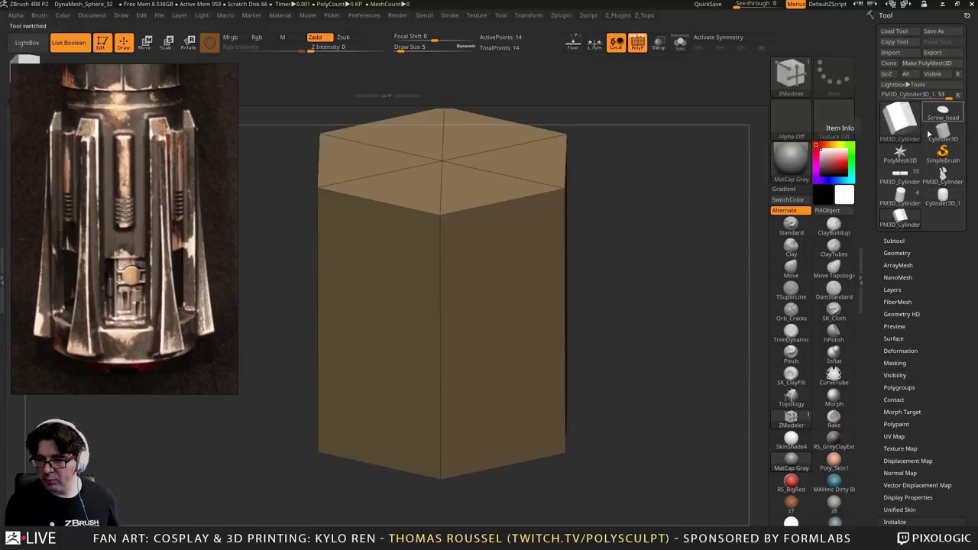
left_click(895, 241)
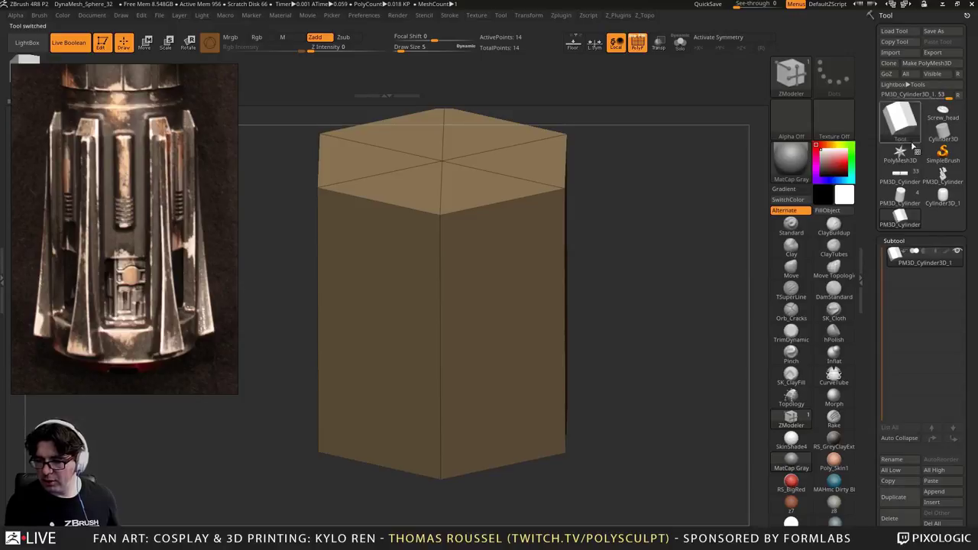
left_click(901, 175)
left_click_drag(694, 246, 651, 253)
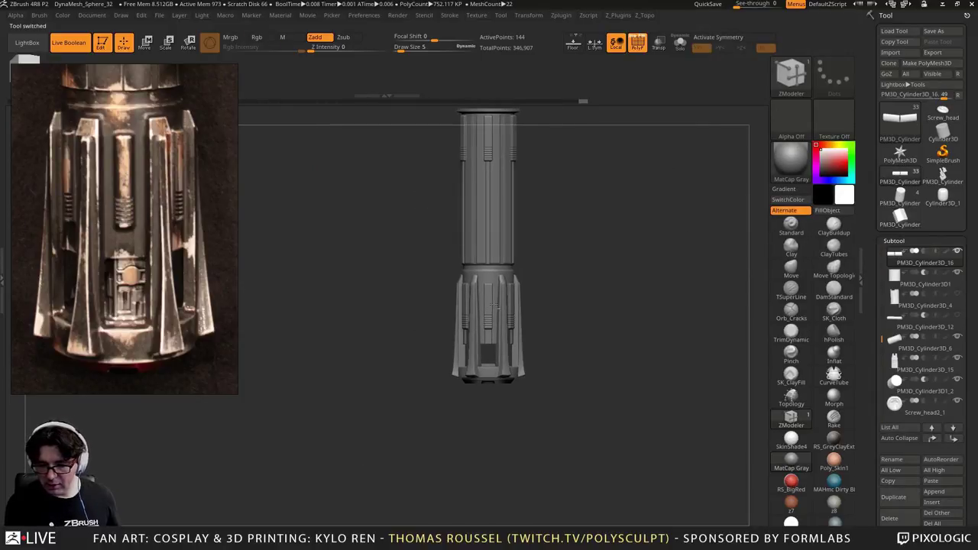
Select the fluted grip subtool and paste the hexagonal cylinder directly below it in the subtool list
left_click(502, 344, "alt")
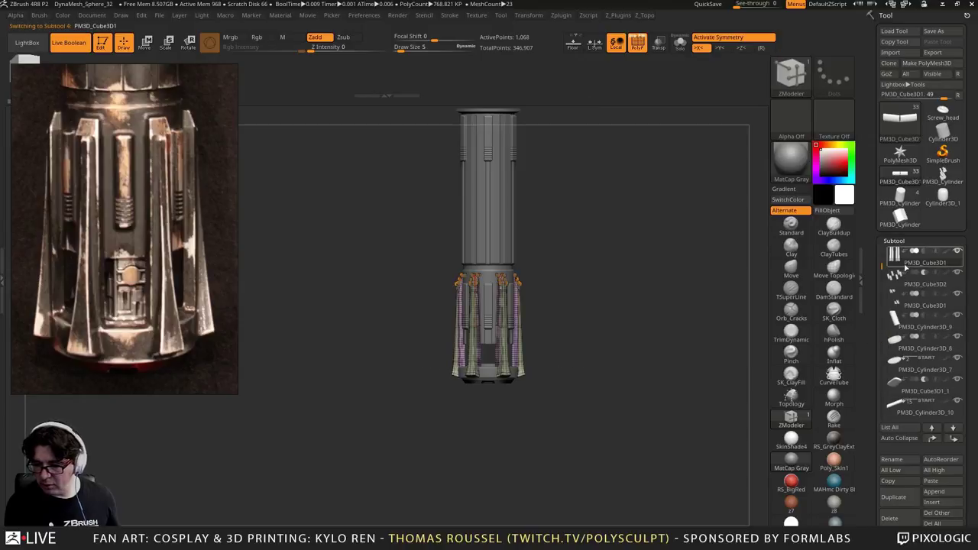
left_click(895, 319)
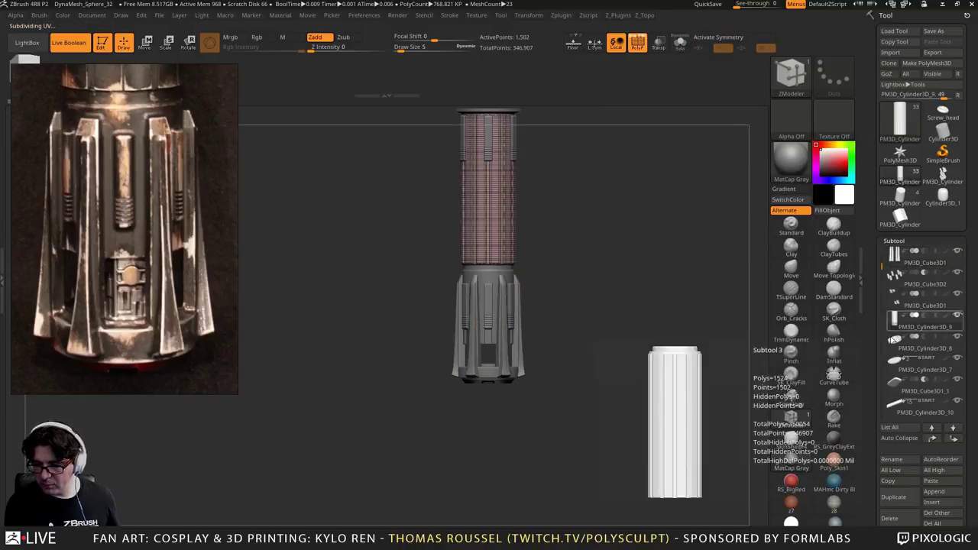
left_click(890, 348)
left_click_drag(746, 338, 709, 313)
left_click(896, 327)
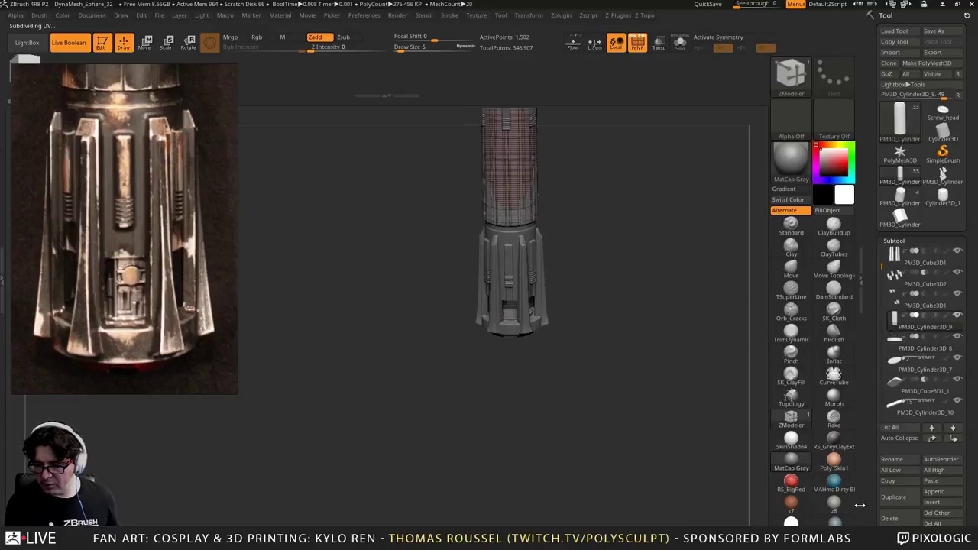
left_click(932, 481)
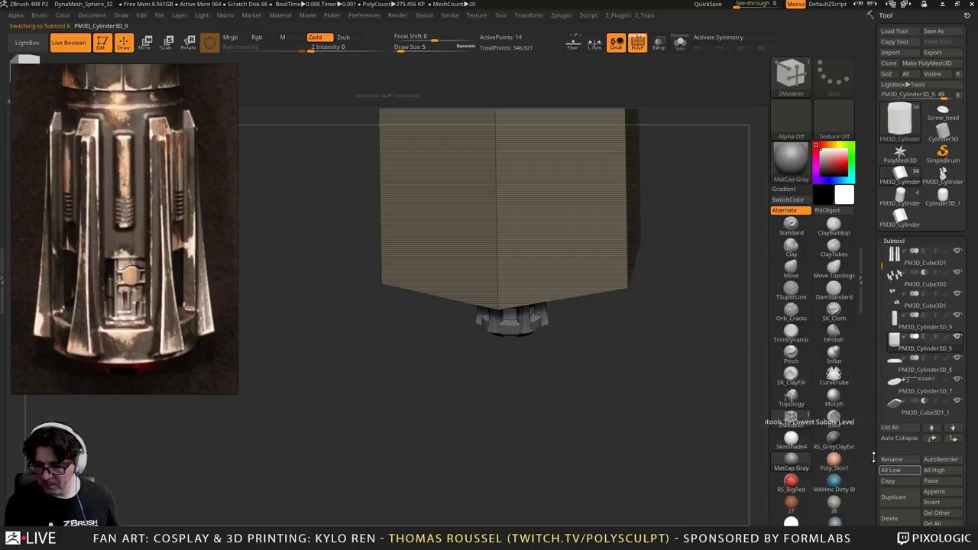
Scale the hexagonal cylinder down and position it inside the pommel, filling the front opening below the ridged plate
left_click_drag(631, 351, 580, 398)
left_click_drag(607, 368, 567, 421, "alt")
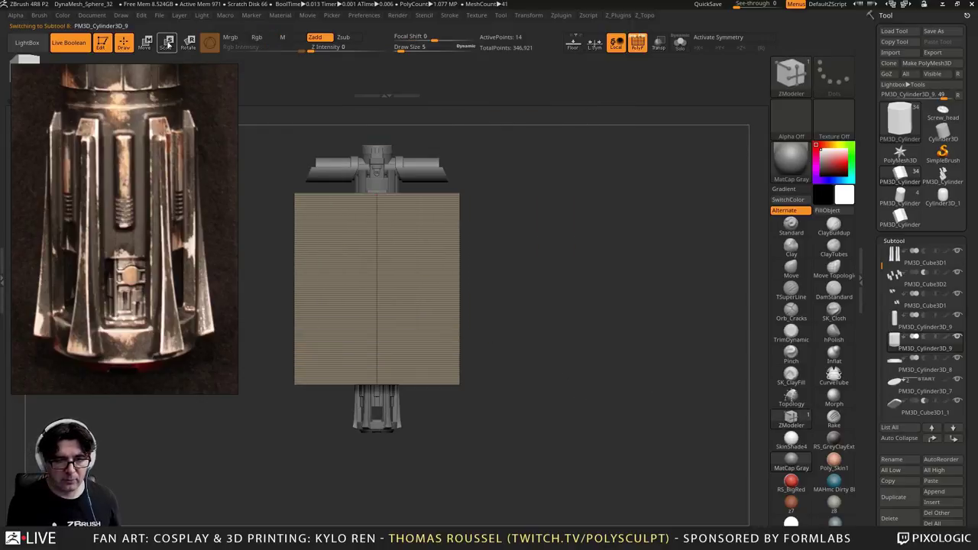
left_click(167, 42)
left_click_drag(377, 289, 376, 360)
left_click_drag(551, 342, 638, 241, "alt")
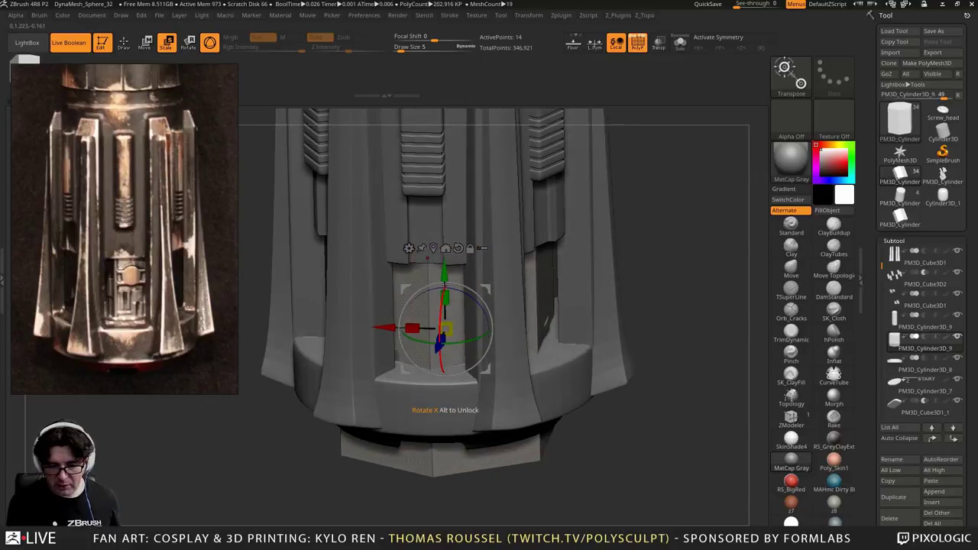
left_click_drag(446, 330, 444, 219)
right_click_drag(491, 307, 497, 353, "alt")
right_click_drag(535, 317, 515, 303)
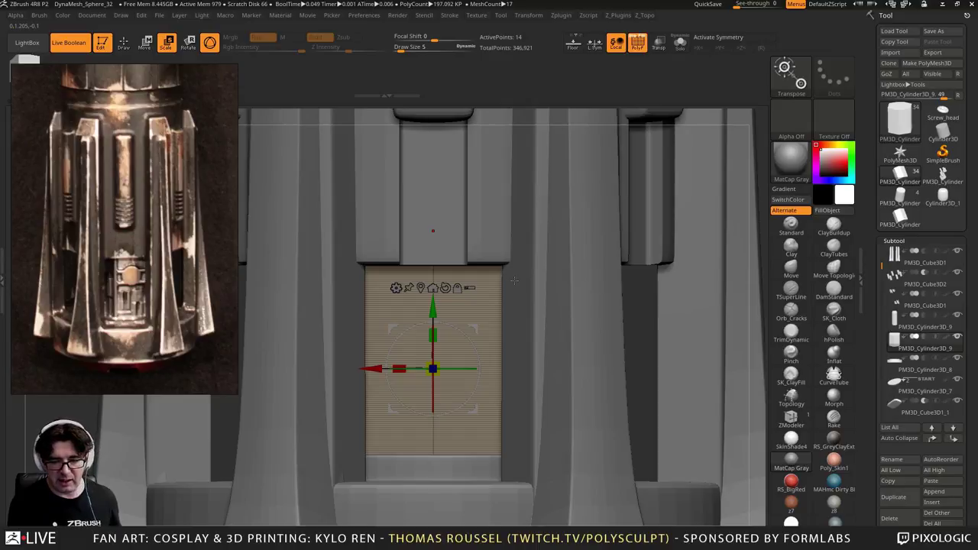
Rotate the hexagonal cylinder inside the pommel by -90 degrees about its vertical axis so a flat face fills the front opening
right_click_drag(514, 280, 483, 507)
right_click_drag(475, 294, 485, 324)
left_click_drag(499, 312, 570, 315)
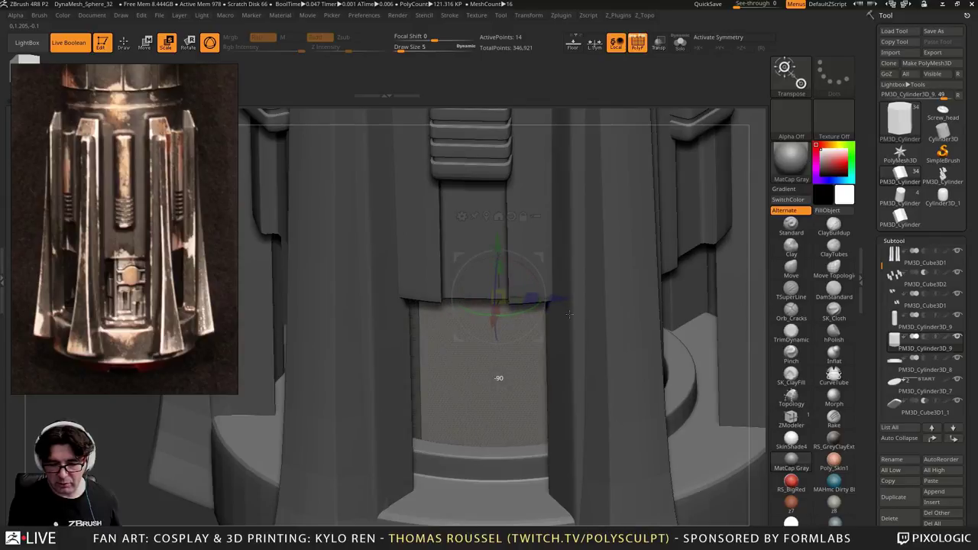
right_click_drag(504, 367, 651, 405)
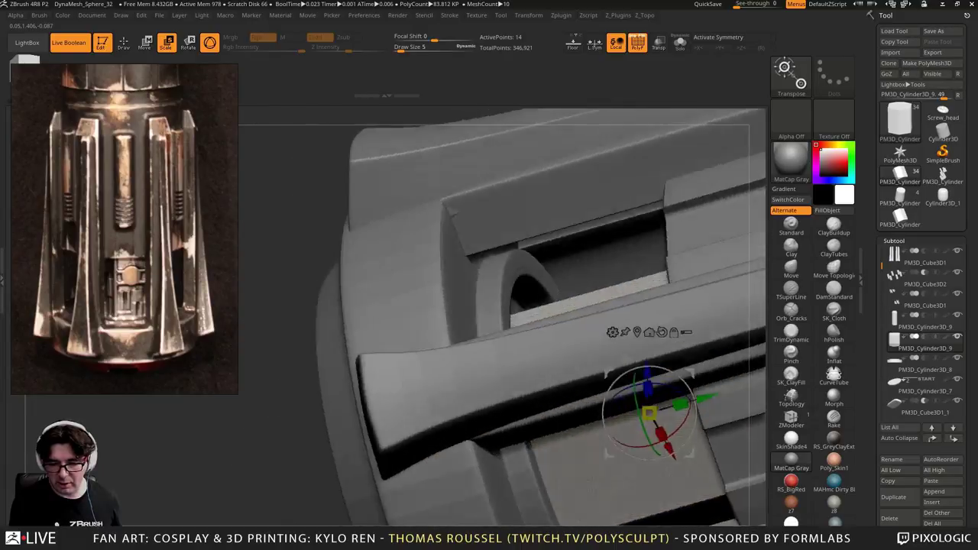
left_click_drag(581, 389, 538, 331)
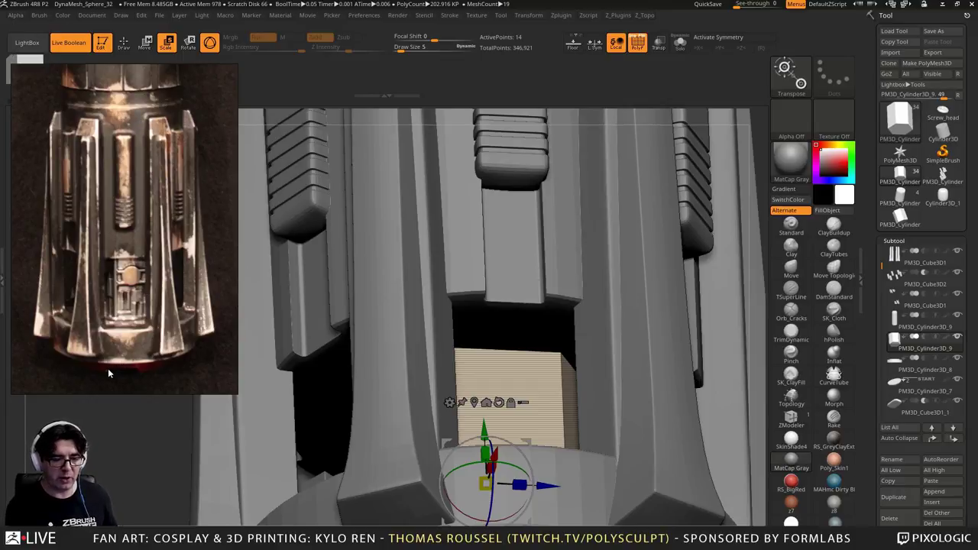
Examine the hexagonal insert in the pommel opening from below, and the proportions of the whole hilt from the front
right_click_drag(399, 381, 392, 288, "ctrl")
left_click_drag(452, 444, 447, 419, "alt")
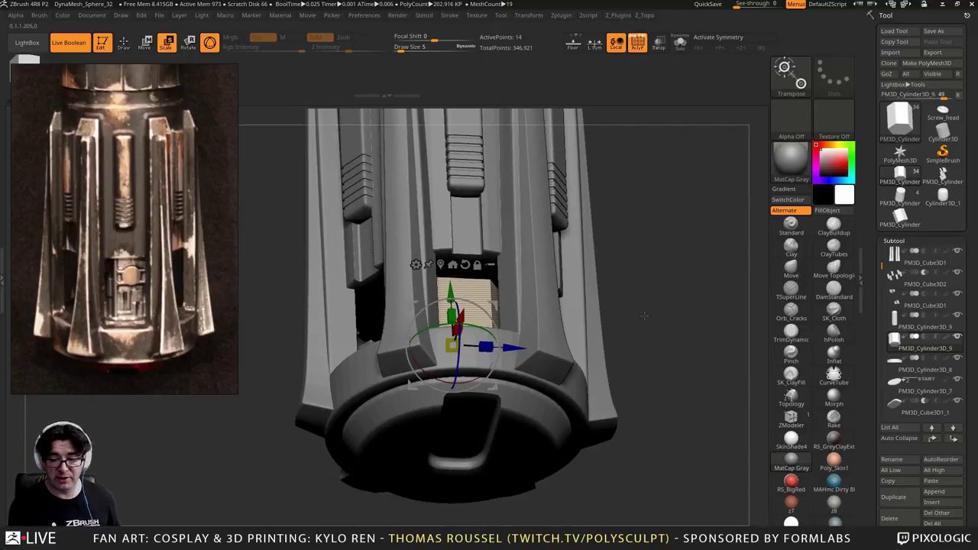
right_click_drag(495, 365, 495, 392)
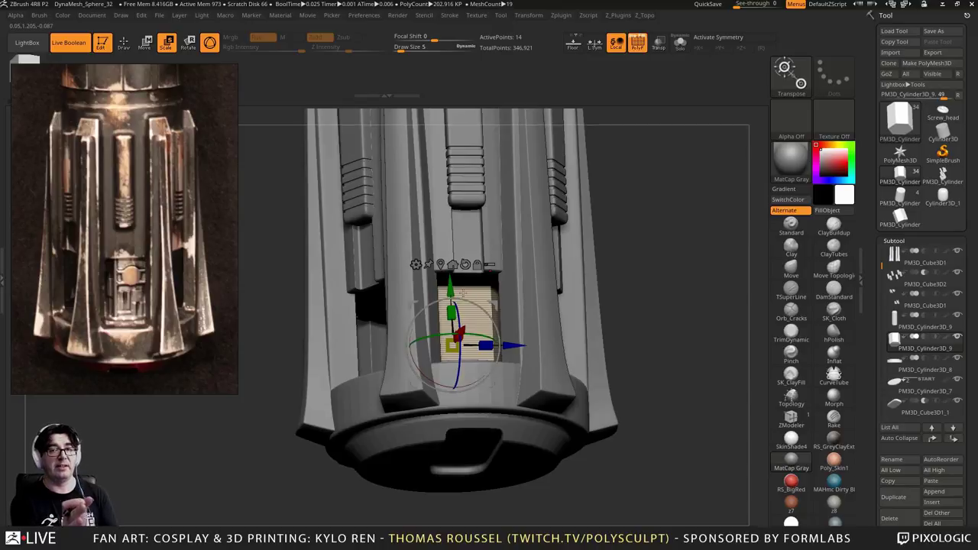
right_click_drag(670, 239, 618, 217, "ctrl")
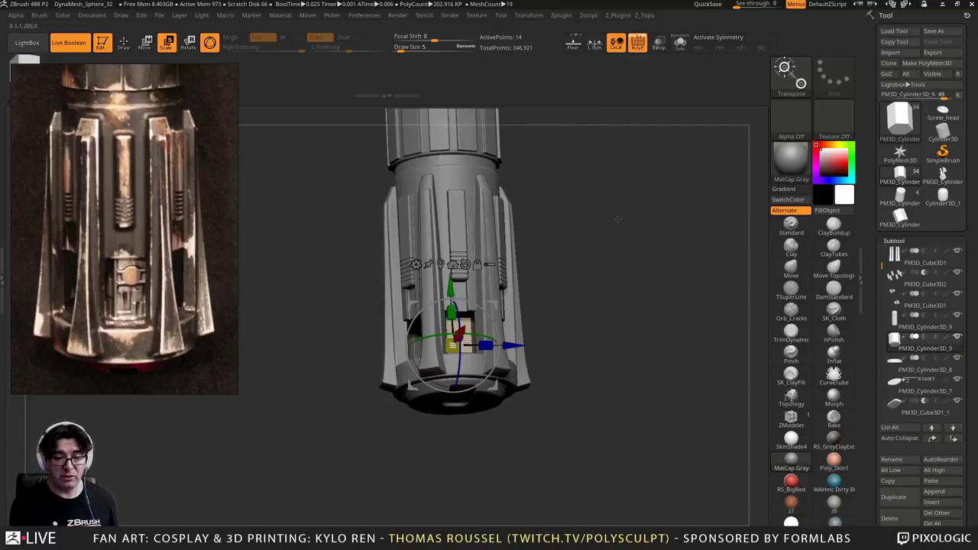
right_click_drag(557, 211, 545, 359, "alt")
right_click_drag(631, 327, 586, 345)
left_click_drag(584, 345, 591, 306, "alt")
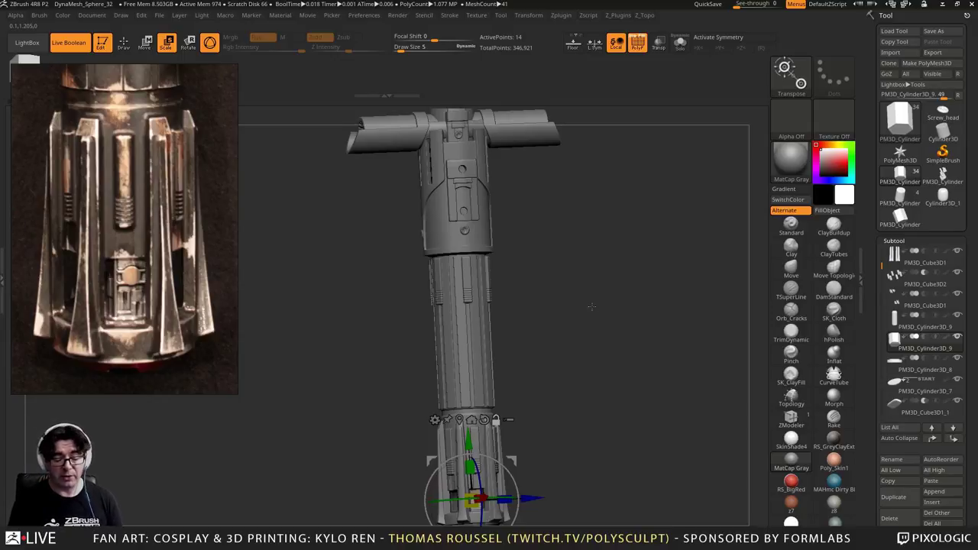
left_click_drag(591, 306, 590, 366)
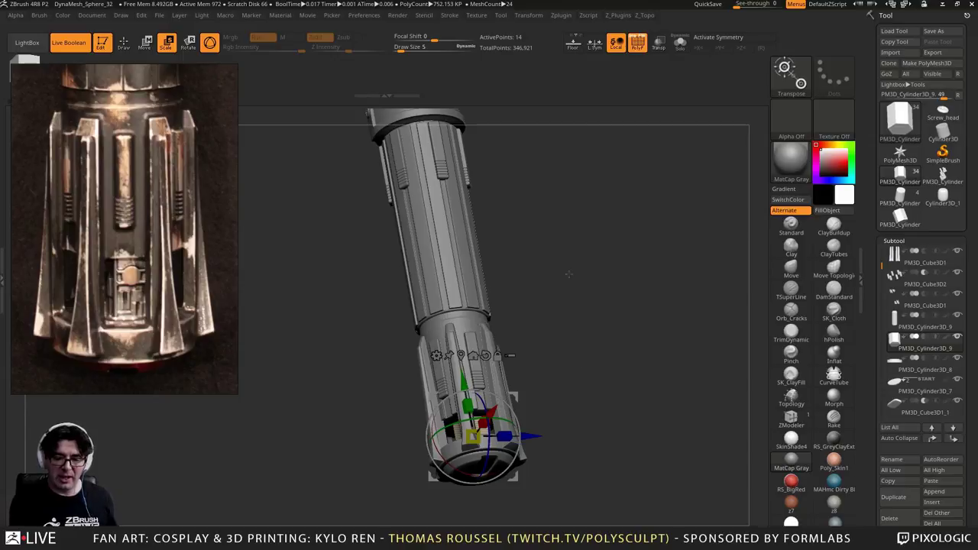
mouse_move(568, 274)
left_mouse_down()
mouse_move(583, 265)
mouse_move(543, 408)
mouse_move(552, 270)
left_mouse_up()
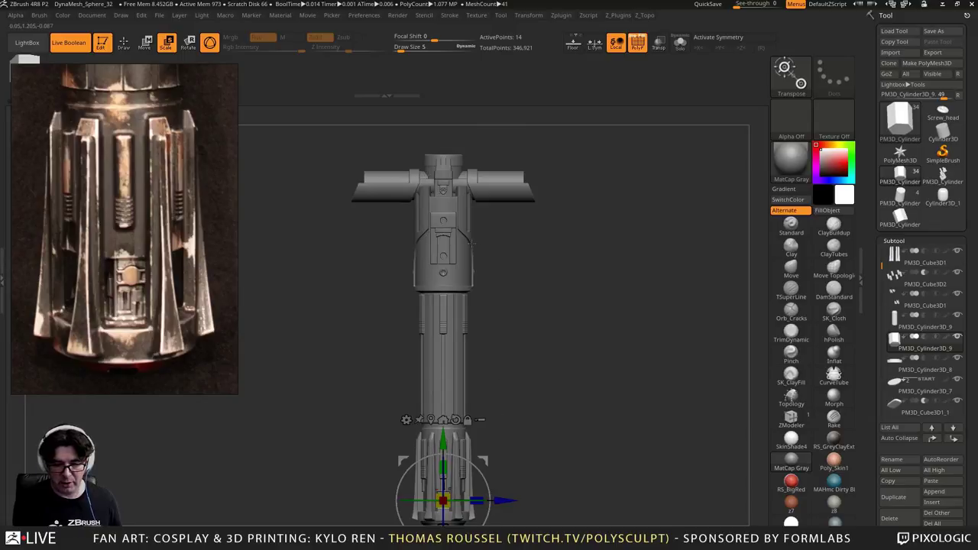
left_click_drag(527, 321, 540, 253, "alt")
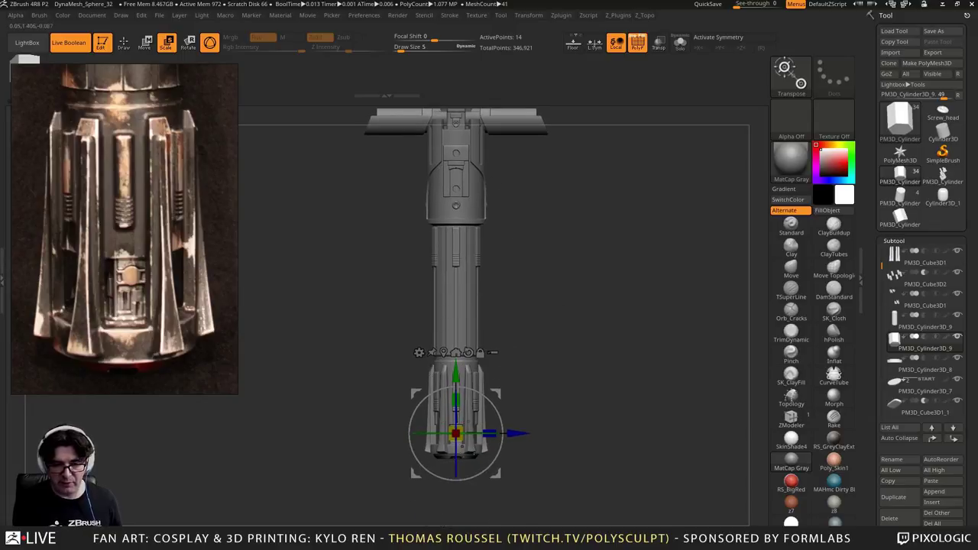
Examine the finned lower end of the hilt and its recessed window panel from the front, below and oblique angles
left_click_drag(534, 385, 549, 466, "alt")
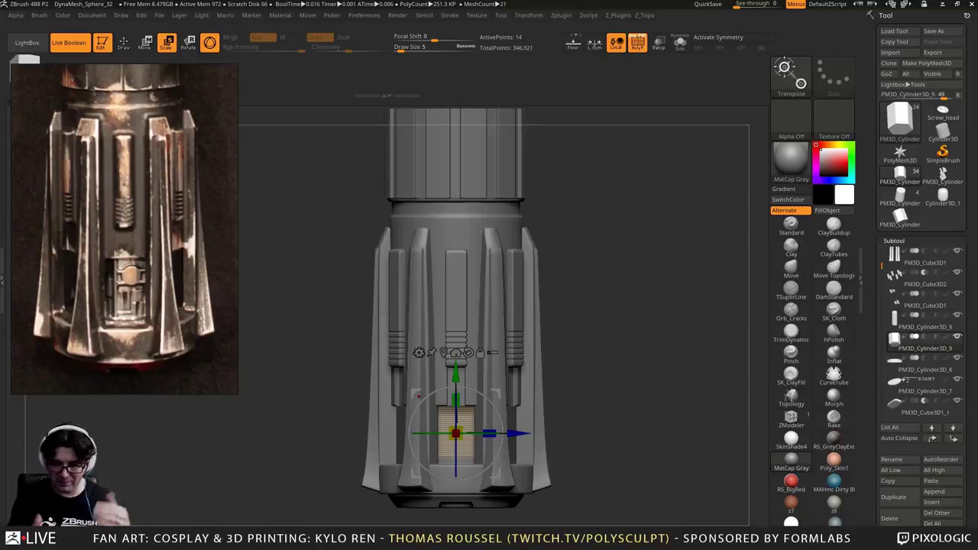
left_click_drag(620, 269, 640, 244, "alt")
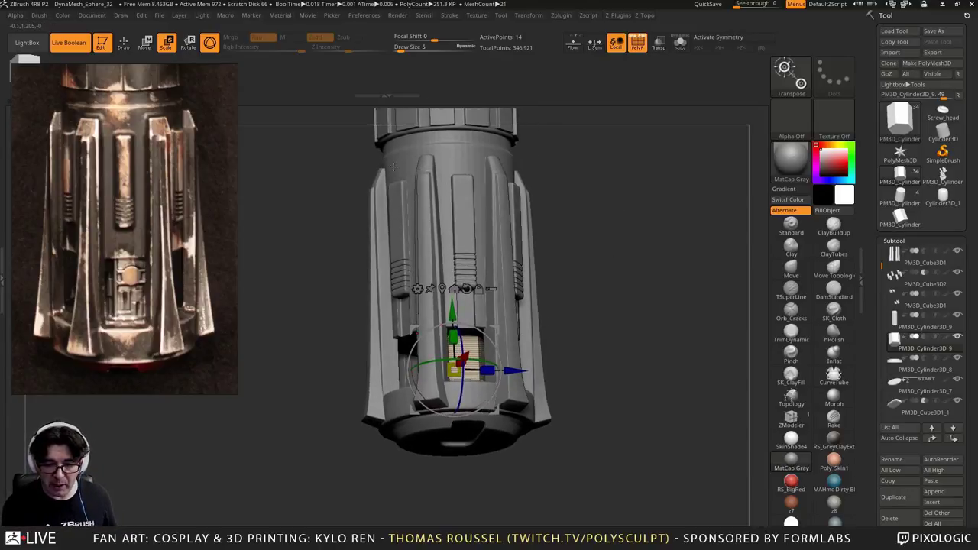
left_click_drag(671, 394, 671, 310)
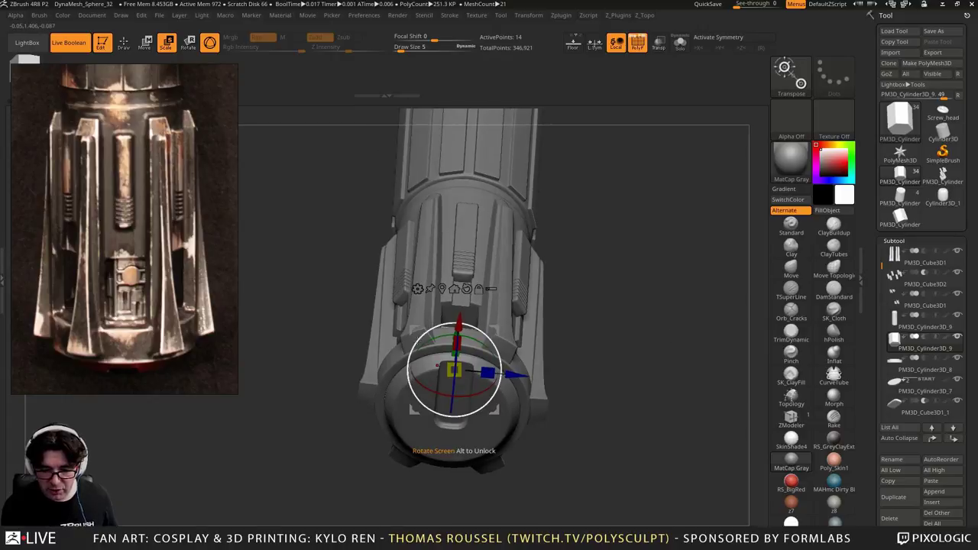
left_click_drag(292, 354, 329, 353)
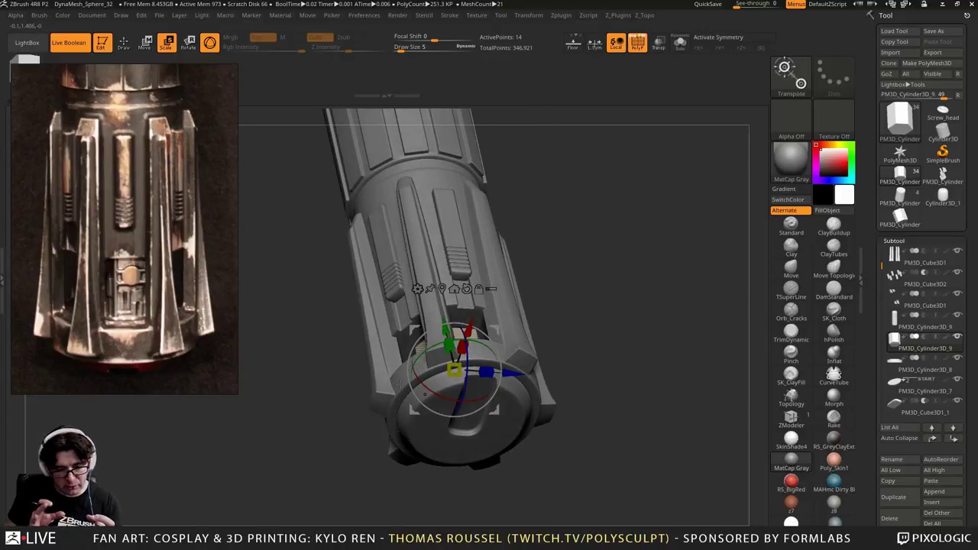
right_click_drag(425, 394, 486, 392)
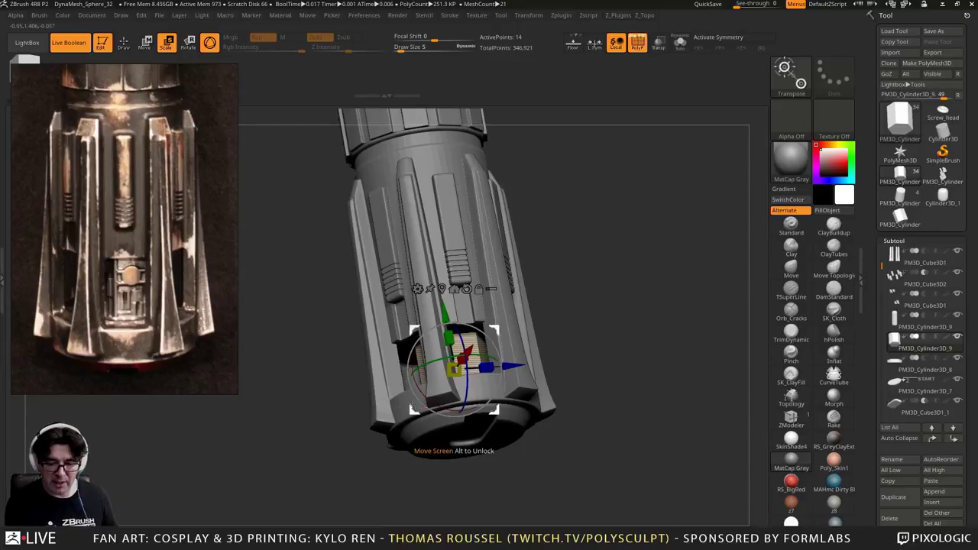
left_click_drag(567, 378, 584, 391, "shift")
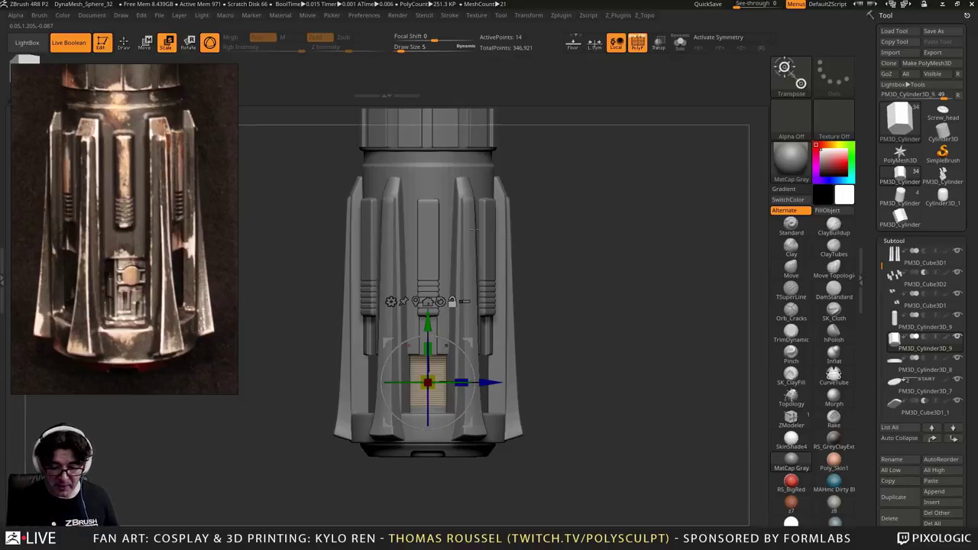
left_click_drag(601, 248, 614, 190, "alt")
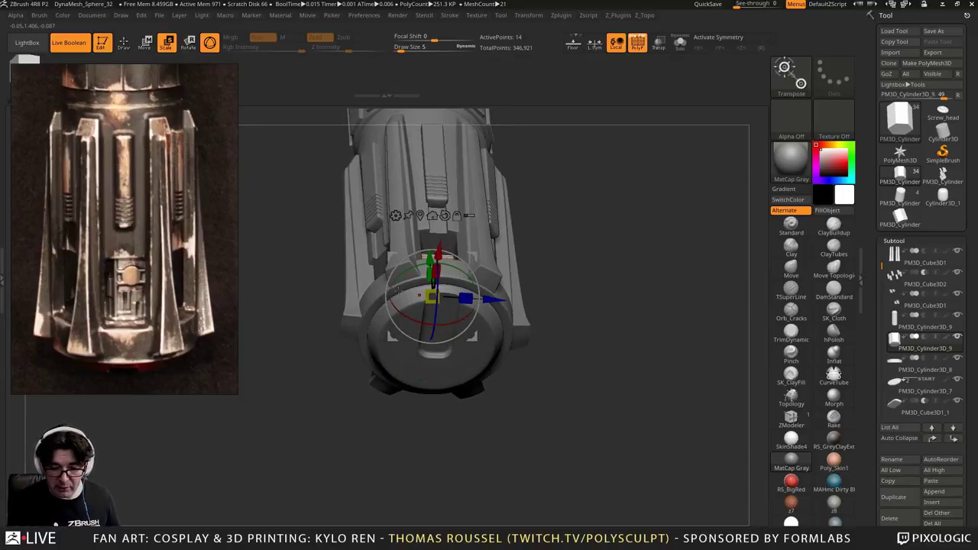
right_click_drag(298, 376, 89, 373)
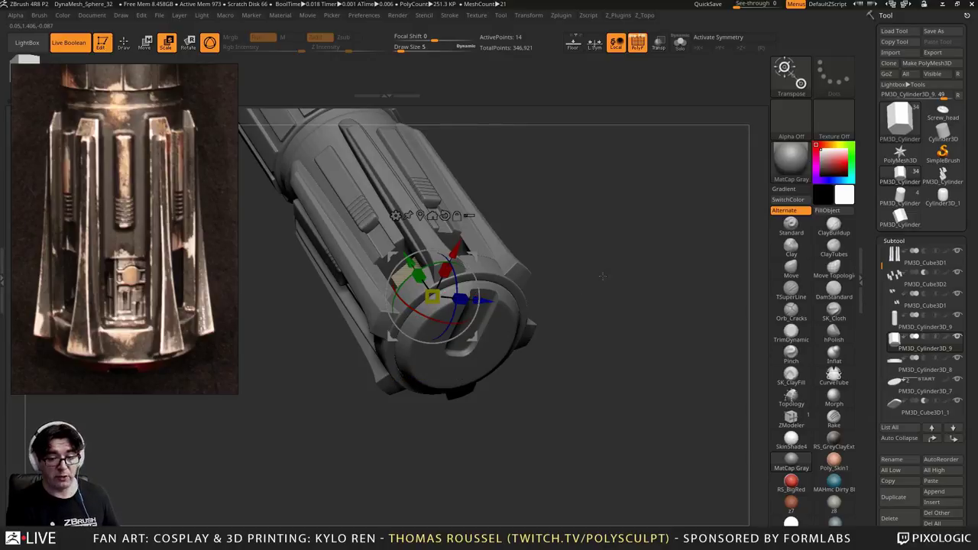
left_click_drag(602, 277, 609, 323)
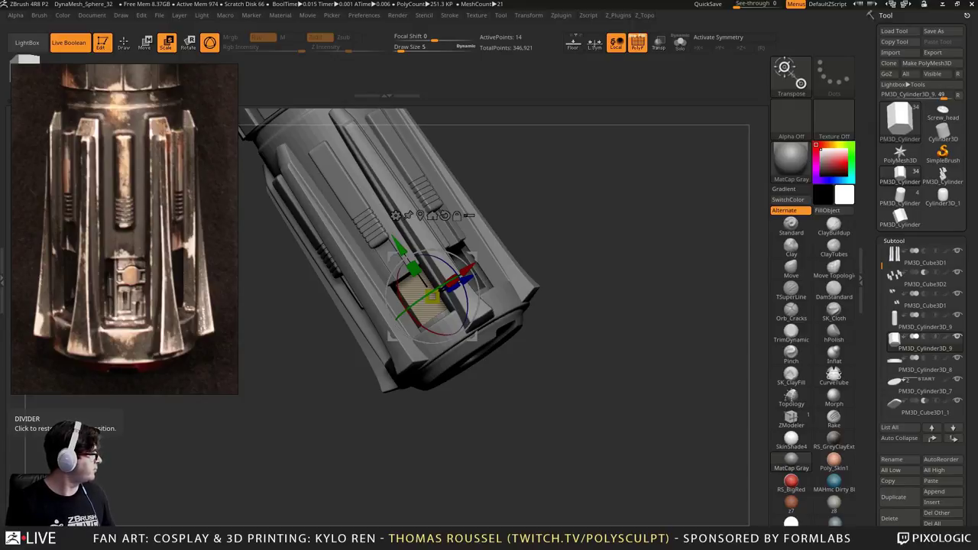
Switch to the web browser with the Kylo Ren Helmet Making-Of article on polysculpt.com and select the page address
left_click_drag(0, 206, 469, 22)
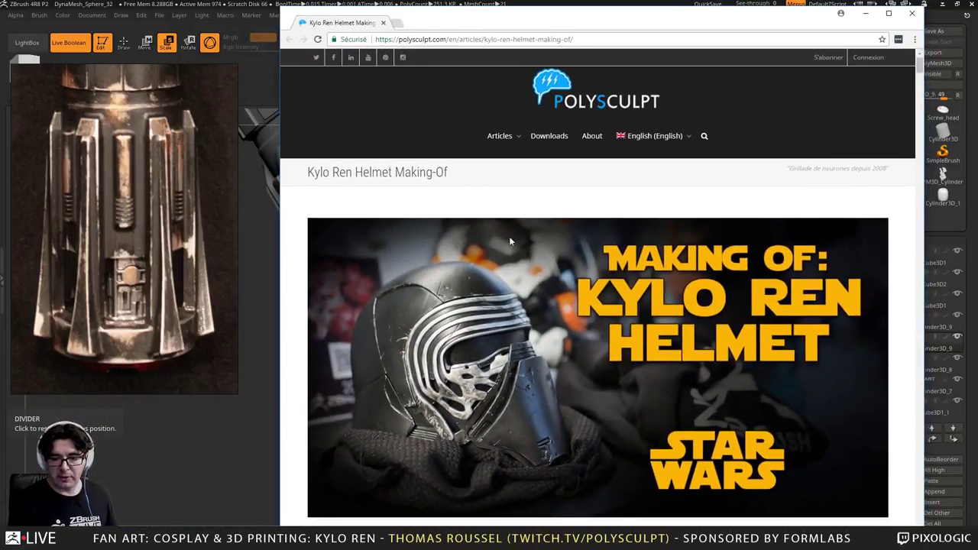
scroll(603, 296, "down", 2)
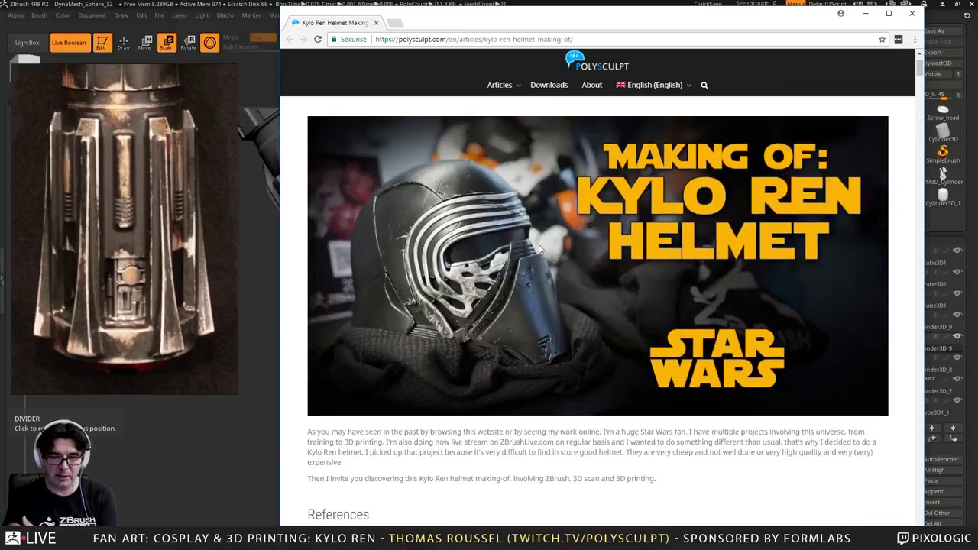
left_click(507, 39)
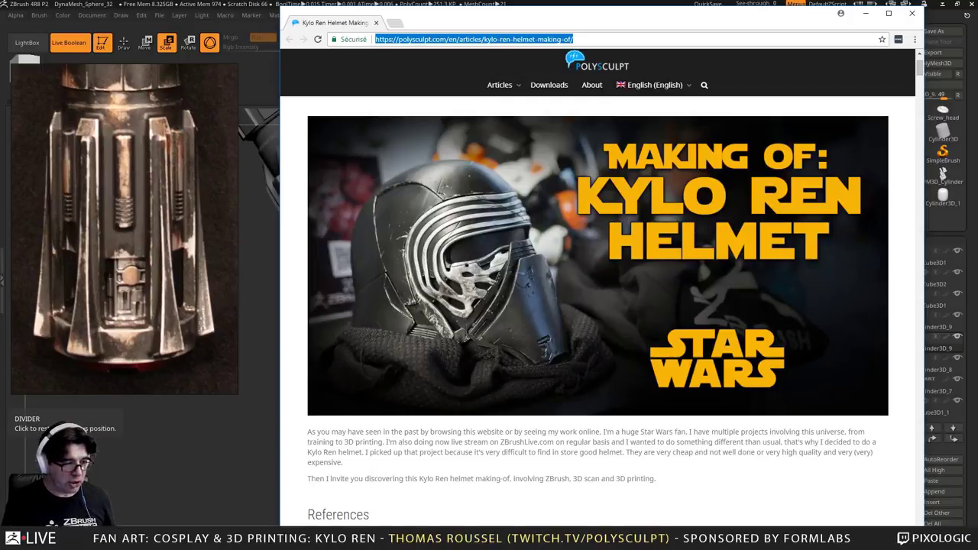
key("alt+Tab")
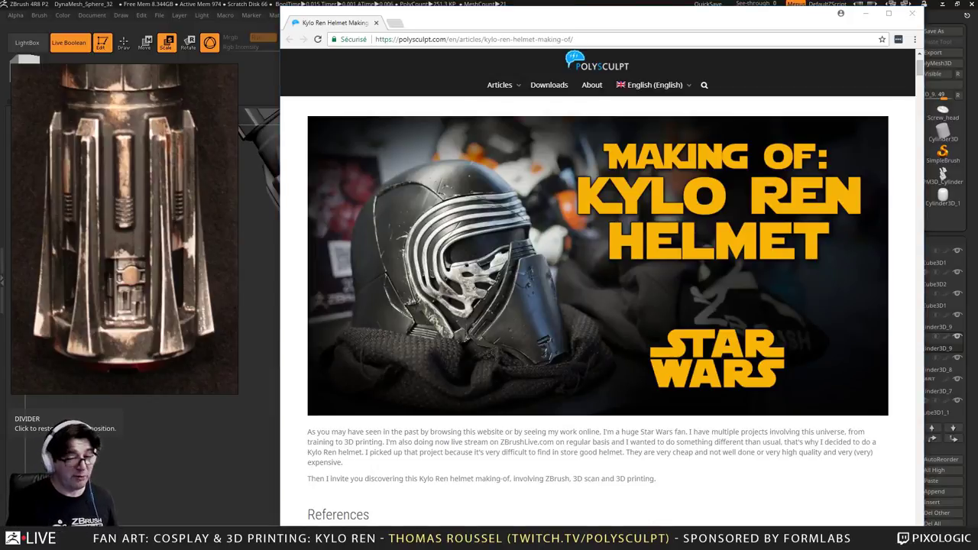
Read through the Kylo Ren helmet article to its Cost section, highlight the total materials cost, and return to ZBrush
scroll(501, 346, "down", 10)
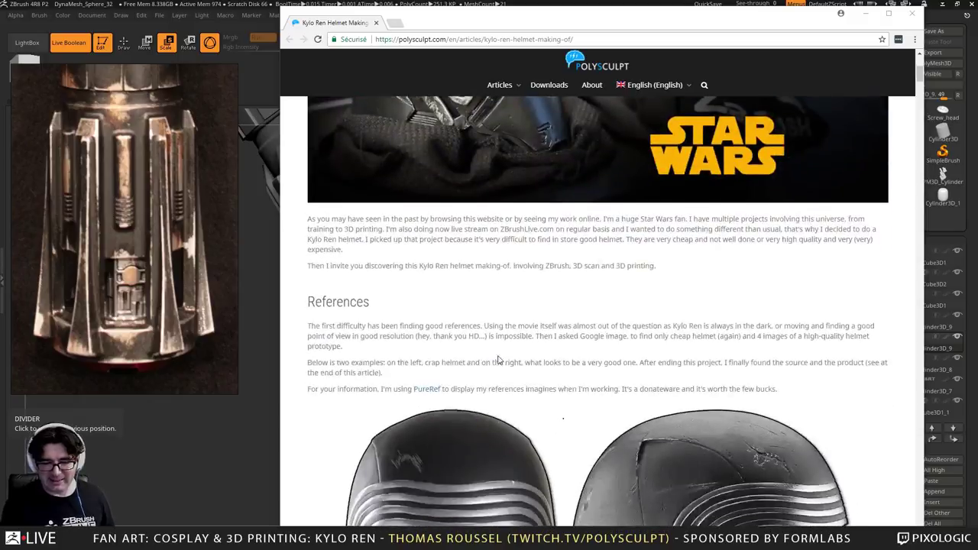
scroll(504, 344, "down", 15)
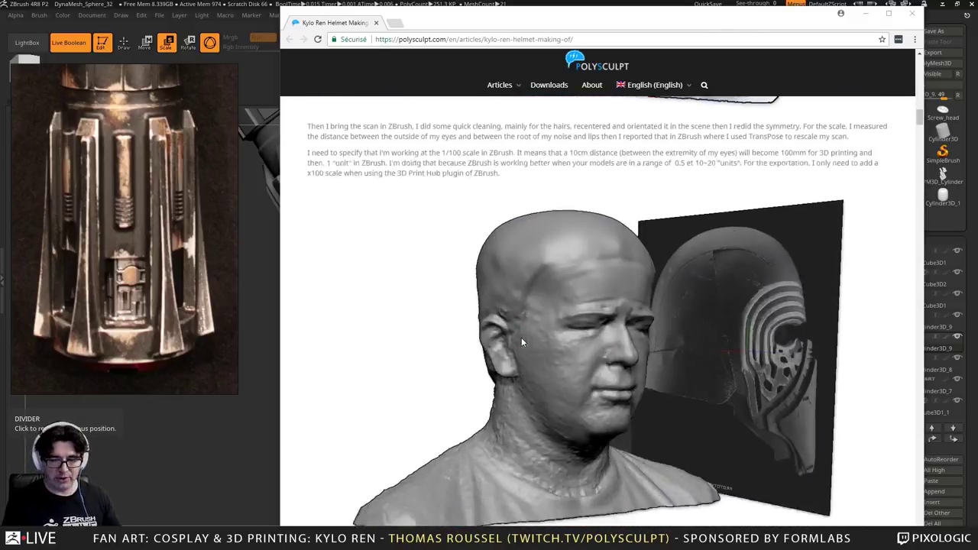
scroll(529, 341, "down", 15)
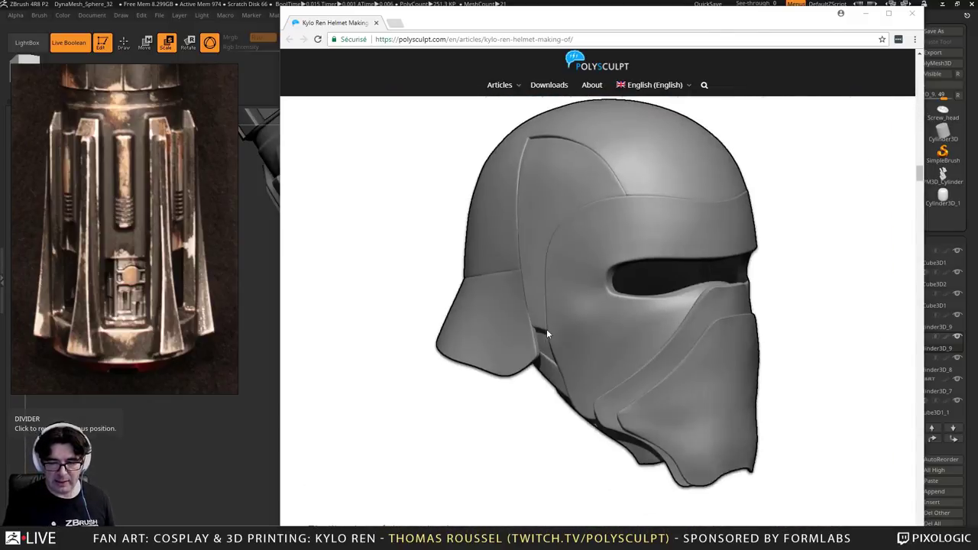
scroll(554, 331, "down", 15)
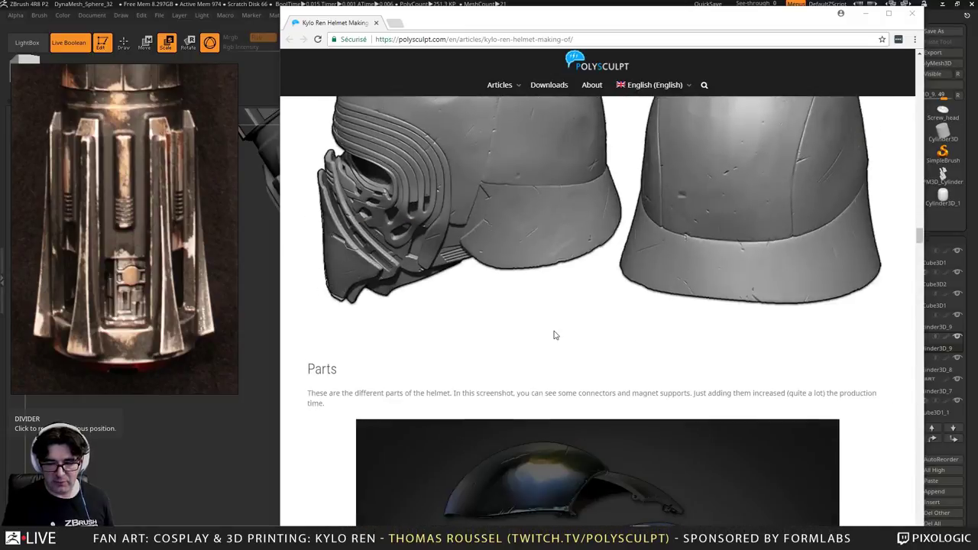
scroll(556, 335, "down", 15)
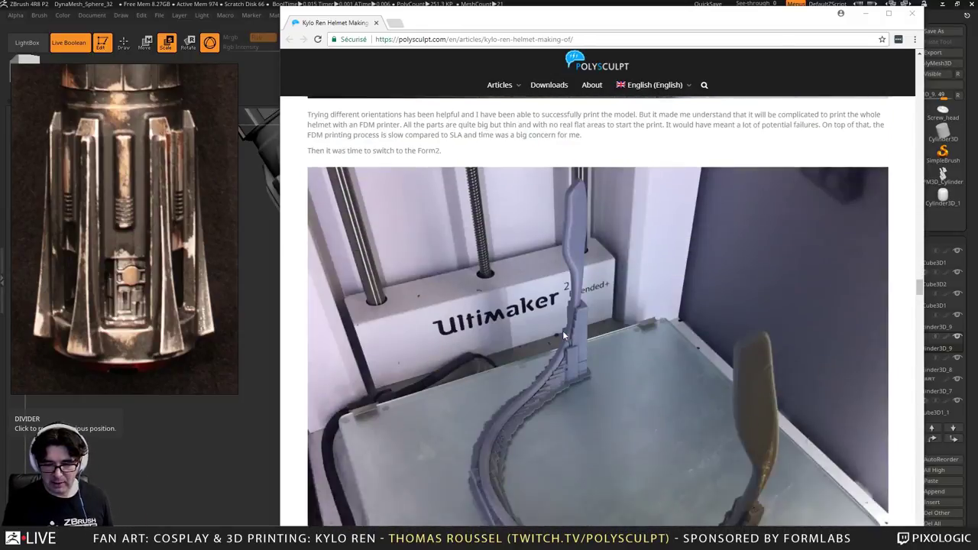
scroll(565, 334, "down", 15)
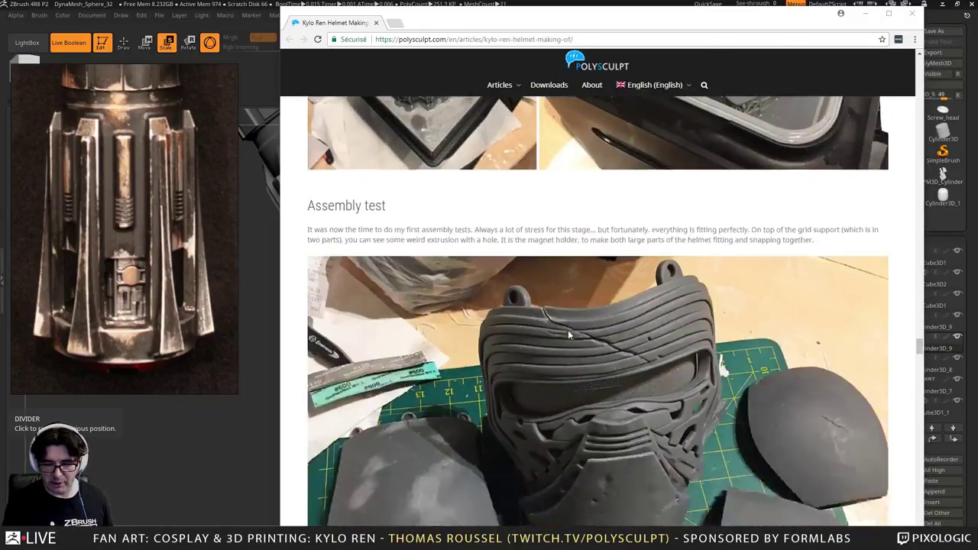
scroll(575, 328, "down", 15)
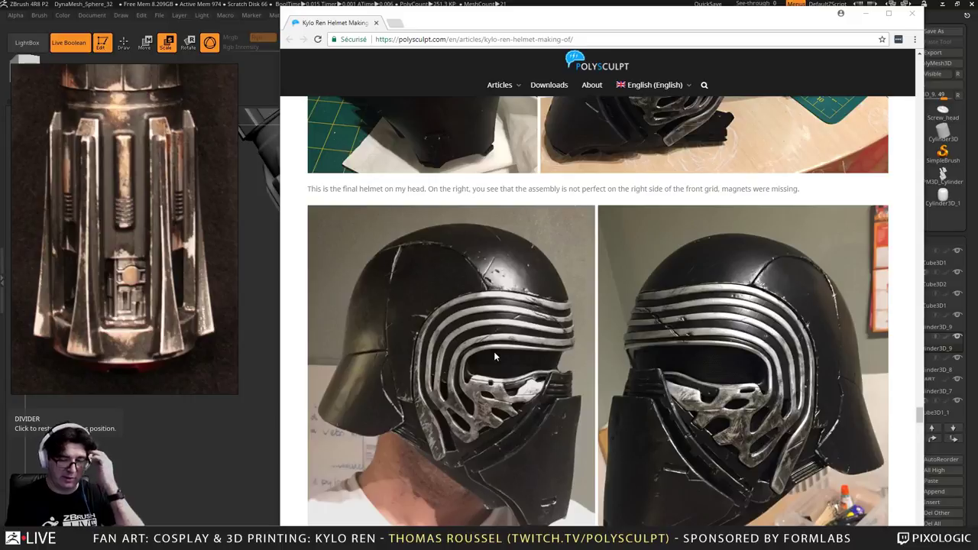
scroll(598, 328, "down", 1)
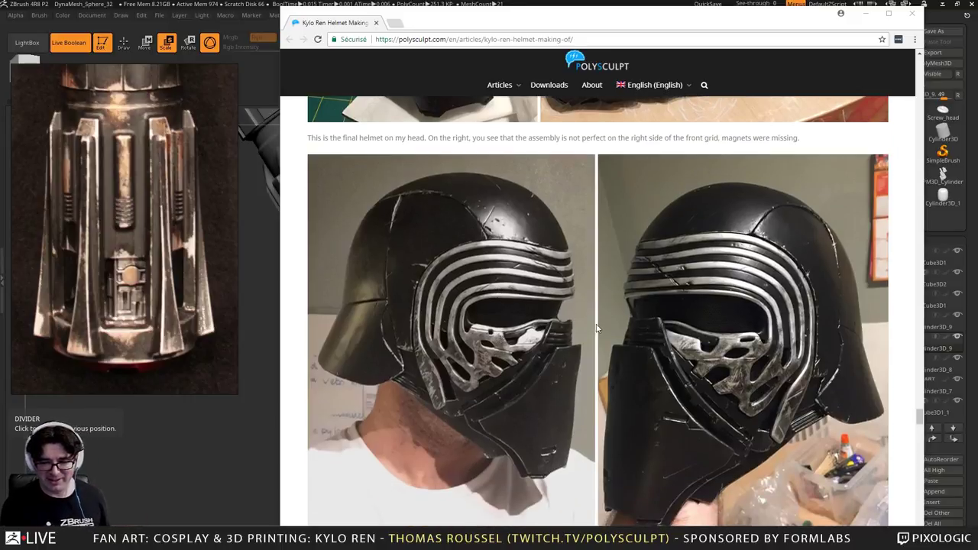
scroll(597, 329, "down", 7)
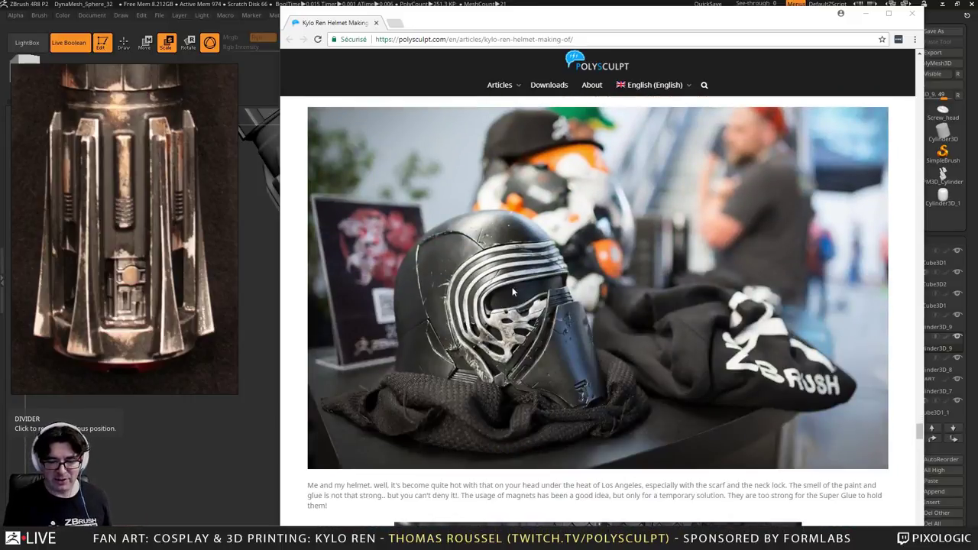
scroll(562, 304, "down", 8)
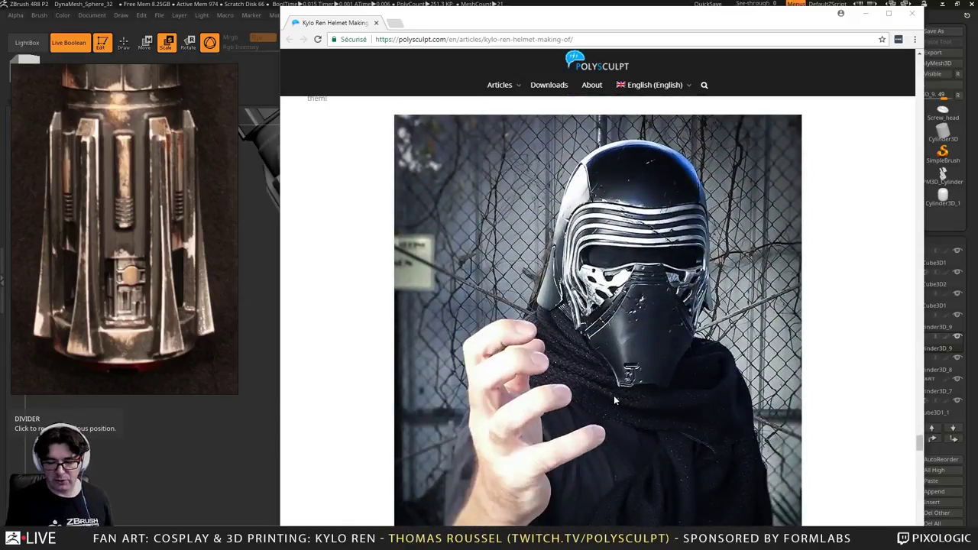
scroll(606, 396, "down", 8)
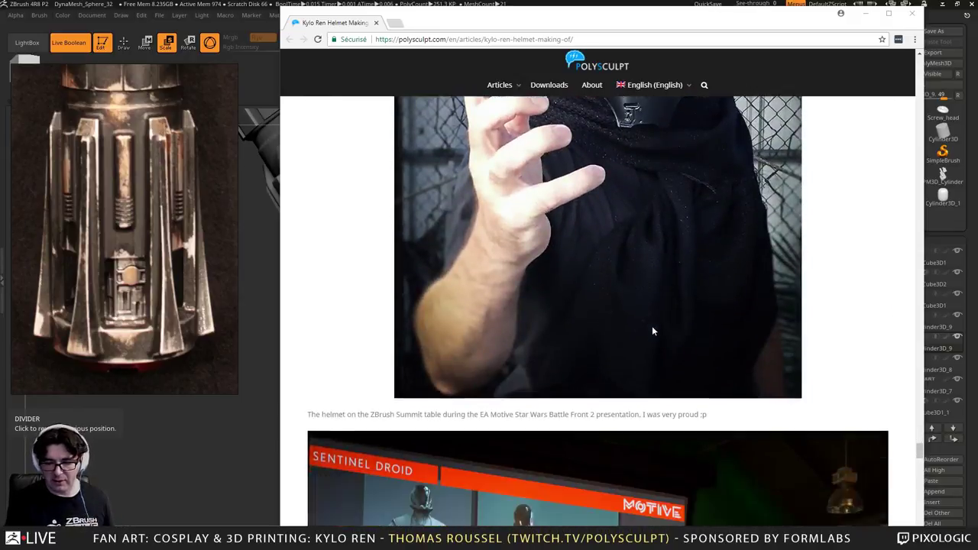
scroll(684, 385, "down", 12)
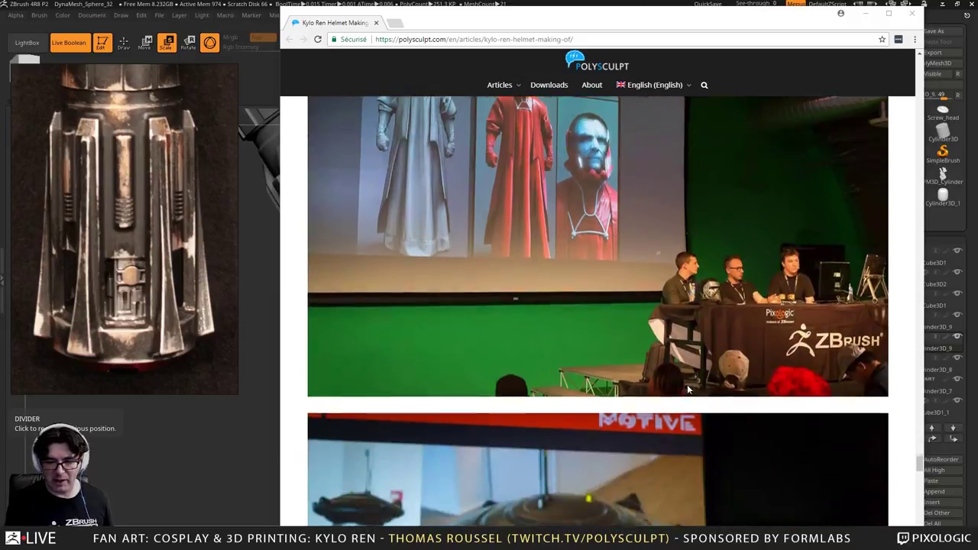
scroll(673, 375, "up", 7)
scroll(670, 365, "up", 5)
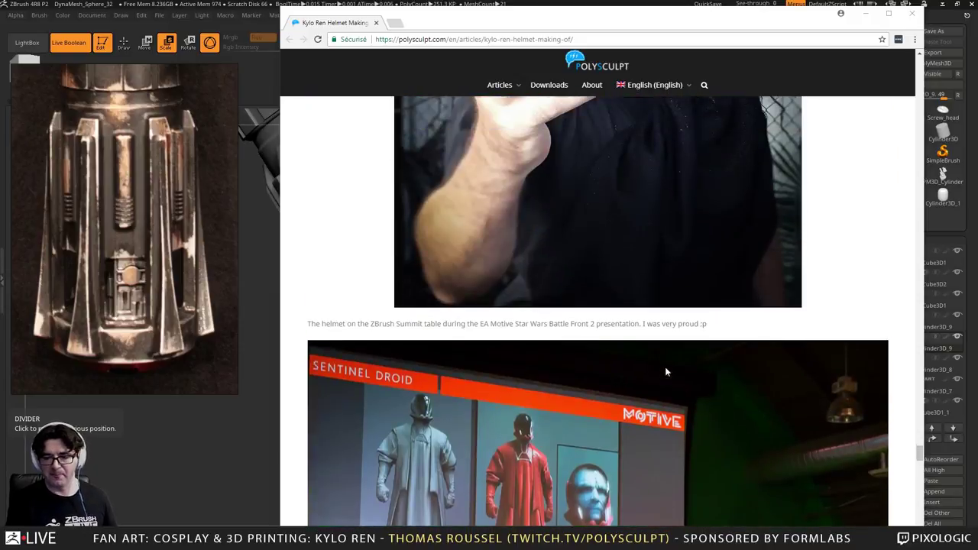
scroll(646, 324, "down", 9)
scroll(535, 403, "down", 3)
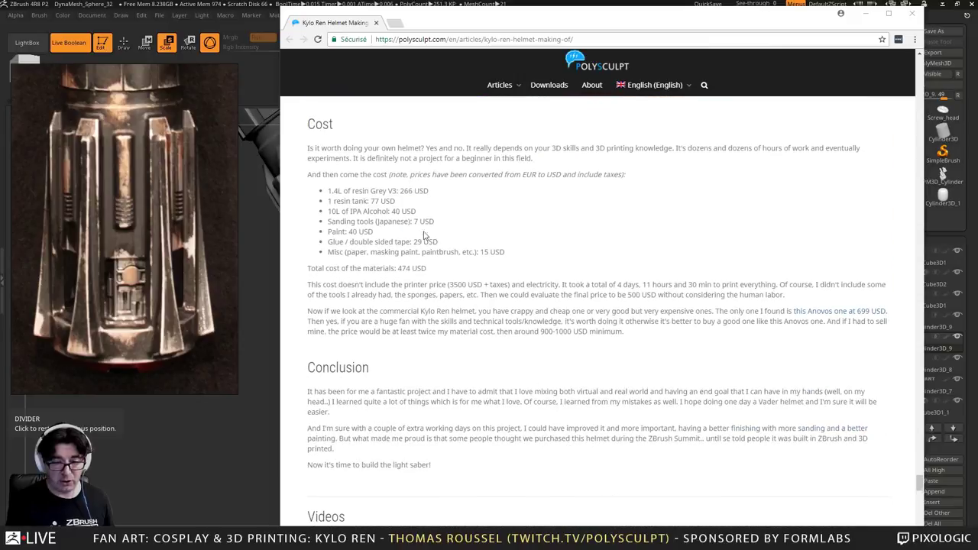
left_click_drag(428, 269, 395, 267)
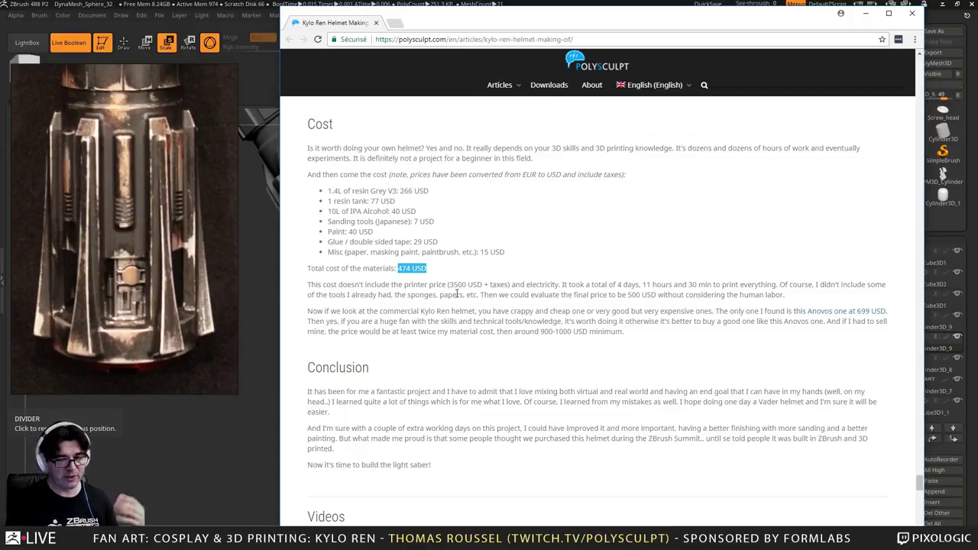
left_click(528, 3)
Insert an edge loop with the ZModeler brush around the inner cylinder, near its lower end inside the hilt's base opening
left_click_drag(552, 228, 634, 279)
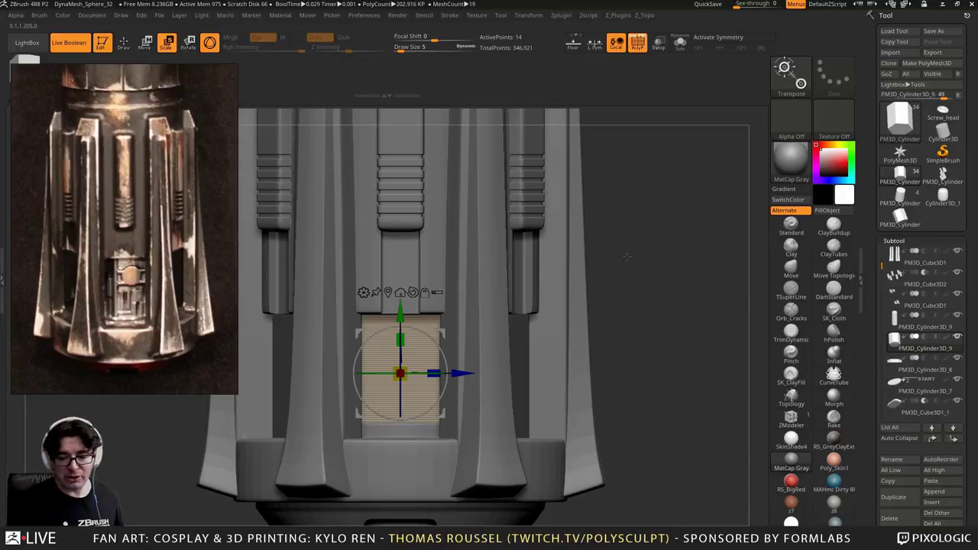
left_click_drag(626, 256, 681, 271, "alt")
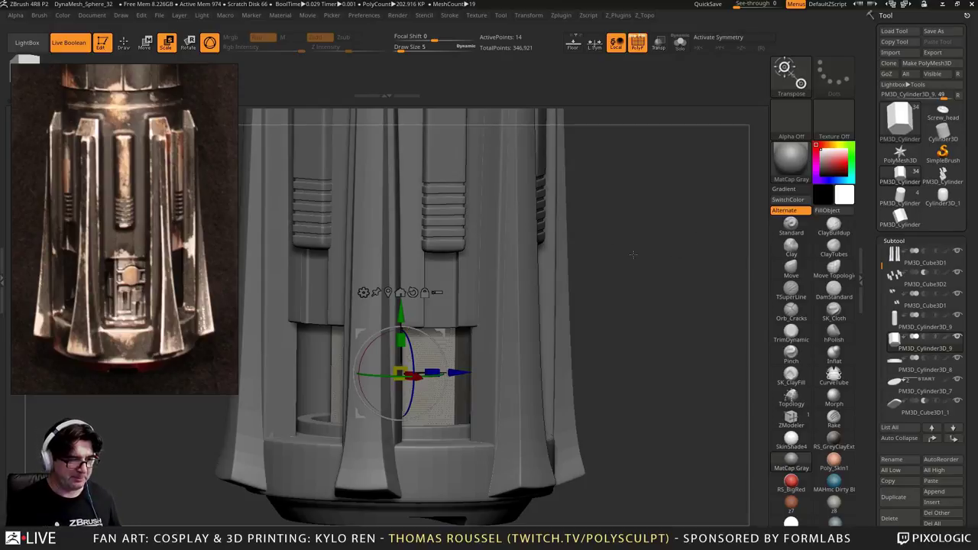
mouse_move(634, 255)
left_mouse_down("shift")
mouse_move(604, 247)
mouse_move(642, 180)
mouse_move(648, 252)
left_mouse_up("shift")
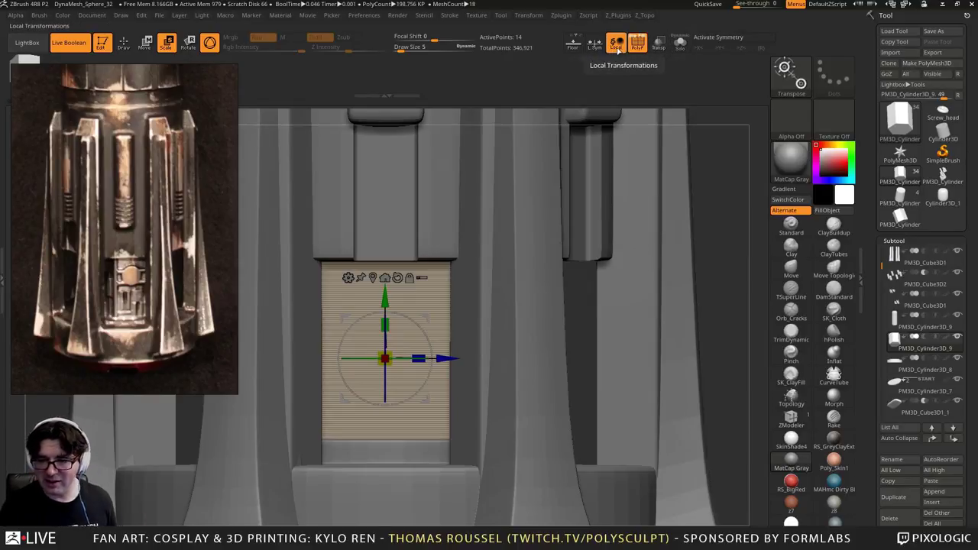
left_click(617, 44)
mouse_move(682, 296)
left_mouse_down()
mouse_move(663, 361)
mouse_move(677, 301)
left_mouse_up()
right_click_drag(351, 307, 440, 421, "ctrl")
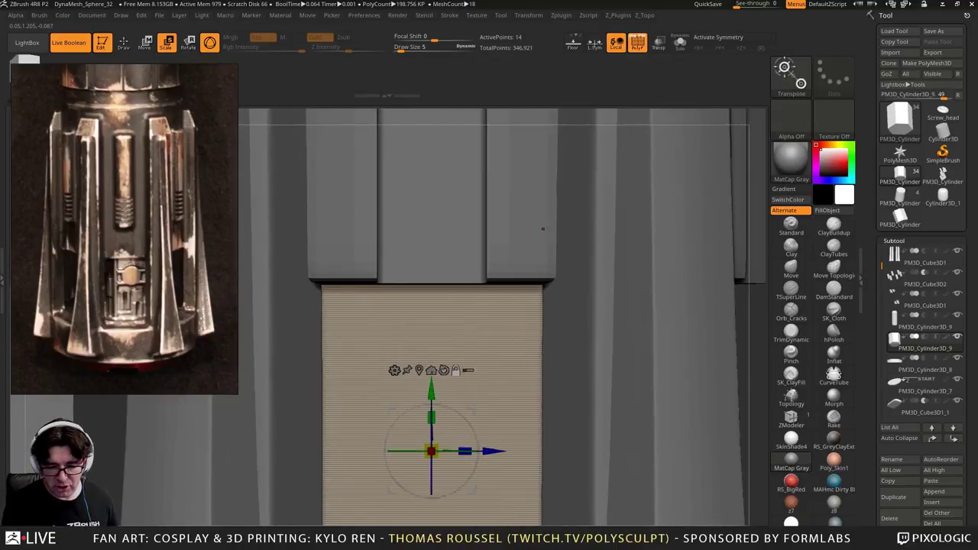
right_click_drag(437, 520, 480, 341, "alt")
left_click_drag(756, 337, 742, 407)
left_click(791, 417)
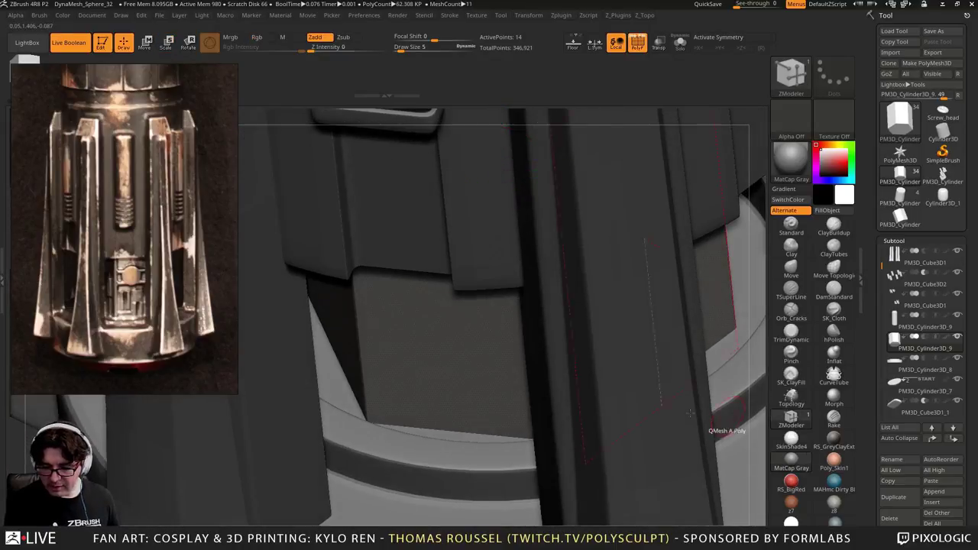
left_click(369, 399)
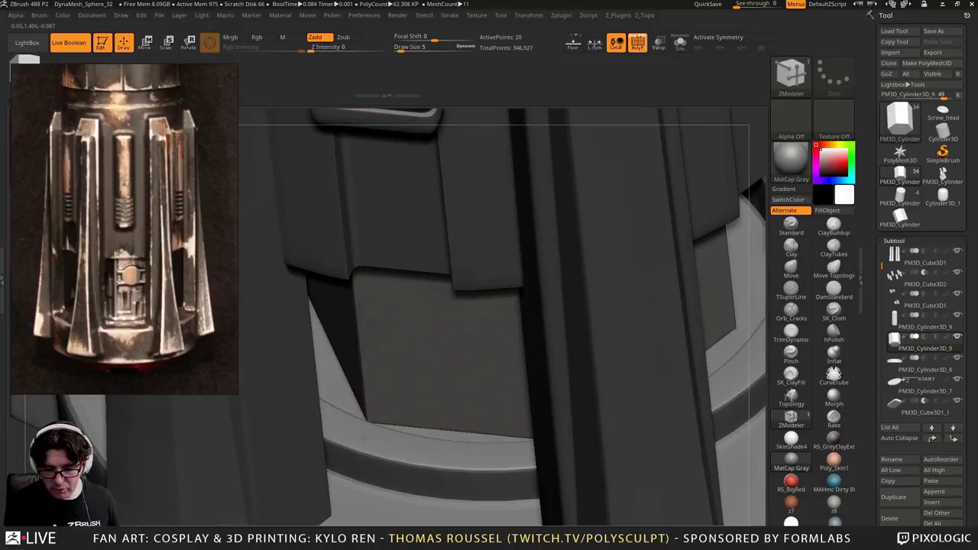
right_click_drag(480, 432, 558, 272)
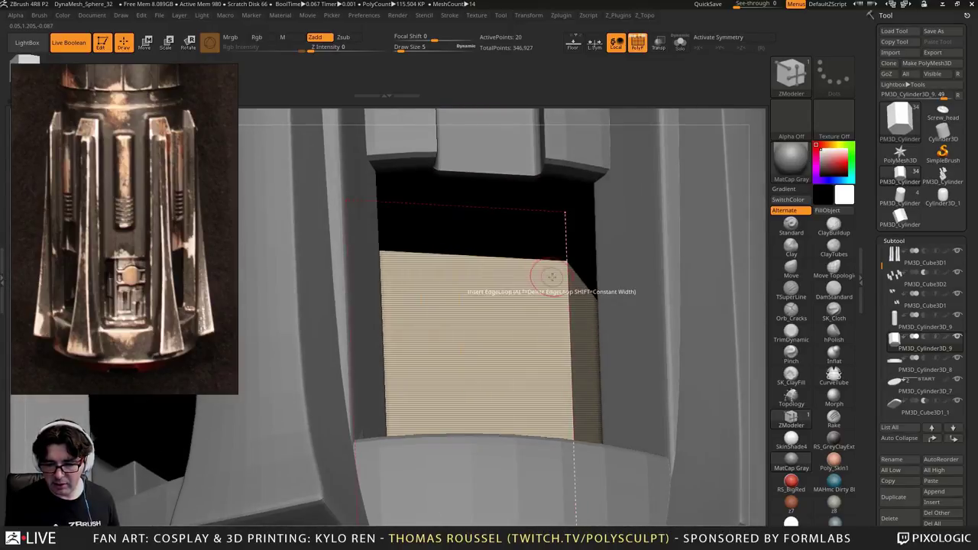
Insert an edge loop around the inner cylinder near its upper end and isolate the cylinder with Solo mode
left_click_drag(567, 265, 568, 259)
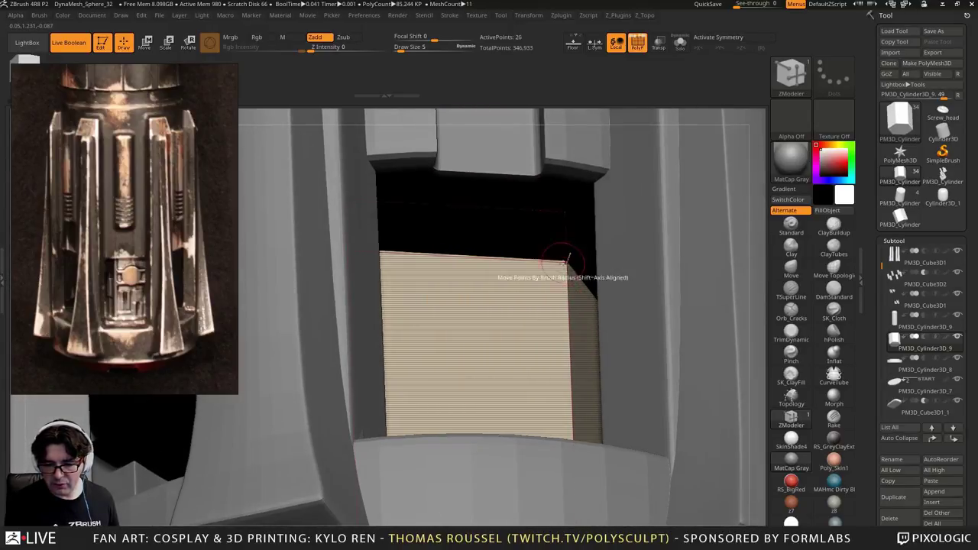
left_click(668, 49)
left_click(663, 47)
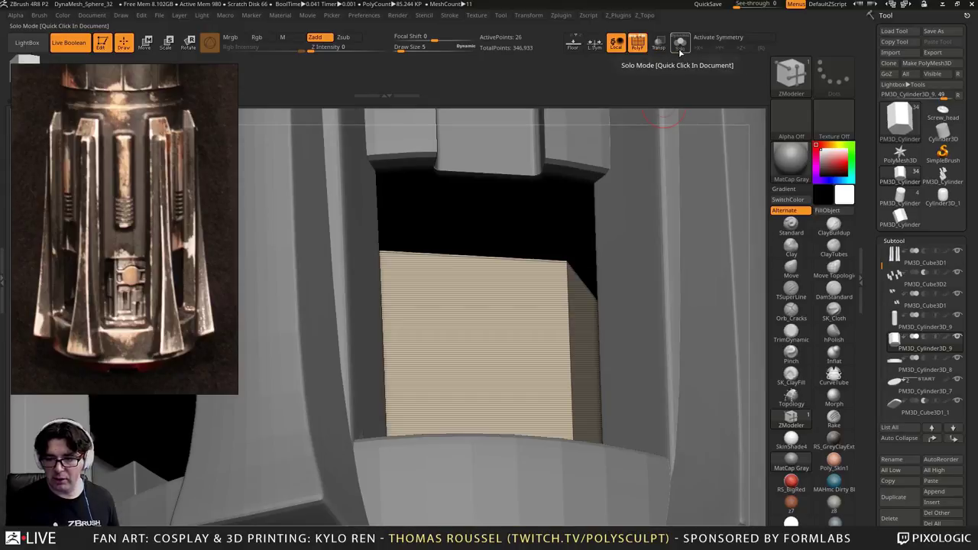
left_click(679, 44)
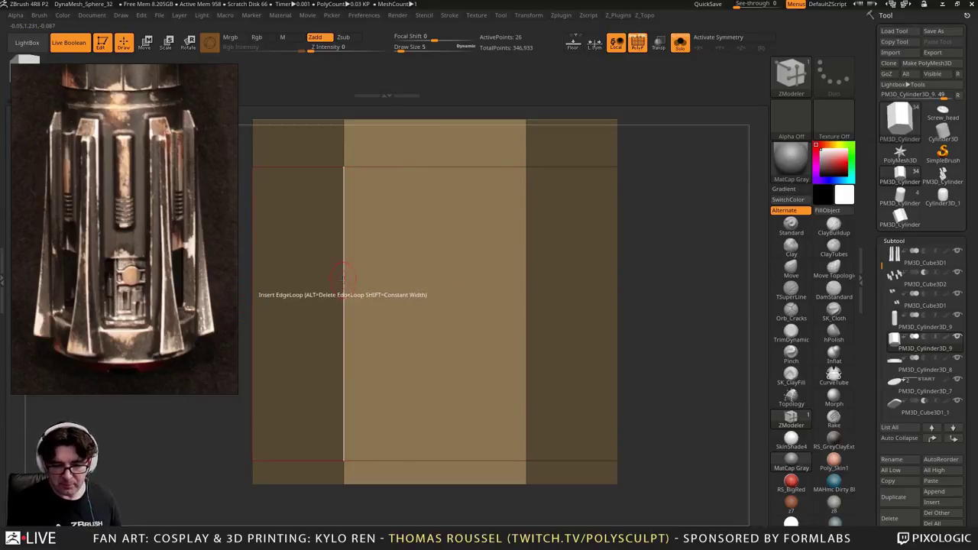
Set the ZModeler edge action to Bevel with the EdgeLoop Complete target
key("space")
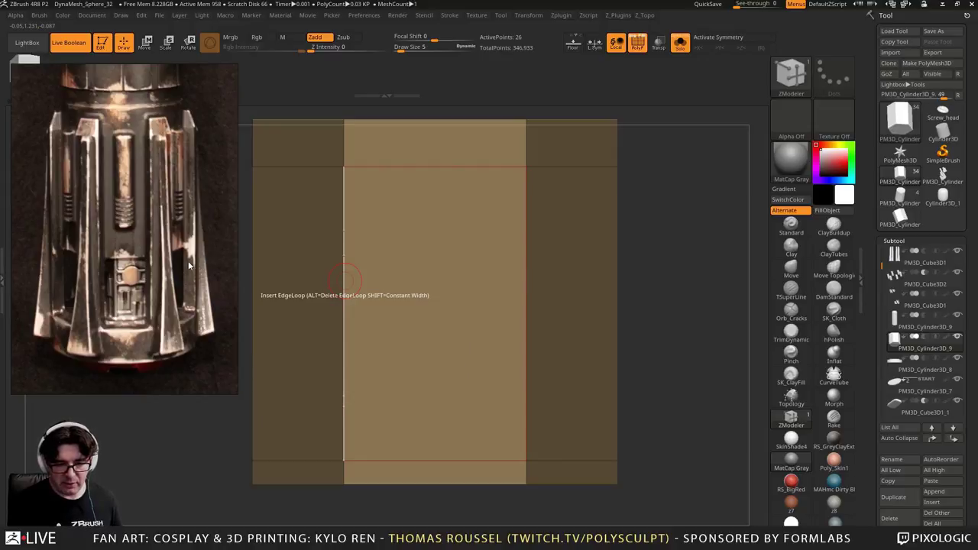
right_click_drag(371, 293, 458, 291, "alt")
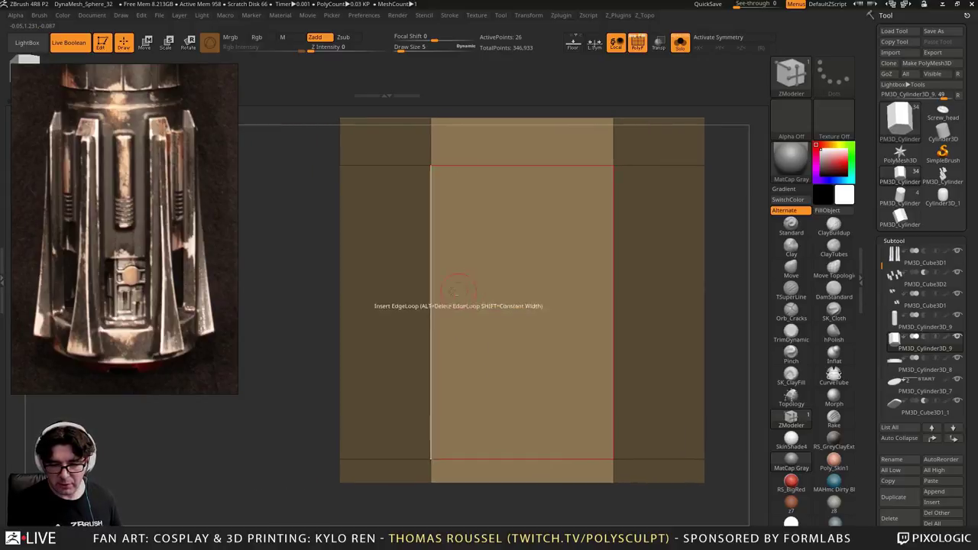
key("space")
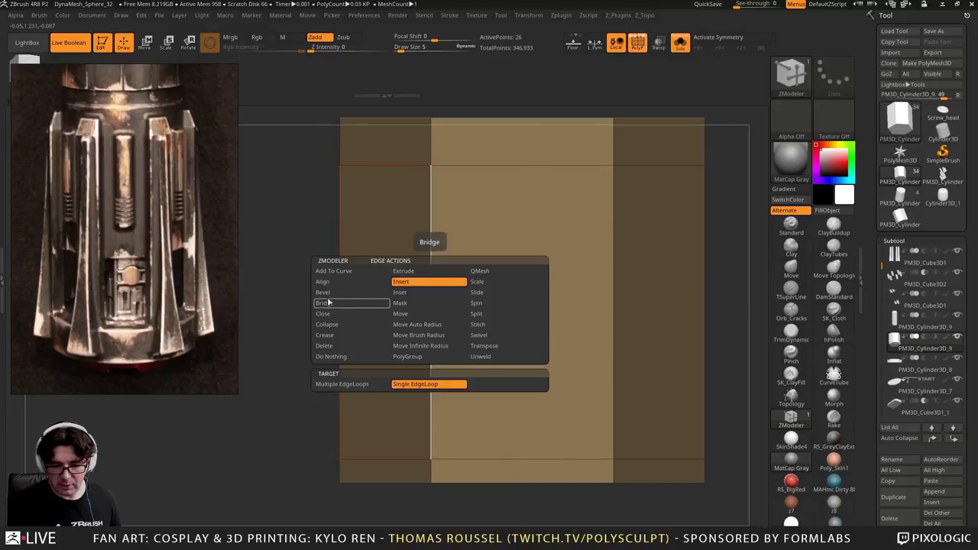
left_click_drag(429, 254, 443, 254)
left_click_drag(605, 256, 624, 267)
right_click_drag(627, 272, 291, 279)
left_click_drag(446, 268, 462, 268)
right_click_drag(546, 269, 428, 268, "alt")
left_click(541, 252)
right_click_drag(541, 252, 539, 336)
key("ctrl+z")
key("ctrl+z")
key("ctrl+z")
key("ctrl+z")
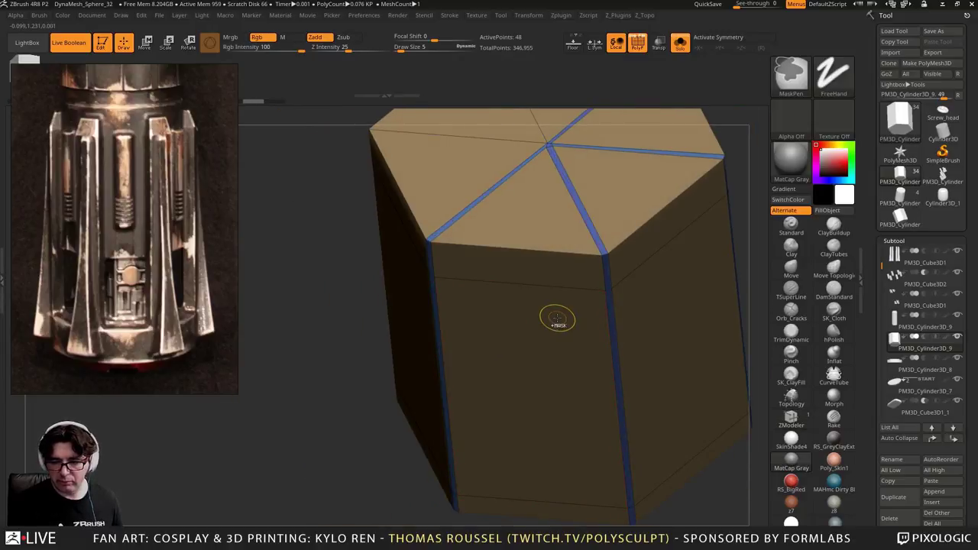
key("ctrl+z")
Activate radial symmetry around the Y axis with a radial count of 6
left_click(697, 38)
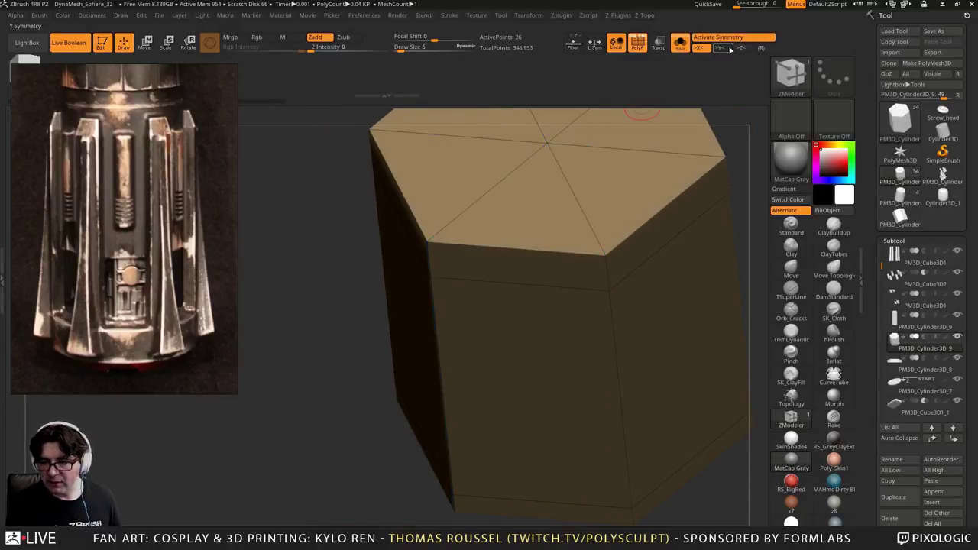
left_click(761, 47)
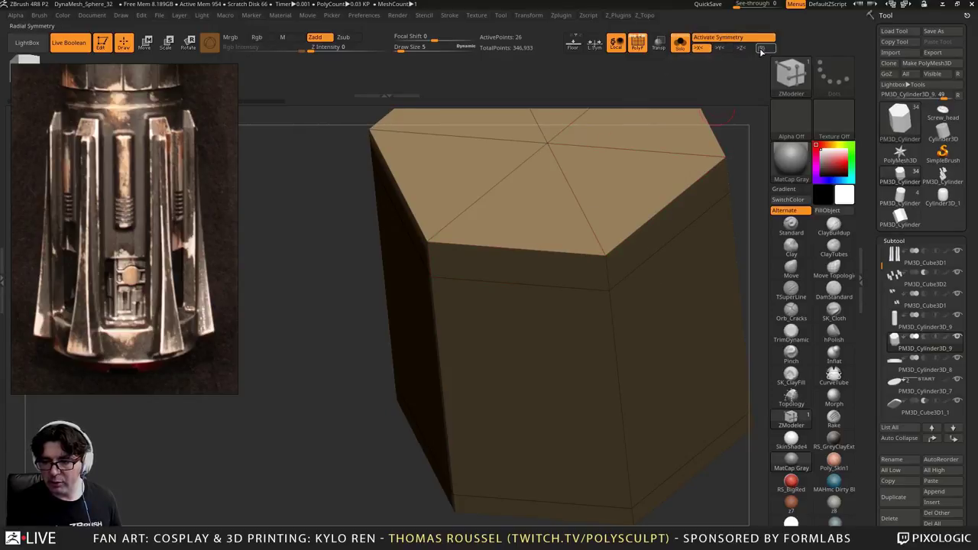
left_click(719, 47)
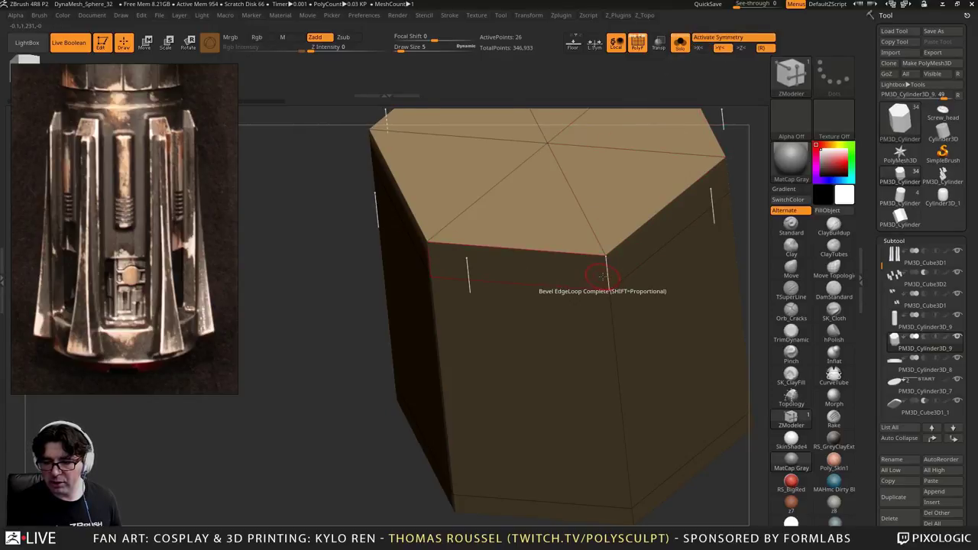
left_click(529, 15)
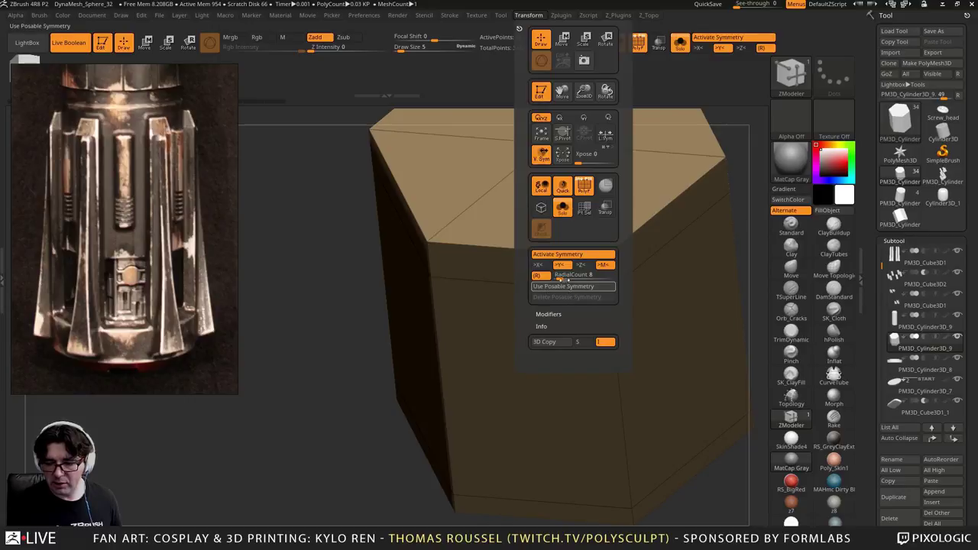
type("6")
key("Return")
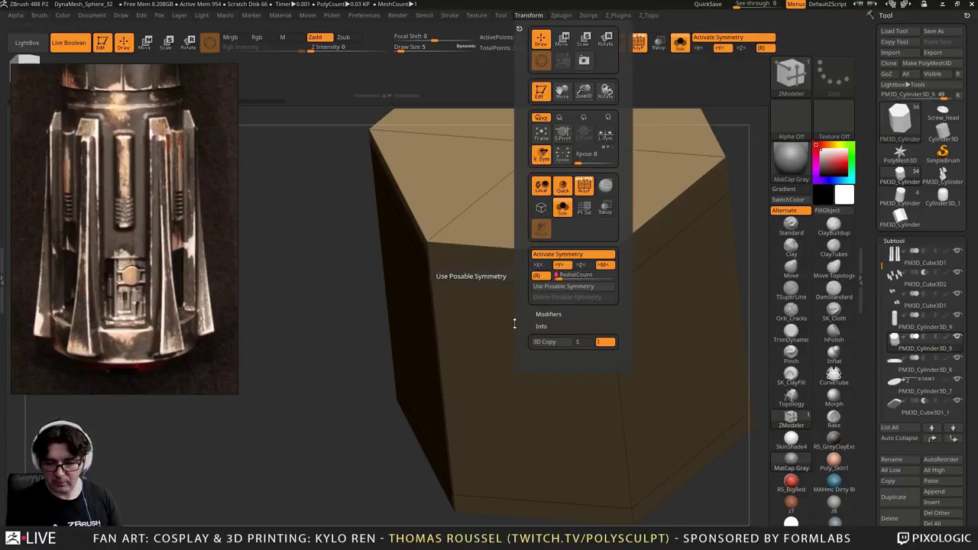
Bevel the hexagonal cylinder's vertical edges into narrow strips and extrude those strips outward using QMesh with the Polygroup All target
left_click_drag(613, 360, 616, 361)
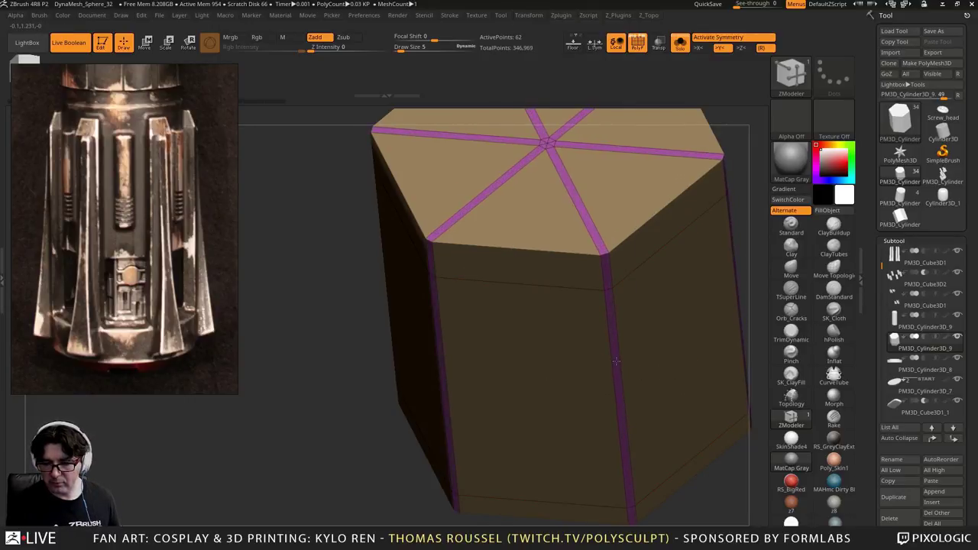
right_click_drag(555, 368, 588, 314)
key("space")
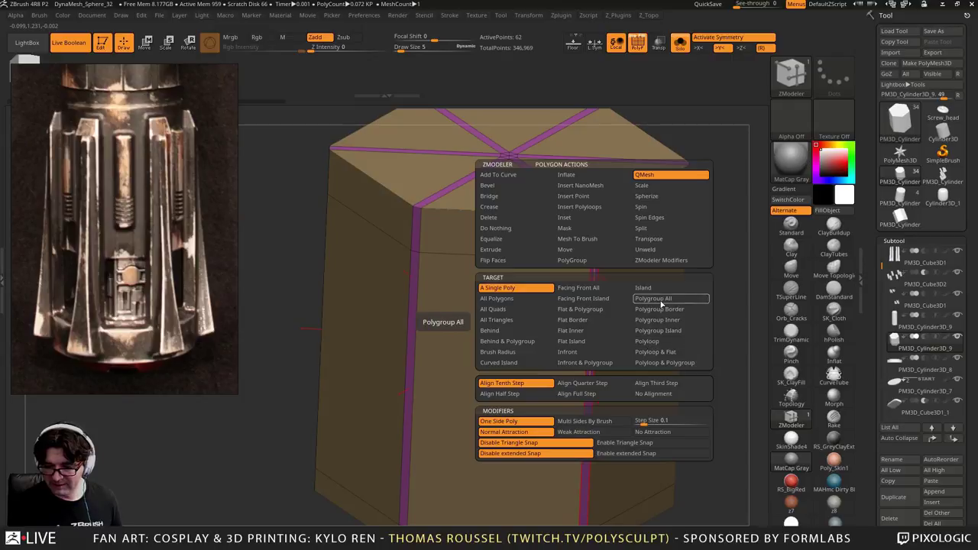
left_click(648, 342)
left_click(594, 281)
left_click_drag(594, 281, 597, 288)
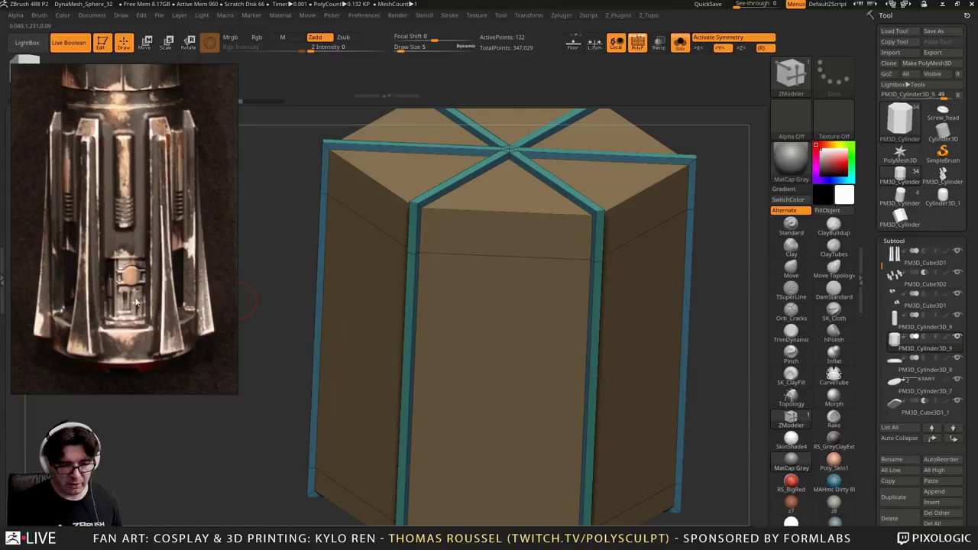
Crease the edges of the raised strips using the ZModeler Crease action with the EdgeLoop Complete target
left_click_drag(113, 296, 118, 302)
scroll(126, 298, "up", 3)
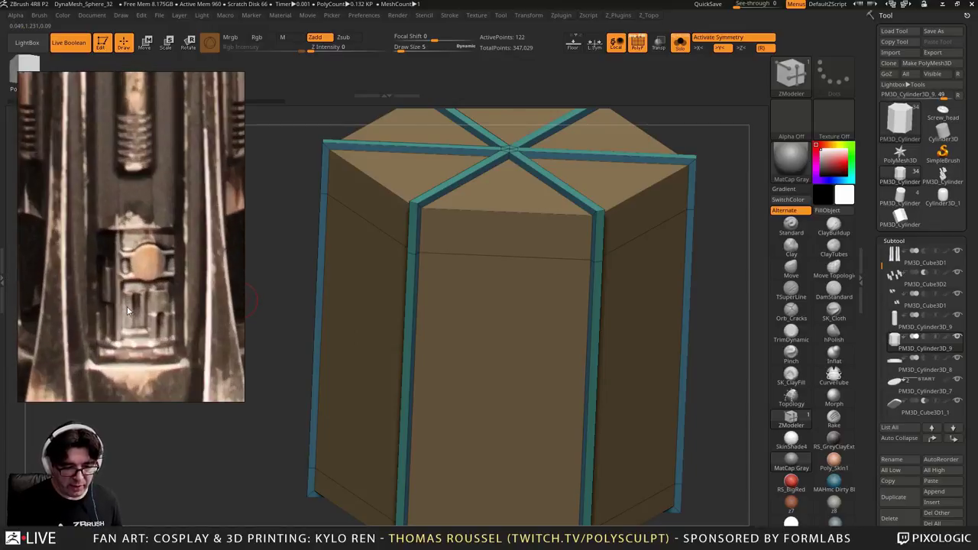
scroll(143, 305, "down", 2)
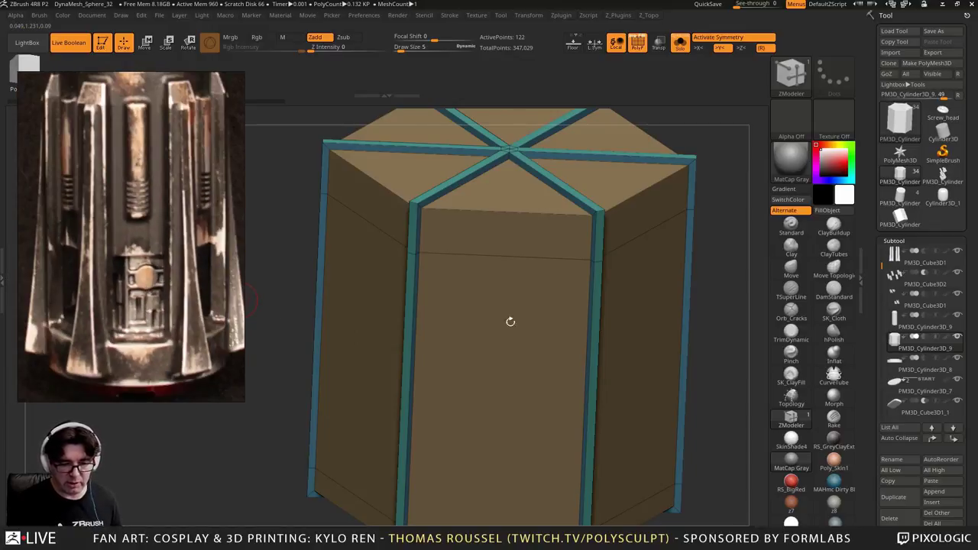
right_click_drag(526, 321, 452, 341)
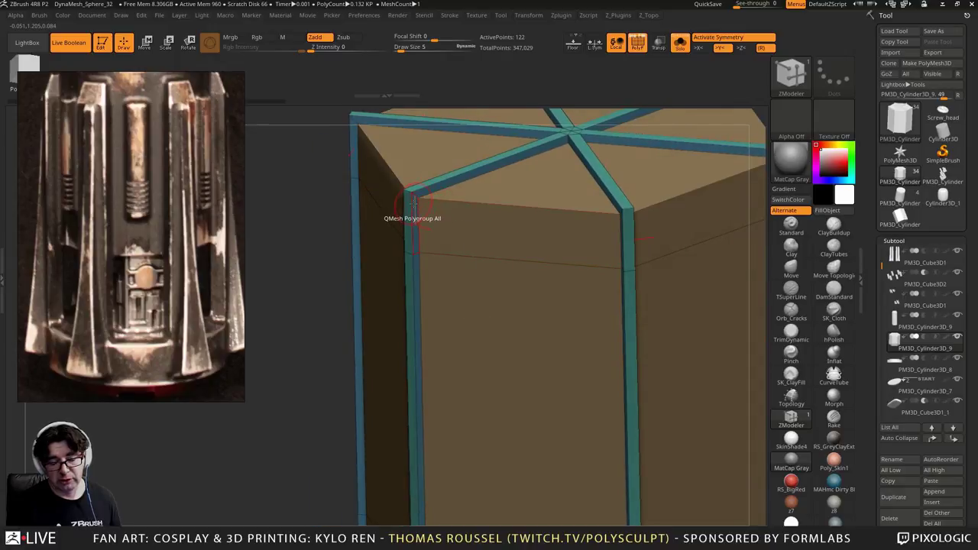
key("space")
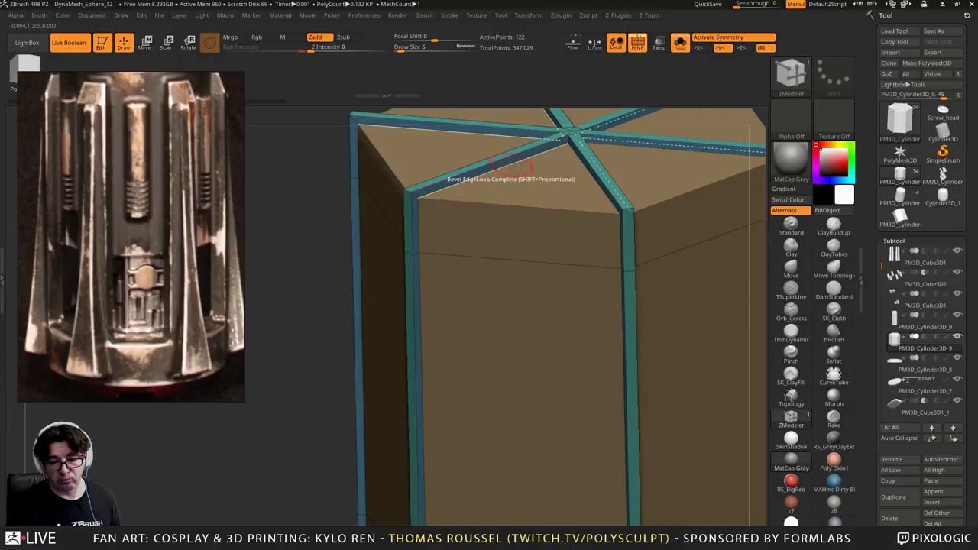
key("space")
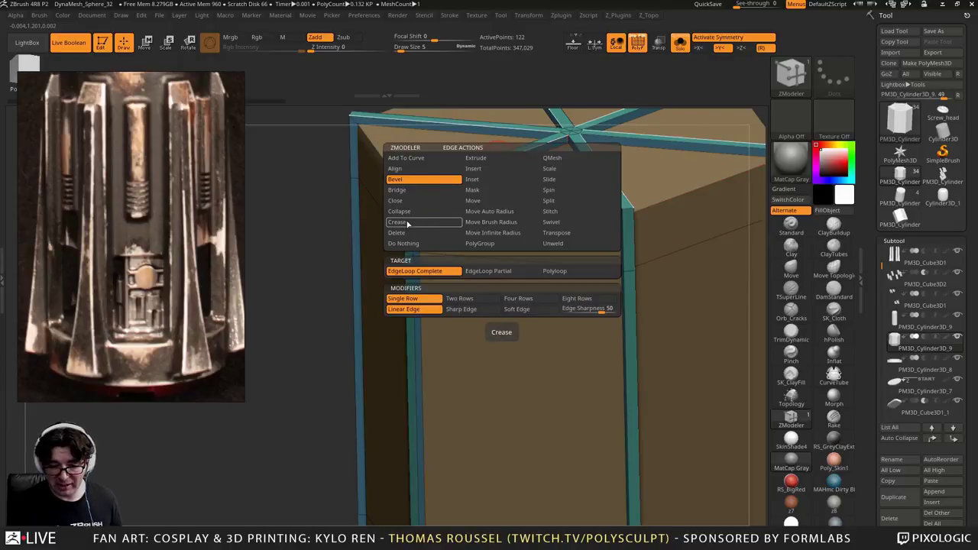
left_click(407, 222)
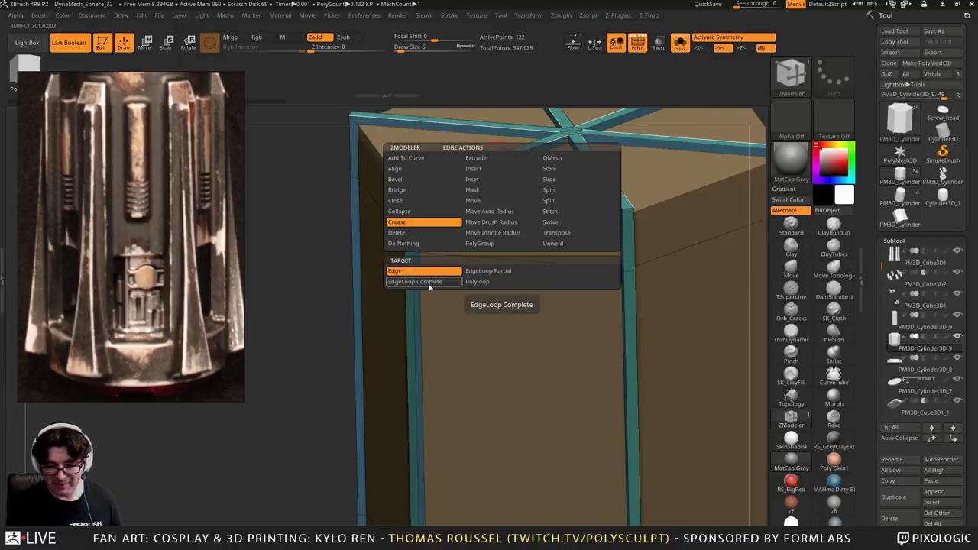
left_click(430, 283)
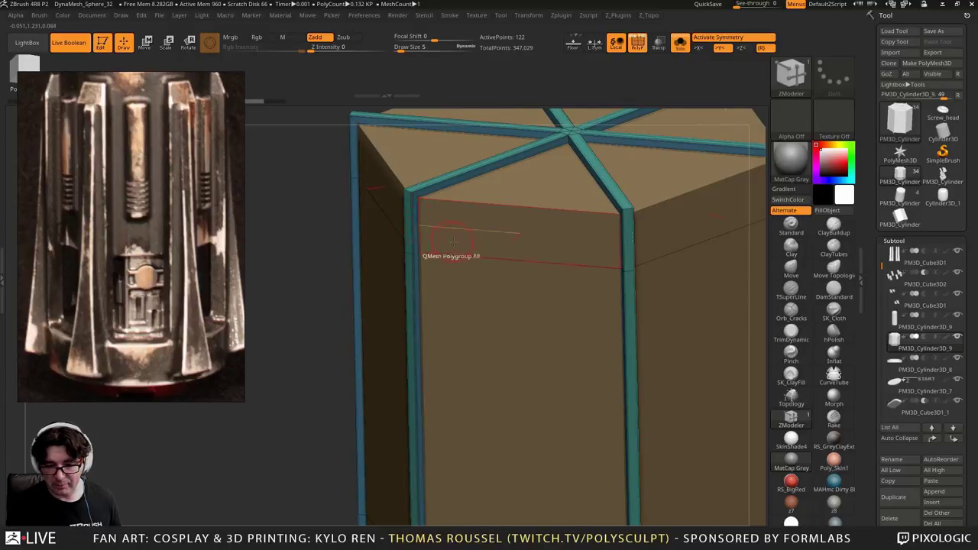
right_click_drag(454, 242, 493, 249)
right_click_drag(547, 231, 500, 250)
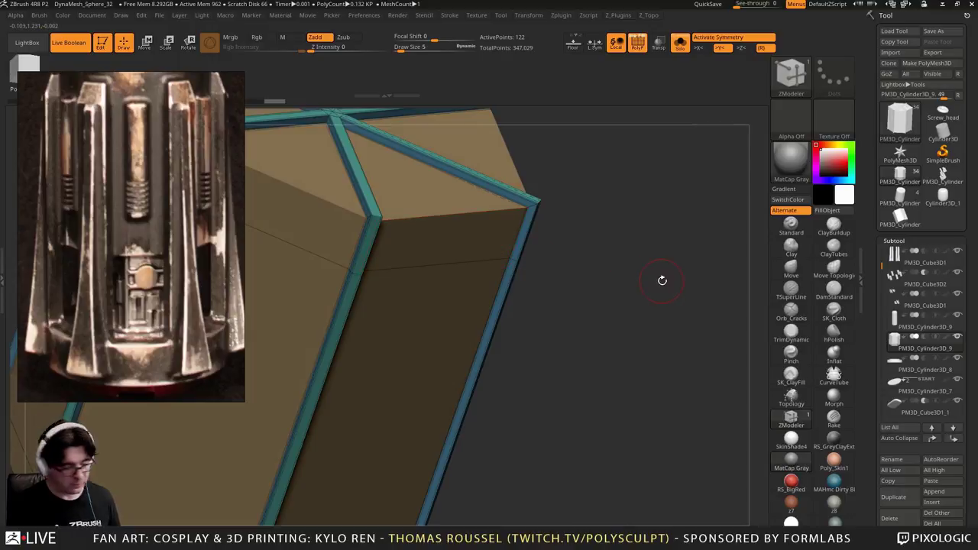
Turn on the dynamic subdivision preview for the hexagonal cylinder and check its raised strips from below, the side and above
key("d")
key("shift+d")
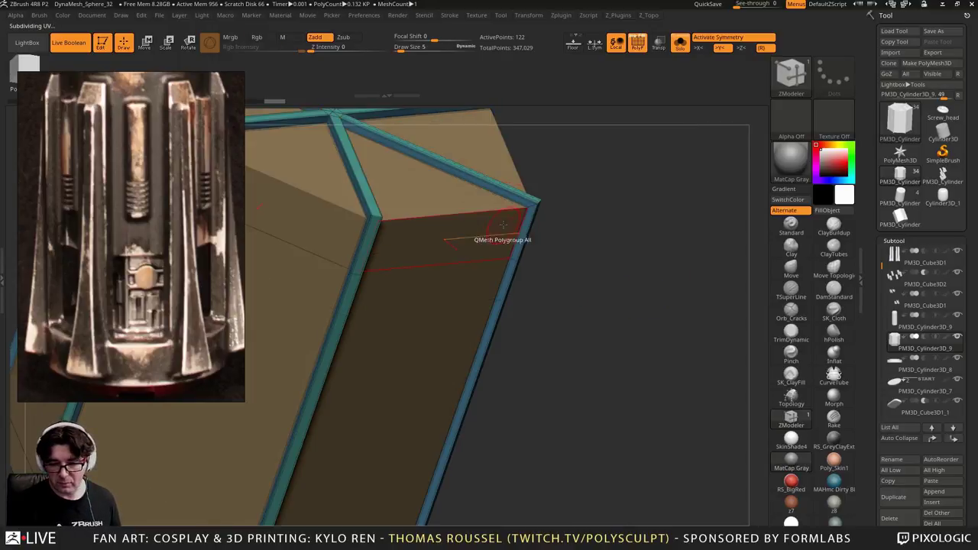
mouse_move(636, 248)
right_mouse_down()
mouse_move(632, 290)
mouse_move(703, 221)
mouse_move(635, 233)
right_mouse_up()
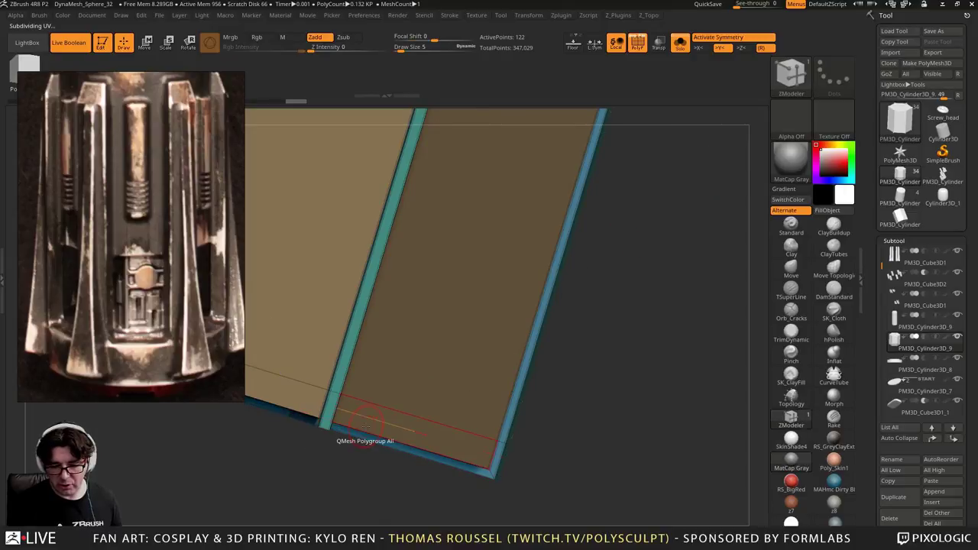
right_click_drag(679, 411, 673, 344)
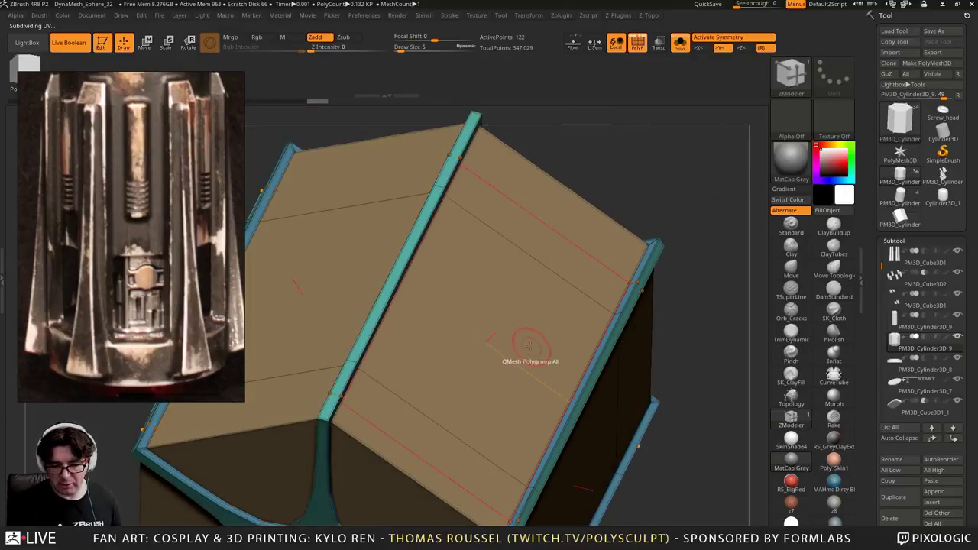
right_click_drag(528, 346, 532, 225)
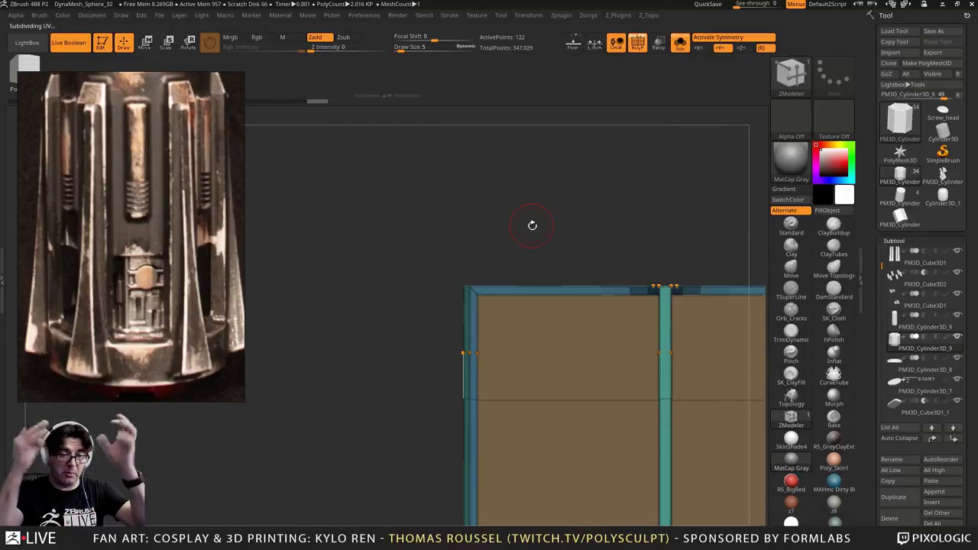
left_click_drag(389, 203, 412, 198, "shift")
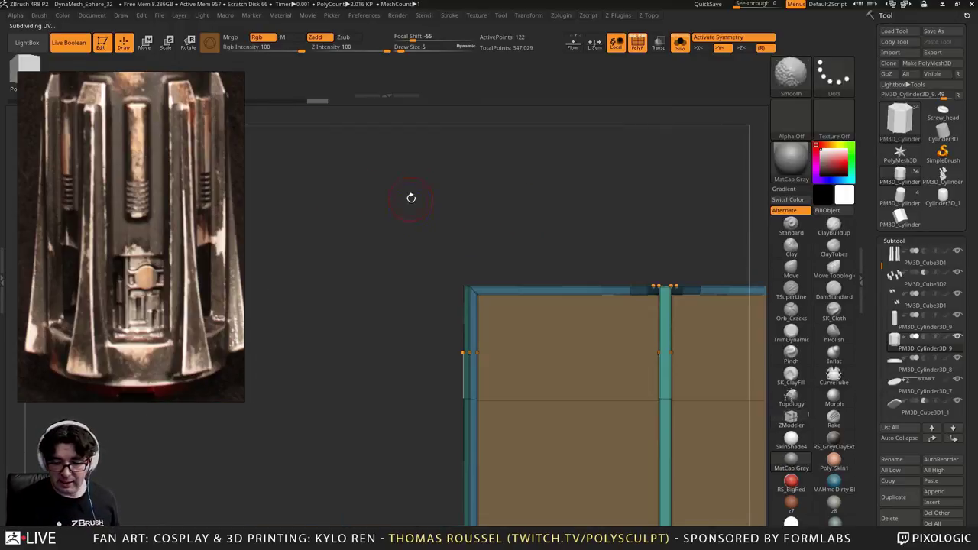
right_click_drag(411, 198, 432, 301)
right_click_drag(658, 222, 659, 230, "shift")
right_click_drag(604, 192, 631, 214, "alt")
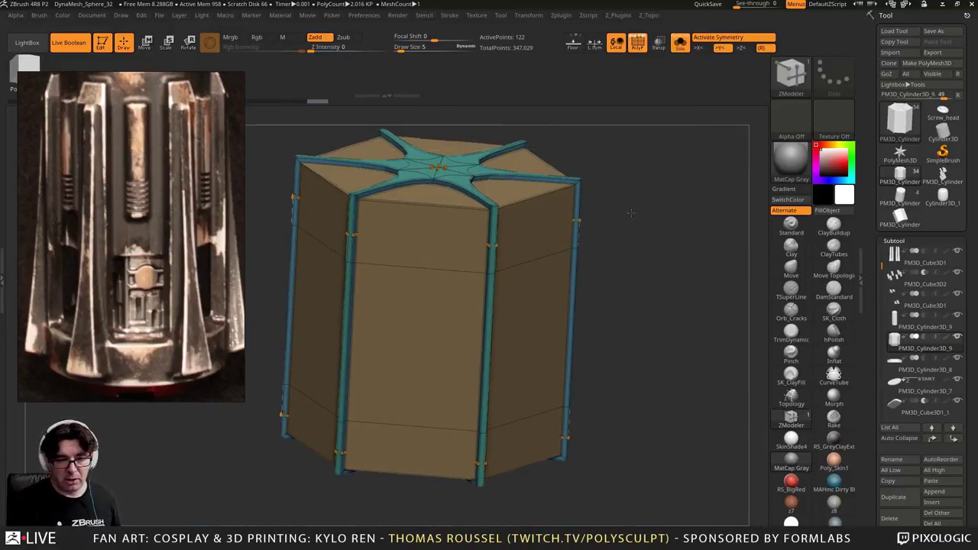
Hide the reference photo, switch to the IMM Parts insert brush, and browse its meshes for a detail part
left_click_drag(211, 146, 211, 184)
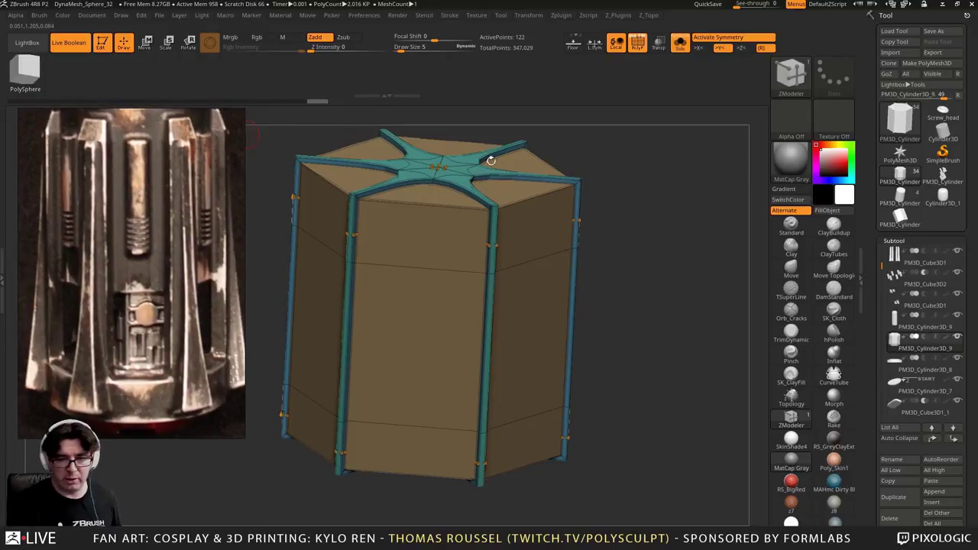
key("b")
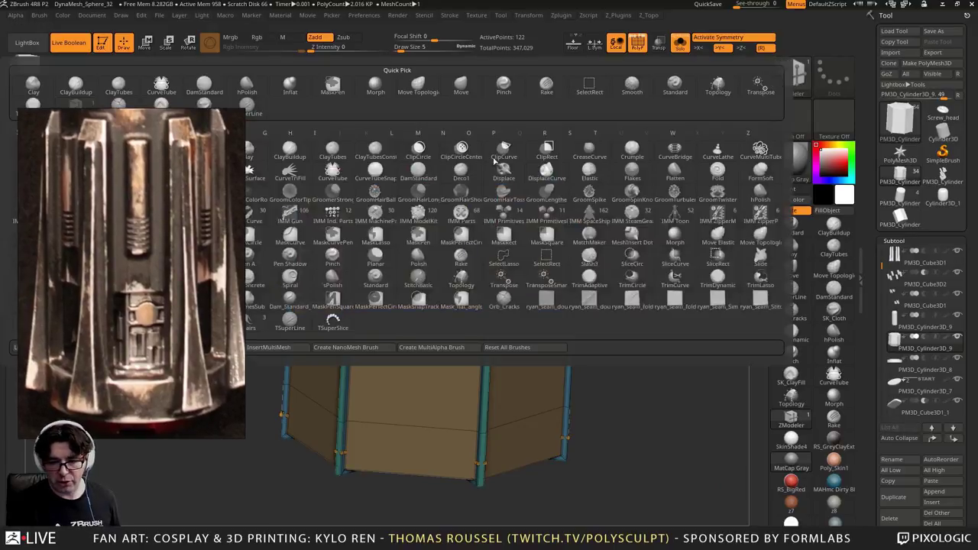
double_click(198, 181)
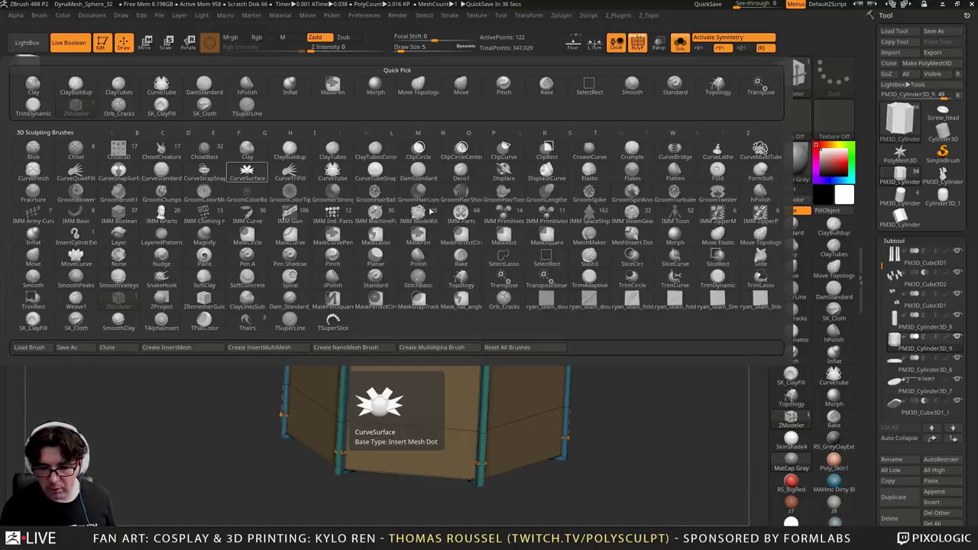
left_click(463, 213)
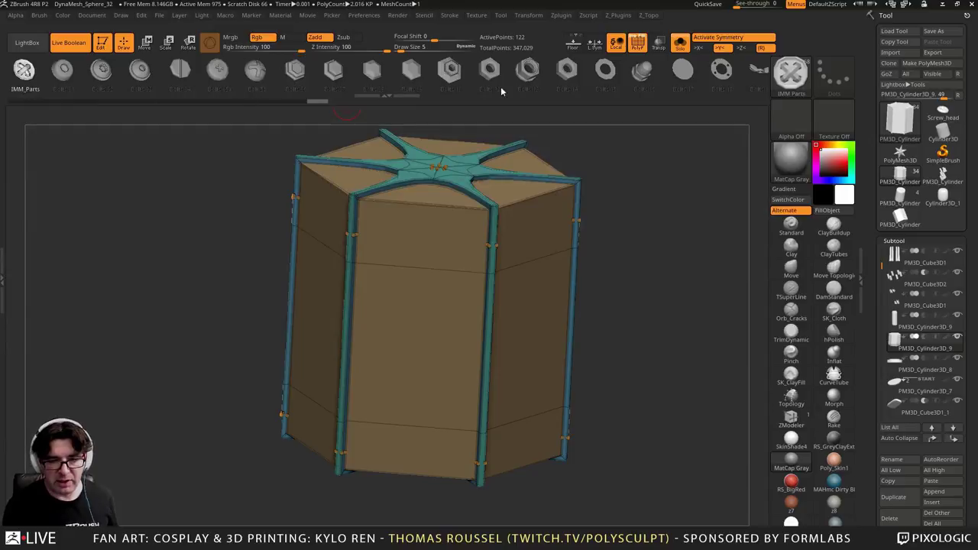
left_click_drag(486, 80, 144, 79)
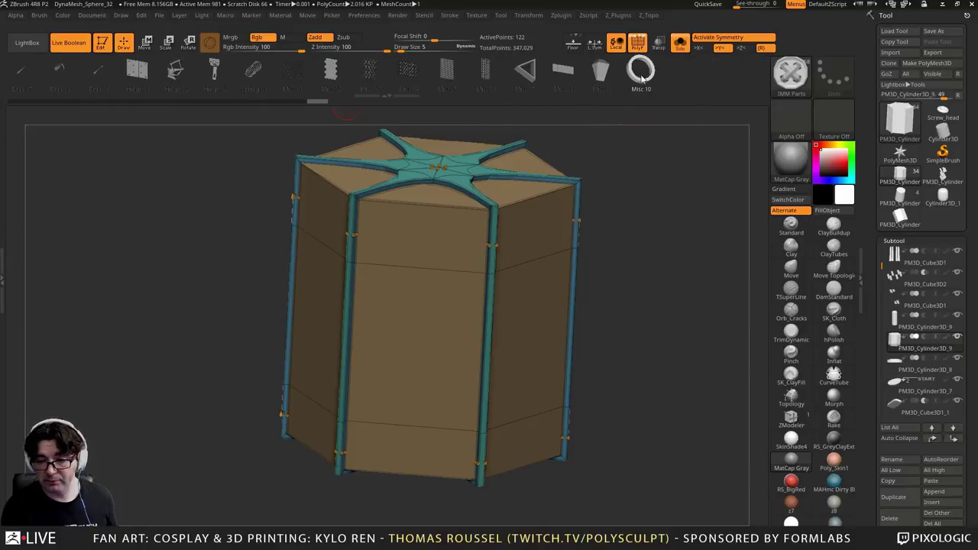
left_click_drag(684, 255, 699, 245, "shift")
left_click_drag(644, 264, 728, 259, "alt")
left_click_drag(728, 259, 647, 285)
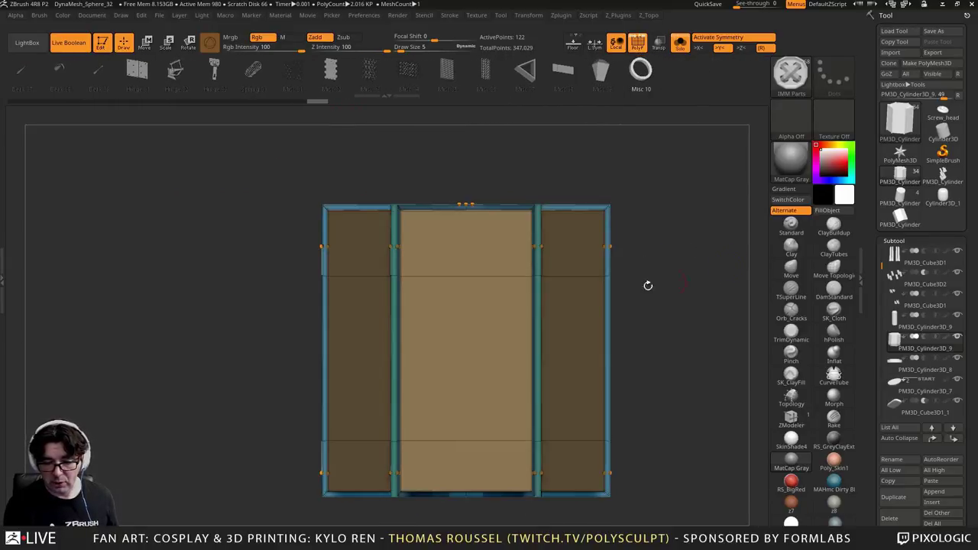
Turn off symmetry, show the surrounding hilt parts, and insert the Misc 10 ring on the upper part of a hexagonal core panel
key("x")
key("ctrl+d")
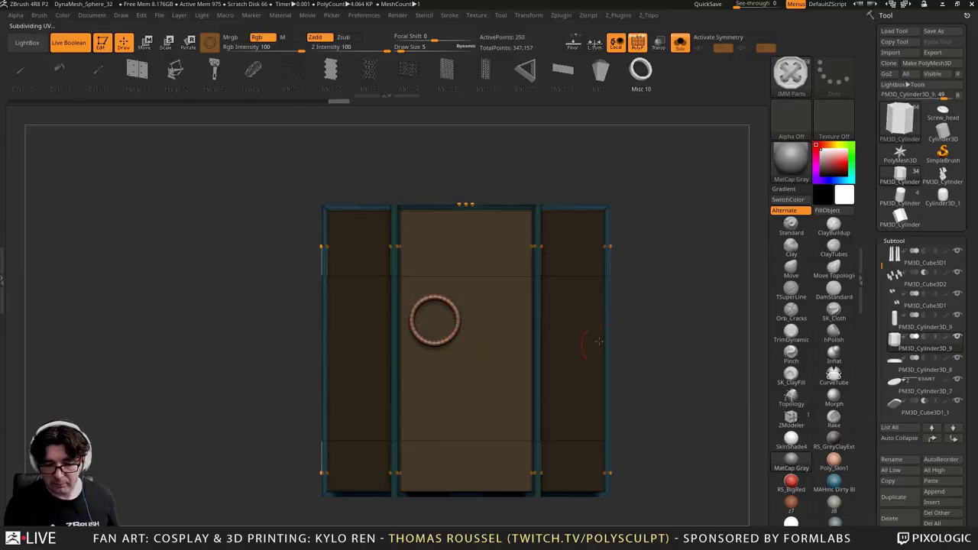
left_click_drag(683, 255, 723, 251, "alt")
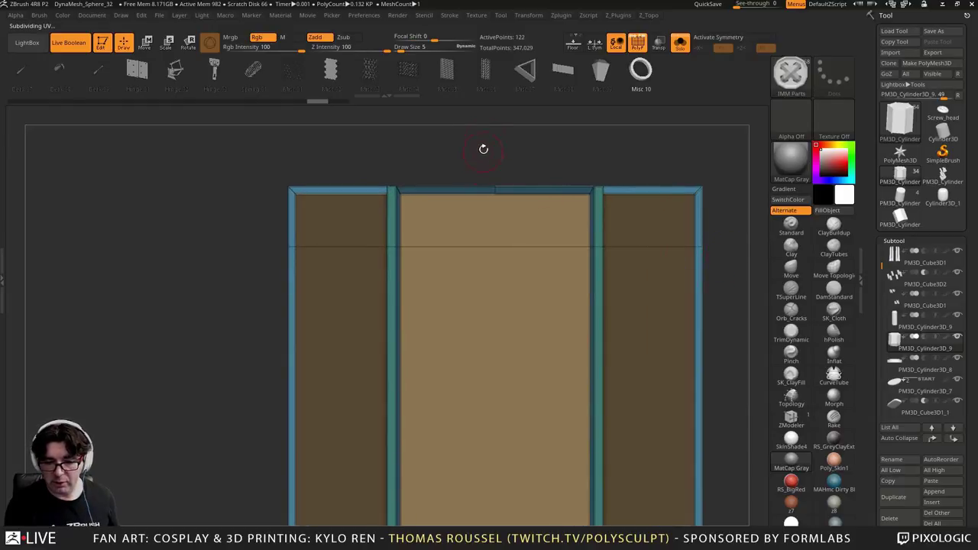
left_click_drag(483, 148, 409, 142, "alt")
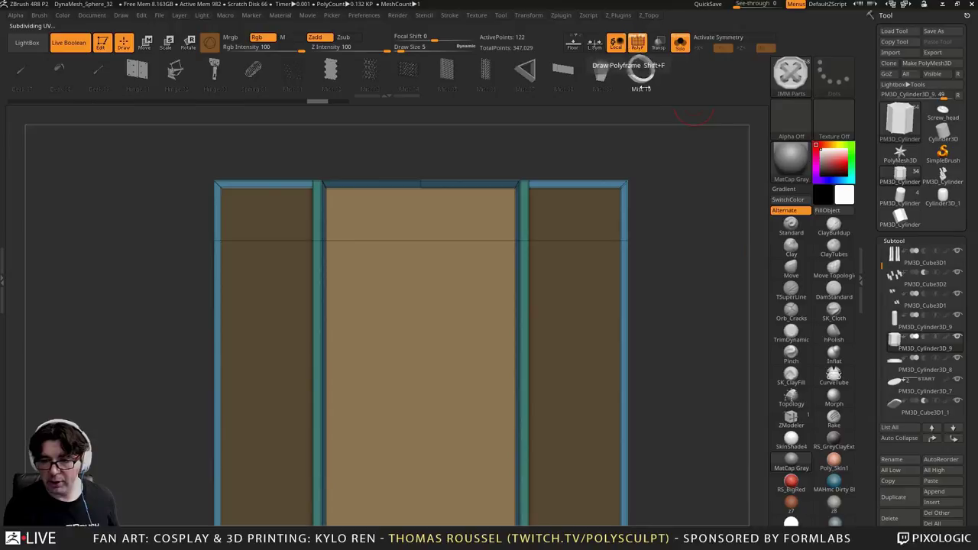
left_click_drag(382, 355, 402, 378)
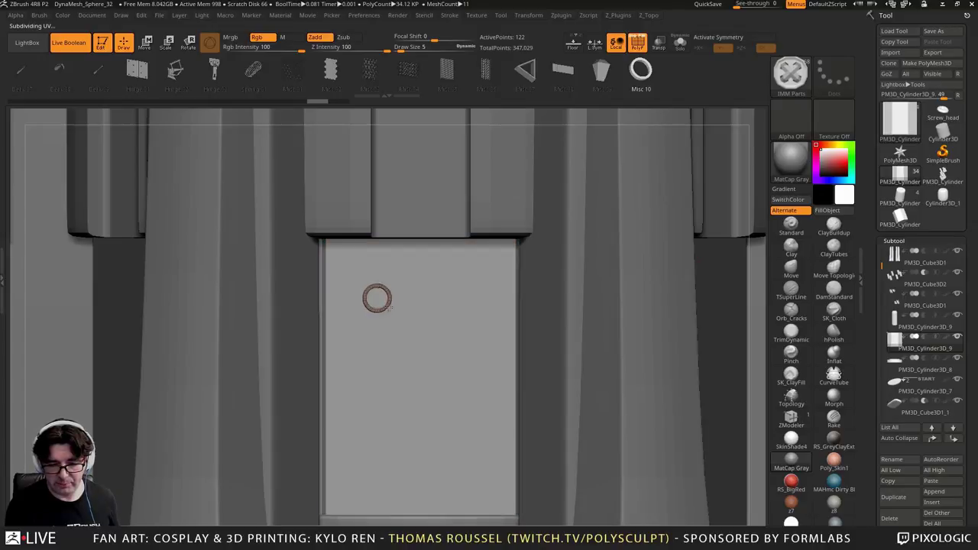
left_click_drag(402, 314, 402, 315)
right_click_drag(468, 333, 428, 329)
Adjust the inserted ring's depth against the core panel and clear the mask
key("w")
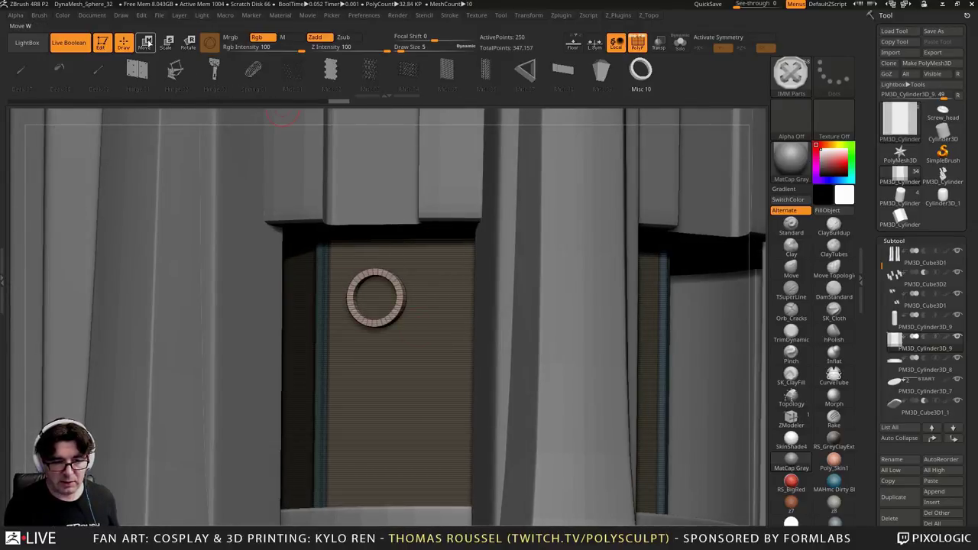
left_click_drag(365, 295, 363, 295)
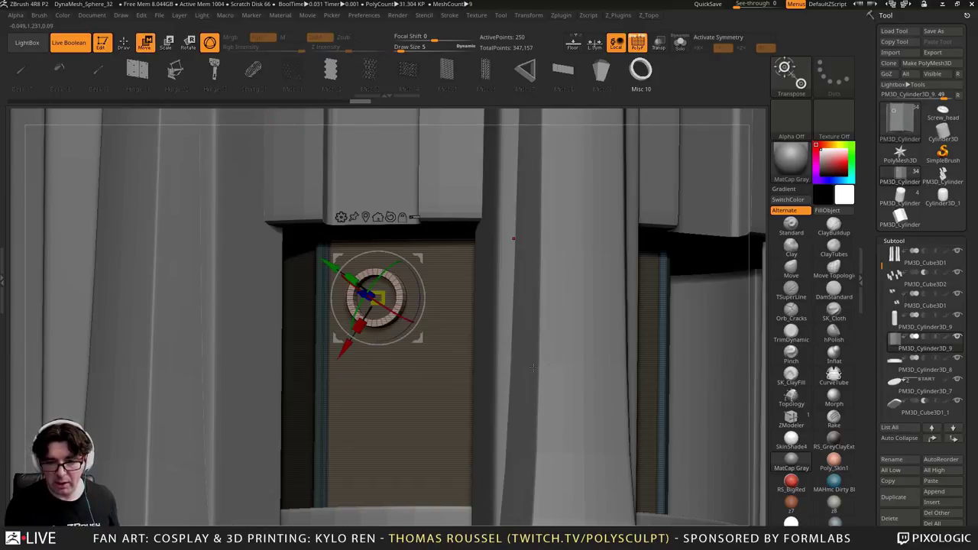
right_click_drag(603, 371, 535, 318)
right_click_drag(475, 415, 438, 337, "alt")
left_click_drag(116, 276, 129, 301, "ctrl")
right_click_drag(303, 386, 267, 384)
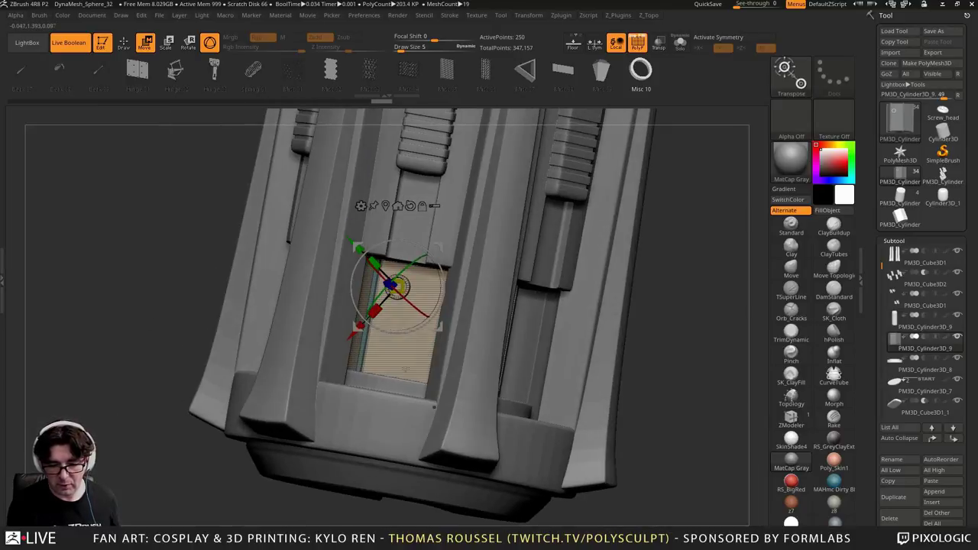
Sink the ring deeper into the hexagonal core's panel so less of its thickness stands out
left_click(120, 49)
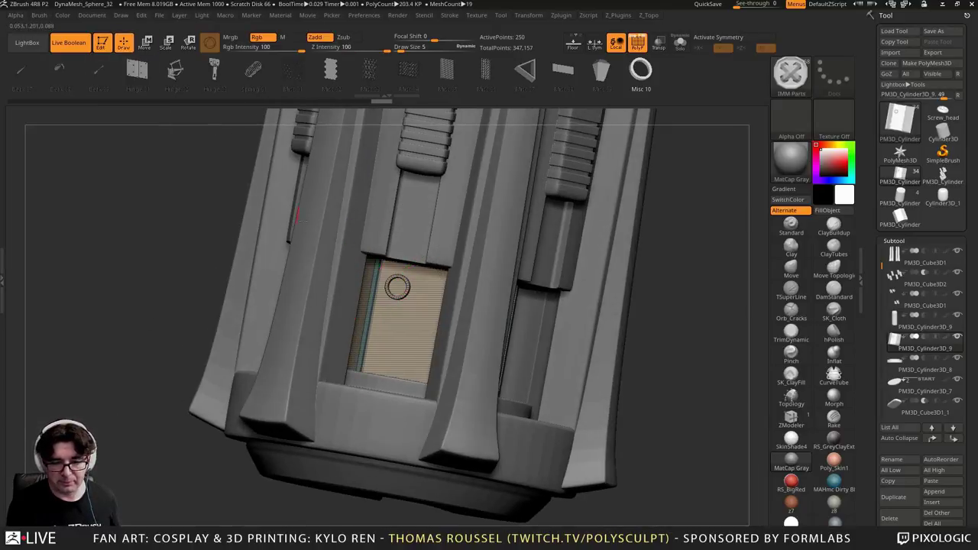
right_click_drag(302, 245, 258, 253)
mouse_move(382, 252)
right_mouse_down("alt")
mouse_move(411, 311)
mouse_move(415, 280)
mouse_move(449, 324)
right_mouse_up("alt")
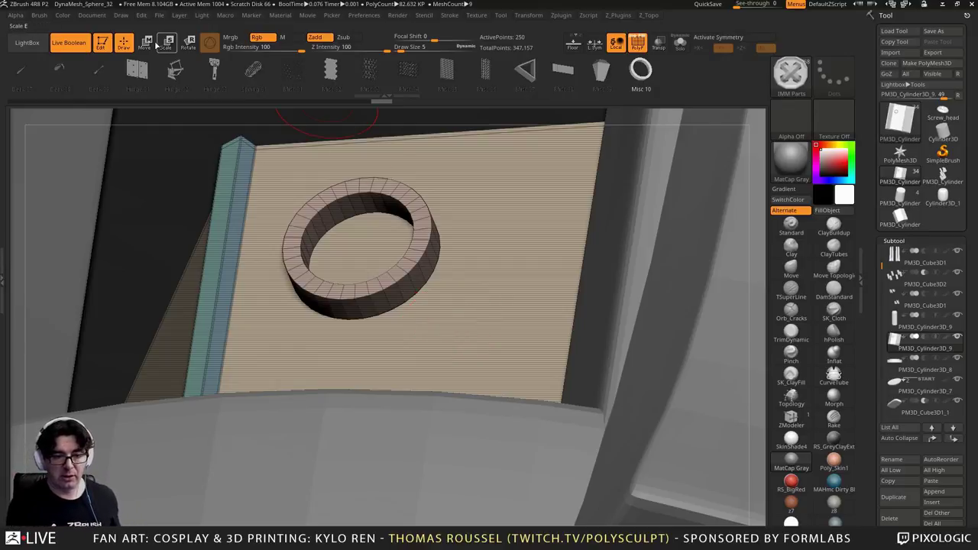
left_click(147, 43)
left_click(146, 43)
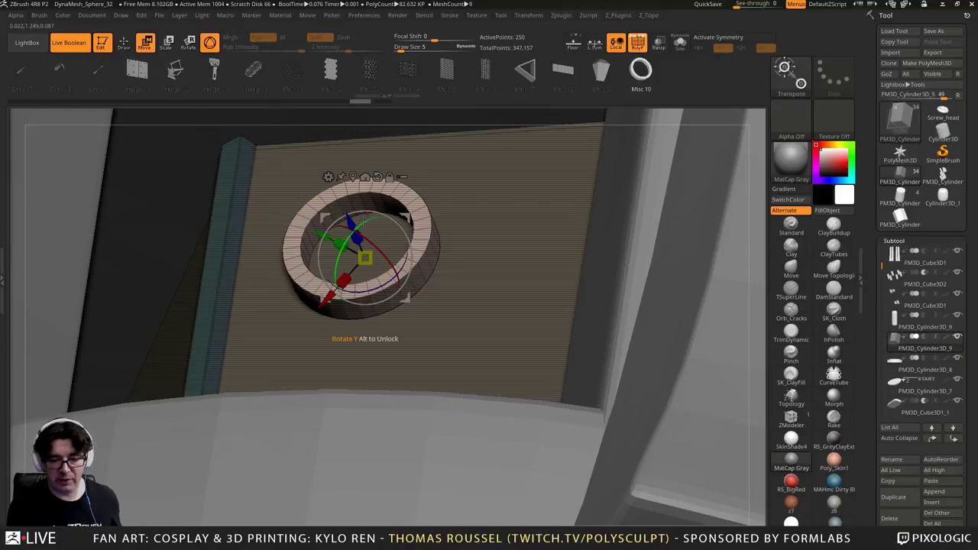
left_click_drag(348, 217, 349, 219)
left_click_drag(350, 220, 354, 226)
right_click_drag(431, 218, 433, 179, "ctrl")
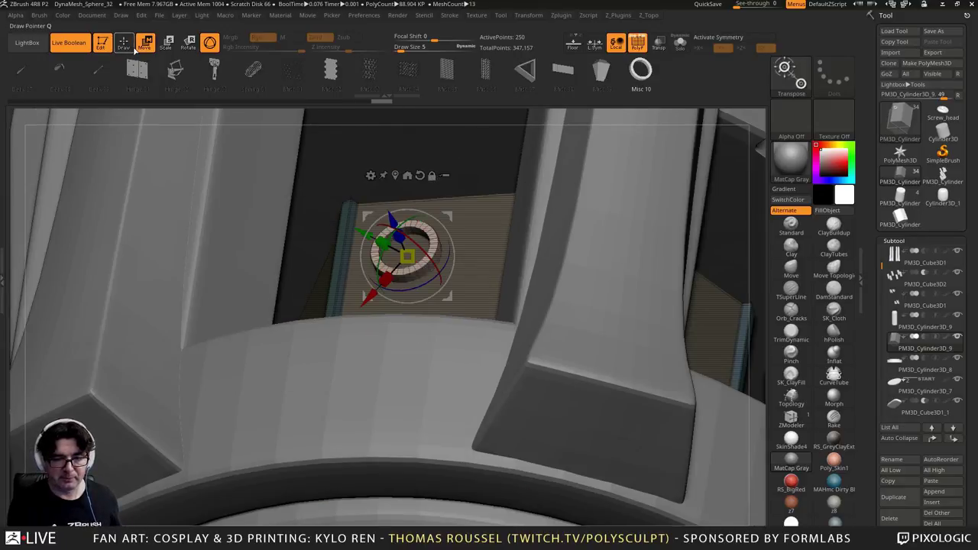
Insert another Misc 10 ring on a different core panel and duplicate it vertically
left_click(130, 48)
right_click_drag(489, 248, 376, 241)
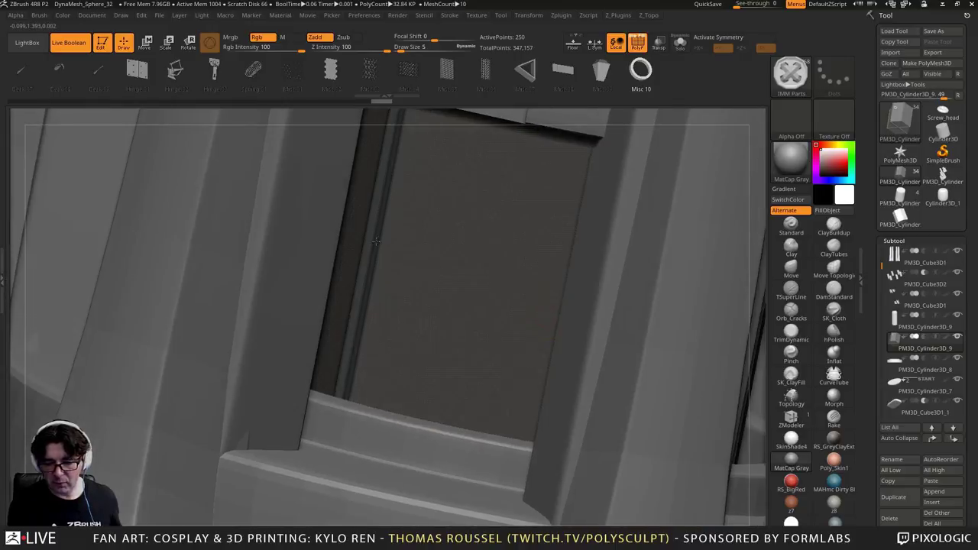
mouse_move(375, 241)
left_mouse_down()
mouse_move(406, 281)
mouse_move(323, 281)
mouse_move(337, 310)
mouse_move(315, 296)
mouse_move(310, 147)
left_mouse_up()
left_click(150, 46)
left_click(324, 204)
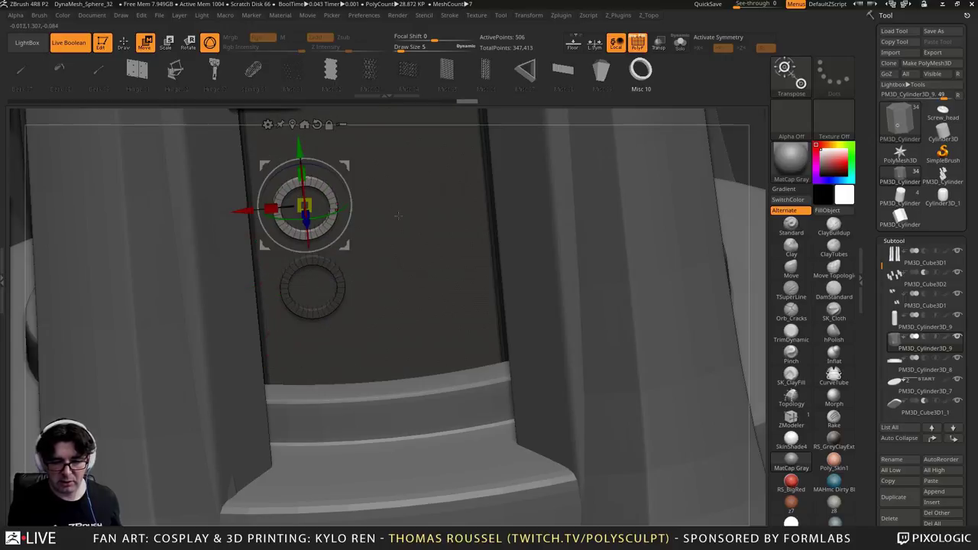
Undo the latest ring adjustment and the vertical duplication, keeping a single ring on this panel
right_click_drag(458, 252, 452, 176, "alt")
left_click_drag(636, 414, 664, 436, "ctrl")
right_click_drag(659, 430, 616, 375)
right_click_drag(345, 193, 294, 260)
left_click_drag(288, 154, 273, 156)
key("ctrl+z")
left_click(306, 187, "ctrl")
key("ctrl+z")
key("ctrl+z")
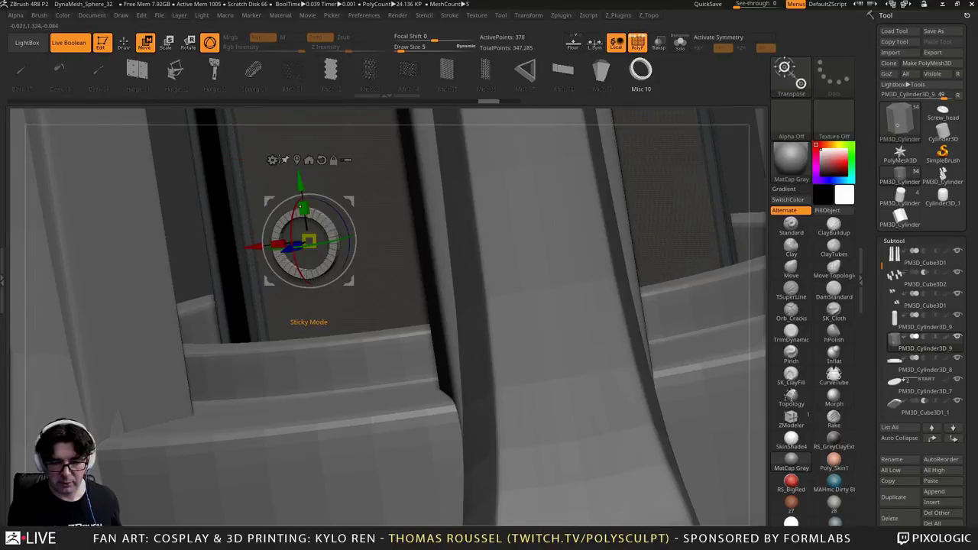
Duplicate the ring straight up along the core panel and clear the mask
left_click_drag(296, 244, 281, 89)
right_click_drag(299, 229, 254, 166, "ctrl")
left_click_drag(563, 305, 585, 284, "ctrl")
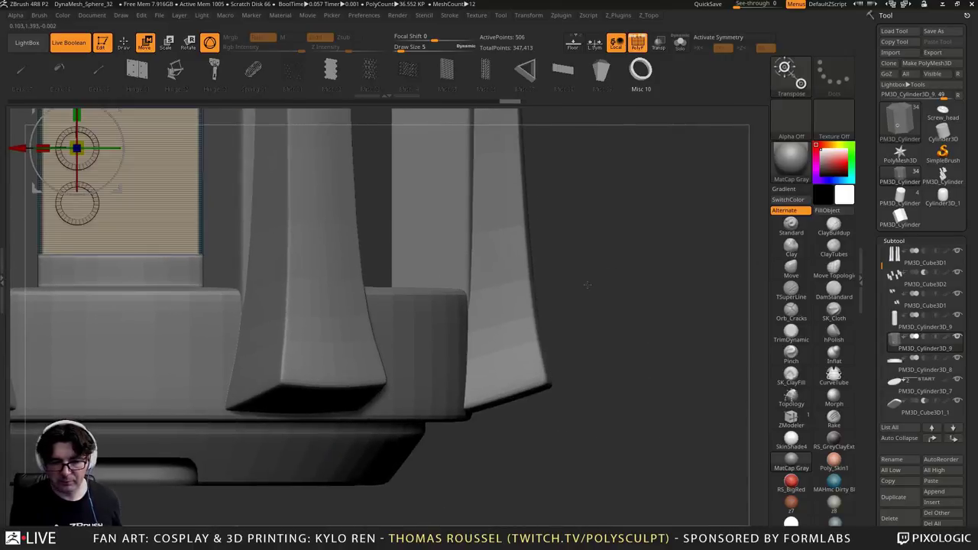
right_click_drag(586, 283, 702, 397, "alt")
Restore the mask around the upper ring and replace that ring with the Bolts 06 hexagonal bolt mesh
mouse_move(245, 82)
left_mouse_down()
mouse_move(411, 81)
mouse_move(393, 83)
left_mouse_up()
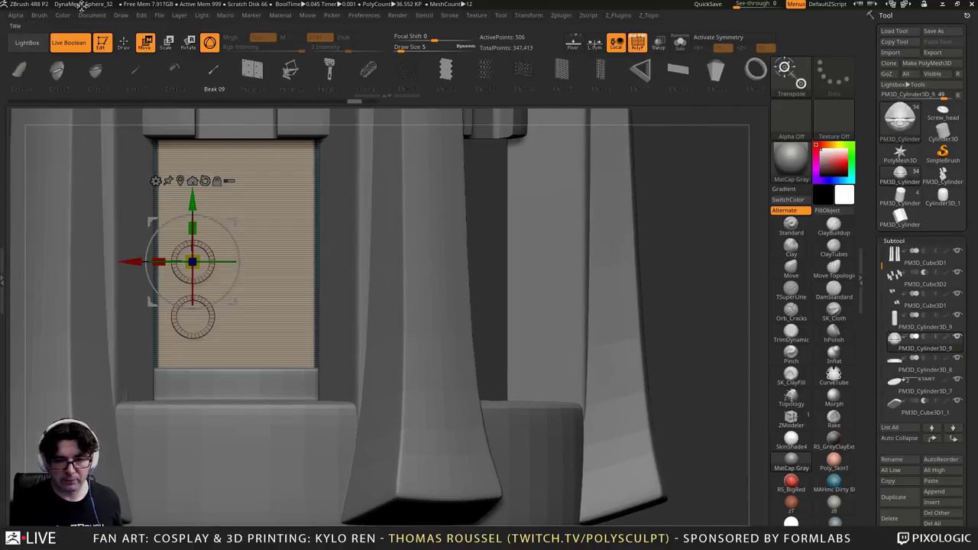
key("ctrl+z")
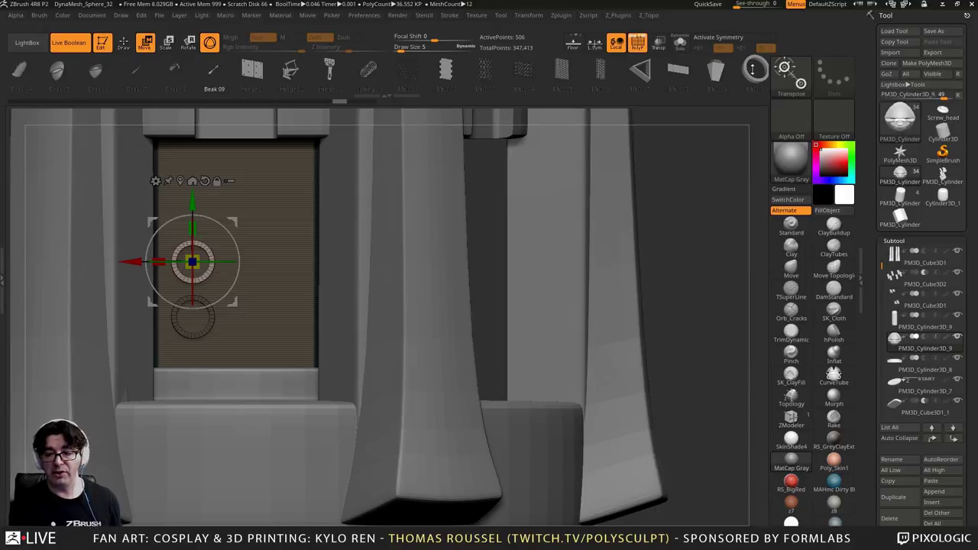
mouse_move(741, 73)
left_mouse_down()
mouse_move(369, 84)
mouse_move(305, 70)
mouse_move(185, 71)
mouse_move(413, 88)
mouse_move(556, 86)
mouse_move(195, 73)
mouse_move(266, 69)
mouse_move(305, 82)
left_mouse_up()
left_click_drag(232, 74, 244, 75)
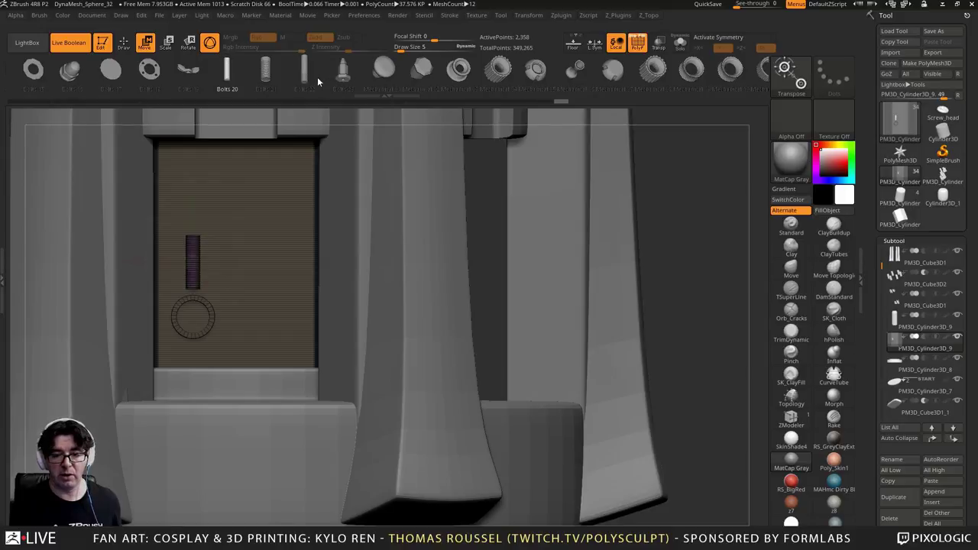
left_click_drag(317, 76, 186, 78)
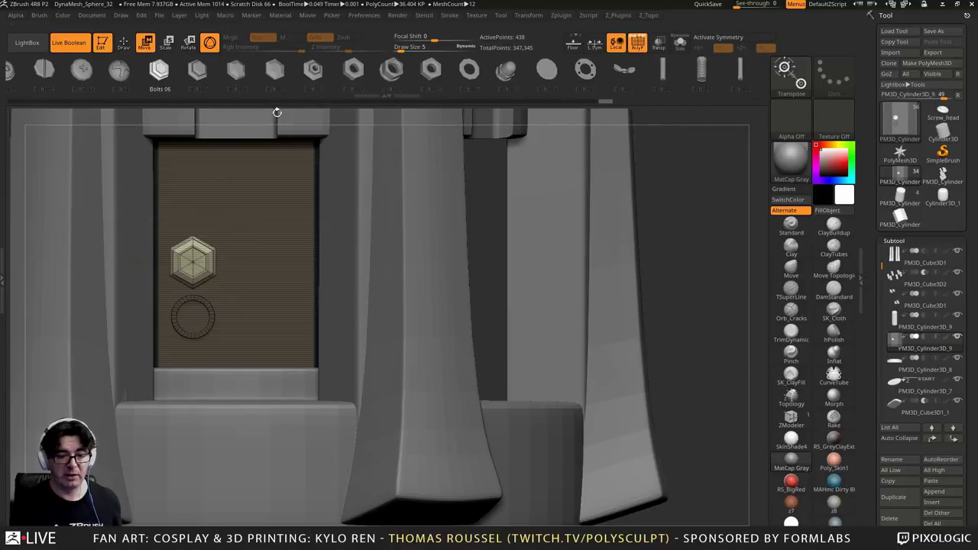
left_click_drag(277, 112, 237, 211)
left_click_drag(691, 228, 694, 265, "ctrl")
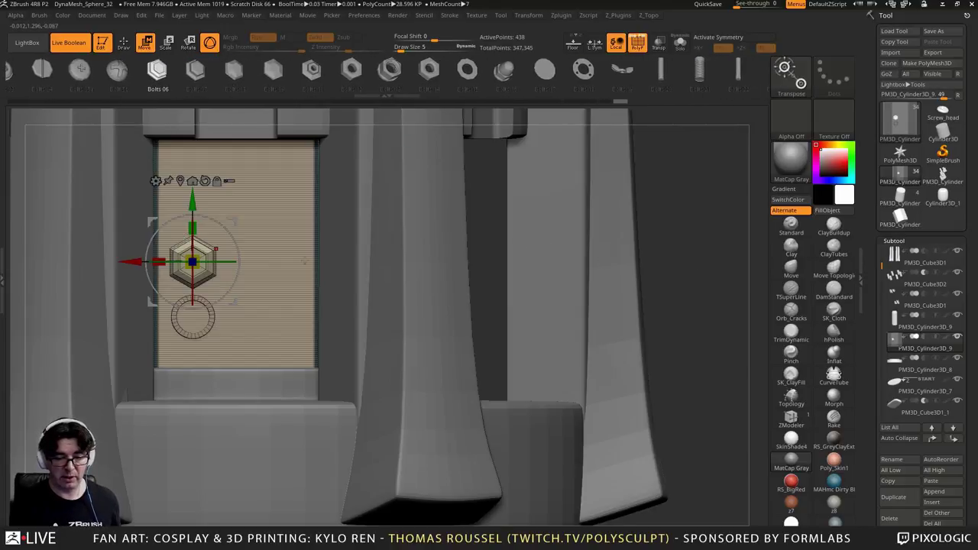
key("ctrl+z")
Adjust the hexagonal bolt's depth on the panel and clear the mask
mouse_move(305, 261)
right_mouse_down()
mouse_move(221, 287)
mouse_move(321, 267)
mouse_move(451, 277)
right_mouse_up()
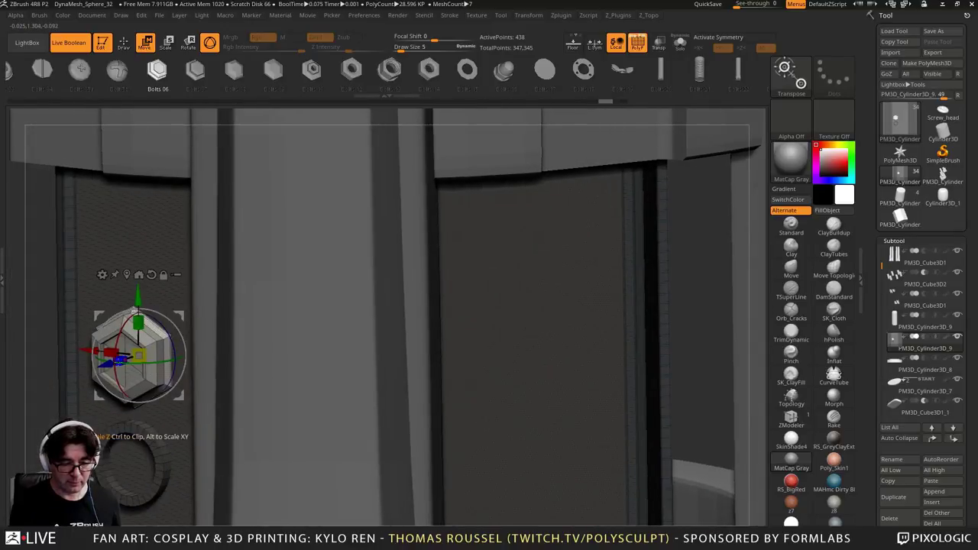
mouse_move(104, 364)
left_mouse_down()
mouse_move(96, 362)
mouse_move(110, 363)
left_mouse_up()
right_click_drag(489, 397, 519, 336, "alt")
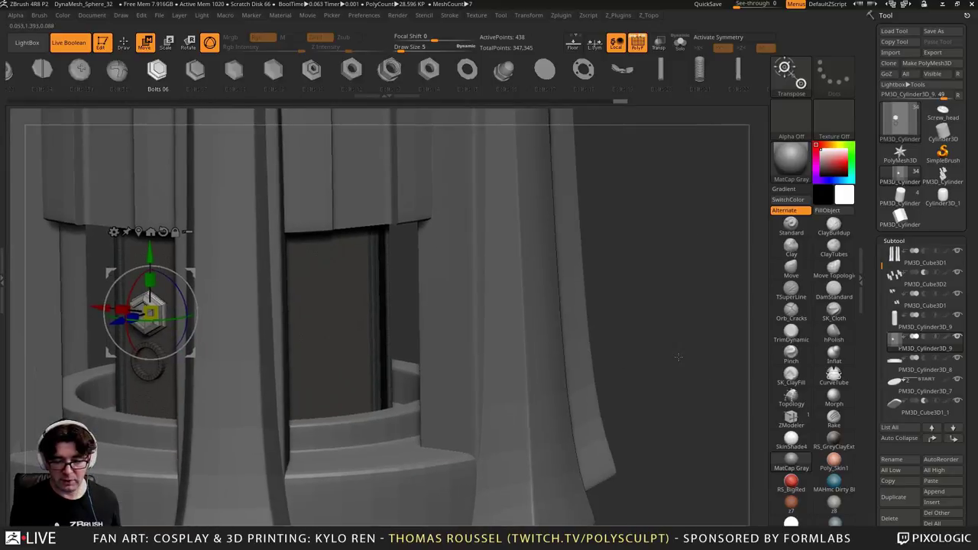
left_click_drag(677, 355, 682, 317, "ctrl")
mouse_move(682, 316)
right_mouse_down()
mouse_move(306, 311)
mouse_move(313, 350)
right_mouse_up()
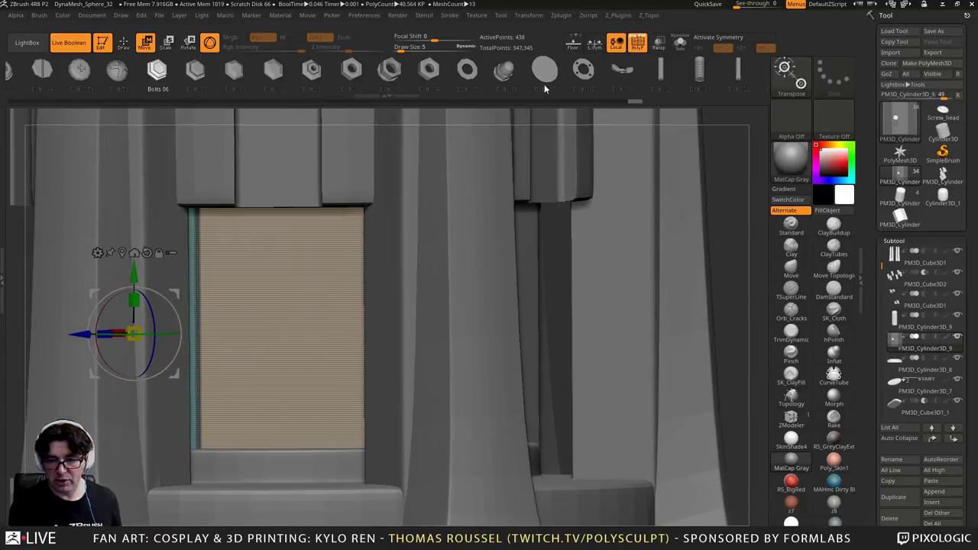
Insert the Bolts 17 disc on the lower part of the neighbouring core panel
left_click(543, 72)
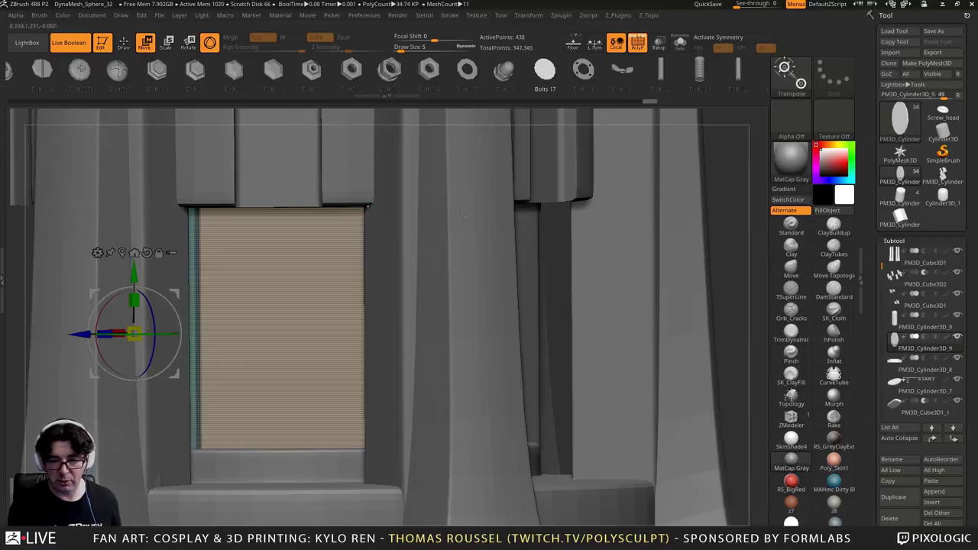
left_click(123, 43)
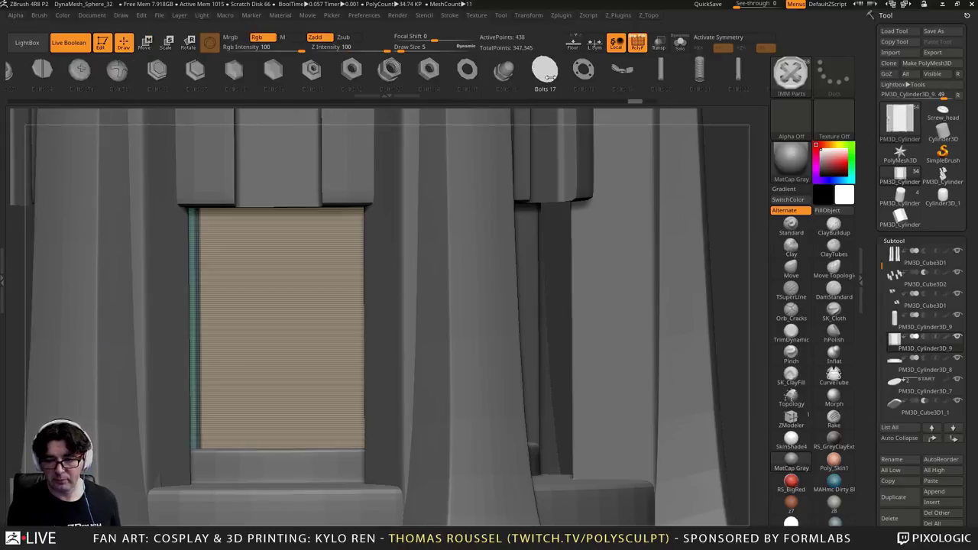
left_click_drag(319, 395, 335, 418)
right_click_drag(334, 418, 470, 447)
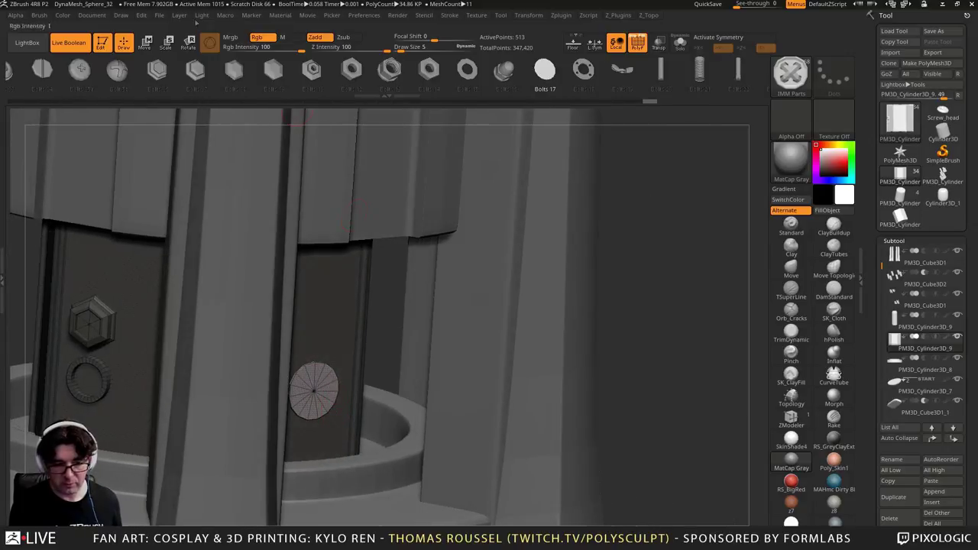
Duplicate the disc as a smaller concentric copy on the same panel and clear the mask
key("w")
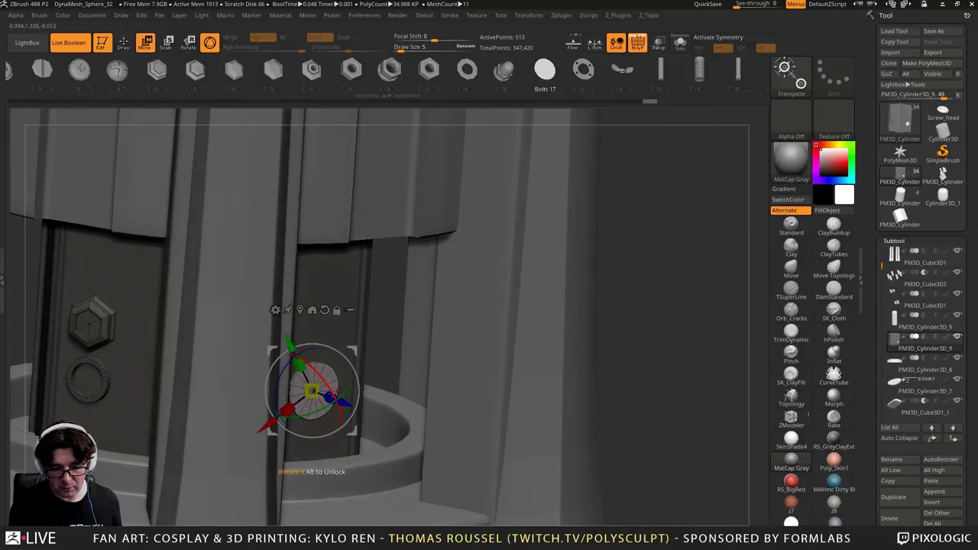
mouse_move(344, 396)
left_mouse_down()
mouse_move(375, 412)
mouse_move(313, 392)
mouse_move(351, 407)
left_mouse_up()
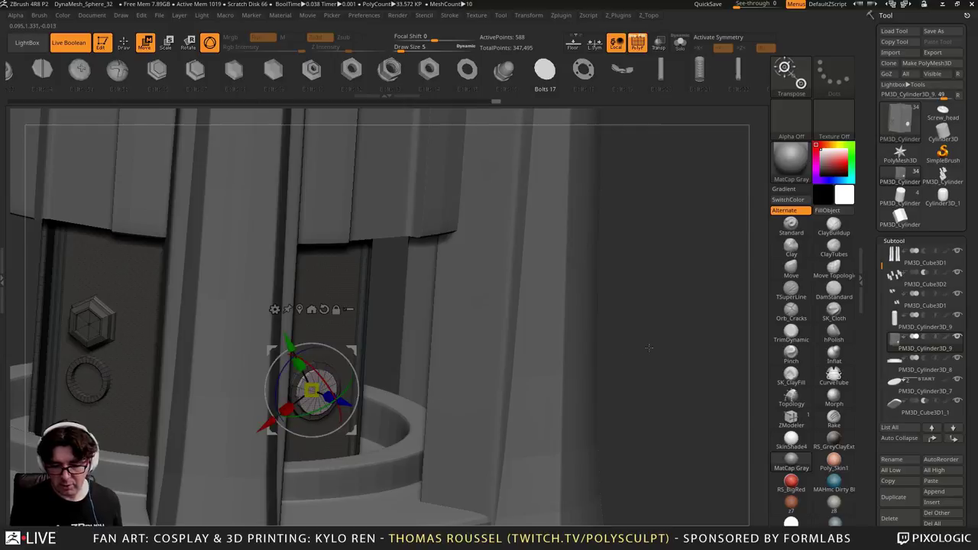
mouse_move(648, 348)
left_mouse_down("ctrl")
mouse_move(675, 360)
mouse_move(651, 357)
left_mouse_up("ctrl")
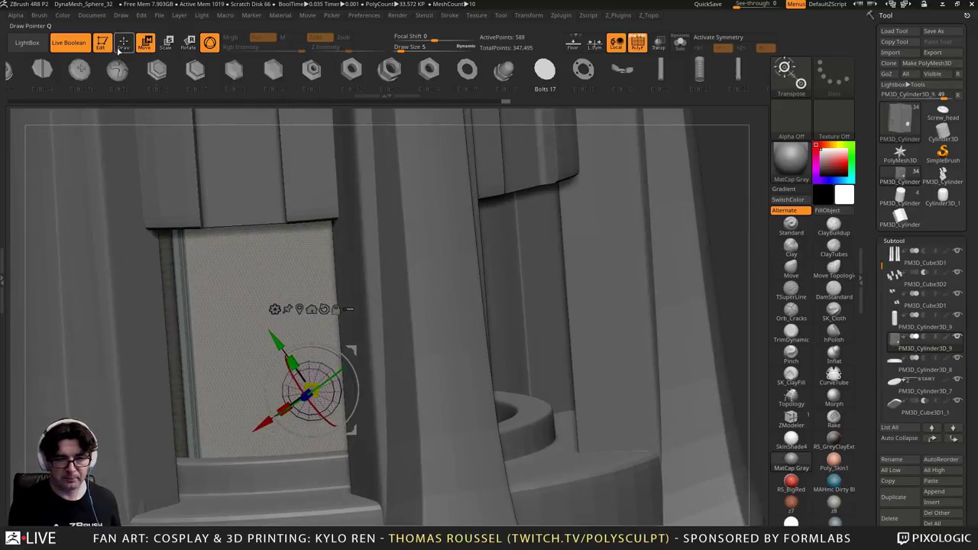
Insert the Mechanical 07 slotted ball mesh at the base of another core panel
left_click(121, 46)
left_click_drag(583, 67, 292, 73)
left_click_drag(704, 69, 434, 80)
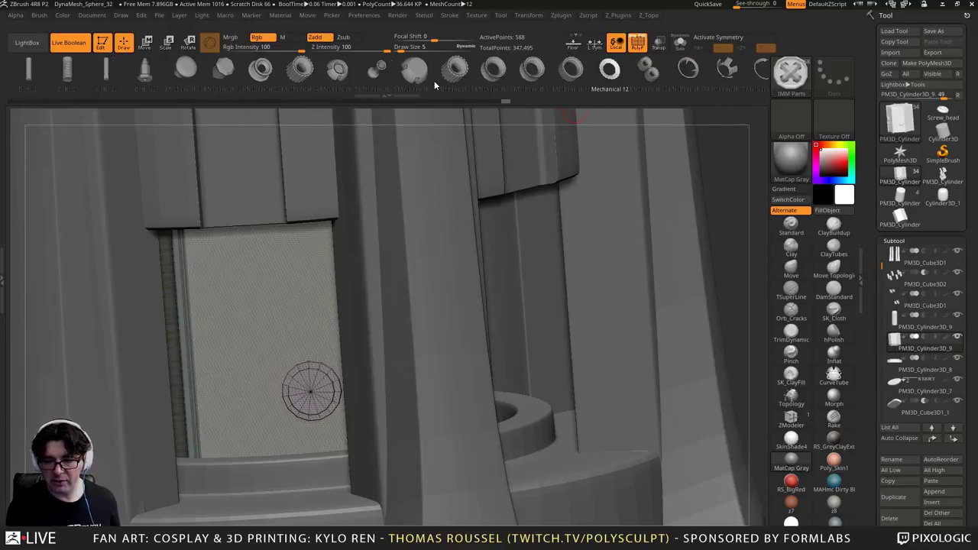
left_click(435, 77)
right_click_drag(461, 228, 415, 264)
left_click_drag(351, 413, 394, 416)
right_click_drag(392, 399, 380, 442)
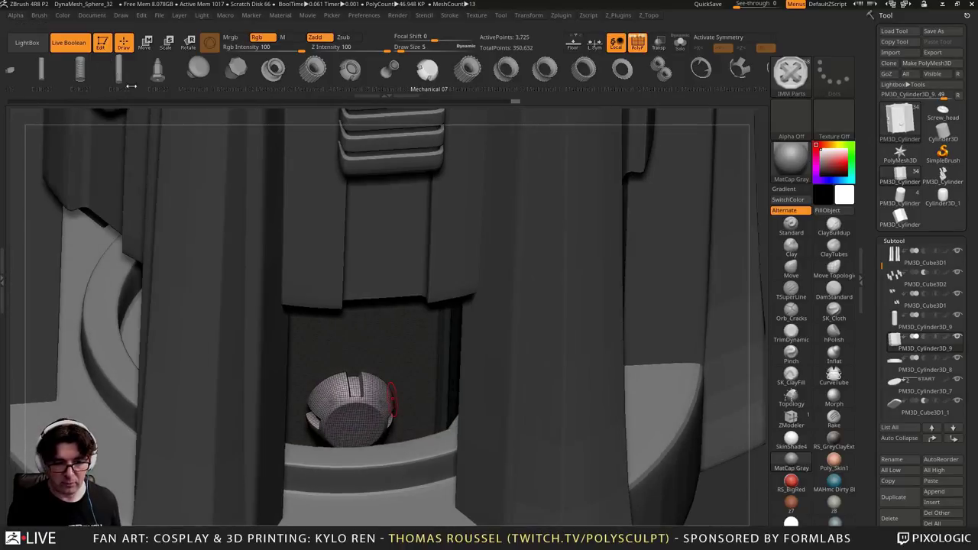
Lower the slotted ball and adjust its depth so it sits partly sunk behind the ring at the core panel's base
right_click_drag(248, 120, 354, 302)
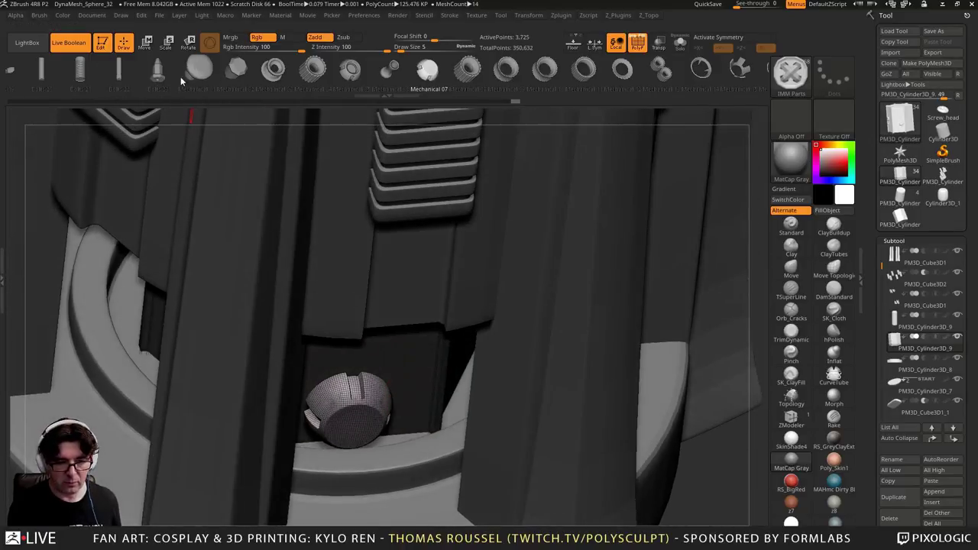
left_click(146, 42)
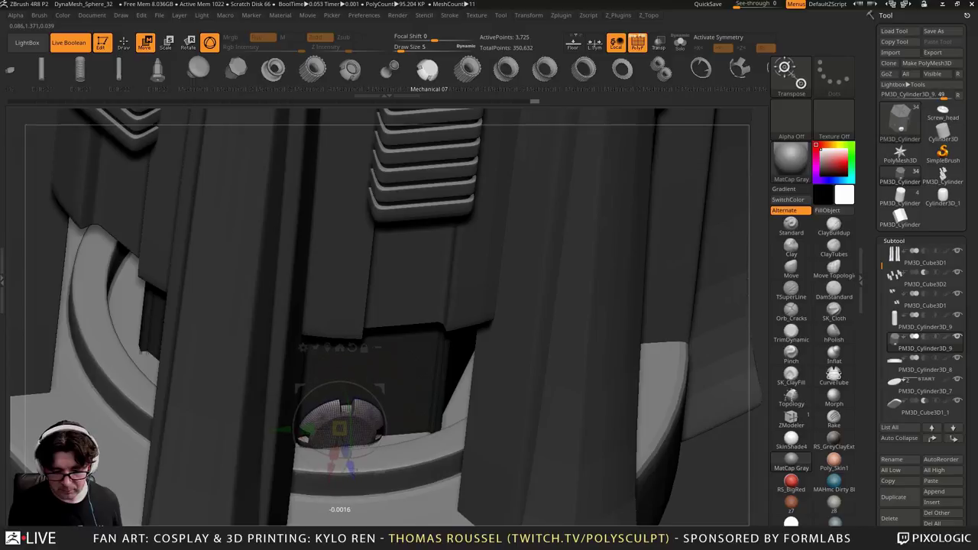
right_click_drag(410, 419, 399, 351)
left_click_drag(399, 348, 405, 361)
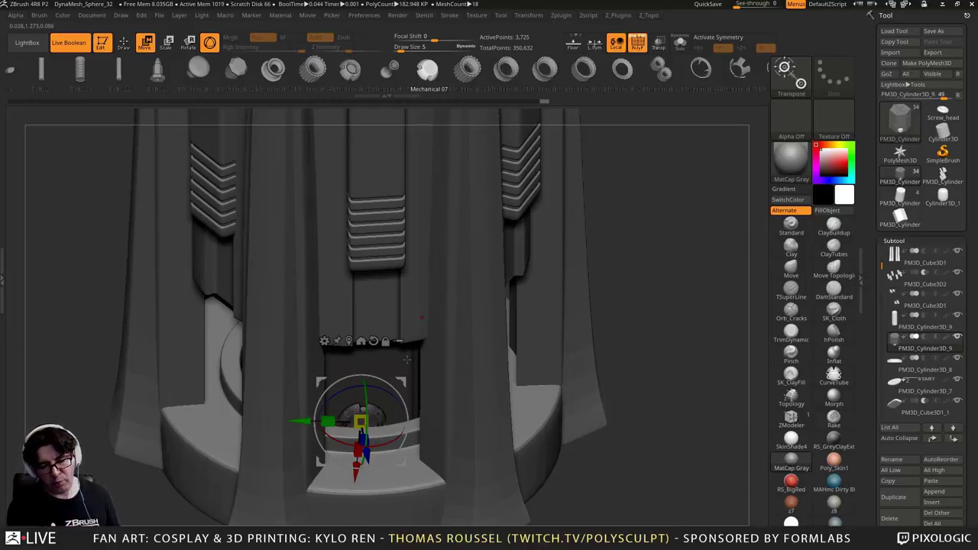
left_click_drag(380, 410, 399, 372)
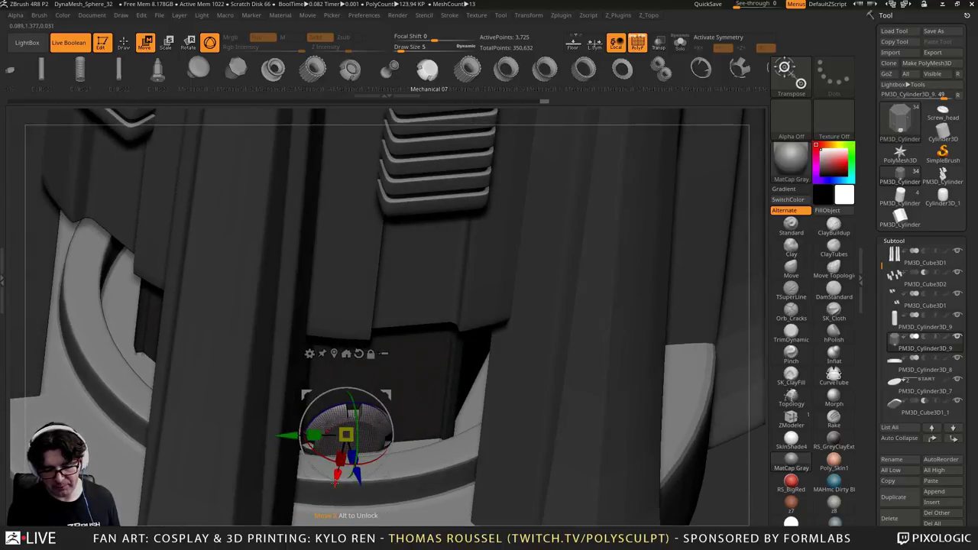
left_click_drag(335, 482, 330, 505)
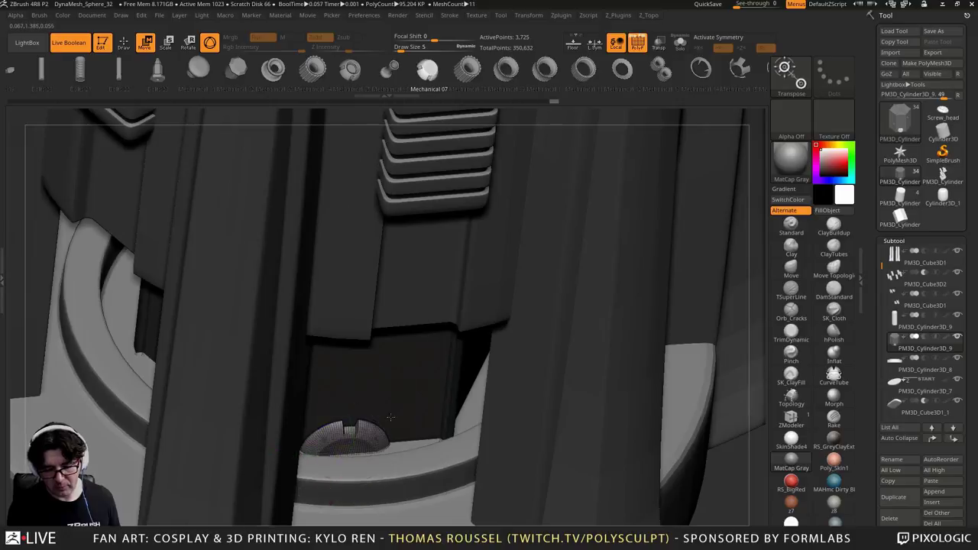
left_click_drag(393, 419, 388, 353)
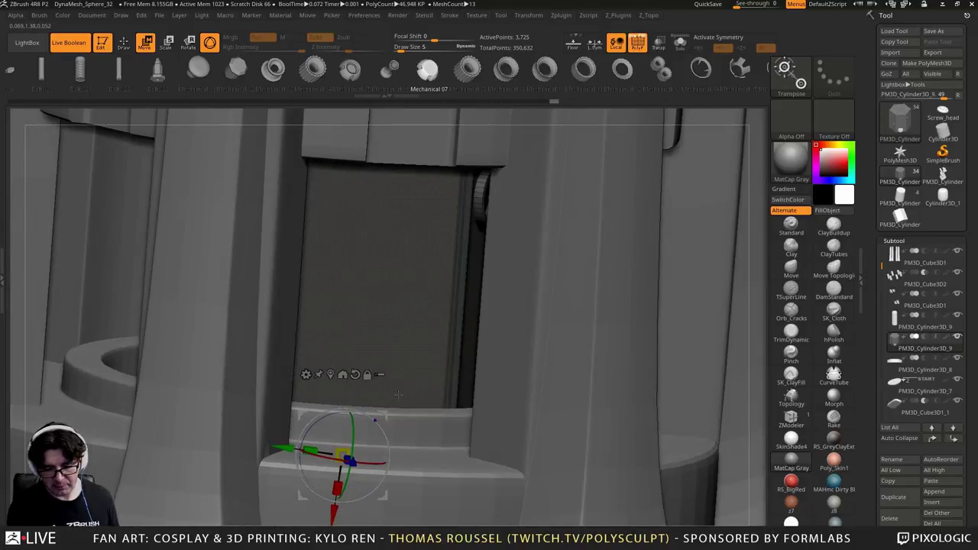
Place an inverted copy of the slotted ball at the top of the core panel, adjust its position and clear the mask
mouse_move(398, 395)
right_mouse_down("shift")
mouse_move(372, 386)
mouse_move(392, 383)
right_mouse_up("shift")
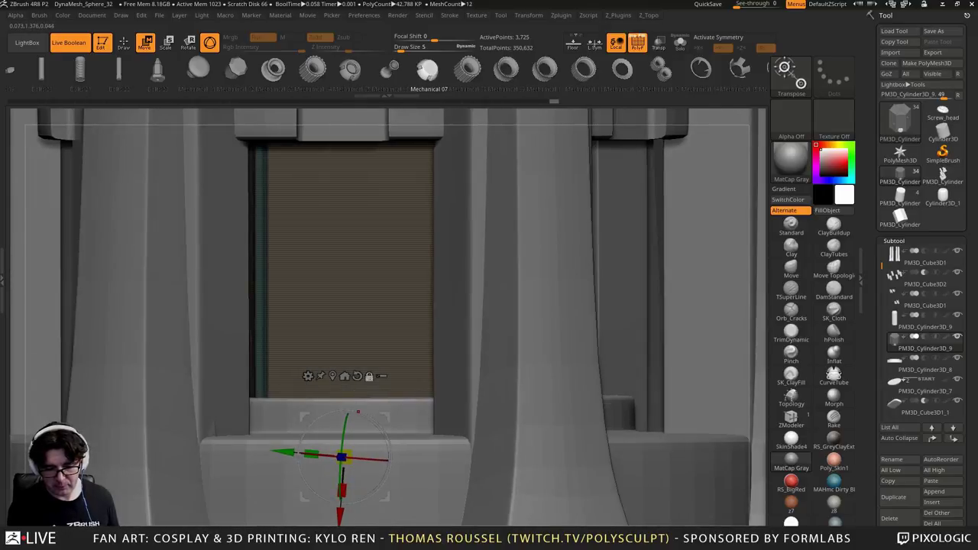
left_click(357, 376, "alt")
left_click_drag(343, 395, 344, 211)
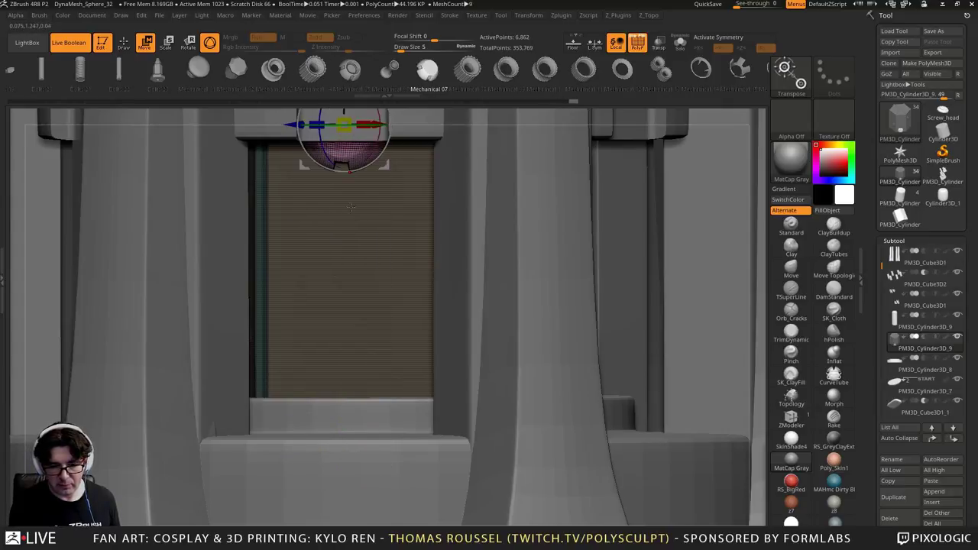
right_click_drag(365, 222, 365, 148)
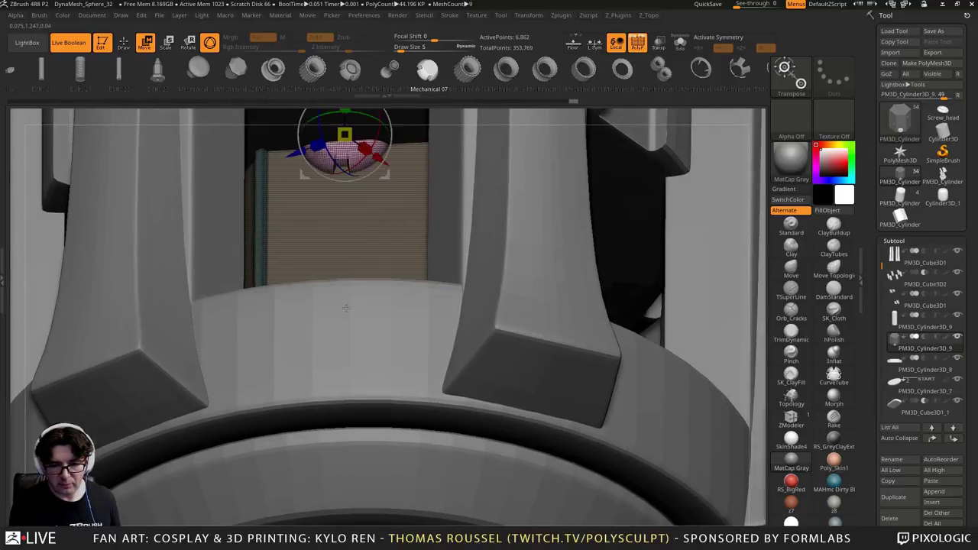
right_click_drag(344, 308, 339, 373, "alt")
left_click_drag(339, 145, 339, 155)
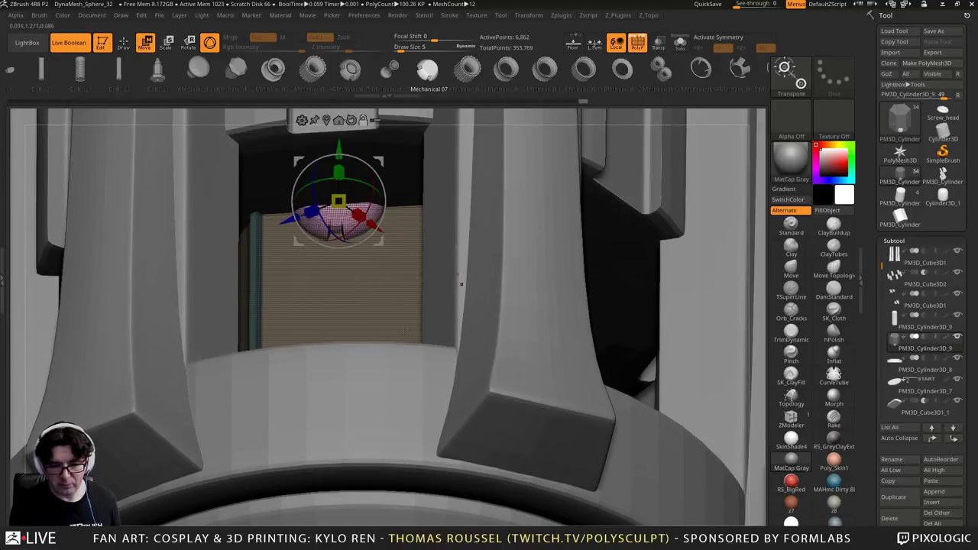
right_click_drag(461, 283, 392, 358, "ctrl")
left_click(133, 275, "ctrl")
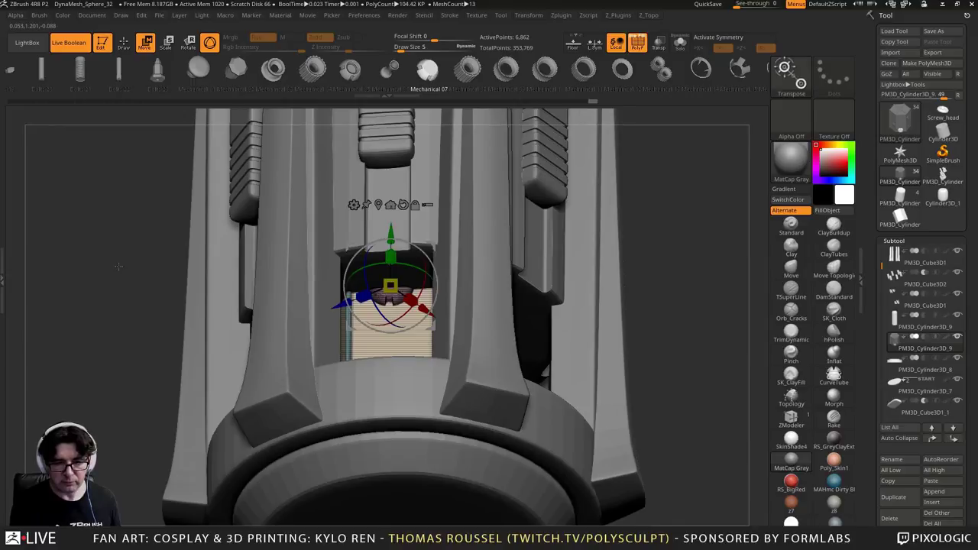
right_click_drag(119, 267, 121, 315)
Load the IMM ModelKit brush and browse its meshes to choose the louvered Panels_8 part
left_click(128, 42)
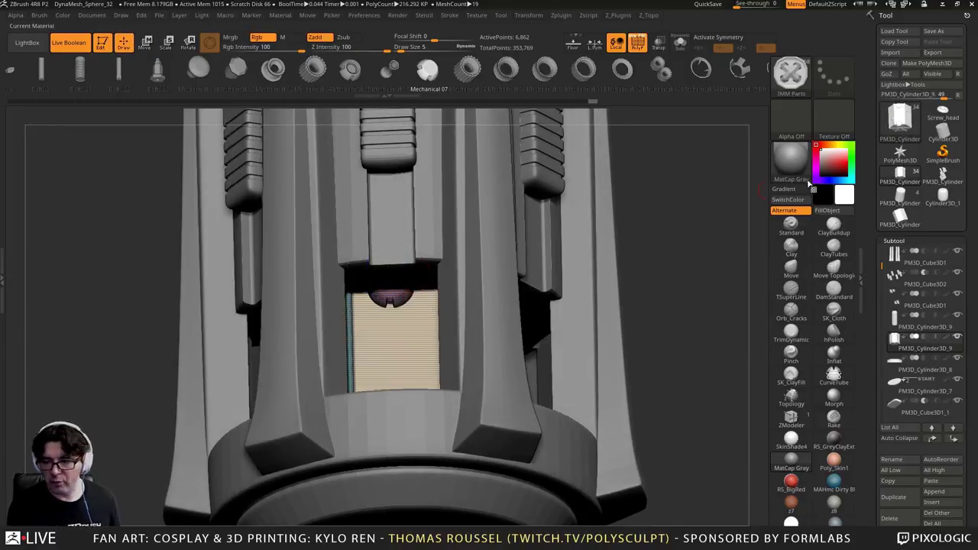
left_click(791, 84)
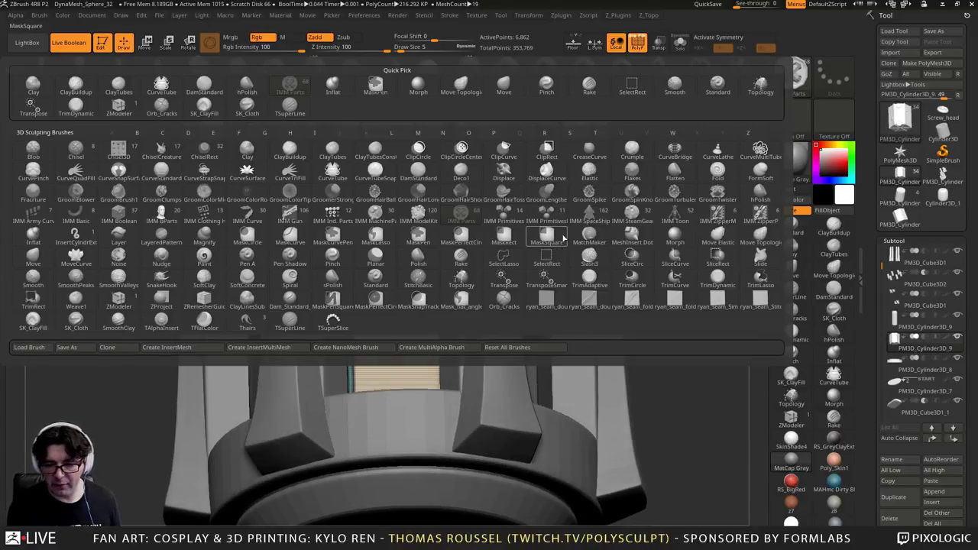
left_click(417, 213)
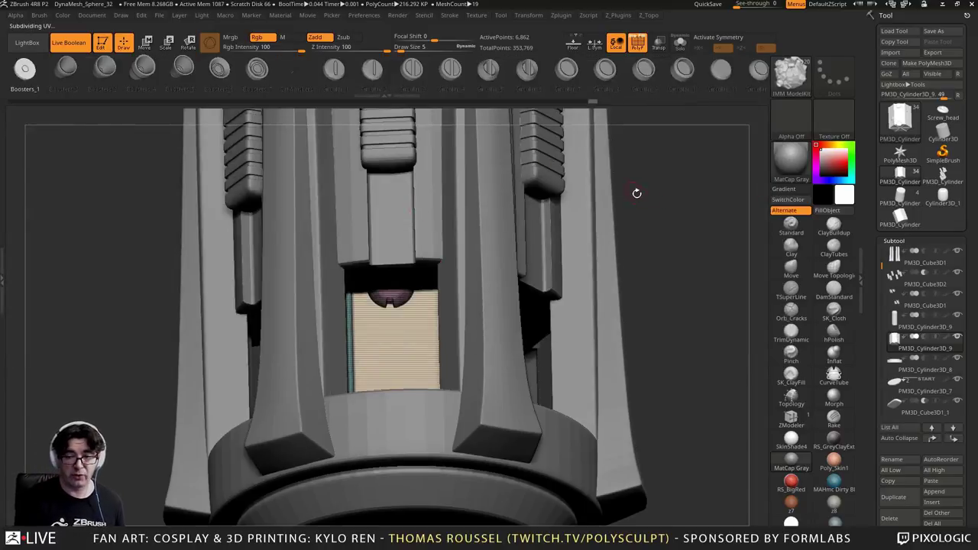
left_click(603, 70)
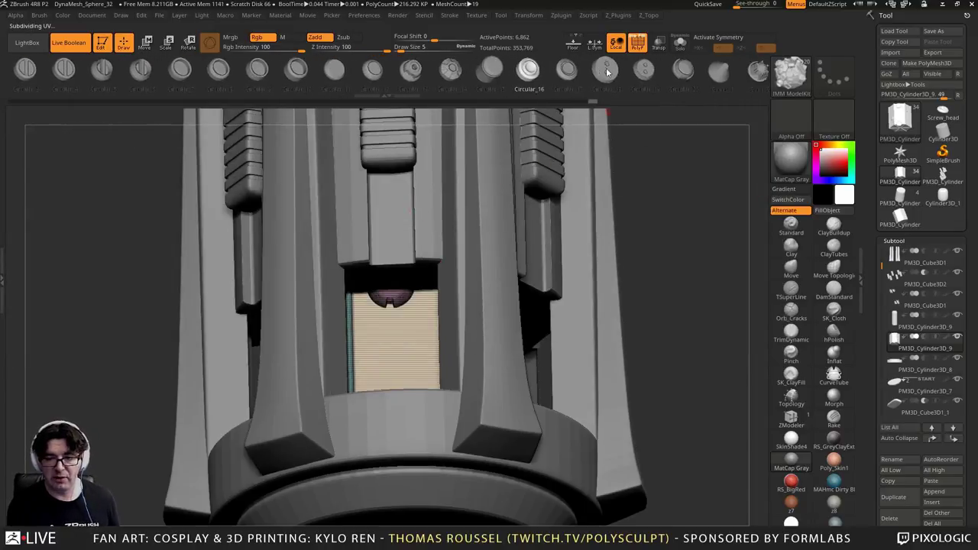
left_click_drag(610, 76, 382, 79)
left_click_drag(657, 75, 308, 80)
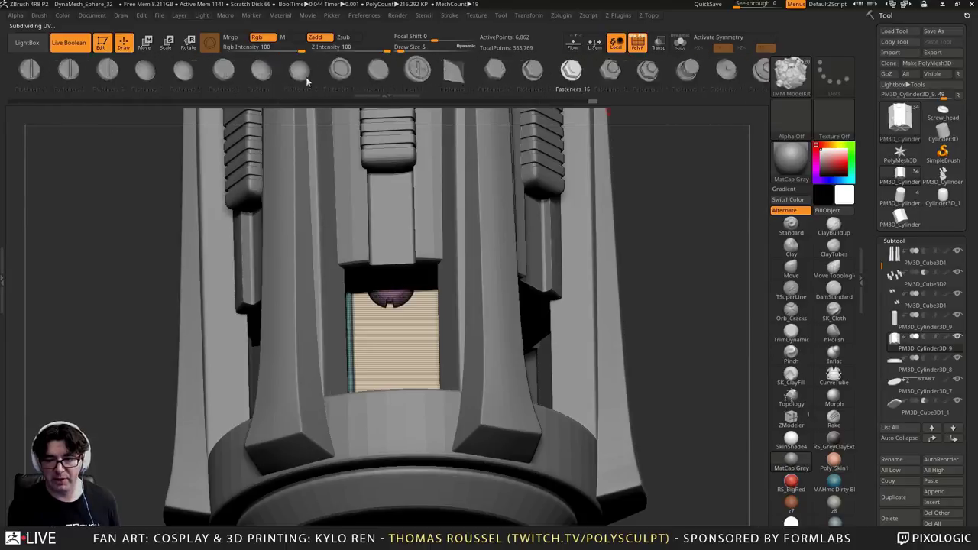
left_click_drag(668, 77, 405, 80)
left_click_drag(631, 75, 405, 81)
left_click_drag(639, 76, 359, 81)
left_click_drag(639, 77, 538, 83)
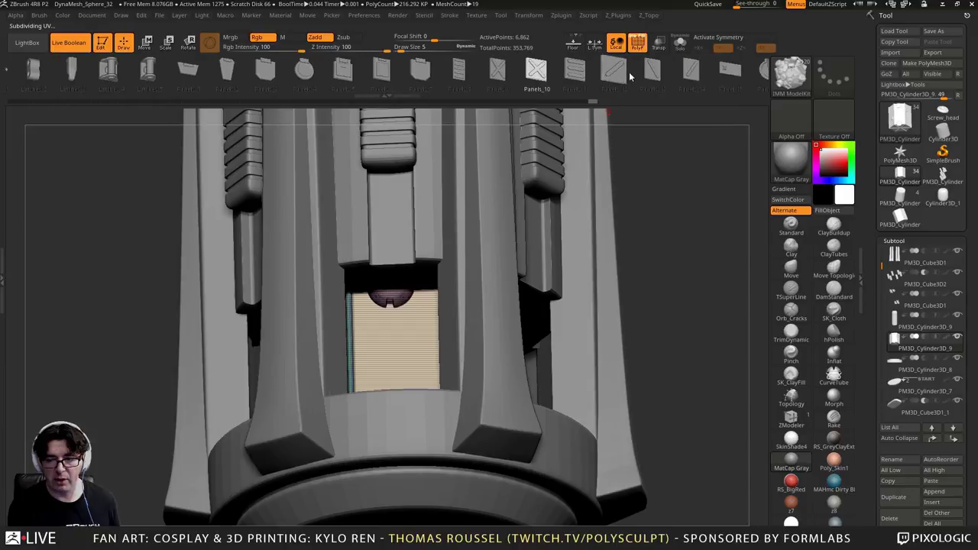
left_click_drag(631, 78, 604, 84)
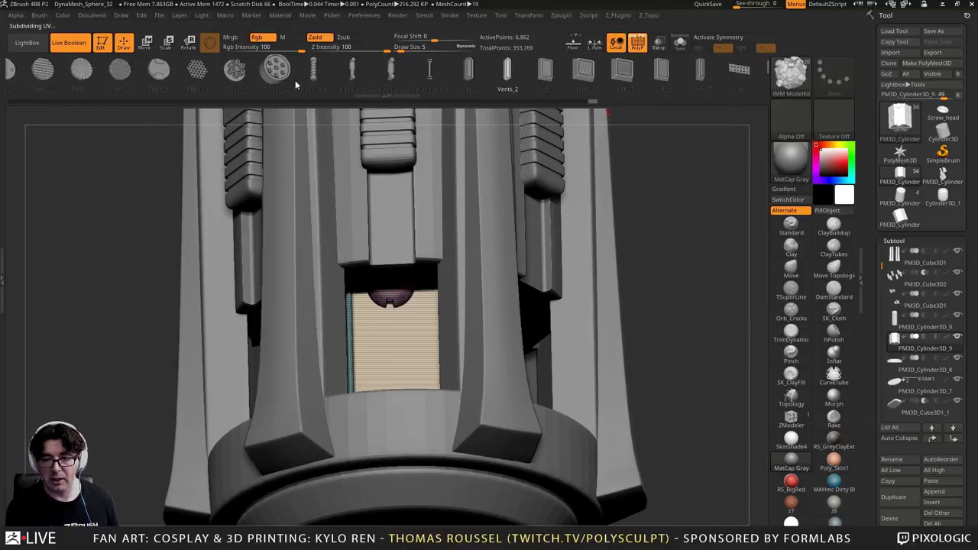
mouse_move(323, 78)
left_mouse_down()
mouse_move(426, 87)
mouse_move(299, 74)
mouse_move(462, 78)
mouse_move(396, 76)
left_mouse_up()
scroll(396, 76, "down", 8)
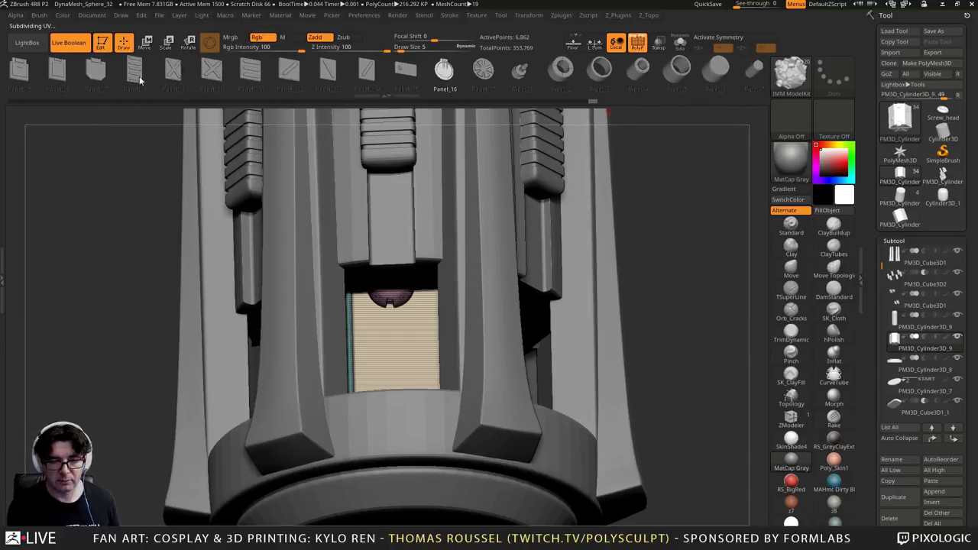
Insert the Panels_8 mesh on the lower part of the core panel with the ring detail and narrow its width
mouse_move(657, 312)
left_mouse_down()
mouse_move(477, 398)
mouse_move(487, 393)
left_mouse_up()
right_click_drag(487, 392, 467, 350)
left_click(144, 42)
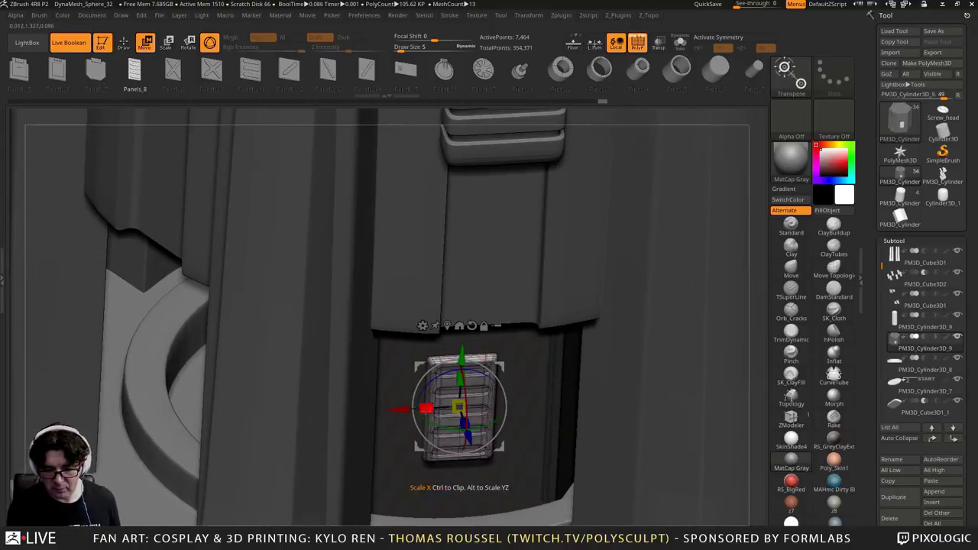
left_click_drag(468, 439, 471, 437)
left_click_drag(426, 406, 418, 430)
key("ctrl+z")
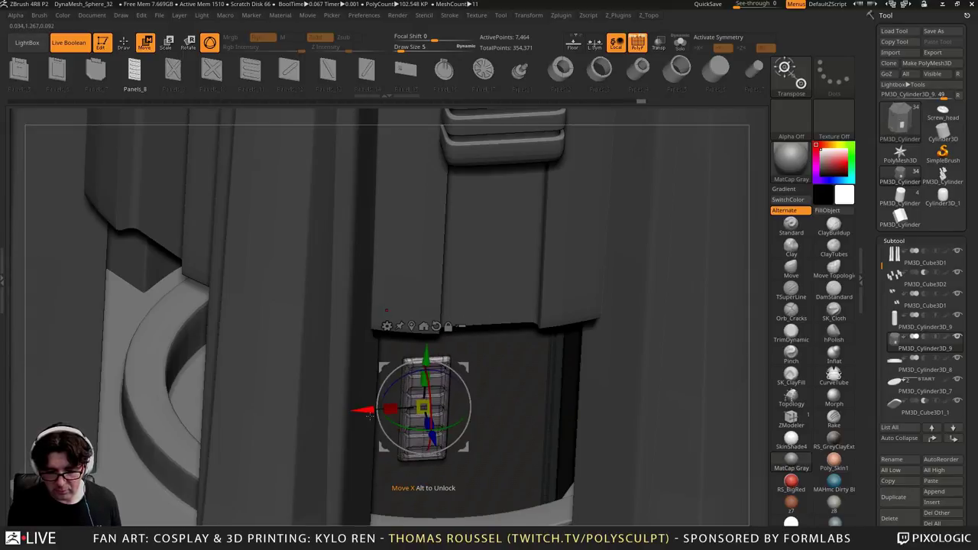
Duplicate the louvered plate as a parallel copy beside the first and clear the mask
left_click_drag(365, 411, 423, 409)
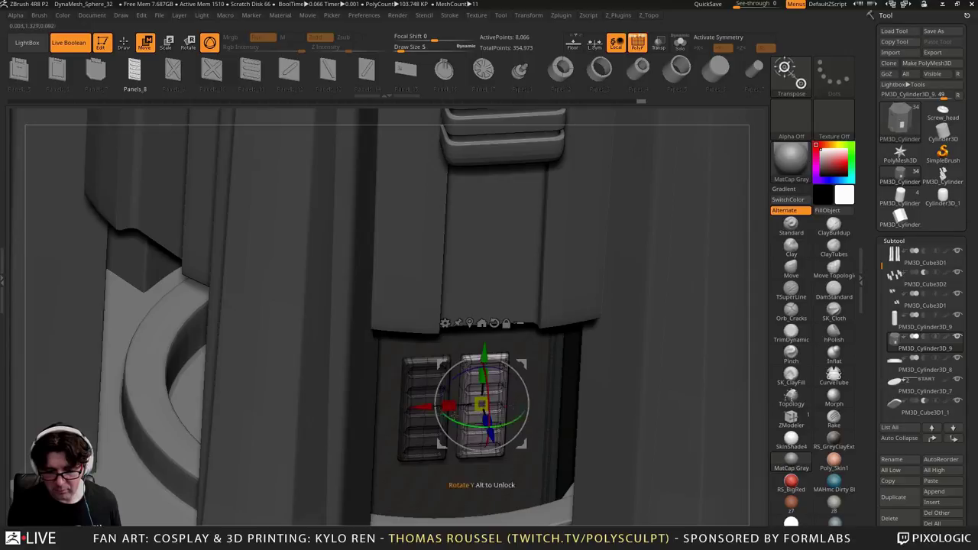
right_click_drag(541, 392, 438, 271)
right_click_drag(382, 316, 360, 283, "ctrl")
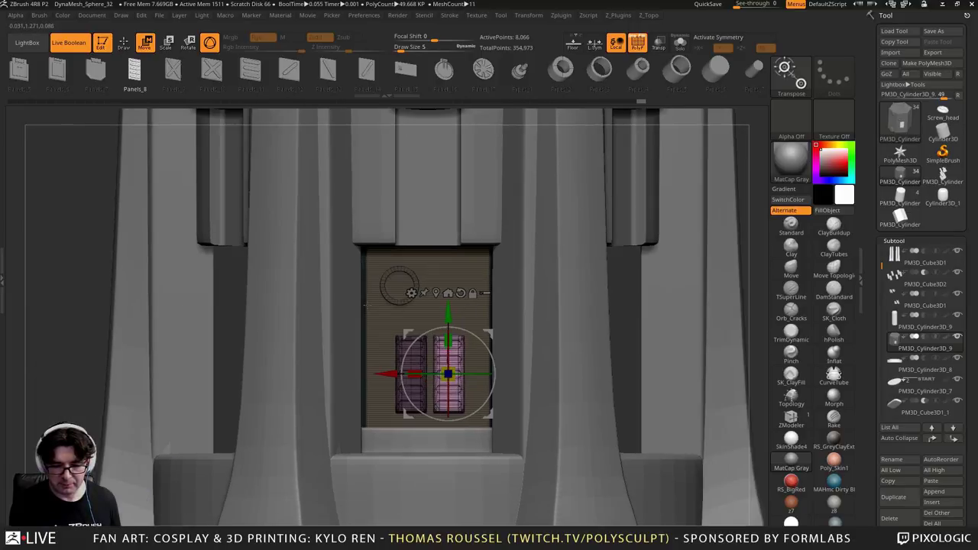
left_click_drag(74, 270, 86, 279, "ctrl")
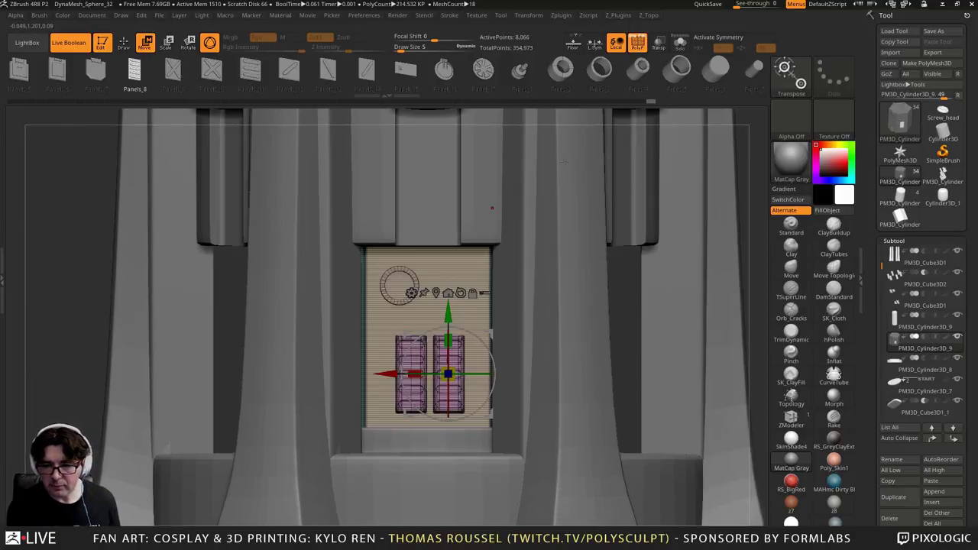
Insert the Pipes_10 mesh between the louvered plates, stretch it to the core panel's height and centre it in the gap
key("q")
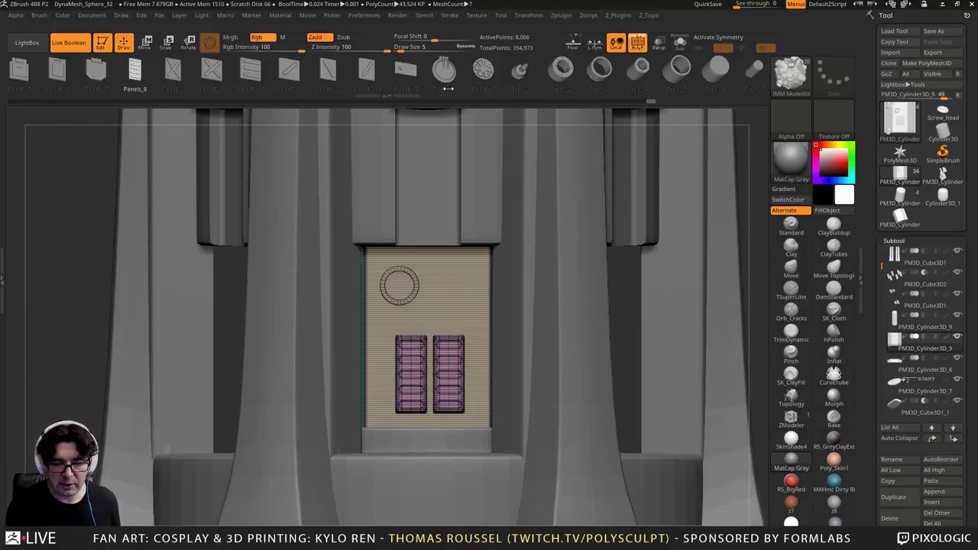
left_click_drag(448, 88, 268, 93)
left_click(555, 89)
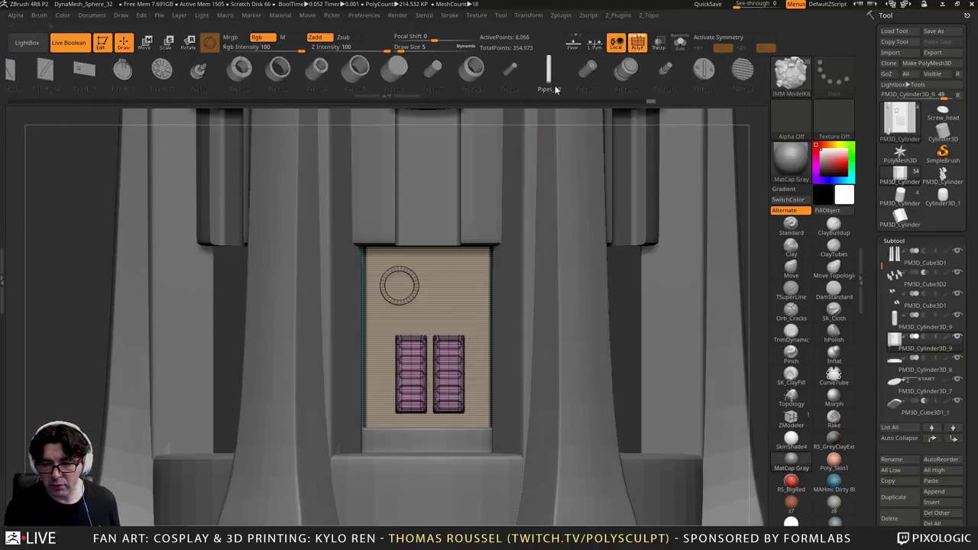
left_click_drag(423, 310, 425, 334)
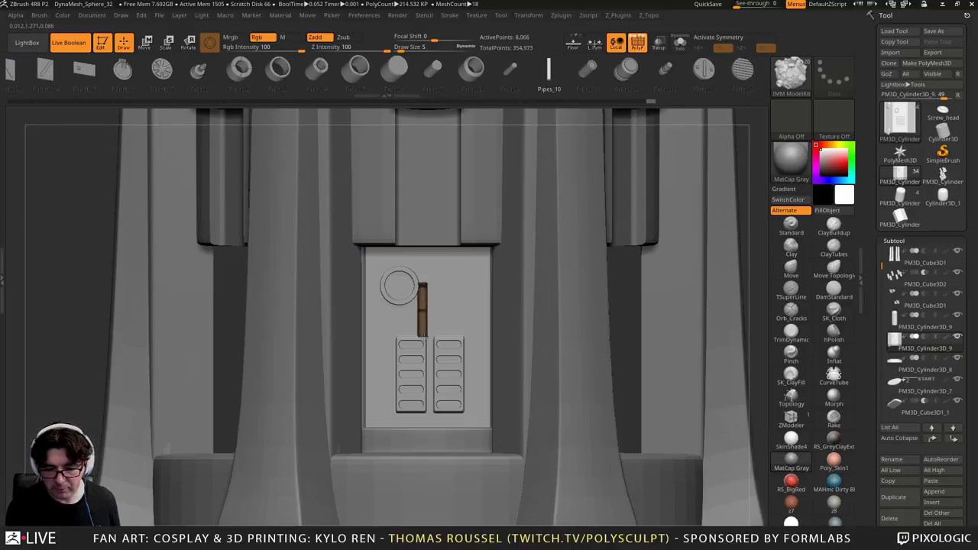
key("shift+f")
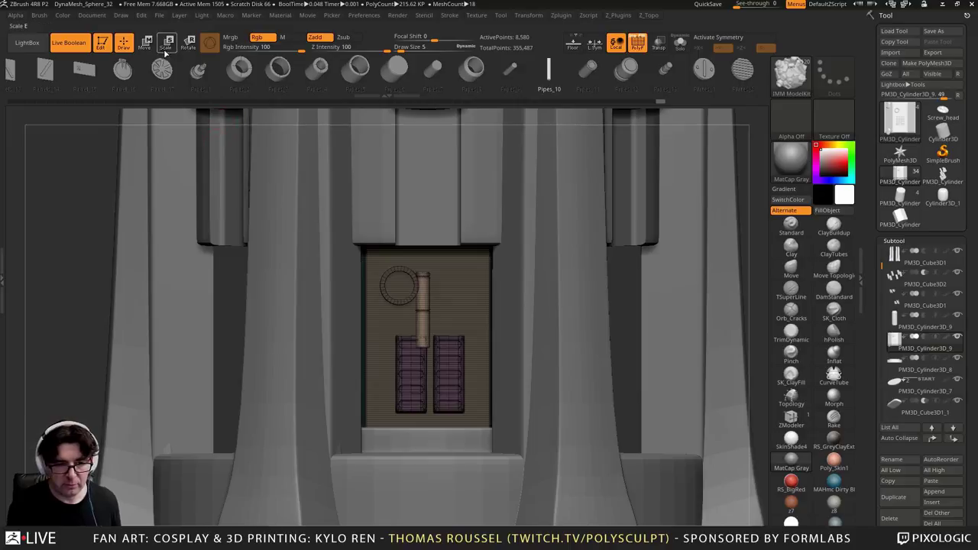
key("w")
left_click_drag(422, 276, 428, 246)
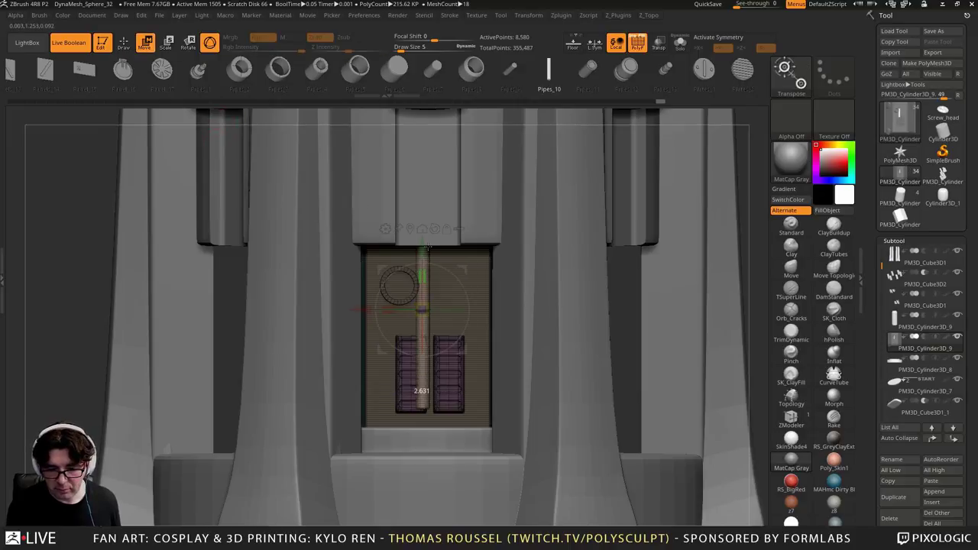
mouse_move(363, 309)
left_mouse_down()
mouse_move(322, 309)
mouse_move(370, 314)
left_mouse_up()
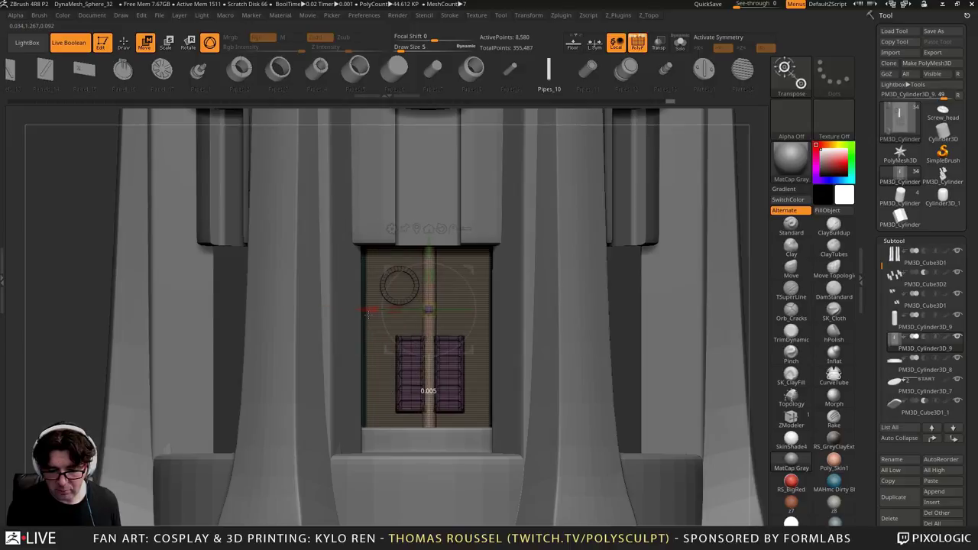
Adjust the pipe's depth and placement against the core panel between the two louvered plates
right_click_drag(368, 314, 333, 359)
left_click_drag(408, 308, 417, 309)
right_click_drag(404, 313, 397, 336)
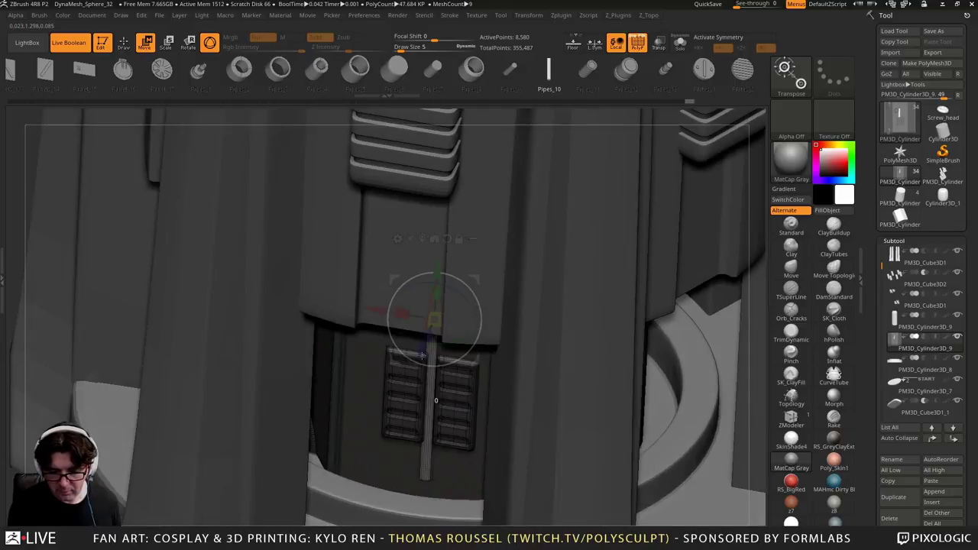
left_click_drag(437, 292, 438, 285)
right_click_drag(384, 335, 405, 317)
Try duplicating the pipe twice towards the core panel's side edge, clear the mask and check the copies without the polyframe
left_click_drag(378, 307, 430, 318)
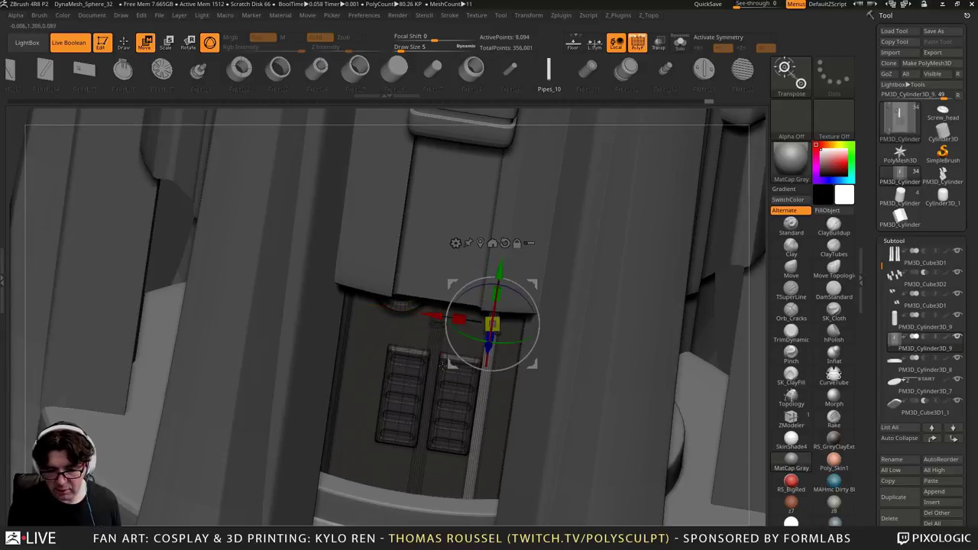
right_click_drag(427, 401, 447, 346)
left_click_drag(435, 320, 459, 350)
right_click_drag(459, 349, 441, 309, "alt")
left_click_drag(56, 286, 90, 289, "ctrl")
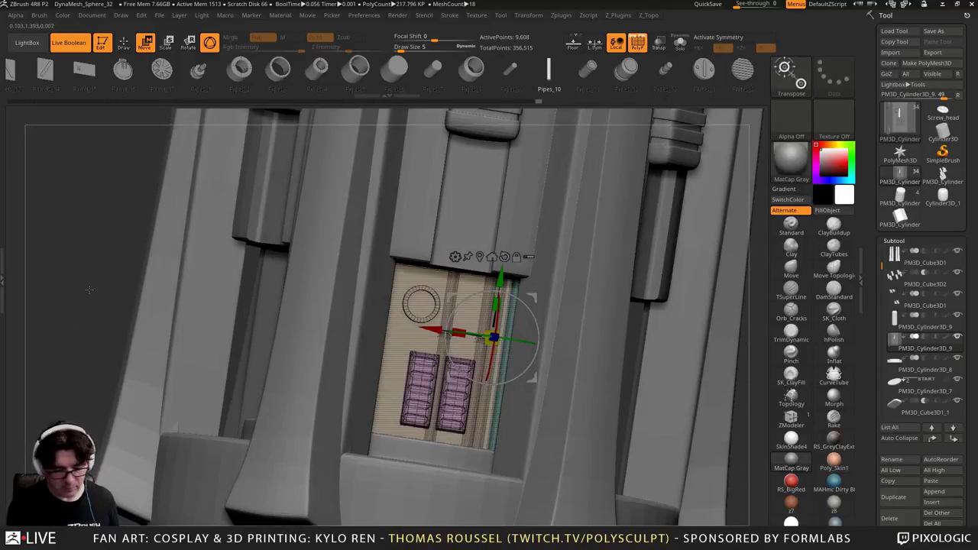
key("shift+f")
right_click_drag(319, 256, 256, 262)
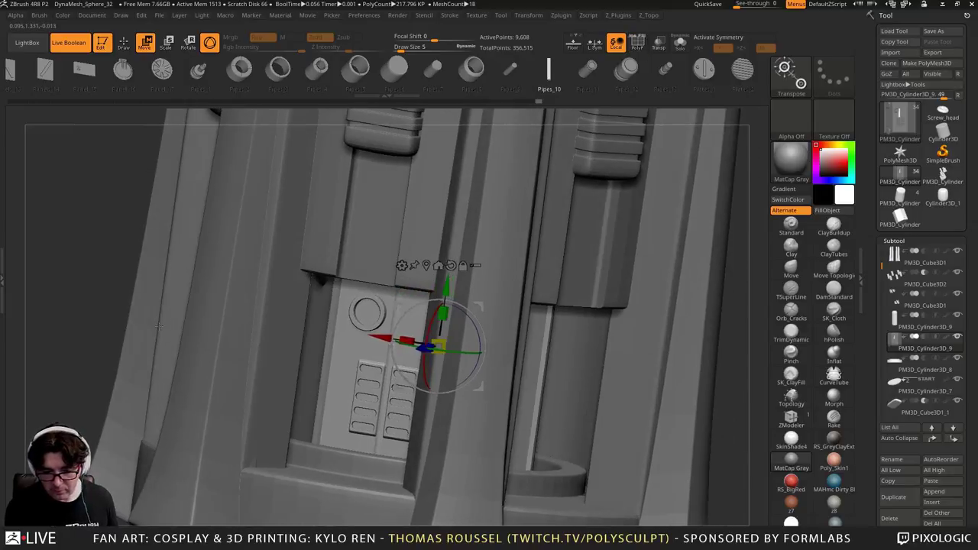
Undo the duplicated pipes to return to the single pipe between the louvered plates
left_click_drag(352, 310, 356, 350)
right_click_drag(356, 351, 367, 351)
key("ctrl+z")
key("ctrl+z")
key("ctrl+z")
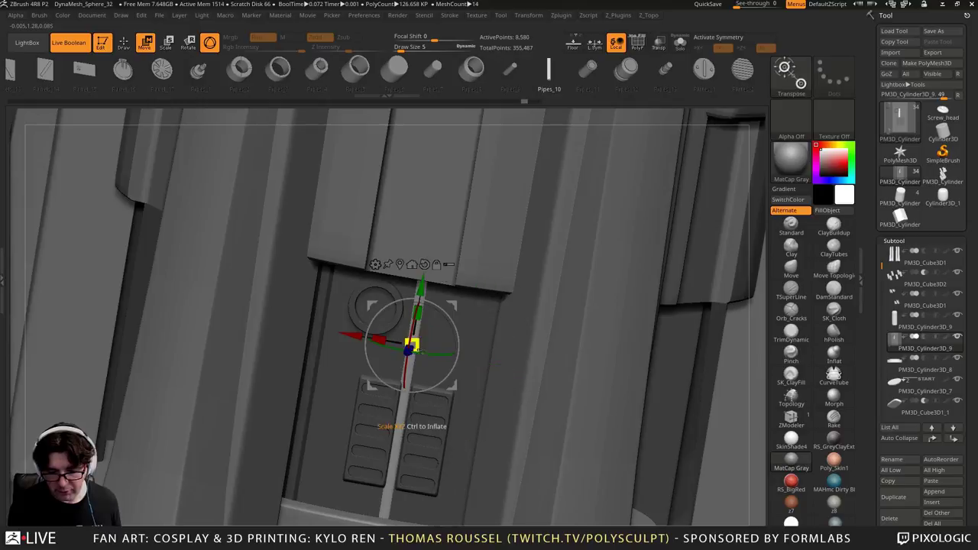
Thicken the pipe between the louvered plates slightly, duplicate it twice towards the core panel's side edge and clear the mask
left_click_drag(409, 348, 410, 352)
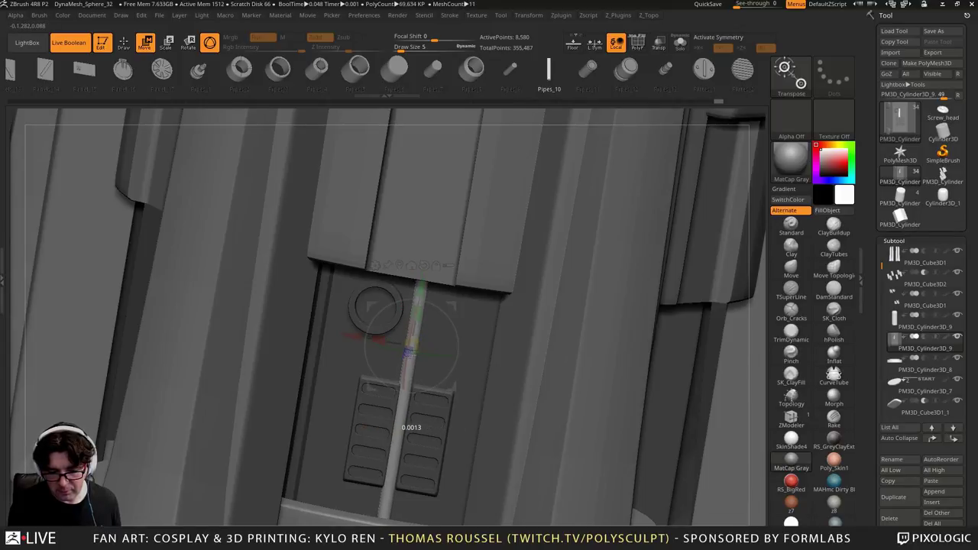
left_click_drag(409, 353, 409, 352)
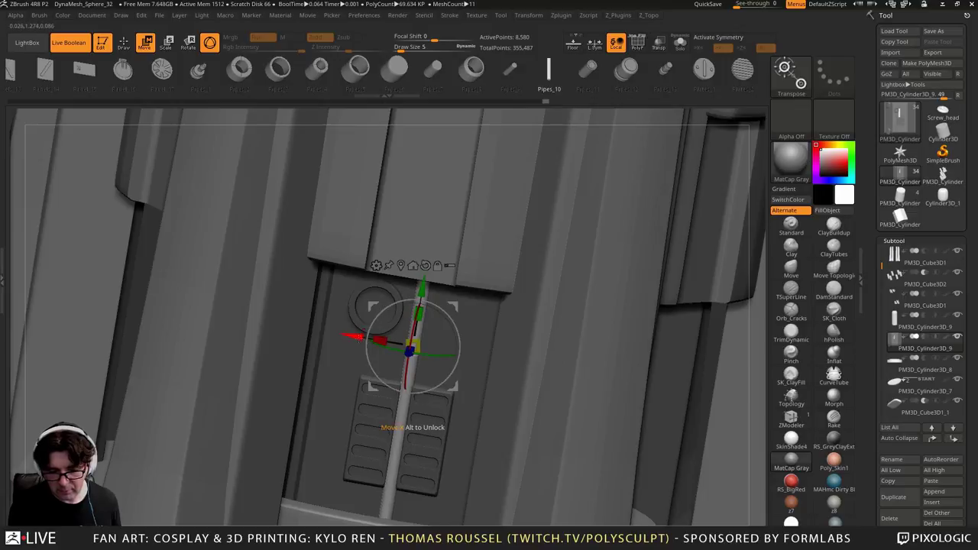
left_click_drag(353, 336, 422, 348)
left_click_drag(421, 349, 423, 349)
right_click_drag(423, 349, 439, 457)
right_click_drag(475, 409, 451, 314, "alt")
right_click_drag(199, 382, 404, 391)
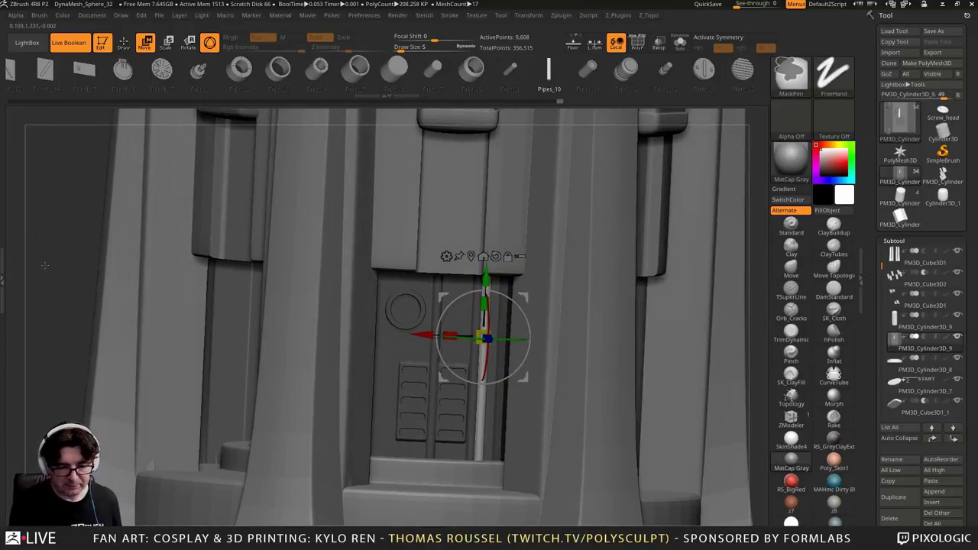
left_click_drag(43, 266, 96, 289, "ctrl")
right_click_drag(96, 288, 113, 269, "alt")
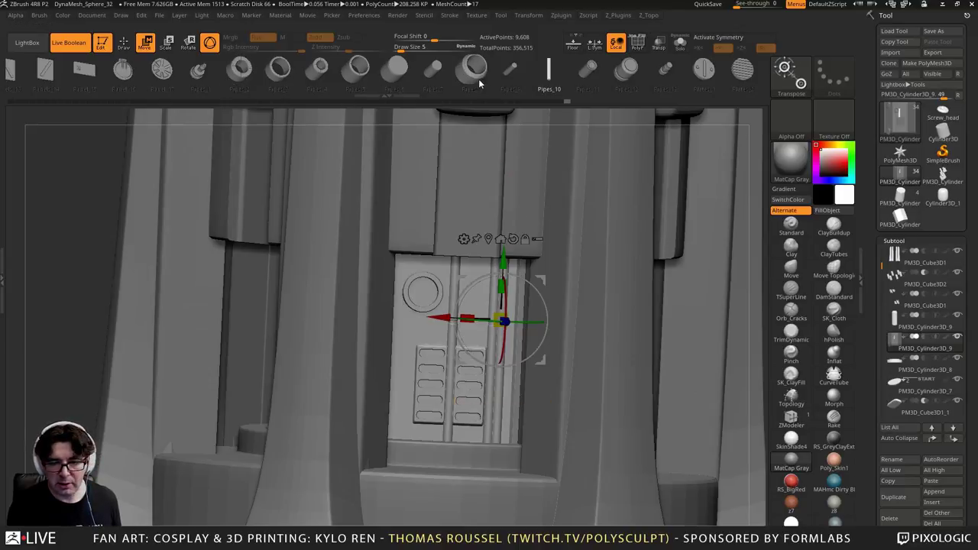
Insert the Pipes_6 cylinder mesh inside the ring above the louvered plates on the core panel
left_click_drag(628, 73, 448, 74)
key("ctrl+z")
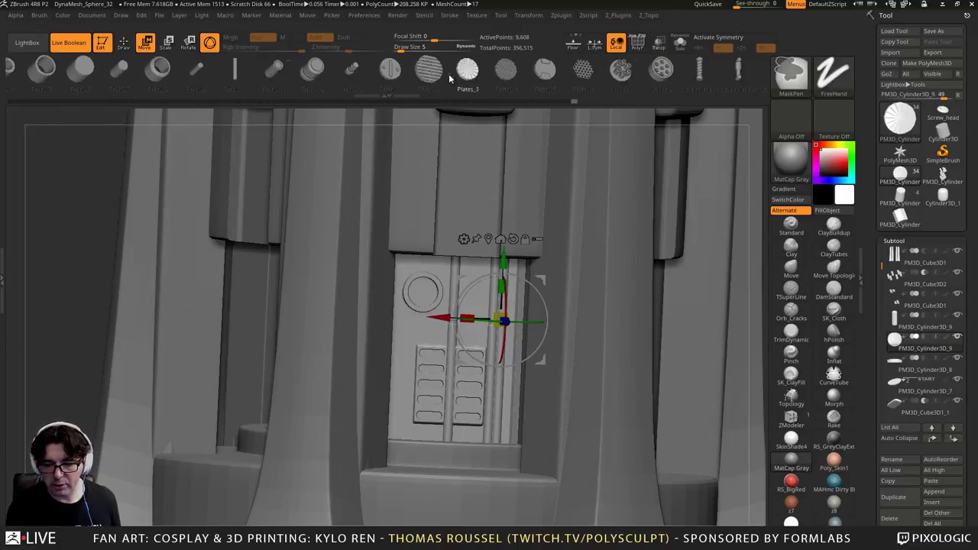
left_click(125, 44)
left_click_drag(563, 82, 296, 86)
mouse_move(649, 81)
left_mouse_down()
mouse_move(476, 81)
mouse_move(672, 82)
left_mouse_up()
left_click_drag(356, 79, 643, 81)
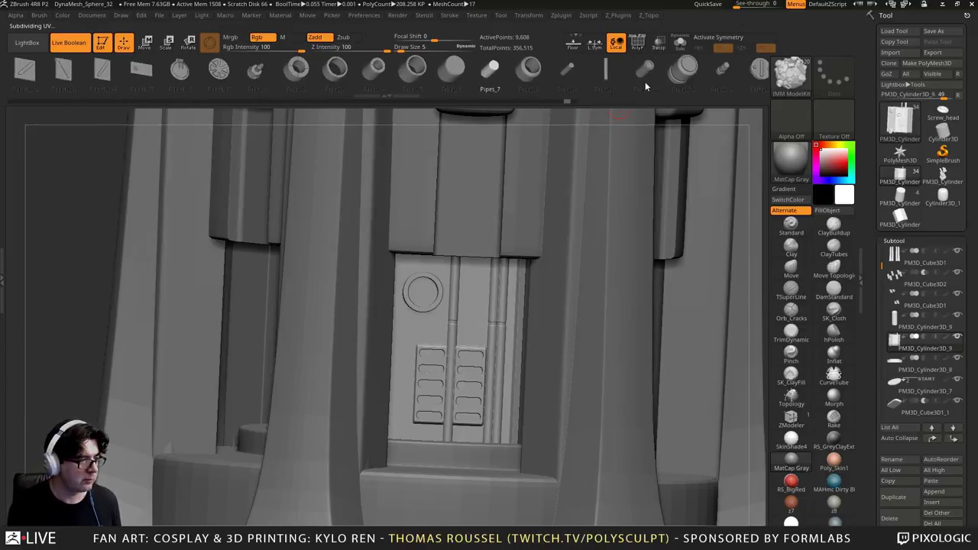
left_click(461, 71)
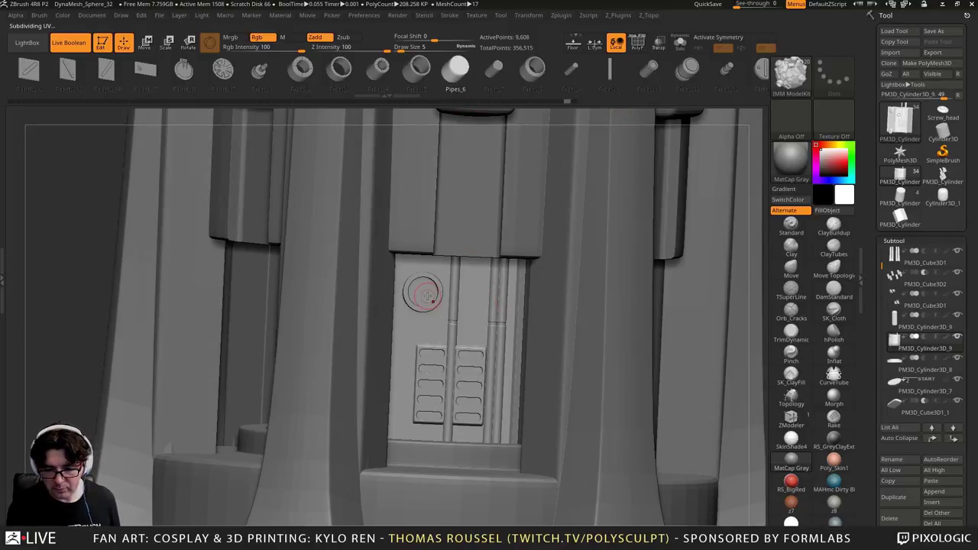
right_click_drag(437, 334, 451, 335, "alt")
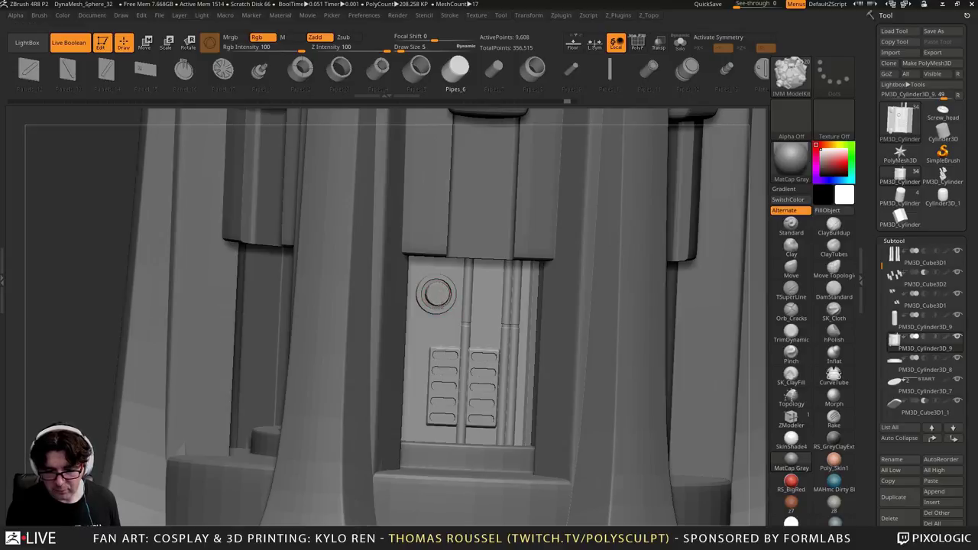
left_click_drag(437, 294, 453, 298)
right_click_drag(398, 229, 399, 283, "alt")
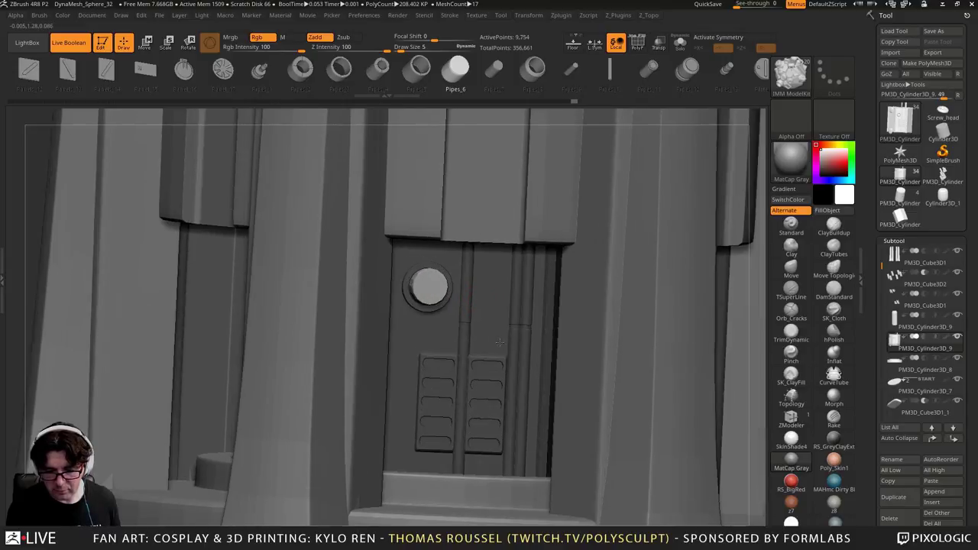
Adjust the cylinder's depth, size and sideways position so it sits centred inside the ring
right_click_drag(321, 161, 153, 145)
key("w")
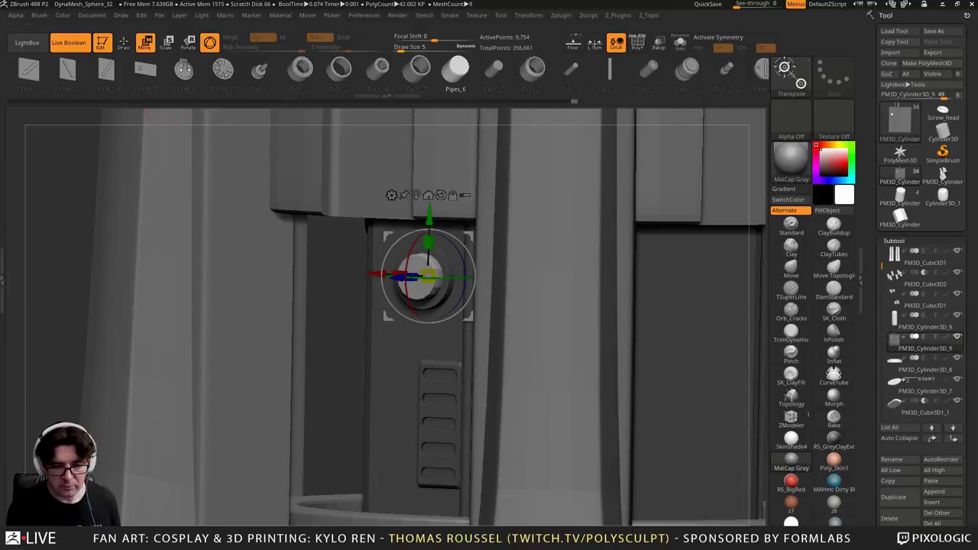
left_click_drag(399, 277, 401, 278)
right_click_drag(401, 277, 462, 272)
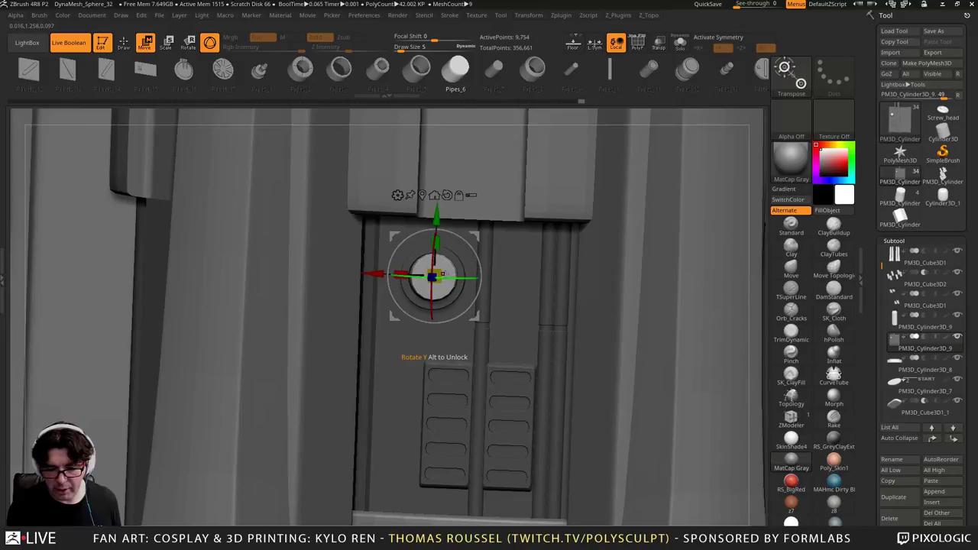
left_click_drag(433, 276, 444, 272)
left_click_drag(374, 274, 374, 275)
right_click_drag(475, 281, 424, 287)
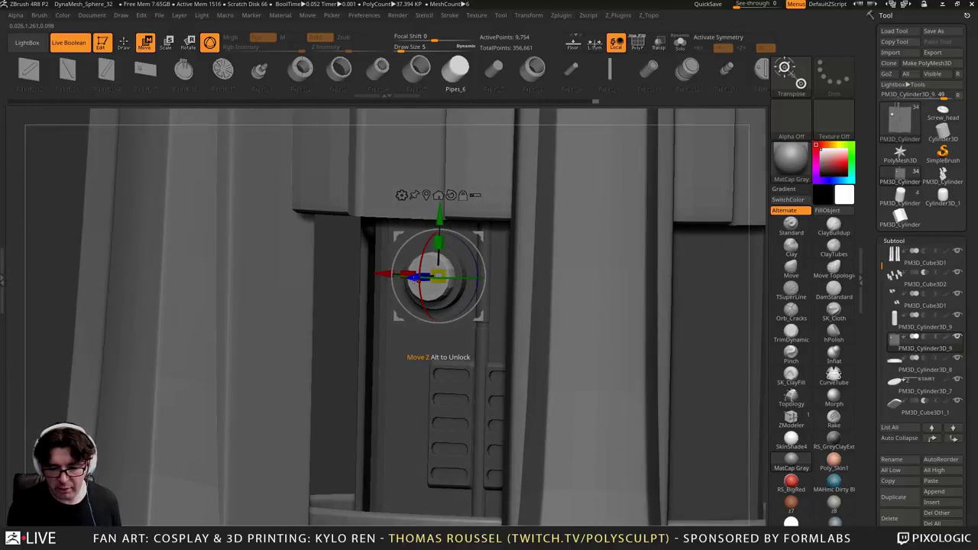
left_click_drag(435, 277, 437, 276)
right_click_drag(438, 307, 475, 240)
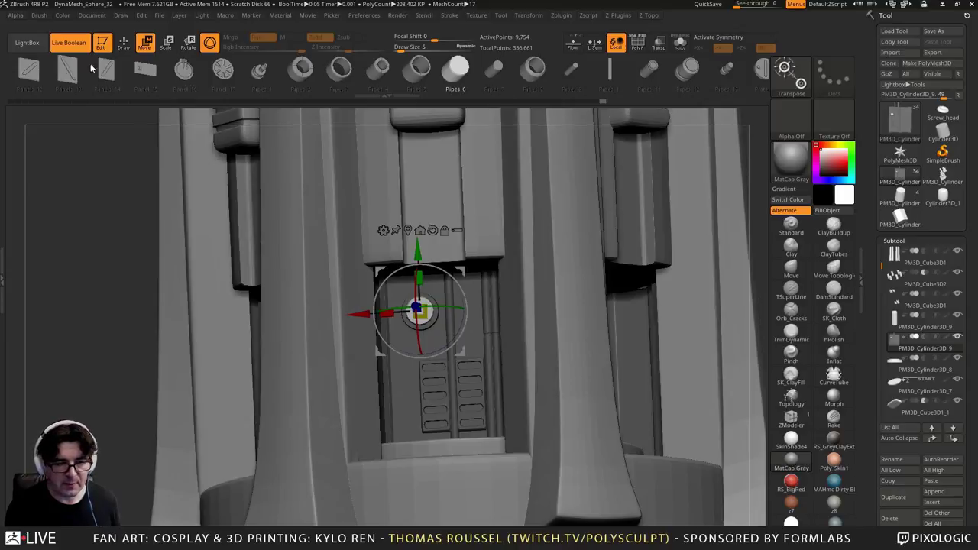
Switch to the IMM Primitives brush and insert a small QCube on the core panel beside the louvered plates
left_click(123, 43)
left_click(793, 74)
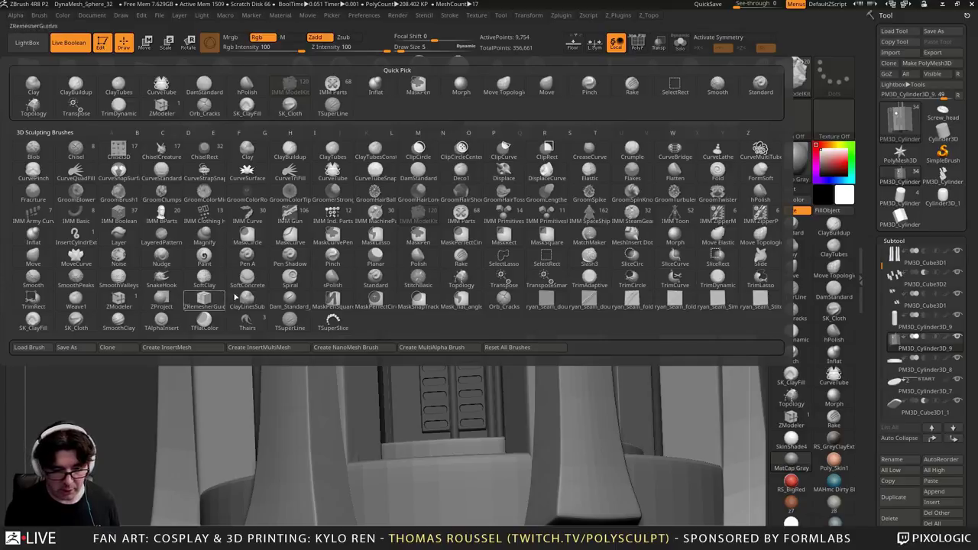
key("o")
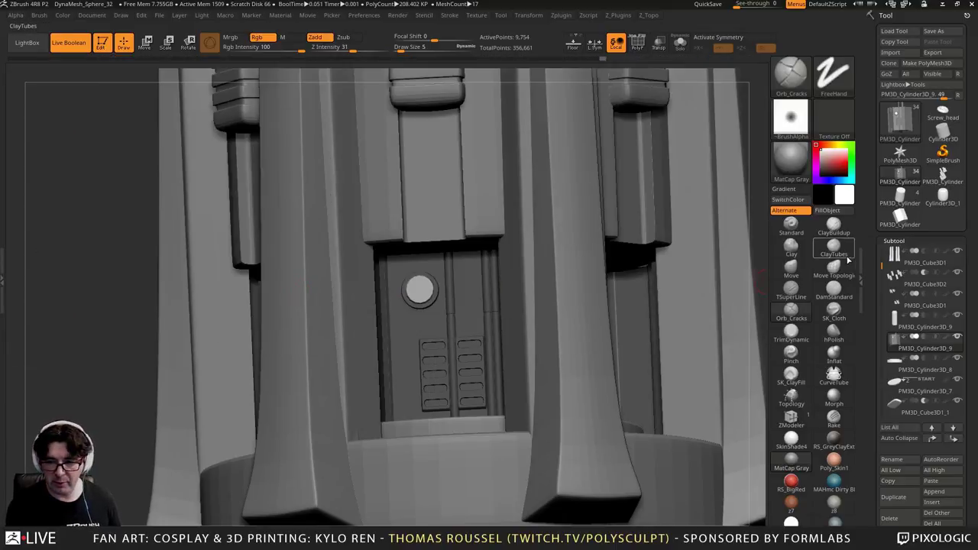
key("b")
key("i")
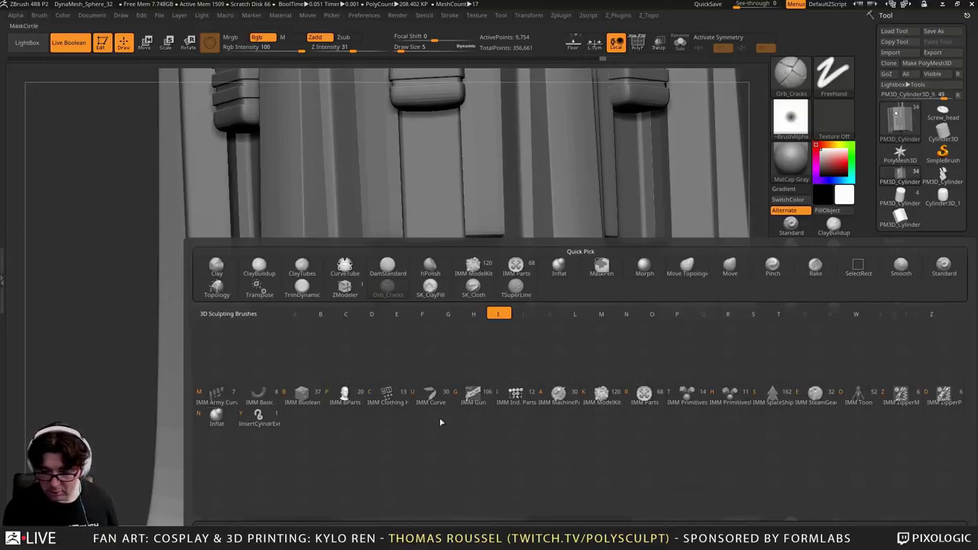
left_click(688, 395)
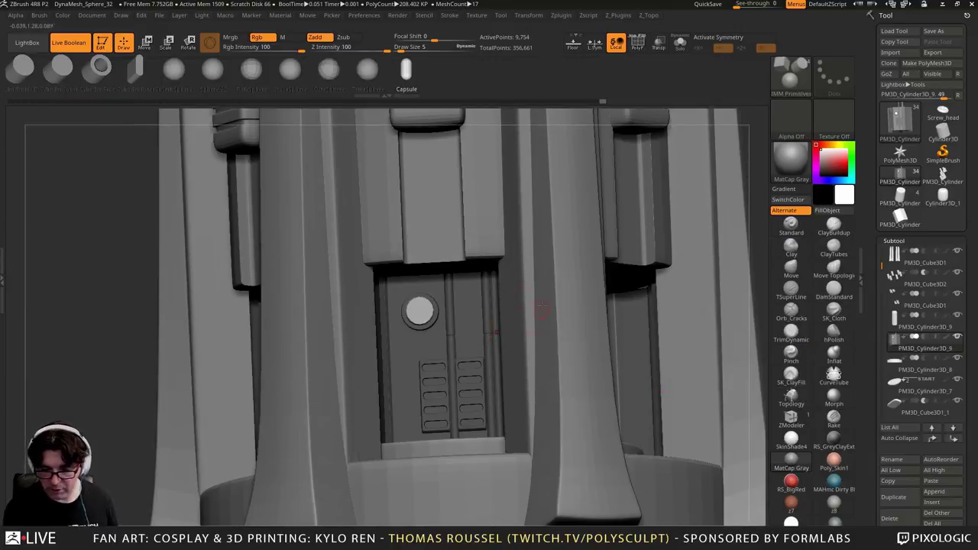
right_click_drag(424, 340, 393, 353)
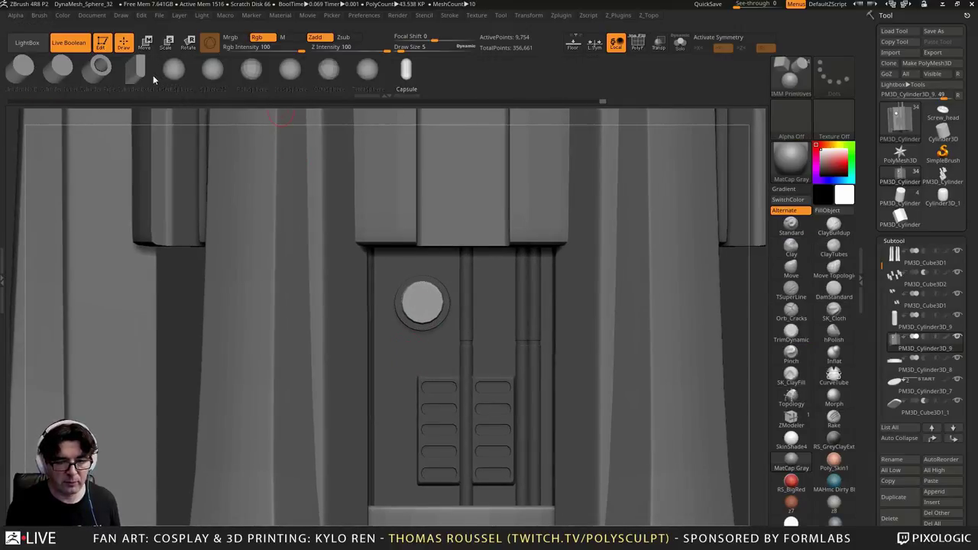
left_click_drag(189, 81, 459, 80)
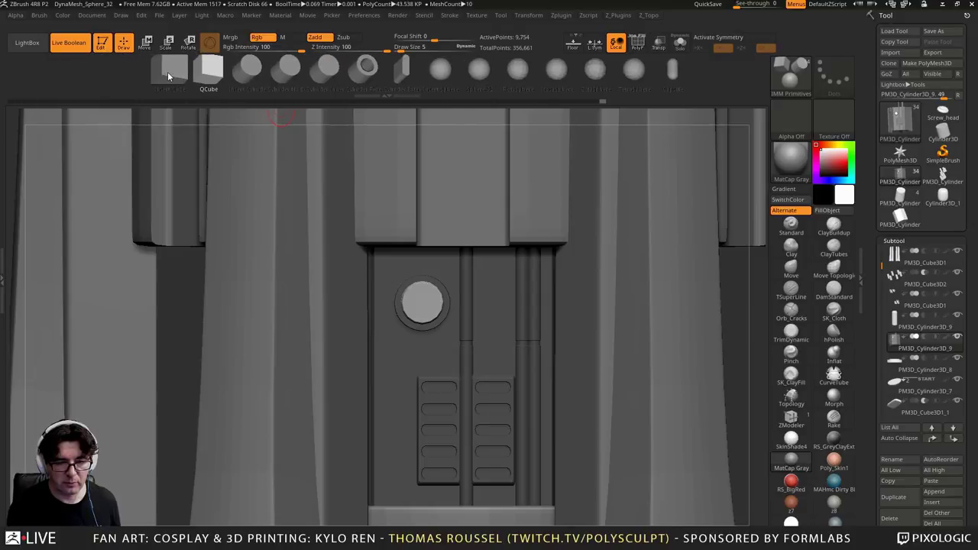
left_click(171, 75)
left_click(211, 75)
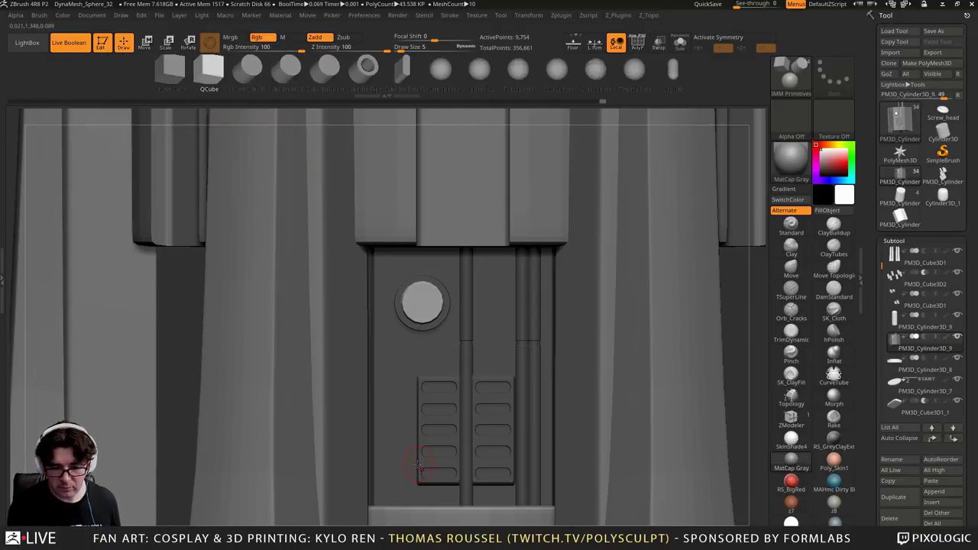
left_click_drag(391, 408, 397, 424)
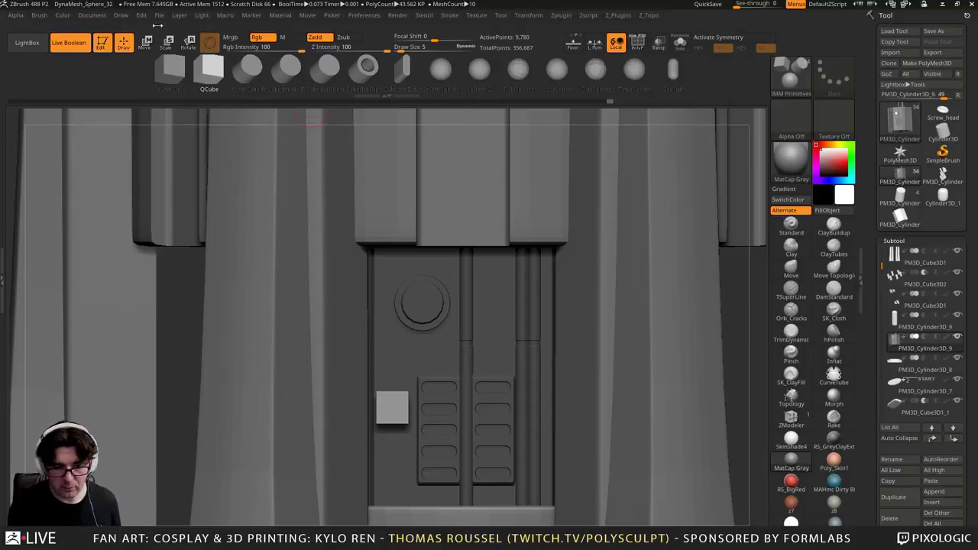
Stretch the cube into a tall block, flatten it and sink it into the core panel
left_click(146, 41)
left_click_drag(392, 374, 395, 289)
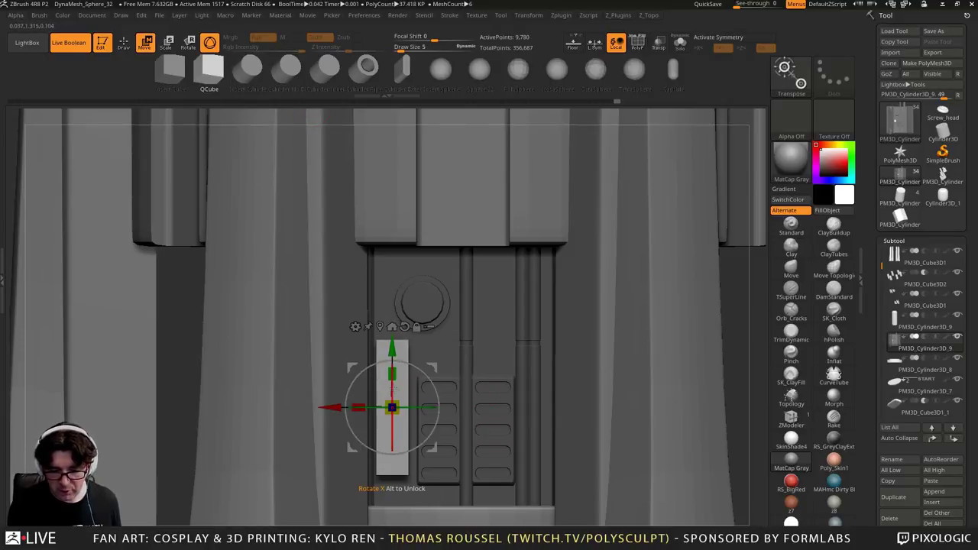
right_click_drag(423, 405, 380, 414)
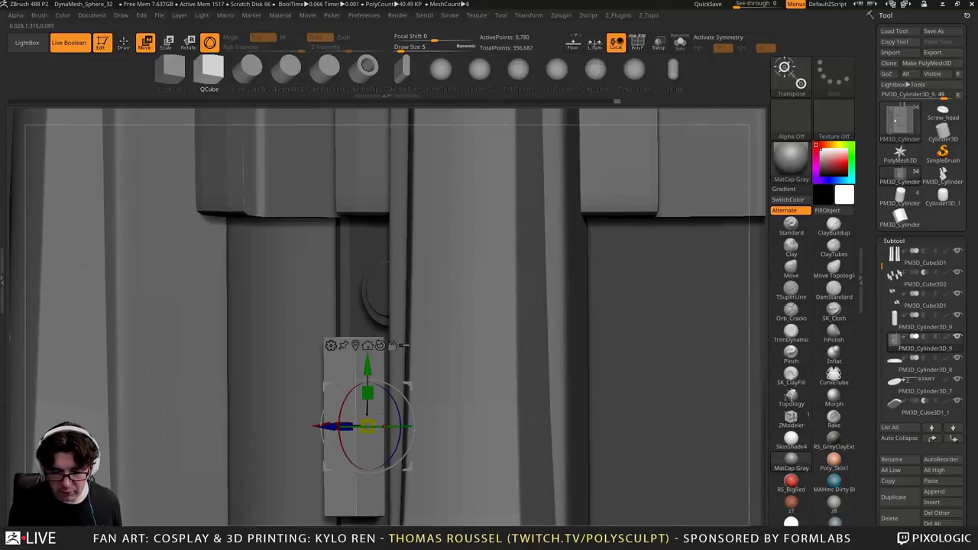
left_click_drag(347, 426, 358, 427)
right_click_drag(413, 431, 450, 434)
left_click_drag(450, 435, 373, 419)
left_click_drag(315, 366, 316, 336)
right_click_drag(420, 399, 321, 400)
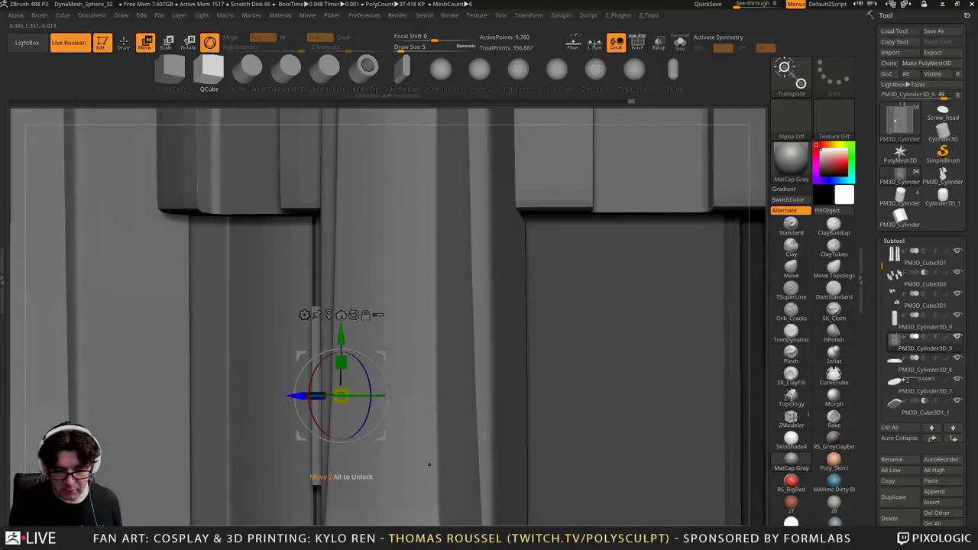
left_click_drag(300, 395, 310, 395)
right_click_drag(256, 455, 340, 460)
Fine-tune the flat block's placement between the core panel's side edge and the louvered plate
right_click_drag(576, 476, 578, 497, "ctrl")
right_click_drag(640, 380, 602, 374, "alt")
left_click_drag(479, 389, 469, 391)
right_click_drag(547, 411, 528, 419)
left_click_drag(520, 391, 520, 397)
right_click_drag(595, 468, 569, 345, "ctrl")
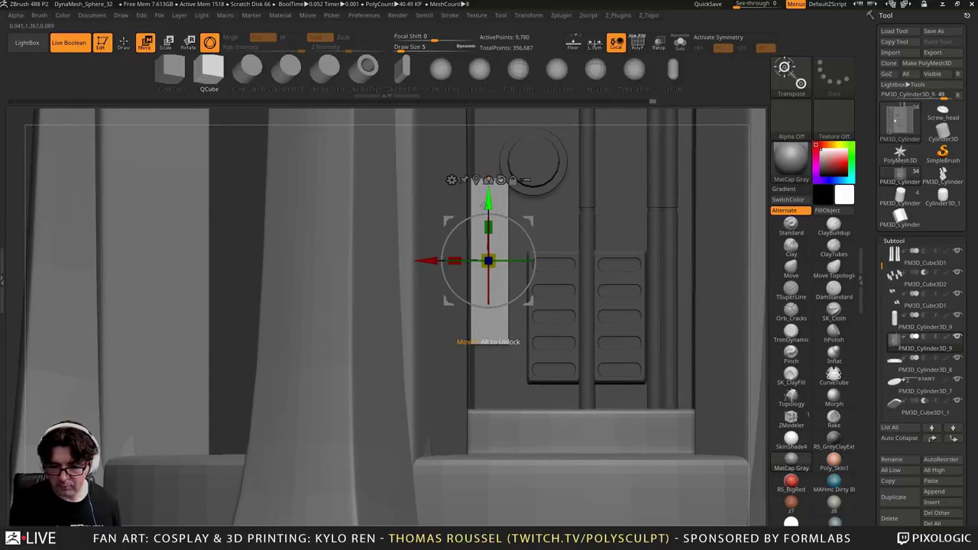
Duplicate the flat block downward, shorten the copy into a small block at the panel's base and clear the mask
left_click_drag(486, 204, 491, 403)
left_click_drag(489, 372, 490, 359)
right_click_drag(692, 200, 512, 316, "alt")
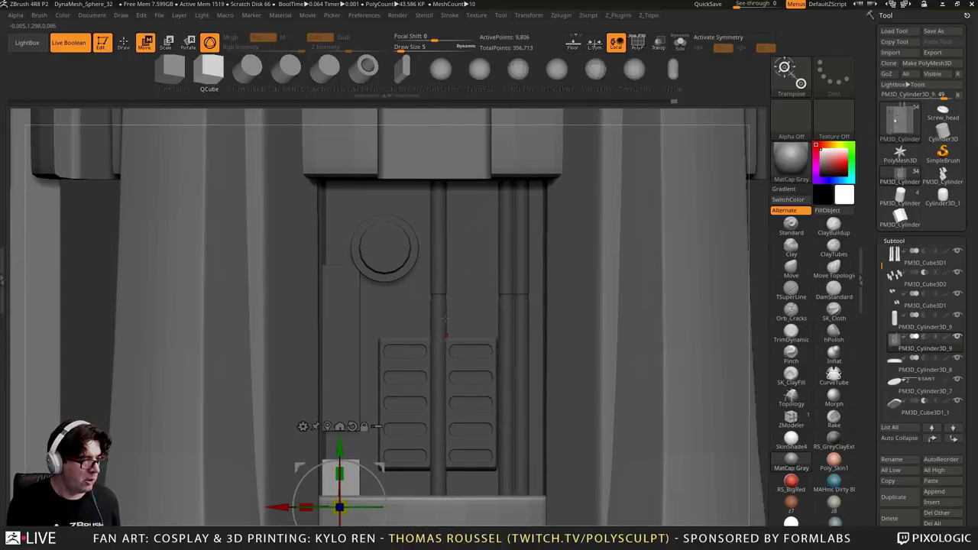
right_click_drag(389, 393, 418, 251, "alt")
left_click(379, 250, "alt")
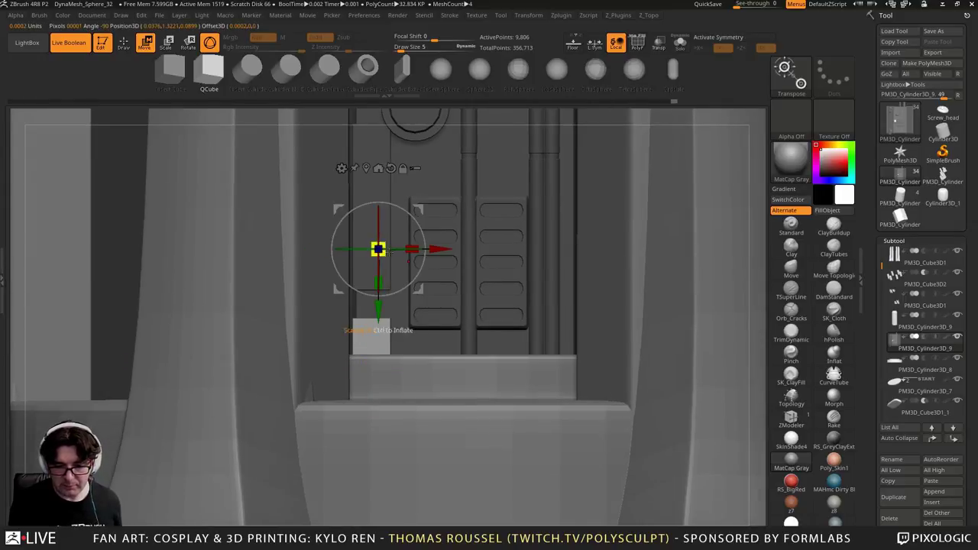
key("ctrl")
left_click_drag(111, 232, 115, 246, "ctrl")
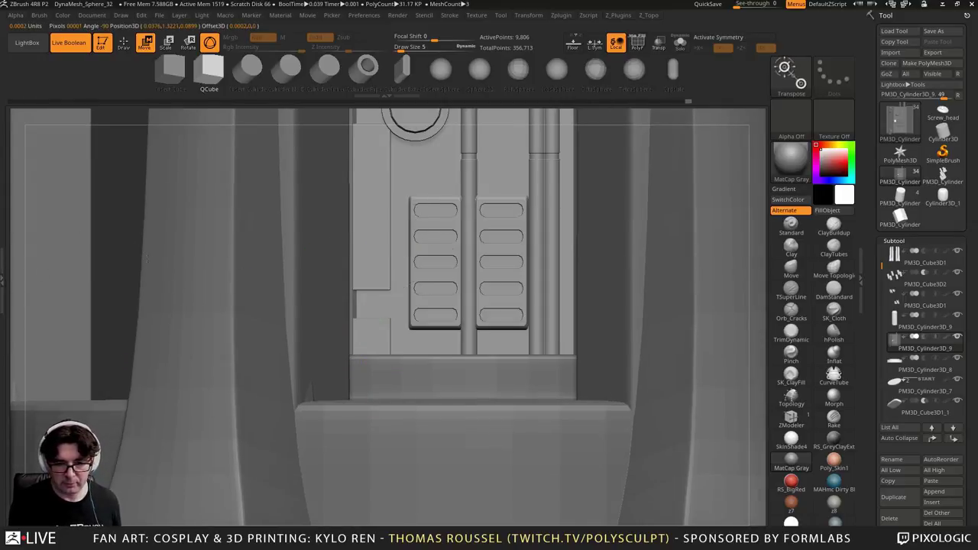
Insert a QCube in the middle of the blank core panel below the notched ring
right_click_drag(115, 246, 412, 234, "alt")
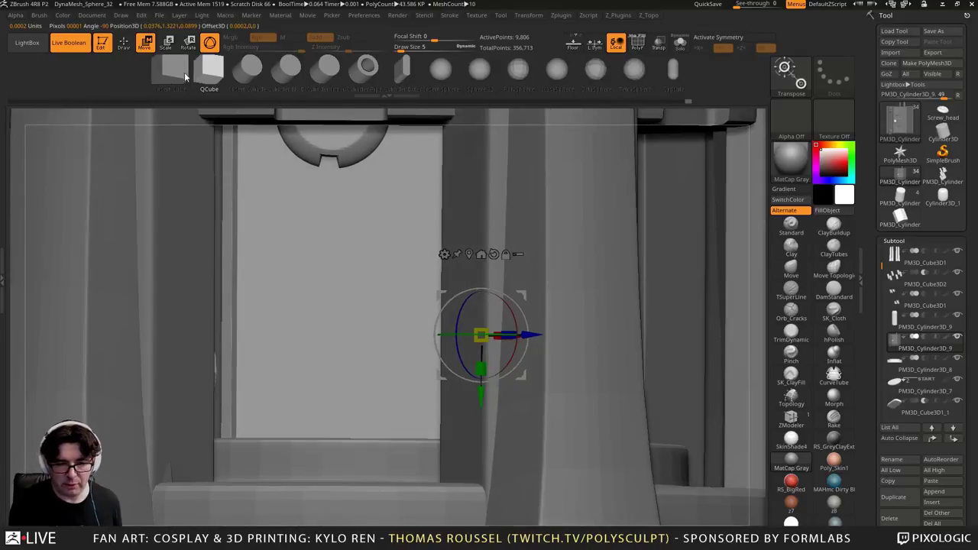
right_click_drag(329, 281, 328, 292)
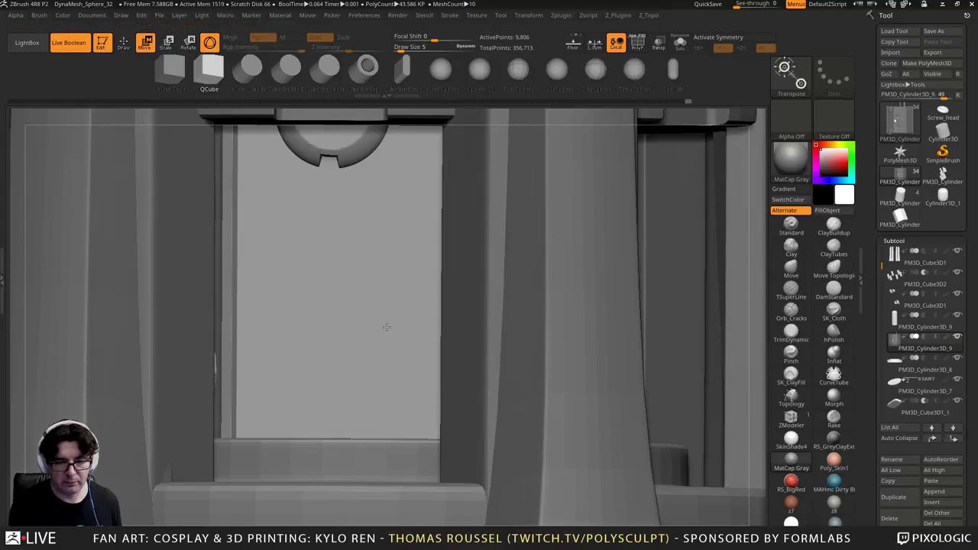
key("y")
left_click(123, 43)
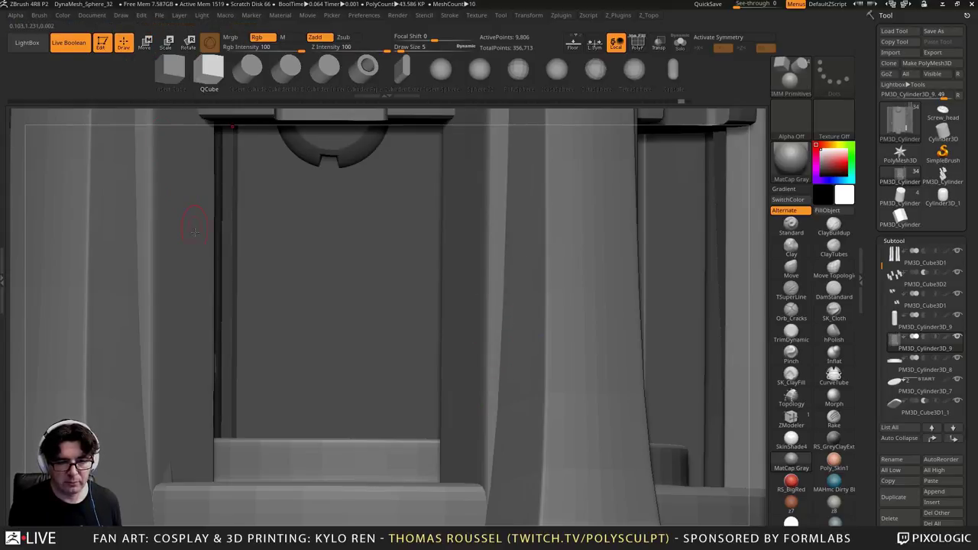
left_click_drag(336, 306, 342, 349)
key("ctrl+z")
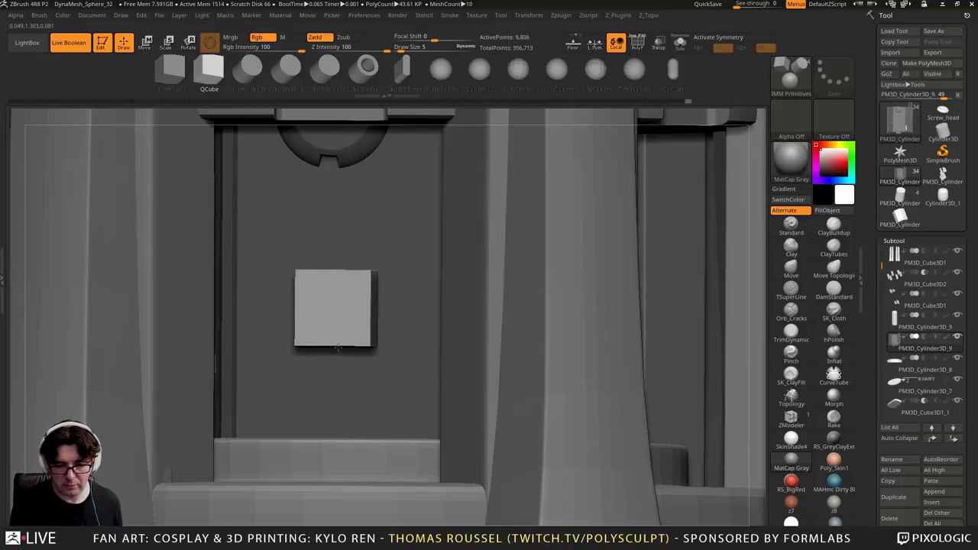
Sink the cube into the core panel and reshape it into a thin horizontal bar spanning the panel's width
mouse_move(338, 349)
right_mouse_down()
mouse_move(362, 327)
mouse_move(354, 356)
right_mouse_up()
key("w")
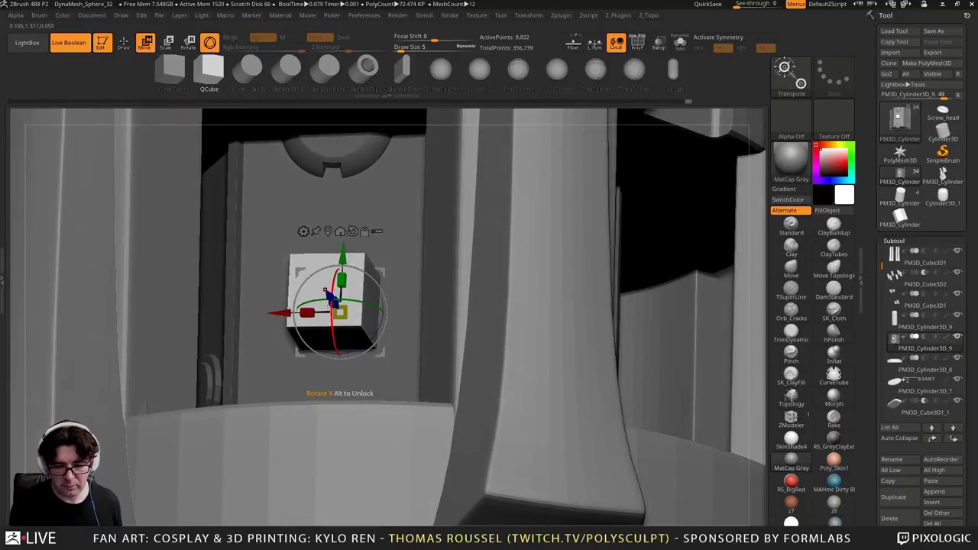
left_click_drag(326, 291, 351, 346)
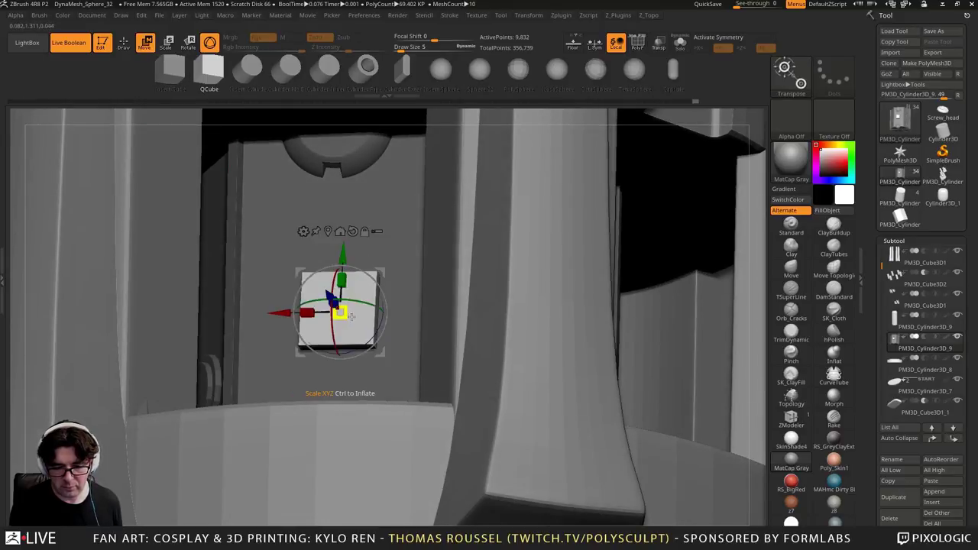
mouse_move(330, 299)
left_mouse_down()
mouse_move(322, 292)
mouse_move(336, 306)
mouse_move(331, 295)
left_mouse_up()
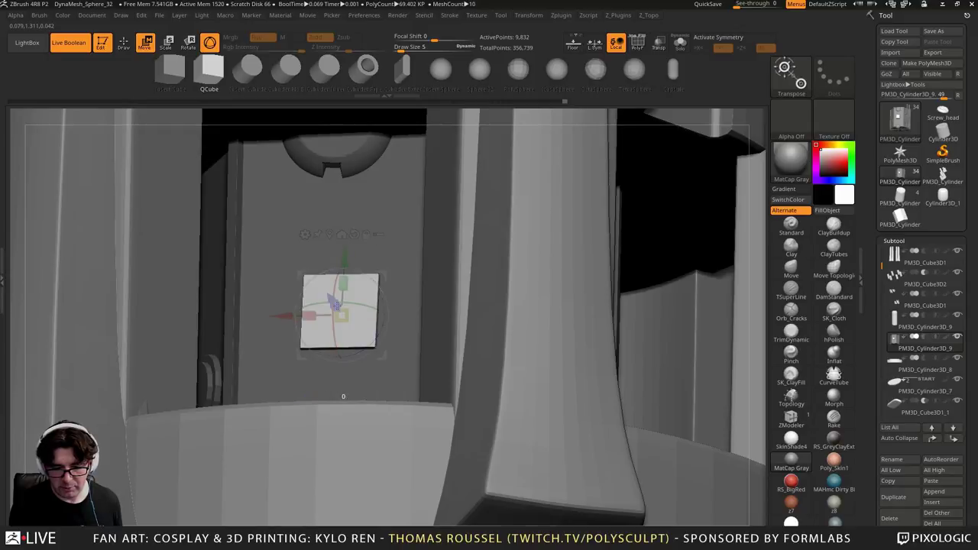
right_click_drag(355, 309, 334, 302, "shift")
left_click_drag(331, 284, 237, 304)
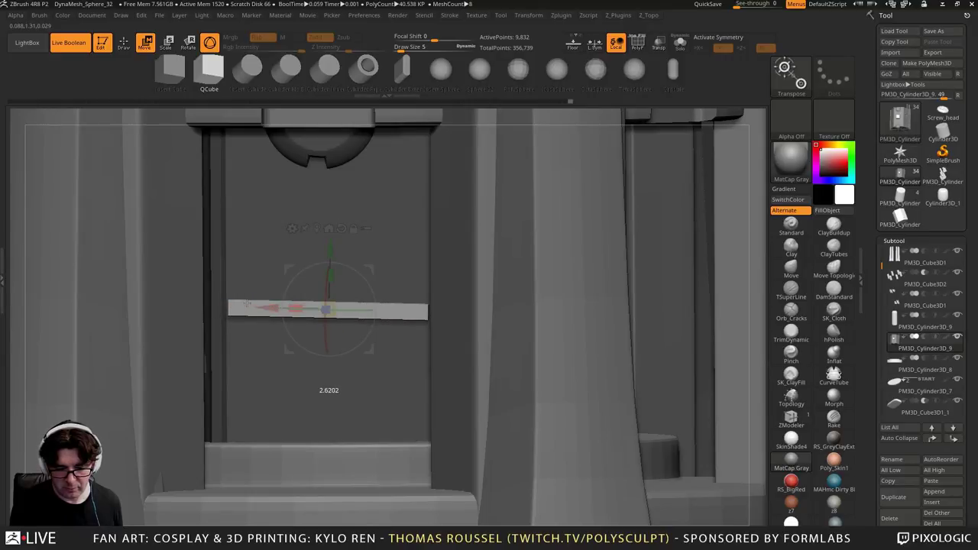
Fine-tune the horizontal bar's position and depth so it sits as a shallow raised strip on the panel
left_click_drag(260, 264, 259, 264)
right_click_drag(259, 264, 298, 283)
left_click_drag(275, 305, 298, 306)
right_click_drag(299, 307, 260, 325)
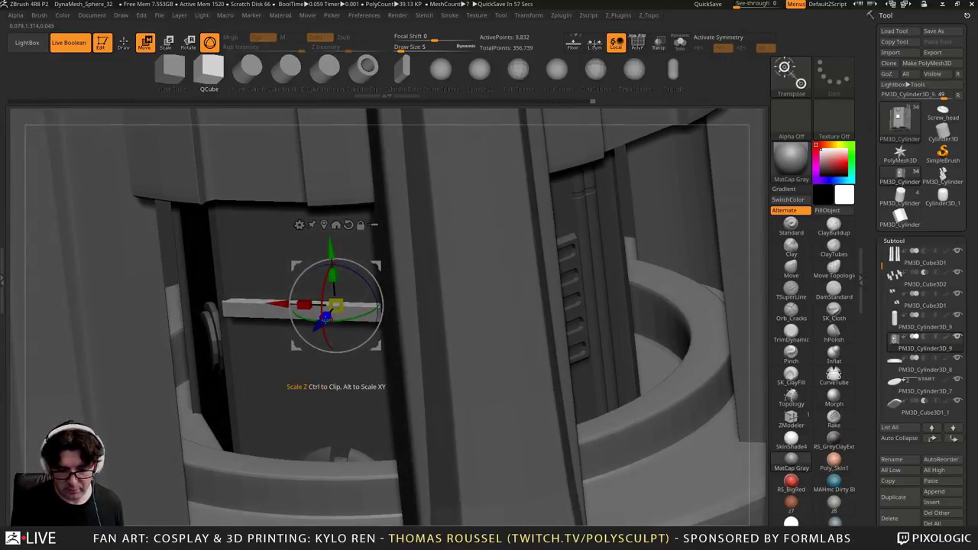
left_click_drag(326, 317, 317, 327)
right_click_drag(319, 327, 381, 315)
left_click_drag(374, 301, 373, 300)
right_click_drag(374, 300, 334, 309)
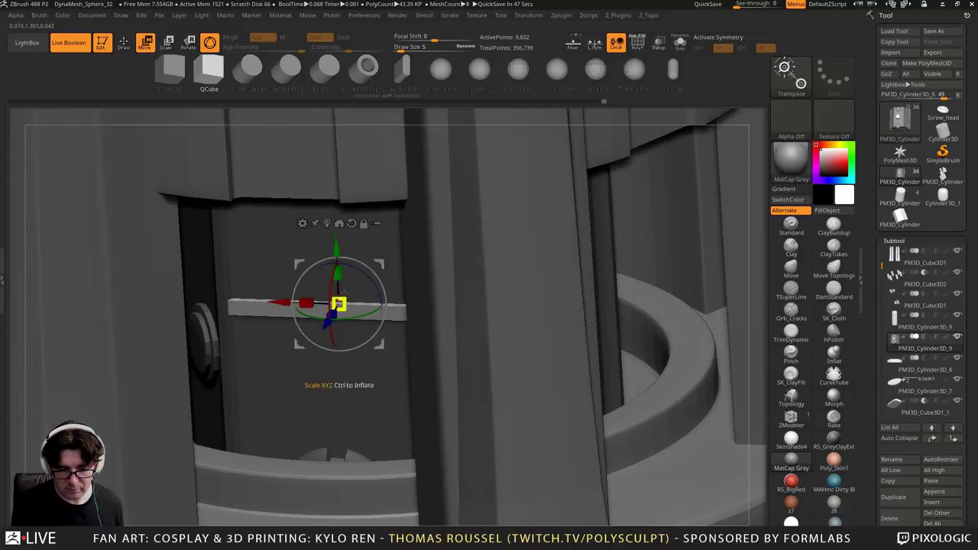
Duplicate the bar above and below the first one, and turn another shortened copy vertical across them
left_click_drag(338, 251, 340, 305, "ctrl")
left_click_drag(375, 352, 343, 389)
left_click_drag(343, 448, 339, 392)
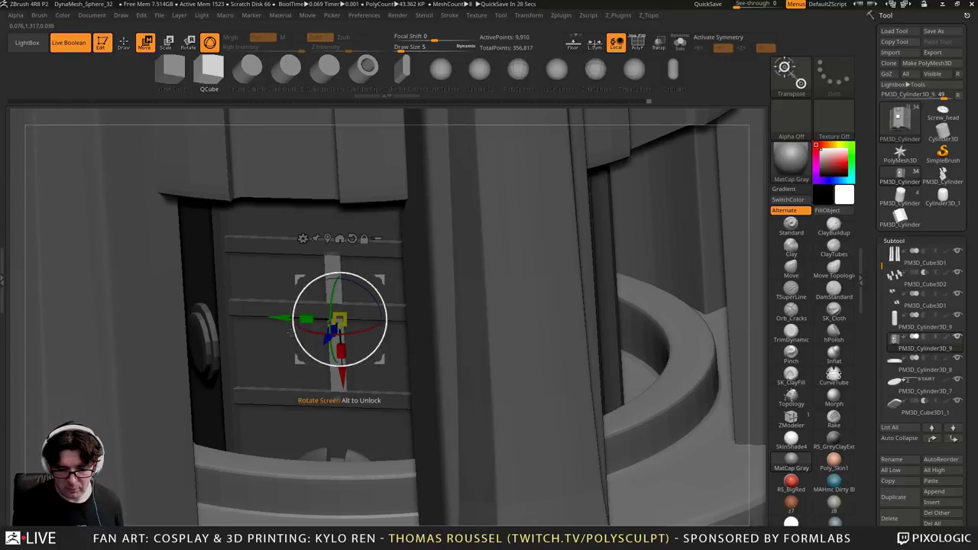
Shift the vertical bar toward the panel's side edge, duplicate it twice toward the opposite edge and clear the mask
left_click_drag(281, 318, 224, 315)
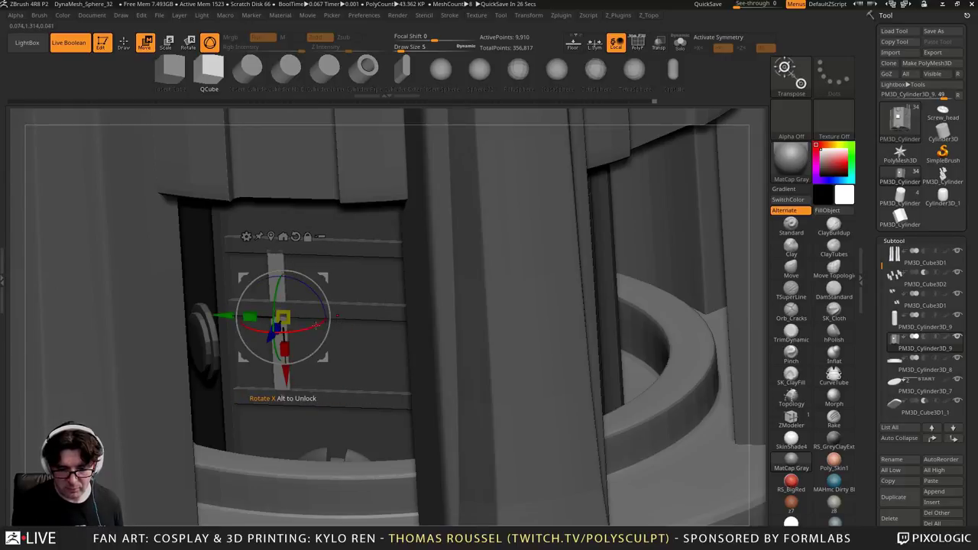
left_click_drag(273, 334, 273, 335)
right_click_drag(318, 328, 370, 330, "ctrl")
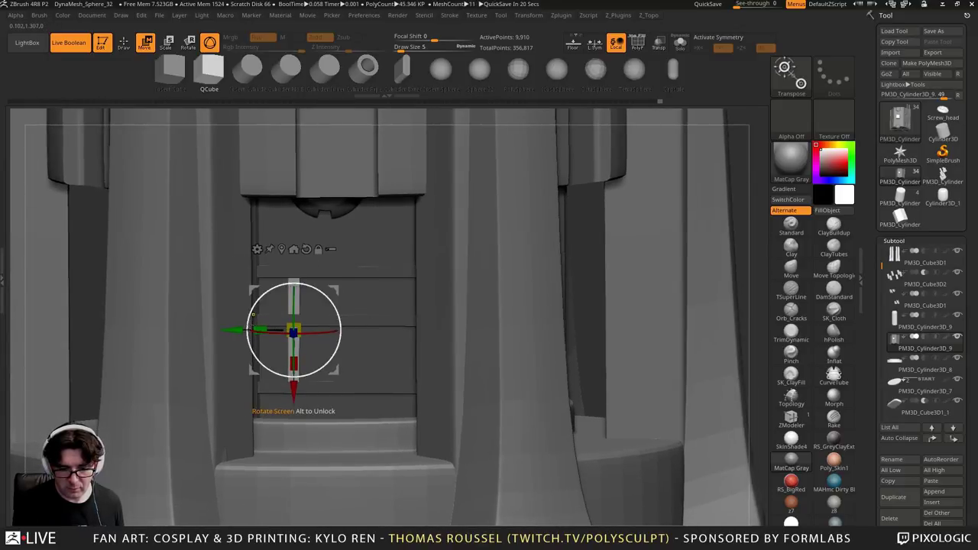
left_click_drag(232, 330, 313, 329)
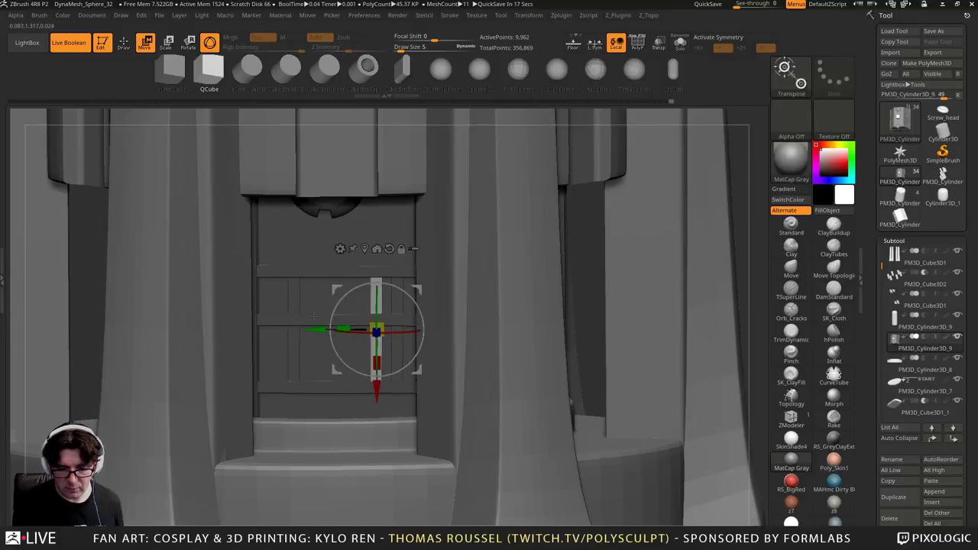
right_click_drag(171, 333, 168, 304, "ctrl")
left_click_drag(38, 260, 65, 276, "ctrl")
Insert two Fasteners_13 pyramids from the IMM ModelKit brush, one in each compartment between the panel's bars
right_click_drag(90, 277, 166, 280, "alt")
left_click_drag(165, 279, 232, 258)
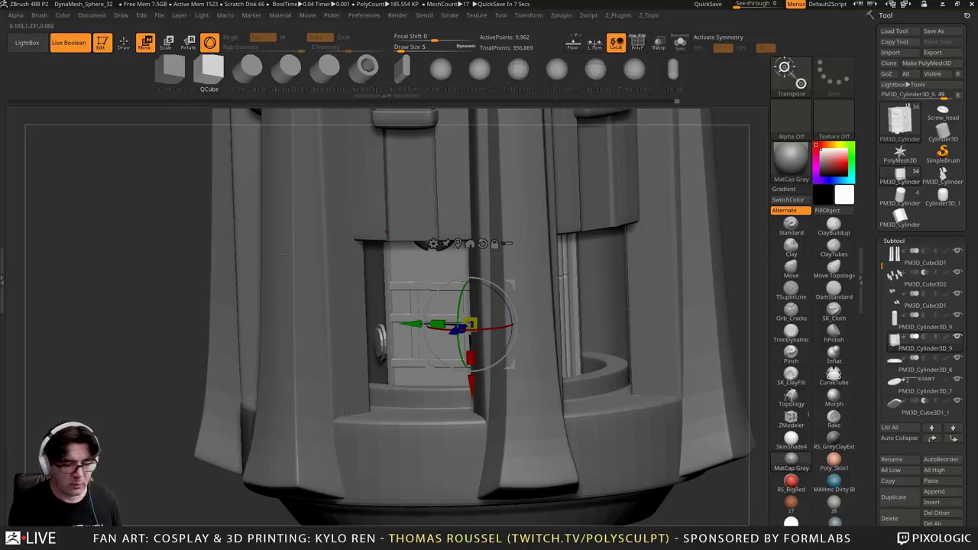
left_click_drag(286, 253, 362, 272)
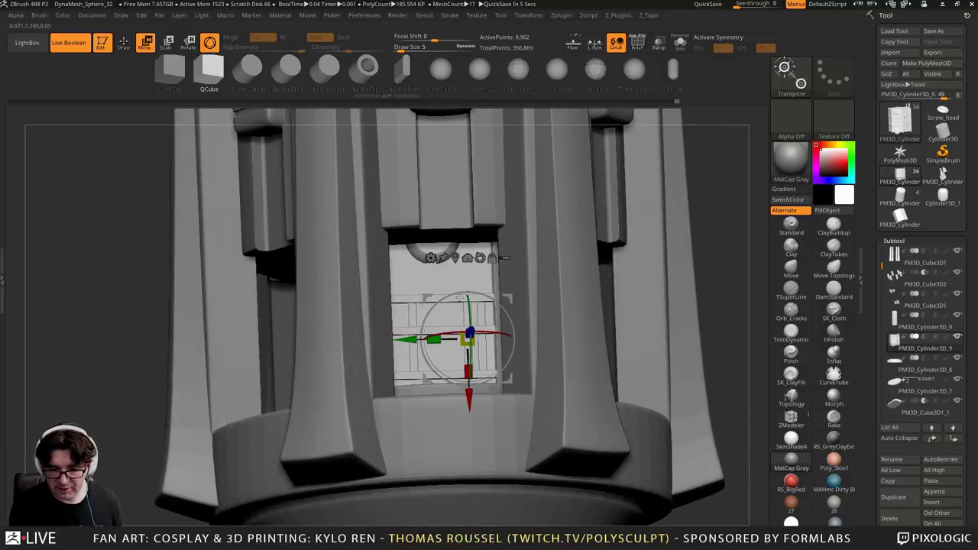
right_click_drag(460, 298, 394, 341, "ctrl")
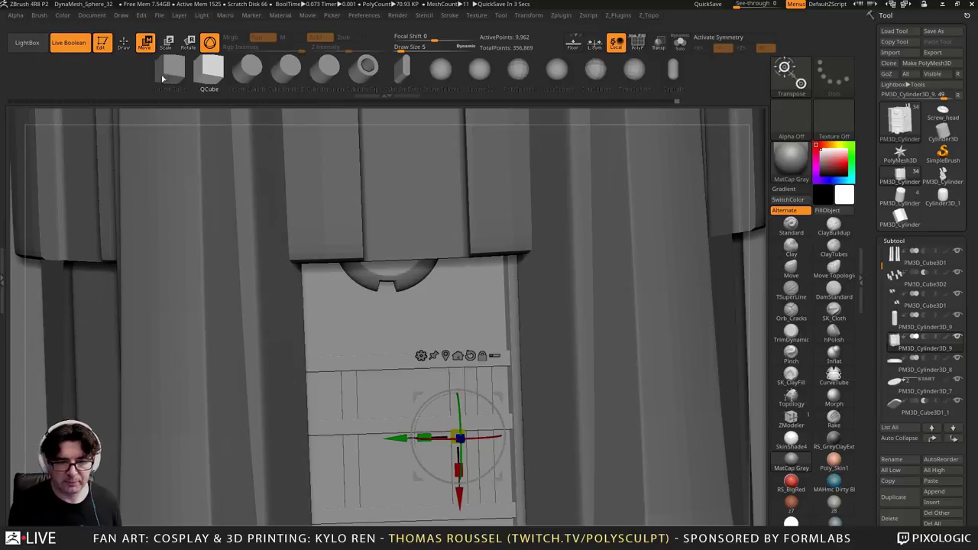
left_click(790, 89)
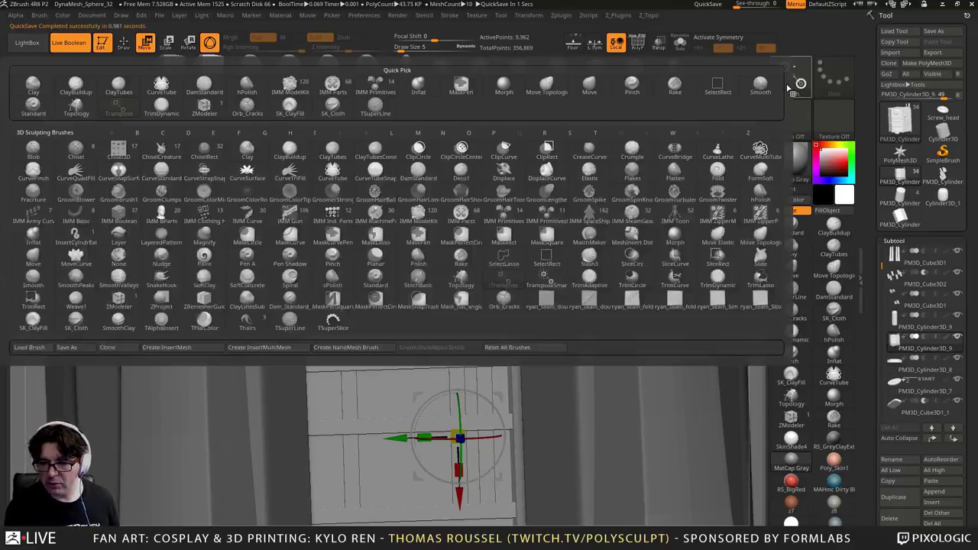
left_click(406, 217)
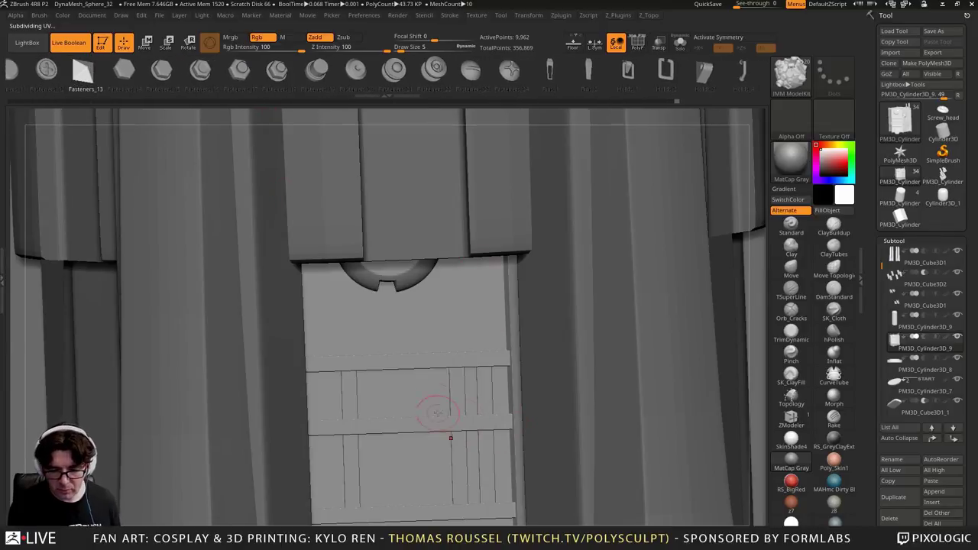
left_click_drag(402, 394, 412, 418)
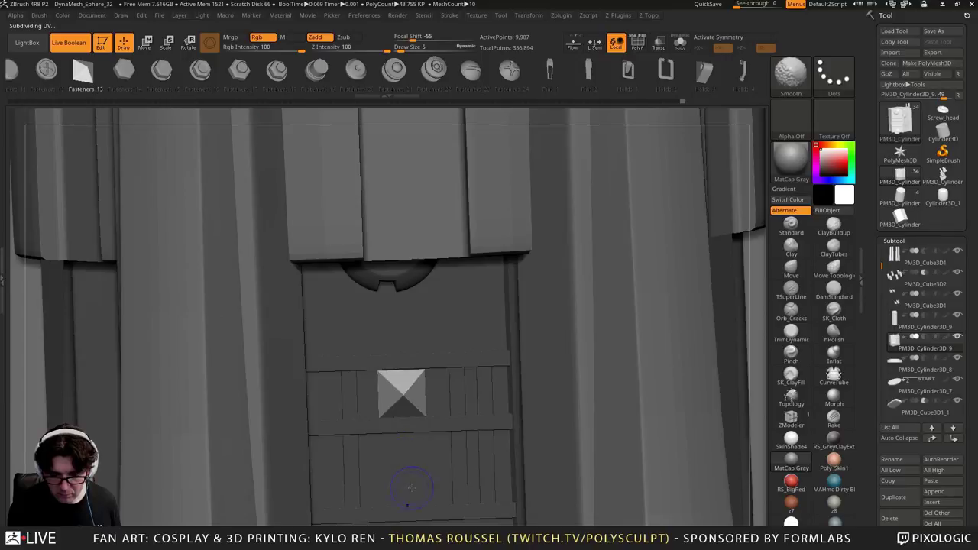
mouse_move(405, 463)
left_mouse_down()
mouse_move(415, 490)
mouse_move(426, 484)
left_mouse_up()
Insert the Fasteners_7 disc near the top of another blank core panel
right_click_drag(444, 473, 292, 299)
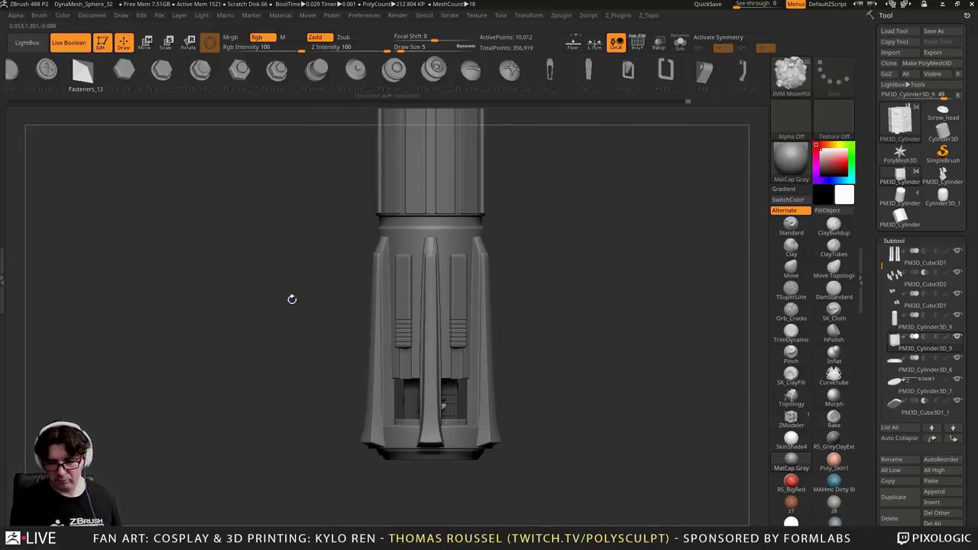
left_click_drag(292, 299, 235, 324)
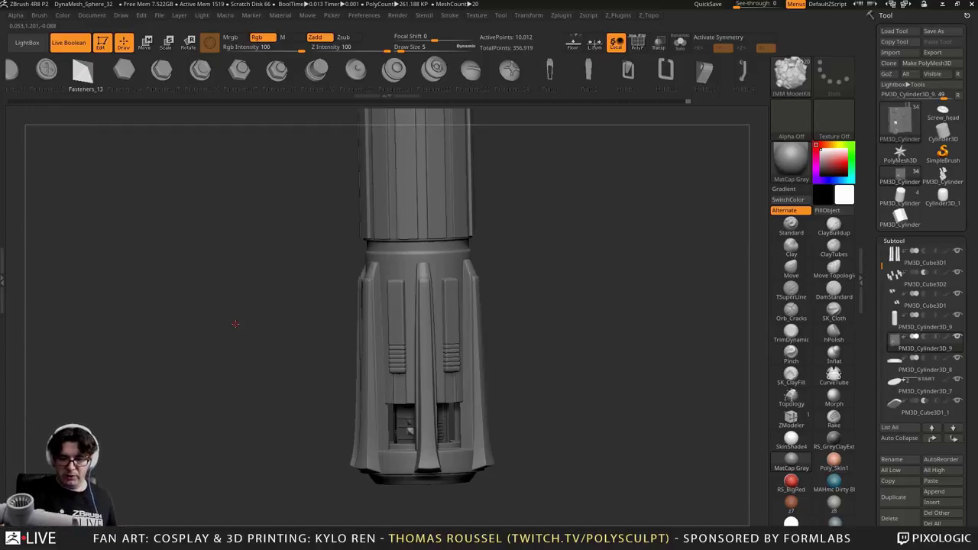
left_click_drag(605, 325, 598, 307, "alt")
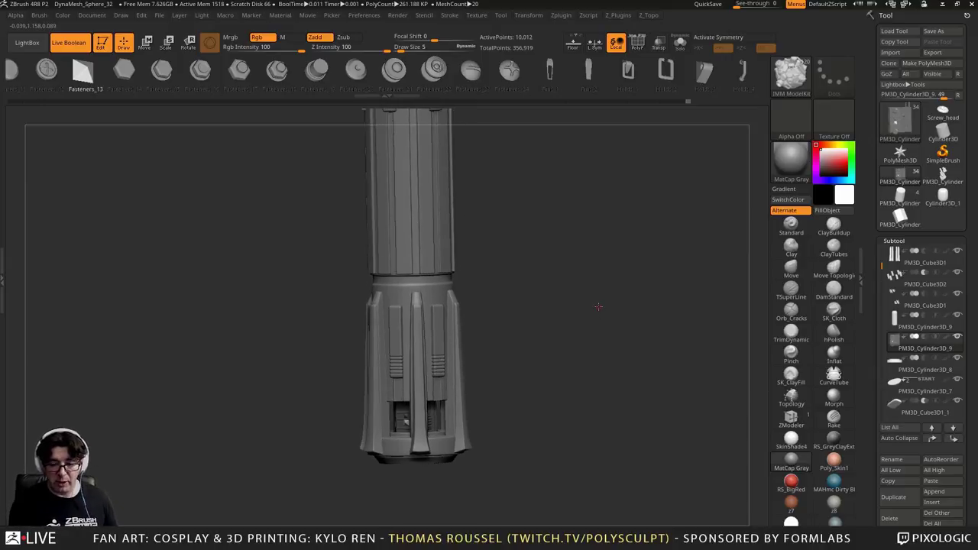
left_click_drag(569, 281, 570, 275)
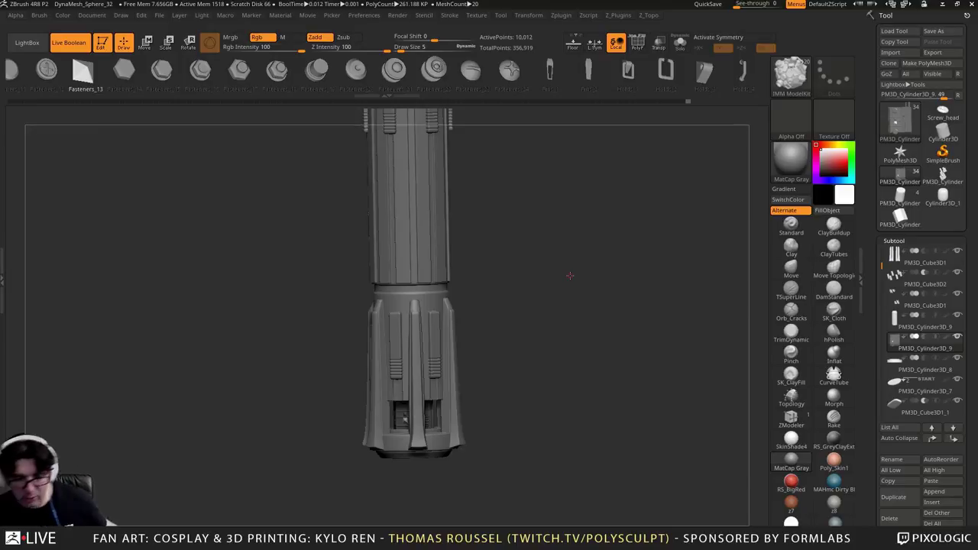
left_click_drag(604, 329, 591, 213)
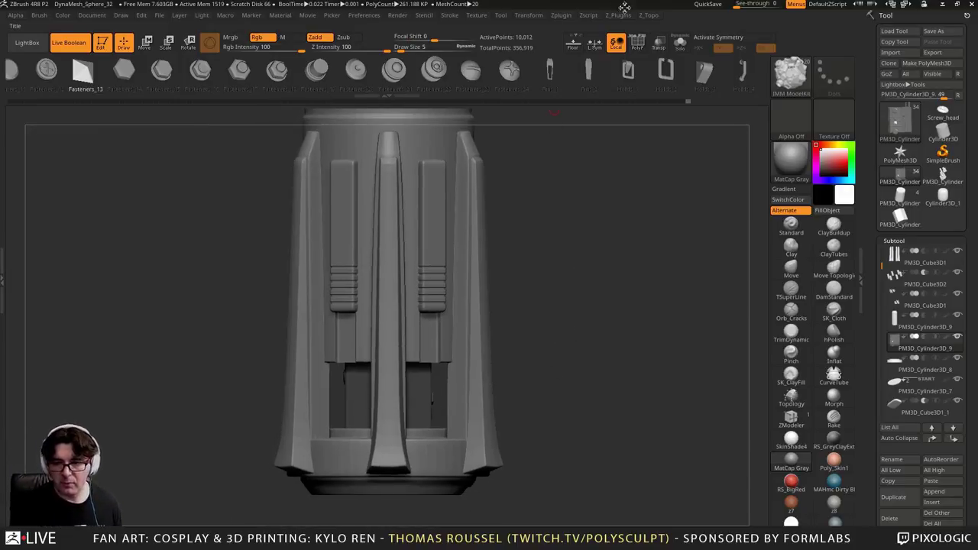
left_click_drag(582, 288, 694, 280)
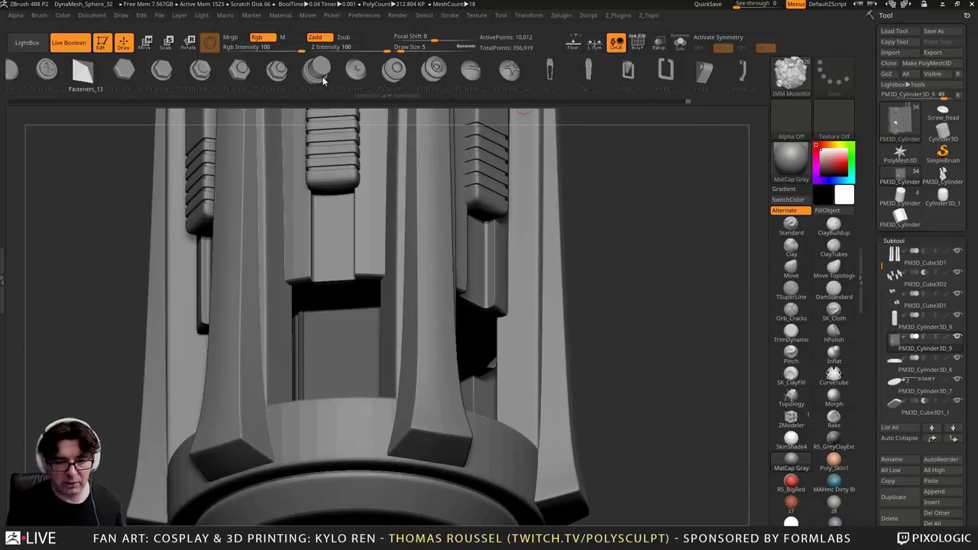
left_click_drag(88, 82, 789, 87)
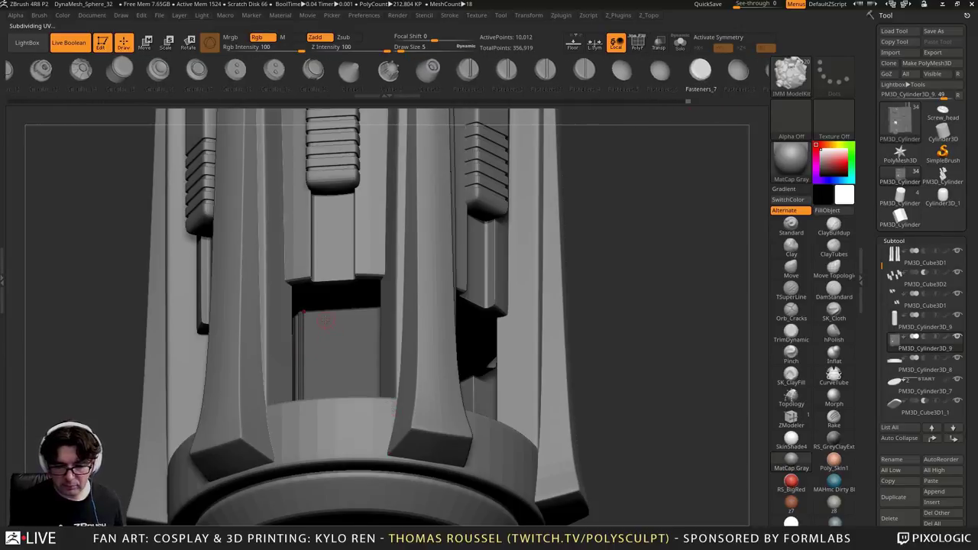
left_click_drag(326, 322, 338, 338)
Reset the gizmo orientation, seat the disc against the panel and duplicate it down to the panel's base
right_click_drag(290, 165, 253, 196)
key("w")
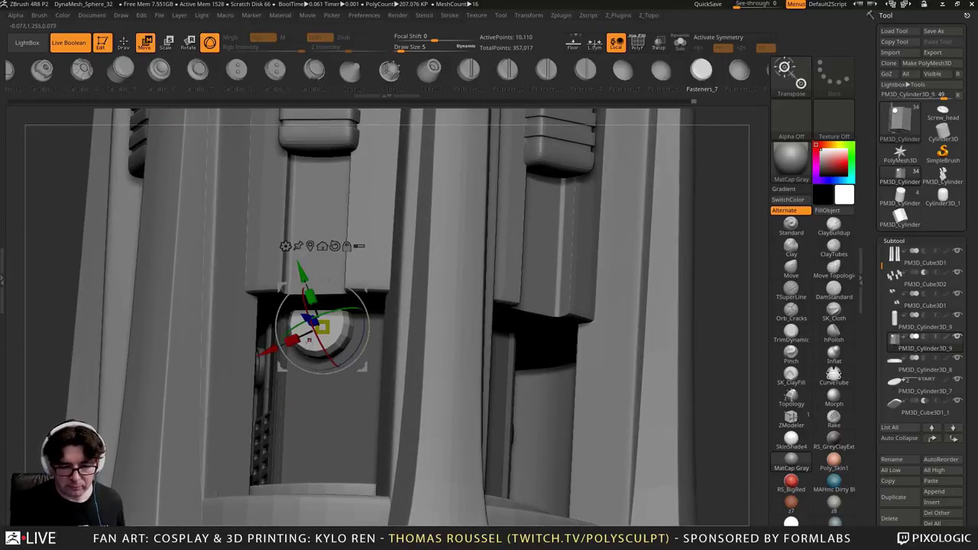
left_click_drag(302, 317, 308, 319)
left_click(337, 247)
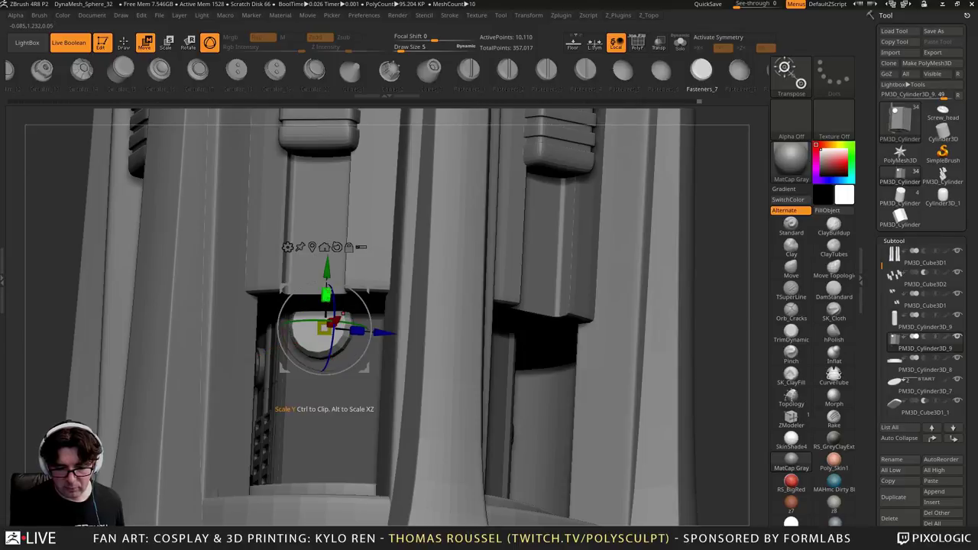
left_click_drag(327, 270, 327, 285)
left_click_drag(320, 327, 321, 371)
right_click_drag(348, 380, 385, 386, "ctrl")
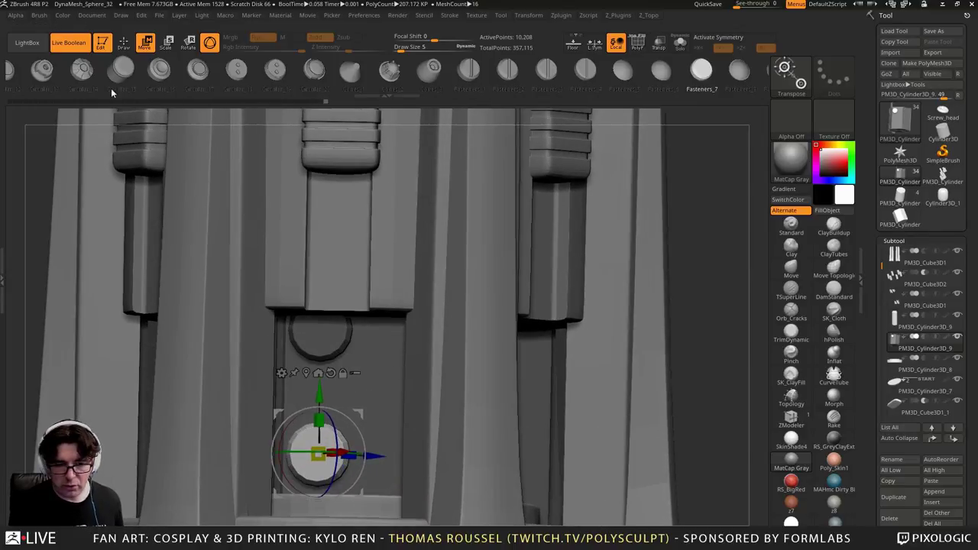
Duplicate the lower disc upward between the two discs and swap the copy for the thin Pipes_10 mesh
left_click_drag(319, 394, 325, 327, "ctrl")
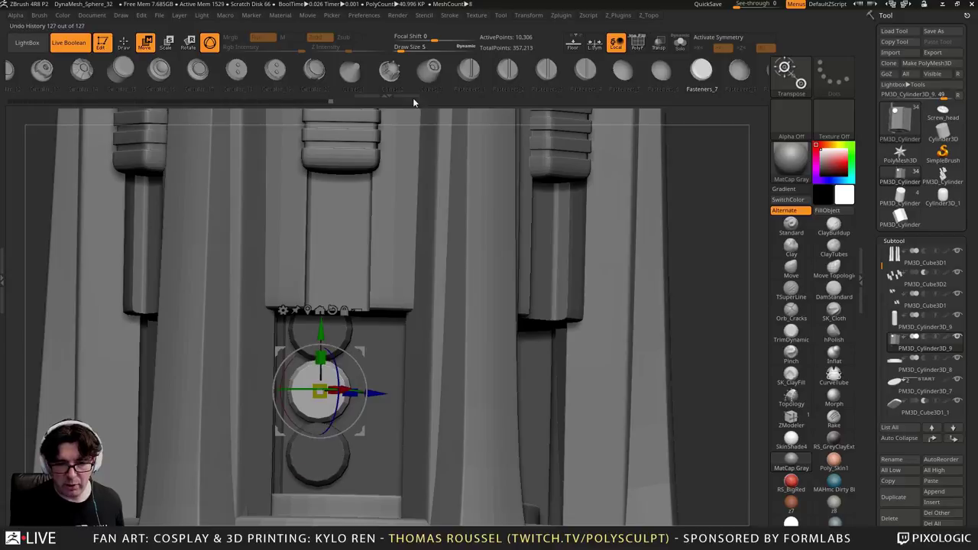
left_click_drag(467, 70, 65, 70)
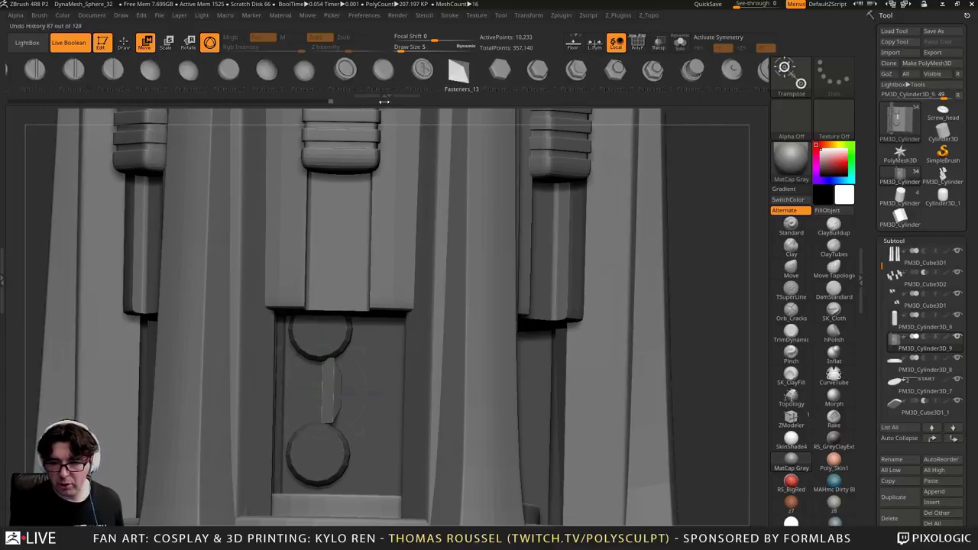
left_click_drag(601, 73, 273, 73)
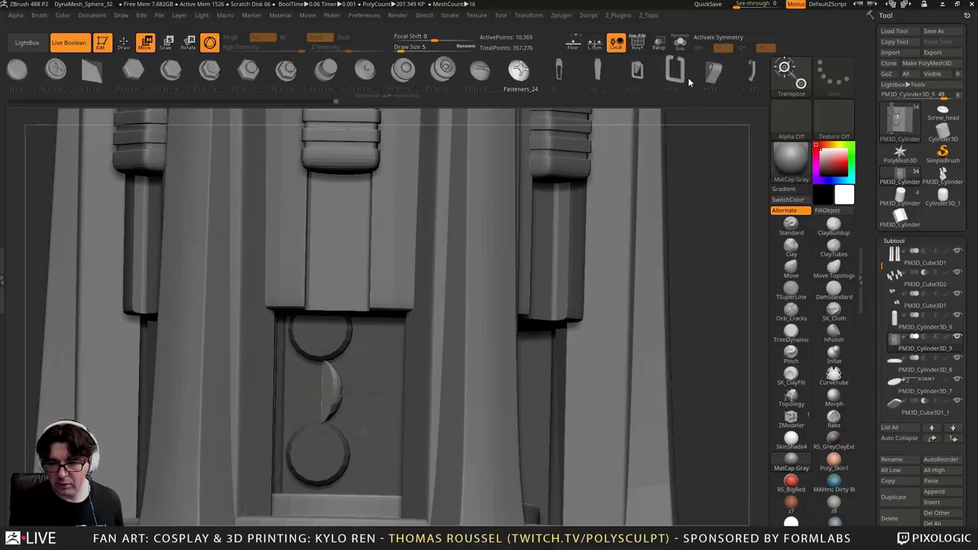
left_click_drag(691, 81, 208, 79)
key("Right")
key("Right")
key("Right")
key("Right")
key("Right")
key("Right")
key("Right")
key("Right")
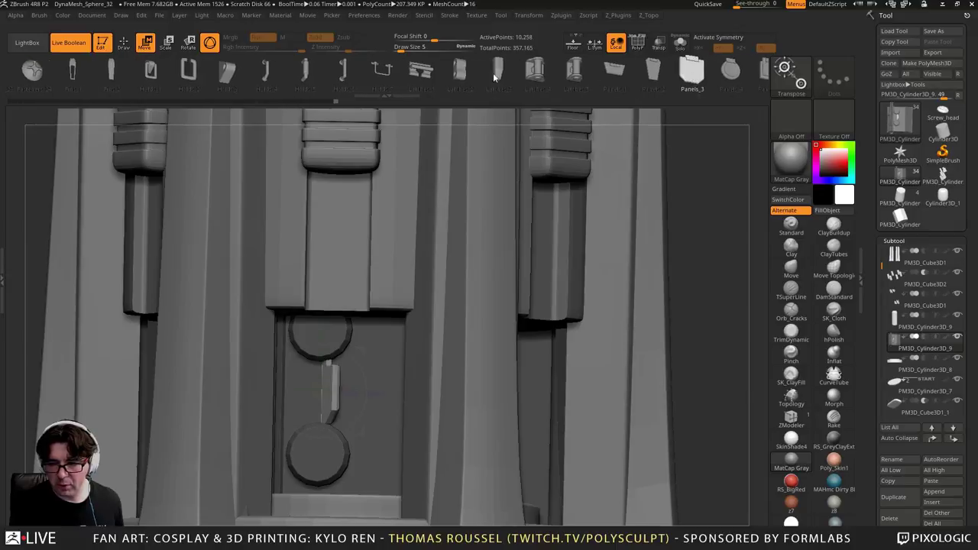
key("Right")
key("Right")
key("Right")
key("Right")
key("Right")
key("Right")
key("Right")
key("Right")
key("Right")
key("Right")
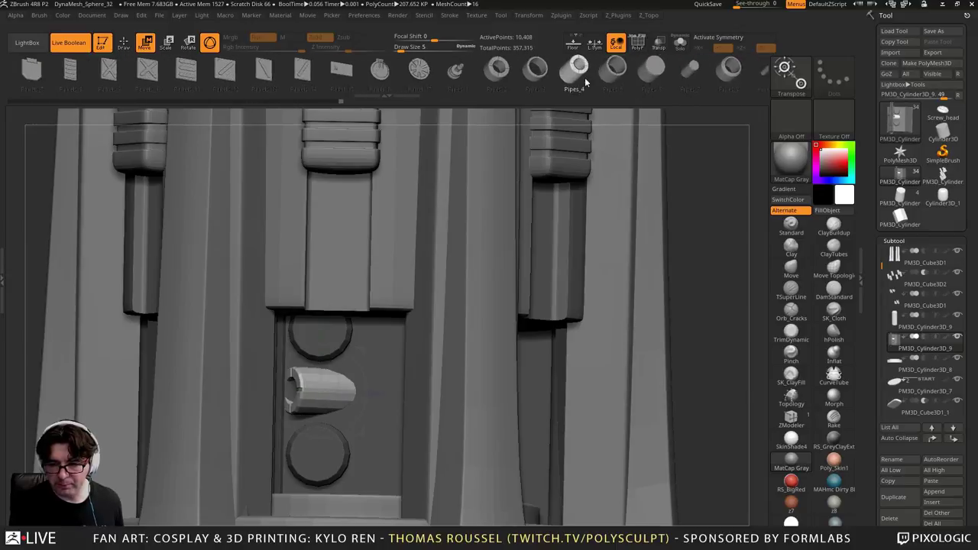
left_click_drag(428, 70, 475, 71)
left_click(560, 71)
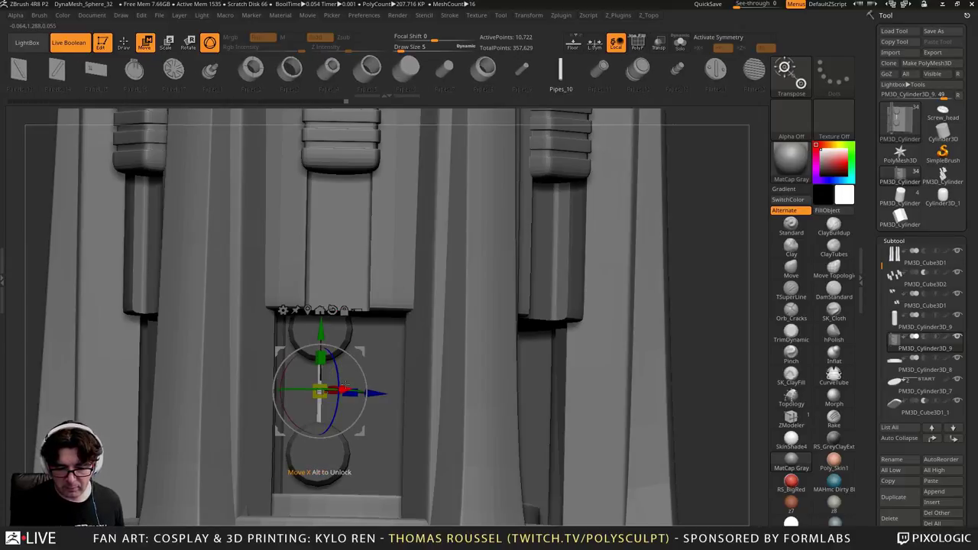
Push the thin pipe back against the core panel so it connects the upper and lower discs
left_click_drag(347, 389, 379, 393)
right_click_drag(382, 390, 361, 368)
right_click_drag(427, 394, 491, 388)
left_click_drag(401, 365, 429, 265)
Duplicate the thin pipe below the lower disc, adjust it down to the panel's base and return to Draw mode
left_click_drag(363, 260, 343, 333)
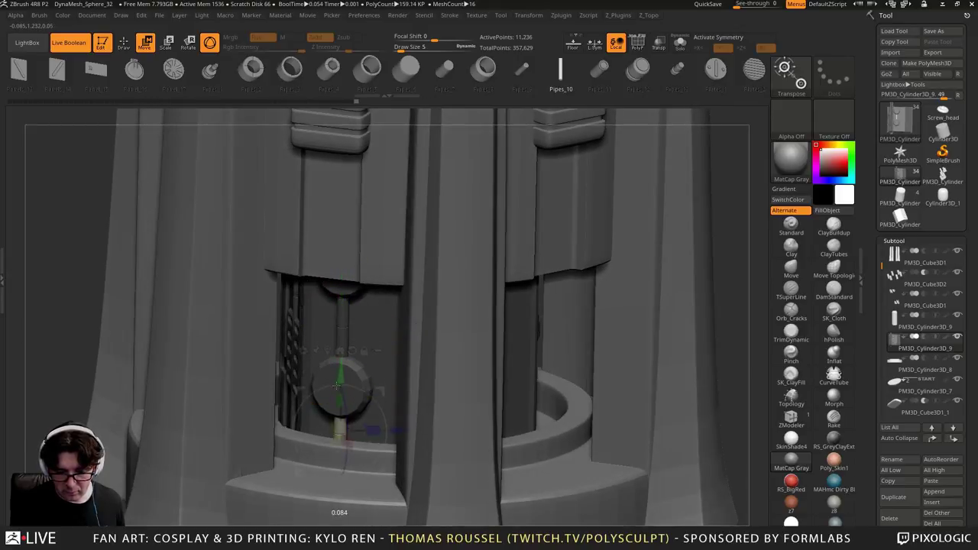
left_click_drag(332, 389, 337, 388)
right_click_drag(376, 390, 409, 346)
left_click_drag(409, 346, 406, 402)
left_click_drag(425, 467, 560, 119)
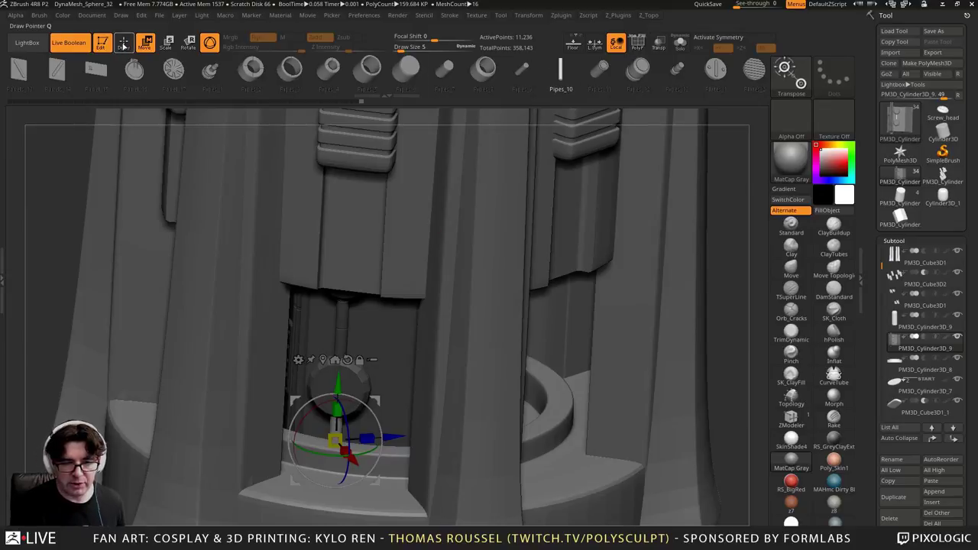
left_click(123, 43)
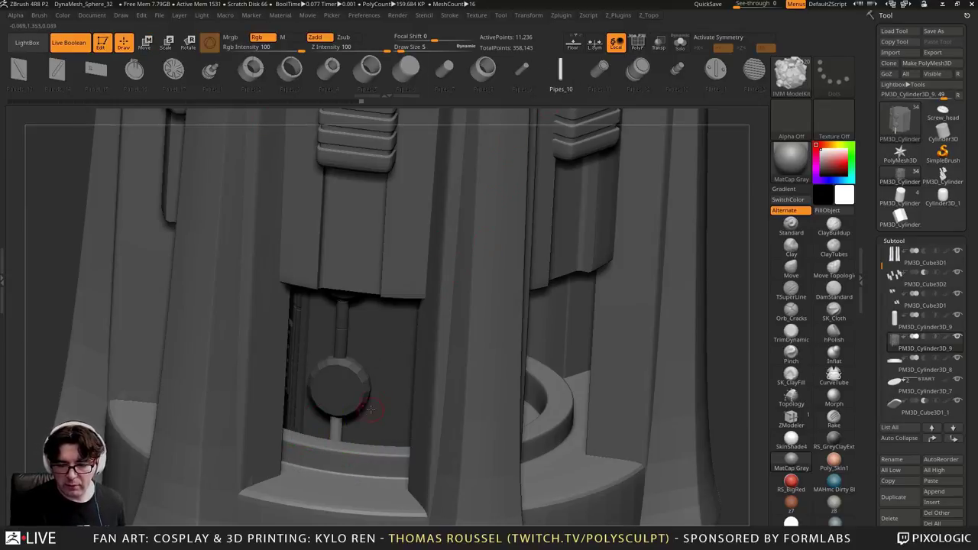
Insert a Pipes_10 mesh beside the discs on the core panel and stretch it to span the panel's height
right_click_drag(370, 409, 399, 365)
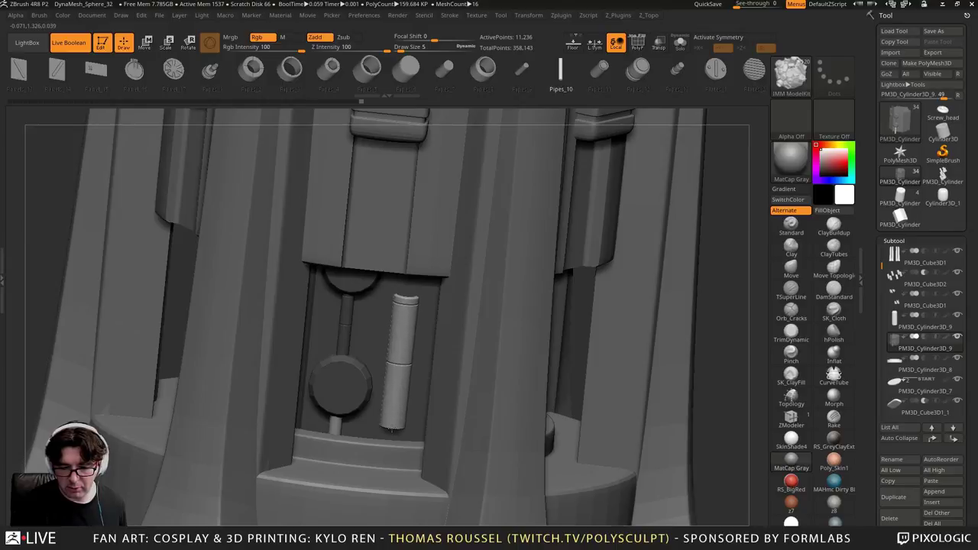
left_click(145, 43)
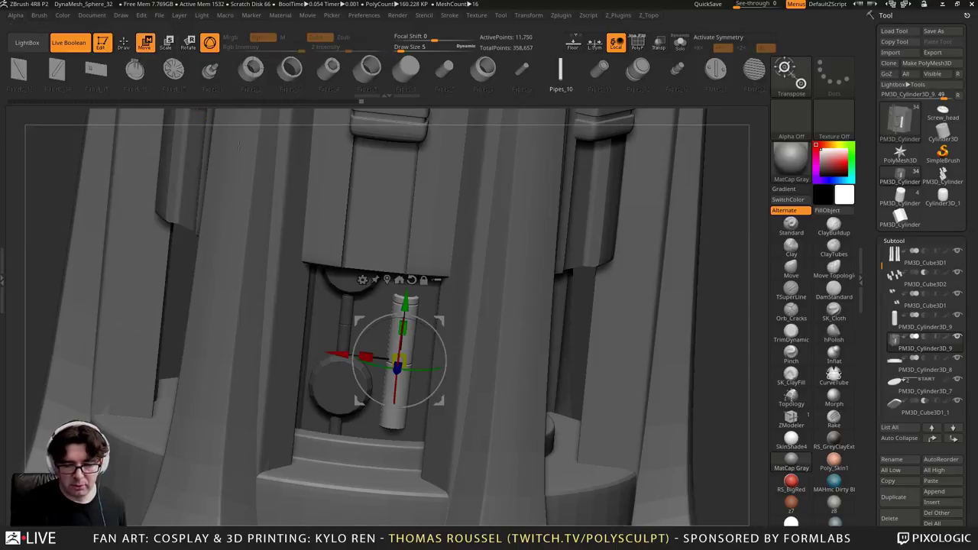
left_click_drag(402, 328, 404, 317)
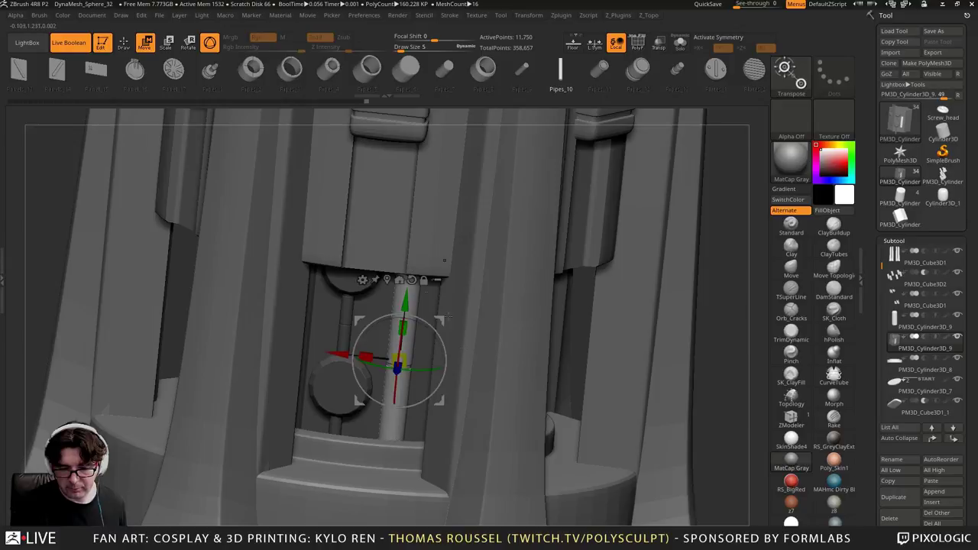
Insert a Pipes_10 mesh above the hexagonal fastener on the other core panel and shift it toward the panel's middle
right_click_drag(451, 390, 366, 418)
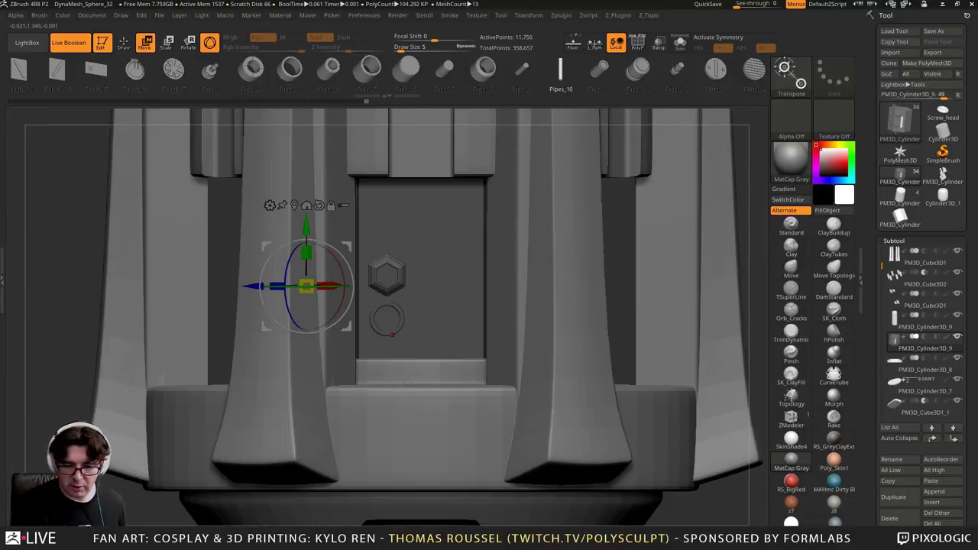
mouse_move(407, 382)
right_mouse_down()
mouse_move(450, 387)
mouse_move(402, 389)
right_mouse_up()
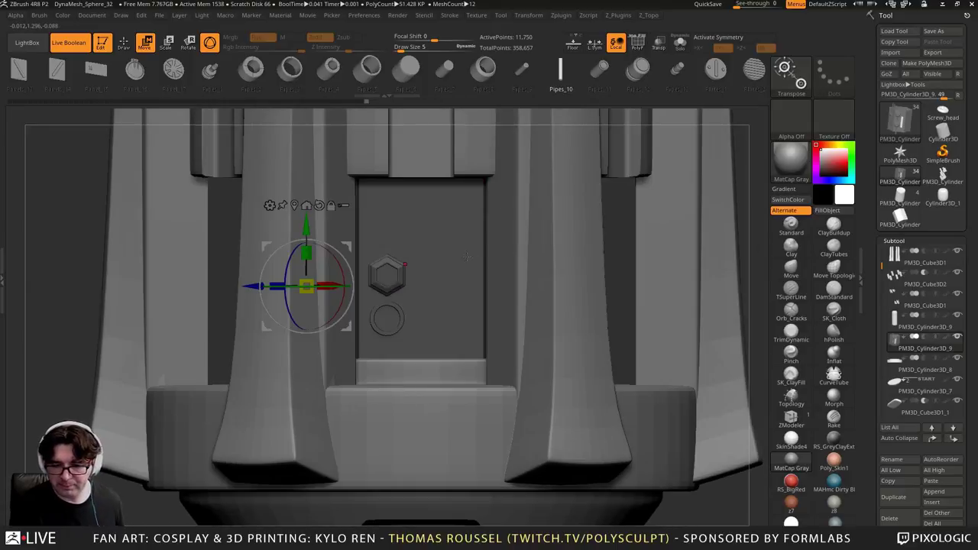
right_click(386, 253)
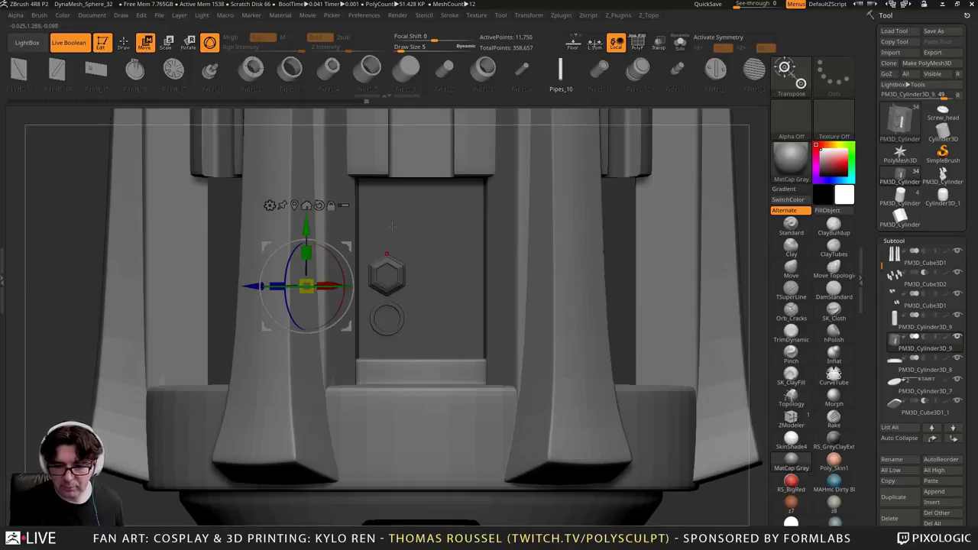
left_click(123, 42)
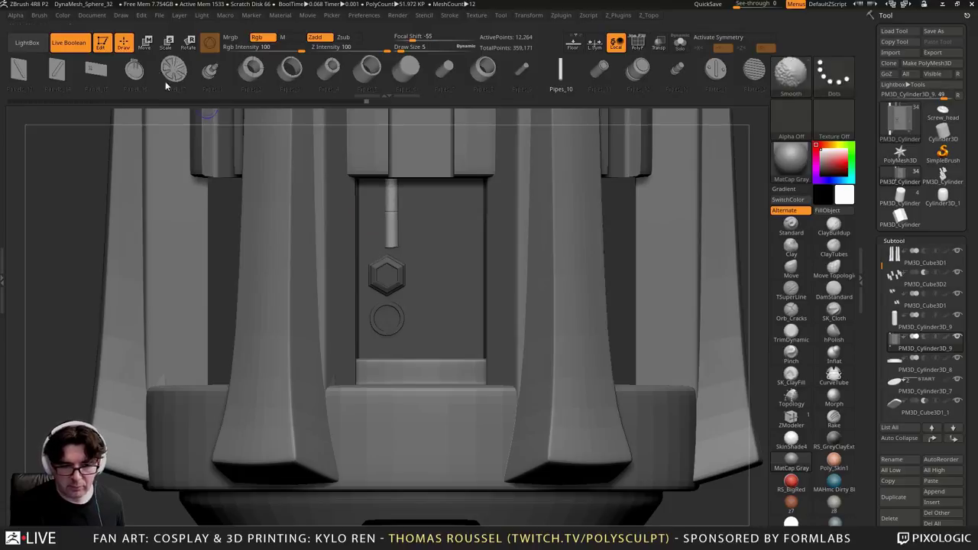
key("w")
left_click_drag(337, 211, 376, 211)
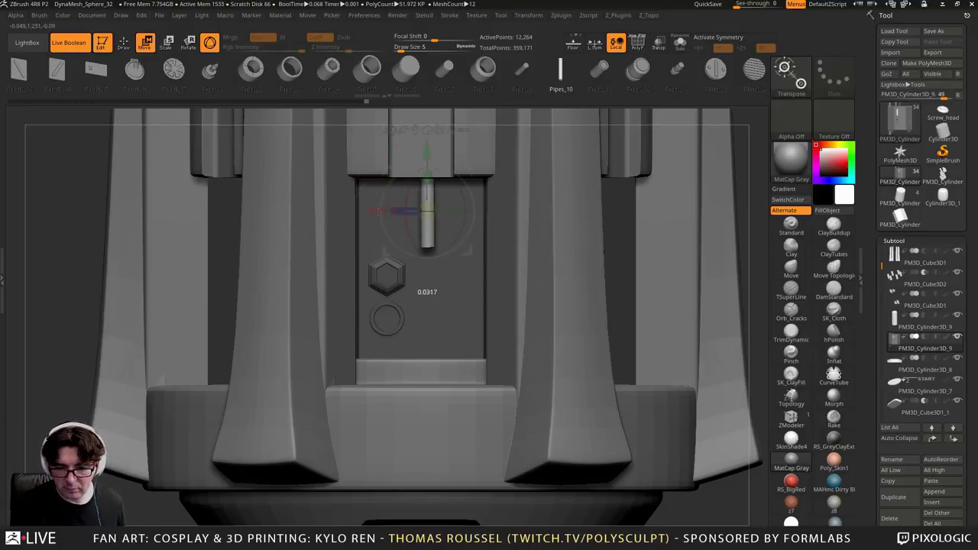
Seat the new pipe against the core panel's face and realign the gizmo with that face
right_click_drag(451, 252, 417, 172)
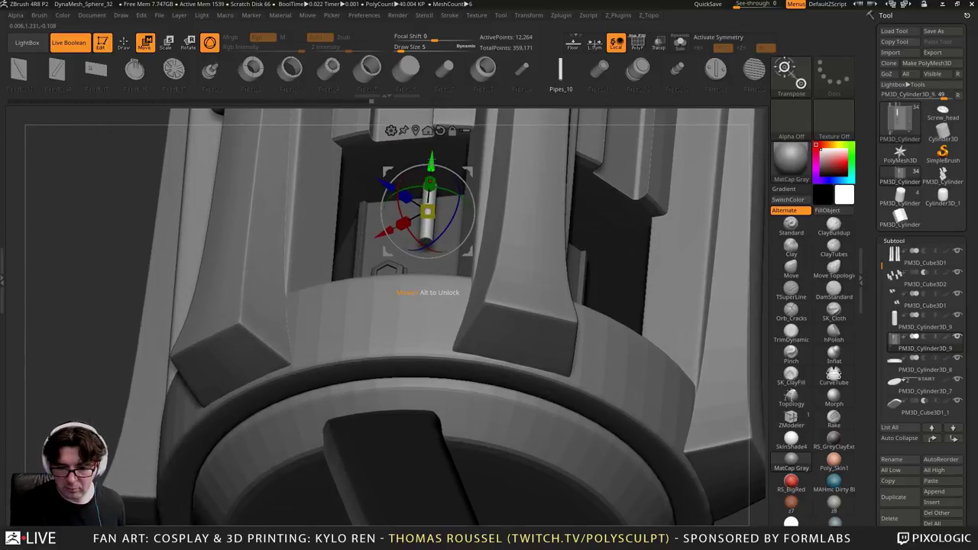
left_click_drag(387, 186, 402, 194)
left_click_drag(395, 241, 379, 249)
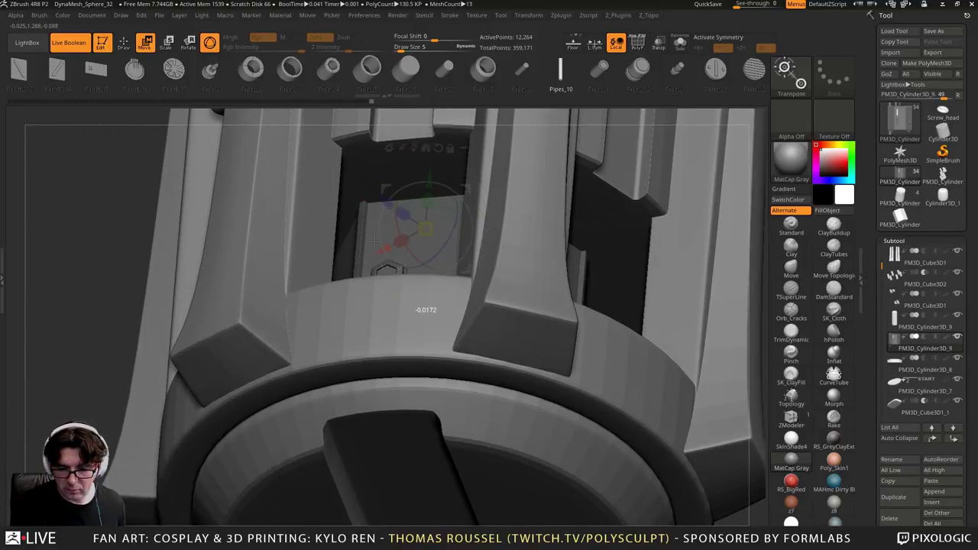
left_click_drag(379, 192, 377, 190)
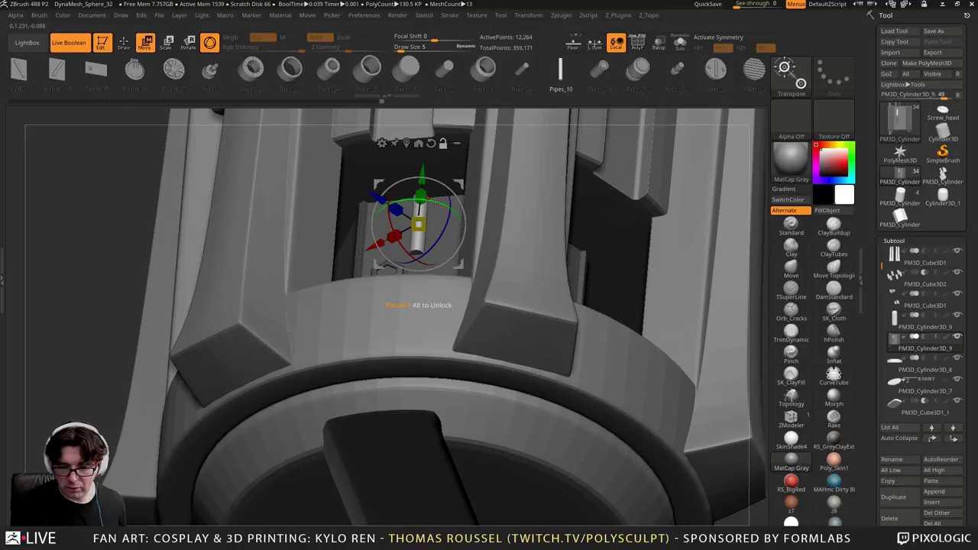
left_click_drag(433, 202, 468, 218)
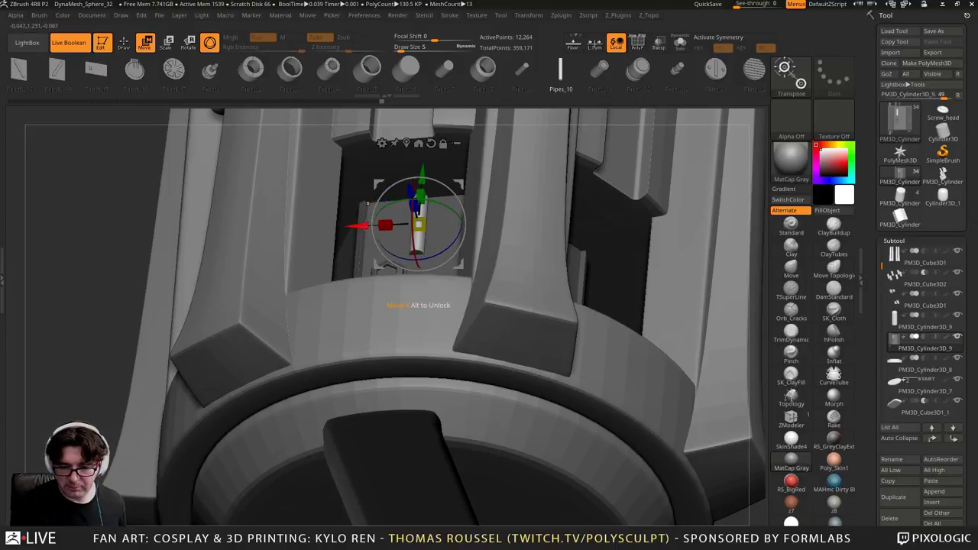
Duplicate the pipe sideways to form a parallel pair and adjust the copy's depth against the panel
left_click_drag(364, 225, 394, 225, "ctrl")
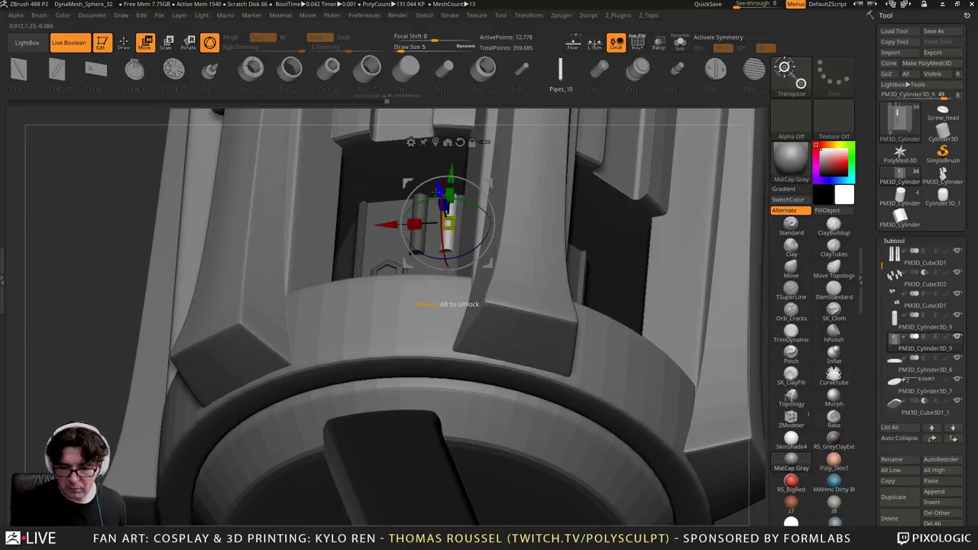
left_click_drag(438, 190, 435, 190)
left_click_drag(142, 180, 187, 221)
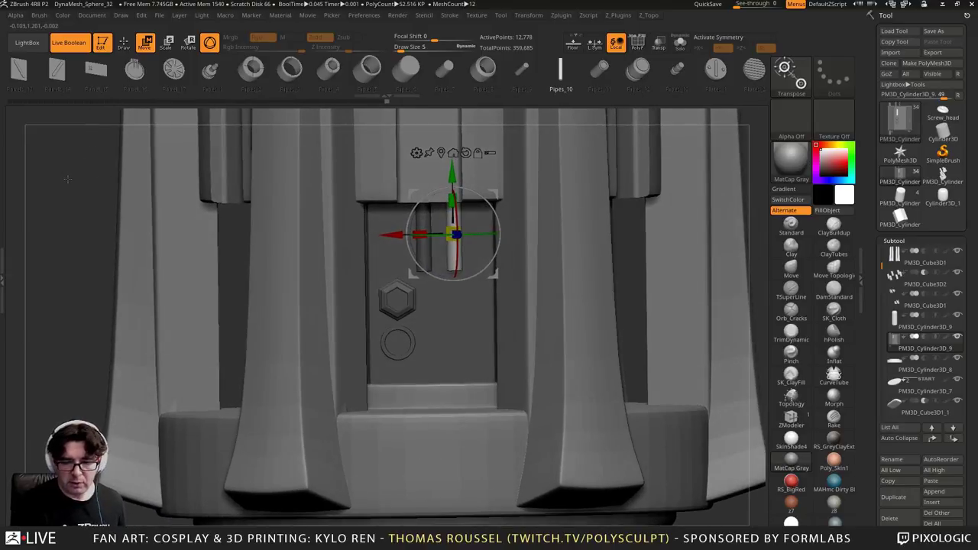
Insert a Vents_6 mesh below the paired pipes, beside the hexagonal fastener and ring, and clear the mask
left_click(123, 42)
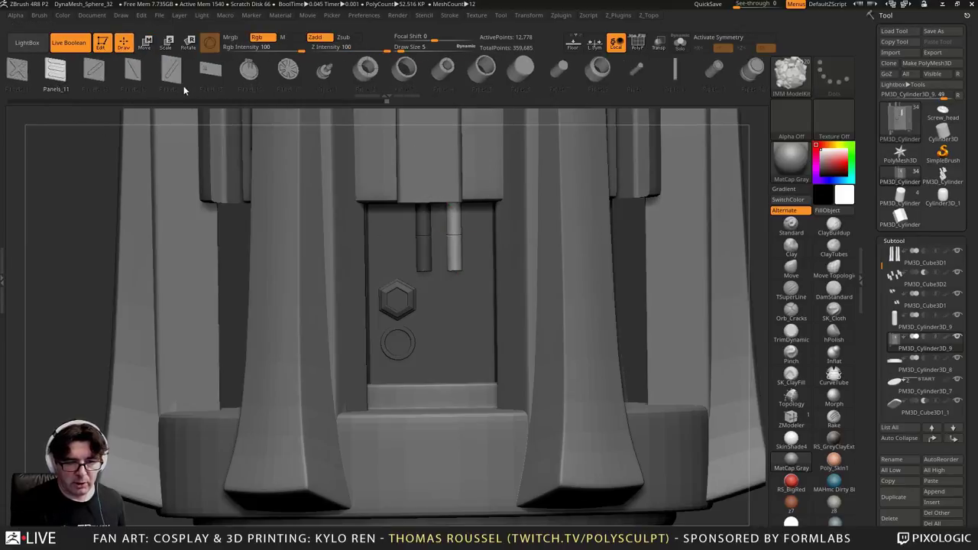
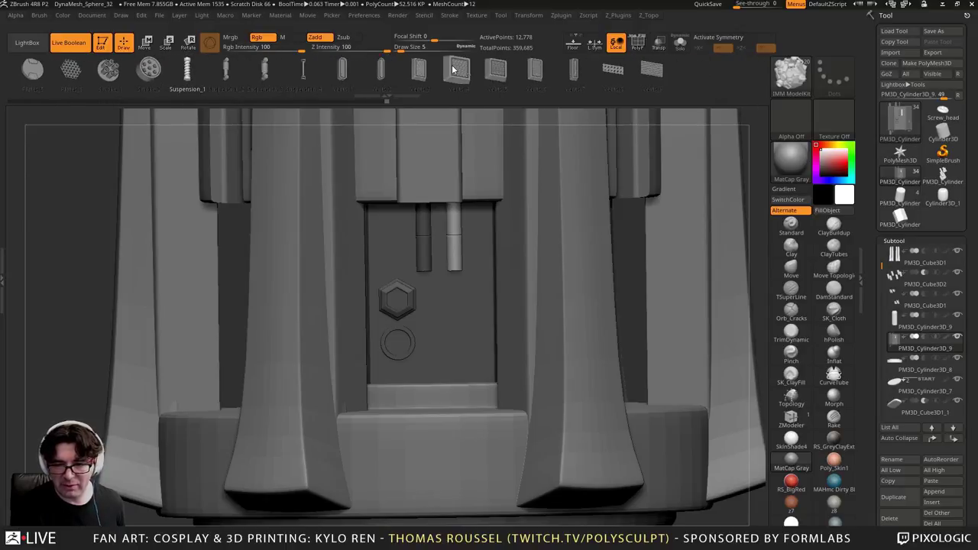
left_click(537, 72)
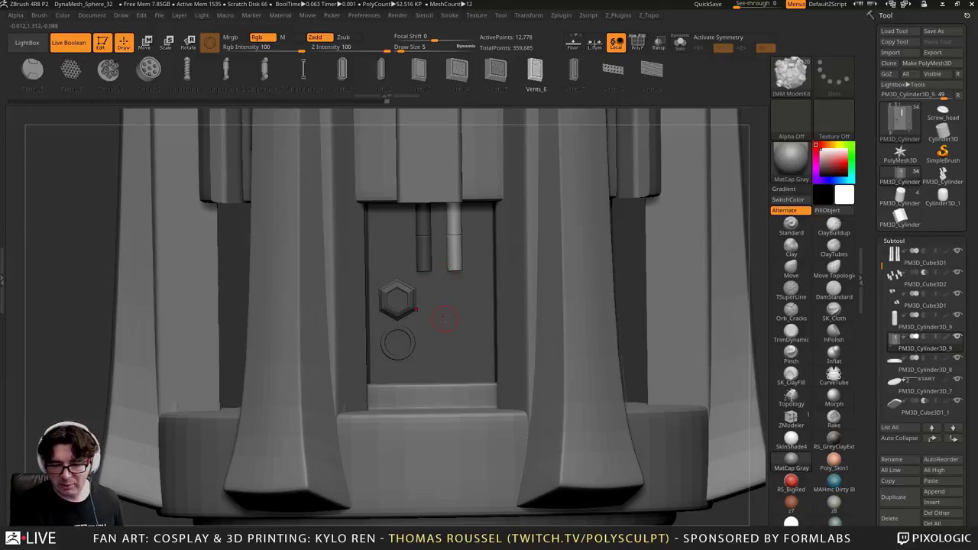
left_click_drag(444, 319, 442, 267)
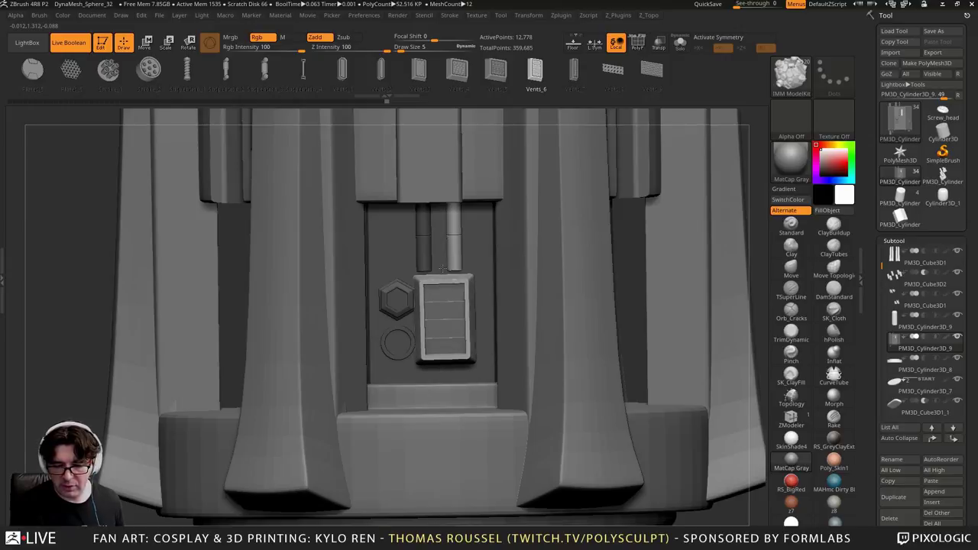
left_click(421, 199)
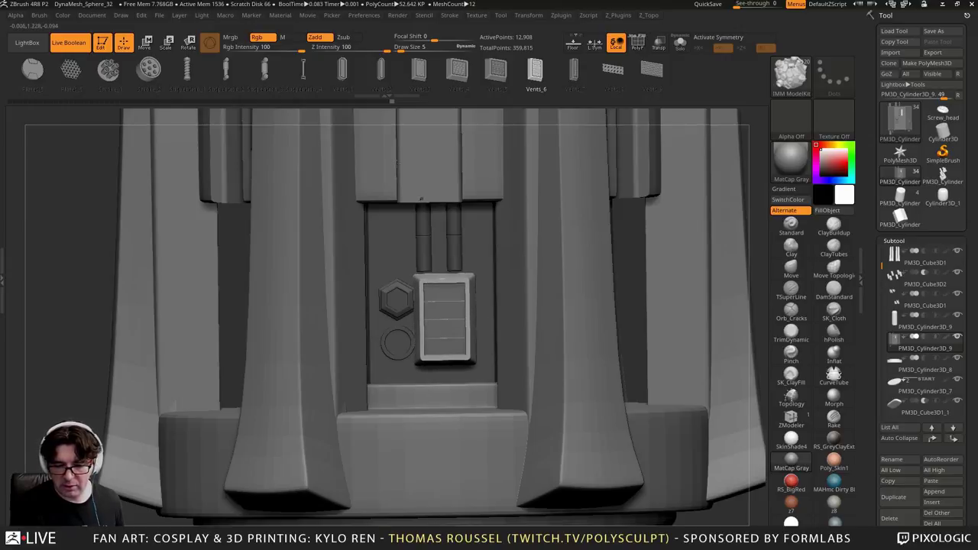
Raise the vent to meet the lower ends of the two pipes and nudge it sideways to line up with them
left_click(145, 43)
left_click_drag(505, 319, 507, 318)
left_click_drag(447, 378, 447, 379)
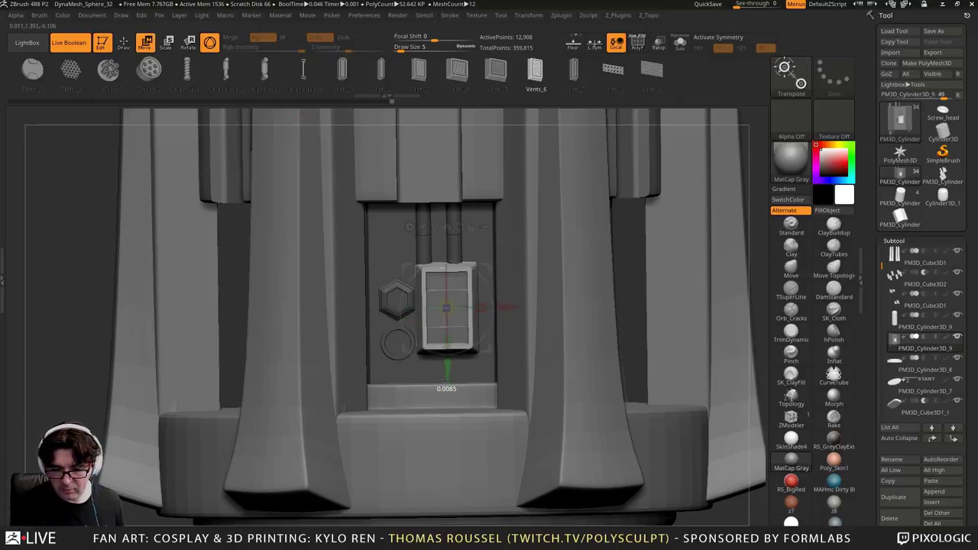
right_click_drag(453, 376, 409, 352)
right_click_drag(527, 336, 497, 233)
left_click_drag(476, 291, 484, 295)
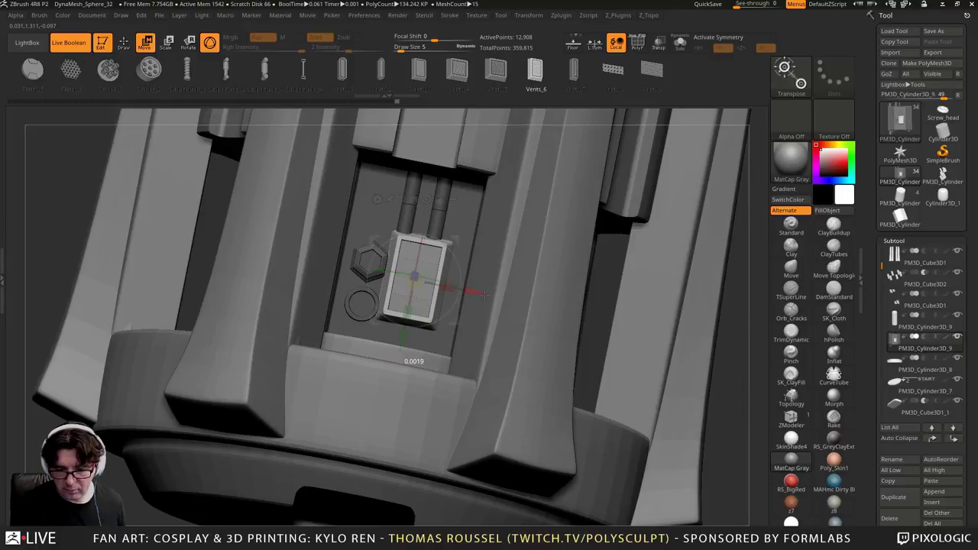
right_click_drag(485, 294, 475, 264, "ctrl")
right_click_drag(475, 263, 524, 299)
right_click_drag(434, 291, 306, 266)
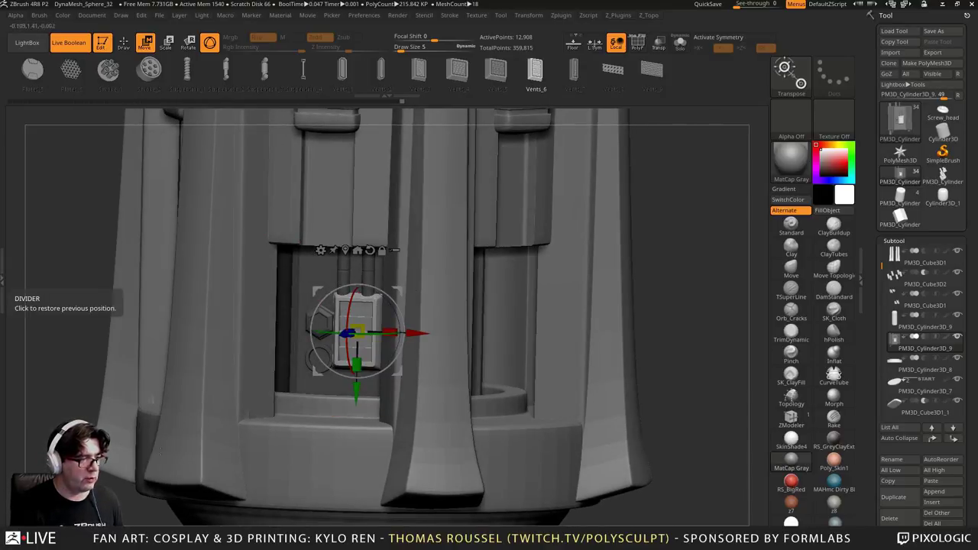
Insert a cube from the IMM Primitives brush in the middle of the empty core panel
right_click_drag(550, 426, 577, 328)
key("q")
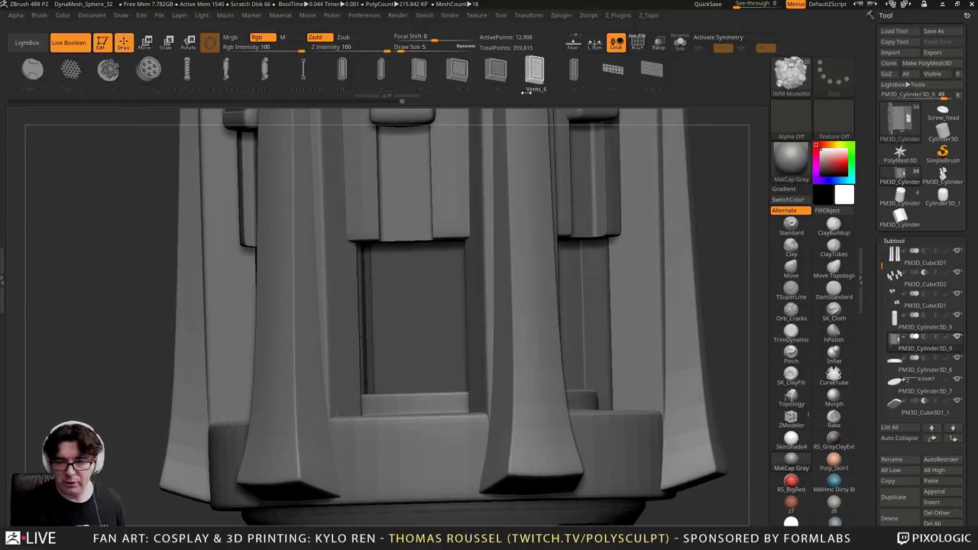
left_click(794, 74)
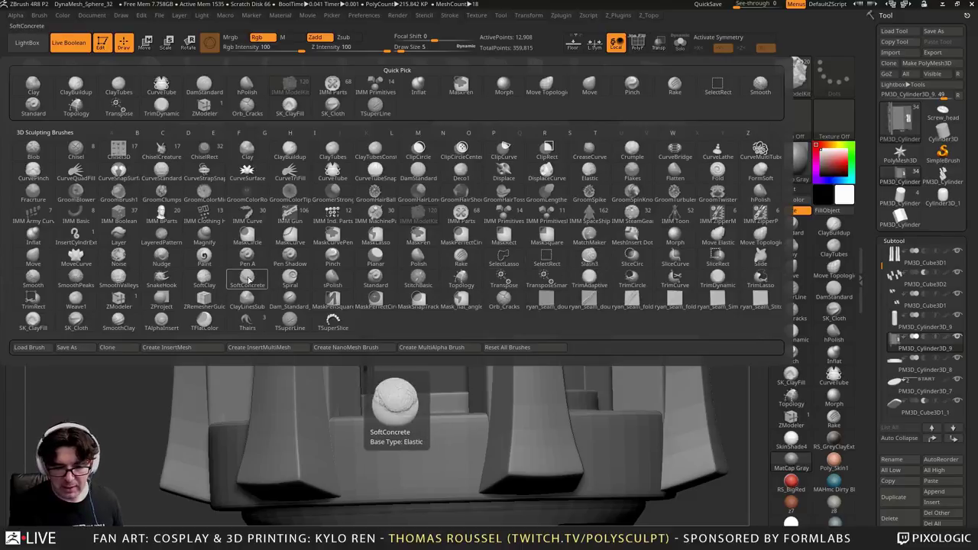
left_click(247, 221)
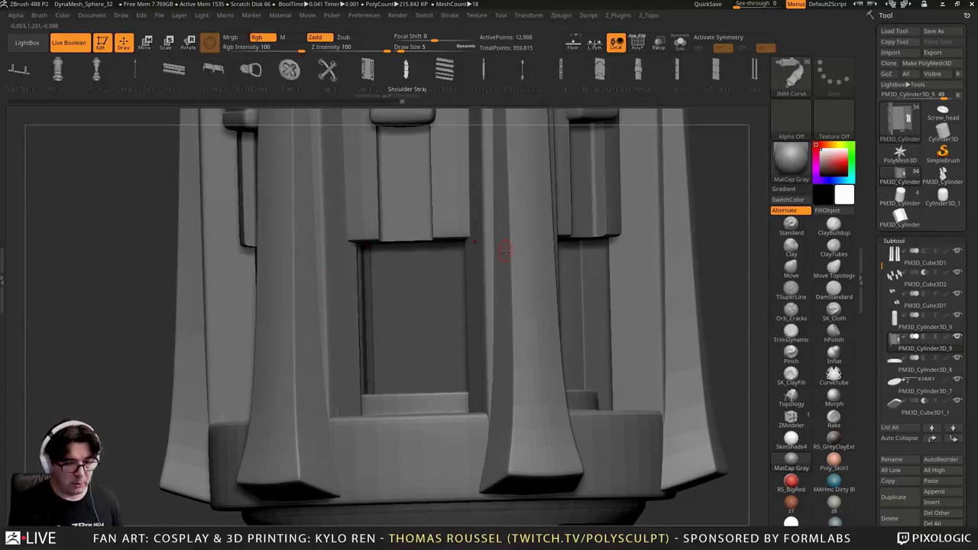
key("b")
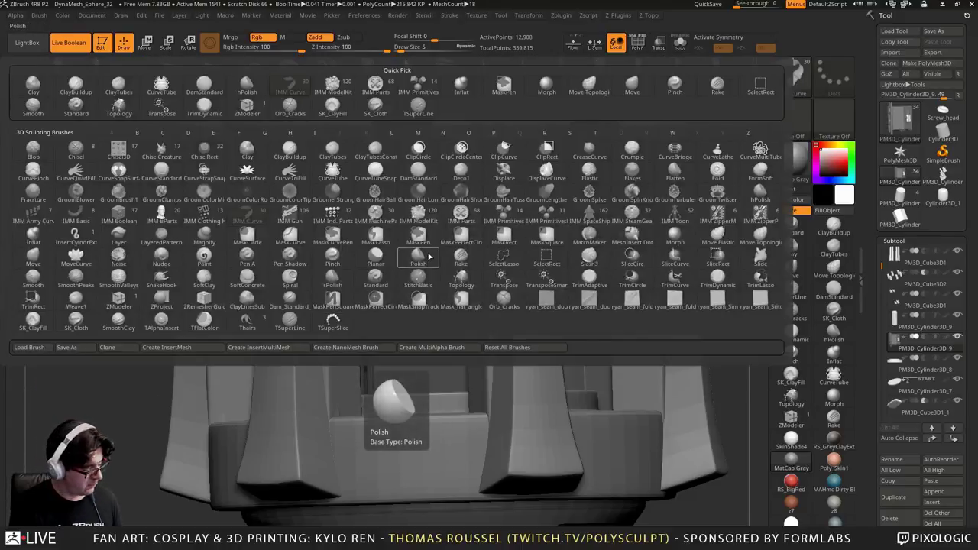
key("i")
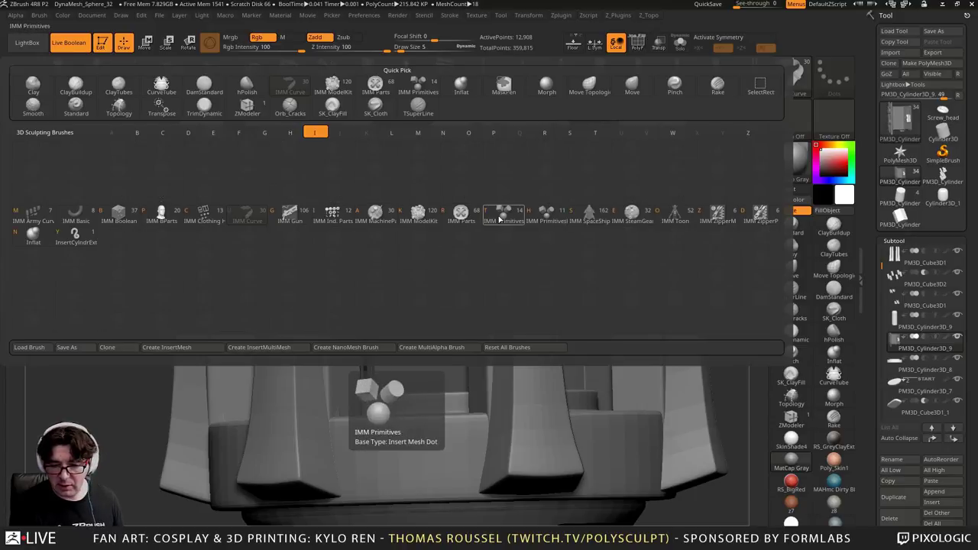
left_click(501, 218)
left_click(22, 75)
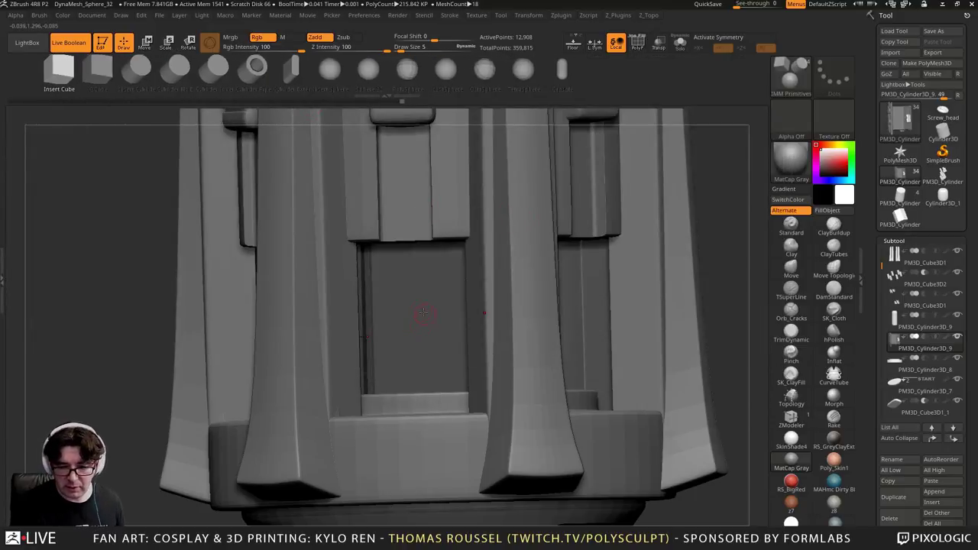
left_click_drag(416, 312, 423, 345)
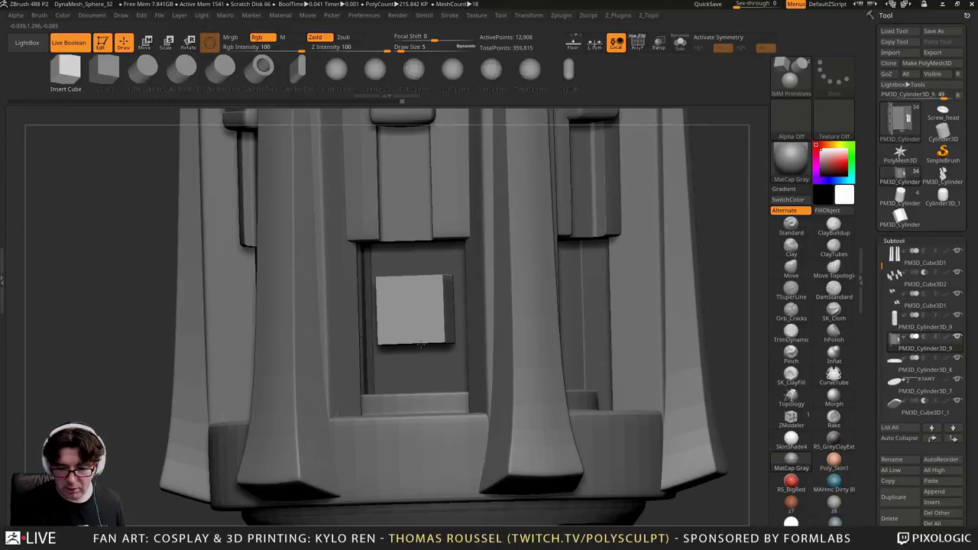
Try to flatten the inserted cube into a thin plate on the core panel
right_click_drag(421, 345, 460, 375)
left_click(152, 51)
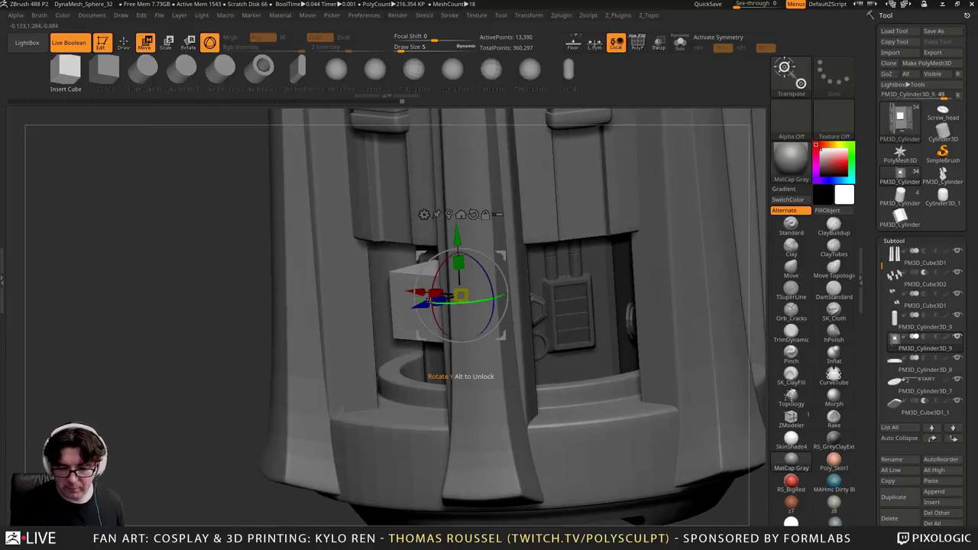
left_click_drag(462, 295, 448, 297)
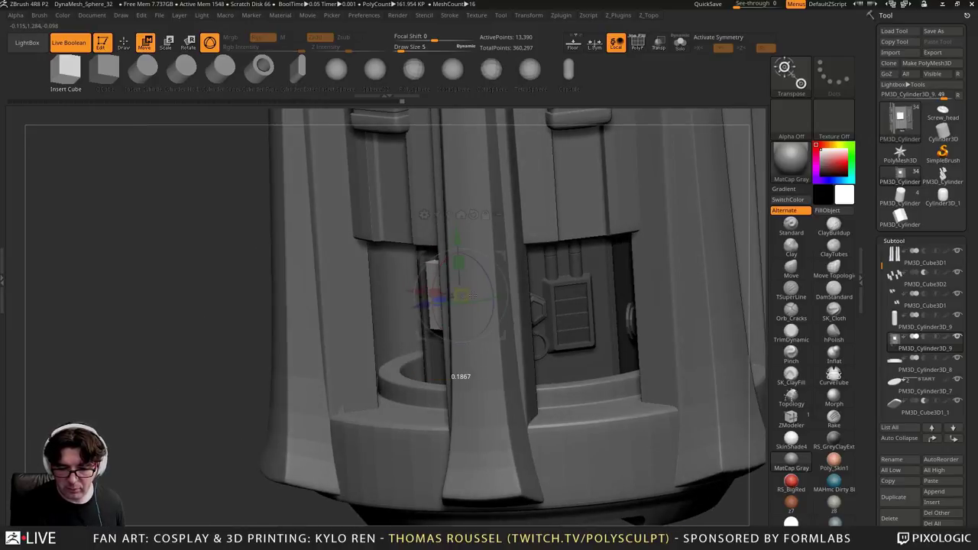
right_click_drag(463, 296, 453, 325)
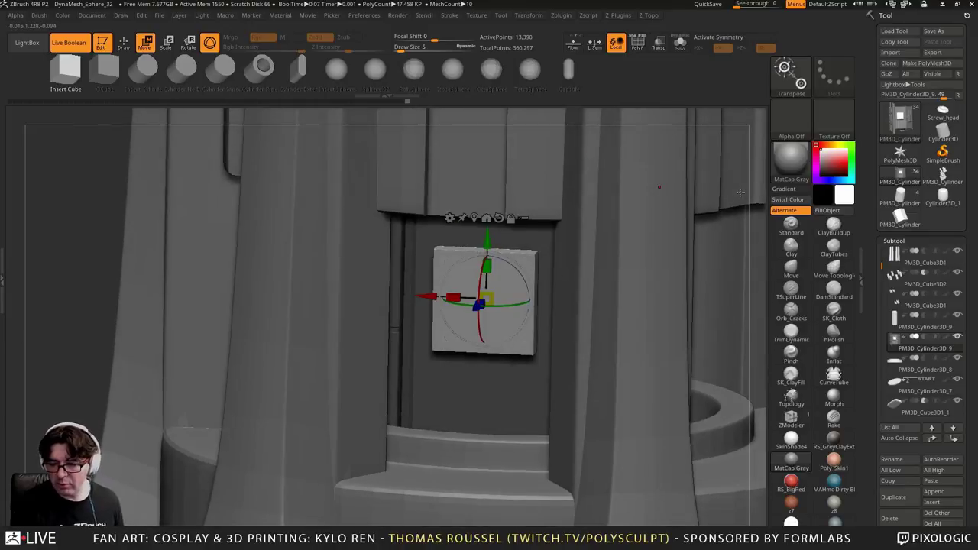
Display the polygon wireframe and replace the inserted cube on the core panel with the QCube from the IMM Primitives brush
left_click(788, 416)
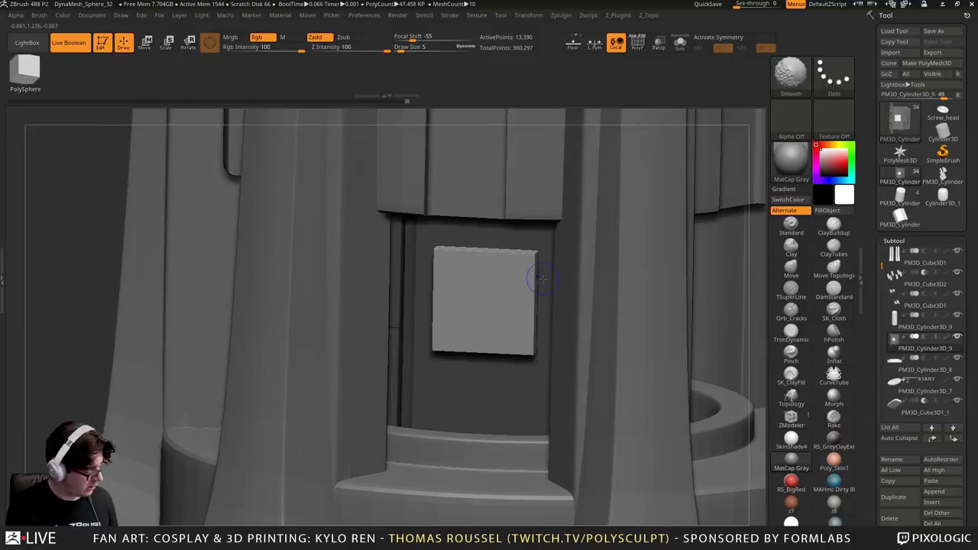
key("shift+f")
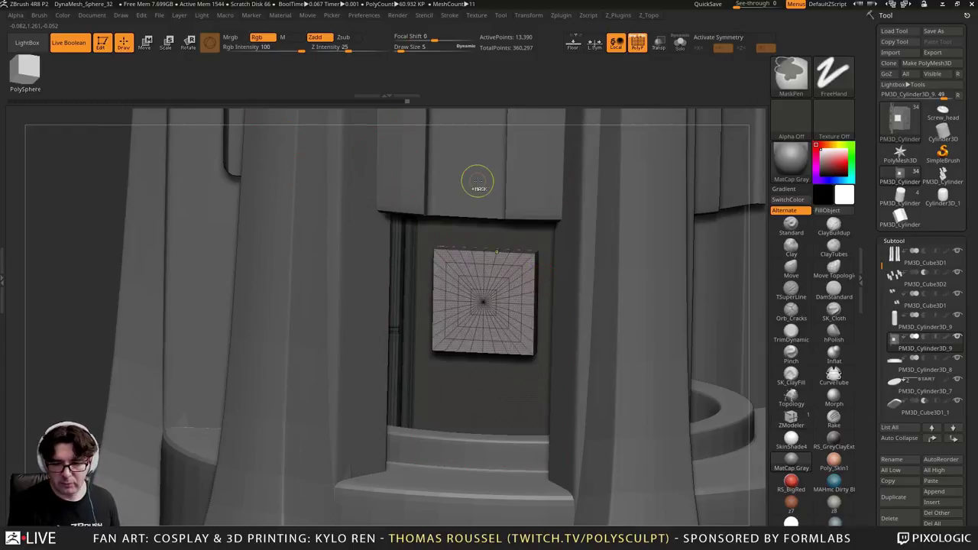
left_click(478, 182, "ctrl+shift")
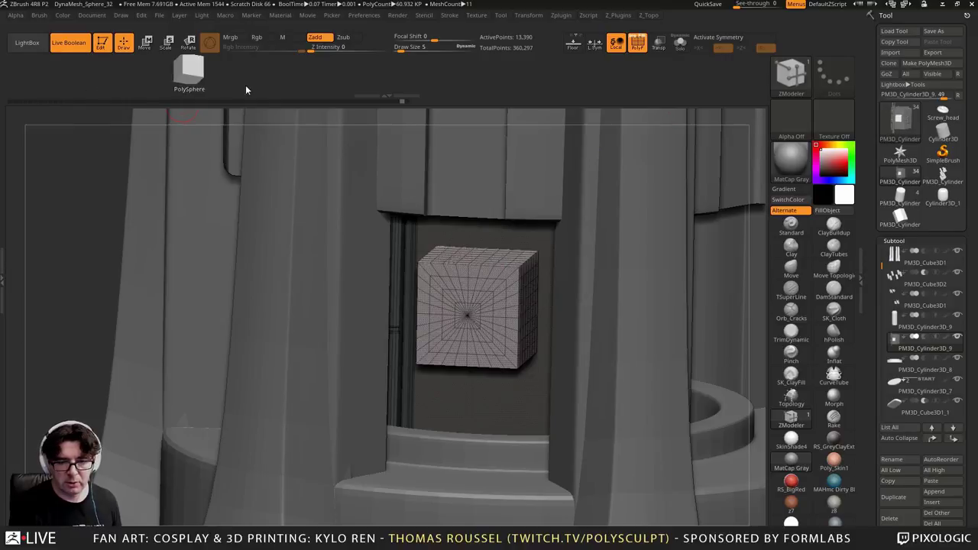
left_click(789, 84)
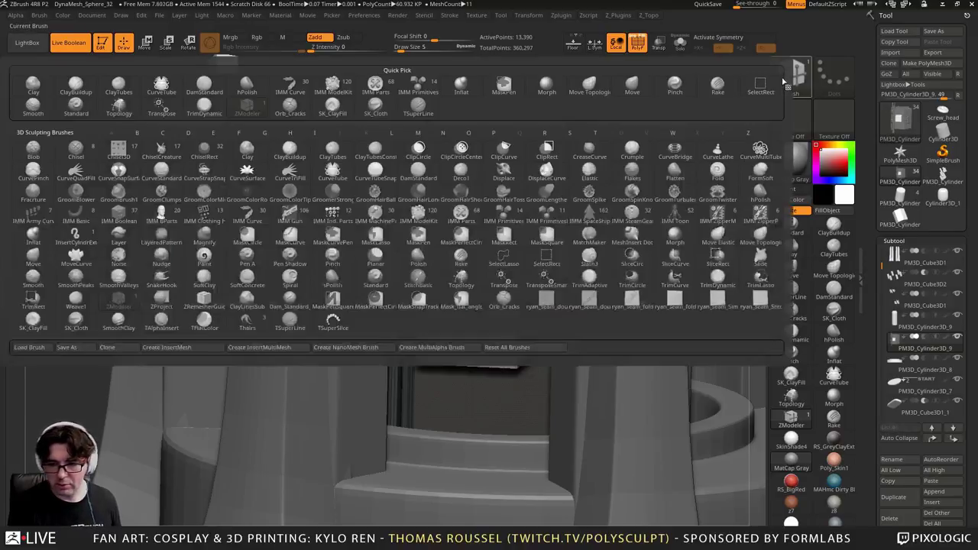
left_click(419, 84)
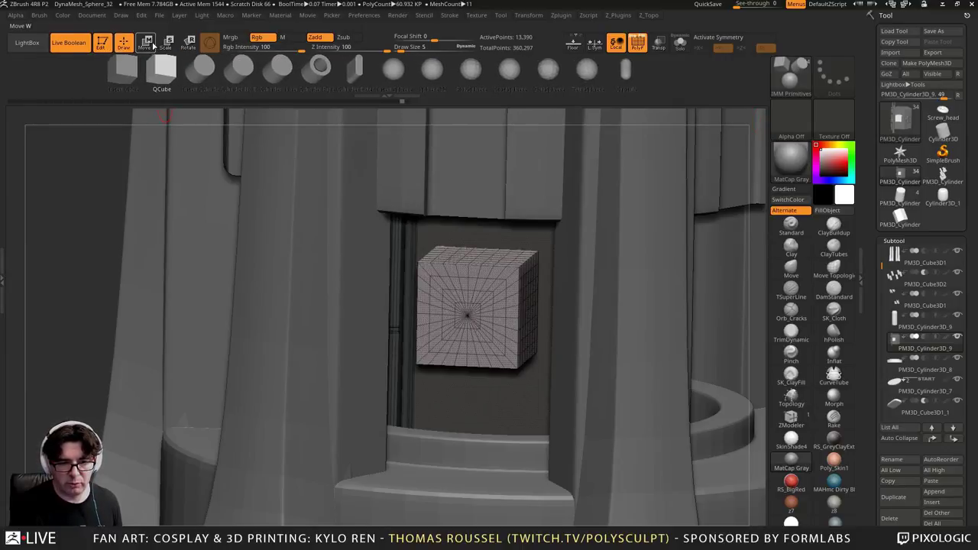
left_click(144, 42)
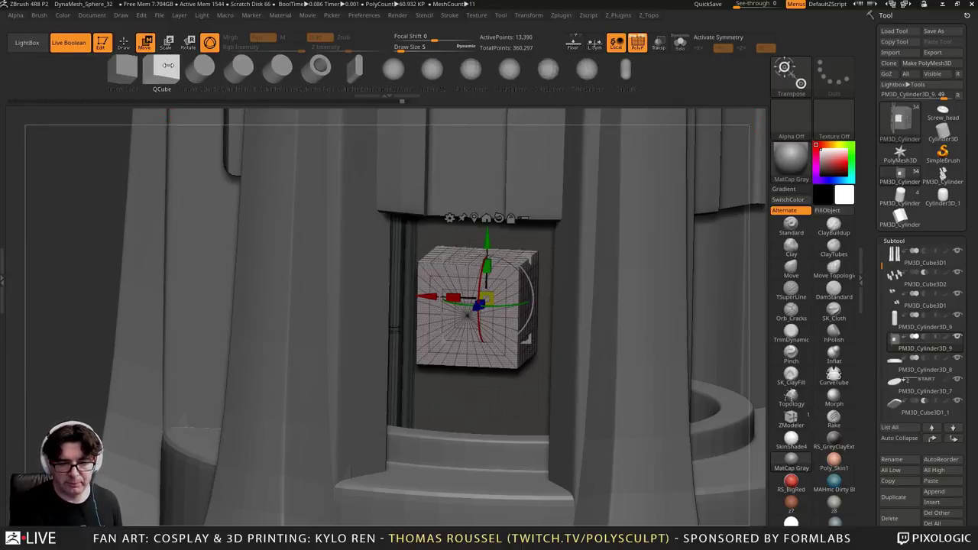
left_click(127, 74)
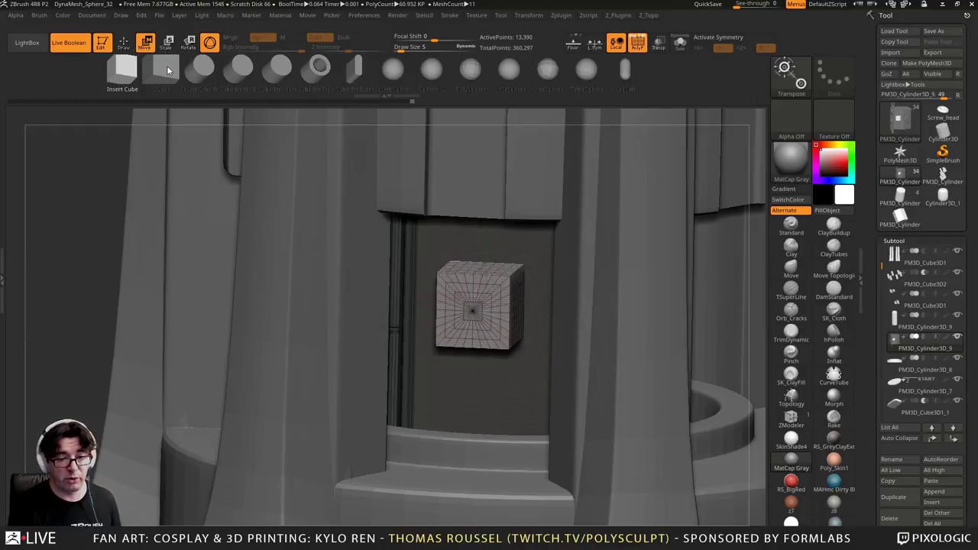
left_click(168, 70)
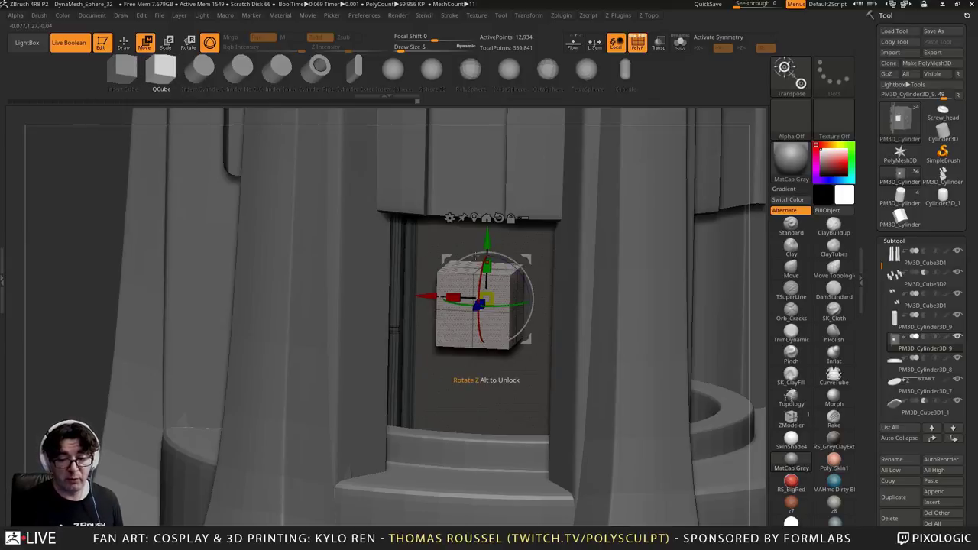
Flatten the QCube along its Z depth to about 0.37 so it forms a thinner block on the core panel
mouse_move(498, 304)
right_mouse_down()
mouse_move(417, 310)
mouse_move(479, 308)
right_mouse_up()
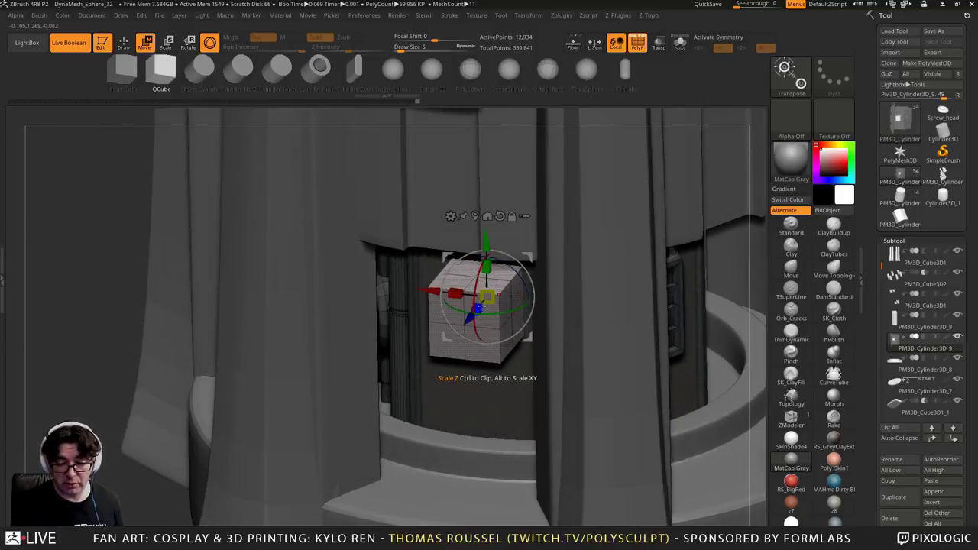
left_click_drag(487, 298, 509, 285)
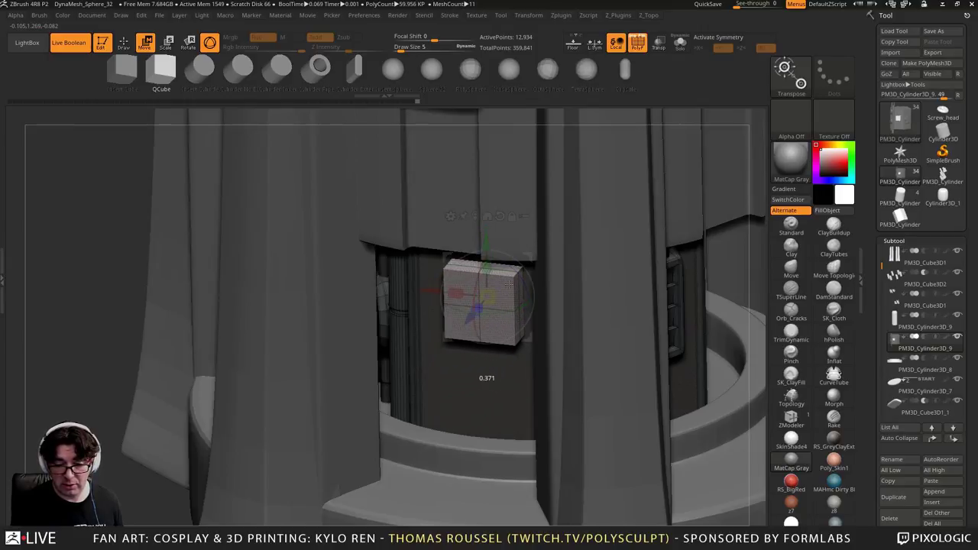
left_click(123, 43)
Set up the ZModeler brush with Insert as the edge action and QMesh targeting A Single Poly as the polygon action
mouse_move(477, 275)
right_mouse_down("alt")
mouse_move(500, 298)
mouse_move(528, 299)
right_mouse_up("alt")
left_click(801, 426)
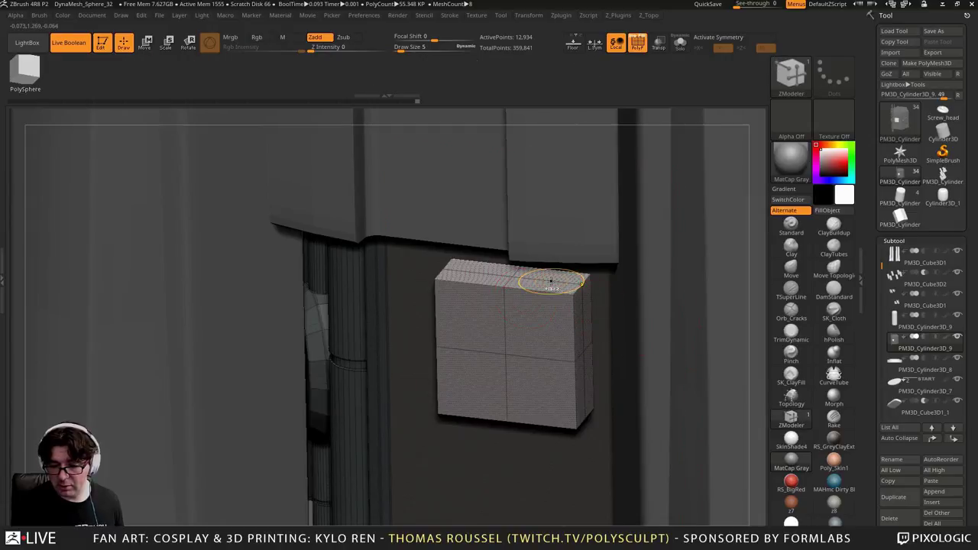
key("ctrl+z")
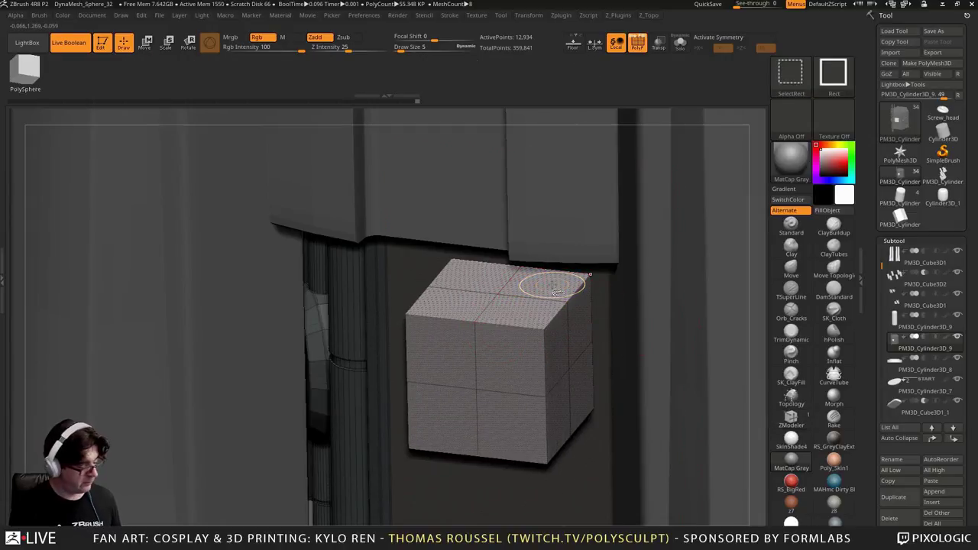
key("space")
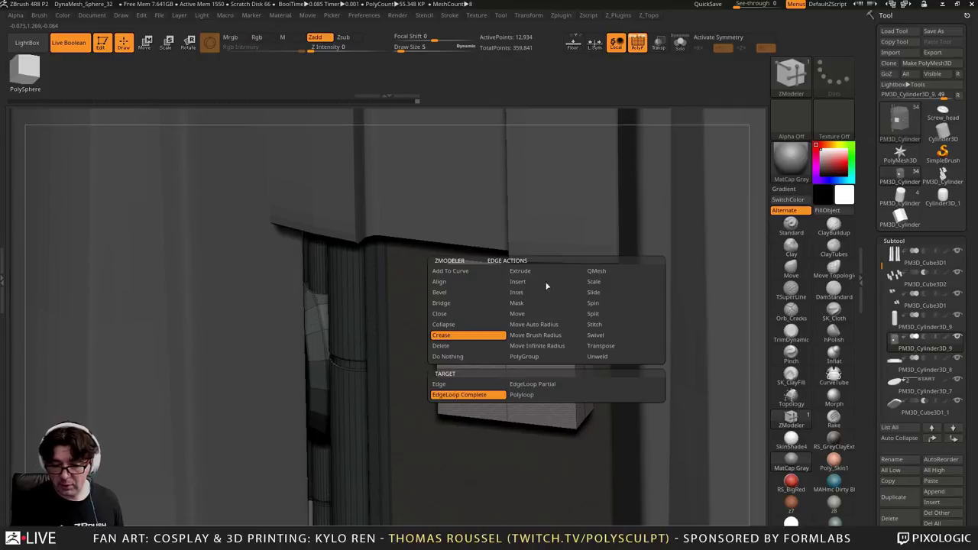
left_click(523, 284)
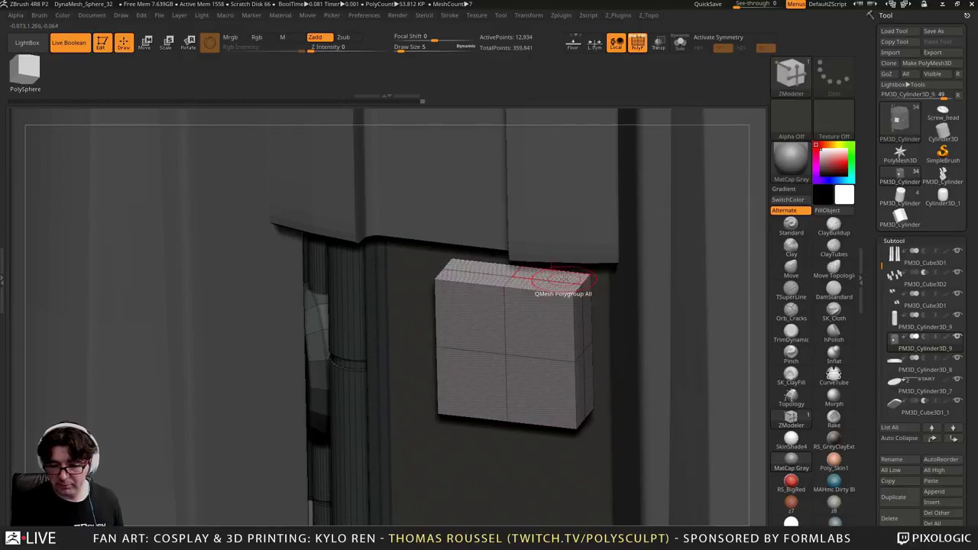
key("space")
left_click(474, 300)
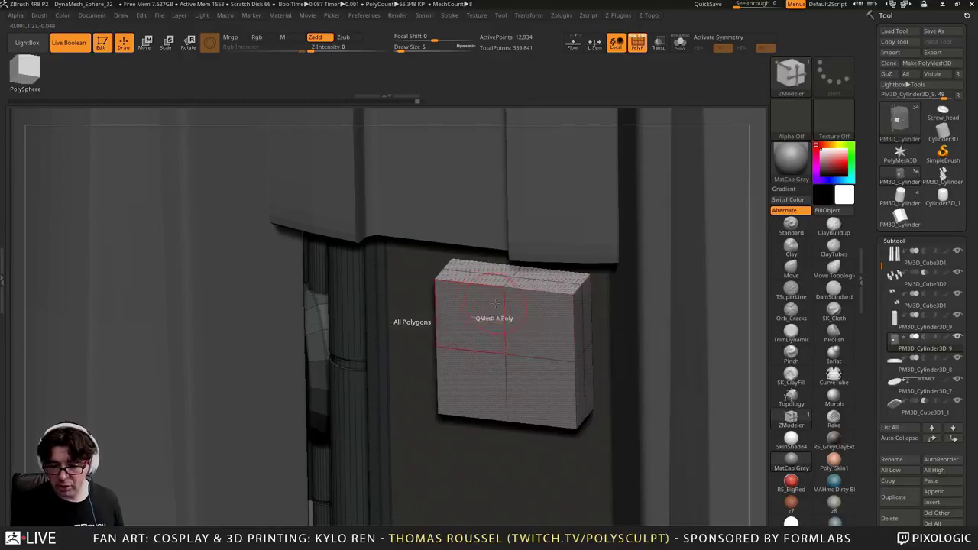
QMesh one half of the block's upper and lower faces into wide strips, extending the upper strip to the overhang
left_click_drag(546, 274, 565, 185)
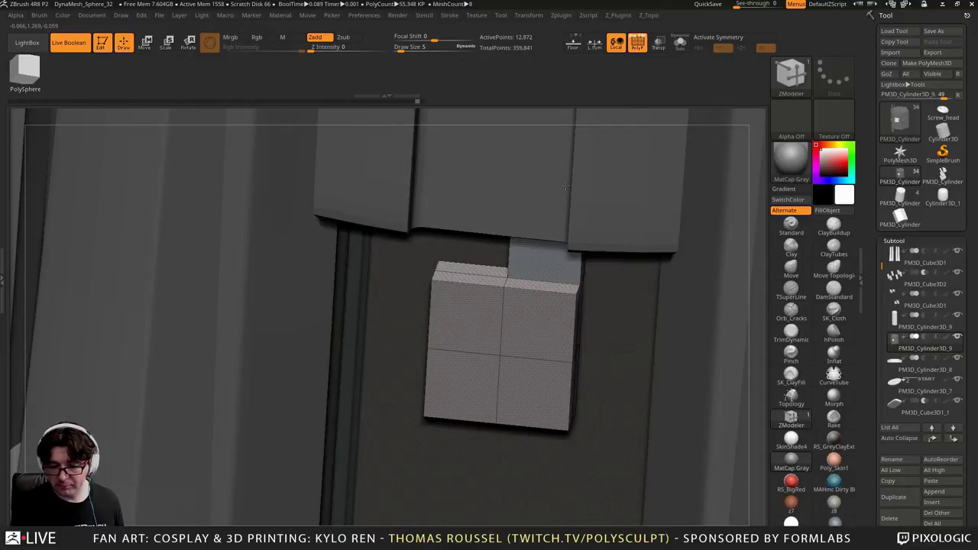
right_click_drag(552, 357, 534, 416)
left_click_drag(533, 417, 545, 487)
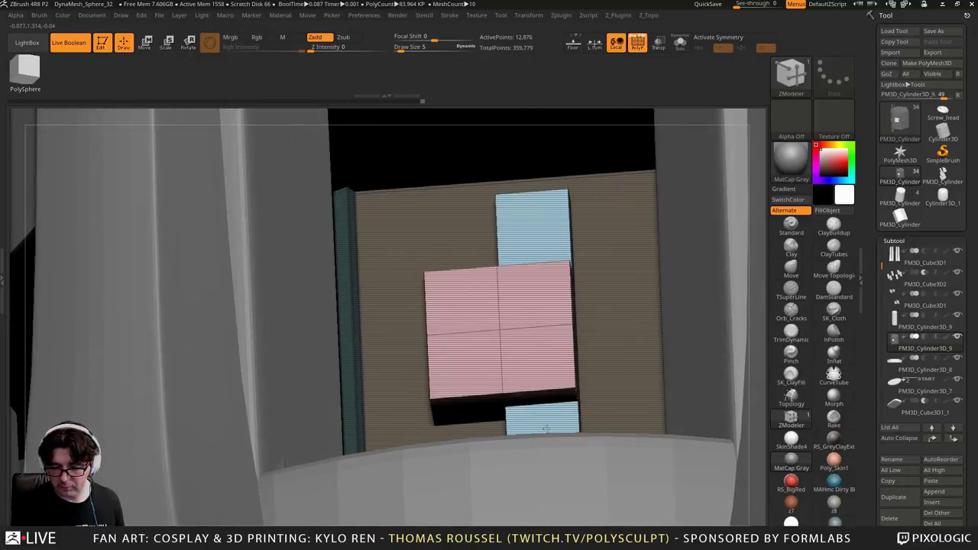
right_click_drag(541, 164, 557, 293)
left_click_drag(513, 246, 513, 229)
right_click_drag(523, 278, 545, 272)
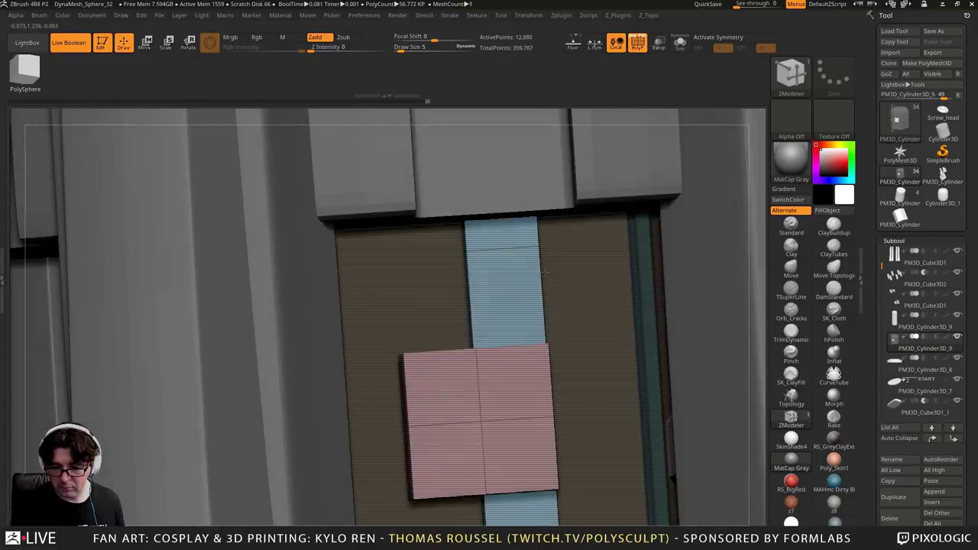
Insert a vertical edge loop in the block's other half and QMesh its narrow outer column upward to the overhang and downward
right_click_drag(461, 365, 505, 330, "alt")
left_click(468, 297)
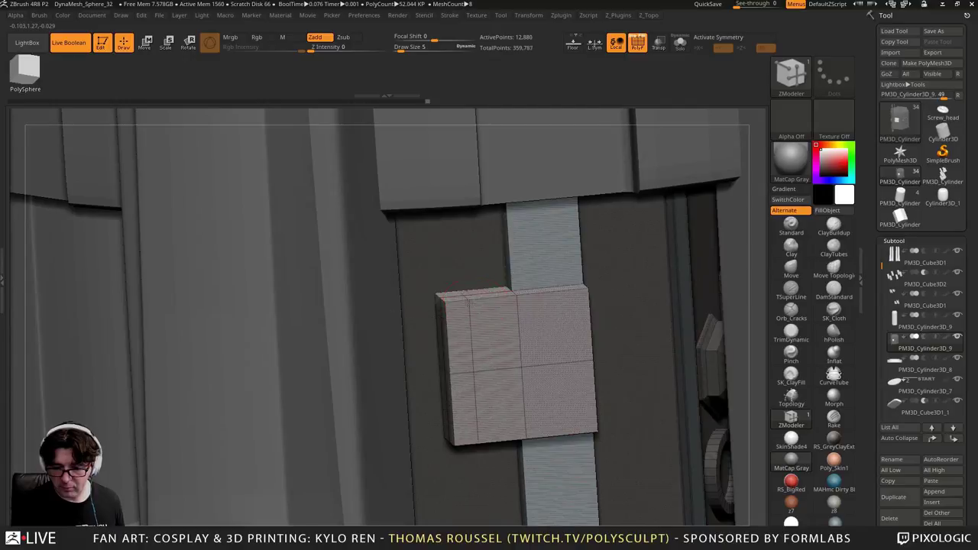
left_click_drag(451, 270, 409, 110)
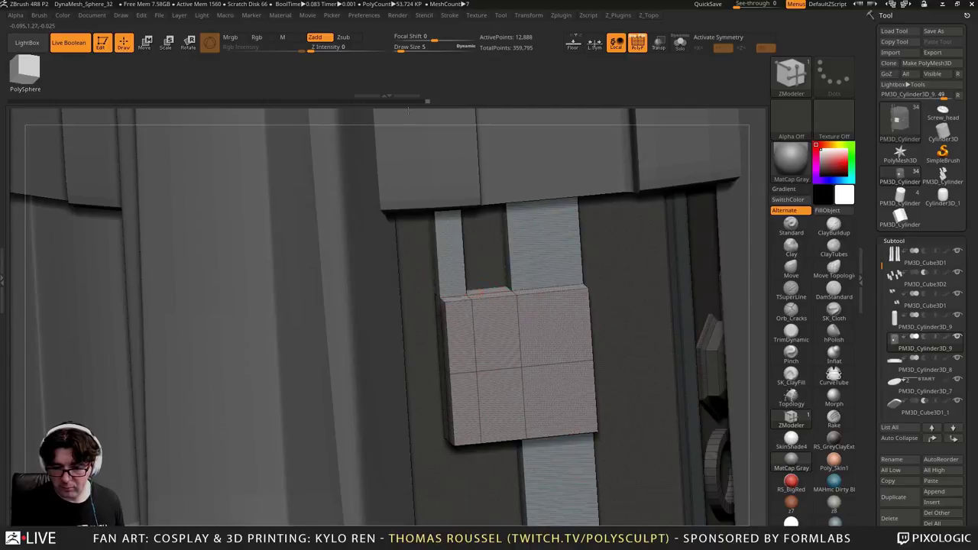
right_click_drag(483, 386, 477, 250, "alt")
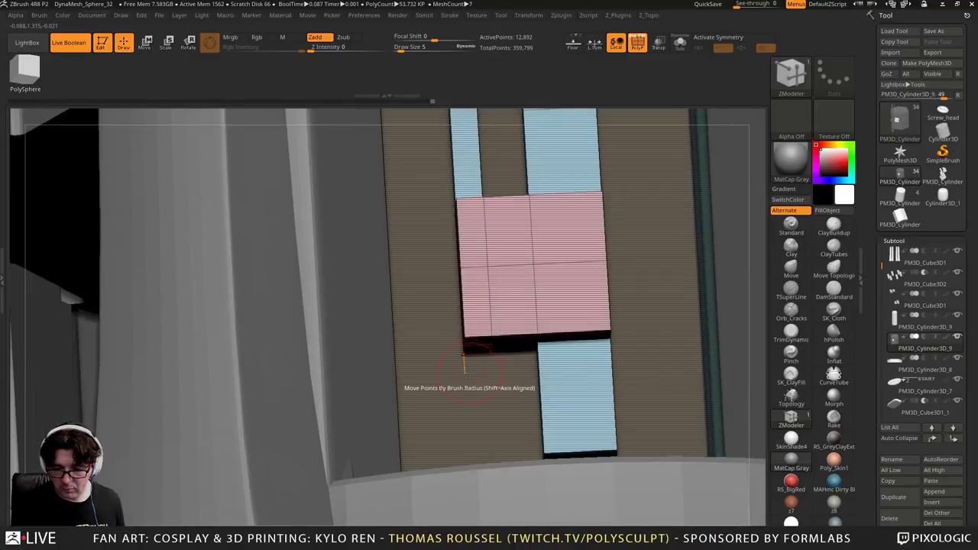
left_click_drag(479, 349, 481, 413)
Extend the wide lower strip down to the base ring and lengthen the narrow lower strip, adding a short end segment
right_click_drag(536, 434, 567, 367, "alt")
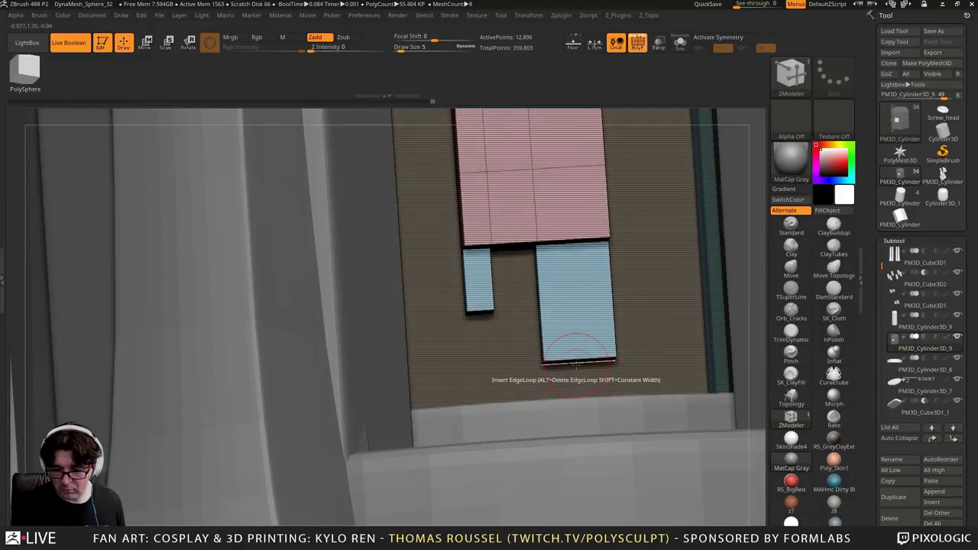
left_click_drag(575, 361, 577, 403)
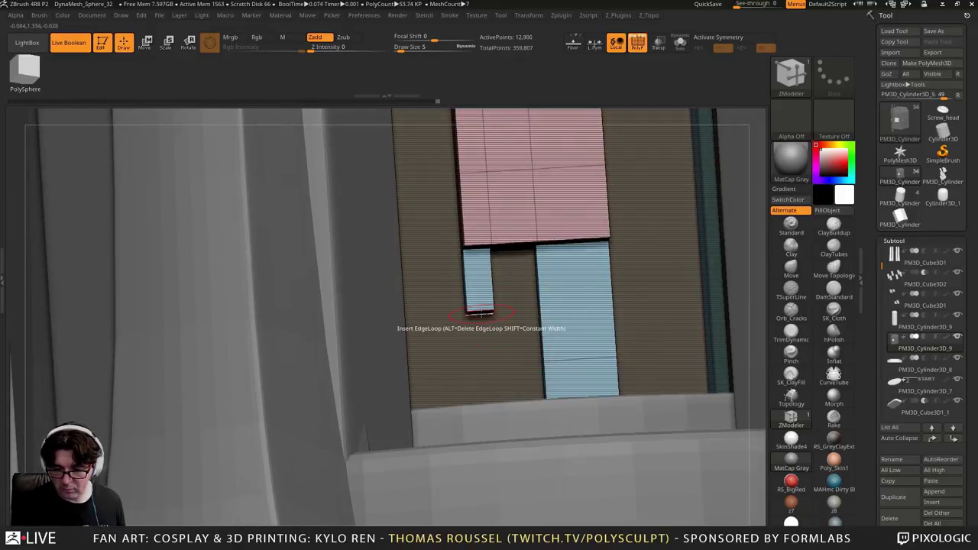
left_click_drag(482, 312, 484, 373)
mouse_move(501, 284)
right_mouse_down()
mouse_move(511, 372)
mouse_move(501, 323)
right_mouse_up()
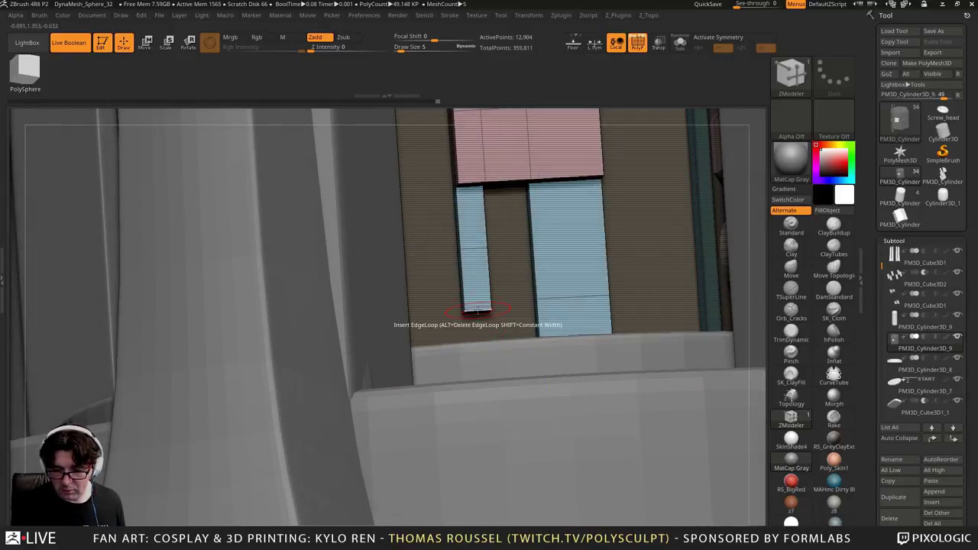
left_click_drag(478, 335, 478, 338)
Try to pull the side face of the narrow strip's short end segment outward with QMesh
right_click_drag(479, 310, 459, 335)
left_click_drag(465, 325, 394, 329)
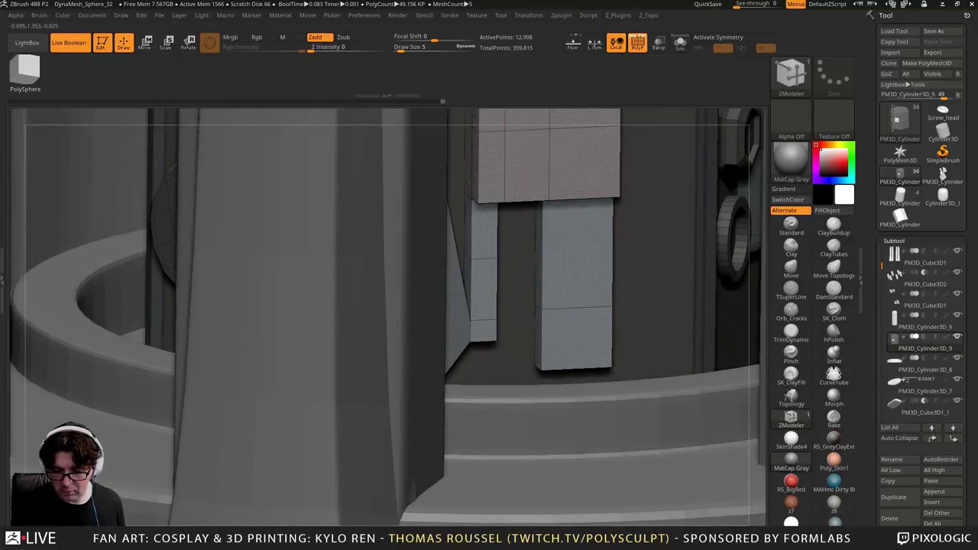
key("ctrl+z")
right_click_drag(493, 335, 461, 337)
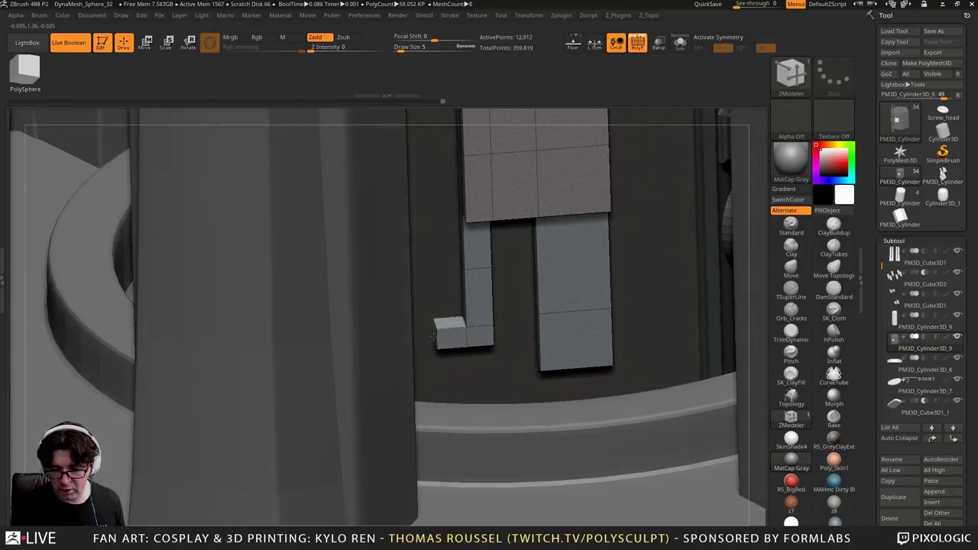
left_click_drag(433, 335, 418, 335)
right_click_drag(428, 336, 480, 335)
key("ctrl+z")
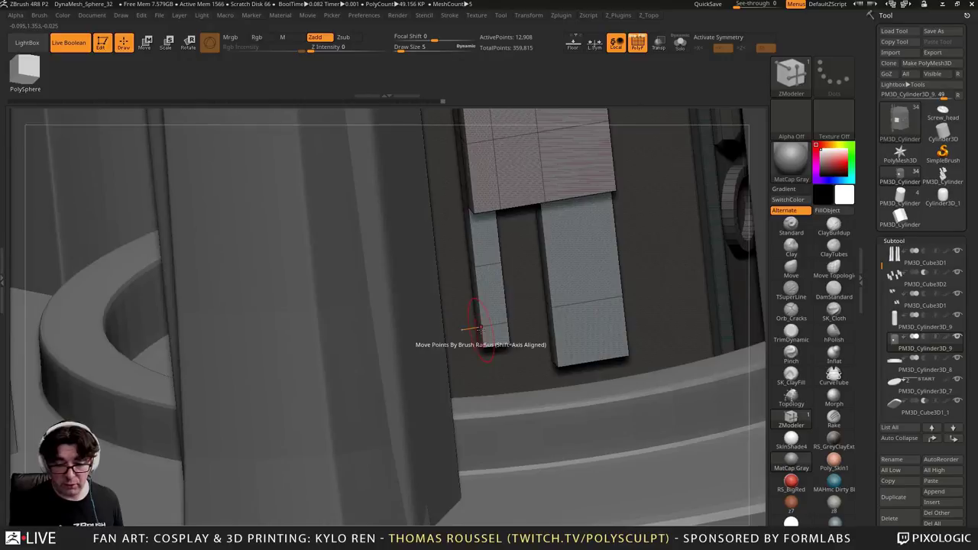
Change the polygon action to Extrude and extrude the outer side face of the narrow strip's end segment into a foot
key("space")
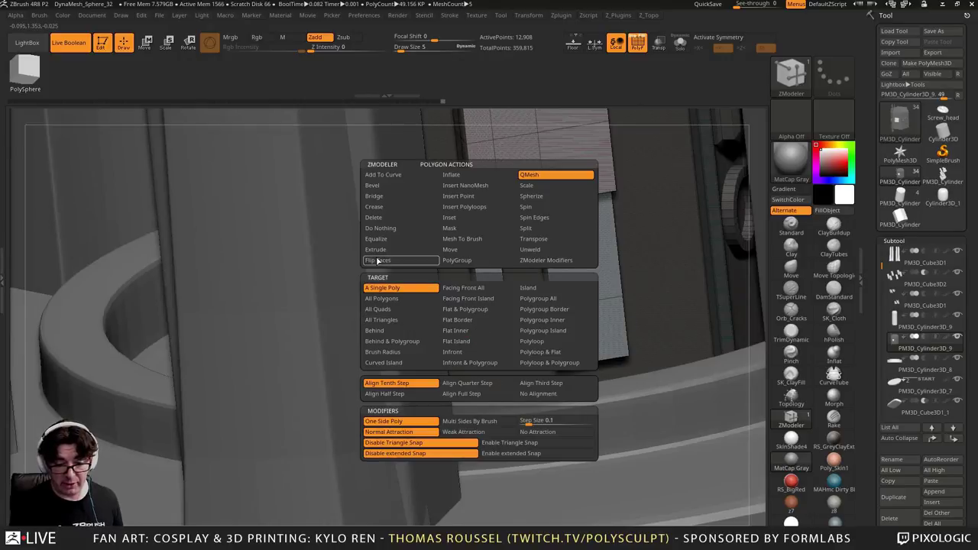
left_click(375, 249)
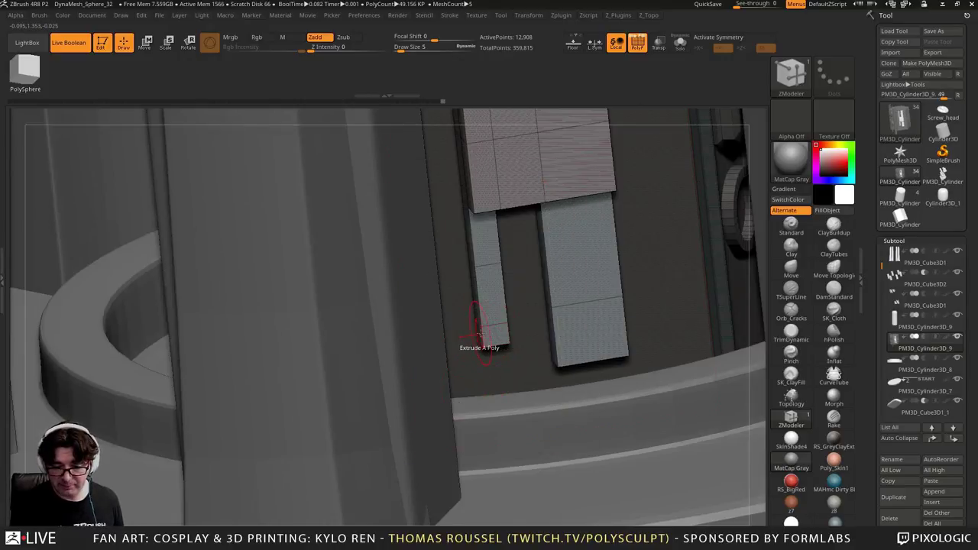
left_click_drag(450, 342, 404, 348)
mouse_move(472, 357)
left_mouse_down()
mouse_move(382, 358)
mouse_move(486, 357)
left_mouse_up()
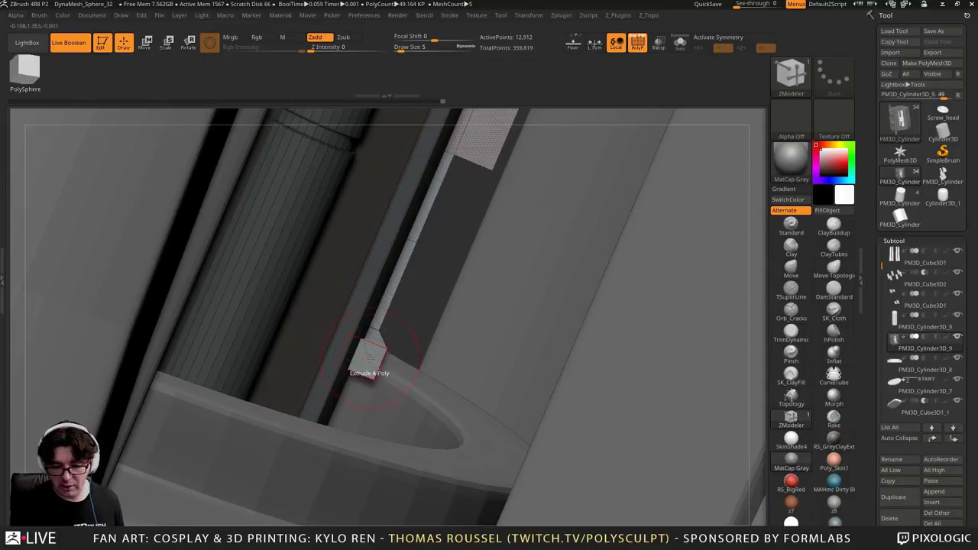
Change the edge action to Slide and slide an edge of the narrow strip's extruded foot to reshape it
key("space")
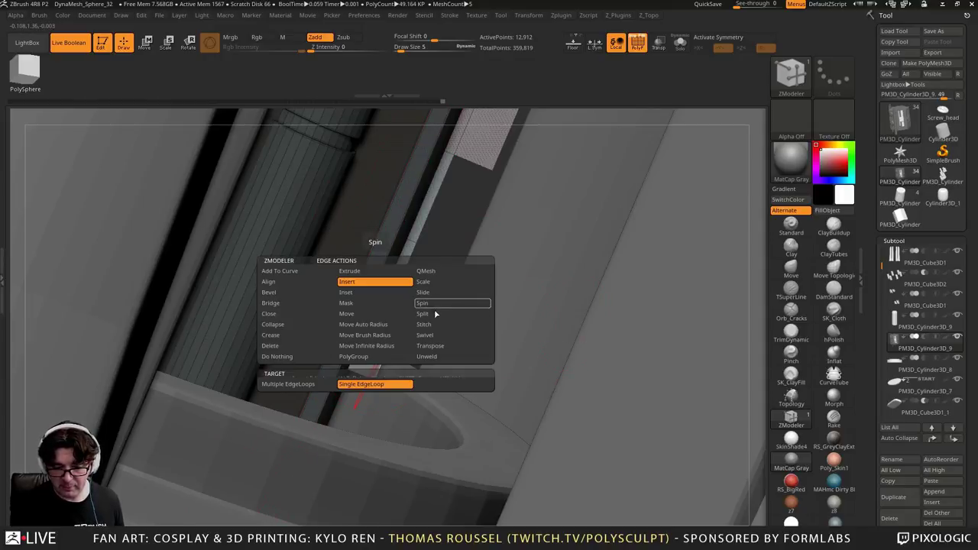
left_click(425, 293)
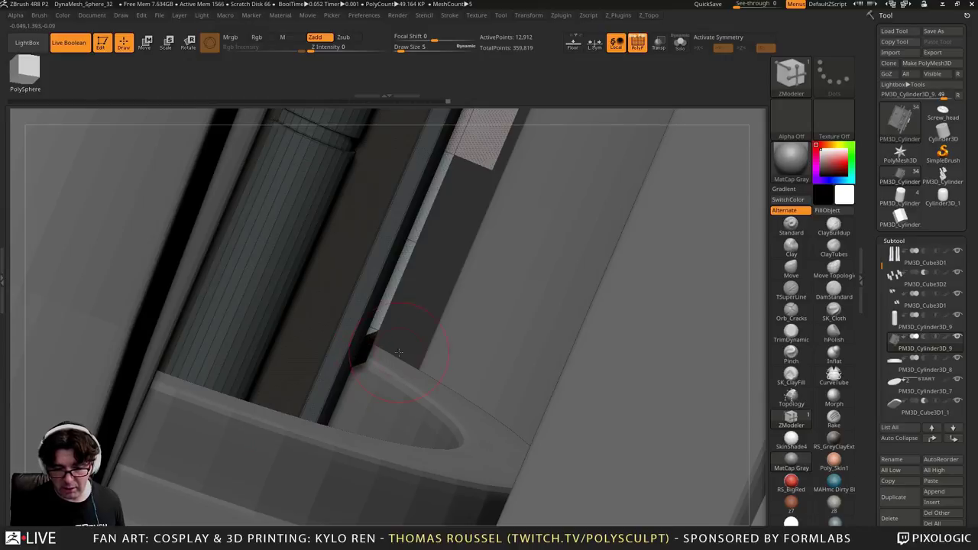
left_click_drag(399, 353, 339, 330)
Return the edge action to Insert and add an edge loop through the thickness of the block and its wide strip
right_click_drag(497, 328, 547, 207)
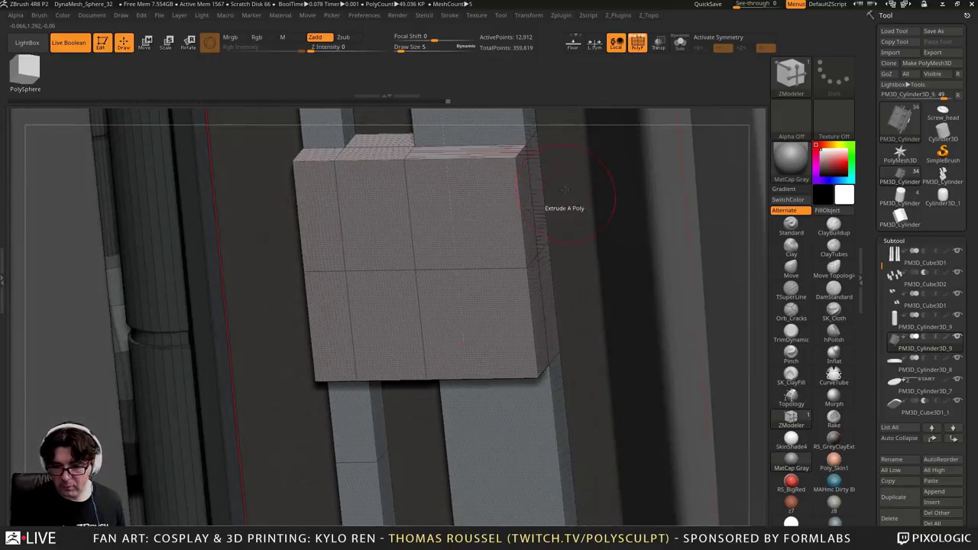
key("space")
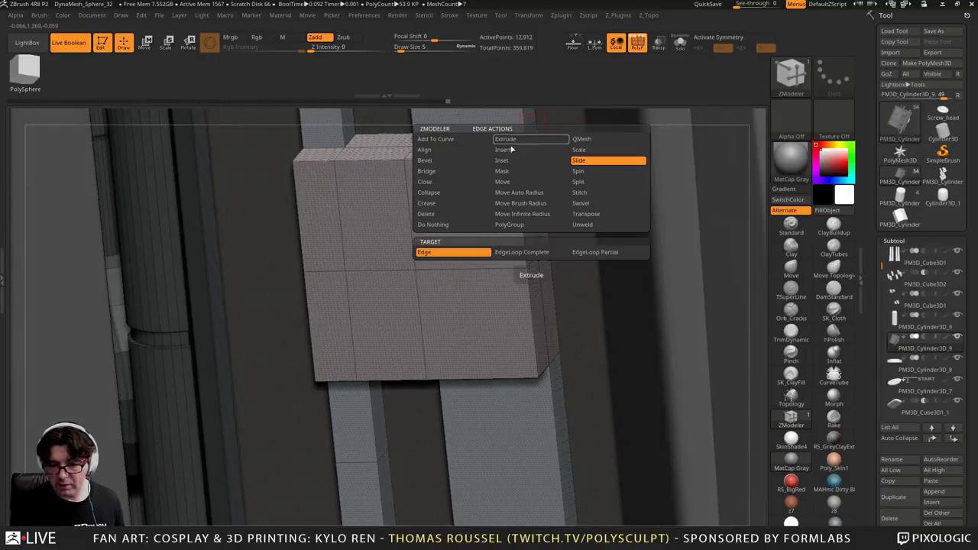
left_click(526, 149)
left_click(534, 134)
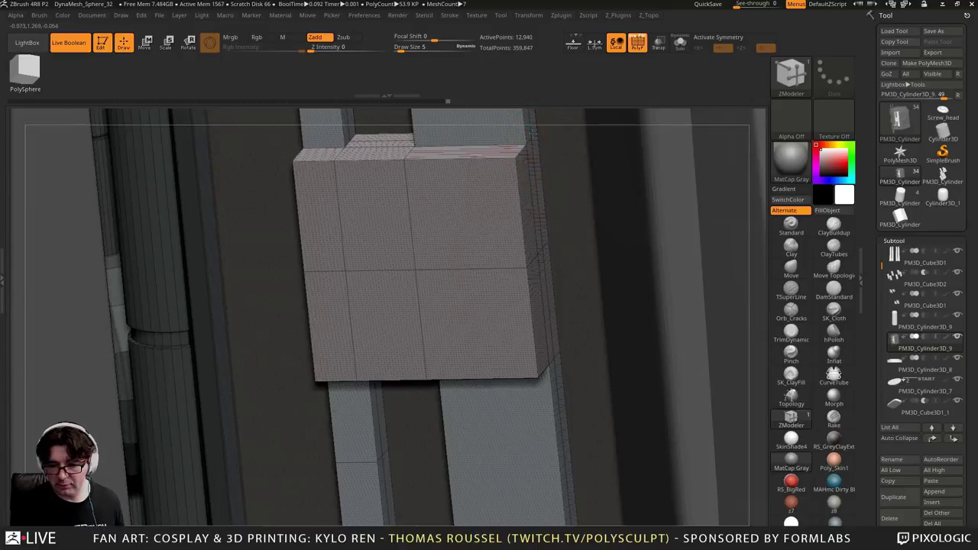
Extrude the upper side face of the block outward into a short arm and add a further end segment to it
left_click_drag(527, 176, 623, 181)
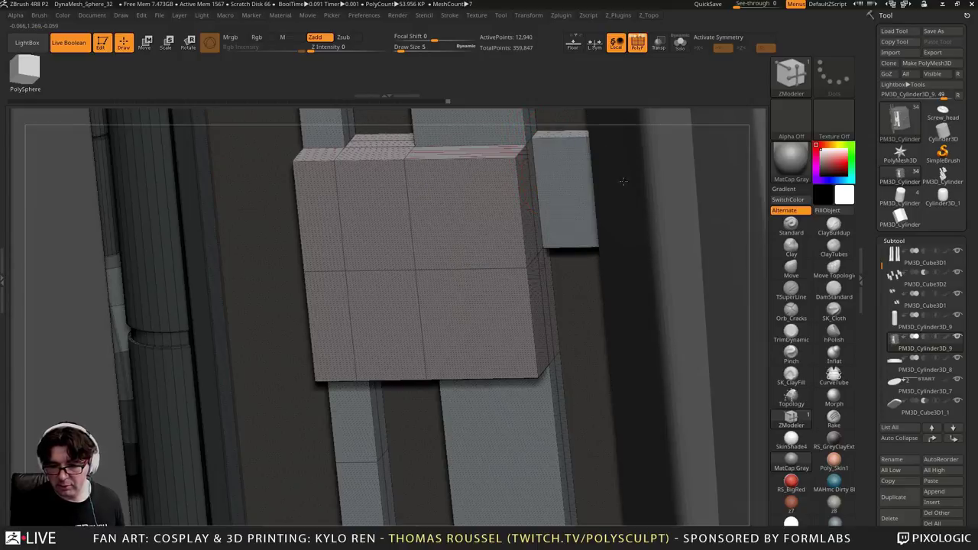
right_click_drag(623, 191, 616, 236)
key("space")
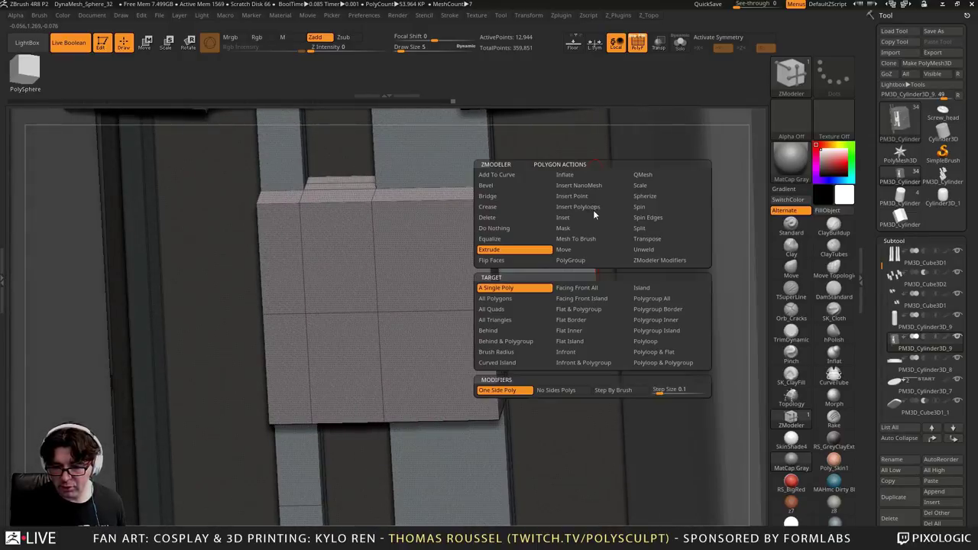
left_click_drag(592, 211, 617, 222)
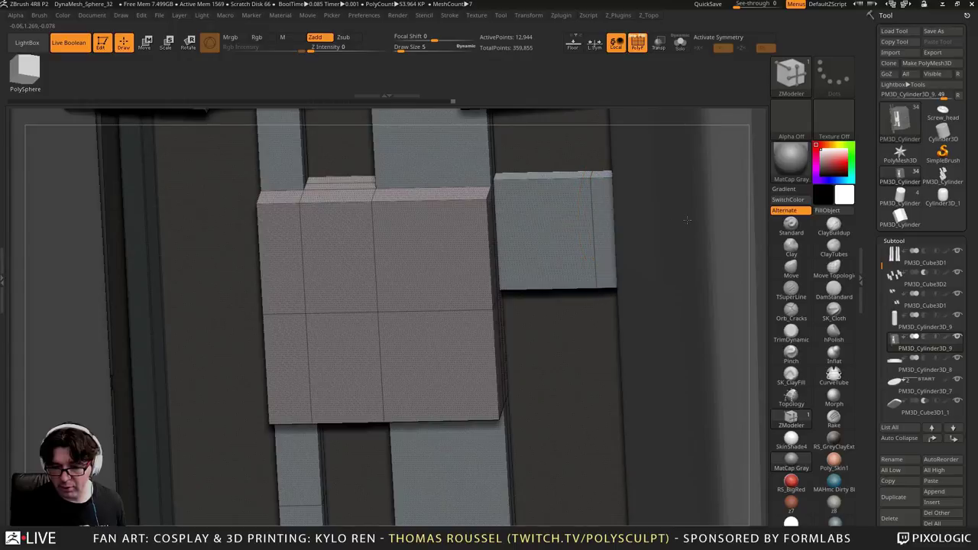
right_click_drag(639, 252, 585, 264)
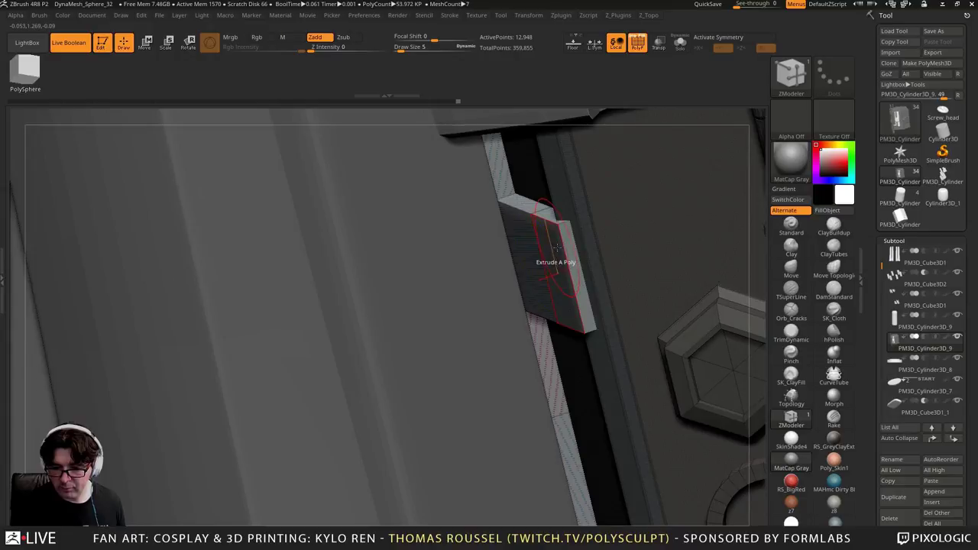
Change the edge action to Slide and slide an edge of the arm's end segment to slope the arm's tip
key("space")
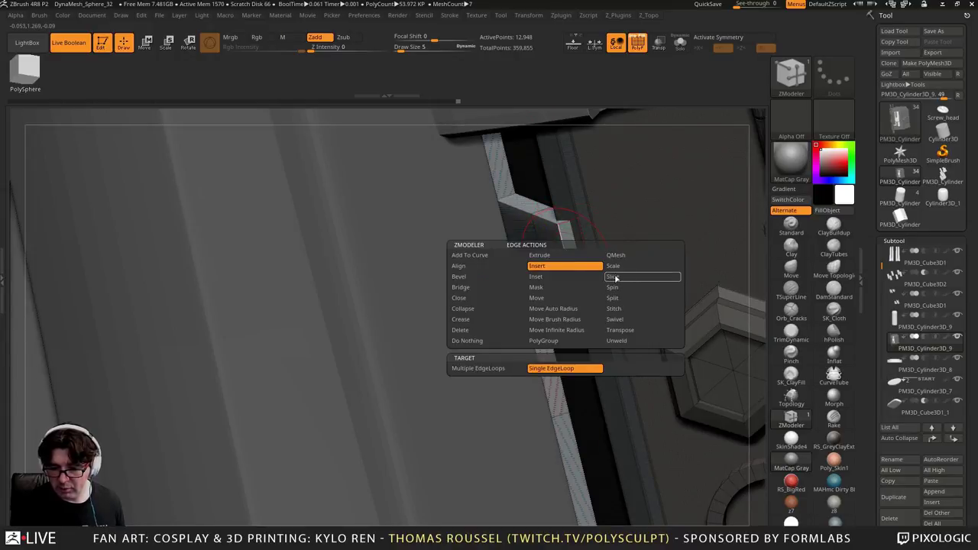
left_click(617, 288)
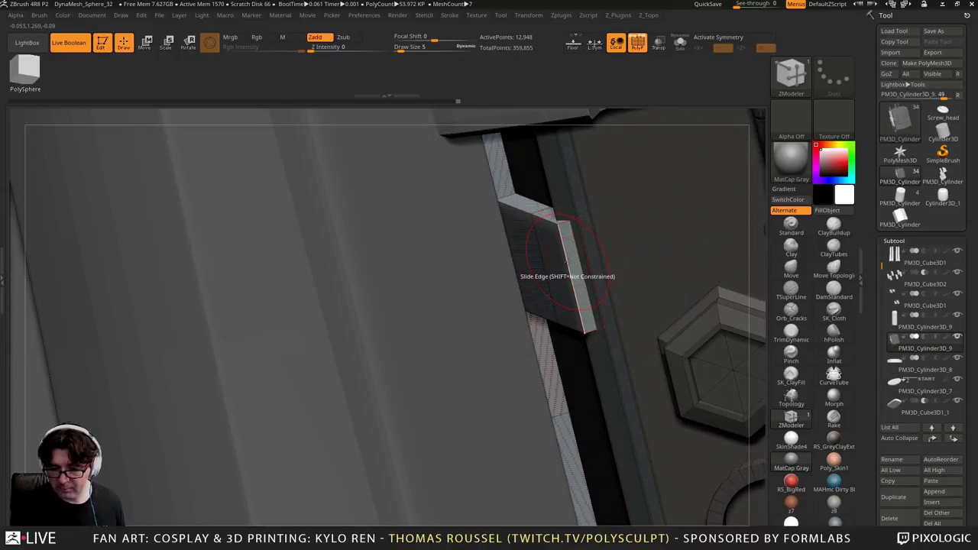
left_click_drag(566, 262, 586, 256)
right_click_drag(567, 258, 428, 329)
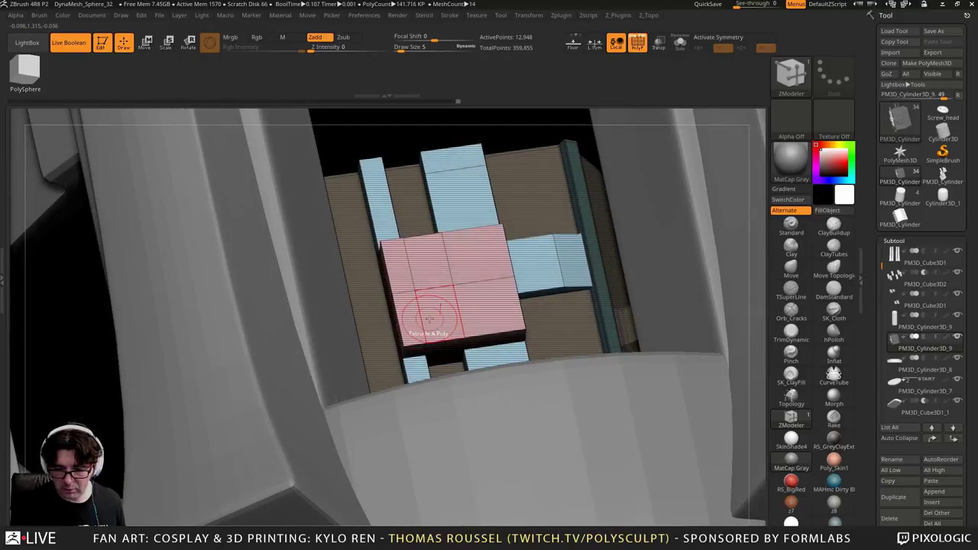
key("space")
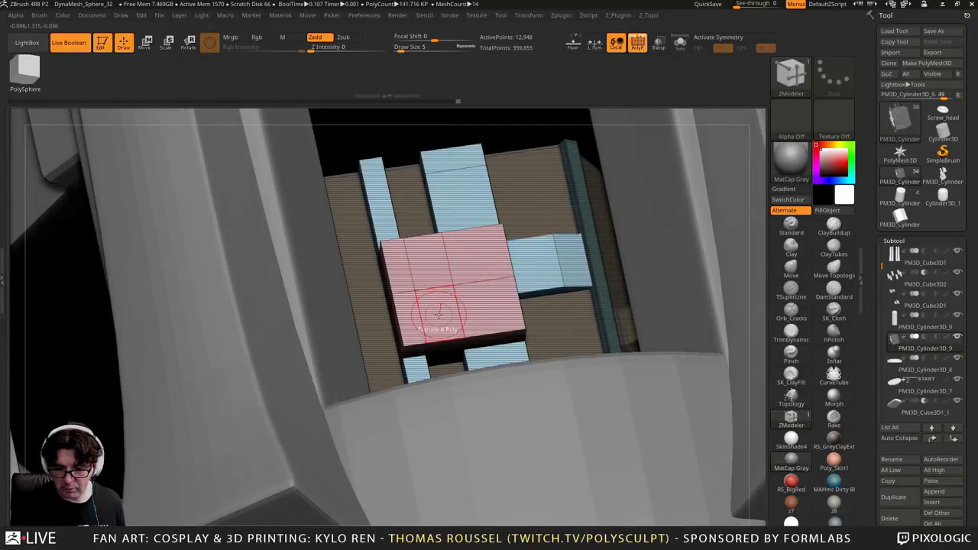
left_click_drag(437, 314, 434, 354)
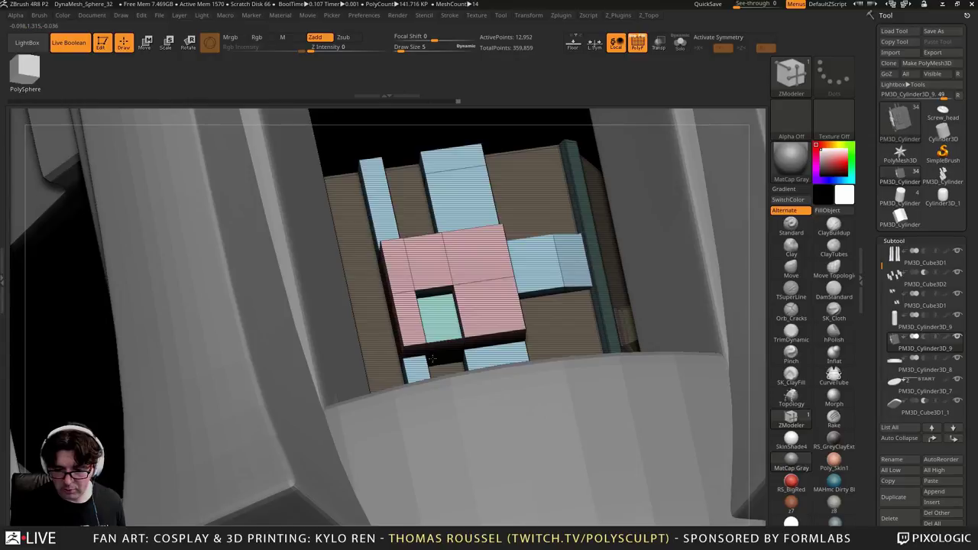
left_click_drag(432, 363, 439, 356)
key("ctrl+z")
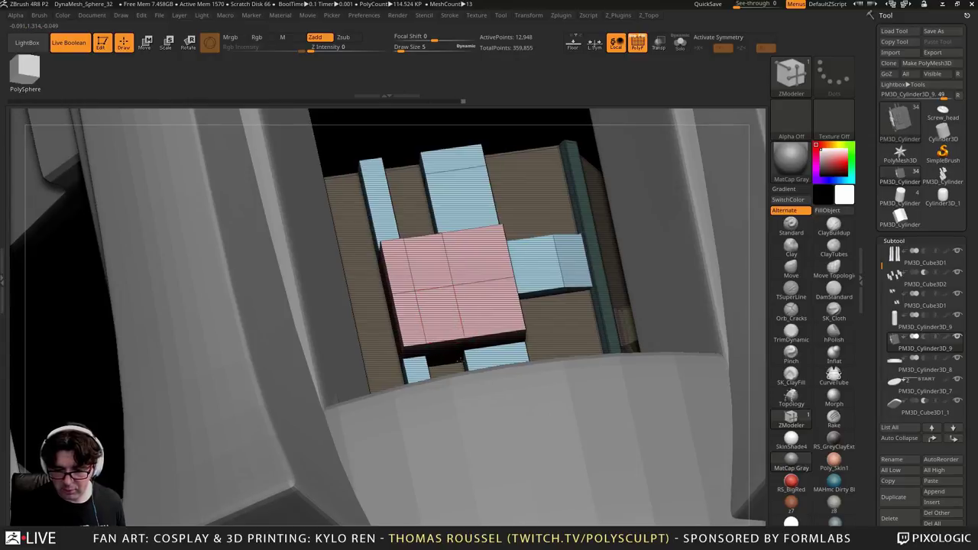
Isolate the subtool with Solo, change the polygon action to QMesh and push the block's lower middle face inward to form a notch
right_click_drag(470, 346, 564, 116, "ctrl")
left_click(681, 44)
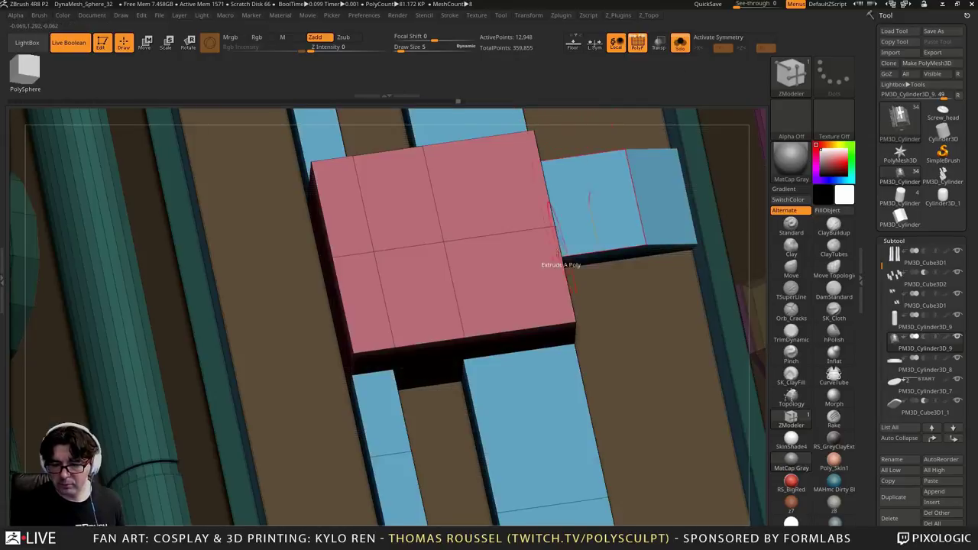
right_click_drag(563, 251, 505, 249)
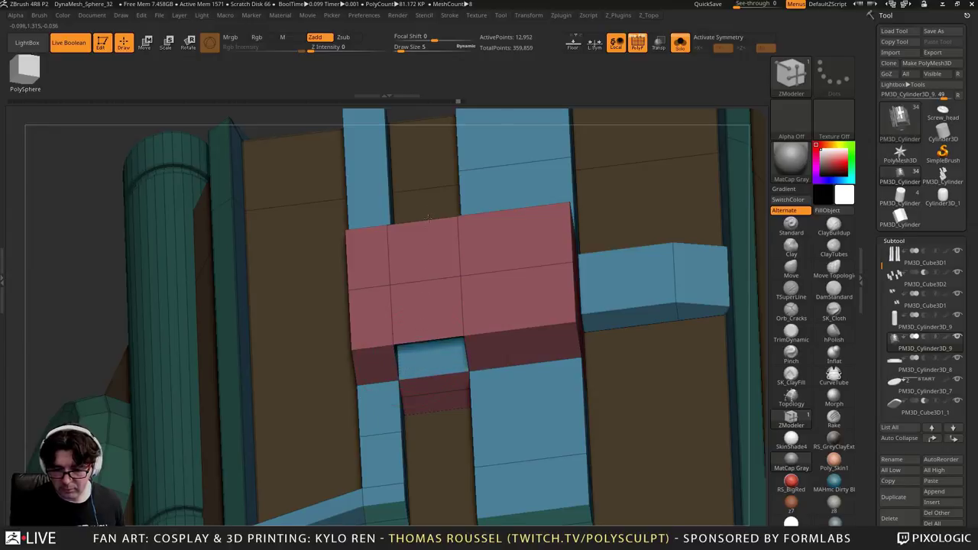
key("space")
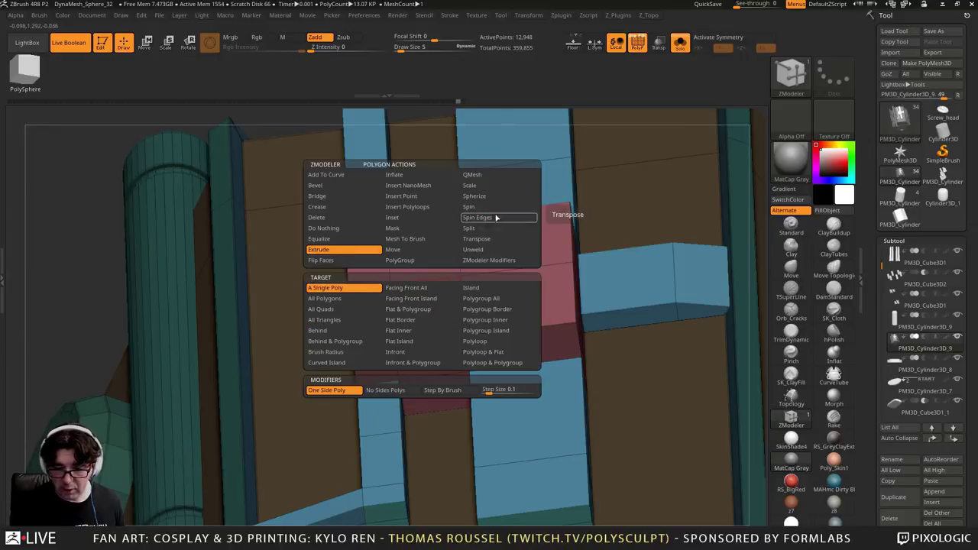
left_click(506, 172)
left_click_drag(435, 353, 512, 228)
right_click_drag(518, 356, 590, 336)
Try to lower the block face beside the notch, undo it and change the edge action to Insert
mouse_move(529, 313)
left_mouse_down()
mouse_move(523, 321)
mouse_move(499, 308)
left_mouse_up()
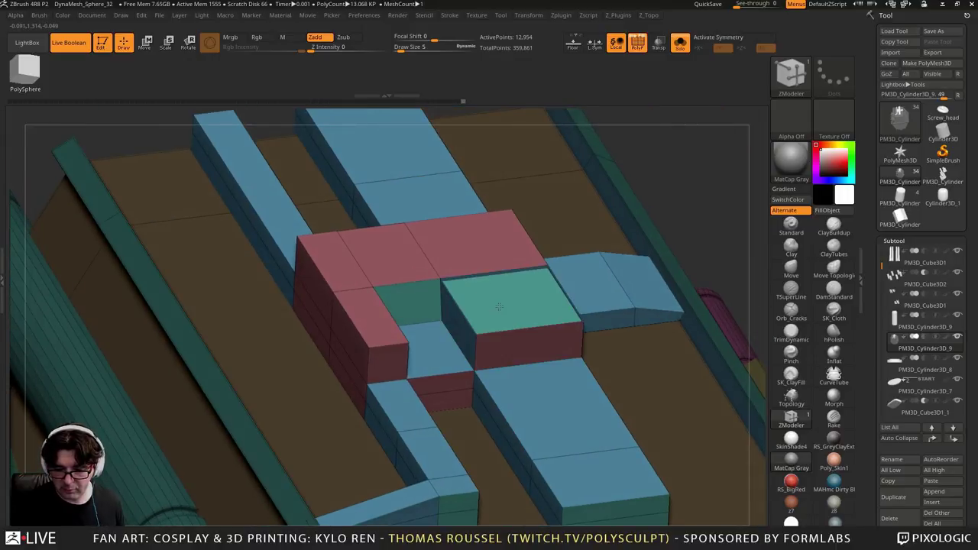
key("ctrl+z")
key("space")
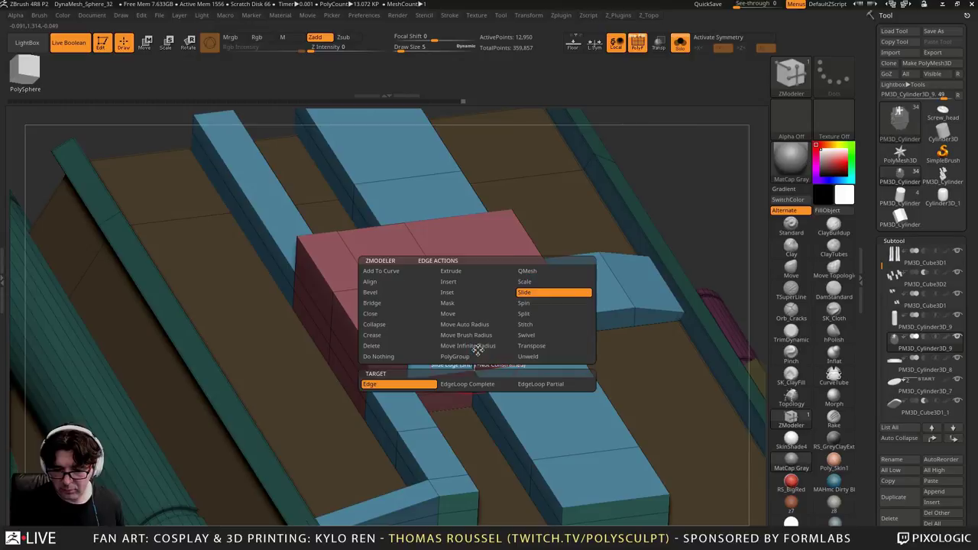
left_click(450, 282)
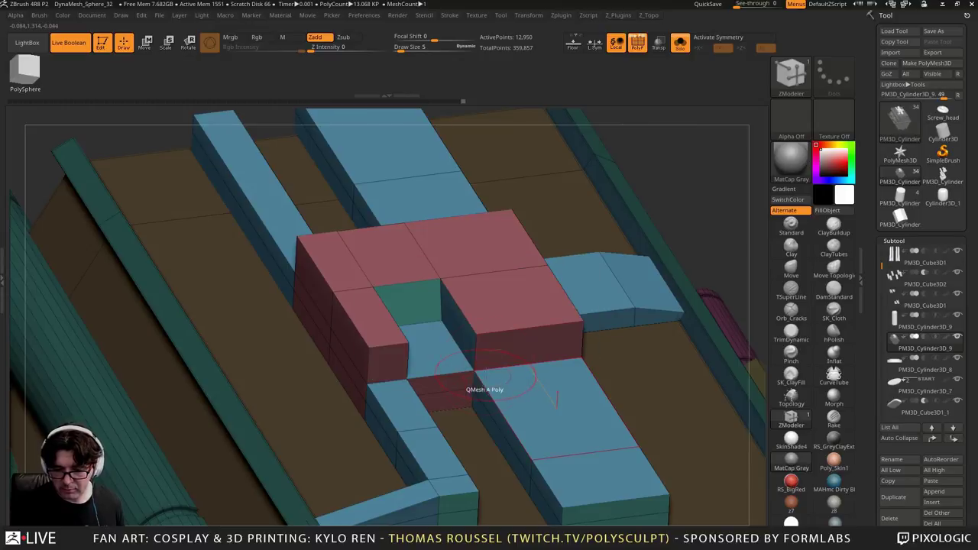
left_click_drag(501, 304, 503, 314)
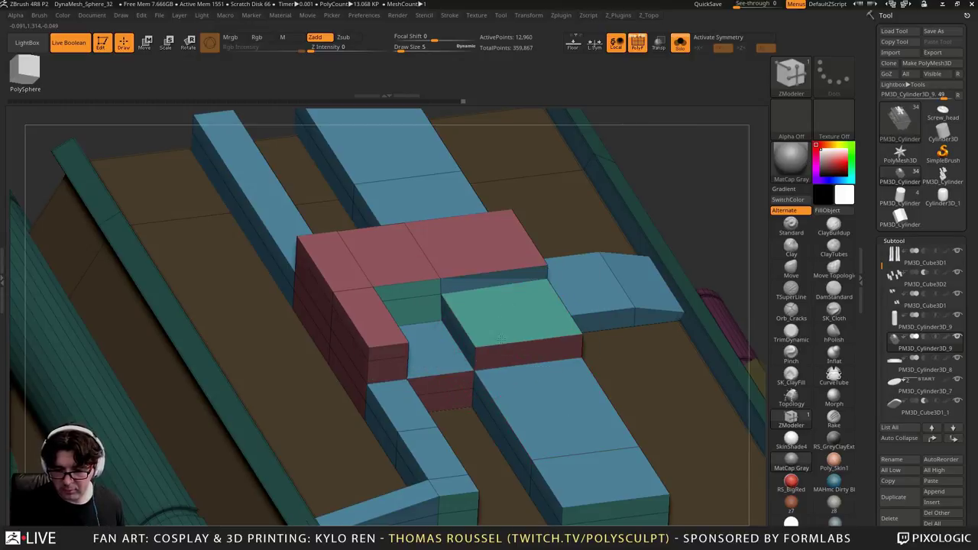
key("ctrl+z")
key("ctrl+shift+z")
key("ctrl+z")
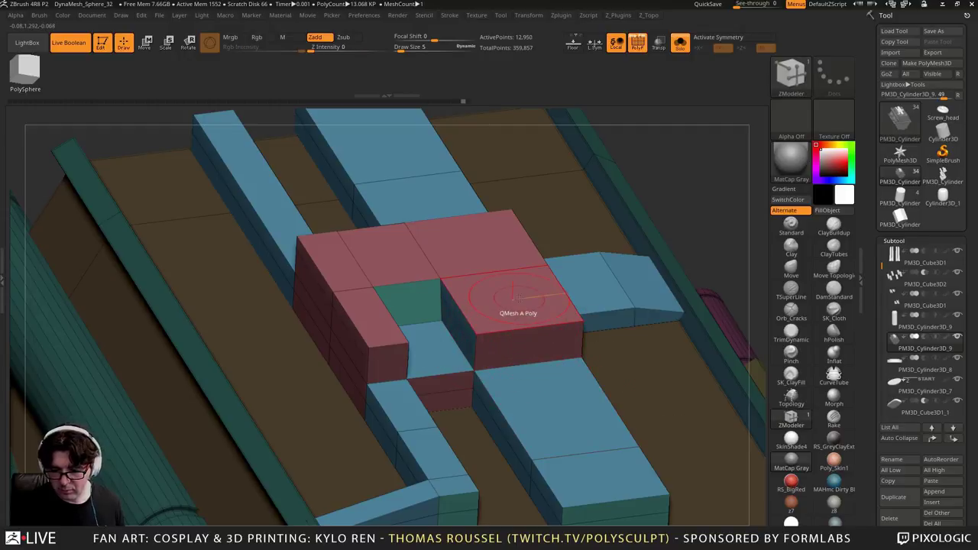
left_click_drag(518, 297, 518, 311)
key("ctrl+z")
key("ctrl+shift+z")
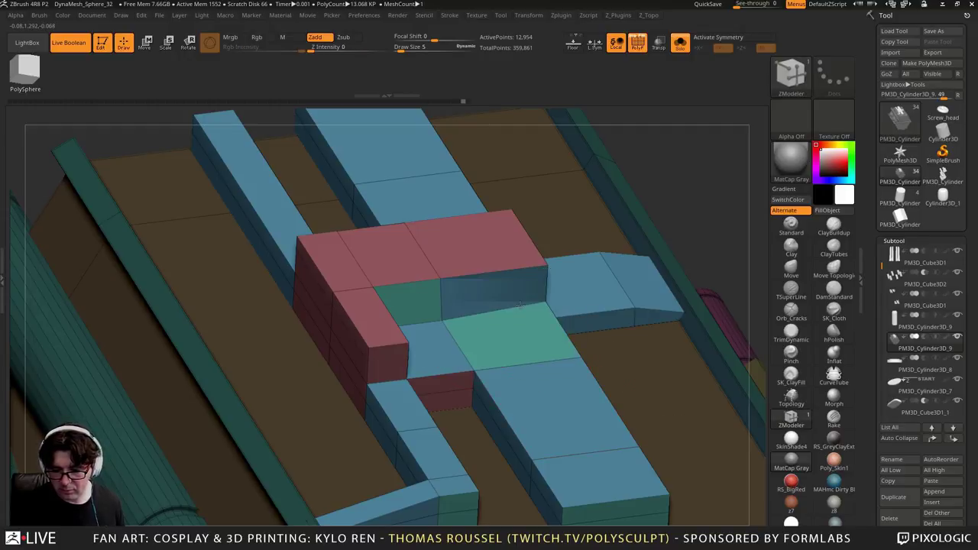
key("ctrl+z")
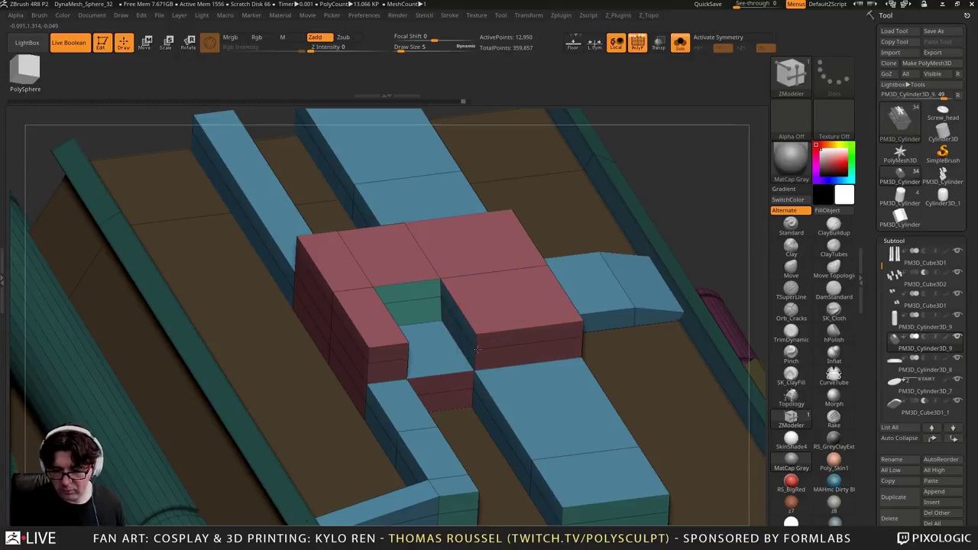
Insert an edge loop through the block's thickness and lower the face beside the notch to it with QMesh
left_click_drag(506, 308, 506, 326)
right_click_drag(579, 422, 474, 382, "alt")
QMesh a lower stepped segment out of the wide strip's end and a short stub out of the block's outer side
left_click_drag(539, 441, 496, 496)
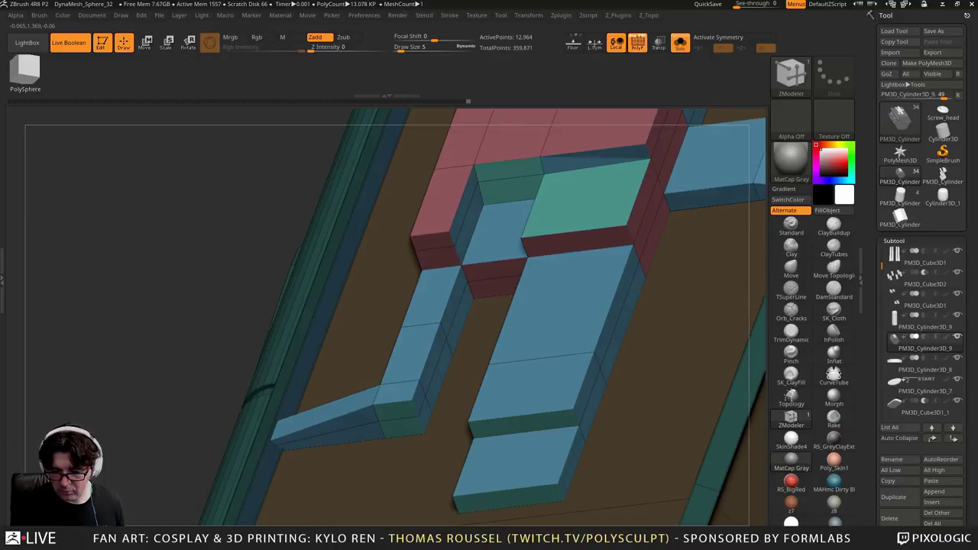
right_click_drag(495, 497, 594, 442)
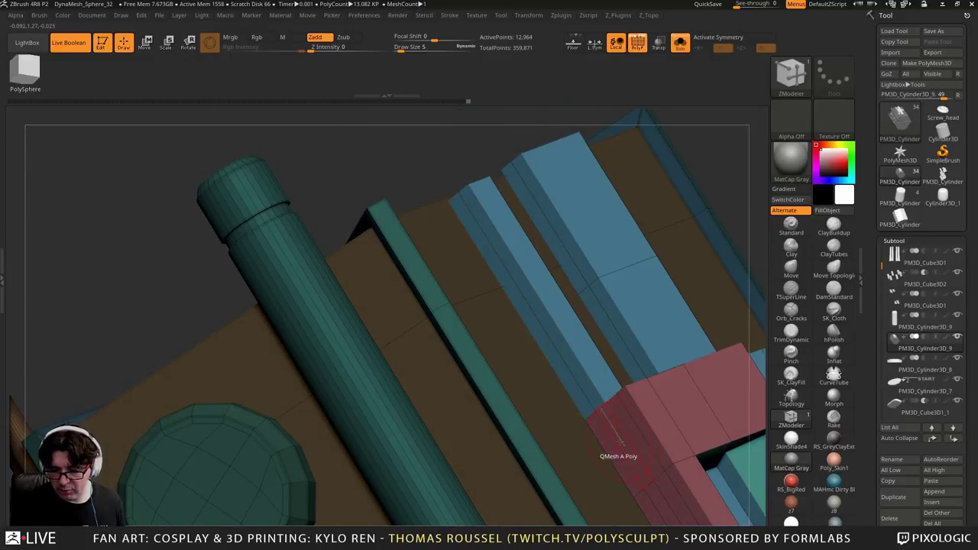
left_click_drag(619, 441, 556, 470)
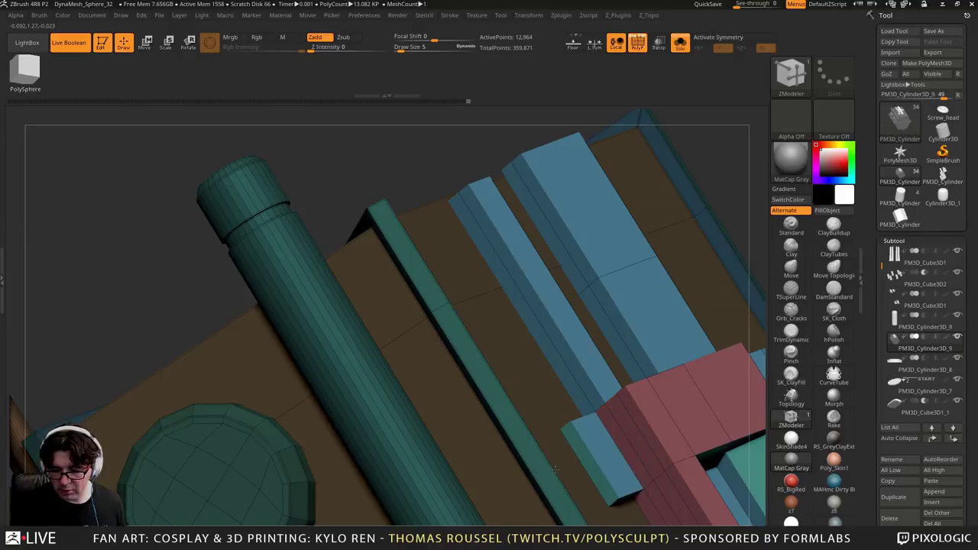
right_click_drag(555, 472, 512, 304)
Switch to the Move gizmo and duplicate the finished block-and-strip assembly, placing the copy near another side of the hexagonal core
left_click(147, 40)
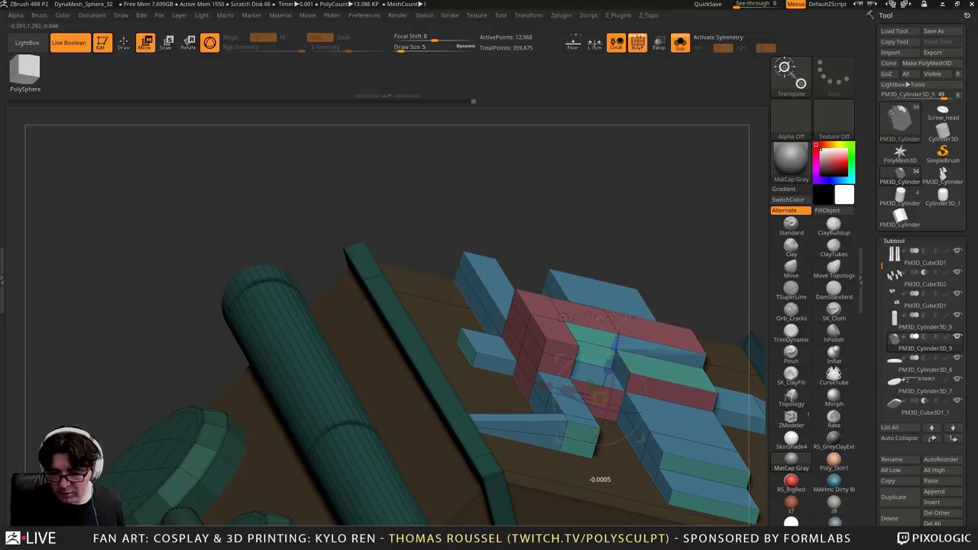
right_click_drag(659, 319, 430, 385, "ctrl")
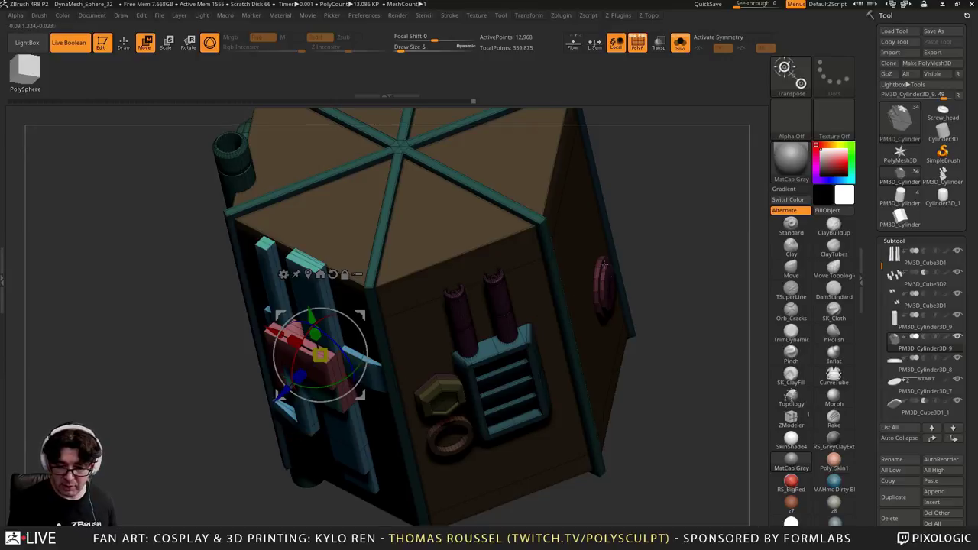
right_click_drag(603, 264, 614, 303)
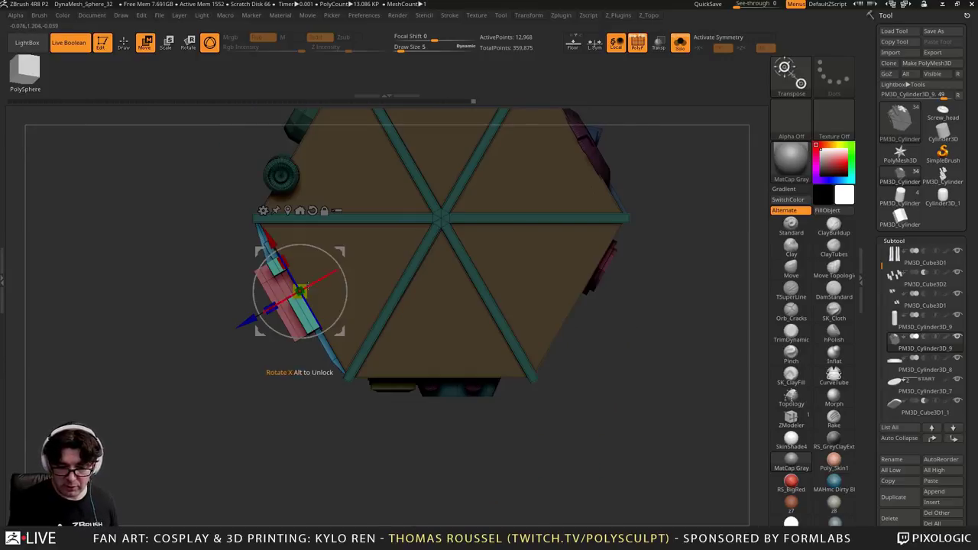
left_click_drag(342, 250, 644, 305, "ctrl")
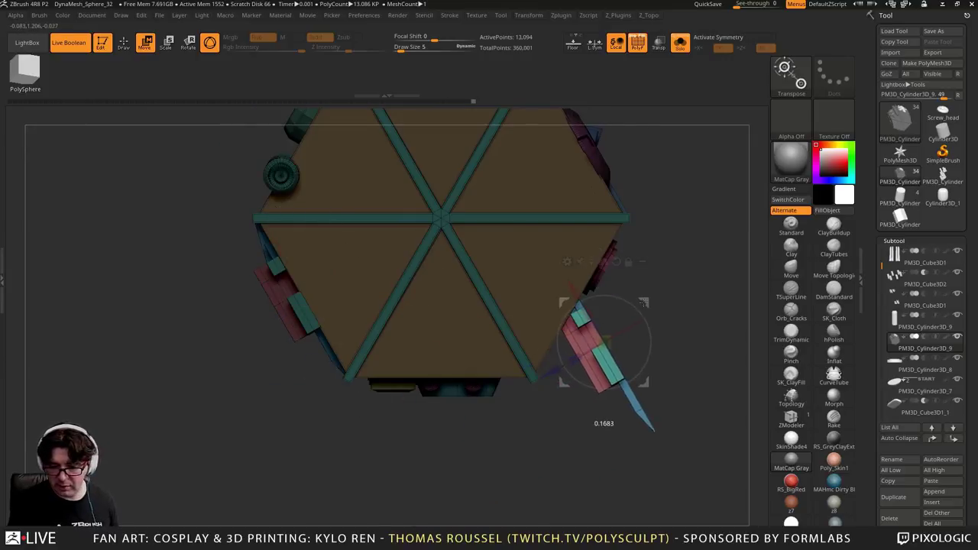
Rotate the copied assembly 120 degrees to match its new panel, turn it upside down and reposition it across the panel
left_click_drag(646, 363, 610, 242)
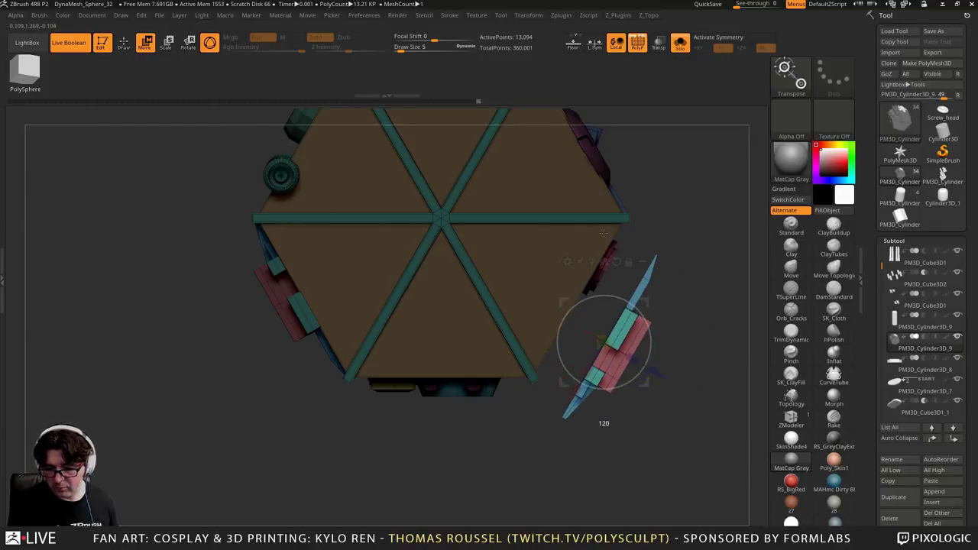
left_click_drag(651, 369, 590, 274)
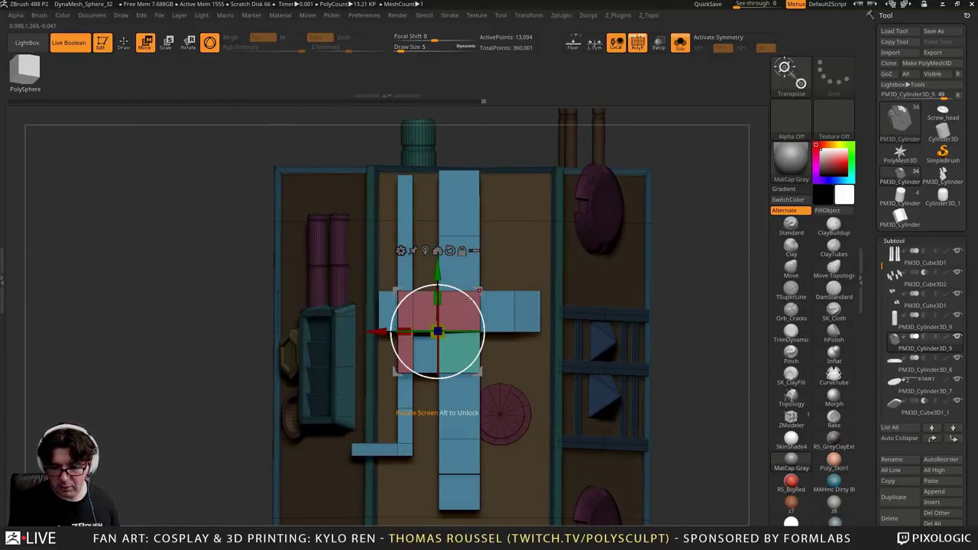
left_click_drag(470, 299, 363, 400, "shift")
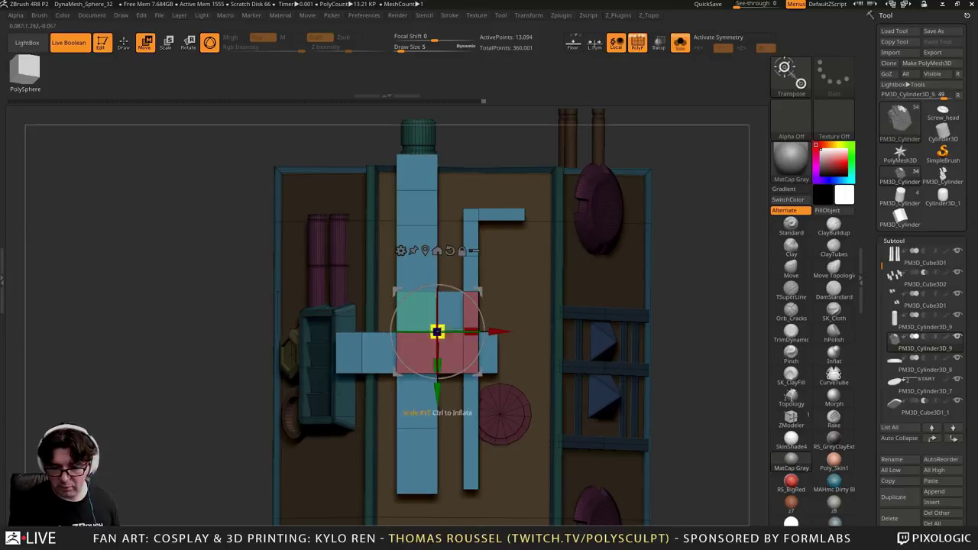
left_click_drag(486, 291, 522, 315)
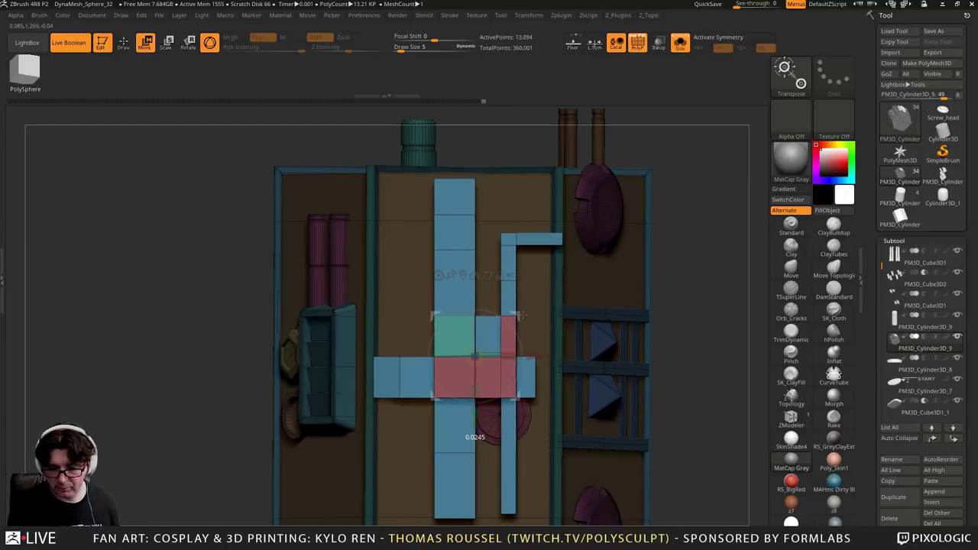
Move the copied assembly inward until it sits against the face of its new panel
left_click_drag(692, 249, 695, 341)
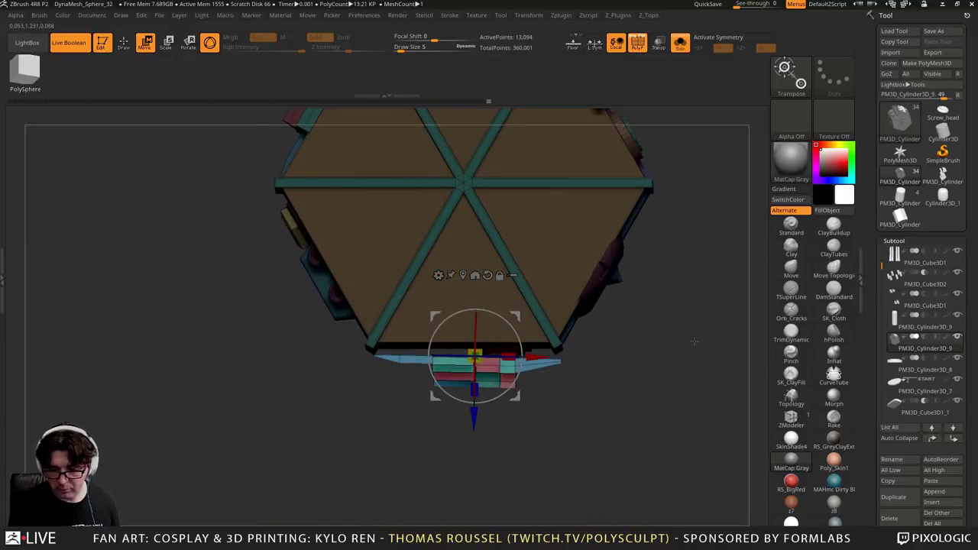
left_click_drag(517, 397, 519, 384)
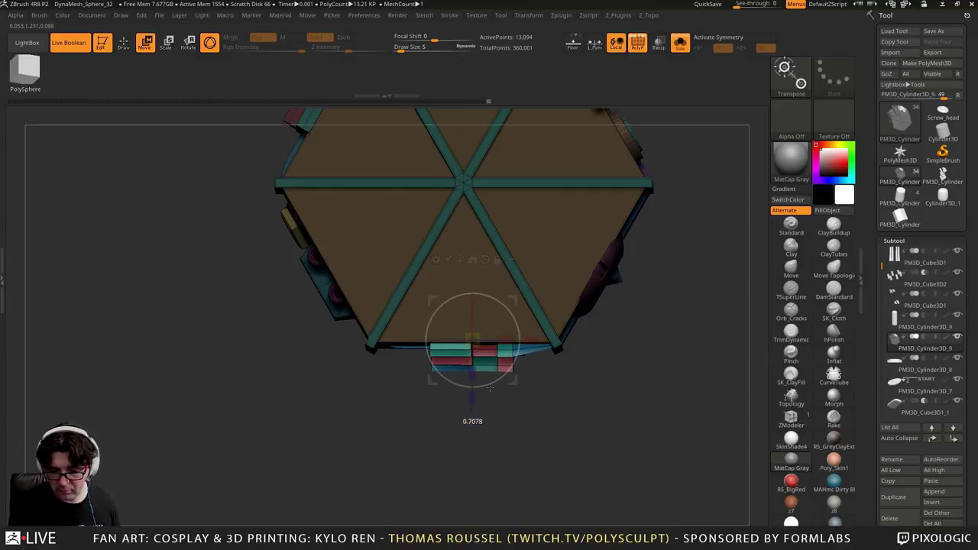
left_click_drag(489, 388, 546, 378)
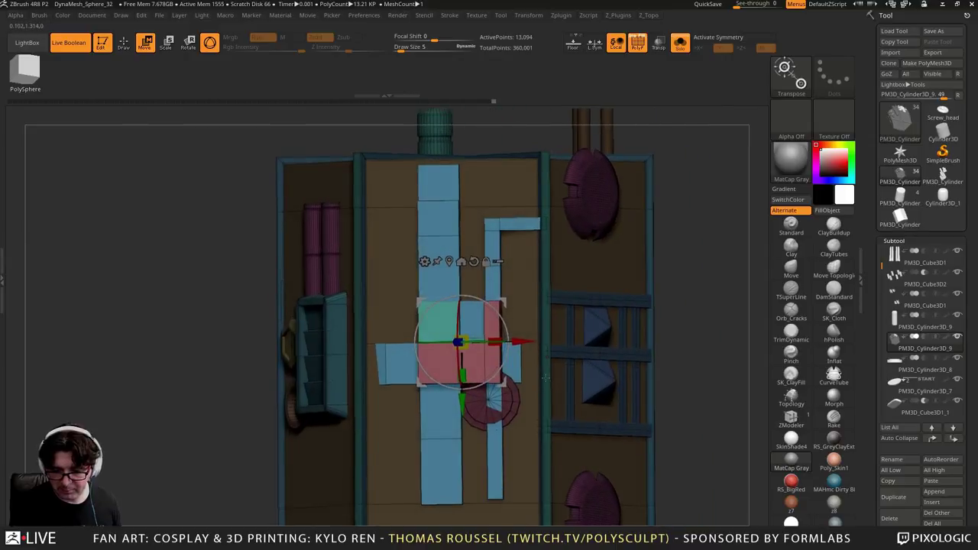
right_click_drag(545, 377, 499, 344, "ctrl")
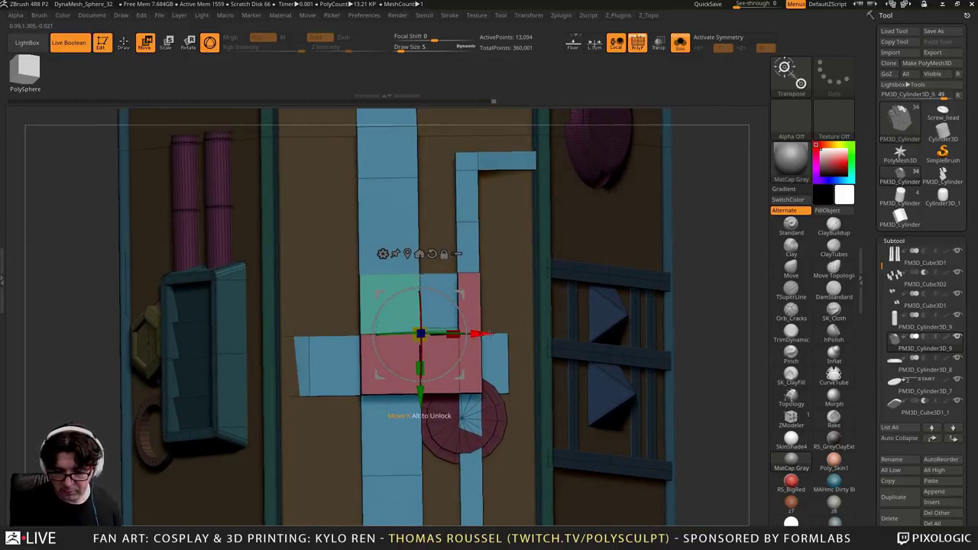
Nudge the copied block-and-strip assembly slightly sideways and outward to fine-tune its fit on the hexagonal core panel
left_click_drag(490, 334, 485, 334)
right_click_drag(485, 334, 452, 344)
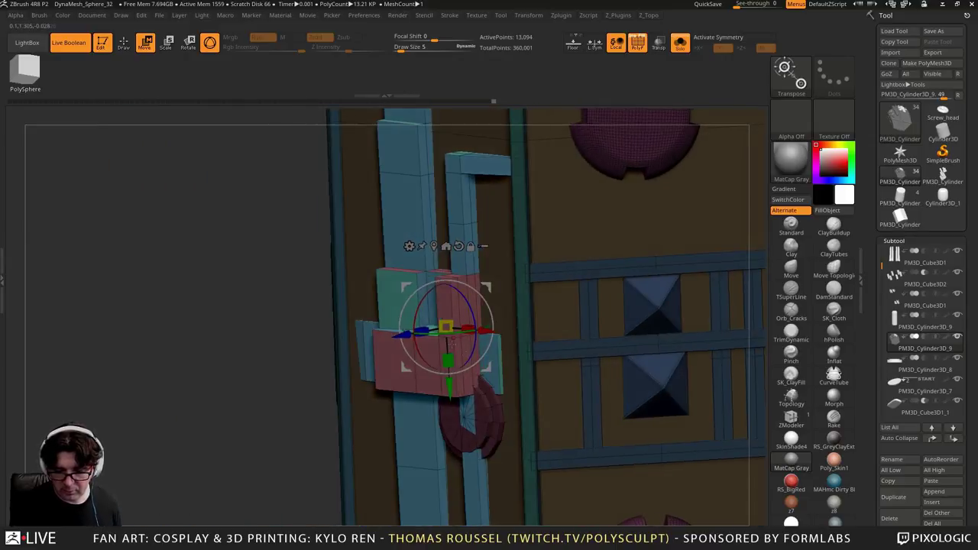
left_click_drag(407, 334, 405, 336)
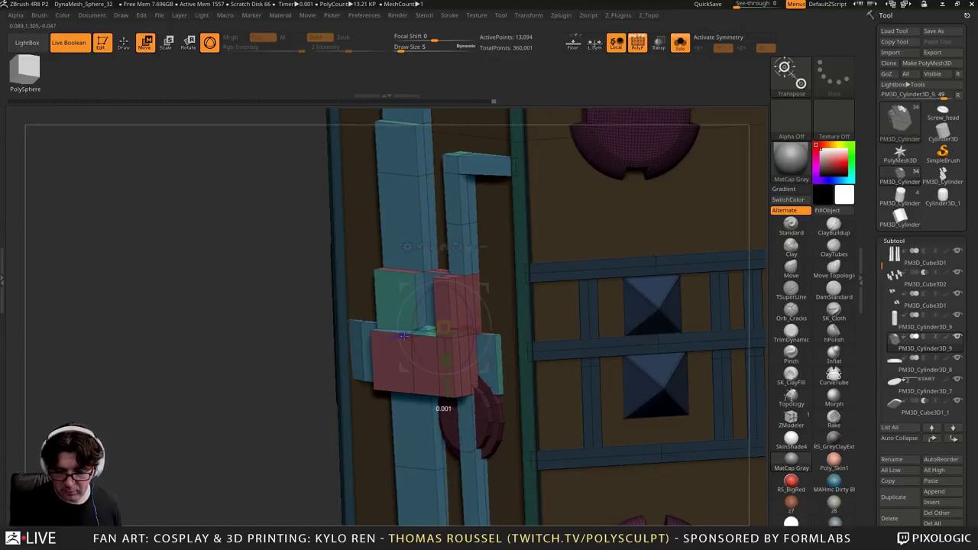
right_click_drag(405, 335, 402, 314, "alt")
left_click_drag(409, 300, 409, 296)
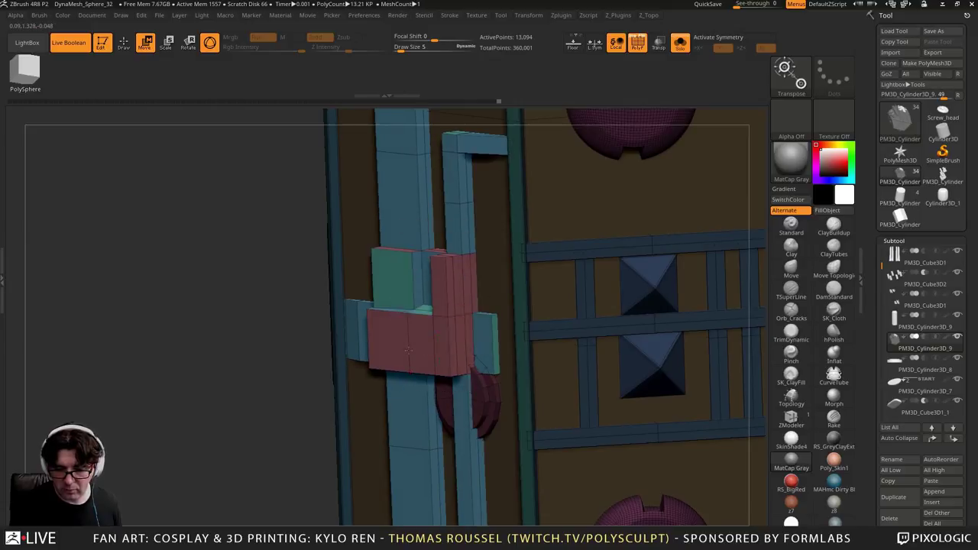
right_click_drag(408, 333, 449, 344)
right_click_drag(449, 468, 467, 381, "alt")
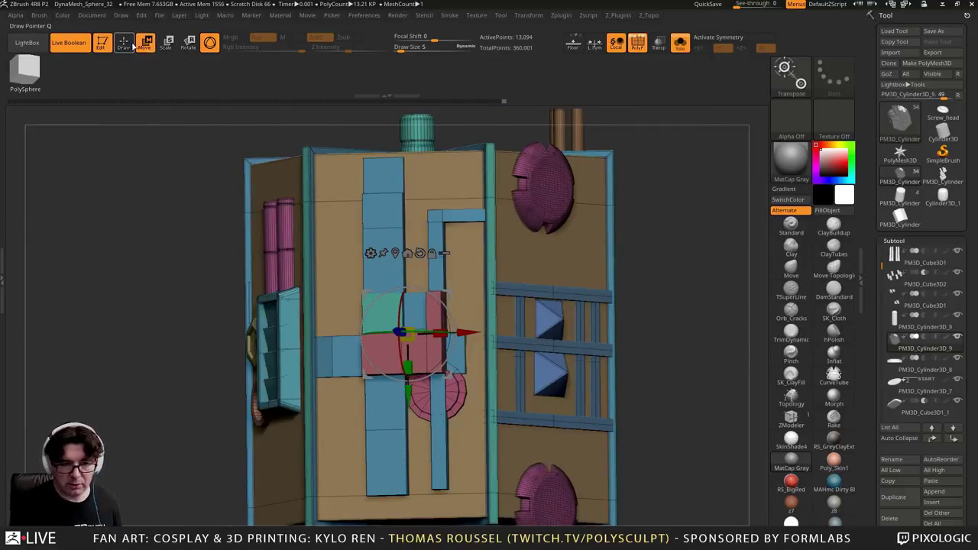
Mask everything except the round disc, pull it outward and reposition it centred over the wide strip above the block
left_click(456, 401, "ctrl")
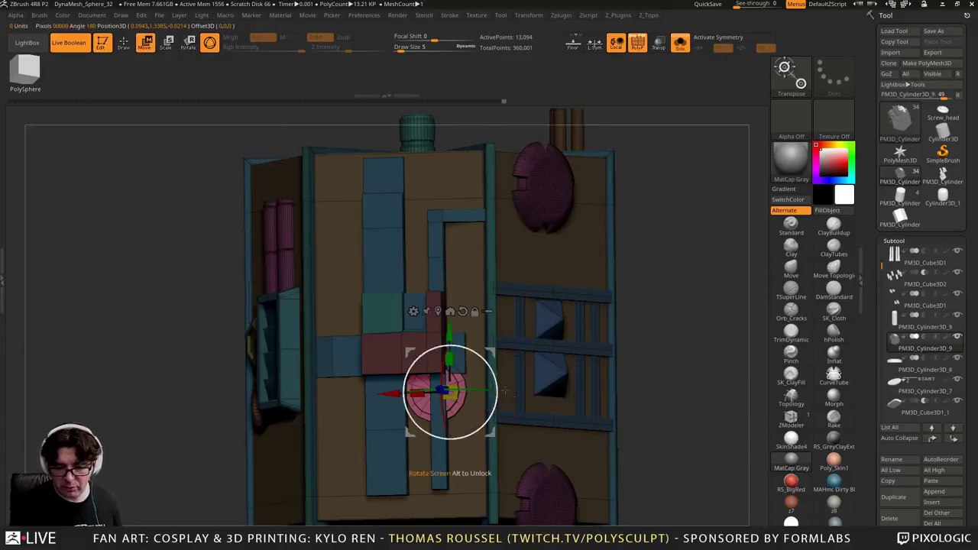
right_click_drag(489, 416, 417, 401)
left_click_drag(406, 392, 365, 392)
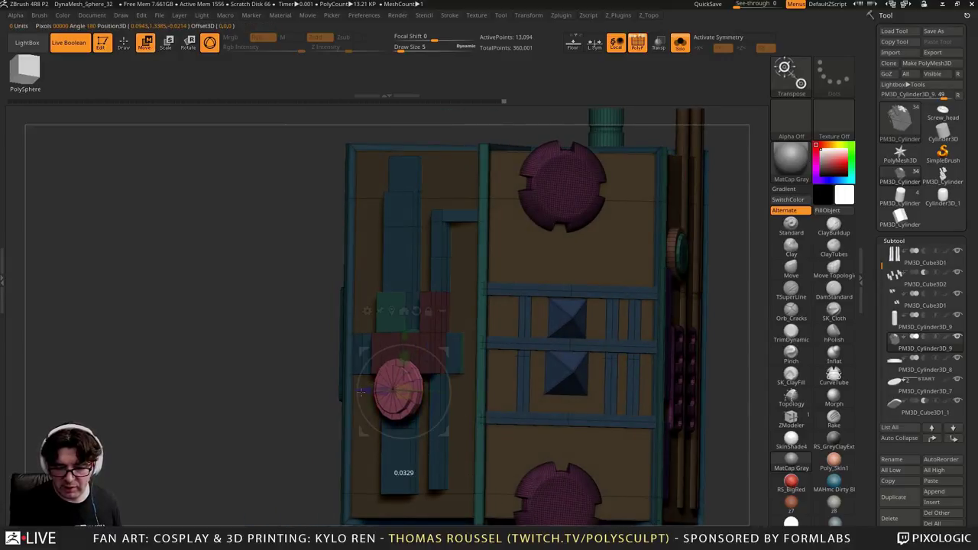
right_click_drag(367, 392, 458, 390, "shift")
right_click_drag(578, 360, 493, 357)
left_click_drag(536, 351, 470, 212)
right_click_drag(471, 214, 444, 273, "ctrl")
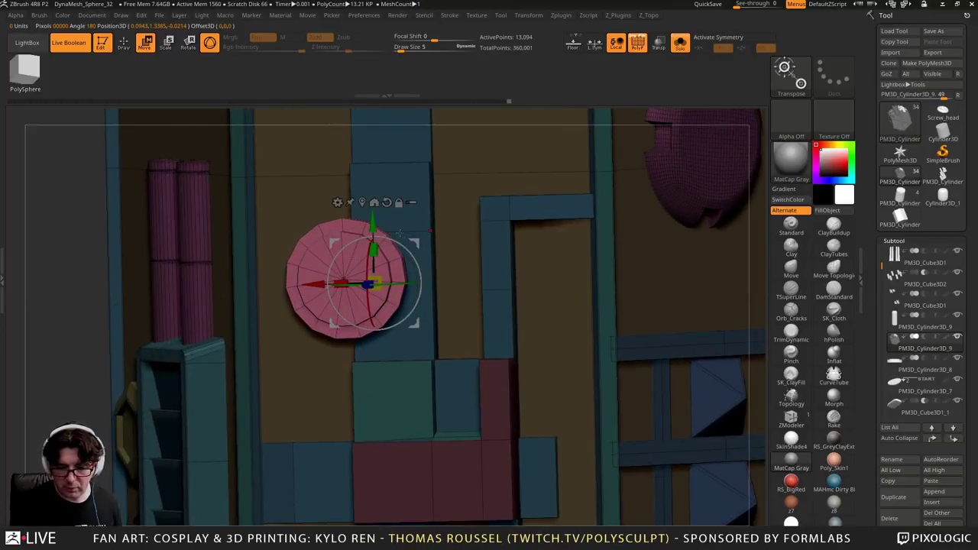
left_click_drag(419, 243, 468, 240)
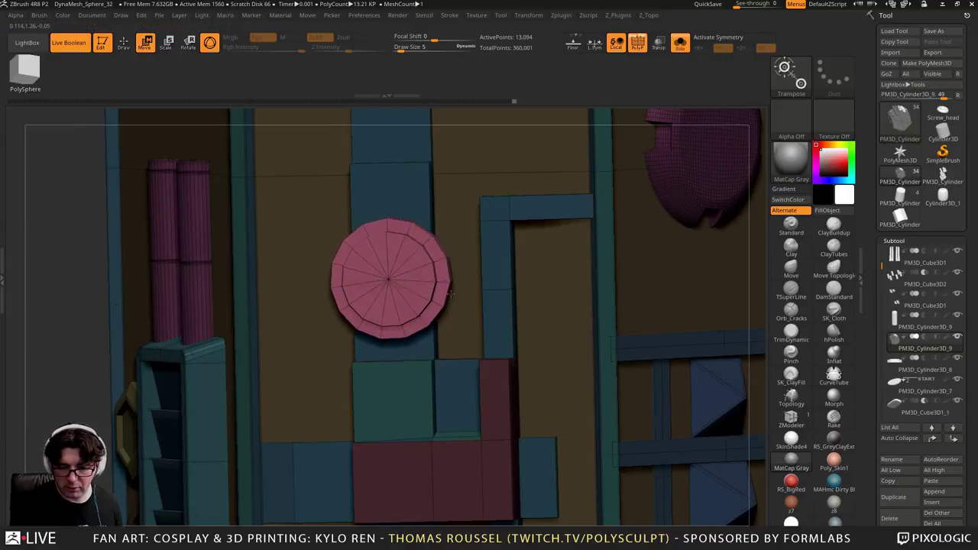
Move the disc inward until it sits against the face of the wide strip
right_click_drag(382, 362, 433, 366)
left_click_drag(432, 286, 392, 274)
left_click_drag(319, 269, 297, 271)
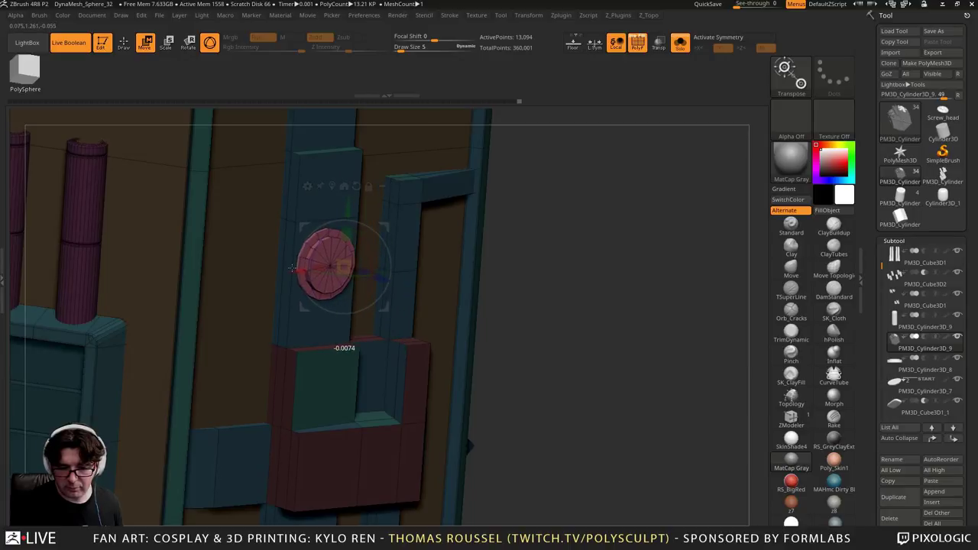
right_click_drag(393, 306, 329, 310)
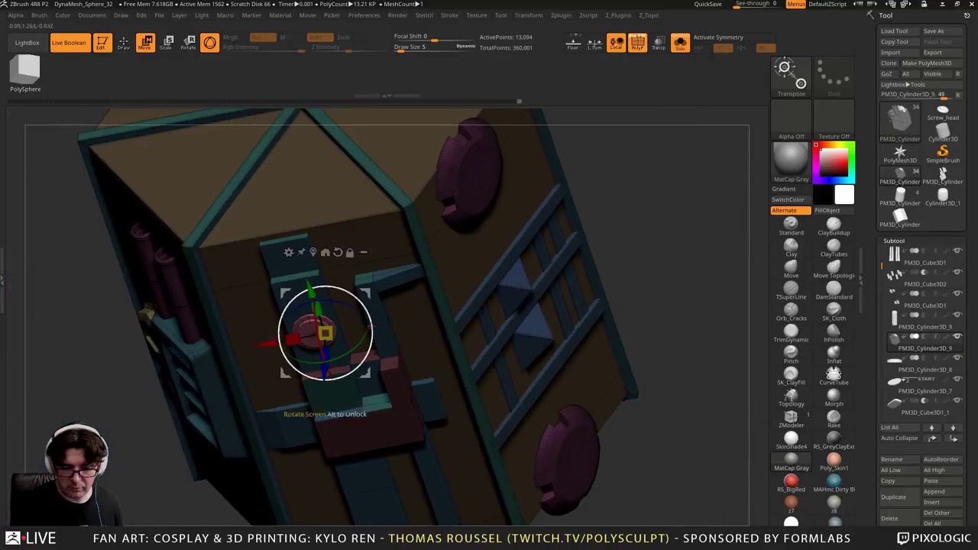
left_click_drag(259, 343, 259, 343)
Clear the mask from the core mesh and return to Draw mode
right_click_drag(519, 435, 584, 413)
right_click_drag(585, 413, 677, 327, "ctrl")
left_click(657, 336, "ctrl")
left_click(694, 354, "ctrl")
mouse_move(677, 327)
right_mouse_down("ctrl")
mouse_move(677, 316)
mouse_move(590, 390)
mouse_move(620, 368)
mouse_move(616, 410)
right_mouse_up("ctrl")
left_click(124, 44)
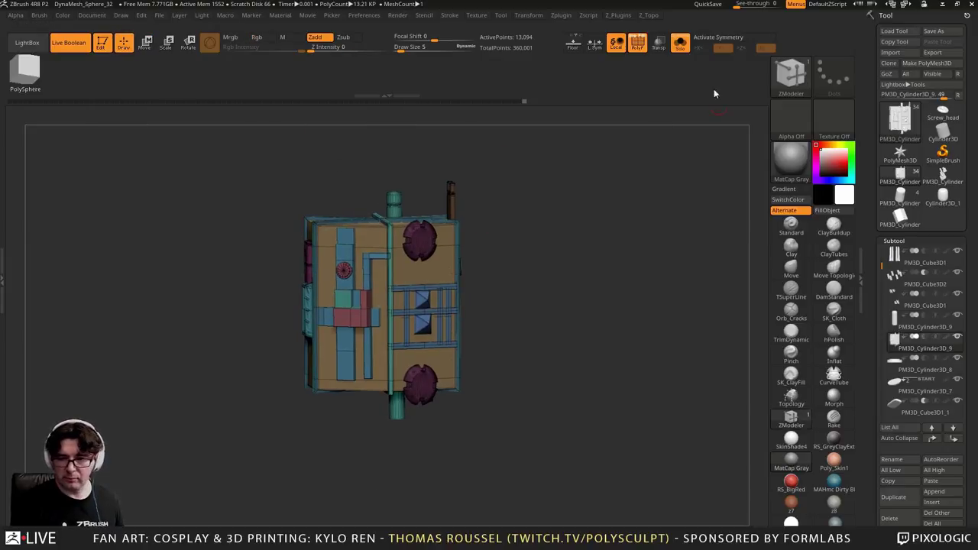
Turn off Solo and the polyframe display, and check the decorated panels inside the complete lightsaber hilt
left_click(680, 43)
mouse_move(614, 272)
left_mouse_down("alt")
mouse_move(616, 247)
mouse_move(649, 264)
left_mouse_up("alt")
key("shift+f")
mouse_move(627, 287)
right_mouse_down()
mouse_move(604, 270)
mouse_move(548, 288)
right_mouse_up()
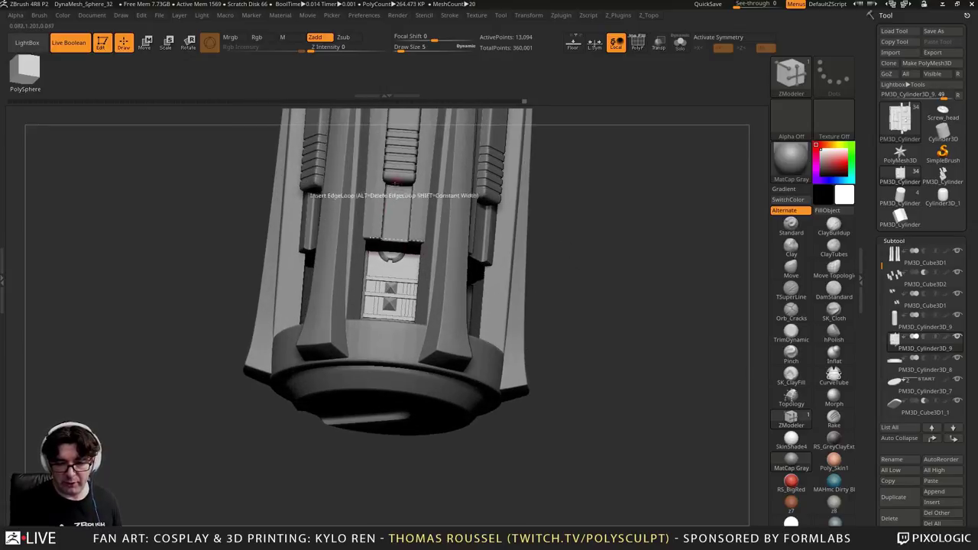
left_click_drag(638, 246, 631, 299)
right_click_drag(630, 299, 413, 394)
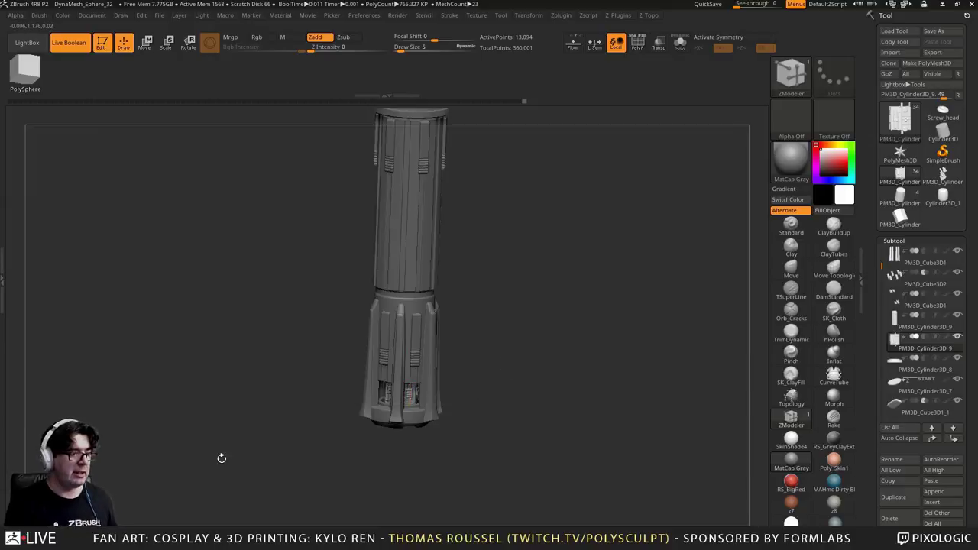
Bring up the reference photos and compare the hilt's lower grip and cable details with the model
left_click_drag(2, 406, 132, 170)
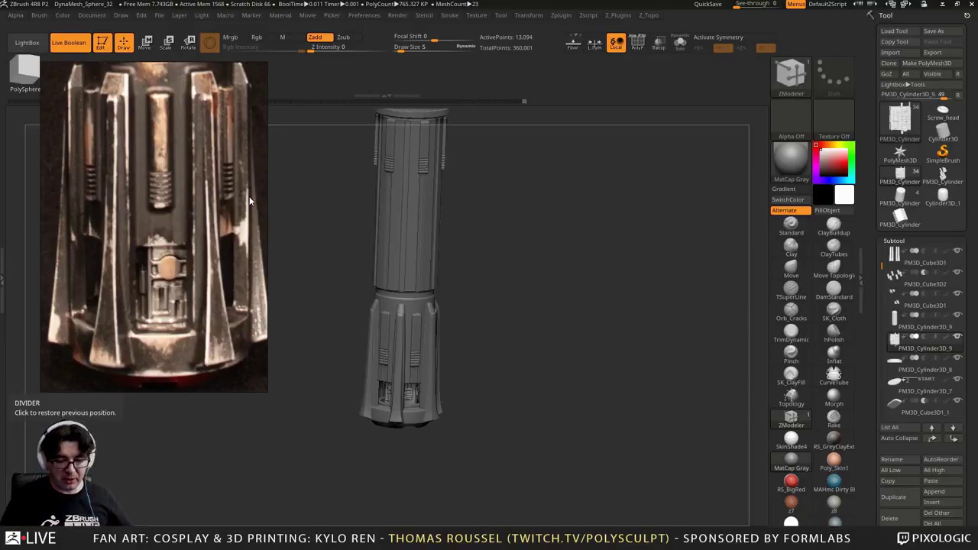
left_click_drag(546, 290, 519, 284)
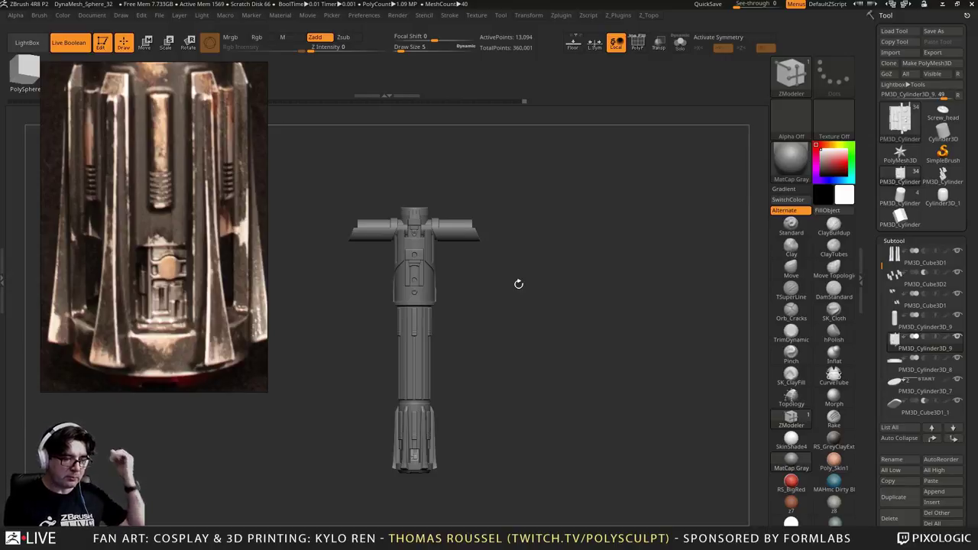
scroll(171, 235, "down", 5)
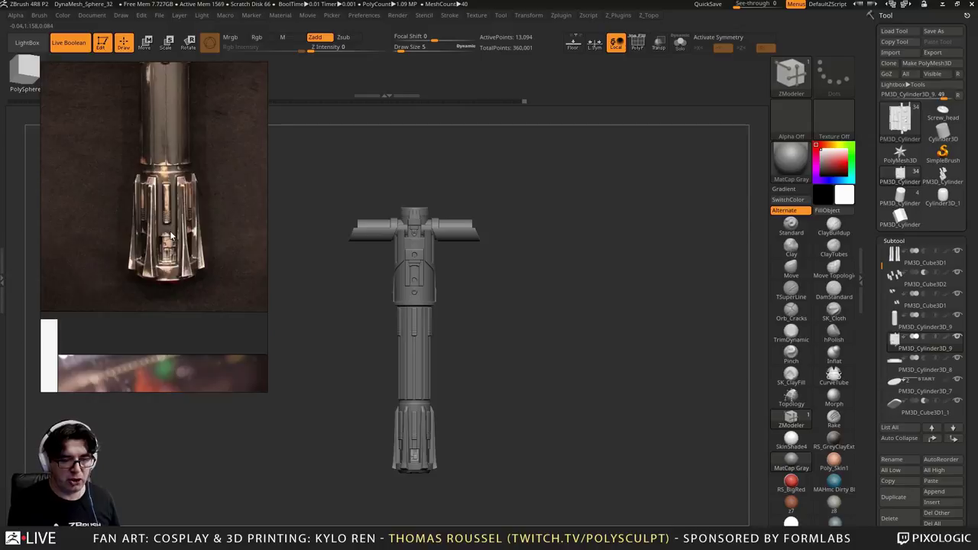
scroll(169, 237, "down", 8)
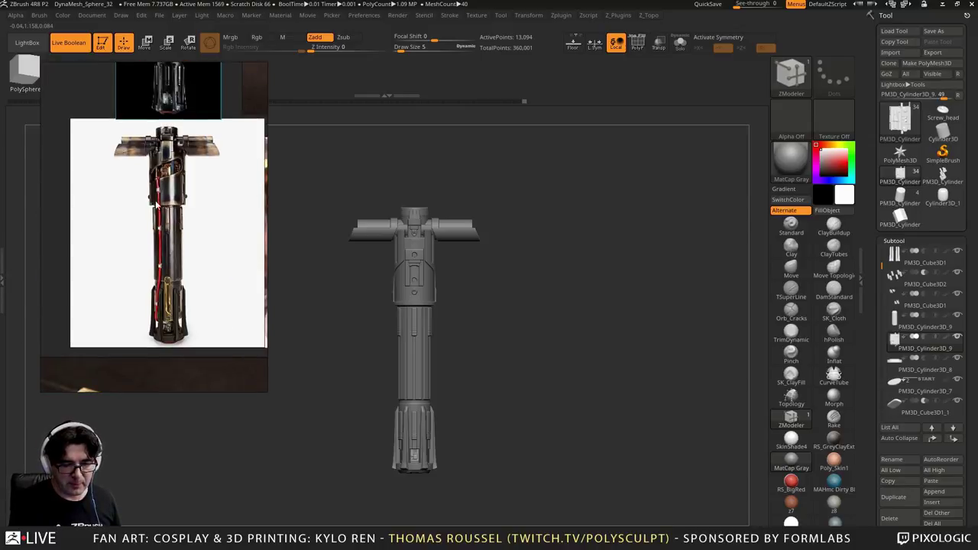
scroll(158, 204, "up", 7)
middle_click_drag(159, 137, 197, 173)
scroll(182, 208, "down", 2)
scroll(191, 217, "up", 1)
left_click_drag(482, 295, 514, 343)
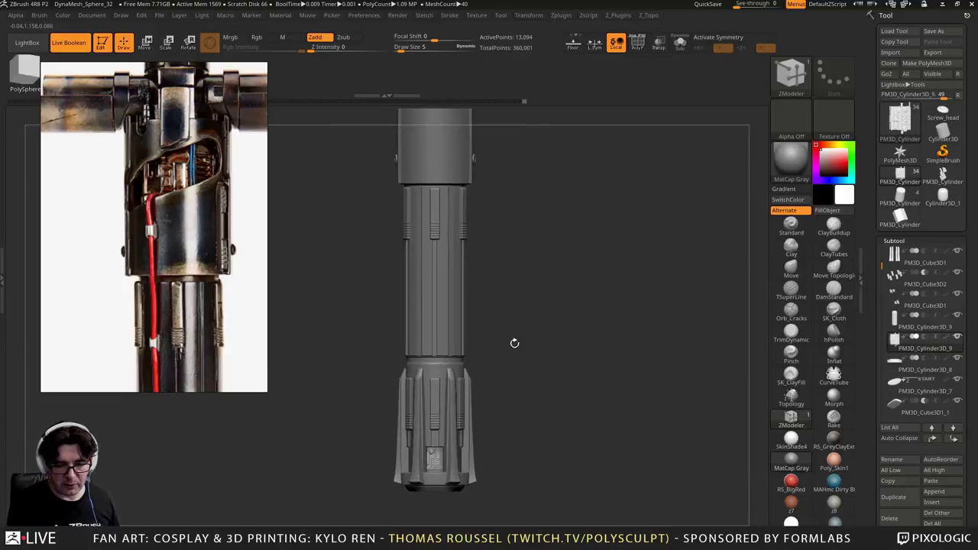
left_click_drag(563, 266, 550, 325, "alt")
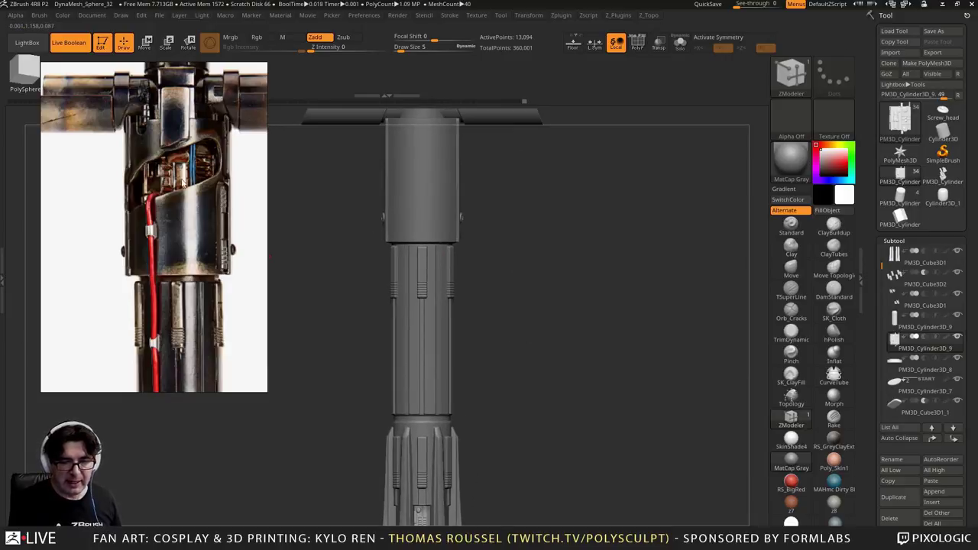
Examine the reference photo's emitter section, red cable and crossguard neck alongside the front and back of the model
middle_click_drag(180, 165, 169, 226)
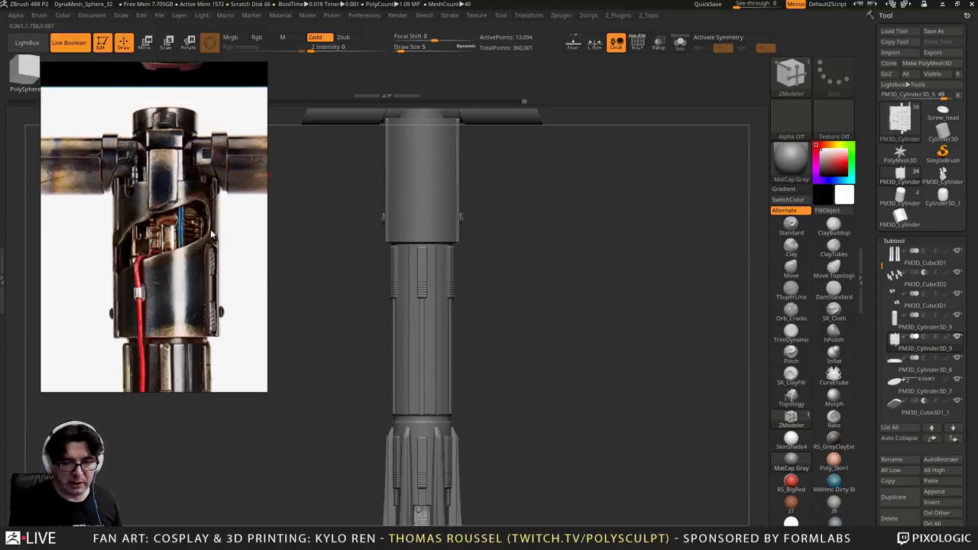
mouse_move(357, 218)
left_mouse_down()
mouse_move(357, 323)
mouse_move(350, 235)
left_mouse_up()
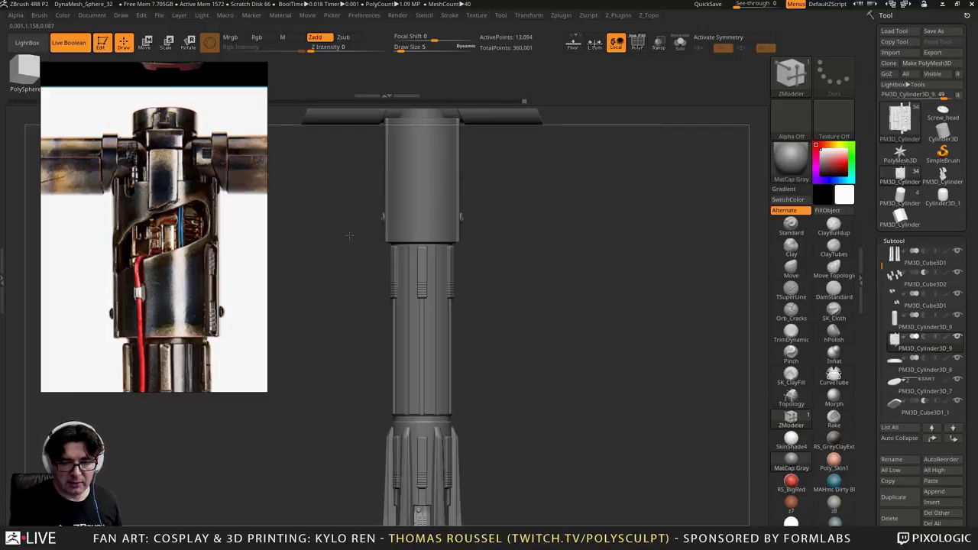
left_click_drag(346, 194, 359, 281, "alt")
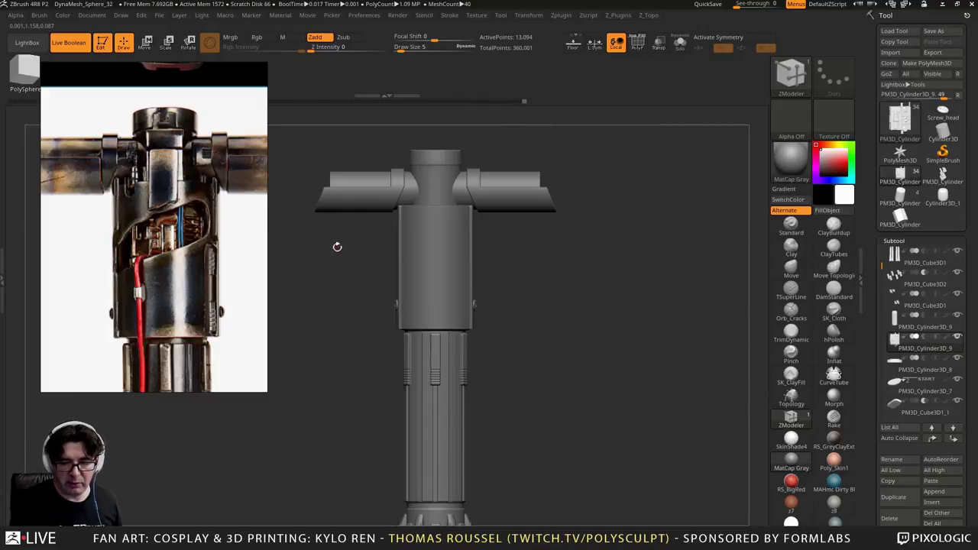
left_click_drag(336, 247, 493, 258)
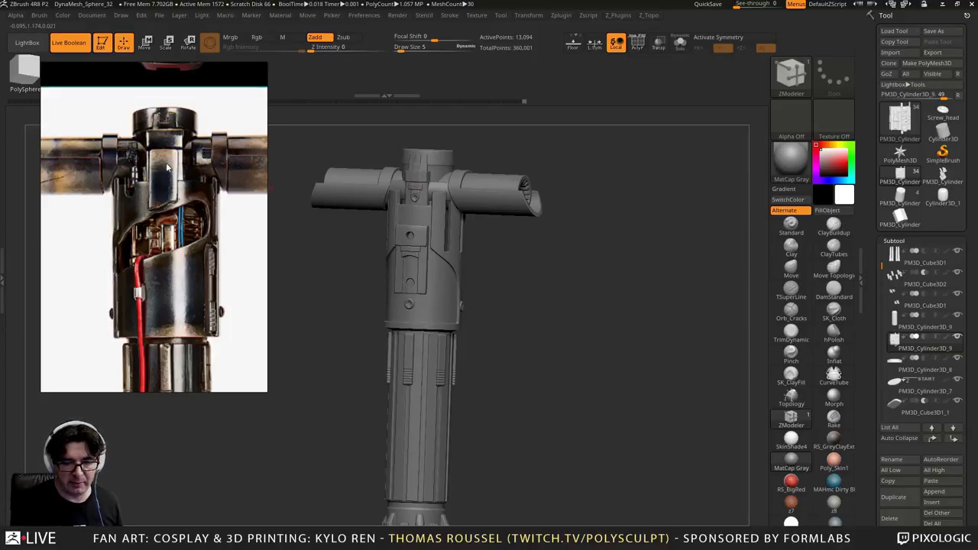
left_click_drag(260, 224, 127, 202)
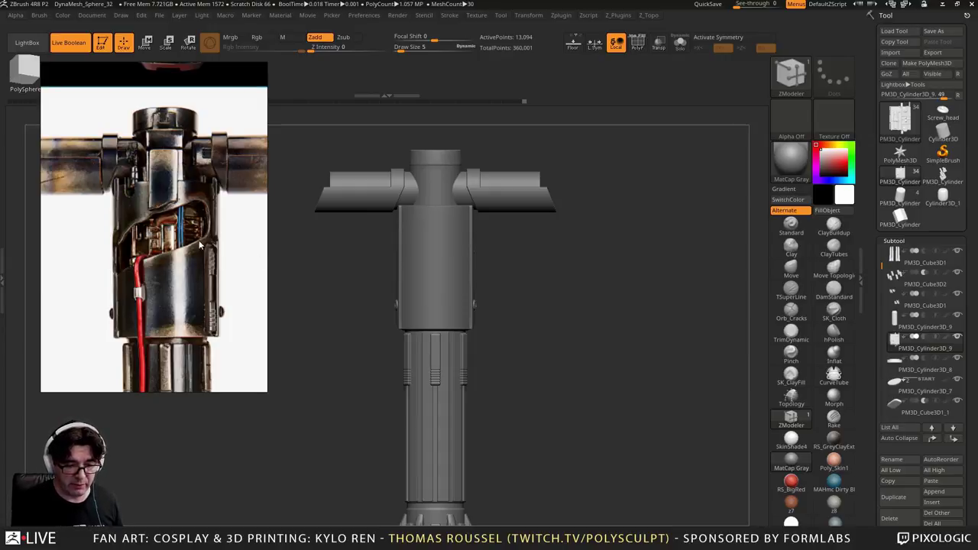
scroll(168, 342, "down", 5)
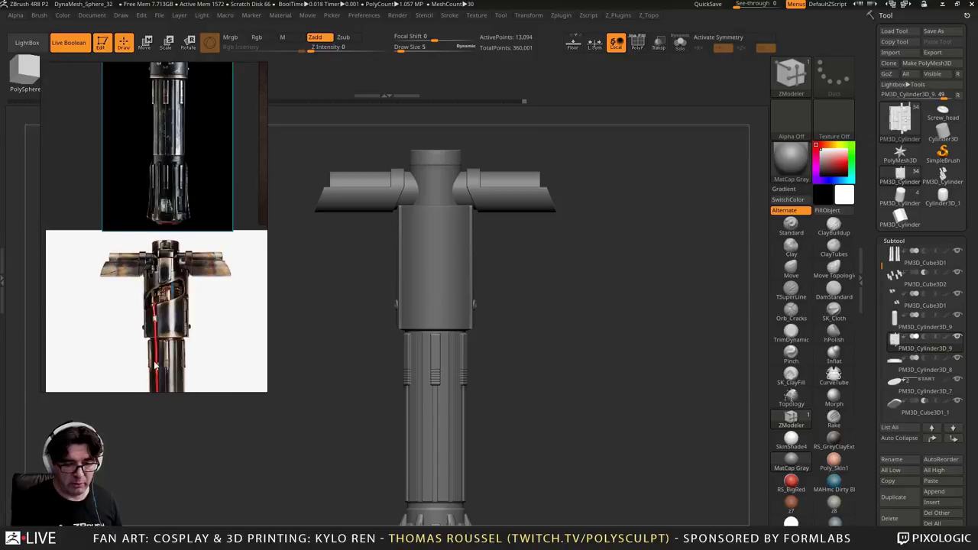
middle_click_drag(156, 364, 155, 205)
scroll(141, 292, "up", 4)
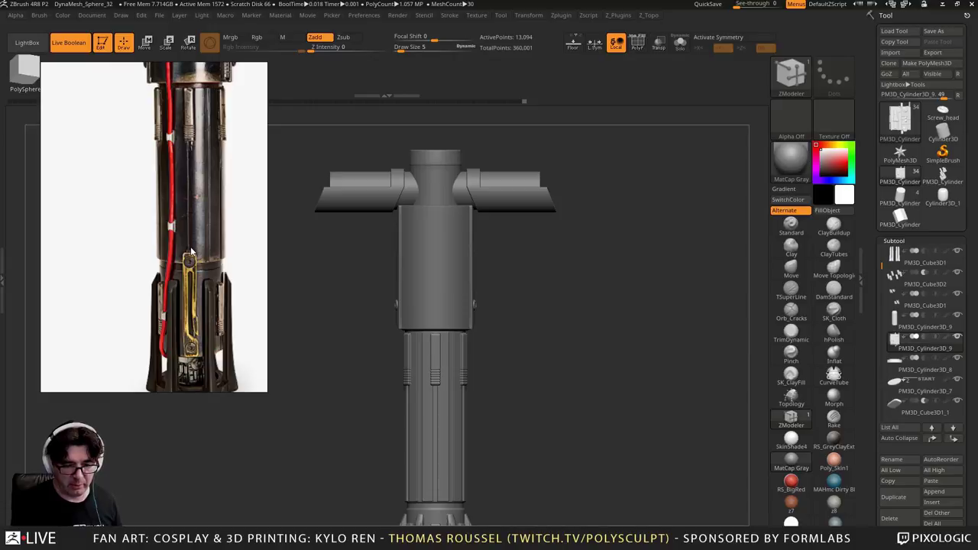
middle_click_drag(193, 199, 180, 258)
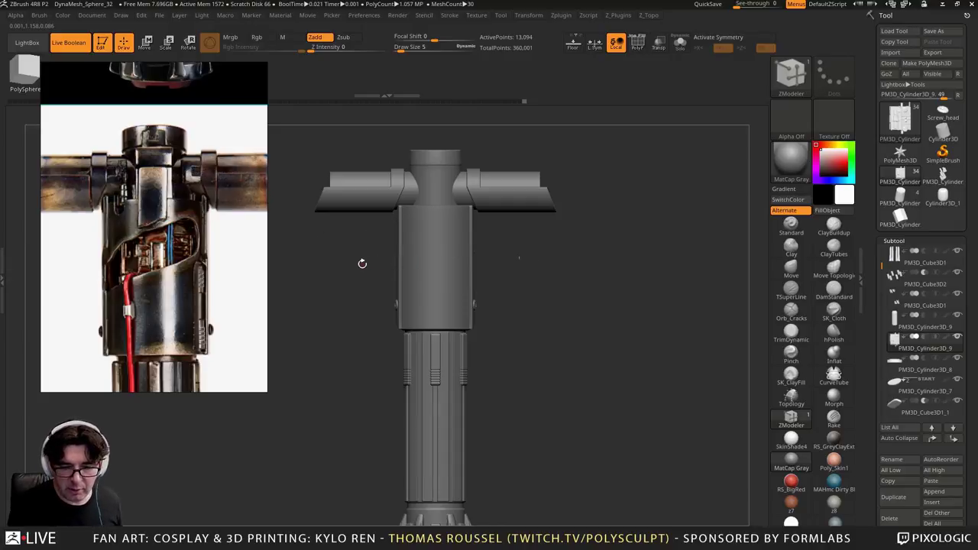
left_click_drag(362, 263, 570, 265)
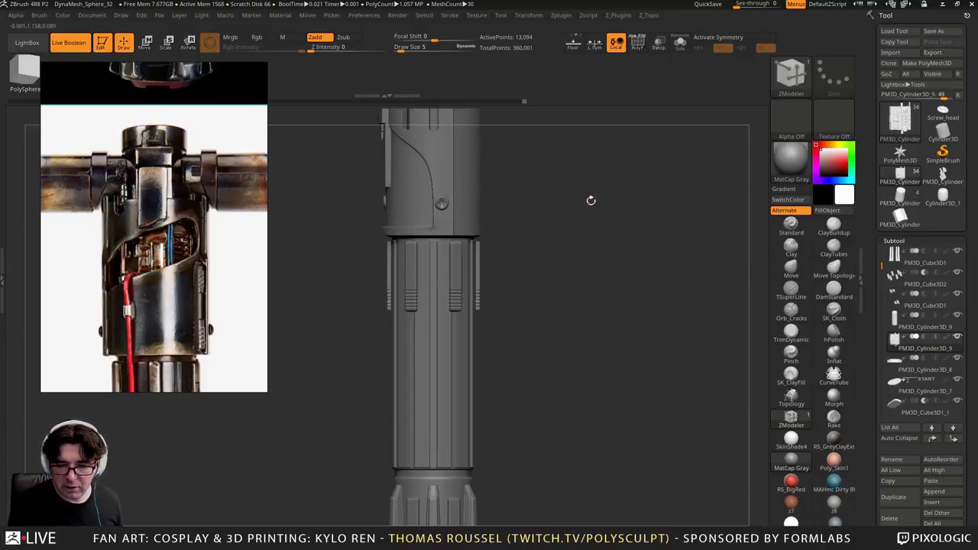
left_click_drag(591, 201, 538, 286, "alt")
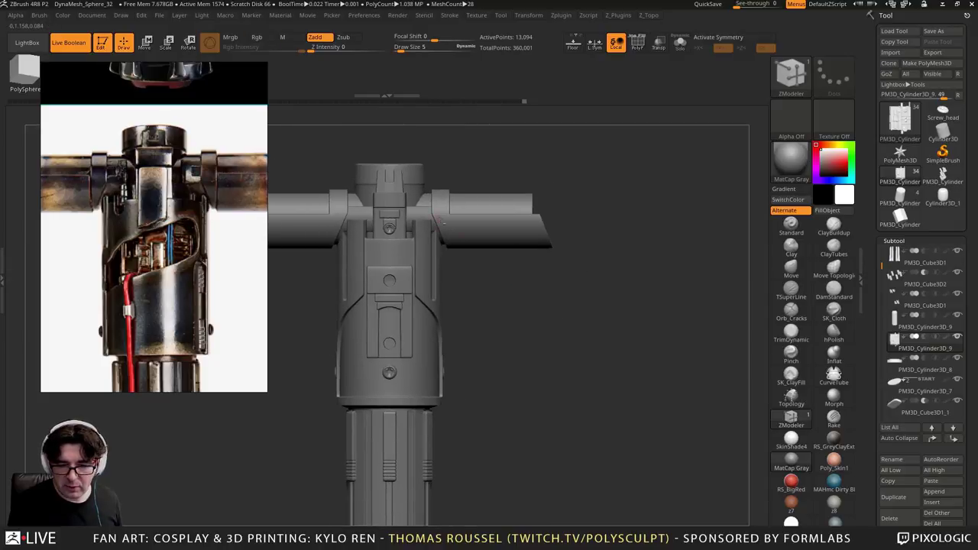
Select the connector piece at the crossguard neck and use Mirror And Weld to copy it to the hilt's back side
left_click(418, 213, "alt")
left_click_drag(485, 248, 473, 305)
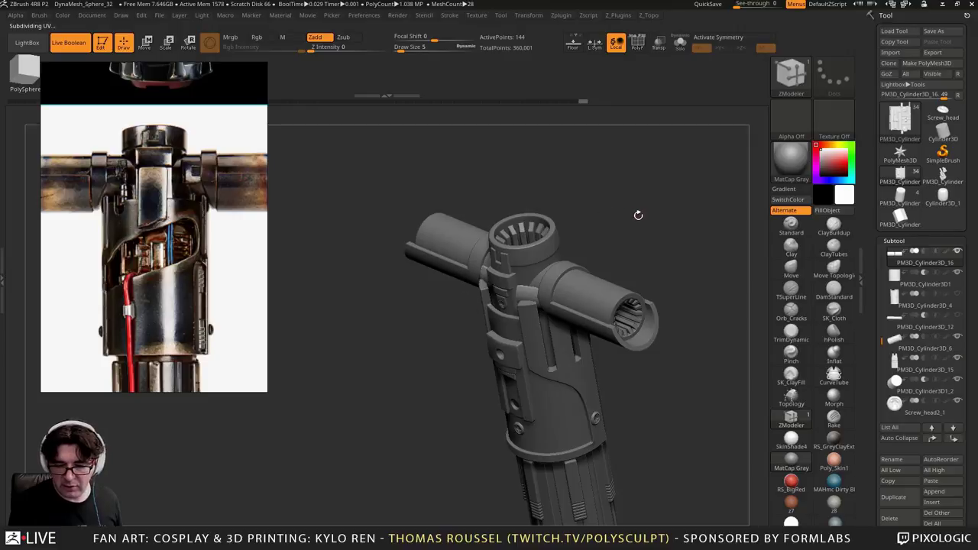
left_click_drag(638, 215, 630, 217)
left_click_drag(973, 409, 924, 296)
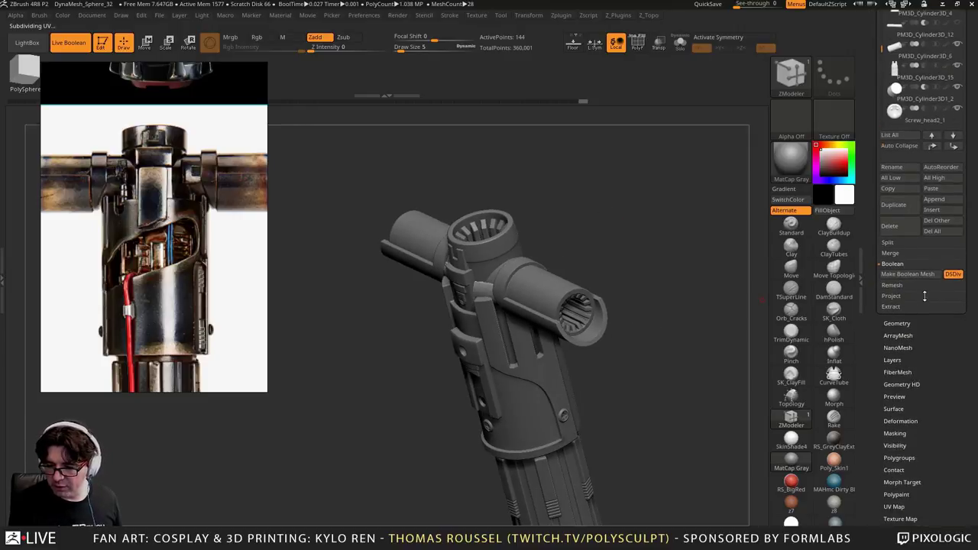
left_click(898, 324)
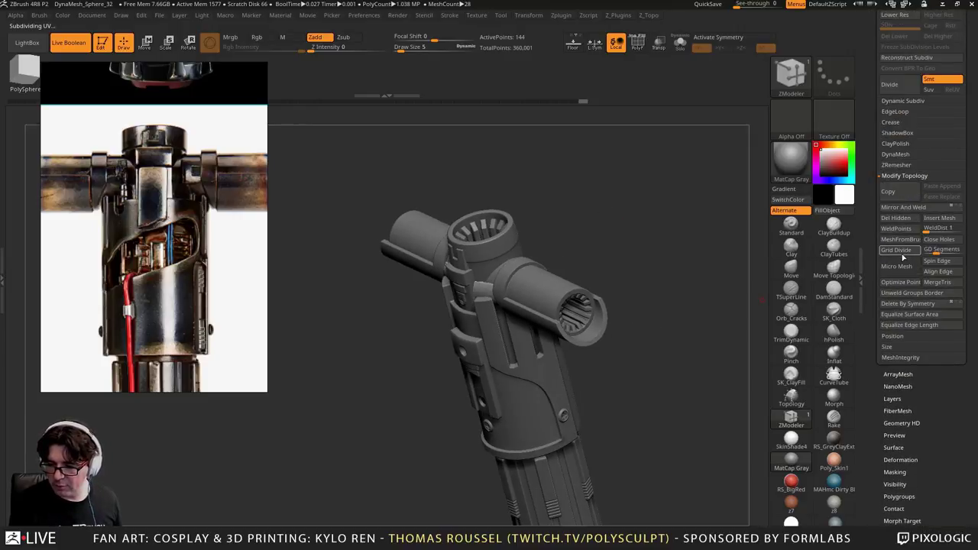
left_click(940, 211)
left_click_drag(682, 237, 598, 272)
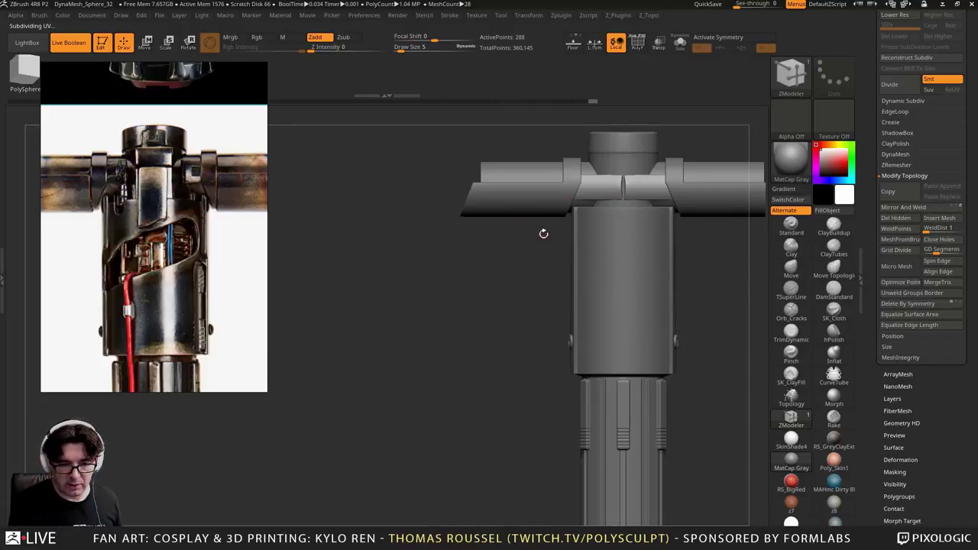
Activate X symmetry for editing the two mirrored connector halves at the back of the crossguard neck
left_click_drag(475, 276, 369, 478, "alt")
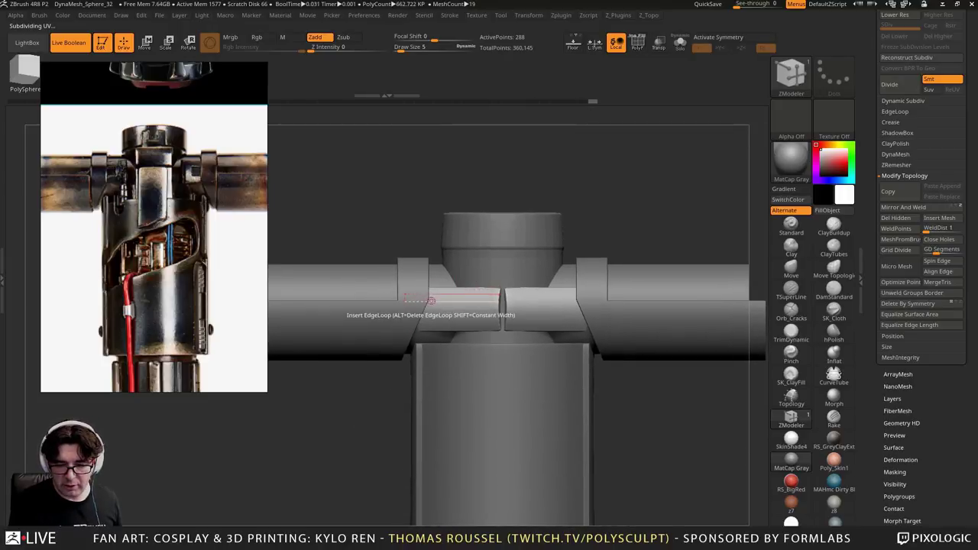
left_click_drag(374, 412, 382, 467, "alt")
key("x")
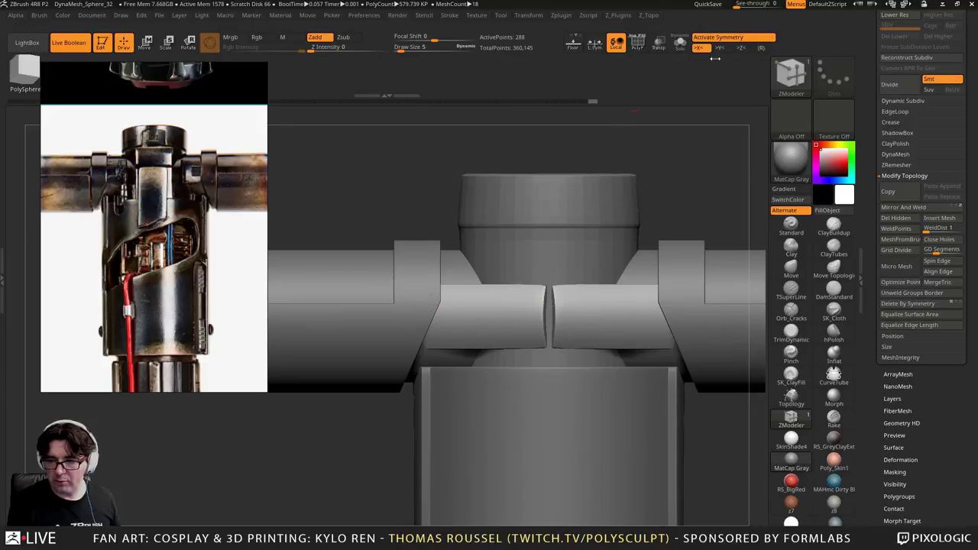
Try inserting an edge loop near the outer ends of the two mirrored connector halves at the crossguard neck
left_click(467, 321)
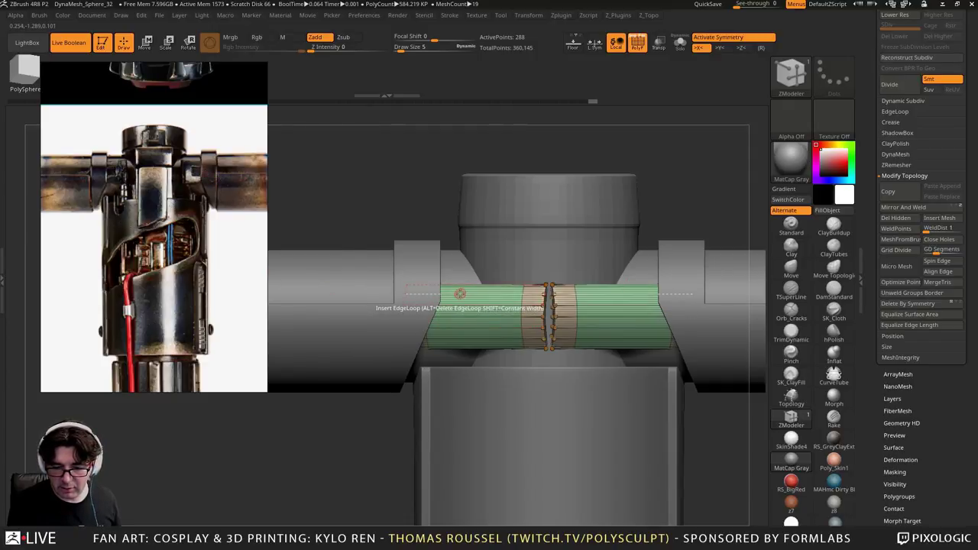
left_click(460, 295)
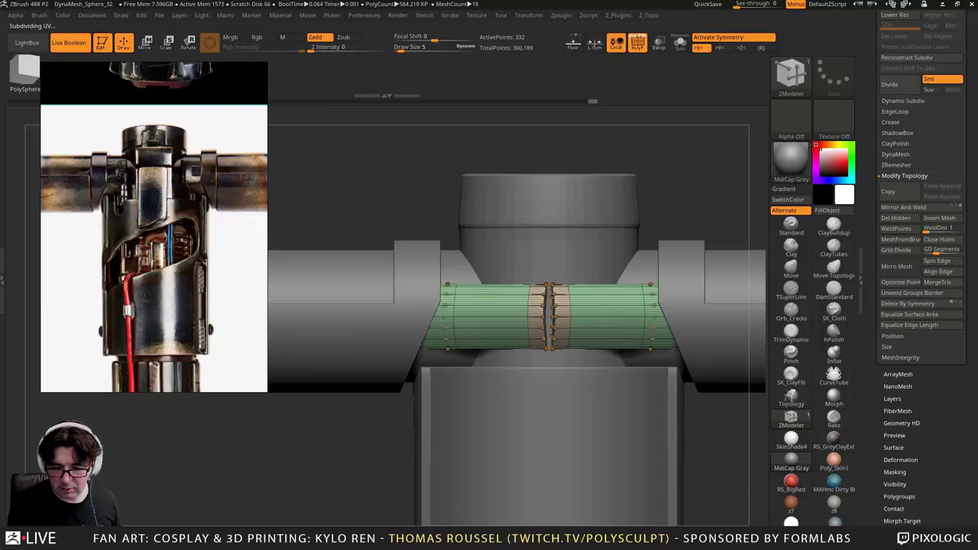
key("shift+d")
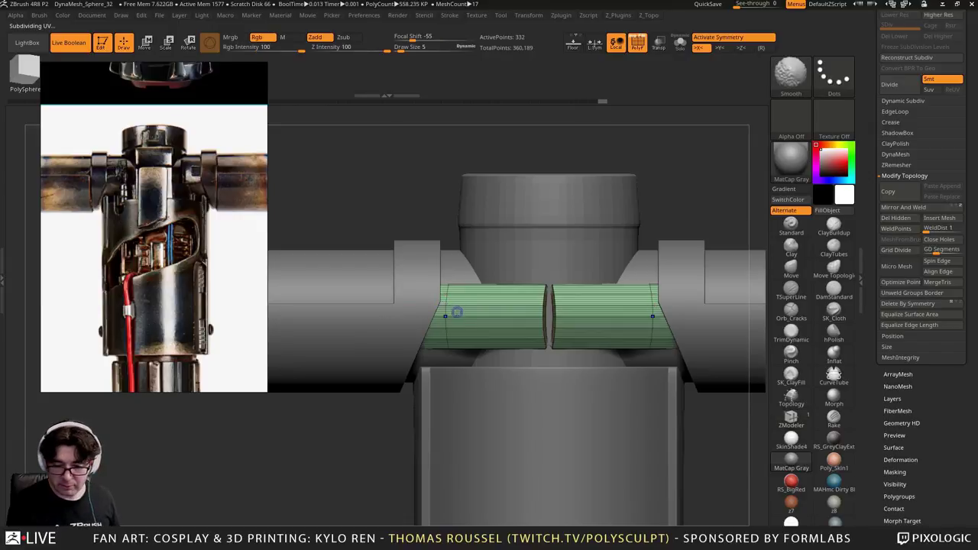
right_click_drag(451, 305, 453, 316, "ctrl")
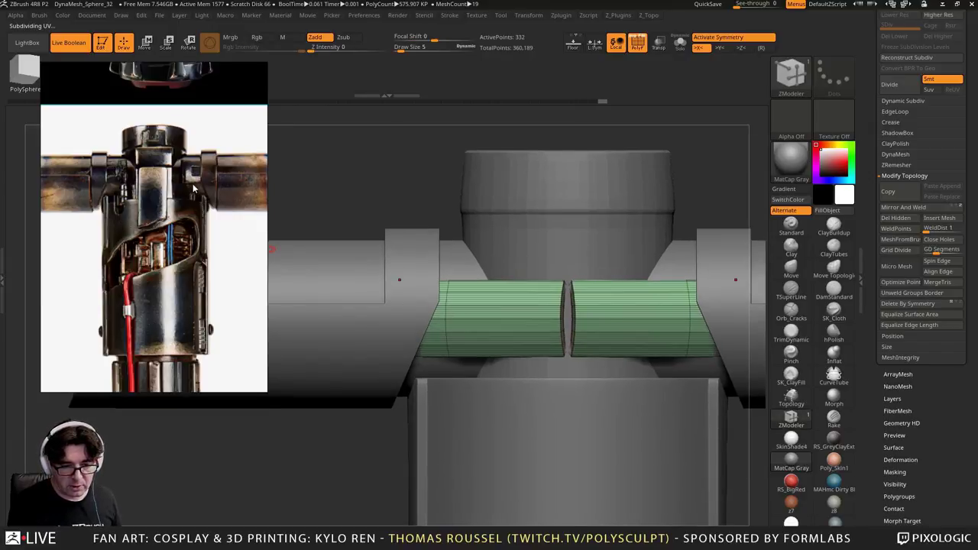
key("ctrl+z")
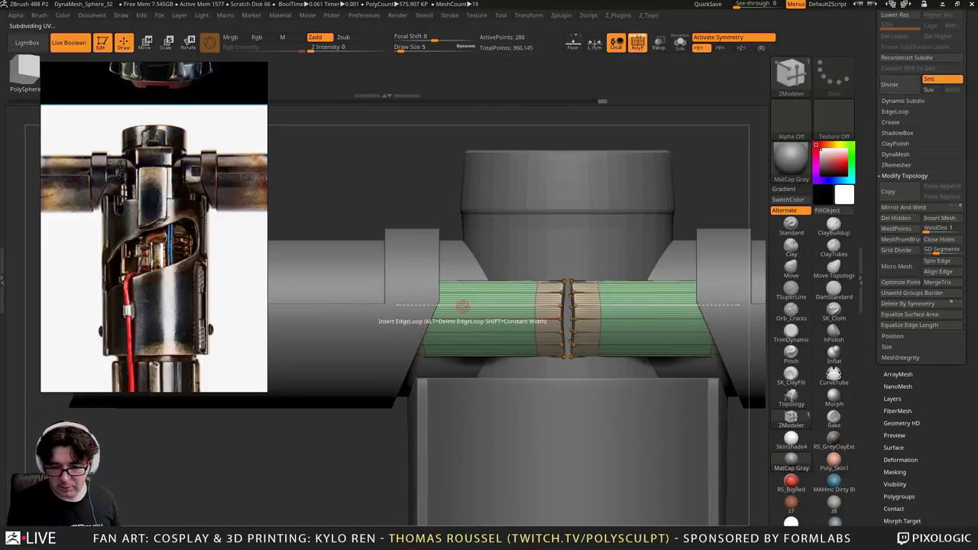
key("ctrl+shift+z")
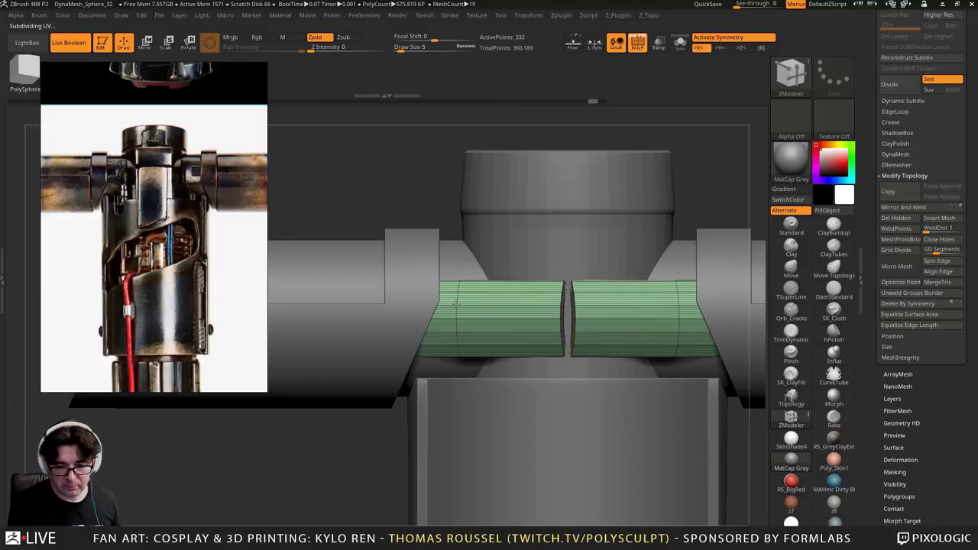
key("ctrl+z")
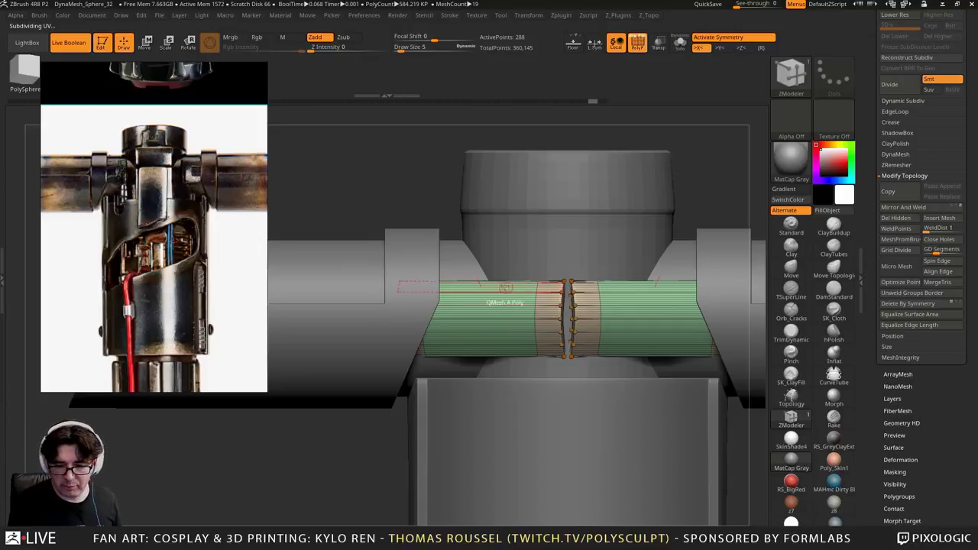
Select the stepped front plate piece at the crossguard neck and duplicate it as a separate subtool
right_click_drag(486, 327, 489, 299, "ctrl")
left_click(498, 298, "alt")
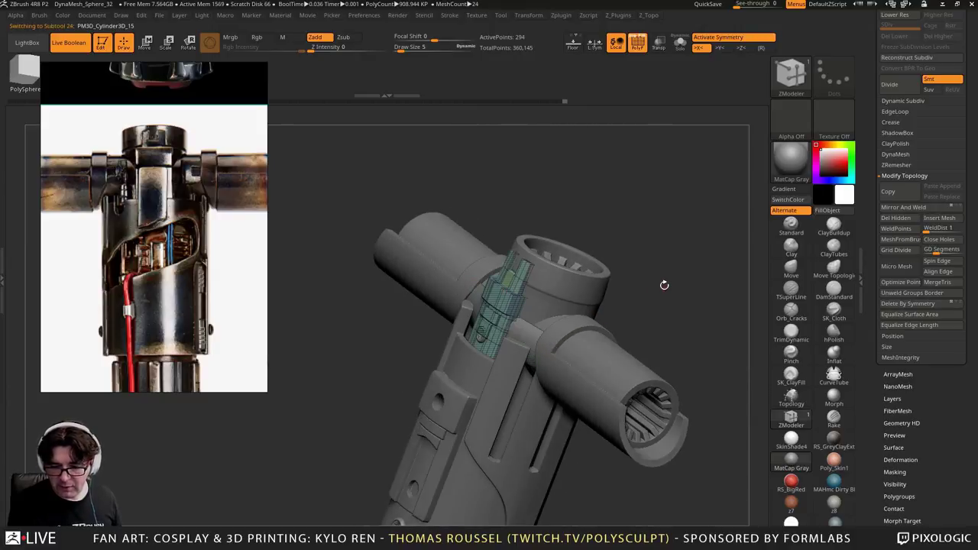
left_click_drag(723, 287, 577, 311)
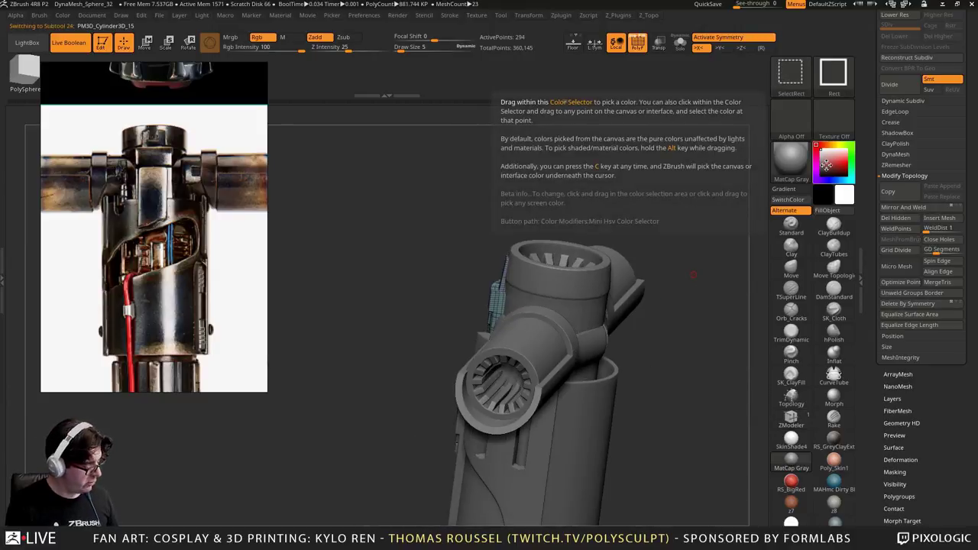
key("ctrl+shift+d")
left_click_drag(767, 241, 976, 260)
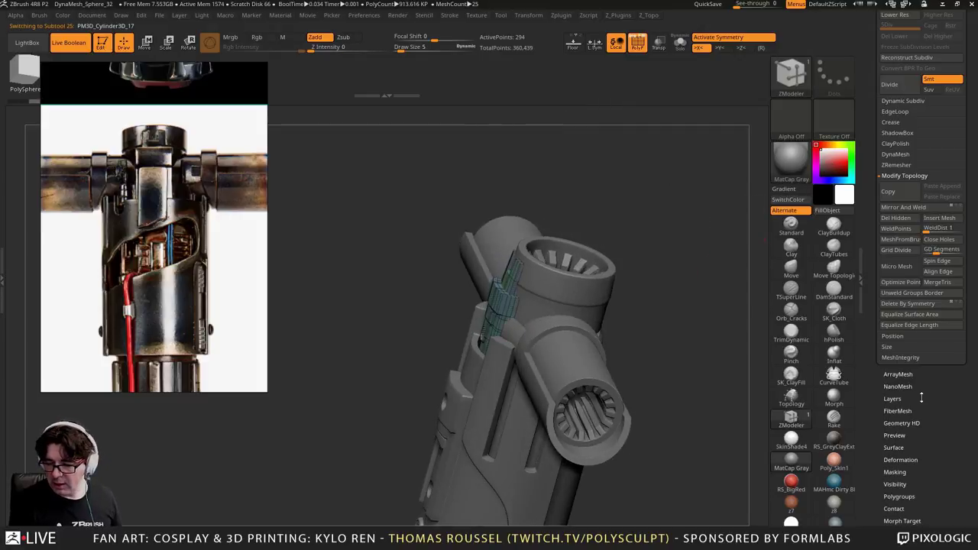
Mirror the duplicated neck plate along the Z axis with the Mirror deformation, placing it on the hilt's back side
scroll(922, 398, "down", 4)
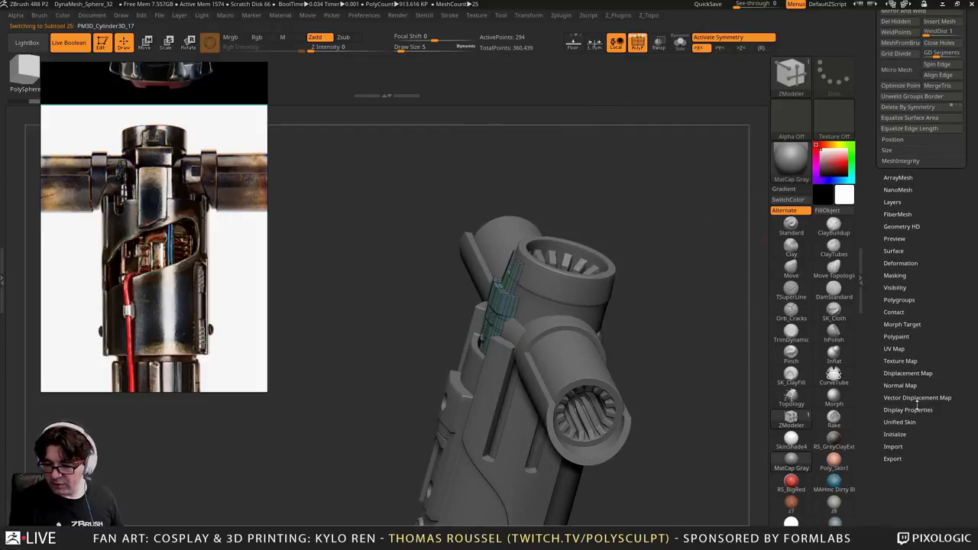
left_click(900, 263)
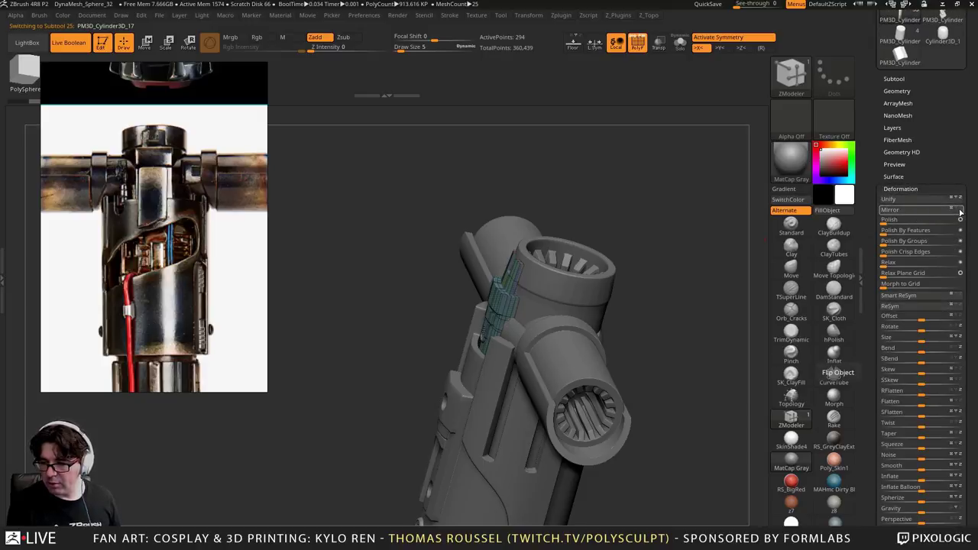
left_click(932, 211)
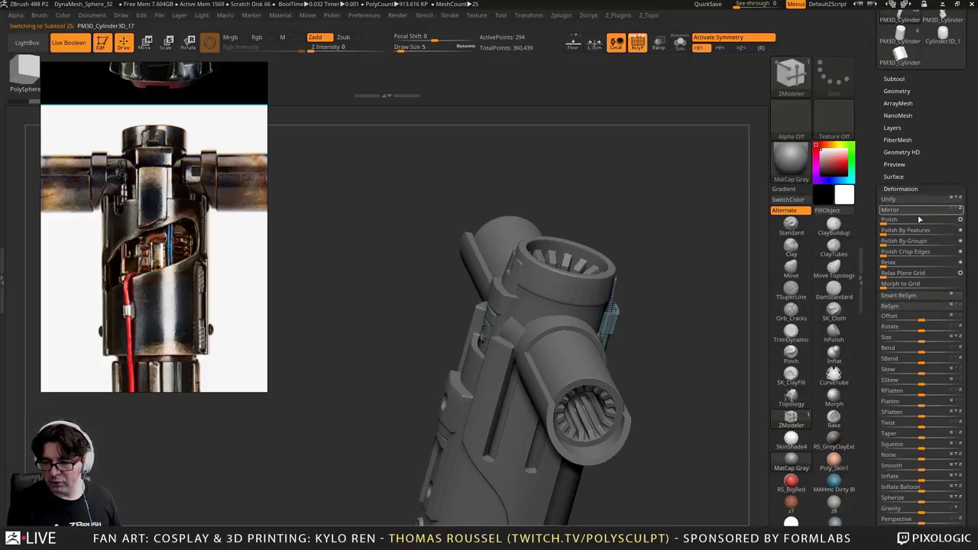
Examine the narrow block between the crossguard arms and its two raised panels from the front and at an angle
left_click_drag(703, 251, 616, 260)
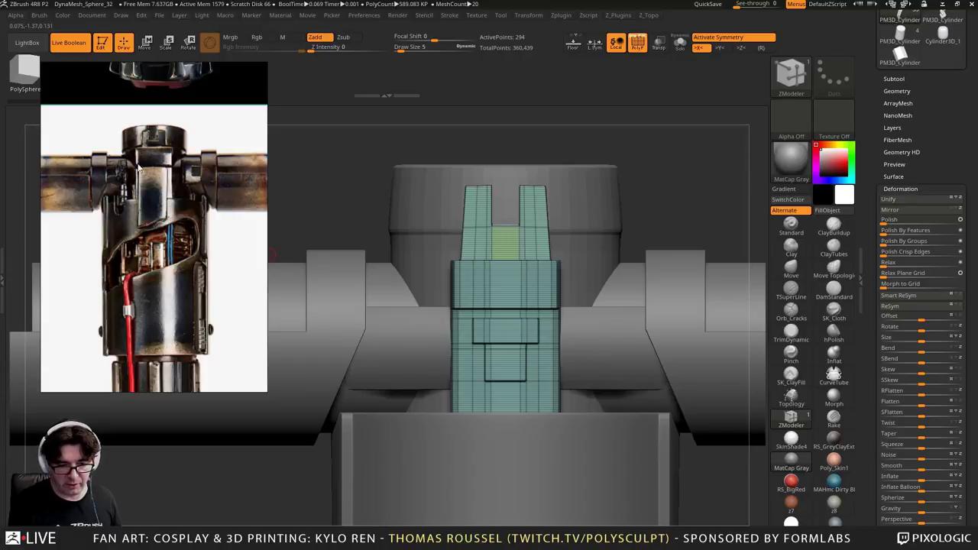
left_click_drag(596, 268, 598, 306, "alt")
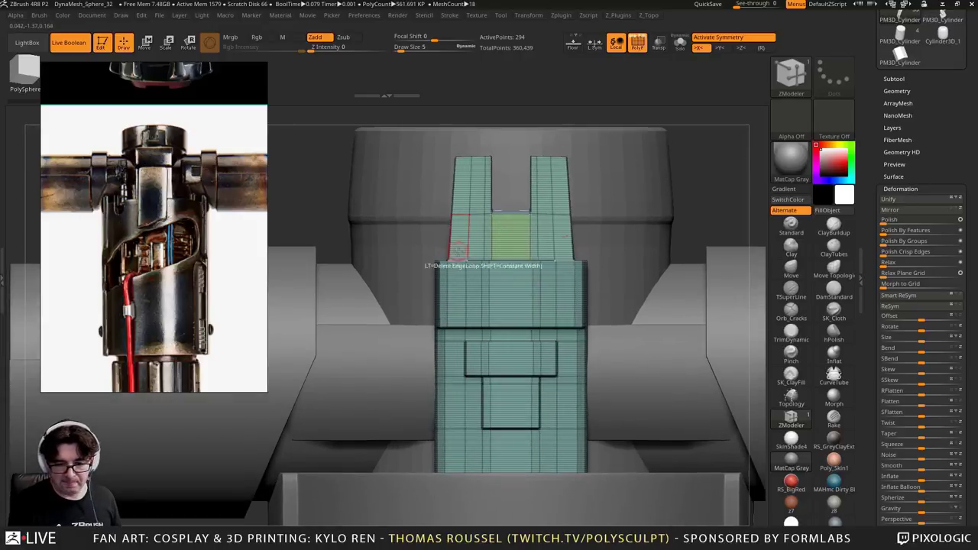
left_click_drag(428, 246, 474, 260)
right_click_drag(500, 256, 485, 328)
key("shift+d")
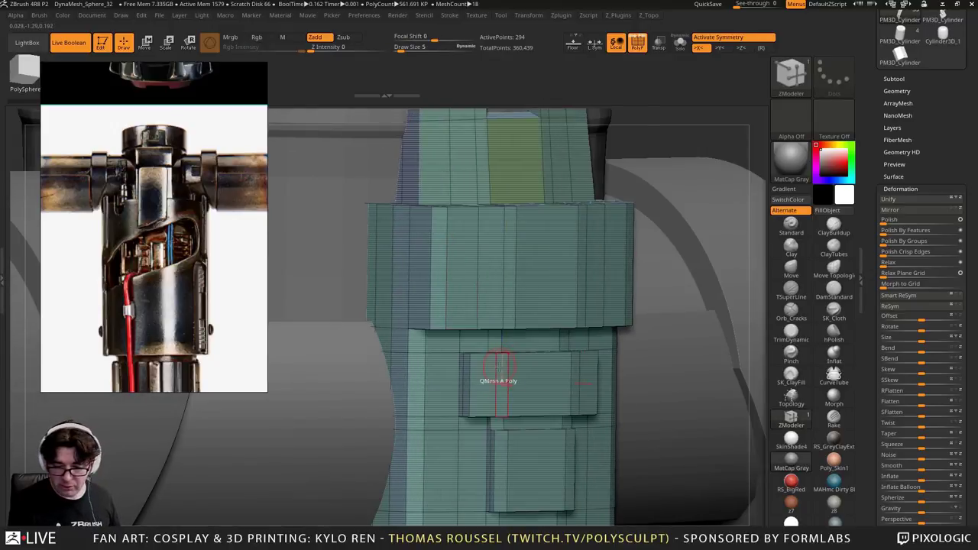
right_click_drag(495, 380, 516, 362)
left_click_drag(516, 362, 518, 356)
left_click_drag(519, 391, 490, 373)
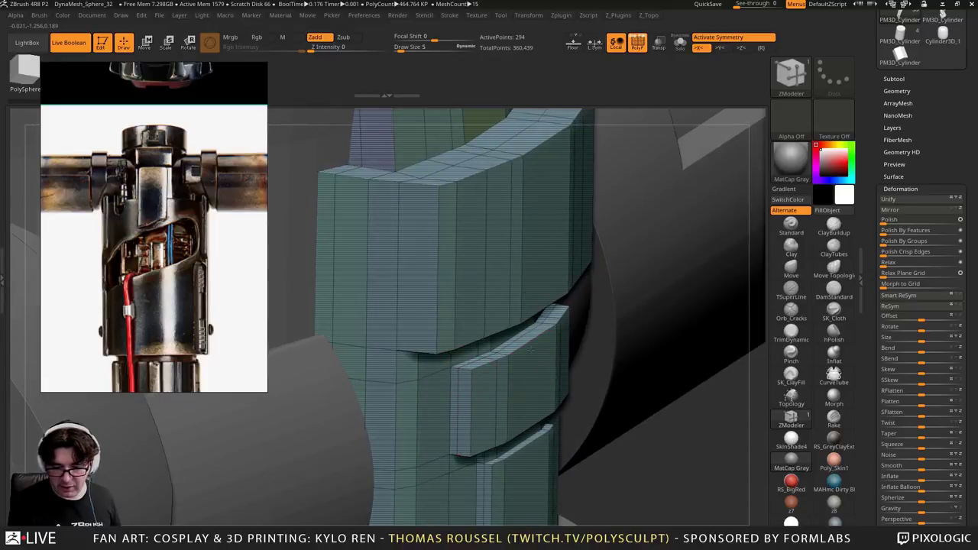
right_click_drag(566, 475, 560, 411, "alt")
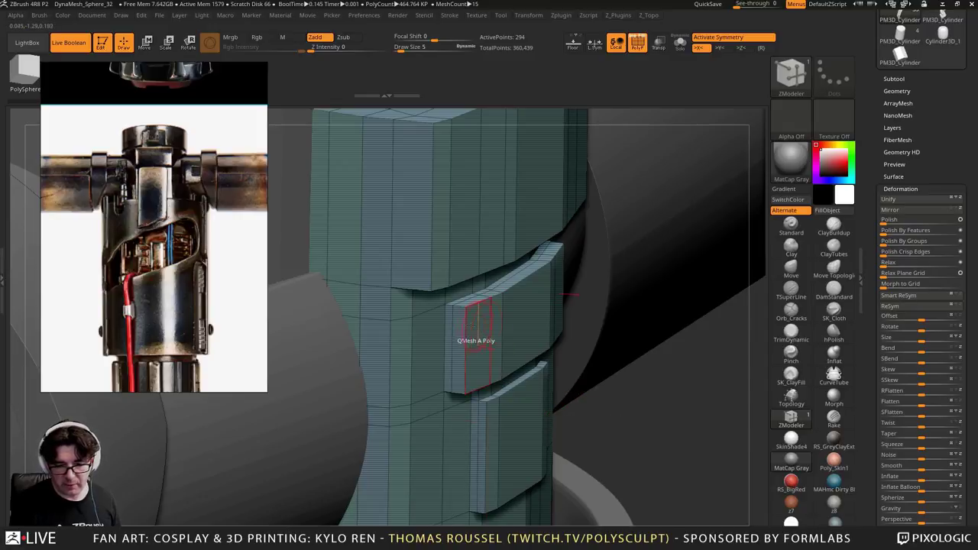
Try to push the upper raised panel back into the block with QMesh
left_click_drag(480, 336, 510, 318)
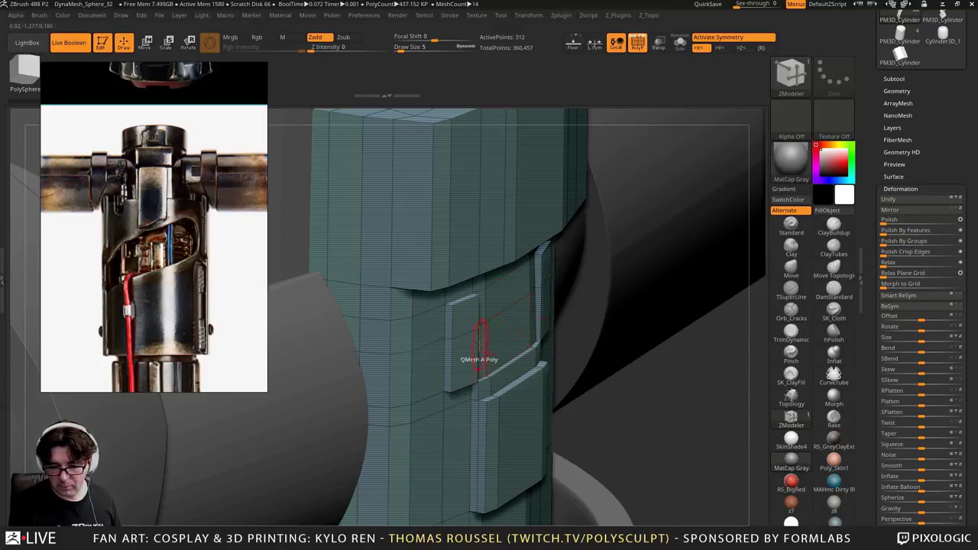
key("ctrl+z")
right_click_drag(512, 340, 422, 354)
key("ctrl+z")
mouse_move(413, 355)
left_mouse_down()
mouse_move(397, 353)
mouse_move(430, 374)
left_mouse_up()
key("ctrl+z")
mouse_move(417, 368)
right_mouse_down()
mouse_move(411, 350)
mouse_move(473, 383)
mouse_move(406, 337)
right_mouse_up()
Push the upper raised panel's polygons flush with the block's face using ZModeler QMesh and clean up its edges
left_click_drag(421, 359, 462, 375)
right_click_drag(487, 400, 475, 399)
left_click(474, 396, "alt")
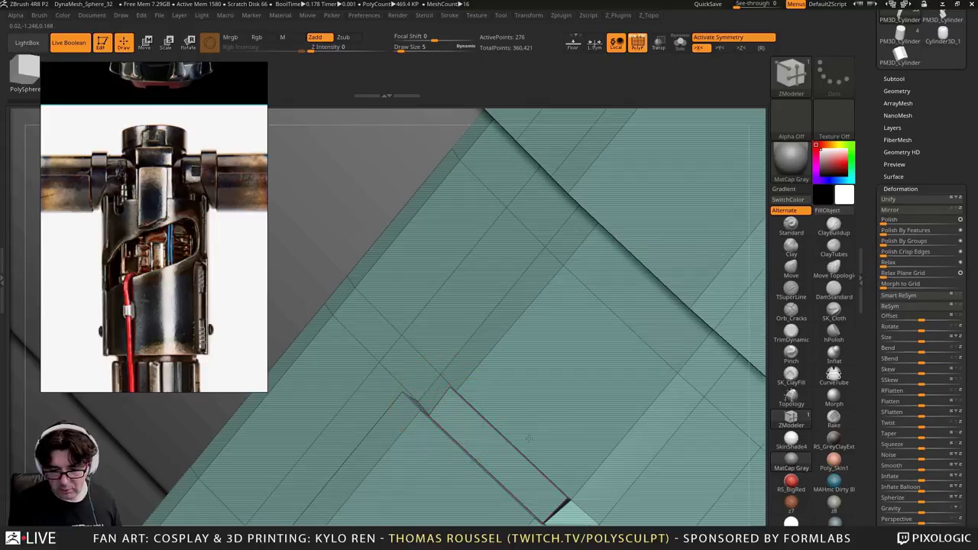
right_click_drag(545, 434, 541, 277, "alt")
right_click_drag(510, 483, 497, 419)
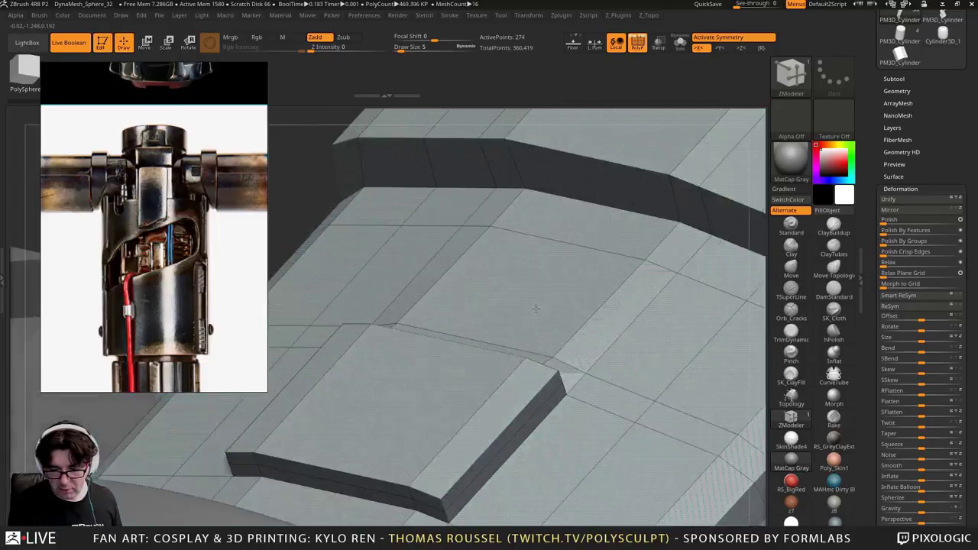
Flatten the lower raised panel into the block's face with QMesh
left_click(493, 416)
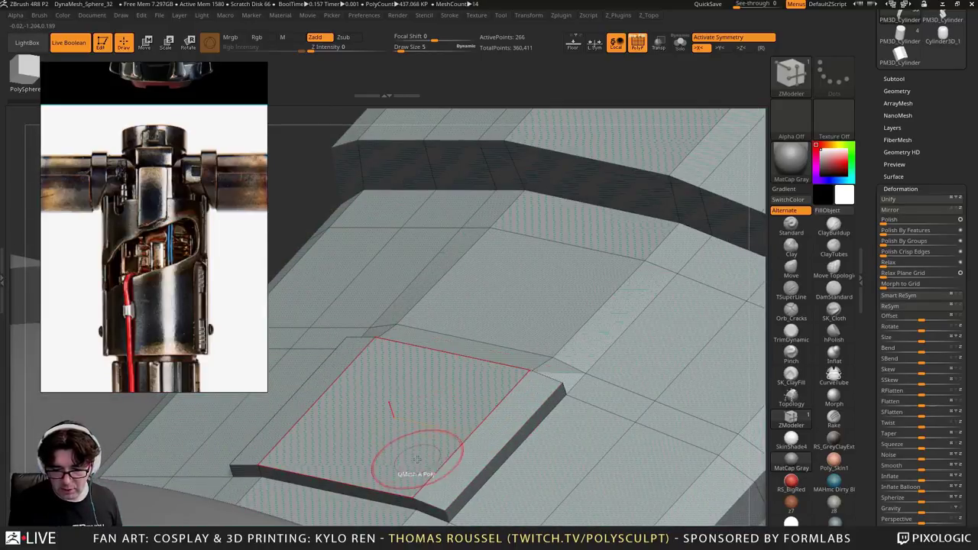
left_click_drag(397, 445, 419, 417)
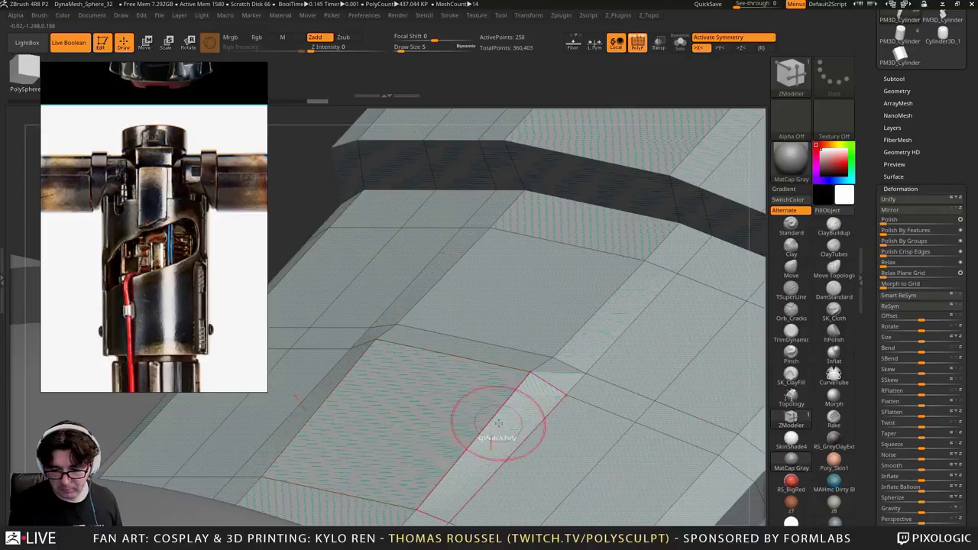
right_click_drag(498, 428, 638, 329)
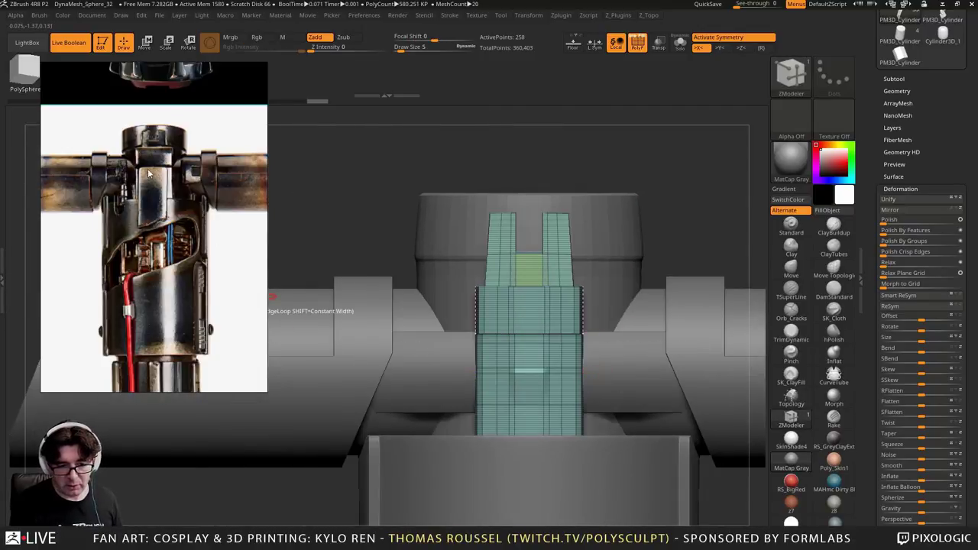
Duplicate the PM3D_Cylinder3D_17 subtool and make the copy the active subtool
left_click_drag(929, 124, 928, 157)
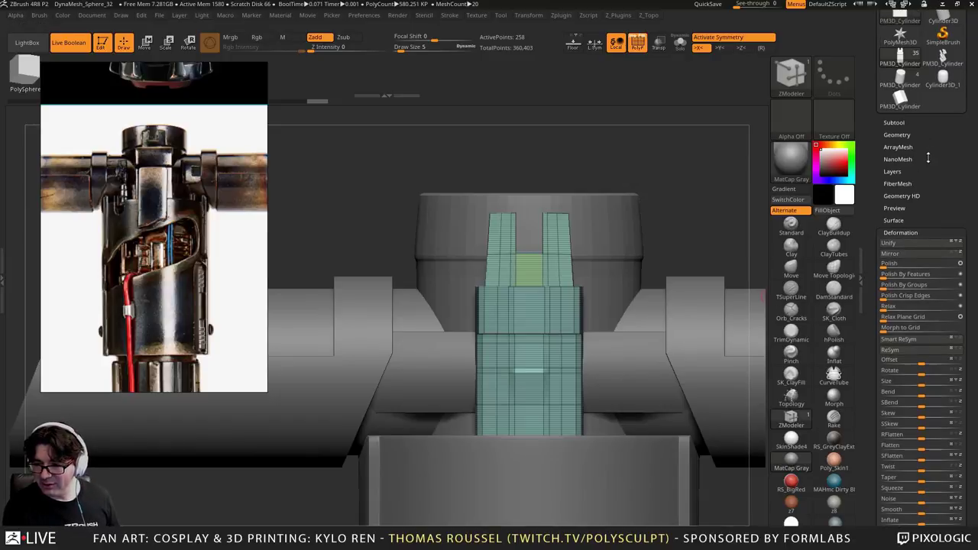
left_click(899, 123)
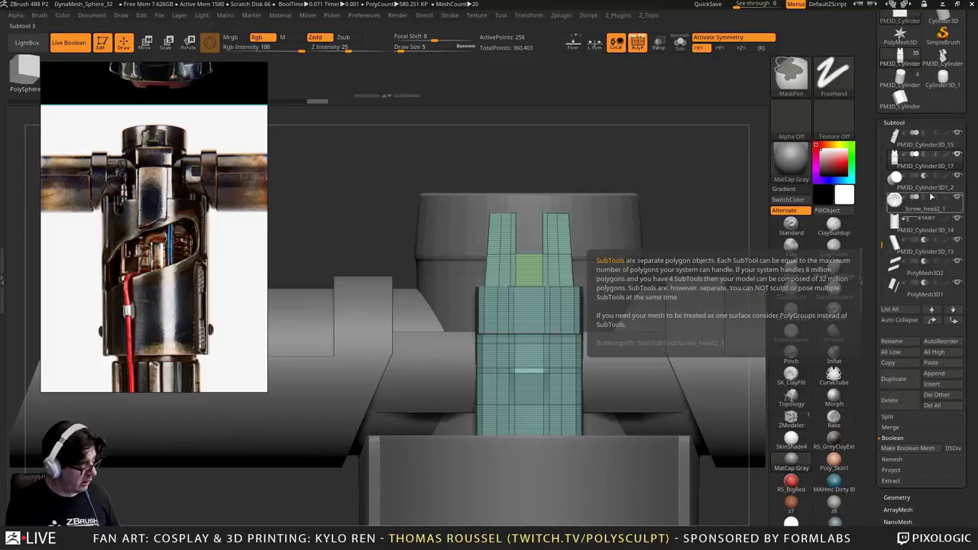
key("ctrl+shift+d")
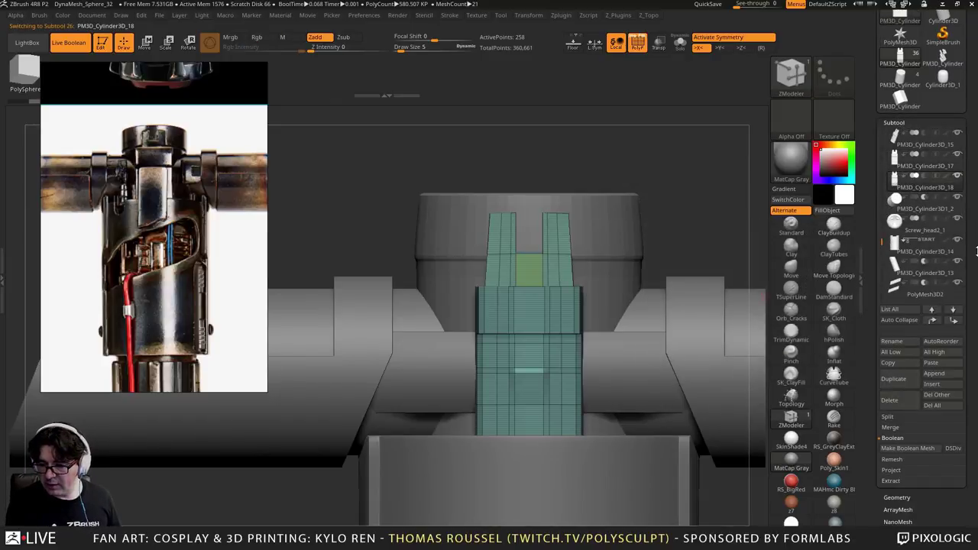
Reinitialize the duplicated subtool's mesh as a QCube
left_click_drag(973, 251, 937, 159)
scroll(937, 158, "down", 3)
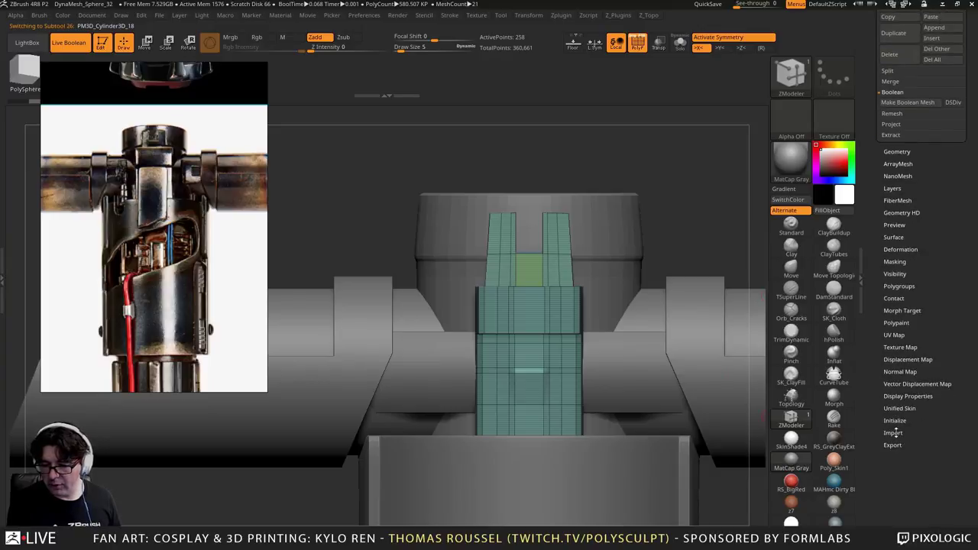
scroll(896, 423, "down", 6)
left_click(895, 182)
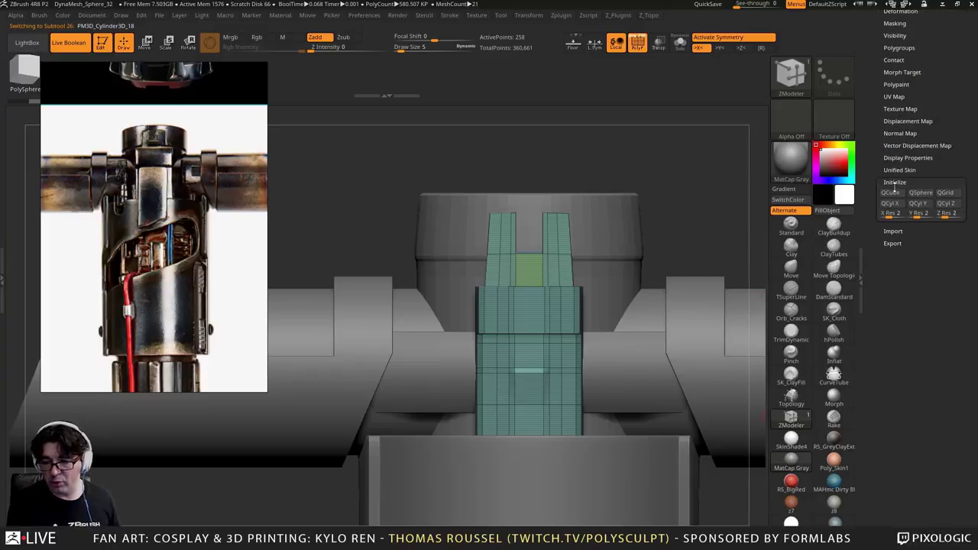
left_click(895, 193)
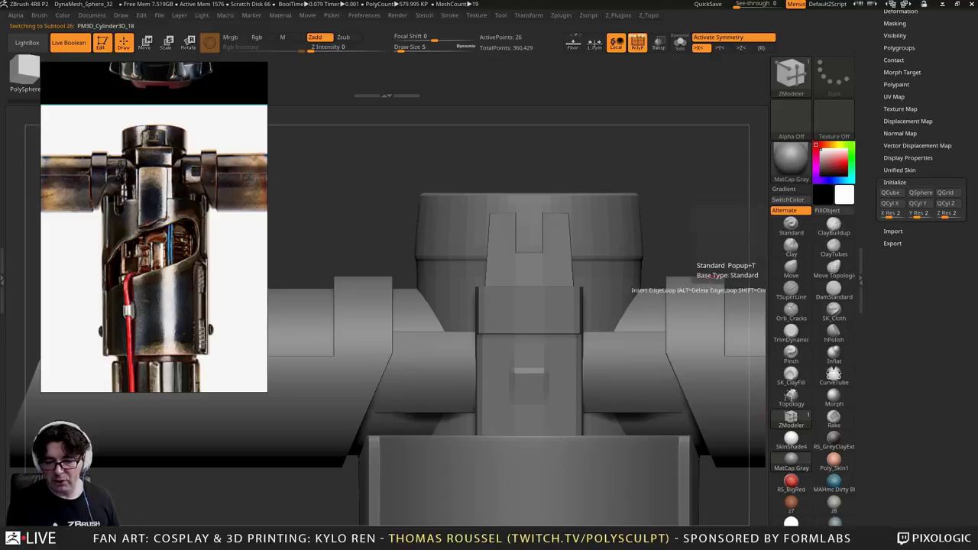
Centre the transform gizmo on the new cube and move the cube up the hilt to the crossguard
left_click_drag(672, 157, 648, 130, "alt")
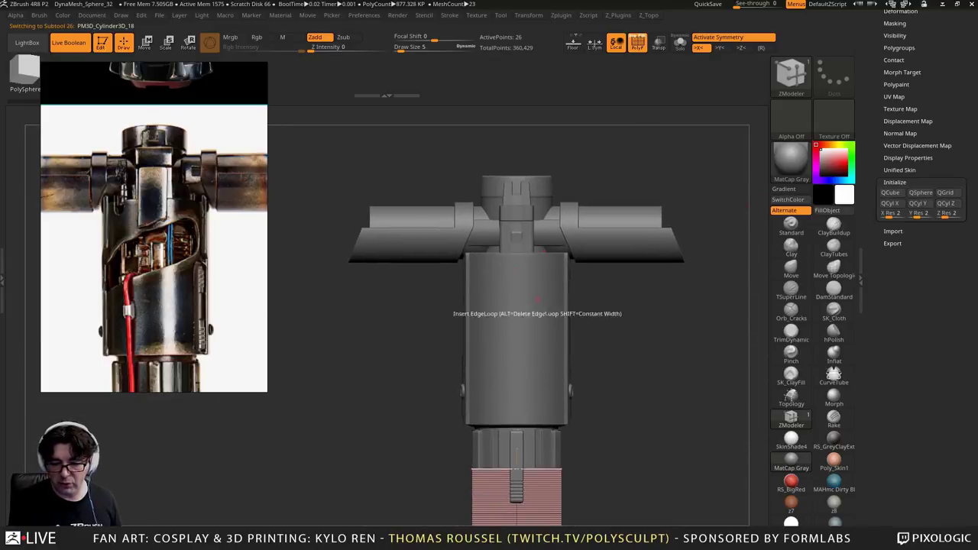
left_click_drag(483, 253, 481, 186, "alt")
left_click(146, 44)
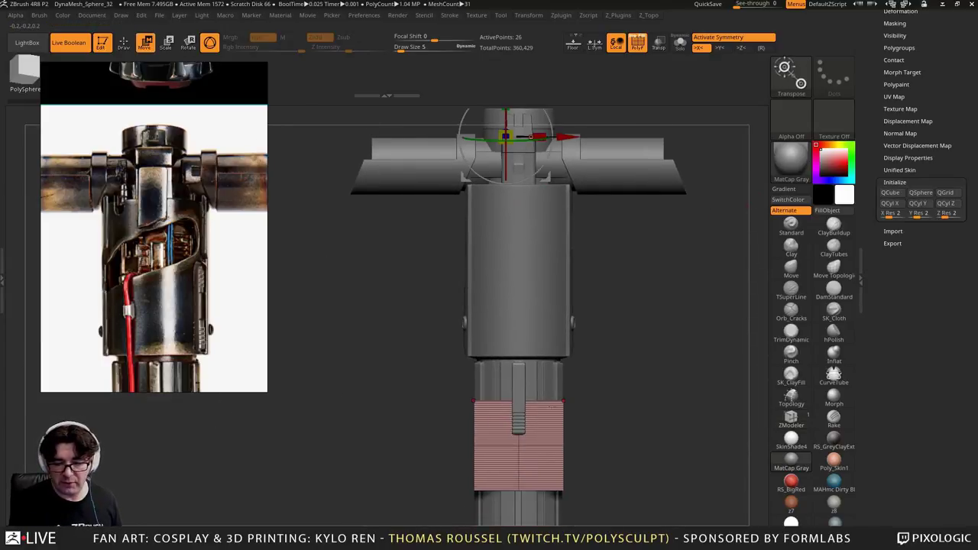
left_click_drag(635, 266, 630, 351, "alt")
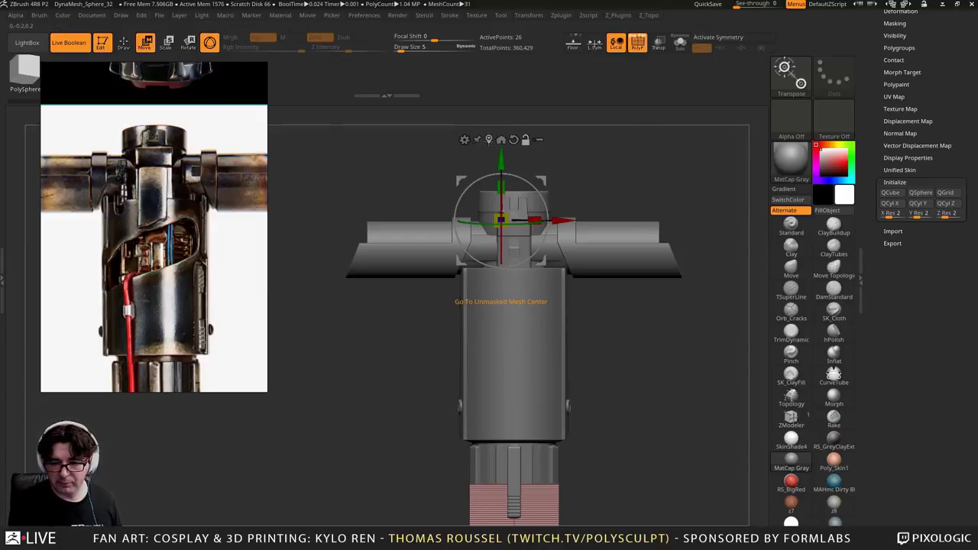
left_click(501, 139)
left_click_drag(513, 468, 513, 210, "alt")
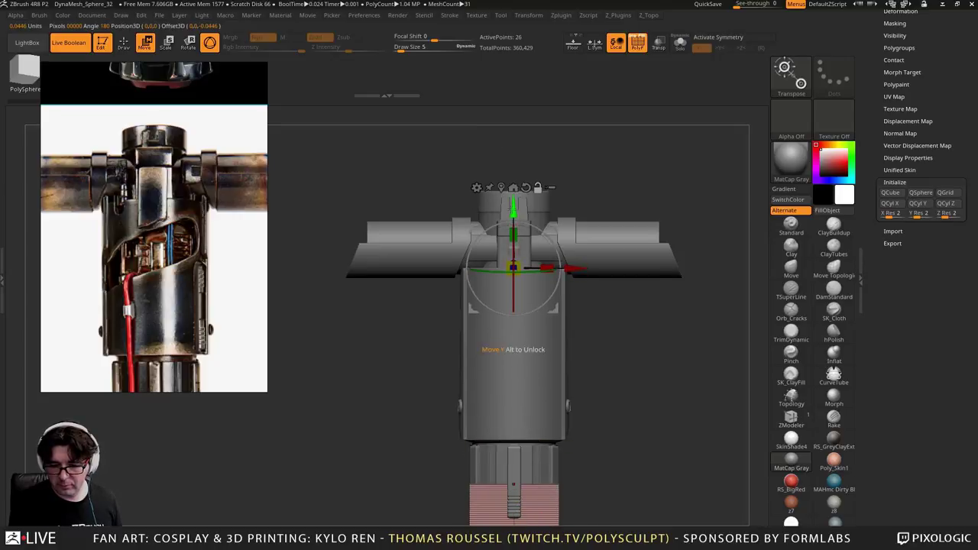
key("ctrl+z")
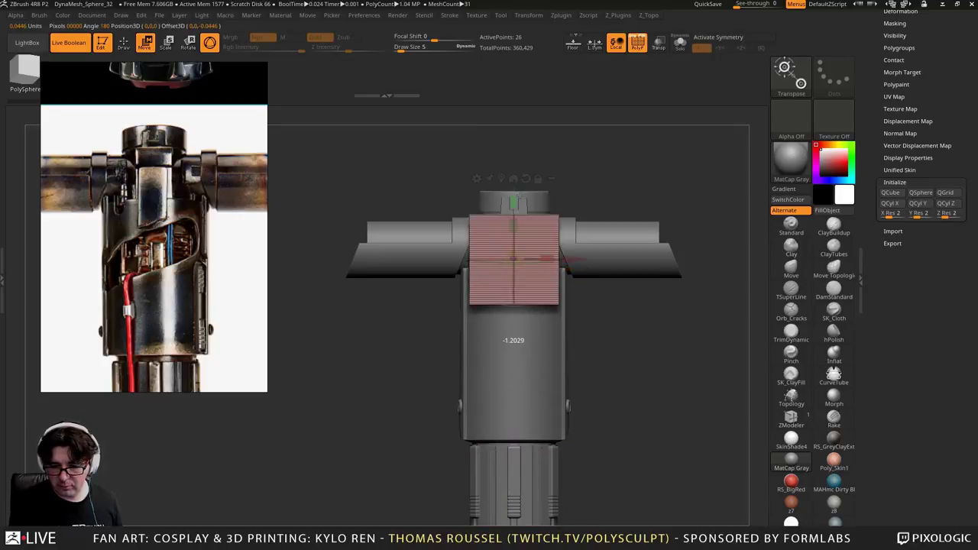
left_click(513, 252)
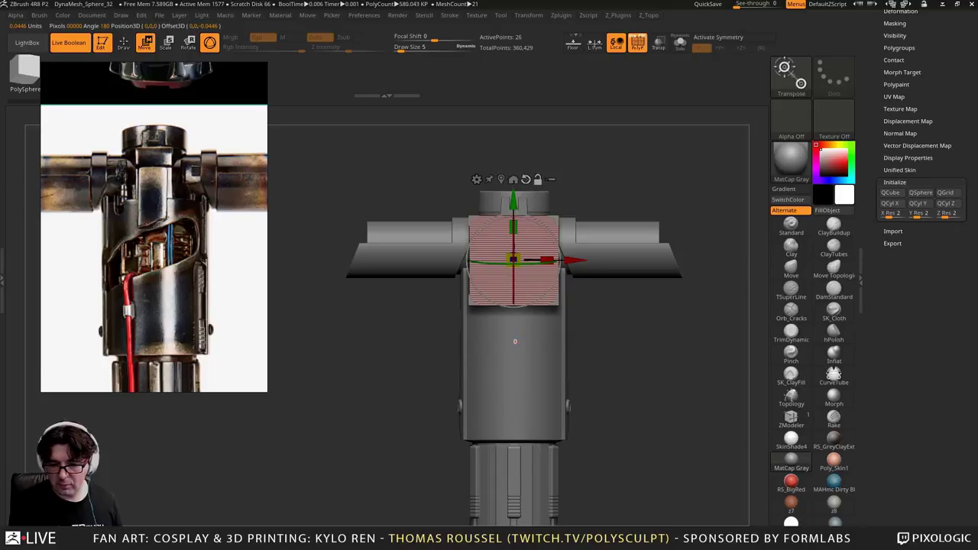
Scale the cube into a narrow bar and shift it in depth to the front of the hilt
left_click_drag(547, 261, 496, 259)
left_click_drag(616, 323, 738, 391, "alt")
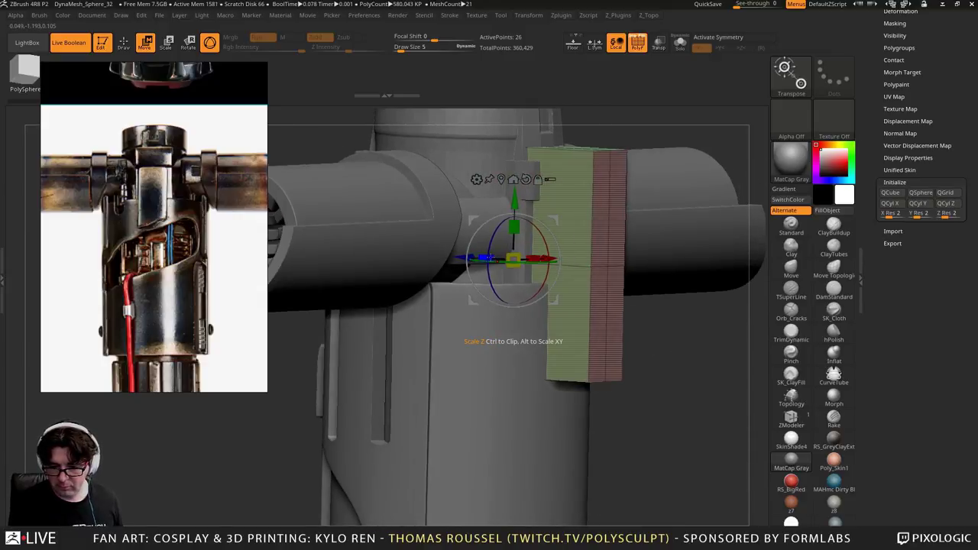
left_click_drag(486, 258, 533, 262)
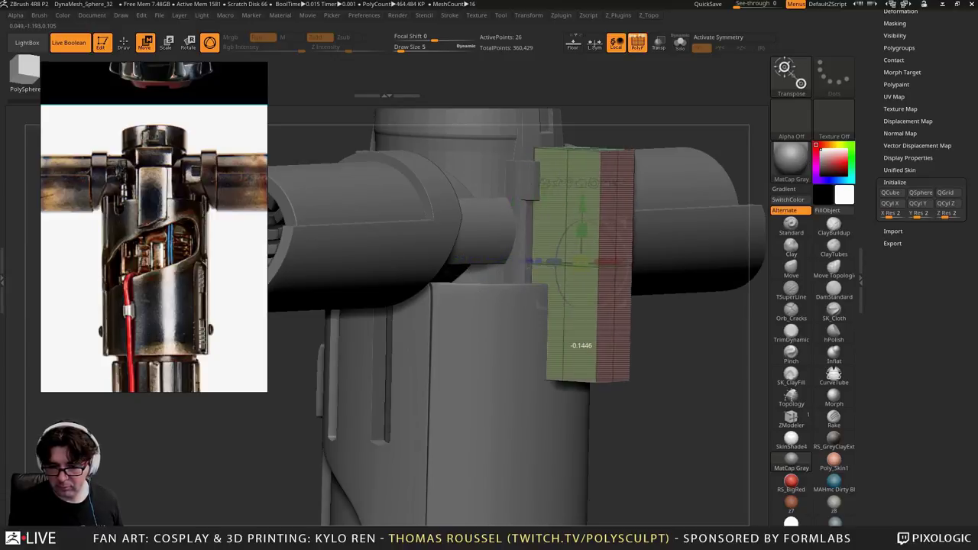
left_click_drag(615, 262, 636, 268)
left_click_drag(740, 336, 693, 335)
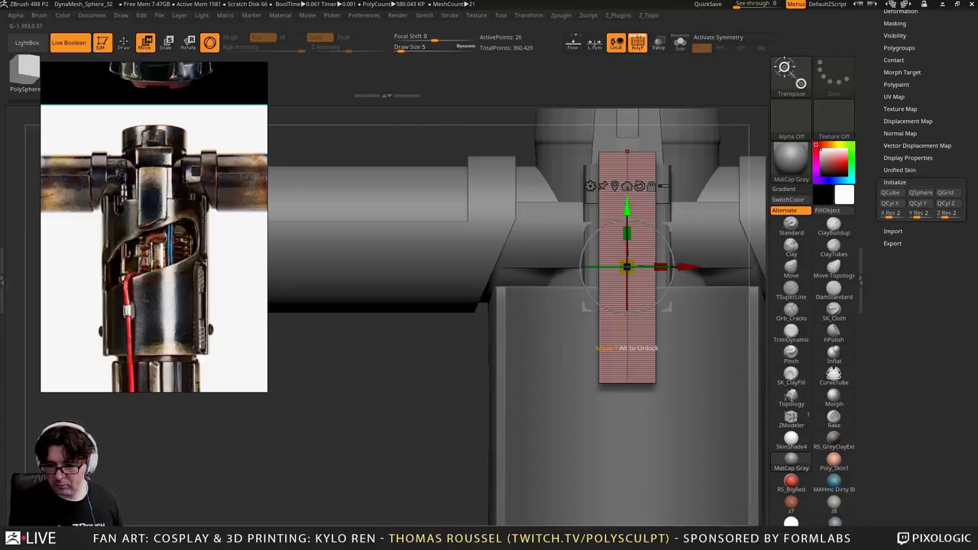
Adjust the bar's height and width and lower it beneath the block's upper ledge so it overlaps the main sleeve
left_click_drag(627, 348, 627, 403)
left_click_drag(660, 323, 664, 323)
left_click_drag(628, 289, 630, 302)
left_click_drag(626, 262, 626, 234)
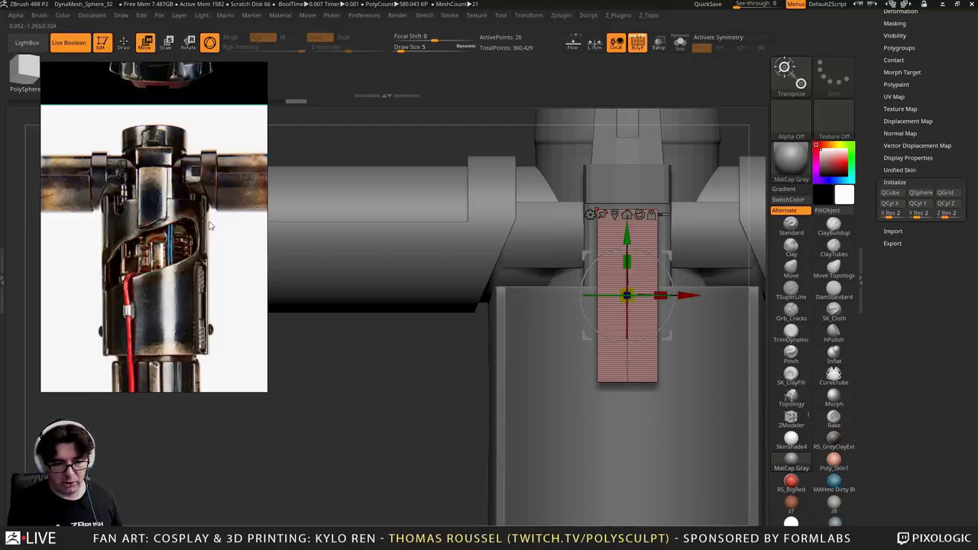
left_click_drag(350, 373, 349, 346, "alt")
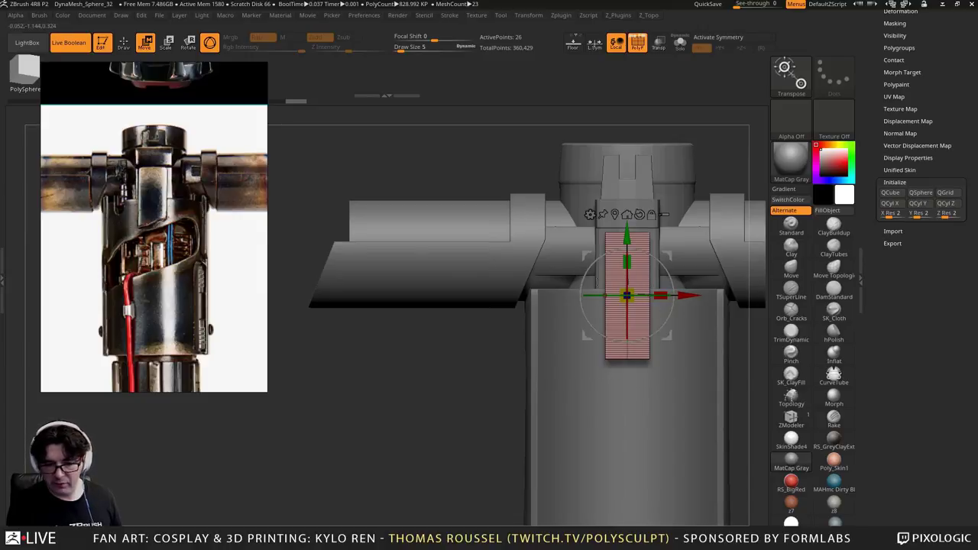
left_click_drag(660, 295, 666, 296)
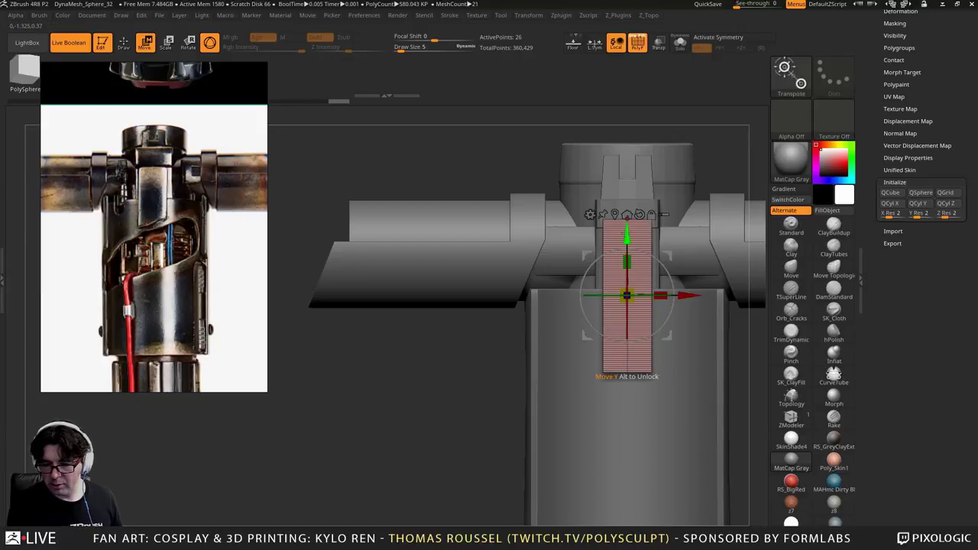
left_click_drag(627, 235, 626, 251)
Adjust the bar's depth in side view so it sits against the front of the main sleeve
left_click_drag(711, 344, 772, 344)
left_click_drag(627, 310, 562, 311)
left_click_drag(501, 311, 503, 311)
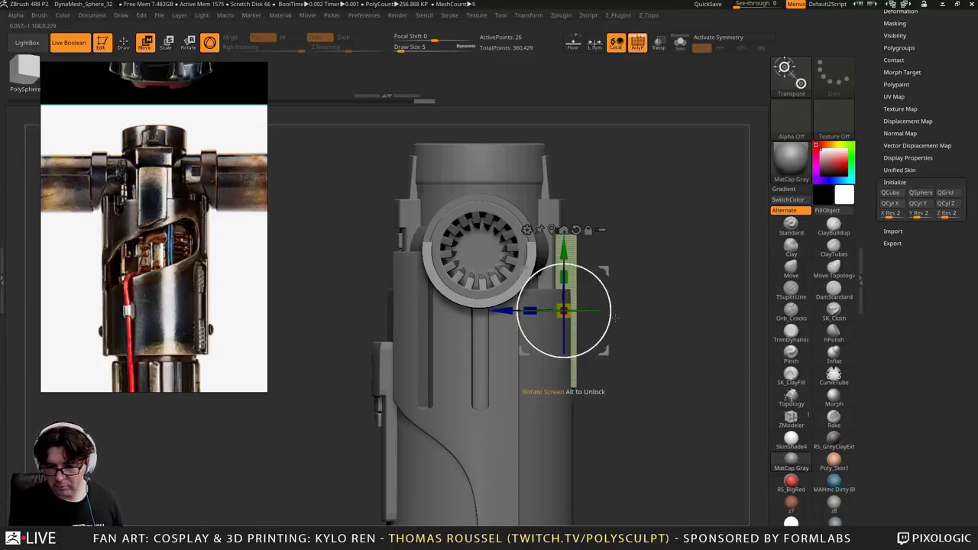
left_click_drag(649, 325, 504, 325)
left_click_drag(382, 375, 375, 424, "alt")
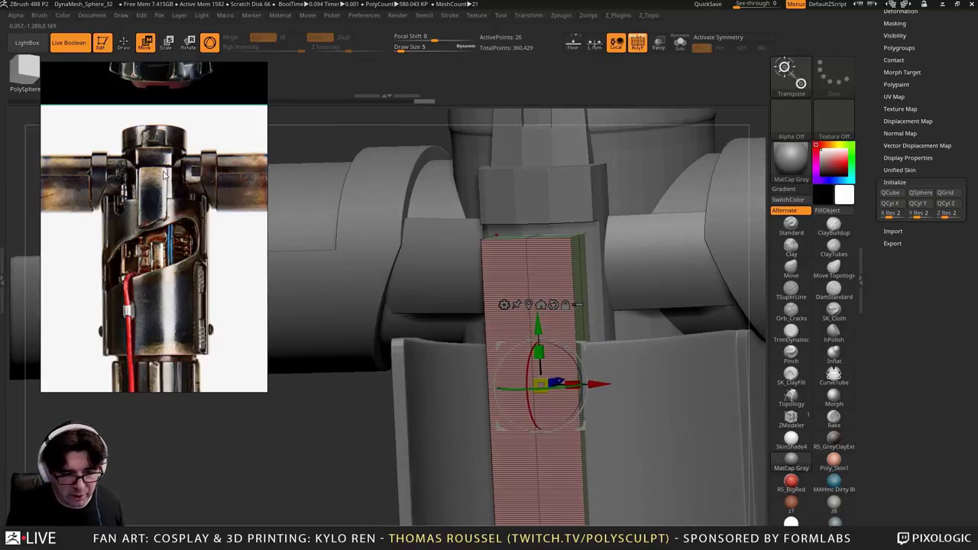
Examine the lightsaber reference photos for the shape of the strip running below the crossguard
left_click_drag(514, 258, 518, 258)
right_click_drag(517, 258, 558, 262)
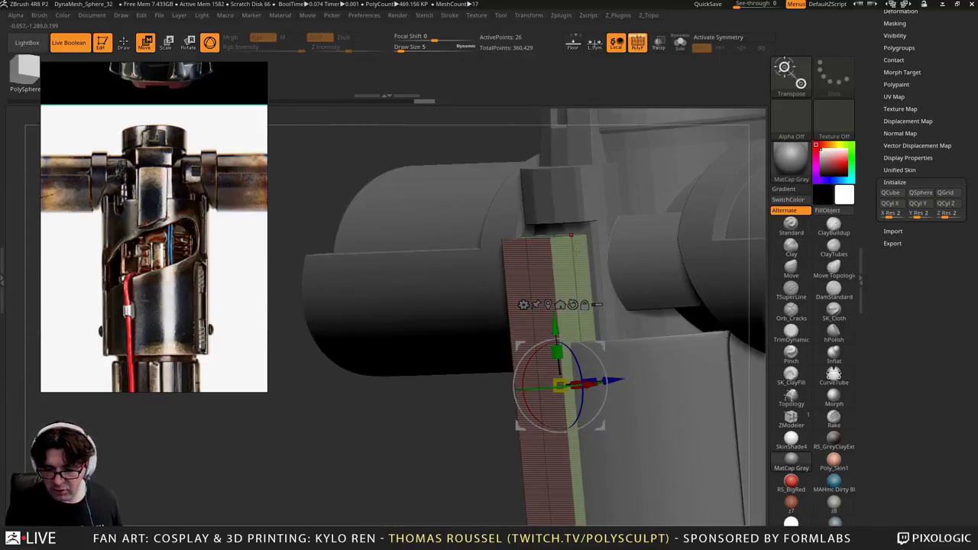
scroll(193, 133, "down", 8)
middle_click_drag(181, 238, 168, 88)
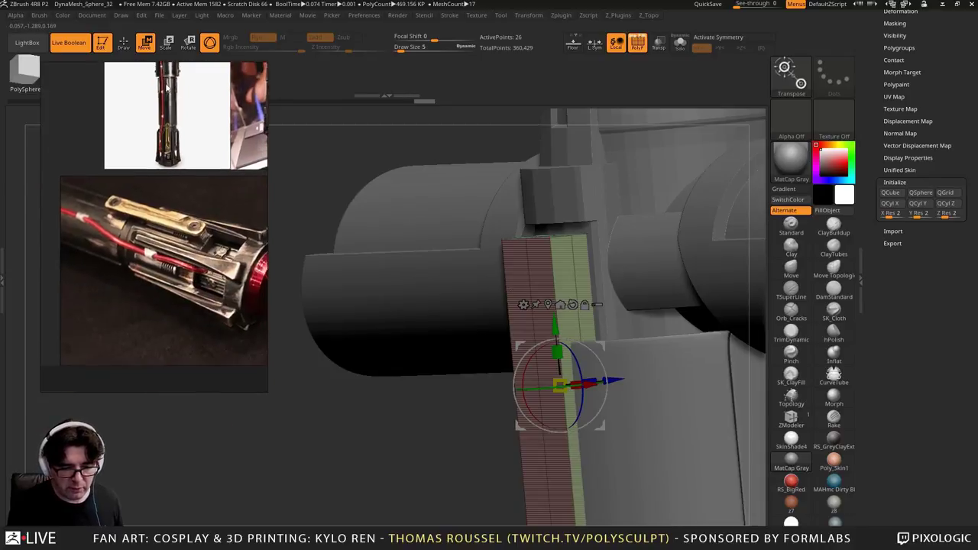
middle_click_drag(179, 261, 70, 372)
scroll(161, 167, "up", 8)
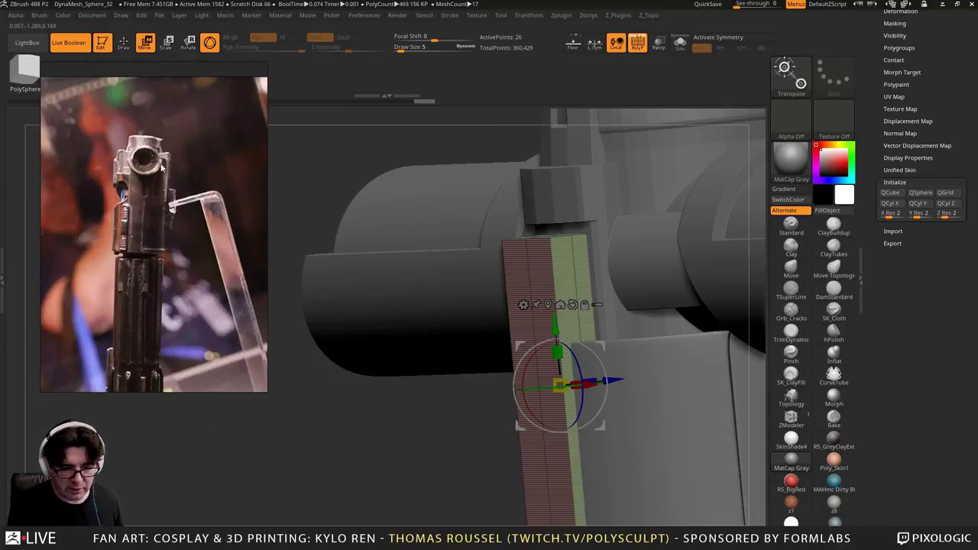
middle_click_drag(120, 168, 158, 374)
scroll(160, 184, "down", 6)
middle_click_drag(130, 110, 169, 262)
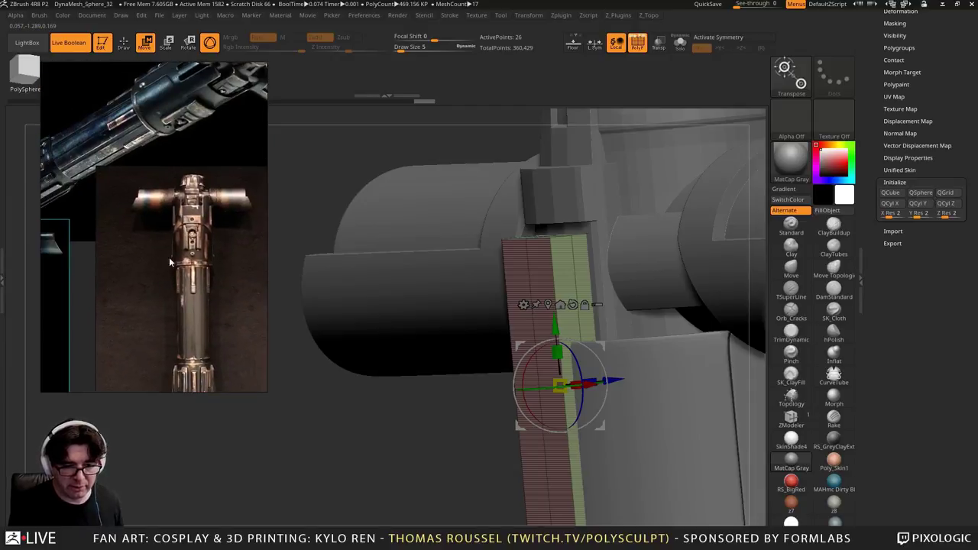
Examine the lightsaber hilt photos on the reference board for the details below the crossguard
middle_click_drag(115, 221, 253, 197)
scroll(120, 301, "down", 6)
scroll(194, 237, "down", 2)
middle_click_drag(220, 311, 179, 248)
scroll(180, 249, "up", 1)
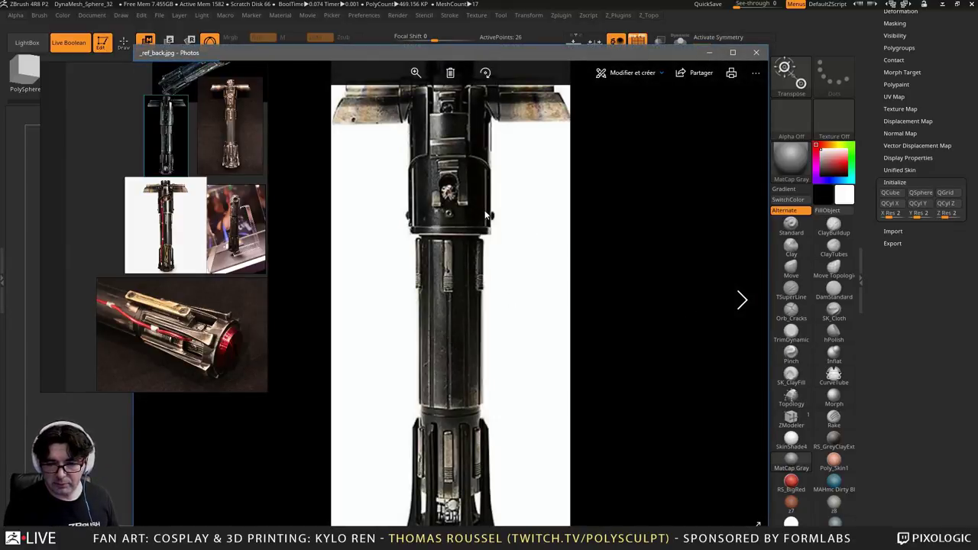
Browse the hilt photos in the Photos viewer for the profile and mounting of the clamp and bar below the crossguard, and return to ZBrush
key("Right")
key("Right")
key("Right")
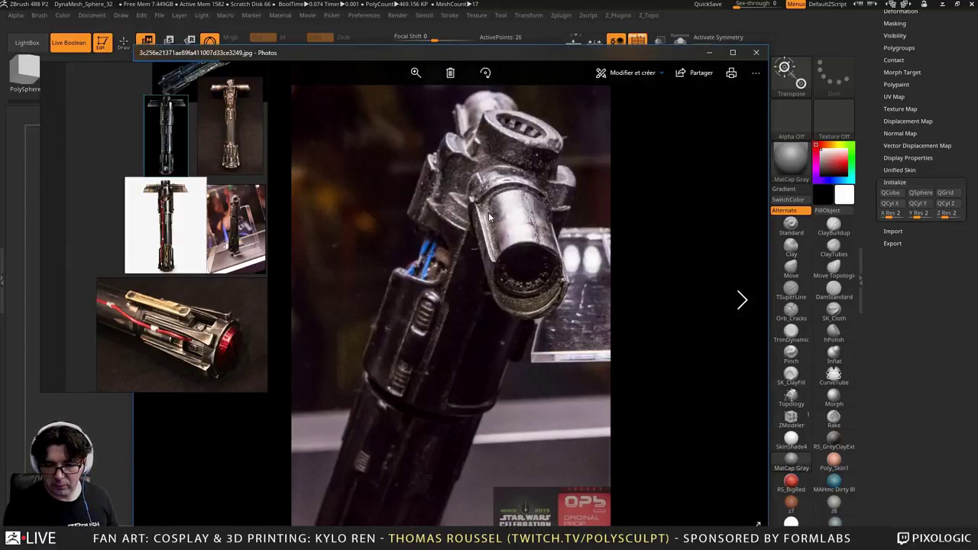
key("Right")
key("Left")
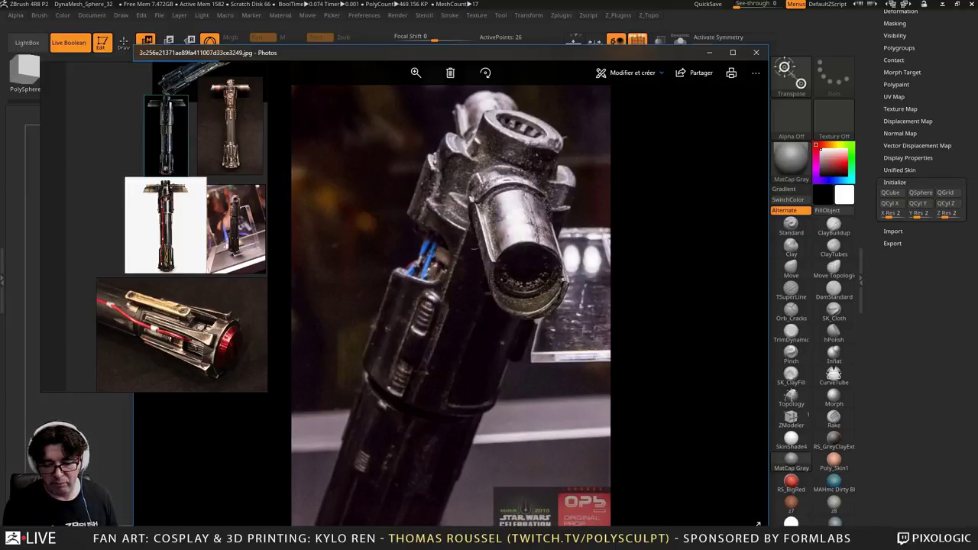
key("Left")
key("Left")
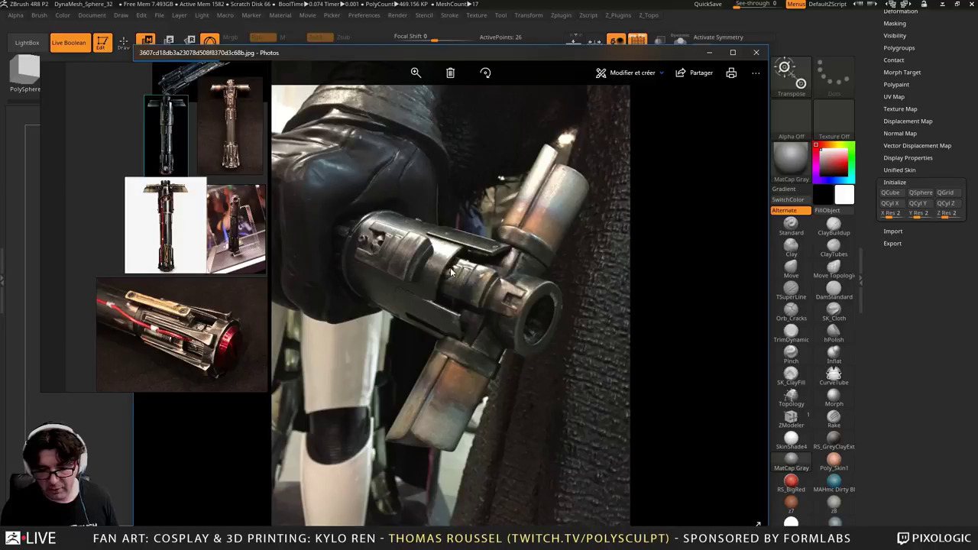
key("Right")
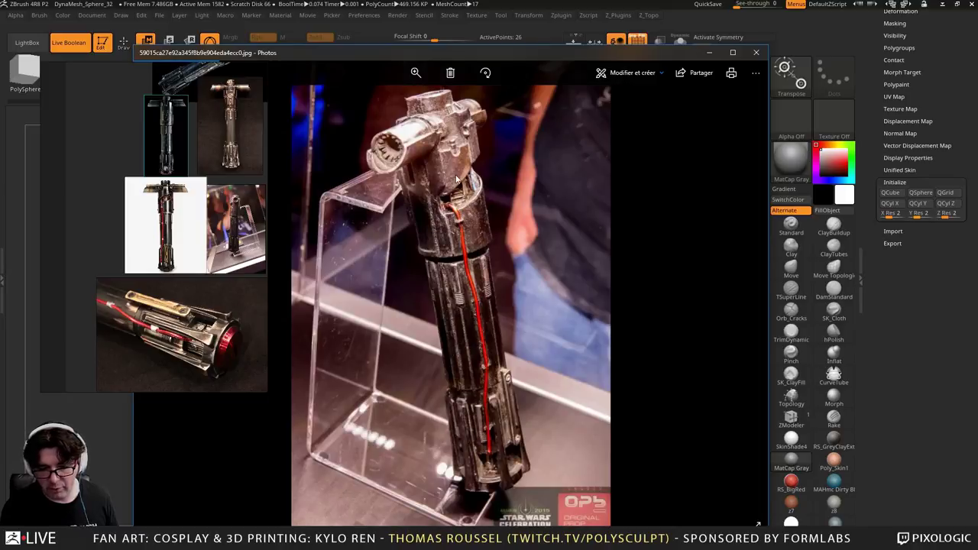
key("Left")
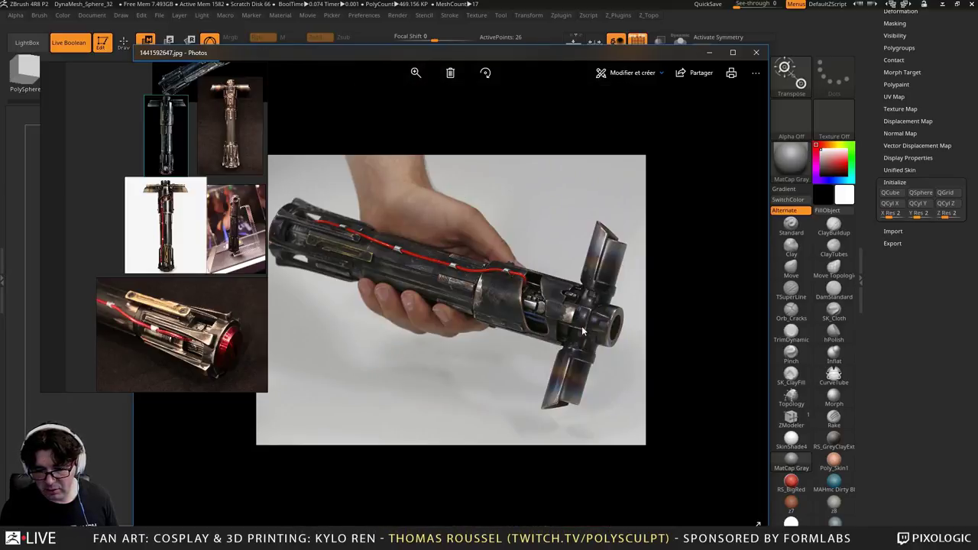
key("Left")
key("Left")
key("Left")
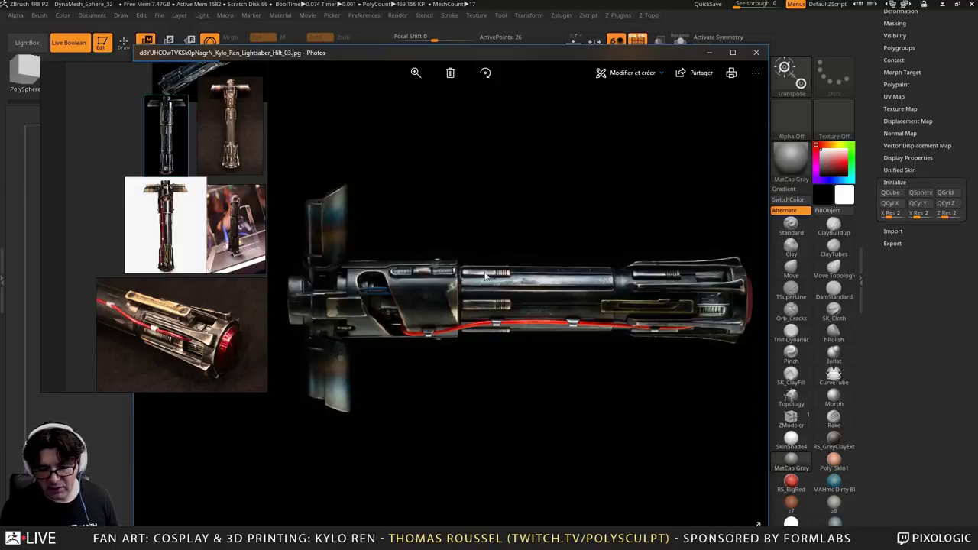
key("Left")
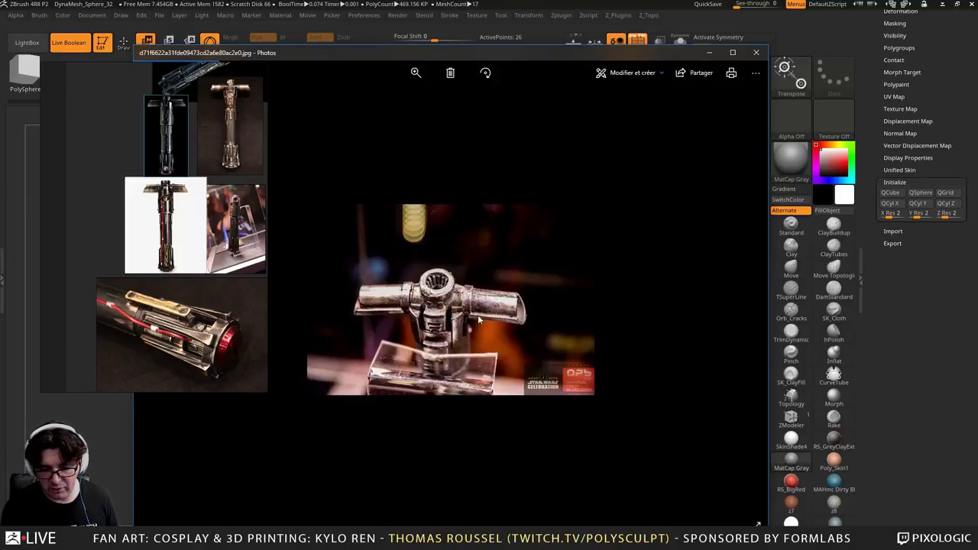
key("Left")
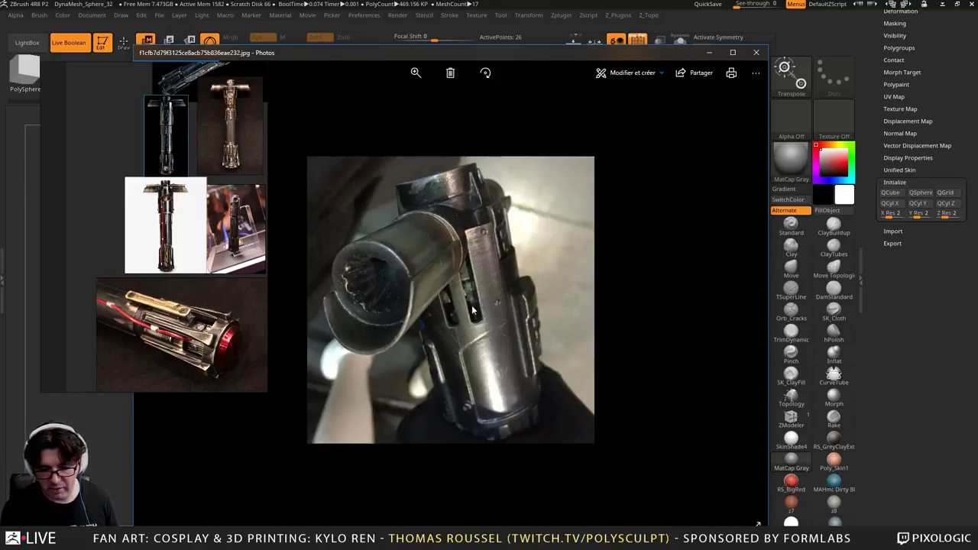
key("Left")
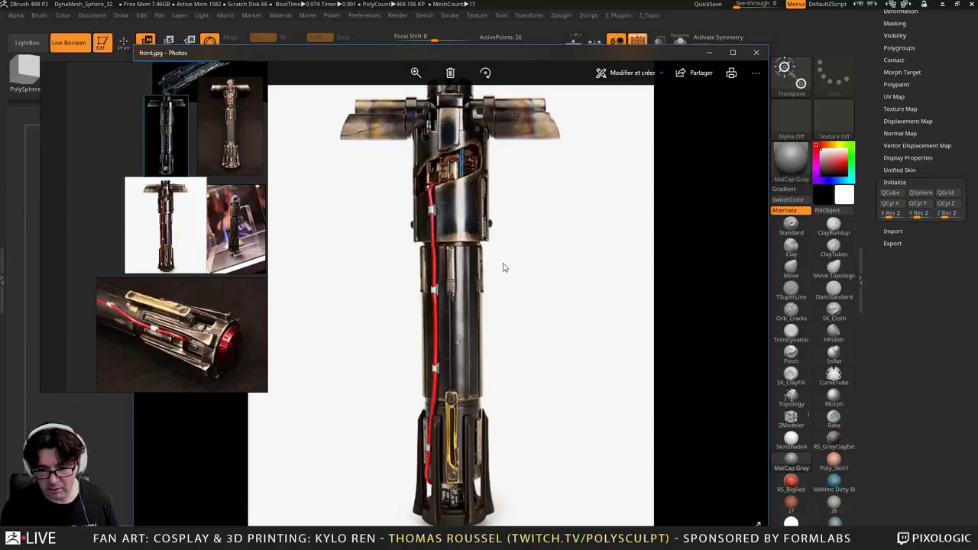
key("Right")
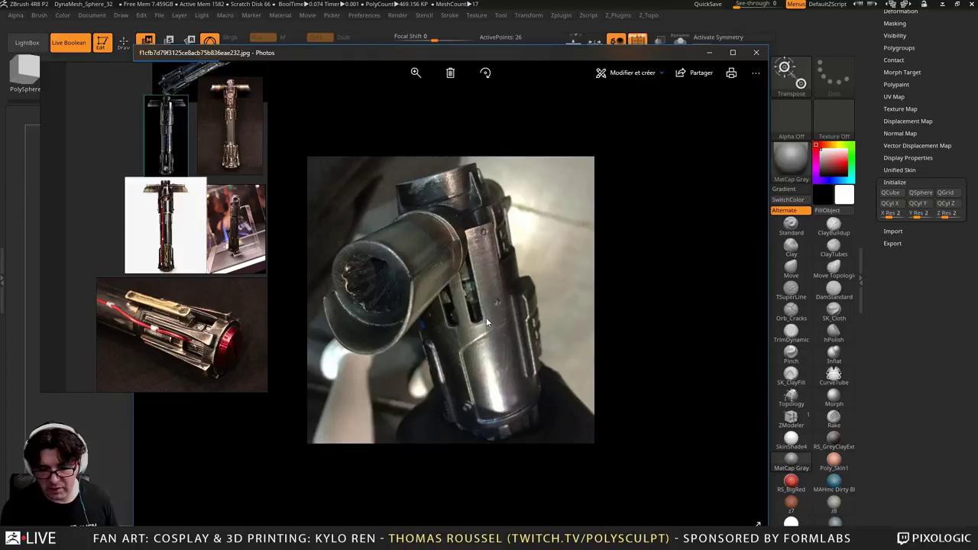
key("Right")
key("Right")
key("Right")
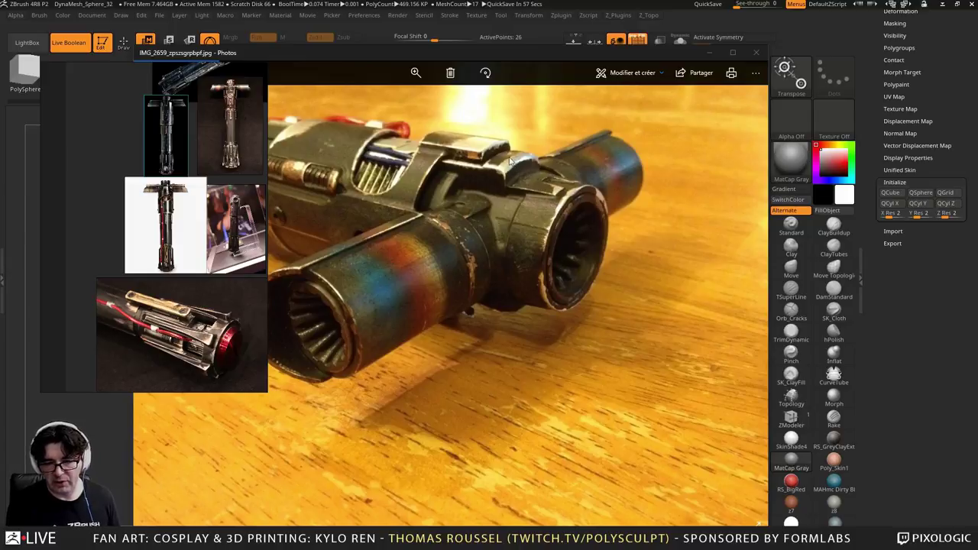
key("alt+Tab")
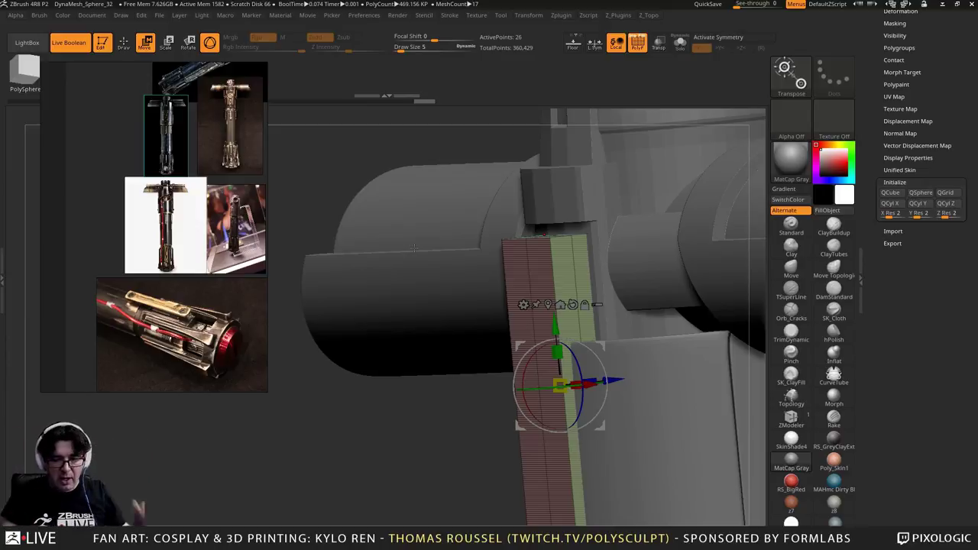
Turn on Dynamic Subdivision for the bar, with QGrid 2 and a bevel coverage of about 0.0225
right_click_drag(378, 221, 373, 251, "alt")
left_click_drag(373, 250, 491, 211)
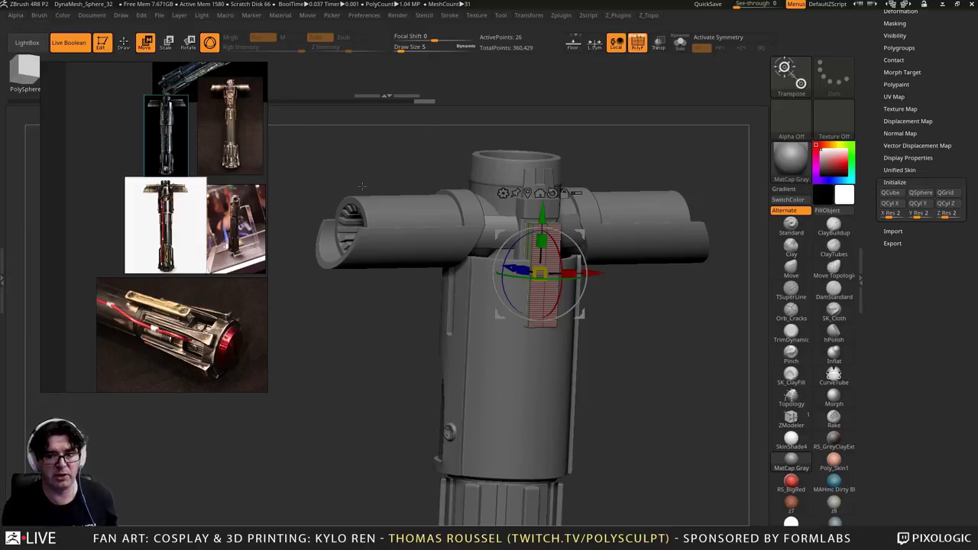
left_click_drag(362, 186, 351, 167, "alt")
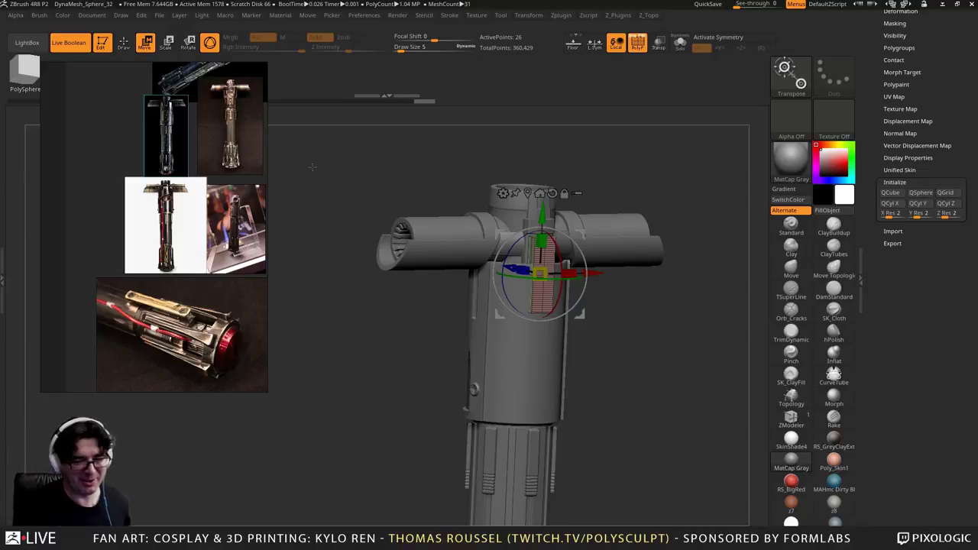
left_click_drag(312, 166, 528, 407)
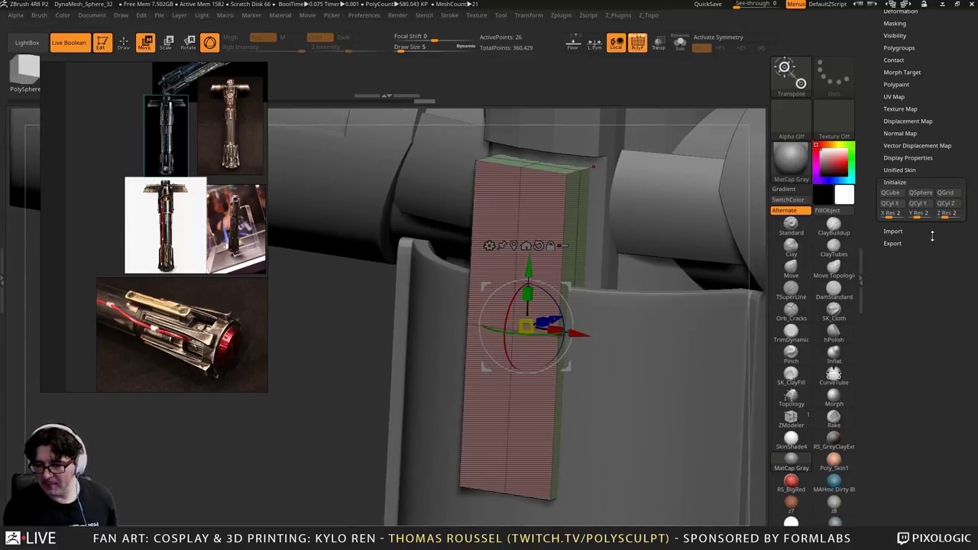
scroll(932, 237, "up", 5)
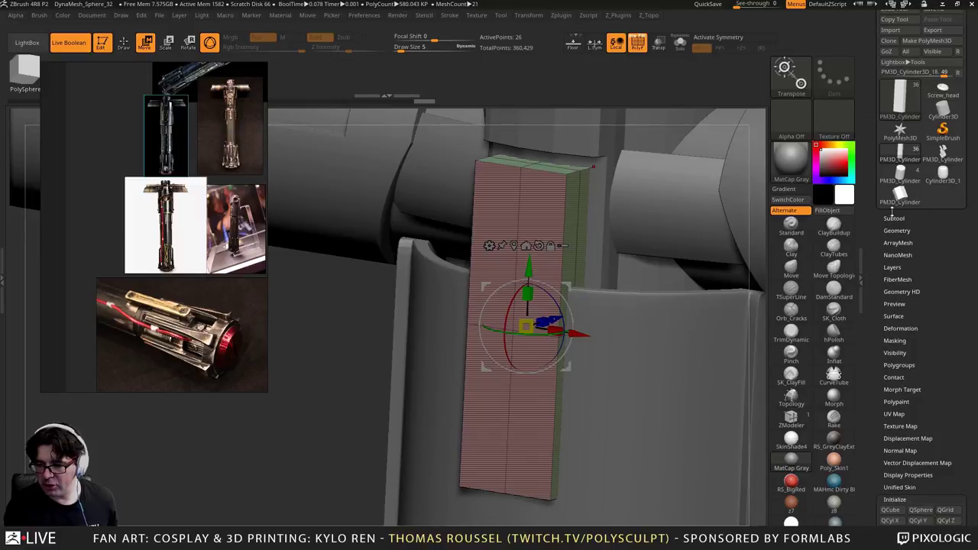
left_click(894, 218)
scroll(950, 324, "down", 3)
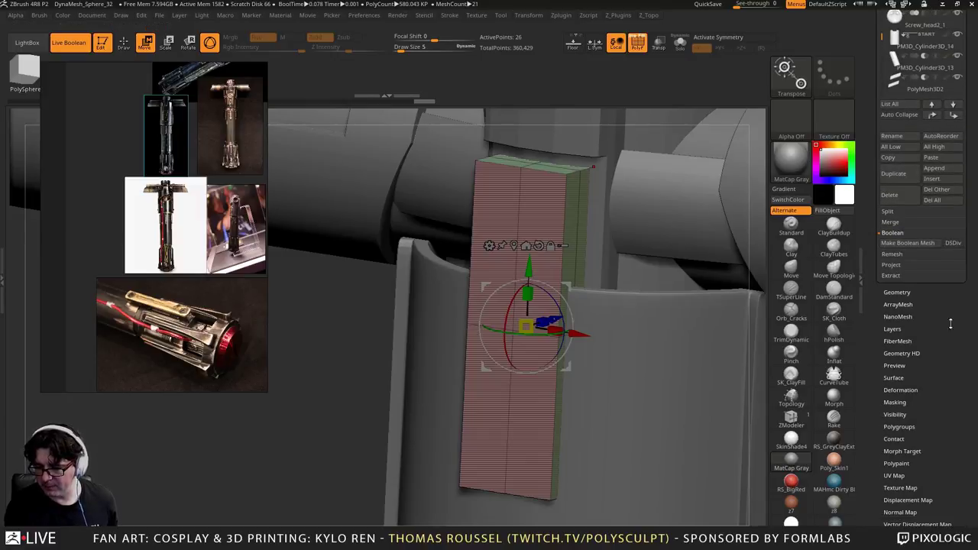
left_click(897, 292)
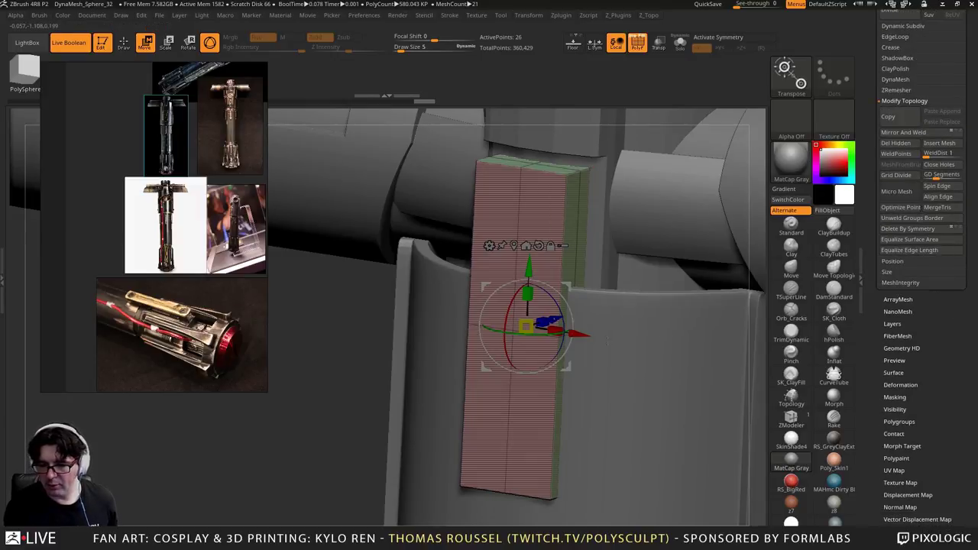
left_click(904, 26)
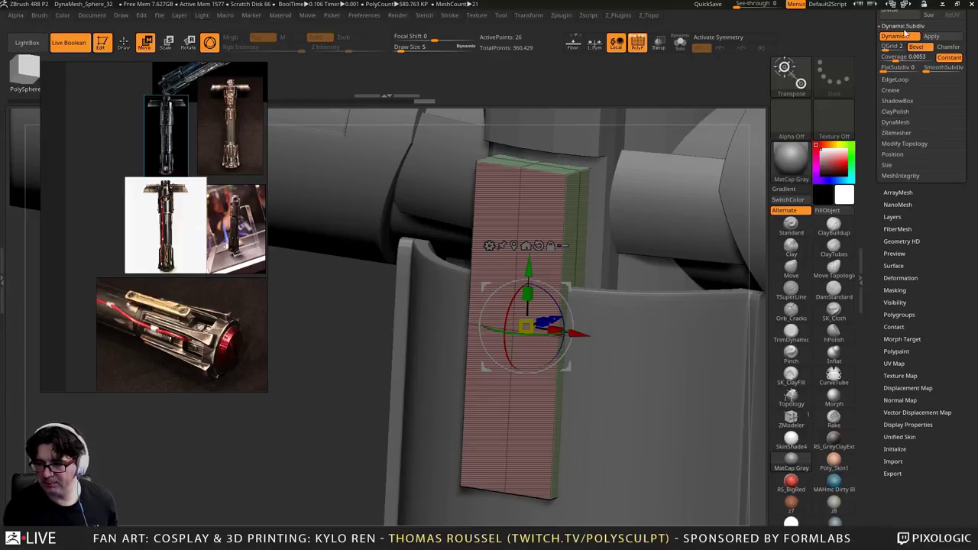
left_click(892, 36)
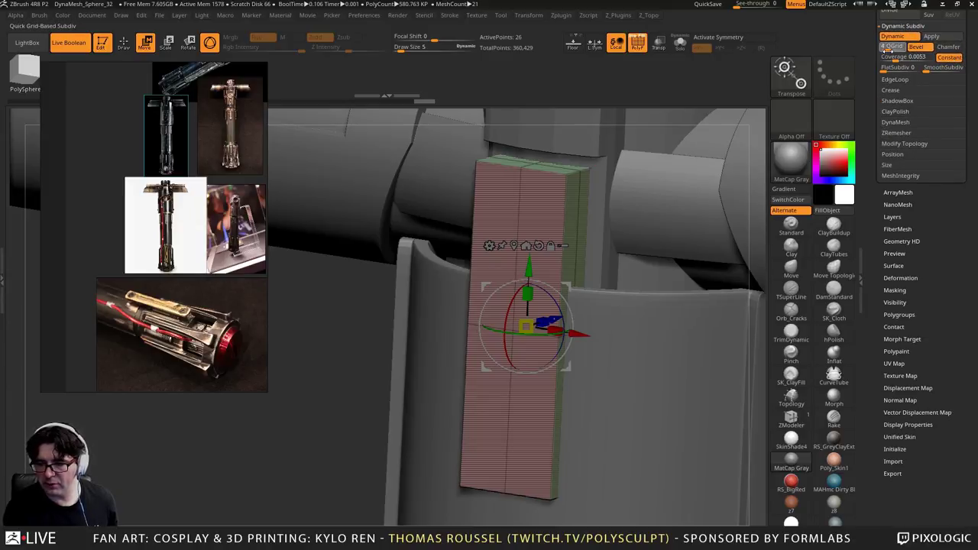
left_click_drag(888, 51, 904, 57)
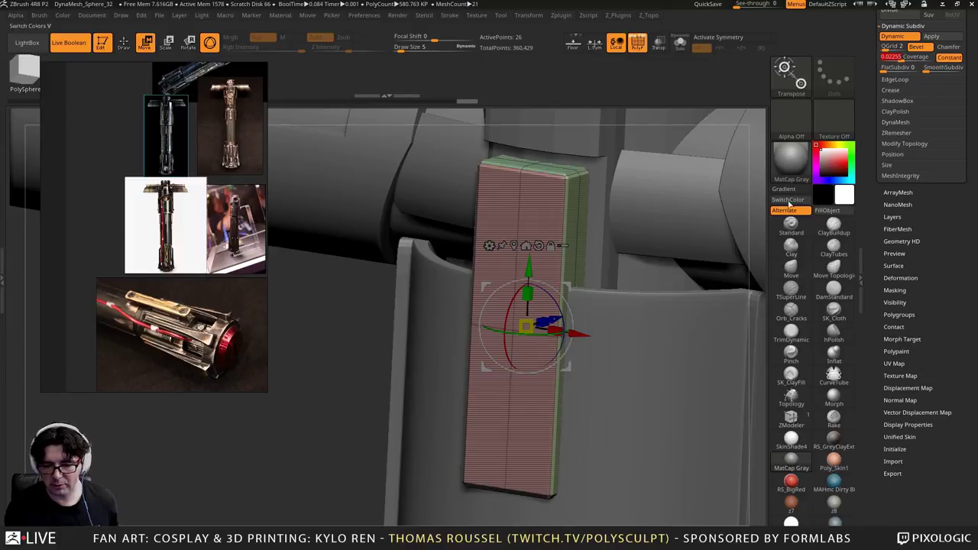
left_click_drag(716, 260, 612, 297)
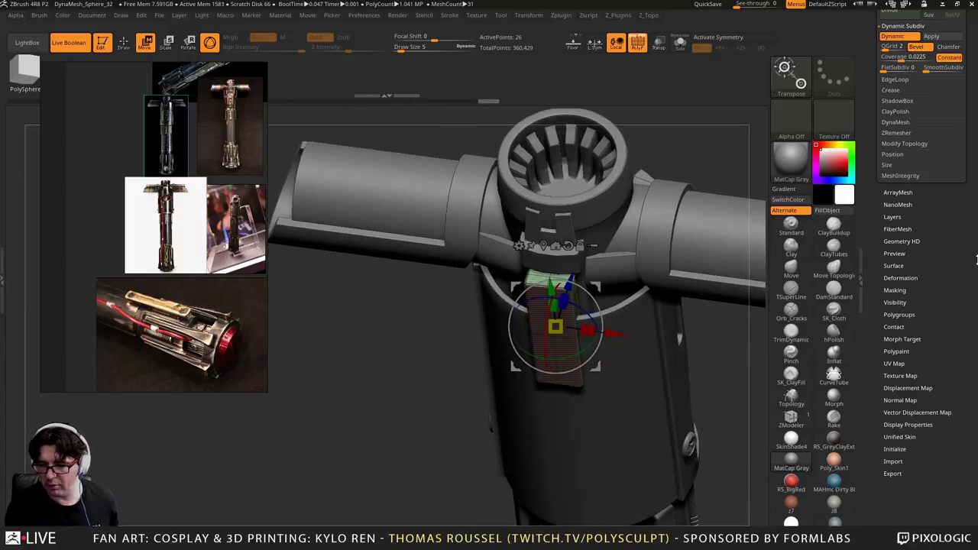
Make the beveled bar the active subtool and insert a Cylinder3D subtool directly after it
scroll(956, 222, "up", 5)
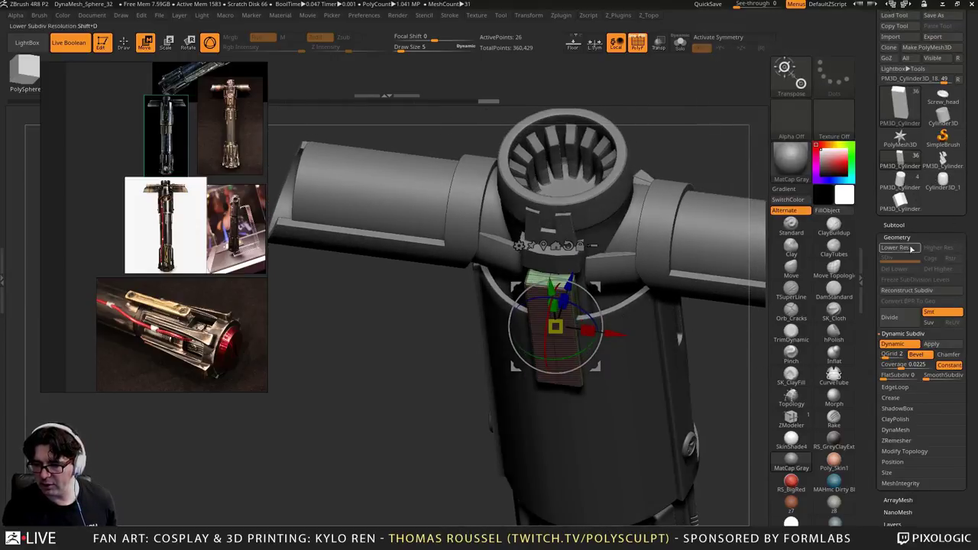
left_click(895, 224)
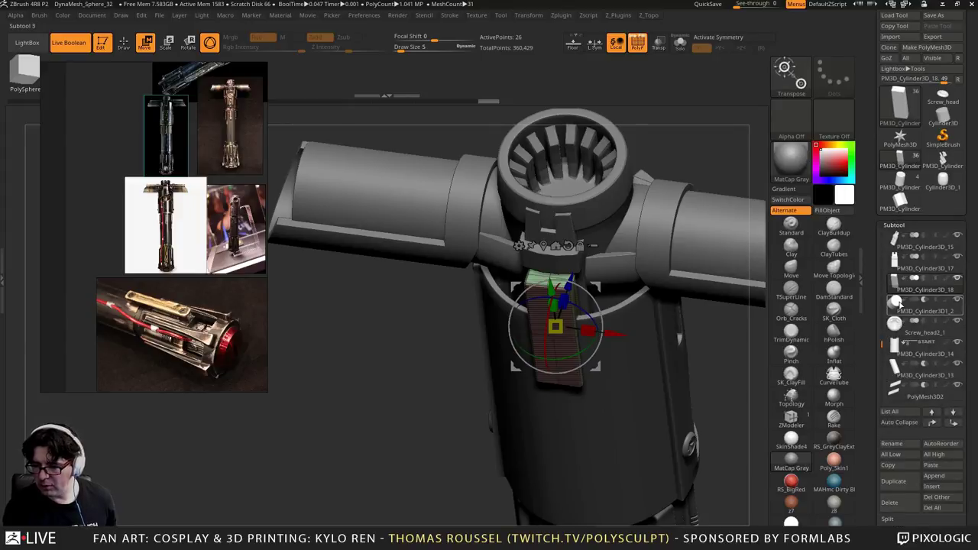
right_click_drag(583, 256, 578, 235)
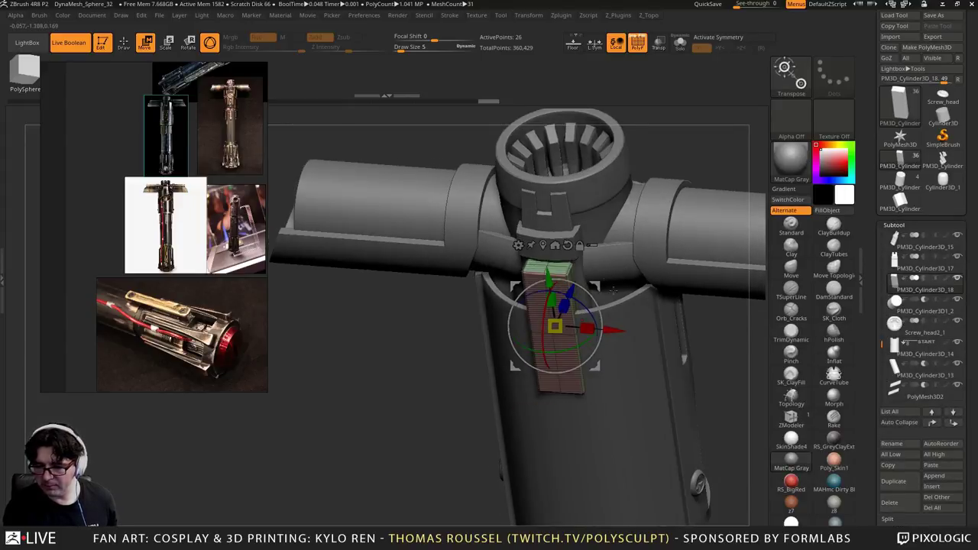
left_click(896, 300)
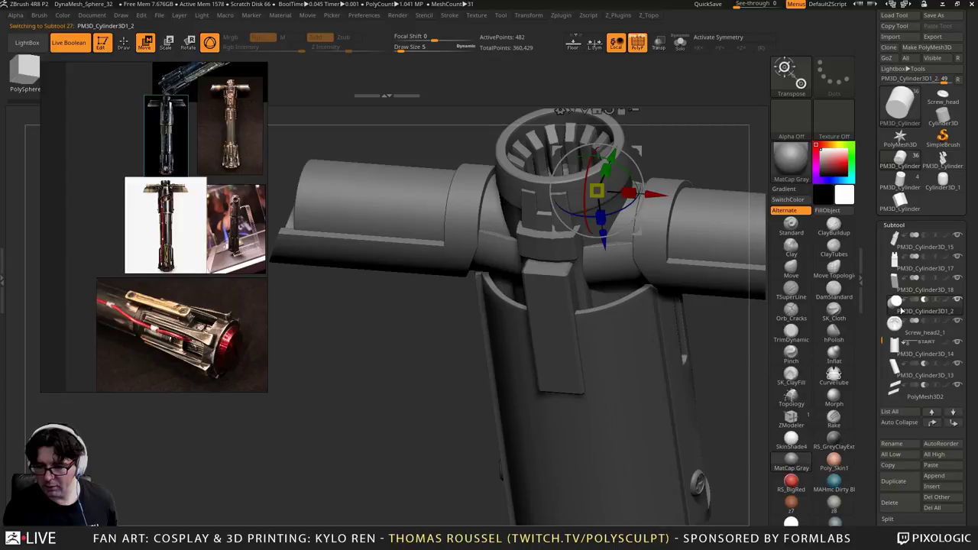
mouse_move(695, 325)
right_mouse_down()
mouse_move(570, 321)
mouse_move(701, 324)
right_mouse_up()
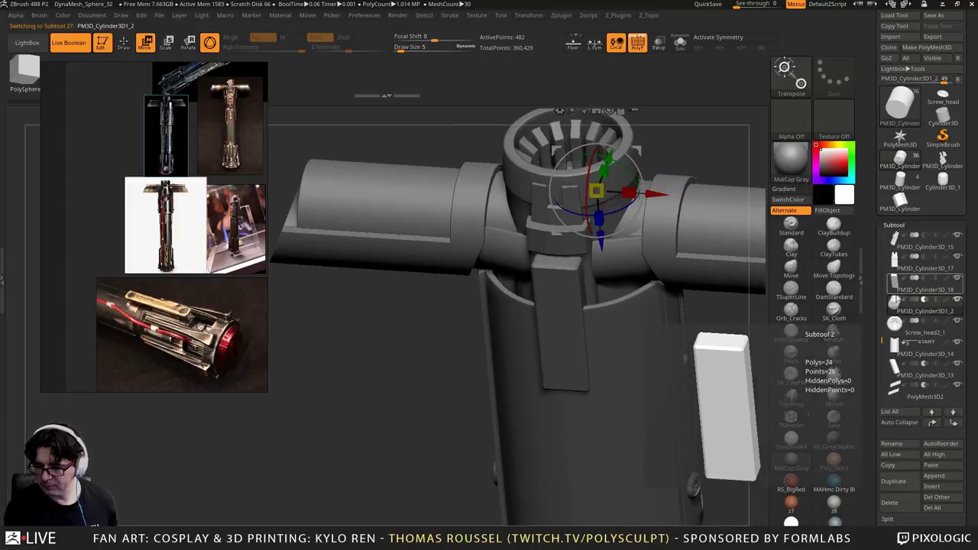
left_click(563, 289)
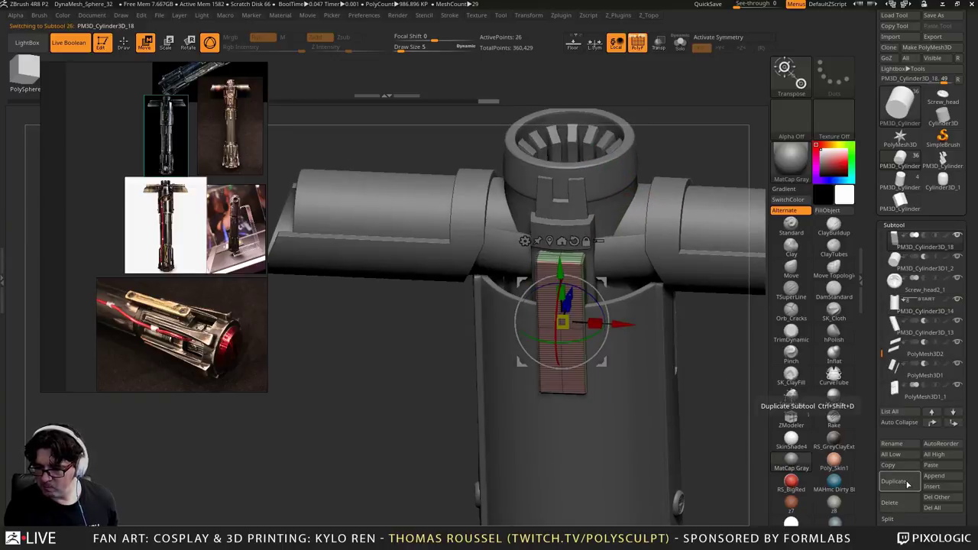
left_click(939, 487)
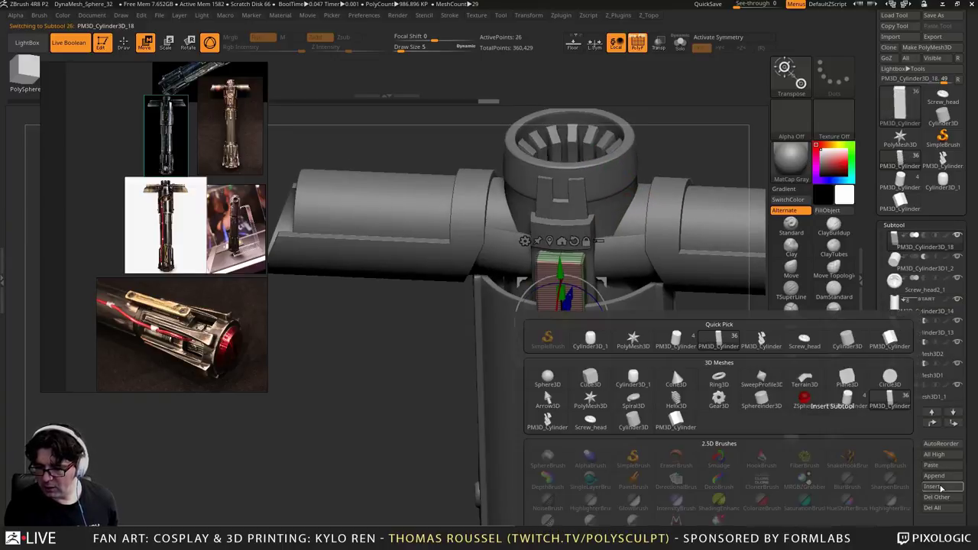
left_click(945, 490)
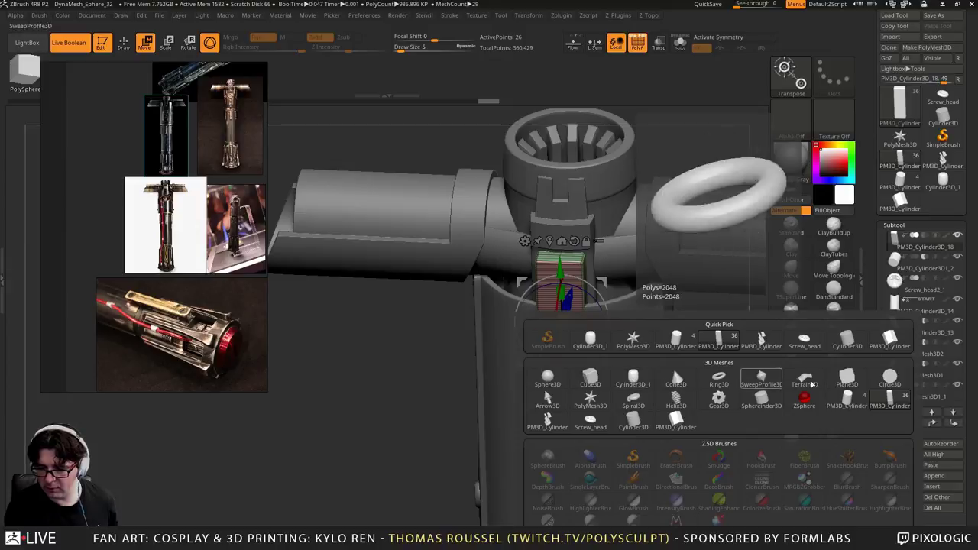
left_click(856, 343)
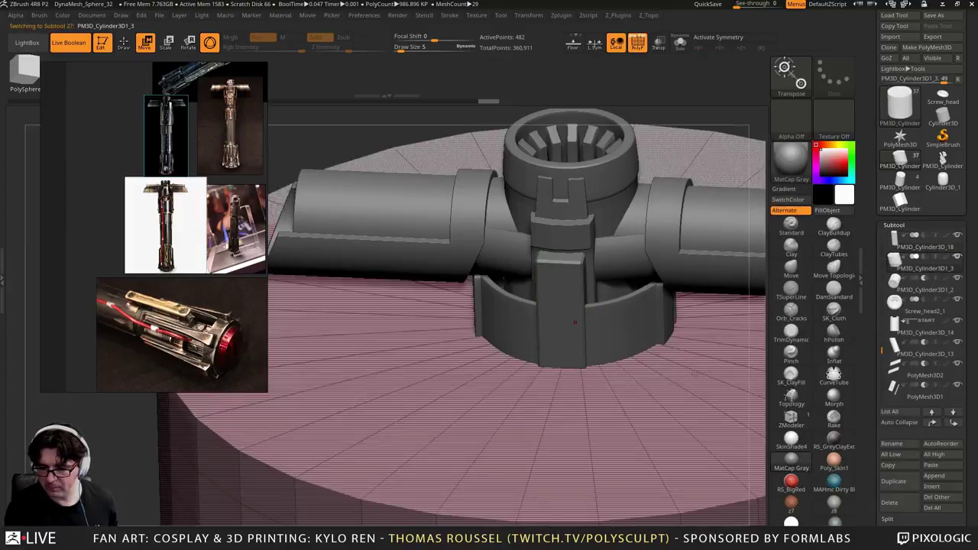
Scale the inserted cylinder down from its oversized default until it fits within the hilt at the bar
right_click_drag(575, 322, 571, 252, "ctrl")
right_click_drag(581, 367, 543, 321, "alt")
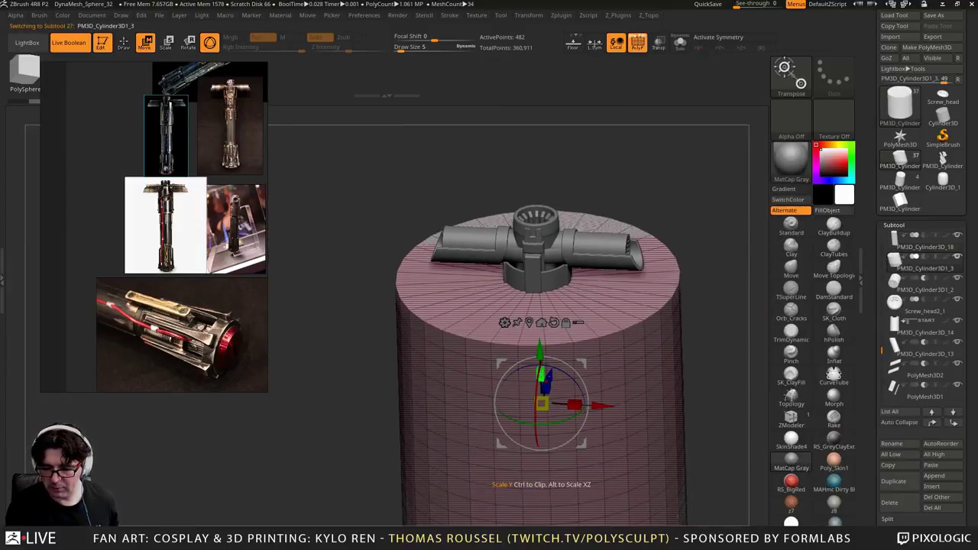
left_click_drag(541, 374, 537, 220)
right_click_drag(639, 252, 649, 344, "alt")
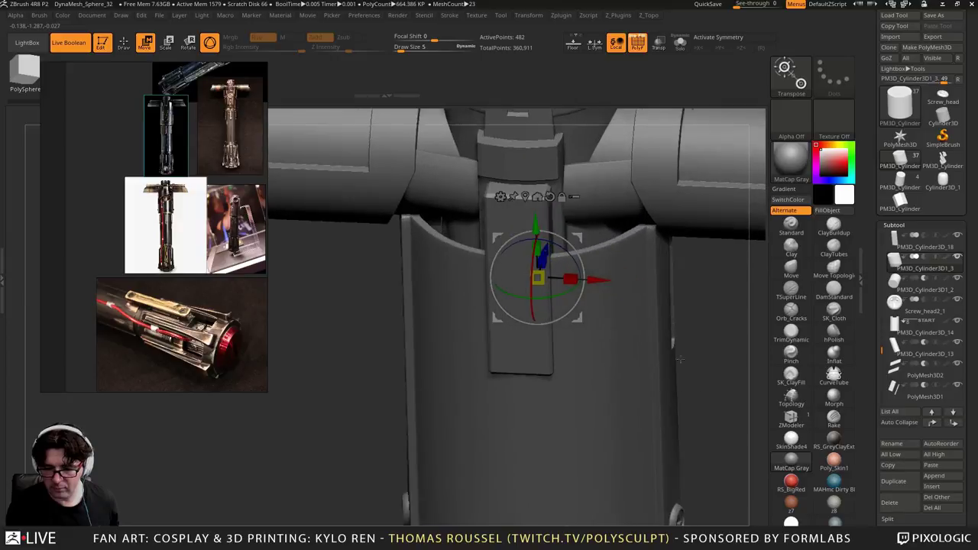
right_click_drag(650, 283, 649, 341)
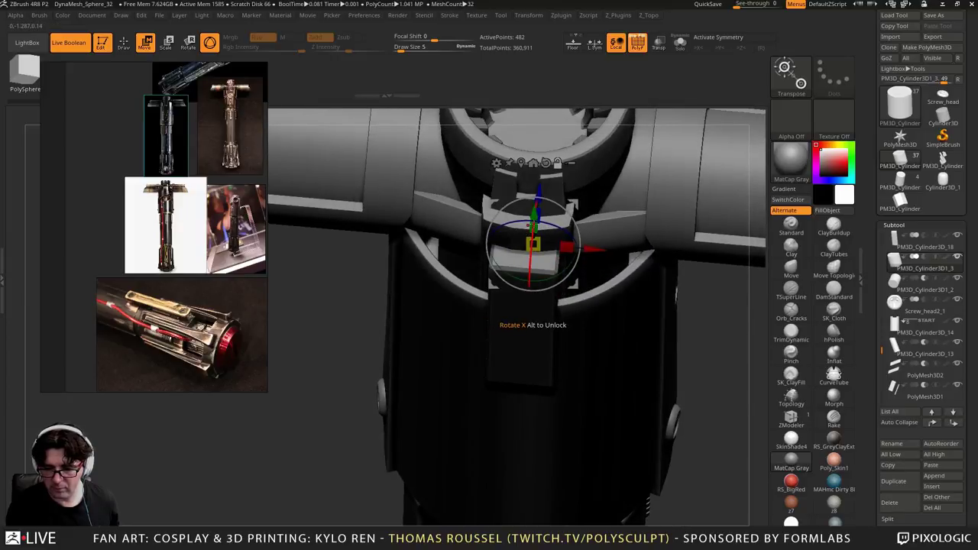
Lower the inserted cylinder and fine-tune its scale and position so it sits just inside the sleeve's upper opening behind the bar
left_click_drag(534, 225, 566, 173, "alt")
left_click_drag(534, 228, 540, 260)
right_click_drag(541, 260, 519, 276)
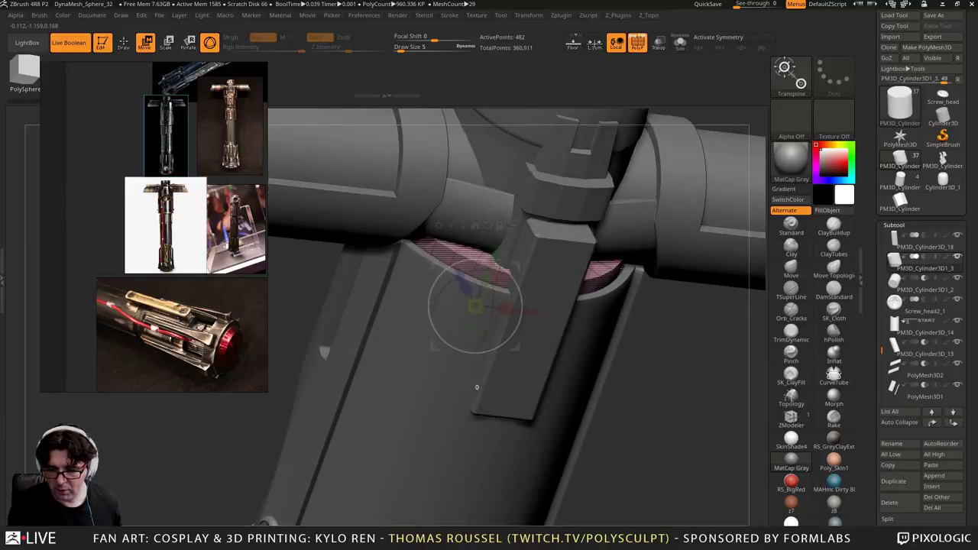
left_click_drag(518, 274, 493, 263)
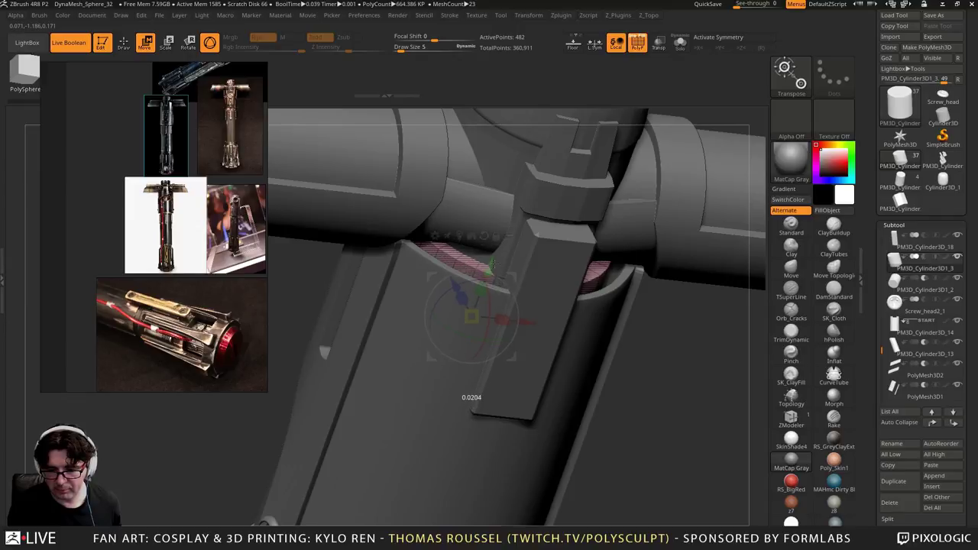
right_click_drag(493, 263, 562, 301)
left_click_drag(637, 264, 645, 268)
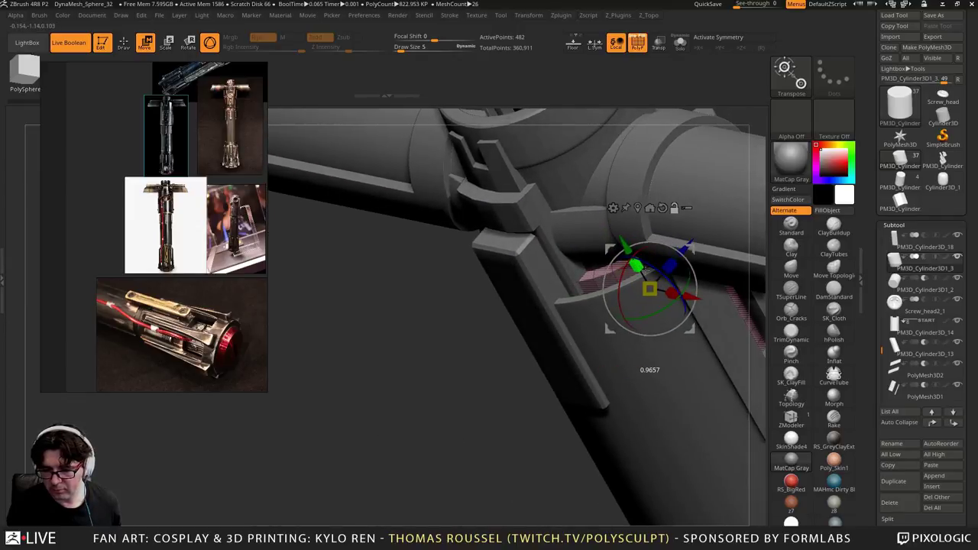
right_click_drag(713, 302, 672, 284)
right_click_drag(710, 389, 611, 374, "alt")
mouse_move(462, 180)
left_mouse_down()
mouse_move(433, 170)
mouse_move(454, 178)
left_mouse_up()
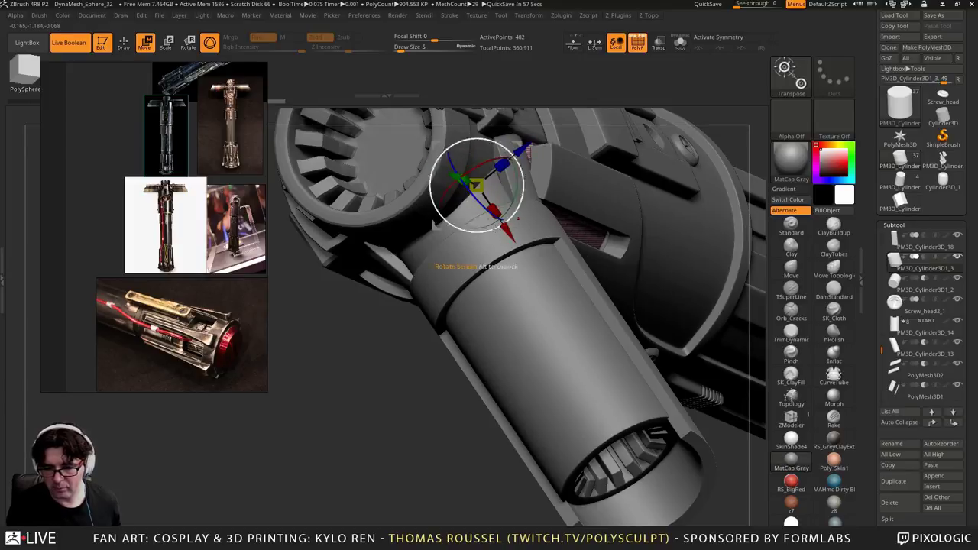
right_click_drag(497, 228, 380, 345)
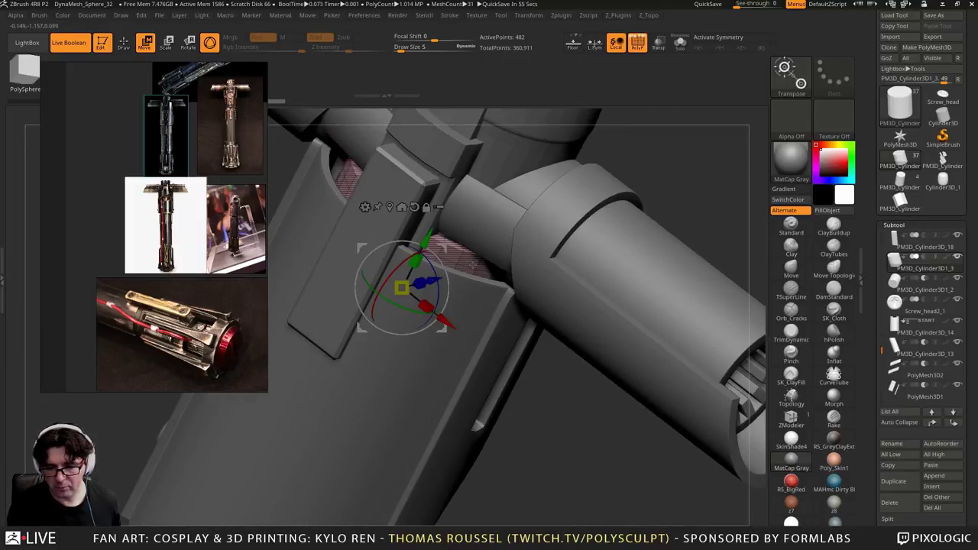
right_click_drag(447, 283, 476, 267, "shift")
left_click_drag(385, 305, 386, 319)
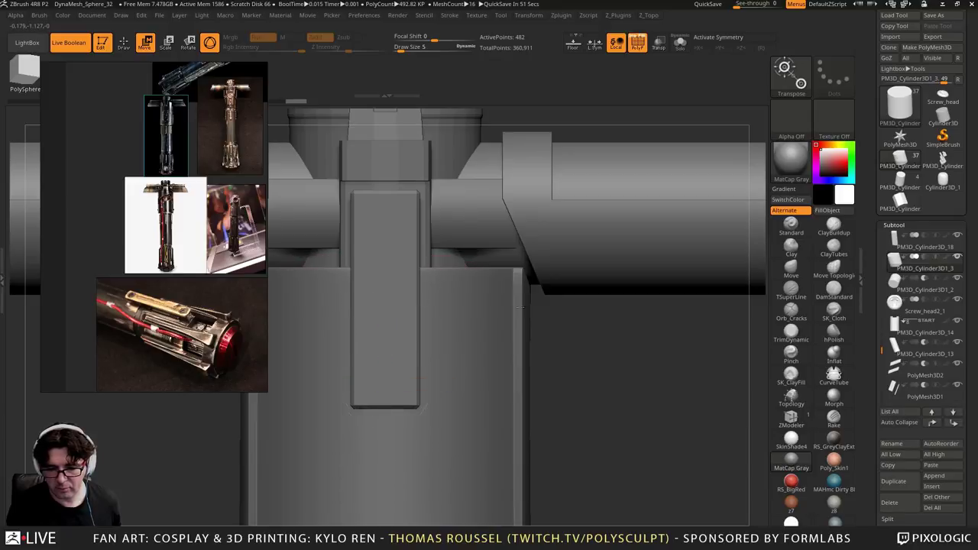
Bevel the cylinder's upper rim with the ZModeler complete edge loop Bevel and turn on Dynamic Subdivision for it
mouse_move(489, 294)
right_mouse_down()
mouse_move(432, 315)
mouse_move(497, 319)
mouse_move(494, 336)
mouse_move(459, 348)
right_mouse_up()
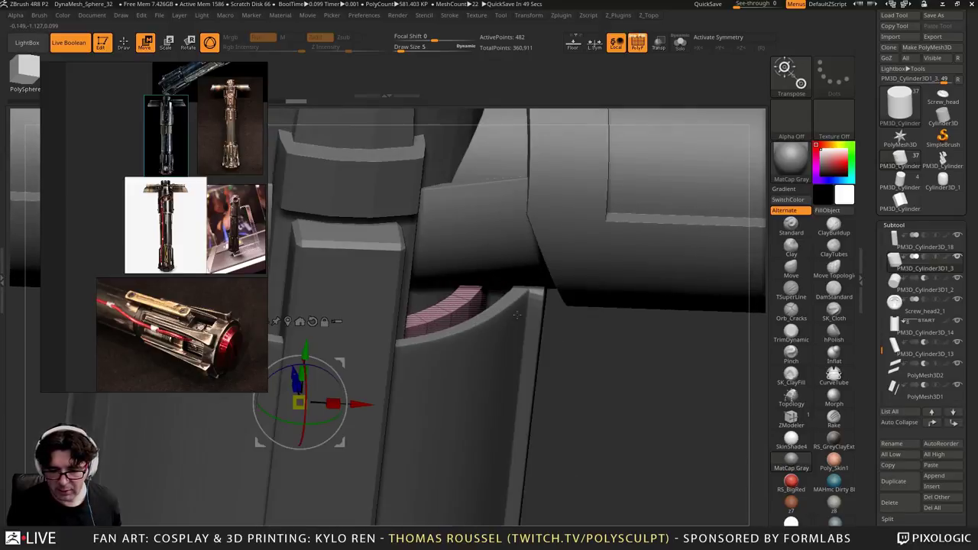
left_click(123, 44)
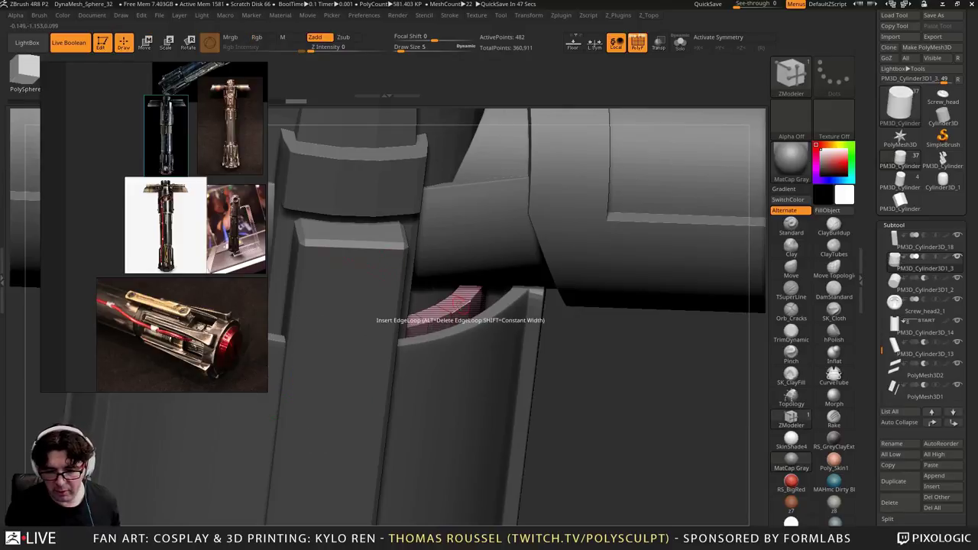
key("space")
left_click(365, 292)
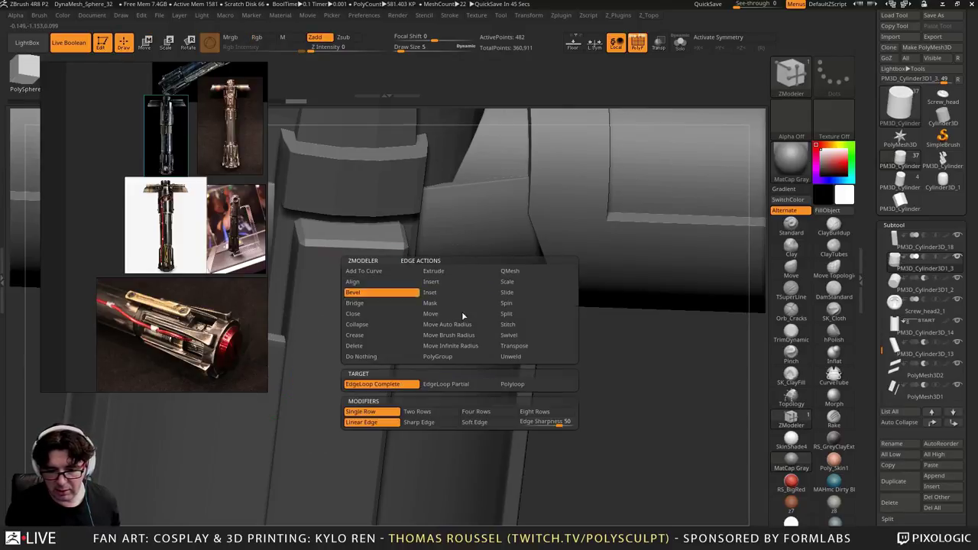
left_click_drag(458, 303, 459, 307)
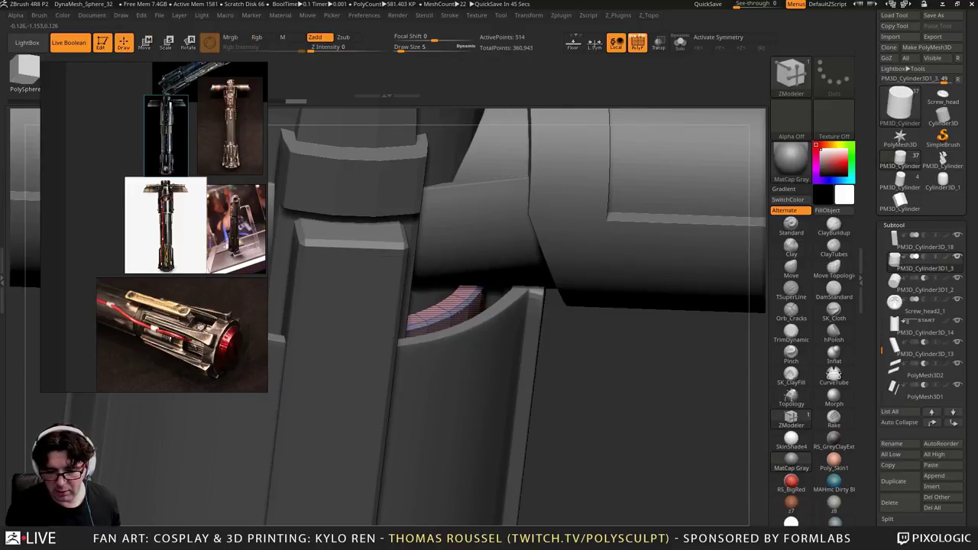
key("d")
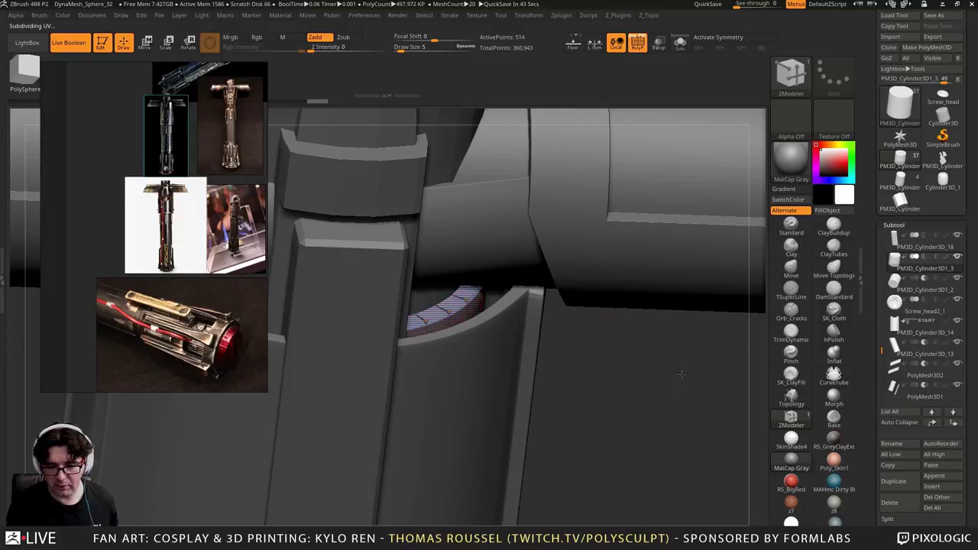
Examine the hilt reference photos for the crossguard junction, the front bar and the opening in the sleeve below it
left_click_drag(680, 375, 702, 415)
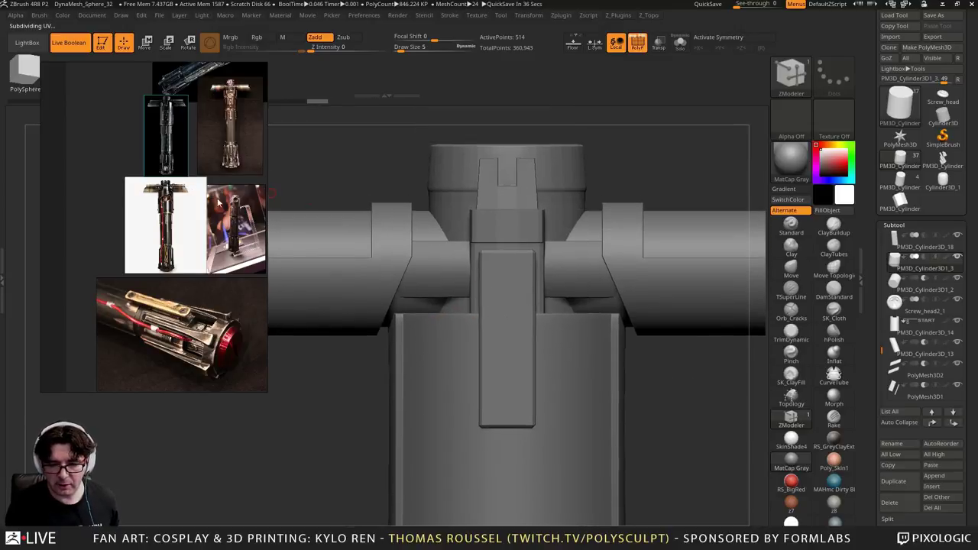
middle_click_drag(205, 172, 166, 217)
scroll(175, 137, "up", 3)
middle_click_drag(171, 251, 175, 231)
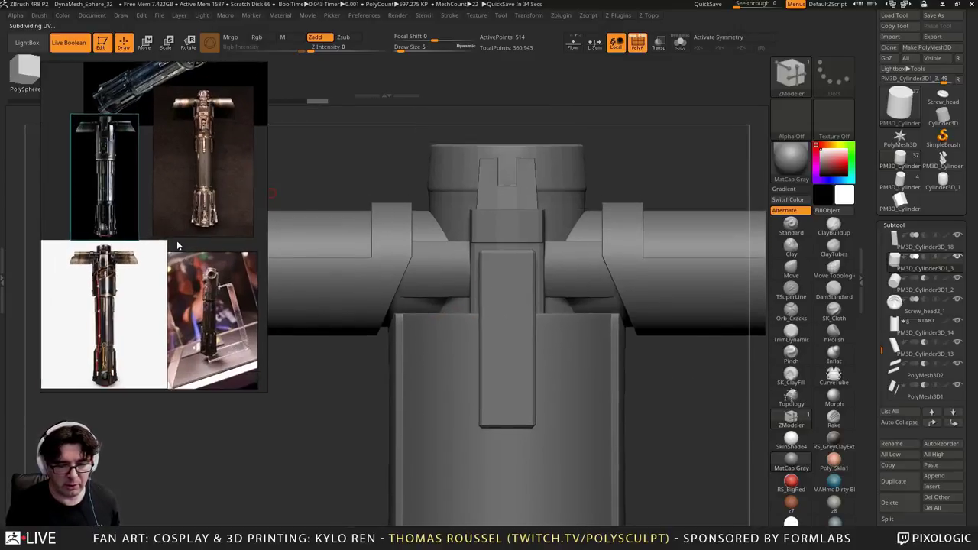
scroll(126, 274, "up", 4)
middle_click_drag(126, 274, 190, 232)
scroll(189, 233, "up", 5)
scroll(174, 220, "down", 3)
key("space")
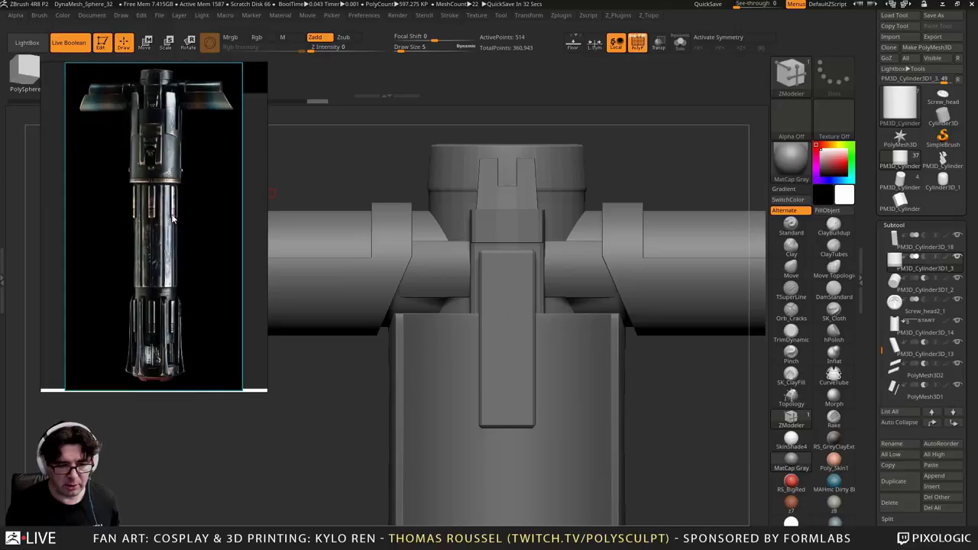
key("space")
scroll(168, 192, "up", 2)
scroll(190, 233, "down", 3)
scroll(190, 233, "up", 4)
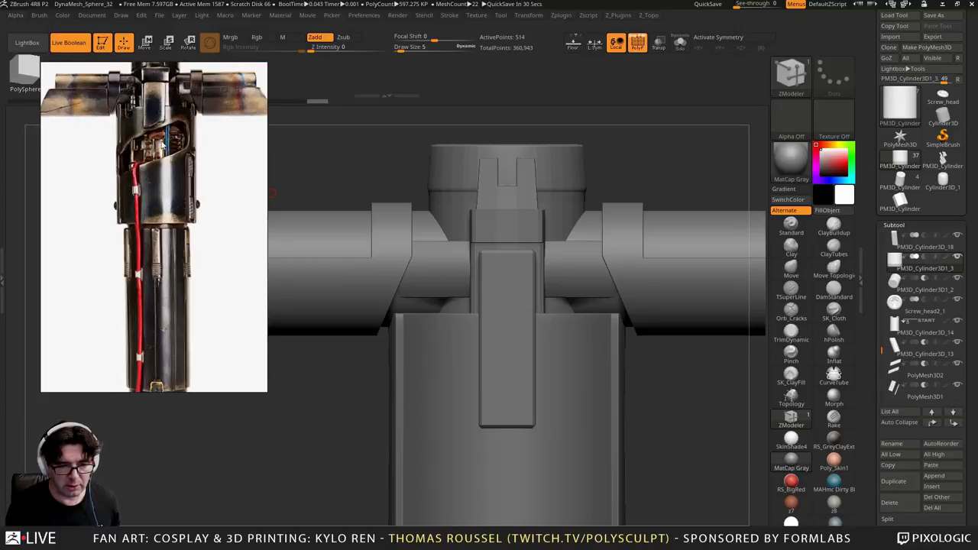
scroll(249, 172, "up", 3)
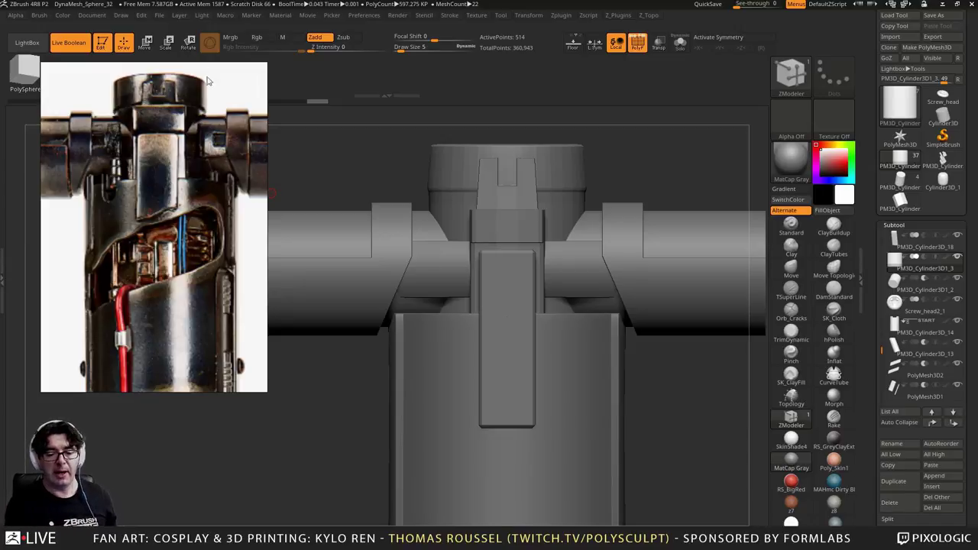
left_click_drag(668, 174, 646, 155)
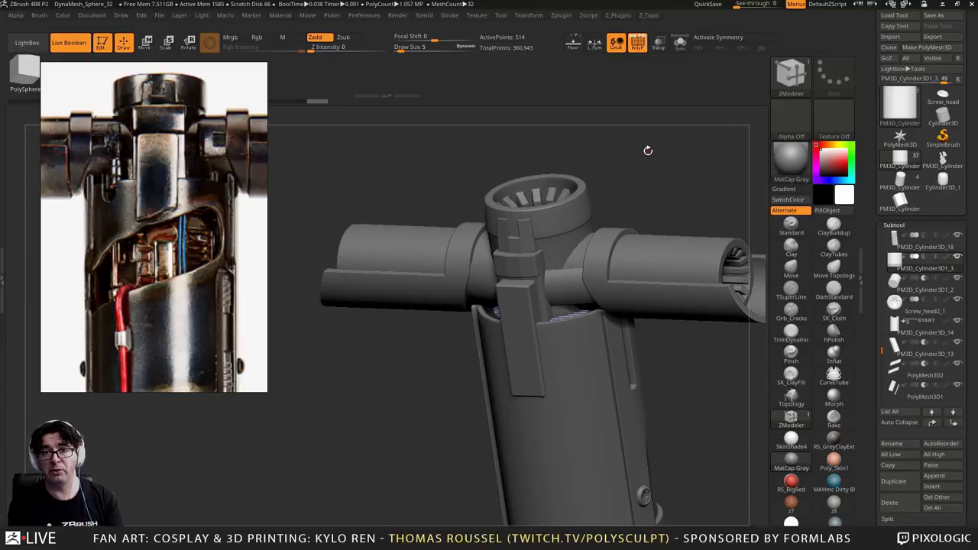
left_click_drag(645, 149, 650, 153)
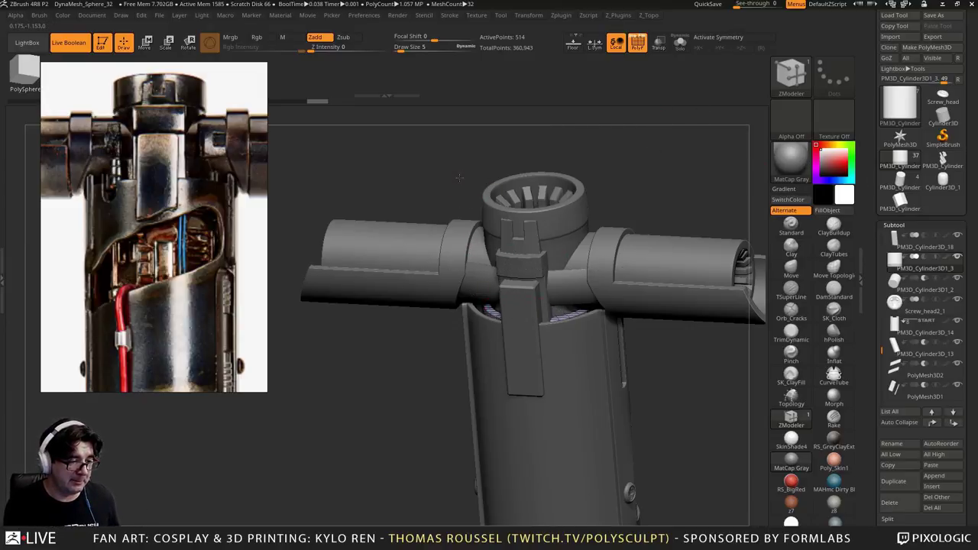
left_click_drag(463, 178, 436, 127, "shift")
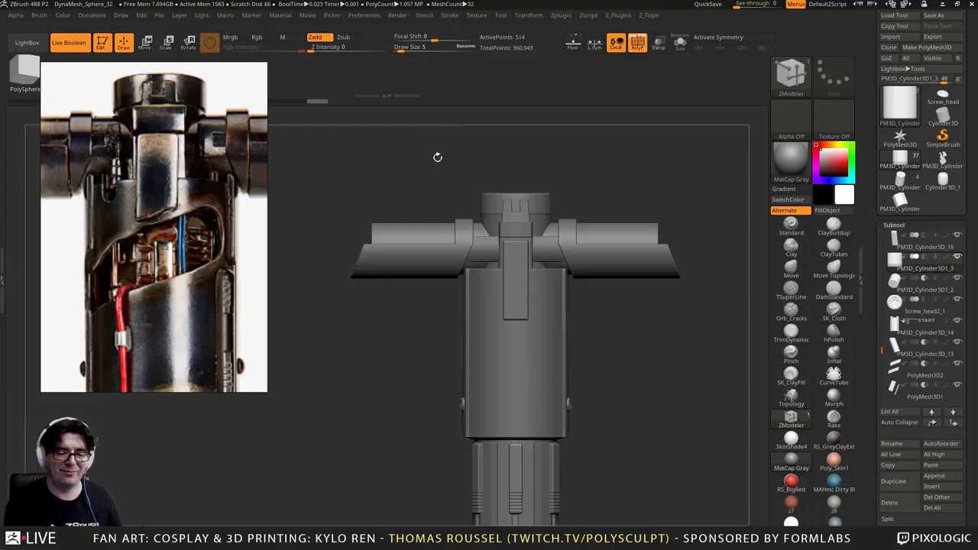
Make the horizontal cylinder that joins the two crossguard arms the active subtool
left_click_drag(439, 157, 407, 237)
mouse_move(407, 237)
left_mouse_down()
mouse_move(393, 240)
mouse_move(405, 246)
left_mouse_up()
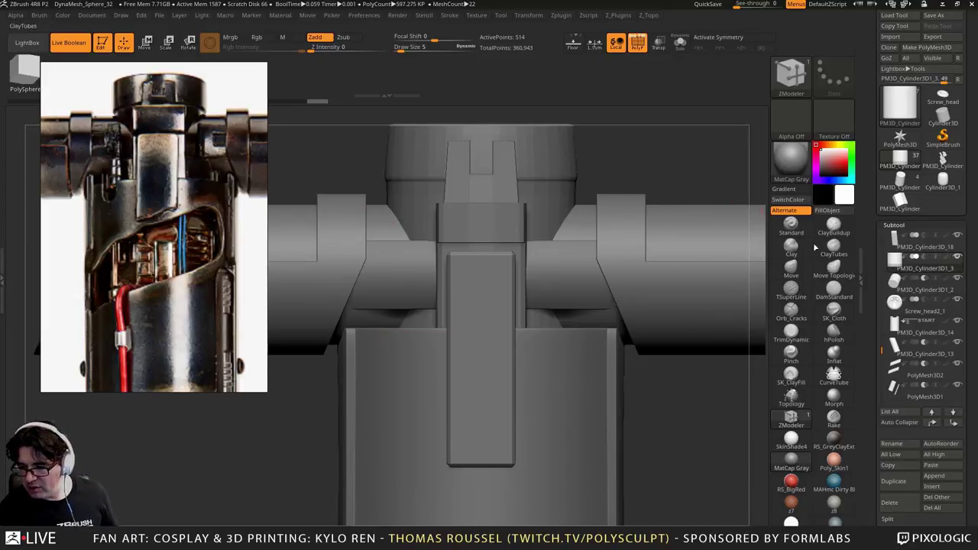
left_click(568, 282, "alt")
left_click_drag(689, 432, 657, 403, "alt")
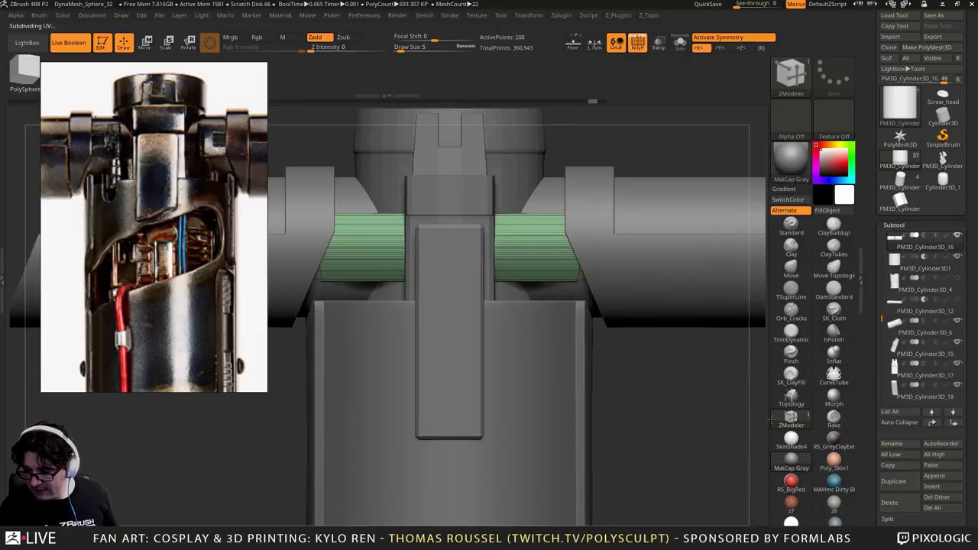
Switch to the Cylinder3D_1 primitive tool and convert it to a PolyMesh3D
left_click_drag(969, 378, 969, 335)
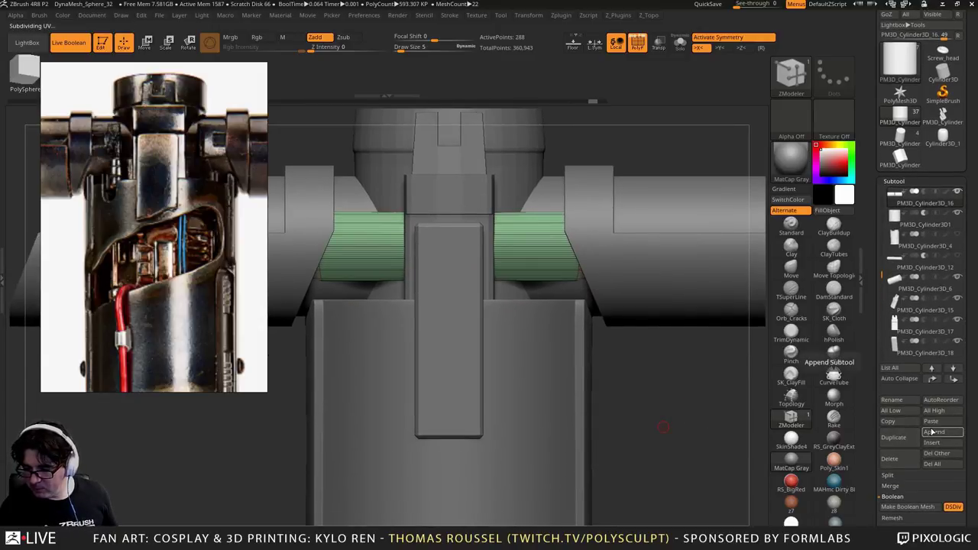
left_click_drag(976, 421, 974, 427)
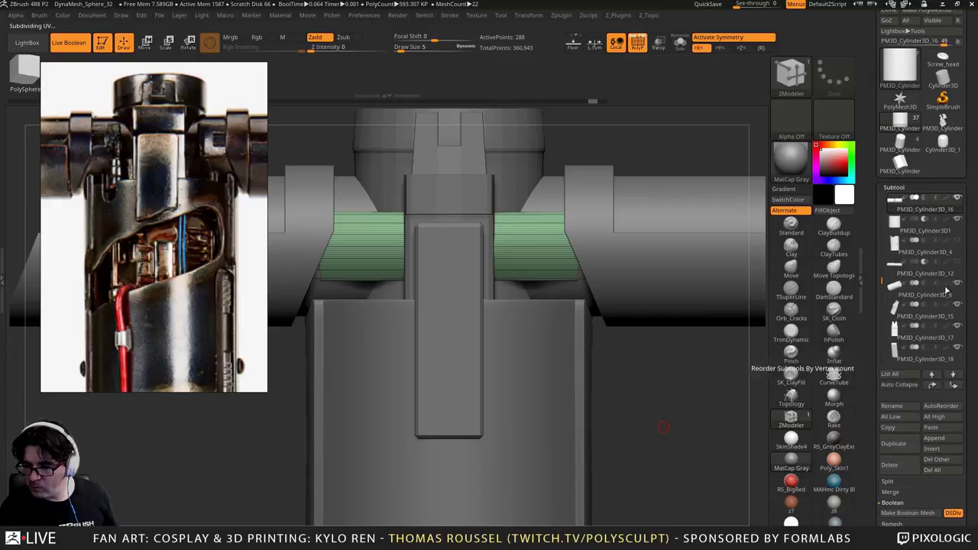
left_click_drag(973, 189, 950, 77)
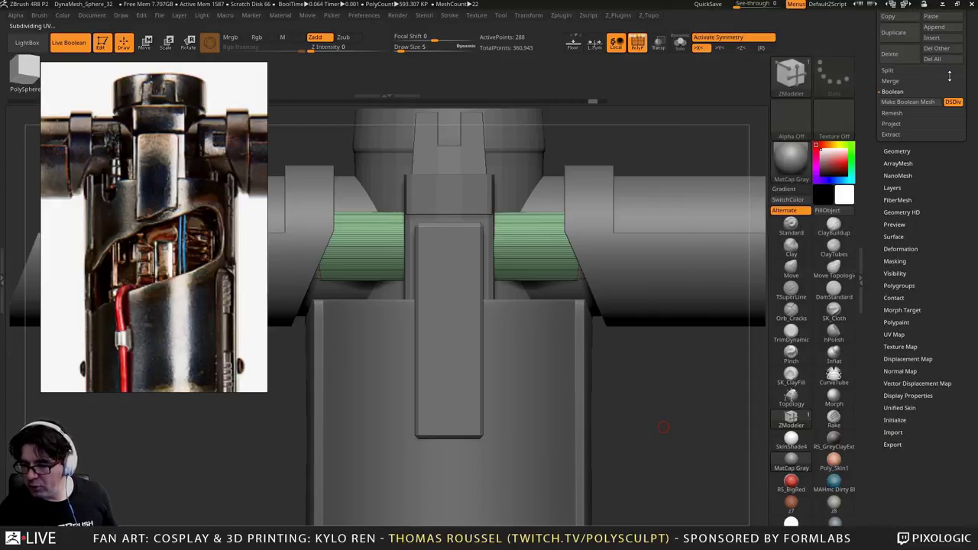
left_click_drag(930, 177, 935, 395)
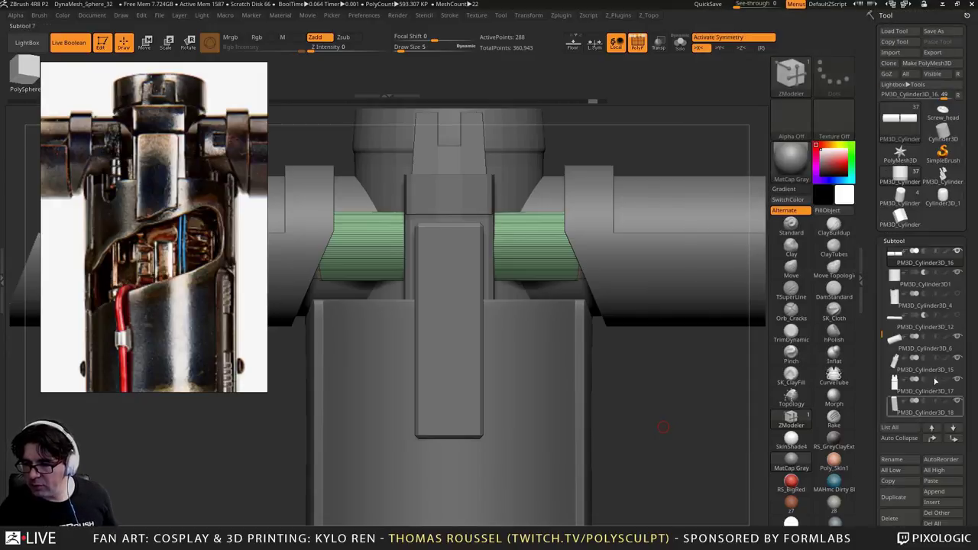
left_click(943, 197)
left_click_drag(971, 276, 971, 205)
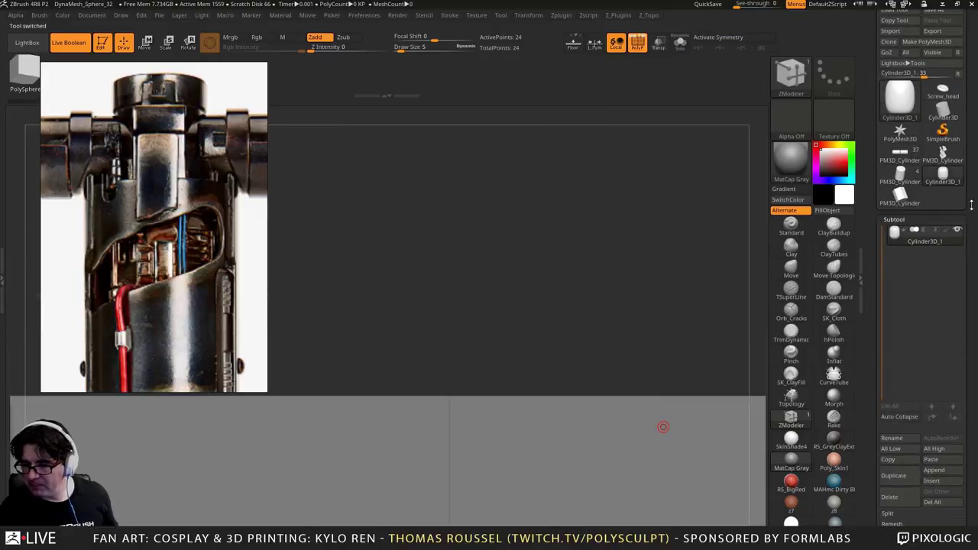
left_click(925, 45)
Initialize the new polymesh as a QCube with X Res 3, Y Res 1 and Z Res 1
left_click_drag(969, 312, 958, 168)
left_click_drag(940, 129, 913, 358)
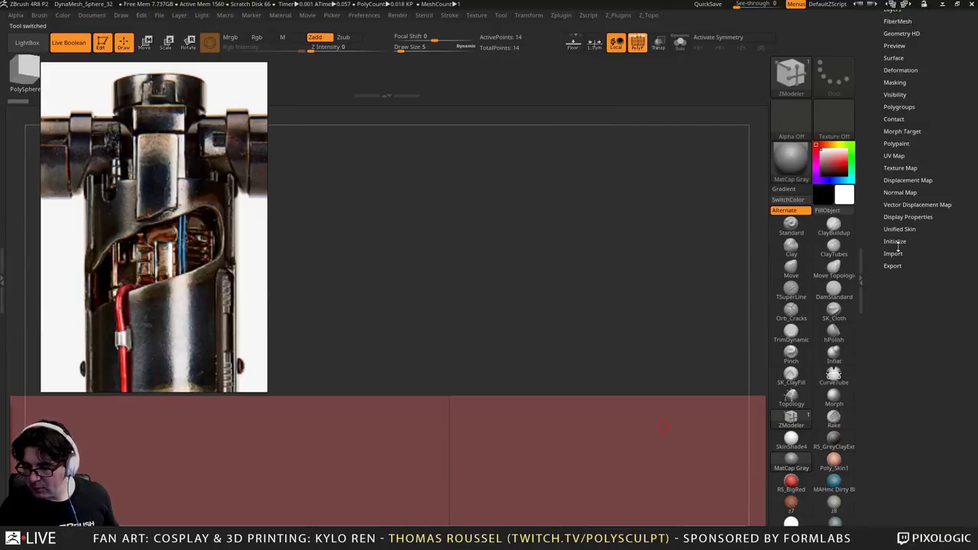
left_click(898, 242)
left_click_drag(899, 146, 887, 322)
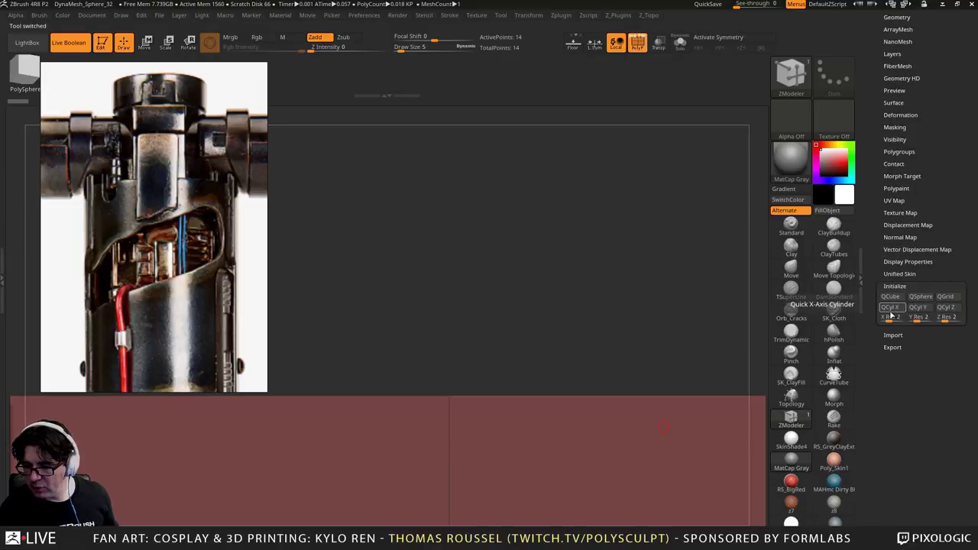
left_click(887, 322)
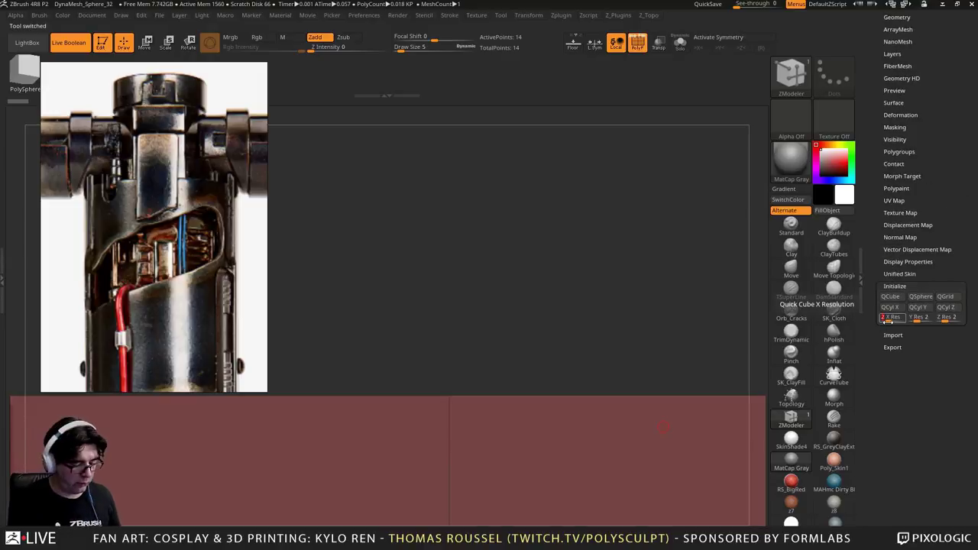
type("3")
key("Tab")
type("1")
key("Tab")
type("1")
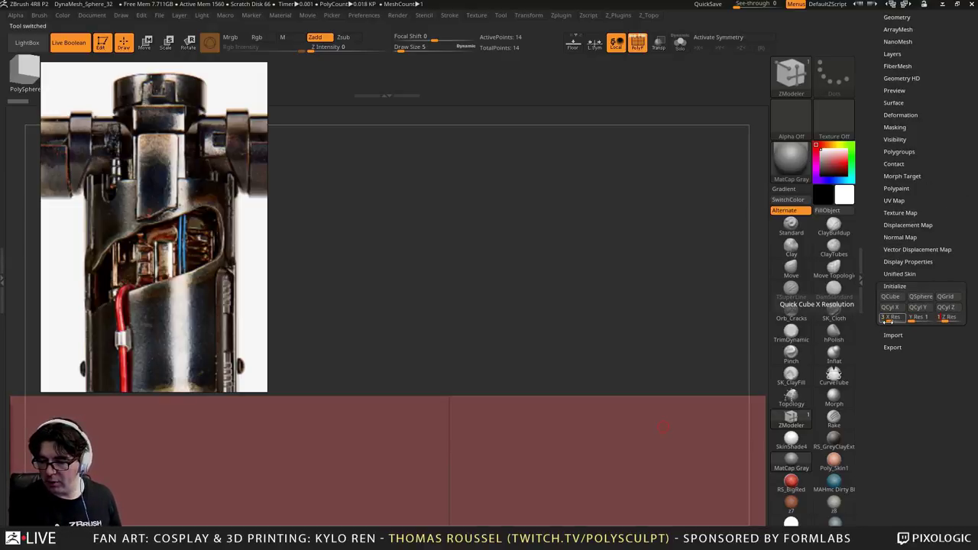
left_click(887, 304)
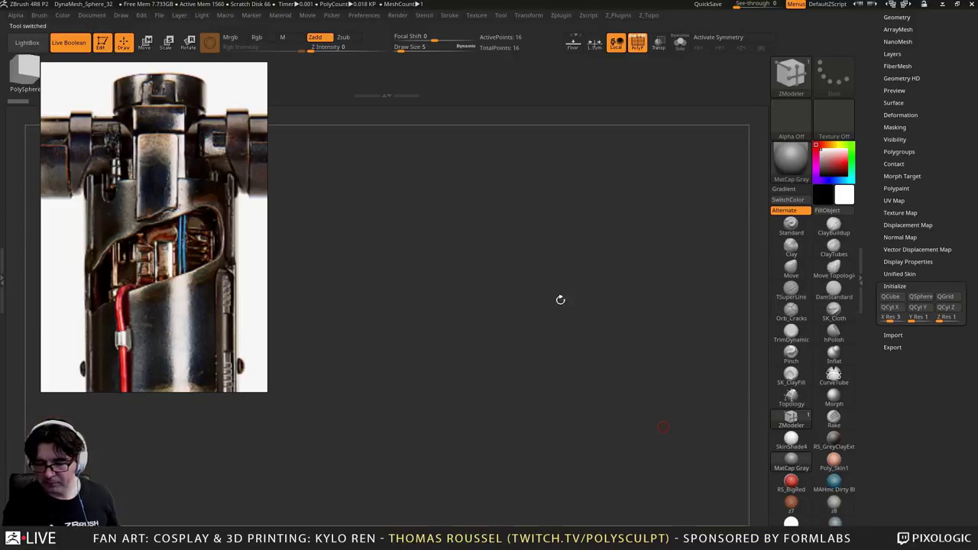
Frame the new block in front view and scale it down along X to a little over half its width
key("f")
right_click_drag(530, 338, 500, 220, "ctrl")
left_click_drag(339, 119, 380, 183)
left_click(144, 41)
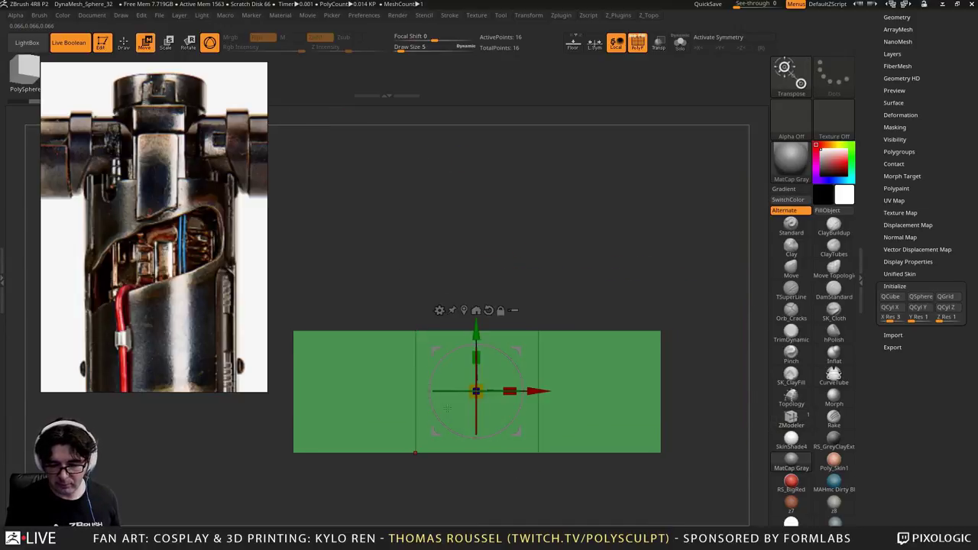
left_click_drag(516, 392, 446, 389)
Mask everything except the edges of the block's middle section and widen that section along X to about half the block's width
key("ctrl")
left_click_drag(419, 290, 529, 494, "ctrl")
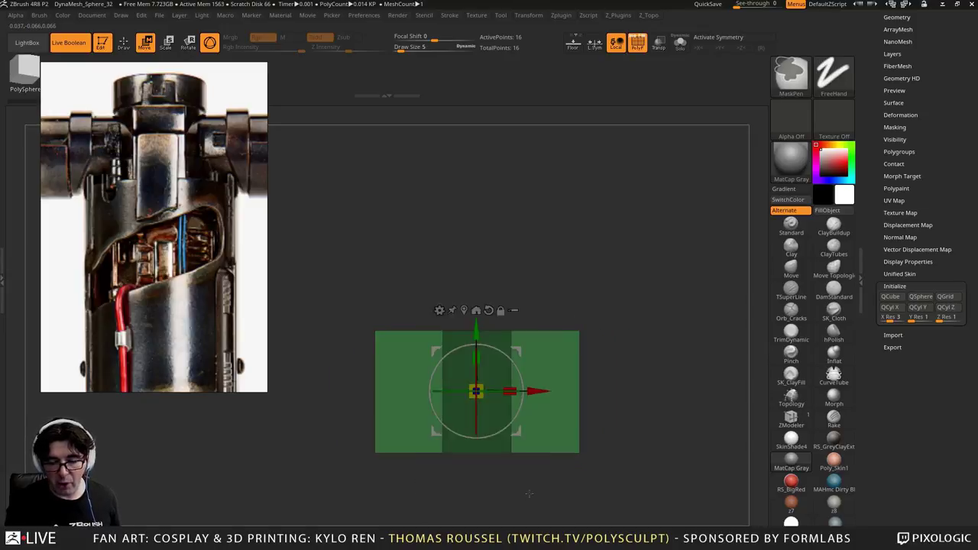
left_click(477, 468, "ctrl")
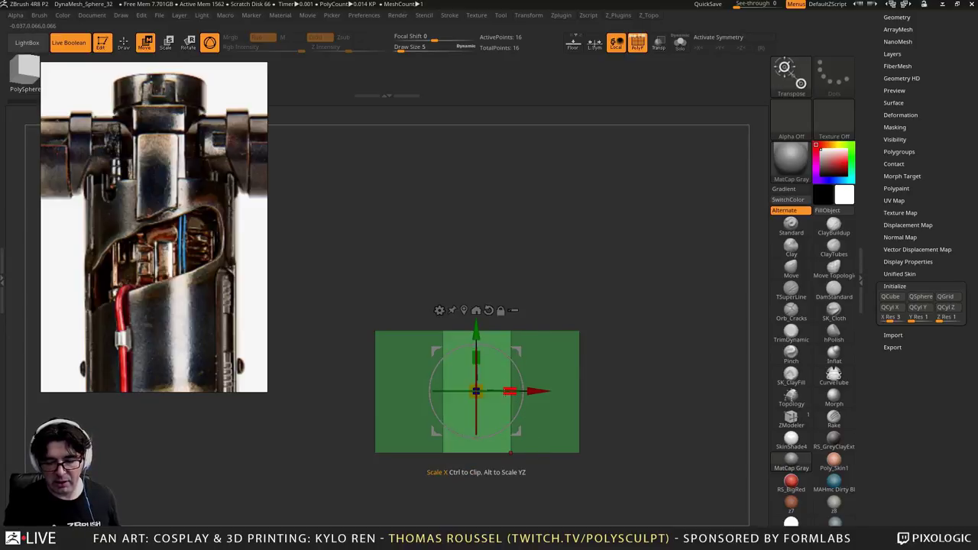
left_click_drag(535, 390, 558, 388)
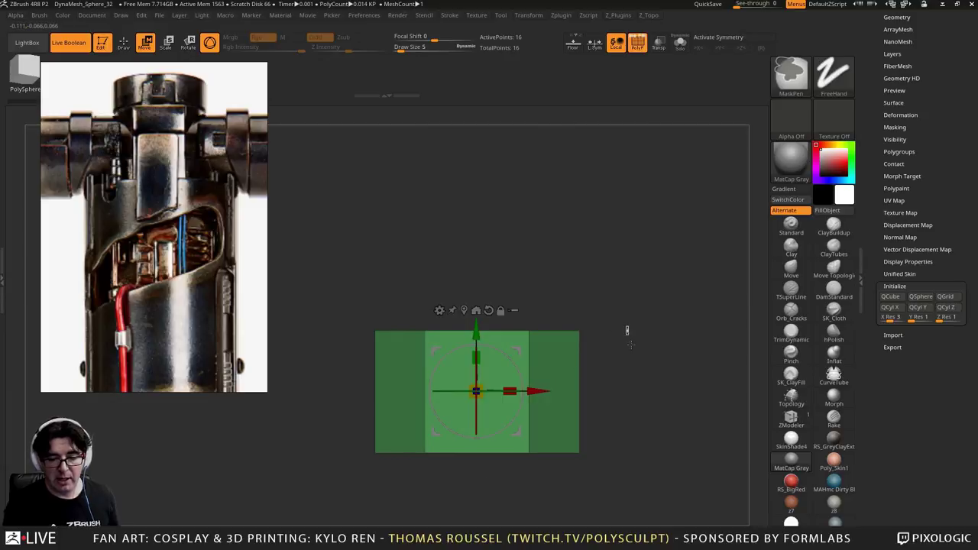
Clear the mask and extrude the block's two outer top faces with ZModeler by about the block's height, forming a U shape
left_click_drag(632, 345, 633, 350, "ctrl")
left_click_drag(634, 340, 631, 362)
left_click(123, 46)
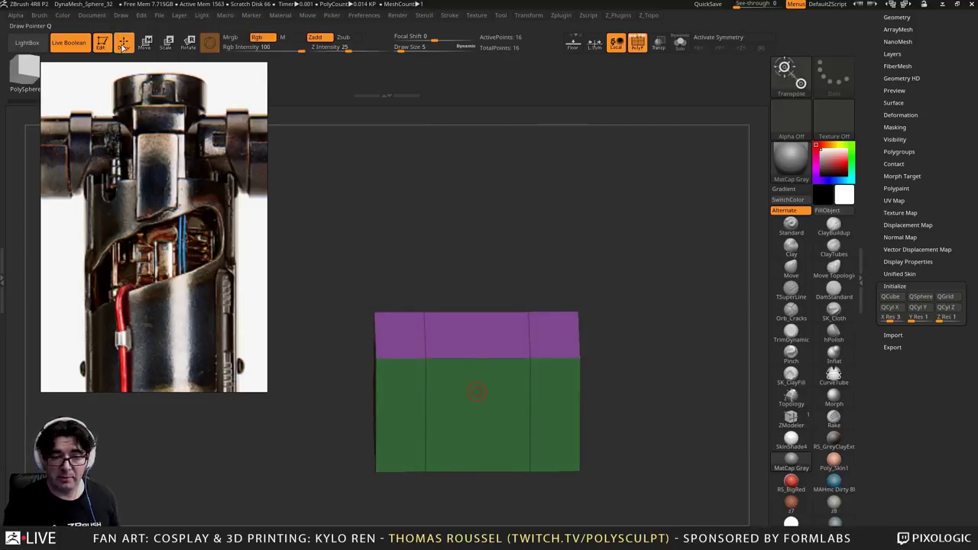
key("b")
key("z")
key("m")
left_click_drag(402, 341, 403, 220)
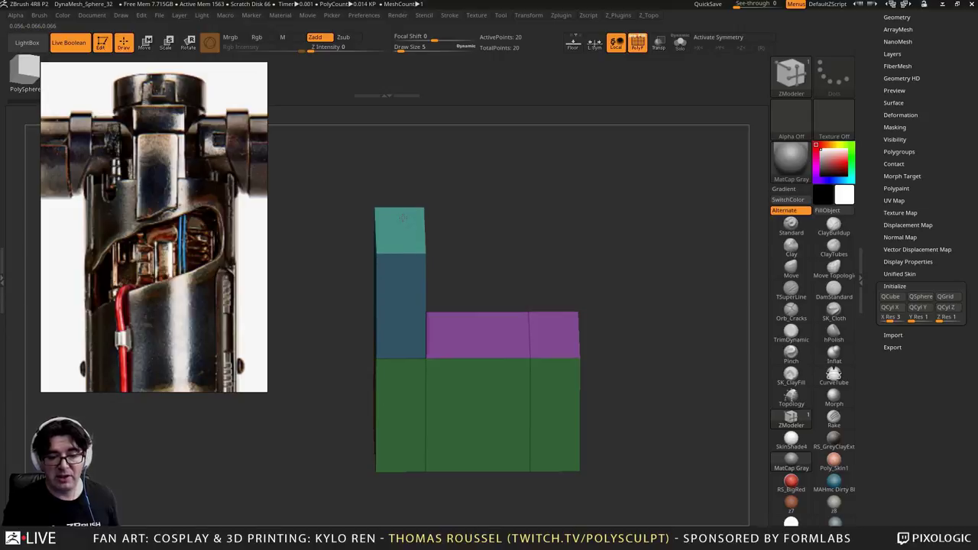
left_click(554, 338)
left_click_drag(629, 335, 292, 151)
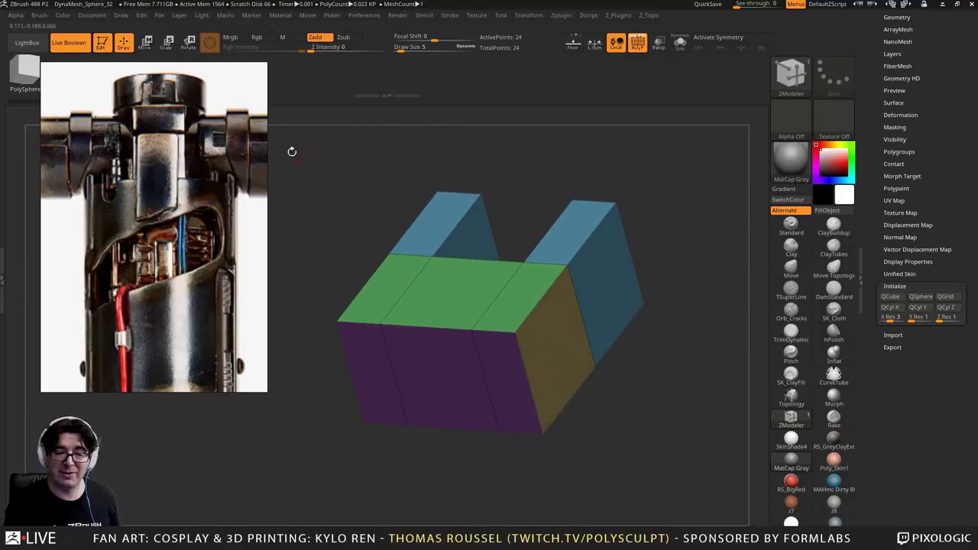
Scale the U-shaped block thinner along Z and return to the front view
left_click(145, 42)
left_click_drag(336, 183, 298, 183)
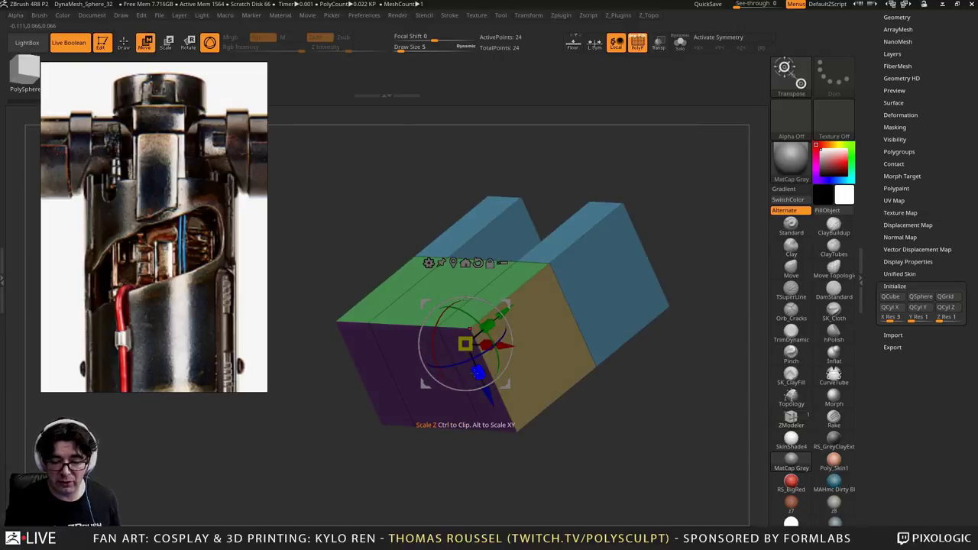
left_click_drag(477, 372, 639, 226)
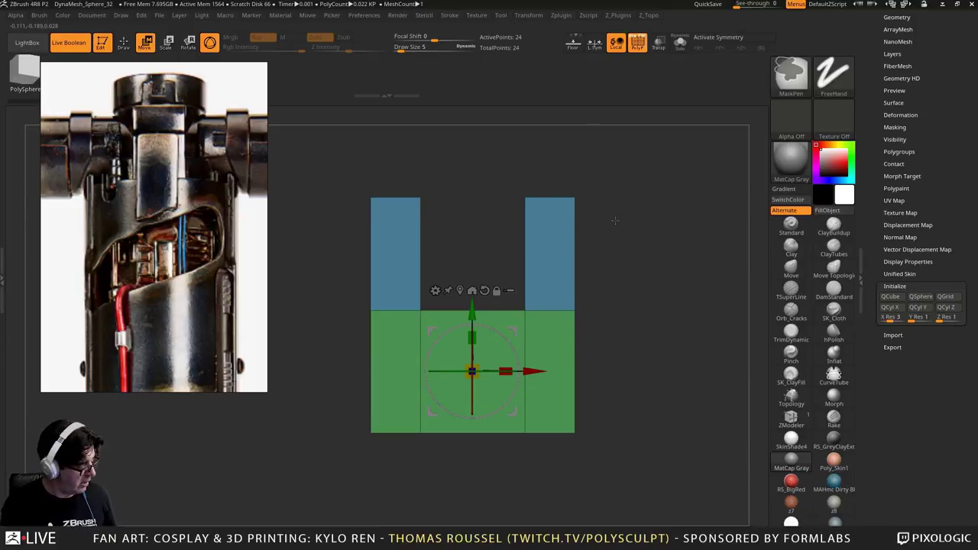
Copy the U-shaped block and paste it as a subtool into the 37-subtool lightsaber hilt
left_click_drag(937, 100, 941, 207)
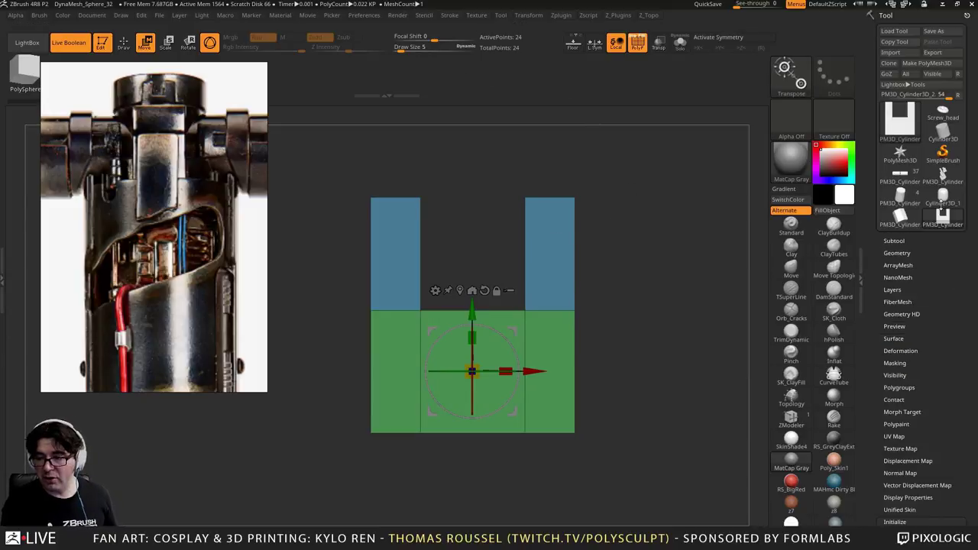
left_click(894, 241)
scroll(900, 402, "down", 3)
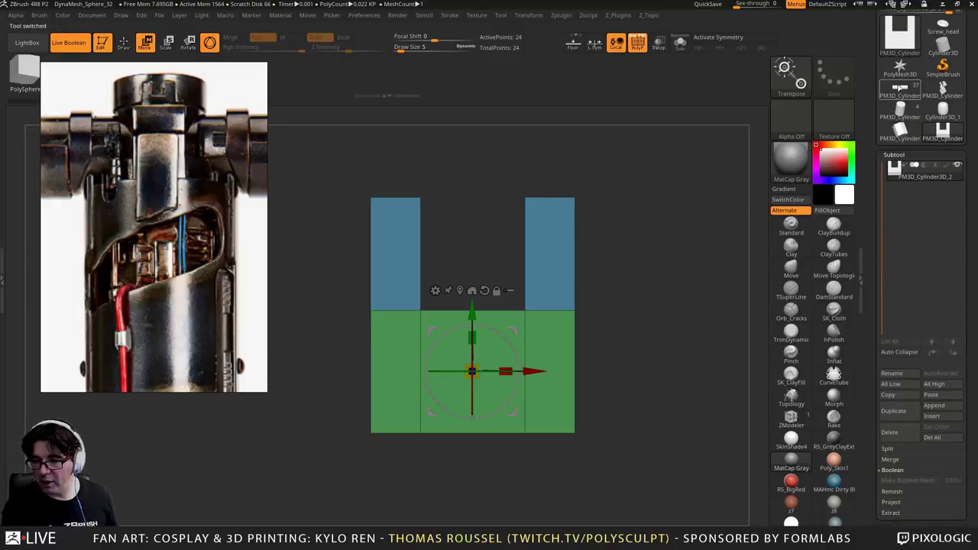
left_click(900, 90)
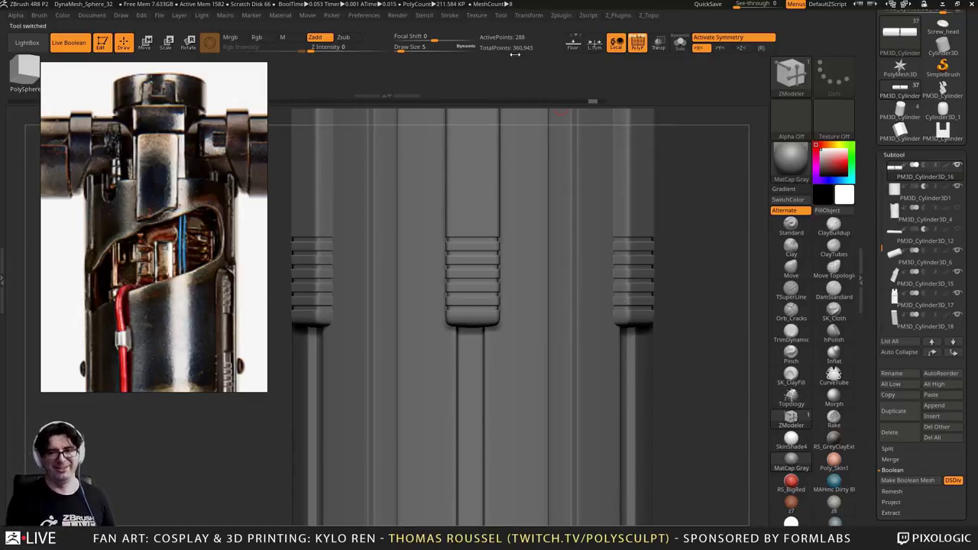
left_click_drag(710, 227, 693, 189)
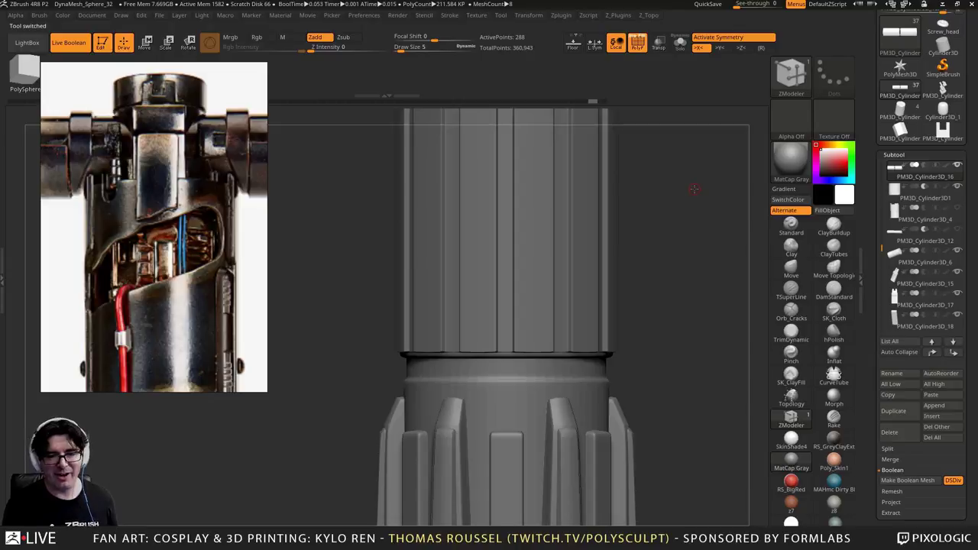
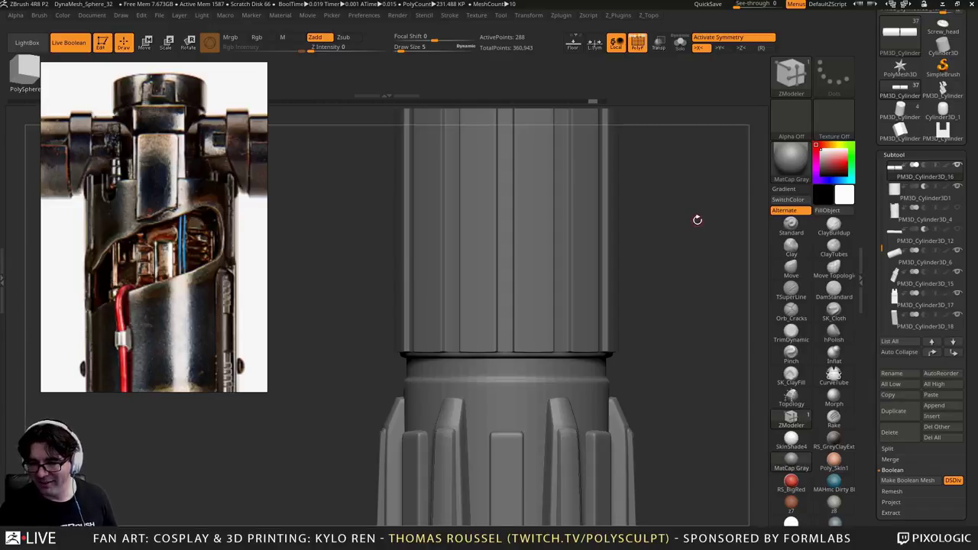
left_click_drag(697, 220, 682, 487)
left_click_drag(720, 183, 699, 489, "alt")
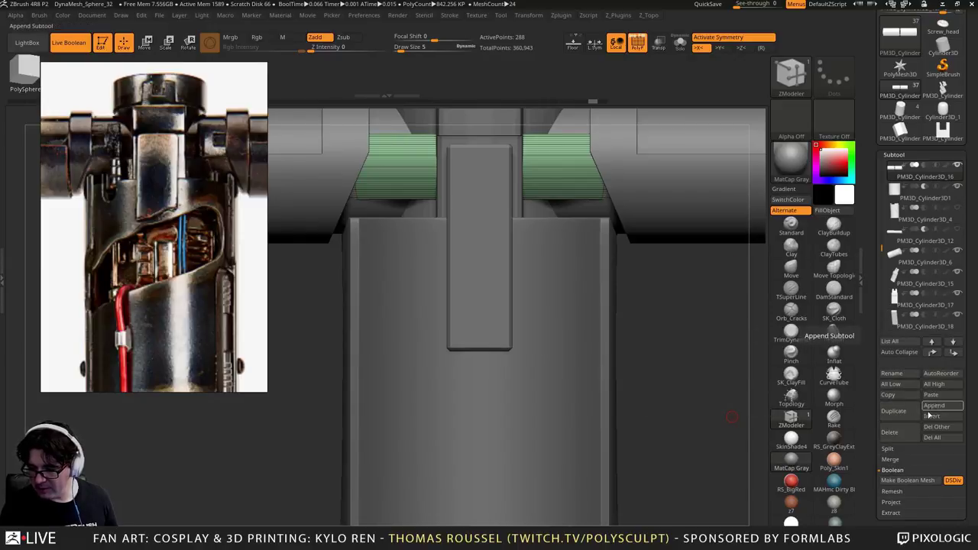
left_click(931, 396)
Make the other subtools transparent and move the pasted block from the hilt's center up beside the crossguard
left_click_drag(669, 380, 664, 271, "alt")
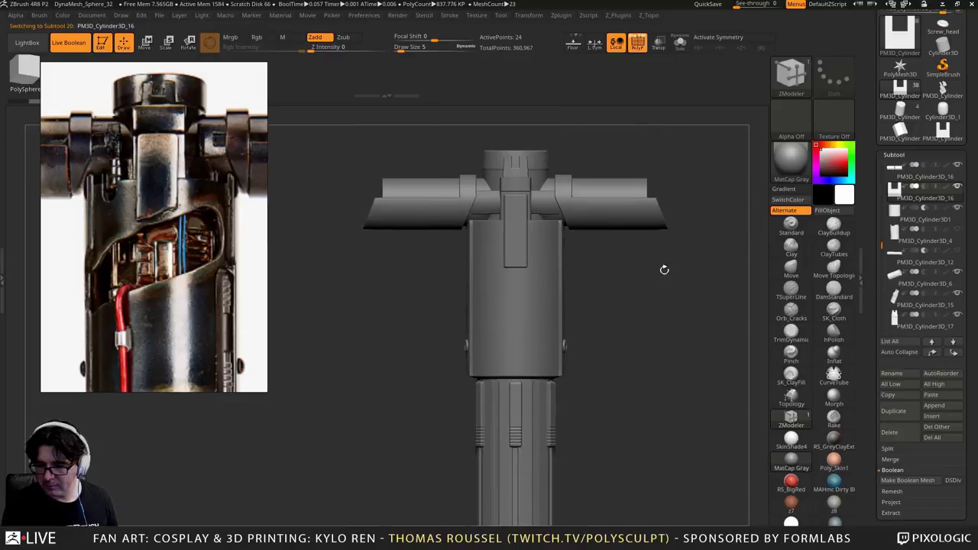
left_click_drag(636, 377, 600, 286, "alt")
left_click_drag(623, 395, 650, 362, "alt")
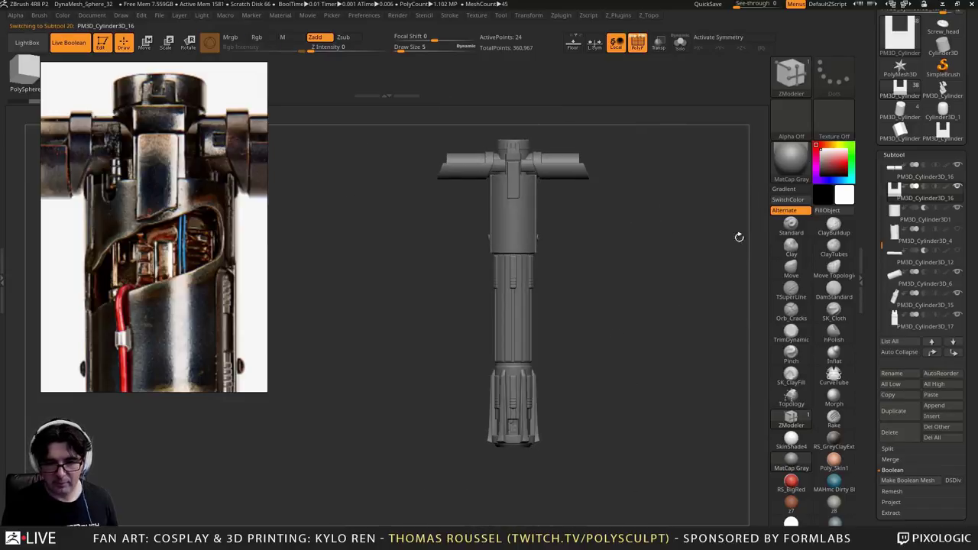
left_click(679, 43)
left_click(679, 43)
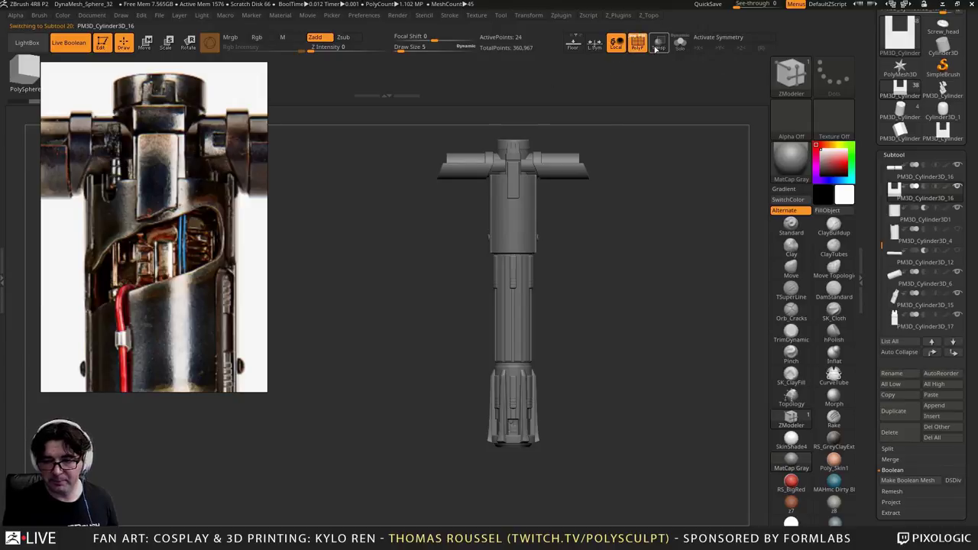
left_click(656, 46)
left_click(148, 43)
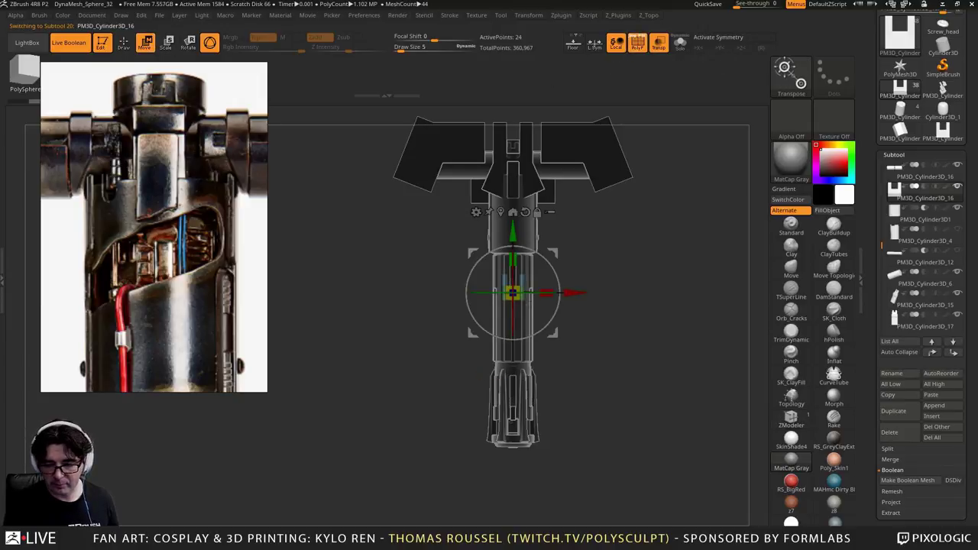
left_click_drag(512, 293, 472, 289, "alt")
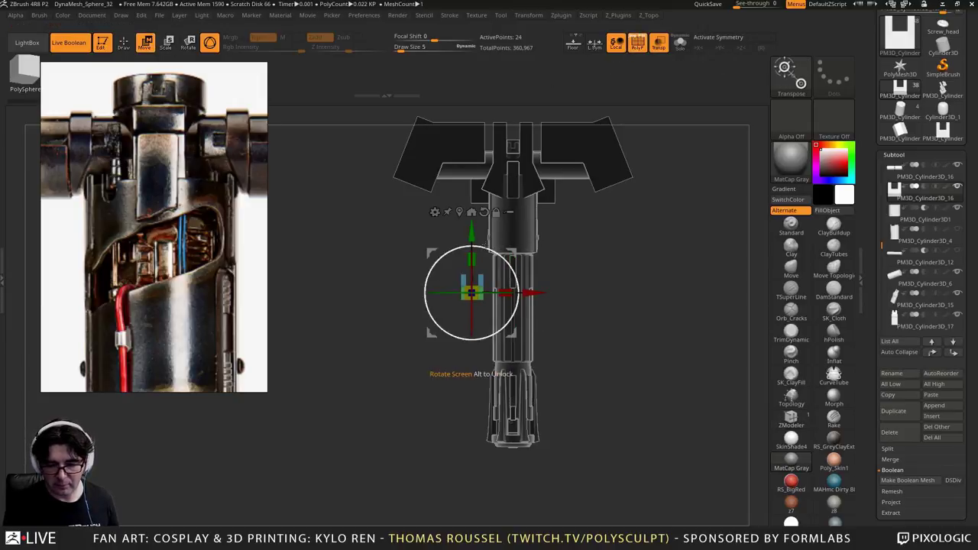
left_click_drag(471, 231, 472, 107)
Rotate the U-shaped block 90° so its prongs point outward along the crossguard arm, and bring it forward along Z
left_click_drag(600, 199, 555, 376, "alt")
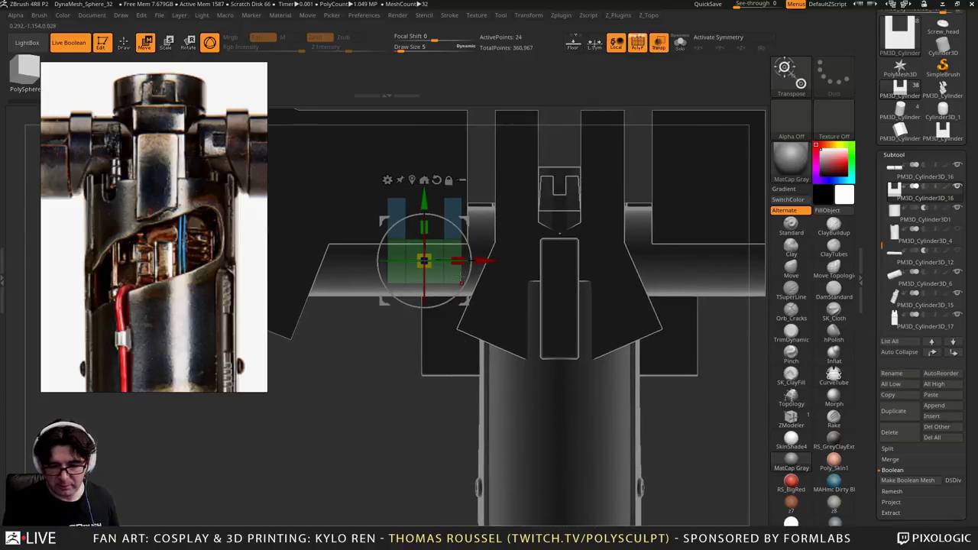
left_click_drag(459, 290, 461, 179)
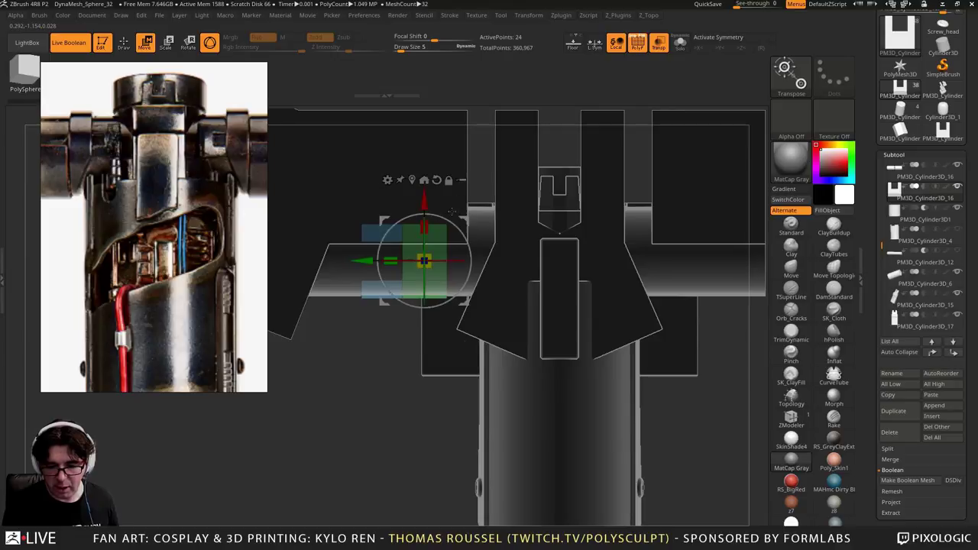
left_click_drag(645, 243, 579, 261)
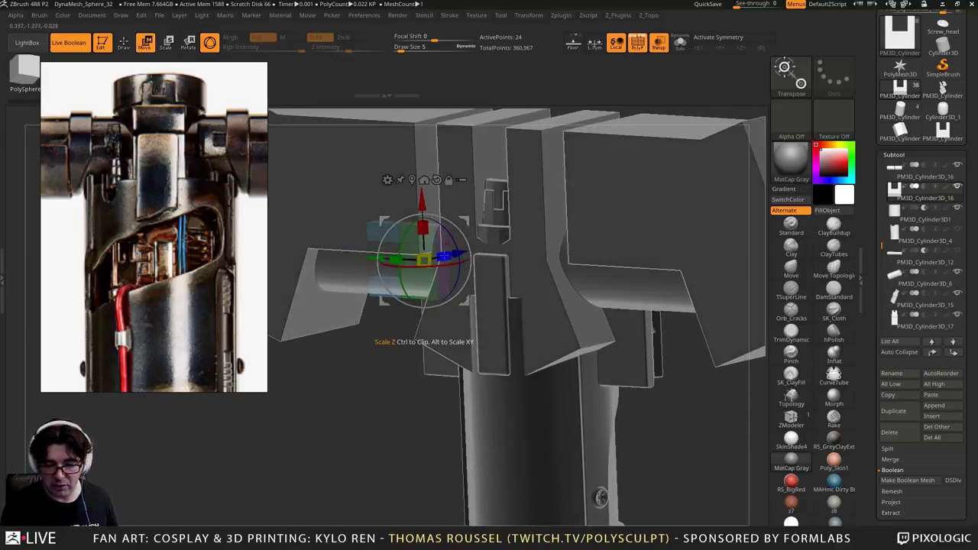
left_click_drag(457, 252, 424, 259)
right_click_drag(467, 294, 507, 305, "shift")
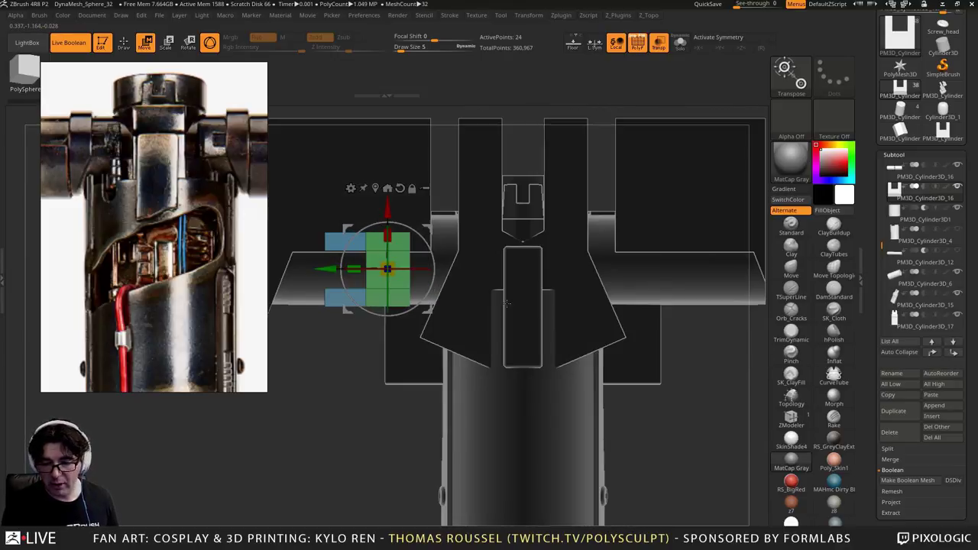
right_click_drag(505, 268, 549, 282, "ctrl")
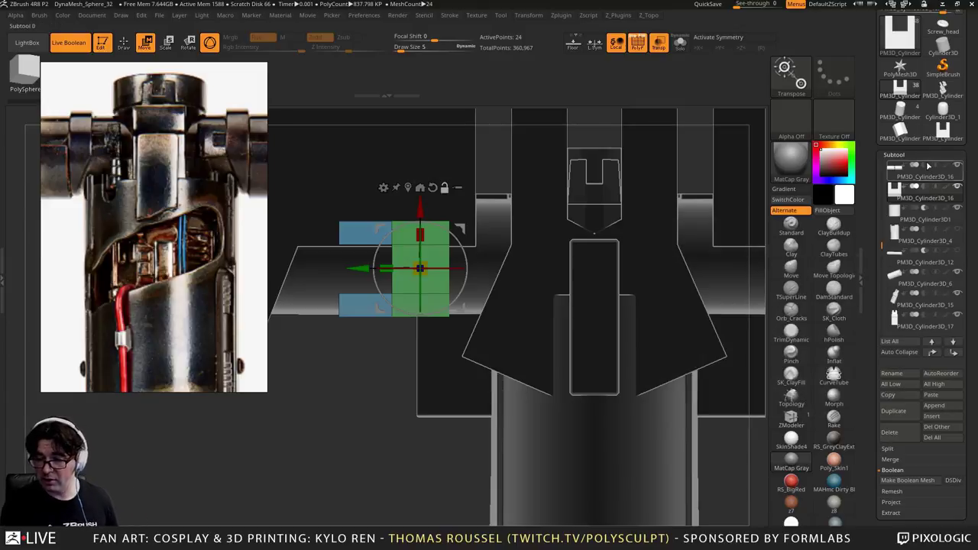
Turn off transparency, move the block inward to the crossguard's inner tube, and scale it down to about half size
left_click(642, 42)
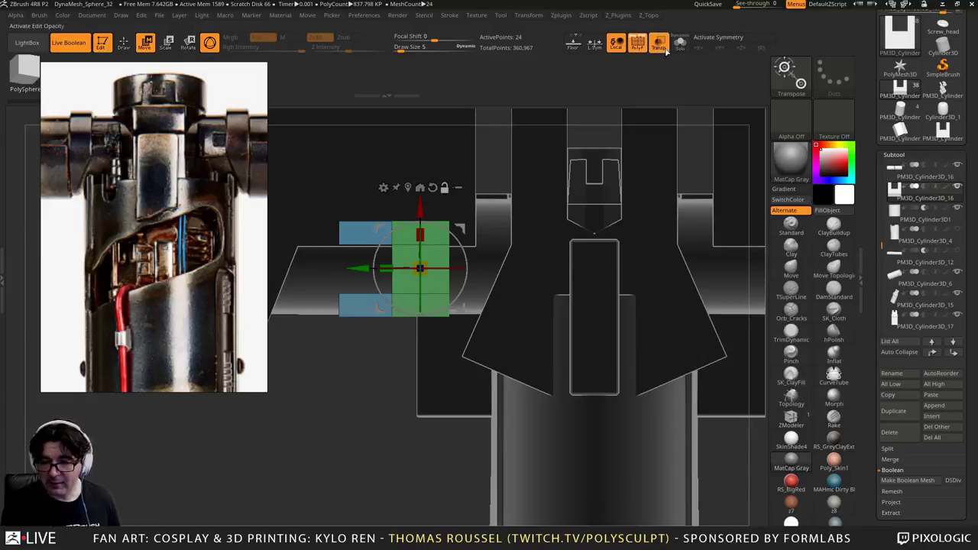
left_click_drag(493, 232, 491, 261, "alt")
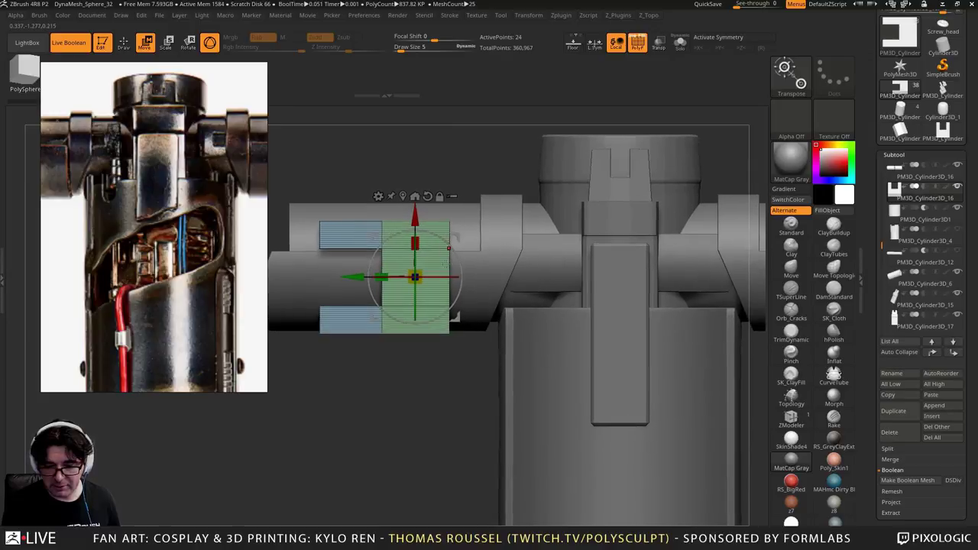
left_click_drag(353, 276, 499, 277)
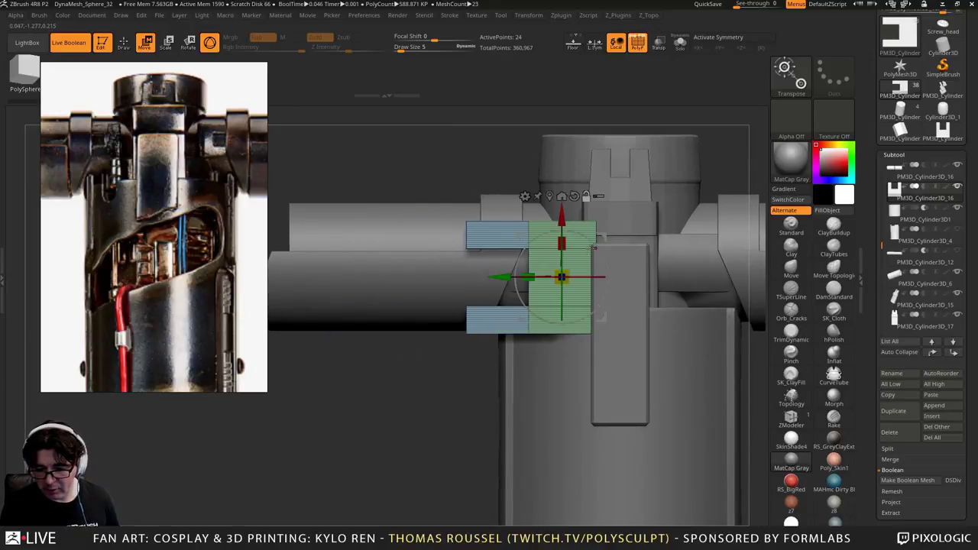
left_click_drag(521, 141, 526, 210, "alt")
left_click_drag(520, 253, 520, 221)
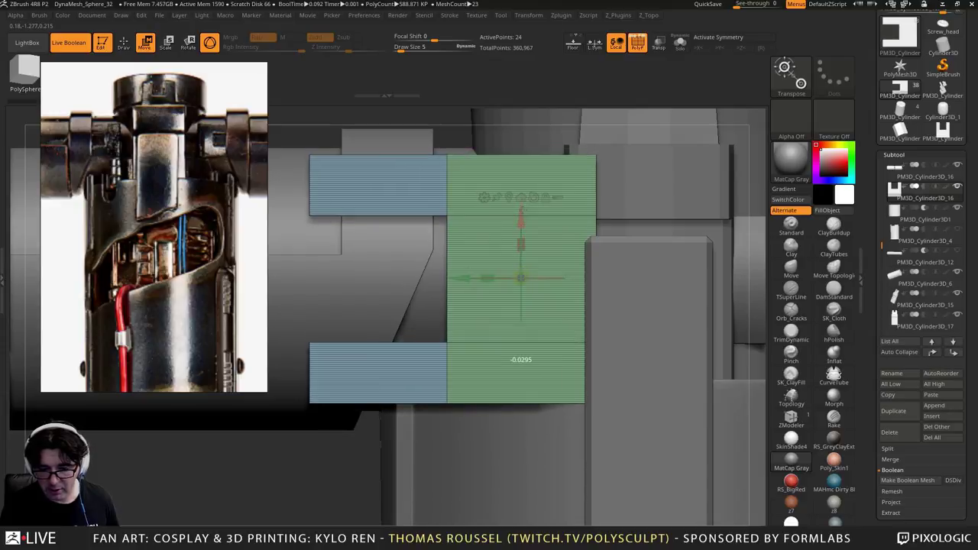
left_click_drag(520, 277, 515, 353)
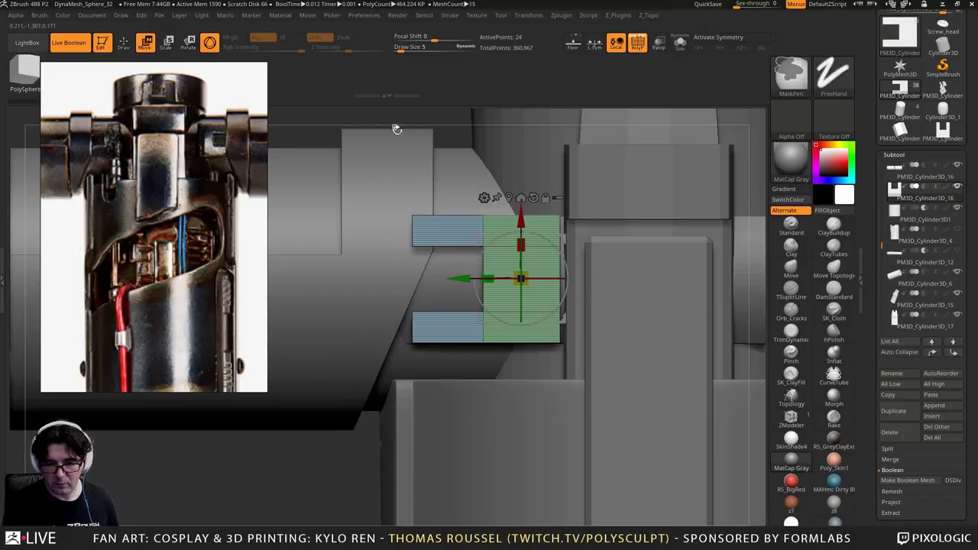
Narrow the slot between the prongs by scaling only its inner edges along X, and shift the unmasked block slightly outward along Y
mouse_move(379, 235)
left_mouse_down("ctrl")
mouse_move(465, 287)
mouse_move(574, 332)
left_mouse_up("ctrl")
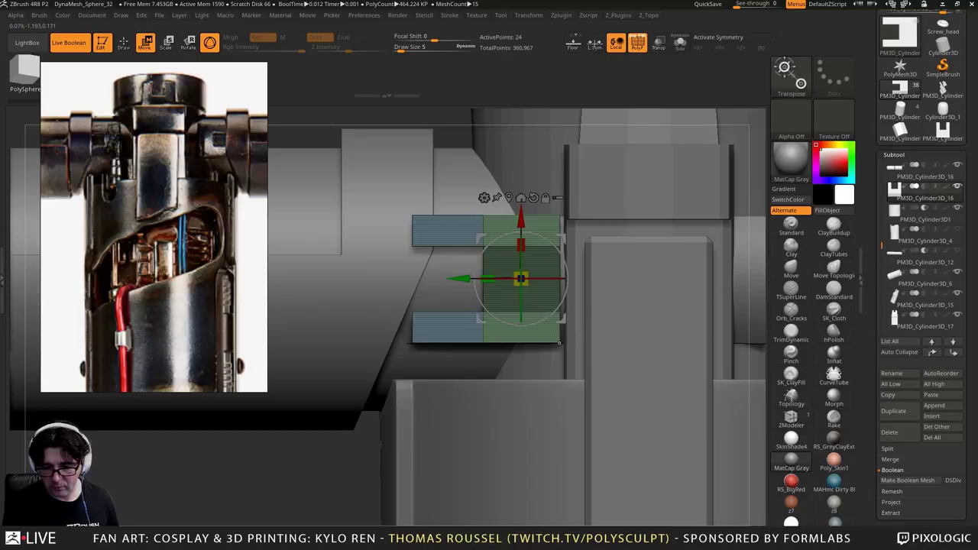
left_click_drag(521, 245, 521, 255)
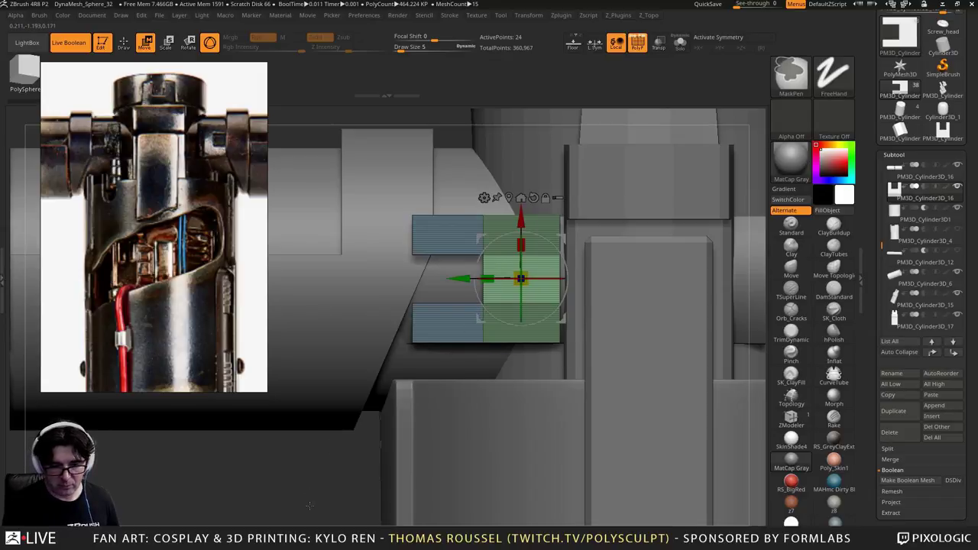
left_click_drag(310, 506, 330, 493, "ctrl")
right_click_drag(567, 294, 513, 274)
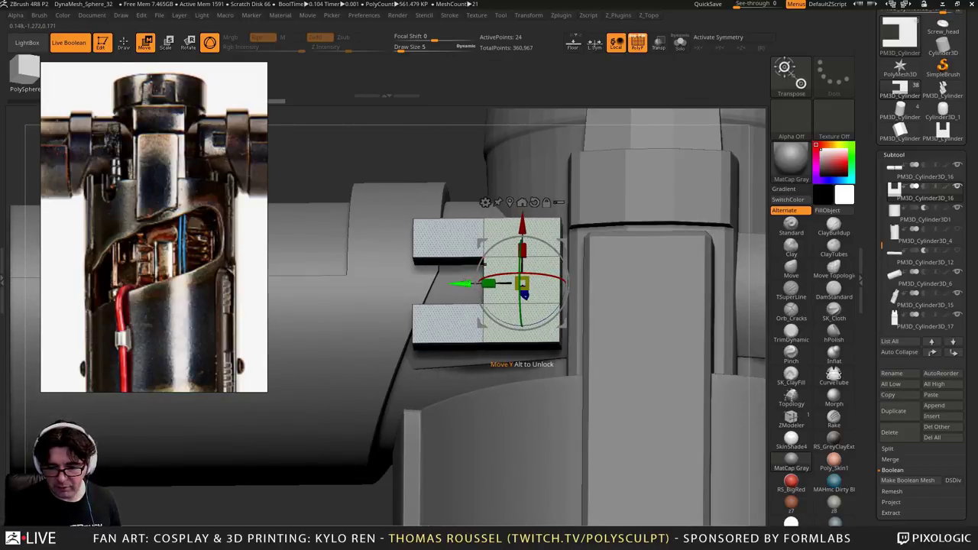
left_click_drag(461, 283, 439, 284)
left_click_drag(500, 365, 498, 364)
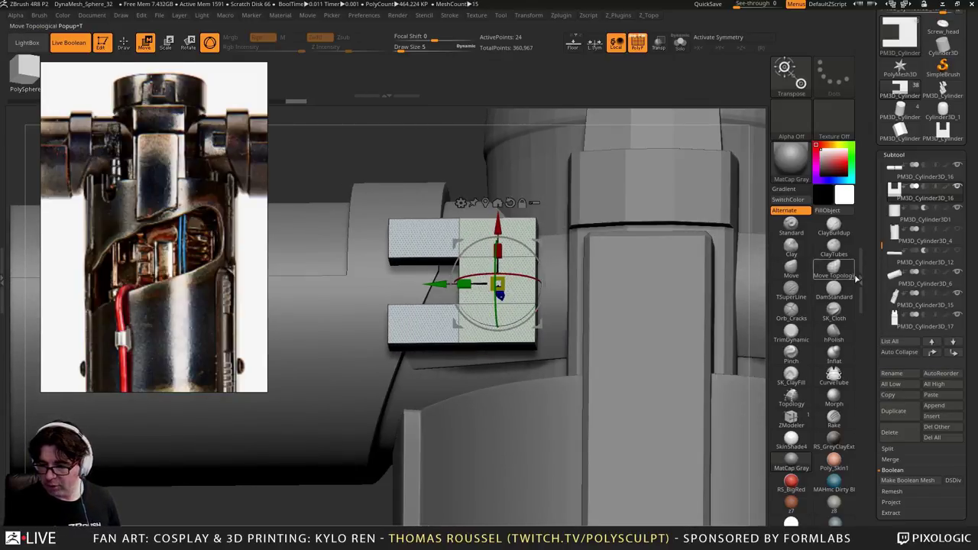
Set the U-shaped block to boolean subtraction, hide its polyframe, and adjust its depth along Z in the inner crossguard tube
left_click(923, 187)
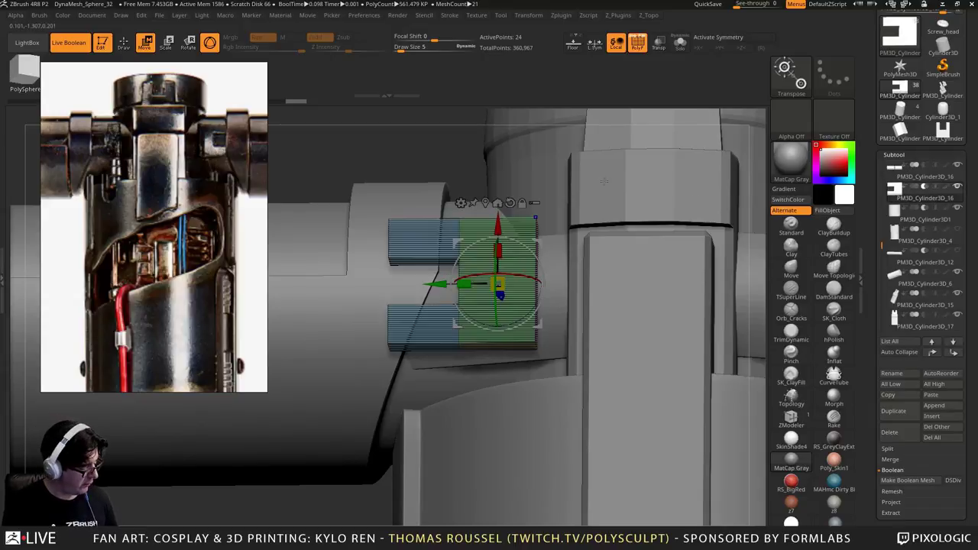
key("shift+f")
right_click_drag(461, 224, 528, 249)
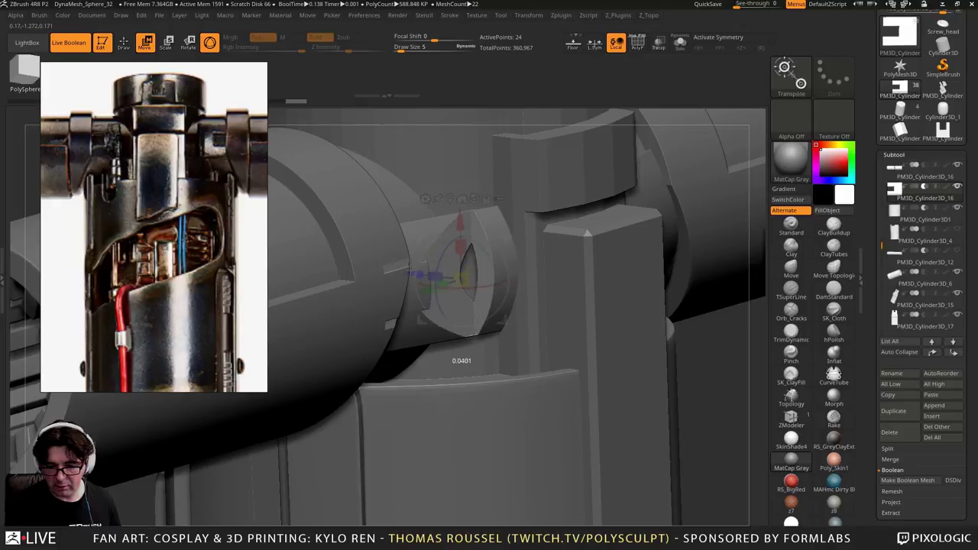
left_click_drag(410, 269, 404, 270)
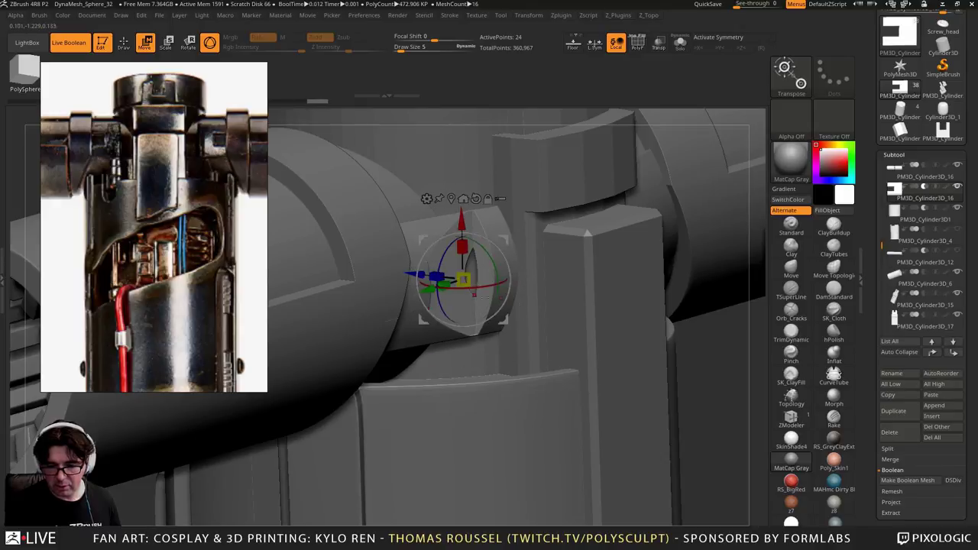
Tilt the subtracting block slightly to follow the inner tube and stretch it a little along X in front view
right_click_drag(544, 271, 523, 206)
left_click_drag(494, 254, 479, 241)
right_click_drag(485, 112, 471, 218)
left_click_drag(471, 218, 431, 213, "shift")
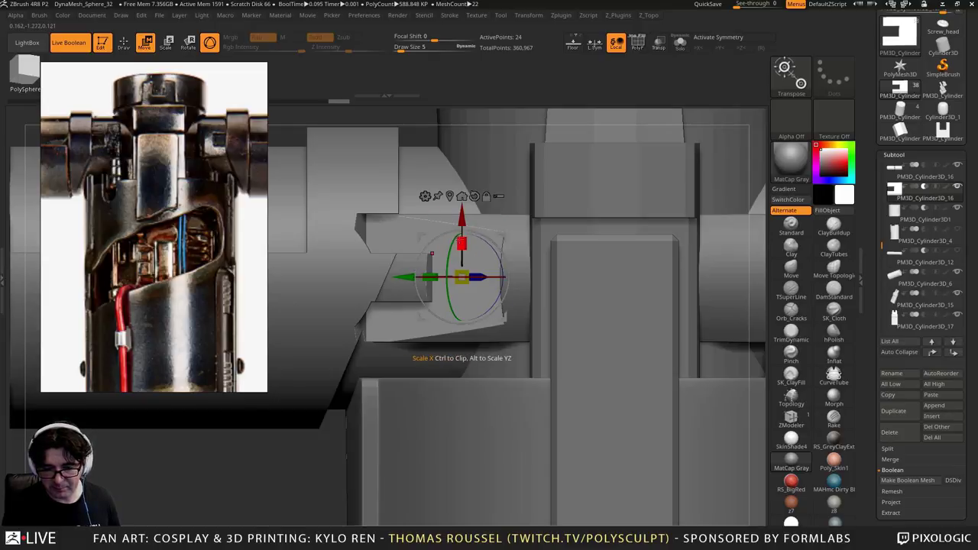
left_click_drag(462, 243, 466, 228)
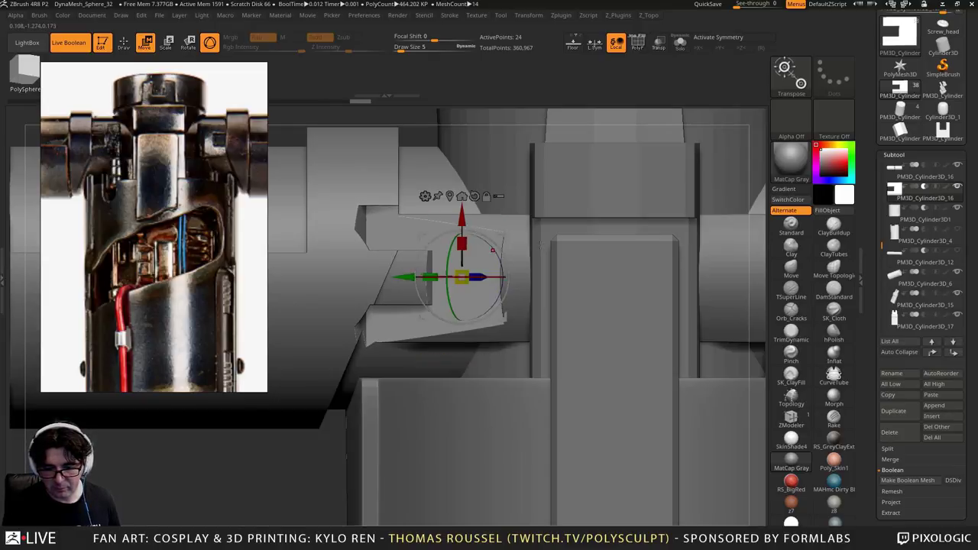
Fine-tune the size of the U-shaped subtracting block and sink it slightly deeper into the inner crossguard tube along Z
right_click_drag(552, 251, 530, 256)
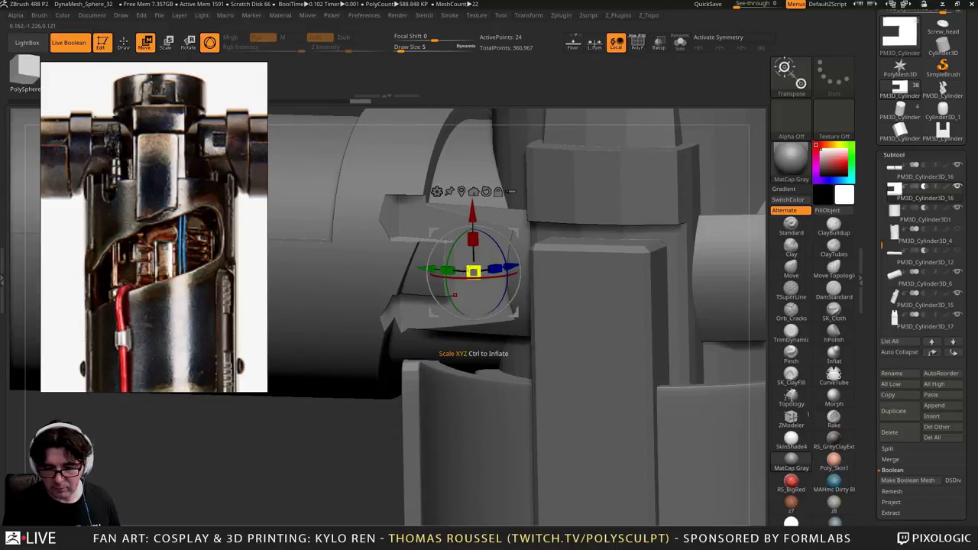
left_click_drag(454, 295, 468, 274)
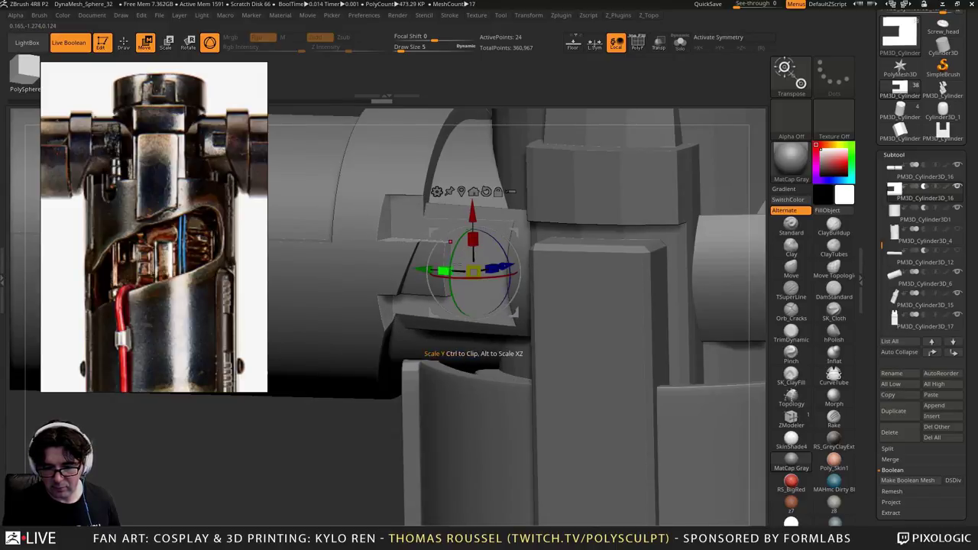
left_click_drag(514, 245, 512, 262)
left_click_drag(455, 294, 487, 271)
right_click_drag(489, 269, 504, 153)
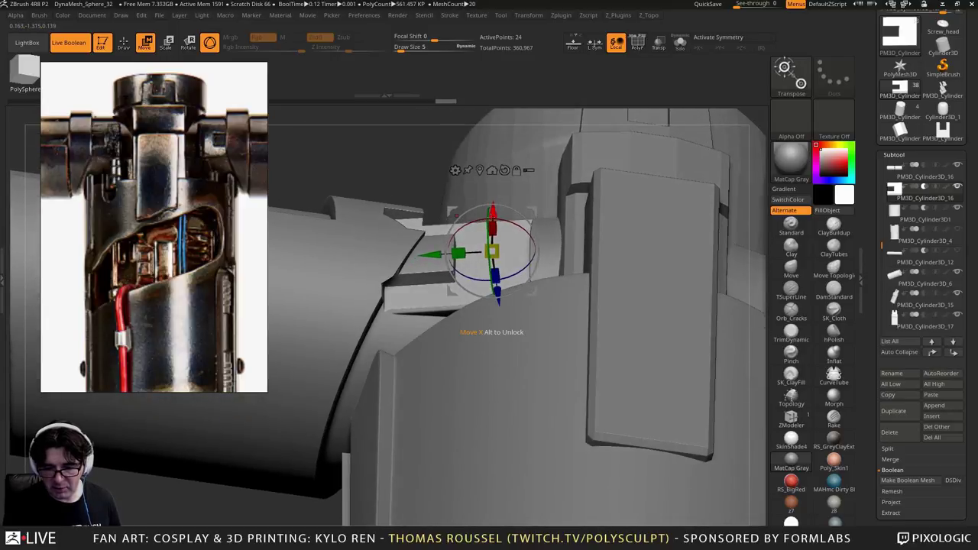
left_click_drag(498, 293, 498, 288)
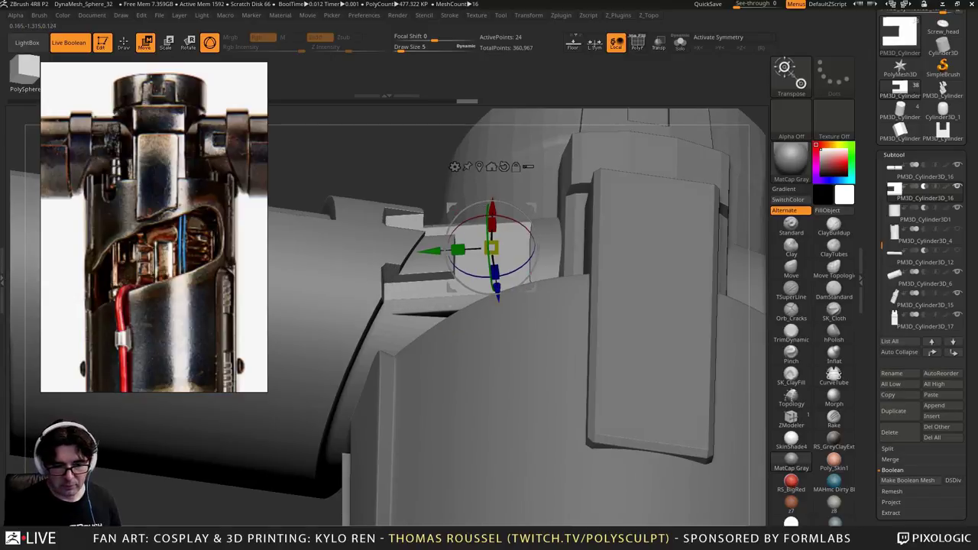
Shift the subtracting block slightly along Y toward the central hilt
right_click_drag(501, 218, 486, 253)
left_click_drag(486, 252, 512, 243)
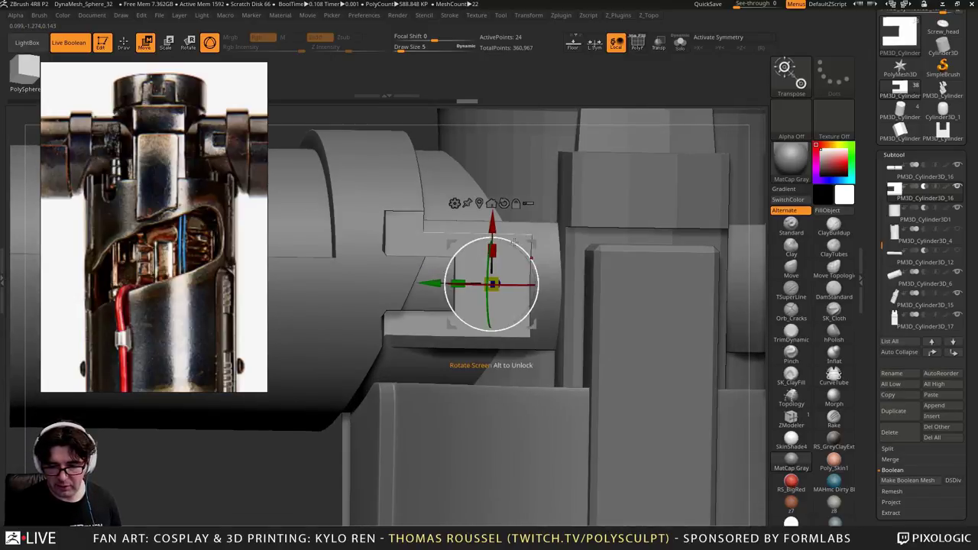
left_click_drag(436, 285, 441, 285)
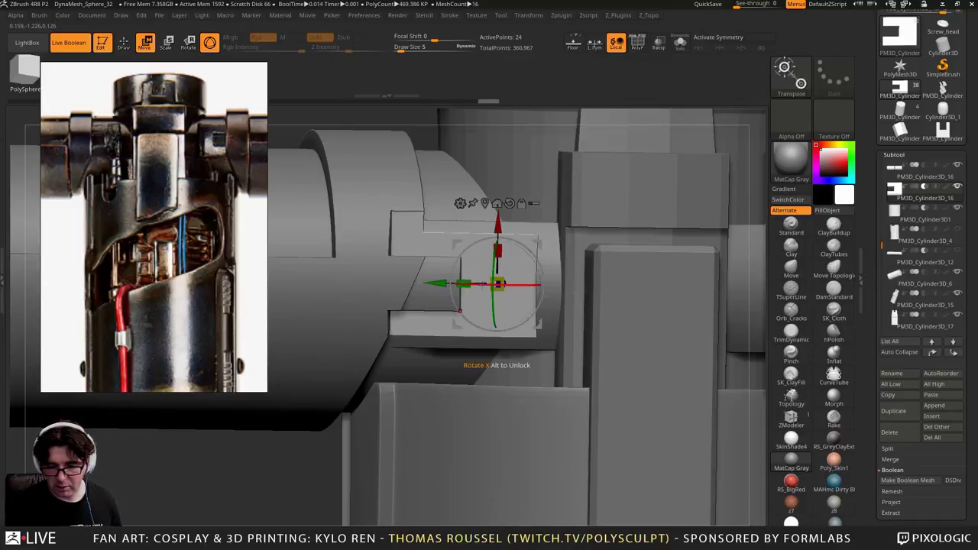
left_click_drag(498, 251, 542, 274)
Isolate the U-shaped block with polyframe shown and shorten its closed end with ZModeler QMesh targeting Polygroup Island
right_click_drag(541, 274, 614, 175)
left_click(680, 43)
key("shift+f")
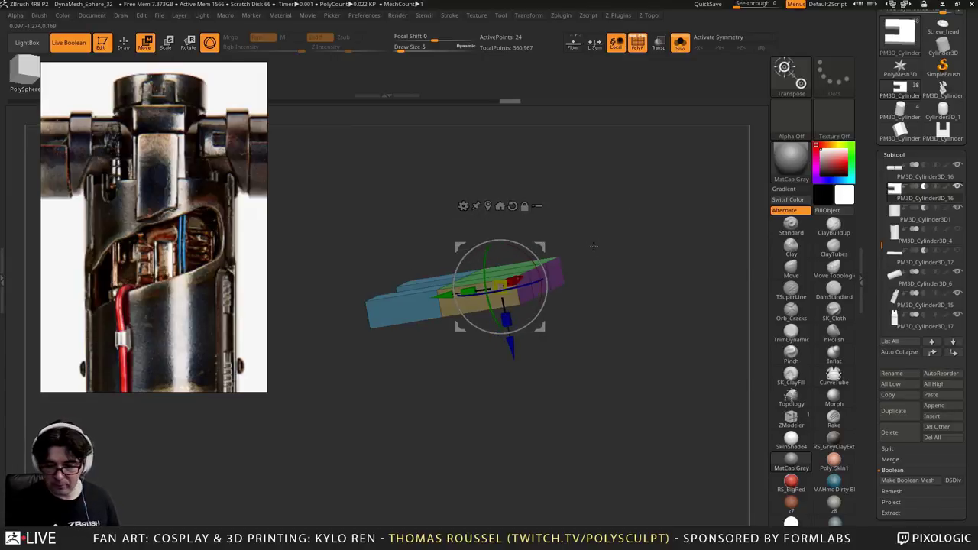
key("q")
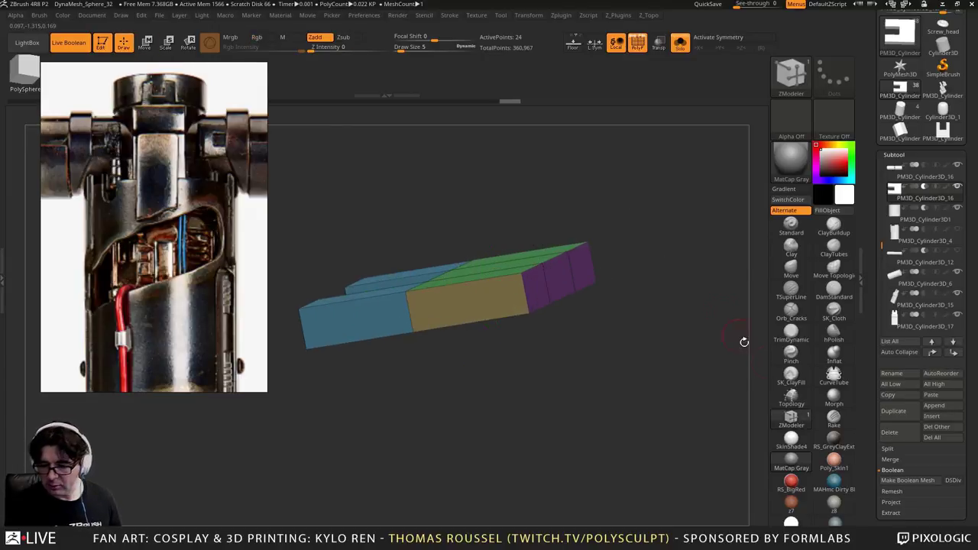
key("space")
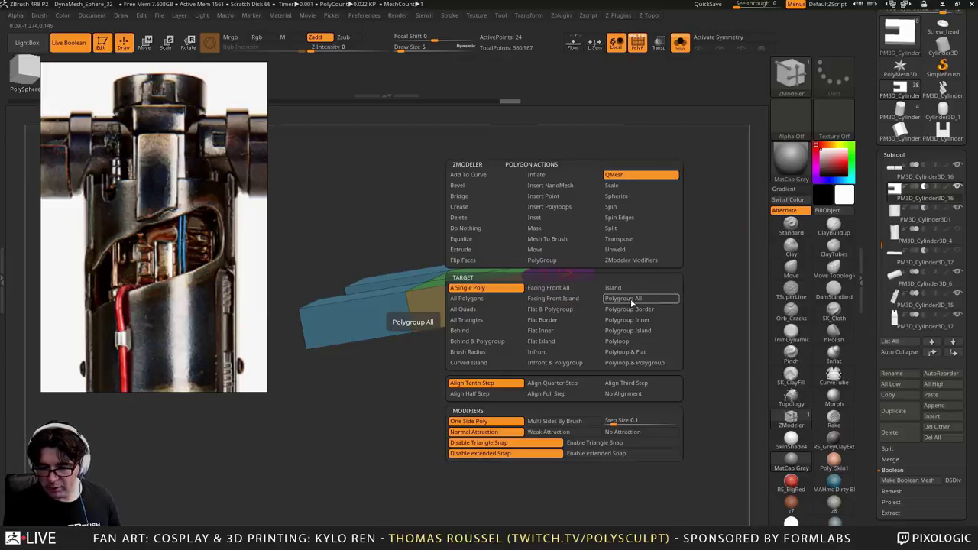
left_click(628, 331)
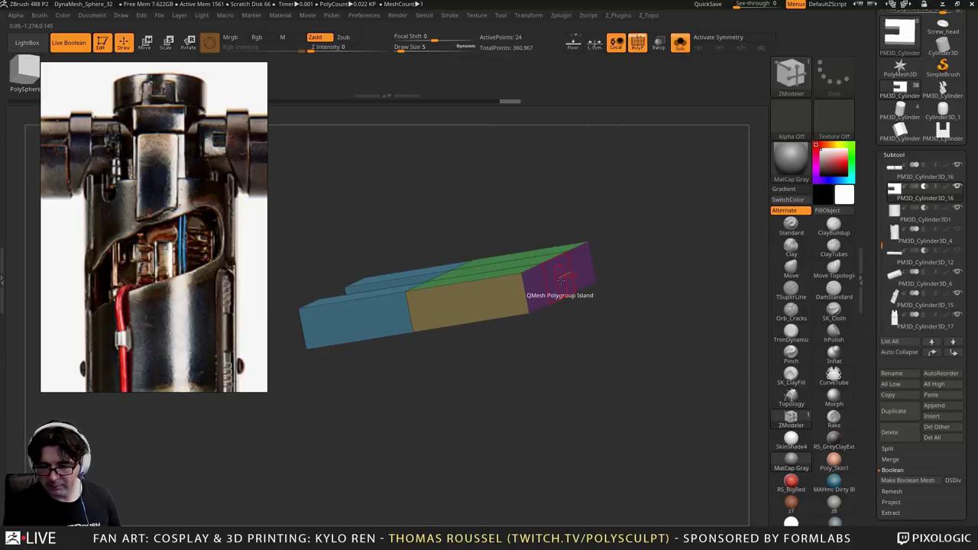
left_click_drag(550, 286, 525, 287)
left_click_drag(625, 207, 654, 244)
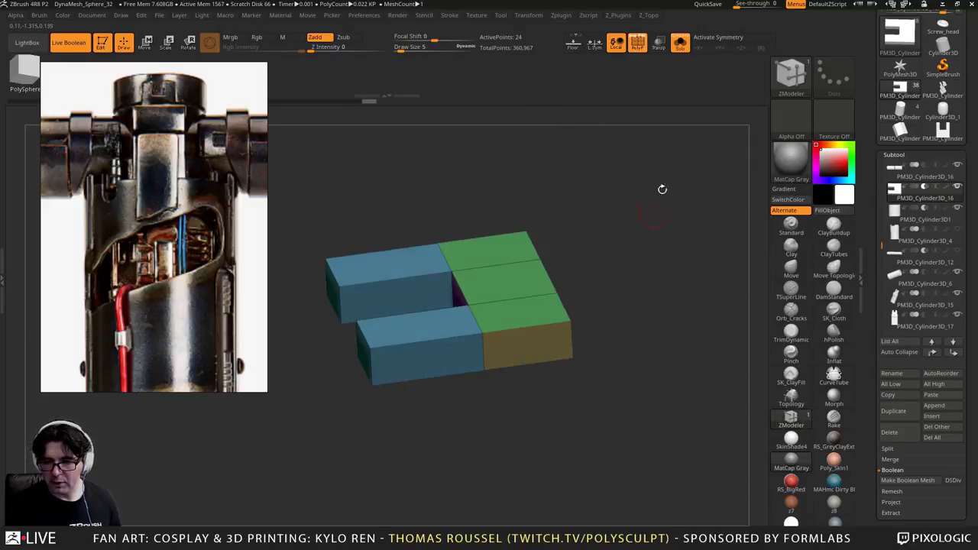
Show all hilt parts again and hide the polyframe to check the shortened cut in context
left_click(680, 41)
left_click_drag(673, 176, 546, 253)
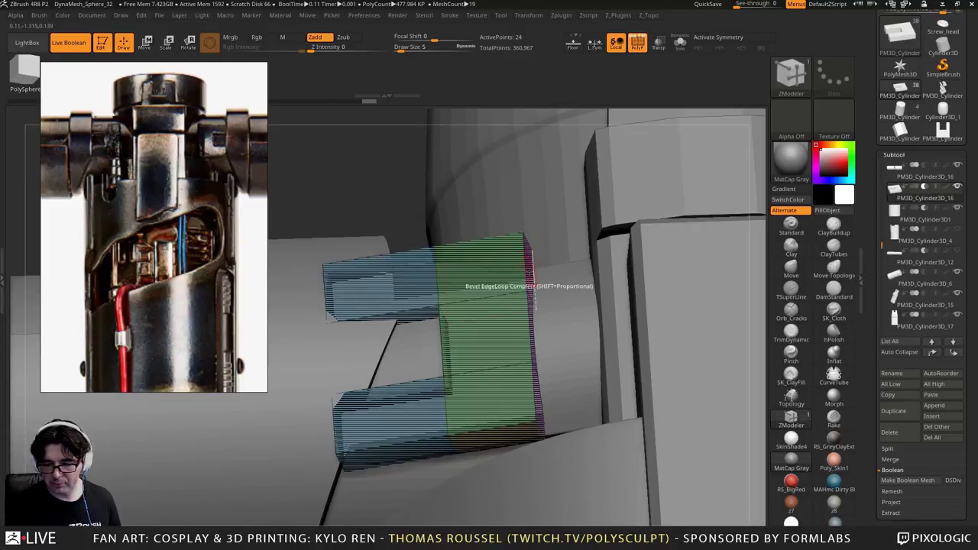
left_click_drag(544, 256, 639, 271)
key("shift+f")
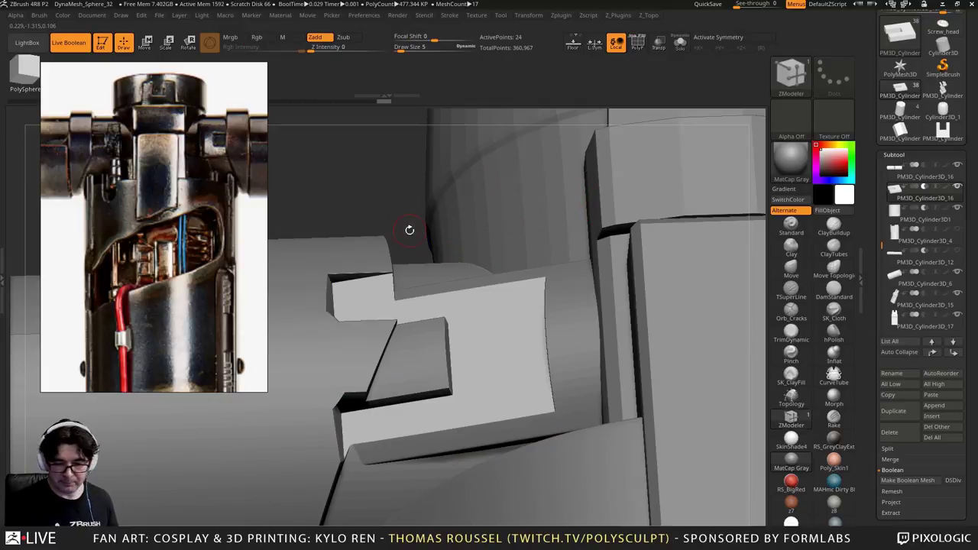
left_click_drag(410, 229, 394, 182)
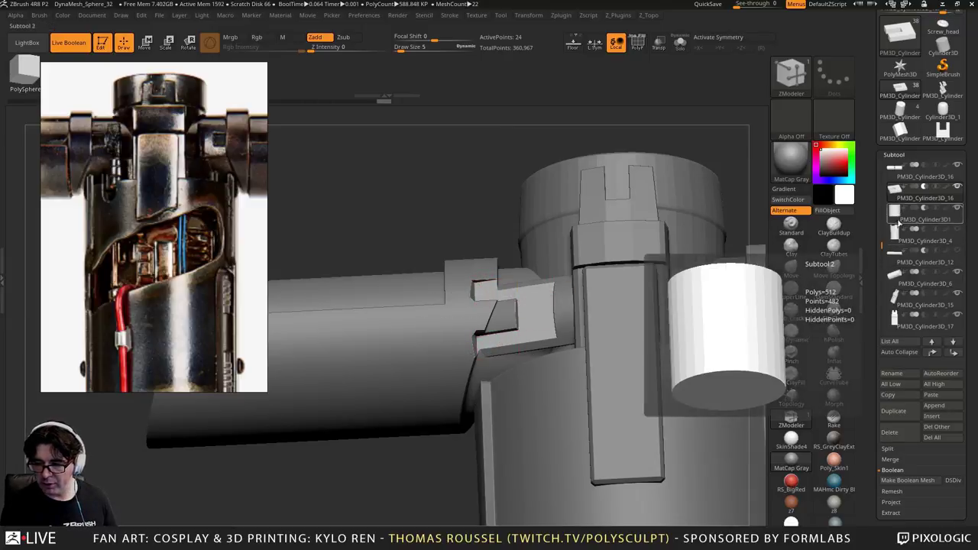
Try making the inner tube a boolean start group at its current place in the subtool order
mouse_move(896, 274)
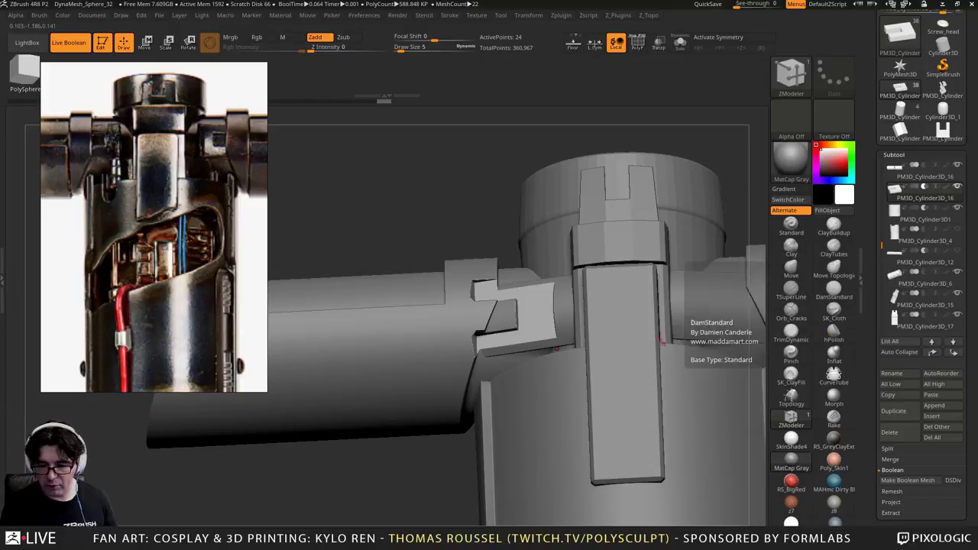
left_click(896, 279)
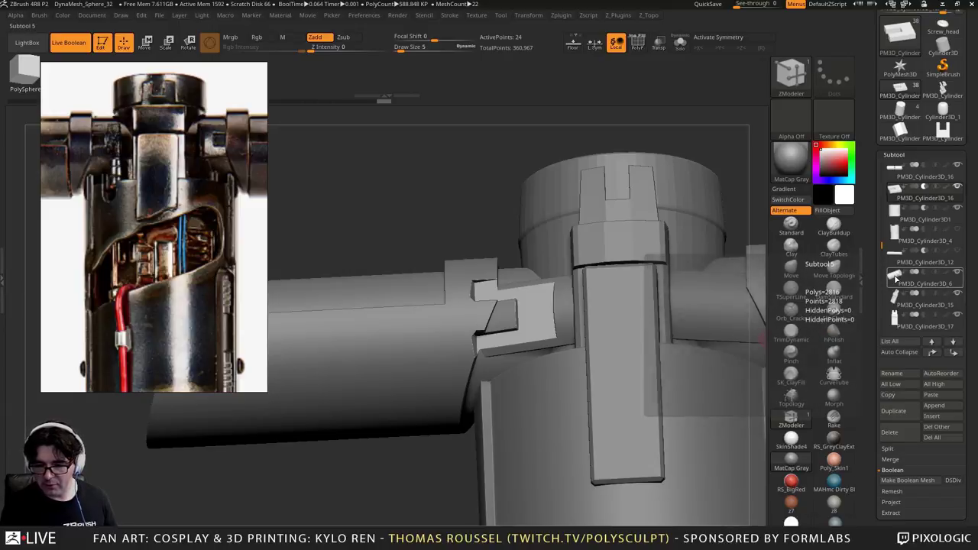
left_click(435, 335, "alt")
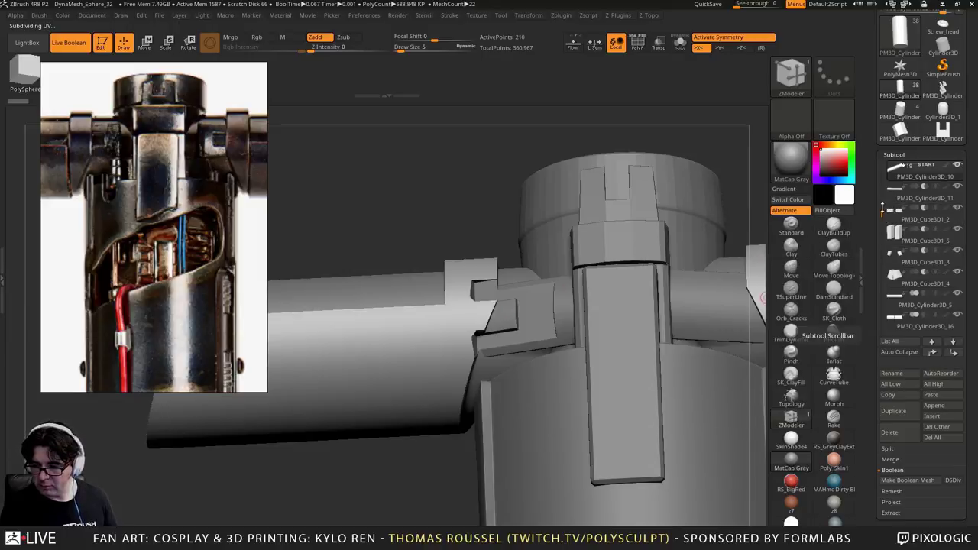
mouse_move(884, 214)
left_mouse_down()
mouse_move(884, 193)
mouse_move(883, 220)
left_mouse_up()
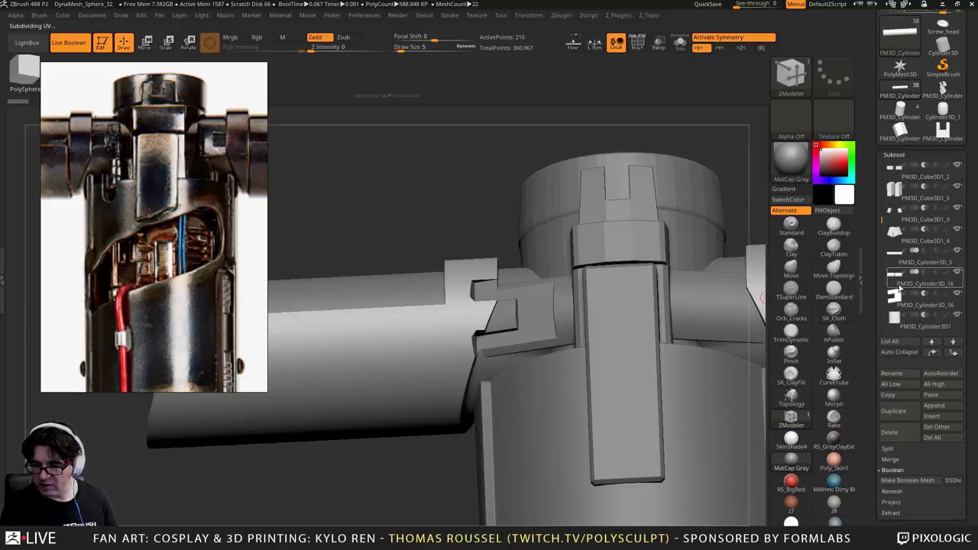
mouse_move(899, 276)
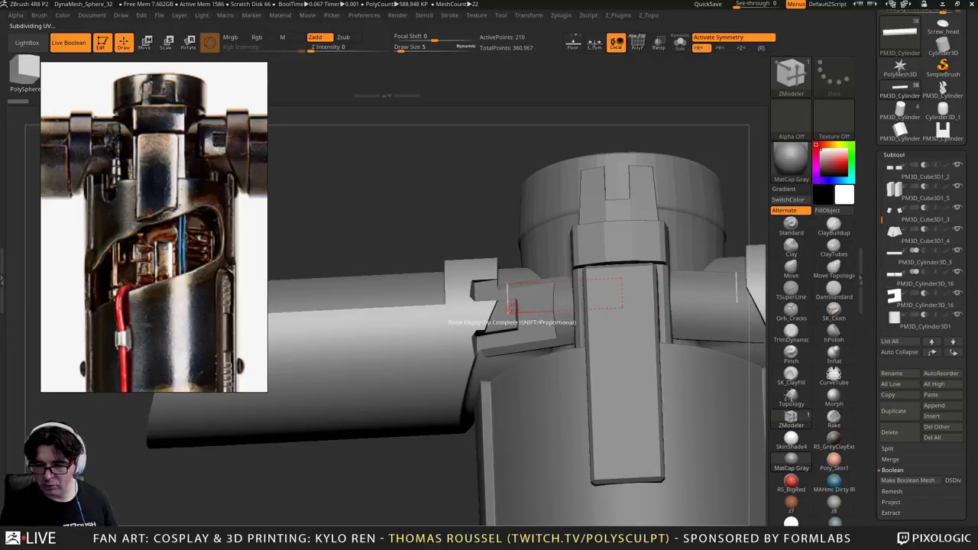
left_click(923, 264)
left_click(910, 281)
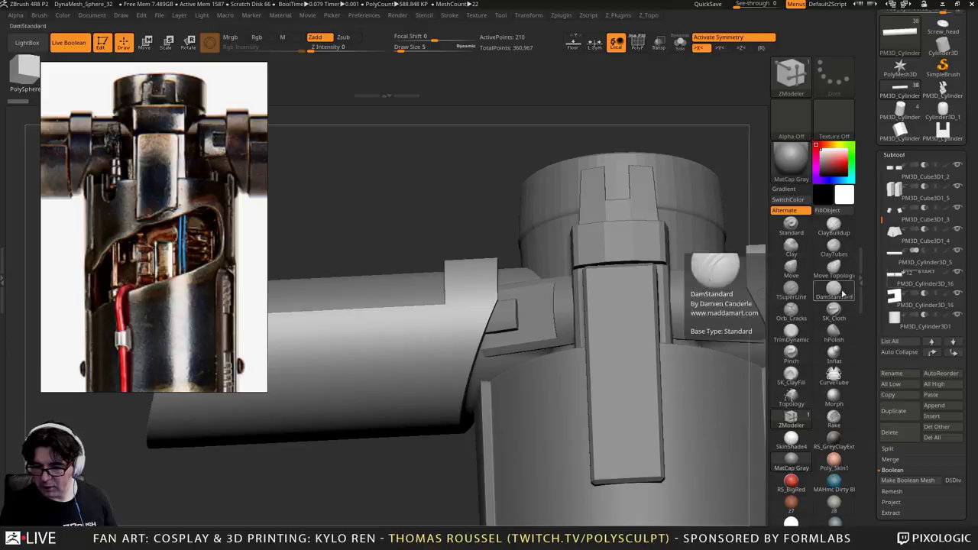
right_click_drag(645, 311, 649, 307)
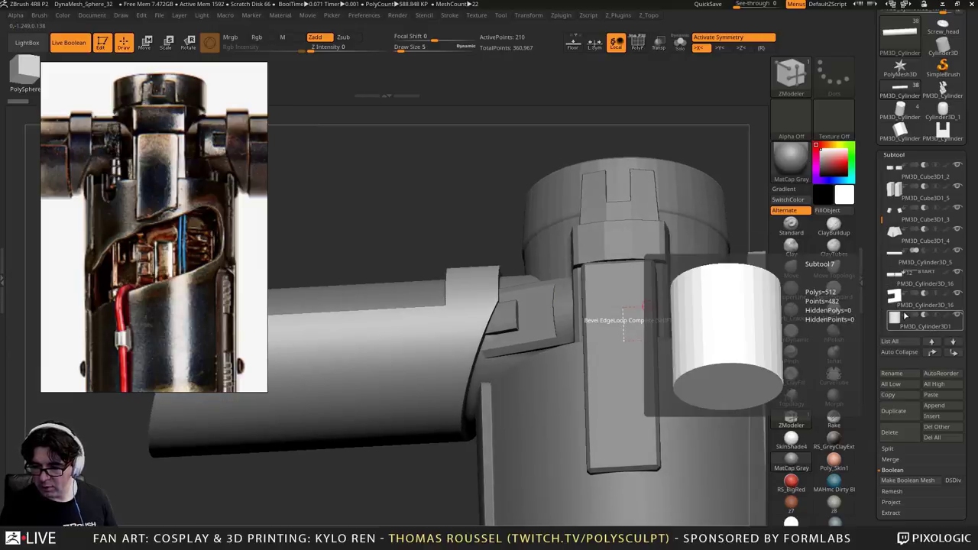
left_click(909, 316)
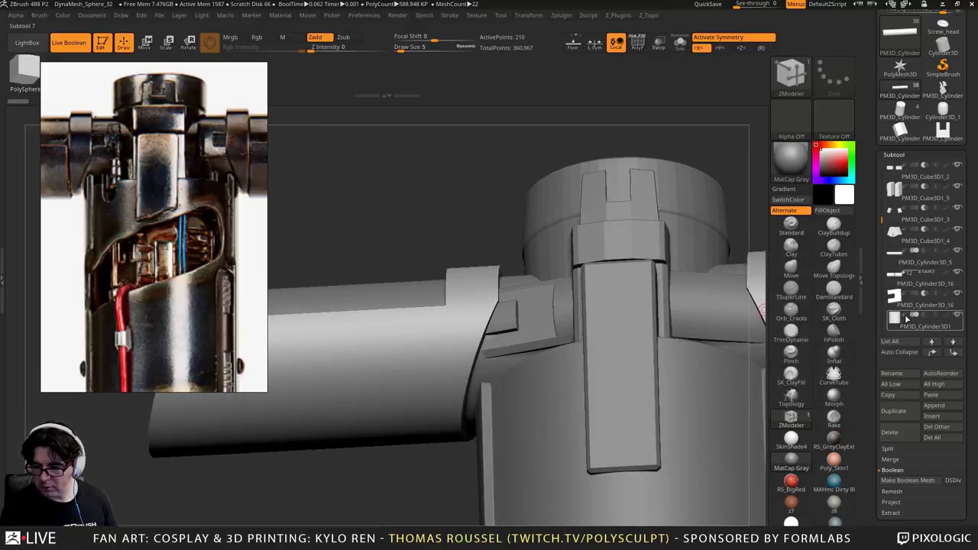
right_click_drag(500, 329, 488, 361)
left_click(512, 283)
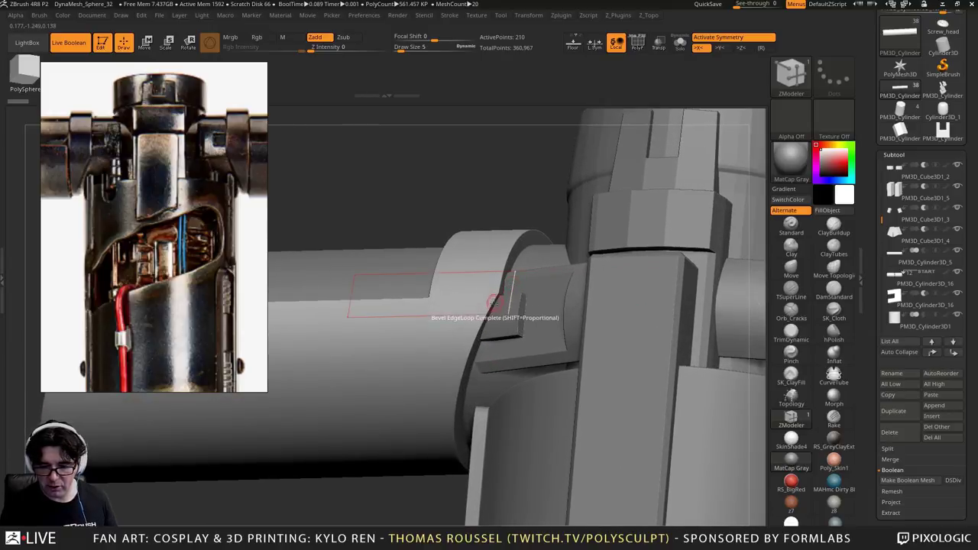
Move the inner tube subtool up the list above PM3D_Cylinder3D_10 and make it a boolean start group
left_click(893, 220)
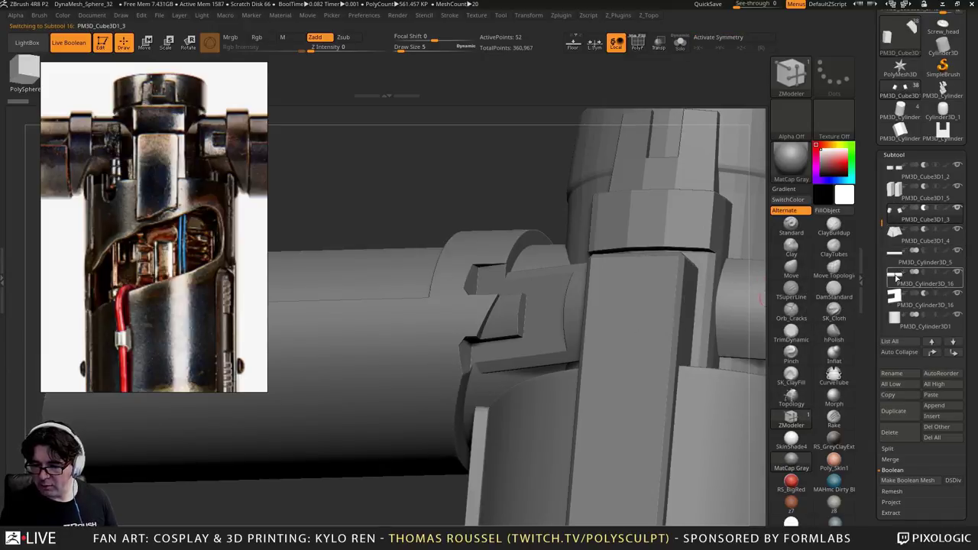
left_click(897, 276)
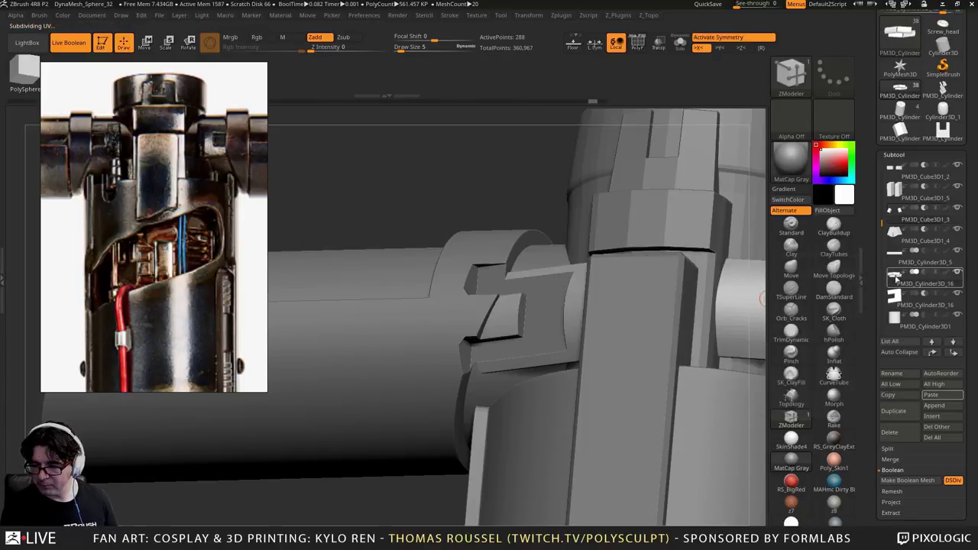
left_click_drag(519, 199, 451, 193)
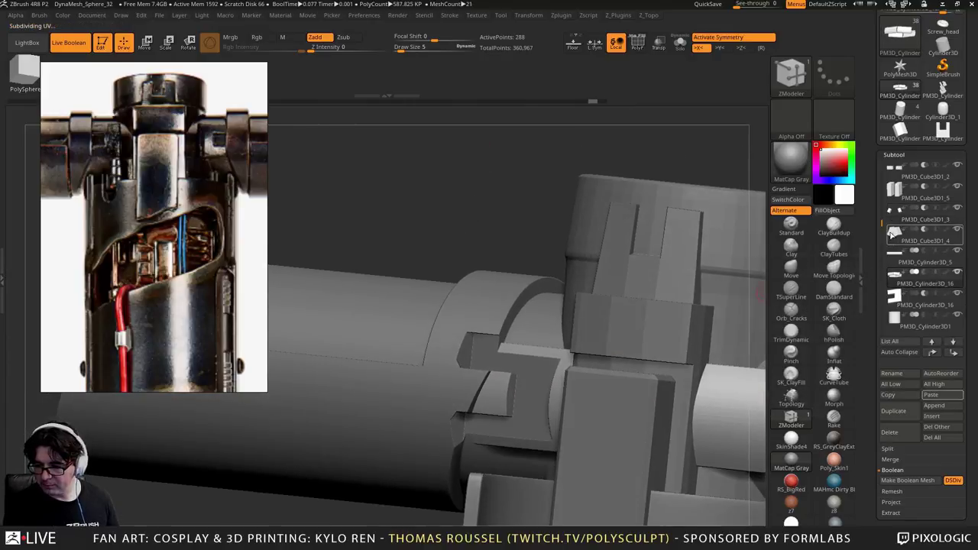
left_click_drag(883, 227, 881, 207)
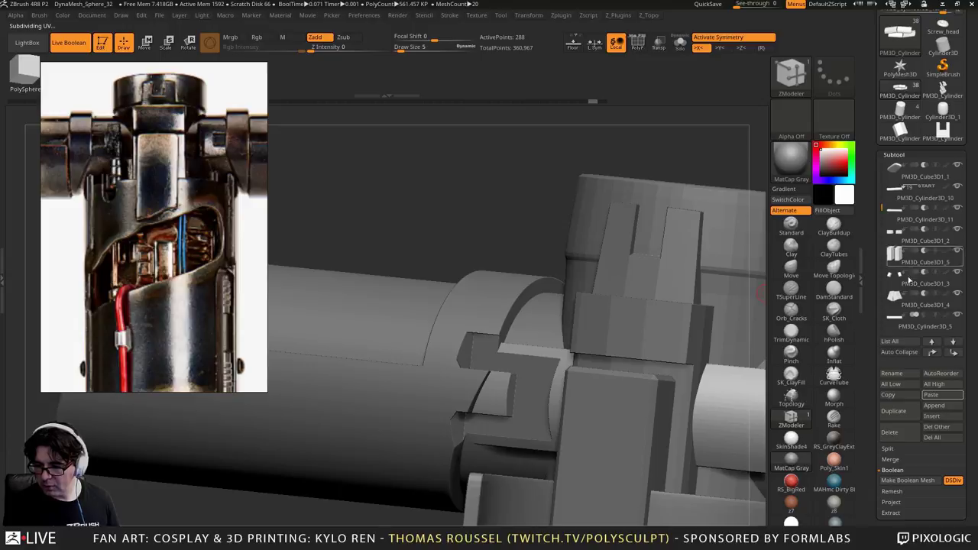
left_click(931, 353)
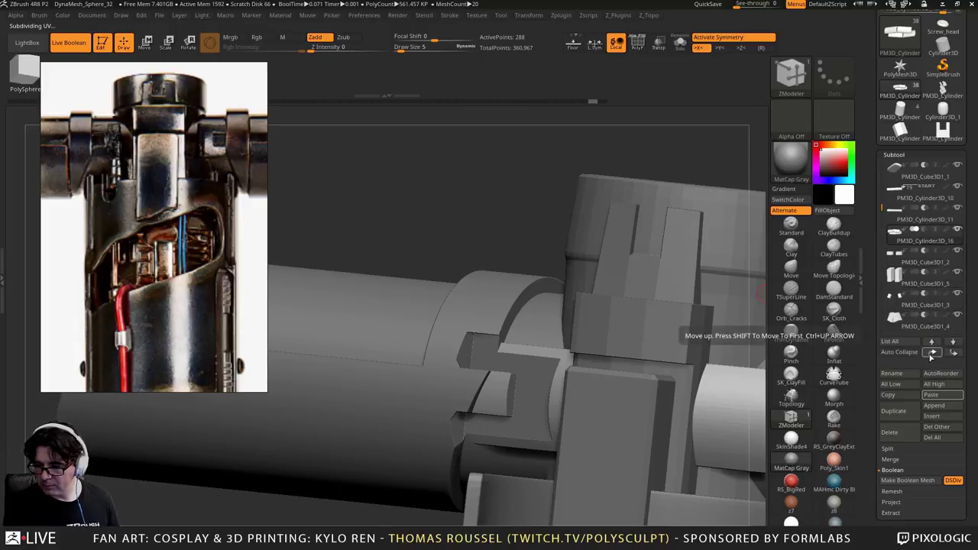
left_click_drag(531, 212, 527, 191)
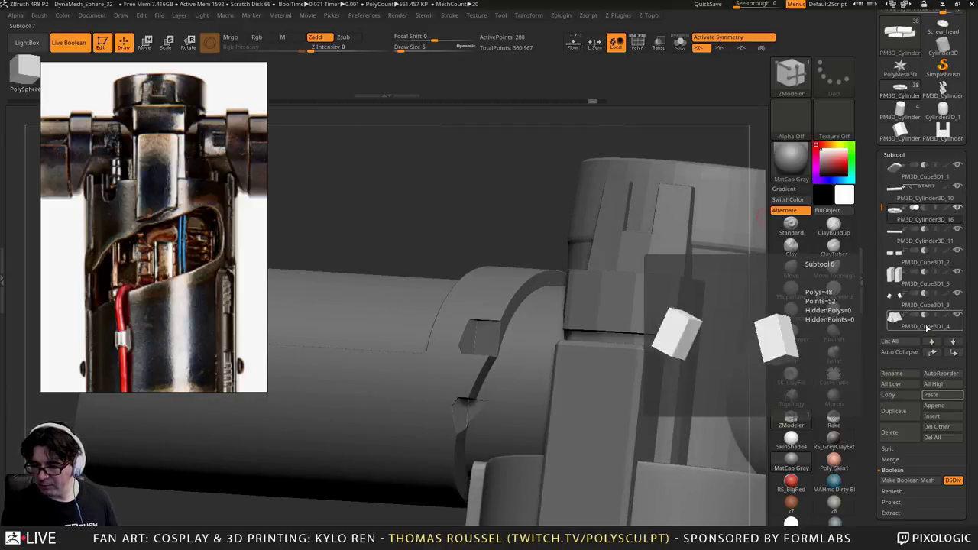
left_click(932, 352)
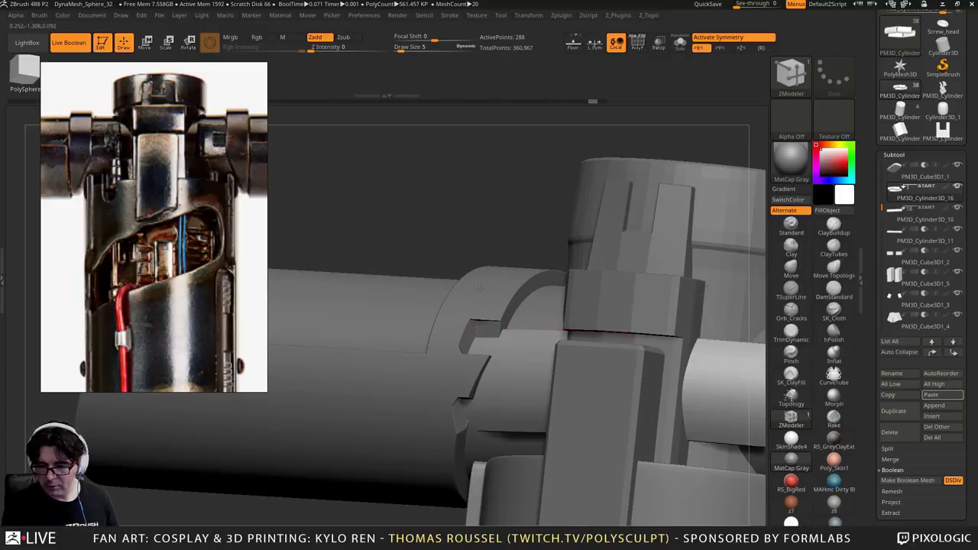
left_click(921, 229)
Move the U-shaped block subtool up the list to directly below the PM3D_Cylinder3D_10 start group
left_click_drag(883, 205, 885, 237)
left_click(894, 233)
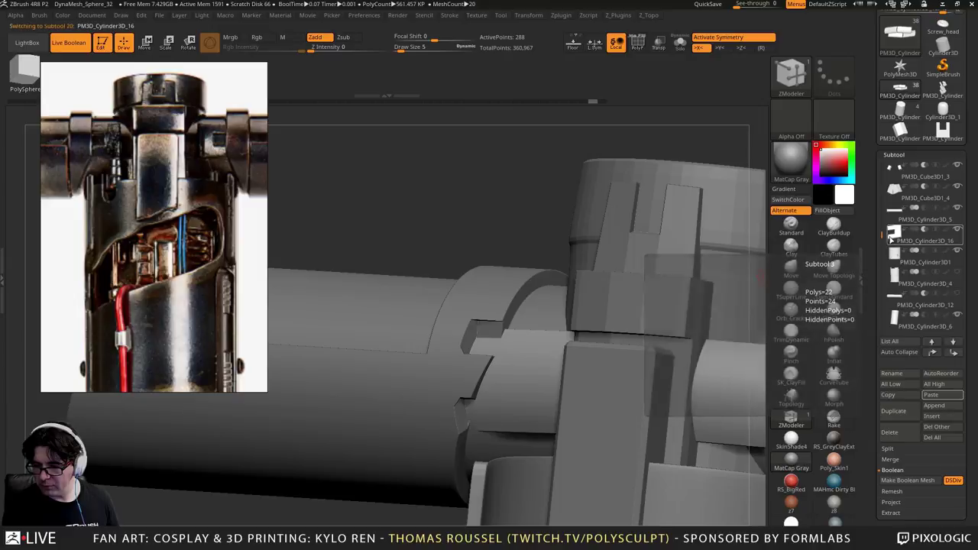
left_click(934, 357)
left_click(933, 356)
left_click(934, 357)
left_click(934, 356)
left_click_drag(879, 236, 882, 211)
left_click(932, 353)
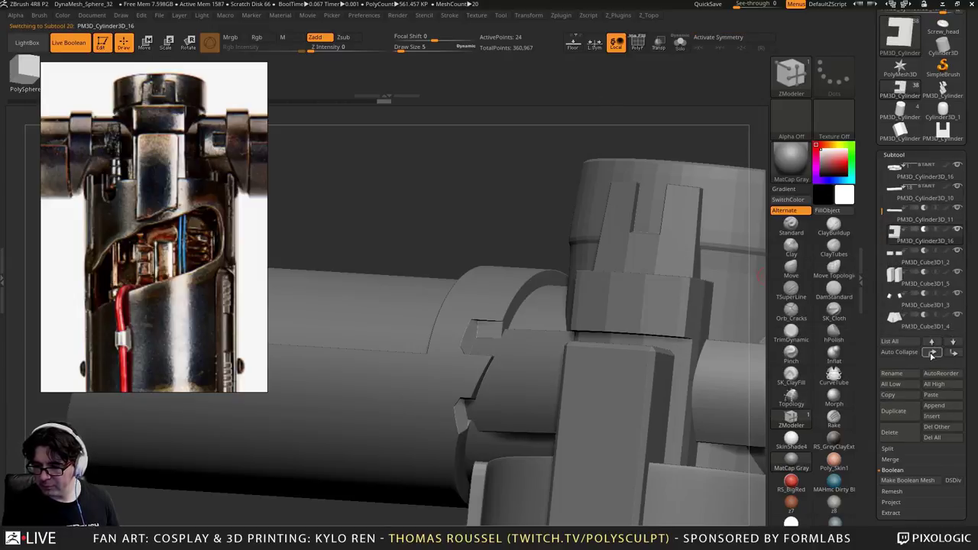
left_click(932, 353)
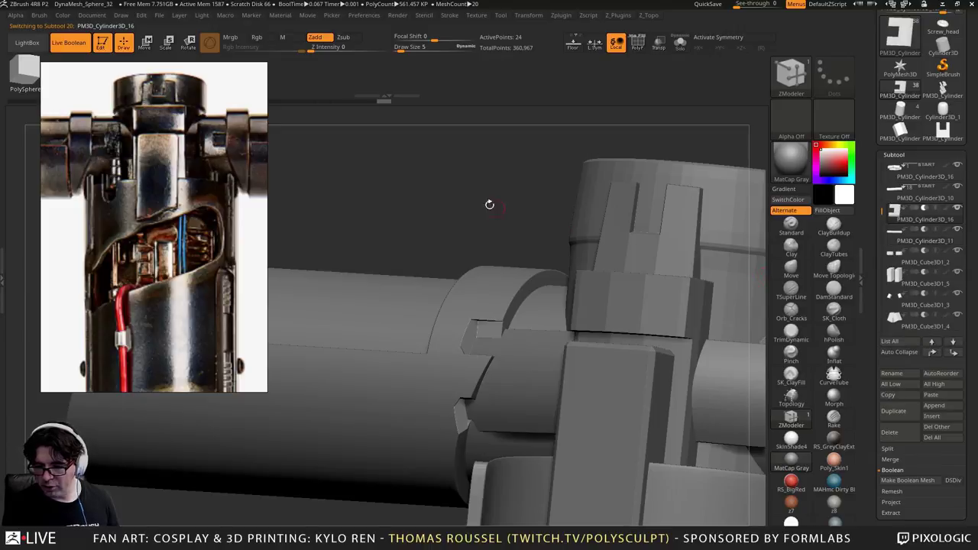
left_click_drag(490, 205, 481, 181)
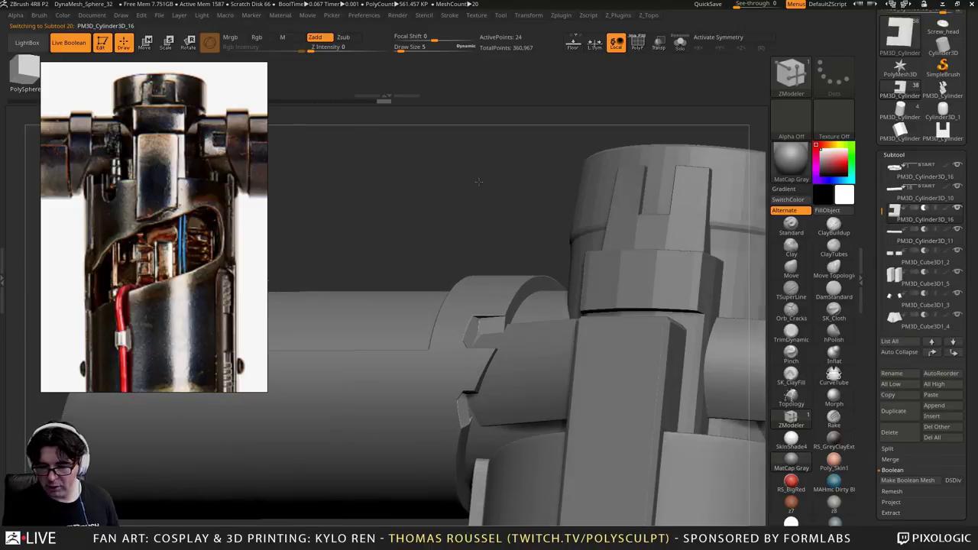
left_click(892, 207)
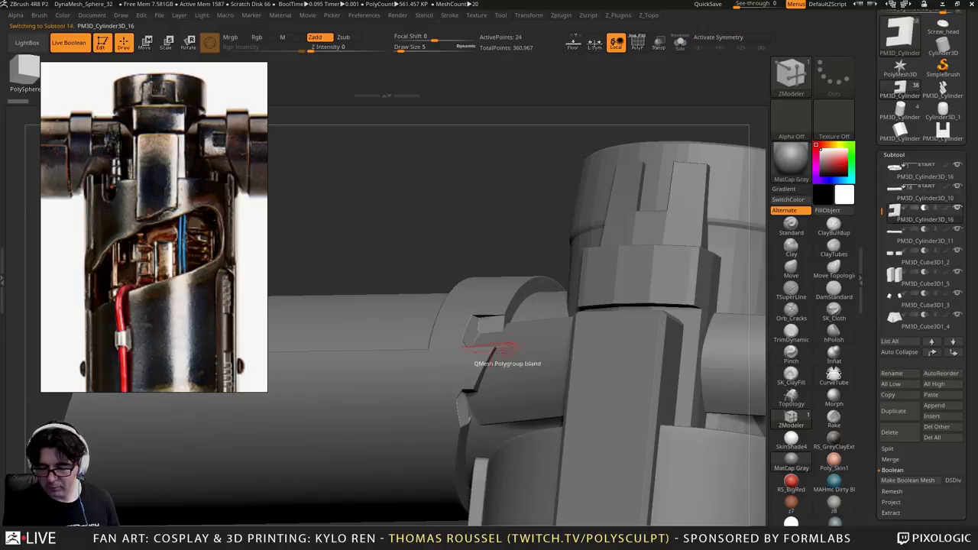
Clear the start flag of PM3D_Cylinder3D_10 and move the U-shaped block subtool up to directly above it
left_click_drag(428, 222, 459, 188)
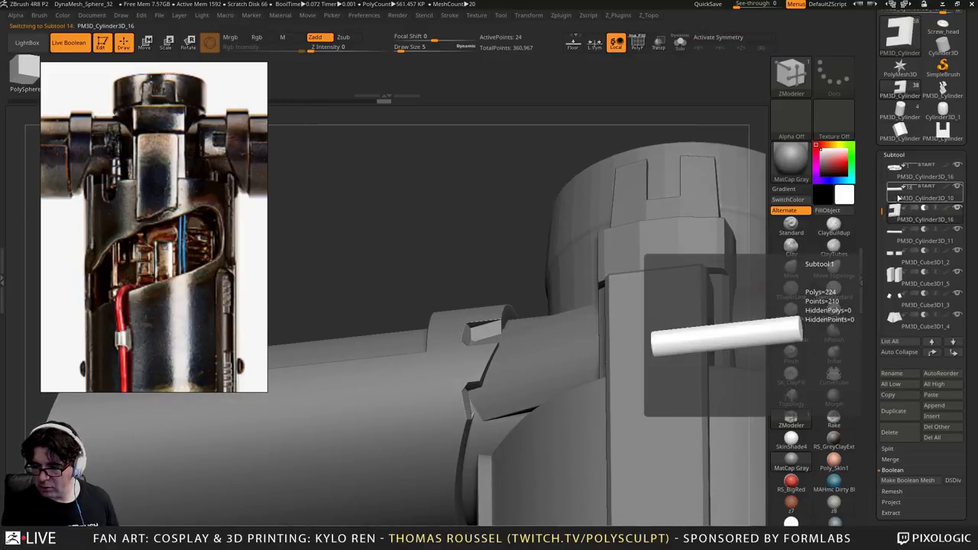
mouse_move(895, 231)
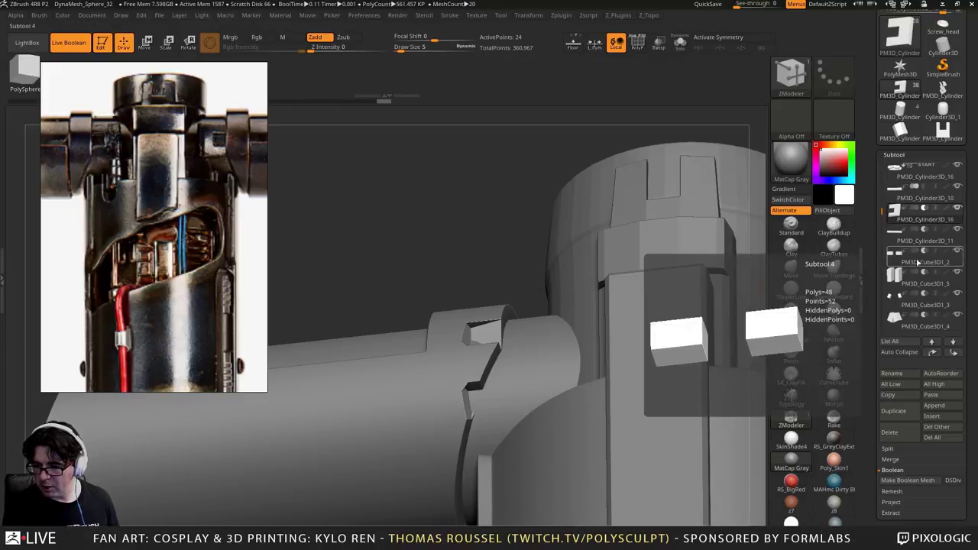
left_click(932, 352)
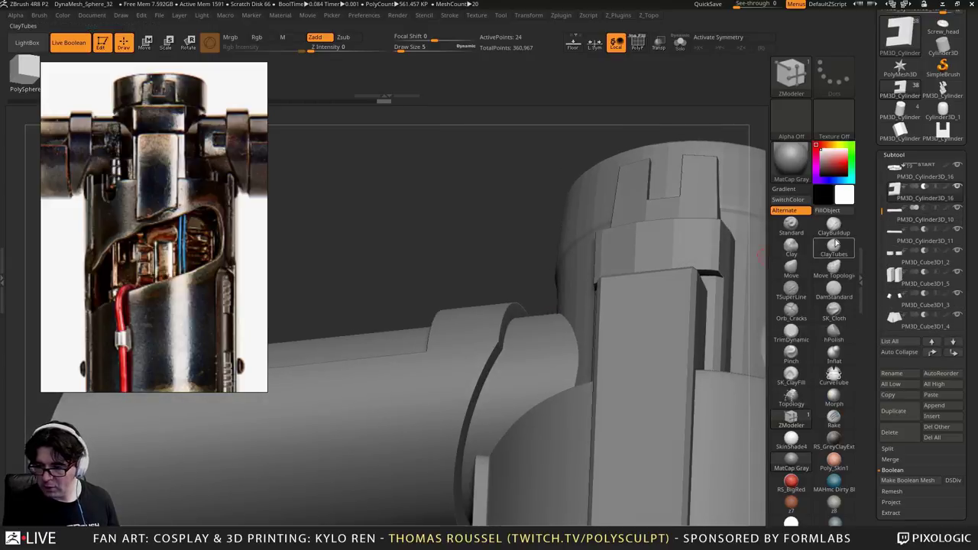
Make PM3D_Cylinder3D_10 a boolean start group below the U-shaped block subtool
mouse_move(898, 179)
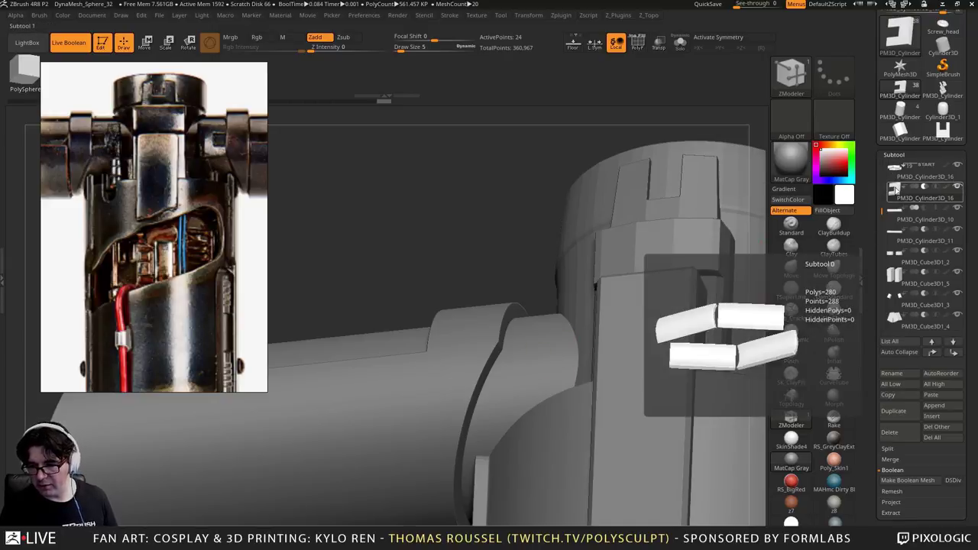
left_click(896, 217)
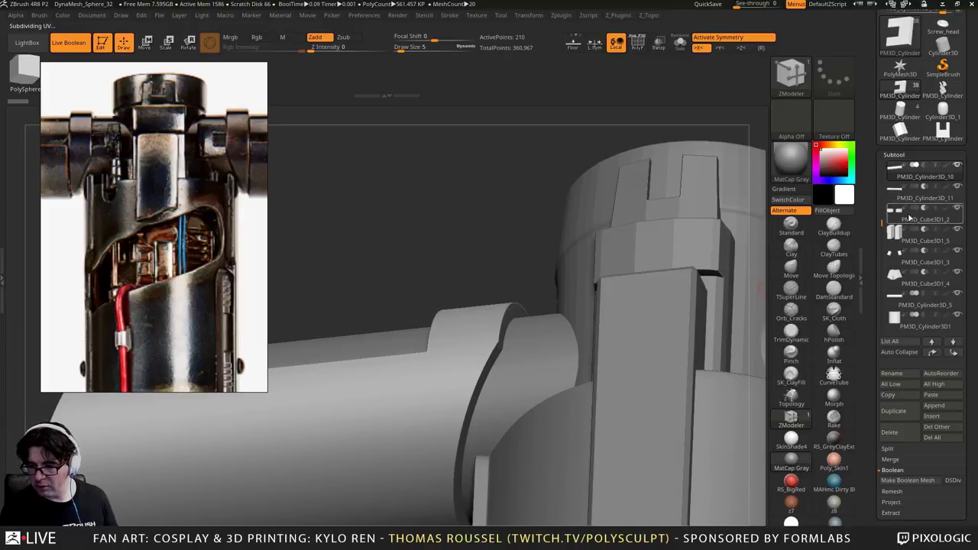
scroll(888, 210, "up", 1)
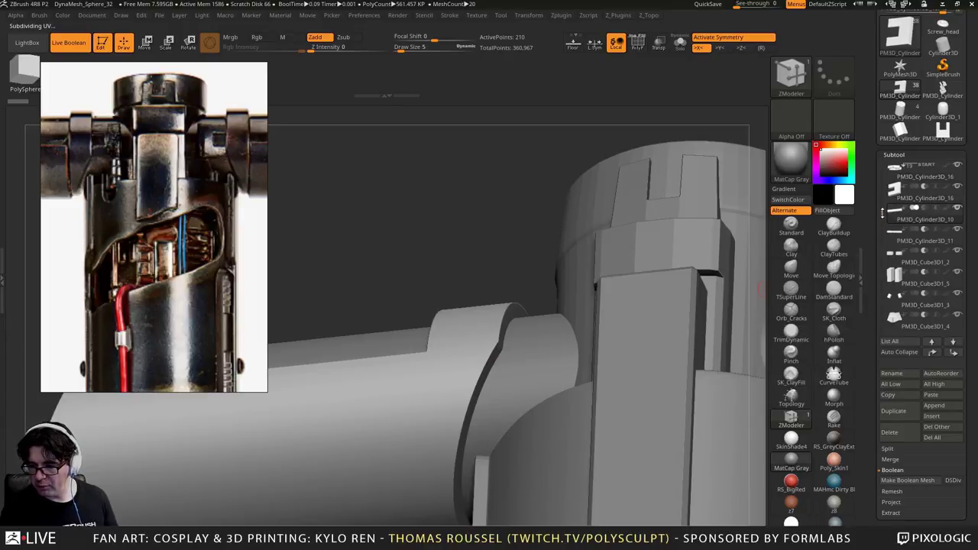
mouse_move(891, 210)
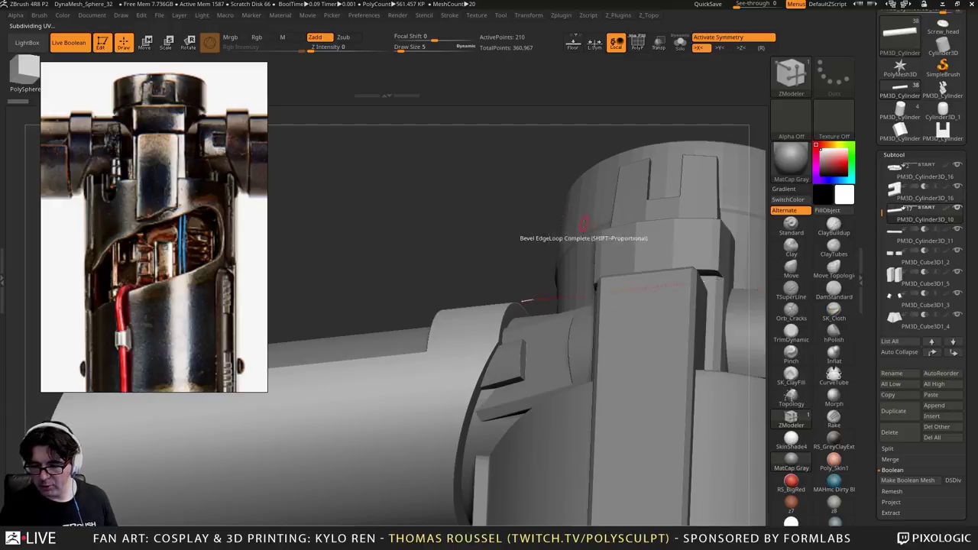
left_click_drag(585, 231, 475, 195)
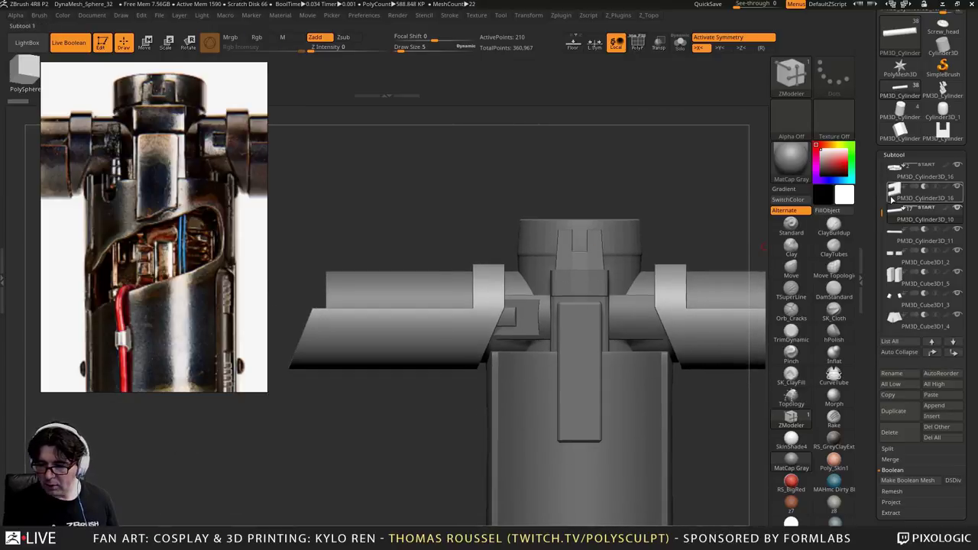
Flip the U-shaped block subtool to the opposite crossguard arm with the Deformation Mirror operation
left_click(900, 198)
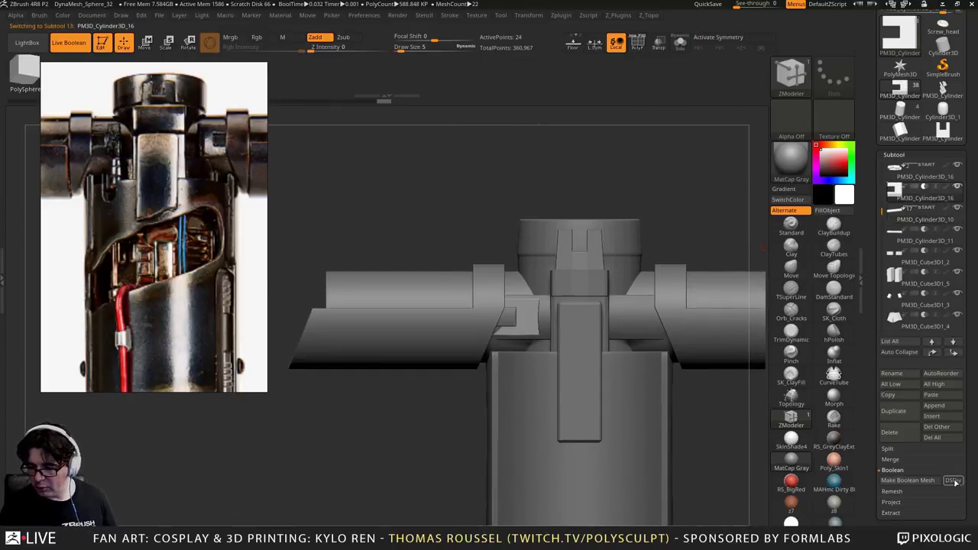
scroll(871, 388, "down", 5)
left_click(898, 395)
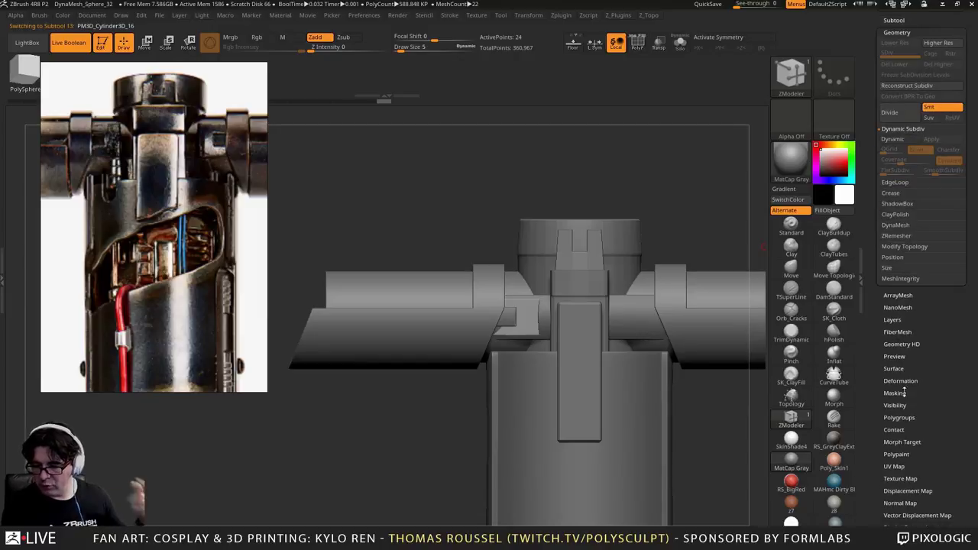
left_click(901, 258)
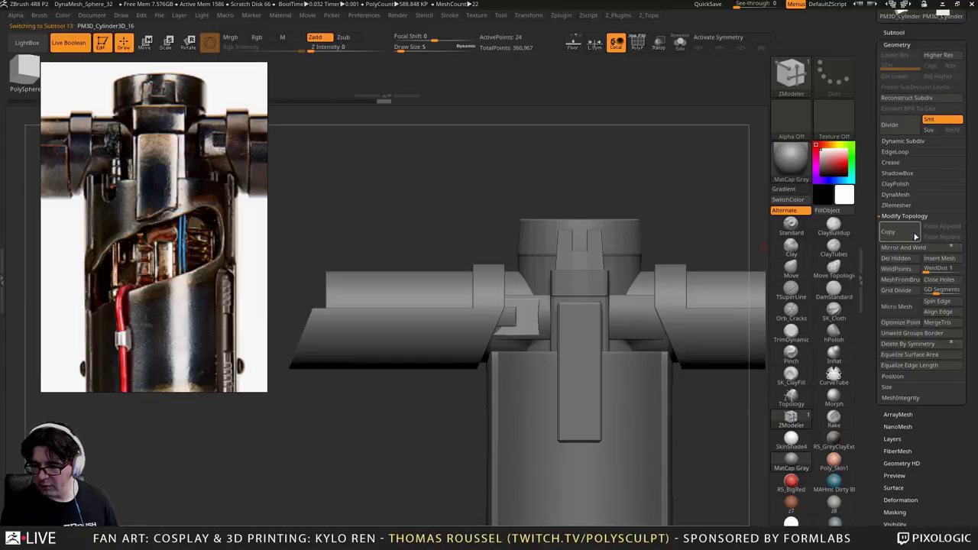
left_click(907, 248)
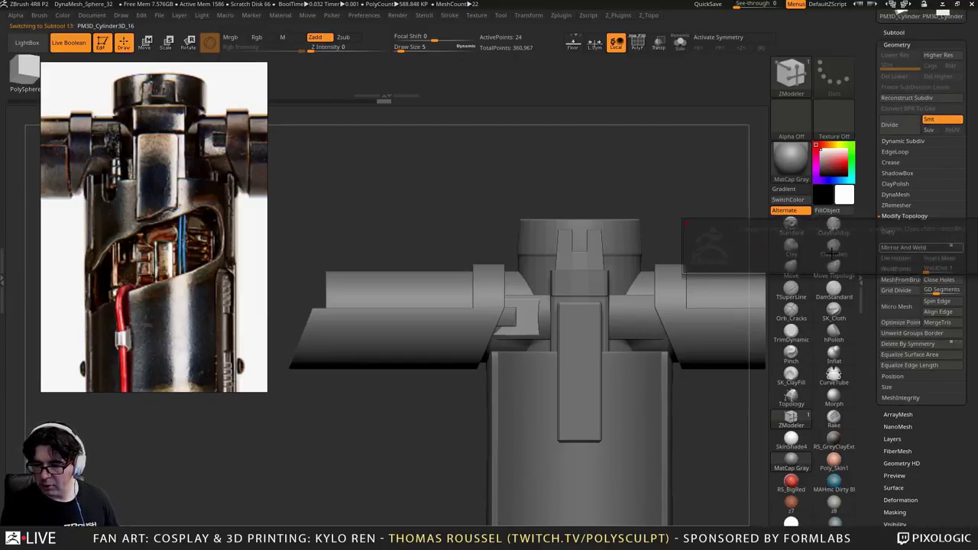
scroll(909, 449, "down", 4)
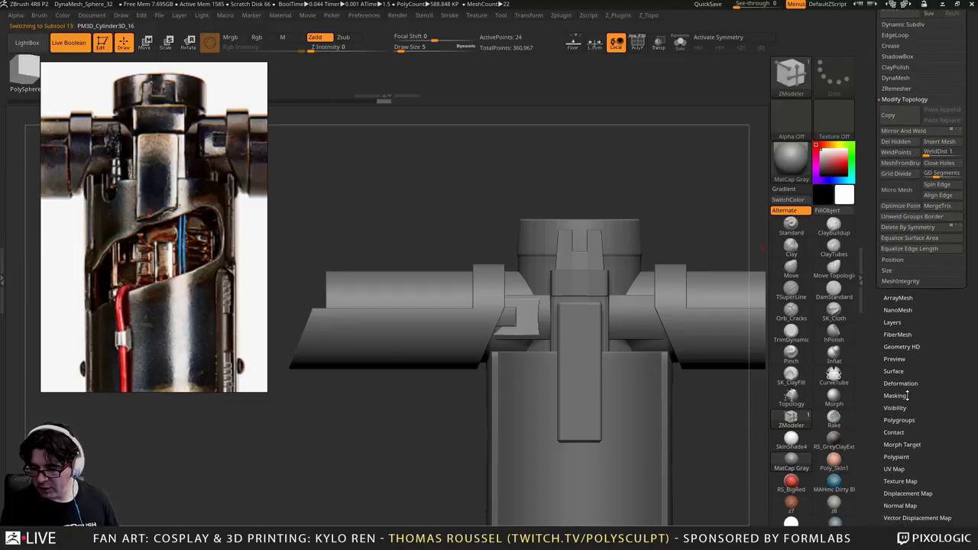
scroll(917, 349, "down", 3)
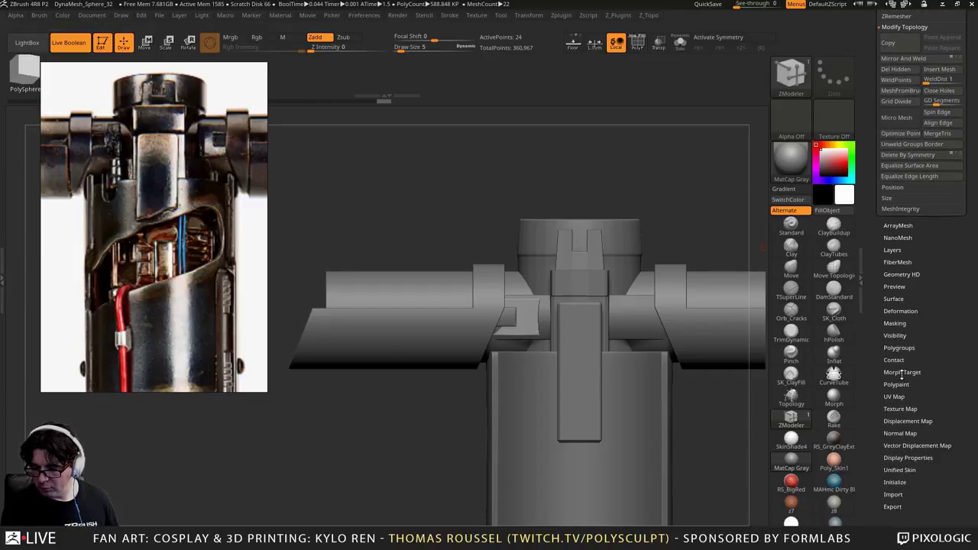
left_click(900, 311)
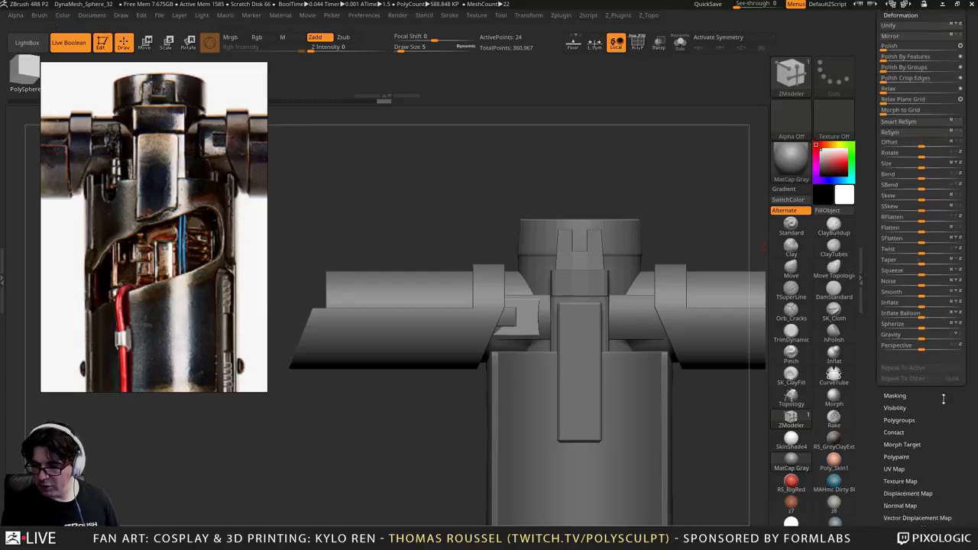
left_click(901, 79)
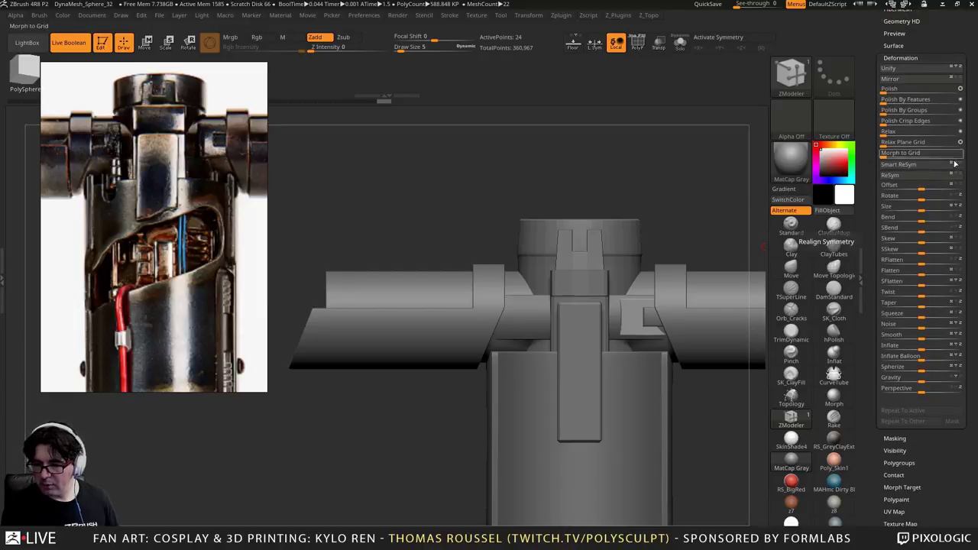
scroll(905, 241, "up", 10)
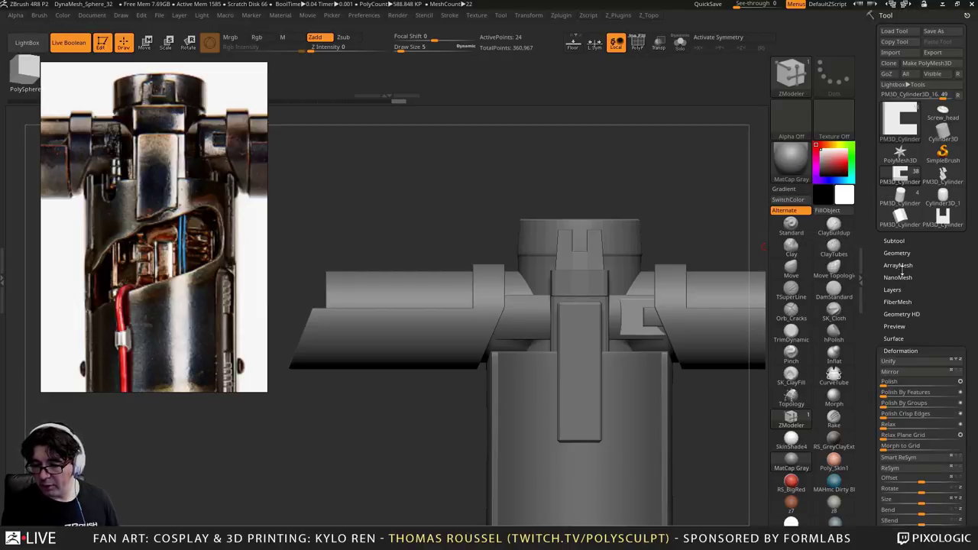
Turn on the floor grid and examine the whole lightsaber hilt from several angles
left_click_drag(742, 406, 737, 321, "alt")
left_click_drag(664, 428, 628, 287, "alt")
left_click_drag(628, 287, 400, 126)
left_click(573, 44)
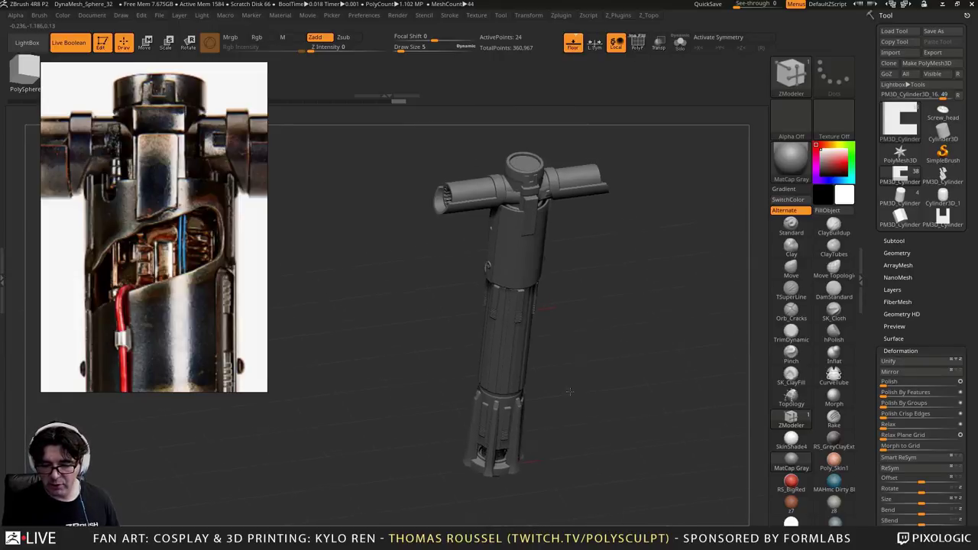
left_click_drag(570, 397, 442, 437)
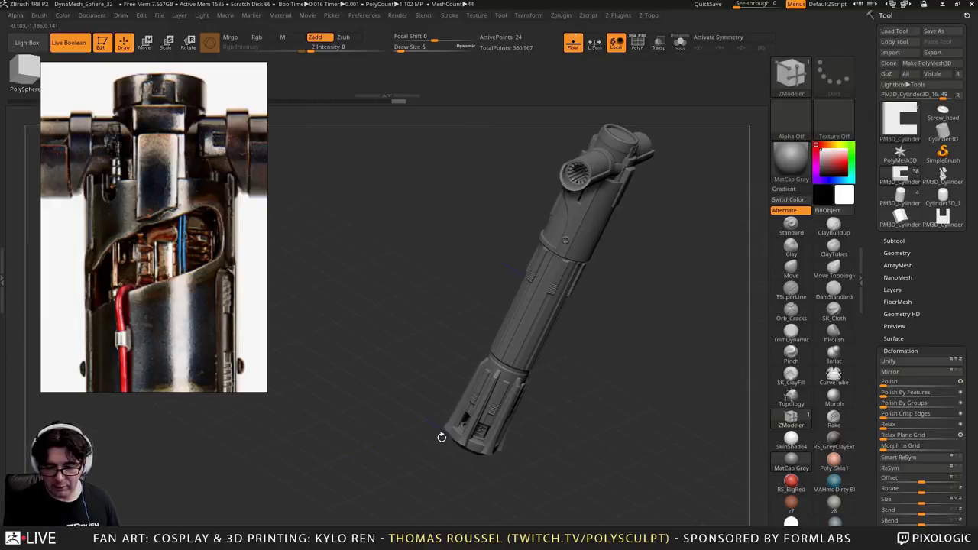
left_click_drag(595, 468, 463, 478)
left_click_drag(640, 440, 837, 405)
scroll(923, 314, "down", 1)
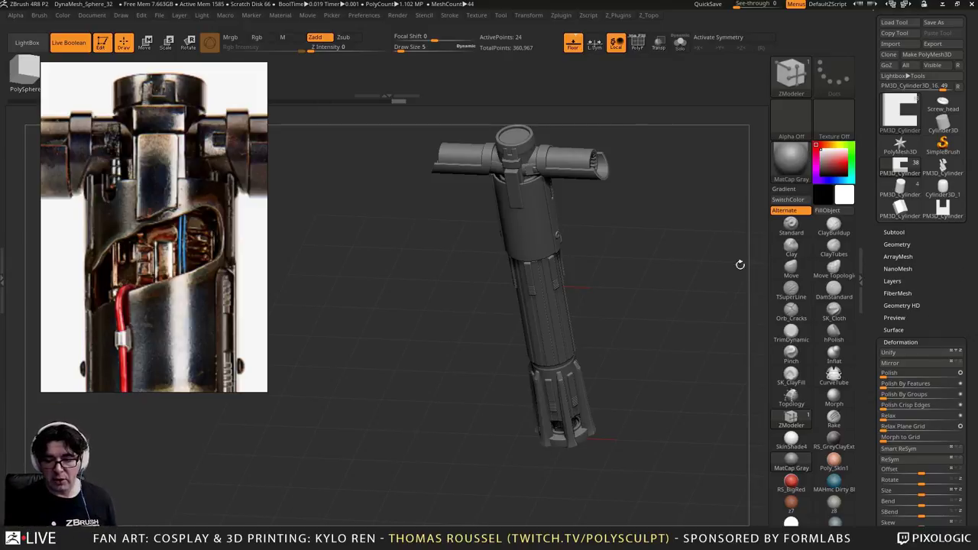
left_click_drag(739, 264, 589, 429)
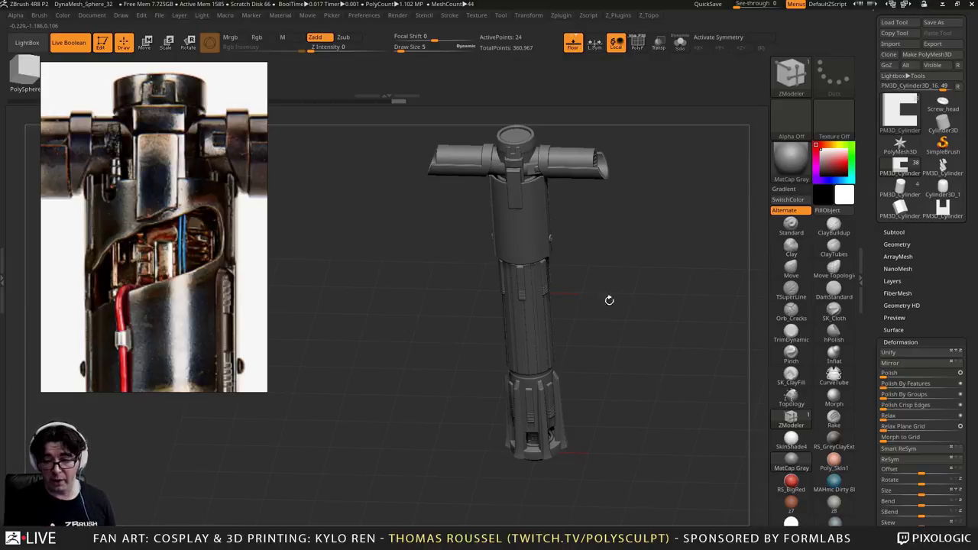
scroll(948, 266, "down", 1)
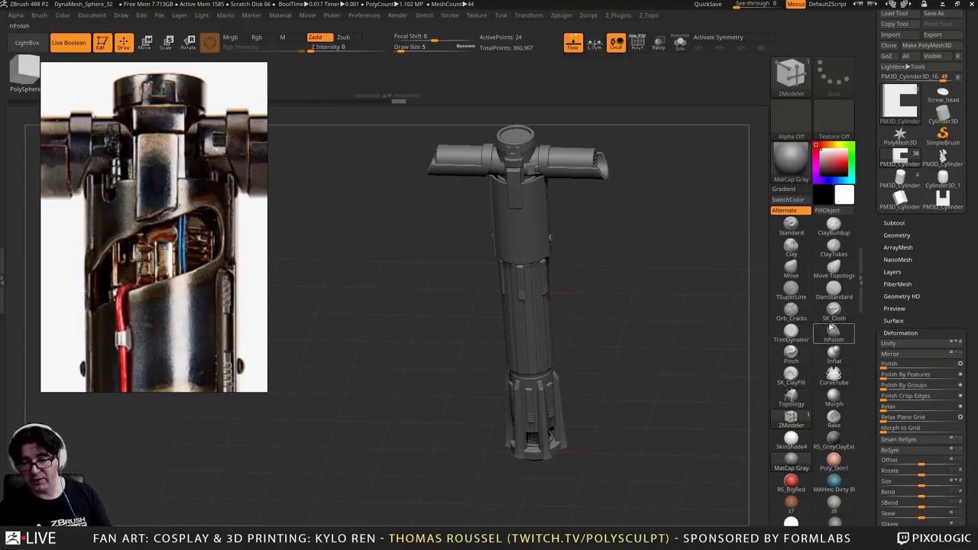
Apply Mirror And Weld to the U-shaped block so both crossguard arms have one
left_click(894, 223)
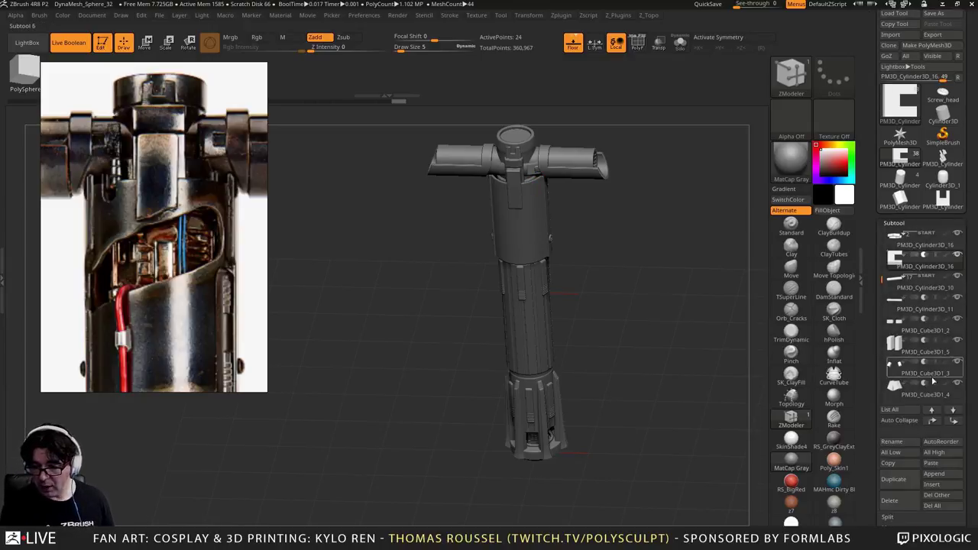
left_click(893, 222)
left_click(907, 234)
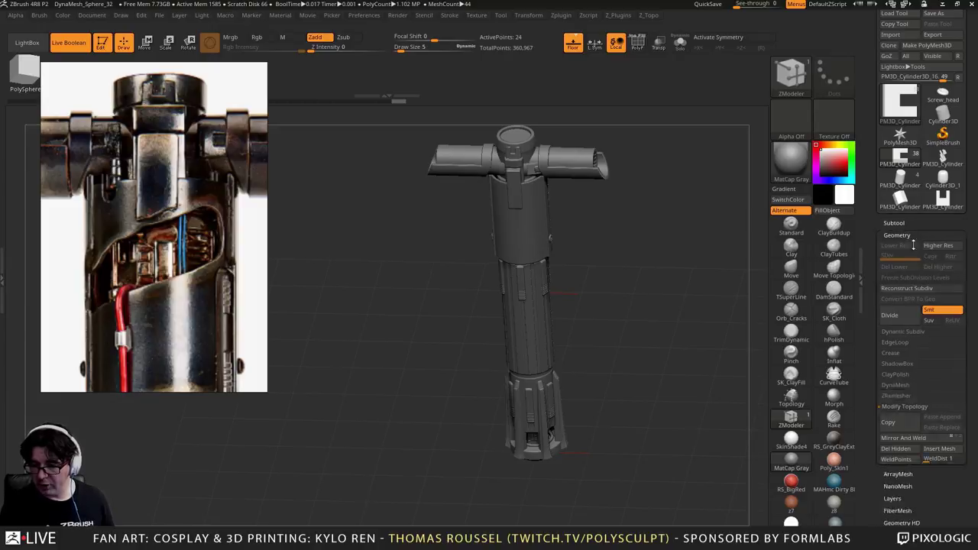
left_click(910, 441)
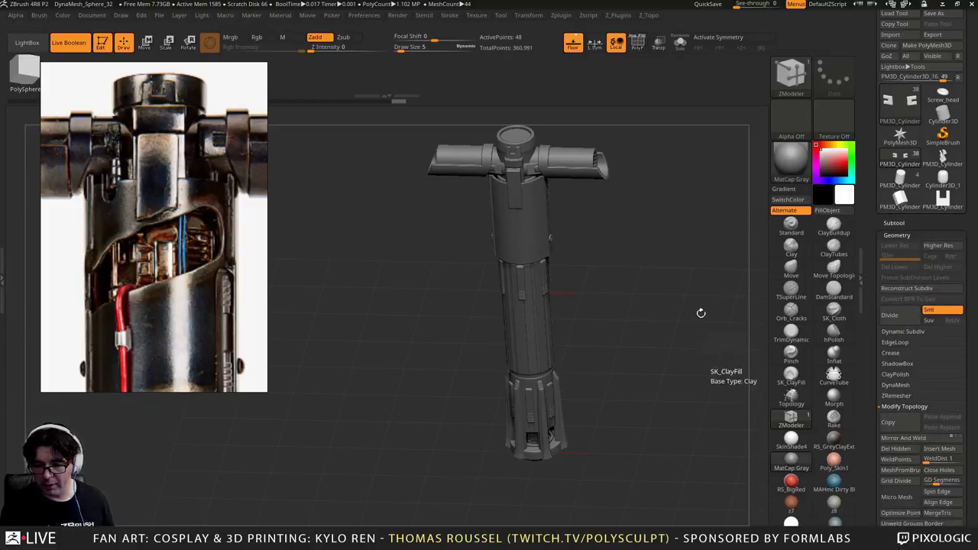
Activate X symmetry and QMesh the inner face of the U-shaped block's notch toward the hilt centre to deepen the notch
left_click_drag(700, 312, 562, 314, "shift")
left_click_drag(382, 351, 401, 344)
key("x")
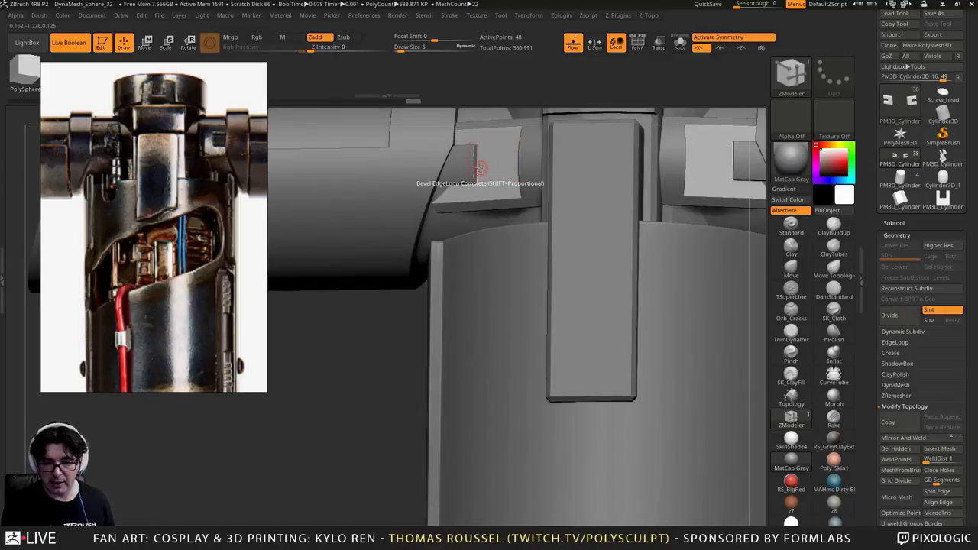
right_click_drag(496, 198, 469, 160, "alt")
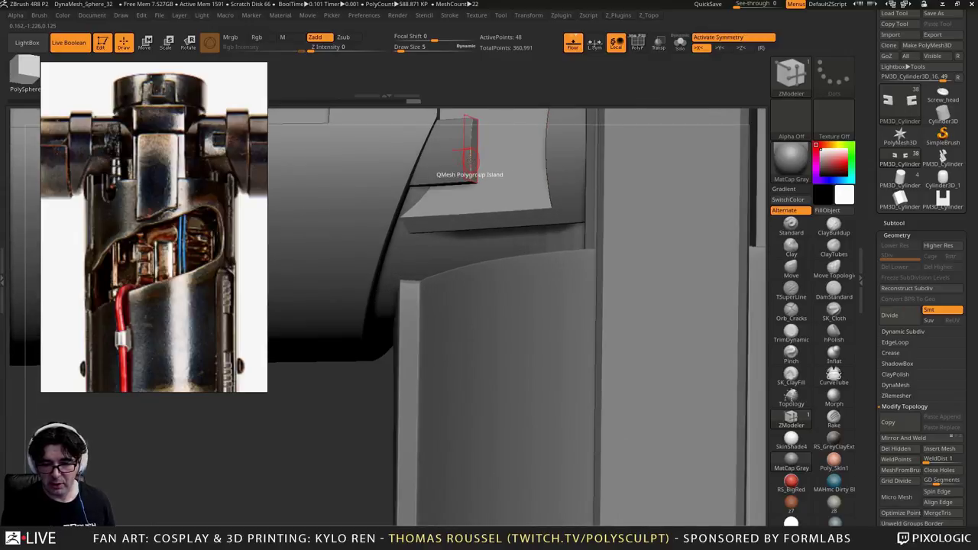
mouse_move(470, 161)
left_mouse_down()
mouse_move(546, 158)
mouse_move(467, 158)
left_mouse_up()
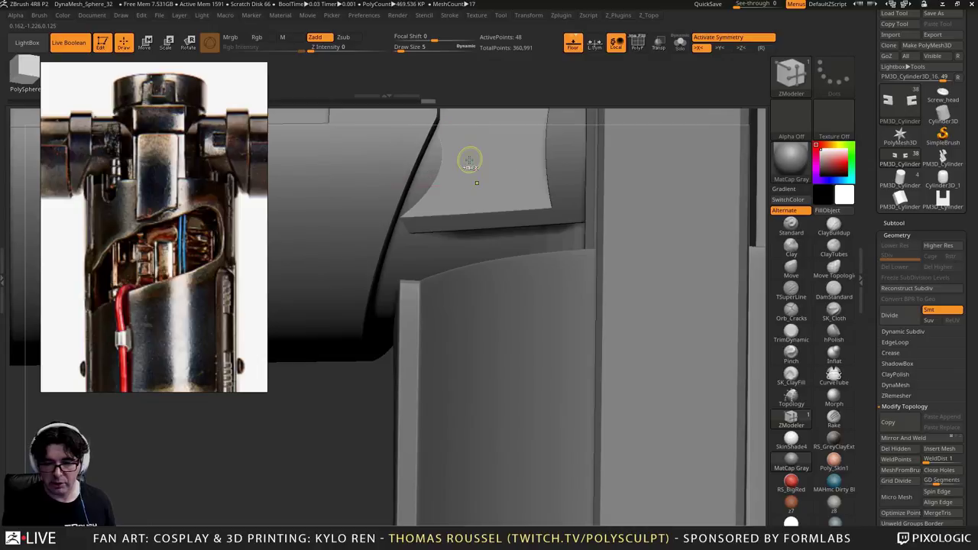
left_click_drag(479, 157, 492, 156)
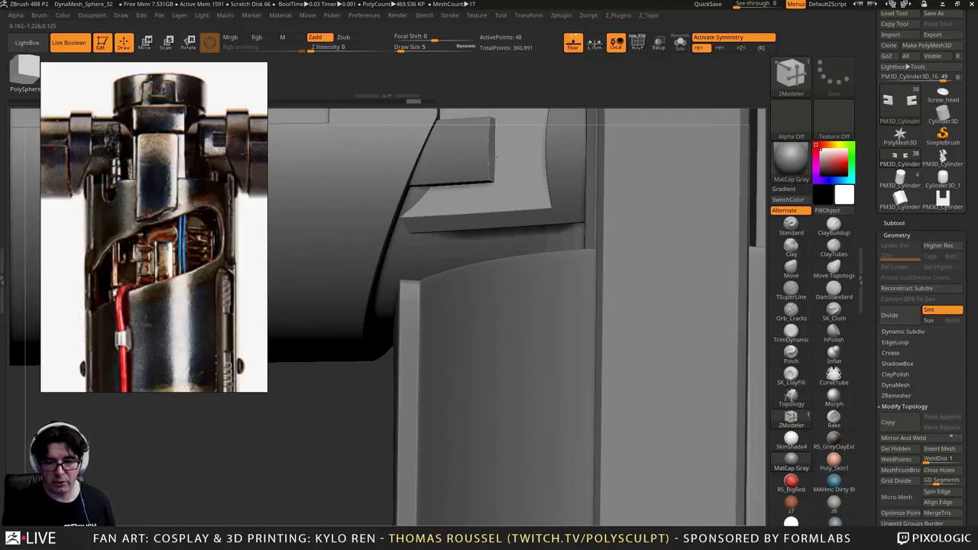
right_click_drag(502, 148, 495, 221, "ctrl")
right_click_drag(495, 221, 483, 151, "ctrl")
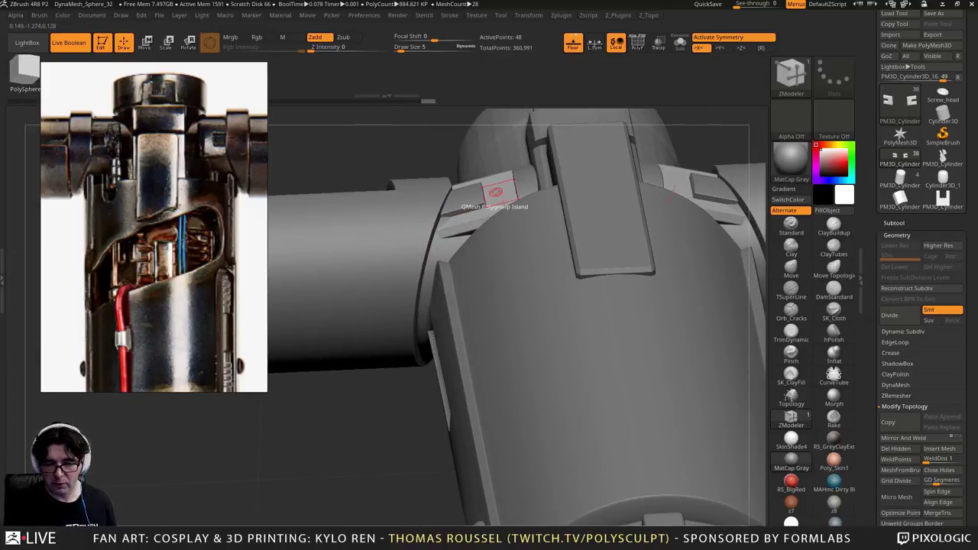
key("shift")
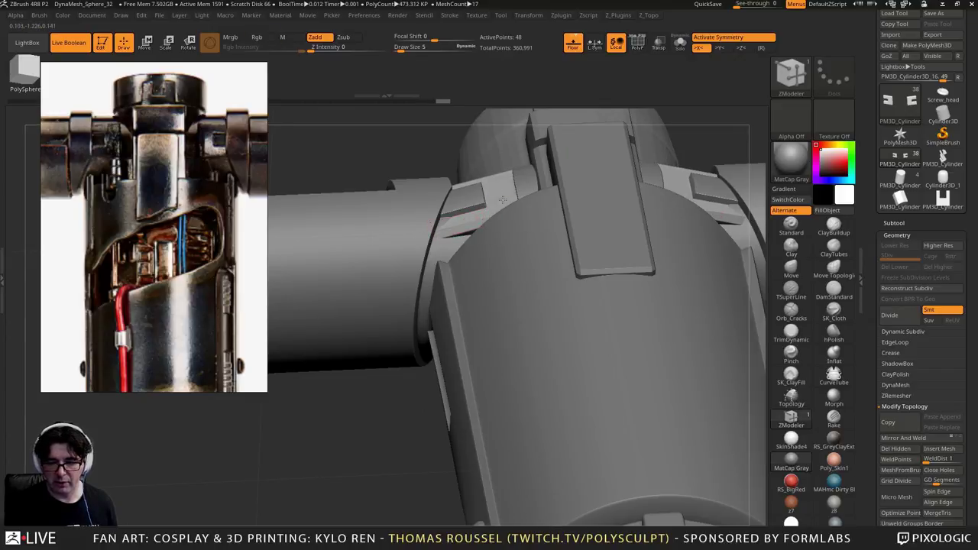
Compare the front and angled views of the upper hilt sleeve with the reference photo
mouse_move(493, 228)
right_mouse_down("ctrl")
mouse_move(489, 197)
mouse_move(533, 215)
mouse_move(517, 253)
mouse_move(474, 233)
right_mouse_up("ctrl")
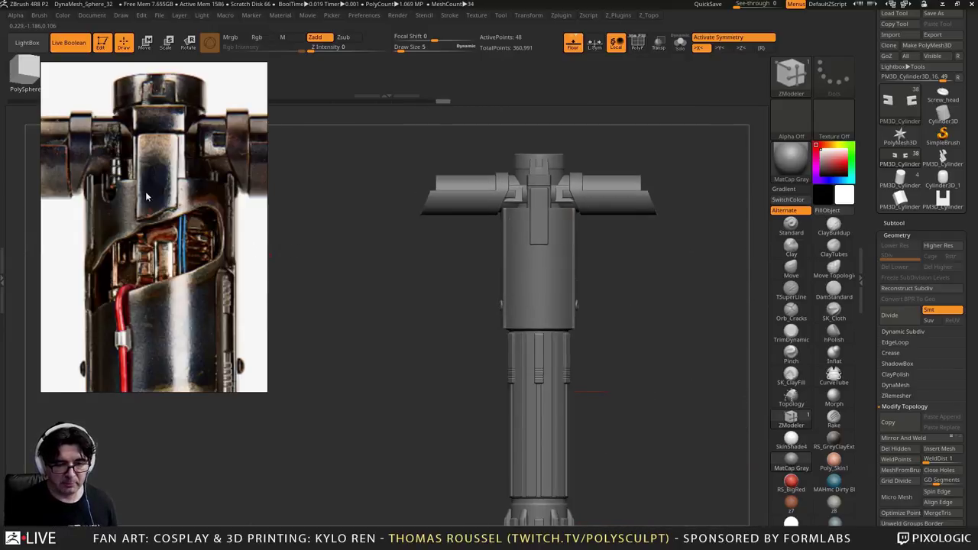
right_click_drag(424, 315, 466, 275, "ctrl")
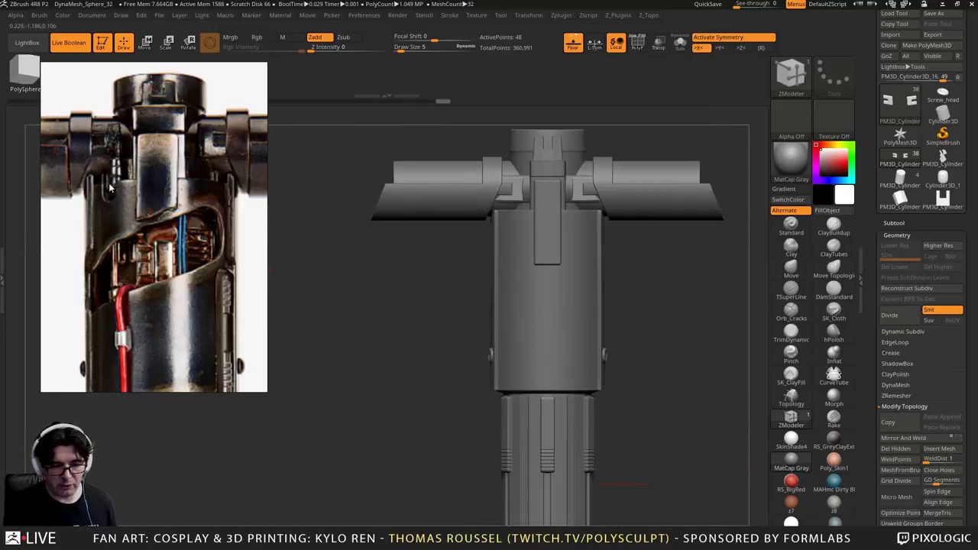
key("ctrl+d")
right_click_drag(614, 323, 483, 263)
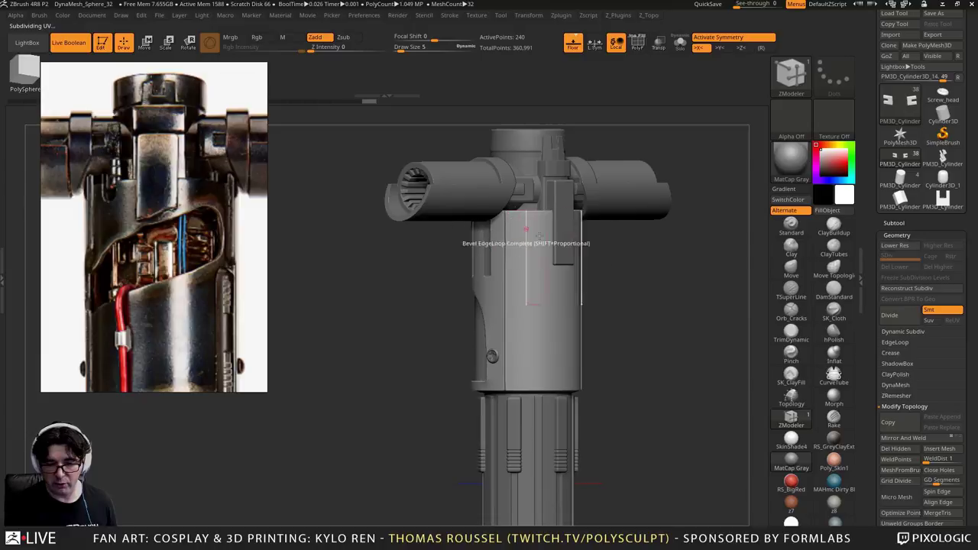
right_click_drag(459, 245, 673, 280, "shift")
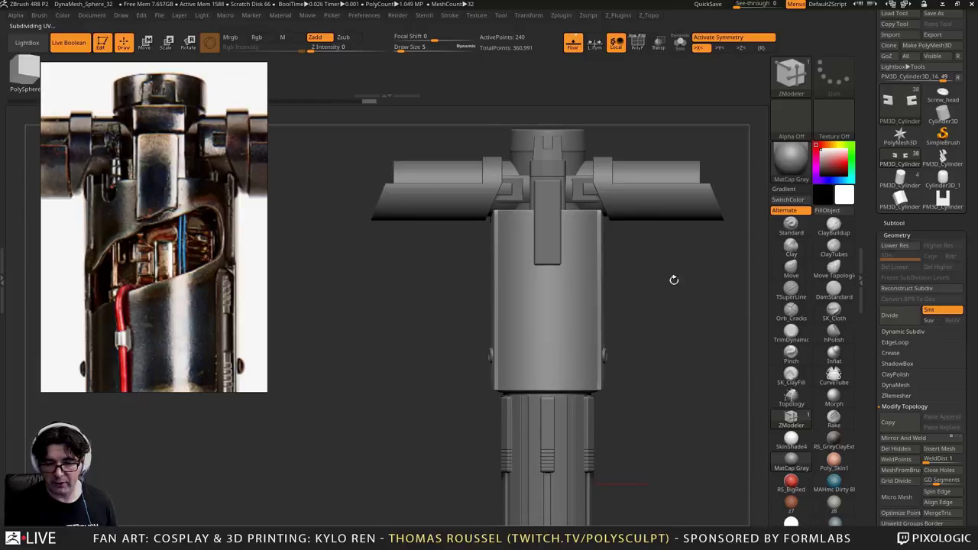
Duplicate the PolyMesh3D2 subtool, the pair of narrow slot-cutting blocks beside the upper sleeve
left_click(904, 223)
left_click(921, 306)
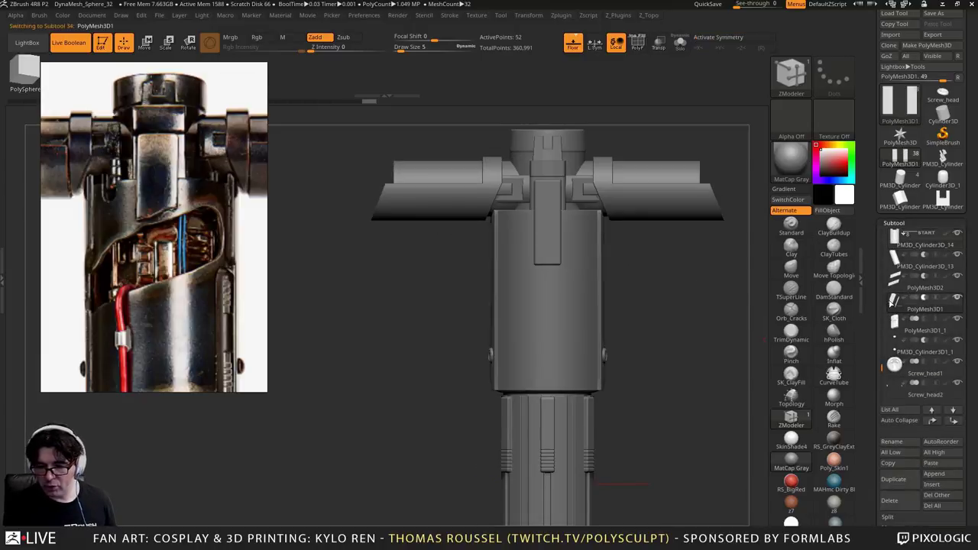
right_click_drag(634, 322, 703, 315)
key("shift+f")
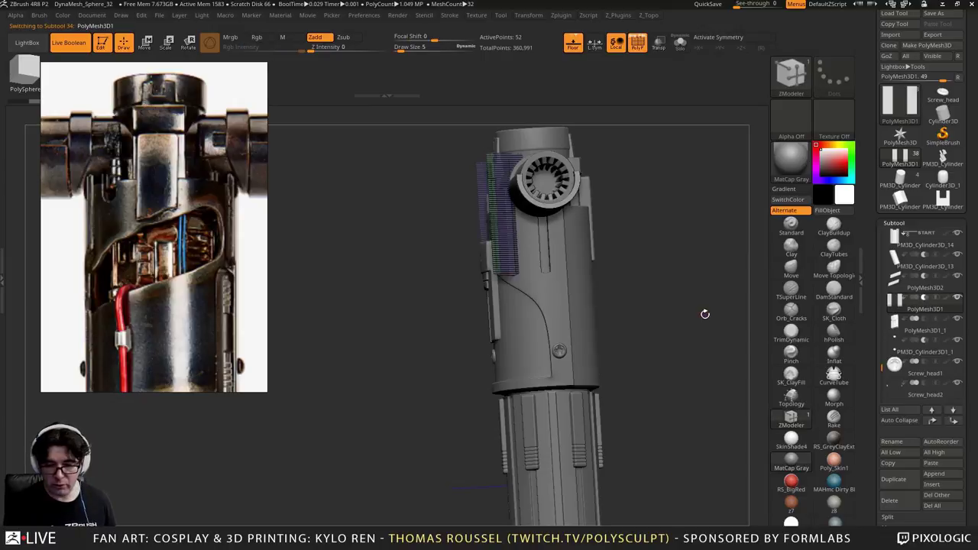
left_click_drag(705, 314, 758, 331)
left_click(901, 288)
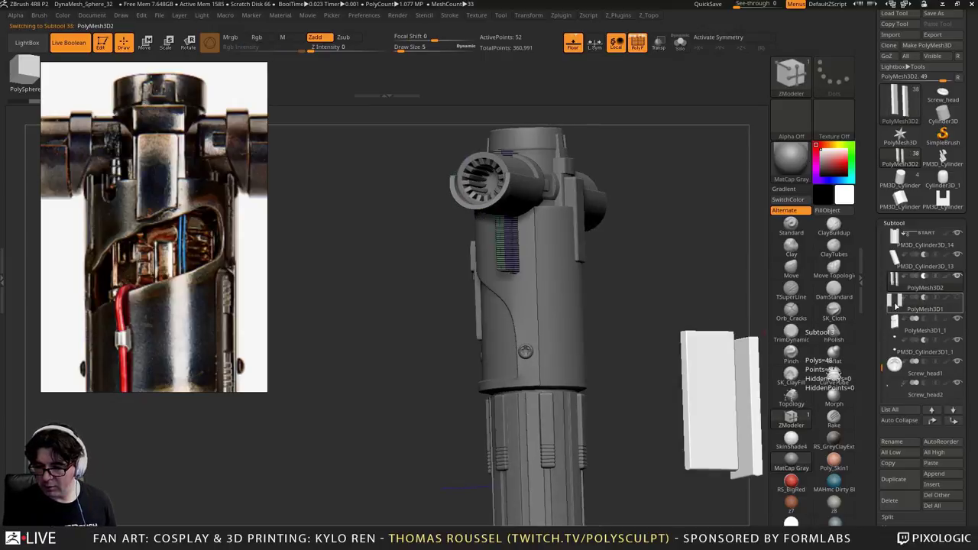
mouse_move(692, 321)
right_mouse_down("shift")
mouse_move(694, 338)
mouse_move(675, 339)
mouse_move(671, 420)
mouse_move(622, 332)
right_mouse_up("shift")
key("b")
key("z")
key("m")
left_click(901, 480)
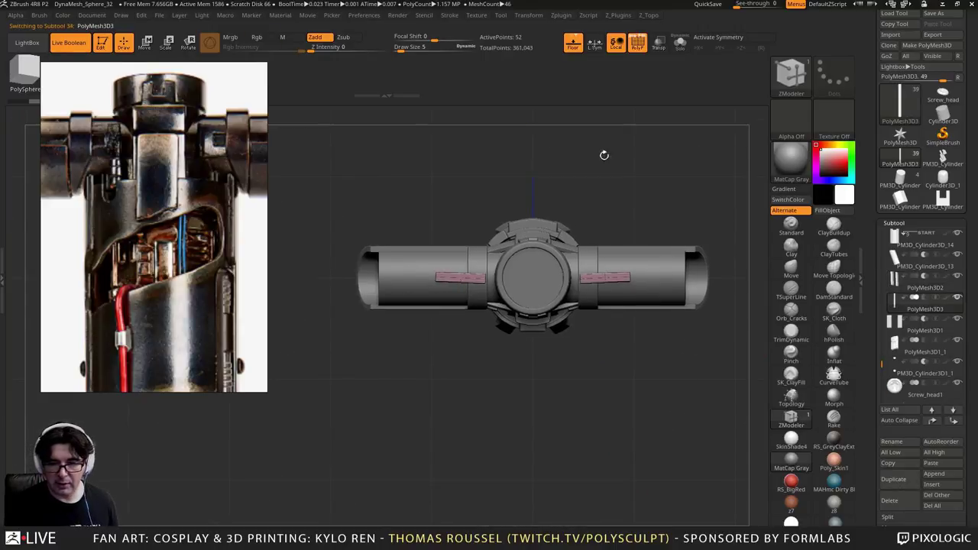
Hide one block of the duplicated pair and delete the hidden geometry so only a single block is left
left_click_drag(710, 415, 573, 227, "ctrl")
right_click_drag(573, 227, 650, 244)
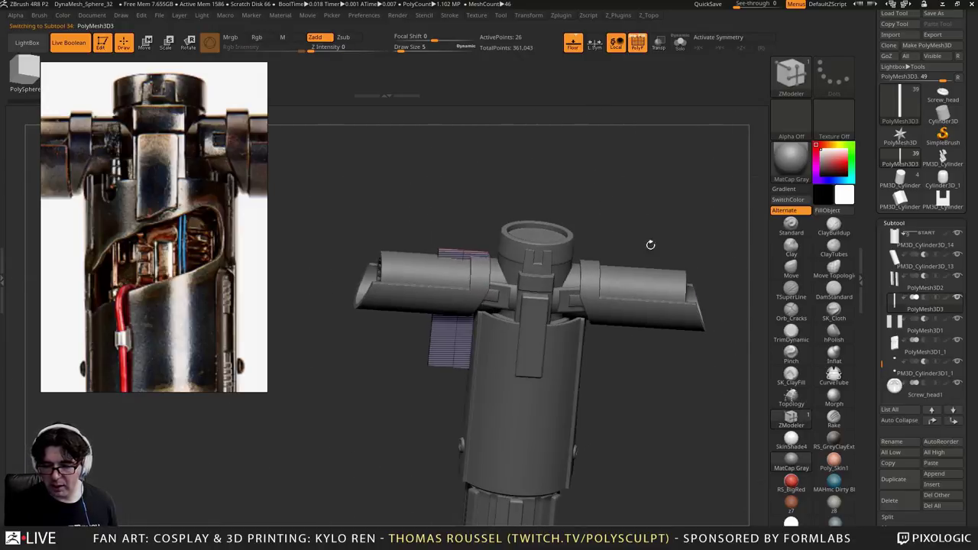
scroll(968, 518, "down", 5)
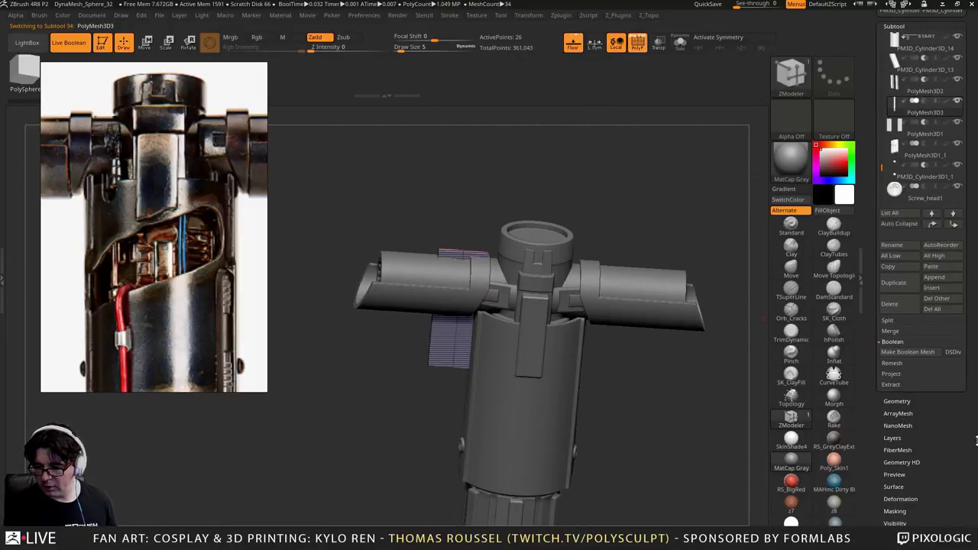
left_click(897, 403)
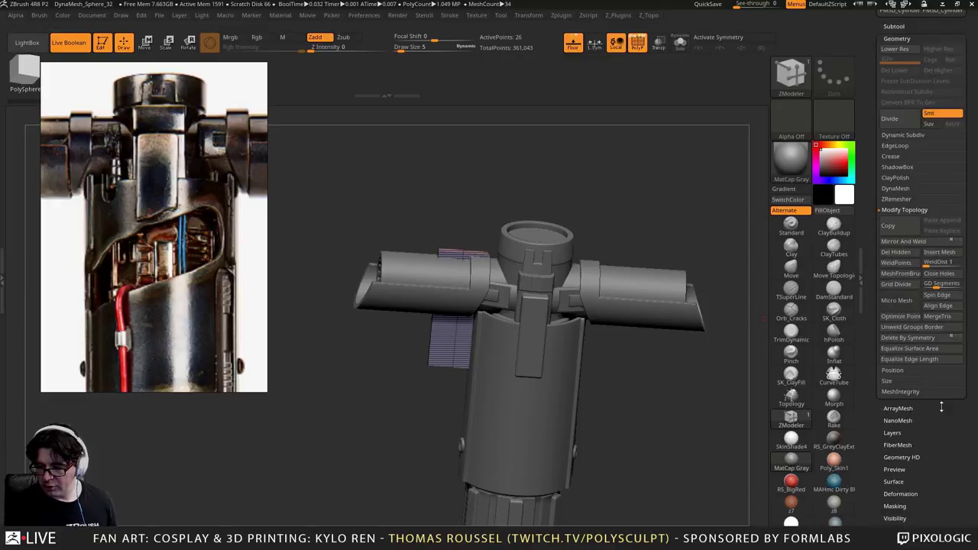
left_click(897, 256)
Centre the gizmo on the remaining block, rotate it in the top view and move it toward the front of the hilt
right_click_drag(698, 403, 696, 428, "shift")
key("r")
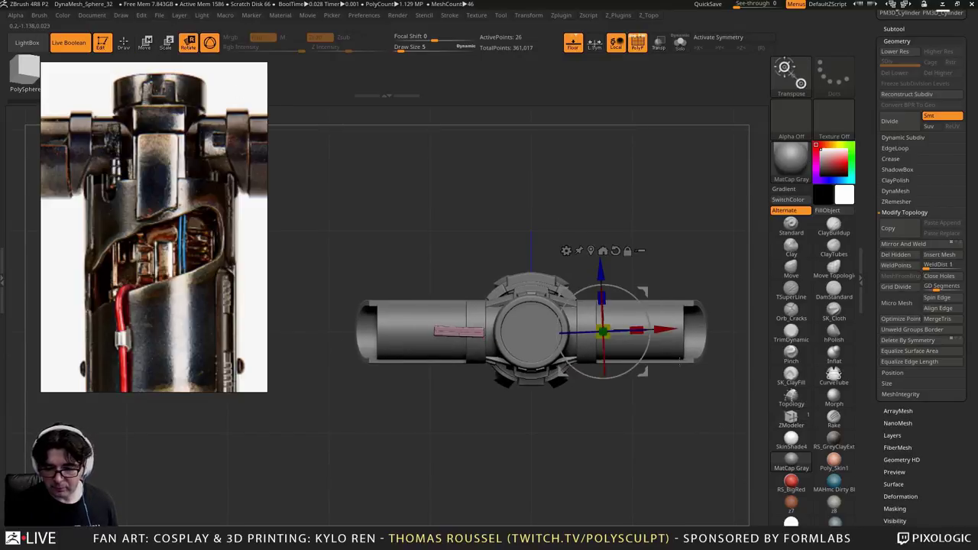
left_click(591, 251)
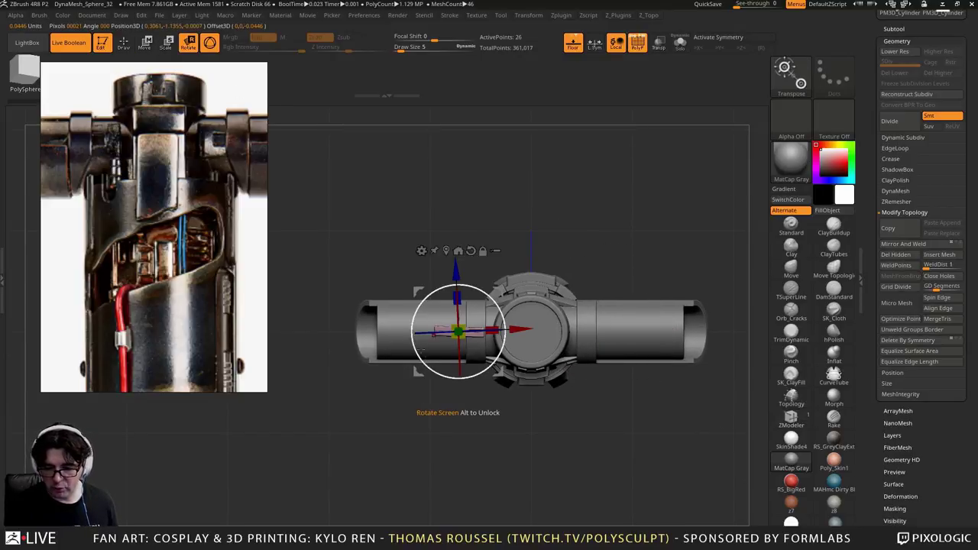
left_click_drag(435, 377, 476, 384)
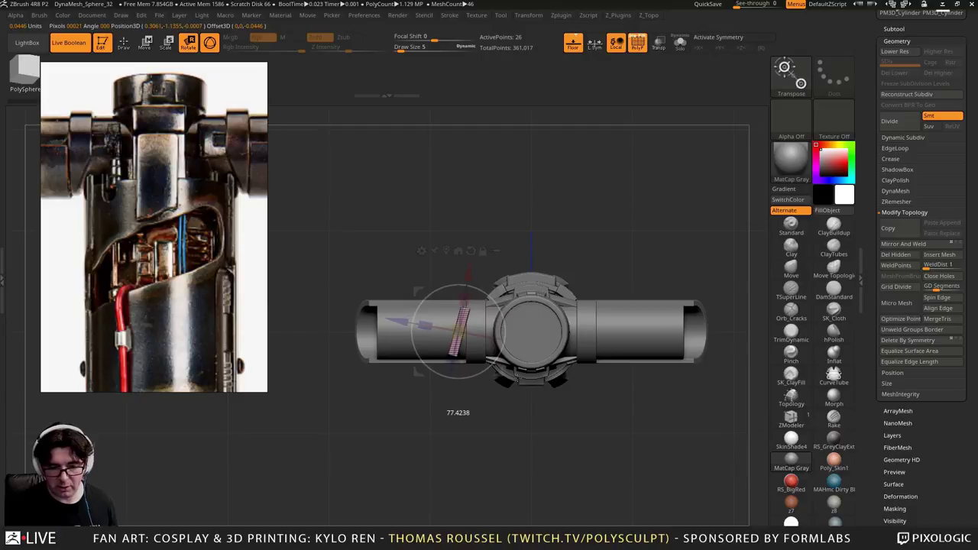
left_click_drag(514, 383, 539, 341)
left_click_drag(630, 405, 656, 336)
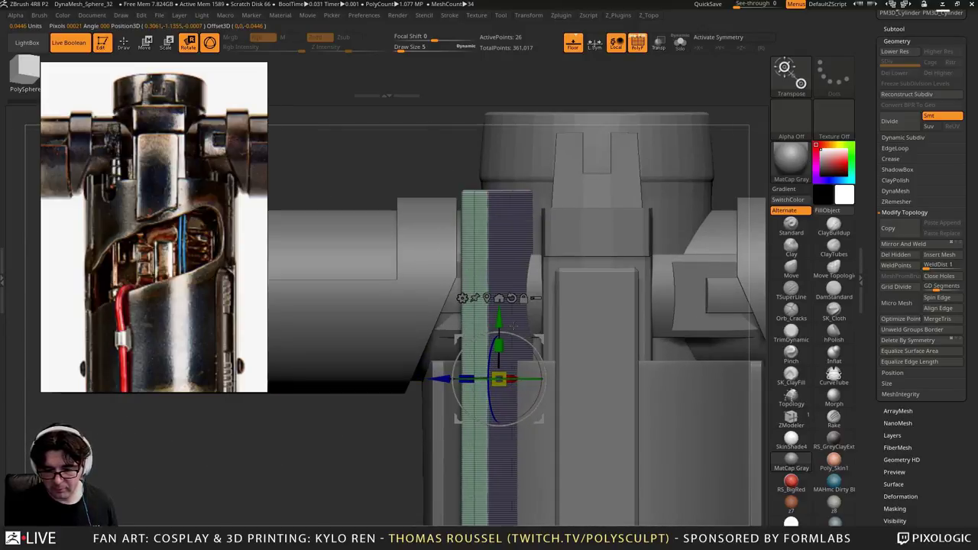
Raise the block until it crosses the sleeve's upper rim beside the front plate, and fine-tune its position and angle
left_click_drag(498, 319, 497, 227)
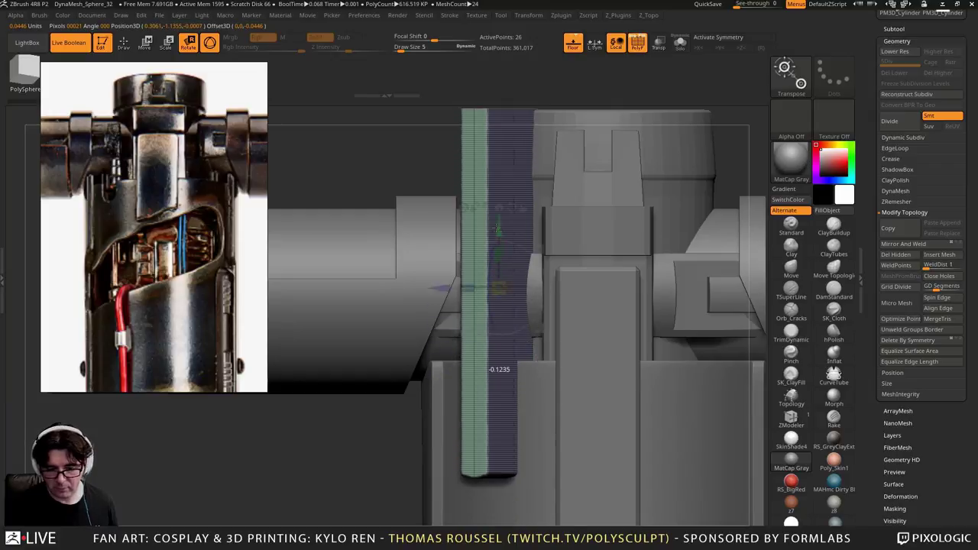
left_click_drag(499, 369, 499, 284)
left_click_drag(450, 357, 519, 365)
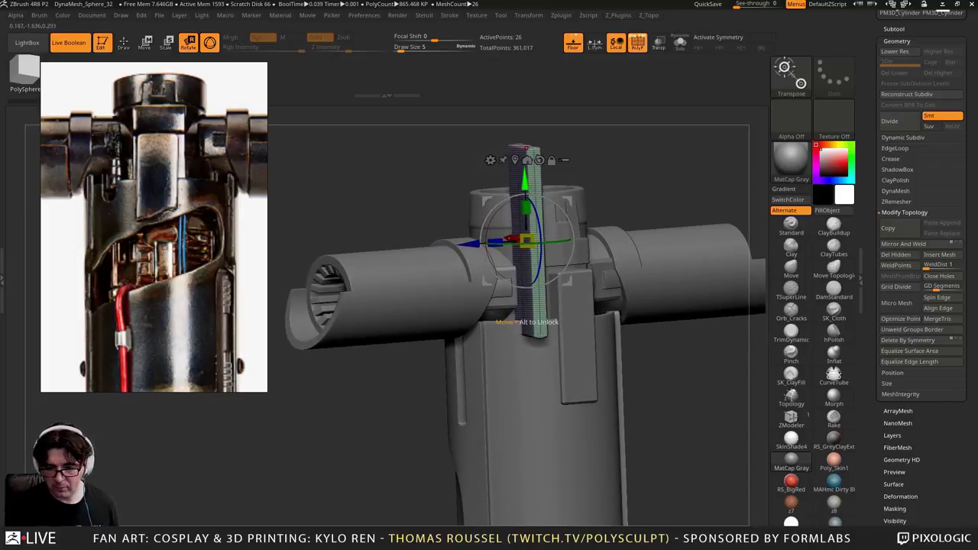
left_click_drag(472, 248, 465, 249)
left_click_drag(556, 286, 564, 340)
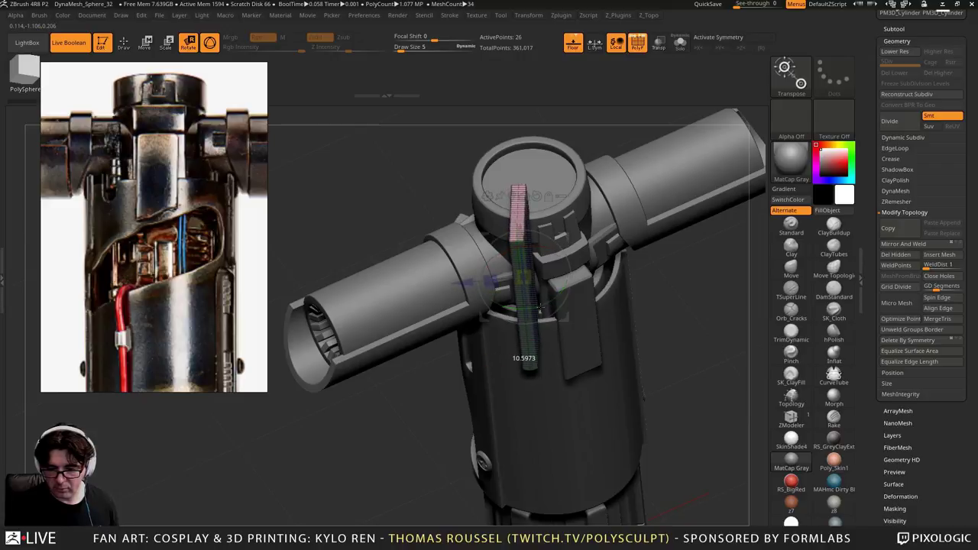
left_click_drag(540, 308, 542, 313)
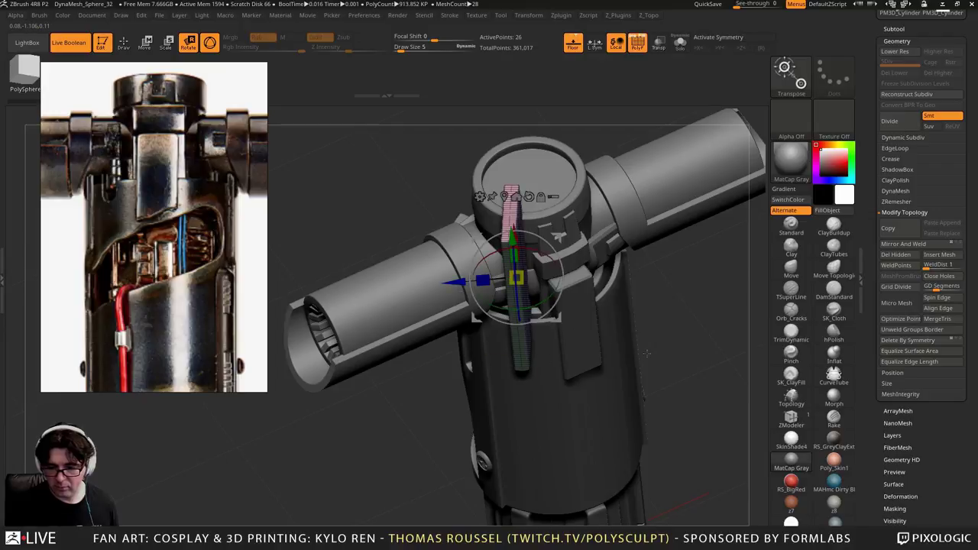
Set the block's subtool to Boolean subtraction to cut a notch in the sleeve's upper rim, and hide the polyframe
left_click(894, 29)
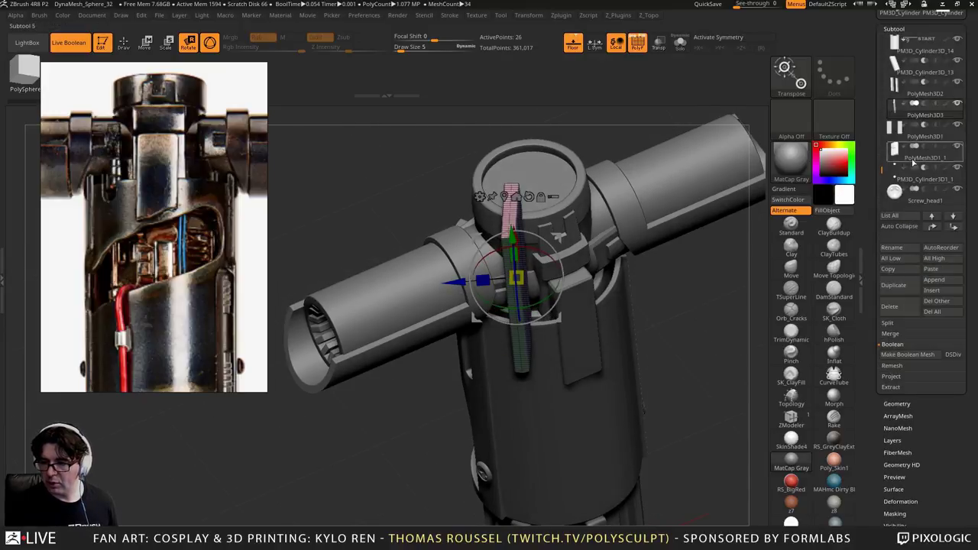
left_click(924, 103)
mouse_move(717, 363)
left_mouse_down("alt")
mouse_move(682, 359)
mouse_move(690, 320)
mouse_move(739, 339)
mouse_move(714, 321)
mouse_move(729, 331)
mouse_move(719, 413)
mouse_move(710, 351)
left_mouse_up("alt")
key("shift+f")
mouse_move(499, 347)
right_mouse_down("ctrl")
mouse_move(481, 354)
mouse_move(498, 344)
mouse_move(495, 358)
right_mouse_up("ctrl")
left_click_drag(670, 404, 706, 349, "alt")
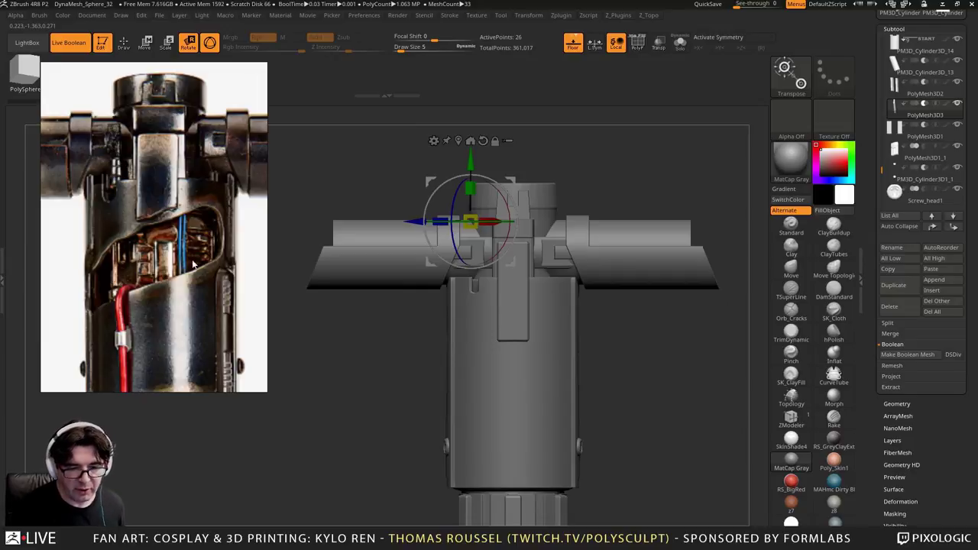
Select the upper hilt sleeve subtool, show its polyframe and duplicate it
left_click_drag(330, 321, 348, 217, "alt")
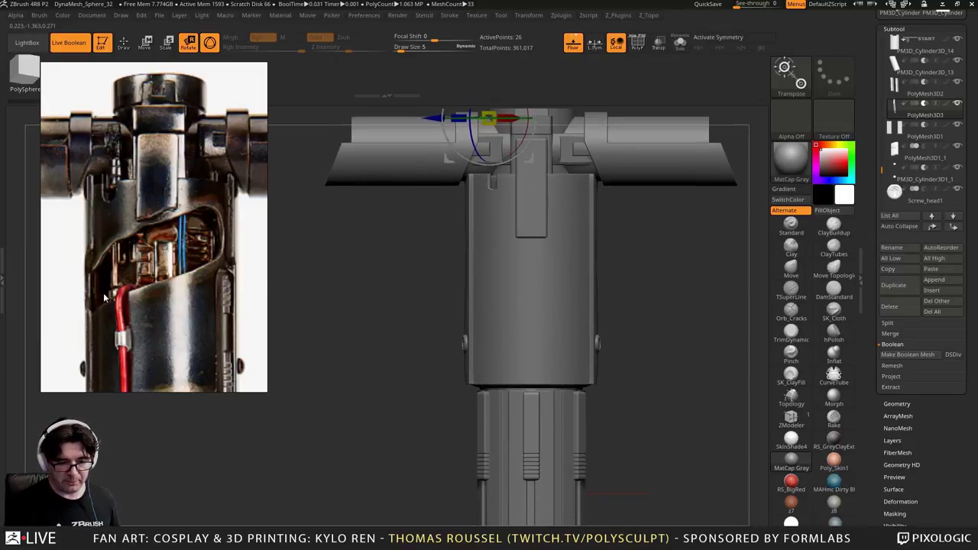
left_click_drag(334, 302, 386, 277, "alt")
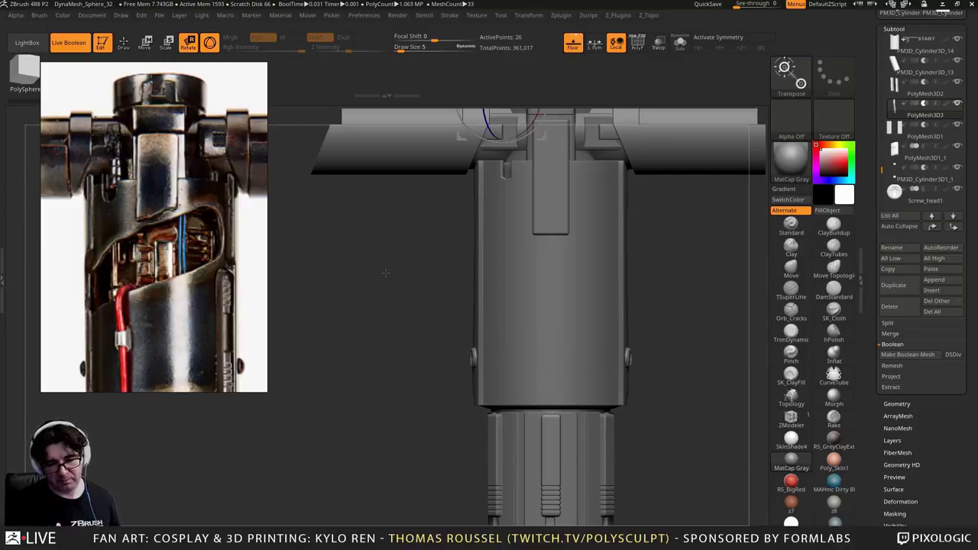
left_click(531, 285, "alt")
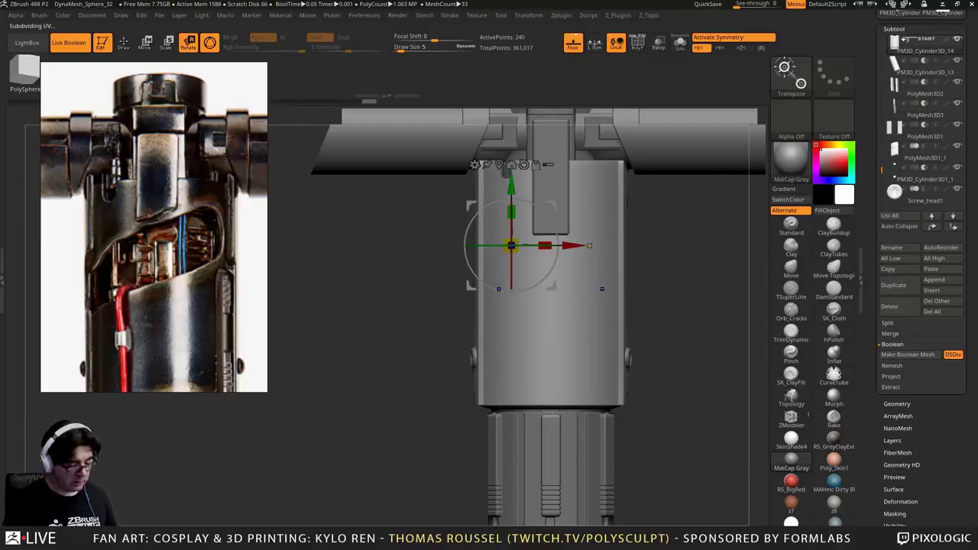
left_click_drag(706, 304, 697, 269, "alt")
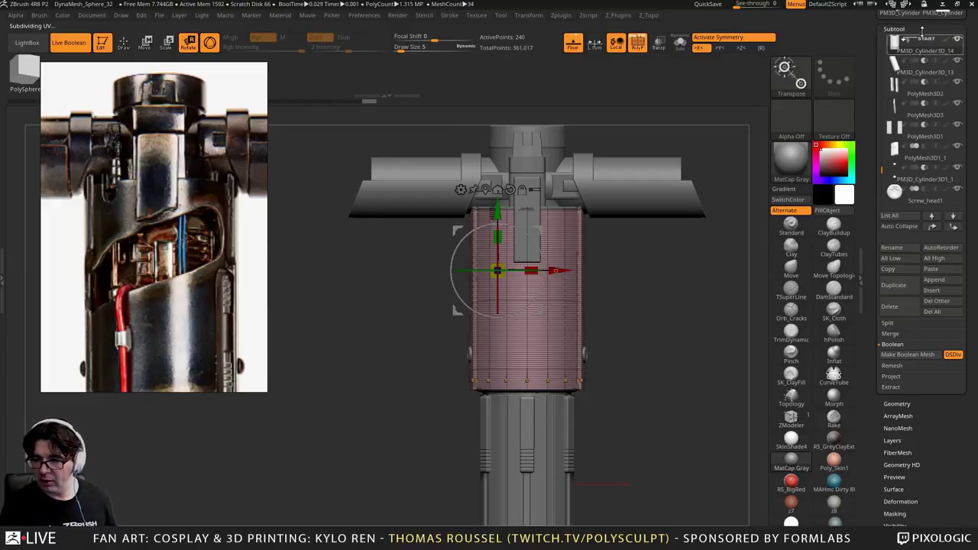
left_click(920, 260)
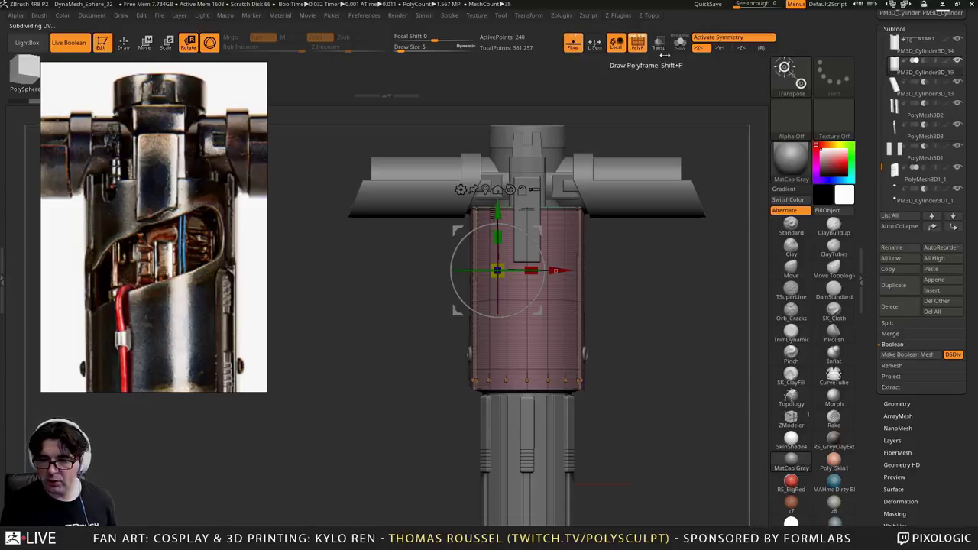
Isolate the duplicated sleeve, apply its dynamic subdivision as real geometry and delete the lower subdivision levels
left_click(680, 42)
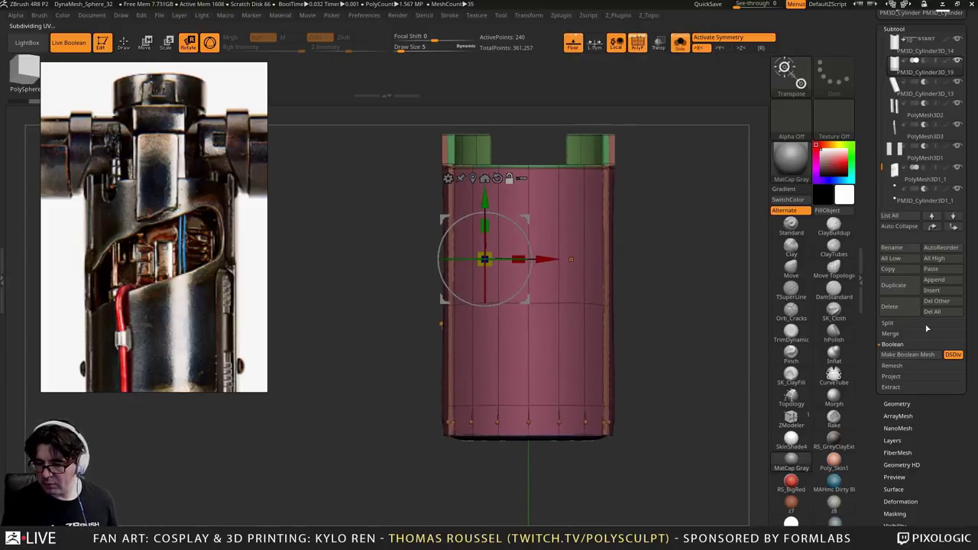
left_click(897, 404)
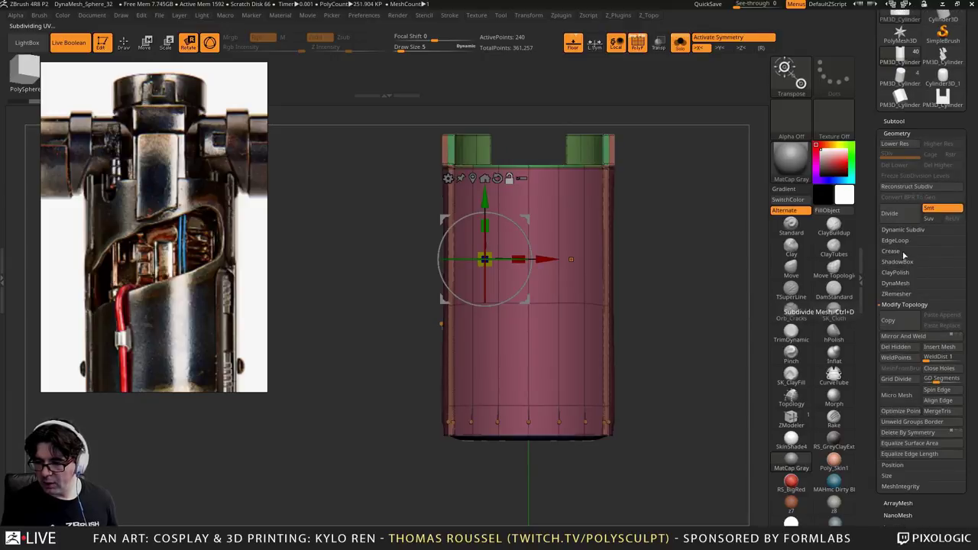
left_click(902, 229)
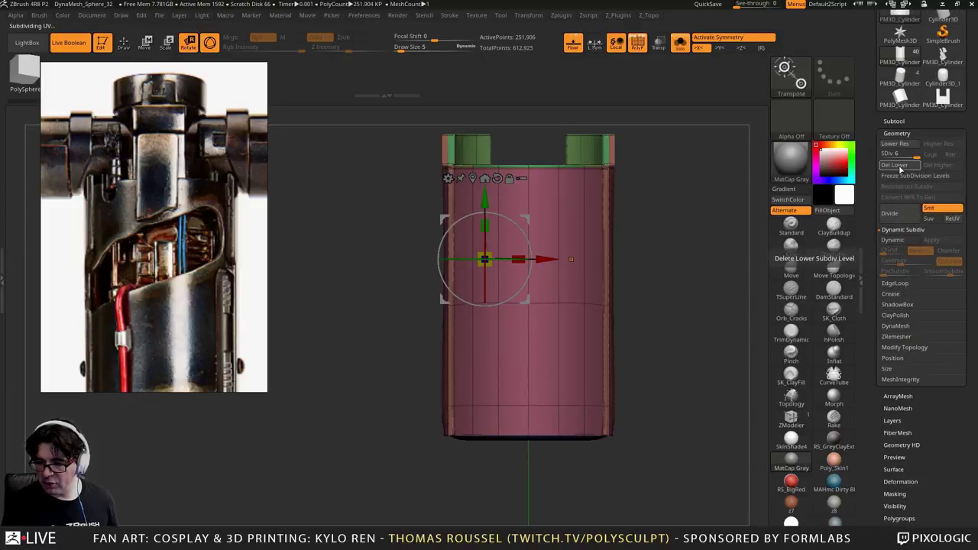
left_click(899, 165)
key("shift+f")
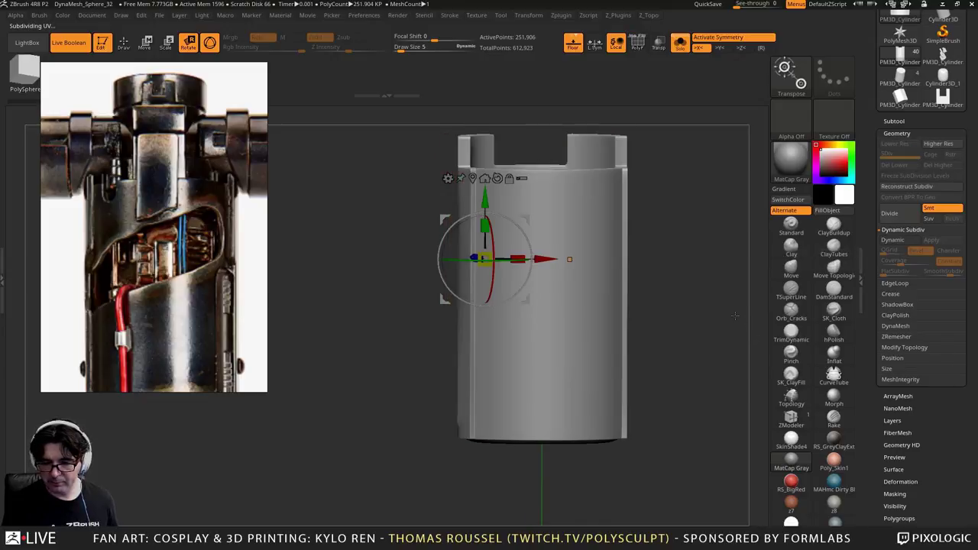
key("shift+f")
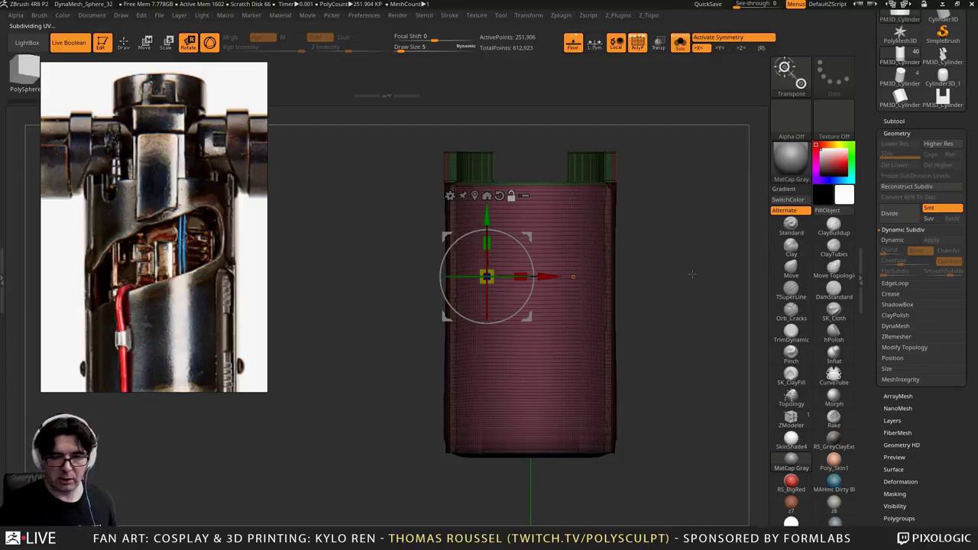
Leave the transform gizmo and switch to the ClayBuildup brush with draw size 36
key("q")
key("b")
key("z")
key("m")
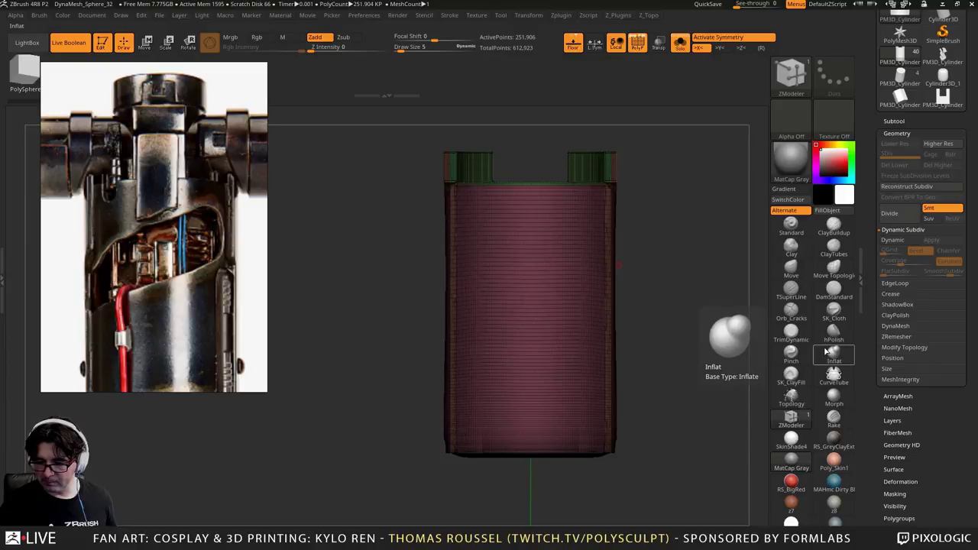
key("s")
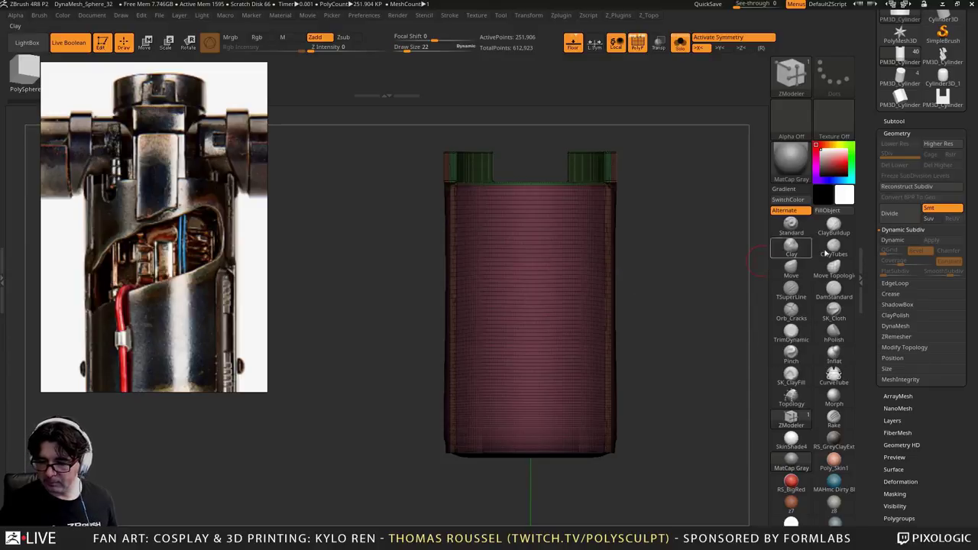
left_click(834, 228)
key("s")
left_click_drag(649, 314, 656, 314)
Try to mask the opening's diagonal band on the sleeve's front at draw size 27, and undo it
right_click_drag(595, 286, 569, 256, "ctrl")
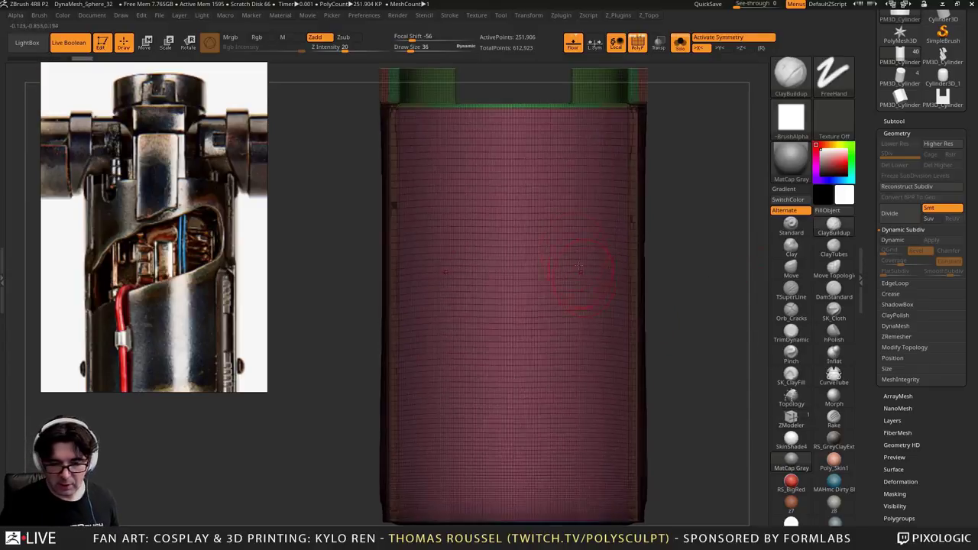
key("s")
left_click_drag(574, 251, 571, 250)
left_click_drag(577, 204, 505, 253, "ctrl")
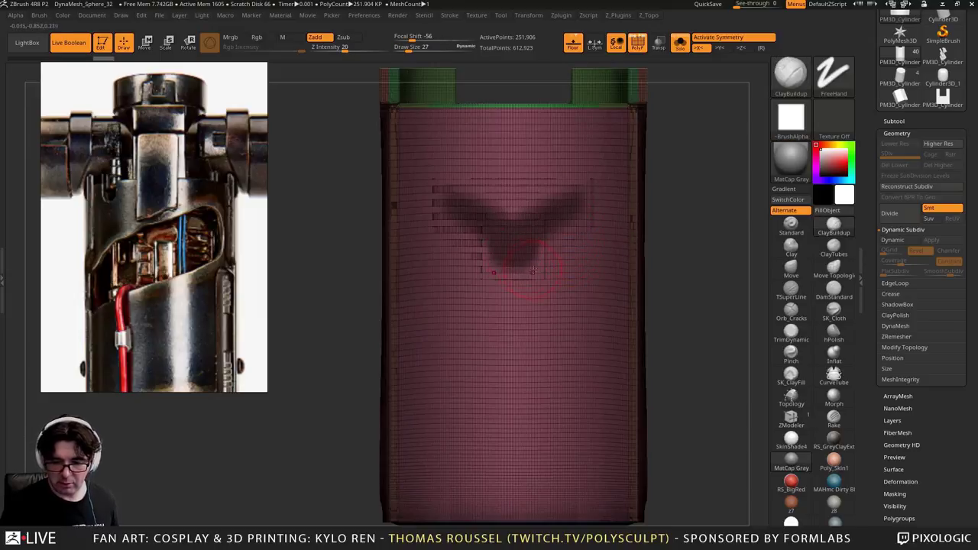
key("ctrl+z")
DynaMesh the duplicated sleeve at resolution 960
right_click_drag(692, 283, 712, 312, "ctrl")
scroll(887, 358, "down", 3)
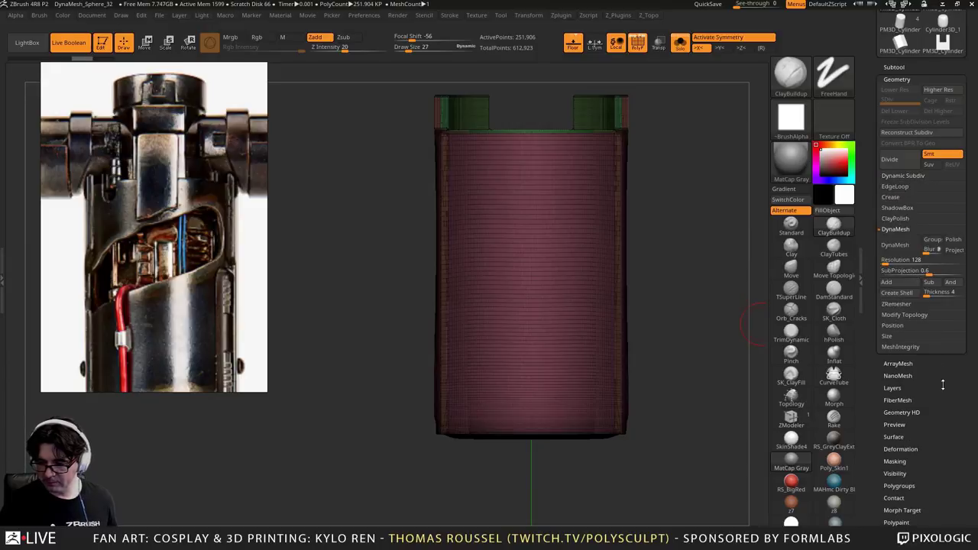
left_click(898, 273)
left_click_drag(896, 271, 904, 264)
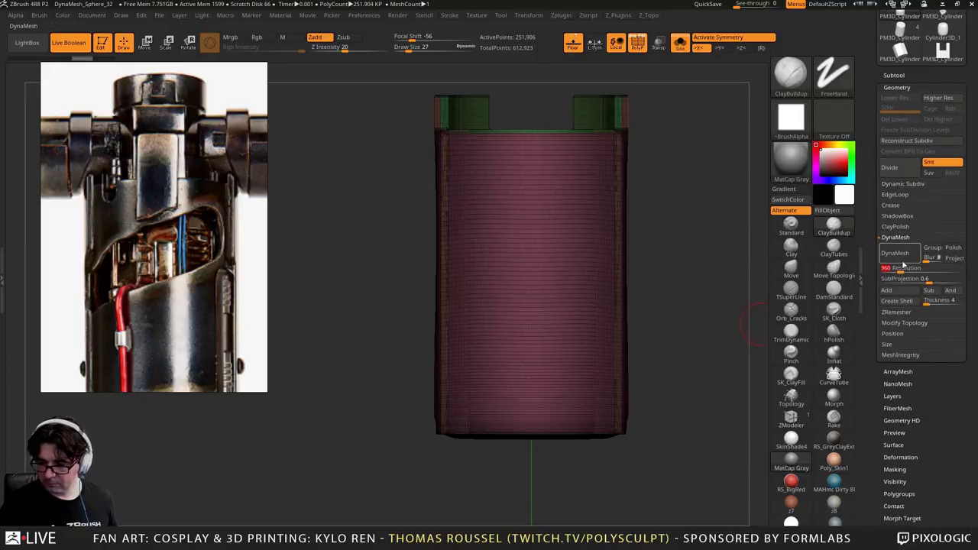
left_click(901, 256)
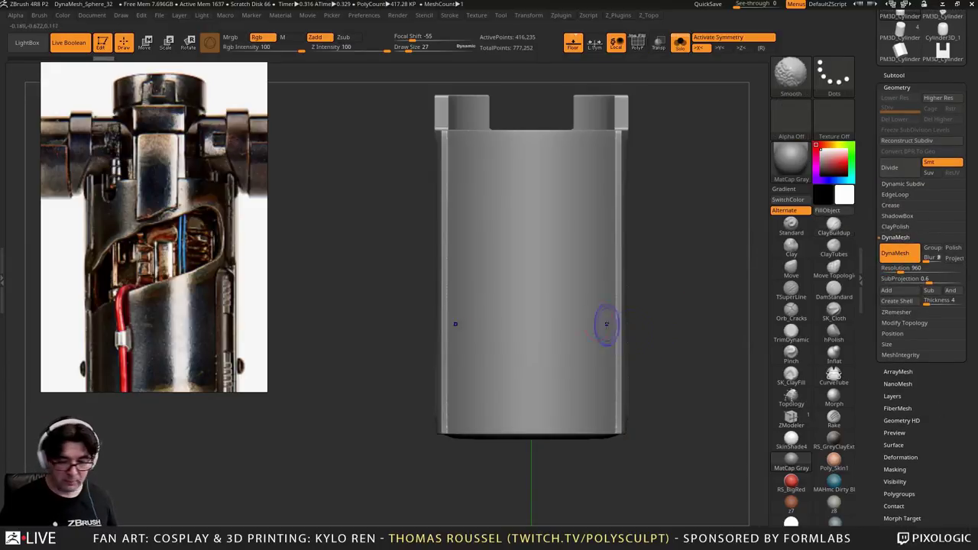
Set the draw size to 22, turn off symmetry and show the rest of the hilt around the sleeve
type("s22")
key("Return")
key("x")
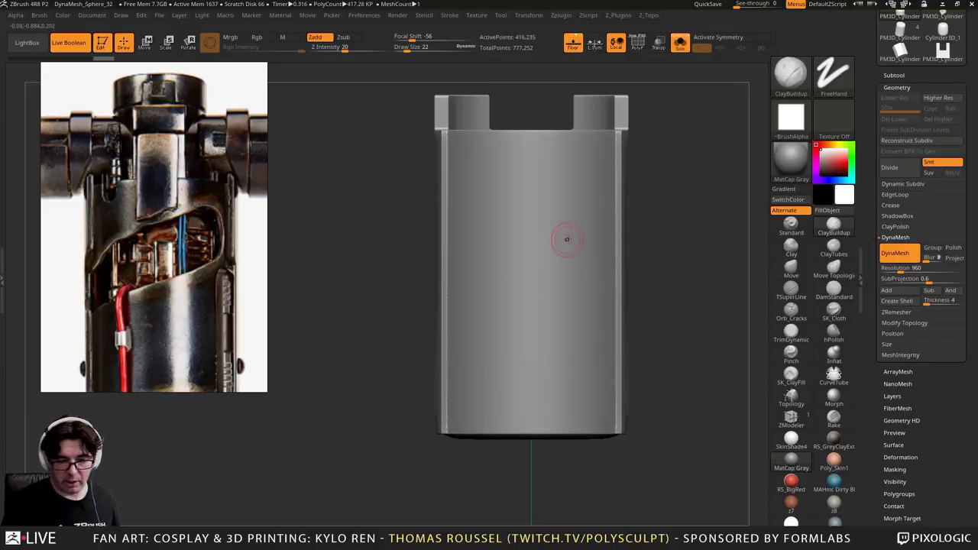
left_click(680, 43)
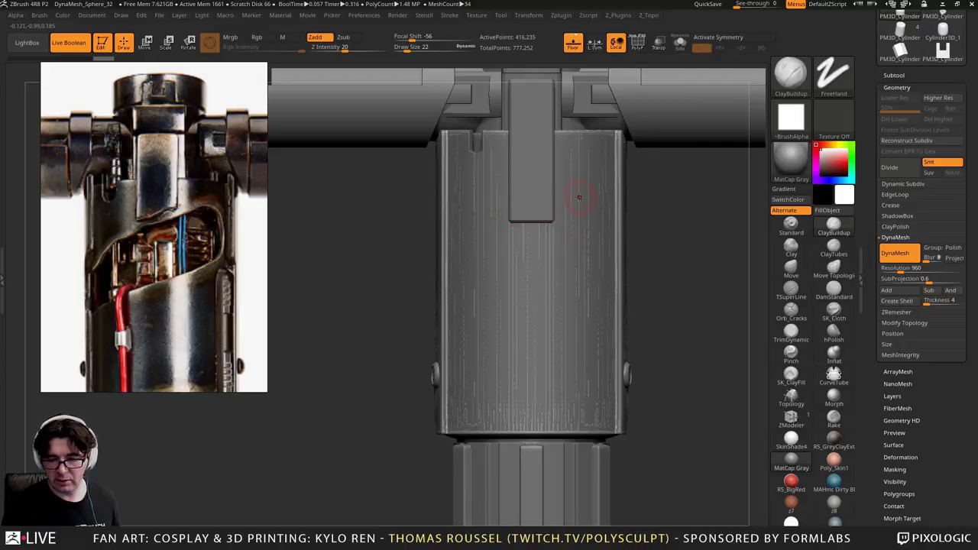
Mask a diagonal band across the duplicated sleeve's front below the front plate, and hide the original sleeve
key("ctrl")
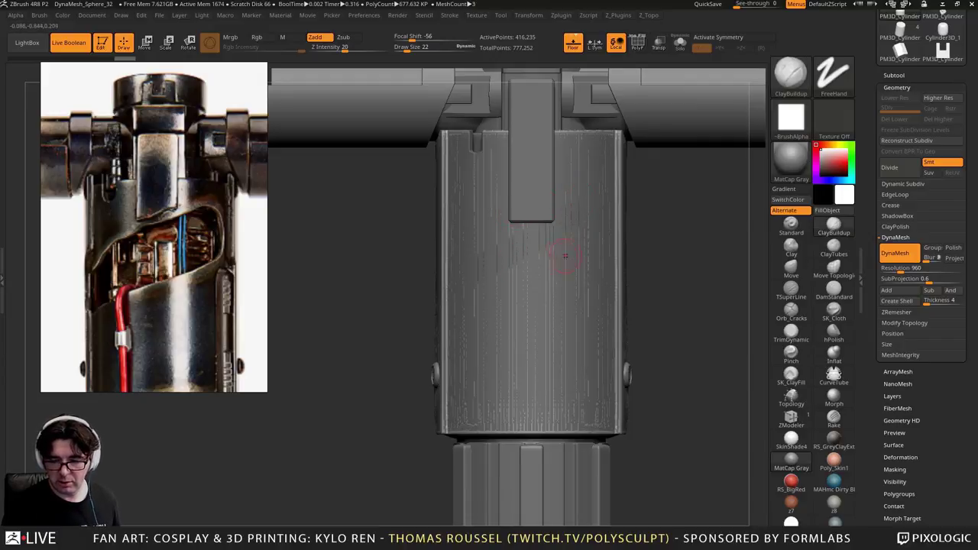
right_click_drag(560, 256, 616, 280)
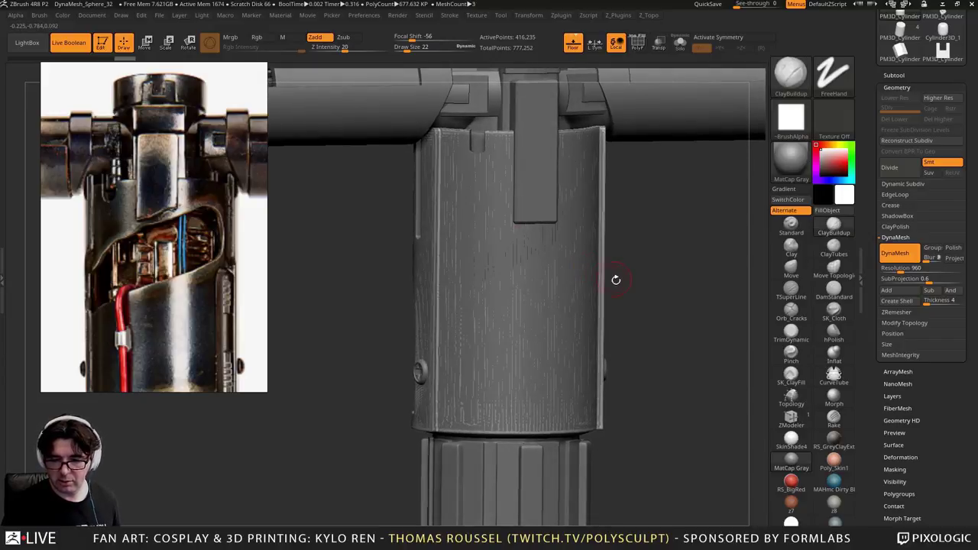
left_click(898, 75)
left_click(957, 88)
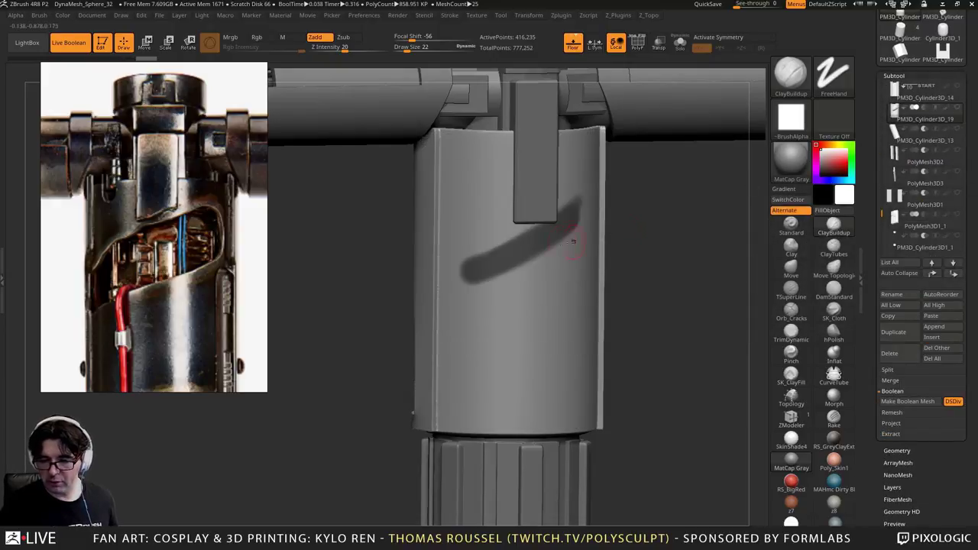
right_click_drag(574, 240, 564, 226, "shift")
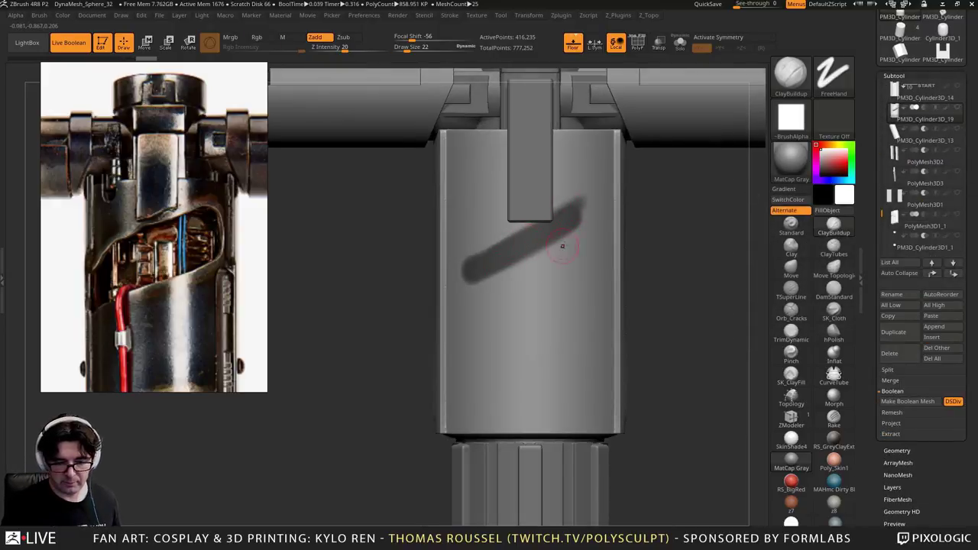
Widen the diagonal mask following the full-hilt reference, and round its lower end at the sleeve's side edge
scroll(183, 265, "down", 3)
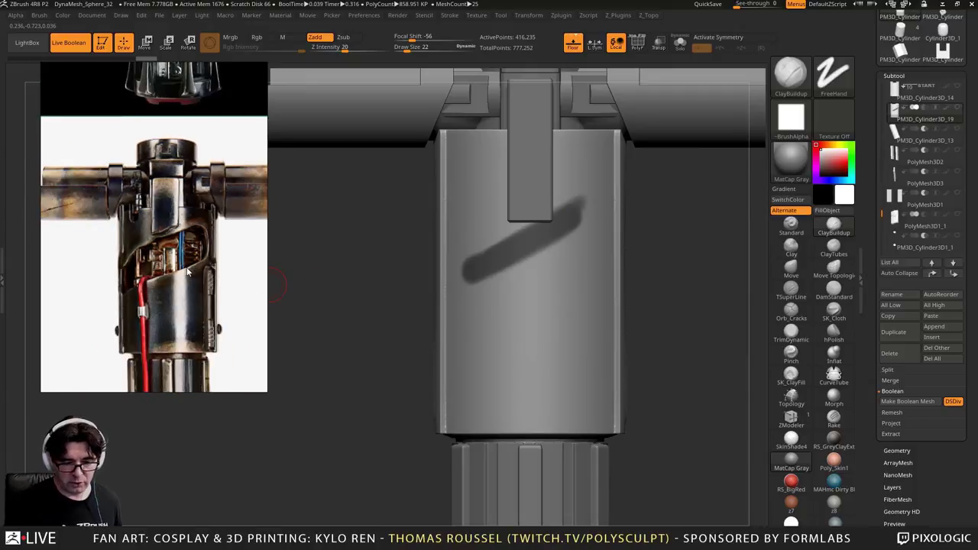
mouse_move(565, 237)
left_mouse_down("ctrl")
mouse_move(474, 298)
mouse_move(572, 233)
mouse_move(576, 204)
mouse_move(513, 230)
mouse_move(493, 253)
left_mouse_up("ctrl")
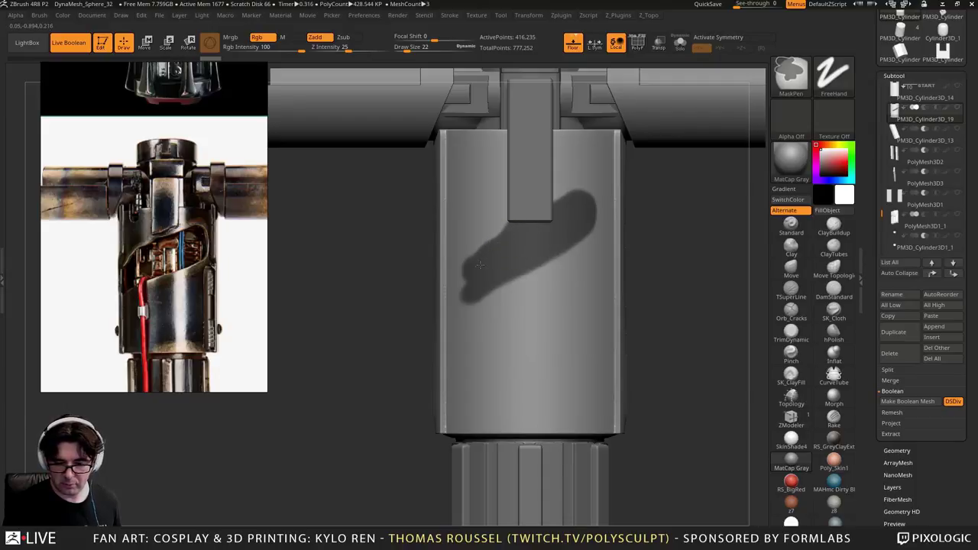
left_click_drag(398, 279, 328, 280)
mouse_move(476, 258)
left_mouse_down("ctrl")
mouse_move(433, 306)
mouse_move(469, 295)
left_mouse_up("ctrl")
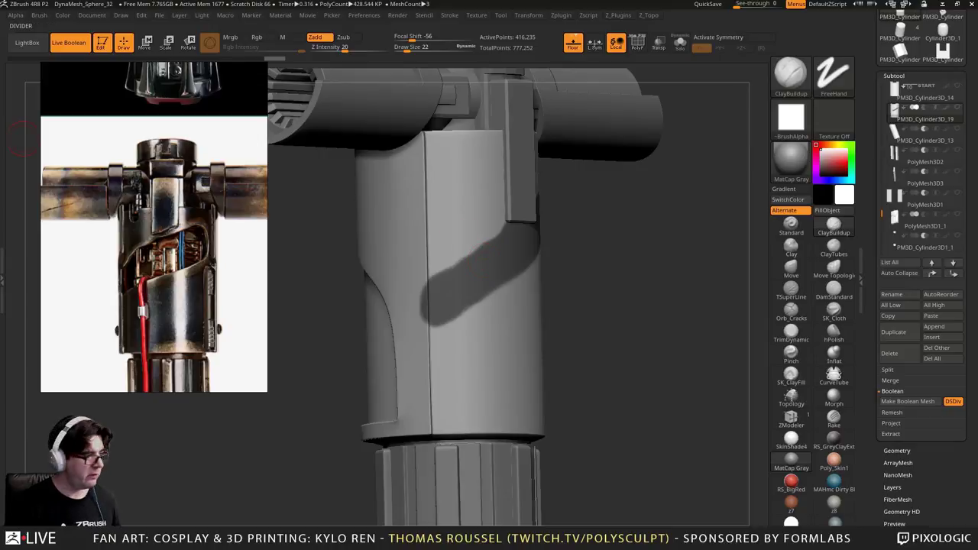
Check the crossguard reference photo and the sleeve's polyframe, and extend the mask's upper end up beside the front plate
key("alt+Tab")
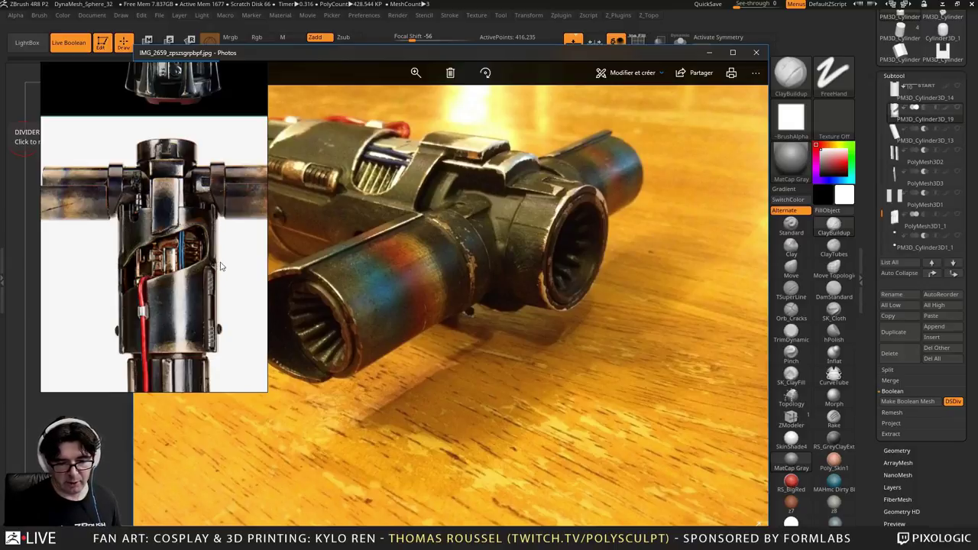
key("alt+Tab")
left_click_drag(629, 312, 647, 316)
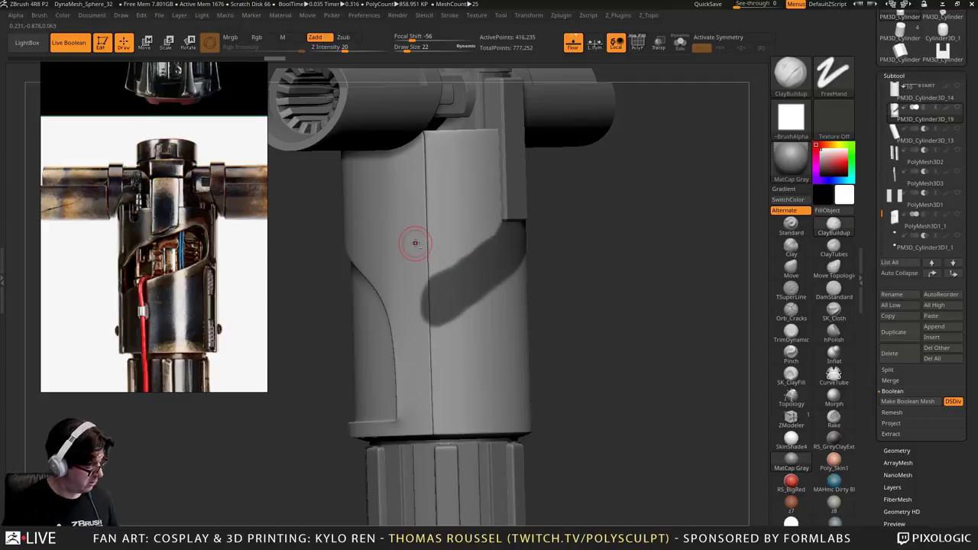
key("shift+f")
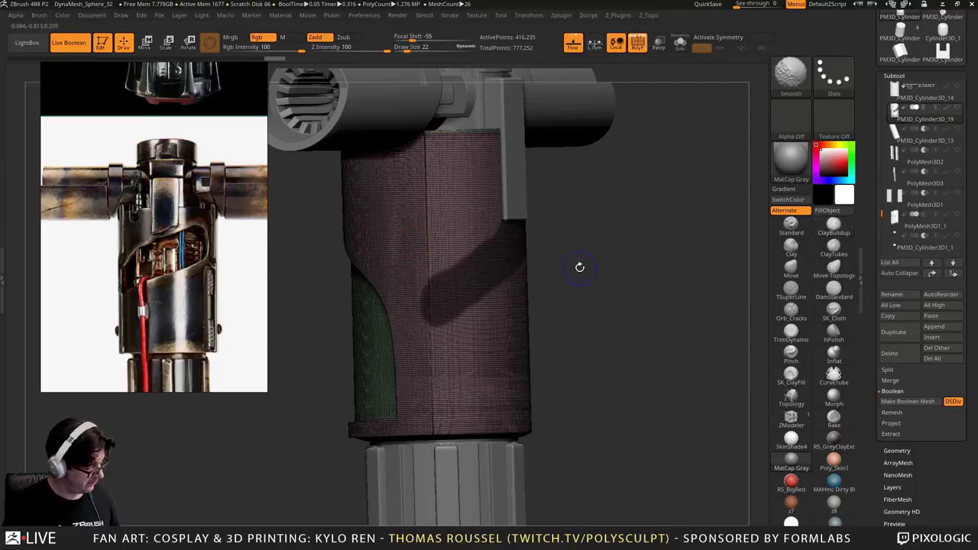
key("shift+f")
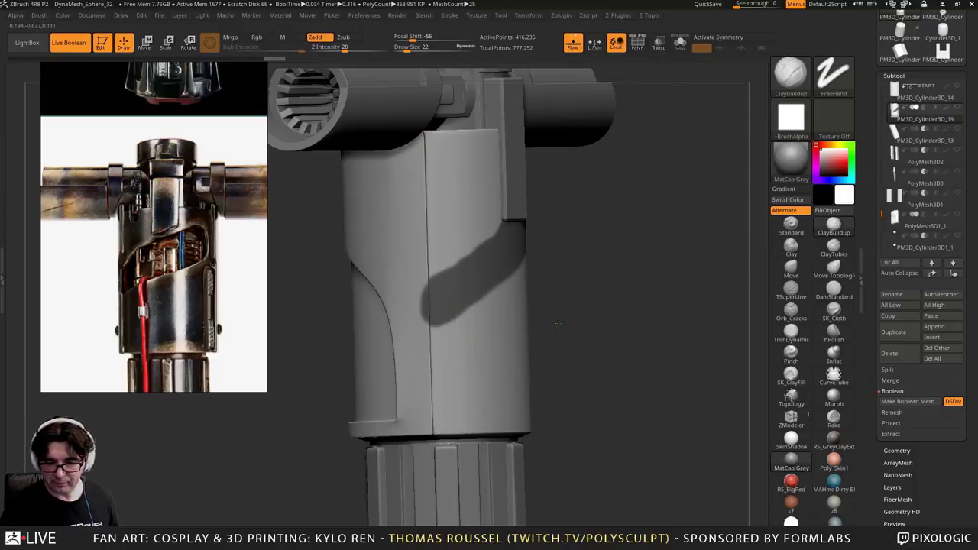
left_click_drag(558, 323, 499, 323)
mouse_move(502, 220)
left_mouse_down("ctrl")
mouse_move(522, 197)
mouse_move(499, 193)
mouse_move(515, 203)
mouse_move(511, 171)
mouse_move(478, 199)
left_mouse_up("ctrl")
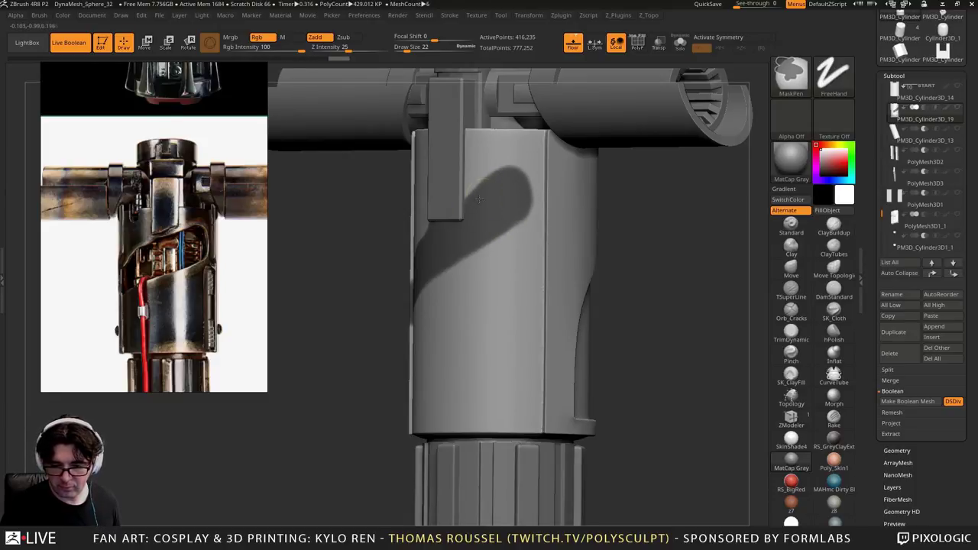
Refine the mask's outline along its upper edge and around its lower end, using draw size 15
mouse_move(482, 203)
right_mouse_down()
mouse_move(512, 225)
mouse_move(474, 221)
mouse_move(430, 240)
right_mouse_up()
key("ctrl")
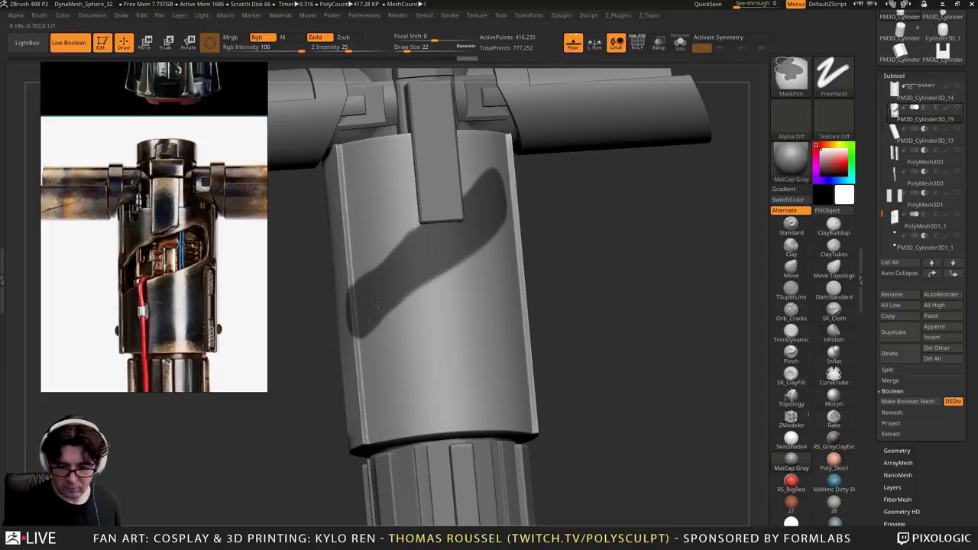
right_click_drag(465, 258, 410, 252)
key("ctrl")
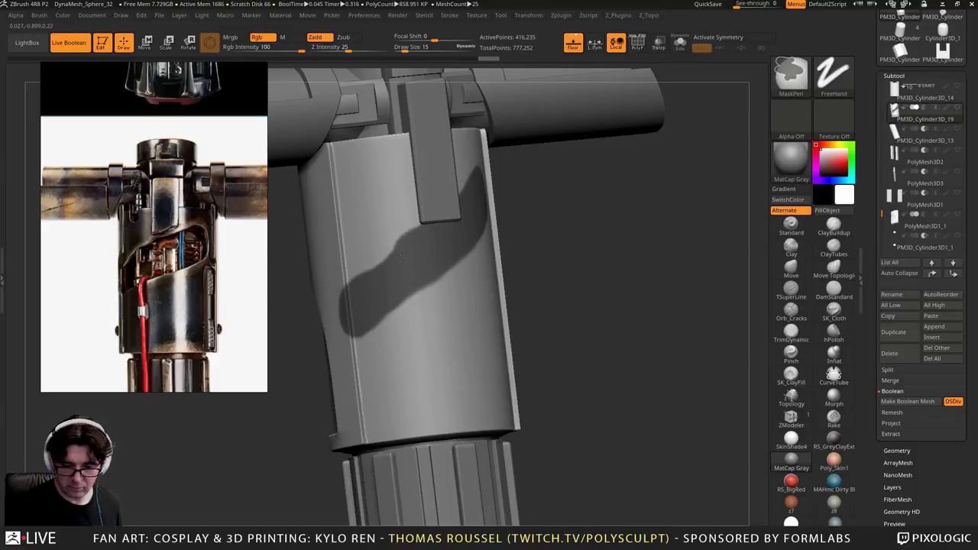
left_click_drag(350, 288, 353, 294, "ctrl")
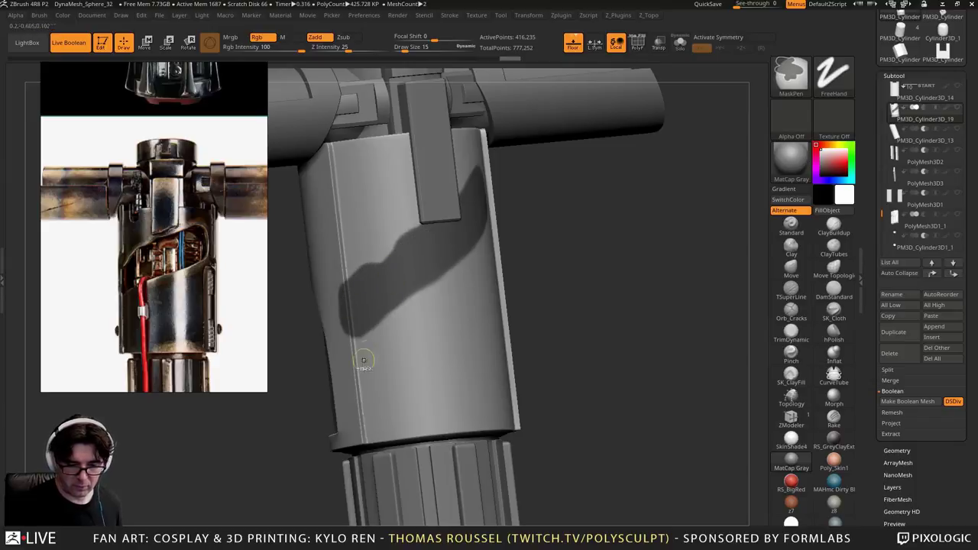
right_click_drag(395, 287, 352, 293)
key("ctrl")
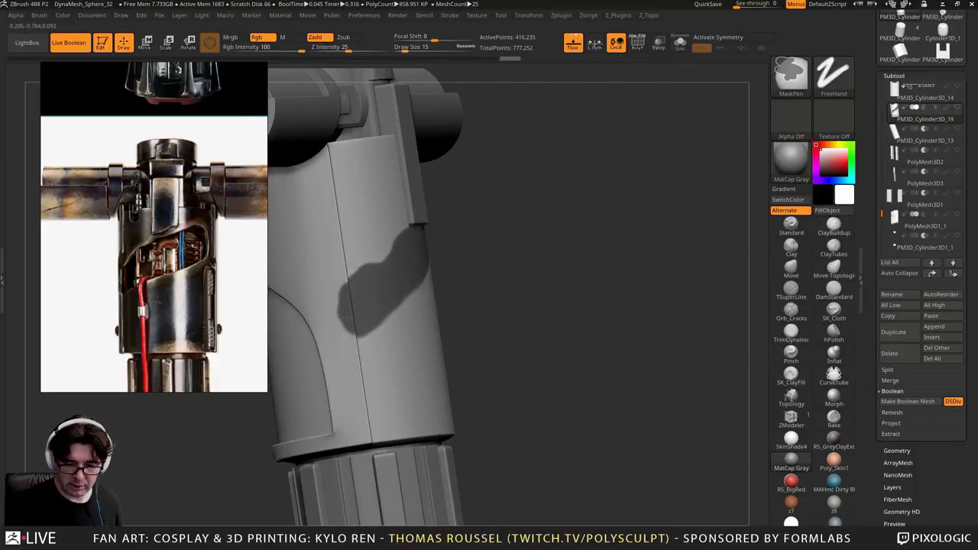
Examine the two hilt reference photos for the shape and extent of the sleeve's opening
key("alt+Tab")
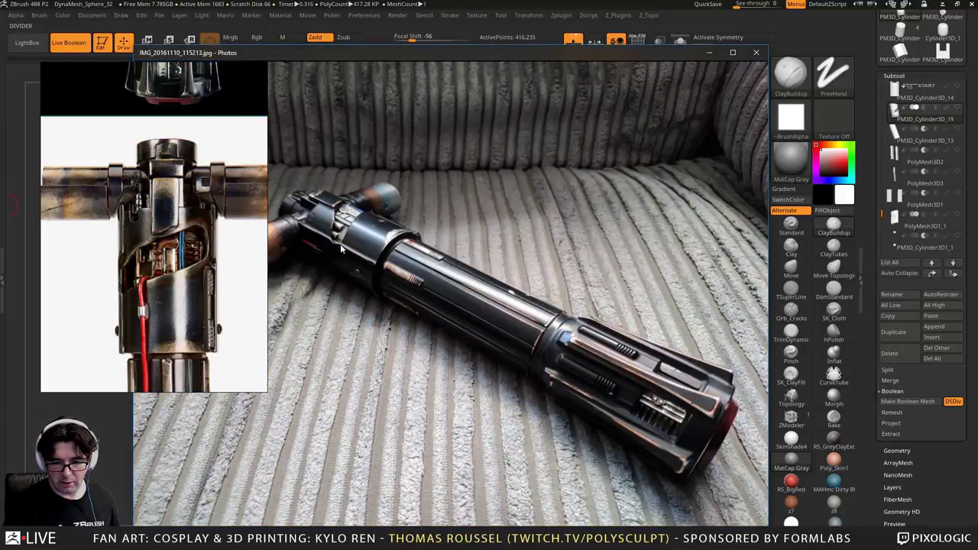
key("Right")
key("Left")
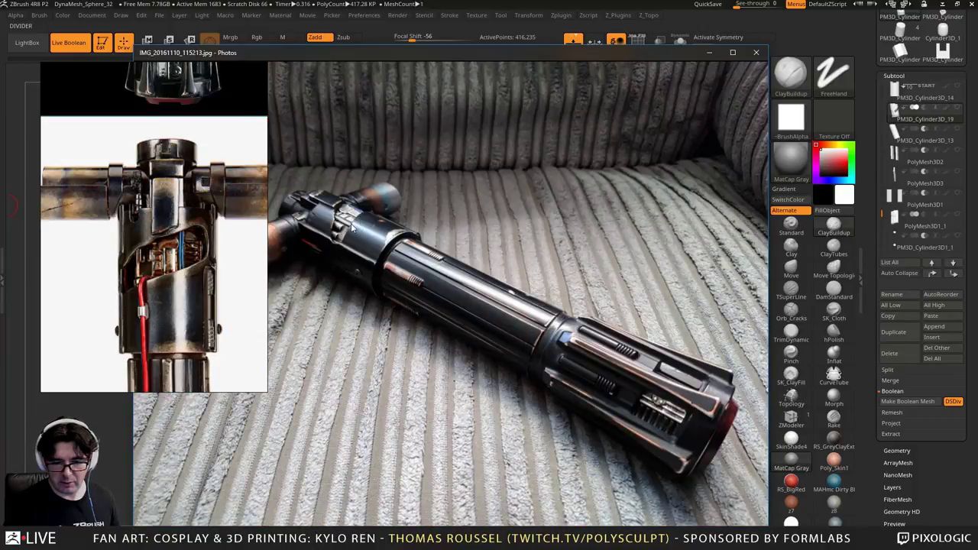
key("Right")
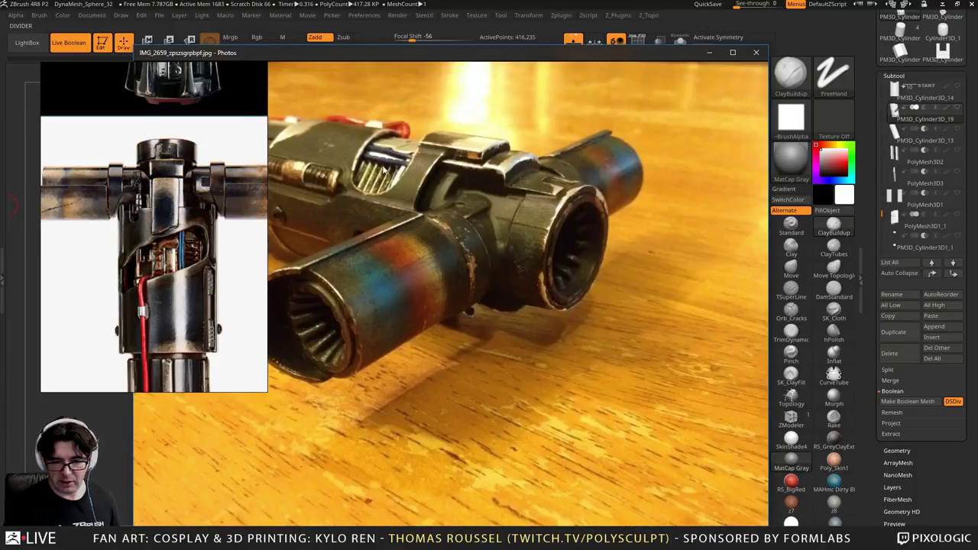
key("Left")
key("Right")
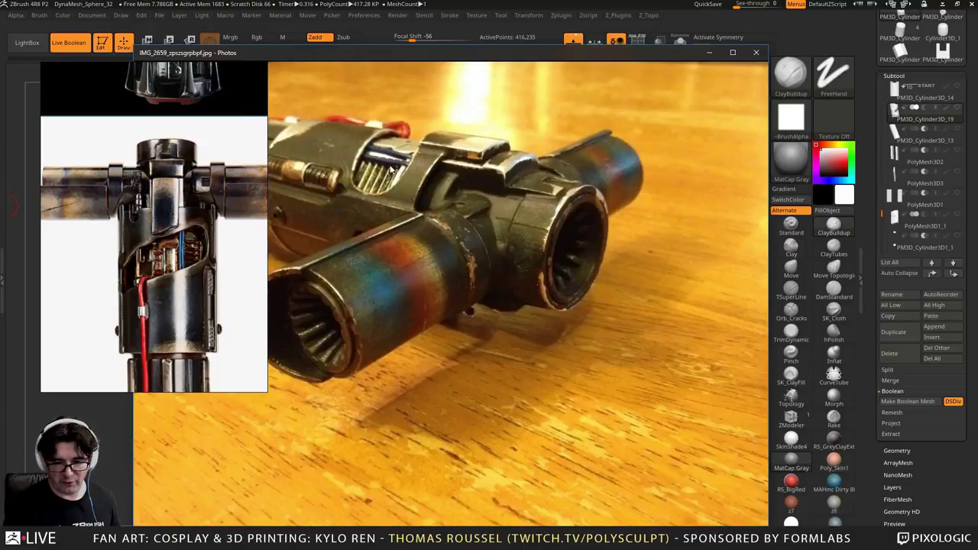
key("Left")
key("Right")
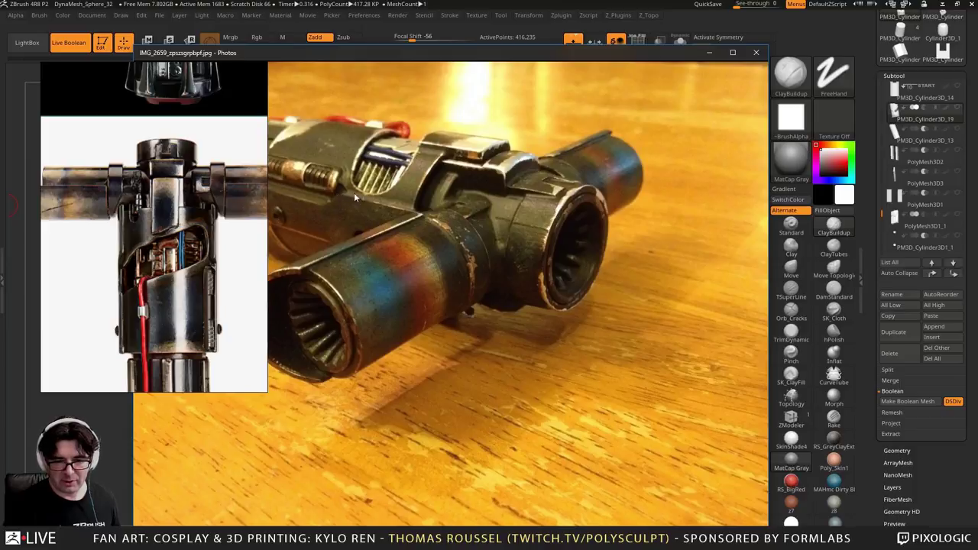
left_click_drag(459, 60, 564, 57)
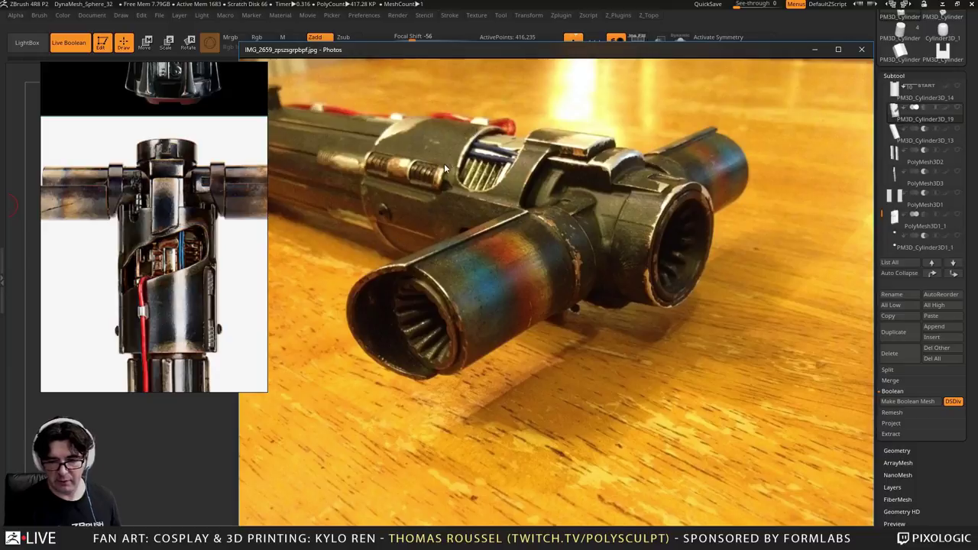
mouse_move(466, 192)
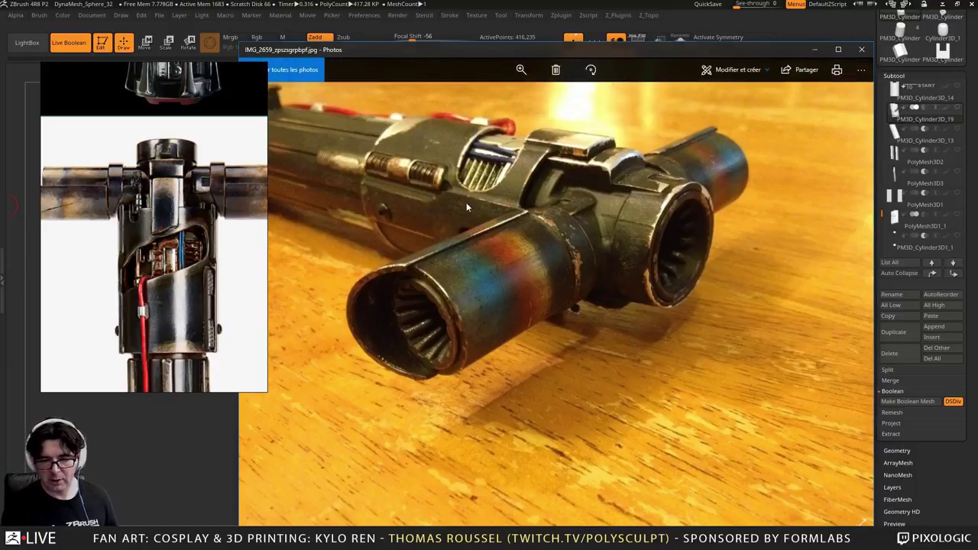
key("alt+Tab")
Extract the sleeve's masked diagonal band at thickness 0.02 with smoothing 5 and accept it as a new subtool
left_click_drag(539, 262, 569, 258)
left_click_drag(975, 370, 963, 343)
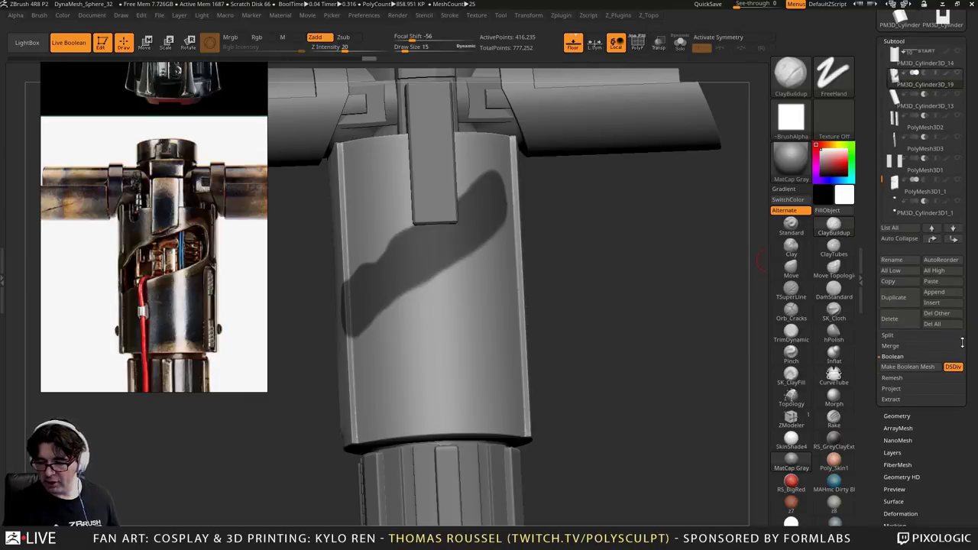
left_click(893, 400)
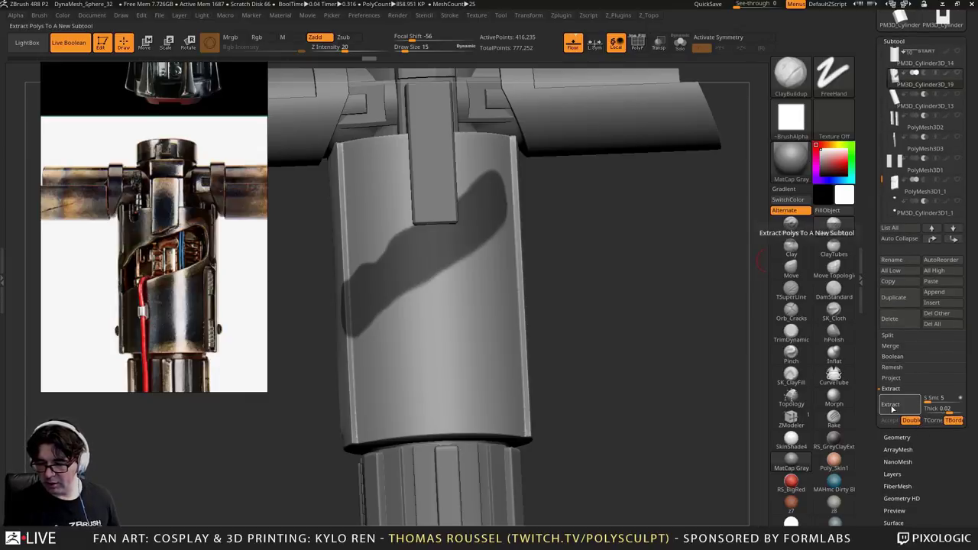
left_click(891, 405)
left_click_drag(640, 282, 631, 262)
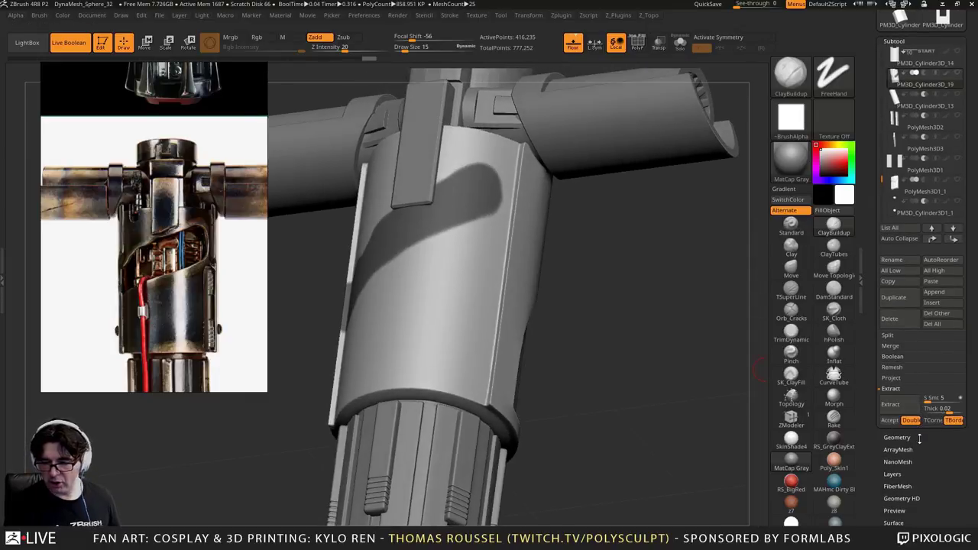
left_click(890, 404)
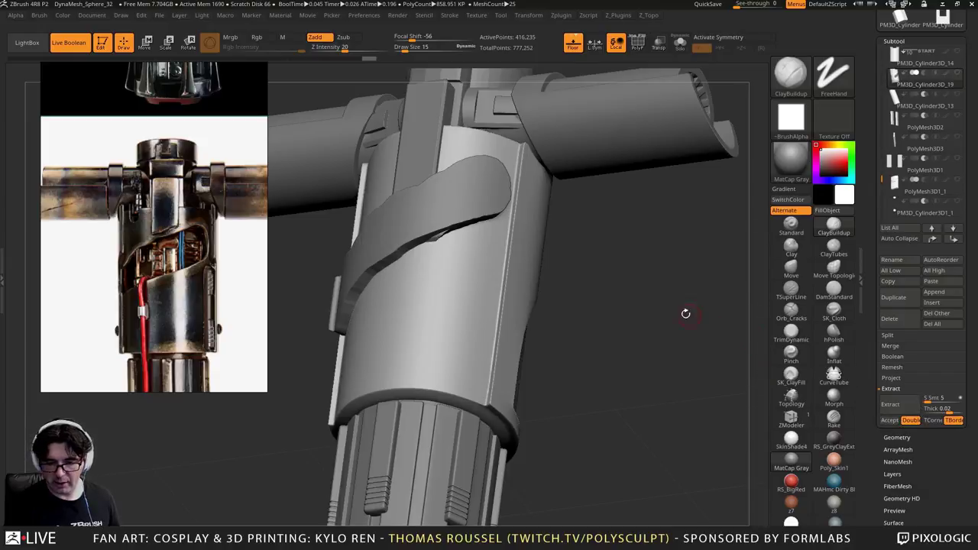
right_click_drag(434, 235, 558, 325, "ctrl")
left_click(895, 406)
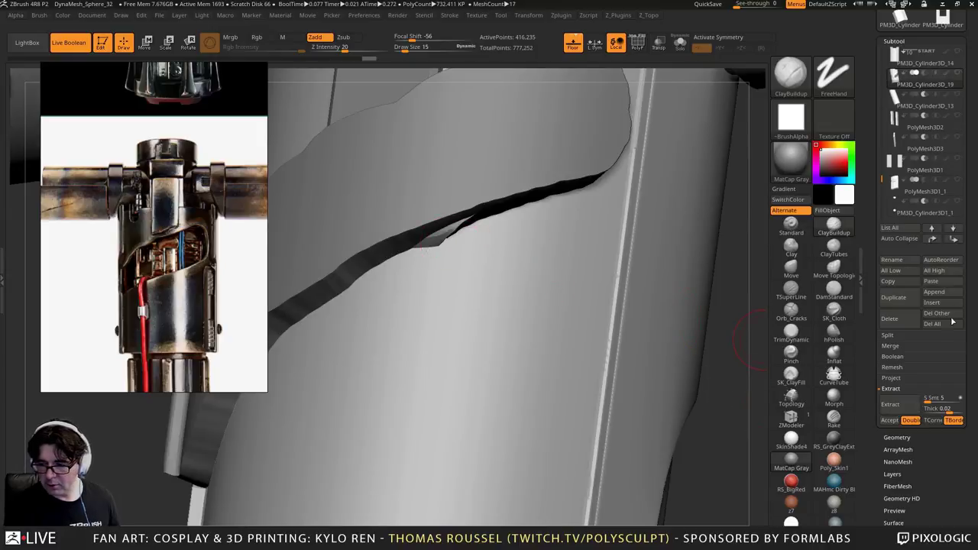
left_click(889, 420)
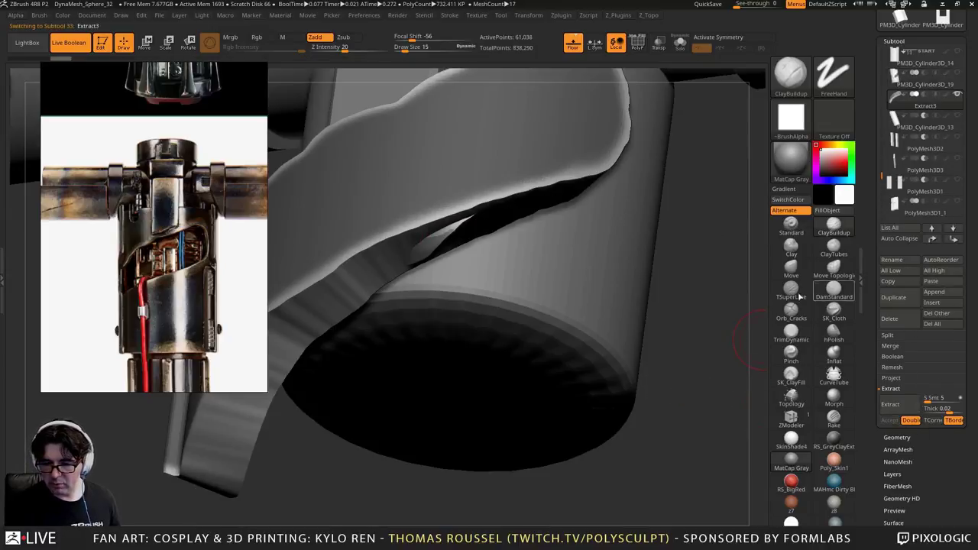
Inspect the extracted band's side wall, then reselect the dense sleeve copy and hide the extracted band
right_click_drag(681, 359, 667, 237)
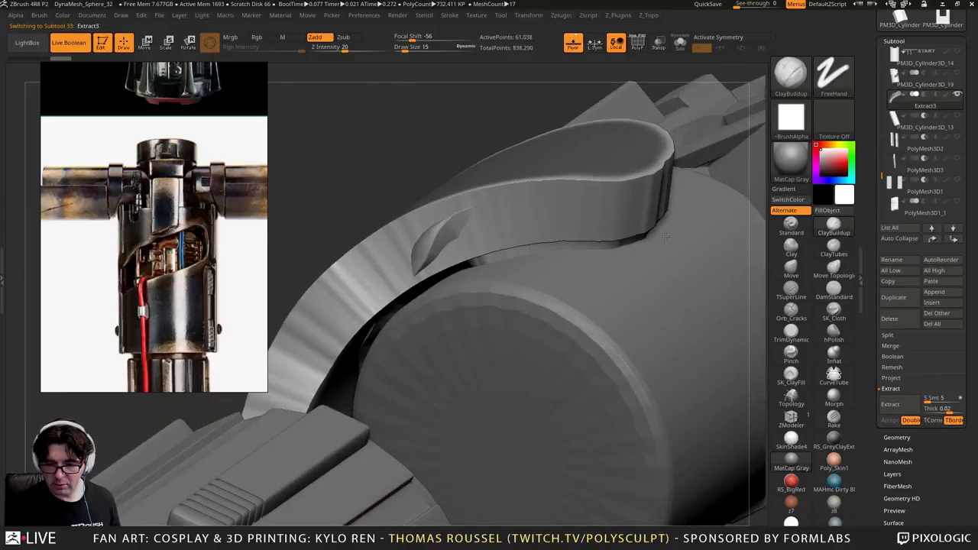
left_click_drag(666, 237, 695, 257)
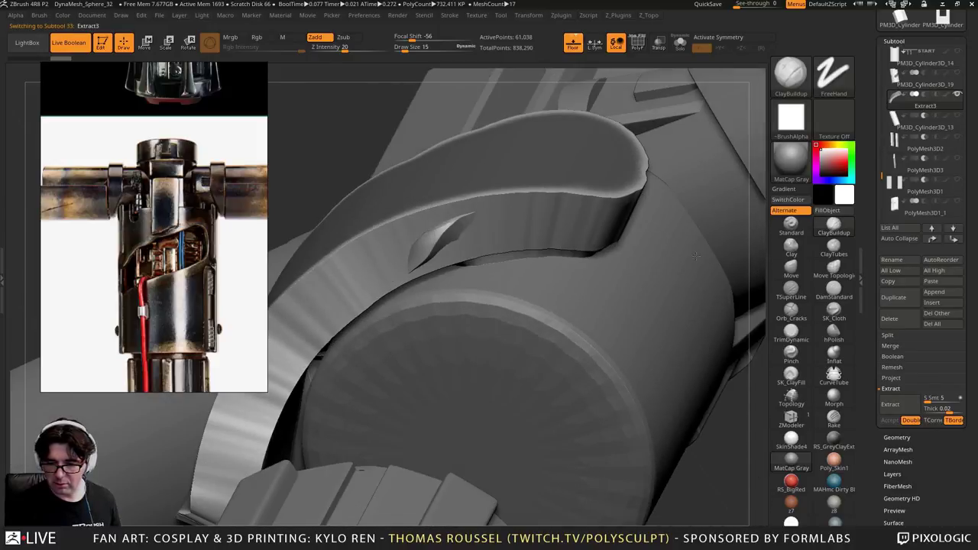
mouse_move(959, 97)
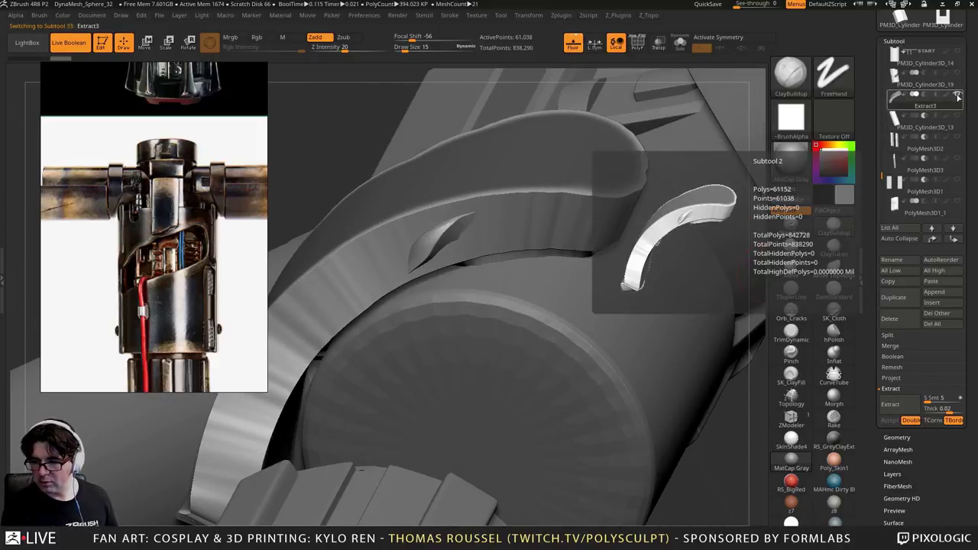
left_click(929, 78)
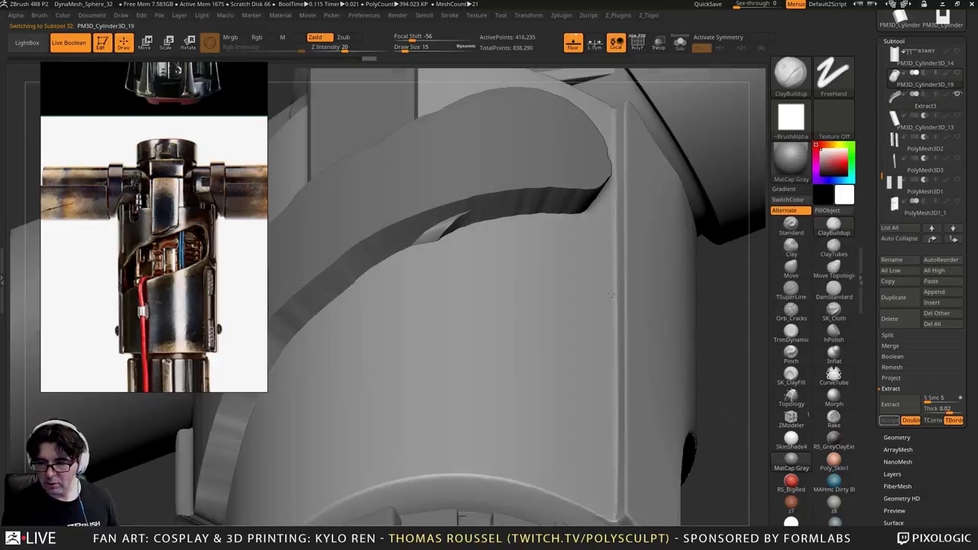
right_click_drag(611, 294, 676, 275)
left_click(958, 94)
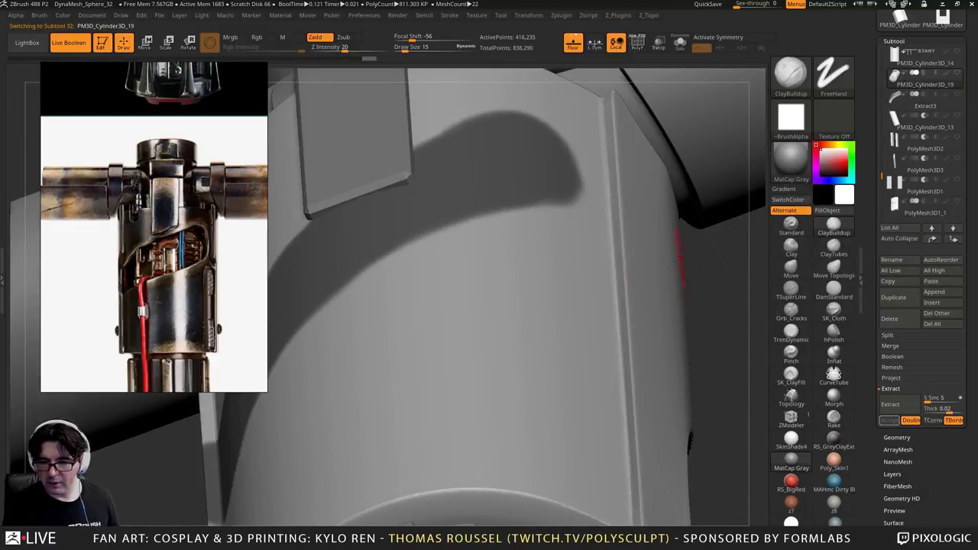
Isolate the sleeve copy with Solo and examine its inner wall behind the diagonal mask
right_click_drag(557, 272, 585, 322, "ctrl")
left_click(680, 44)
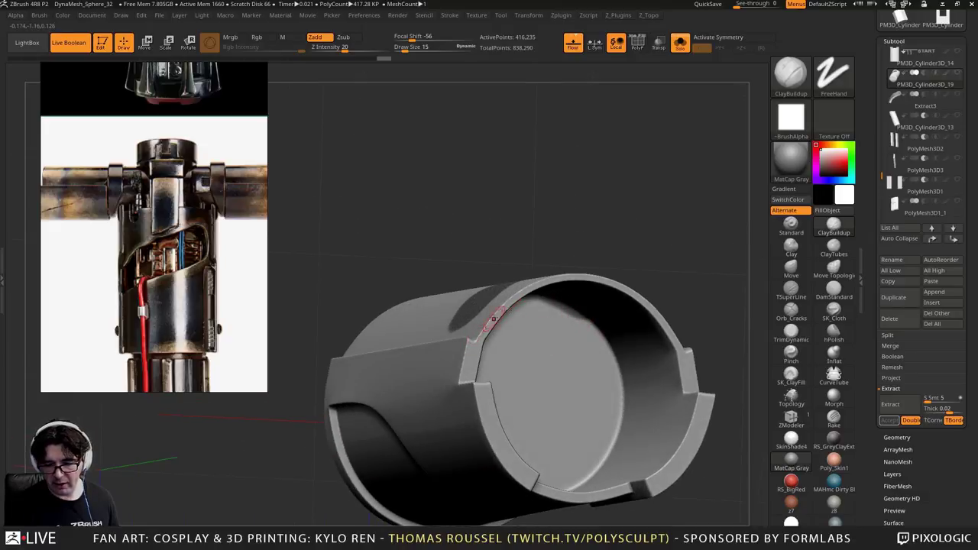
right_click_drag(535, 281, 501, 311)
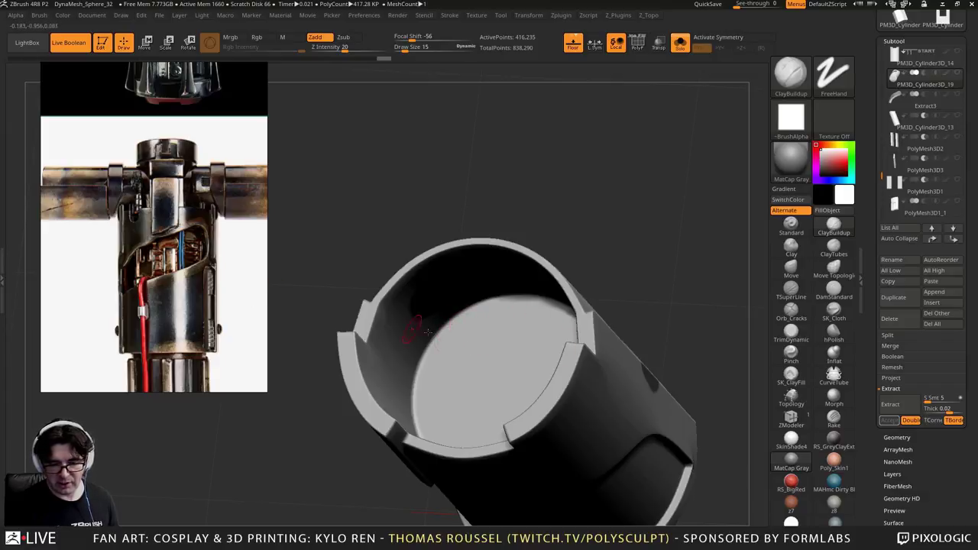
right_click_drag(492, 332, 515, 316)
right_click_drag(581, 328, 536, 302)
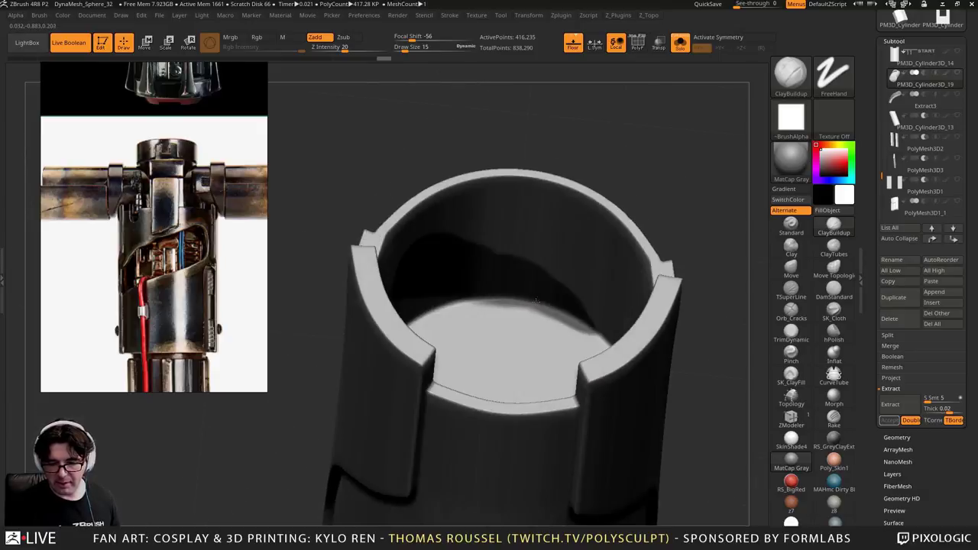
right_click_drag(412, 258, 510, 270)
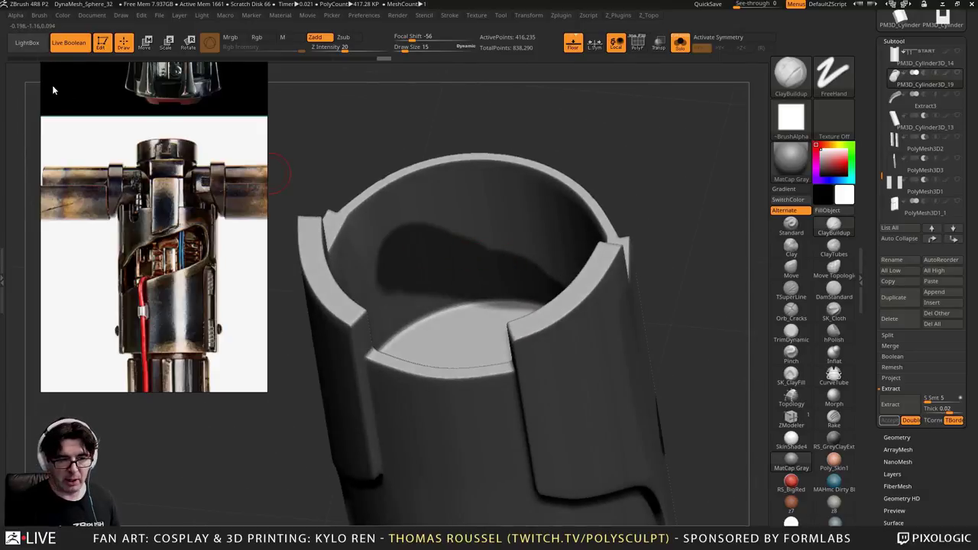
left_click(40, 16)
mouse_move(159, 82)
right_mouse_down()
mouse_move(265, 93)
mouse_move(0, 85)
right_mouse_up()
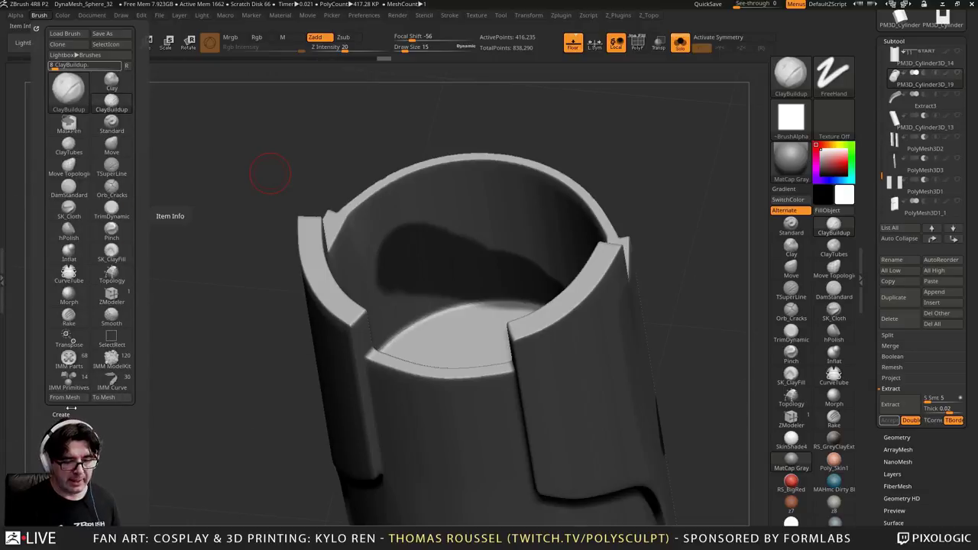
left_click_drag(70, 409, 98, 352)
left_click(73, 375)
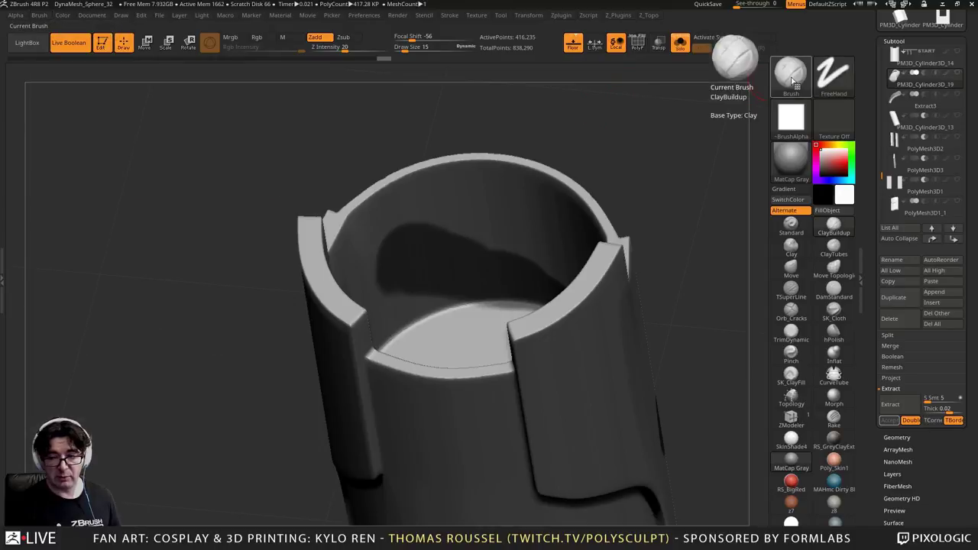
left_click(42, 15)
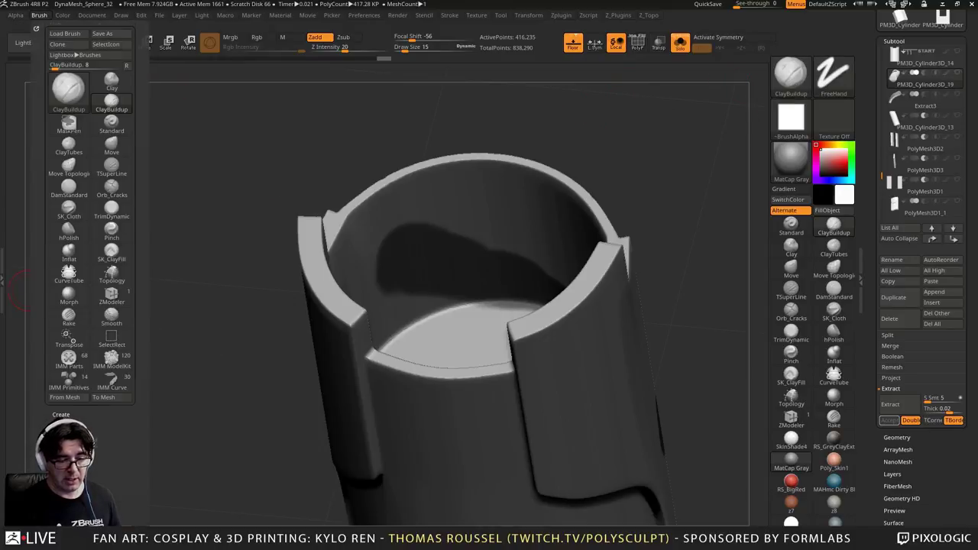
scroll(91, 350, "down", 5)
Erase the mask from the sleeve's inner wall with MaskPen, keeping the diagonal band masked on the outer surface
key("ctrl")
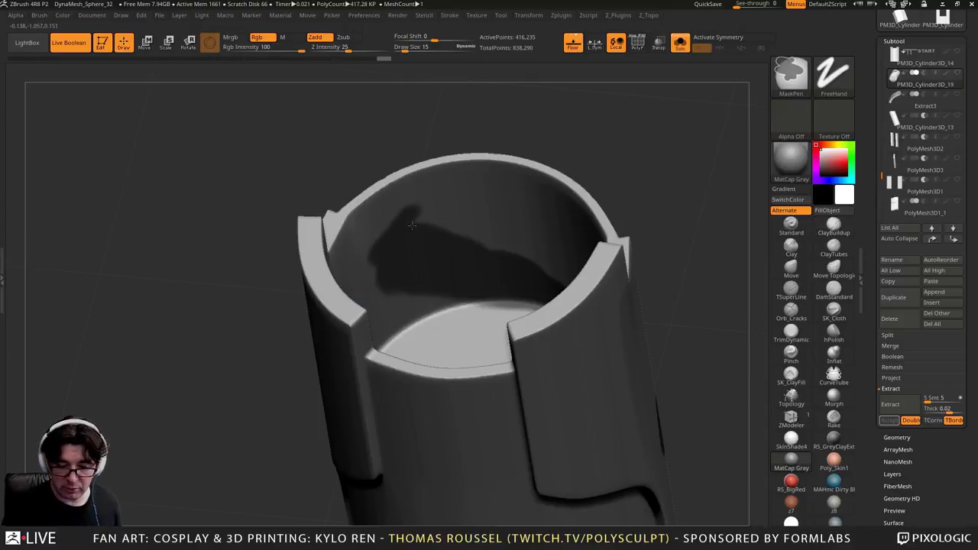
mouse_move(412, 225)
left_mouse_down("ctrl+alt")
mouse_move(417, 239)
mouse_move(390, 236)
mouse_move(430, 208)
left_mouse_up("ctrl+alt")
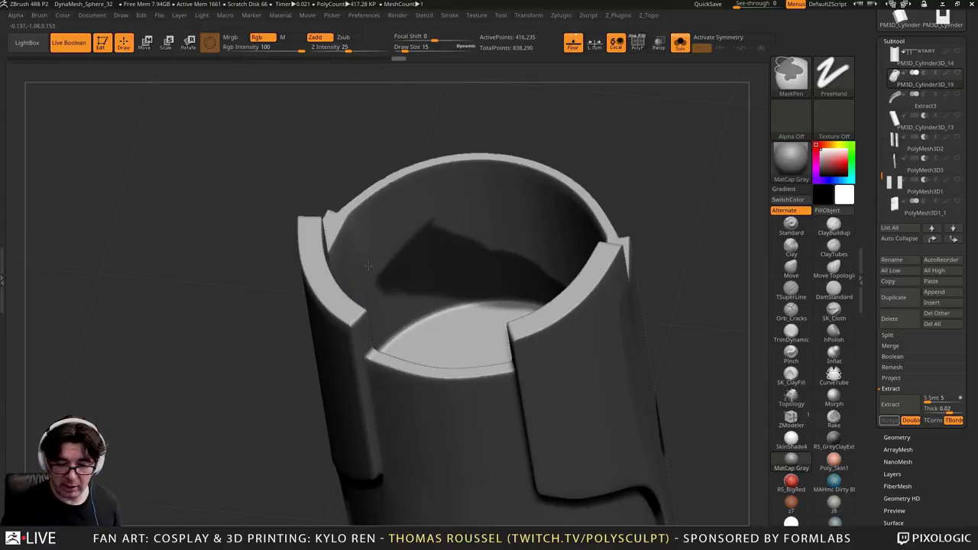
mouse_move(368, 266)
left_mouse_down("ctrl+alt")
mouse_move(417, 261)
mouse_move(440, 246)
mouse_move(407, 296)
left_mouse_up("ctrl+alt")
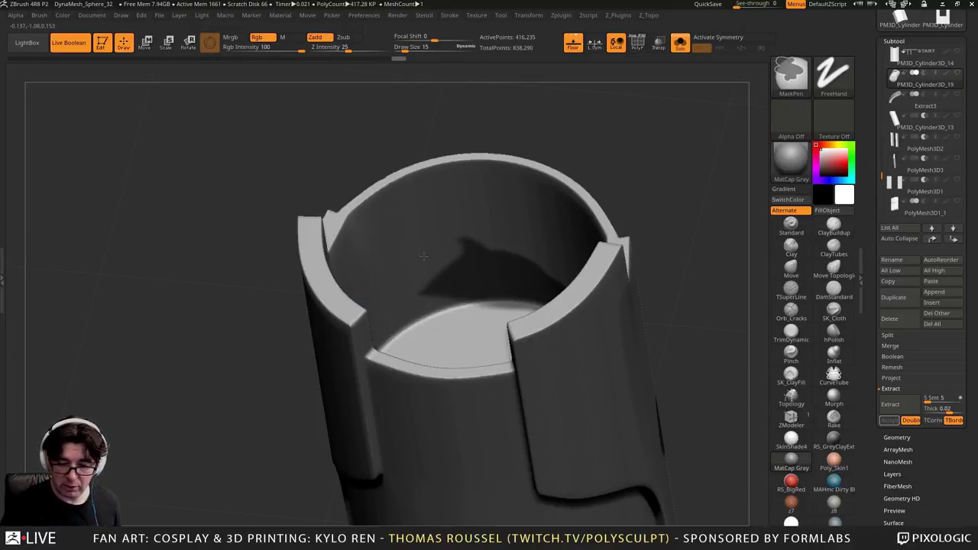
left_click_drag(423, 257, 495, 300, "ctrl+alt")
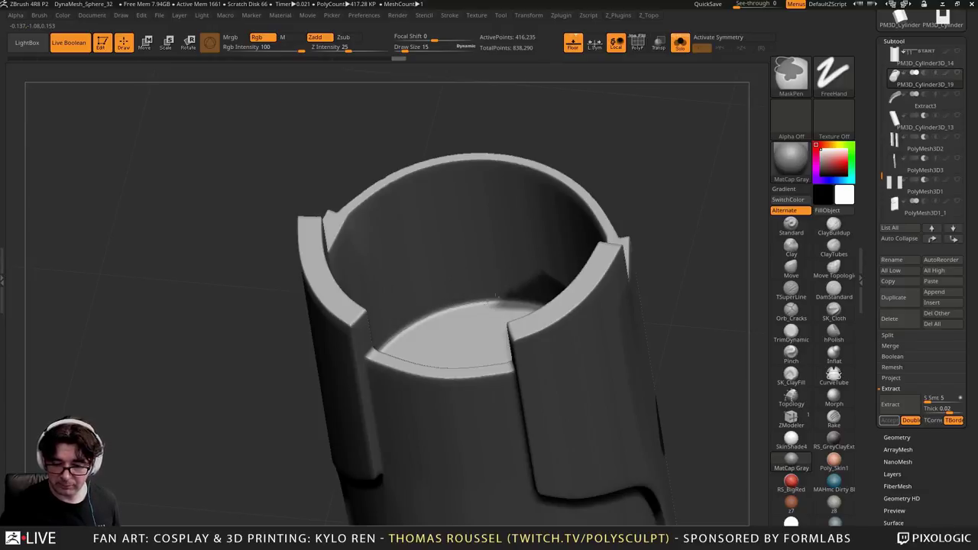
mouse_move(495, 298)
right_mouse_down()
mouse_move(589, 311)
mouse_move(454, 380)
mouse_move(525, 404)
right_mouse_up()
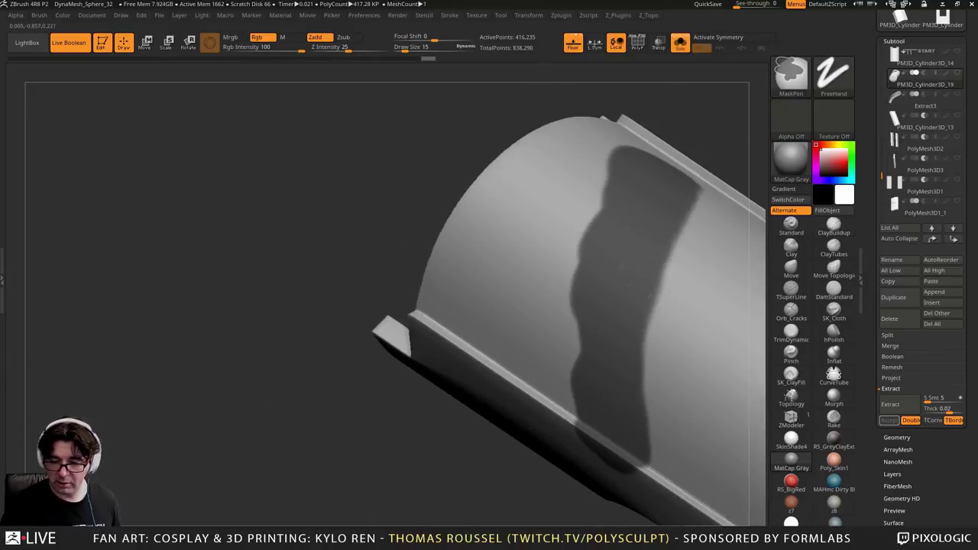
mouse_move(580, 306)
right_mouse_down()
mouse_move(678, 289)
mouse_move(707, 294)
mouse_move(602, 305)
mouse_move(568, 291)
mouse_move(678, 396)
right_mouse_up()
Turn Solo off, extract the outer masked band at thickness 0.02 with smoothing 5, and accept it as a new subtool
left_click(895, 403)
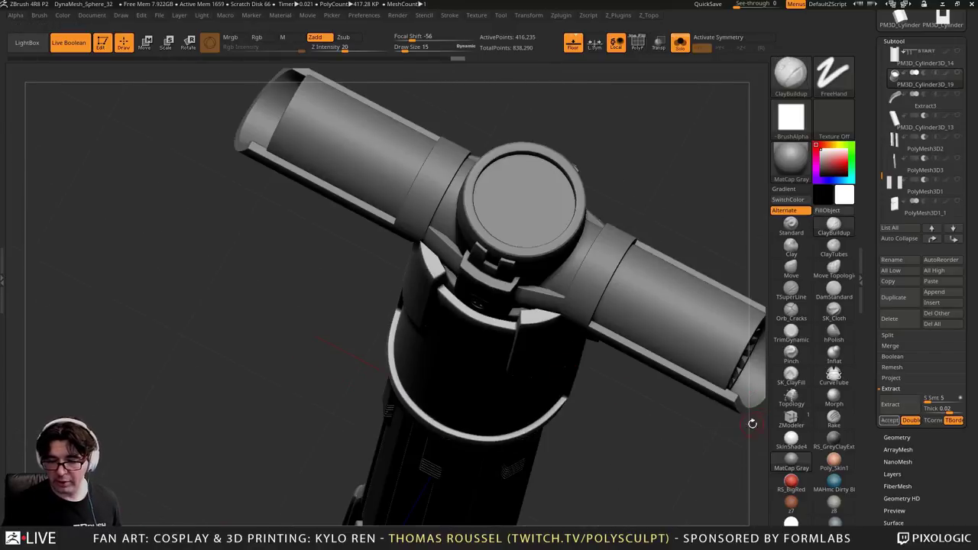
left_click_drag(630, 473, 530, 443)
left_click_drag(598, 424, 571, 216, "shift")
left_click(681, 47)
right_click_drag(562, 398, 618, 389)
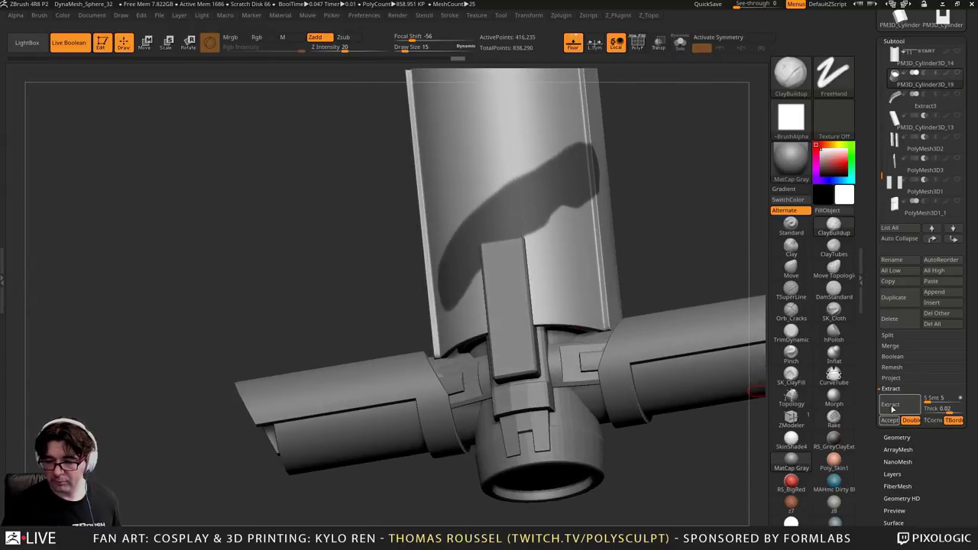
left_click(891, 405)
right_click_drag(633, 312, 688, 344)
left_click(891, 406)
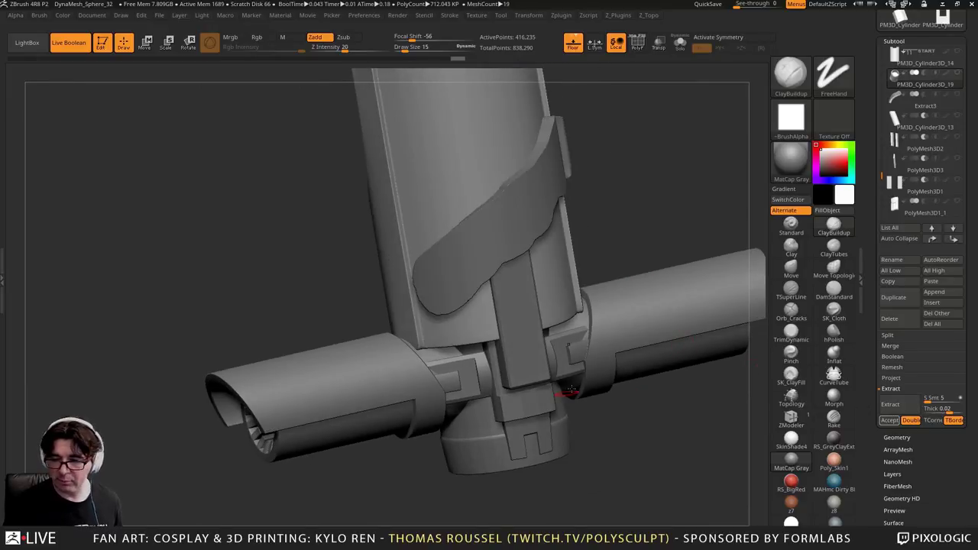
left_click(889, 421)
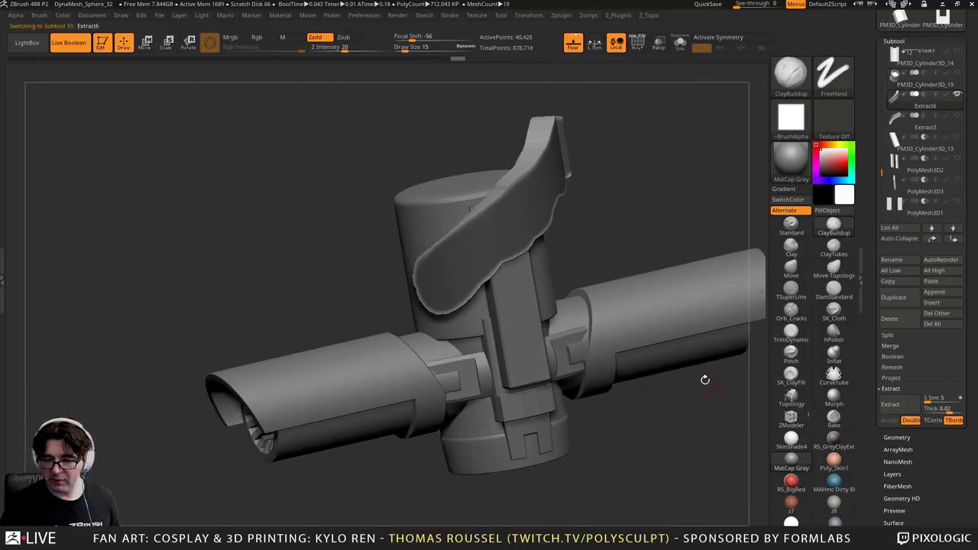
right_click_drag(703, 380, 752, 227)
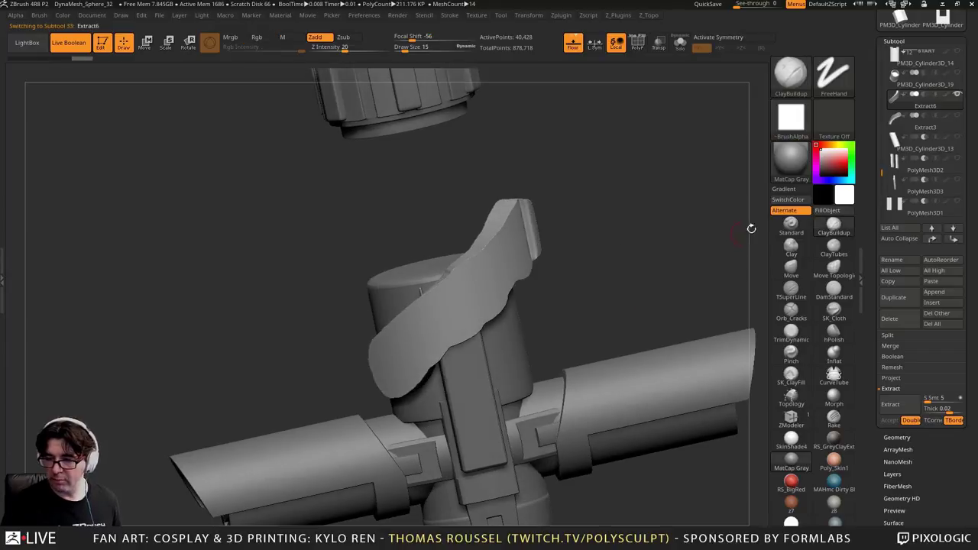
Find the earlier extracted band, Extract3, among the subtools and delete it permanently
left_click(882, 130)
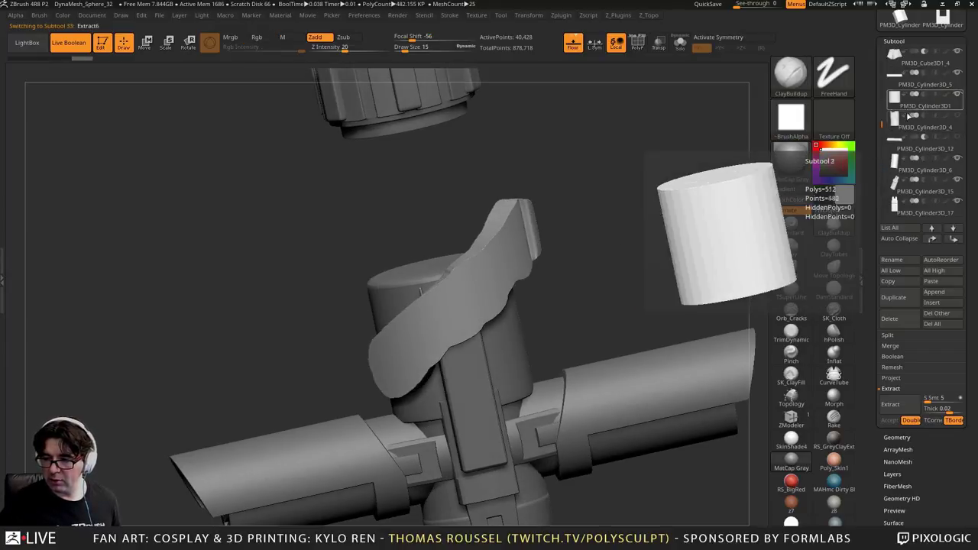
left_click_drag(882, 128, 881, 98)
scroll(887, 107, "down", 3)
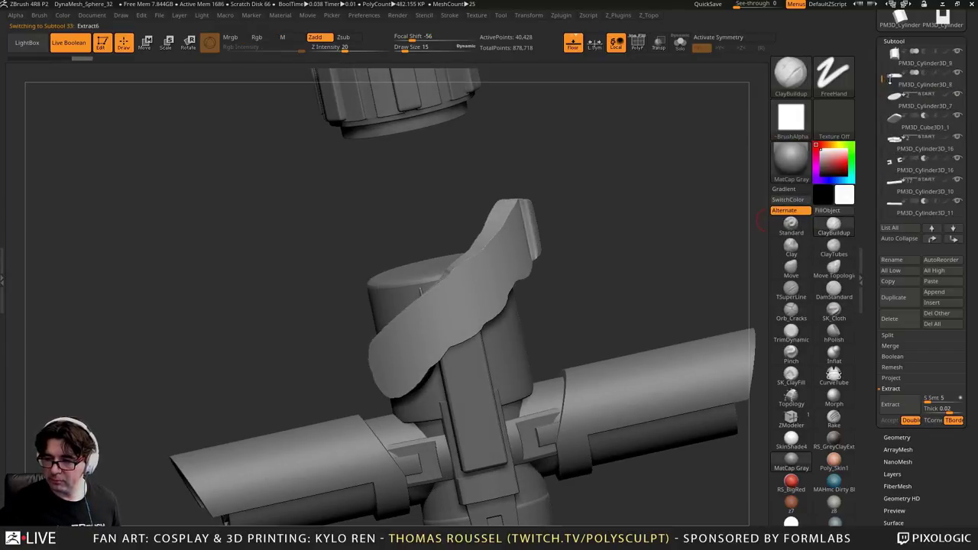
scroll(890, 115, "down", 6)
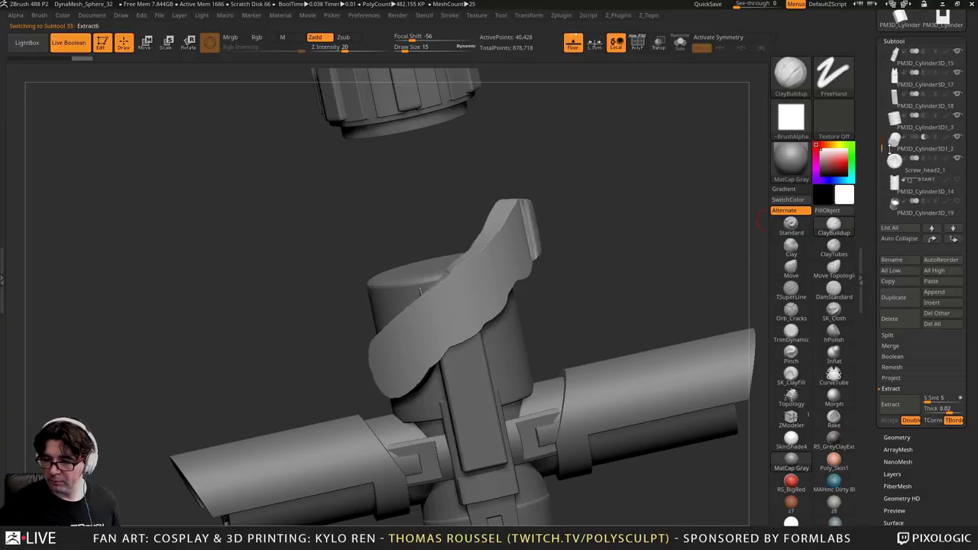
scroll(890, 153, "down", 3)
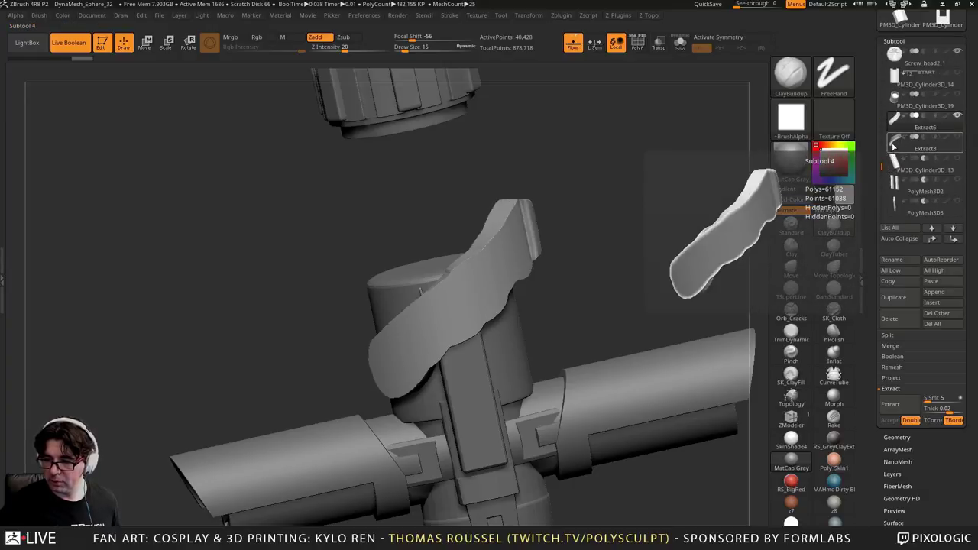
left_click(904, 172)
left_click(896, 324)
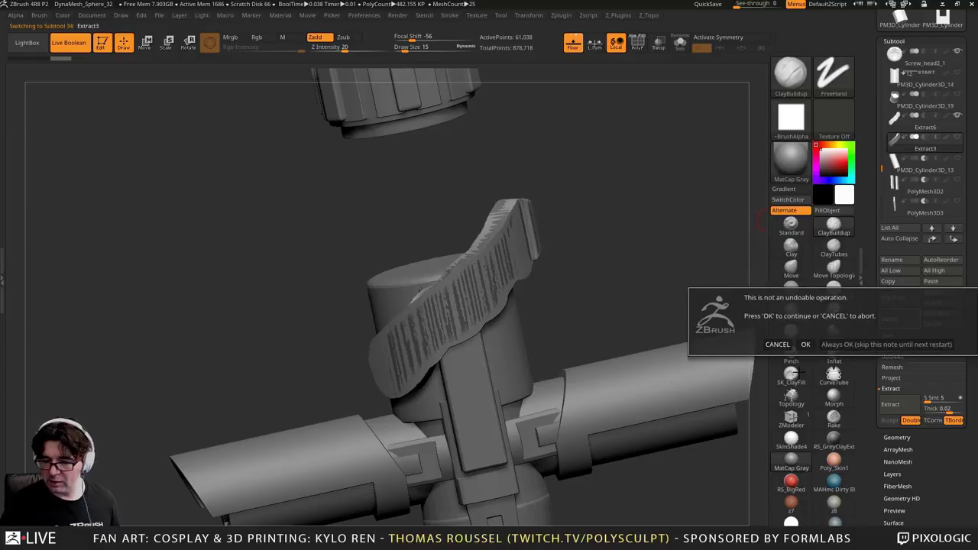
left_click(805, 345)
Select the dense sleeve copy PM3D_Cylinder3D_19 so it displays together with the newly extracted band
left_click_drag(584, 459, 580, 309)
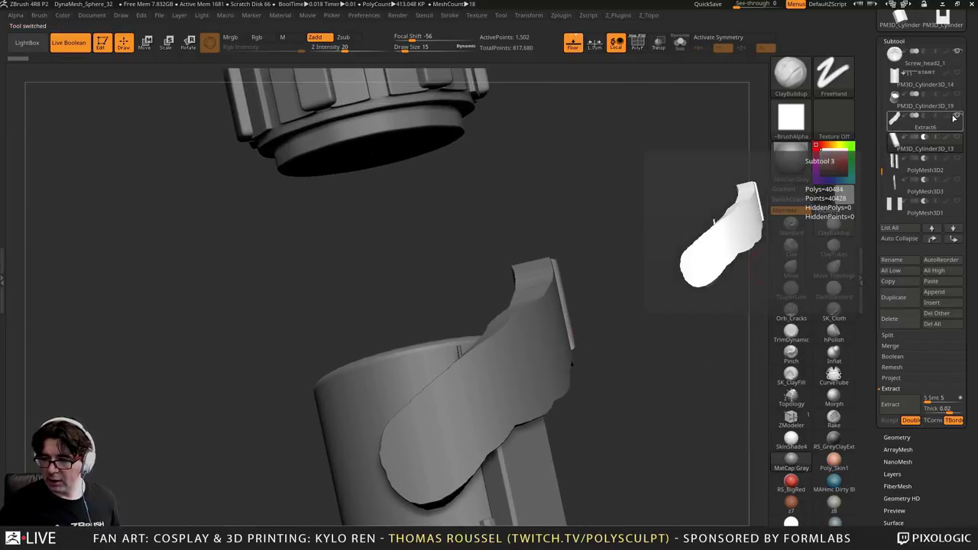
left_click(927, 106)
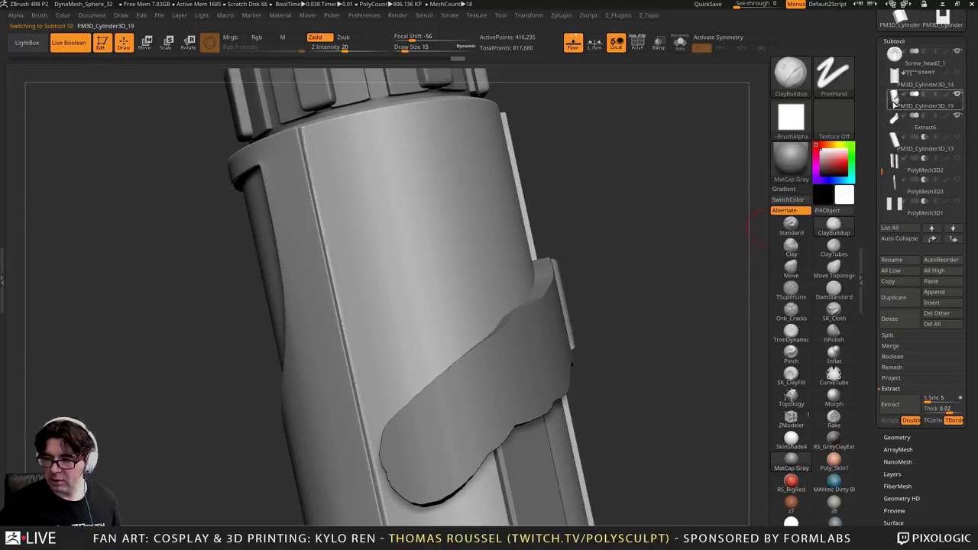
Permanently delete the dense sleeve copy PM3D_Cylinder3D_19, keeping the extracted diagonal band
left_click(957, 95)
left_click_drag(612, 319, 635, 237)
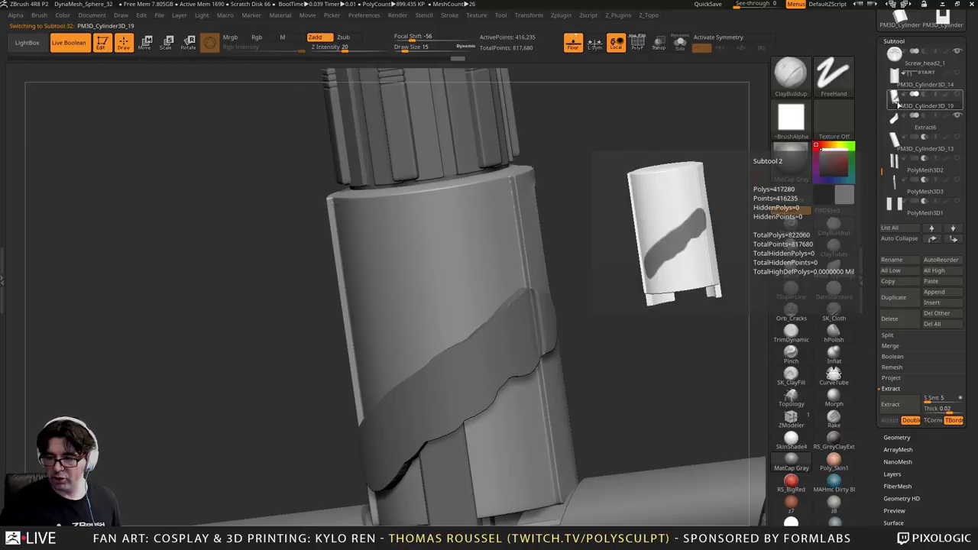
left_click(889, 318)
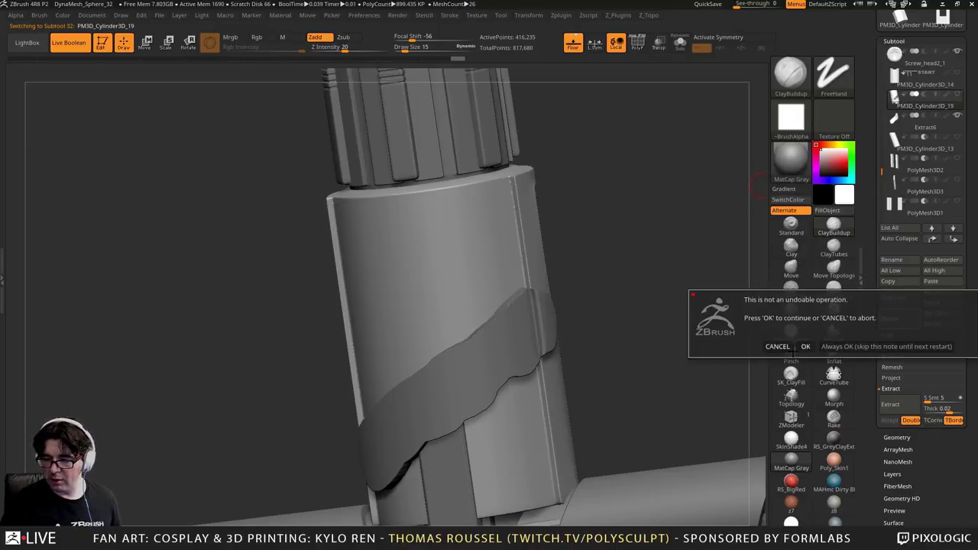
left_click(806, 346)
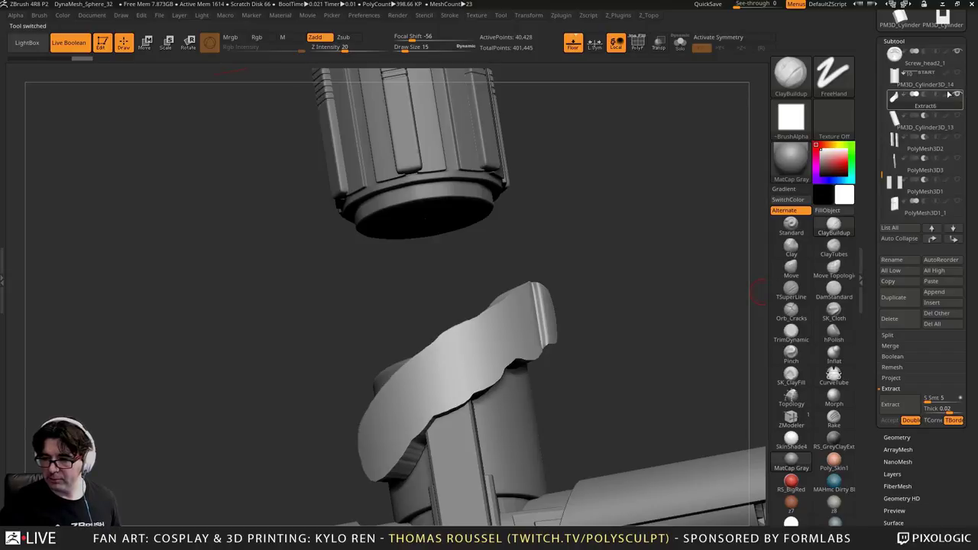
Show the original sleeve and hilt parts again and set the Extract6 band to Boolean subtraction so it cuts the sleeve
left_click(957, 73)
left_click_drag(671, 322, 745, 269)
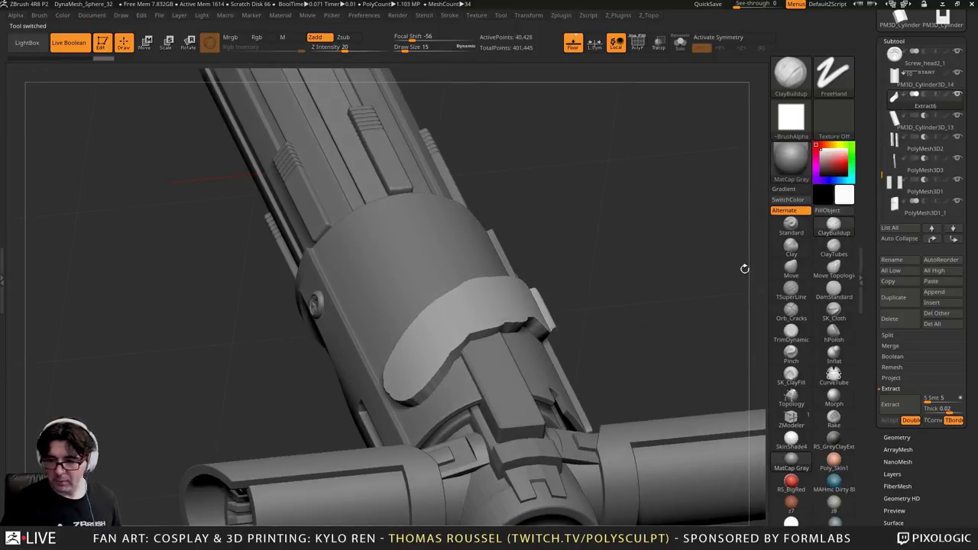
mouse_move(912, 115)
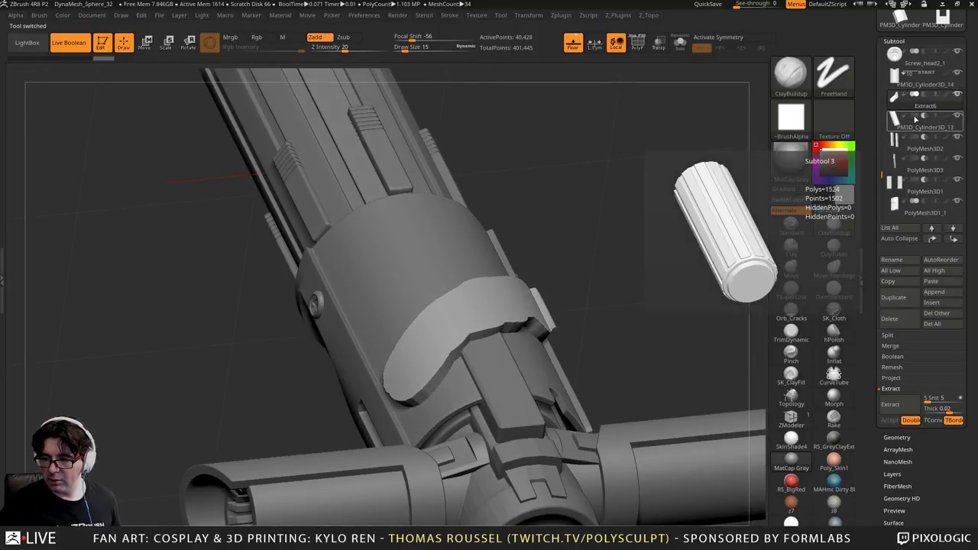
left_click(924, 96)
mouse_move(670, 339)
left_mouse_down()
mouse_move(609, 392)
mouse_move(544, 412)
mouse_move(656, 352)
left_mouse_up()
right_click_drag(657, 350, 632, 302)
left_click_drag(631, 303, 553, 332)
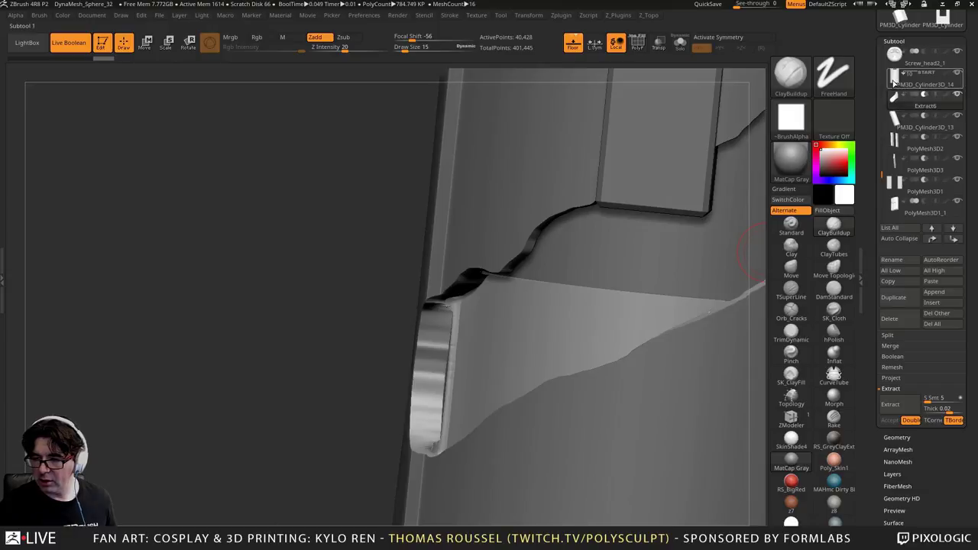
Select the original sleeve PM3D_Cylinder3D_14, isolate it with Solo and display its polyframe, looking down onto its inner floor
left_click(894, 84)
right_click_drag(653, 256, 631, 121)
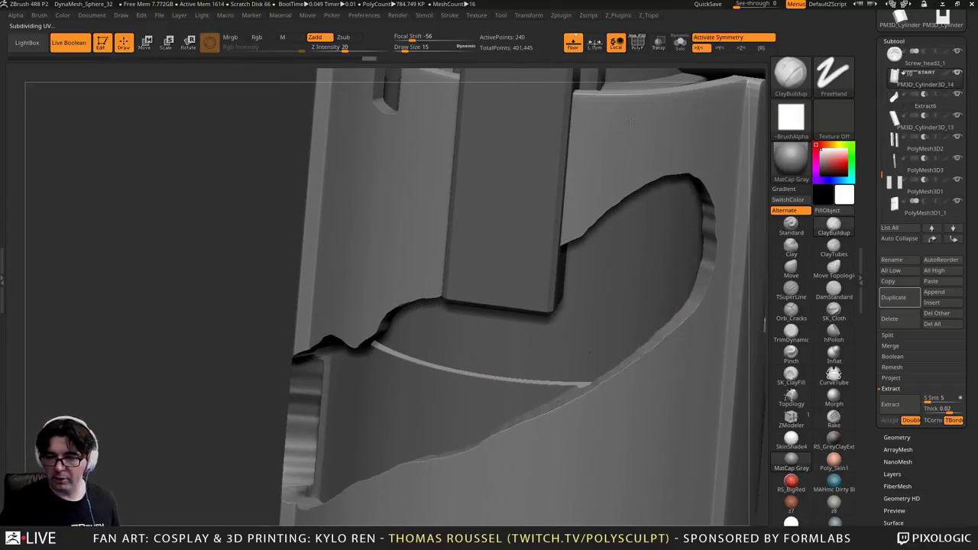
left_click_drag(632, 121, 650, 57)
left_click(683, 53)
right_click_drag(626, 115, 532, 350)
key("shift+f")
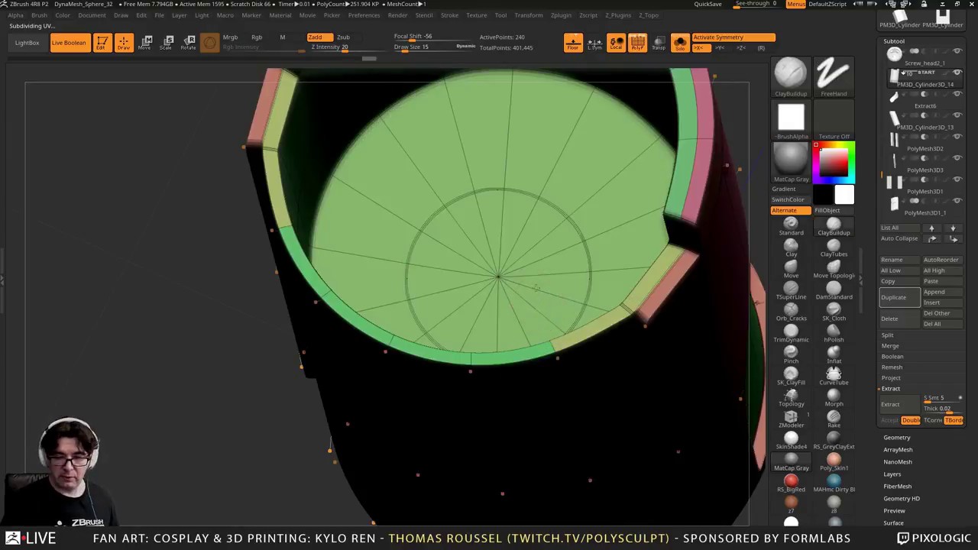
left_click_drag(535, 332, 523, 228)
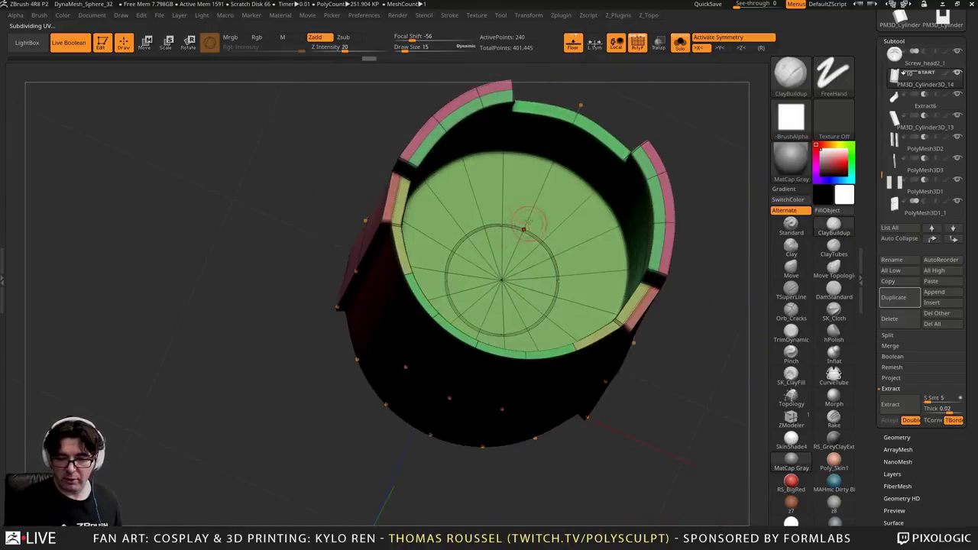
left_click_drag(538, 312, 498, 195)
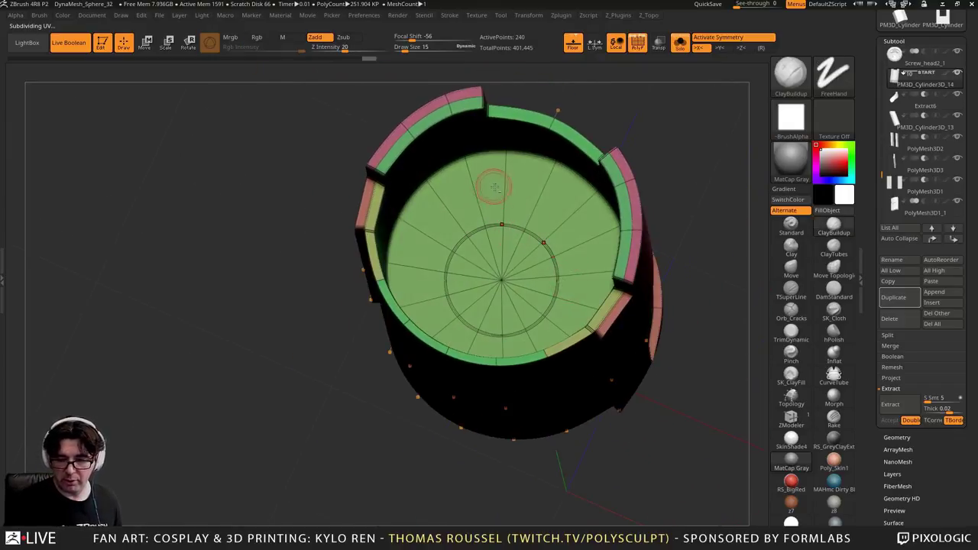
With ZModeler, mark all faces of the sleeve's inner floor and push them deeper into the sleeve with QMesh
left_click(791, 416)
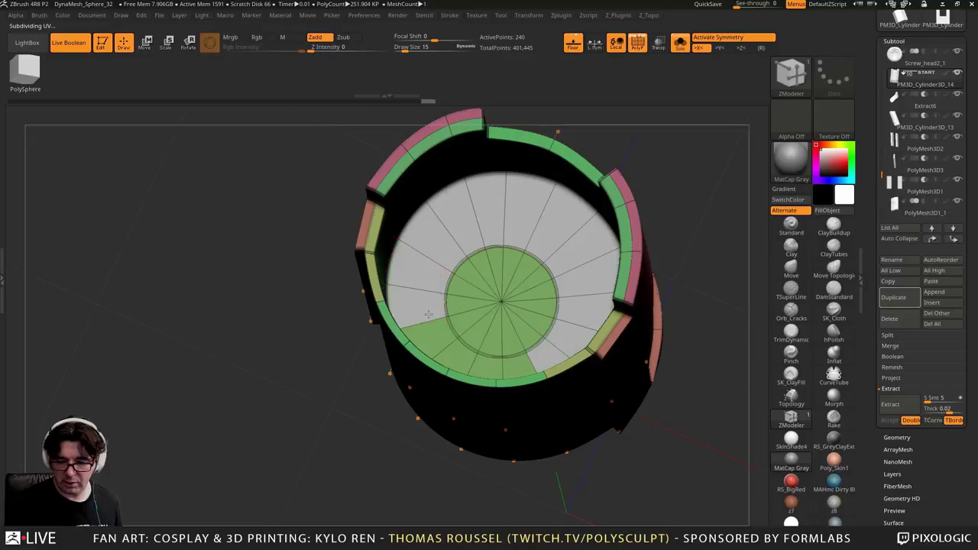
left_click(514, 340, "alt")
left_click(526, 333, "alt")
left_click(538, 324, "alt")
left_click(544, 308, "alt")
left_click(542, 289, "alt")
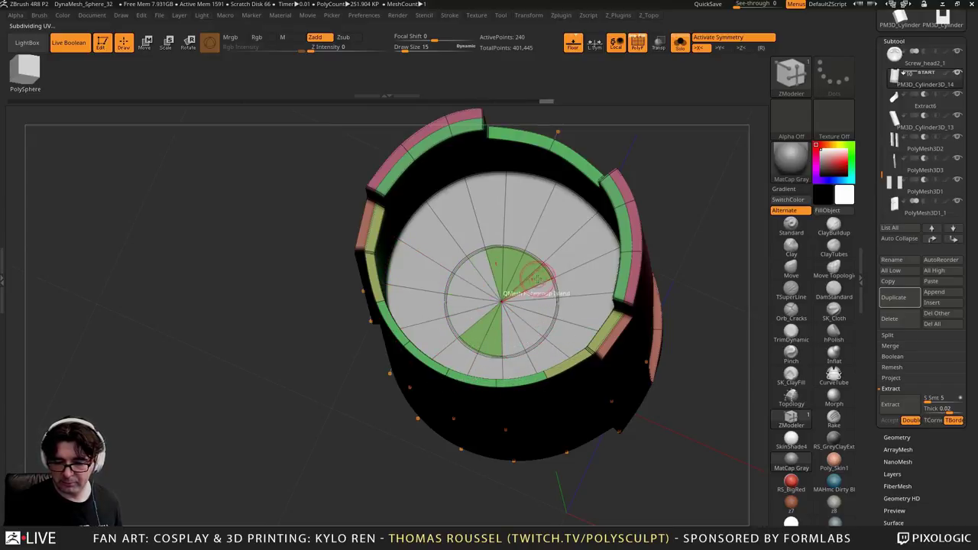
left_click(535, 275, "alt")
left_click(525, 267, "alt")
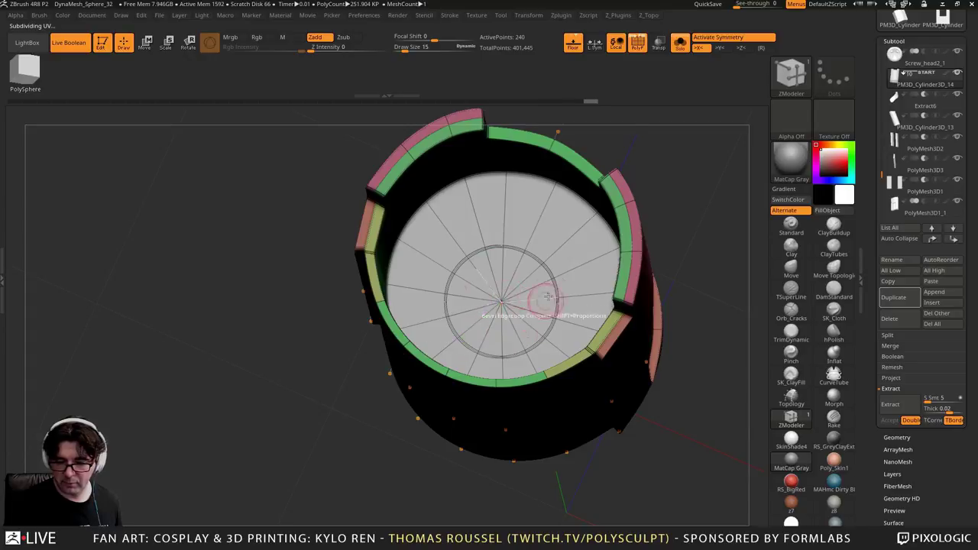
right_click_drag(535, 295, 498, 225)
left_click_drag(551, 229, 387, 444)
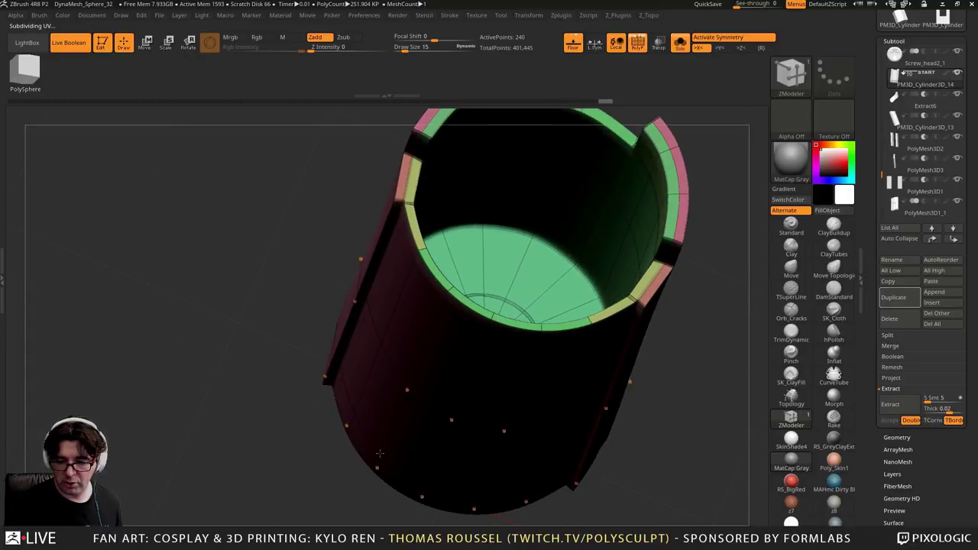
right_click_drag(495, 324, 611, 312)
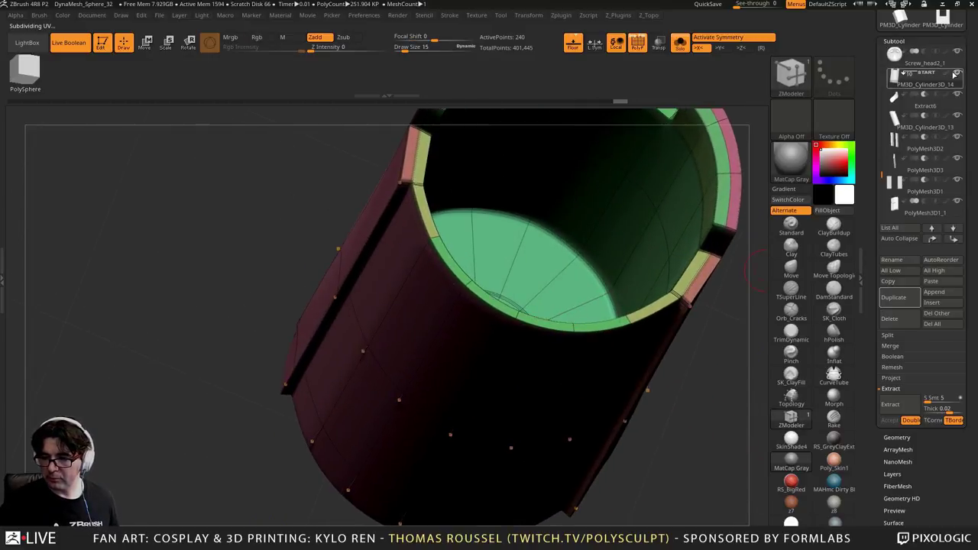
Turn off Solo and the polyframe to show the whole hilt with the sleeve's diagonal opening
left_click(681, 48)
right_click_drag(676, 358, 630, 321)
key("shift+f")
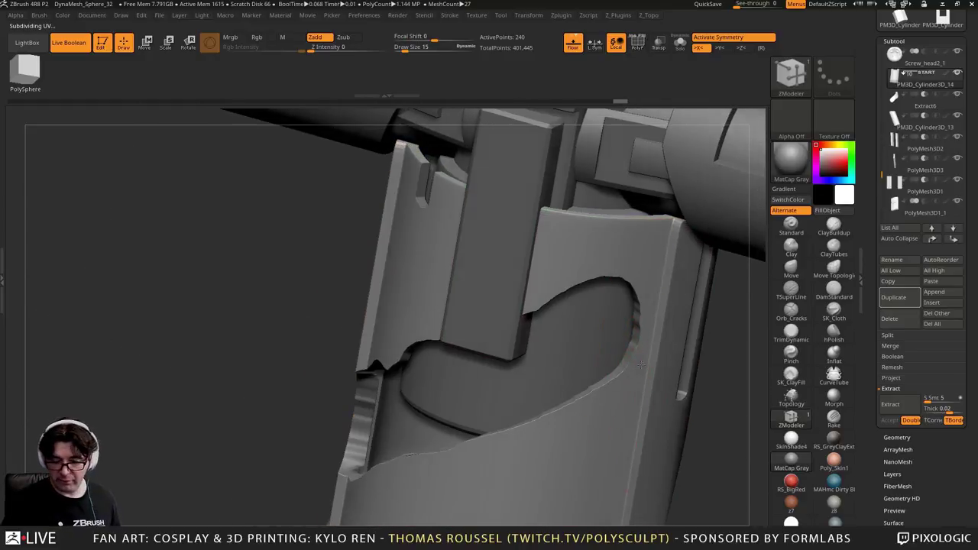
mouse_move(564, 336)
right_mouse_down()
mouse_move(650, 358)
mouse_move(644, 365)
mouse_move(638, 337)
mouse_move(558, 376)
mouse_move(544, 335)
right_mouse_up()
right_click_drag(544, 335, 570, 336)
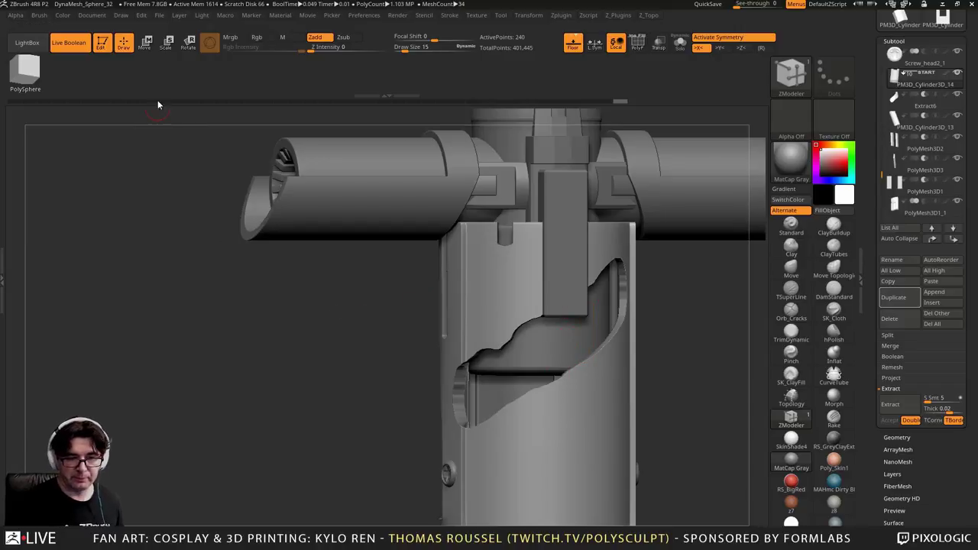
Move the inner cylinder PM3D_Cylinder3D1_3 about 1.5 units along the hilt toward the crossguard, behind the opening
left_click(148, 41)
left_click(540, 345, "alt")
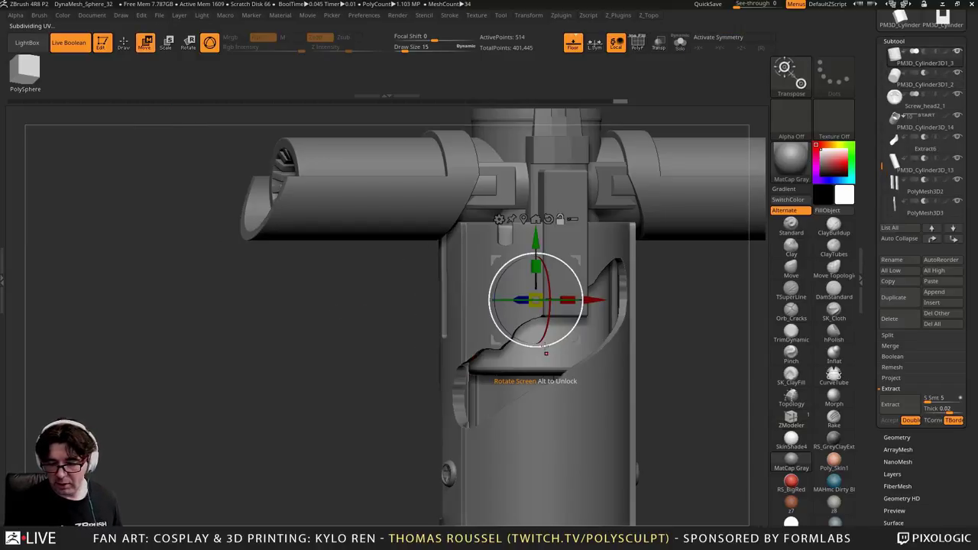
mouse_move(541, 345)
right_mouse_down()
mouse_move(489, 383)
mouse_move(523, 375)
mouse_move(535, 350)
right_mouse_up()
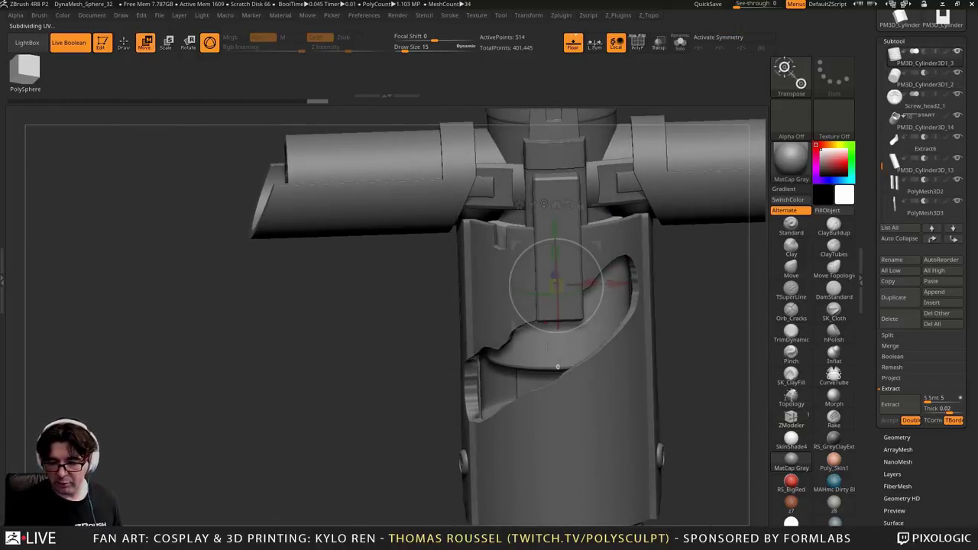
right_click_drag(548, 310, 550, 299)
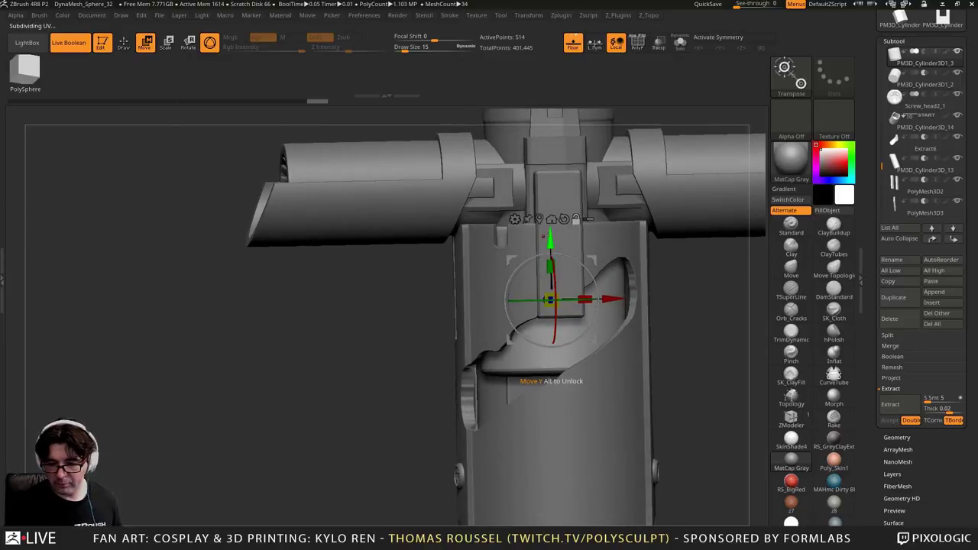
left_click_drag(543, 237, 548, 189, "alt")
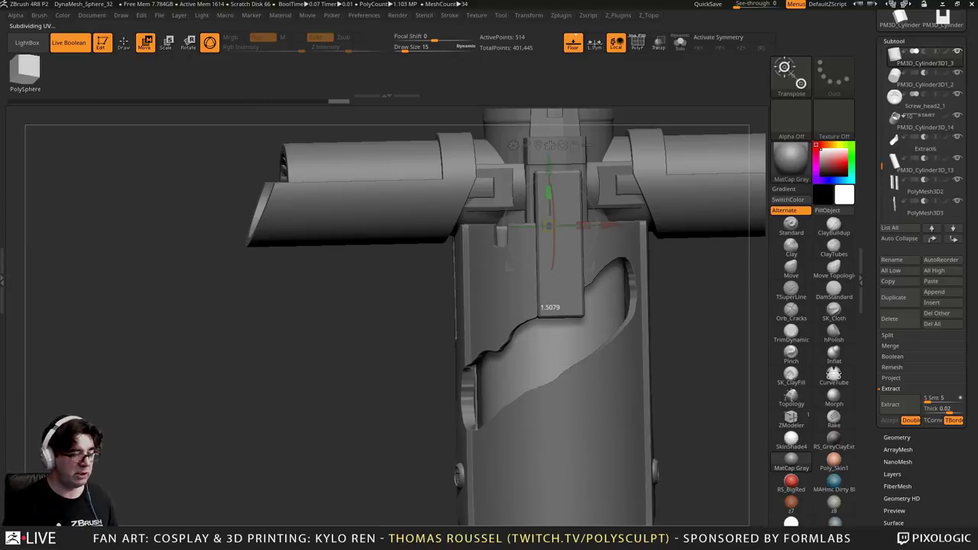
right_click_drag(525, 191, 548, 297)
left_click_drag(548, 297, 599, 288)
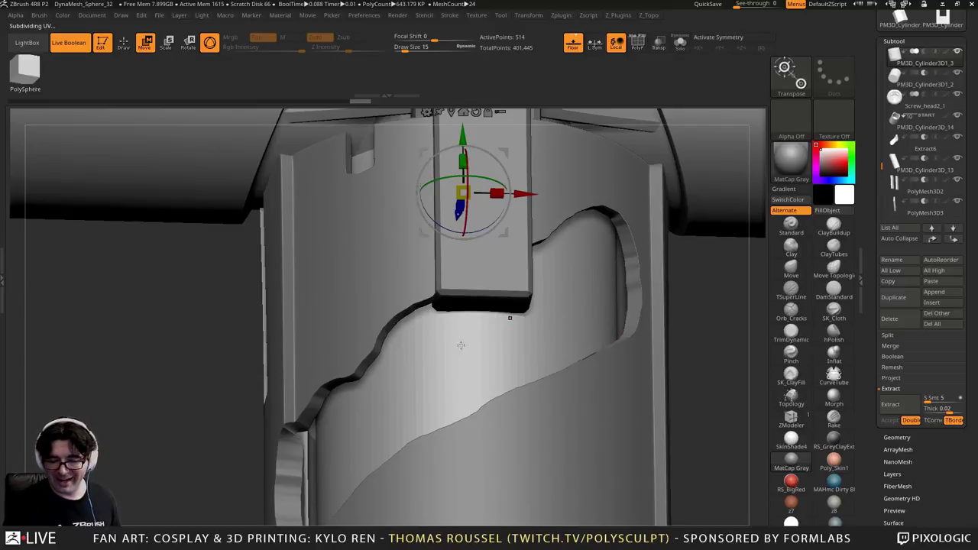
right_click_drag(332, 422, 402, 408)
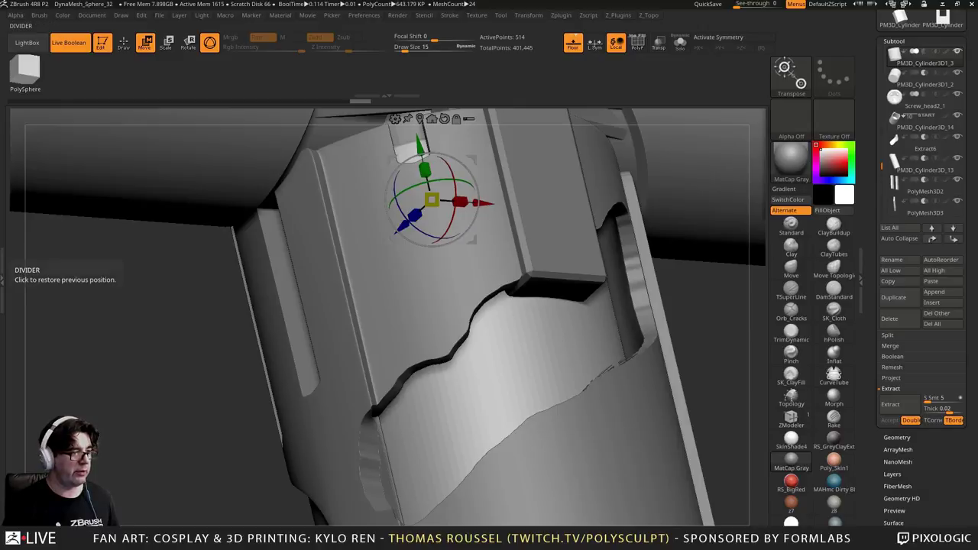
Bring the reference photo beside the model and smooth the Extract6 band's ragged edges with Polish By Groups
right_click_drag(0, 383, 189, 275)
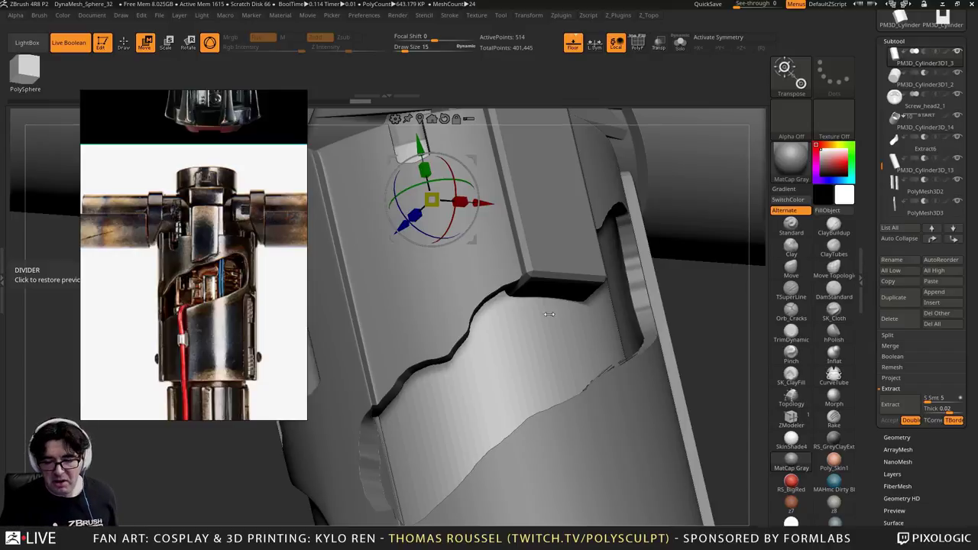
right_click_drag(448, 328, 474, 344)
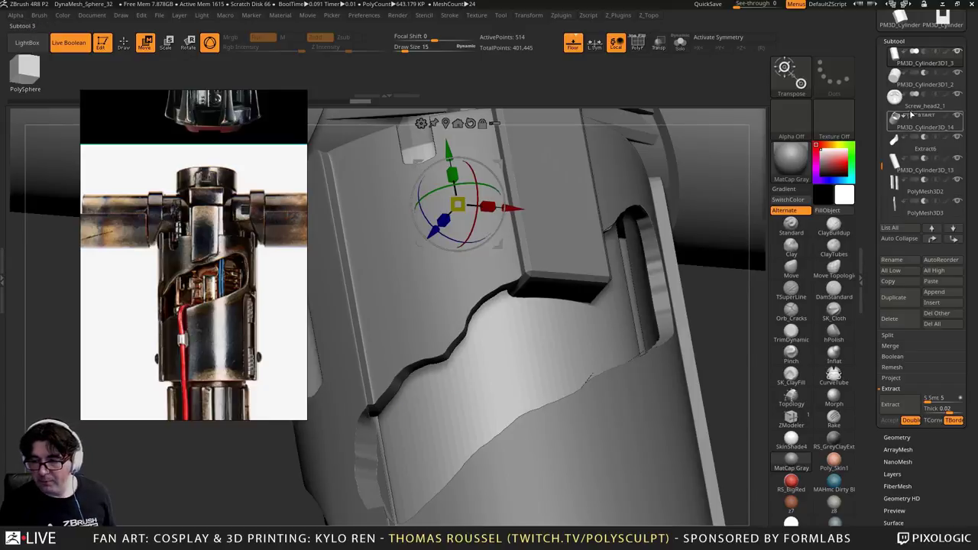
left_click(899, 145)
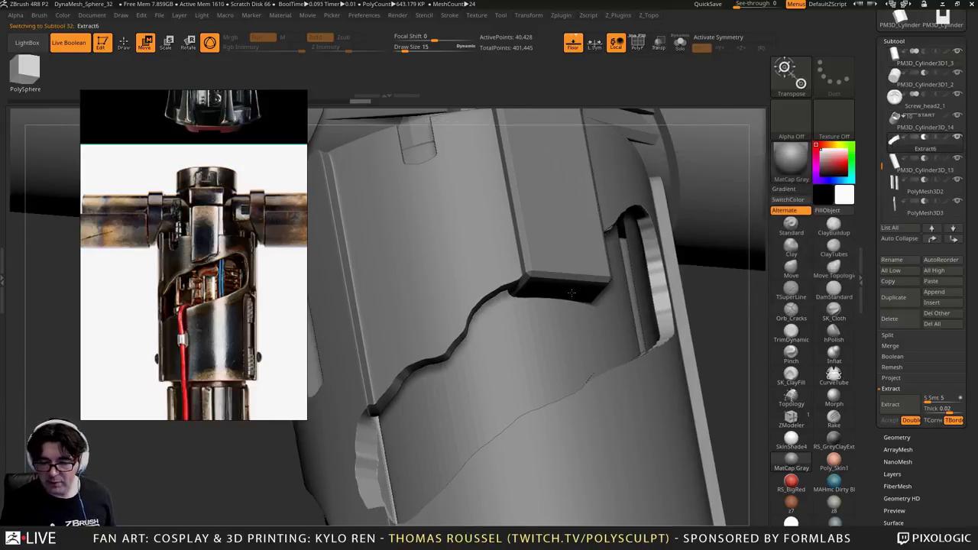
left_click_drag(949, 469, 946, 396)
left_click(907, 366)
left_click_drag(953, 355, 955, 435)
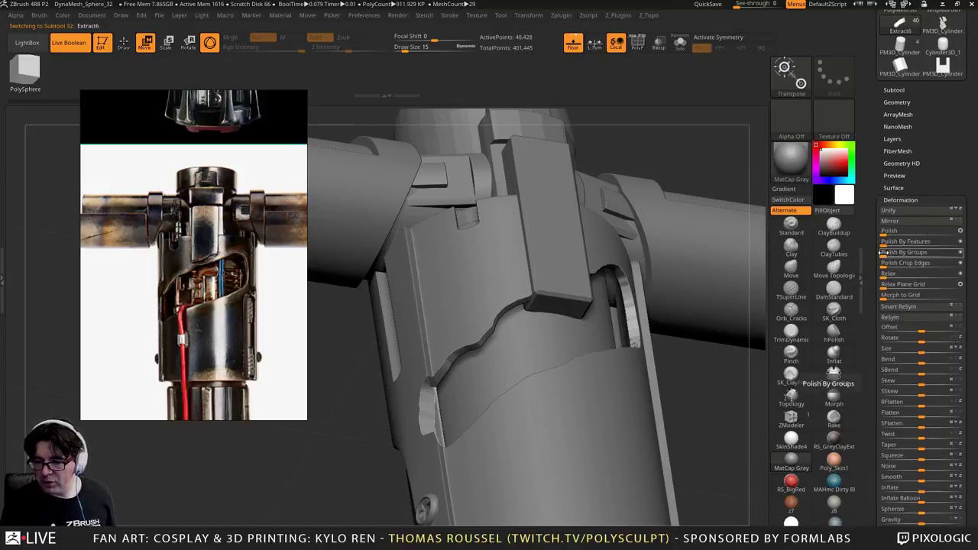
left_click_drag(885, 253, 944, 254)
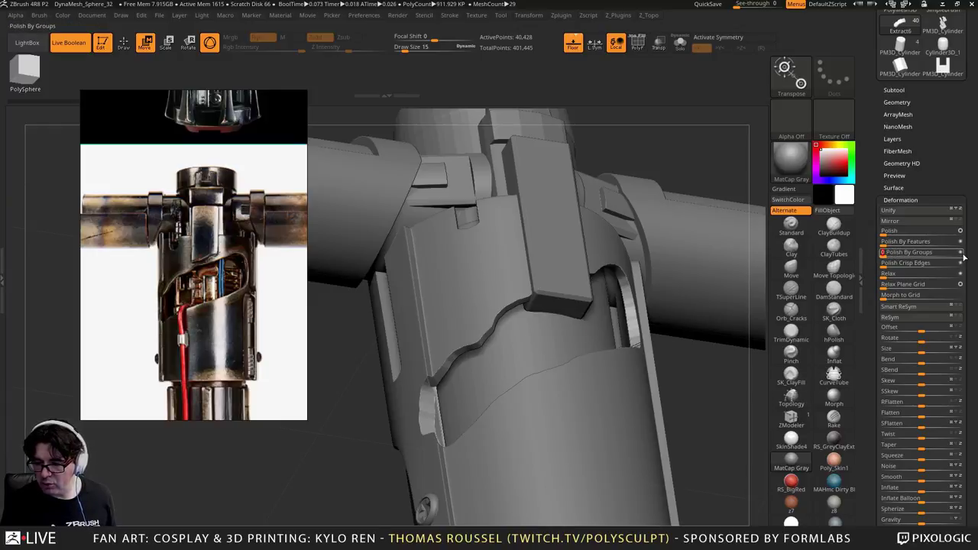
left_click_drag(892, 255, 912, 254)
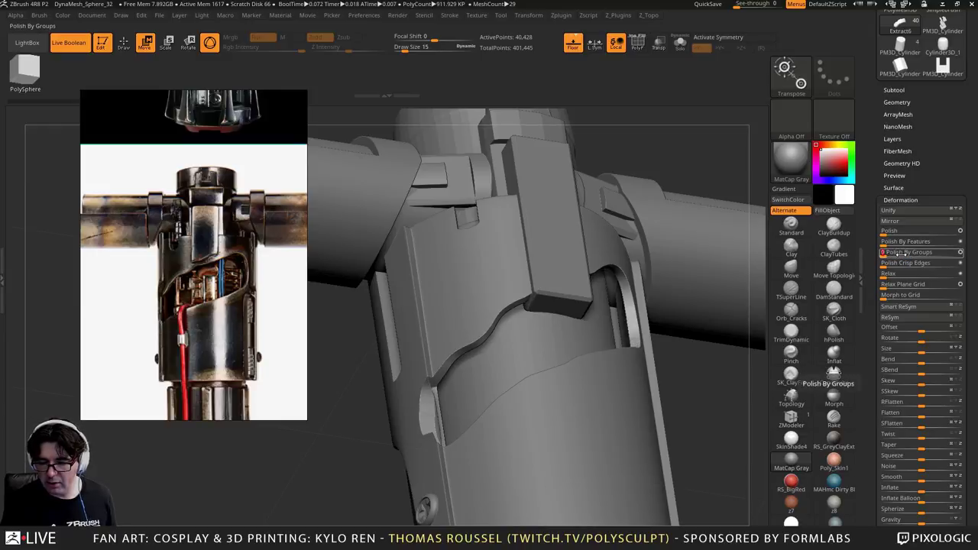
left_click_drag(707, 375, 662, 292)
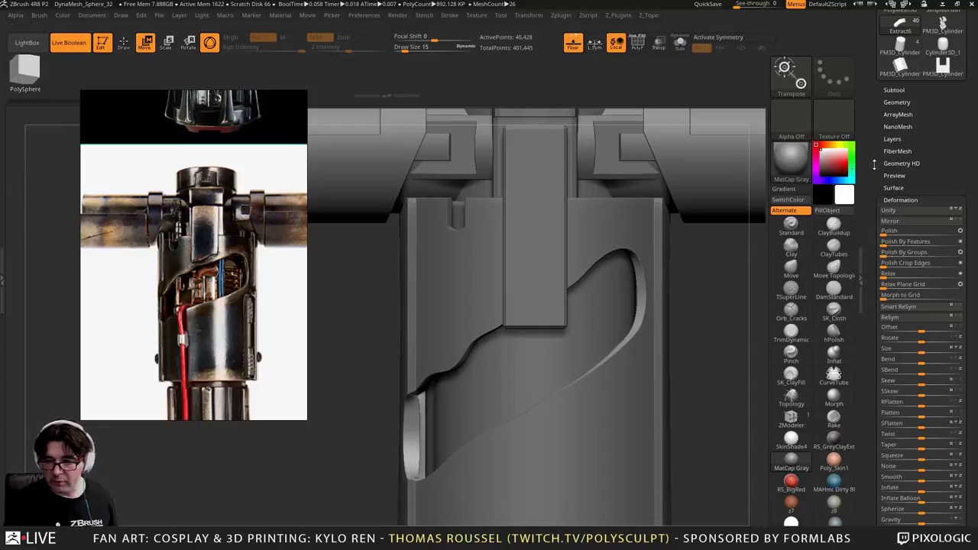
Identify the rectangular block overlapping the opening as a subtool, and duplicate the Extract6 band
scroll(938, 168, "up", 2)
left_click(894, 135)
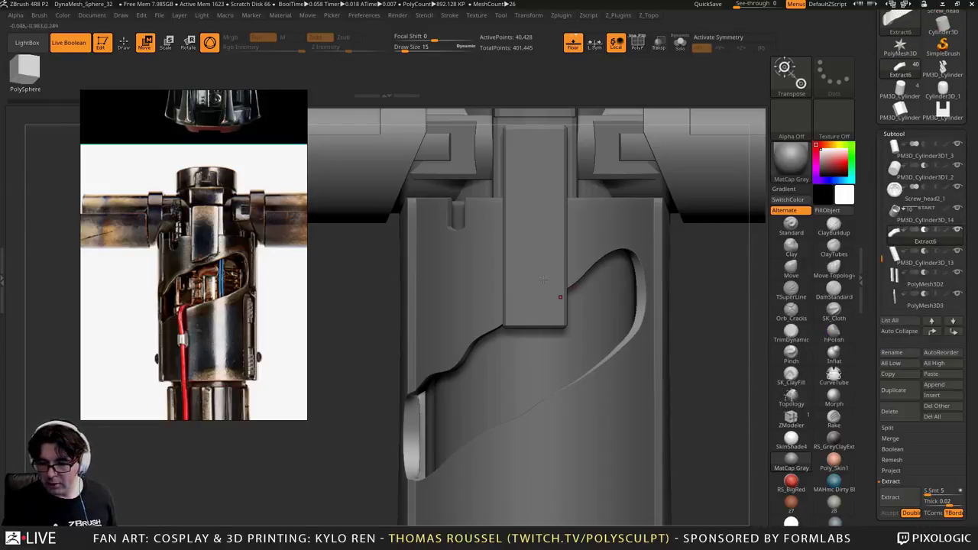
left_click(523, 311, "alt")
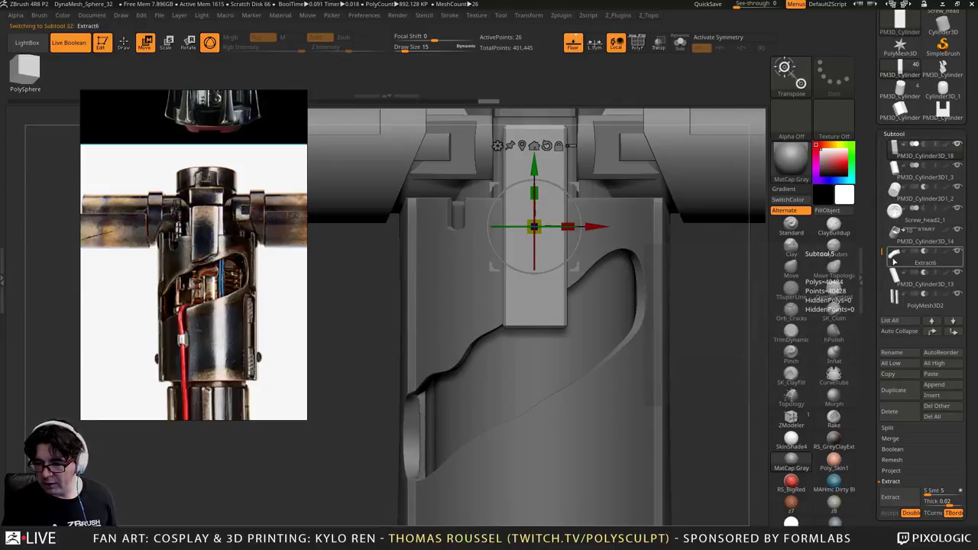
left_click(910, 260)
left_click(894, 389)
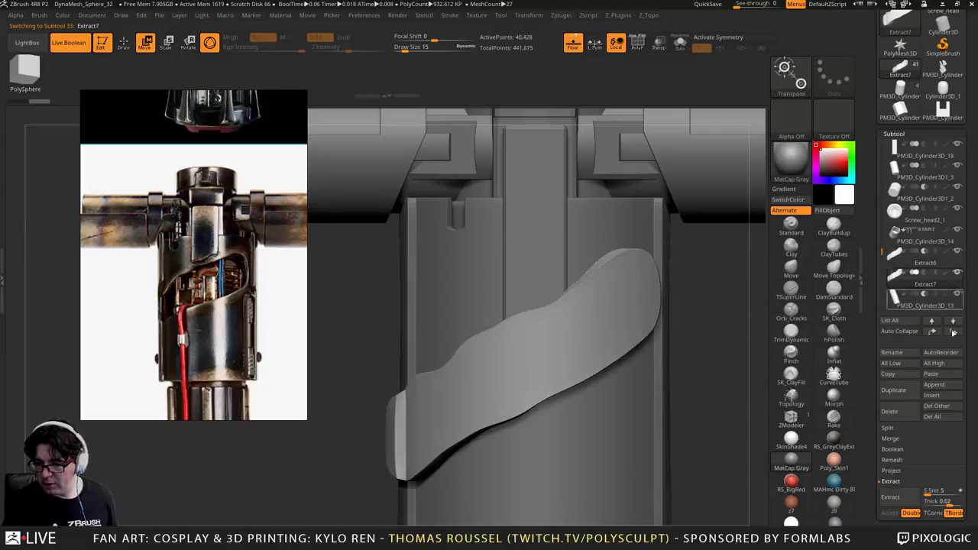
Move the duplicated band directly below PM3D_Cylinder3D_18 in the subtool order and set it to Boolean subtraction
left_click(936, 334)
left_click(936, 335)
left_click(936, 335)
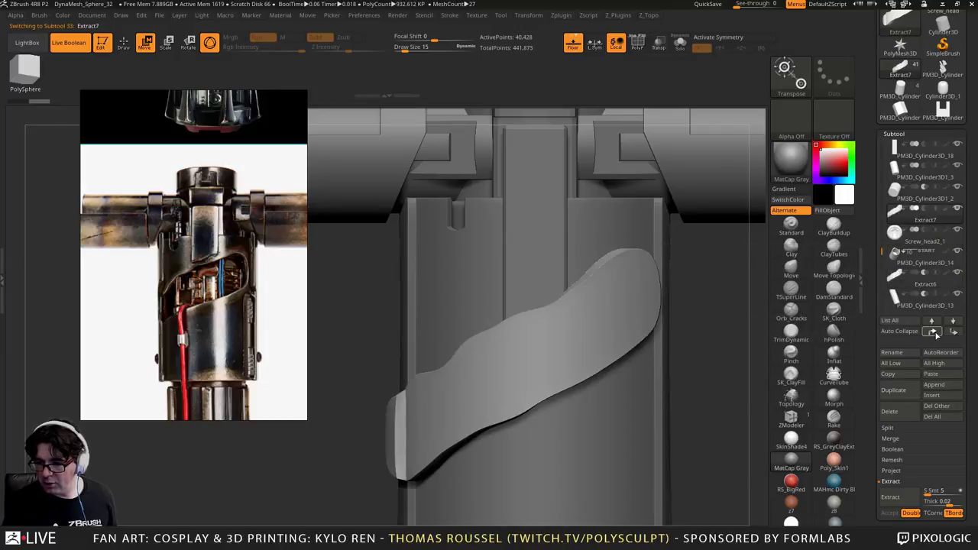
left_click(936, 335)
left_click(936, 335)
left_click(924, 166)
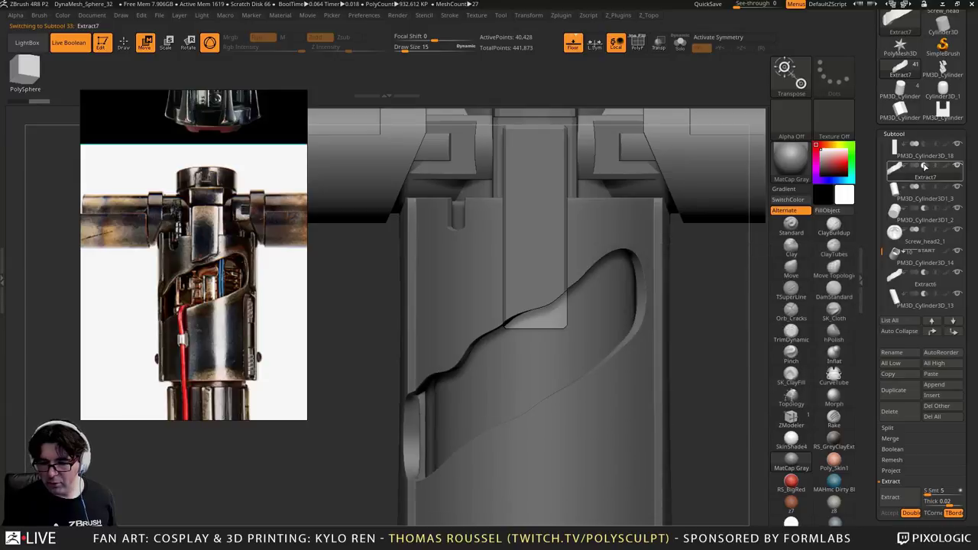
Reshape the Extract7 cutter's upper edge where it crosses the rectangular block, using the Move brush refined to draw size 33
right_click_drag(603, 352, 555, 326)
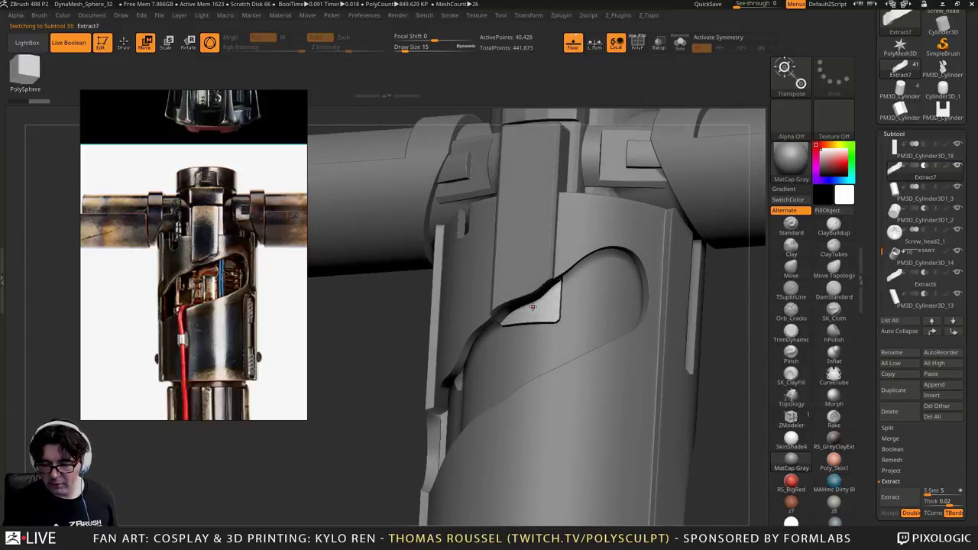
left_click_drag(556, 308, 546, 353)
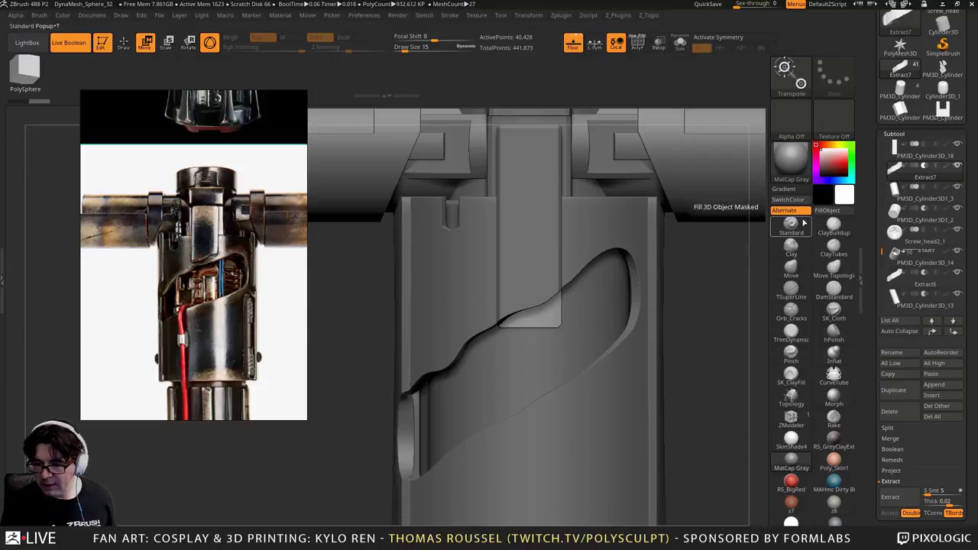
left_click(792, 274)
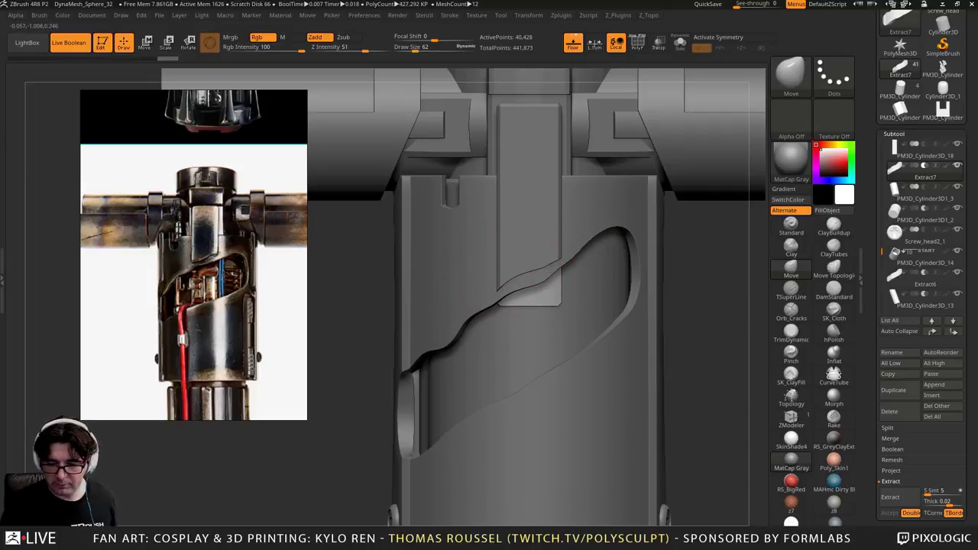
key("s")
left_click_drag(523, 277, 518, 277)
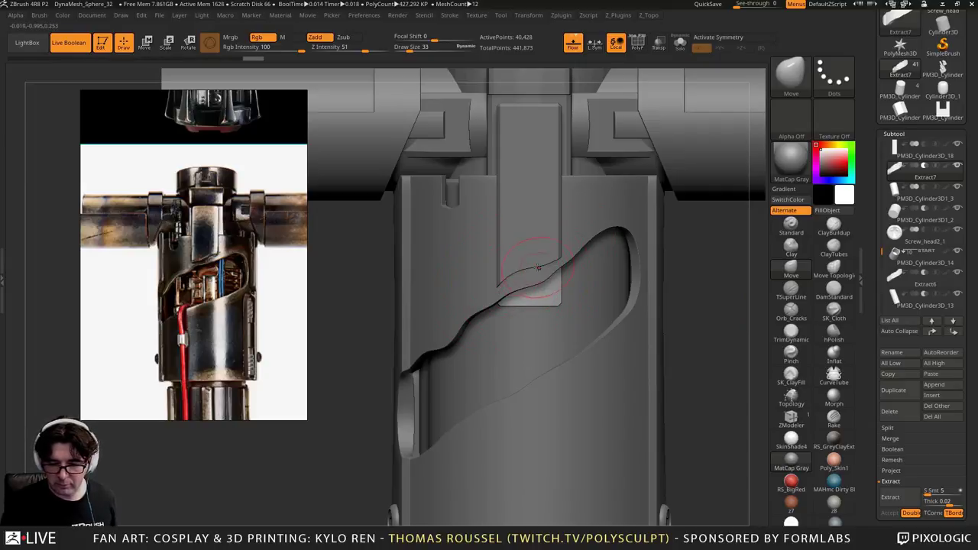
Push the Extract7 cutter's inner surface inward with the Move brush to cut away the leftover block fragment inside the opening
mouse_move(576, 285)
right_mouse_down()
mouse_move(572, 296)
mouse_move(563, 291)
mouse_move(573, 287)
right_mouse_up()
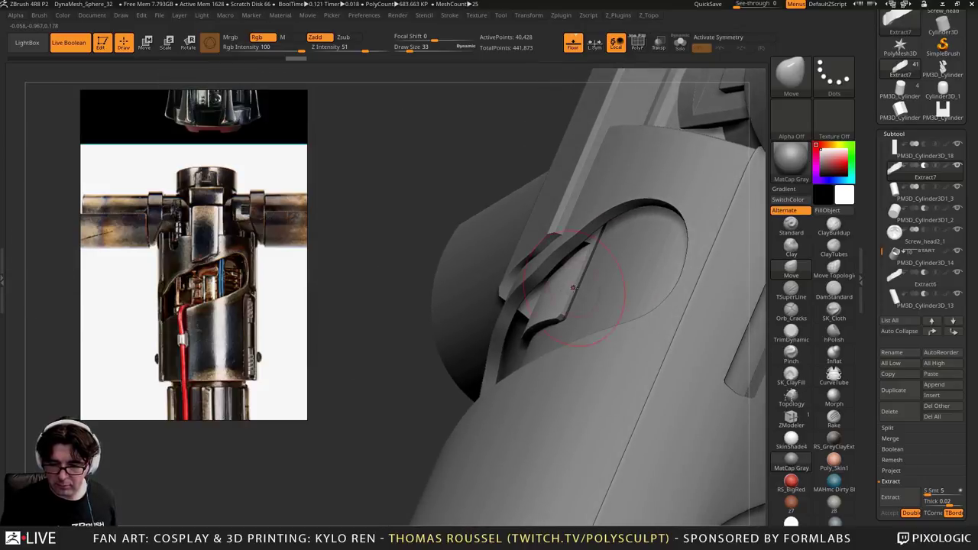
left_click_drag(583, 298, 618, 308)
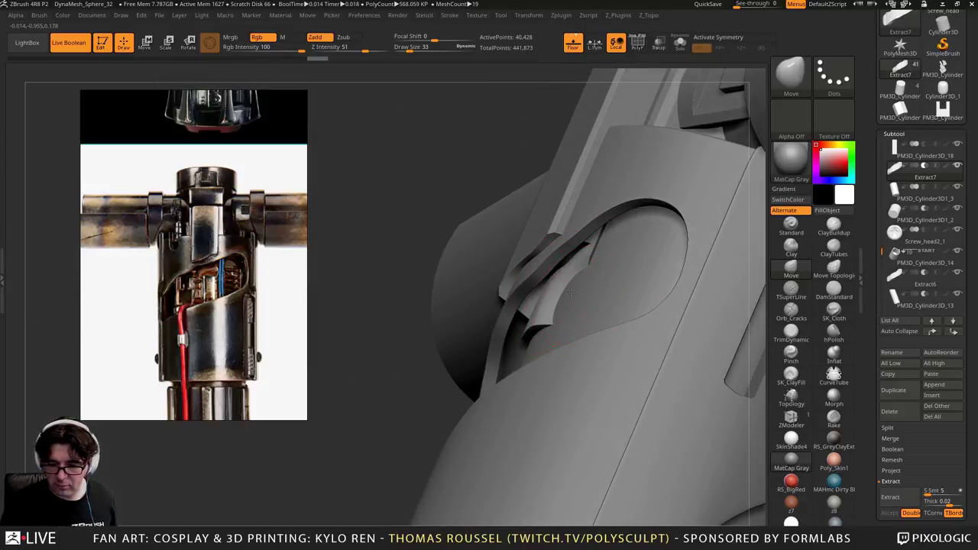
right_click_drag(570, 293, 542, 323)
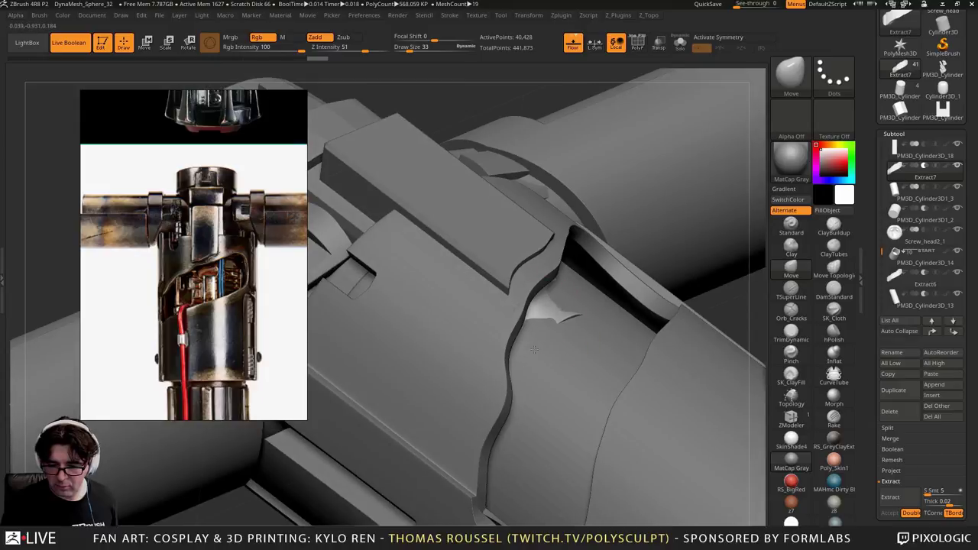
left_click_drag(535, 349, 554, 332)
right_click_drag(560, 338, 515, 333)
left_click_drag(521, 350, 540, 321)
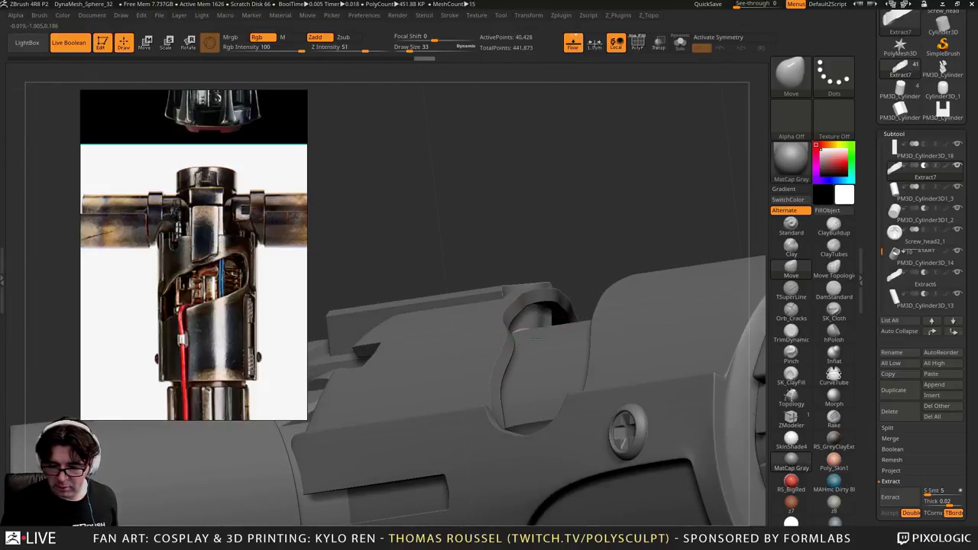
right_click_drag(533, 337, 613, 337)
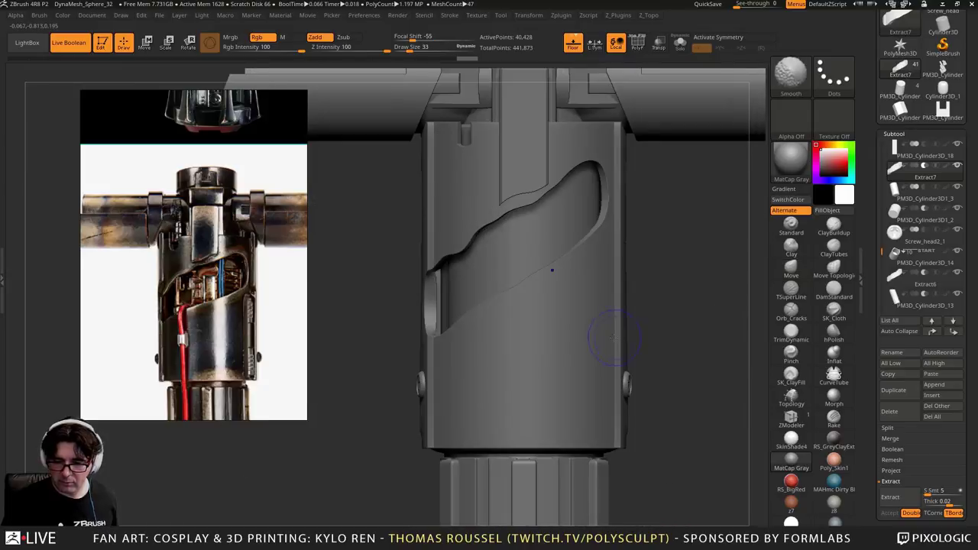
Select the Extract6 cutter and adjust the wavy upper edge of the sleeve's opening with the Move brush at draw size 69
right_click_drag(553, 271, 570, 342, "ctrl")
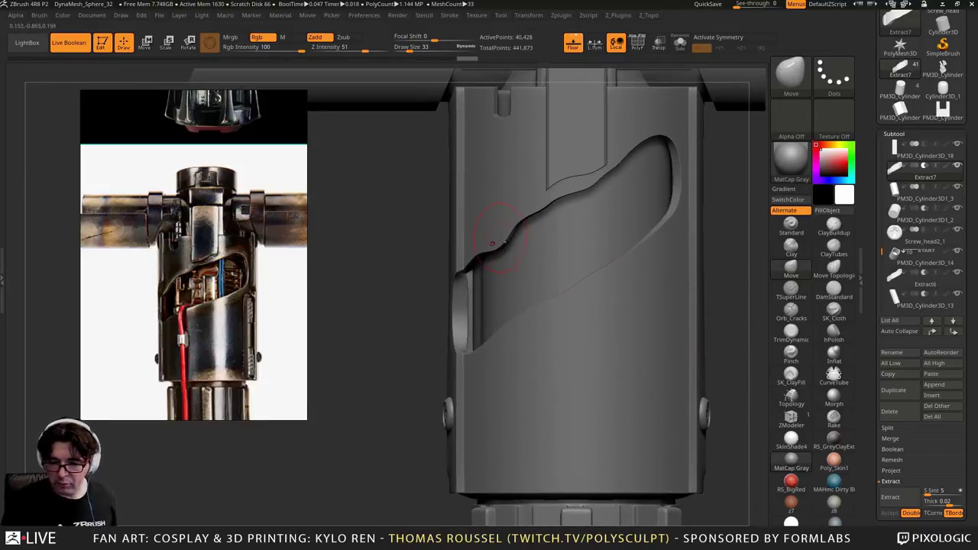
left_click(895, 282)
key("s")
left_click_drag(502, 246, 509, 246)
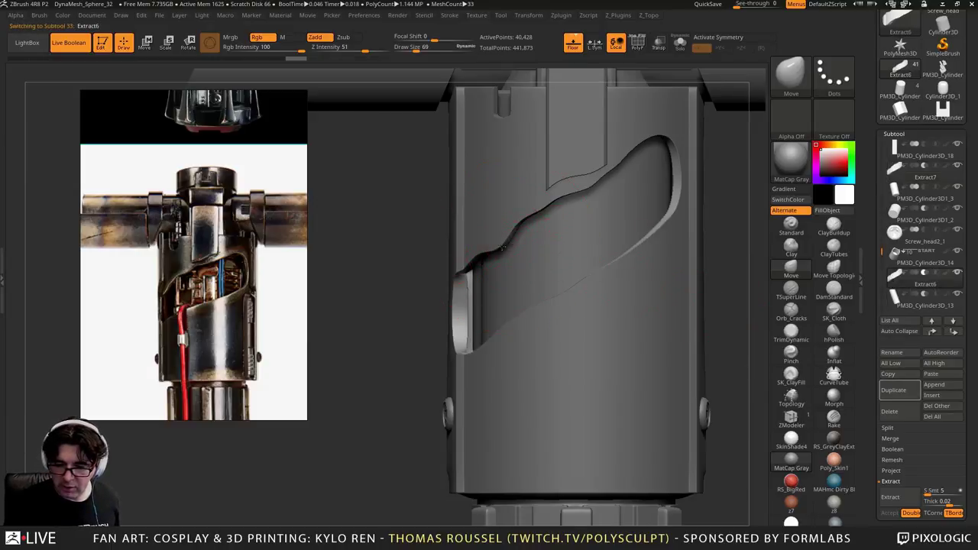
Reshape Extract6 around the narrow end of the opening at the sleeve's side with the Move brush at draw size 24
mouse_move(501, 239)
right_mouse_down()
mouse_move(523, 227)
mouse_move(440, 324)
right_mouse_up()
key("s")
left_click_drag(465, 326, 457, 326)
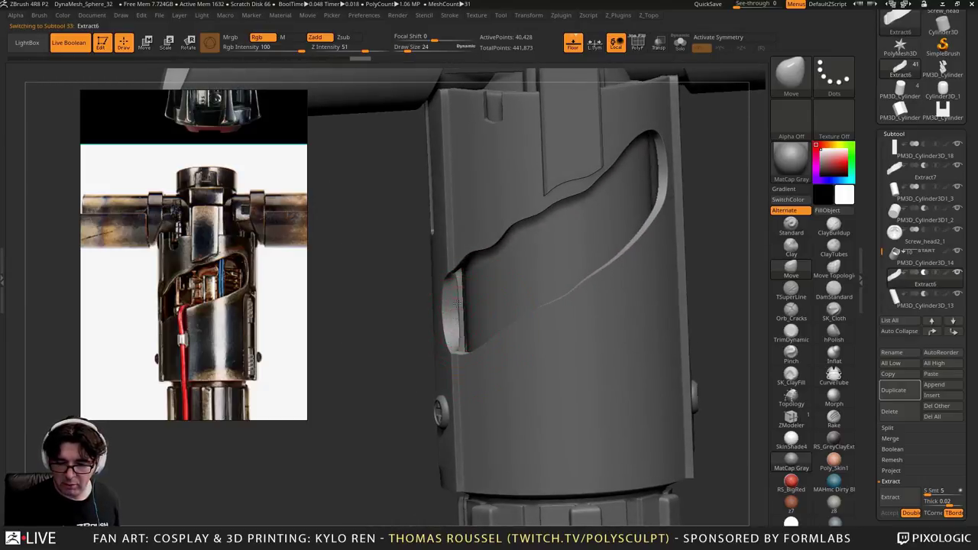
mouse_move(457, 304)
right_mouse_down("ctrl")
mouse_move(498, 319)
mouse_move(464, 307)
right_mouse_up("ctrl")
mouse_move(463, 304)
left_mouse_down()
mouse_move(478, 303)
mouse_move(473, 271)
left_mouse_up()
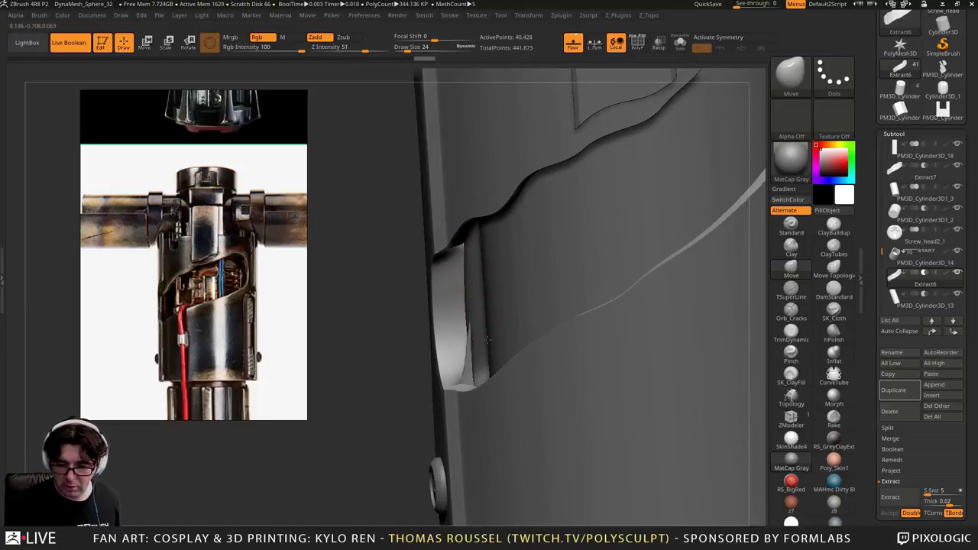
Compare the hilt's opening with the reference photo and select the Extract7 cutter subtool
right_click_drag(489, 370, 512, 253)
right_click_drag(525, 357, 566, 370)
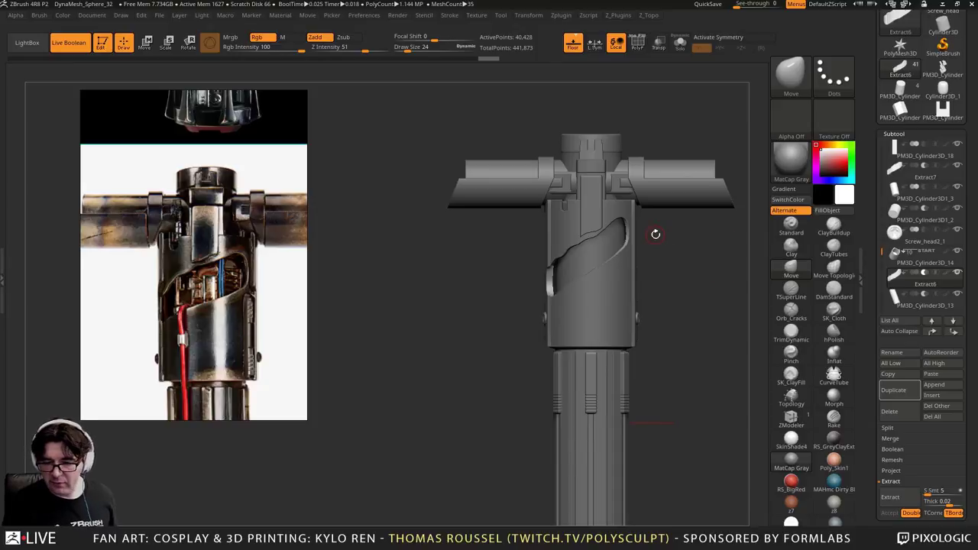
left_click(879, 176)
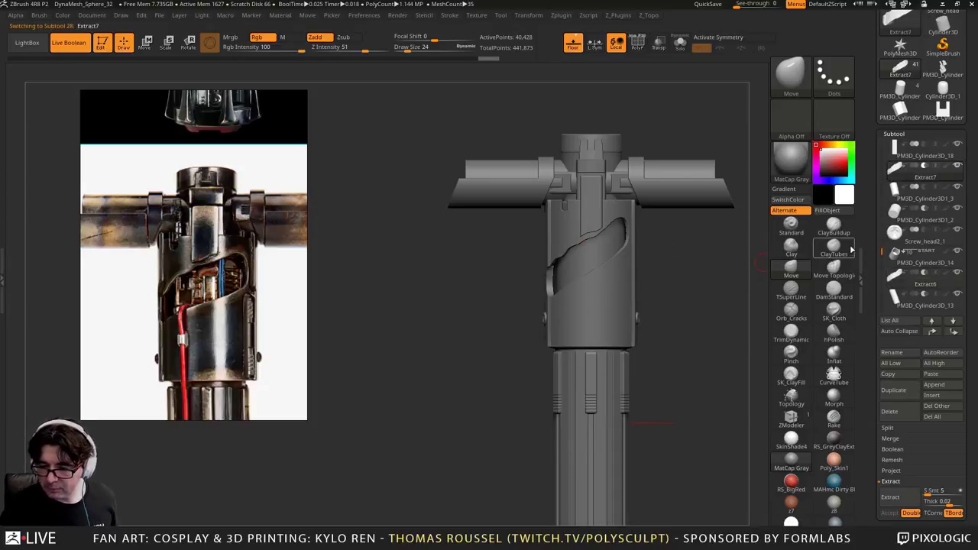
Increase the Move brush's draw size to 72
key("s")
mouse_move(657, 238)
left_mouse_down()
mouse_move(582, 235)
mouse_move(594, 234)
left_mouse_up()
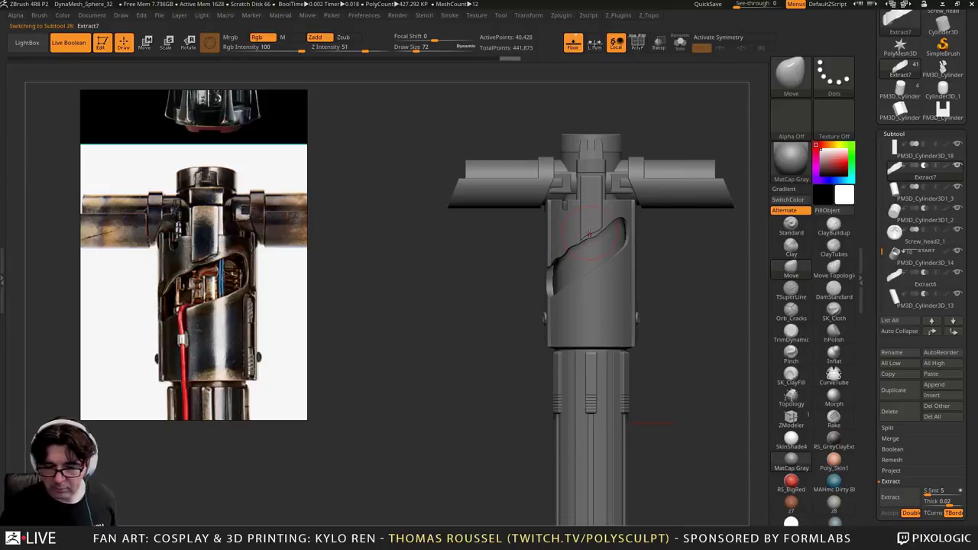
left_click_drag(685, 298, 579, 342, "alt")
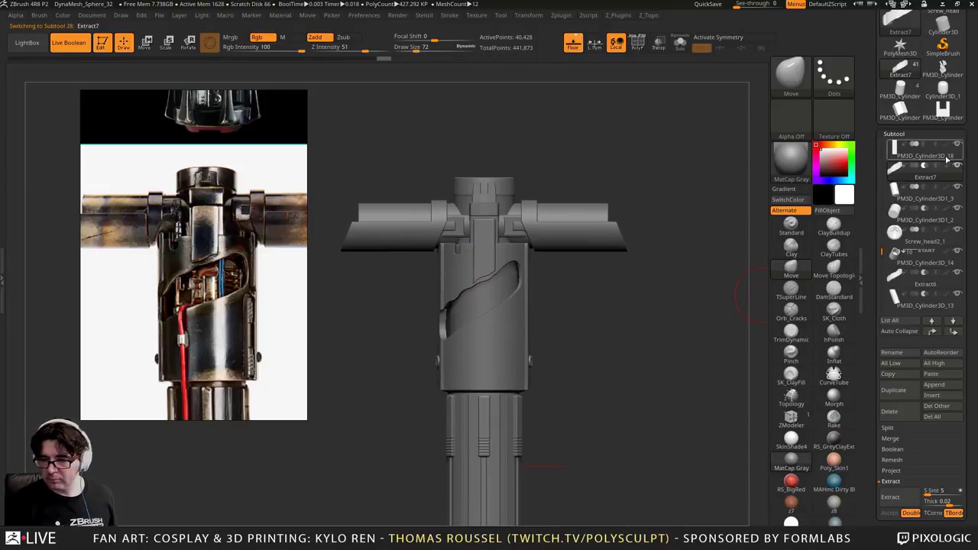
Save the tool as a new version named lightsaber_10 in the Z_KyloRen_Lightsaber folder
left_click_drag(966, 117, 965, 224)
left_click(940, 32)
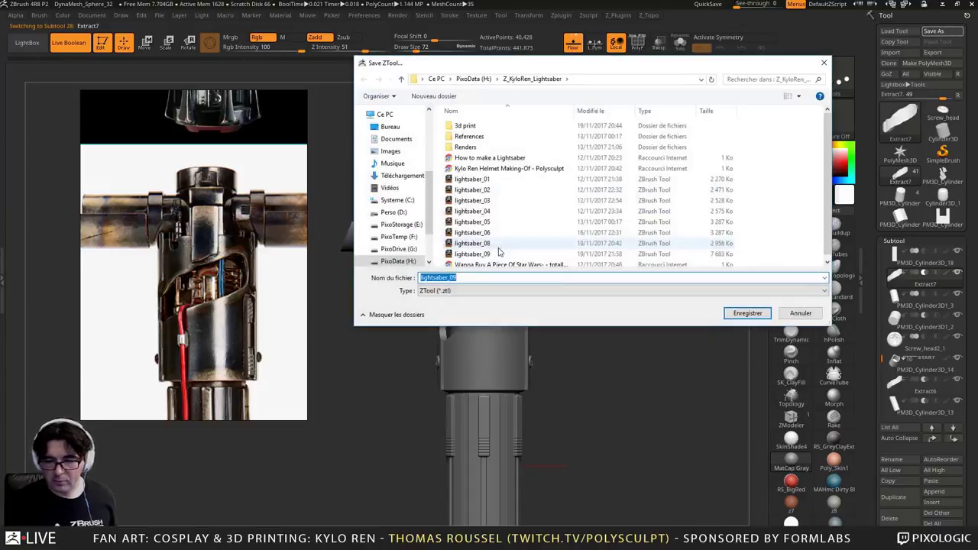
left_click(500, 254)
left_click(457, 278)
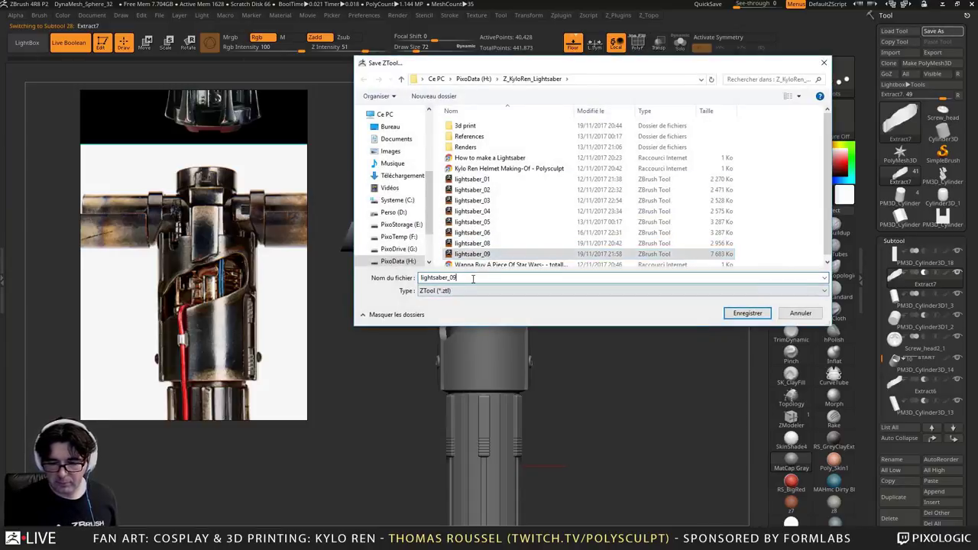
key("BackSpace")
key("BackSpace")
type("10")
key("Return")
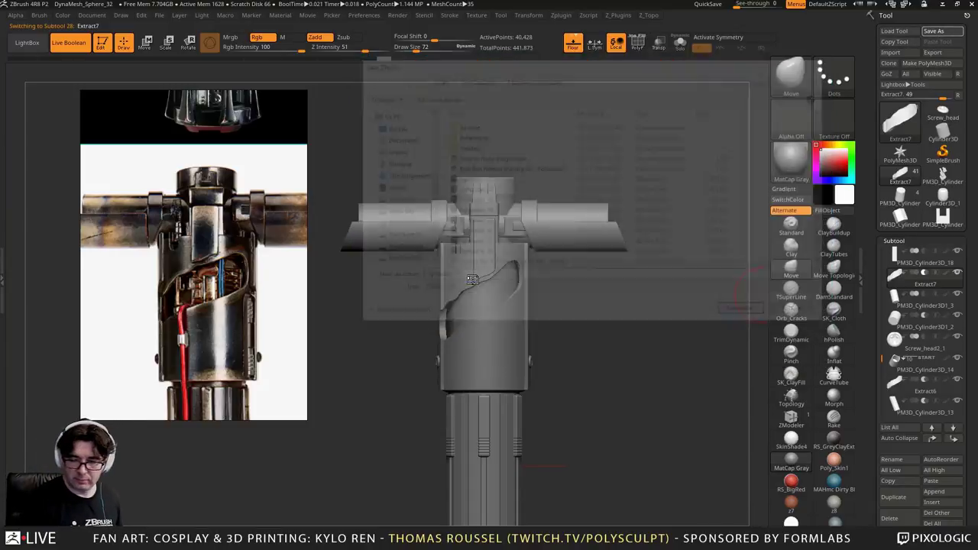
Examine the whole hilt and the slots, screw and cutout on the body from the front and side
left_click_drag(651, 324, 676, 263, "alt")
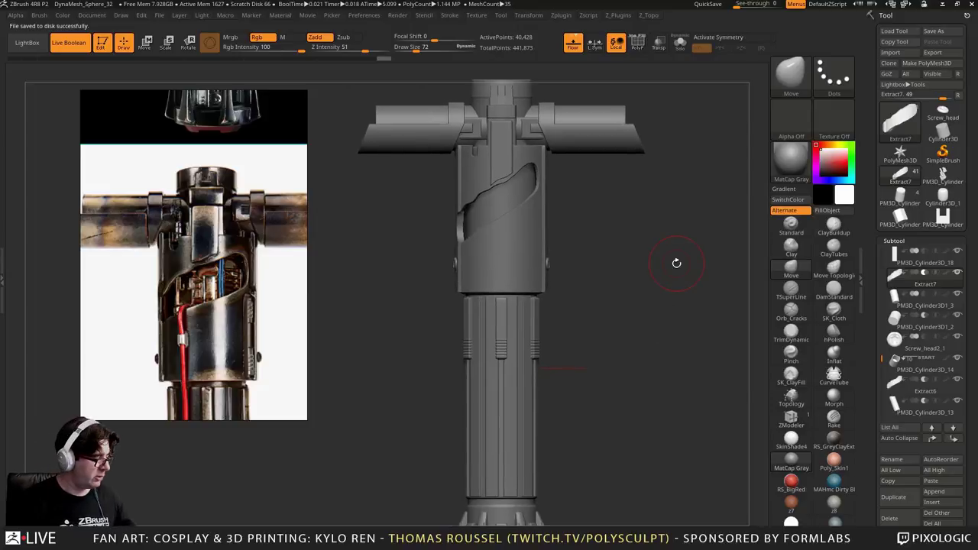
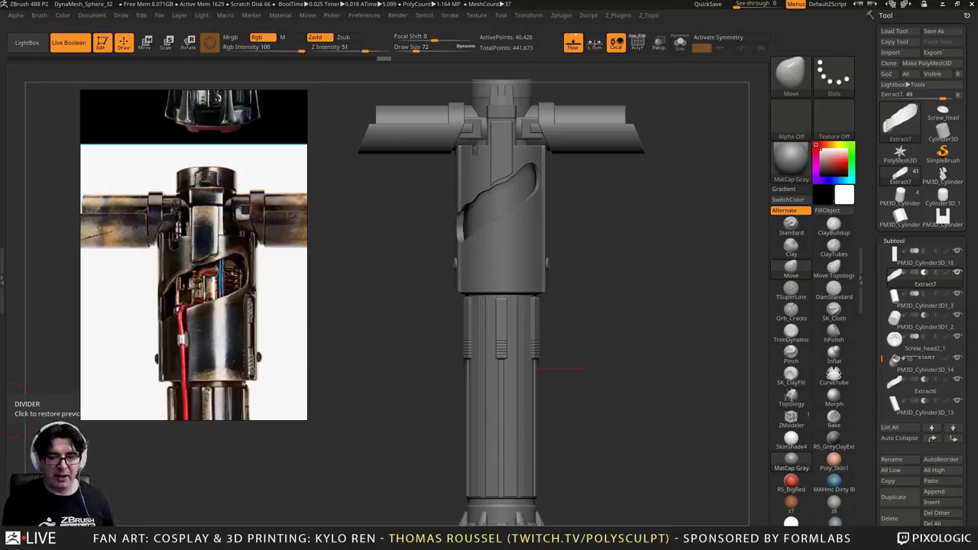
left_click_drag(631, 329, 610, 240)
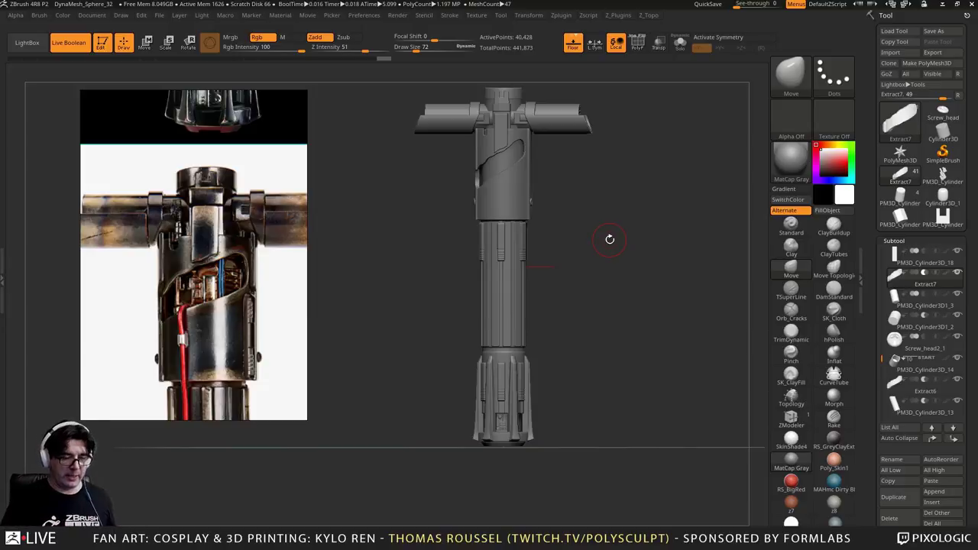
left_click_drag(614, 256, 617, 345, "alt")
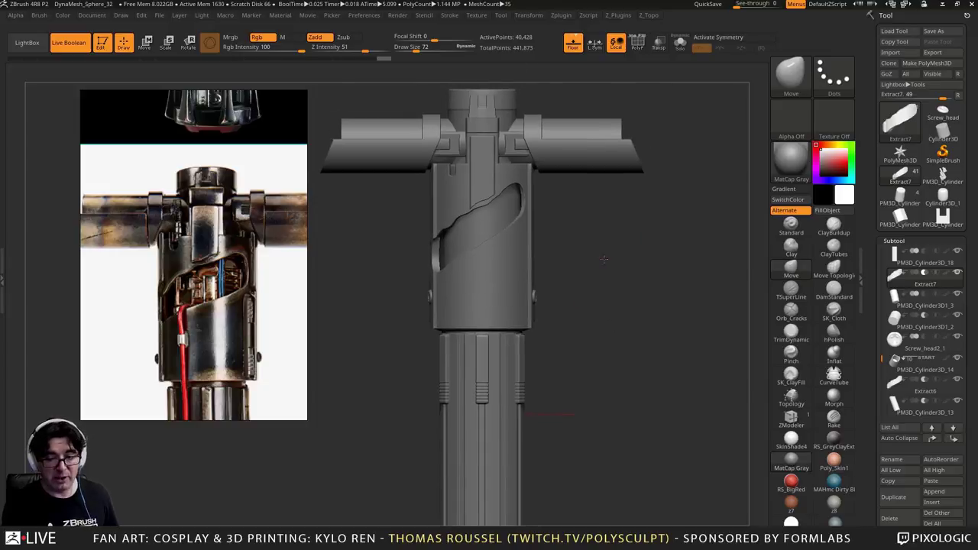
mouse_move(604, 260)
left_mouse_down("alt")
mouse_move(635, 221)
mouse_move(640, 264)
mouse_move(696, 263)
left_mouse_up("alt")
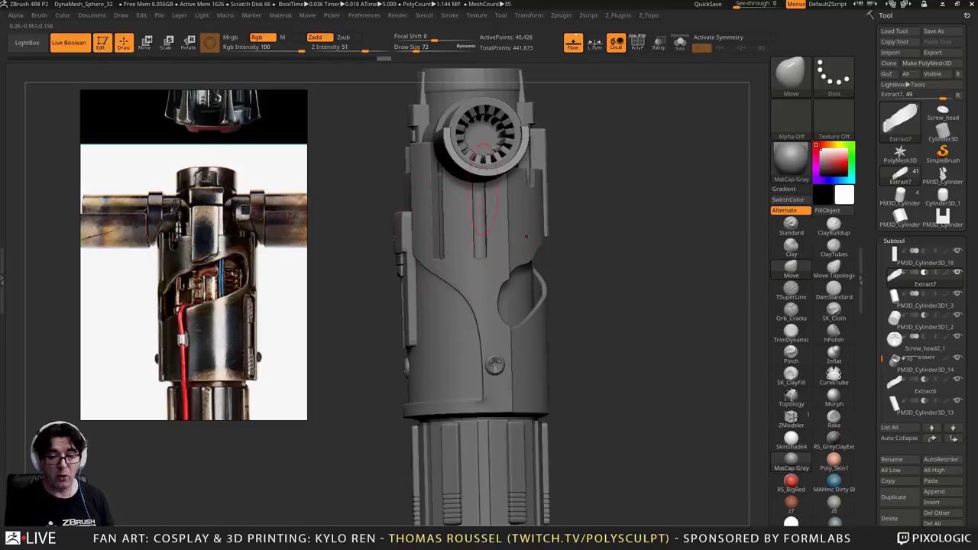
mouse_move(622, 282)
left_mouse_down()
mouse_move(355, 305)
mouse_move(375, 308)
left_mouse_up()
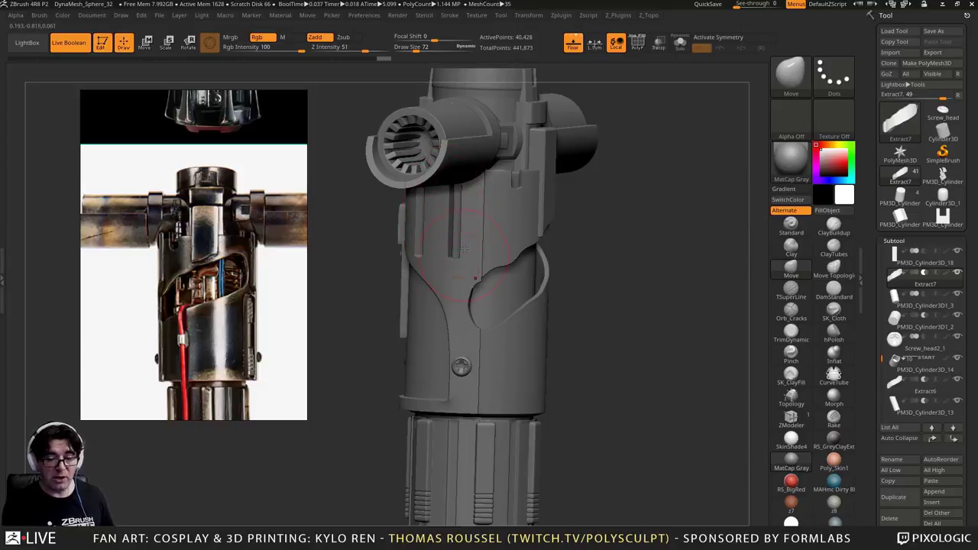
left_click_drag(664, 245, 634, 231)
left_click_drag(433, 304, 397, 329)
Select the body sleeve subtool PM3D_Cylinder3D_14 below the crossguard and display its polyframe
right_click_drag(416, 303, 470, 284)
left_click(411, 298, "alt")
key("shift+f")
right_click_drag(385, 224, 504, 292, "ctrl")
left_click(401, 243, "alt")
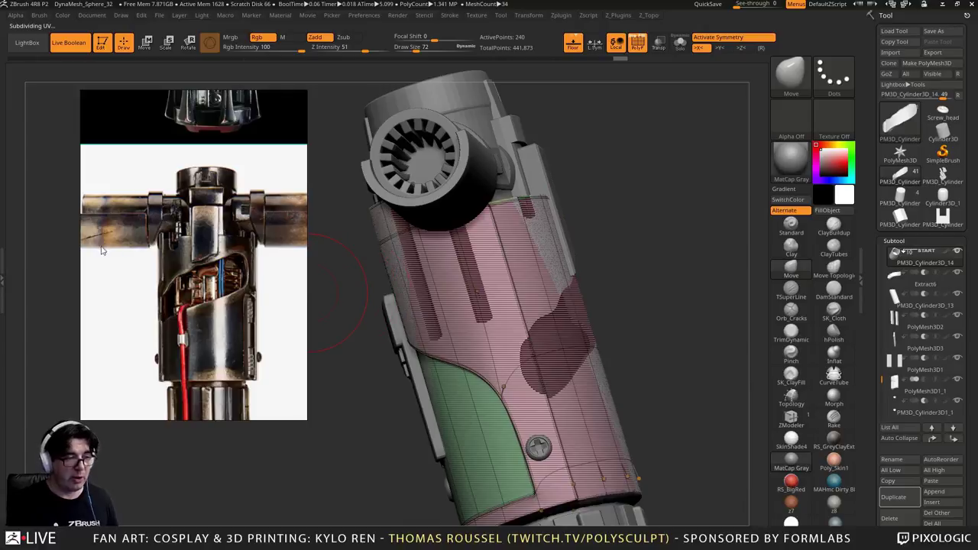
Switch to Photos to check the crossguard reference picture, and compare it with the side of the sleeve in ZBrush
key("alt+Tab")
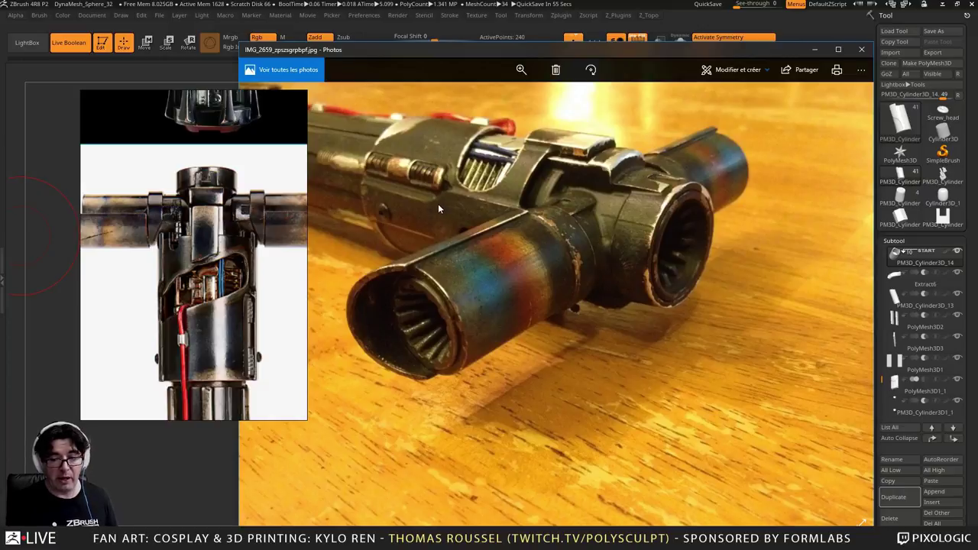
key("alt+Tab")
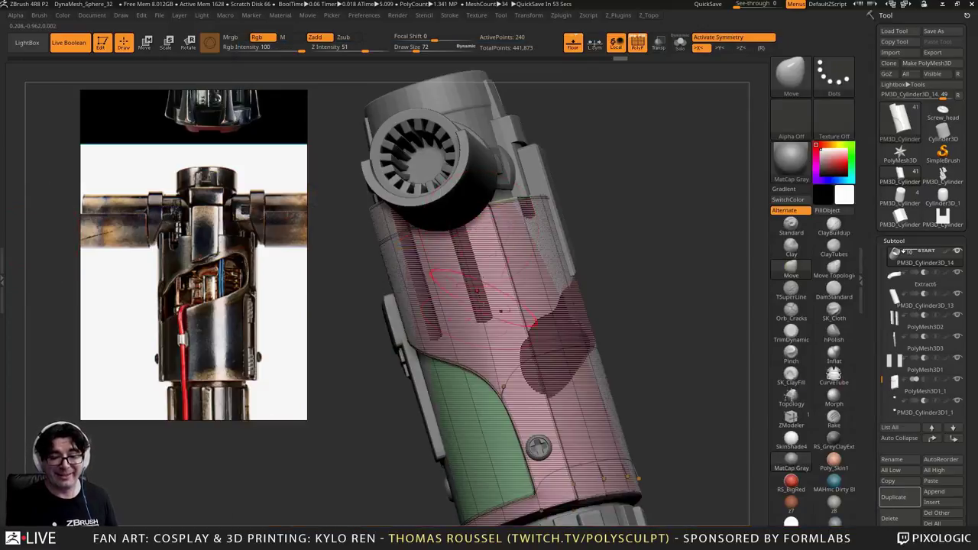
mouse_move(509, 321)
right_mouse_down()
mouse_move(582, 321)
mouse_move(553, 318)
right_mouse_up()
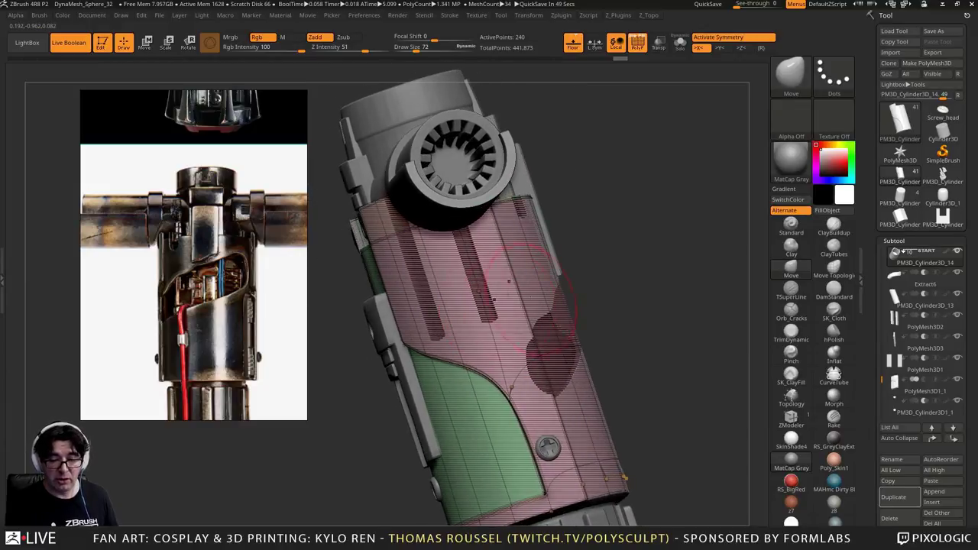
key("shift+f")
key("shift+f")
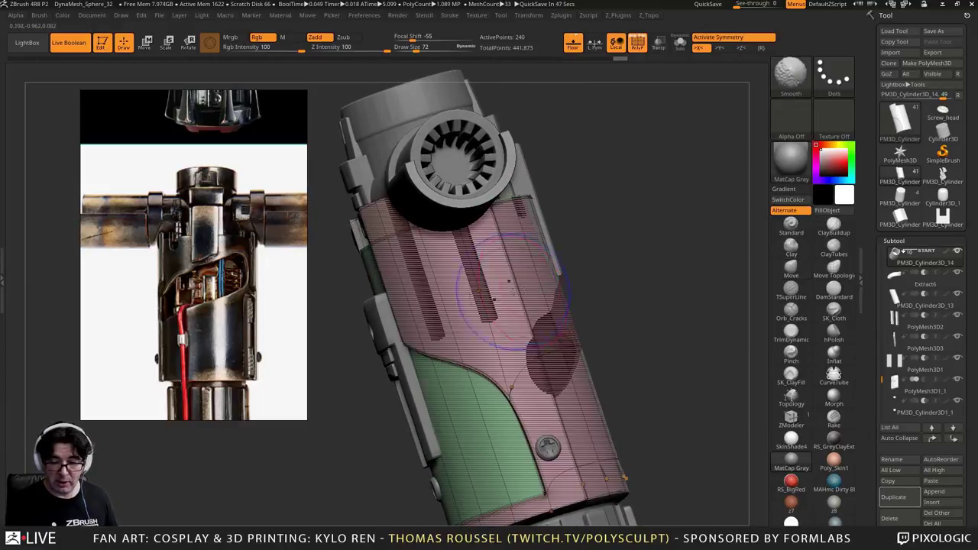
Turn off the sleeve's dynamic subdivision preview and isolate the sleeve in Solo mode
key("shift+d")
mouse_move(509, 280)
right_mouse_down("ctrl")
mouse_move(534, 286)
mouse_move(500, 285)
right_mouse_up("ctrl")
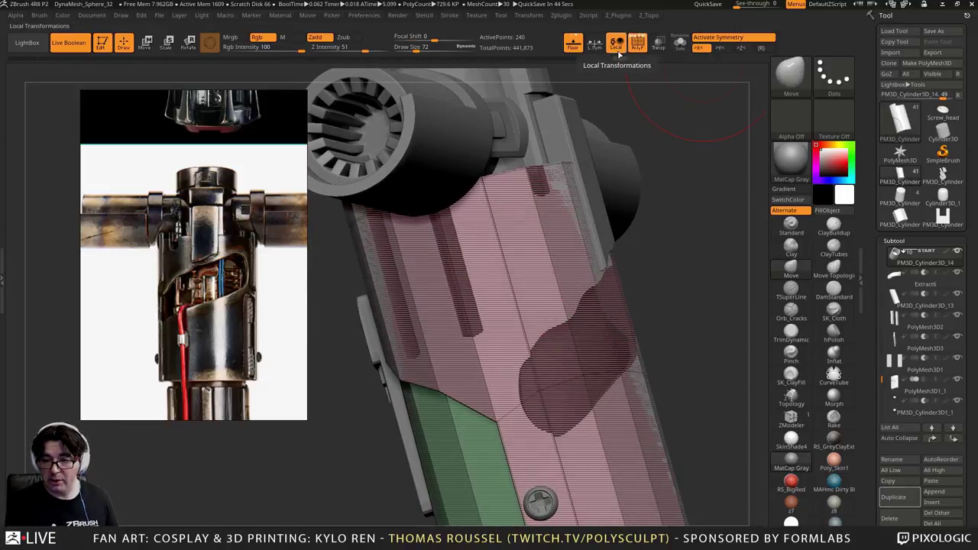
left_click(679, 44)
right_click_drag(465, 293, 408, 305)
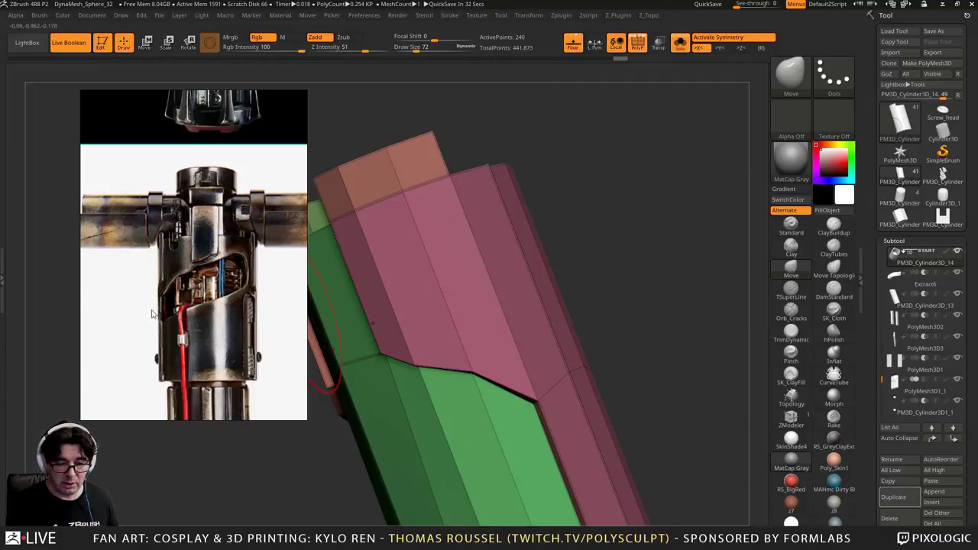
left_click_drag(655, 281, 639, 285)
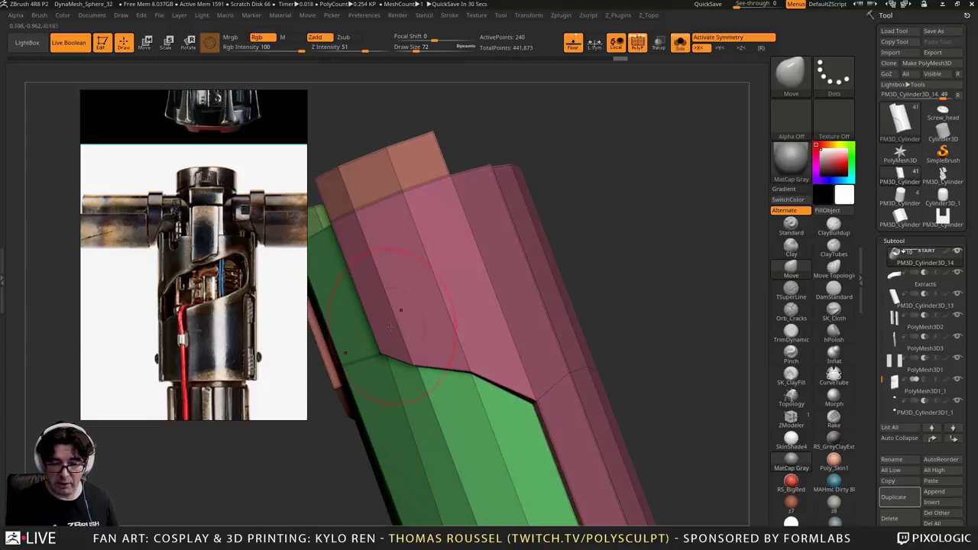
left_click_drag(600, 244, 577, 259)
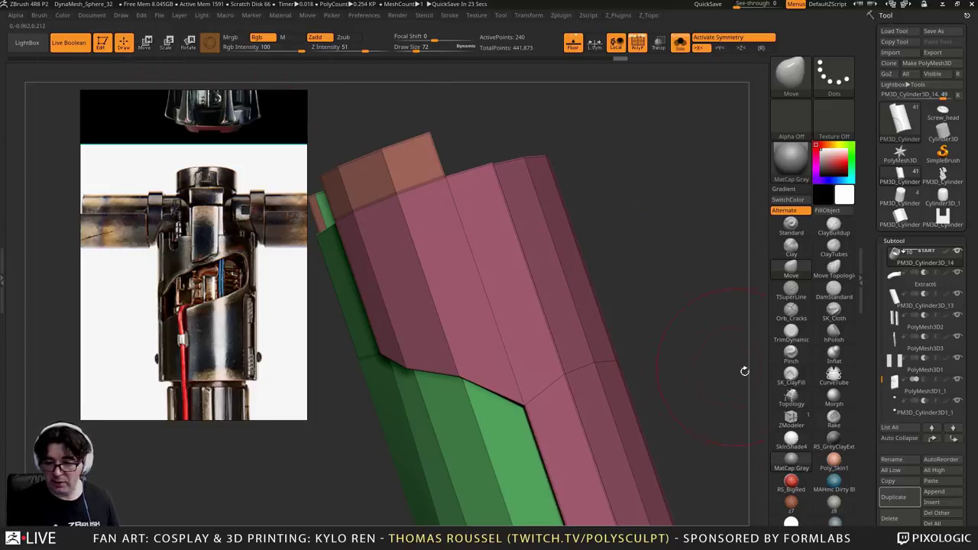
left_click(791, 396)
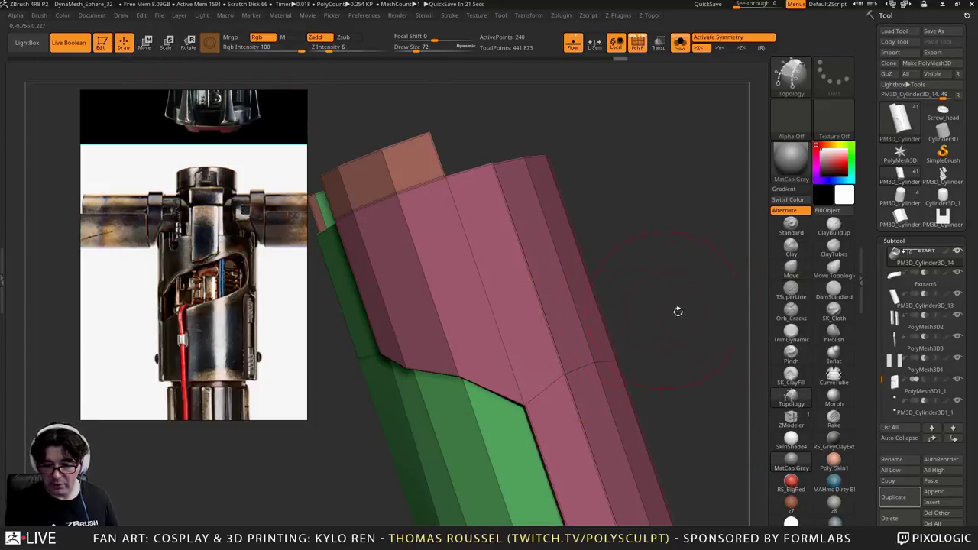
left_click_drag(677, 311, 657, 253)
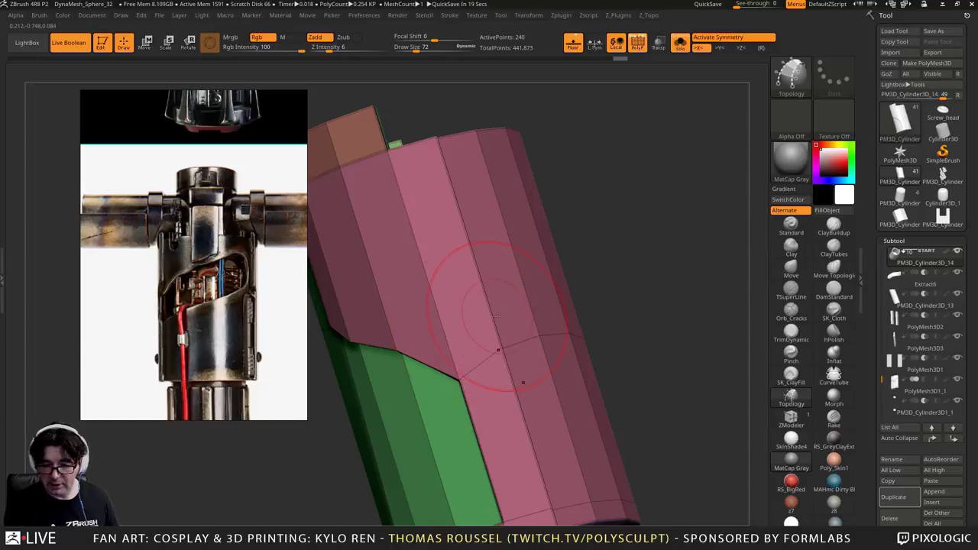
right_click_drag(497, 316, 484, 328)
key("s")
left_click_drag(513, 325, 504, 323)
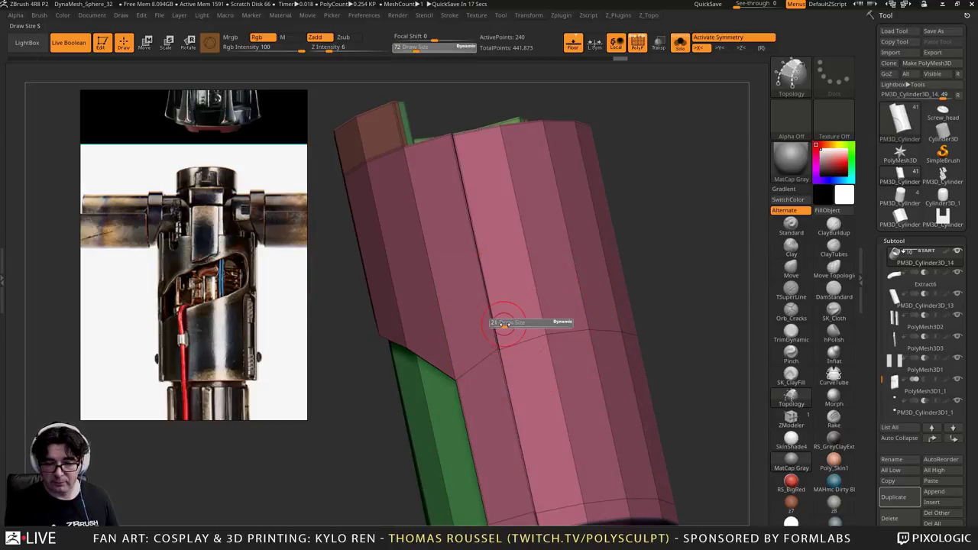
Insert a single edge loop around the sleeve just above the existing angled loop, using the ZModeler Insert edge action
left_click(791, 418)
right_click_drag(502, 325, 527, 323)
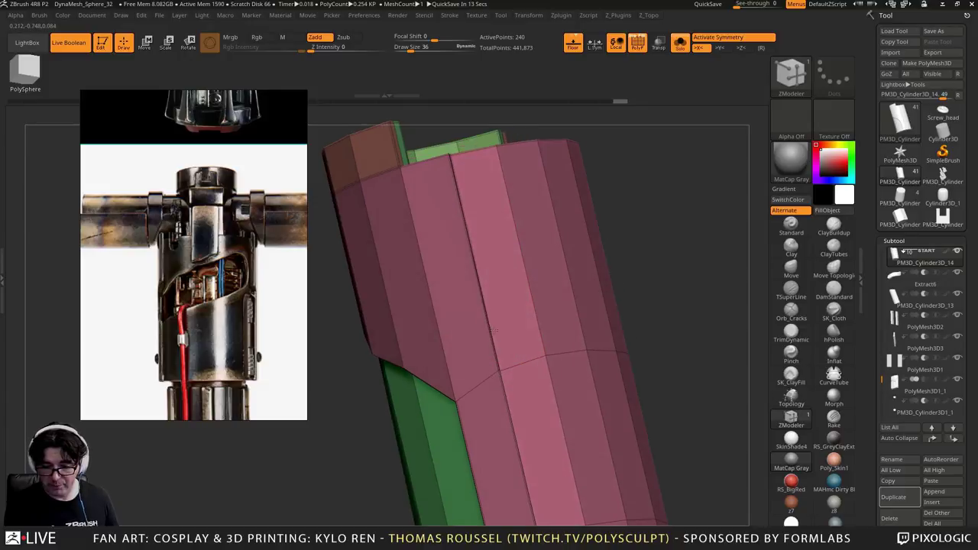
key("space")
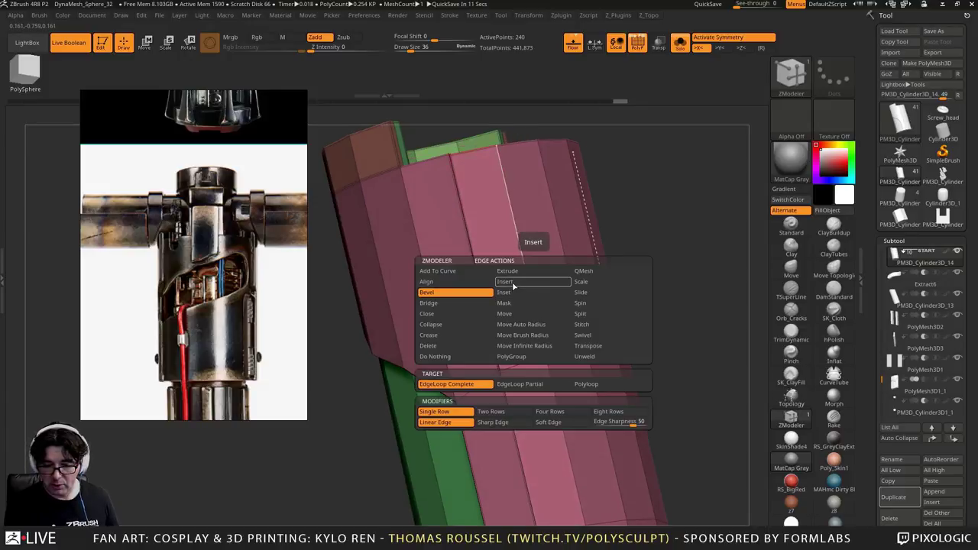
left_click(513, 284)
right_click_drag(538, 314, 508, 316)
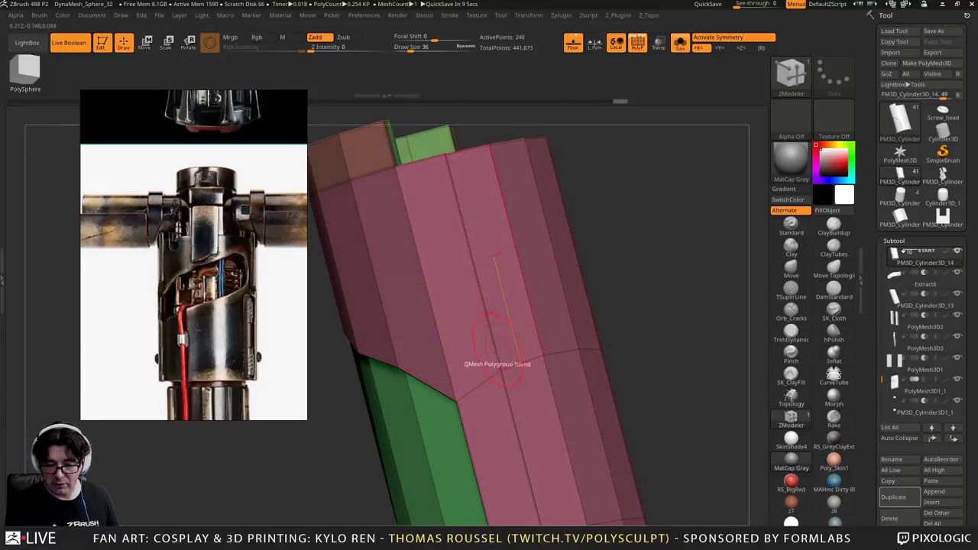
left_click(497, 333)
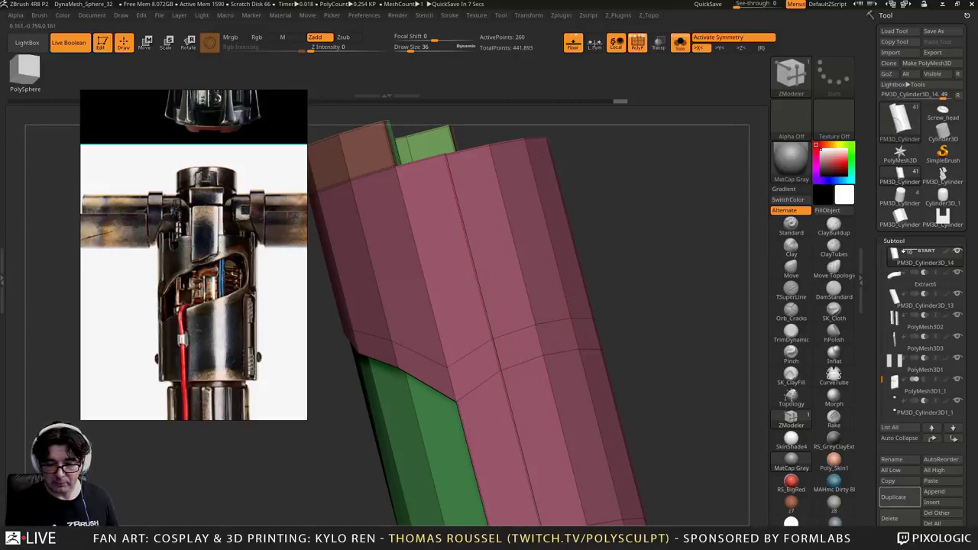
Mask part of the sleeve's upper section above the new edge loop in a straight side view, and invert the mask
right_click_drag(536, 325, 570, 321)
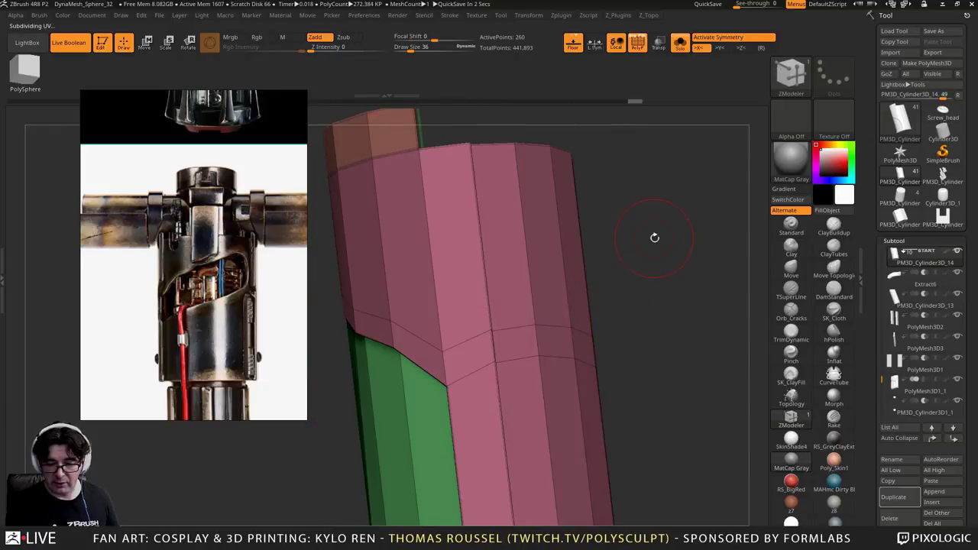
mouse_move(622, 270)
right_mouse_down("ctrl")
mouse_move(627, 283)
mouse_move(652, 288)
mouse_move(631, 192)
mouse_move(645, 231)
right_mouse_up("ctrl")
right_click_drag(475, 313, 532, 306)
right_click_drag(532, 269, 553, 273, "shift")
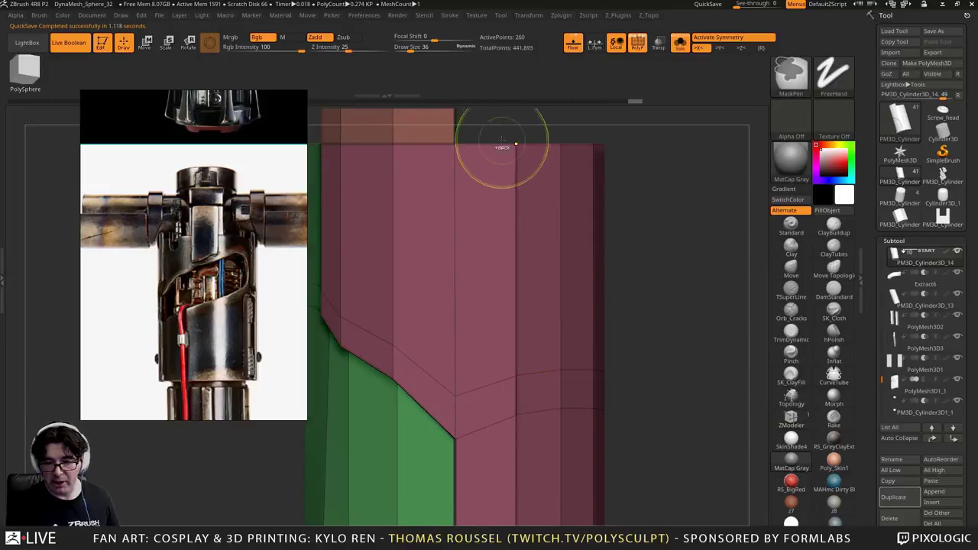
left_click_drag(496, 127, 550, 284, "ctrl")
left_click_drag(523, 206, 520, 256, "ctrl")
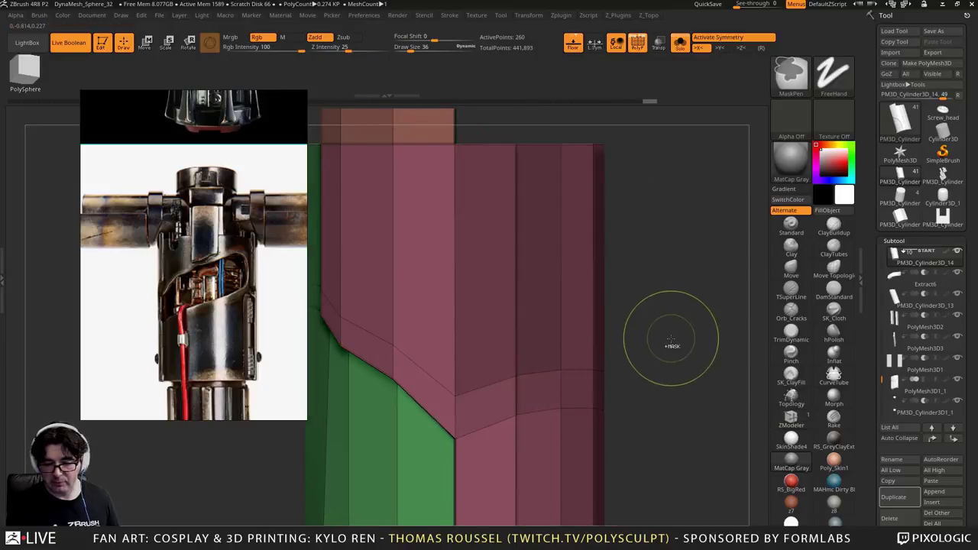
left_click(666, 338, "ctrl")
Try to shift the unmasked upper vertices of the sleeve sideways with the Move gizmo
left_click(145, 43)
mouse_move(657, 282)
right_mouse_down("alt")
mouse_move(540, 301)
mouse_move(658, 262)
right_mouse_up("alt")
left_click_drag(360, 260, 590, 214, "alt")
right_click_drag(649, 252, 662, 379)
left_click_drag(590, 214, 585, 207)
right_click_drag(619, 348, 635, 264)
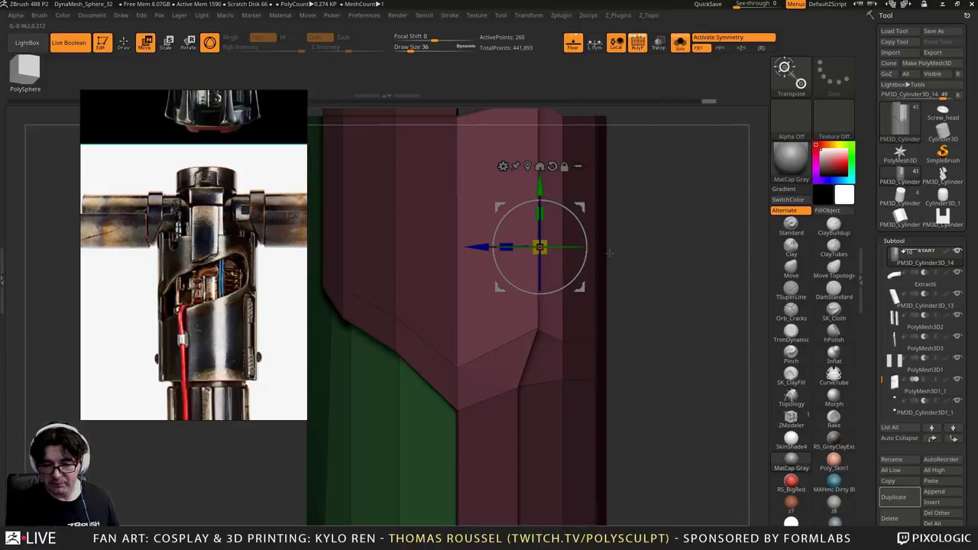
key("d")
left_click_drag(662, 295, 670, 341)
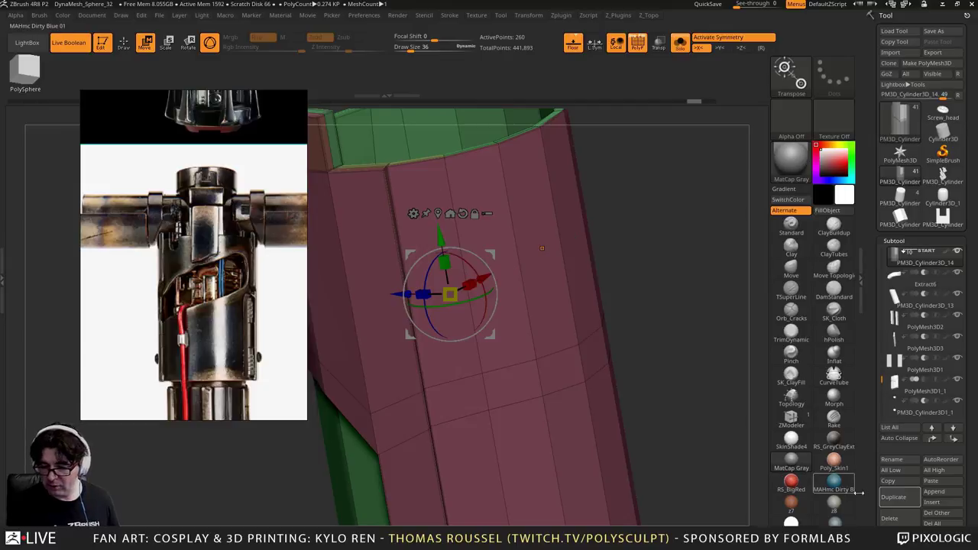
left_click(542, 248)
left_click_drag(694, 285, 713, 288)
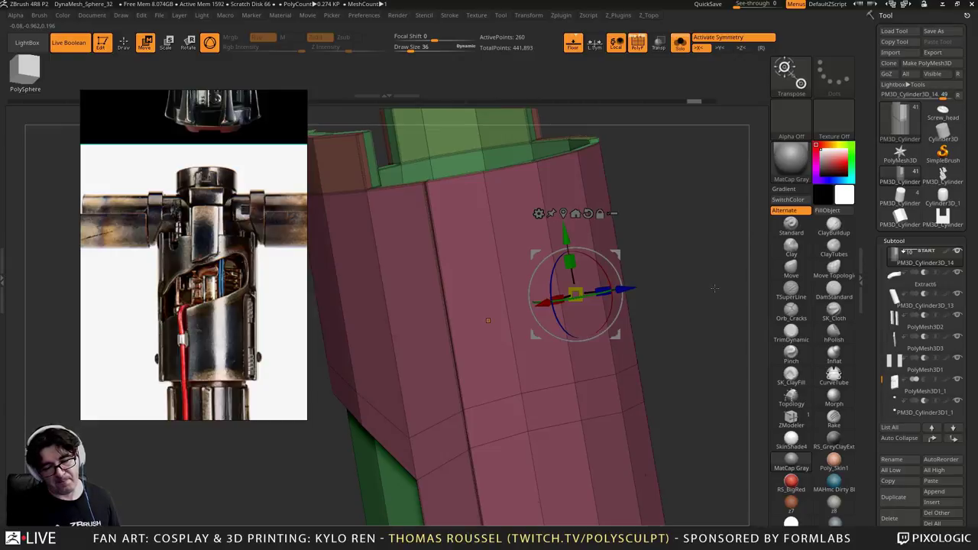
left_click_drag(694, 297, 702, 290)
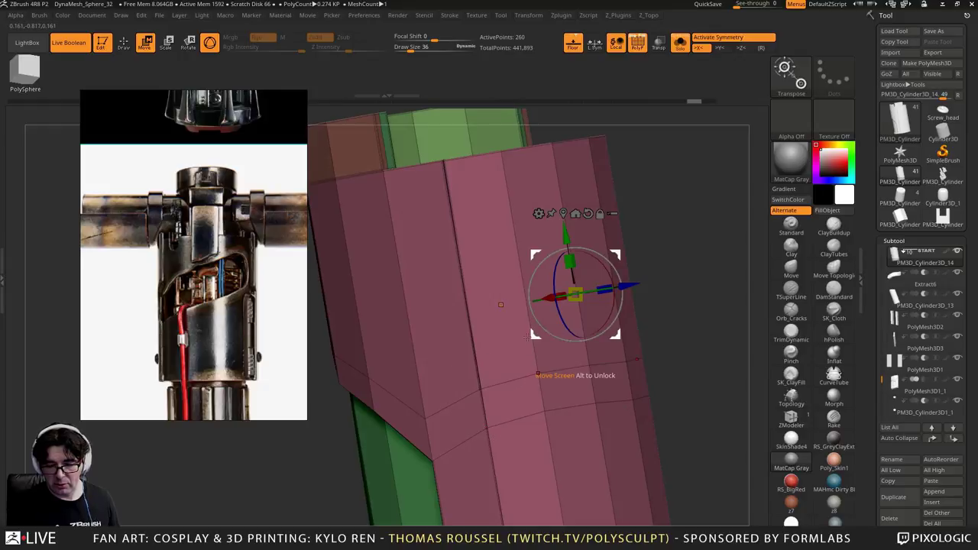
left_click_drag(652, 356, 730, 236)
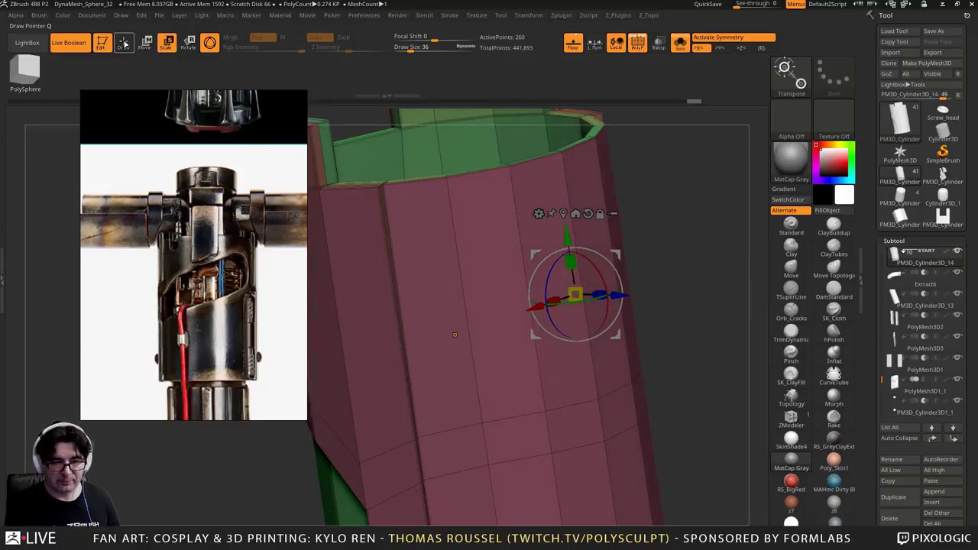
Extrude a single upper polygon of the sleeve outward into a raised panel with ZModeler QMesh, and check the subdivision preview
left_click(123, 43)
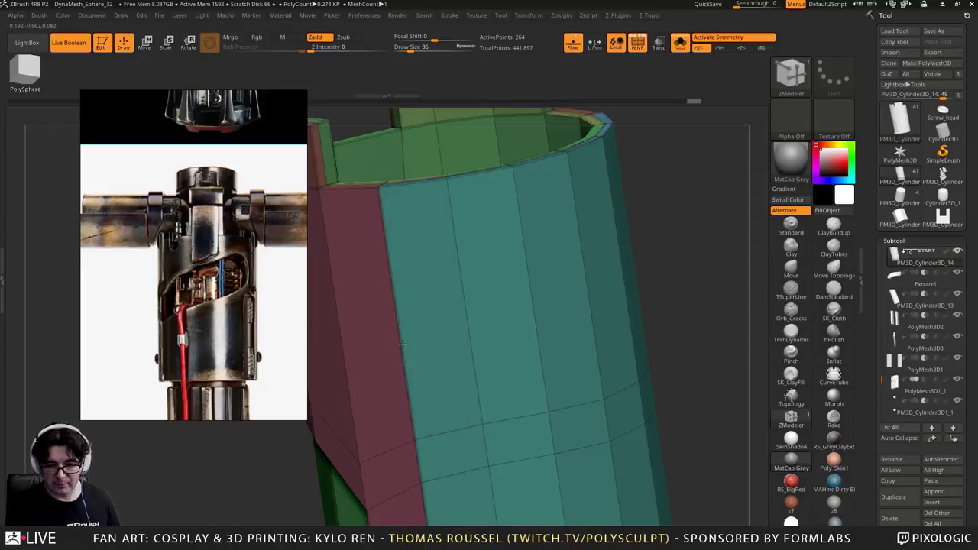
key("space")
left_click(334, 288)
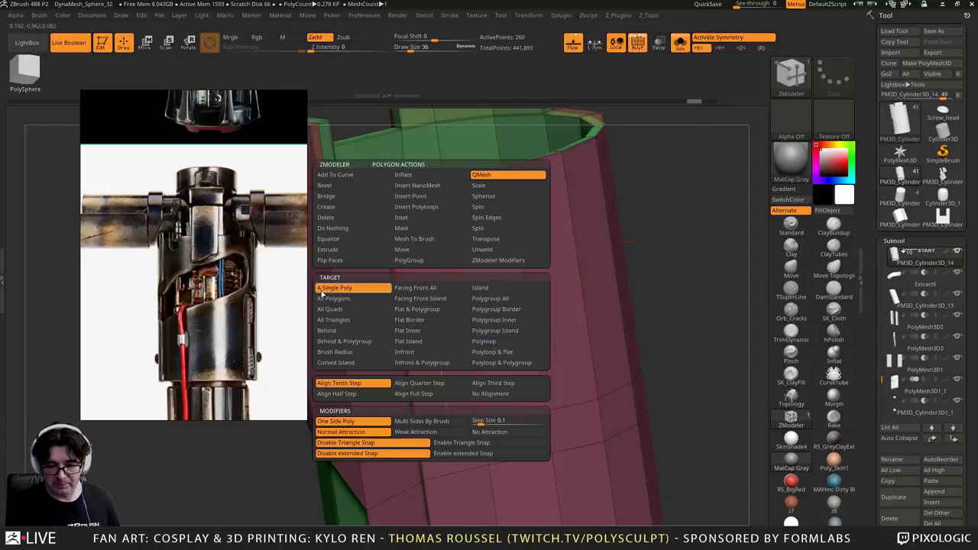
left_click_drag(274, 438, 243, 457)
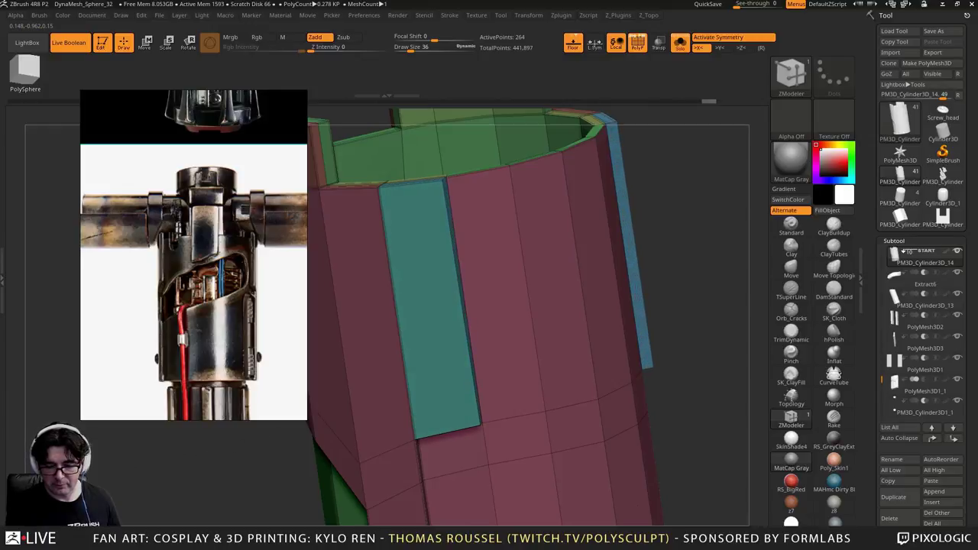
key("d")
right_click_drag(486, 424, 510, 323, "alt")
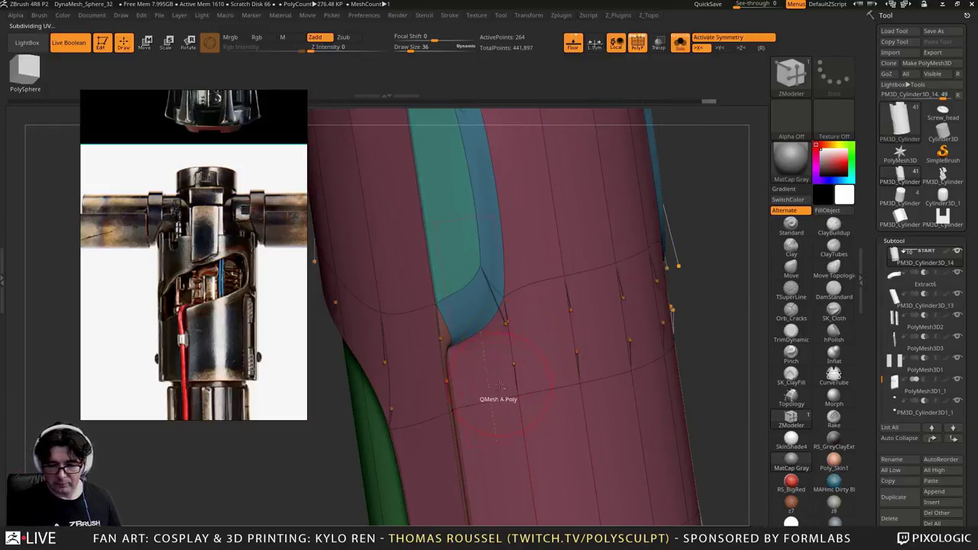
right_click_drag(488, 353, 512, 328)
key("shift+d")
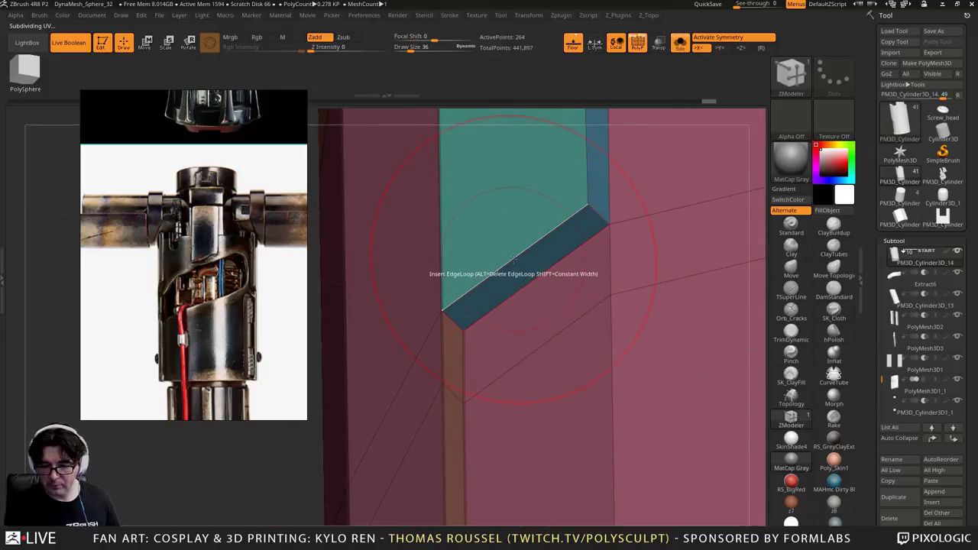
Set the ZModeler edge action to Crease and the draw size to 14 at the raised panel's lower corner
key("space")
left_click(415, 322)
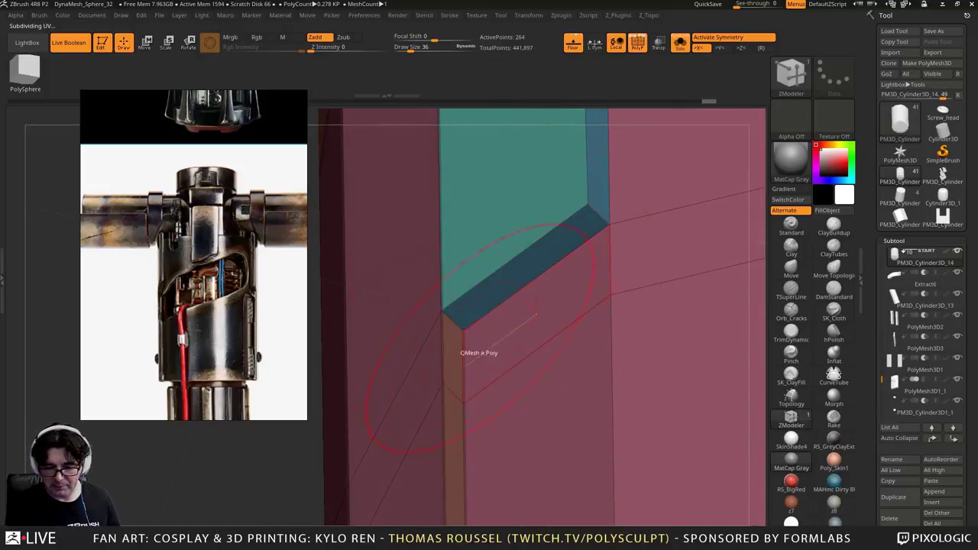
key("s")
left_click(470, 293)
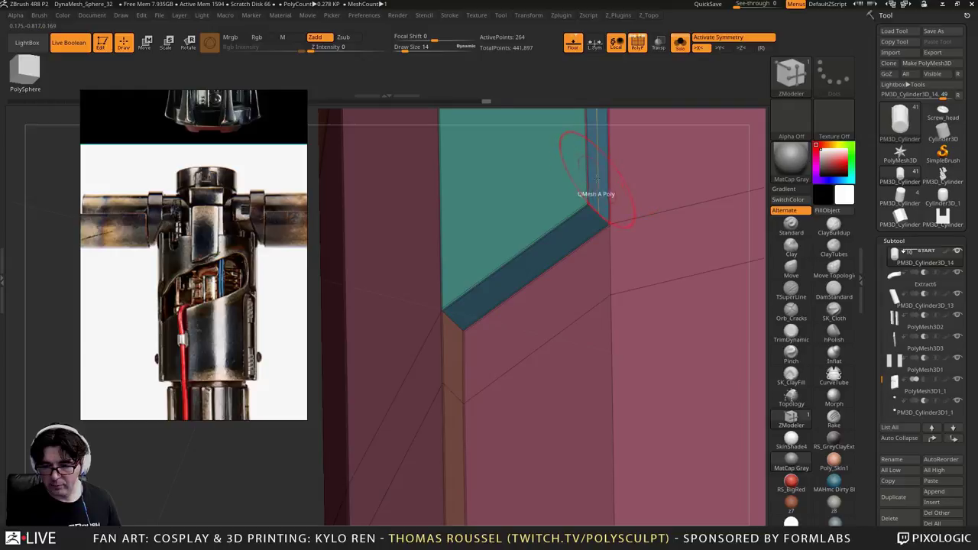
key("d")
right_click_drag(507, 293, 498, 249, "ctrl")
key("shift+d")
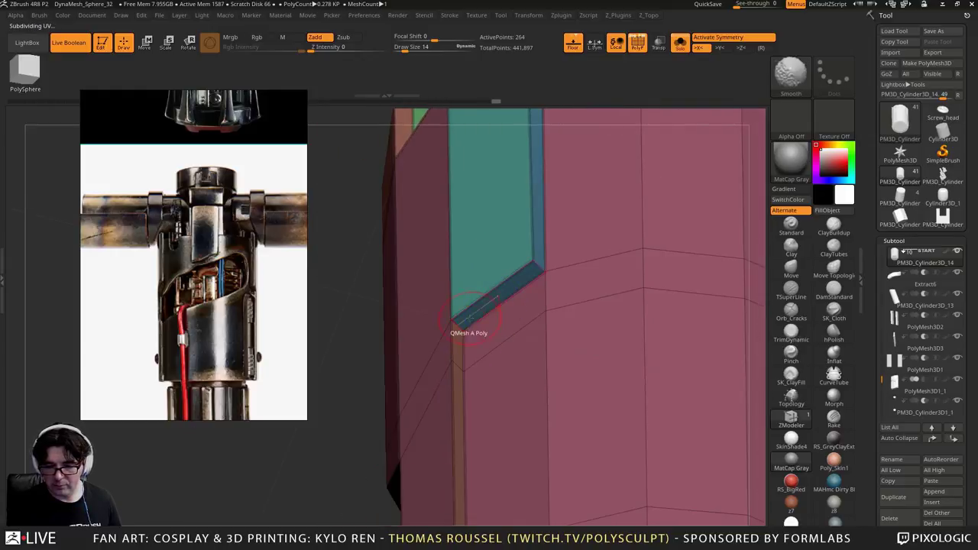
Crease the edge loop at the base of the raised panel's lower corner and check it in the subdivision preview
right_click_drag(469, 319, 489, 370, "ctrl")
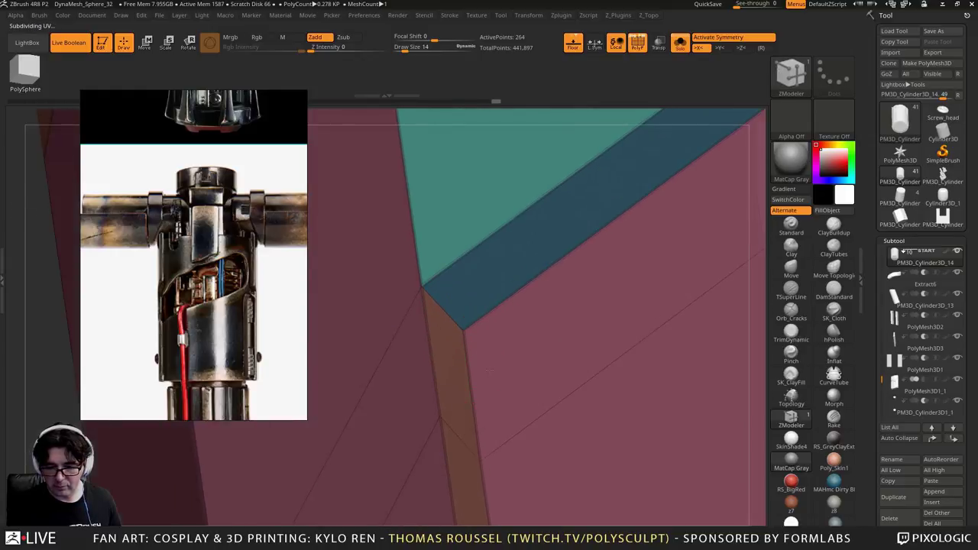
mouse_move(445, 307)
right_mouse_down()
mouse_move(508, 329)
mouse_move(501, 317)
mouse_move(497, 329)
mouse_move(547, 353)
mouse_move(524, 382)
mouse_move(474, 344)
mouse_move(498, 367)
mouse_move(489, 359)
right_mouse_up()
left_click(438, 360)
key("d")
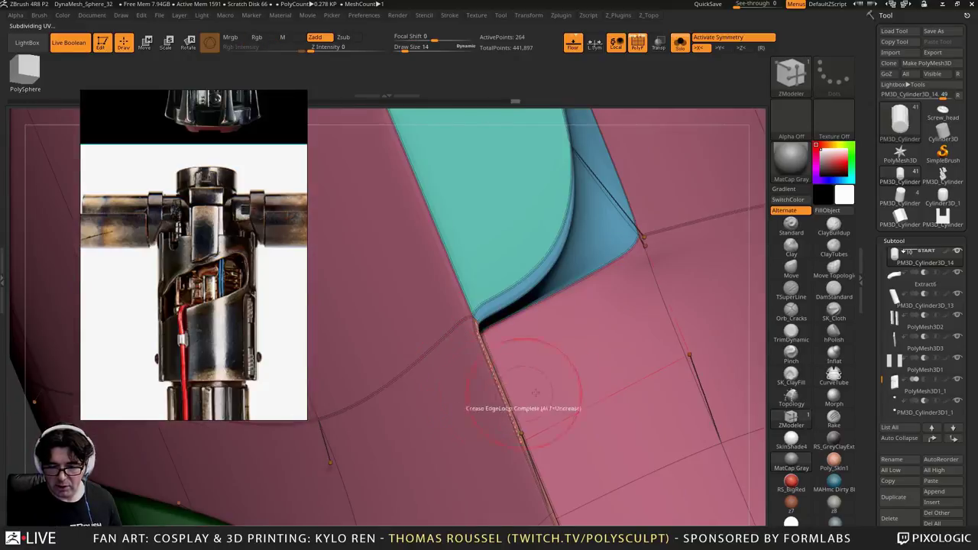
right_click_drag(536, 393, 416, 405)
key("shift+d")
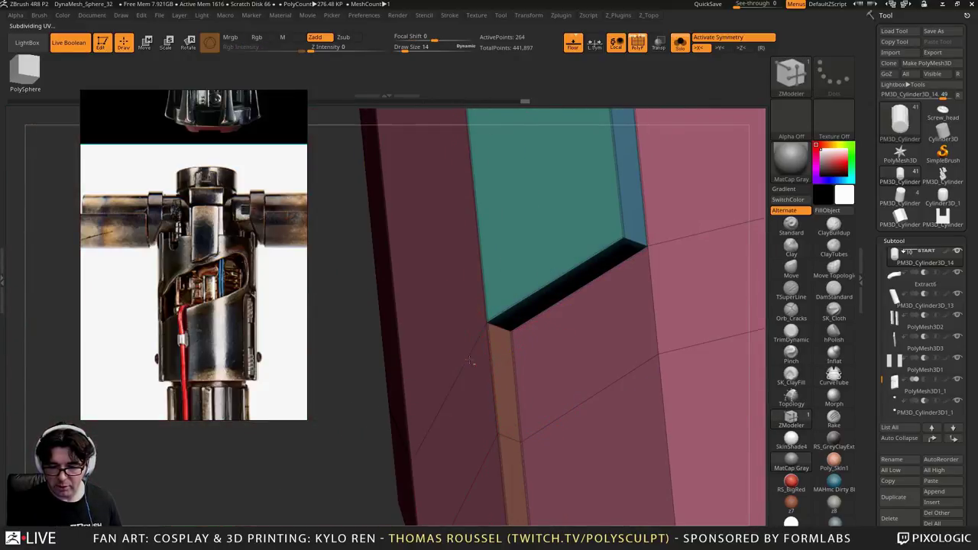
right_click_drag(472, 363, 617, 342)
key("shift+d")
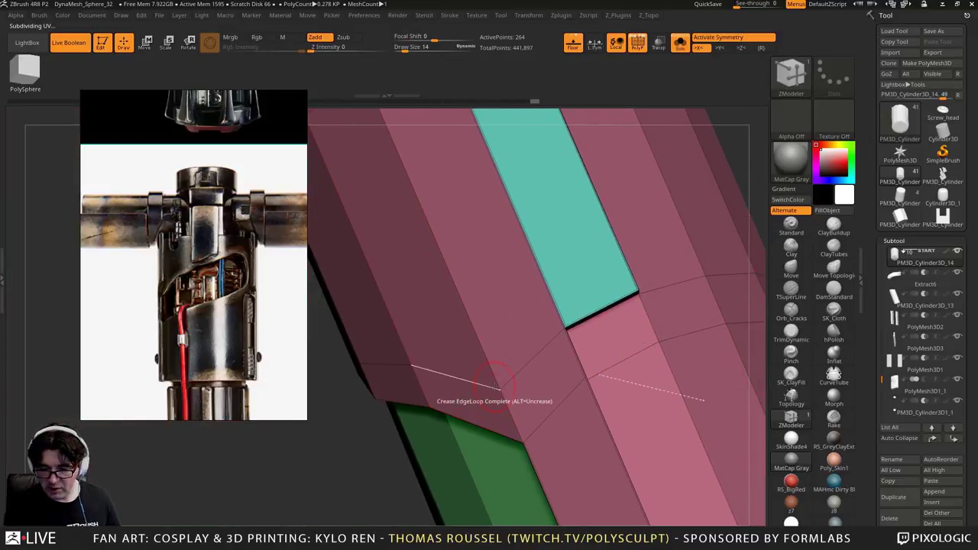
Set the ZModeler point action to Slide and reduce the draw size to 10
right_click(495, 389)
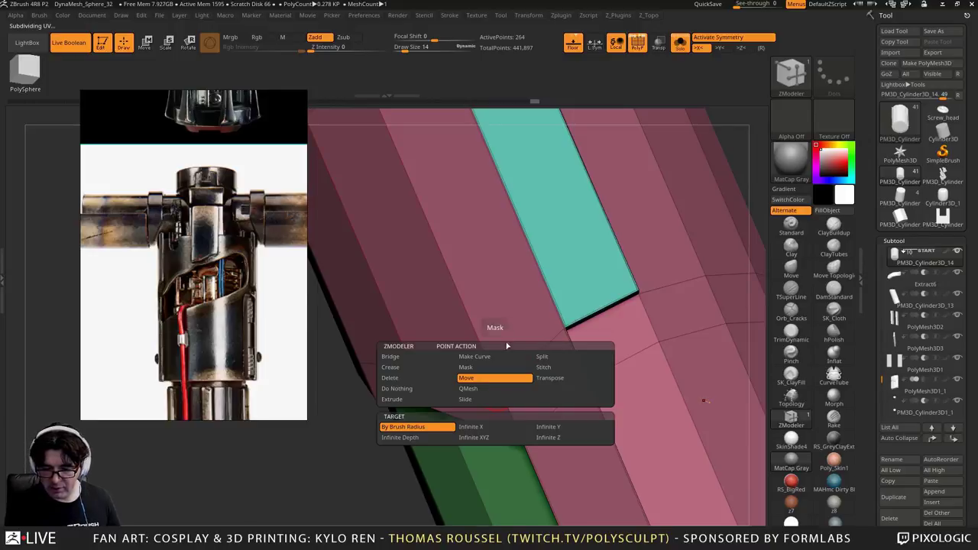
left_click(466, 400)
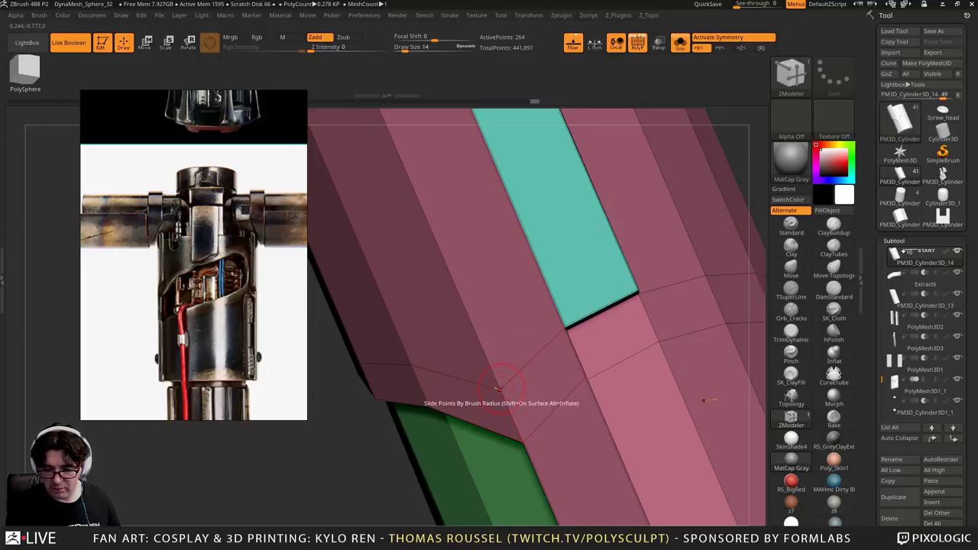
type("s10")
key("Return")
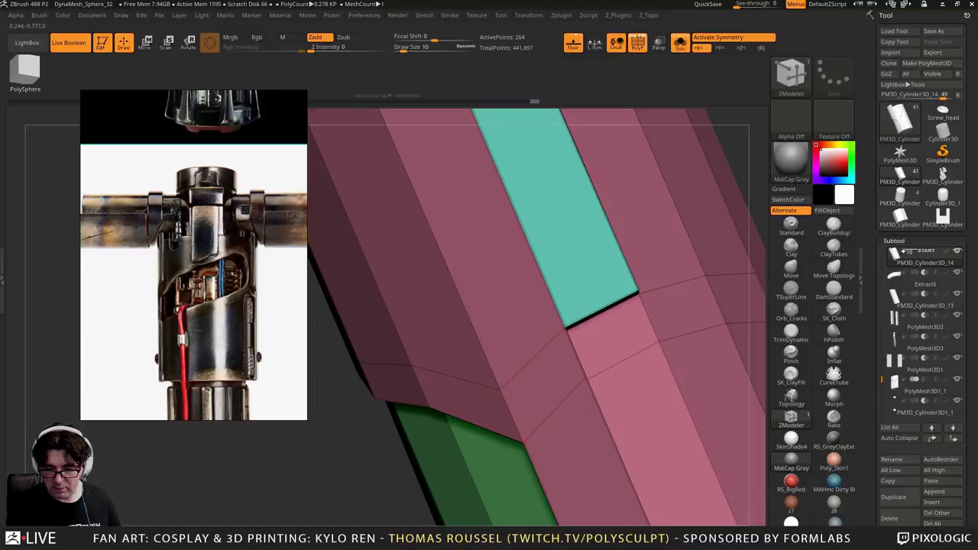
Mask the edge-loop points beside the angled cutout's lower corner in a straight side view, and invert the mask
right_click_drag(562, 405, 686, 438)
right_click_drag(623, 426, 566, 428, "ctrl")
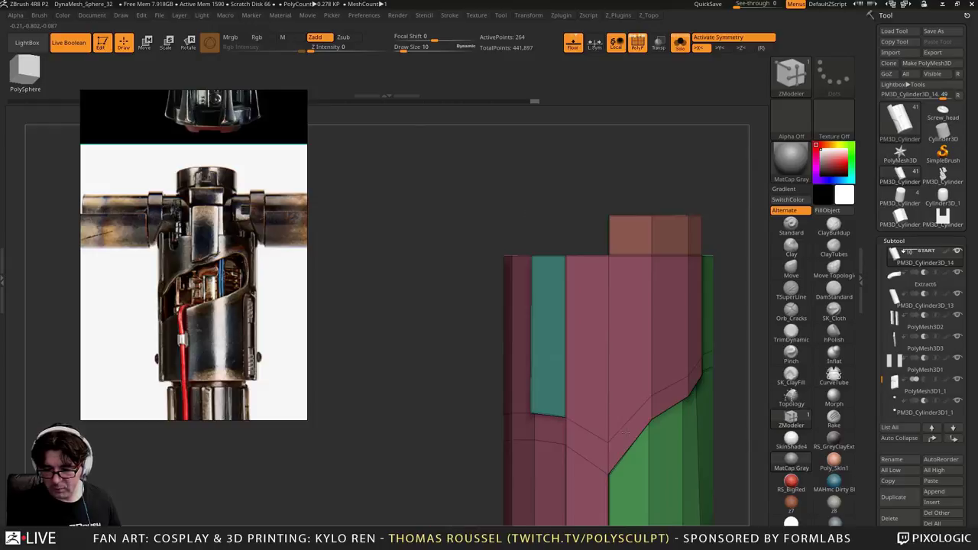
key("ctrl")
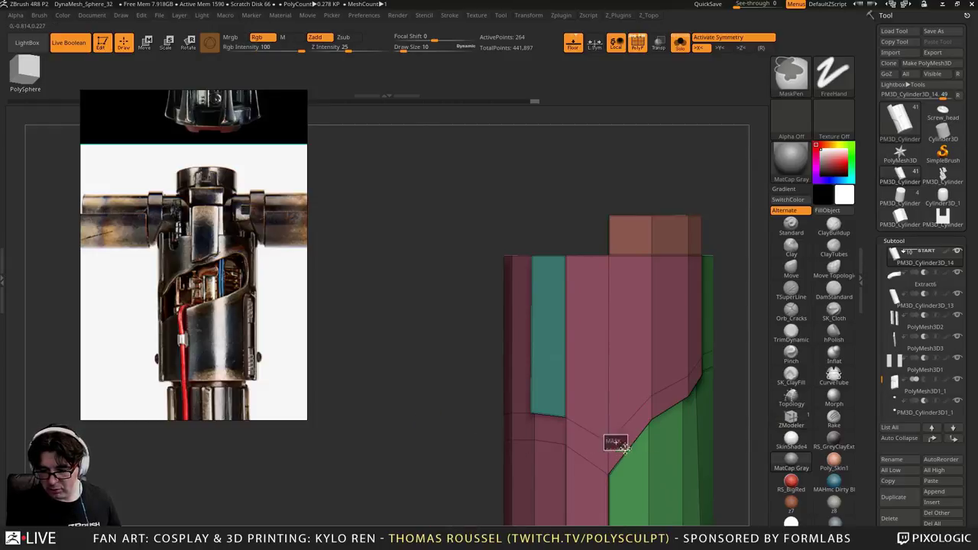
left_click(605, 441, "ctrl")
mouse_move(347, 463)
right_mouse_down()
mouse_move(368, 483)
mouse_move(388, 481)
mouse_move(431, 373)
right_mouse_up()
left_click(393, 471, "ctrl")
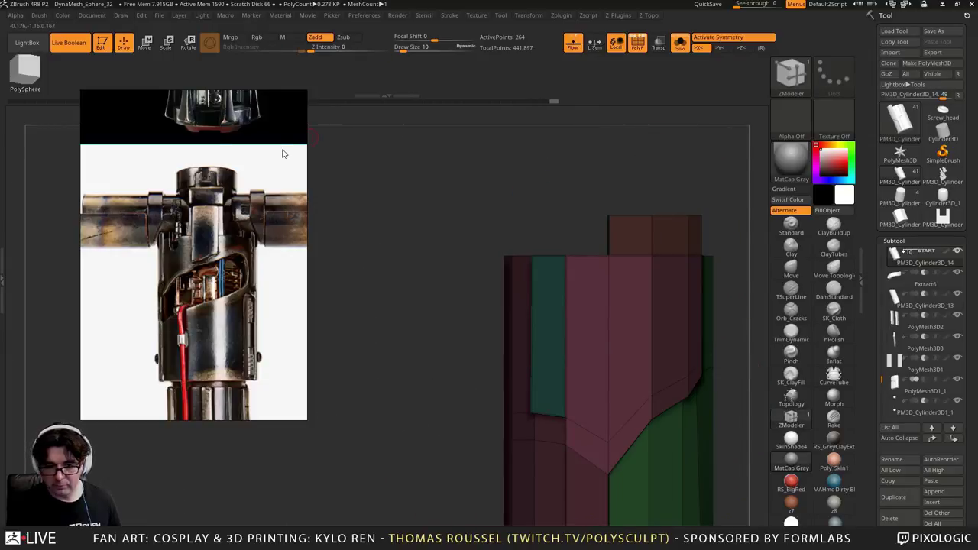
Move the unmasked points beside the cutout upward with the Move gizmo and check the subdivided shape from several angles
left_click(147, 45)
left_click_drag(561, 327, 565, 273)
left_click_drag(402, 264, 375, 277)
key("d")
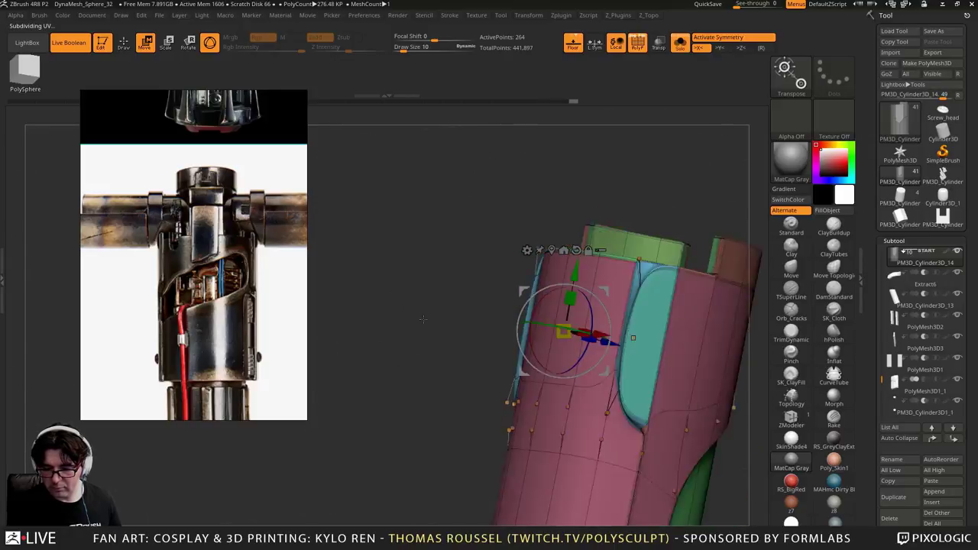
left_click_drag(382, 393, 407, 331, "alt")
key("shift+d")
left_click_drag(667, 362, 680, 377, "alt")
right_click_drag(677, 377, 584, 294)
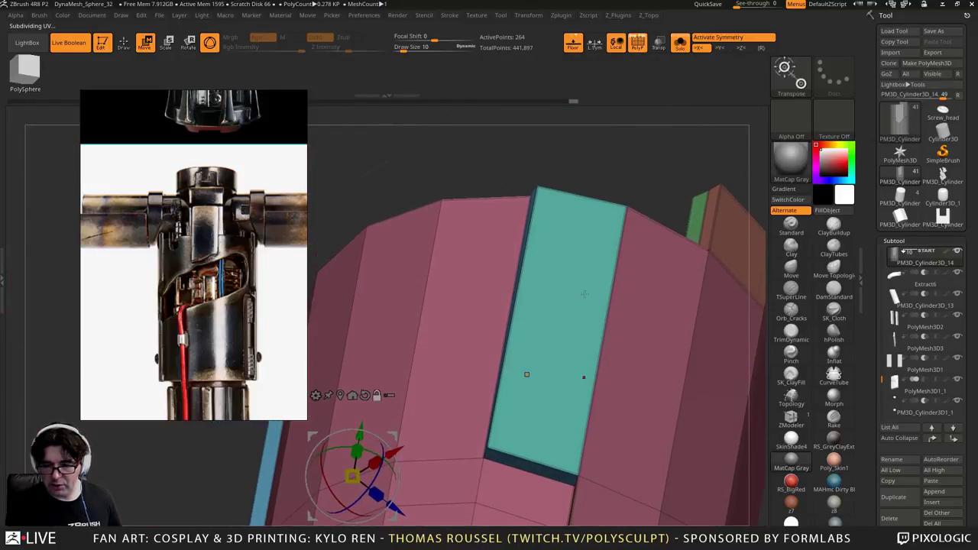
Inspect the raised panel's side, lower and rim edges up close, comparing the model with and without the subdivision preview
key("q")
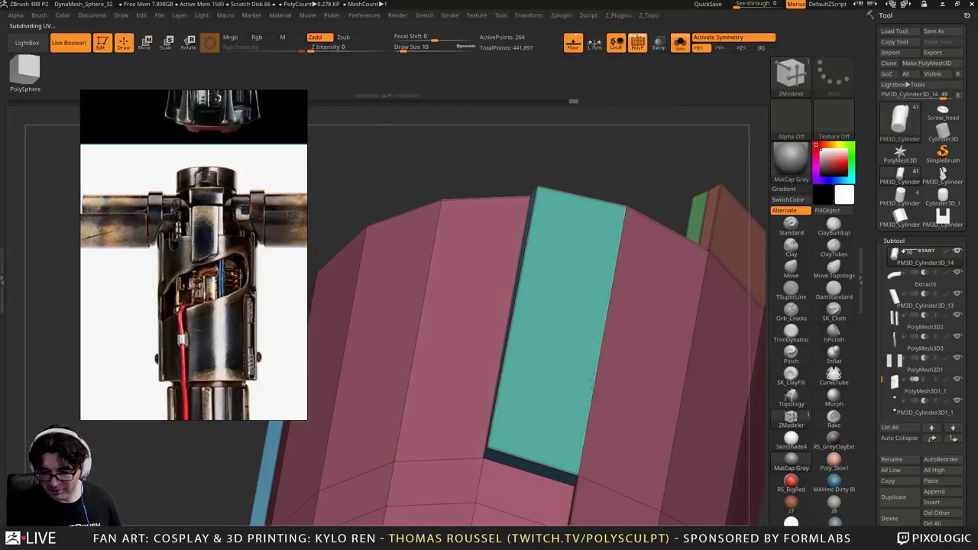
right_click_drag(525, 378, 562, 381)
key("d")
key("shift+d")
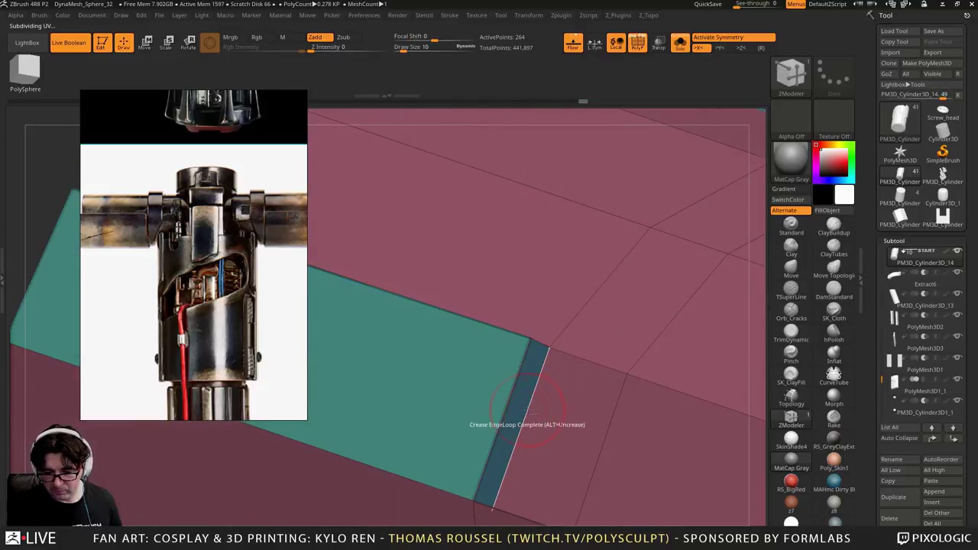
right_click_drag(526, 409, 600, 308)
key("shift+d")
key("d")
key("shift+d")
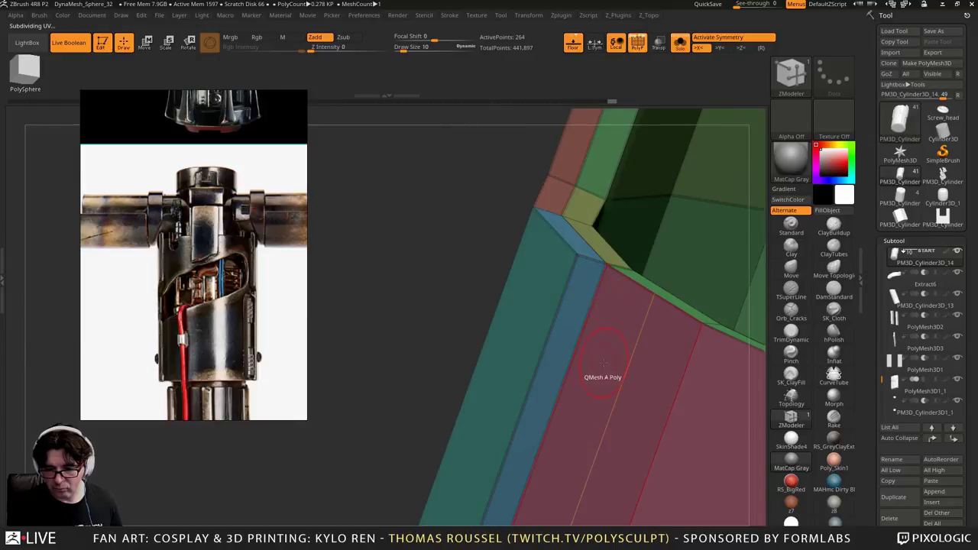
left_click(603, 363)
right_click_drag(596, 367, 578, 286, "ctrl")
key("shift+d")
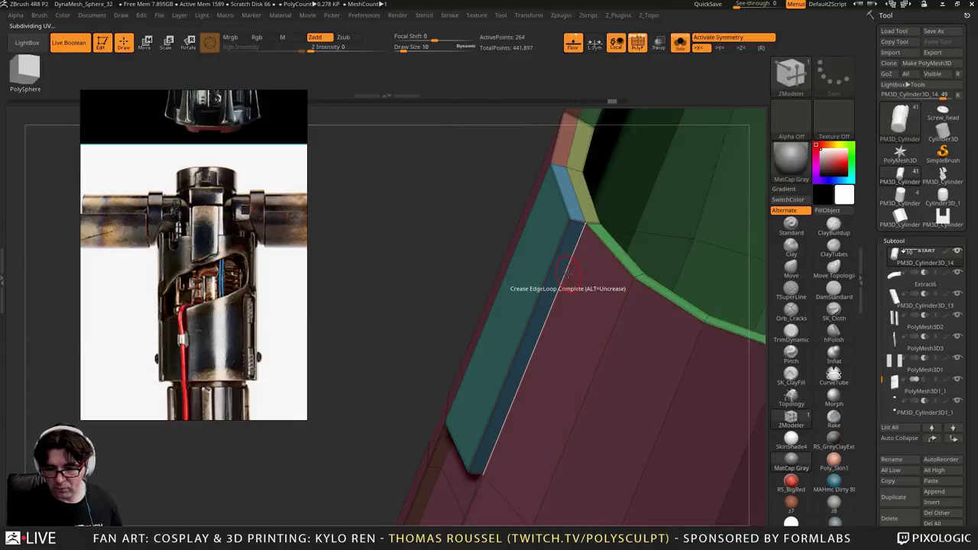
Crease individual top-rim edges beside the raised panel with the Crease action targeting Edge, and check the smoothed sleeve without the polyframe
key("space")
left_click(467, 385)
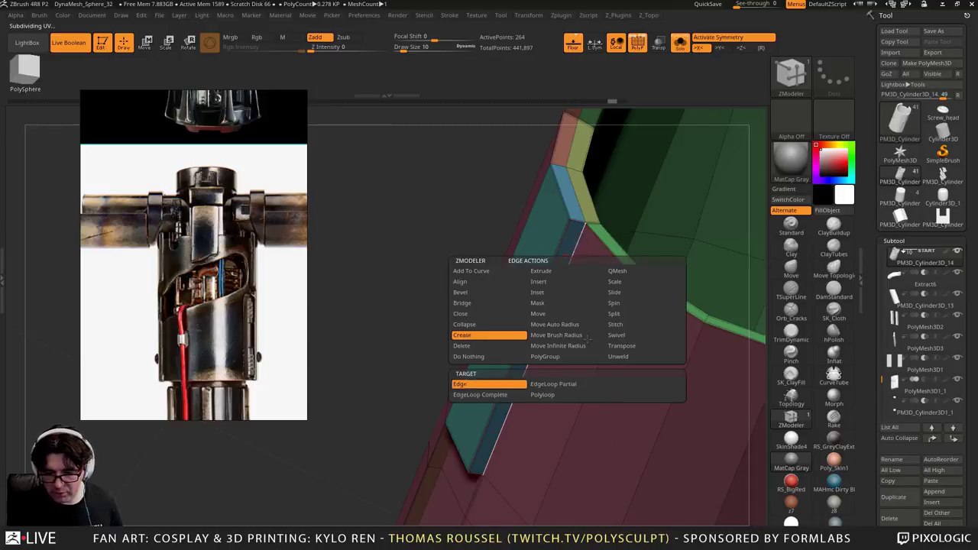
mouse_move(599, 240)
right_mouse_down("alt")
mouse_move(601, 268)
mouse_move(557, 323)
mouse_move(548, 308)
mouse_move(558, 308)
mouse_move(540, 291)
mouse_move(537, 341)
right_mouse_up("alt")
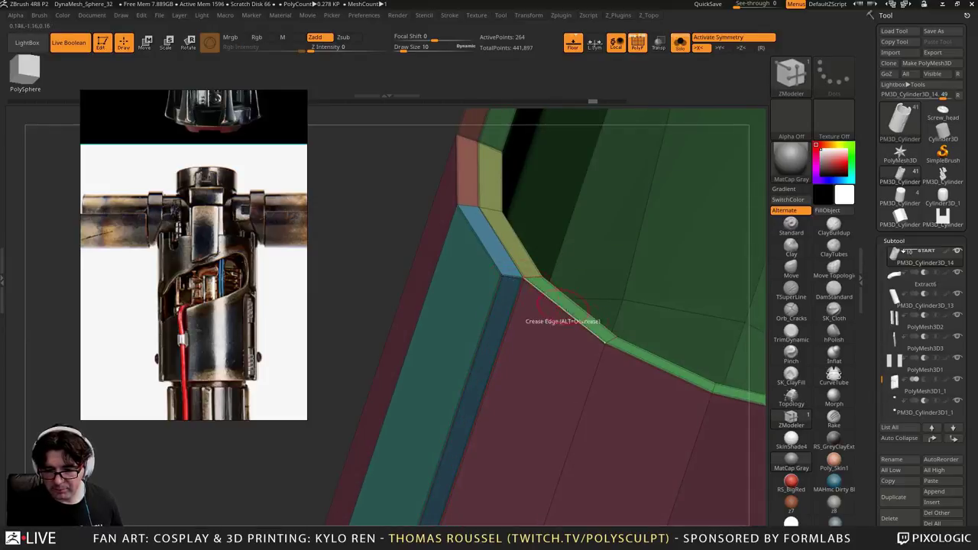
right_click_drag(563, 309, 615, 378)
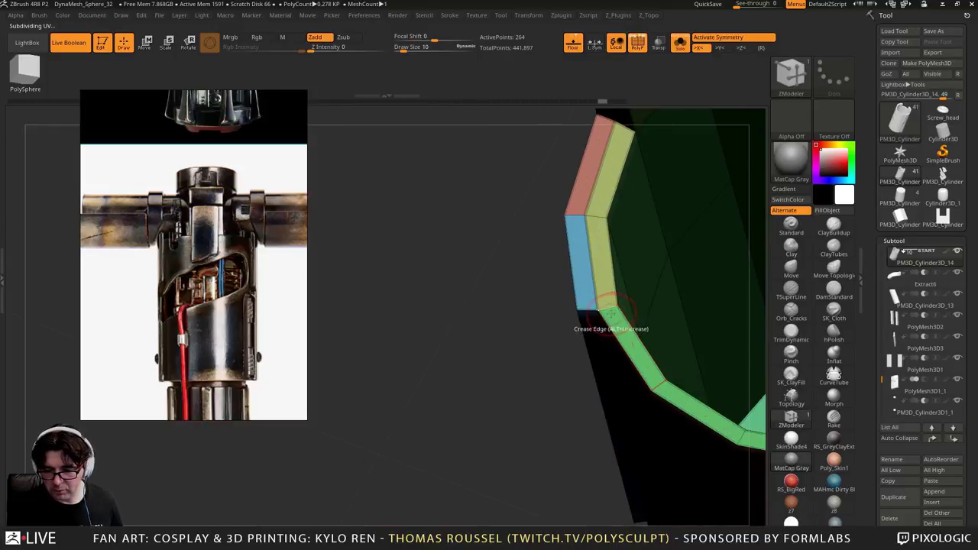
mouse_move(603, 334)
right_mouse_down()
mouse_move(587, 249)
mouse_move(612, 242)
mouse_move(606, 299)
mouse_move(425, 328)
mouse_move(488, 316)
mouse_move(540, 339)
mouse_move(553, 285)
mouse_move(549, 353)
mouse_move(561, 318)
mouse_move(558, 353)
right_mouse_up()
key("shift+d")
mouse_move(571, 282)
right_mouse_down("alt")
mouse_move(516, 397)
mouse_move(592, 302)
mouse_move(604, 333)
mouse_move(670, 285)
right_mouse_up("alt")
key("shift+f")
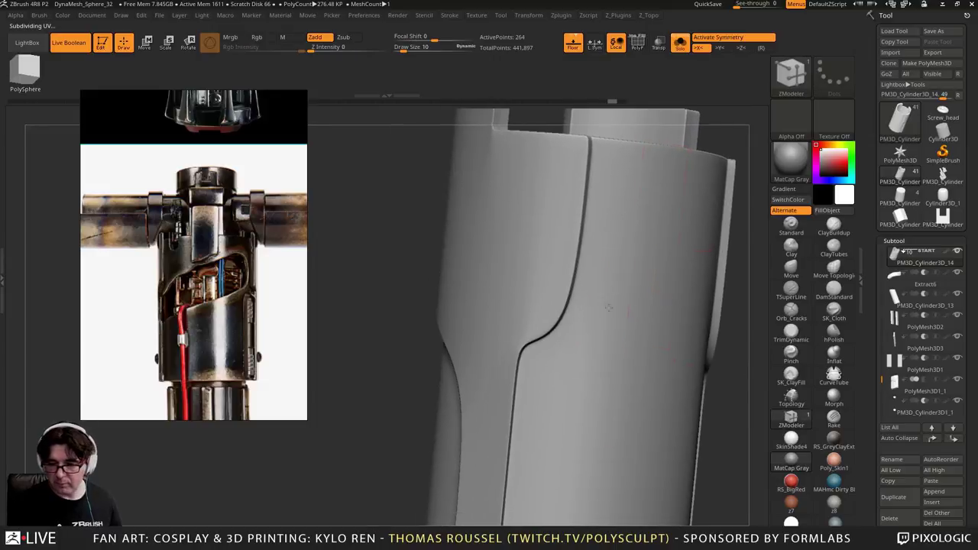
Show all hilt parts to compare the sleeve with the reference photo, turn off the subdivision preview, and isolate the sleeve again
left_click(679, 43)
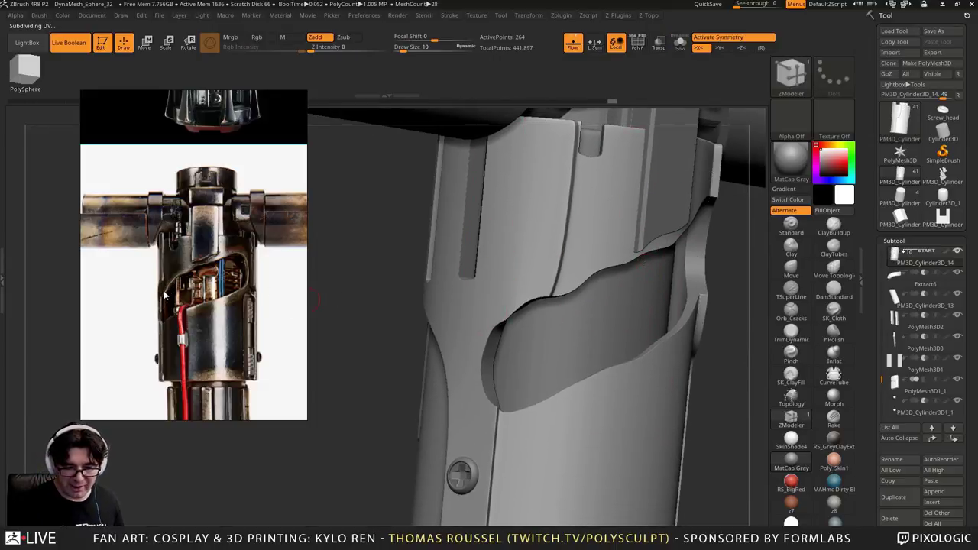
key("shift+d")
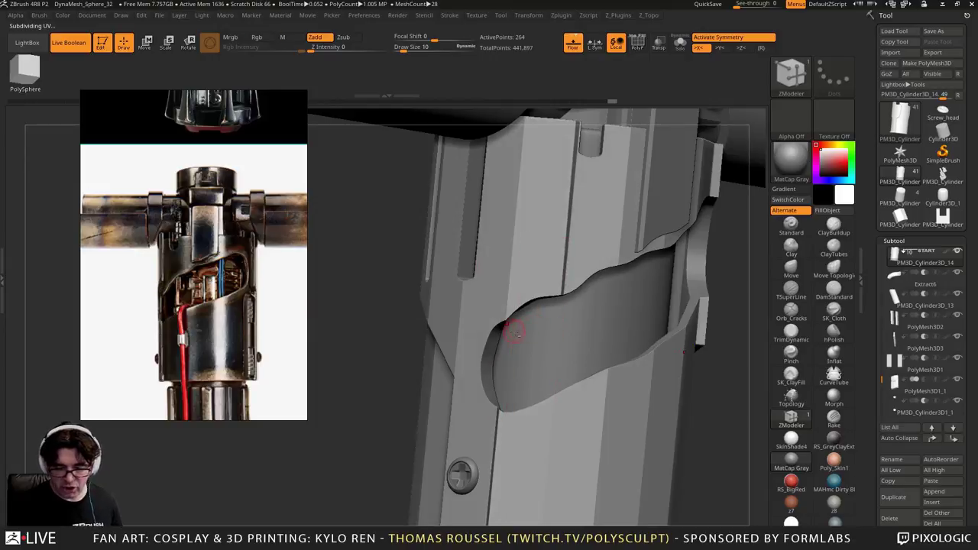
left_click(680, 43)
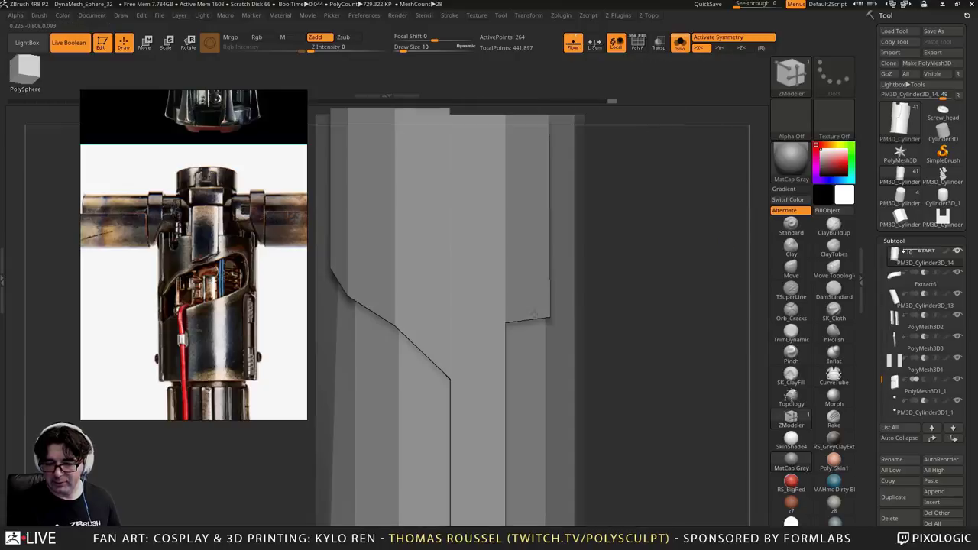
Mask the points at the raised panel's lower end in side view with the polyframe on, and invert the mask
left_click_drag(652, 252, 501, 343, "ctrl")
left_click_drag(658, 344, 490, 348)
key("shift+f")
mouse_move(592, 346)
left_mouse_down()
mouse_move(633, 341)
mouse_move(246, 113)
left_mouse_up()
left_click(608, 324, "ctrl")
Move the raised panel's lower end upward with the Move gizmo, and view the smoothed result with all hilt parts shown
left_click(147, 42)
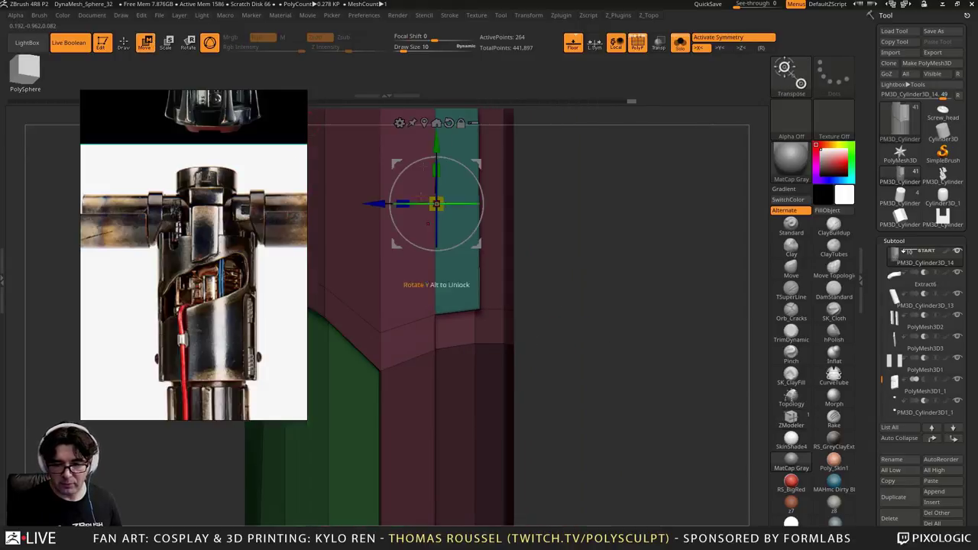
left_click_drag(442, 144, 437, 114)
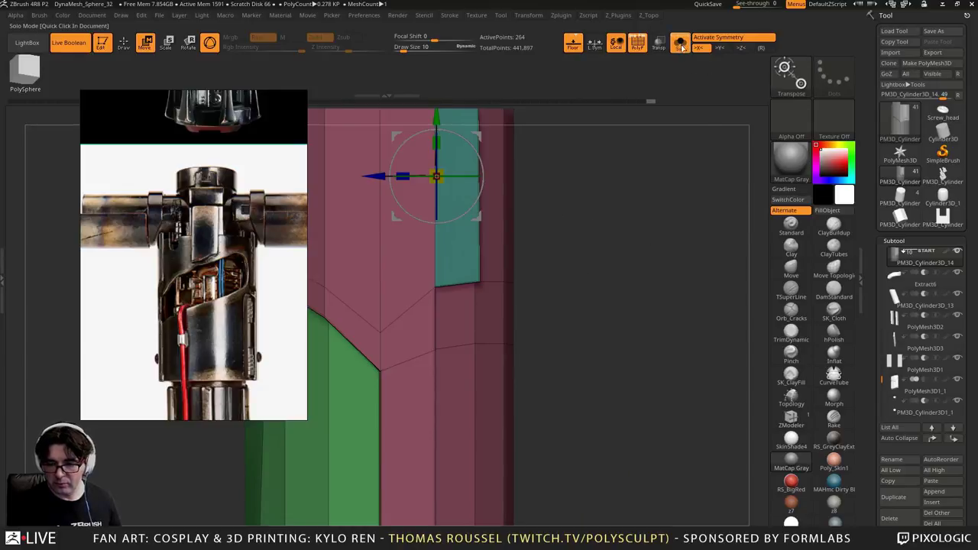
left_click(680, 44)
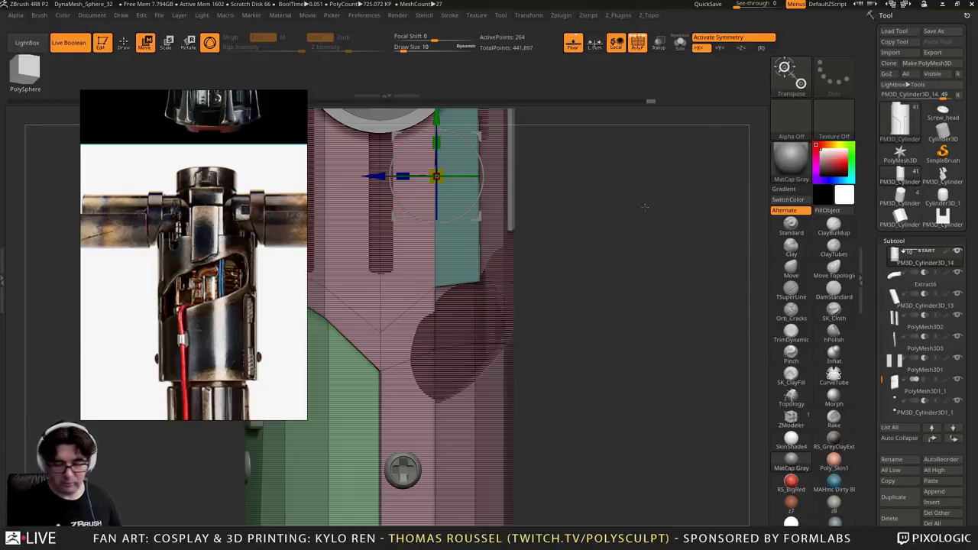
left_click_drag(648, 207, 608, 296)
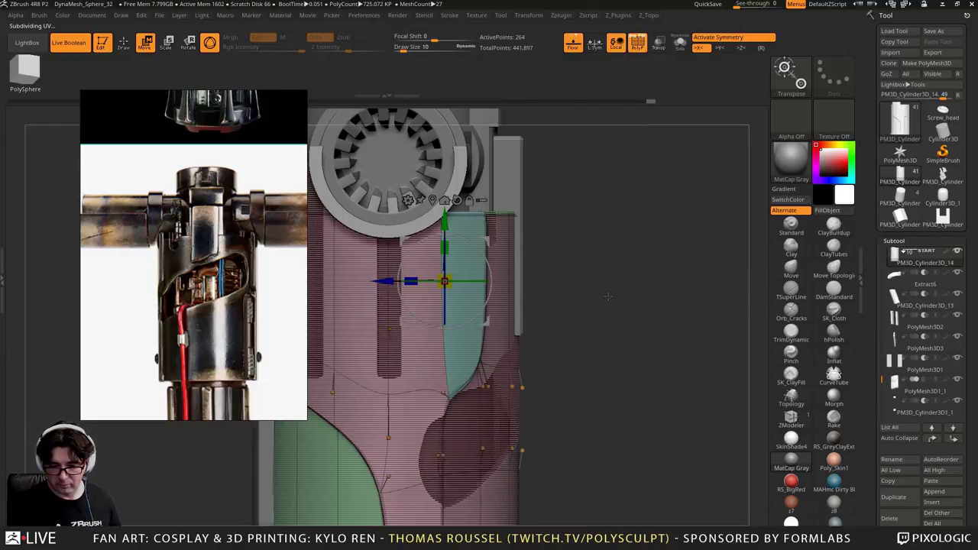
left_click_drag(444, 223, 445, 215)
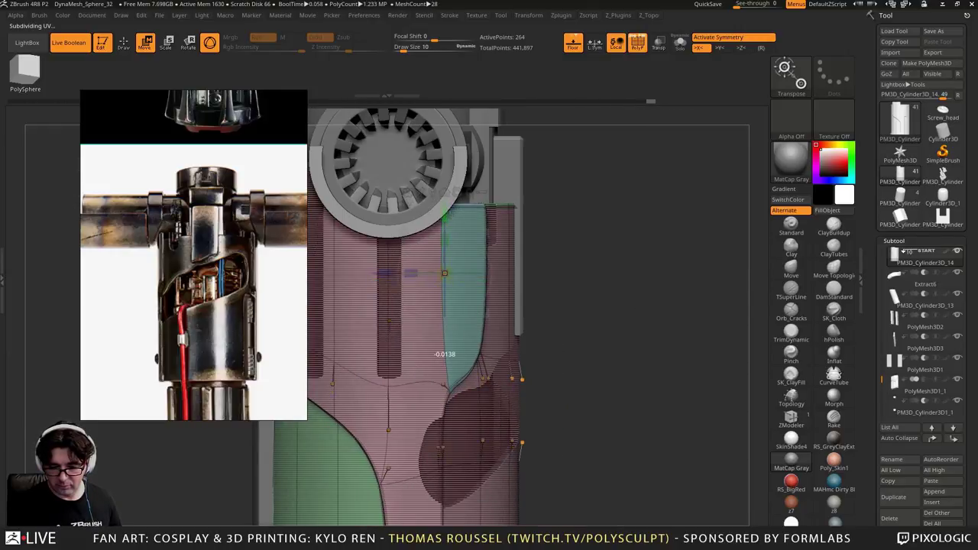
key("ctrl+z")
key("shift+d")
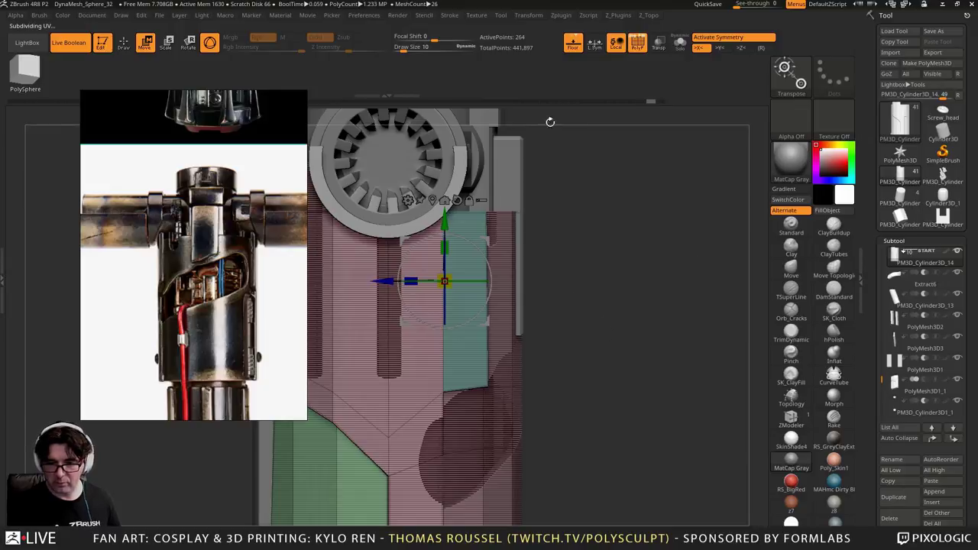
Mask the raised panel's lower-end points in side view, shift them slightly downward with the Move gizmo, and check the smoothed hilt without the polyframe
left_click_drag(680, 281, 657, 274)
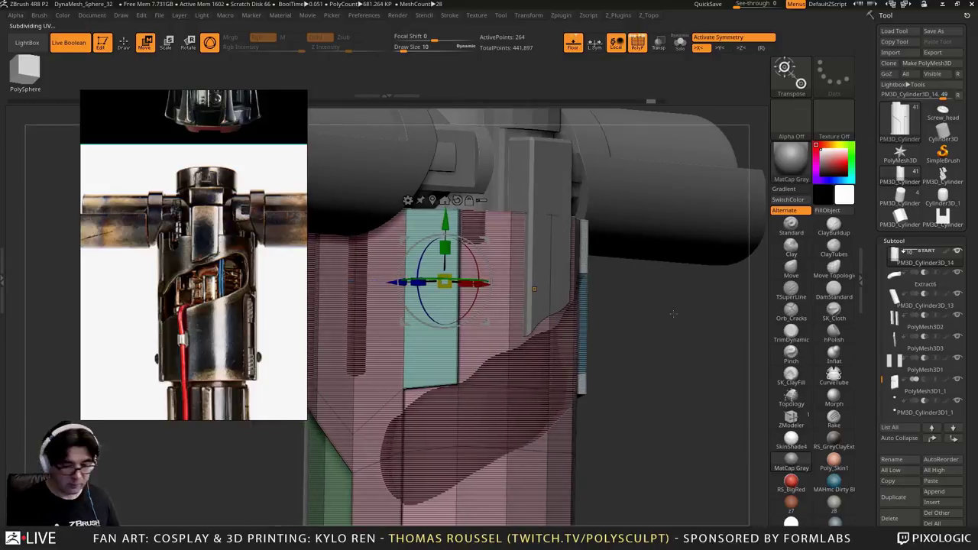
left_click_drag(673, 313, 690, 317, "shift")
left_click_drag(577, 356, 429, 417, "ctrl")
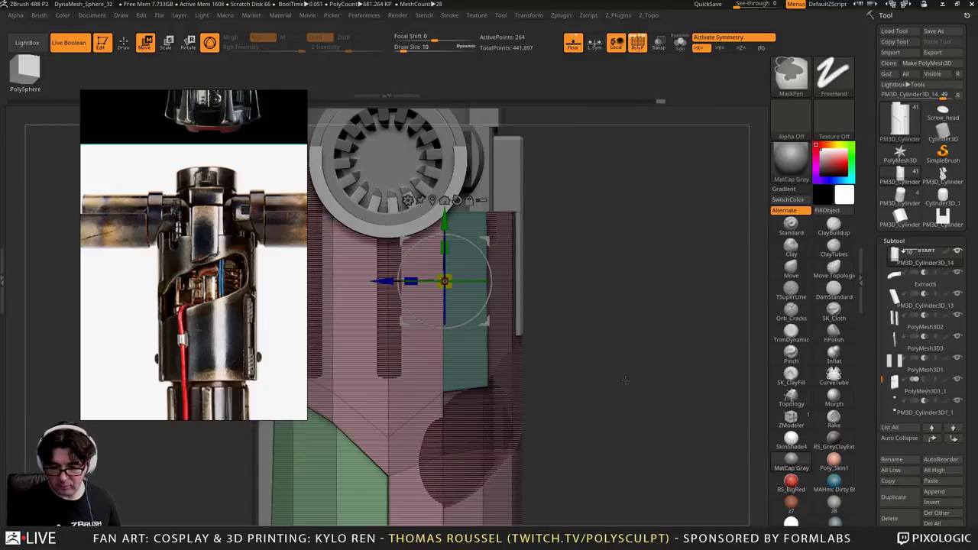
left_click(476, 265, "ctrl")
left_click_drag(444, 245, 445, 252)
left_click_drag(670, 319, 686, 359, "ctrl")
left_click_drag(685, 360, 640, 364)
key("shift+f")
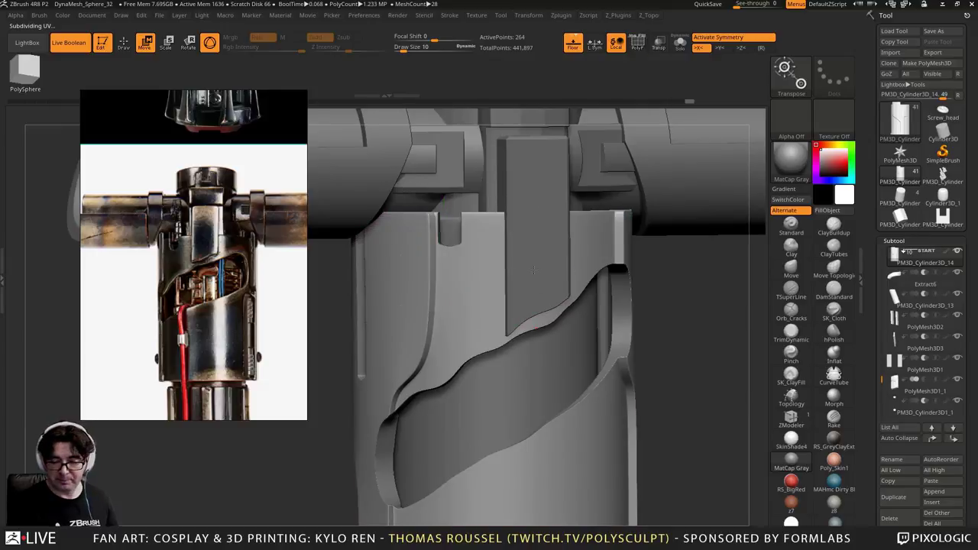
left_click_drag(337, 351, 334, 298, "alt")
left_click_drag(428, 318, 438, 232, "shift")
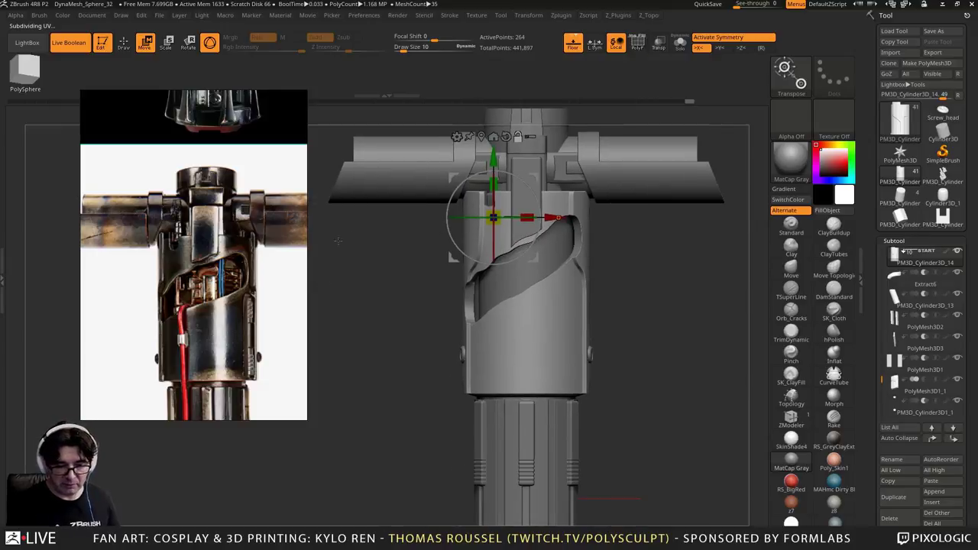
left_click_drag(386, 270, 601, 290)
left_click_drag(667, 267, 468, 295)
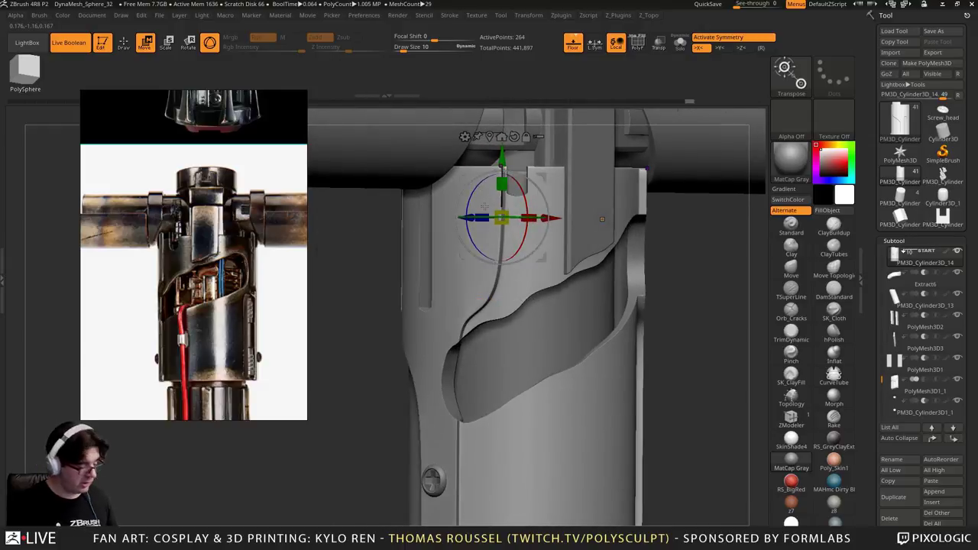
Isolate the body sleeve with the polyframe on, and mask the outer edge points beside the raised panel
left_click(680, 44)
left_click_drag(687, 252, 513, 303)
key("shift+f")
left_click_drag(611, 353, 654, 149)
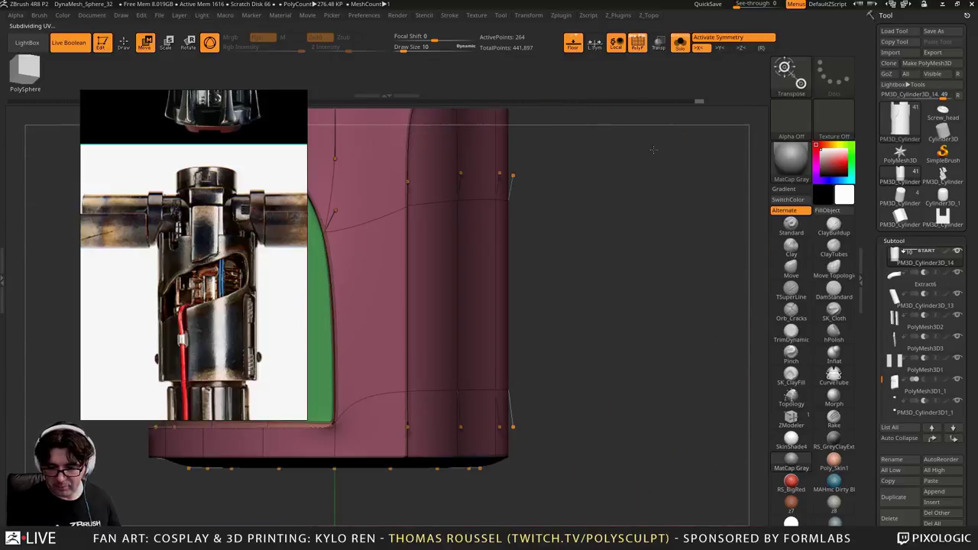
left_click_drag(670, 244, 617, 356, "alt")
left_click_drag(607, 414, 386, 147, "ctrl")
left_click_drag(628, 217, 666, 426, "alt")
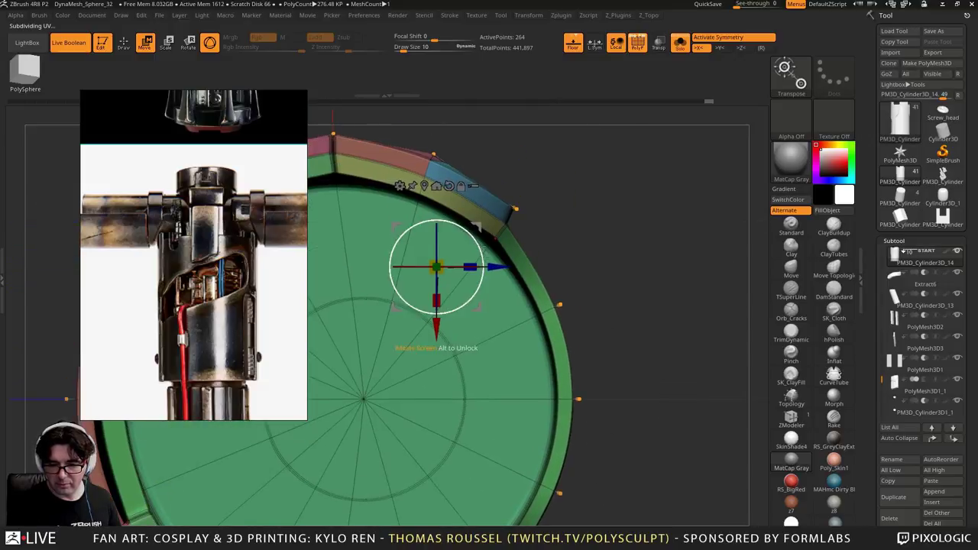
Invert the mask and move the raised outer corner points inward toward the sleeve's ring in the end view
left_click_drag(480, 306, 469, 298)
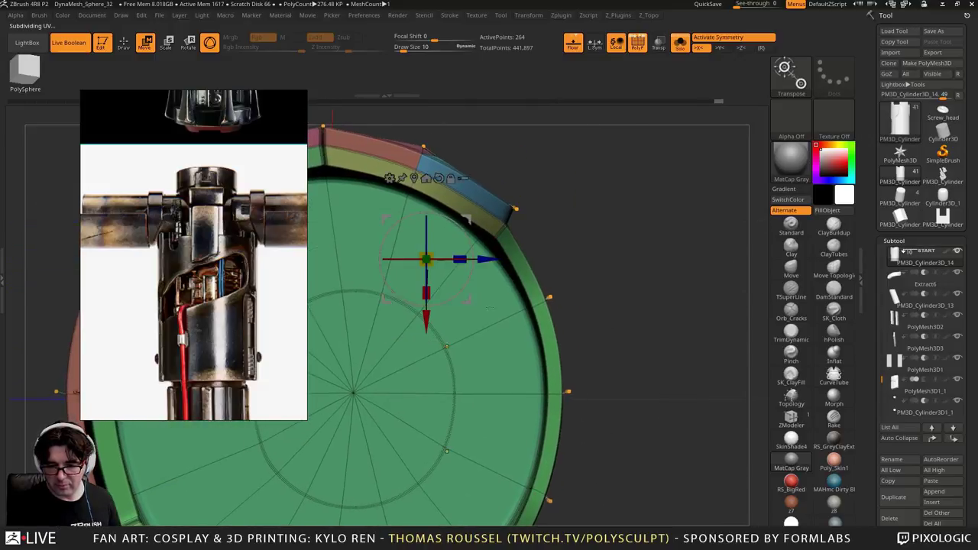
key("ctrl+z")
left_click(602, 274, "ctrl")
left_click_drag(493, 262, 482, 258)
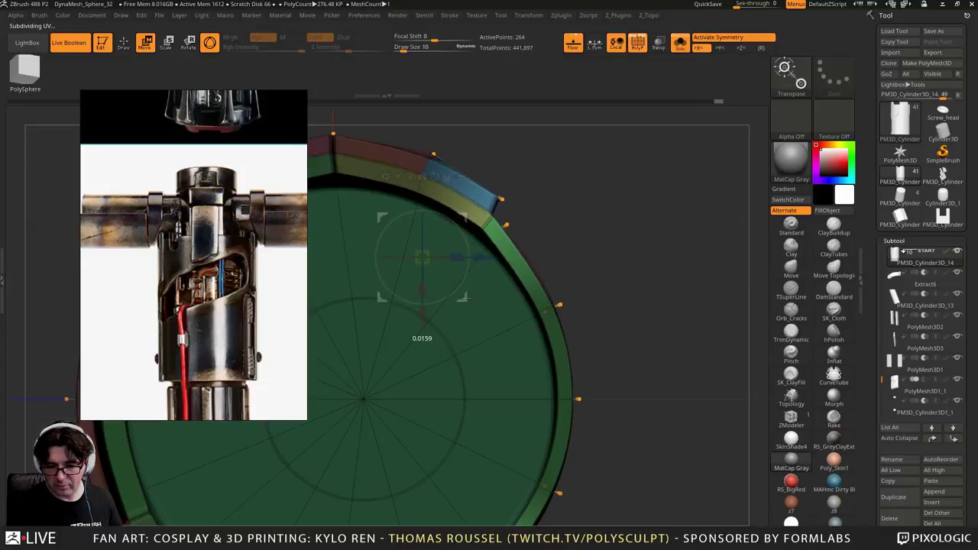
left_click_drag(467, 301, 467, 301)
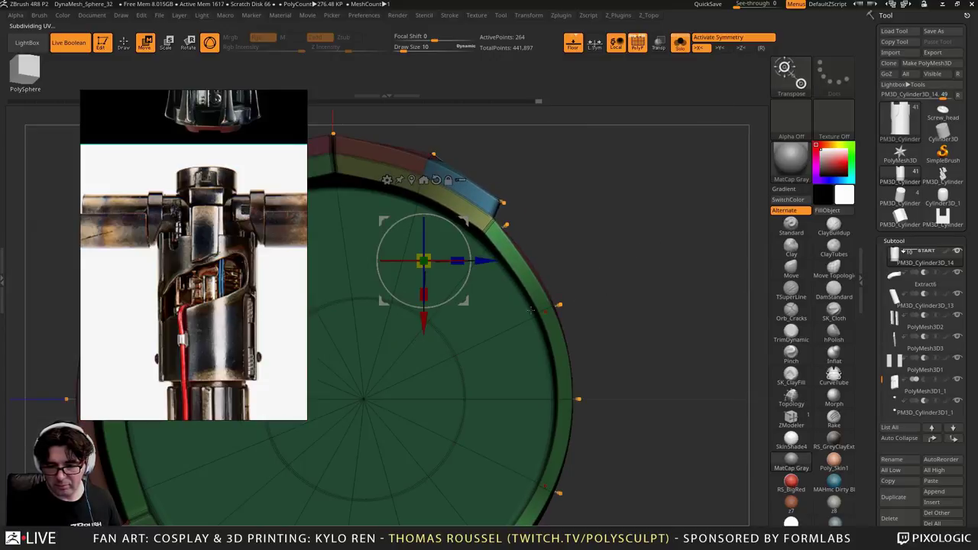
Mask the neighbouring outer ring points, invert the mask, nudge them slightly with the Move gizmo, and show all hilt parts
left_click_drag(626, 264, 480, 310, "ctrl")
mouse_move(585, 310)
left_mouse_down()
mouse_move(542, 309)
mouse_move(587, 308)
left_mouse_up()
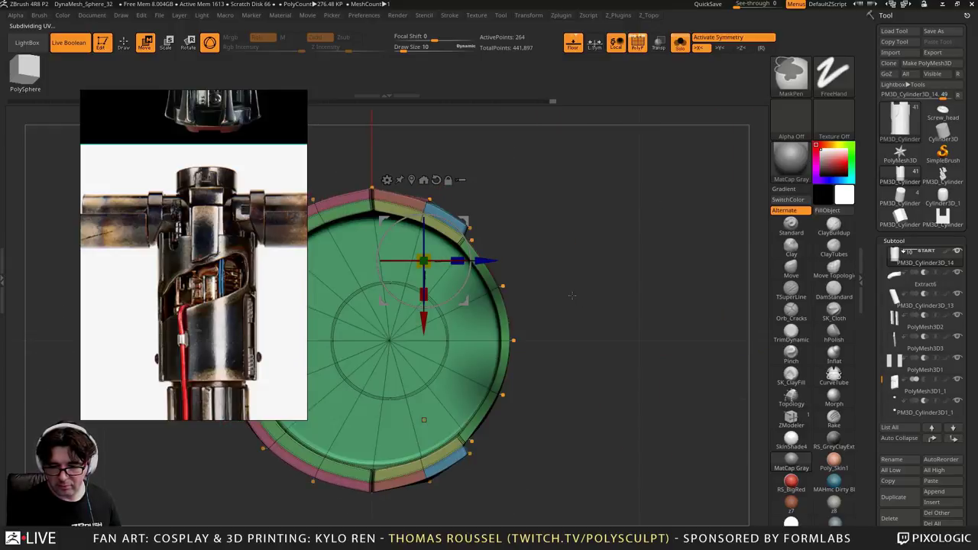
left_click(587, 308, "ctrl")
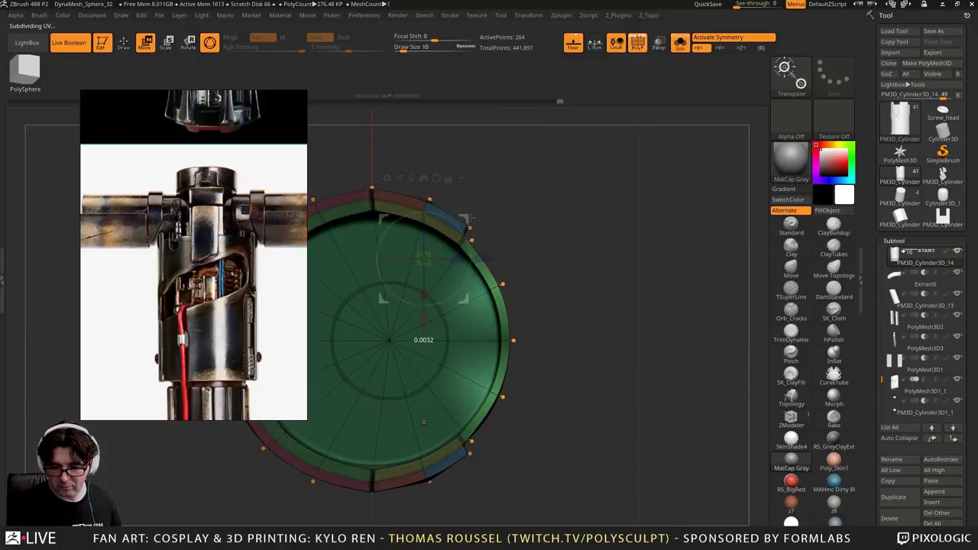
left_click_drag(616, 265, 552, 251)
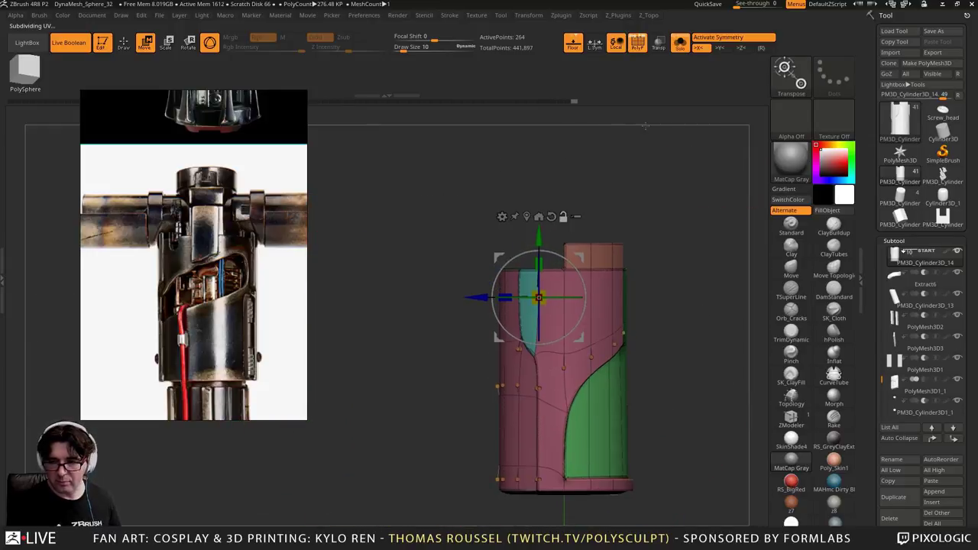
left_click(679, 44)
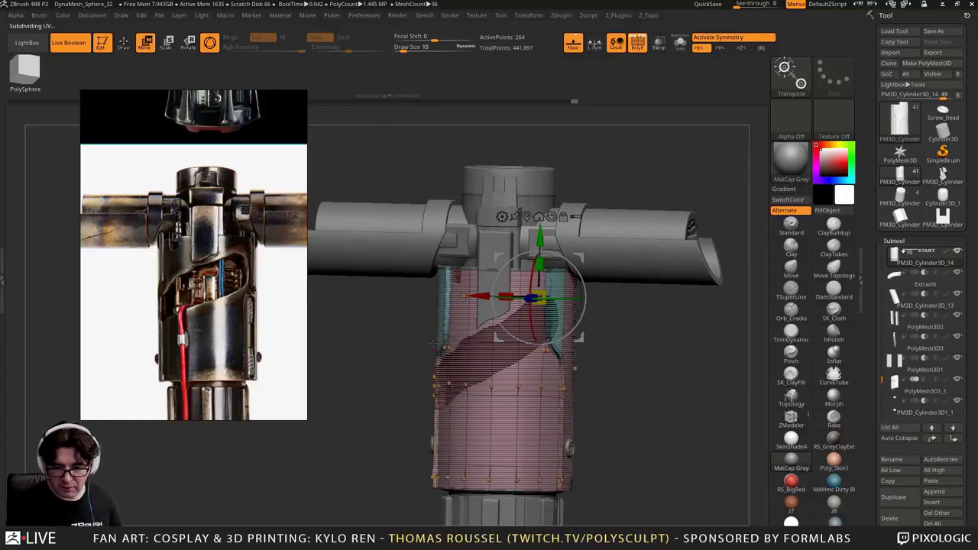
left_click_drag(384, 334, 291, 302, "shift")
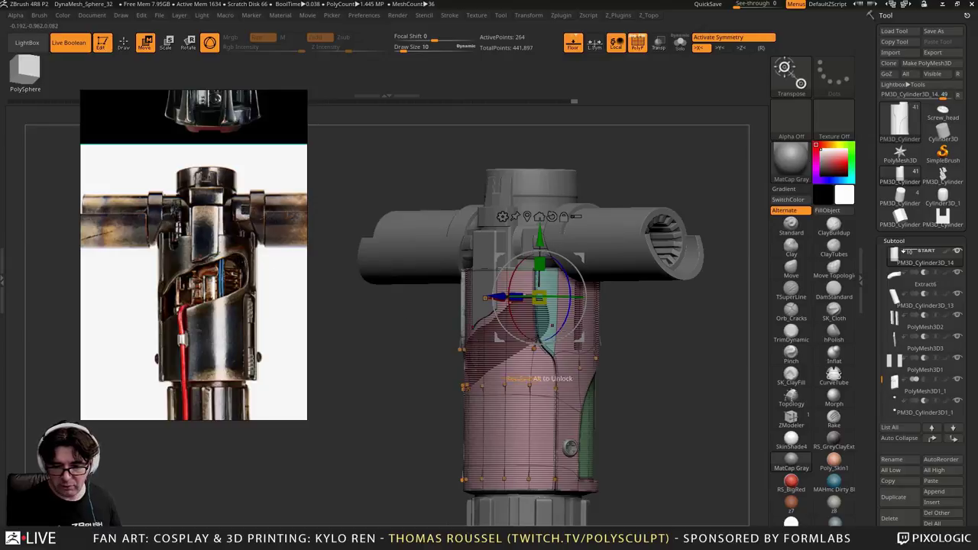
left_click_drag(411, 370, 405, 366, "shift")
mouse_move(667, 333)
left_mouse_down("alt")
mouse_move(693, 376)
mouse_move(694, 356)
mouse_move(693, 391)
left_mouse_up("alt")
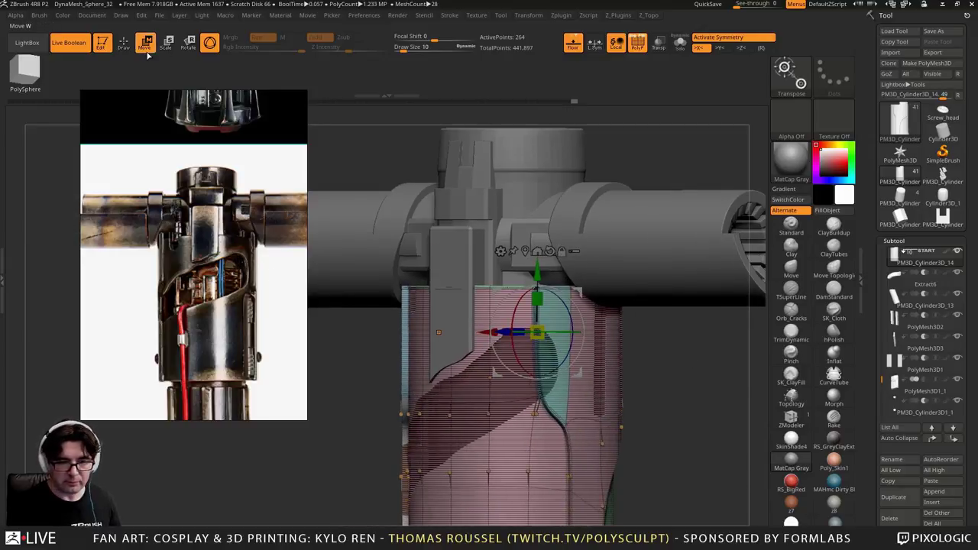
Switch to Draw mode with the polyframe off, select the Extract6 subtool, and choose the Move brush
left_click(125, 44)
key("shift+f")
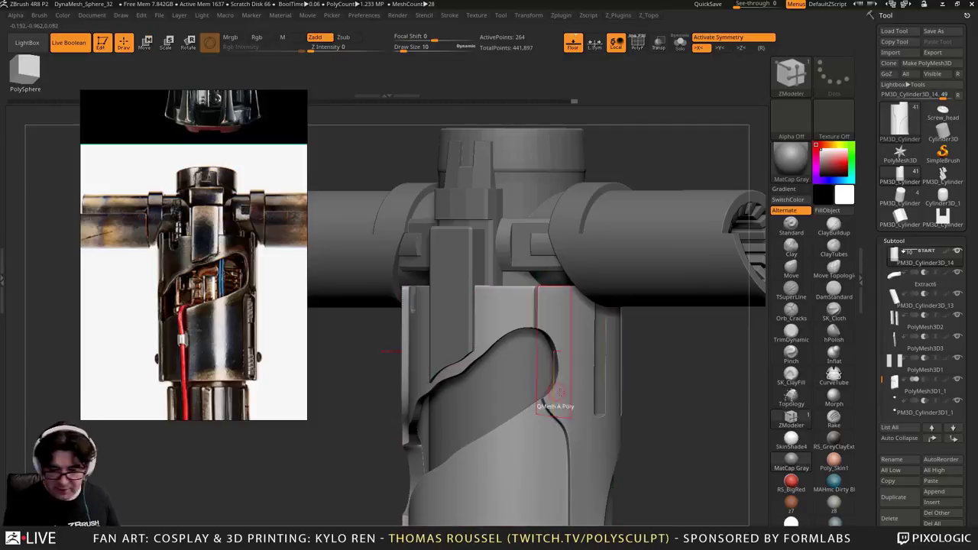
left_click(895, 283)
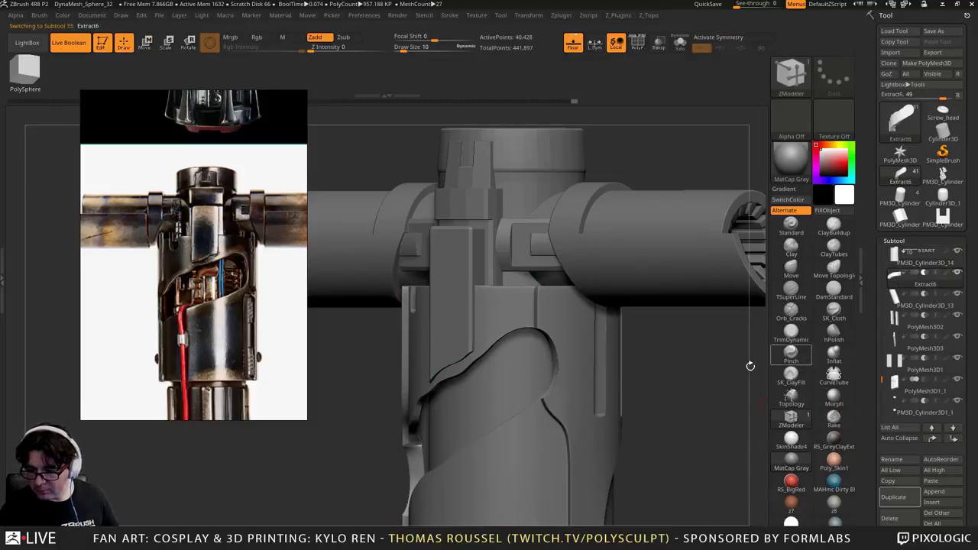
left_click_drag(667, 351, 692, 348)
left_click(792, 268)
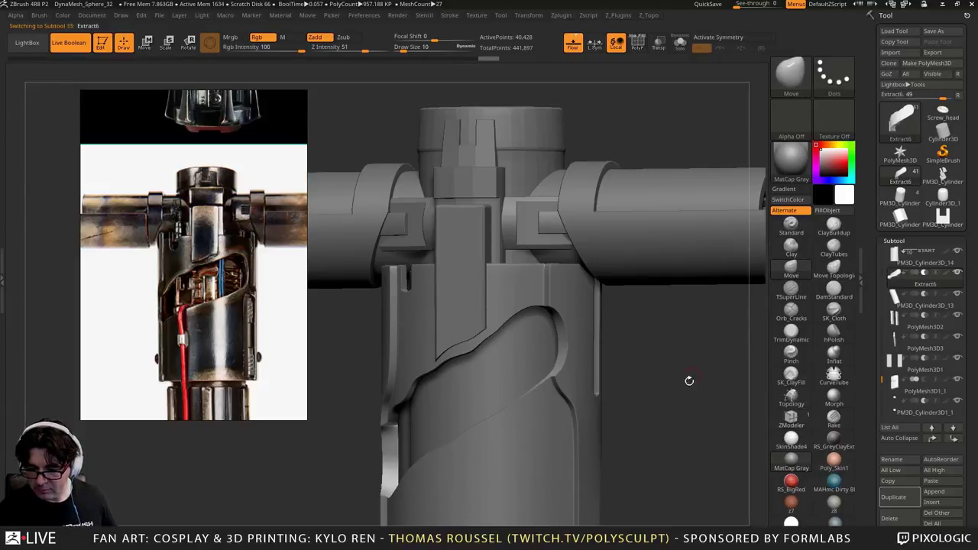
Reshape the rounded upper end of the diagonal cutout with the Move brush, reducing the draw size to 36
key("s")
left_click_drag(688, 391, 668, 403)
mouse_move(548, 332)
left_mouse_down()
mouse_move(535, 340)
mouse_move(522, 384)
left_mouse_up()
key("s")
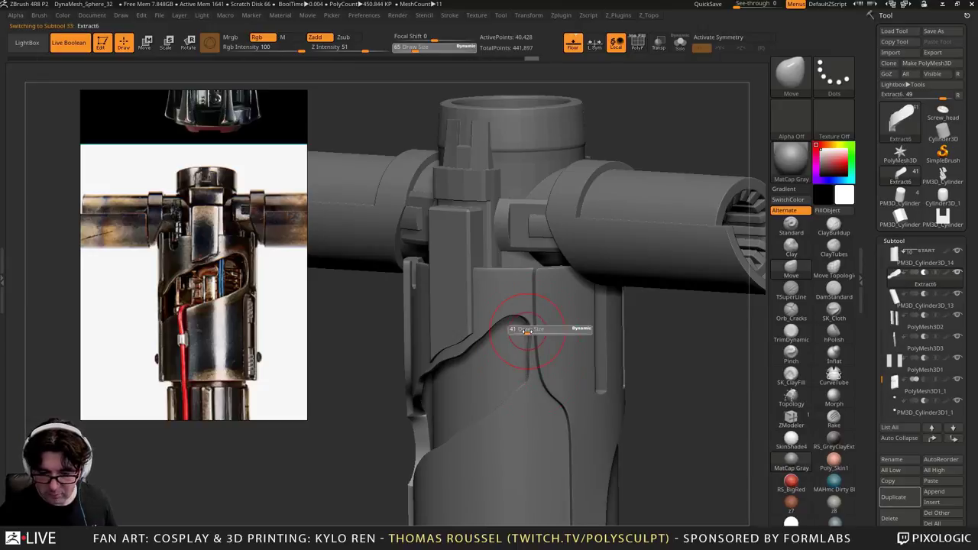
mouse_move(532, 331)
left_mouse_down()
mouse_move(519, 323)
mouse_move(524, 376)
left_mouse_up()
left_click_drag(506, 321, 506, 326)
mouse_move(505, 326)
right_mouse_down()
mouse_move(556, 340)
mouse_move(564, 301)
right_mouse_up()
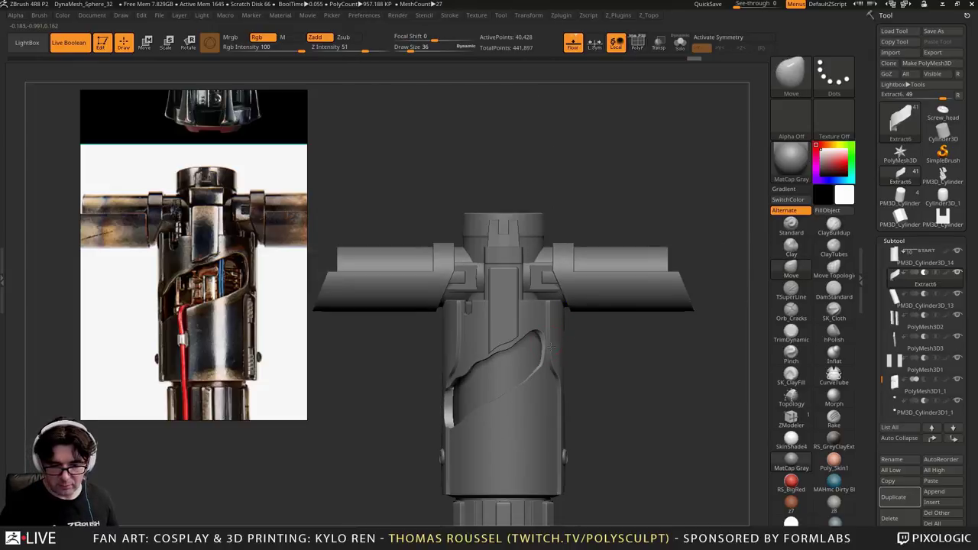
right_click_drag(544, 337, 532, 375, "ctrl")
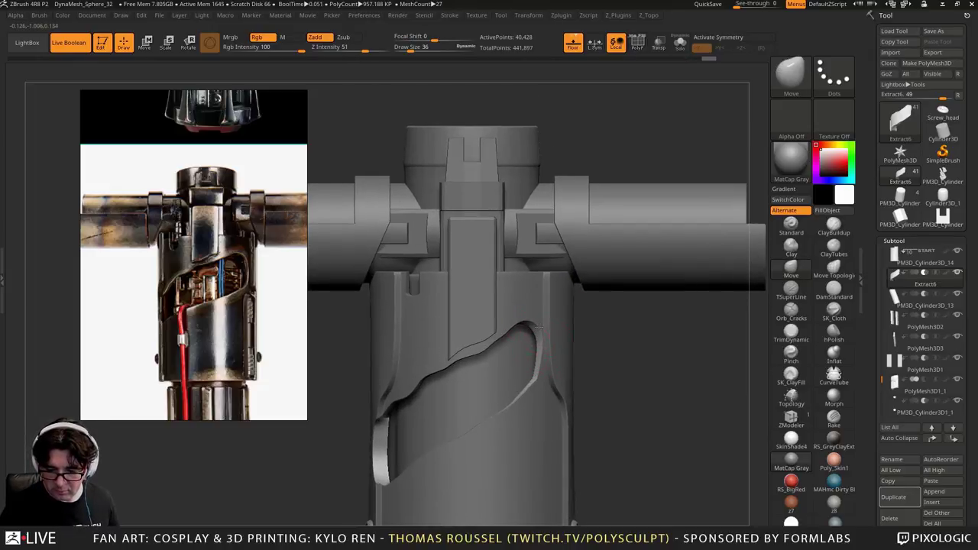
left_click_drag(540, 356, 534, 374)
Turn on the polyframe, select the body sleeve, and isolate it for inspection from the side and the end
right_click_drag(604, 392, 545, 400)
right_click_drag(618, 399, 610, 376, "ctrl")
right_click_drag(606, 447, 593, 310, "alt")
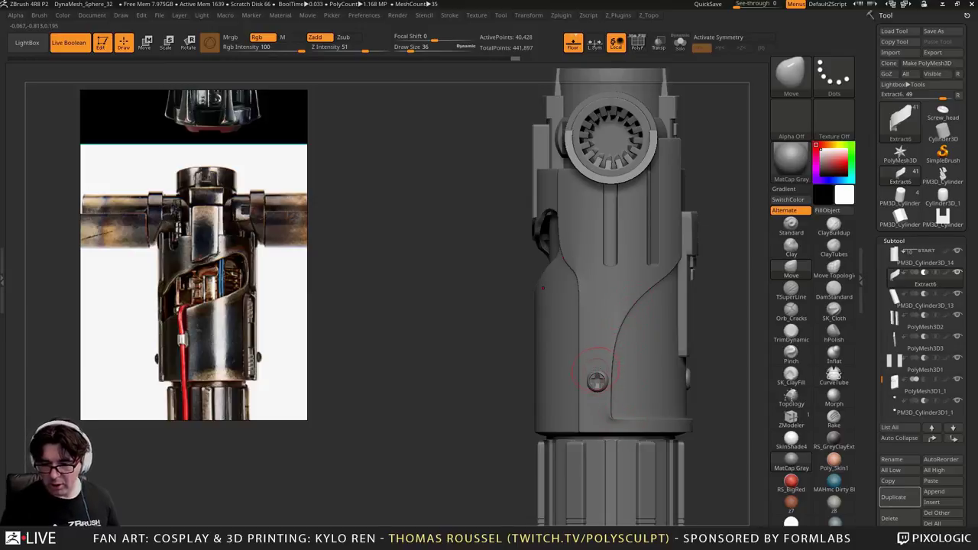
key("shift+f")
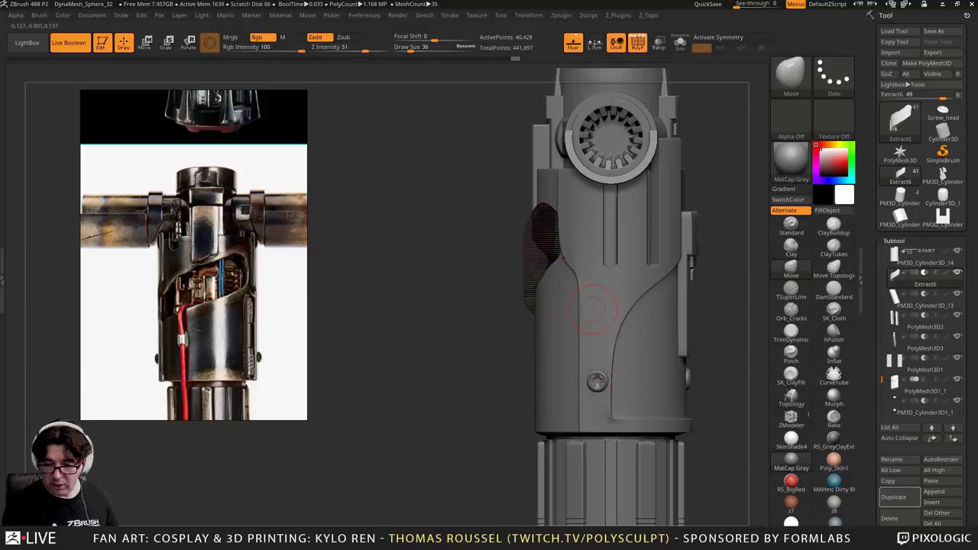
left_click(600, 314, "alt")
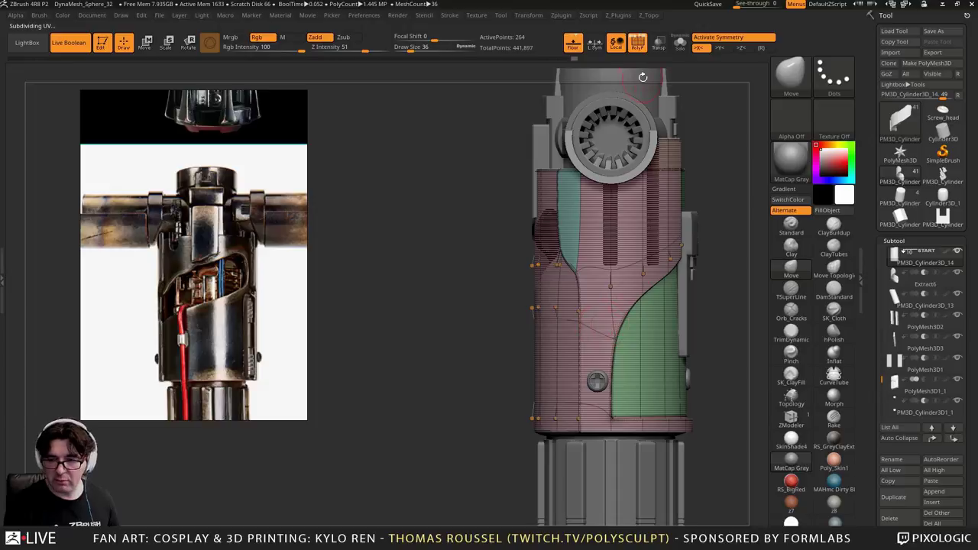
left_click(680, 42)
left_click_drag(698, 142, 708, 288)
left_click_drag(664, 369, 600, 395, "alt")
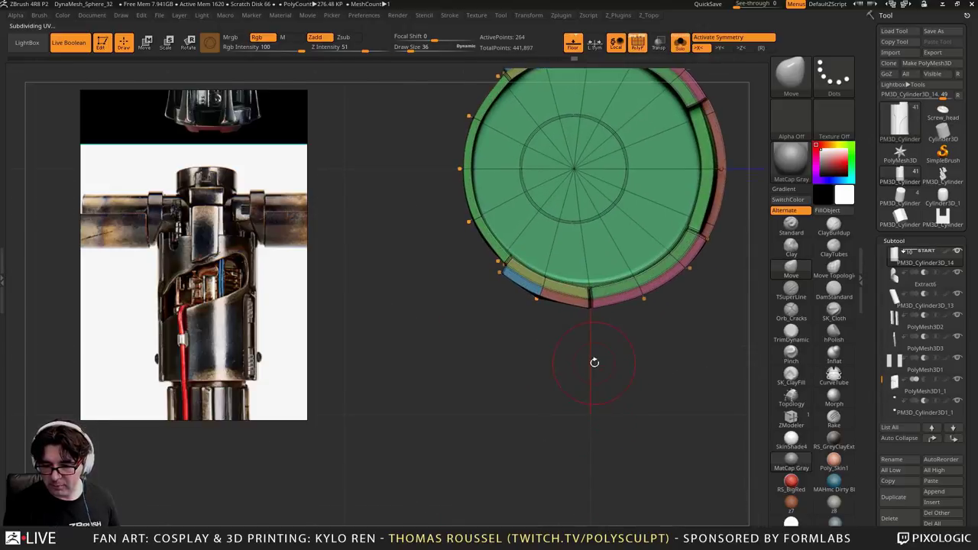
left_click_drag(633, 360, 636, 223, "shift")
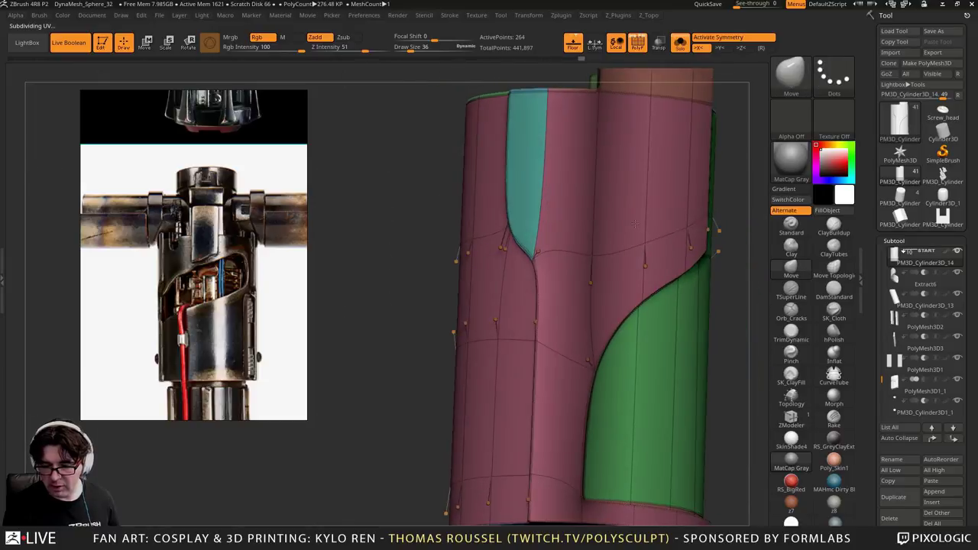
right_click_drag(635, 223, 609, 241)
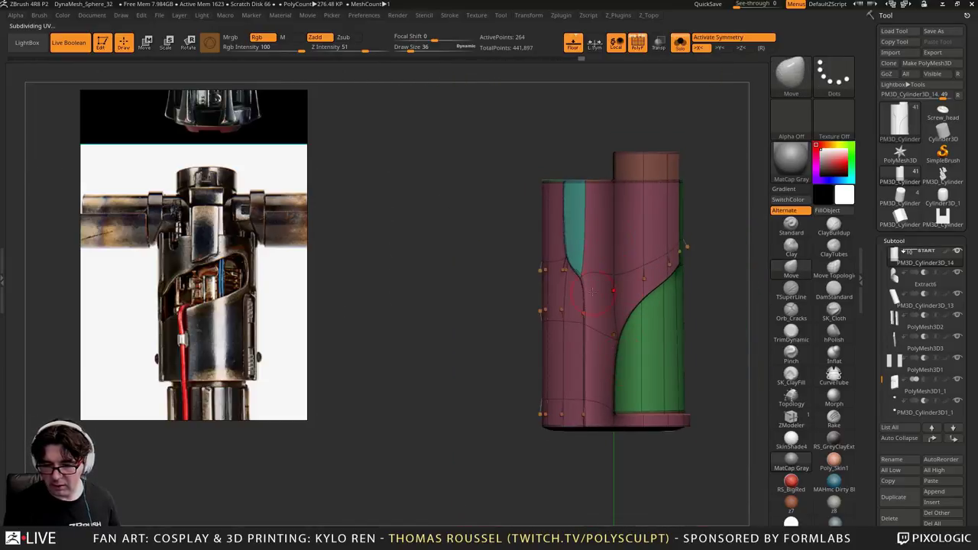
left_click_drag(619, 466, 623, 517)
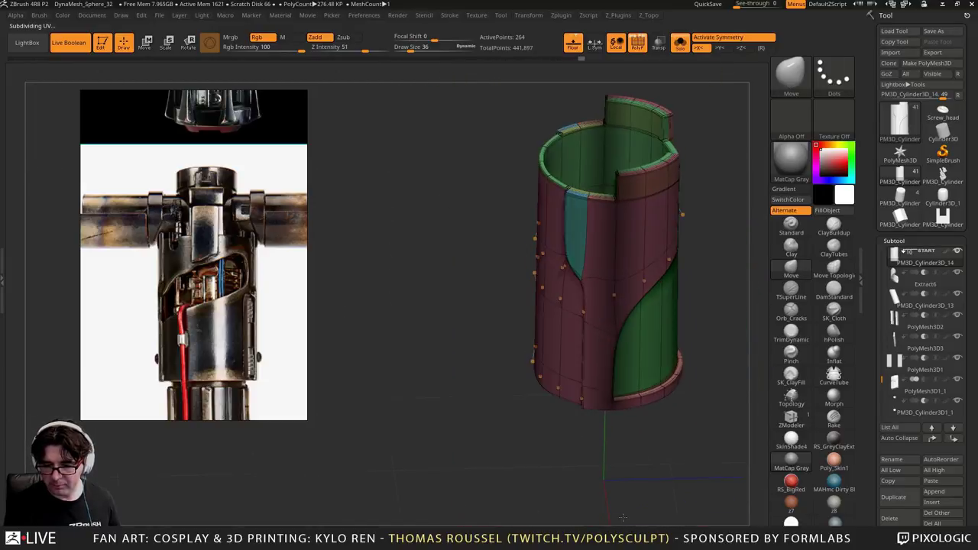
Mask the sleeve's outer edge points, invert the mask, and adjust those points with the Move gizmo in the end view
right_click_drag(629, 485, 607, 369)
left_click_drag(656, 395, 606, 272, "ctrl")
left_click(704, 403, "ctrl")
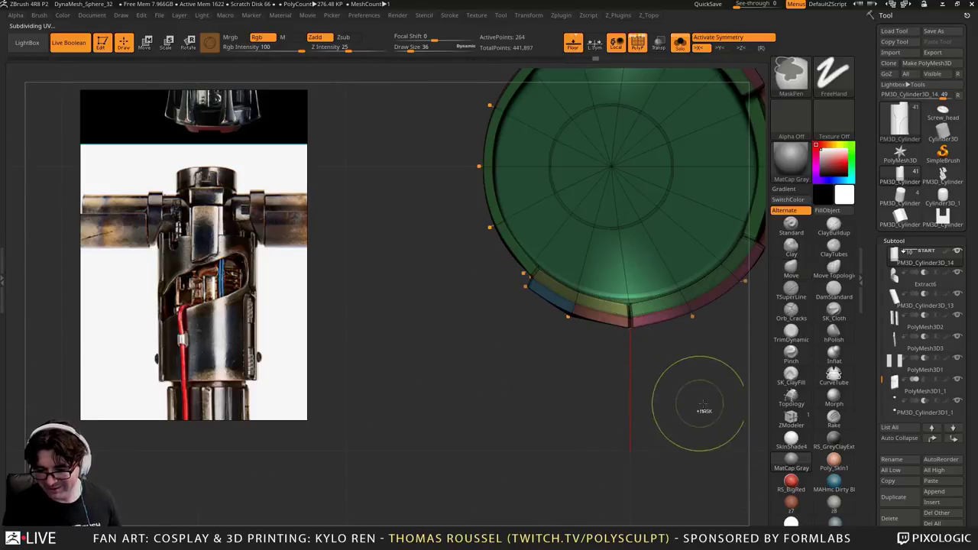
left_click(145, 42)
left_click_drag(463, 448, 374, 320)
left_click_drag(372, 239, 368, 247)
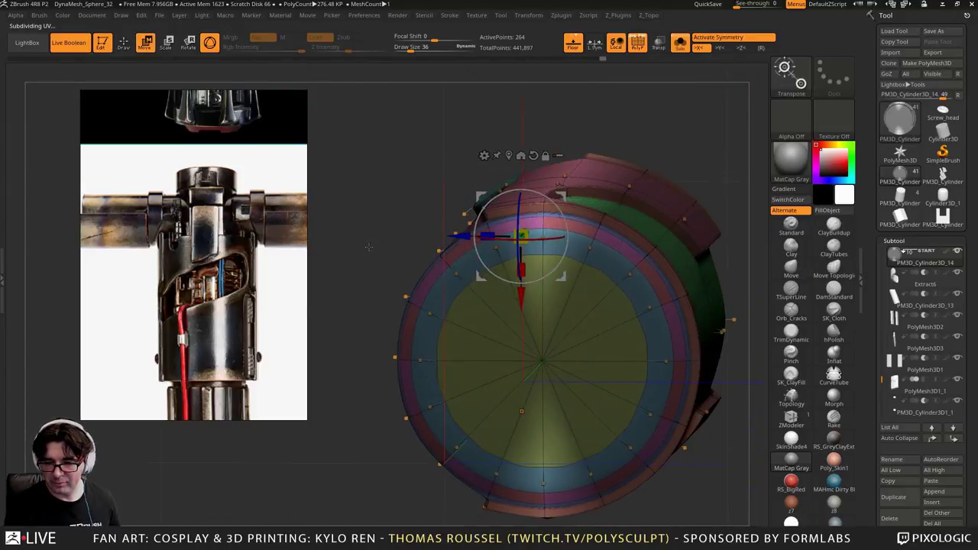
mouse_move(400, 197)
left_mouse_down("ctrl")
mouse_move(468, 235)
mouse_move(533, 221)
mouse_move(519, 236)
mouse_move(569, 252)
left_mouse_up("ctrl")
left_click_drag(343, 203, 369, 210)
left_click_drag(529, 269, 512, 300)
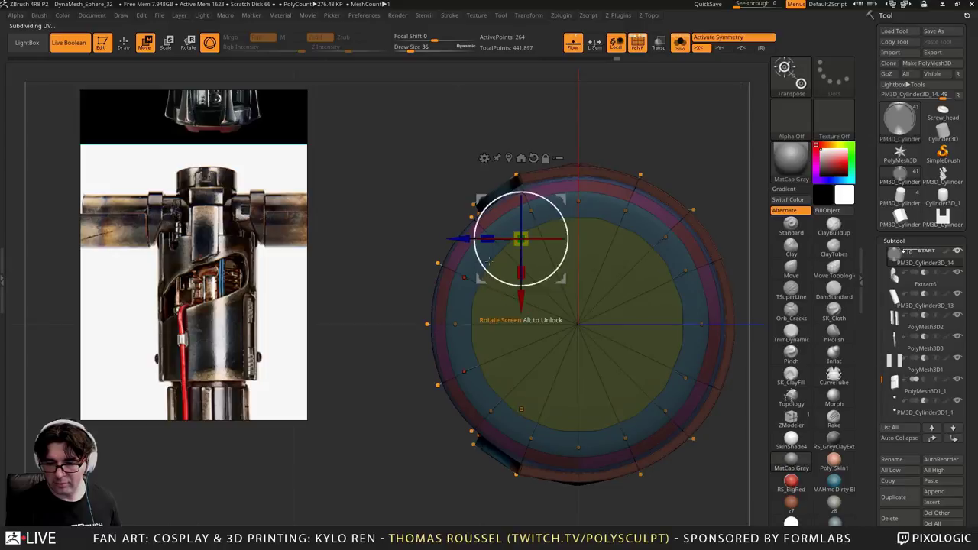
Turn off the polyframe and show all hilt parts to review the sleeve from the back
left_click_drag(403, 125, 400, 88, "alt")
mouse_move(672, 214)
left_mouse_down("shift")
mouse_move(699, 153)
mouse_move(660, 223)
left_mouse_up("shift")
key("shift+f")
left_click_drag(691, 261, 672, 211, "alt")
left_click_drag(584, 236, 608, 252, "shift")
left_click(679, 42)
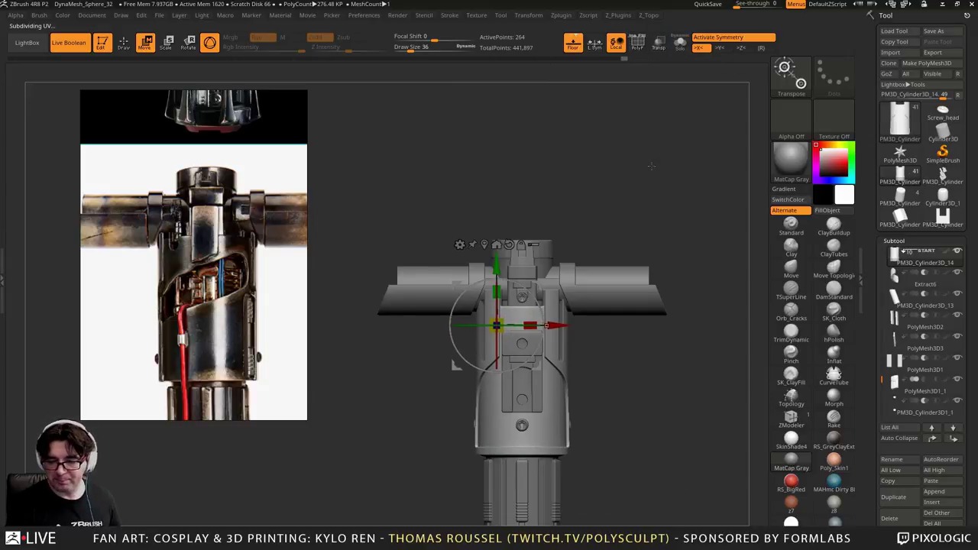
Inspect the whole hilt from the front, back and an angled view, checking the sleeve and its diagonal cutout against the reference photo
left_click_drag(607, 147, 607, 234, "alt")
left_click_drag(655, 356, 670, 245, "alt")
left_click_drag(669, 245, 661, 289)
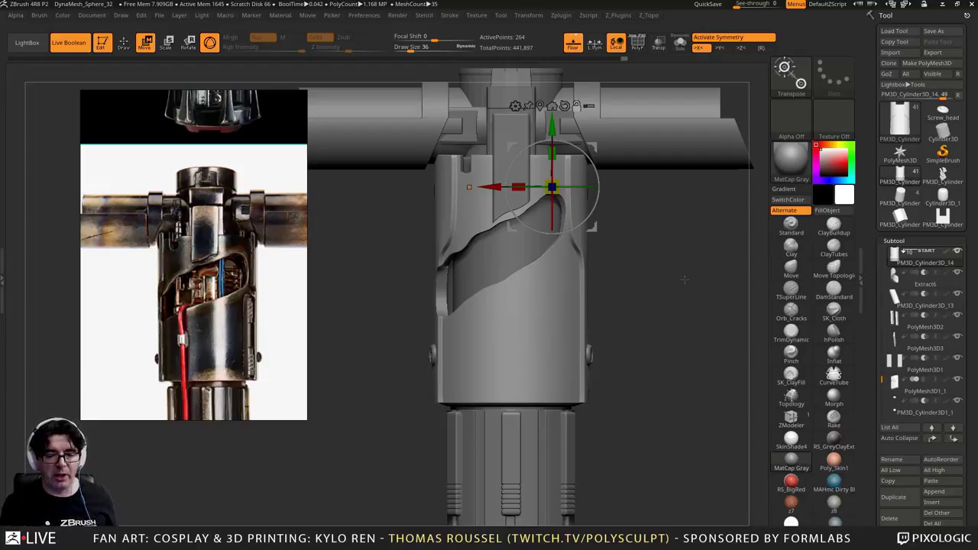
left_click_drag(688, 282, 634, 226, "alt")
key("p")
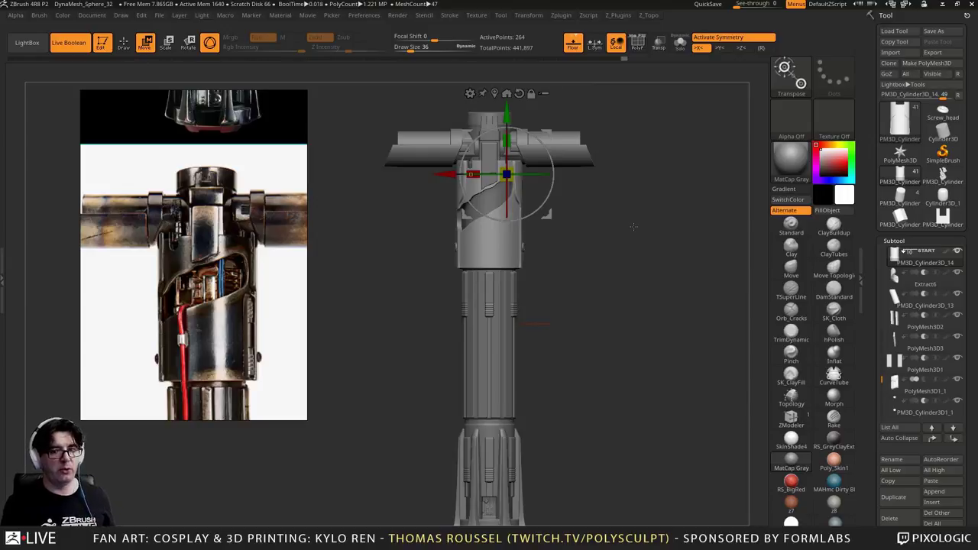
left_click_drag(612, 267, 620, 281)
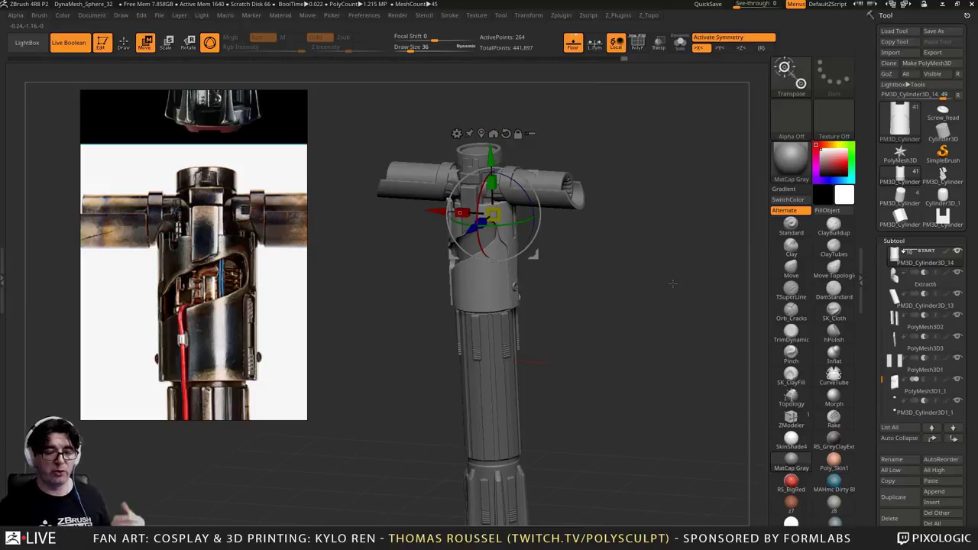
left_click_drag(641, 281, 653, 249)
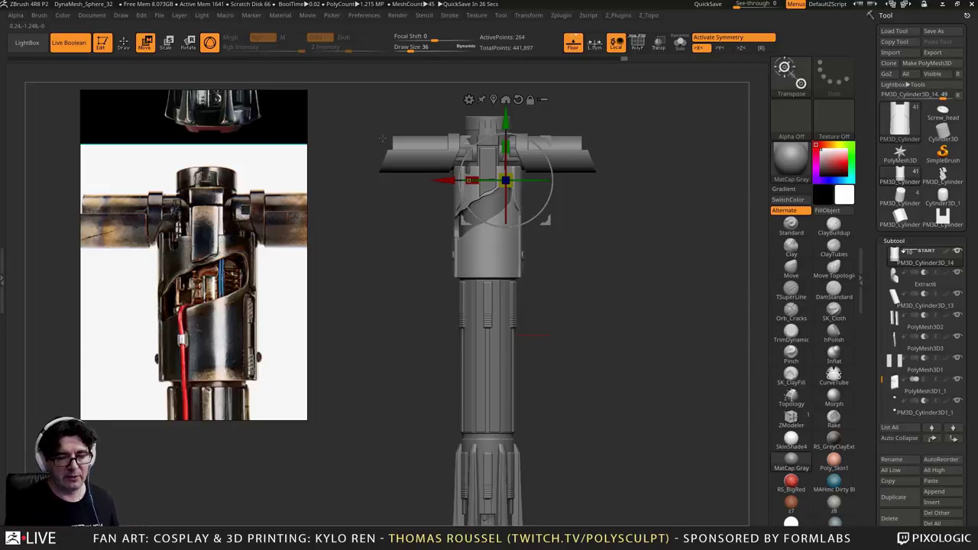
left_click_drag(589, 246, 587, 279)
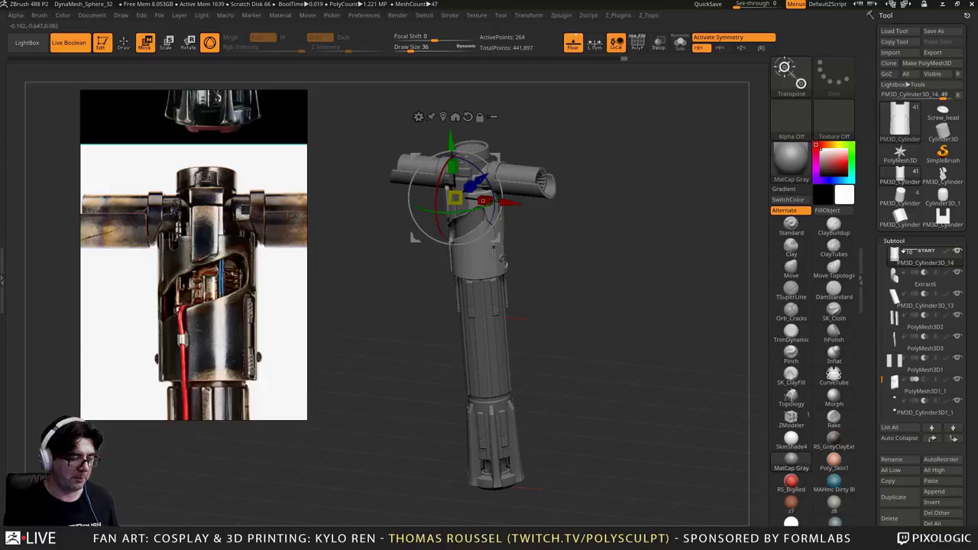
left_click_drag(573, 277, 588, 292, "shift")
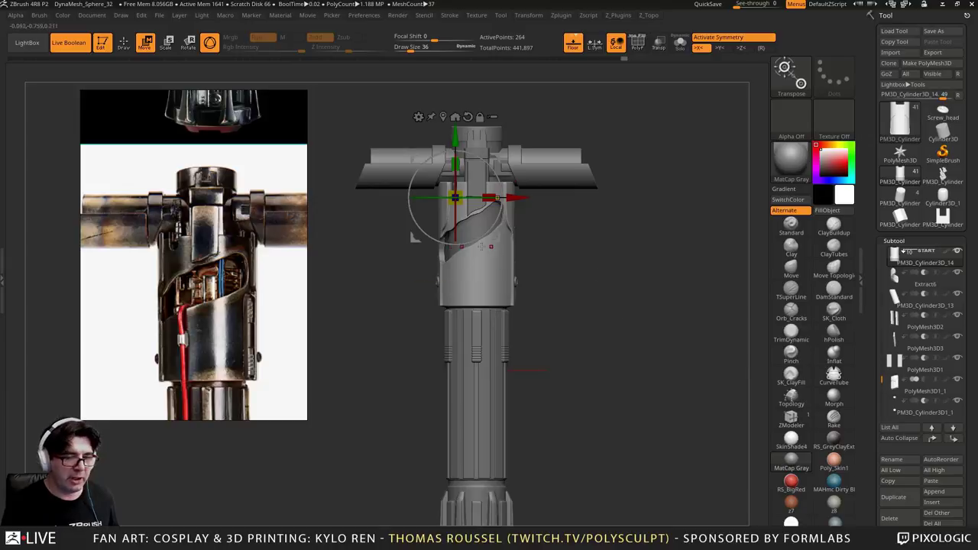
left_click(210, 42)
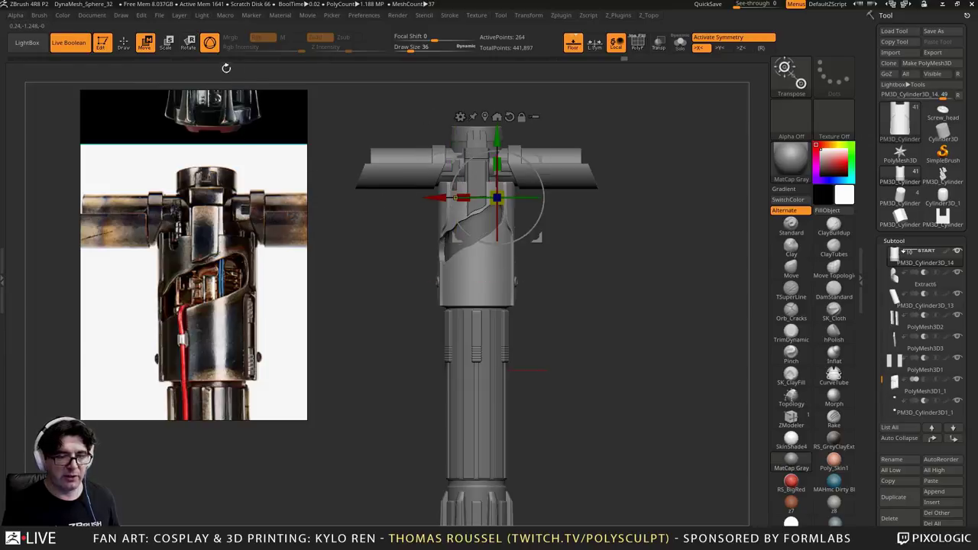
left_click(169, 43)
left_click(188, 43)
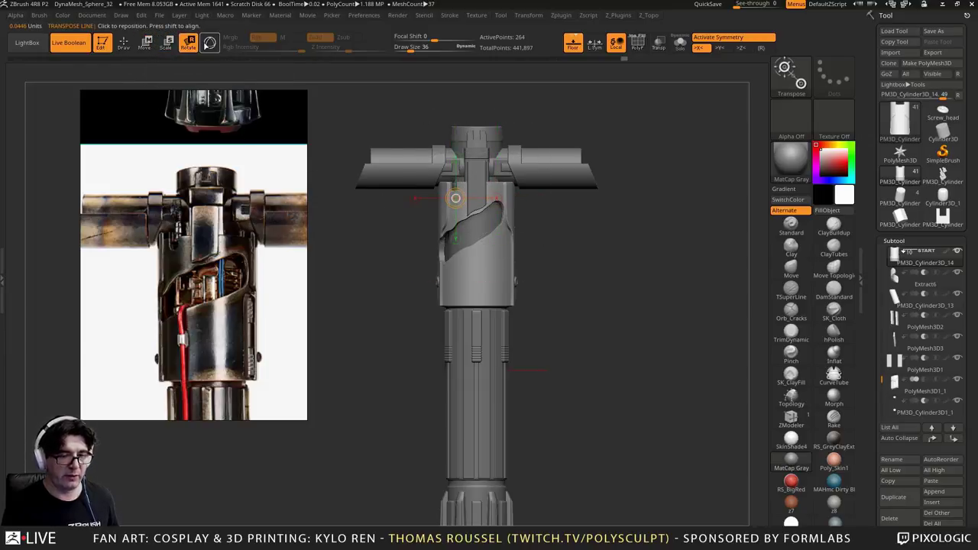
left_click(209, 42)
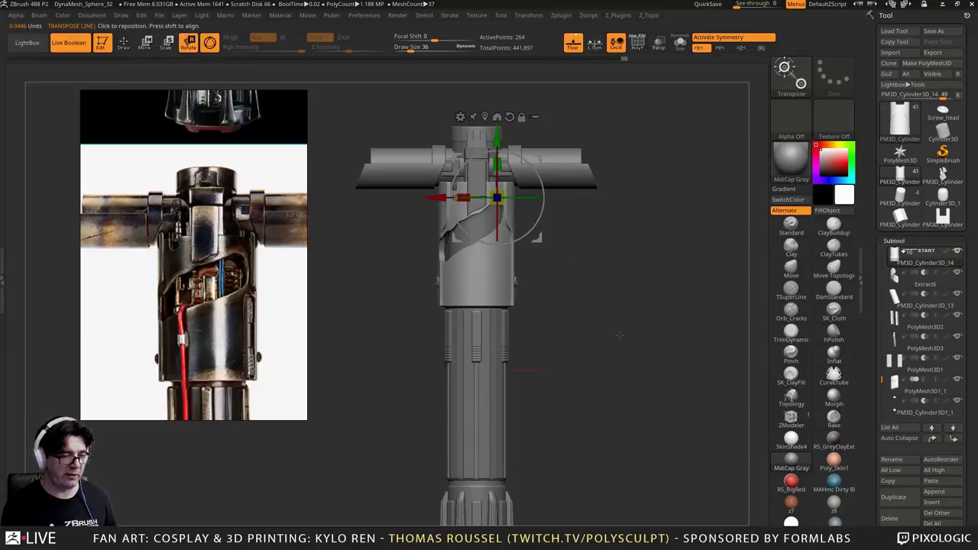
Select the inner cylinder that shows through the sleeve's diagonal cutout and turn on the polyframe
left_click_drag(620, 336, 650, 332, "alt")
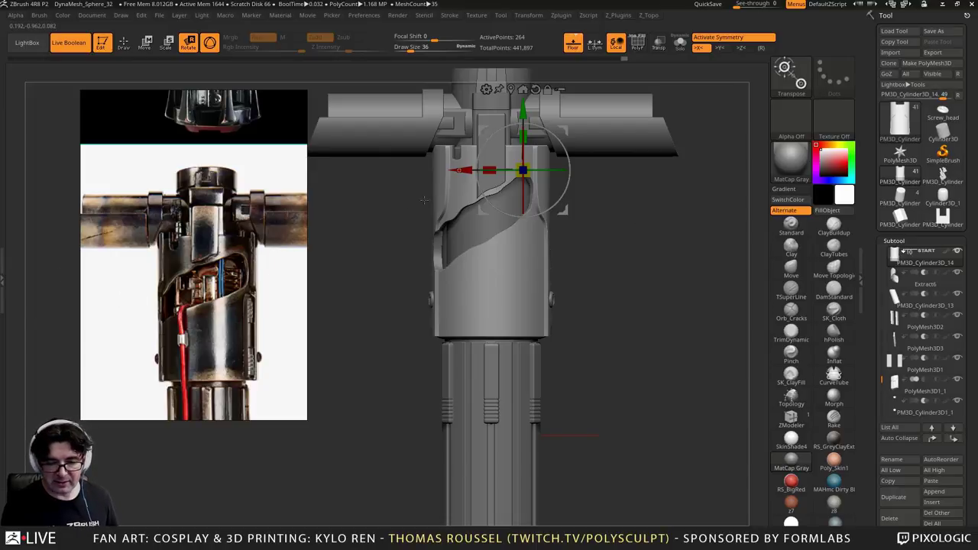
left_click(465, 236, "alt")
right_click_drag(464, 235, 508, 321, "ctrl")
right_click_drag(486, 259, 572, 302)
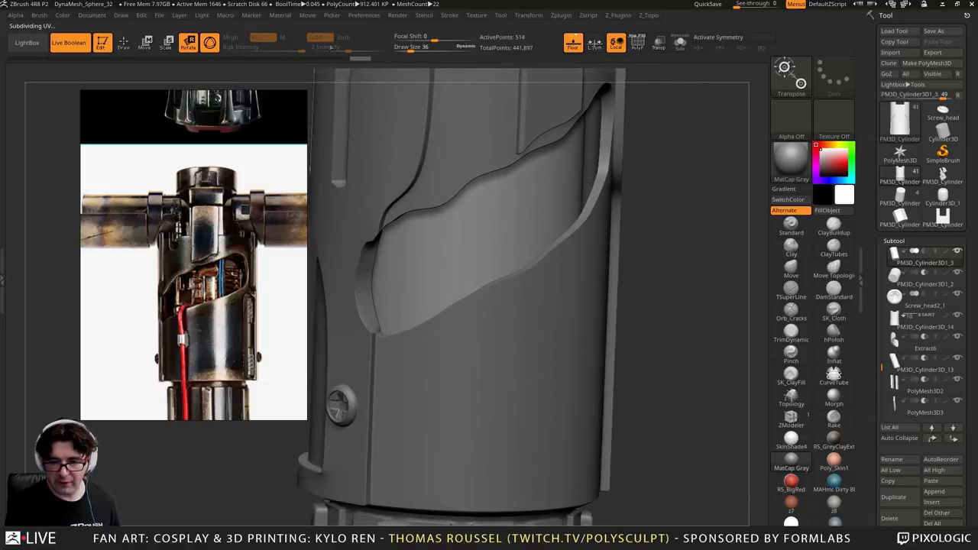
left_click(167, 49)
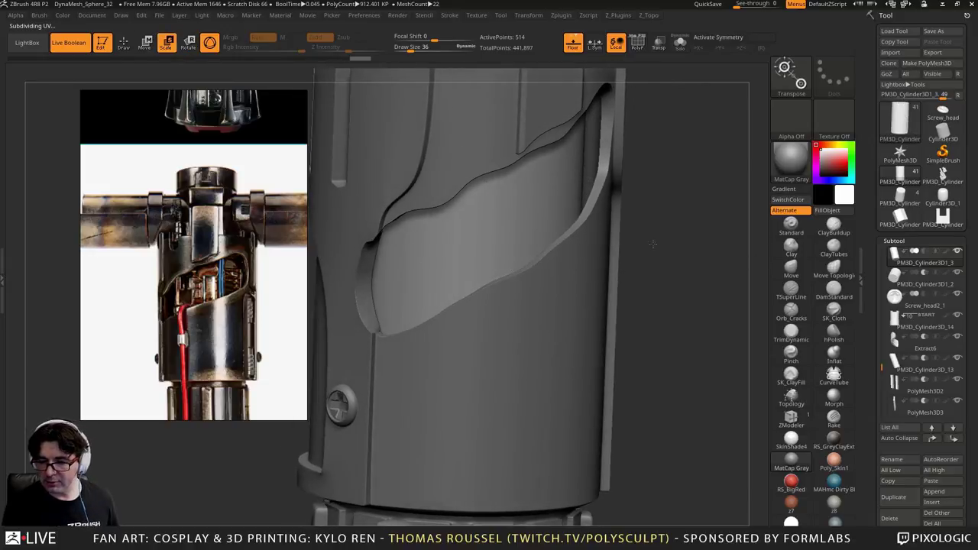
right_click_drag(681, 256, 623, 237, "shift")
right_click_drag(698, 222, 729, 272, "alt")
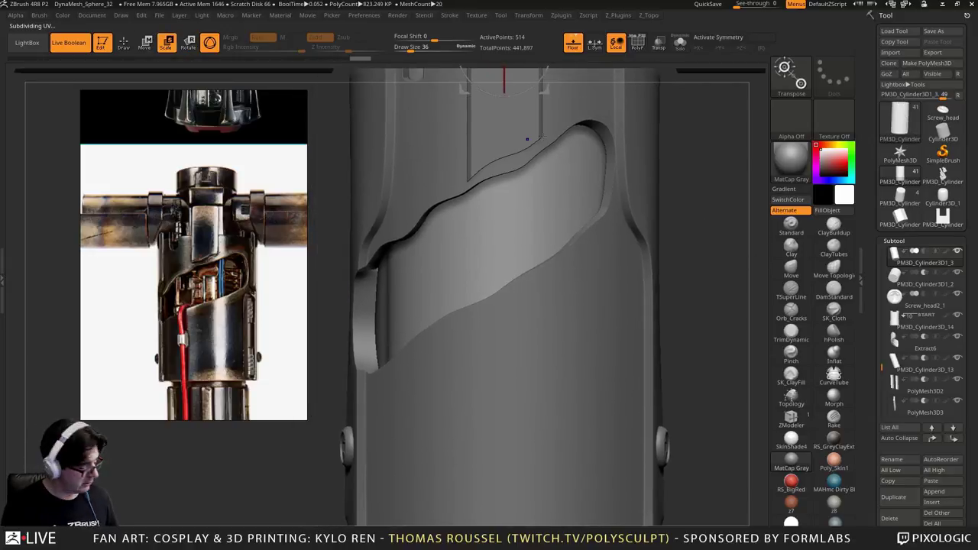
key("shift+f")
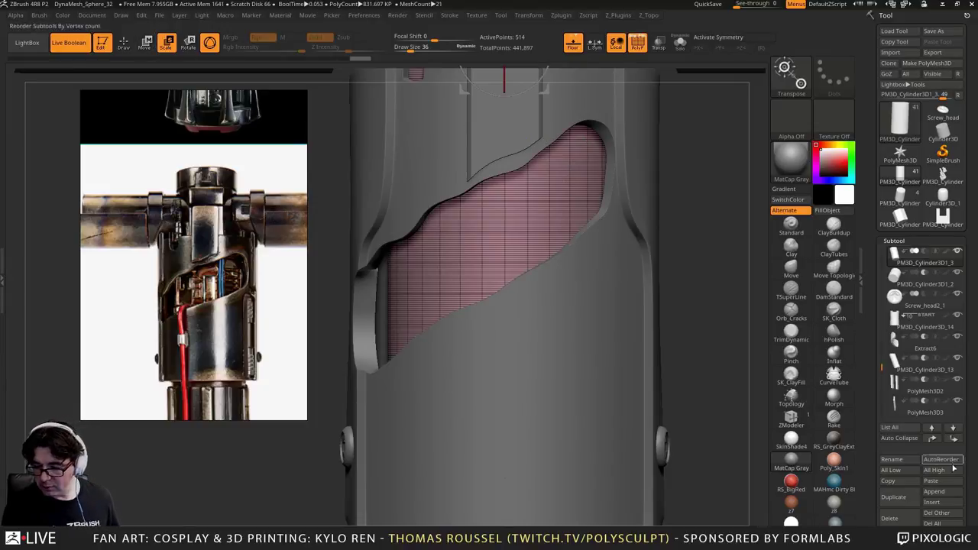
Choose the ZModeler brush and set its edge action to inserting a single edge loop
left_click_drag(973, 517, 973, 331)
left_click(791, 417)
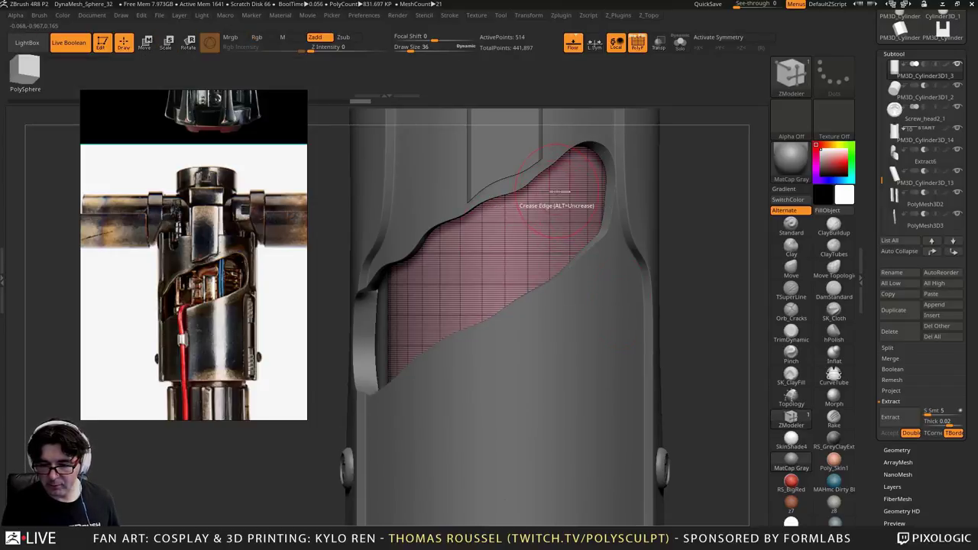
key("space")
left_click(532, 203)
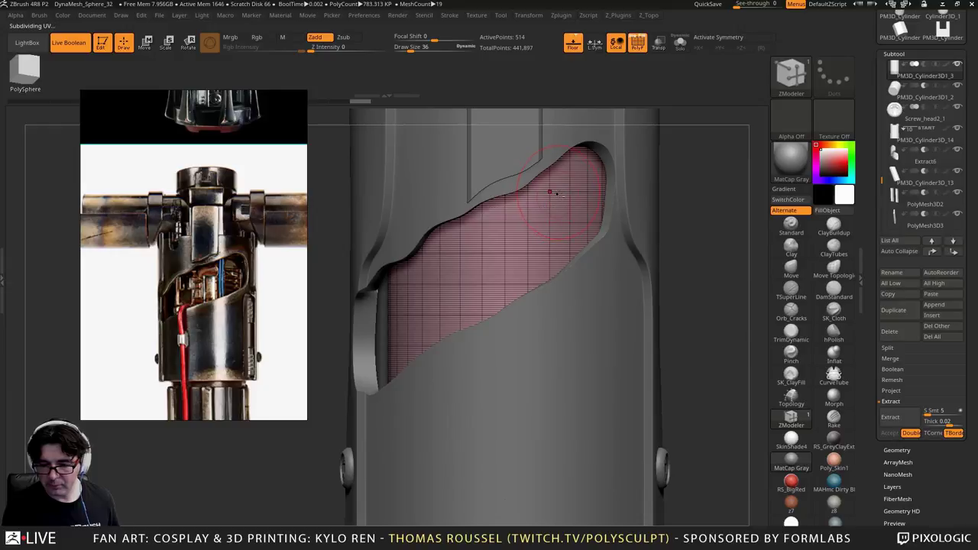
Delete the remaining horizontal edge loops in the section of the inner cylinder behind the cutout
left_click(550, 220)
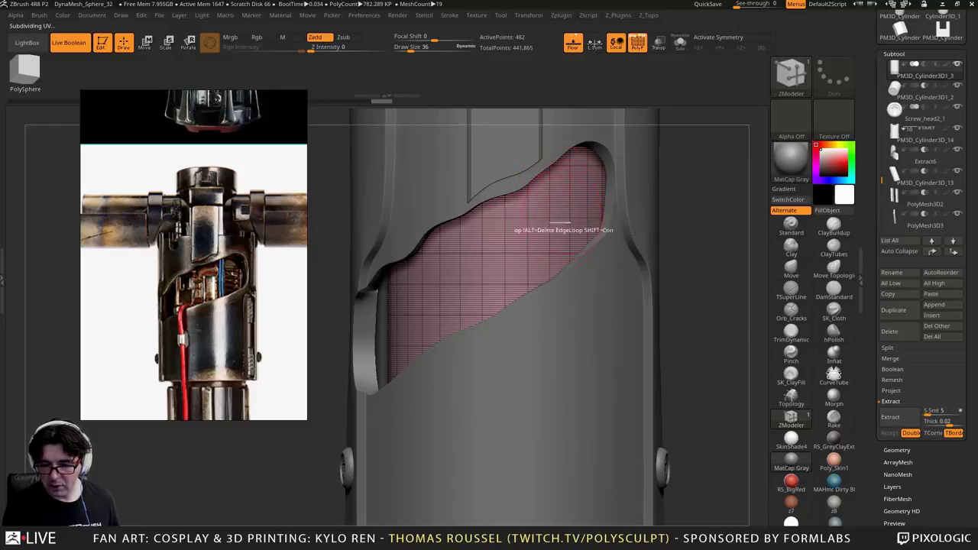
left_click(558, 252, "alt")
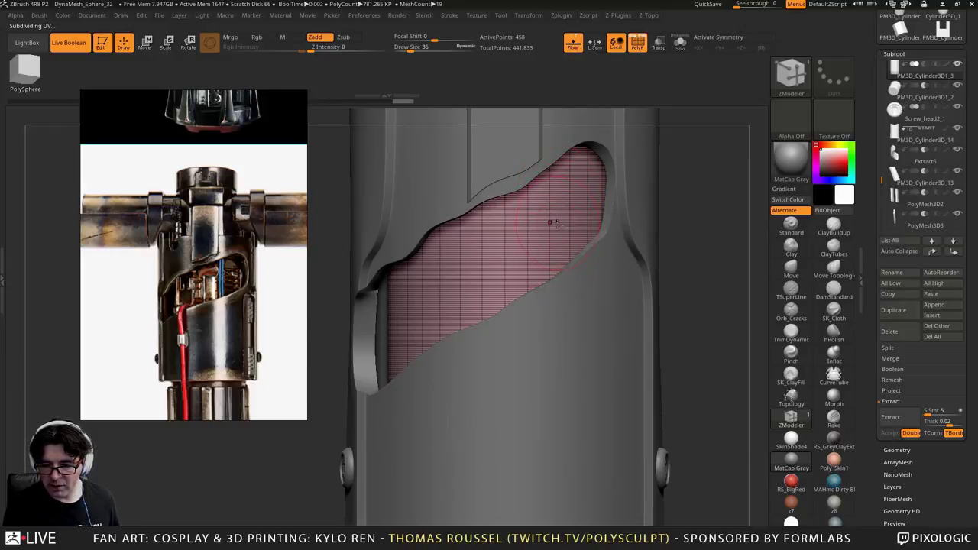
left_click(559, 223, "alt")
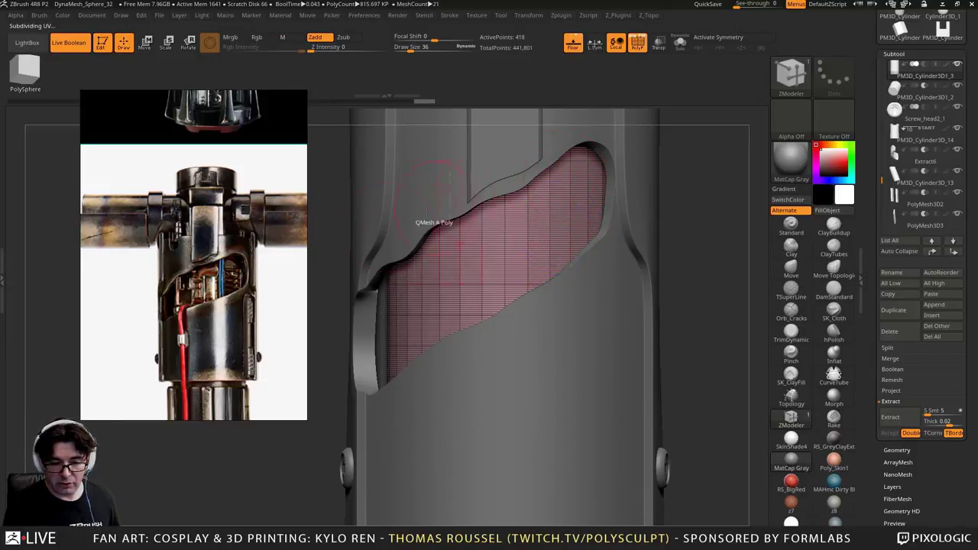
left_click(451, 285, "alt")
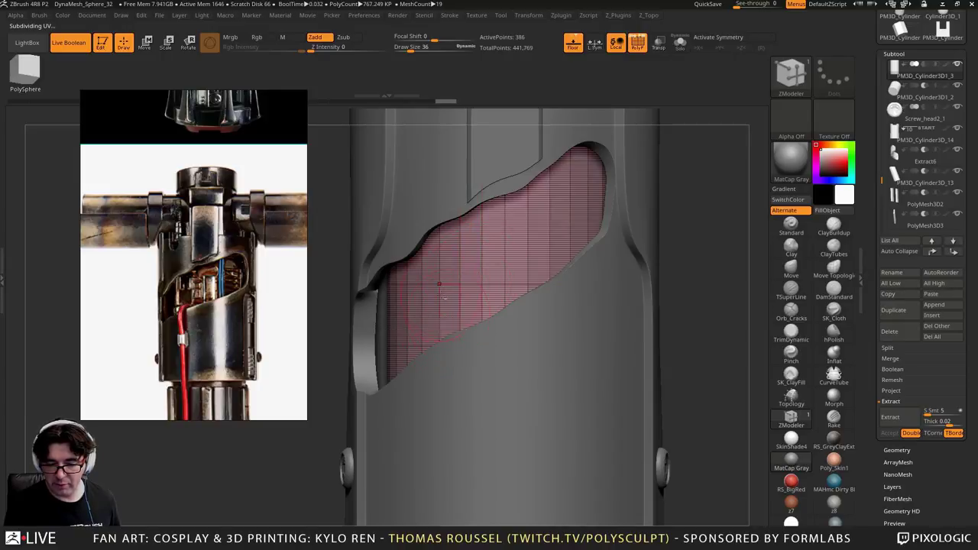
left_click(445, 284, "alt")
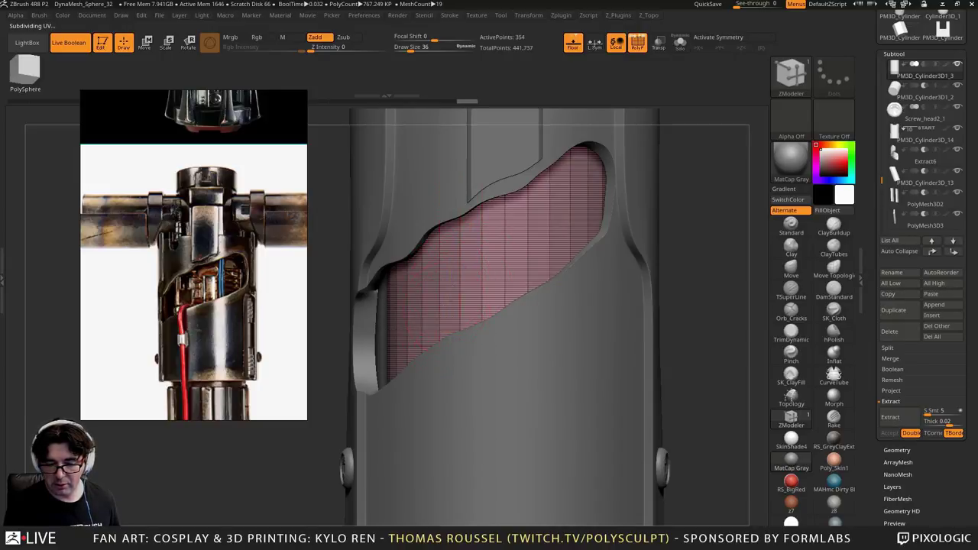
right_click_drag(449, 289, 489, 264, "alt")
left_click(390, 306, "alt")
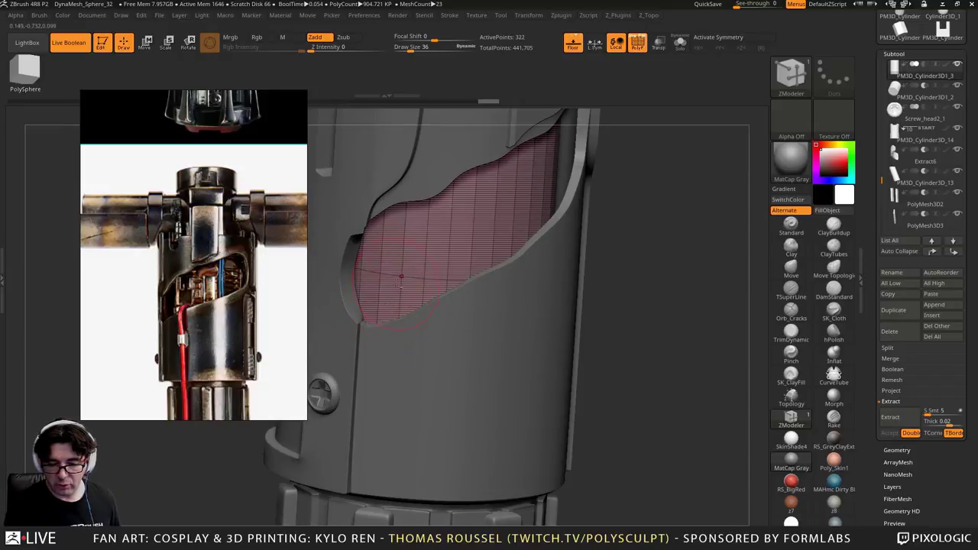
right_click_drag(520, 214, 558, 168)
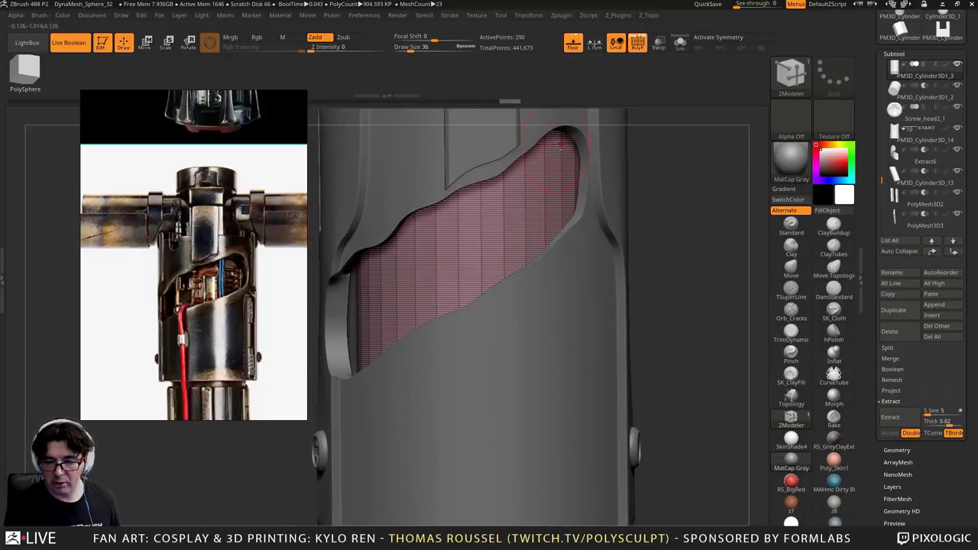
key("ctrl+z")
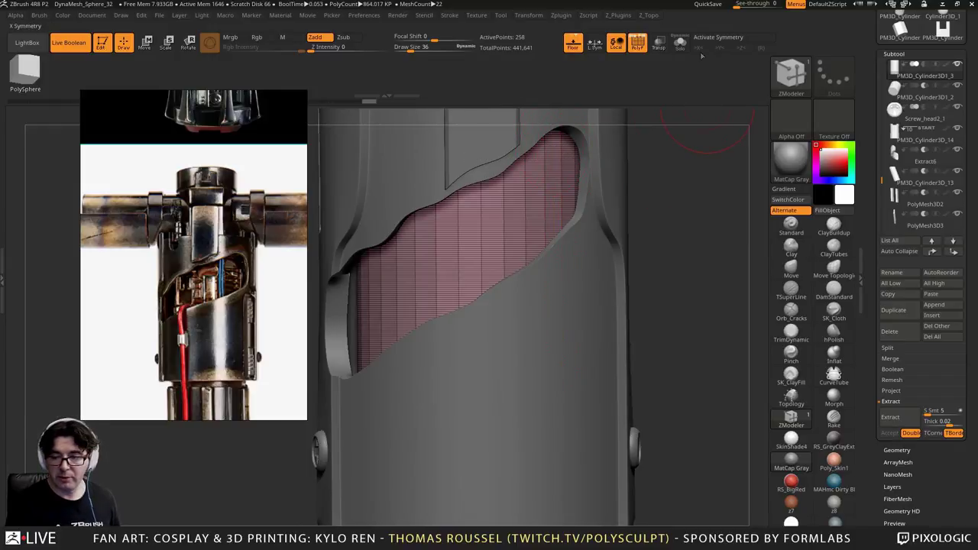
Isolate the inner cylinder and choose the IMM ModelKit brush, with the draw size reduced to 22
left_click(680, 44)
right_click_drag(679, 151, 644, 220)
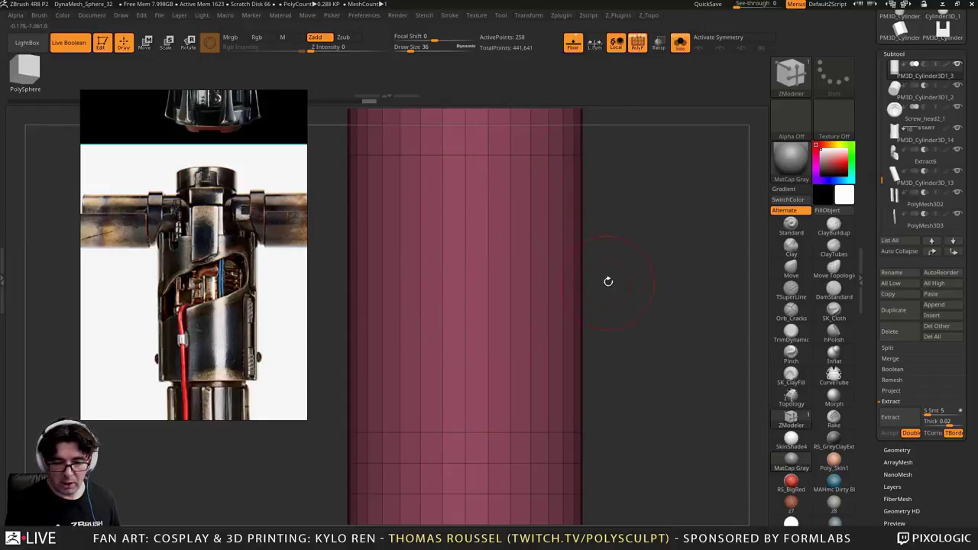
key("s")
left_click_drag(652, 274, 647, 274)
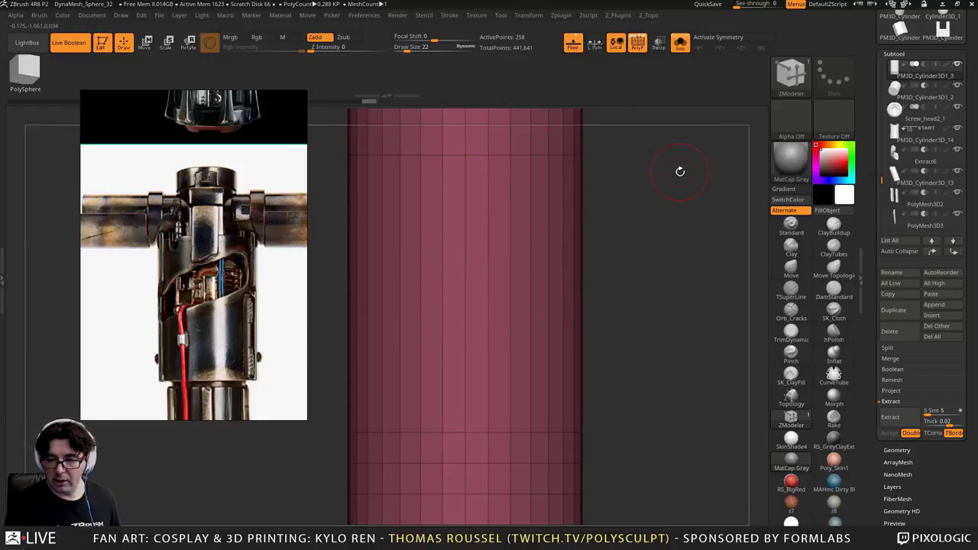
left_click(791, 74)
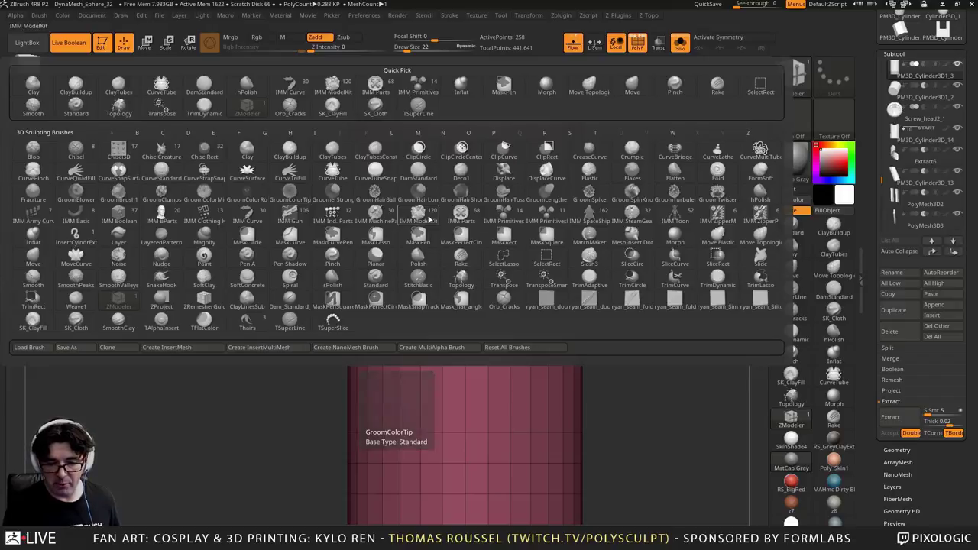
left_click(415, 218)
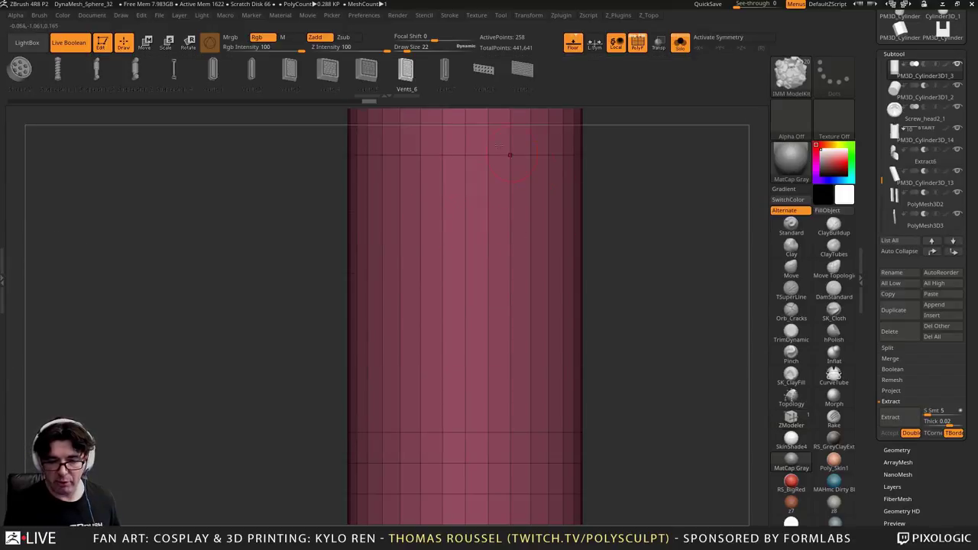
left_click(407, 81)
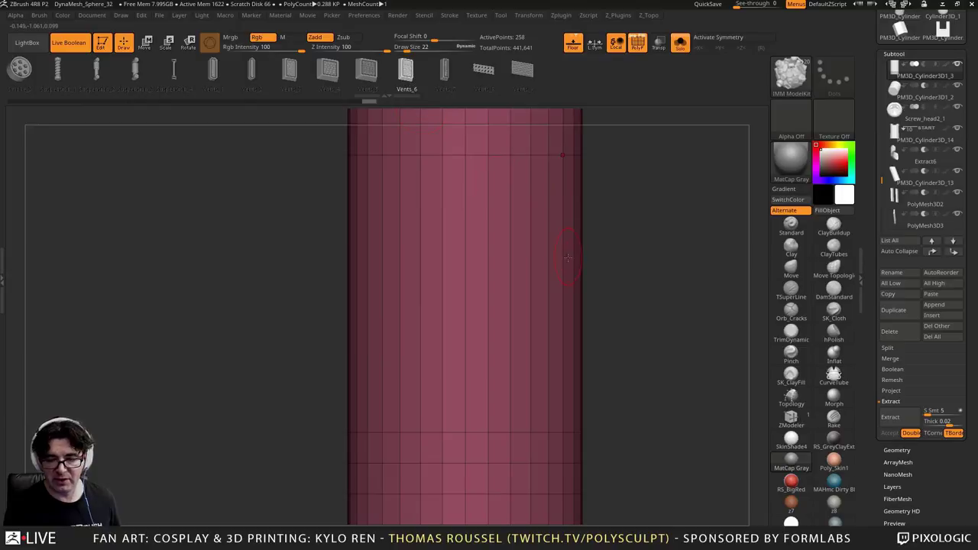
left_click_drag(556, 256, 548, 344)
key("ctrl+z")
Insert the Vents_3 mesh on the front of the inner cylinder and show the other hilt parts again
left_click(292, 80)
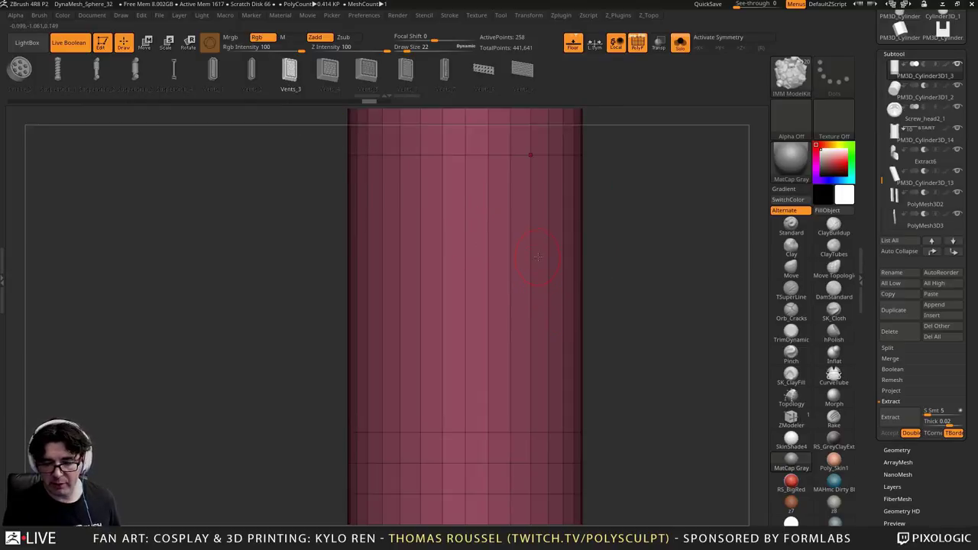
key("ctrl+n")
left_click_drag(538, 257, 539, 354)
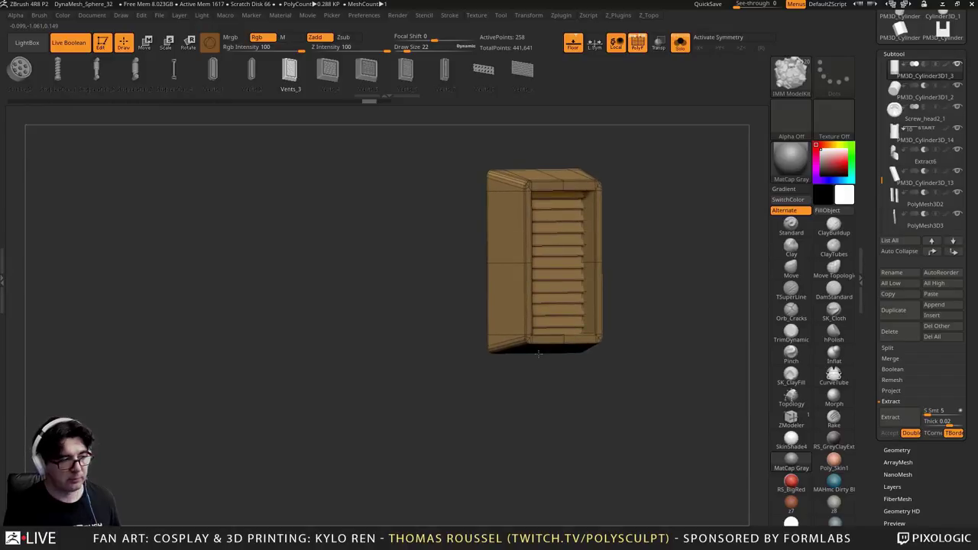
mouse_move(664, 307)
left_mouse_down()
mouse_move(703, 307)
mouse_move(673, 306)
left_mouse_up()
left_click(682, 49)
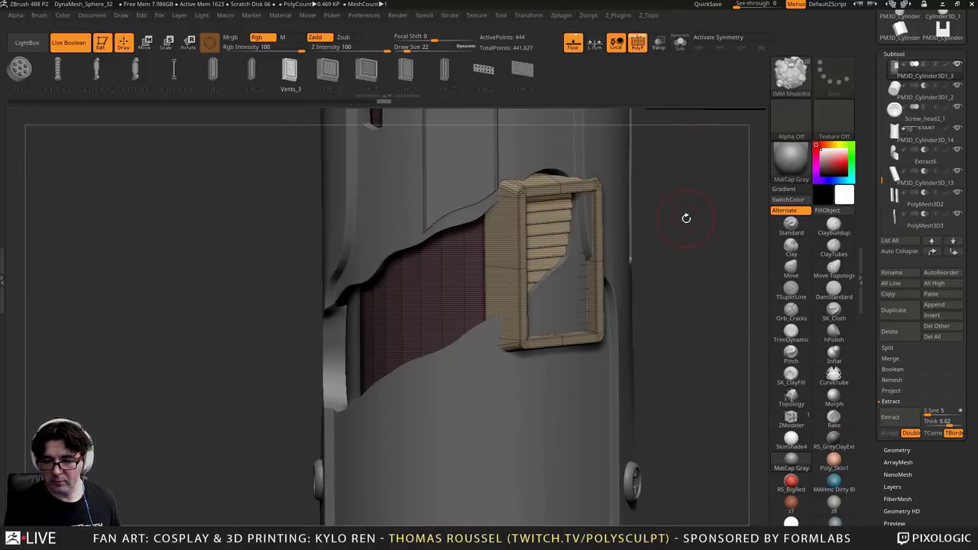
left_click_drag(685, 218, 719, 218)
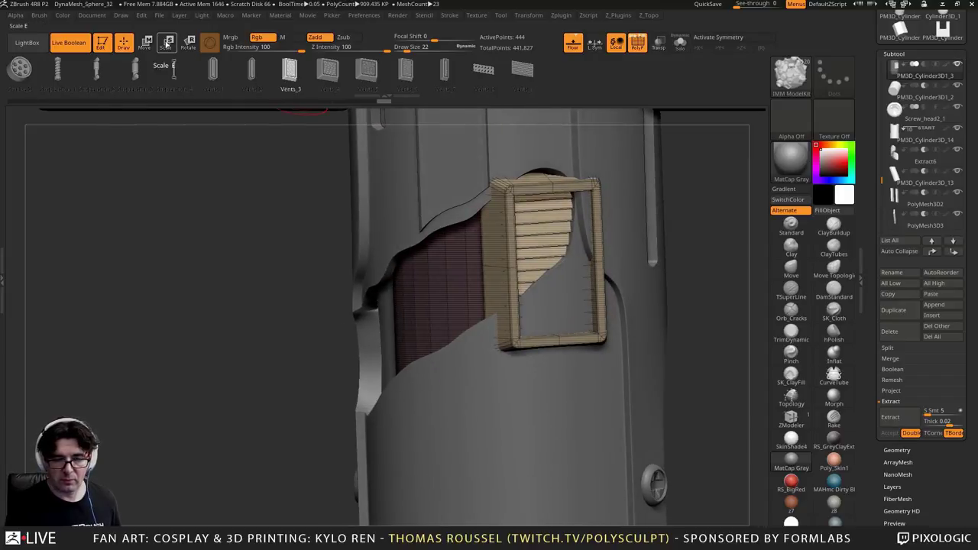
Scale down the inserted vent and seat it against the inner cylinder, inside the upper end of the sleeve's diagonal cutout
left_click(167, 42)
mouse_move(542, 261)
left_mouse_down()
mouse_move(582, 262)
mouse_move(533, 261)
left_mouse_up()
left_click_drag(543, 337, 542, 312)
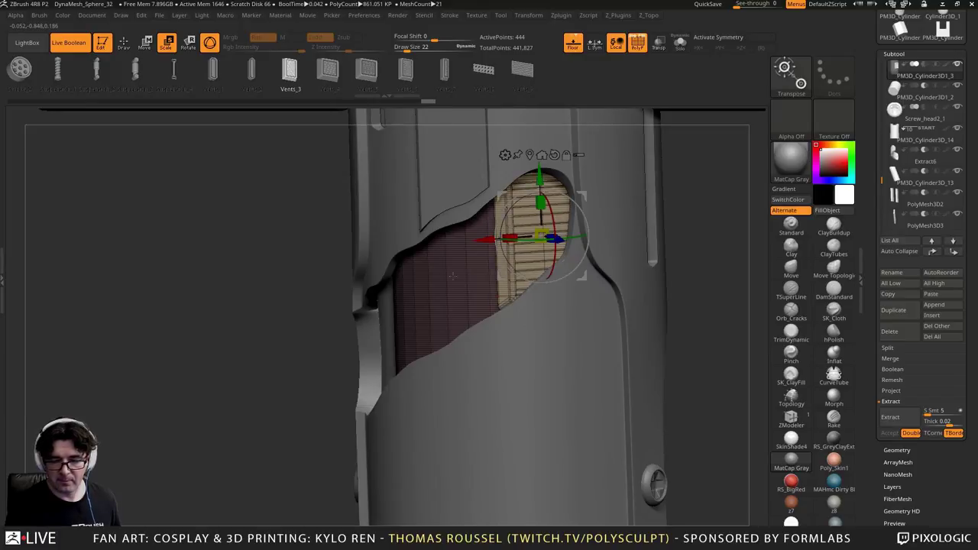
right_click_drag(453, 276, 532, 276)
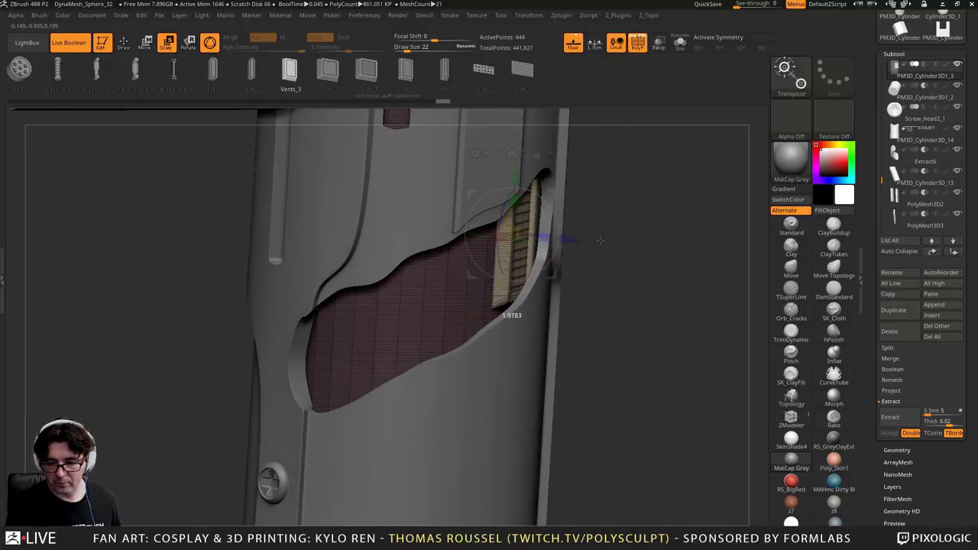
left_click_drag(622, 247, 613, 264)
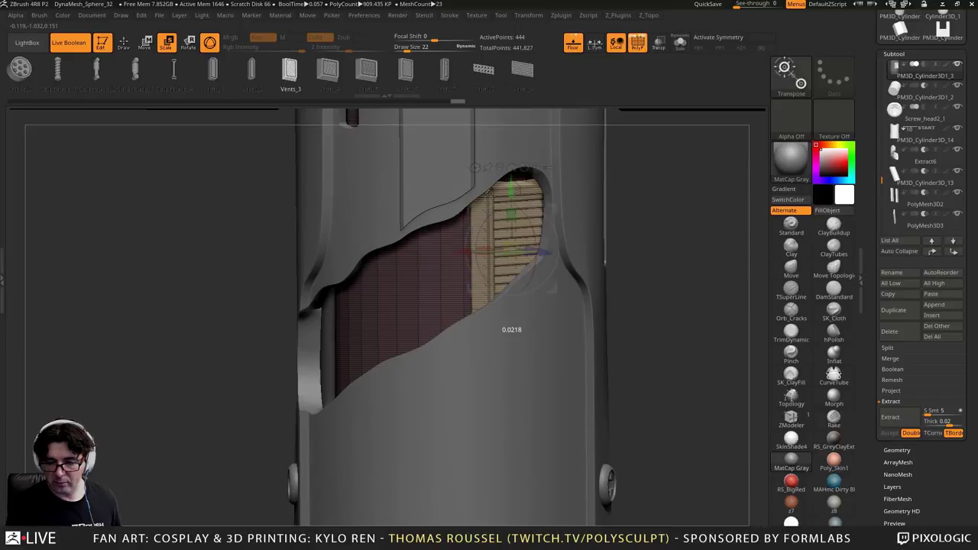
left_click_drag(657, 290, 597, 301, "alt")
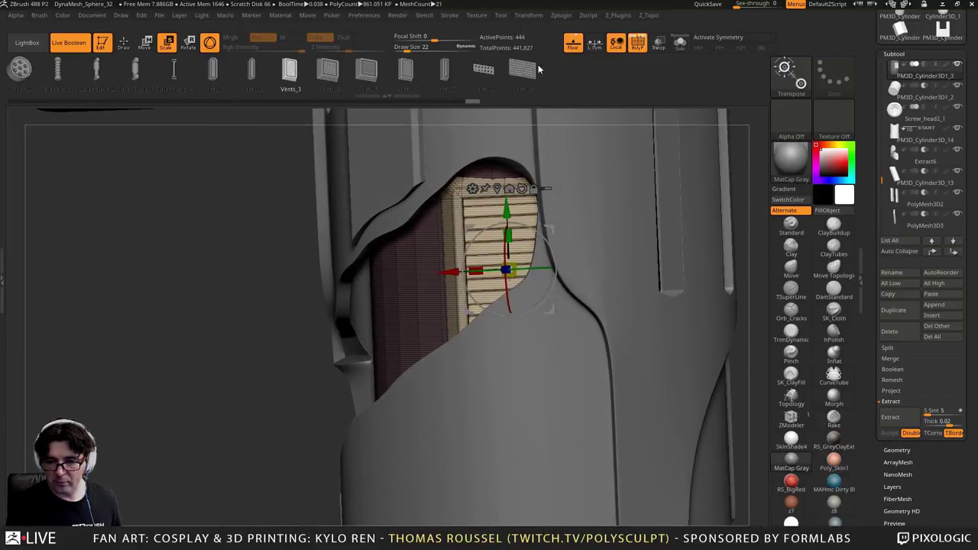
Isolate the inner cylinder and extend the upper part of the vent's frame upward, above the slats
left_click(679, 42)
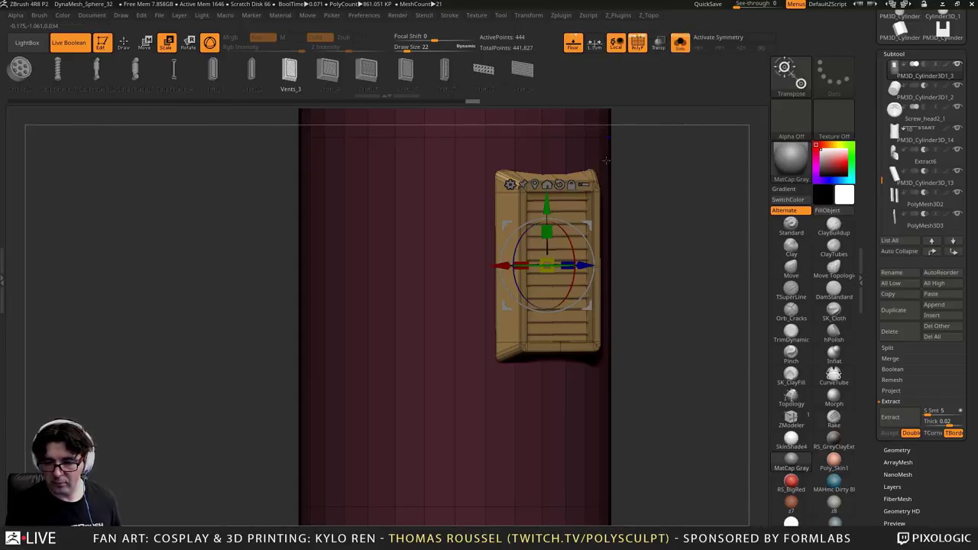
mouse_move(606, 160)
left_mouse_down()
mouse_move(344, 146)
mouse_move(622, 187)
mouse_move(612, 185)
mouse_move(647, 245)
mouse_move(674, 411)
left_mouse_up()
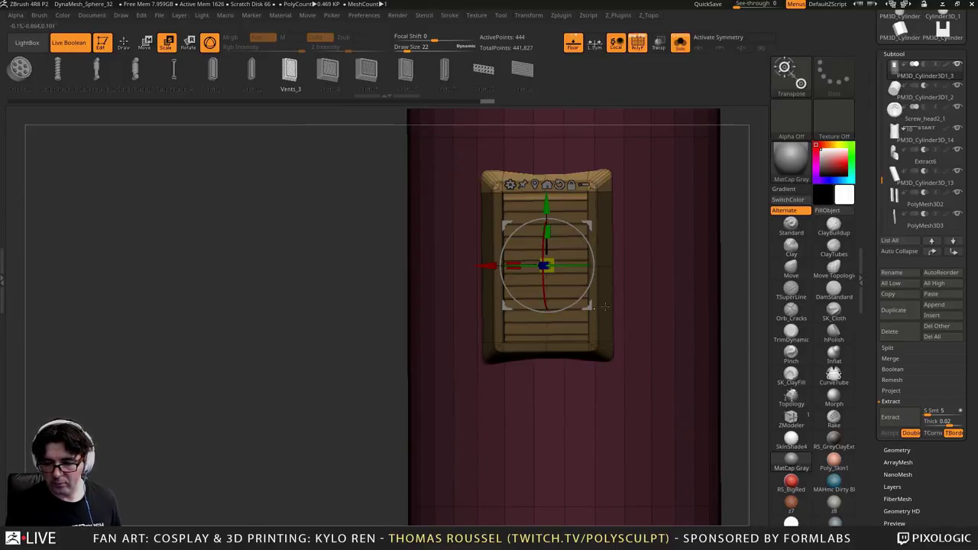
left_click_drag(546, 205, 547, 184)
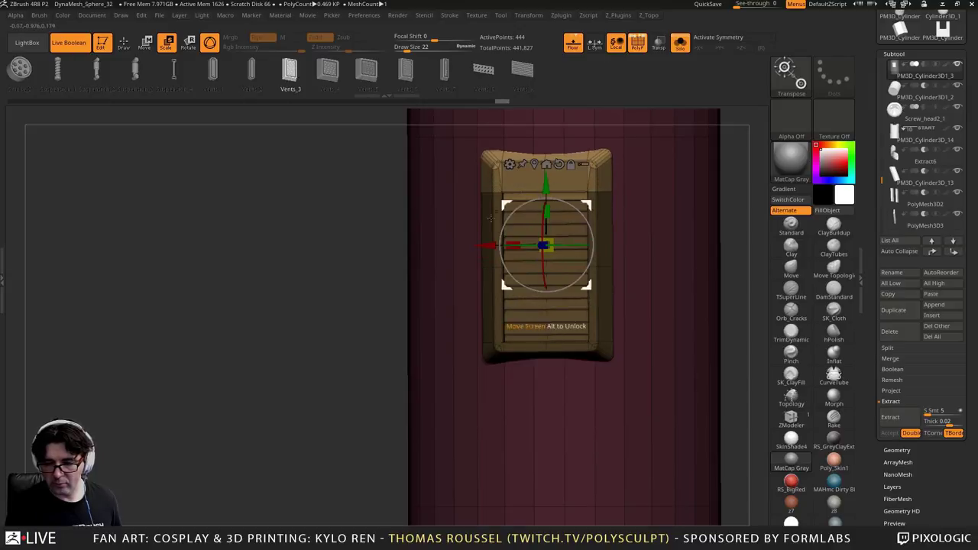
left_click_drag(271, 256, 653, 317, "ctrl")
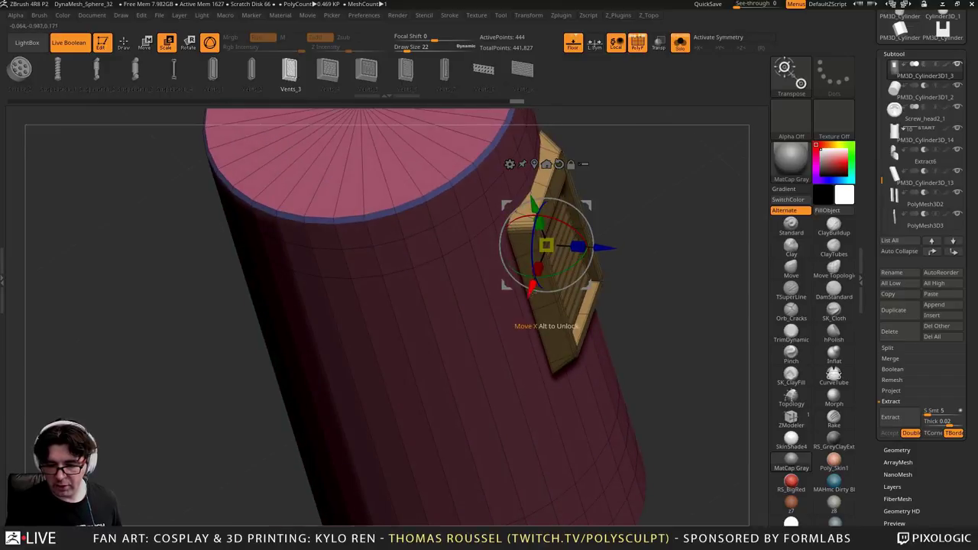
mouse_move(652, 317)
left_mouse_down()
mouse_move(682, 225)
mouse_move(621, 232)
left_mouse_up()
left_click_drag(652, 267, 644, 307)
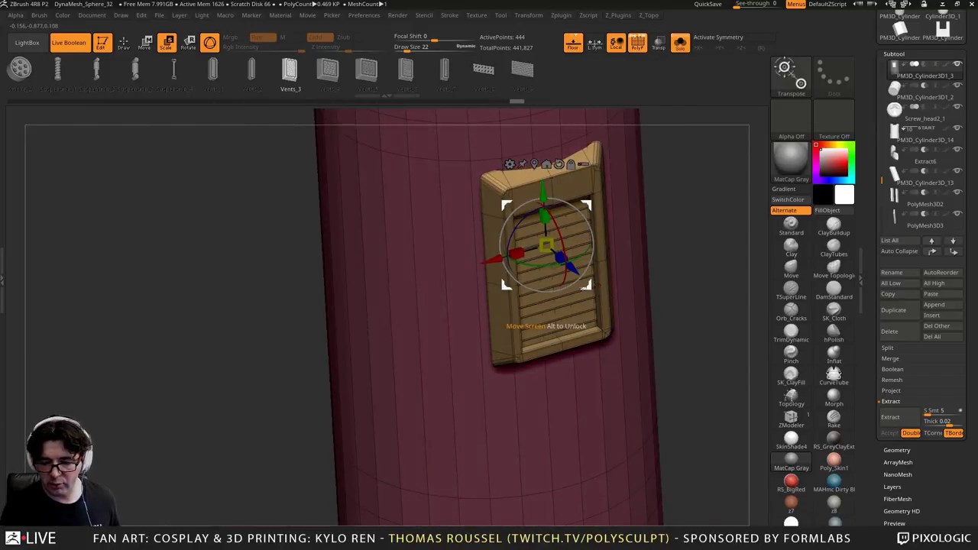
left_click_drag(428, 294, 598, 251)
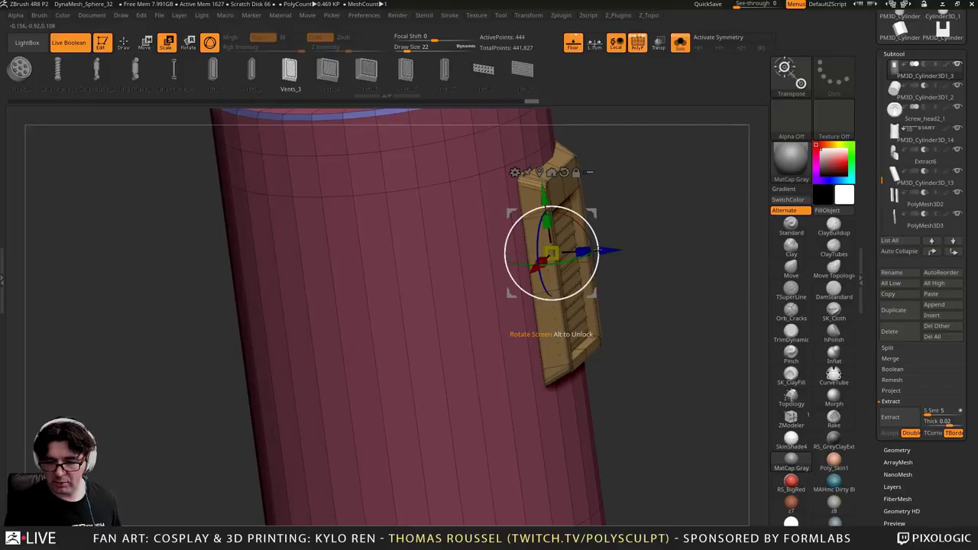
Undo the last change, recentre the gizmo on the vent and sink the vent deeper into the cylinder's surface
key("ctrl+z")
left_click(558, 345, "ctrl")
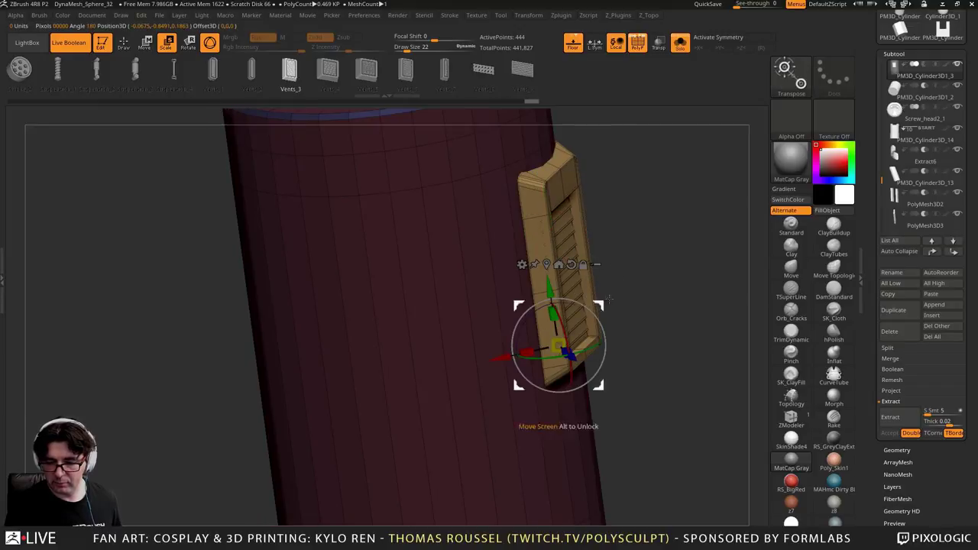
left_click_drag(666, 271, 660, 269)
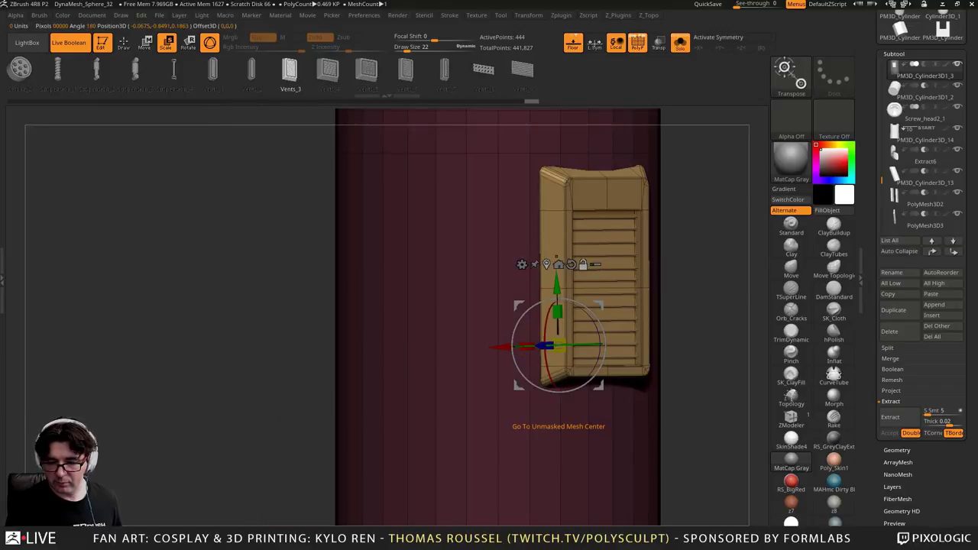
left_click(607, 191, "alt")
left_click_drag(676, 251, 708, 274)
left_click_drag(639, 197, 574, 288)
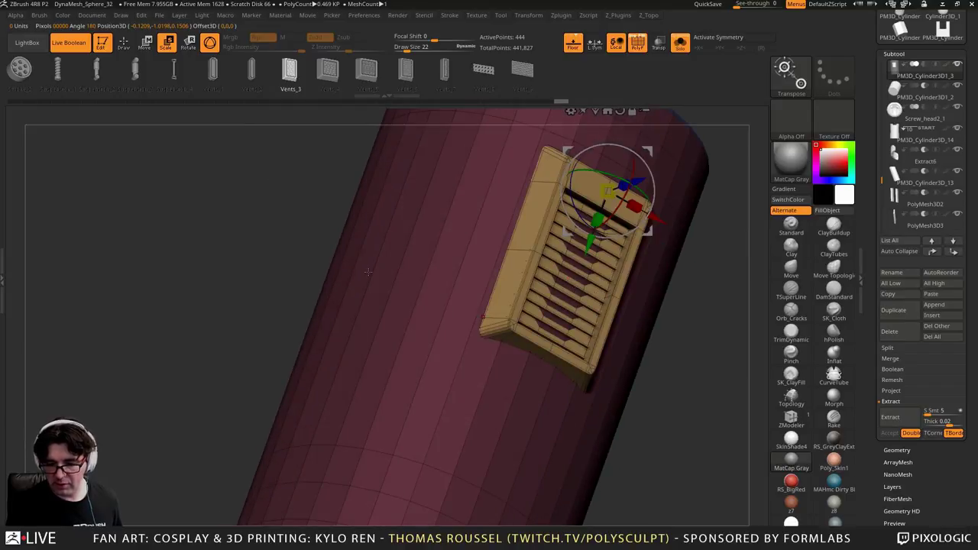
left_click_drag(368, 272, 285, 217)
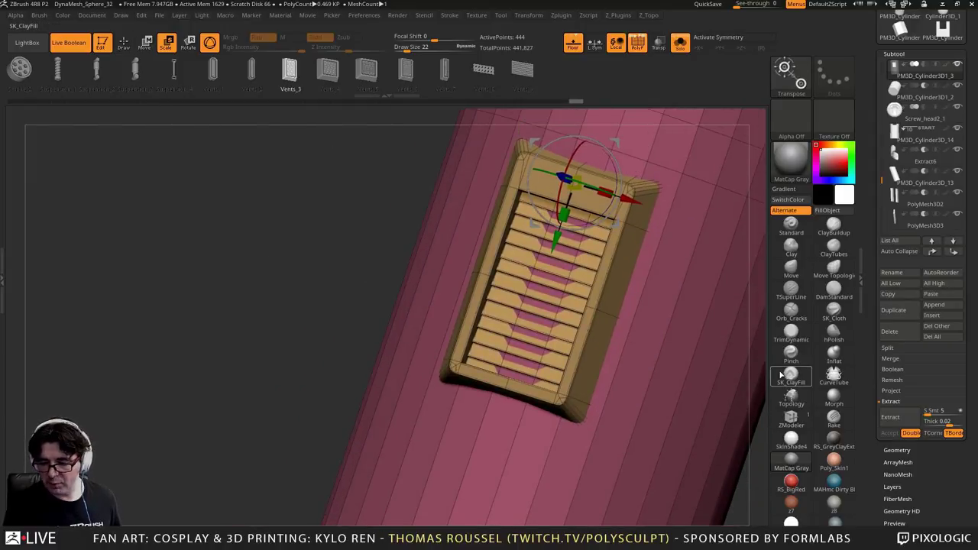
Use the ZModeler brush's QMesh action to push the cylinder's faces behind the vent inward, clear of the slats
left_click(791, 418)
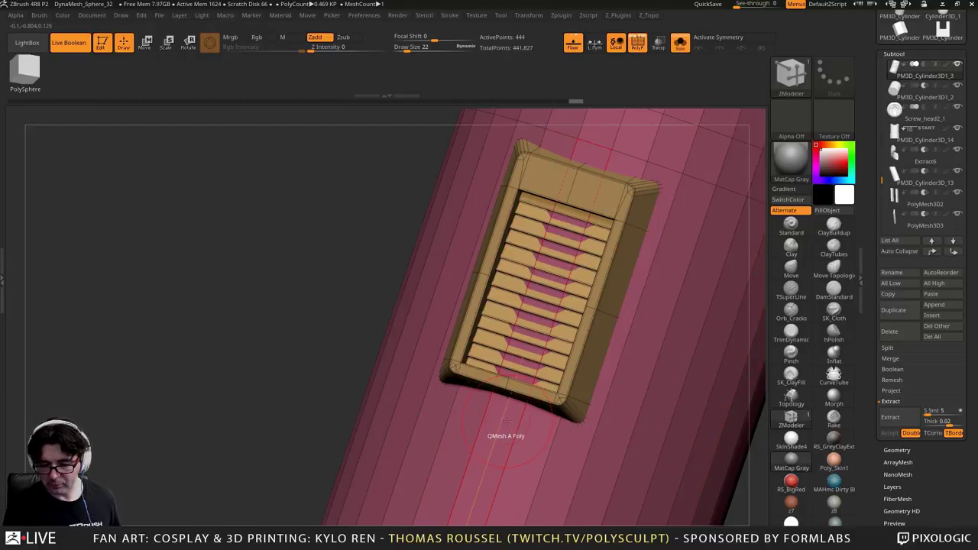
left_click_drag(507, 421, 519, 422)
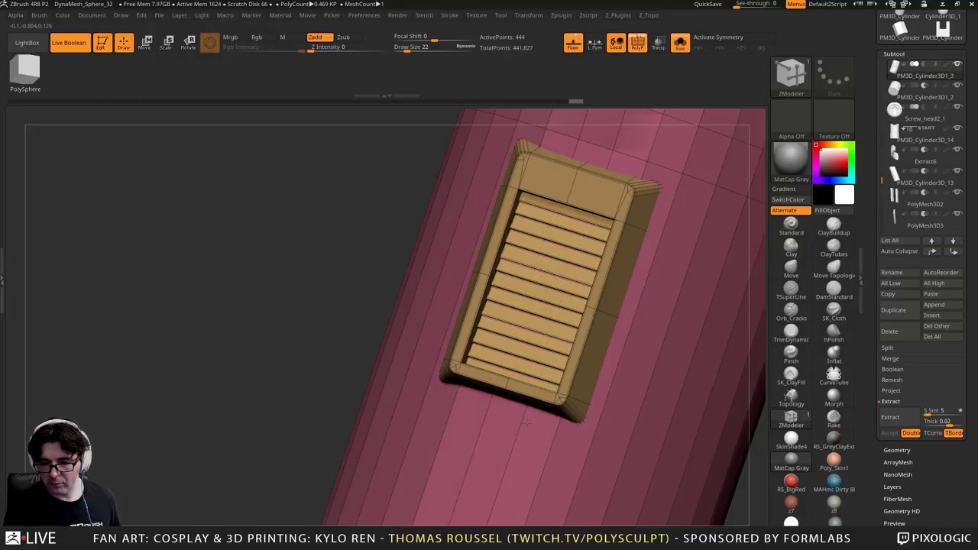
left_click_drag(337, 339, 281, 247)
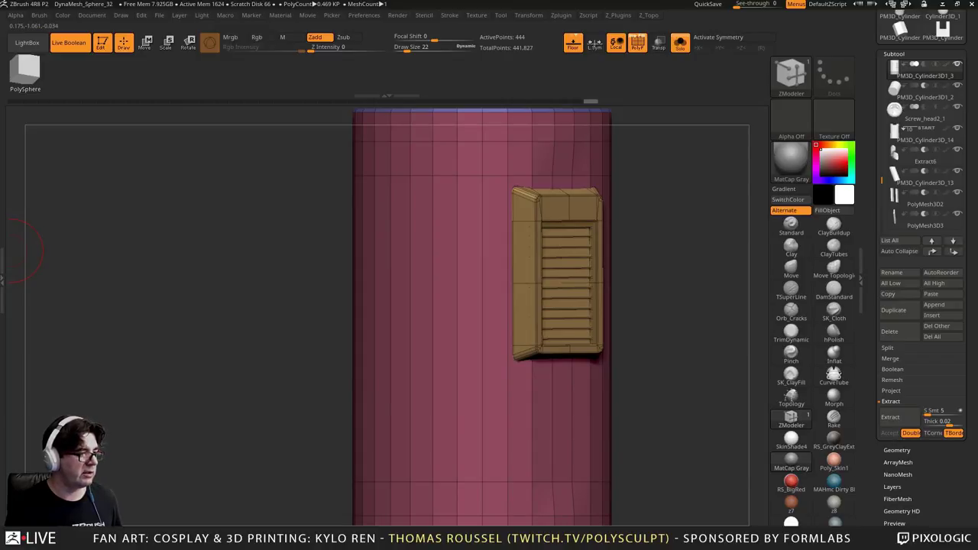
Check the vent against the hilt reference photo and show the other hilt parts around the cylinder again
key("alt+Tab")
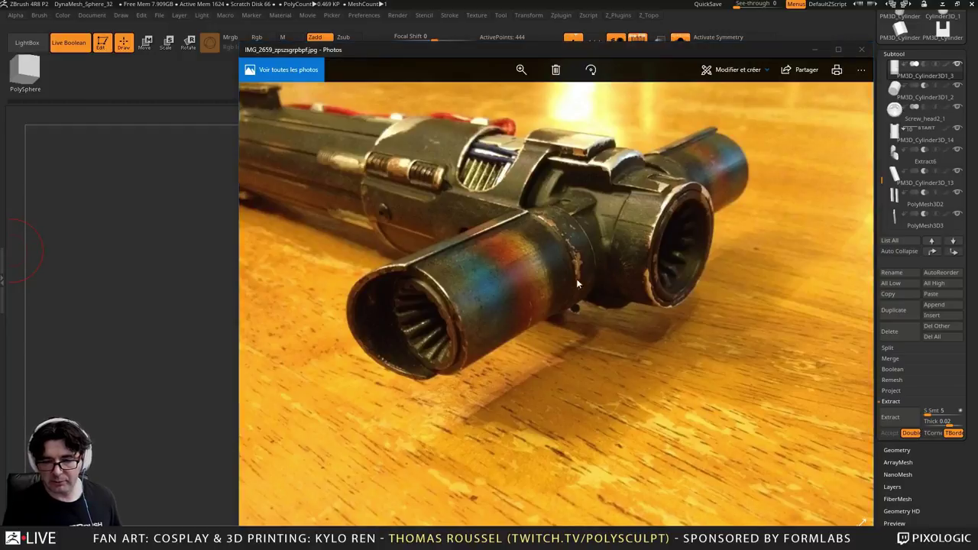
key("alt+Tab")
left_click_drag(671, 267, 682, 269)
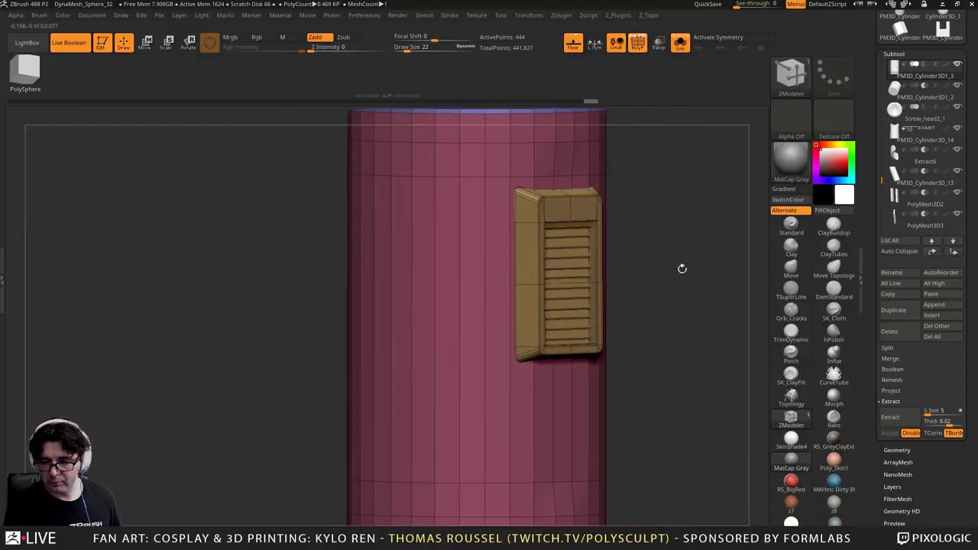
left_click(680, 42)
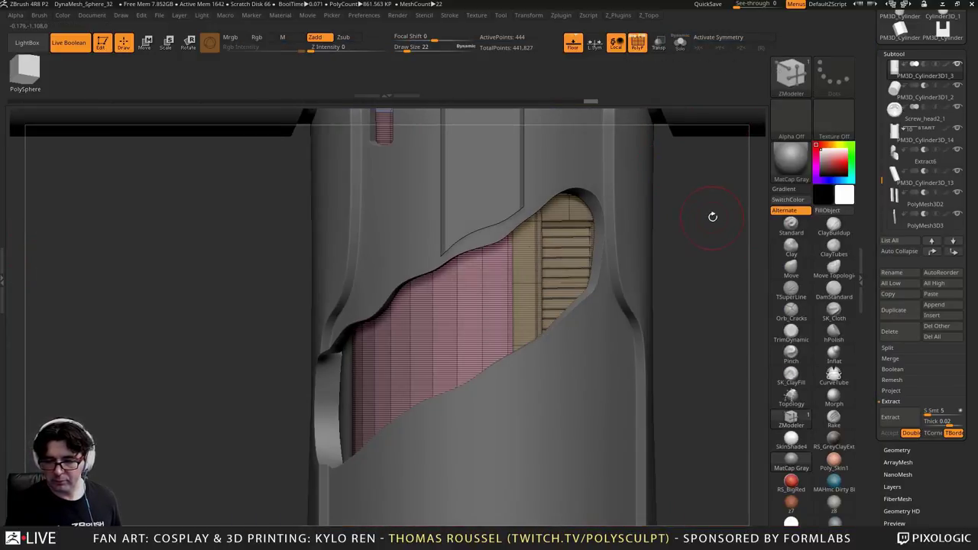
left_click_drag(712, 208, 699, 177)
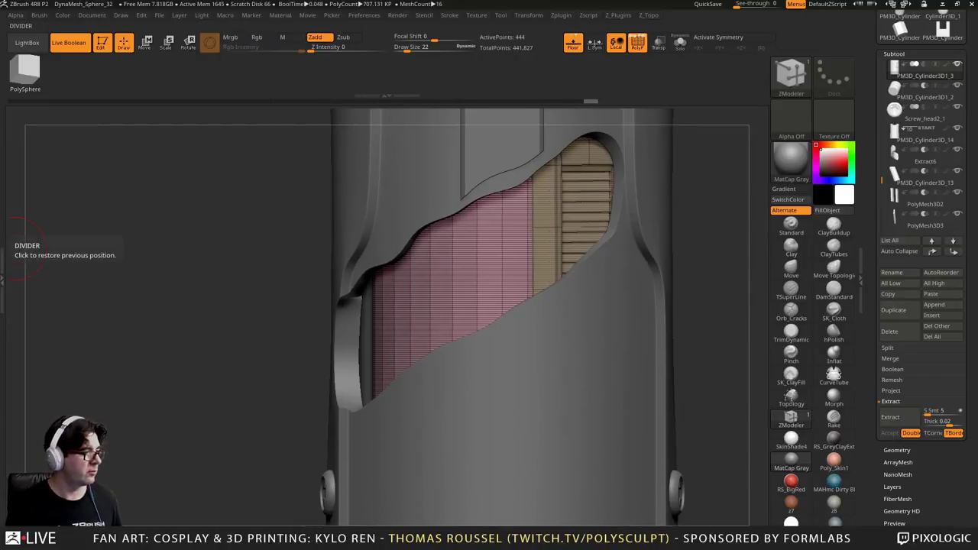
Browse the lightsaber reference photos in Photos and examine the inner mechanical details and wires visible through the sleeve's cutout
key("alt+Tab")
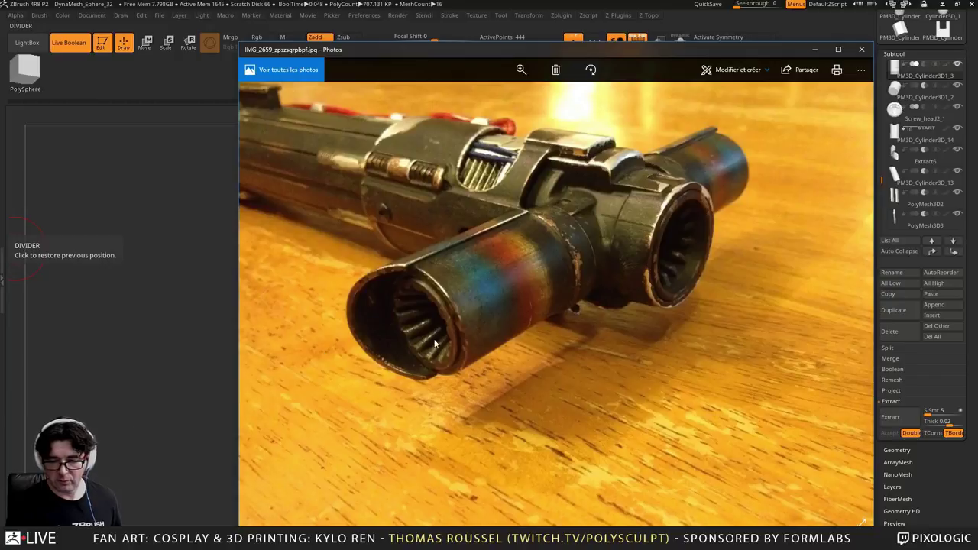
key("Right")
key("Right")
key("Right")
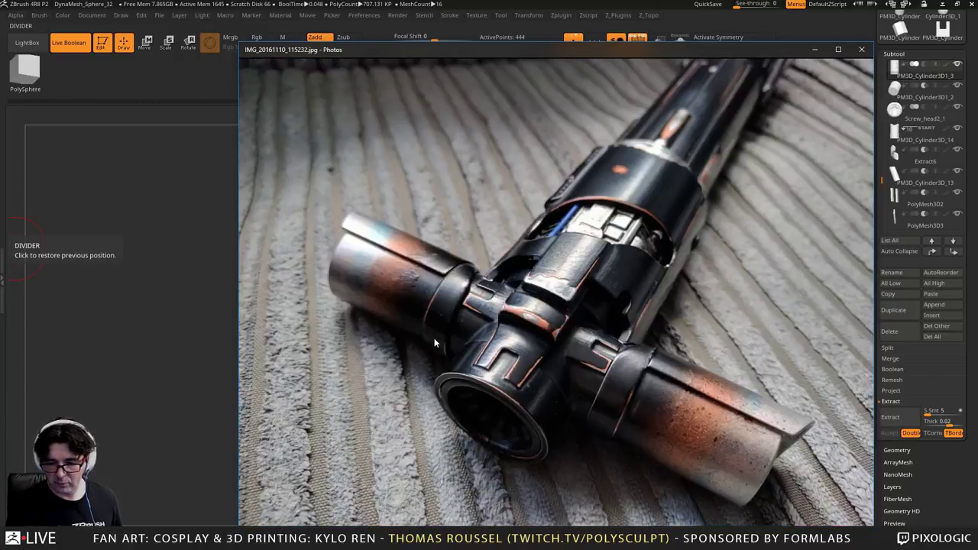
key("Left")
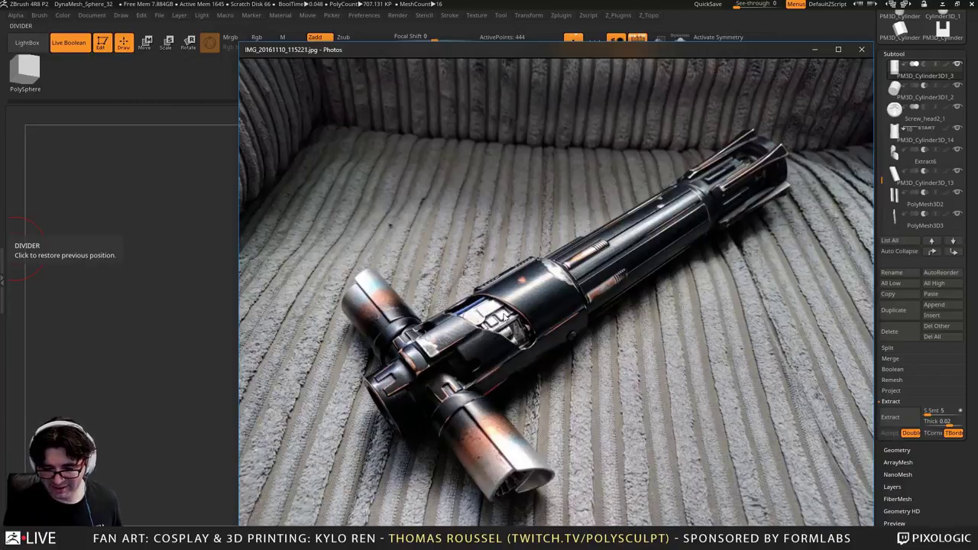
key("Right")
key("Left")
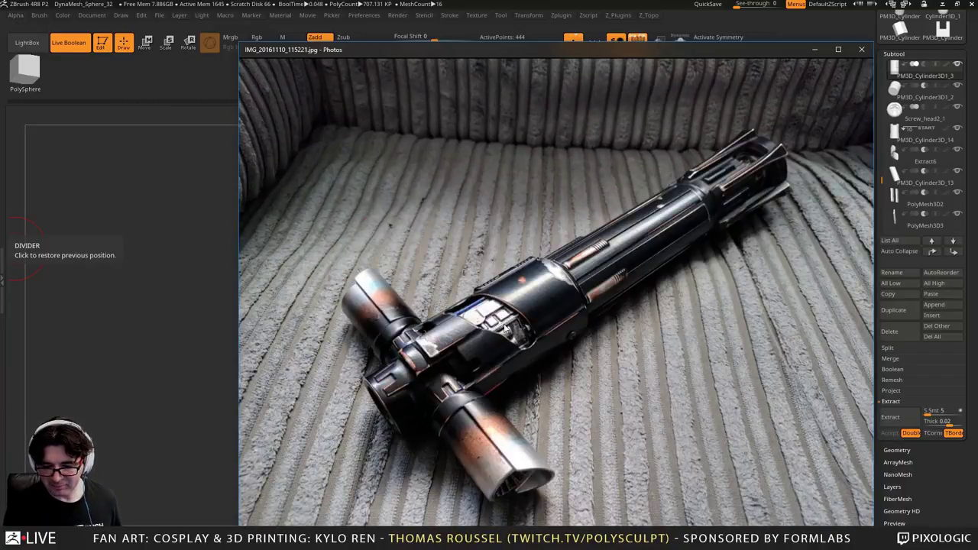
key("Left")
key("Left")
key("Left")
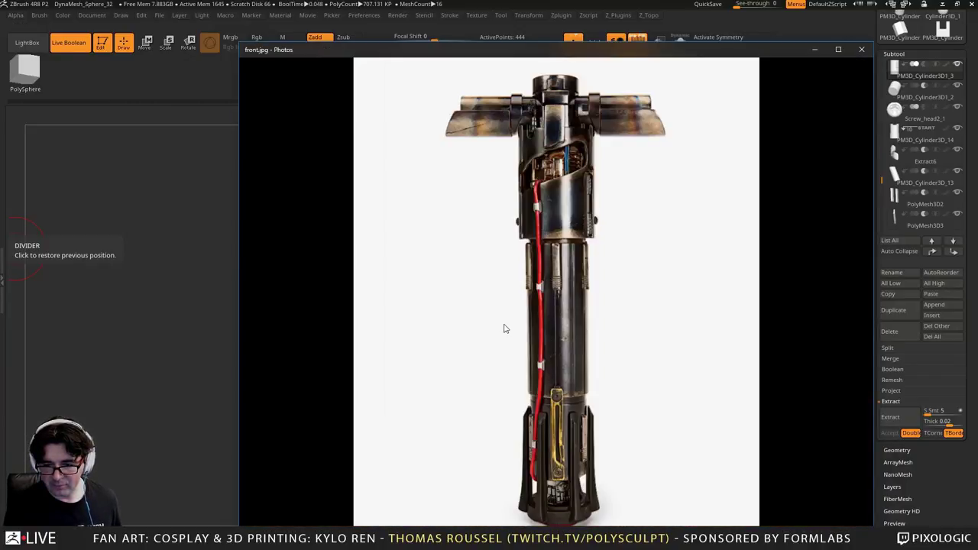
key("Left")
key("Left")
key("Left")
key("Left")
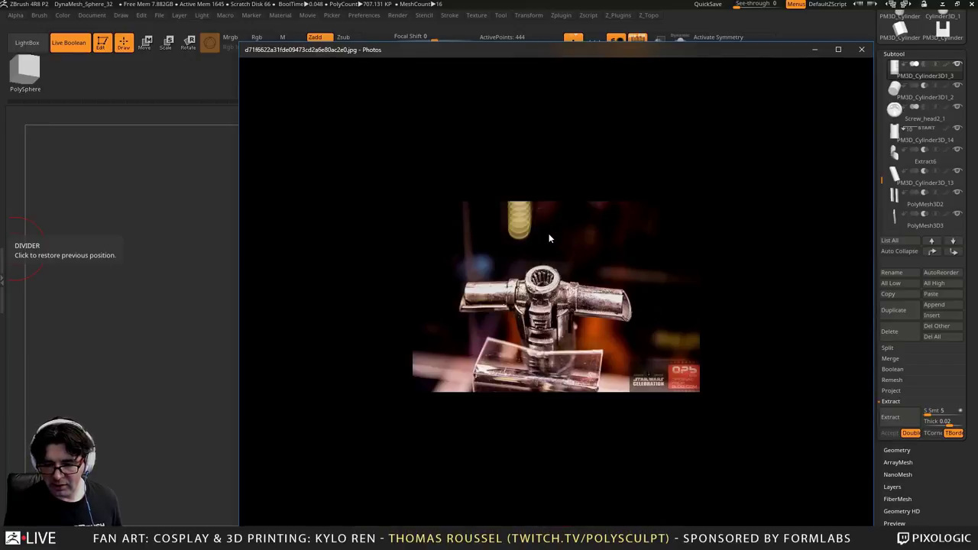
key("Left")
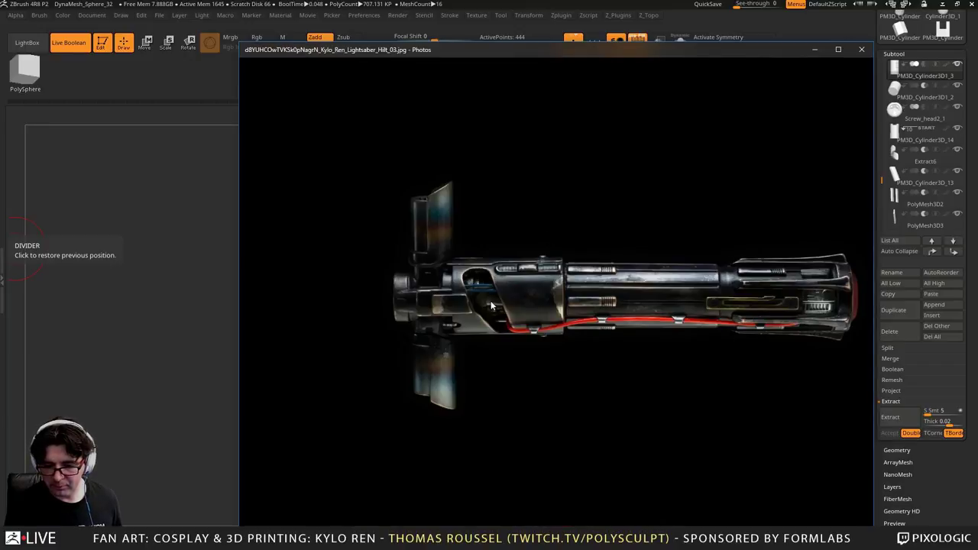
key("Left")
key("Right")
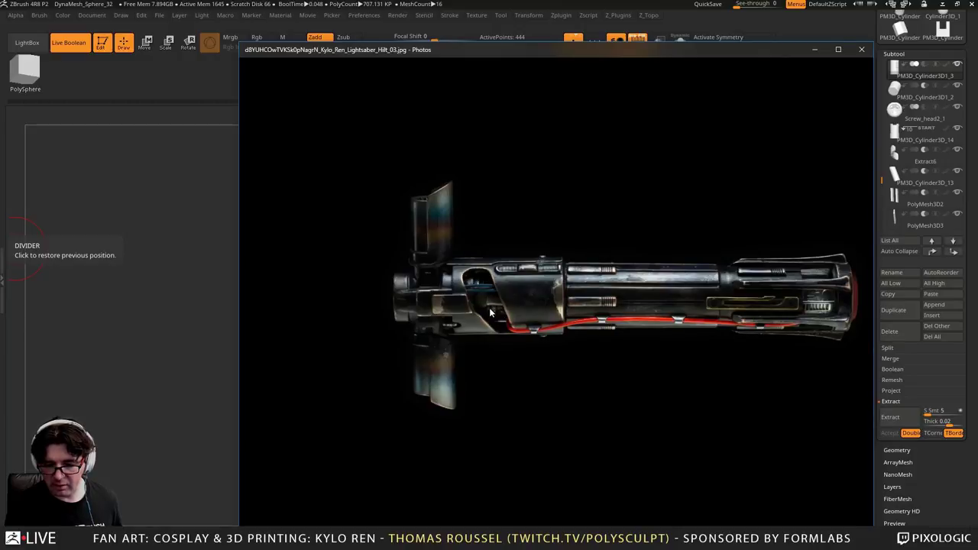
key("Left")
key("Left")
key("Left")
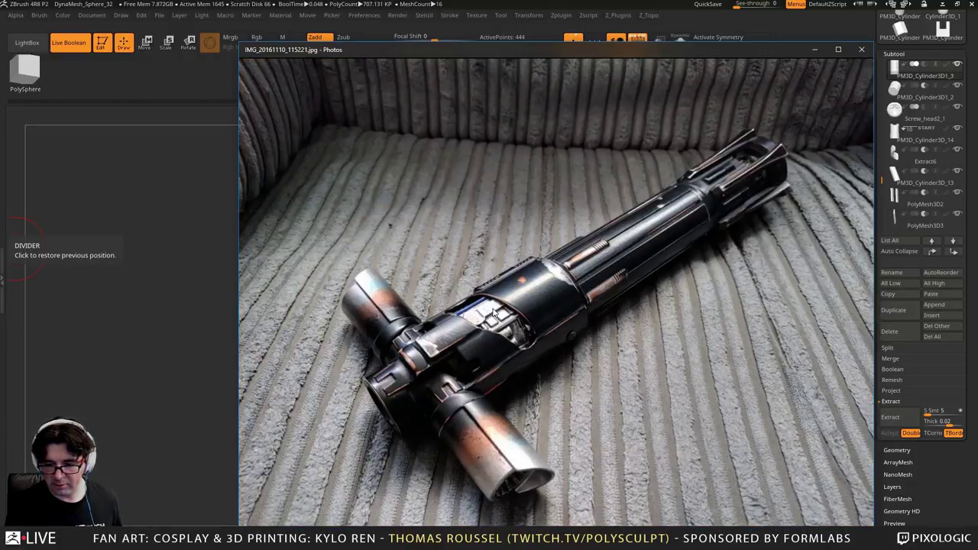
key("Left")
key("Left")
key("Left")
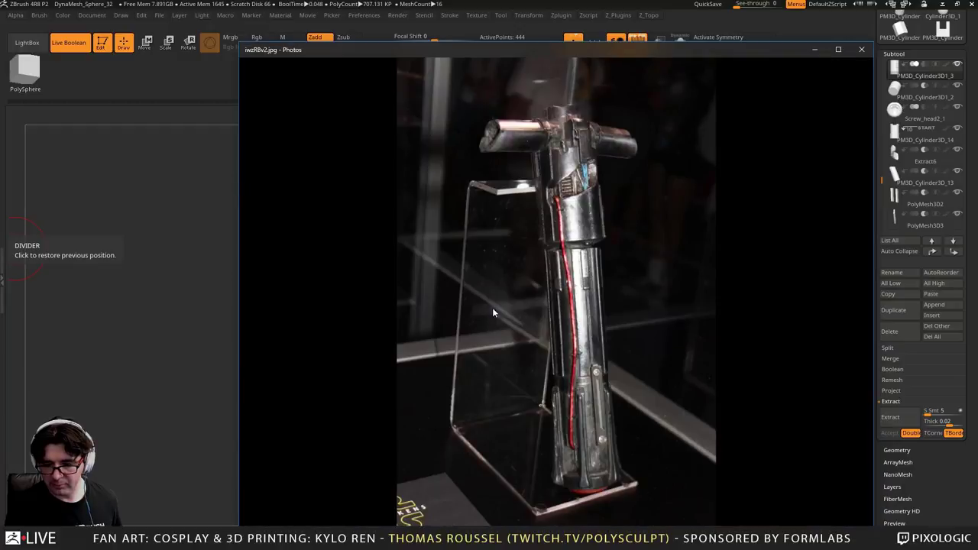
key("Left")
key("Right")
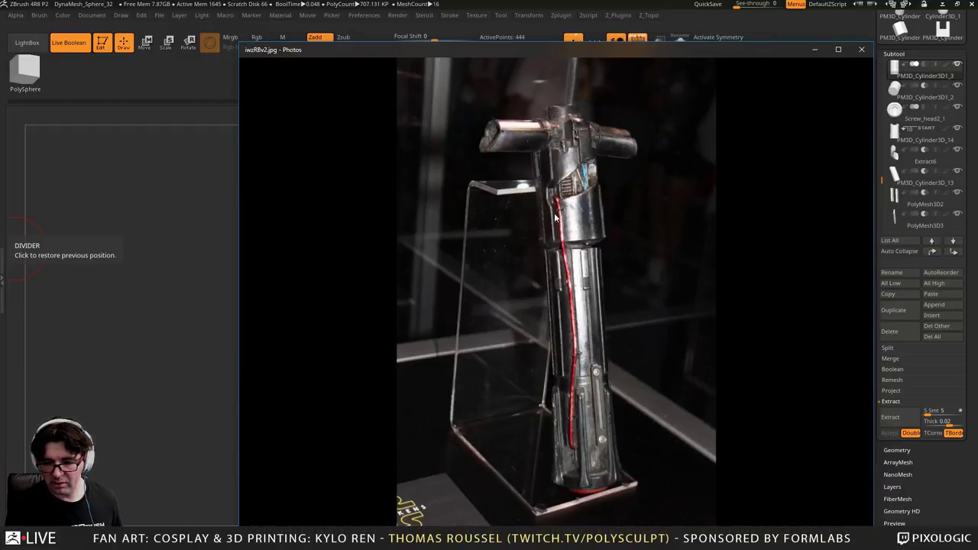
key("Left")
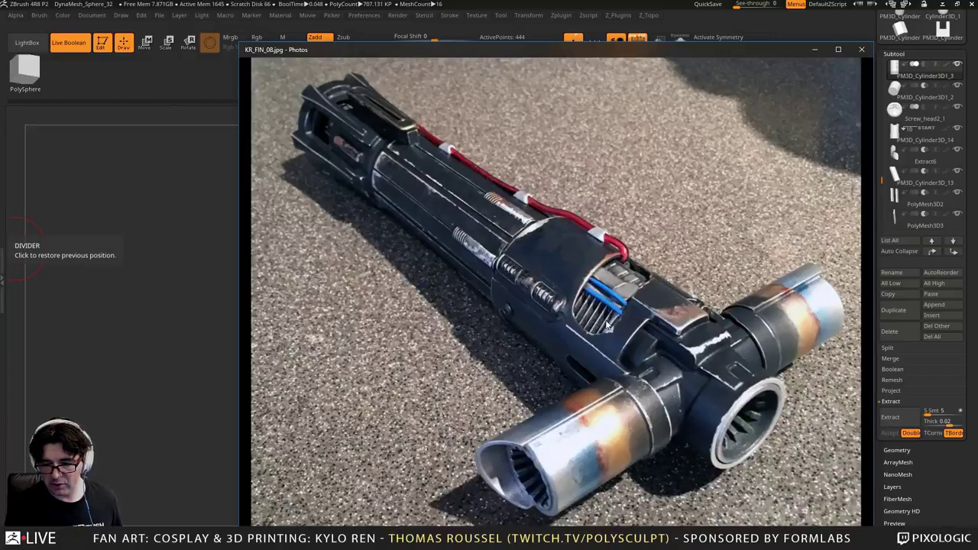
key("Right")
key("Left")
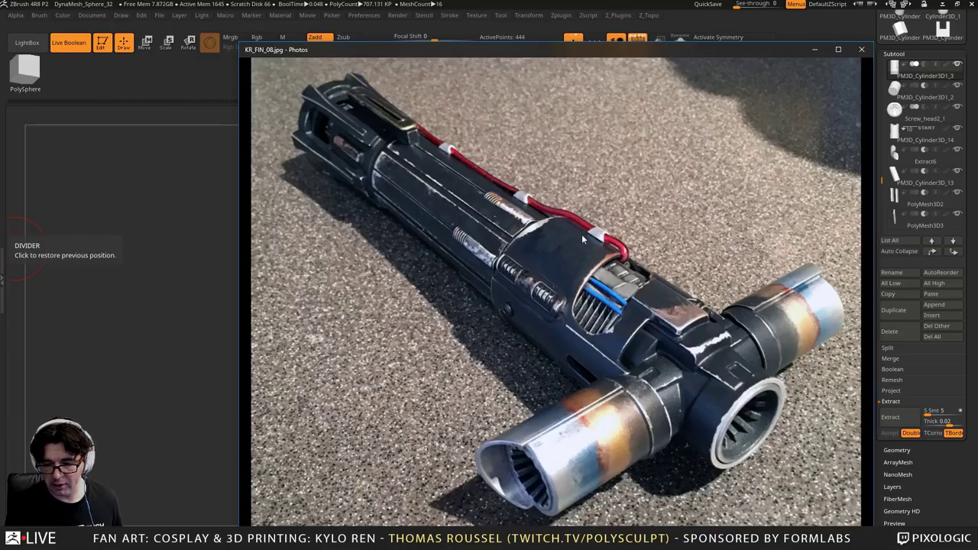
key("Right")
key("Right")
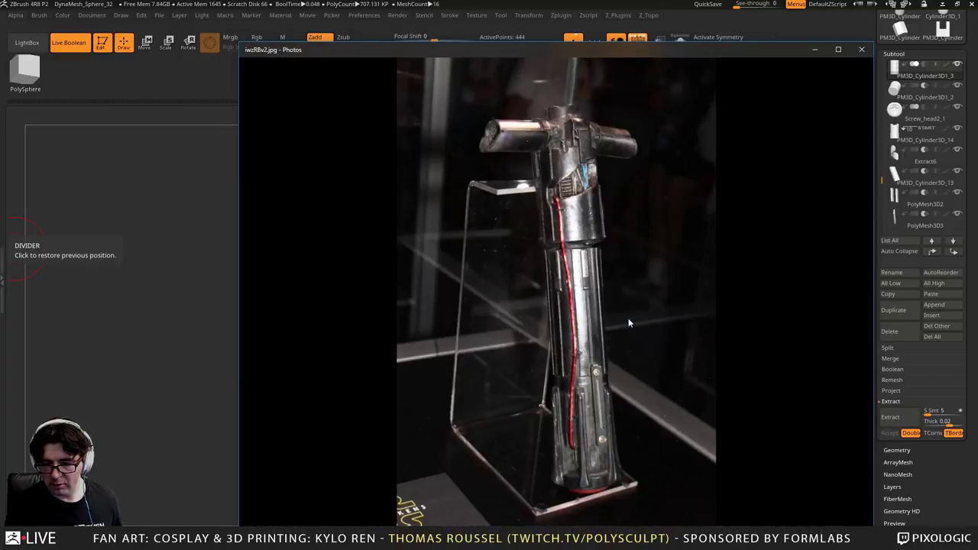
Switch back to ZBrush, mask everything except the vent, and duplicate it toward the opposite end of the diagonal cutout
key("alt+Tab")
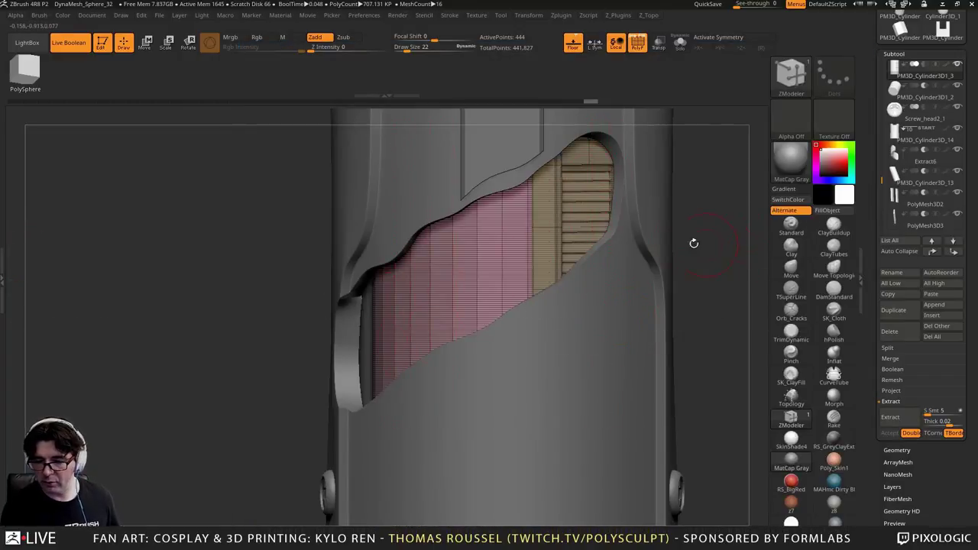
left_click(145, 40)
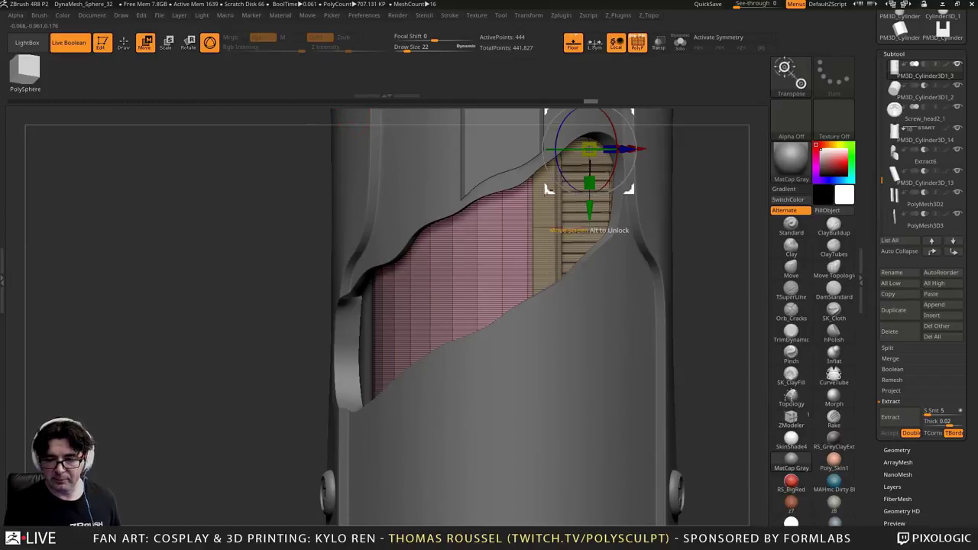
left_click(587, 214, "ctrl")
right_click_drag(504, 206, 546, 306)
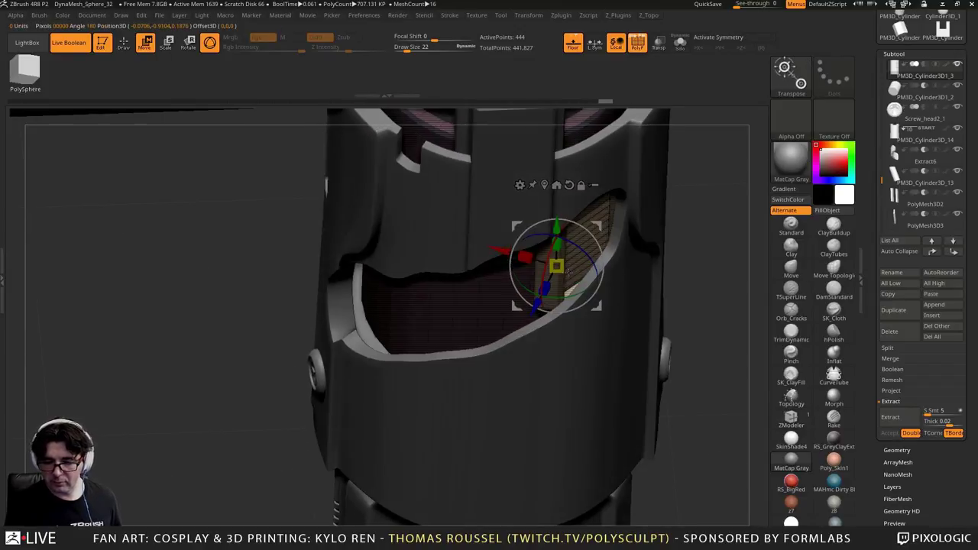
left_click_drag(505, 250, 358, 209, "ctrl")
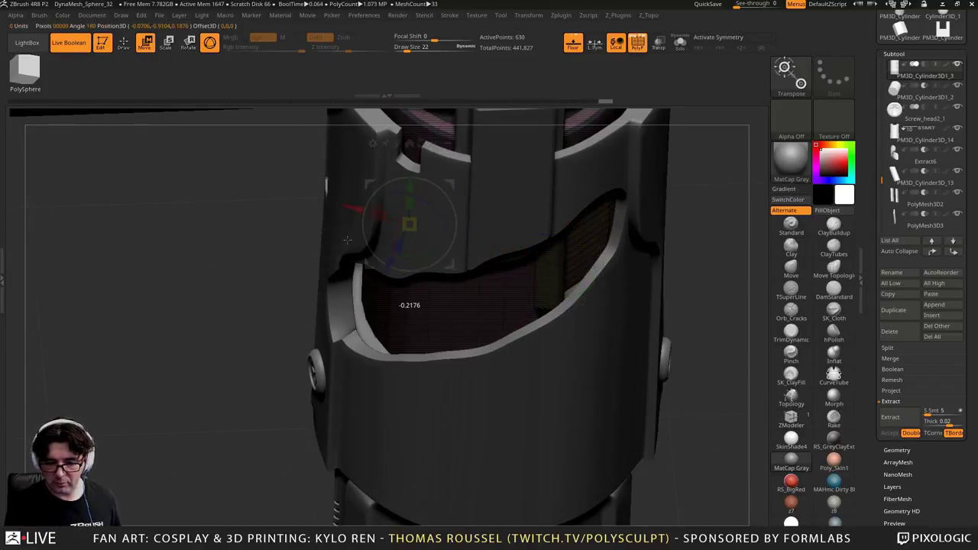
Rotate the copied vent around the cylinder and move it beside the lower end of the cutout
left_click_drag(383, 252, 390, 255)
left_click_drag(339, 235, 437, 224)
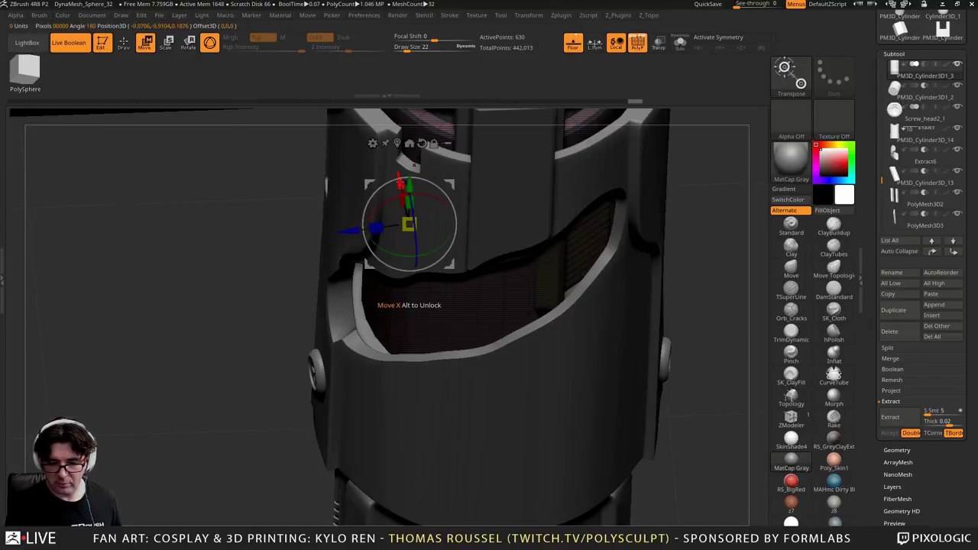
left_click_drag(400, 183, 412, 238)
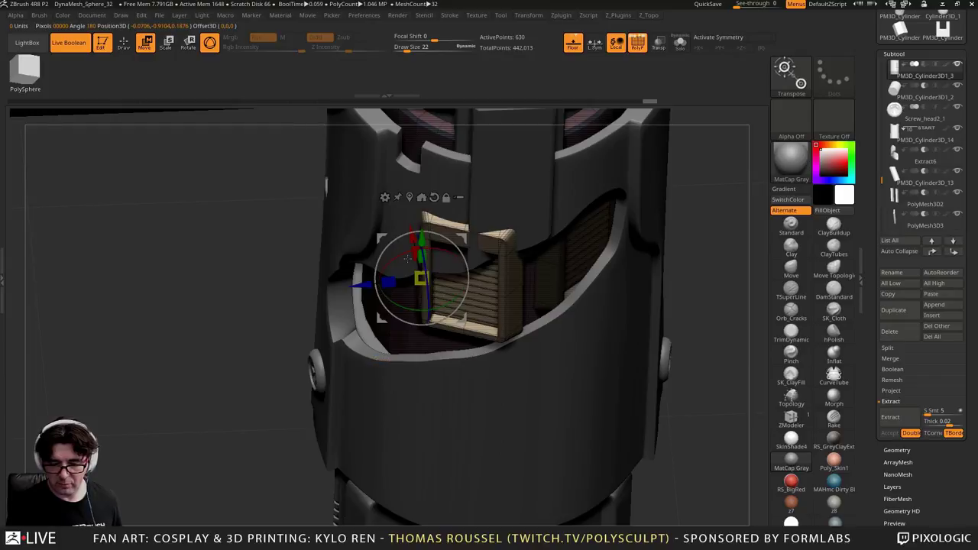
right_click_drag(407, 258, 455, 179)
left_click_drag(447, 269, 448, 269)
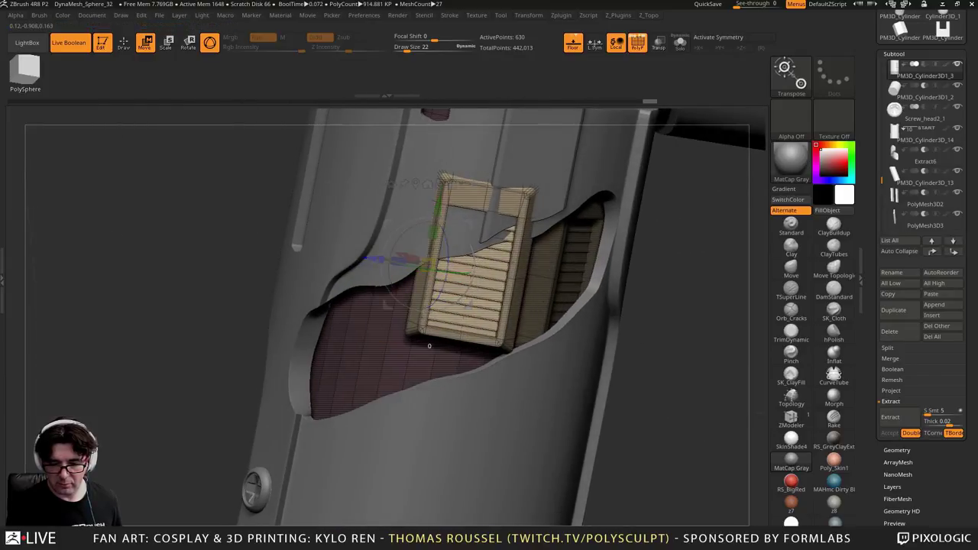
left_click_drag(429, 345, 313, 358)
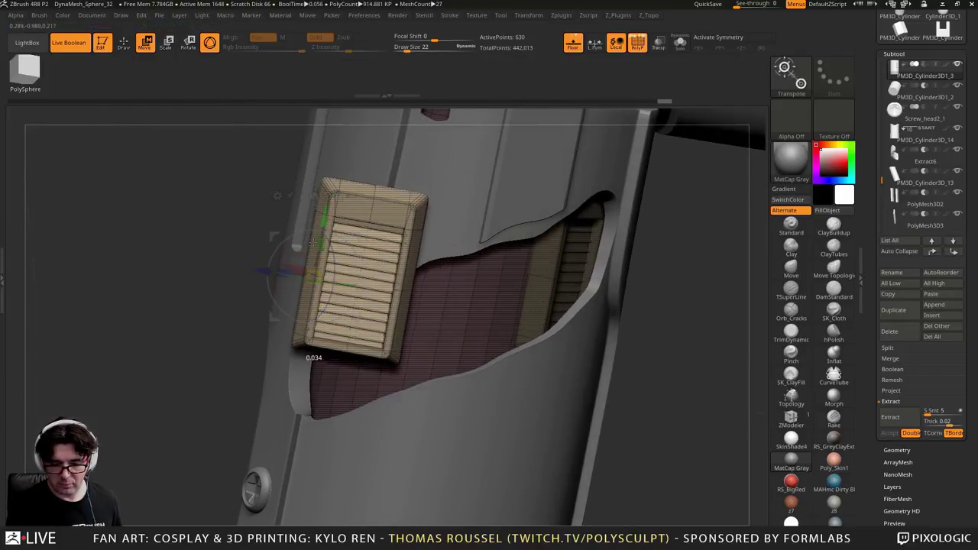
left_click_drag(314, 243, 298, 325)
Turn the copied vent to face outward and move it inside the sleeve, onto the inner cylinder behind the cutout's lower end
right_click_drag(417, 256, 435, 264)
left_click_drag(357, 330, 328, 329)
right_click_drag(332, 165, 402, 214)
left_click_drag(326, 253, 329, 253)
right_click_drag(346, 306, 456, 389)
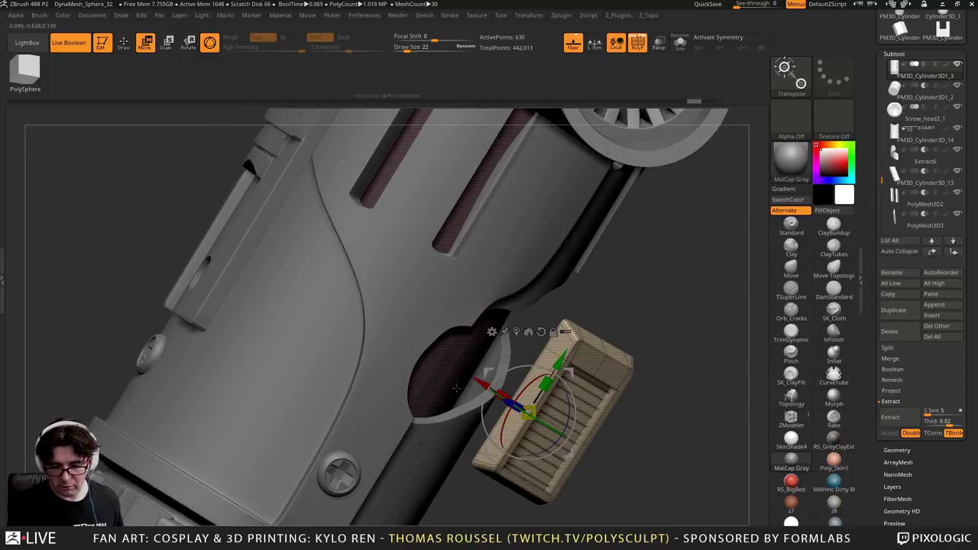
left_click_drag(480, 382, 425, 359)
left_click_drag(391, 342, 365, 326)
left_click_drag(578, 406, 521, 389)
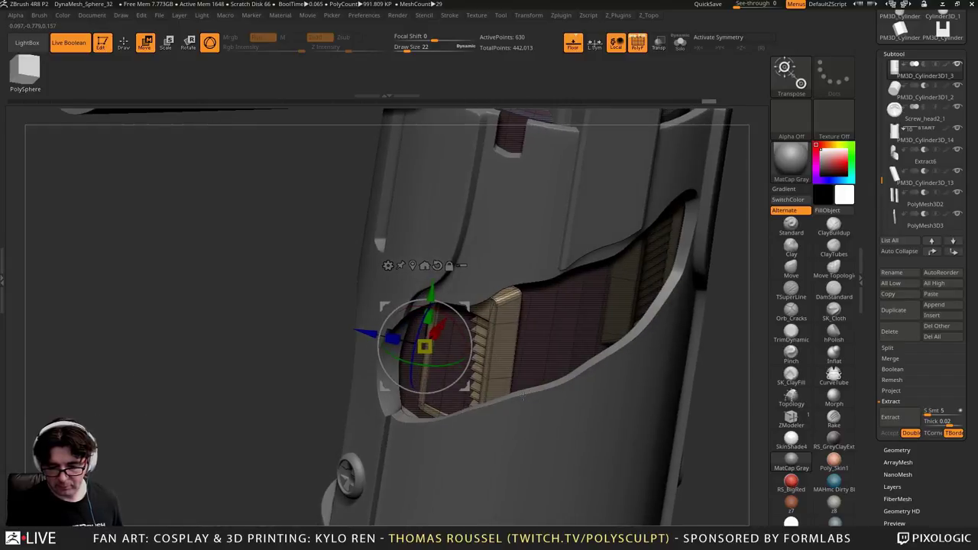
Rotate the copied vent to follow the cylinder's curve and lower it so its slats fill the cutout's end
right_click_drag(520, 389, 516, 428, "ctrl")
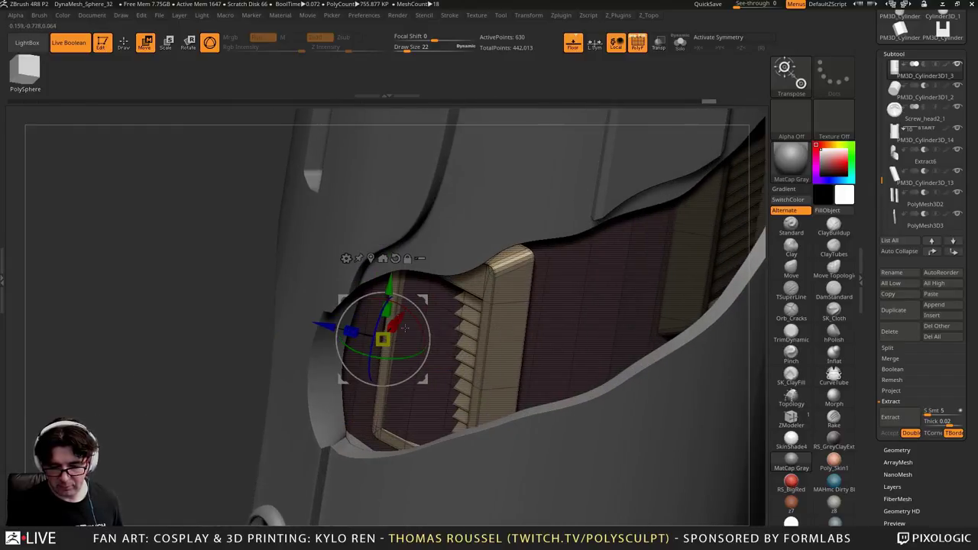
left_click_drag(363, 337, 443, 343)
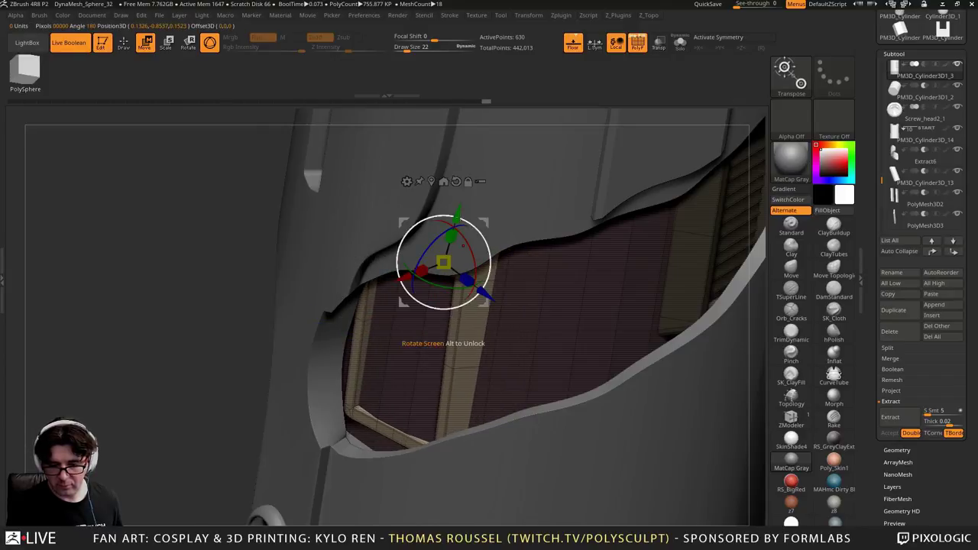
left_click_drag(456, 218, 449, 242)
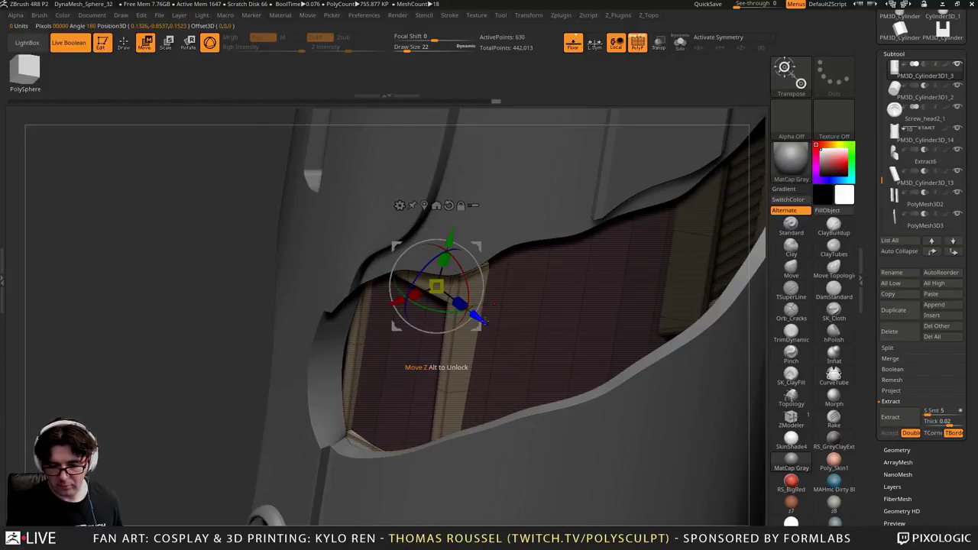
left_click_drag(477, 316, 470, 312)
left_click_drag(428, 358, 393, 364)
right_click_drag(516, 285, 451, 282)
left_click_drag(397, 281, 394, 275)
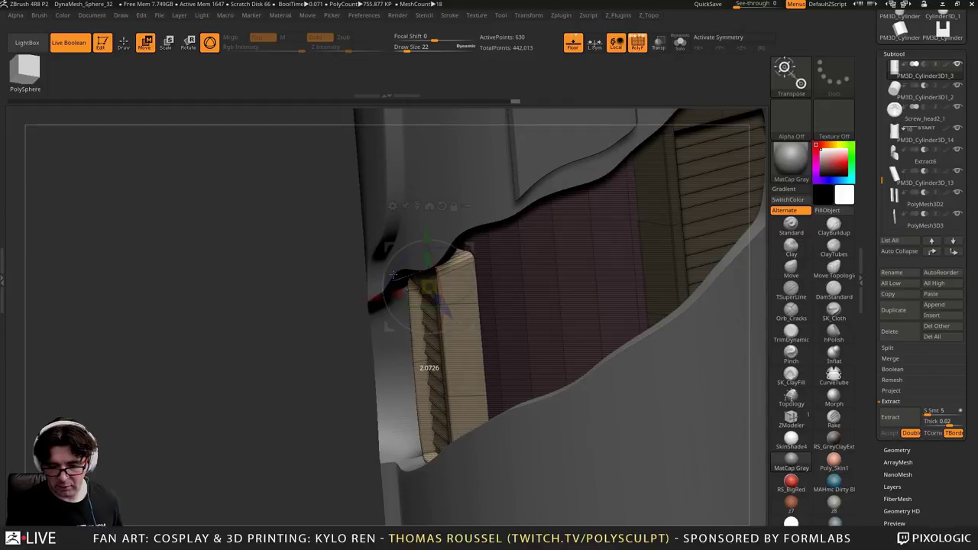
right_click_drag(484, 294, 513, 342)
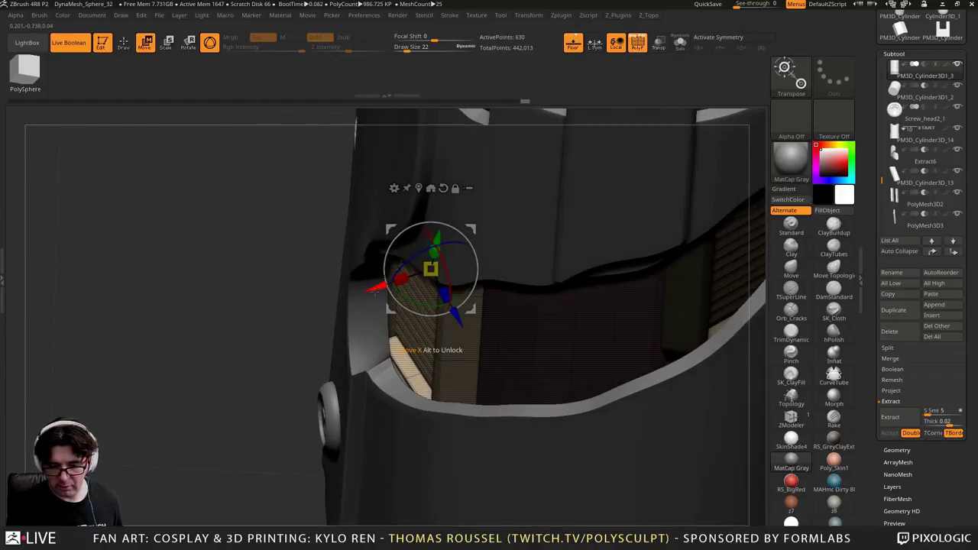
Shift the copied vent along the cutout, reset the gizmo's orientation and fine-tune the vent's placement
left_click_drag(375, 291, 502, 273)
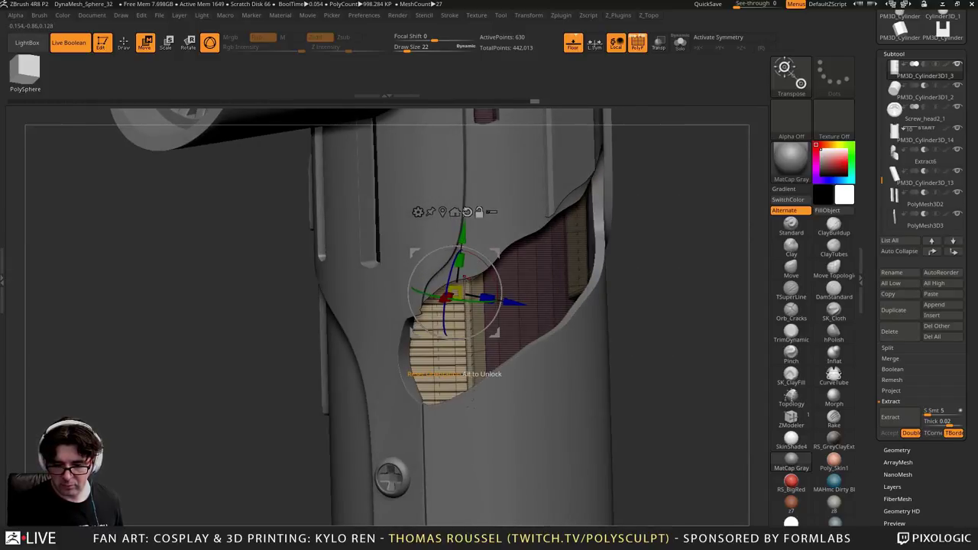
left_click(467, 212, "alt")
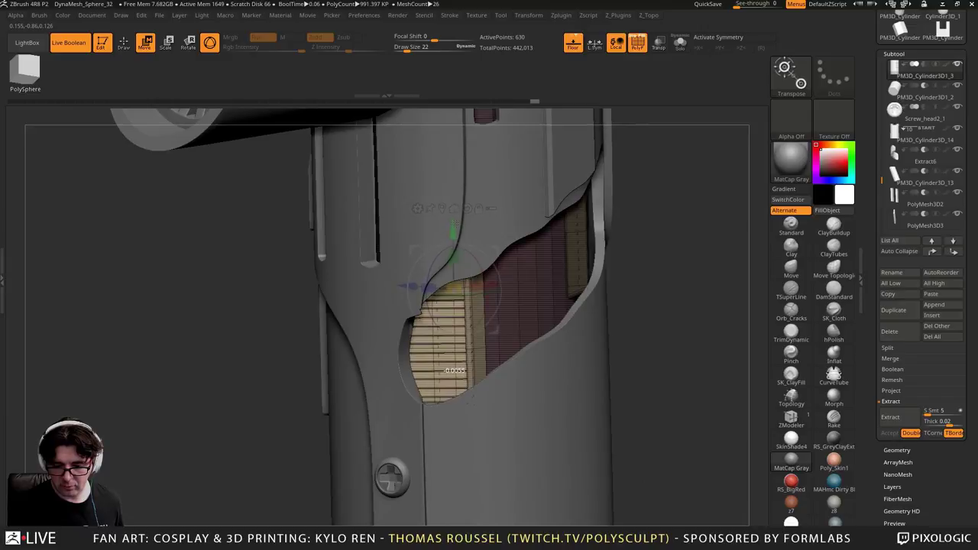
left_click_drag(527, 283, 526, 319)
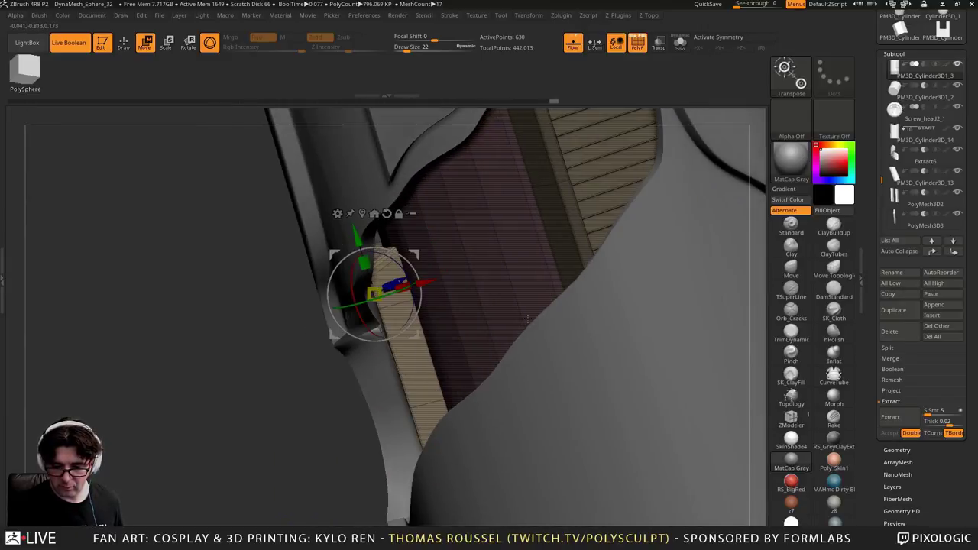
left_click_drag(476, 288, 513, 277)
Isolate the inner cylinder's subtool and sink the copied vent into the cylinder's surface
left_click(680, 43)
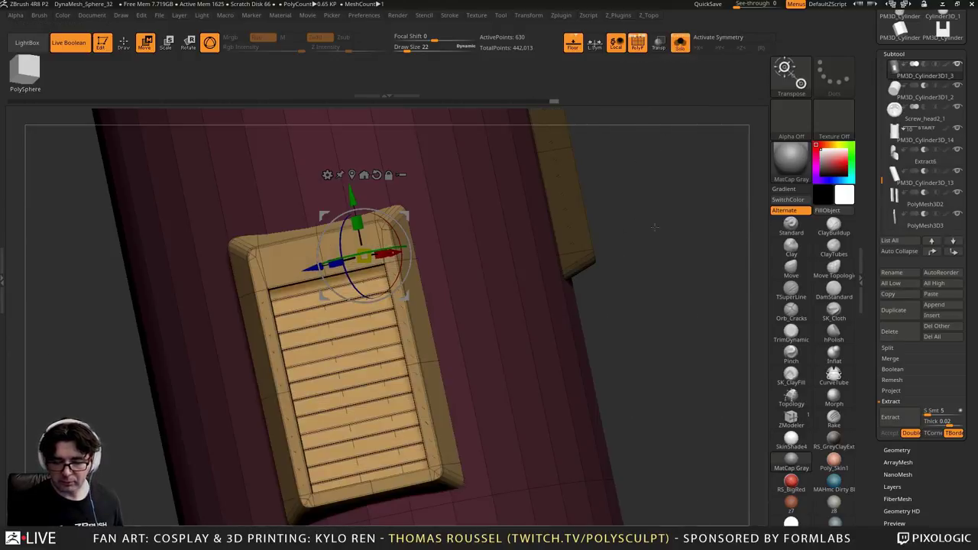
left_click_drag(655, 226, 610, 286)
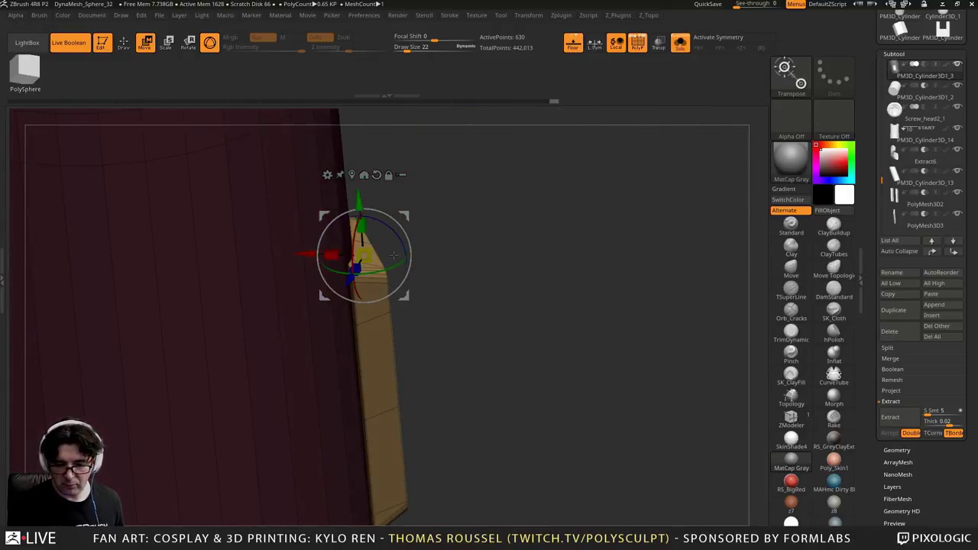
left_click_drag(394, 256, 494, 266)
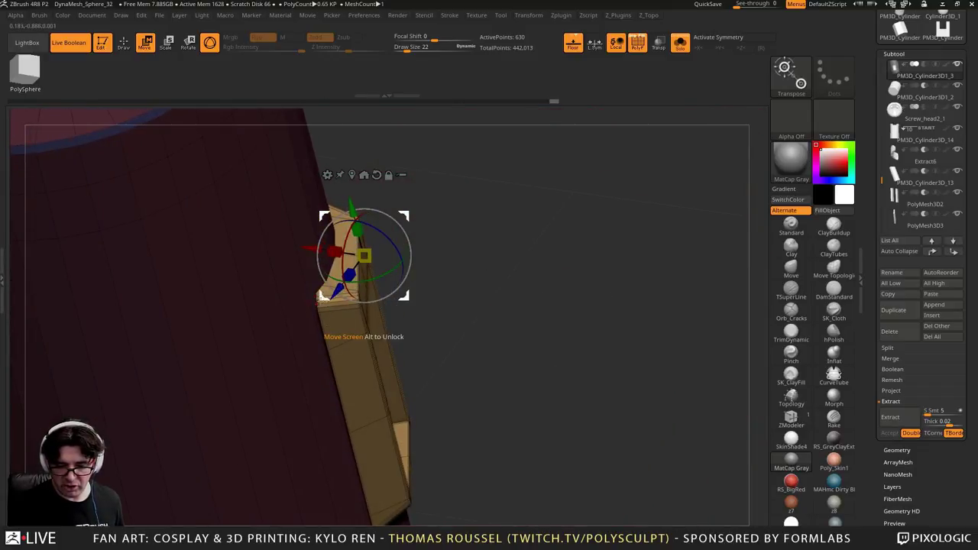
left_click_drag(307, 248, 307, 247)
left_click_drag(539, 287, 188, 158)
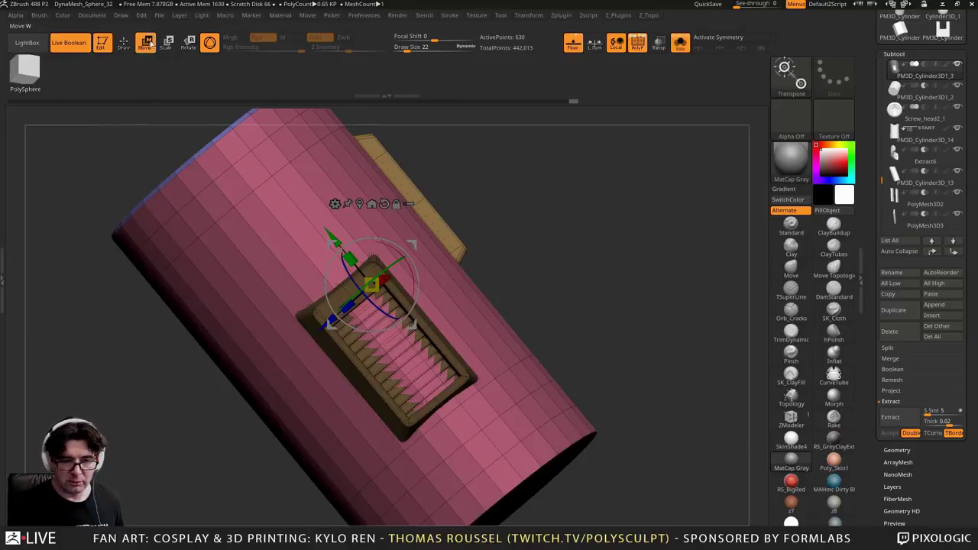
Use the ZModeler brush to push the cylinder's faces behind the copied vent inward, clear of its slats
left_click(123, 42)
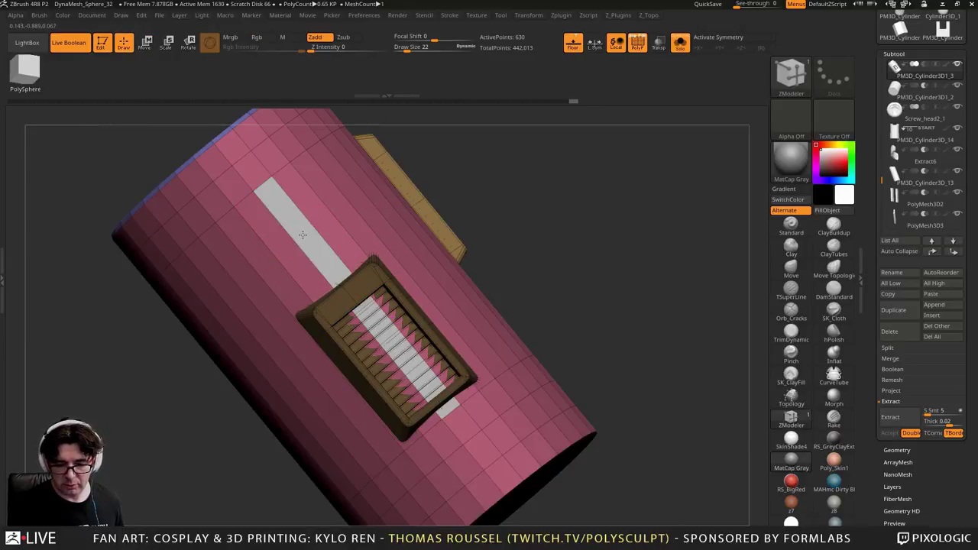
key("b")
key("z")
key("m")
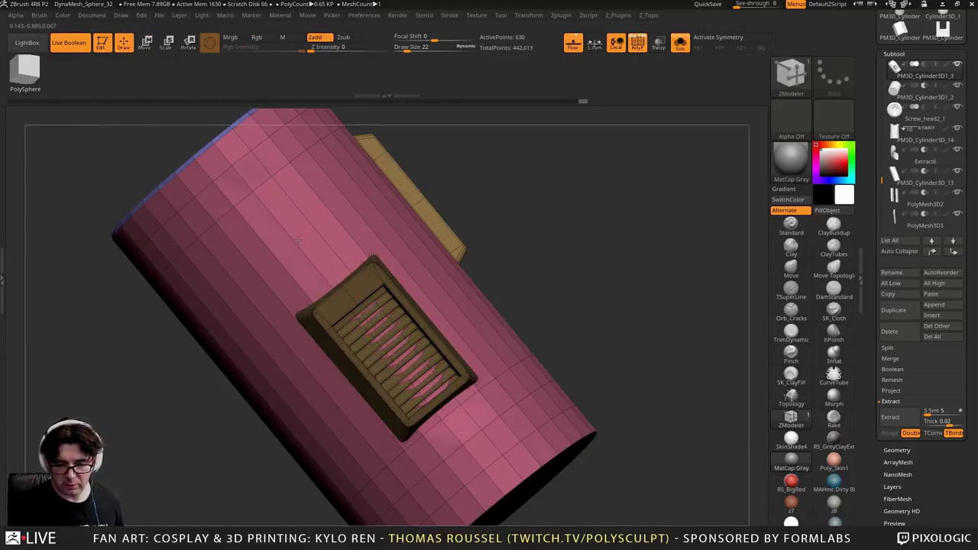
left_click_drag(665, 243, 489, 271)
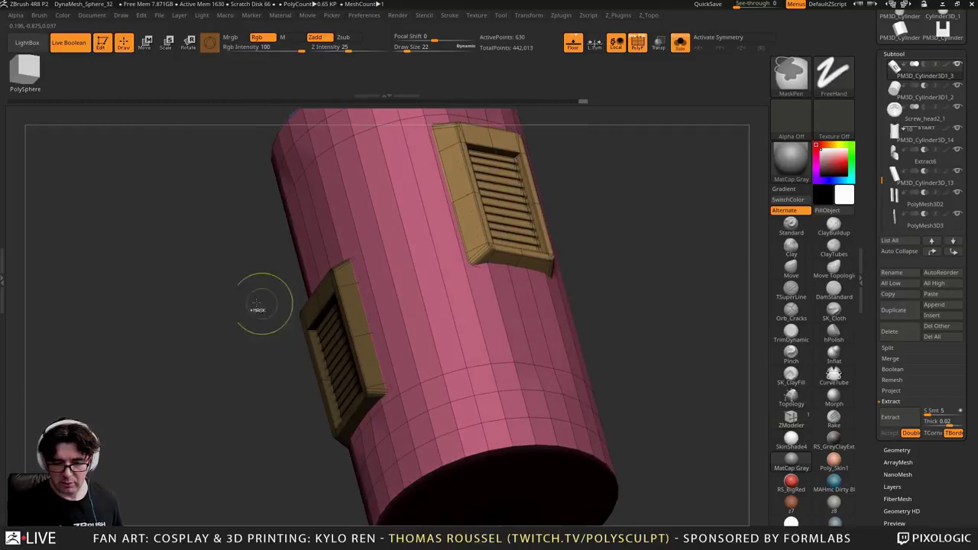
left_click_drag(195, 306, 220, 285, "shift")
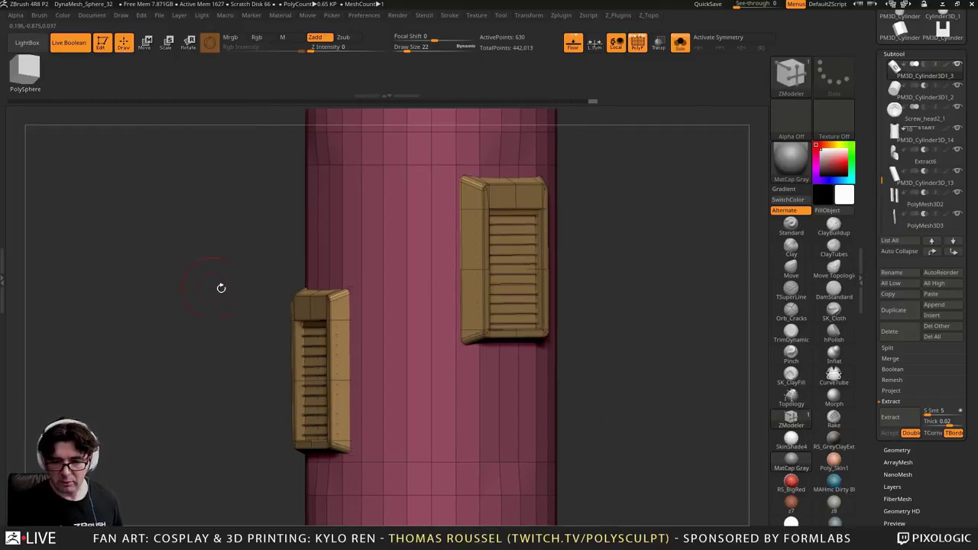
Show the other hilt parts again and compare both vents in the cutout with the hilt reference photo
left_click(679, 42)
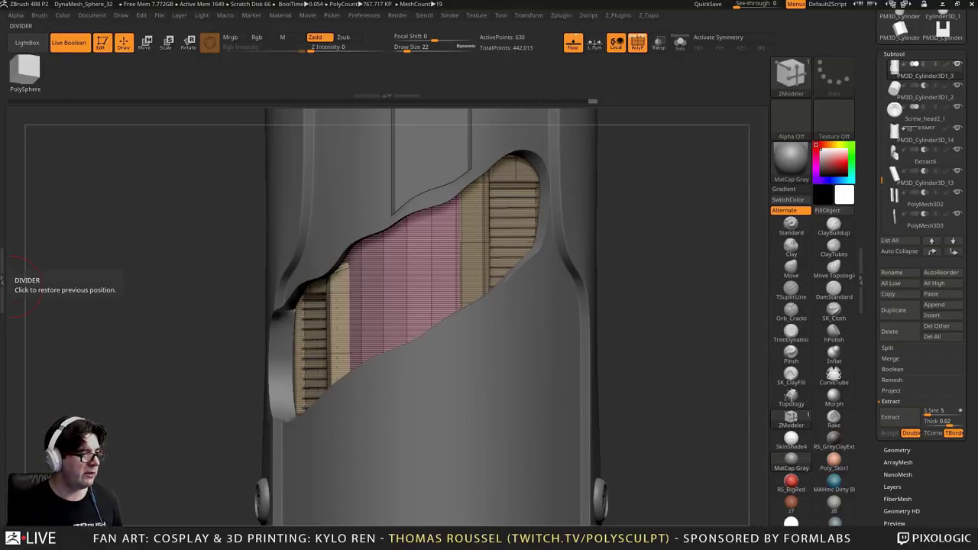
right_click_drag(2, 315, 170, 279)
scroll(189, 272, "up", 4)
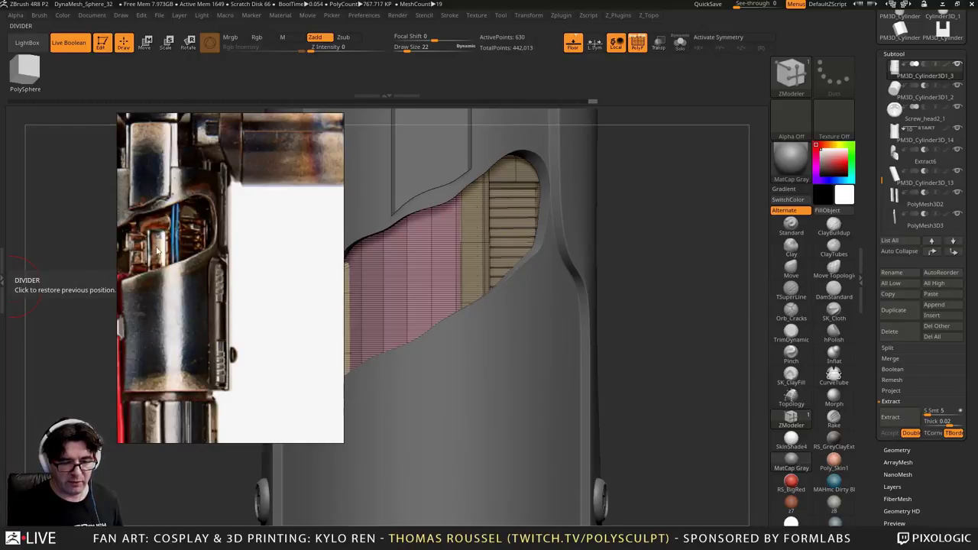
scroll(194, 253, "down", 1)
right_click_drag(257, 198, 0, 237)
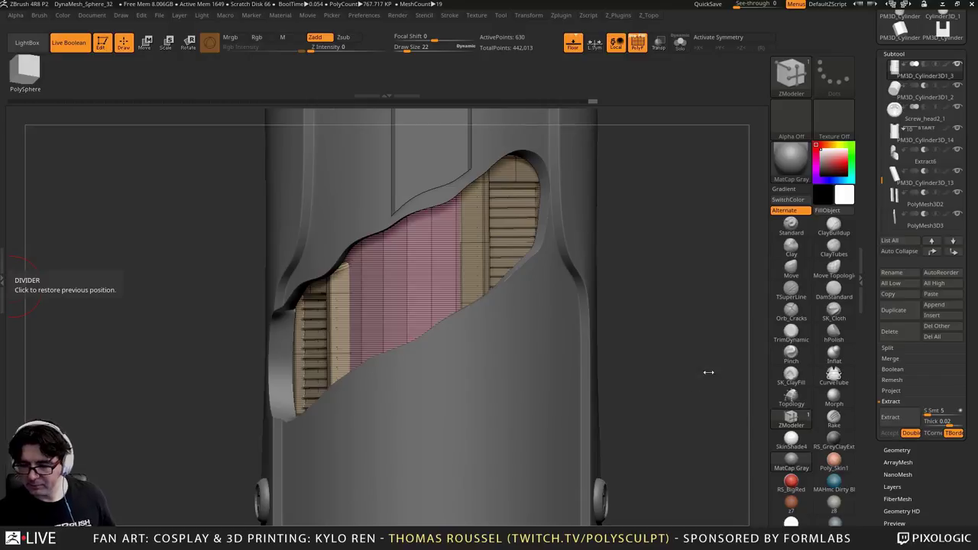
Choose the Fasteners_11 part of the IMM ModelKit brush and insert it on the cylinder between the two vents
left_click(795, 76)
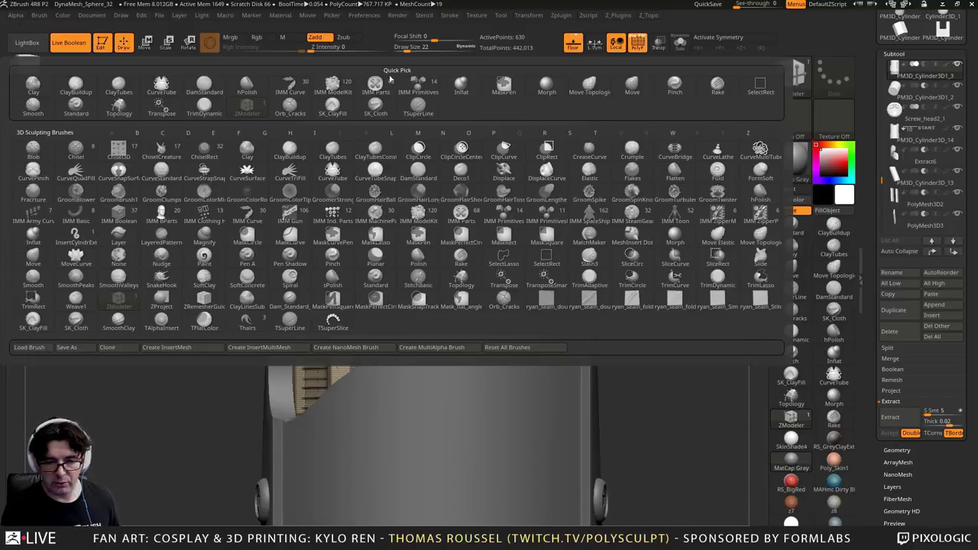
left_click(332, 84)
left_click_drag(213, 80, 488, 85)
left_click_drag(147, 81, 441, 83)
scroll(435, 77, "up", 10)
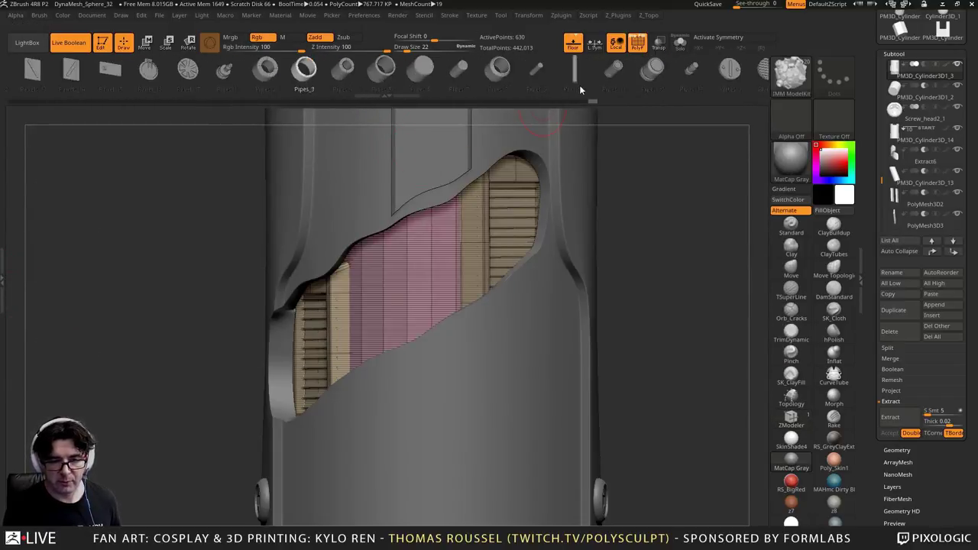
scroll(423, 72, "up", 10)
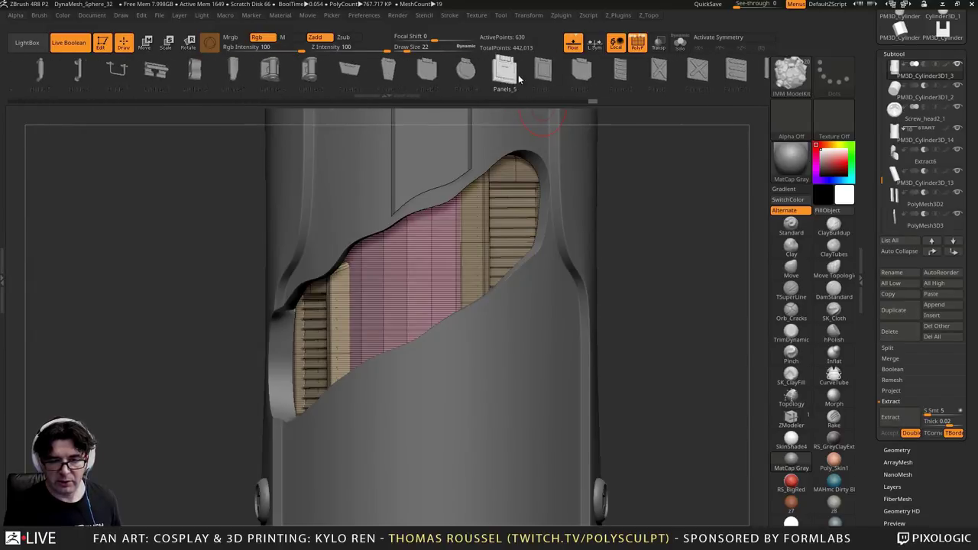
scroll(649, 78, "up", 10)
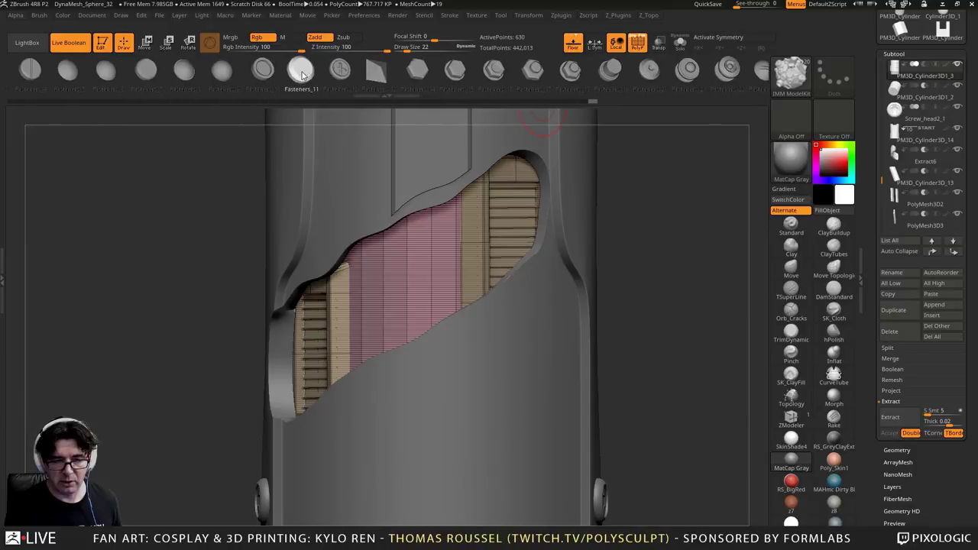
left_click_drag(415, 240, 443, 267)
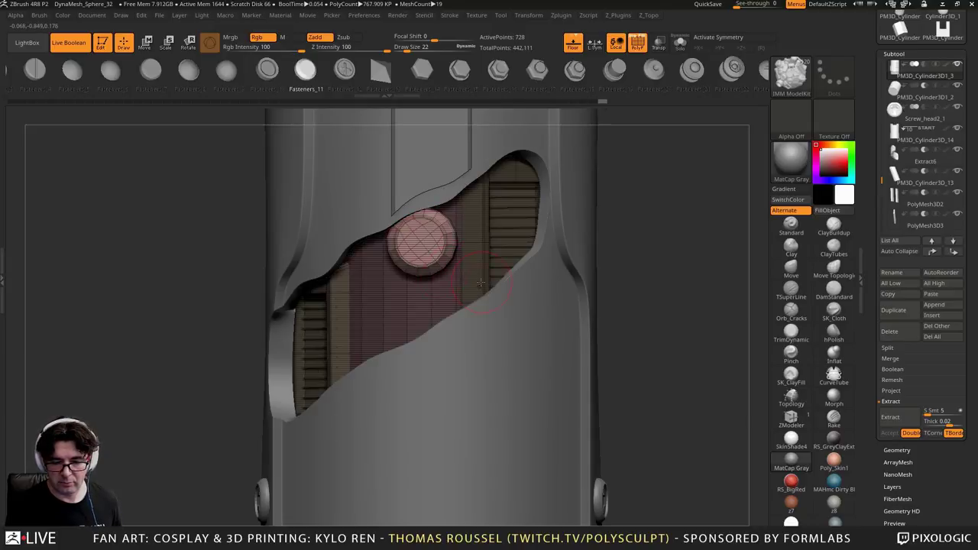
Reset the transform gizmo's orientation on the inserted round fastener and sink the fastener into the inner cylinder
left_click_drag(638, 294, 247, 131)
key("w")
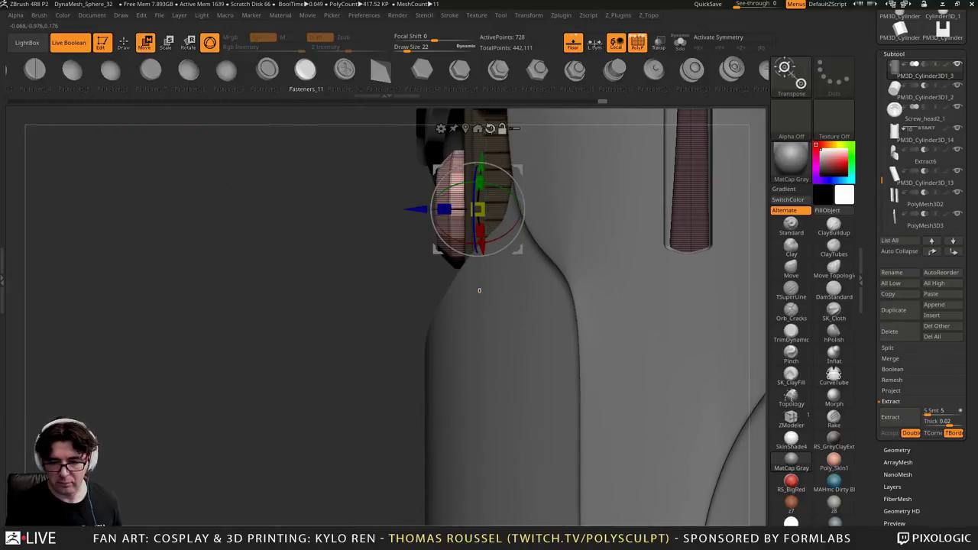
left_click(490, 128, "alt")
left_click_drag(535, 205, 541, 206)
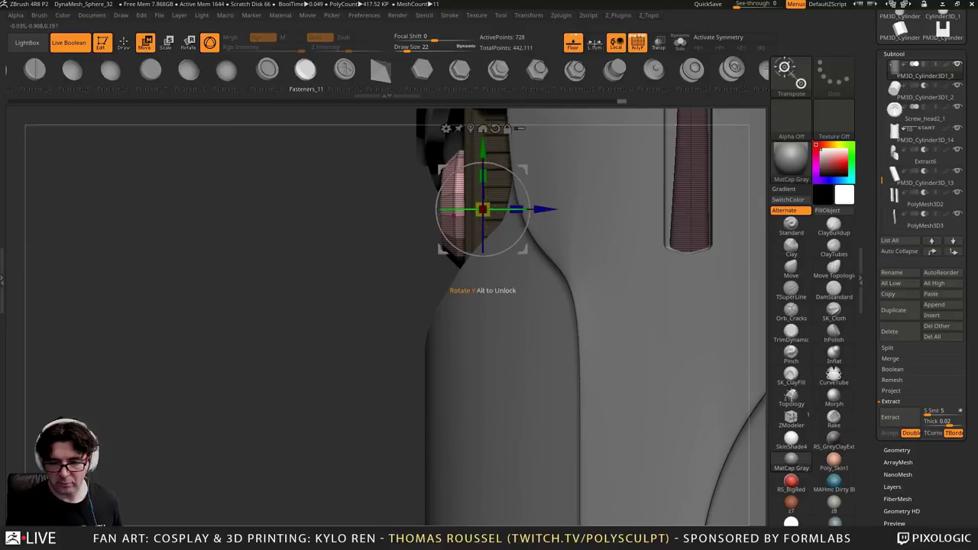
left_click_drag(336, 305, 535, 367)
left_click_drag(394, 151, 391, 135)
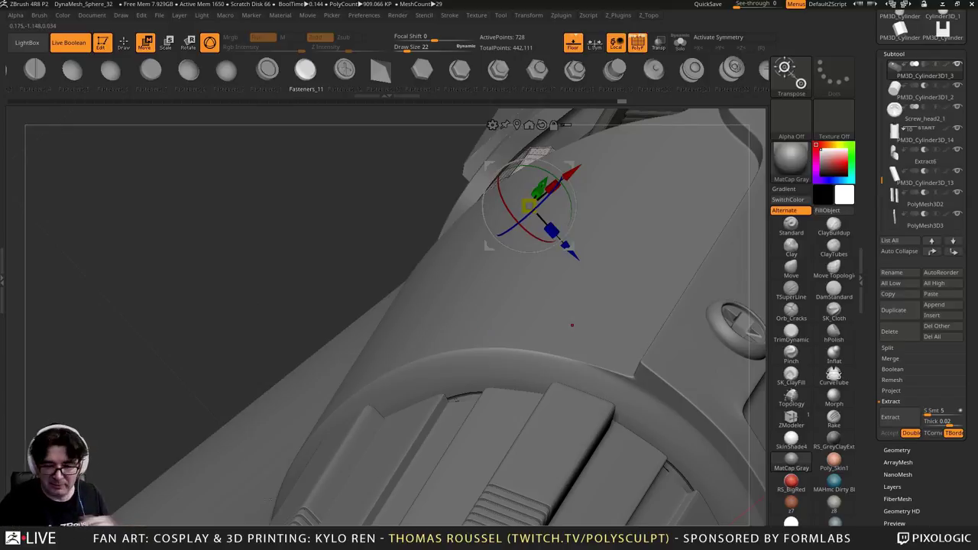
Flatten the round fastener along its depth against the cylinder and clear the mask from the subtool
right_click_drag(592, 315, 460, 229)
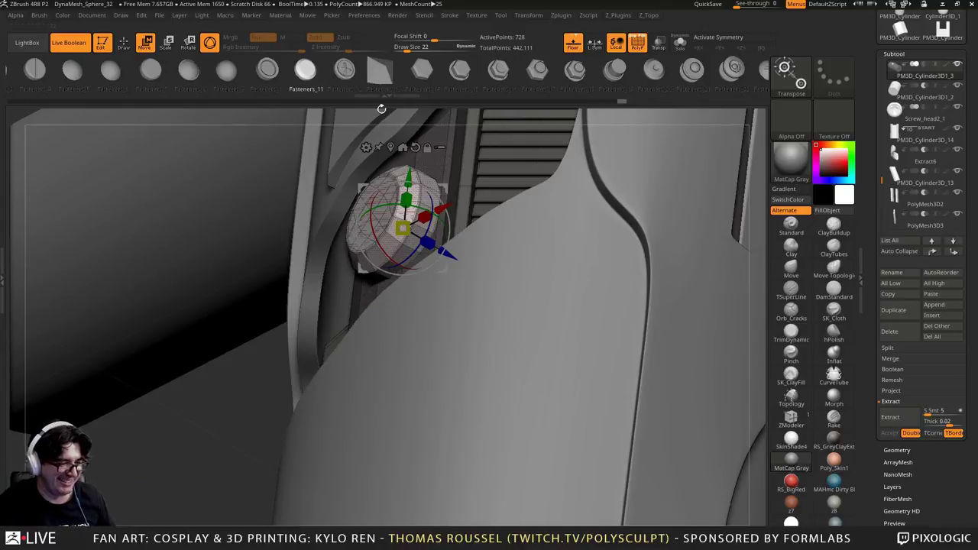
left_click_drag(301, 234, 343, 235)
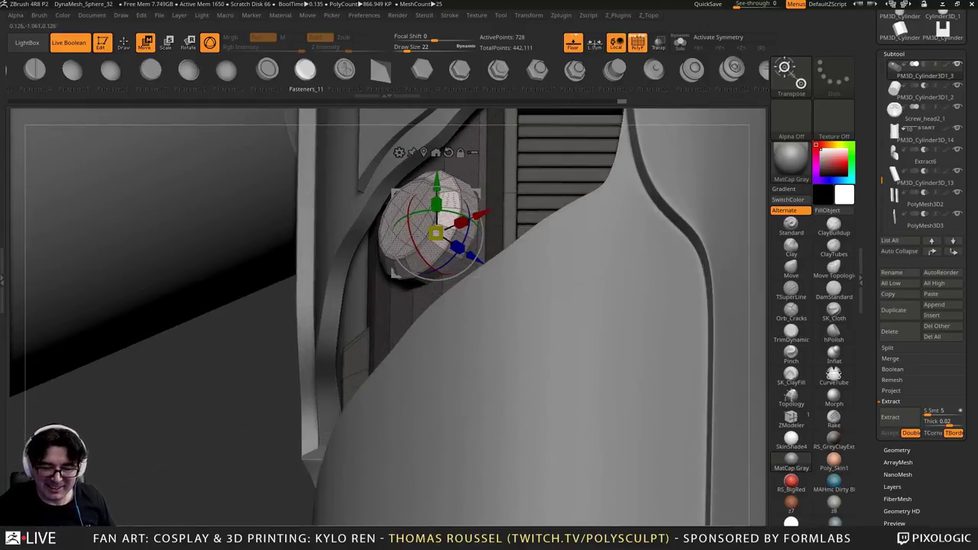
left_click_drag(456, 247, 456, 248)
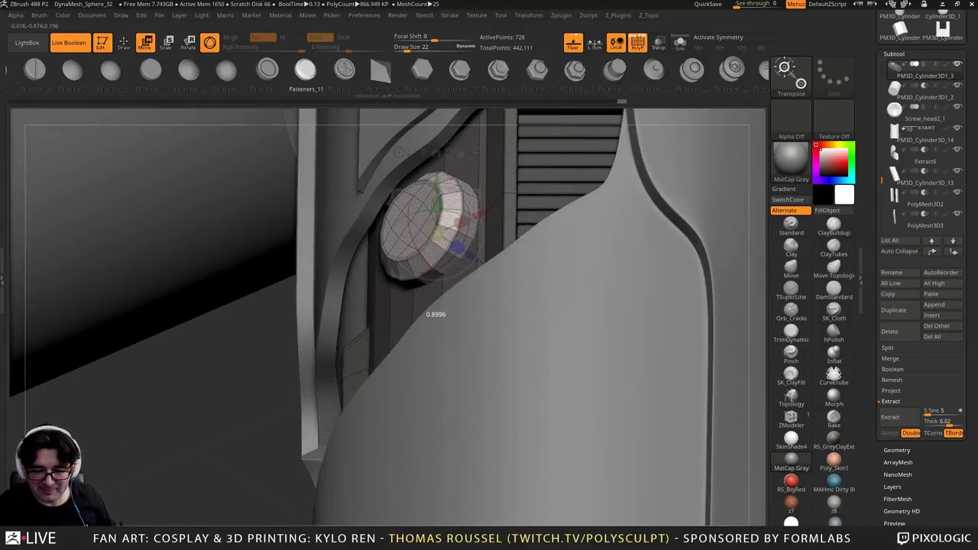
right_click_drag(474, 258, 500, 268)
left_click_drag(490, 258, 493, 259)
right_click_drag(492, 259, 508, 235, "shift")
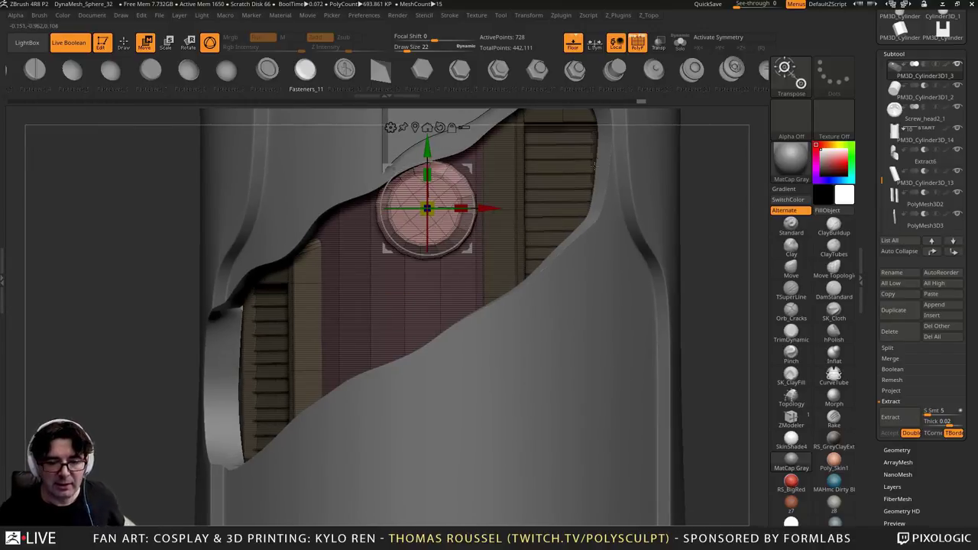
key("ctrl")
left_click_drag(732, 230, 722, 248, "ctrl")
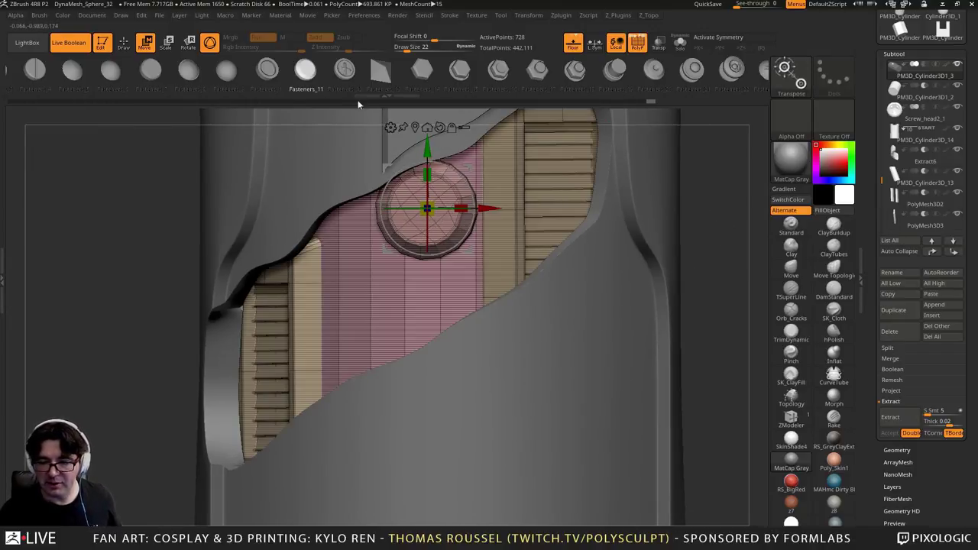
Insert a QCube from the IMM Primitives brush below the round fastener and narrow it to about half its width
left_click(127, 46)
left_click(780, 67)
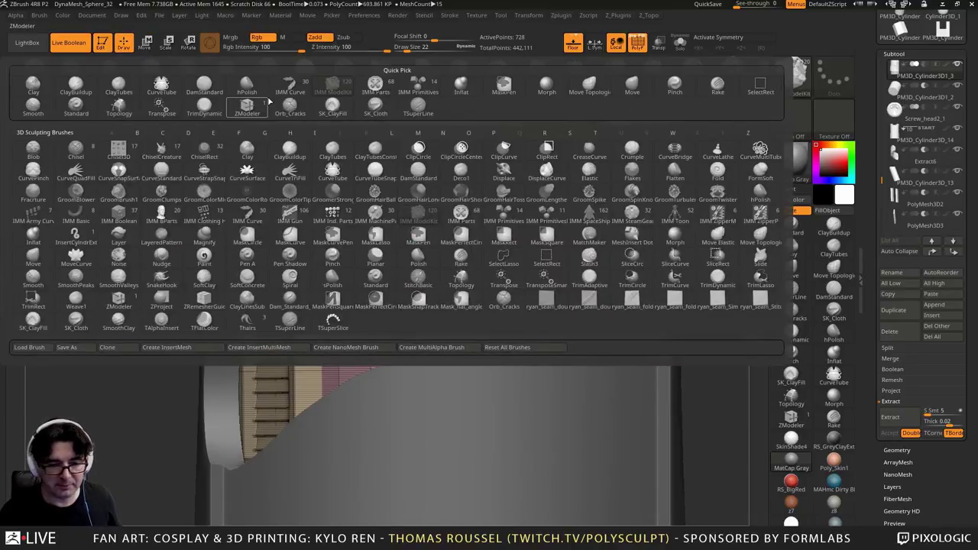
left_click(417, 90)
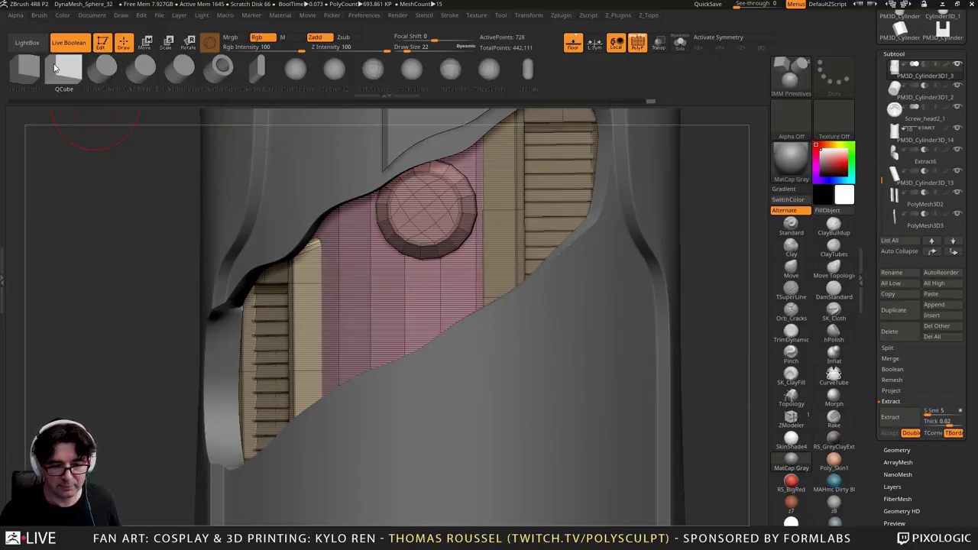
left_click_drag(429, 302, 431, 348)
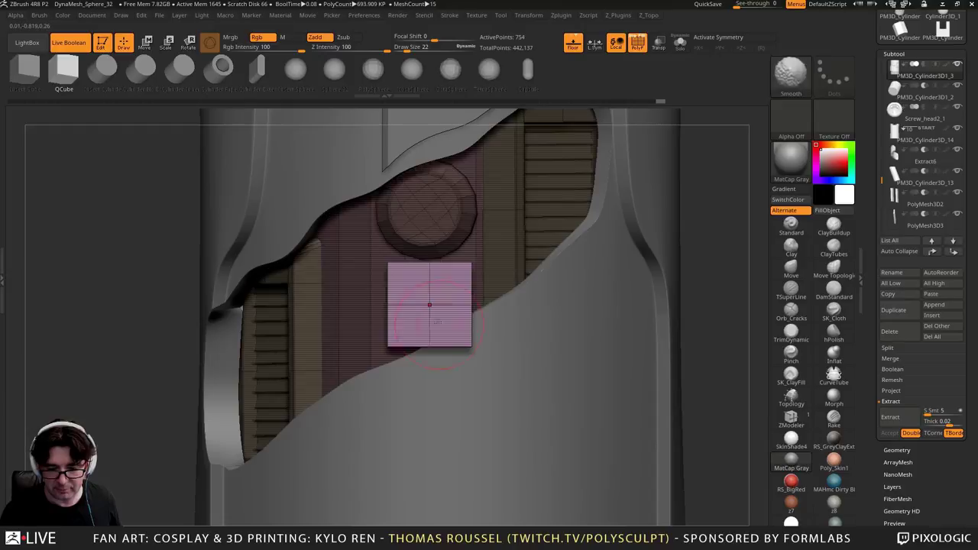
key("w")
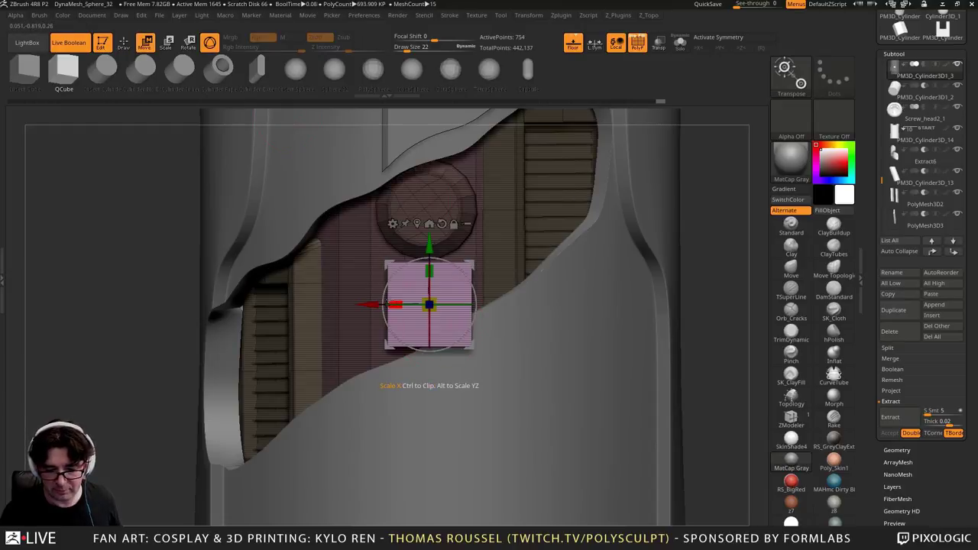
left_click_drag(397, 304, 427, 304)
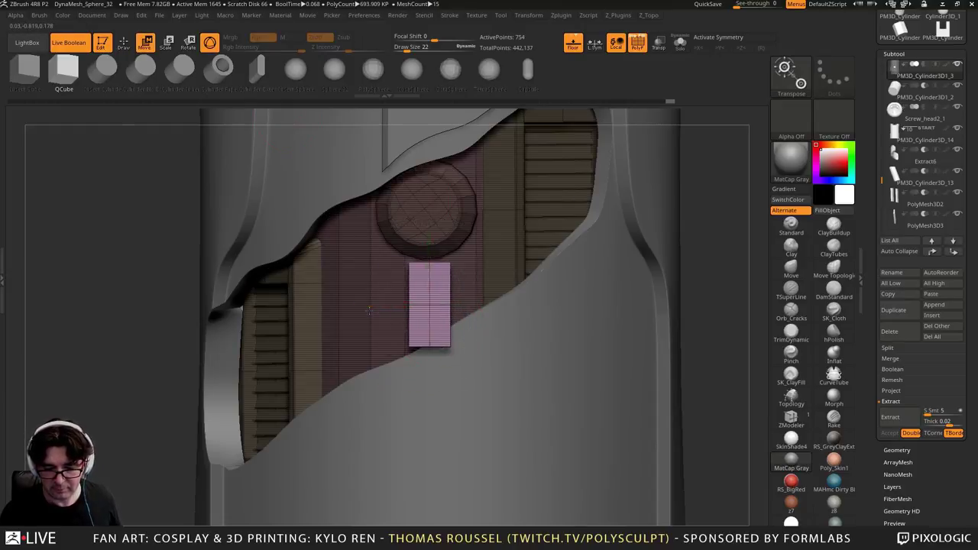
Sink the narrow block into the cylinder and stretch it vertically into a bar running from the fastener to the cutout's lower edge
right_click_drag(428, 306, 414, 325)
left_click_drag(441, 301, 398, 293)
left_click_drag(467, 304, 460, 304)
left_click_drag(406, 265, 407, 245)
right_click_drag(554, 249, 489, 248)
right_click_drag(336, 264, 384, 305, "ctrl")
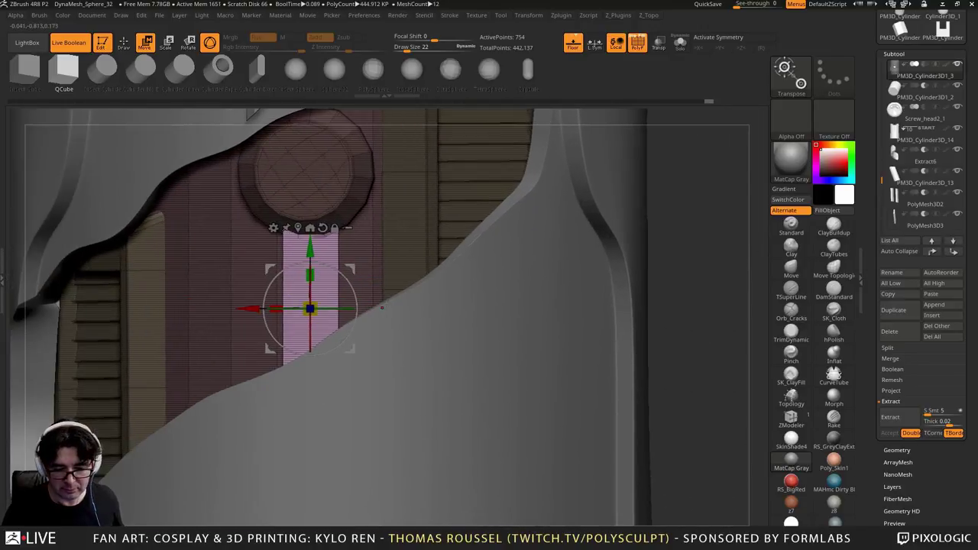
Duplicate the vertical bar beside the original below the fastener and adjust the copy's depth on the cylinder
left_click_drag(276, 308, 214, 298)
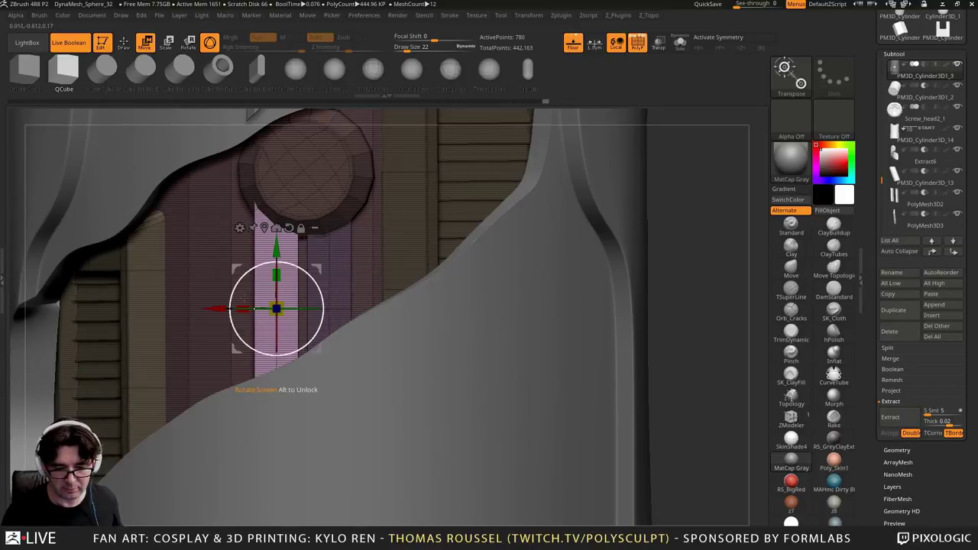
right_click_drag(215, 297, 348, 288)
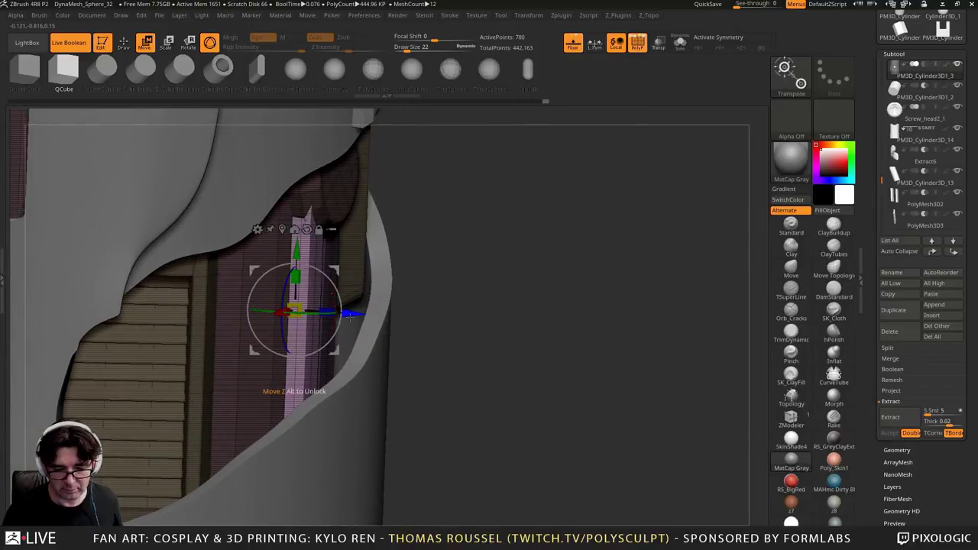
left_click_drag(345, 311, 356, 313)
right_click_drag(356, 314, 355, 261, "alt")
right_click_drag(492, 308, 464, 300)
left_click_drag(463, 301, 275, 280)
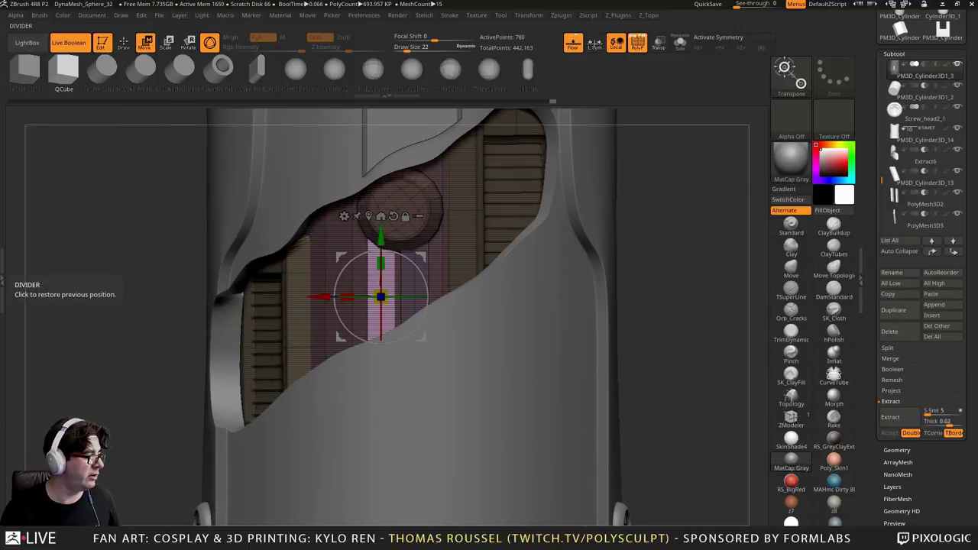
Check the hilt reference photos in Photos, and widen the copied bar and shift it up behind the fastener
key("alt+Tab")
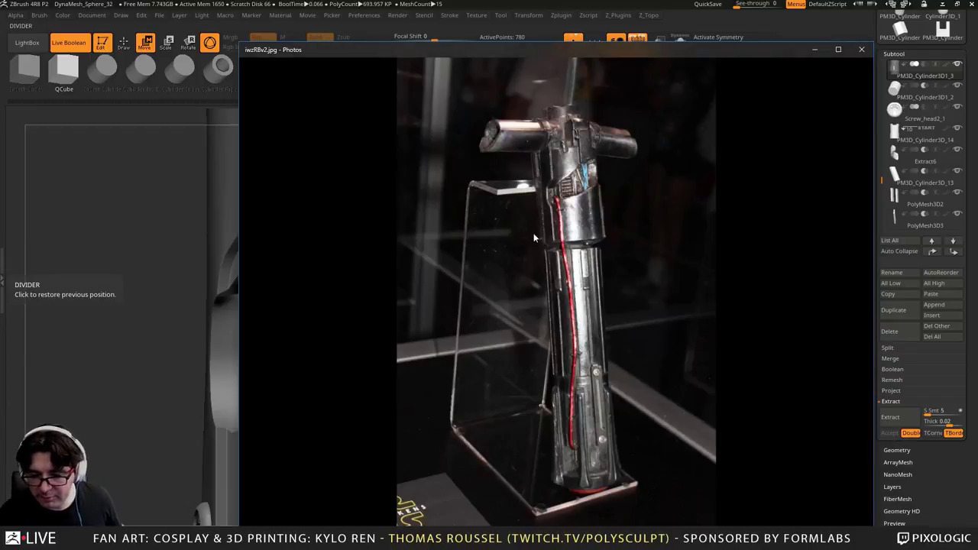
key("Right")
key("Right")
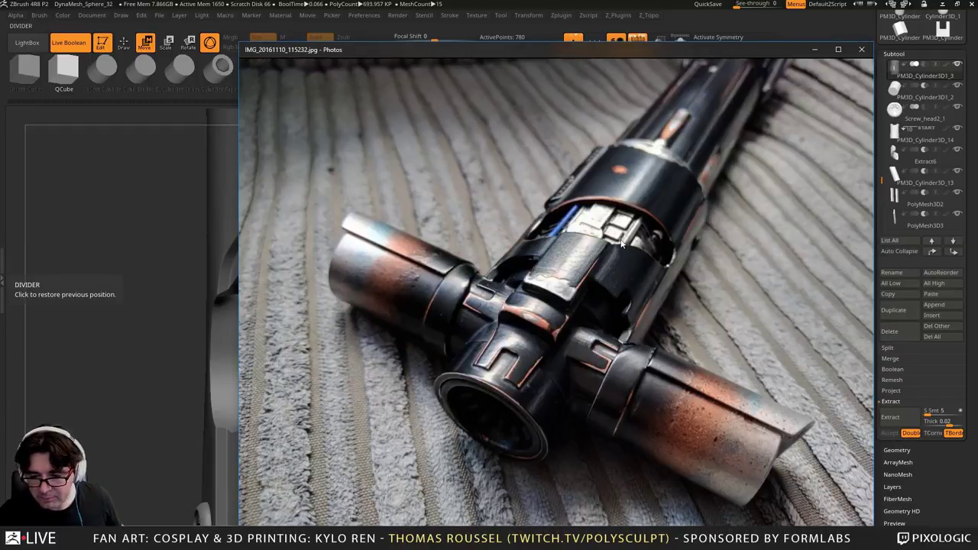
key("alt+Tab")
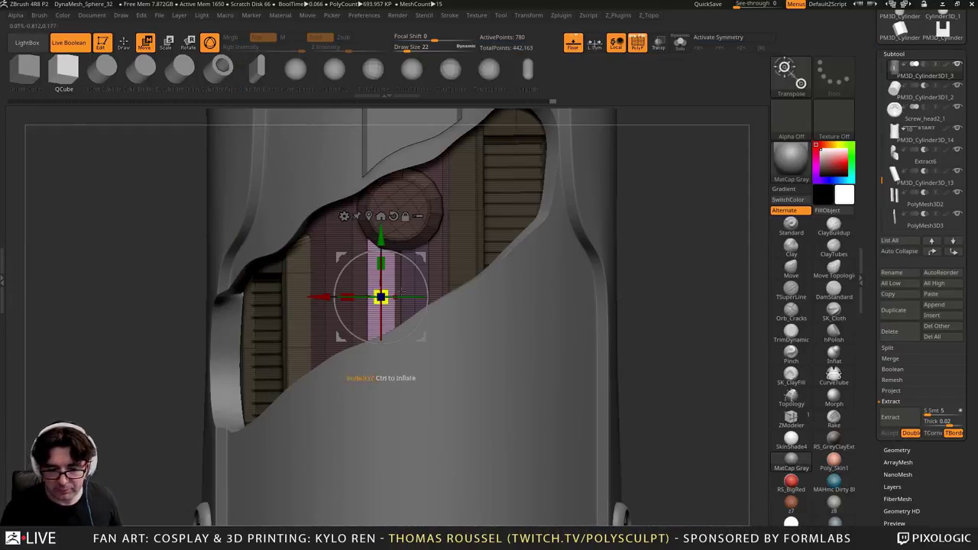
right_click_drag(475, 265, 473, 306)
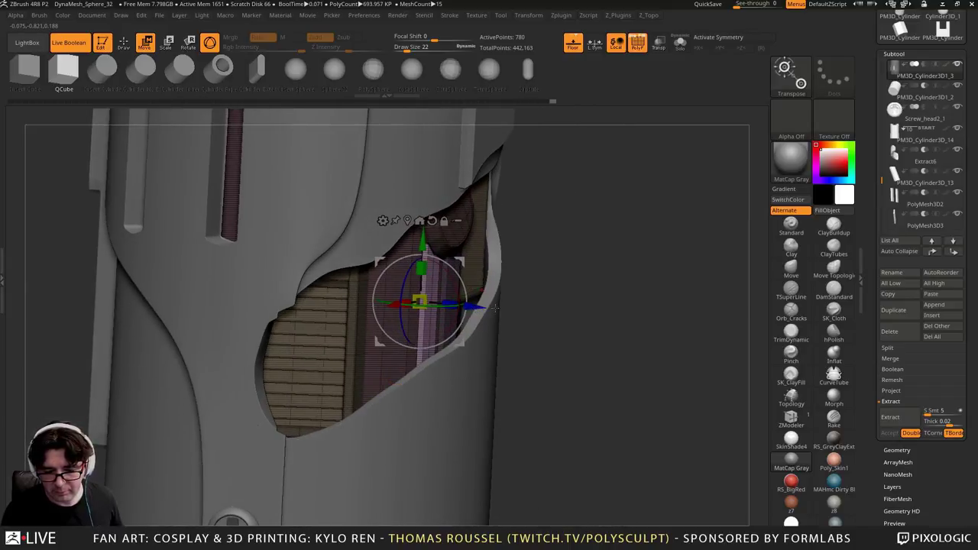
left_click_drag(474, 306, 477, 307)
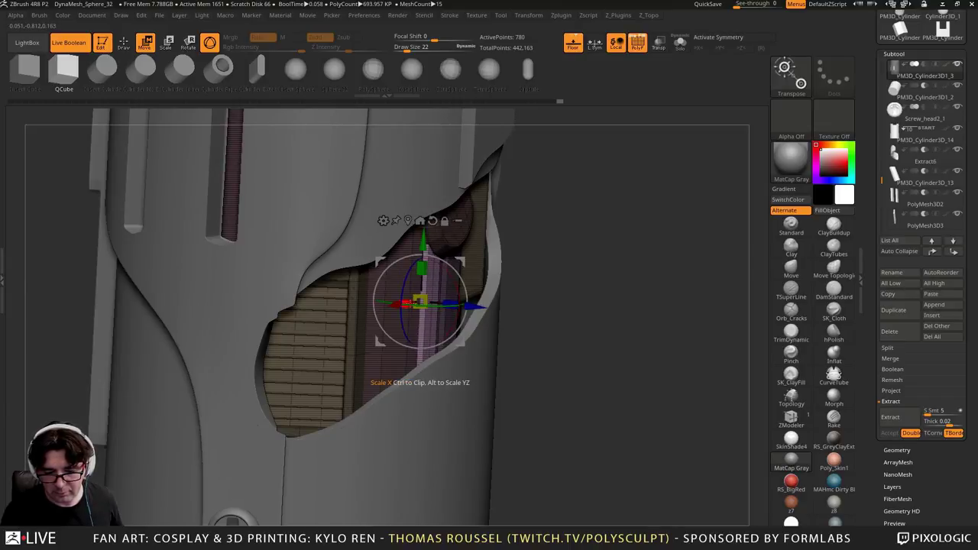
left_click_drag(409, 304, 394, 304)
right_click_drag(451, 307, 406, 309)
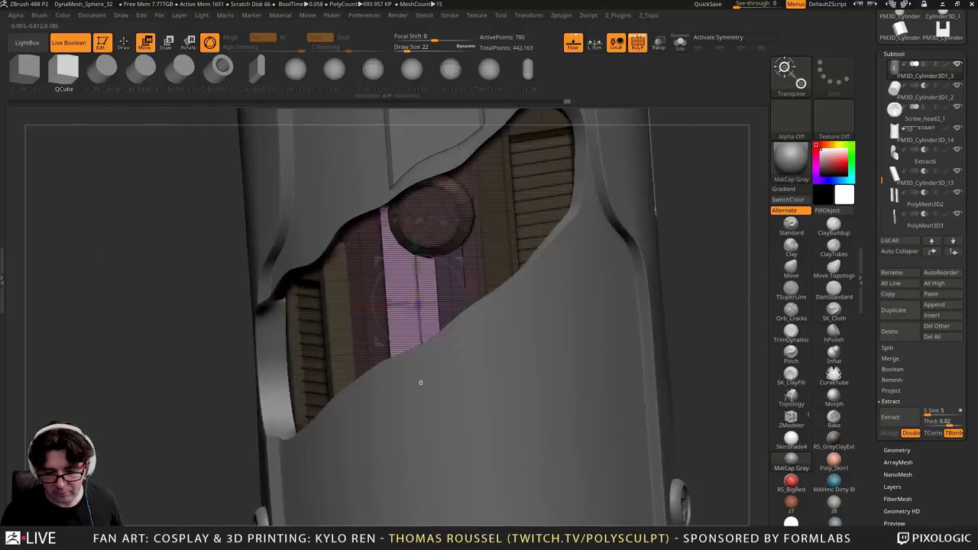
right_click_drag(420, 382, 419, 382, "shift")
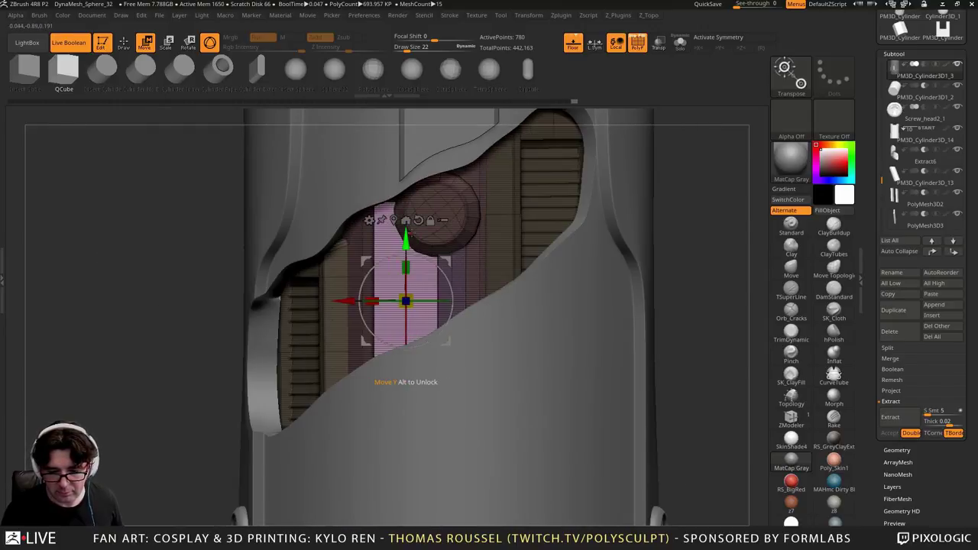
left_click_drag(410, 203, 410, 198)
Centre the widened bar behind the round fastener and the narrow bar, adjusting its width, height and depth
right_click_drag(391, 279, 432, 282)
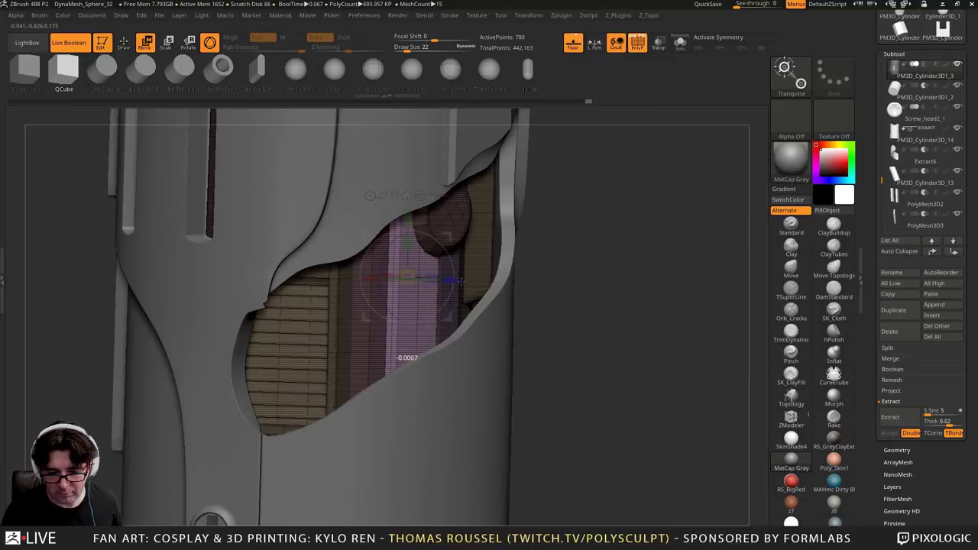
left_click_drag(461, 281, 460, 281)
right_click_drag(460, 281, 394, 285)
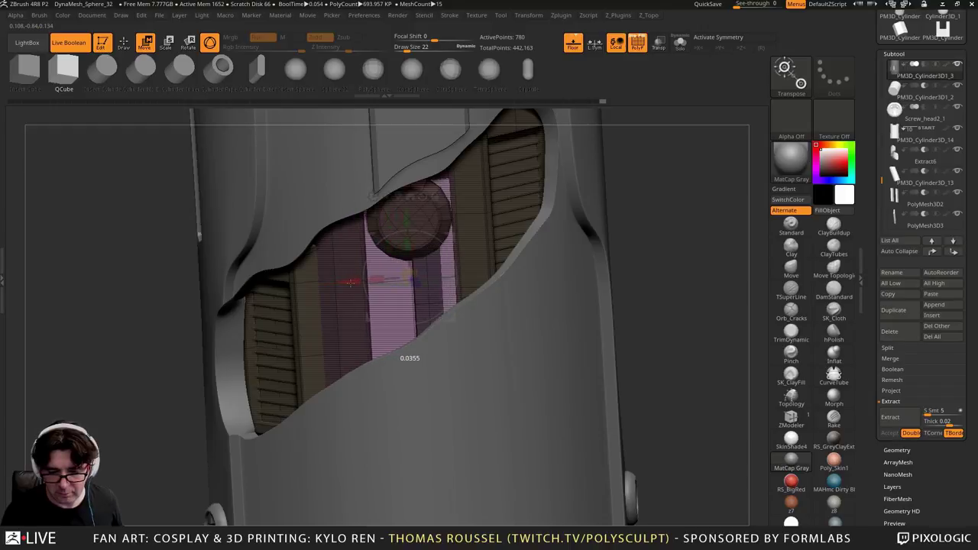
left_click_drag(351, 283, 352, 283)
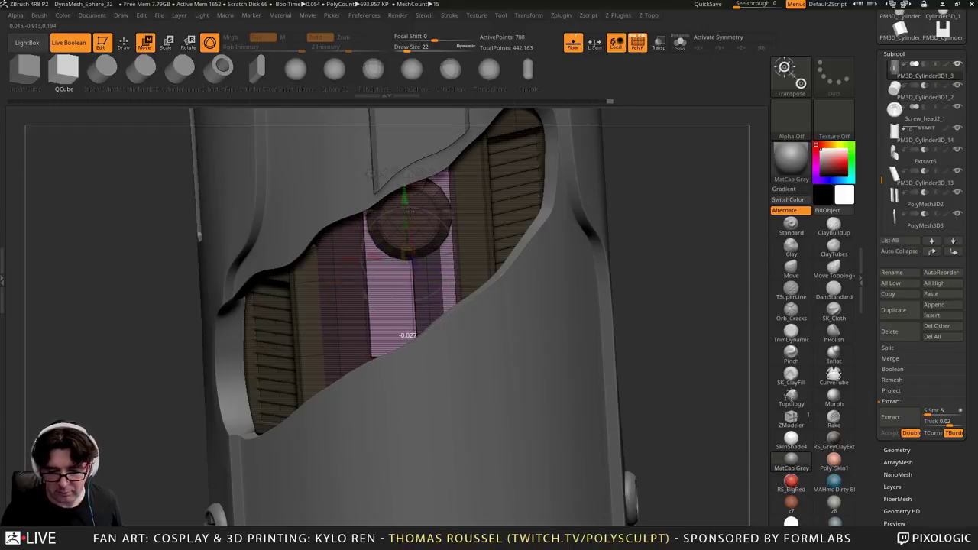
left_click_drag(410, 211, 410, 211)
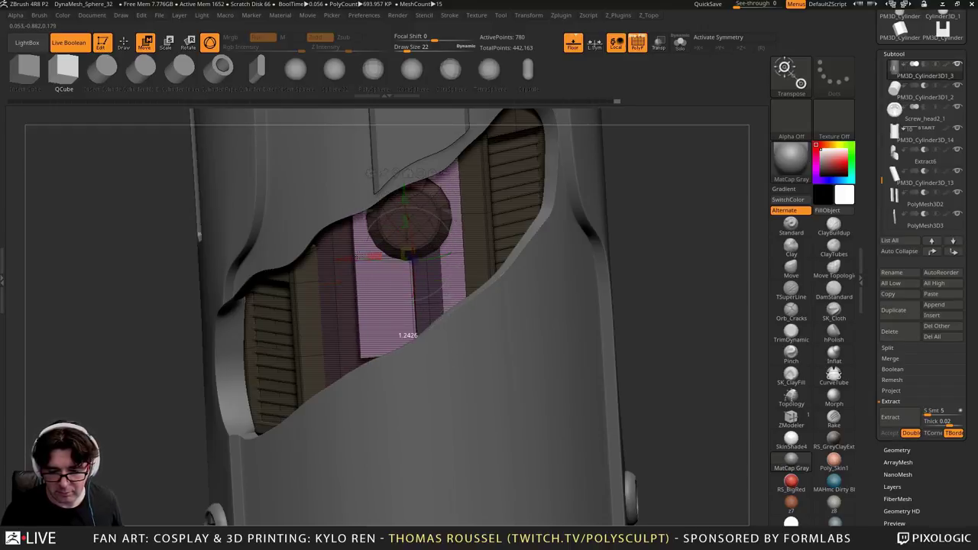
left_click_drag(392, 253, 374, 253)
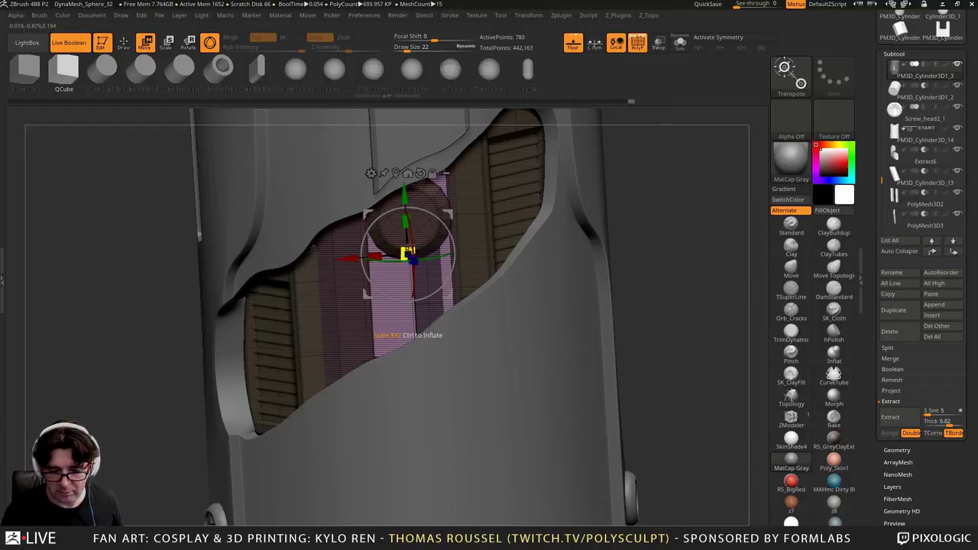
left_click_drag(405, 222, 406, 176)
right_click_drag(406, 180, 476, 200)
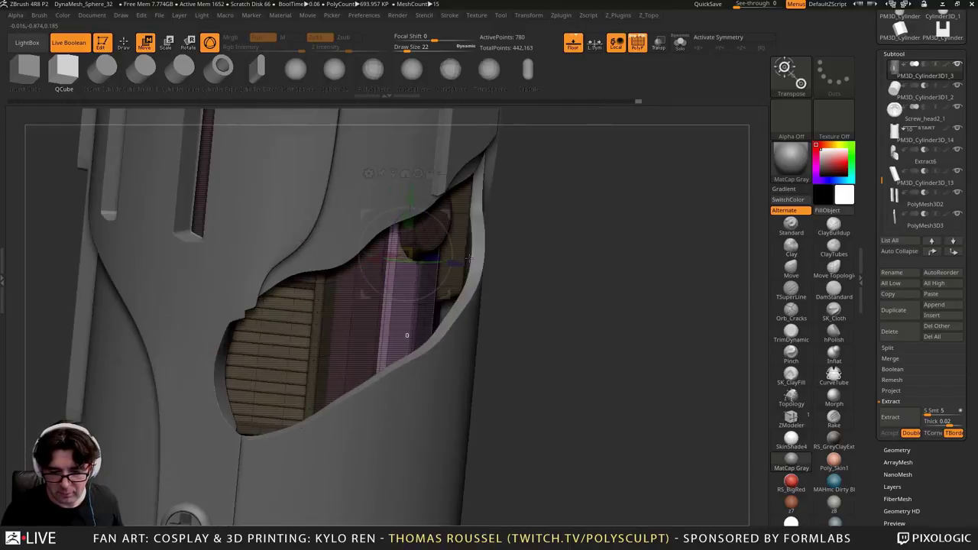
left_click_drag(435, 258, 463, 265)
right_click_drag(489, 268, 428, 269, "shift")
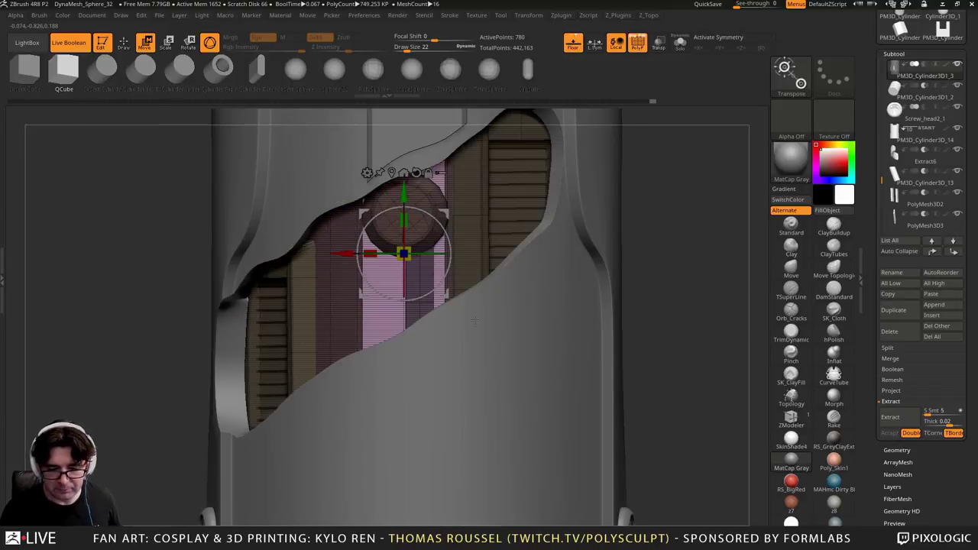
Widen the backing plate past both sides of the round fastener and push it slightly deeper into the cylinder
right_click_drag(434, 329, 434, 303, "ctrl")
right_click_drag(415, 348, 418, 365, "alt")
right_click_drag(412, 306, 406, 339, "ctrl")
right_click_drag(423, 295, 421, 315, "ctrl")
left_click_drag(424, 244, 327, 254)
key("ctrl+z")
right_click_drag(361, 276, 356, 323)
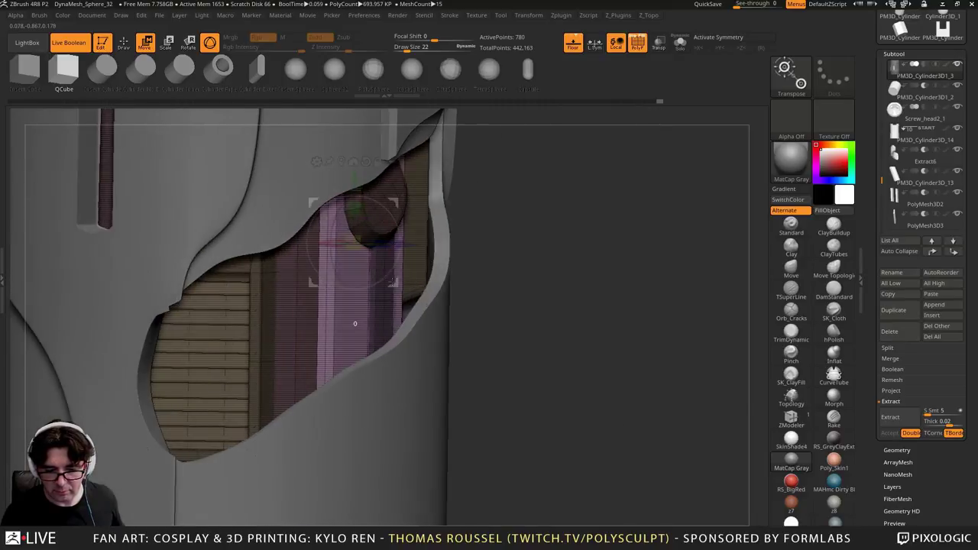
mouse_move(411, 244)
left_mouse_down()
mouse_move(393, 244)
mouse_move(417, 249)
mouse_move(405, 244)
left_mouse_up()
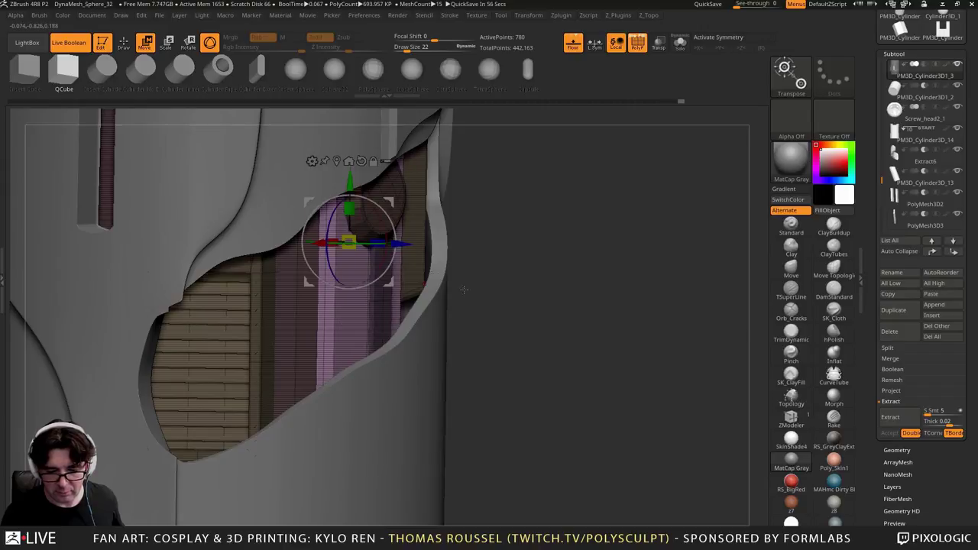
mouse_move(464, 290)
left_mouse_down()
mouse_move(374, 291)
mouse_move(359, 329)
left_mouse_up()
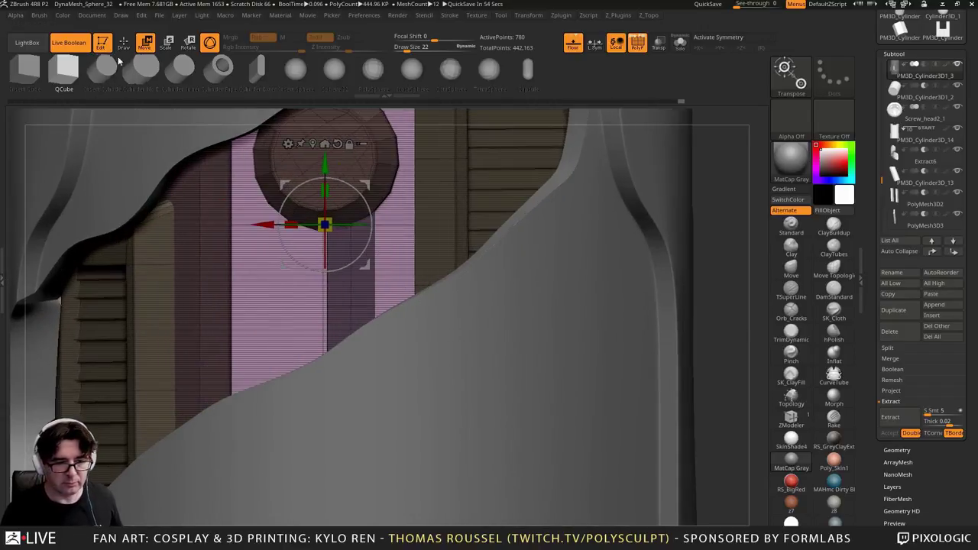
Insert another small QCube on the backing plate just below the round fastener
left_click(123, 42)
left_click_drag(284, 262, 308, 306)
right_click_drag(308, 306, 344, 305)
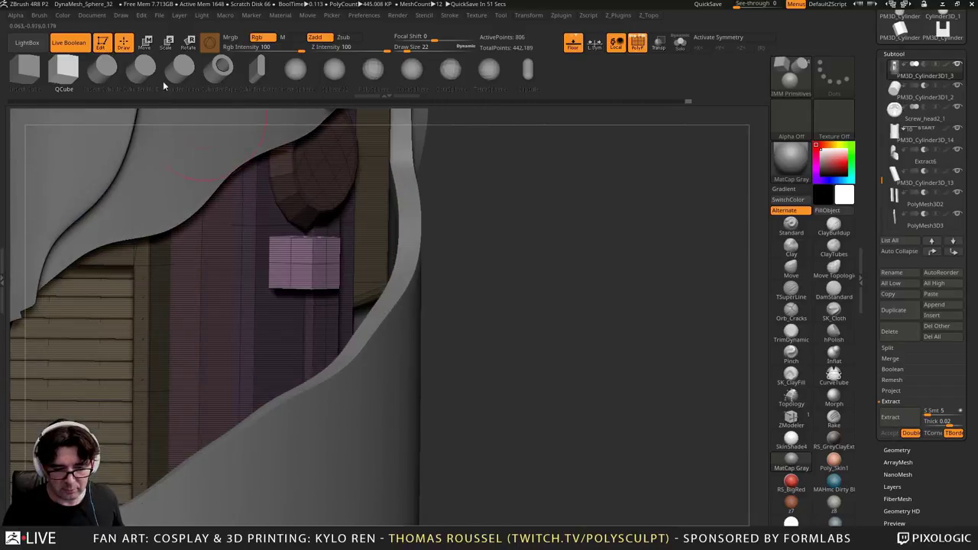
Shift the small cube sideways on the backing plate below the round fastener and place a copy directly beneath it
left_click(142, 49)
left_click_drag(332, 262, 302, 262)
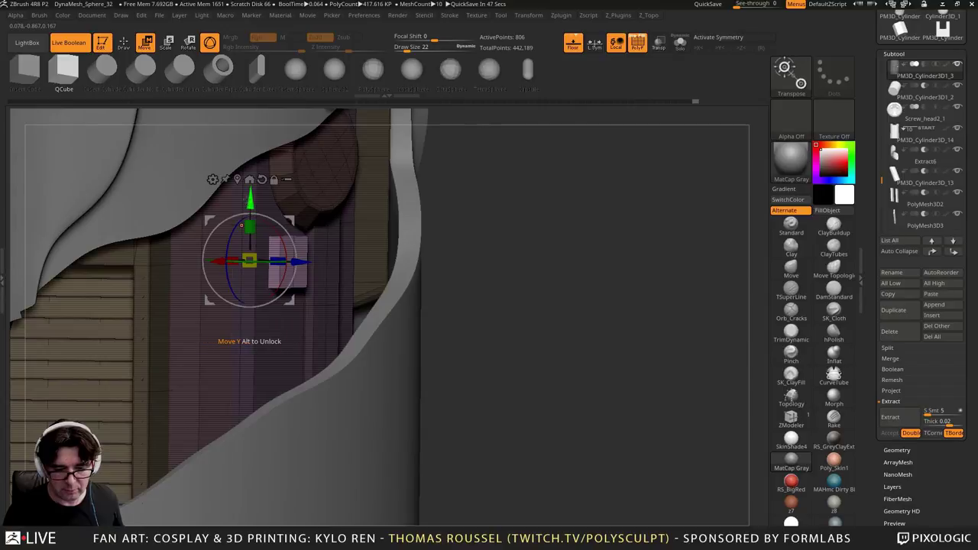
left_click_drag(249, 227, 243, 289)
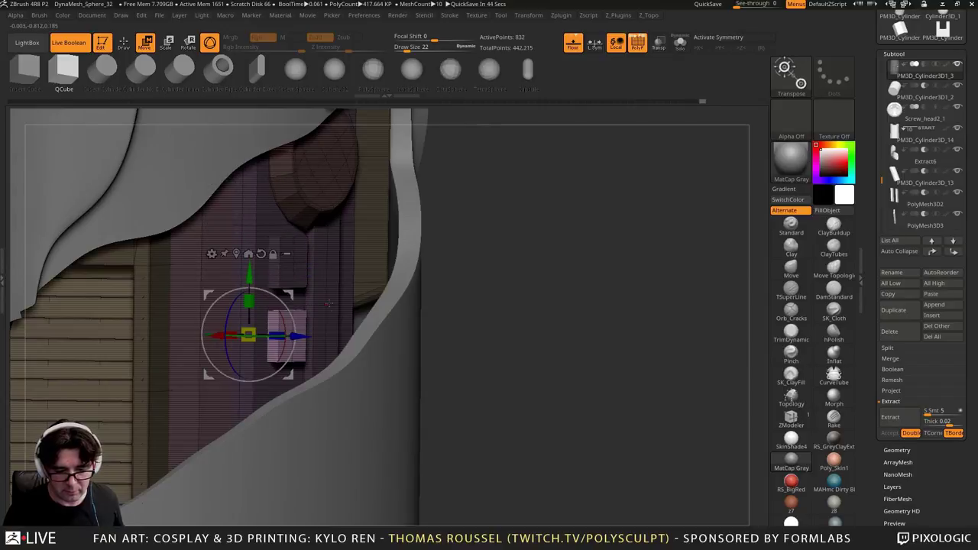
right_click_drag(331, 304, 308, 295)
left_click_drag(308, 296, 326, 294)
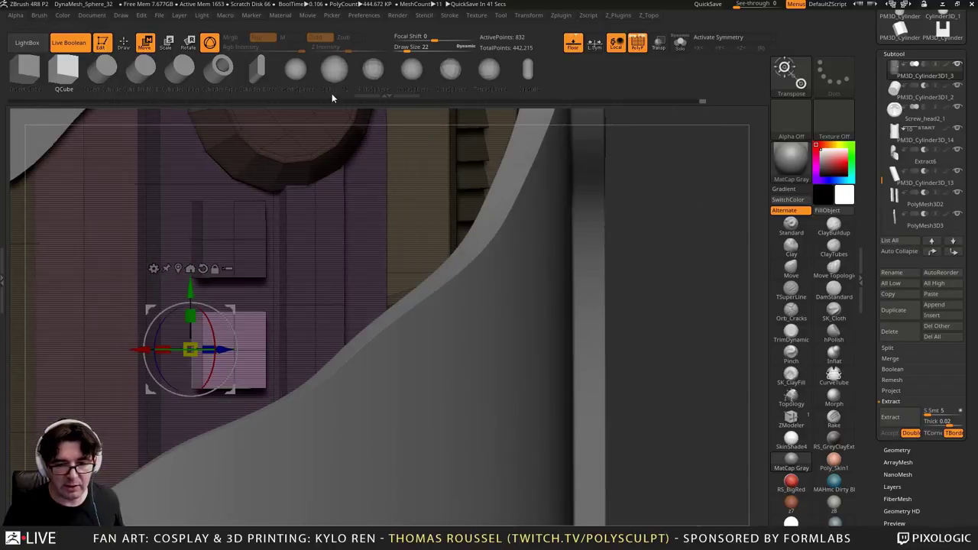
left_click(123, 42)
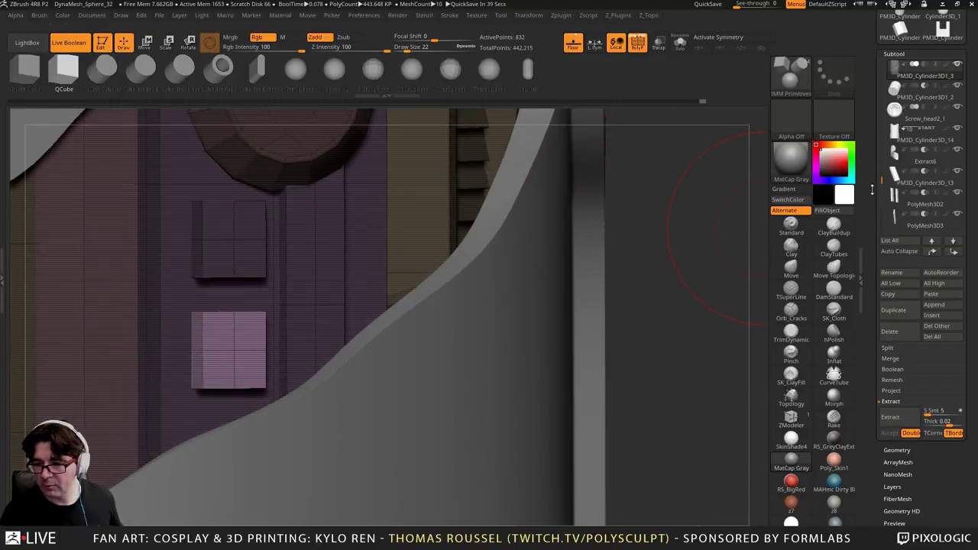
Insert the tapered Misc 09 part from the IMM Parts brush on the plate's edge beside the narrow bar
left_click(787, 83)
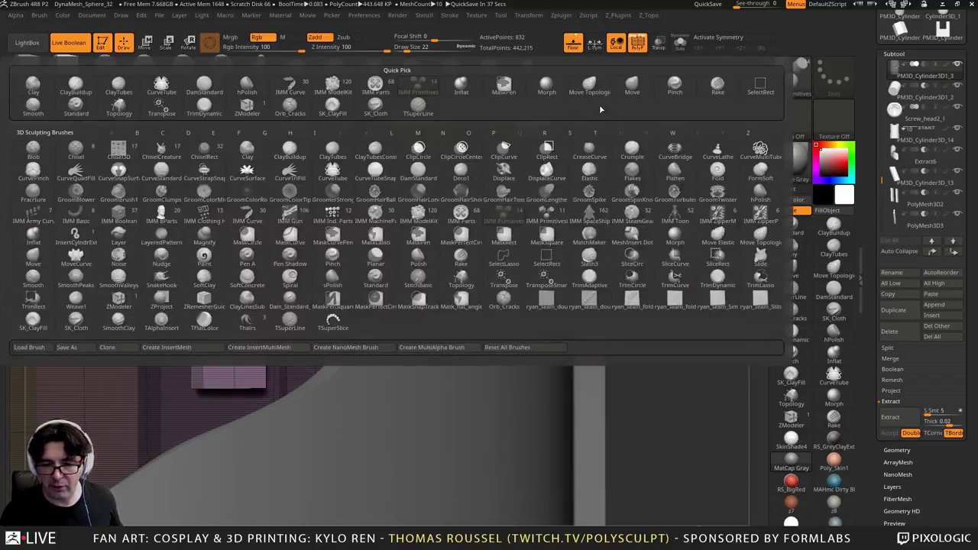
left_click(376, 86)
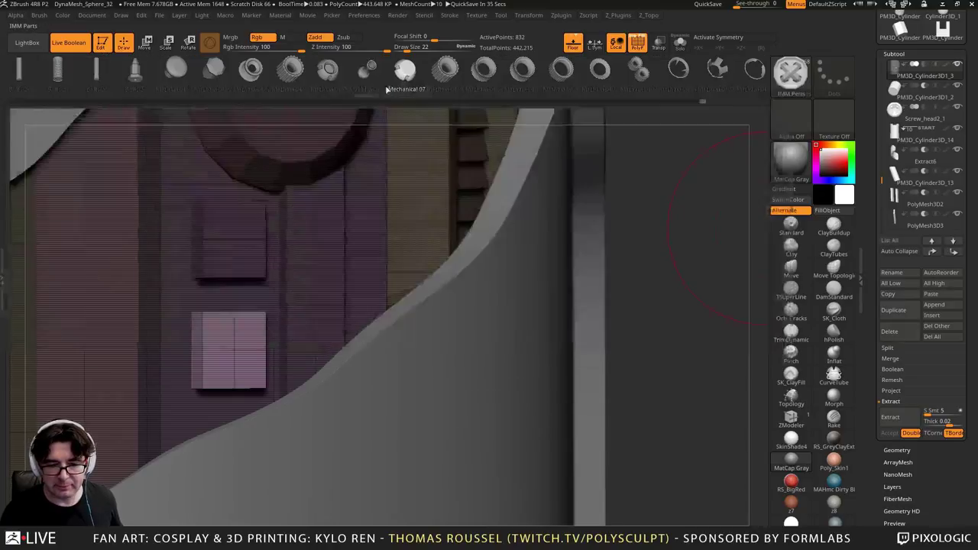
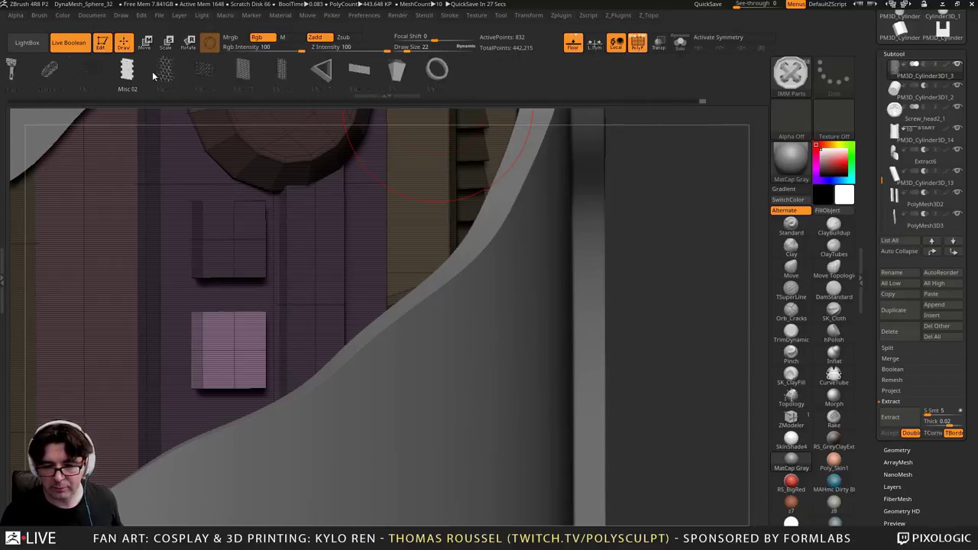
left_click(465, 78)
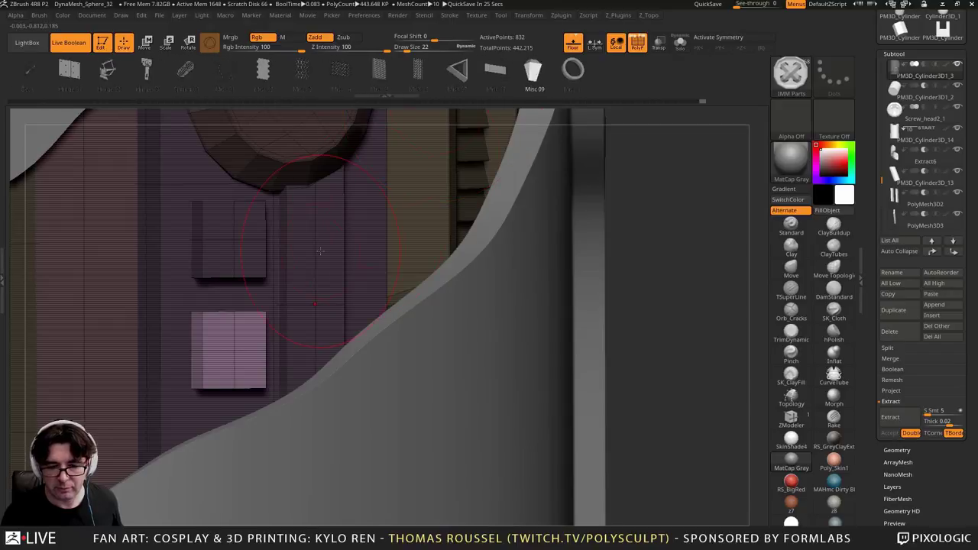
right_click_drag(333, 278, 338, 277, "shift")
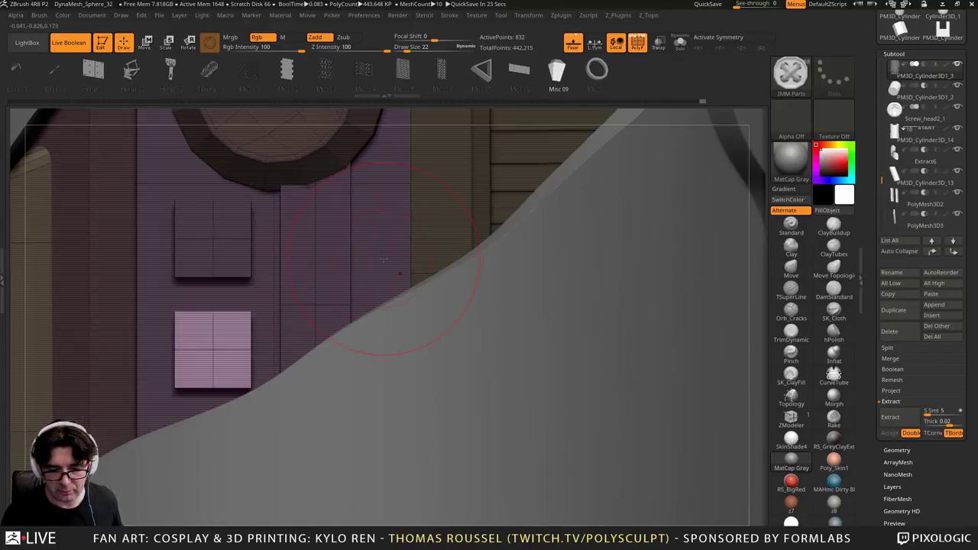
left_click_drag(380, 268, 378, 304)
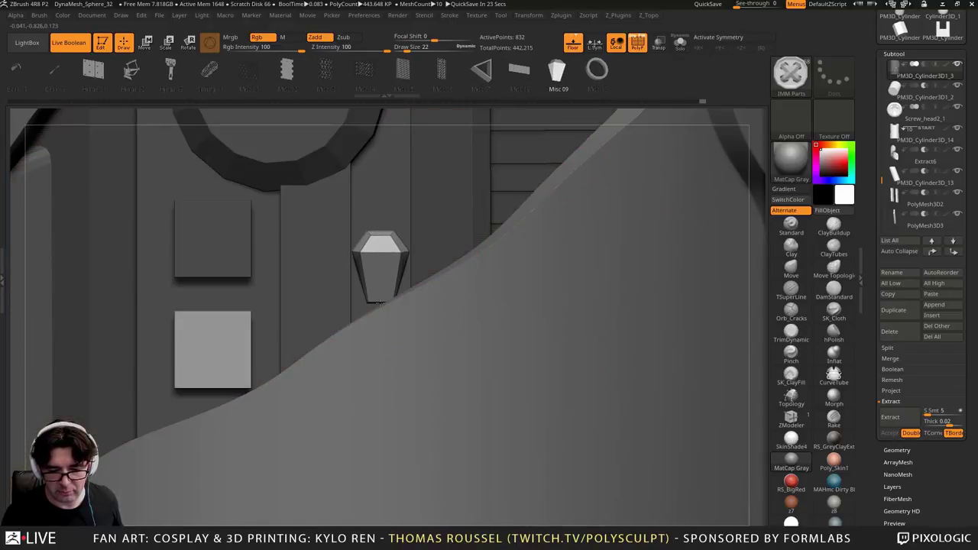
Lower the tapered part along the plate's edge and push it slightly deeper toward the cylinder
left_click(152, 47)
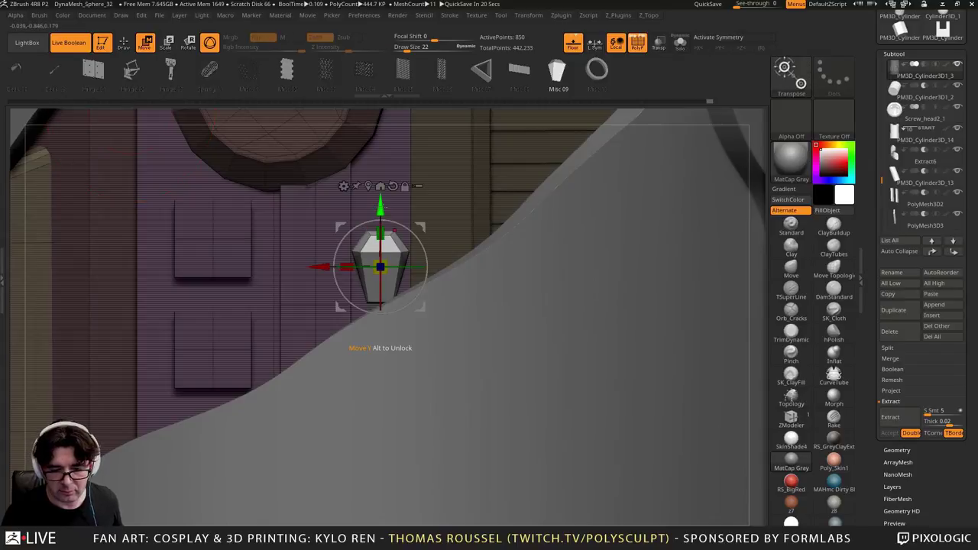
left_click_drag(376, 208, 374, 243)
right_click_drag(350, 255, 380, 260)
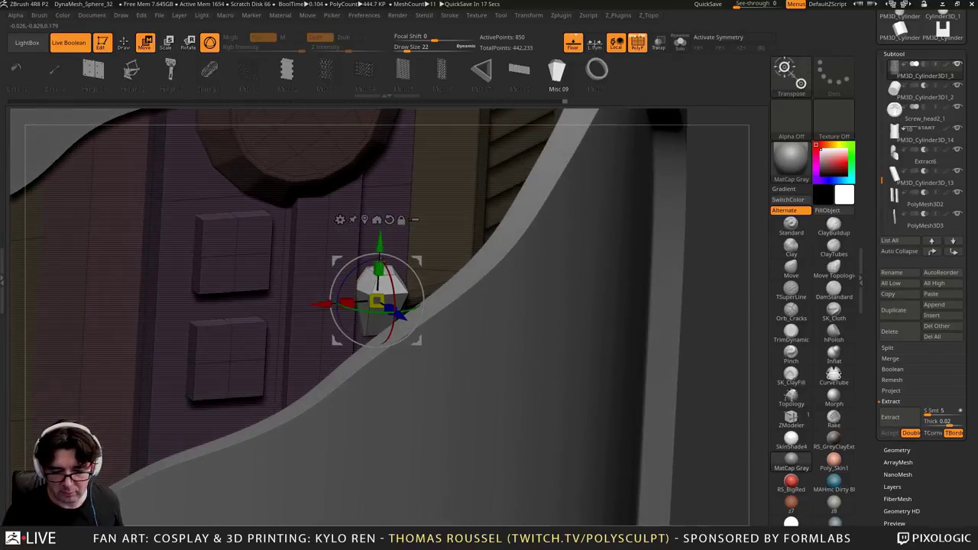
left_click_drag(399, 314, 375, 299)
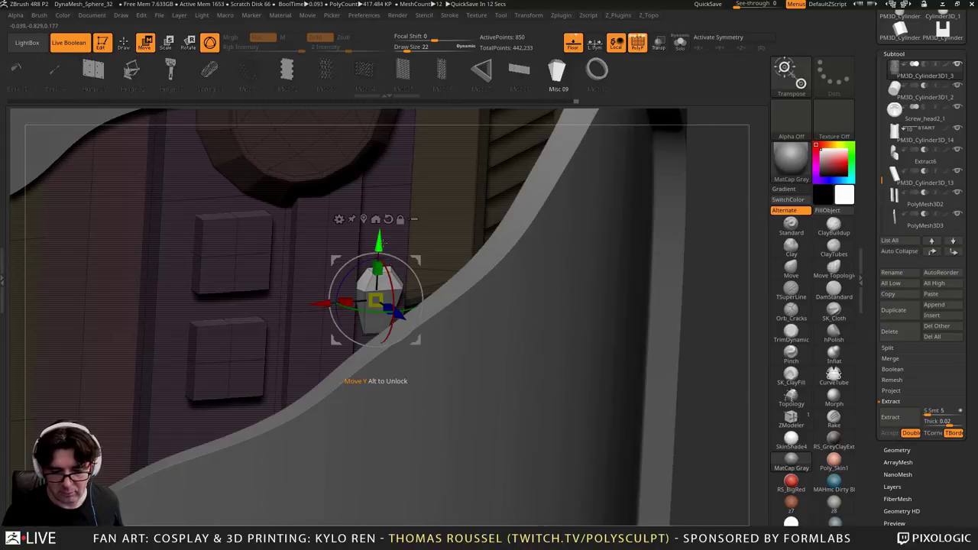
left_click_drag(379, 240, 378, 267)
right_click_drag(417, 257, 398, 249)
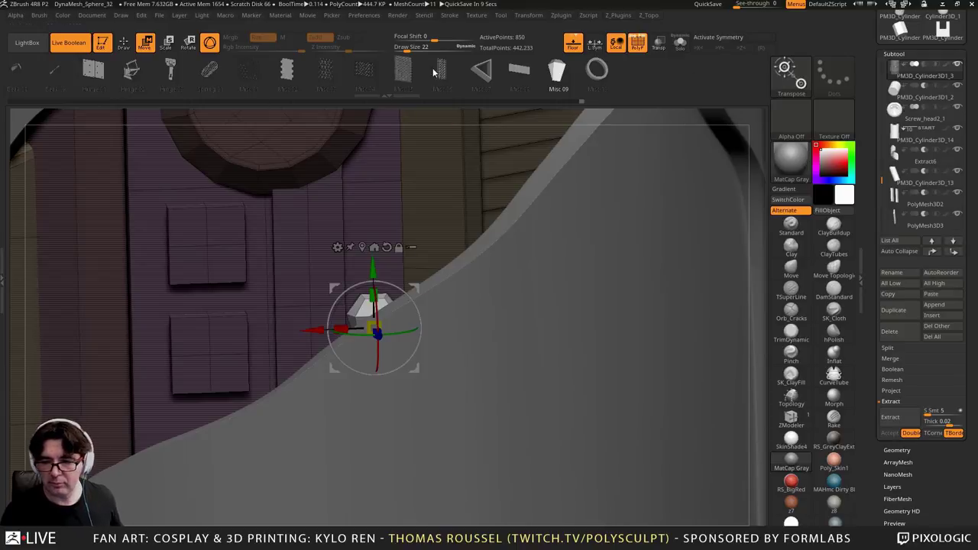
Insert the Fasteners_13 pyramid from the IMM ModelKit brush, centred on the lower small block
key("q")
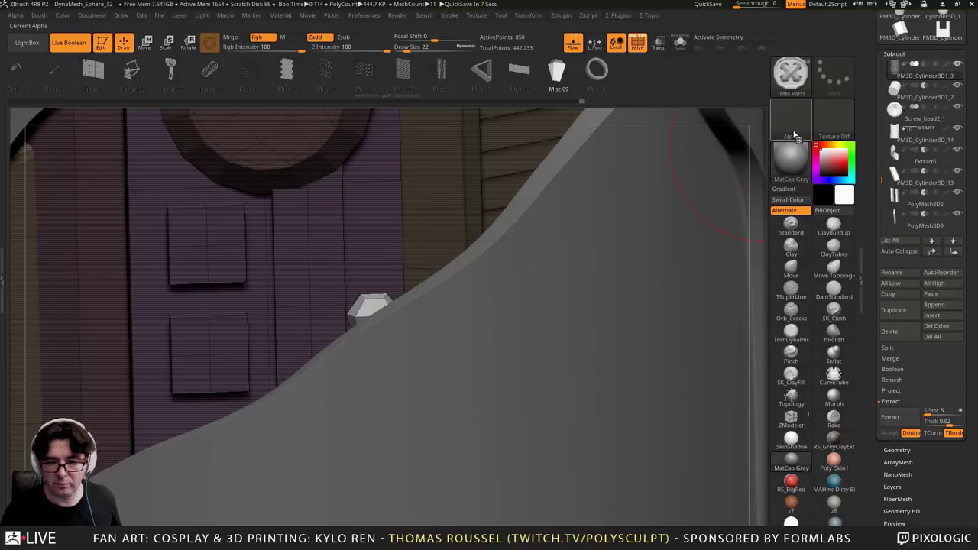
key("b")
left_click(332, 84)
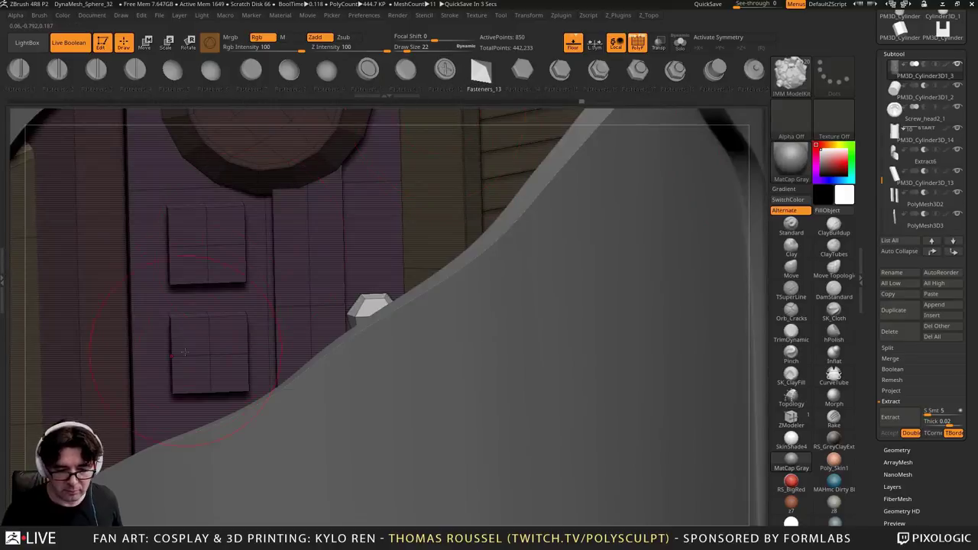
left_click_drag(205, 347, 210, 388)
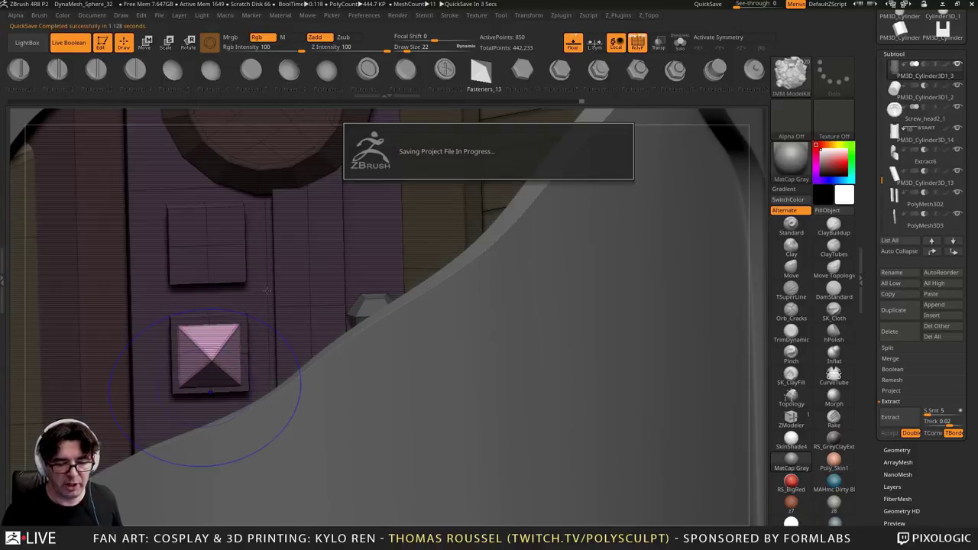
Adjust the pyramid's depth so it sits on the outer face of the lower small block
right_click_drag(284, 312, 268, 286)
left_click(146, 42)
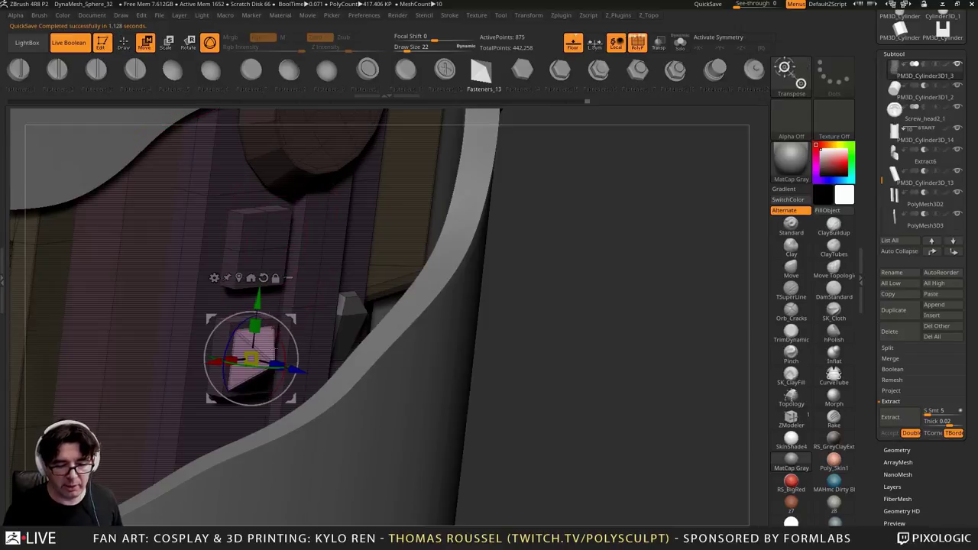
left_click_drag(274, 363, 293, 374)
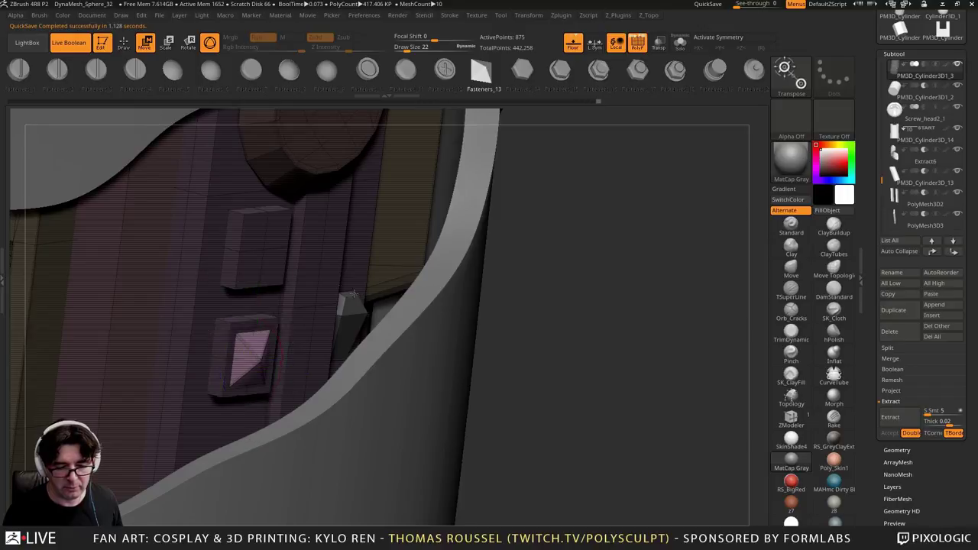
right_click_drag(383, 283, 386, 227)
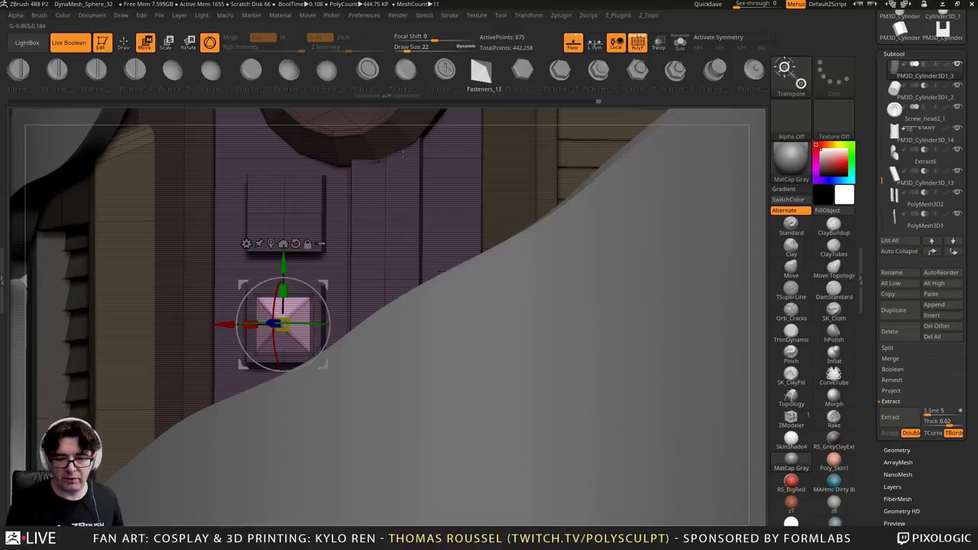
mouse_move(402, 199)
right_mouse_down()
mouse_move(397, 140)
mouse_move(396, 203)
right_mouse_up()
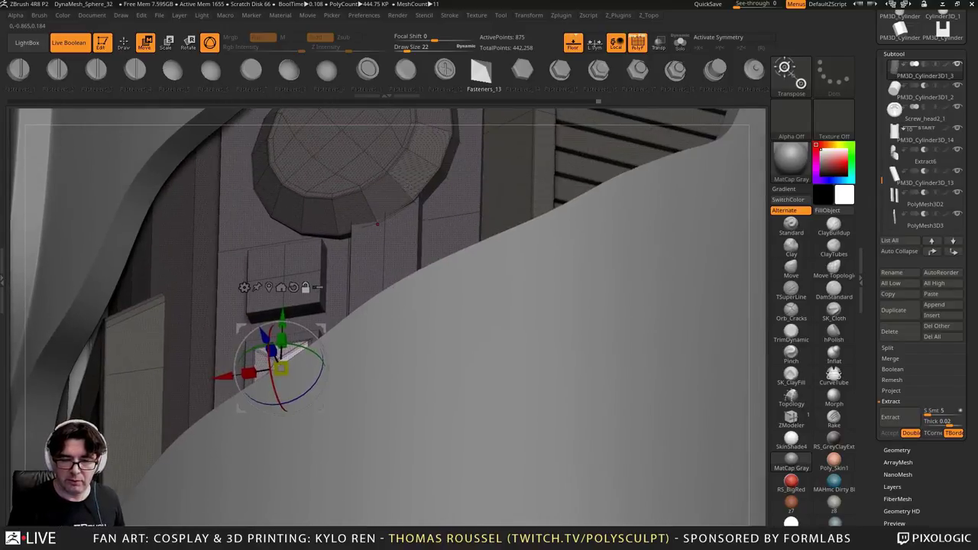
left_click_drag(396, 202, 271, 196)
right_click_drag(261, 194, 304, 191)
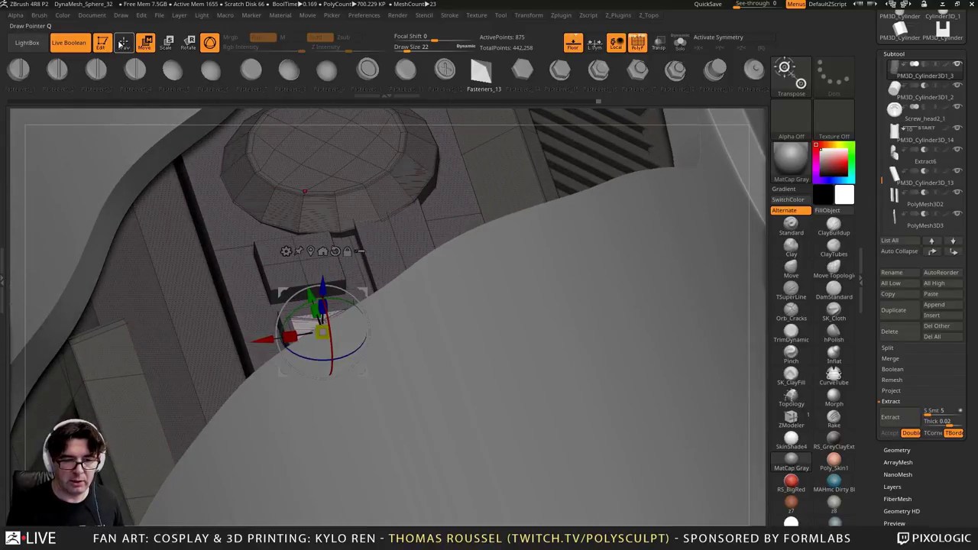
Clear the mask left by the inserted parts and isolate the inner cylinder subtool in Solo mode
left_click(122, 43)
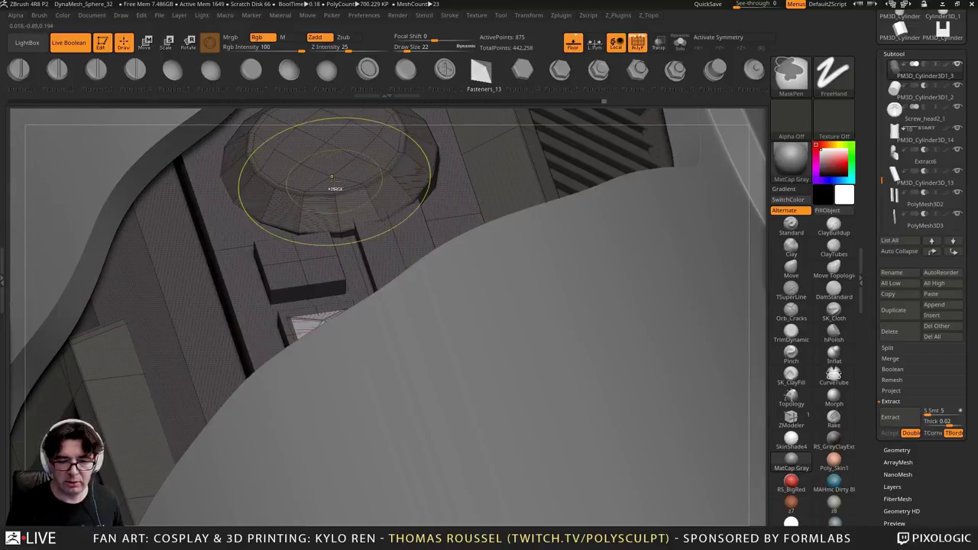
right_click_drag(331, 177, 331, 135, "ctrl")
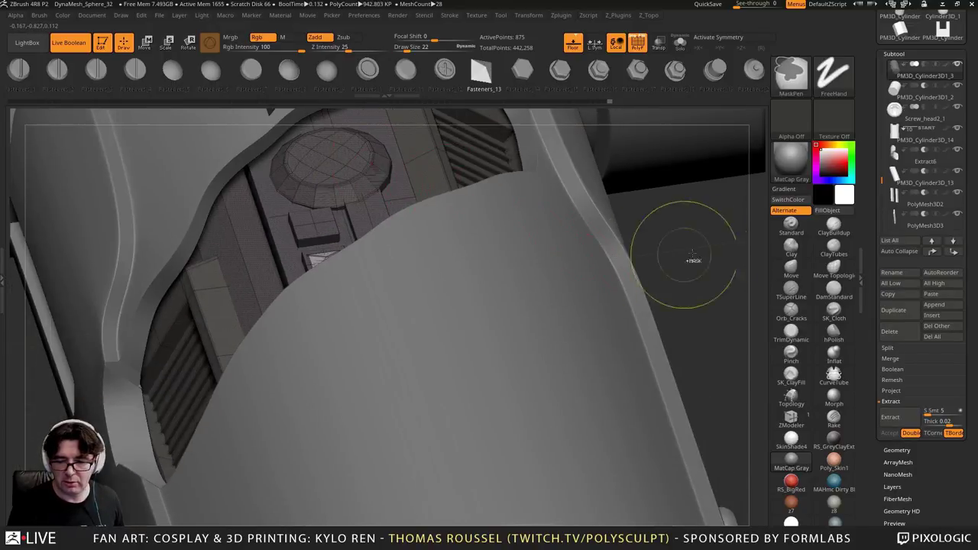
left_click_drag(692, 254, 707, 272, "ctrl")
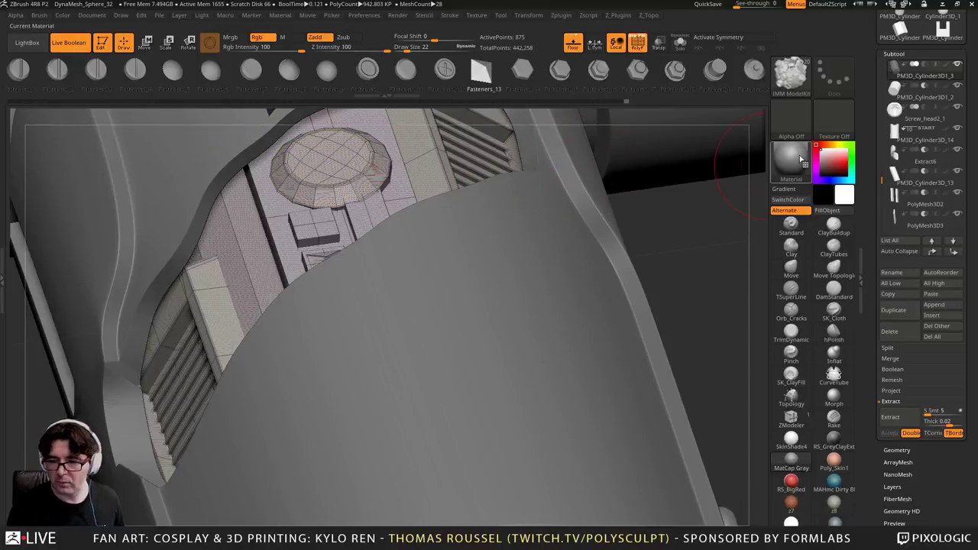
key("ctrl")
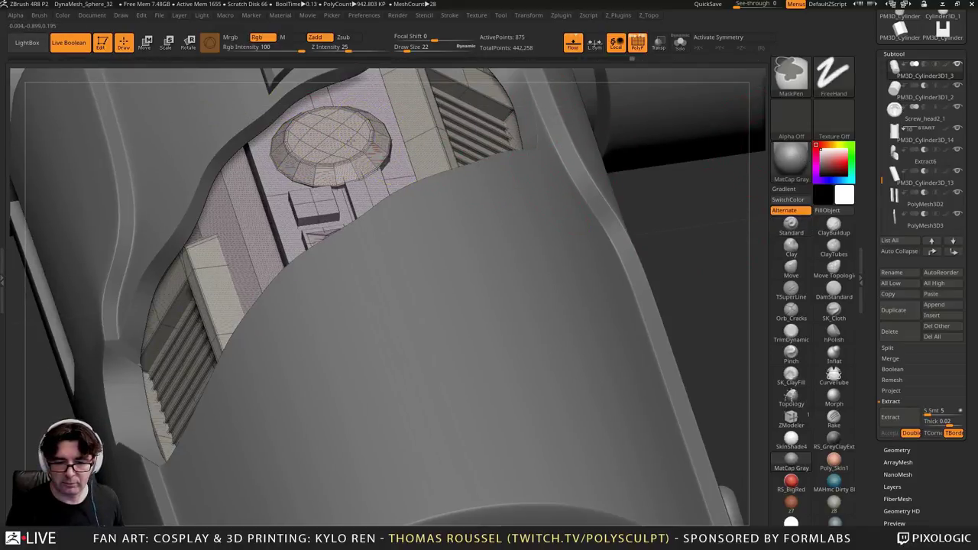
left_click(680, 43)
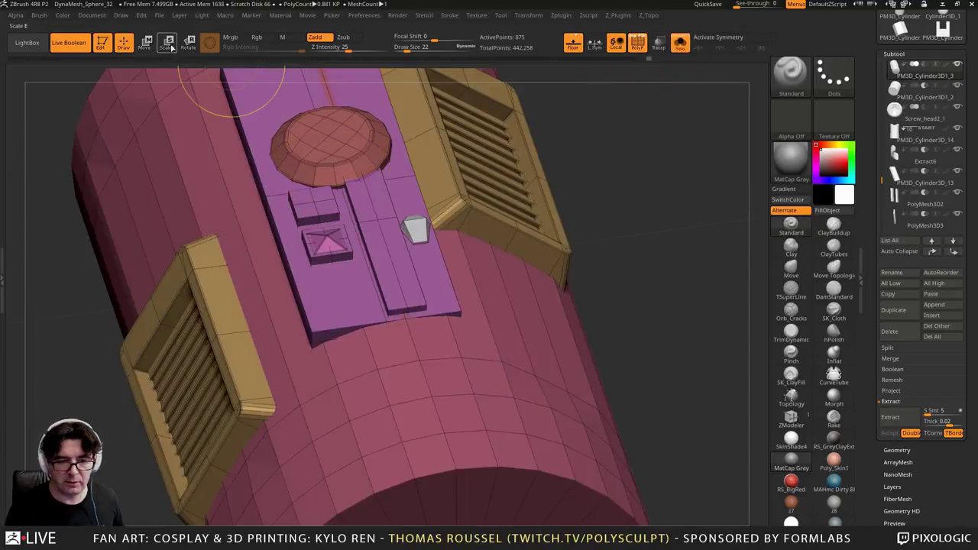
Mask everything except the round fastener, rotate it slightly in the cylinder's end view to level it, and clear the mask
left_click(145, 43)
right_click_drag(333, 322, 331, 140)
right_click_drag(411, 180, 405, 321)
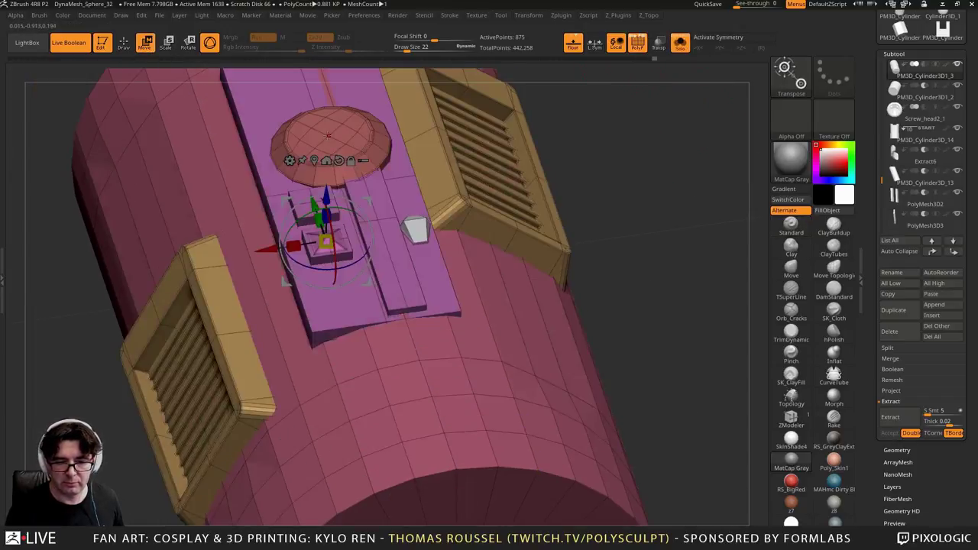
left_click(331, 142, "ctrl")
right_click_drag(591, 178, 428, 148, "shift")
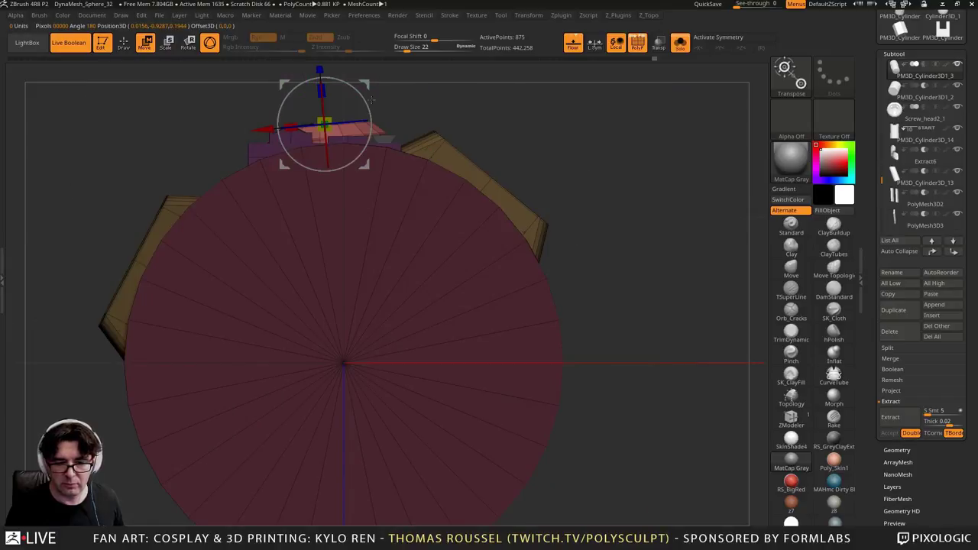
left_click_drag(371, 100, 365, 105)
right_click_drag(475, 115, 618, 260)
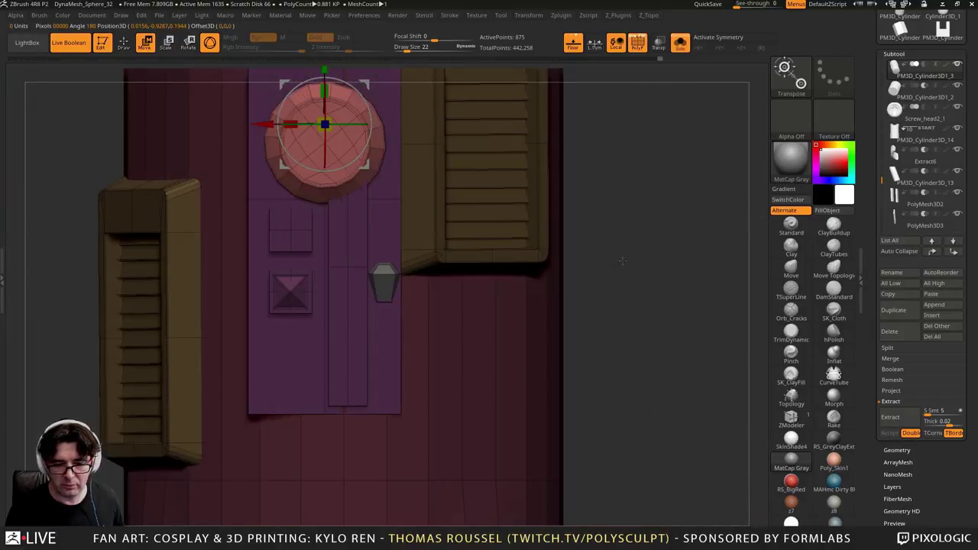
right_click_drag(709, 255, 722, 295, "ctrl")
left_click_drag(733, 218, 728, 270, "ctrl")
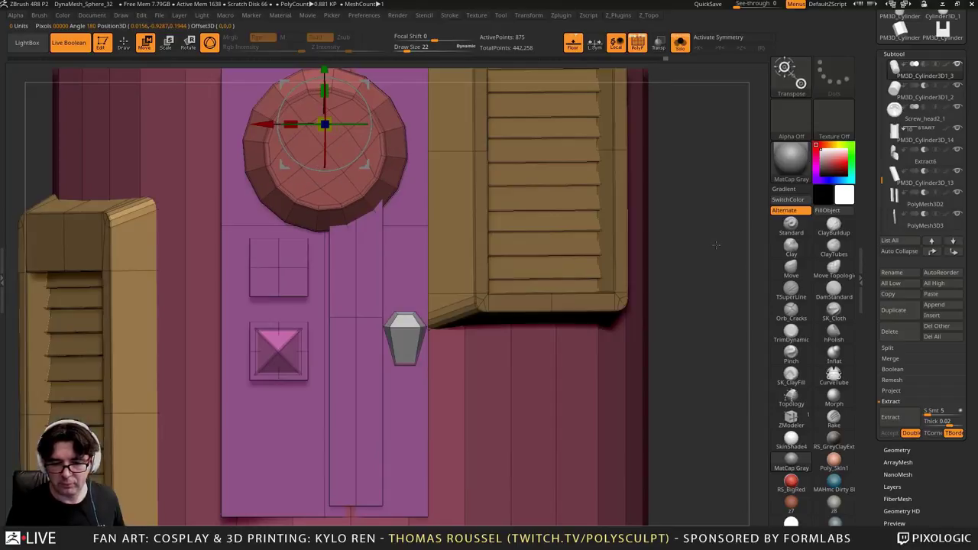
Insert the Pipes_10 part from the IMM ModelKit brush lengthwise on the plate over the two small blocks
right_click_drag(718, 245, 749, 248, "alt")
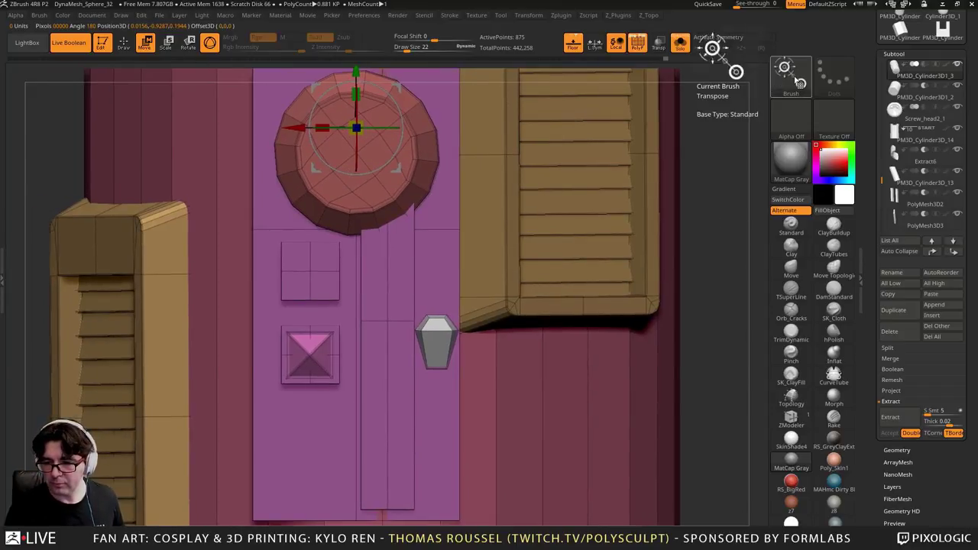
key("b")
left_click(337, 88)
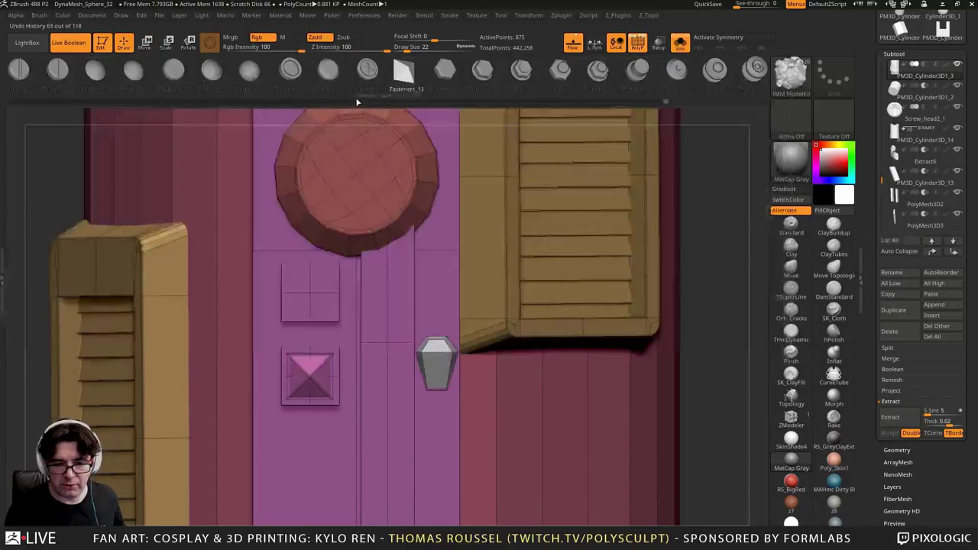
left_click_drag(674, 85, 130, 85)
mouse_move(520, 87)
left_mouse_down()
mouse_move(308, 77)
mouse_move(399, 87)
mouse_move(512, 80)
left_mouse_up()
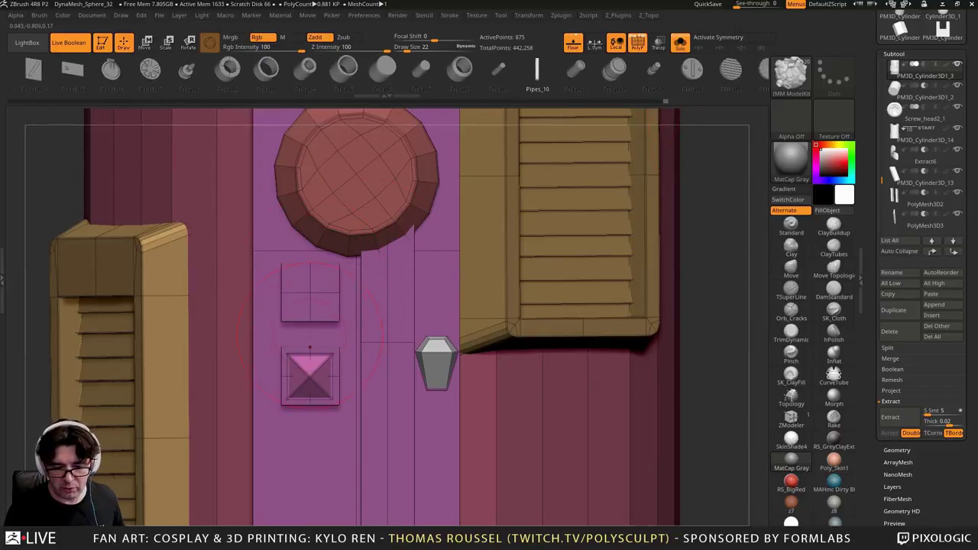
left_click_drag(309, 348, 385, 280)
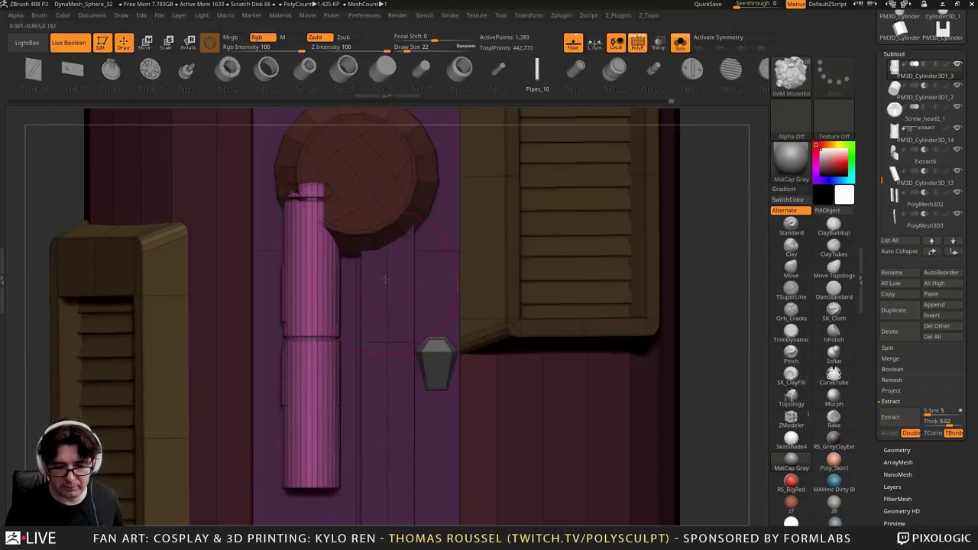
Scale the inserted pipe thinner, duplicate it side by side behind the two small blocks, and leave Solo mode
key("e")
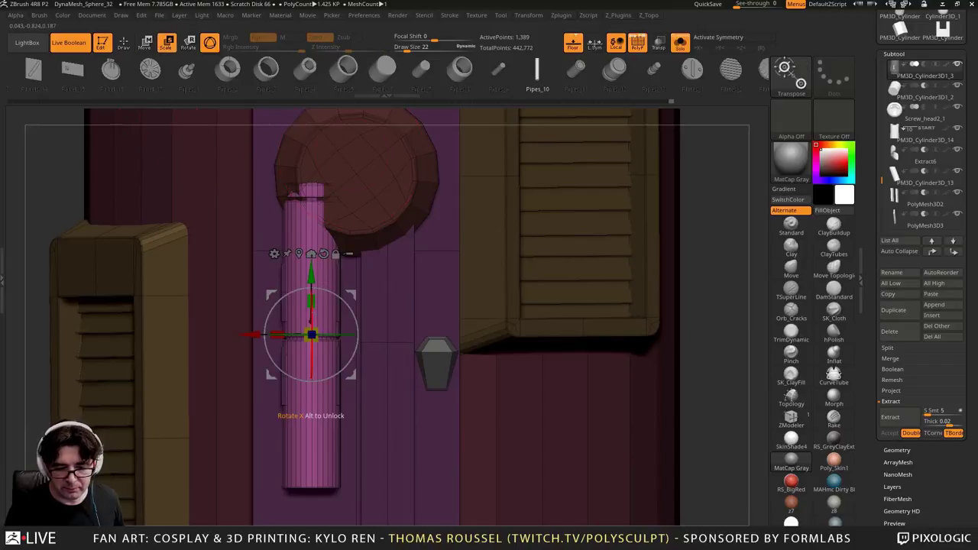
left_click_drag(311, 302, 307, 360, "alt")
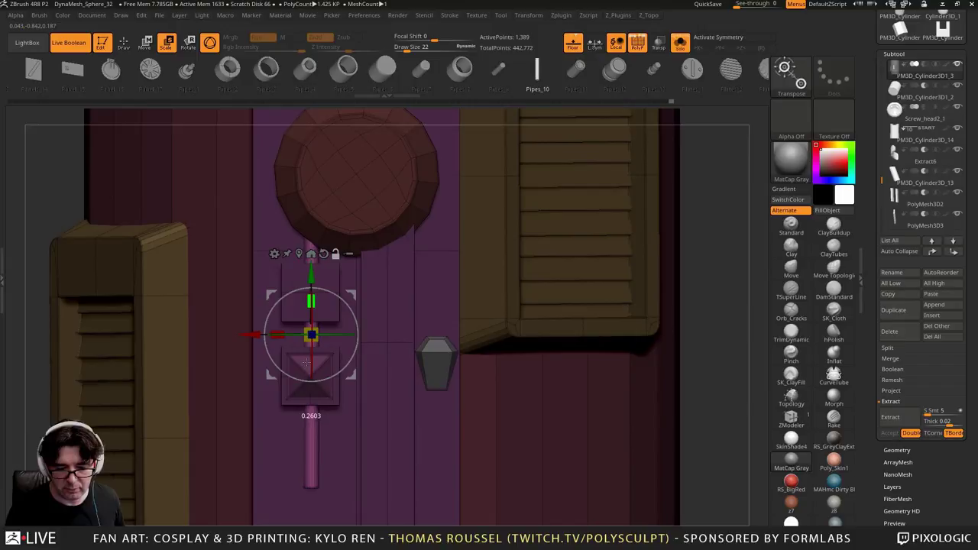
mouse_move(254, 334)
left_mouse_down()
mouse_move(242, 333)
mouse_move(267, 334)
left_mouse_up()
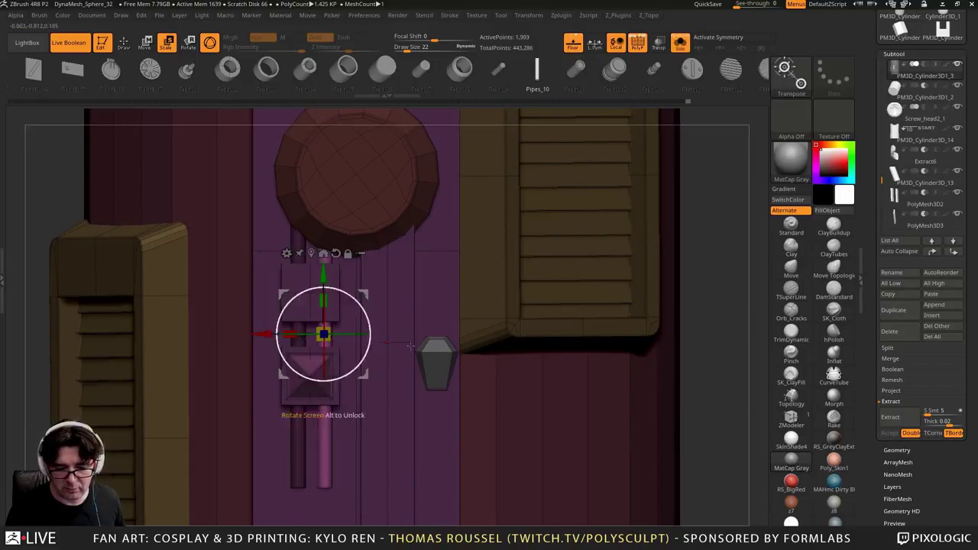
left_click(680, 43)
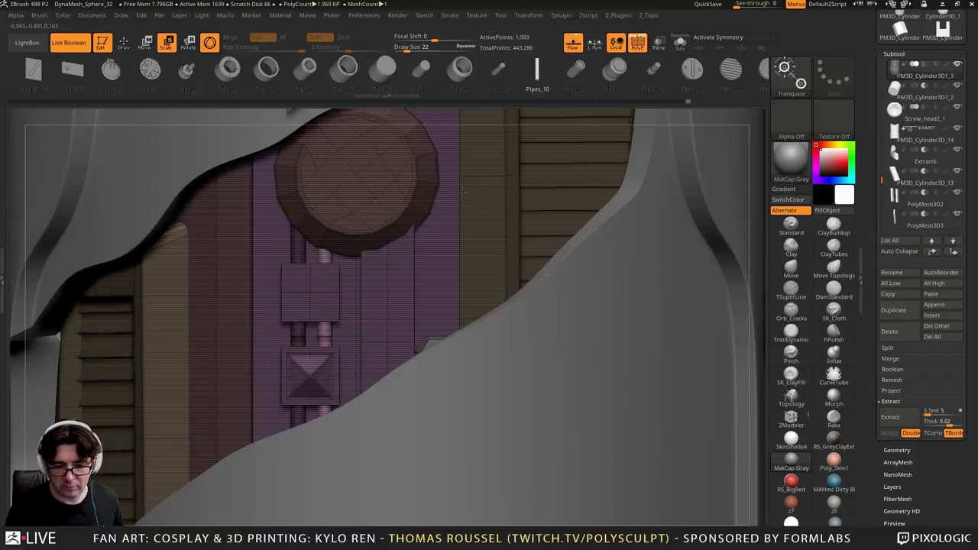
right_click_drag(464, 192, 488, 208, "ctrl")
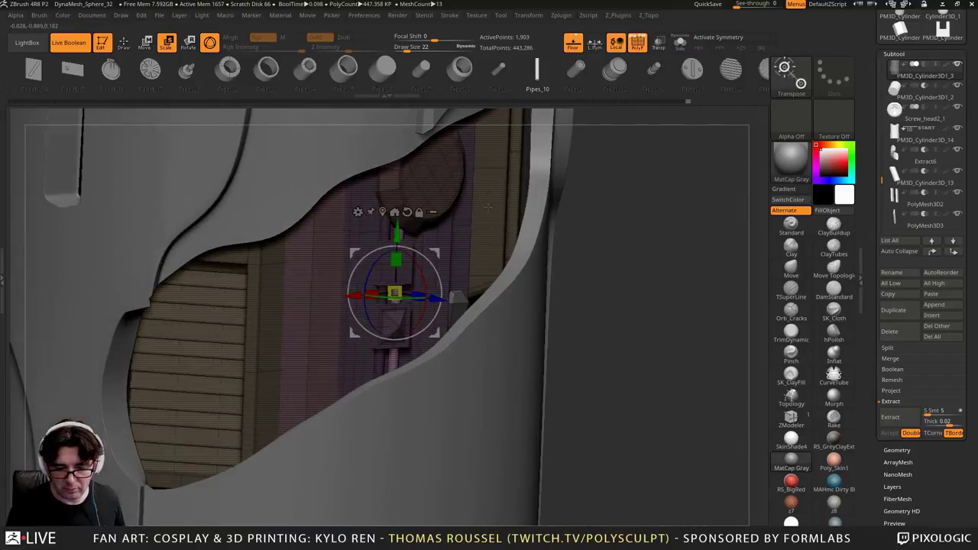
Insert another Pipes_10 part crosswise on the strip between the louvred vent and the block plate
left_click_drag(353, 298, 293, 299)
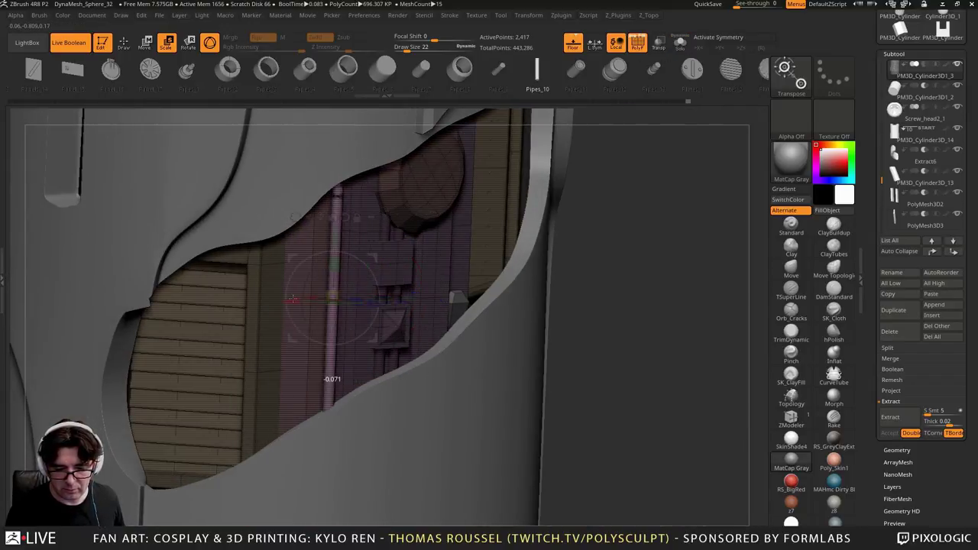
key("ctrl+z")
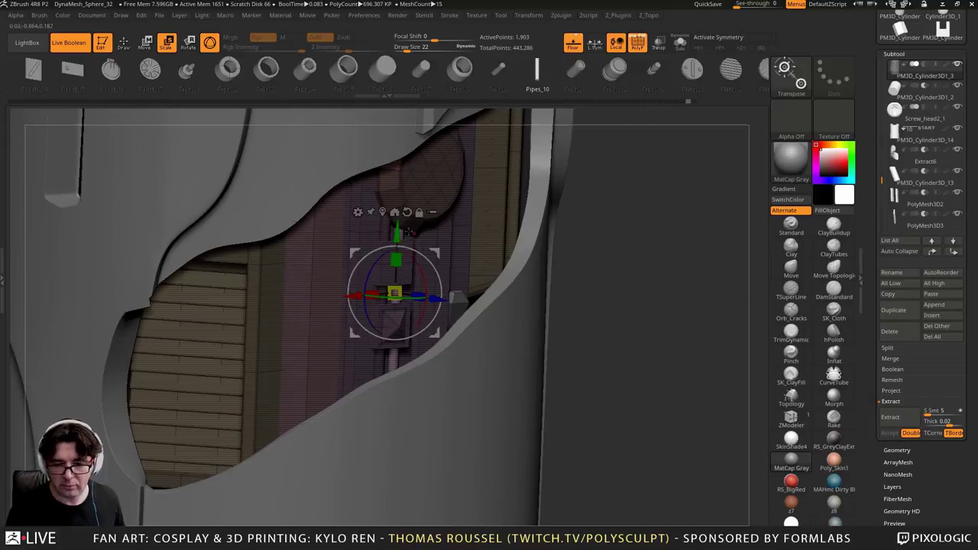
left_click(148, 73)
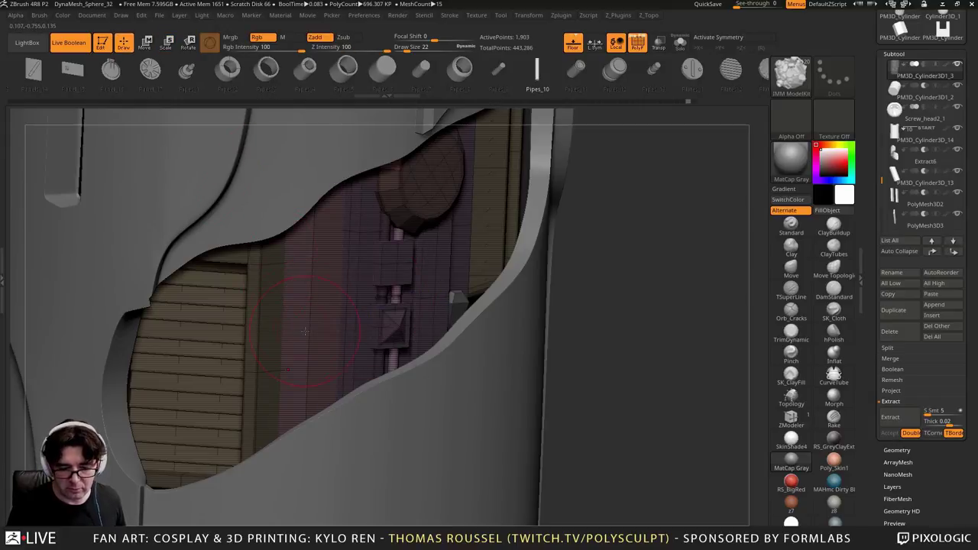
left_click_drag(311, 332, 348, 337)
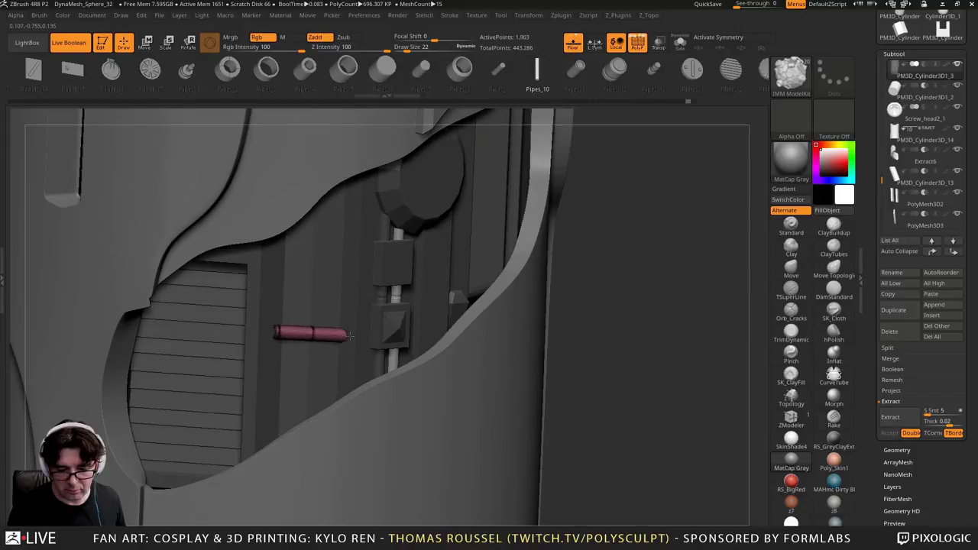
Stretch the crosswise pipe slightly along its length and shift it sideways and in depth to seat it on the strip
left_click_drag(642, 413, 651, 520)
right_click_drag(327, 373, 203, 150)
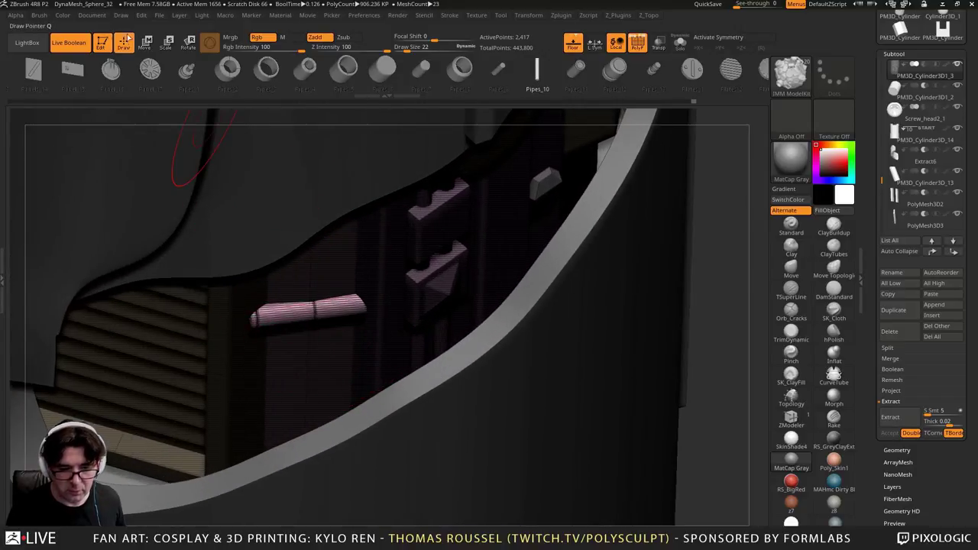
right_click_drag(329, 349, 329, 325)
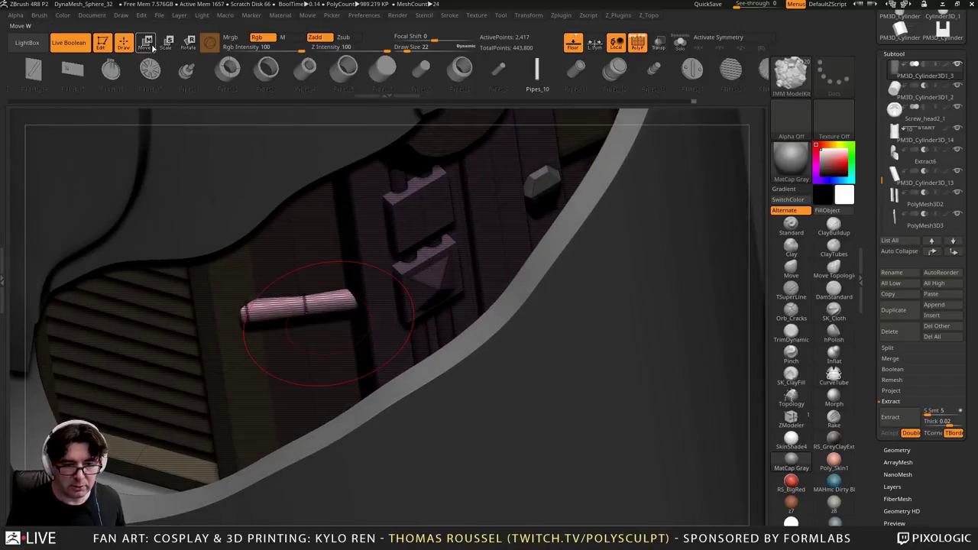
left_click(149, 45)
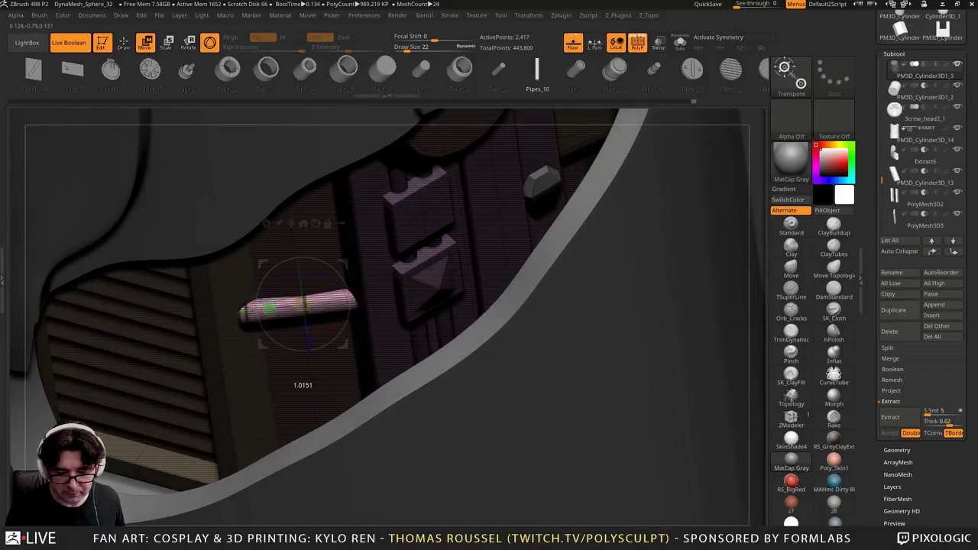
left_click_drag(226, 309, 286, 315)
right_click_drag(313, 347, 357, 273)
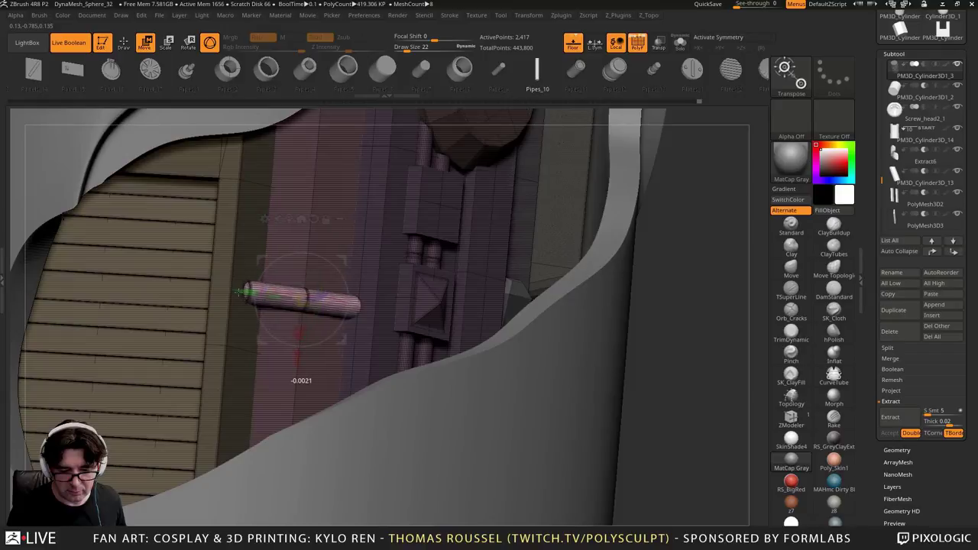
left_click_drag(234, 291, 233, 291)
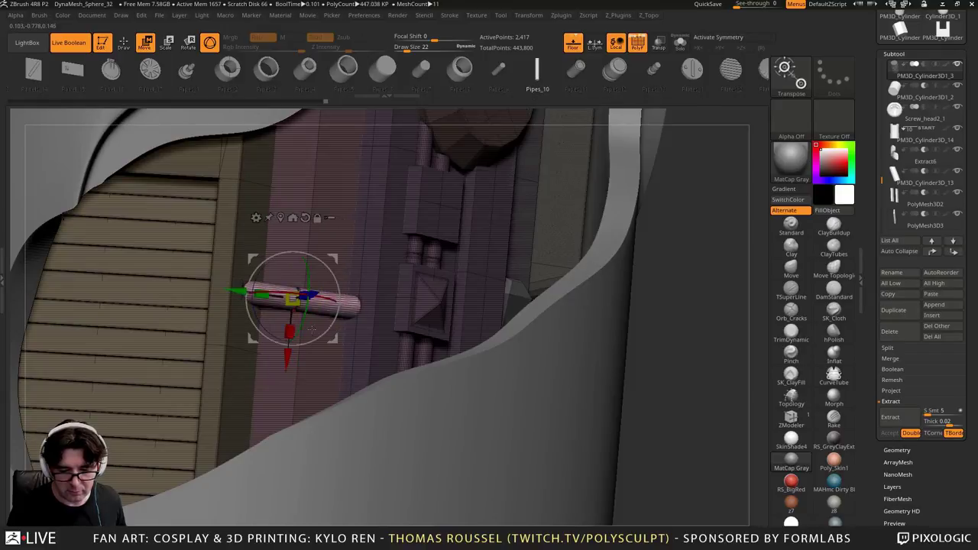
mouse_move(336, 329)
right_mouse_down()
mouse_move(268, 324)
mouse_move(351, 332)
right_mouse_up()
right_click_drag(313, 287, 328, 284)
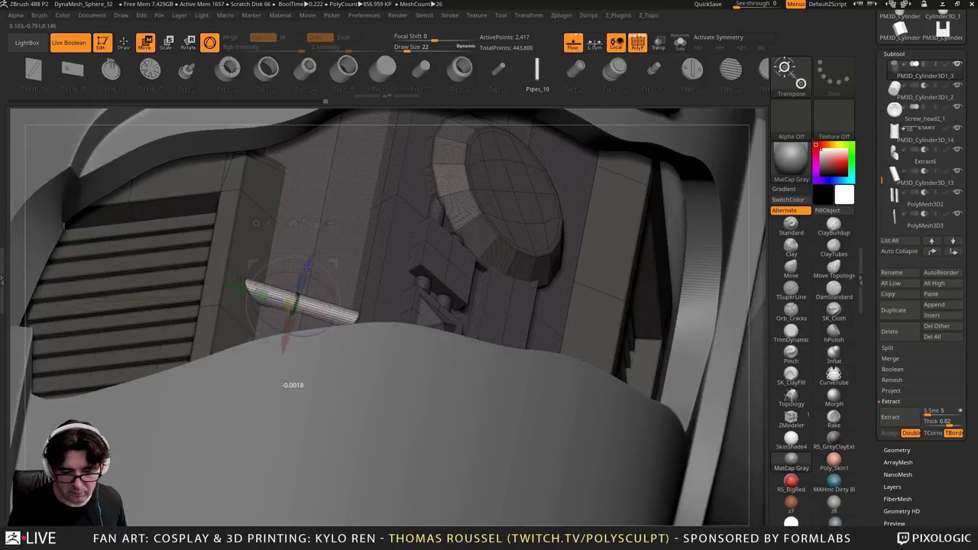
right_click_drag(344, 285, 282, 412)
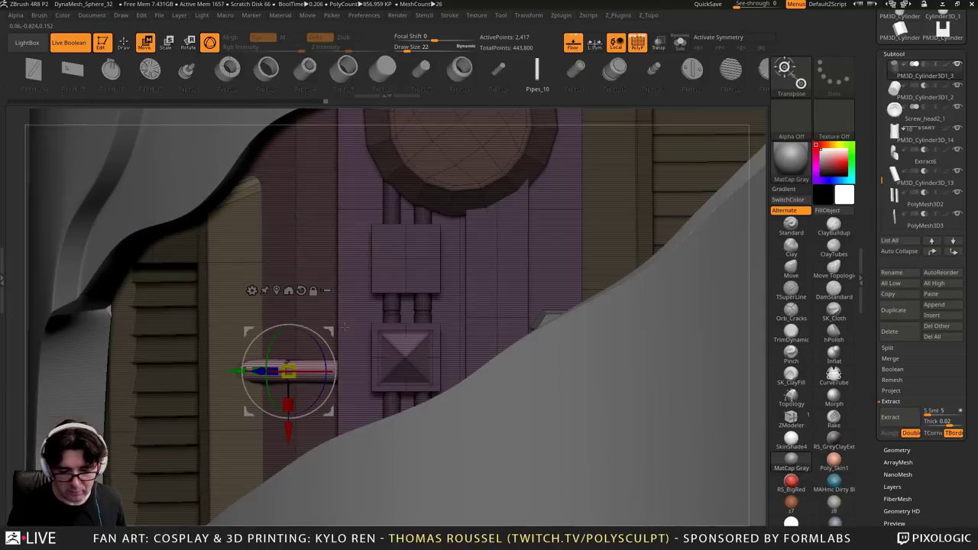
Duplicate the crosswise pipe into an evenly spaced row along the strip and clear the mask
left_click_drag(288, 429, 296, 307, "ctrl")
right_click_drag(345, 365, 349, 239, "ctrl")
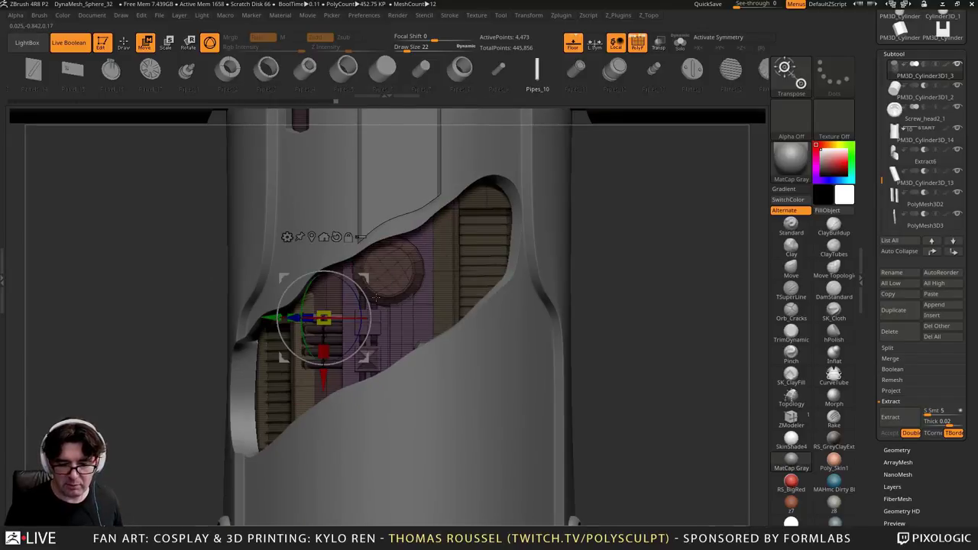
right_click_drag(374, 344, 383, 314, "ctrl")
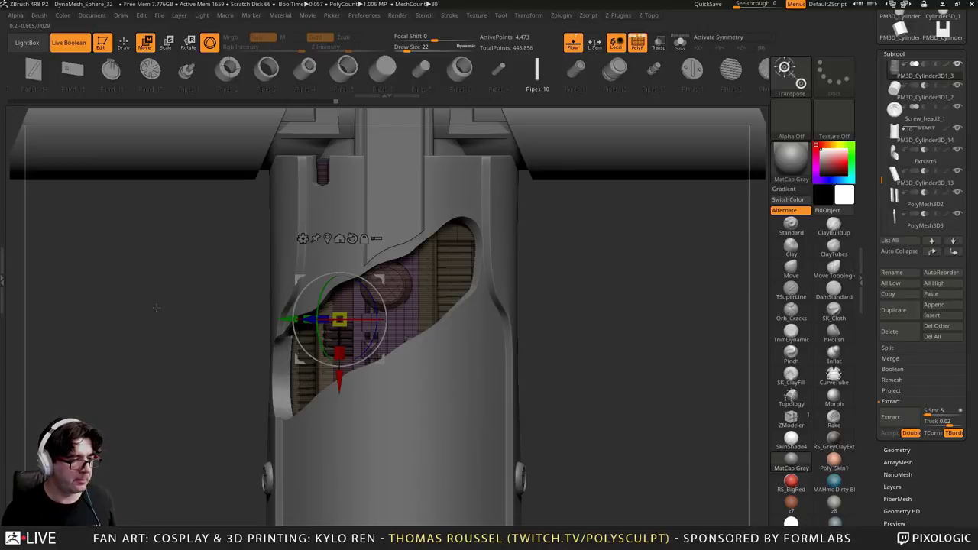
mouse_move(156, 308)
left_mouse_down("ctrl")
mouse_move(178, 338)
mouse_move(182, 274)
left_mouse_up("ctrl")
Bring up the lightsaber reference photo, enlarge the sleeve's cutout in it, and compare its details with the model
left_click_drag(199, 338, 211, 288, "alt")
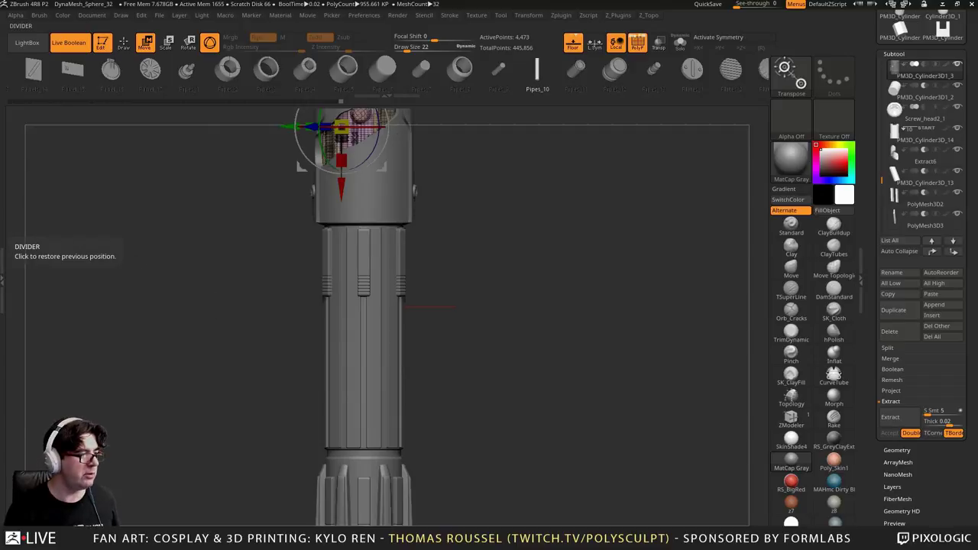
right_click_drag(0, 351, 134, 178)
scroll(154, 314, "down", 5)
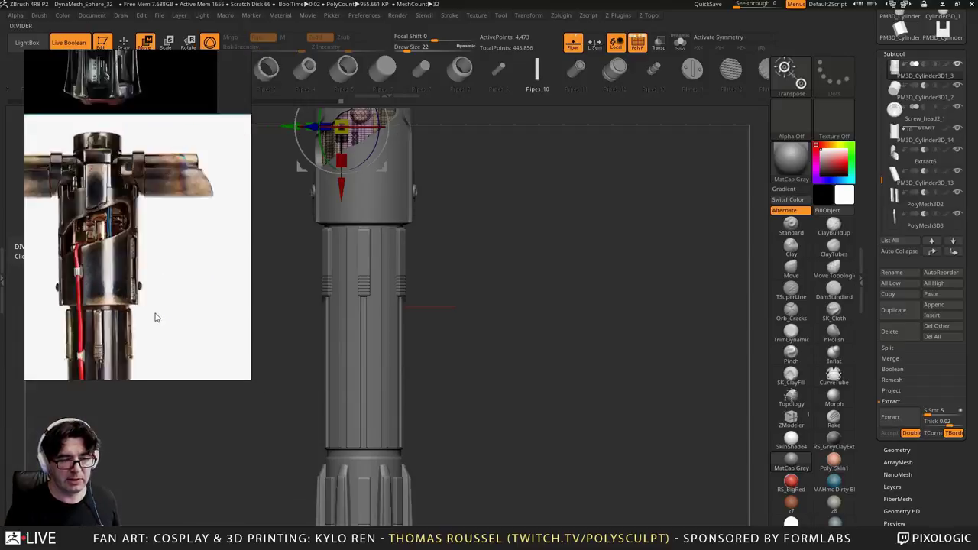
scroll(126, 289, "up", 1)
scroll(159, 245, "up", 1)
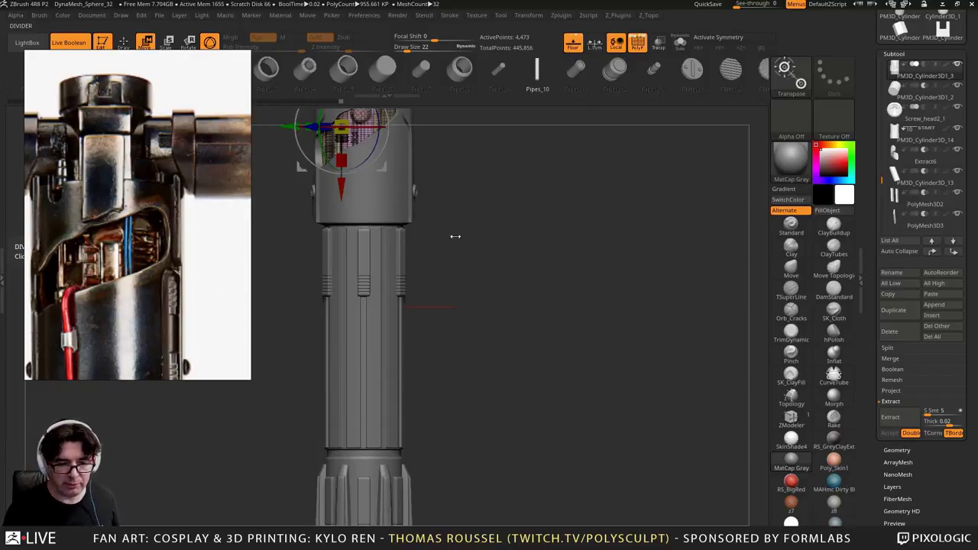
left_click_drag(455, 236, 605, 328)
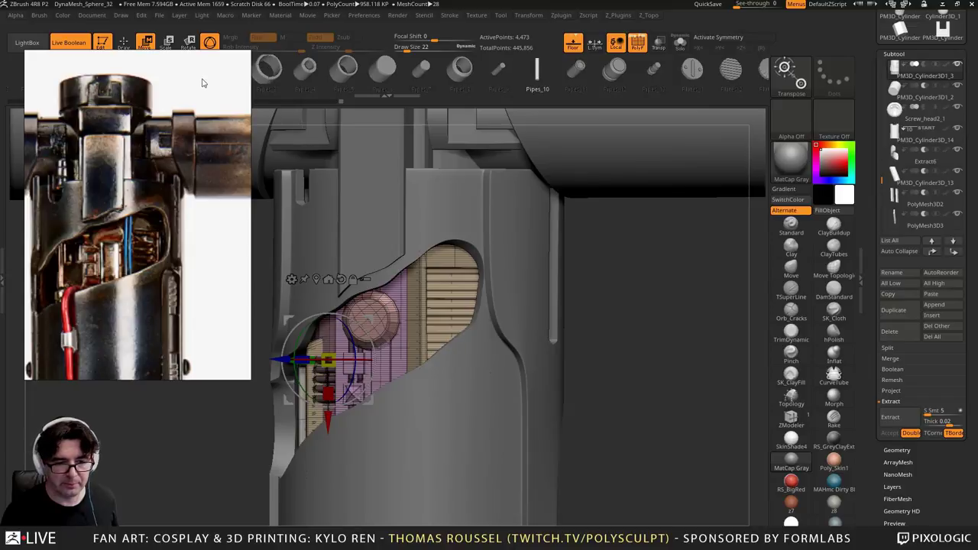
mouse_move(203, 81)
left_mouse_down()
mouse_move(196, 158)
mouse_move(180, 107)
left_mouse_up()
Try inserting the Pipes_9 part between the round fastener and the far louvred vent, rotate it upright, and undo the insertion
left_click(124, 40)
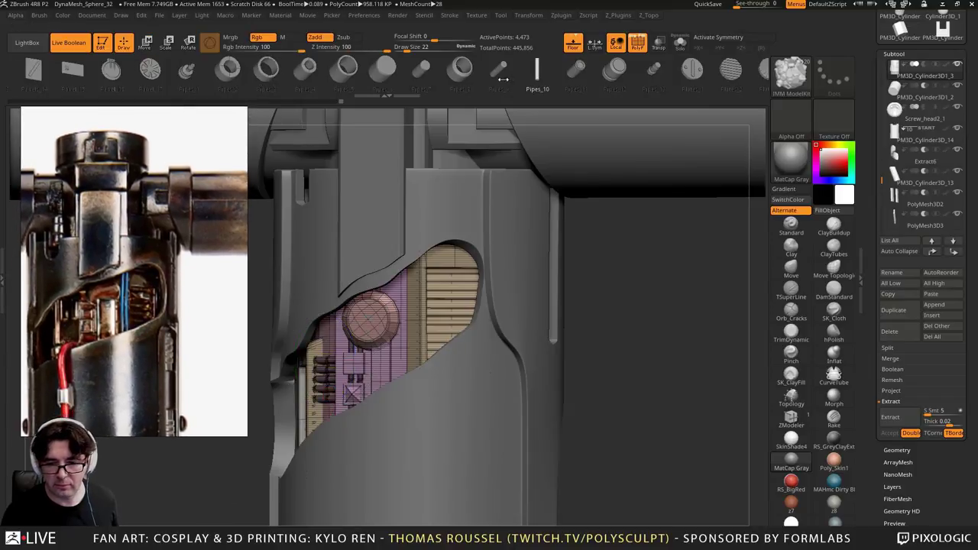
left_click_drag(420, 308, 427, 319)
key("ctrl+z")
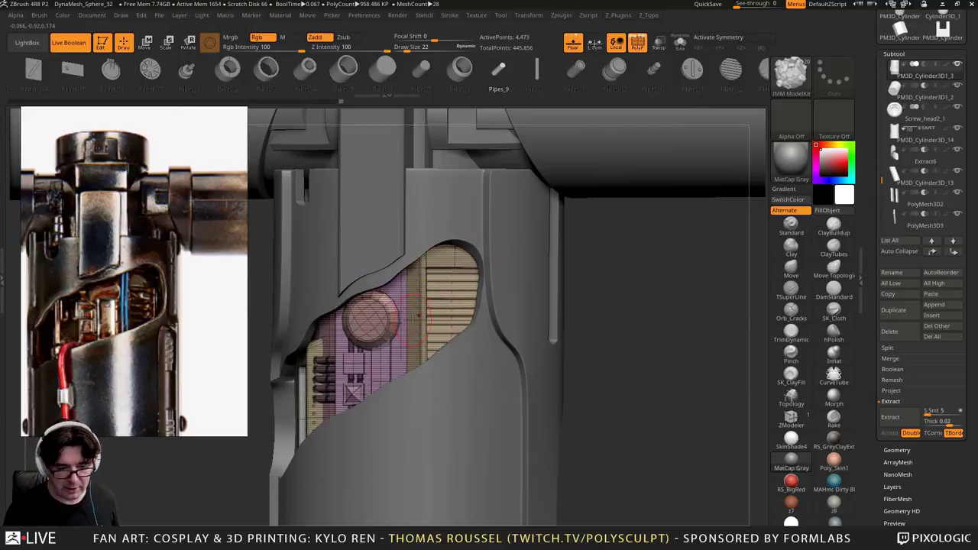
left_click_drag(421, 334, 414, 334)
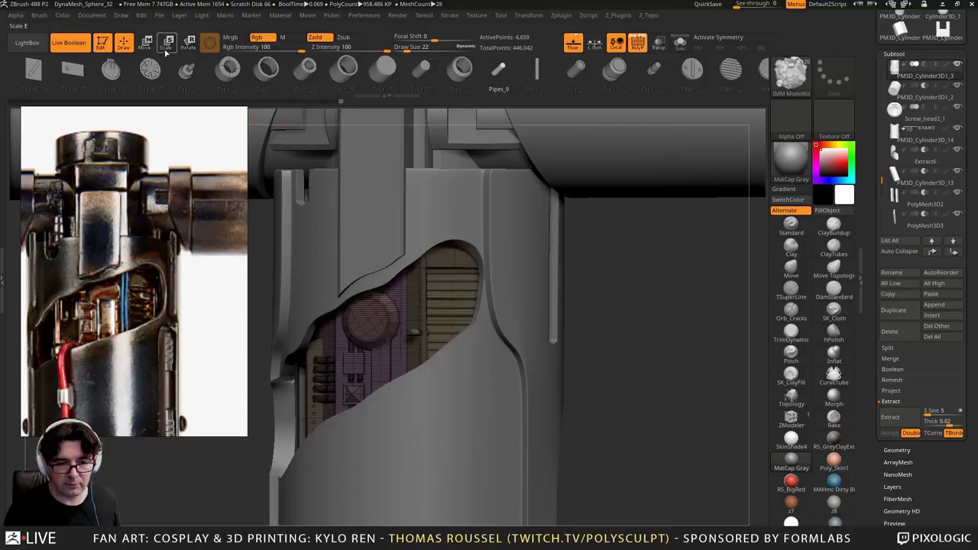
left_click(189, 42)
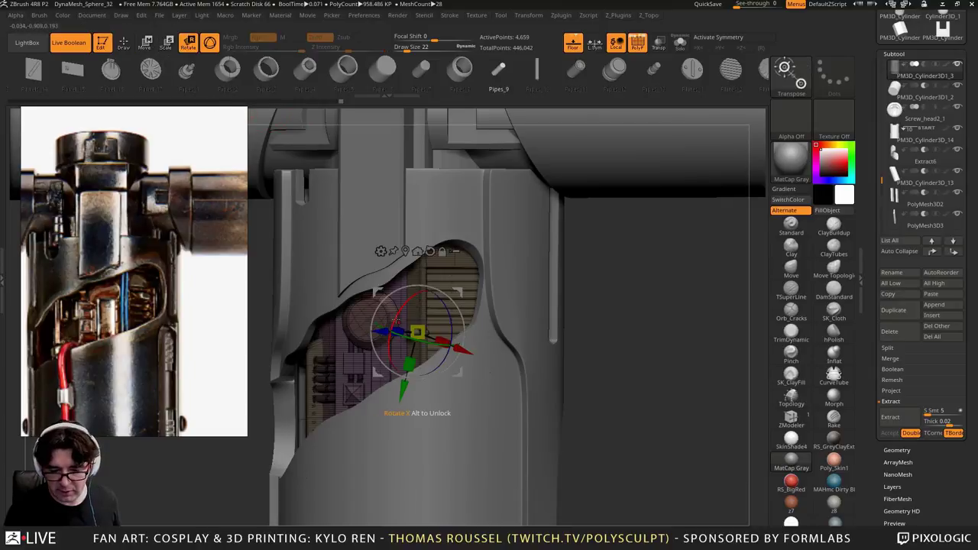
left_click_drag(423, 291, 465, 234)
left_click_drag(449, 347, 456, 306)
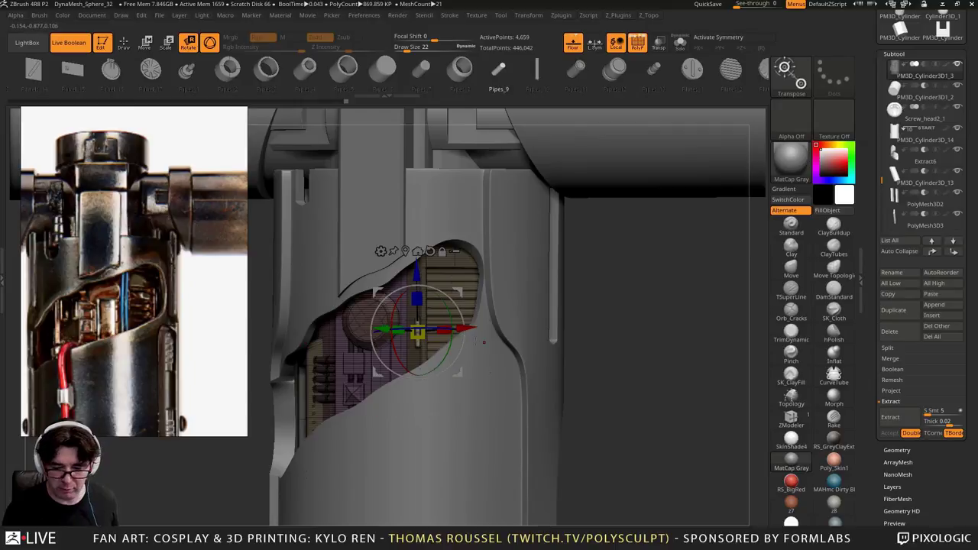
key("ctrl+z")
key("ctrl+z")
key("ctrl+z")
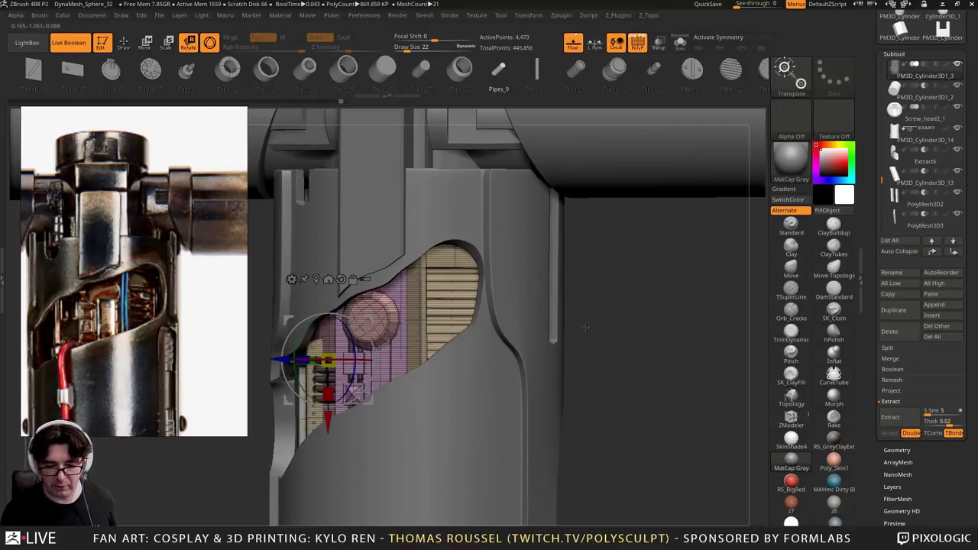
Examine the red cable's route and clamps in the reference photo against the model's sleeve and grip, with the polyframe turned off
mouse_move(585, 328)
left_mouse_down()
mouse_move(673, 278)
mouse_move(649, 290)
left_mouse_up()
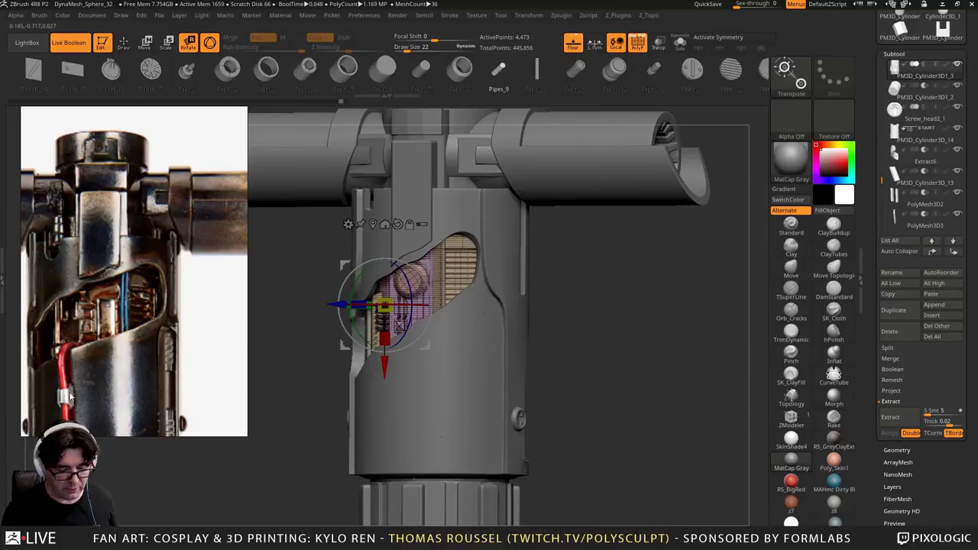
scroll(124, 369, "down", 2)
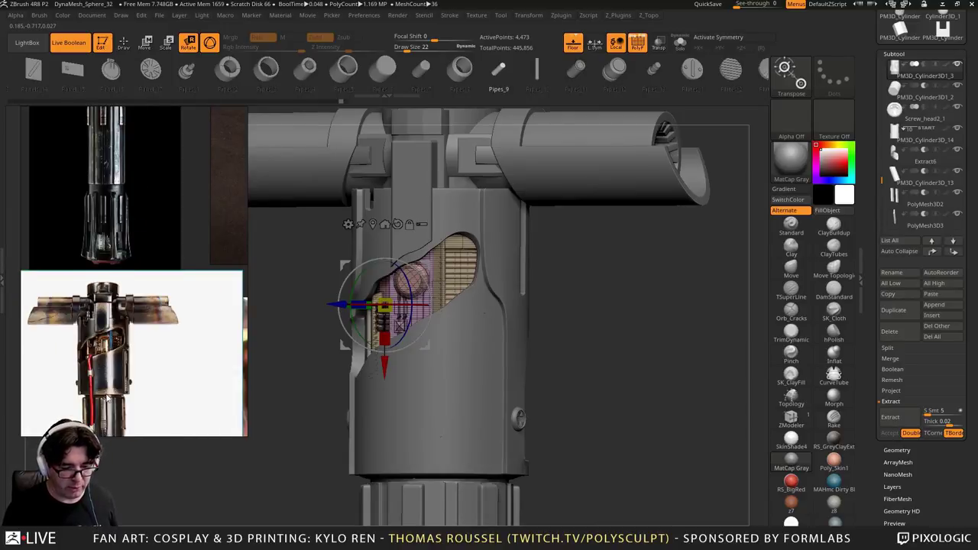
scroll(109, 380, "down", 3)
right_click_drag(108, 380, 106, 397)
scroll(113, 365, "up", 1)
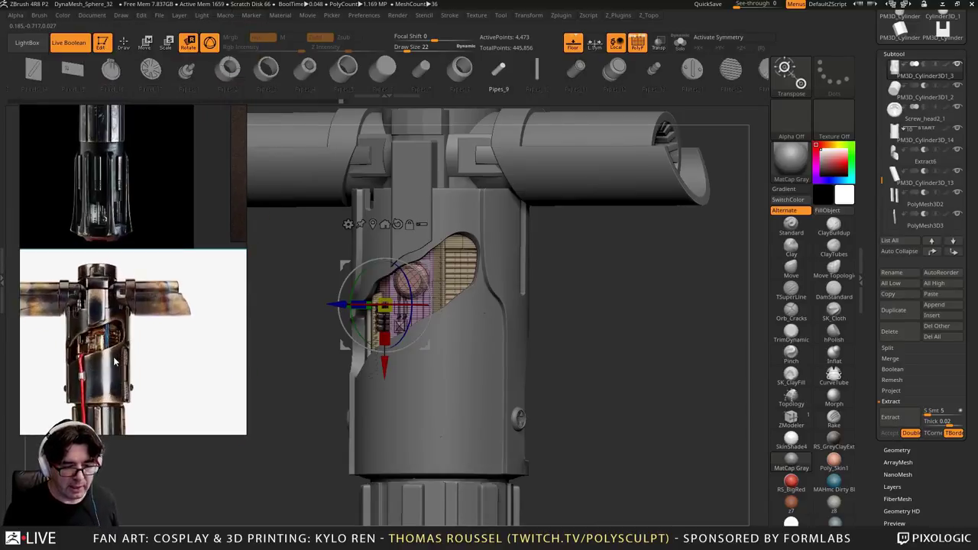
scroll(113, 365, "down", 3)
middle_click_drag(112, 367, 117, 276)
scroll(117, 276, "up", 5)
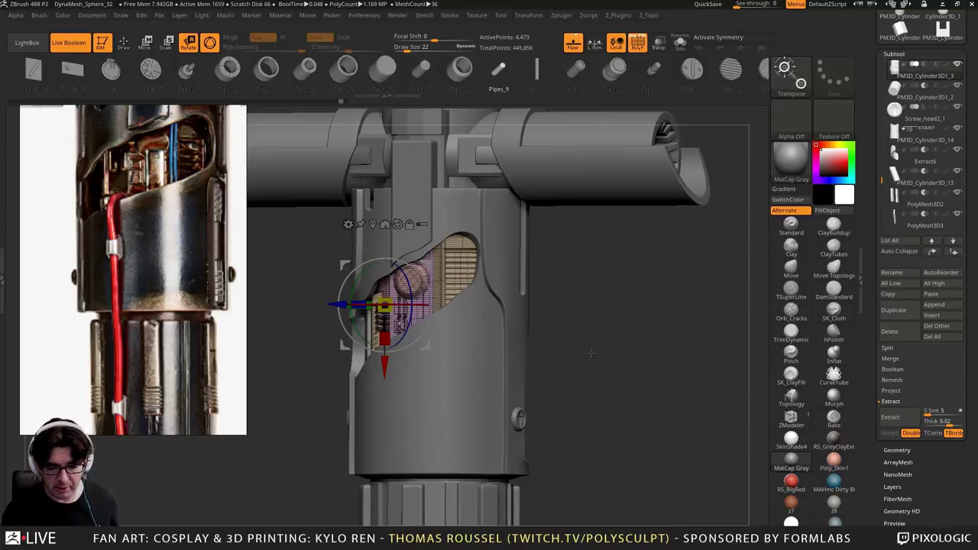
mouse_move(591, 352)
left_mouse_down()
mouse_move(583, 341)
mouse_move(579, 359)
left_mouse_up()
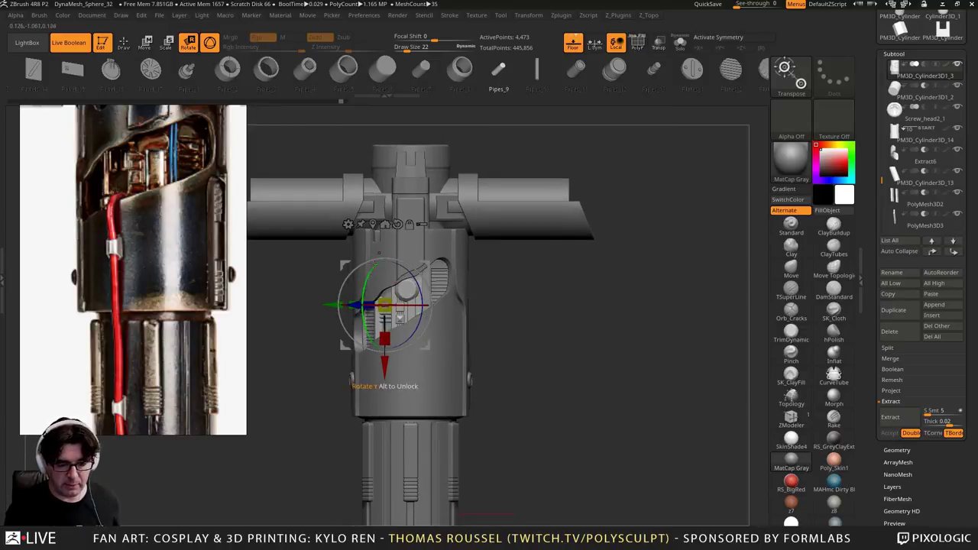
right_click_drag(371, 306, 373, 352, "ctrl")
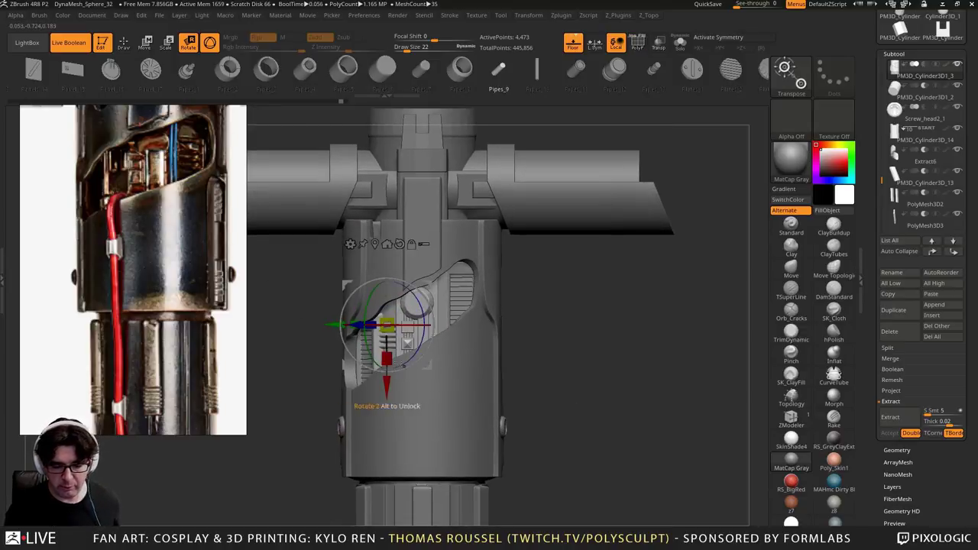
right_click_drag(582, 353, 569, 280, "ctrl")
right_click_drag(574, 319, 581, 276, "ctrl")
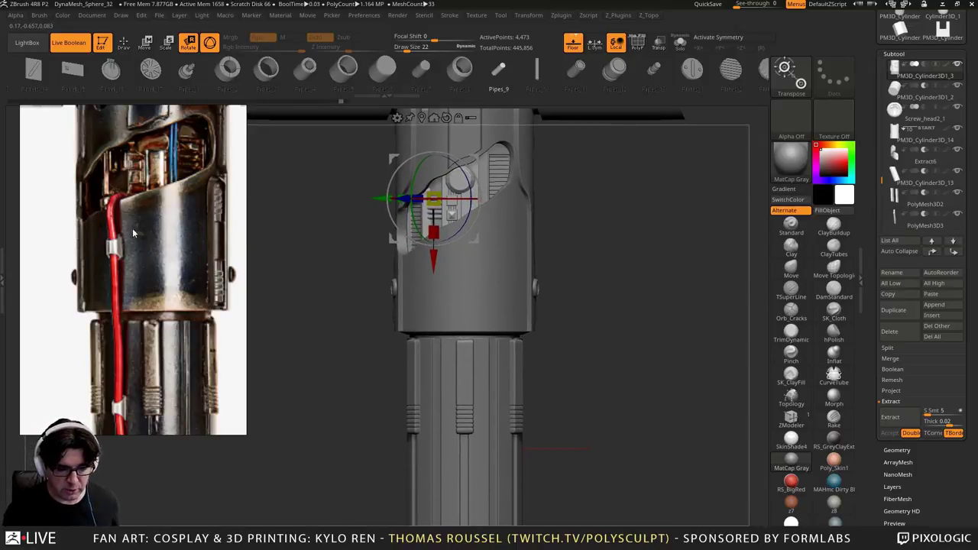
Create a separate polymesh from the Cylinder3D primitive and initialize it as a QCube with X, Y and Z resolution 2, with polyframe on
left_click_drag(968, 237, 968, 423)
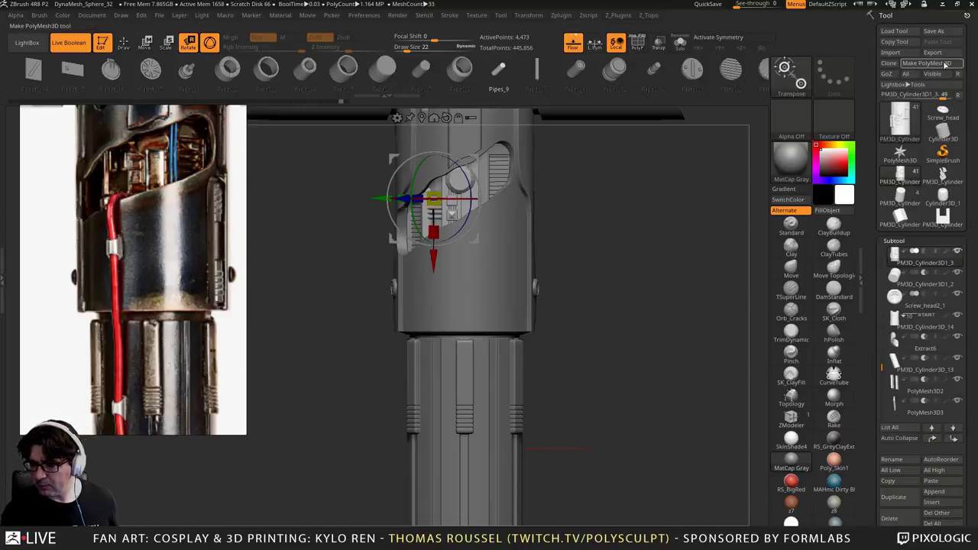
left_click(943, 132)
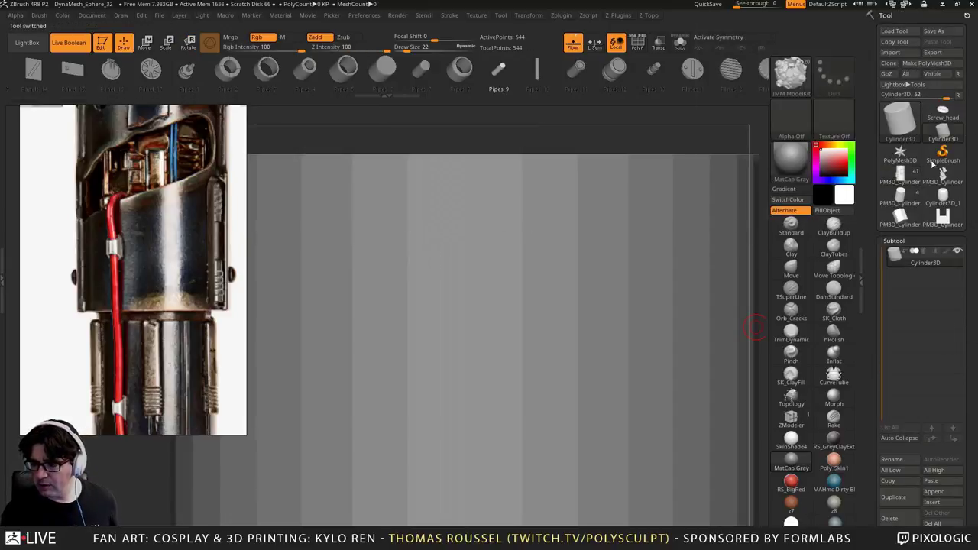
left_click(927, 65)
key("f")
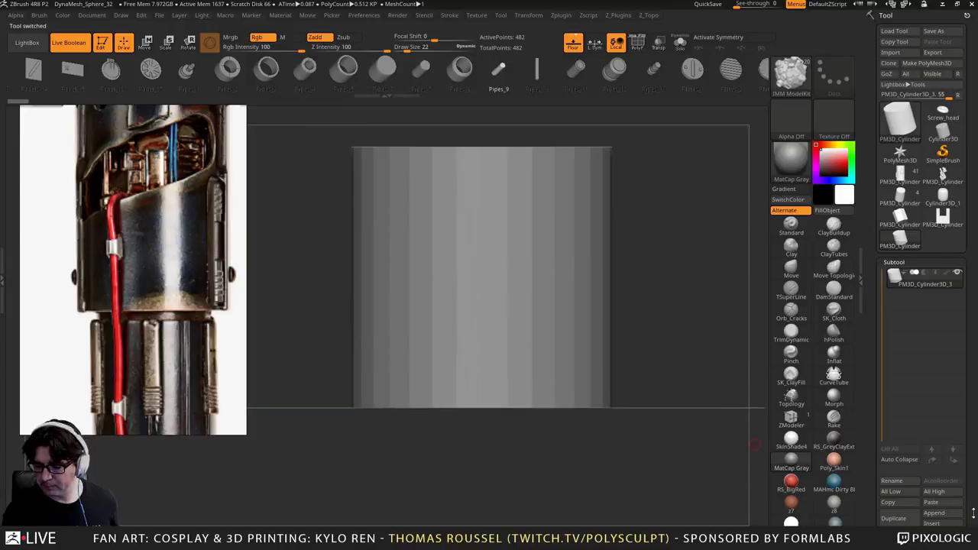
left_click_drag(969, 486, 955, 340)
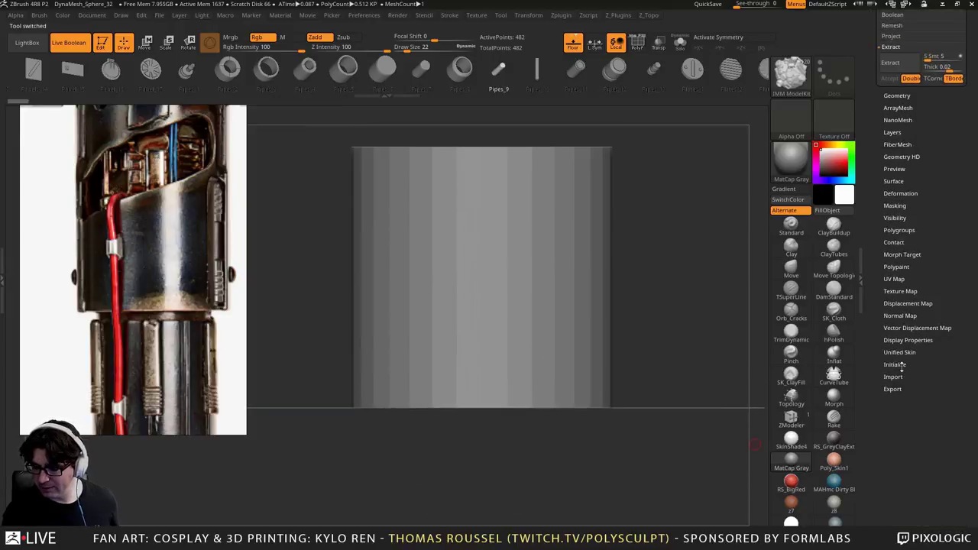
left_click(896, 364)
left_click(892, 193)
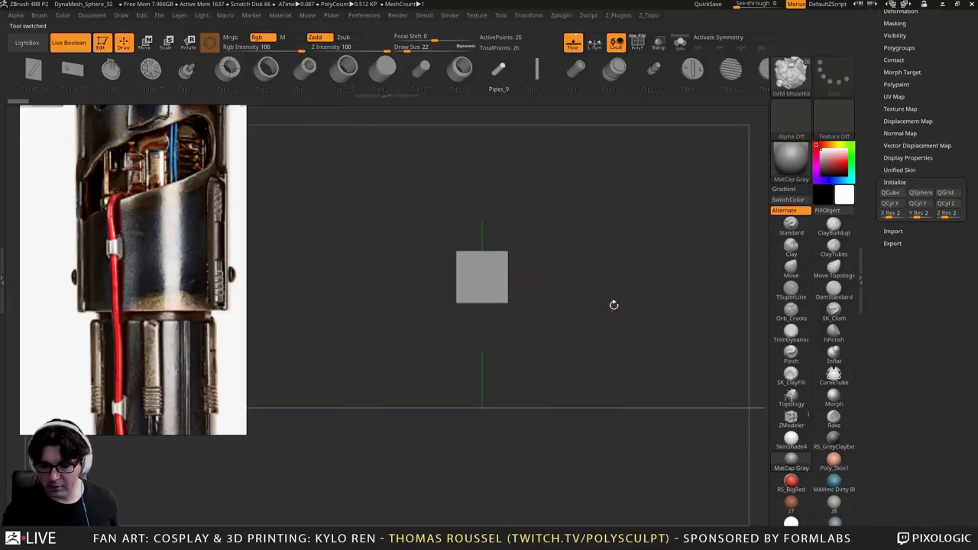
key("shift+f")
key("f")
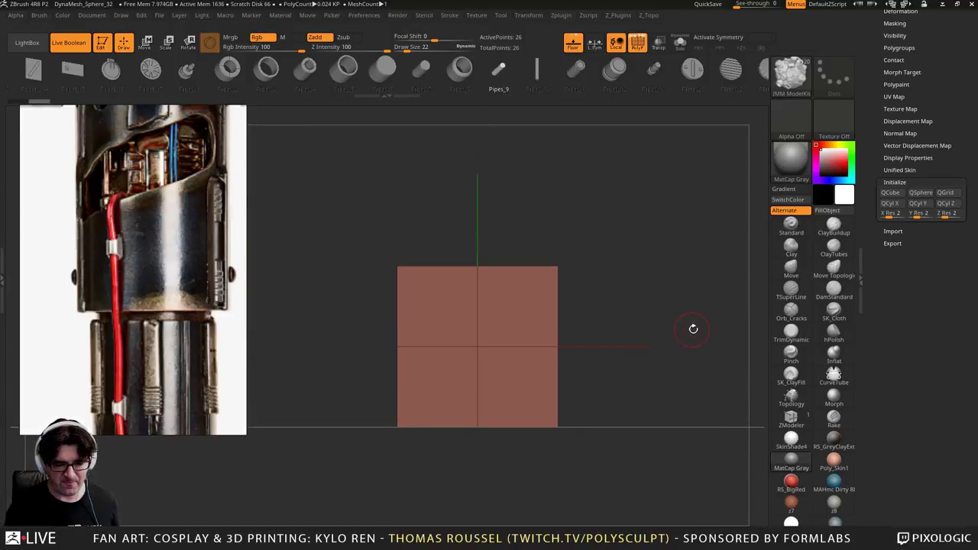
Mask the cube's side points and raise its top centre line into a shallow roof-like peak
left_click_drag(694, 332, 358, 189)
left_click(145, 42)
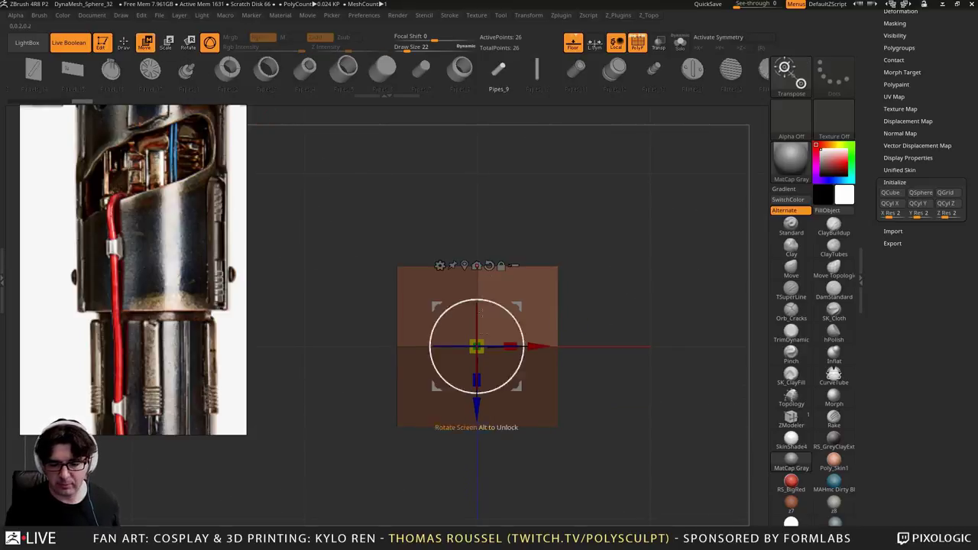
left_click_drag(476, 399, 476, 372)
key("ctrl+z")
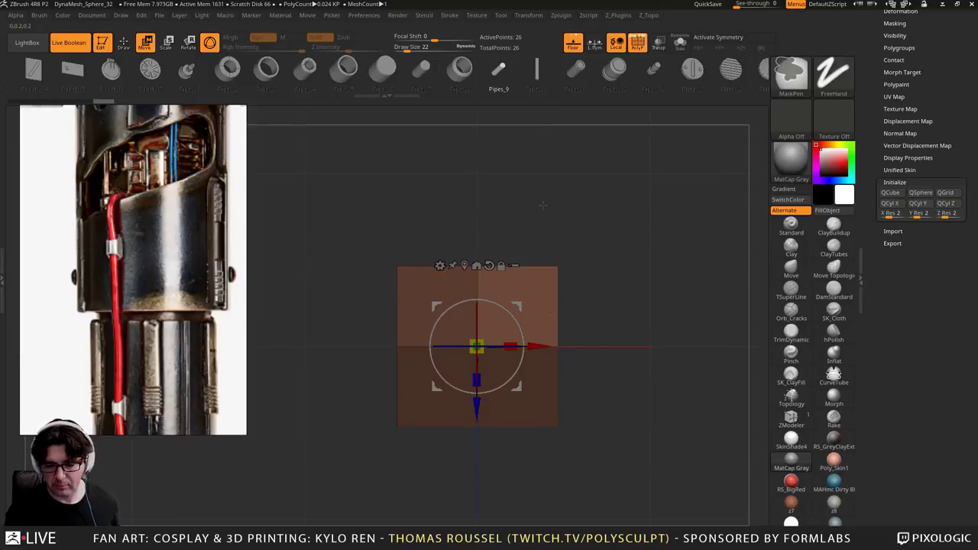
left_click_drag(539, 200, 592, 309, "ctrl")
left_click_drag(478, 406, 484, 374)
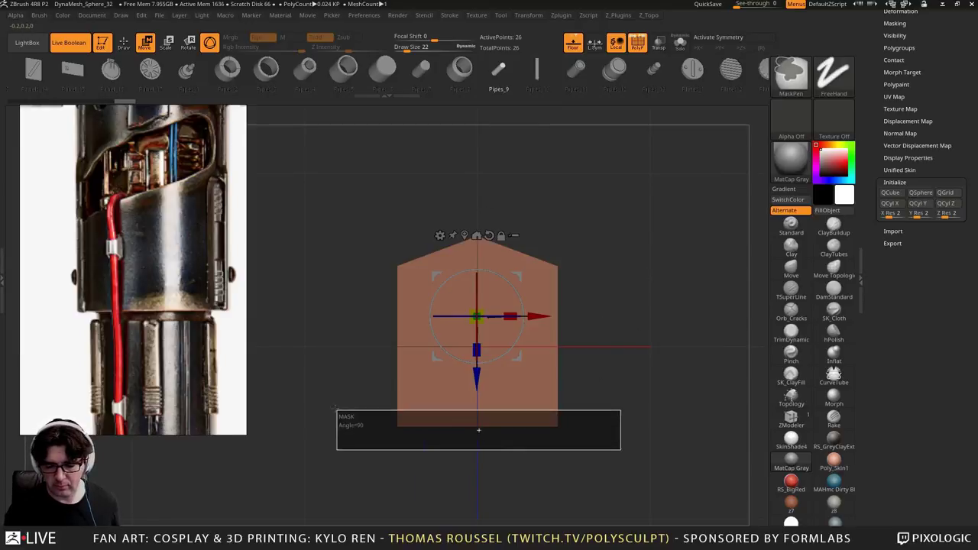
Mask the block's upper rows and scale the bottom row outward along X to flare the base
left_click(699, 419, "ctrl")
left_click_drag(511, 316, 534, 316)
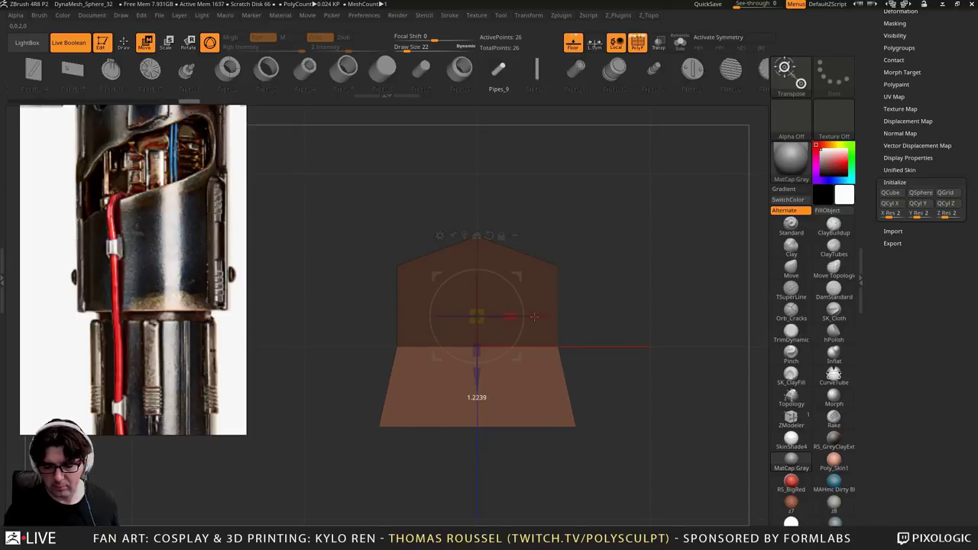
mouse_move(598, 430)
left_mouse_down("ctrl")
mouse_move(610, 449)
mouse_move(588, 459)
mouse_move(616, 518)
mouse_move(590, 416)
left_mouse_up("ctrl")
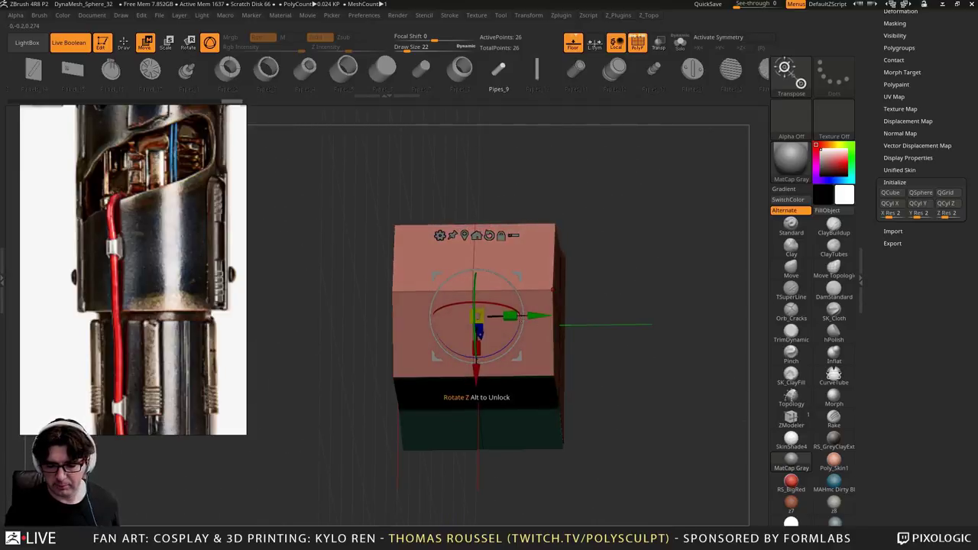
Lengthen the block along Y, then mask the lower rows and shorten the top row so both ends taper
left_click_drag(510, 316, 659, 325)
left_click_drag(654, 189, 571, 300, "ctrl")
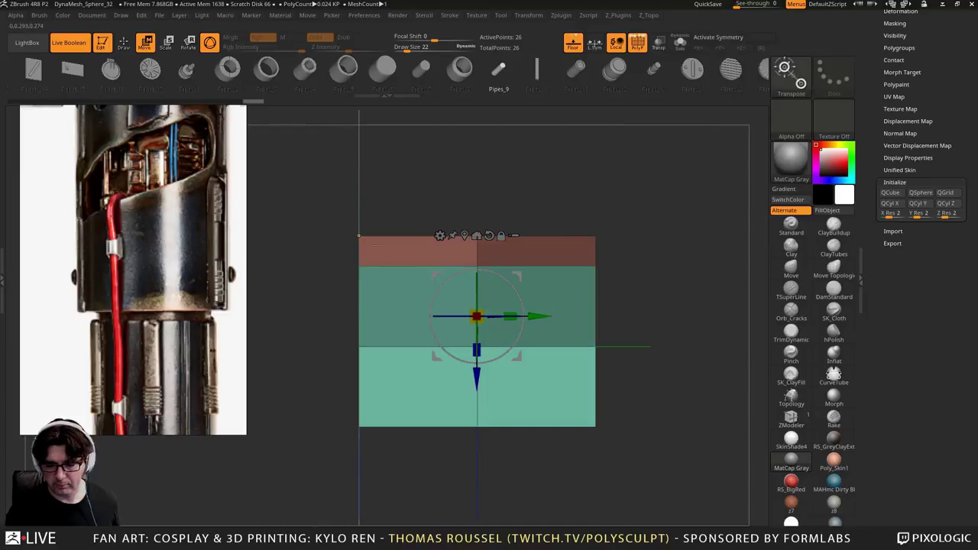
left_click_drag(311, 202, 400, 310, "ctrl")
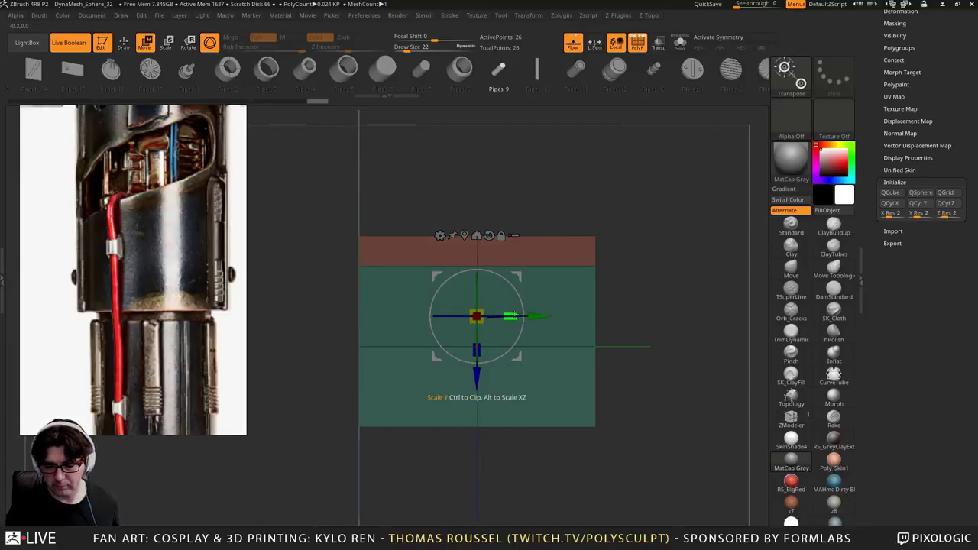
left_click_drag(510, 315, 488, 314)
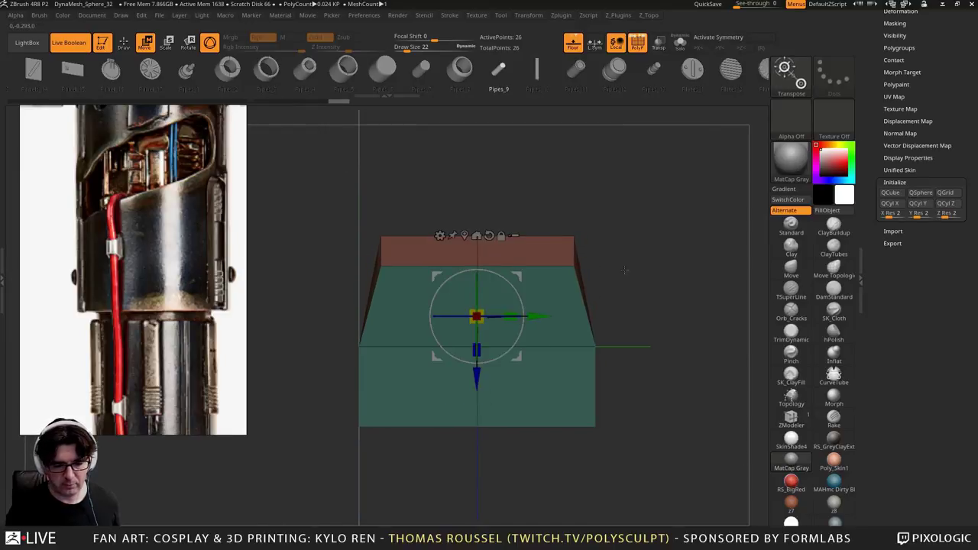
left_click_drag(644, 277, 645, 280, "ctrl")
Widen the block's middle and bottom rows along X so the sides slope outward from the top, and clear the mask
mouse_move(637, 409)
left_mouse_down("alt")
mouse_move(626, 369)
mouse_move(632, 348)
mouse_move(642, 350)
left_mouse_up("alt")
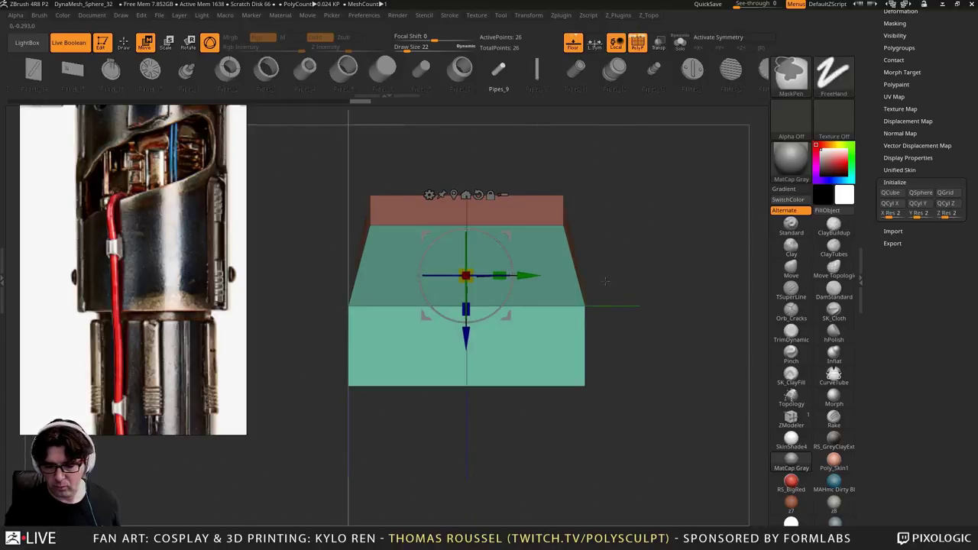
left_click_drag(625, 275, 642, 337, "ctrl")
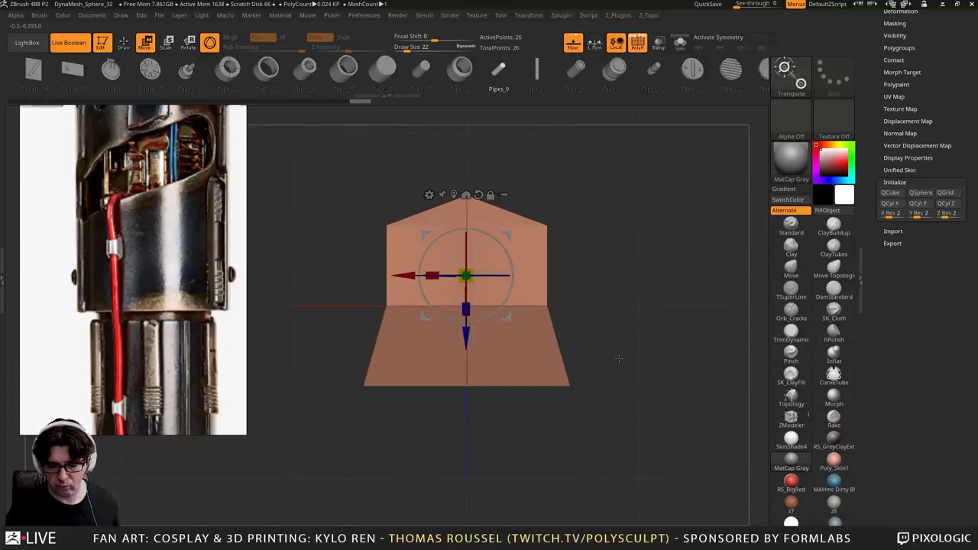
key("ctrl")
key("ctrl")
left_click_drag(558, 218, 503, 258, "ctrl")
mouse_move(347, 184)
left_mouse_down("ctrl")
mouse_move(441, 275)
mouse_move(405, 275)
left_mouse_up("ctrl")
left_click_drag(589, 258, 602, 274, "ctrl")
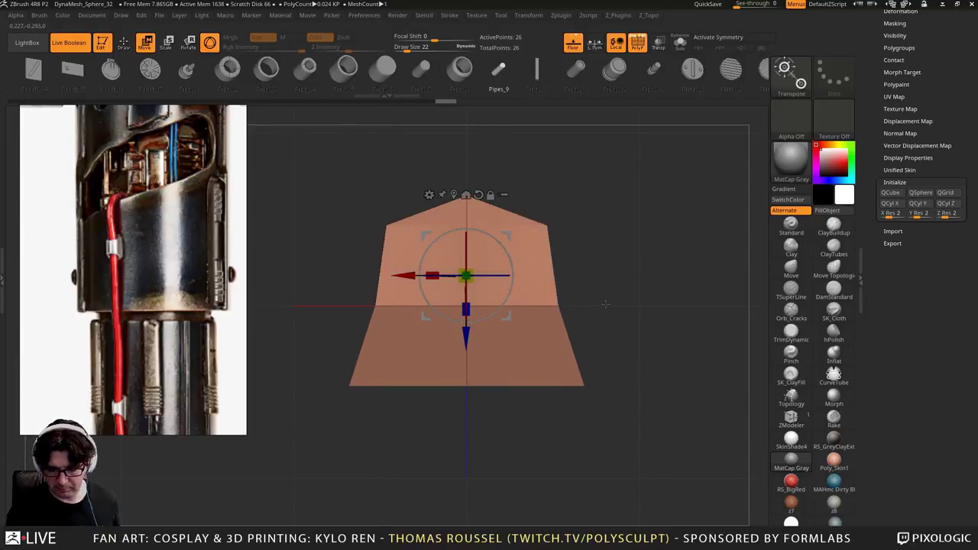
Mask the block's corner points and push the centre line of both Y ends outward into shallow points, then clear the mask
mouse_move(622, 380)
left_mouse_down("alt")
mouse_move(608, 335)
mouse_move(618, 356)
mouse_move(597, 370)
mouse_move(604, 450)
mouse_move(606, 417)
mouse_move(506, 315)
left_mouse_up("alt")
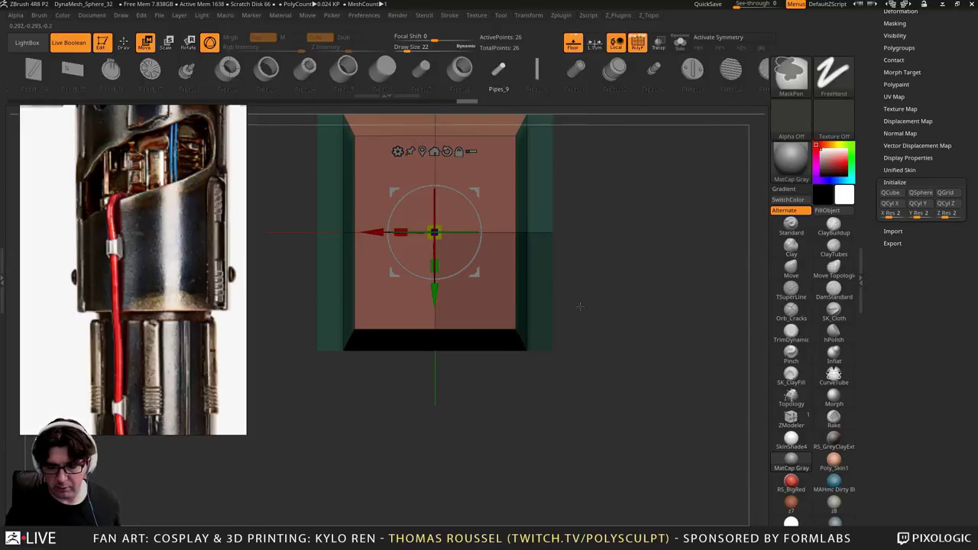
left_click_drag(581, 154, 505, 237, "alt")
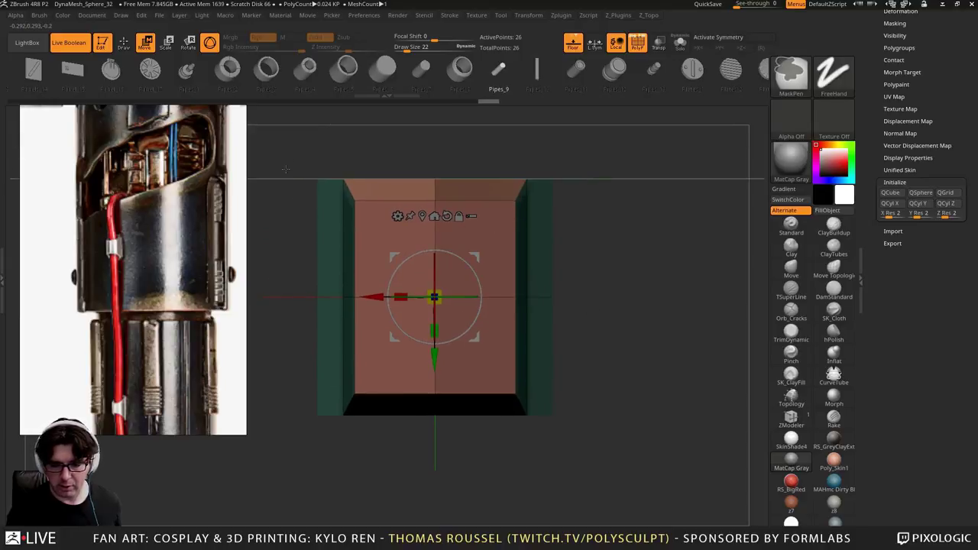
left_click_drag(293, 155, 370, 234, "ctrl")
left_click_drag(296, 379, 372, 454, "ctrl")
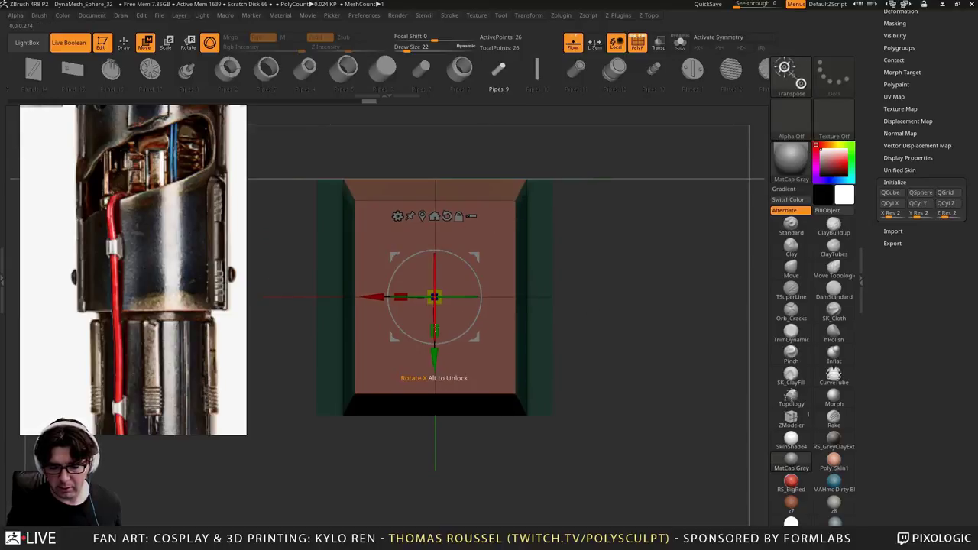
mouse_move(435, 329)
left_mouse_down()
mouse_move(435, 349)
mouse_move(443, 322)
mouse_move(436, 334)
left_mouse_up()
key("ctrl+z")
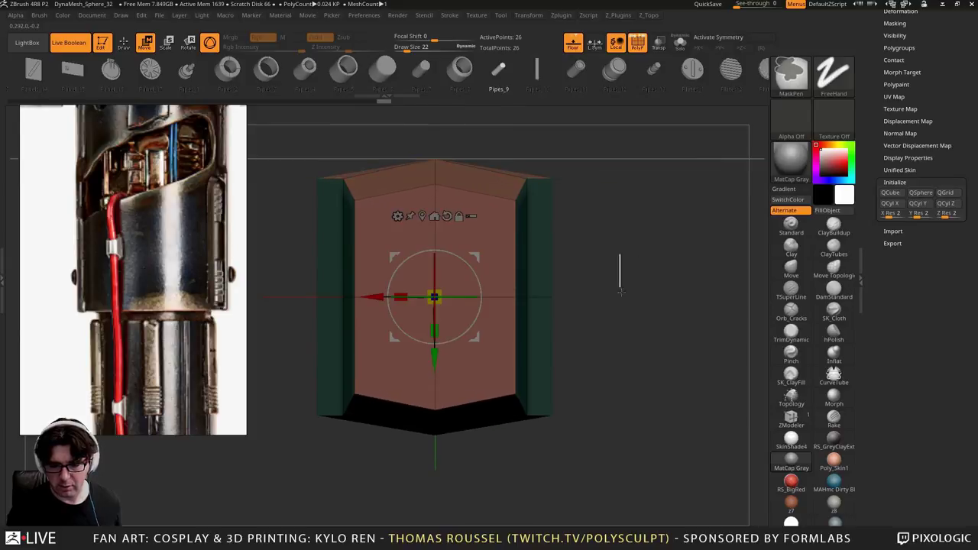
left_click_drag(621, 292, 621, 293, "ctrl")
left_click_drag(649, 306, 620, 224)
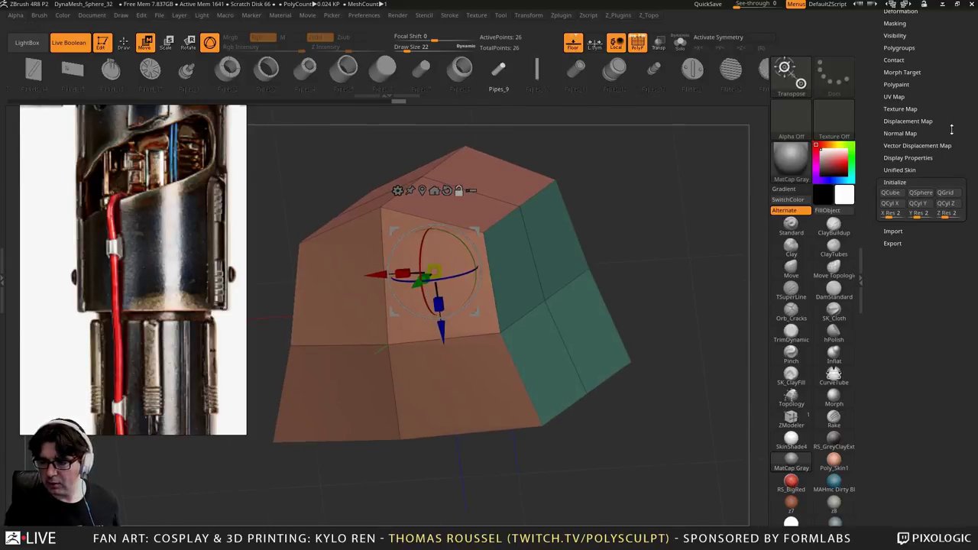
Turn on Dynamic Subdiv for the block with QGrid 2, Bevel and a coverage of 0.0599
scroll(932, 130, "up", 8)
left_click(896, 274)
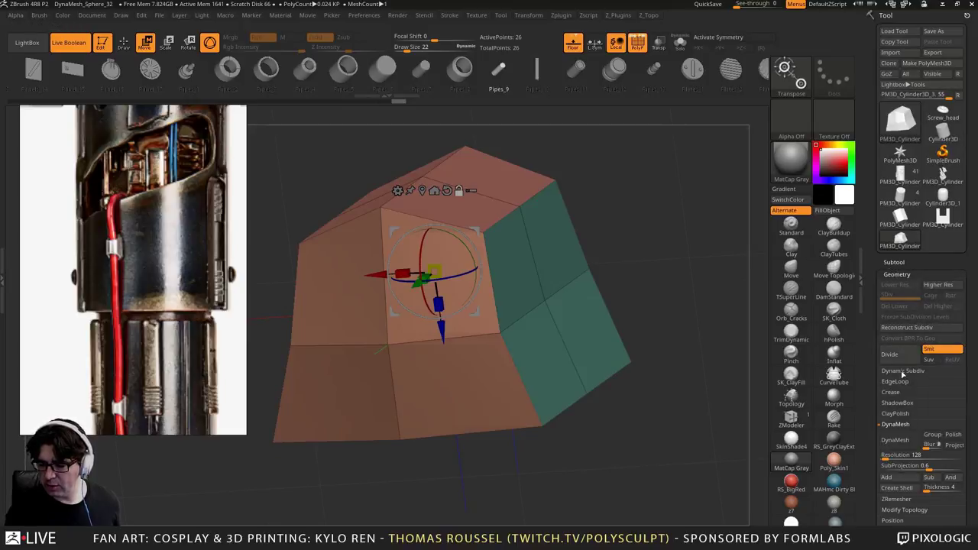
left_click(903, 370)
left_click(898, 381)
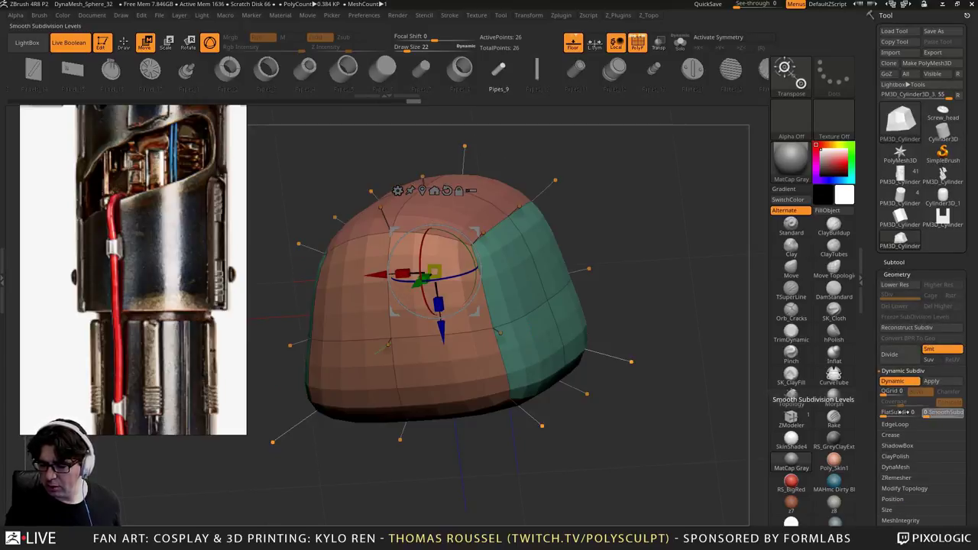
left_click(892, 391)
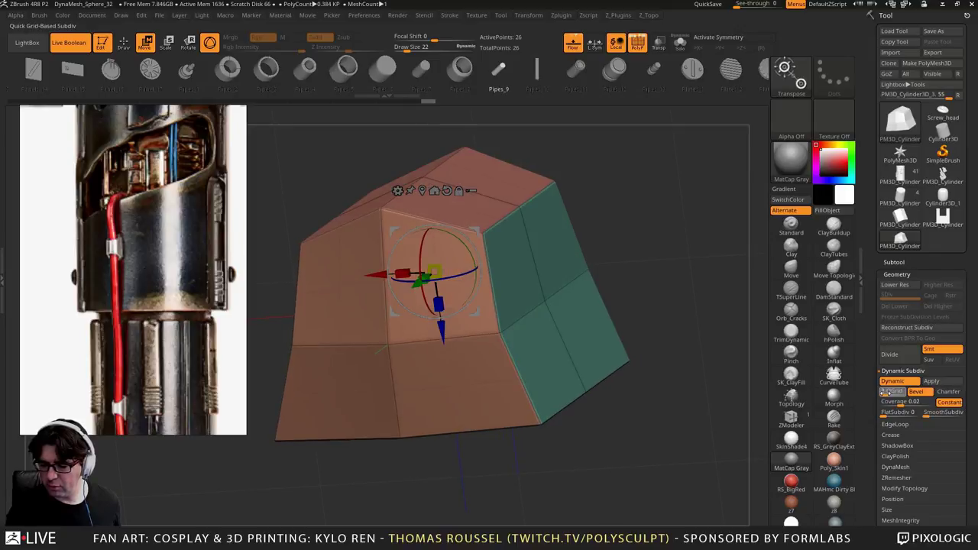
left_click_drag(900, 402, 905, 402)
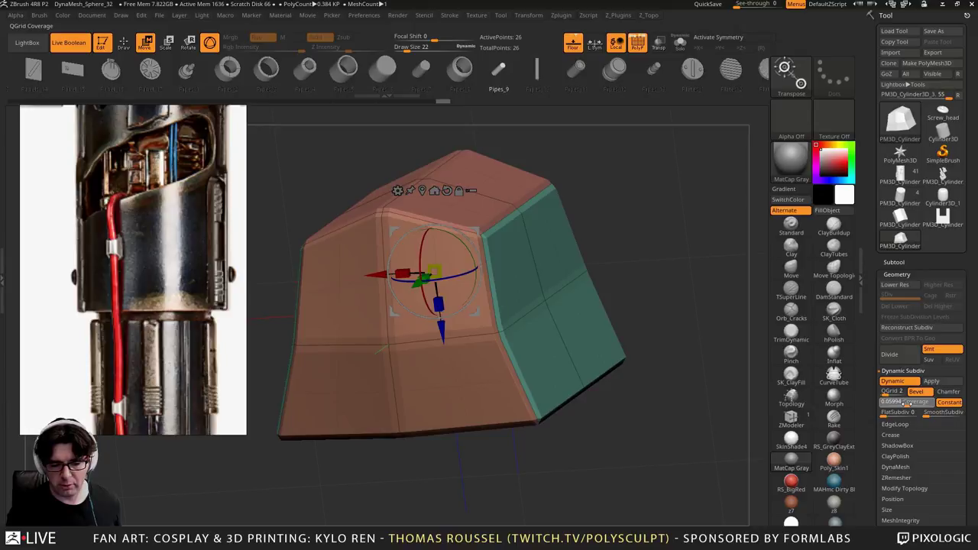
Isolate the block's middle row with masks and scale it inward along Y so the ends curve in, then clear the mask
left_click_drag(726, 348, 646, 332)
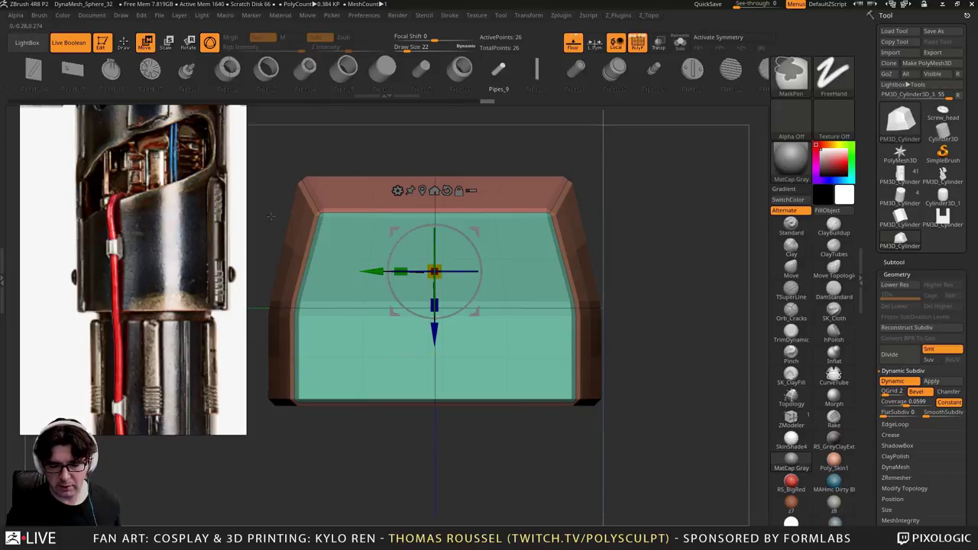
left_click_drag(400, 271, 356, 281)
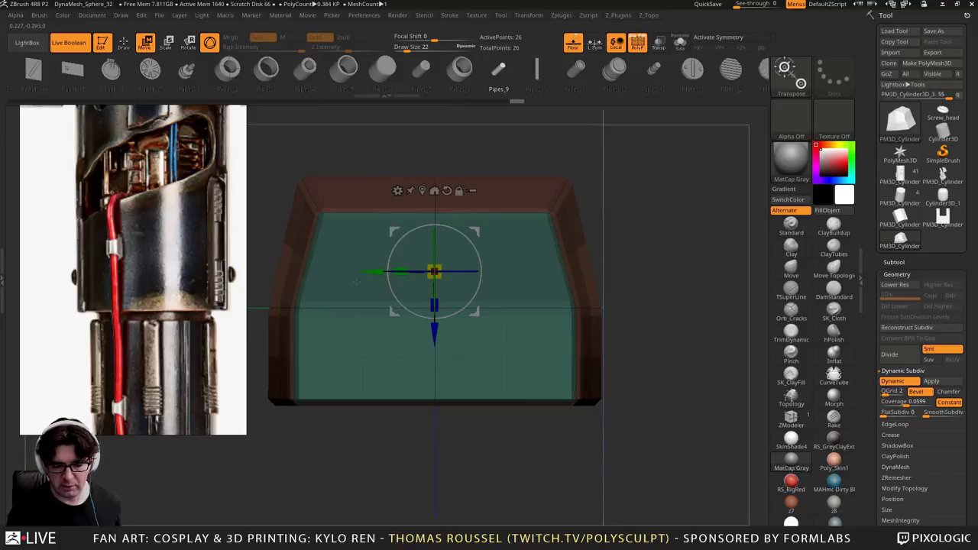
left_click_drag(252, 284, 317, 325, "ctrl+alt")
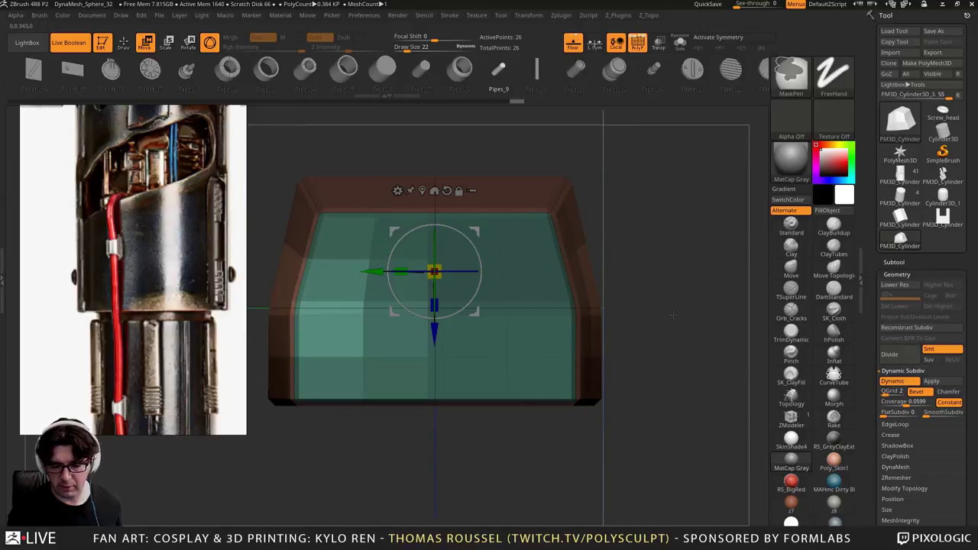
left_click_drag(655, 286, 516, 322, "ctrl+alt")
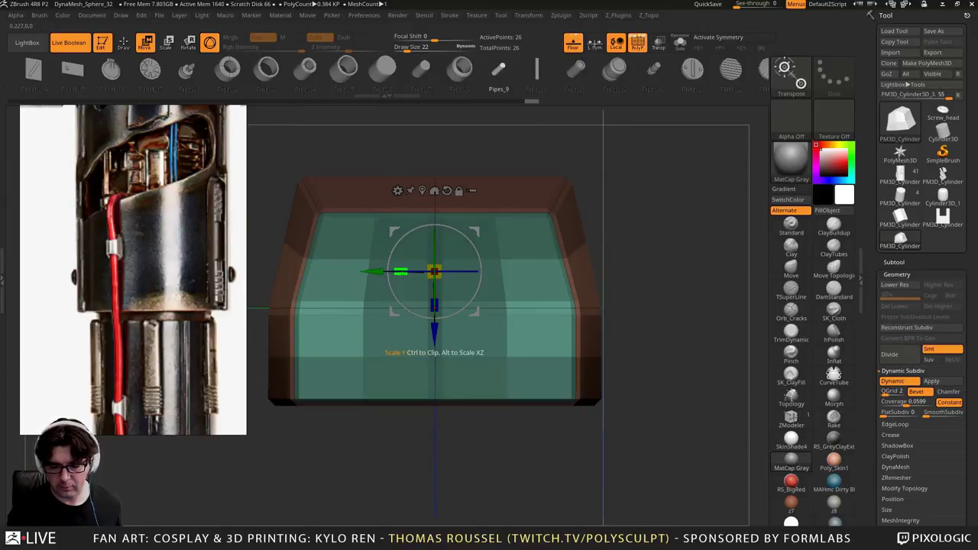
left_click_drag(434, 306, 430, 277)
left_click_drag(628, 136, 621, 145, "ctrl")
Narrow the block's top row along Y and adjust the length of its middle row using masks to refine the end profile
left_click_drag(622, 135, 510, 243, "ctrl")
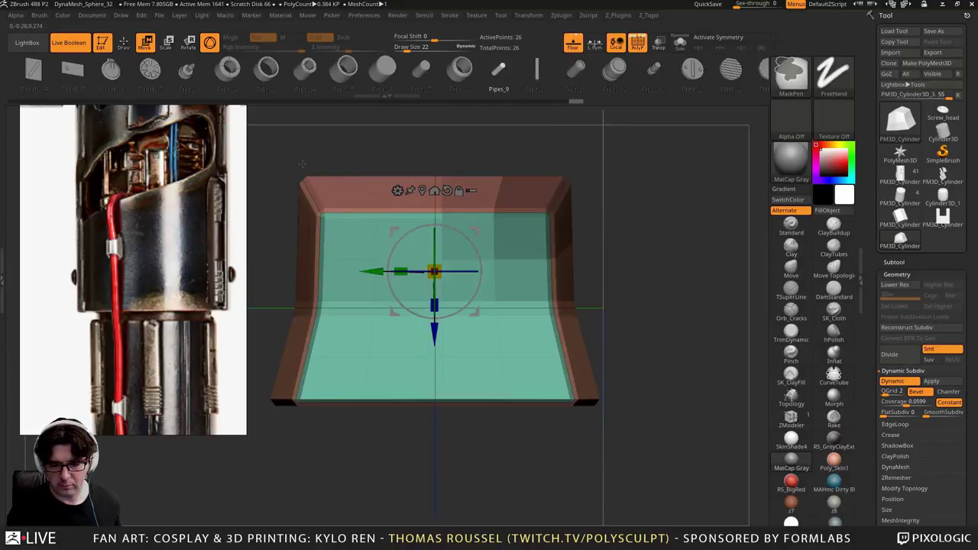
left_click_drag(287, 159, 432, 272, "ctrl")
key("ctrl+i")
left_click_drag(640, 235, 560, 306, "ctrl")
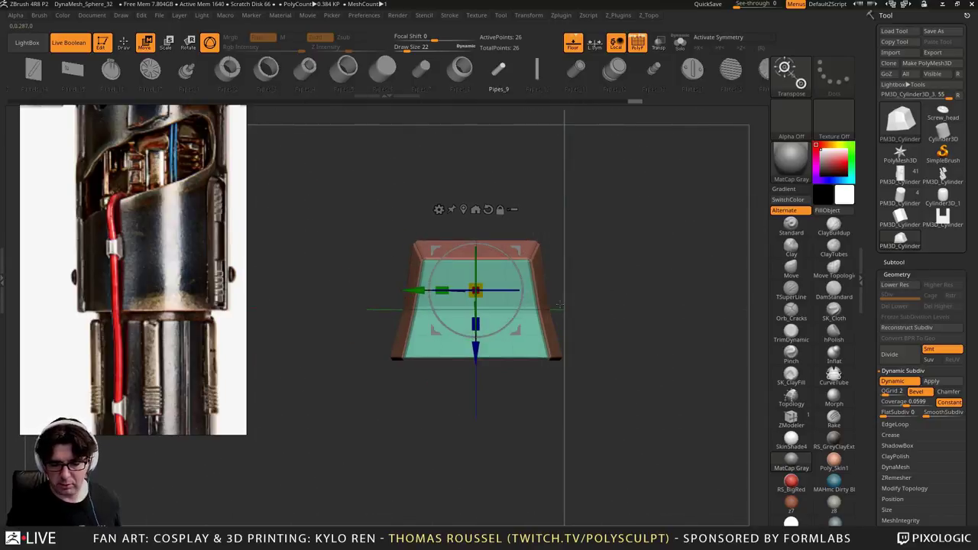
left_click_drag(446, 291, 418, 291)
With Dynamic Subdiv off, use the ZModeler Split point action on the centre of the block's wide flat base to form an octagon
left_click_drag(546, 259, 631, 286)
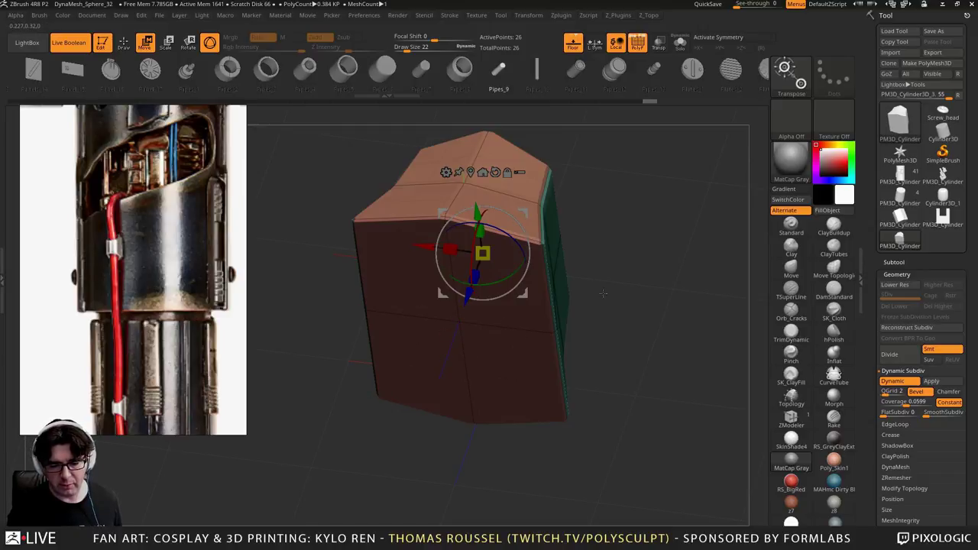
left_click_drag(603, 294, 443, 330)
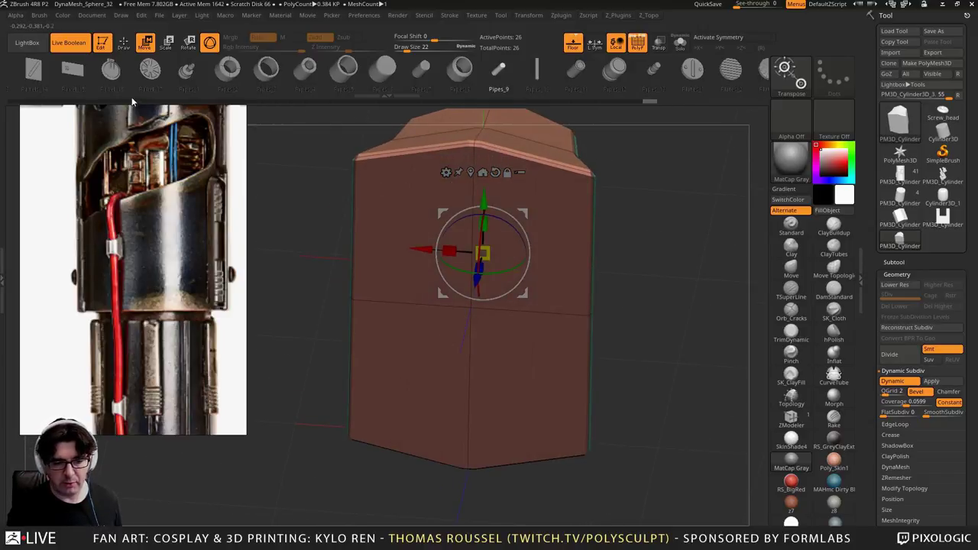
left_click(130, 42)
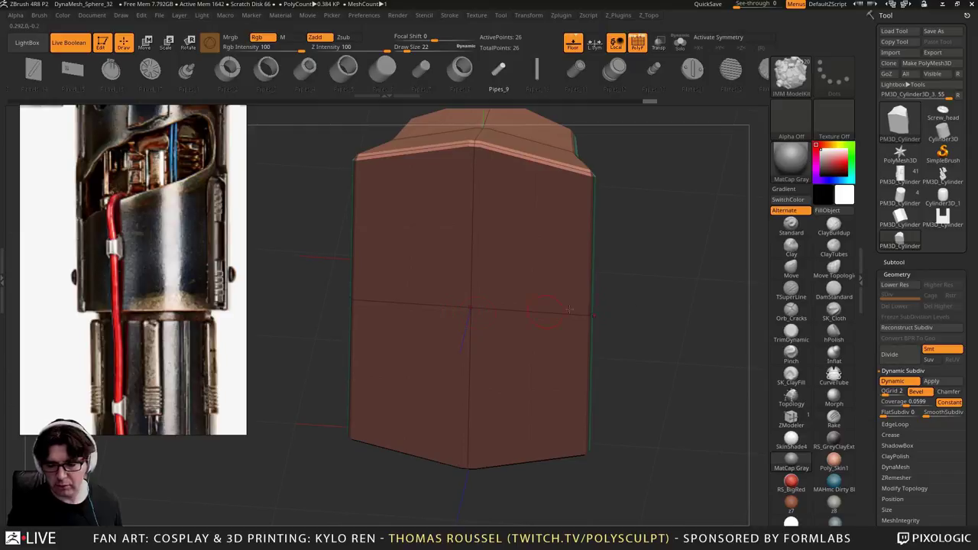
left_click(791, 417)
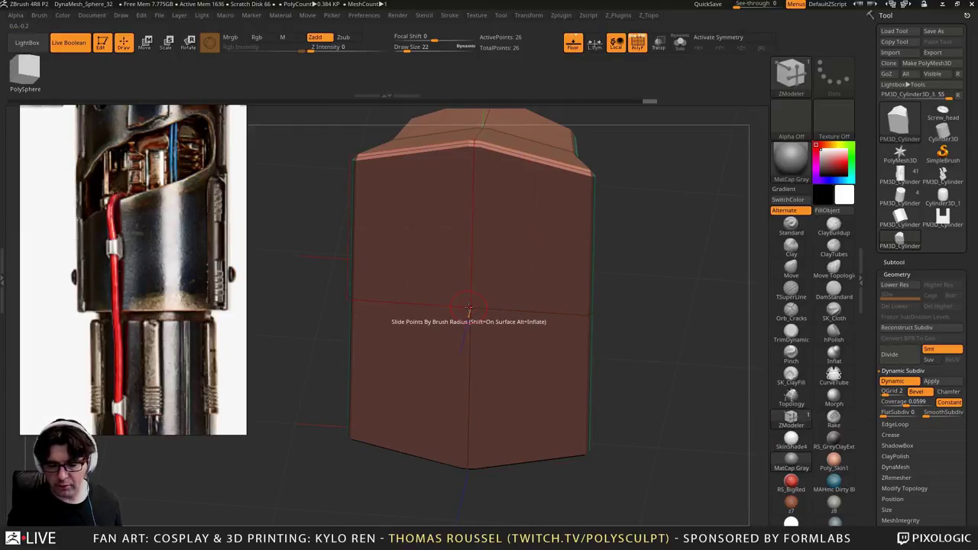
key("shift+d")
key("space")
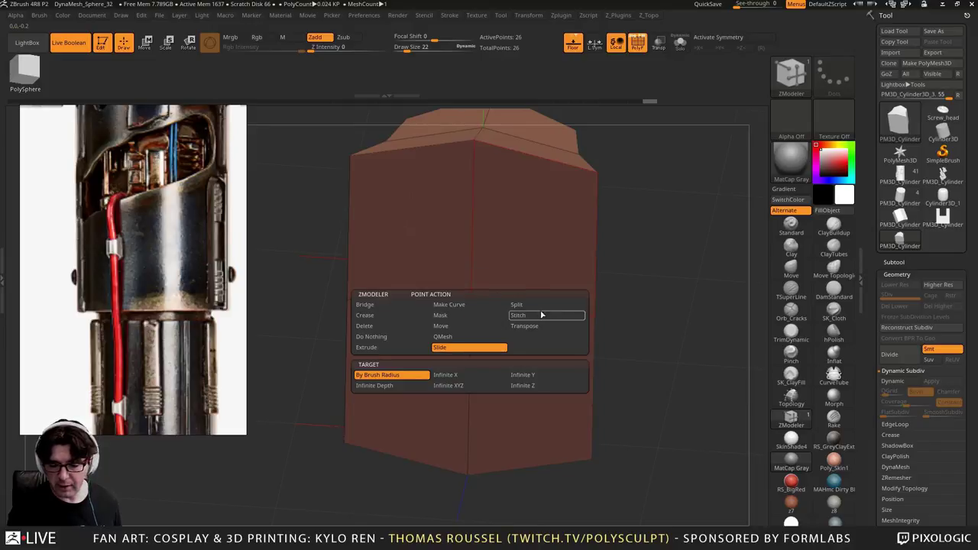
left_click(522, 308)
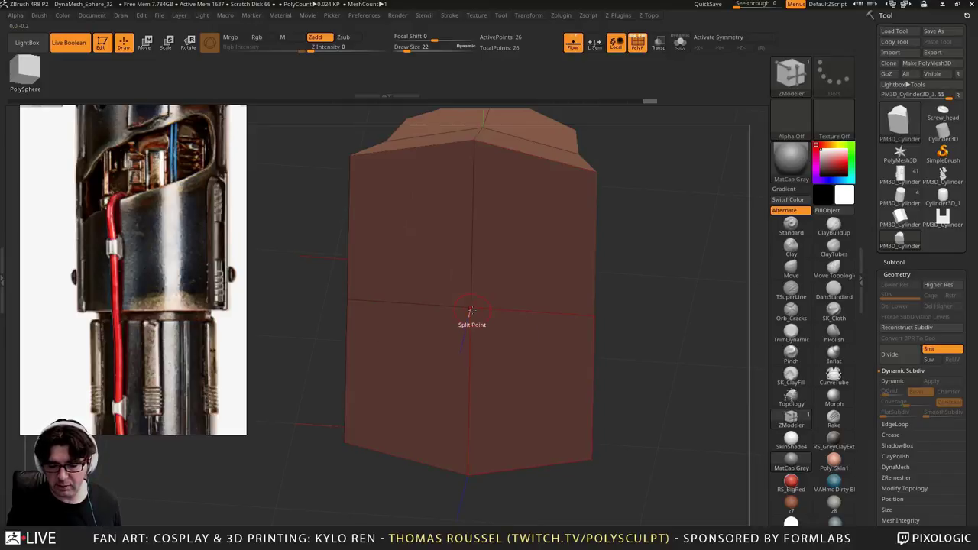
left_click_drag(469, 309, 539, 346)
left_click_drag(694, 363, 691, 340, "shift")
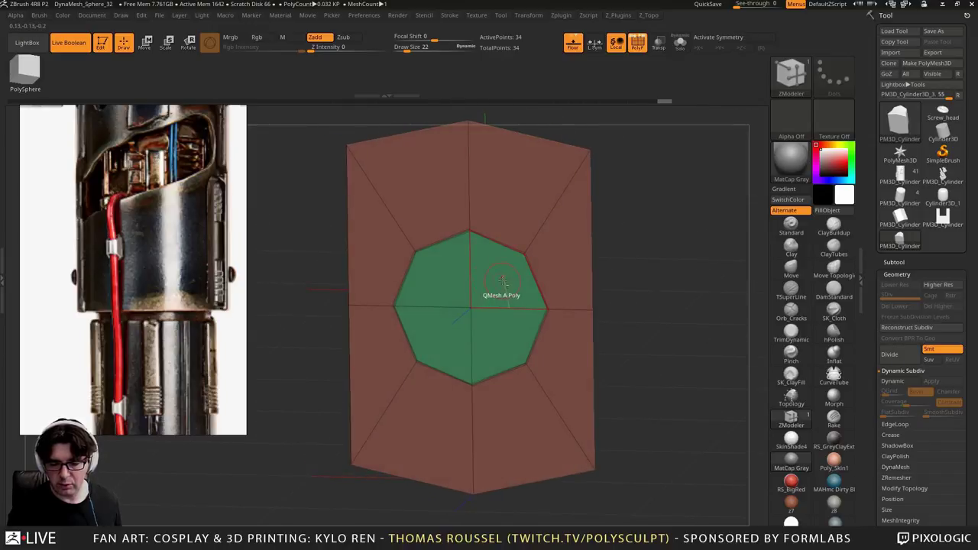
QMesh the octagonal faces outward from the block's wide base to form a short peg
left_click_drag(501, 279, 498, 337, "alt")
left_click_drag(645, 338, 540, 342)
left_click_drag(509, 281, 462, 303)
Turn Dynamic Subdiv back on and compare the bevelled and unsmoothed shapes of the block and its octagonal peg
key("d")
left_click_drag(370, 283, 390, 304)
right_click_drag(506, 277, 485, 248, "ctrl")
key("shift+d")
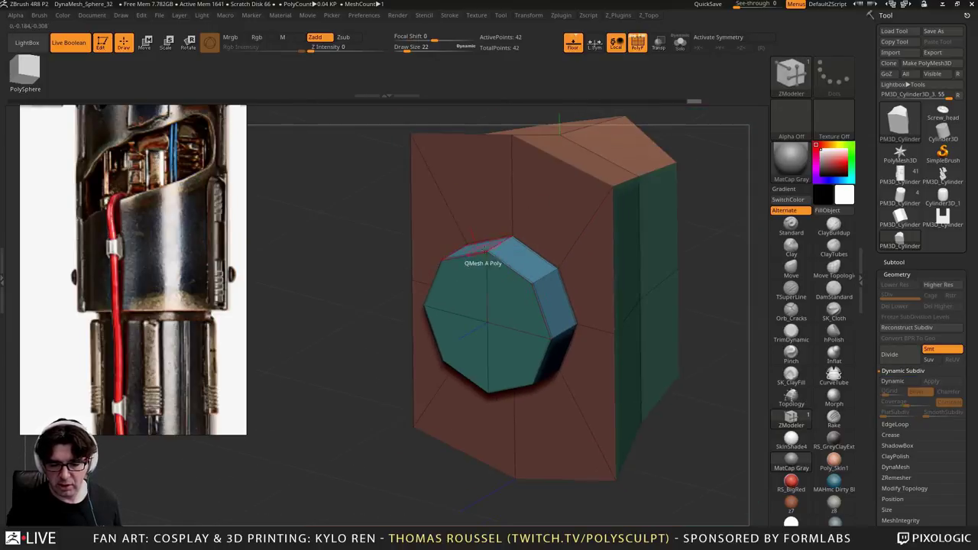
key("d")
right_click_drag(511, 325, 493, 417)
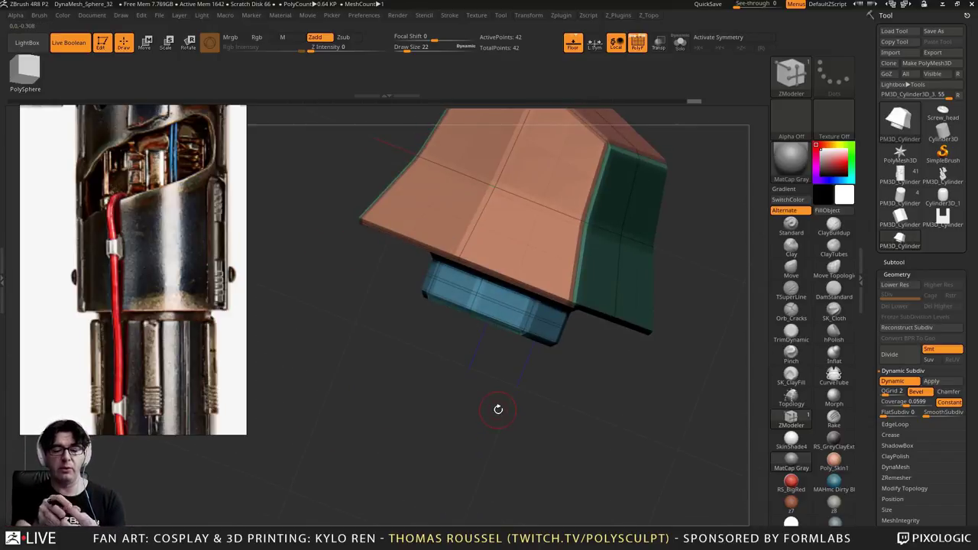
Undo the extrusion of the octagonal peg on the underside of the block
right_click_drag(527, 402, 485, 365)
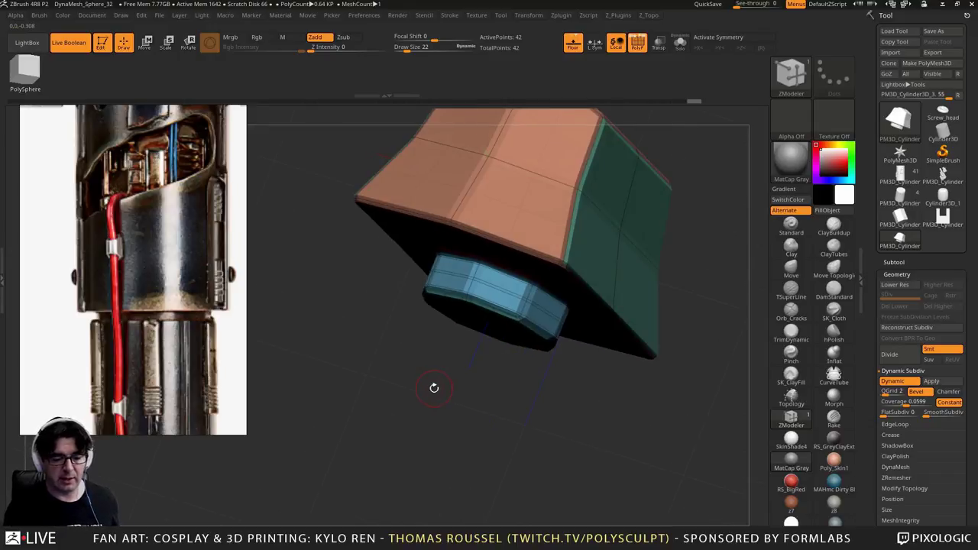
right_click_drag(448, 395, 607, 397, "shift")
right_click_drag(612, 397, 627, 282, "alt")
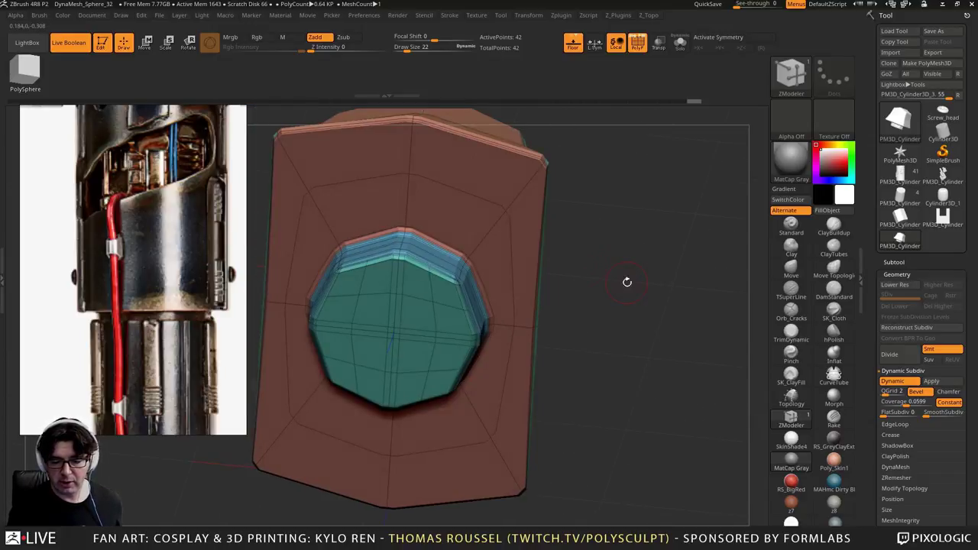
key("ctrl+z")
Mark all the block's underside polygons and extrude them with QMesh into a thin, even base rim
right_click_drag(585, 216, 727, 221)
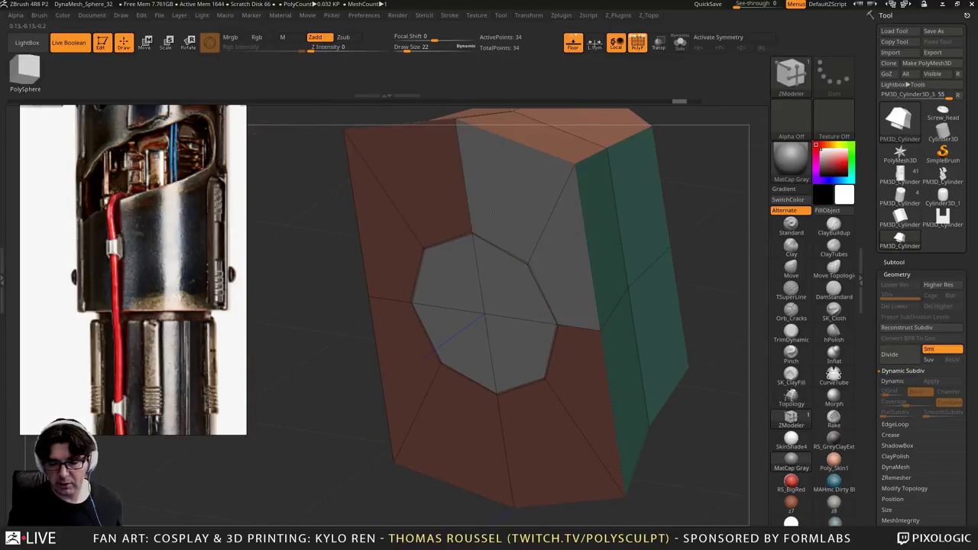
mouse_move(490, 215)
left_mouse_down("alt")
mouse_move(409, 359)
mouse_move(570, 375)
left_mouse_up("alt")
left_click(387, 252, "alt")
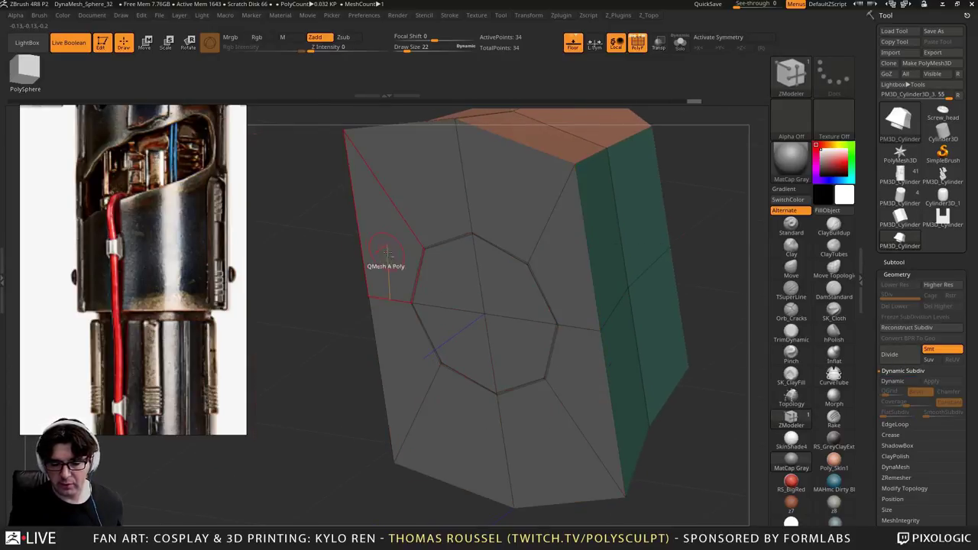
left_click(443, 203)
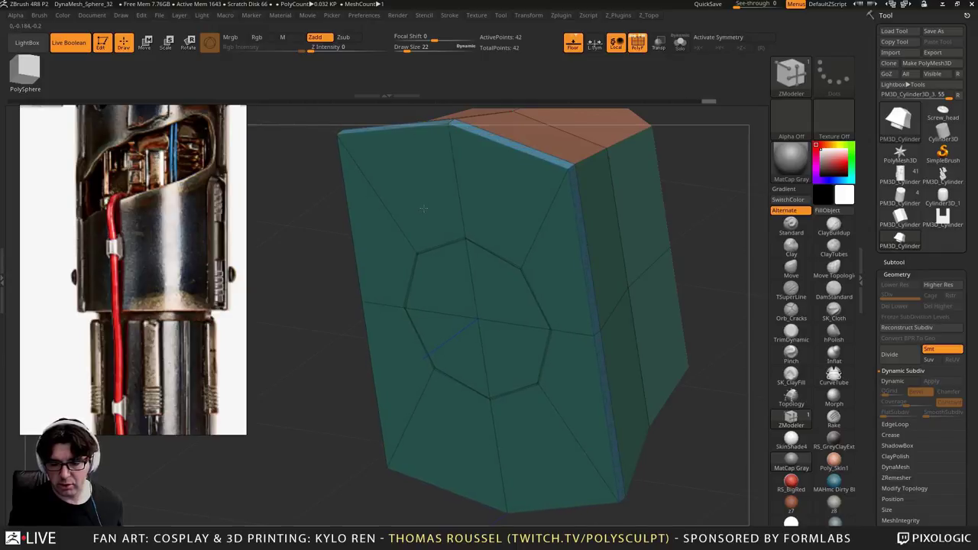
right_click_drag(407, 334, 360, 413, "shift")
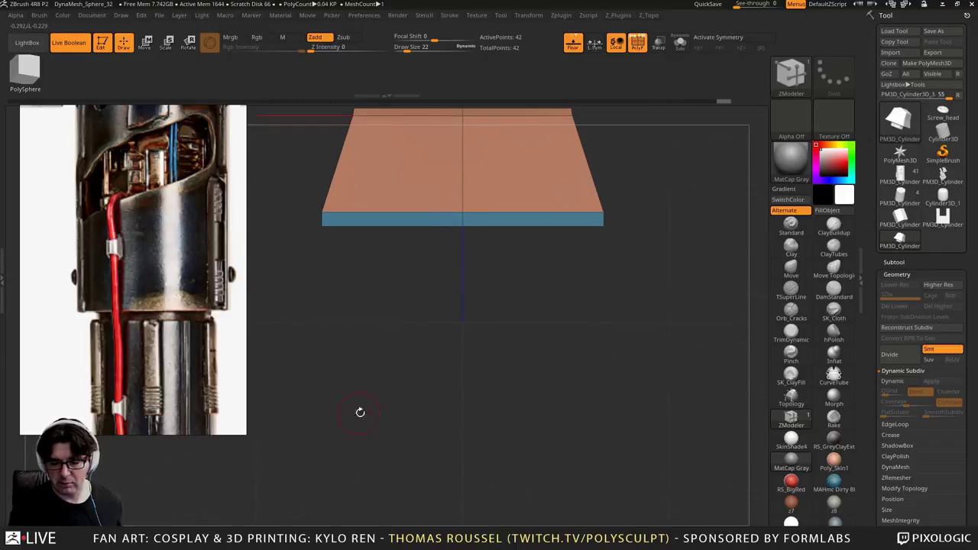
right_click_drag(504, 343, 541, 222)
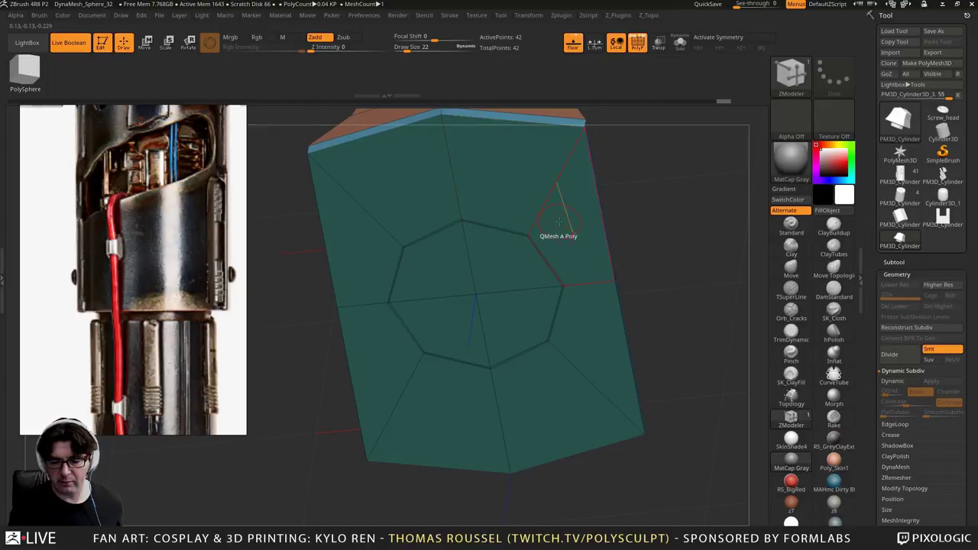
key("ctrl+z")
left_click_drag(567, 231, 564, 244)
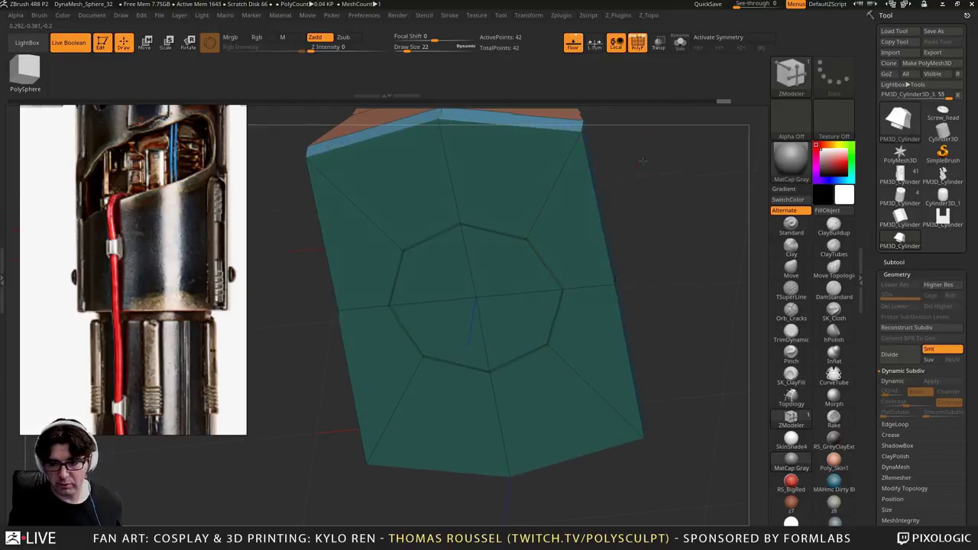
Bevel the complete edge loops along the block's corner edges with the ZModeler Bevel EdgeLoop Complete action
right_click_drag(446, 269, 474, 225)
key("space")
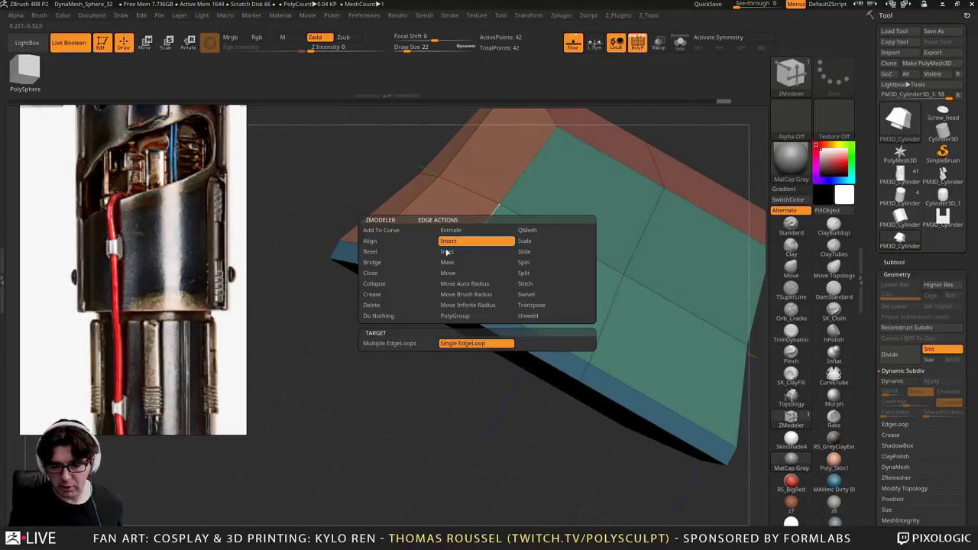
left_click(371, 252)
left_click(480, 229)
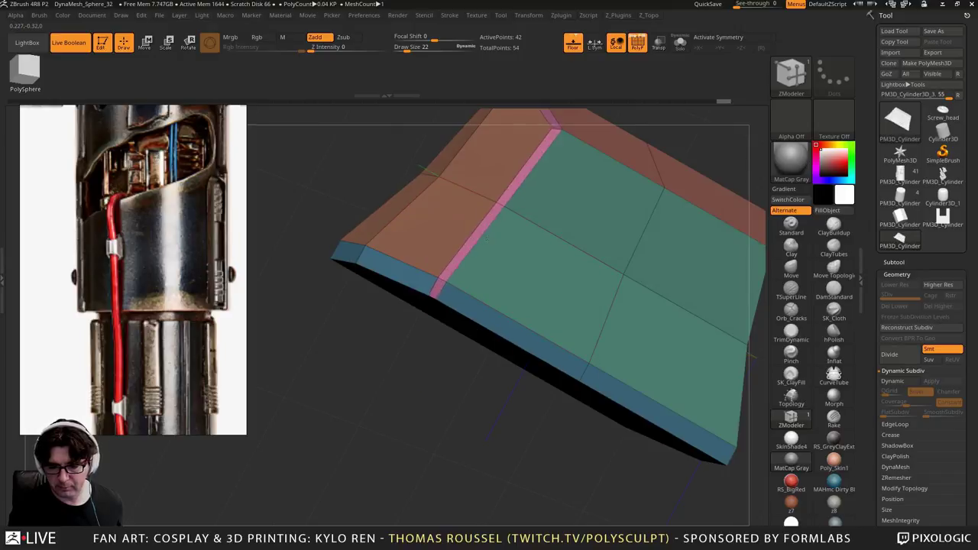
left_click_drag(491, 244, 503, 262)
left_click_drag(396, 423, 295, 382)
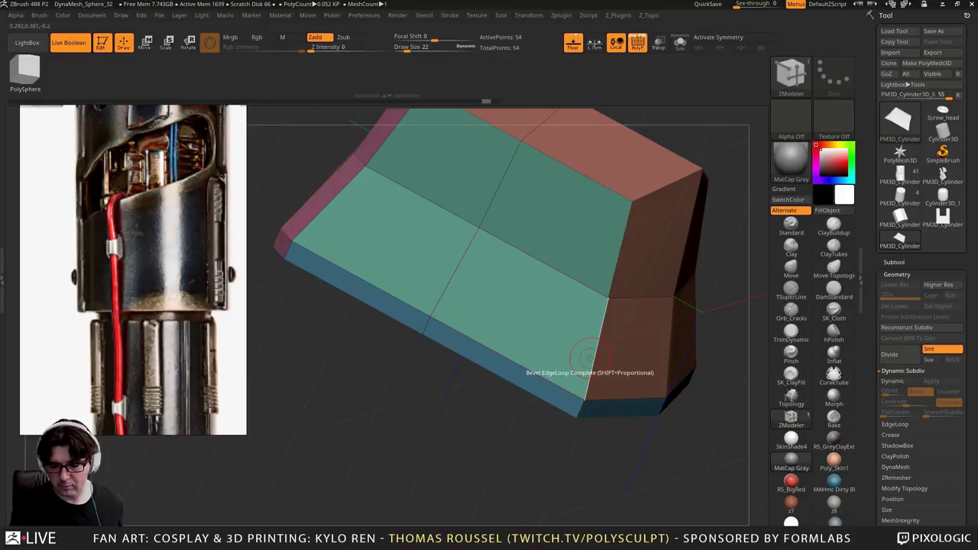
left_click(589, 357)
Mark the central octagon's polygons on the block's underside and extrude them outward with QMesh into a short peg
left_click_drag(592, 428, 465, 388)
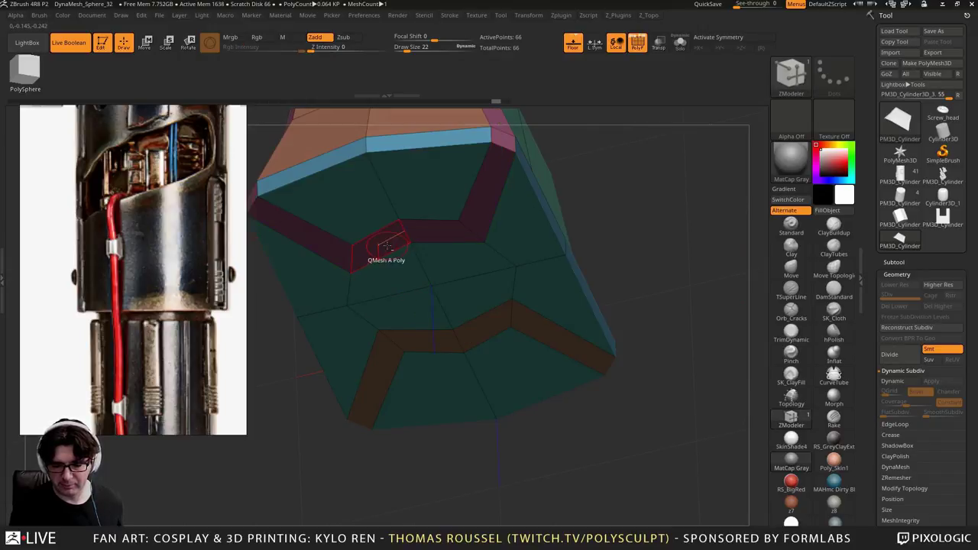
mouse_move(388, 246)
left_mouse_down("alt")
mouse_move(409, 308)
mouse_move(474, 299)
mouse_move(437, 239)
left_mouse_up("alt")
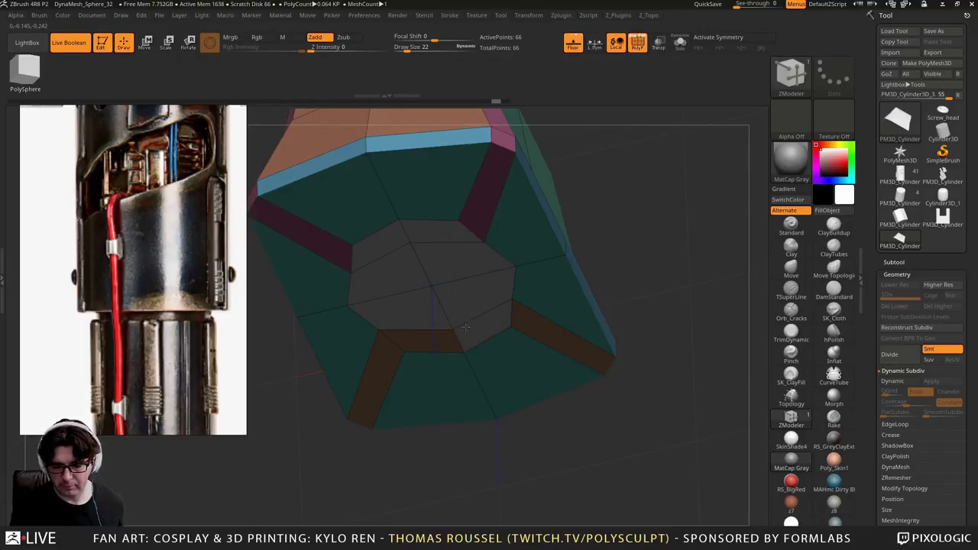
left_click_drag(419, 312, 395, 387)
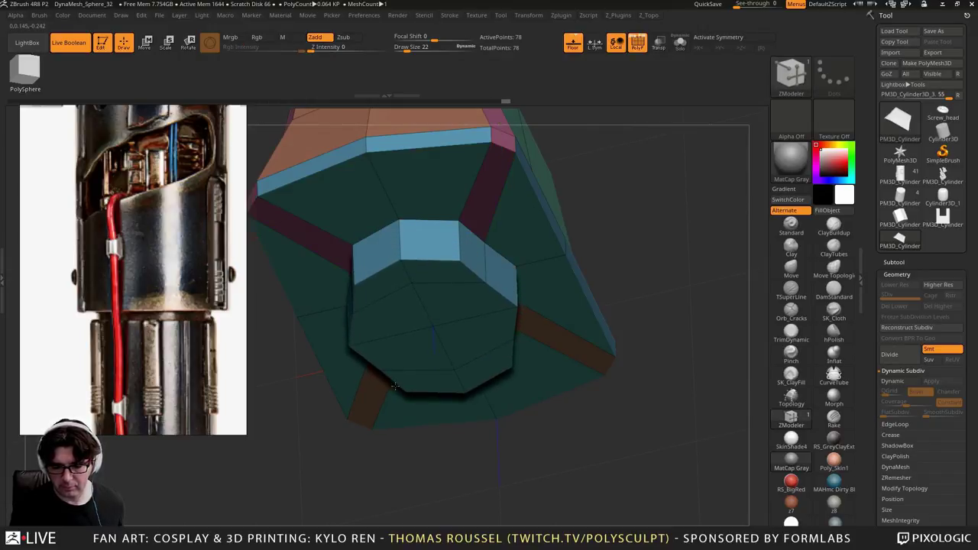
Crease the peg's outer rim edges with the ZModeler edge action Crease set to EdgeLoop Complete
left_click_drag(276, 360, 655, 271)
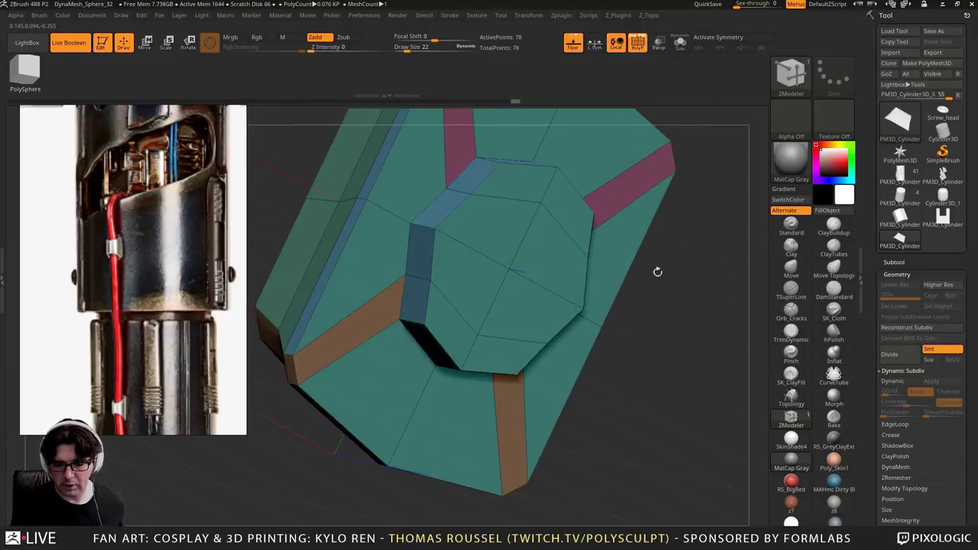
key("space")
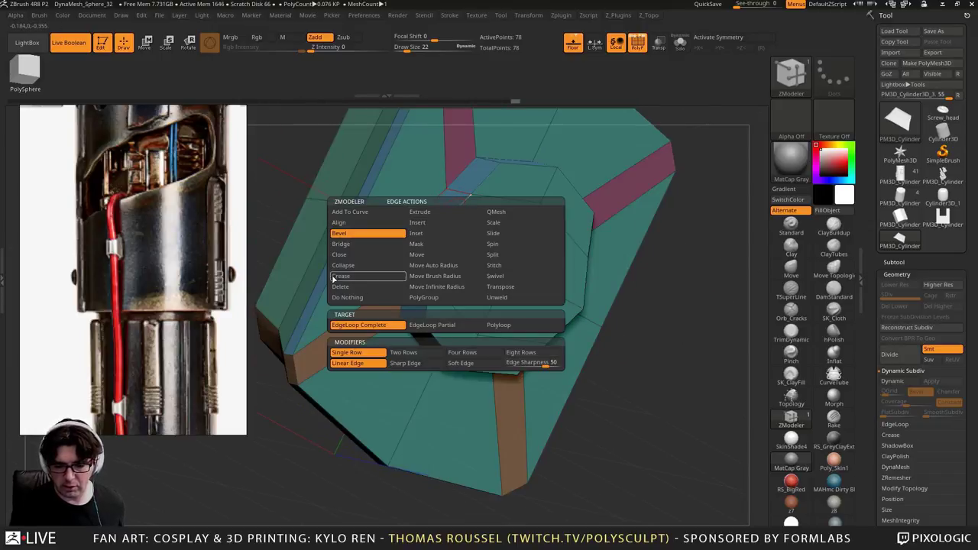
left_click(340, 276)
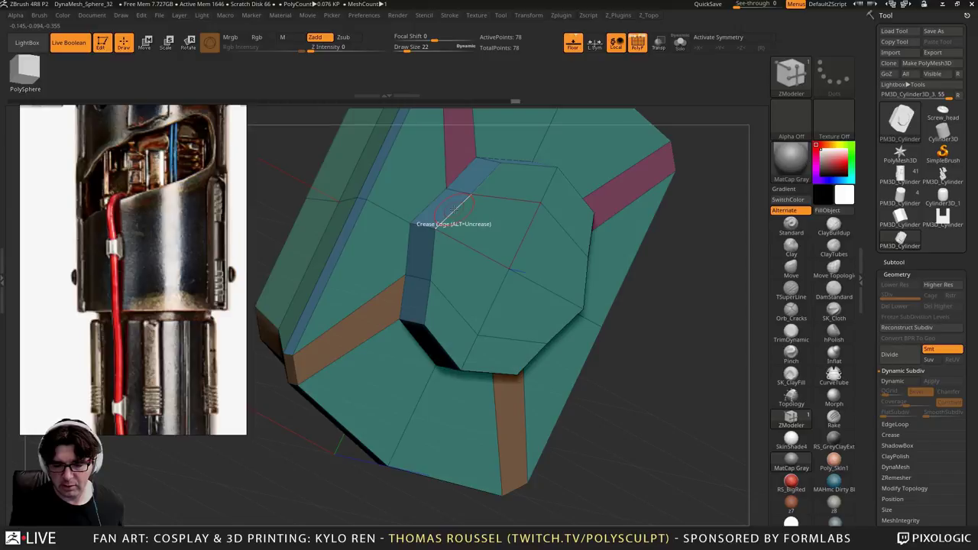
key("space")
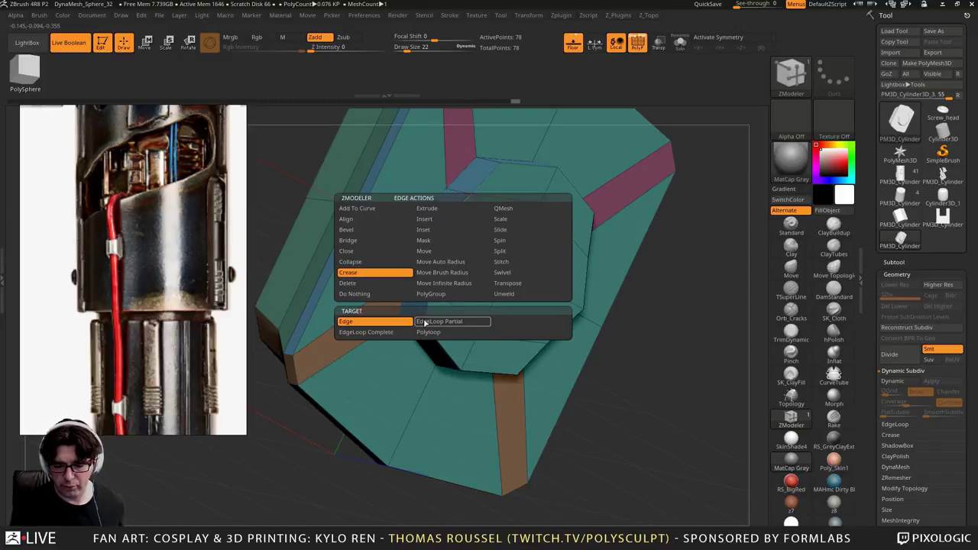
left_click(373, 333)
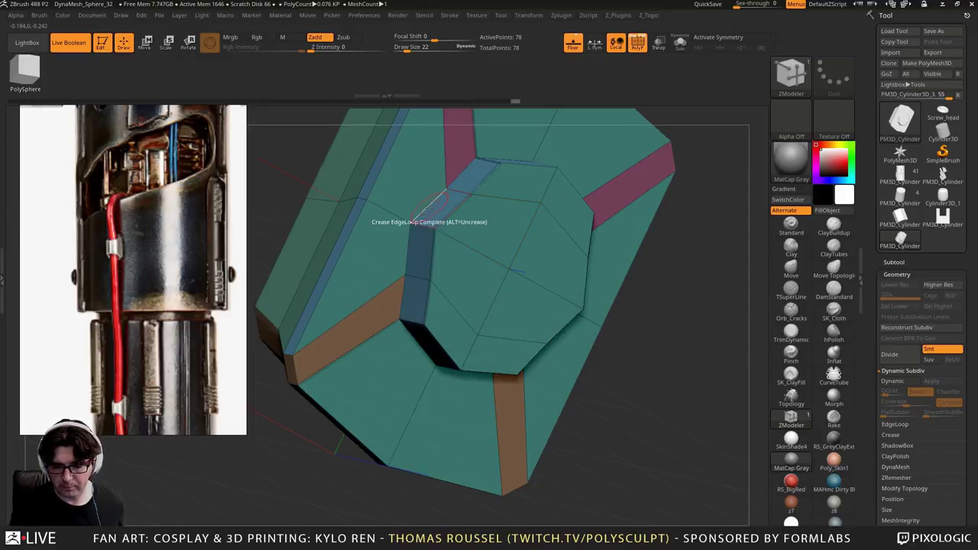
left_click(459, 223)
Turn on Dynamic Subdiv for the block and examine its smoothed shape from several angles
key("d")
left_click_drag(470, 239, 436, 380)
right_click_drag(436, 378, 593, 384)
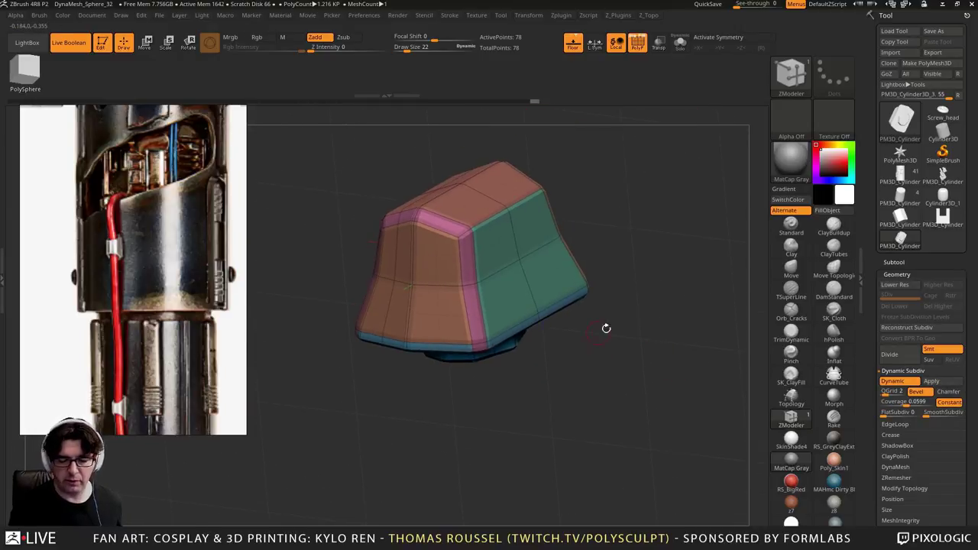
right_click_drag(606, 327, 644, 296)
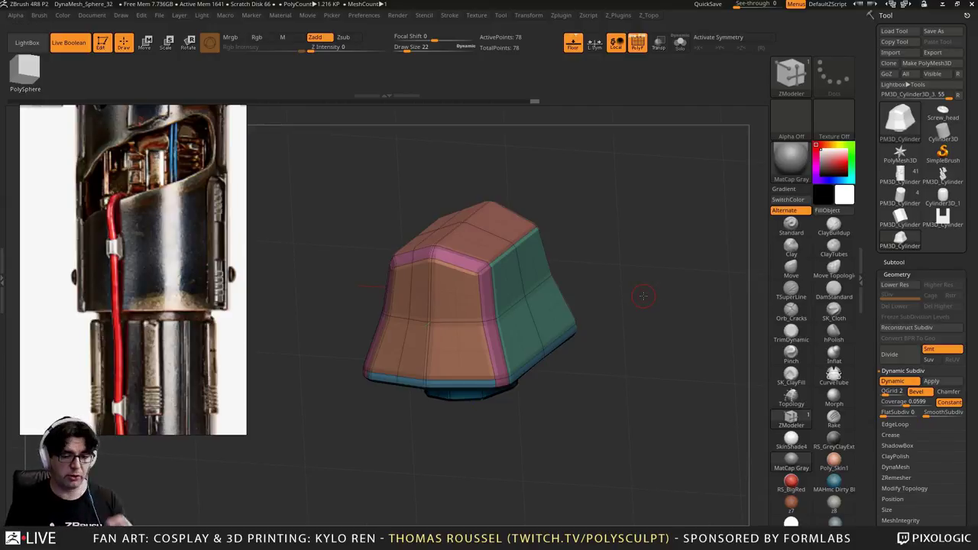
right_click_drag(643, 282, 619, 277)
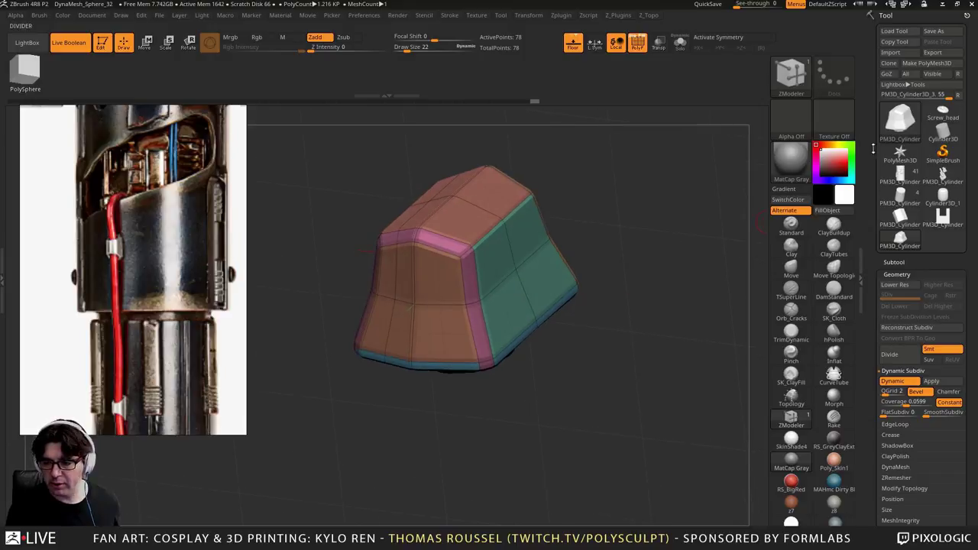
Copy the block subtool and paste it into the lightsaber model after selecting the sleeve below the cutout
left_click(895, 263)
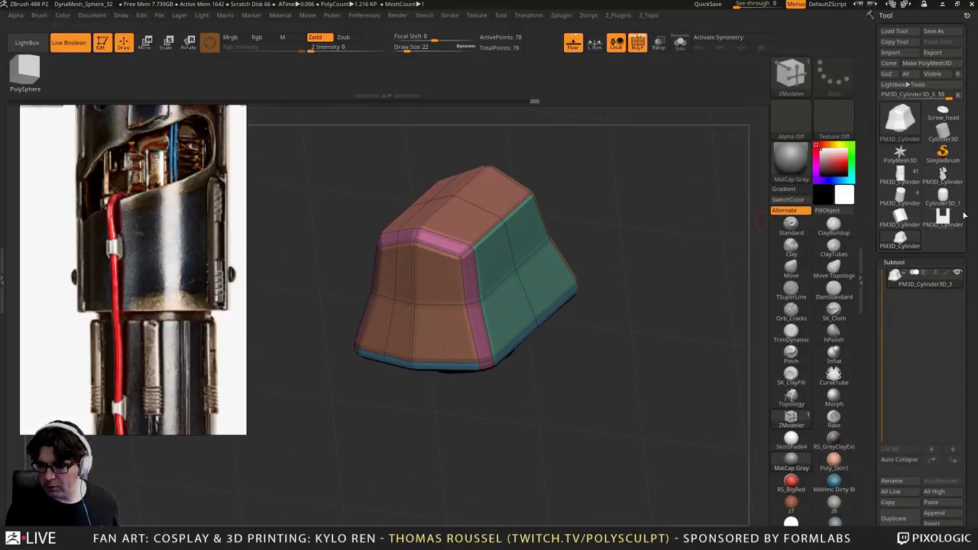
left_click(901, 176)
left_click_drag(720, 264, 663, 263)
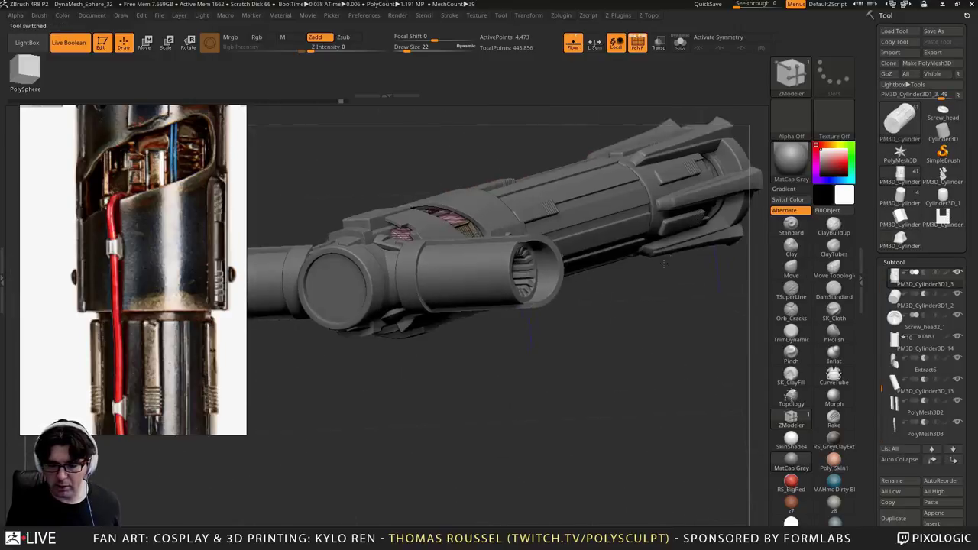
right_click_drag(663, 263, 644, 312)
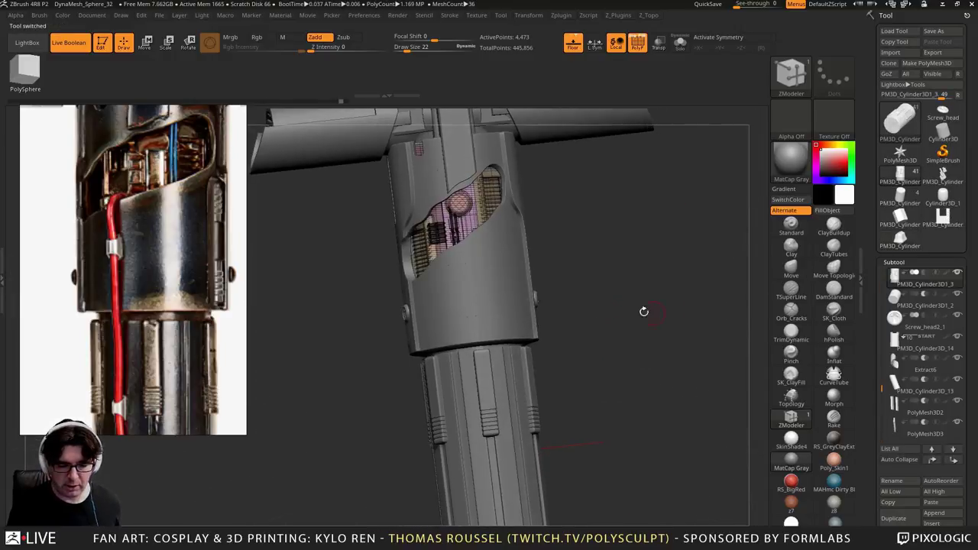
left_click(488, 316, "alt")
left_click_drag(682, 214, 728, 142, "alt")
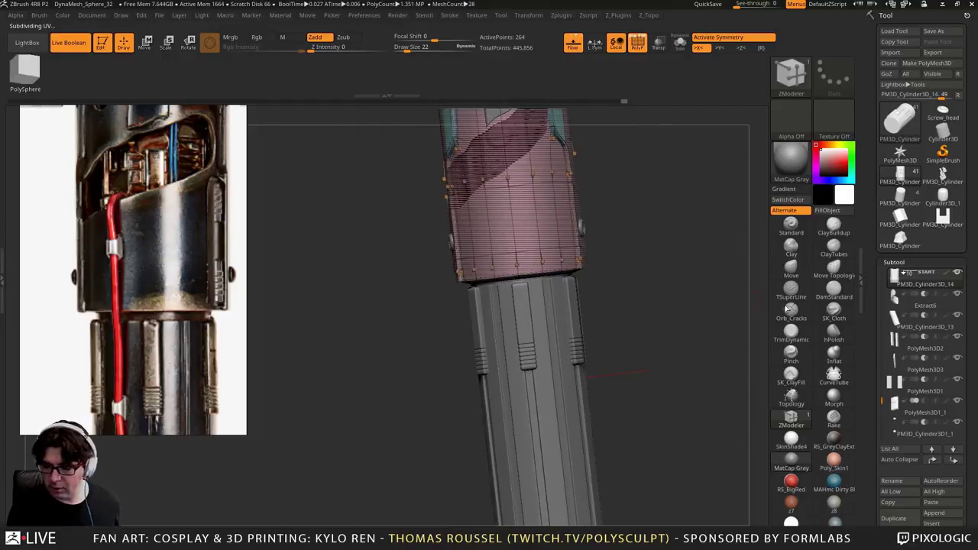
left_click(937, 504)
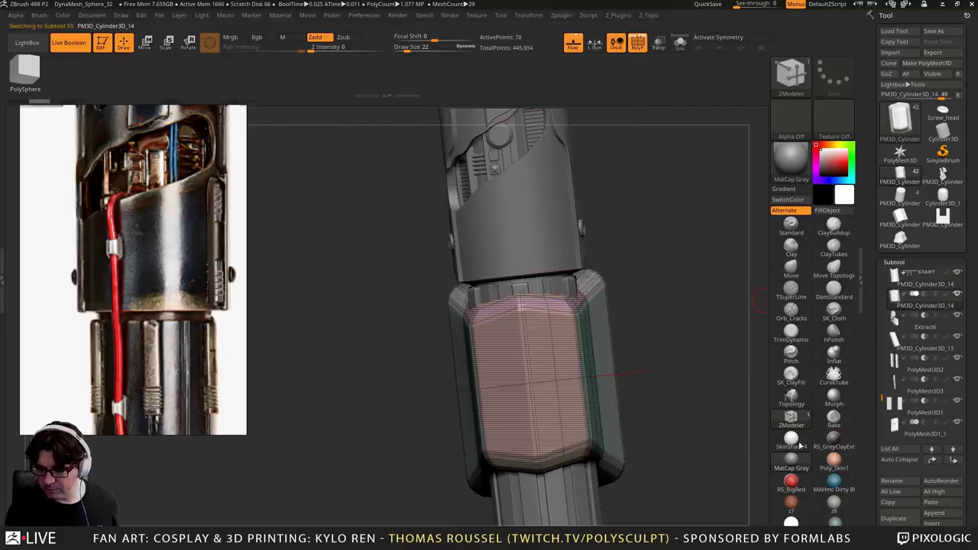
Scale the pasted block down, move it out in front of the handle and raise it to the sleeve's level
left_click_drag(757, 302, 675, 316, "alt")
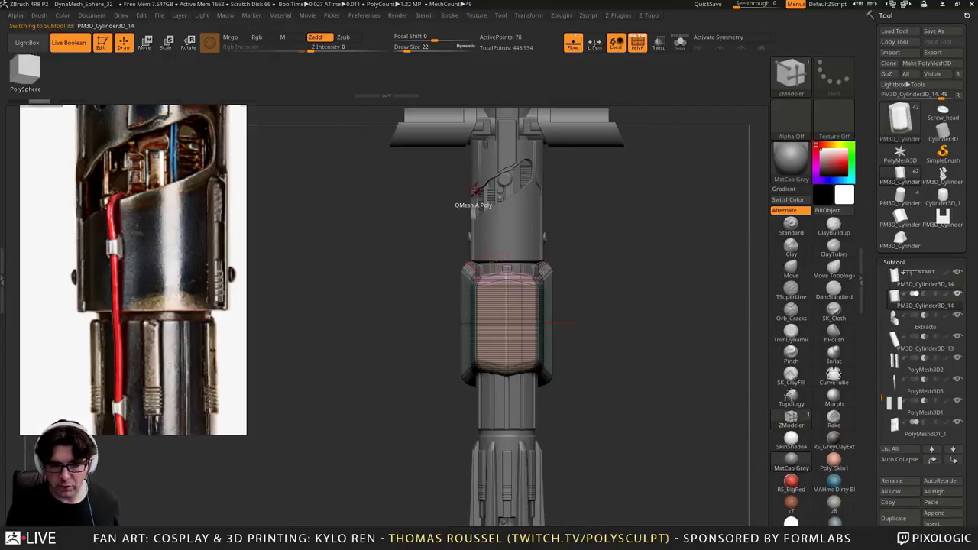
left_click(167, 43)
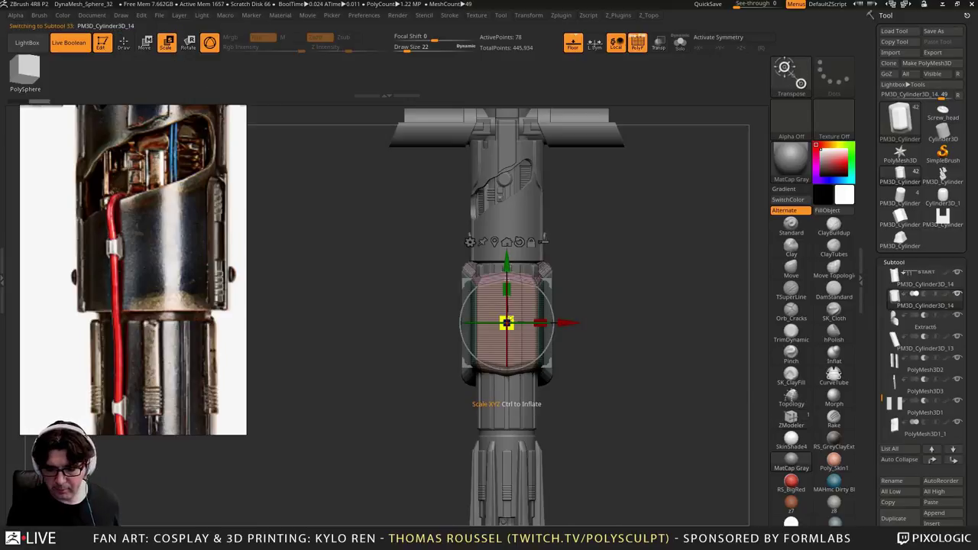
left_click_drag(506, 324, 479, 383)
left_click_drag(564, 352, 661, 357)
left_click_drag(566, 320, 528, 321)
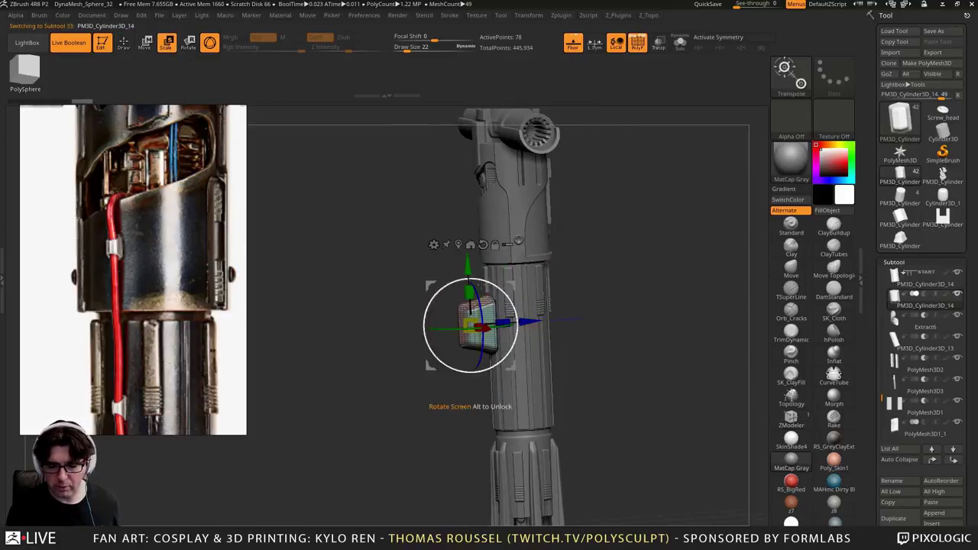
left_click_drag(468, 263, 466, 167)
Scale the block down uniformly to about 0.26 of its size in front of the sleeve
left_click_drag(564, 246, 594, 286)
left_click_drag(611, 285, 634, 285, "shift")
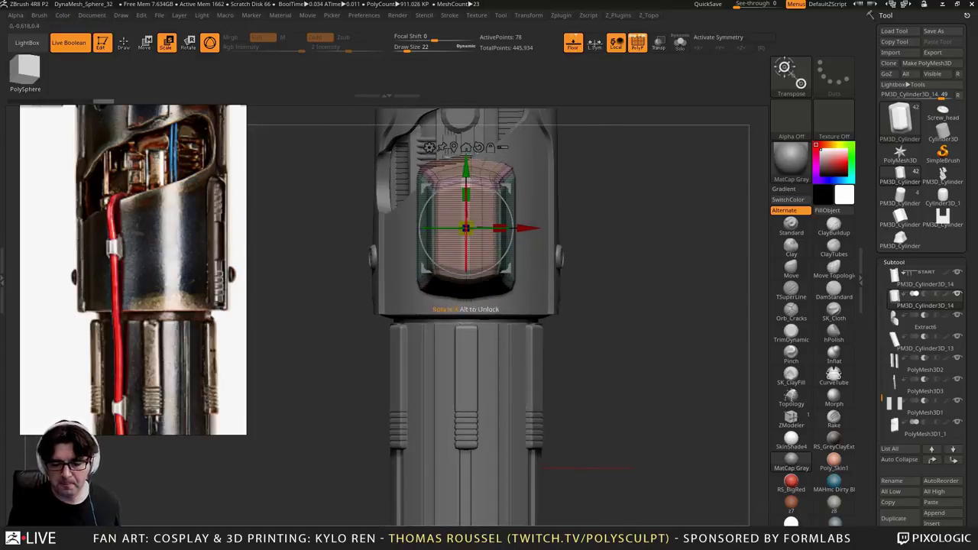
left_click_drag(466, 251, 429, 198)
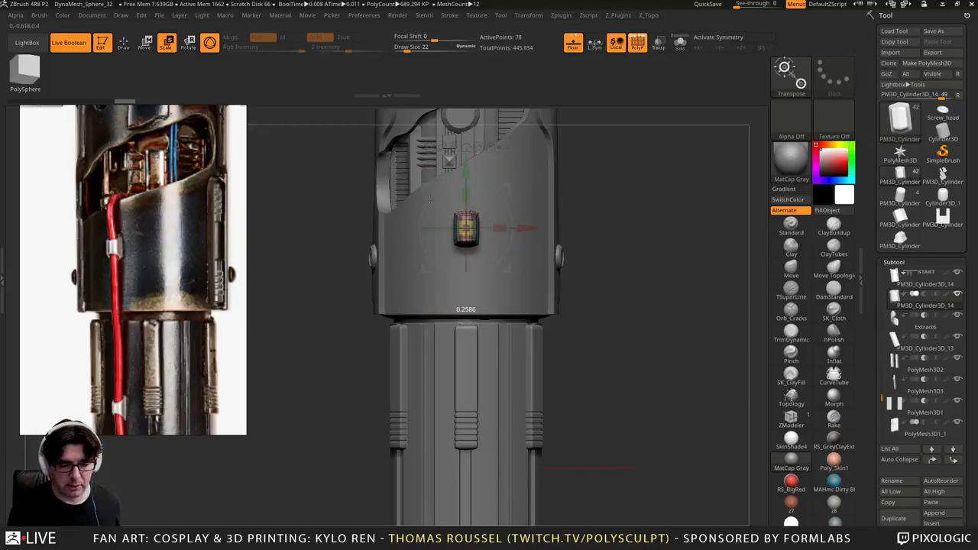
Move the small block in against the sleeve's front surface and shift it sideways beneath the cutout's lower end
left_click_drag(649, 317, 573, 315, "shift")
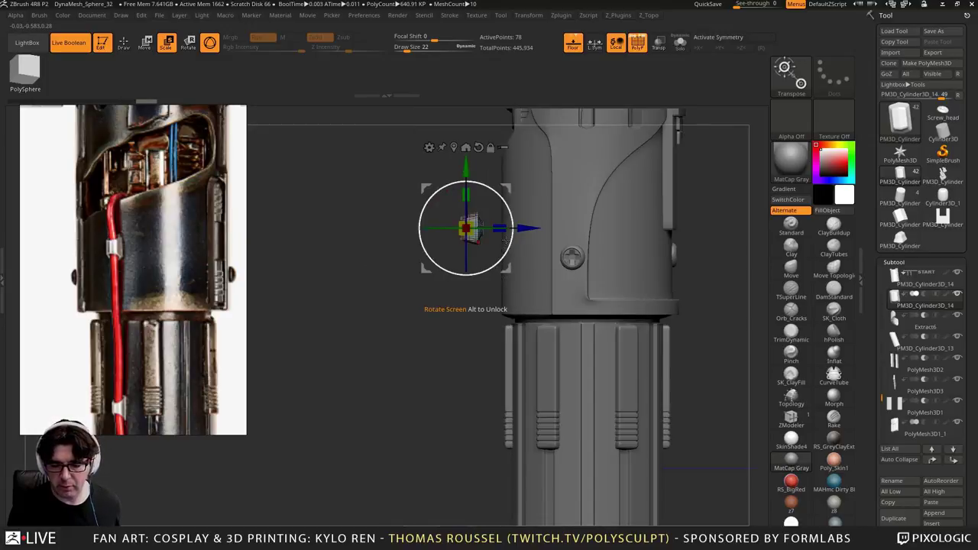
left_click_drag(523, 227, 548, 235)
left_click_drag(619, 268, 697, 306)
left_click_drag(703, 277, 716, 275, "shift")
left_click_drag(553, 228, 491, 229)
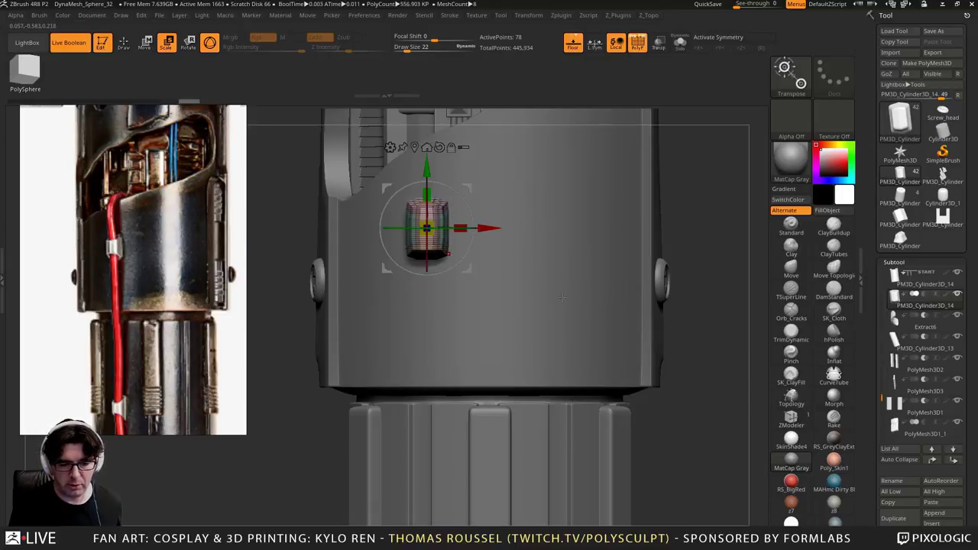
left_click_drag(716, 276, 674, 431, "alt")
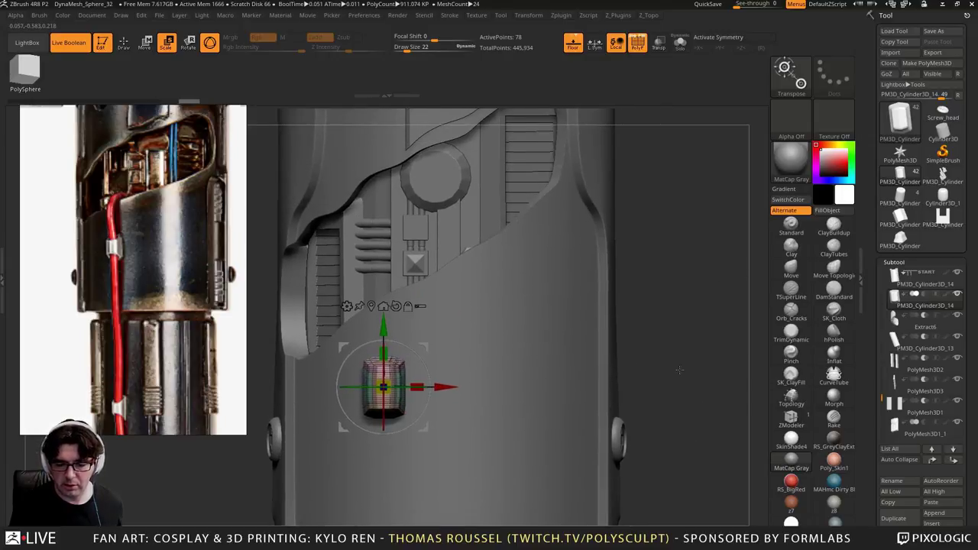
Move the small block inward along its depth axis until its base sinks into the sleeve's curved surface
left_click_drag(677, 372, 404, 413)
left_click_drag(527, 439, 339, 428)
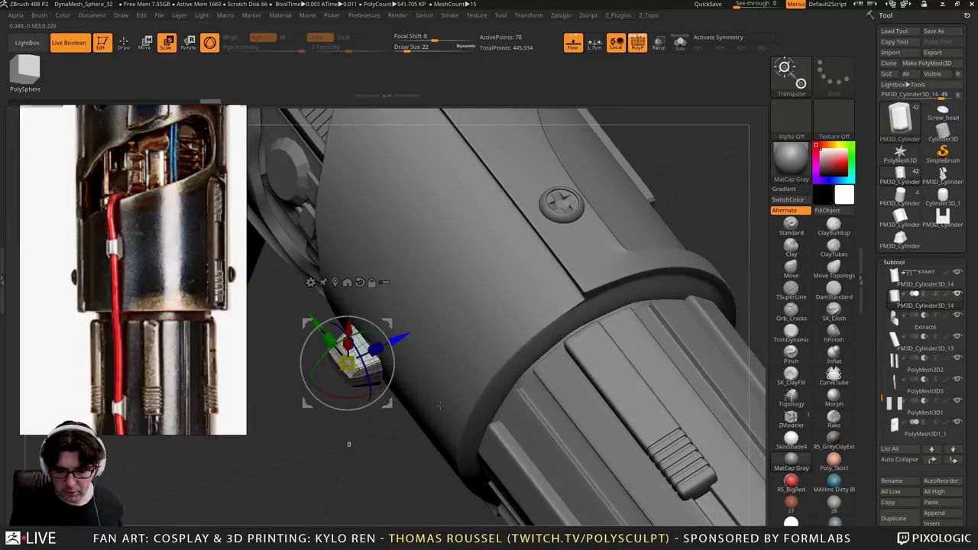
left_click_drag(396, 332, 367, 380, "alt")
left_click_drag(380, 413, 405, 408)
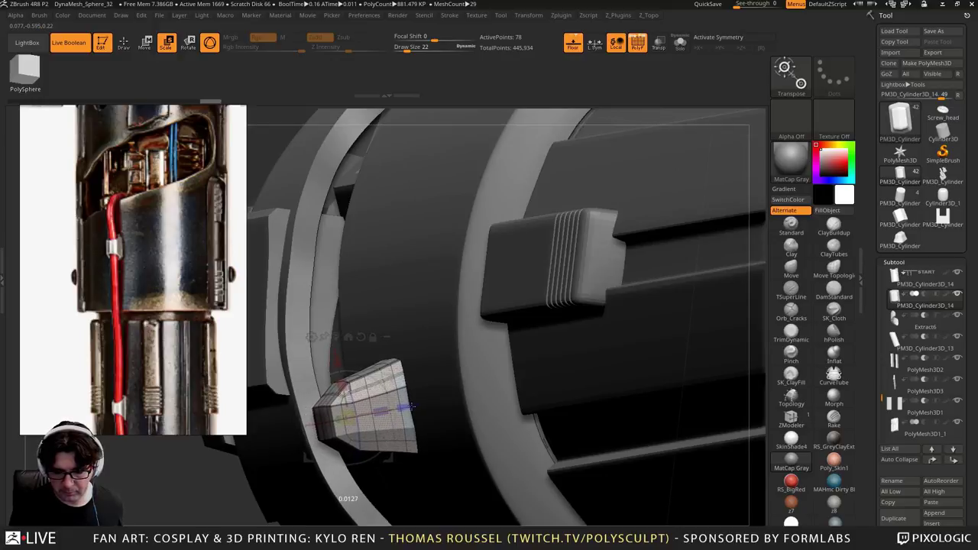
left_click_drag(411, 407, 413, 407)
left_click_drag(504, 428, 359, 416)
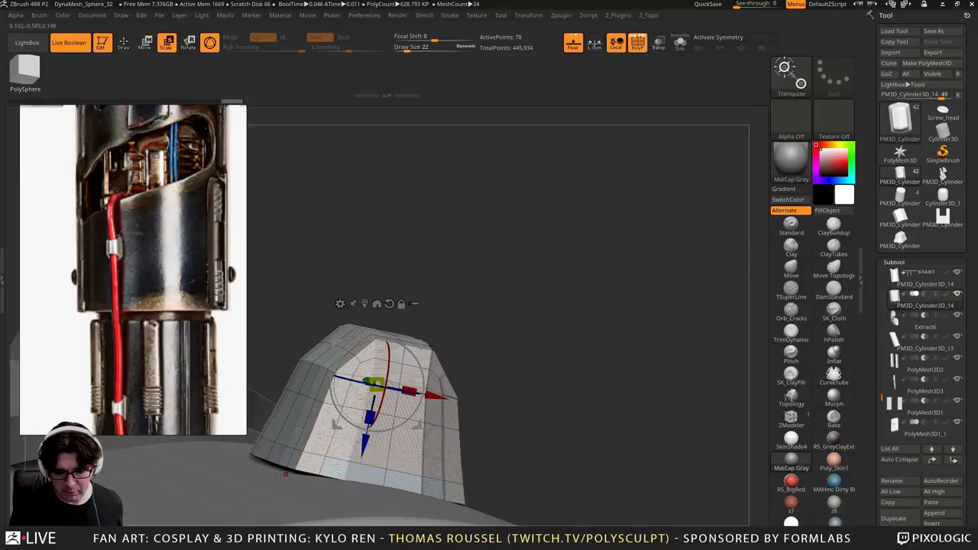
left_click_drag(366, 442, 363, 458)
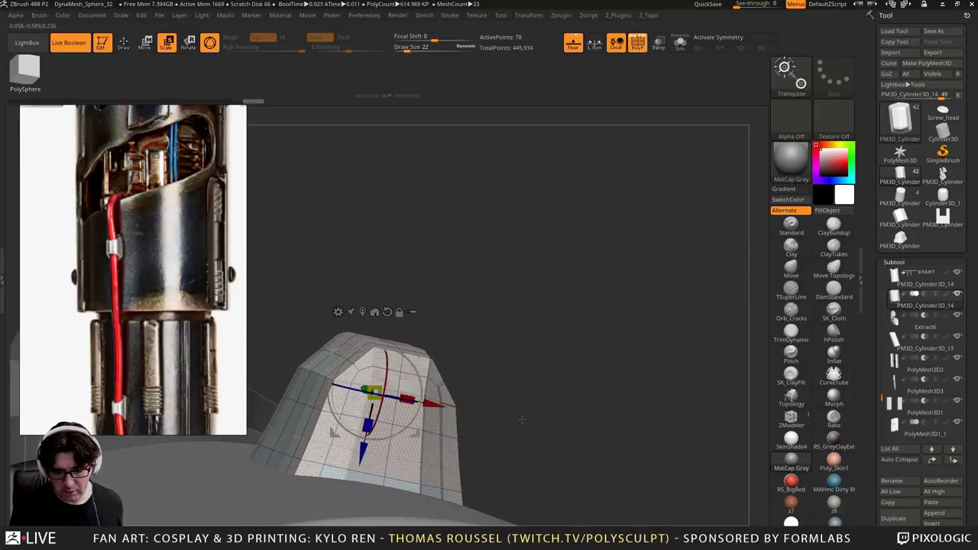
Turn off the block's subdivision preview and its polyframe to view the bare low-poly faces
left_click_drag(520, 418, 619, 215)
scroll(589, 177, "down", 3)
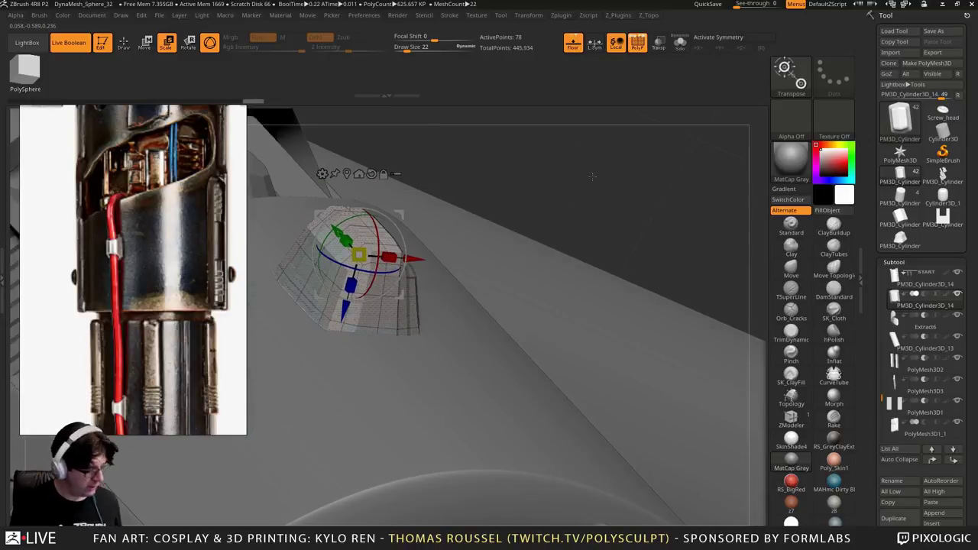
key("shift+d")
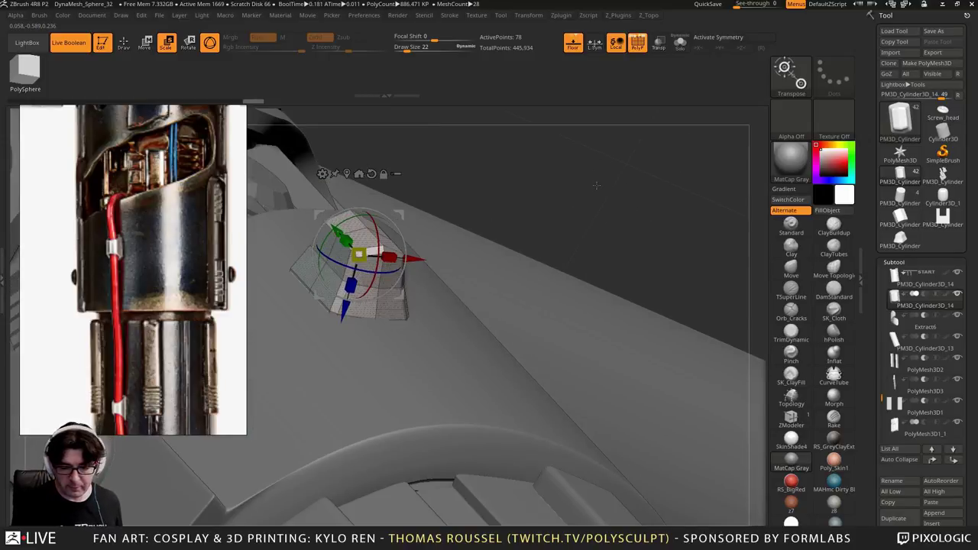
key("shift+f")
left_click_drag(580, 234, 579, 236, "alt")
left_click_drag(644, 245, 622, 220, "alt")
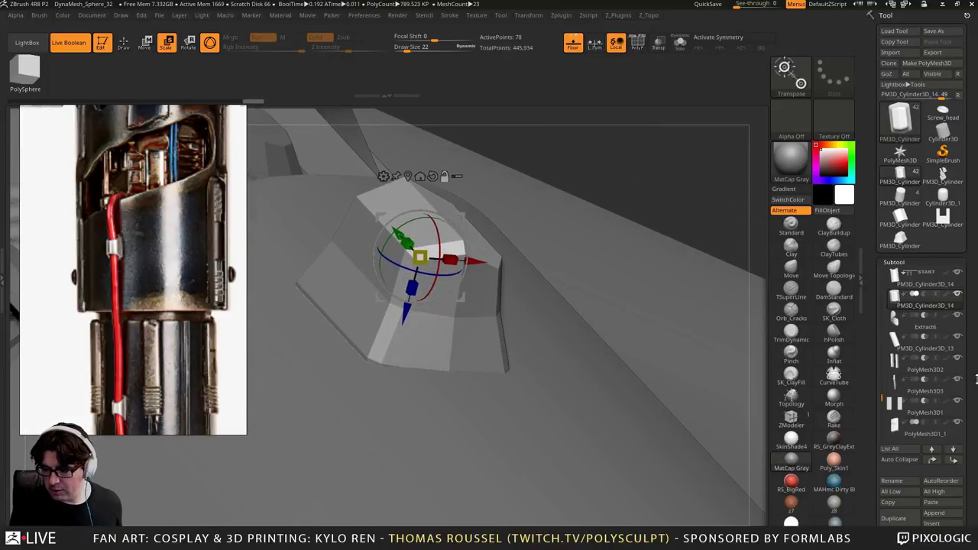
Enable Dynamic Subdiv on the block with QGrid 0 and SmoothSubdiv 2 to round it smoothly
scroll(925, 443, "down", 3)
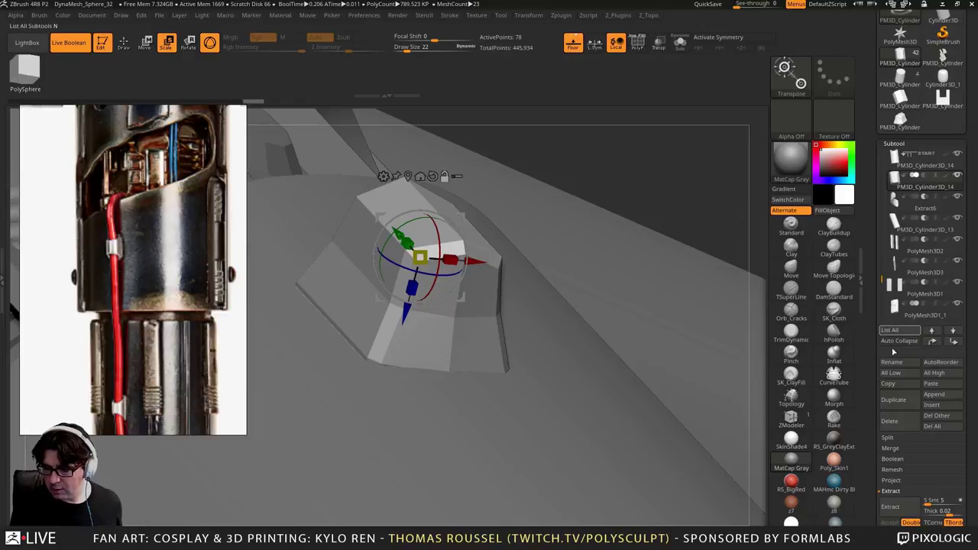
scroll(972, 415, "down", 5)
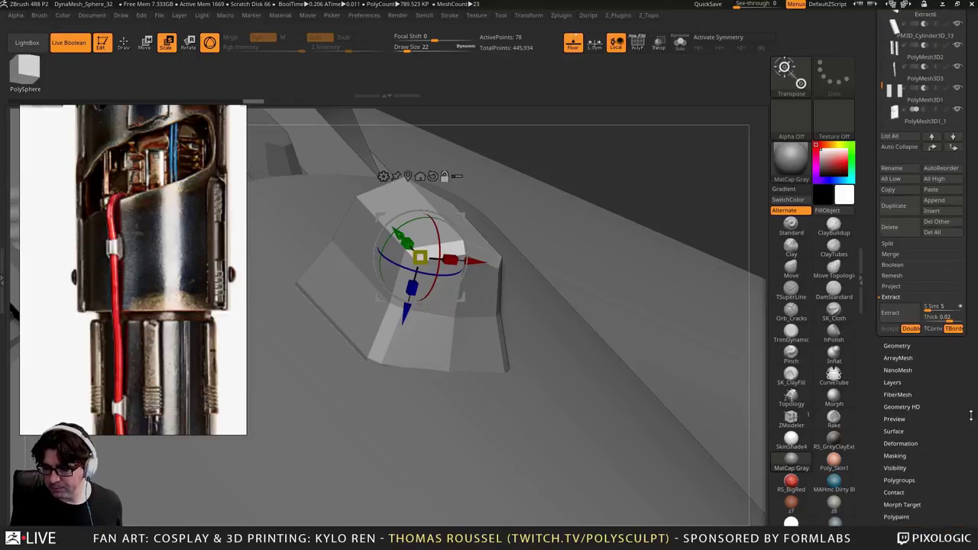
left_click(899, 346)
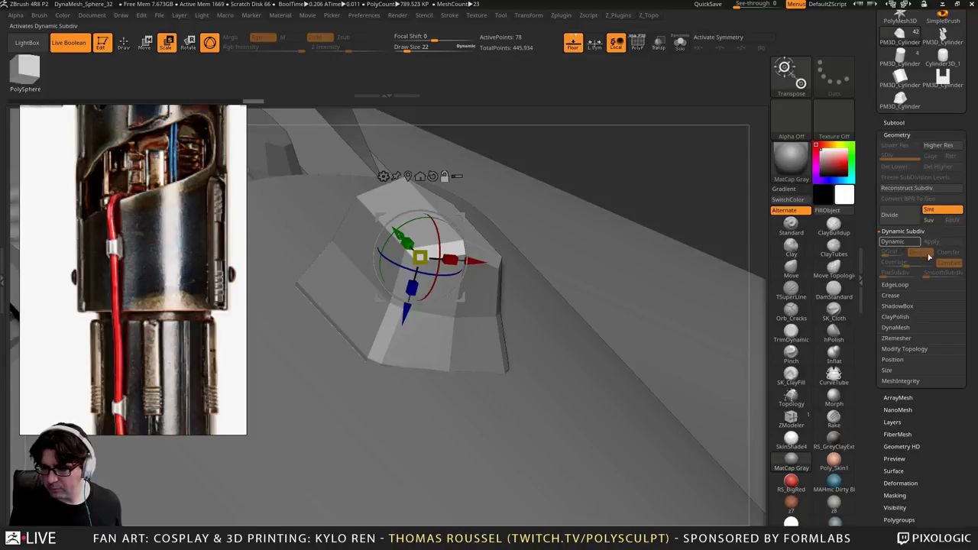
left_click(894, 242)
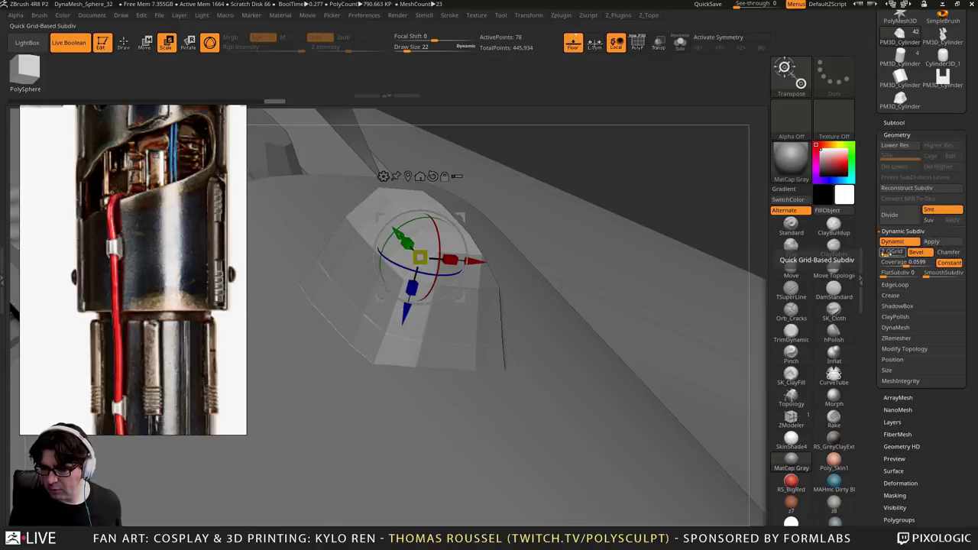
left_click_drag(887, 252, 881, 252)
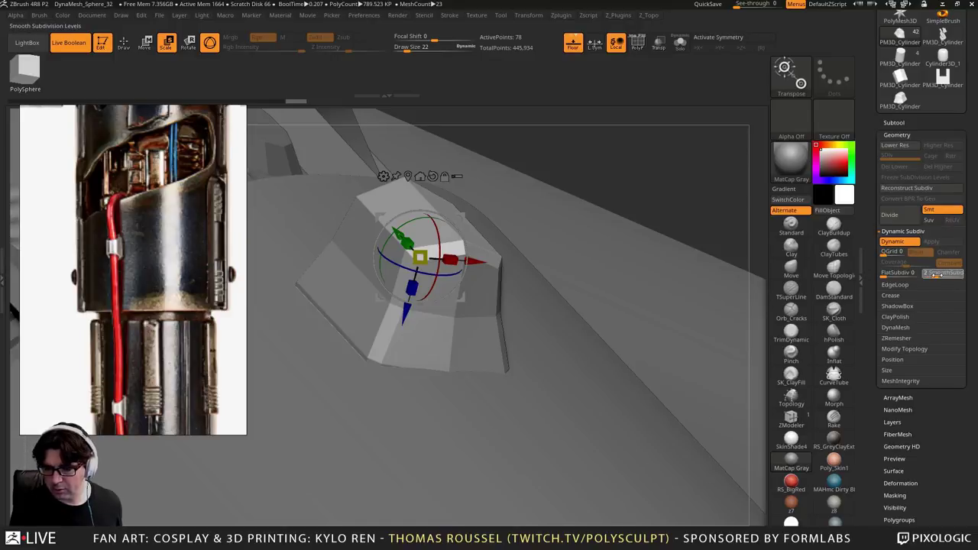
left_click(936, 274)
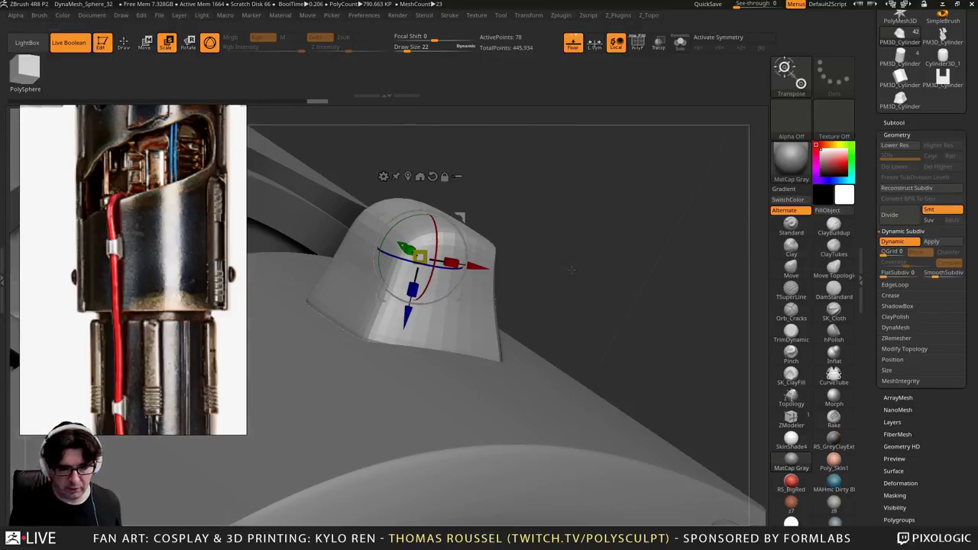
Show the polyframe and examine the smoothed block's fit against the sleeve from several angles
key("shift+f")
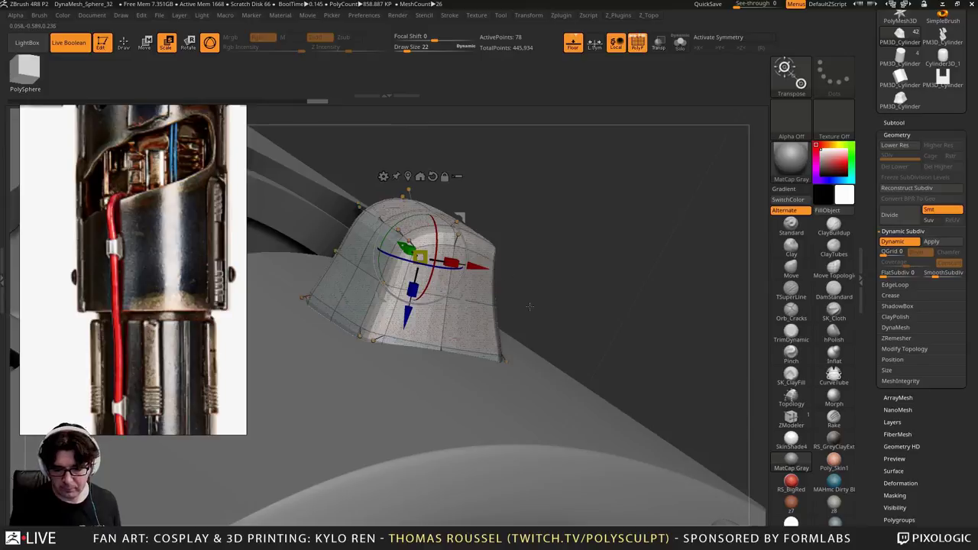
left_click_drag(530, 306, 446, 336)
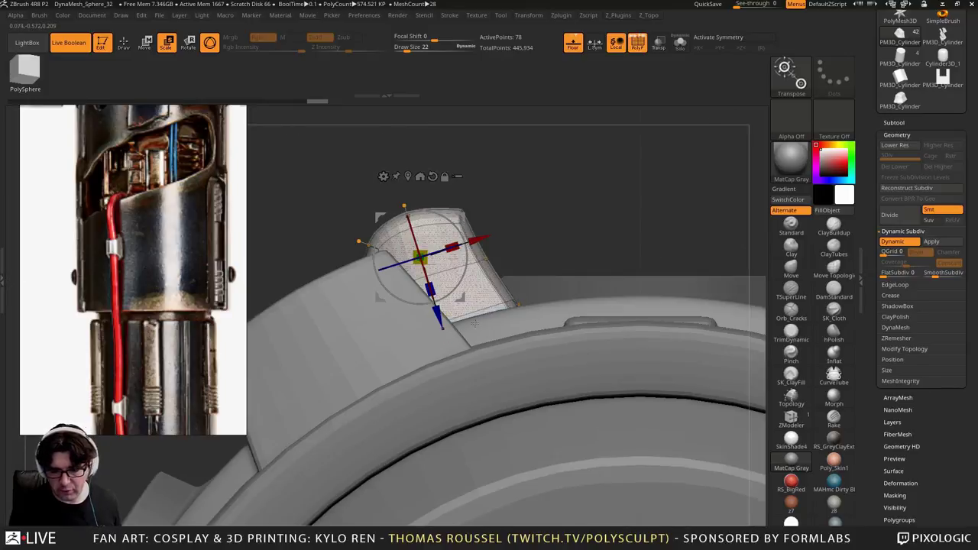
left_click_drag(533, 213, 238, 367)
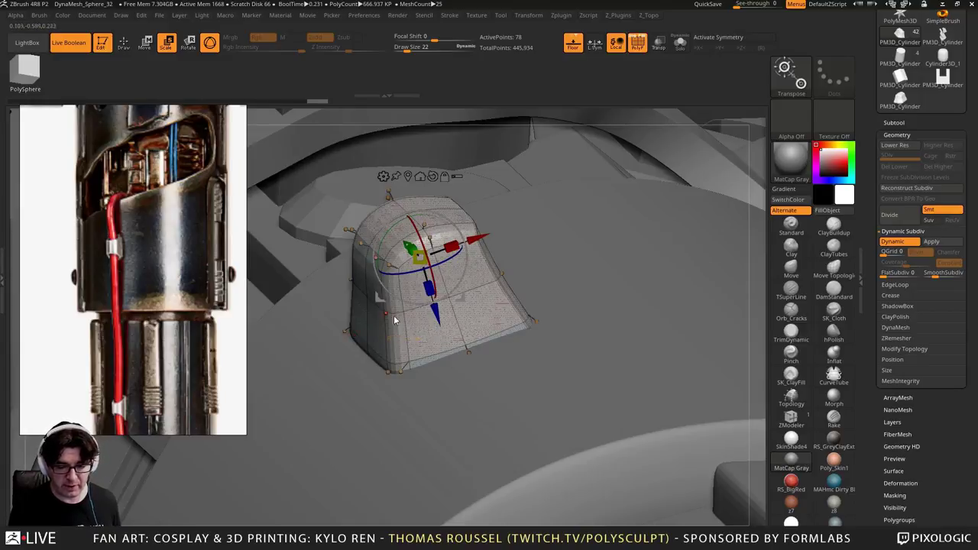
right_click_drag(391, 319, 451, 317)
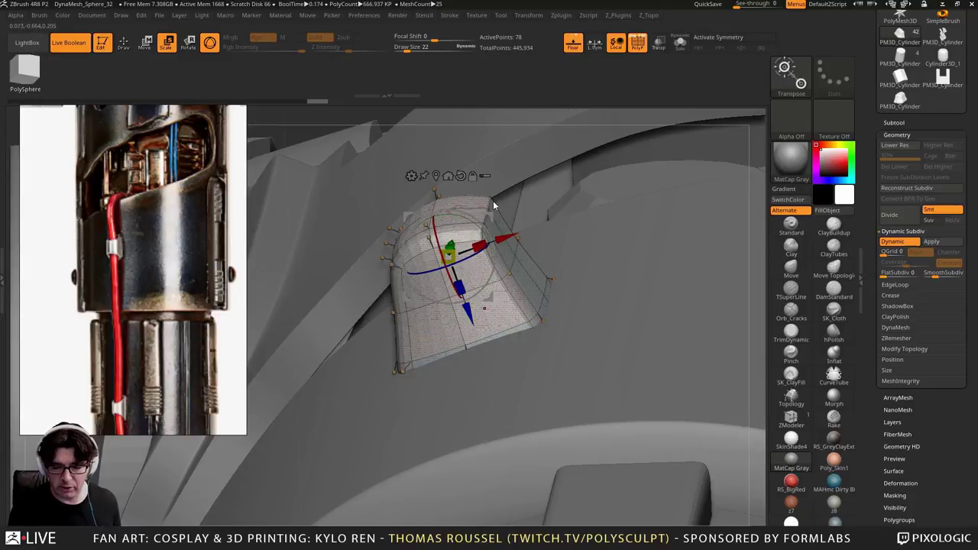
right_click_drag(520, 336, 592, 309)
right_click_drag(491, 270, 495, 204, "ctrl")
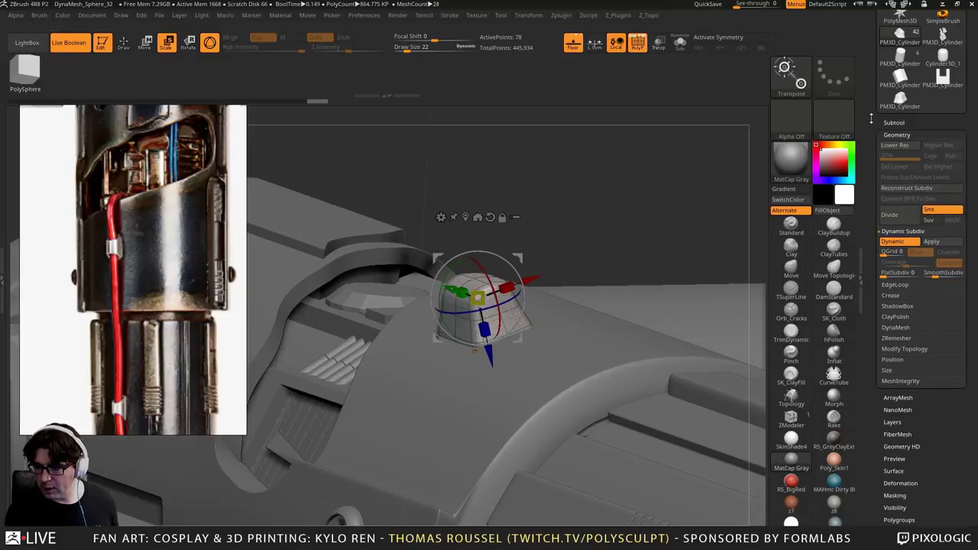
Append a Cylinder3D mesh to the lightsaber as a new subtool
left_click(888, 122)
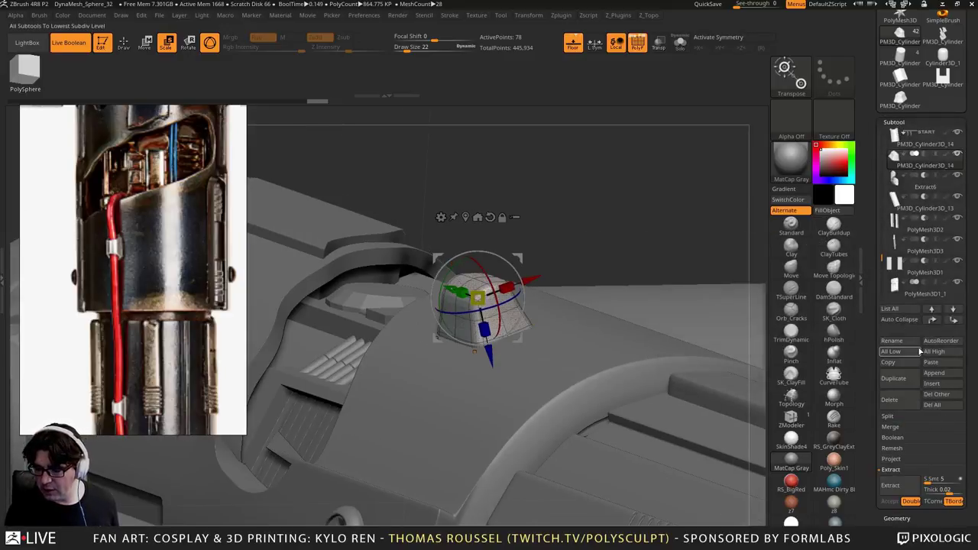
scroll(974, 236, "up", 3)
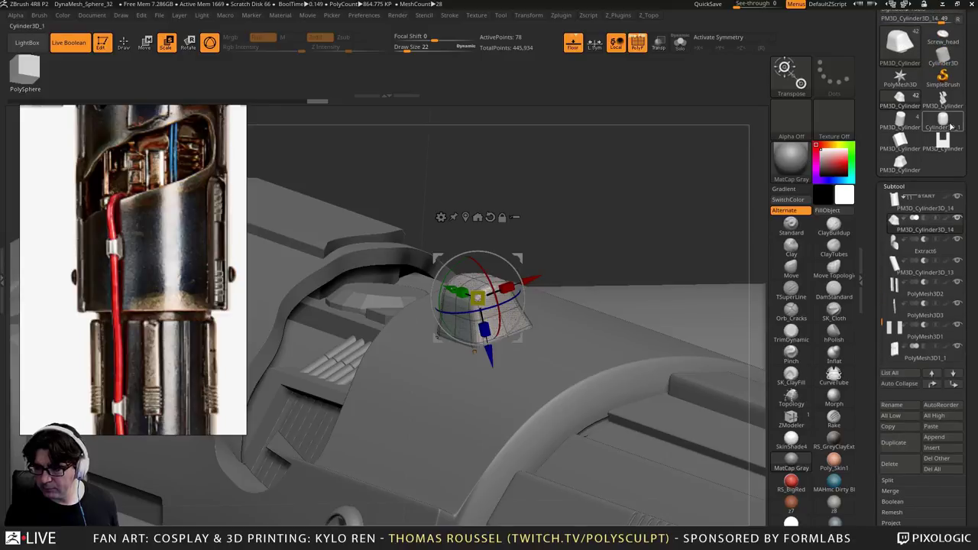
left_click(936, 439)
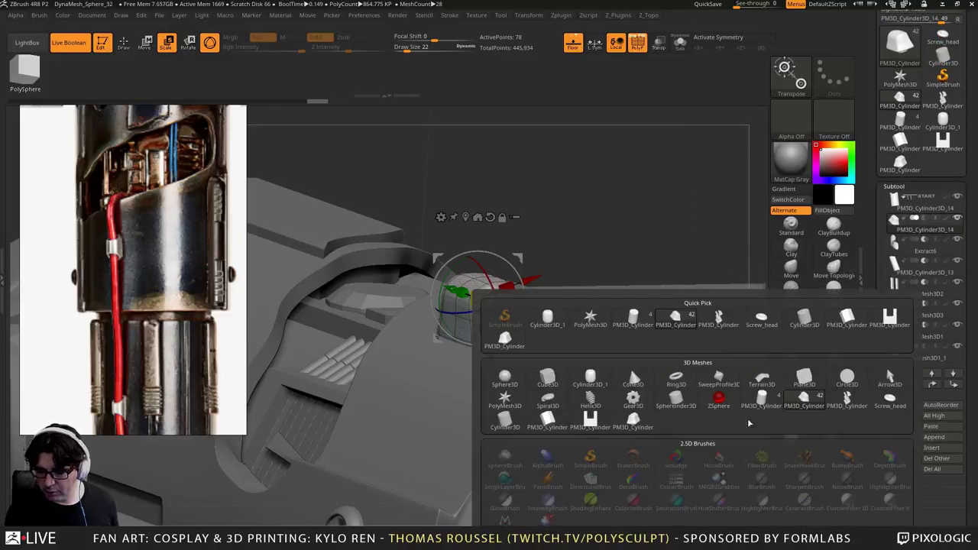
left_click(792, 325)
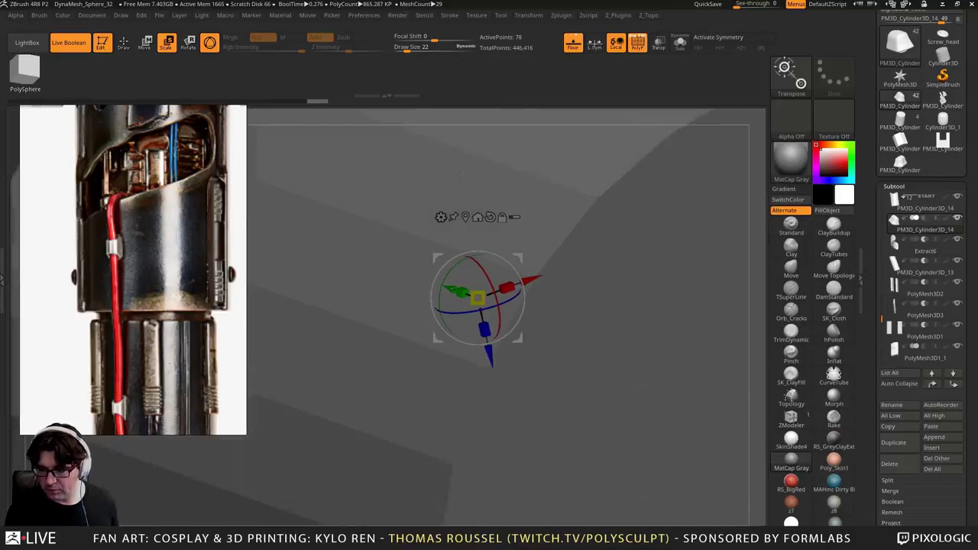
right_click_drag(460, 176, 462, 124, "ctrl")
right_click_drag(500, 214, 386, 156, "alt")
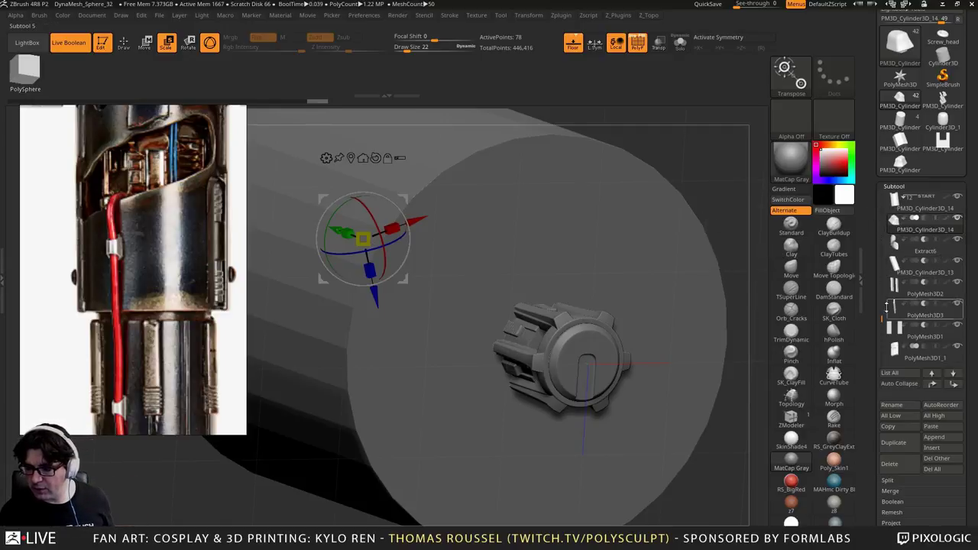
Delete the newly appended oversized cylinder subtool from the end of the subtool list
left_click_drag(887, 307, 884, 348)
left_click(894, 267)
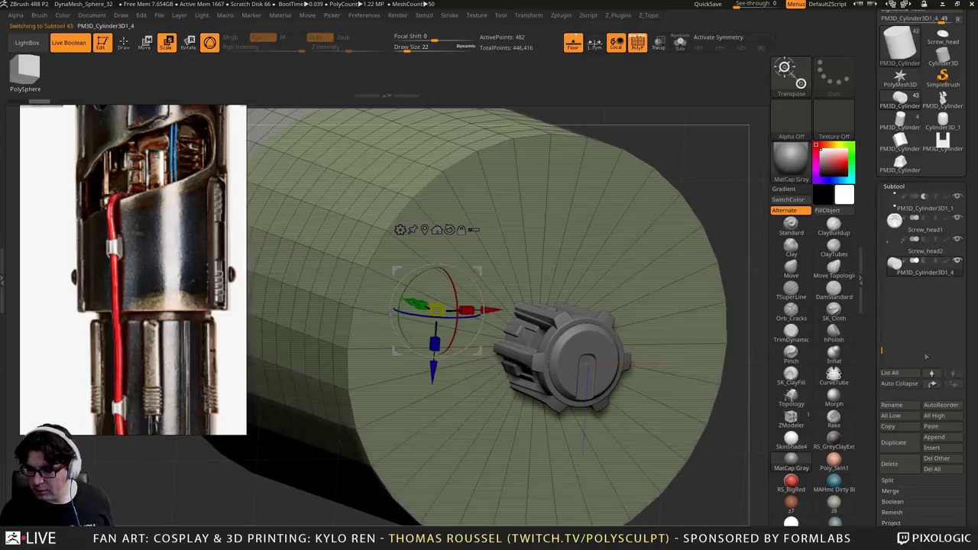
left_click(900, 464)
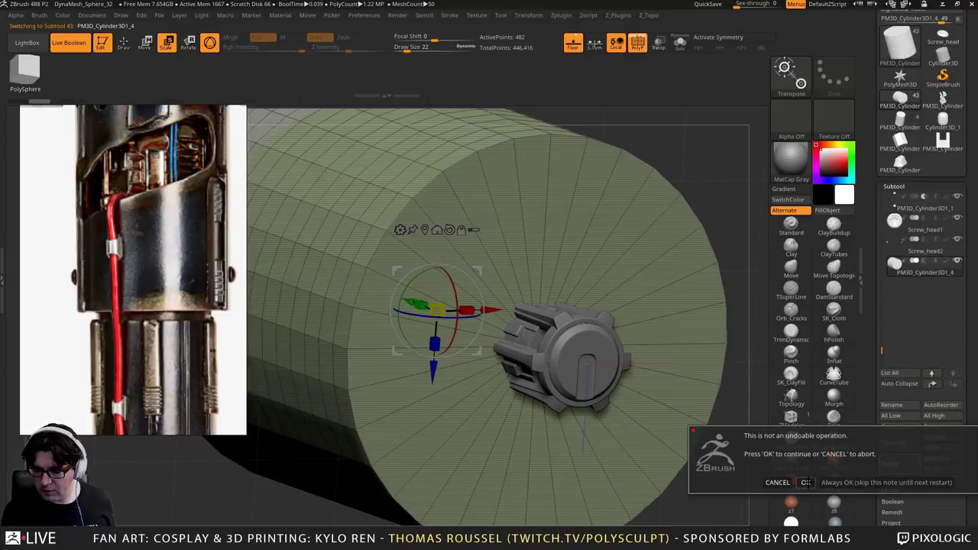
left_click(806, 482)
Add a ZSphere to the lightsaber as a new last subtool
left_click_drag(657, 251, 684, 399)
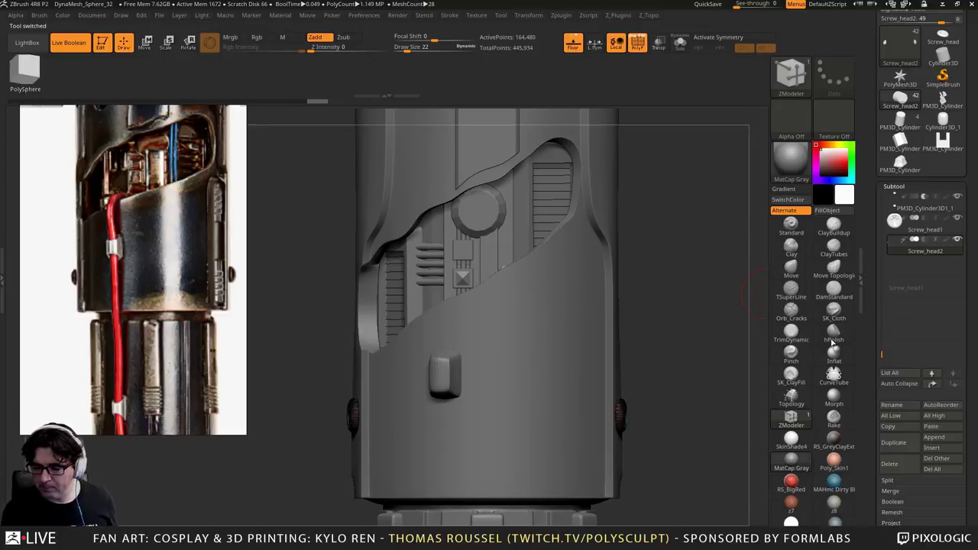
left_click(506, 315, "alt")
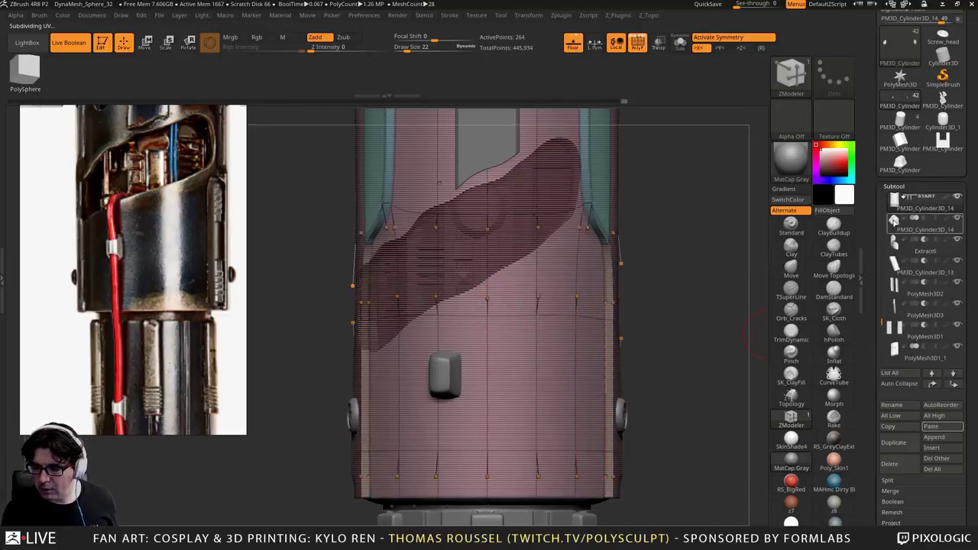
left_click_drag(882, 317, 880, 366)
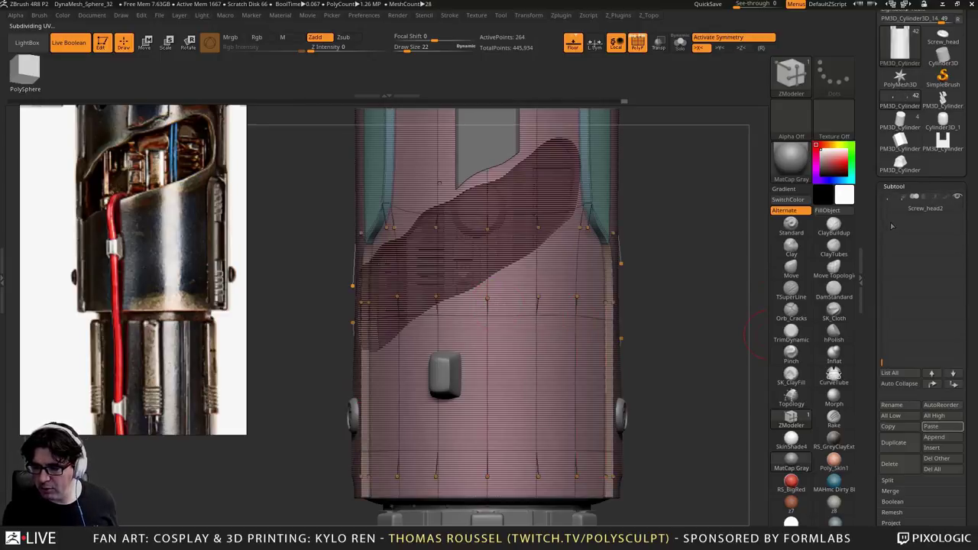
left_click(939, 448)
left_click(719, 397)
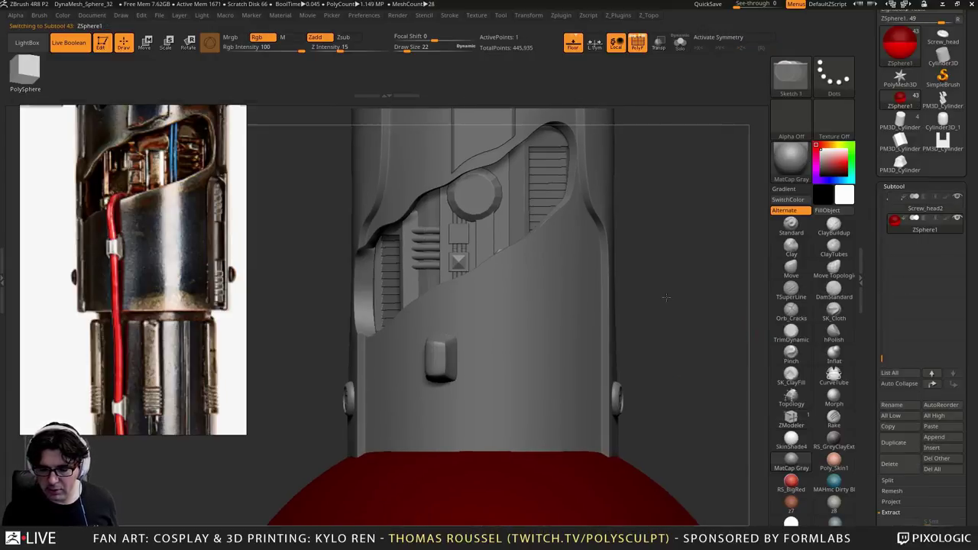
Move the ZSphere up beside the sleeve and scale it down to a small ball near the cutout
key("w")
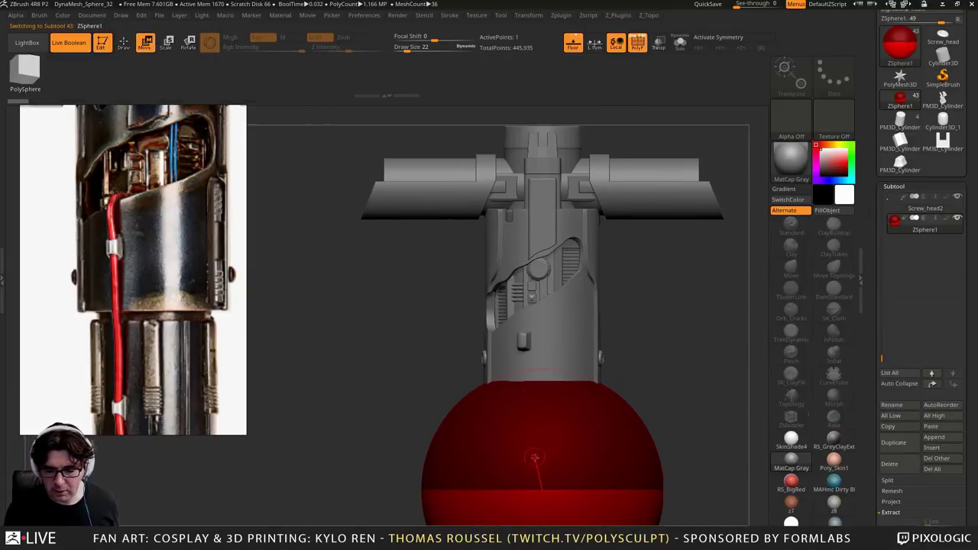
left_click_drag(552, 437, 501, 267)
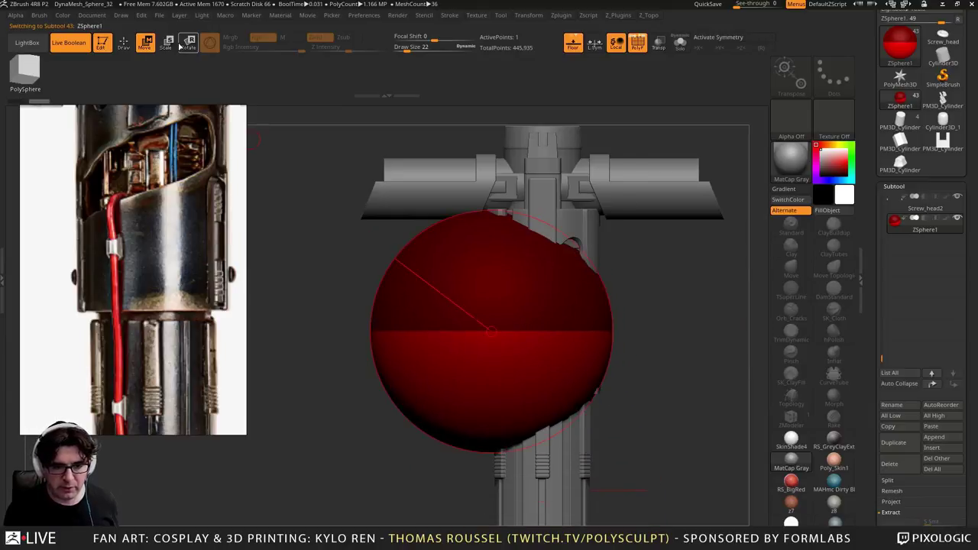
left_click(185, 46)
left_click(168, 45)
left_click_drag(490, 325, 360, 185)
left_click_drag(382, 413, 353, 366)
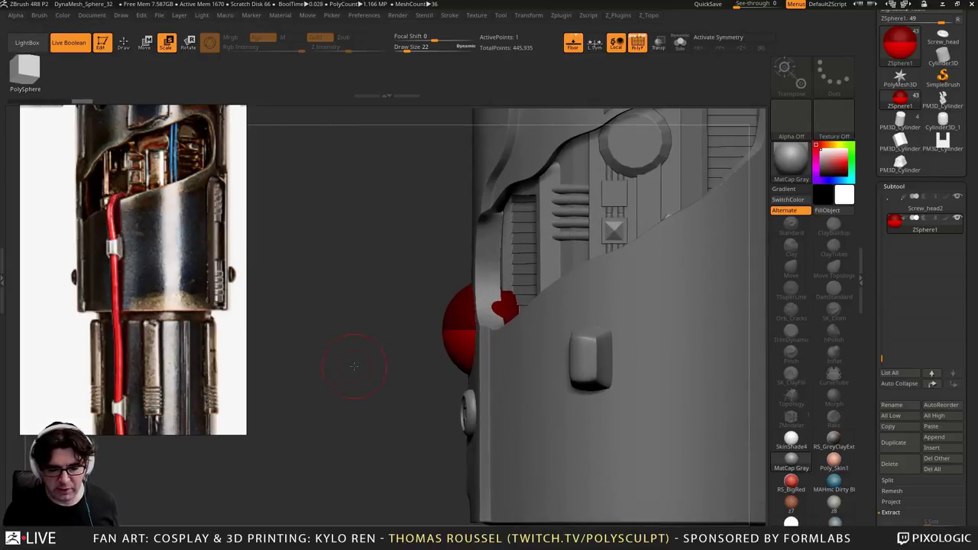
left_click_drag(453, 313, 382, 201)
Move the ZSphere inside the lower part of the cutout beneath the stacked bars and shrink it to cable thickness
left_click(152, 48)
left_click_drag(287, 239, 326, 242)
left_click_drag(486, 331, 589, 301)
left_click_drag(702, 309, 500, 412)
left_click_drag(498, 365, 632, 301)
left_click_drag(378, 336, 574, 340)
left_click_drag(498, 302, 531, 305)
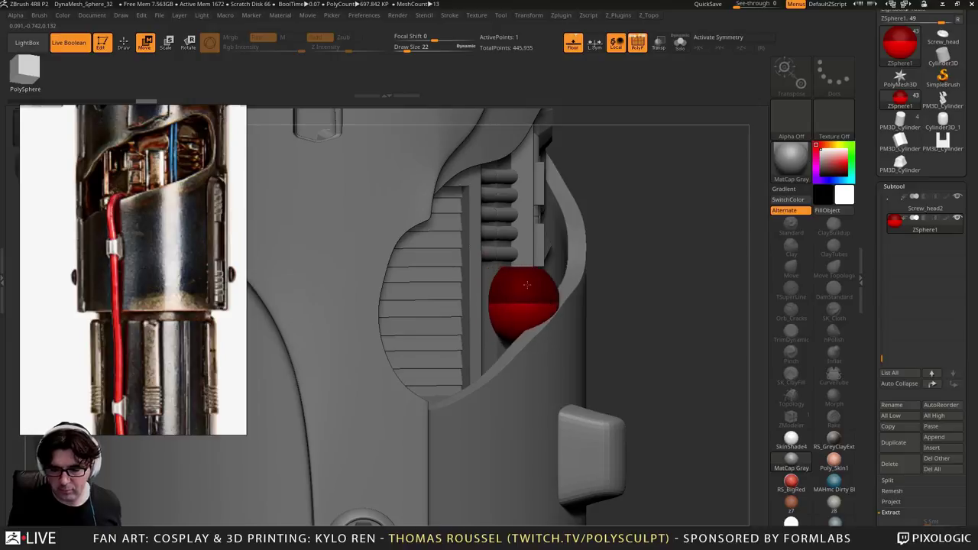
left_click(171, 43)
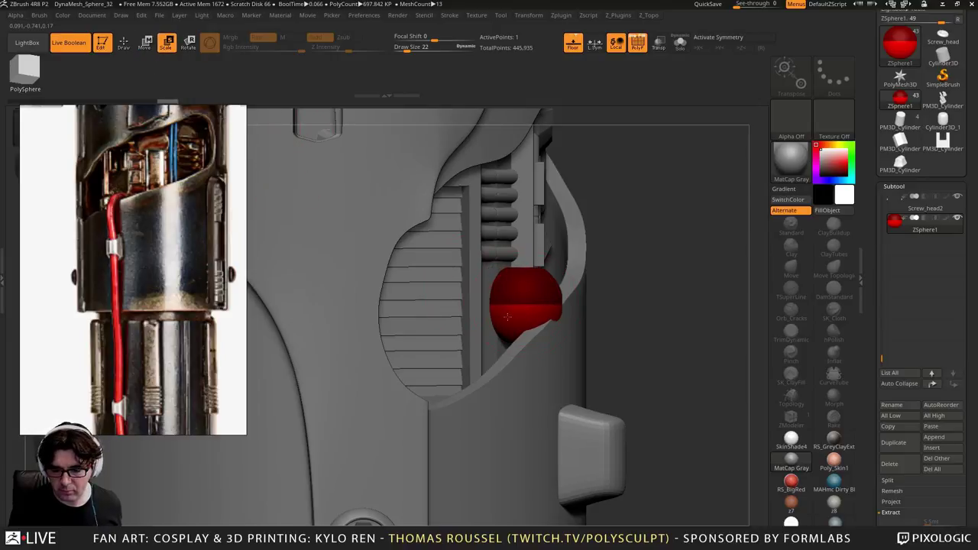
left_click_drag(528, 311, 510, 311)
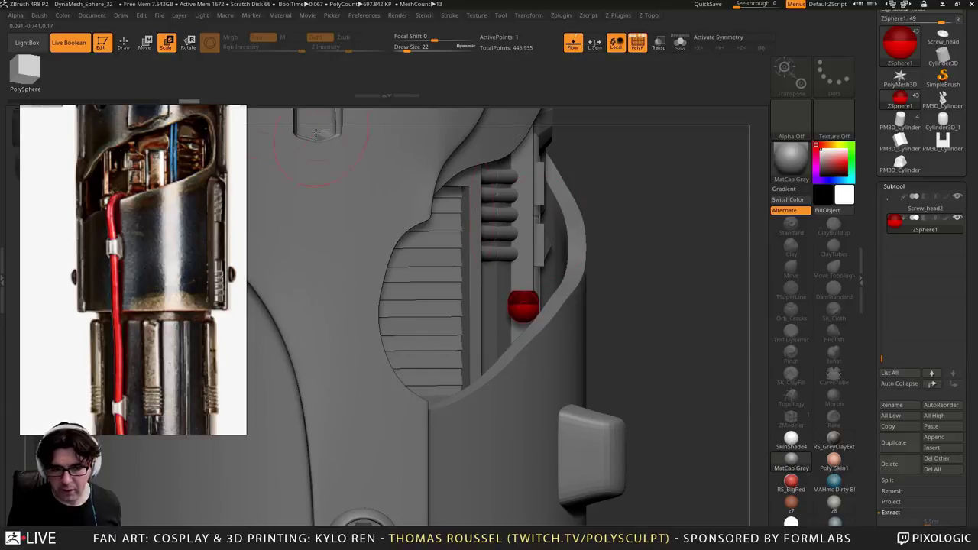
Move the ZSphere deeper inside the lower part of the cutout, partly behind its slanted rim
left_click(145, 43)
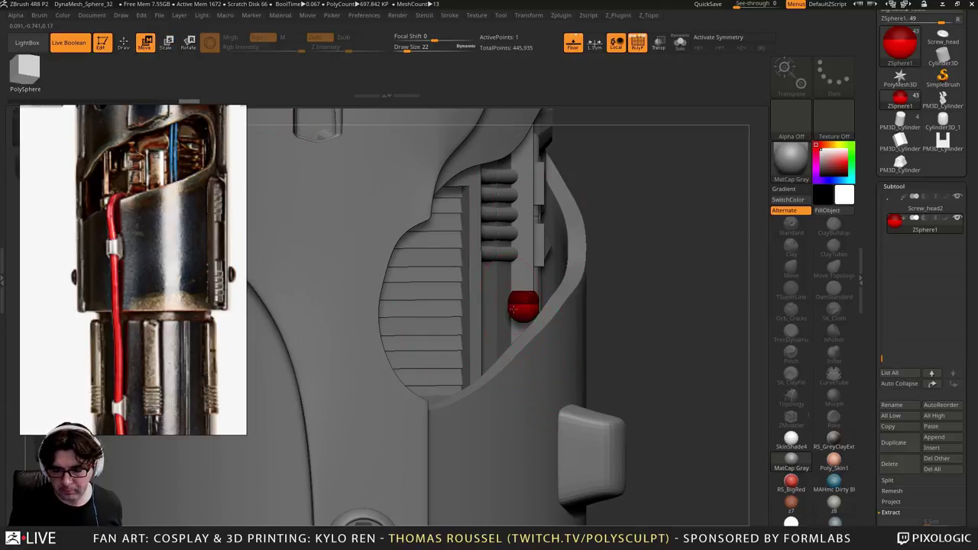
left_click_drag(656, 371, 607, 400)
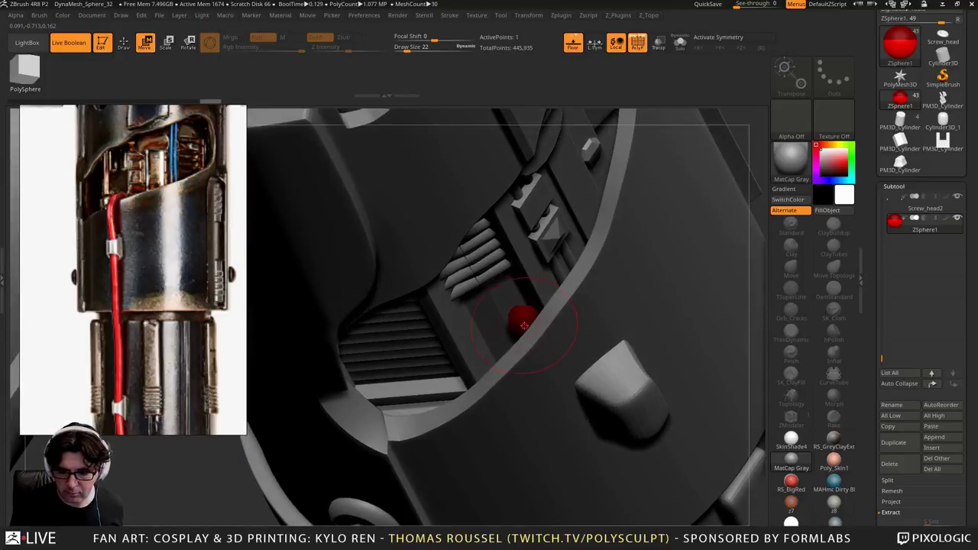
left_click_drag(518, 332, 573, 353)
left_click_drag(702, 281, 712, 267)
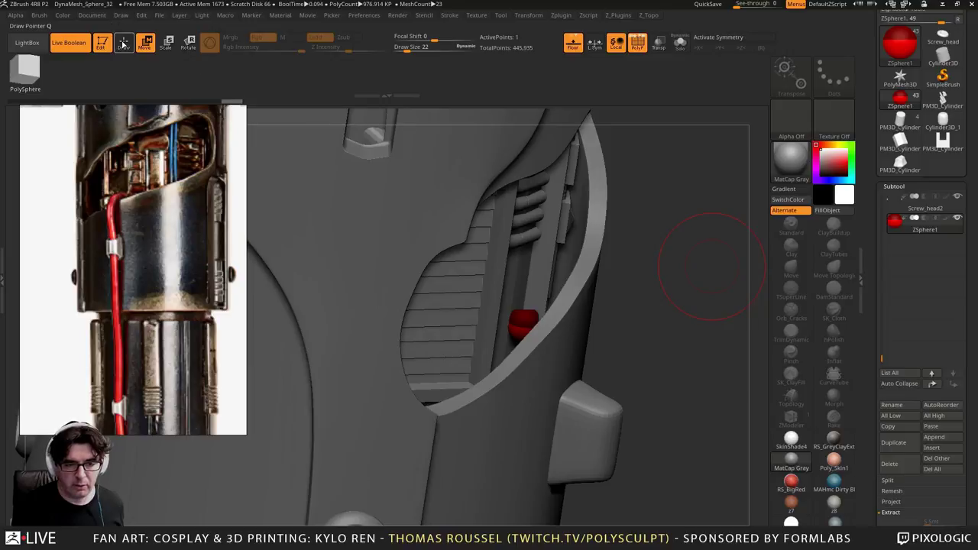
Add a second ZSphere to the first at matching size and move it up just beneath the stacked bars
left_click(123, 43)
key("s")
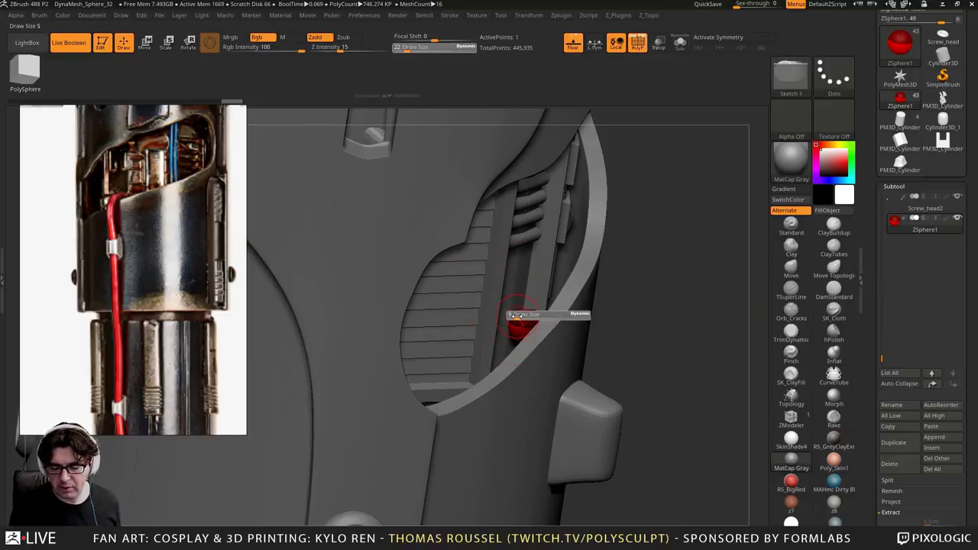
left_click(517, 316)
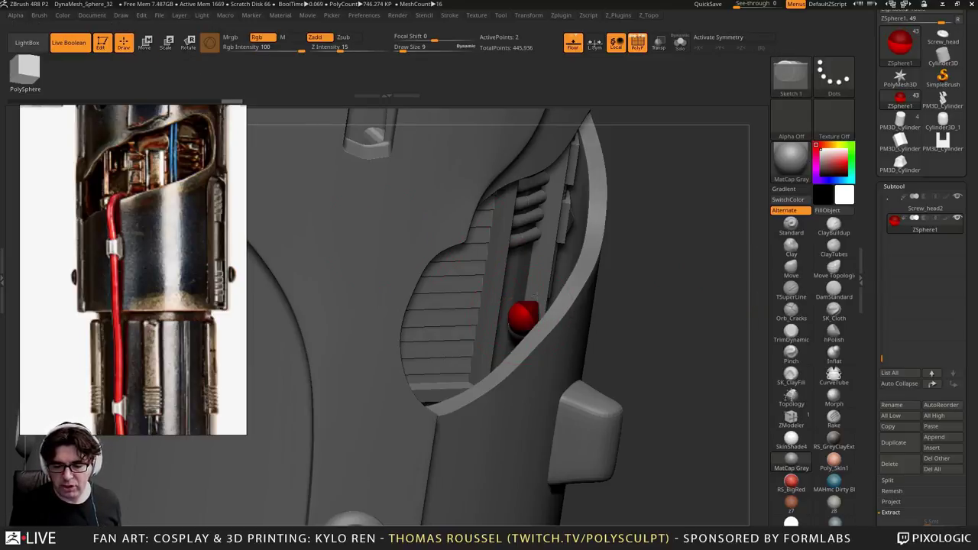
left_click(146, 45)
left_click_drag(646, 292, 726, 298)
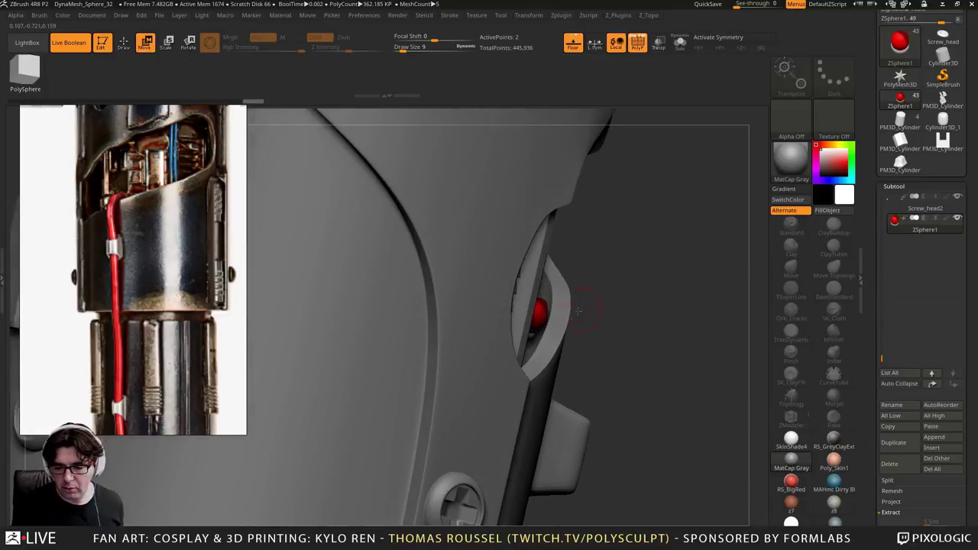
left_click_drag(536, 313, 569, 266)
left_click_drag(663, 290, 558, 292)
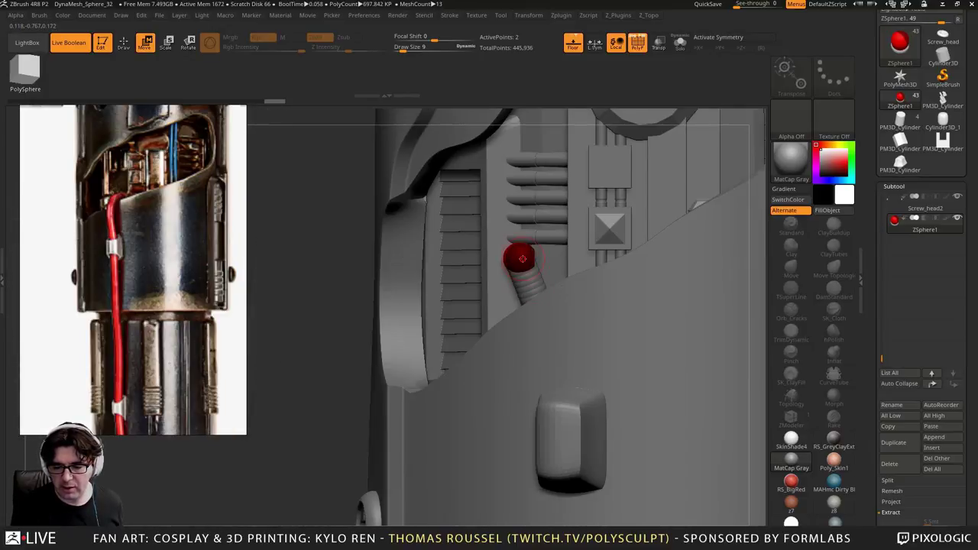
left_click_drag(522, 258, 551, 255)
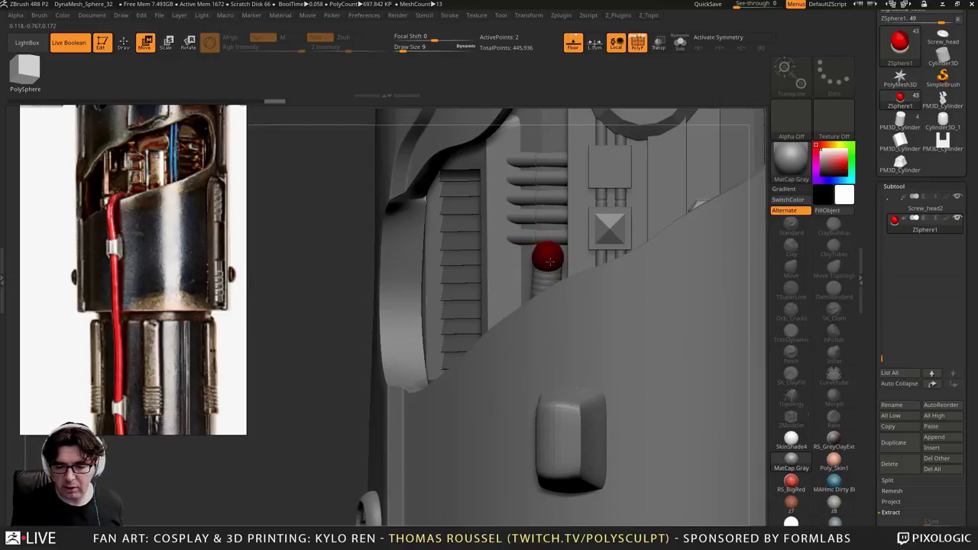
left_click_drag(329, 279, 554, 267)
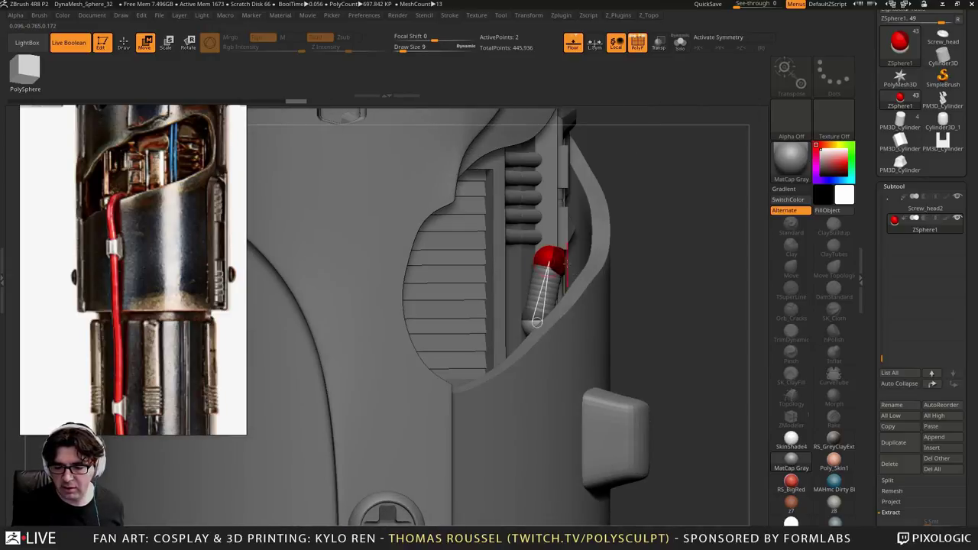
left_click_drag(668, 315, 658, 319)
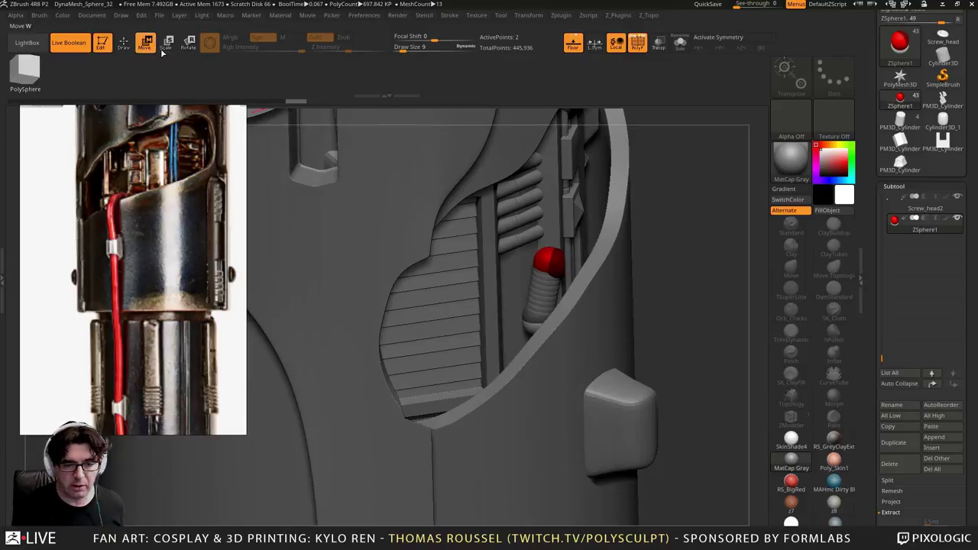
Add a third ZSphere at the cable's upper end and pull it outward over the rim of the cutout
left_click(125, 43)
mouse_move(453, 207)
right_mouse_down()
mouse_move(541, 261)
mouse_move(376, 178)
right_mouse_up()
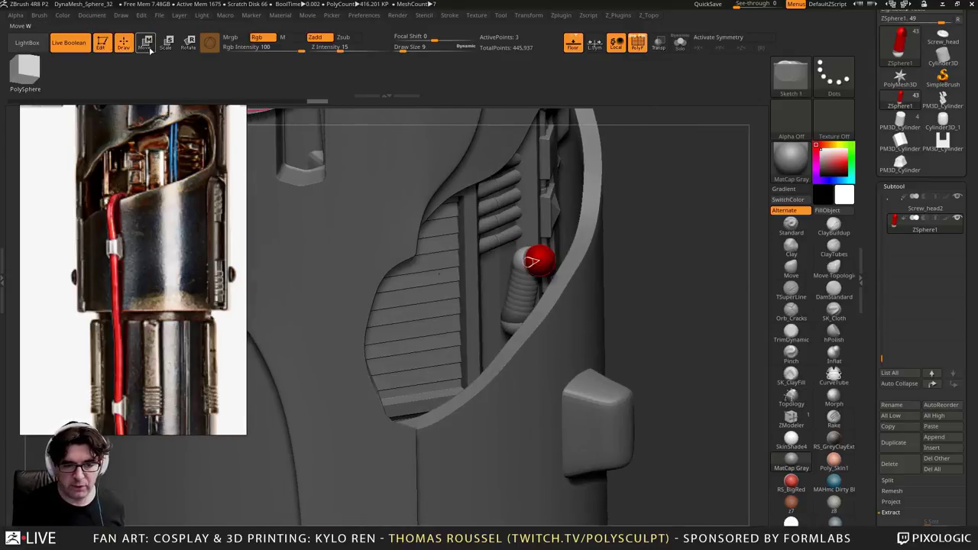
left_click(147, 43)
right_click_drag(428, 244, 527, 260)
left_click_drag(527, 261, 582, 282)
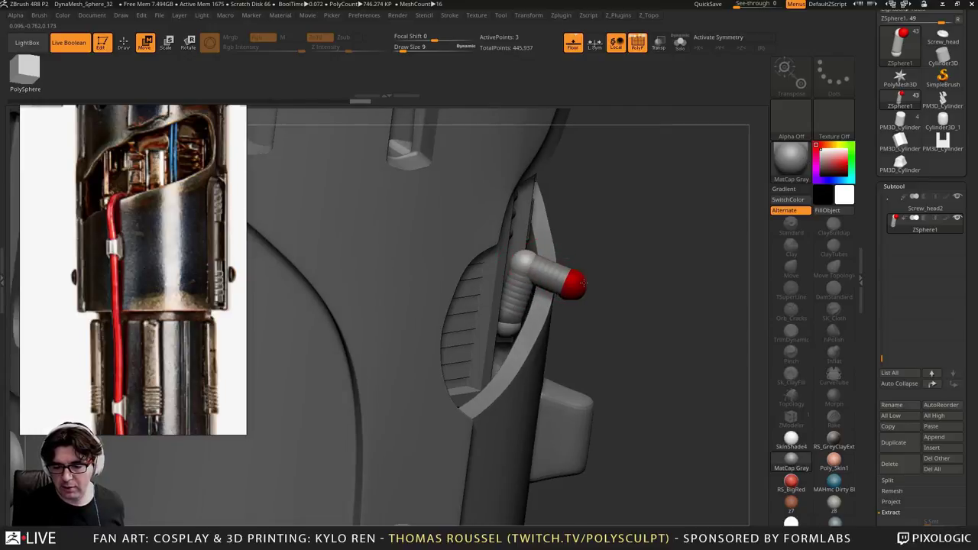
left_click_drag(627, 323, 547, 317)
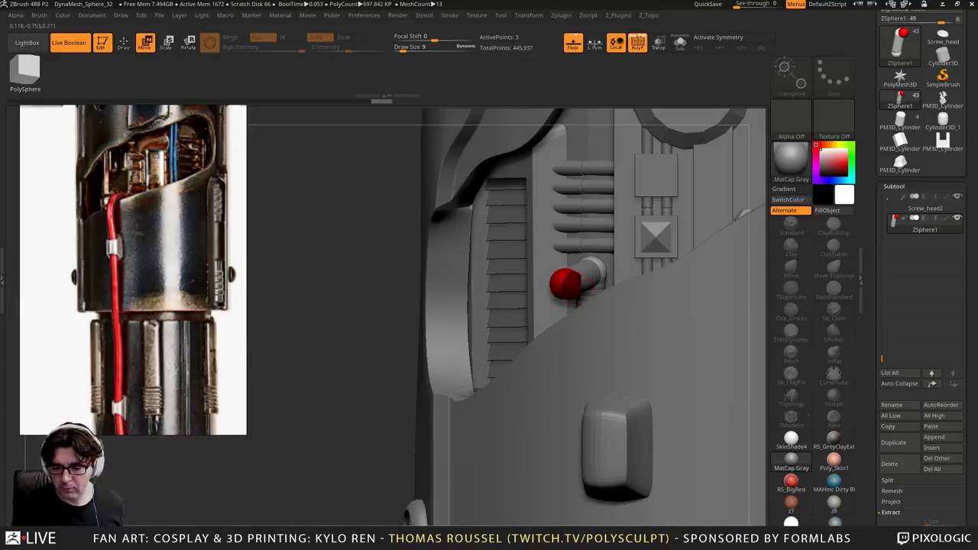
left_click_drag(565, 284, 552, 269)
Add a fourth ZSphere at the cable's outer tip and check the cable's lower course on the reference photo
left_click(123, 42)
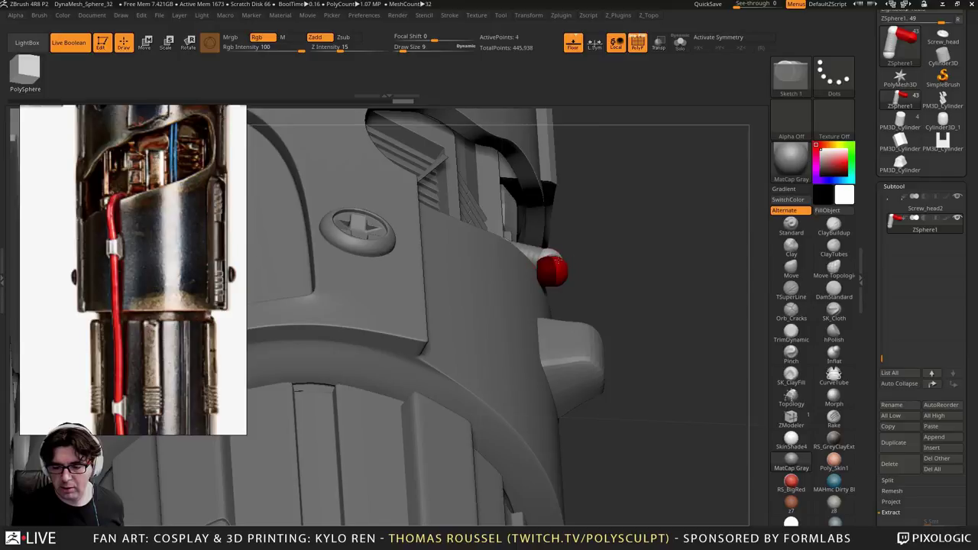
left_click_drag(715, 310, 603, 221)
scroll(188, 354, "down", 4)
middle_click_drag(179, 336, 156, 161)
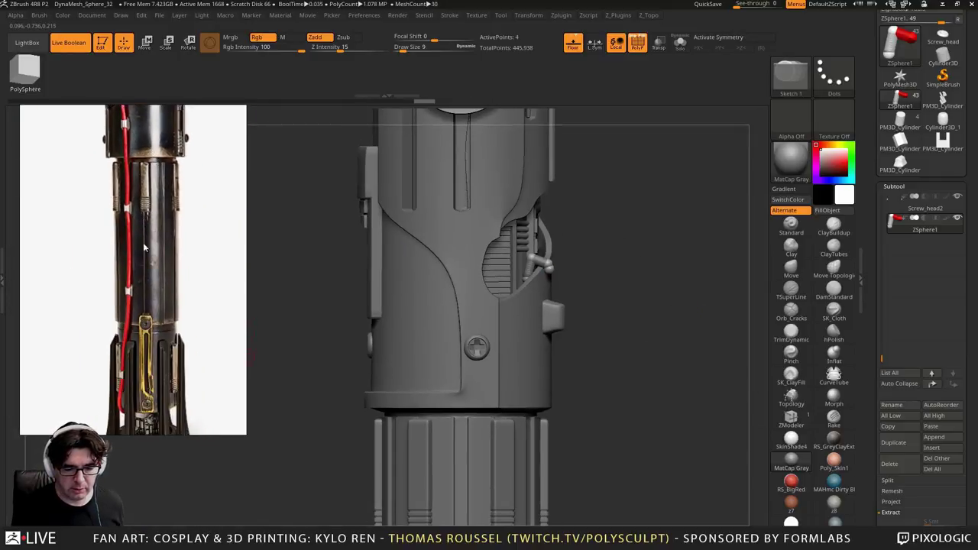
middle_click_drag(141, 267, 146, 252)
left_click_drag(746, 463, 694, 373)
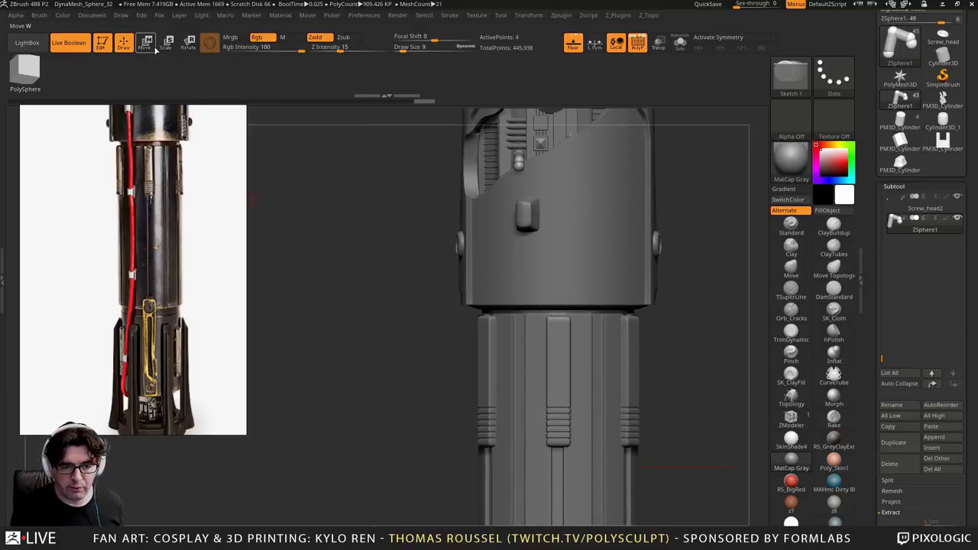
Stretch the cable's last ZSphere down along the whole grip to the opening in the flared base
left_click(152, 47)
left_click_drag(534, 239, 503, 185, "alt")
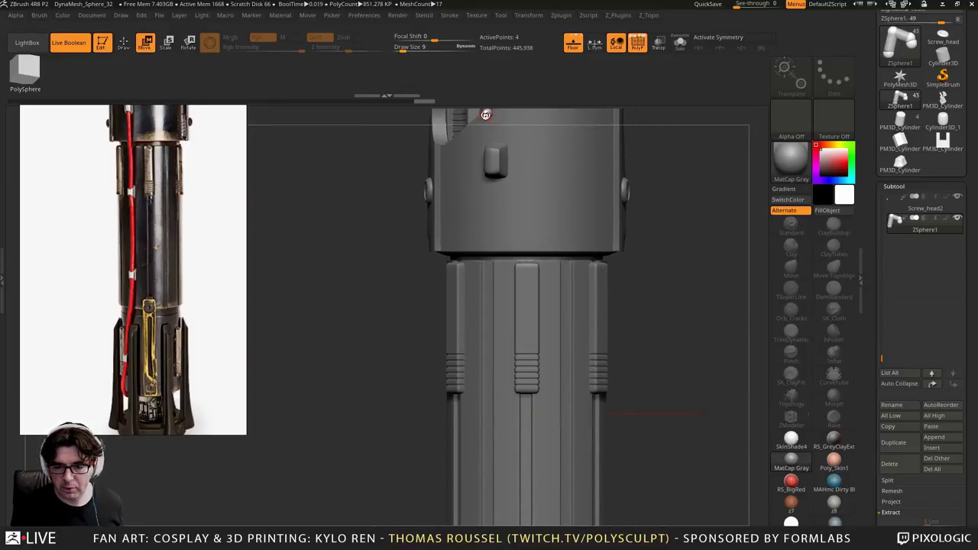
left_click_drag(485, 115, 487, 134, "alt")
left_click_drag(318, 249, 301, 237, "alt")
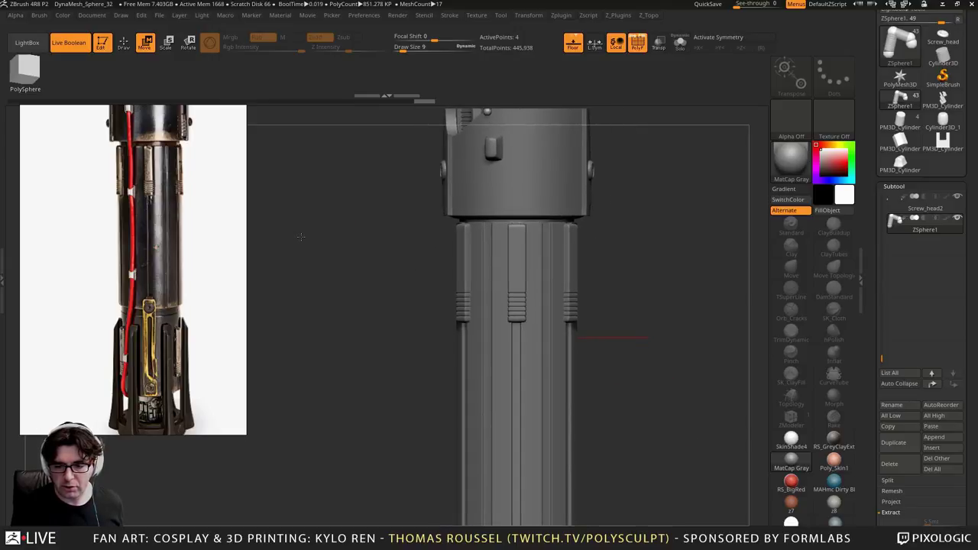
left_click_drag(337, 312, 290, 272, "alt")
left_click_drag(330, 331, 357, 311, "alt")
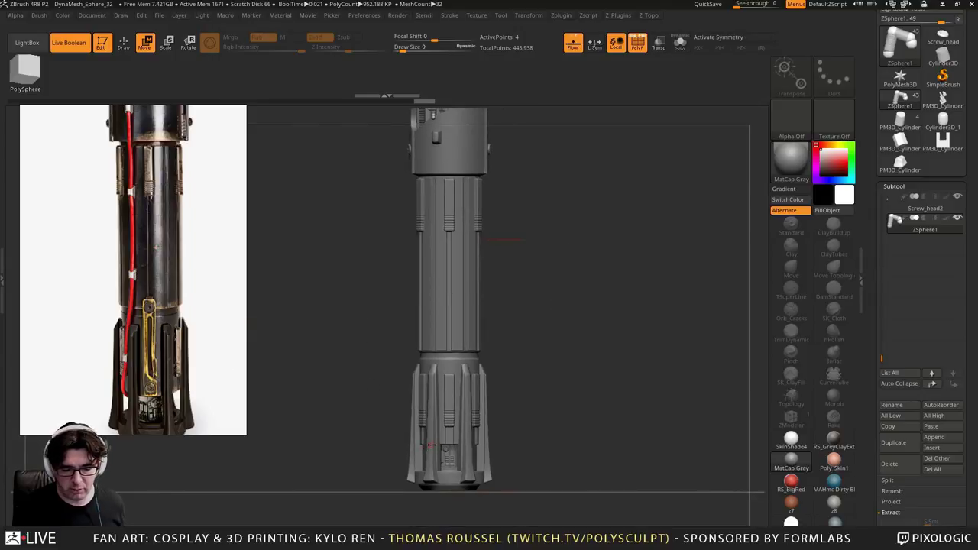
mouse_move(581, 301)
left_mouse_down()
mouse_move(411, 123)
mouse_move(426, 306)
mouse_move(421, 461)
left_mouse_up()
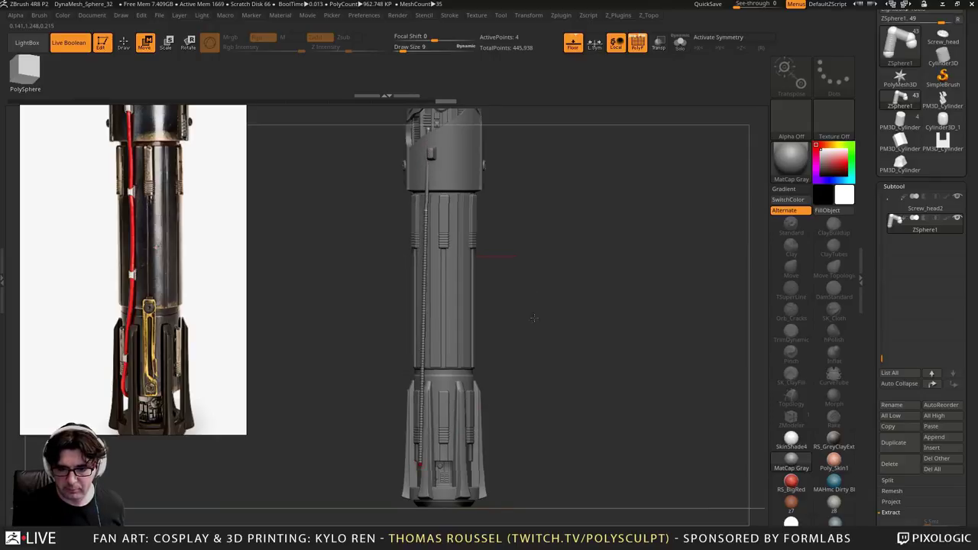
Reposition the upper end of the long strand at the cutout's rim, lined up with the clip block
mouse_move(529, 233)
left_mouse_down("alt")
mouse_move(533, 275)
mouse_move(561, 313)
mouse_move(561, 299)
left_mouse_up("alt")
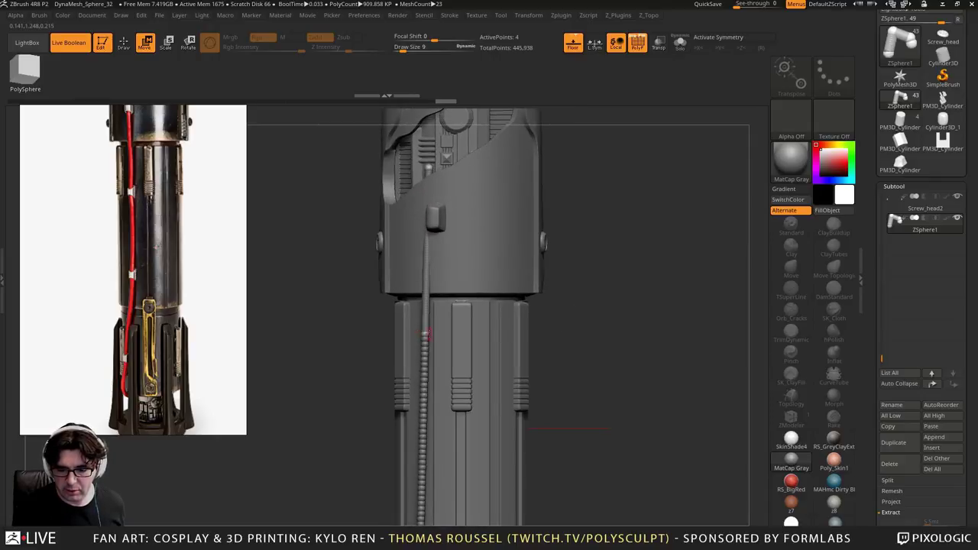
left_click_drag(425, 334, 425, 169)
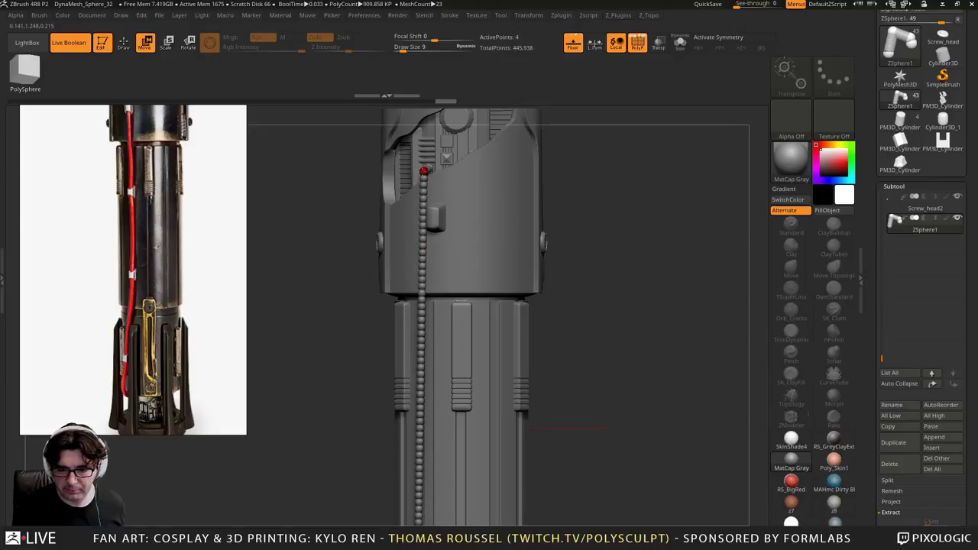
mouse_move(603, 215)
left_mouse_down()
mouse_move(644, 212)
mouse_move(600, 213)
left_mouse_up()
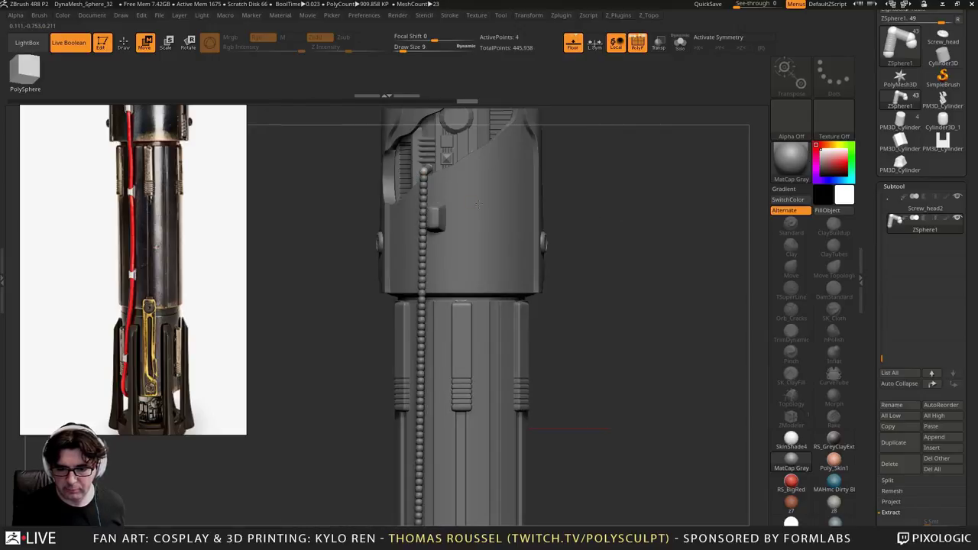
left_click_drag(426, 170, 429, 171)
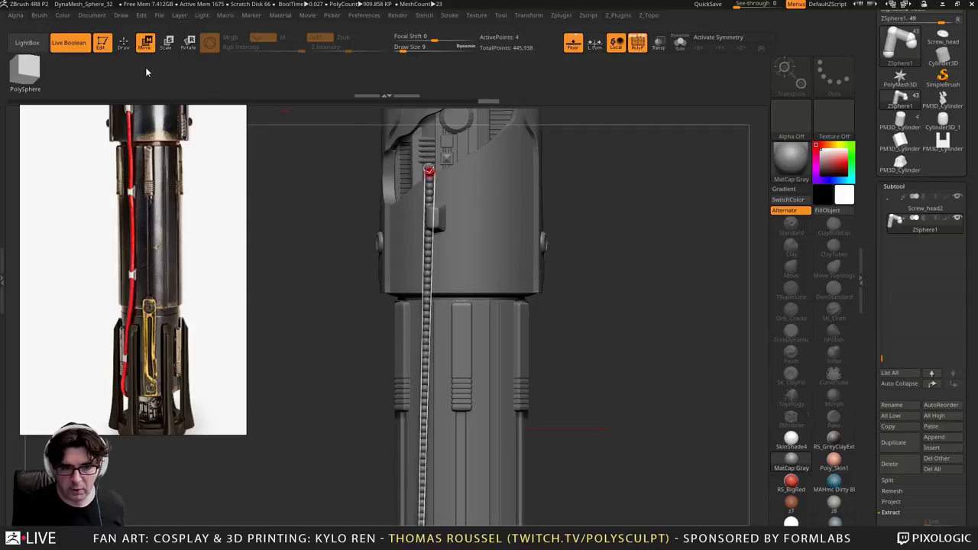
Insert ZSpheres in the long strand at the sleeve's lower edge, mid-grip, the grip's lower end and the top of the base
left_click(125, 44)
left_click(425, 286)
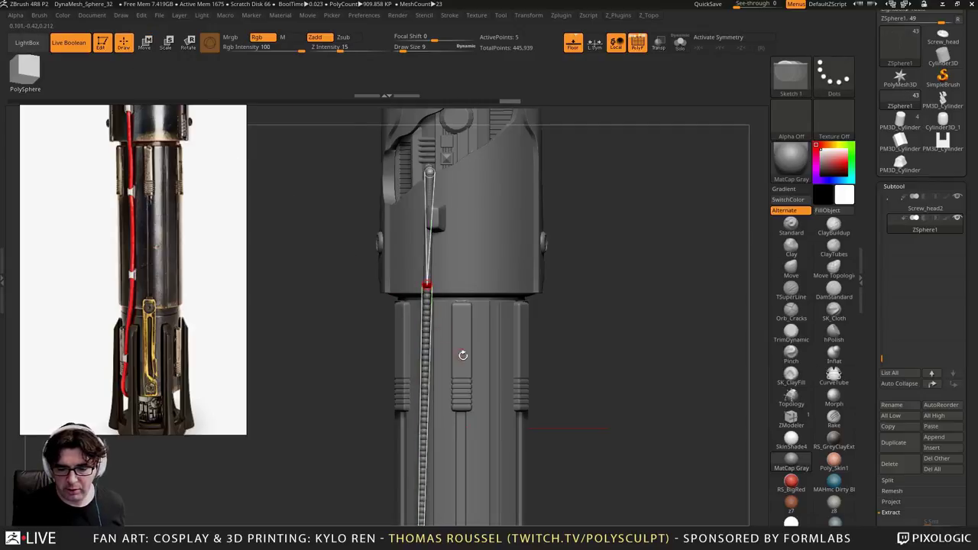
left_click_drag(564, 412, 601, 298, "alt")
left_click(455, 397)
left_click_drag(568, 417, 612, 258, "alt")
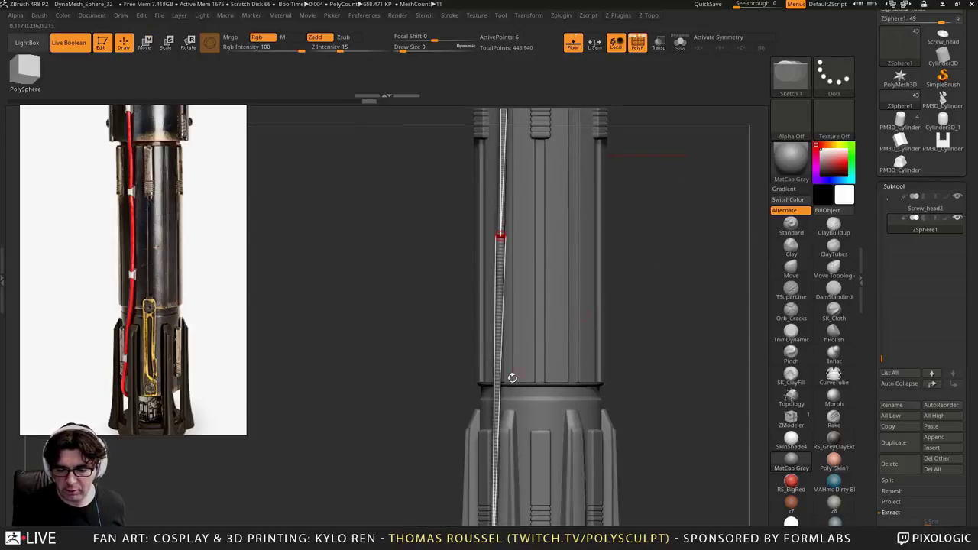
left_click(498, 367)
left_click(496, 413)
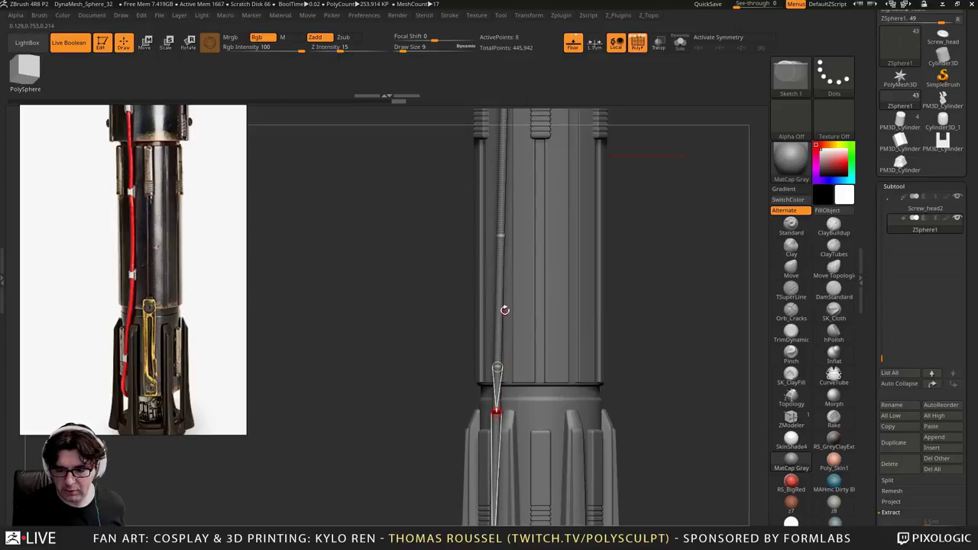
Insert four more ZSpheres into the strand, three between the existing ones along the grip and one just below the clip block
left_click(500, 303)
left_click(501, 164)
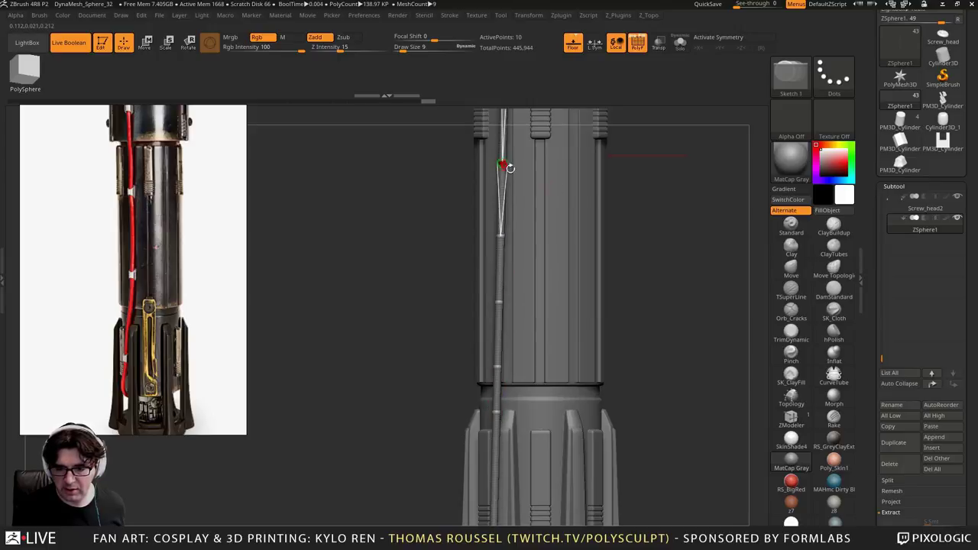
left_click_drag(648, 190, 653, 367, "alt")
left_click_drag(505, 256, 519, 203)
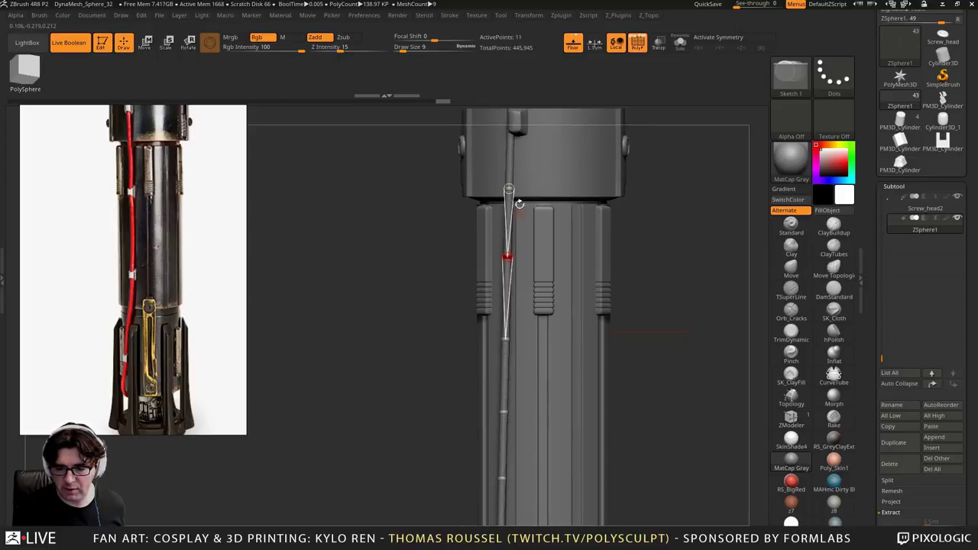
right_click_drag(699, 226, 541, 253)
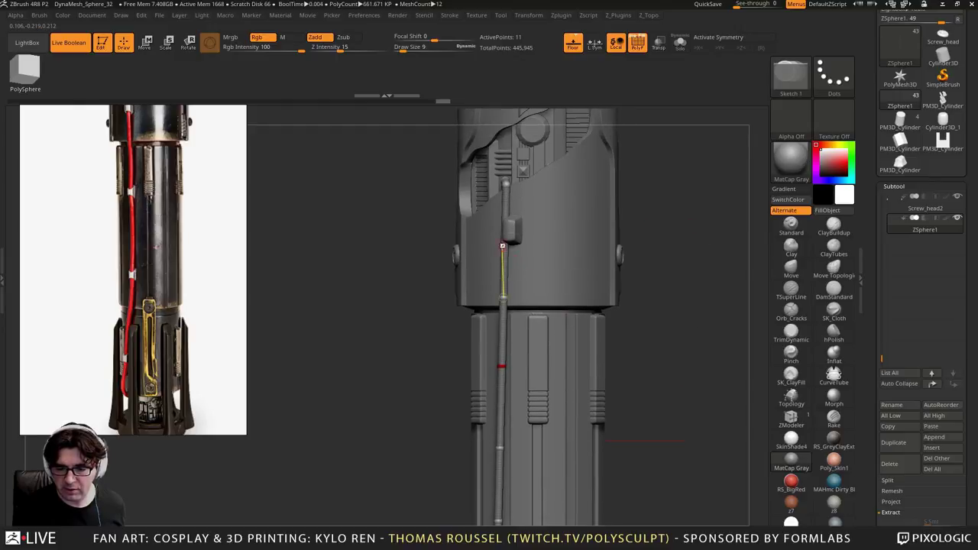
left_click(503, 244)
Insert three ZSpheres into the strand's lowest section alongside the flared base, closer together towards its end
left_click_drag(670, 428, 642, 252, "alt")
left_click_drag(644, 505, 611, 330, "alt")
left_click(480, 342)
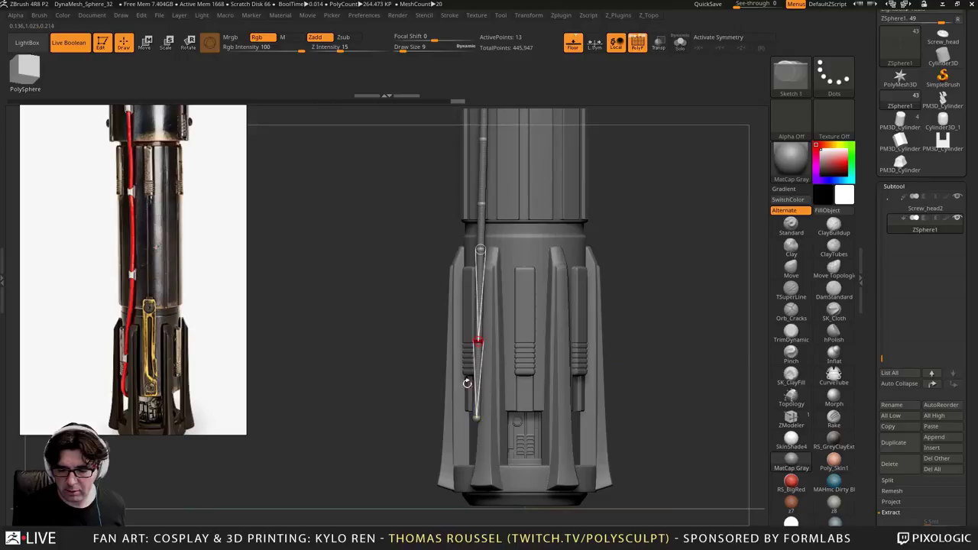
left_click_drag(477, 341, 476, 403)
left_click(477, 386)
Bend the cable's lower end inward by moving its last two ZSpheres into the opening in the base
left_click_drag(394, 421, 622, 468)
right_click_drag(622, 468, 620, 496, "alt")
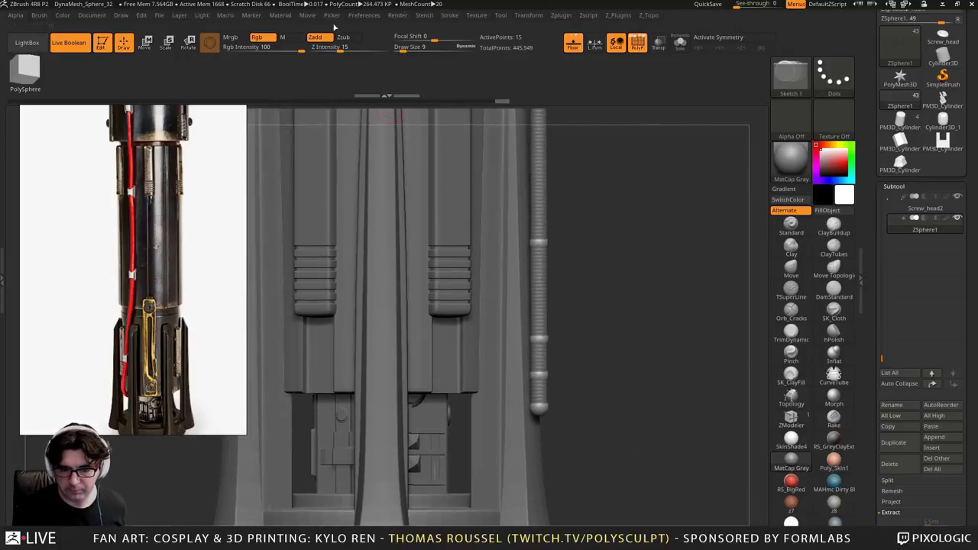
key("w")
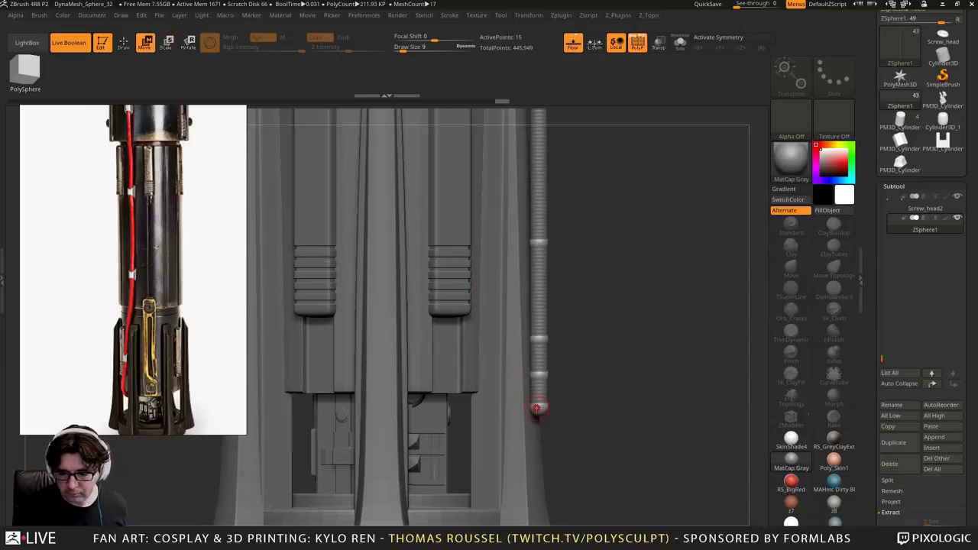
left_click_drag(537, 408, 447, 403)
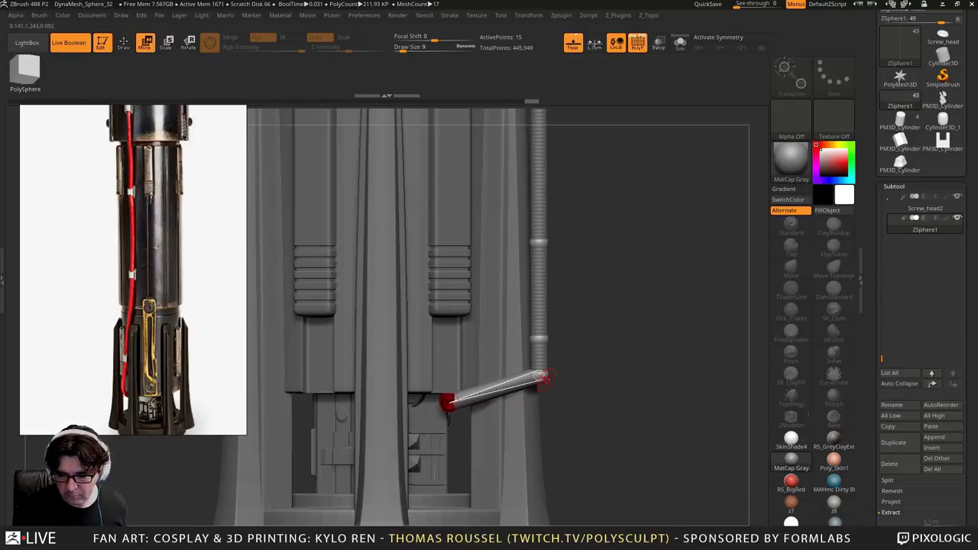
left_click_drag(543, 378, 479, 403)
Pull the next two ZSpheres above the bend inward so the cable runs between the base fins
left_click_drag(541, 340, 480, 350)
left_click_drag(540, 243, 480, 243)
key("ctrl+z")
left_click_drag(532, 388, 533, 368)
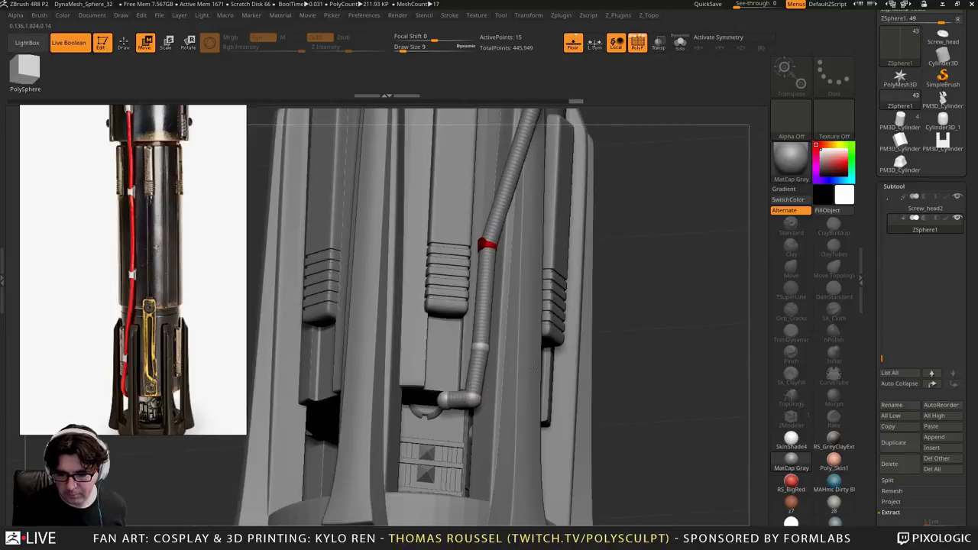
Reposition the cable's lowest ZSpheres so it bends into the base opening, raising the upper one level with the fin tops
left_click_drag(479, 424, 455, 426)
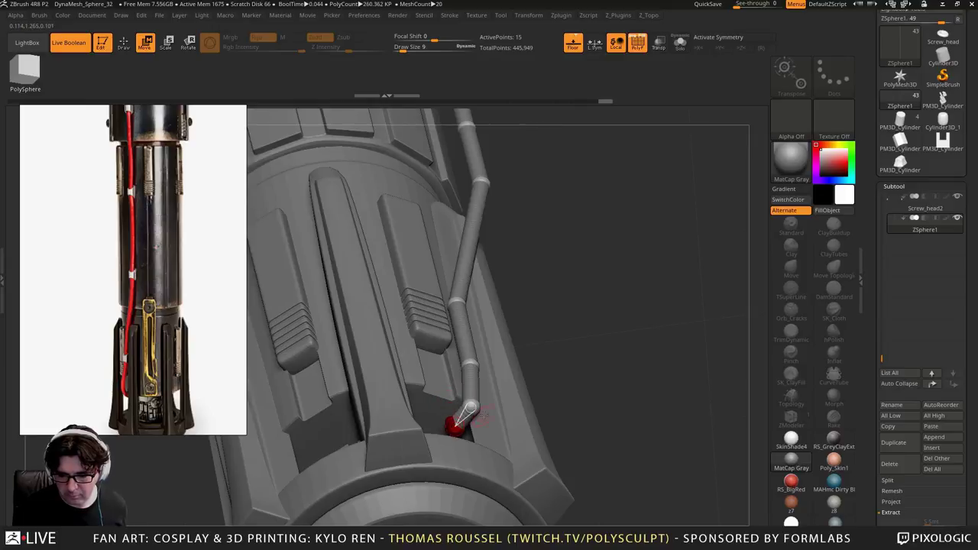
left_click_drag(603, 345, 585, 381, "shift")
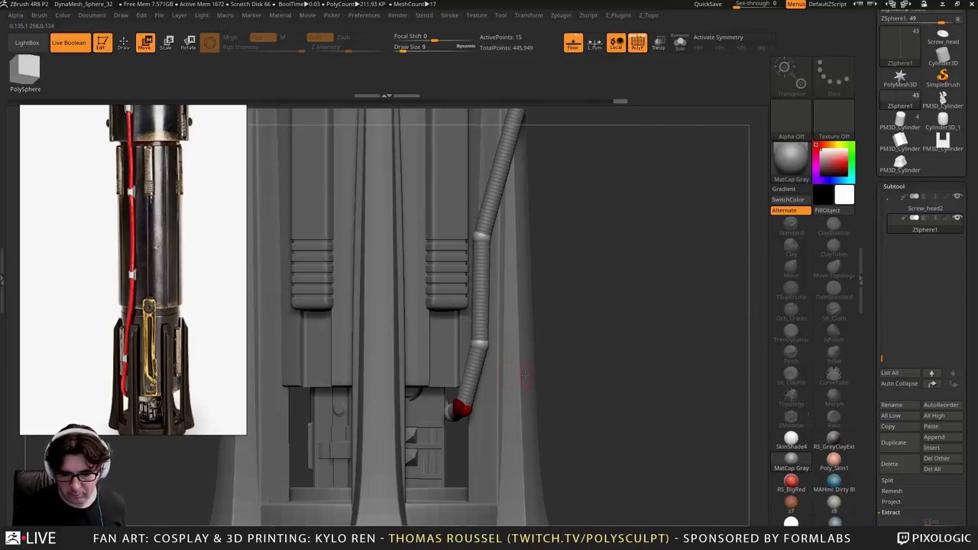
left_click_drag(483, 345, 465, 339)
left_click_drag(683, 337, 657, 343)
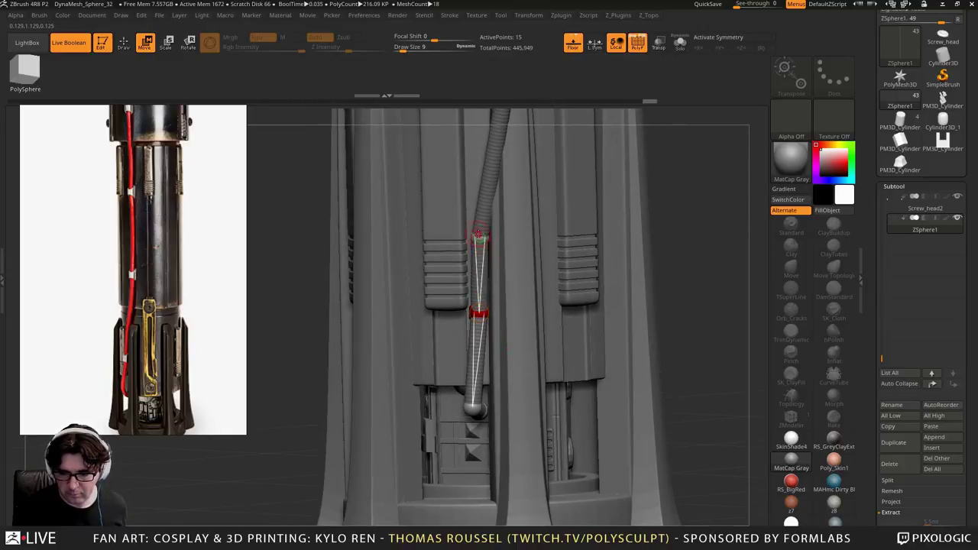
left_click_drag(479, 234, 478, 196)
left_click_drag(571, 120, 564, 307, "alt")
left_click_drag(471, 384, 474, 227)
Adjust the ZSpheres around the grip's lower edge, shifting the one at the fins outward and raising the one on the grip
left_click_drag(689, 227, 638, 407, "alt")
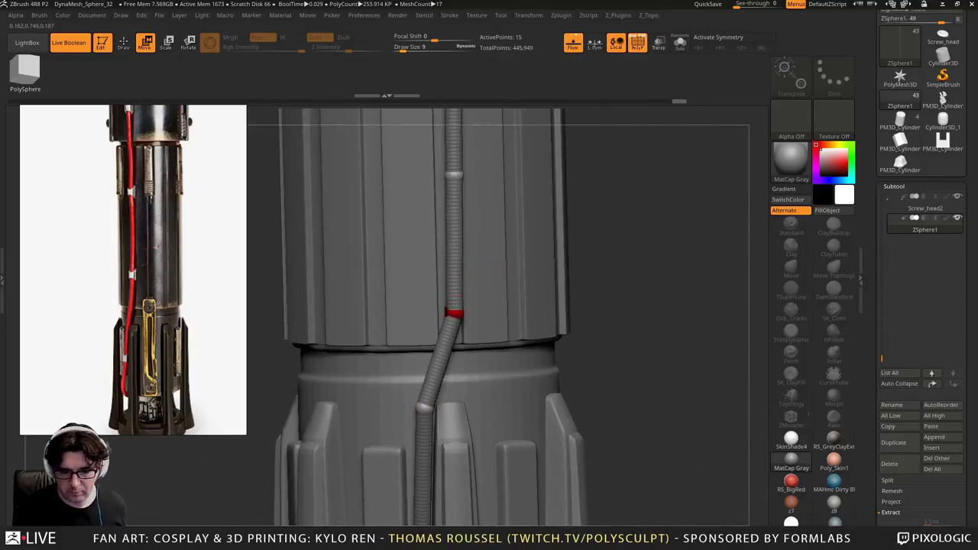
mouse_move(455, 312)
left_mouse_down()
mouse_move(431, 311)
mouse_move(458, 312)
left_mouse_up()
key("ctrl+z")
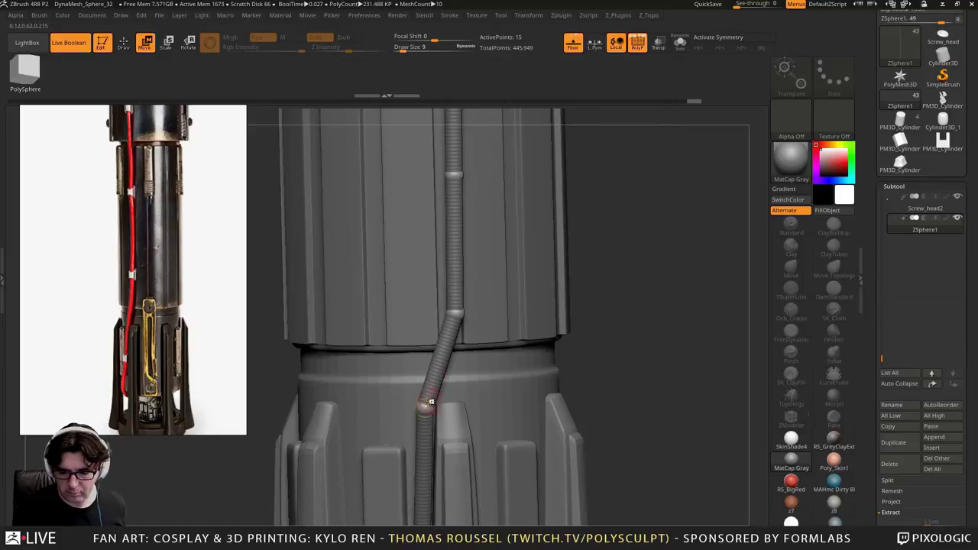
left_click_drag(428, 404, 418, 405)
left_click_drag(458, 314, 454, 290)
key("ctrl+z")
key("ctrl+z")
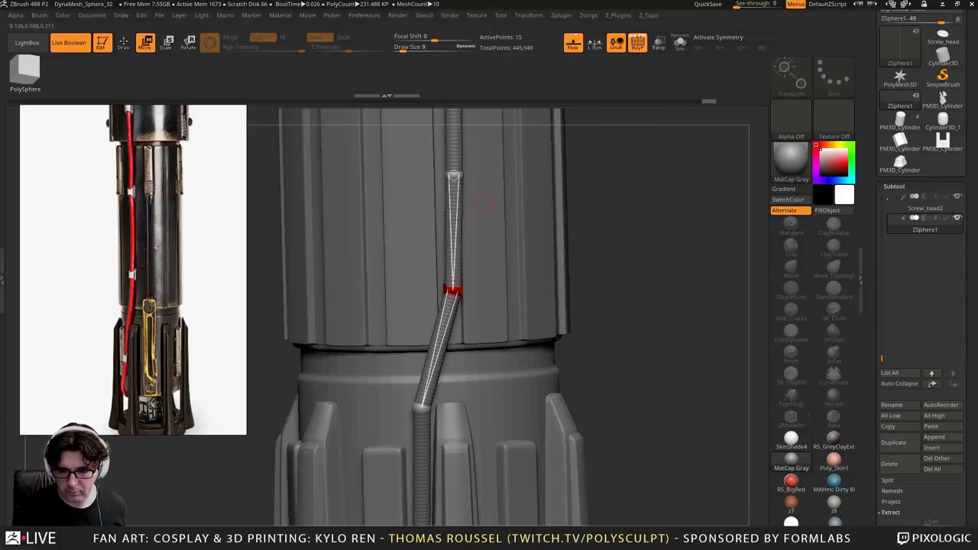
left_click_drag(457, 175, 449, 174)
Shift two ZSpheres midway along the grip sideways to line the cable up with the groove between the ribbed pads
left_click_drag(694, 230, 665, 371, "alt")
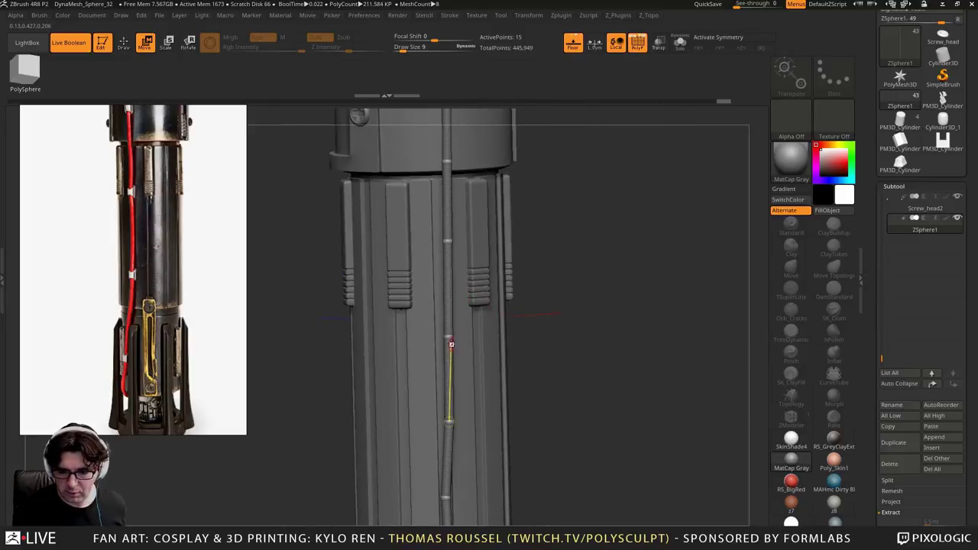
left_click_drag(447, 335, 439, 327)
key("ctrl+z")
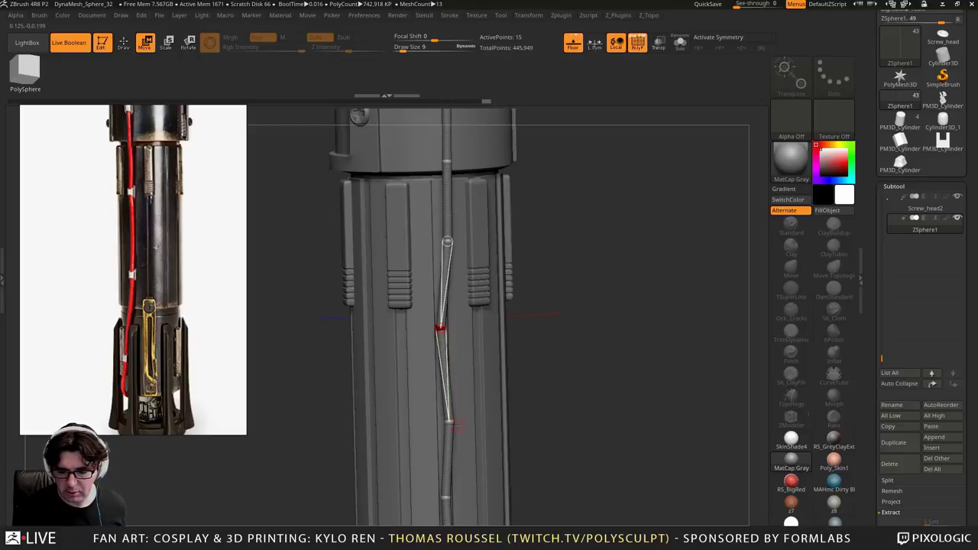
left_click_drag(450, 421, 445, 421)
Push six ZSpheres from the upper grip down to the collar above the fins inward against the handle's surface
left_click_drag(539, 419, 616, 415)
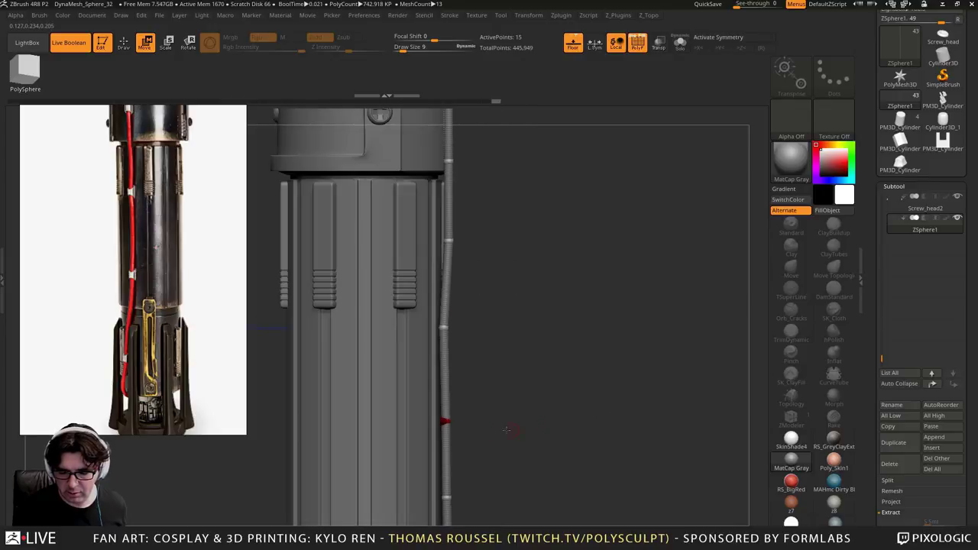
left_click_drag(446, 420, 431, 420)
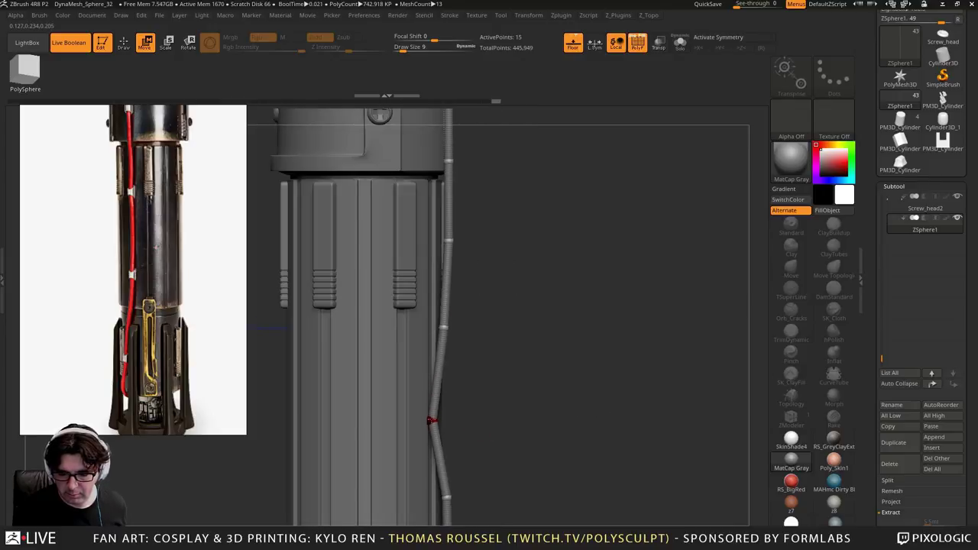
left_click_drag(443, 326, 433, 327)
left_click_drag(448, 241, 432, 240)
left_click_drag(589, 327, 594, 183, "alt")
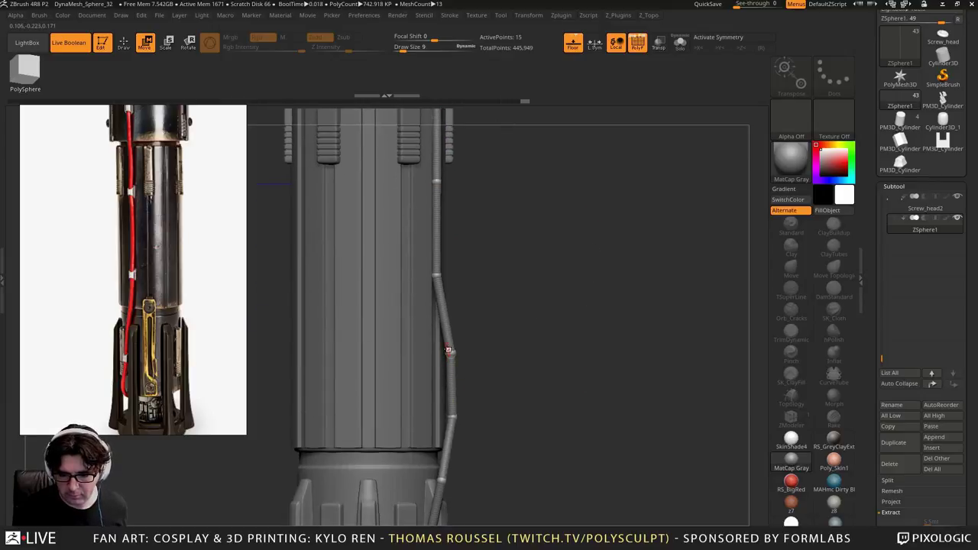
left_click_drag(449, 353, 433, 355)
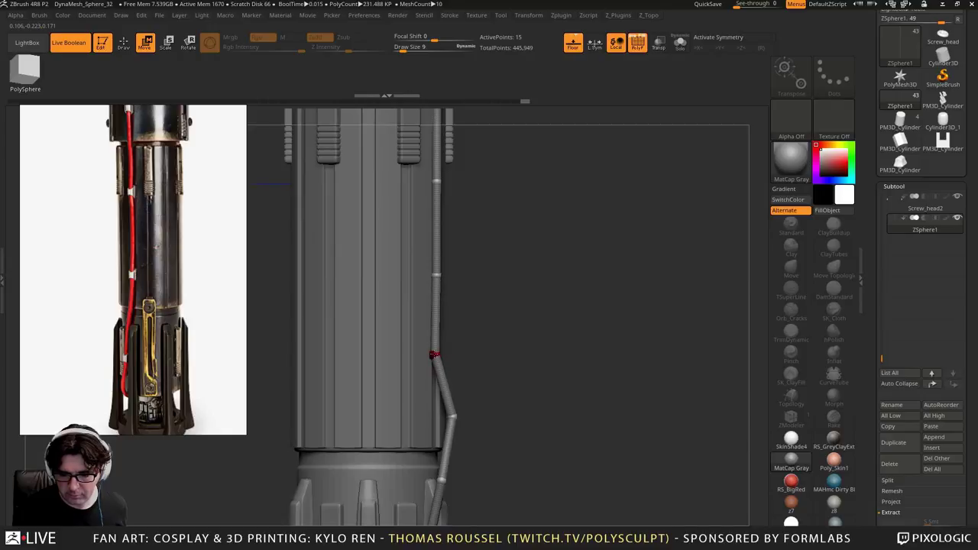
mouse_move(453, 415)
left_mouse_down()
mouse_move(441, 402)
mouse_move(433, 415)
left_mouse_up()
left_click_drag(442, 479, 427, 478)
Align the lower grip's three ZSpheres with the groove between the slats and pull the collar ZSphere in beneath them
left_click_drag(527, 468, 476, 411, "shift")
left_click_drag(468, 375, 489, 375)
left_click_drag(473, 280, 487, 279)
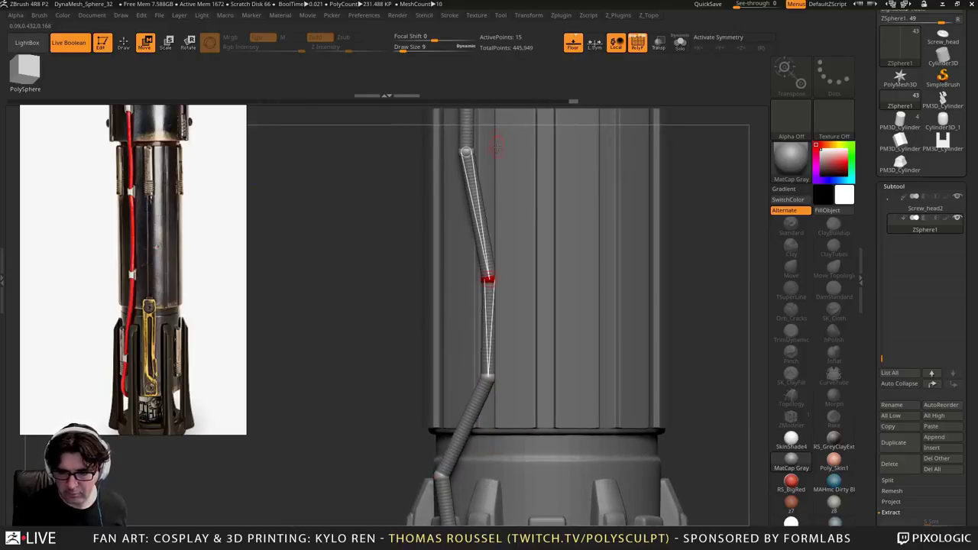
left_click_drag(467, 151, 486, 153)
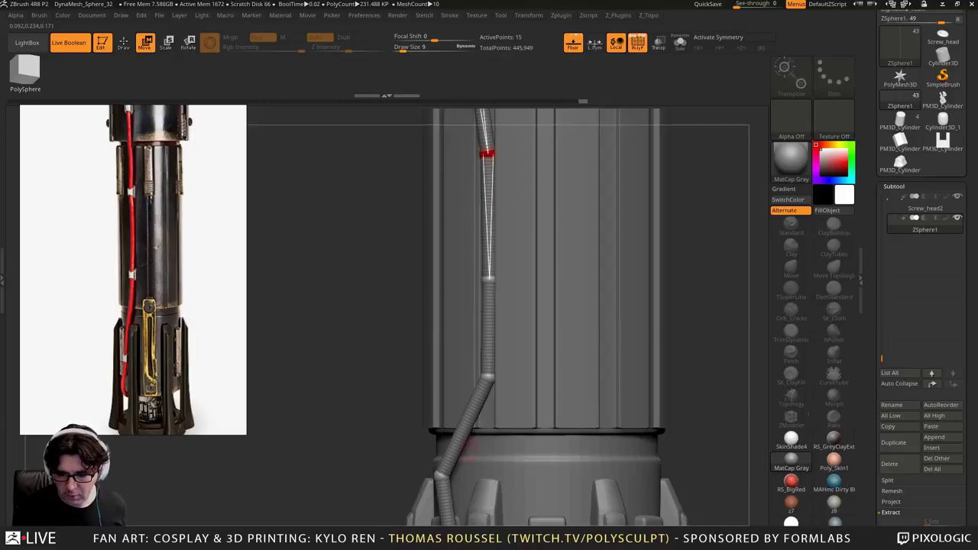
left_click_drag(443, 478, 467, 475)
right_click_drag(469, 475, 527, 473)
left_click_drag(445, 474, 439, 473)
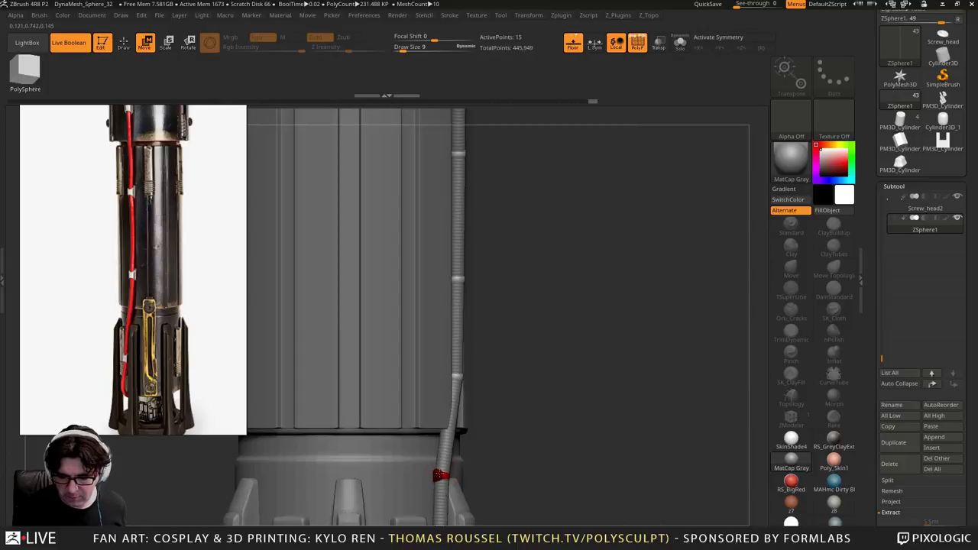
Line up the upper grip's ZSpheres so the cable runs straight down its groove from the sleeve's lower edge
right_click_drag(456, 156, 455, 336, "alt")
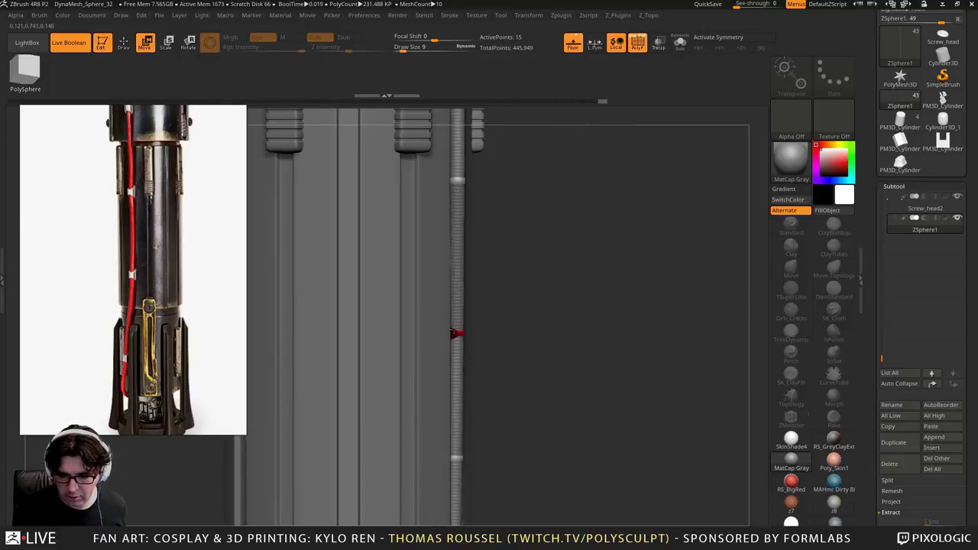
left_click_drag(454, 331, 457, 331)
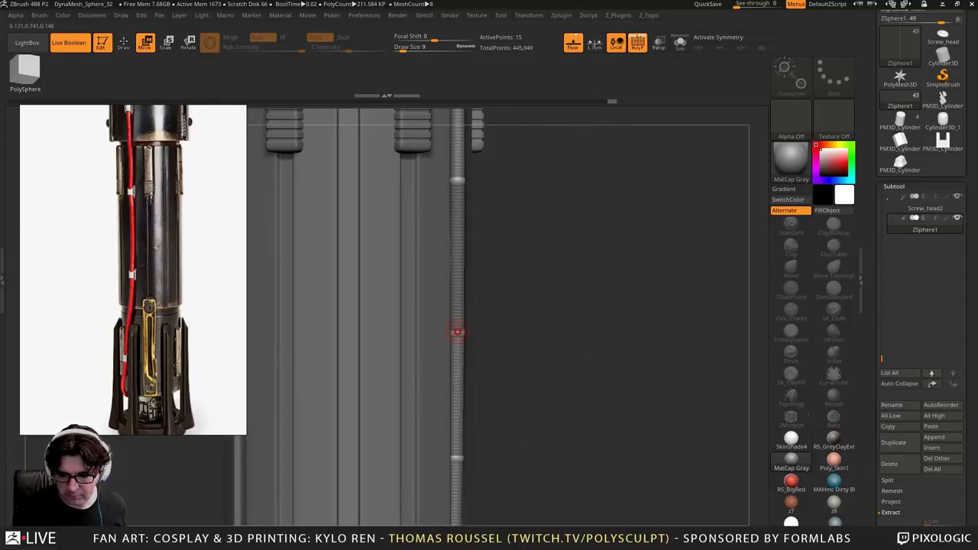
left_click_drag(568, 260, 462, 315, "alt")
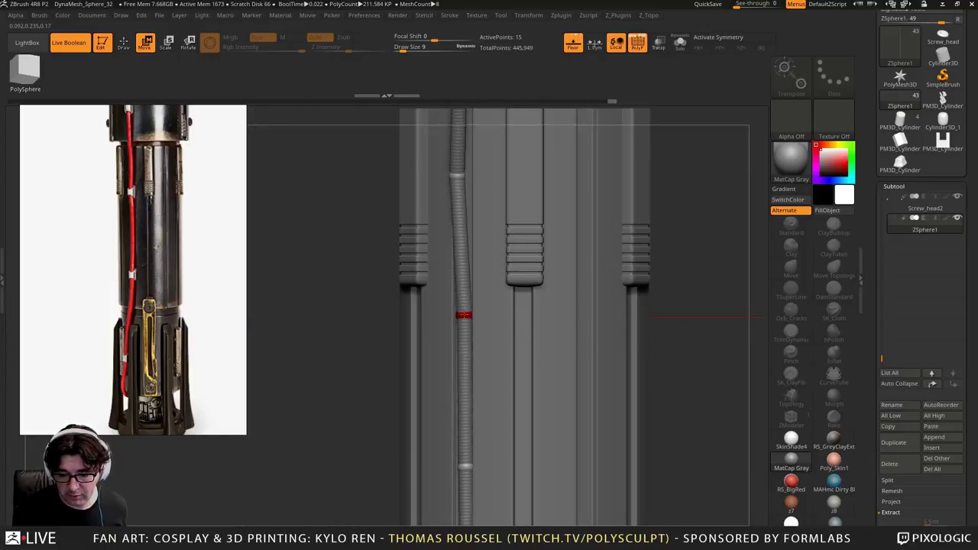
left_click_drag(486, 249, 484, 369, "alt")
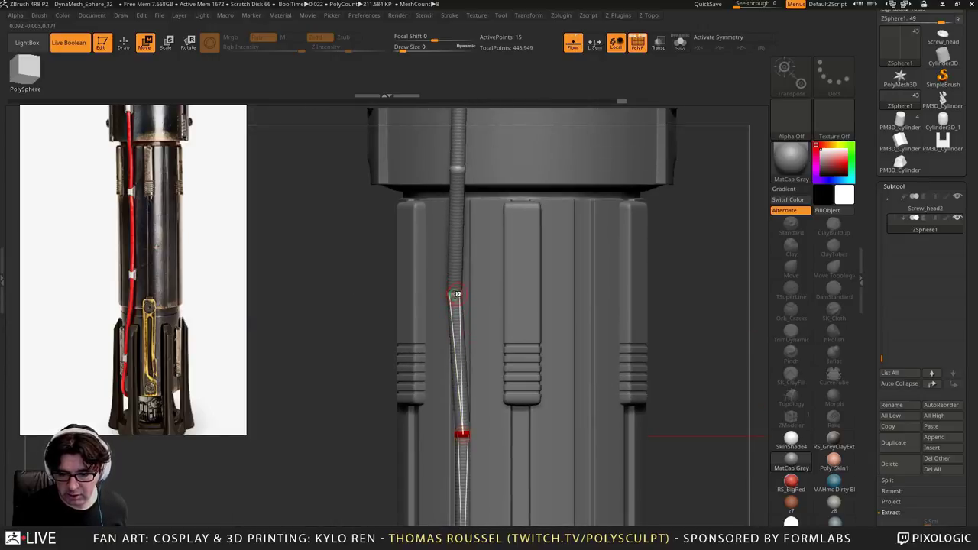
left_click_drag(457, 293, 460, 296)
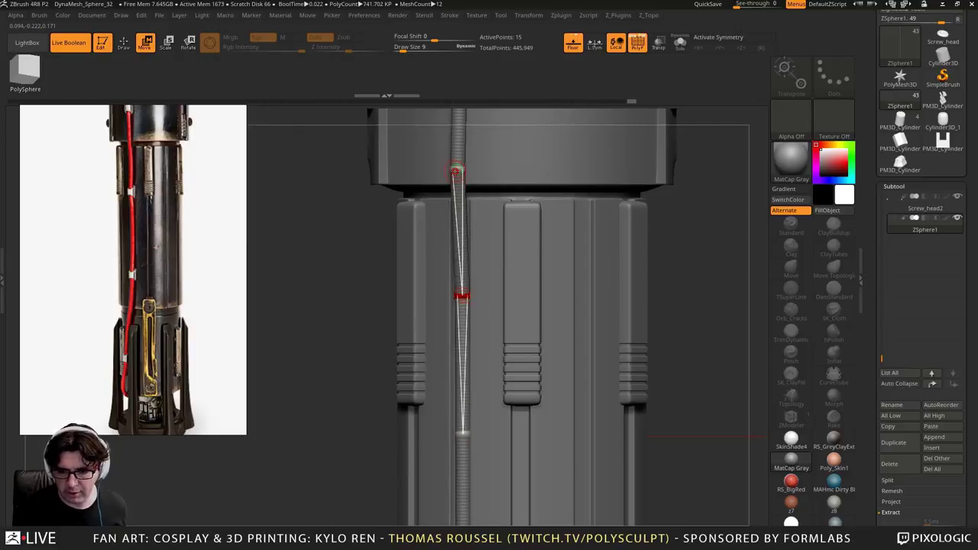
left_click_drag(456, 170, 517, 199)
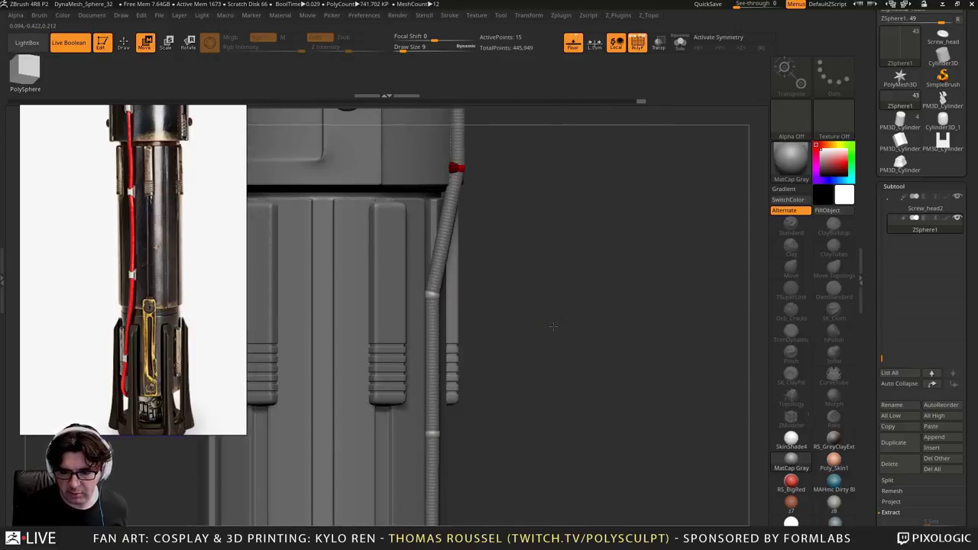
Fine-tune the two ZSpheres between the clip block and the sleeve's lower edge so the cable follows the sleeve
left_click_drag(574, 396, 638, 297, "alt")
left_click_drag(639, 246, 632, 474, "alt")
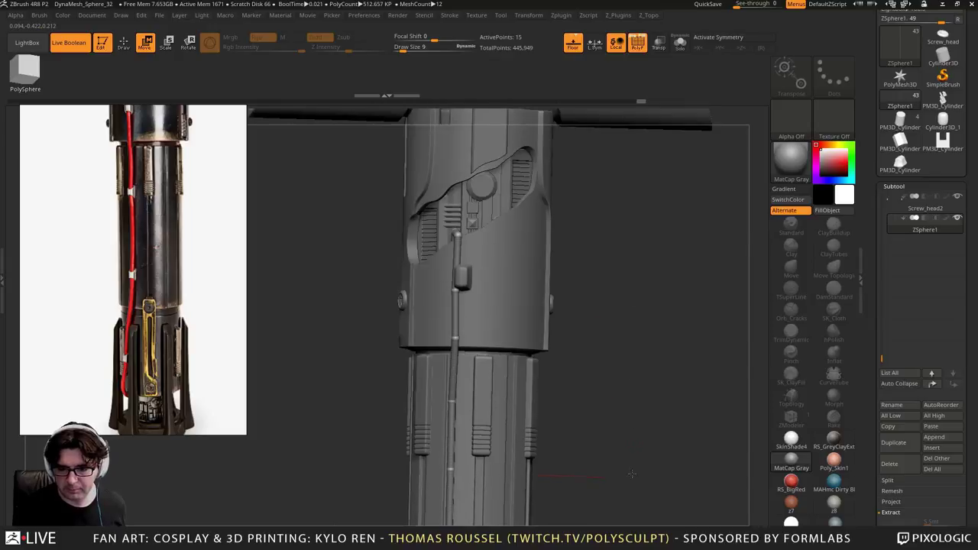
left_click_drag(625, 380, 676, 458)
left_click_drag(680, 443, 698, 387)
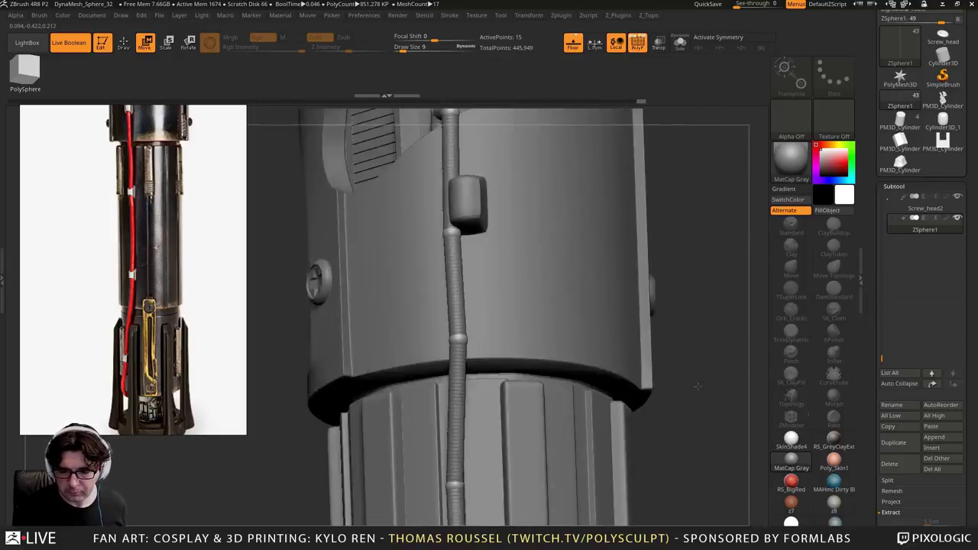
right_click_drag(697, 386, 487, 283)
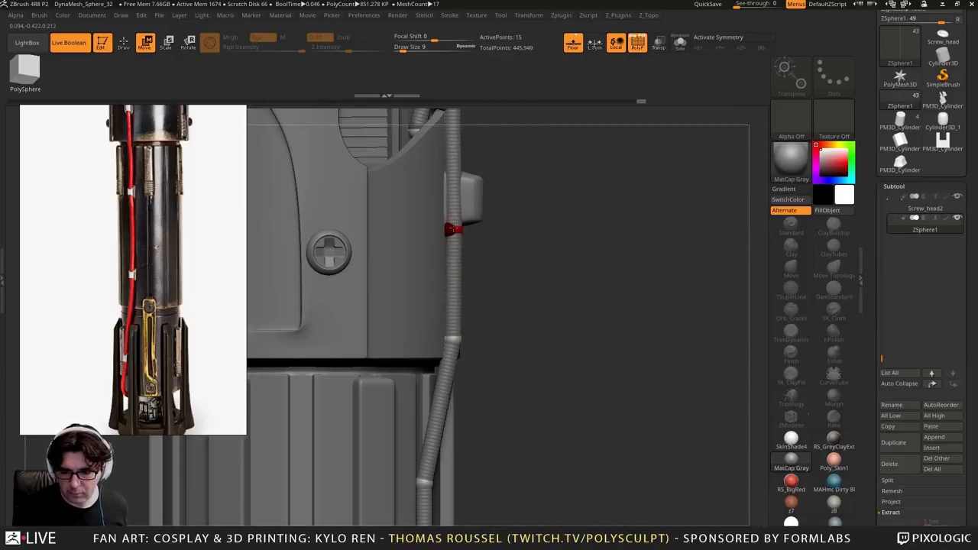
left_click_drag(454, 228, 459, 297)
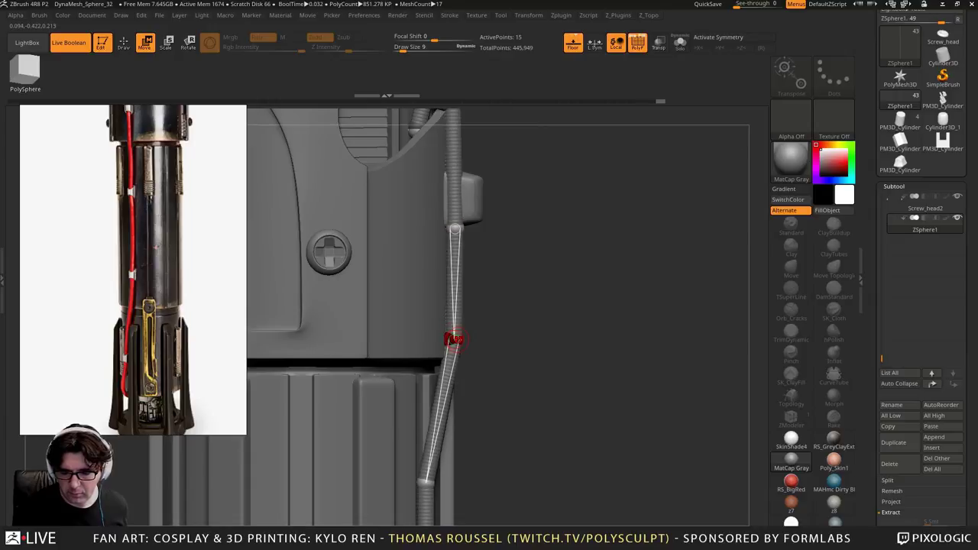
left_click_drag(454, 338, 453, 337)
Select the clip block on the sleeve, shift it sideways over the cable and reduce its depth
right_click_drag(458, 340, 426, 486, "alt")
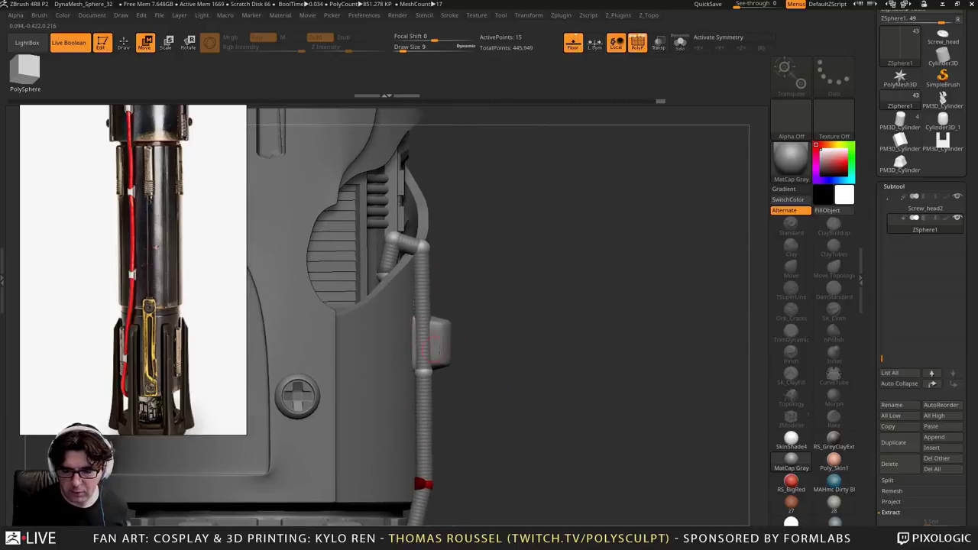
left_click(451, 352, "alt")
left_click_drag(654, 454, 601, 442)
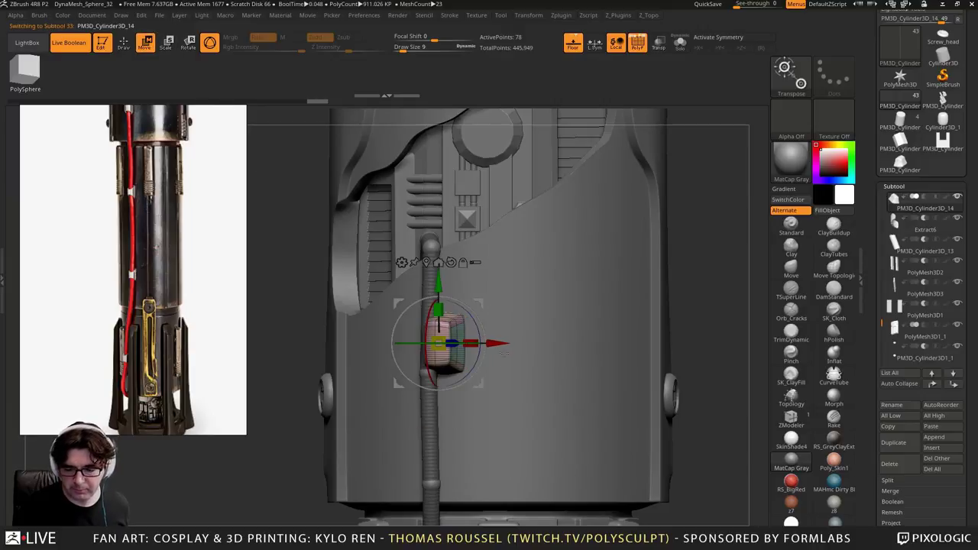
left_click_drag(495, 343, 480, 343)
right_click_drag(500, 360, 615, 384)
left_click_drag(622, 386, 633, 386)
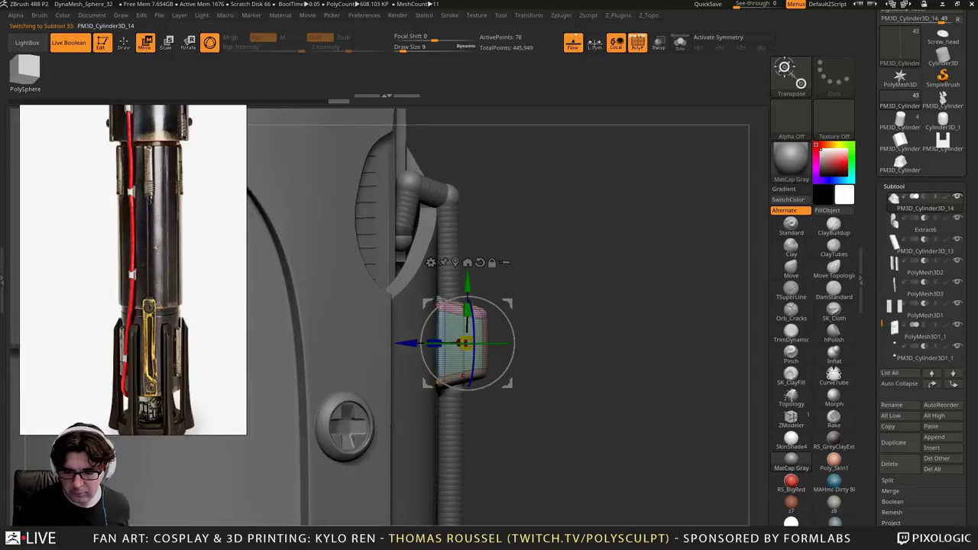
left_click_drag(435, 343, 445, 340)
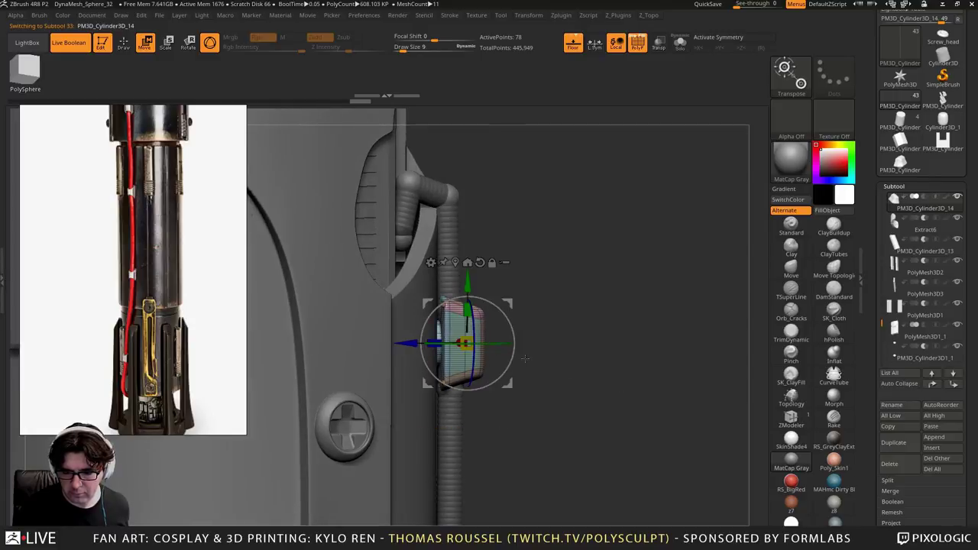
Fine-tune the clip block's depth and sideways position so its open side fits around the cable
left_click_drag(528, 358, 574, 407)
left_click_drag(487, 378, 487, 382)
left_click_drag(406, 329, 400, 328)
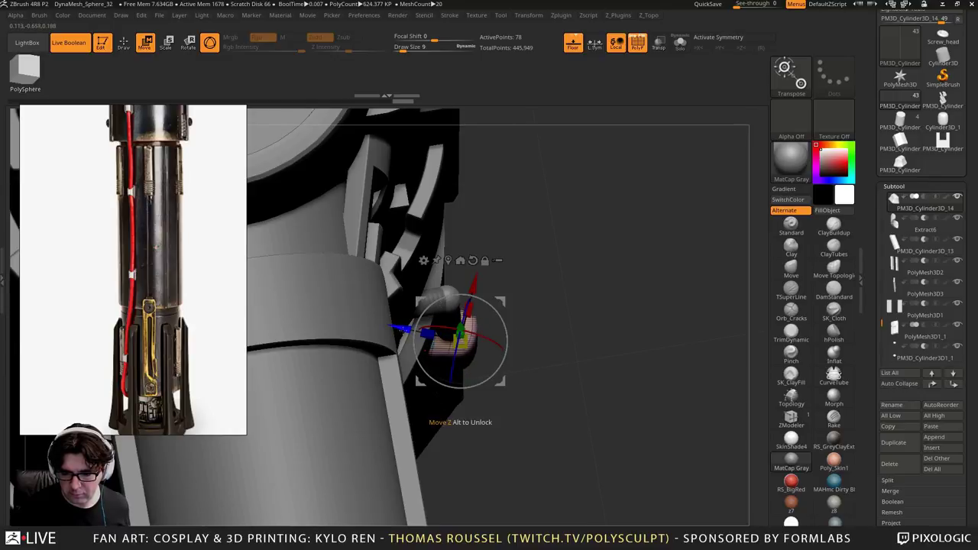
left_click_drag(621, 363, 572, 364)
left_click_drag(475, 311, 475, 318)
Duplicate the clip block along the cable to beside the grip's ribbed pads, matching the reference photo's second clip
left_click_drag(566, 252, 589, 470, "alt")
left_click_drag(674, 467, 597, 463, "alt")
scroll(136, 204, "down", 3)
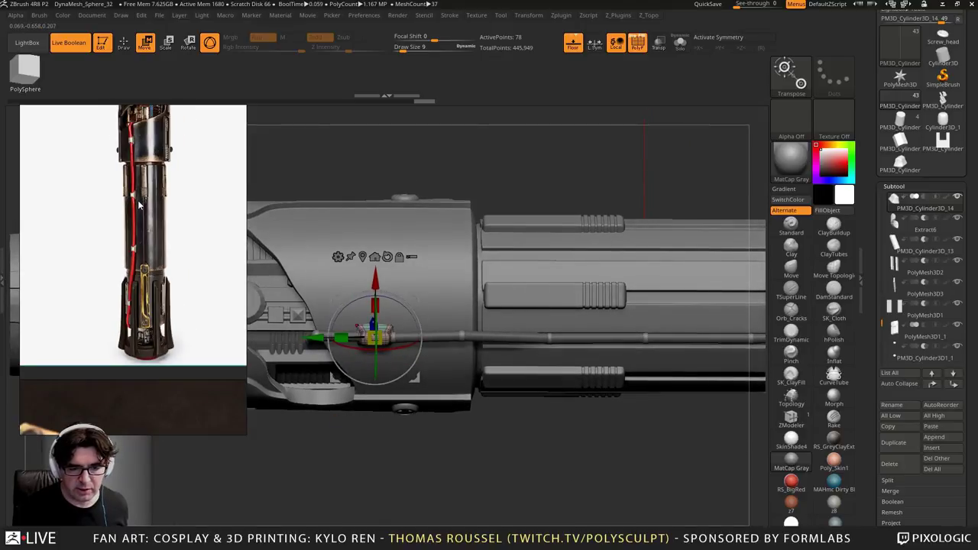
scroll(140, 205, "up", 1)
left_click_drag(552, 452, 468, 448)
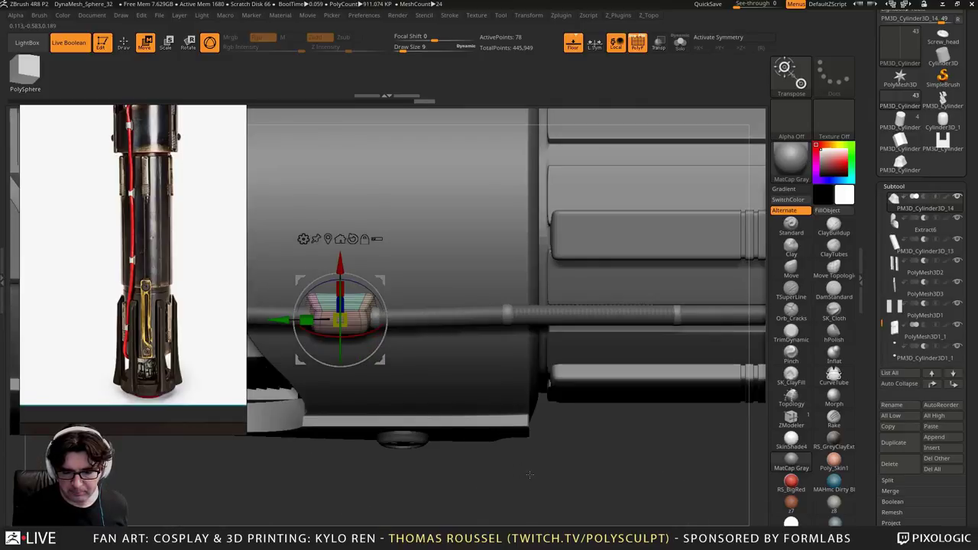
left_click_drag(528, 474, 507, 442, "alt")
left_click_drag(281, 321, 557, 334, "ctrl")
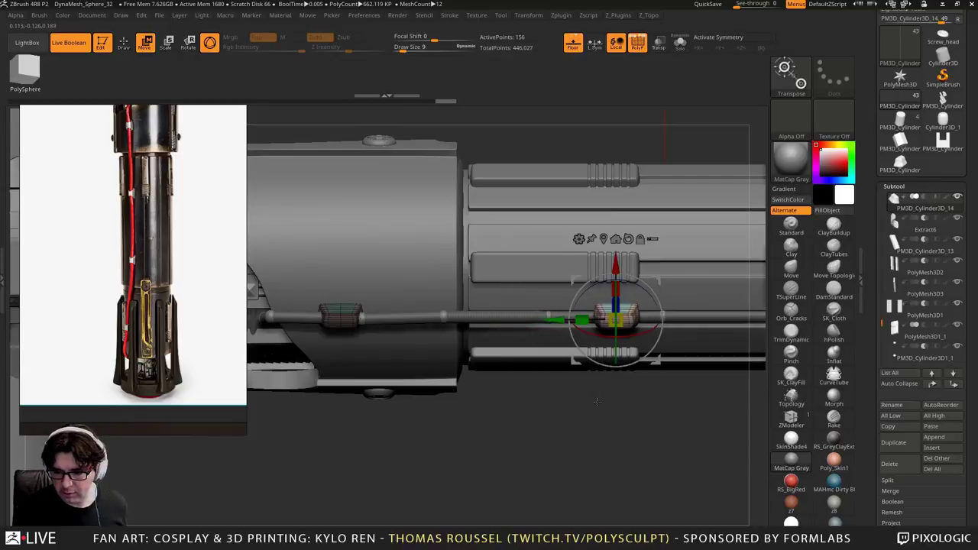
Fine-tune the position and rotation of the clip block beside the grip's ribbed pads so it sits aligned on the cable
left_click_drag(597, 401, 565, 356)
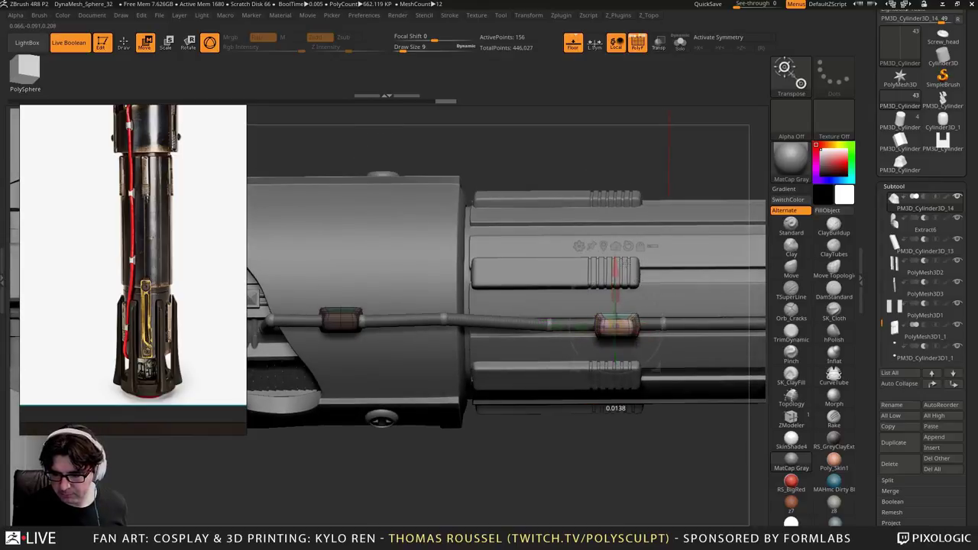
left_click_drag(649, 458, 612, 497)
left_click_drag(657, 330, 703, 330)
right_click_drag(681, 330, 617, 330)
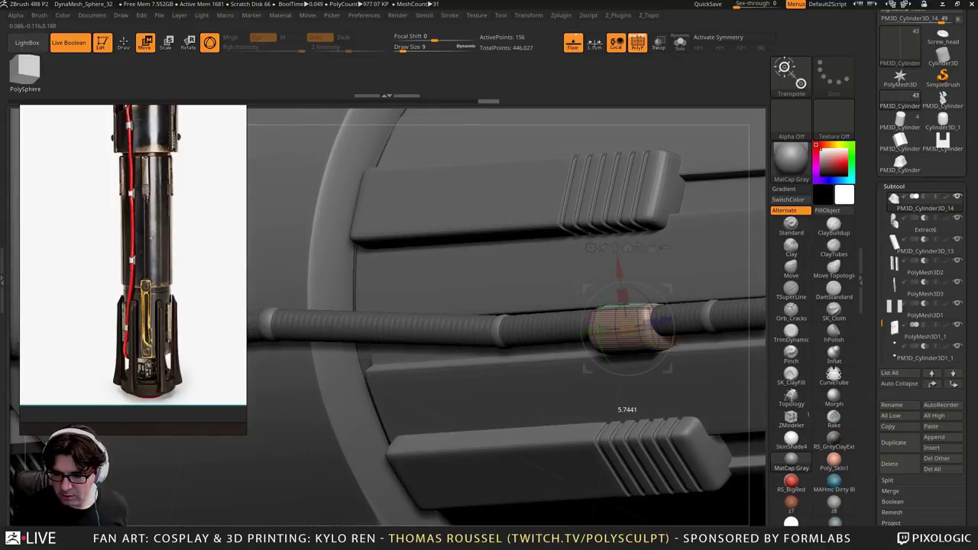
left_click_drag(598, 329, 596, 329)
left_click_drag(619, 267, 619, 267)
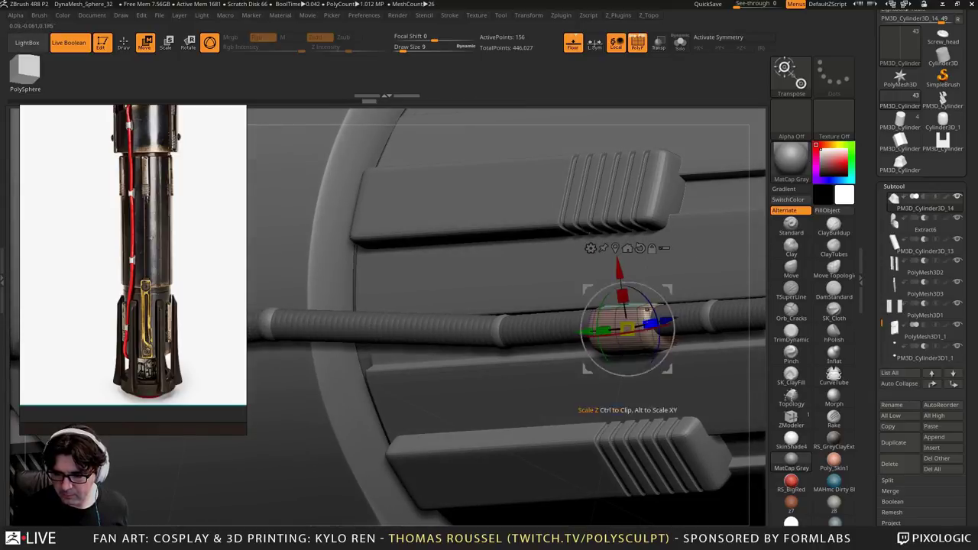
right_click_drag(628, 329, 649, 331)
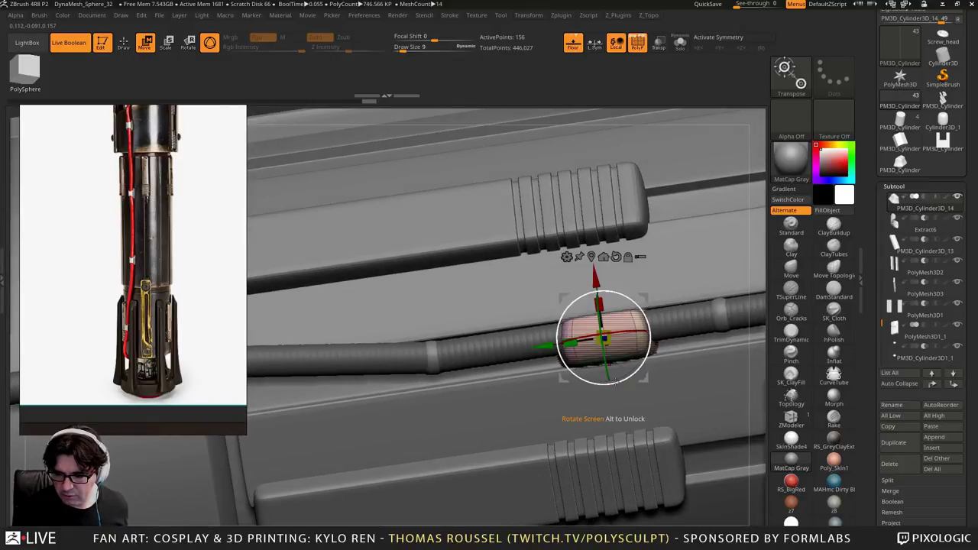
left_click_drag(616, 380, 619, 380)
Duplicate the clip block along the cable to the grip's lower end and adjust its position and angle to the cable
right_click_drag(661, 315, 430, 288, "alt")
right_click_drag(439, 328, 498, 304)
left_click_drag(434, 421, 430, 416)
left_click_drag(343, 388, 638, 236, "ctrl")
right_click_drag(631, 272, 631, 297, "alt")
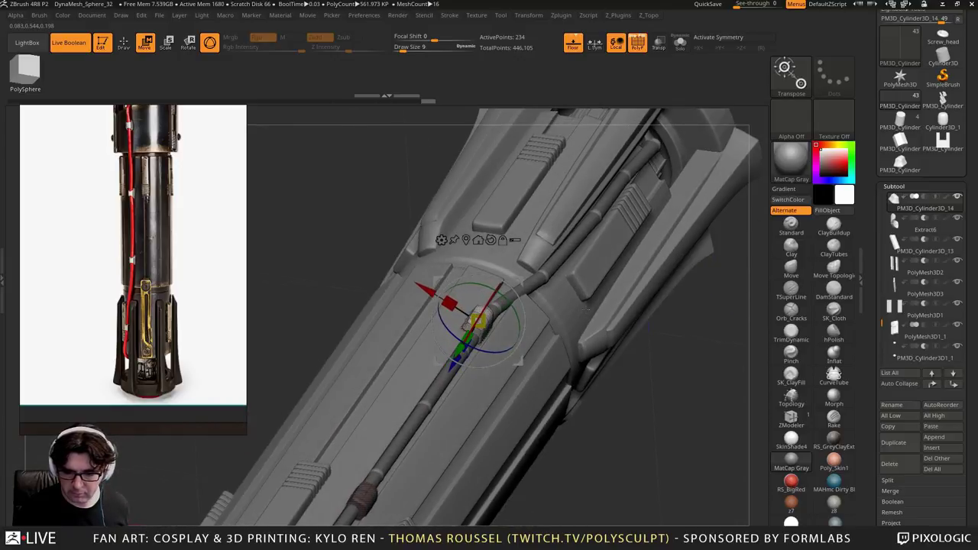
left_click_drag(427, 287, 425, 291)
left_click_drag(480, 350, 489, 353)
Duplicate the clip block onto the cable's base section, beside the ribbed part of the neighbouring base pad
right_click_drag(488, 353, 398, 395, "alt")
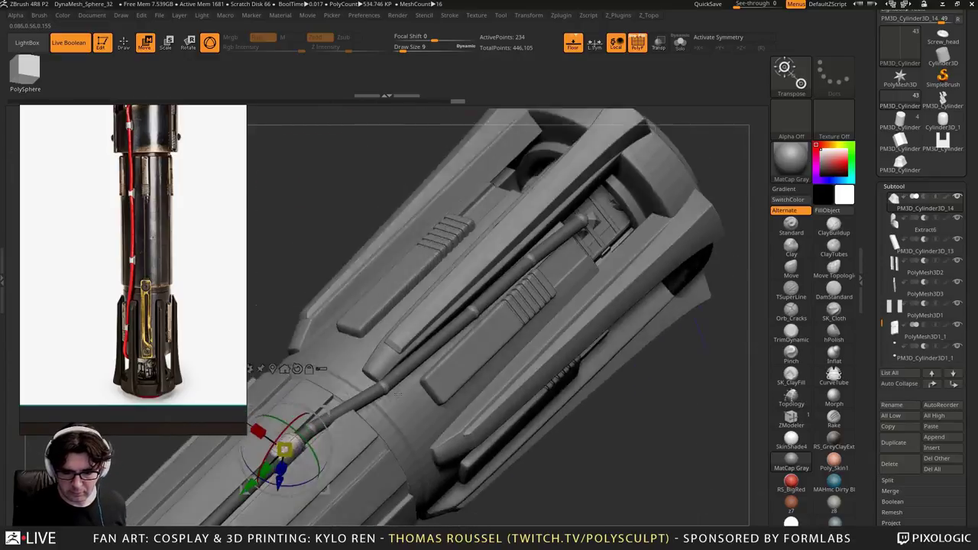
left_click_drag(399, 394, 376, 404)
left_click_drag(319, 415, 566, 231, "ctrl")
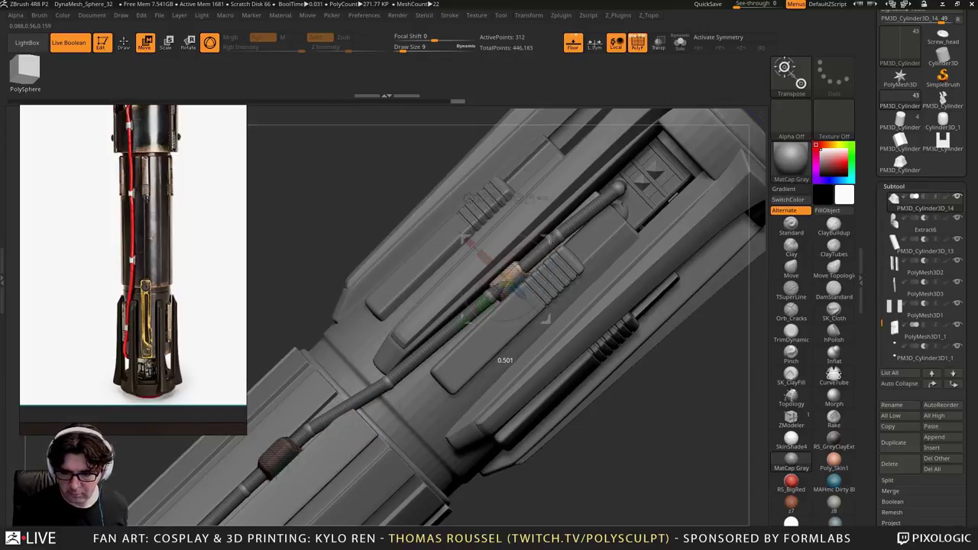
left_click_drag(550, 239, 551, 240)
Adjust the base clip block's depth, sideways position and rotation so it wraps around the cable
right_click_drag(550, 240, 491, 317)
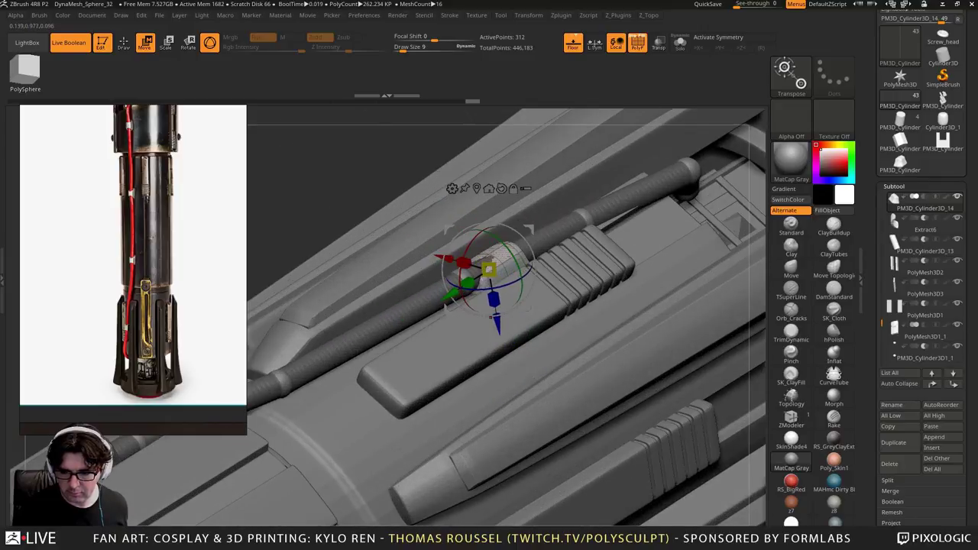
left_click_drag(497, 327, 500, 322)
right_click_drag(500, 321, 529, 242)
left_click_drag(538, 242, 529, 258)
left_click_drag(455, 223, 462, 227)
left_click_drag(513, 284, 501, 282)
left_click_drag(455, 223, 459, 227)
right_click_drag(460, 229, 382, 183)
left_click_drag(578, 251, 578, 243)
right_click_drag(575, 252, 463, 300, "ctrl")
Hide the polyframe and compare the cable, its clips and the base with the reference photo, including the brass plate on the base
right_click_drag(657, 191, 637, 334, "alt")
right_click_drag(636, 333, 609, 333, "alt")
key("shift+f")
left_click_drag(609, 333, 617, 320)
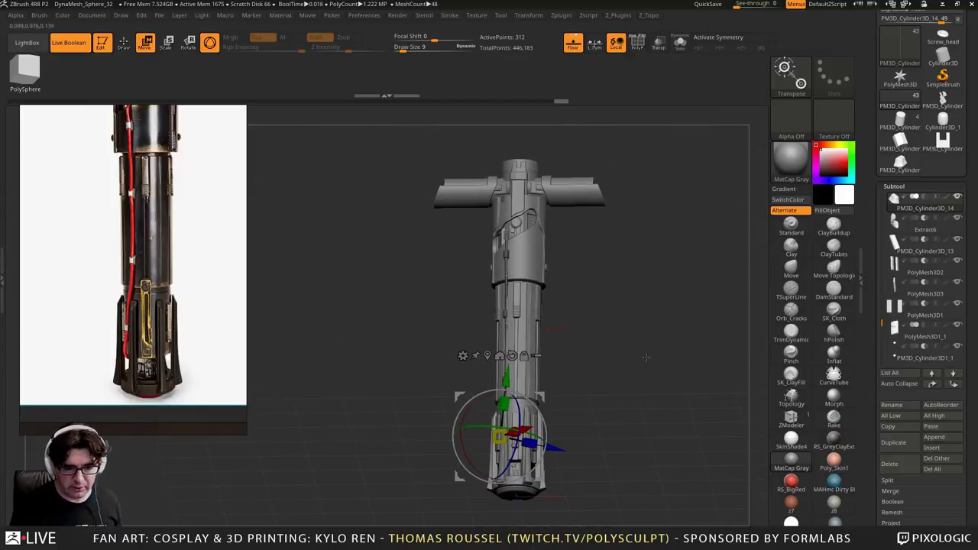
left_click_drag(645, 357, 640, 371)
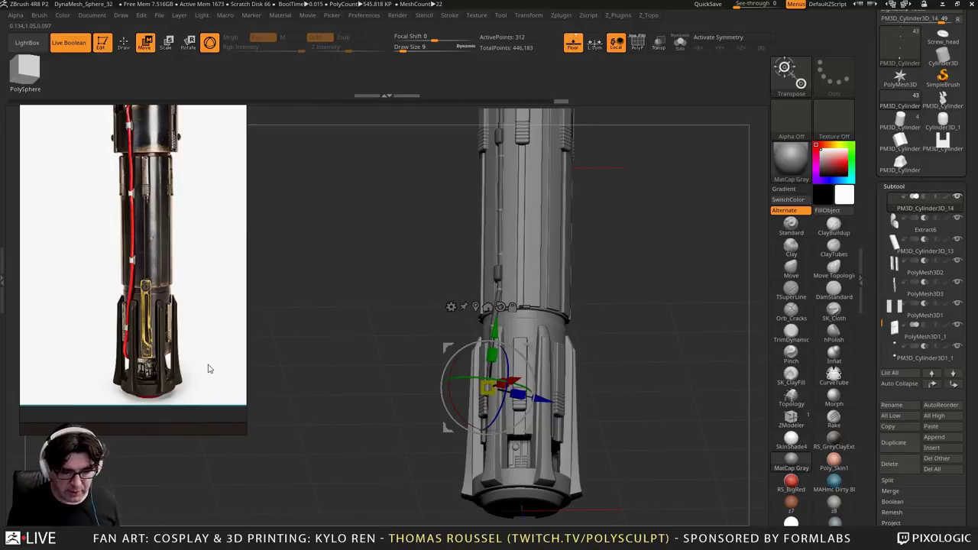
scroll(183, 186, "up", 1)
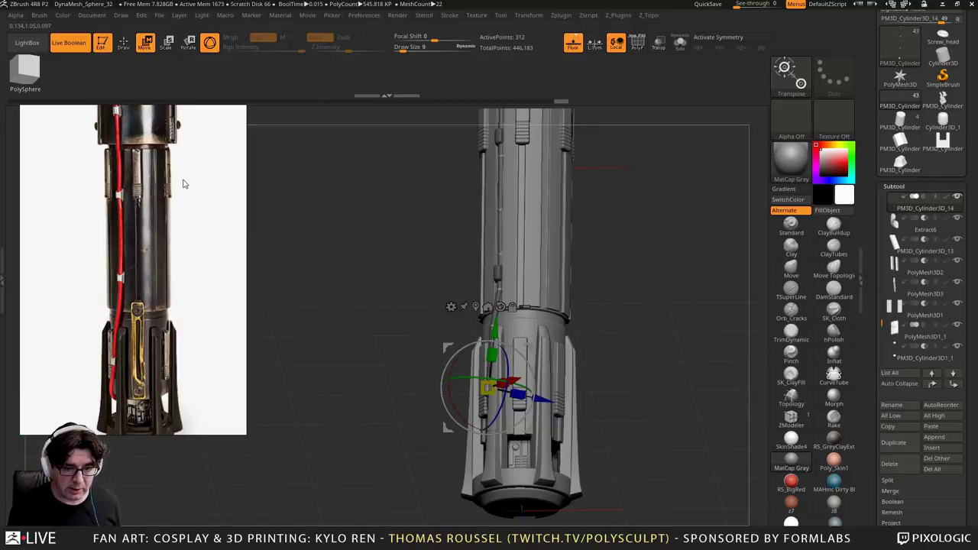
scroll(184, 176, "down", 3)
scroll(178, 132, "up", 3)
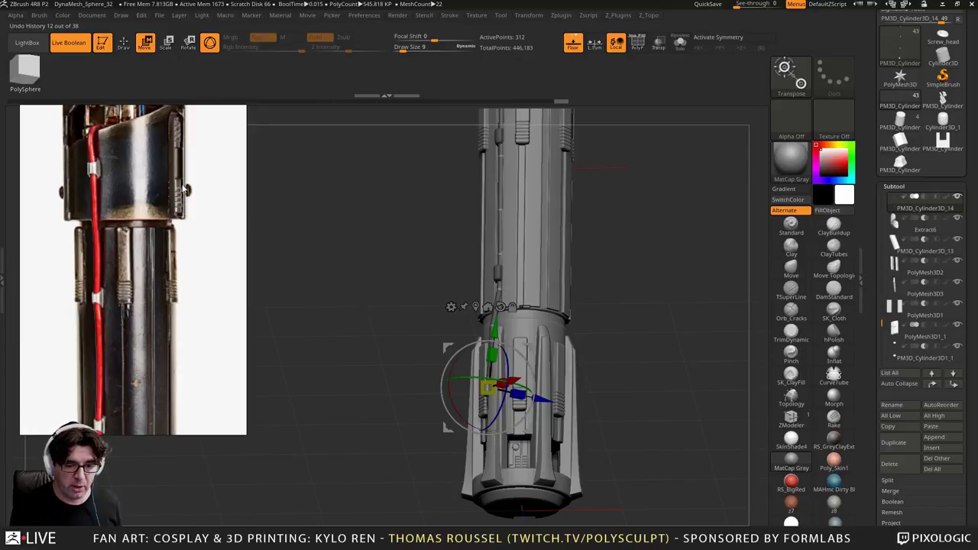
scroll(156, 304, "down", 3)
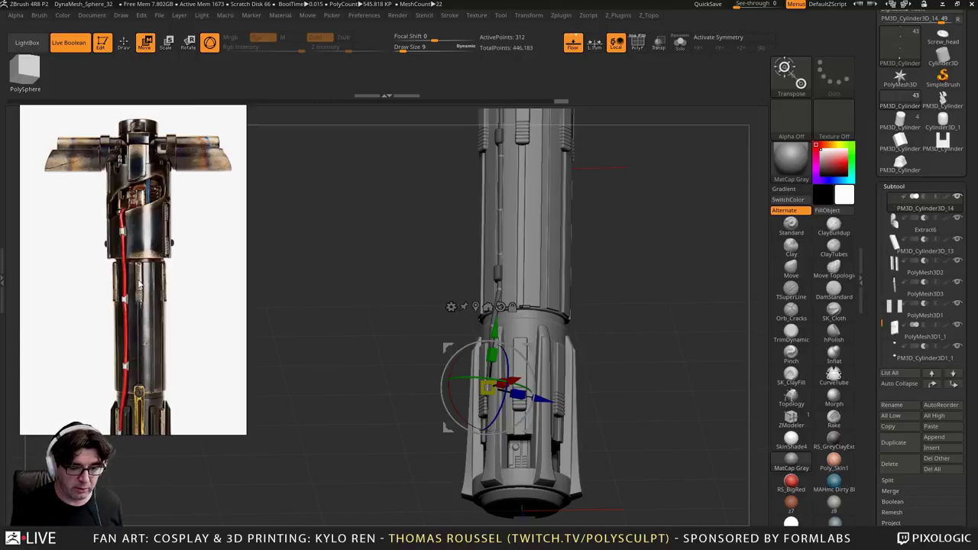
scroll(183, 272, "up", 5)
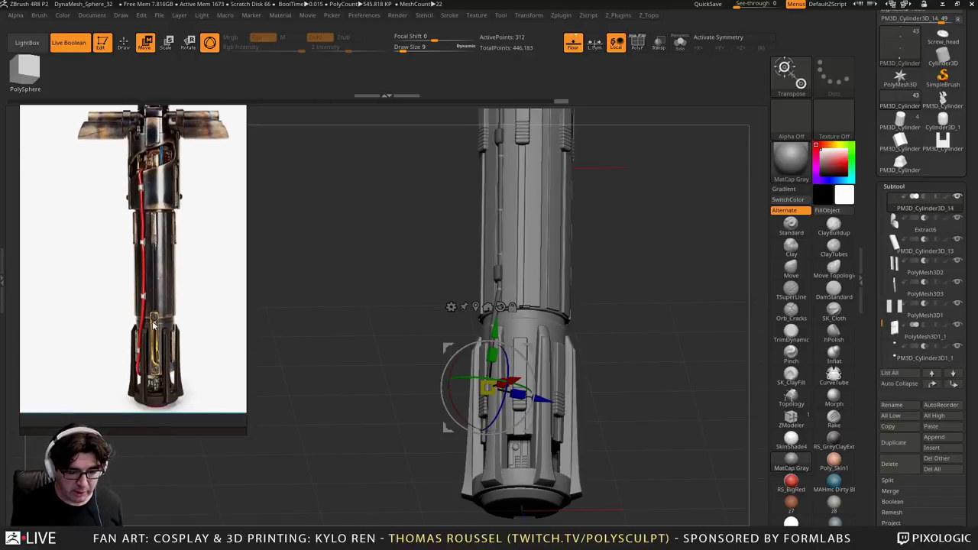
scroll(184, 272, "up", 2)
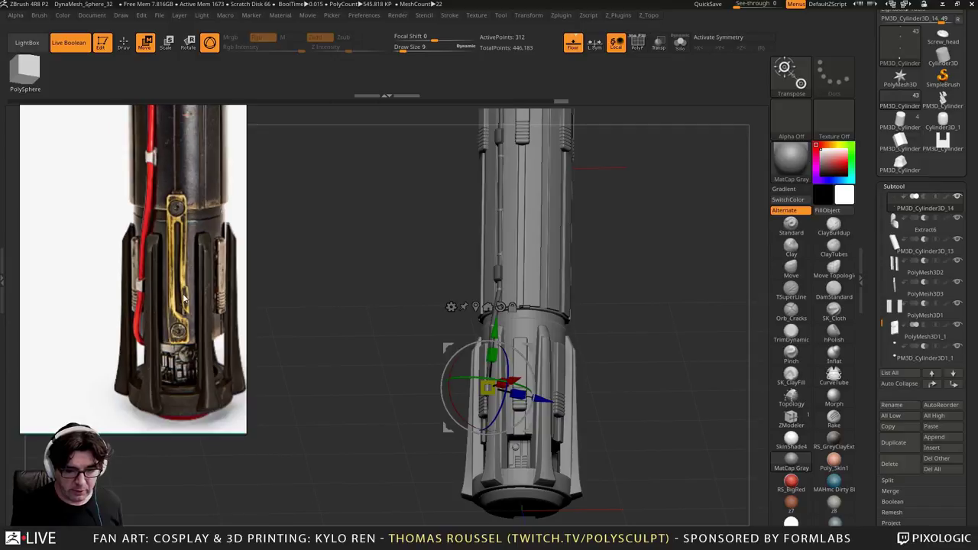
left_click_drag(367, 369, 343, 380)
Select the ribbed pads' array, turn off its Extrude option and convert the array into a real mesh
left_click(544, 327, "alt")
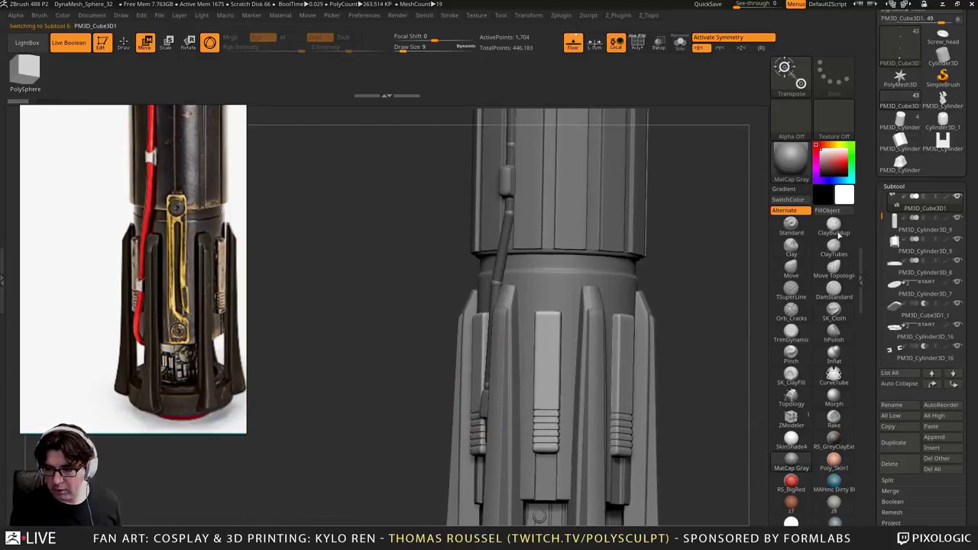
scroll(974, 459, "down", 8)
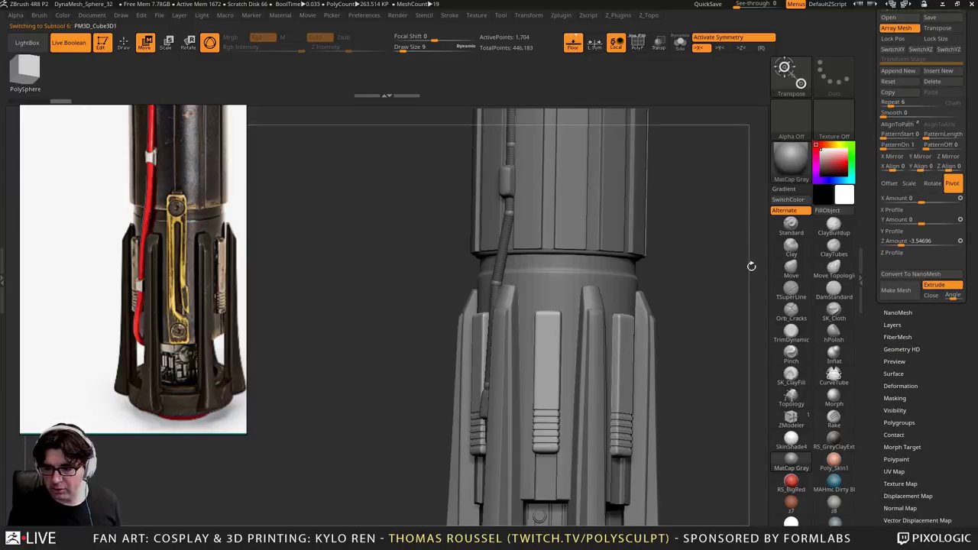
left_click_drag(953, 330, 950, 452)
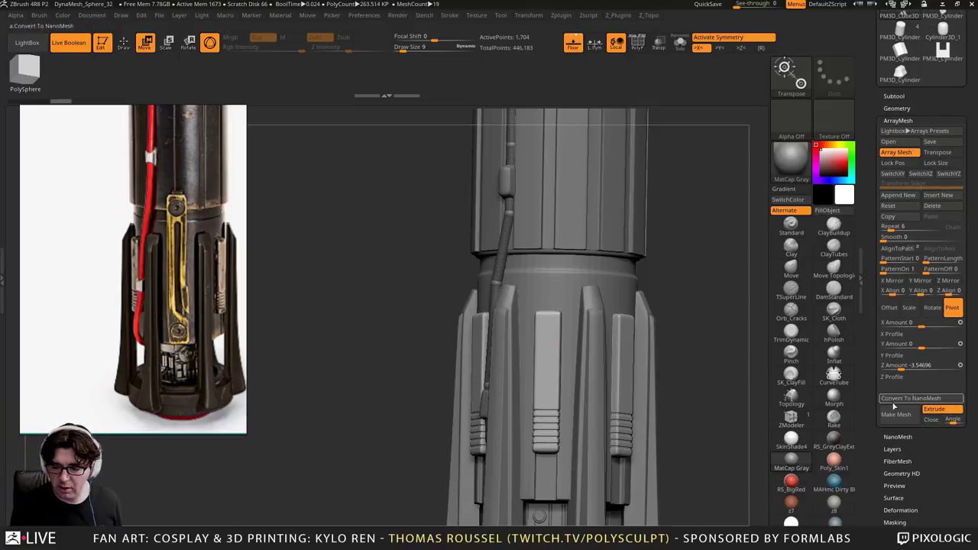
left_click(935, 412)
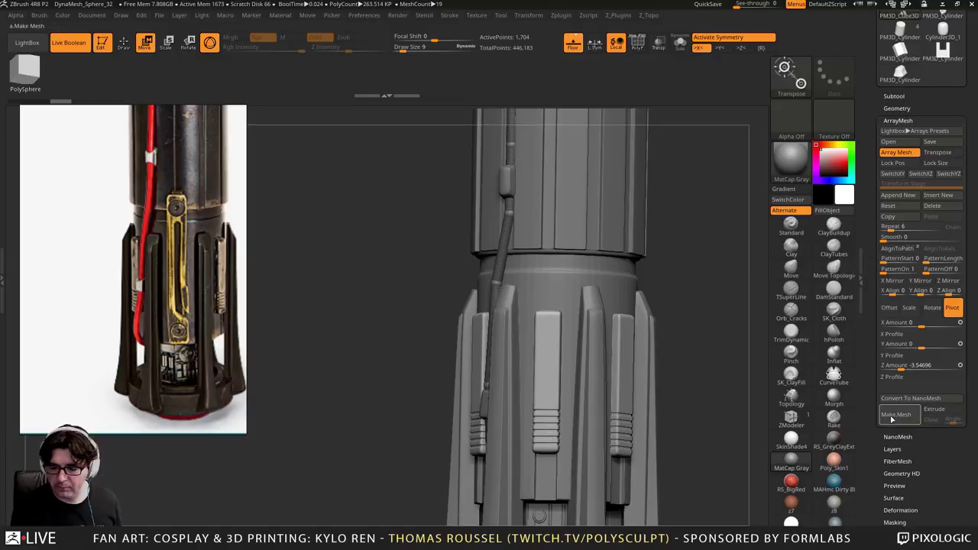
left_click(896, 414)
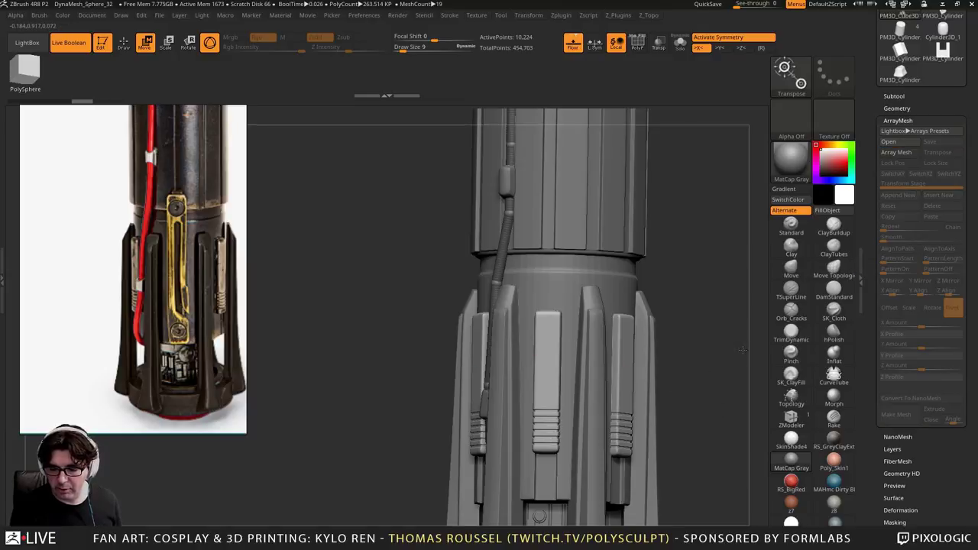
Isolate the base's front ribbed pad above the electronics window, invert the visibility and delete that hidden pad from the mesh
mouse_move(681, 321)
left_mouse_down("ctrl")
mouse_move(736, 463)
mouse_move(592, 441)
mouse_move(586, 480)
left_mouse_up("ctrl")
left_click_drag(684, 401, 795, 369)
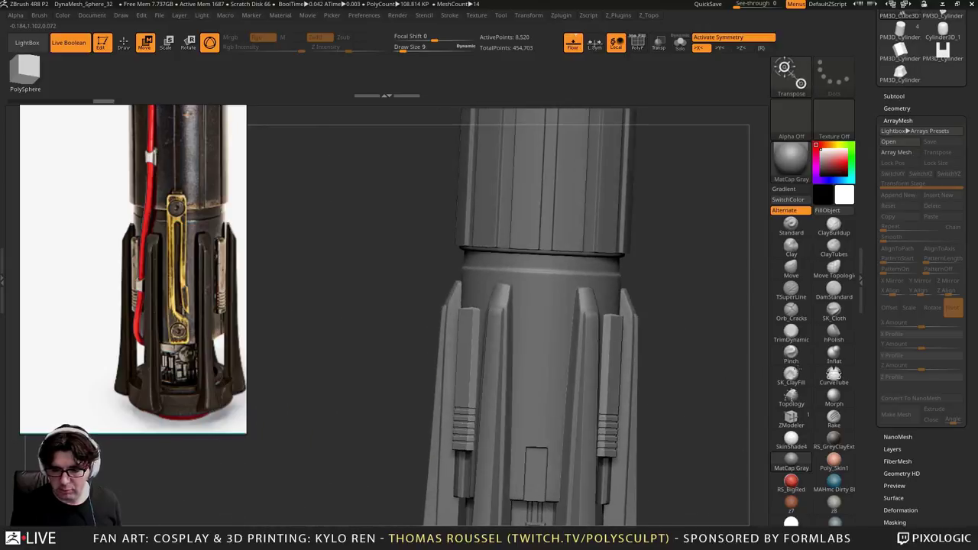
left_click_drag(730, 376, 731, 322, "alt")
left_click_drag(731, 322, 675, 377)
mouse_move(624, 152)
left_mouse_down("alt")
mouse_move(629, 284)
mouse_move(679, 416)
mouse_move(664, 384)
mouse_move(628, 381)
mouse_move(706, 392)
mouse_move(644, 391)
left_mouse_up("alt")
left_click_drag(386, 213, 498, 411, "ctrl")
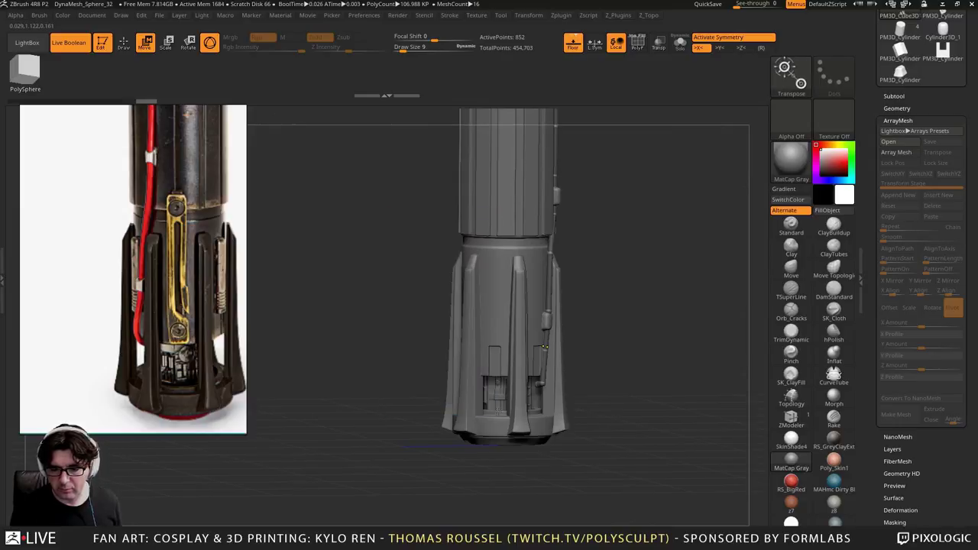
left_click_drag(703, 394, 635, 389)
left_click_drag(695, 334, 653, 332, "ctrl")
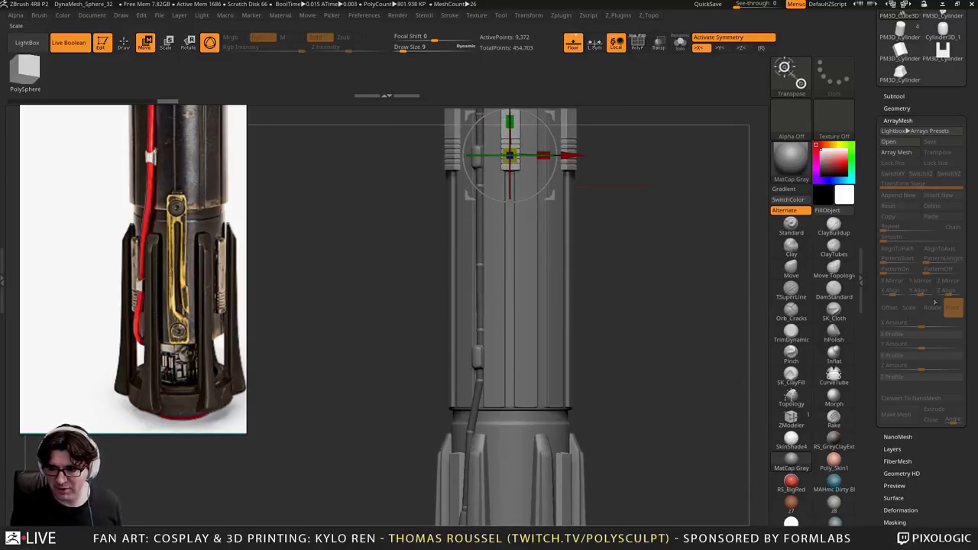
left_click(898, 108)
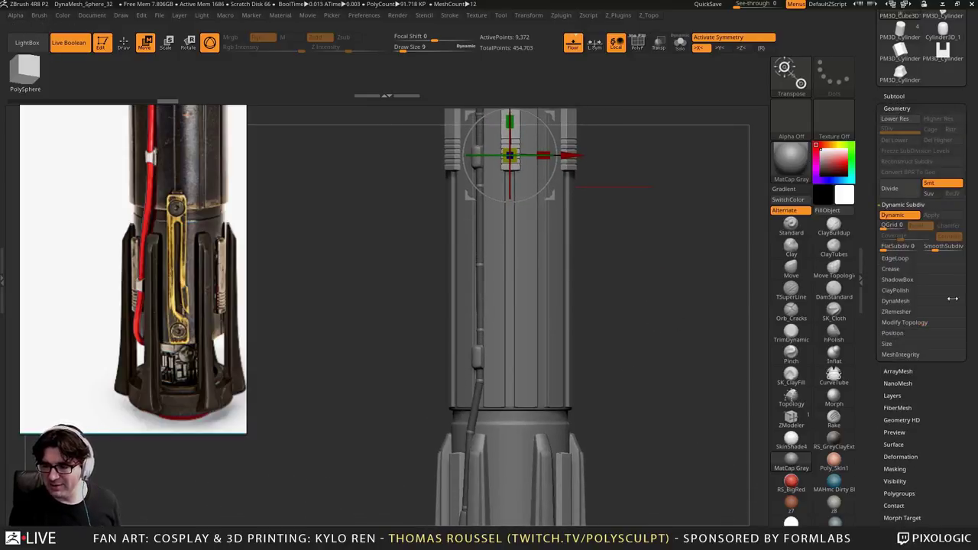
left_click(901, 321)
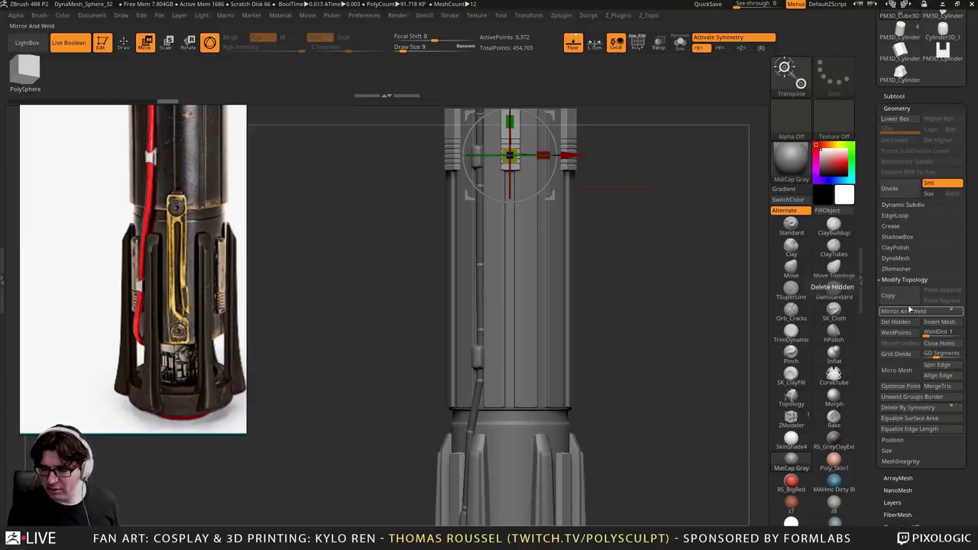
left_click(900, 324)
Insert a cylinder primitive as a new subtool below the ribbed pads and reinitialize it as a QCube
left_click_drag(670, 367, 694, 214, "alt")
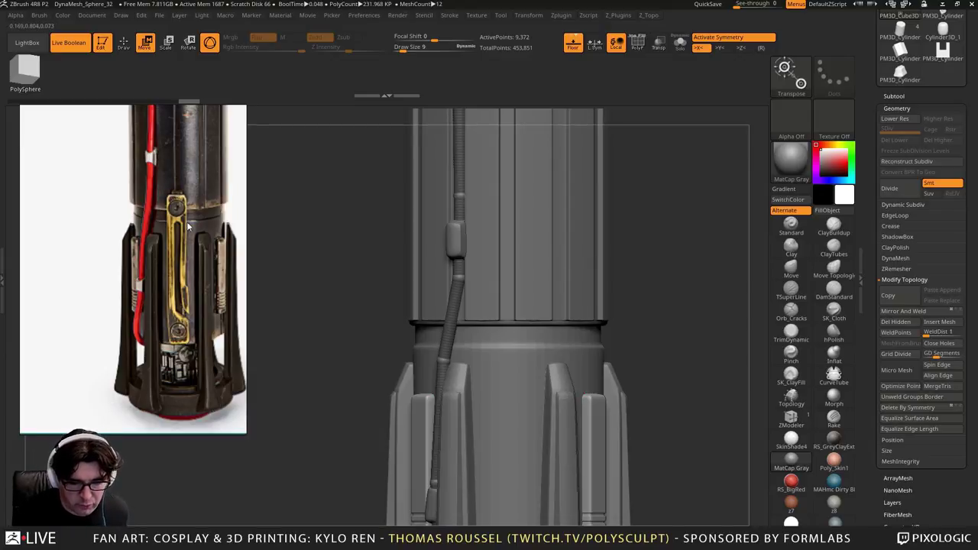
left_click_drag(649, 314, 640, 341, "alt")
left_click(894, 95)
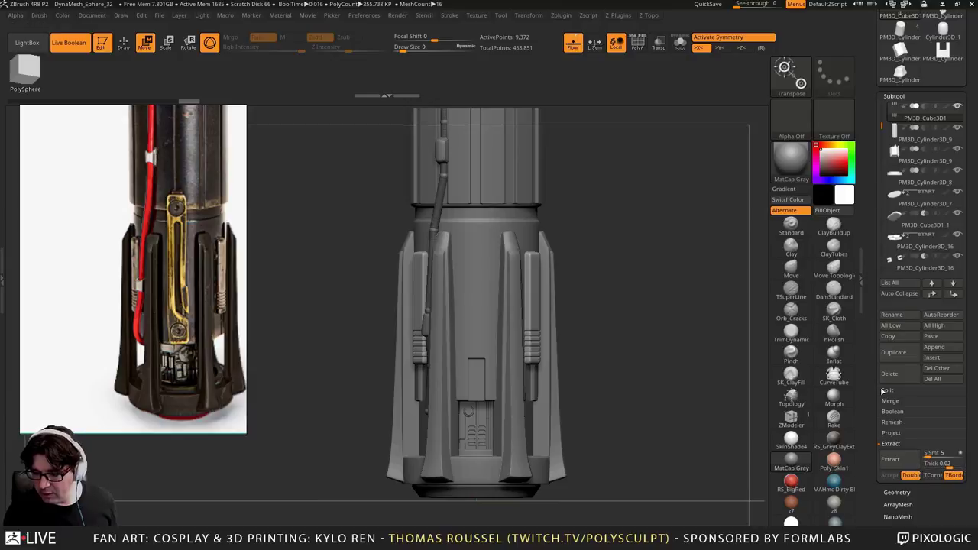
left_click(934, 357)
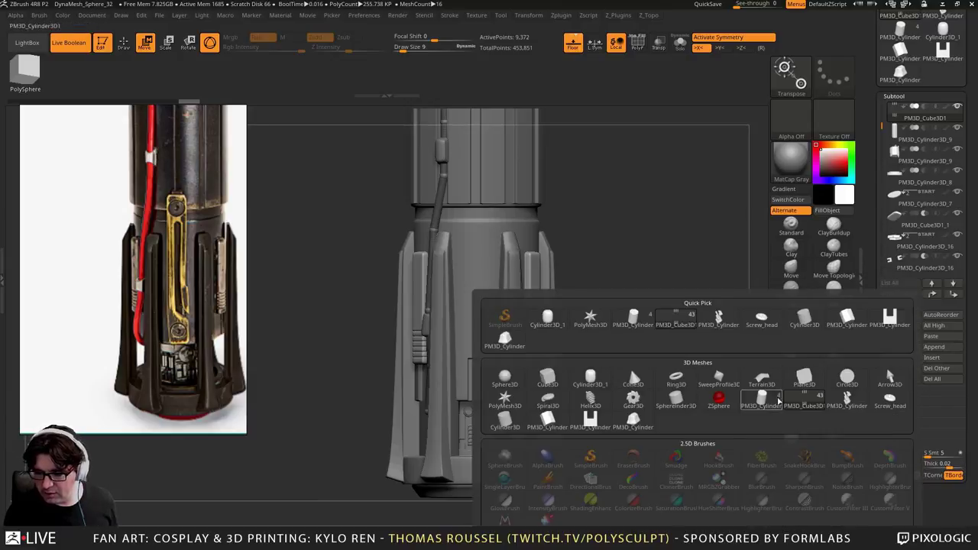
left_click(808, 320)
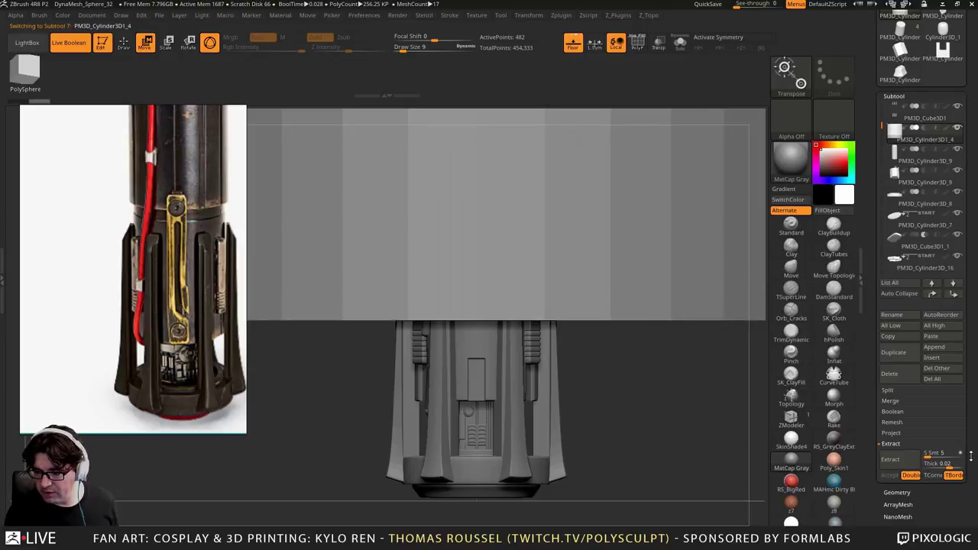
left_click_drag(971, 456, 916, 418)
left_click_drag(934, 467, 903, 451)
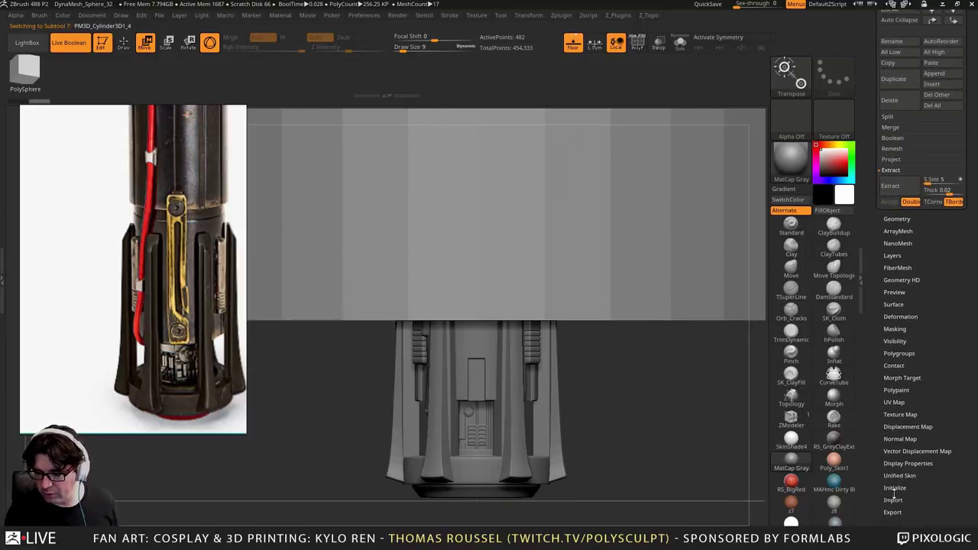
left_click(895, 487)
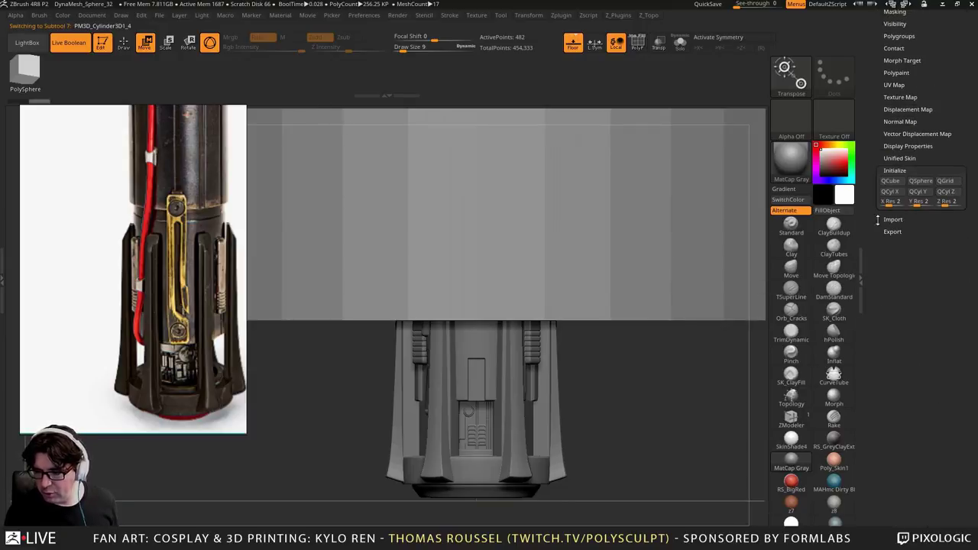
left_click(891, 181)
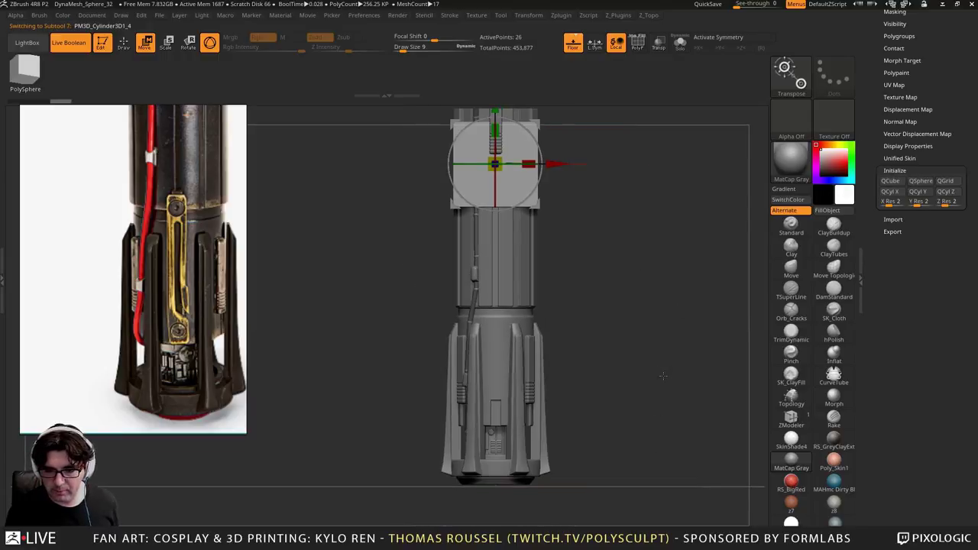
Narrow the cube into a thin vertical strip and move it down to the base's front, above the electronics window
left_click_drag(520, 177, 467, 166)
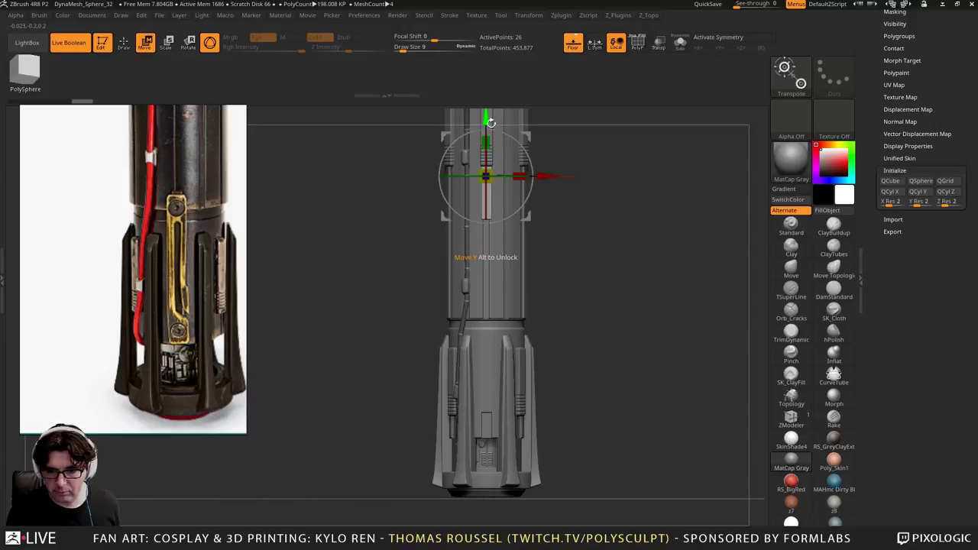
left_click_drag(486, 124, 486, 285)
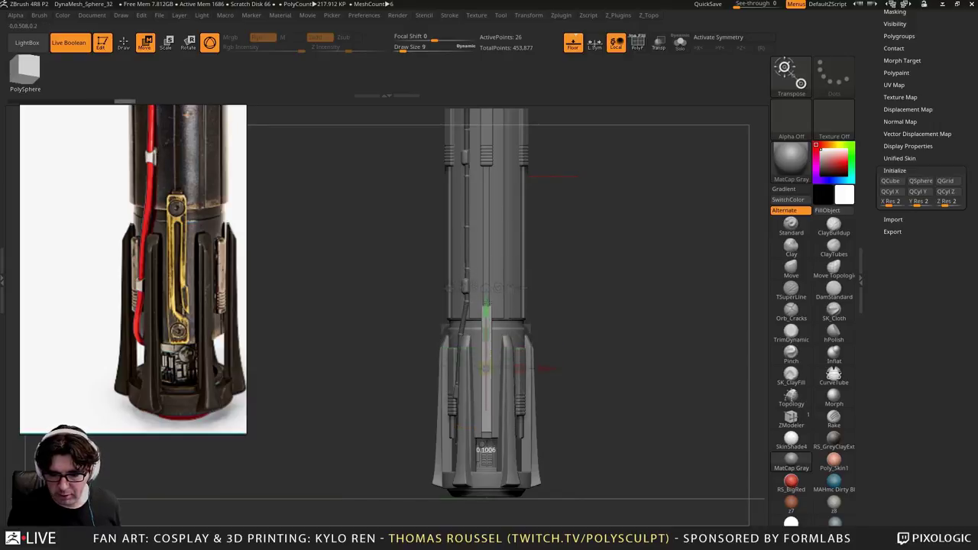
mouse_move(487, 305)
left_mouse_down()
mouse_move(489, 334)
mouse_move(486, 312)
left_mouse_up()
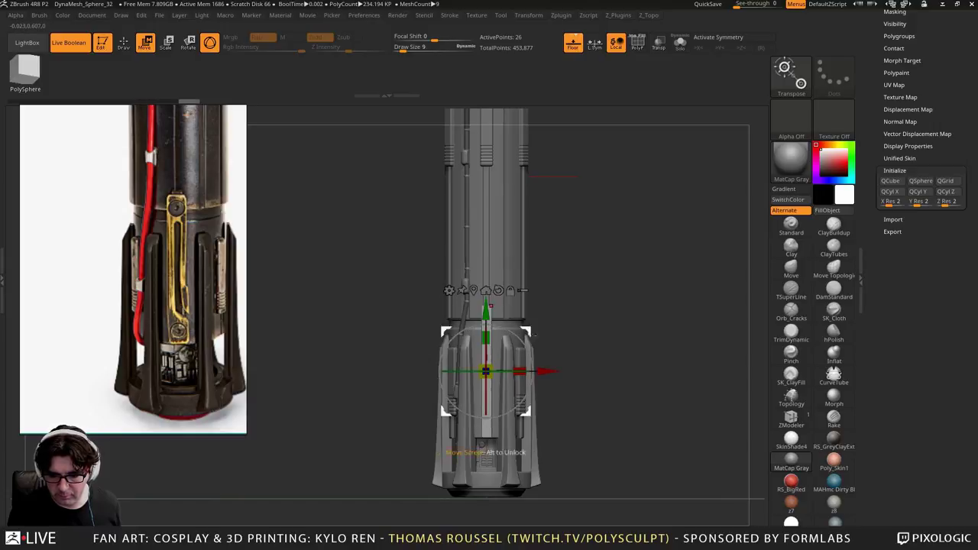
Move the strip in depth against the base's front, then adjust its width and length and reduce its thickness
left_click_drag(672, 337, 628, 344)
left_click_drag(629, 344, 651, 417, "alt")
left_click_drag(460, 370, 474, 370)
left_click_drag(486, 454, 532, 455)
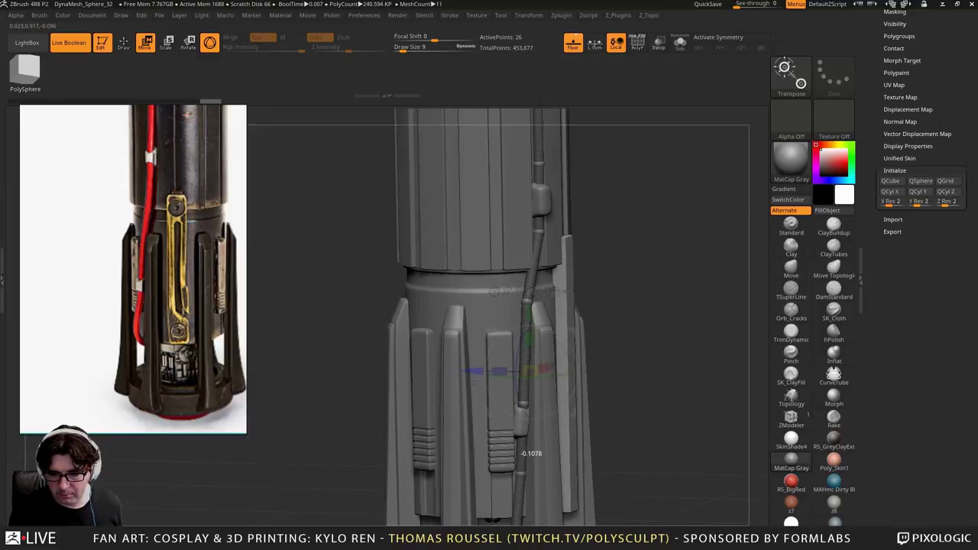
left_click_drag(628, 408, 714, 339)
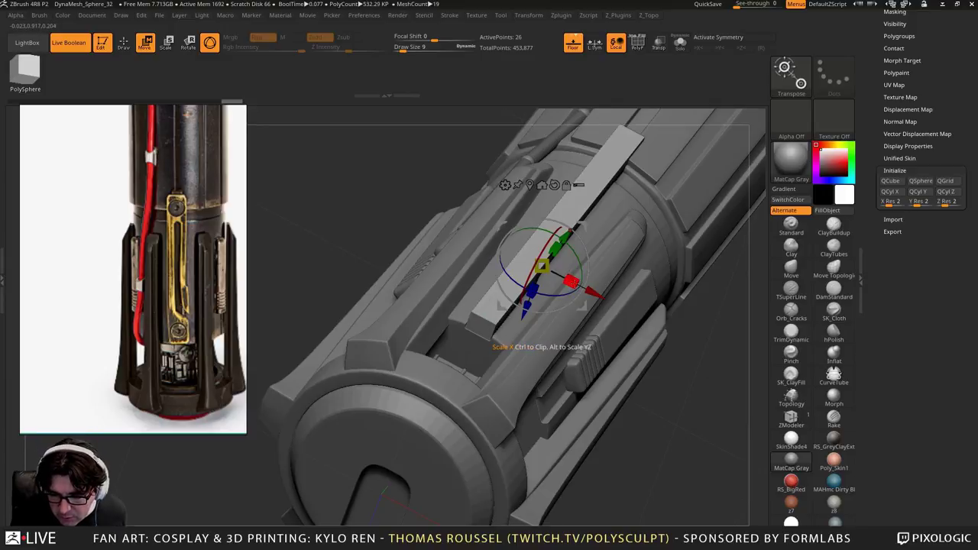
left_click_drag(541, 266, 594, 296)
left_click_drag(564, 242, 566, 234)
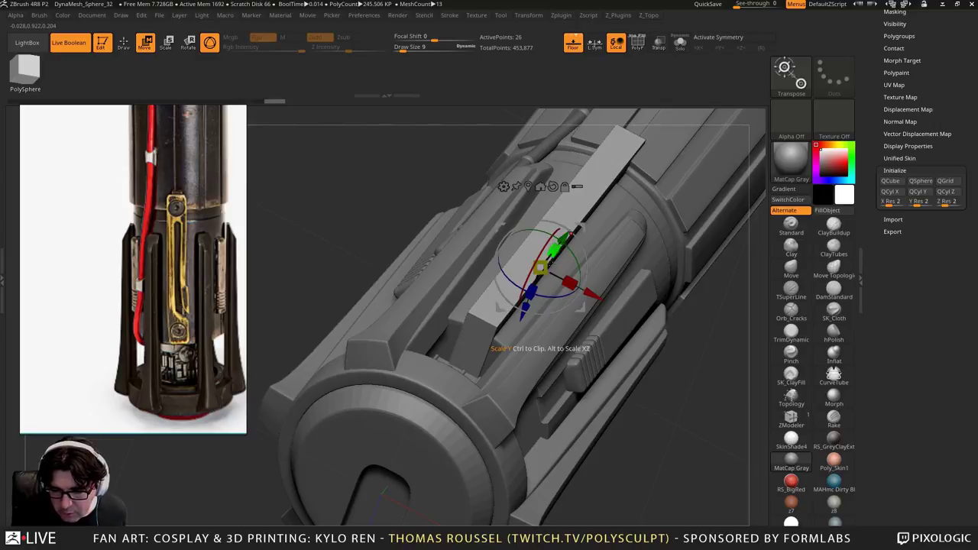
mouse_move(531, 293)
left_mouse_down()
mouse_move(520, 305)
mouse_move(527, 318)
mouse_move(542, 273)
mouse_move(542, 285)
left_mouse_up()
Enable Dynamic Subdiv on the strip with QGrid 3, Bevel and a Coverage of 0.0141 for tight rounded edges
left_click_drag(890, 261, 891, 297)
left_click_drag(946, 85, 941, 162)
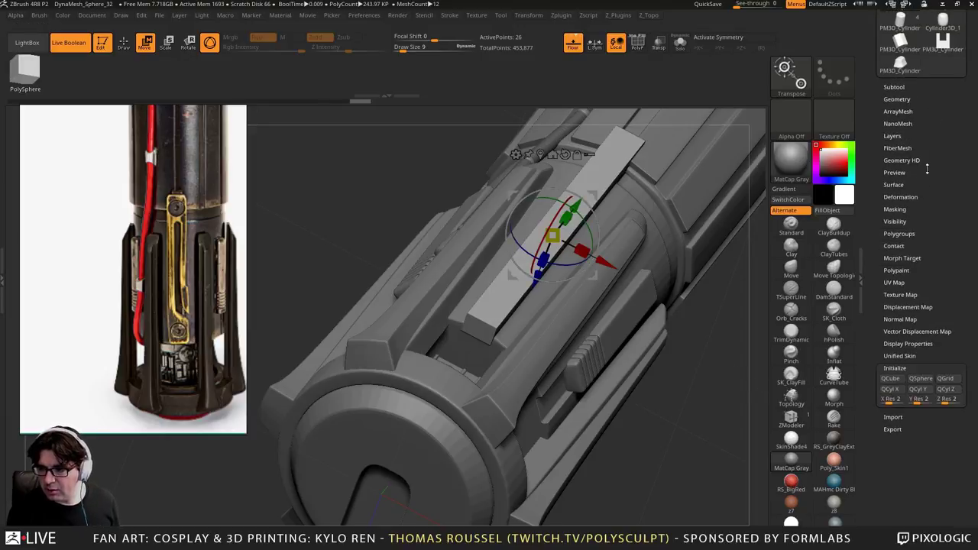
left_click(896, 99)
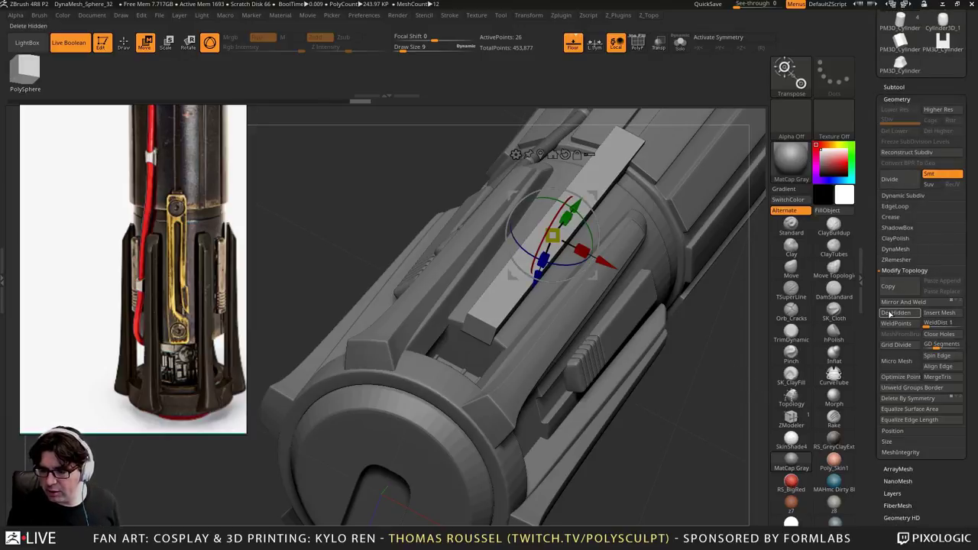
left_click(884, 196)
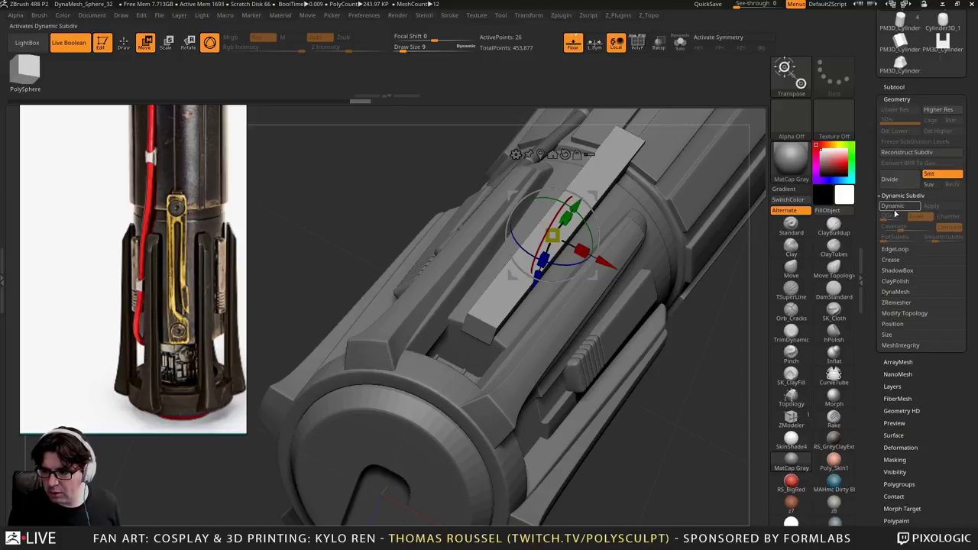
left_click(892, 206)
left_click(934, 248)
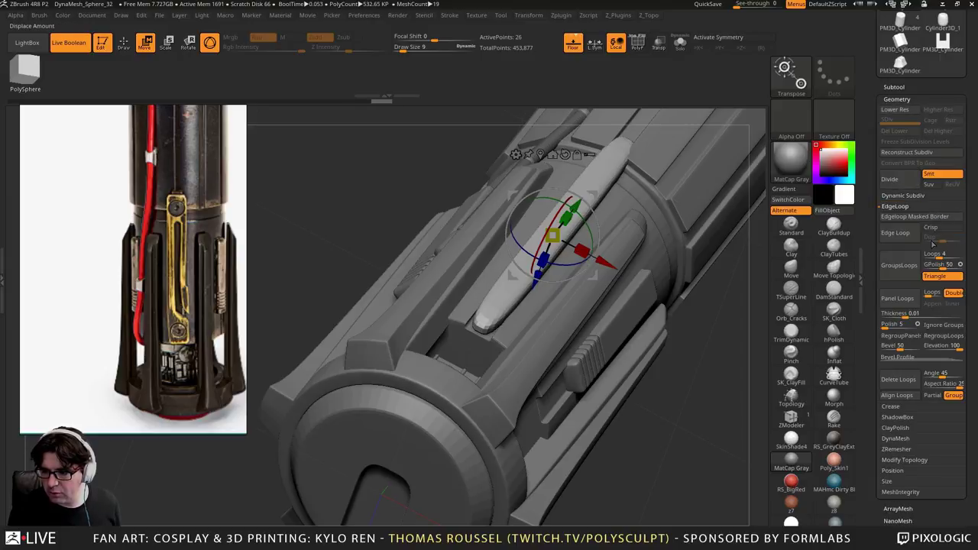
left_click(903, 197)
left_click(889, 217)
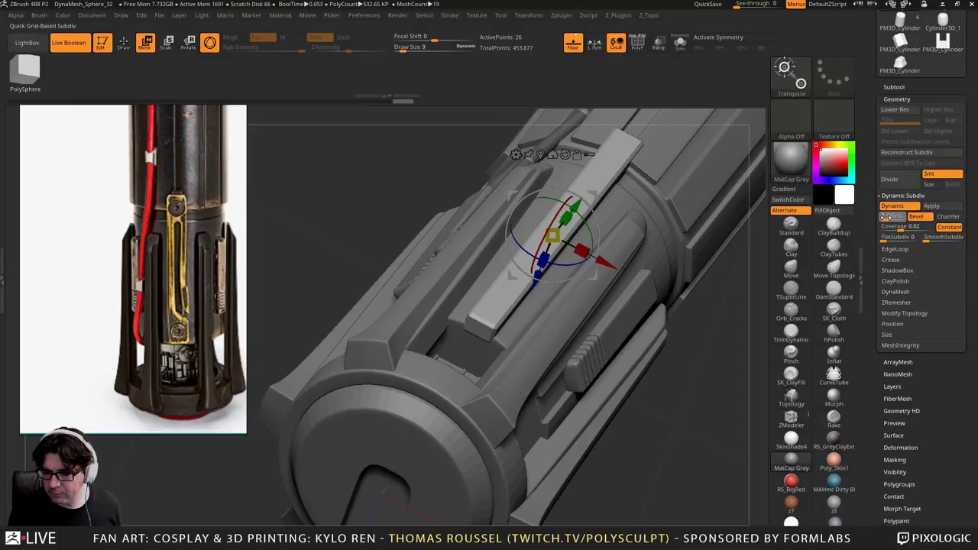
left_click_drag(900, 227, 900, 227)
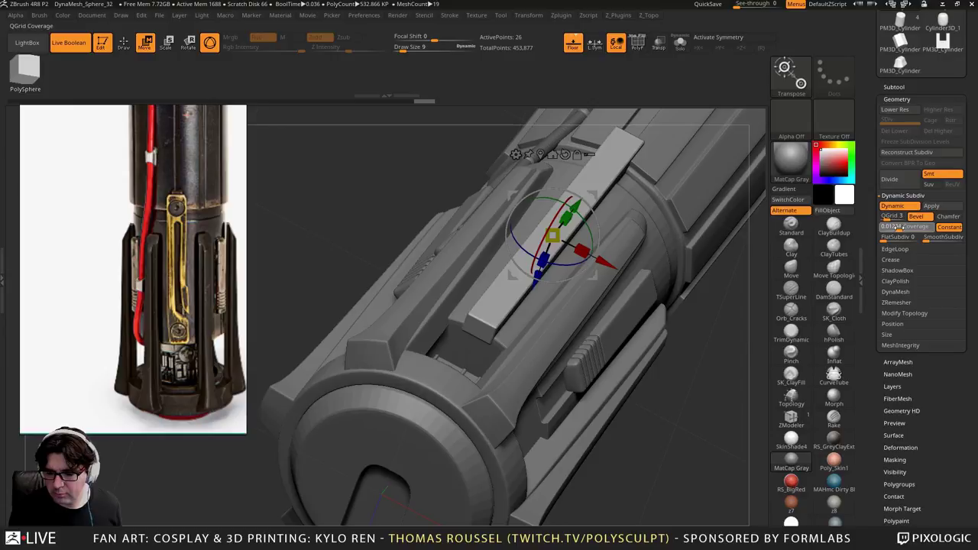
left_click(900, 227)
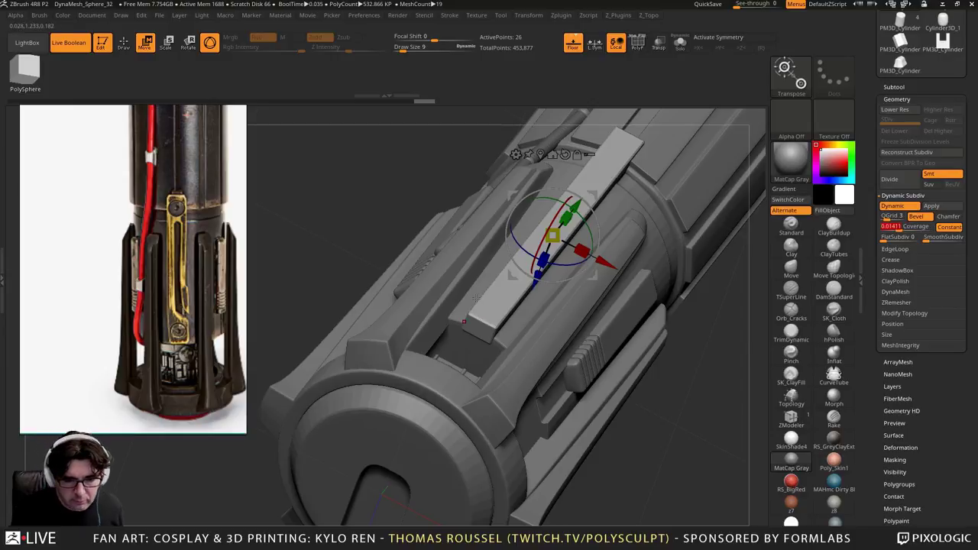
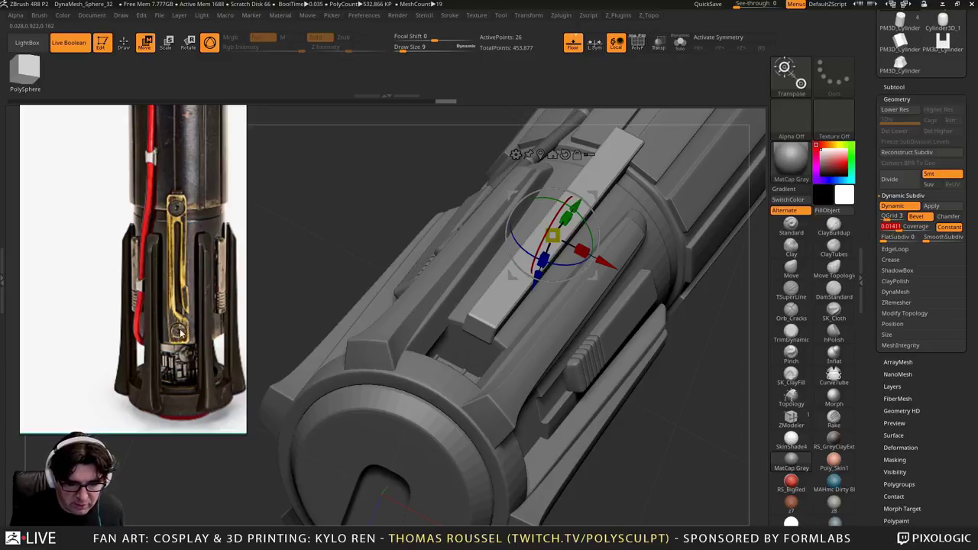
Fine-tune the strip's depth so it sits close to the base's surface
right_click_drag(507, 332, 451, 286)
right_click_drag(527, 290, 397, 283, "ctrl")
right_click_drag(711, 282, 512, 290, "alt")
left_click_drag(439, 367, 441, 373)
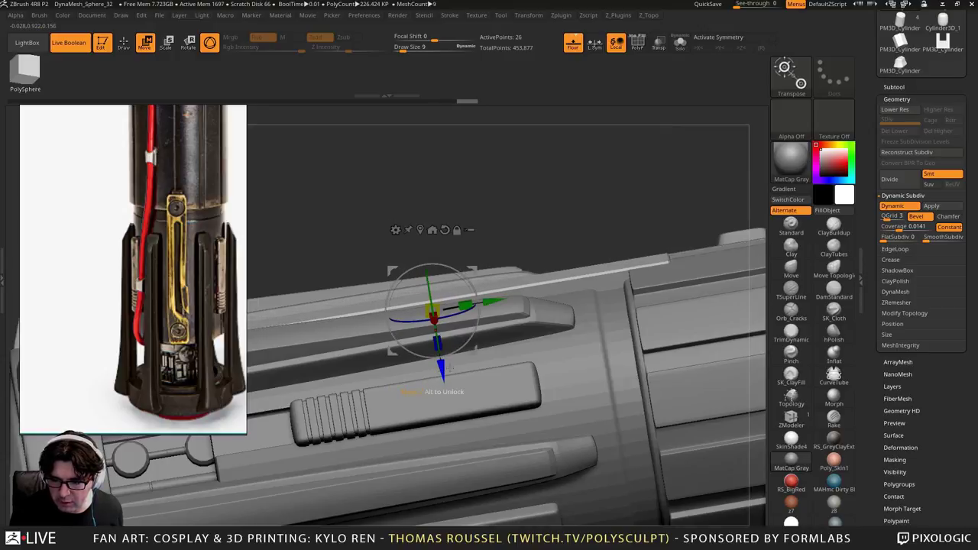
right_click_drag(451, 375, 649, 356)
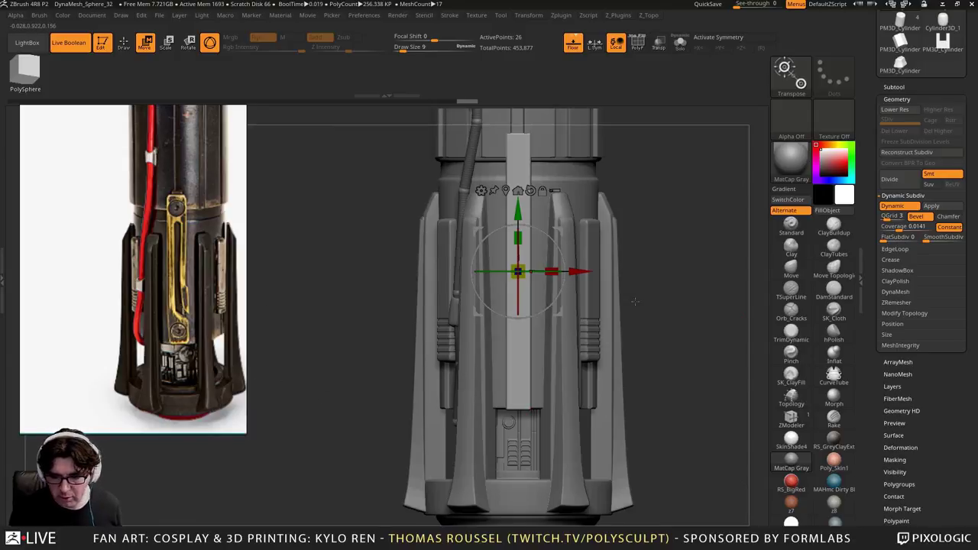
Duplicate the strip, shift the copy slightly outward from the base and widen it into a plate
mouse_move(635, 301)
right_mouse_down()
mouse_move(678, 301)
mouse_move(679, 292)
right_mouse_up()
key("ctrl+shift+d")
right_click_drag(600, 288, 577, 293)
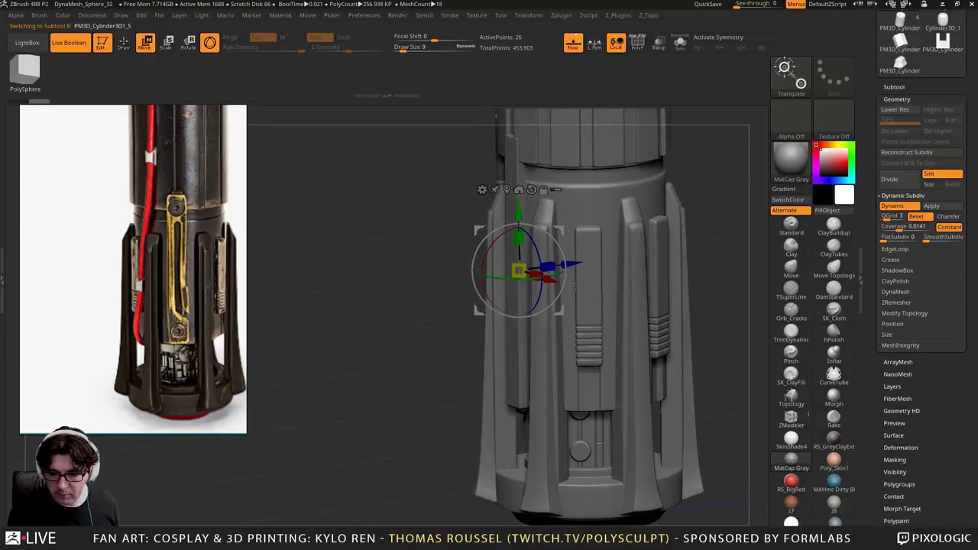
left_click_drag(579, 263, 574, 262)
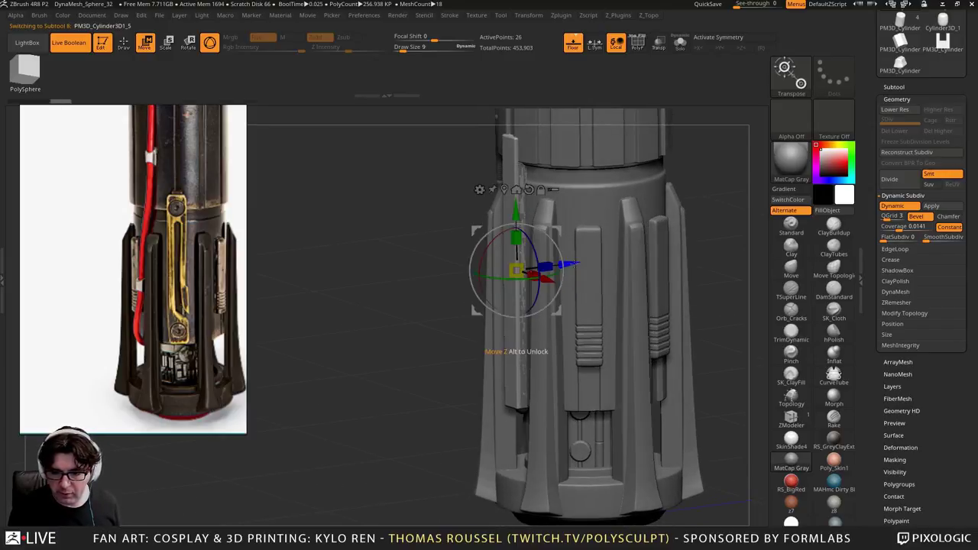
right_click_drag(564, 277, 589, 278)
left_click_drag(546, 275, 584, 281)
right_click_drag(703, 328, 672, 321, "shift")
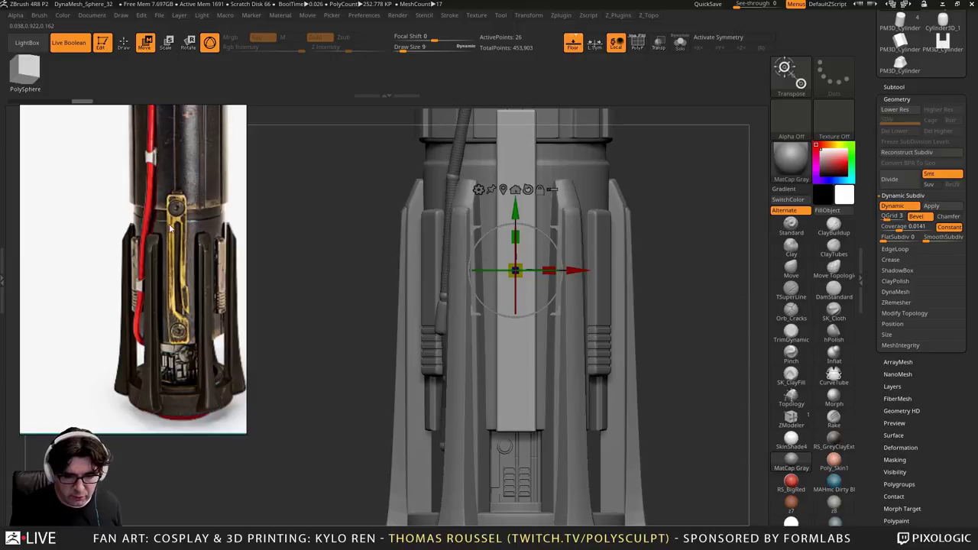
Duplicate the plate, pull the copy out in front of it and shrink it to a narrower, shorter strip
right_click_drag(667, 272, 567, 312, "alt")
key("ctrl+shift+d")
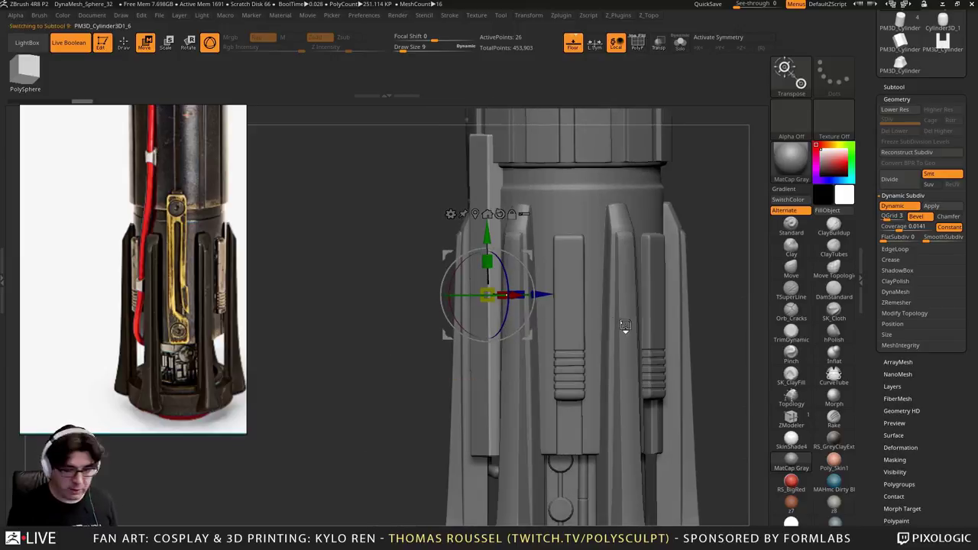
left_click_drag(540, 295, 476, 295)
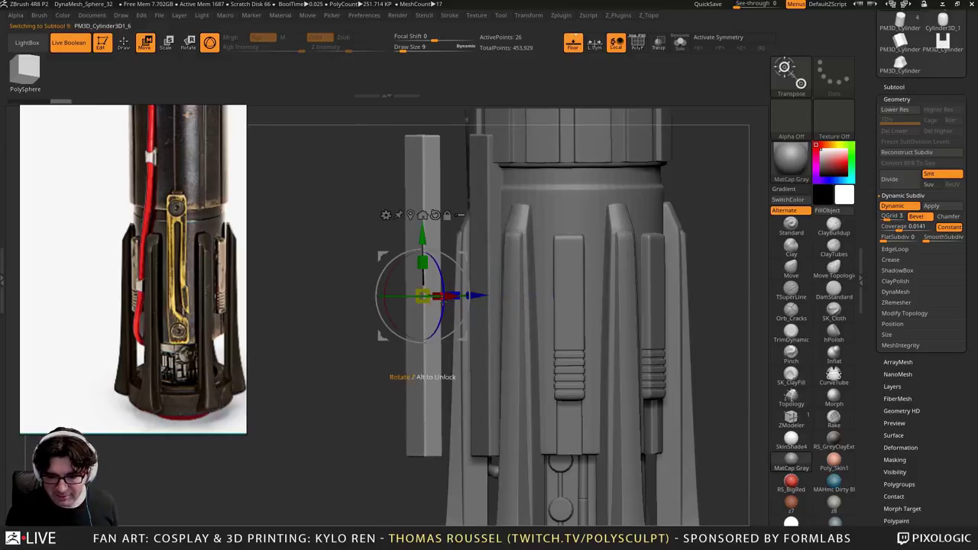
right_click_drag(442, 296, 451, 308)
left_click_drag(452, 296, 634, 292)
Set the narrow copy to subtract from the plate as a boolean cutter and lower it towards the plate's bottom end
left_click(918, 153)
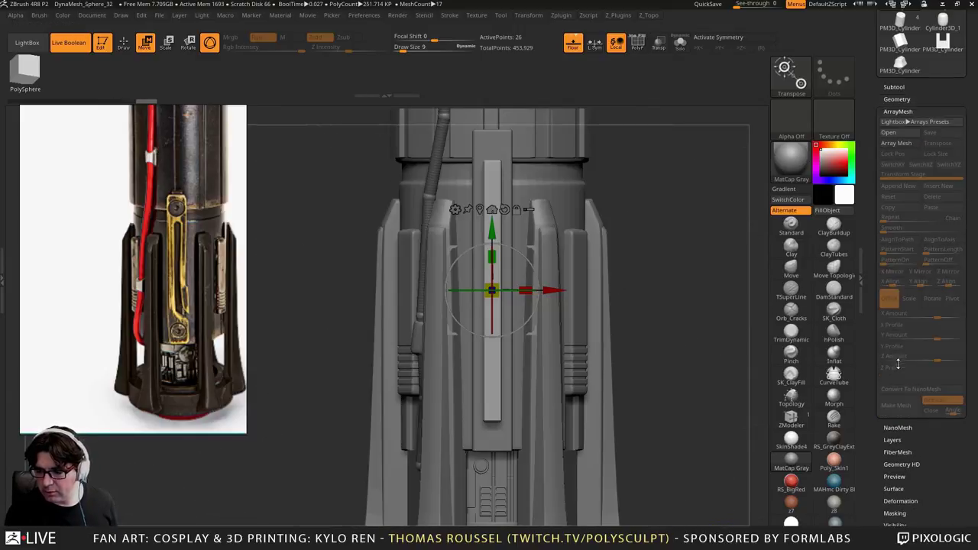
left_click(894, 86)
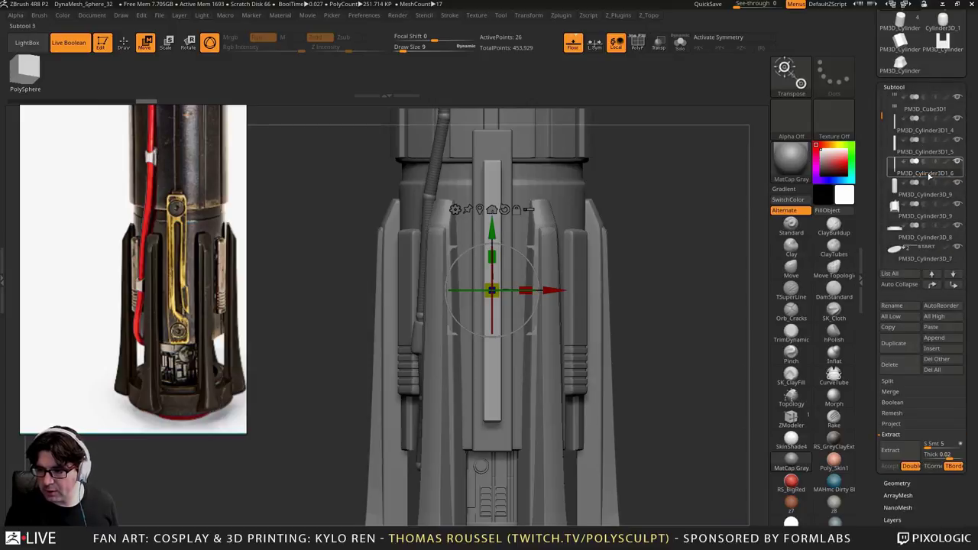
left_click(924, 162)
left_click_drag(633, 200, 617, 309, "alt")
left_click_drag(461, 323, 457, 343)
left_click_drag(637, 275, 630, 224, "alt")
left_click_drag(681, 255, 649, 200, "alt")
left_click_drag(601, 359, 606, 306, "alt")
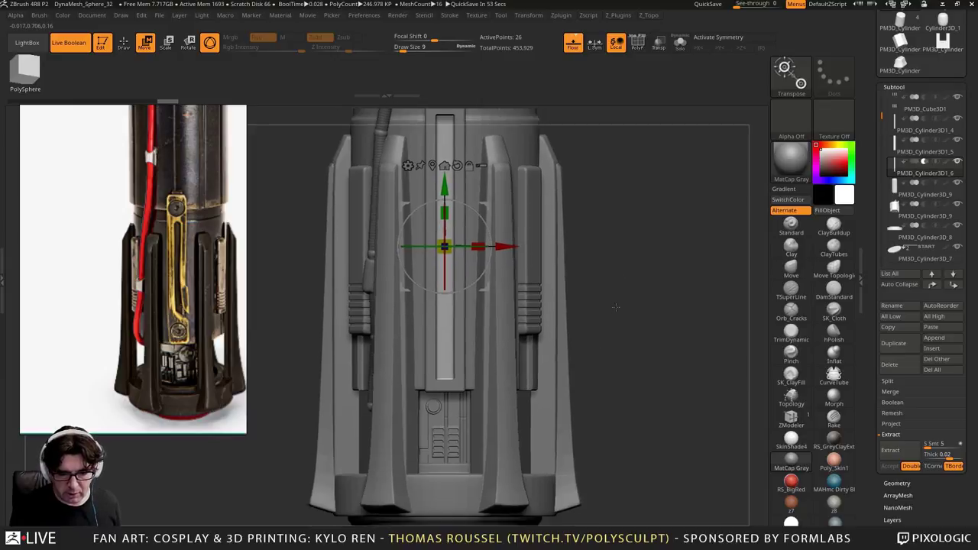
Show the cutter's polyframe and use ZModeler's edge Slide to move its middle horizontal edge loop down near the lower end
key("shift+f")
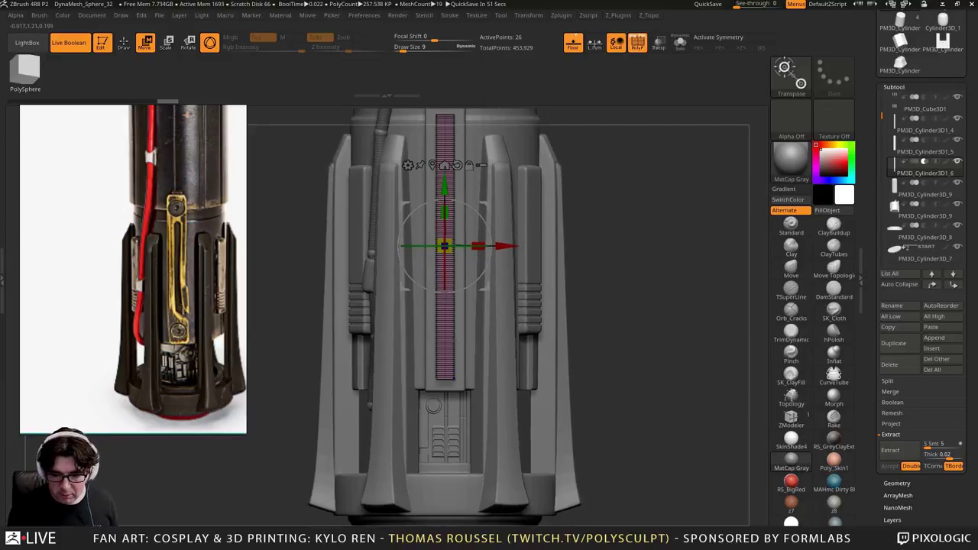
mouse_move(475, 356)
right_mouse_down("ctrl")
mouse_move(451, 392)
mouse_move(470, 368)
right_mouse_up("ctrl")
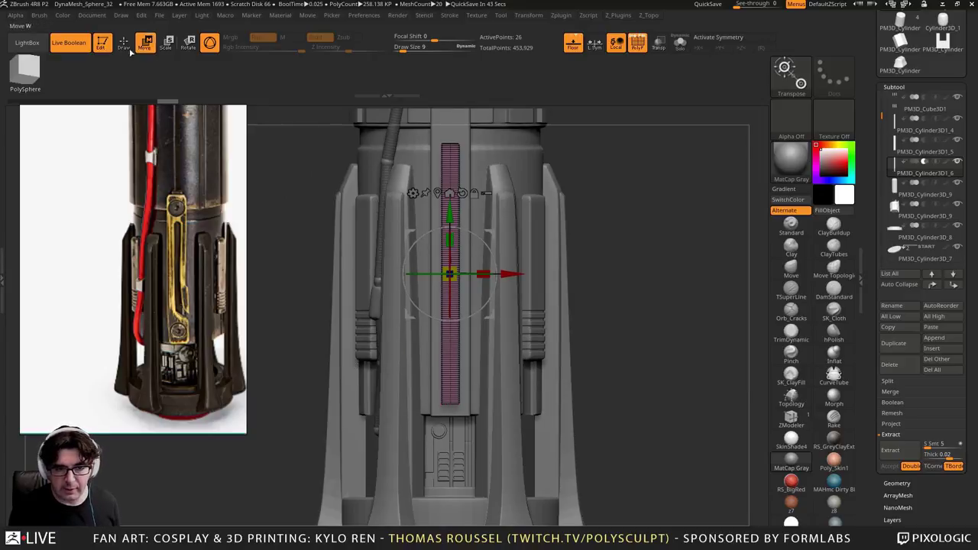
left_click(123, 43)
left_click(791, 417)
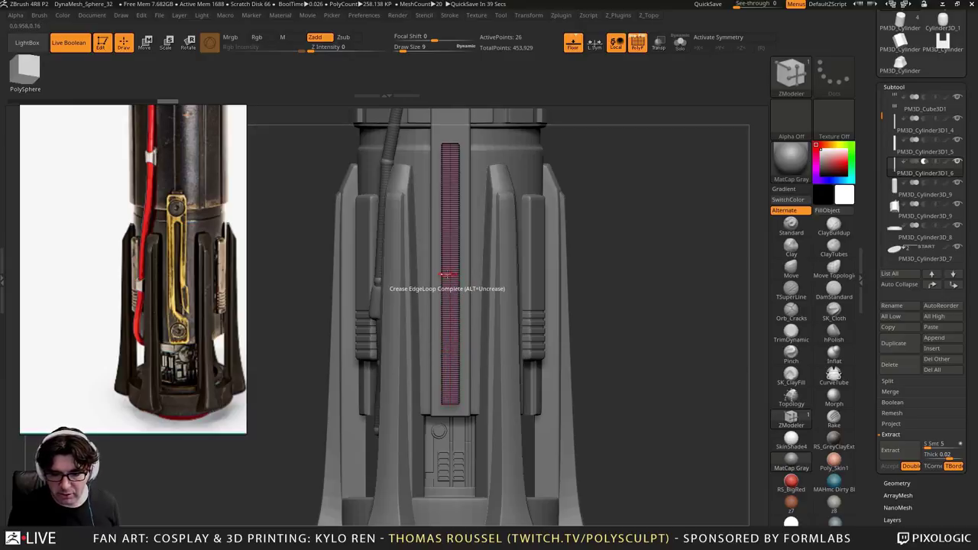
key("space")
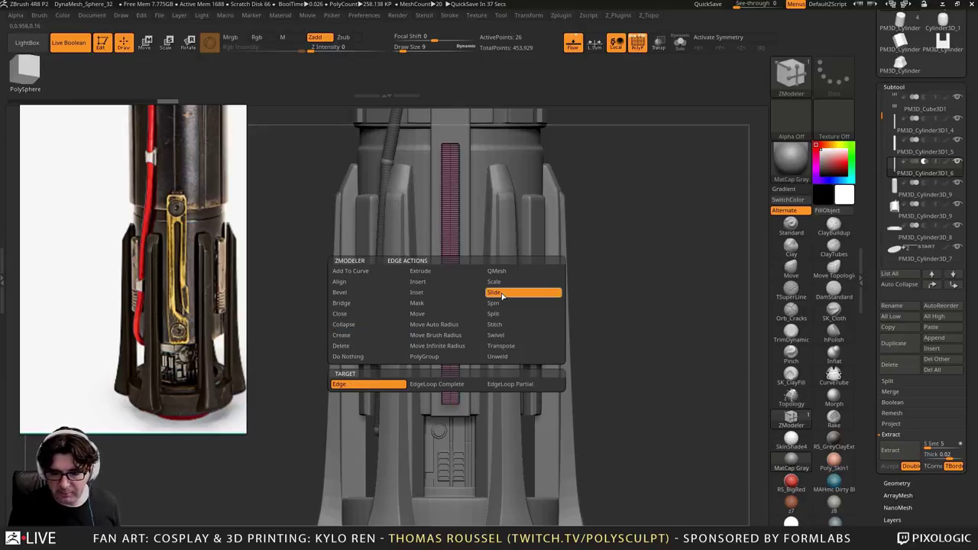
left_click(502, 296)
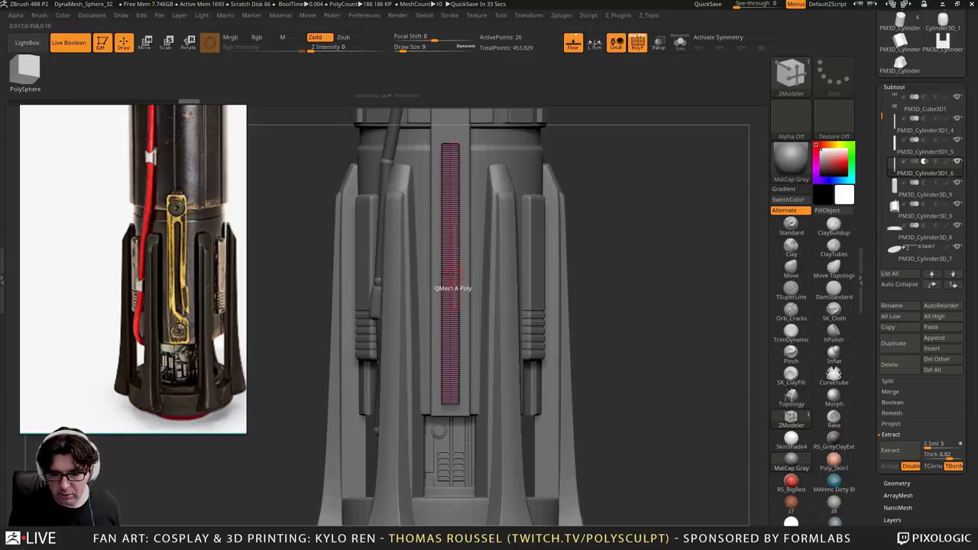
key("space")
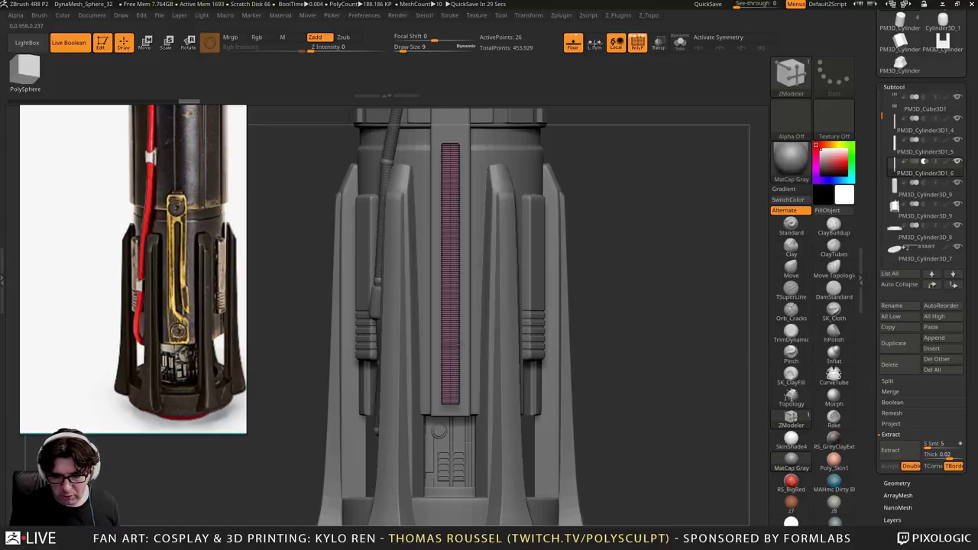
Switch ZModeler's edge action to Insert Single EdgeLoop, isolate the cutter and delete its lengthwise edge loops from the front and side faces
right_click_drag(460, 342, 459, 401, "ctrl")
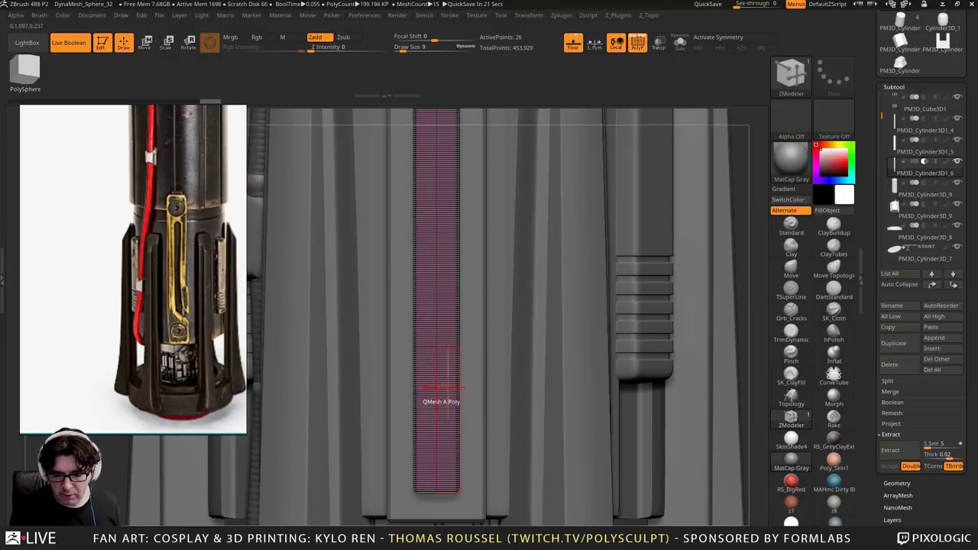
key("space")
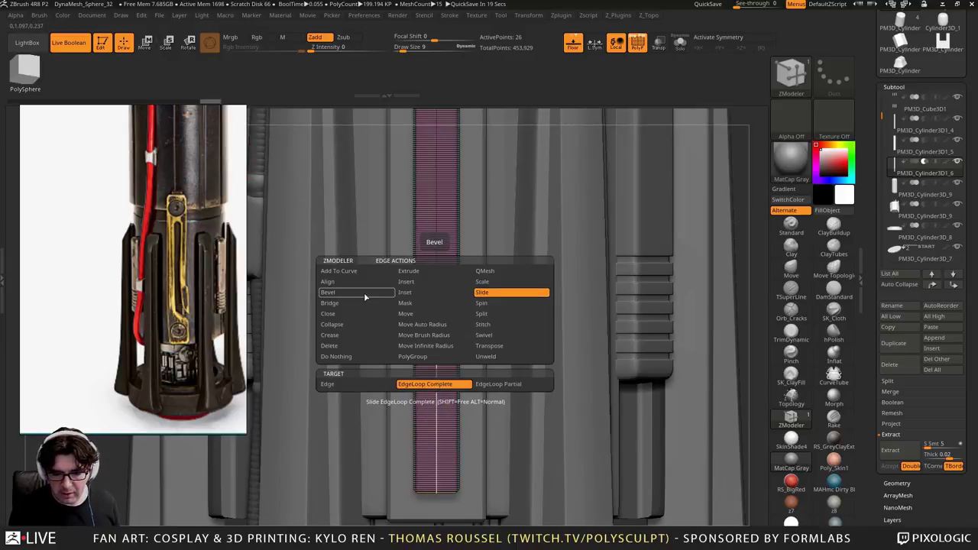
left_click(416, 281)
left_click(434, 384)
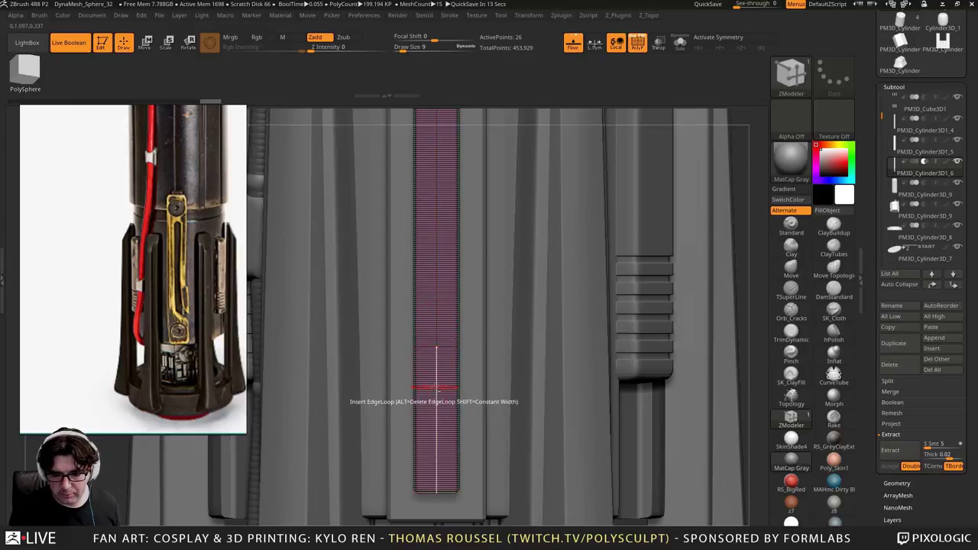
left_click(435, 389, "alt")
right_click_drag(386, 361, 464, 368)
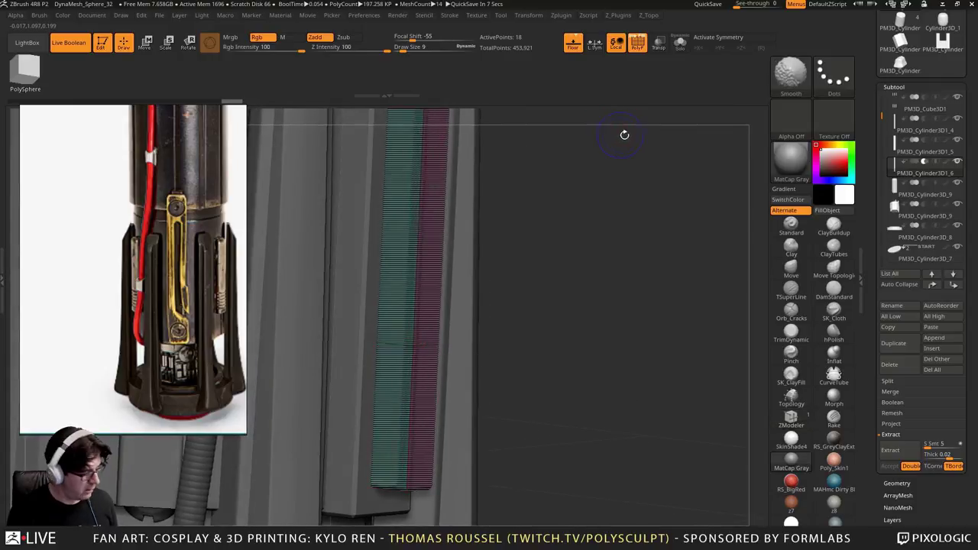
left_click(680, 41)
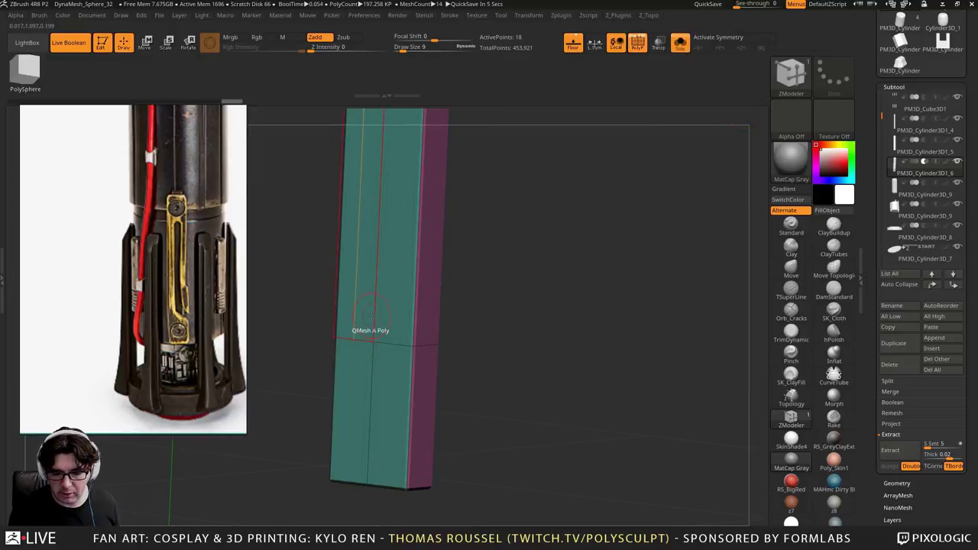
left_click(379, 341, "alt")
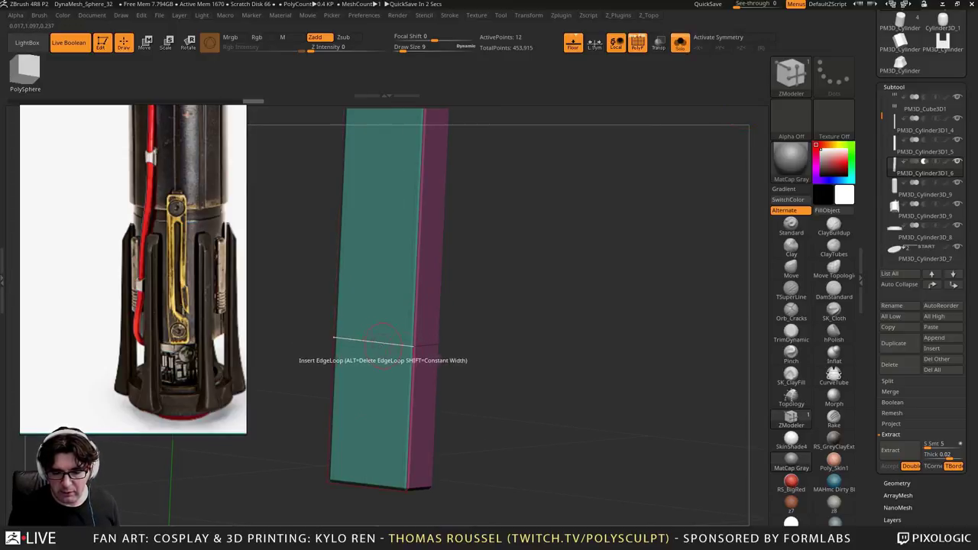
Switch ZModeler's edge action back to Slide and slide one corner of the cutter's horizontal edge loop down so it slants across the face
left_click_drag(530, 363, 390, 345, "shift")
key("space")
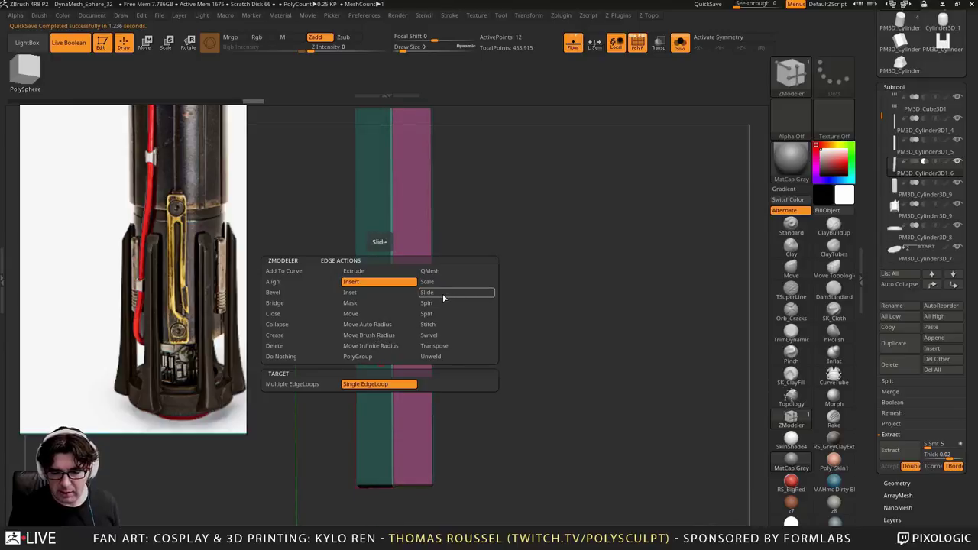
left_click(443, 294)
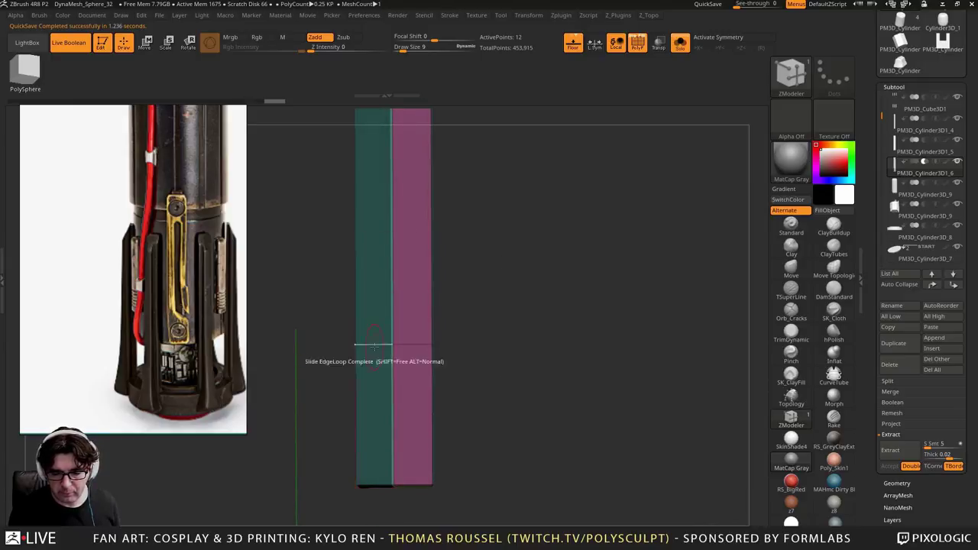
key("space")
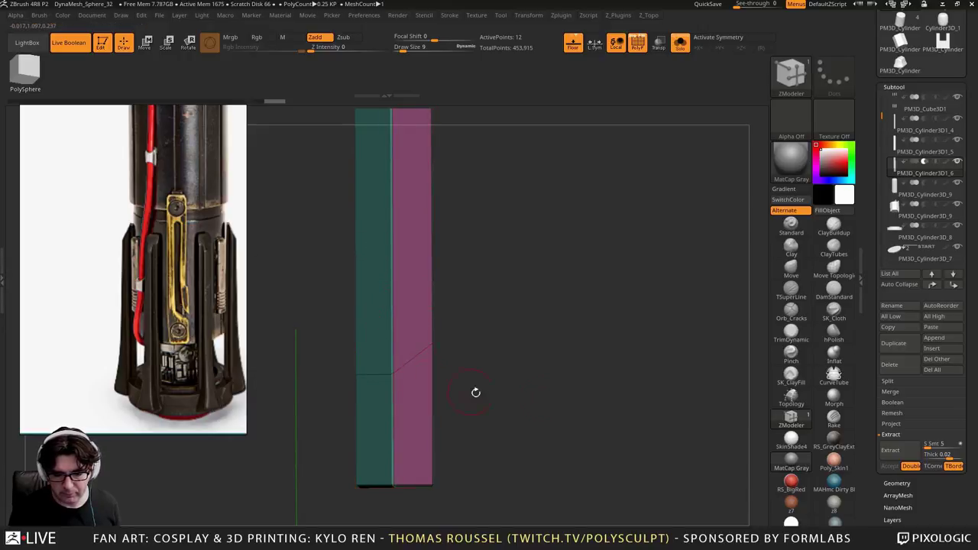
Invert the mask to free the cutter's lower section, rotate that section sideways into an angled bend and clear the mask
left_click_drag(474, 392, 533, 413)
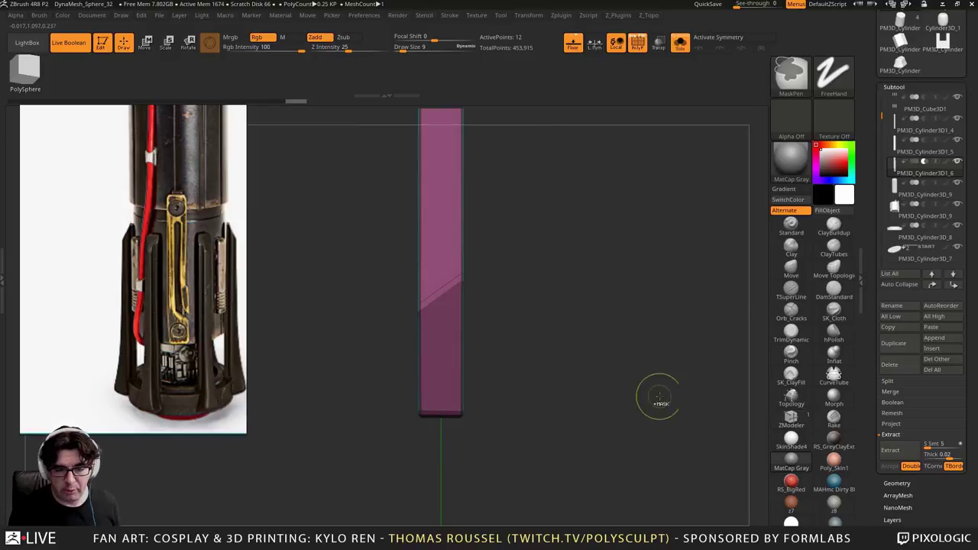
left_click(655, 399, "ctrl")
left_click(189, 44)
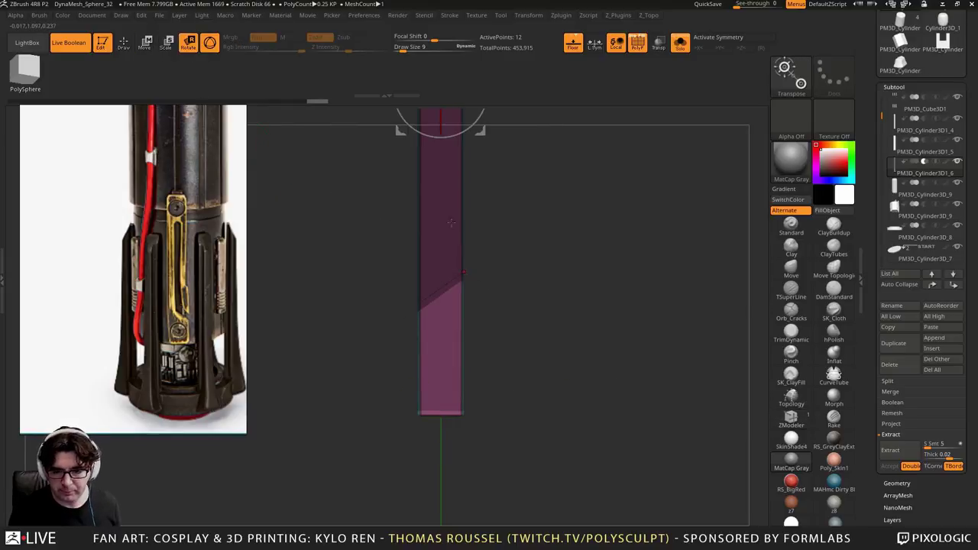
left_click(434, 415, "alt")
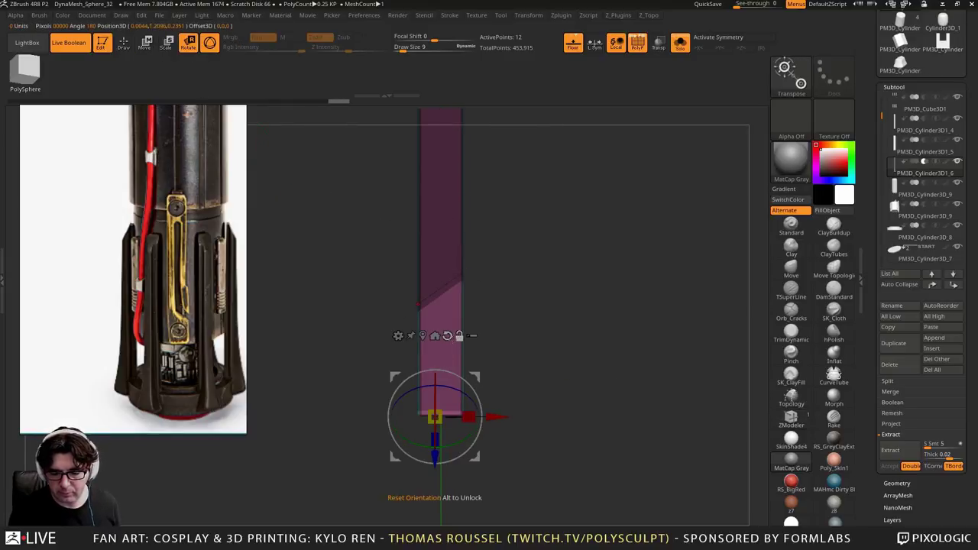
left_click(447, 342, "alt")
left_click_drag(469, 382, 539, 332)
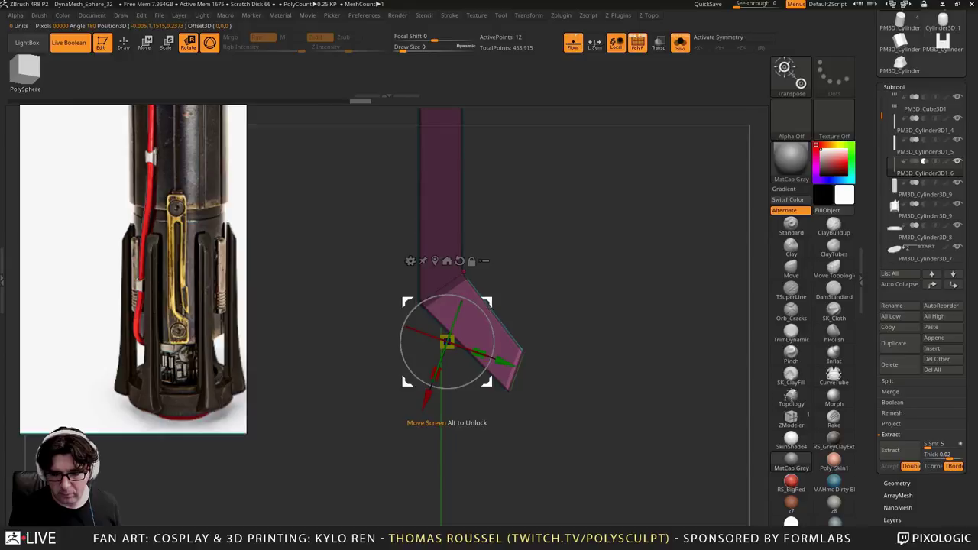
left_click_drag(488, 302, 536, 282)
left_click_drag(587, 258, 534, 370, "ctrl")
Bring the other subtools back into view, turn off the polyframe and inspect the bent cut on the plate
left_click(680, 45)
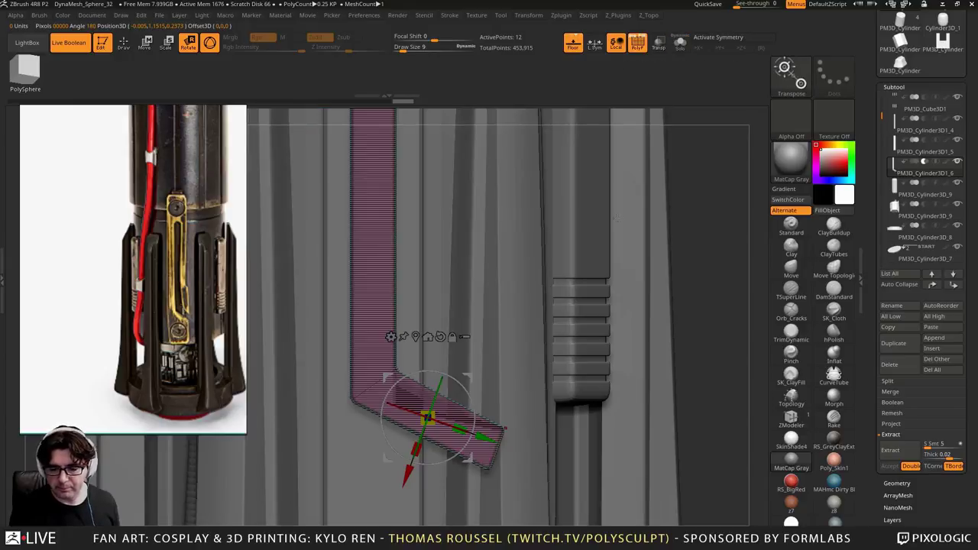
key("shift+f")
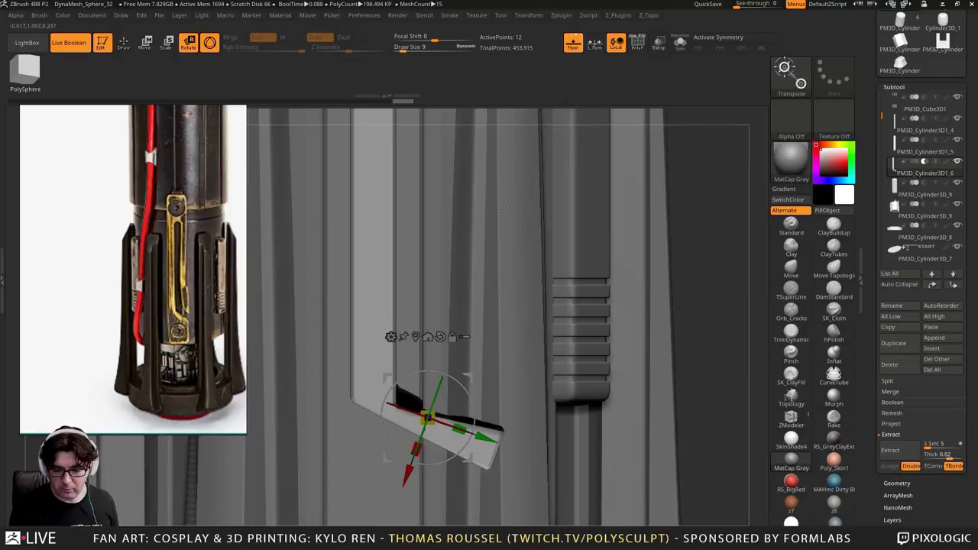
right_click_drag(405, 200, 405, 138, "ctrl")
right_click_drag(470, 210, 416, 359, "ctrl")
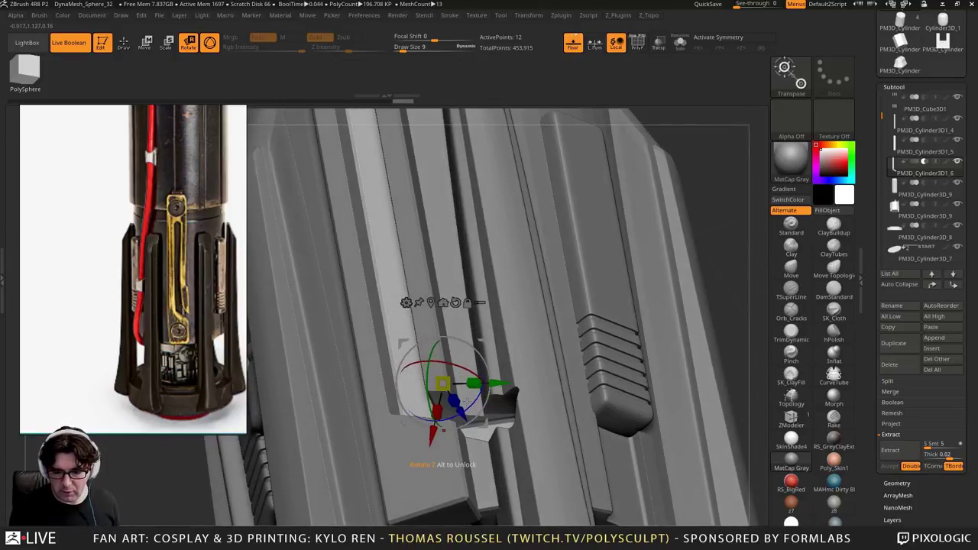
left_click_drag(408, 414, 407, 413)
right_click_drag(407, 413, 405, 439)
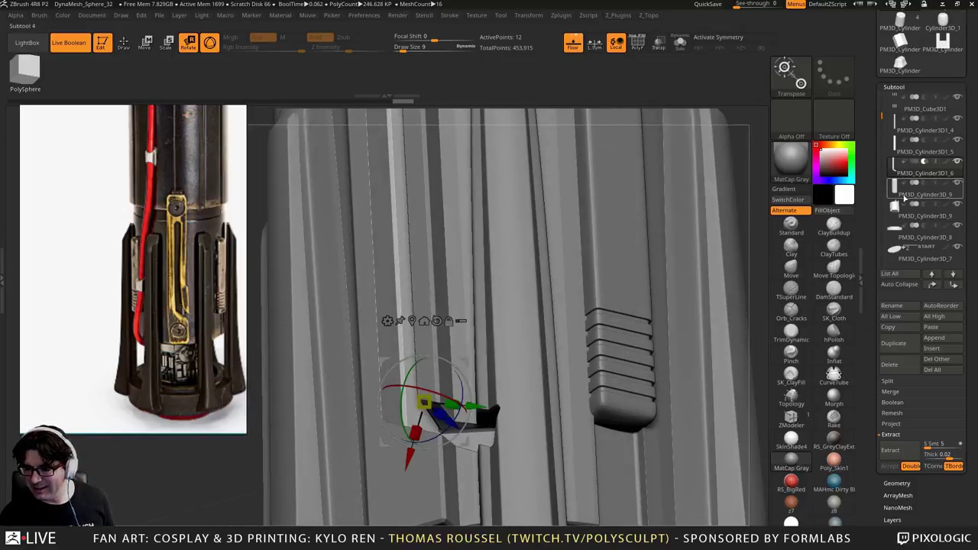
Move the bent cutter down the subtool order to just below PM3D_Cylinder3D_8
mouse_move(902, 151)
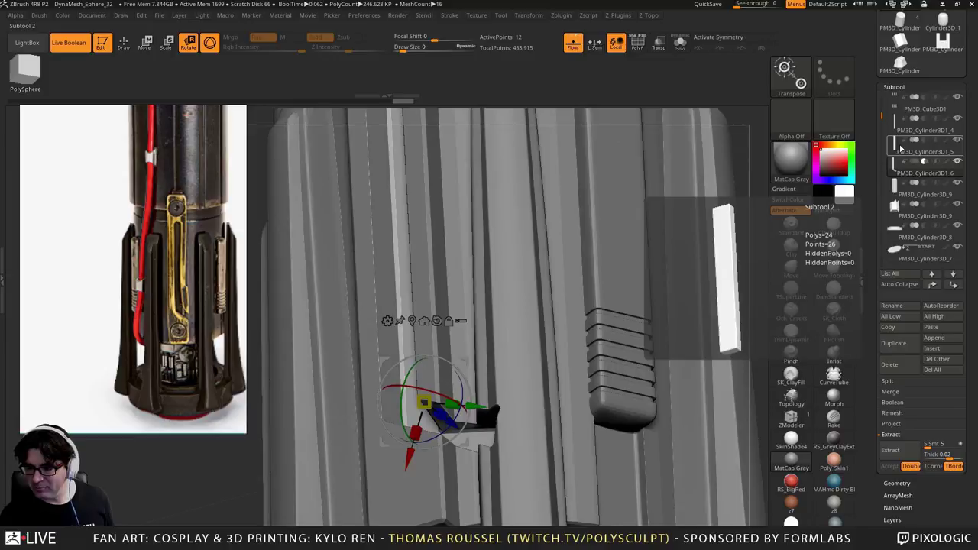
left_click_drag(882, 121, 884, 126)
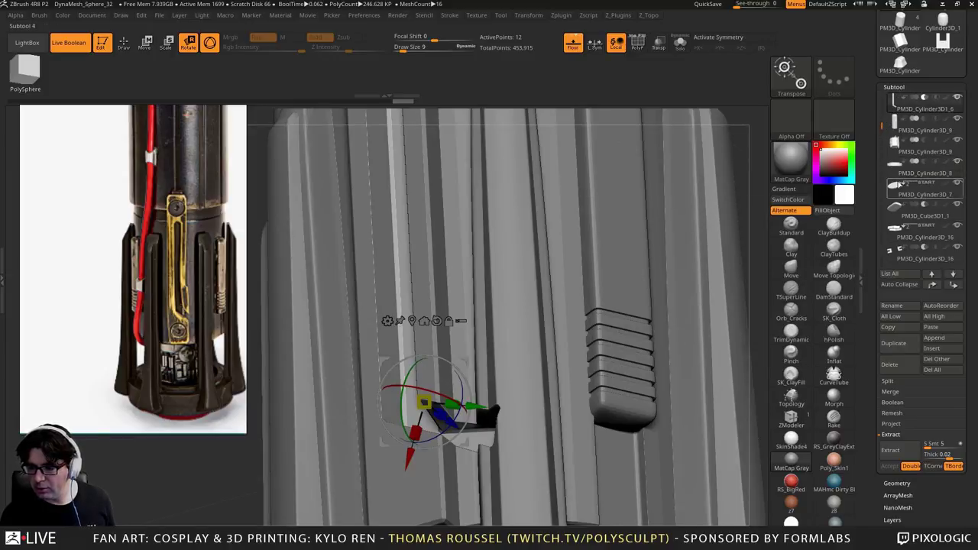
mouse_move(900, 186)
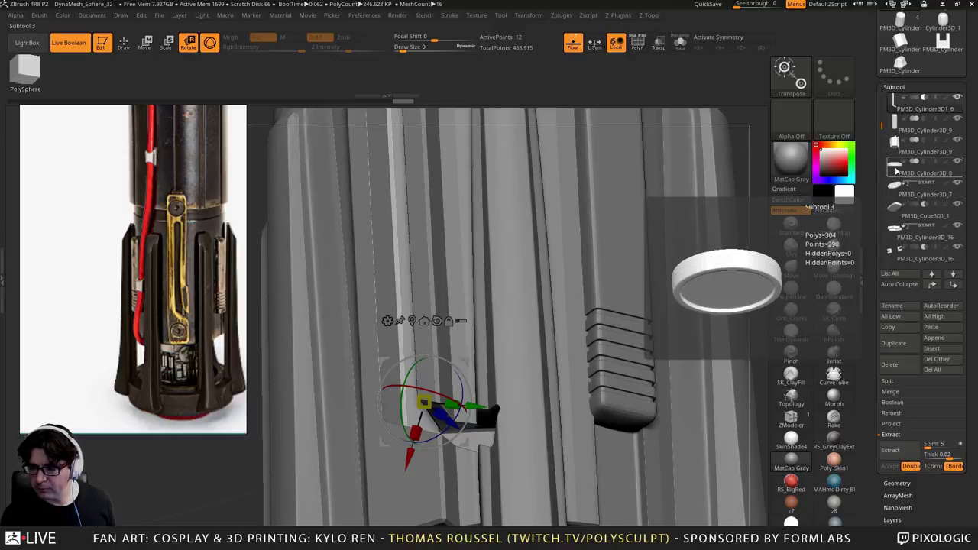
mouse_move(894, 130)
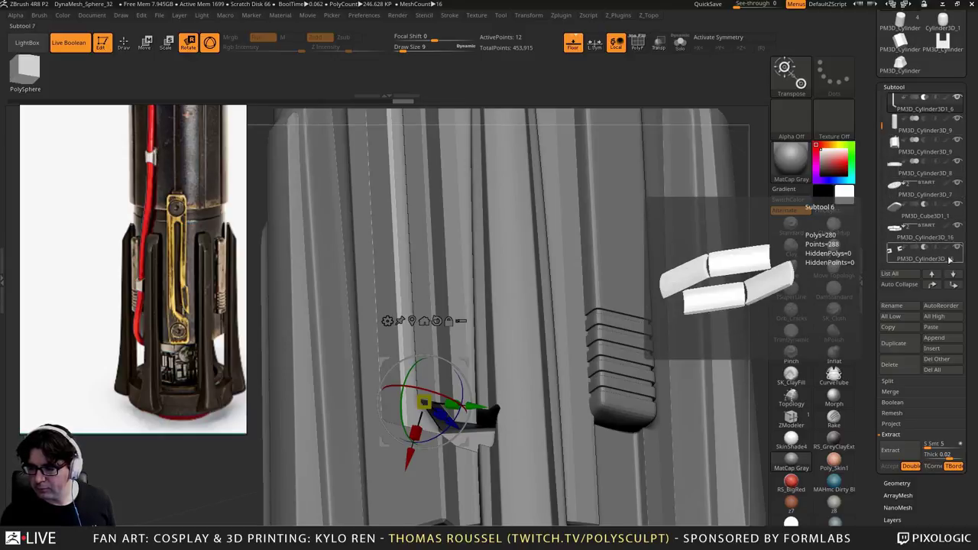
left_click(953, 285)
left_click(953, 286)
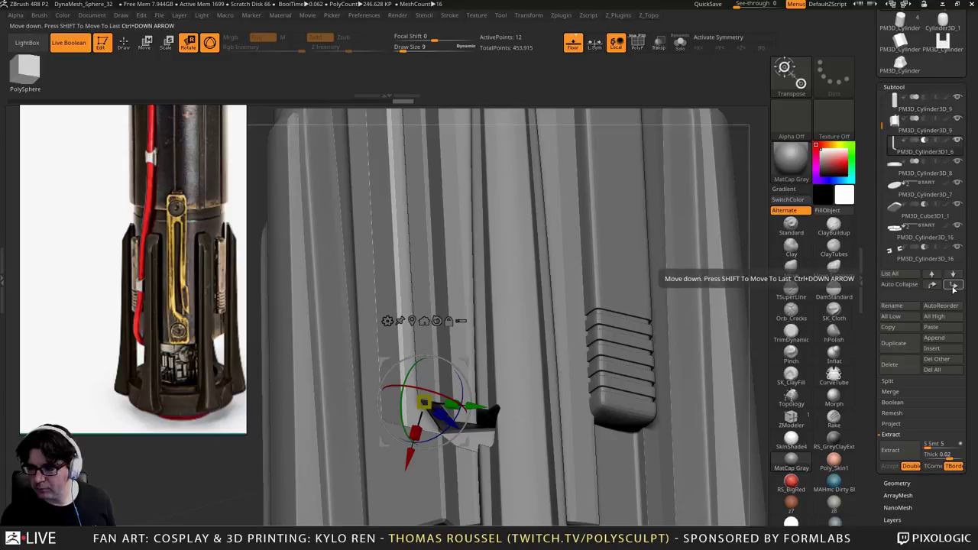
left_click(953, 285)
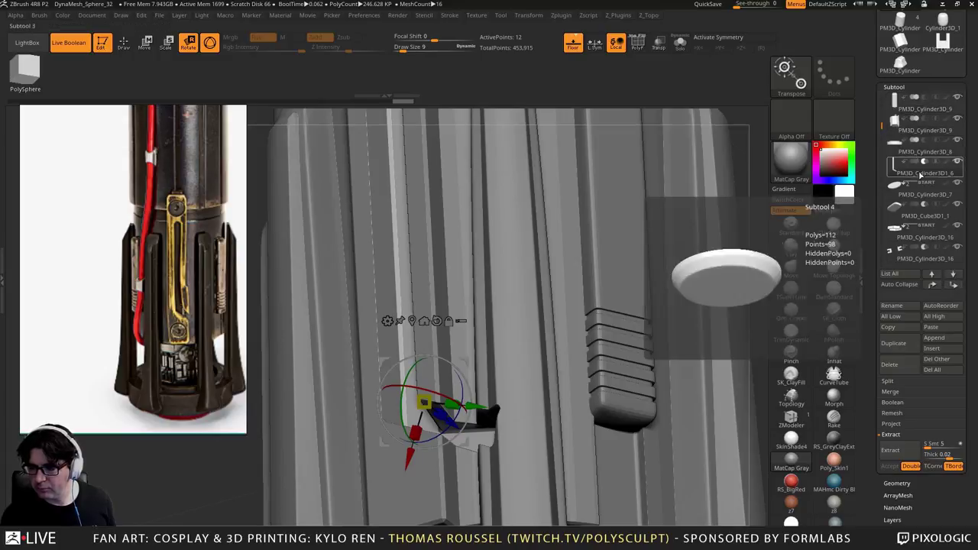
Move the plate PM3D_Cylinder3D1_5 down the subtool order to directly above the bent cutter and check the cut
left_click_drag(880, 135, 880, 115)
left_click(894, 126)
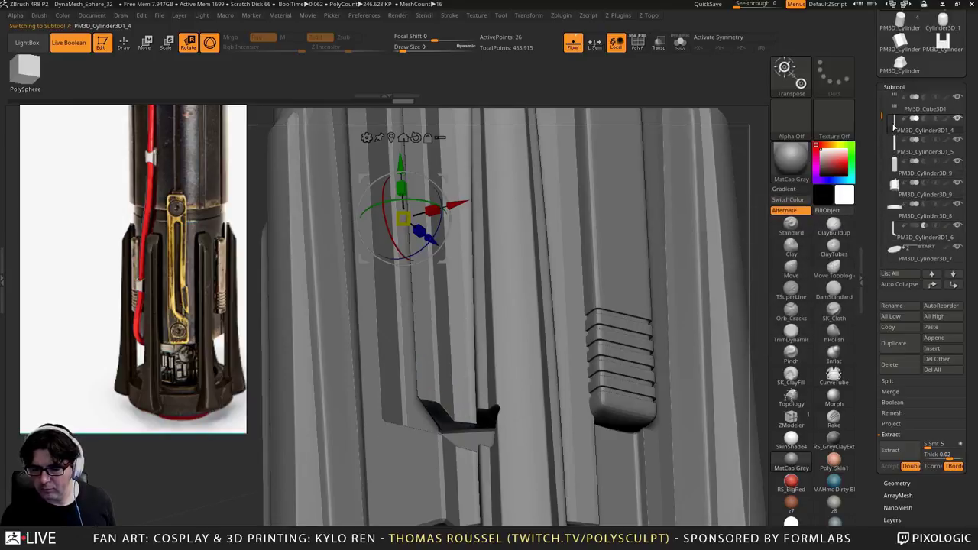
left_click(897, 148)
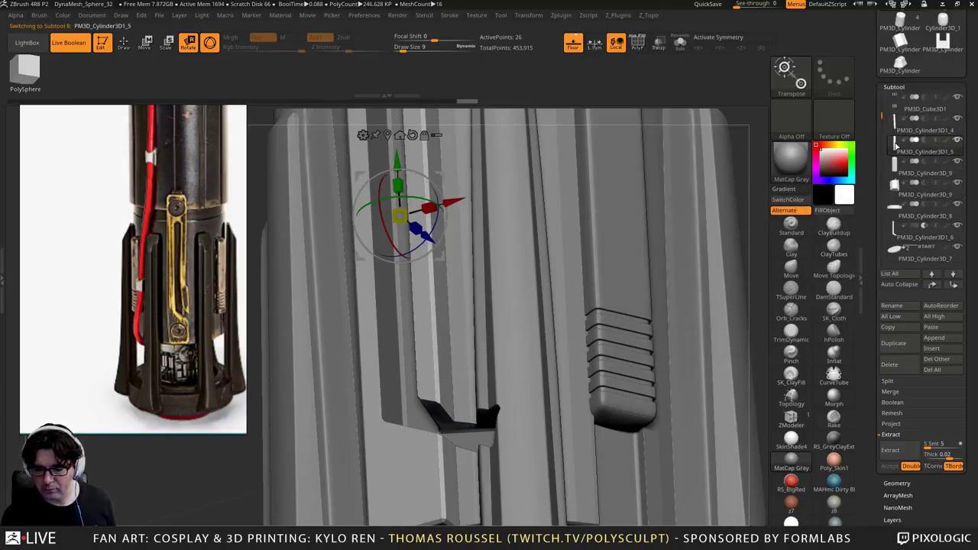
left_click(953, 285)
left_click(953, 284)
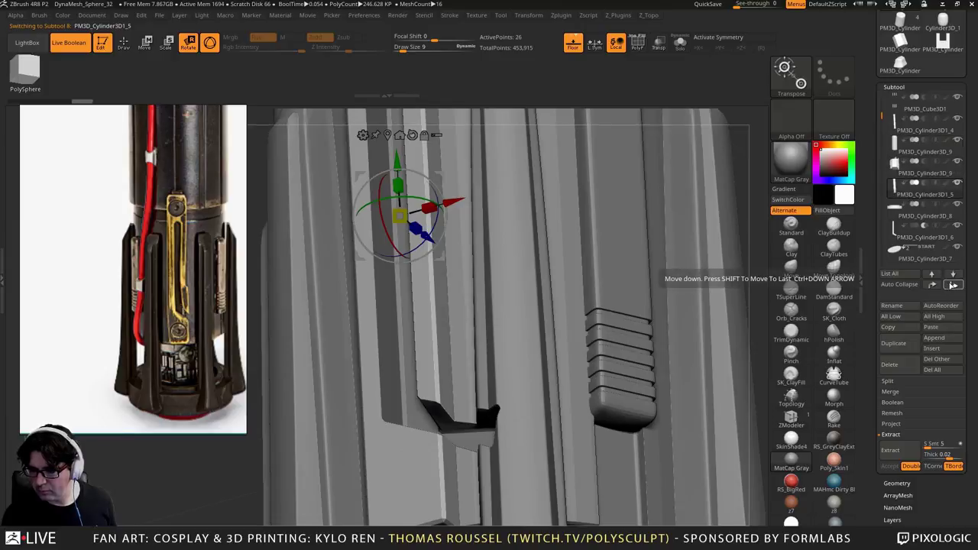
left_click(953, 284)
right_click_drag(713, 249, 612, 253)
left_click_drag(613, 253, 627, 289)
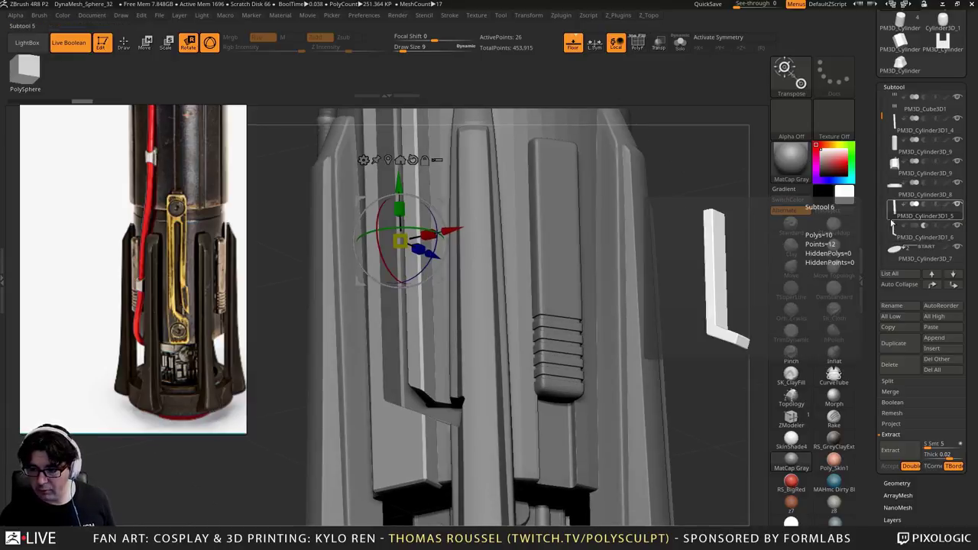
Move the plate up the subtool order to just above PM3D_Cylinder3D1_4
mouse_move(894, 126)
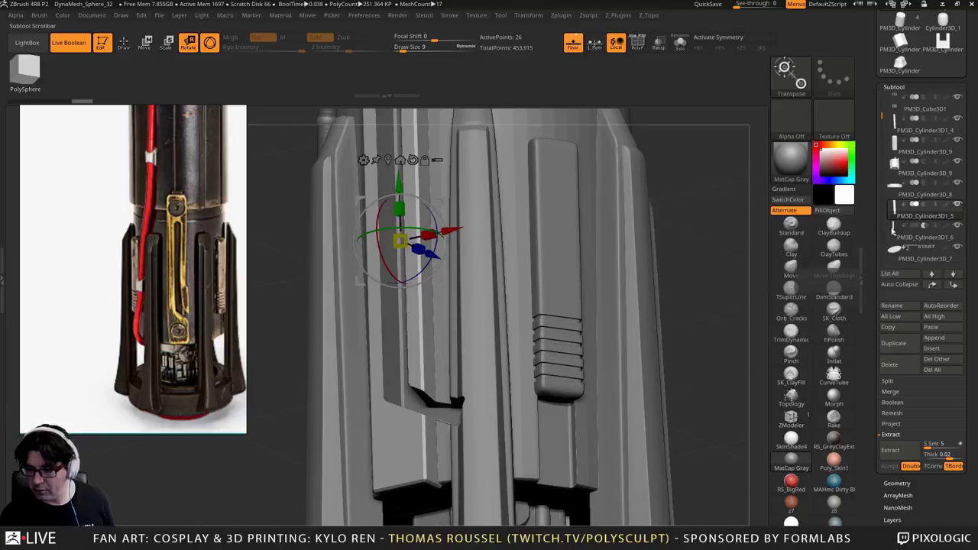
left_click(932, 285)
left_click(932, 285)
left_click(932, 285)
left_click(934, 288)
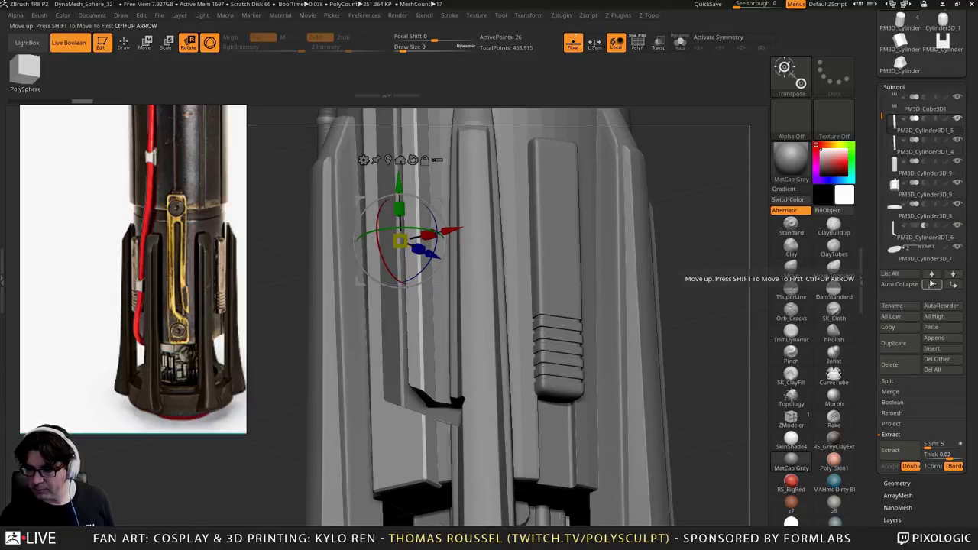
Move the bent cutter PM3D_Cylinder3D1_6 up the order to directly beneath the plate and check the slot
left_click(897, 232)
left_click(931, 284)
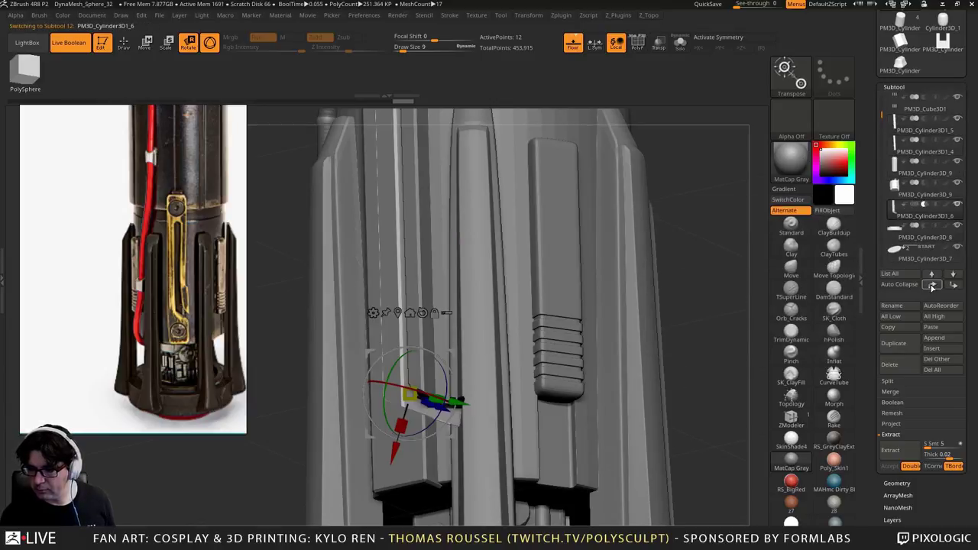
left_click(932, 284)
left_click(932, 284)
left_click(931, 284)
left_click_drag(704, 278, 764, 255)
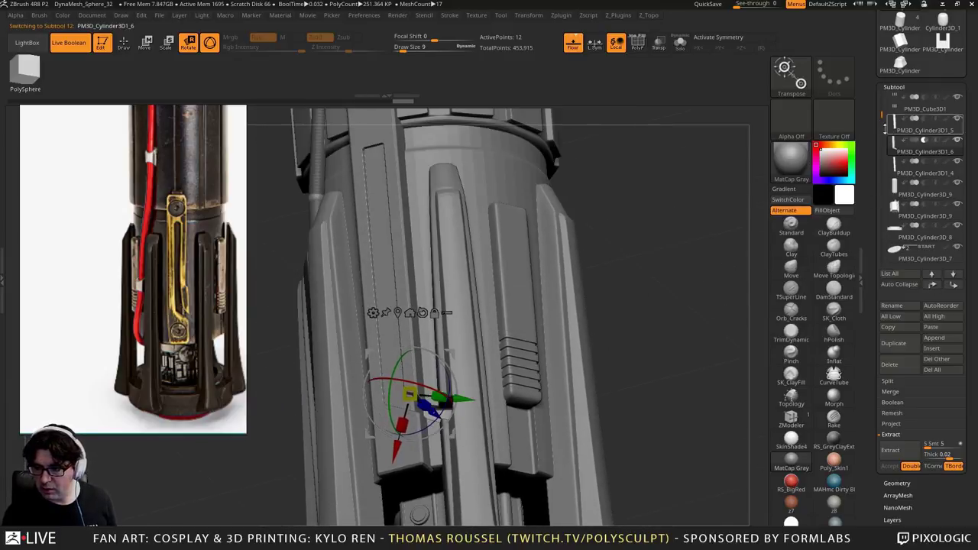
Move the plate further up the subtool order, above both PM3D_Cube3D1 subtools and PM3D_Cube3D2
left_click_drag(885, 129, 882, 100)
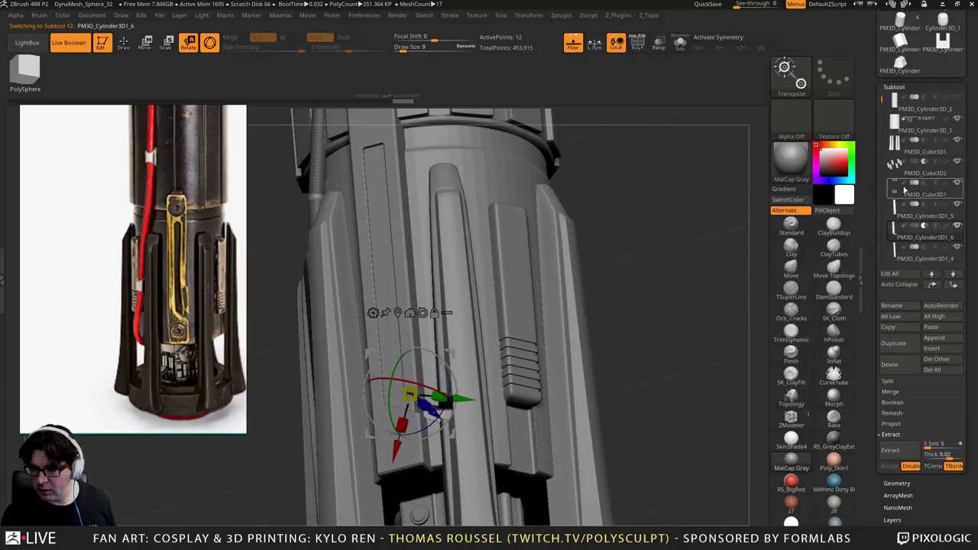
left_click(897, 217)
left_click(932, 284)
left_click(932, 284)
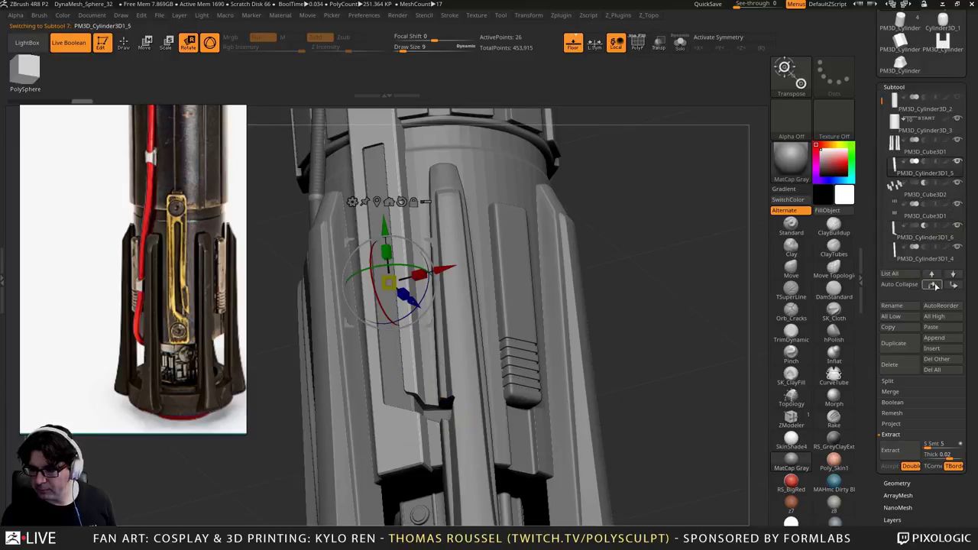
left_click(932, 284)
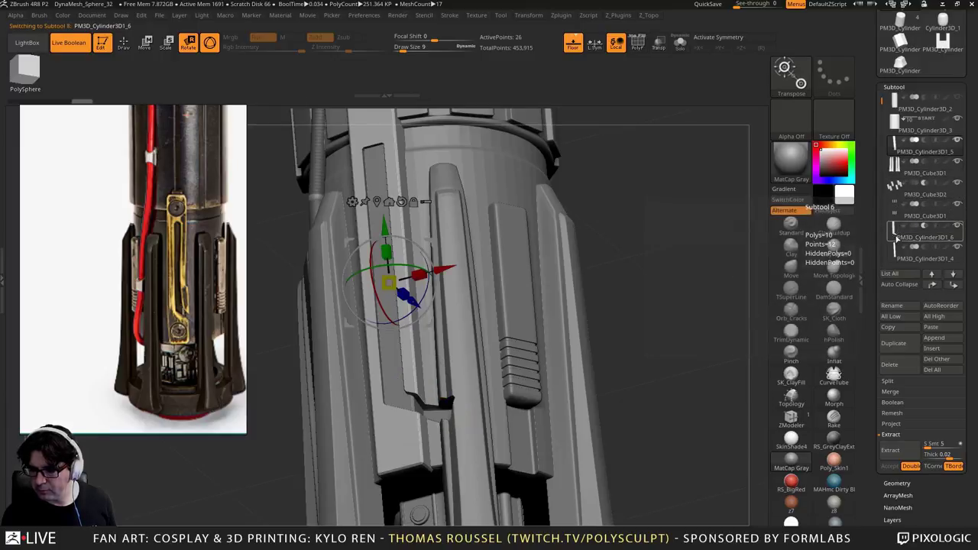
Move the bent cutter up past the cube subtools to sit directly below the plate, and inspect the cut around its bend
left_click(900, 229)
left_click(932, 284)
left_click(933, 285)
left_click(933, 285)
left_click_drag(684, 283, 663, 290)
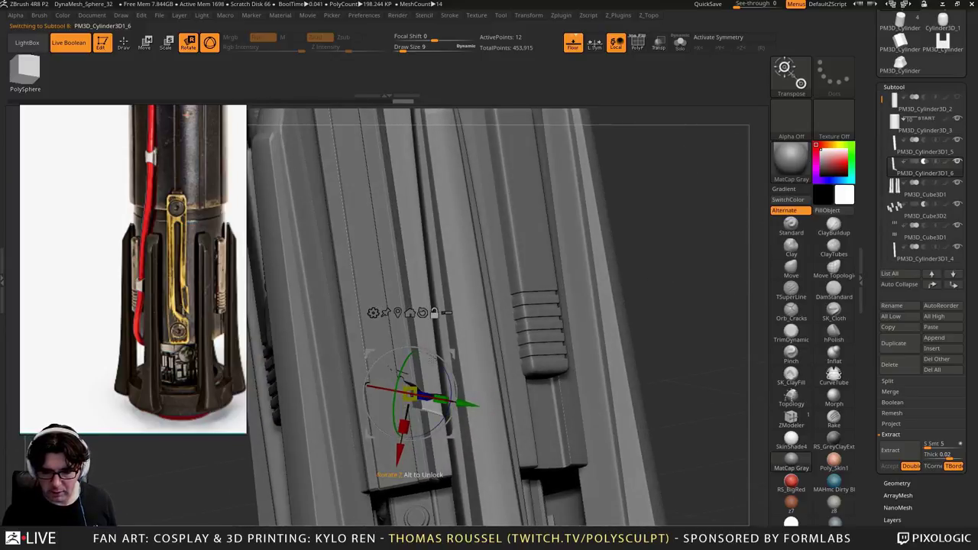
right_click_drag(399, 372, 442, 355, "alt")
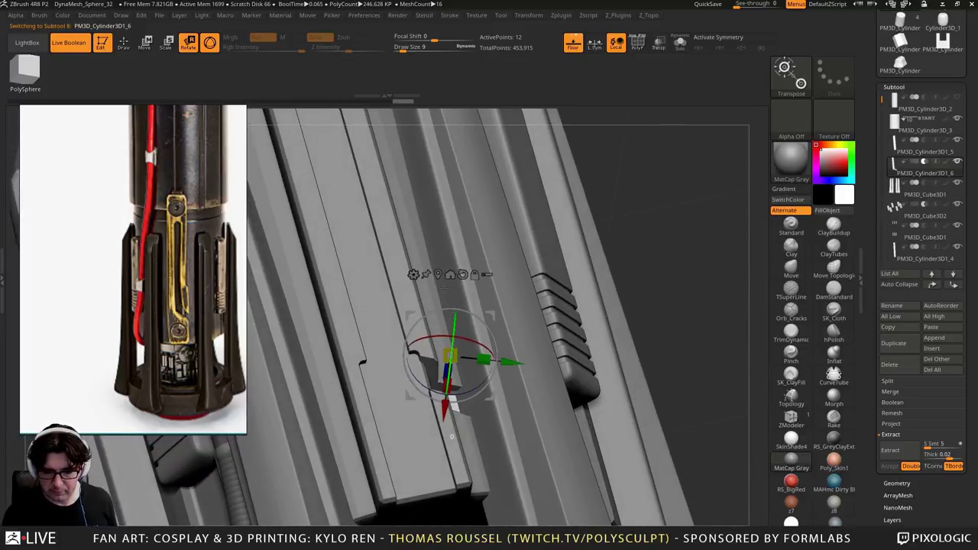
right_click_drag(452, 435, 437, 228)
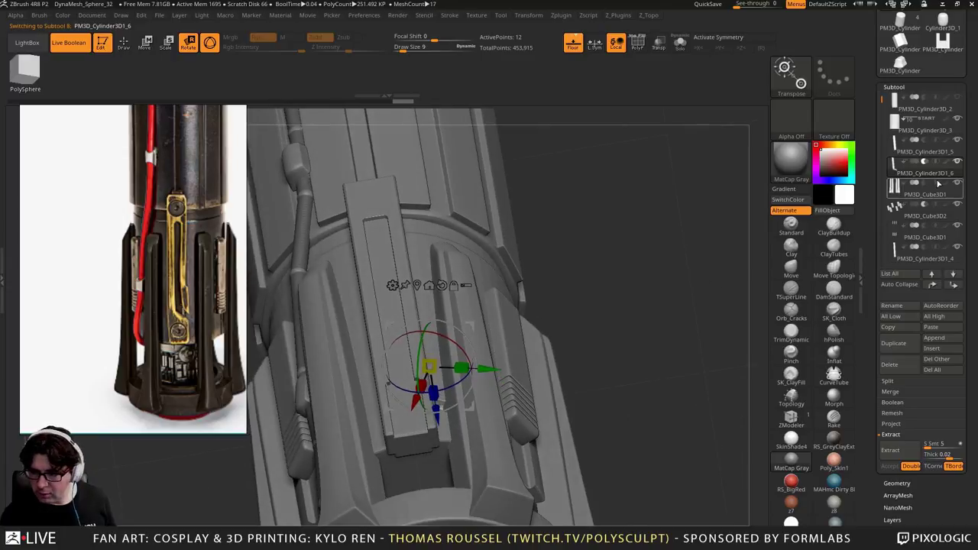
Select the plate and toggle the visibility of the PM3D_Cube3D2 cutter blocks, leaving them hidden
left_click(894, 149)
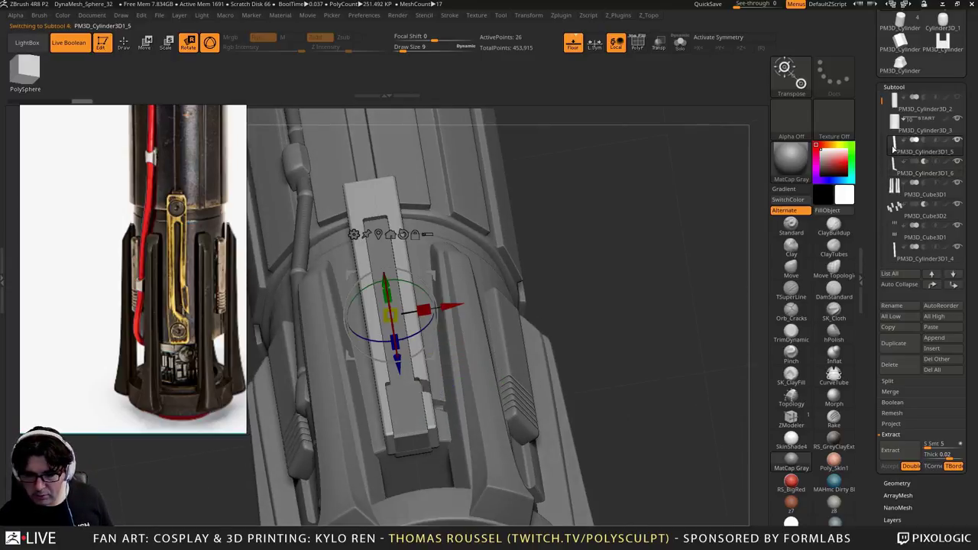
right_click_drag(725, 287, 711, 362)
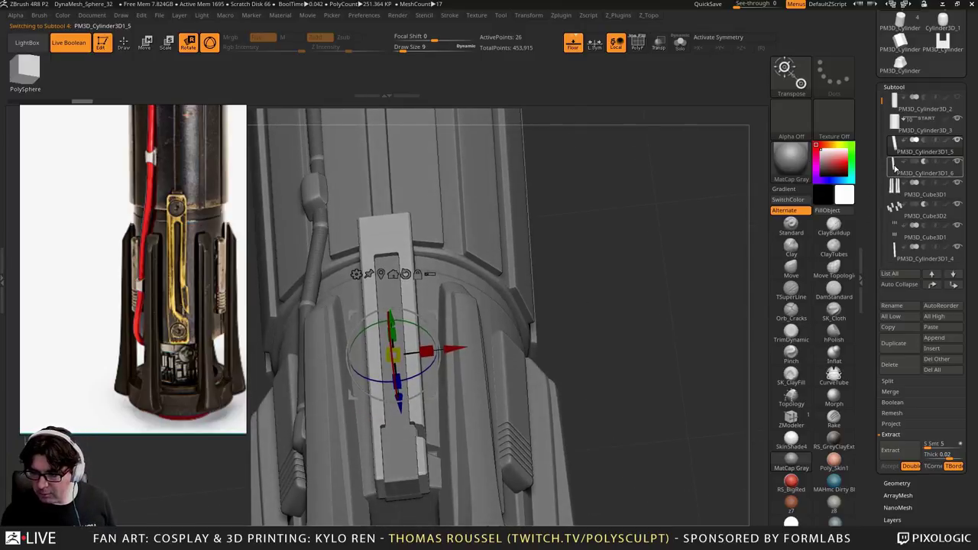
mouse_move(896, 210)
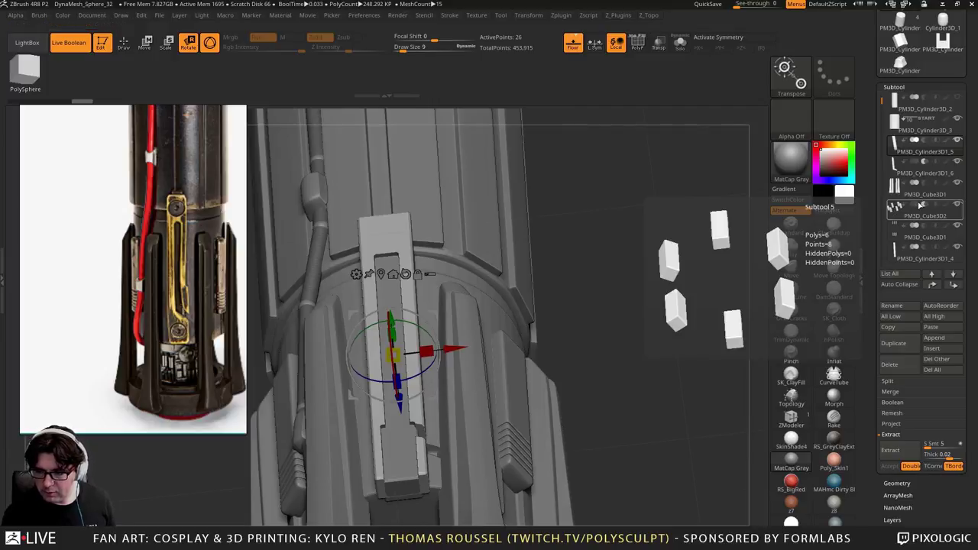
left_click(956, 206)
left_click(957, 206)
left_click(957, 206)
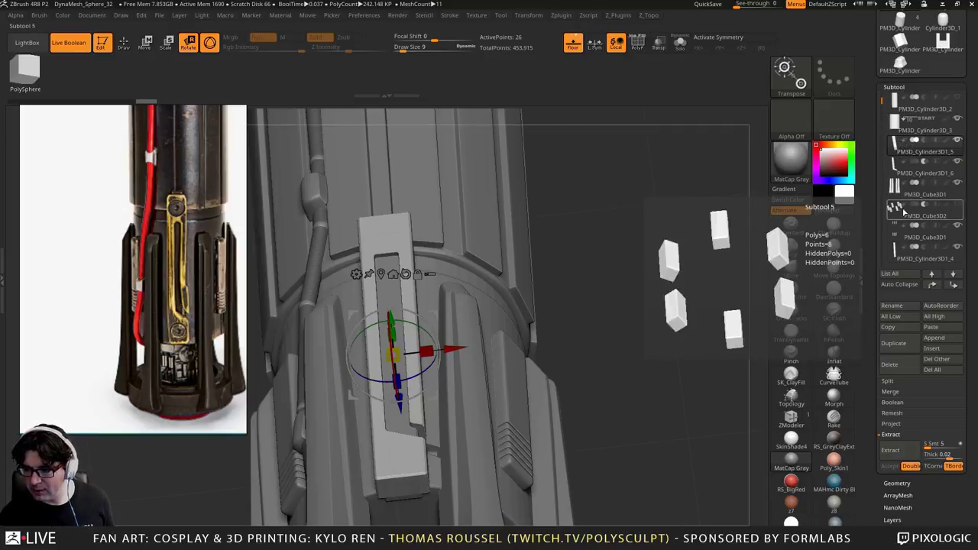
Move the plate and the bent cutter above PM3D_Cylinder3D_3, and mark the plate as the start of its own boolean group
left_click(932, 286)
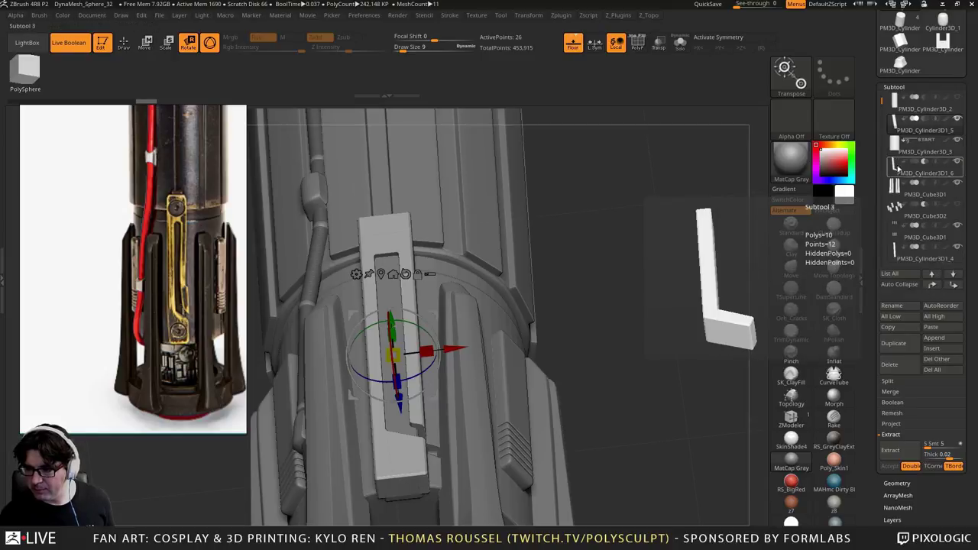
left_click(909, 169)
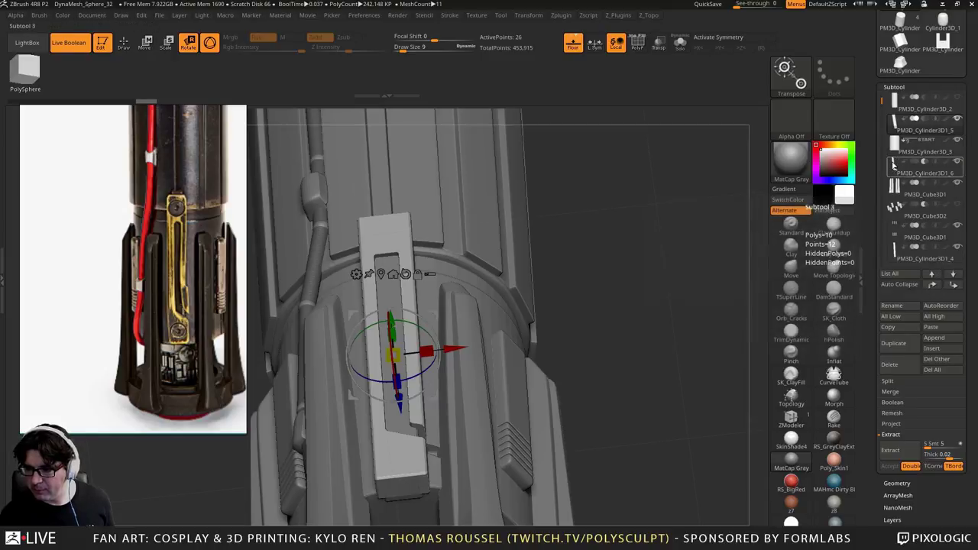
left_click(932, 284)
left_click(905, 119)
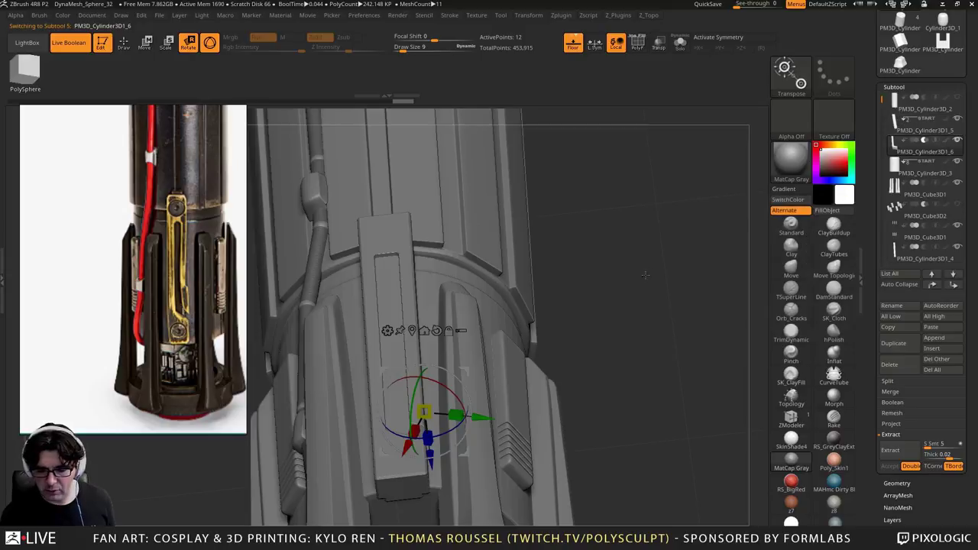
Reset the gizmo orientation on the bent cutter and nudge the cutter slightly outward along Z, checking the slot depth
left_click_drag(662, 264, 712, 295)
left_click_drag(442, 214, 502, 153, "alt")
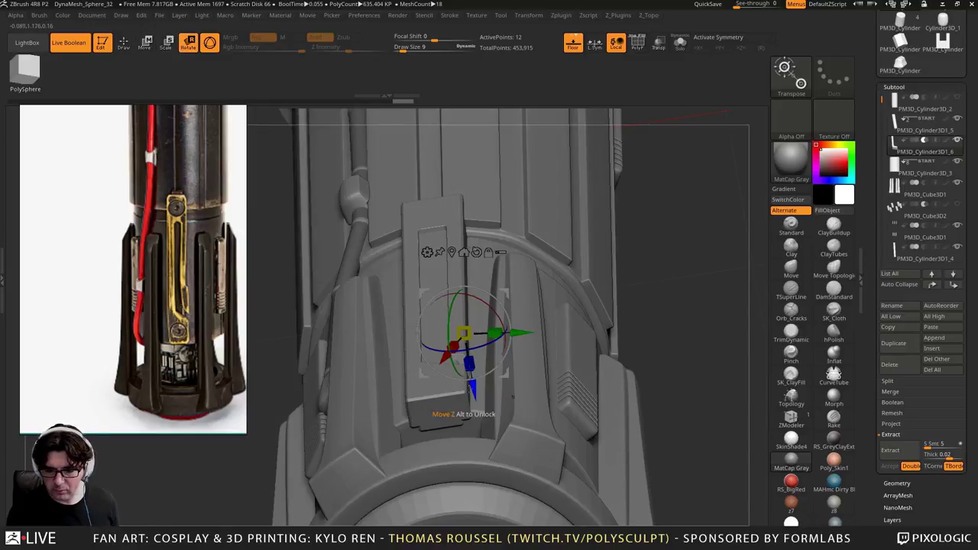
left_click(476, 252)
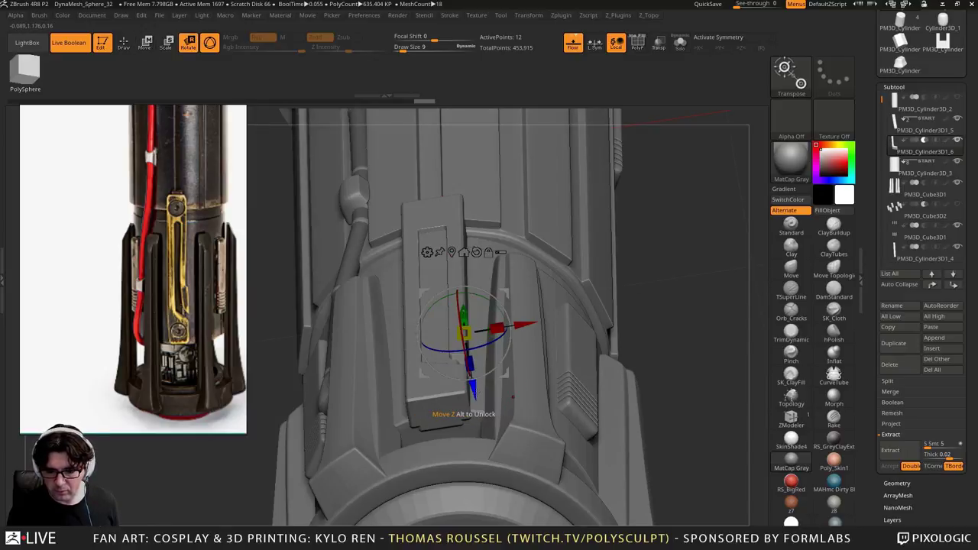
left_click_drag(473, 388, 474, 393)
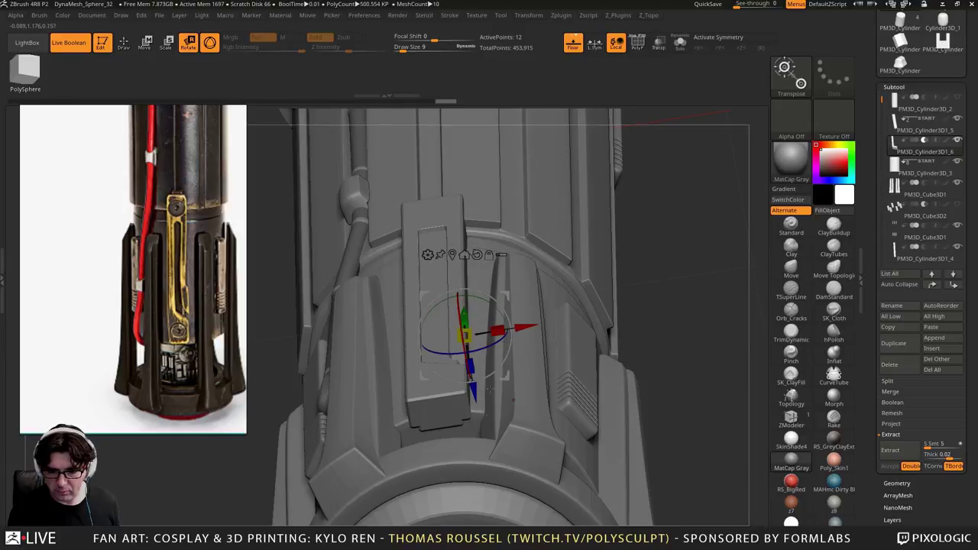
right_click_drag(514, 366, 507, 387)
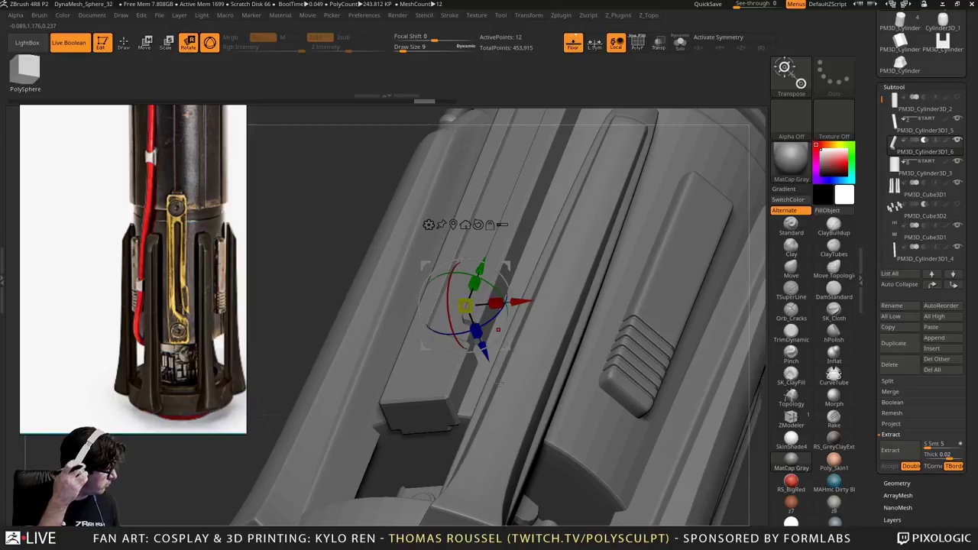
right_click_drag(519, 305, 480, 363)
right_click_drag(473, 321, 466, 343, "alt")
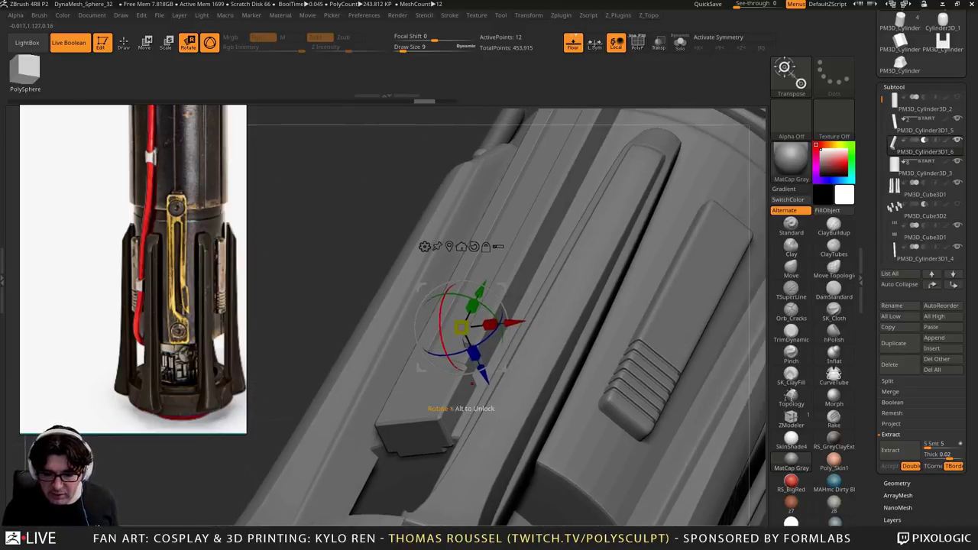
Select the plate and nudge it slightly inward along Z toward the hilt
left_click(426, 418, "alt")
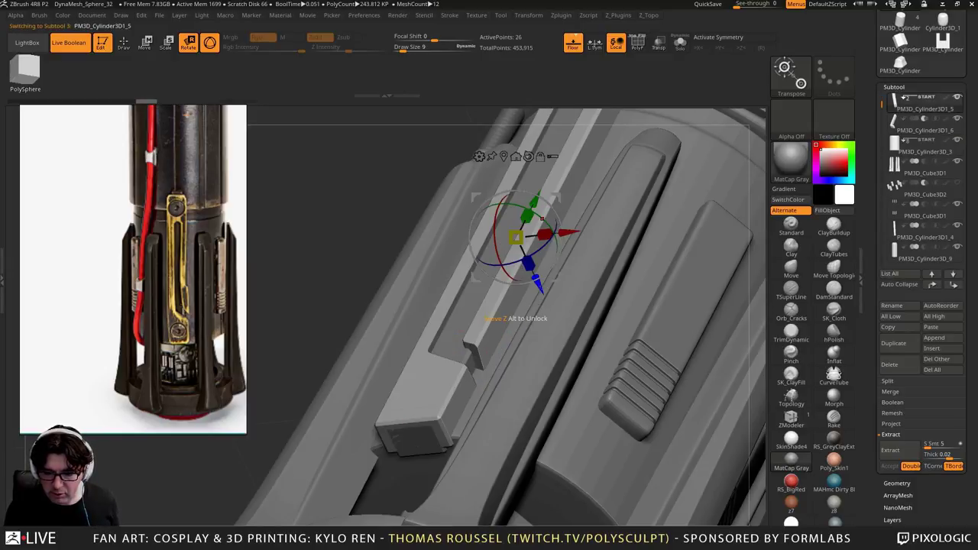
left_click_drag(538, 284, 535, 279)
right_click_drag(623, 237, 608, 289)
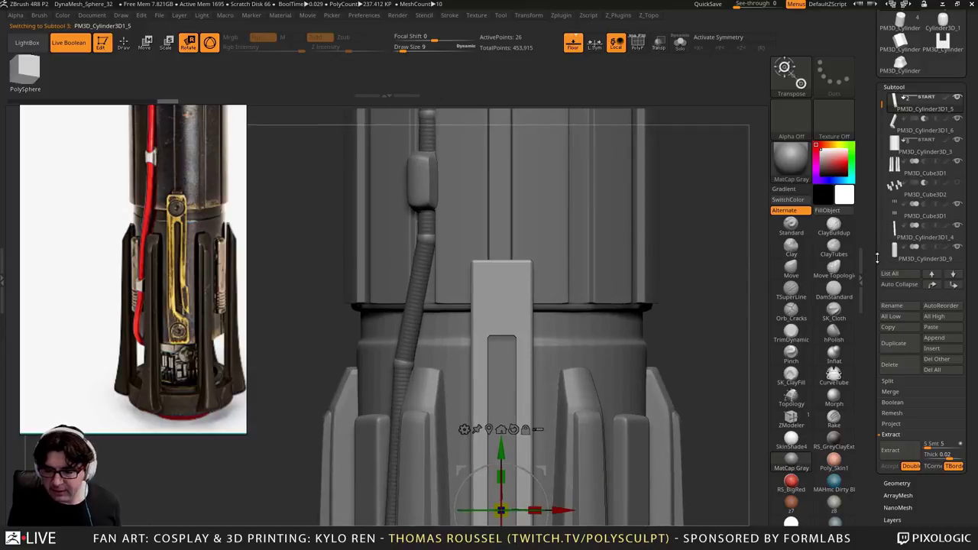
Select the round disc subtool PM3D_Cylinder3D1_2 and duplicate it
left_click(895, 131)
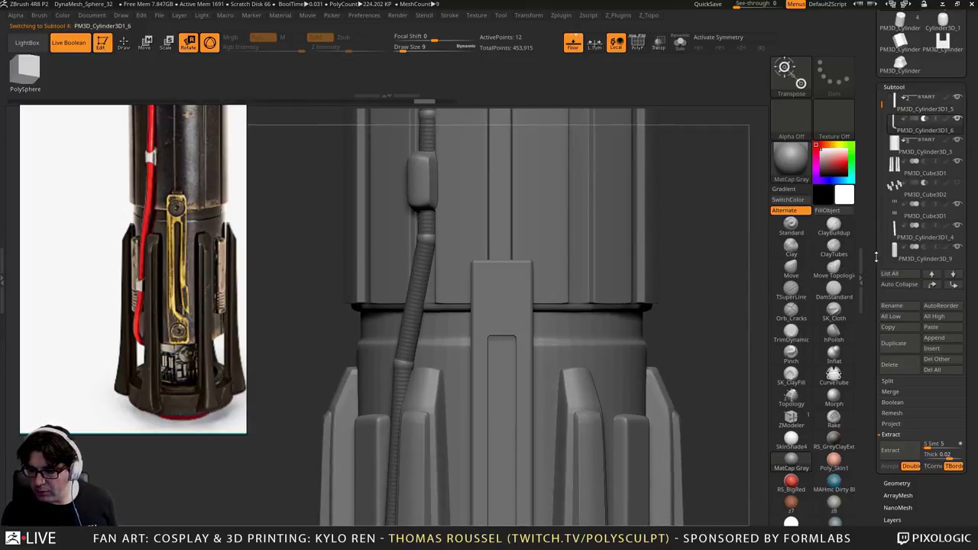
left_click_drag(882, 107, 871, 196)
left_click(895, 211)
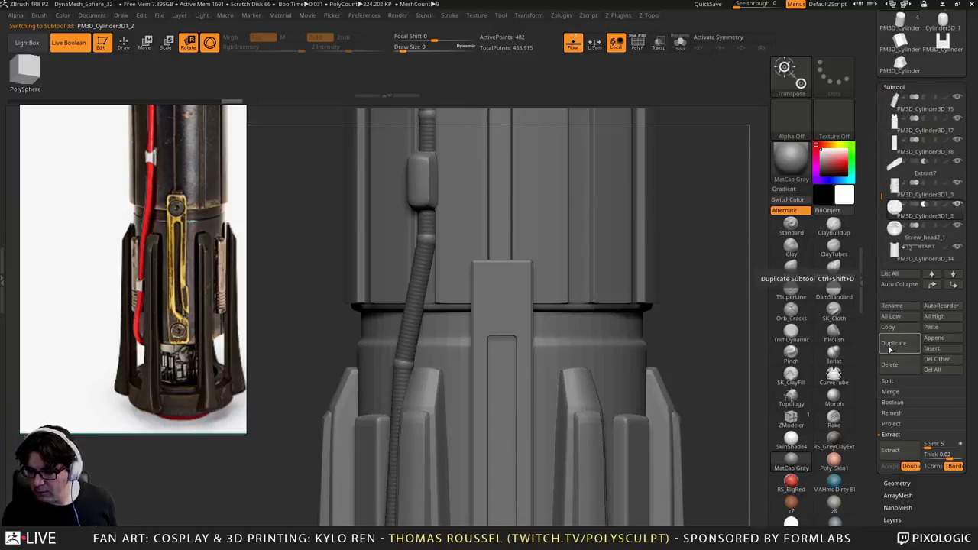
left_click(902, 340)
Move the duplicated disc through the subtool order to directly beneath the bent cutter PM3D_Cylinder3D1_6
left_click(935, 284)
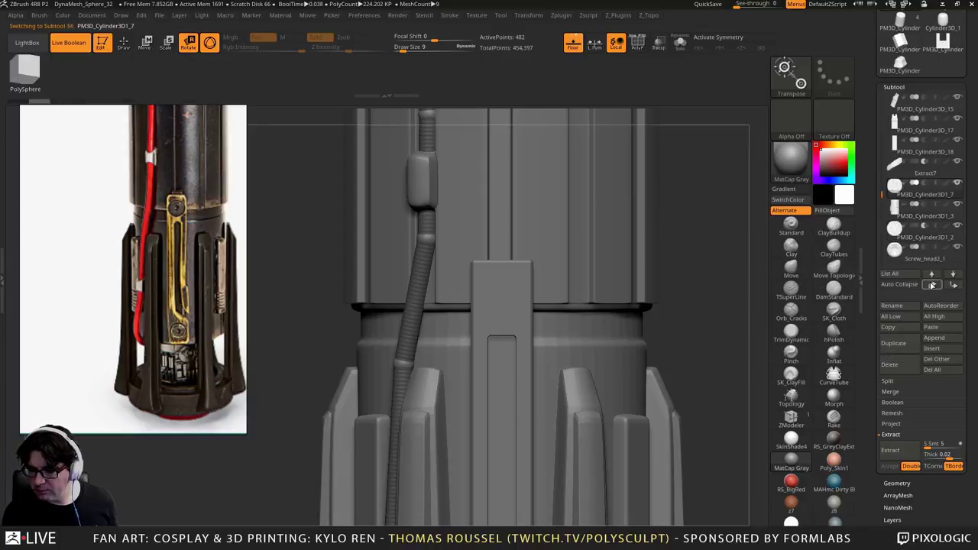
left_click(934, 285)
left_click(933, 284)
left_click(933, 284)
left_click(933, 285)
left_click(932, 285)
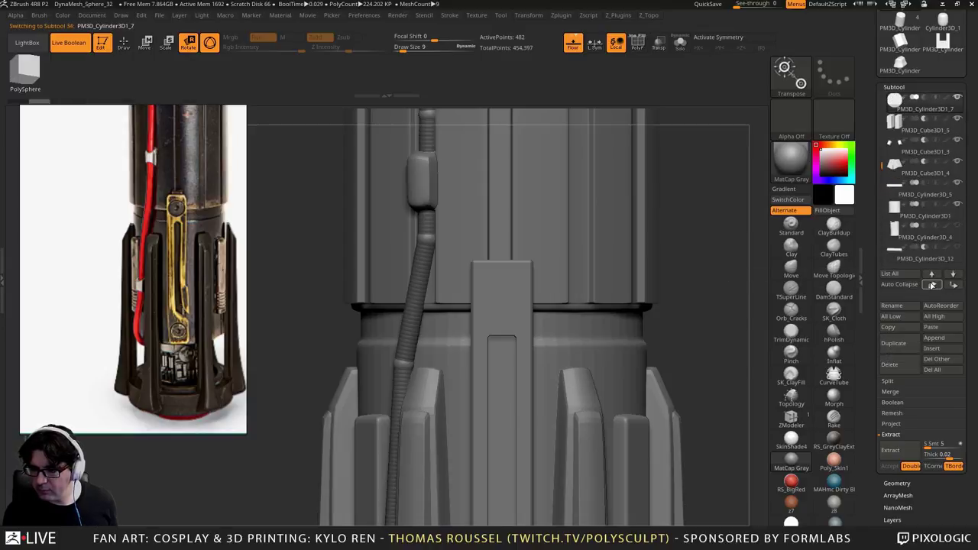
left_click(933, 285)
left_click(933, 285)
left_click(932, 285)
left_click(932, 285)
left_click(932, 285)
left_click(933, 285)
left_click(932, 285)
left_click(932, 284)
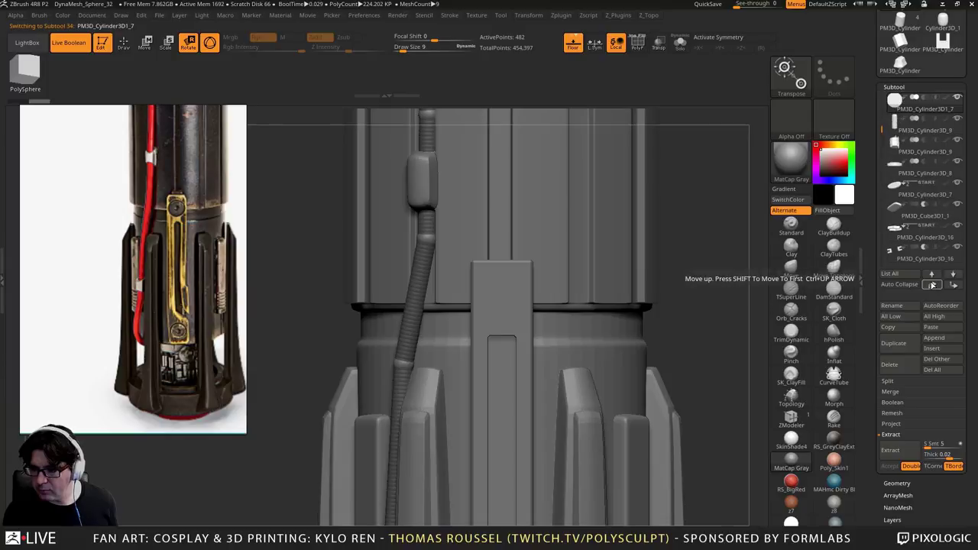
left_click(932, 285)
left_click(932, 285)
left_click(932, 285)
left_click(932, 284)
left_click(933, 284)
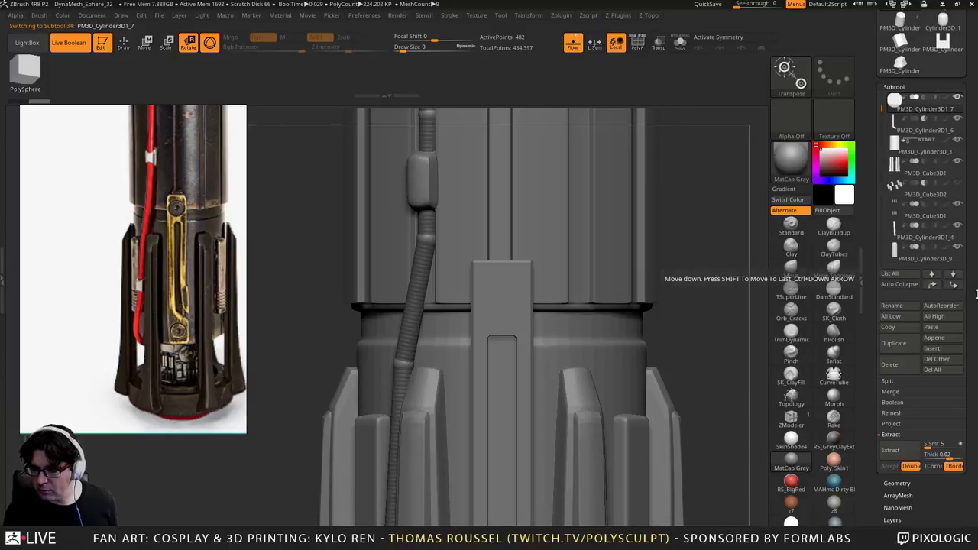
left_click(953, 285)
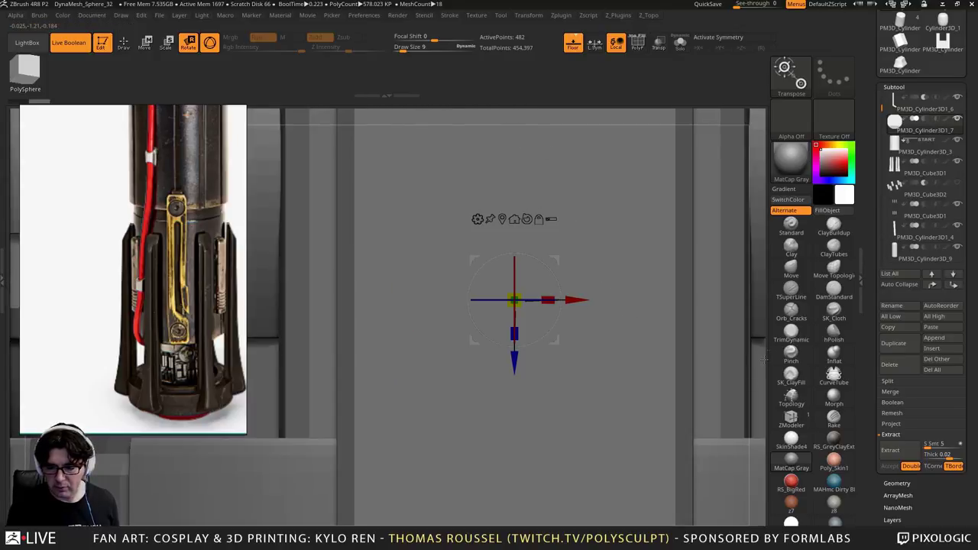
Move the duplicated disc down the hilt to the upper end of the brass plate
right_click_drag(530, 329, 561, 323, "ctrl")
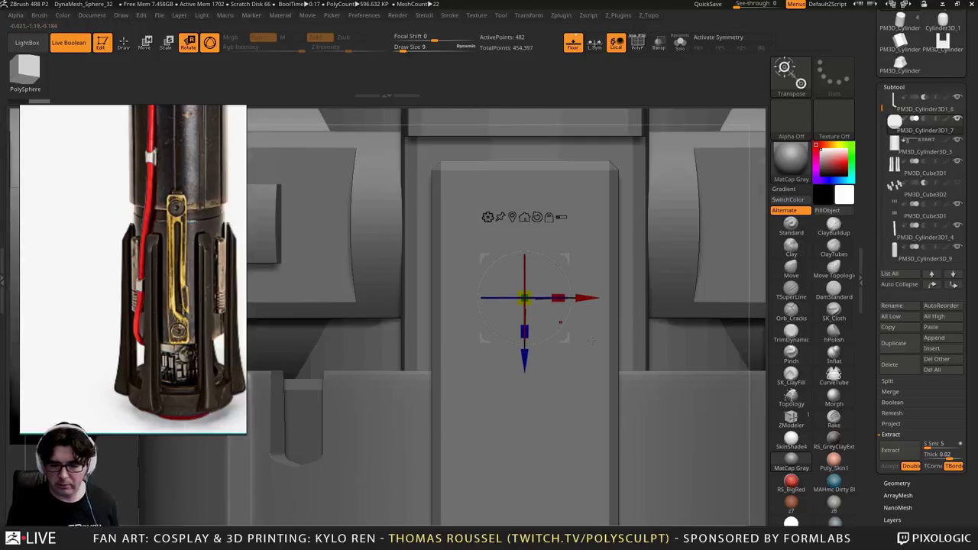
right_click_drag(548, 216, 501, 239, "ctrl")
right_click_drag(344, 170, 288, 46)
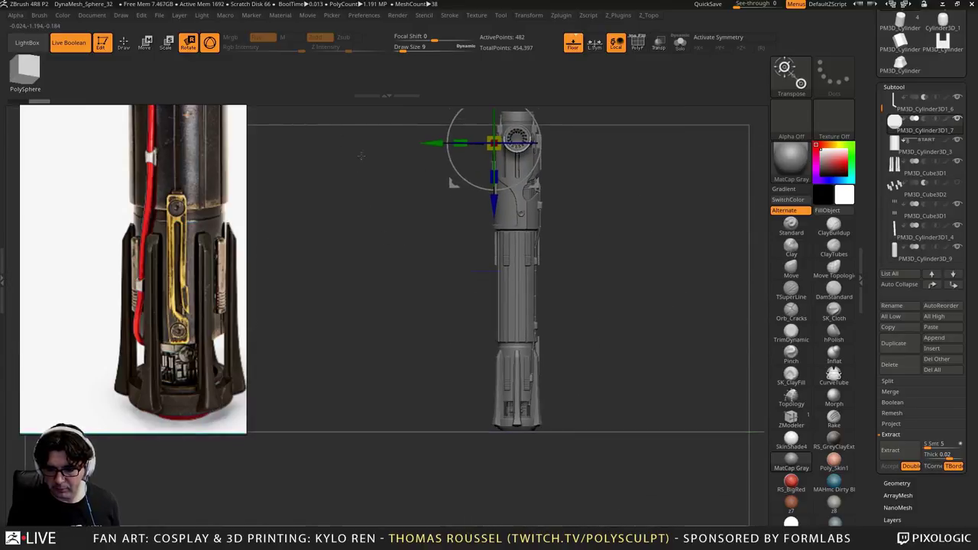
right_click_drag(295, 201, 366, 212)
left_click_drag(365, 212, 378, 219, "shift")
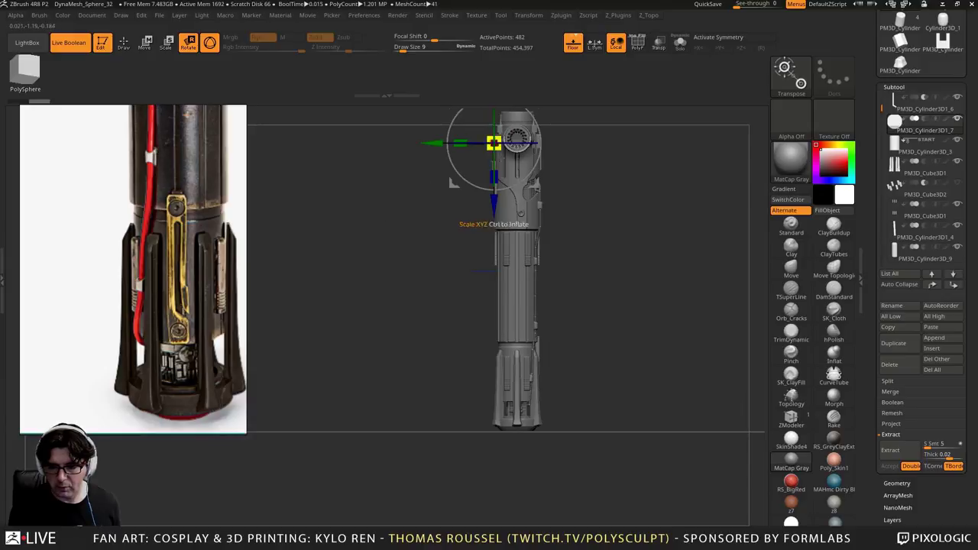
right_click_drag(493, 144, 479, 170, "alt")
left_click_drag(525, 130, 570, 331)
right_click_drag(621, 352, 703, 400, "ctrl")
left_click_drag(703, 399, 642, 404, "shift")
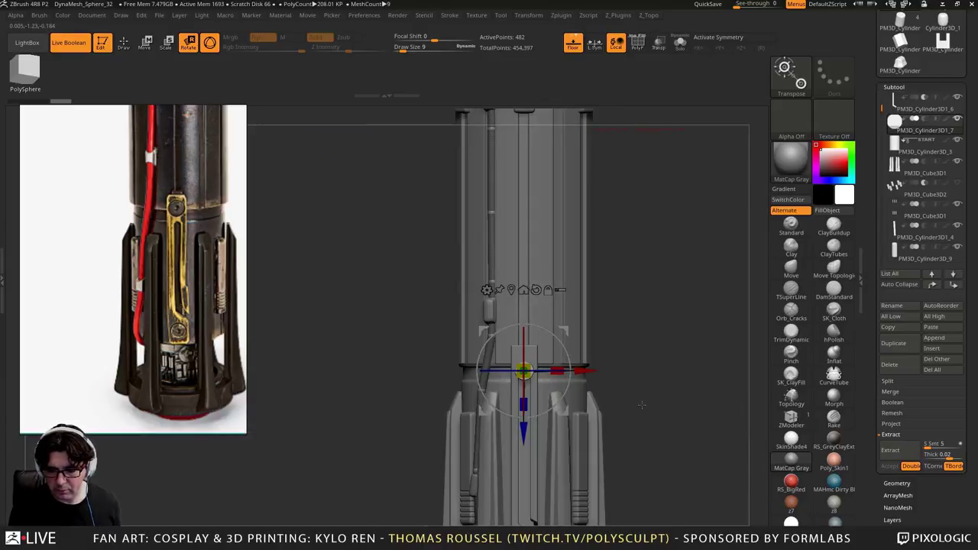
Centre the disc above the plate's slot, adjust its size to fit the plate's width, and push it toward the plate
right_click_drag(642, 405, 688, 451, "ctrl")
left_click_drag(523, 429, 524, 408)
right_click_drag(526, 389, 538, 338, "ctrl")
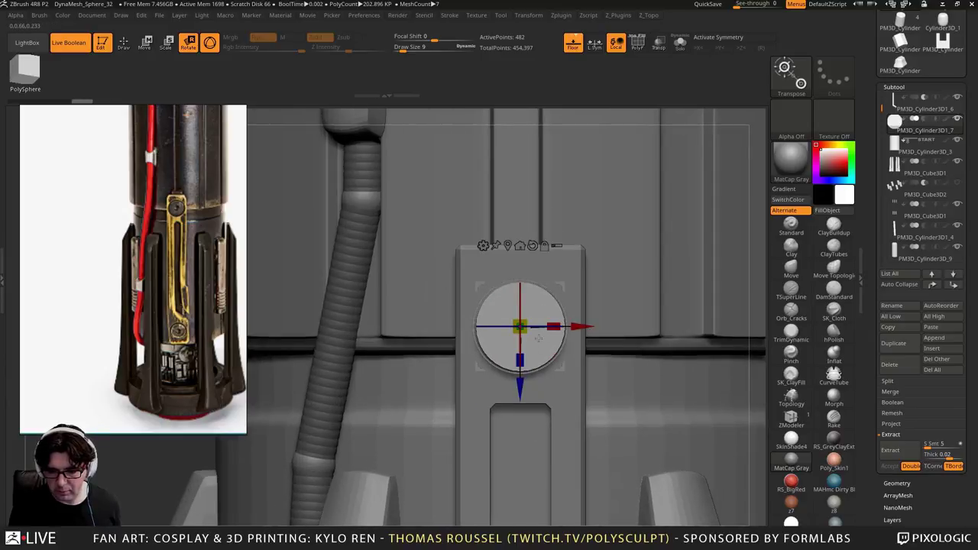
left_click_drag(525, 331, 535, 342)
left_click_drag(520, 387, 520, 382)
right_click_drag(522, 380, 643, 373)
left_click_drag(471, 322, 460, 321)
right_click_drag(614, 324, 566, 356, "alt")
right_click_drag(701, 247, 649, 245)
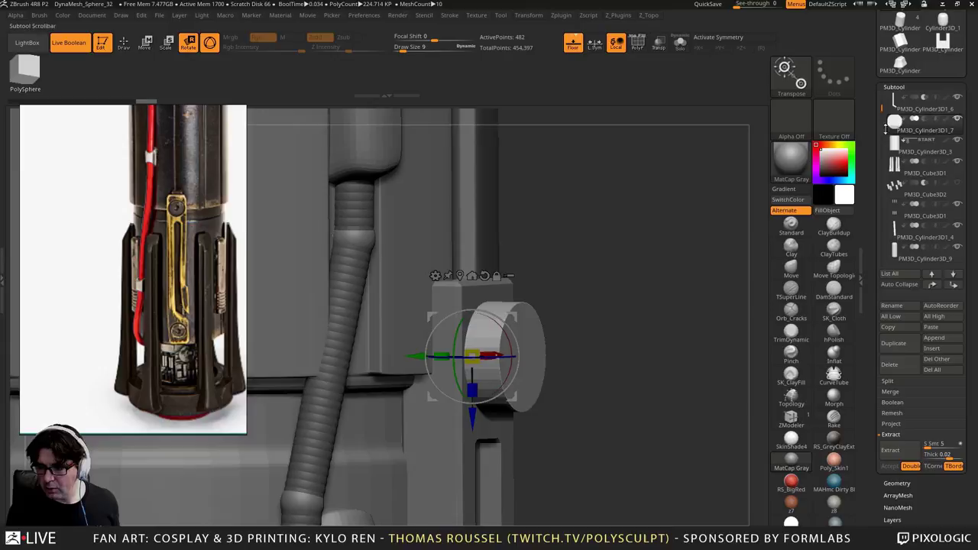
Set the disc to boolean subtraction to cut a round screw recess in the plate's upper end, and inspect it
left_click(926, 119)
right_click_drag(718, 220, 596, 196)
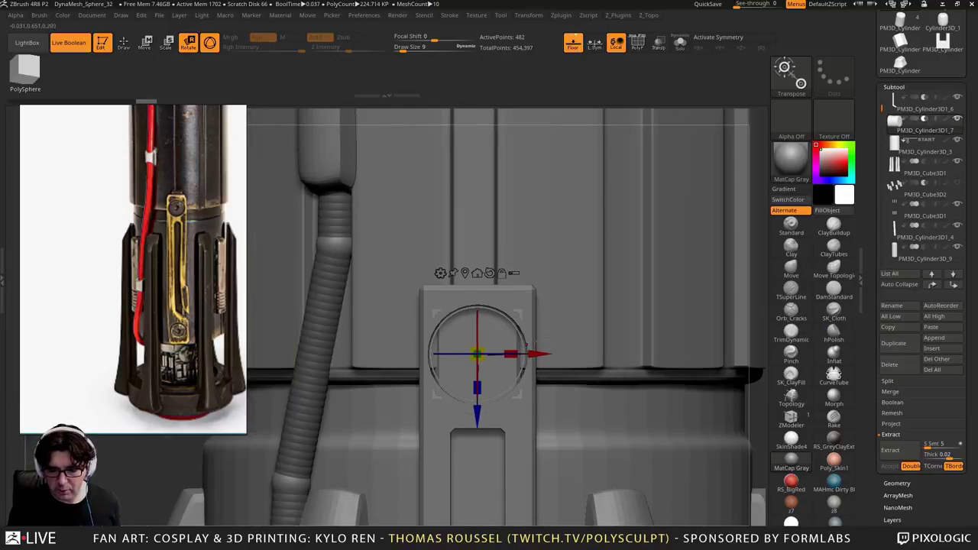
left_click_drag(547, 340, 563, 337)
right_click_drag(475, 400, 505, 398)
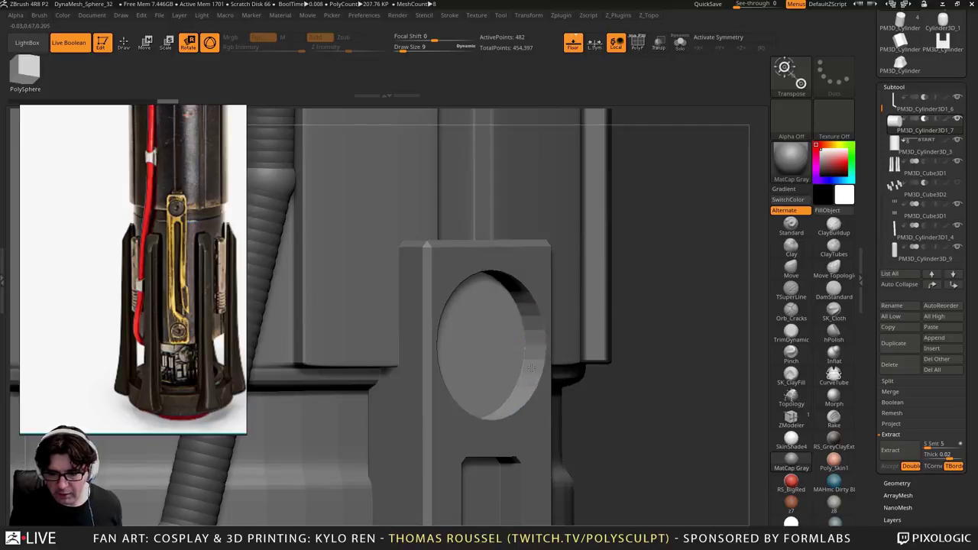
Compare the slot with the reference photo, and isolate the bent cutter PM3D_Cylinder3D1_6 with its polyframe shown
right_click_drag(531, 369, 541, 292, "ctrl")
right_click_drag(519, 384, 521, 353, "alt")
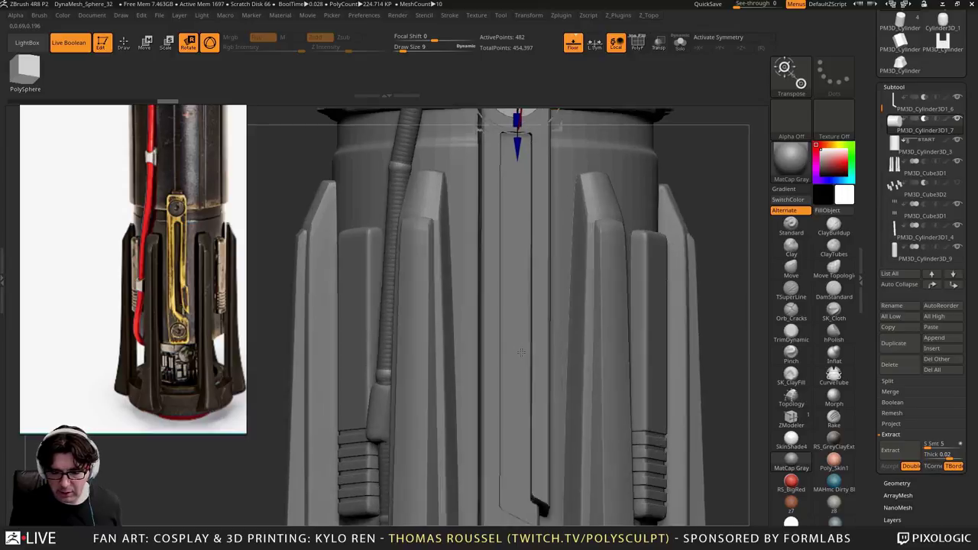
left_click_drag(521, 352, 346, 233)
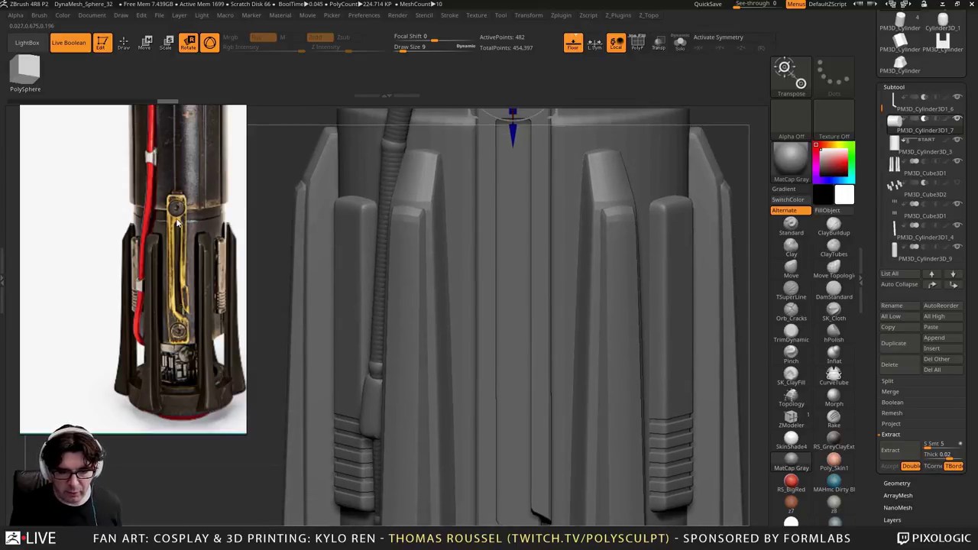
right_click_drag(490, 233, 505, 211, "alt")
left_click(898, 103)
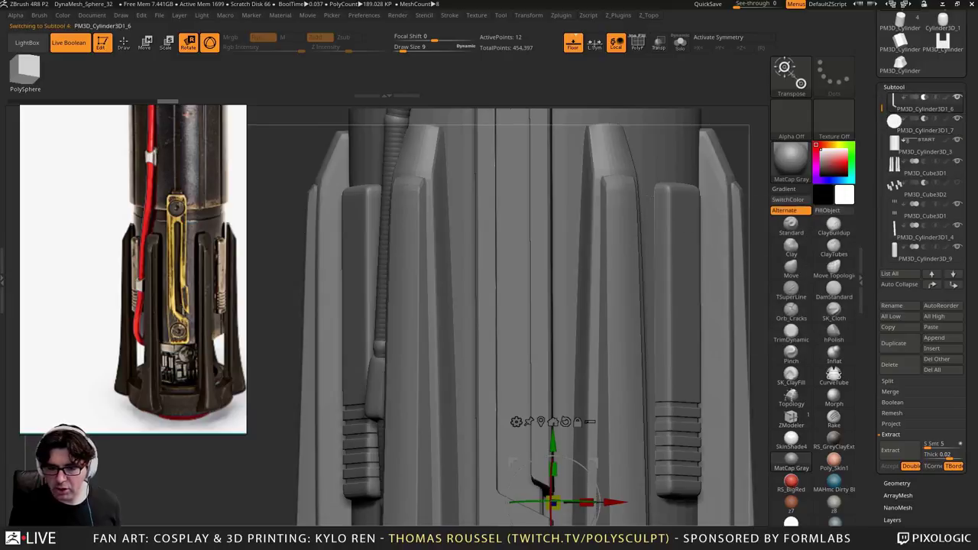
right_click_drag(576, 420, 572, 377, "alt")
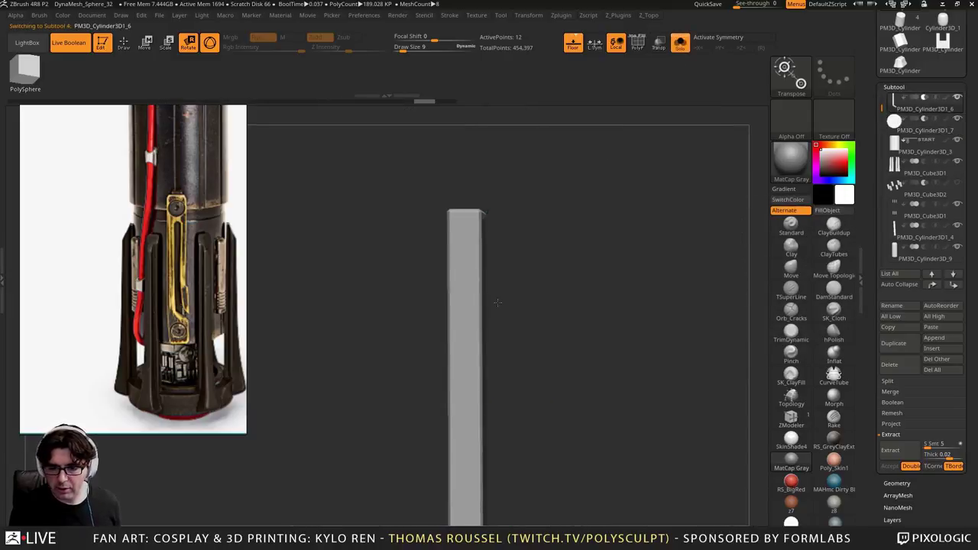
key("shift+f")
left_click_drag(500, 255, 549, 324, "alt")
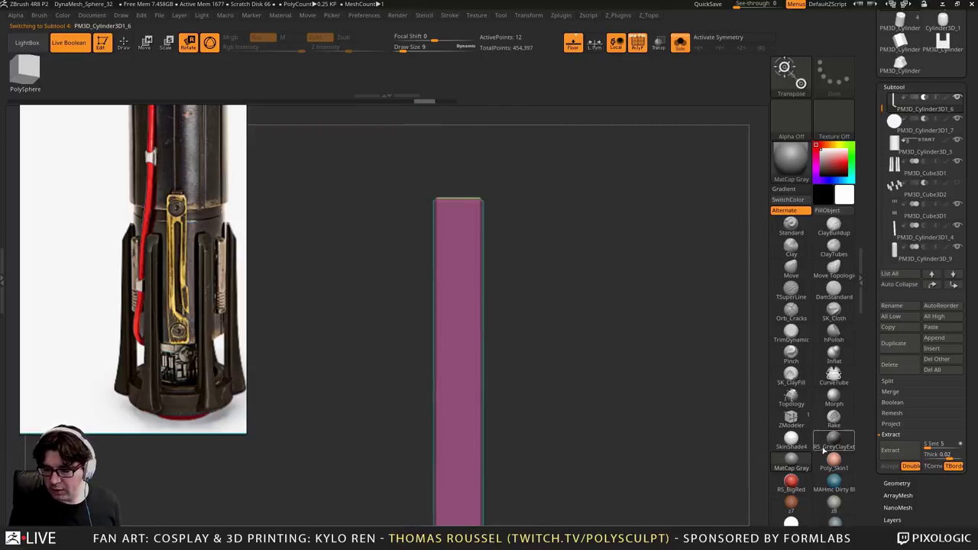
Insert an edge loop lengthwise down the middle of the bent cutter with the ZModeler brush
left_click(795, 418)
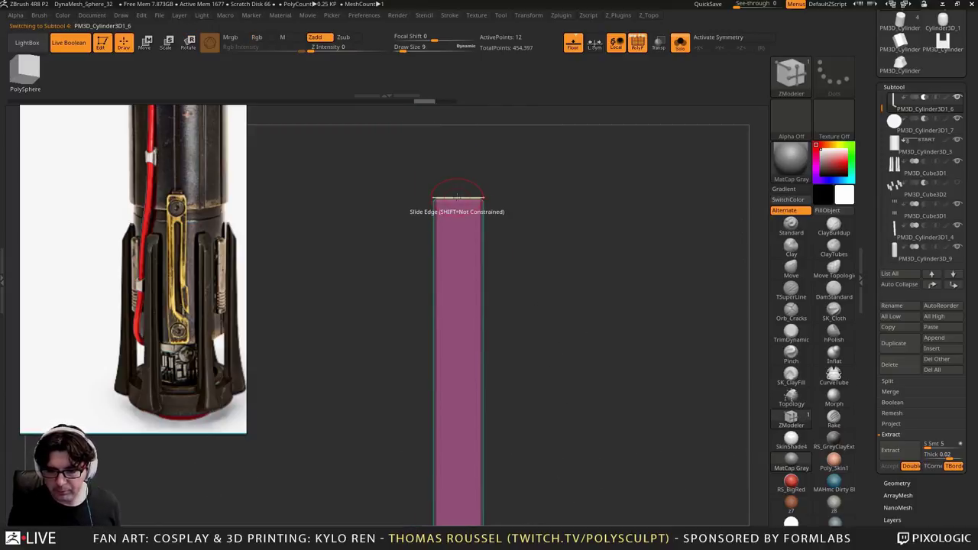
key("space")
left_click(437, 210)
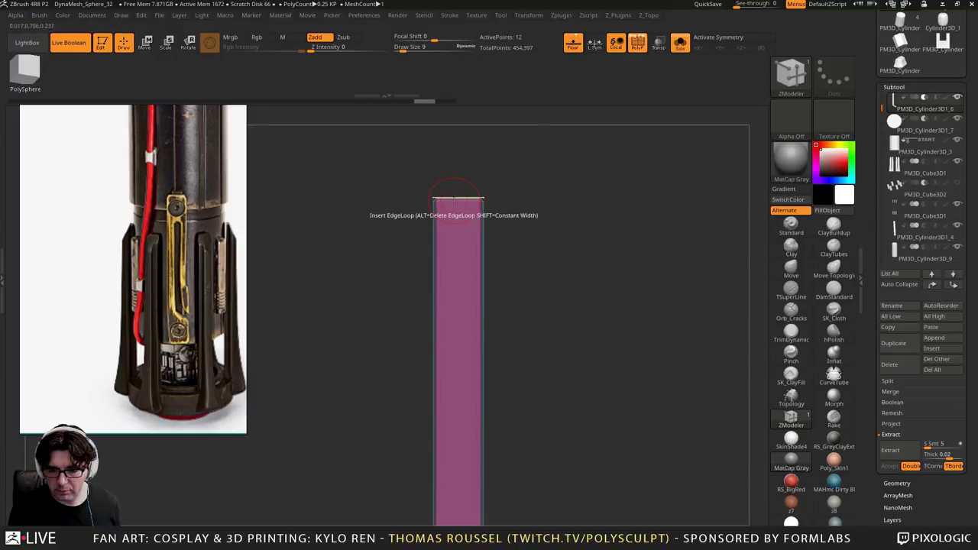
left_click_drag(462, 199, 458, 199)
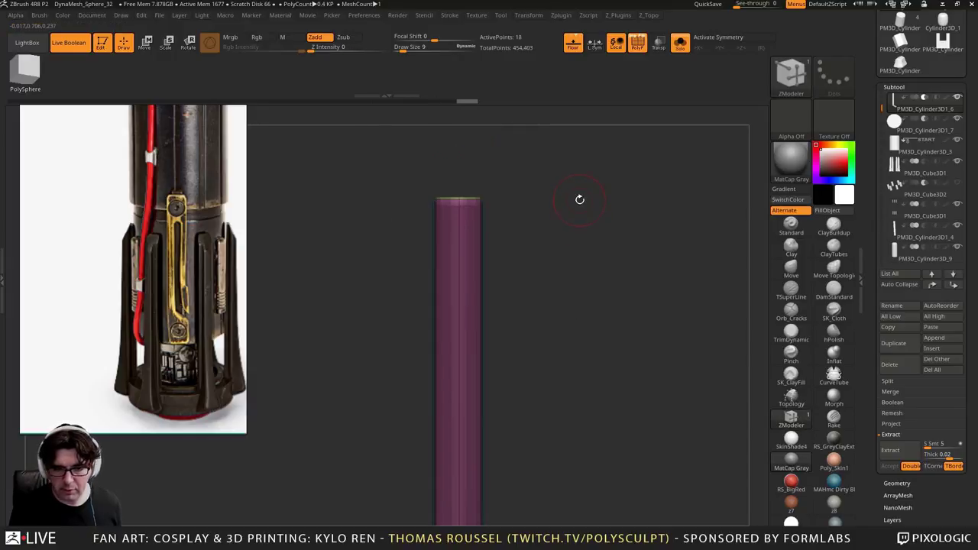
Raise the middle of the bent cutter's upper end edge with the Move gizmo, and show the surrounding parts again
key("w")
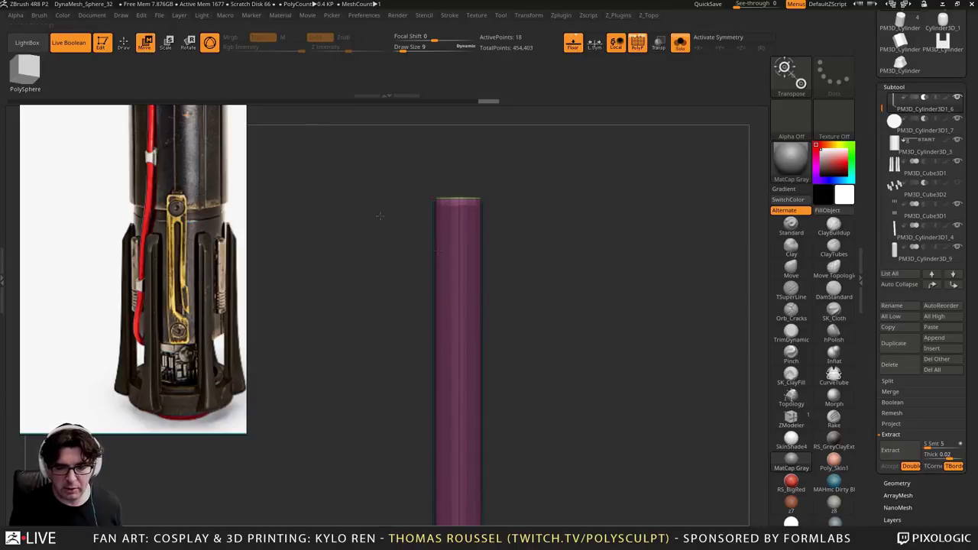
left_click(459, 199)
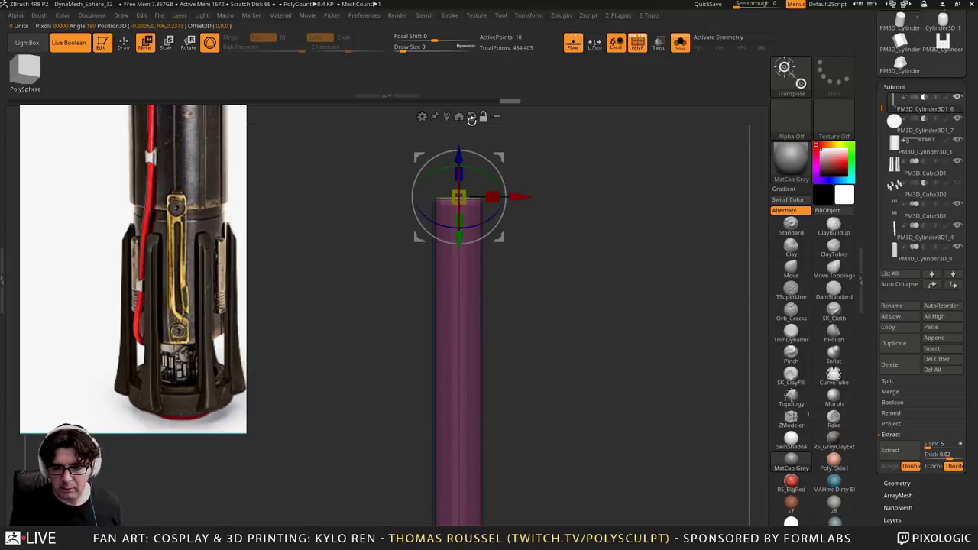
left_click_drag(458, 139, 459, 126)
key("shift+d")
left_click_drag(572, 205, 547, 208)
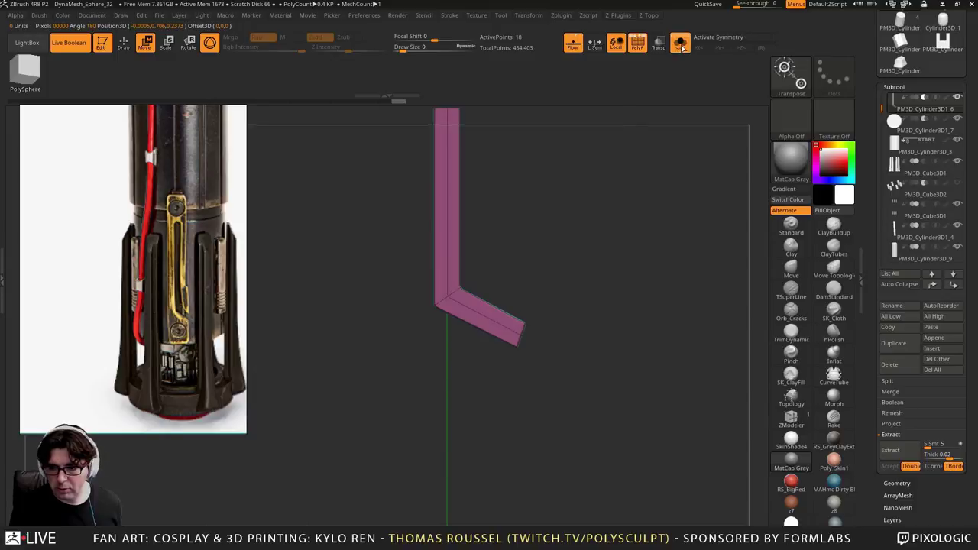
left_click(680, 44)
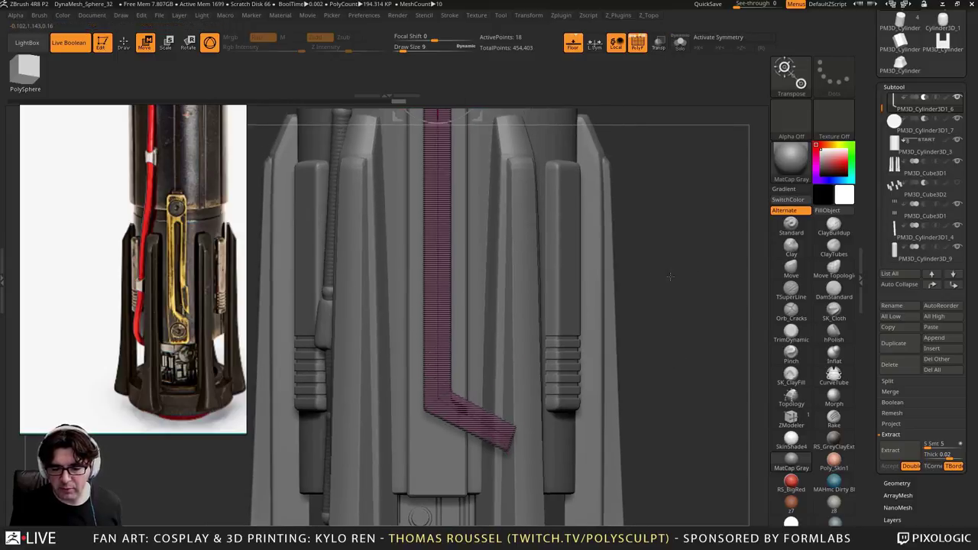
Isolate the bent cutter's upper end with an inverted mask and nudge that end to fit below the disc recess
mouse_move(670, 277)
left_mouse_down()
mouse_move(669, 373)
mouse_move(676, 334)
mouse_move(678, 363)
left_mouse_up()
left_click_drag(693, 203, 417, 267, "ctrl")
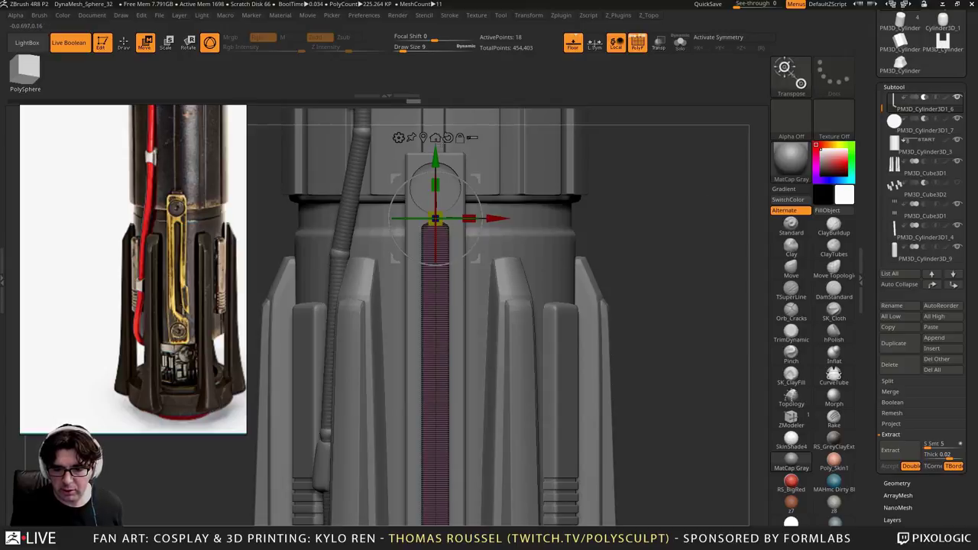
left_click(642, 195, "ctrl")
left_click_drag(436, 159, 435, 162)
left_click_drag(664, 245, 641, 175, "ctrl")
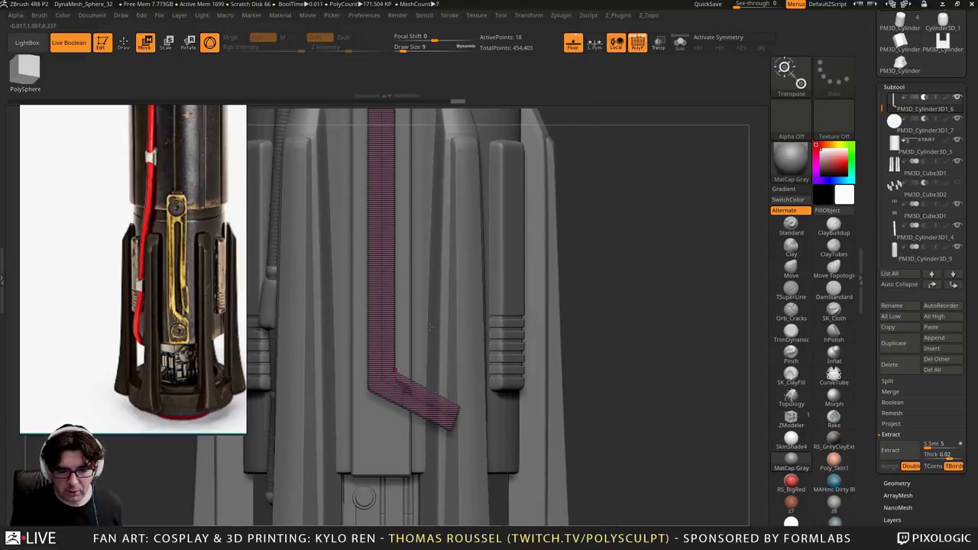
Compare the bend with the reference photo, select plate PM3D_Cylinder3D1_5, and insert two crosswise ZModeler edge loops above and beside the slot's bend
left_click_drag(233, 333, 384, 357)
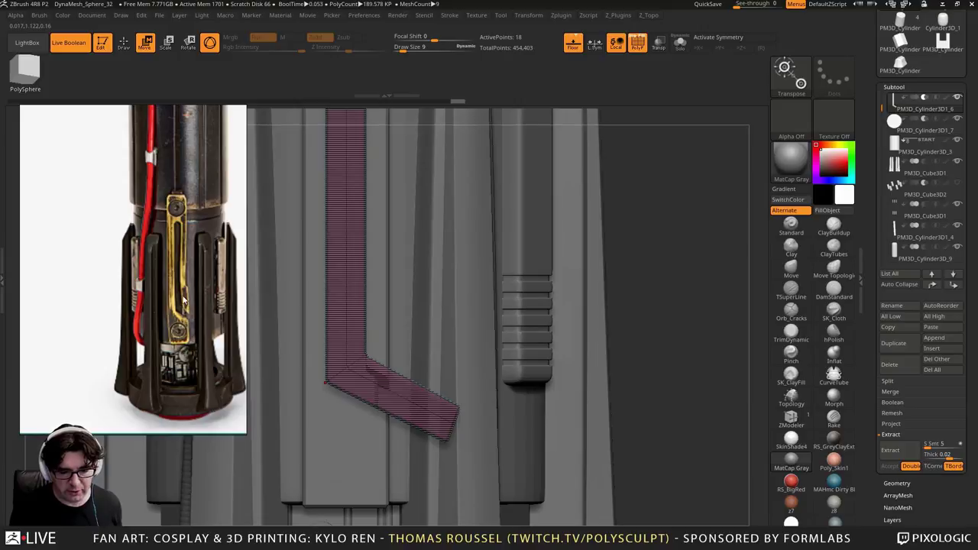
left_click_drag(480, 355, 421, 337)
left_click(409, 328, "alt")
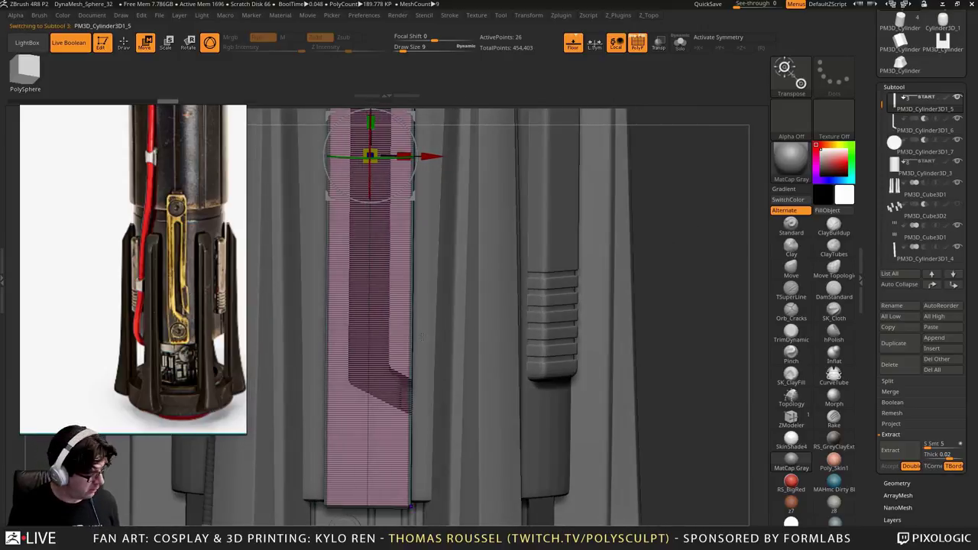
key("shift+f")
key("shift+f")
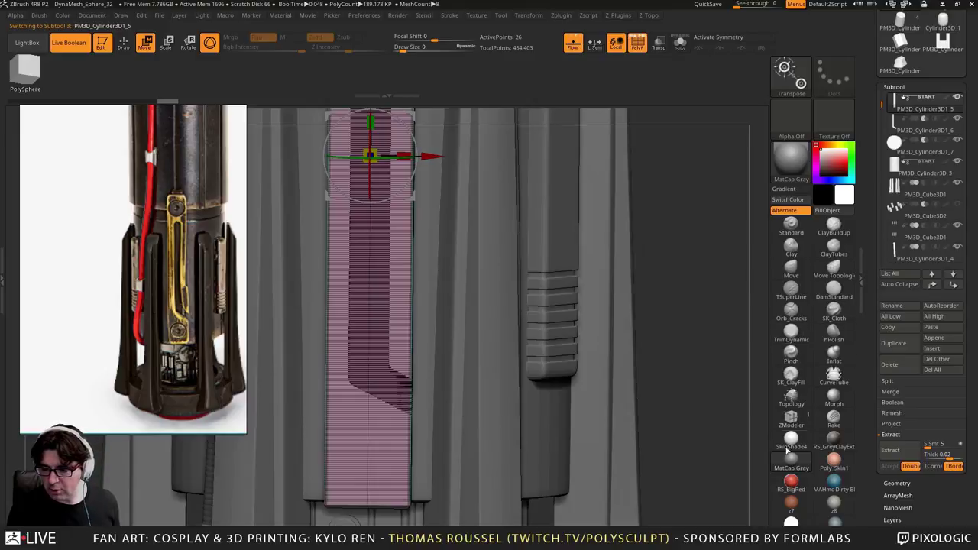
left_click(791, 417)
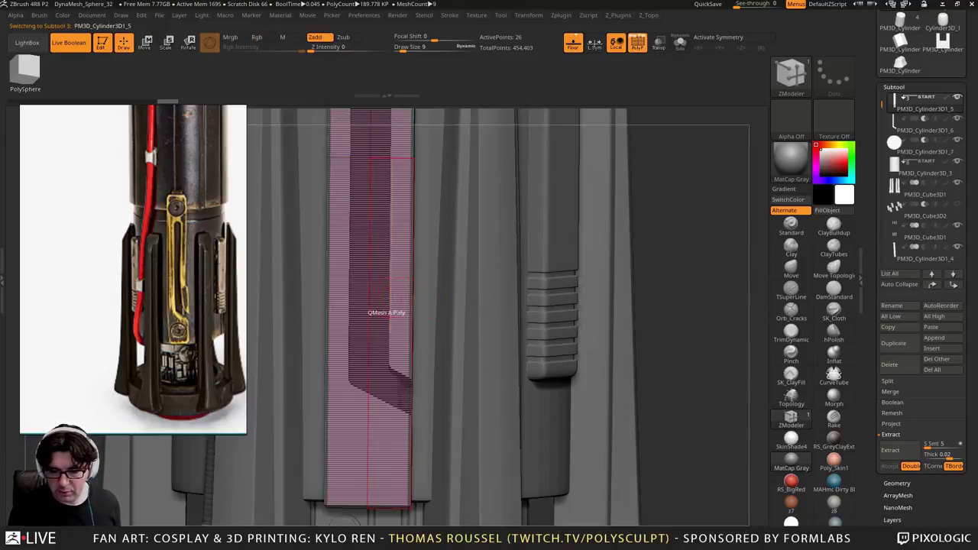
left_click(368, 304)
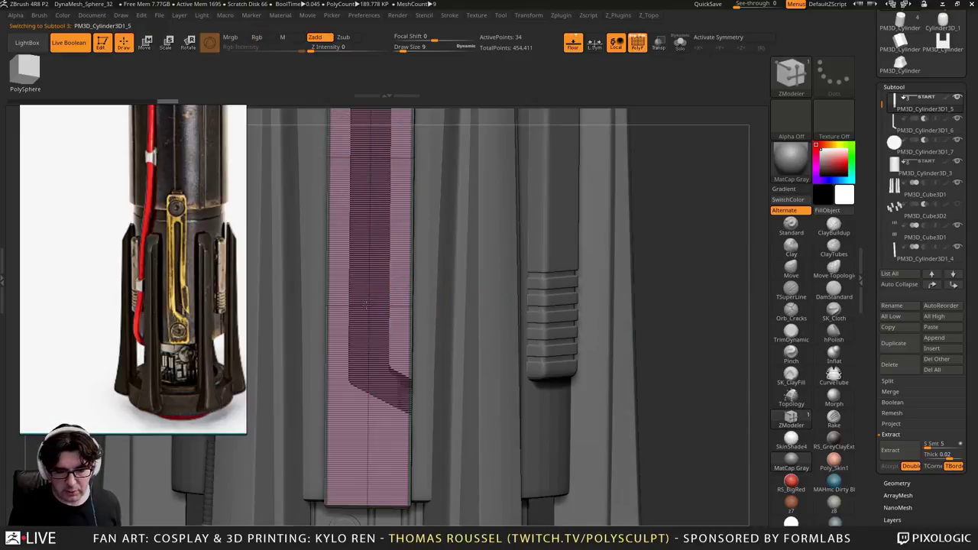
left_click_drag(482, 329, 542, 330)
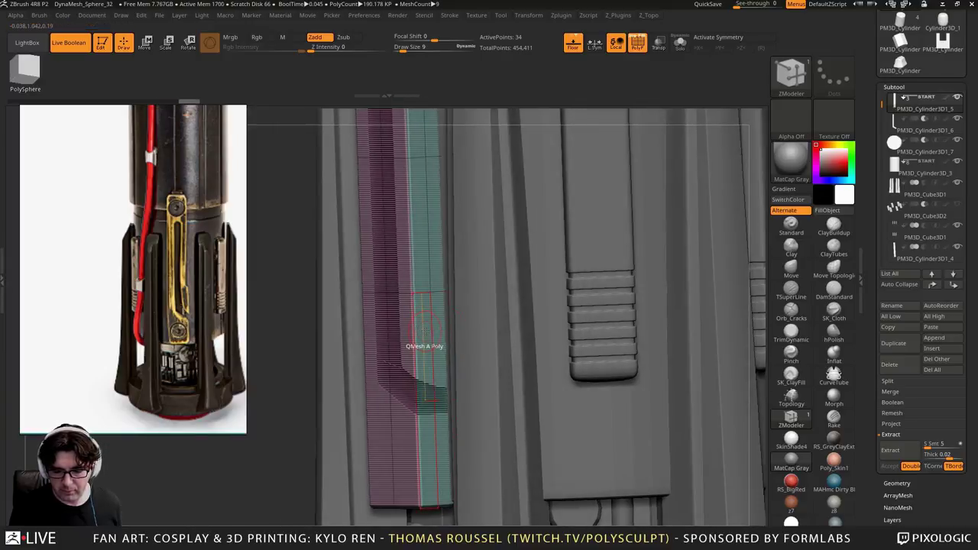
right_click_drag(424, 345, 454, 349)
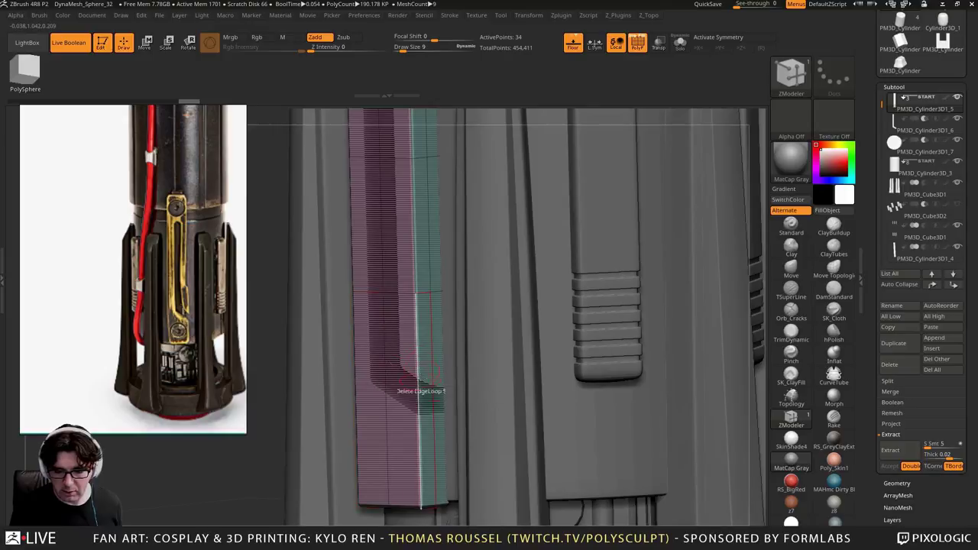
left_click(419, 393)
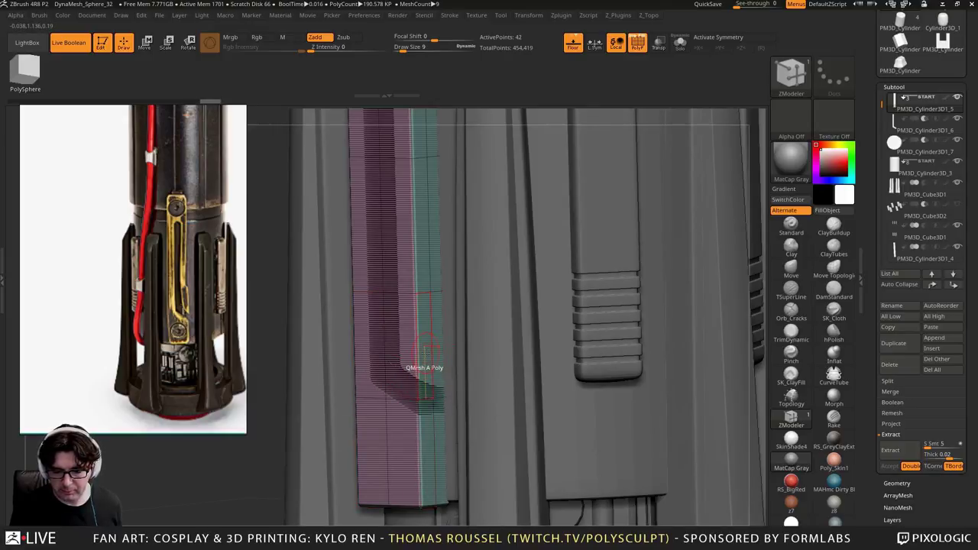
Extrude the plate's side faces between the two new edge loops slightly outward with QMesh, redoing the first attempt
mouse_move(425, 363)
left_mouse_down()
mouse_move(457, 348)
mouse_move(461, 355)
mouse_move(441, 353)
left_mouse_up()
key("ctrl+z")
left_click_drag(454, 347, 460, 345)
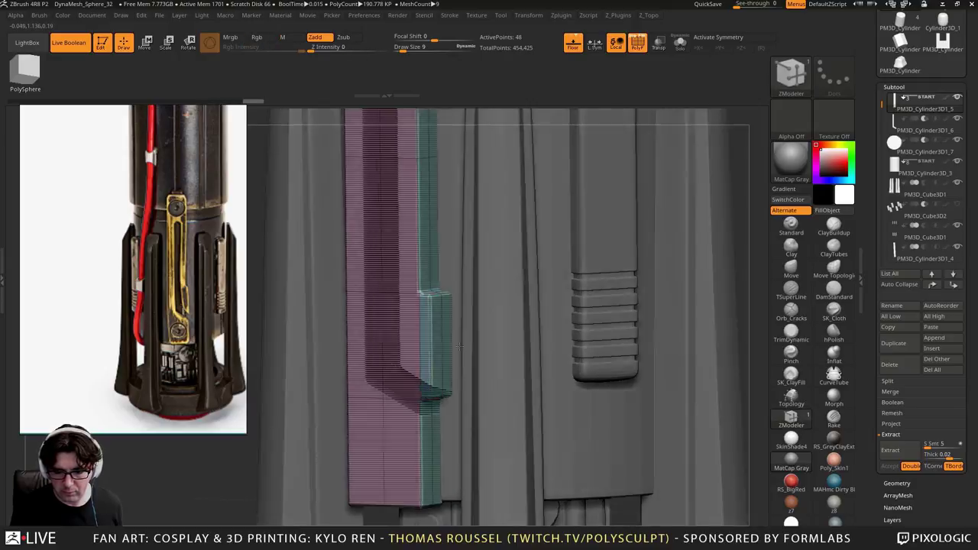
Set the ZModeler edge action to Slide and slide the side bump's upper inner edge upward to slope the step
right_click_drag(460, 345, 497, 344)
right_click_drag(422, 331, 436, 375, "alt")
right_click_drag(437, 312, 437, 351, "alt")
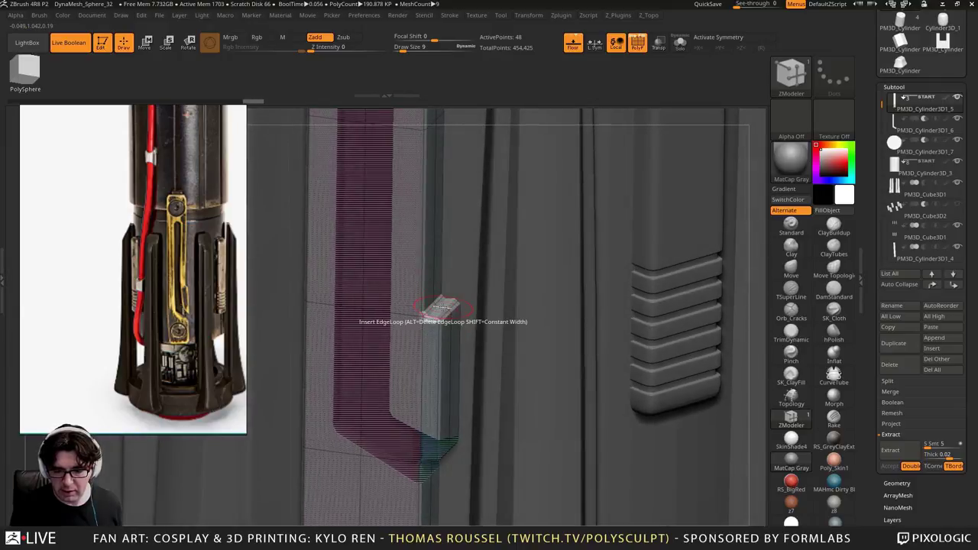
key("space")
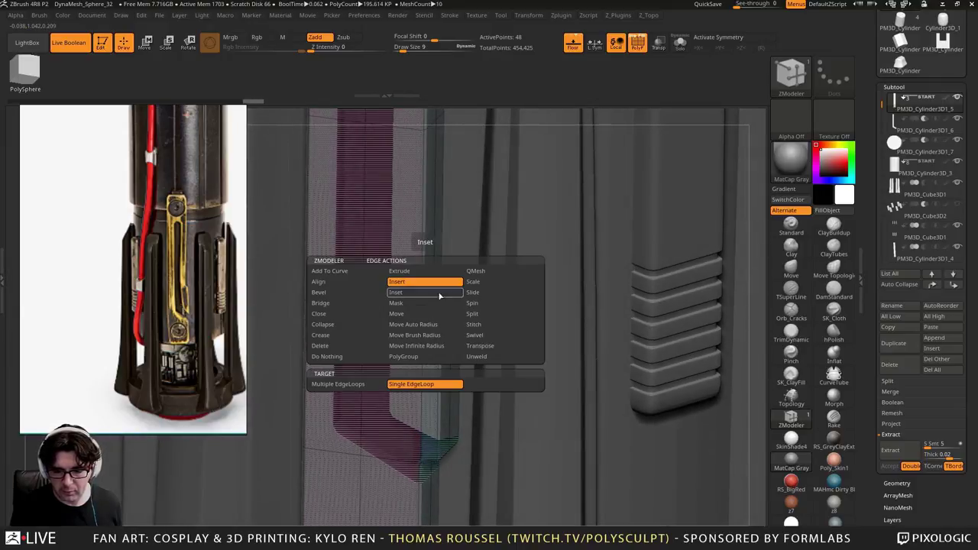
left_click(483, 295)
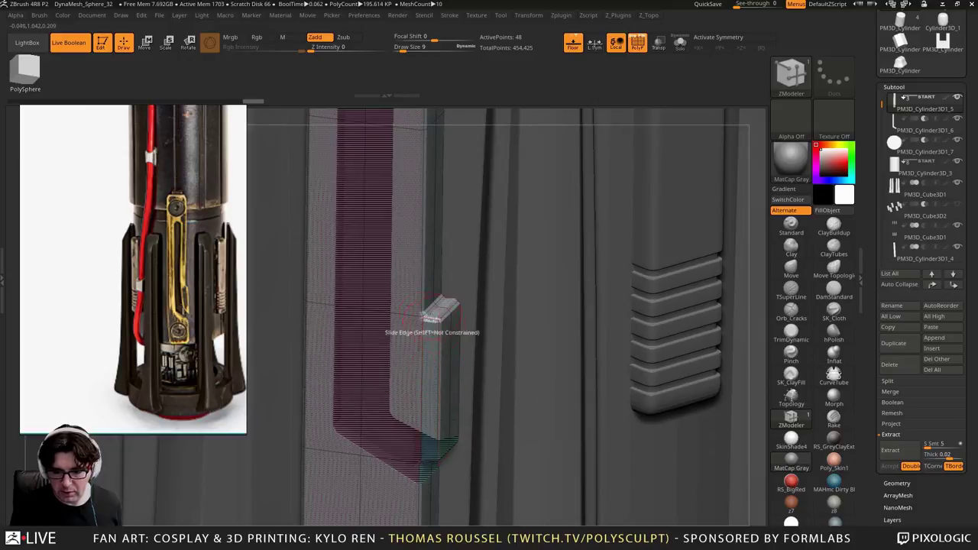
left_click_drag(433, 300, 432, 291)
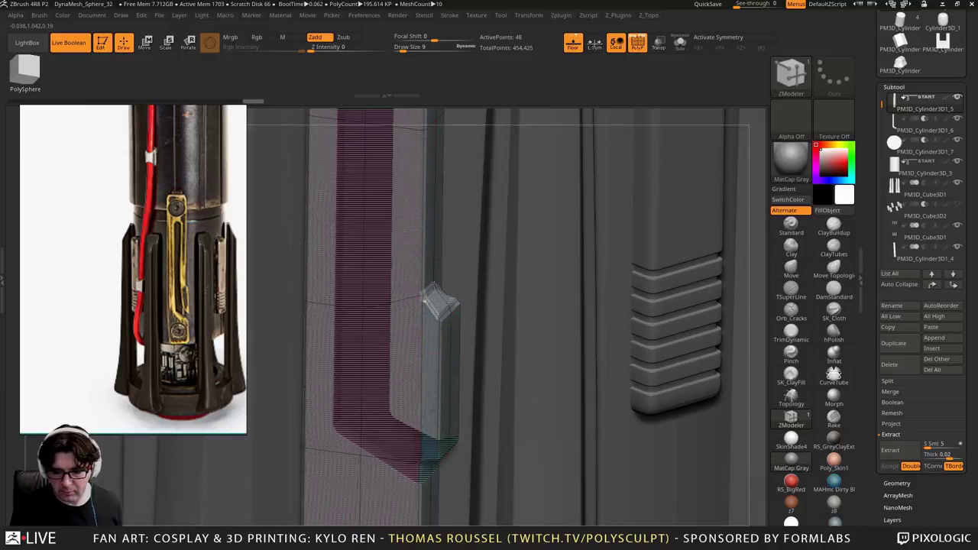
Isolate the plate, set the ZModeler point action to Slide, and slide the bump's remaining upper corner point up along the plate
right_click_drag(483, 294, 594, 89)
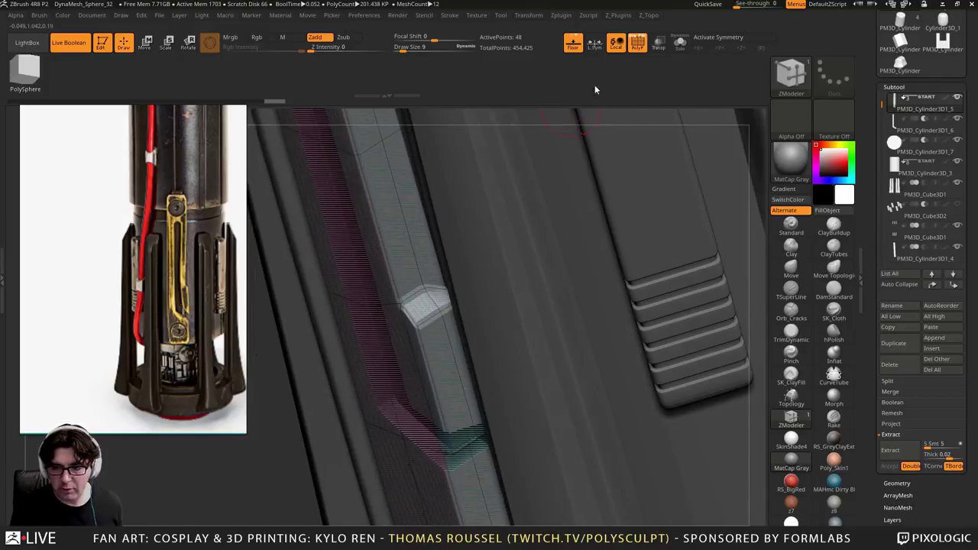
left_click(679, 42)
right_click_drag(528, 214, 452, 297)
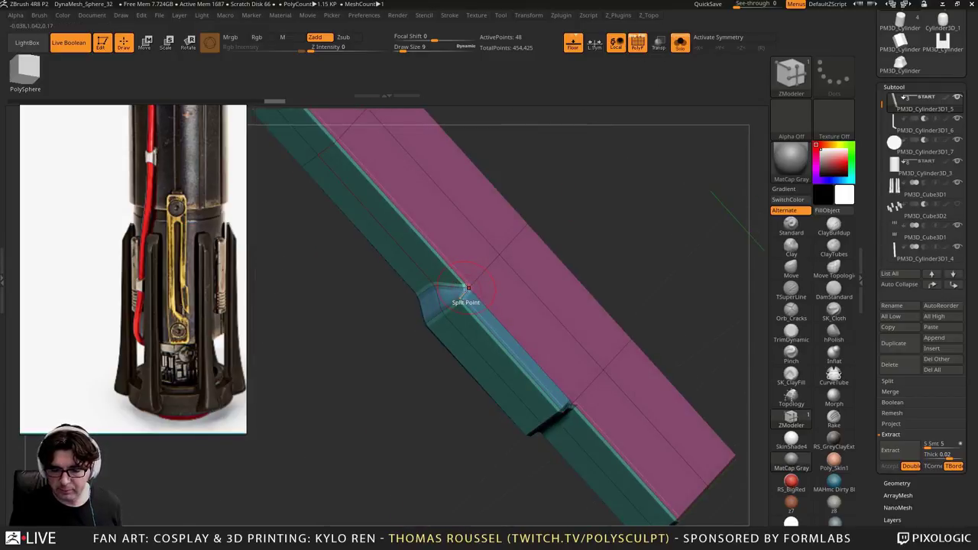
left_click_drag(468, 288, 471, 284)
key("ctrl+z")
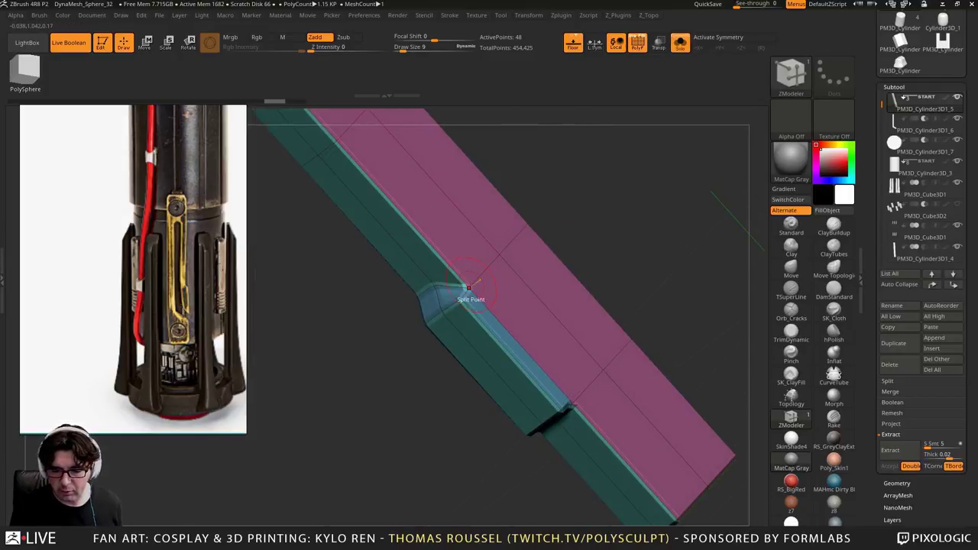
key("space")
left_click(460, 331)
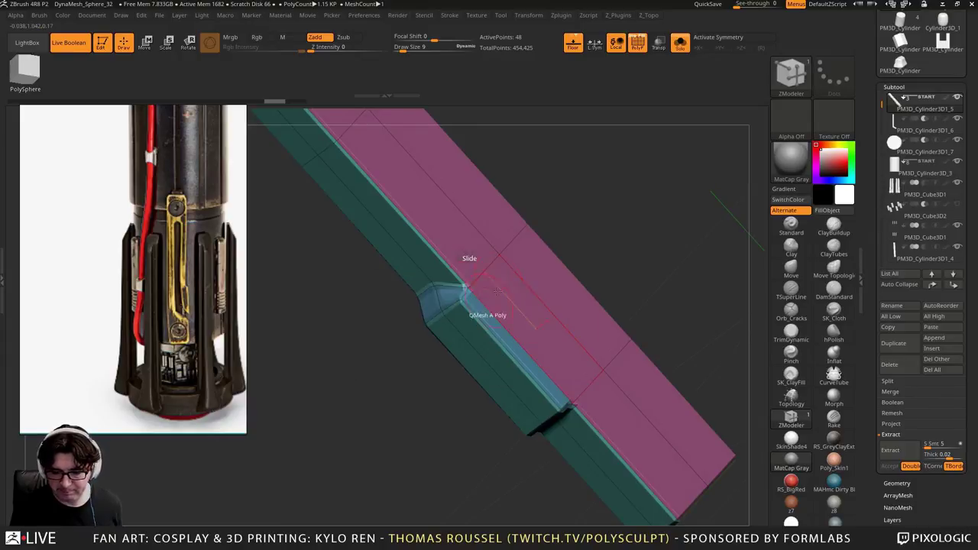
left_click_drag(464, 286, 461, 277)
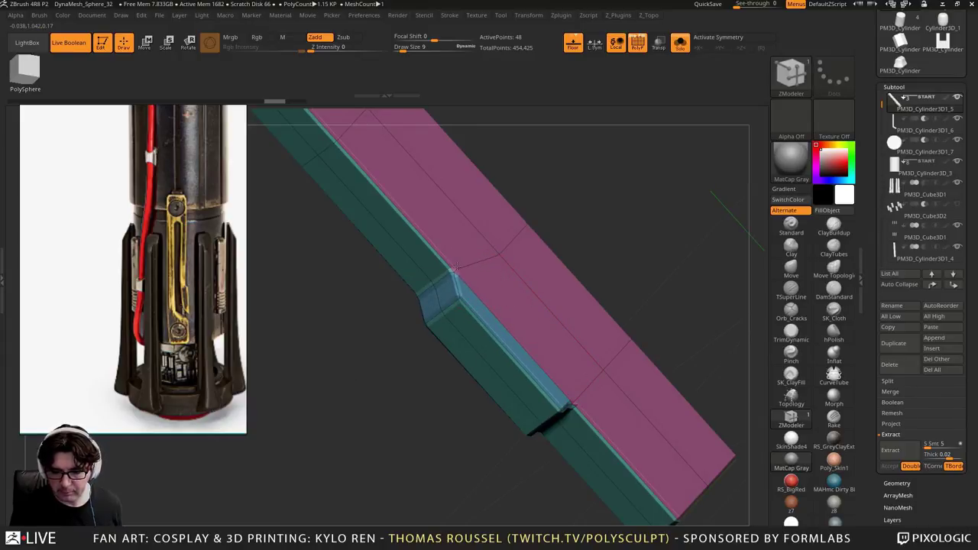
Show all lightsaber parts again with the polyframe off, and inspect the plate's recess and slot
left_click_drag(375, 329, 585, 110)
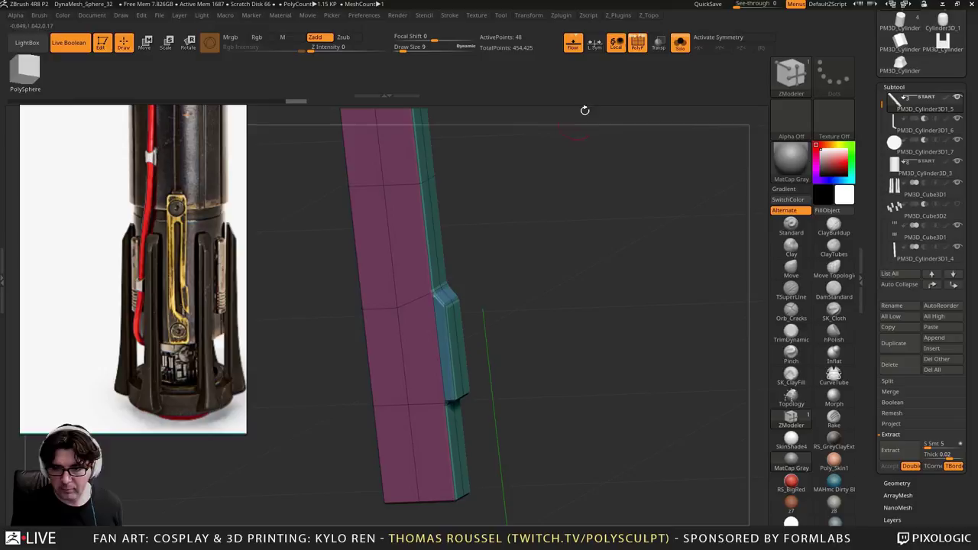
right_click_drag(673, 68, 629, 211)
left_click(680, 43)
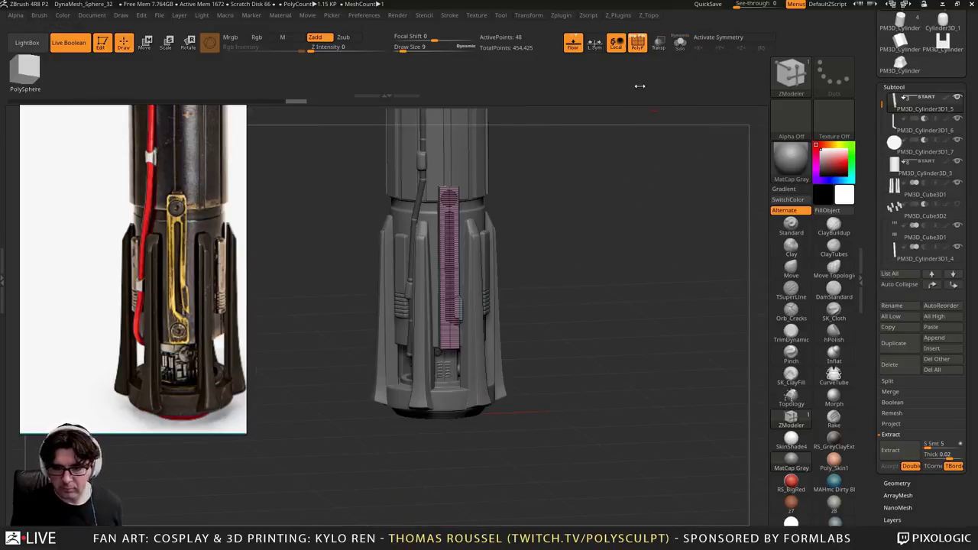
key("shift+f")
right_click_drag(588, 223, 713, 267, "ctrl")
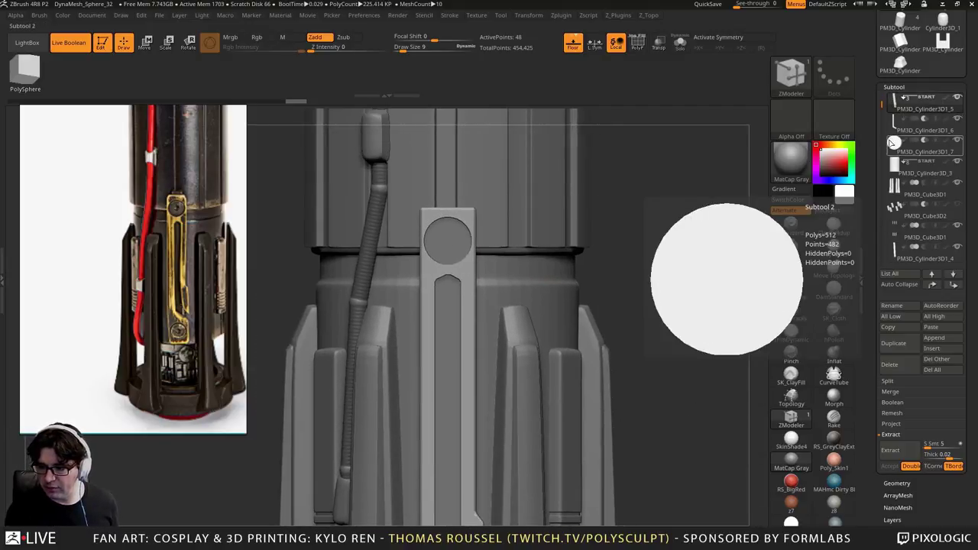
left_click_drag(883, 99, 884, 89)
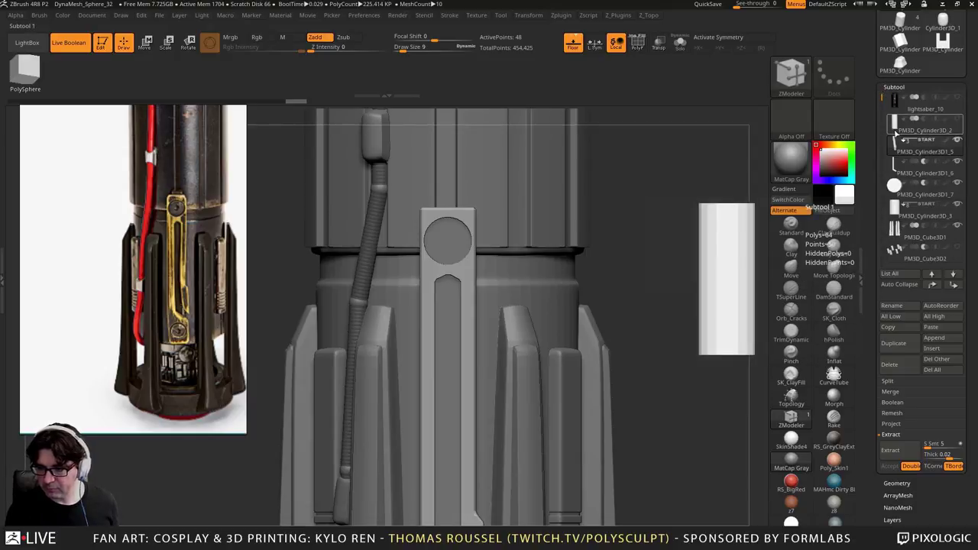
left_click(895, 123)
right_click_drag(721, 201, 743, 213, "alt")
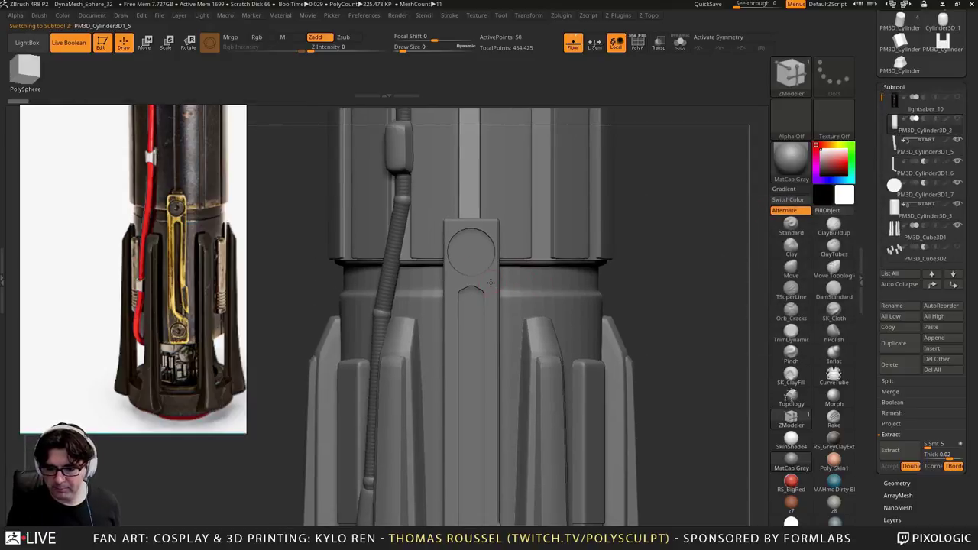
left_click(492, 282, "alt")
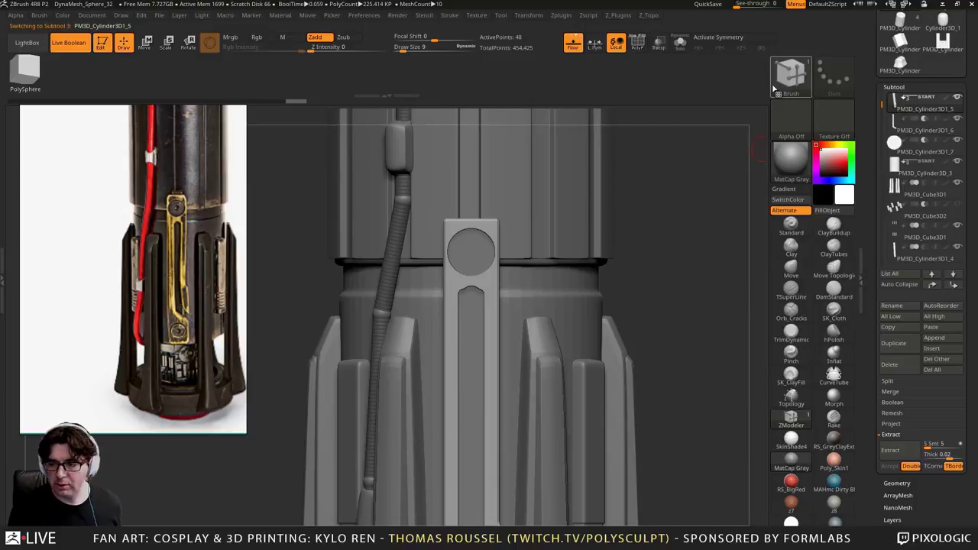
Load the IMM ModelKit insert brush and browse its circular, fastener and panel meshes for a screw head matching the reference
left_click(795, 76)
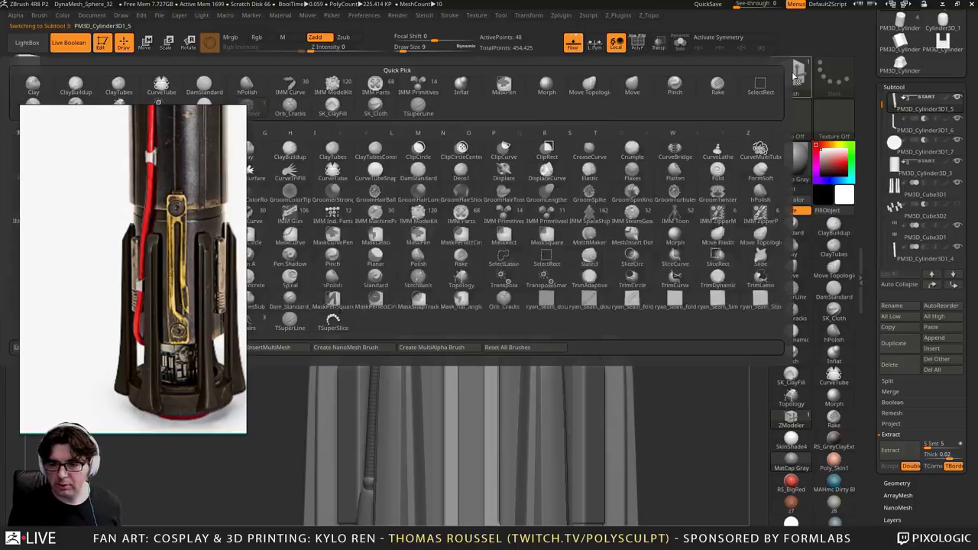
left_click(333, 84)
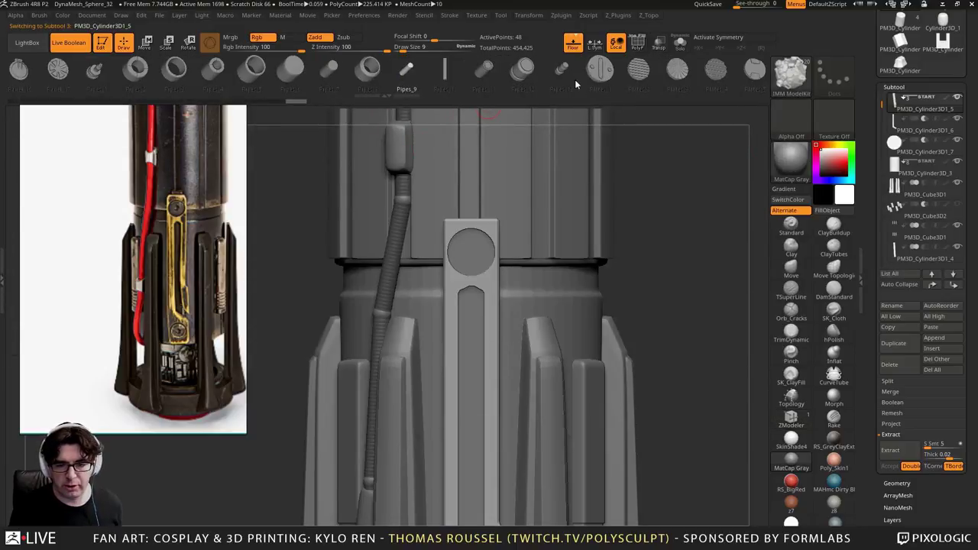
mouse_move(575, 82)
left_mouse_down()
mouse_move(295, 83)
mouse_move(566, 96)
left_mouse_up()
left_click_drag(367, 83, 581, 82)
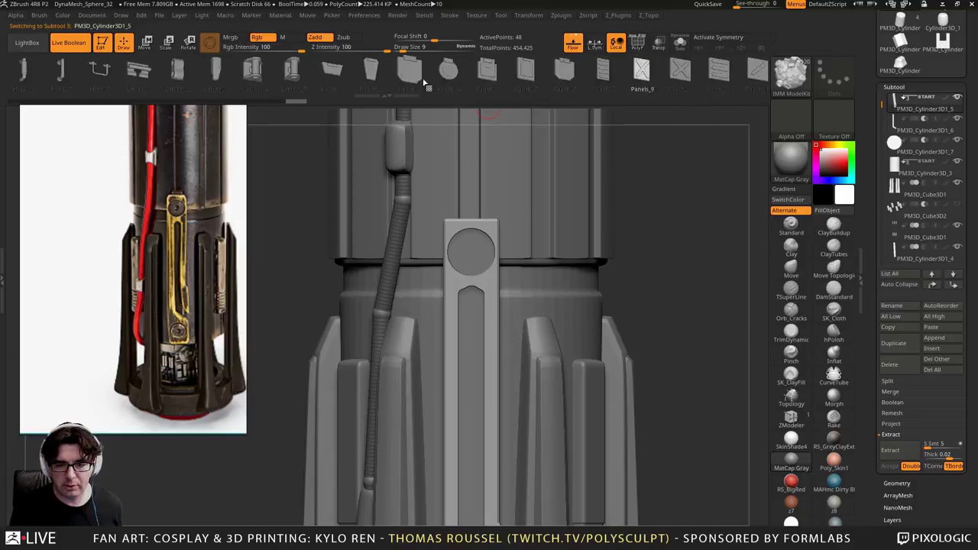
scroll(424, 82, "down", 6)
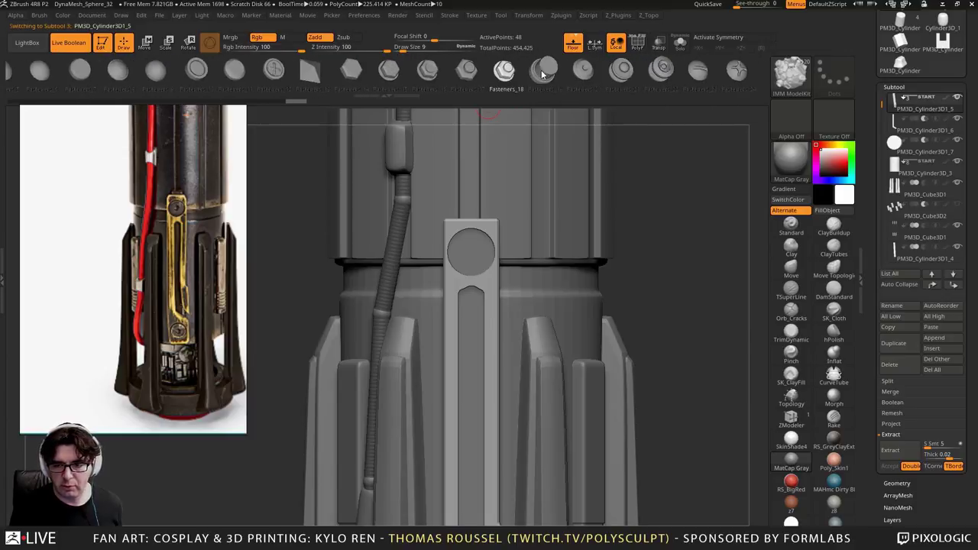
scroll(543, 74, "down", 6)
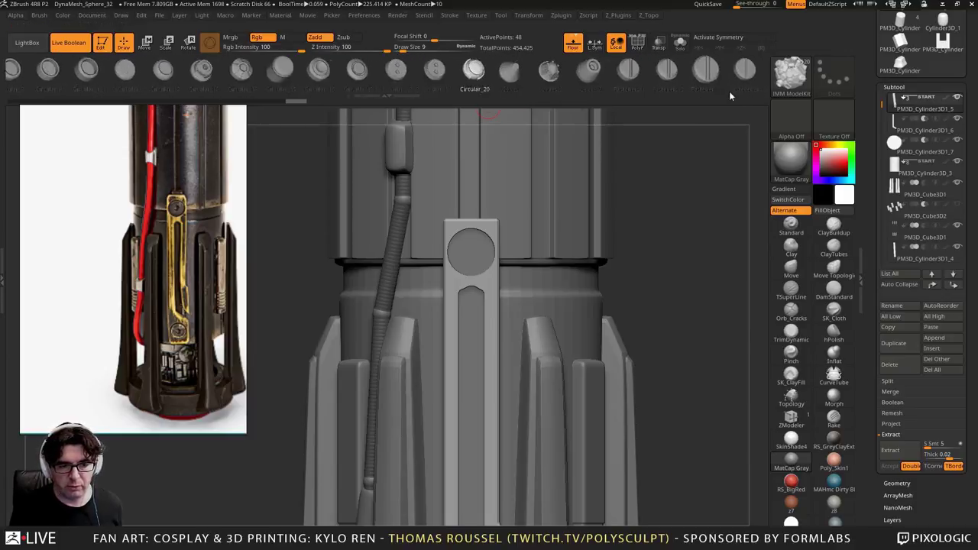
scroll(542, 80, "down", 5)
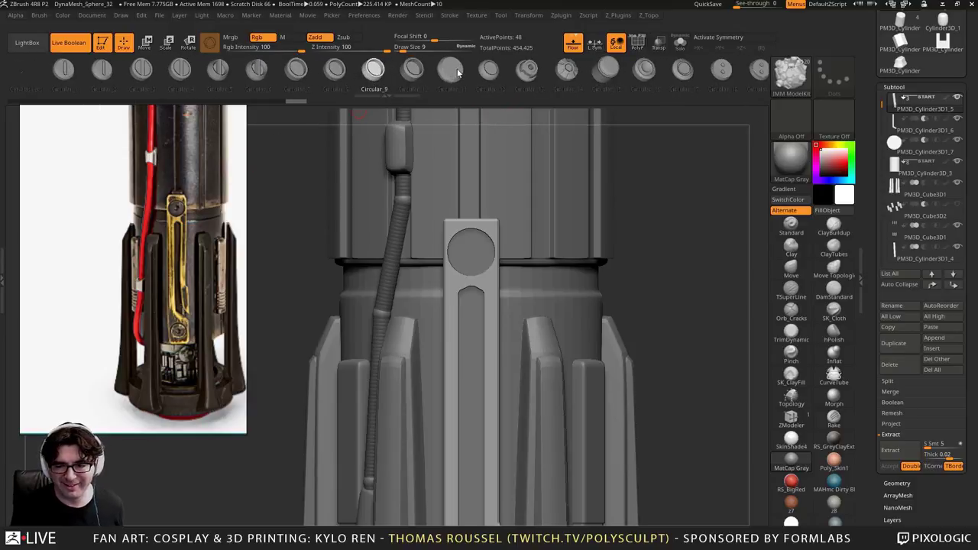
scroll(466, 76, "down", 4)
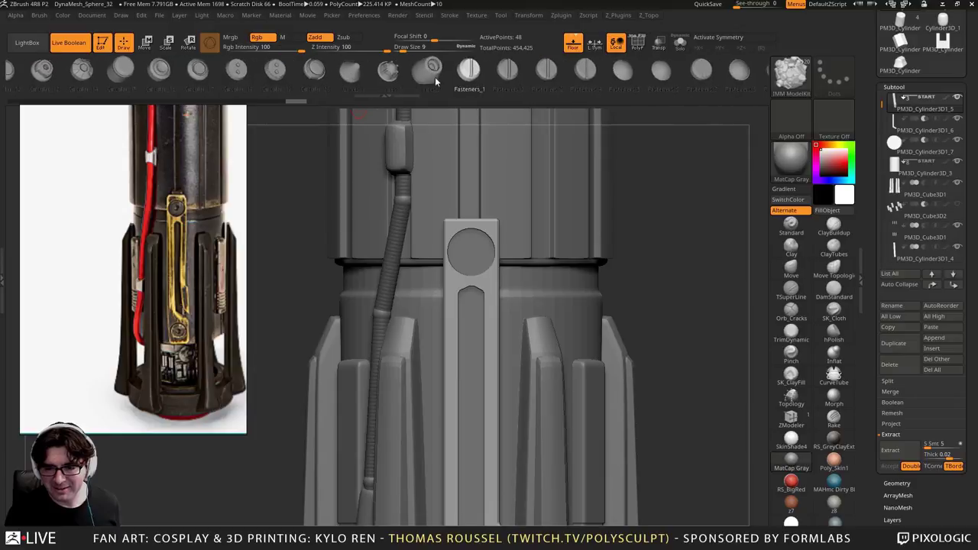
scroll(435, 76, "down", 8)
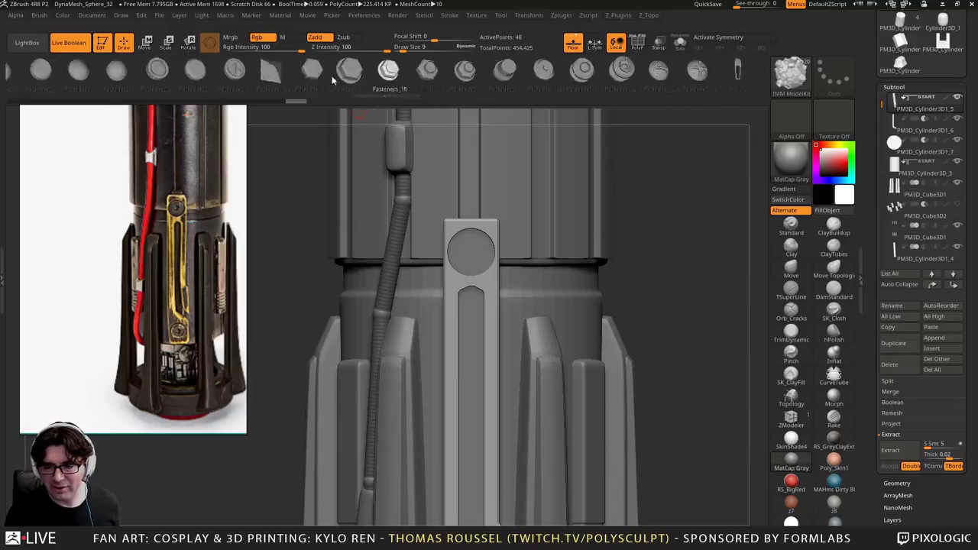
scroll(333, 76, "down", 6)
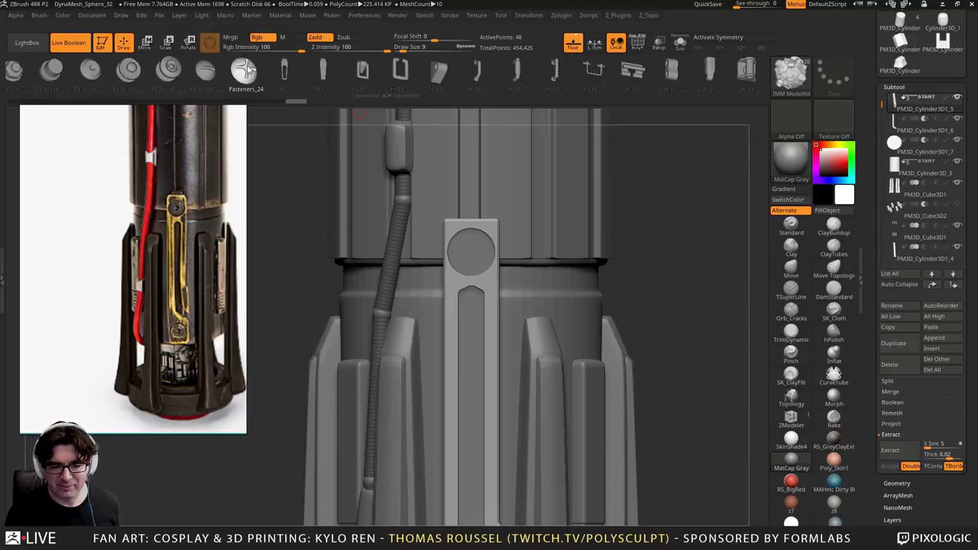
scroll(345, 80, "down", 6)
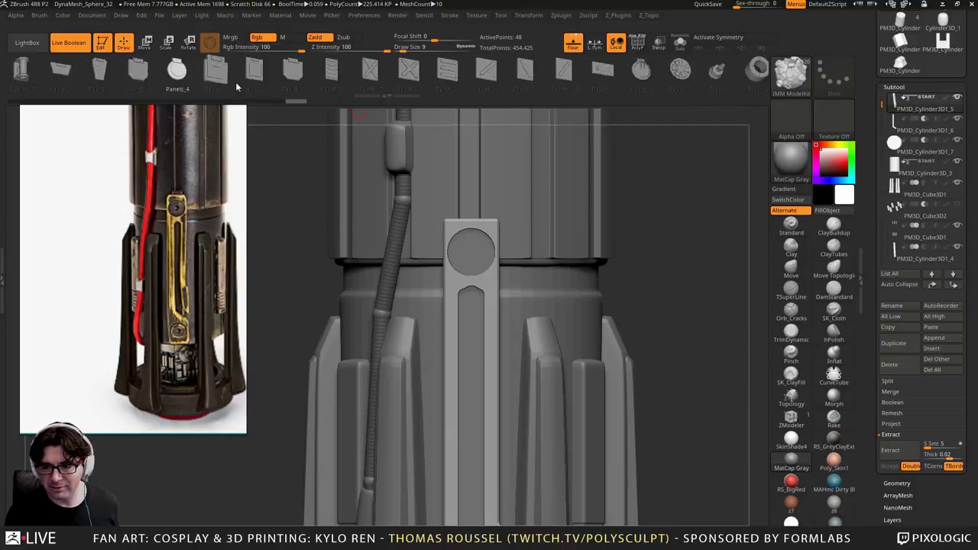
scroll(204, 76, "down", 8)
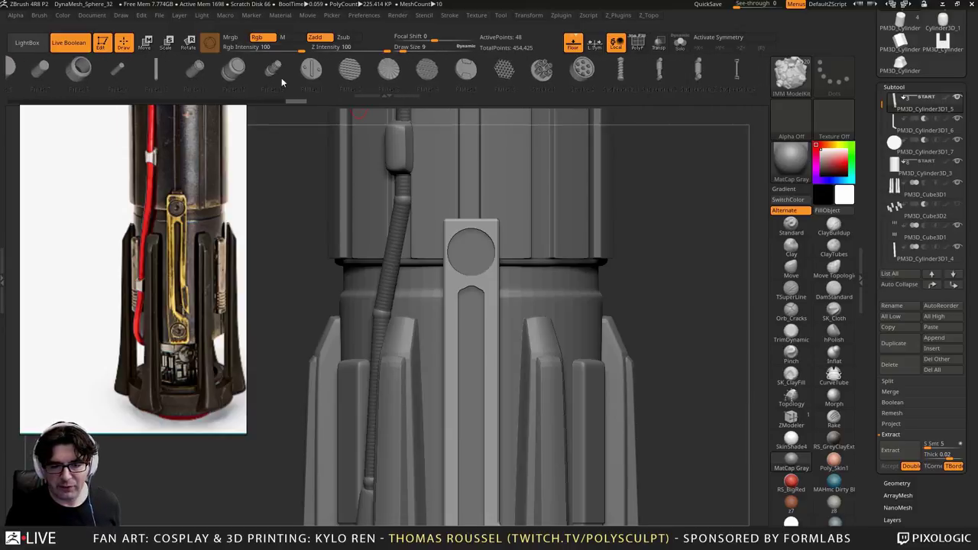
scroll(197, 83, "down", 8)
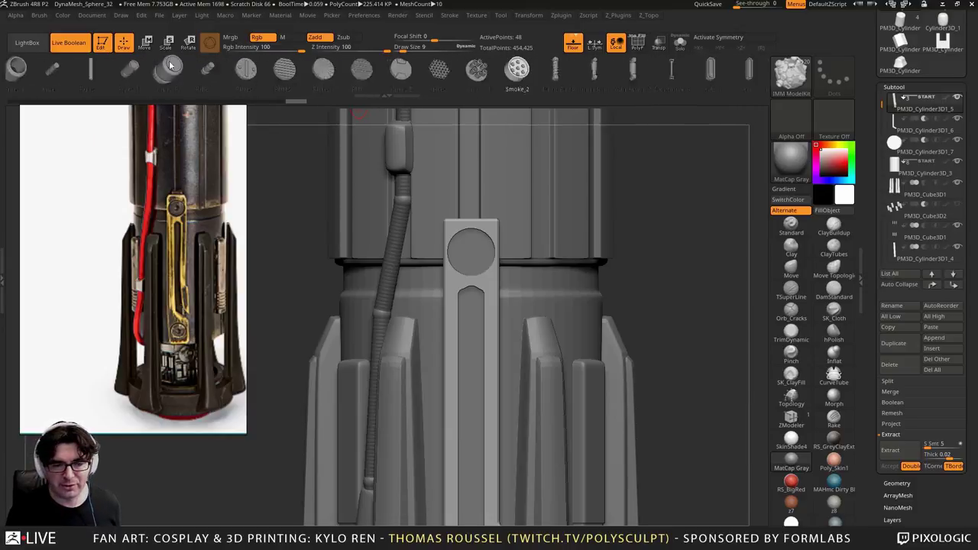
Switch to the IMM Parts brush, choose Bolts 01 and insert the bolt at the center of the plate's upper round recess
left_click(794, 80)
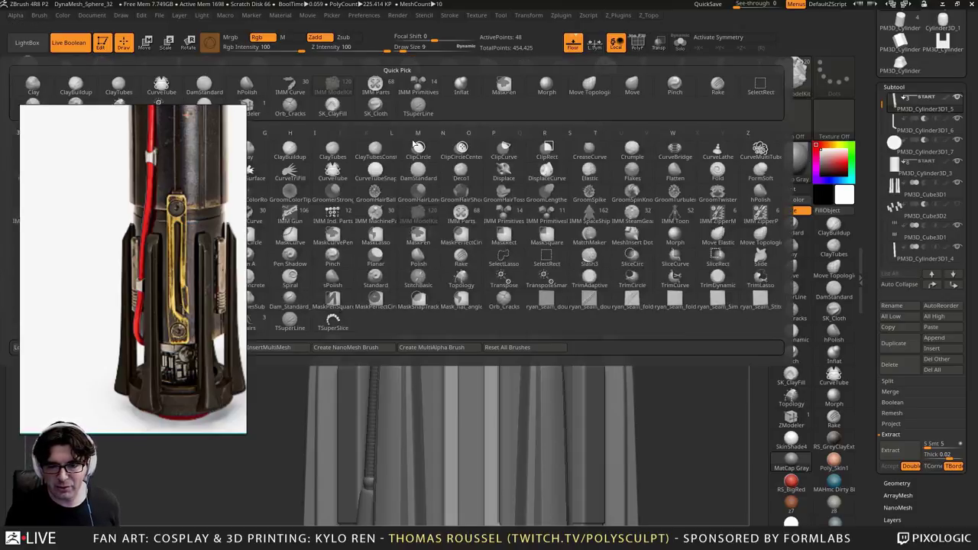
left_click(385, 91)
scroll(411, 78, "up", 4)
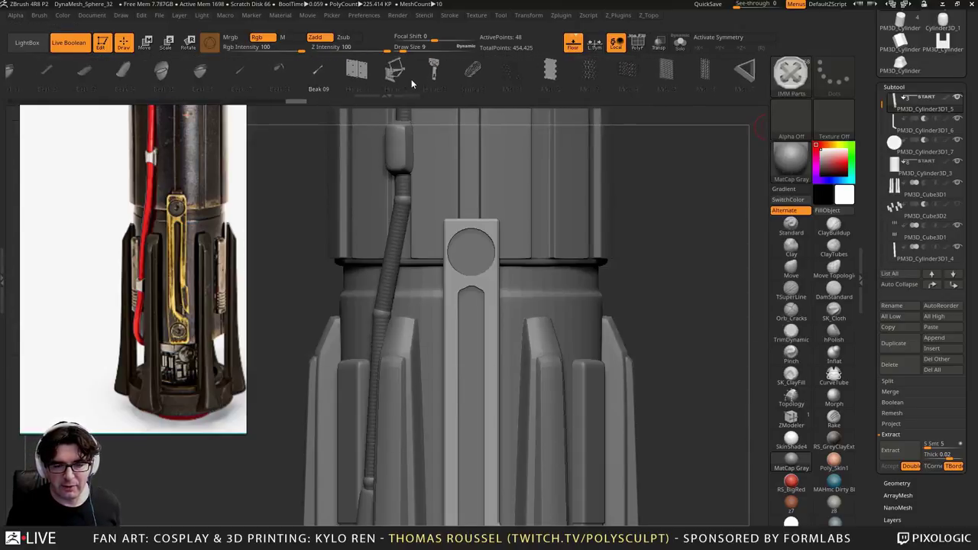
left_click_drag(466, 87, 741, 88)
scroll(430, 72, "up", 8)
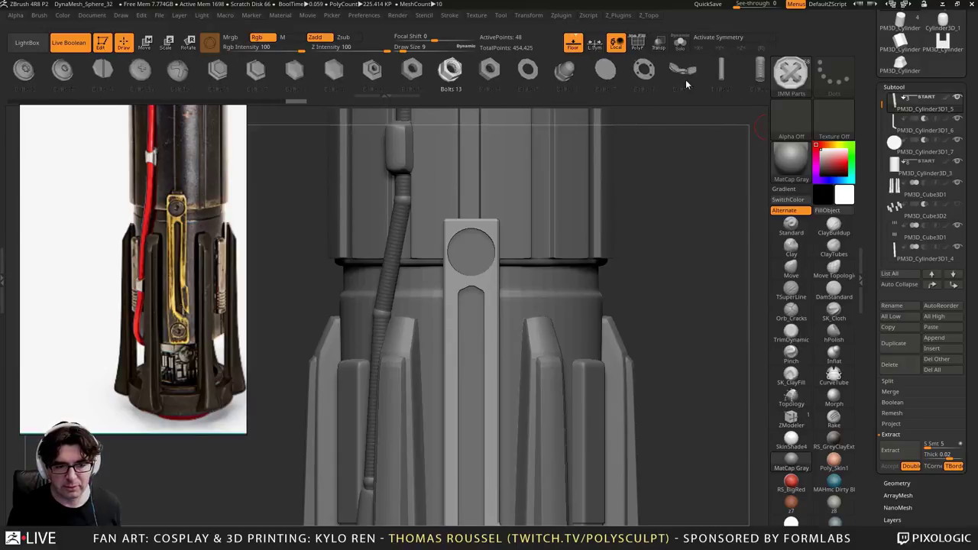
scroll(618, 78, "up", 6)
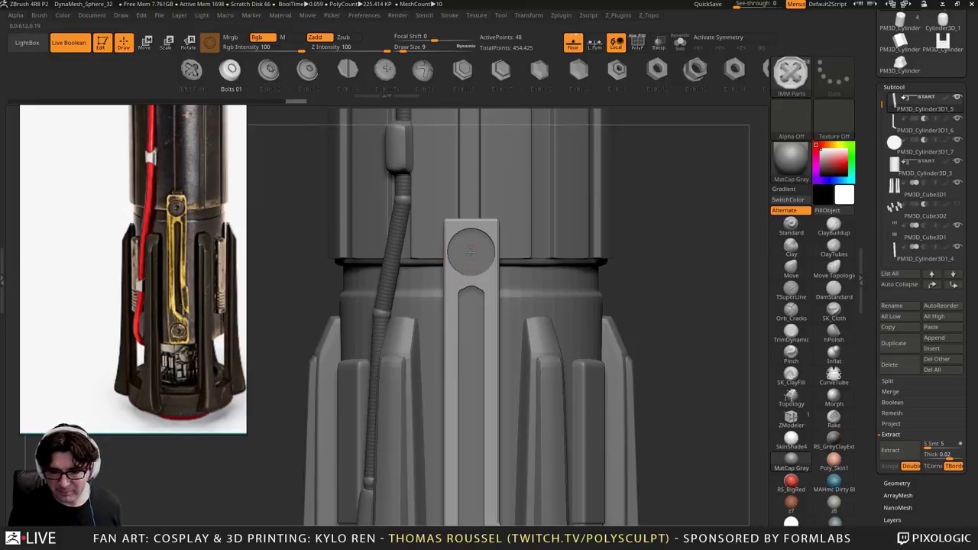
left_click_drag(471, 253, 485, 272)
Toggle Live Boolean off and on, and hide the recess-cutting cylinder subtool to expose the inserted bolt
right_click_drag(483, 258, 529, 194, "ctrl")
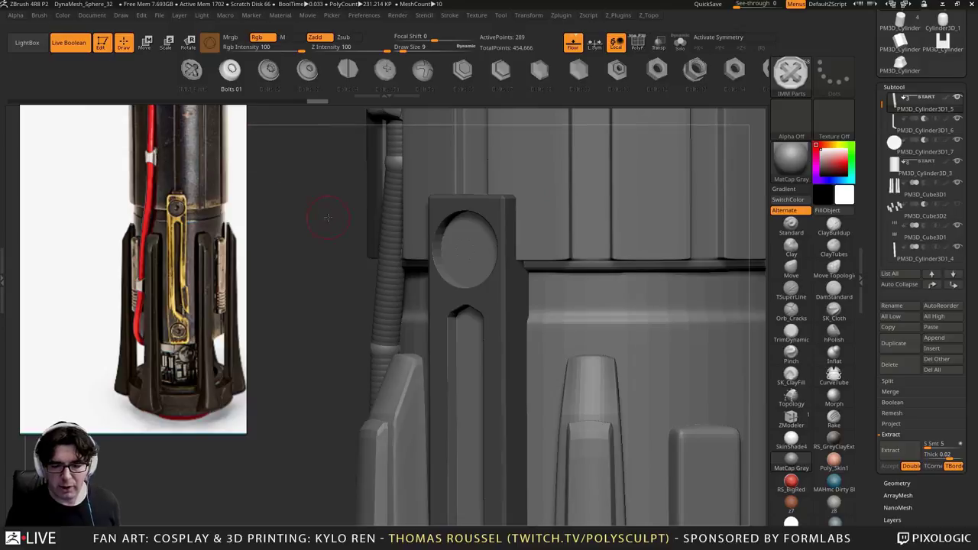
left_click_drag(327, 218, 314, 190, "alt")
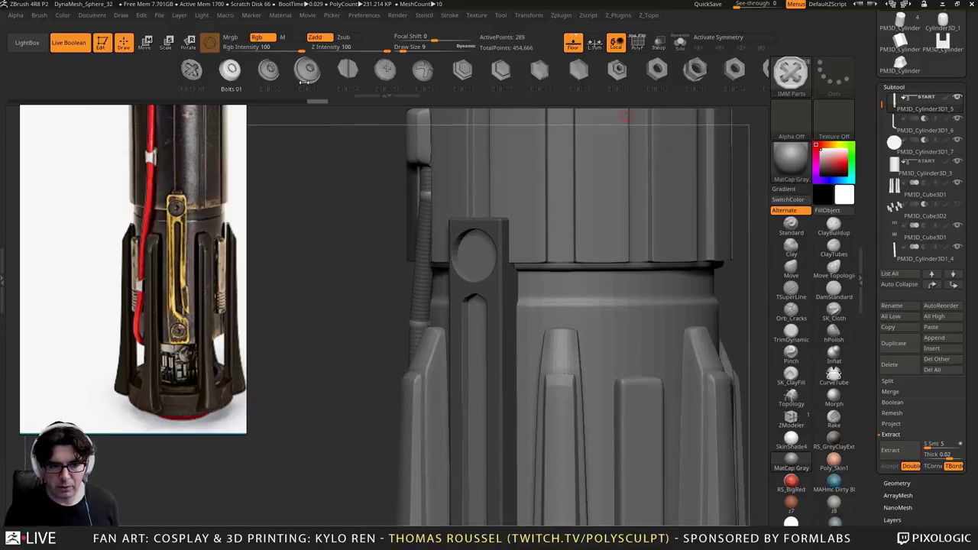
left_click(66, 43)
left_click(66, 42)
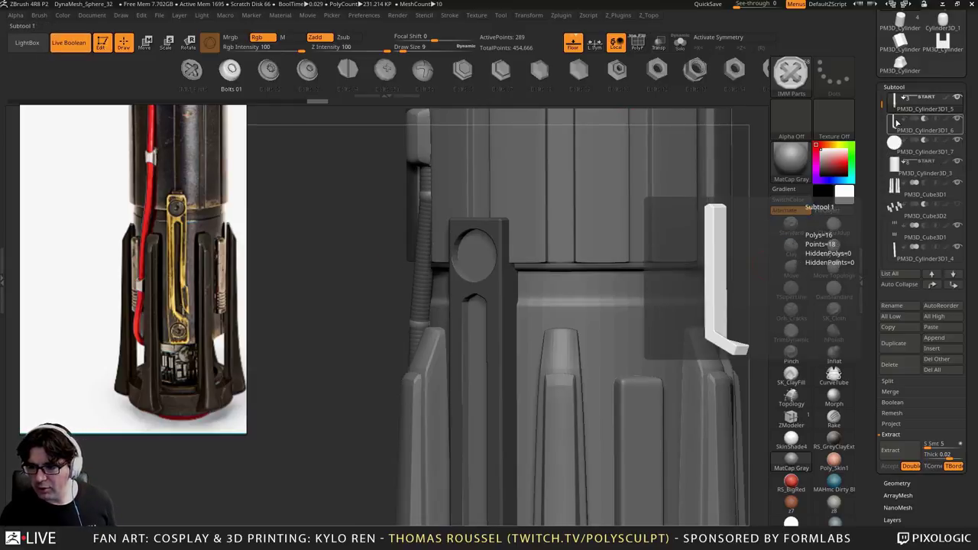
left_click(957, 142)
right_click_drag(551, 298, 565, 352, "ctrl")
right_click_drag(573, 317, 490, 312)
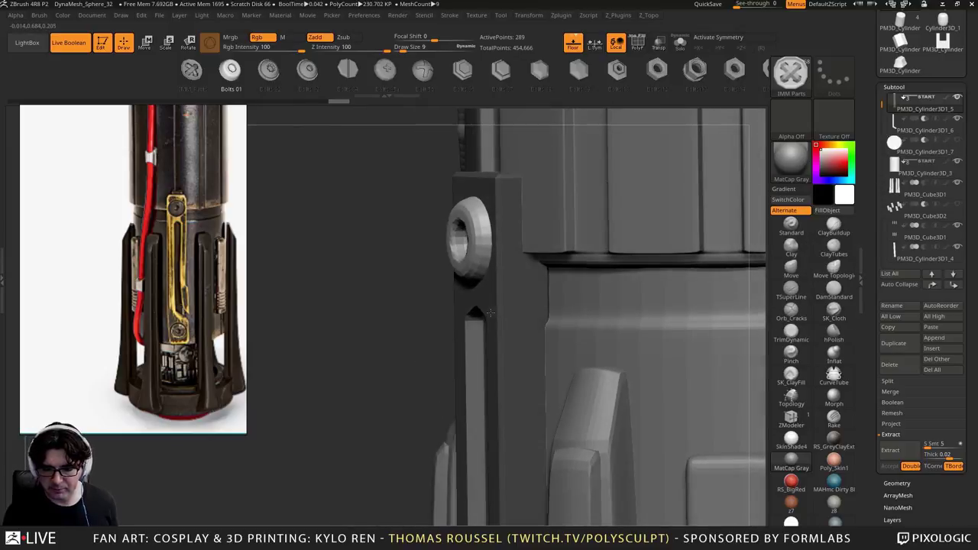
Move the bolt straight outward along its axis until it is clear of the plate, and examine its back side
left_click(151, 51)
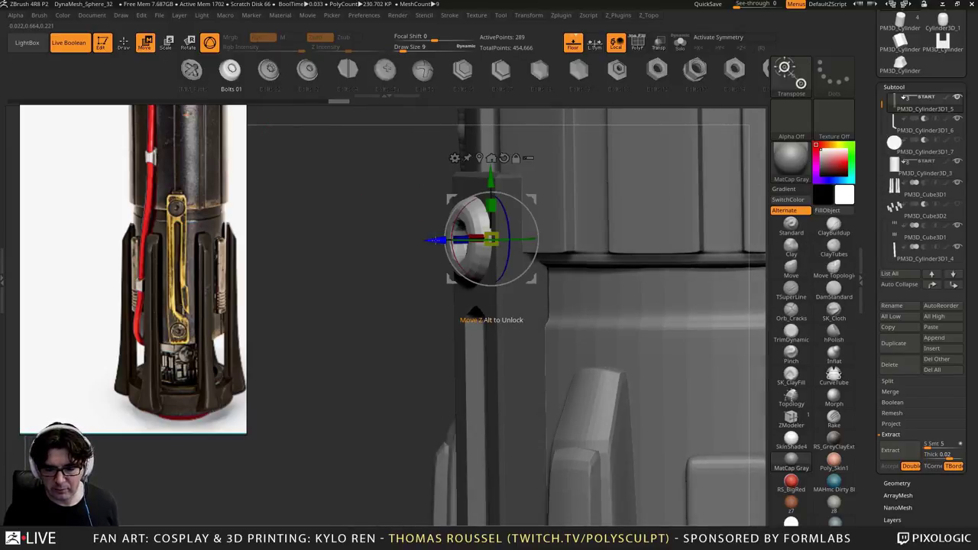
left_click_drag(438, 241, 343, 242)
right_click_drag(346, 260, 372, 327, "ctrl")
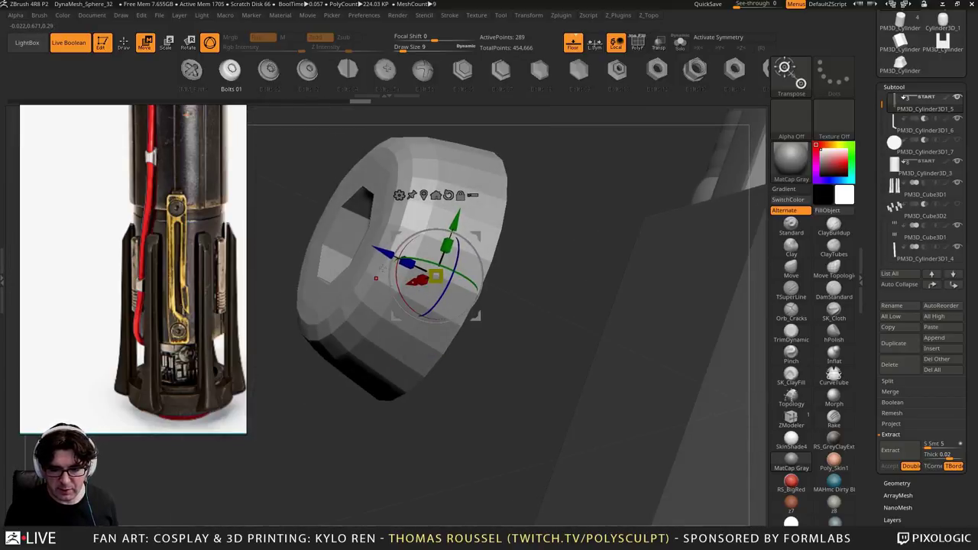
left_click_drag(408, 263, 459, 282)
right_click_drag(535, 206, 582, 213)
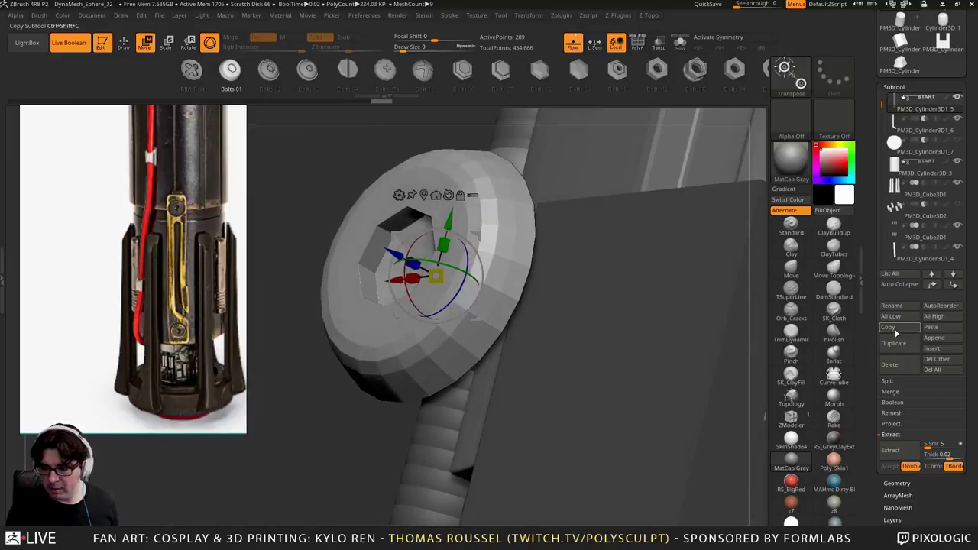
Split the plate subtool to parts, and move the separated bolt's subtool down below the recess-cutting cylinder, out of the plate's boolean group
left_click(889, 383)
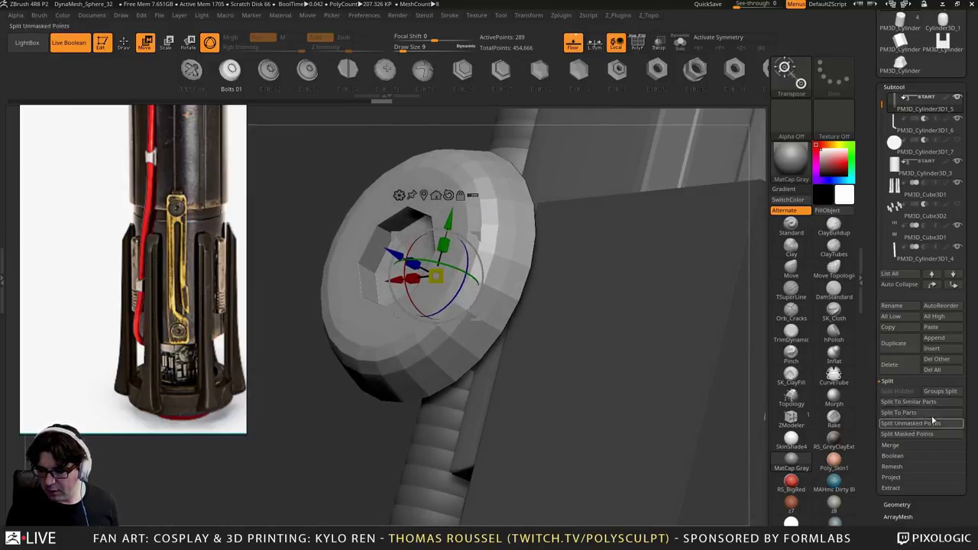
left_click(905, 409)
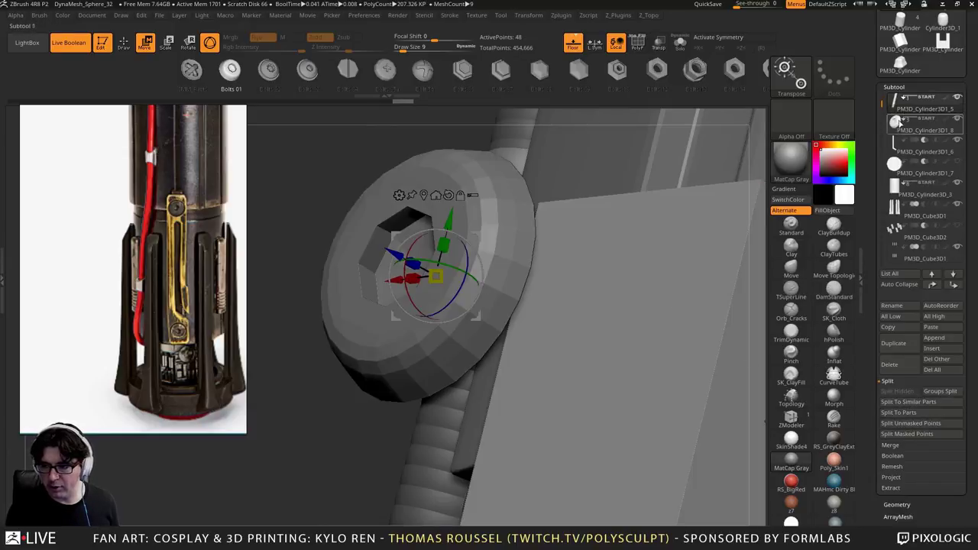
left_click(897, 122)
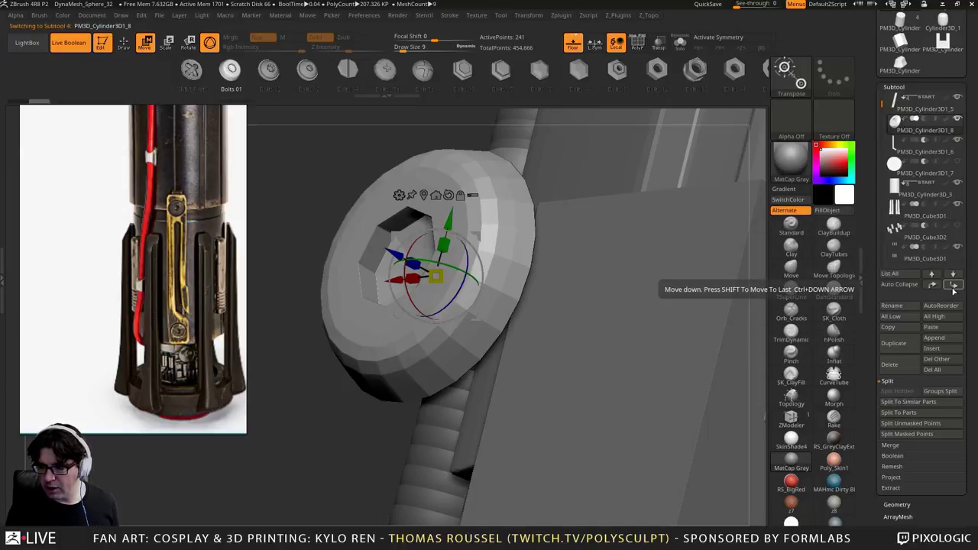
left_click(953, 286)
left_click(953, 286)
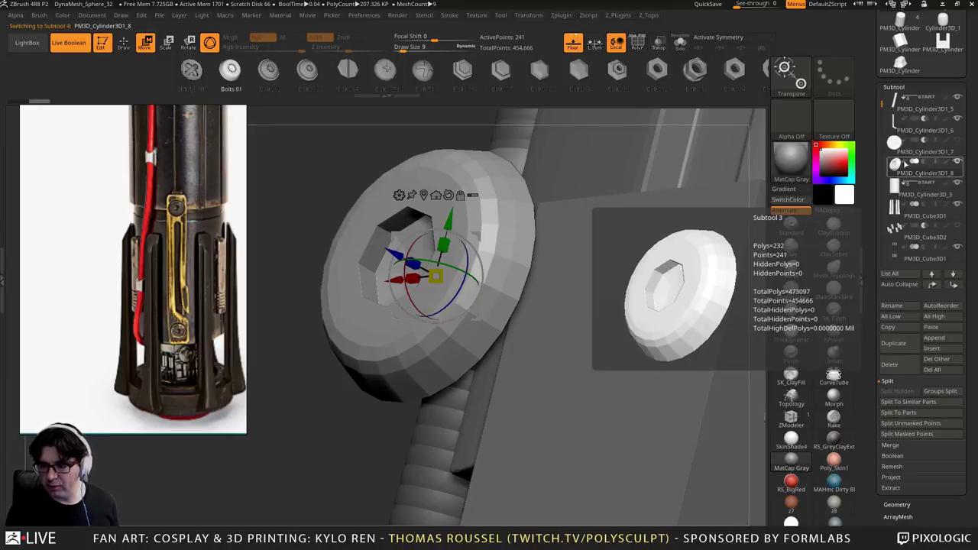
Show the recess-cutting cylinder again and move the bolt inward along its axis until it sits in the upper recess
left_click(958, 142)
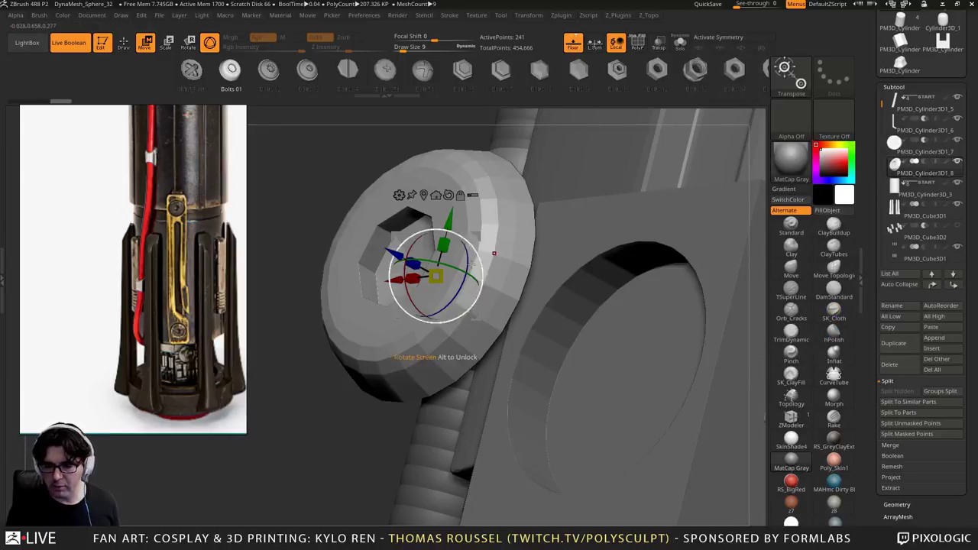
left_click_drag(394, 235, 599, 324)
left_click_drag(604, 365, 603, 364)
left_click_drag(620, 369, 600, 361)
left_click_drag(428, 344, 657, 283, "alt")
left_click_drag(657, 290, 573, 296, "shift")
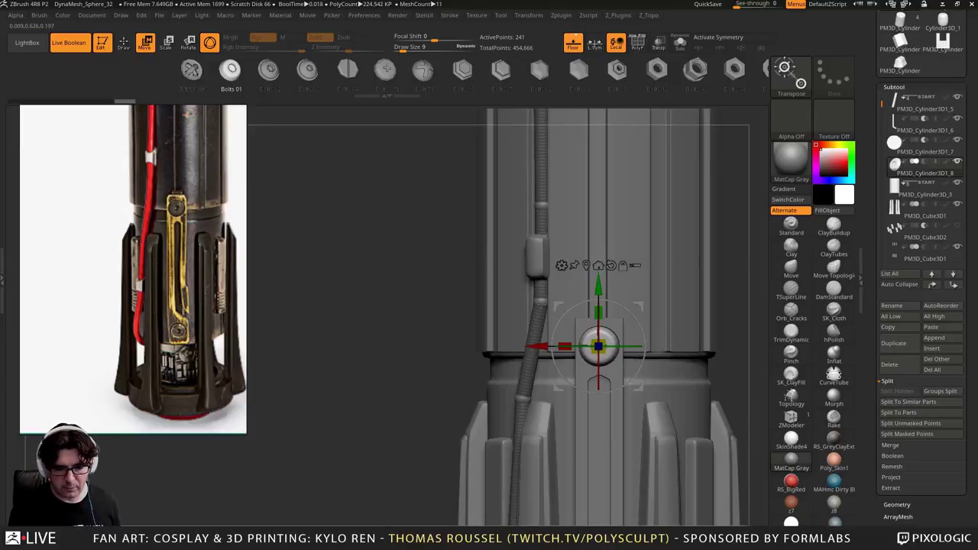
Copy the bolt about 0.523 units down to the plate's lower end, and the recess-cutting cylinder about 0.524 units down beneath it
left_click_drag(451, 298, 446, 154, "alt")
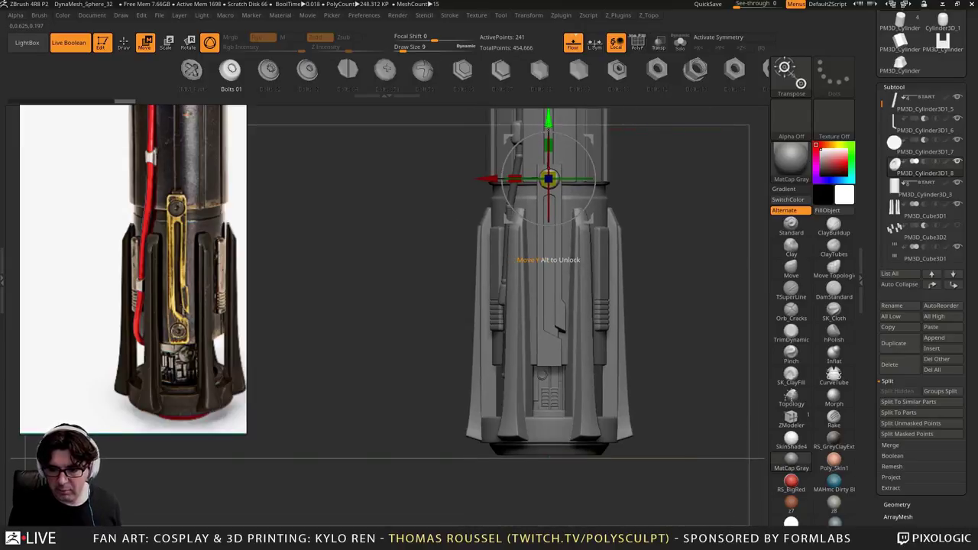
left_click_drag(549, 123, 550, 294, "ctrl")
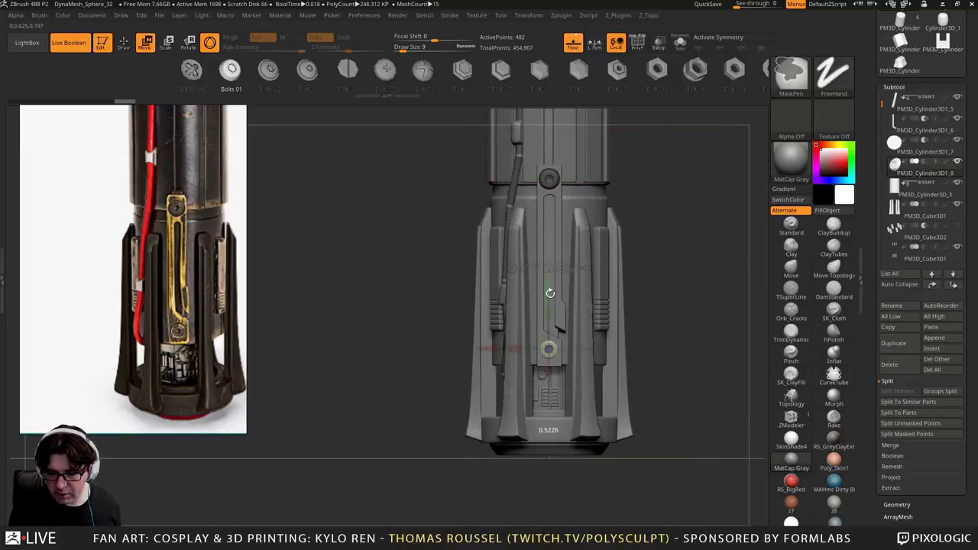
left_click(897, 146)
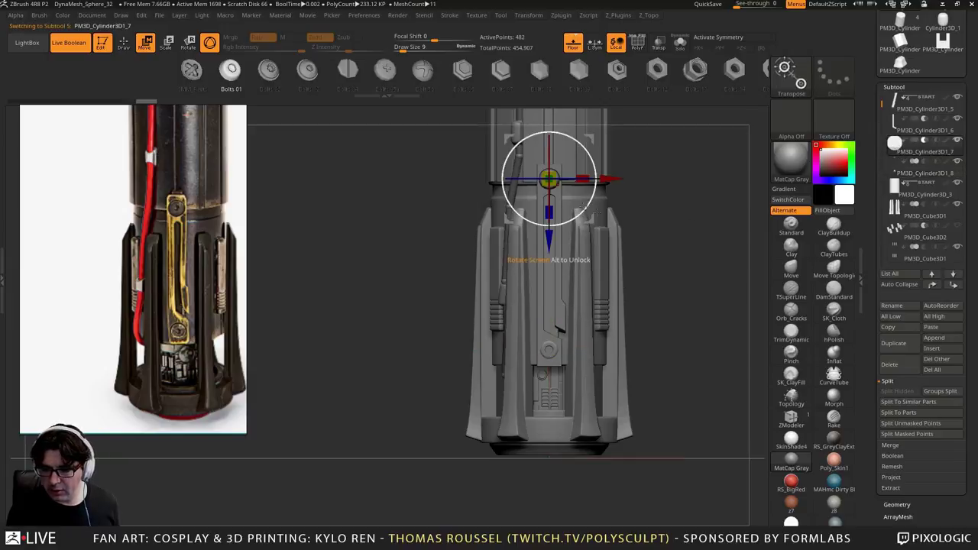
left_click_drag(548, 239, 548, 410, "ctrl")
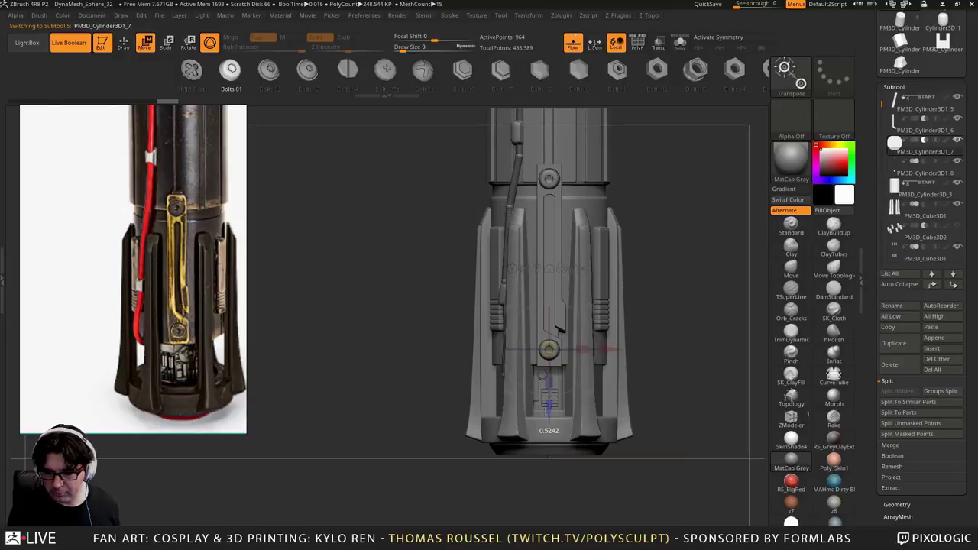
left_click_drag(549, 350, 549, 350, "ctrl")
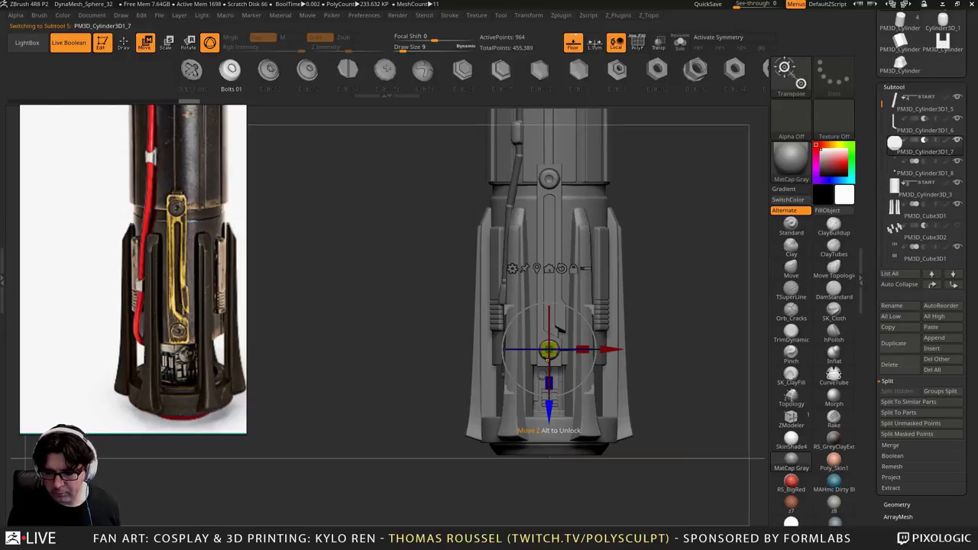
mouse_move(711, 317)
left_mouse_down()
mouse_move(674, 322)
mouse_move(703, 277)
mouse_move(684, 260)
mouse_move(638, 341)
mouse_move(635, 274)
mouse_move(597, 282)
mouse_move(595, 265)
mouse_move(599, 273)
left_mouse_up()
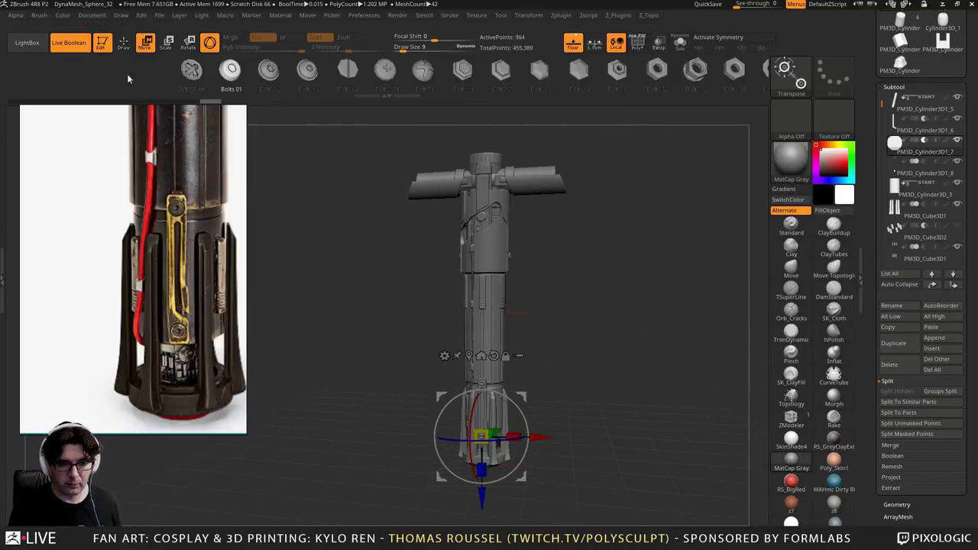
Leave the bolt's transform mode and move the reference photo out of the viewport to clear the view of the lightsaber
left_click(124, 43)
left_click_drag(203, 218, 0, 229)
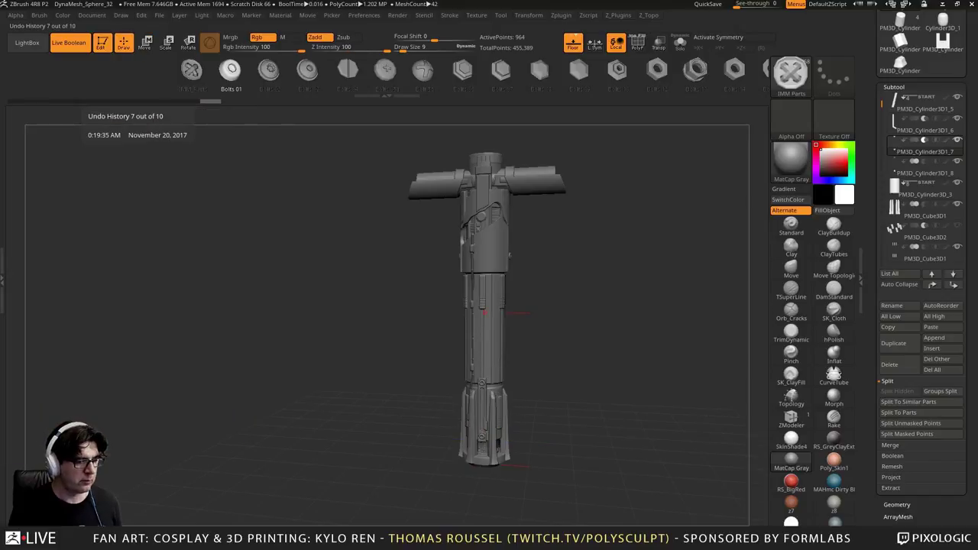
left_click_drag(307, 337, 341, 350)
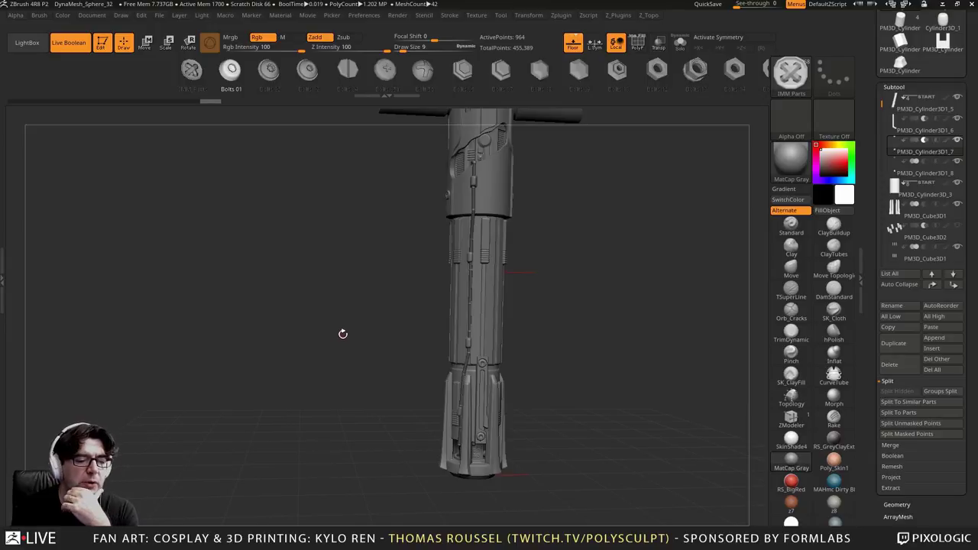
left_click(154, 47)
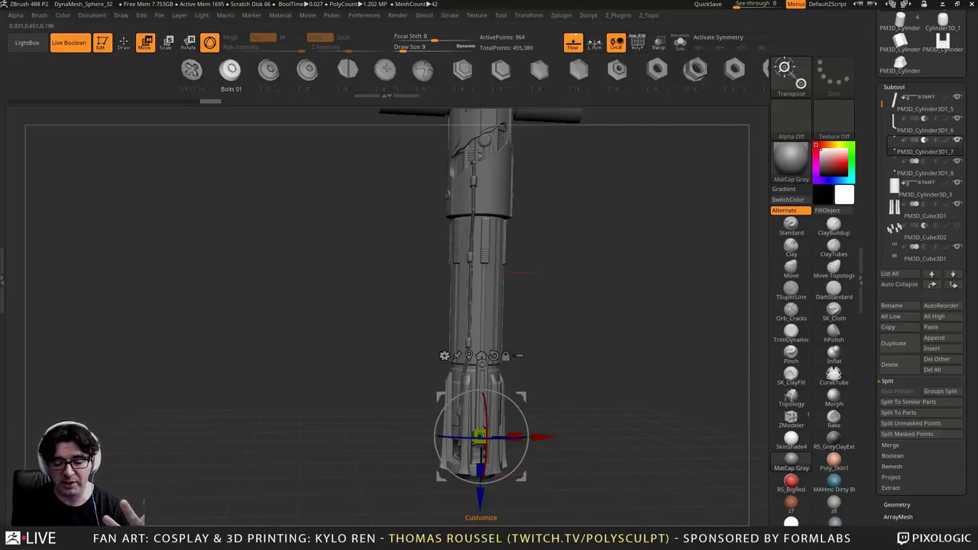
left_click(167, 46)
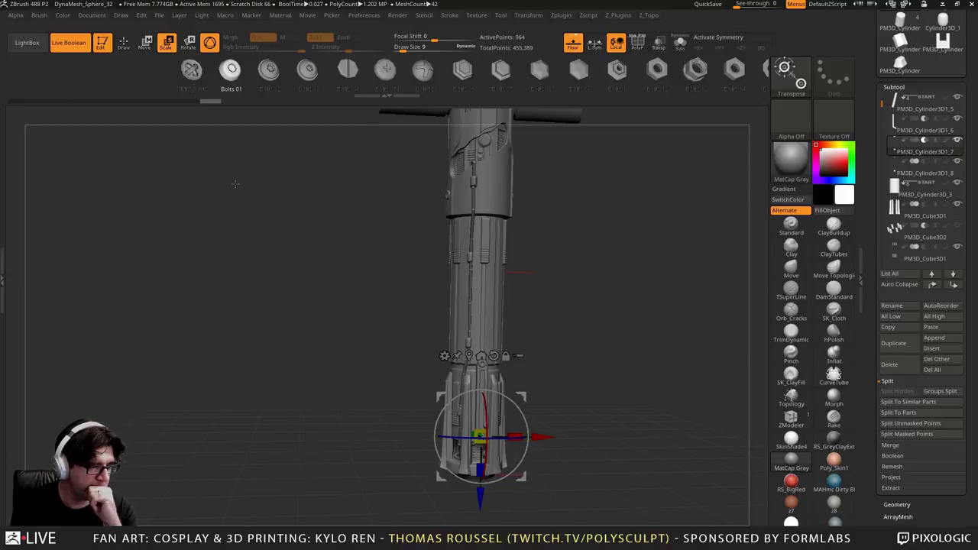
Examine the whole lightsaber from several angles, covering the crossguard, the cut-out upper casing, the cable, and the base with its plate and bolts
left_click_drag(251, 201, 217, 222, "alt")
left_click_drag(218, 222, 315, 277)
left_click_drag(315, 277, 246, 358, "alt")
left_click_drag(246, 327, 250, 338)
right_click_drag(250, 337, 243, 291)
key("q")
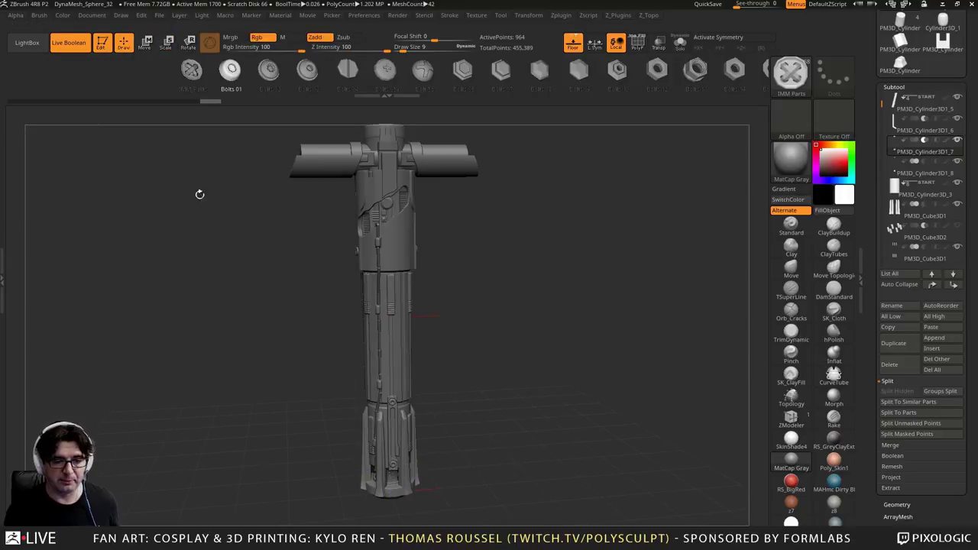
right_click_drag(211, 376, 237, 352)
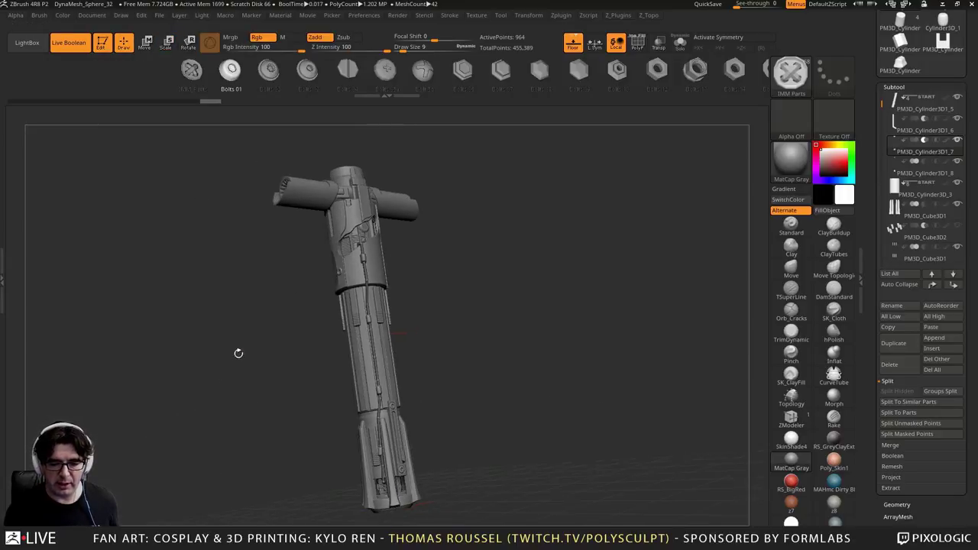
right_click_drag(246, 221, 222, 389, "ctrl")
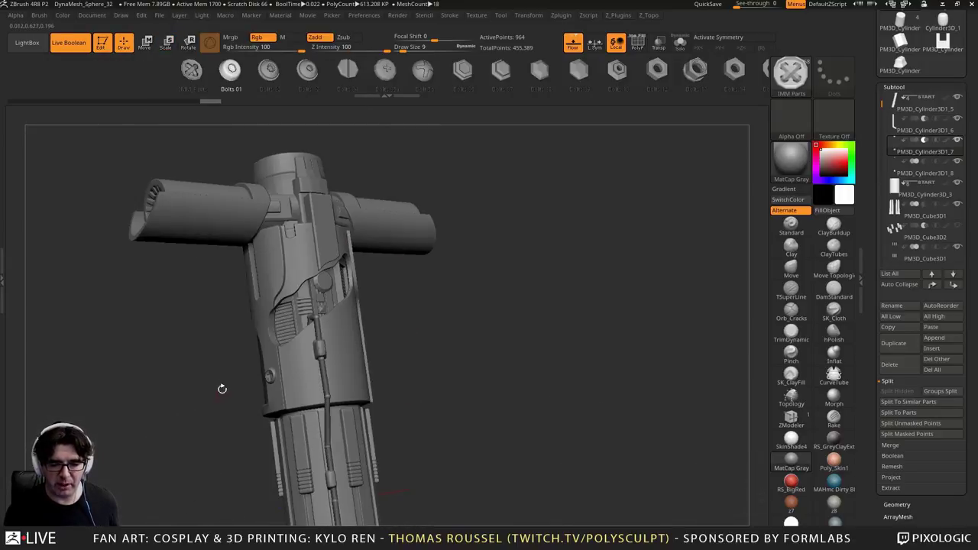
right_click_drag(438, 316, 373, 350)
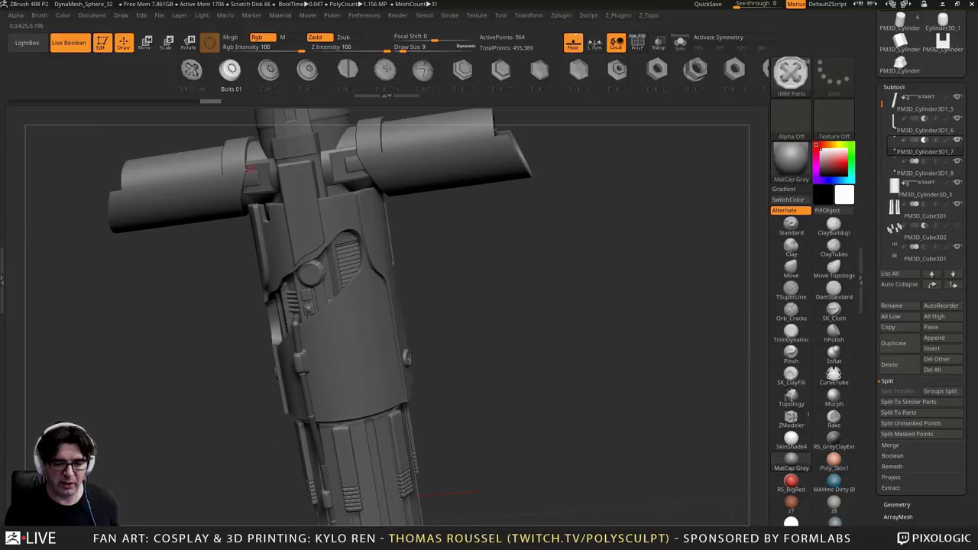
right_click_drag(329, 143, 487, 436)
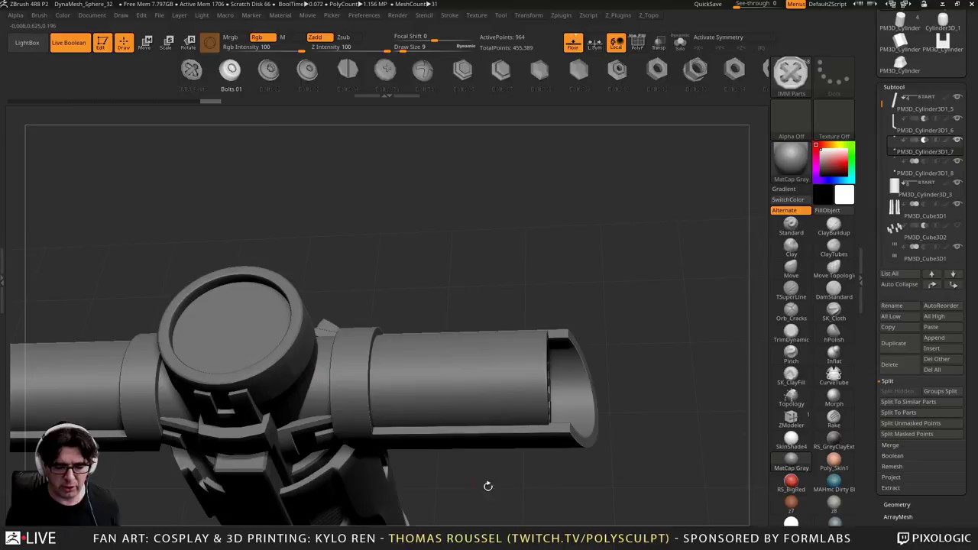
right_click_drag(488, 487, 356, 201)
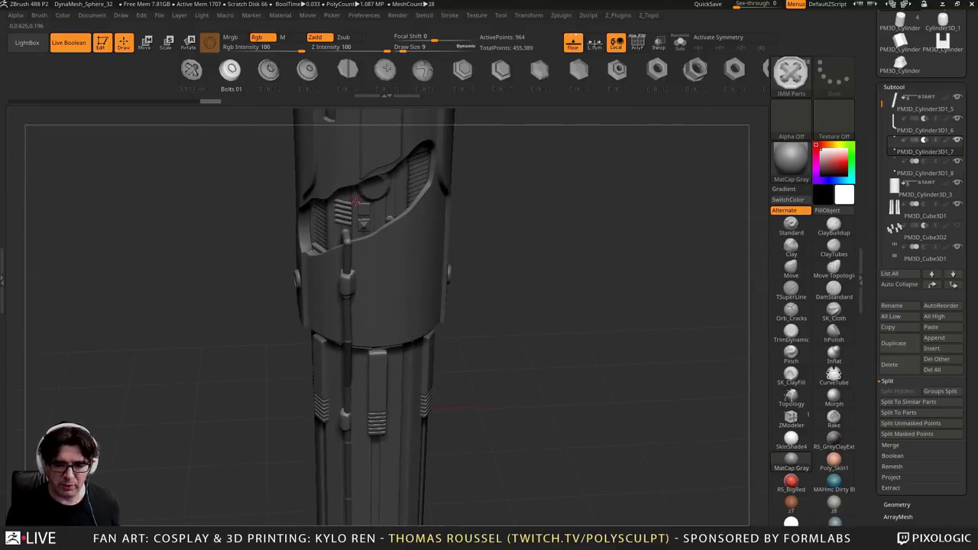
left_click_drag(505, 258, 535, 283)
left_click_drag(535, 348, 532, 258, "alt")
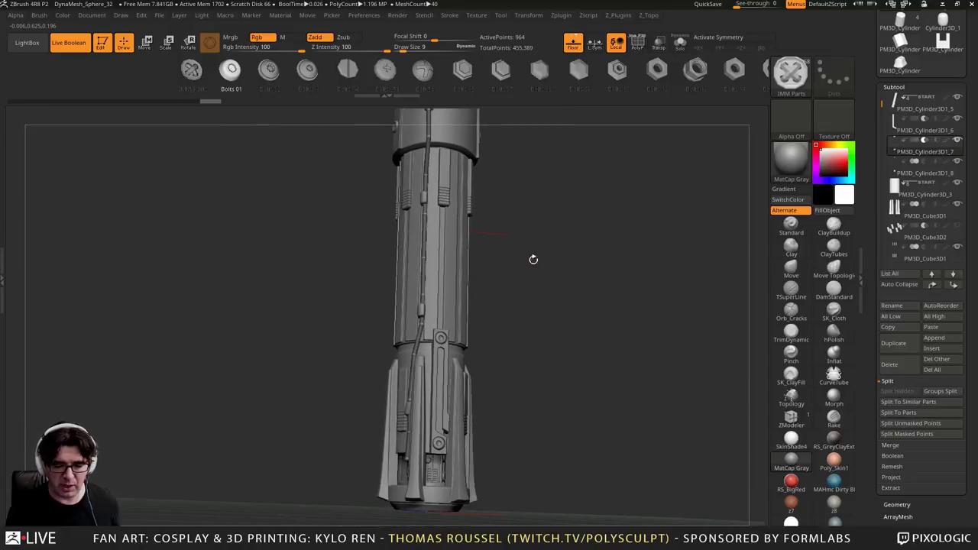
right_click_drag(533, 283, 532, 340)
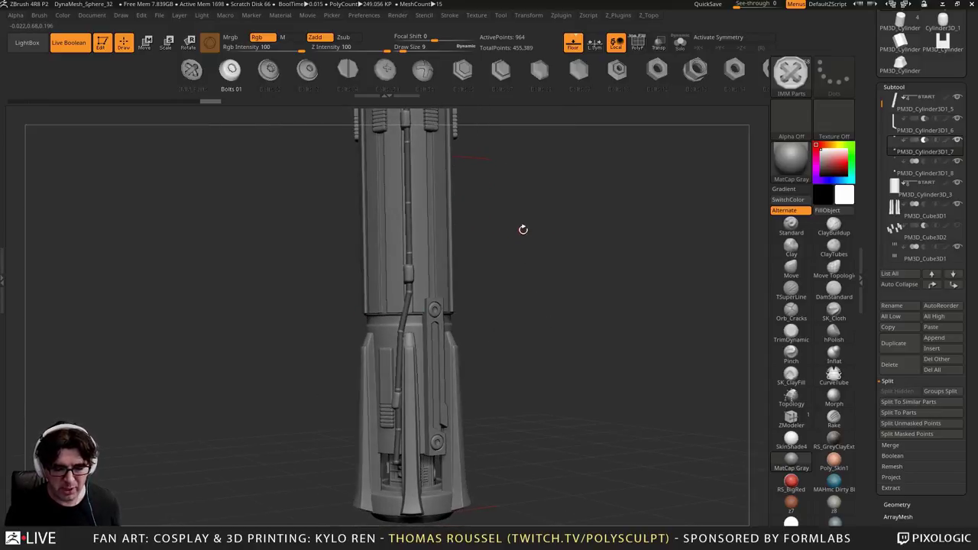
right_click_drag(524, 227, 535, 289)
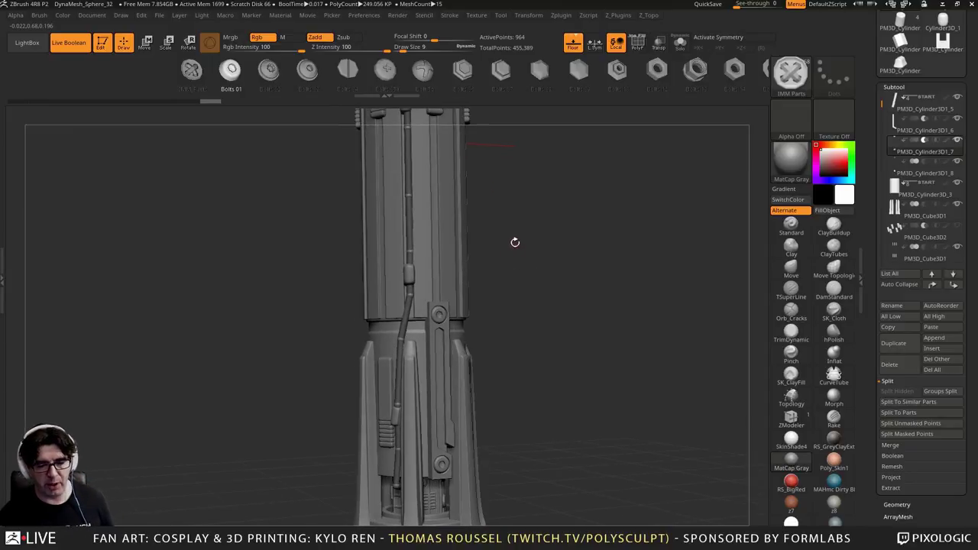
right_click_drag(512, 242, 509, 269)
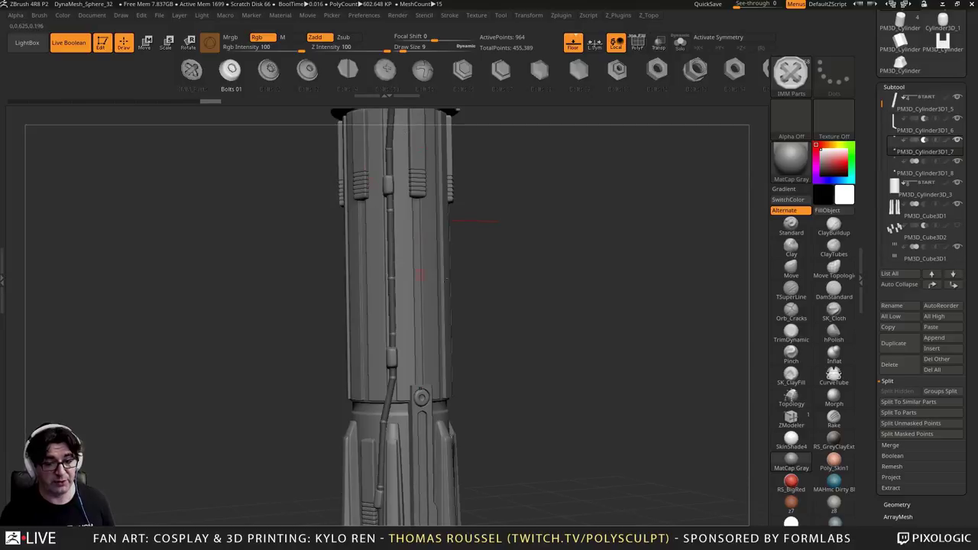
right_click_drag(420, 275, 570, 323)
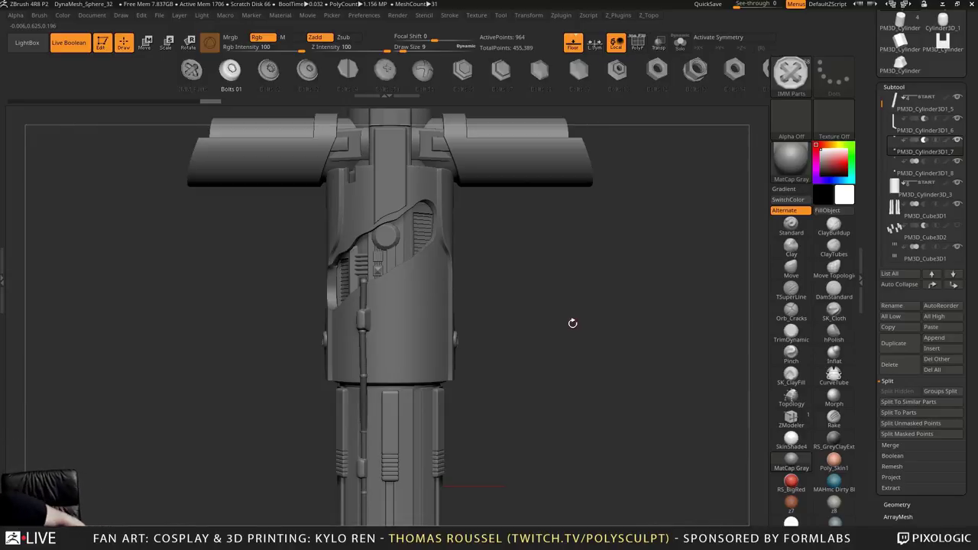